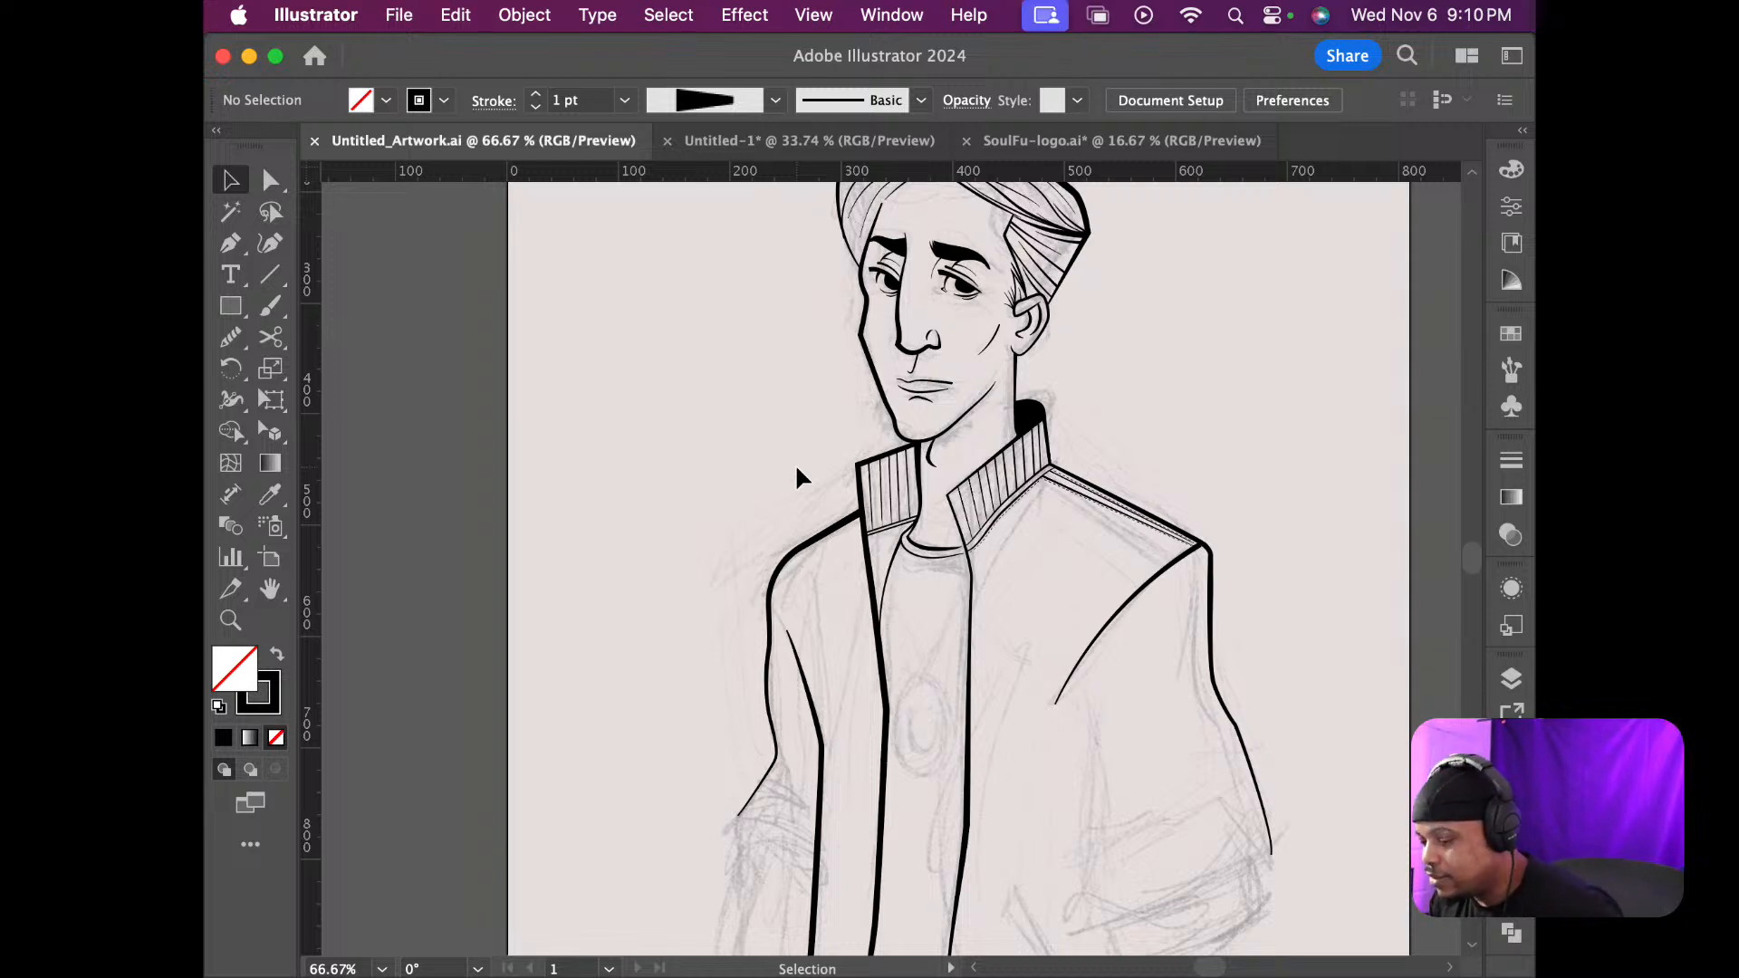
# Look over the character line art from the hair down to the jacket hem to see which sketch areas are uninked
pyautogui.scroll(5, 1024, 496)
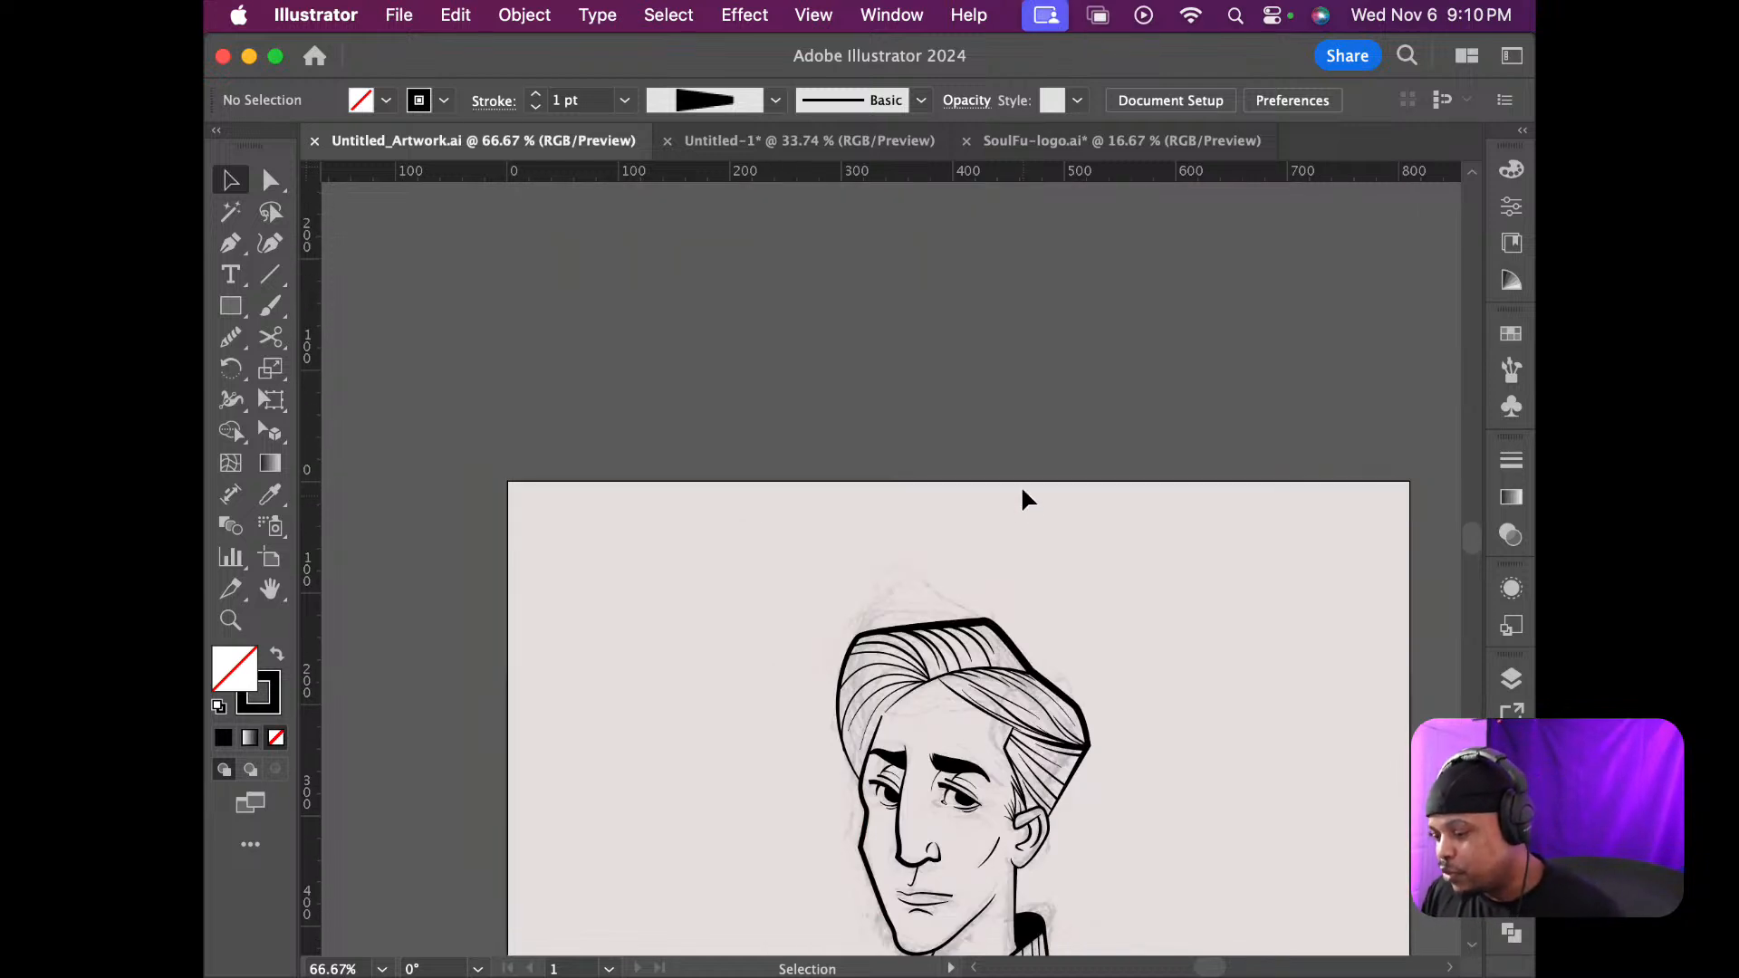
pyautogui.scroll(-5, 1023, 492)
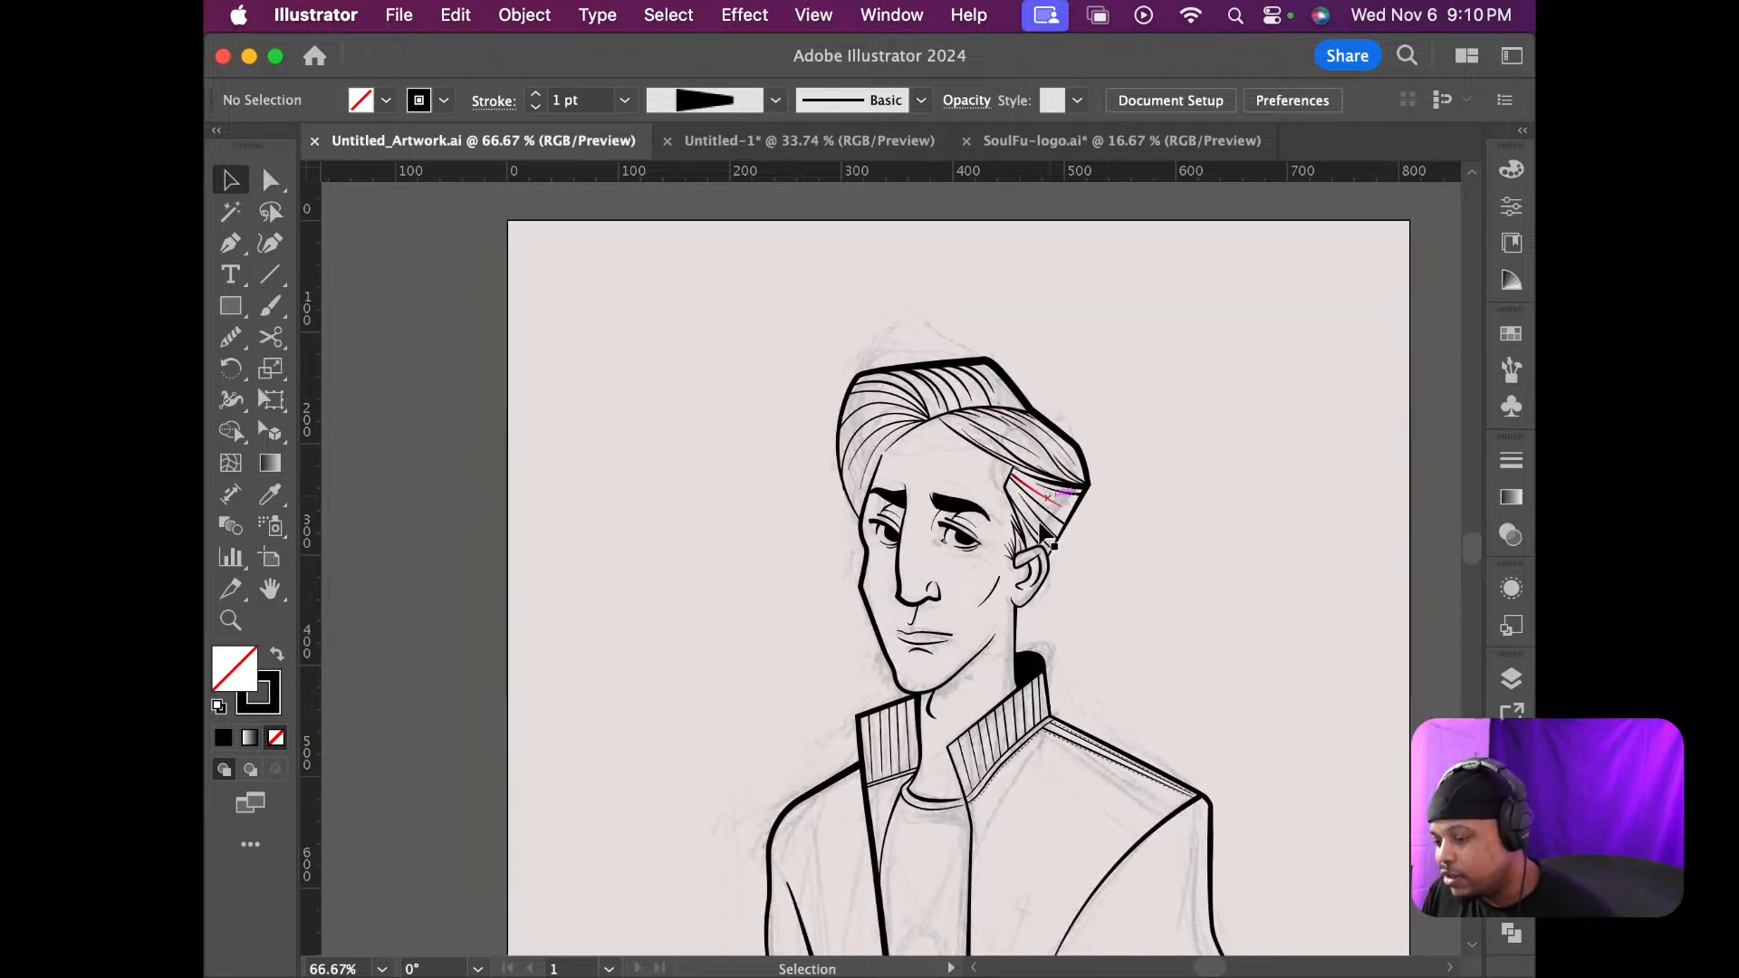
pyautogui.scroll(-10, 949, 533)
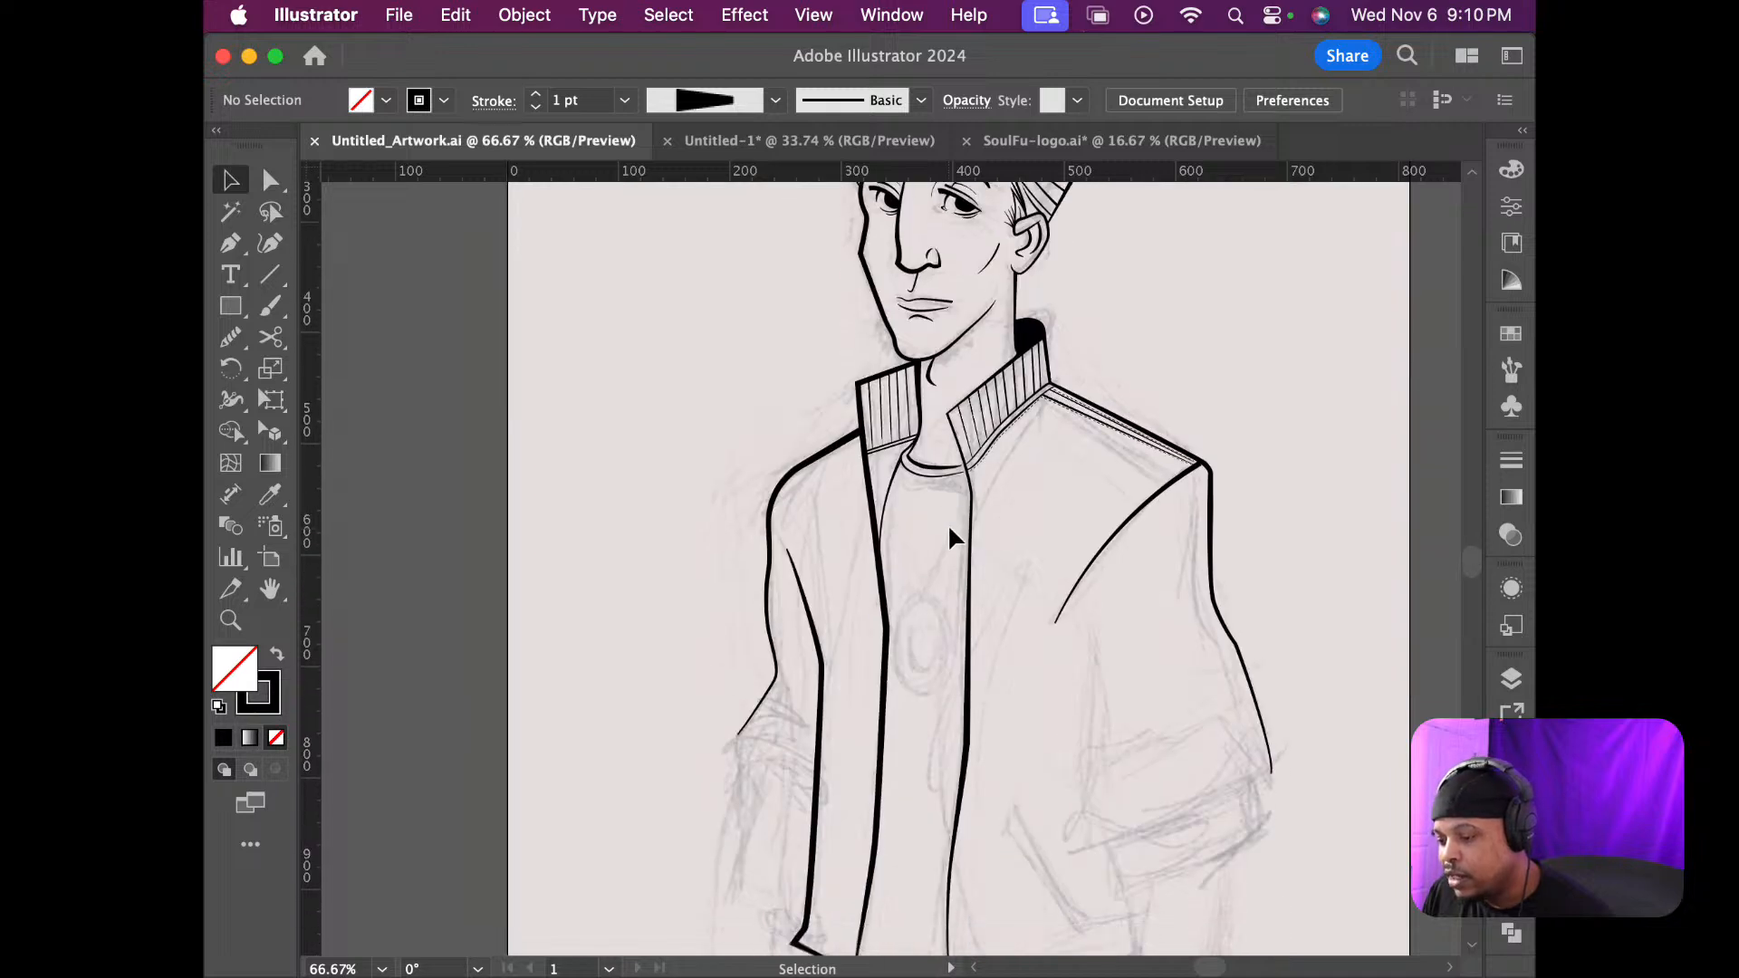
pyautogui.scroll(-2, 946, 533)
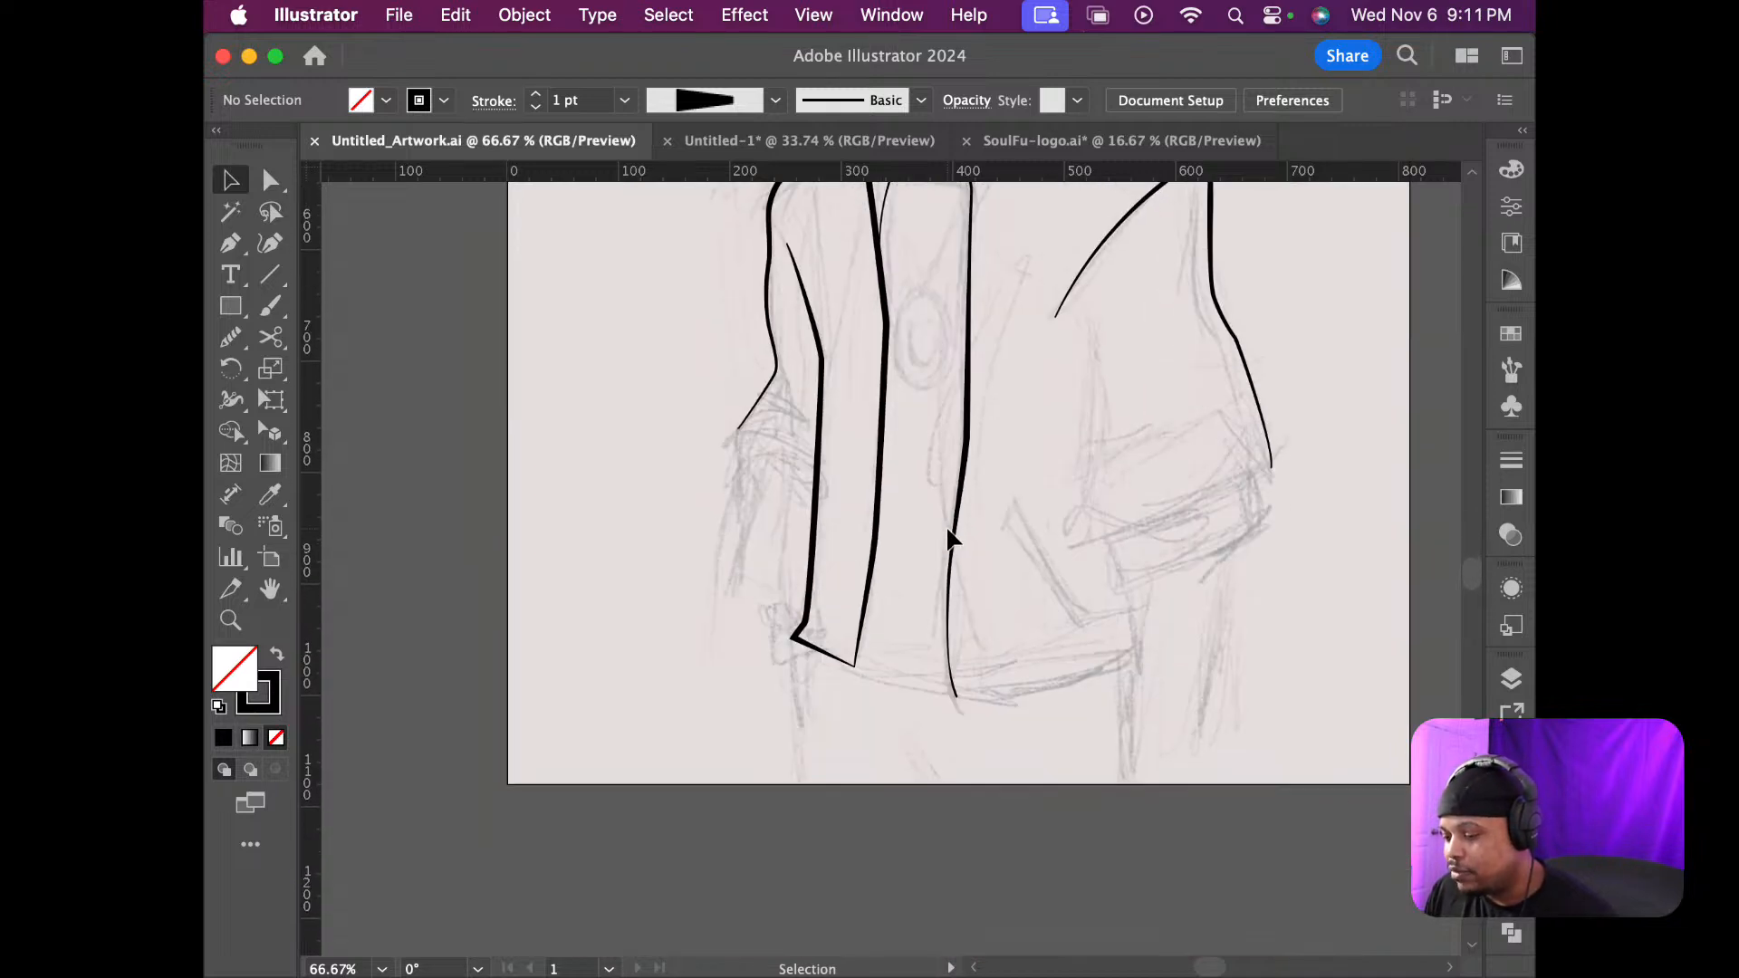
pyautogui.scroll(8, 947, 533)
pyautogui.scroll(-4, 948, 538)
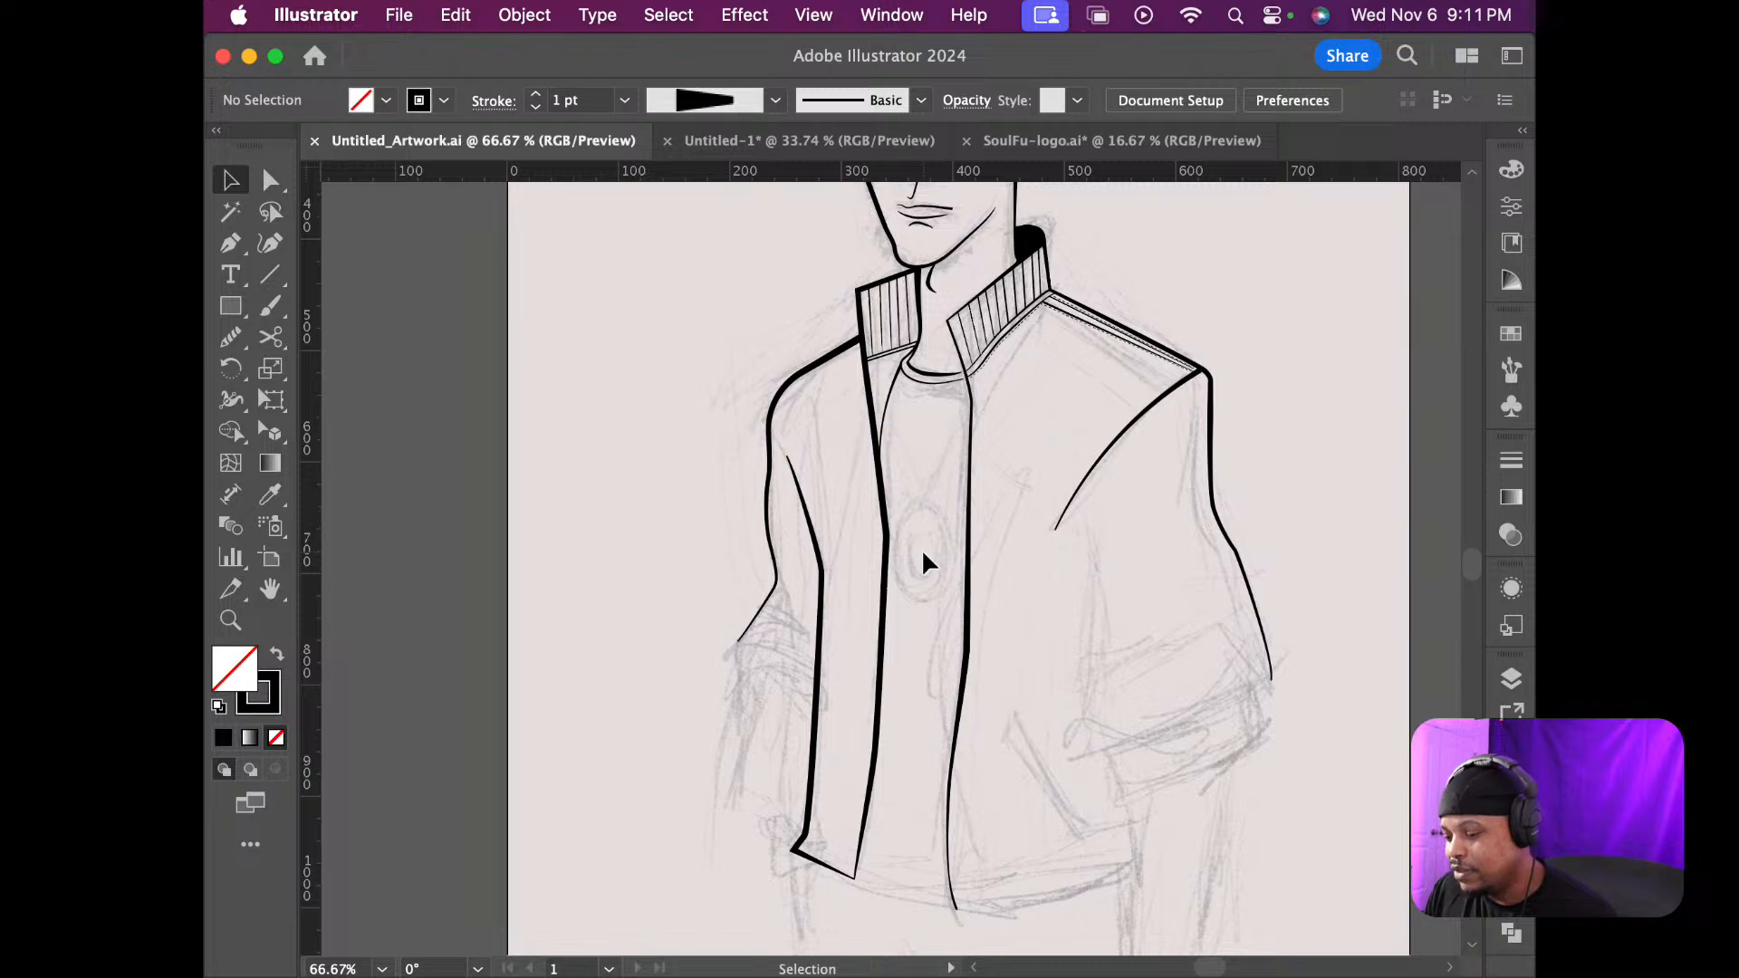
pyautogui.scroll(5, 909, 497)
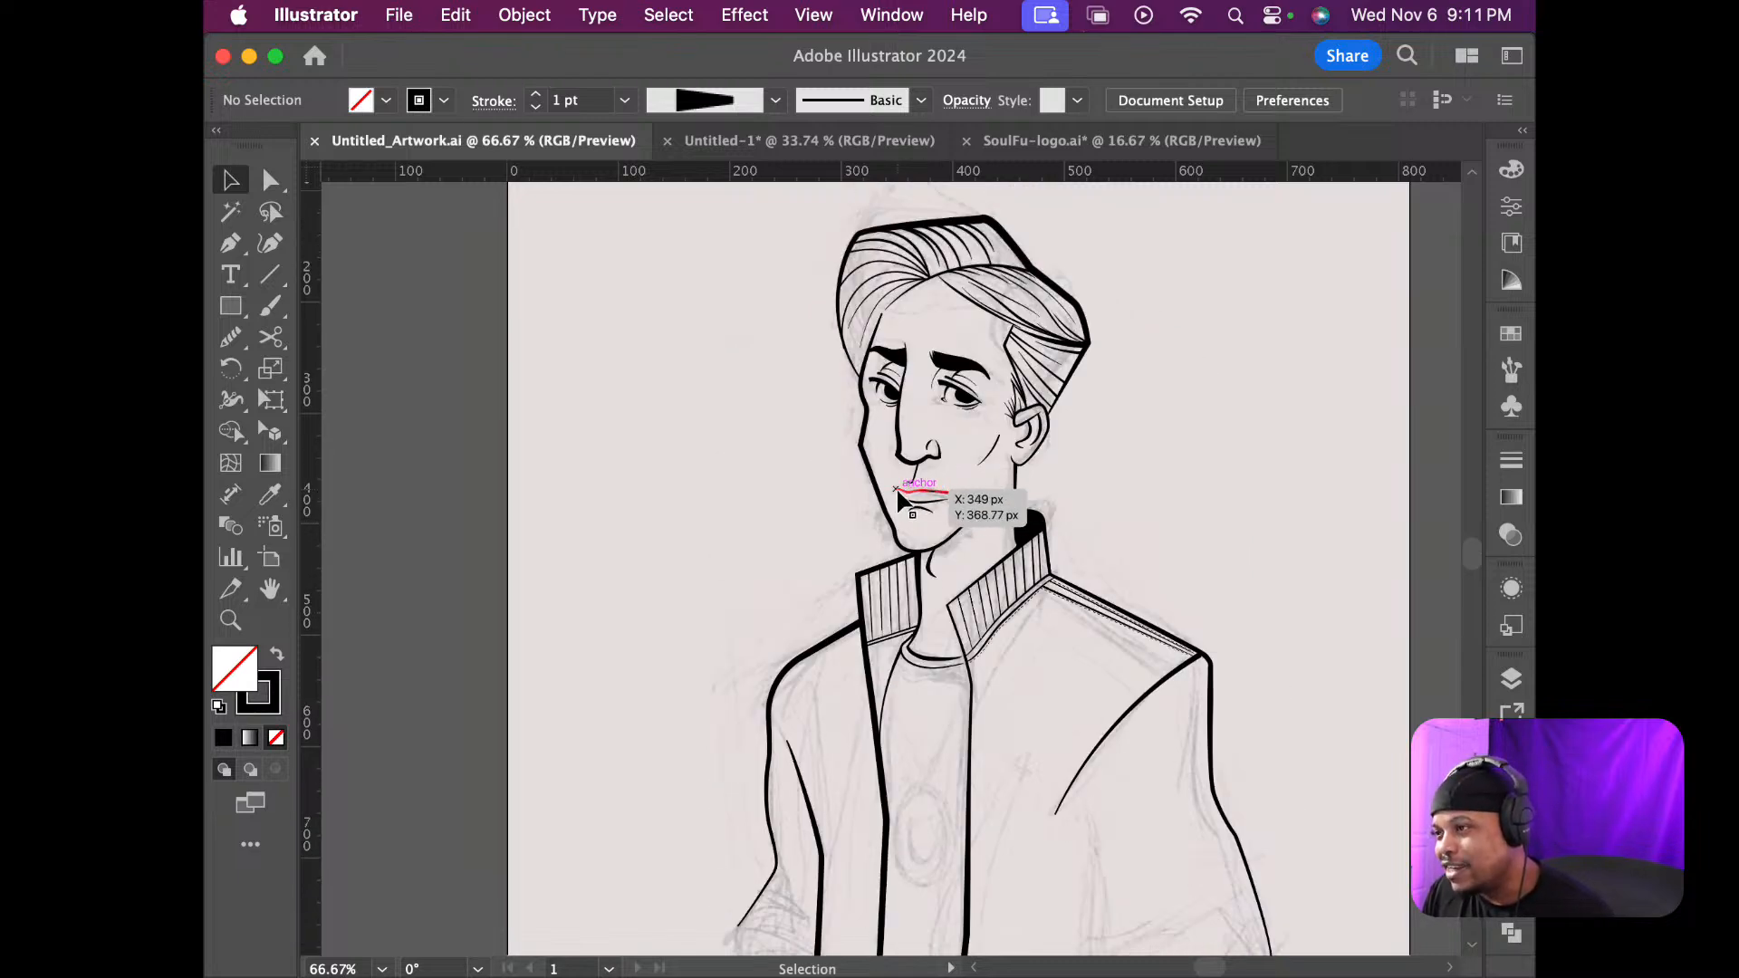
pyautogui.scroll(-7, 893, 494)
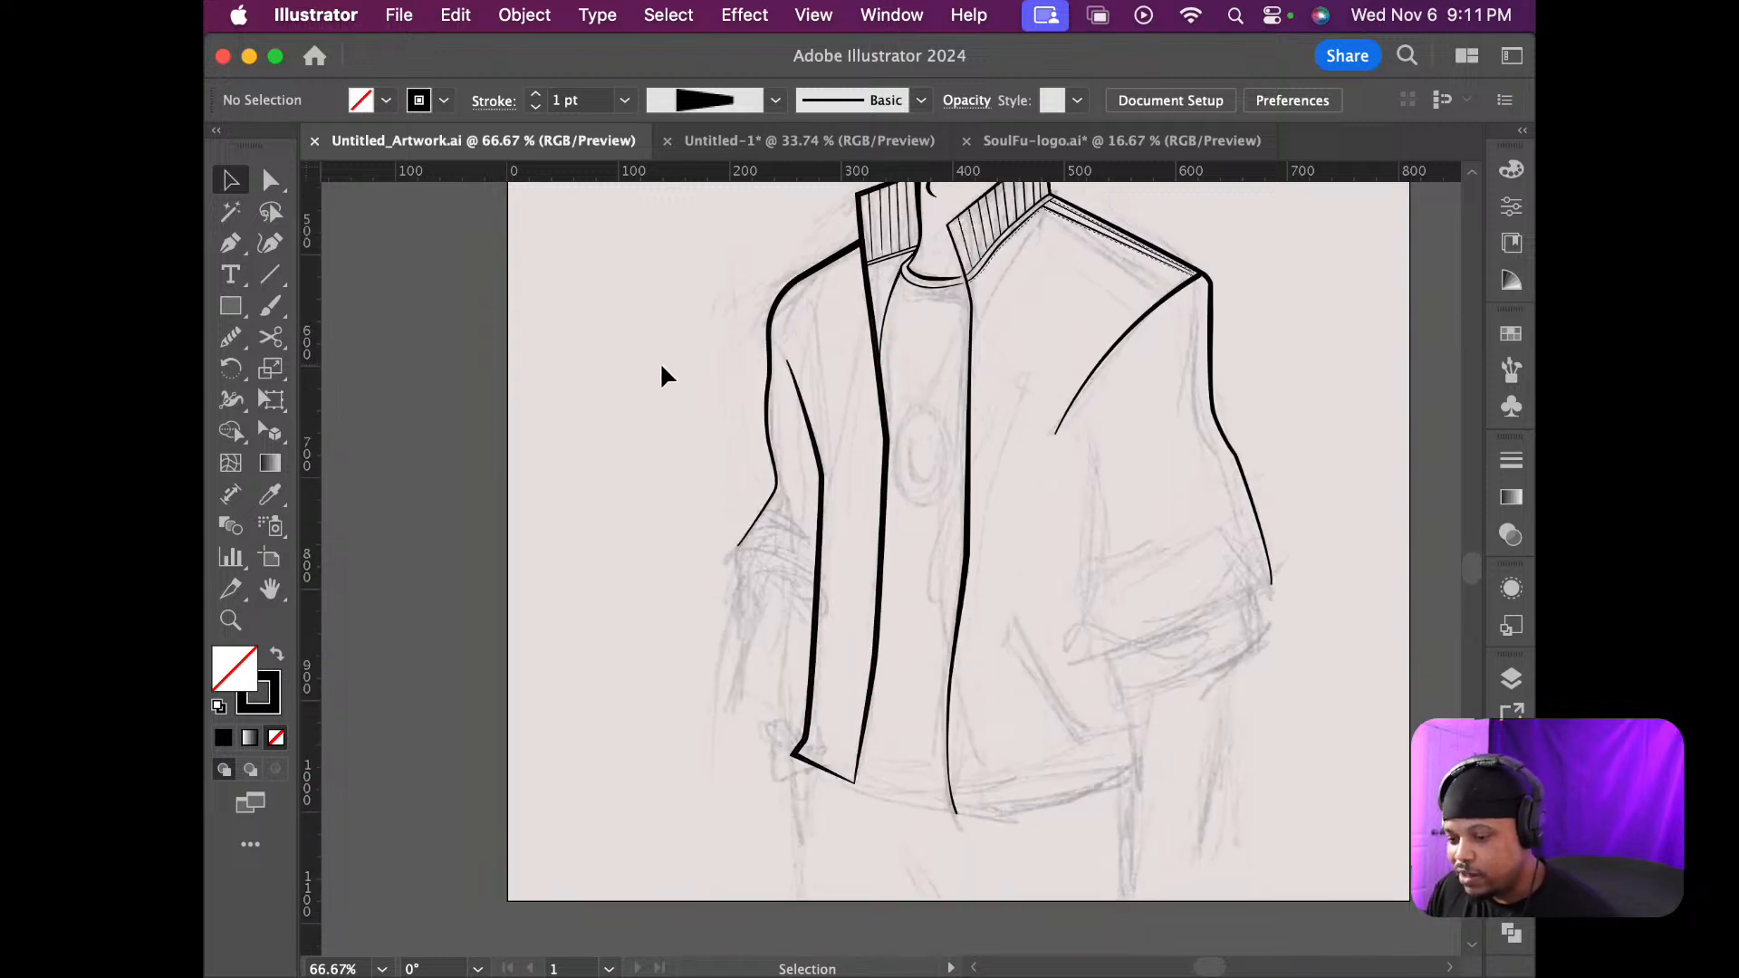
# Draw a Pen path from the inner elbow tip along the rolled cuff's upper edge, ending past the outer sleeve line
pyautogui.click(232, 247)
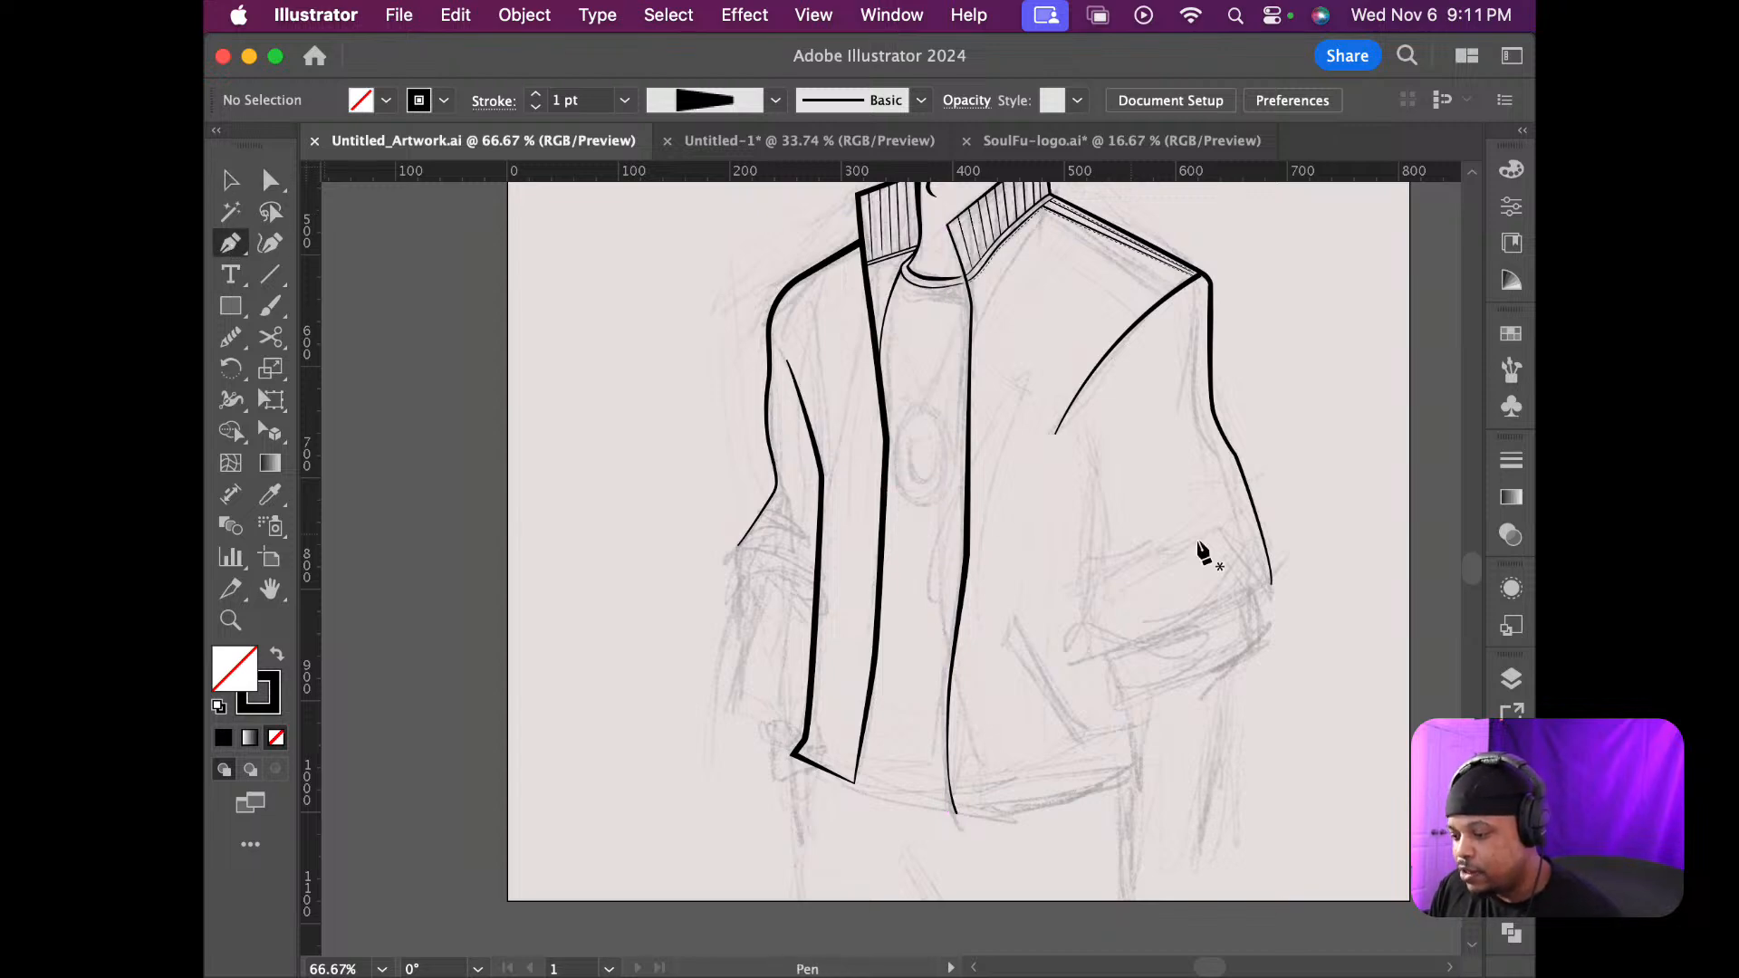
pyautogui.press('super+equal')
pyautogui.press('super+equal')
pyautogui.press('super+equal')
pyautogui.press('super+minus')
pyautogui.press('super+minus')
pyautogui.press('super+minus')
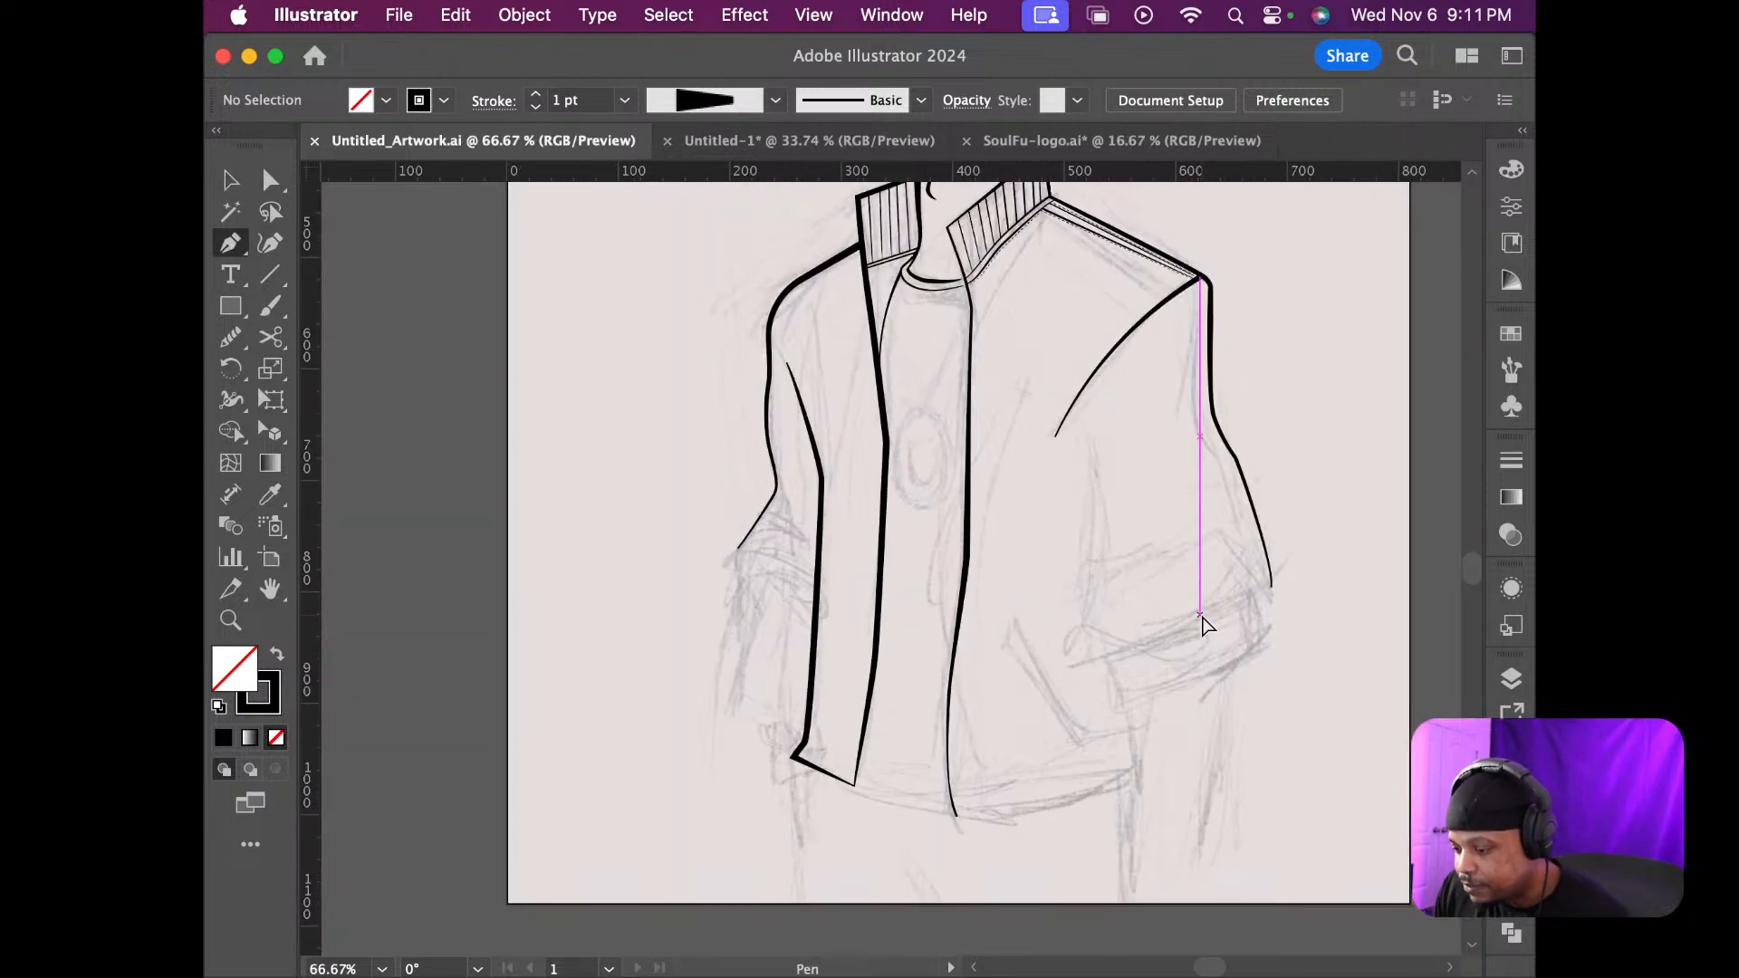
pyautogui.press('super+equal')
pyautogui.press('super+equal')
pyautogui.press('super+minus')
pyautogui.press('super+minus')
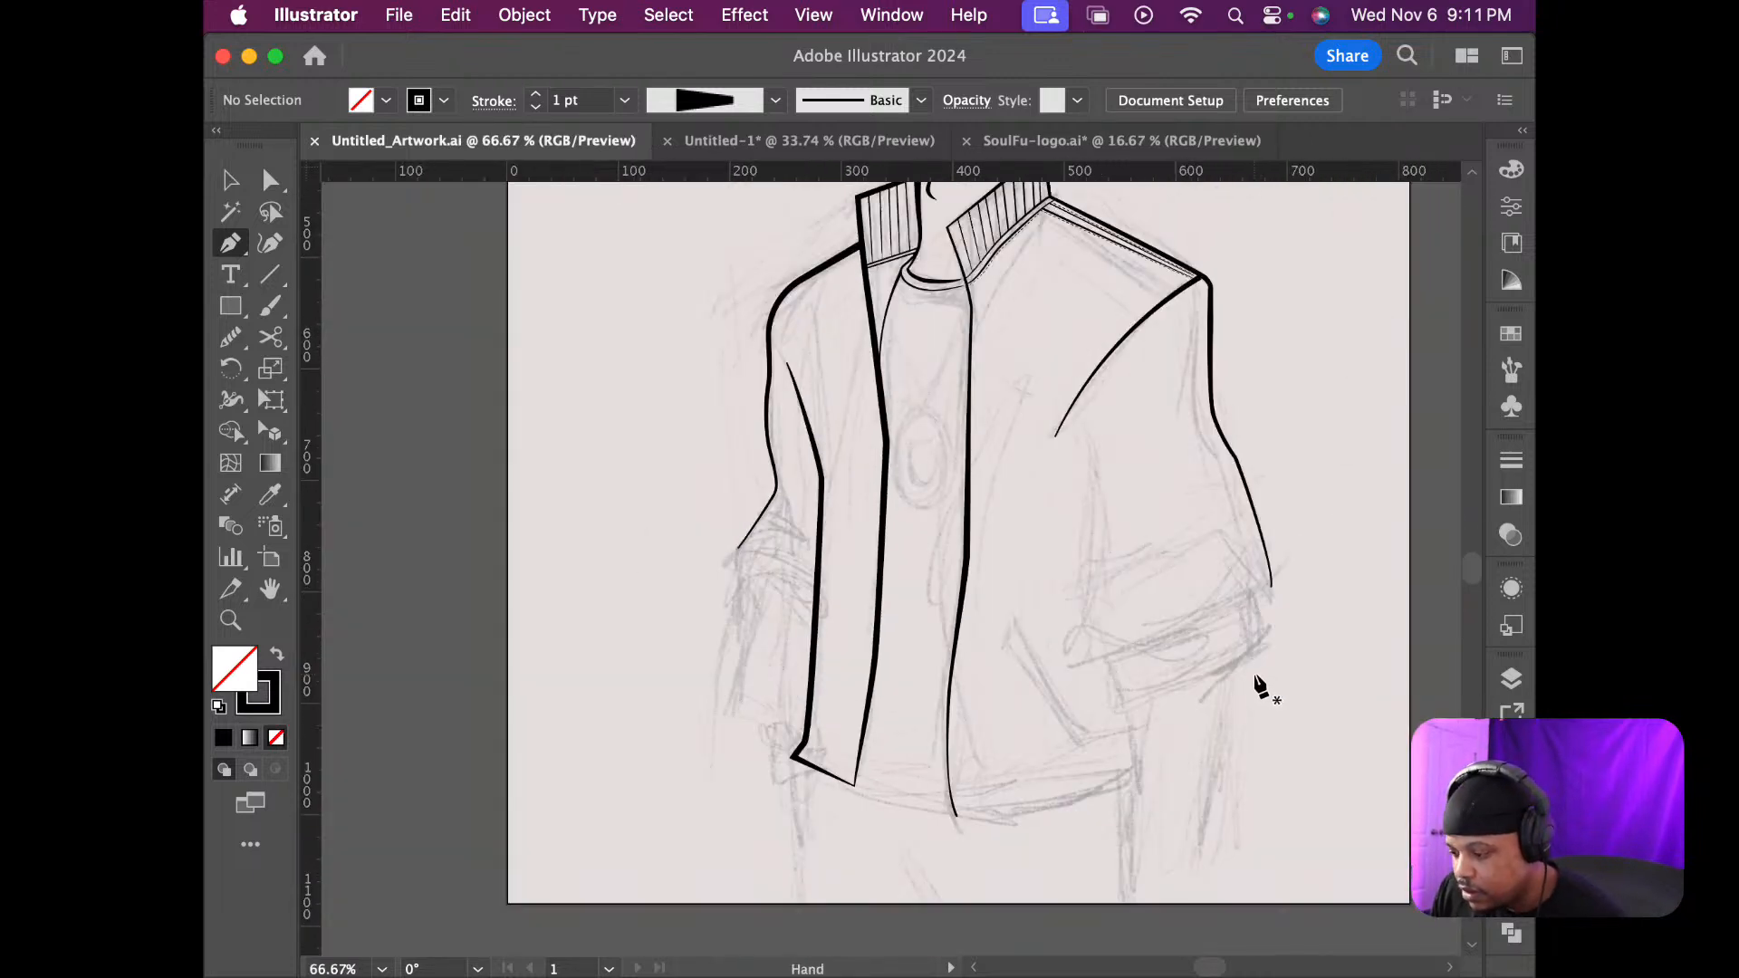
pyautogui.moveTo(1259, 686); pyautogui.dragTo(1106, 722)
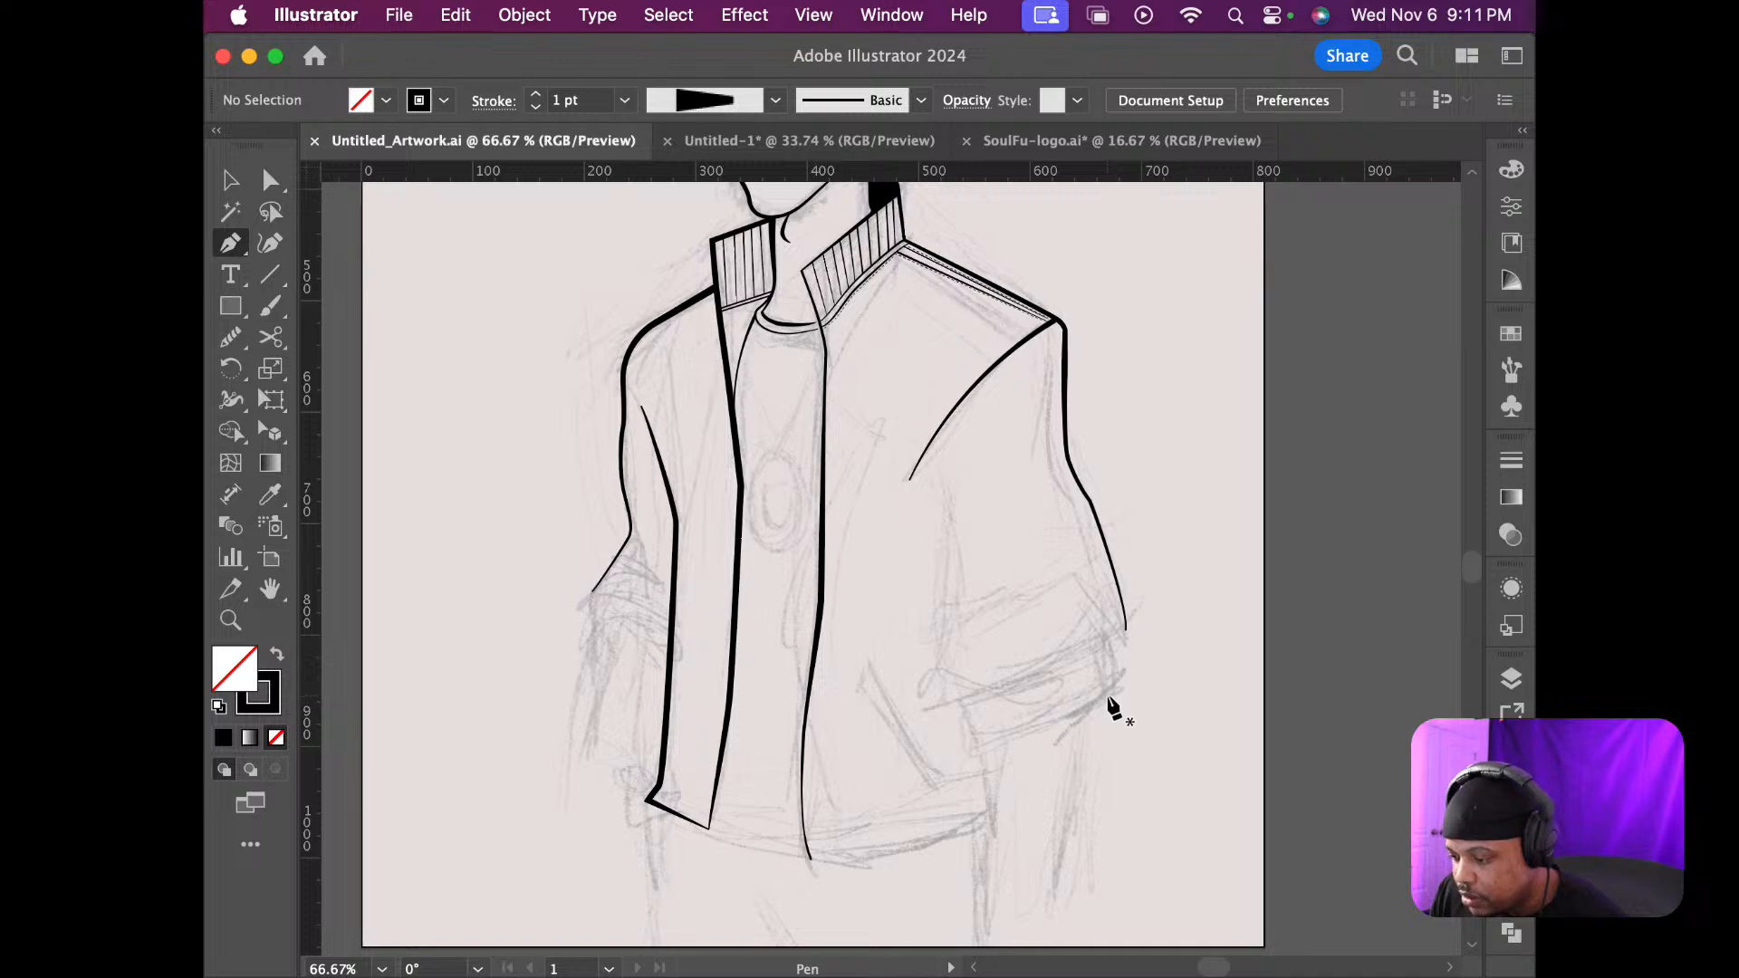
pyautogui.press('super+minus')
pyautogui.press('super+minus')
pyautogui.press('super+equal')
pyautogui.press('super+equal')
pyautogui.press('super+equal')
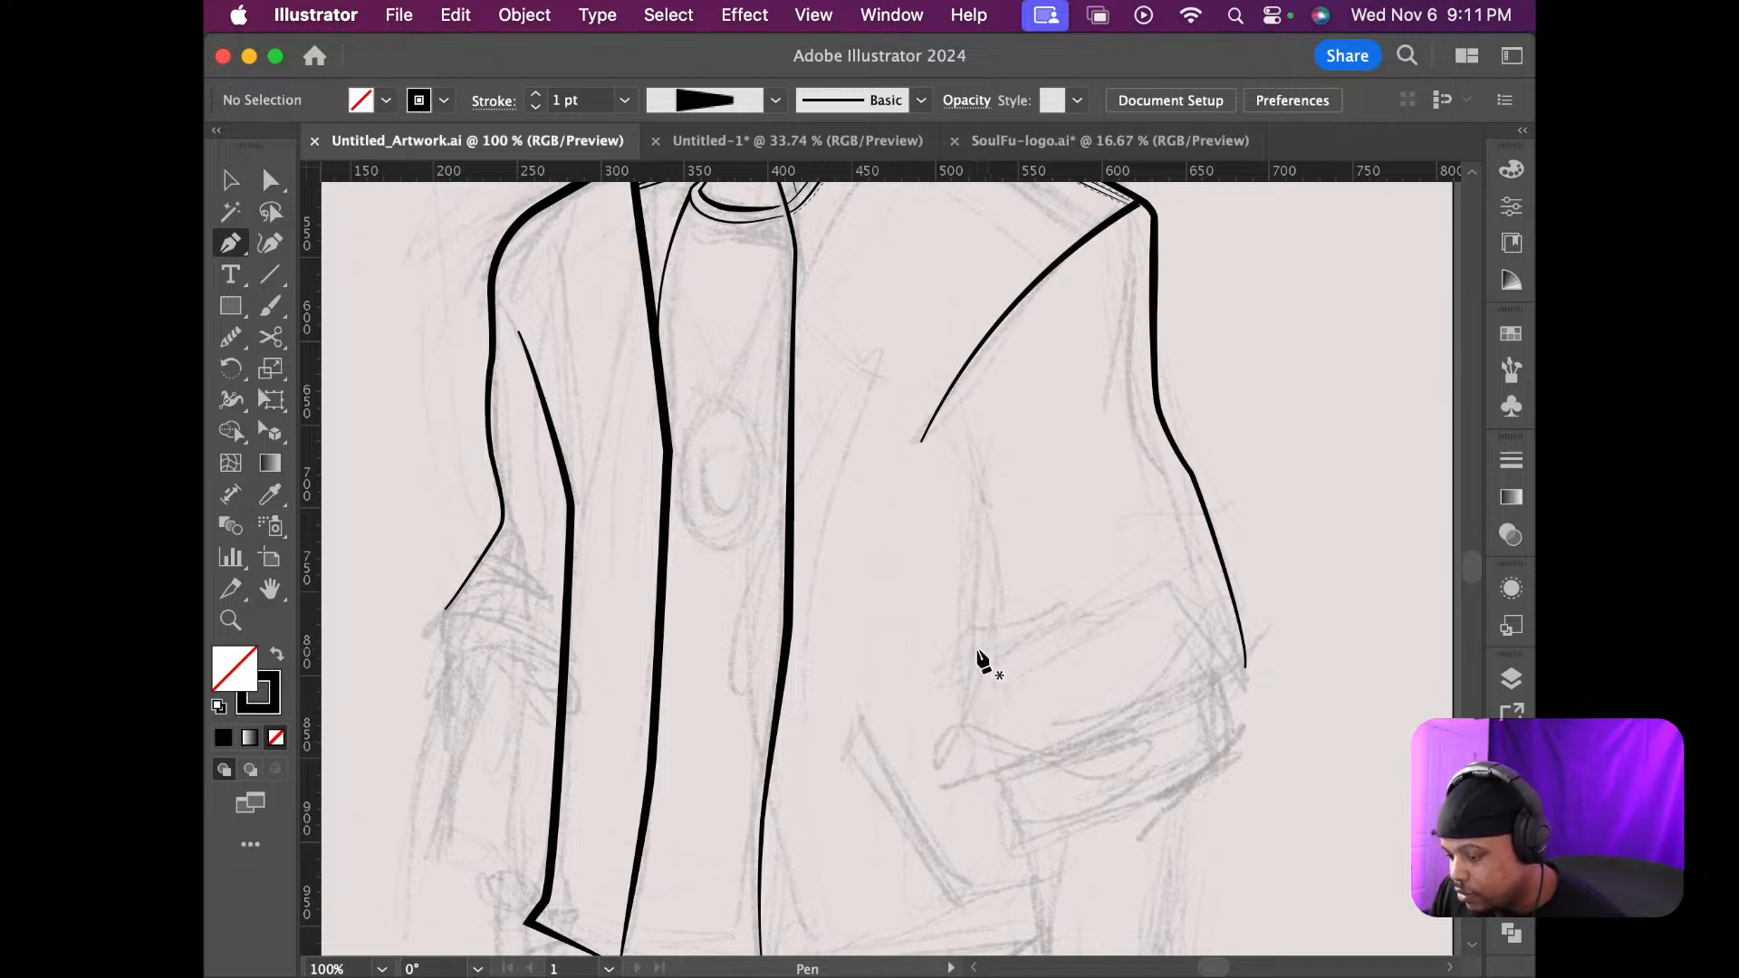
pyautogui.click(971, 743)
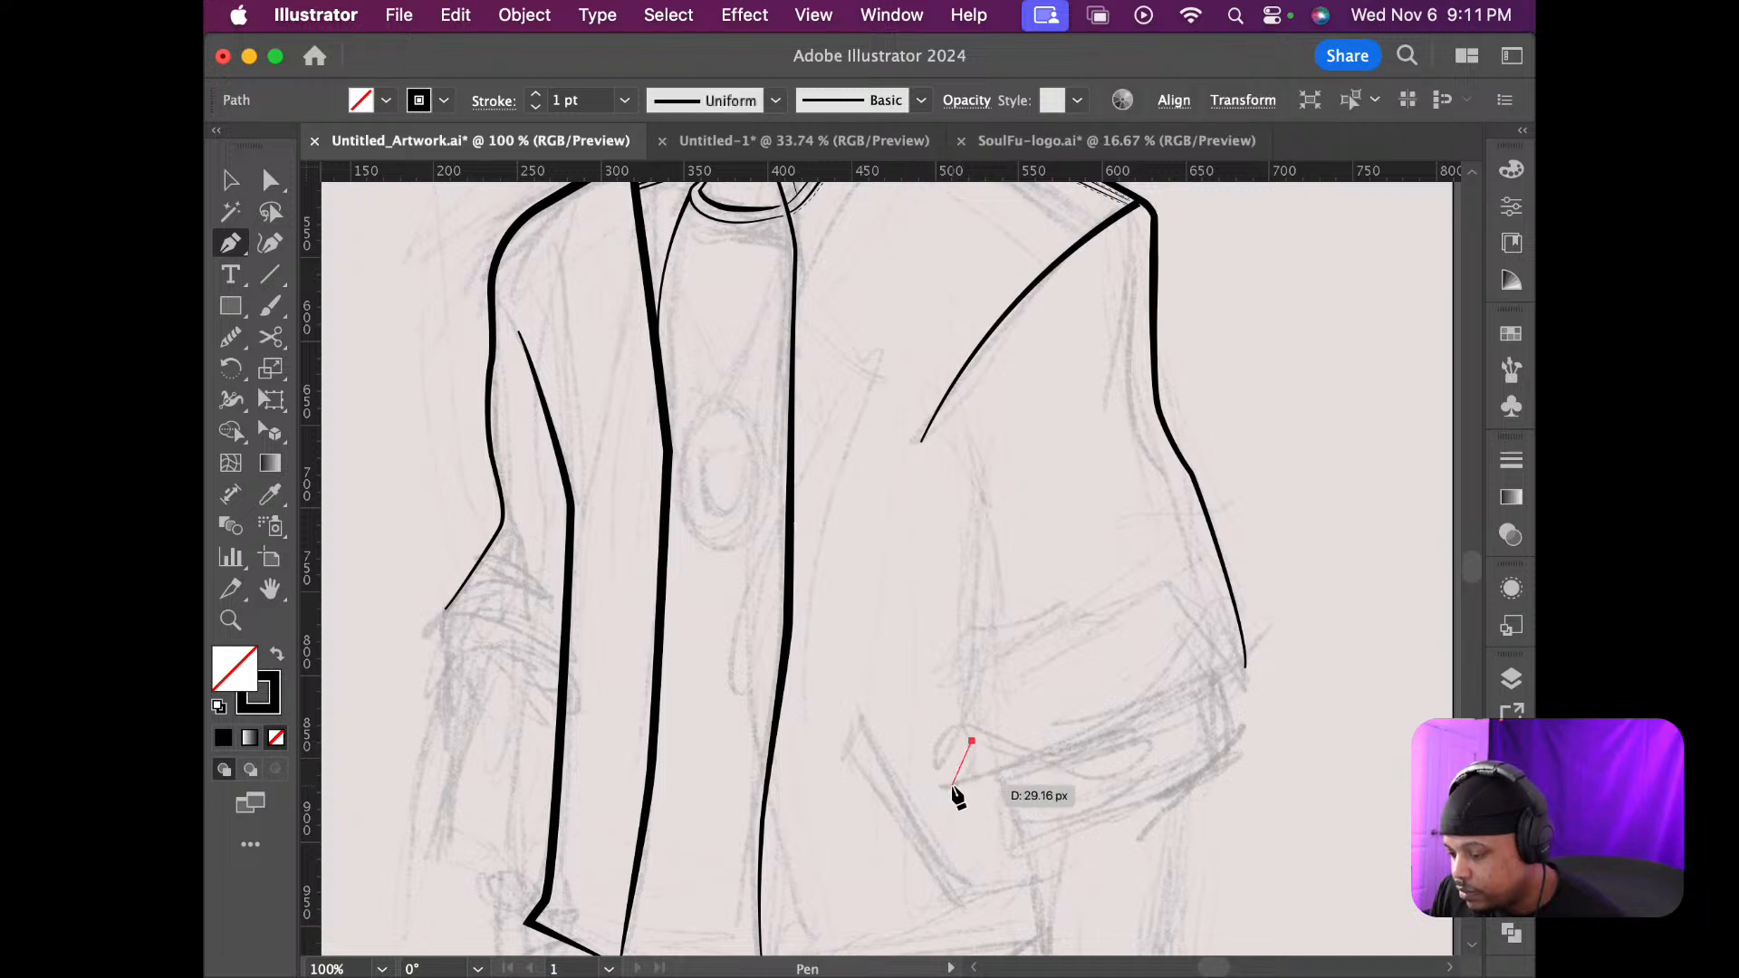
pyautogui.click(945, 788)
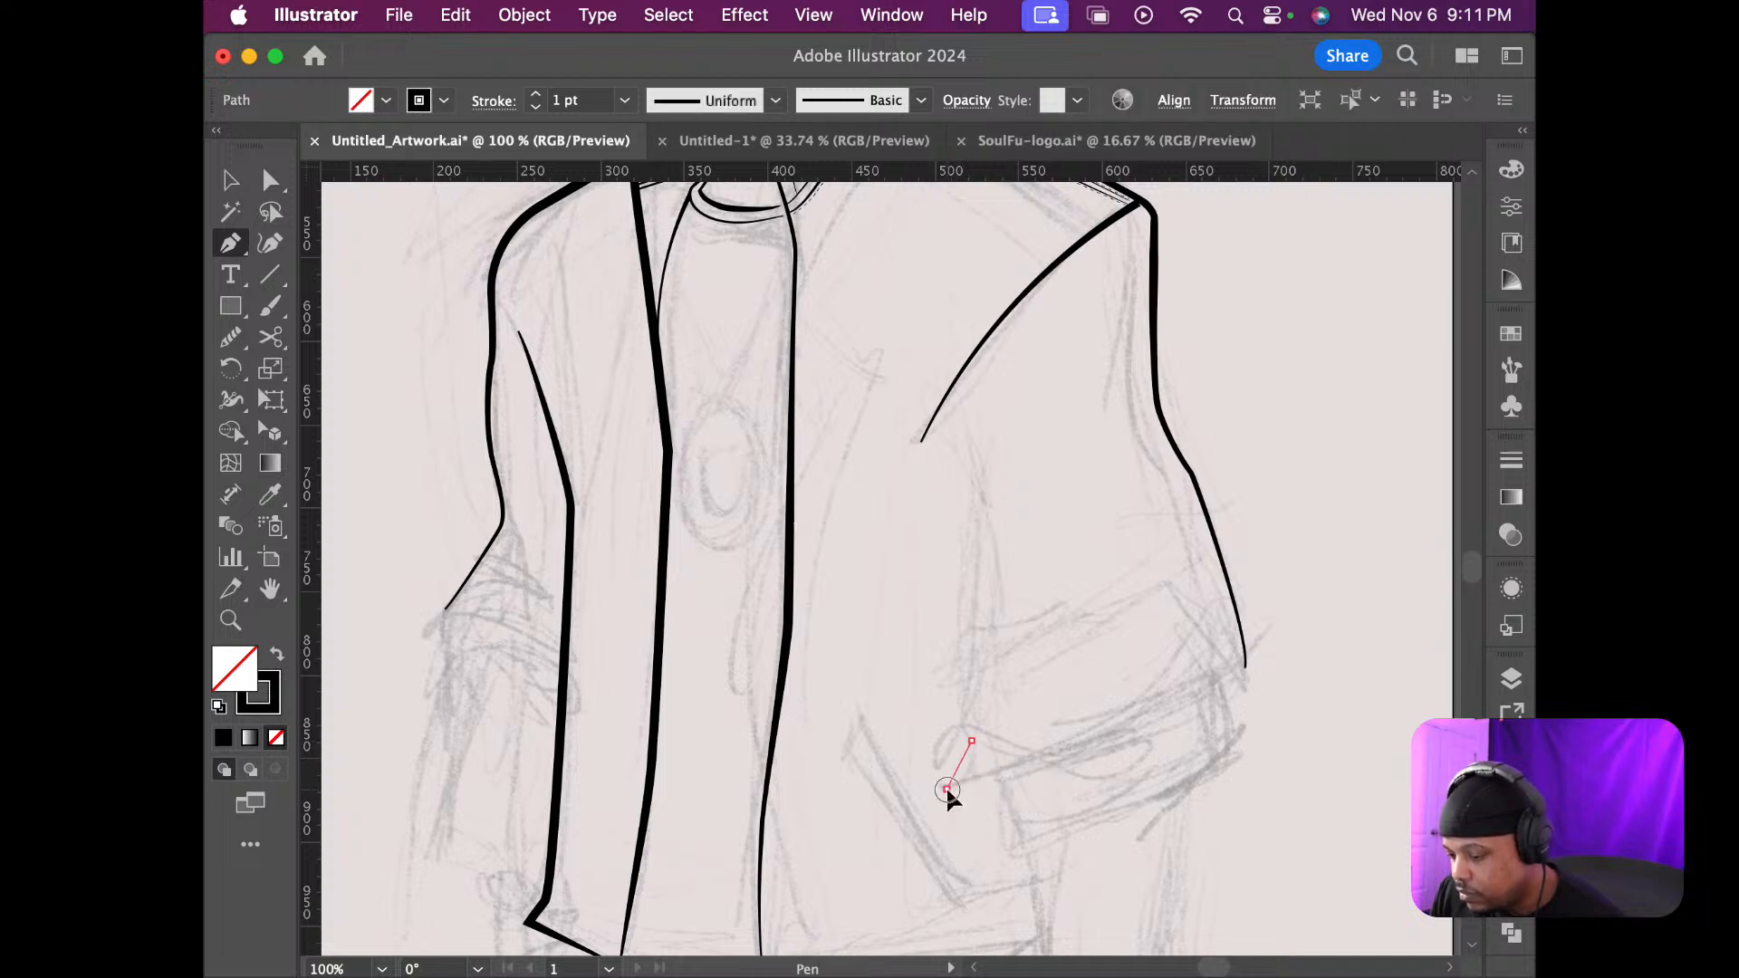
pyautogui.click(946, 788)
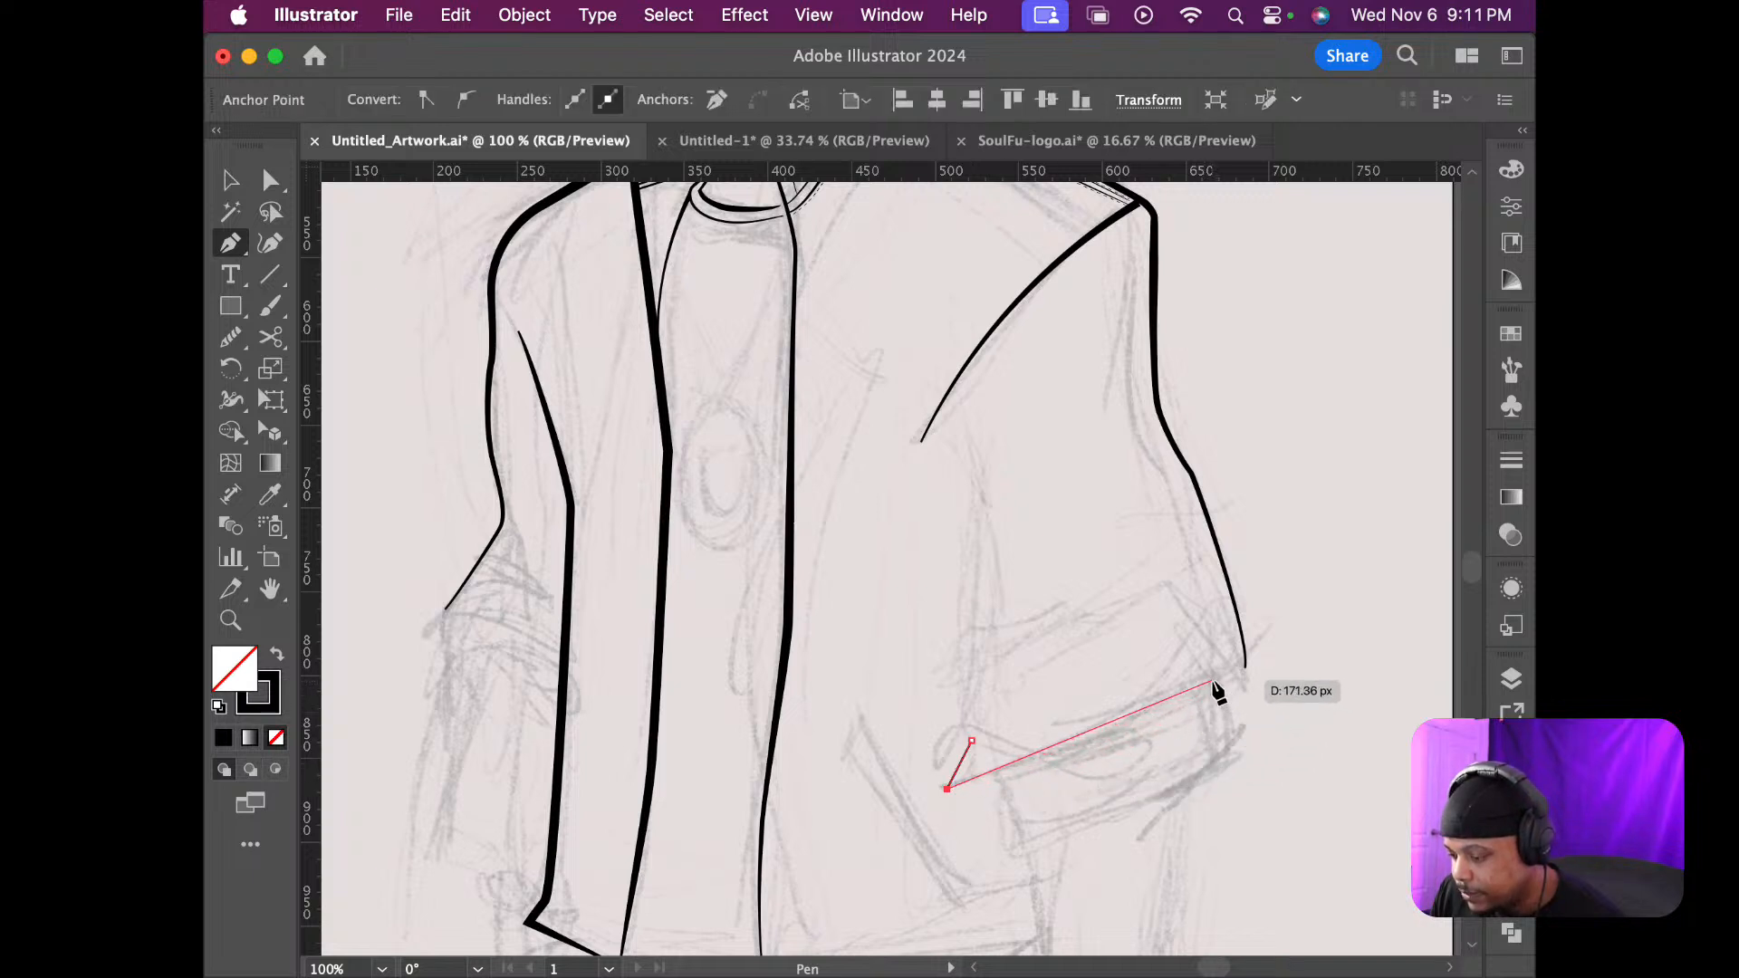
pyautogui.moveTo(1213, 680); pyautogui.dragTo(1258, 640)
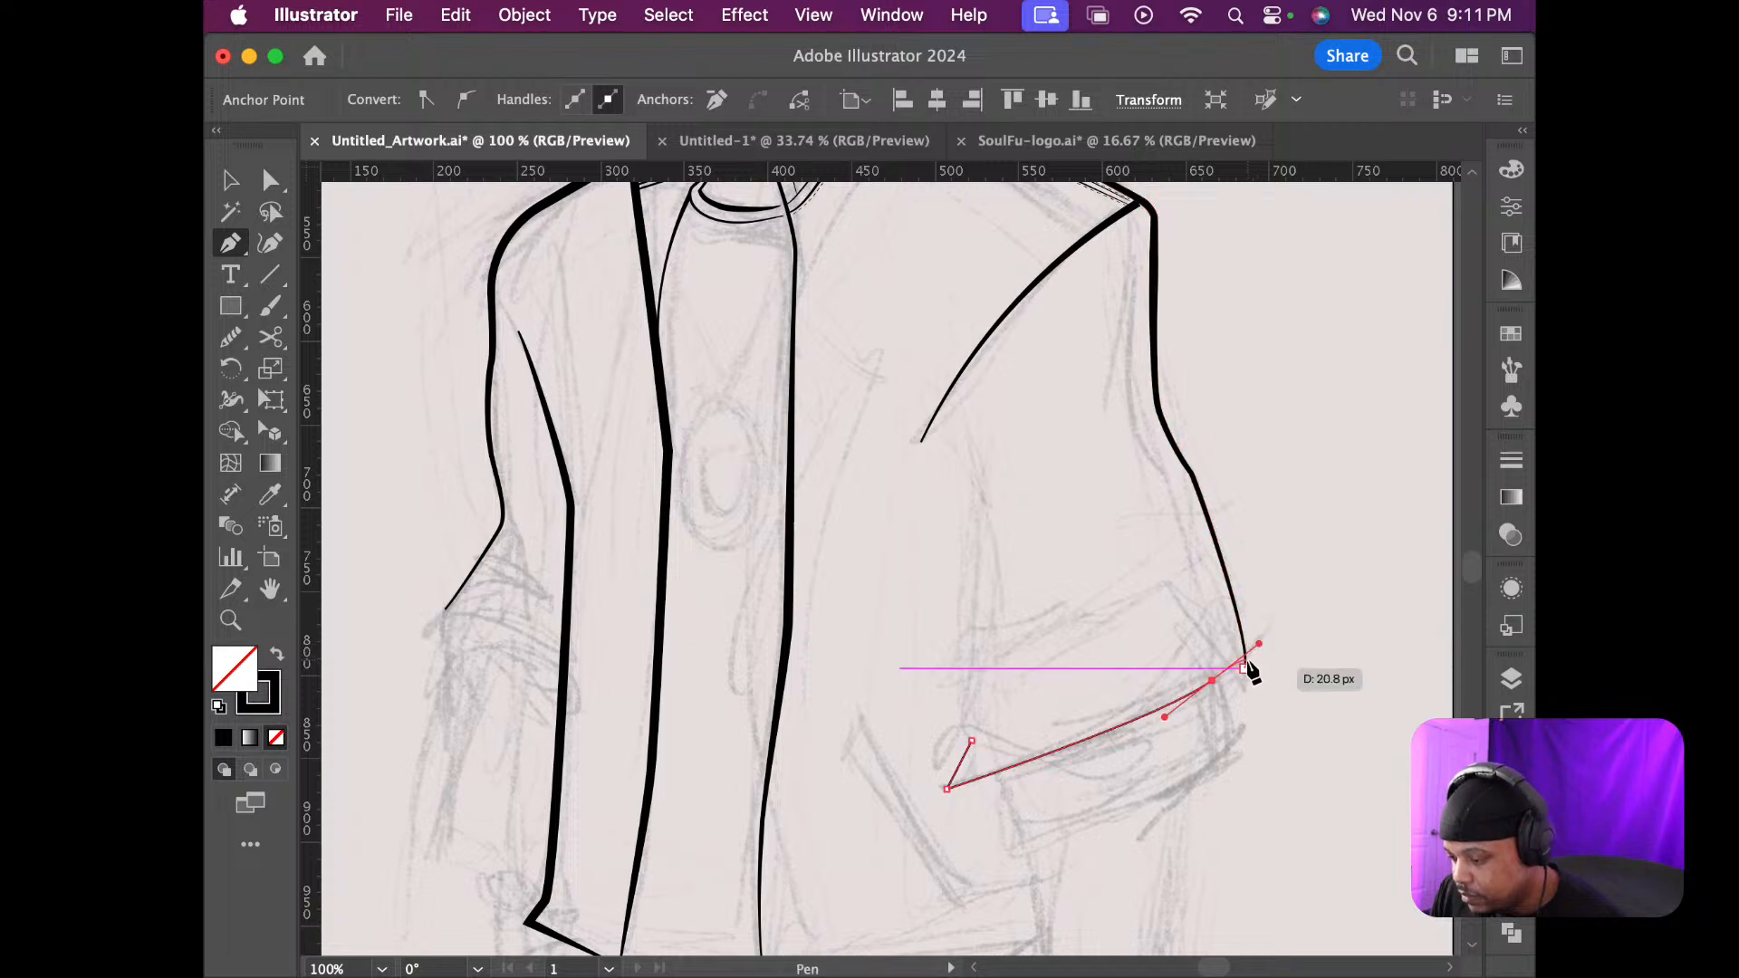
pyautogui.click(1271, 628)
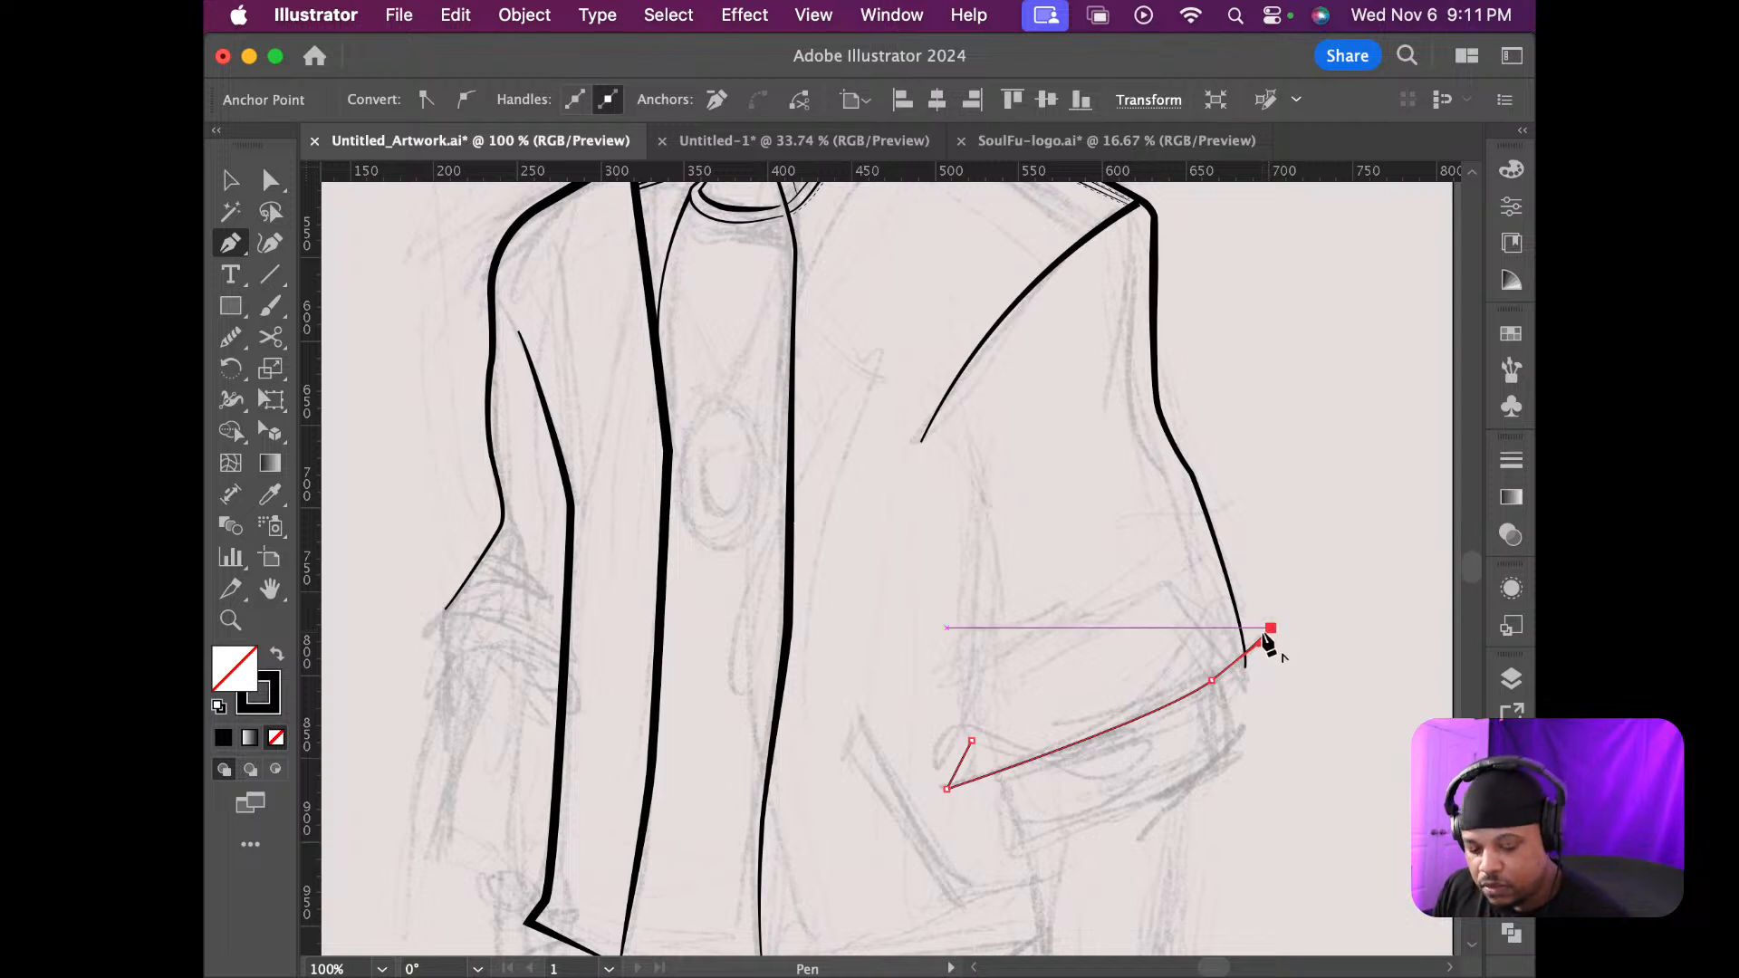
# Adjust the end points of the cuff path and the outer sleeve outline so the two lines meet at a corner
pyautogui.press('a')
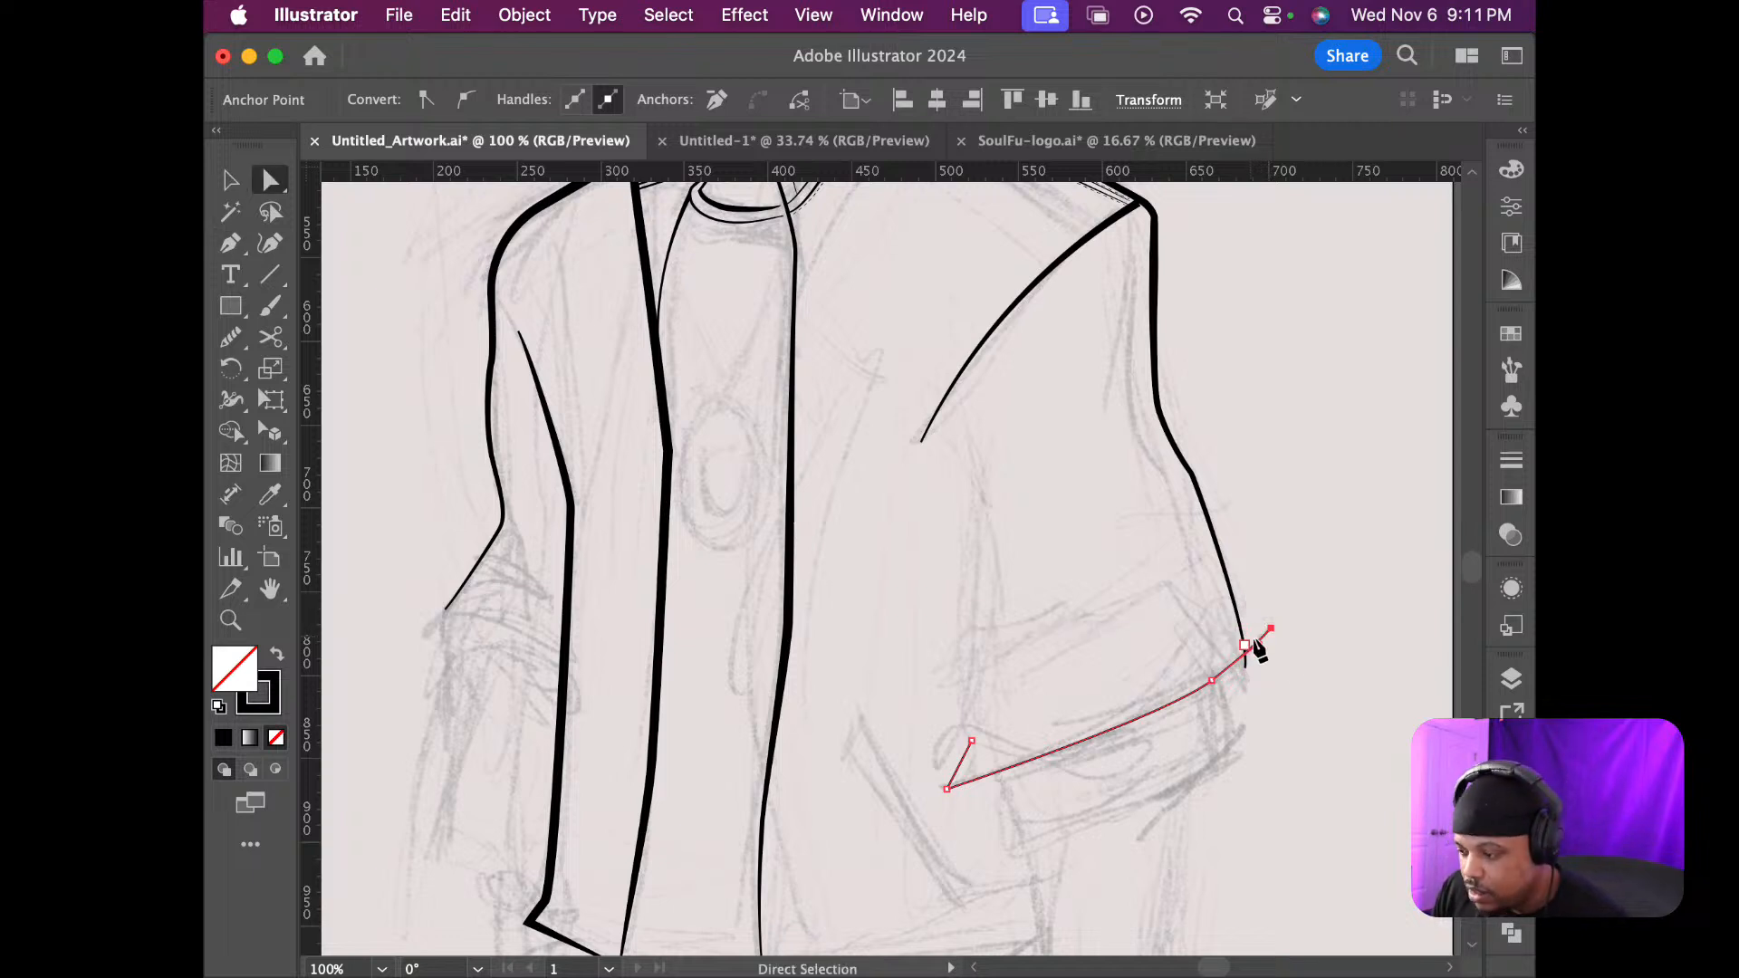
pyautogui.hscroll(2, 1281, 660)
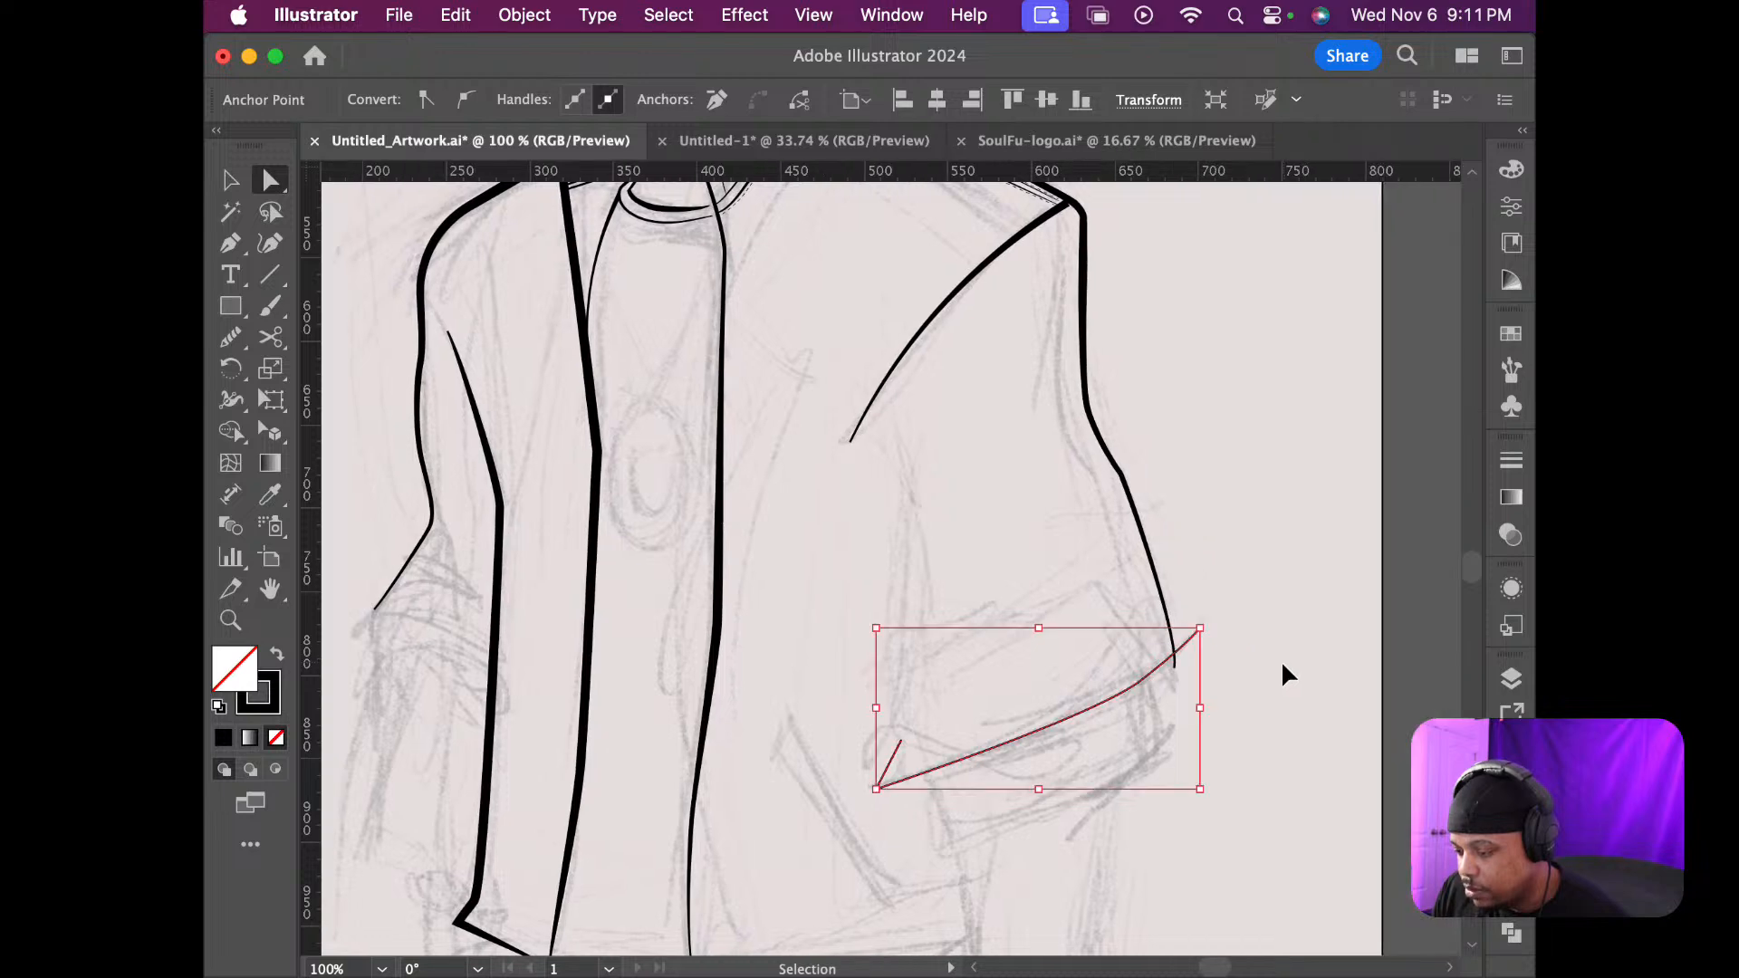
pyautogui.scroll(-1, 1182, 667)
pyautogui.scroll(3, 1178, 667)
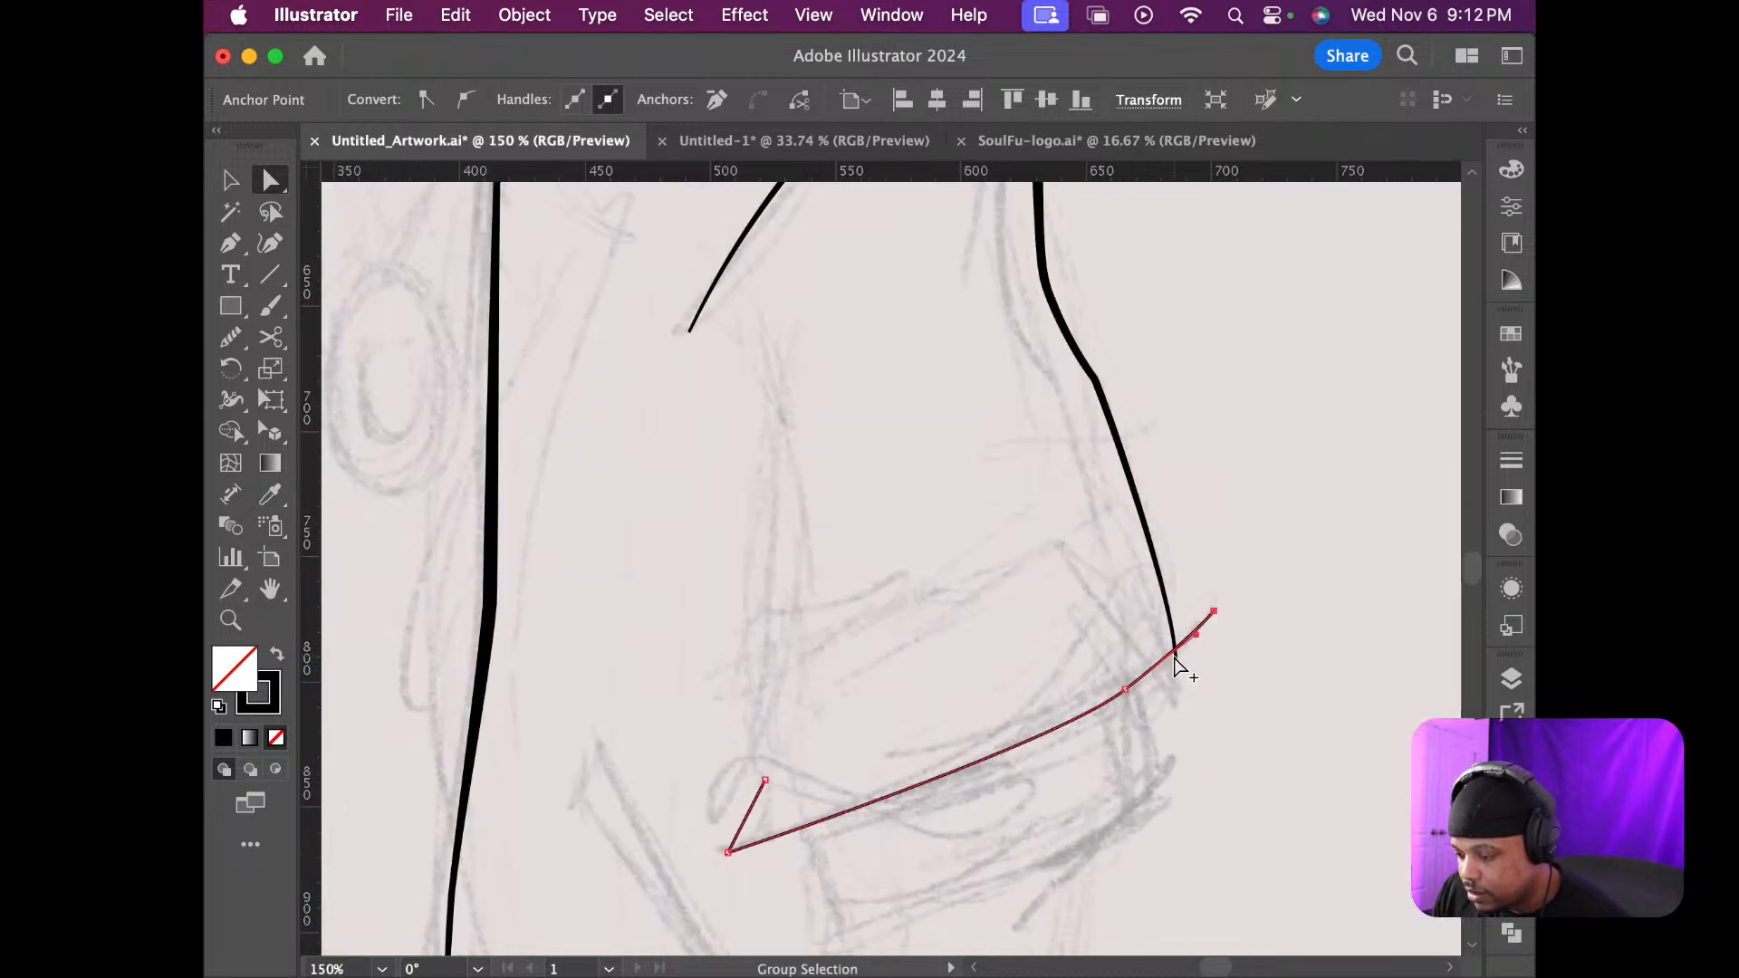
pyautogui.moveTo(1229, 598); pyautogui.dragTo(1082, 753)
pyautogui.moveTo(1174, 652); pyautogui.dragTo(1176, 686)
pyautogui.click(1243, 716)
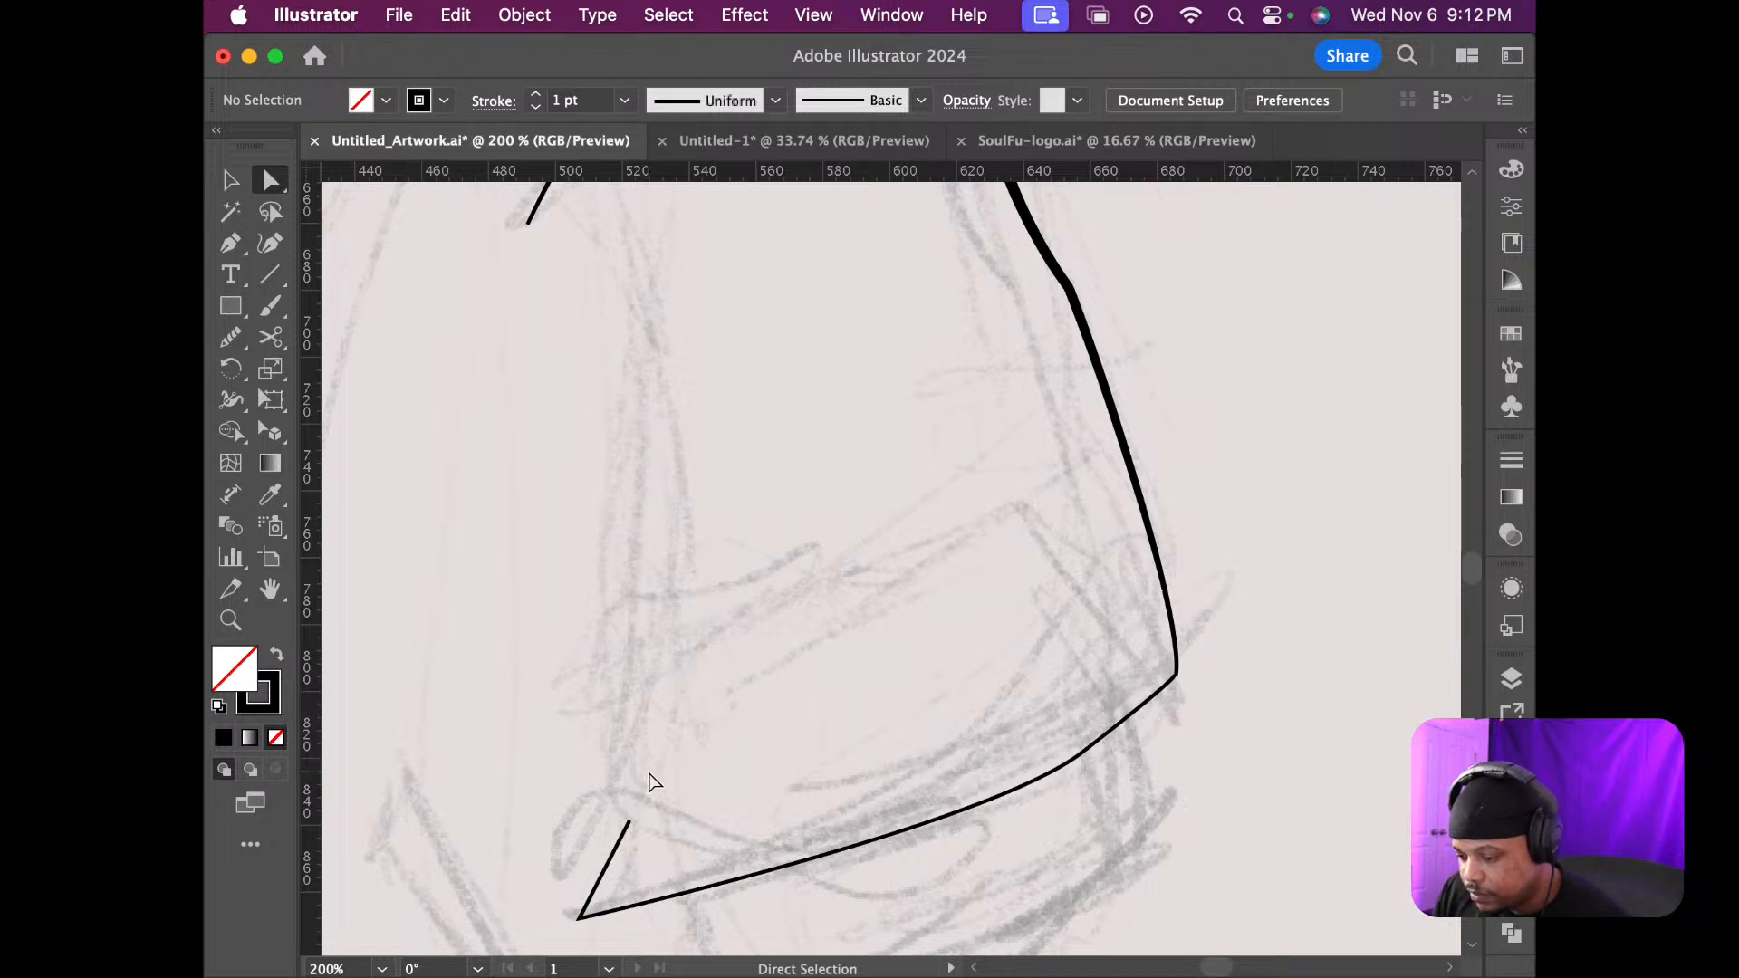
# Thicken the cuff path's stroke at its sharp inner corner with the Width tool so it tapers toward both ends
pyautogui.scroll(2, 651, 779)
pyautogui.scroll(-3, 650, 777)
pyautogui.scroll(-2, 548, 929)
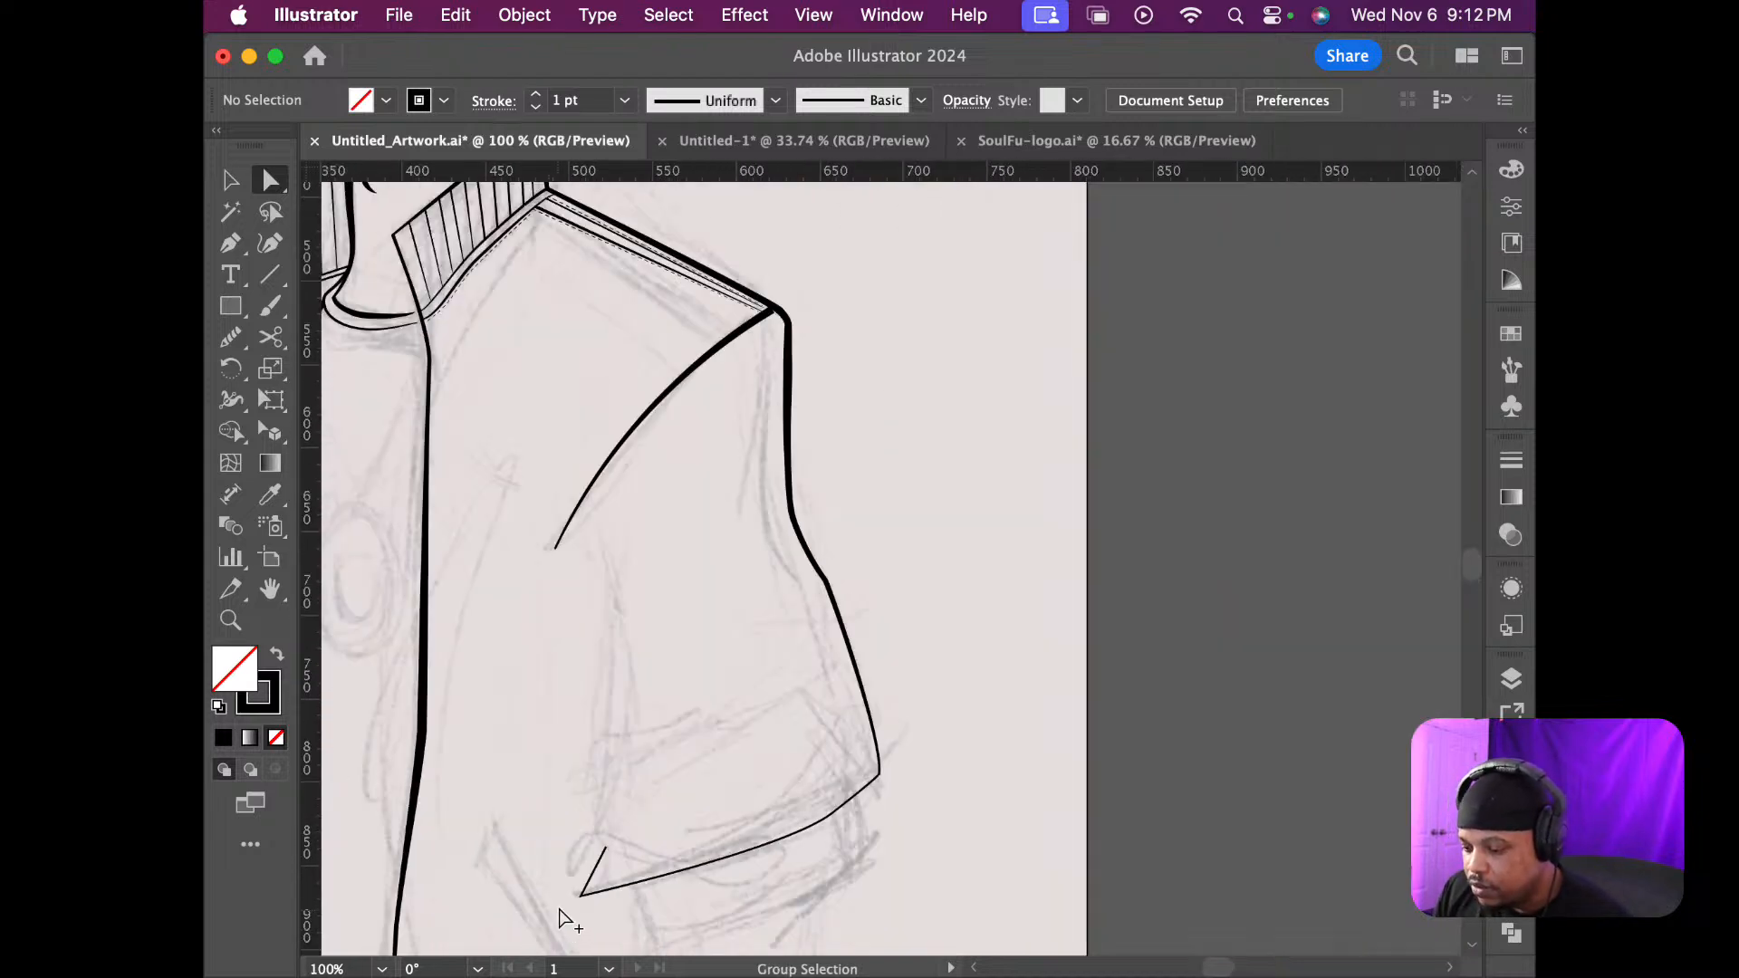
pyautogui.scroll(3, 571, 915)
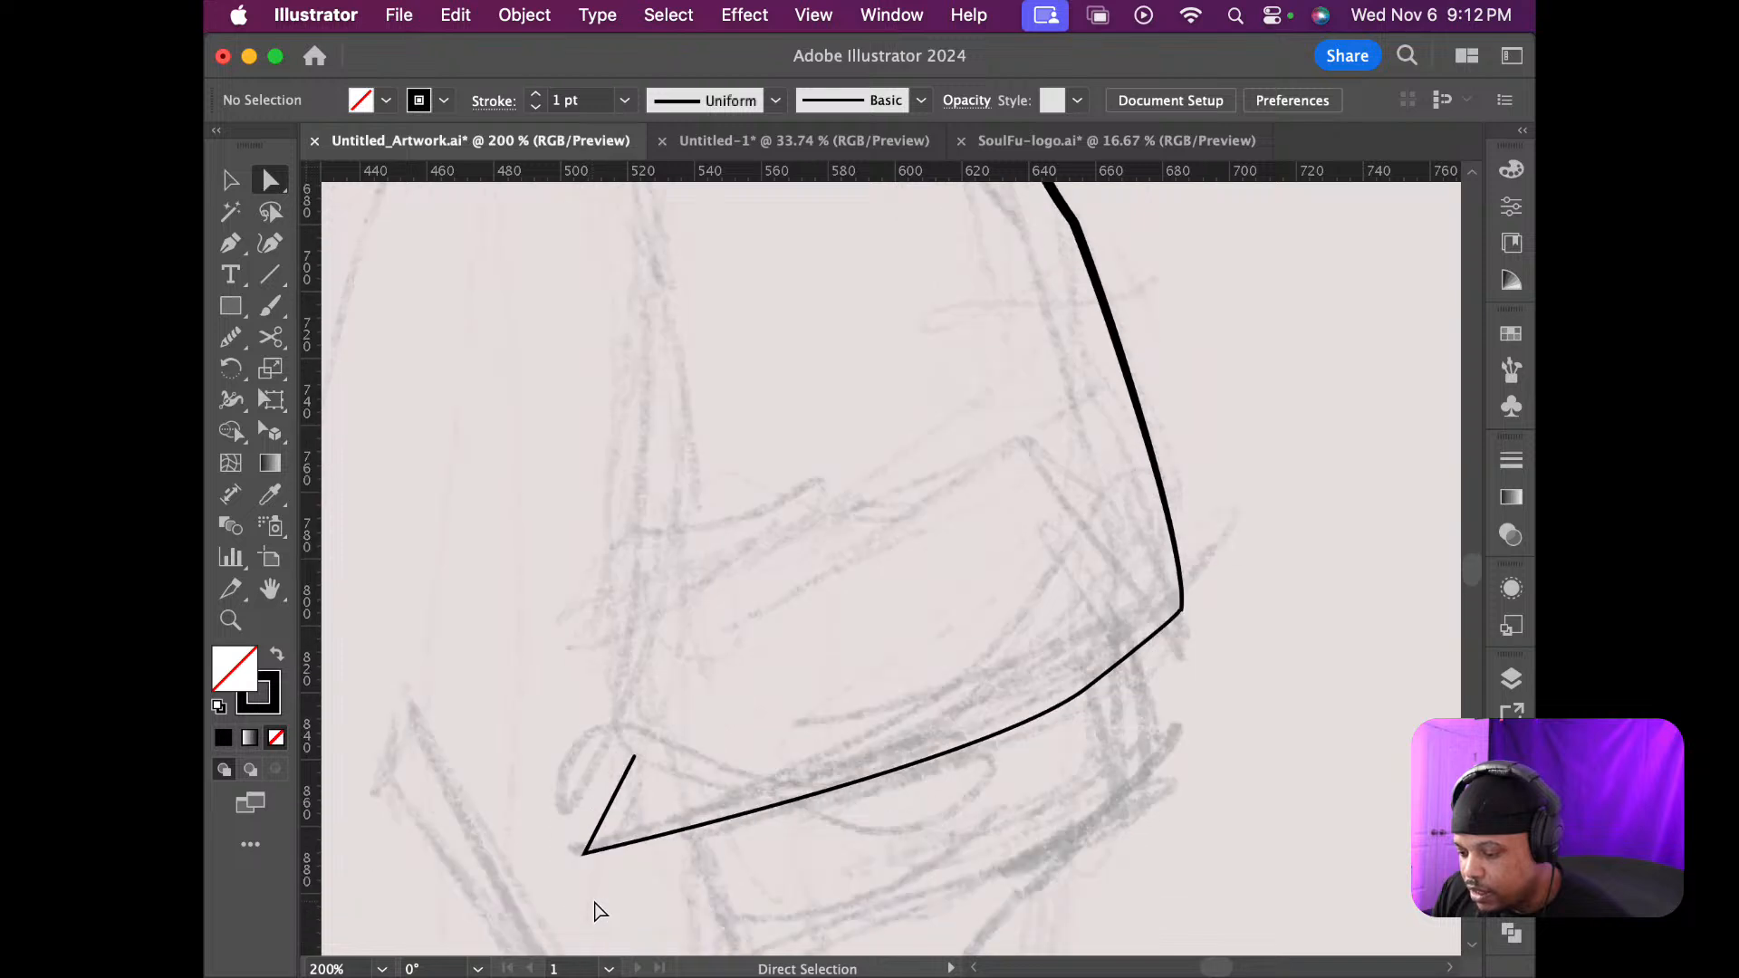
pyautogui.scroll(-3, 599, 911)
pyautogui.scroll(4, 676, 750)
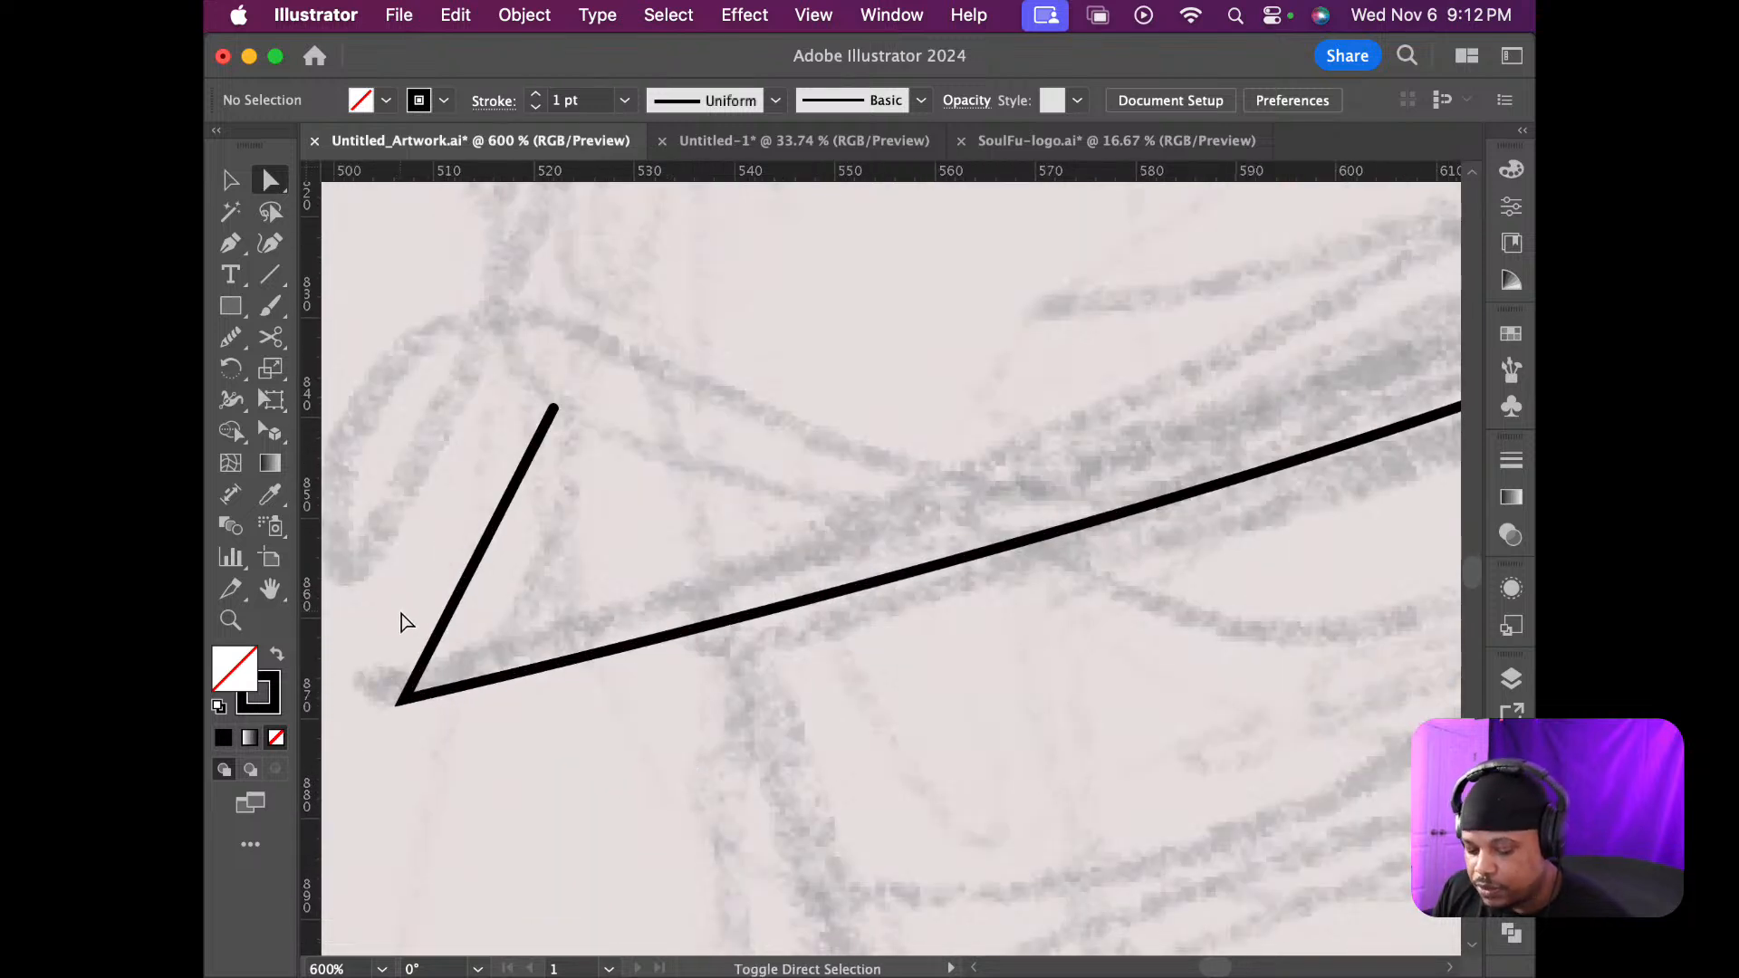
pyautogui.hotkey('shift', 'w')
pyautogui.moveTo(418, 699); pyautogui.dragTo(432, 709)
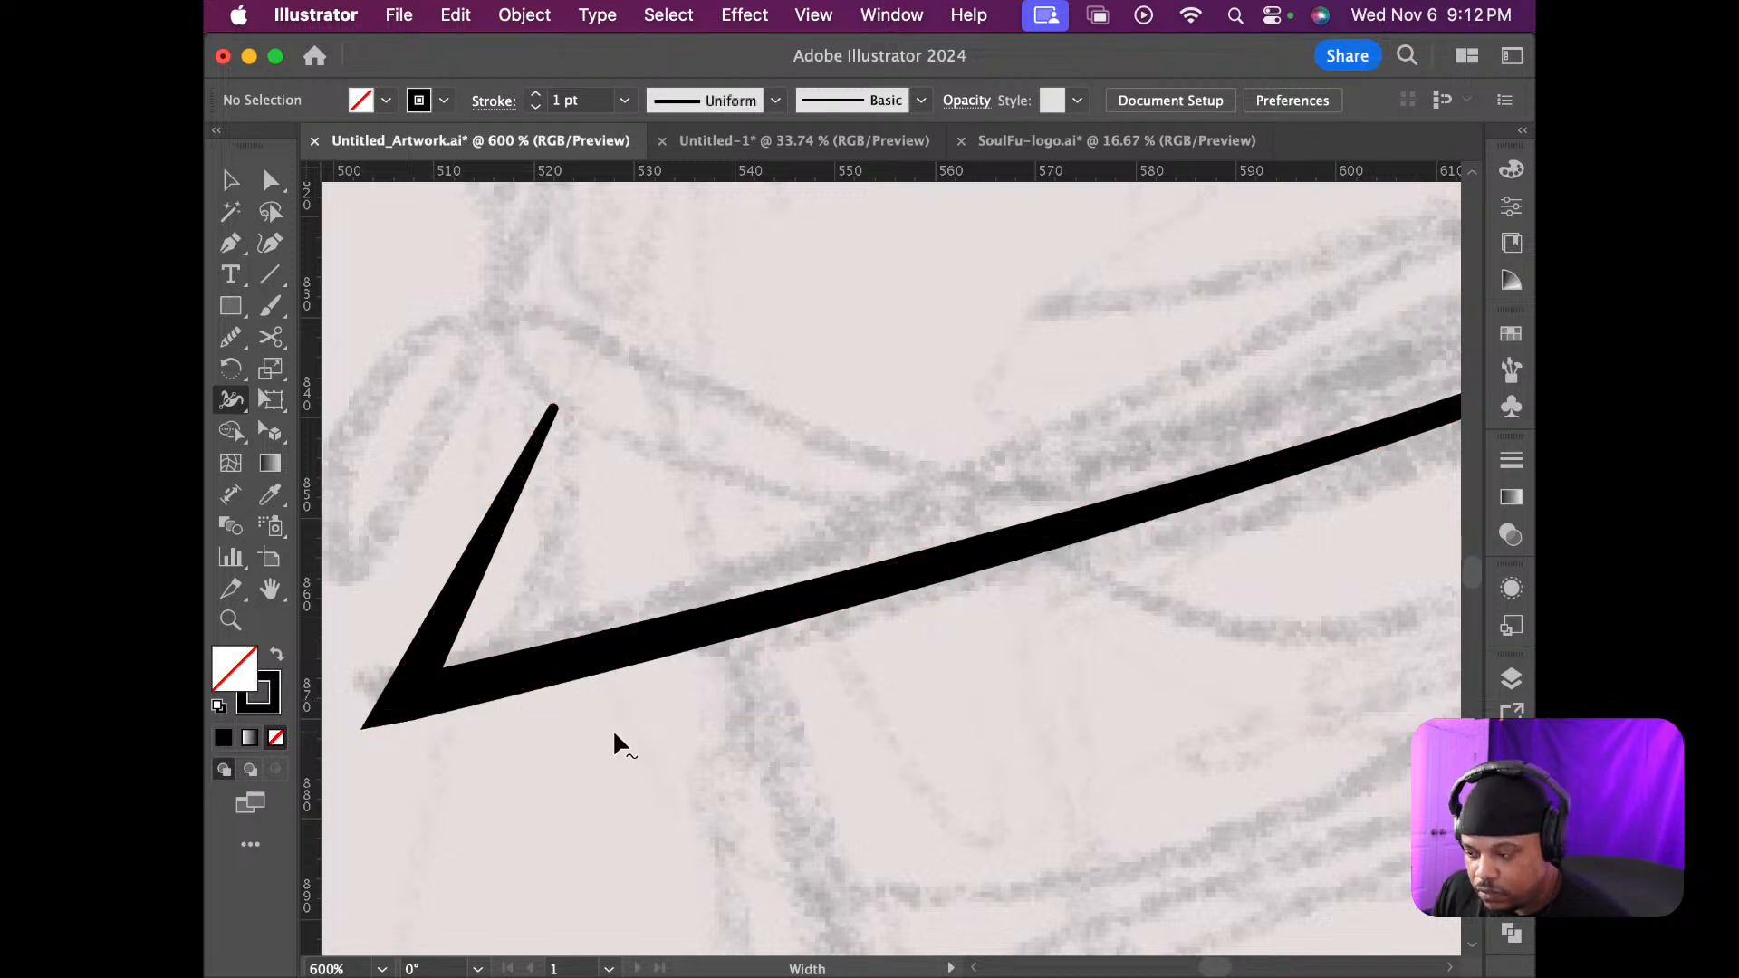
# Draw a curved Pen path for the sleeve fold, arching over the cuff's inner corner, dipping across the cuff line and rising into the sleeve
pyautogui.scroll(-6, 612, 729)
pyautogui.scroll(2, 613, 728)
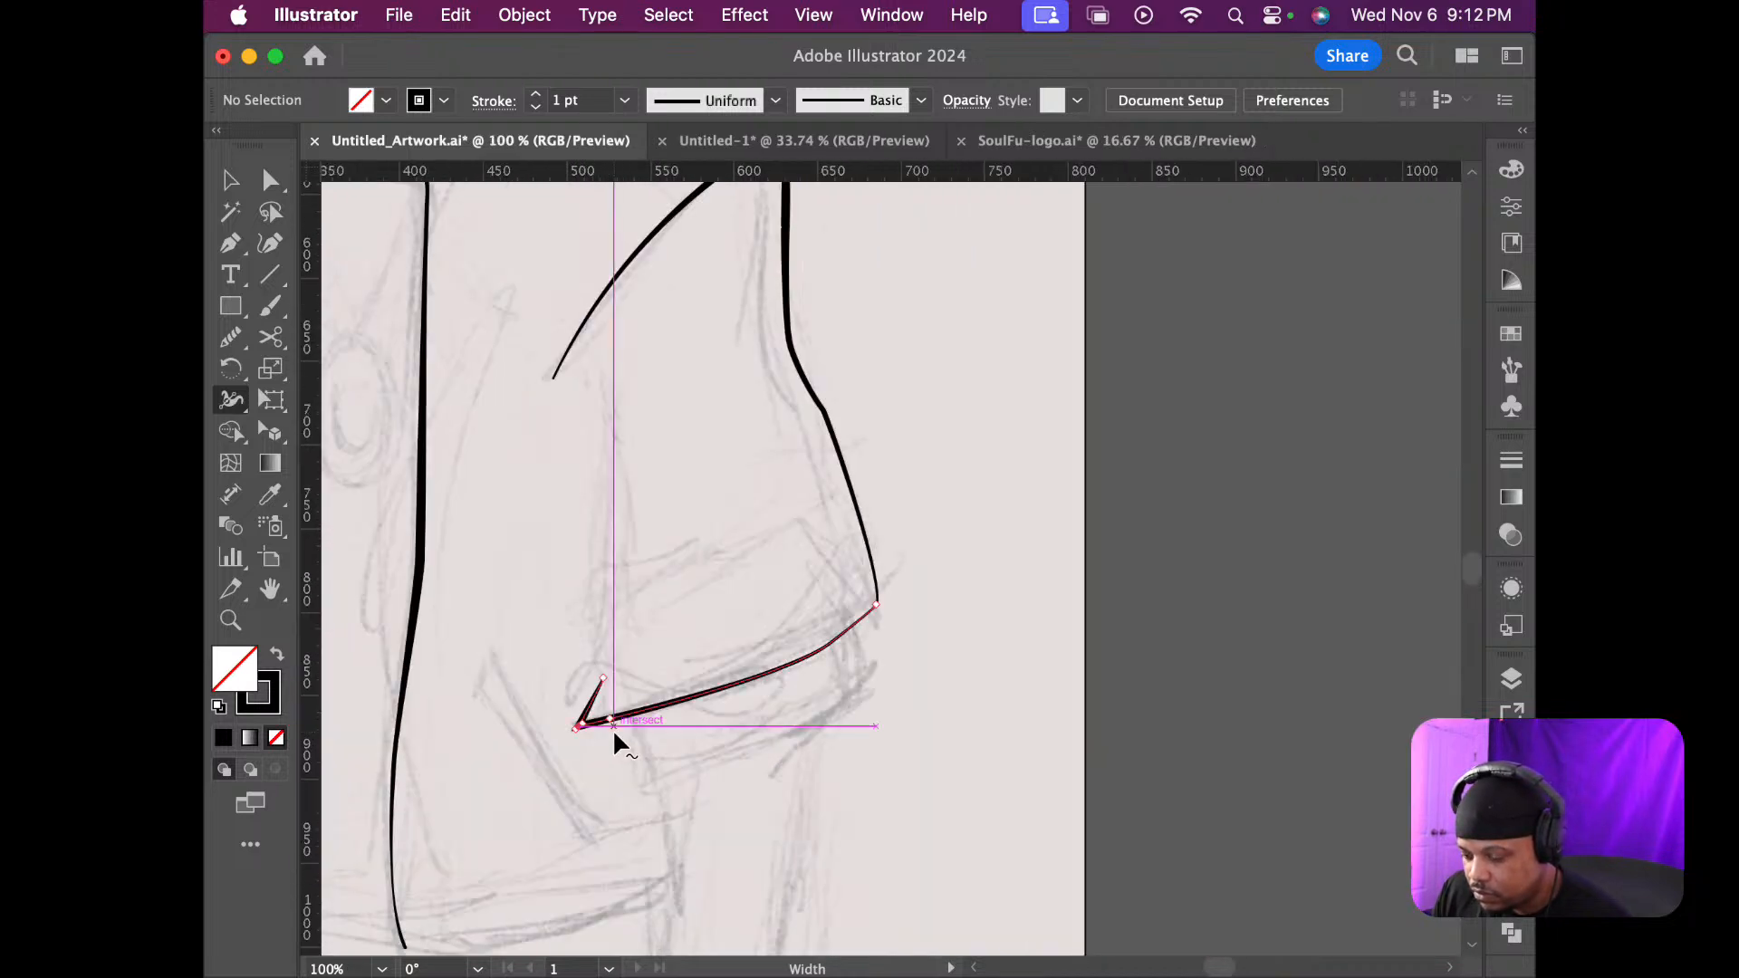
pyautogui.scroll(2, 613, 728)
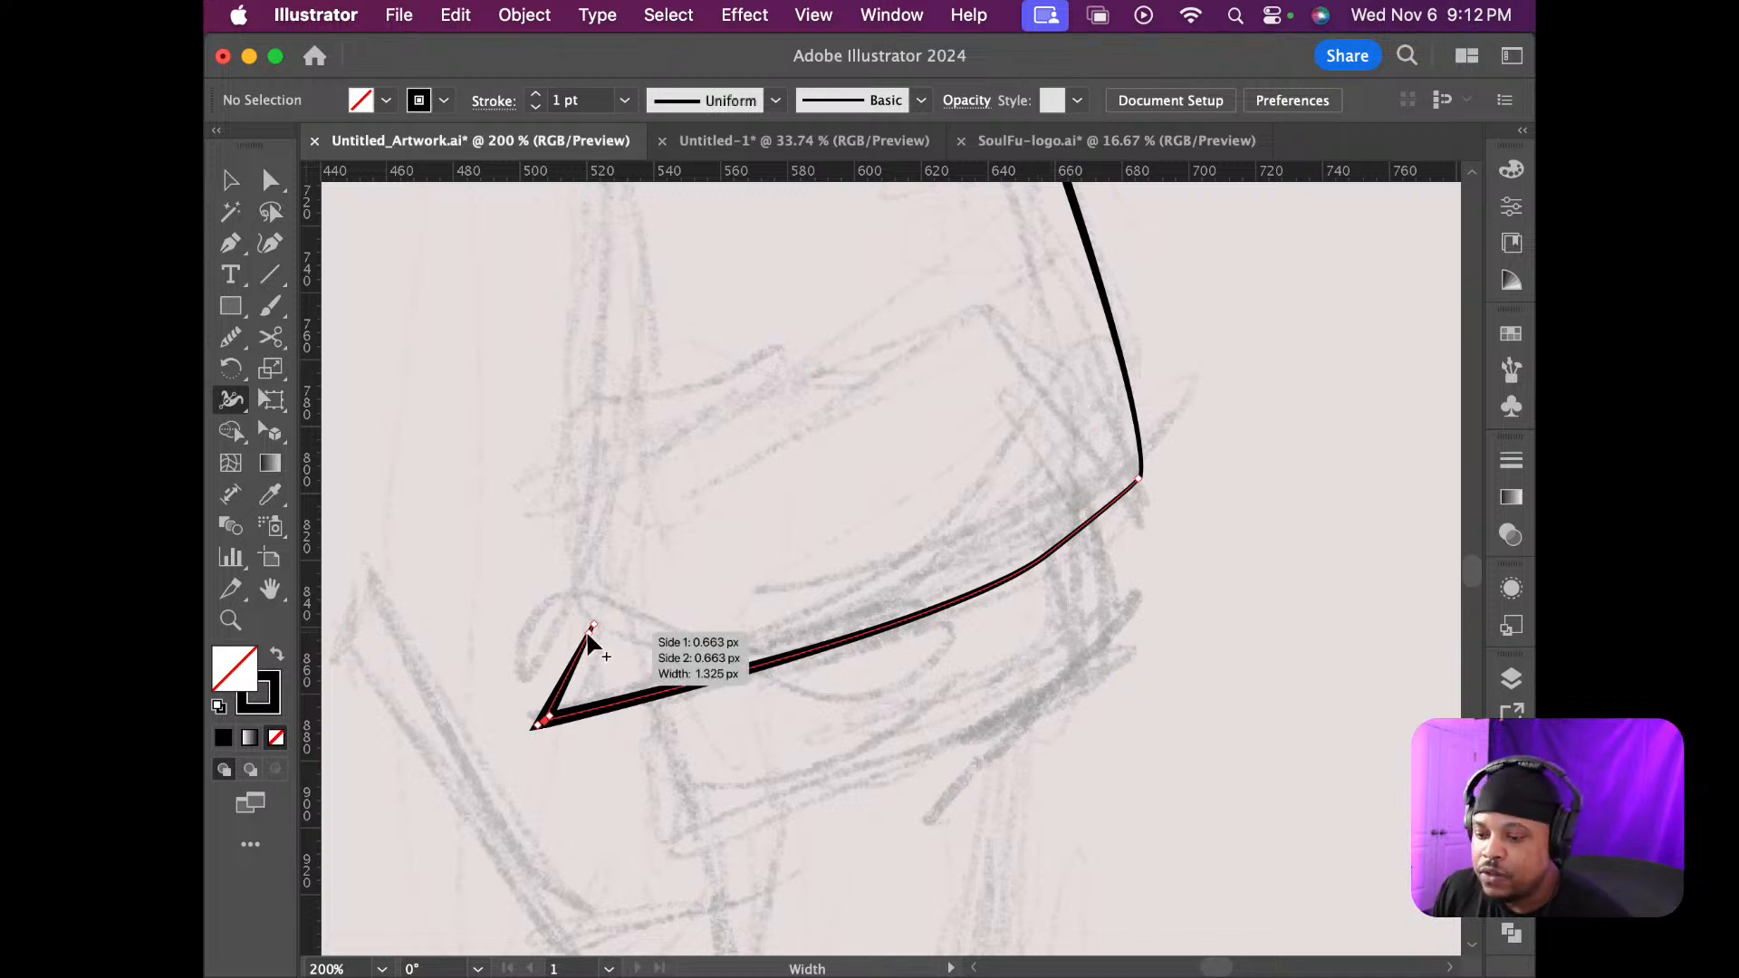
pyautogui.click(233, 245)
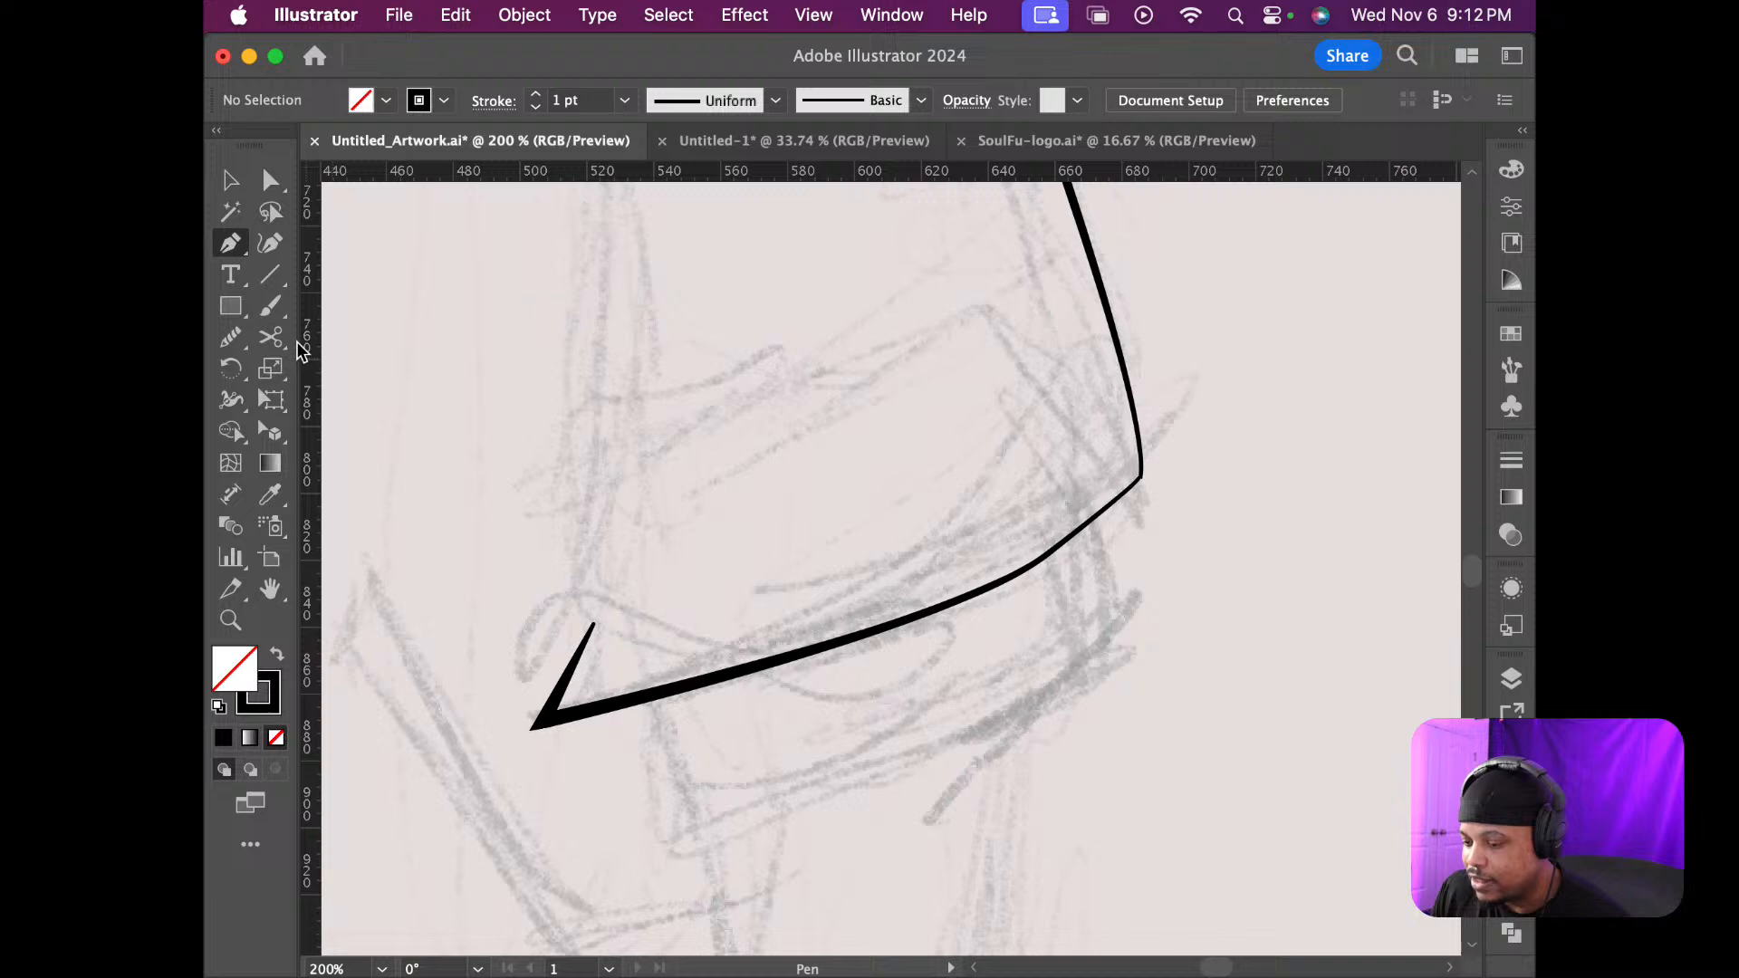
pyautogui.click(520, 665)
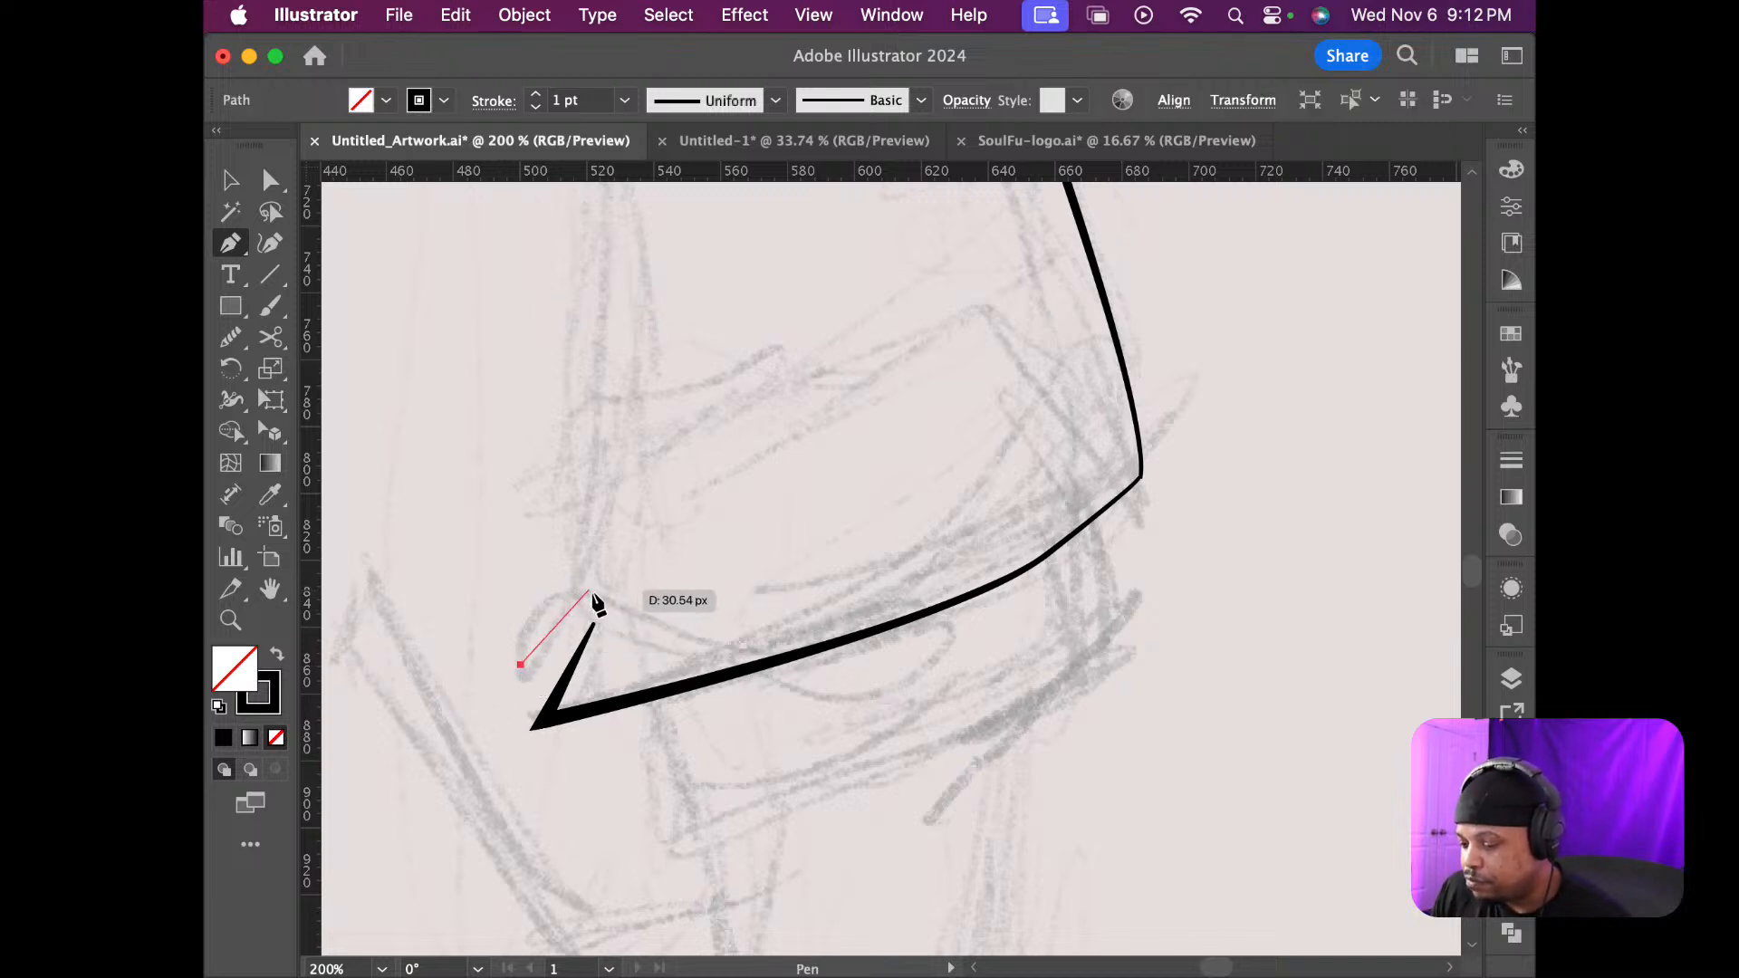
pyautogui.moveTo(597, 600); pyautogui.dragTo(662, 617)
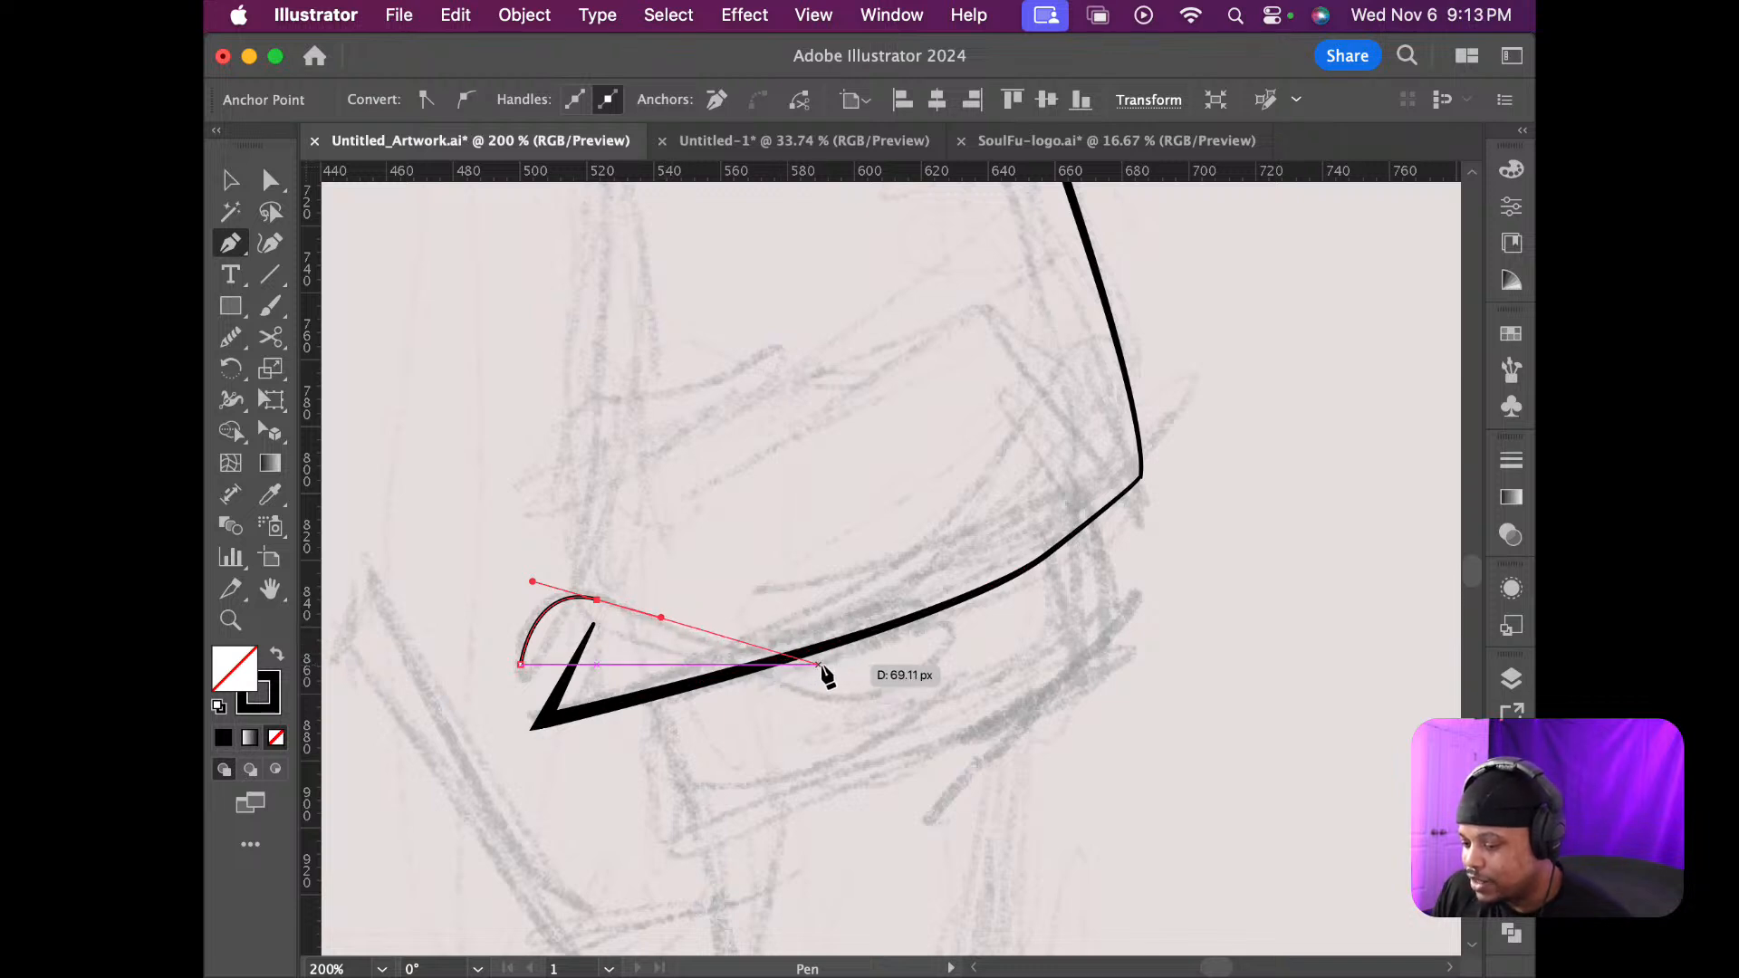
pyautogui.moveTo(827, 666); pyautogui.dragTo(844, 666)
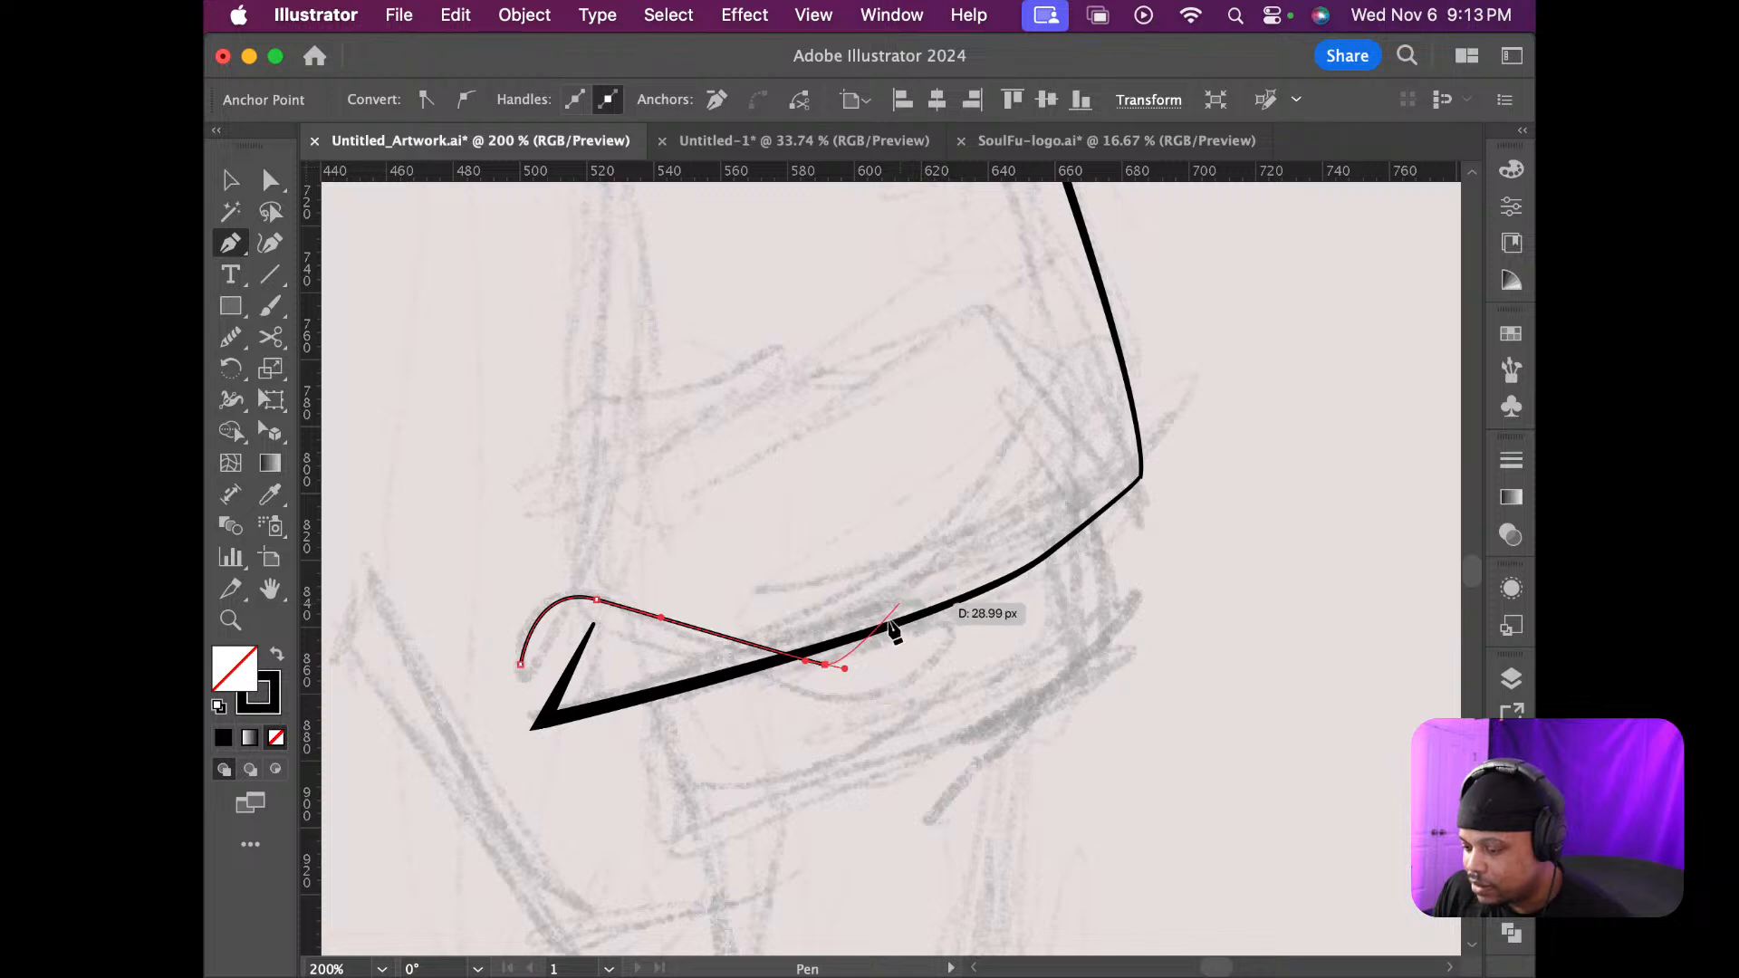
pyautogui.press('super+z')
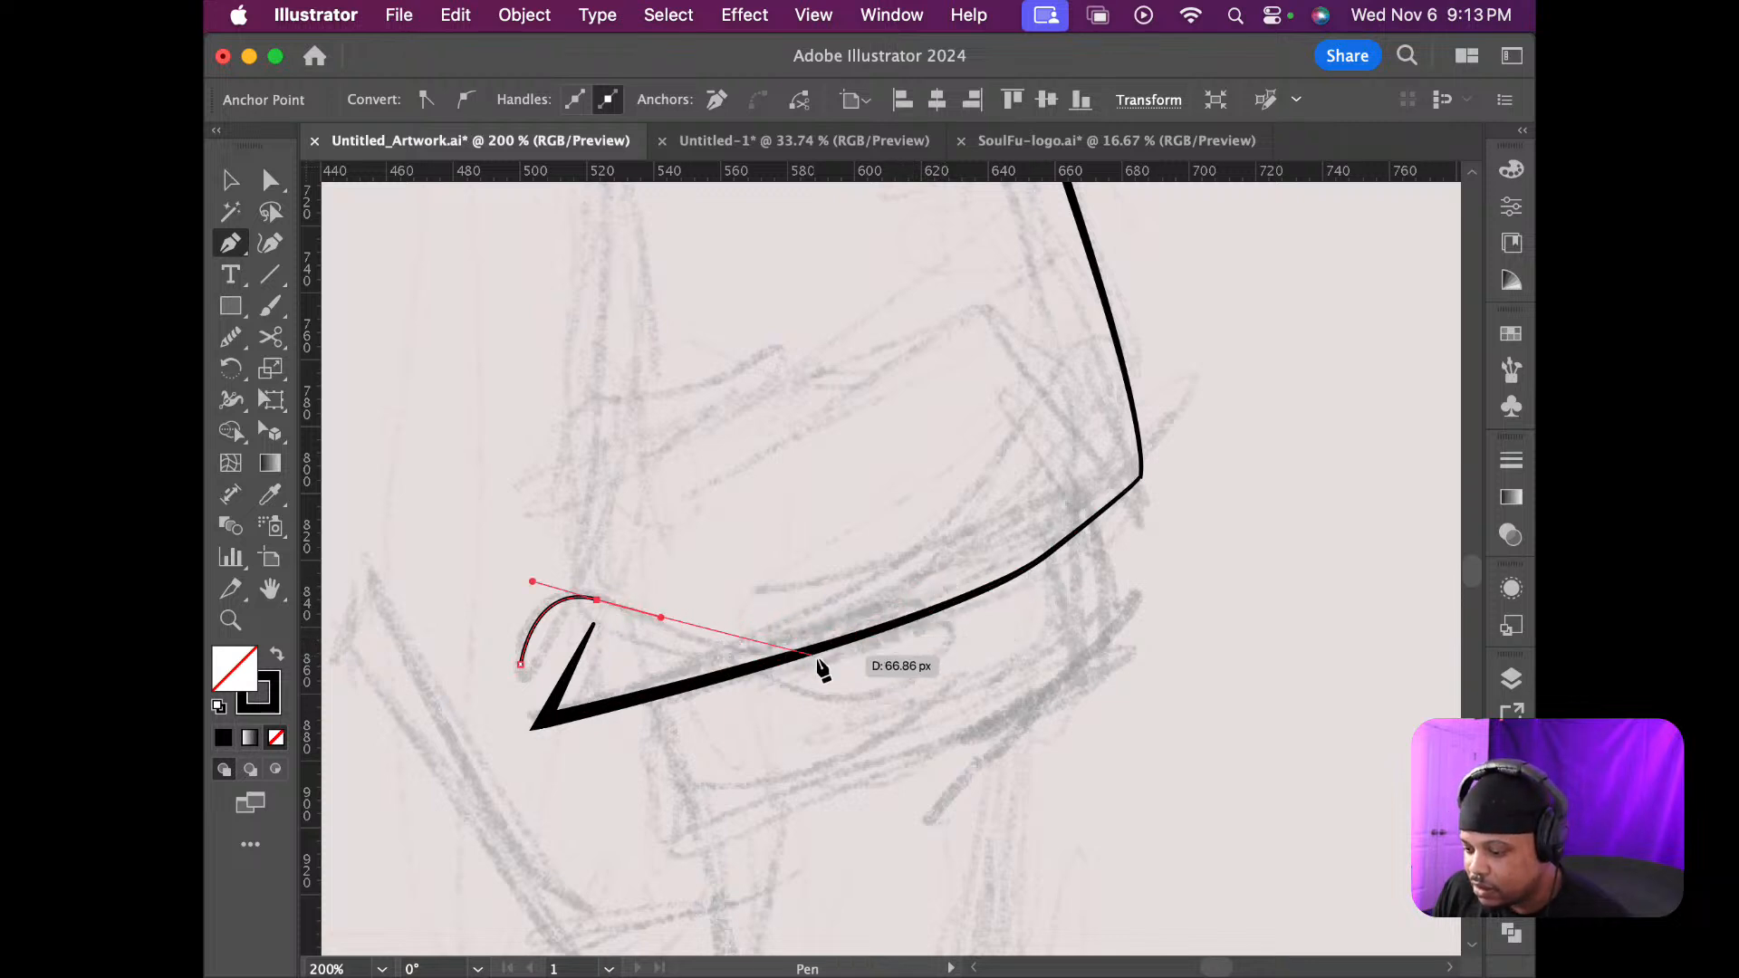
pyautogui.moveTo(826, 661); pyautogui.dragTo(867, 652)
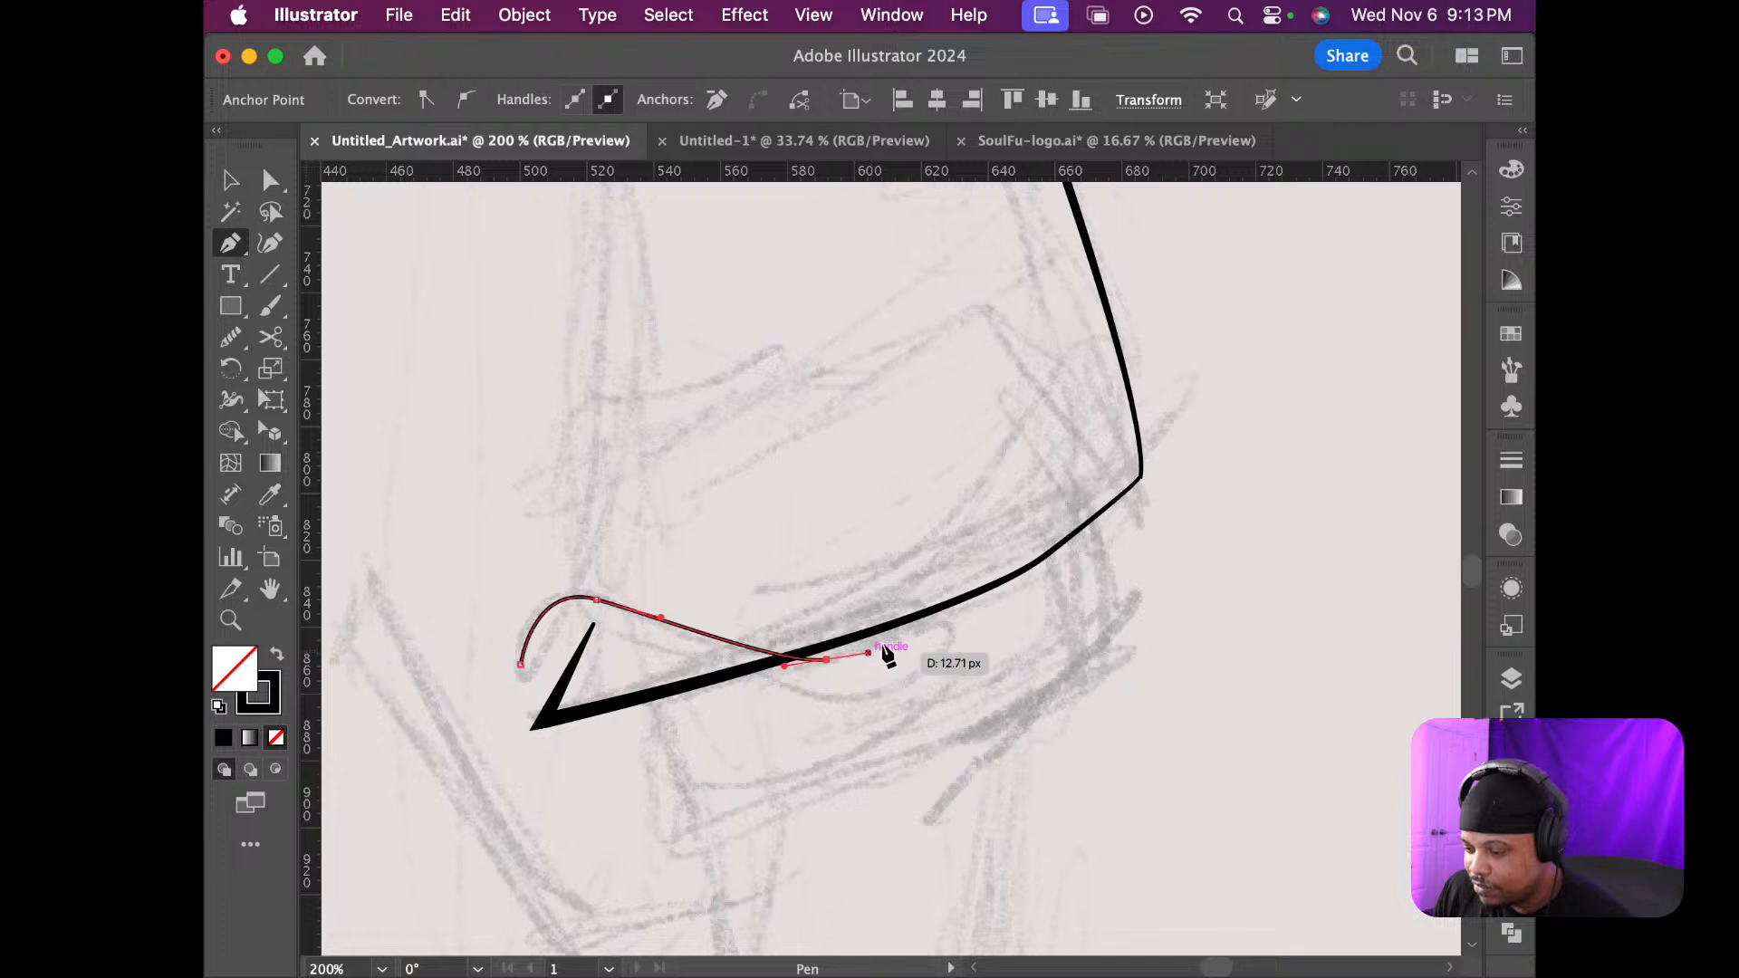
pyautogui.moveTo(1008, 478); pyautogui.dragTo(1023, 438)
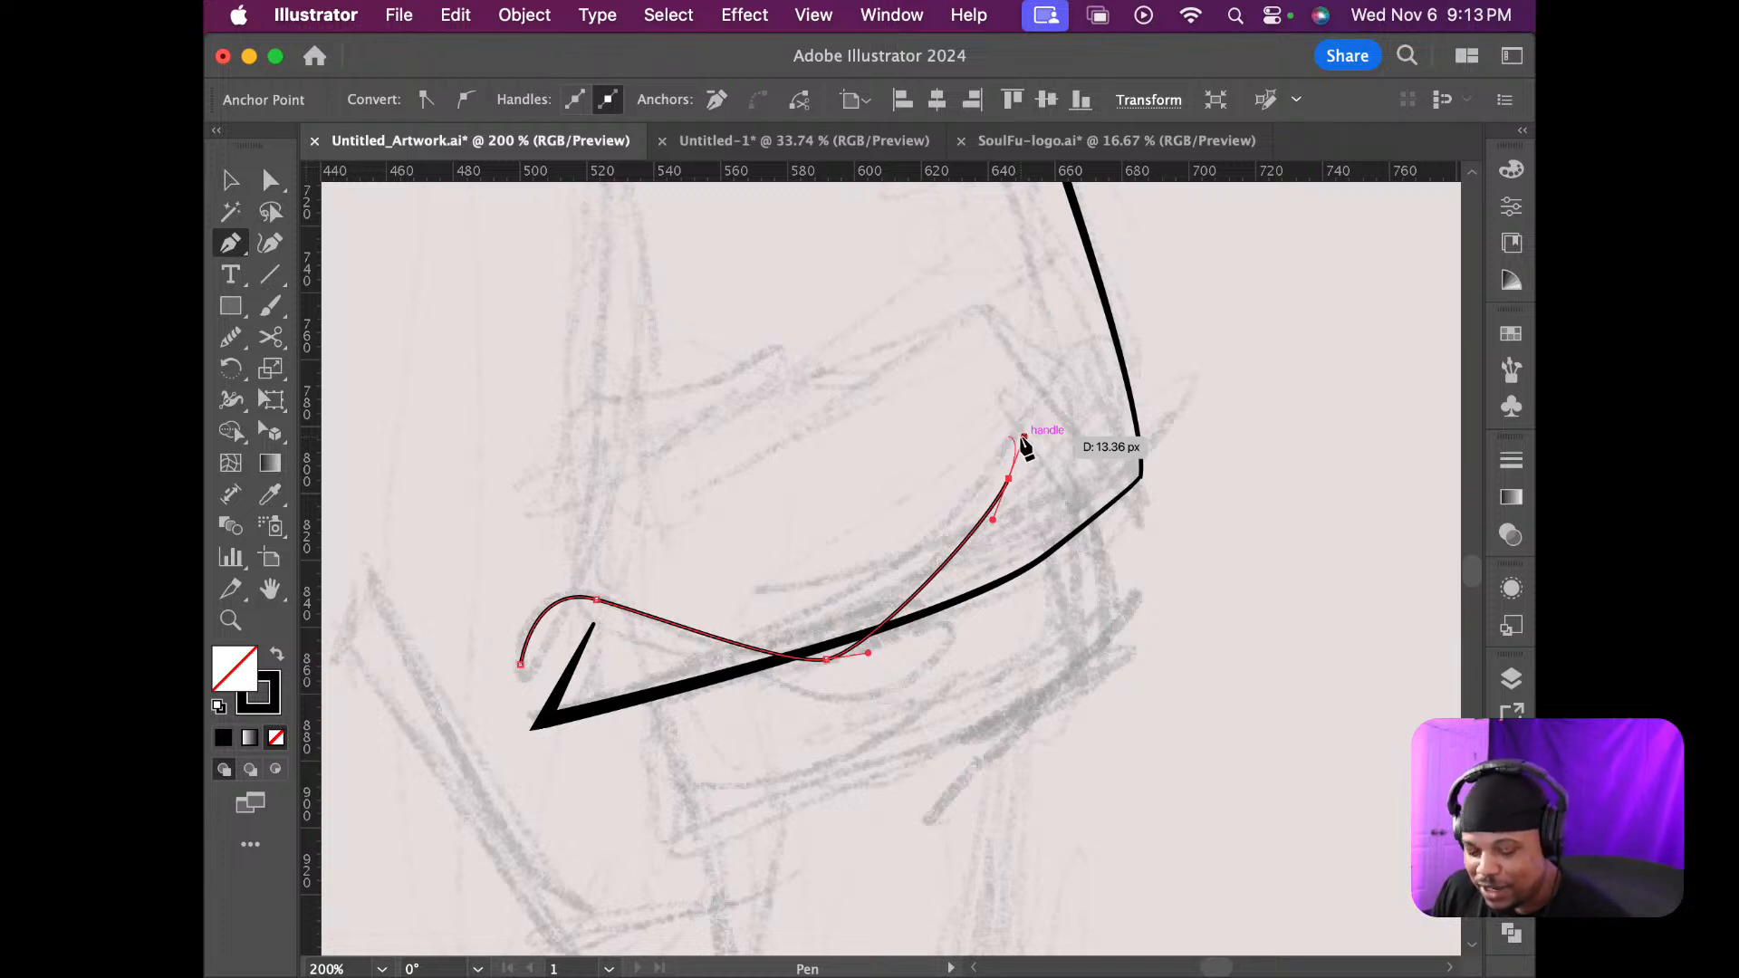
# Thicken the sleeve fold path's stroke to about 7.2 px at its dip with the Width tool and thin it toward the upper end
pyautogui.hotkey('shift', 'w')
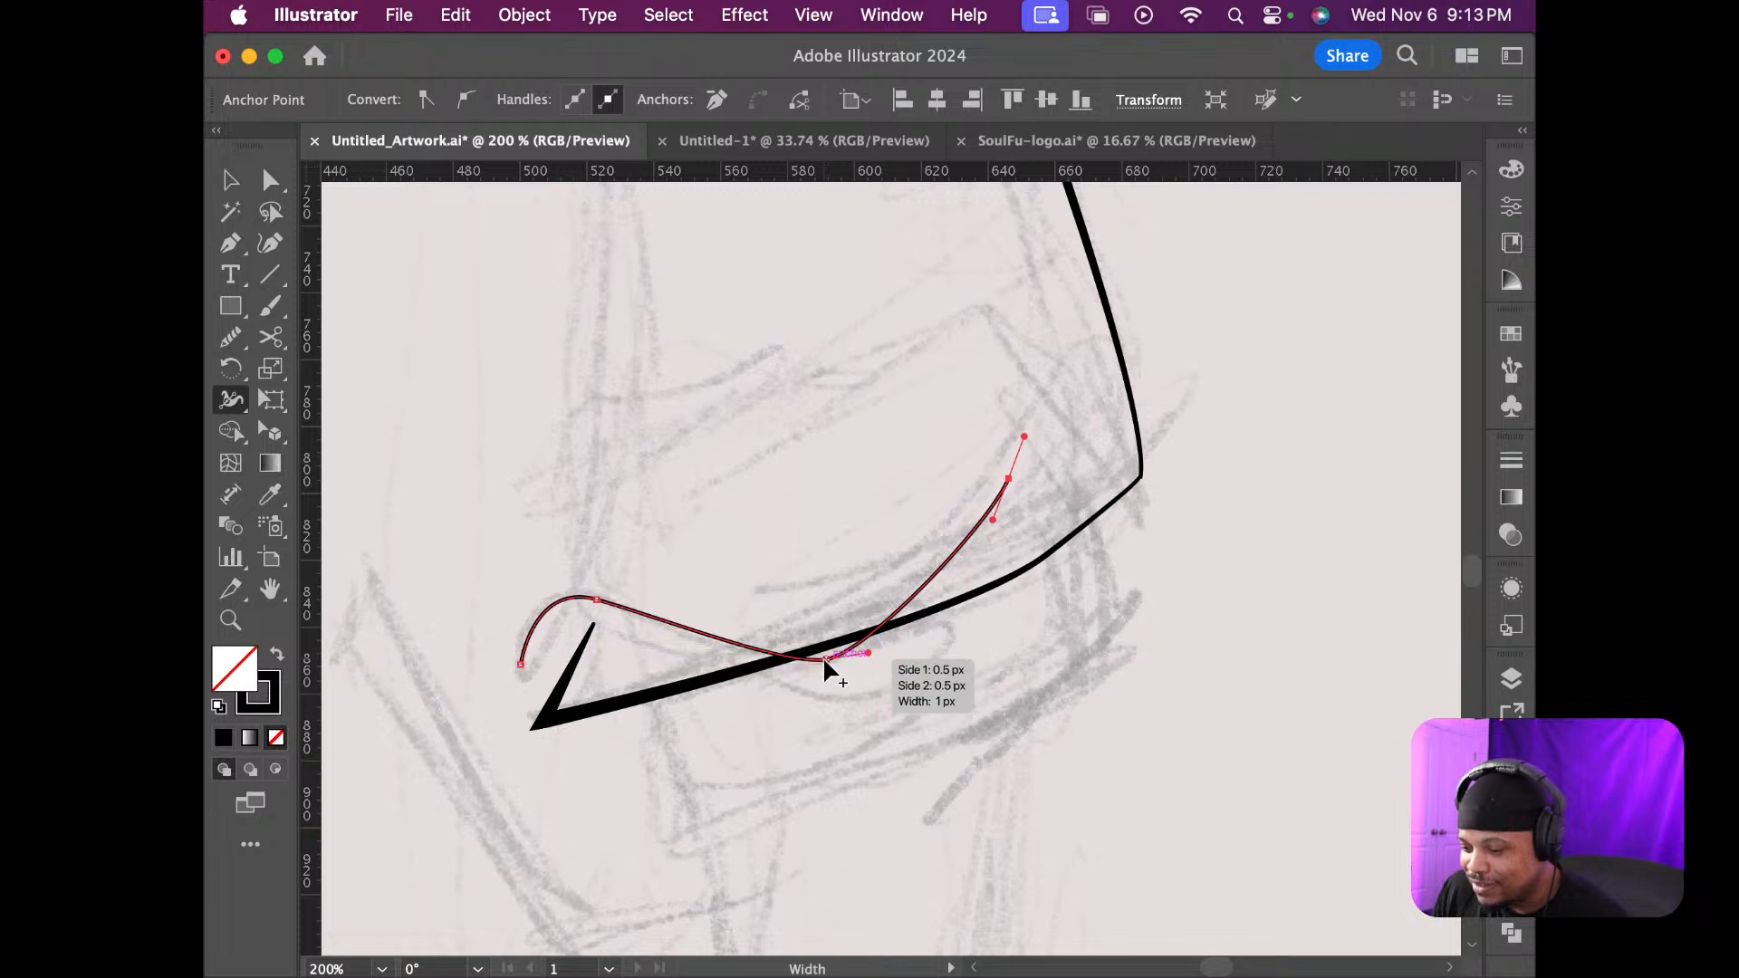
pyautogui.moveTo(825, 660); pyautogui.dragTo(828, 669)
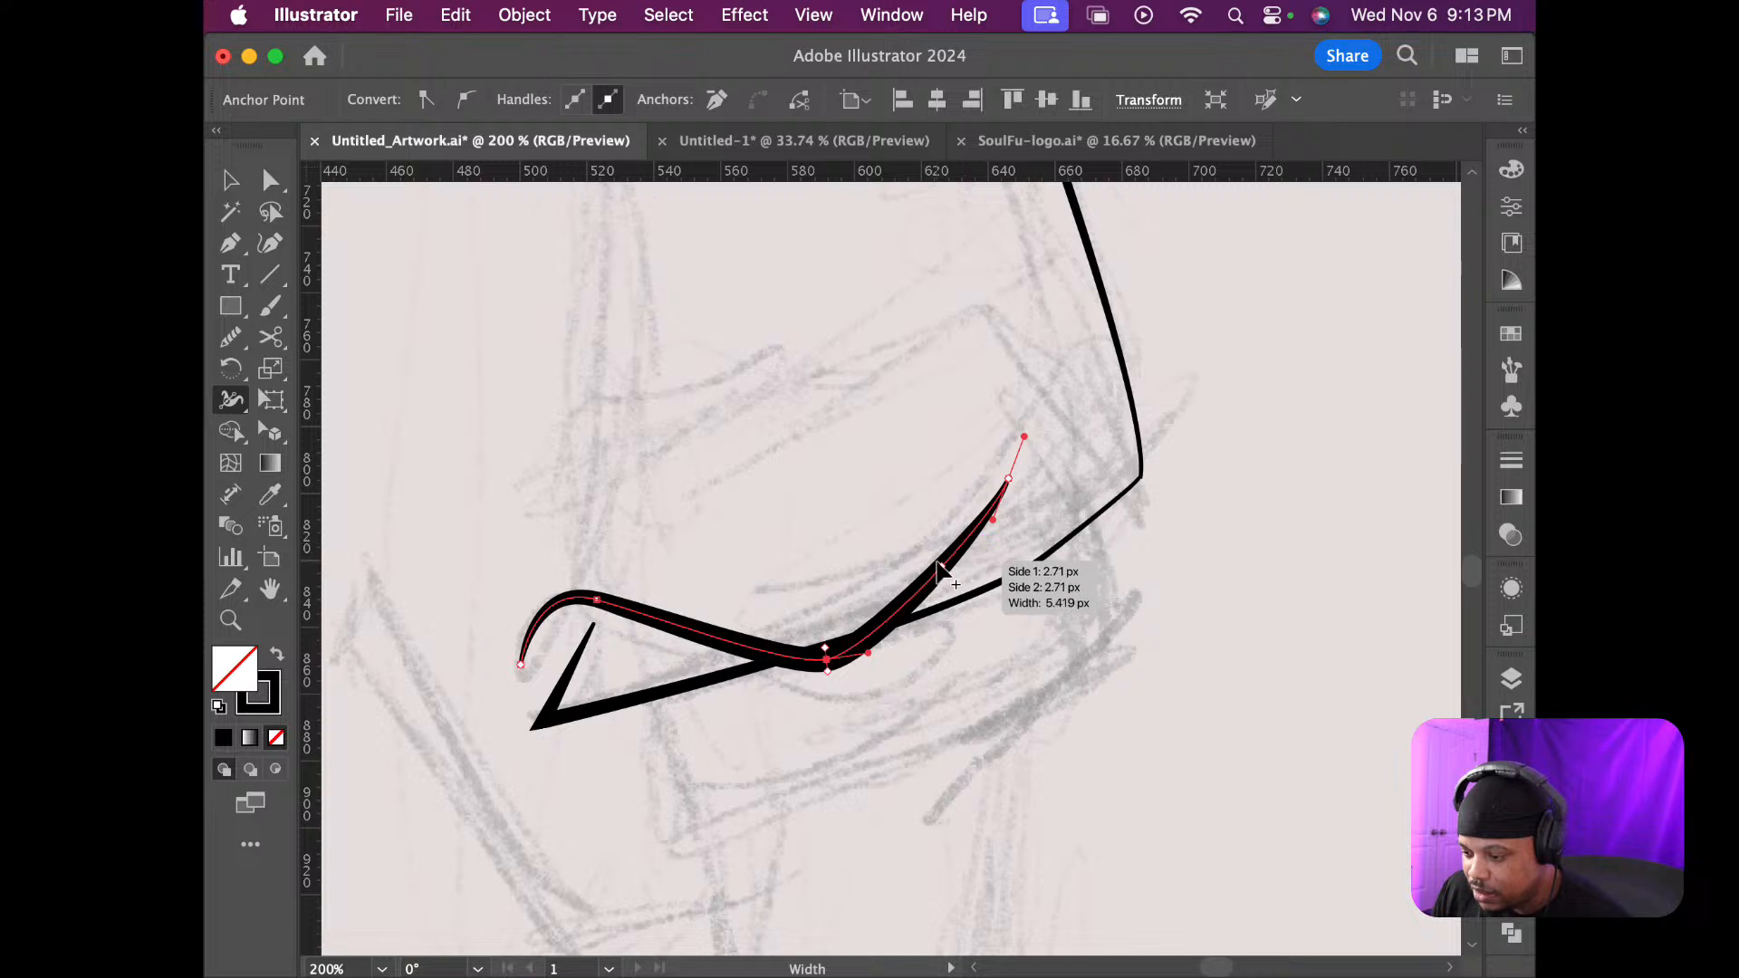
pyautogui.moveTo(939, 569); pyautogui.dragTo(941, 568)
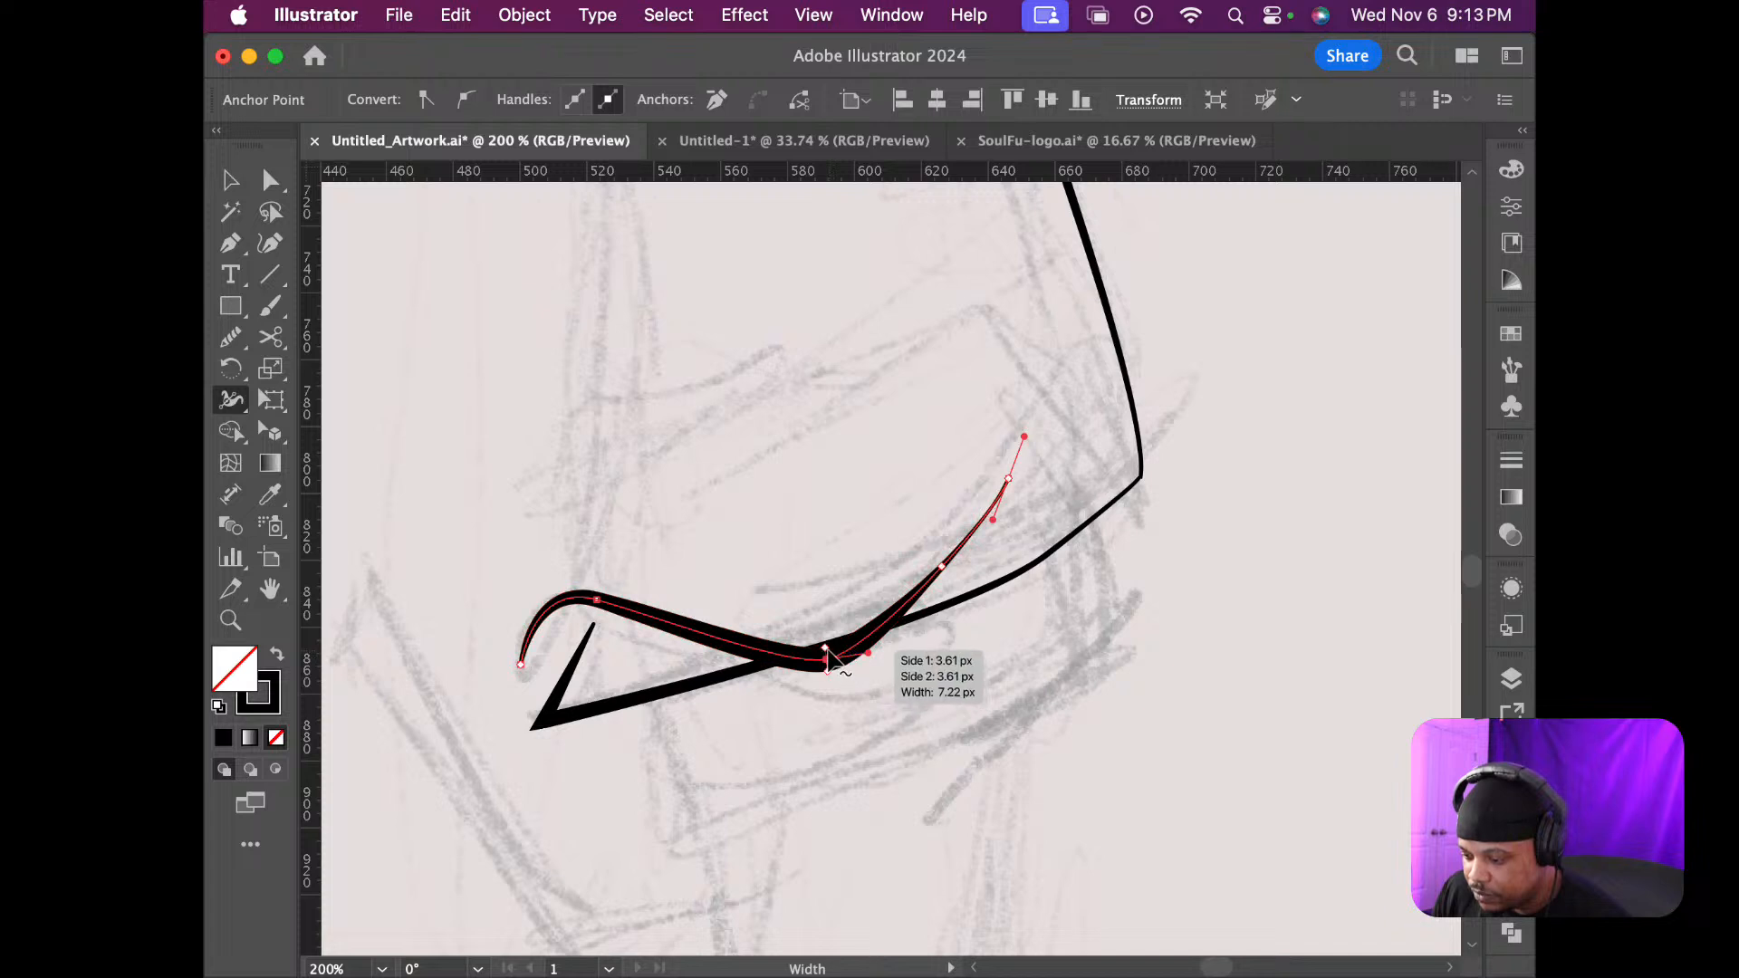
pyautogui.moveTo(828, 655); pyautogui.dragTo(831, 660)
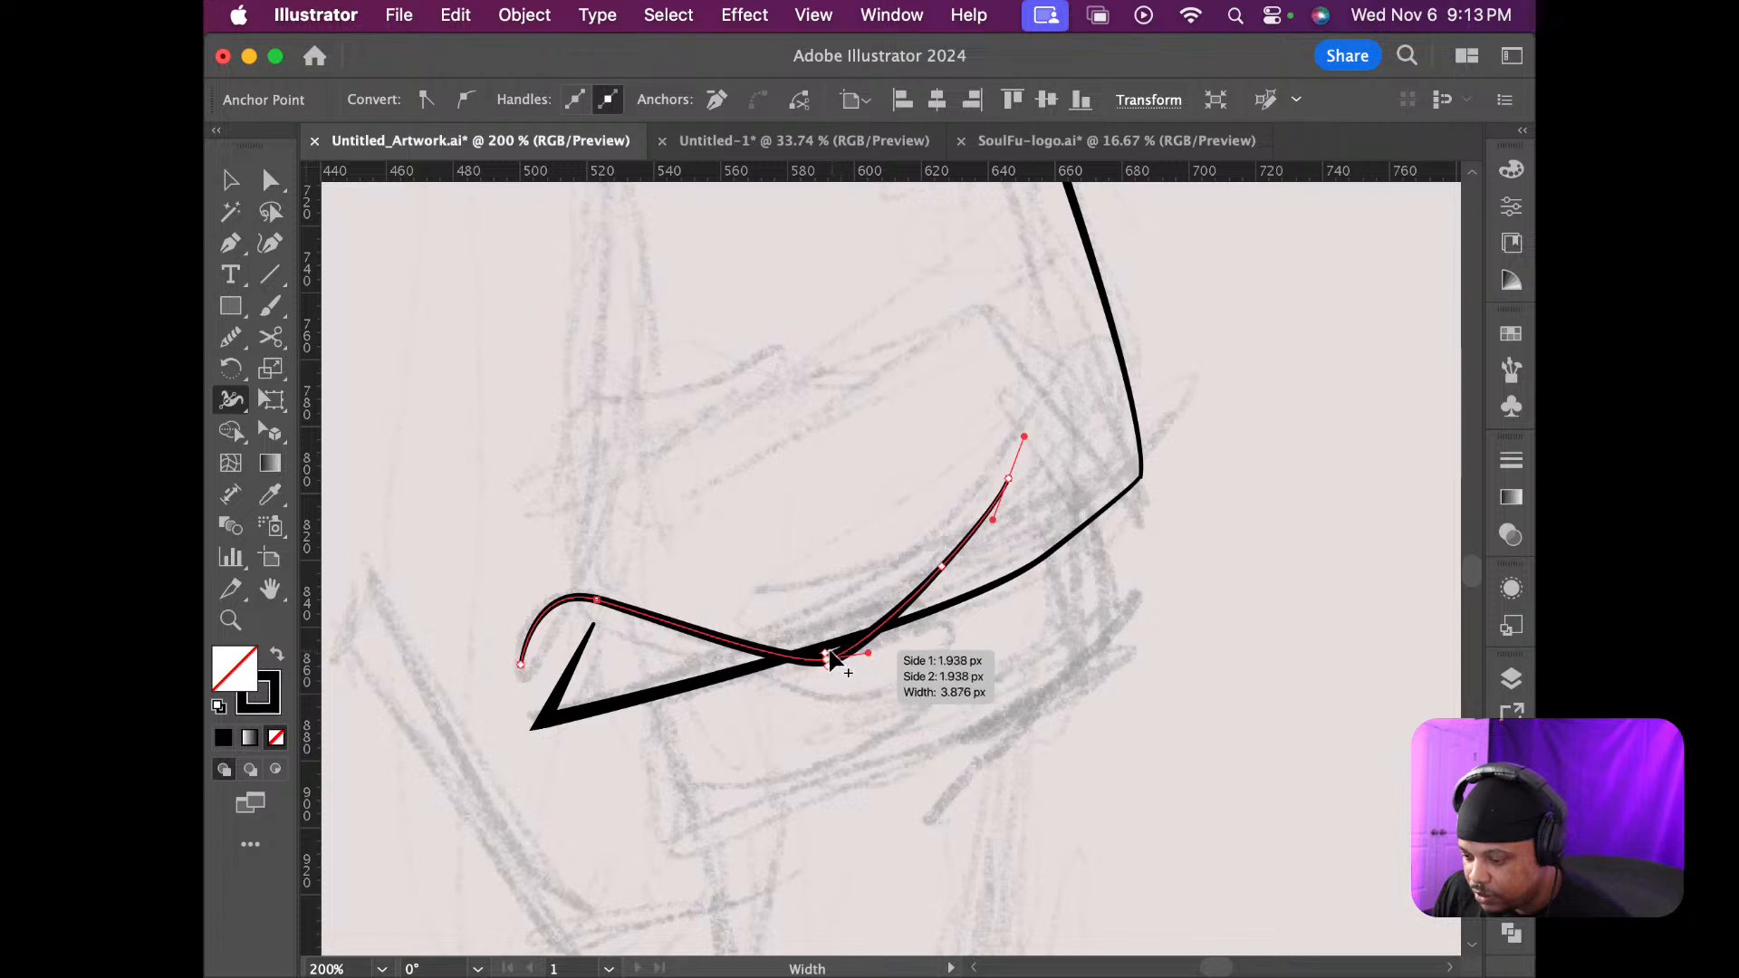
pyautogui.press('super+z')
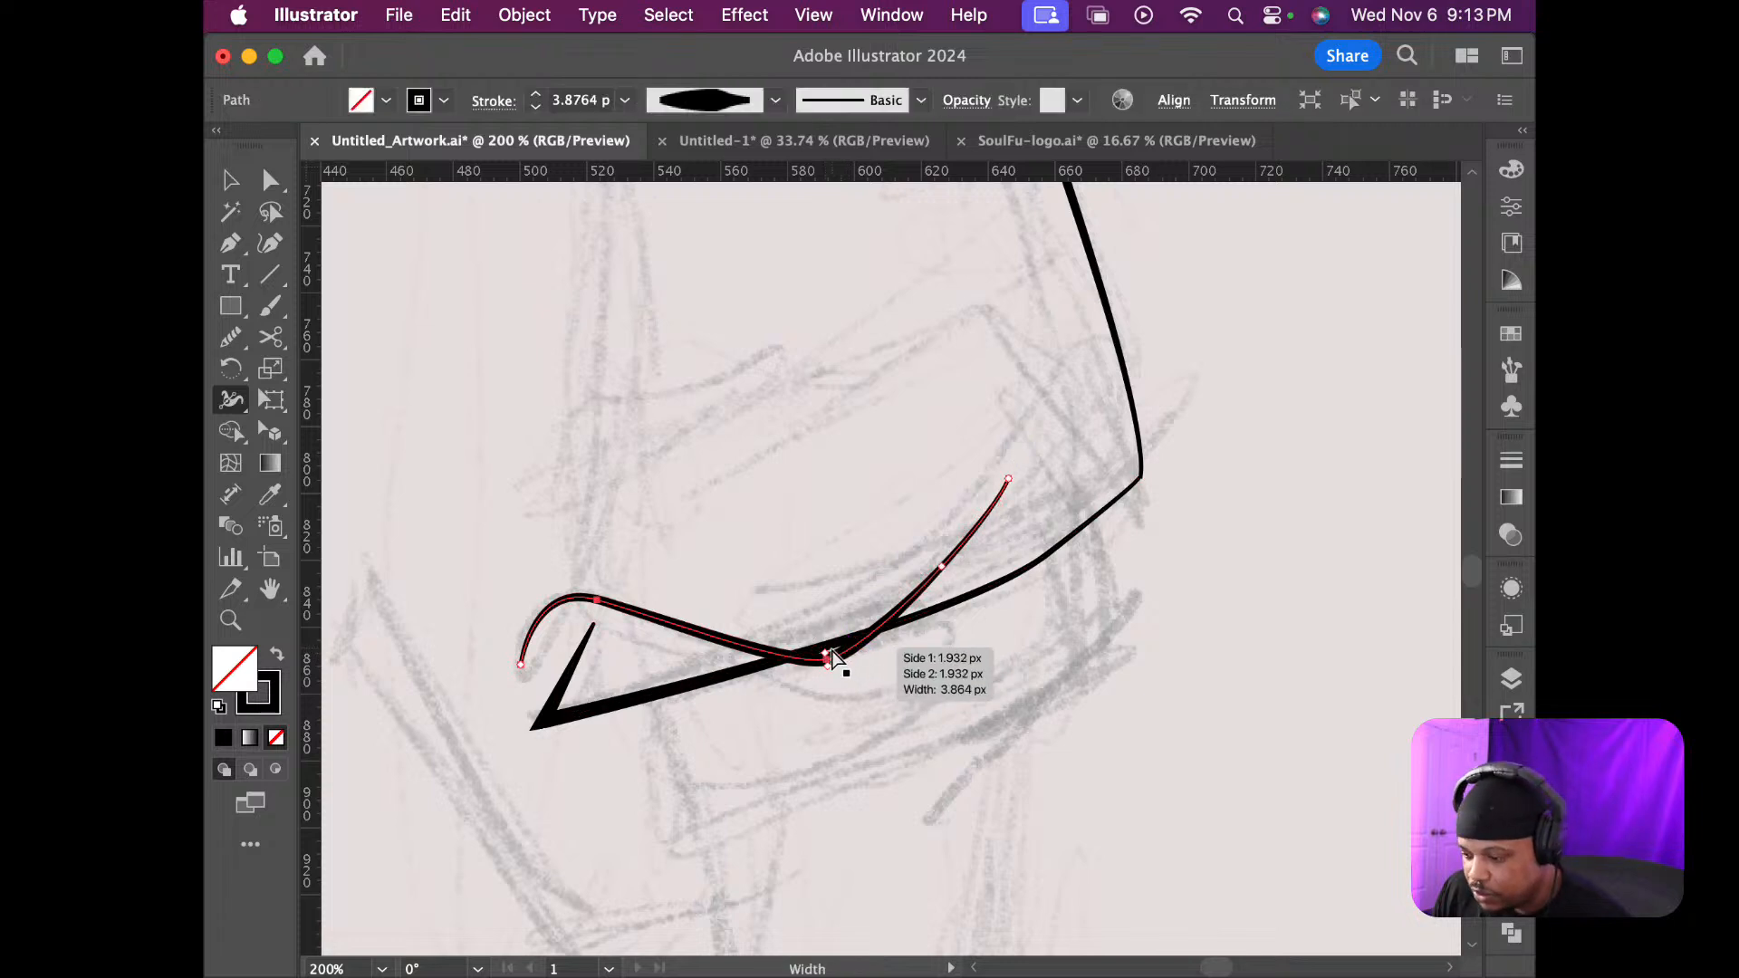
pyautogui.press('super+z')
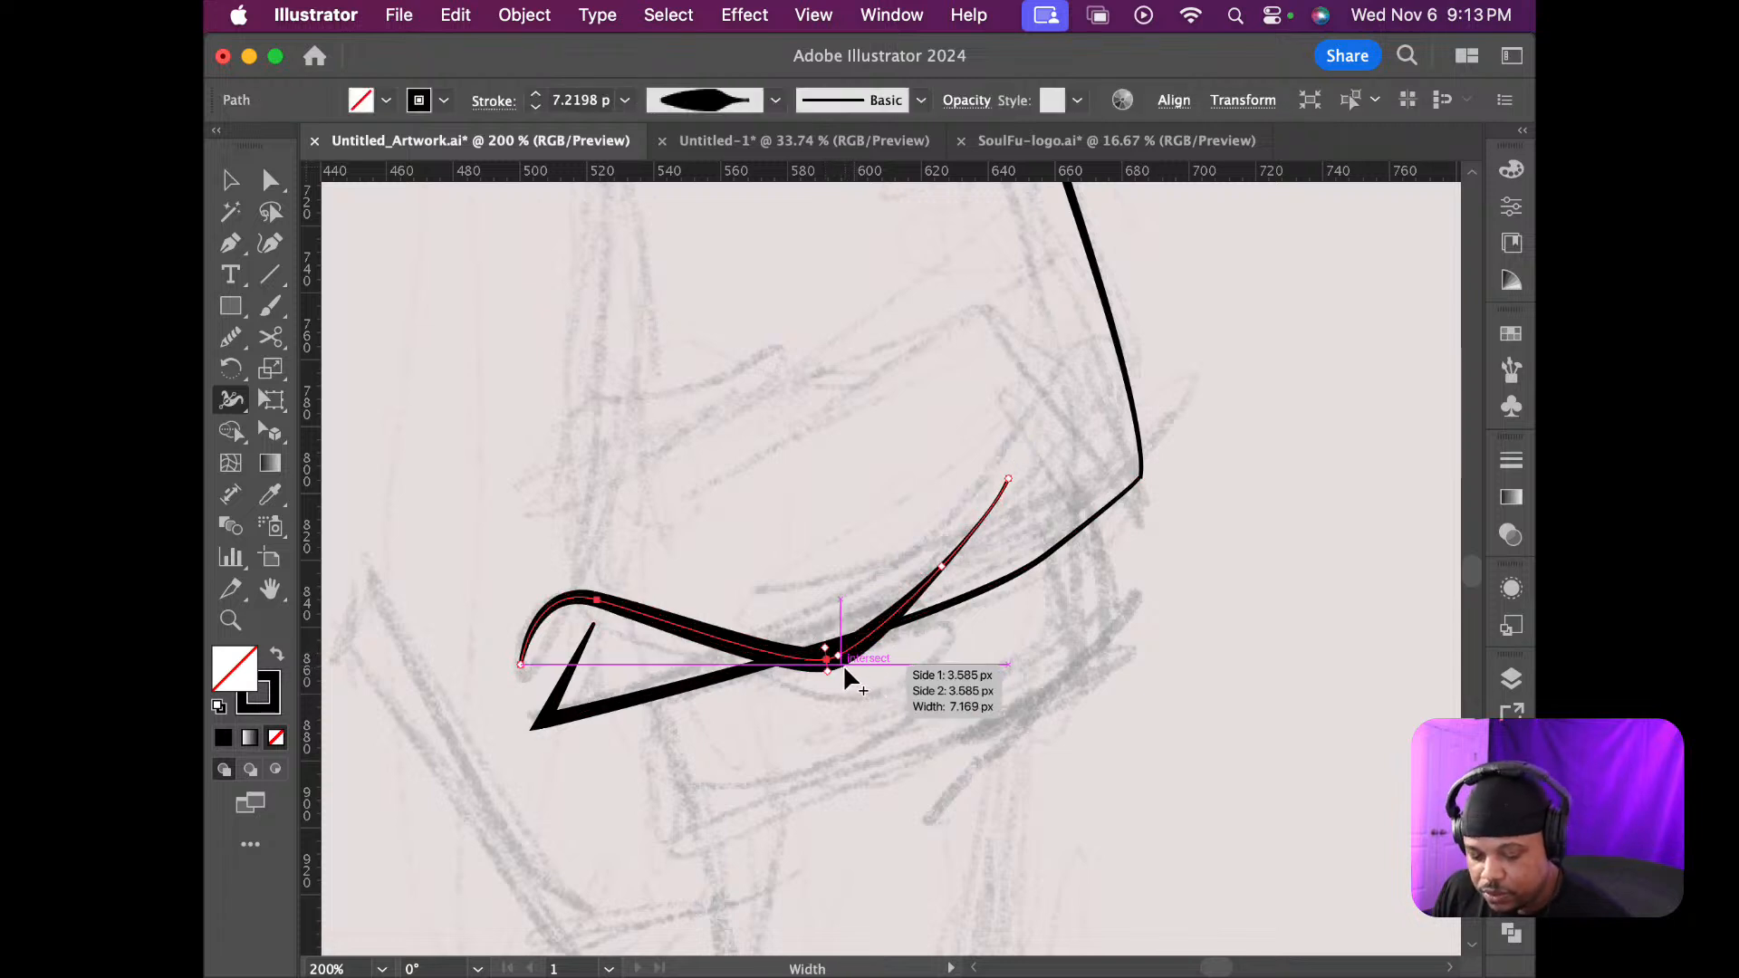
# Move the sleeve fold path's dip anchor slightly up toward the sleeve so its thick bend rests along the cuff line
pyautogui.press('a')
pyautogui.click(829, 656)
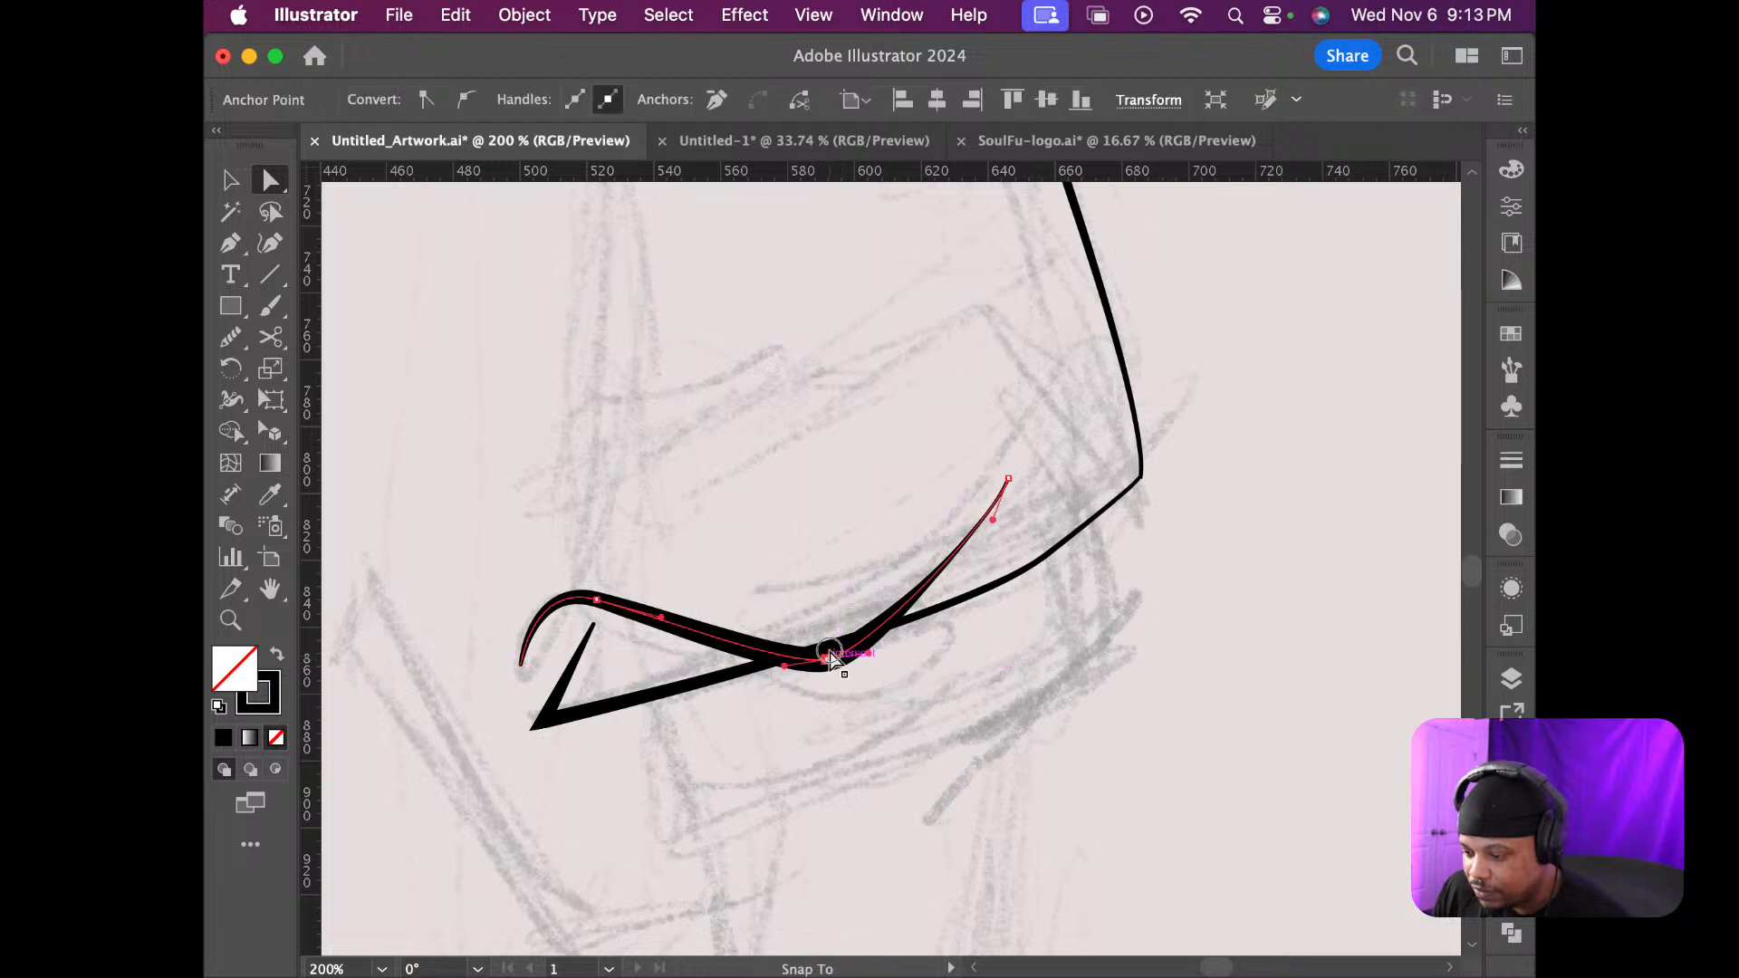
pyautogui.moveTo(831, 658)
pyautogui.mouseDown()
pyautogui.moveTo(836, 634)
pyautogui.moveTo(849, 642)
pyautogui.mouseUp()
pyautogui.click(859, 716)
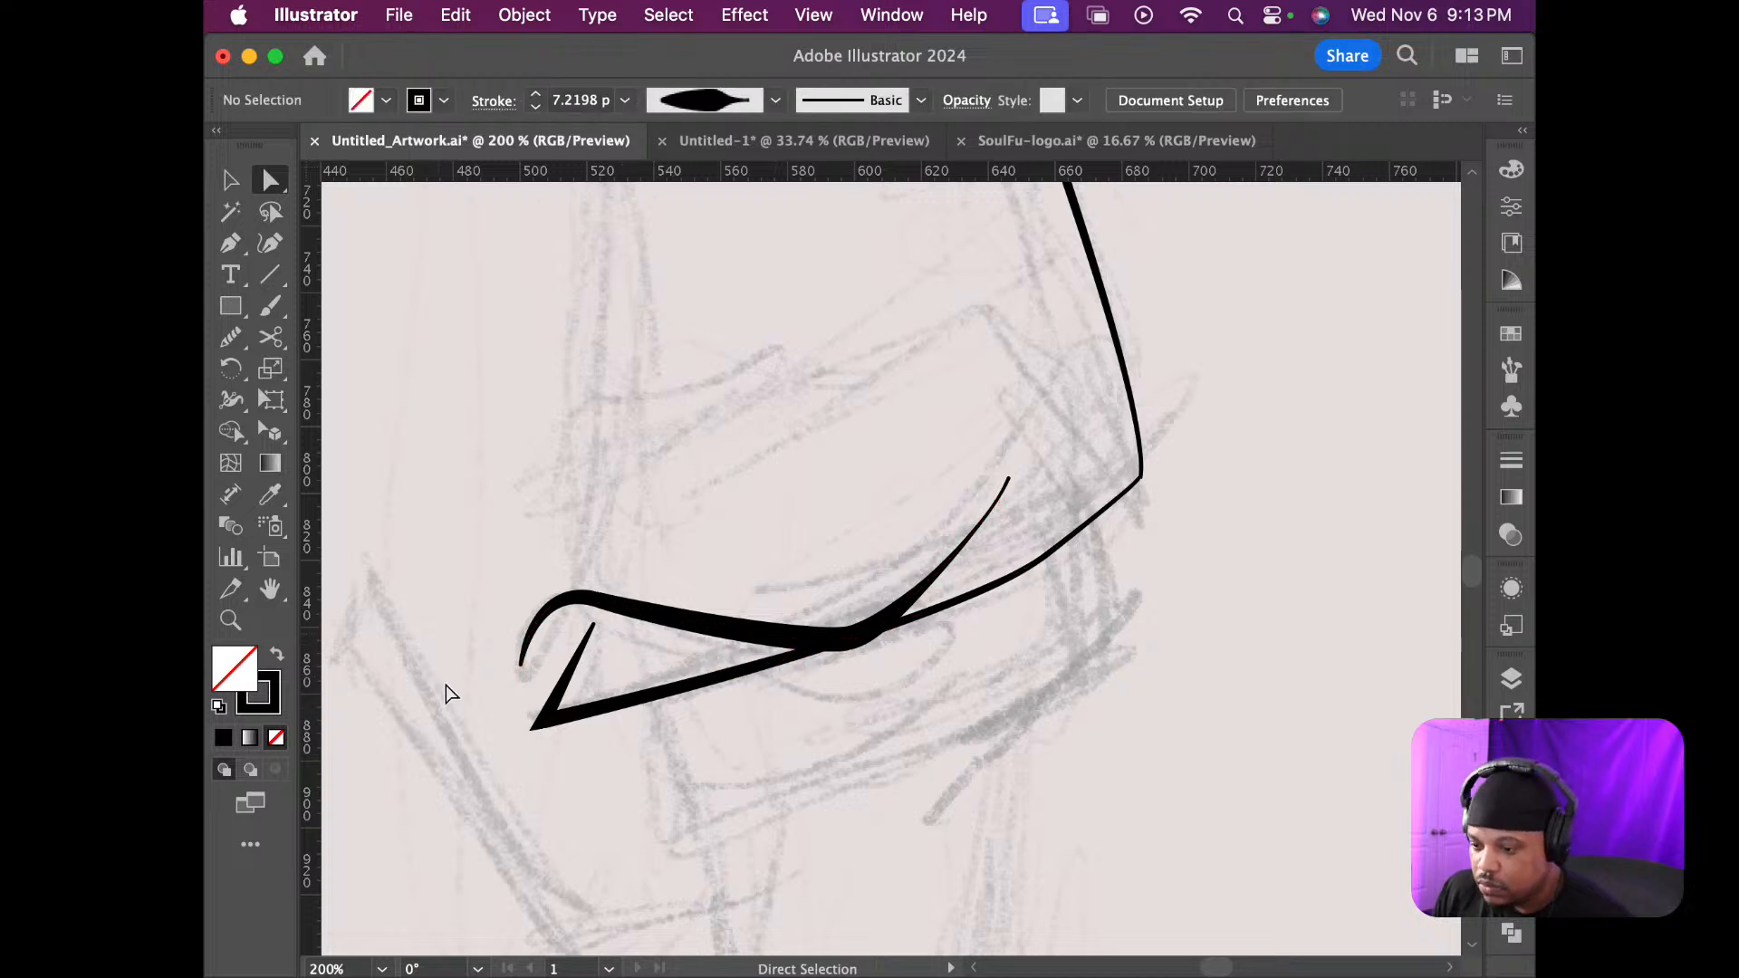
# Draw a line from beside the cuff's inner tip to the fold's dip and bend its middle slightly downward with the Curvature tool
pyautogui.click(268, 244)
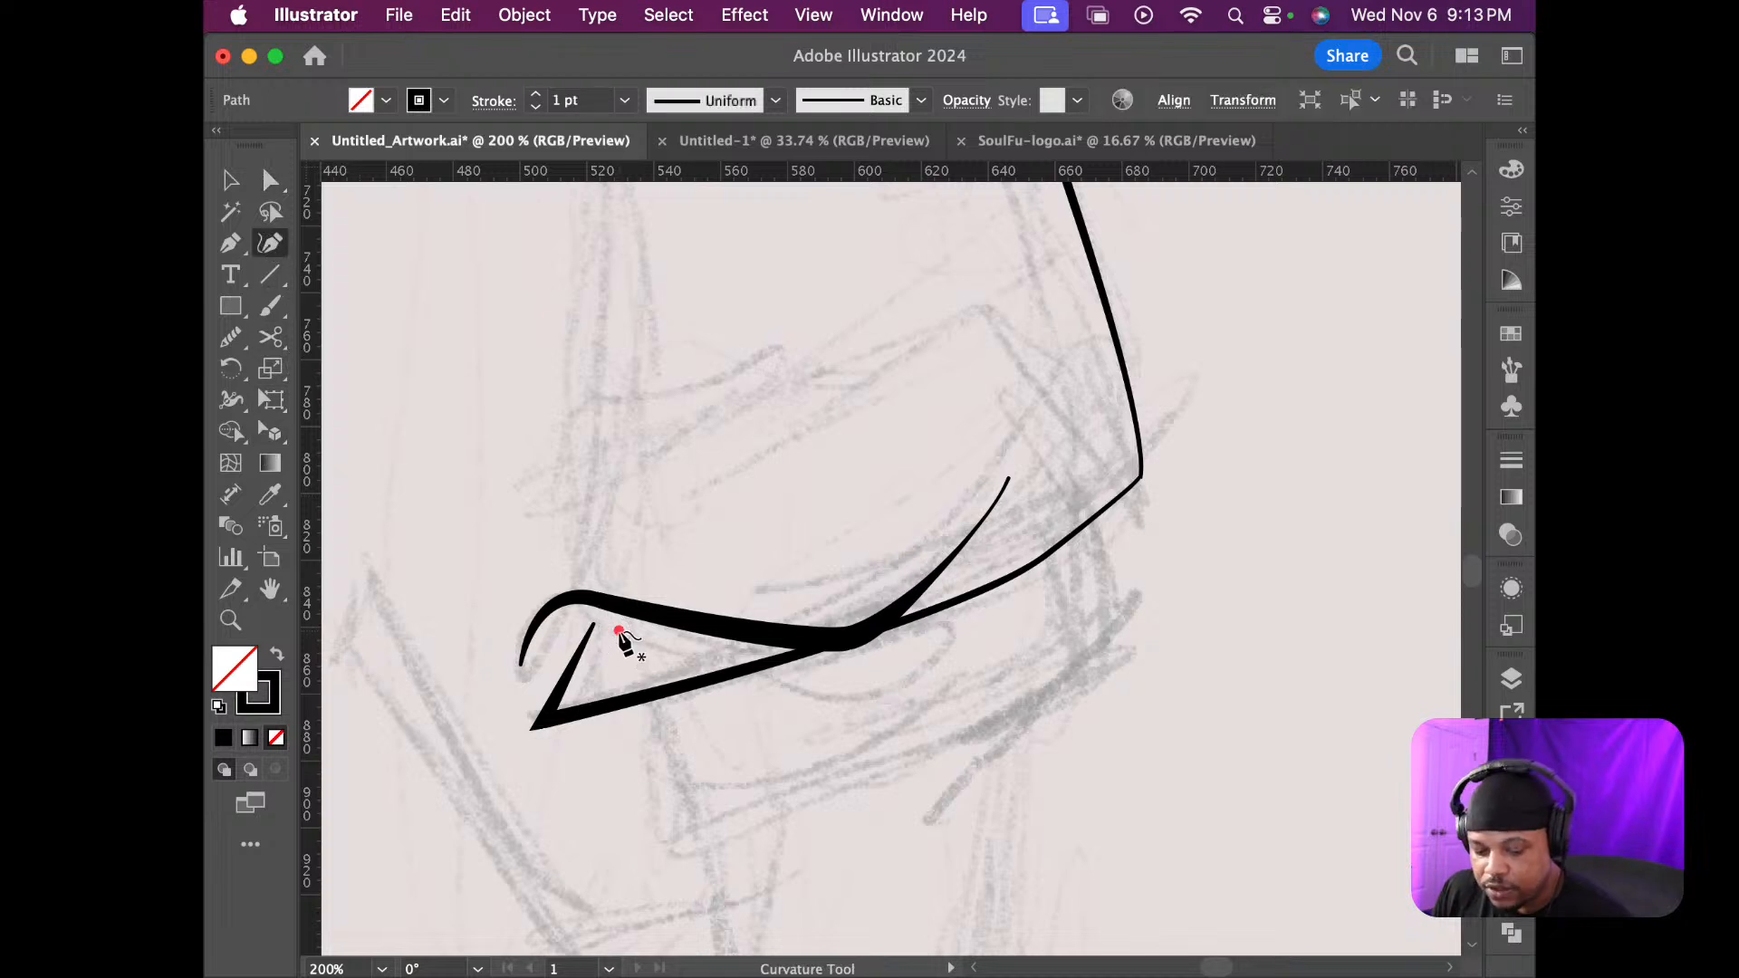
pyautogui.press('\\')
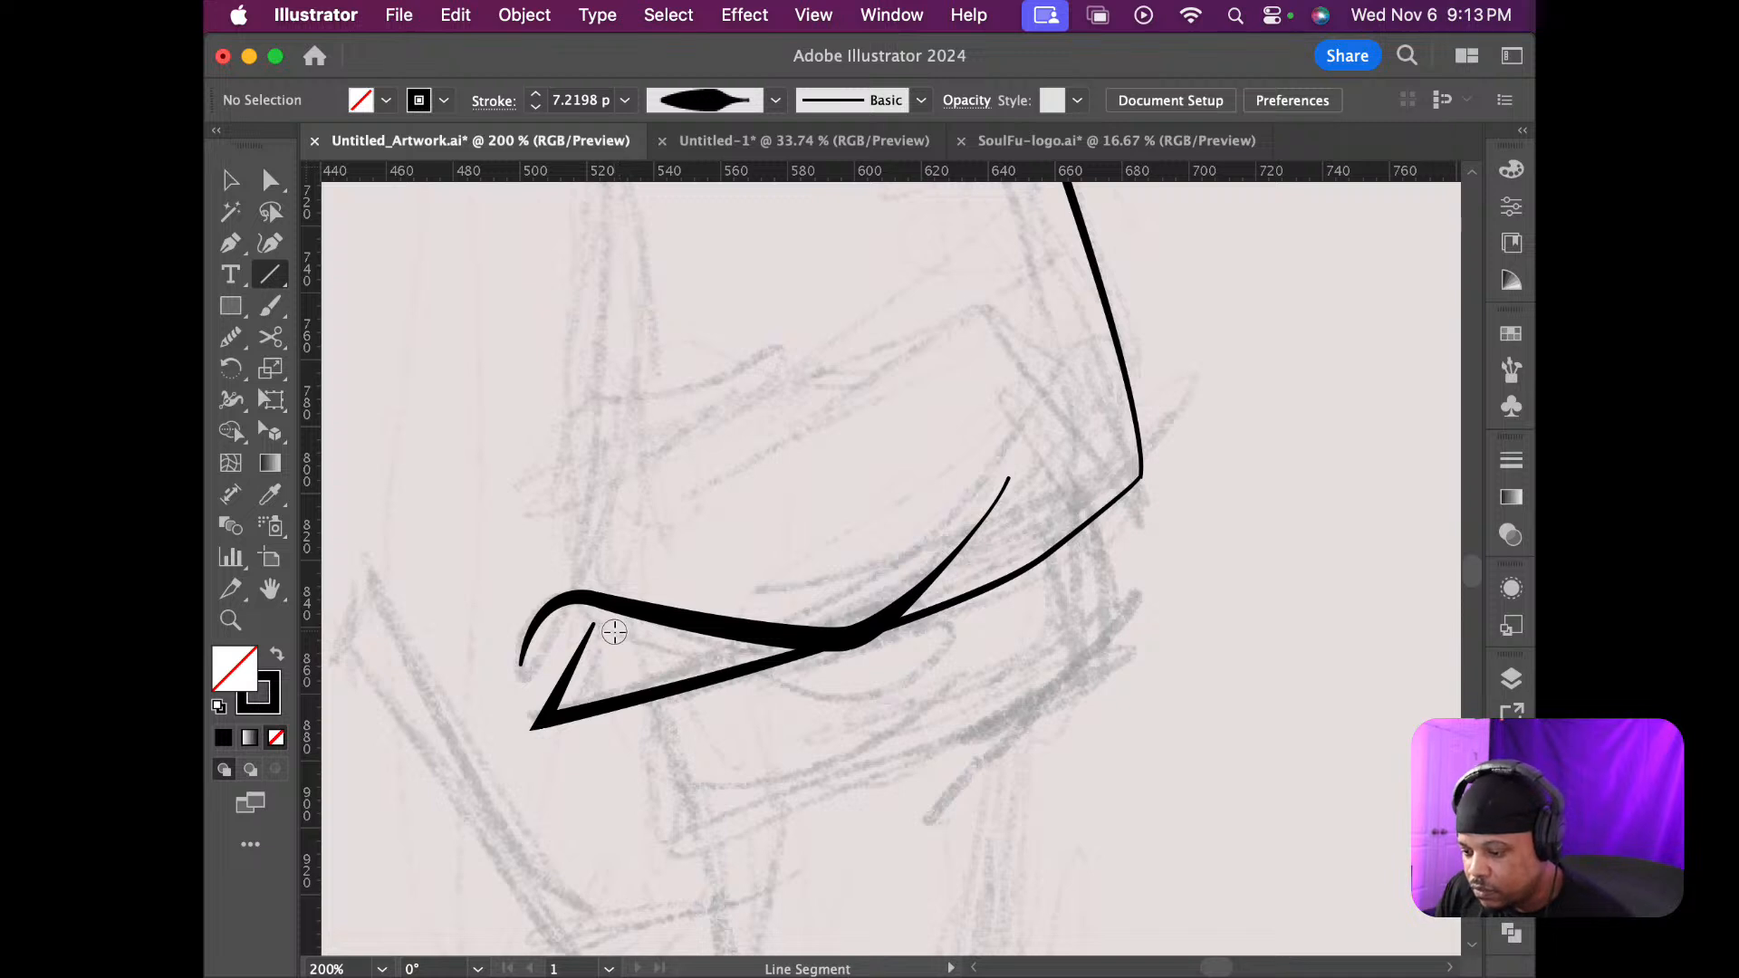
pyautogui.moveTo(614, 632); pyautogui.dragTo(816, 650)
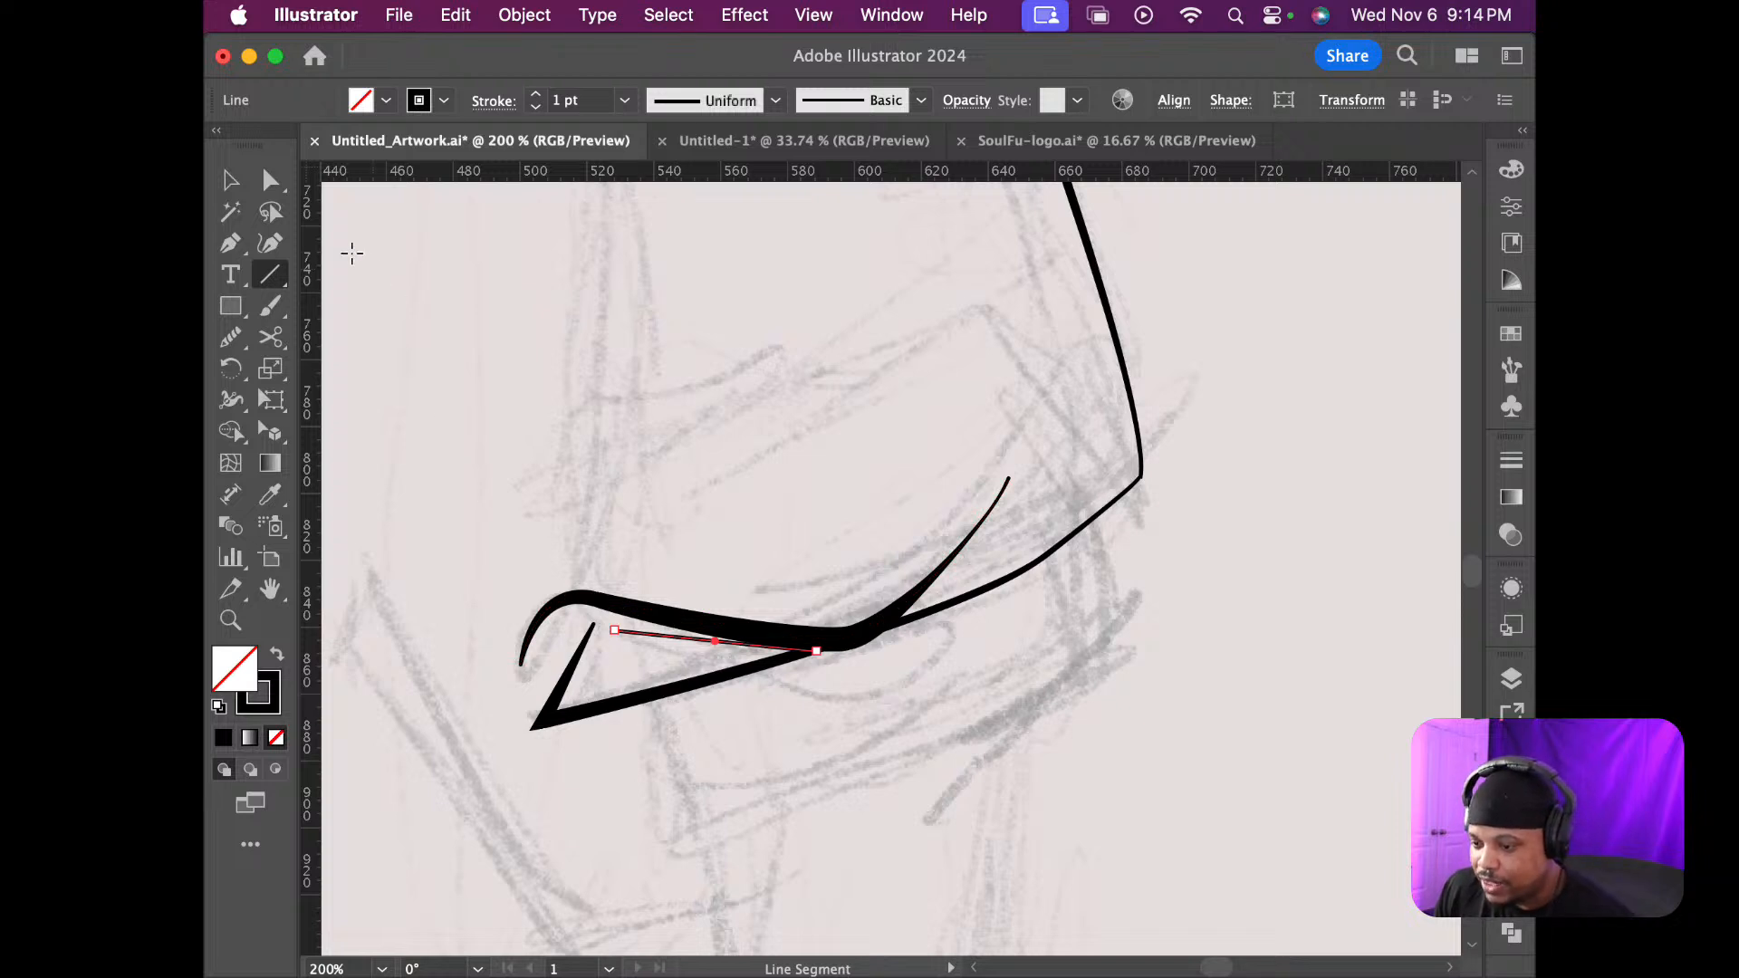
pyautogui.click(270, 243)
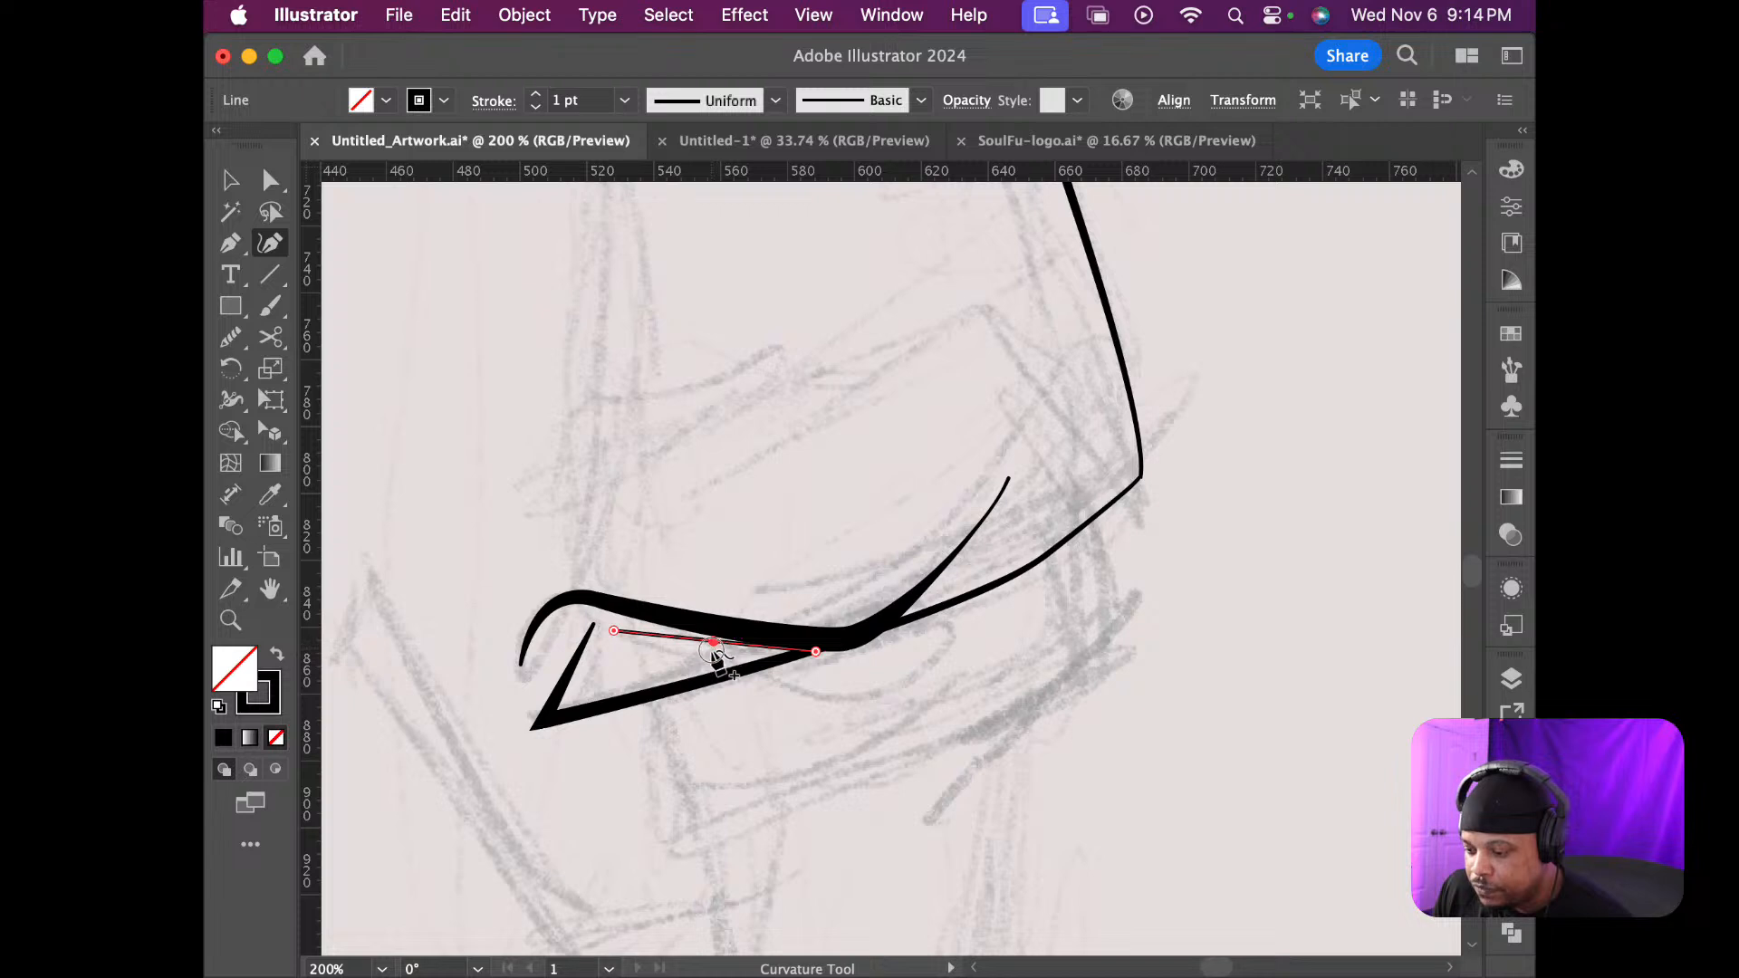
pyautogui.moveTo(715, 644); pyautogui.dragTo(712, 654)
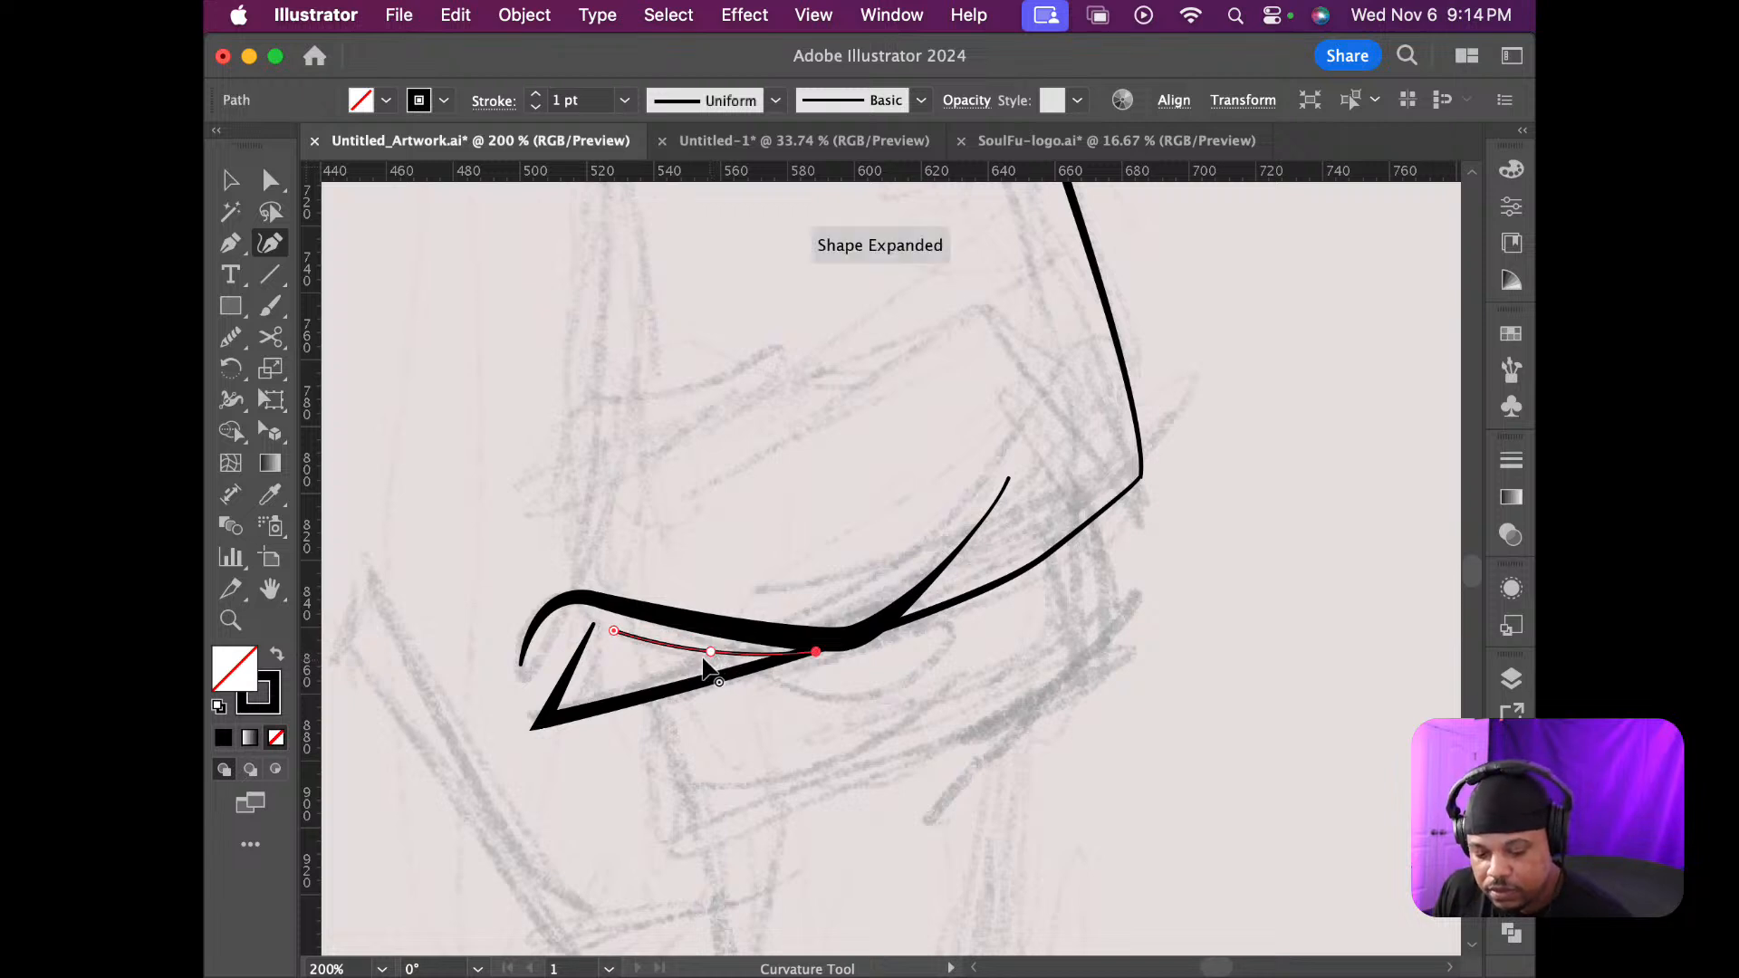
# Thicken the short inner cuff line's stroke to about 3 px near the fold with the Width tool, keeping its end on the dip
pyautogui.hotkey('shift', 'w')
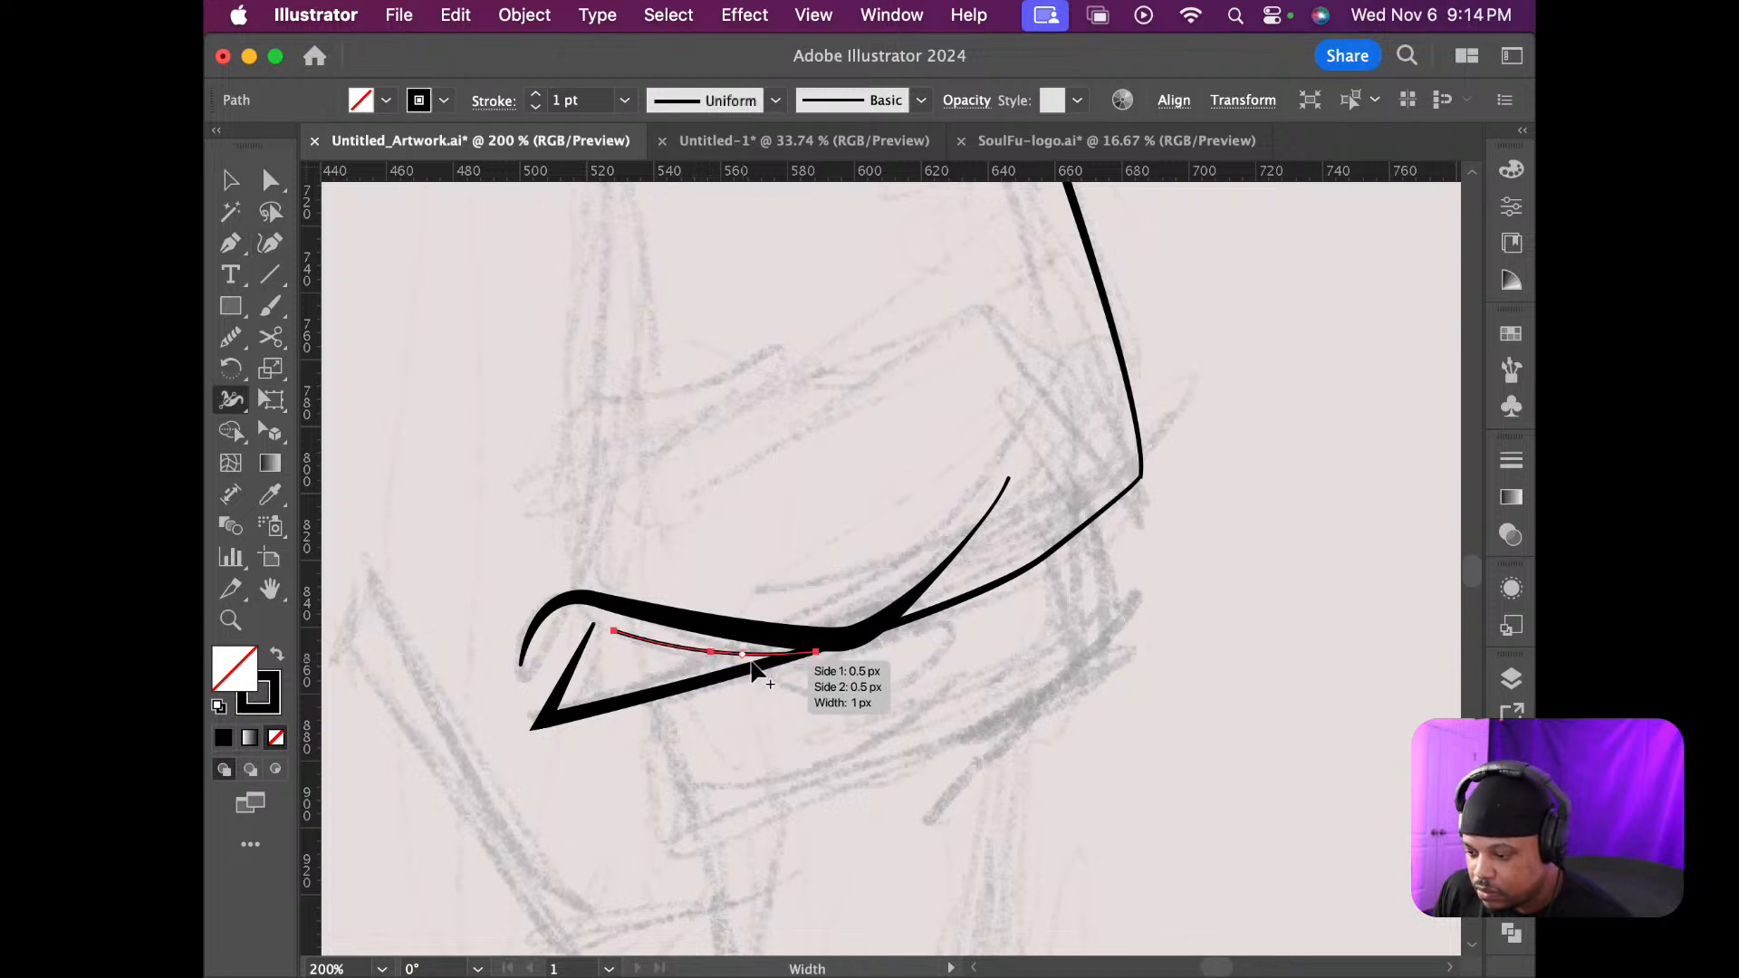
pyautogui.moveTo(766, 654); pyautogui.dragTo(771, 666)
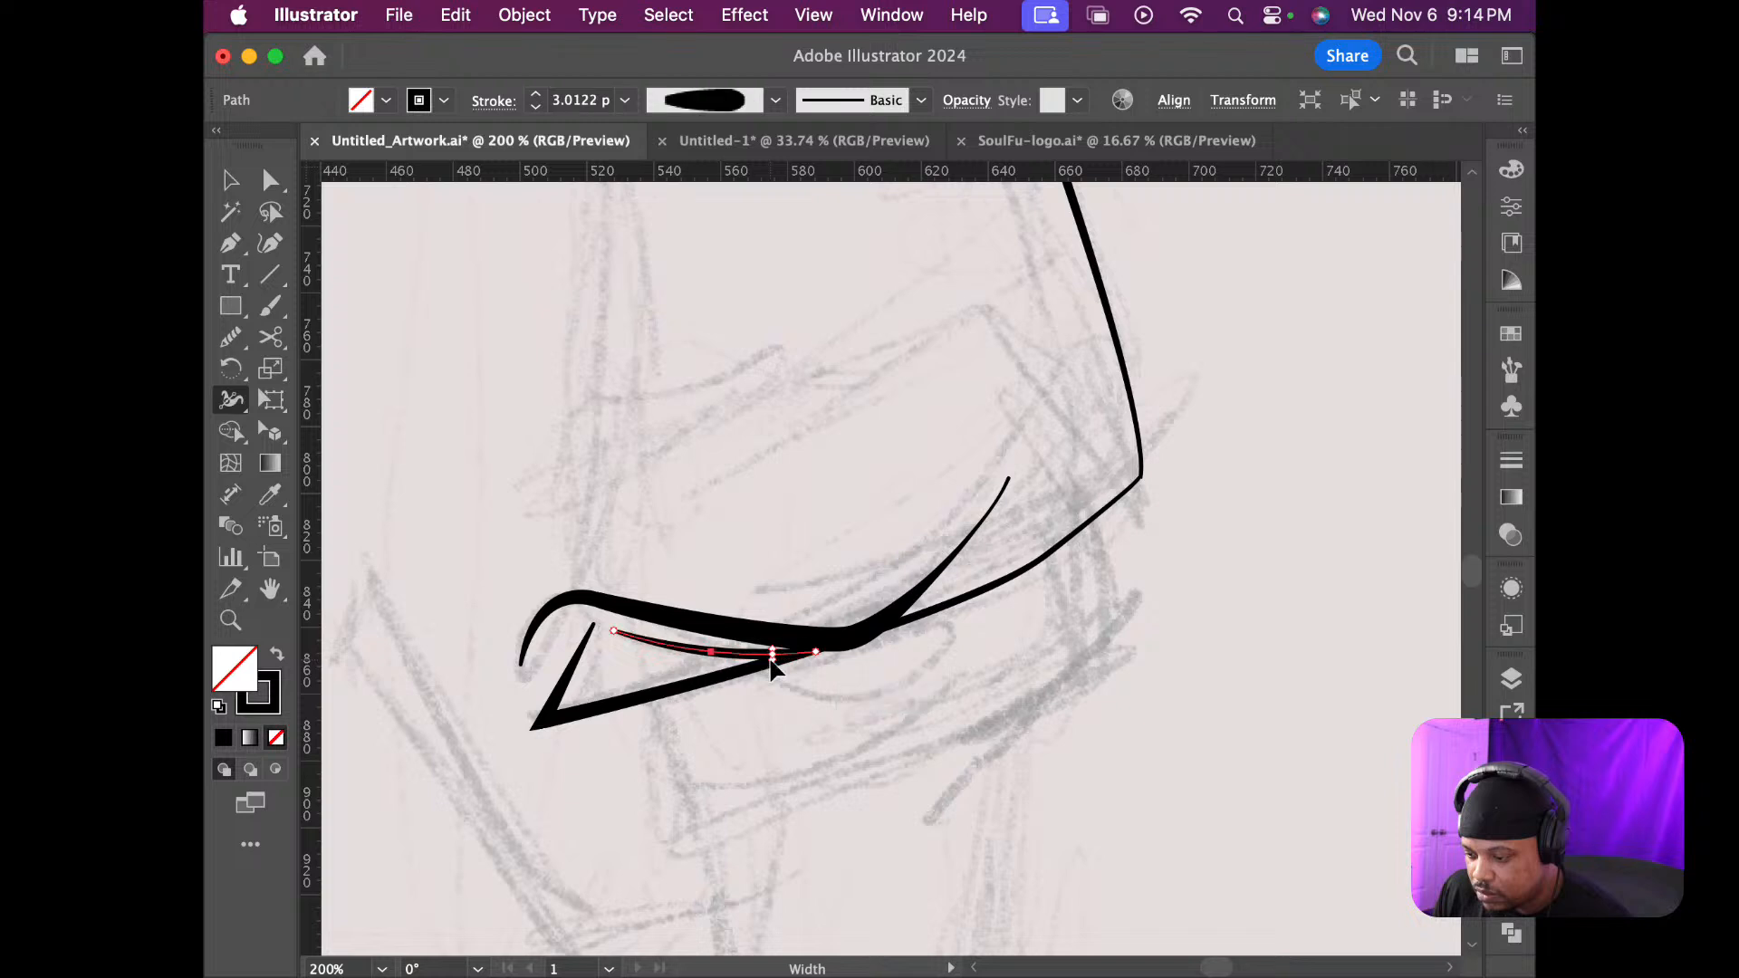
pyautogui.press('a')
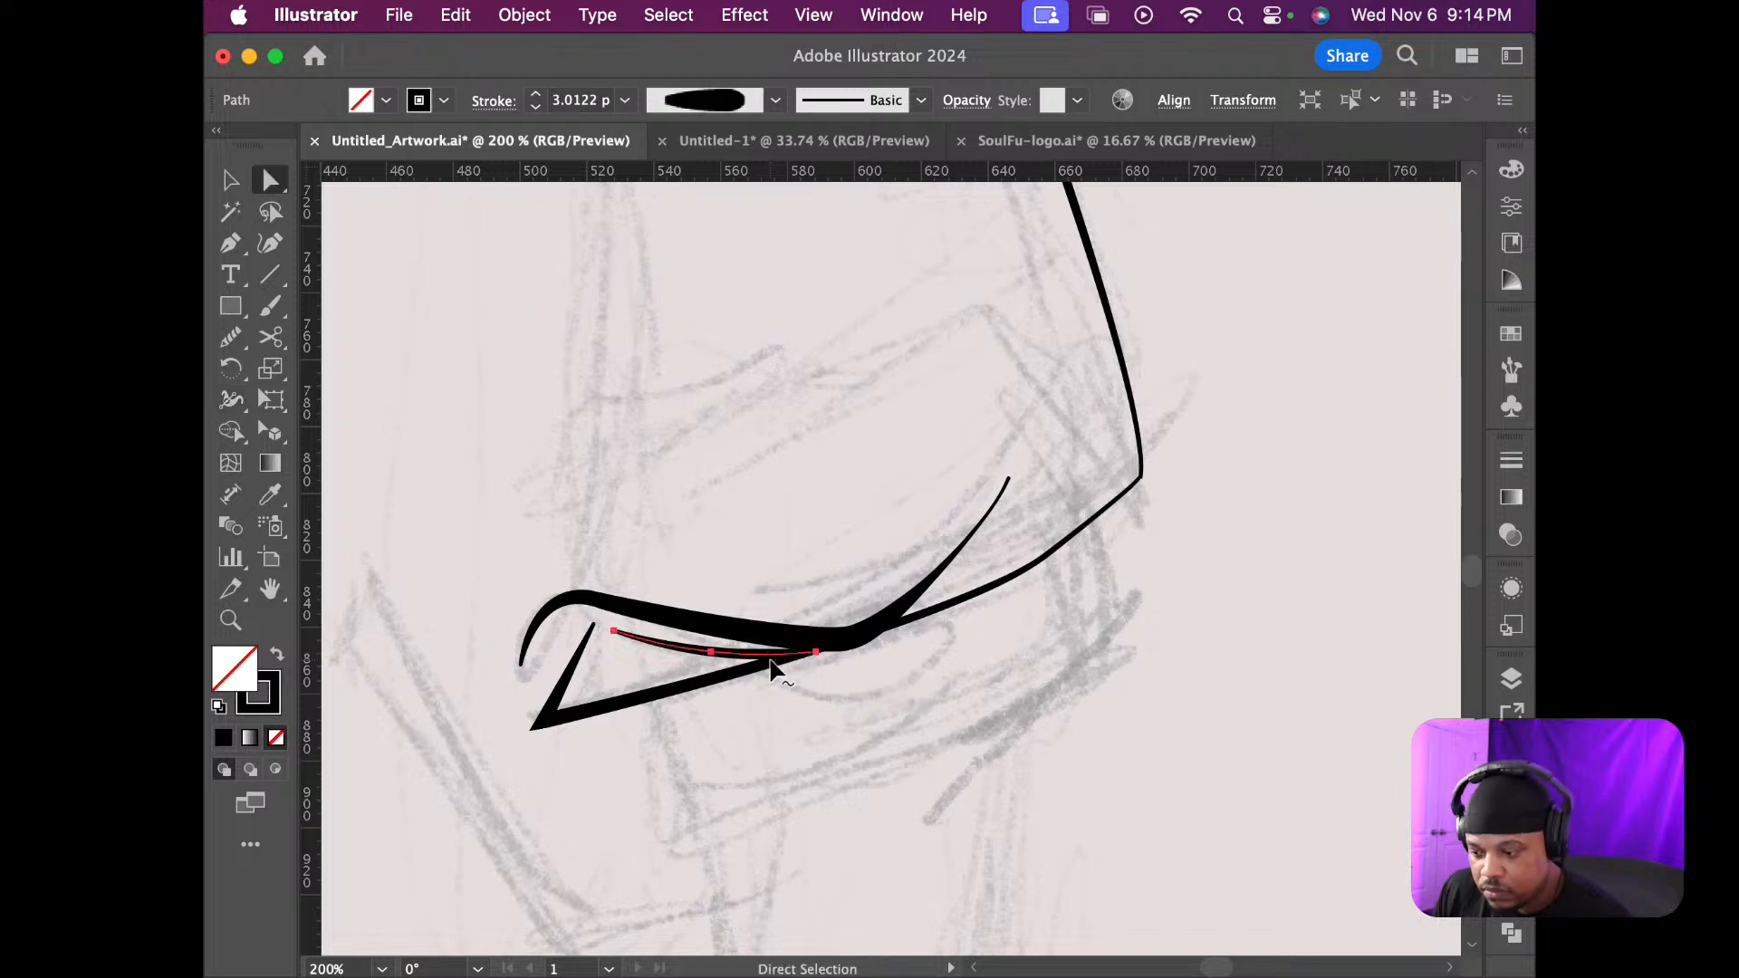
pyautogui.moveTo(818, 658); pyautogui.dragTo(817, 651)
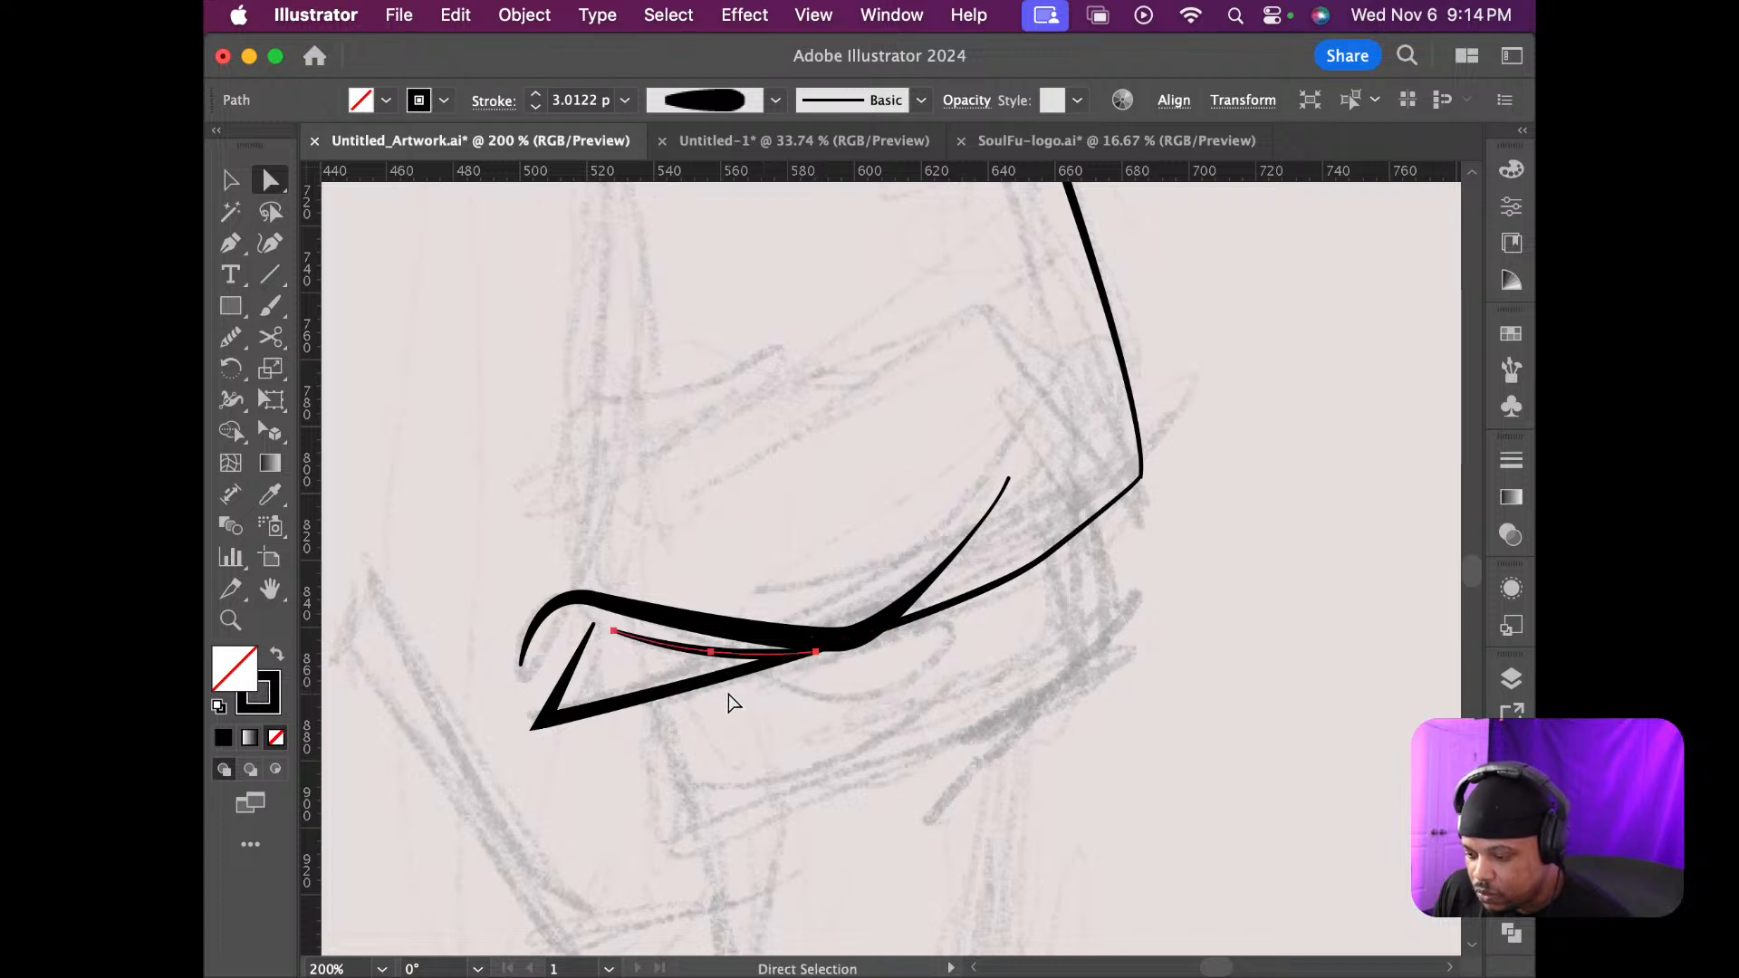
# Reshape the cuff edge with Curvature points into a gentle wave that bows down under the fold and rises toward the outer sleeve corner
pyautogui.click(272, 242)
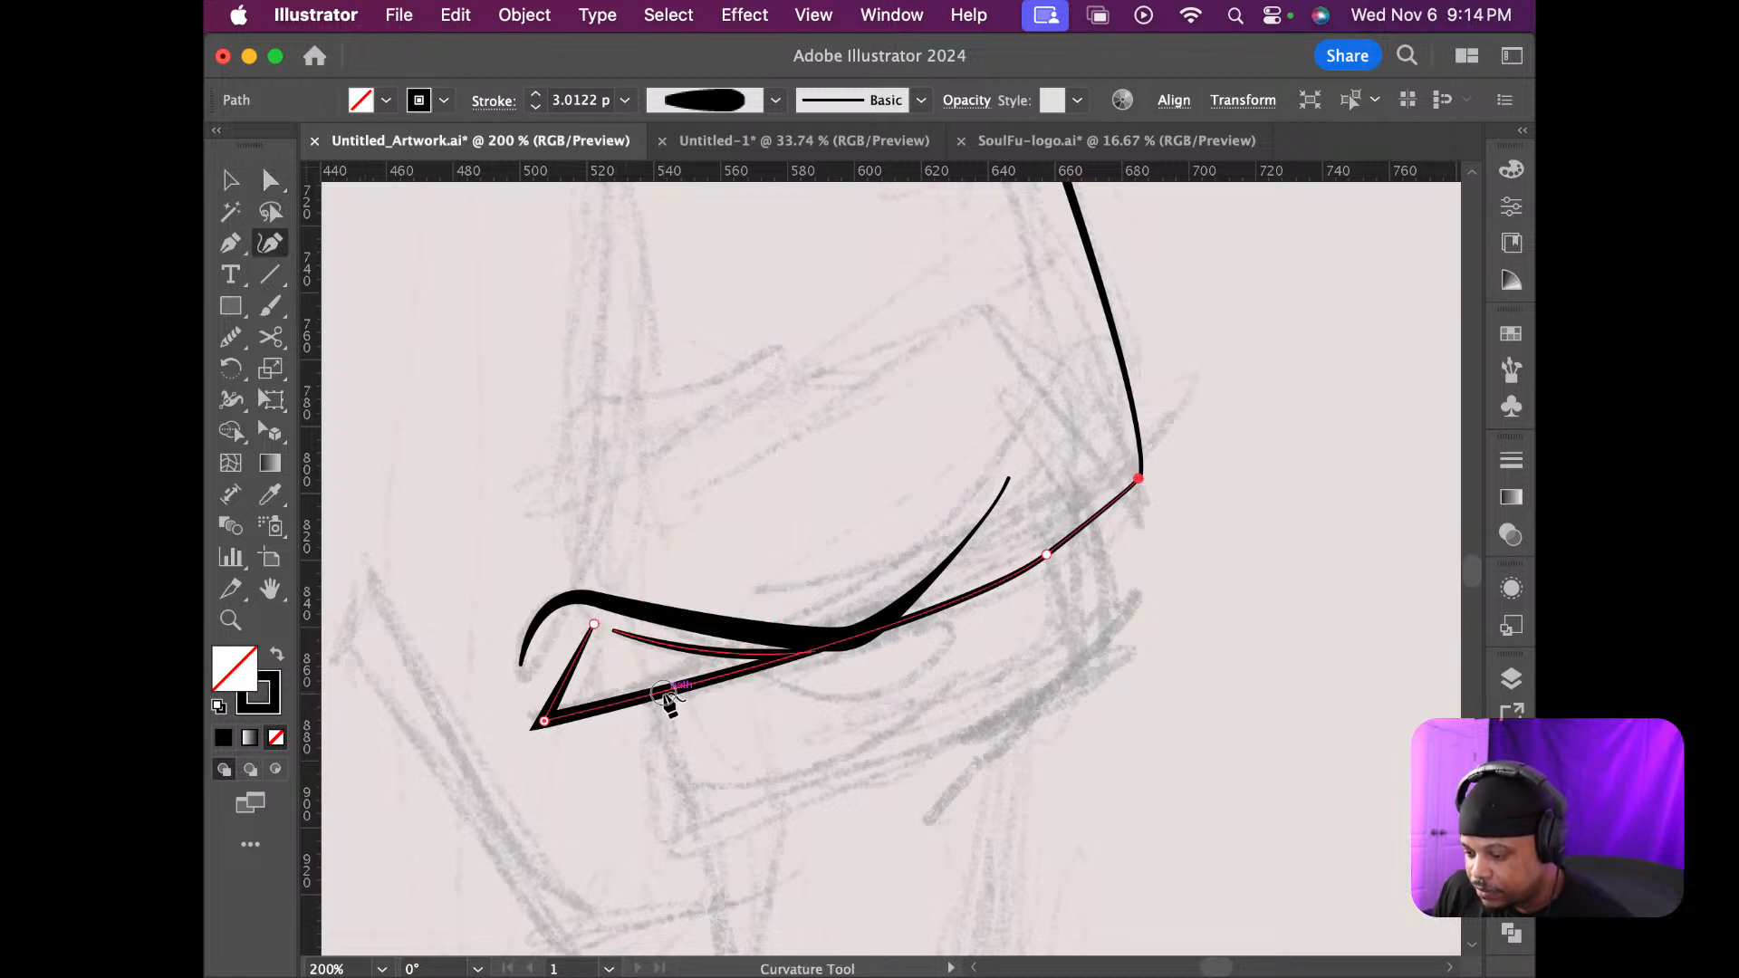
pyautogui.click(669, 701)
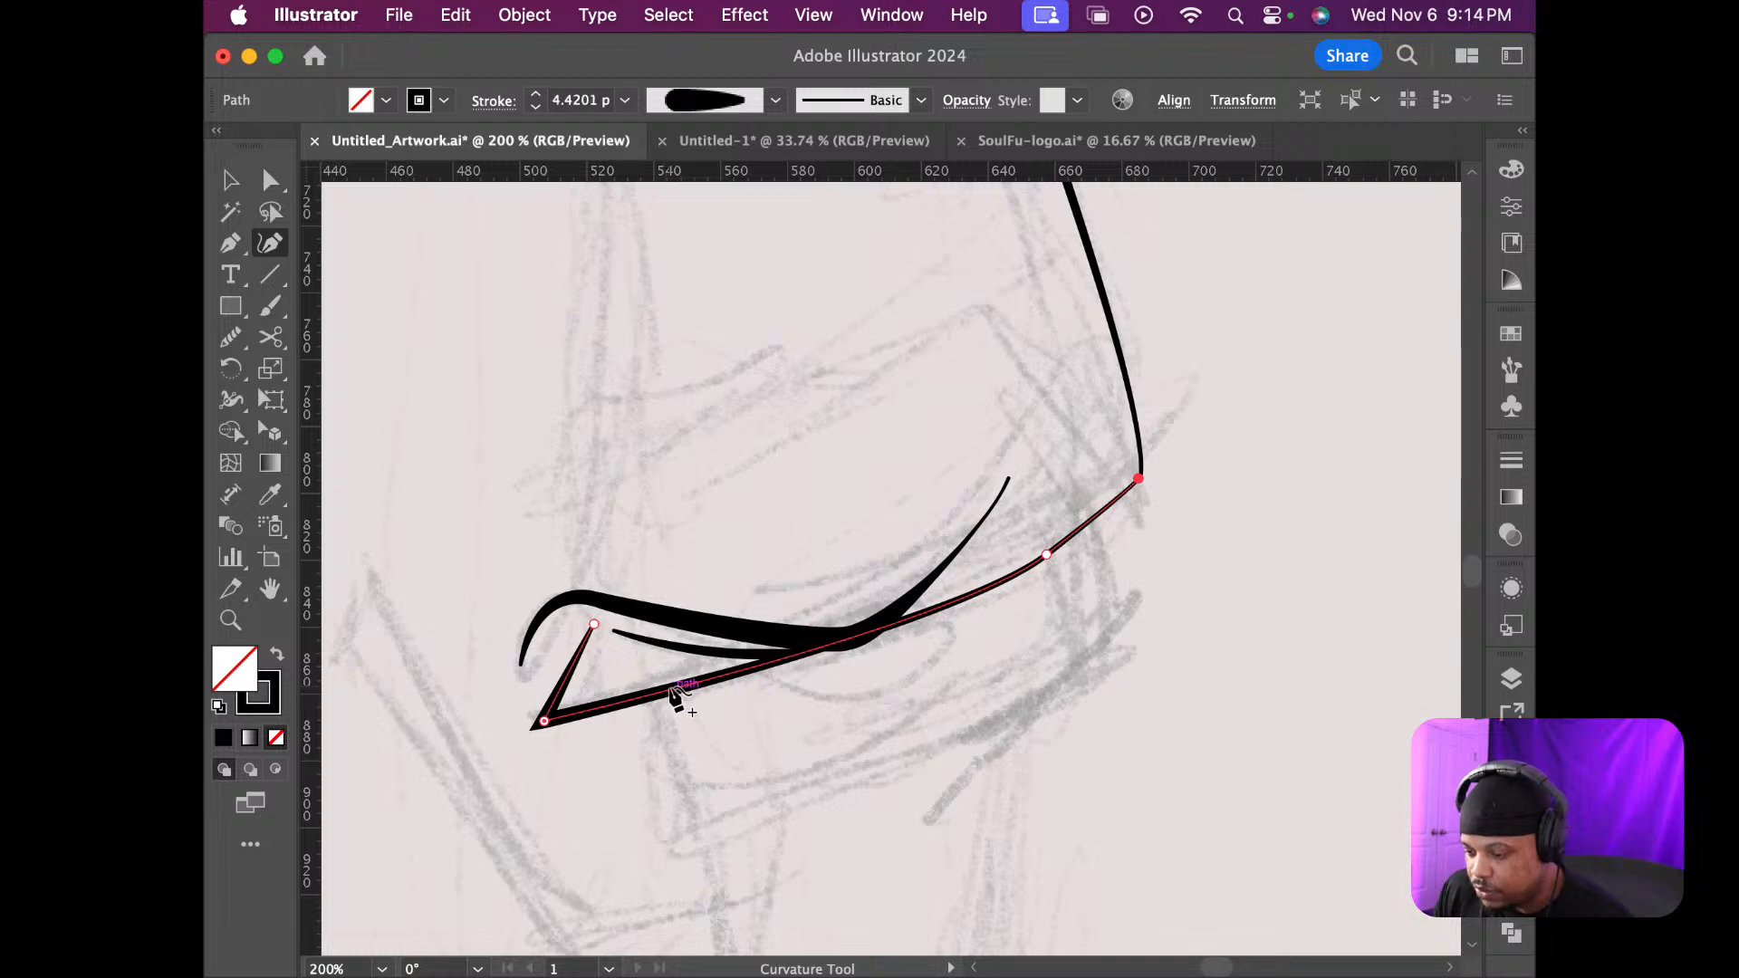
pyautogui.moveTo(671, 697); pyautogui.dragTo(669, 704)
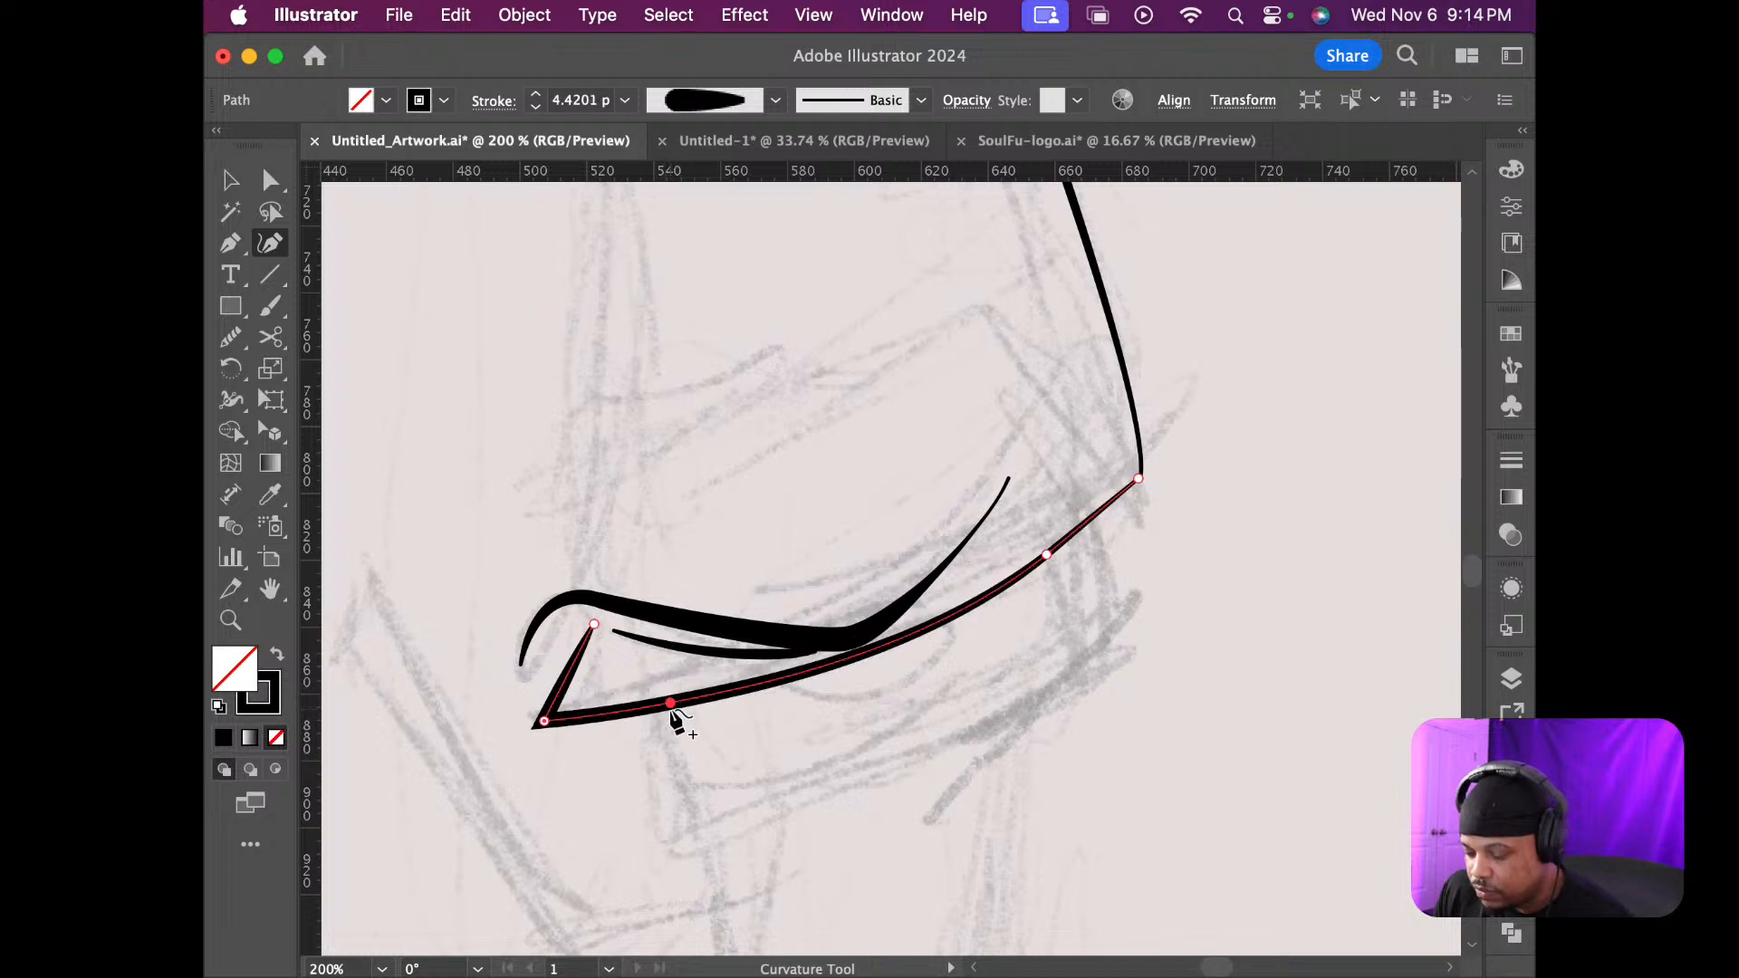
pyautogui.click(783, 666)
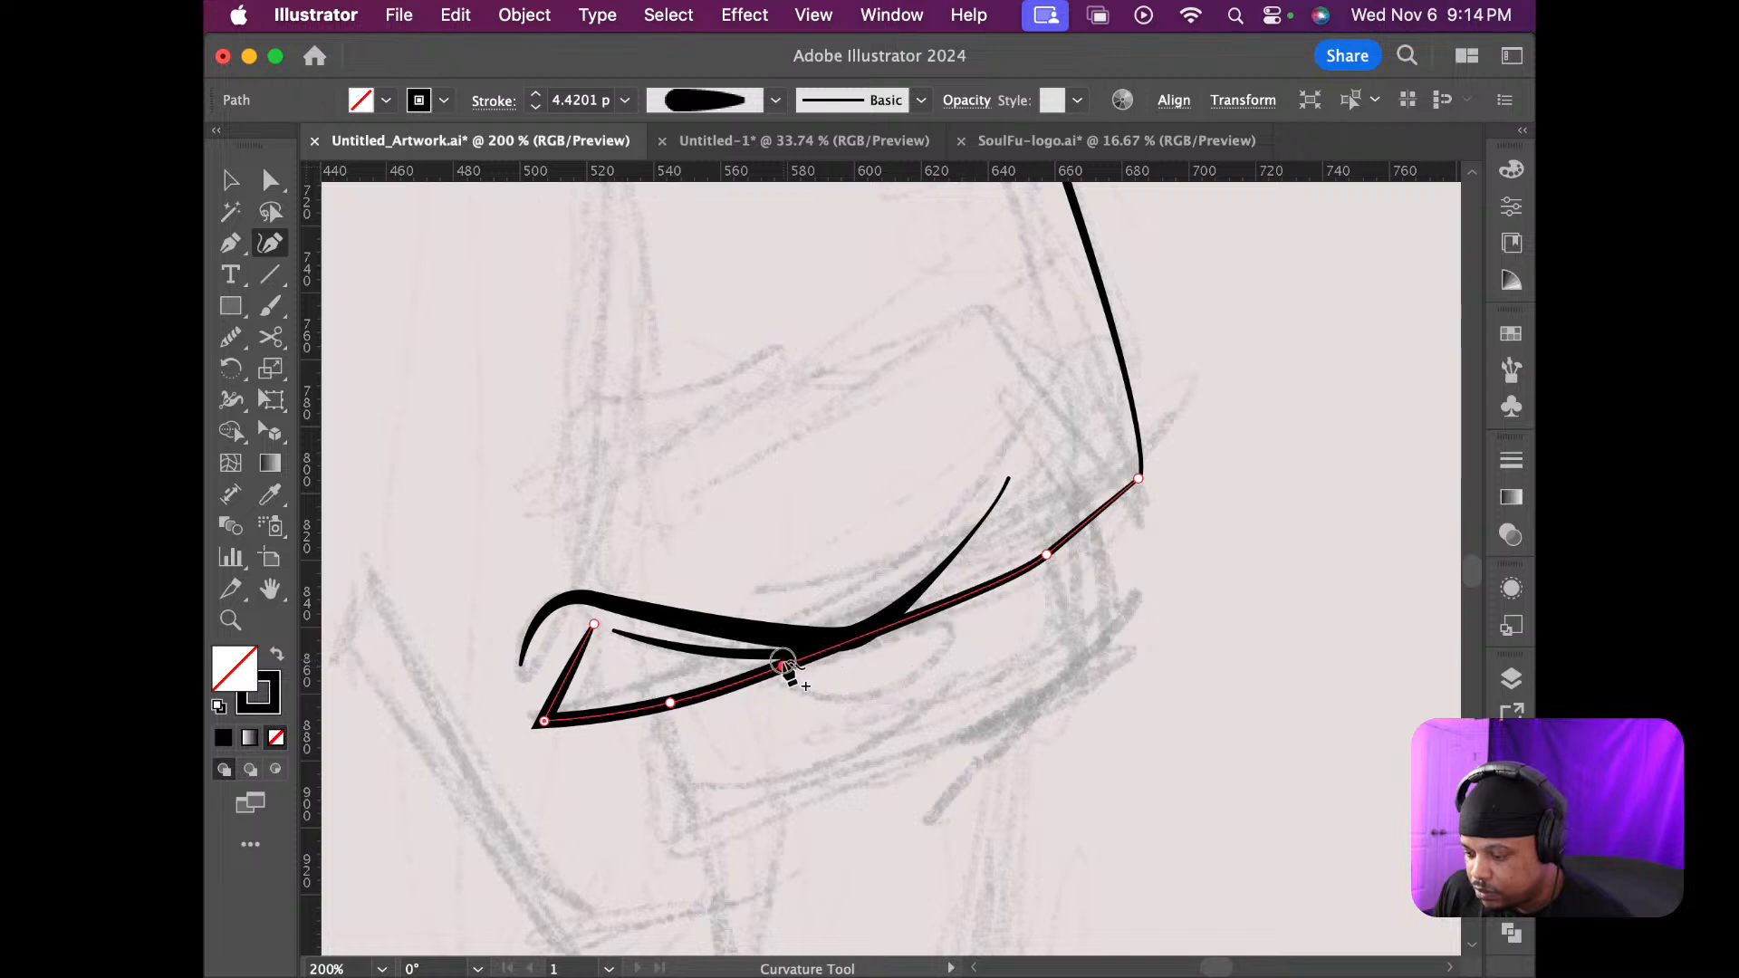
pyautogui.moveTo(784, 664); pyautogui.dragTo(785, 668)
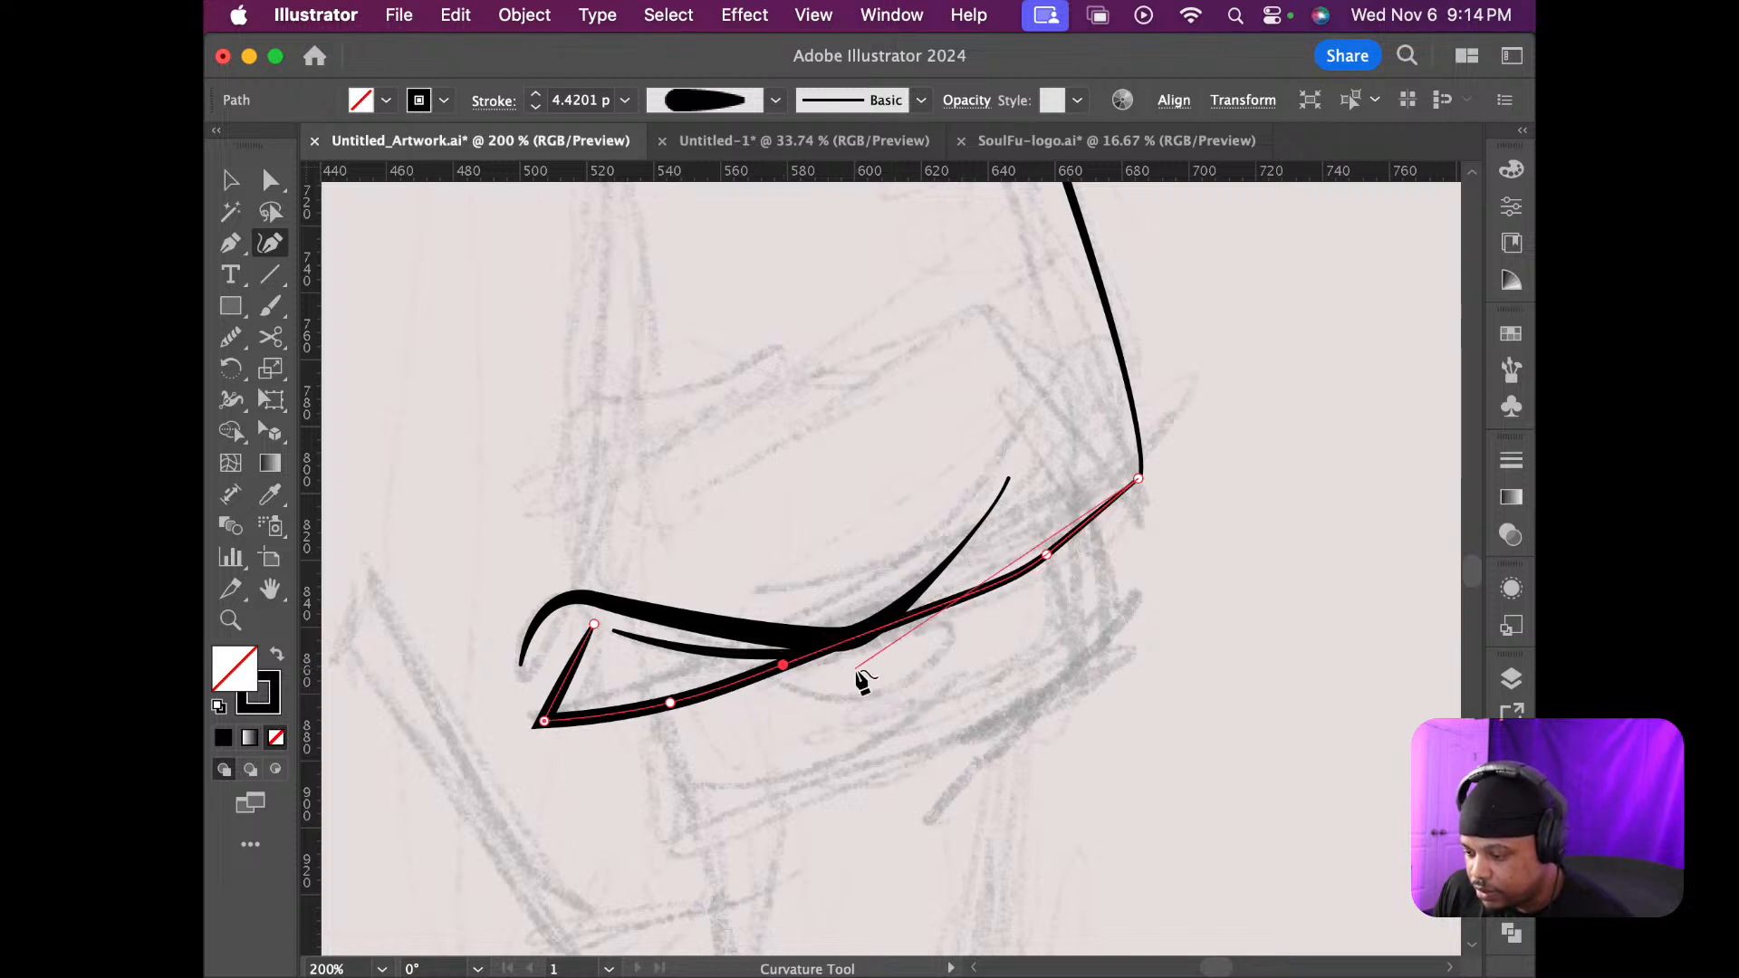
pyautogui.moveTo(940, 608); pyautogui.dragTo(942, 620)
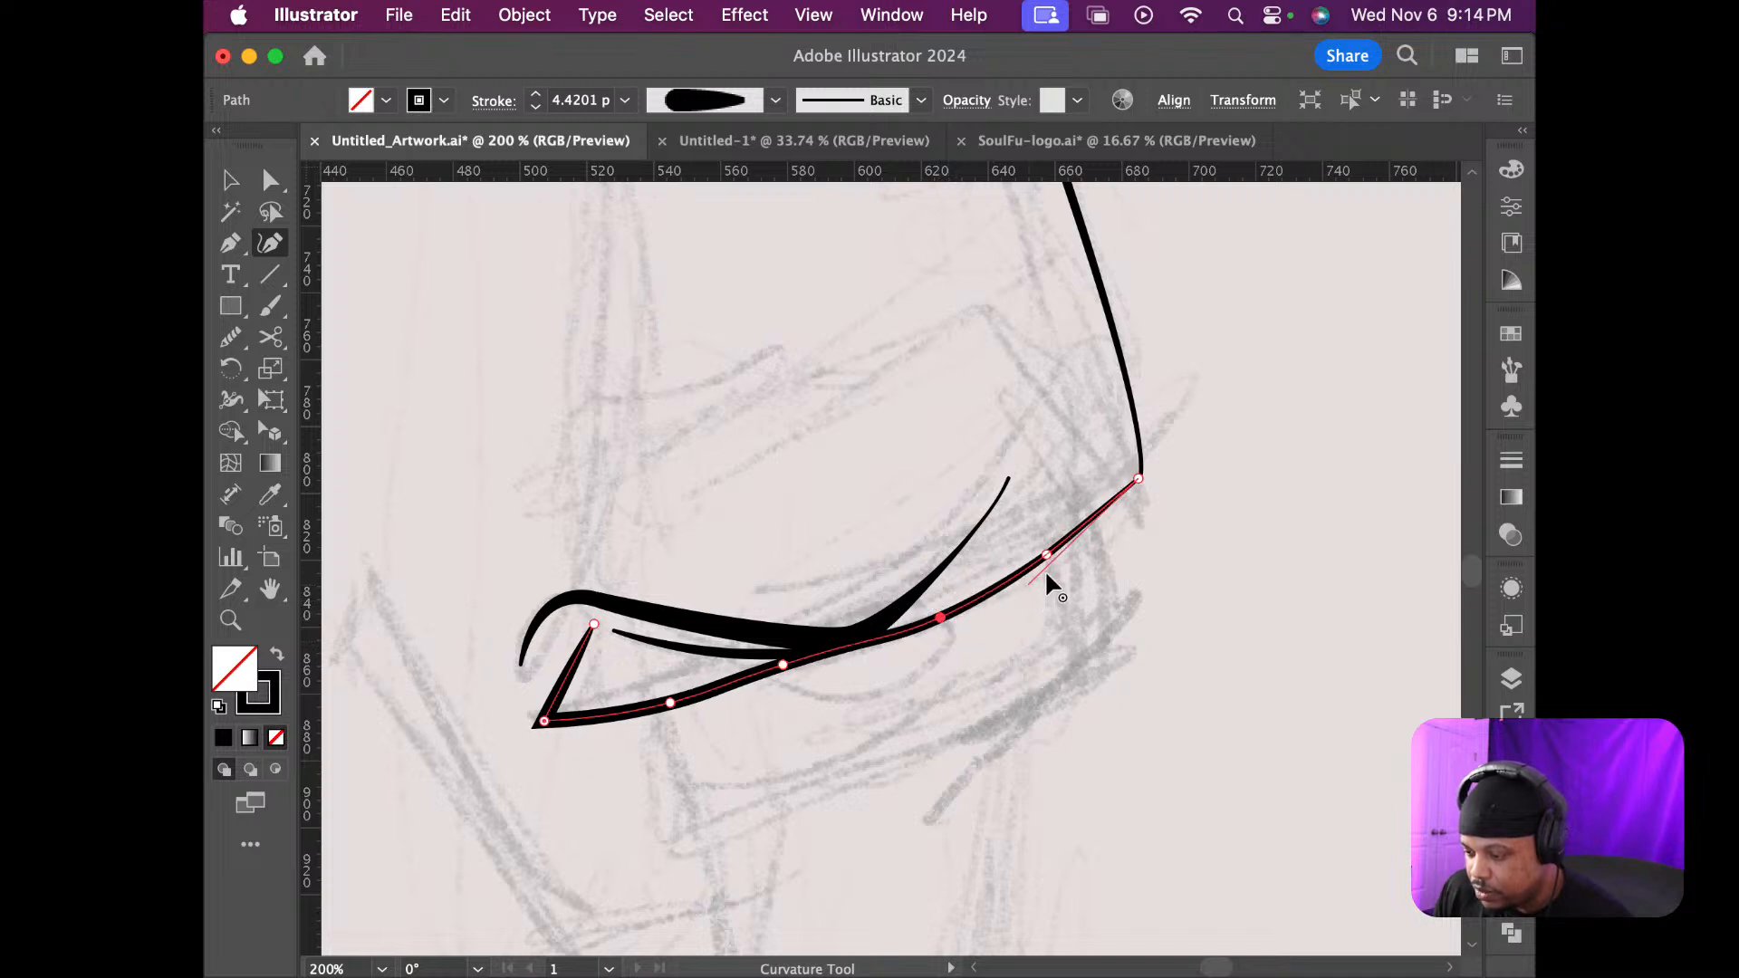
pyautogui.moveTo(1046, 554); pyautogui.dragTo(1041, 540)
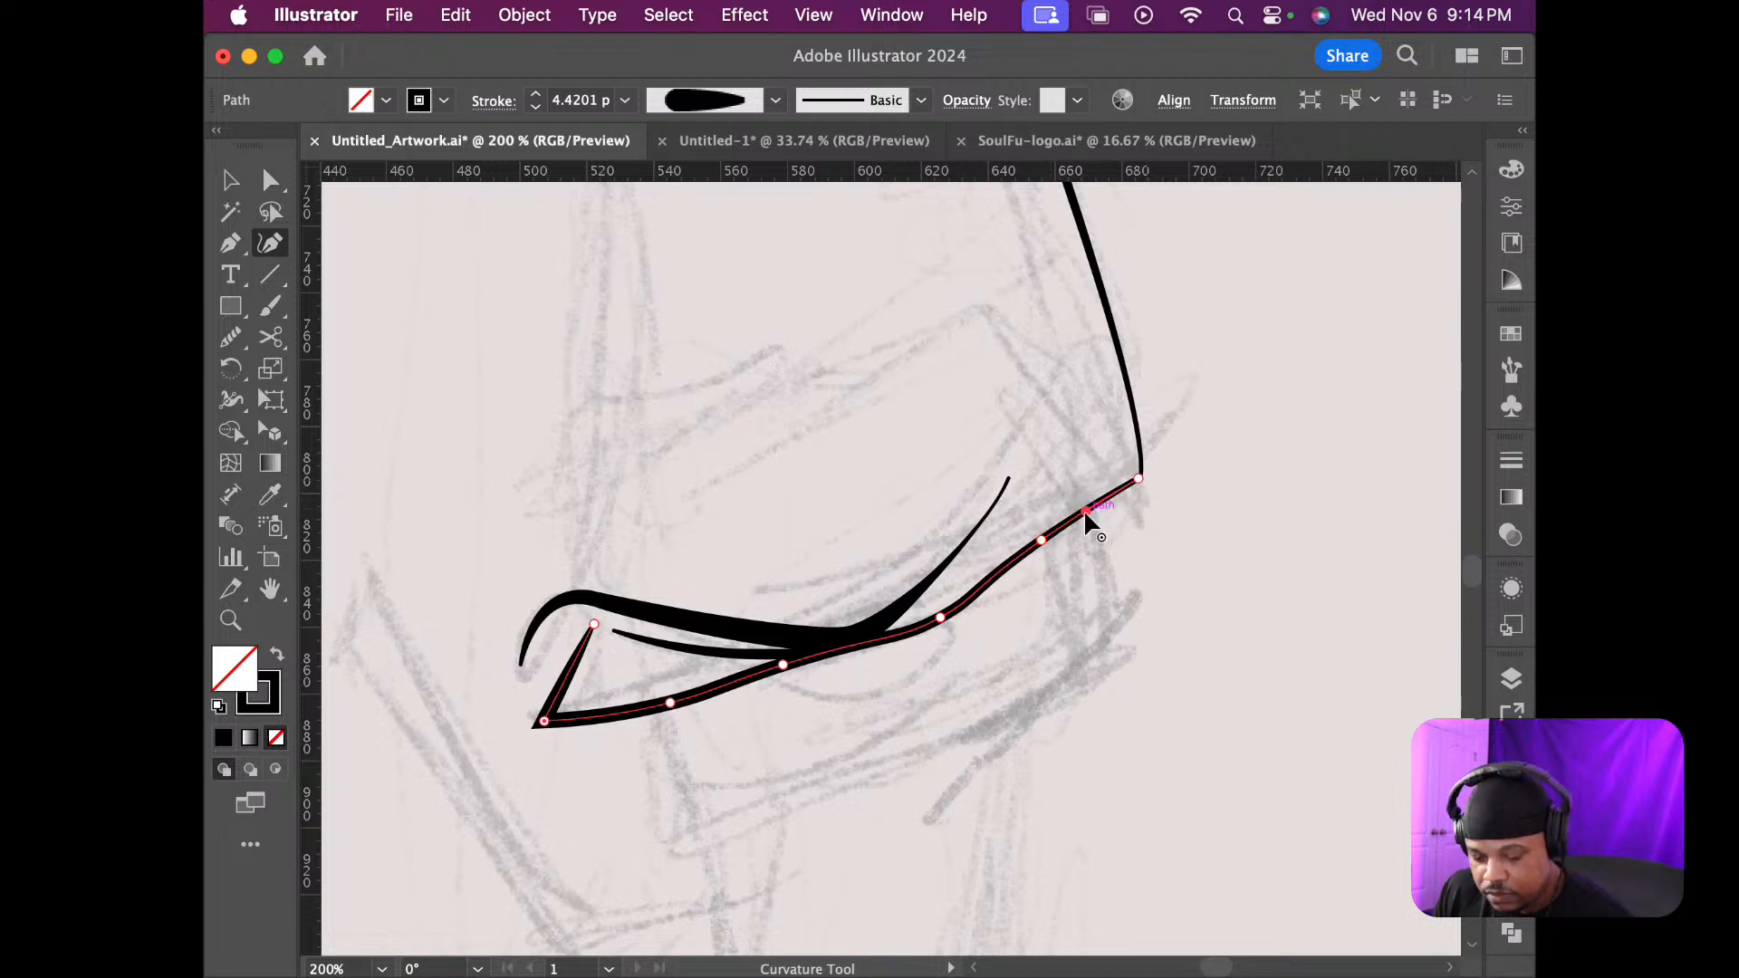
pyautogui.press('super+z')
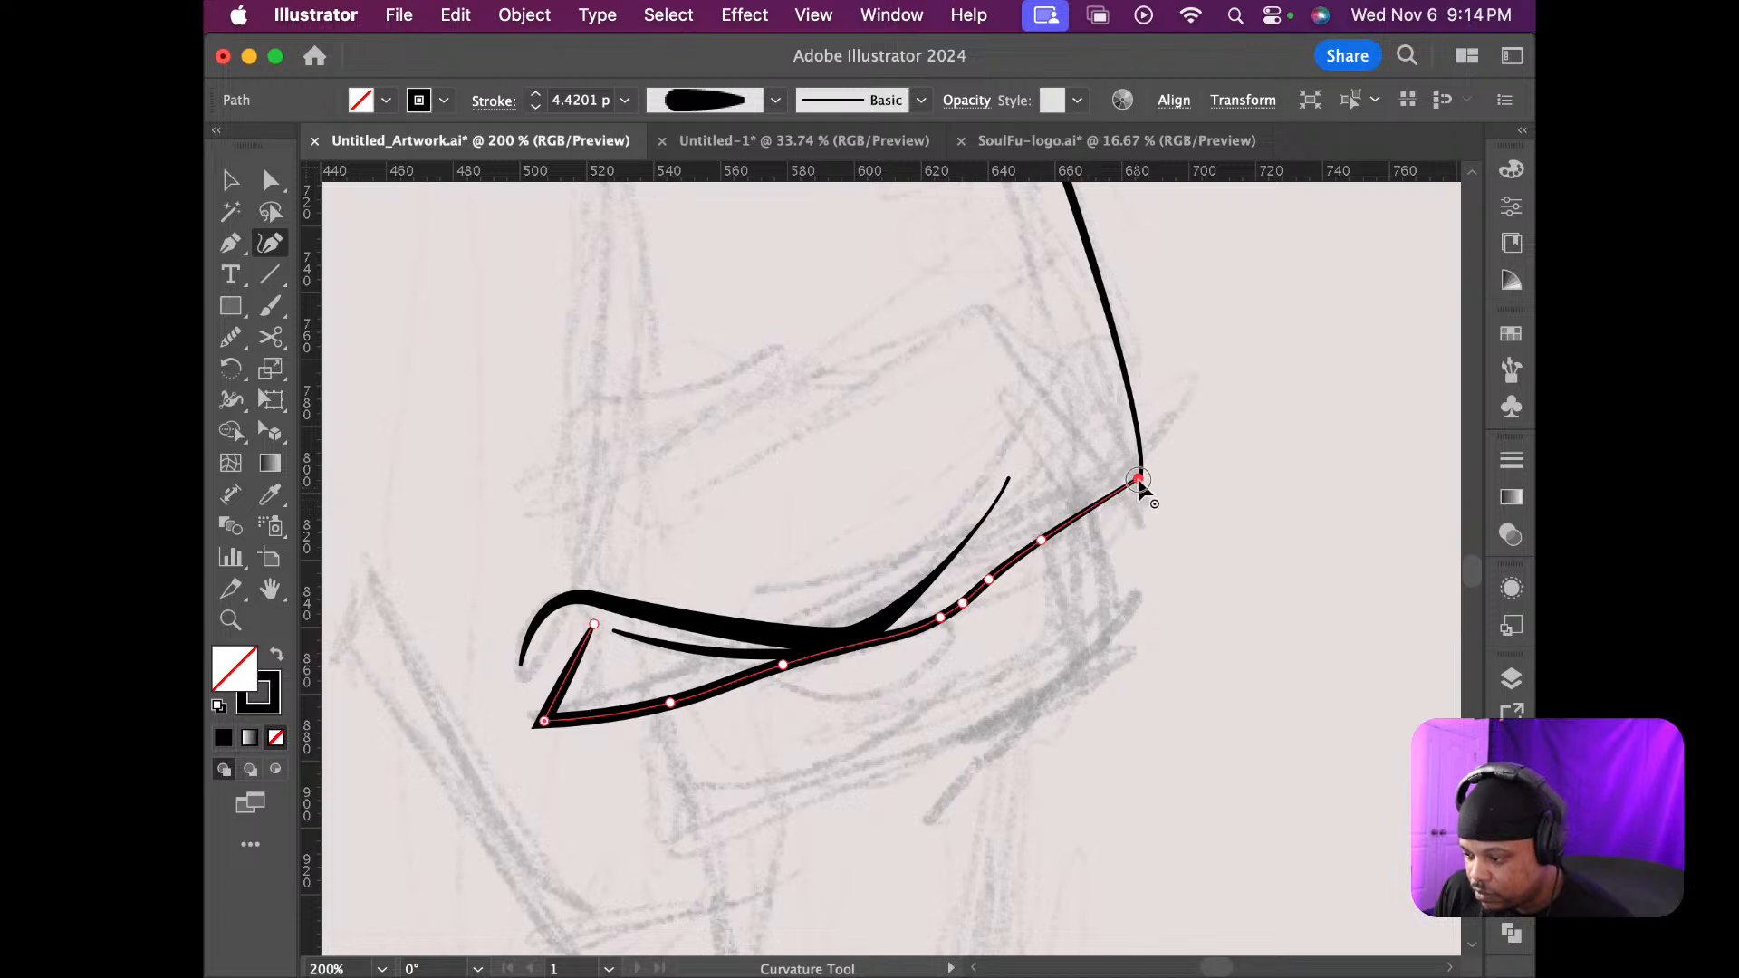
pyautogui.click(1115, 494)
pyautogui.moveTo(1114, 504); pyautogui.dragTo(1128, 514)
pyautogui.click(1141, 447)
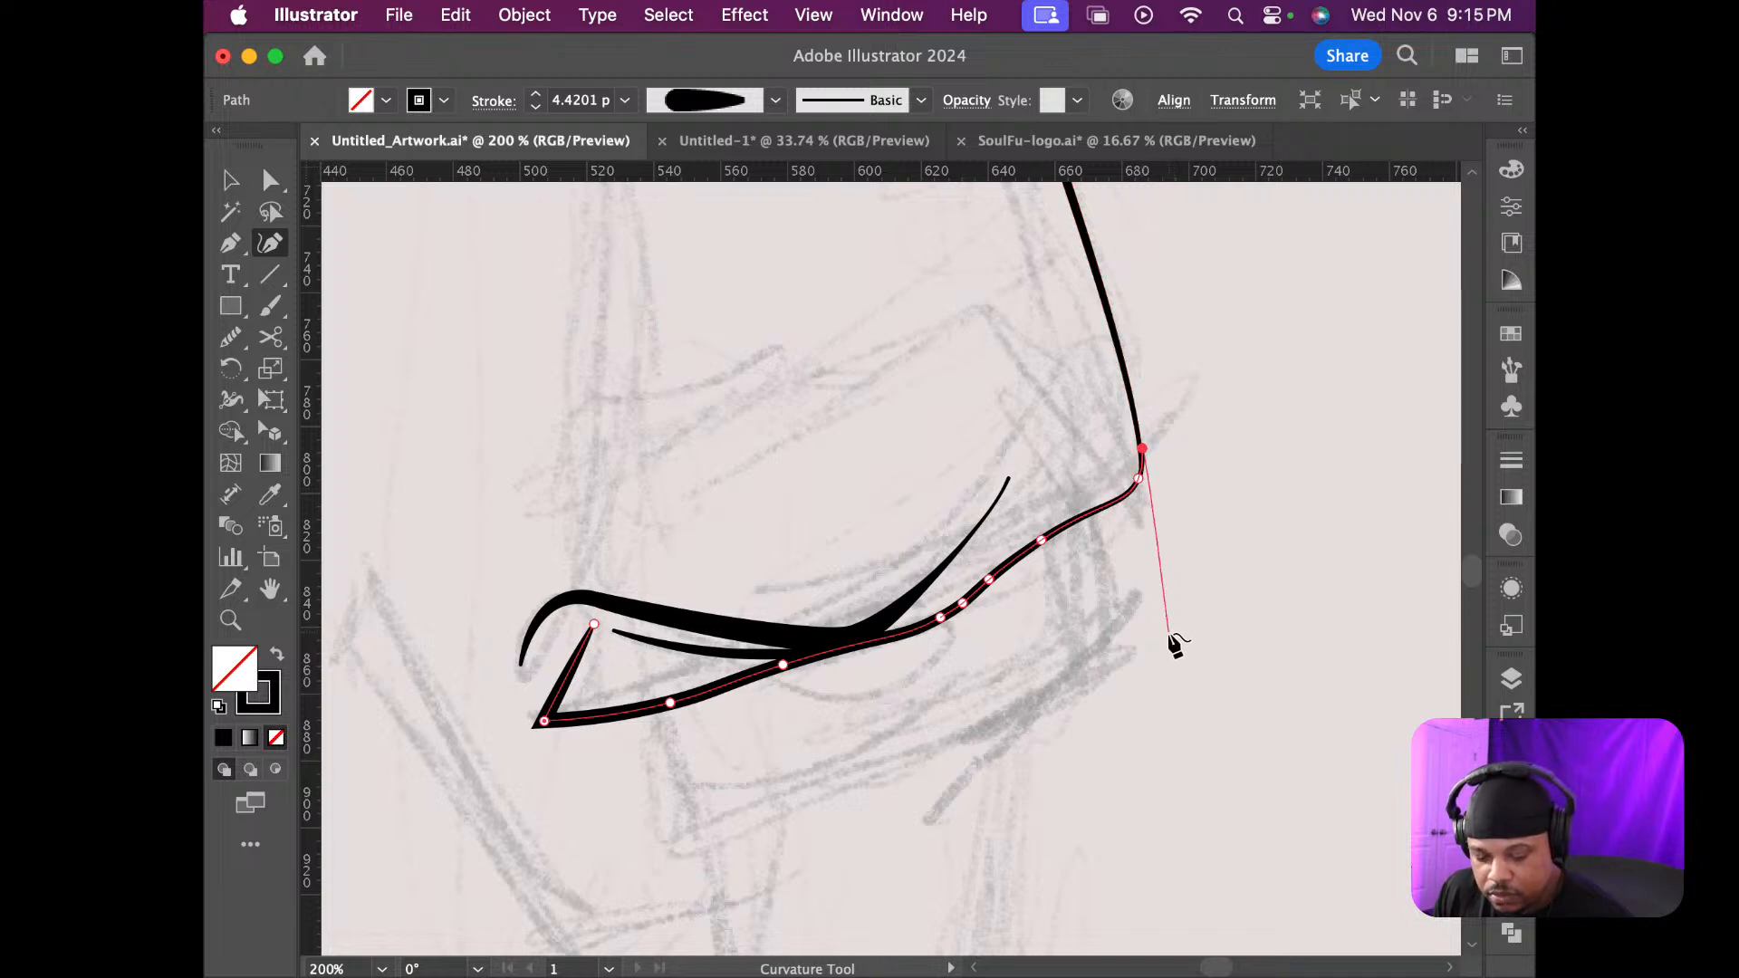
pyautogui.press('super')
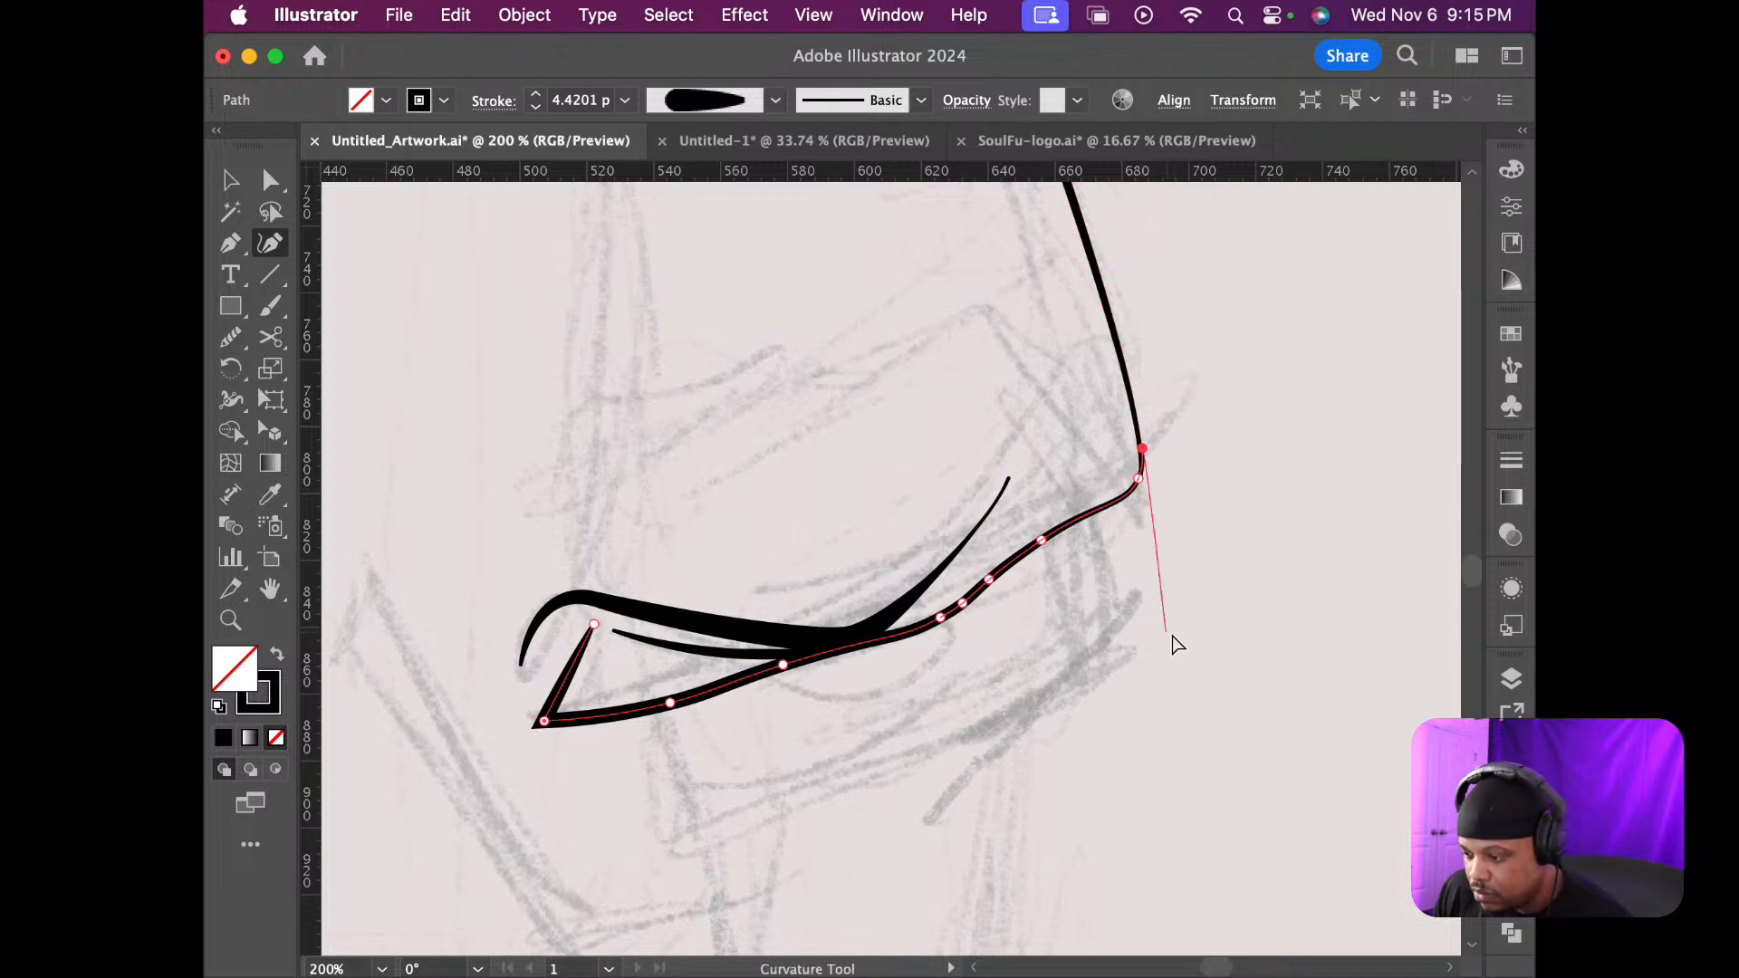
pyautogui.press('v')
pyautogui.click(1208, 625)
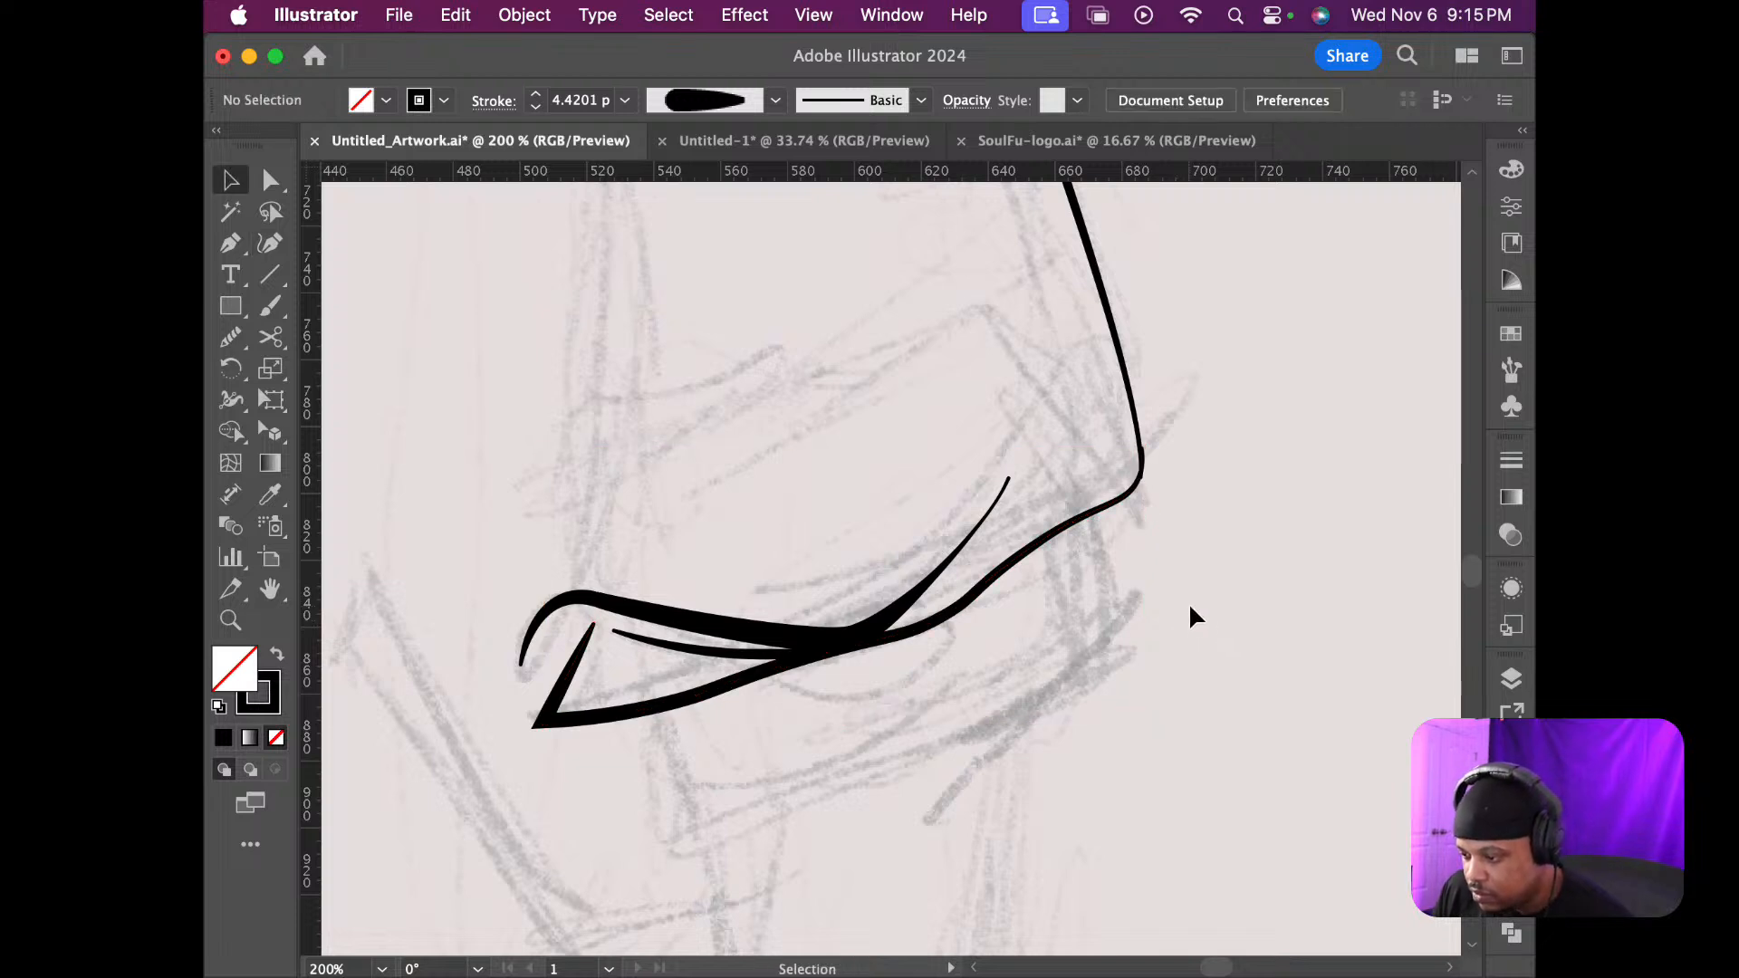
pyautogui.click(1141, 478)
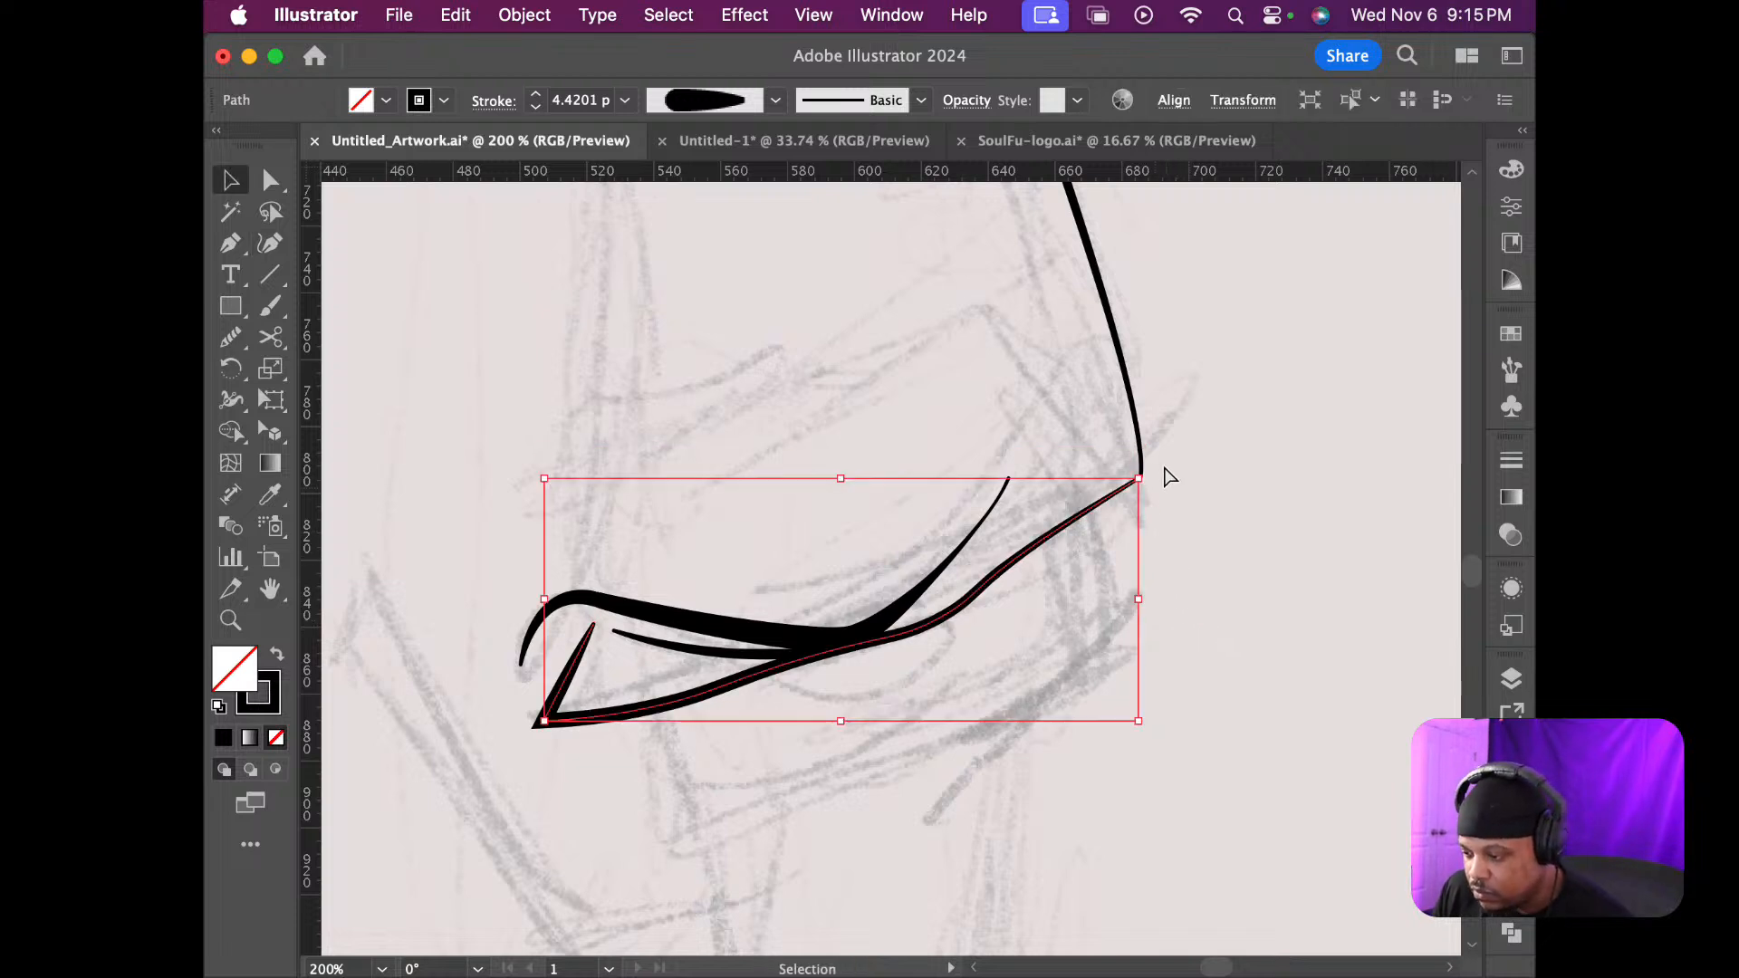
pyautogui.click(1208, 596)
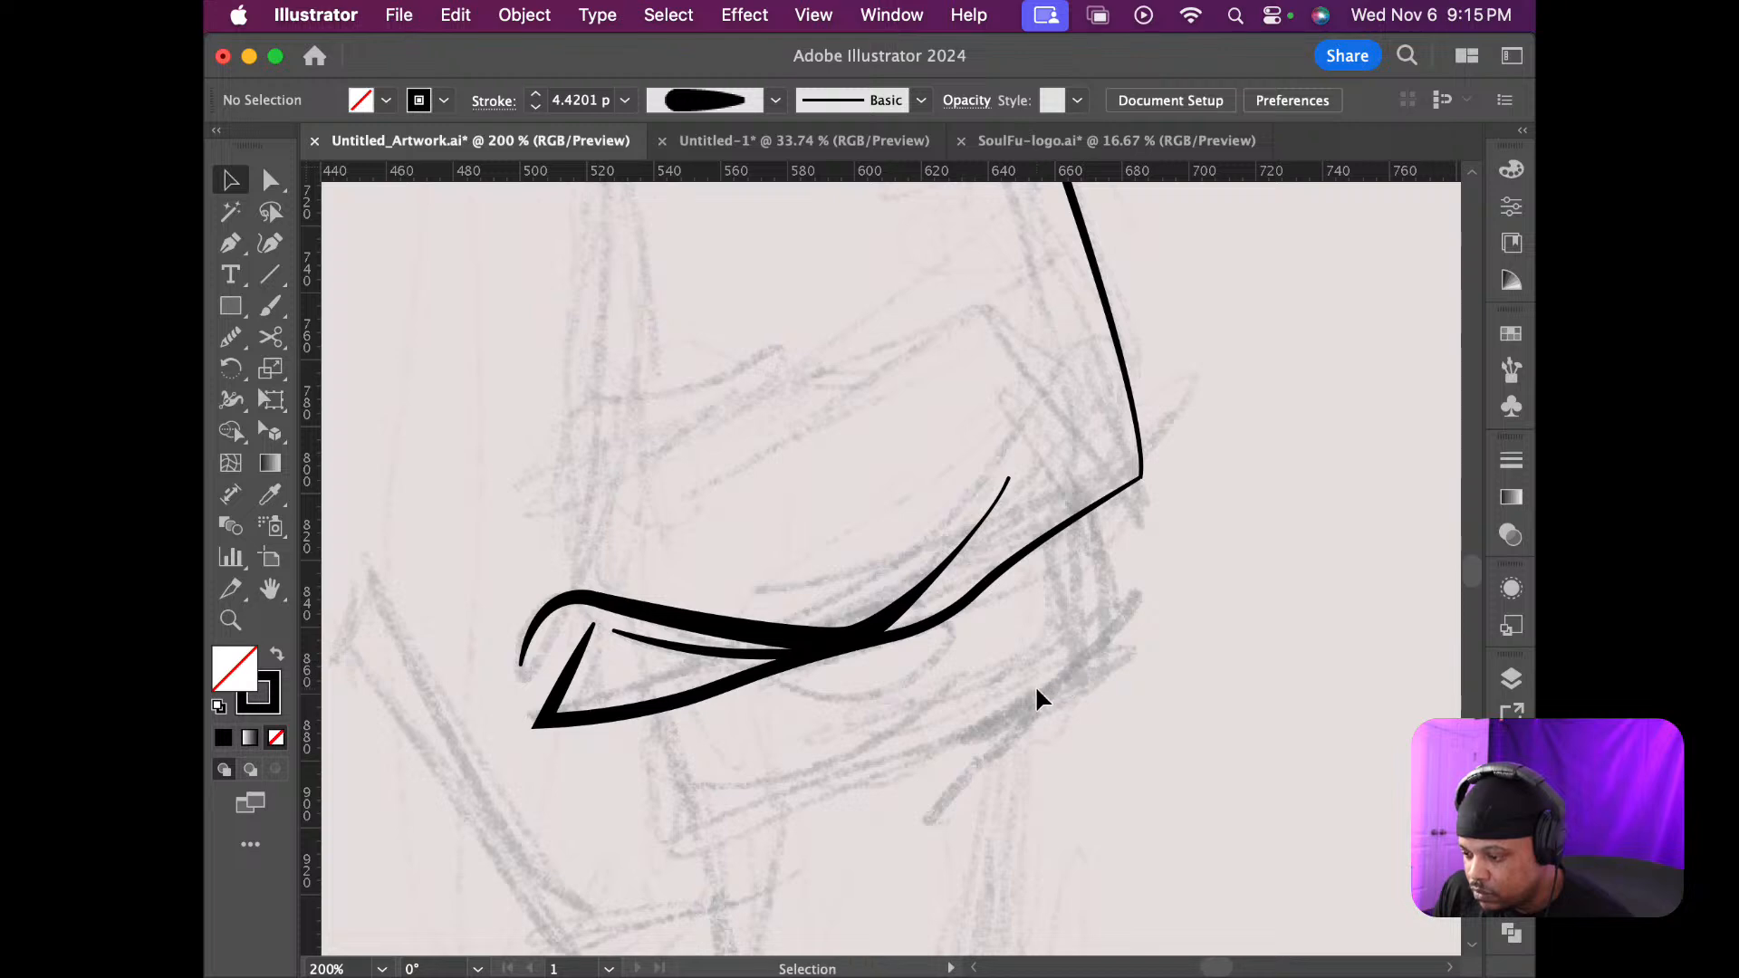
# Examine how the inked cuff and fold lines fit with the outer sleeve outline and the sketch around them
pyautogui.scroll(-2, 1031, 687)
pyautogui.scroll(-5, 1031, 687)
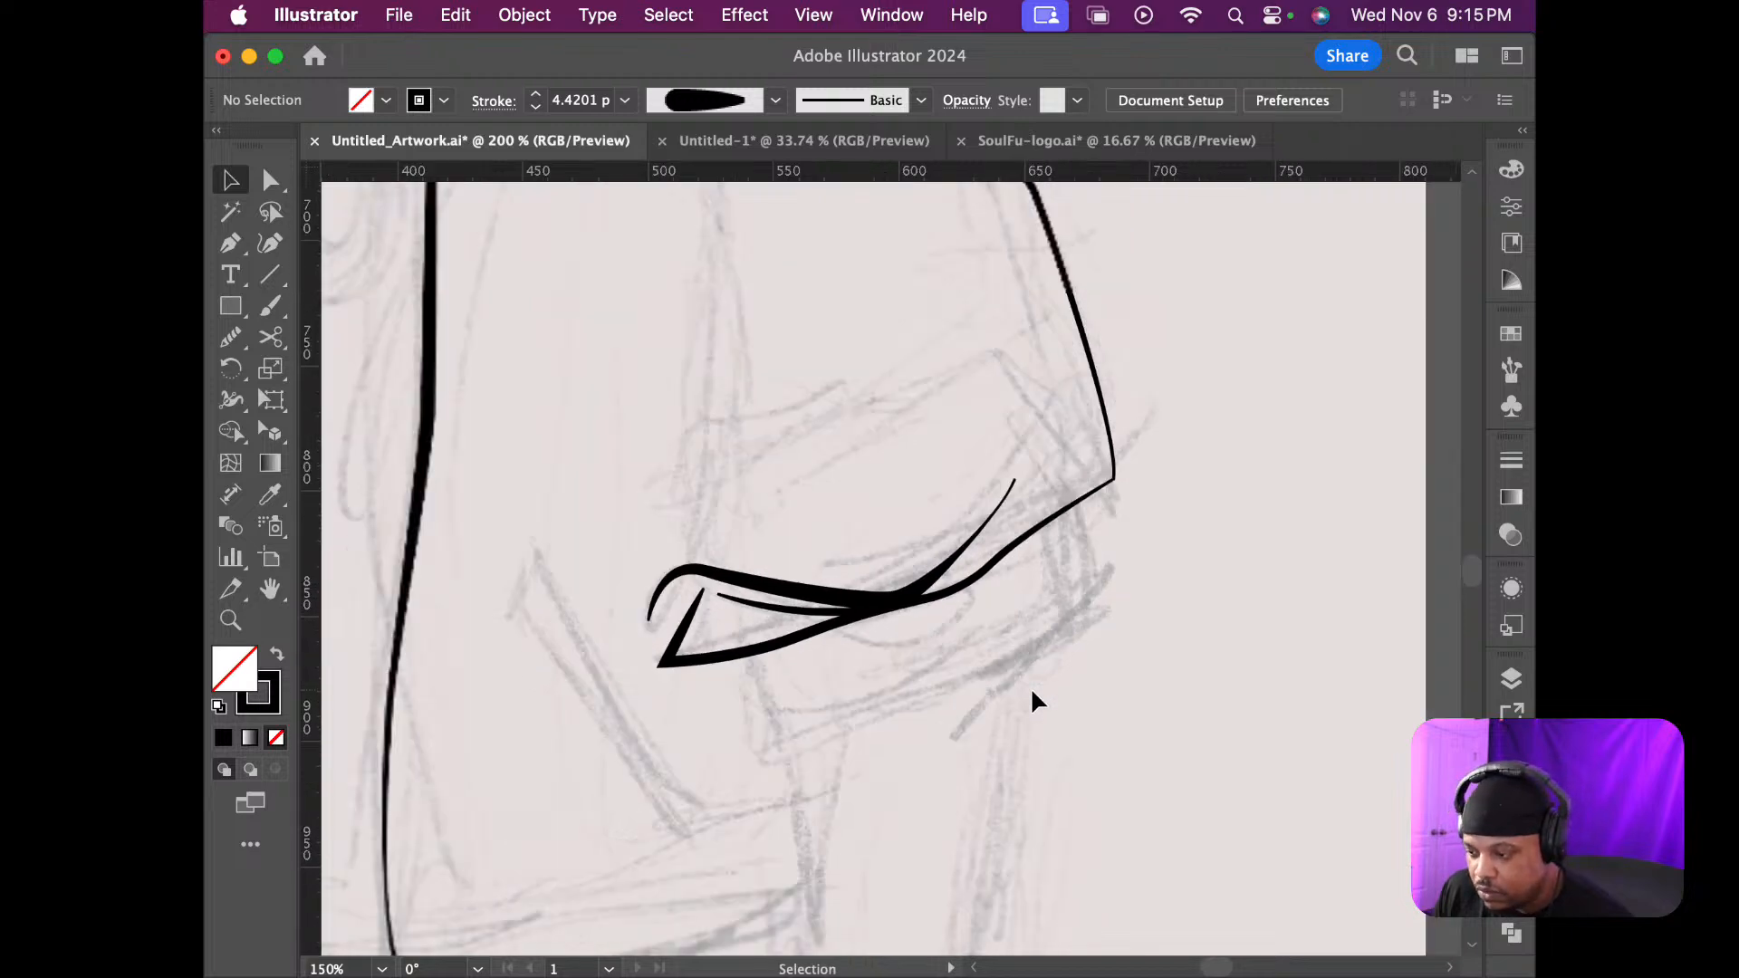
pyautogui.scroll(2, 1030, 686)
pyautogui.scroll(4, 1029, 689)
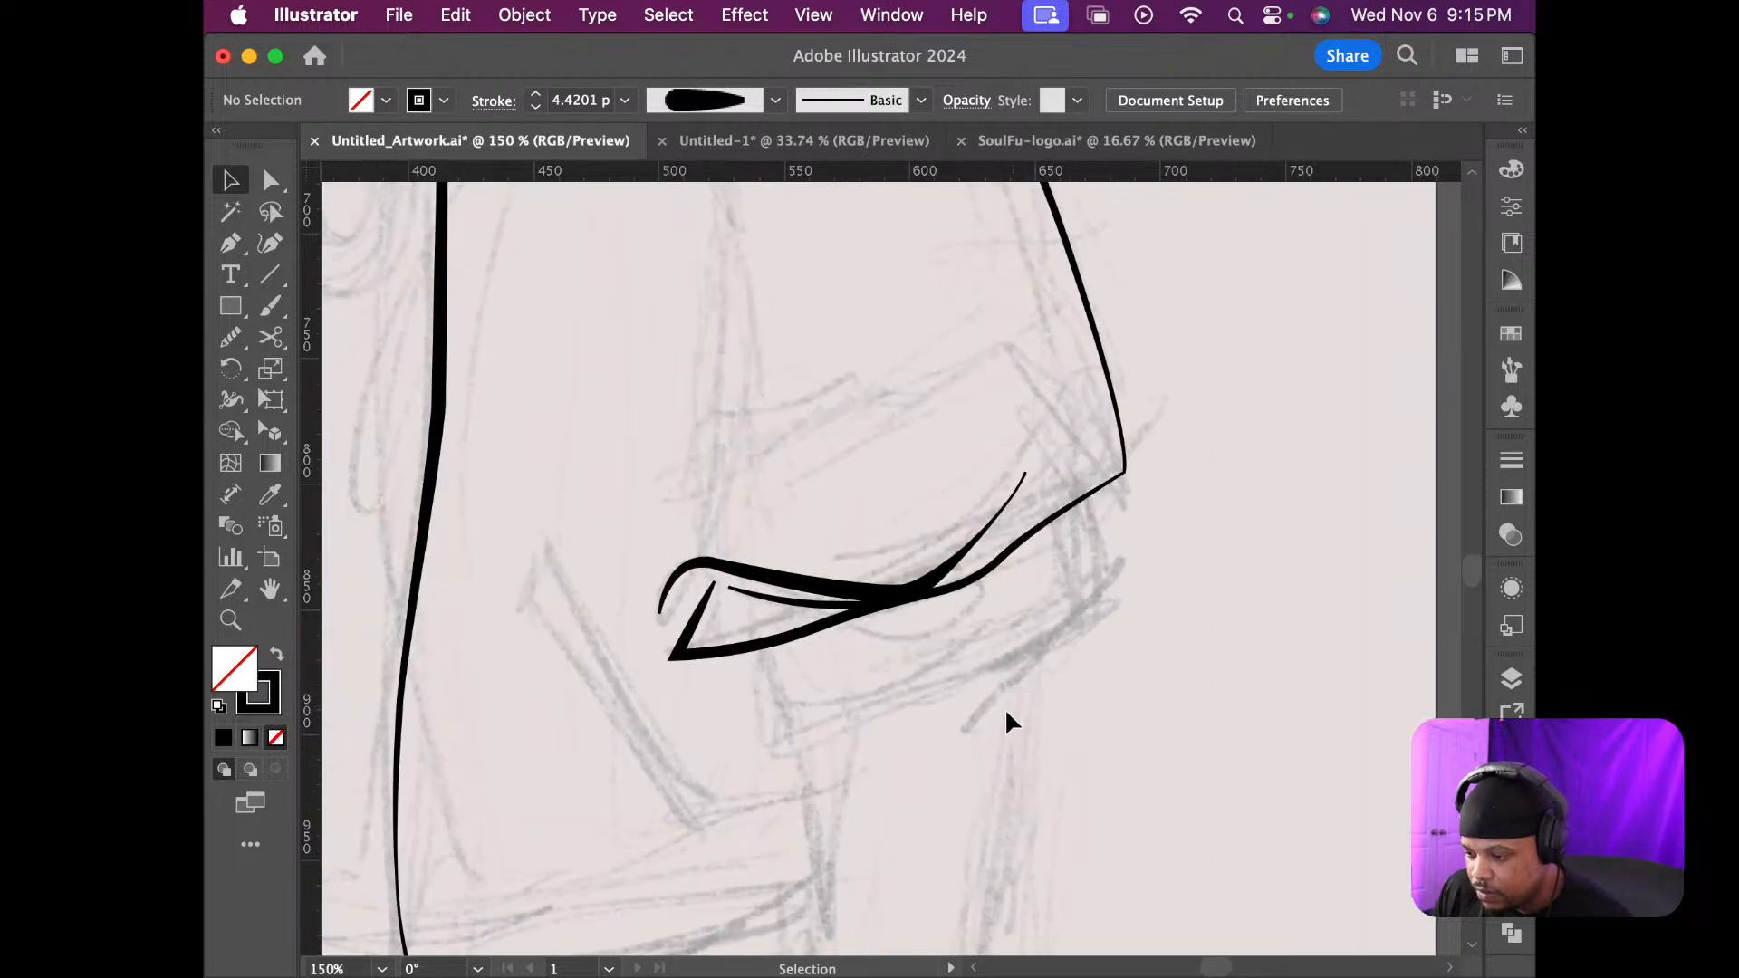
pyautogui.scroll(6, 988, 720)
pyautogui.scroll(6, 814, 672)
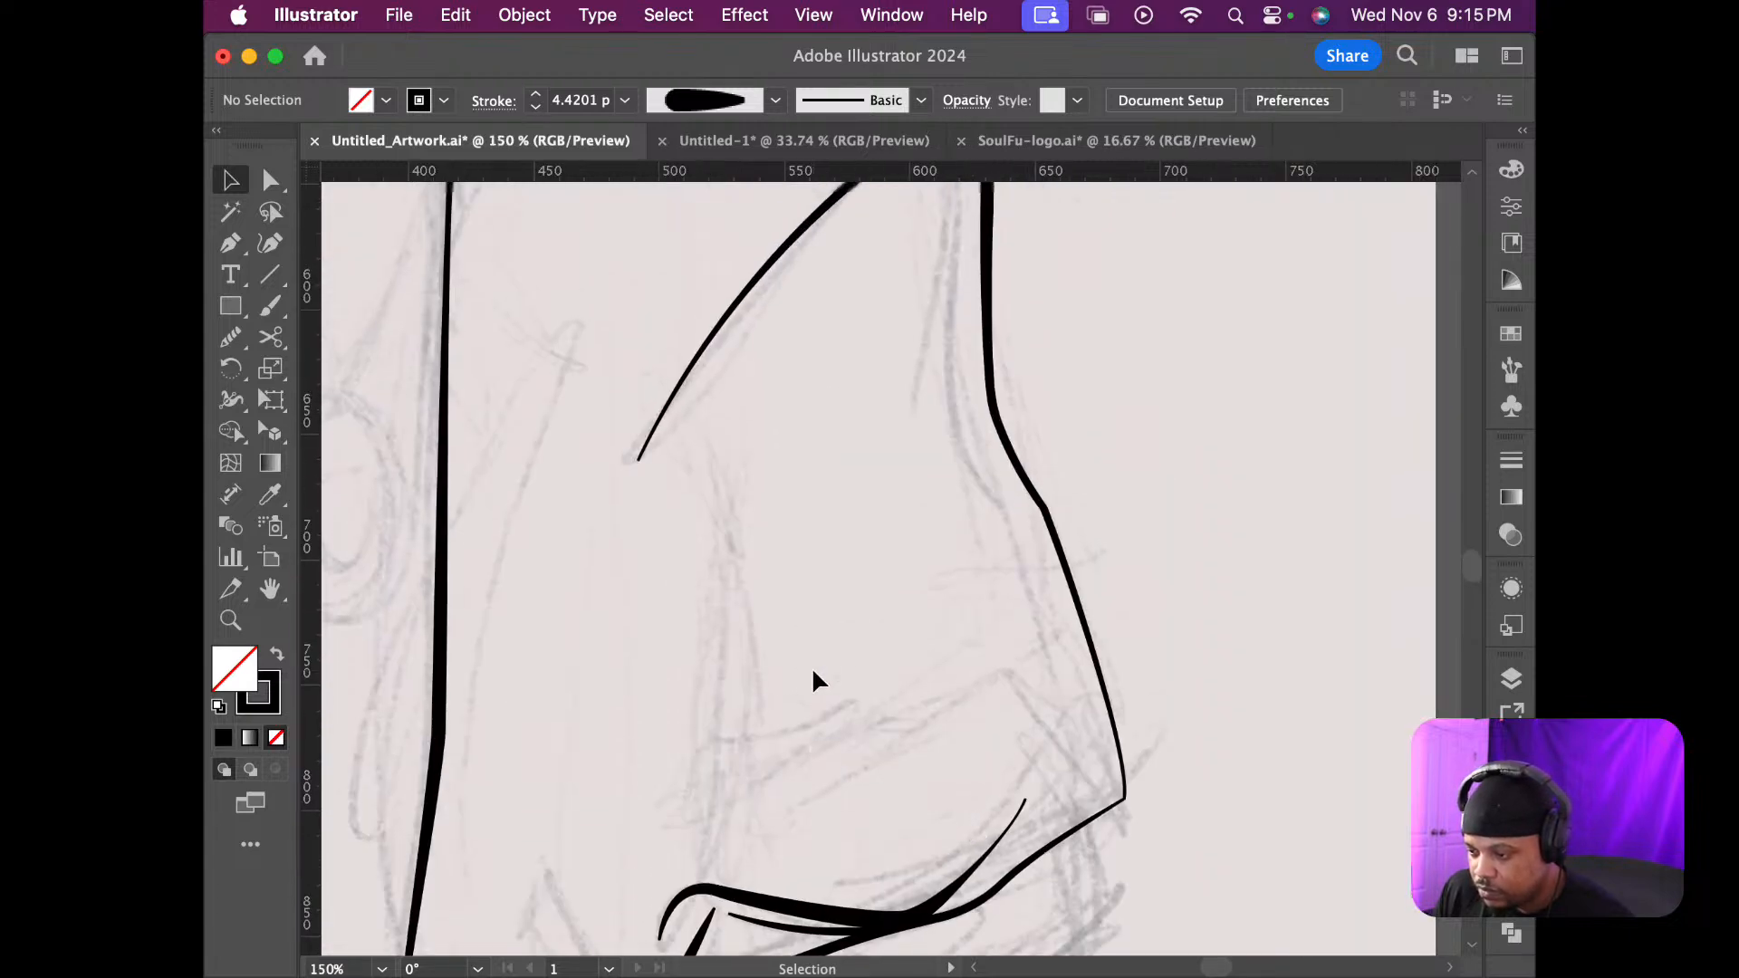
pyautogui.scroll(-9, 814, 678)
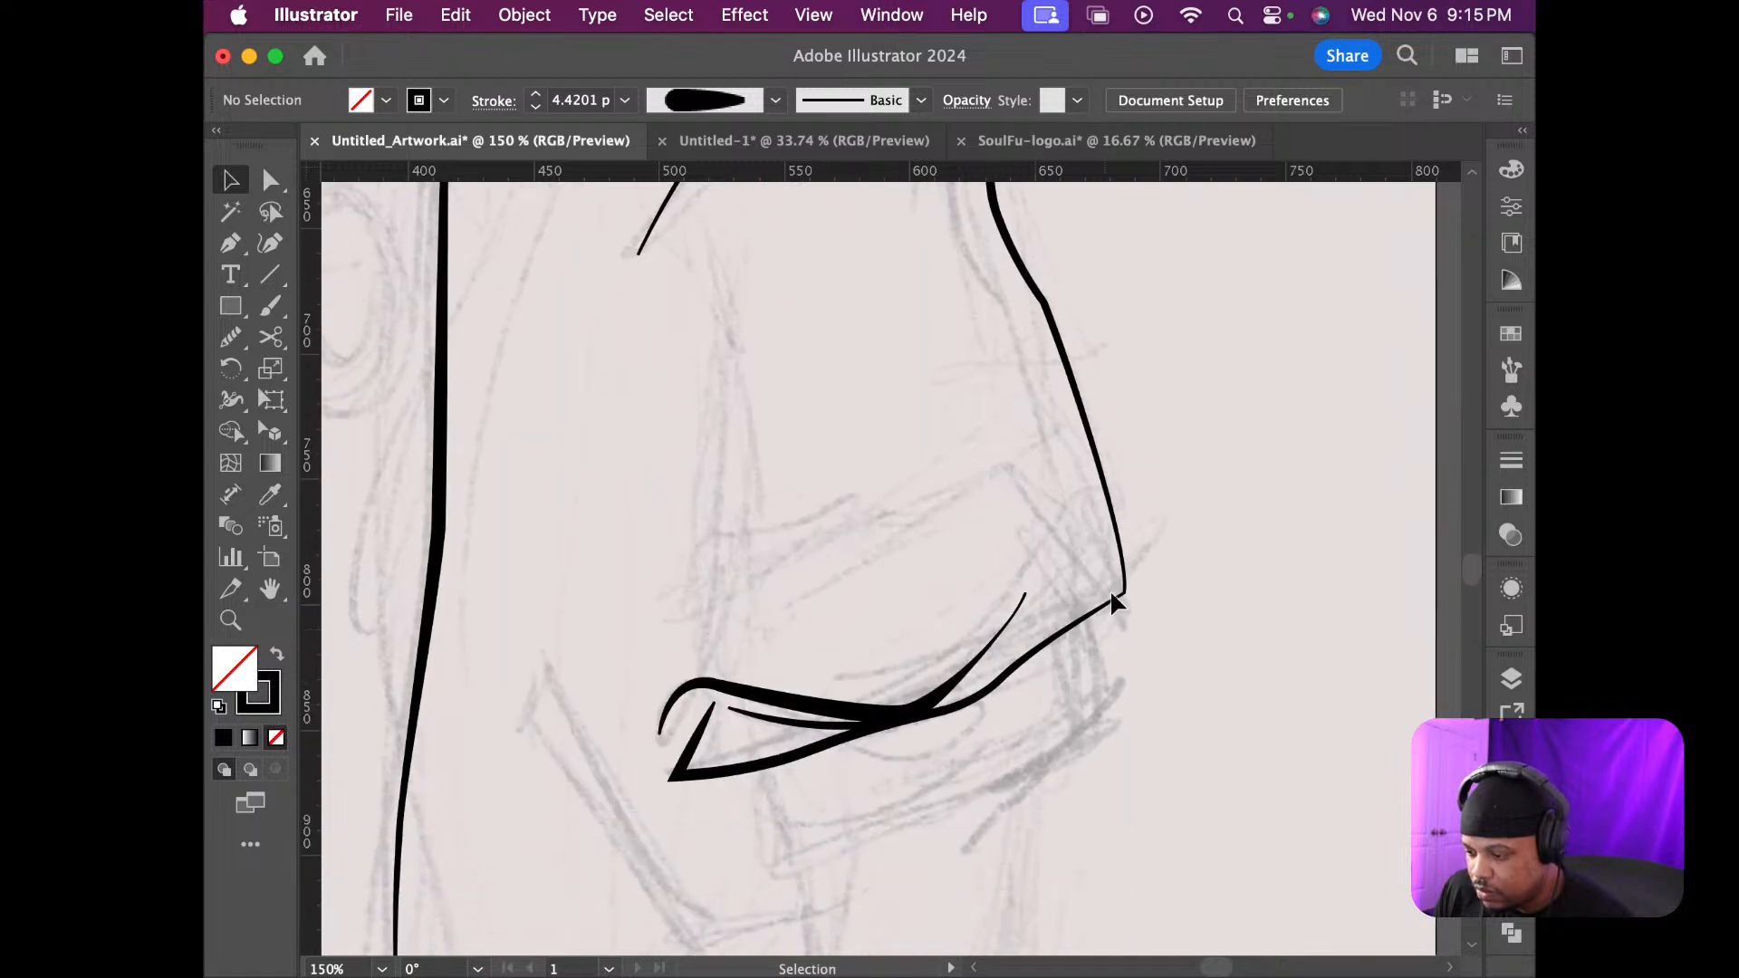
pyautogui.scroll(4, 801, 693)
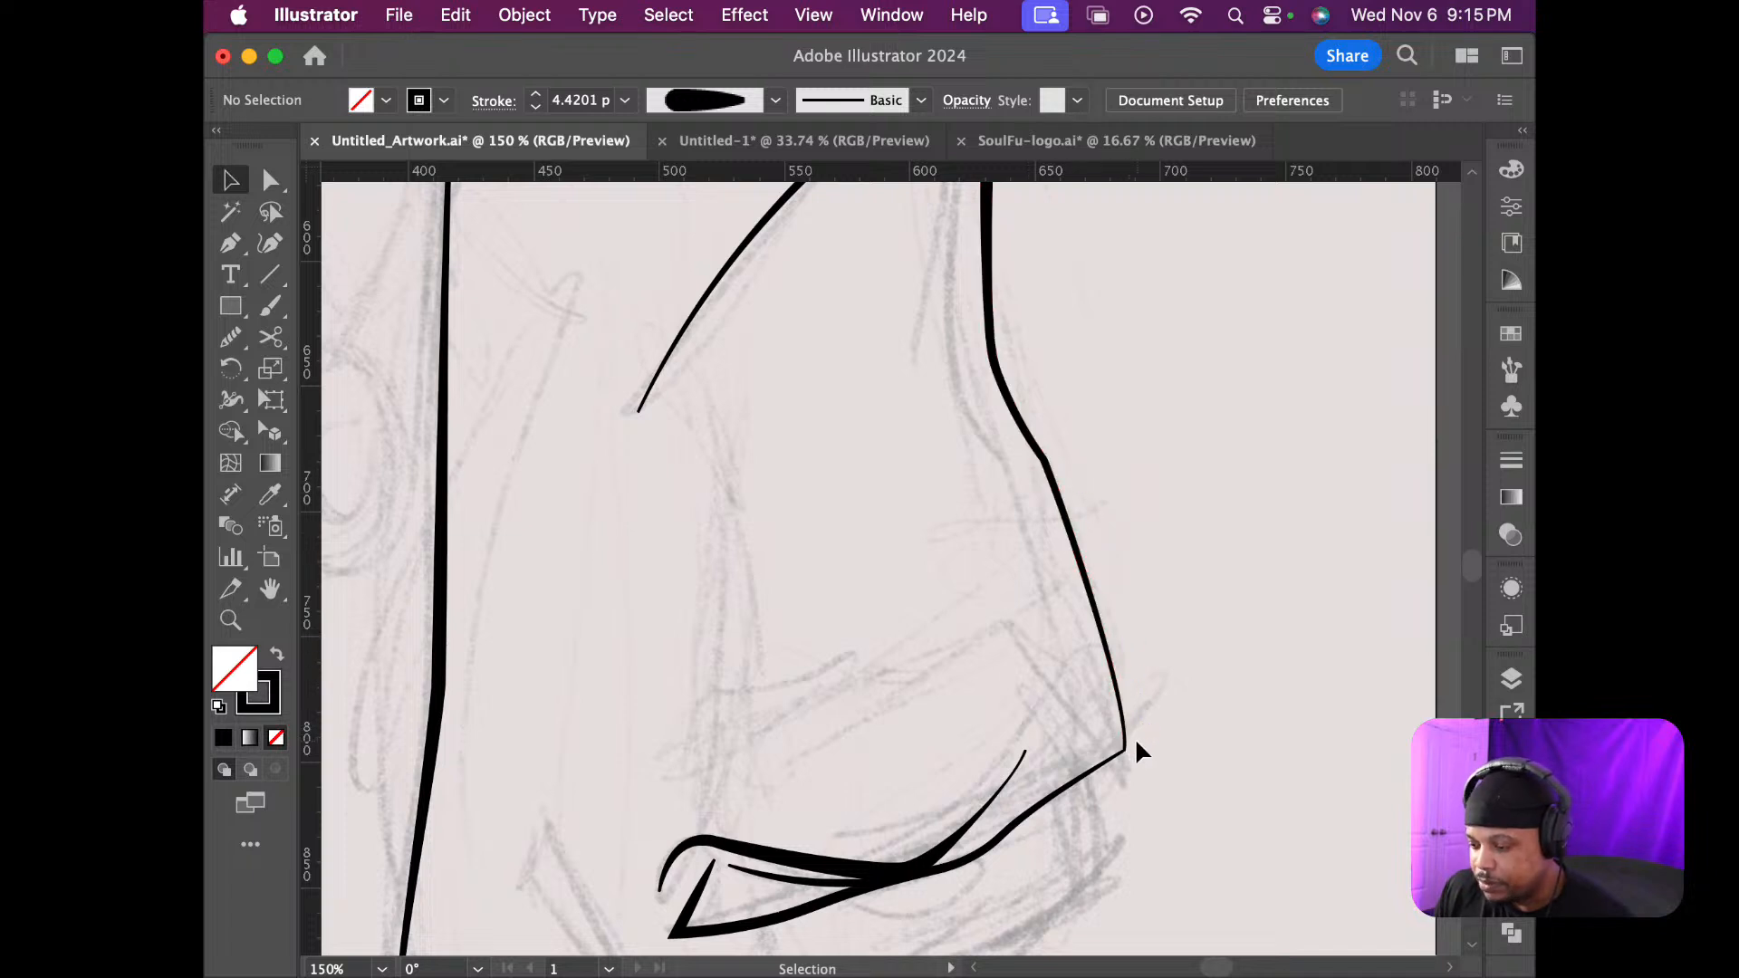
# Pull the outer end of the cuff edge inward and slightly down from the sleeve corner with Direct Selection
pyautogui.press('a')
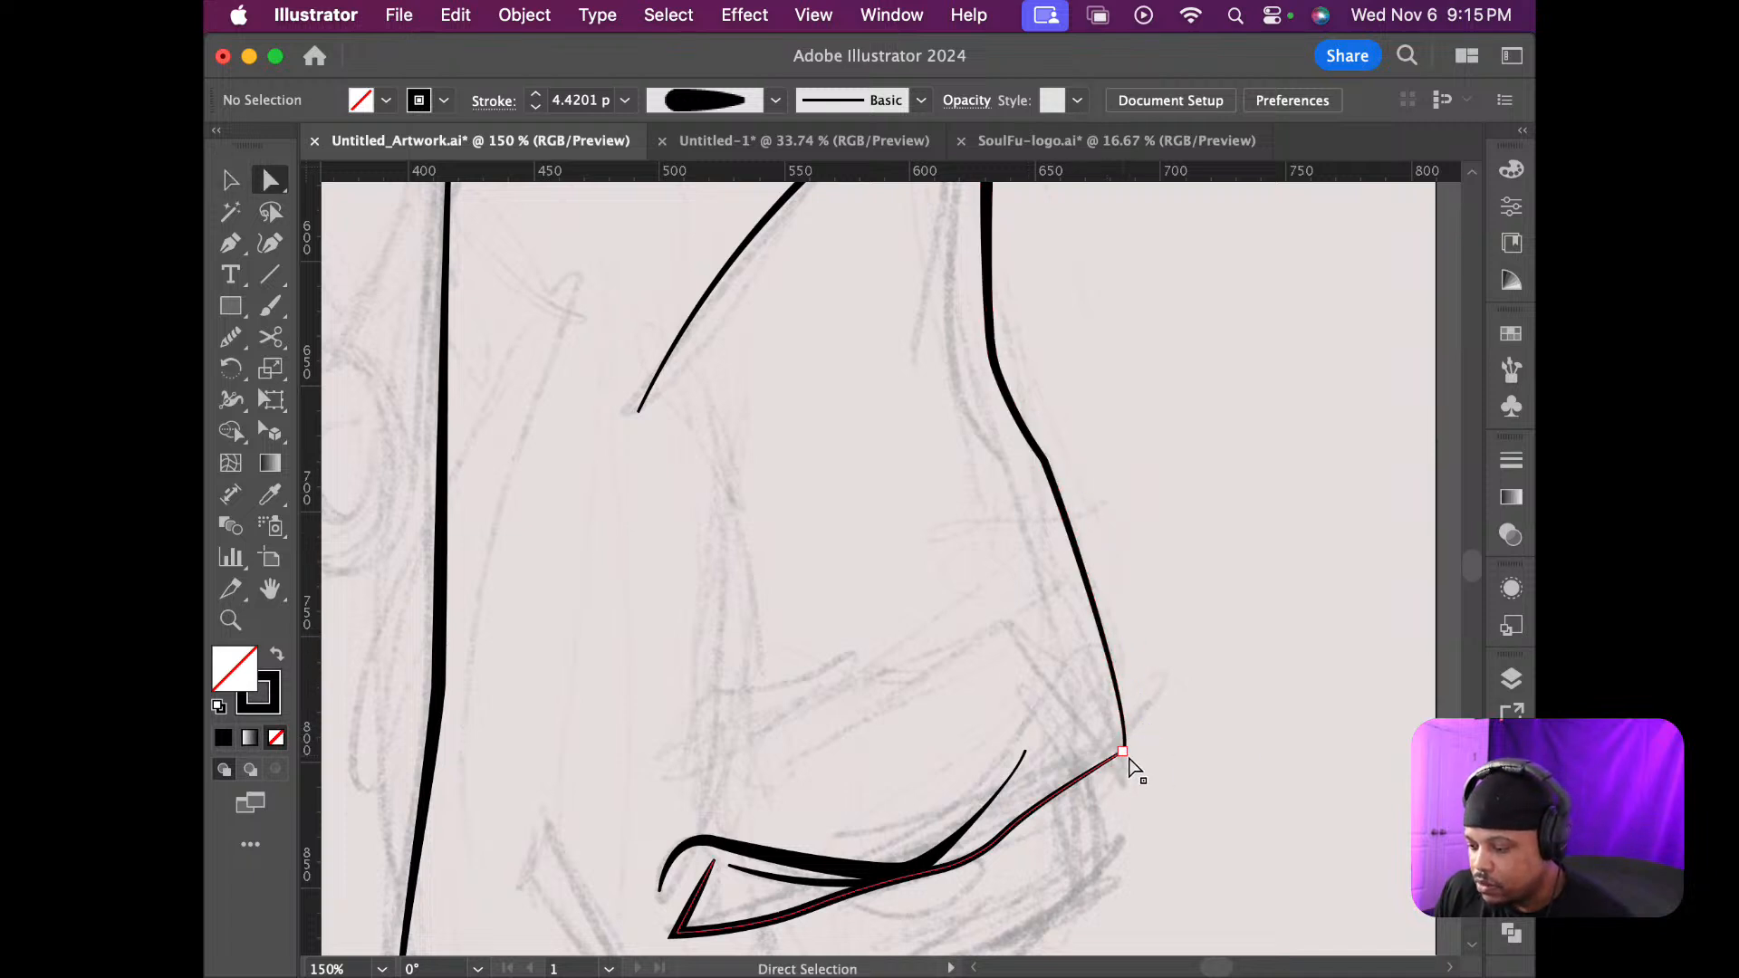
pyautogui.scroll(5, 1123, 761)
pyautogui.scroll(2, 1114, 766)
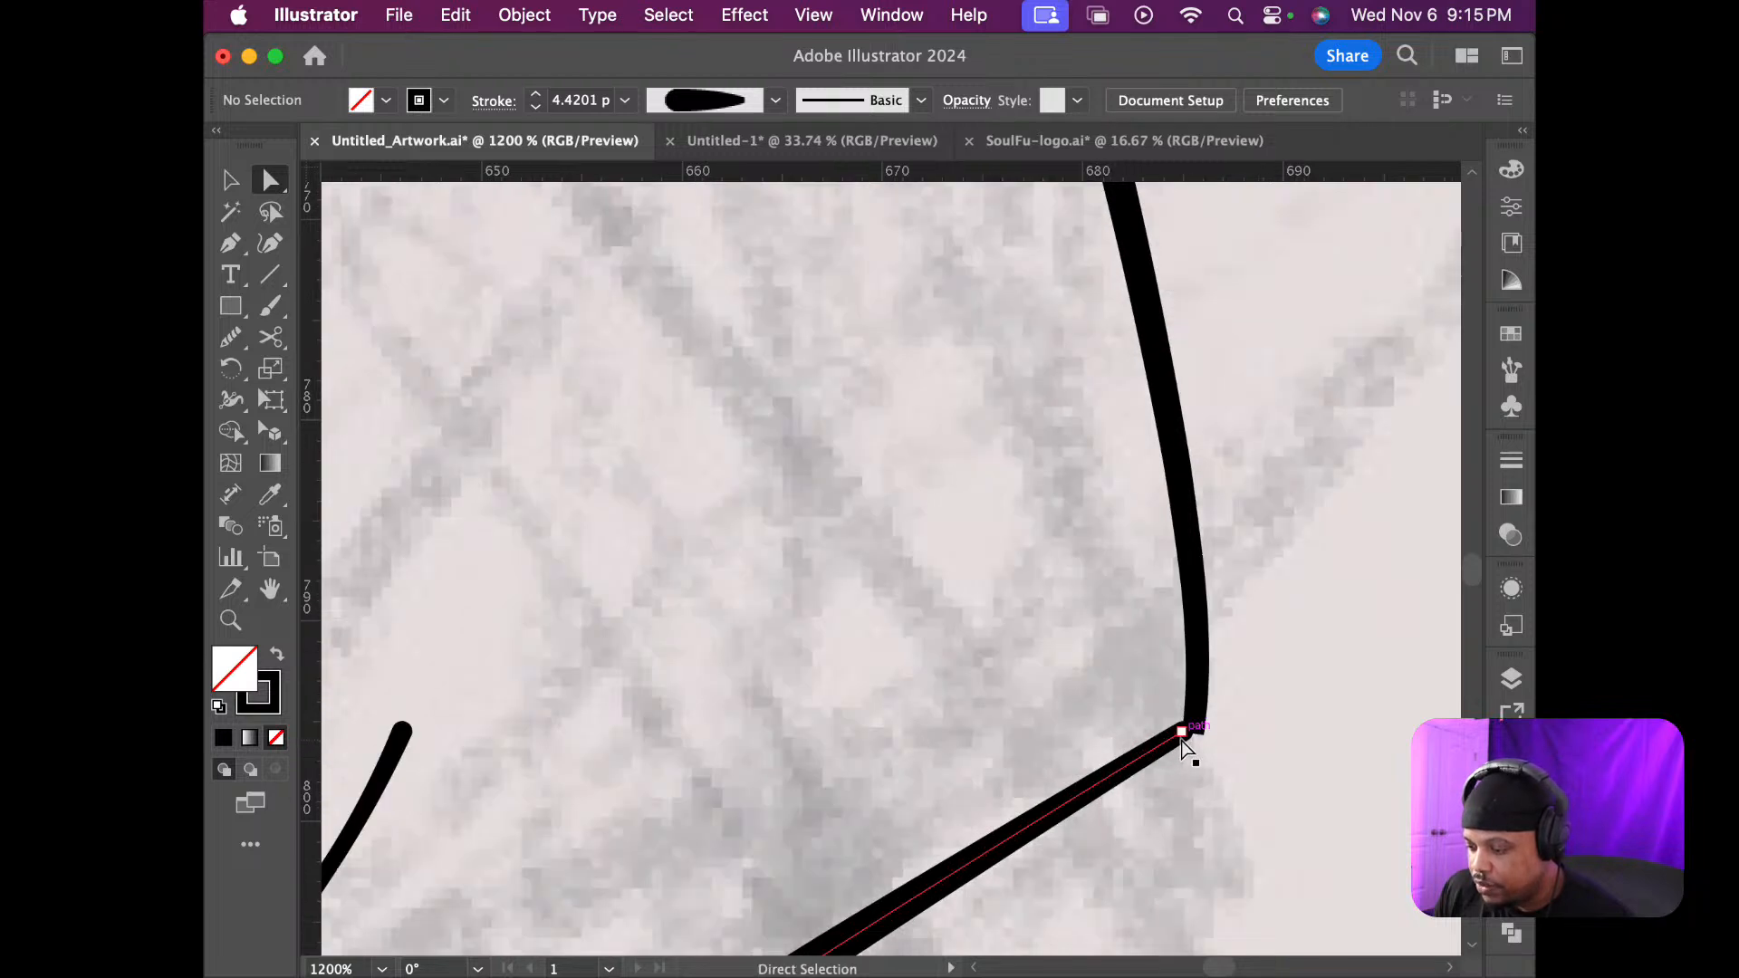
pyautogui.moveTo(1178, 737); pyautogui.dragTo(997, 831)
pyautogui.scroll(-6, 1052, 812)
pyautogui.scroll(-1, 1054, 809)
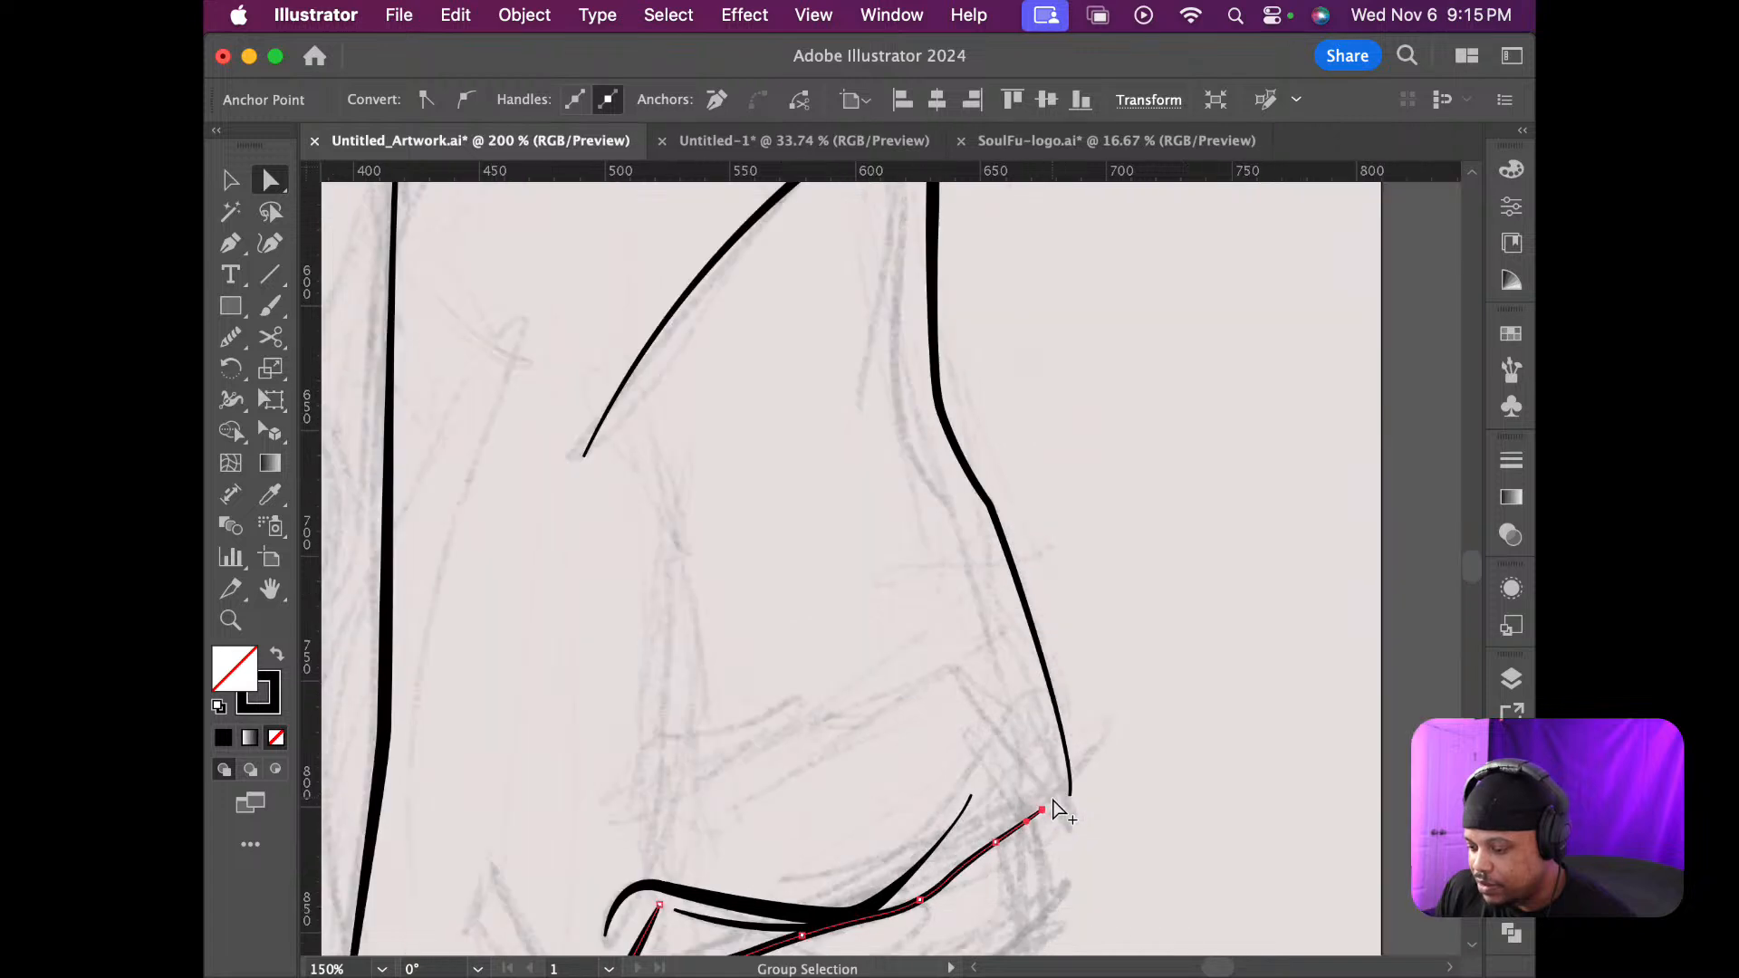
pyautogui.scroll(-3, 1053, 803)
pyautogui.scroll(4, 1053, 803)
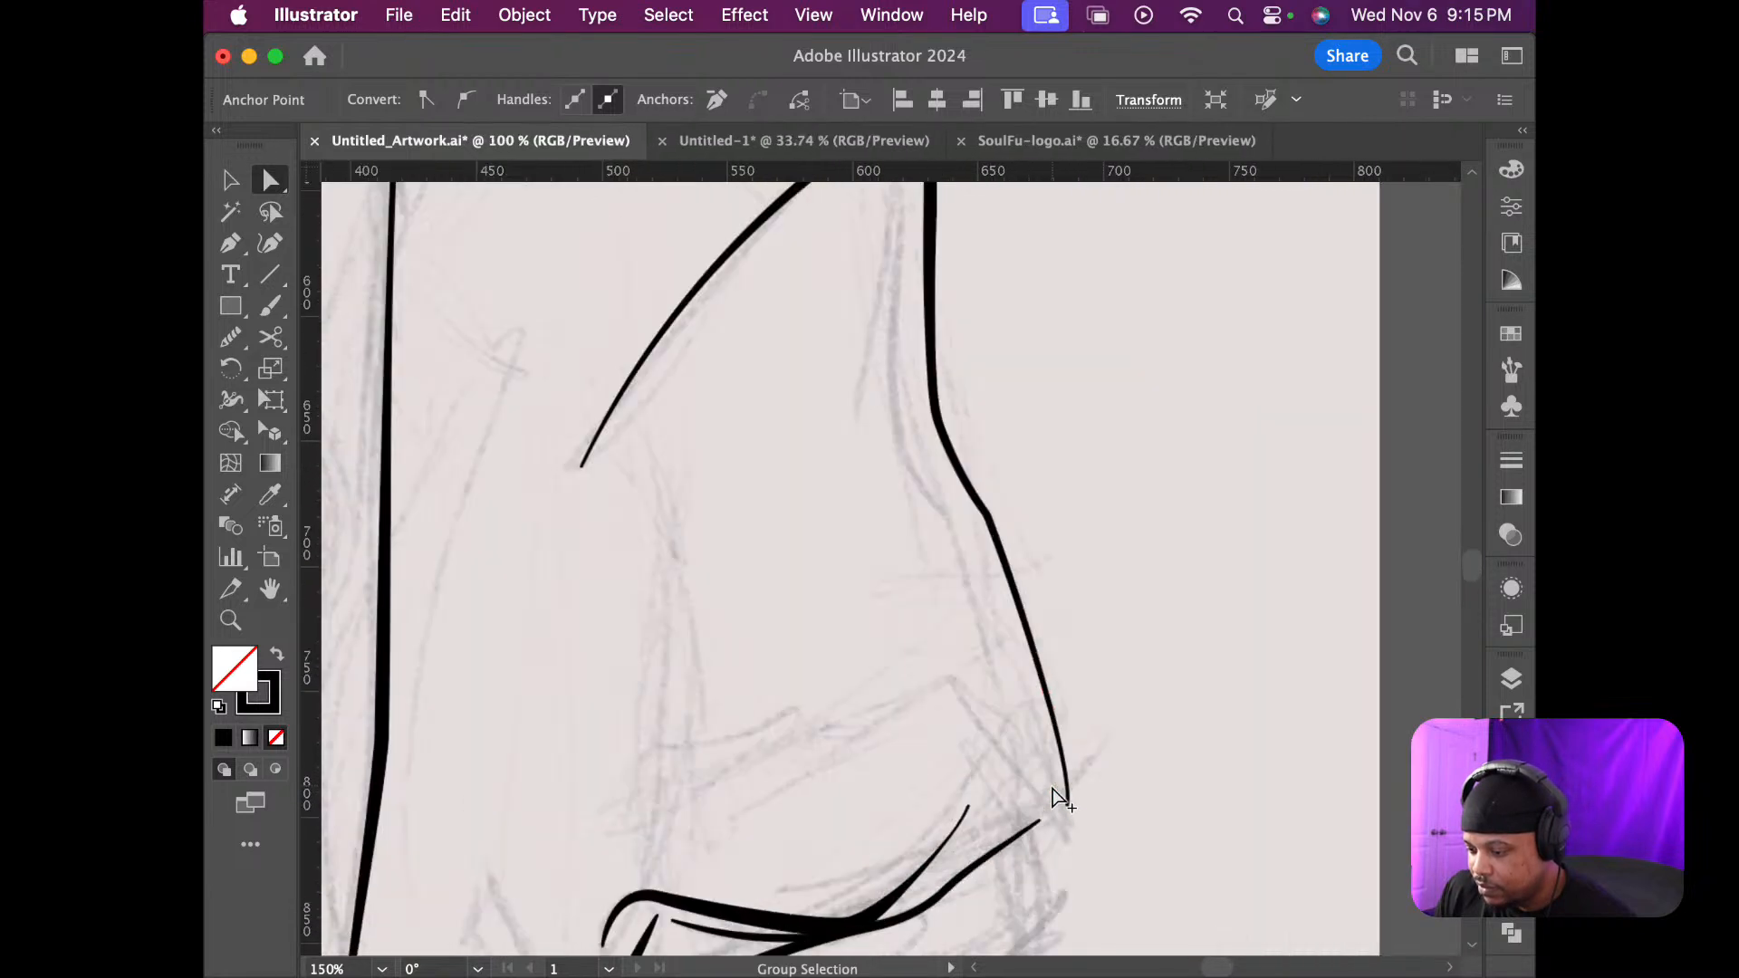
pyautogui.click(1068, 801)
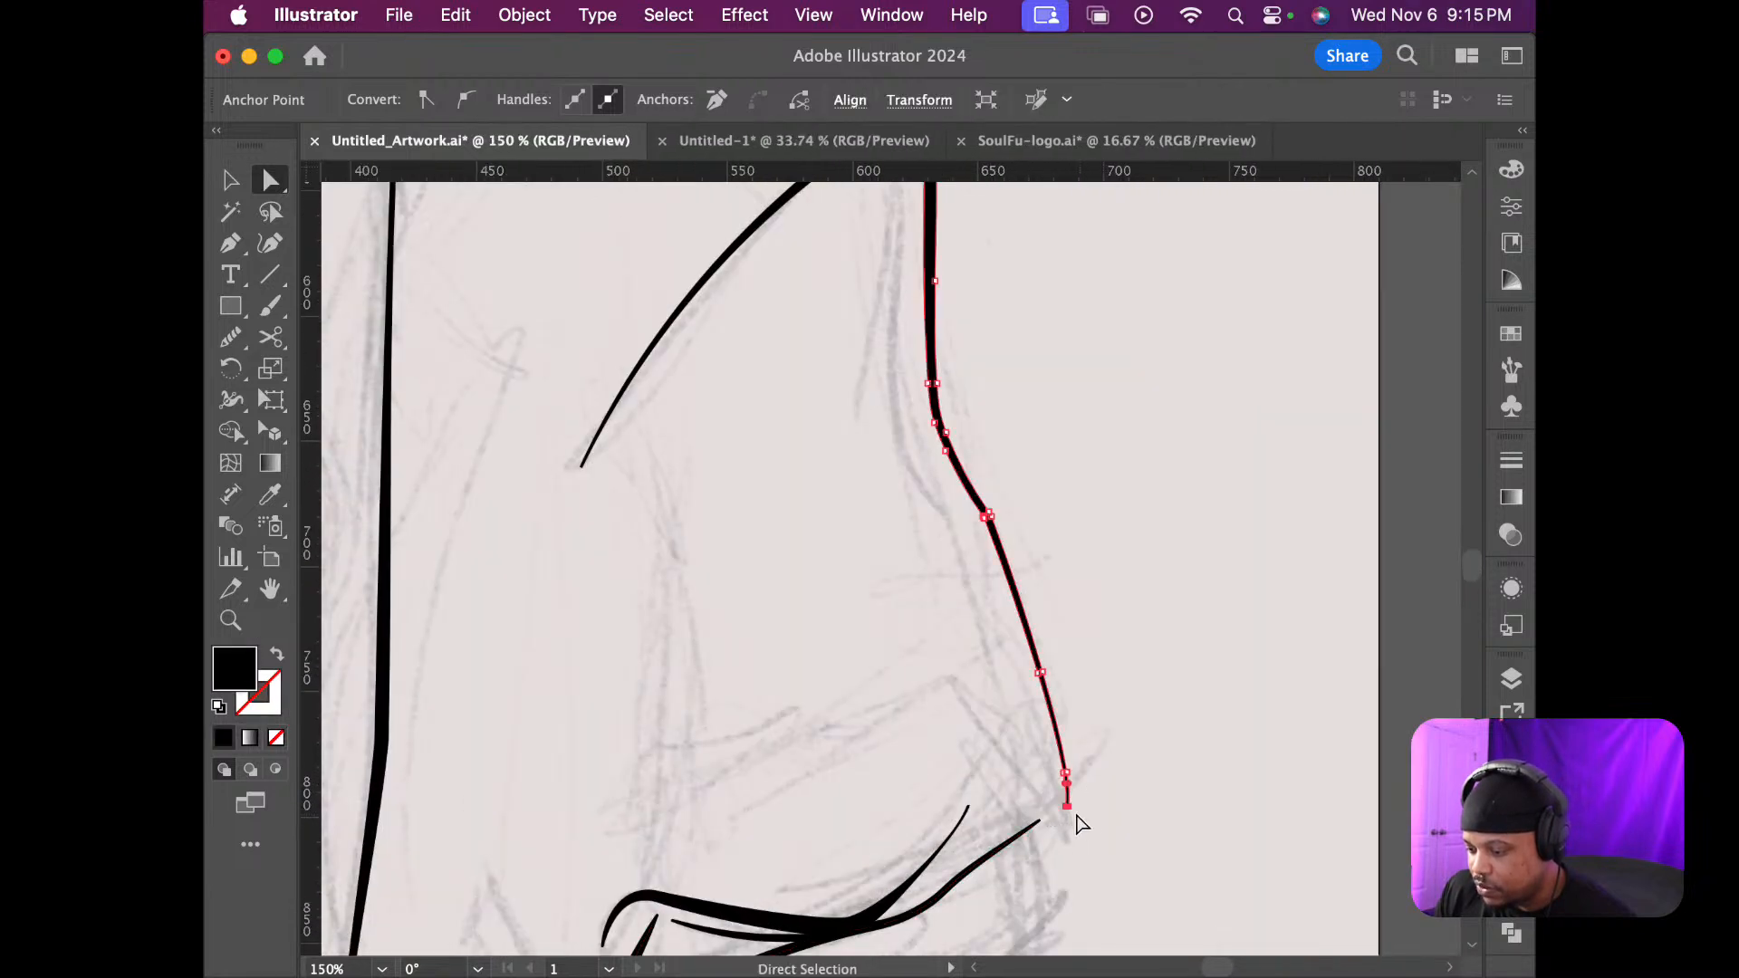
pyautogui.moveTo(1065, 809)
pyautogui.mouseDown()
pyautogui.moveTo(1046, 830)
pyautogui.moveTo(1067, 832)
pyautogui.mouseUp()
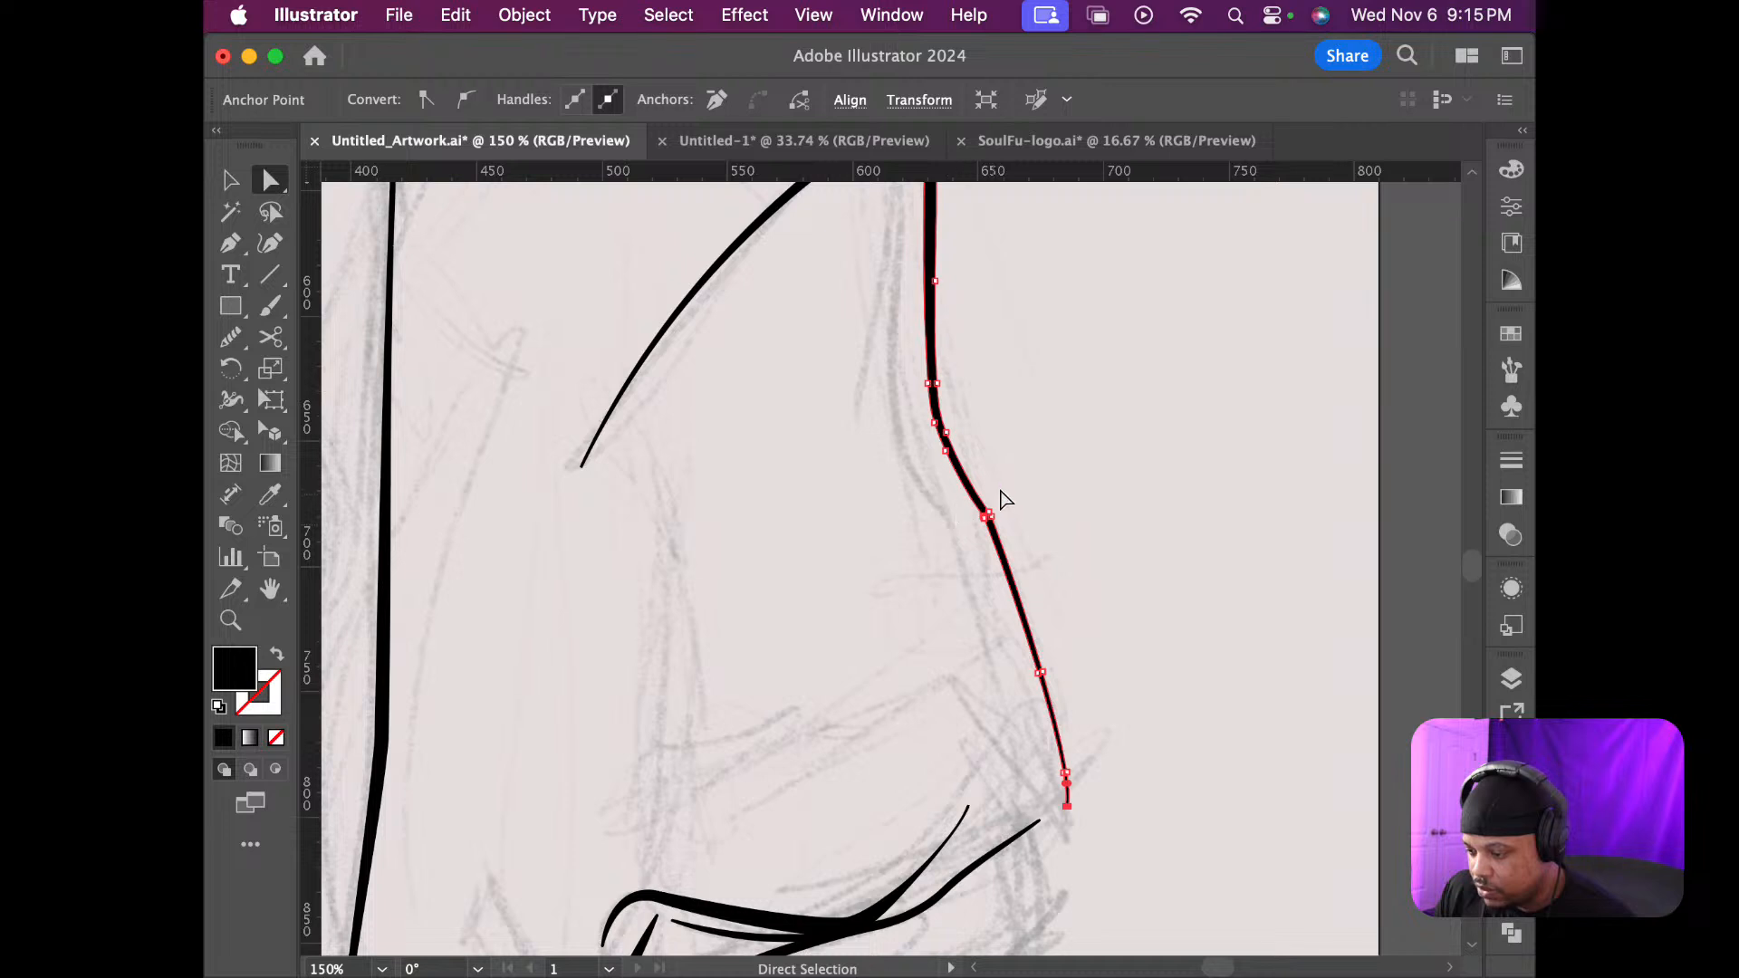
pyautogui.moveTo(1006, 477)
pyautogui.mouseDown()
pyautogui.moveTo(1037, 692)
pyautogui.moveTo(1095, 830)
pyautogui.moveTo(1133, 859)
pyautogui.mouseUp()
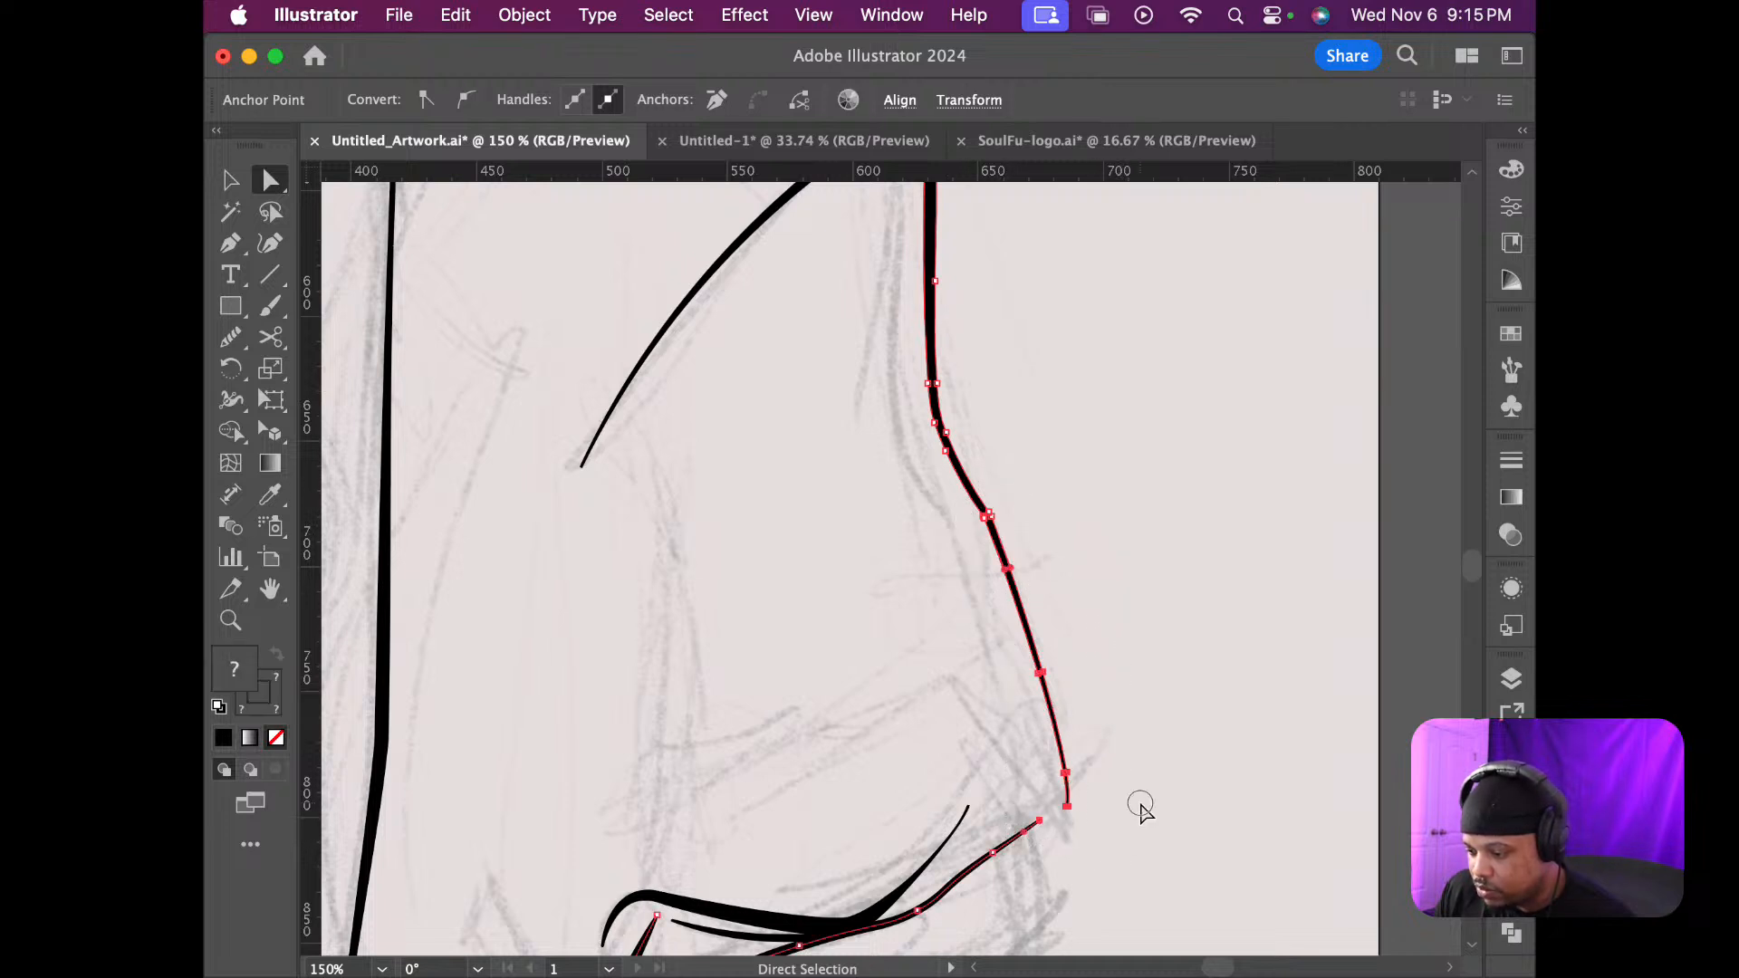
pyautogui.click(1140, 807)
# Select the lower anchors of the outer sleeve outline and shift them inward to the cuff edge's outer end
pyautogui.moveTo(960, 500); pyautogui.dragTo(1142, 816)
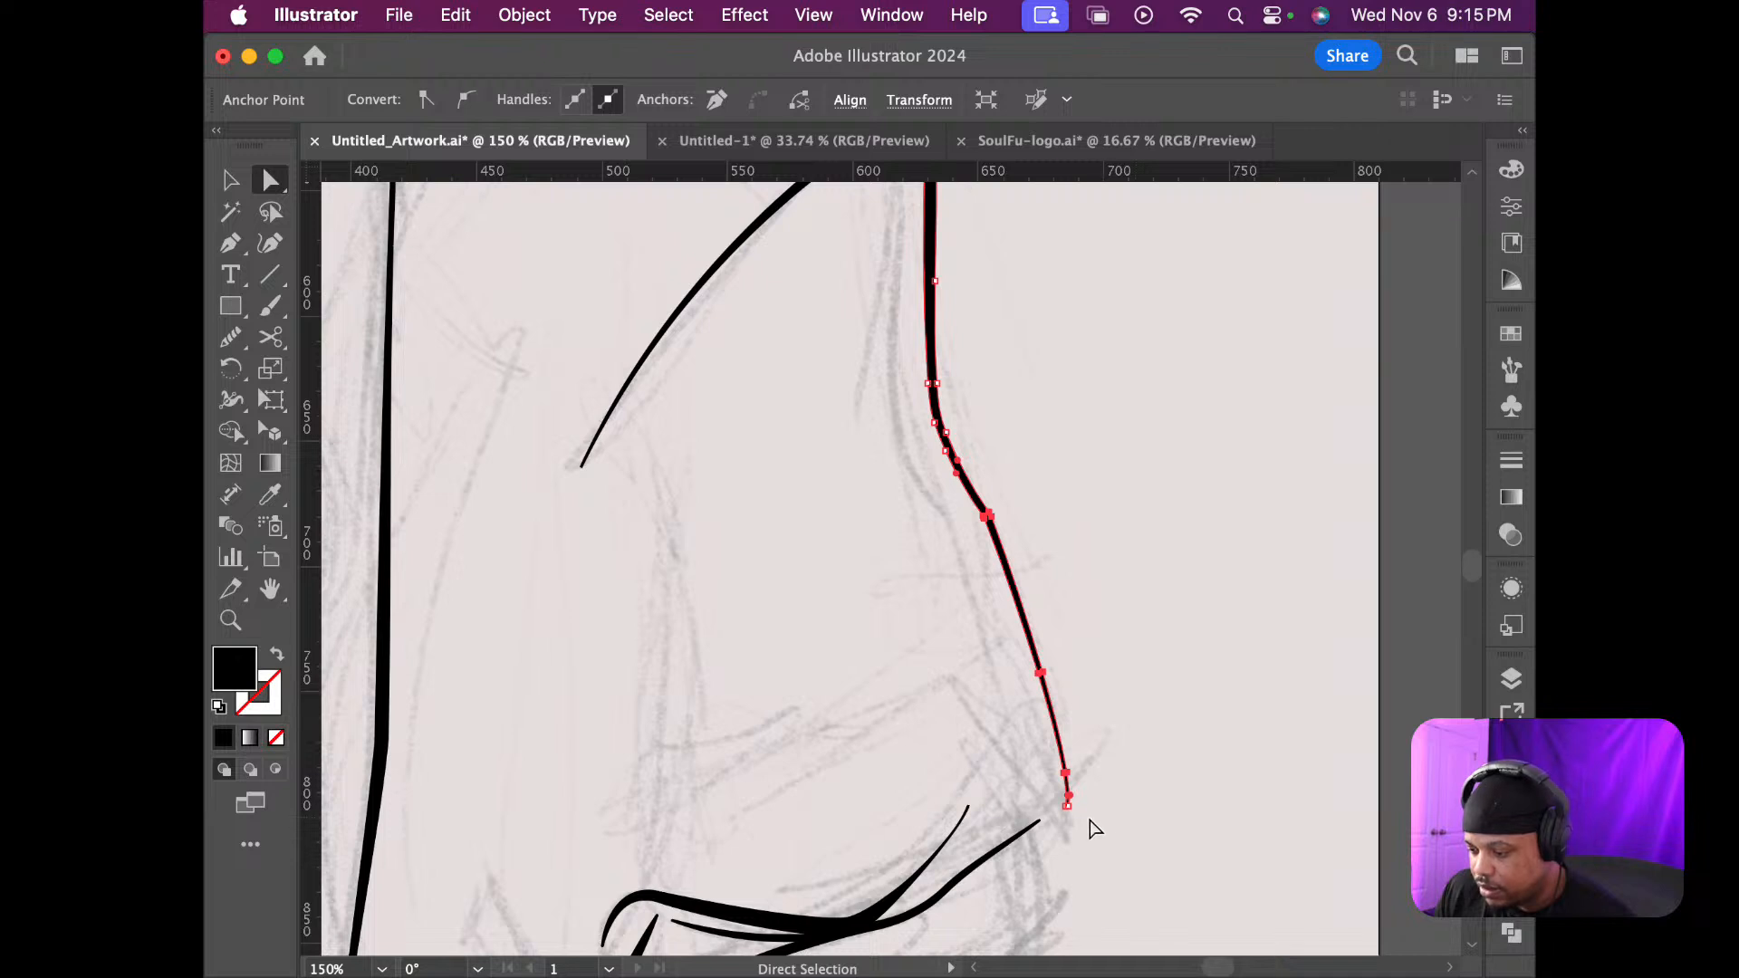
pyautogui.scroll(10, 1083, 825)
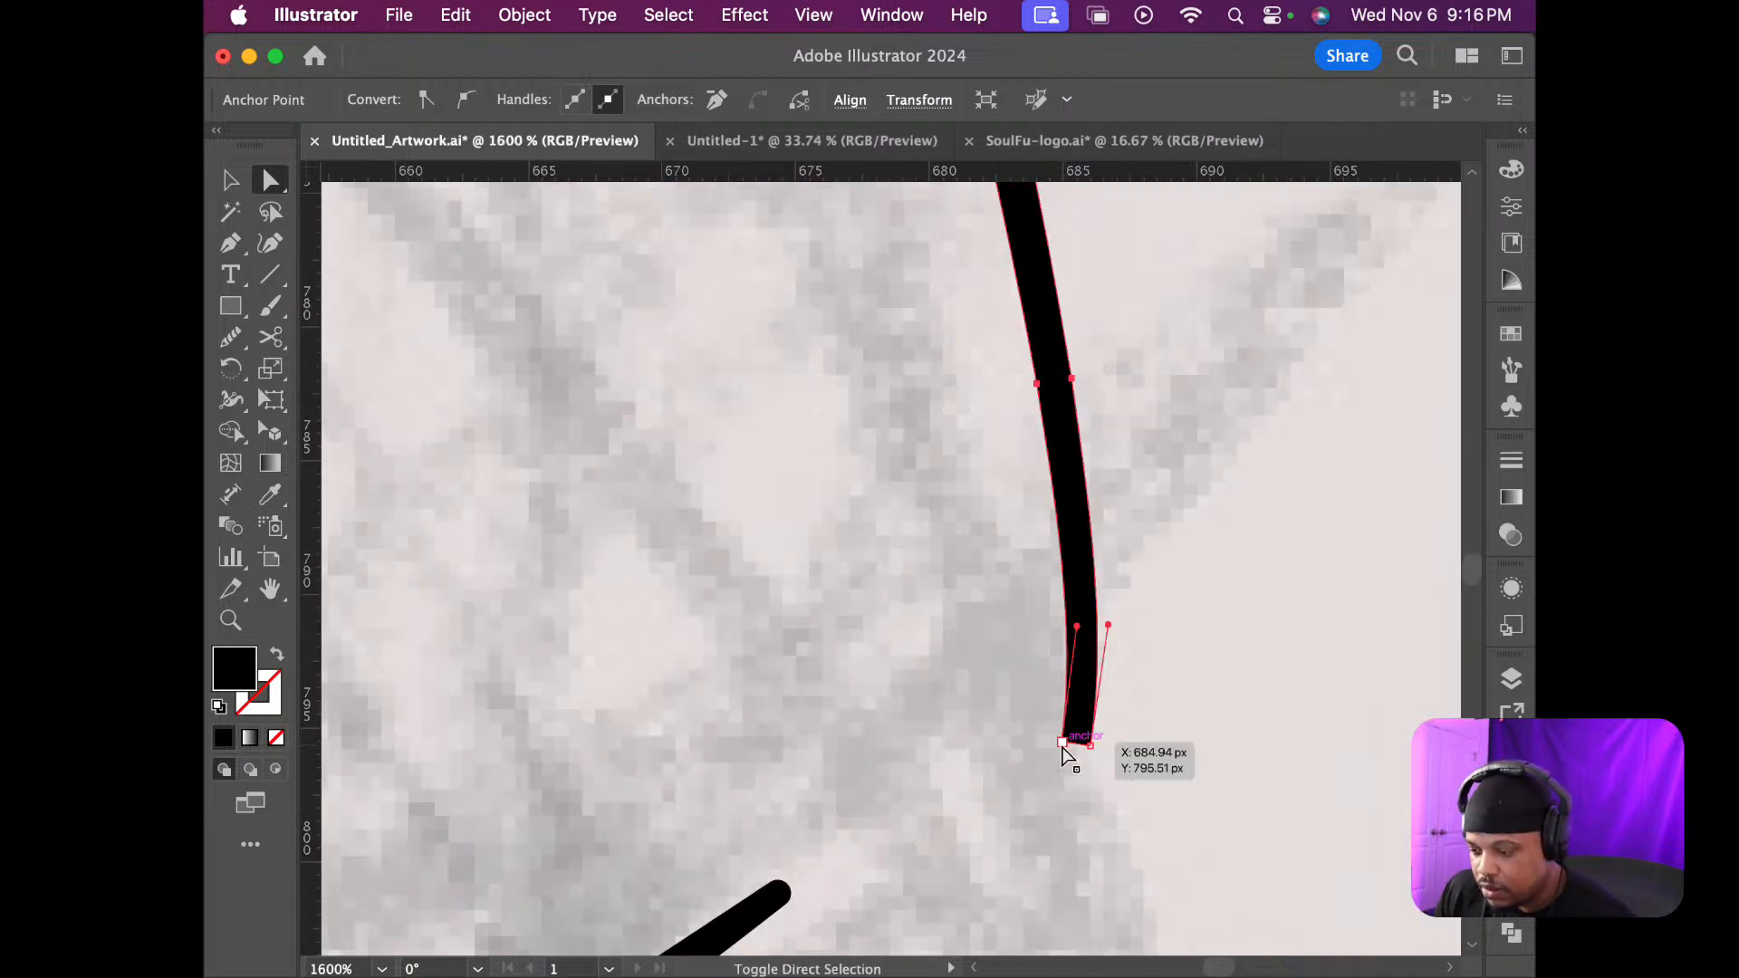
pyautogui.click(1063, 749)
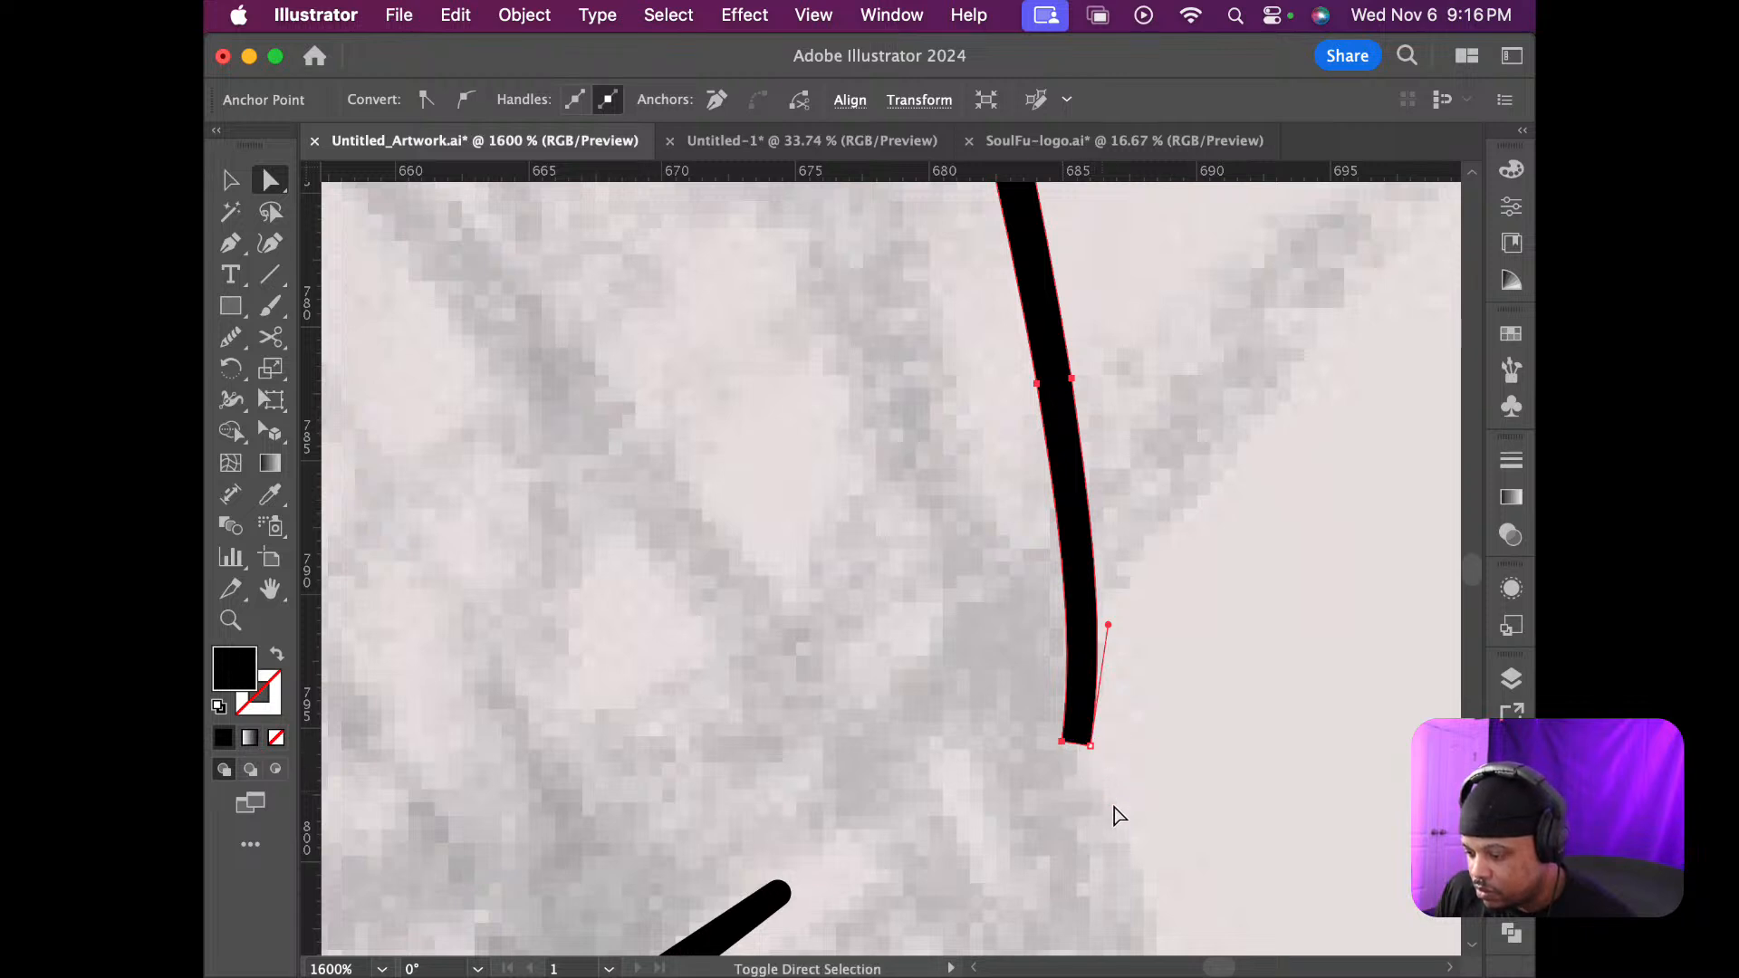
pyautogui.moveTo(1078, 694); pyautogui.dragTo(838, 809)
# Nudge the sleeve outline's lower end so that it meets the cuff edge in a clean corner, and deselect it
pyautogui.keyDown('alt'); pyautogui.scroll(-10, 911, 769); pyautogui.keyUp('alt')
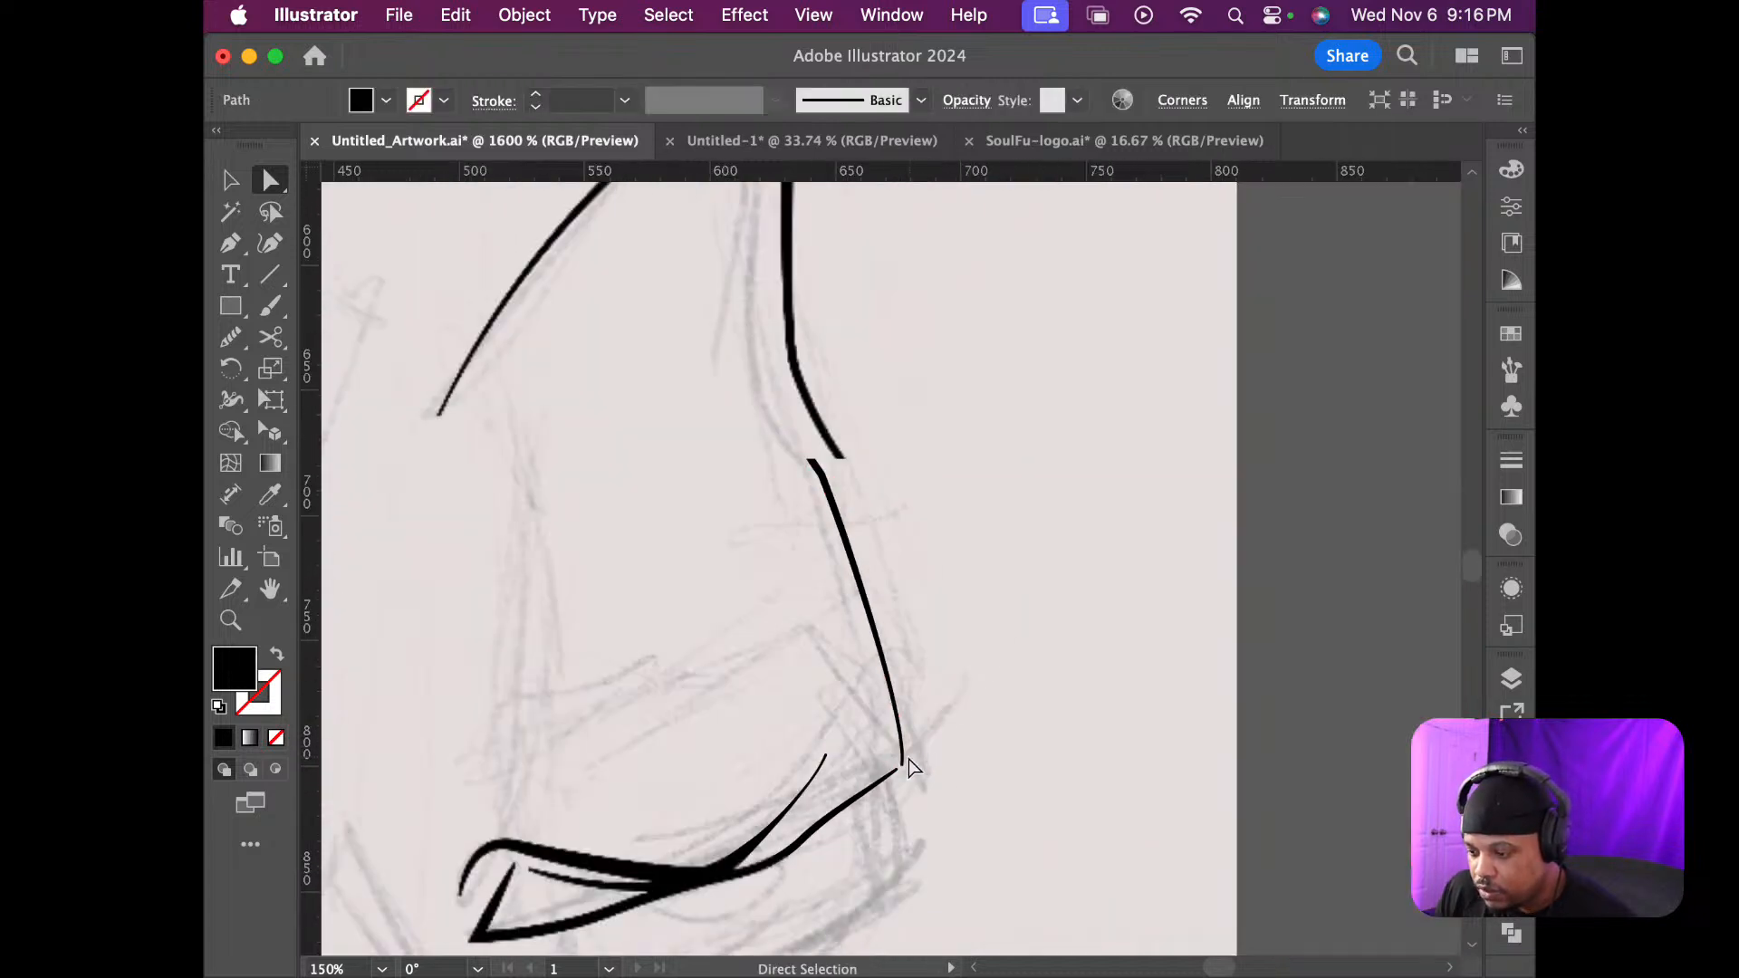
pyautogui.keyDown('alt'); pyautogui.scroll(-2, 911, 768); pyautogui.keyUp('alt')
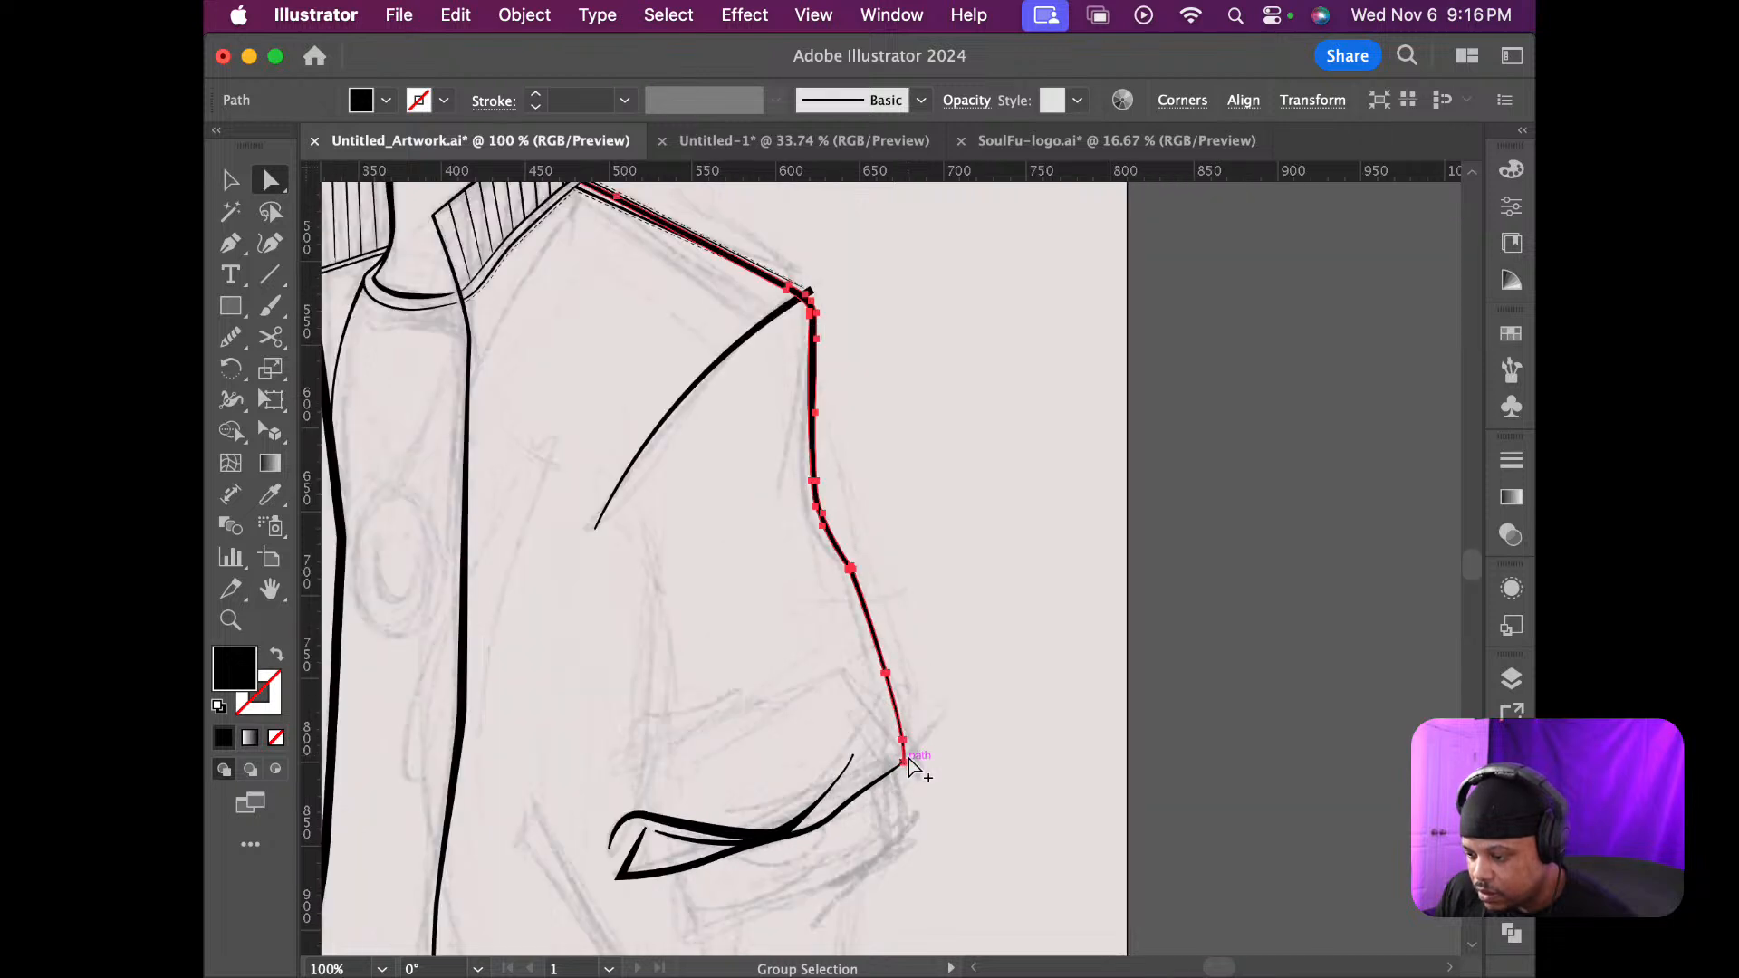
pyautogui.keyDown('alt'); pyautogui.scroll(8, 912, 768); pyautogui.keyUp('alt')
pyautogui.moveTo(877, 804); pyautogui.dragTo(854, 820)
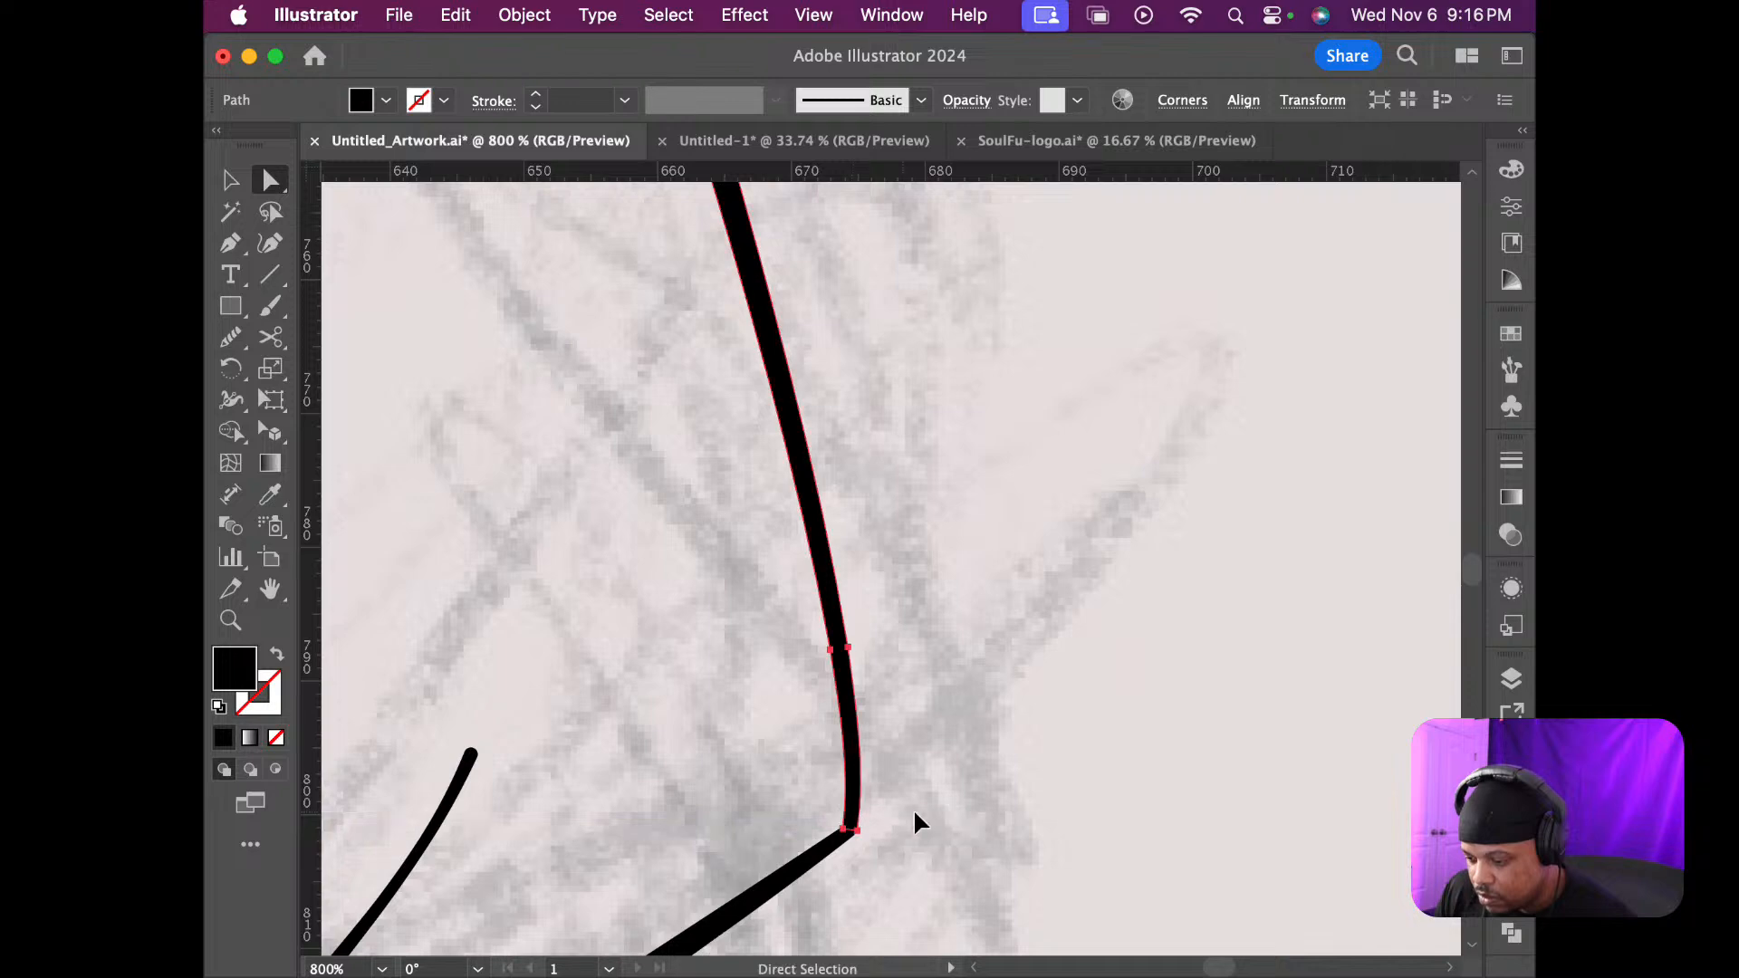
pyautogui.click(921, 820)
# Erase a short section of the outer sleeve outline just above the cuff corner with the Eraser tool
pyautogui.keyDown('alt'); pyautogui.scroll(-6, 924, 816); pyautogui.keyUp('alt')
pyautogui.keyDown('alt'); pyautogui.scroll(-3, 926, 815); pyautogui.keyUp('alt')
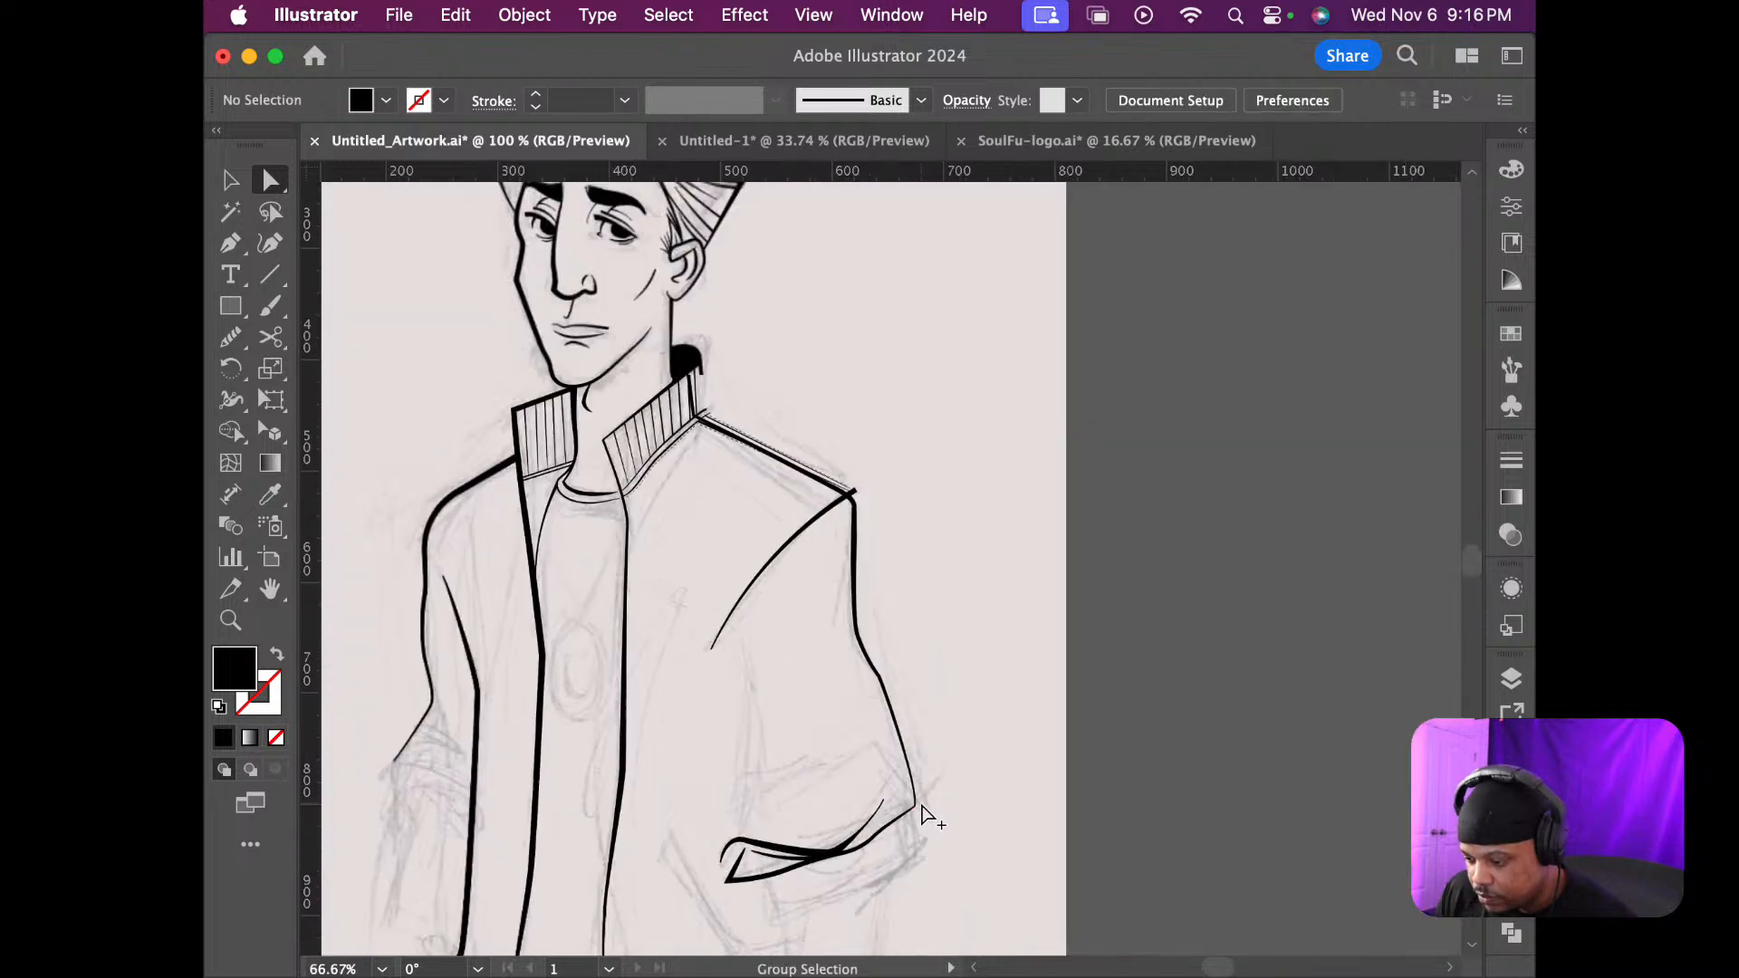
pyautogui.scroll(-1, 960, 770)
pyautogui.scroll(-5, 953, 759)
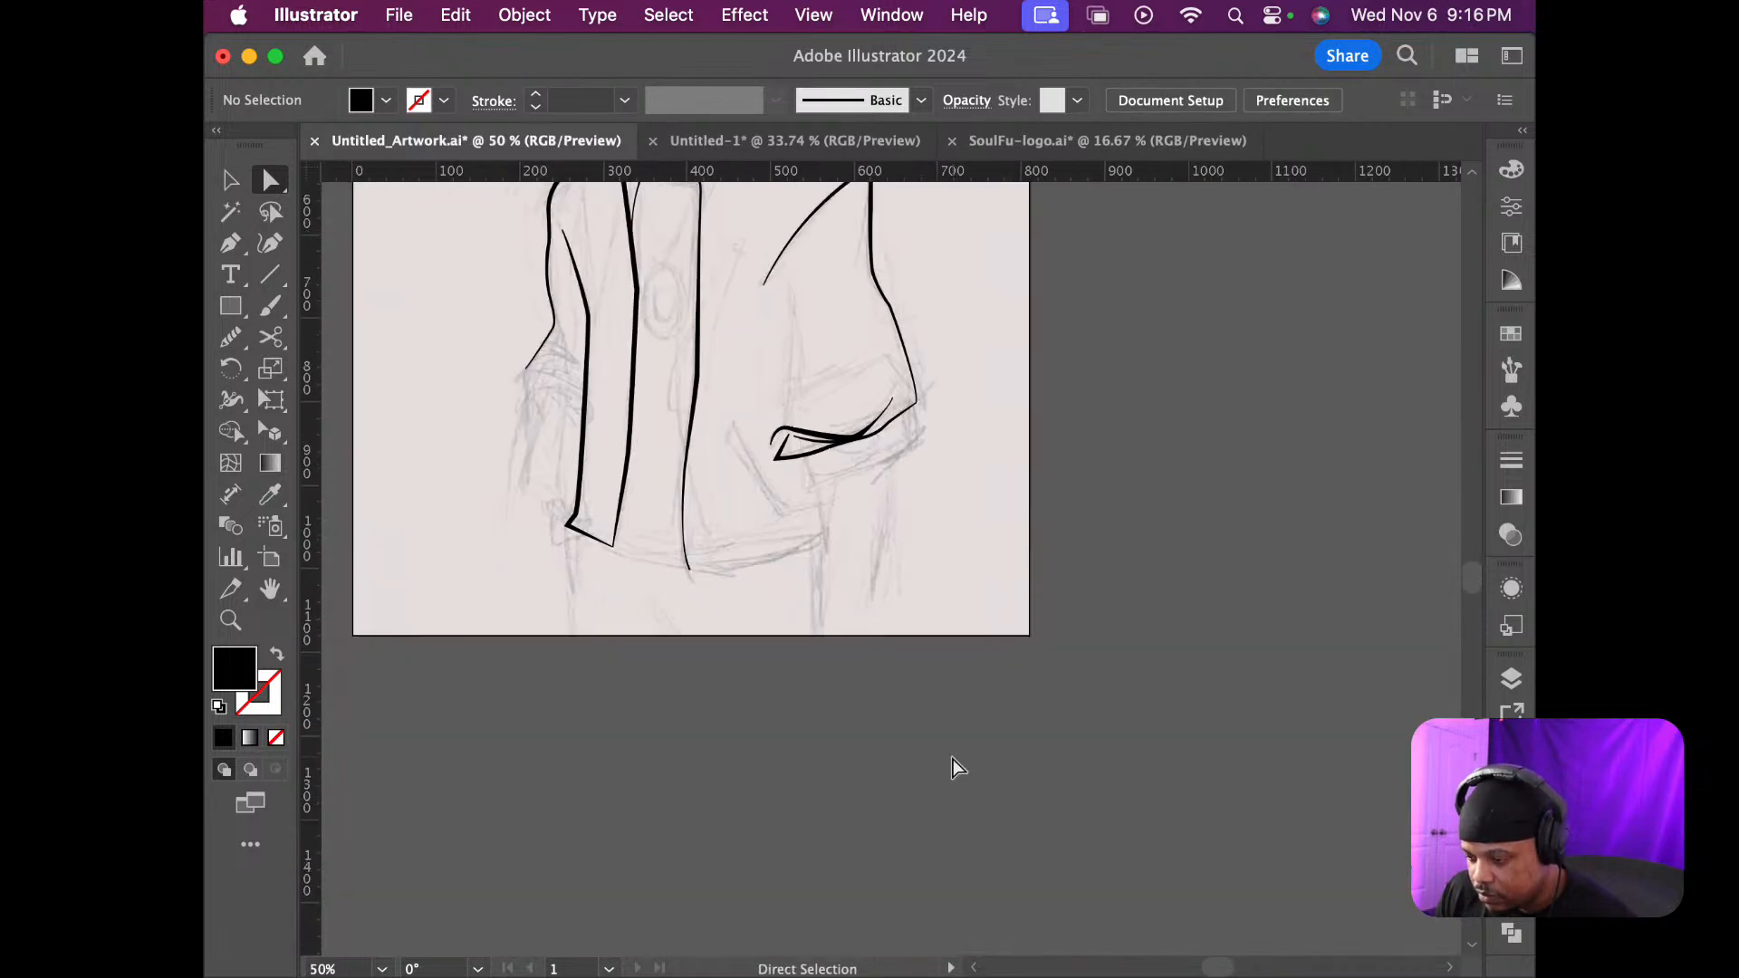
pyautogui.scroll(5, 953, 759)
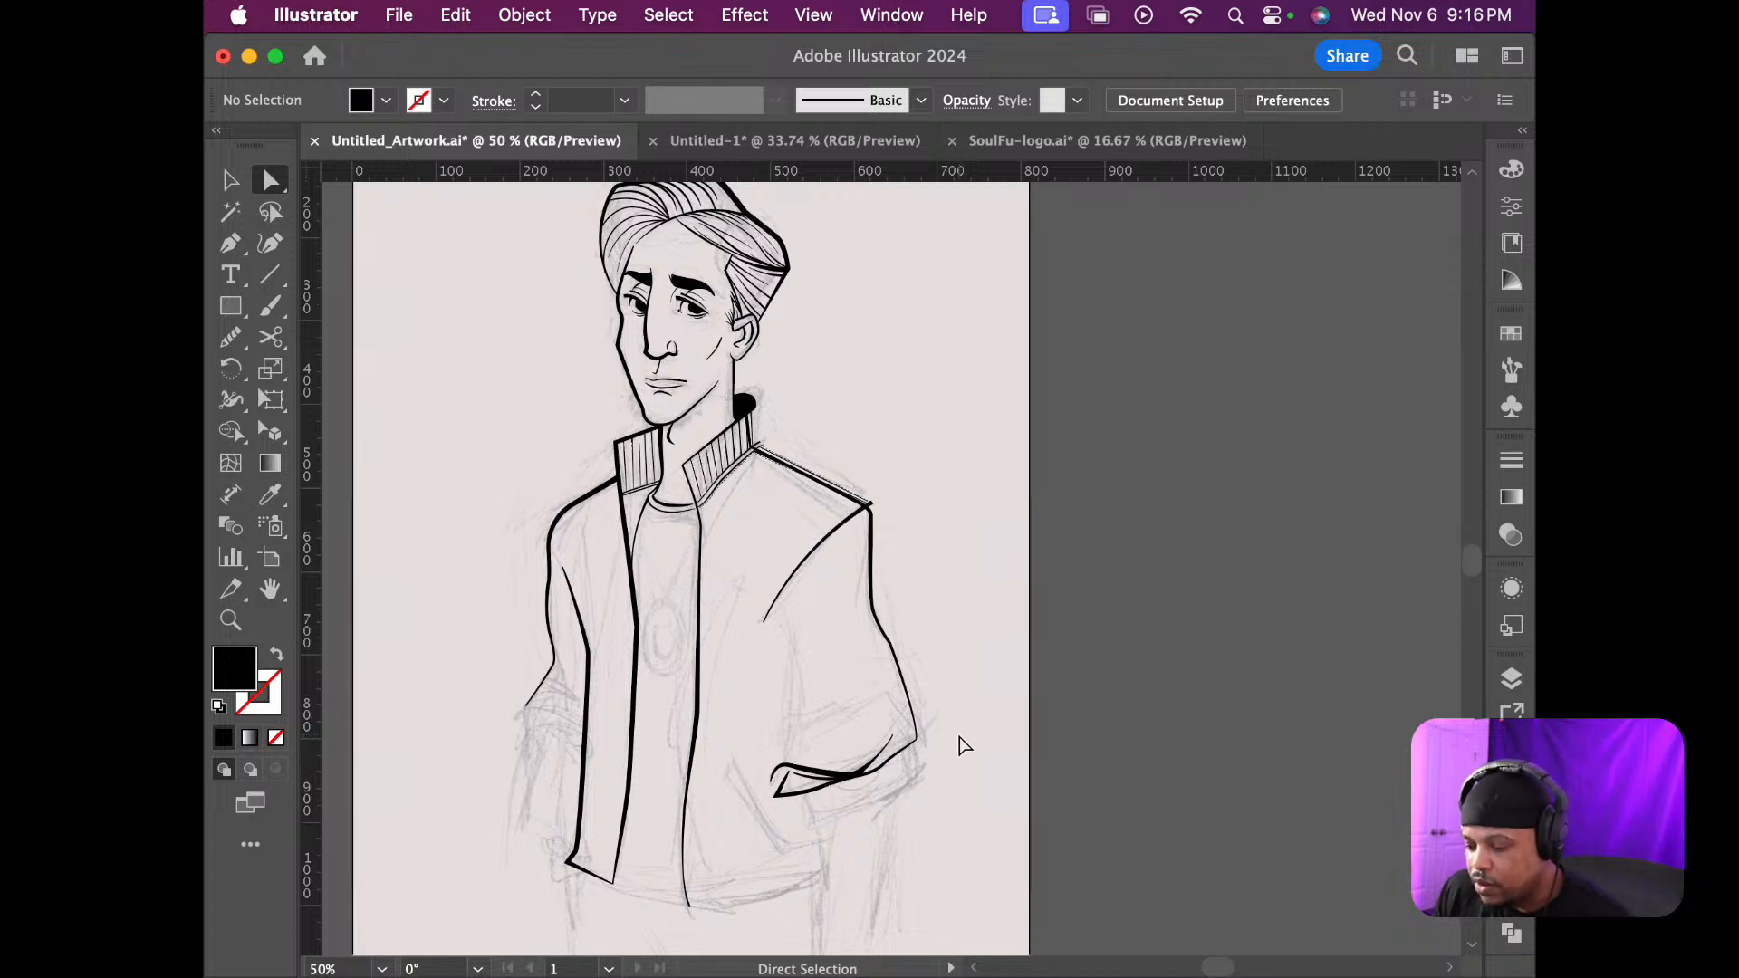
pyautogui.scroll(2, 879, 730)
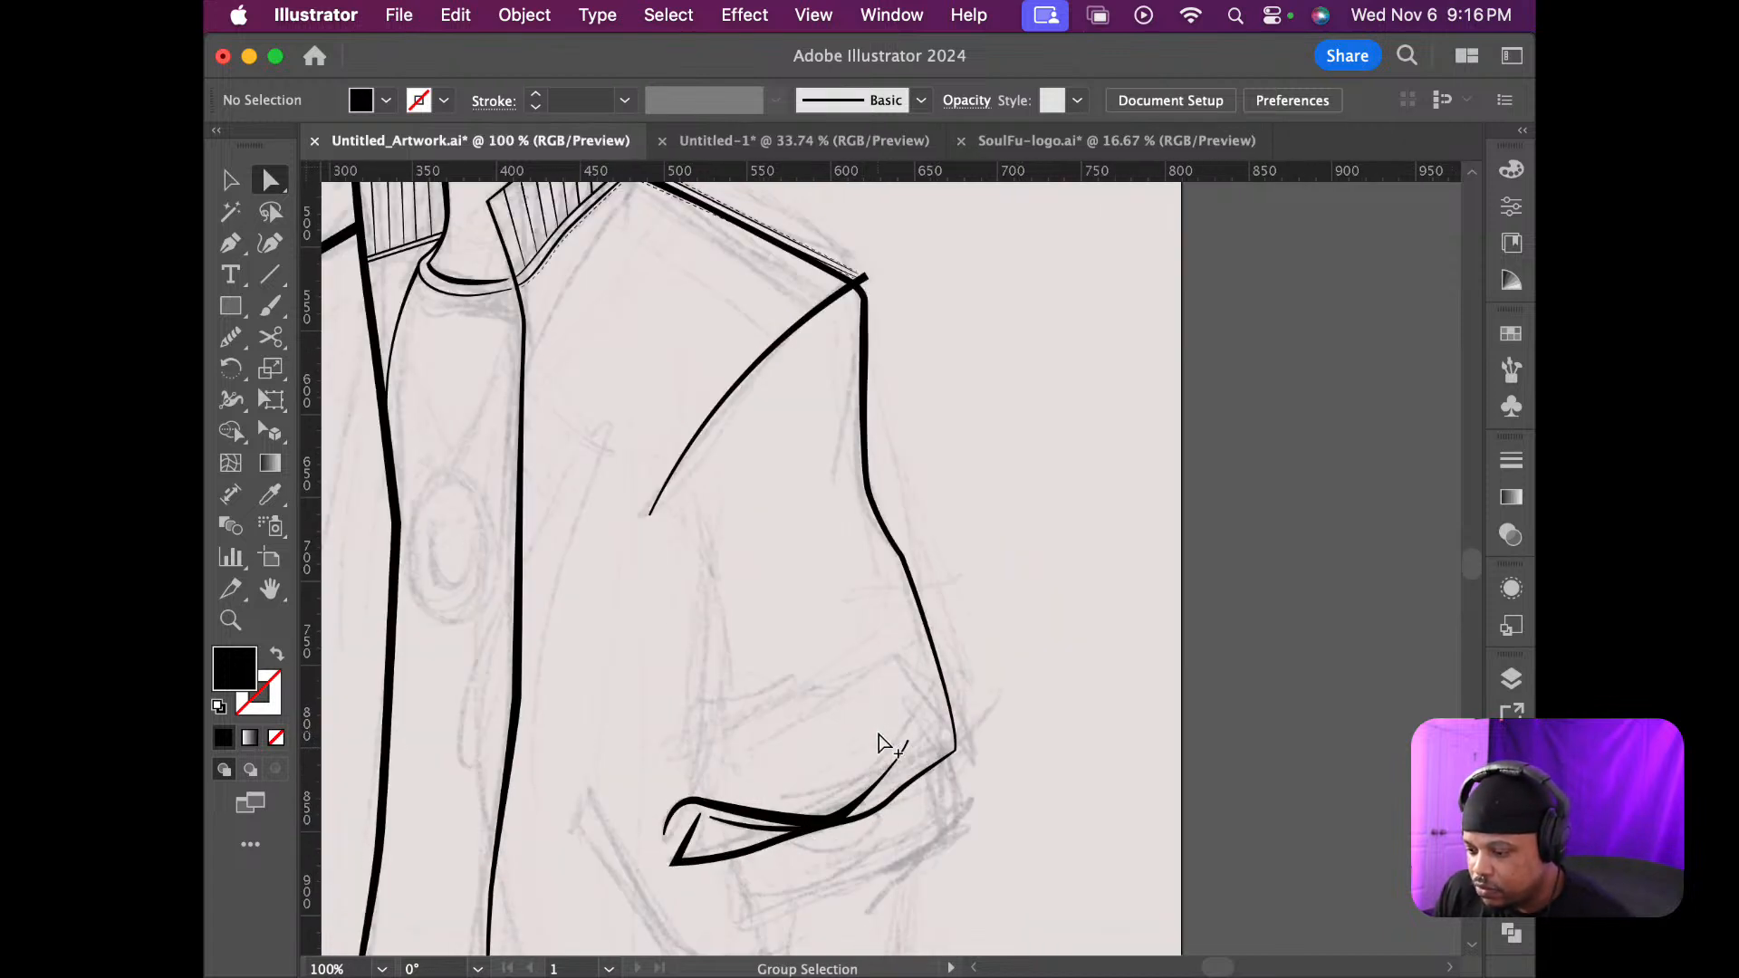
pyautogui.scroll(2, 883, 743)
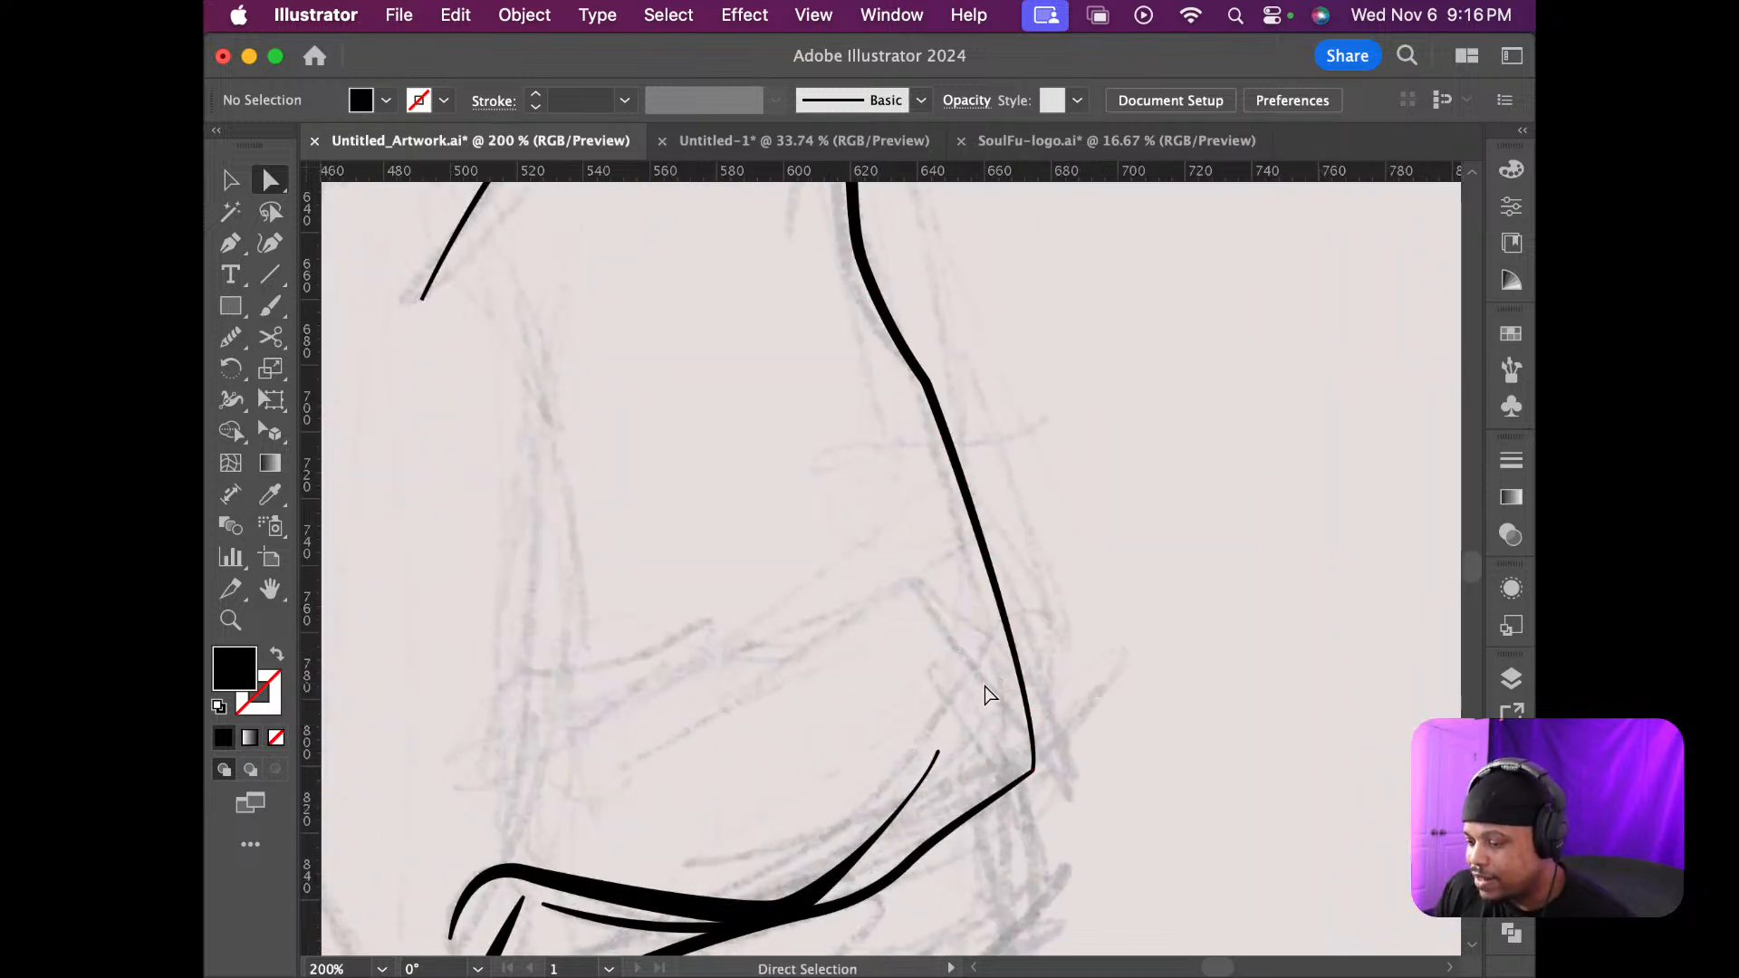
pyautogui.click(1011, 628)
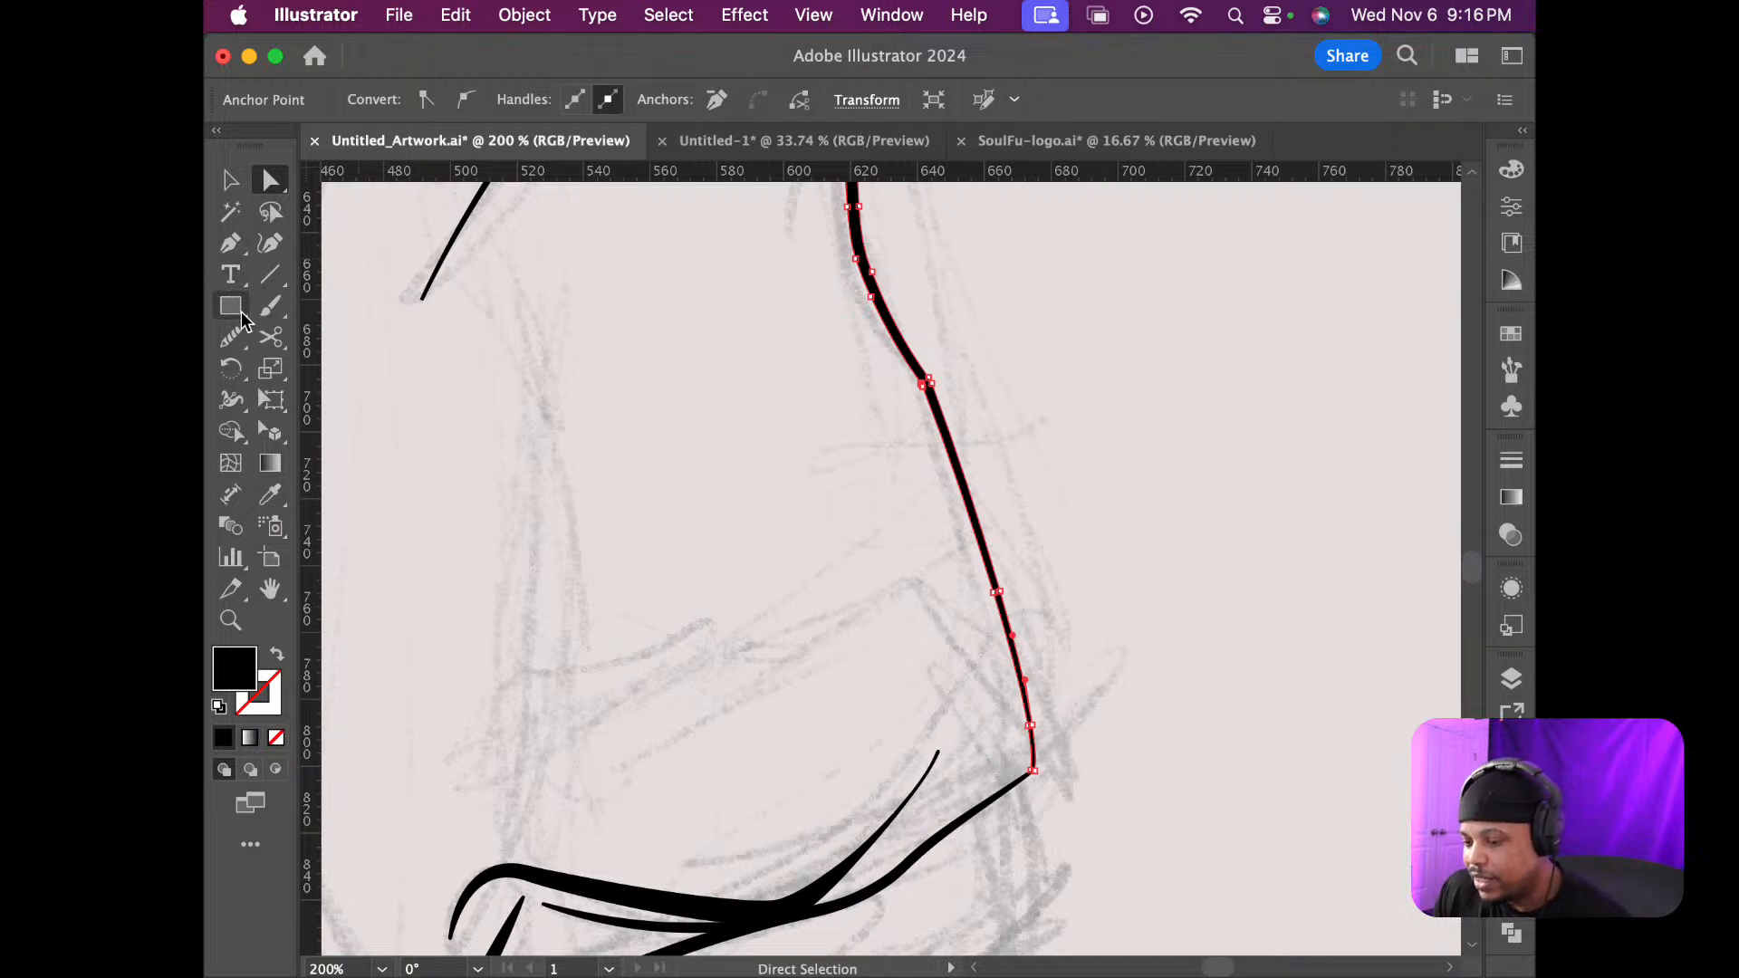
pyautogui.click(269, 342)
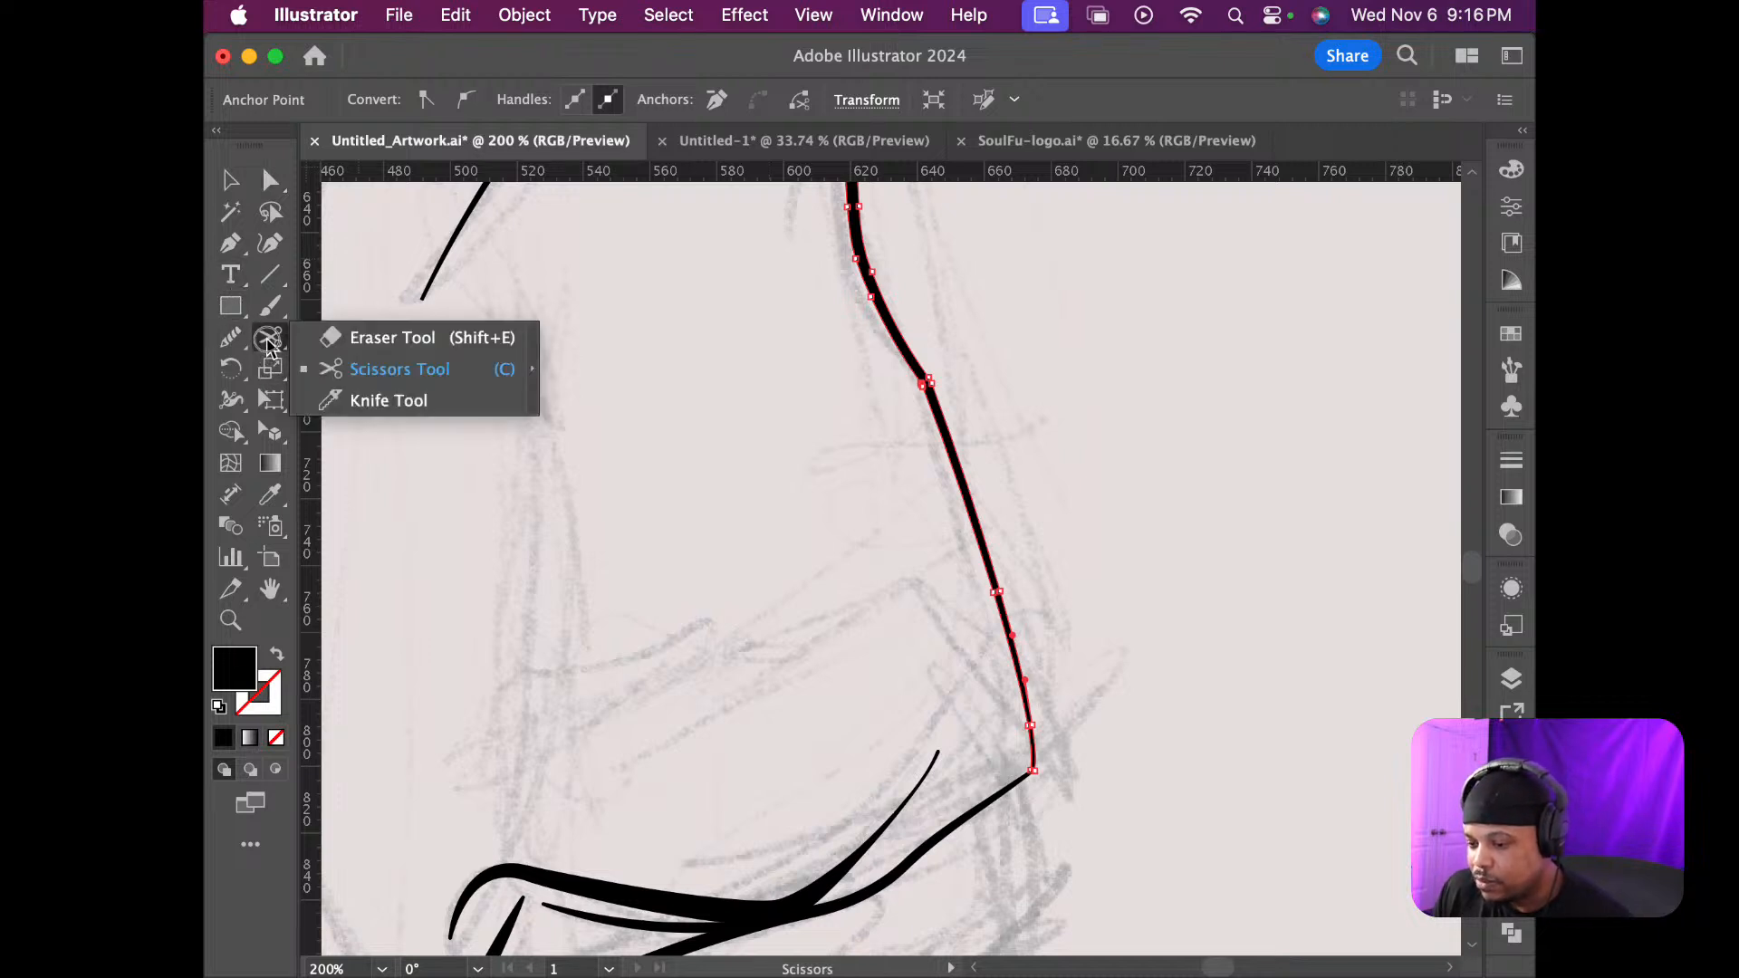
pyautogui.click(381, 337)
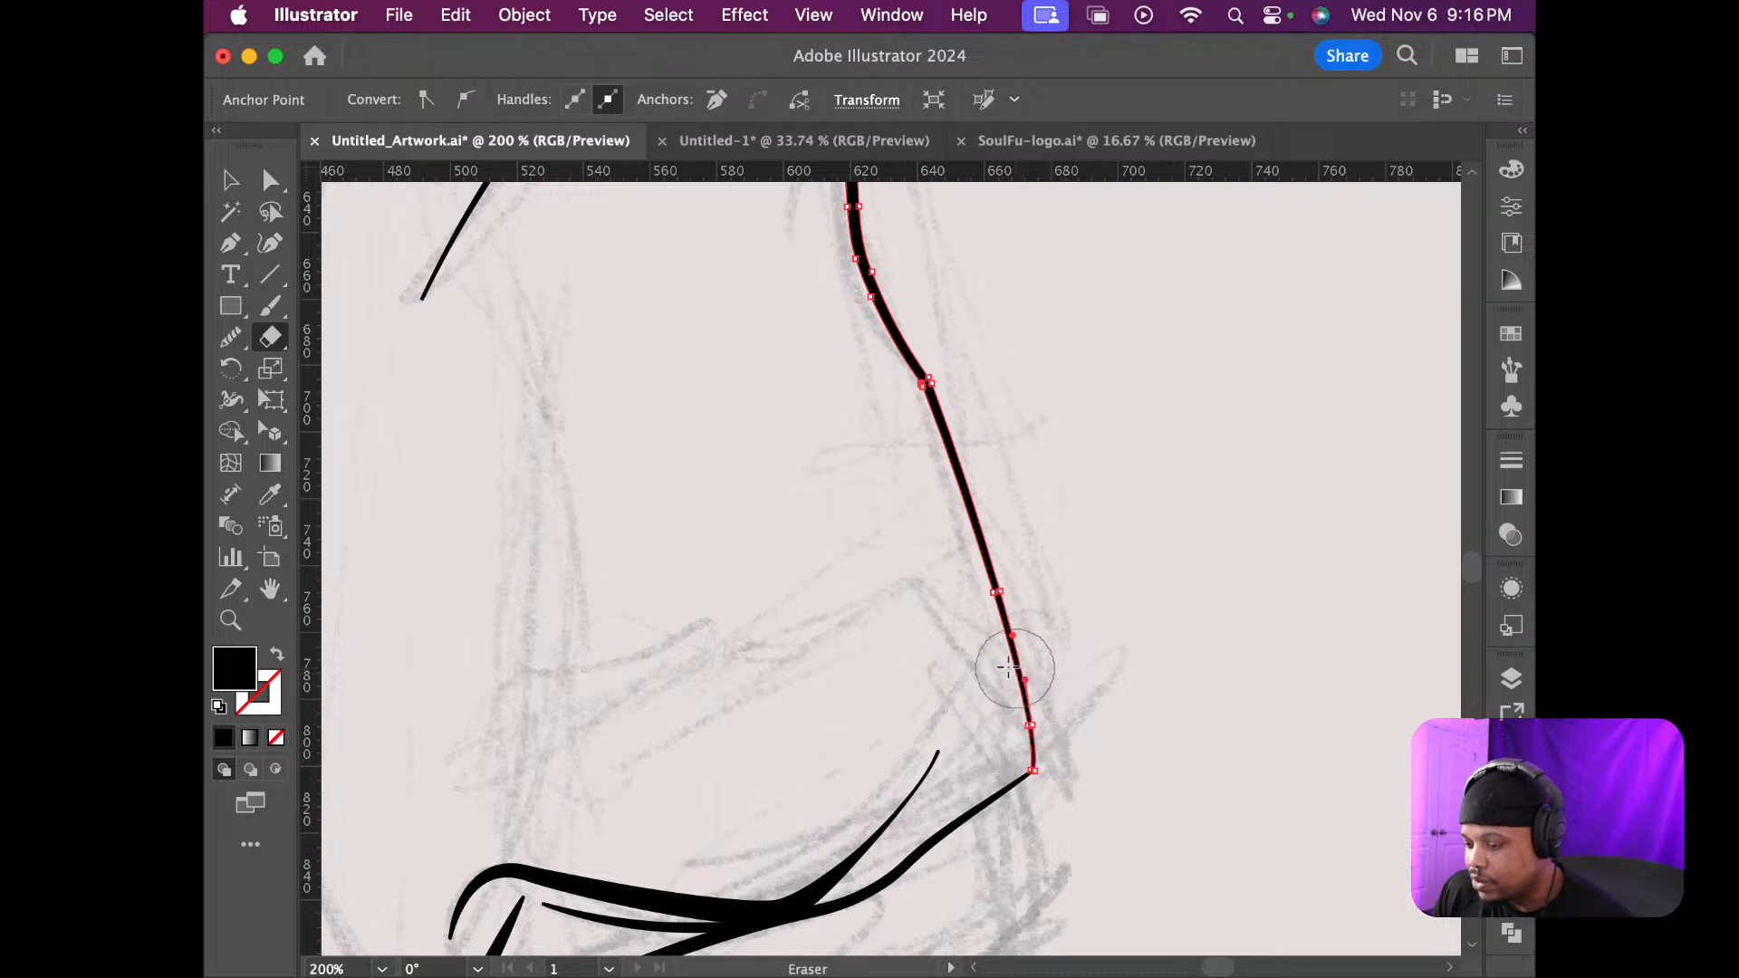
pyautogui.moveTo(992, 675); pyautogui.dragTo(1110, 639)
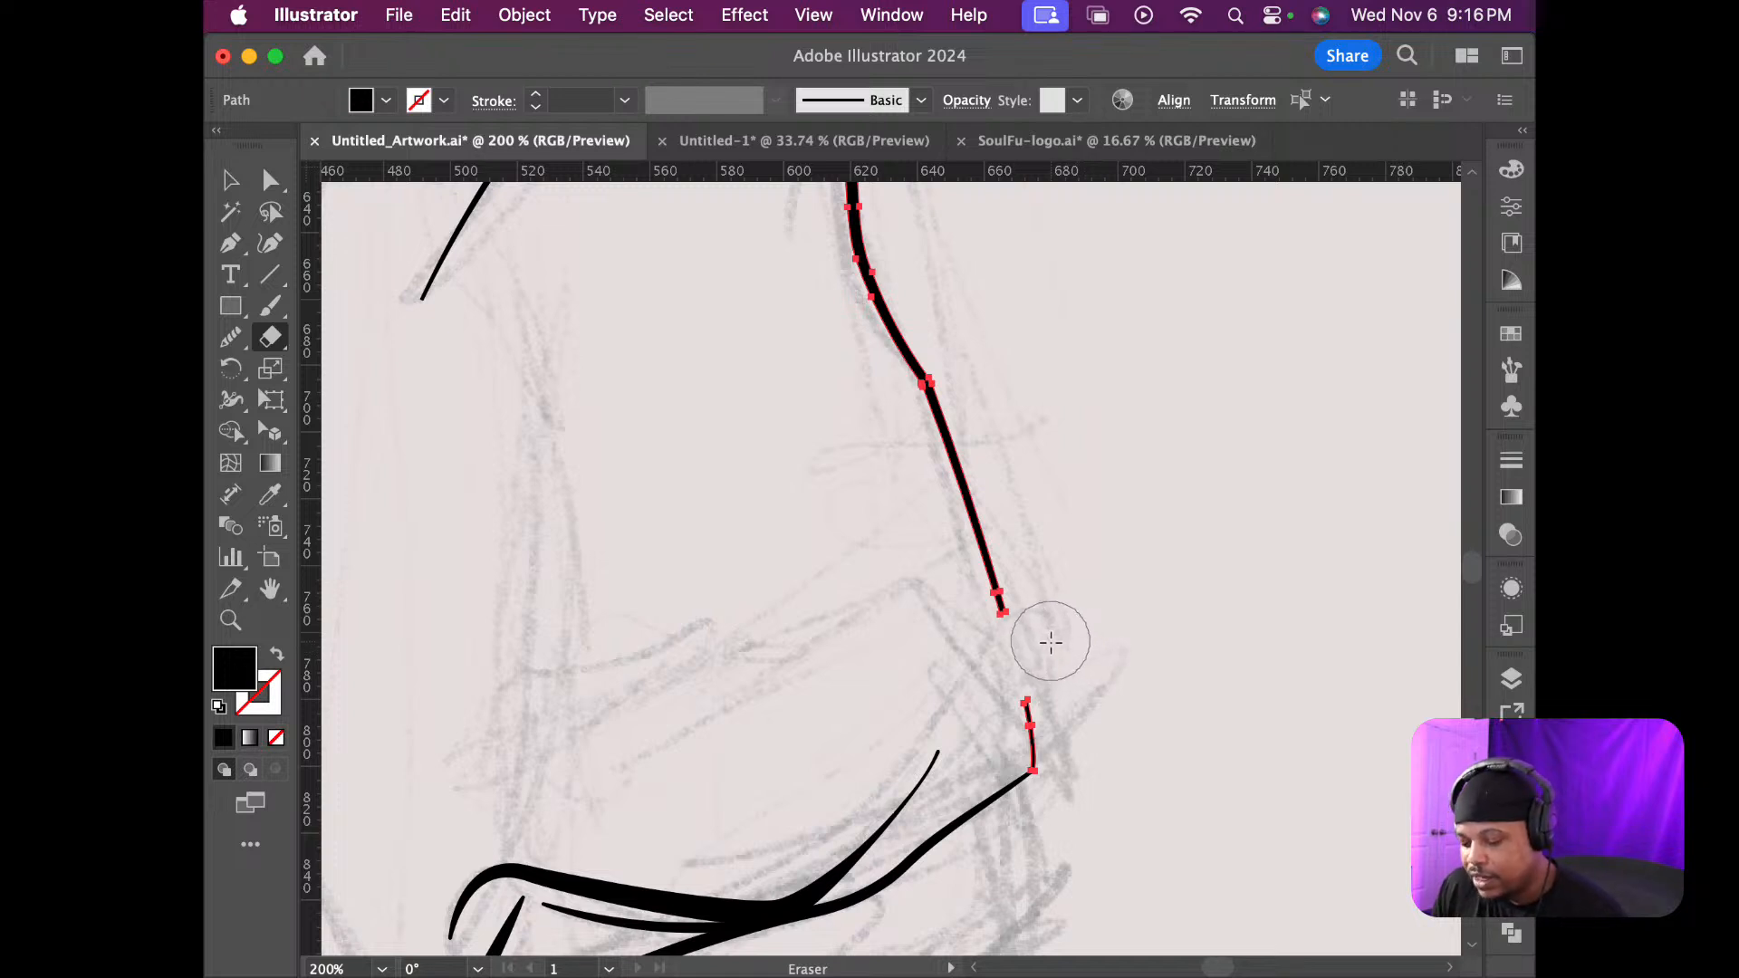
# Draw a Pen curve arching from above the fold line's tip past the cut sleeve outline, with a black stroke and no fill
pyautogui.press('p')
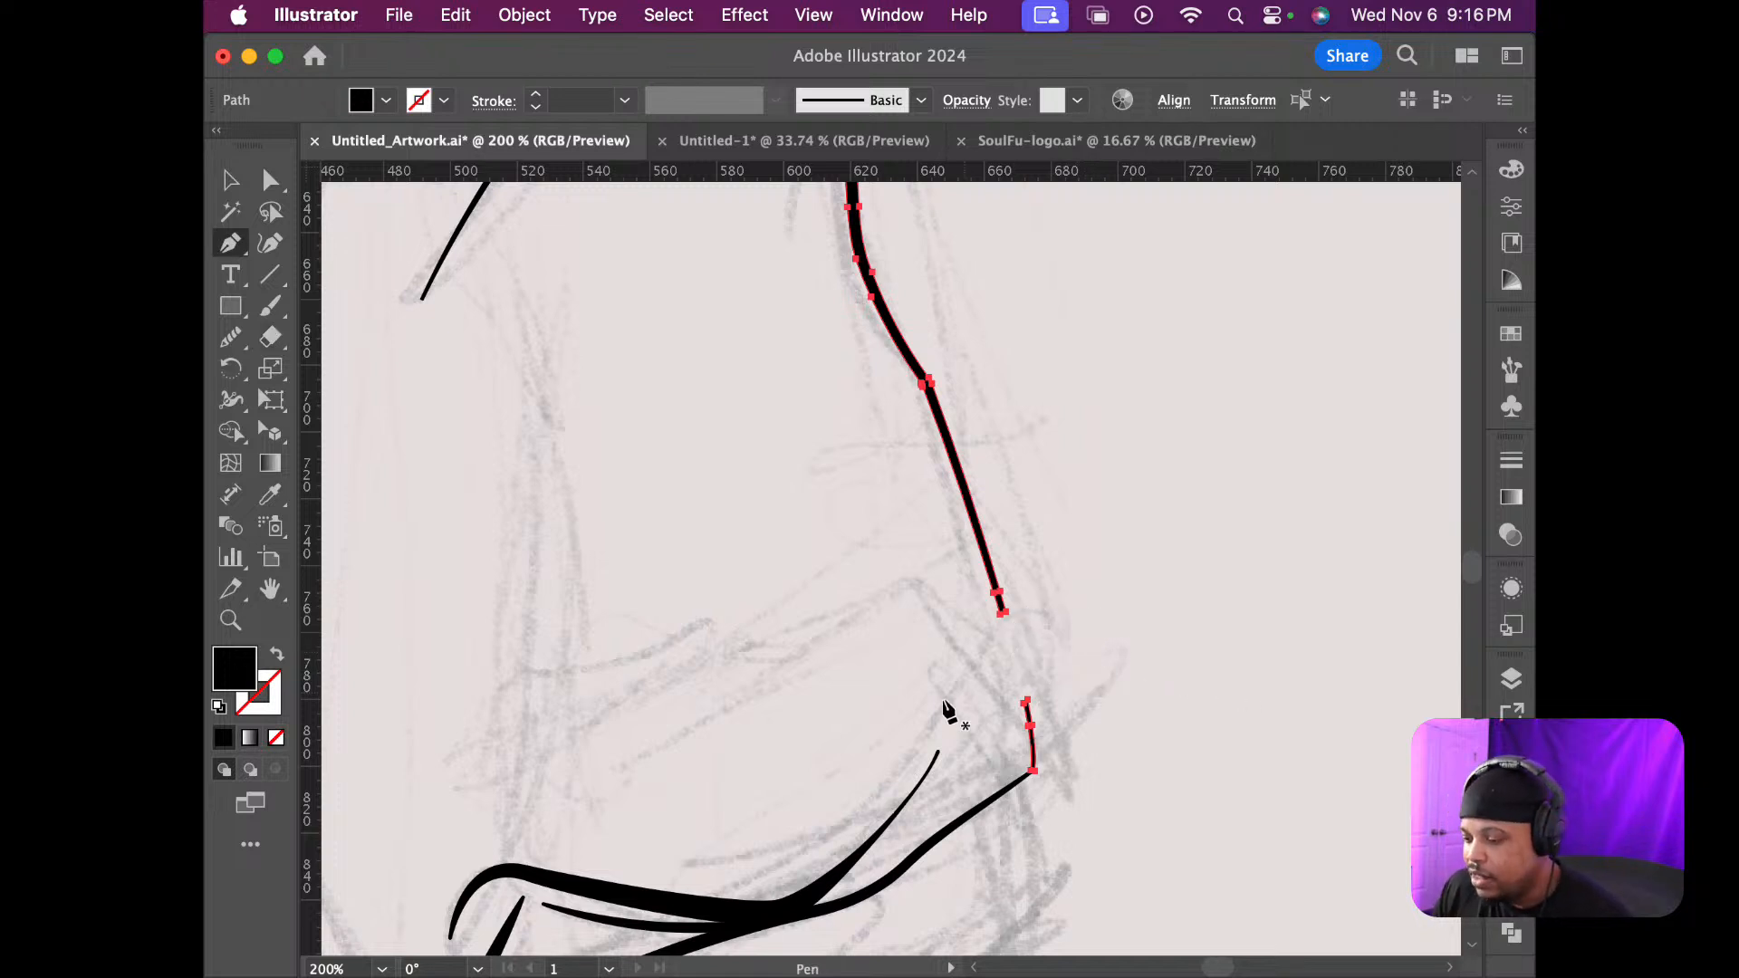
pyautogui.moveTo(938, 714); pyautogui.dragTo(952, 694)
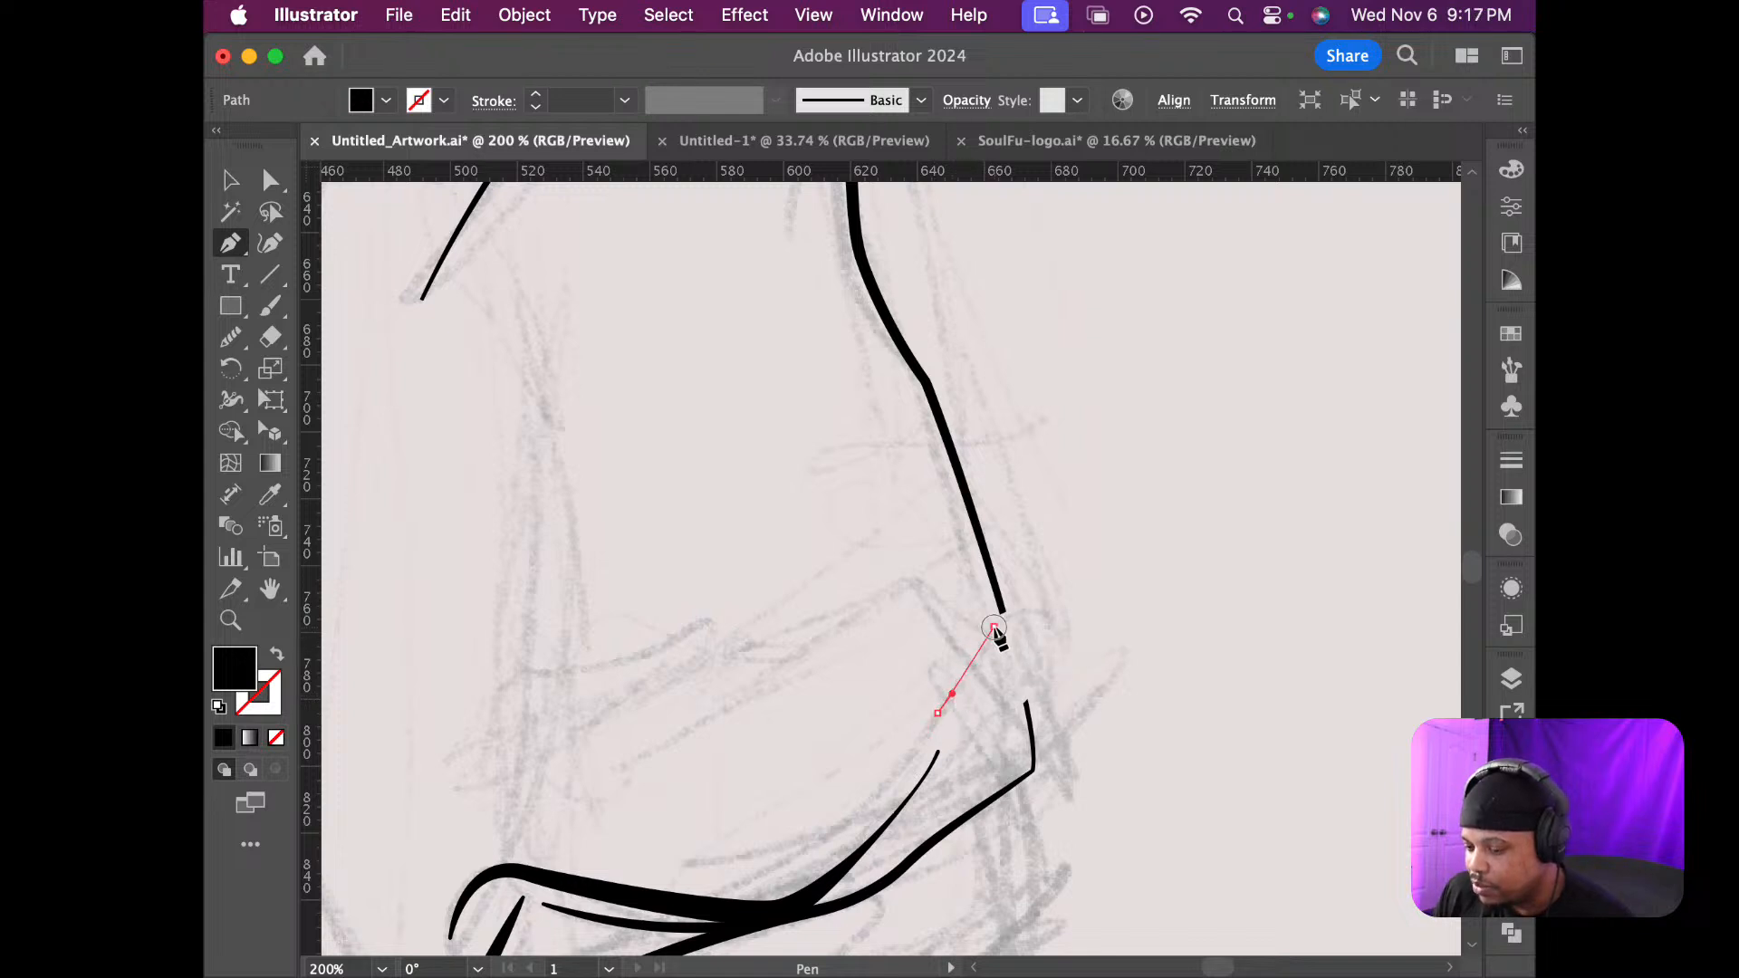
pyautogui.moveTo(994, 627); pyautogui.dragTo(1075, 622)
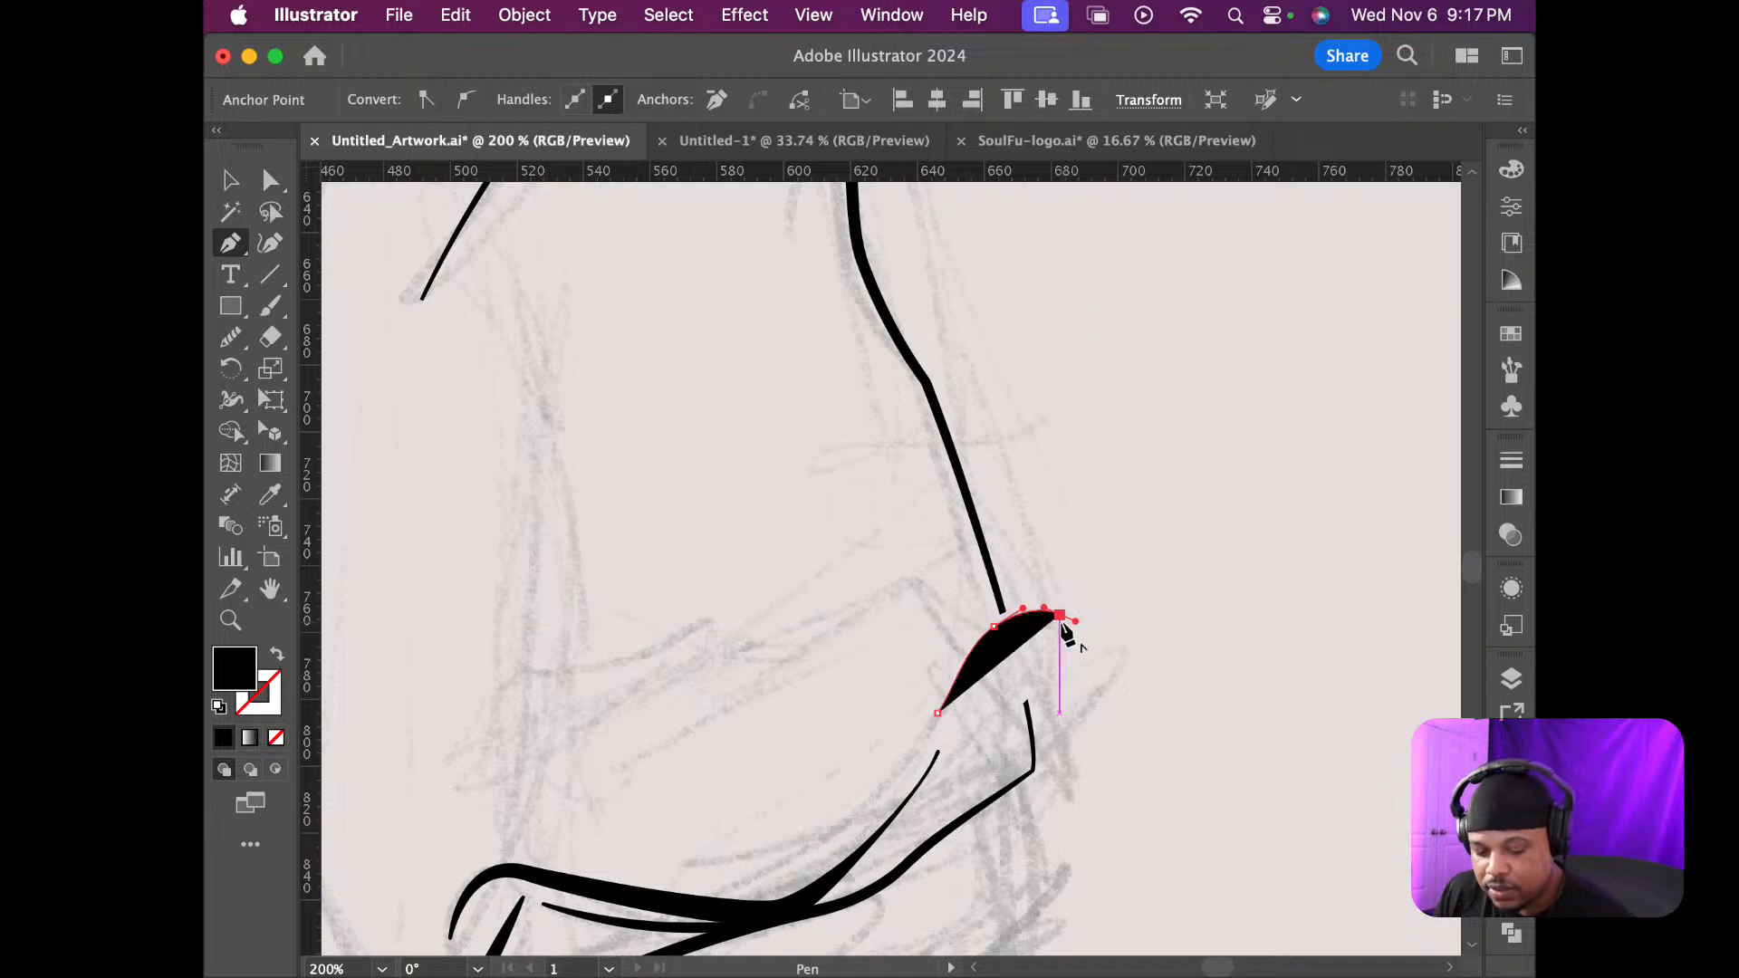
pyautogui.hotkey('shift', 'x')
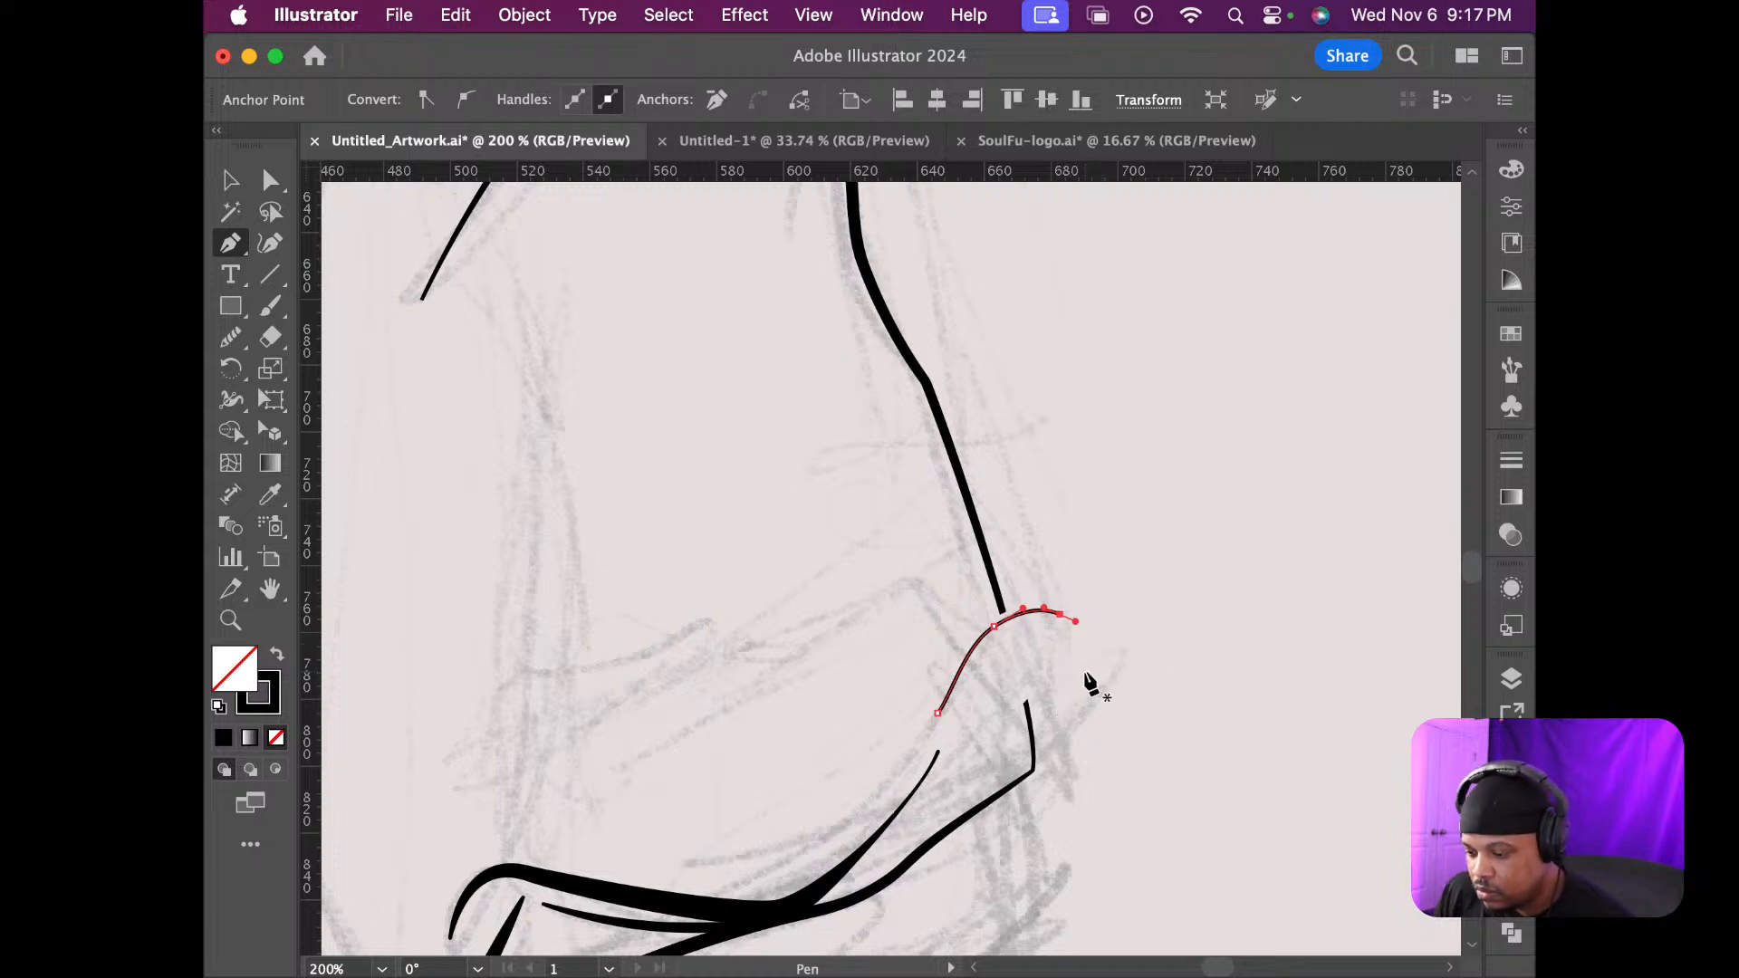
# Thicken the arched curve's stroke around its middle anchor with the Width tool, keeping its lower end tapered
pyautogui.hotkey('shift', 'w')
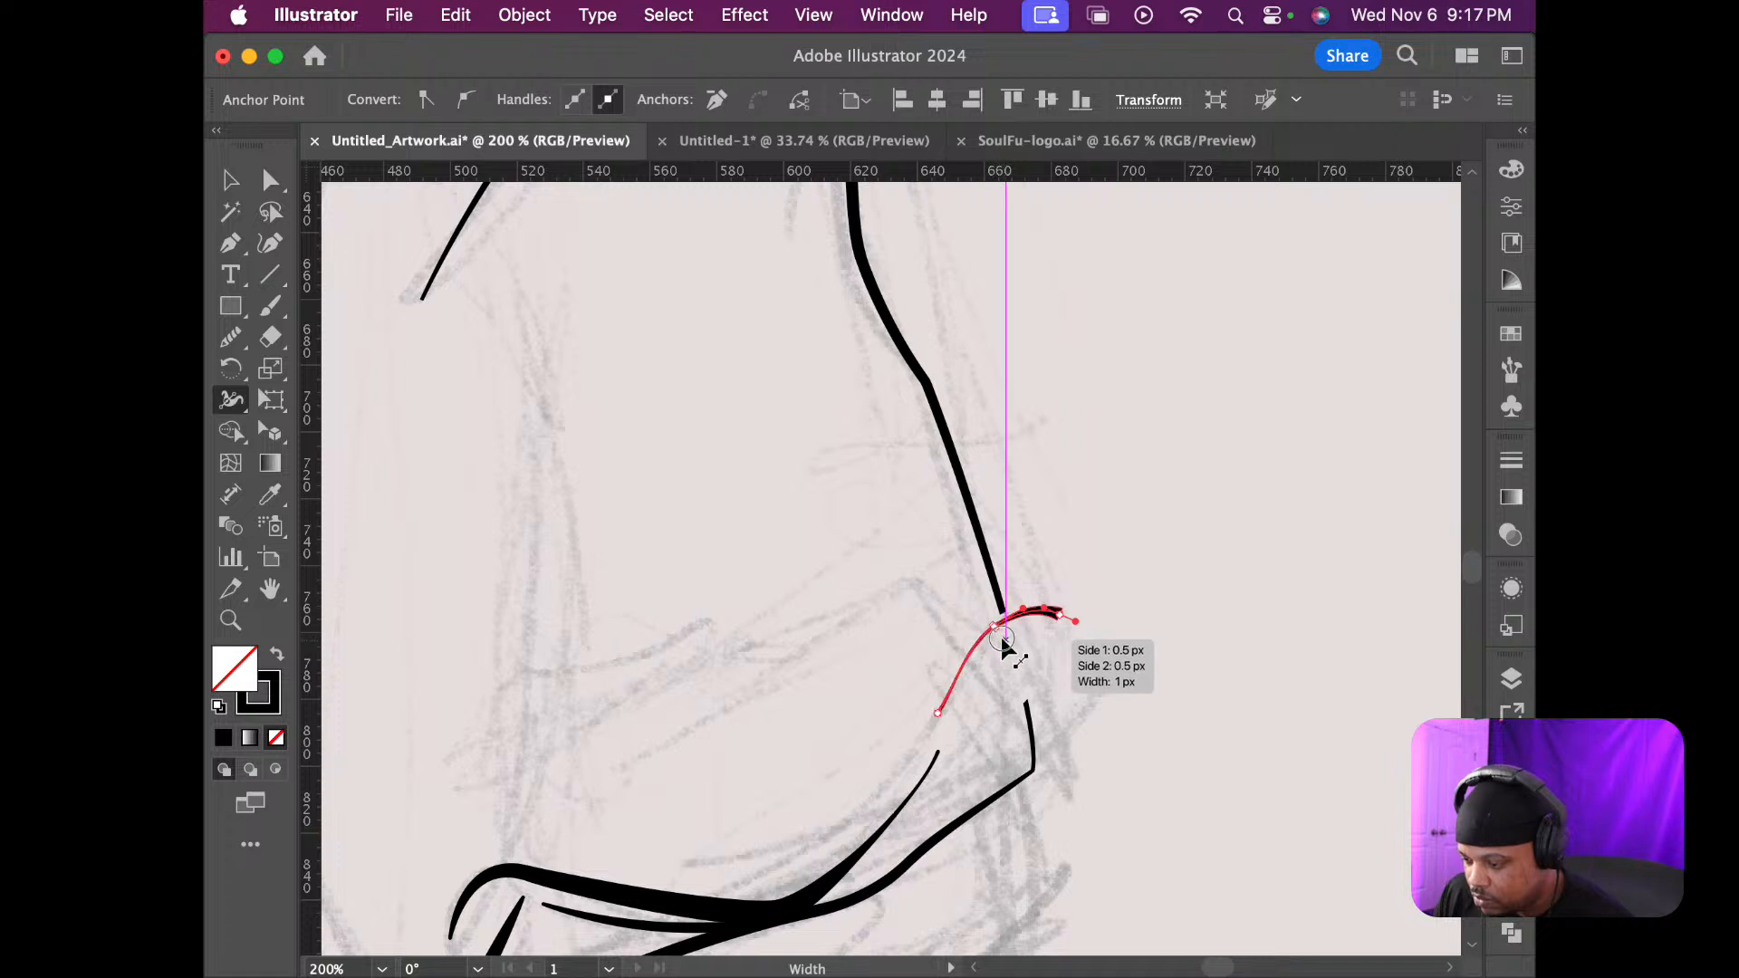
pyautogui.moveTo(994, 628); pyautogui.dragTo(1003, 638)
pyautogui.moveTo(1000, 639); pyautogui.dragTo(1001, 641)
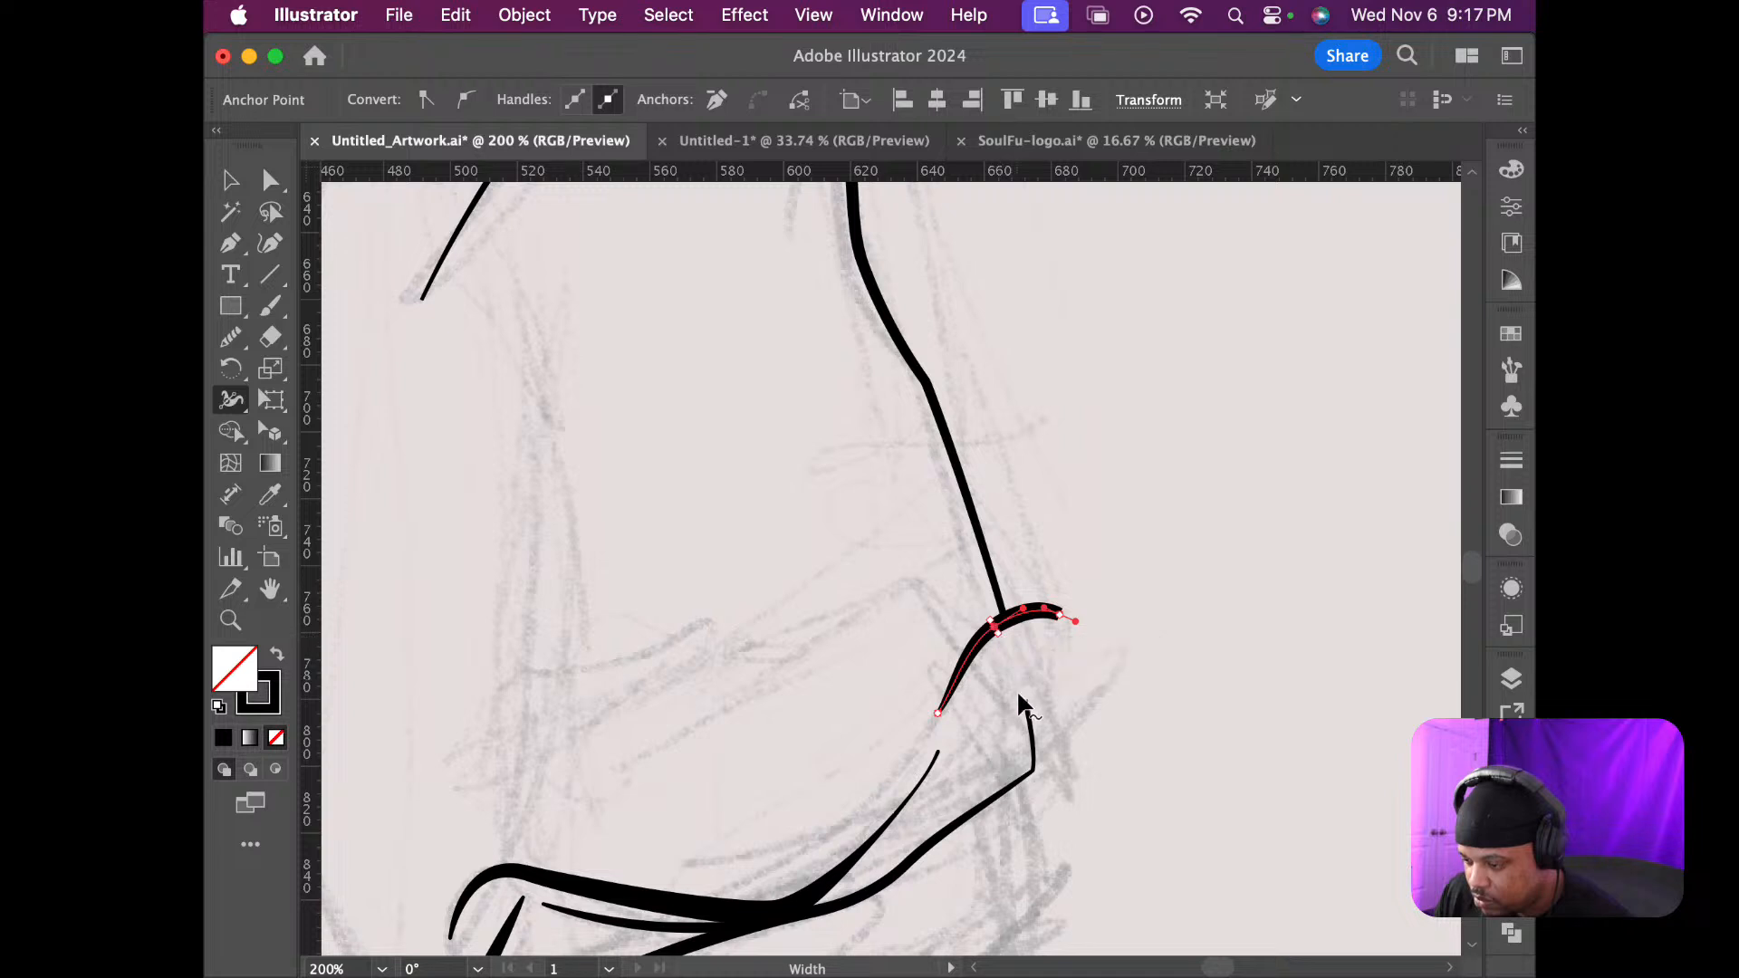
# Move the arched curve's lower end down and inward, and its outer end onto the outline stub above the cuff corner
pyautogui.press('a')
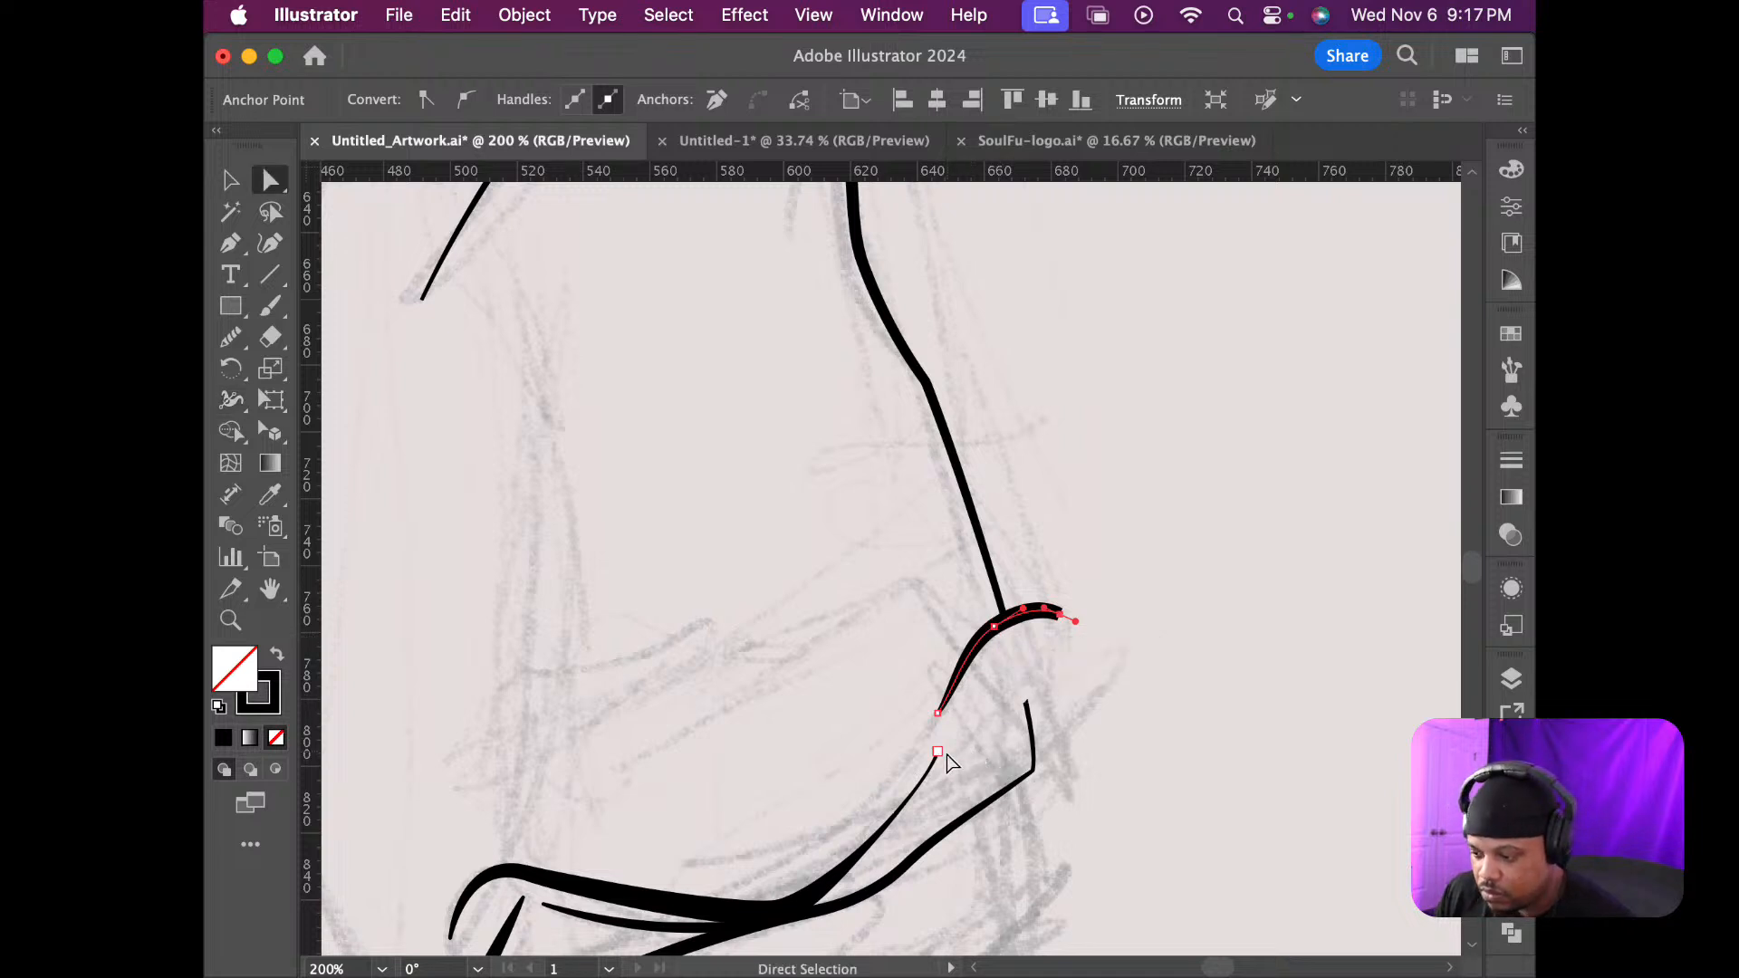
pyautogui.moveTo(938, 714)
pyautogui.mouseDown()
pyautogui.moveTo(897, 756)
pyautogui.moveTo(961, 696)
pyautogui.mouseUp()
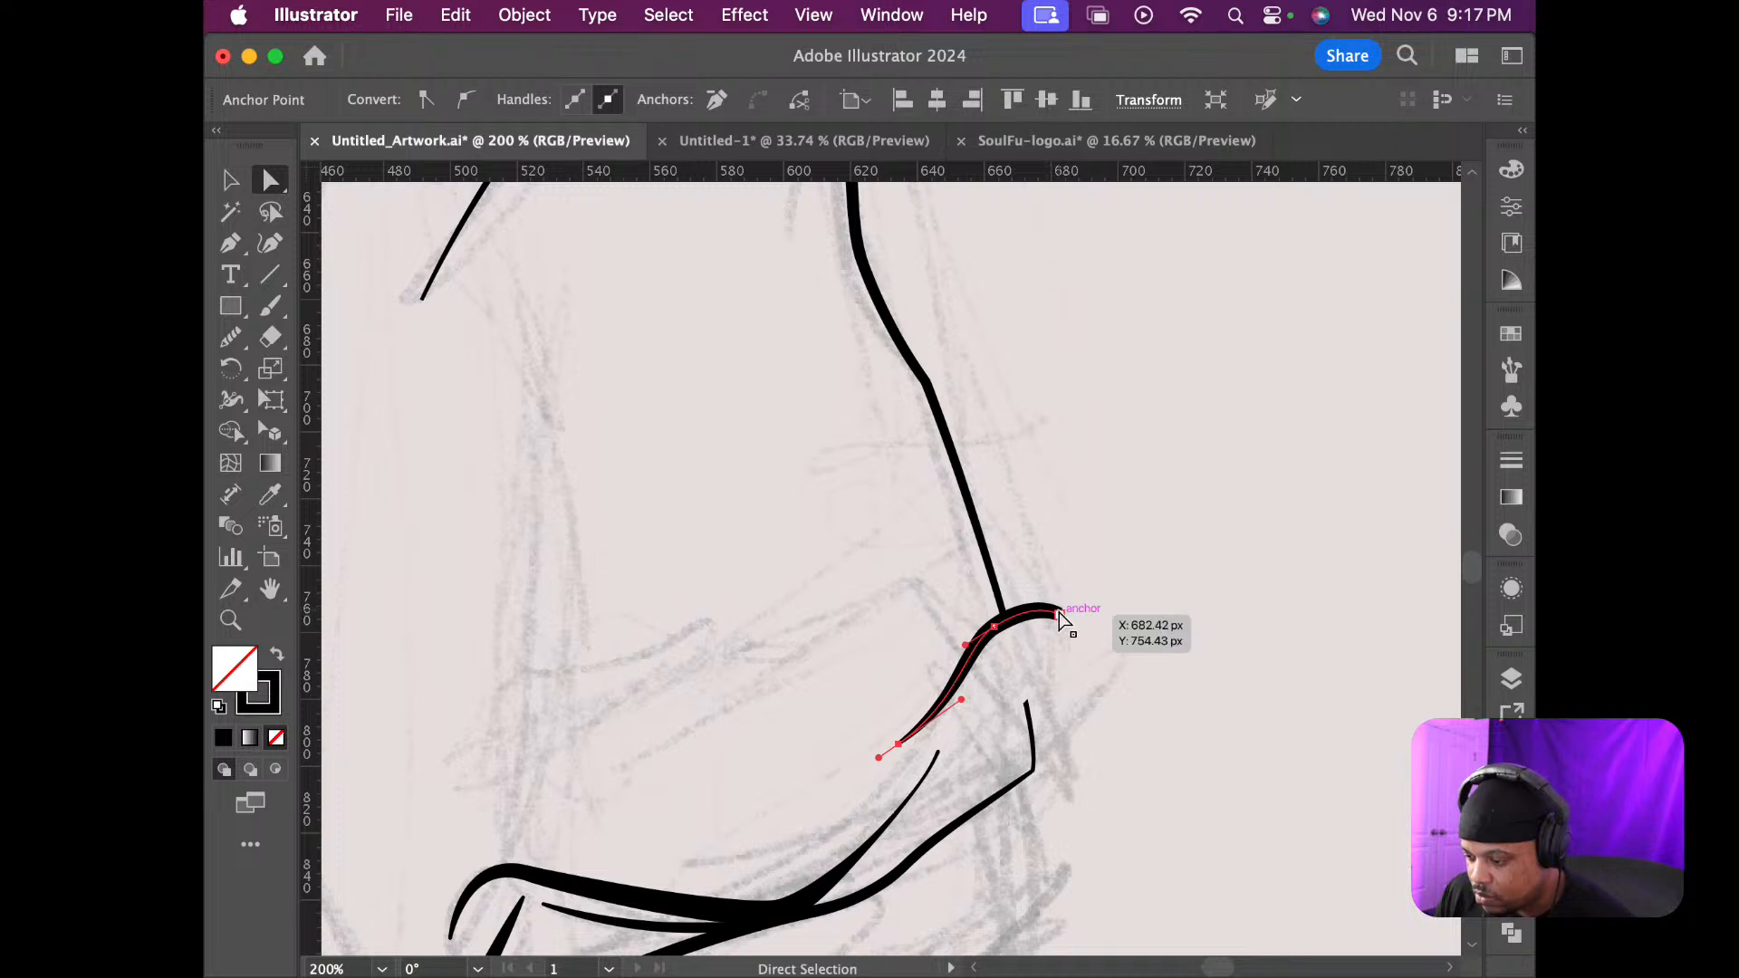
pyautogui.moveTo(1062, 619); pyautogui.dragTo(1023, 701)
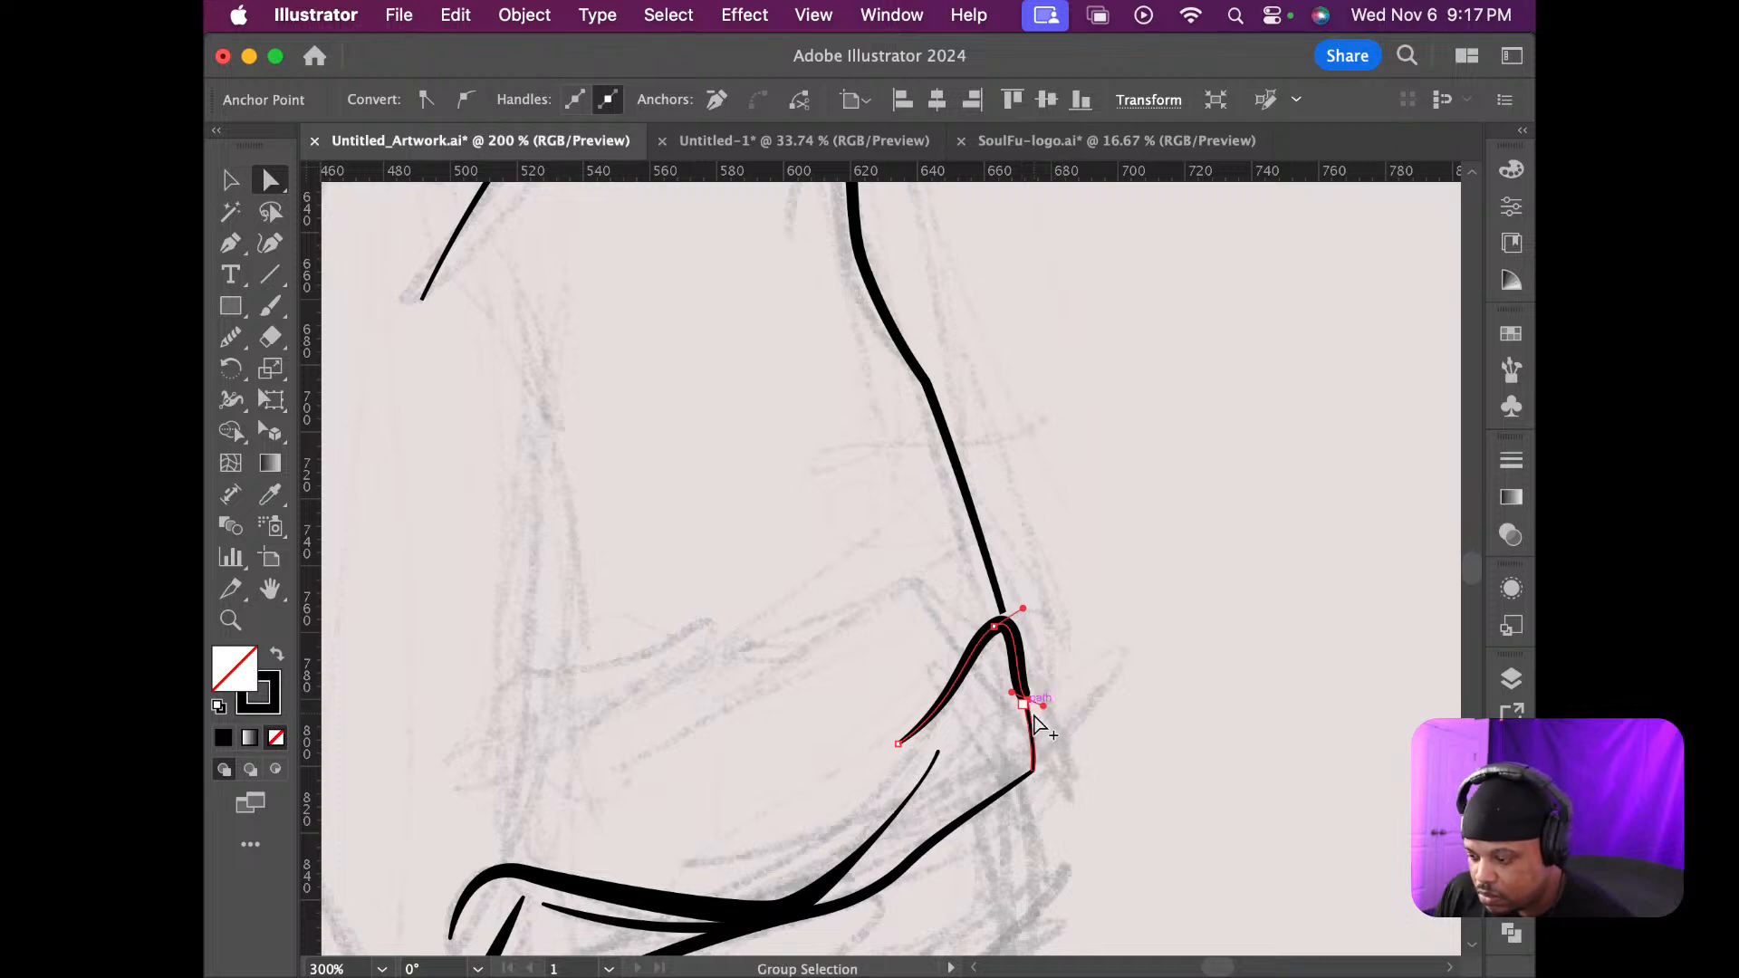
# Move the arched curve's lower end further down and inward beside the fold line, bending that side into a smoother curve
pyautogui.scroll(4, 1036, 725)
pyautogui.scroll(-3, 1033, 723)
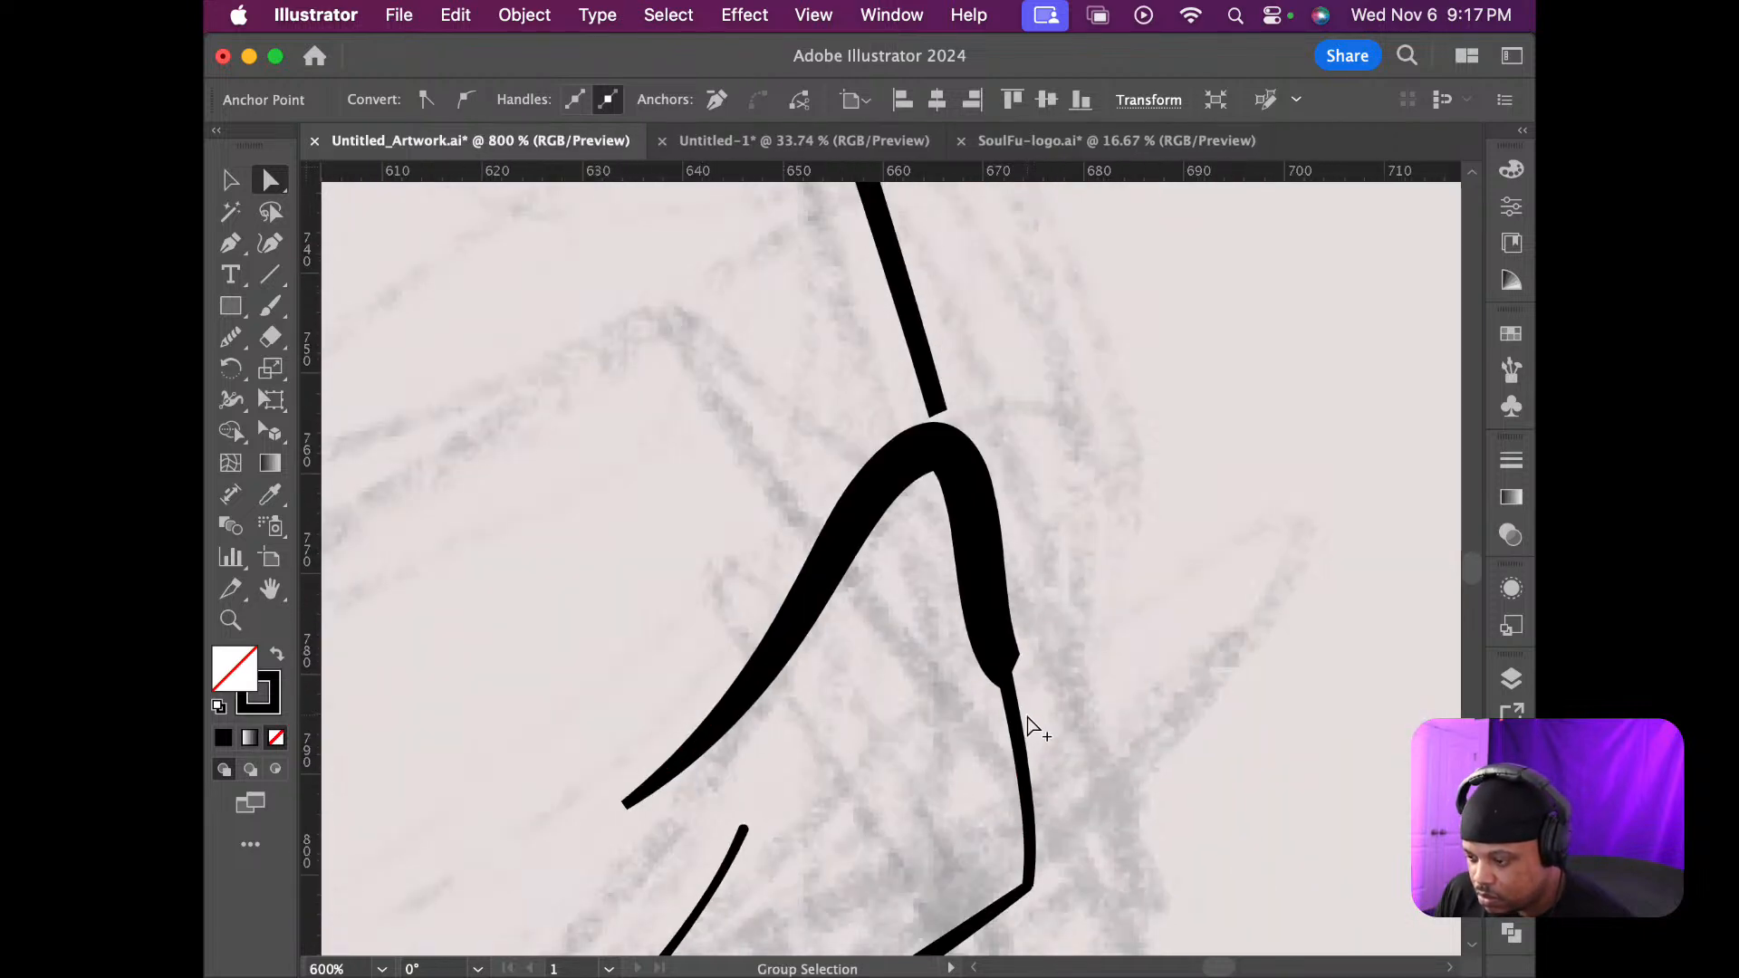
pyautogui.scroll(-3, 1033, 724)
pyautogui.click(1030, 720)
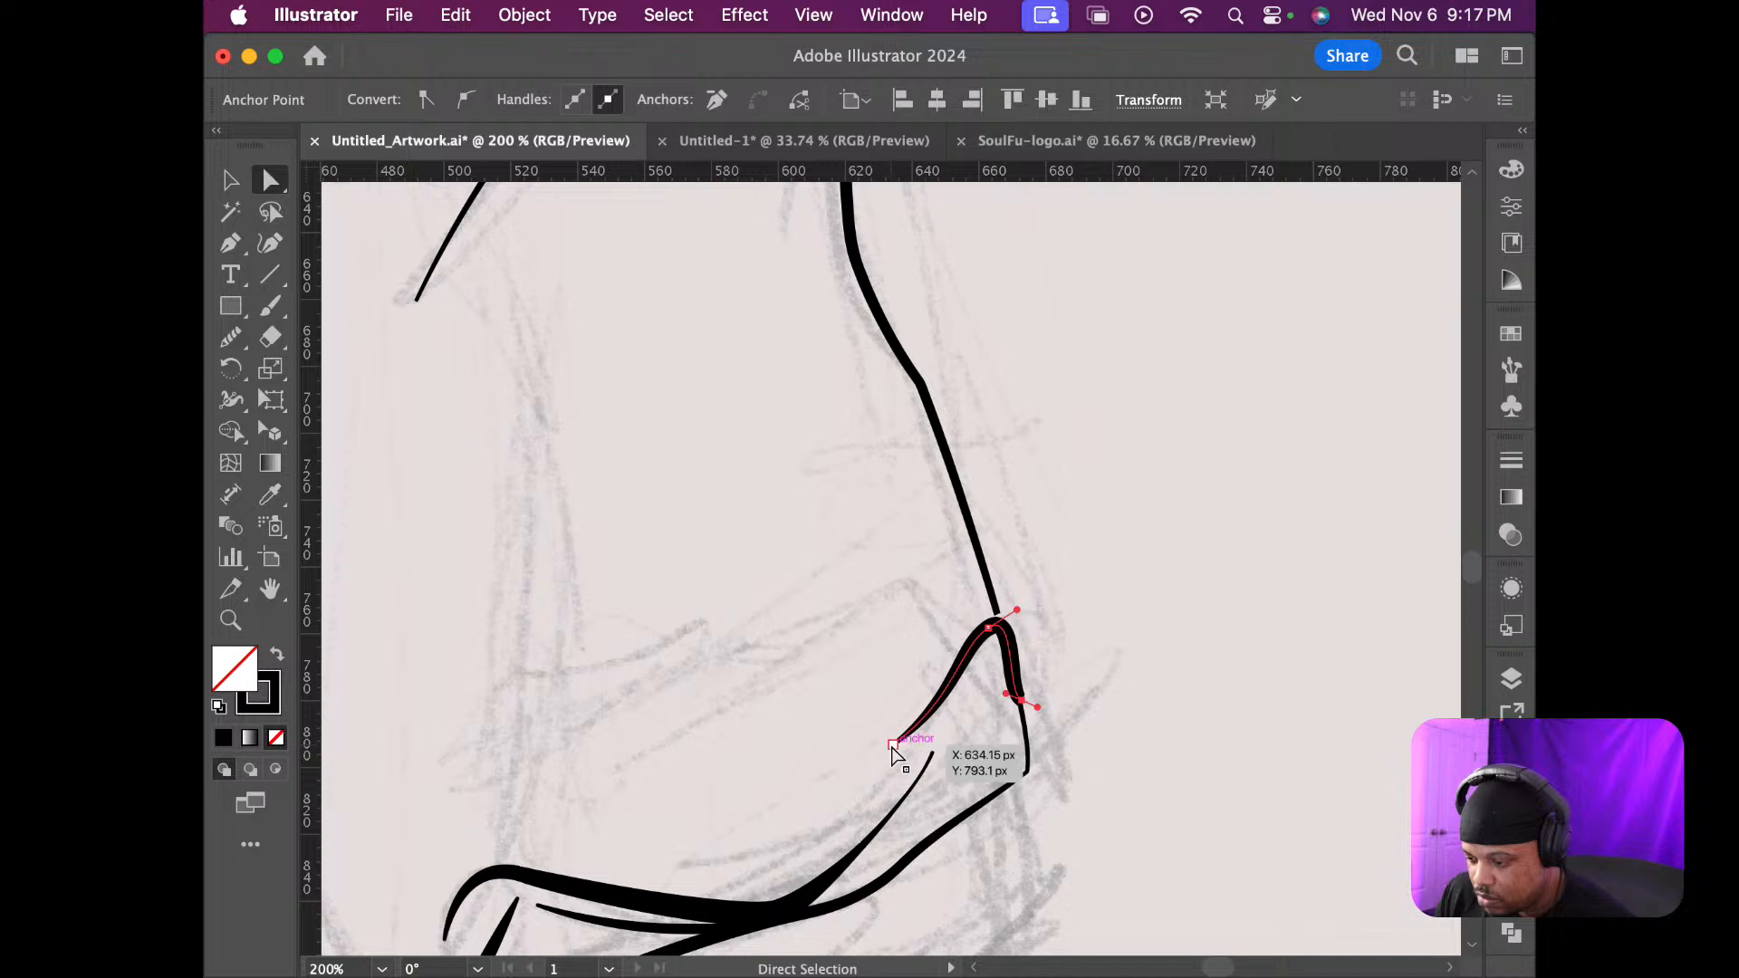
pyautogui.moveTo(893, 745)
pyautogui.mouseDown()
pyautogui.moveTo(842, 784)
pyautogui.moveTo(827, 827)
pyautogui.moveTo(966, 749)
pyautogui.moveTo(963, 722)
pyautogui.moveTo(990, 705)
pyautogui.mouseUp()
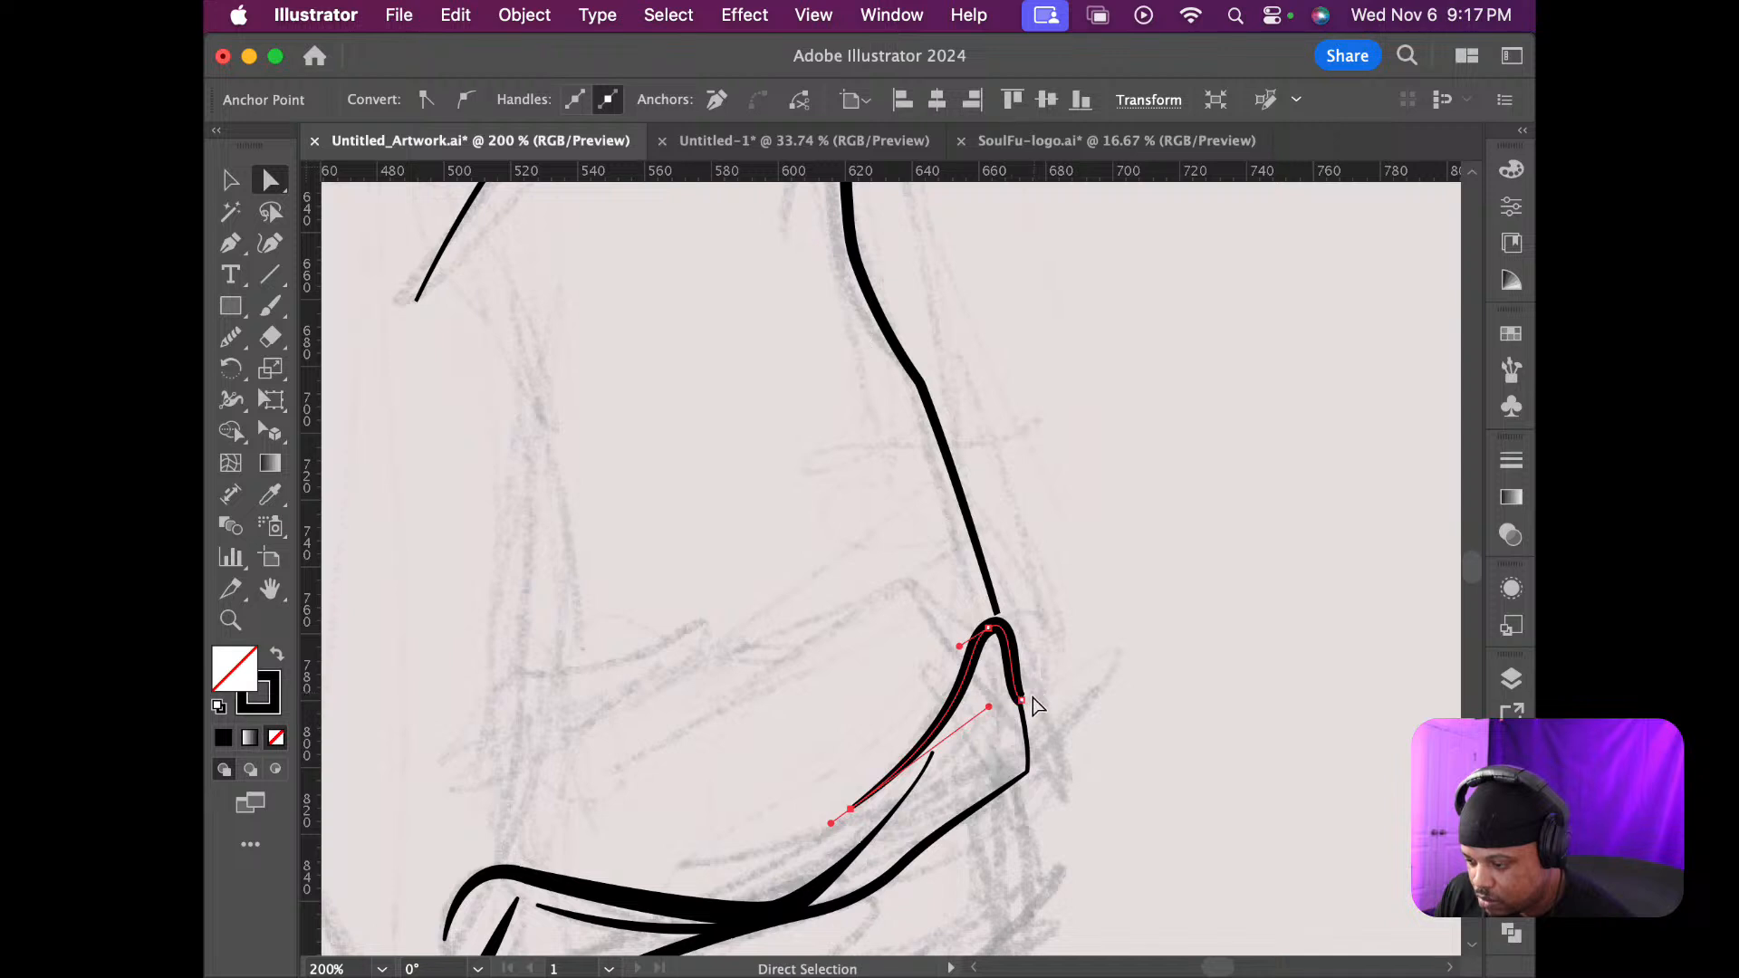
# Taper the arched curve's outer end to a point with the Width tool where it meets the outline stub
pyautogui.click(1022, 700)
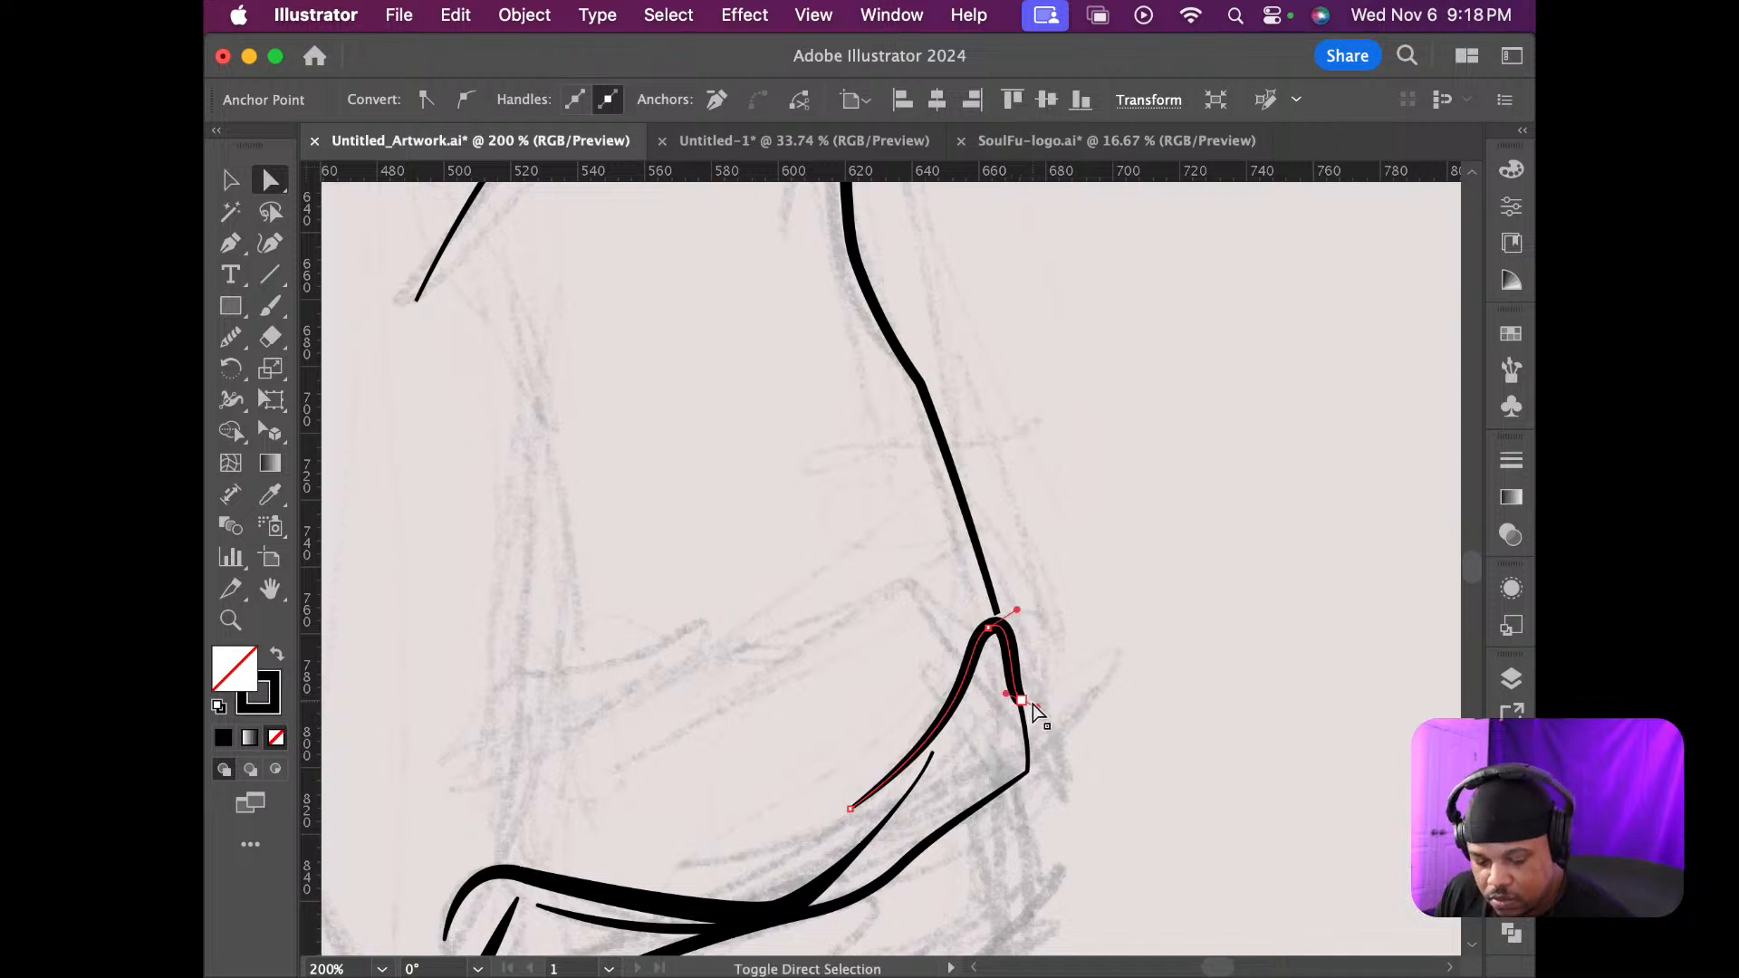
pyautogui.hotkey('shift', 'w')
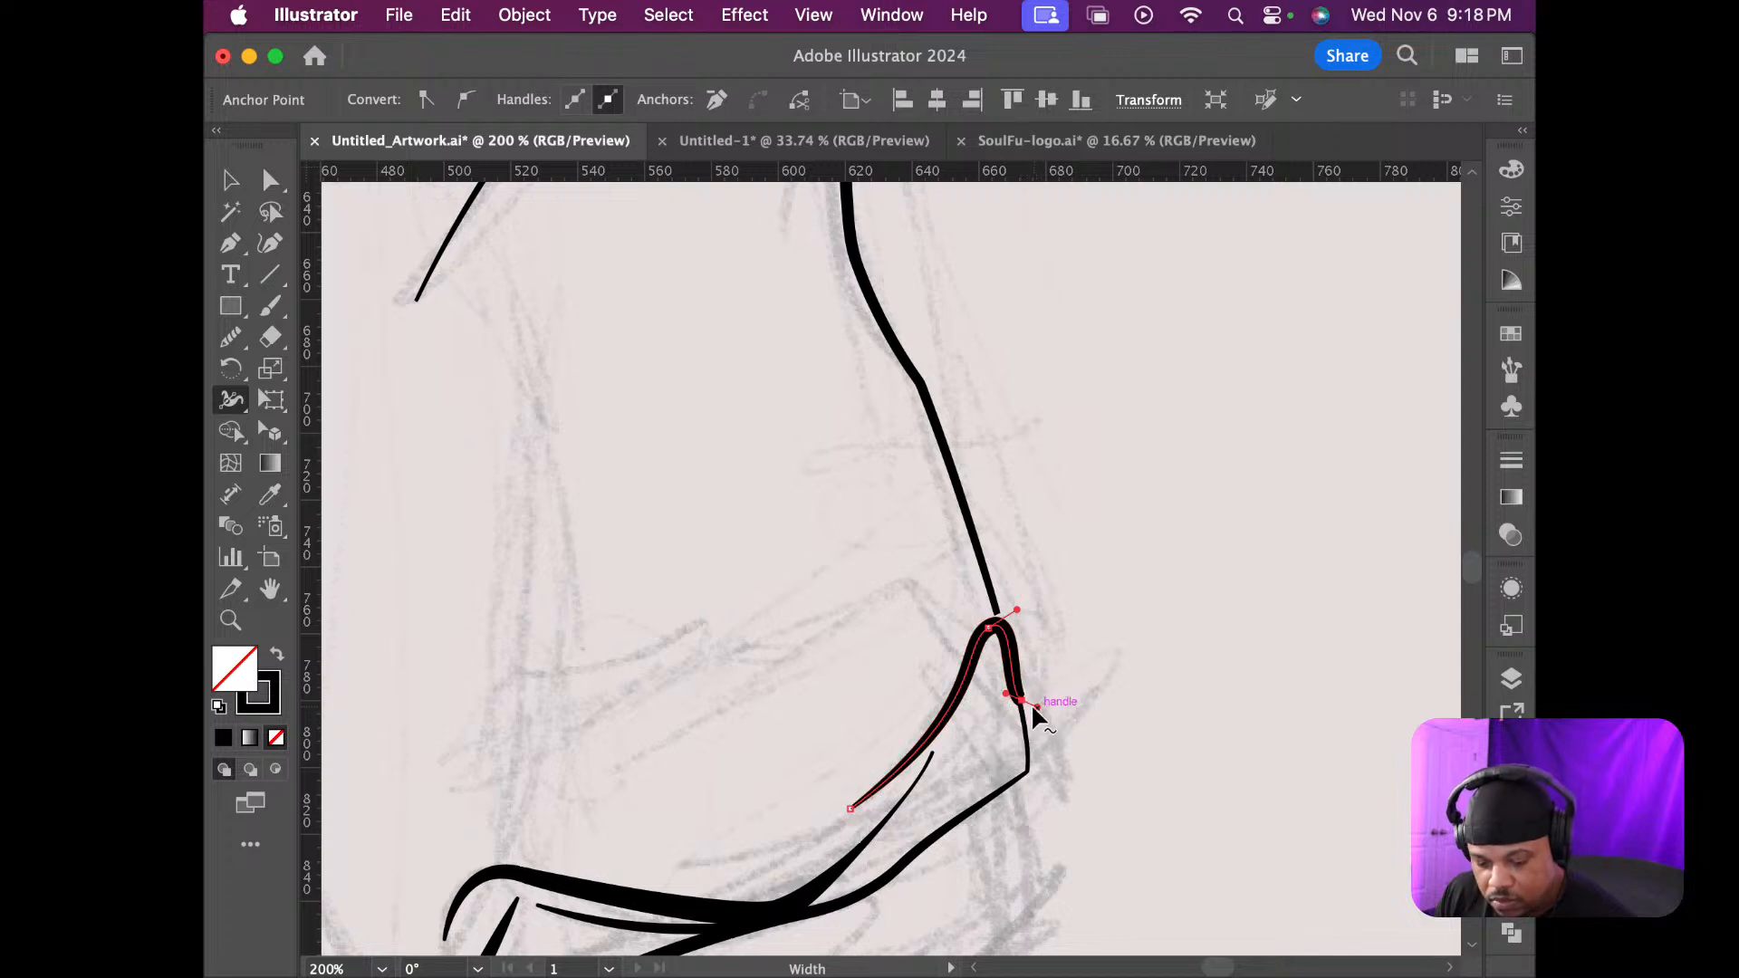
pyautogui.scroll(5, 1035, 700)
pyautogui.moveTo(1009, 634)
pyautogui.mouseDown()
pyautogui.moveTo(998, 668)
pyautogui.moveTo(1016, 682)
pyautogui.mouseUp()
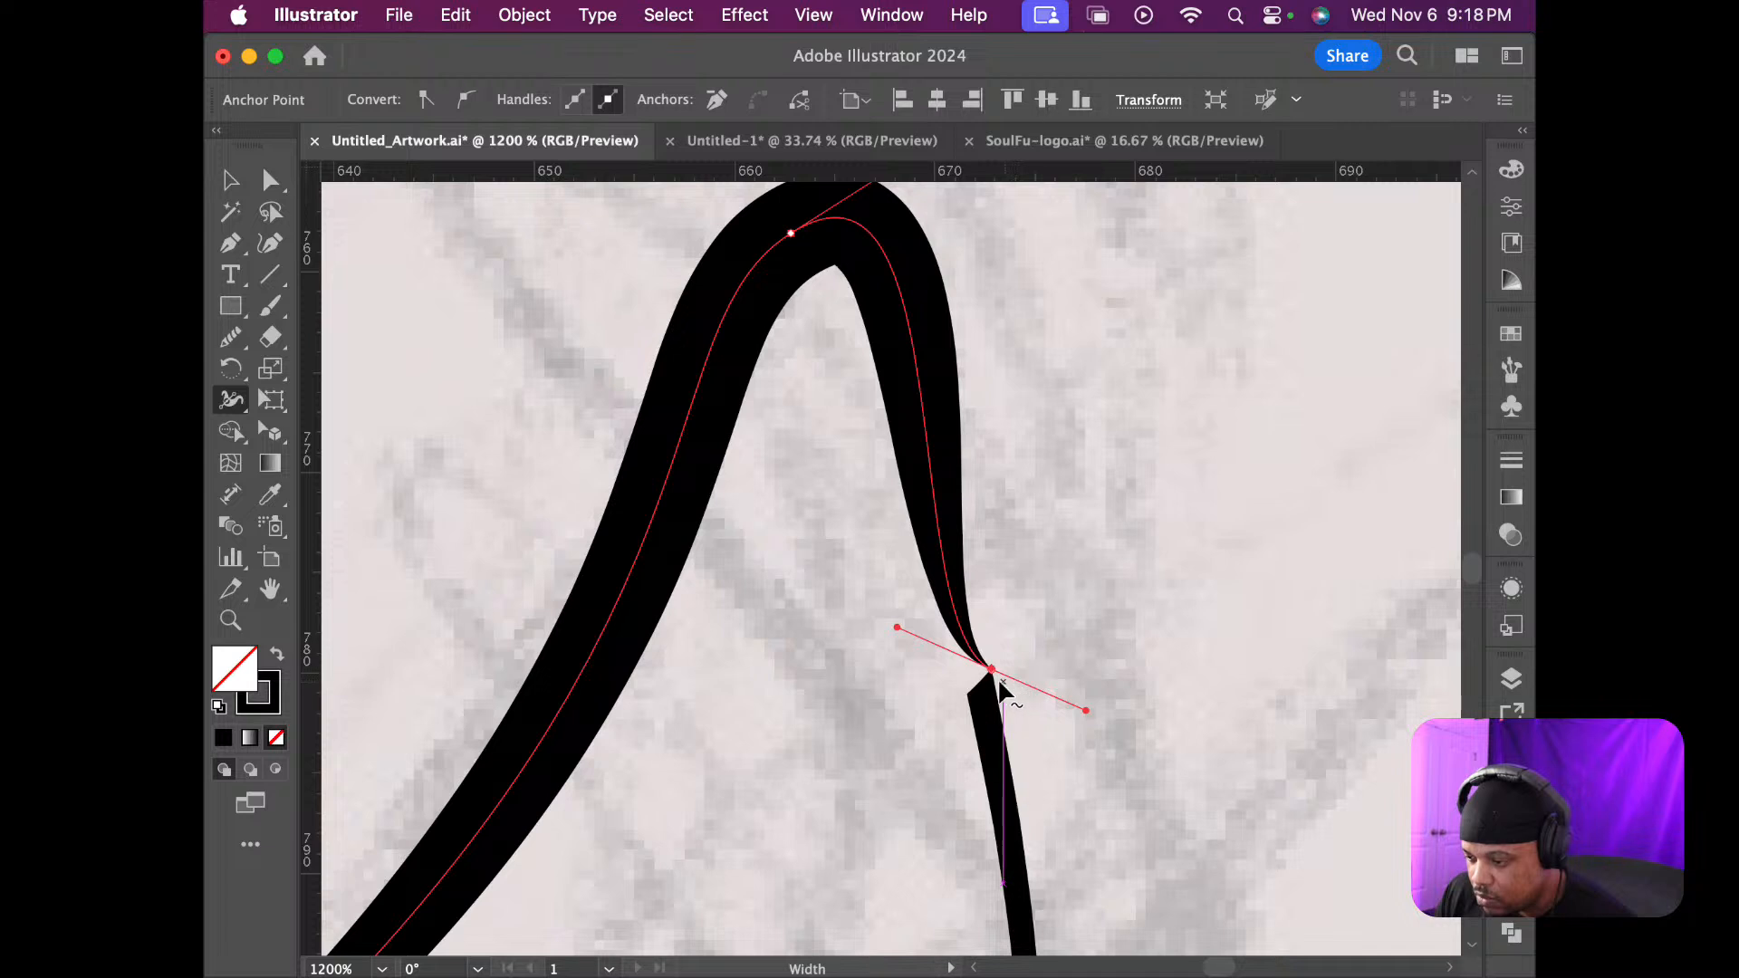
# Move the arched curve's peak anchor down and outward, and its tapered end down just inside the outline stub
pyautogui.press('a')
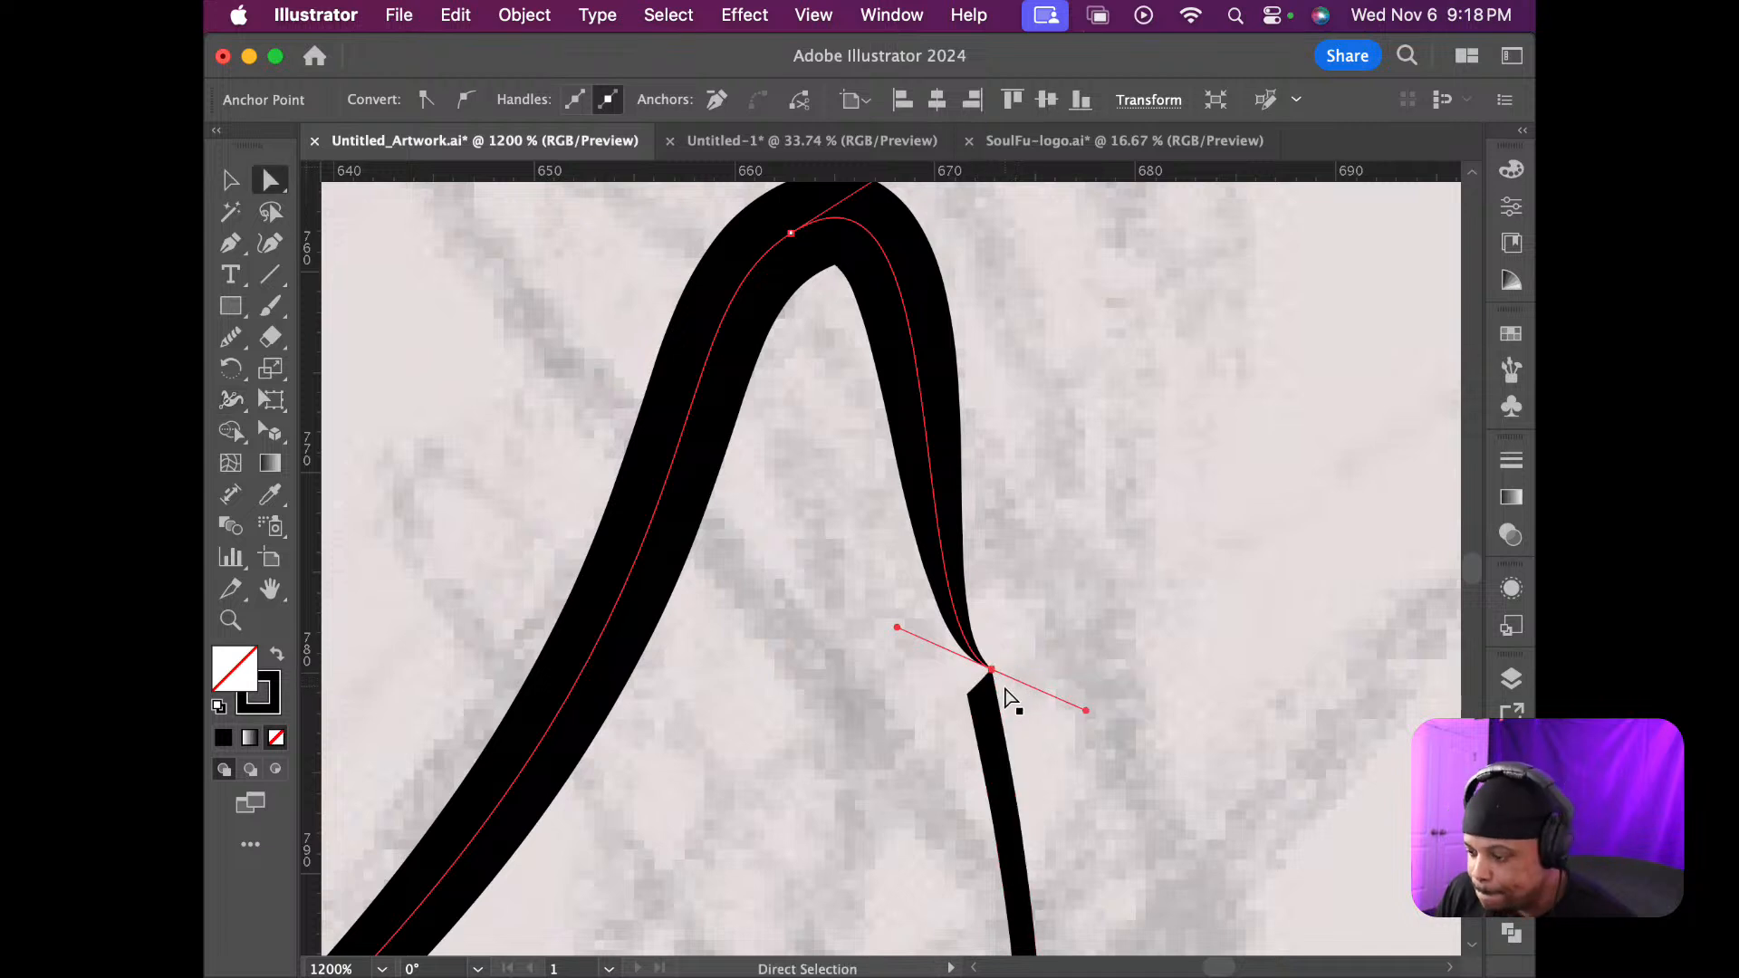
pyautogui.click(992, 672)
pyautogui.moveTo(992, 672)
pyautogui.mouseDown()
pyautogui.moveTo(895, 726)
pyautogui.moveTo(866, 776)
pyautogui.mouseUp()
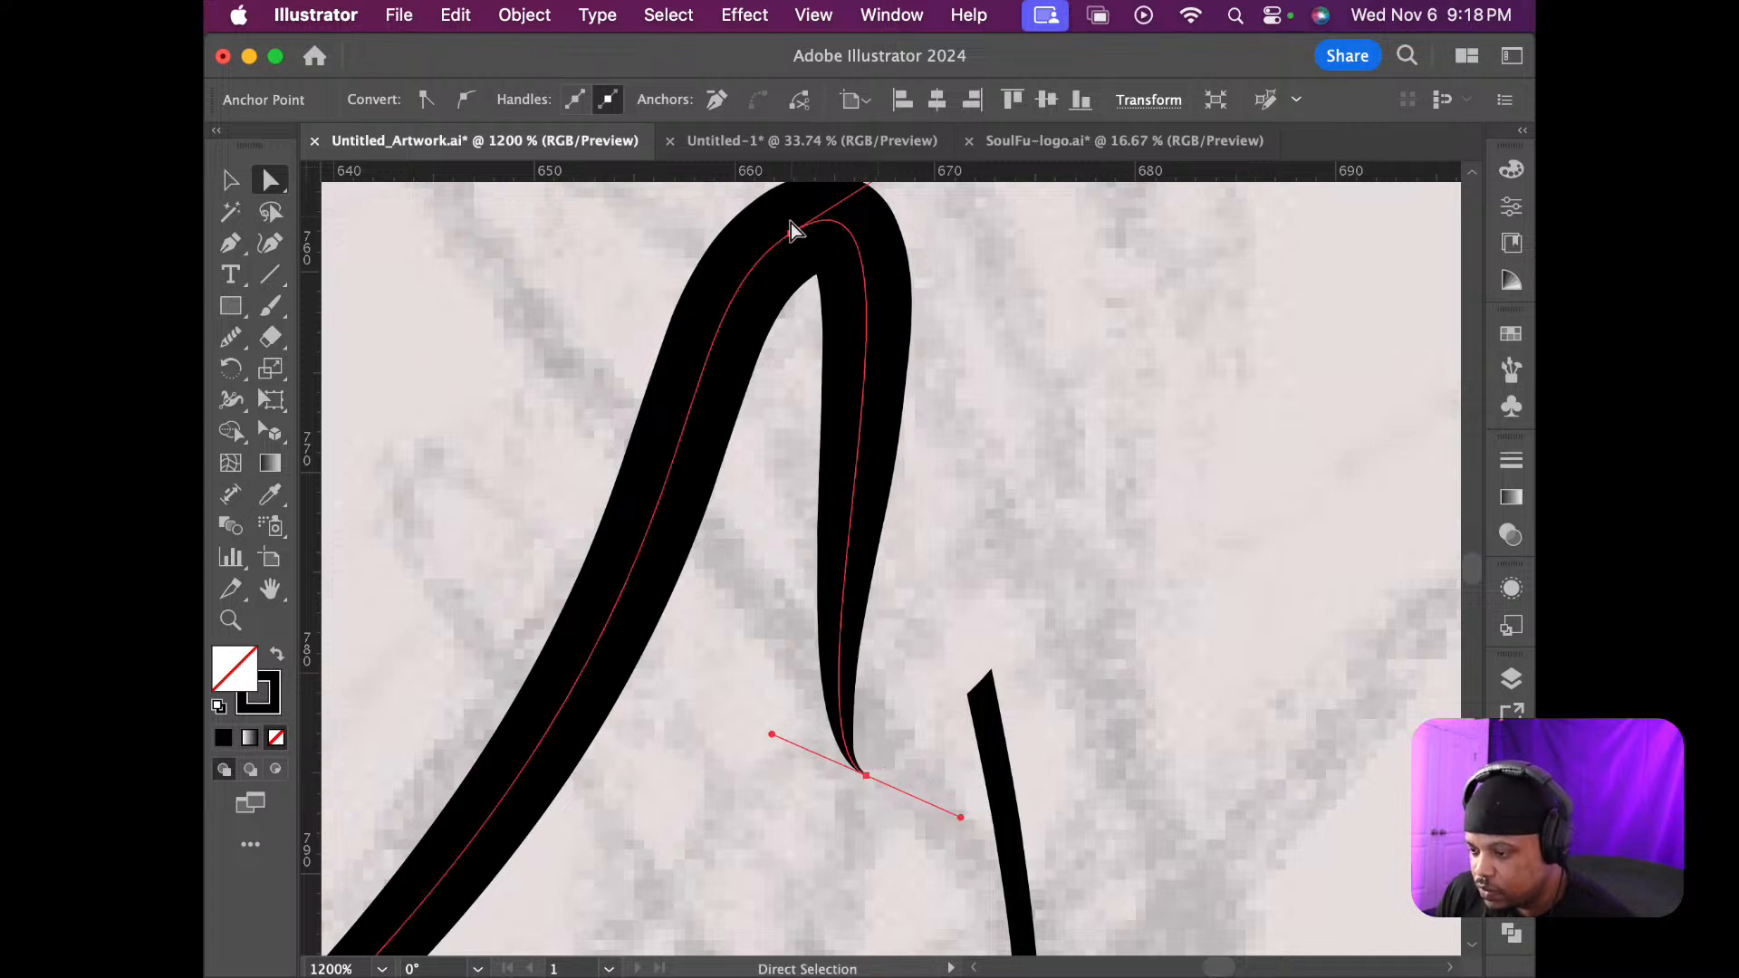
pyautogui.moveTo(794, 232)
pyautogui.mouseDown()
pyautogui.moveTo(889, 269)
pyautogui.moveTo(1074, 487)
pyautogui.moveTo(1050, 461)
pyautogui.mouseUp()
pyautogui.moveTo(869, 776); pyautogui.dragTo(962, 858)
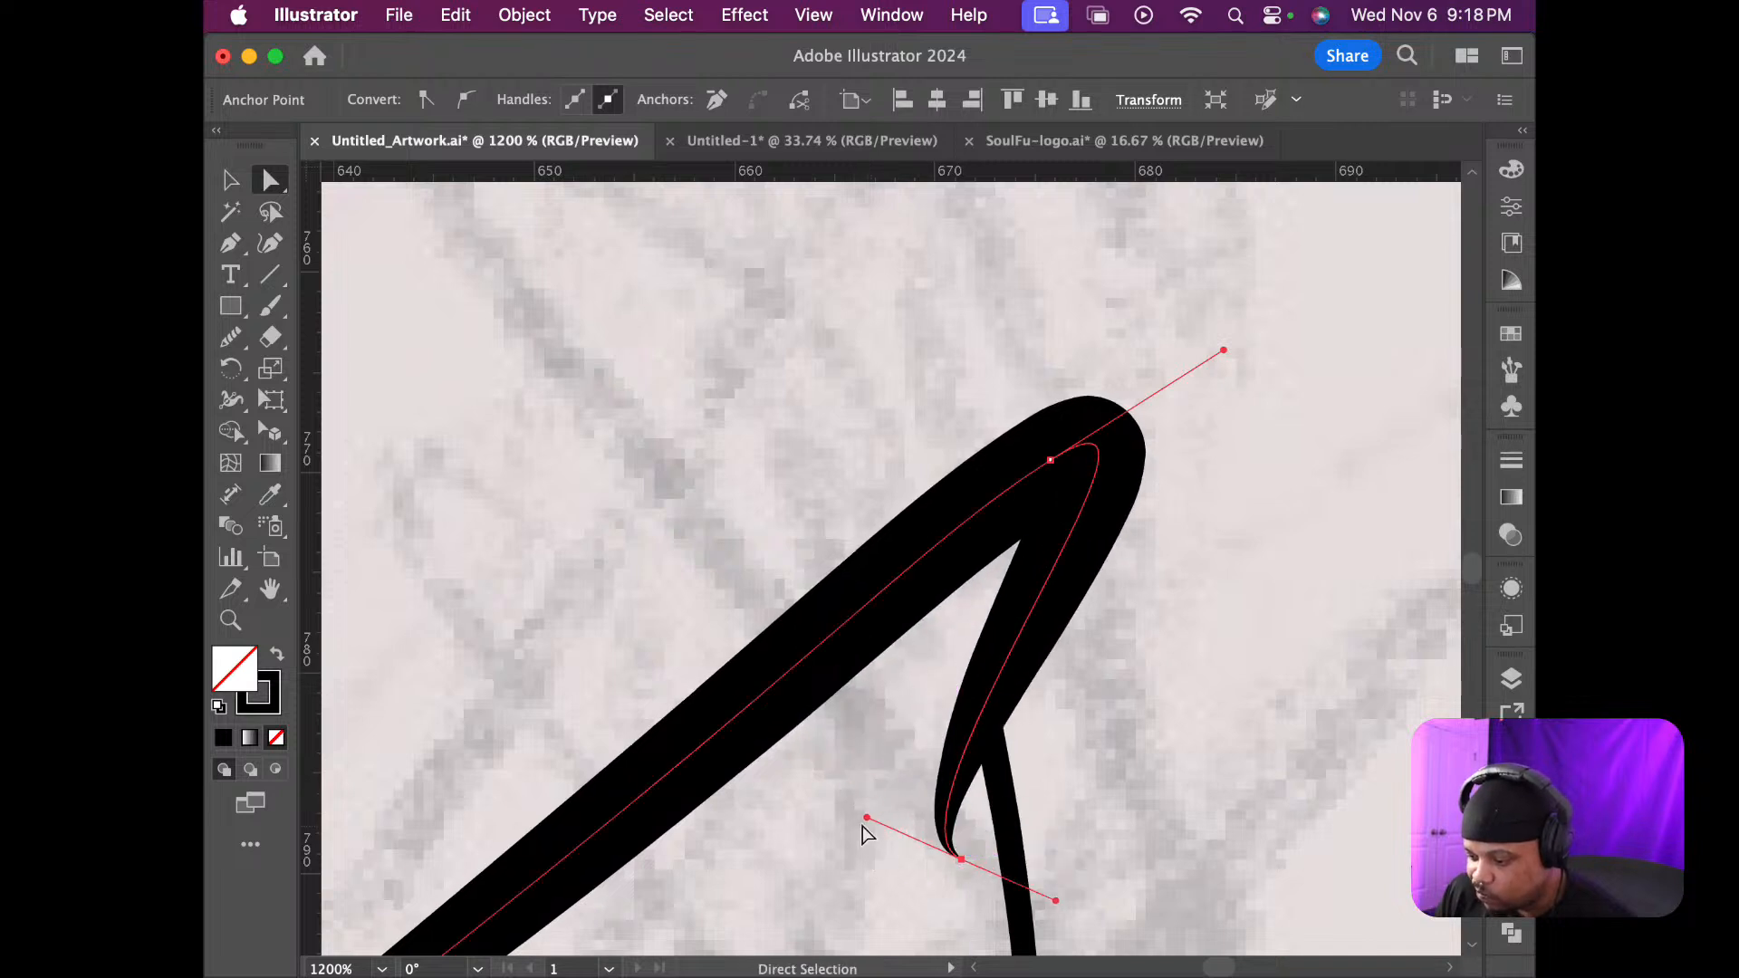
pyautogui.click(877, 800)
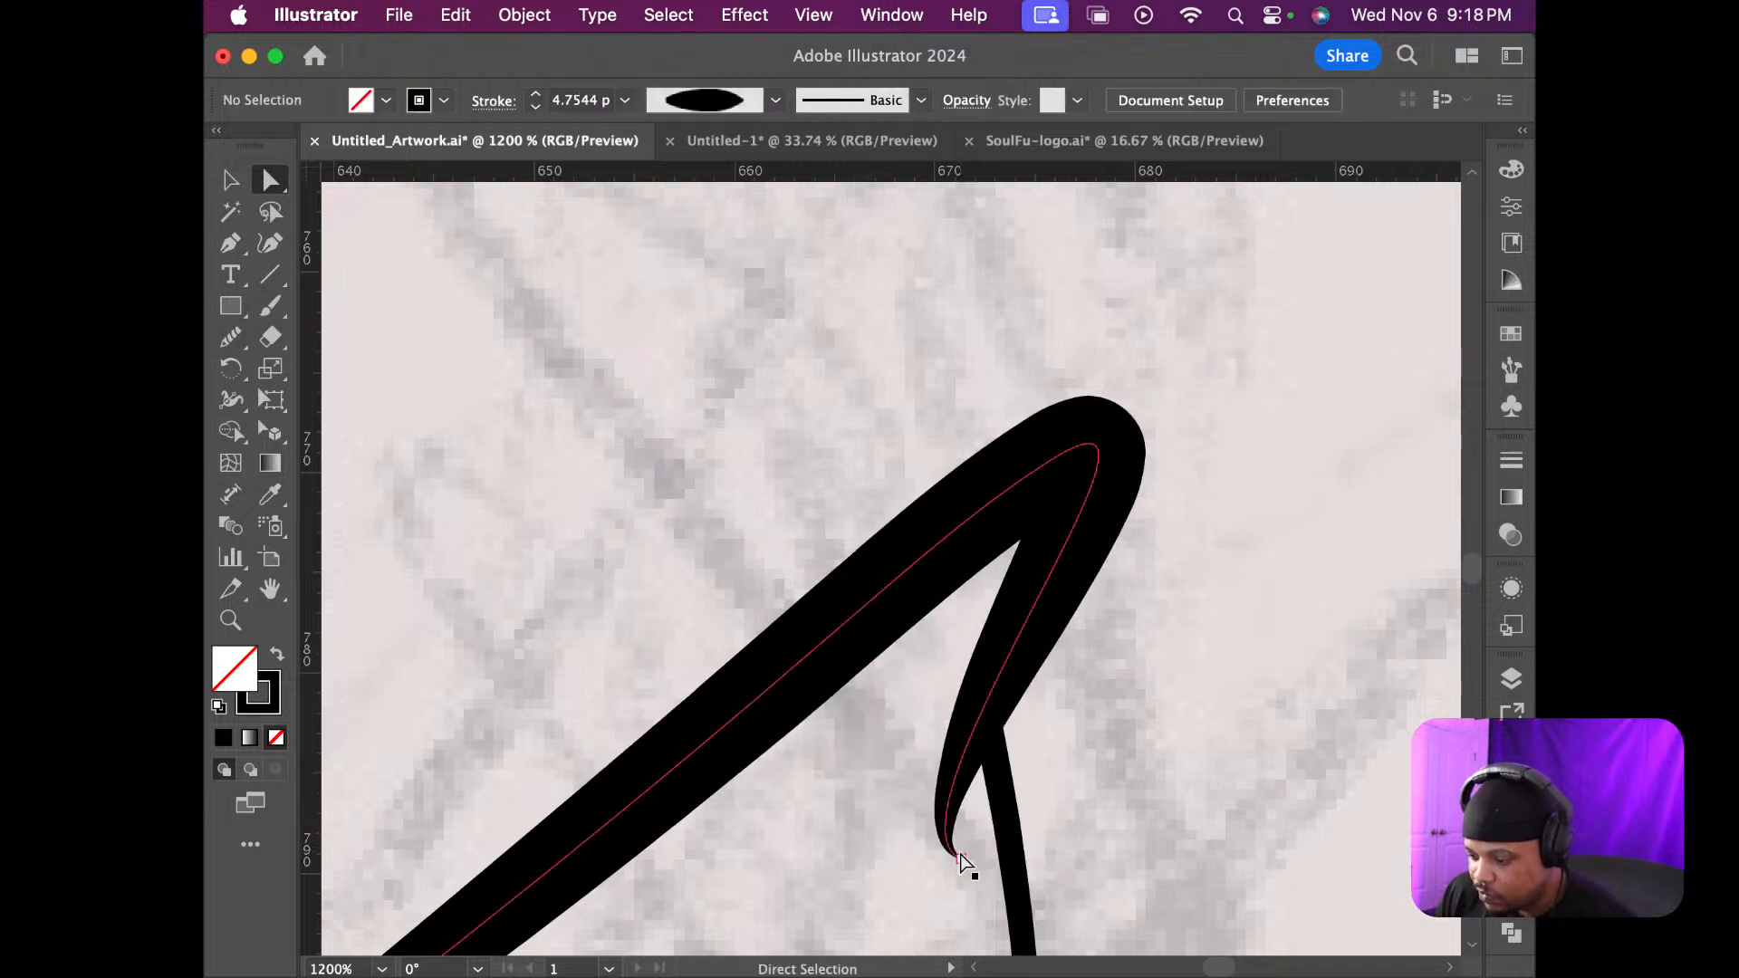
# Pull the fold line's upper tip down, clear of the thick arched stroke above it
pyautogui.scroll(-6, 1140, 786)
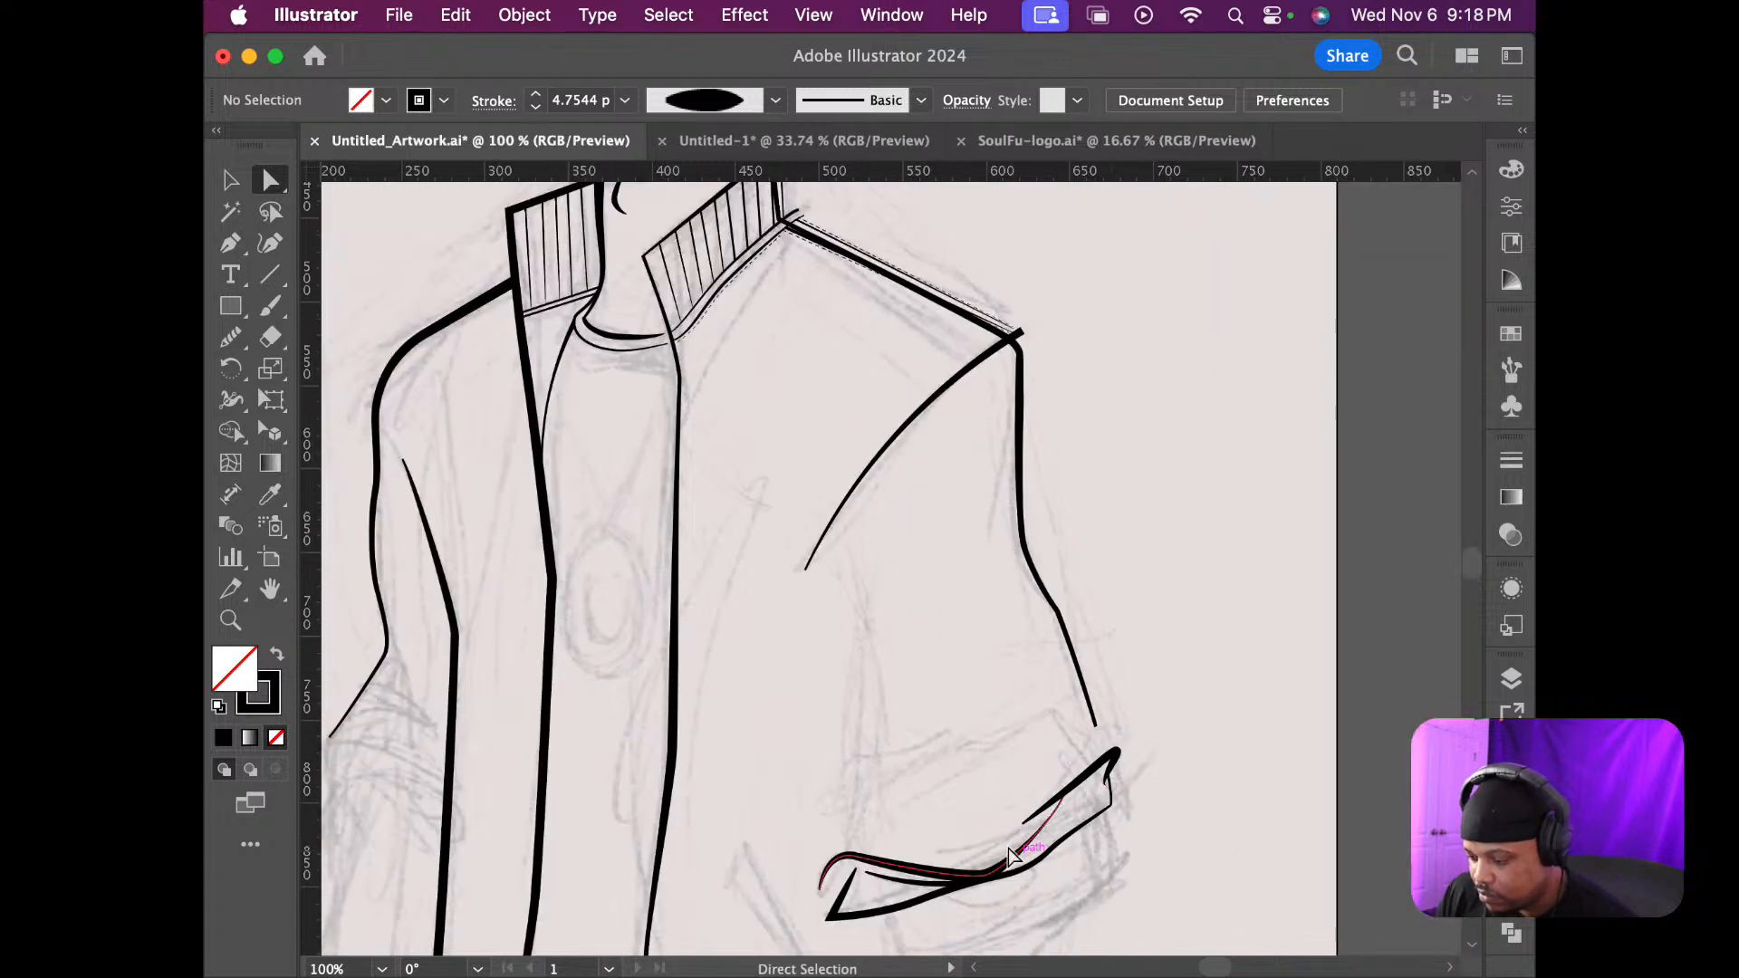
pyautogui.click(1052, 839)
pyautogui.scroll(2, 1052, 838)
pyautogui.scroll(5, 1051, 839)
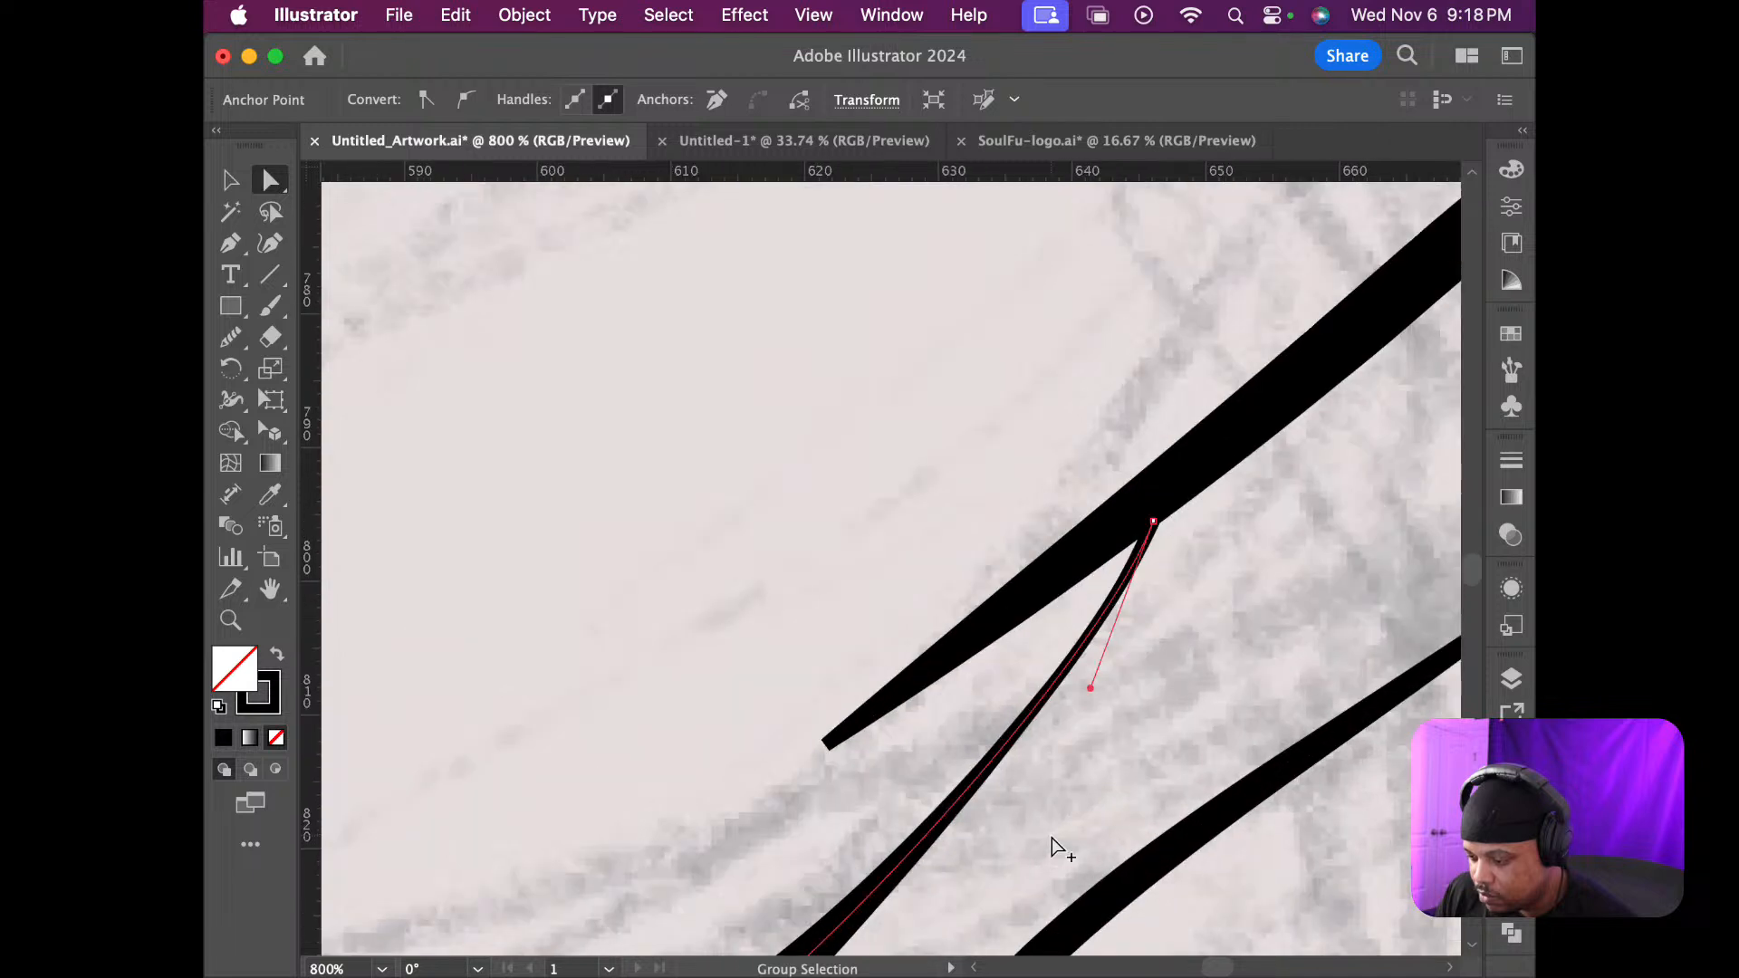
pyautogui.click(1153, 524)
pyautogui.moveTo(1153, 524); pyautogui.dragTo(1136, 655)
pyautogui.click(1132, 722)
pyautogui.scroll(-10, 1132, 721)
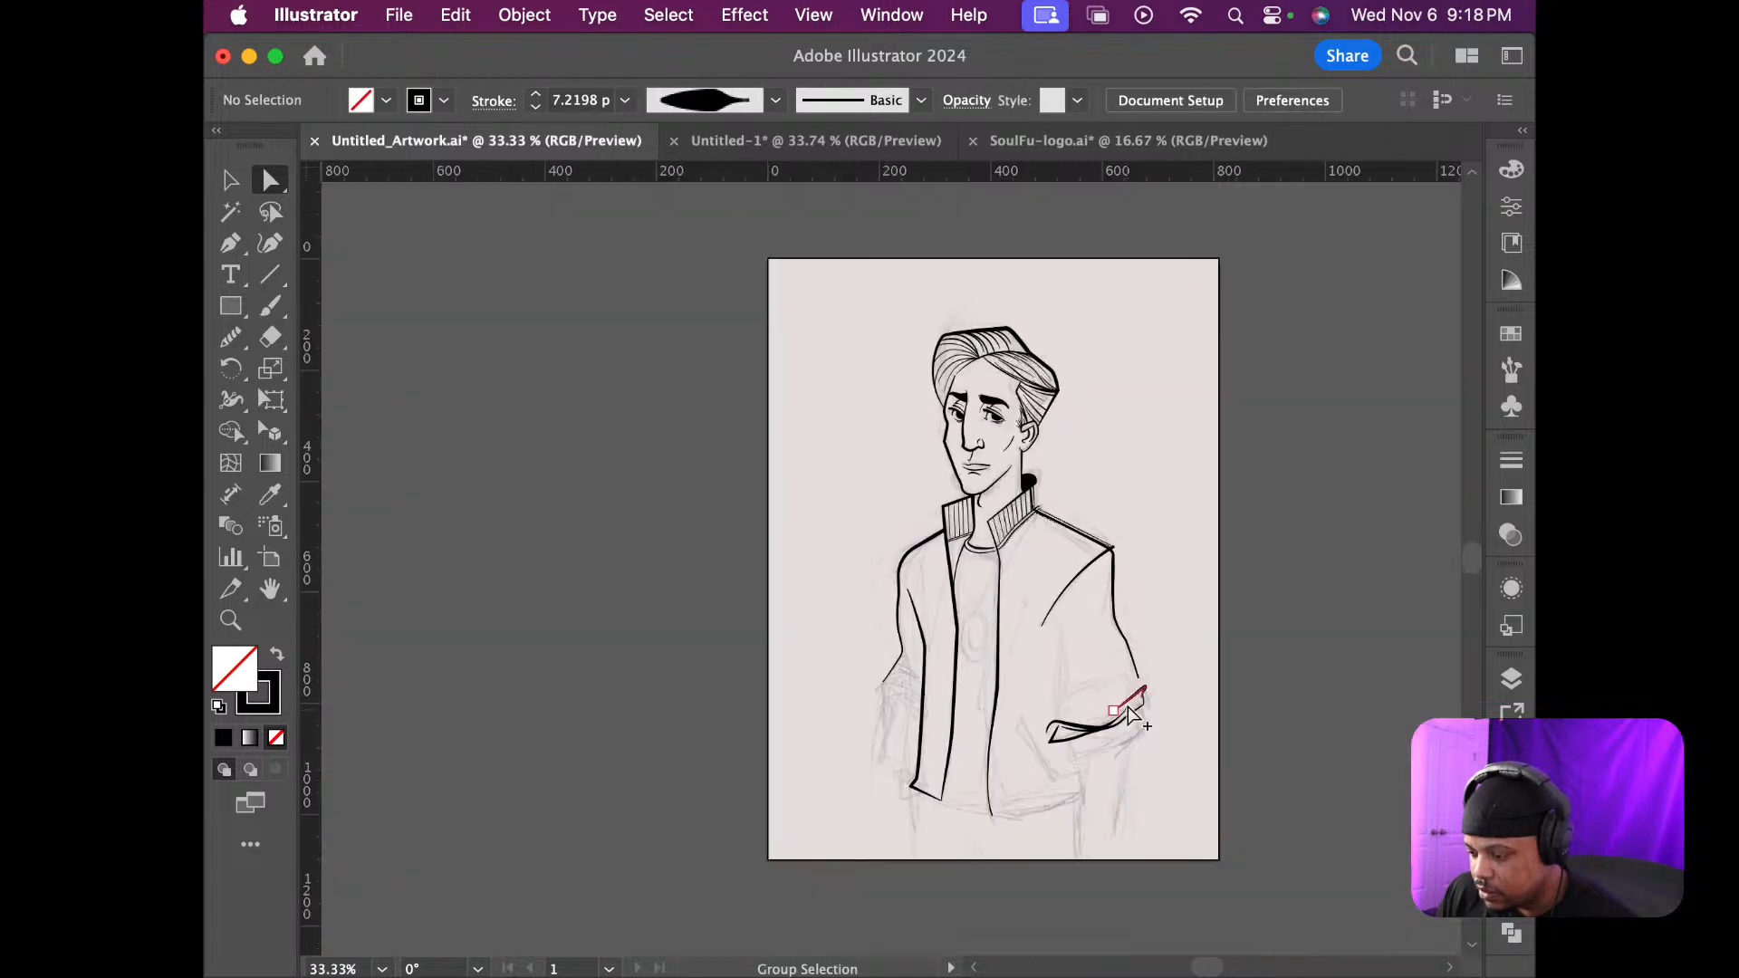
# Try to narrow the outer sleeve outline's cut lower end by moving its corner anchor up and inward
pyautogui.scroll(5, 1155, 736)
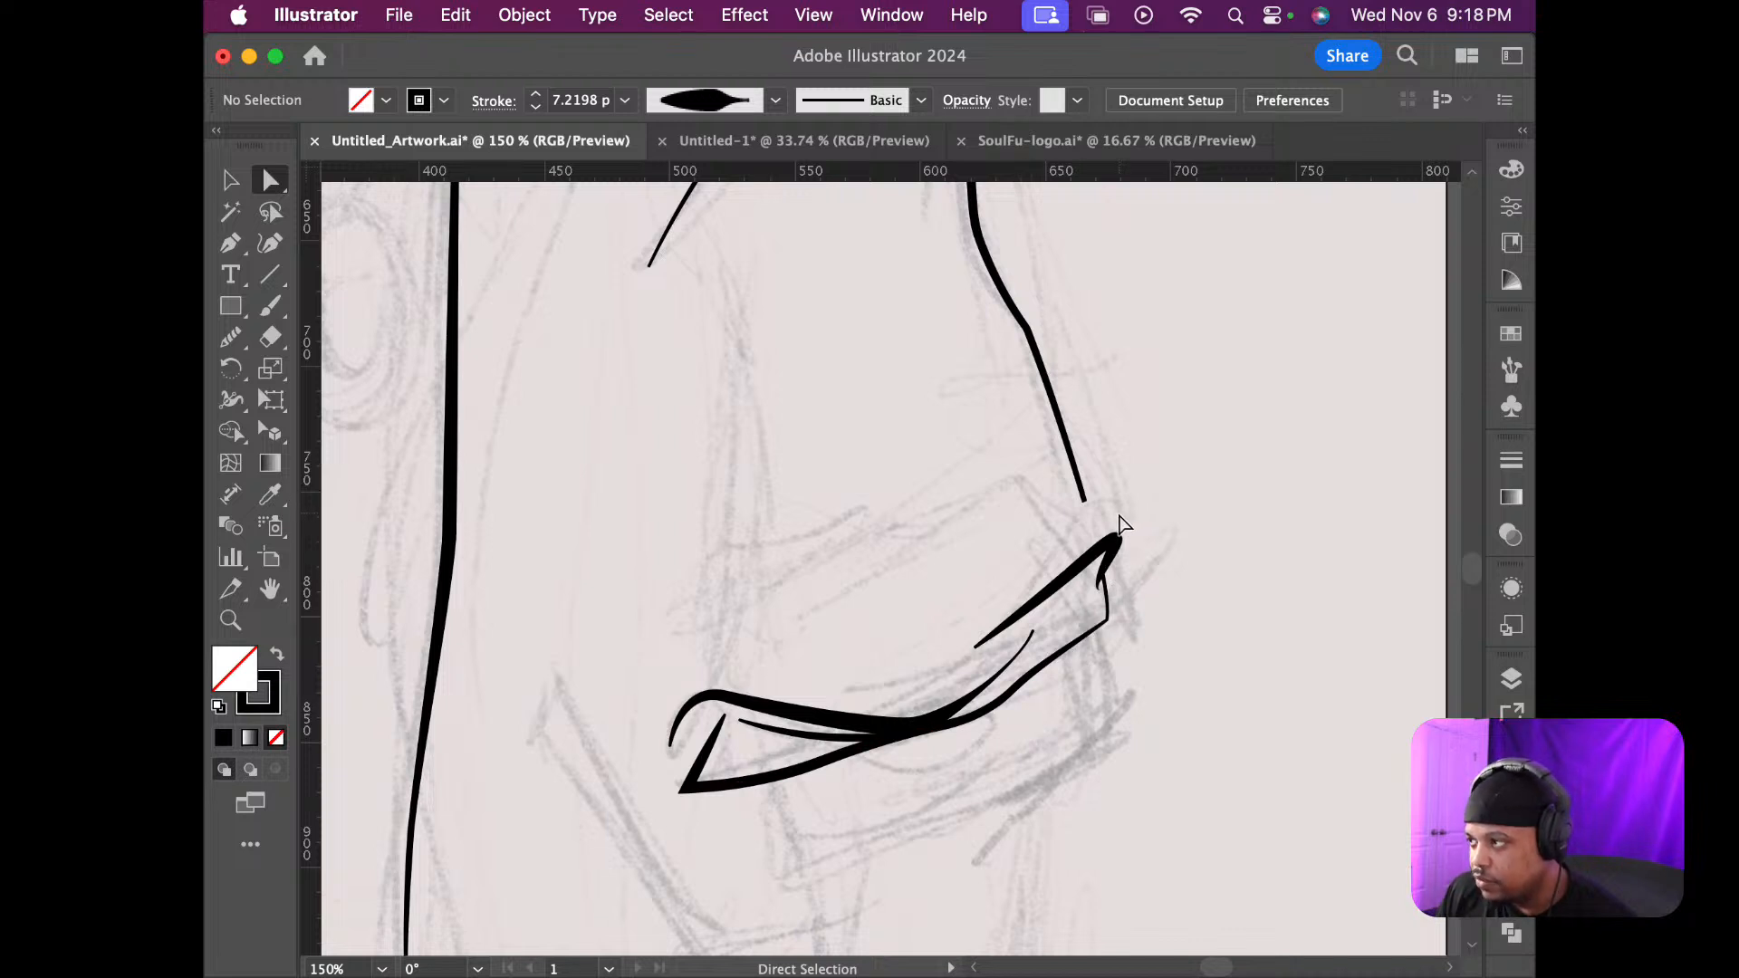
pyautogui.scroll(8, 1103, 497)
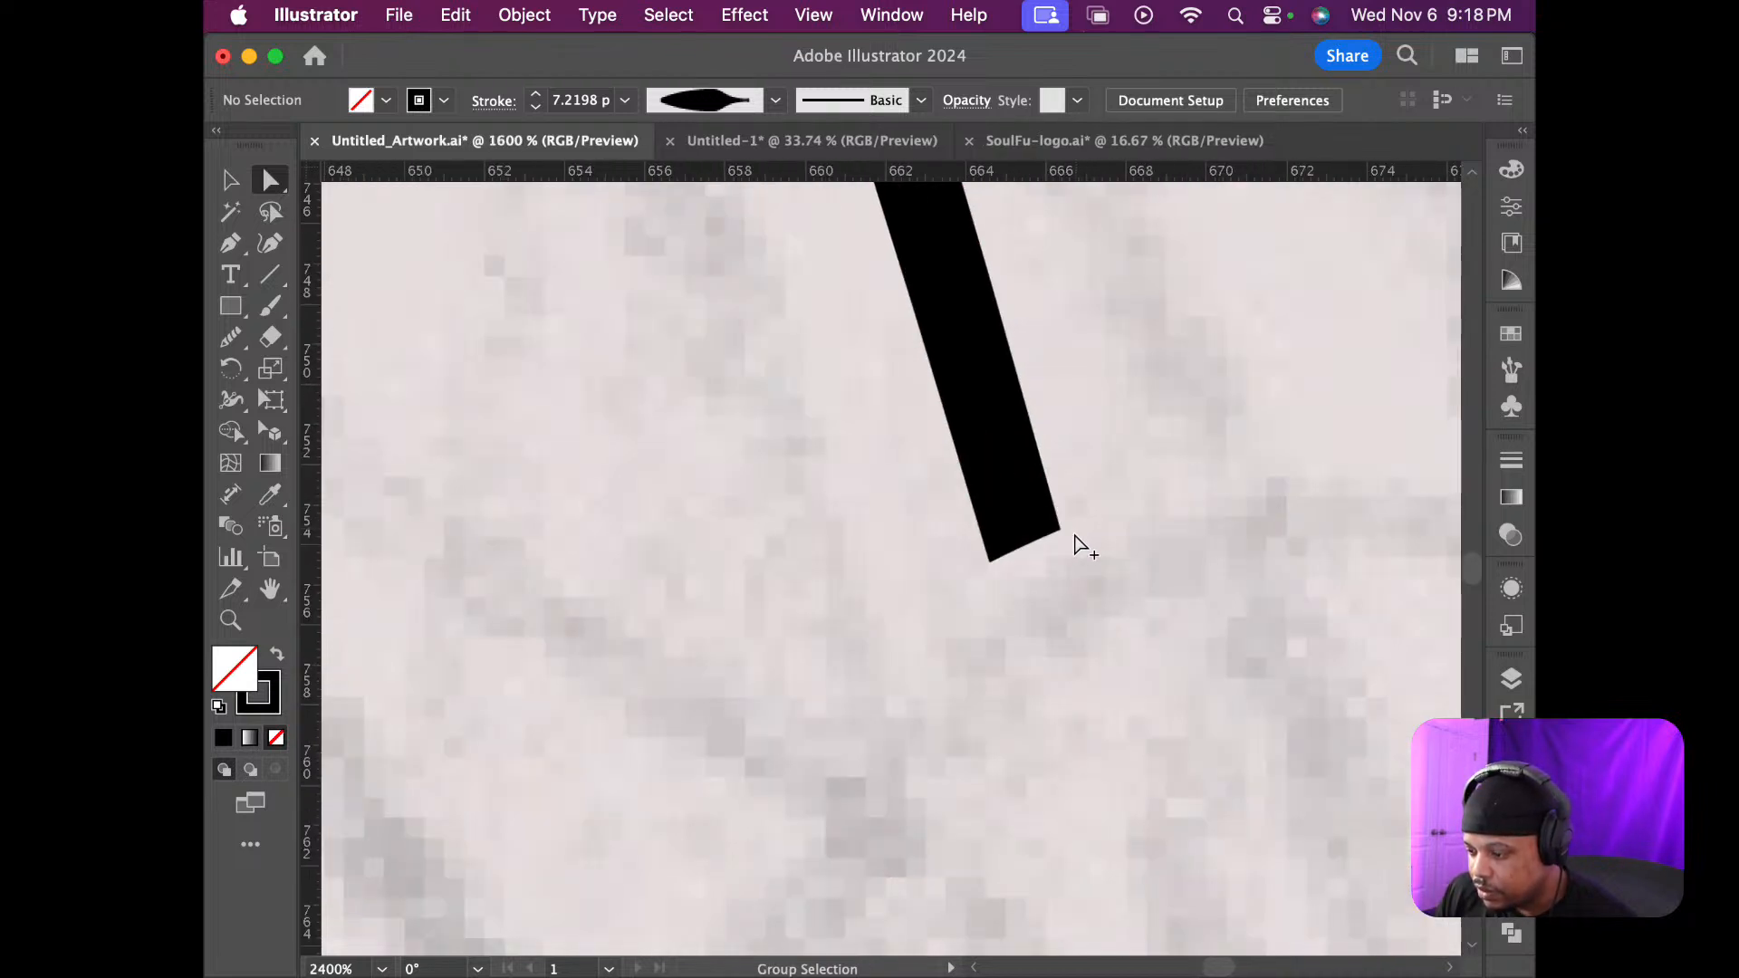
pyautogui.click(1061, 533)
pyautogui.moveTo(1060, 532)
pyautogui.mouseDown()
pyautogui.moveTo(1021, 528)
pyautogui.moveTo(1005, 466)
pyautogui.mouseUp()
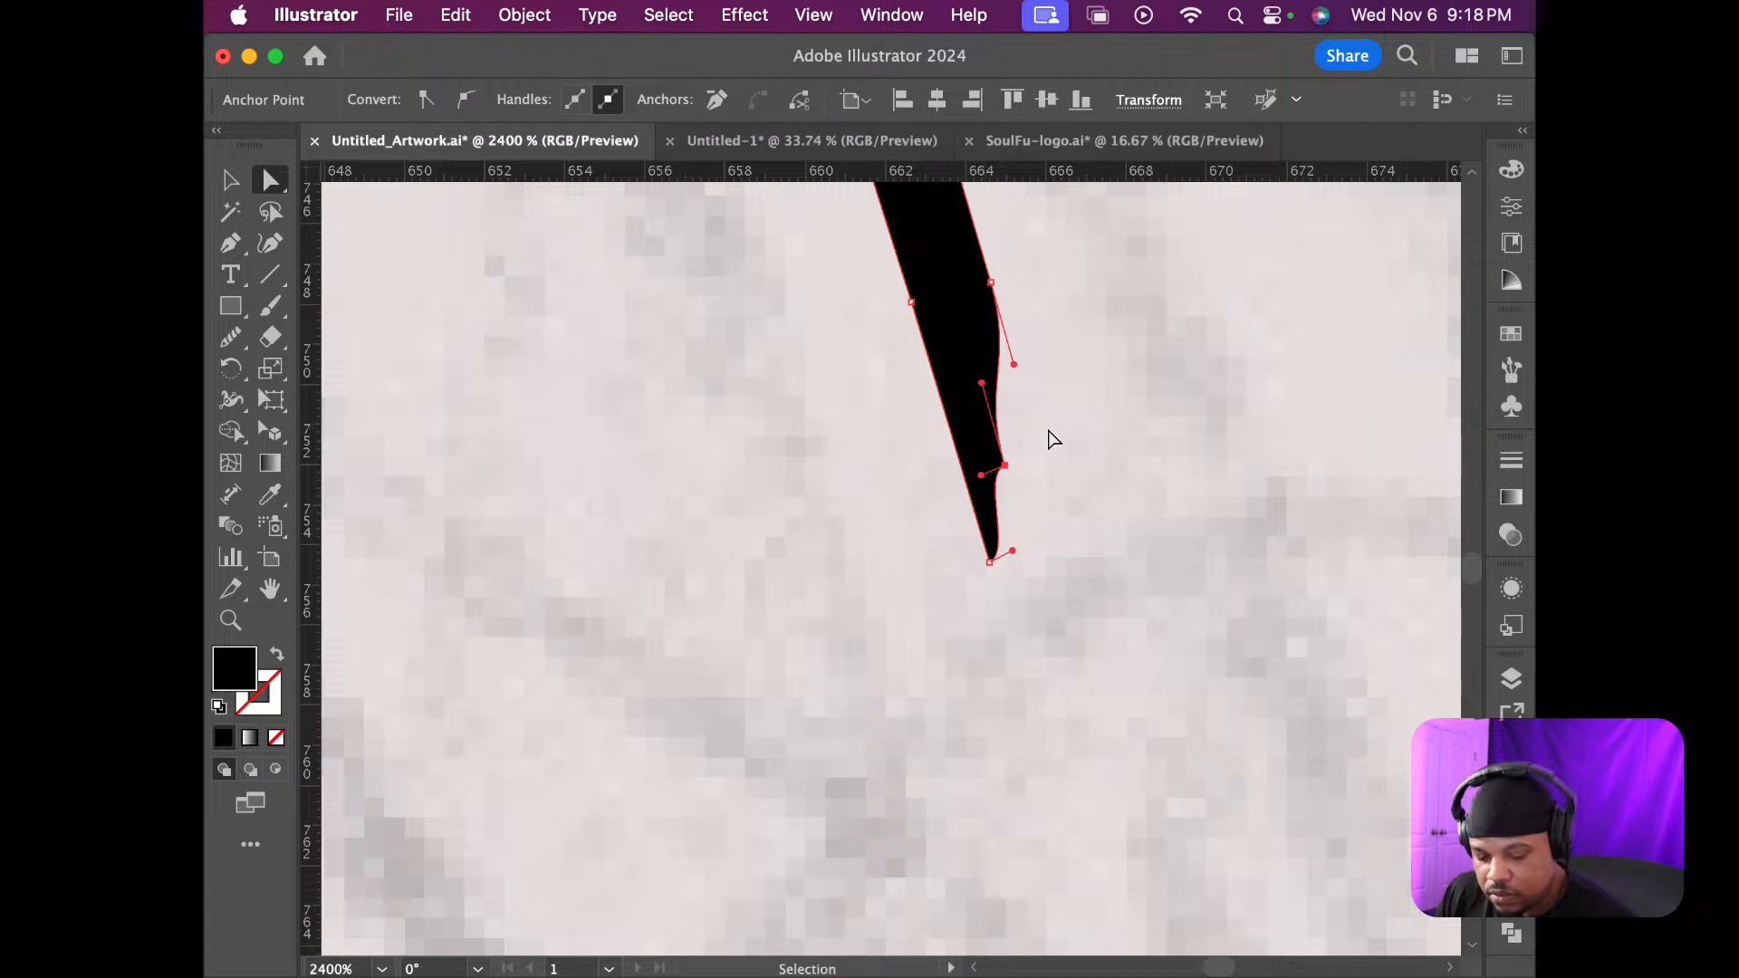
pyautogui.press('super+z')
pyautogui.click(1236, 600)
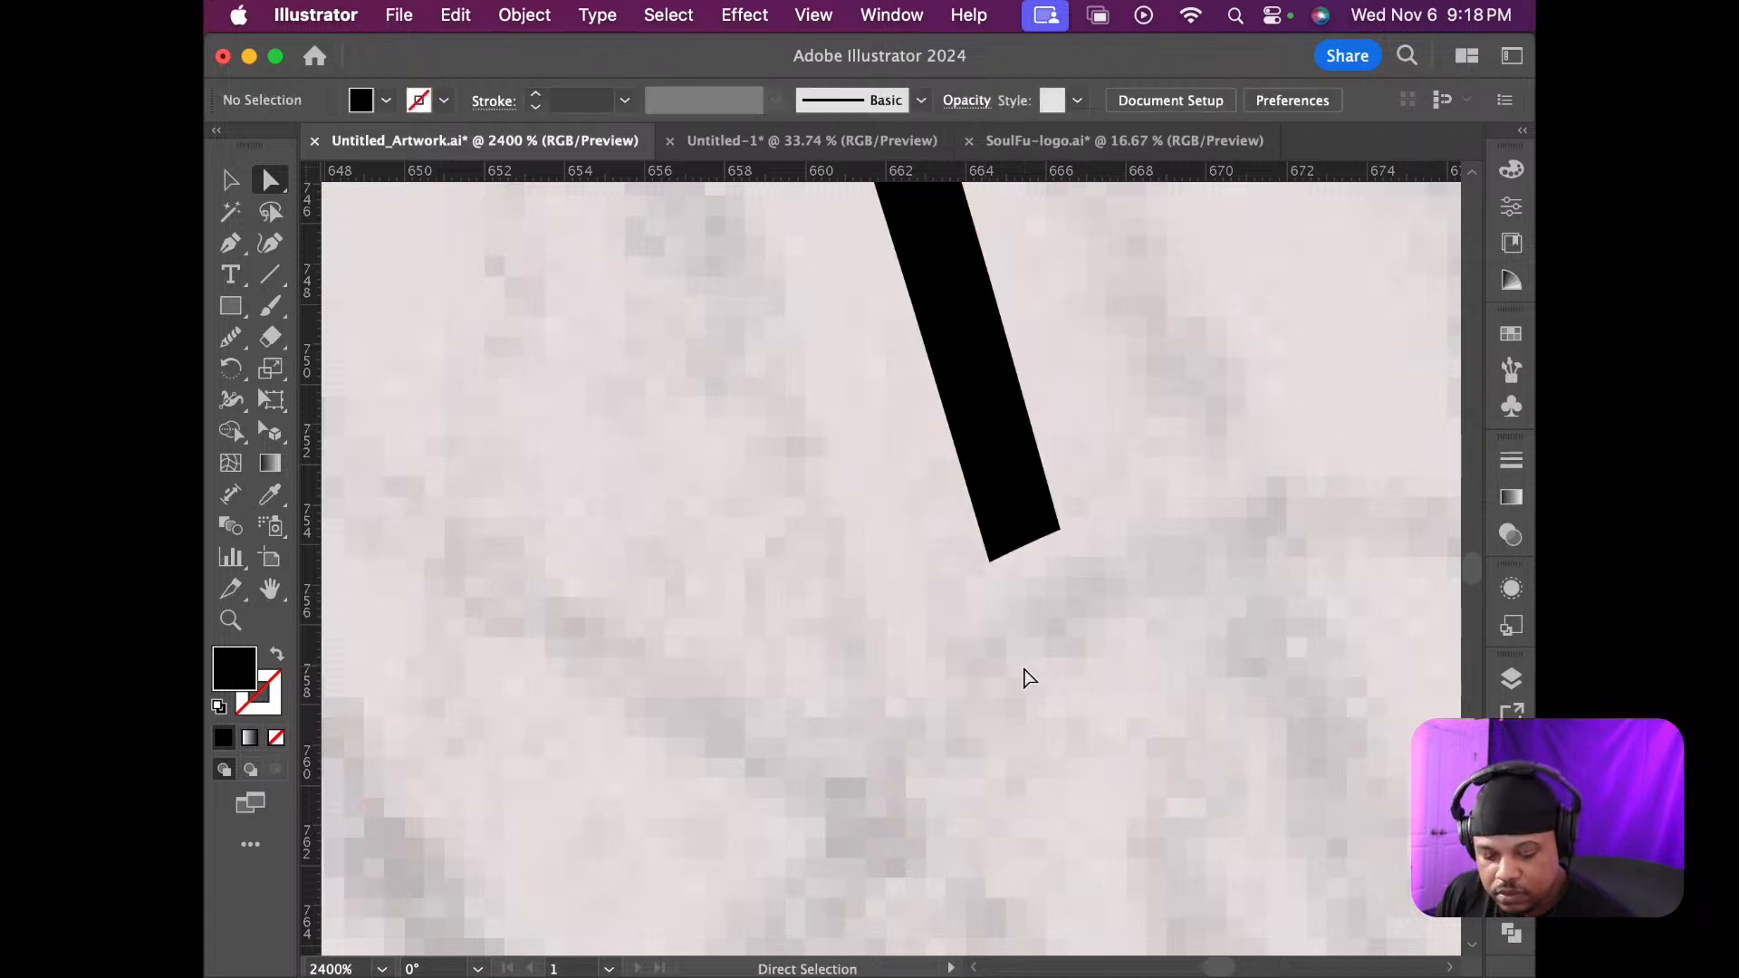
# Draw the inner sleeve line with the Pen tool from below the armhole seam down to the cuff, using a 1 pt black stroke and no fill
pyautogui.scroll(-10, 1029, 679)
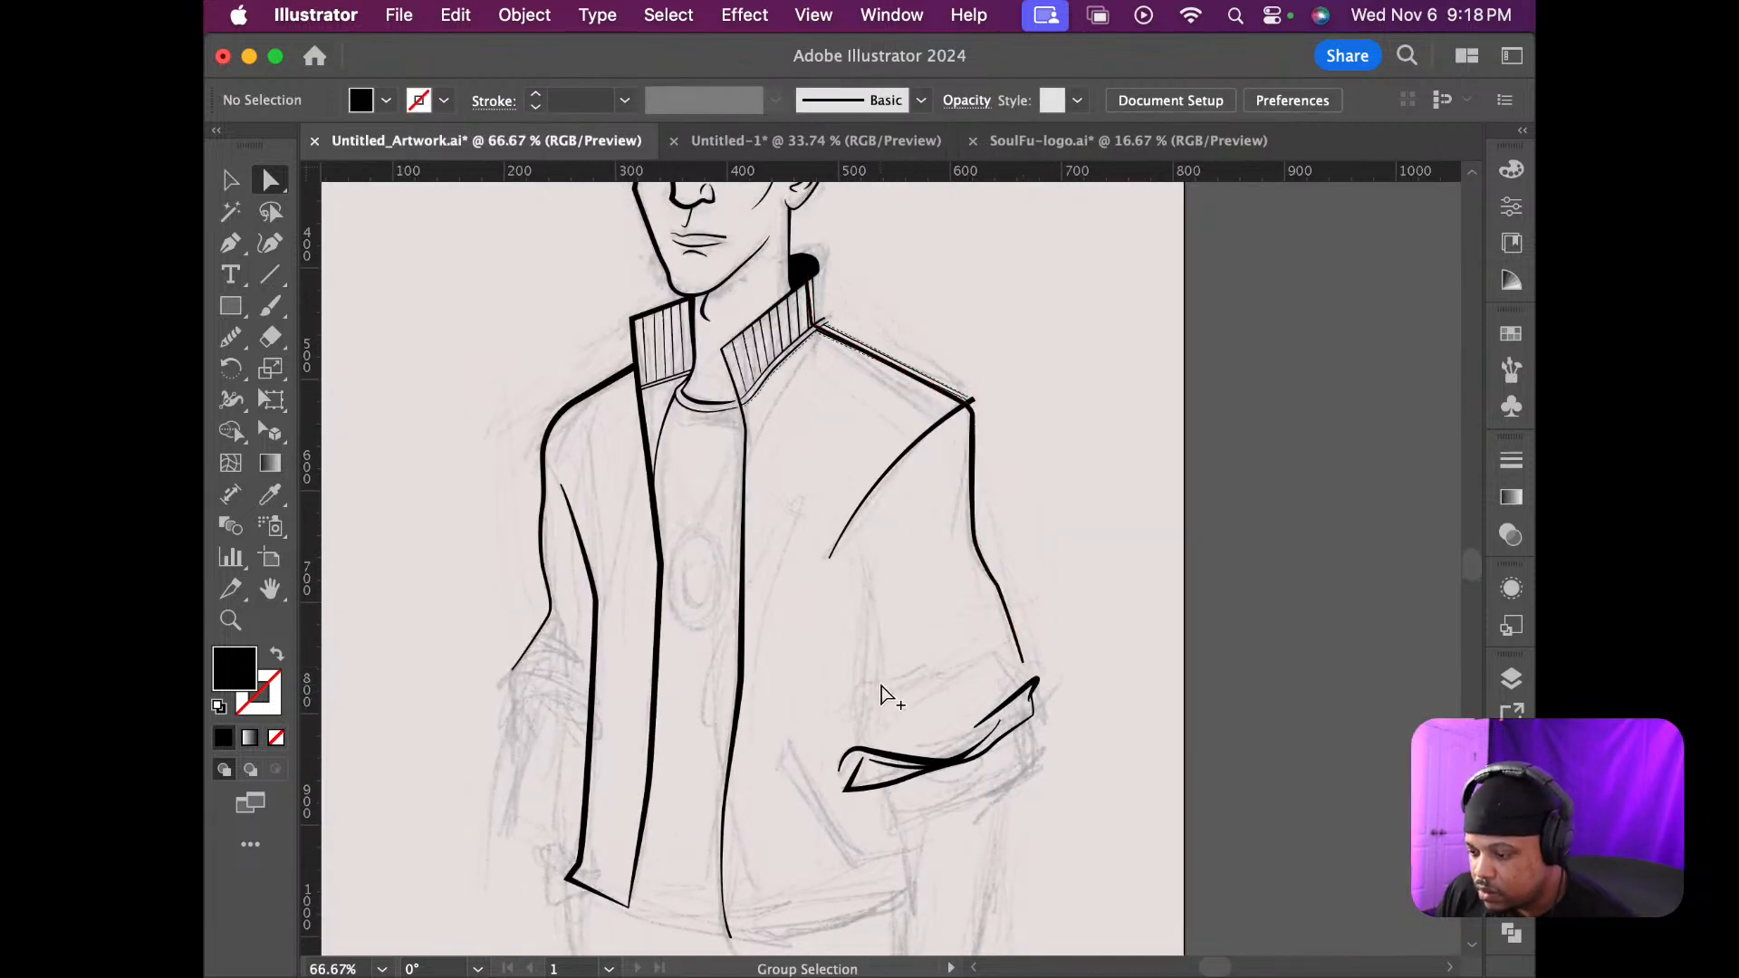
pyautogui.scroll(4, 881, 695)
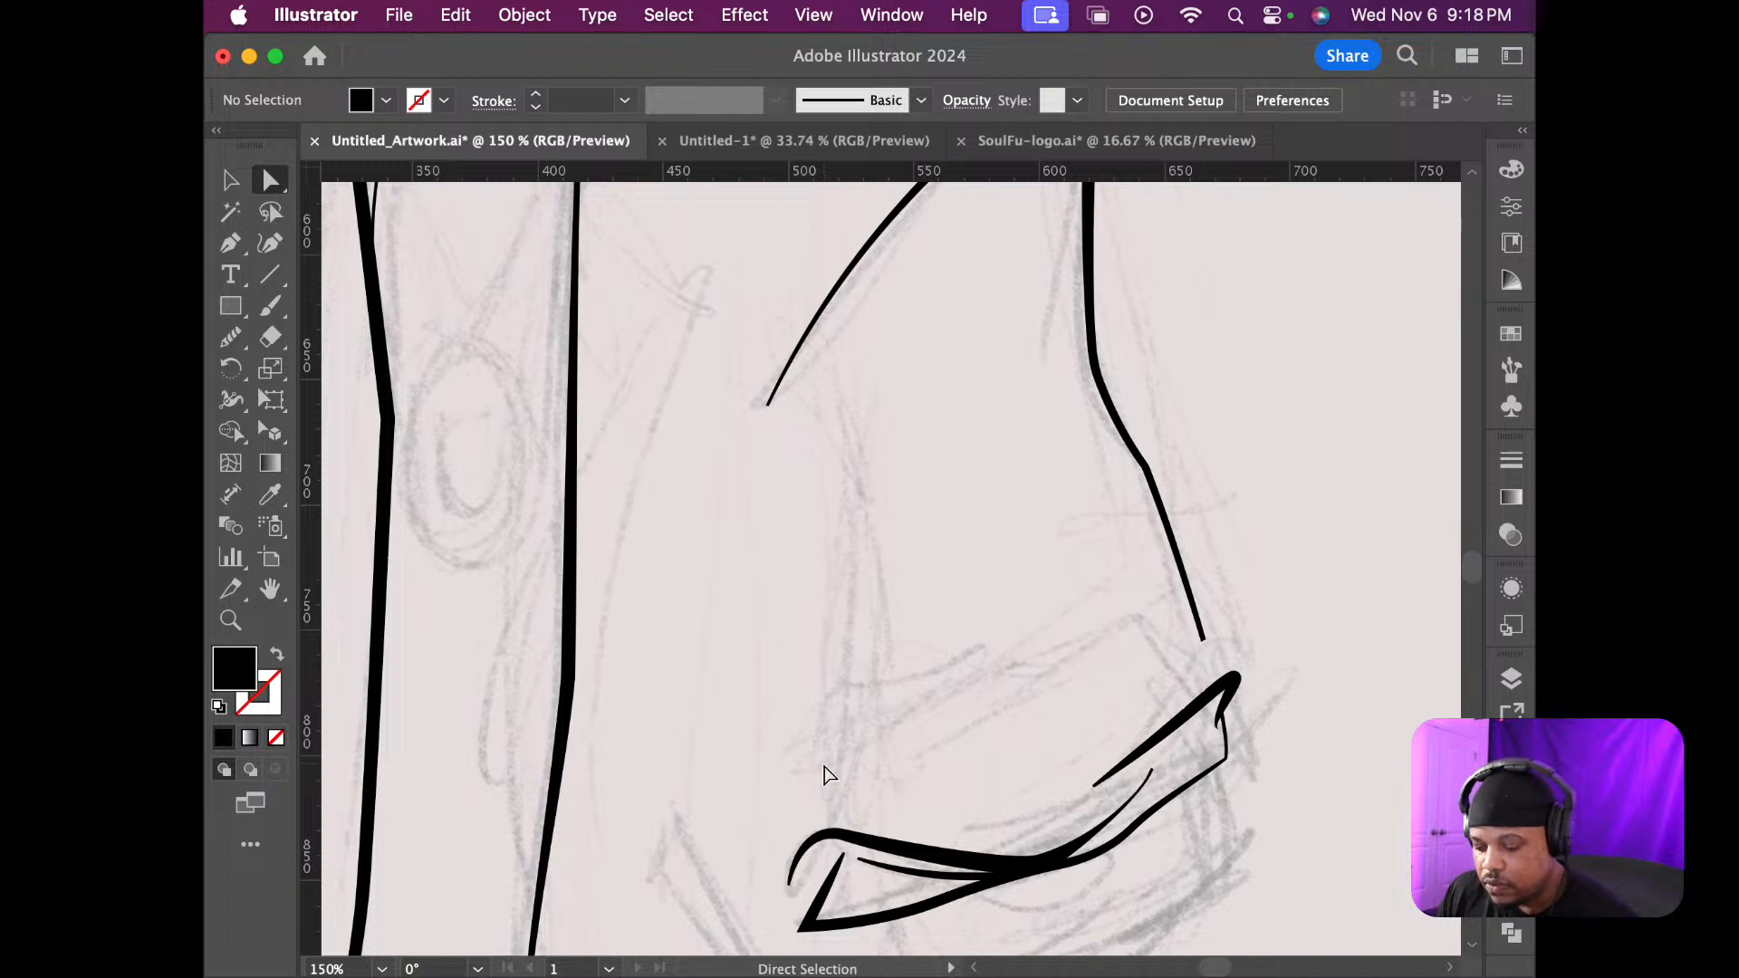
pyautogui.press('p')
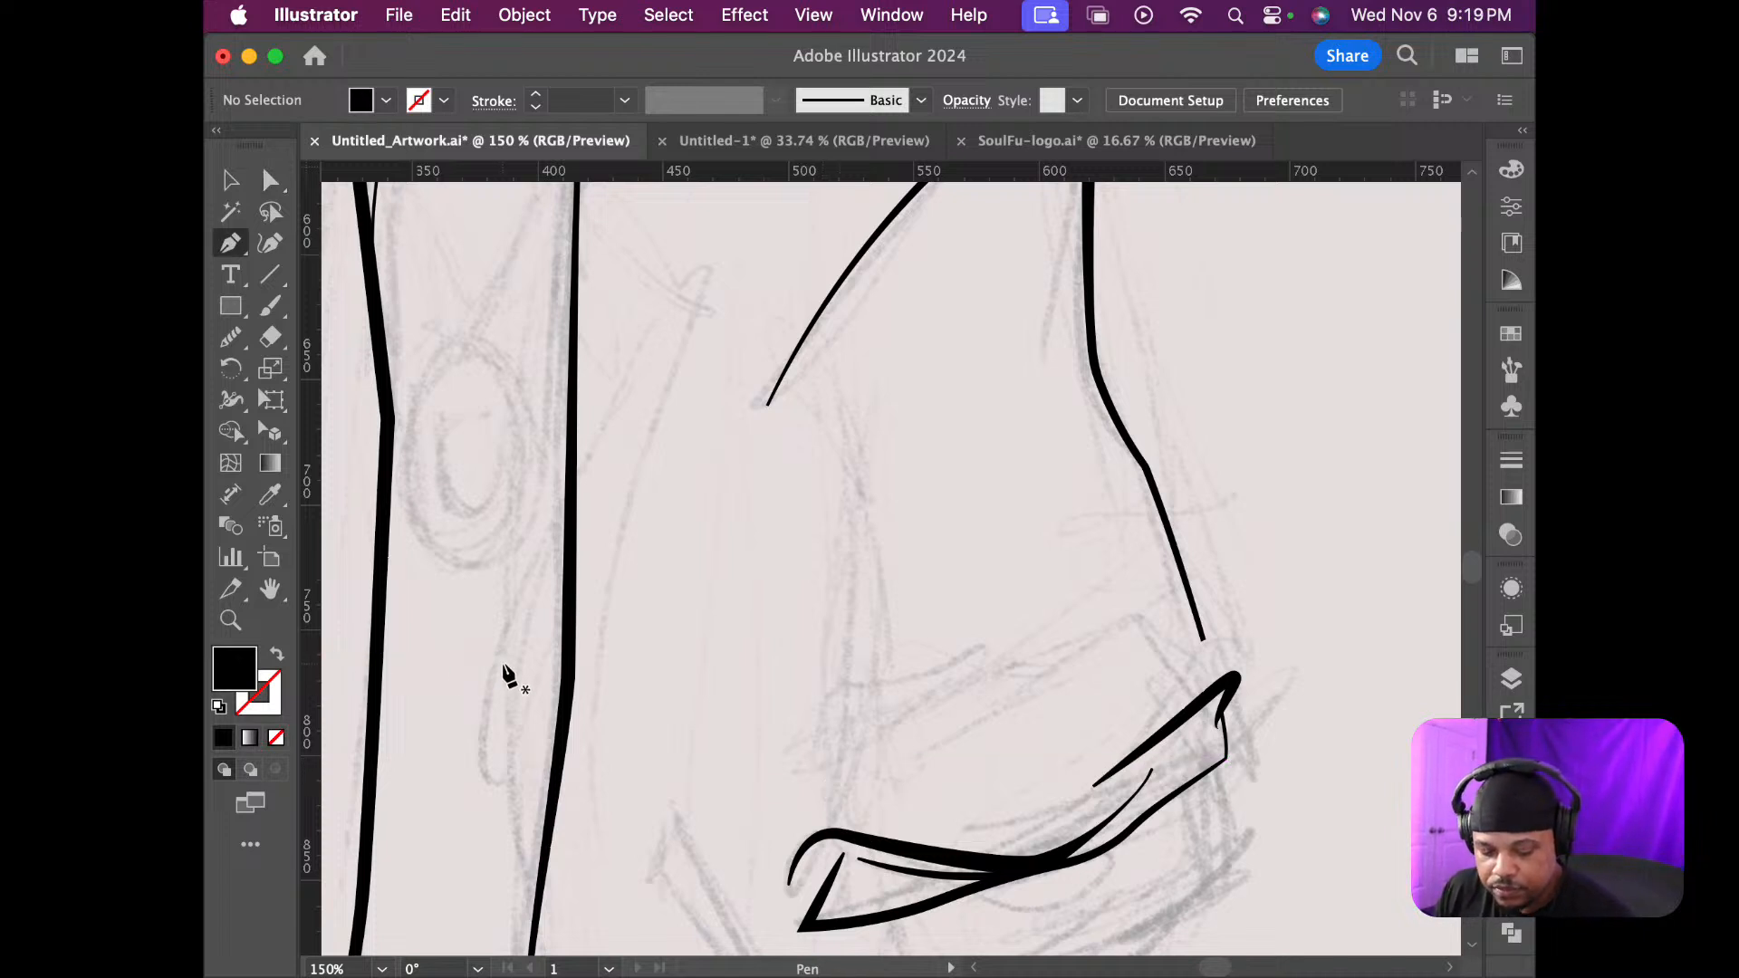
pyautogui.hotkey('shift', 'w')
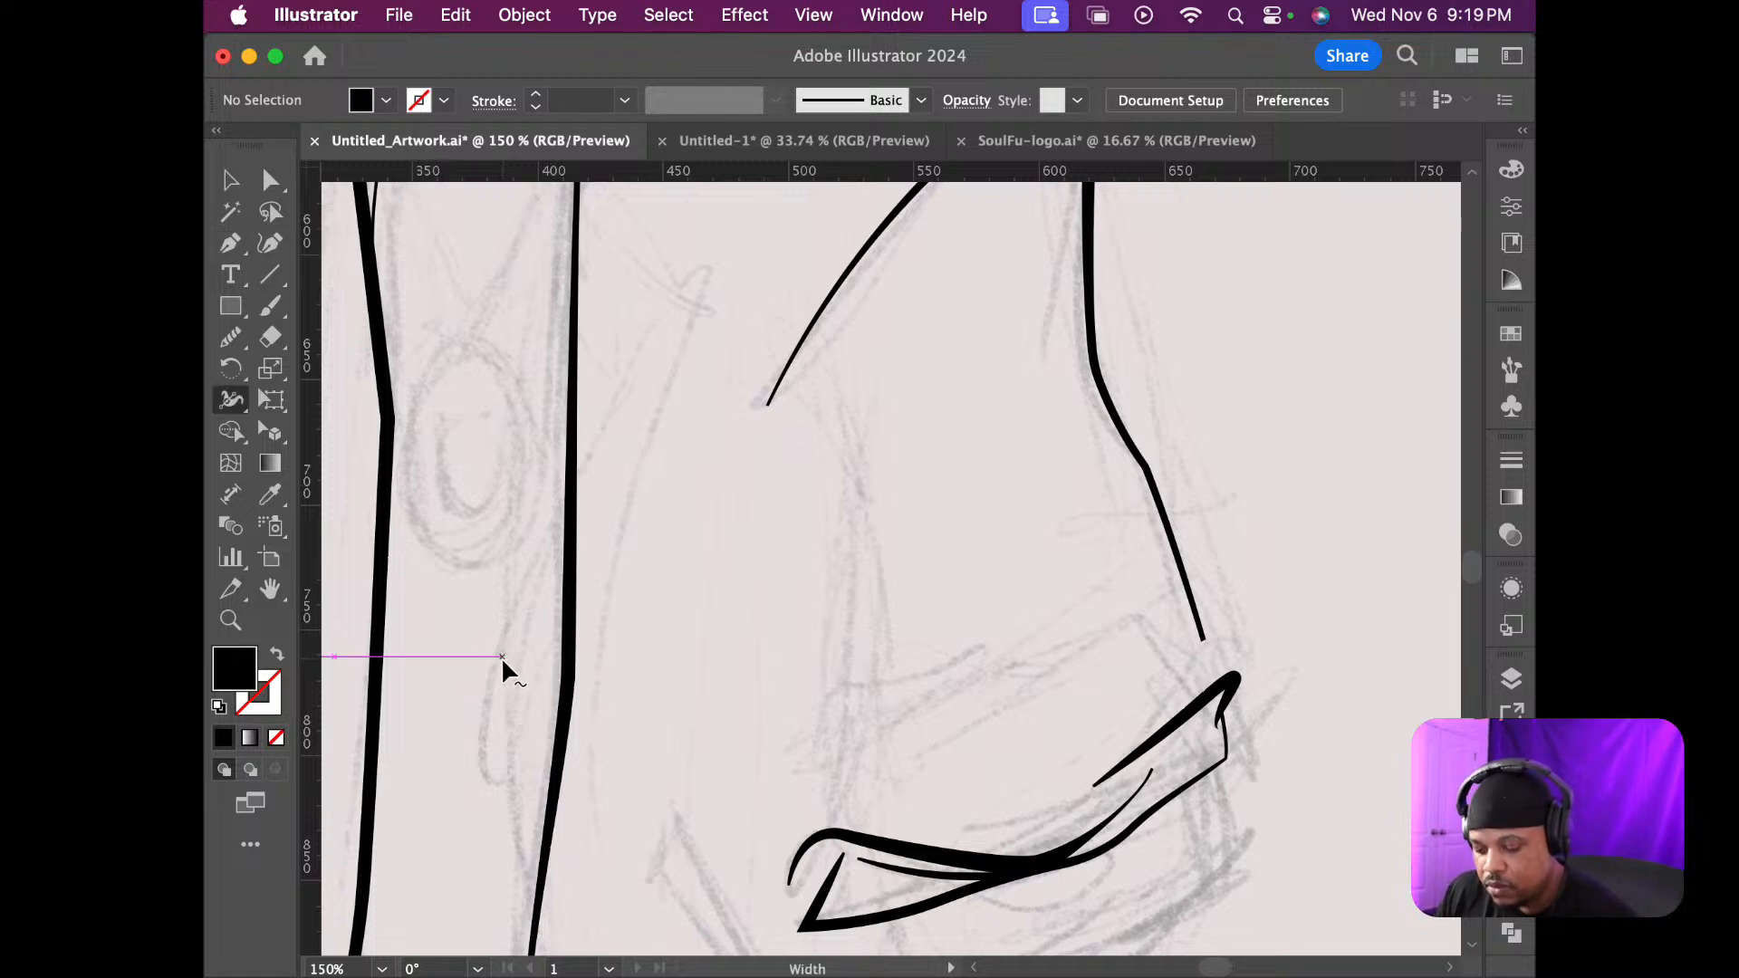
pyautogui.press('p')
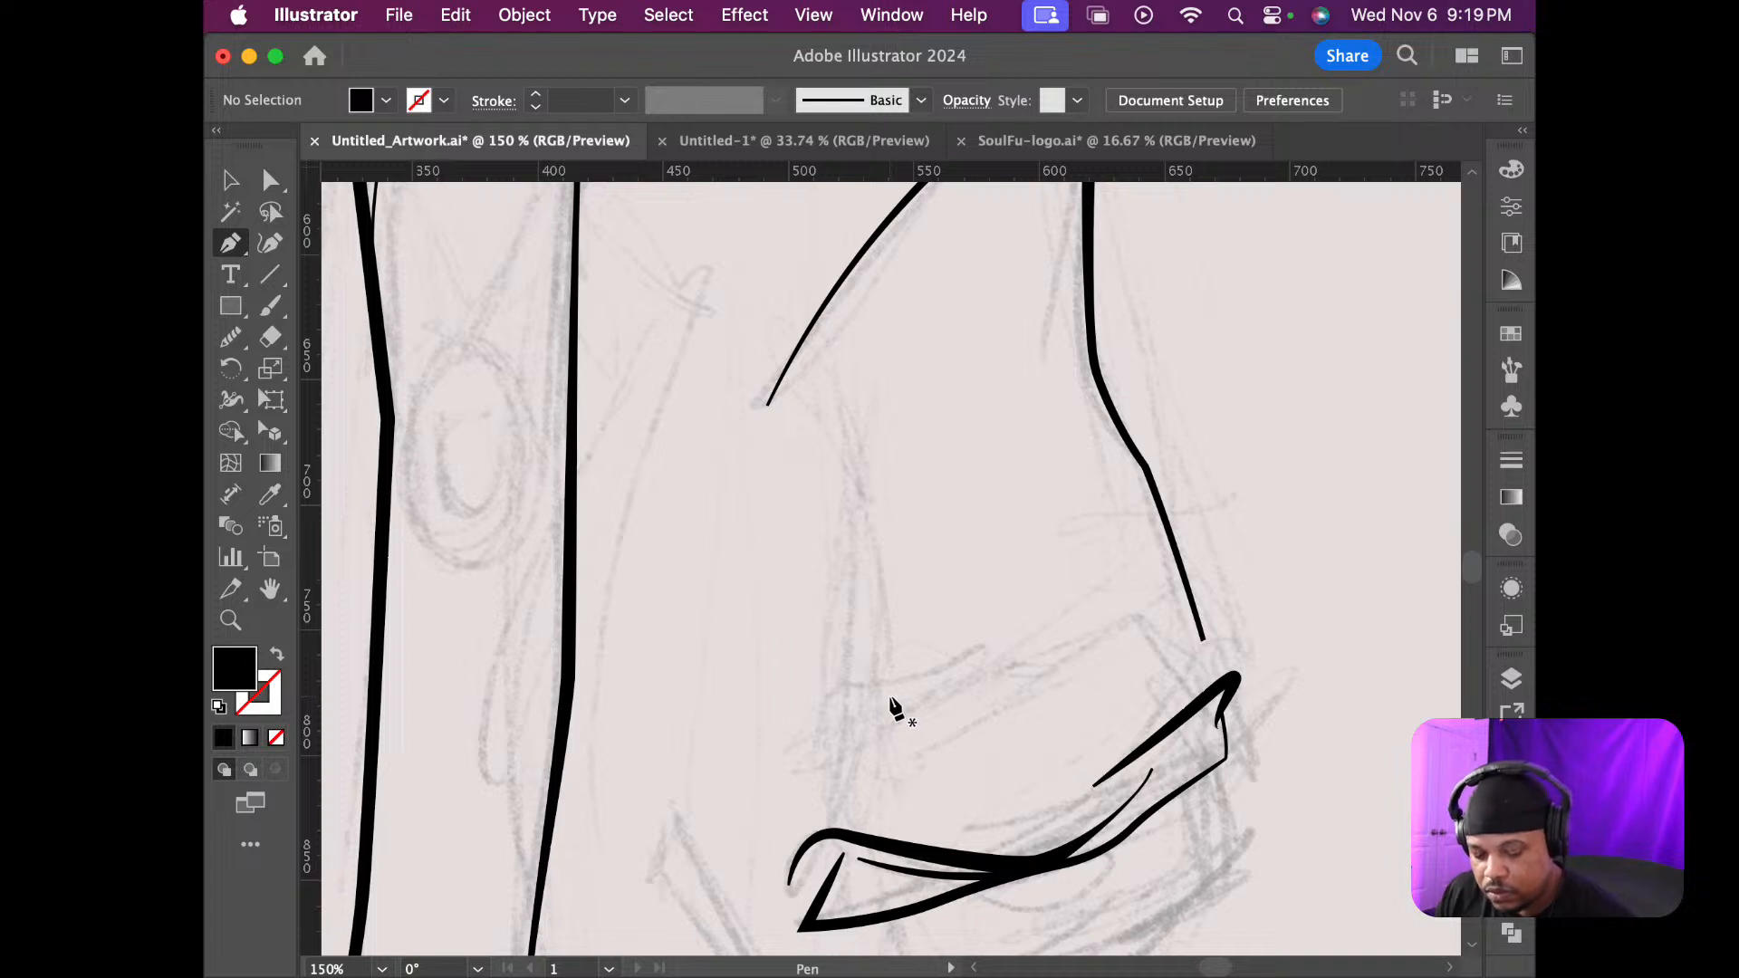
pyautogui.hotkey('shift', 'x')
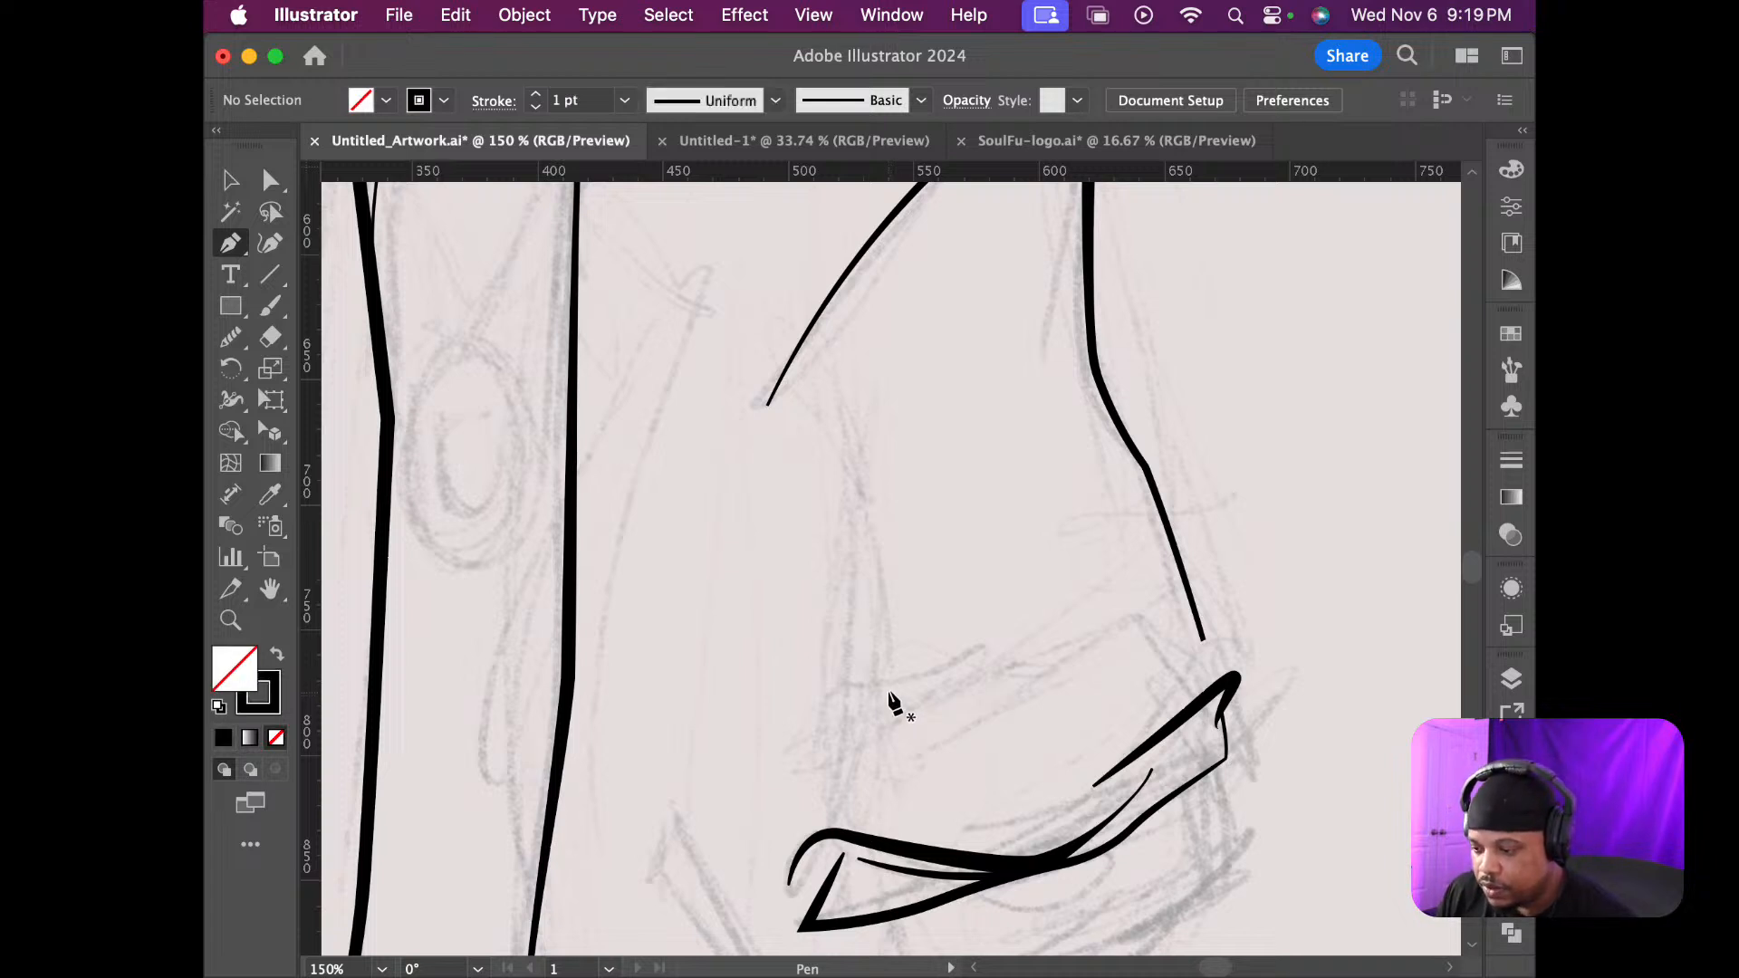
pyautogui.click(838, 397)
pyautogui.moveTo(852, 529); pyautogui.dragTo(849, 671)
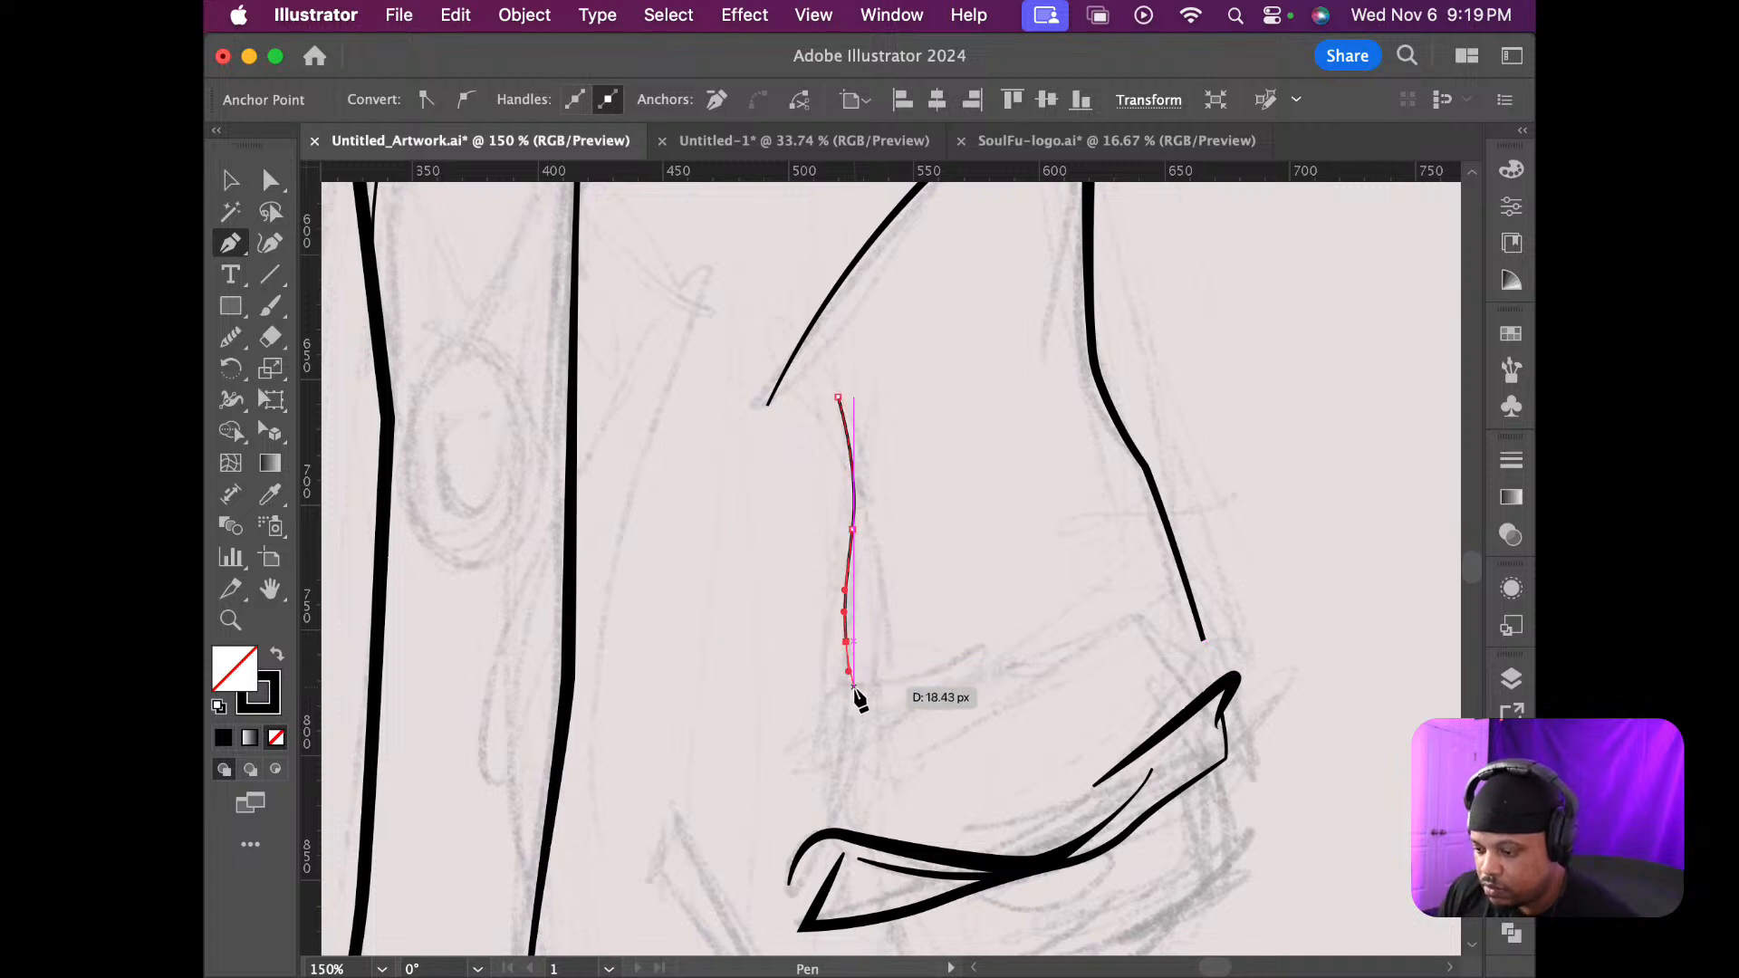
pyautogui.moveTo(845, 792); pyautogui.dragTo(827, 825)
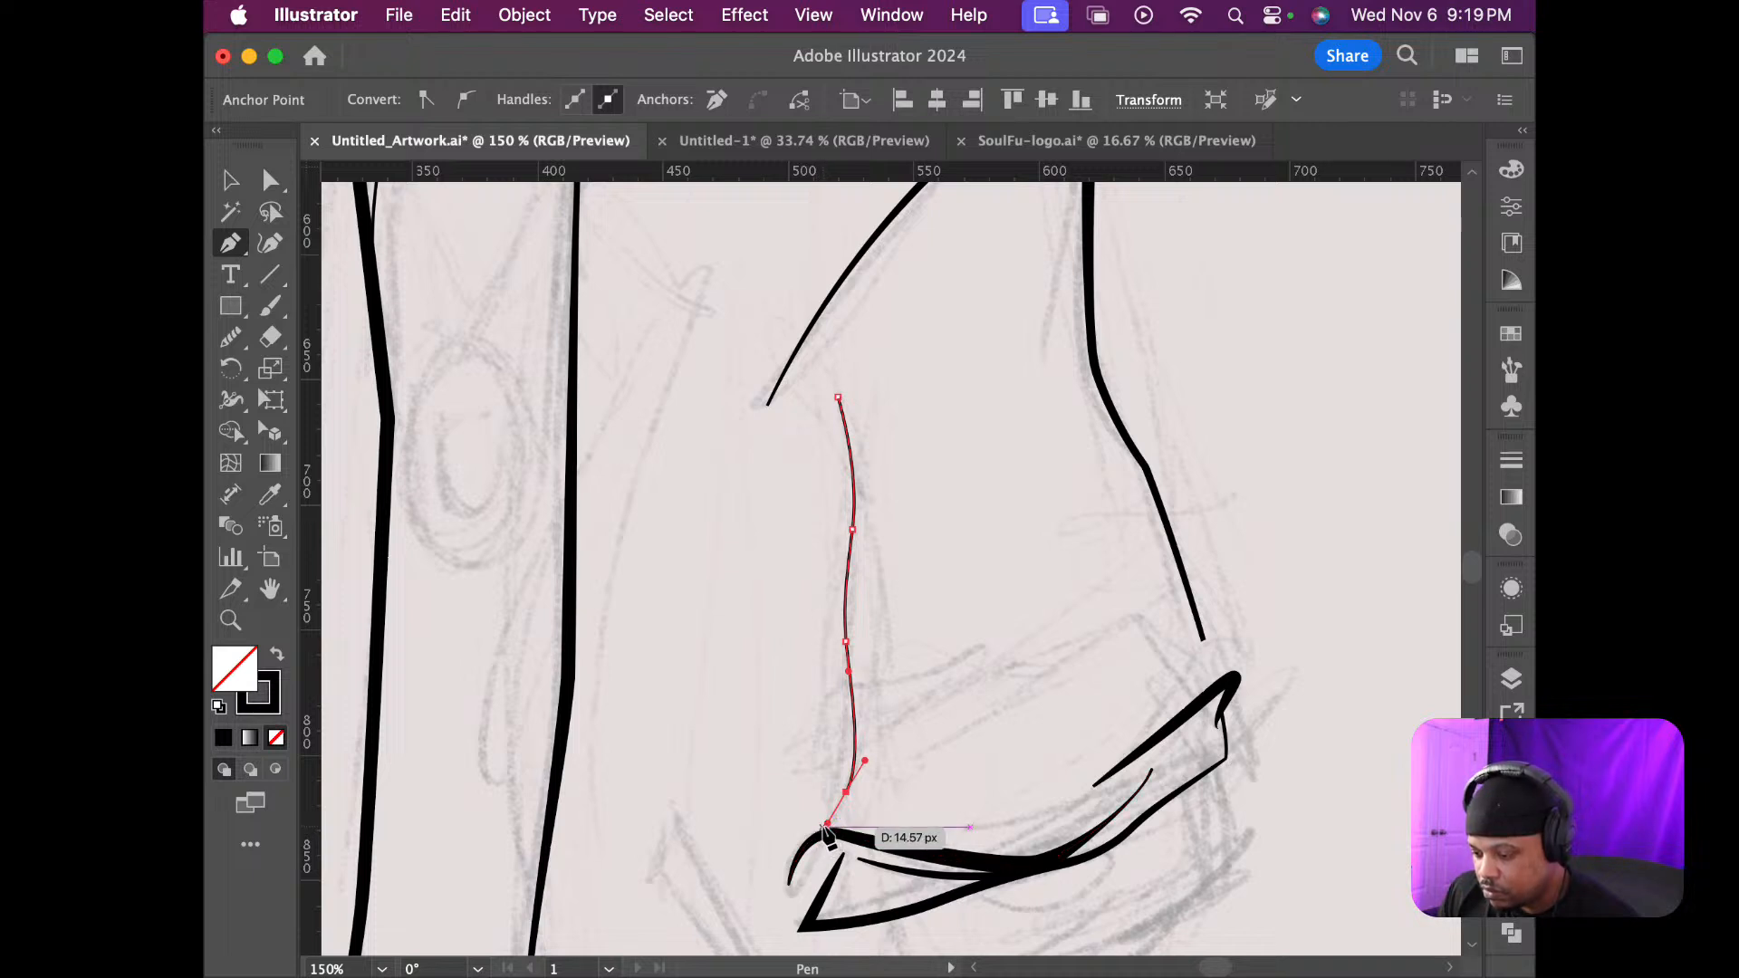
pyautogui.click(828, 825)
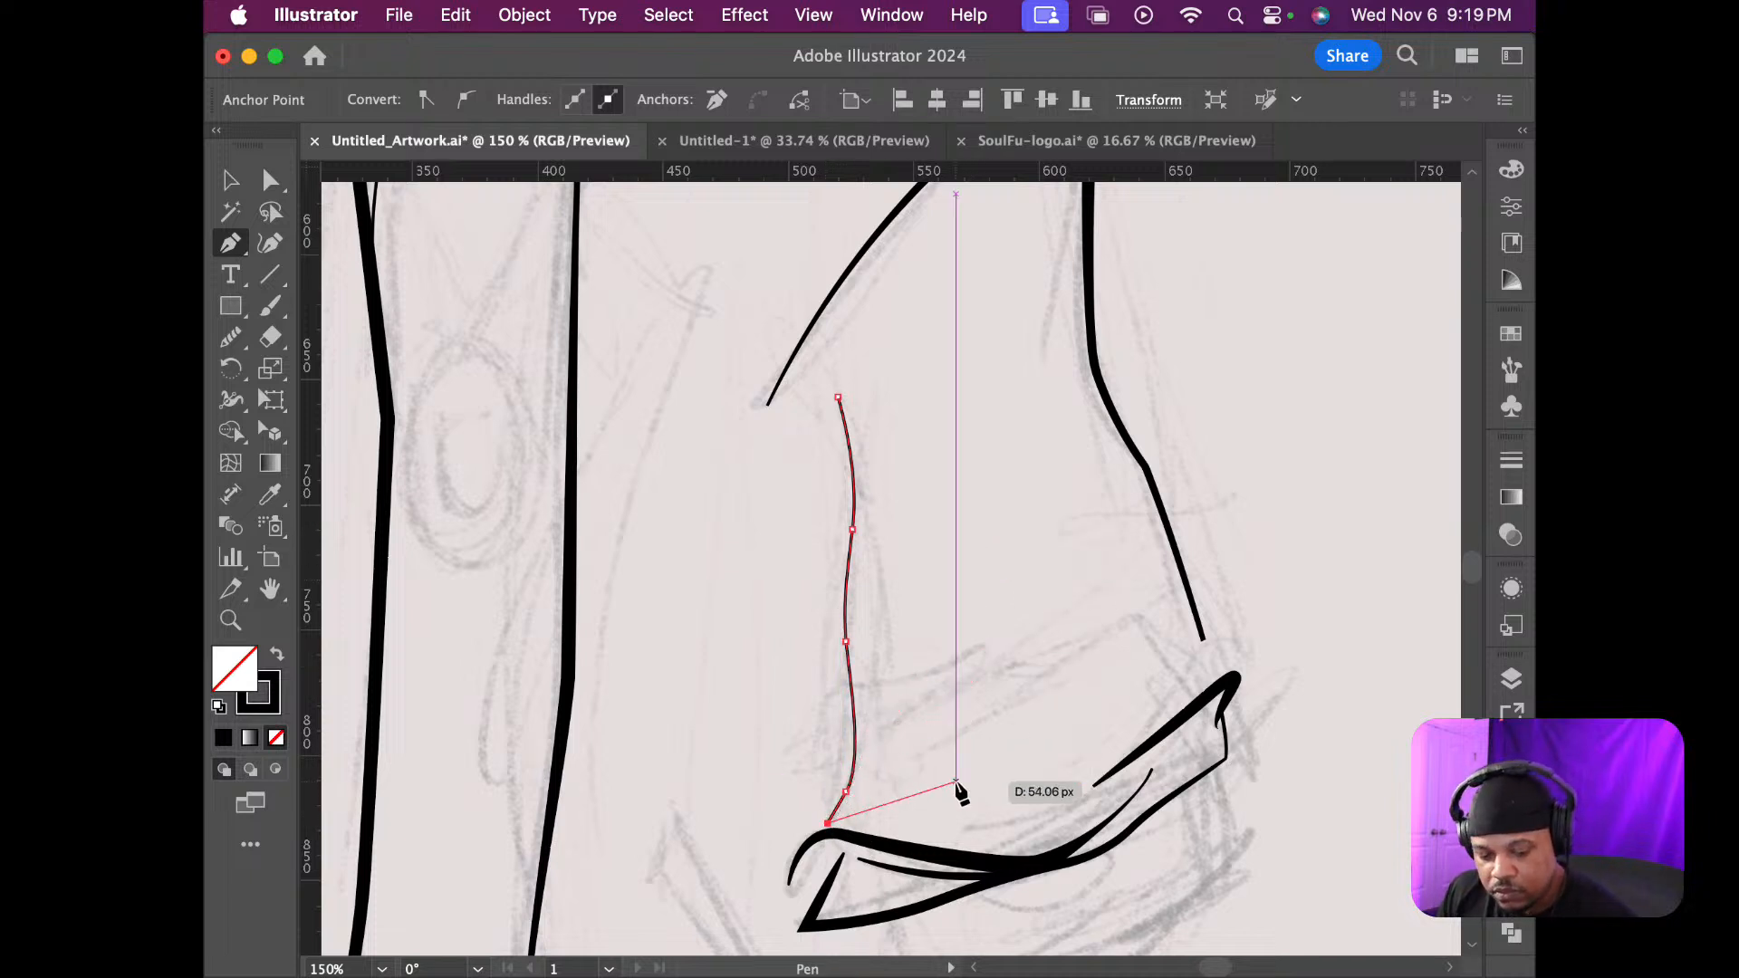
pyautogui.press('Escape')
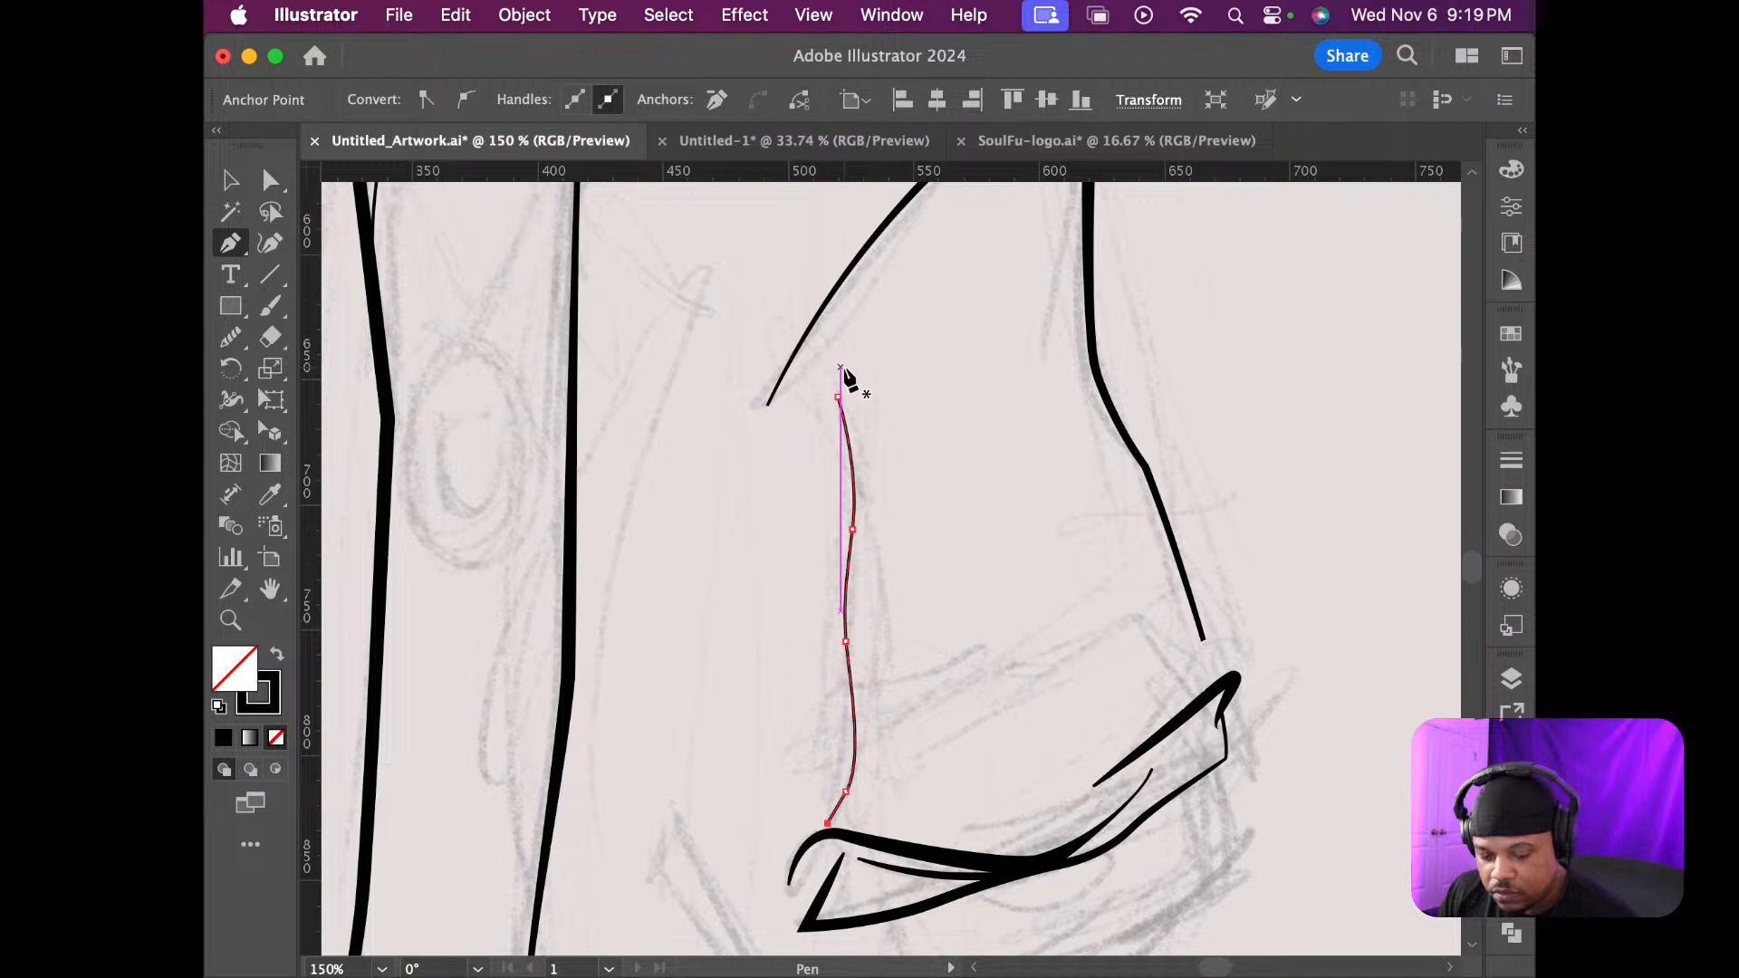
# Thicken the inner sleeve line's upper end with the Width tool
pyautogui.hotkey('shift', 'w')
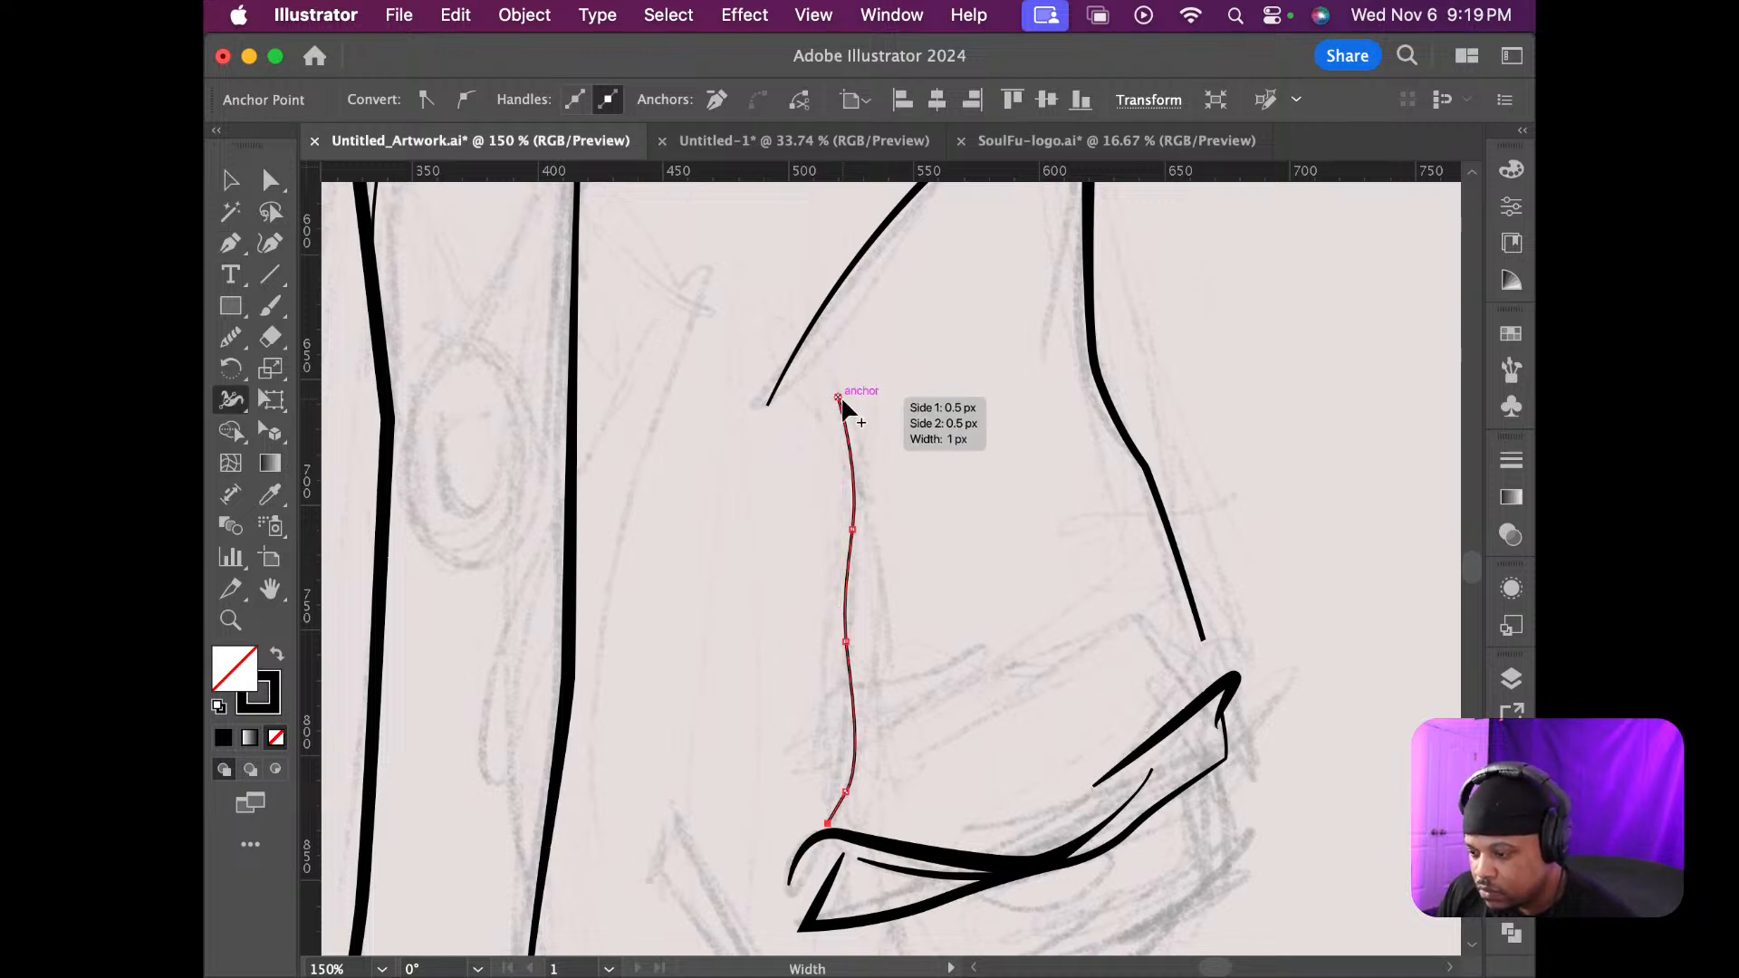
pyautogui.press('super+equal')
pyautogui.press('super+equal')
pyautogui.press('super+minus')
pyautogui.press('super+minus')
pyautogui.press('super+minus')
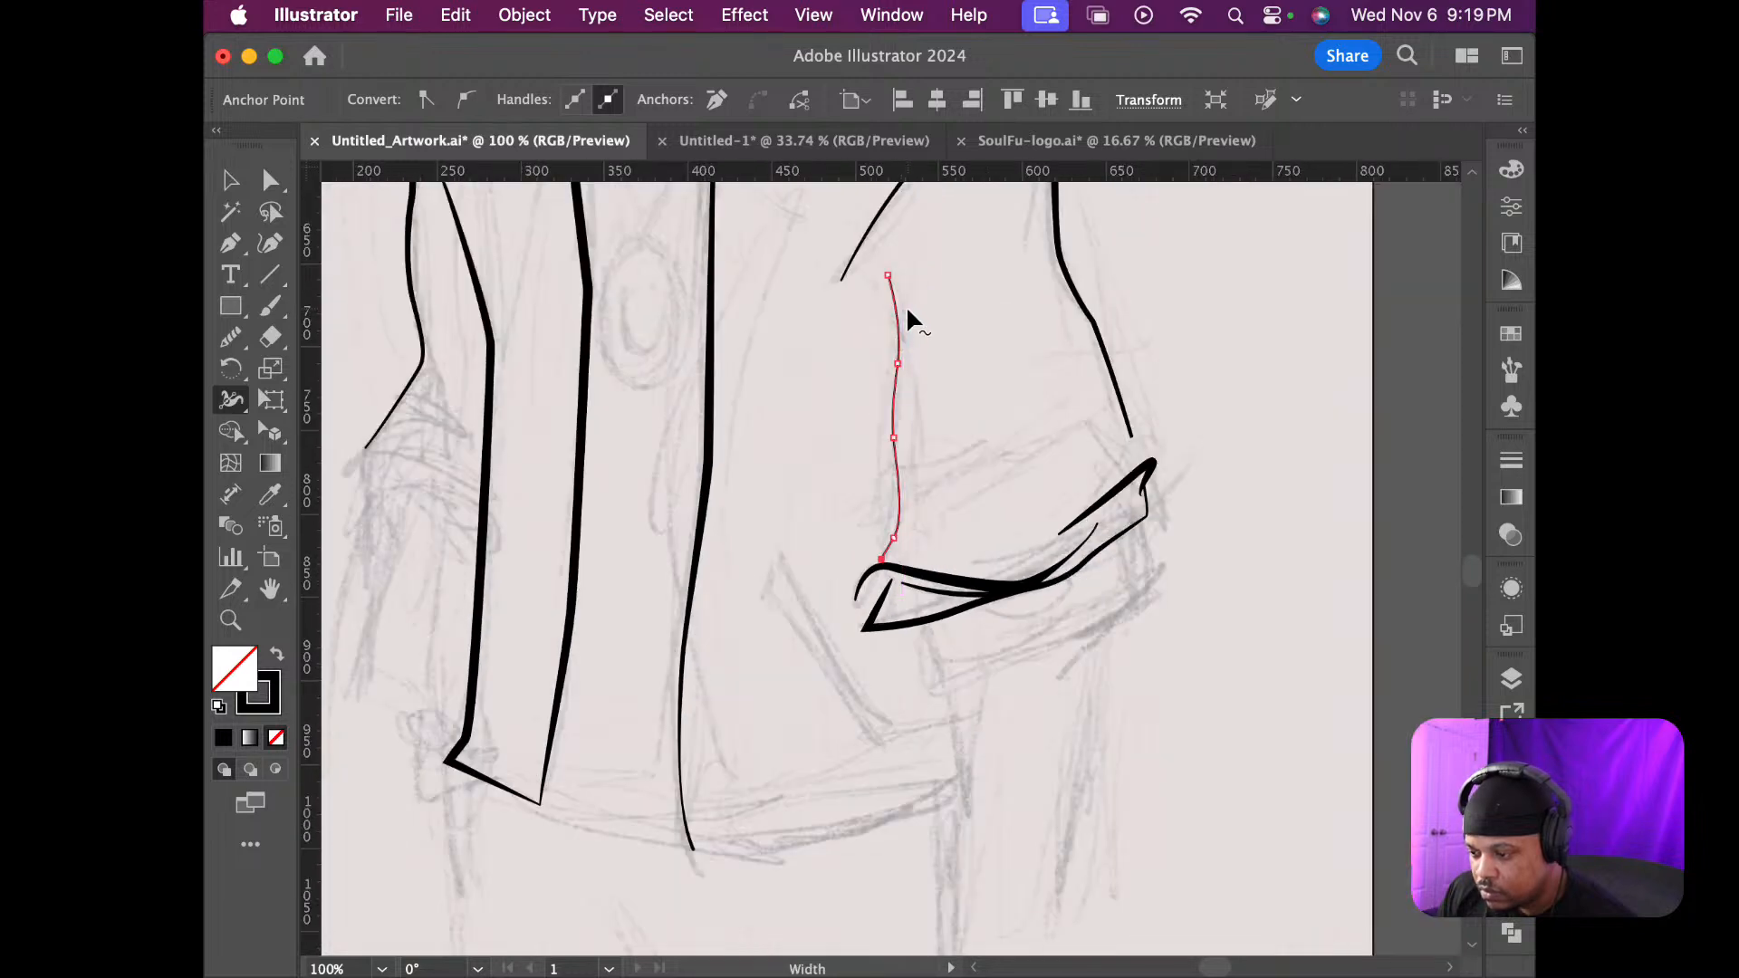
pyautogui.moveTo(916, 302); pyautogui.dragTo(946, 591)
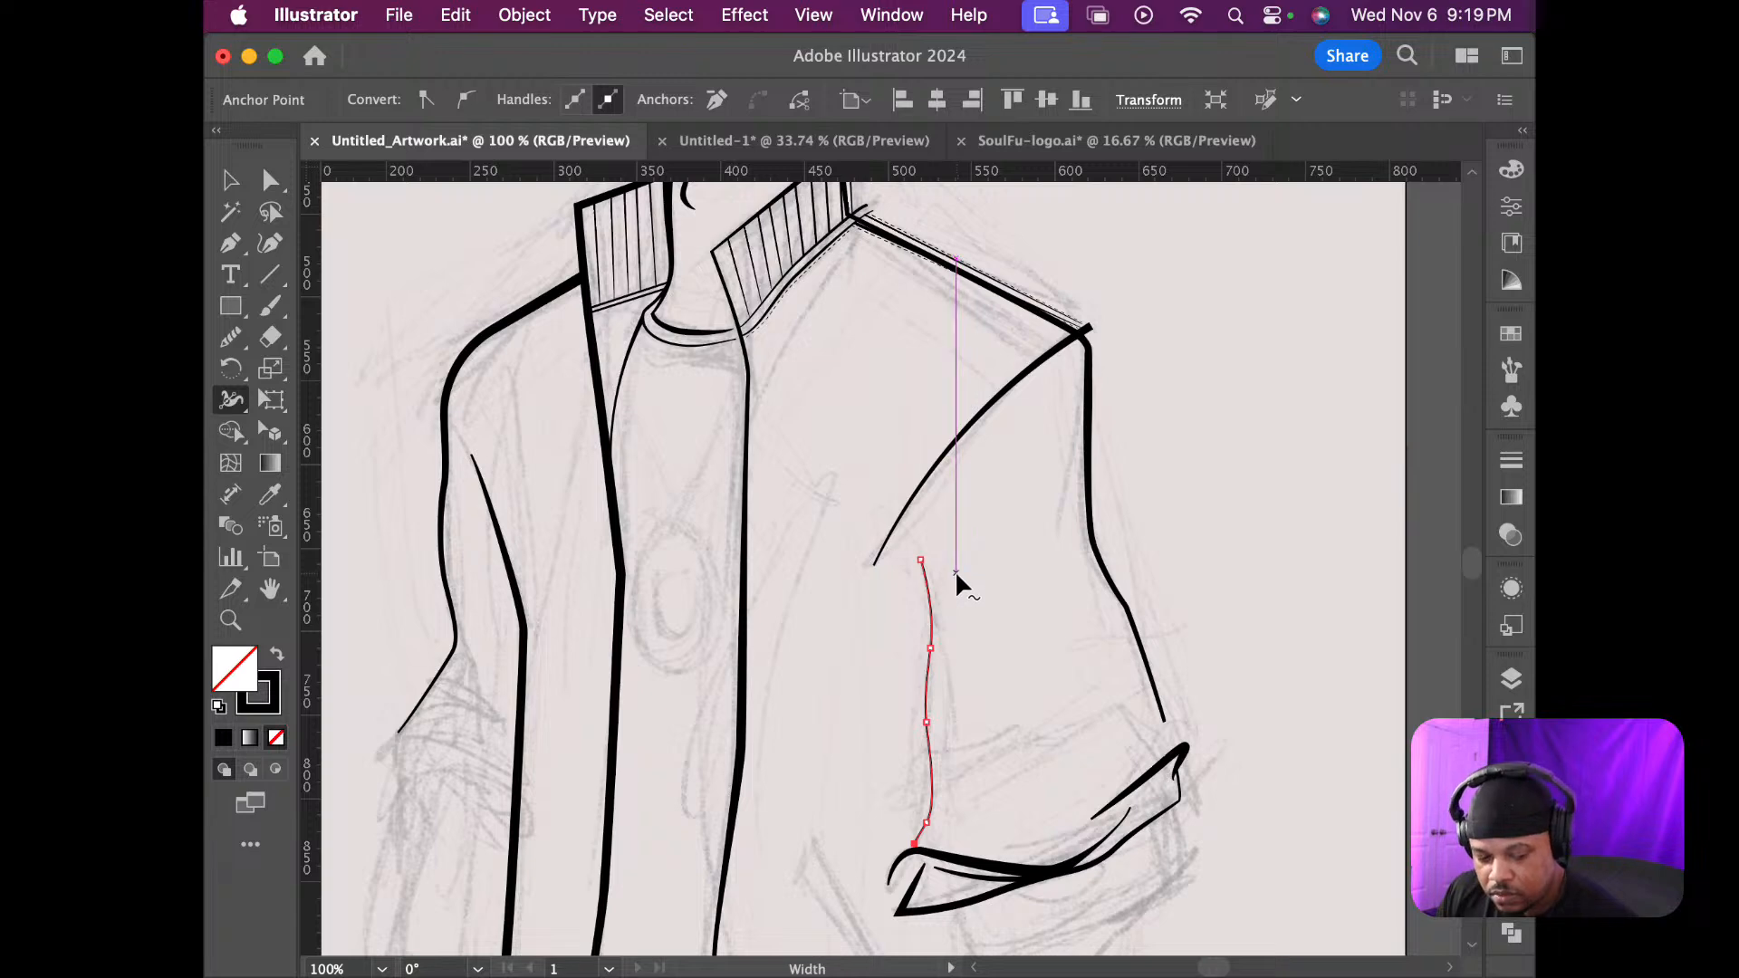
pyautogui.press('super+equal')
pyautogui.scroll(10, 956, 568)
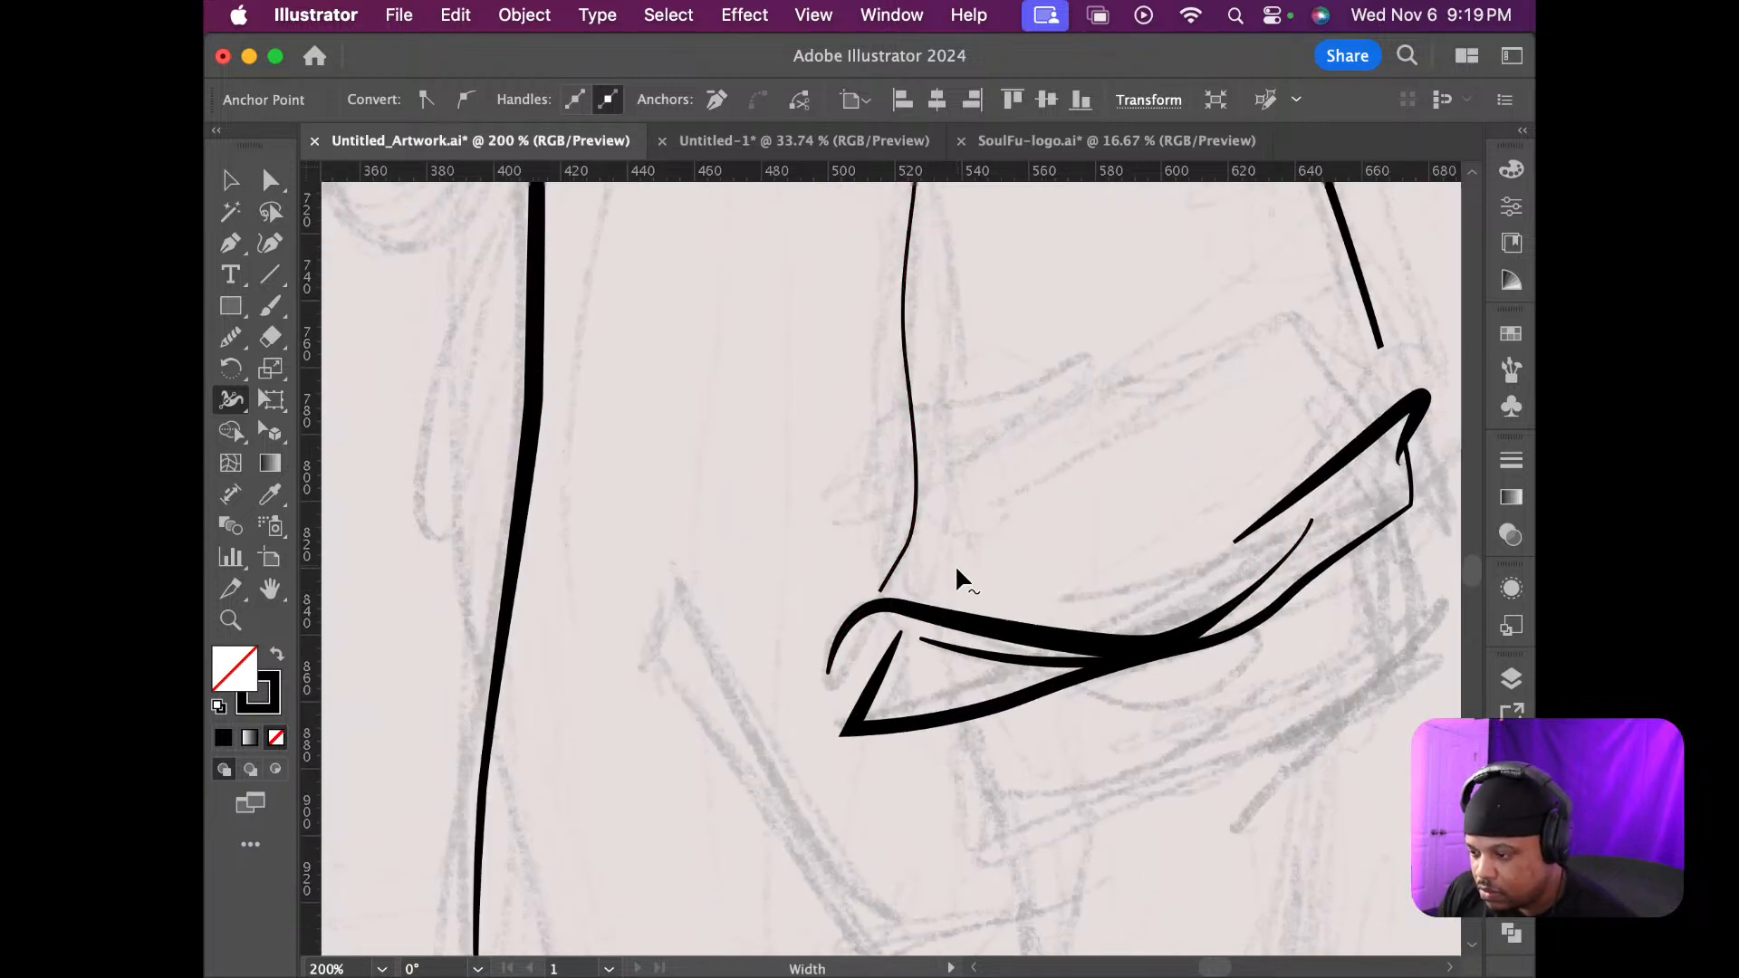
pyautogui.press('super+equal')
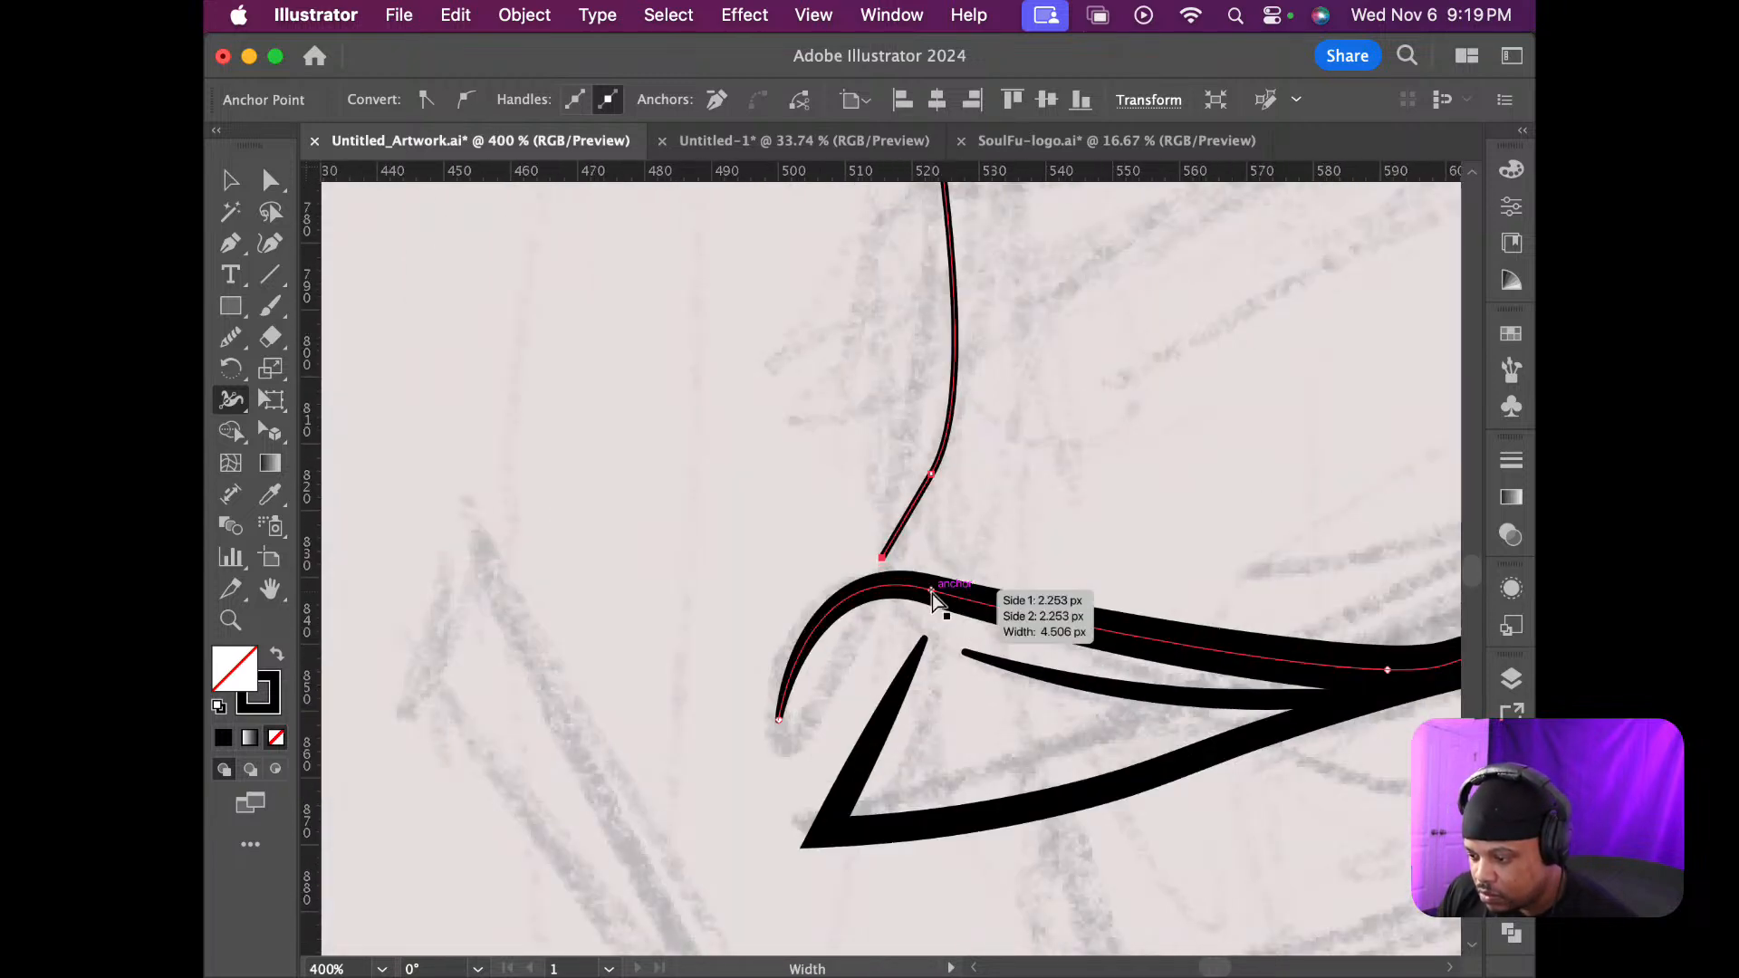
pyautogui.press('super+equal')
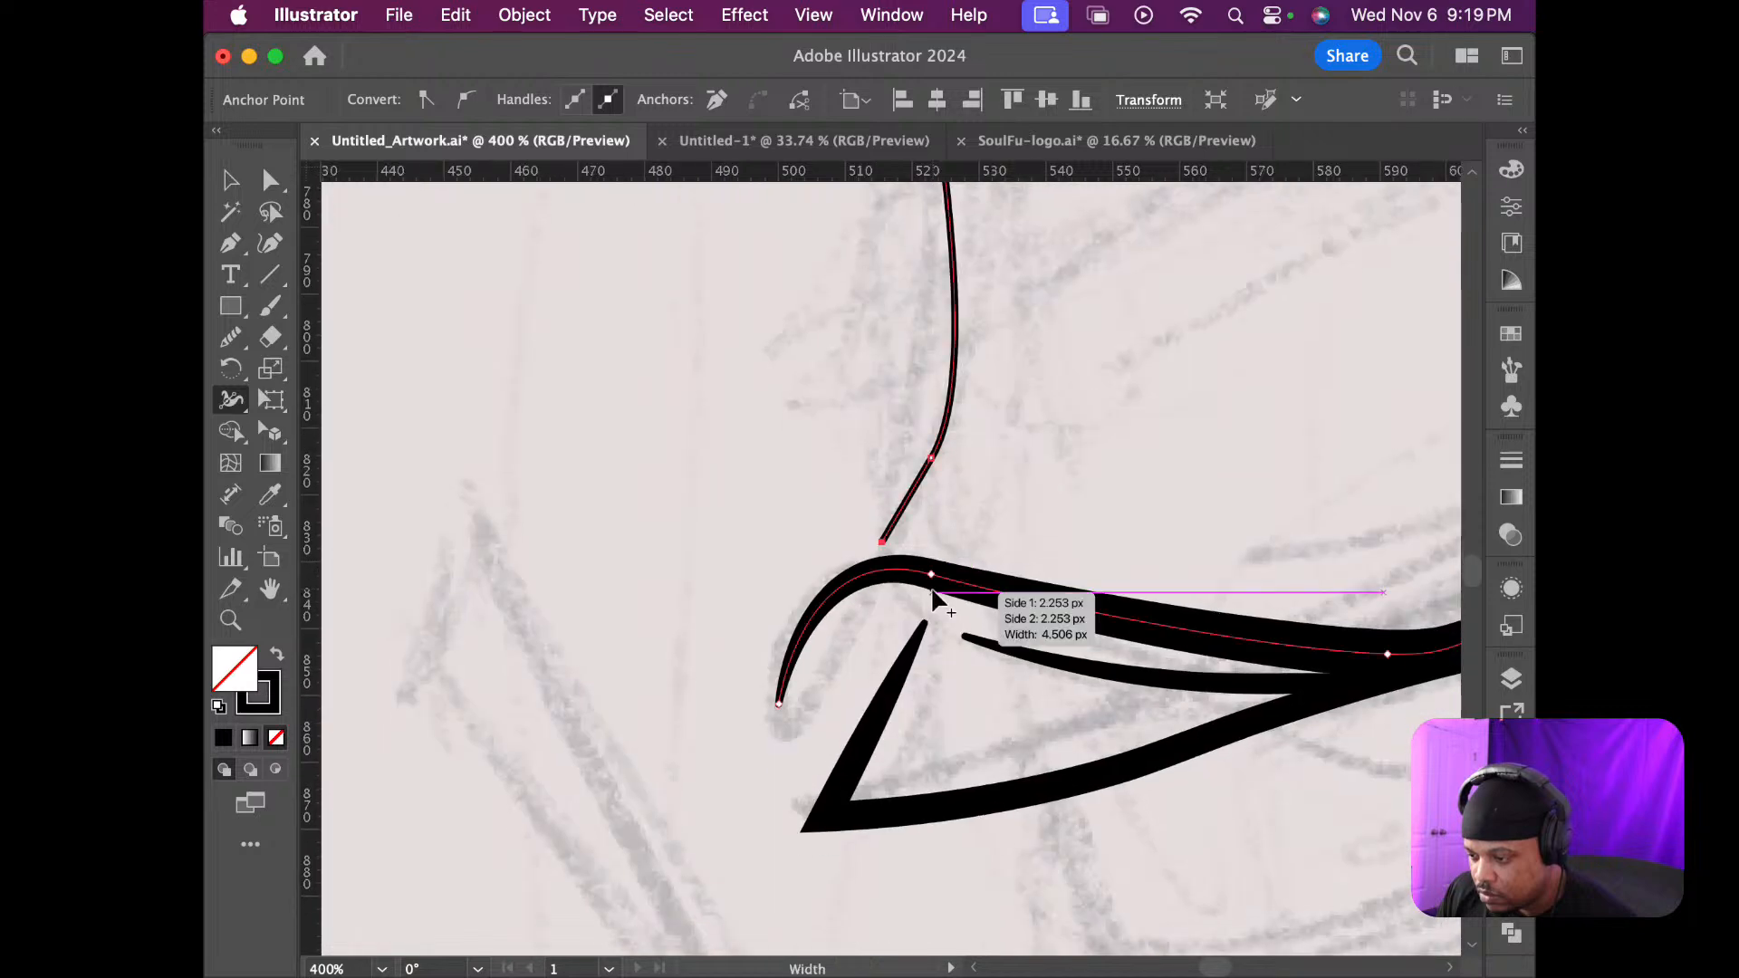
pyautogui.scroll(12, 933, 593)
pyautogui.scroll(6, 933, 599)
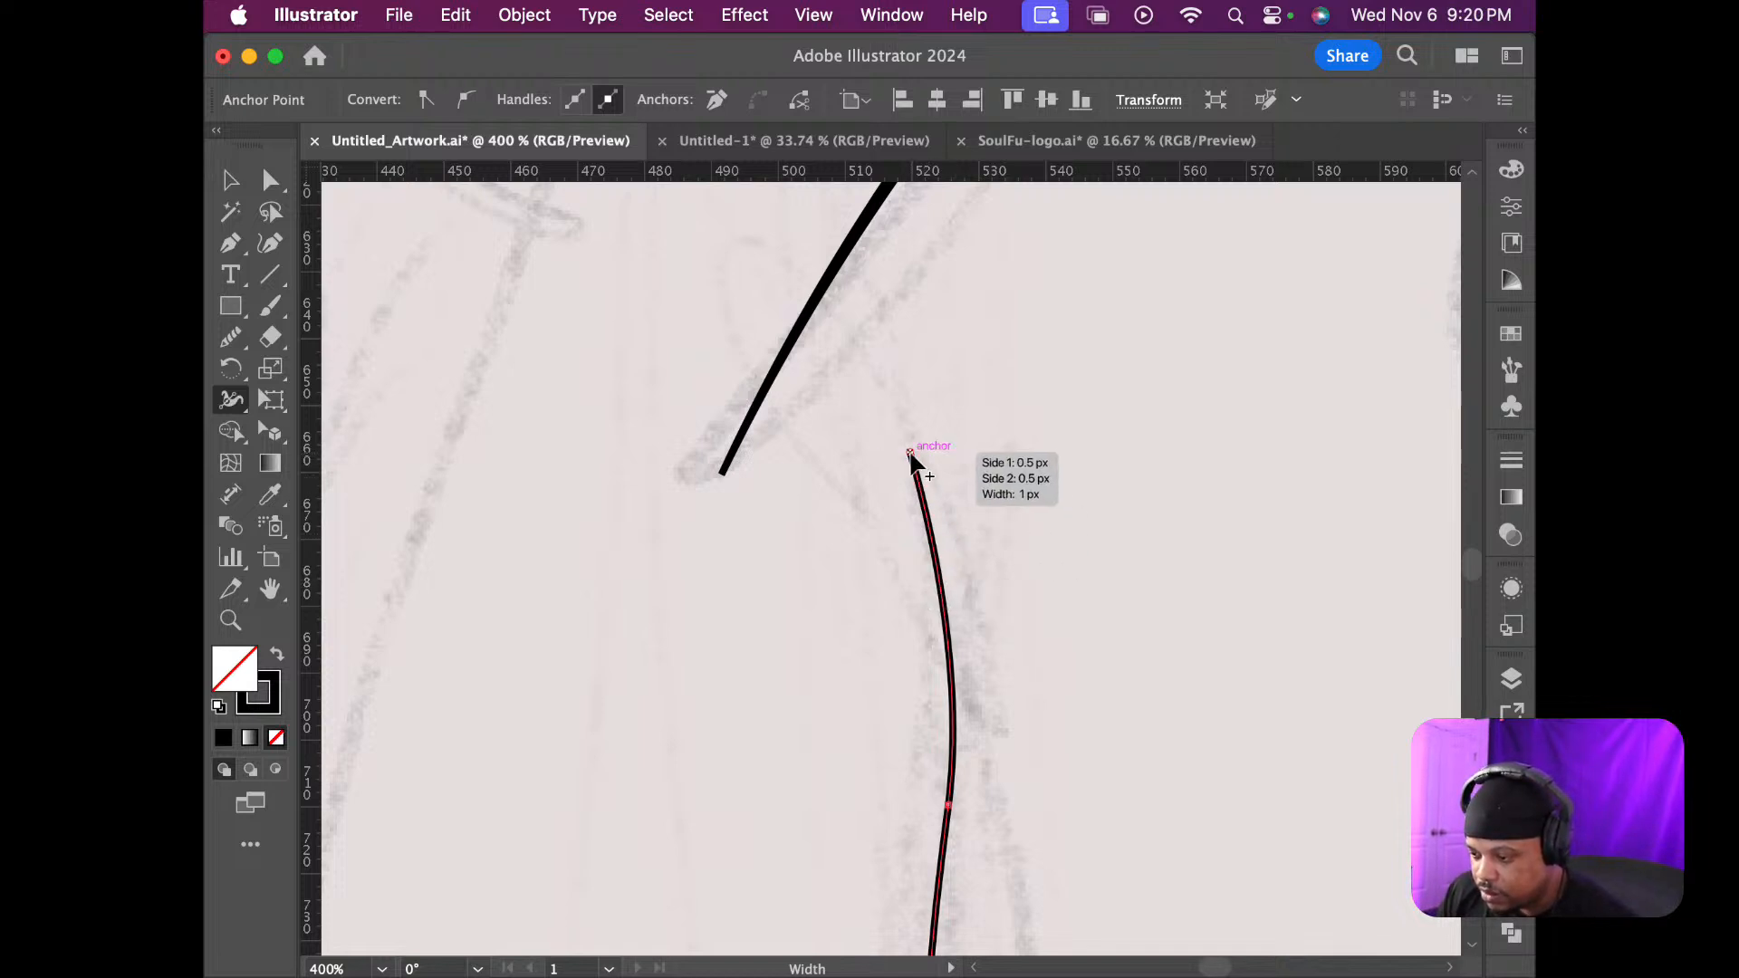
pyautogui.moveTo(911, 455); pyautogui.dragTo(927, 457)
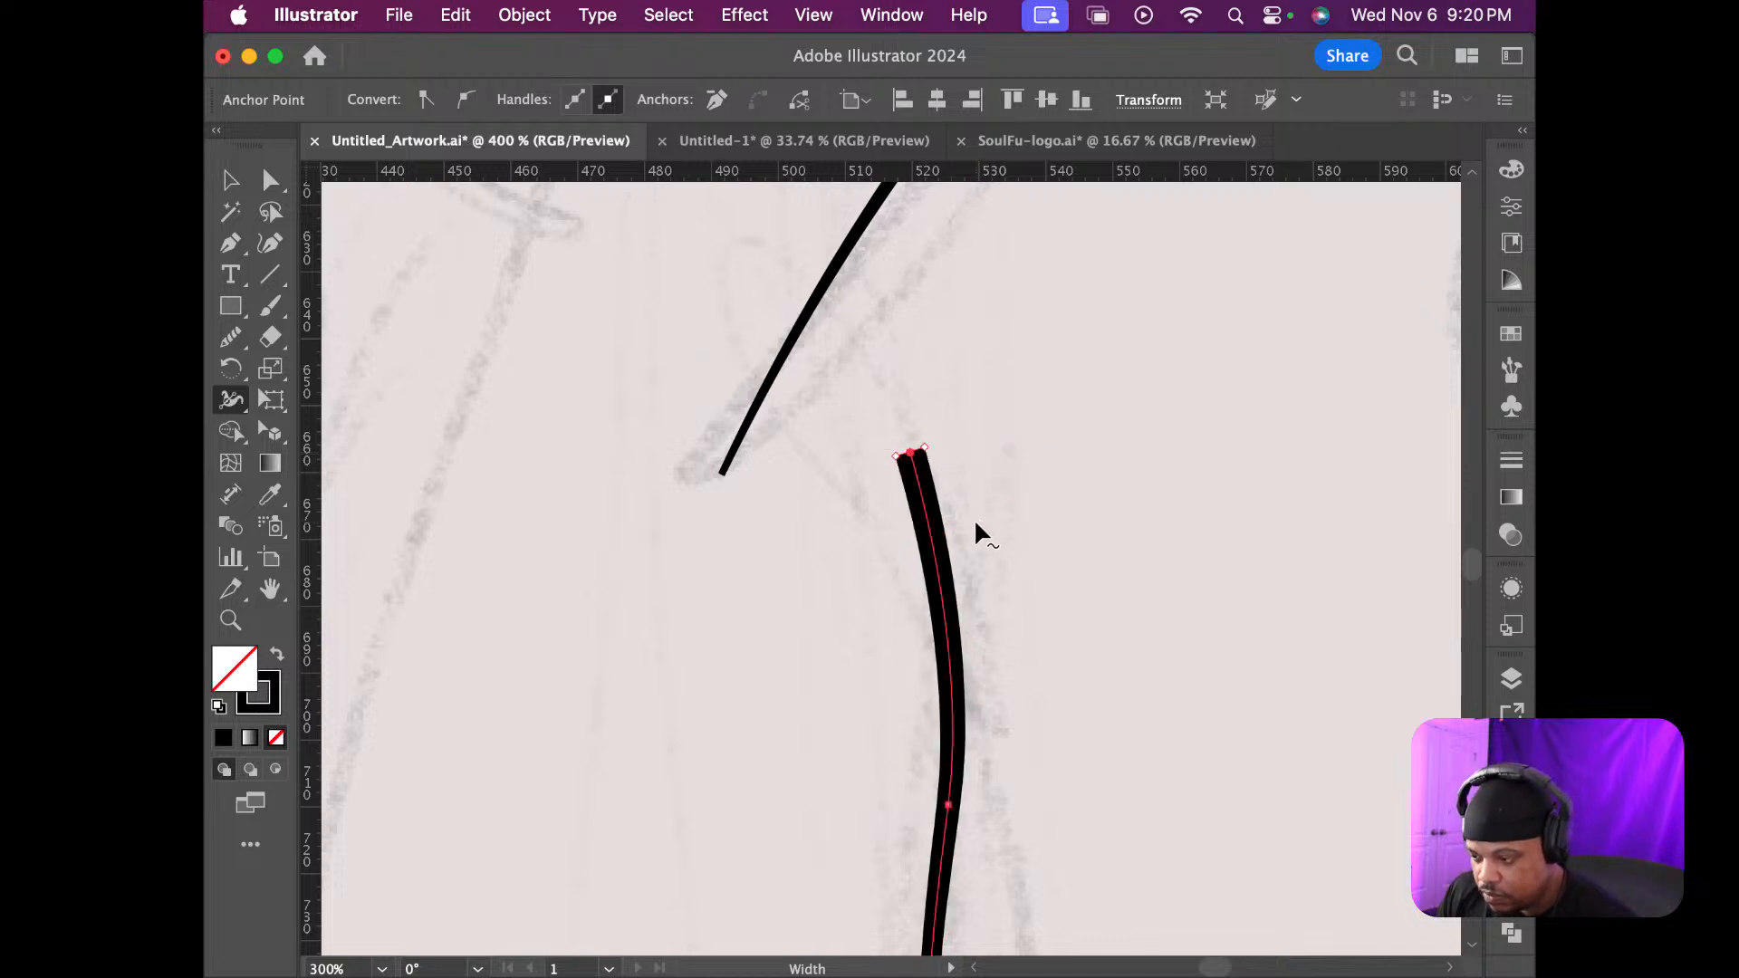
# Deselect the finished inner sleeve line
pyautogui.scroll(-5, 979, 519)
pyautogui.scroll(1, 979, 520)
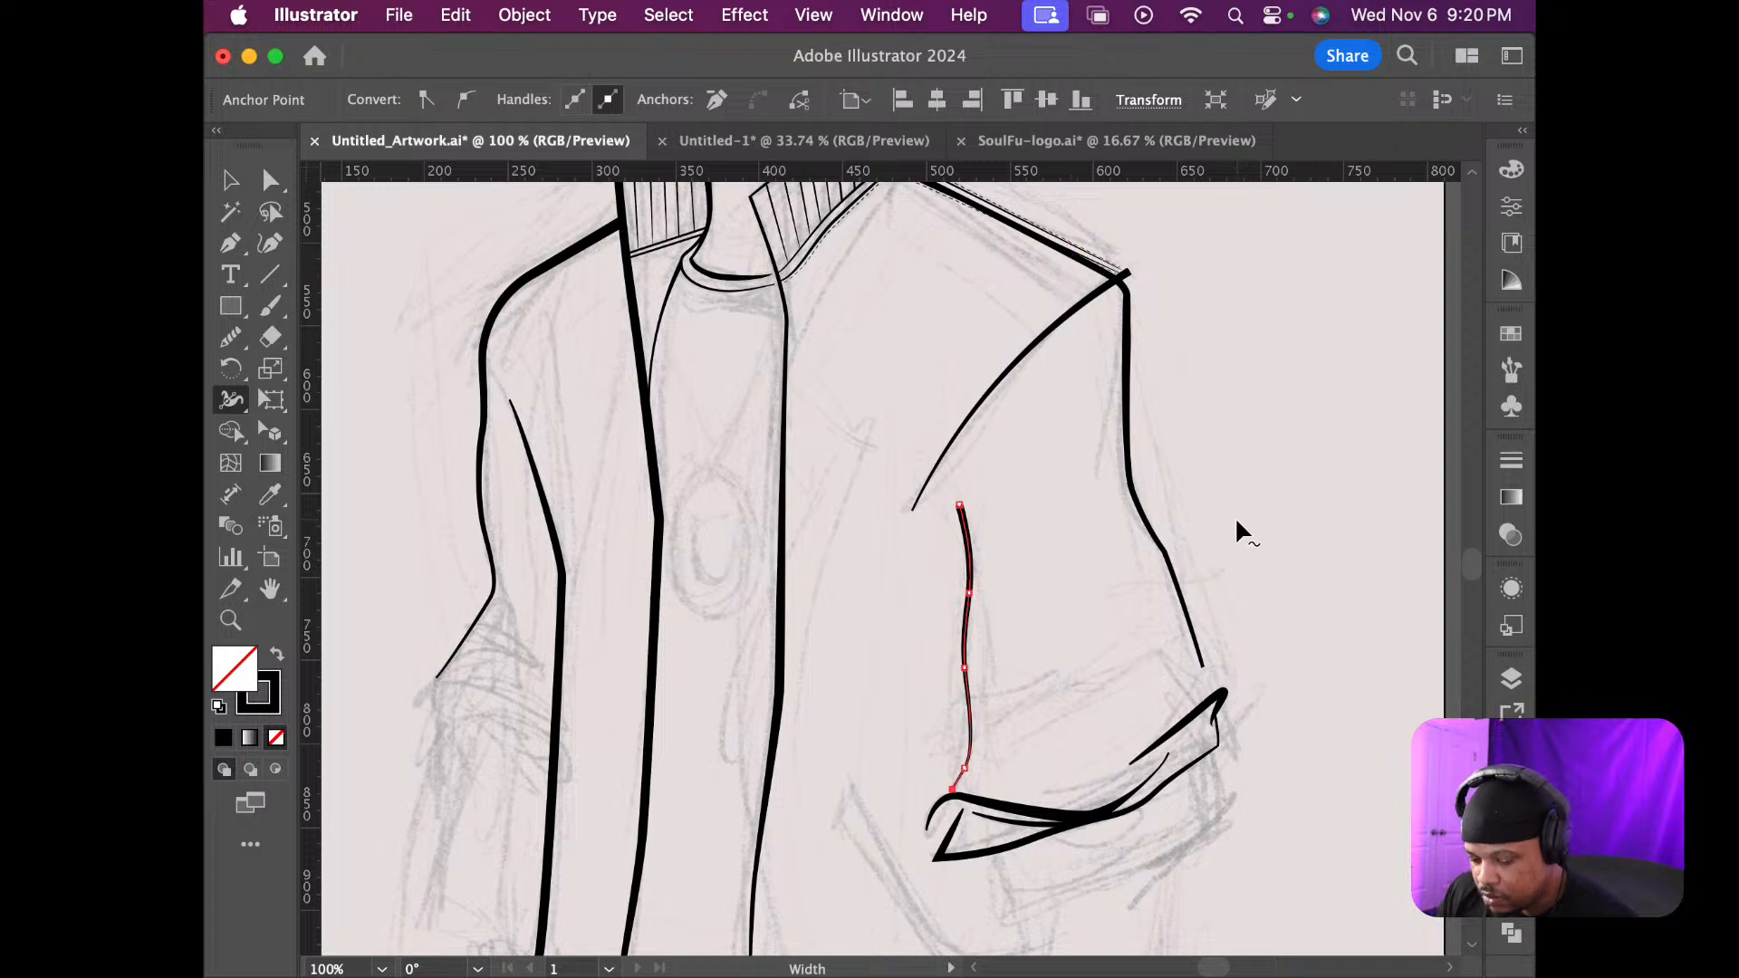
pyautogui.press('b')
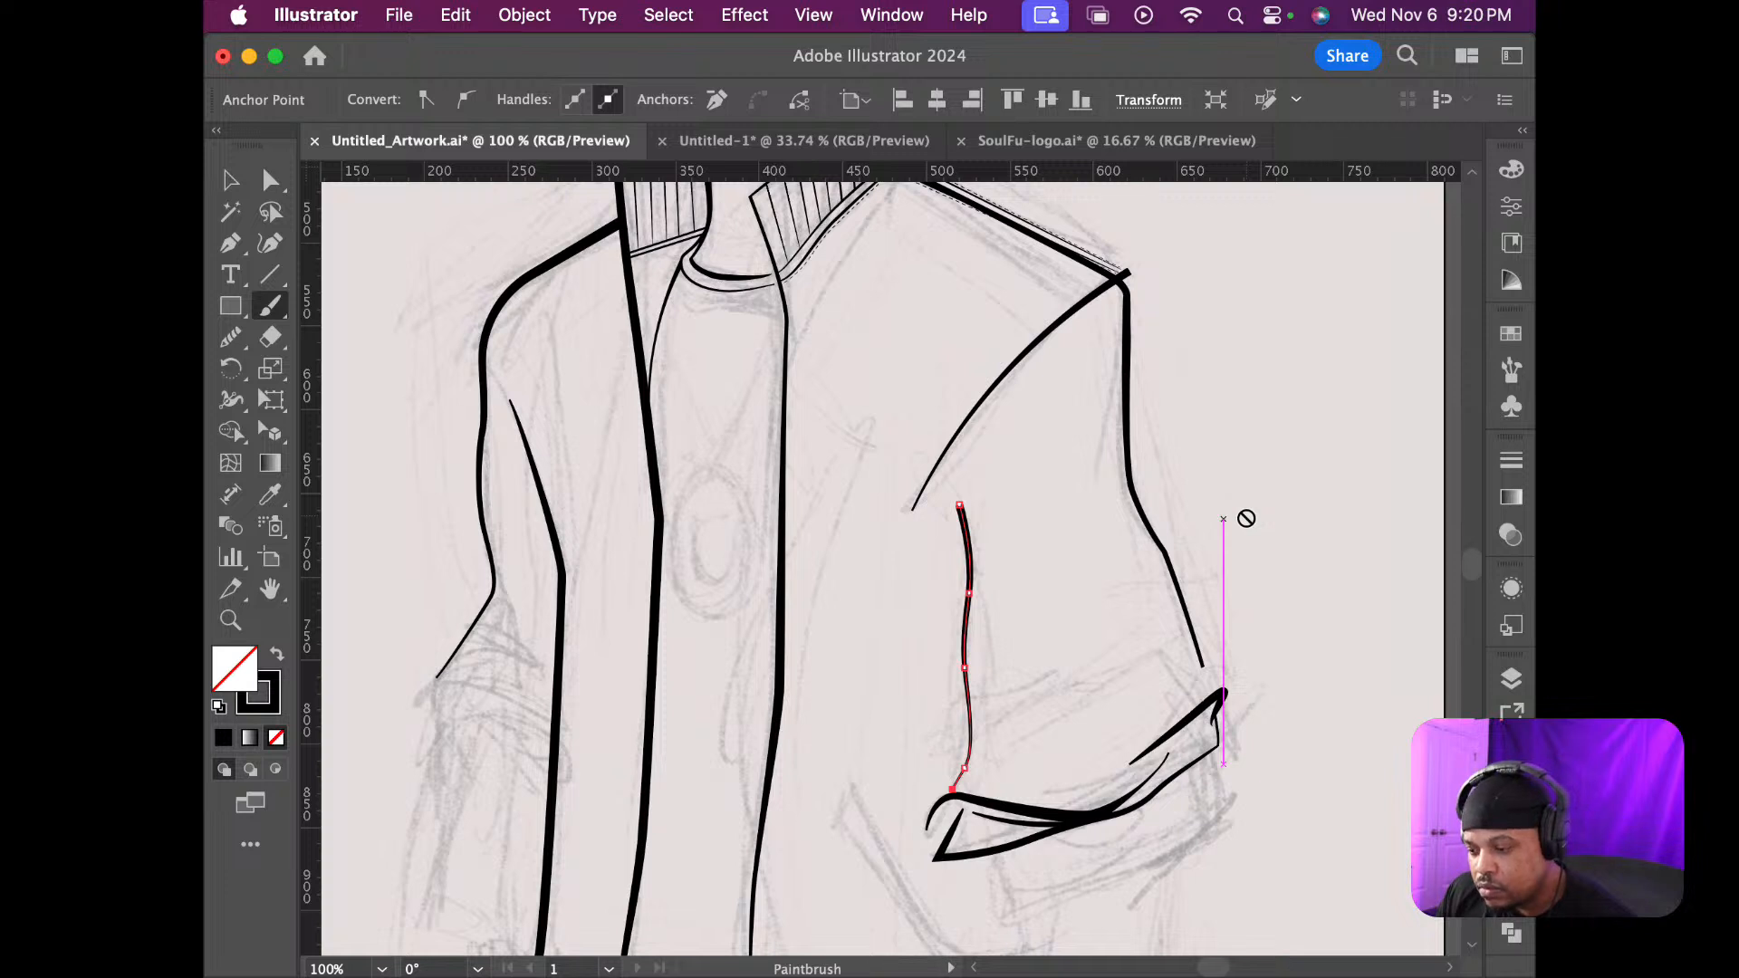
pyautogui.press('a')
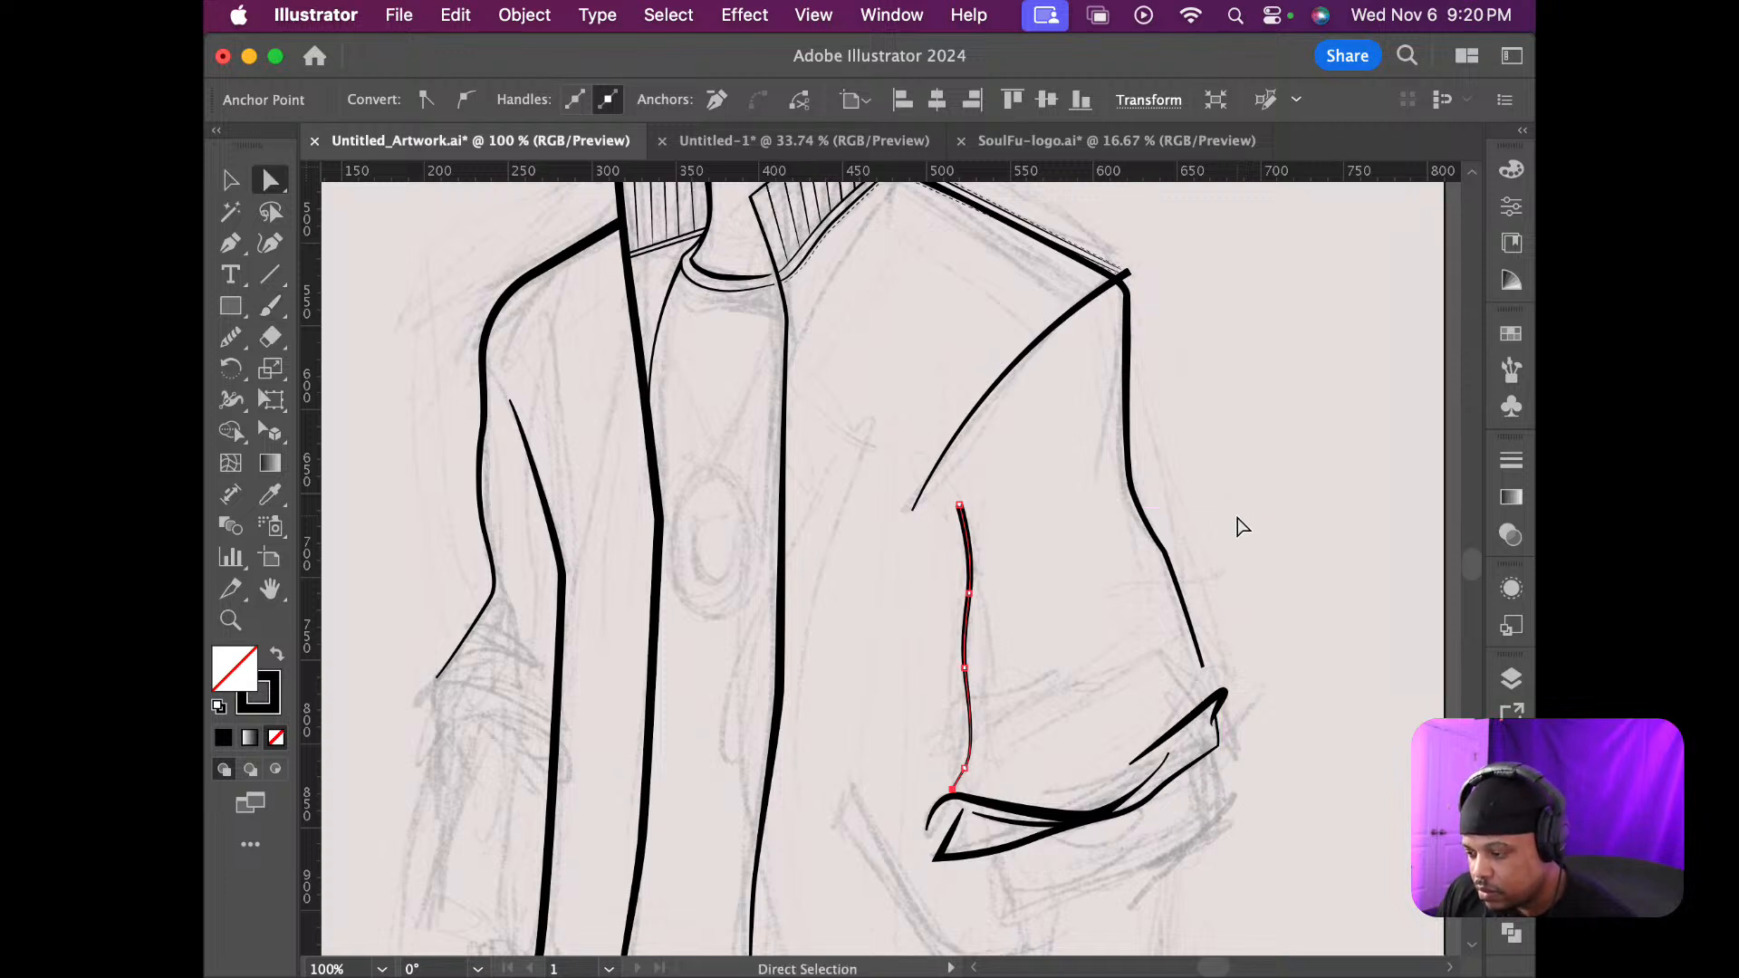
pyautogui.click(1241, 527)
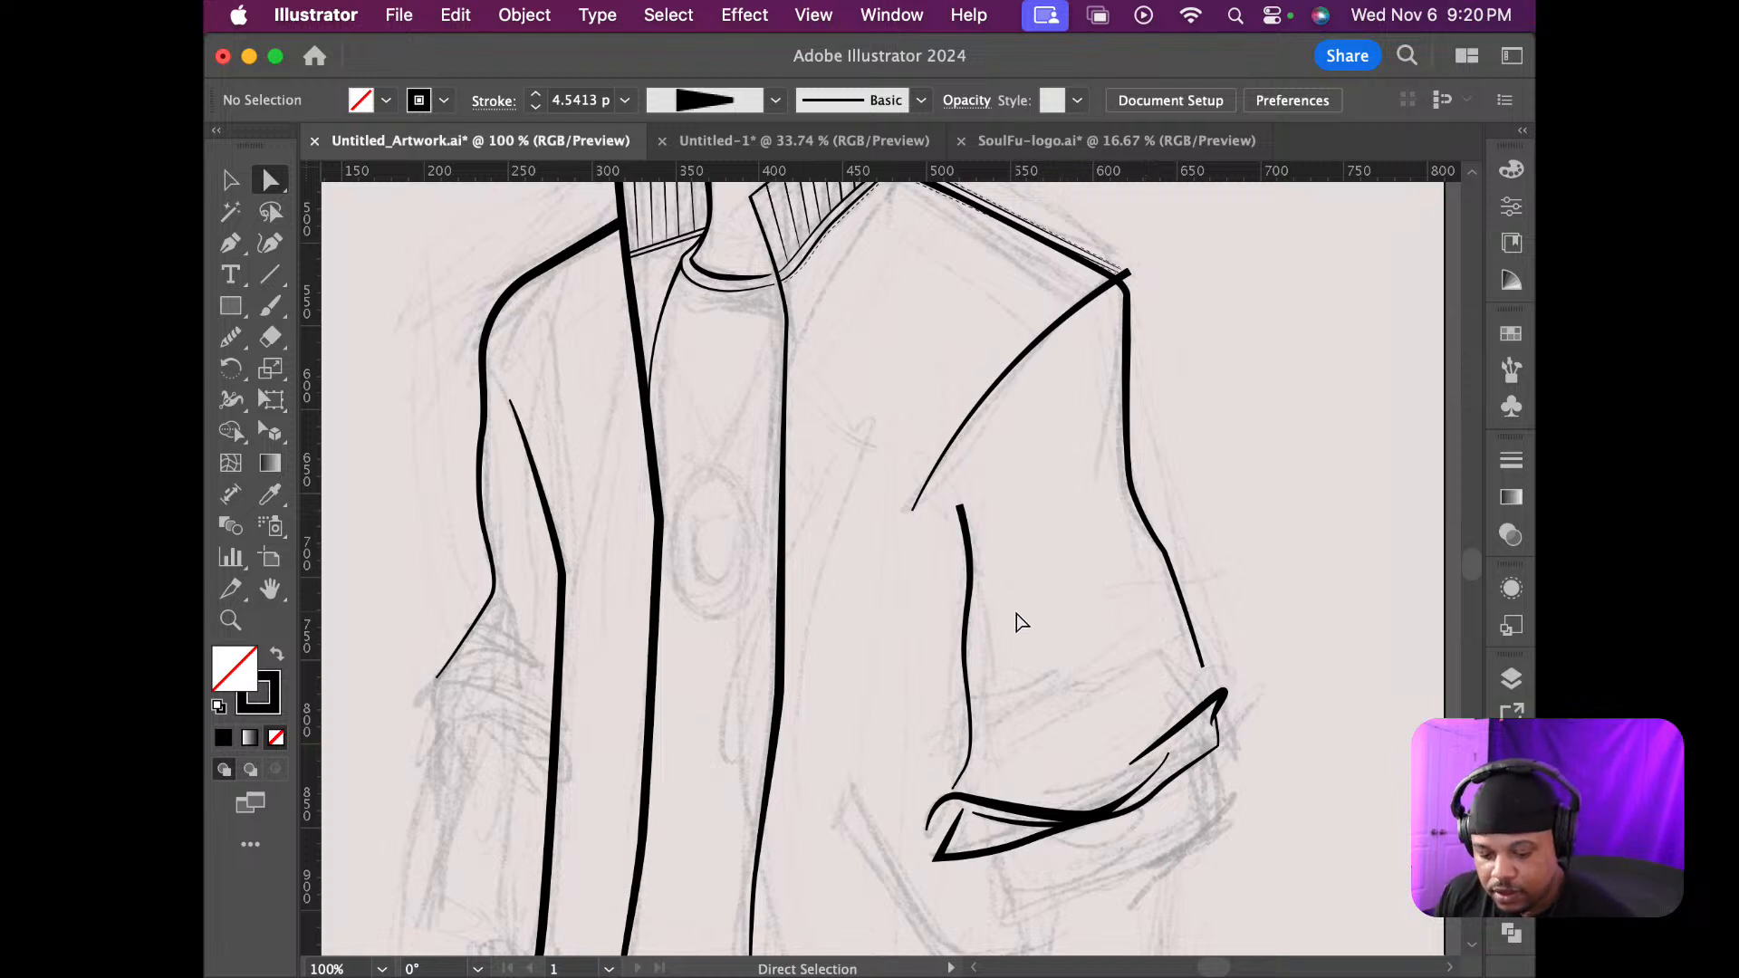
# Draw the band below the rolled cuff with the Pen tool, curving from its outer end to a lower corner and up to the cuff edge, 1 pt black
pyautogui.press('p')
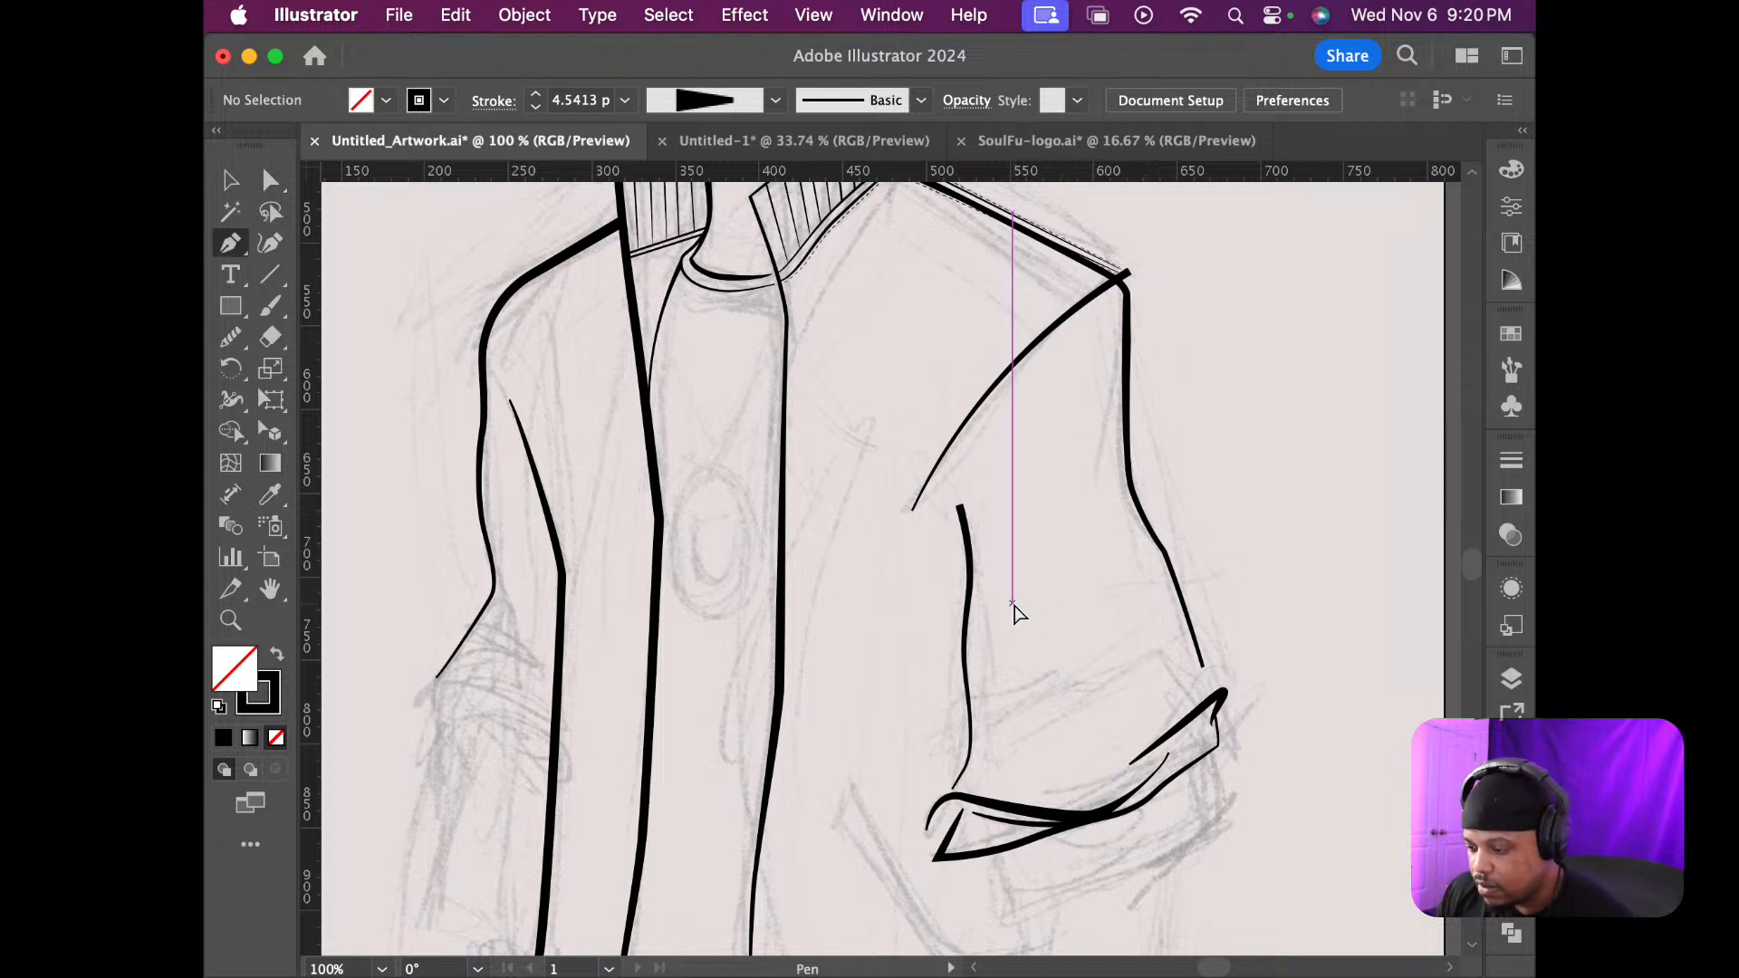
pyautogui.keyDown('super'); pyautogui.click(1193, 770); pyautogui.keyUp('super')
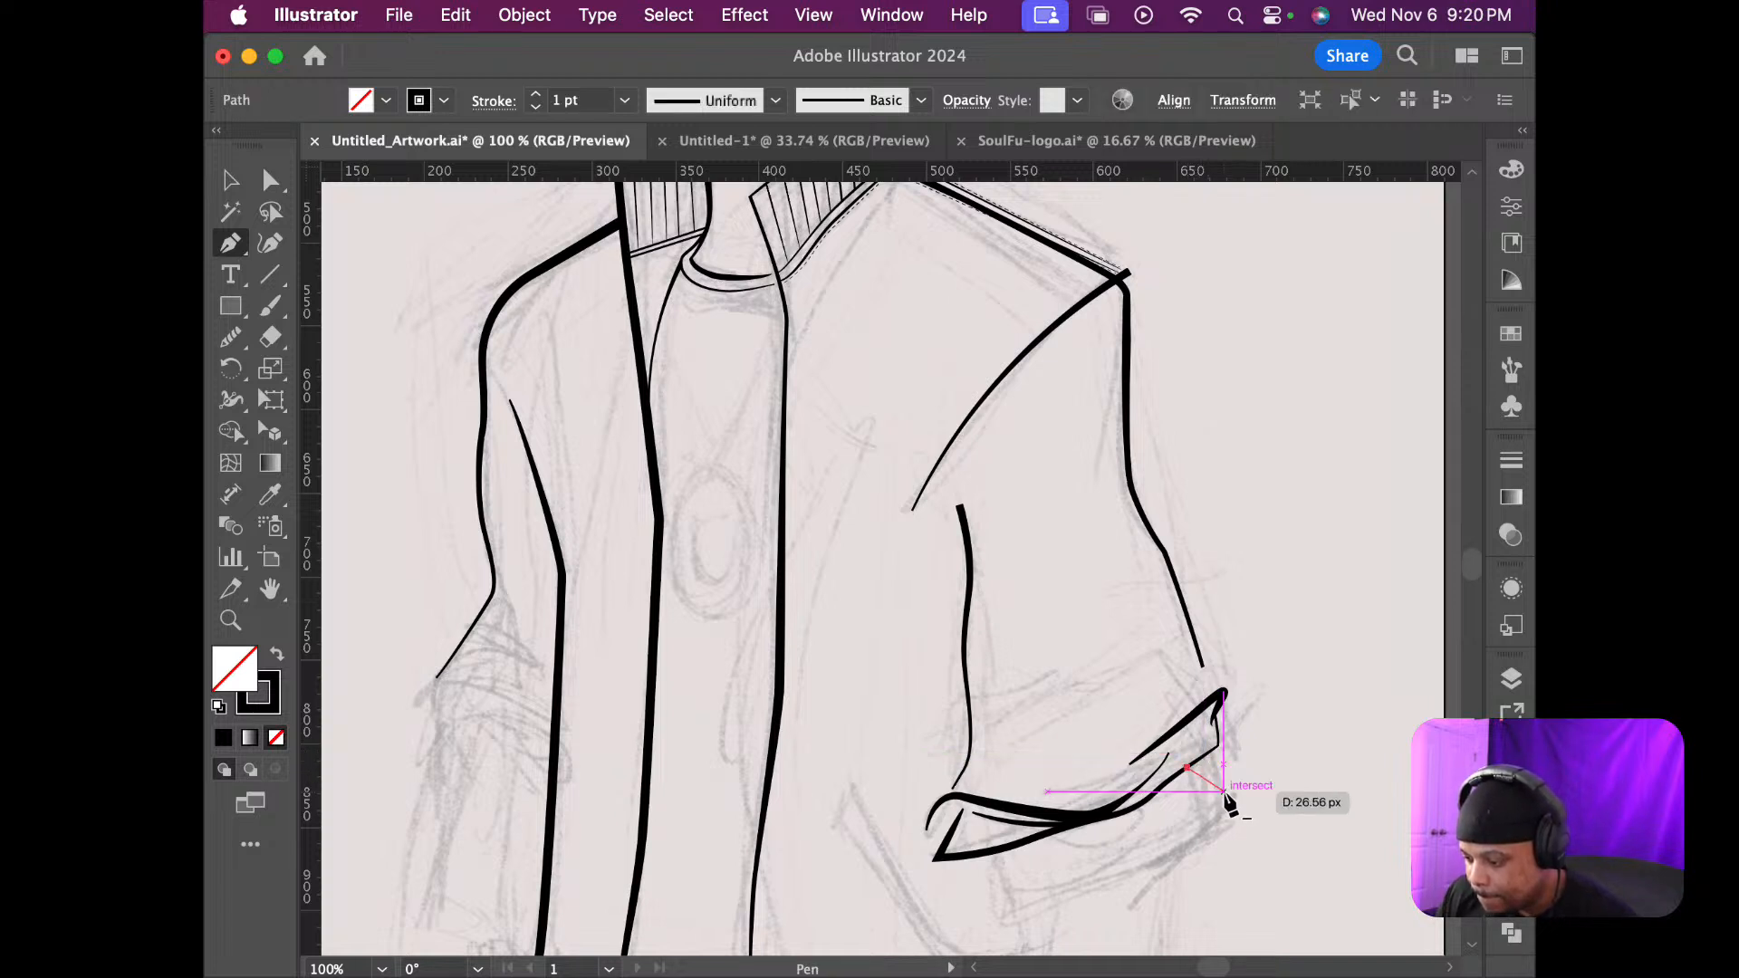
pyautogui.keyDown('super'); pyautogui.click(1226, 797); pyautogui.keyUp('super')
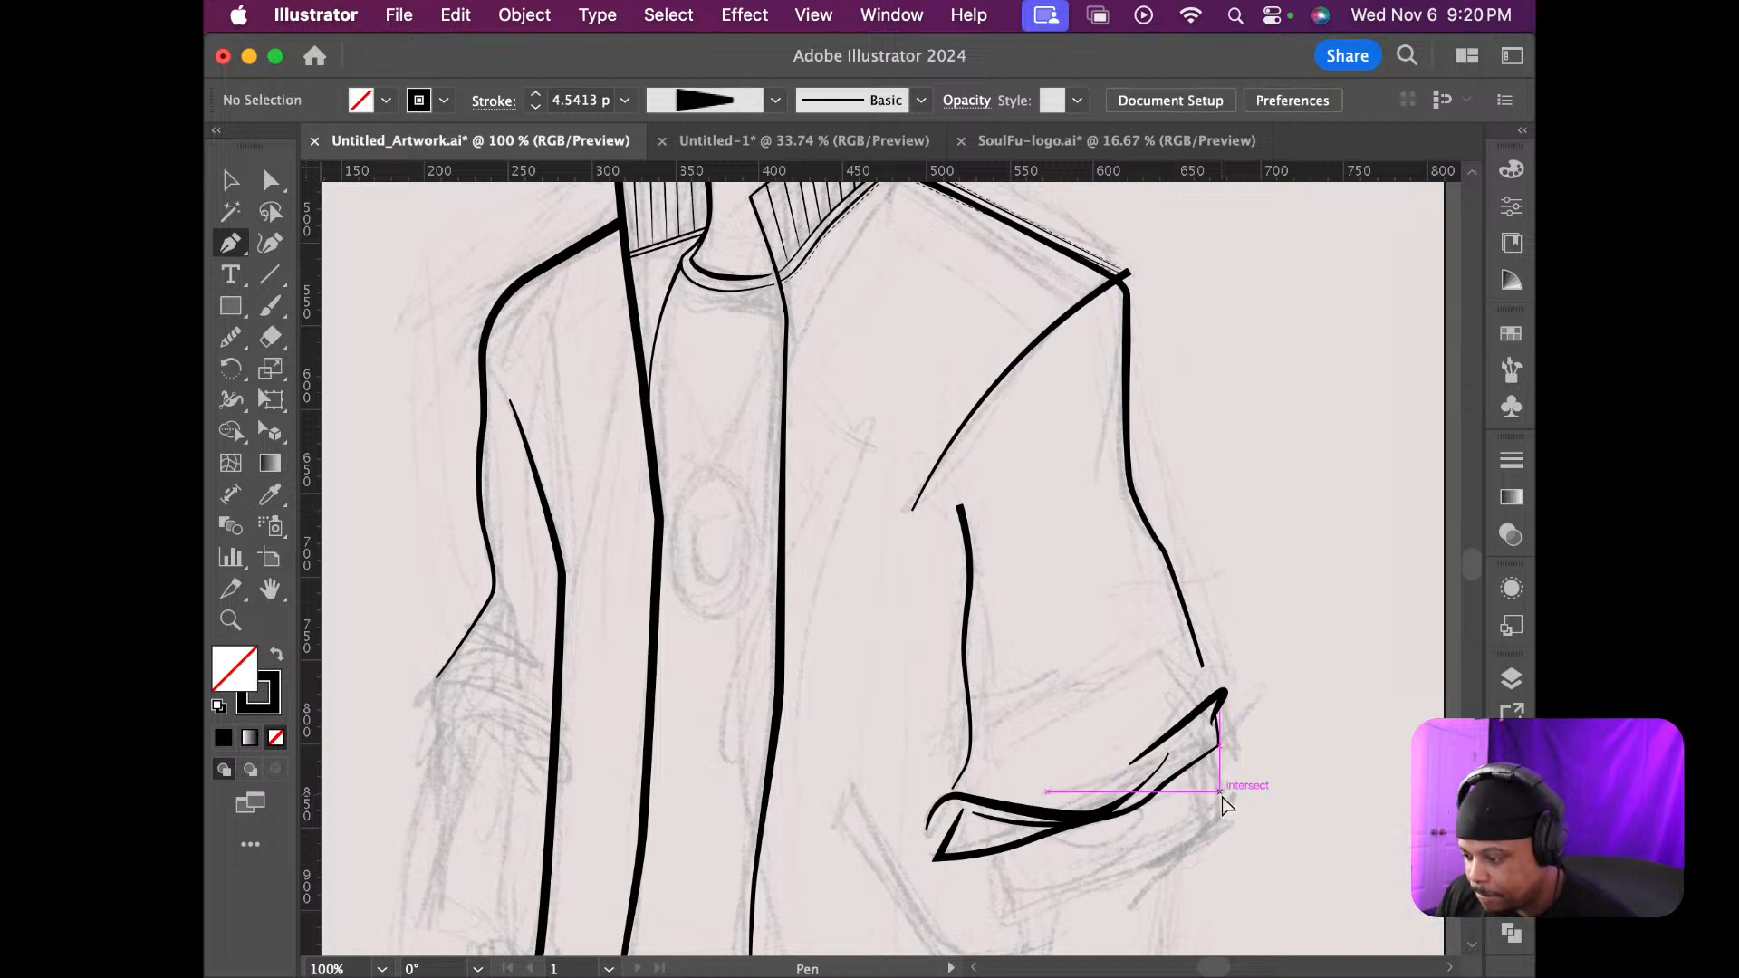
pyautogui.click(1204, 773)
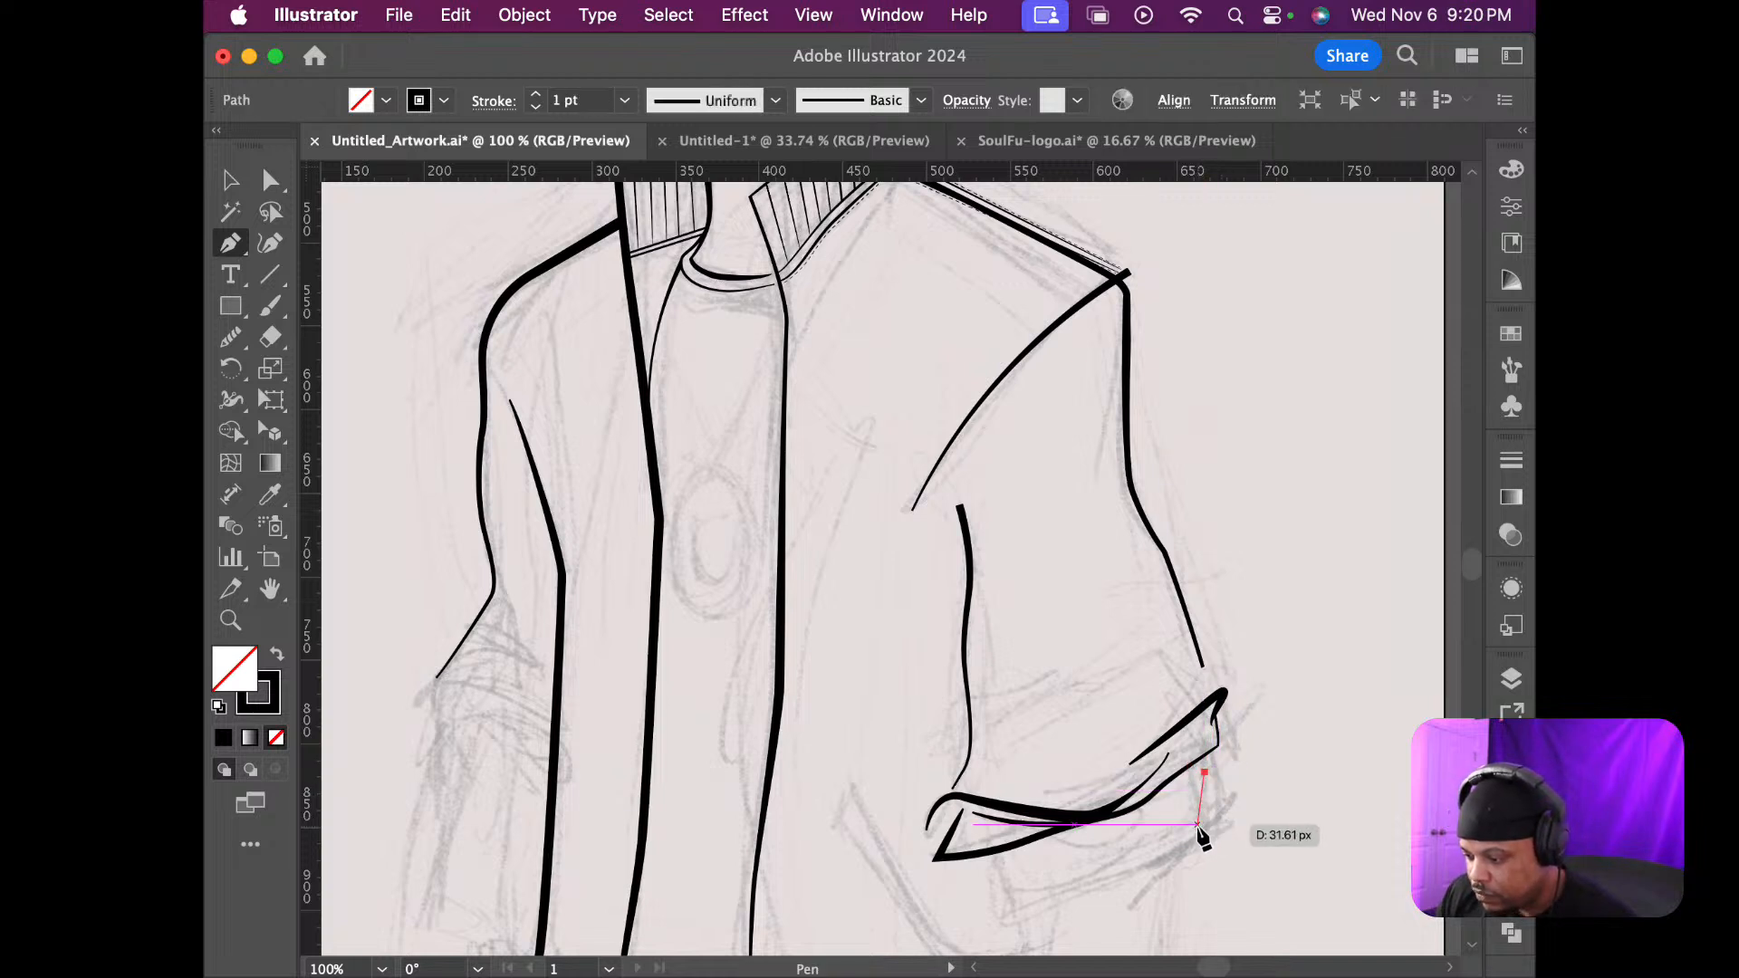
pyautogui.moveTo(1178, 856); pyautogui.dragTo(1145, 879)
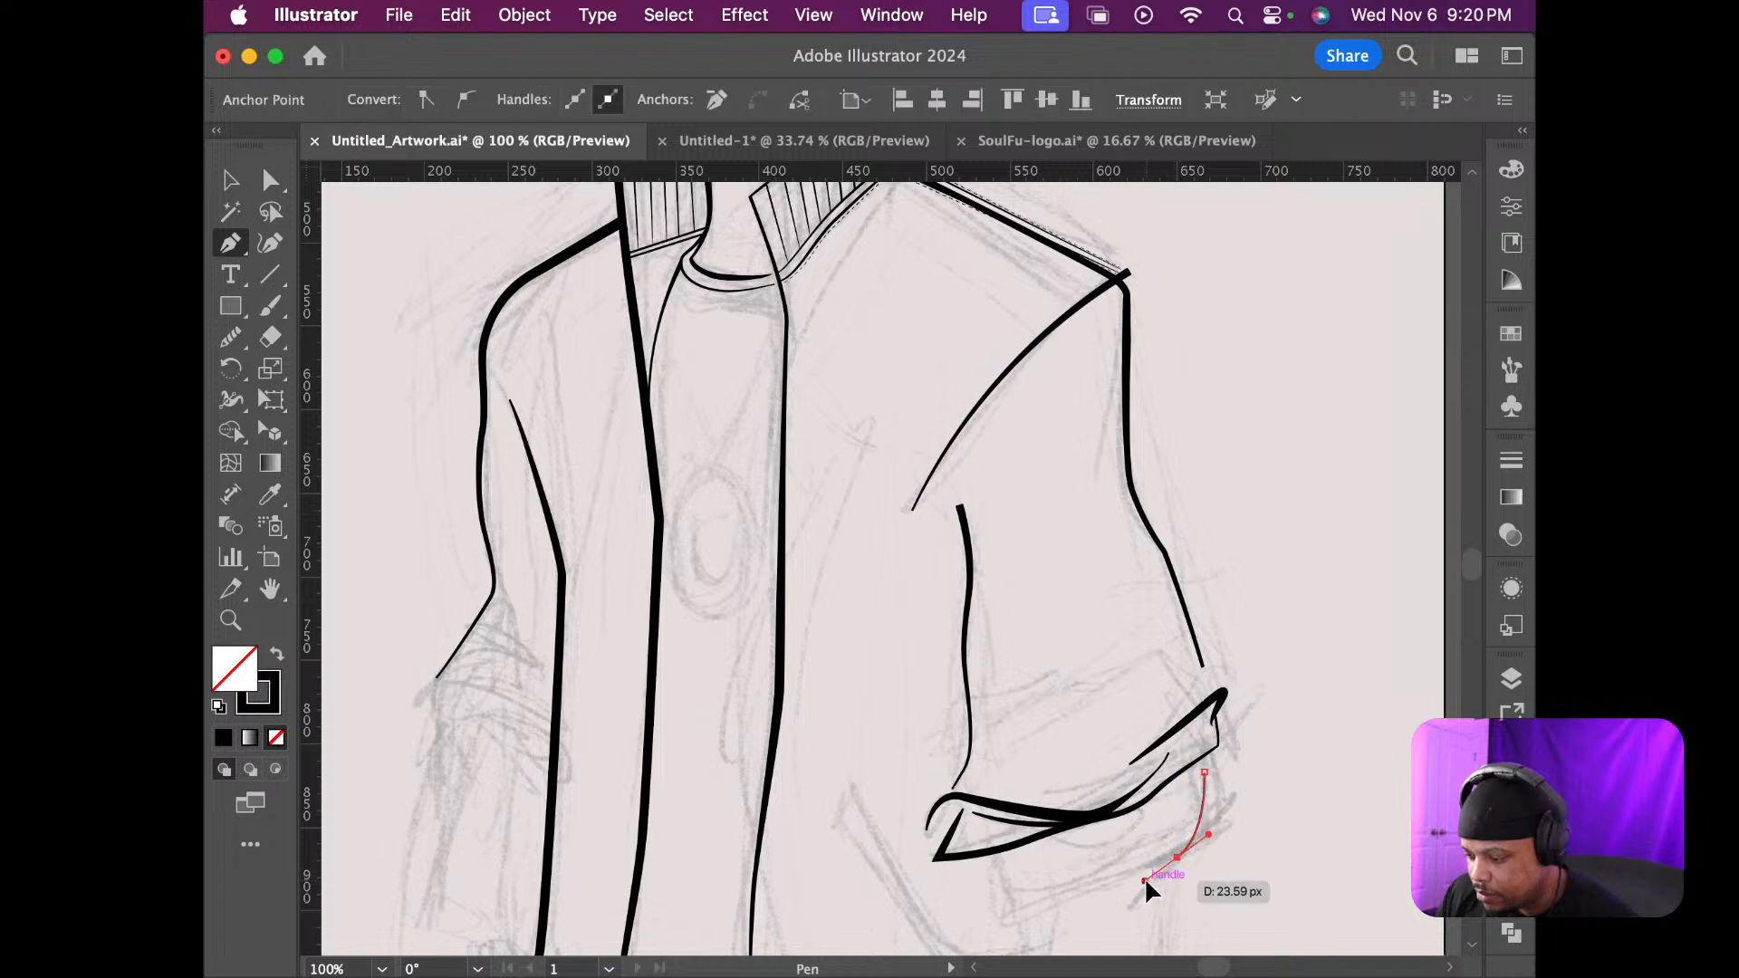
pyautogui.click(1031, 907)
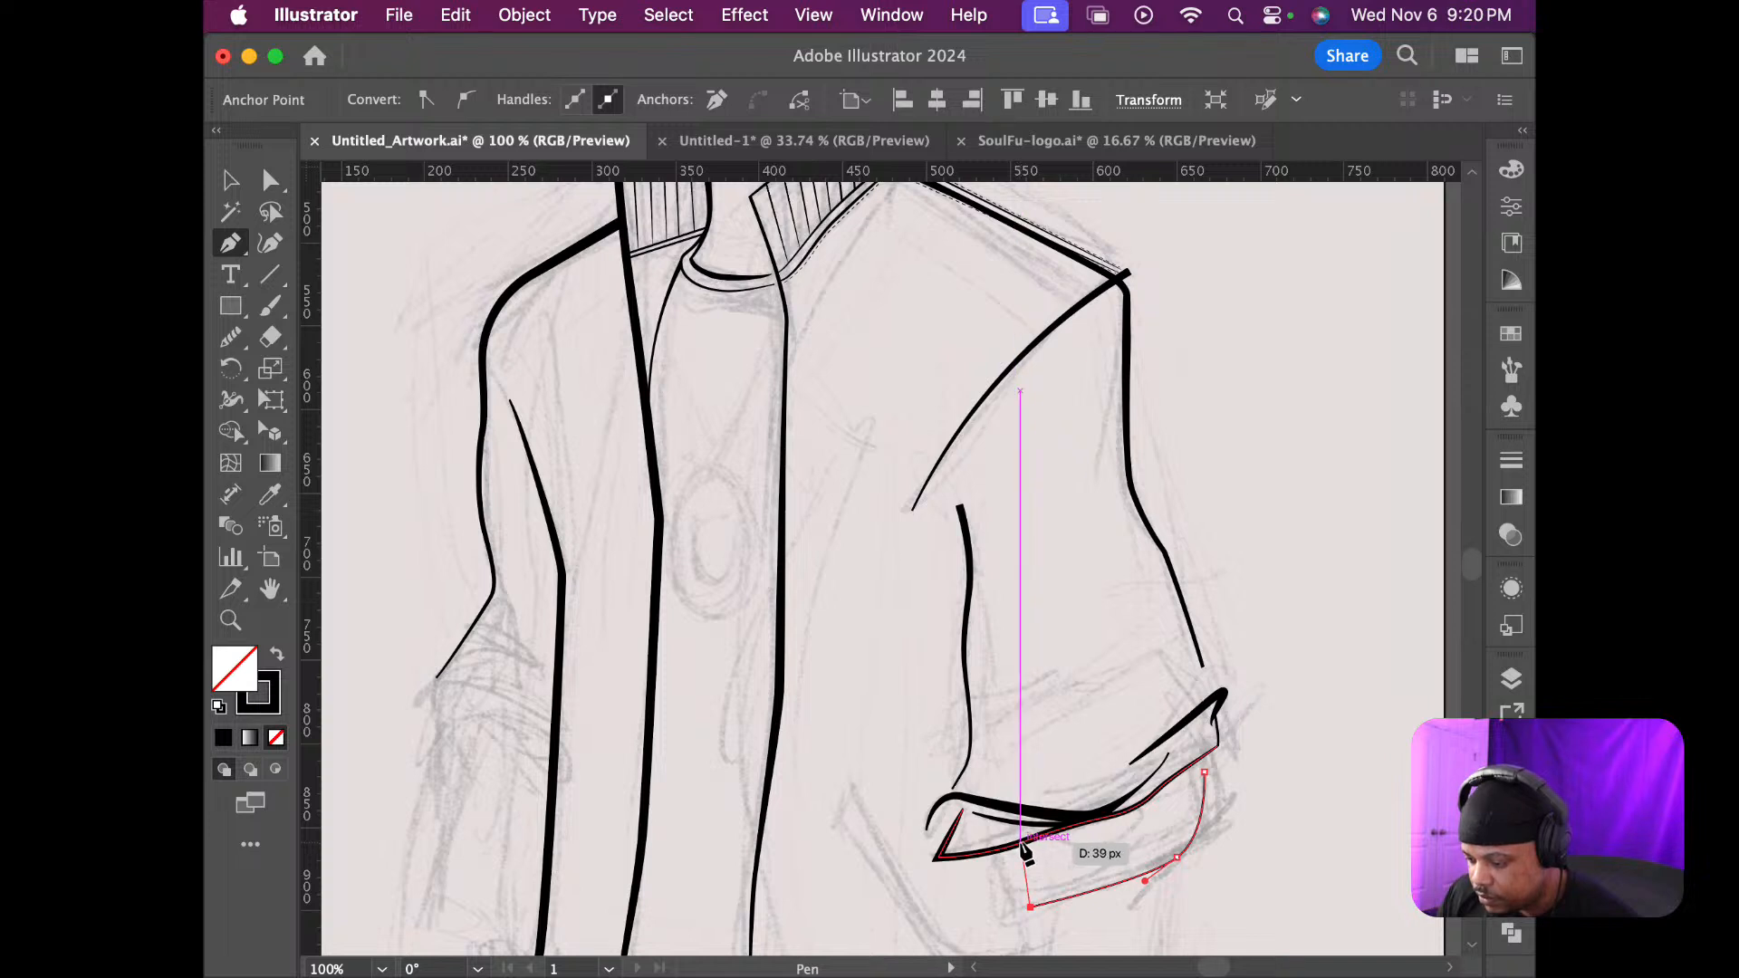
pyautogui.click(1021, 842)
pyautogui.click(1021, 823)
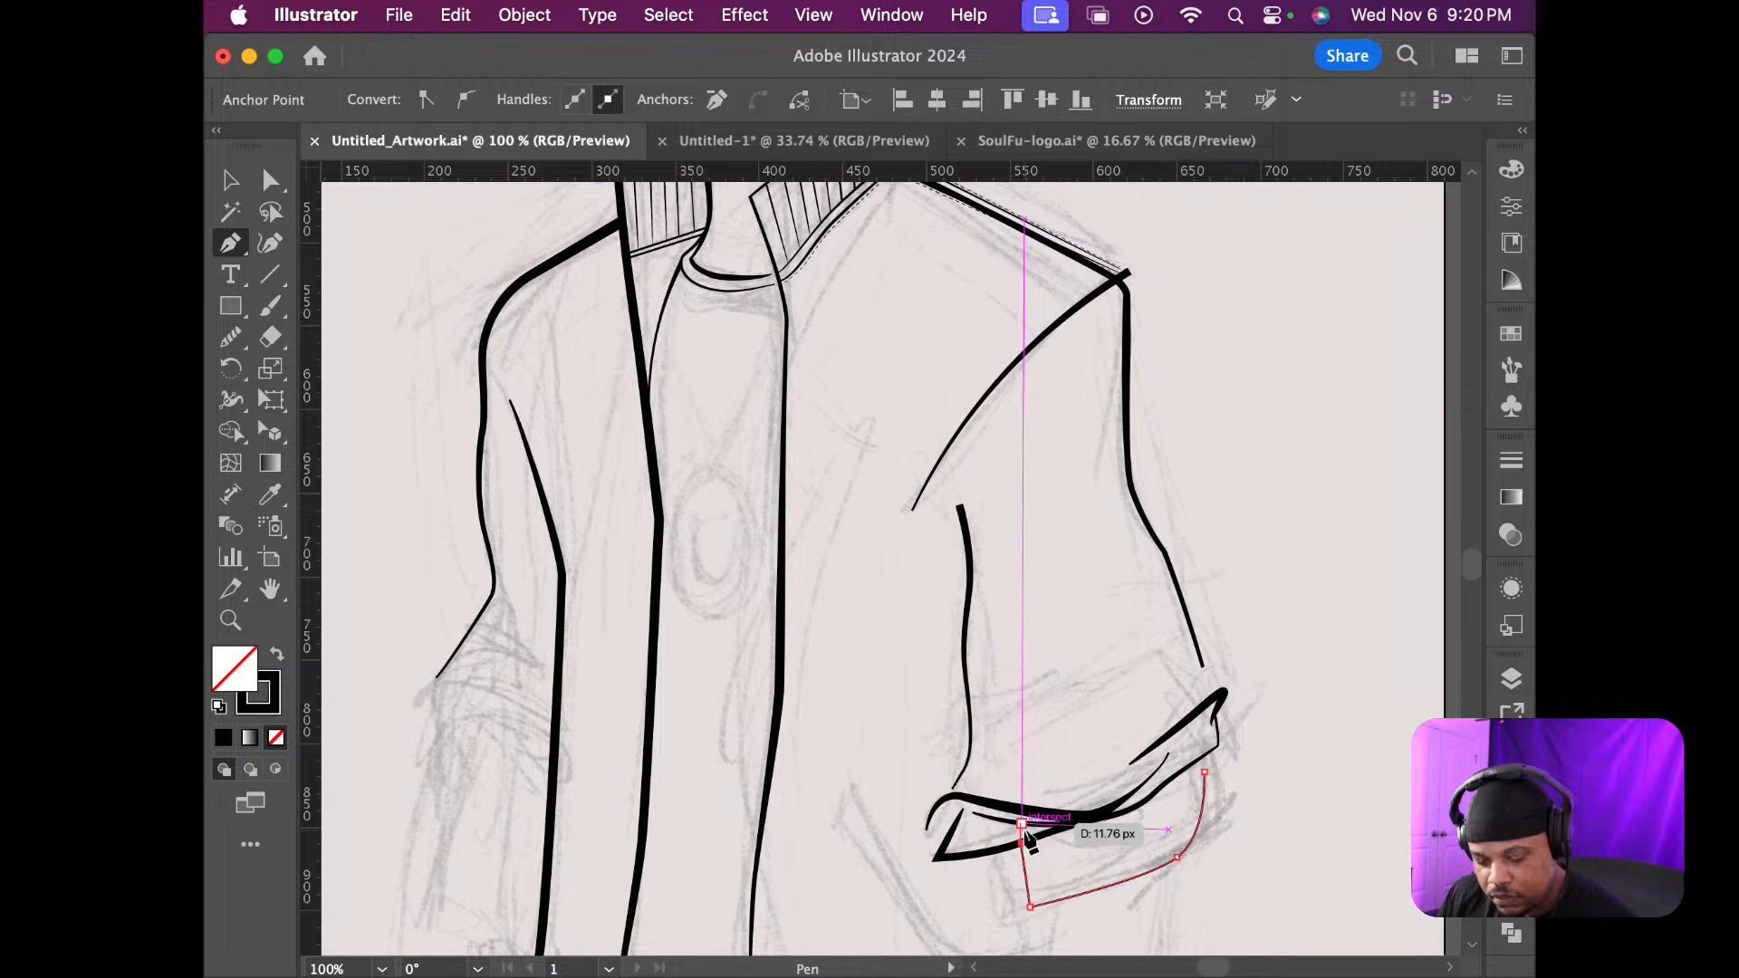
# Give the new band outline a moderately thickened lower inner corner with the Width tool, tapering up toward the cuff edge
pyautogui.hotkey('shift', 'w')
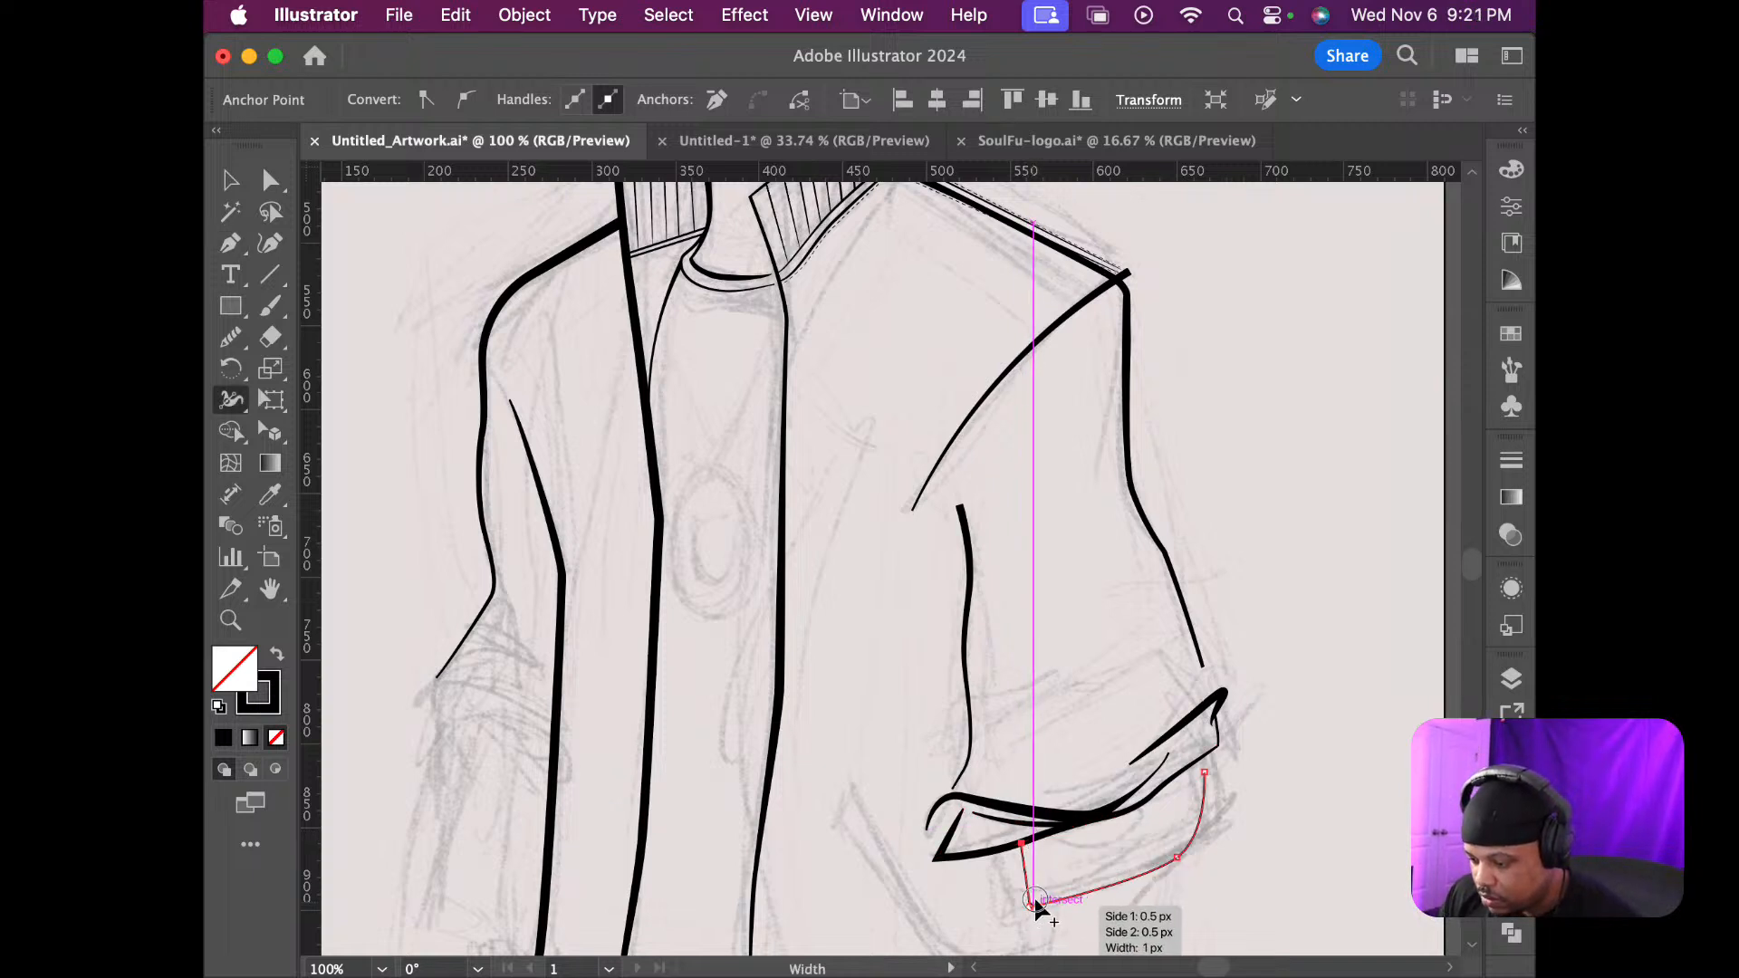
pyautogui.moveTo(1035, 904); pyautogui.dragTo(1039, 906)
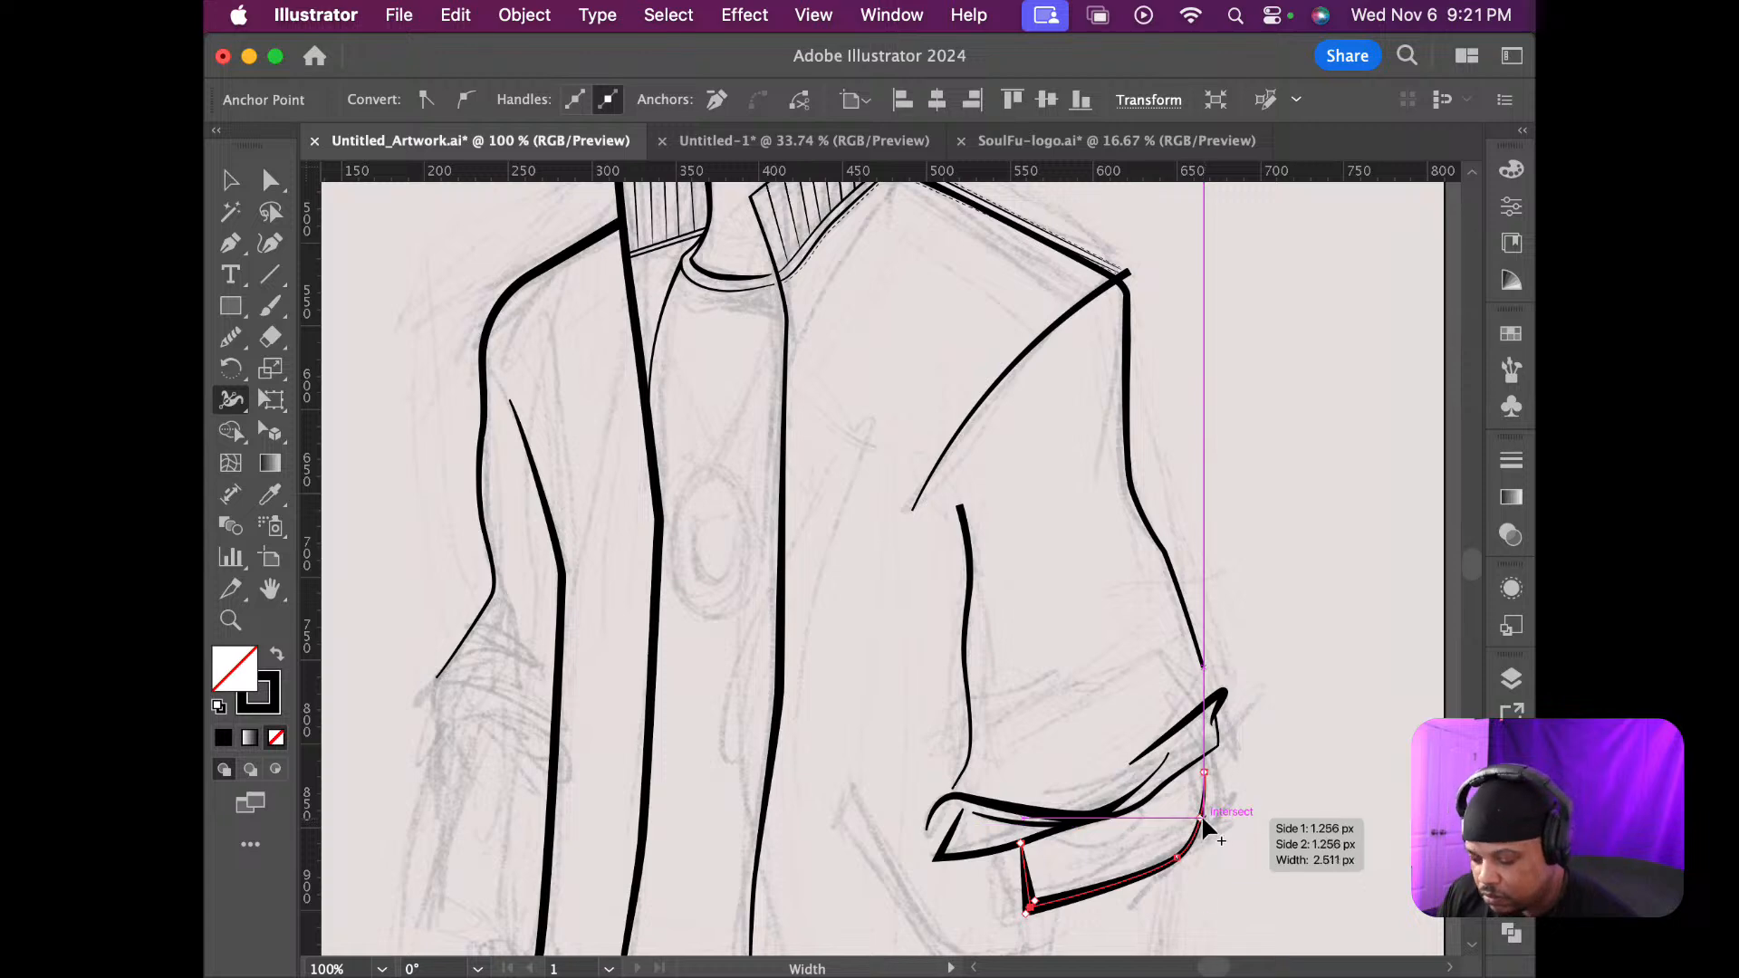
pyautogui.scroll(-3, 1201, 813)
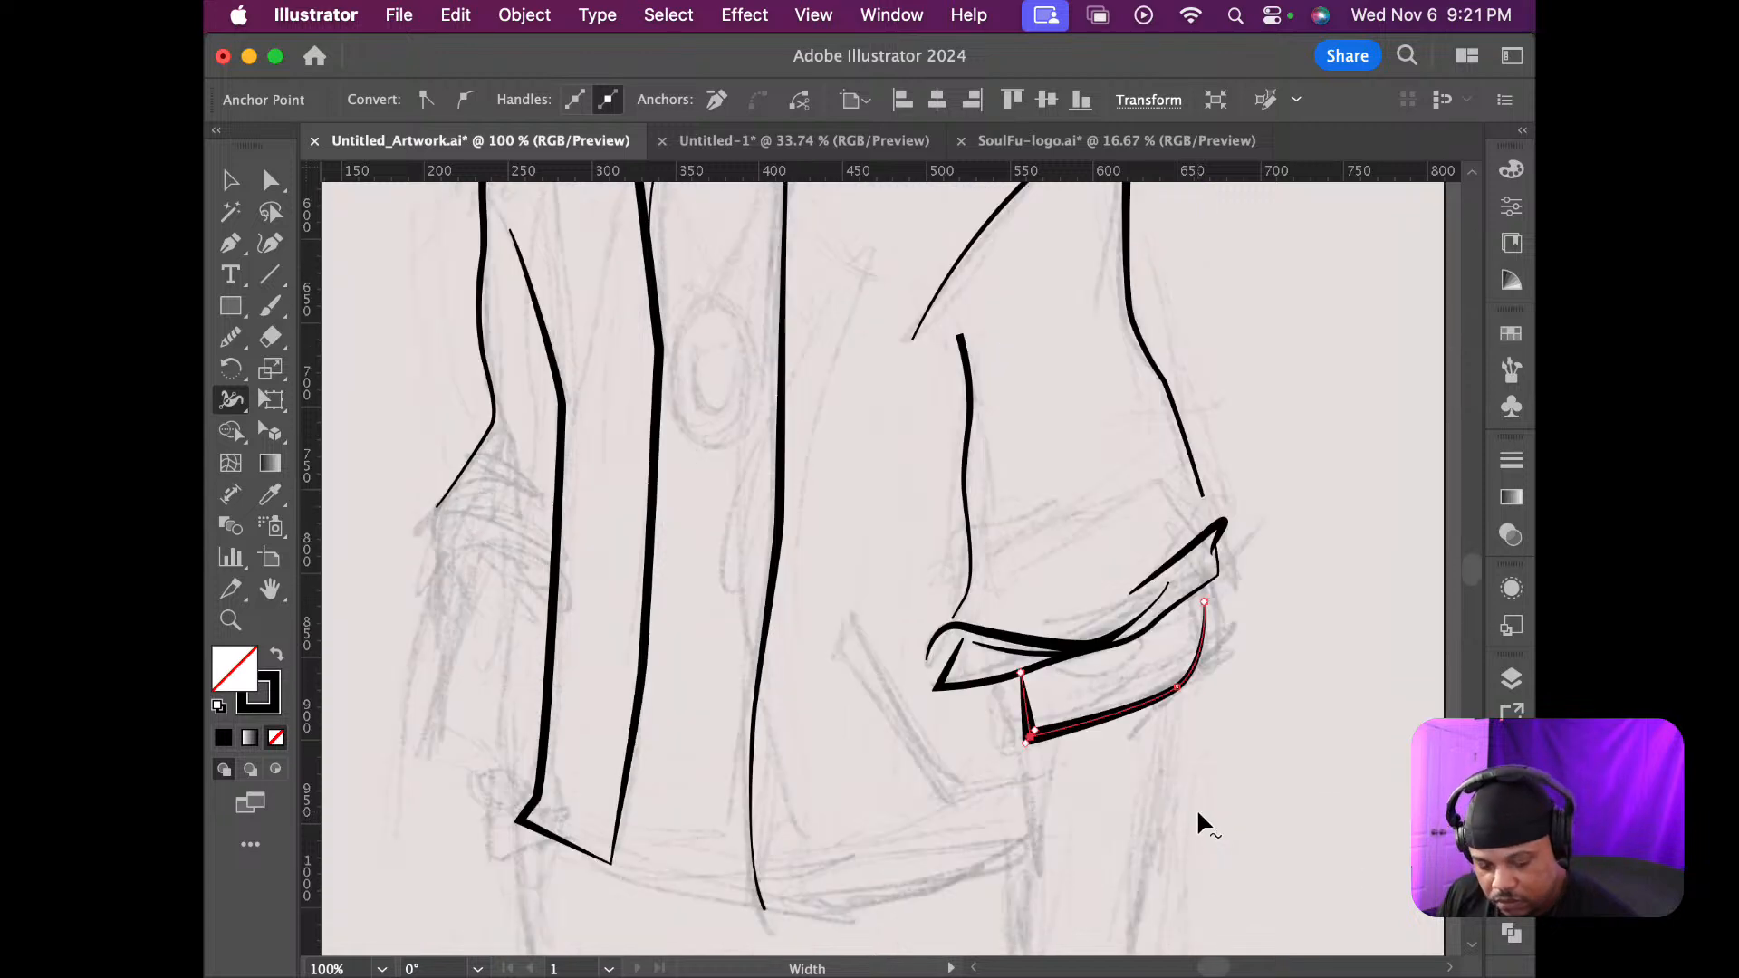
pyautogui.scroll(-3, 1197, 808)
pyautogui.scroll(3, 1198, 807)
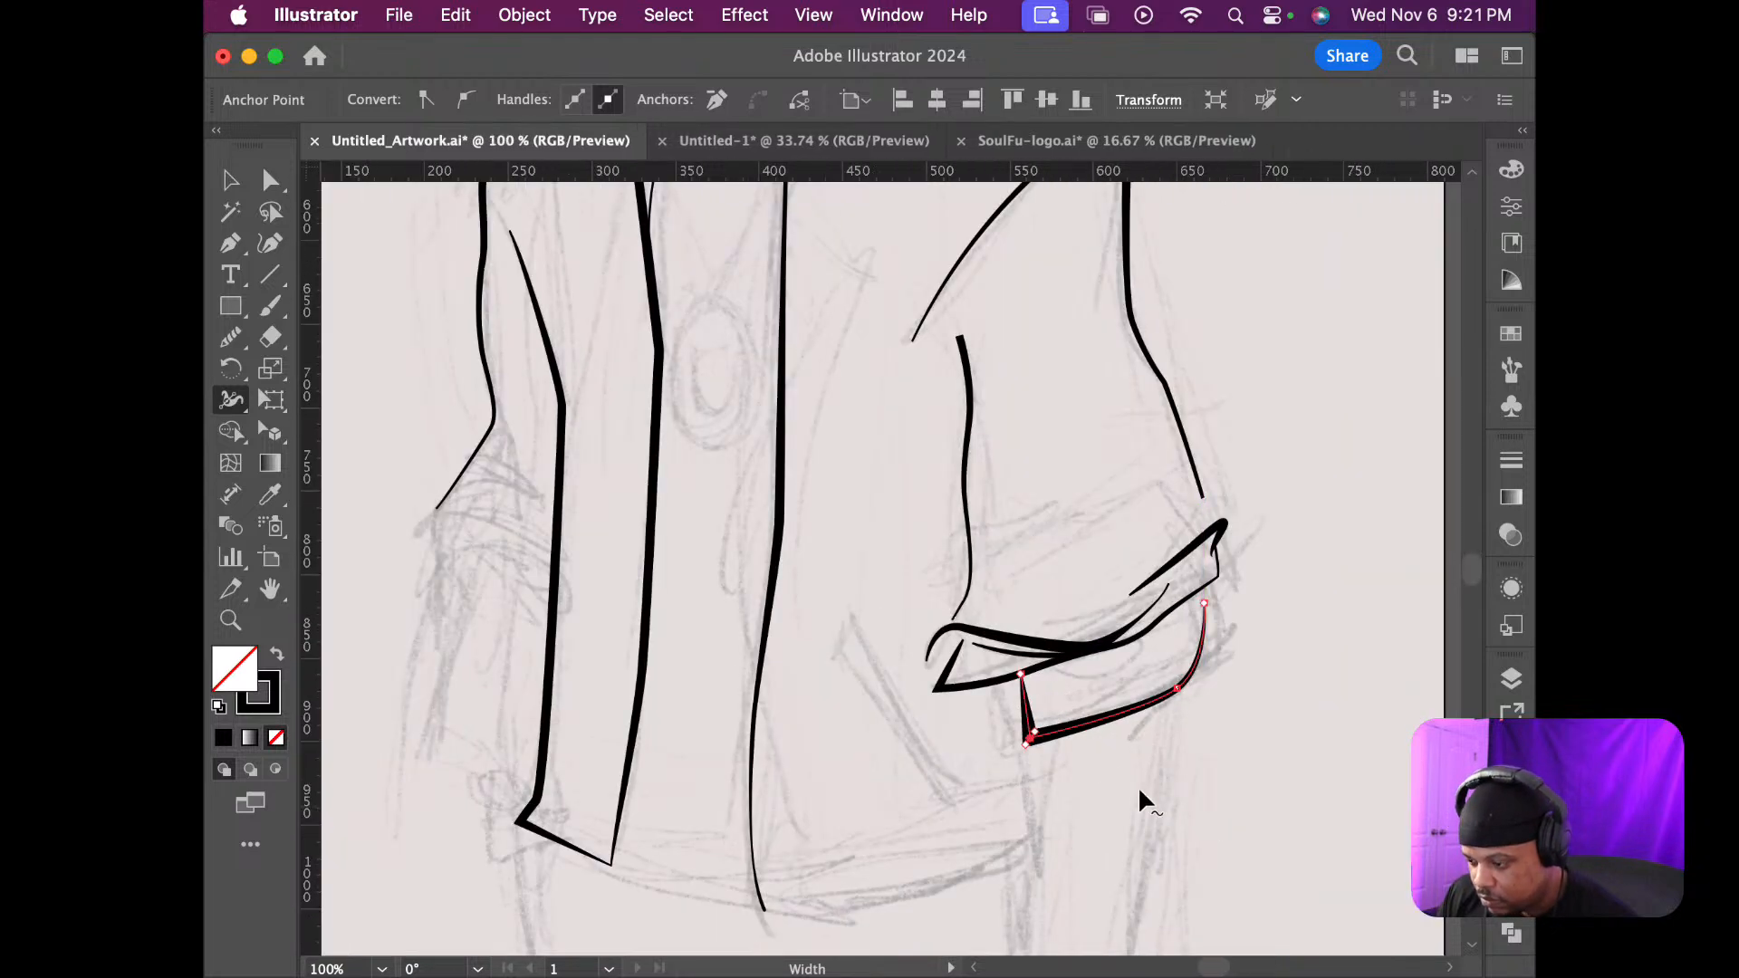
pyautogui.scroll(5, 1119, 770)
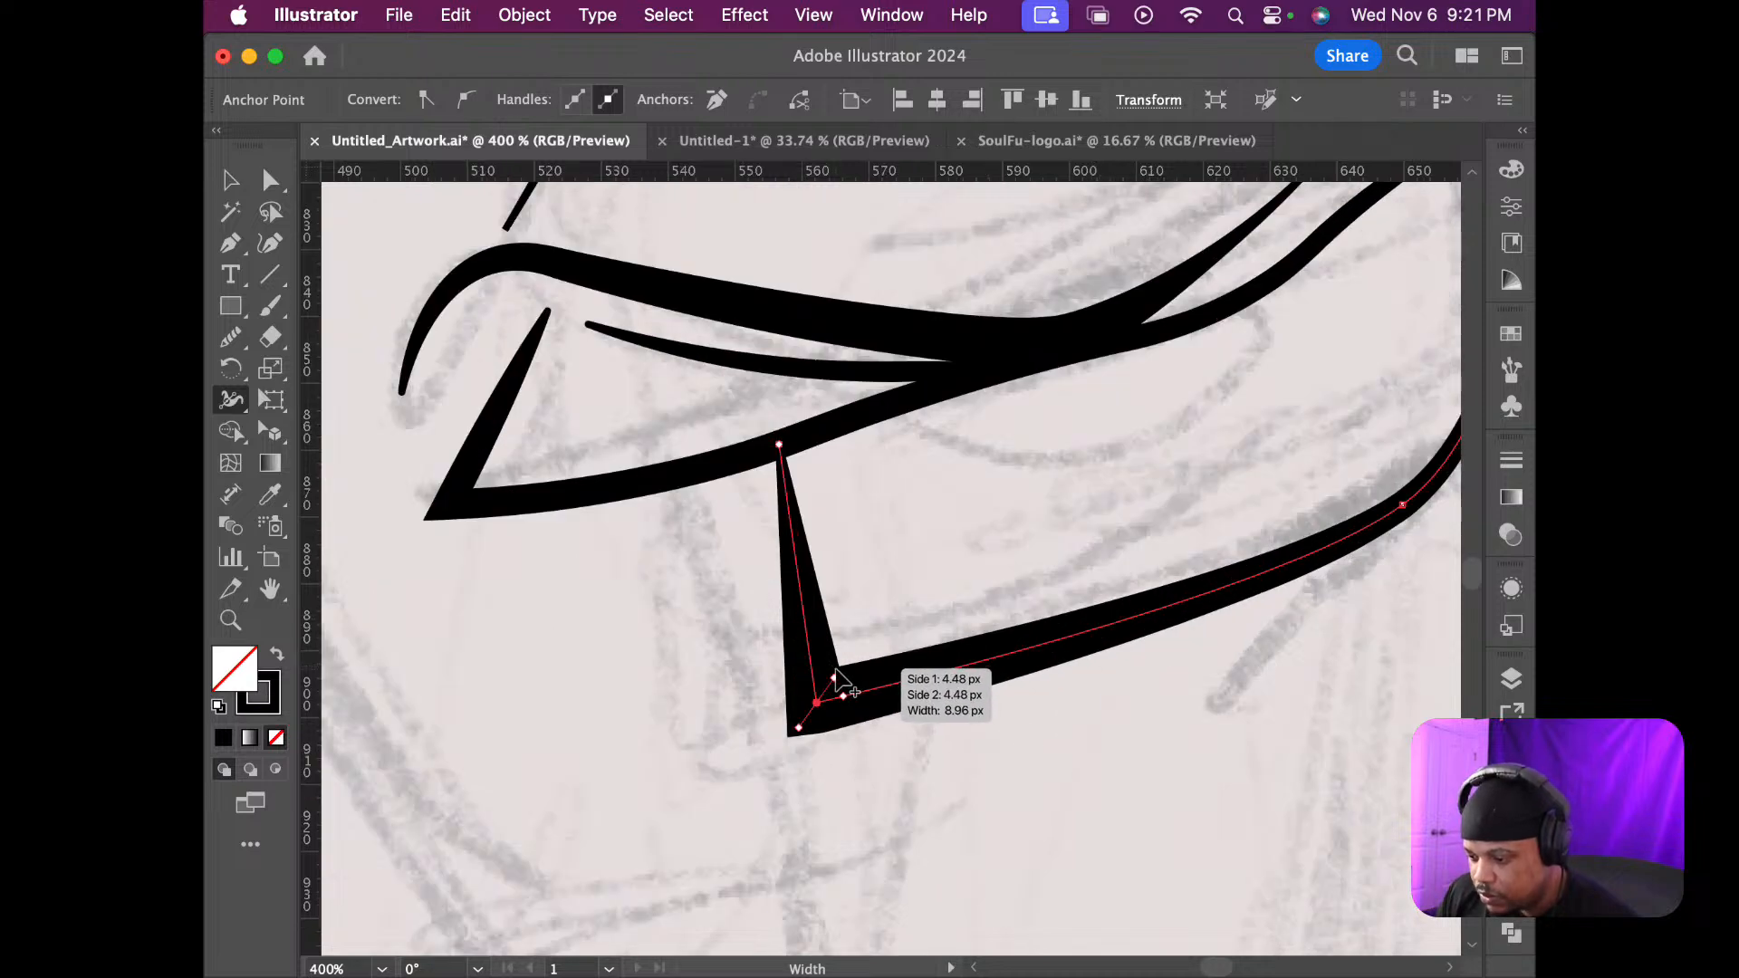
pyautogui.moveTo(833, 679); pyautogui.dragTo(824, 695)
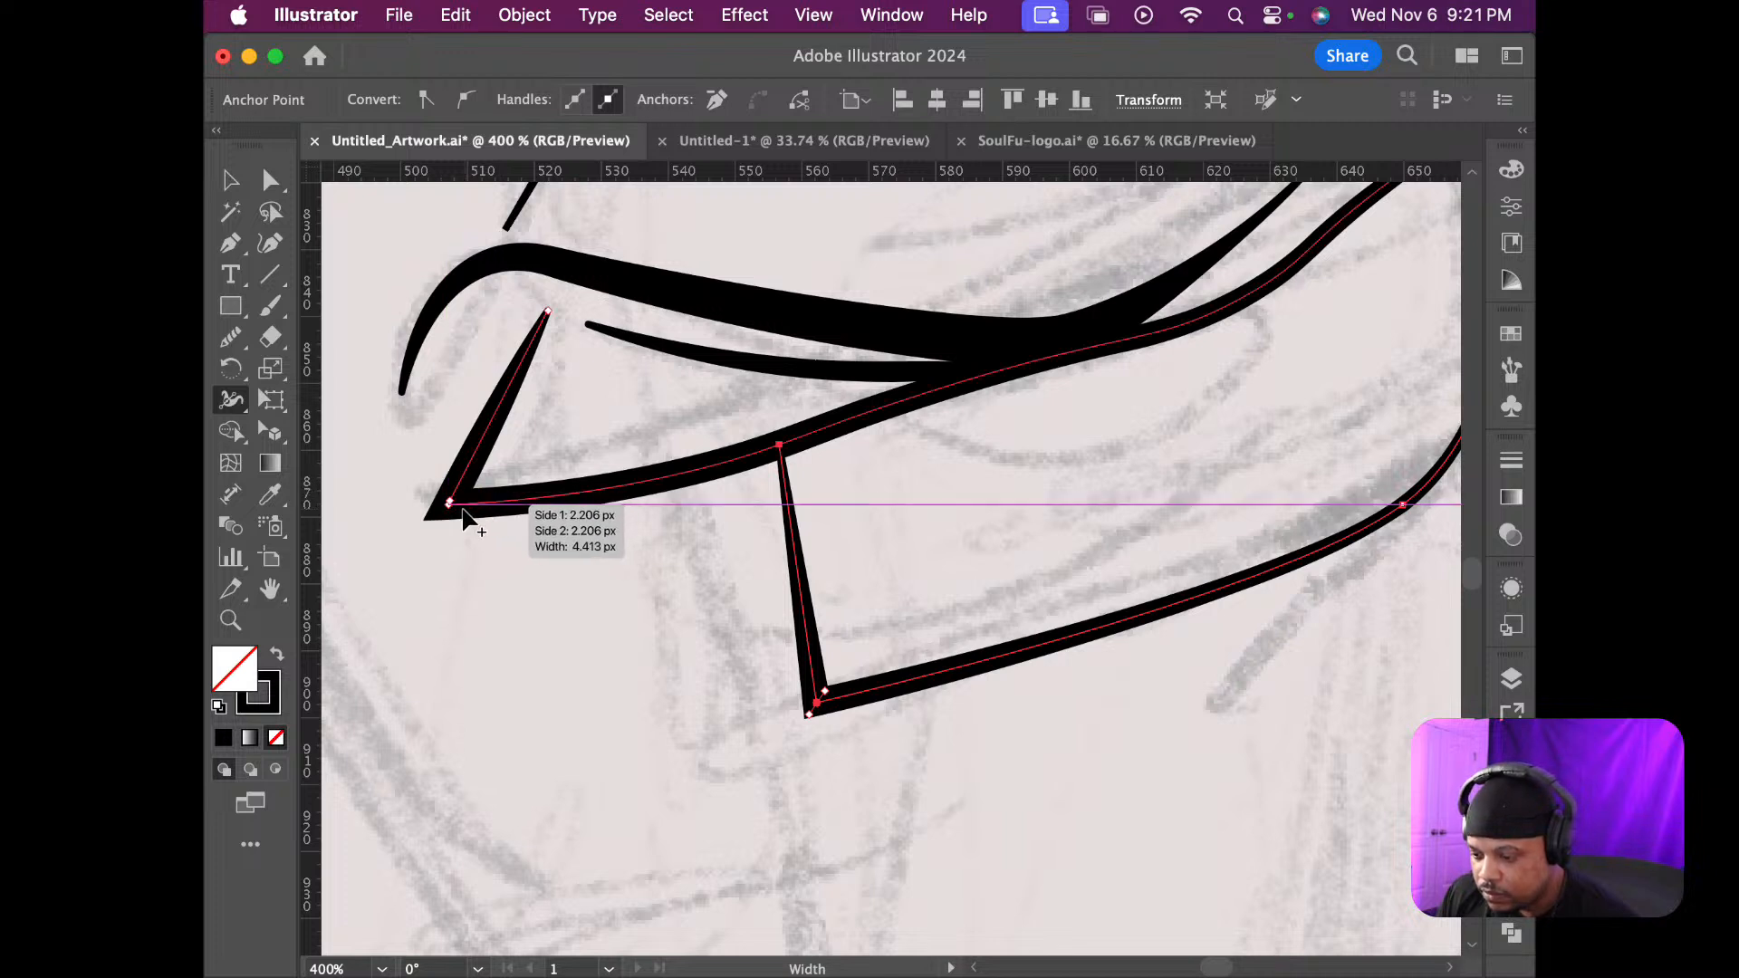
# Shift the rolled cuff outline's width point from the short slanted side to just past the pointed corner, thinning the slanted side
pyautogui.moveTo(449, 519); pyautogui.dragTo(453, 519)
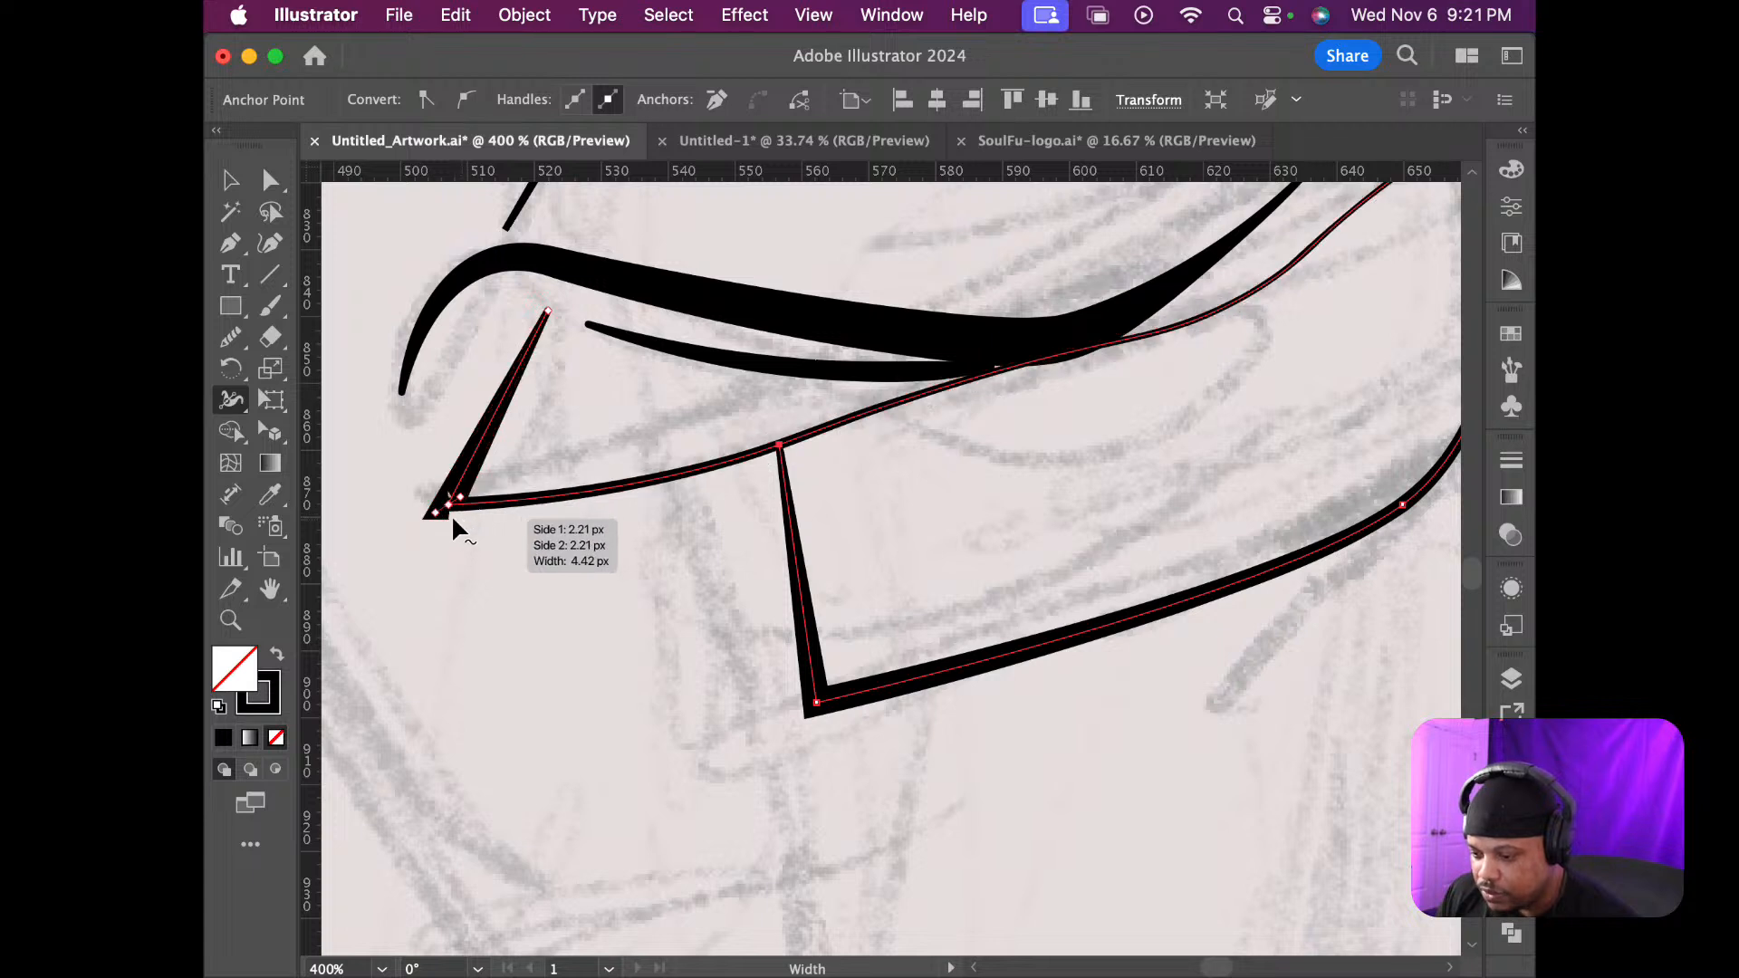
pyautogui.press('super+z')
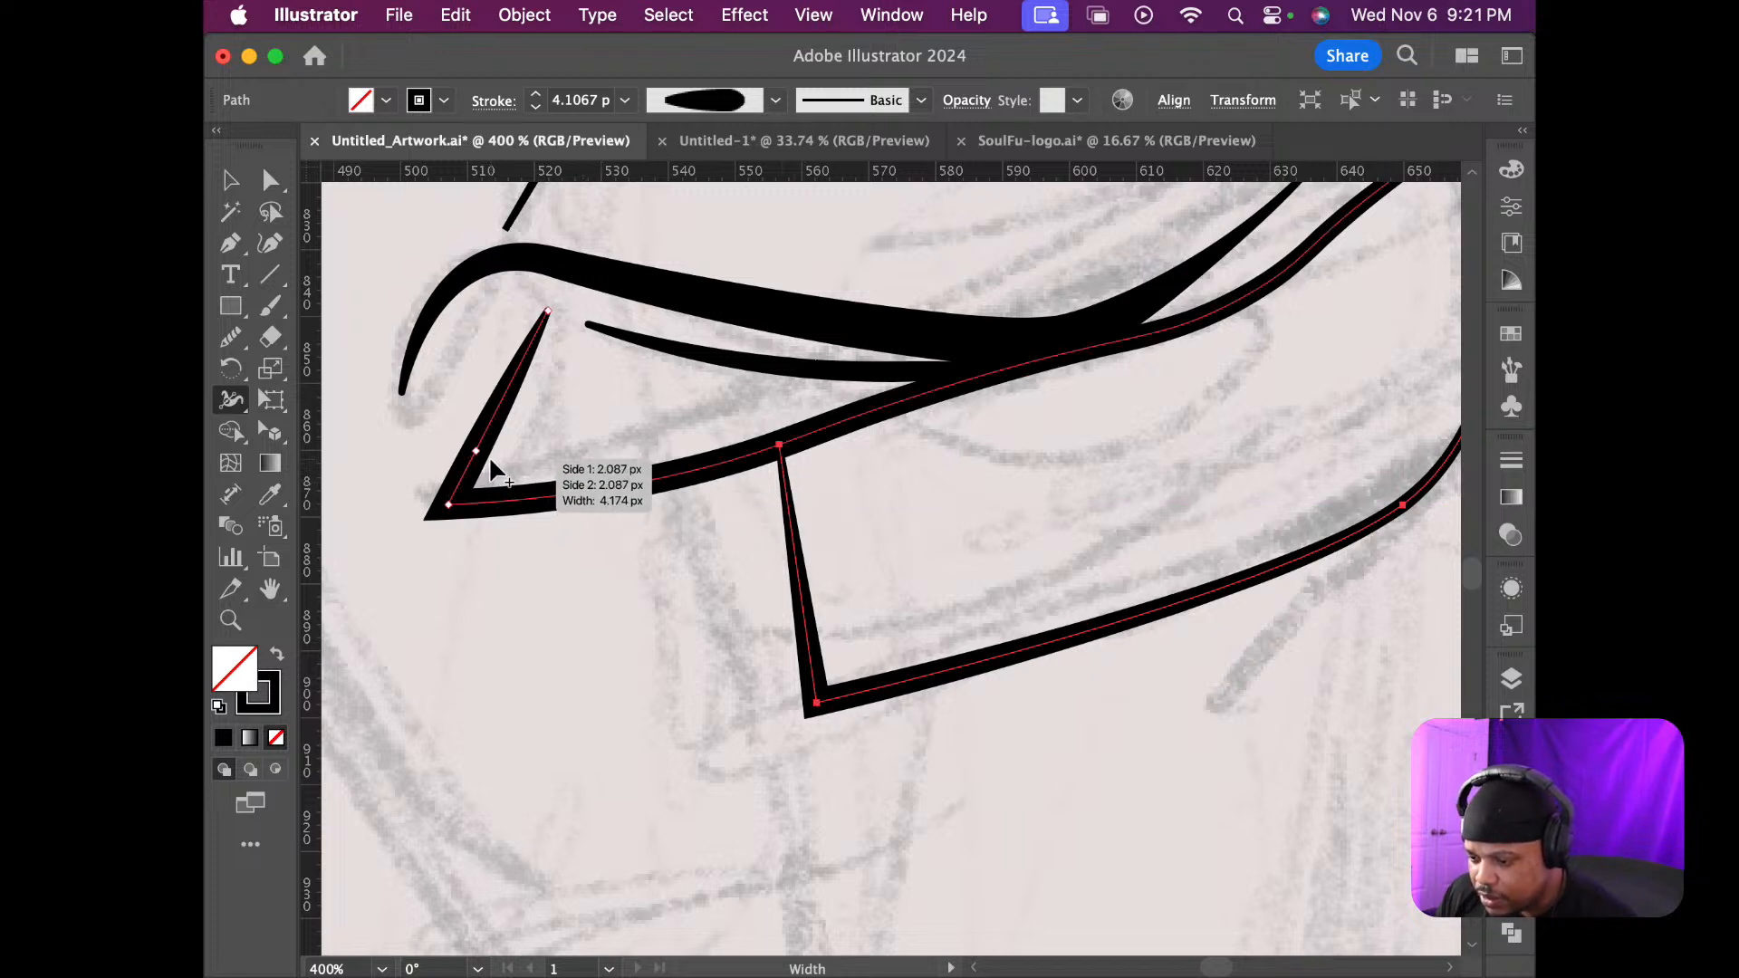
pyautogui.moveTo(477, 472)
pyautogui.mouseDown()
pyautogui.moveTo(480, 510)
pyautogui.moveTo(509, 517)
pyautogui.moveTo(485, 517)
pyautogui.mouseUp()
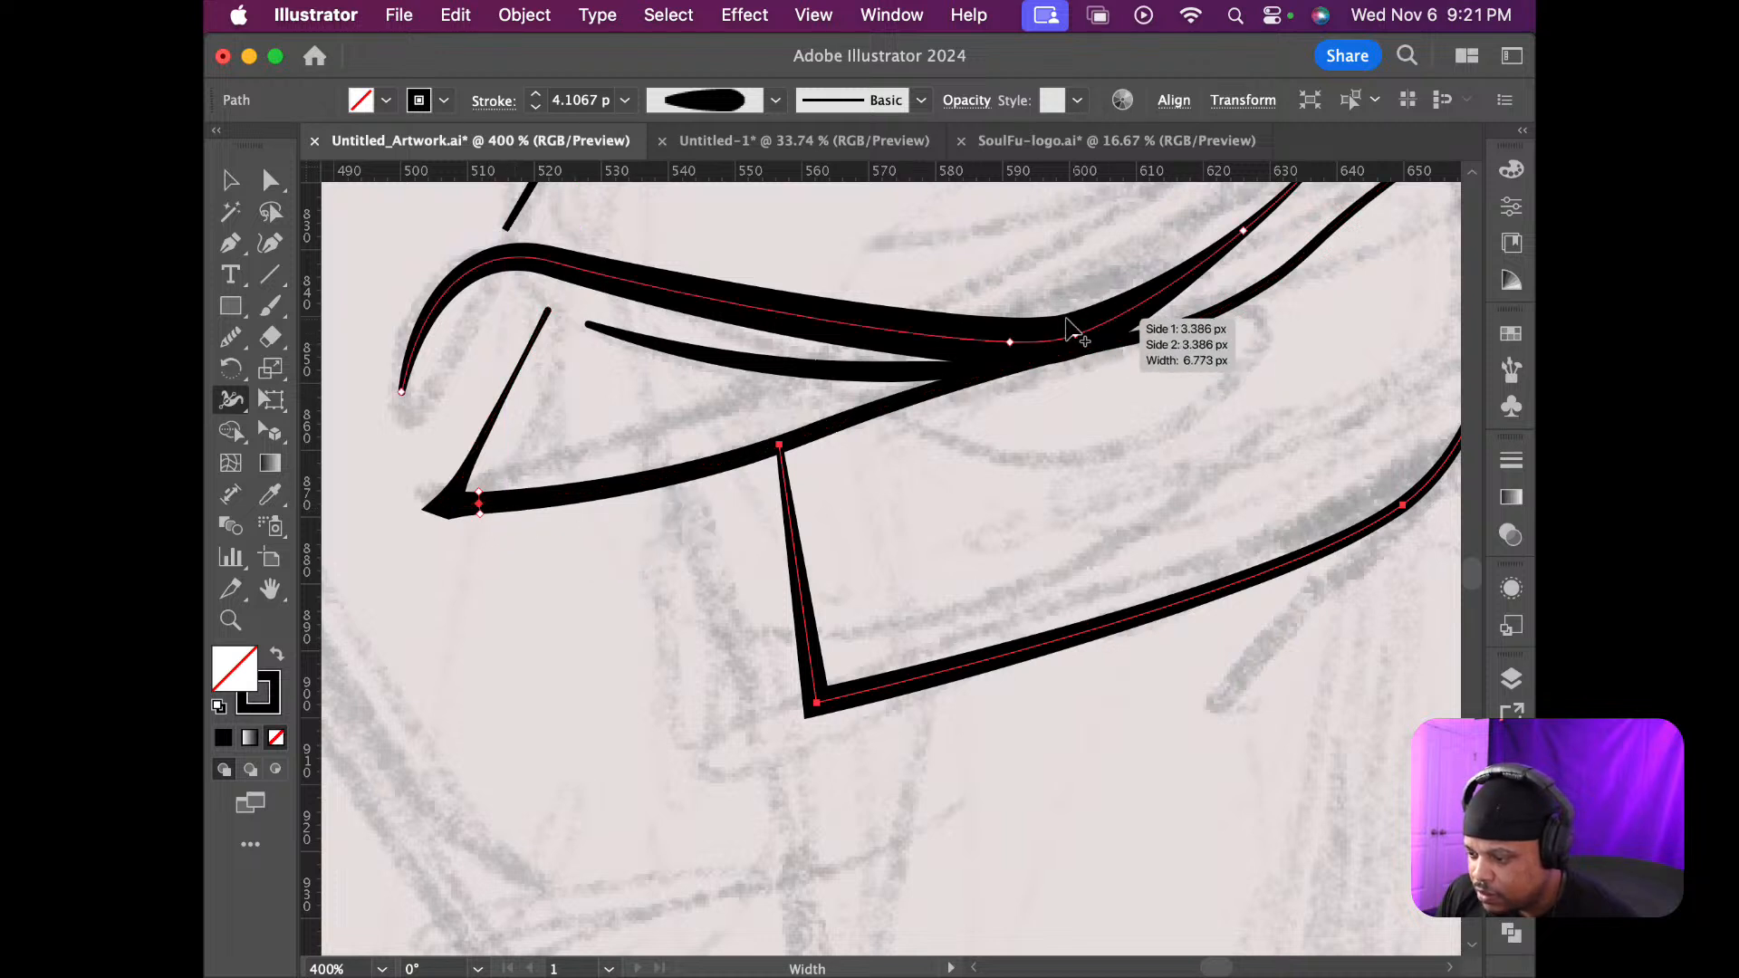
# Narrow the thick middle of the cuff's upper fold stroke with the Width tool and deselect it
pyautogui.moveTo(1011, 331); pyautogui.dragTo(1011, 336)
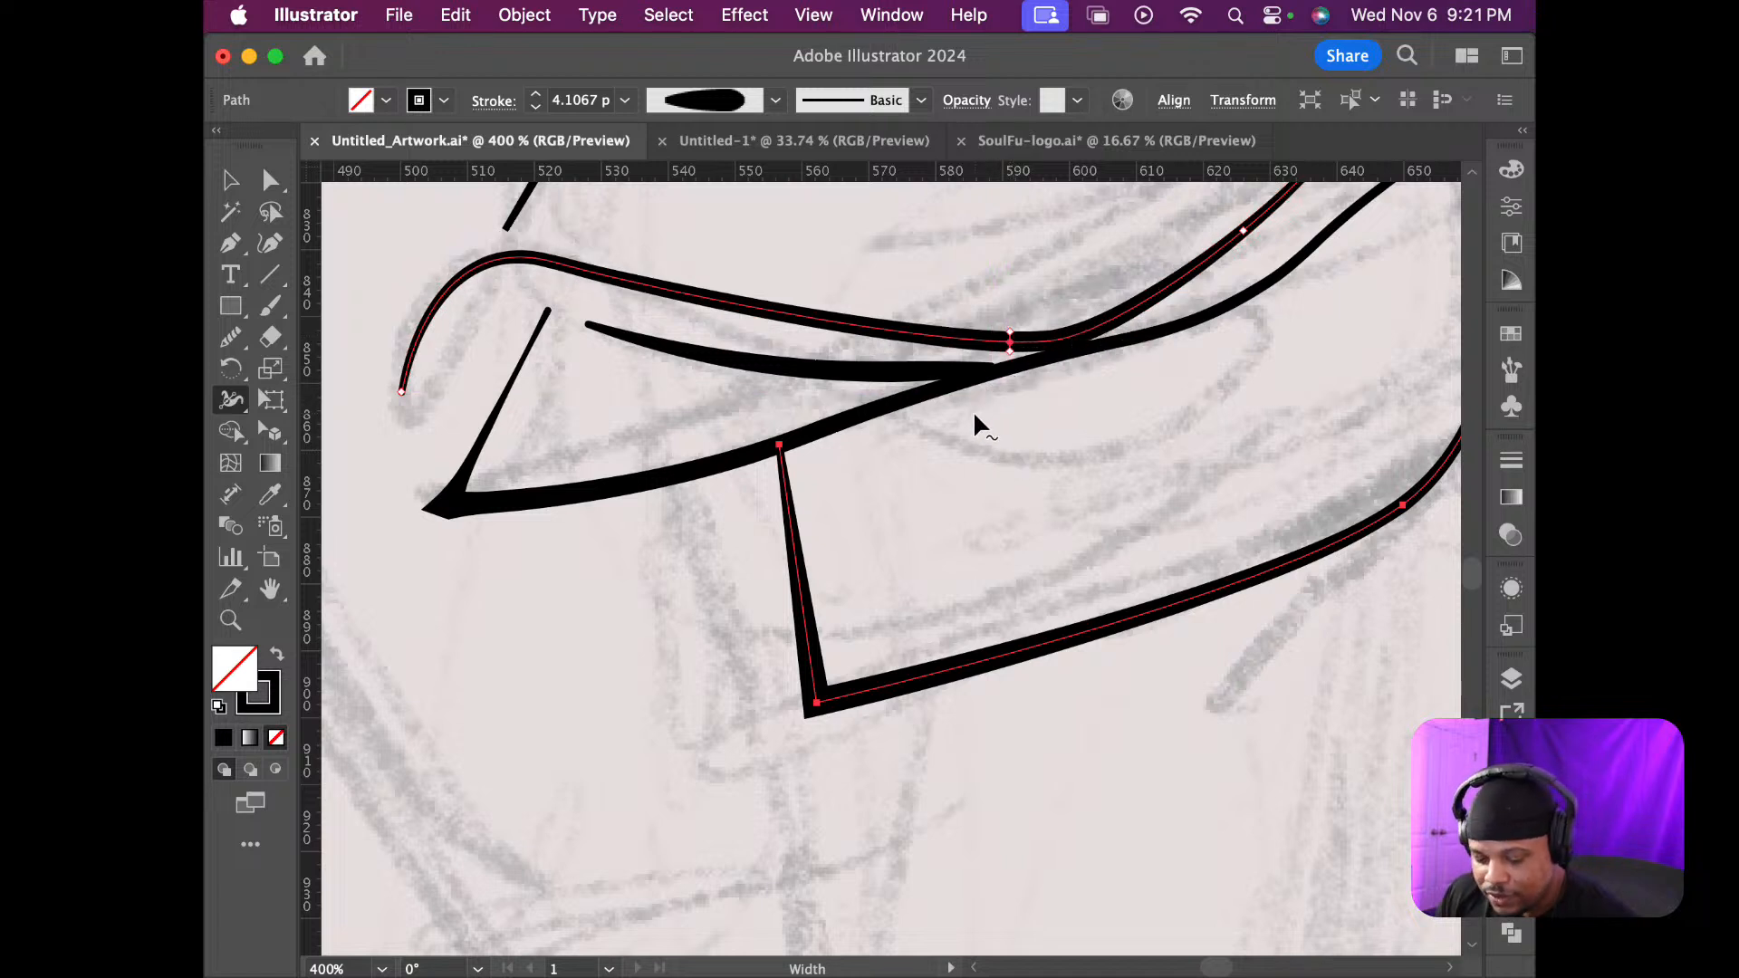
pyautogui.press('v')
pyautogui.click(1030, 426)
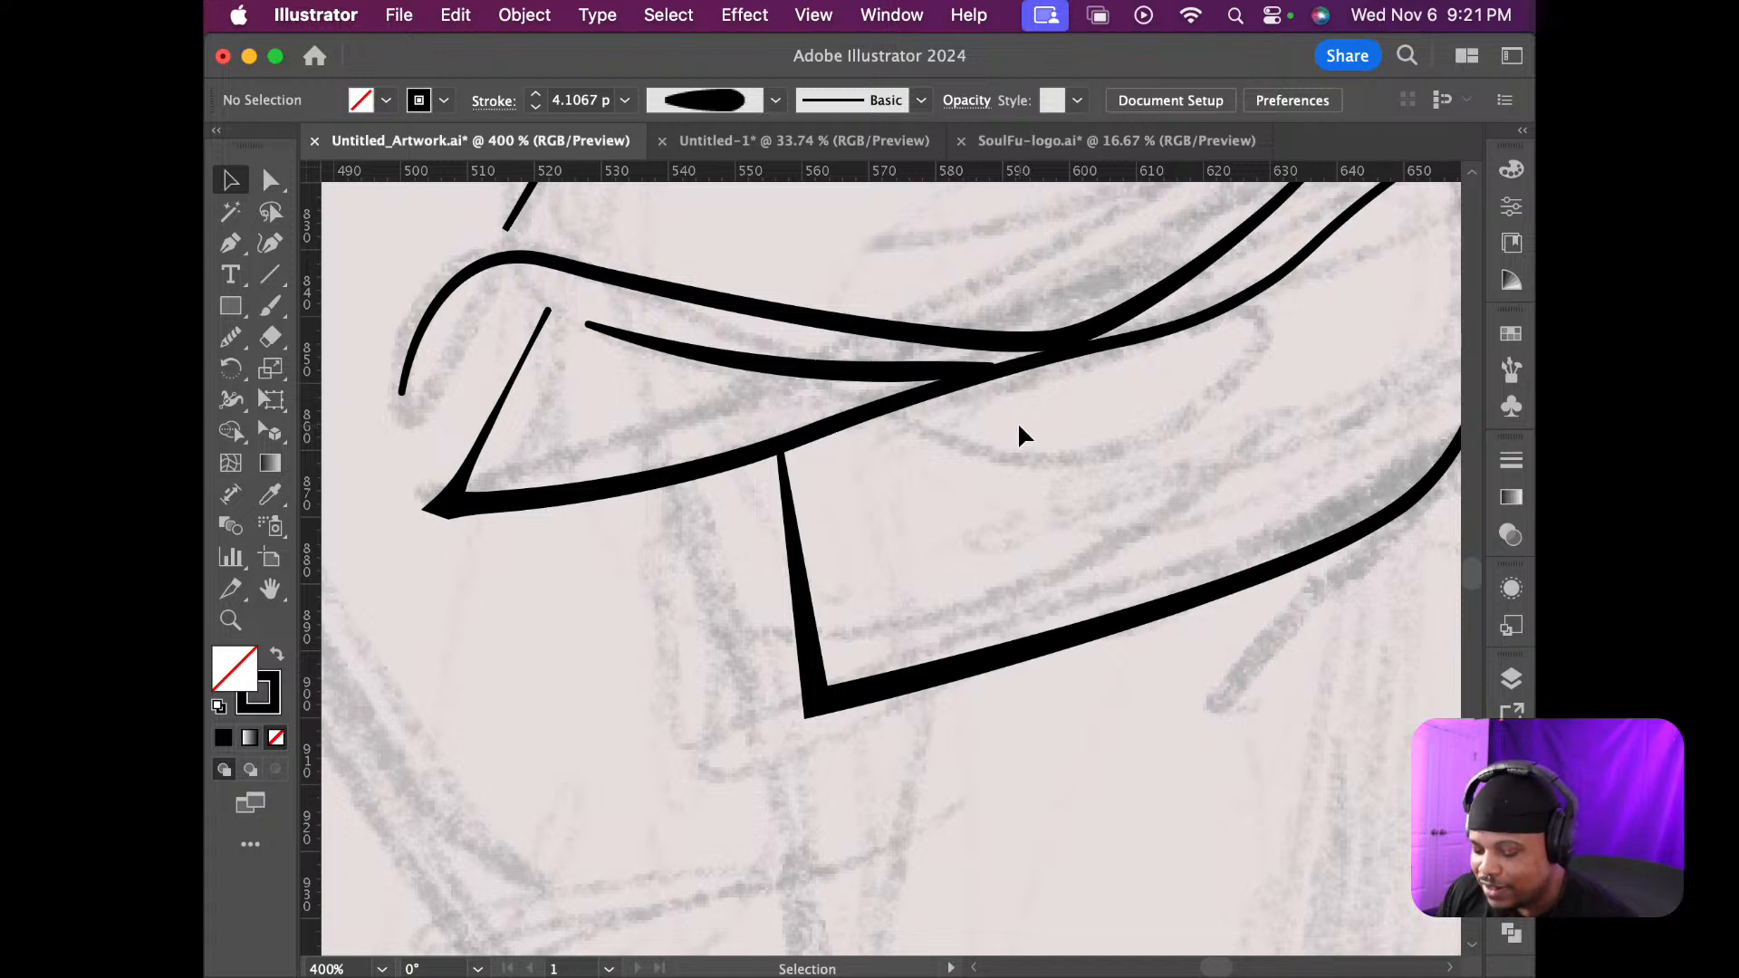
# Pull the middle of the rolled cuff's lower edge down, clear of the fold lines above it, using the Curvature tool
pyautogui.hscroll(-1, 1018, 421)
pyautogui.scroll(-5, 1018, 421)
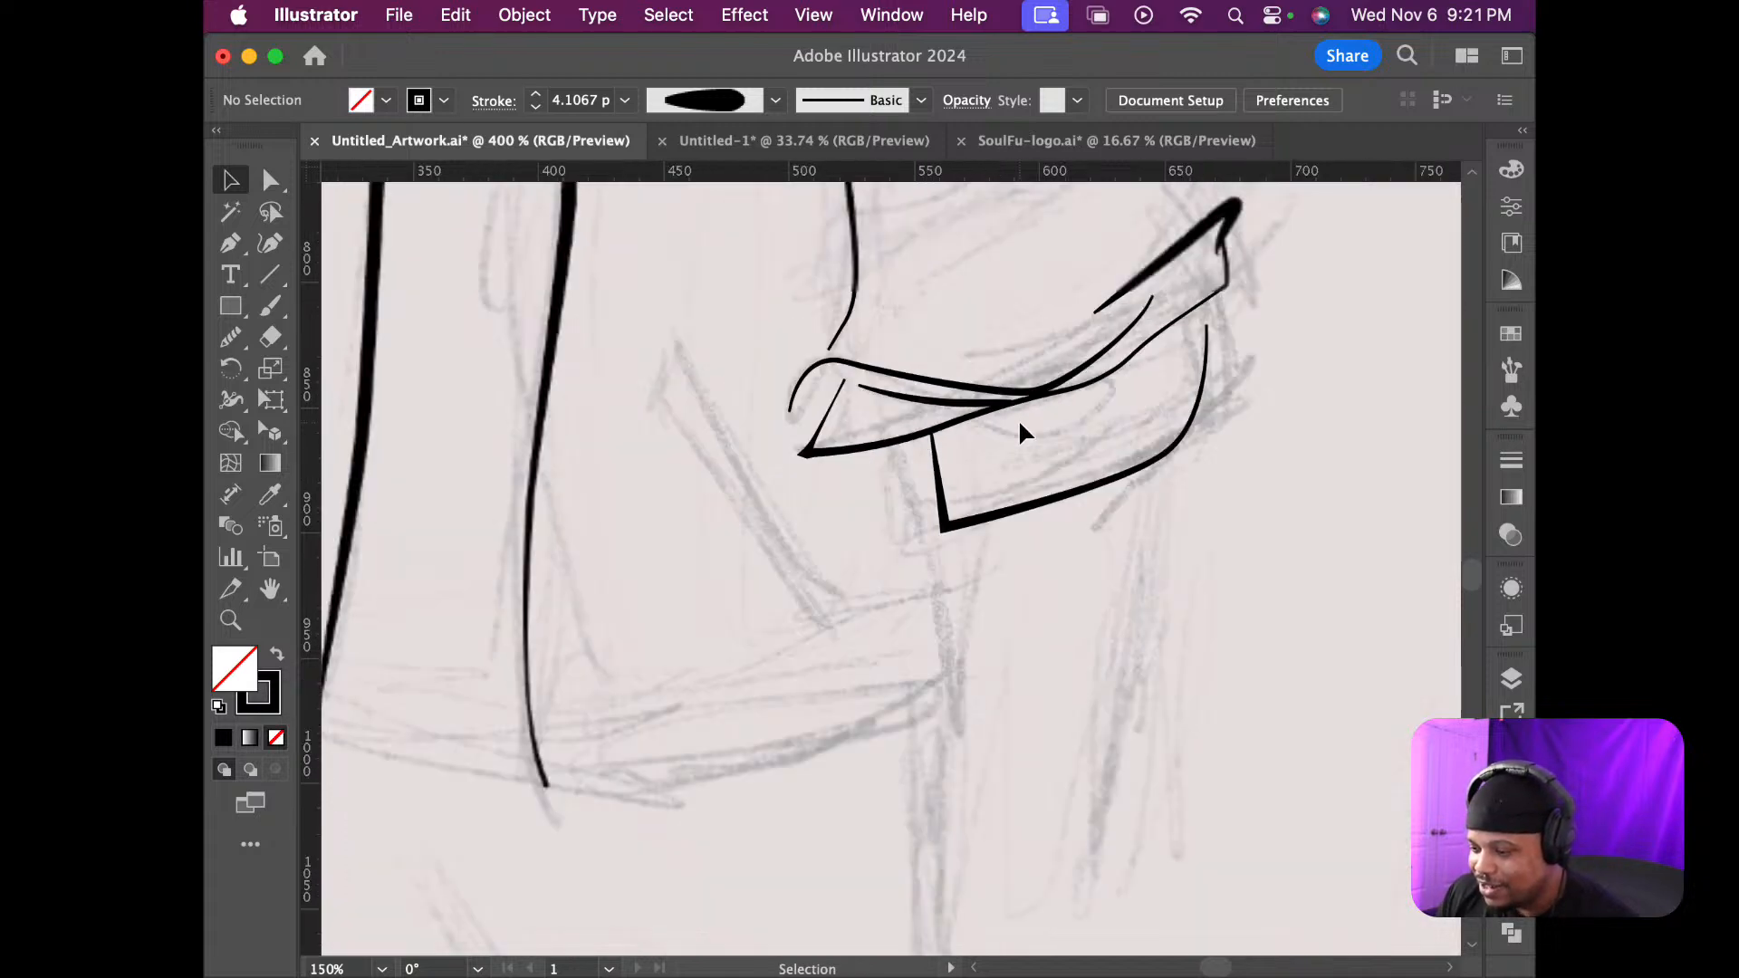
pyautogui.scroll(5, 1106, 379)
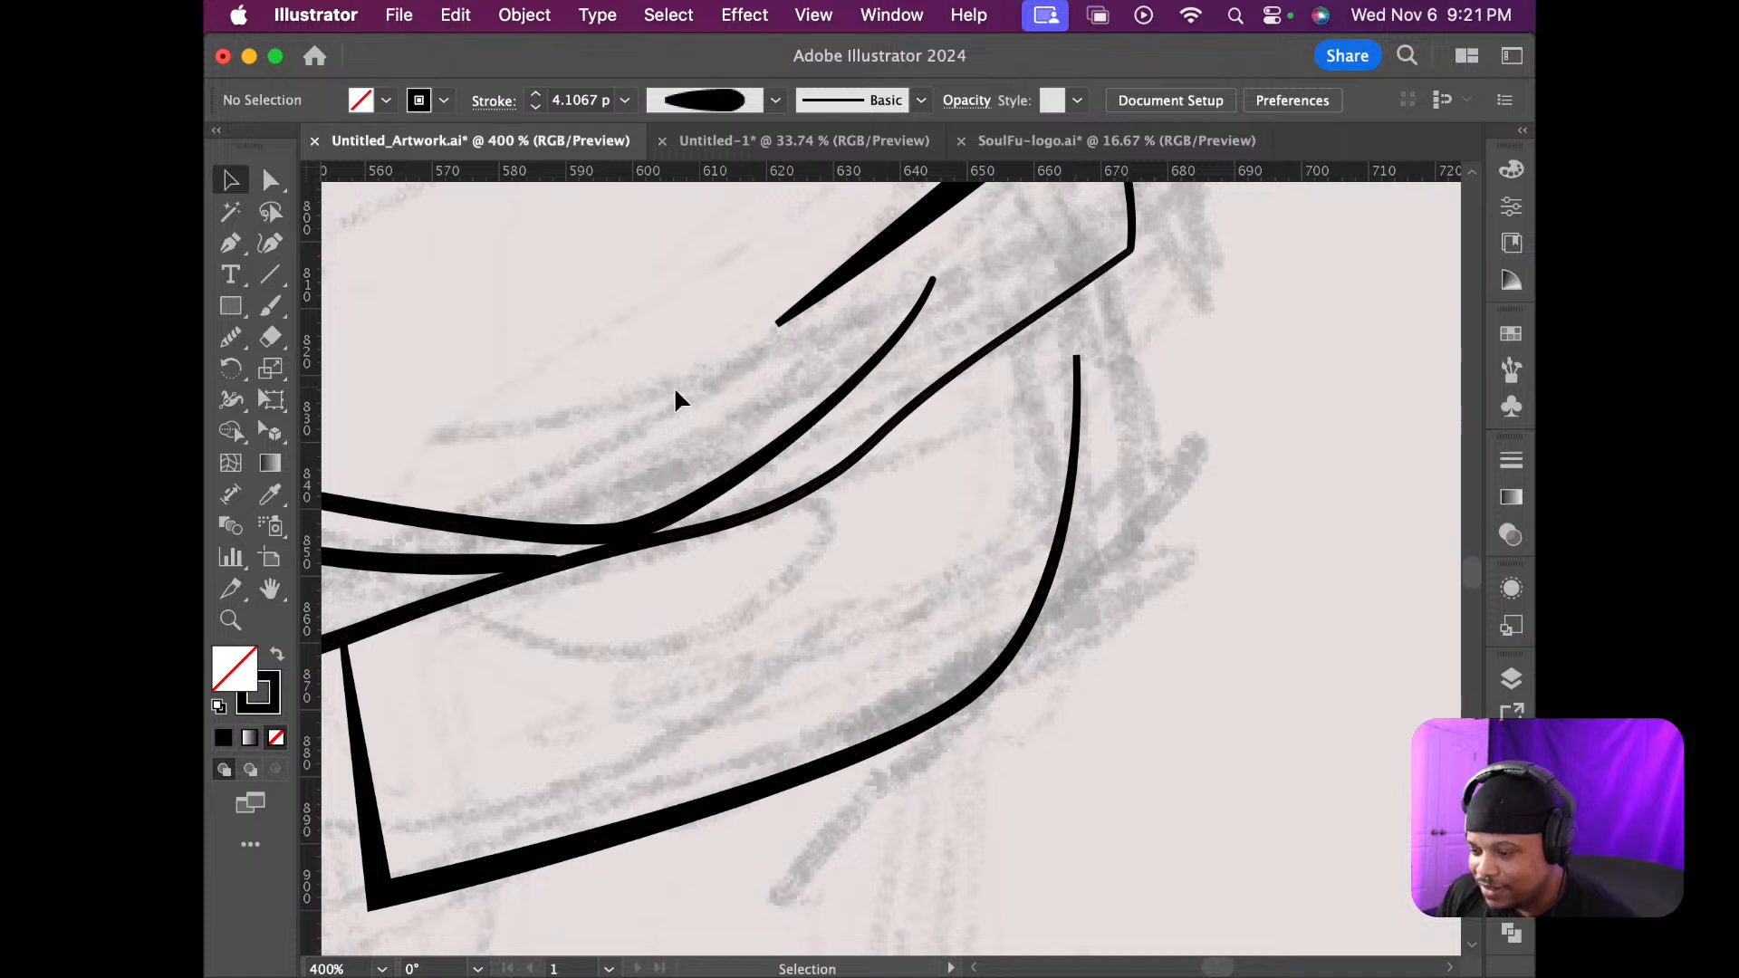
pyautogui.click(617, 557)
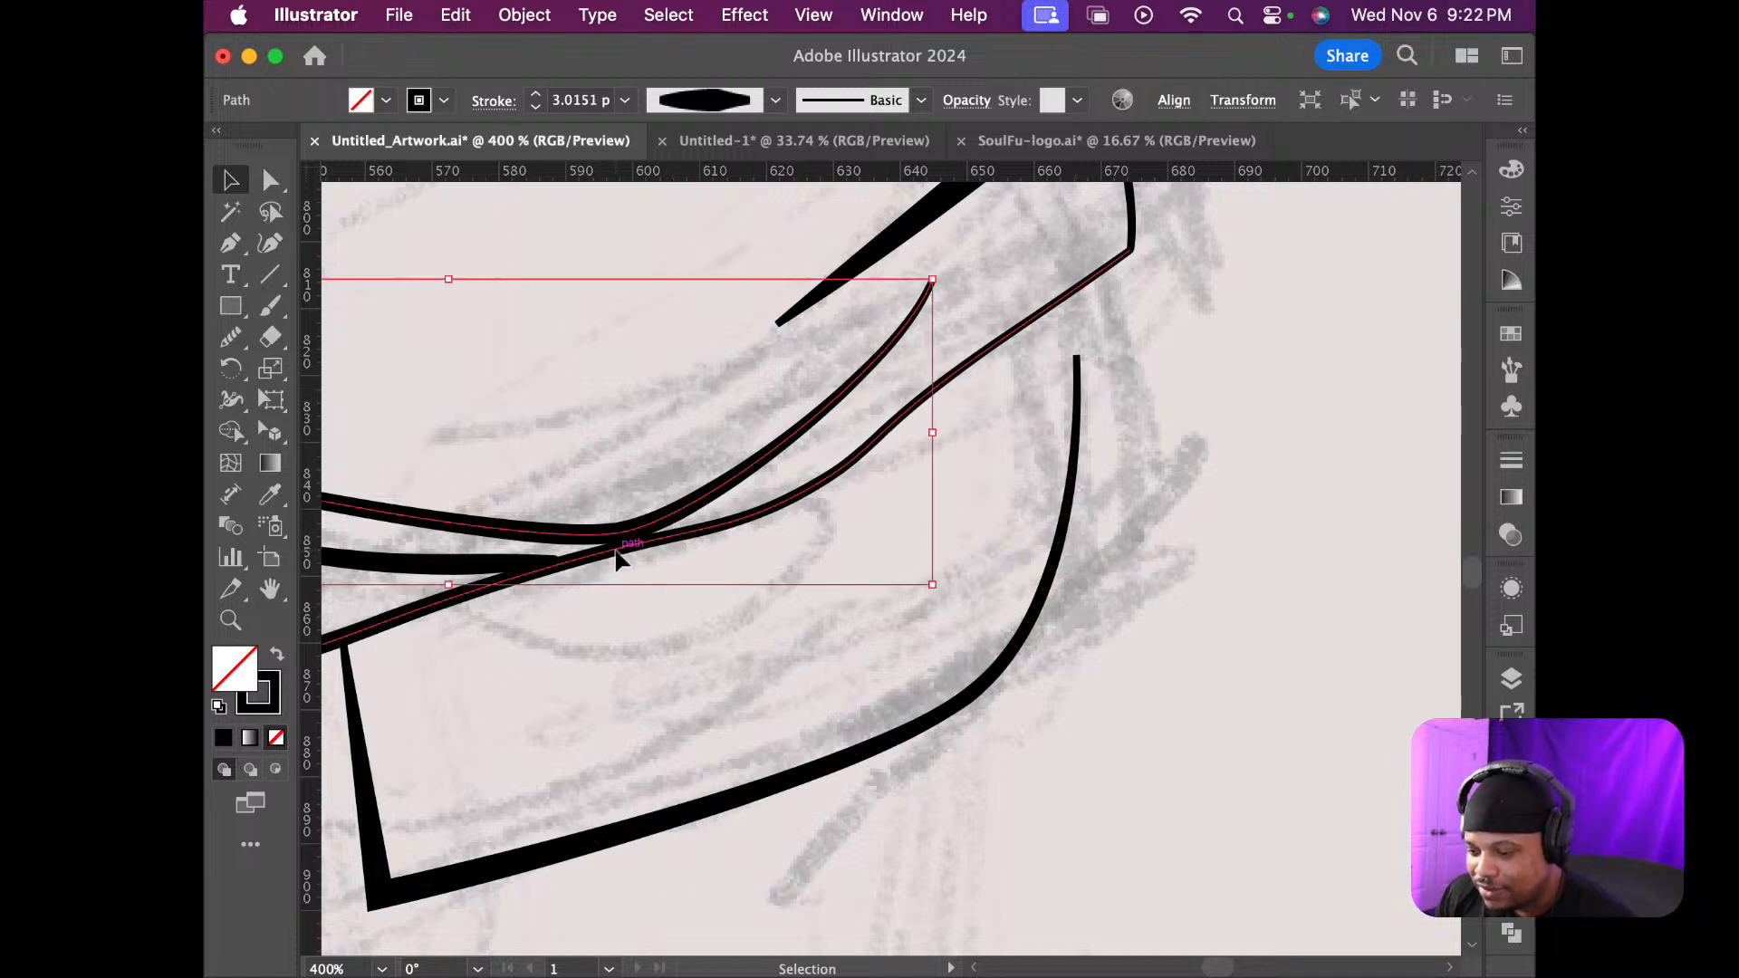
pyautogui.click(591, 565)
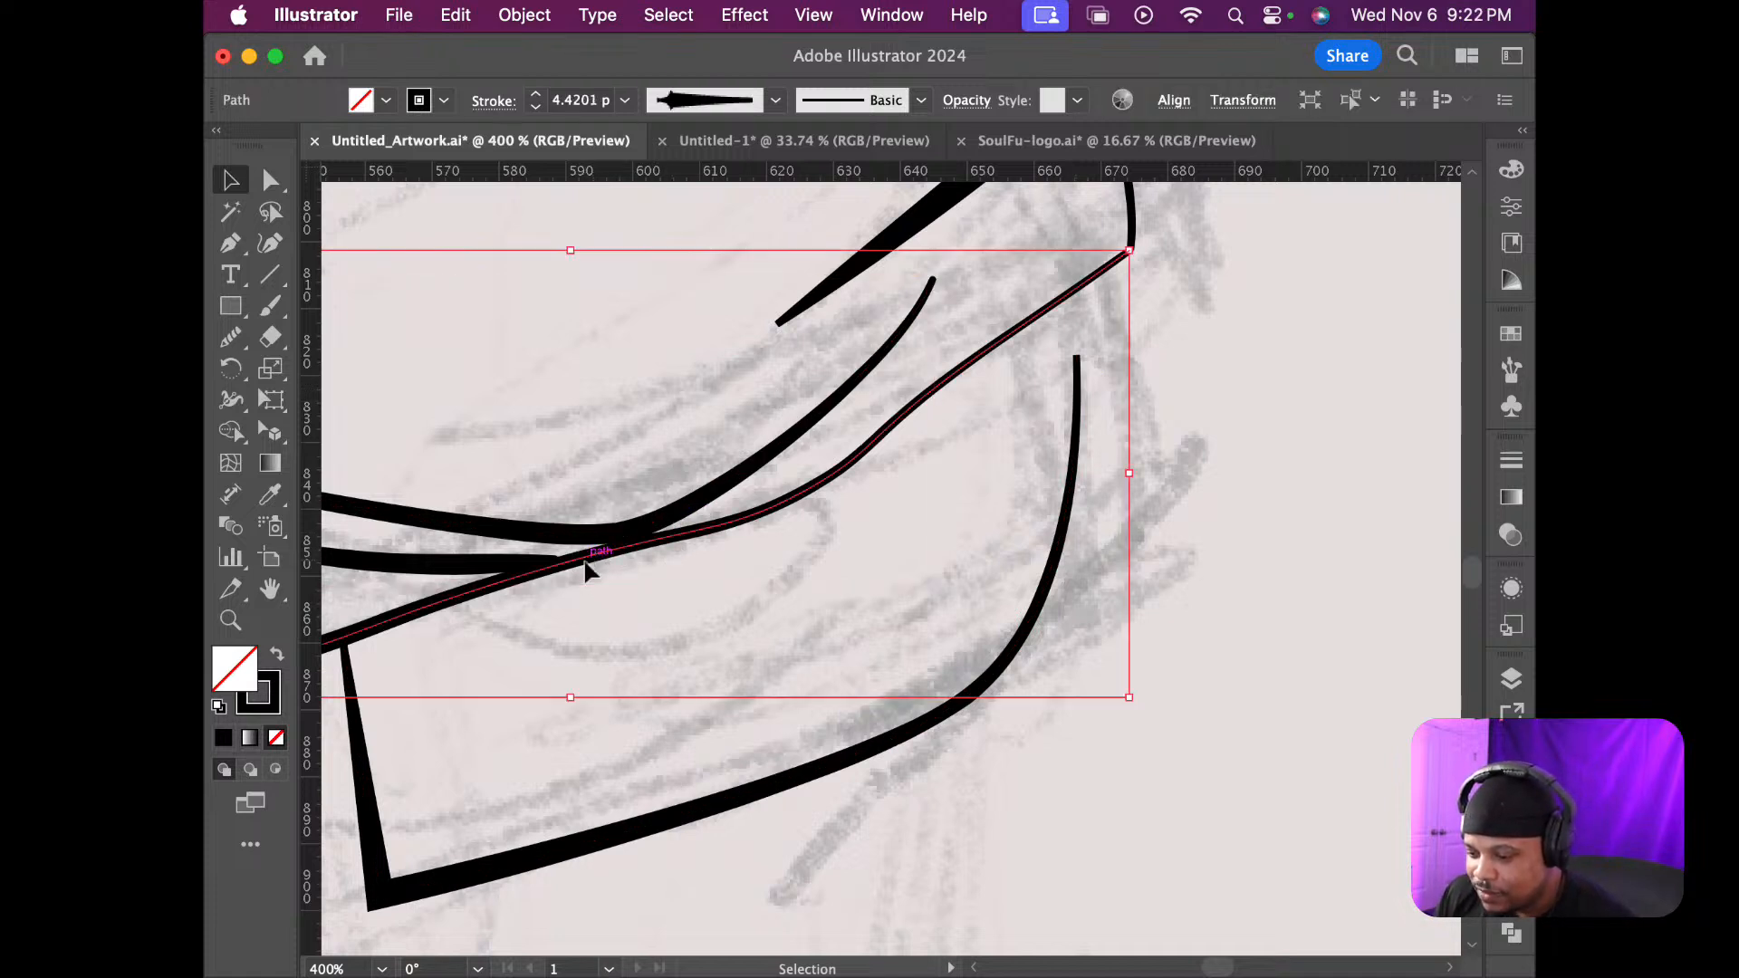
pyautogui.press('a')
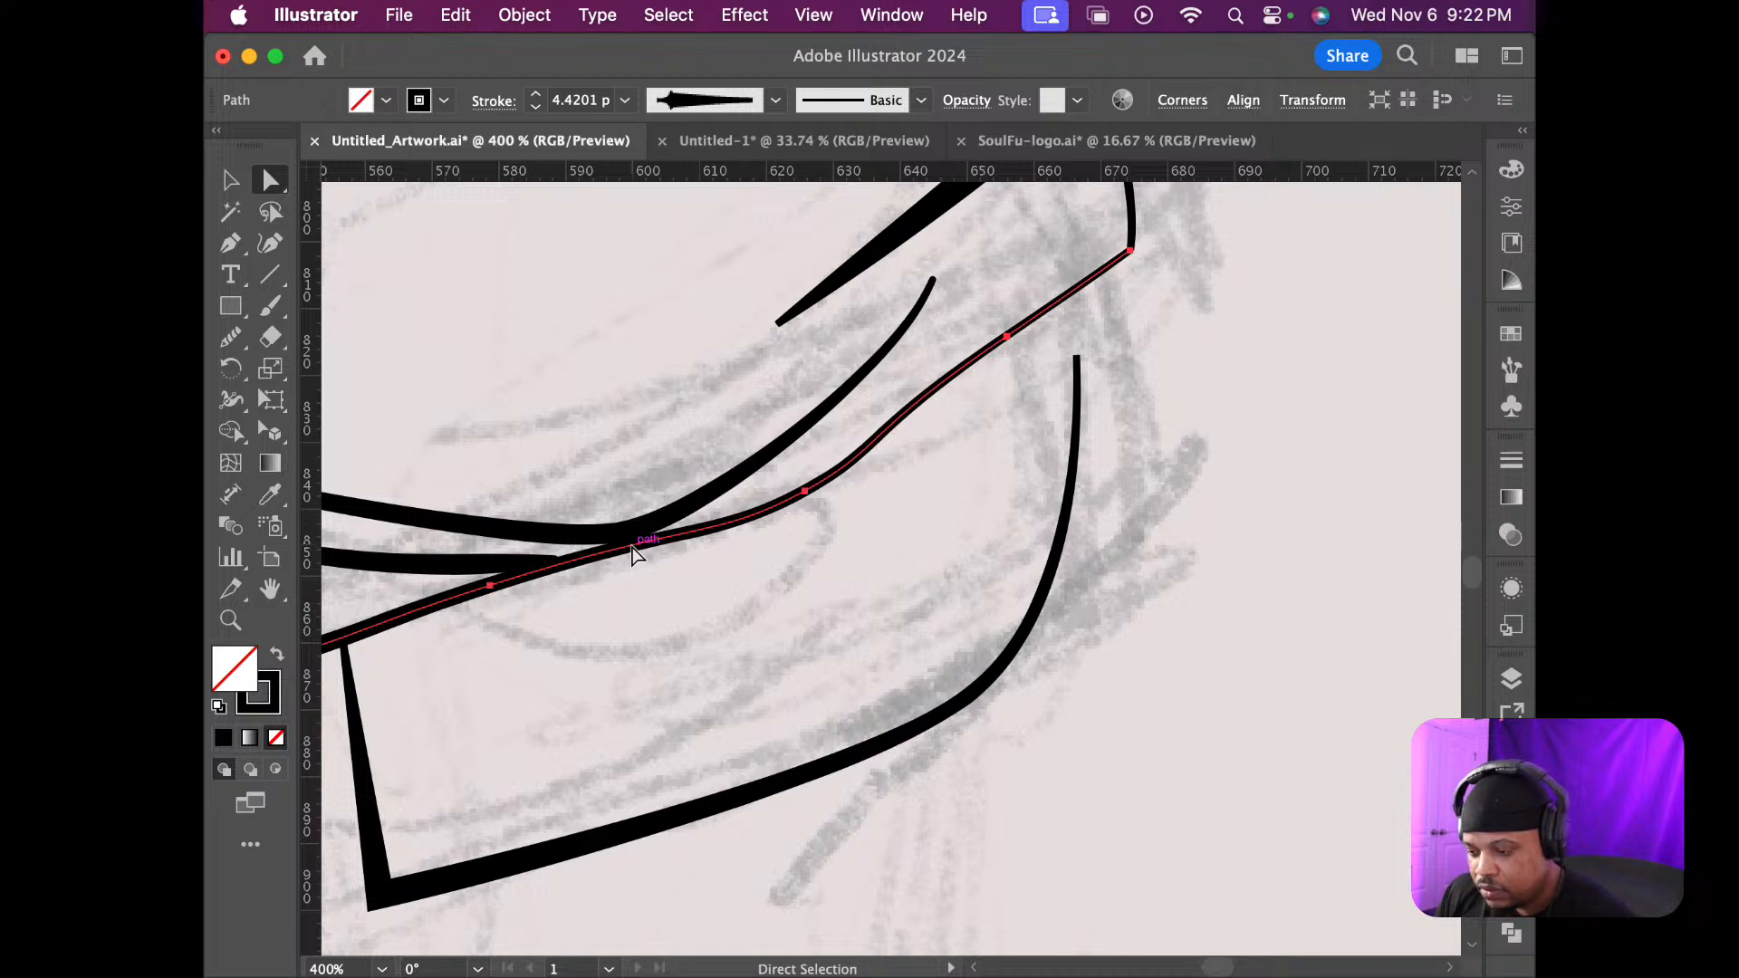
pyautogui.press('p')
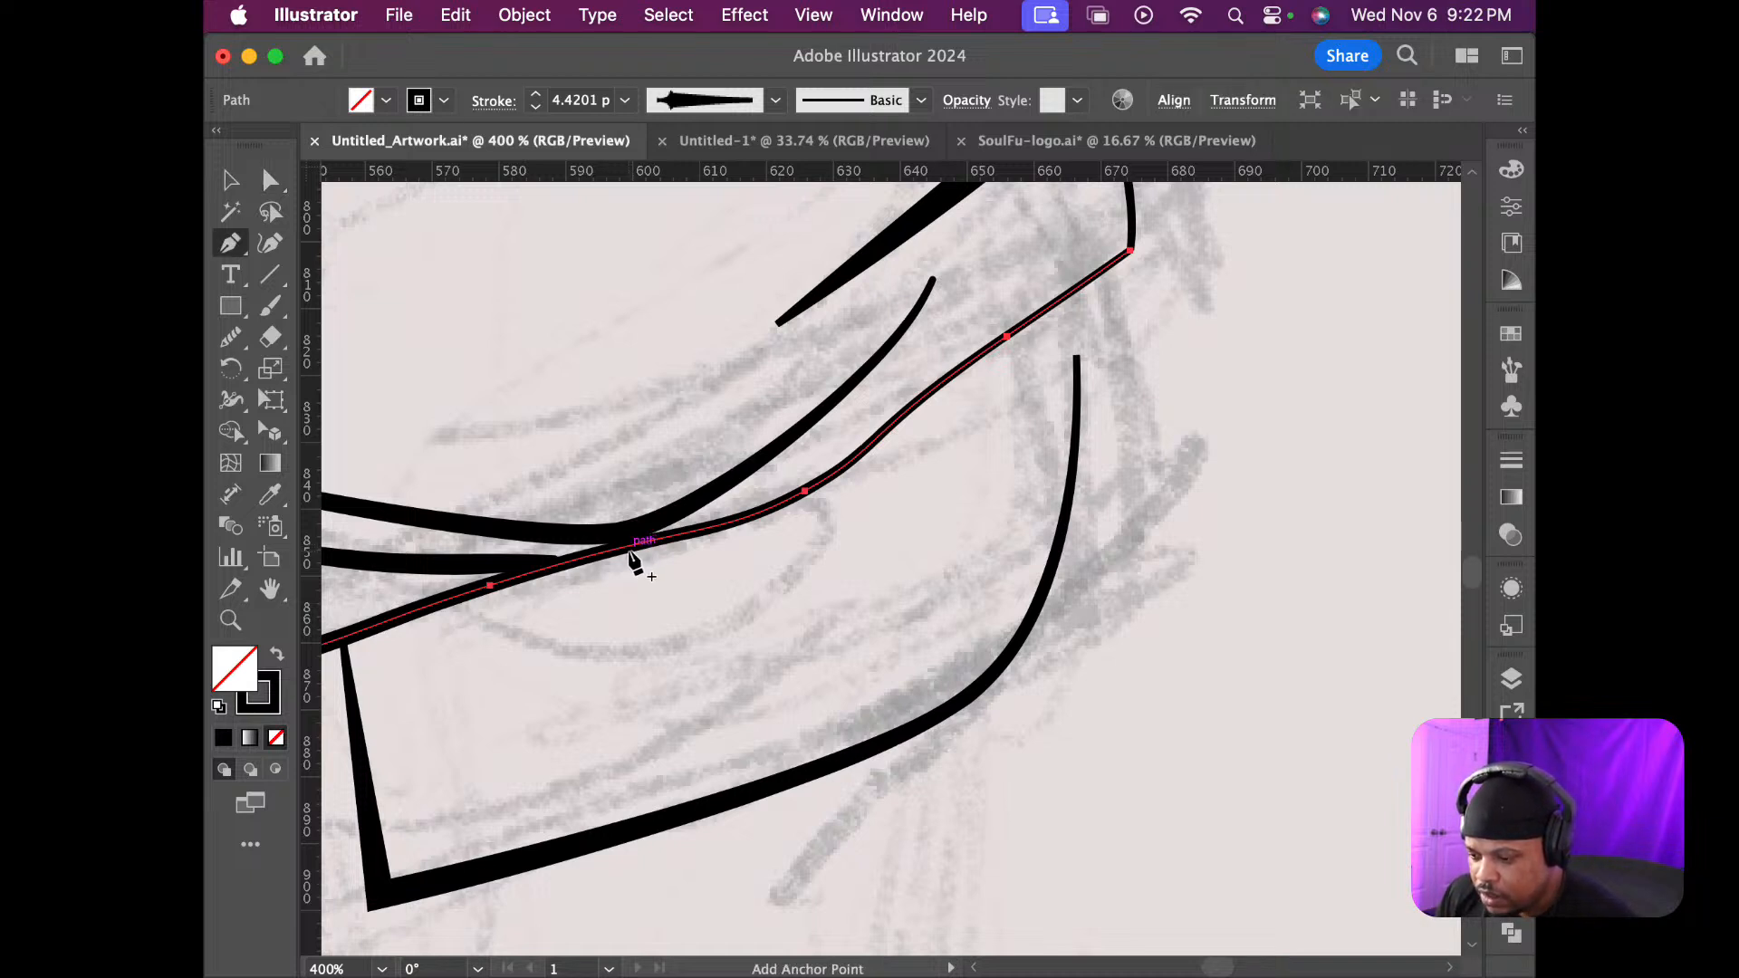
pyautogui.click(270, 243)
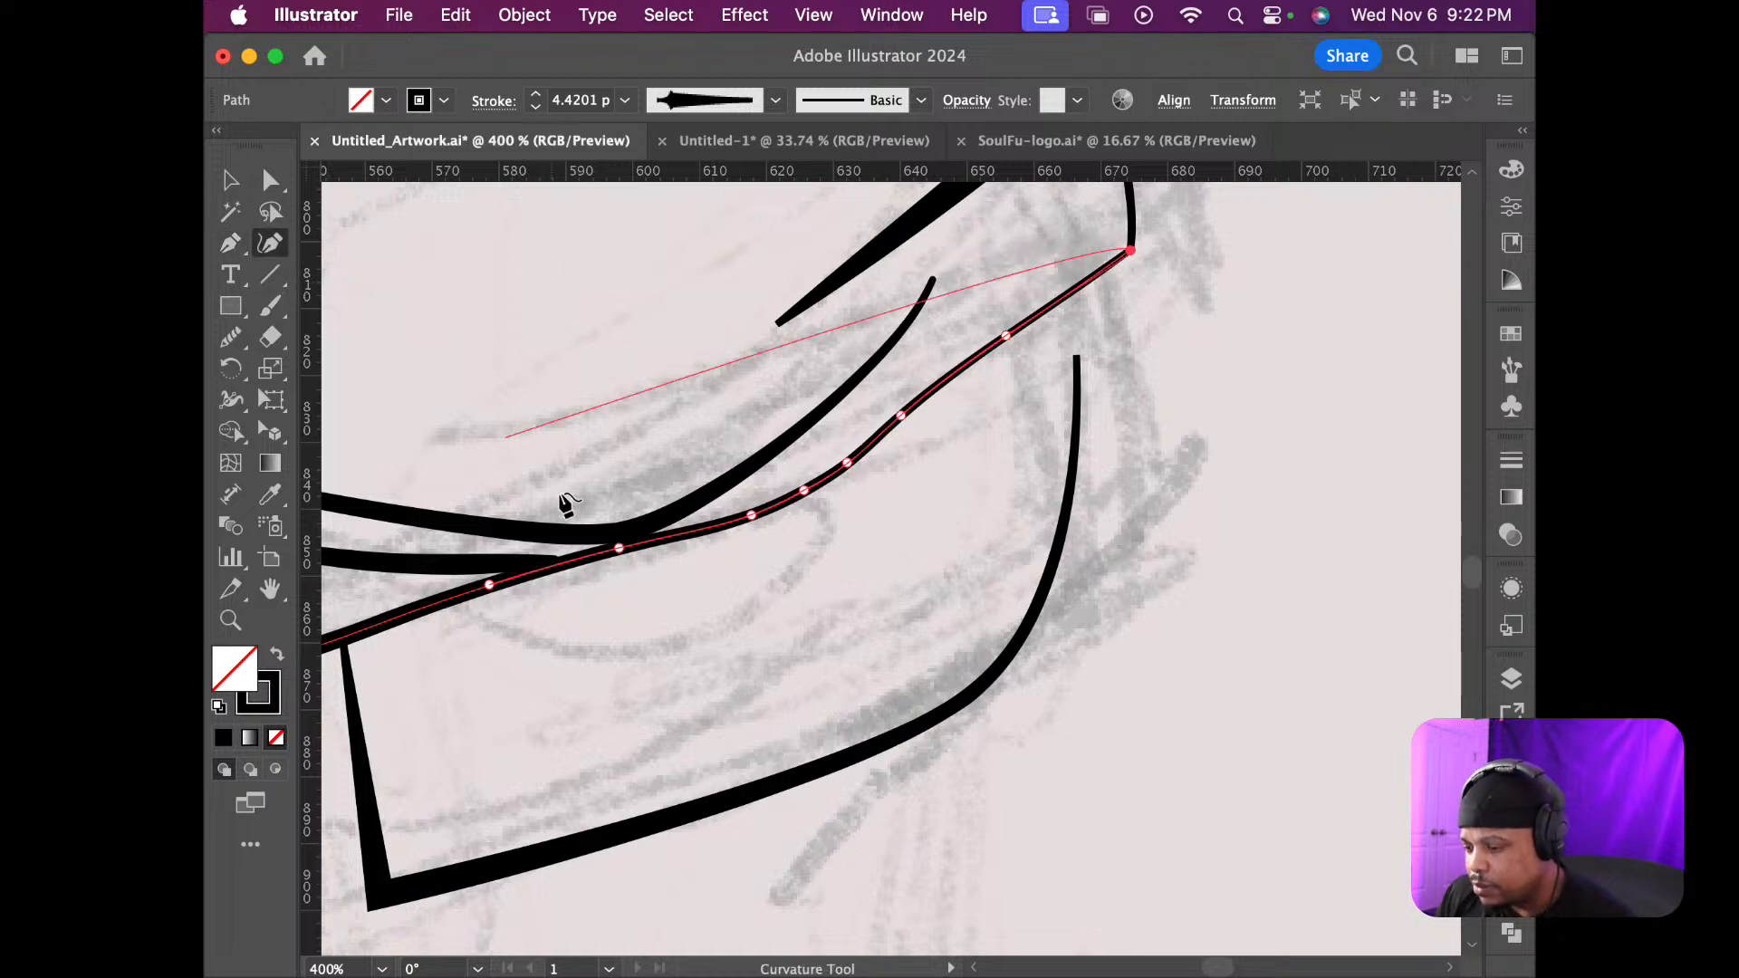
pyautogui.moveTo(620, 549); pyautogui.dragTo(624, 580)
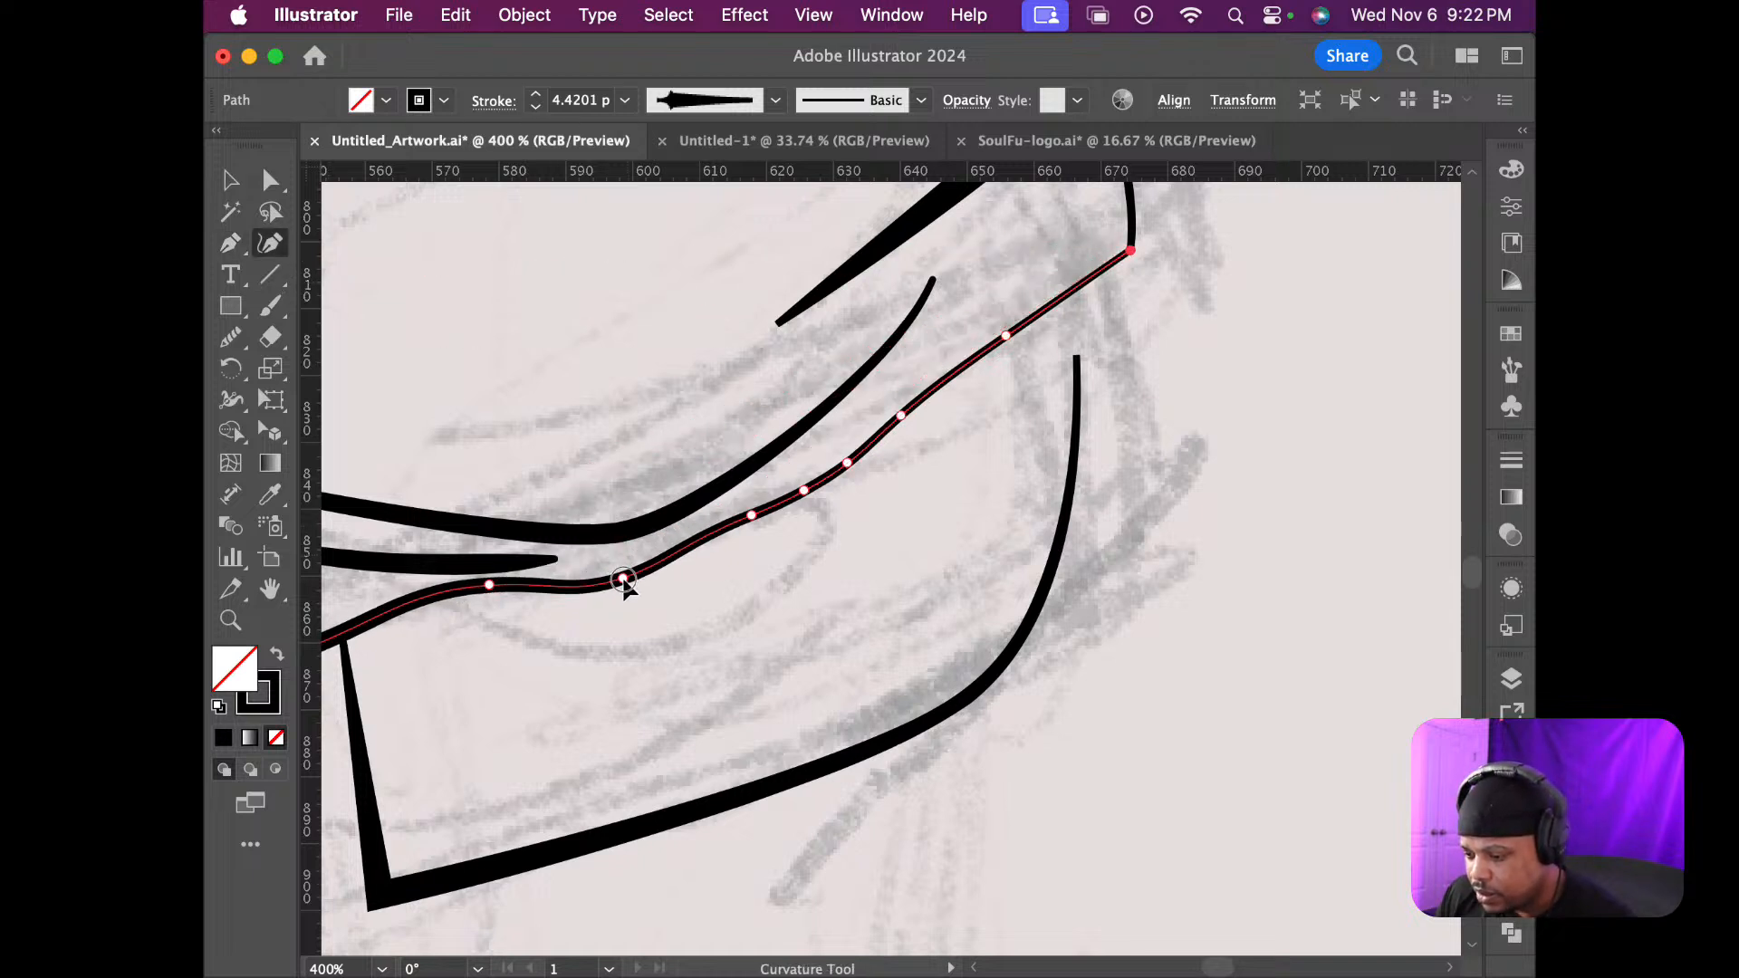
pyautogui.click(623, 580)
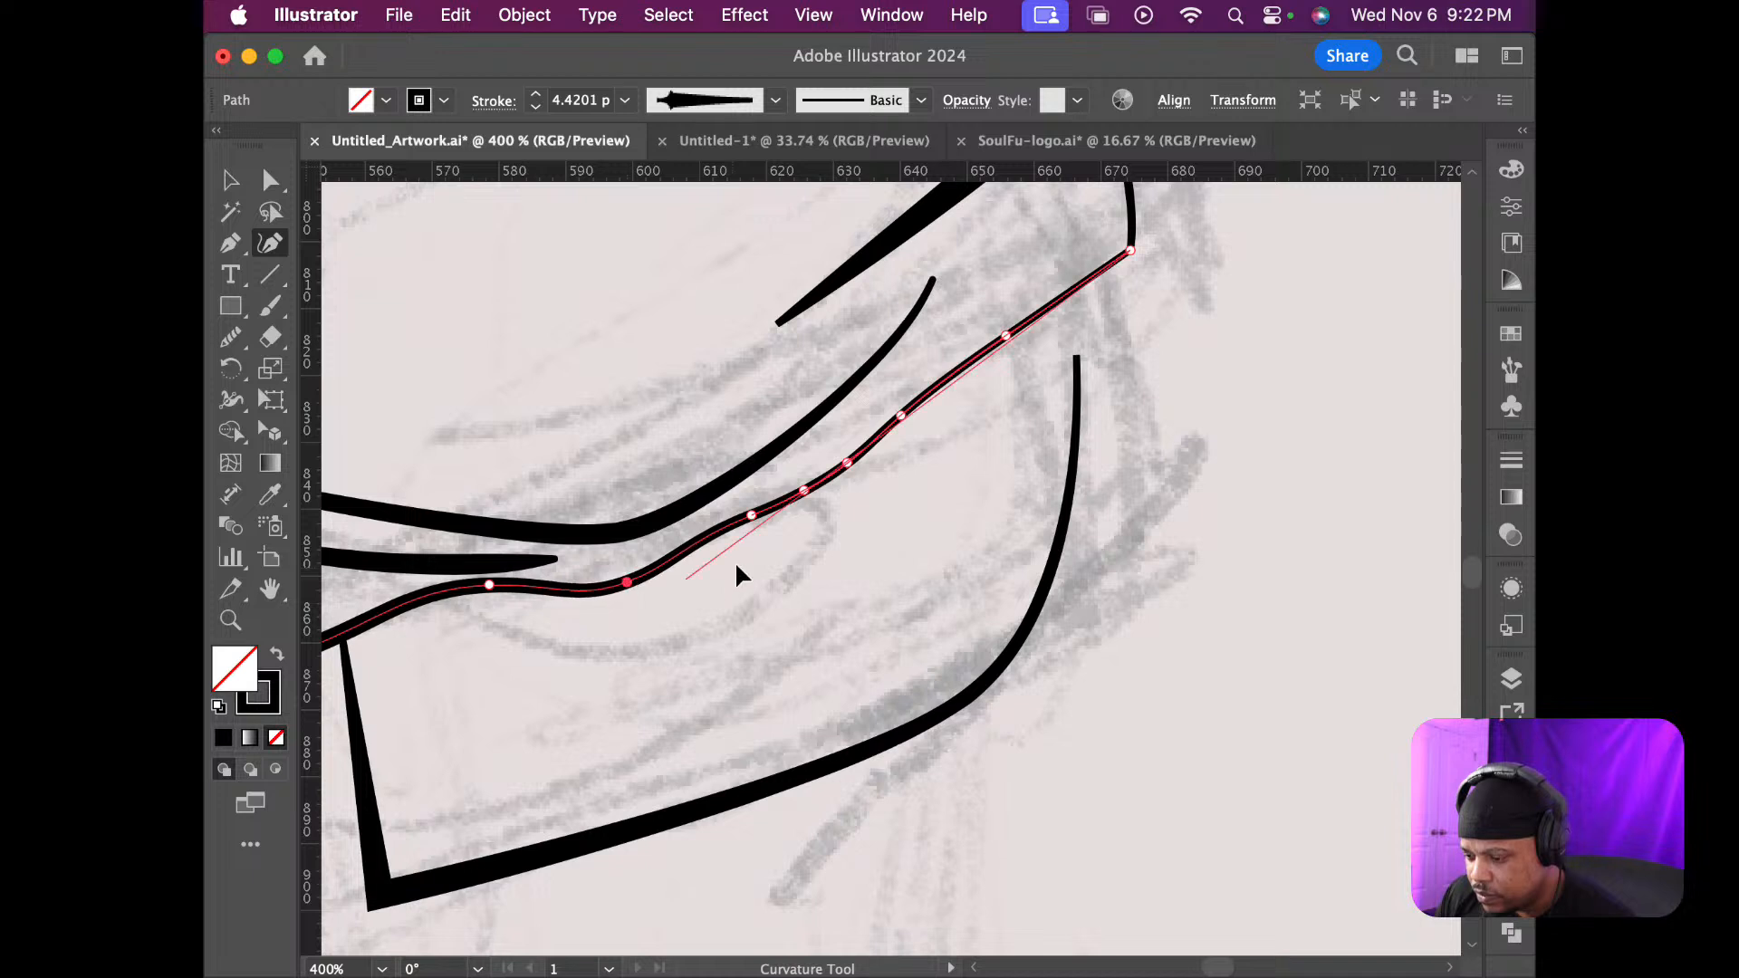
# Reshape the outer half of the cuff's lower edge by moving its curve points down and outward into a fuller bow
pyautogui.moveTo(752, 514); pyautogui.dragTo(856, 478)
pyautogui.click(815, 508)
pyautogui.click(856, 478)
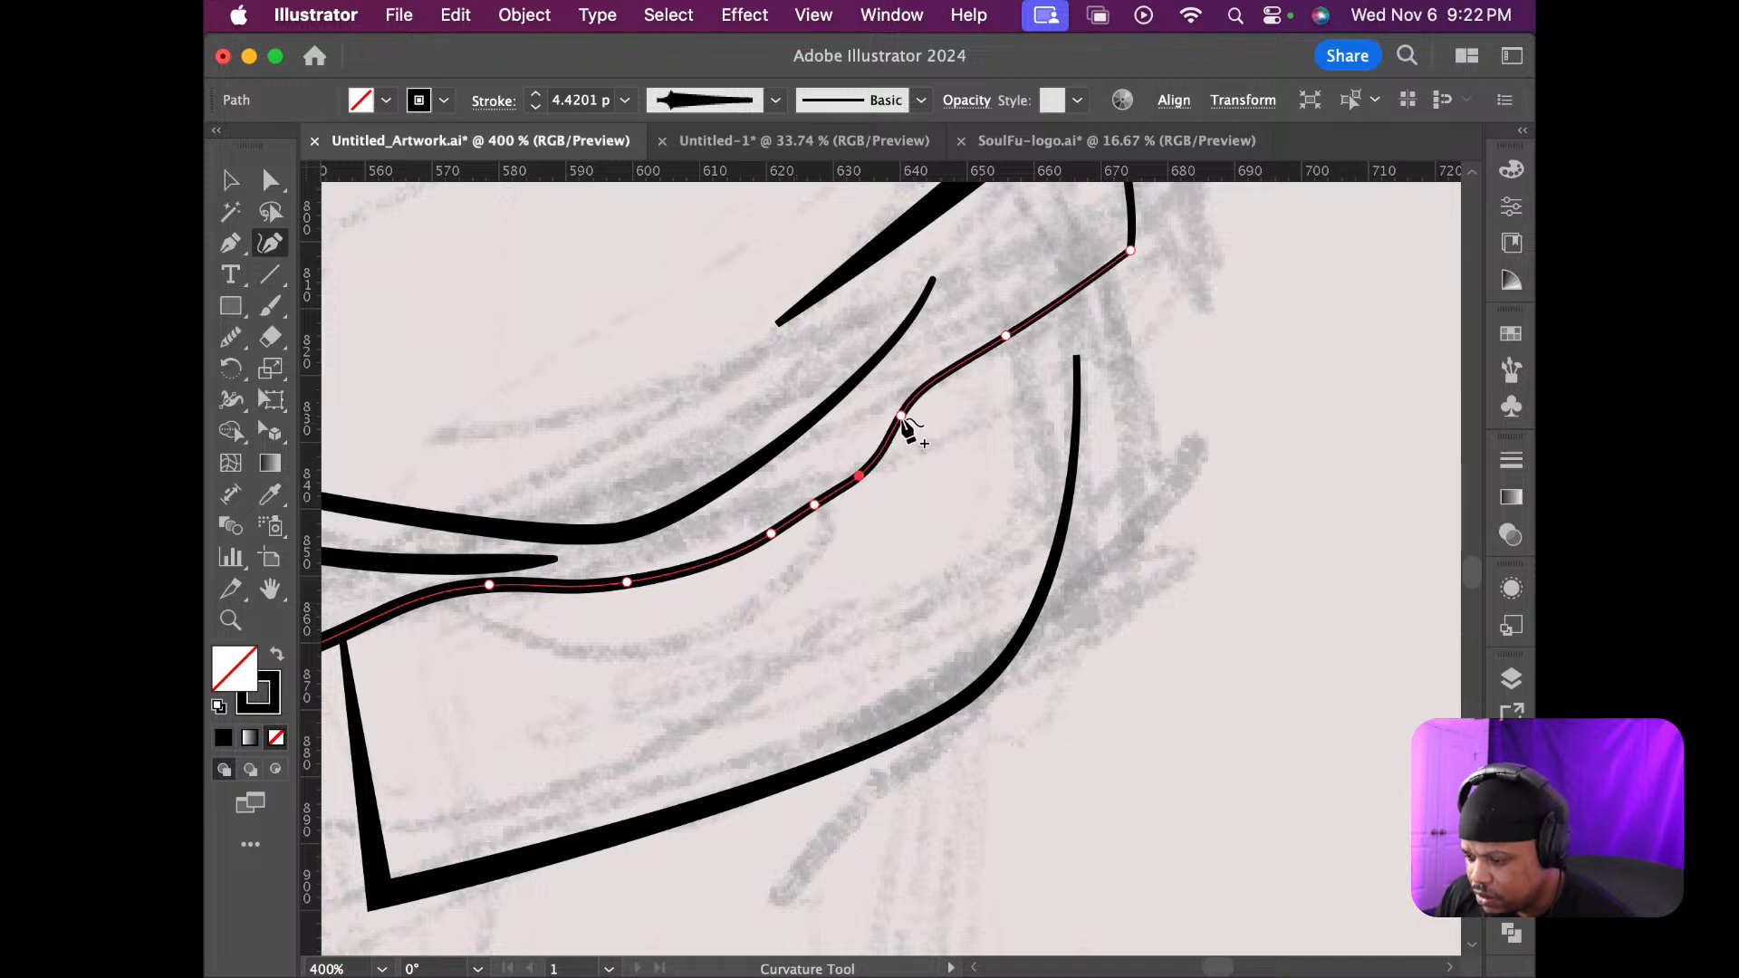
pyautogui.moveTo(907, 421); pyautogui.dragTo(925, 432)
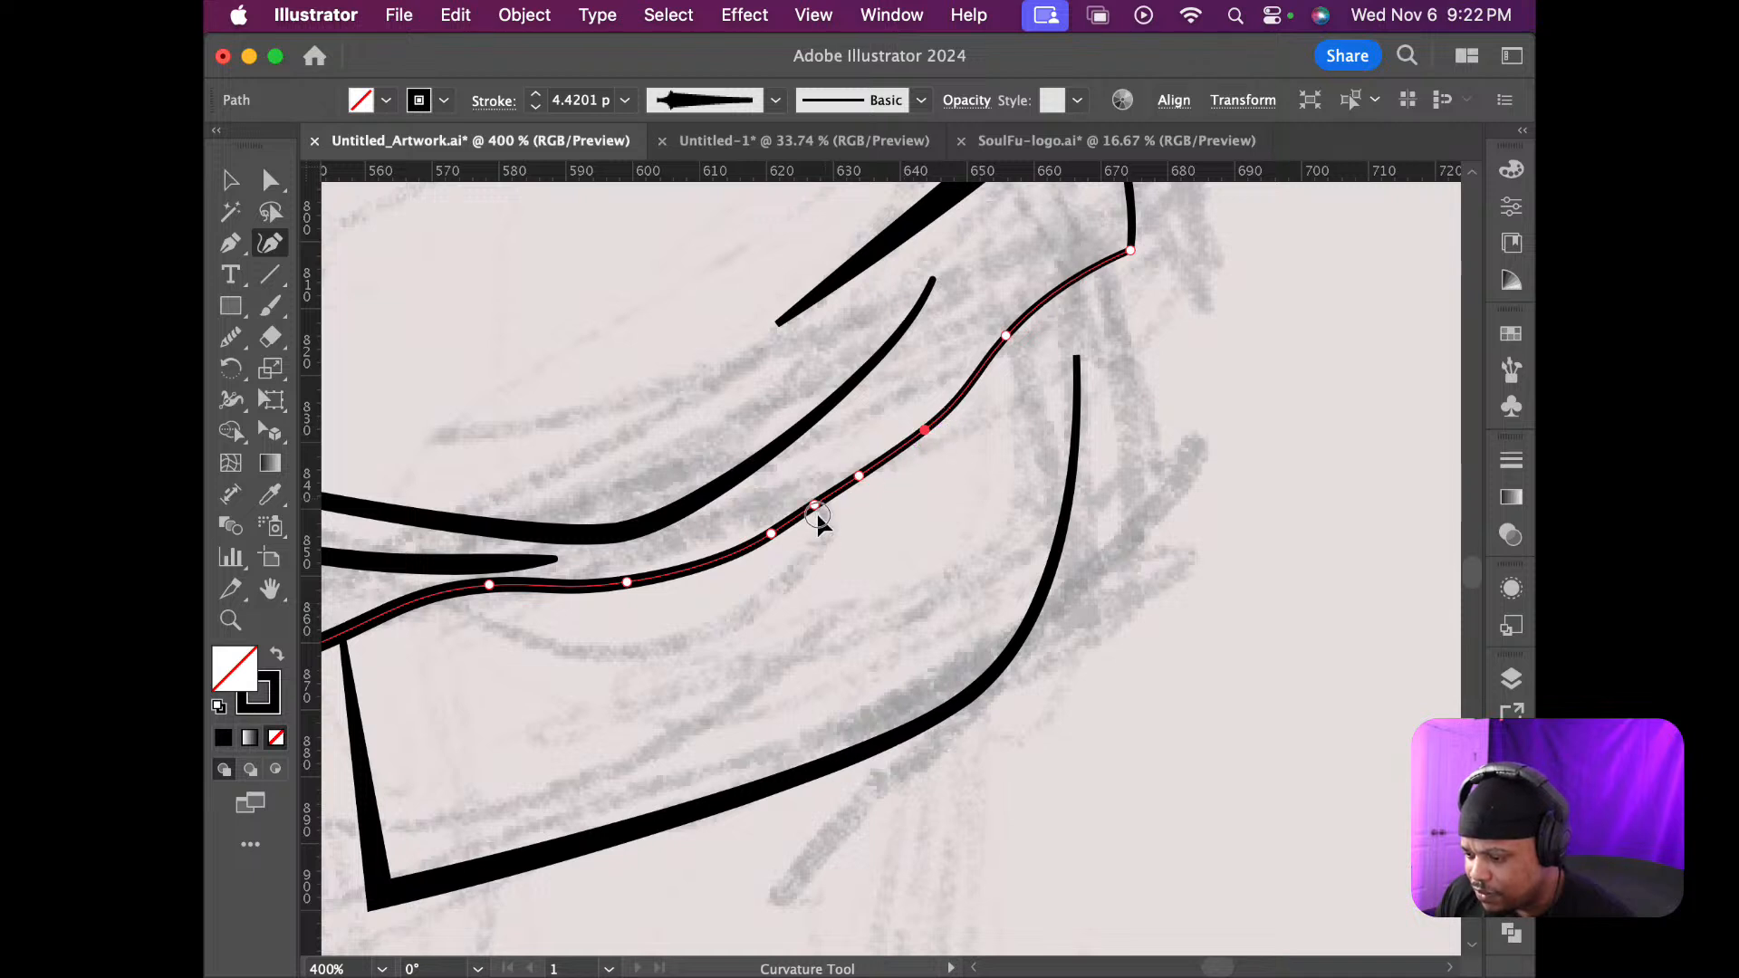
pyautogui.moveTo(816, 506); pyautogui.dragTo(819, 504)
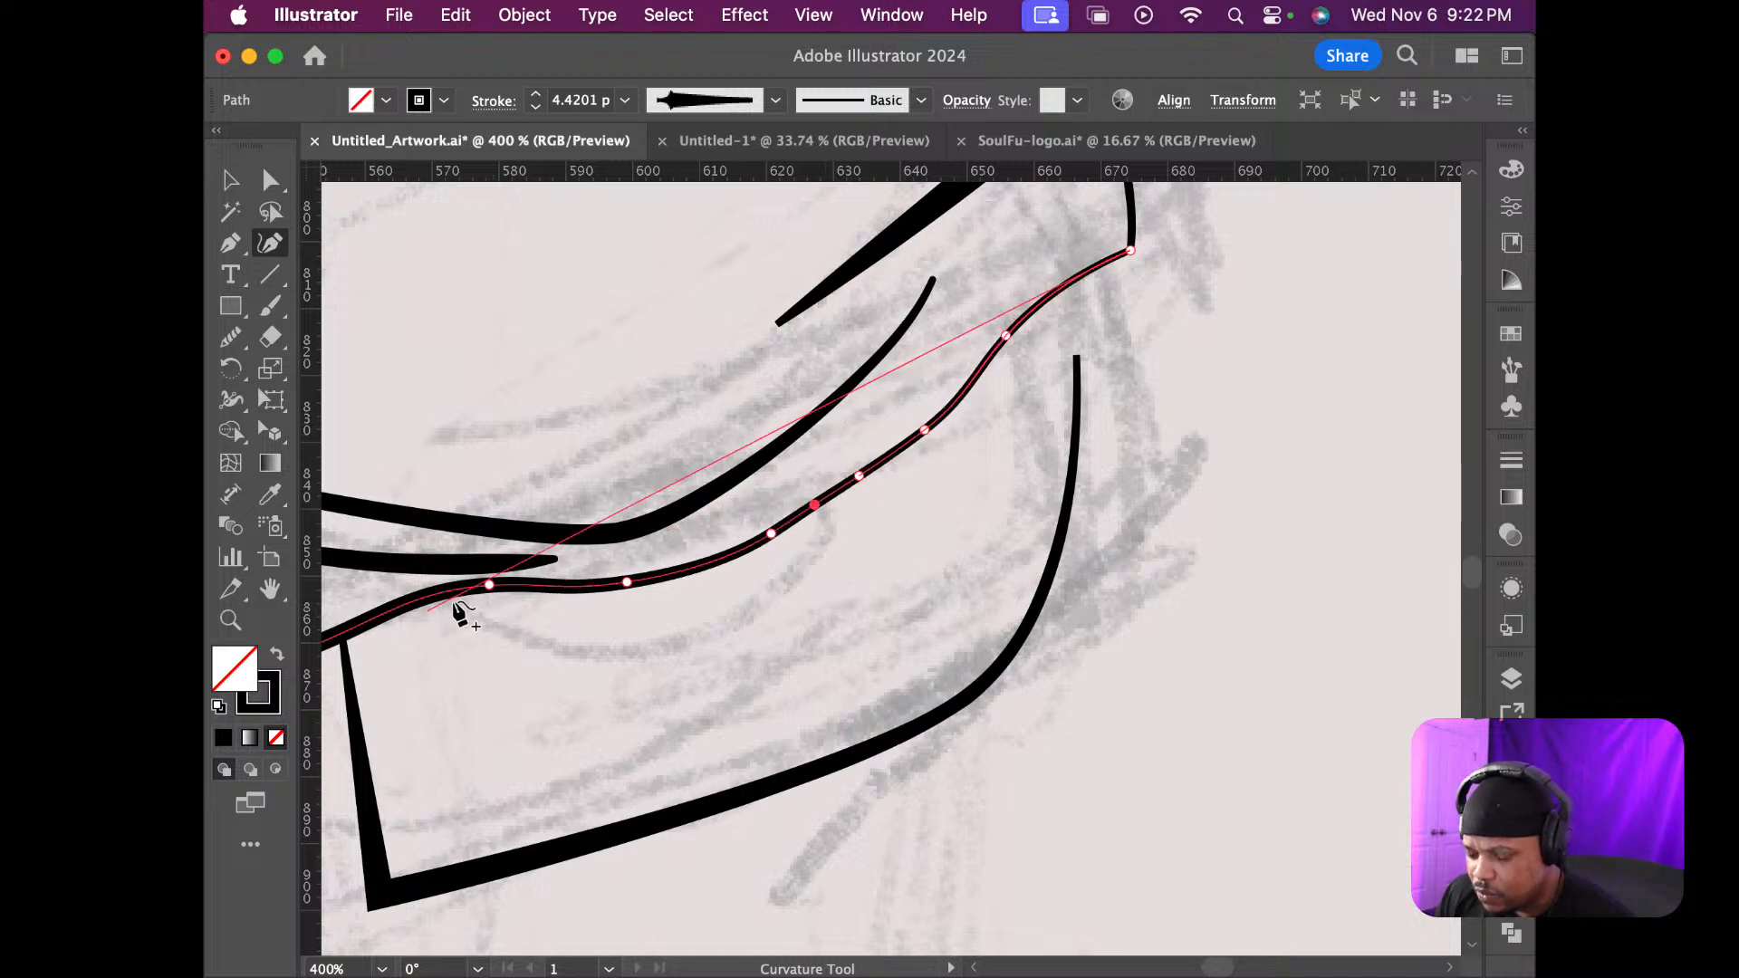
pyautogui.scroll(-5, 444, 615)
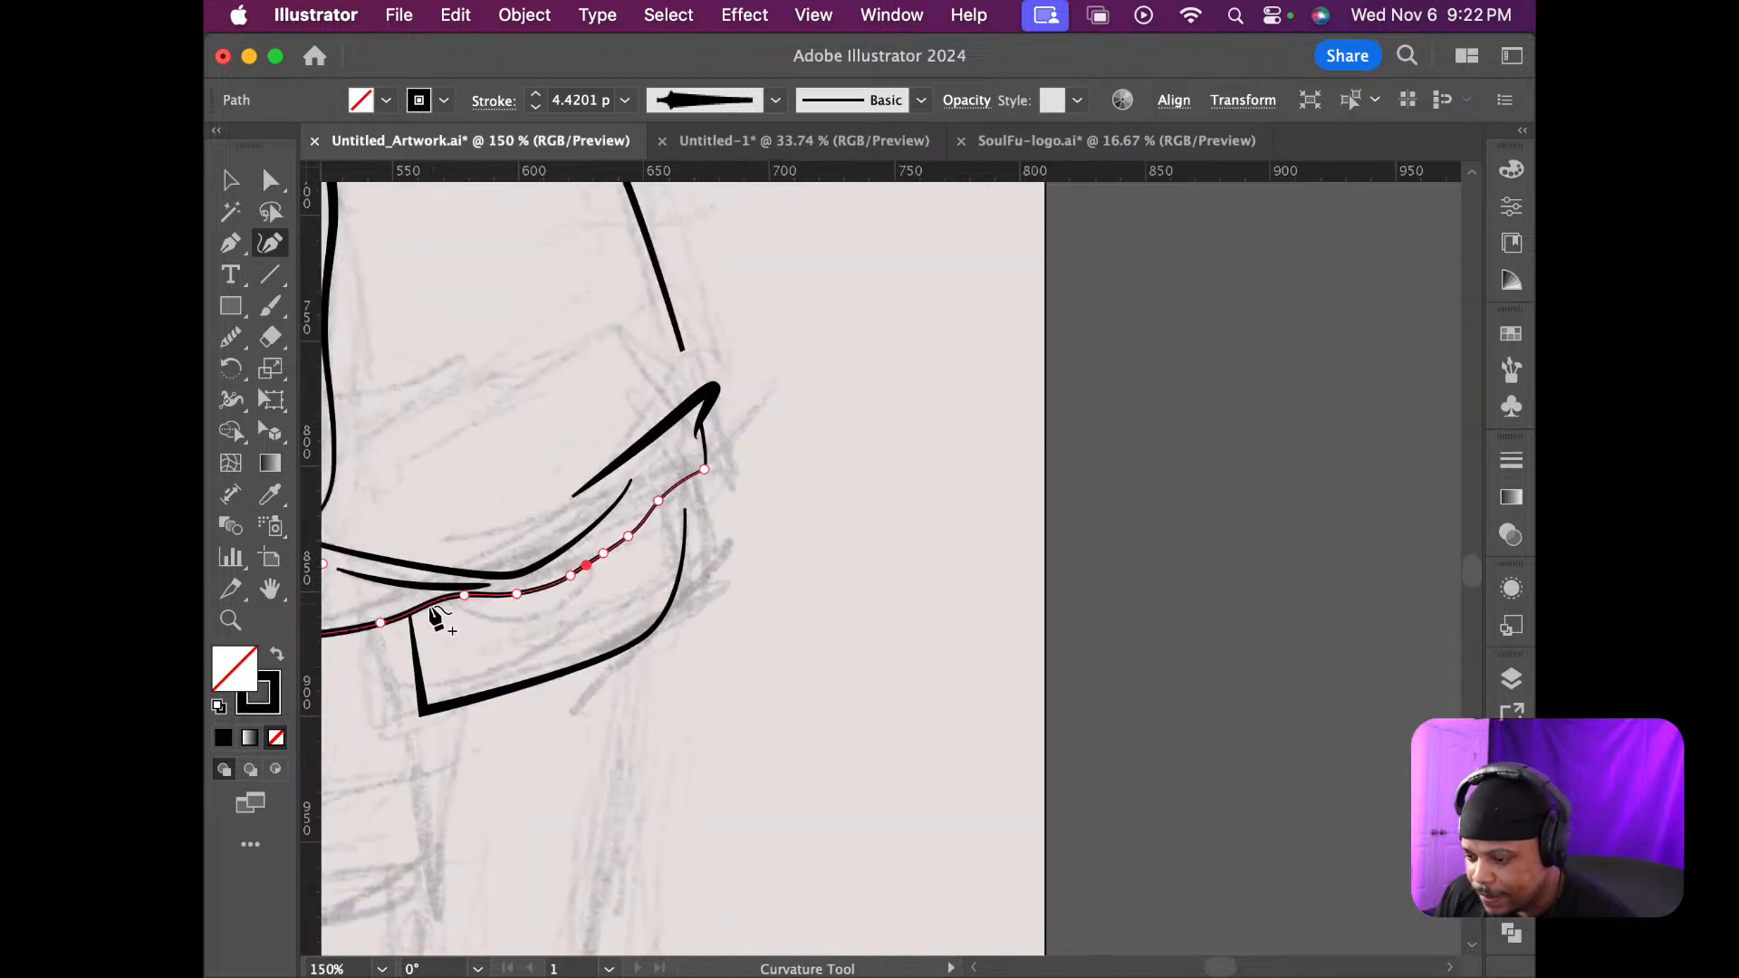
# Adjust the width points at the rolled cuff outline's pointed inner corner to trim its sharp tip with the Width tool, and deselect the outline
pyautogui.scroll(2, 423, 619)
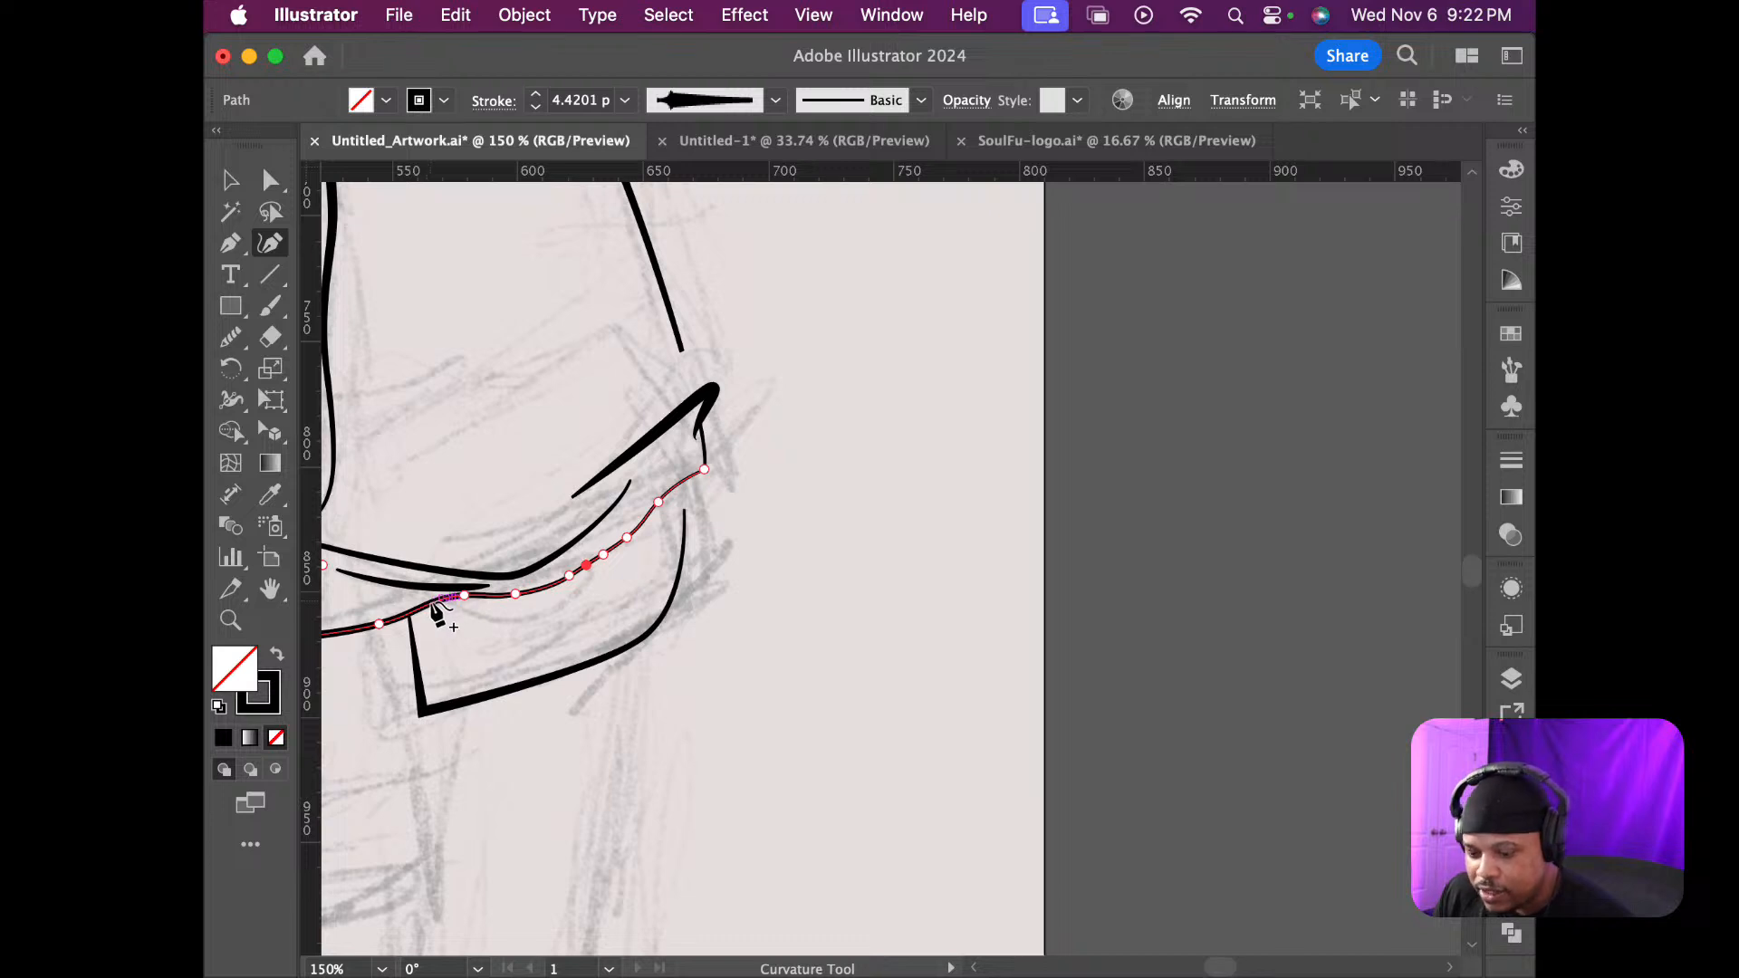
pyautogui.hscroll(-4, 441, 612)
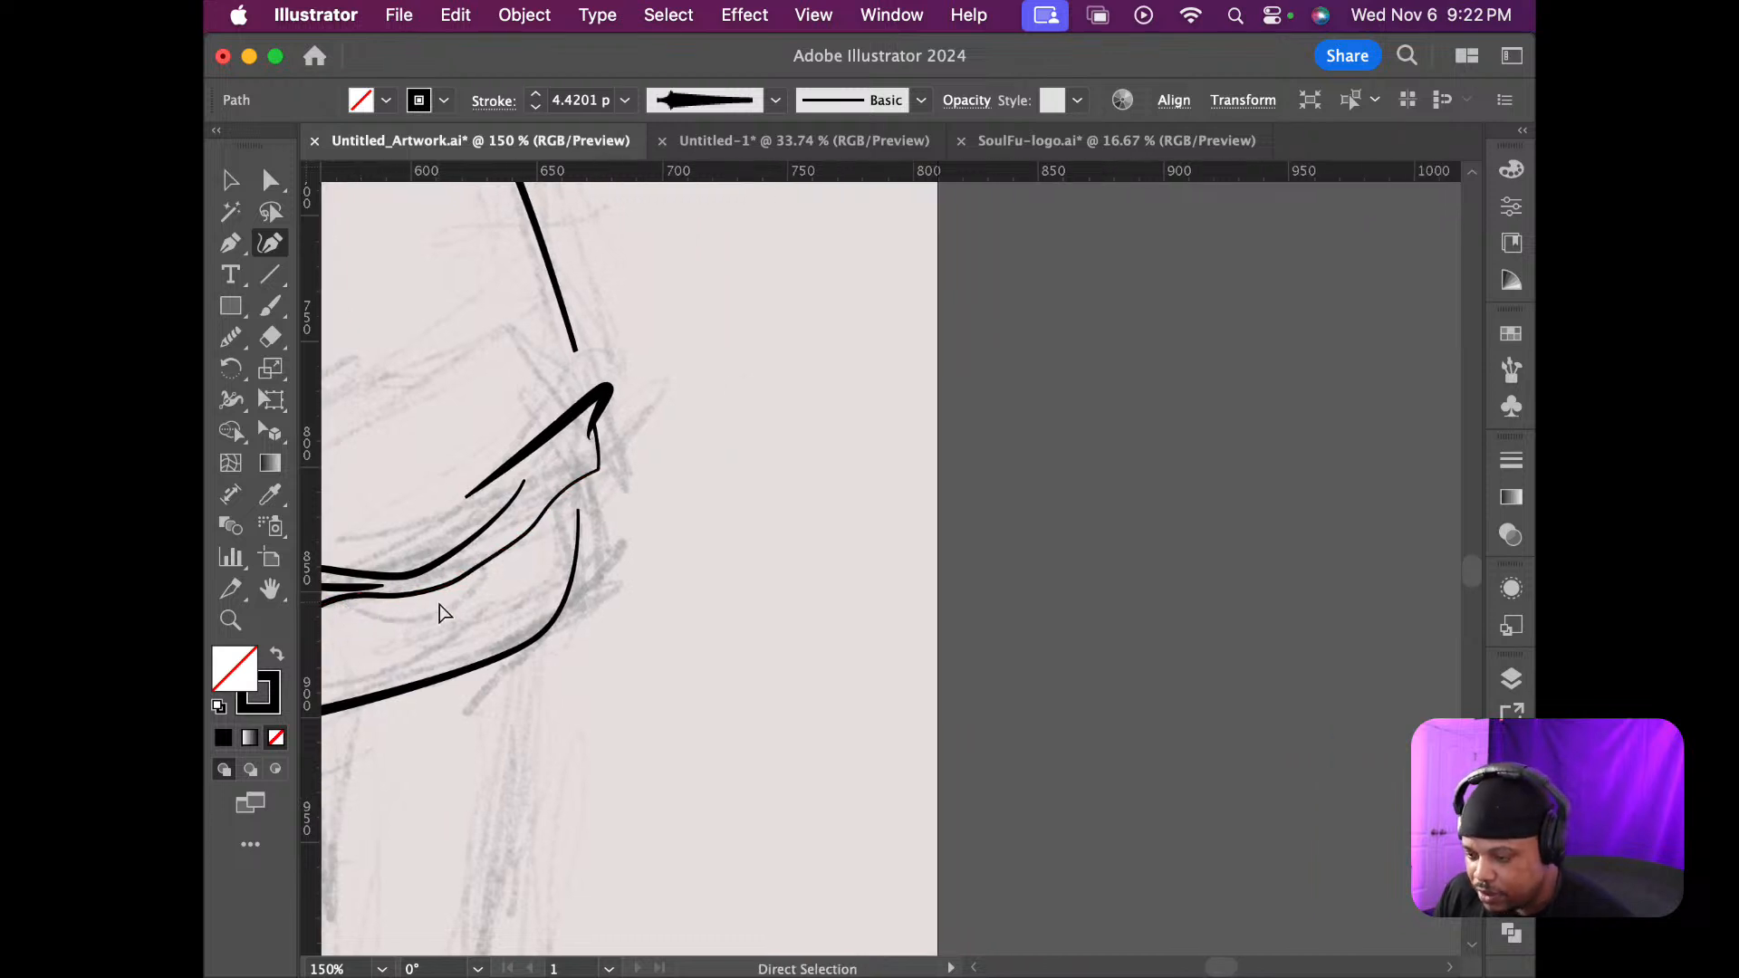
pyautogui.hscroll(-3, 441, 611)
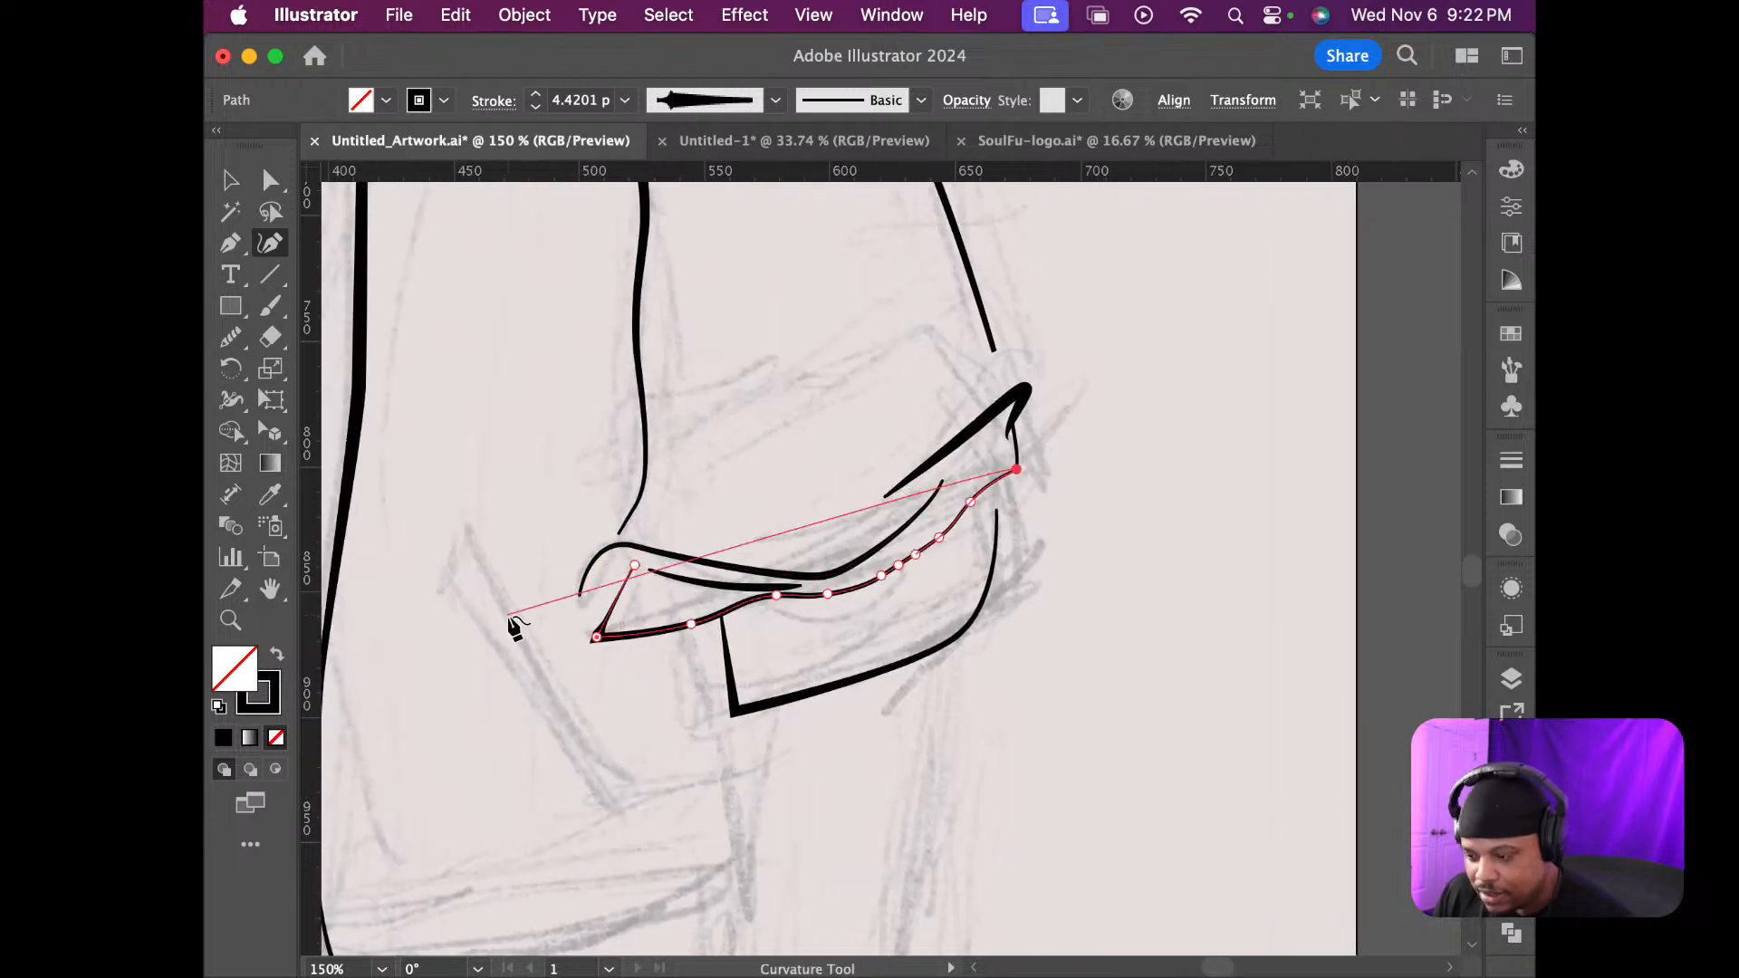
pyautogui.scroll(2, 513, 630)
pyautogui.scroll(2, 513, 629)
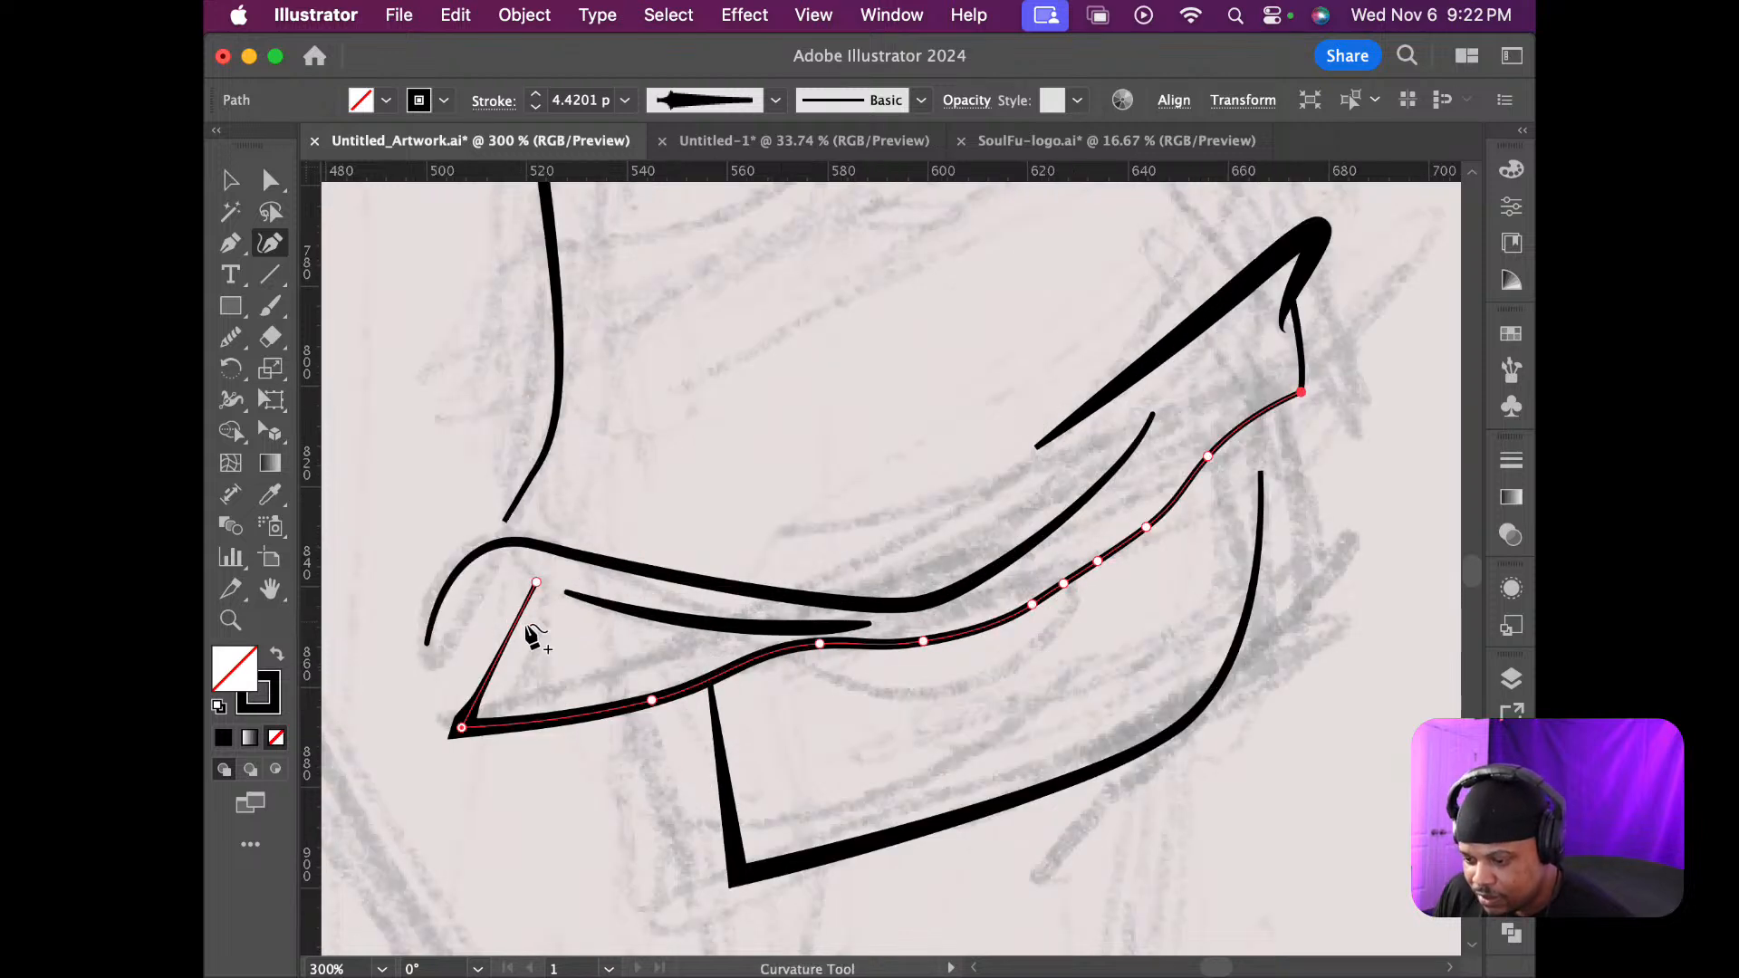
pyautogui.scroll(5, 501, 733)
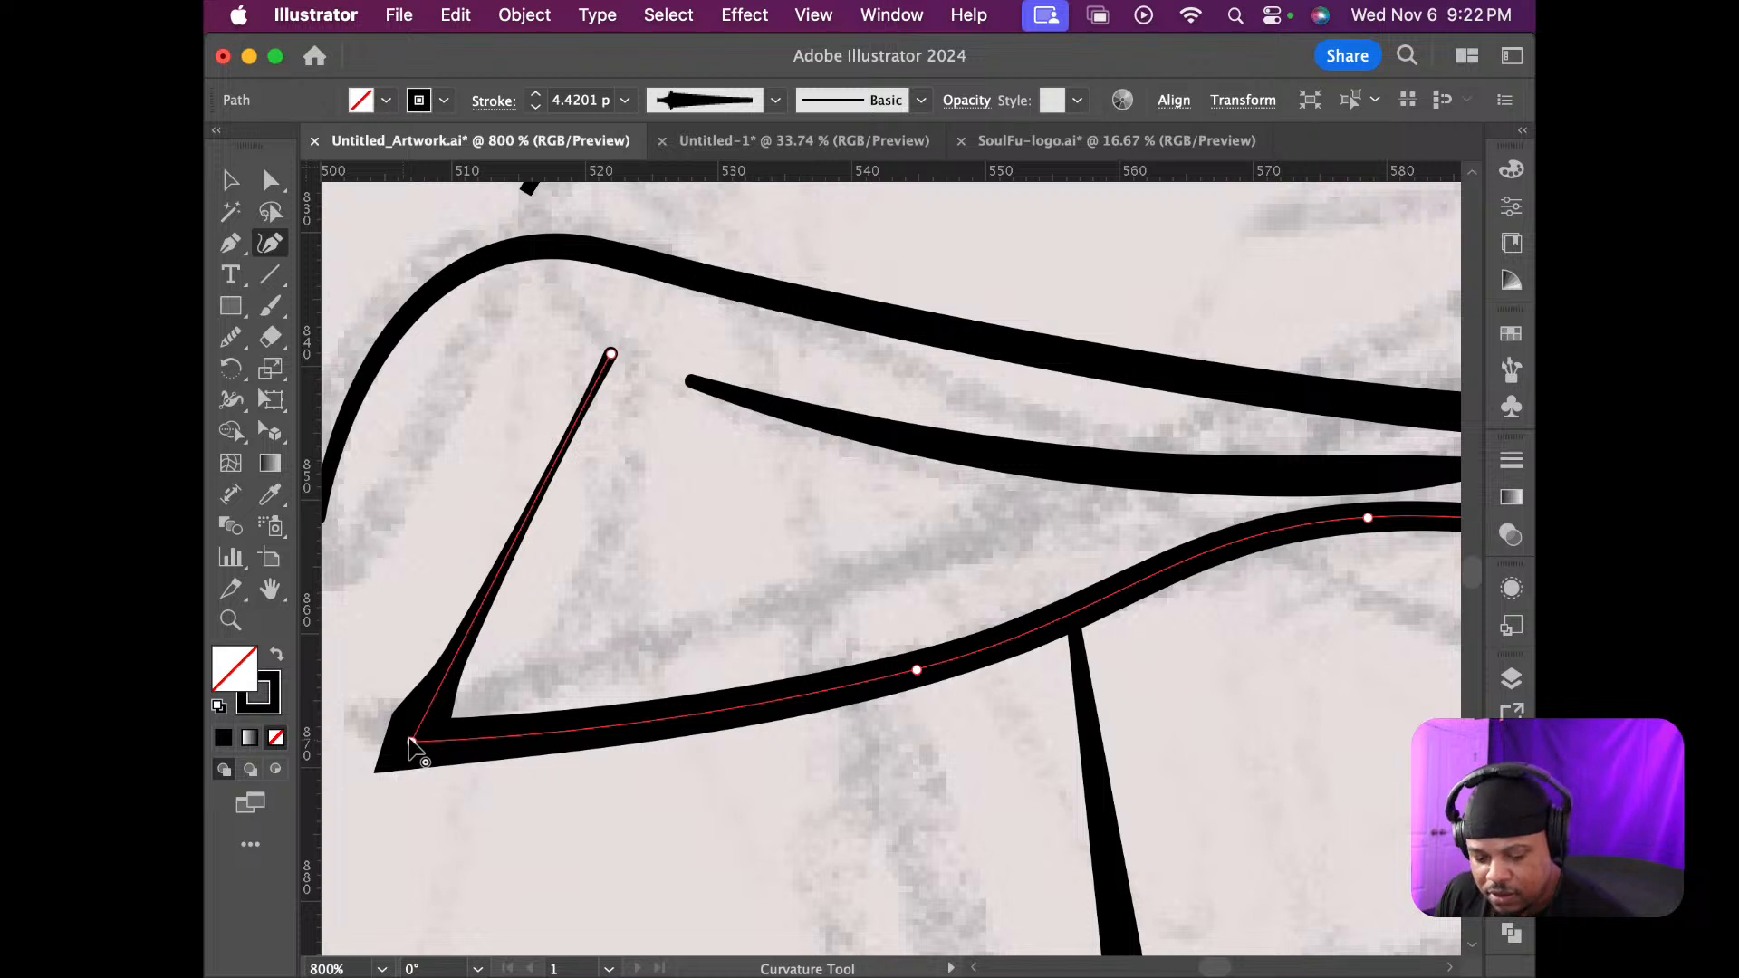
pyautogui.hotkey('shift', 'w')
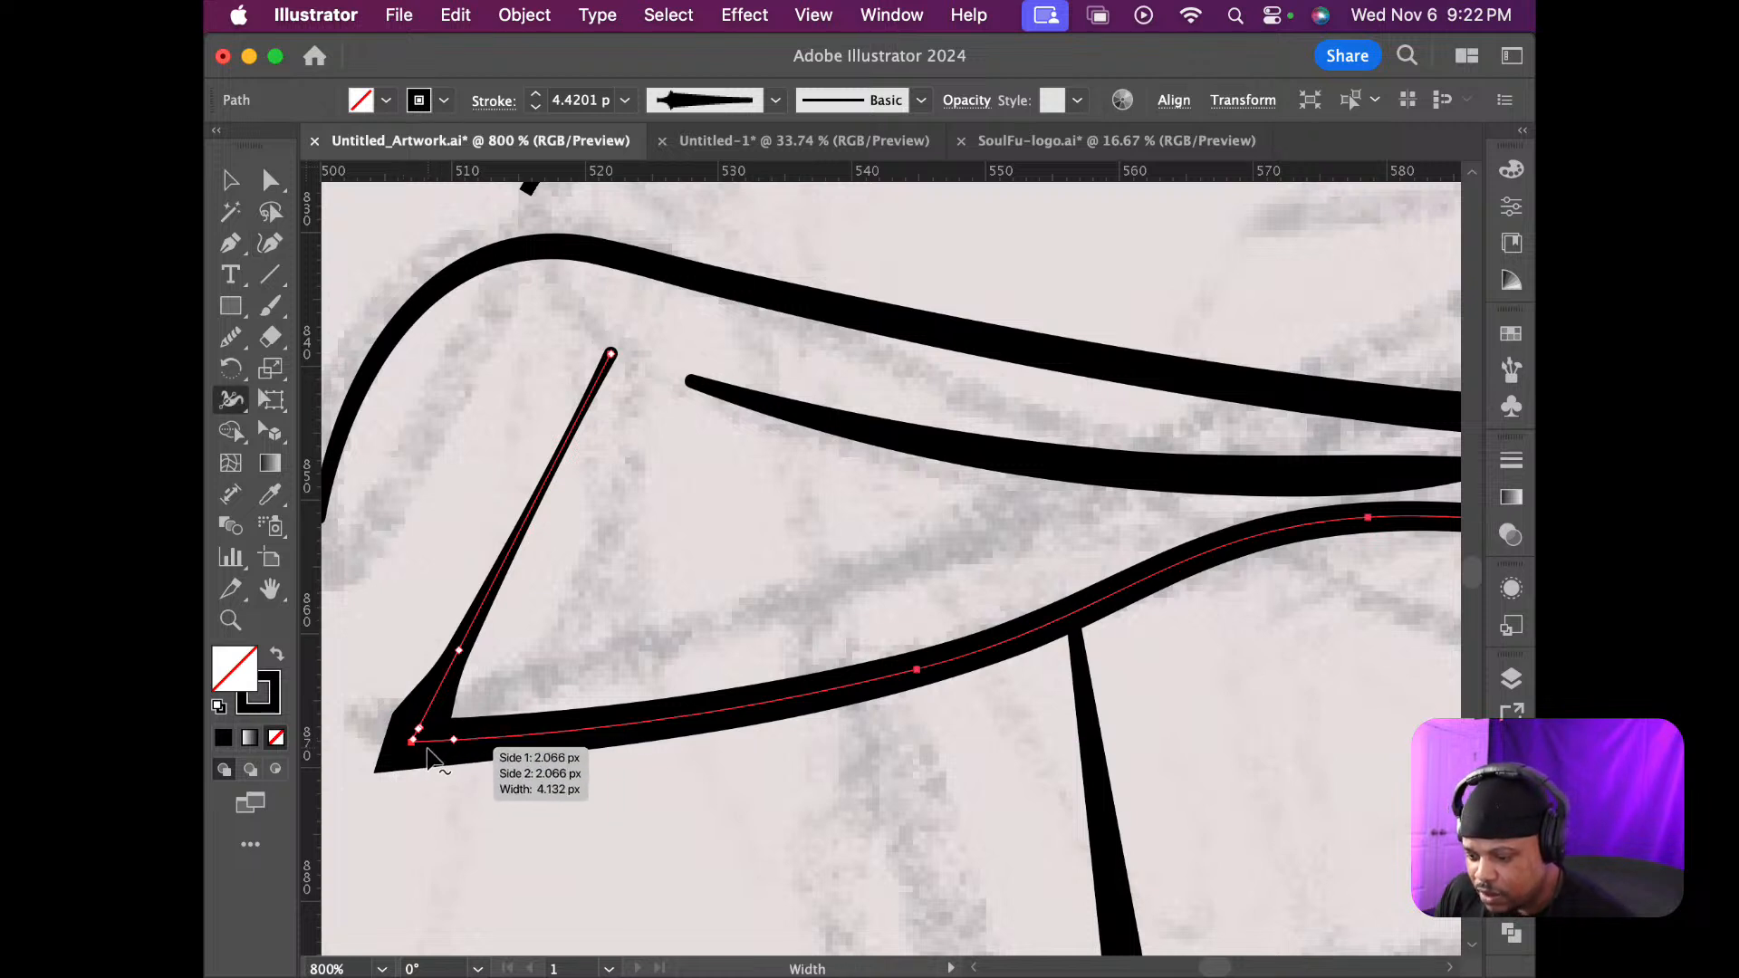
pyautogui.moveTo(435, 745); pyautogui.dragTo(444, 742)
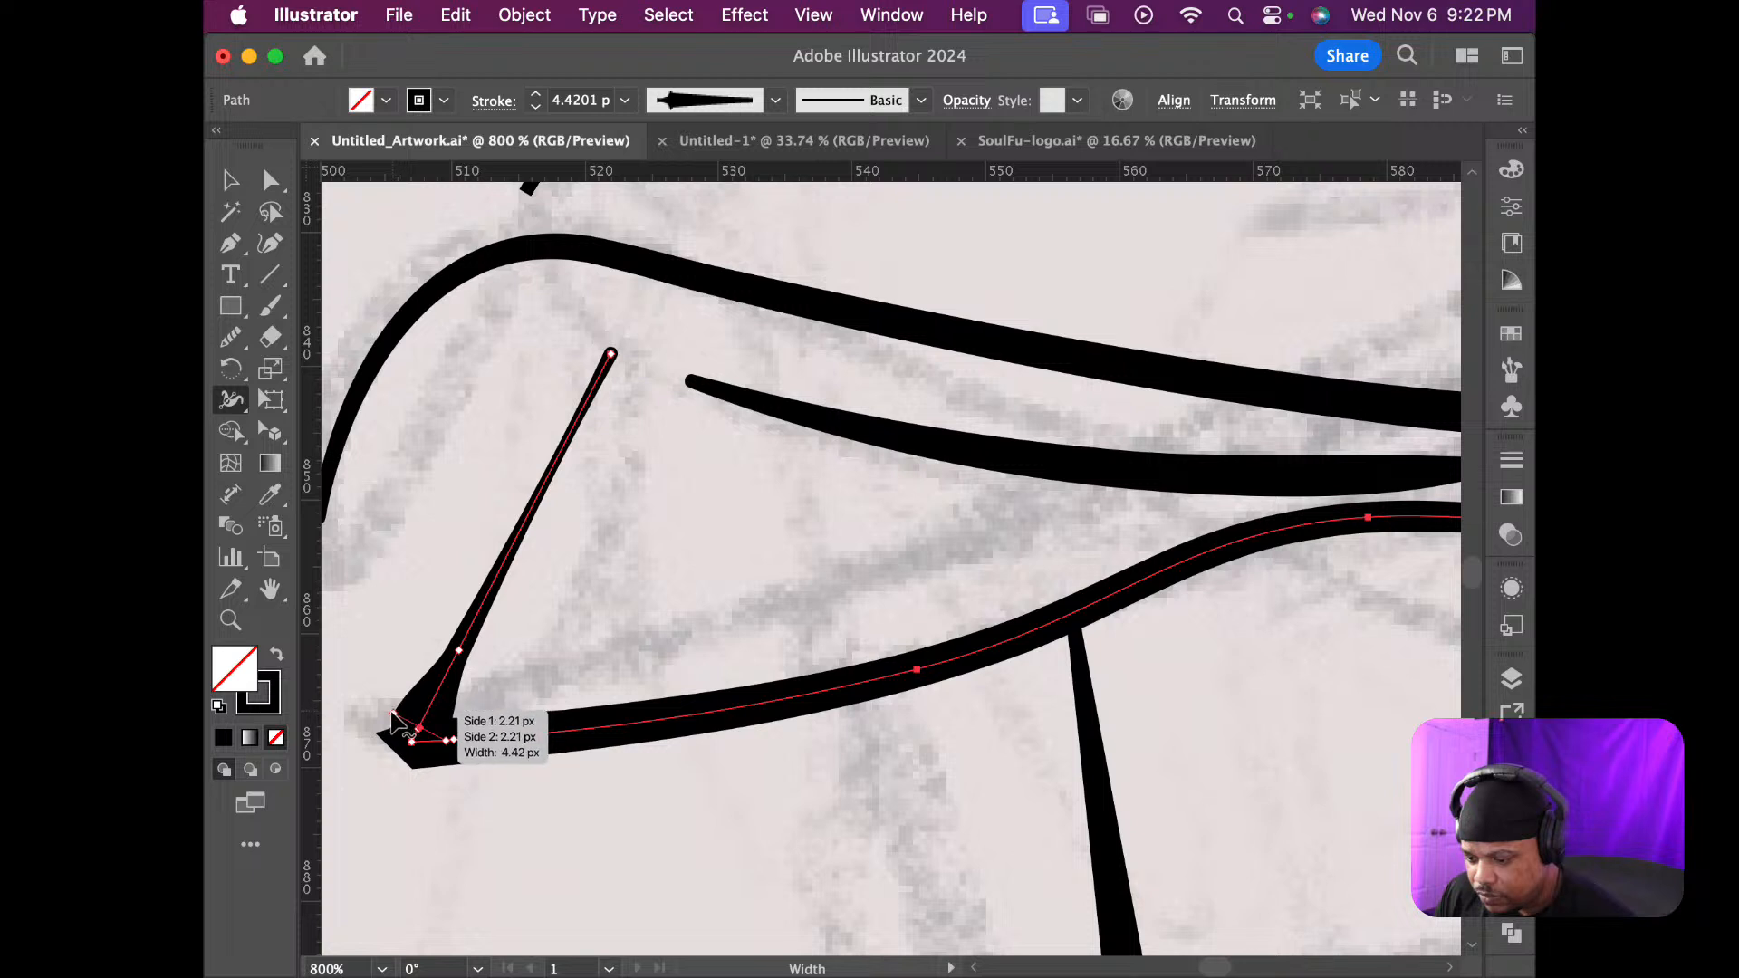
pyautogui.moveTo(399, 717); pyautogui.dragTo(404, 725)
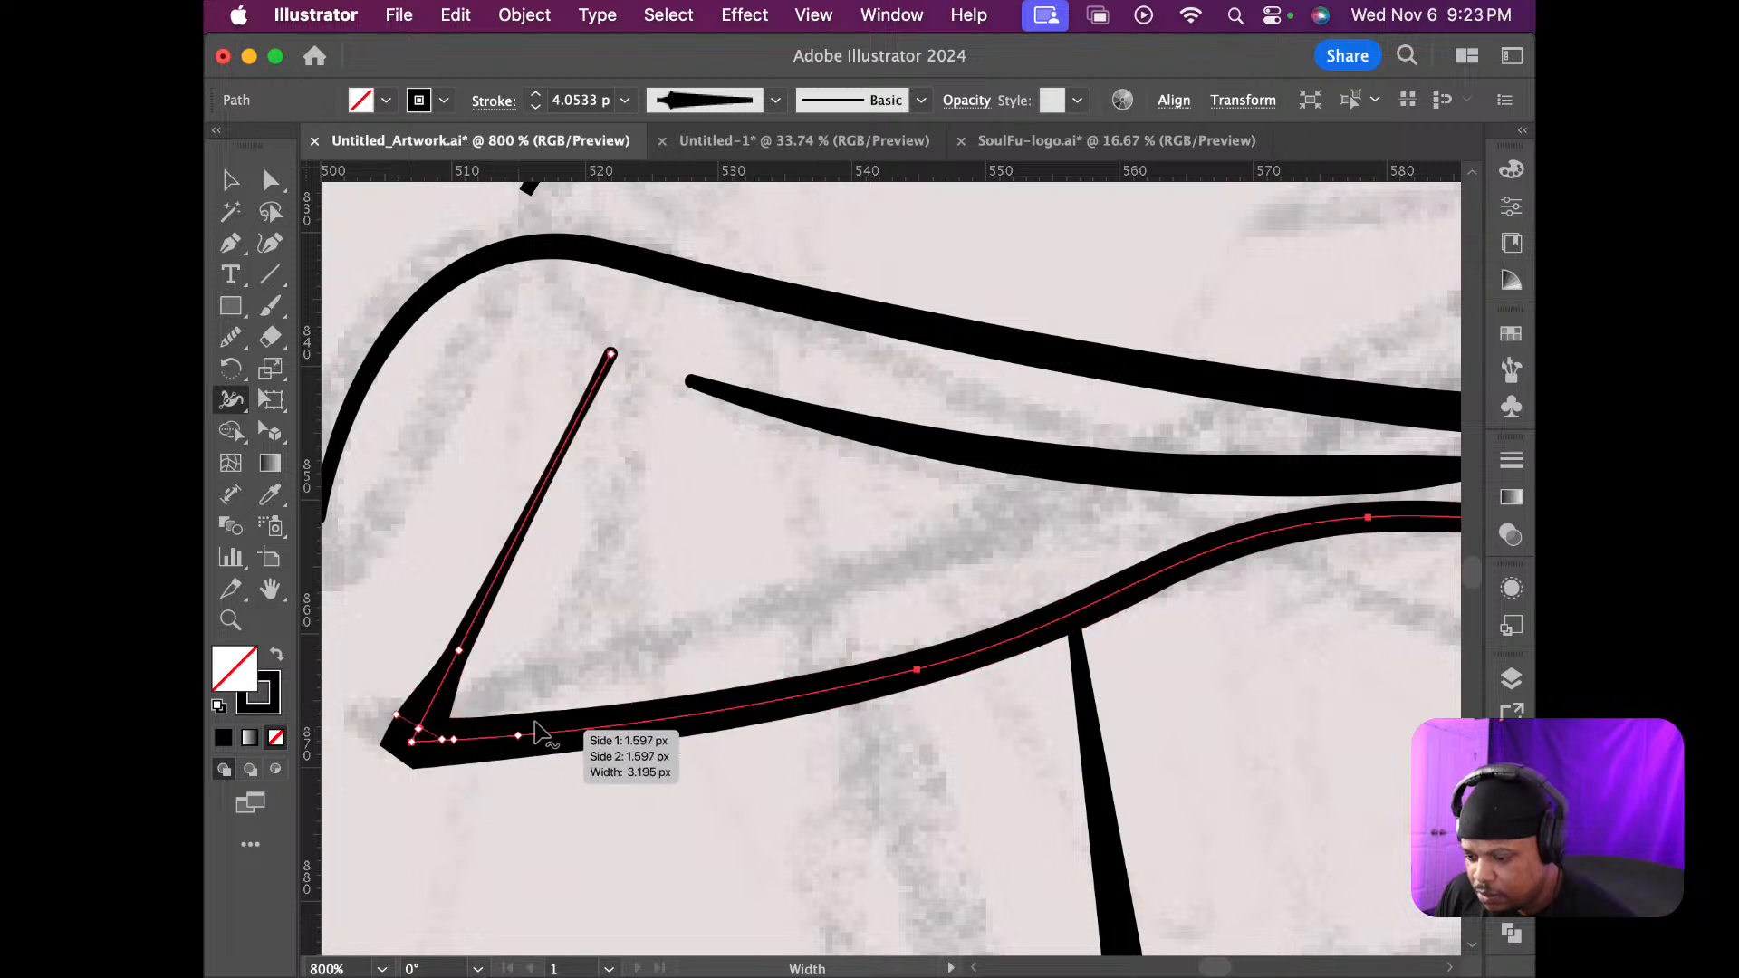
pyautogui.press('v')
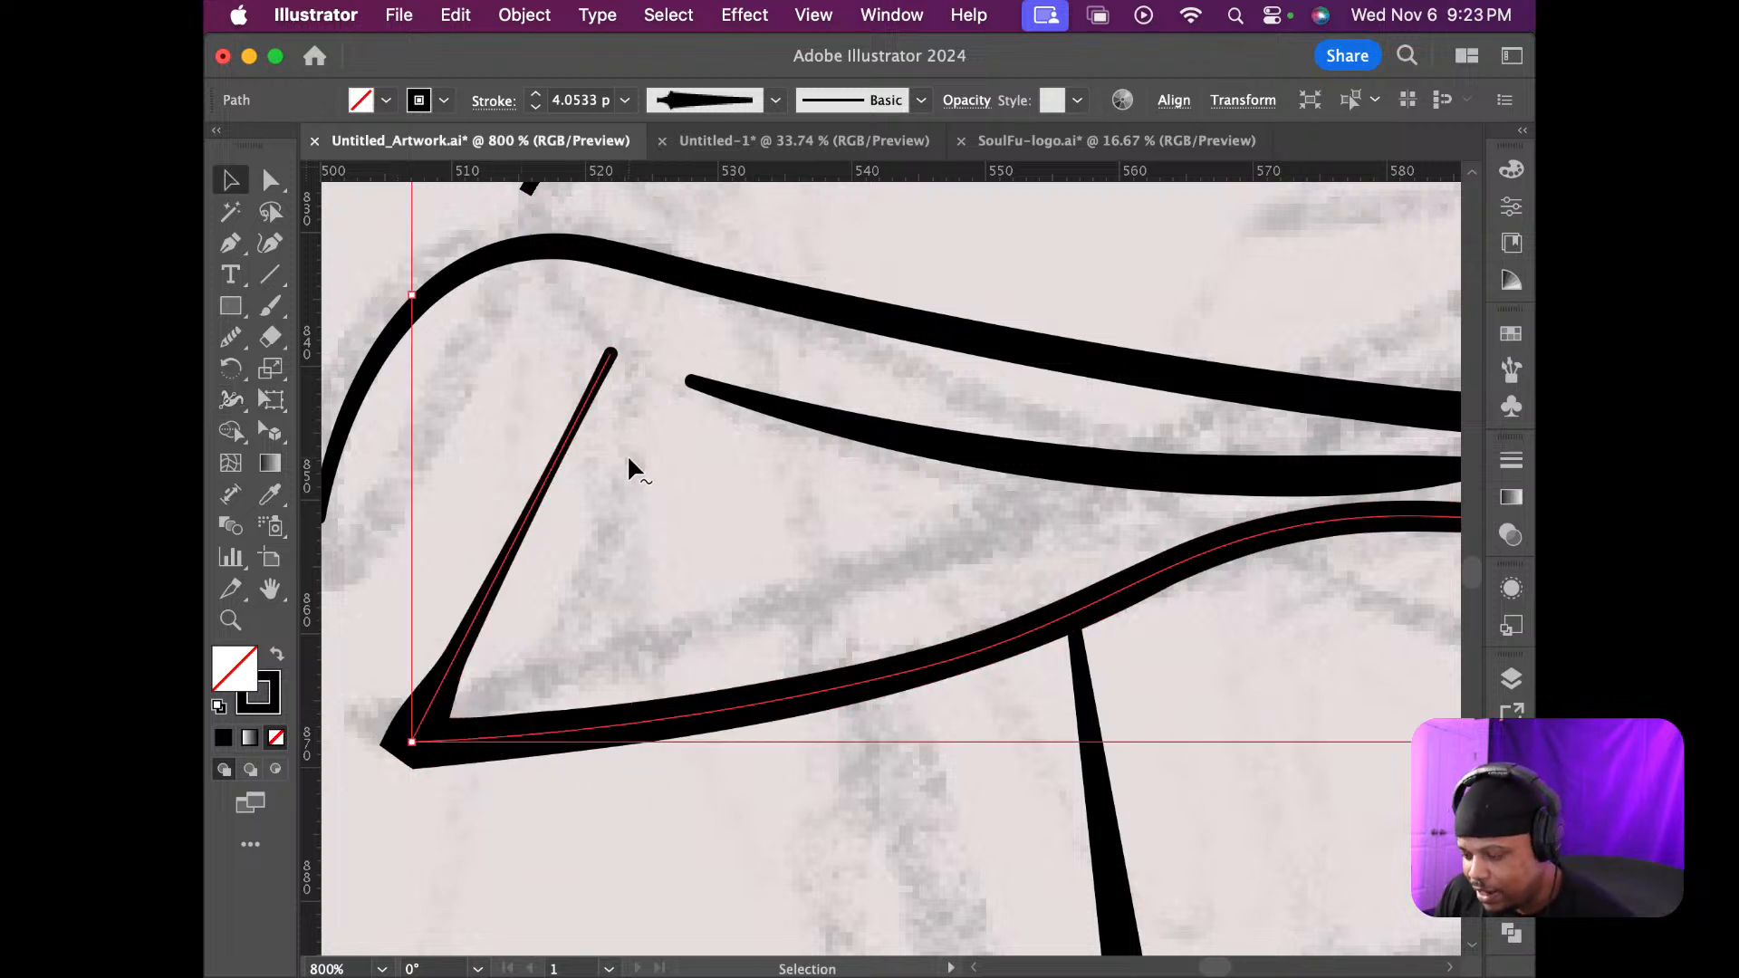
pyautogui.click(694, 553)
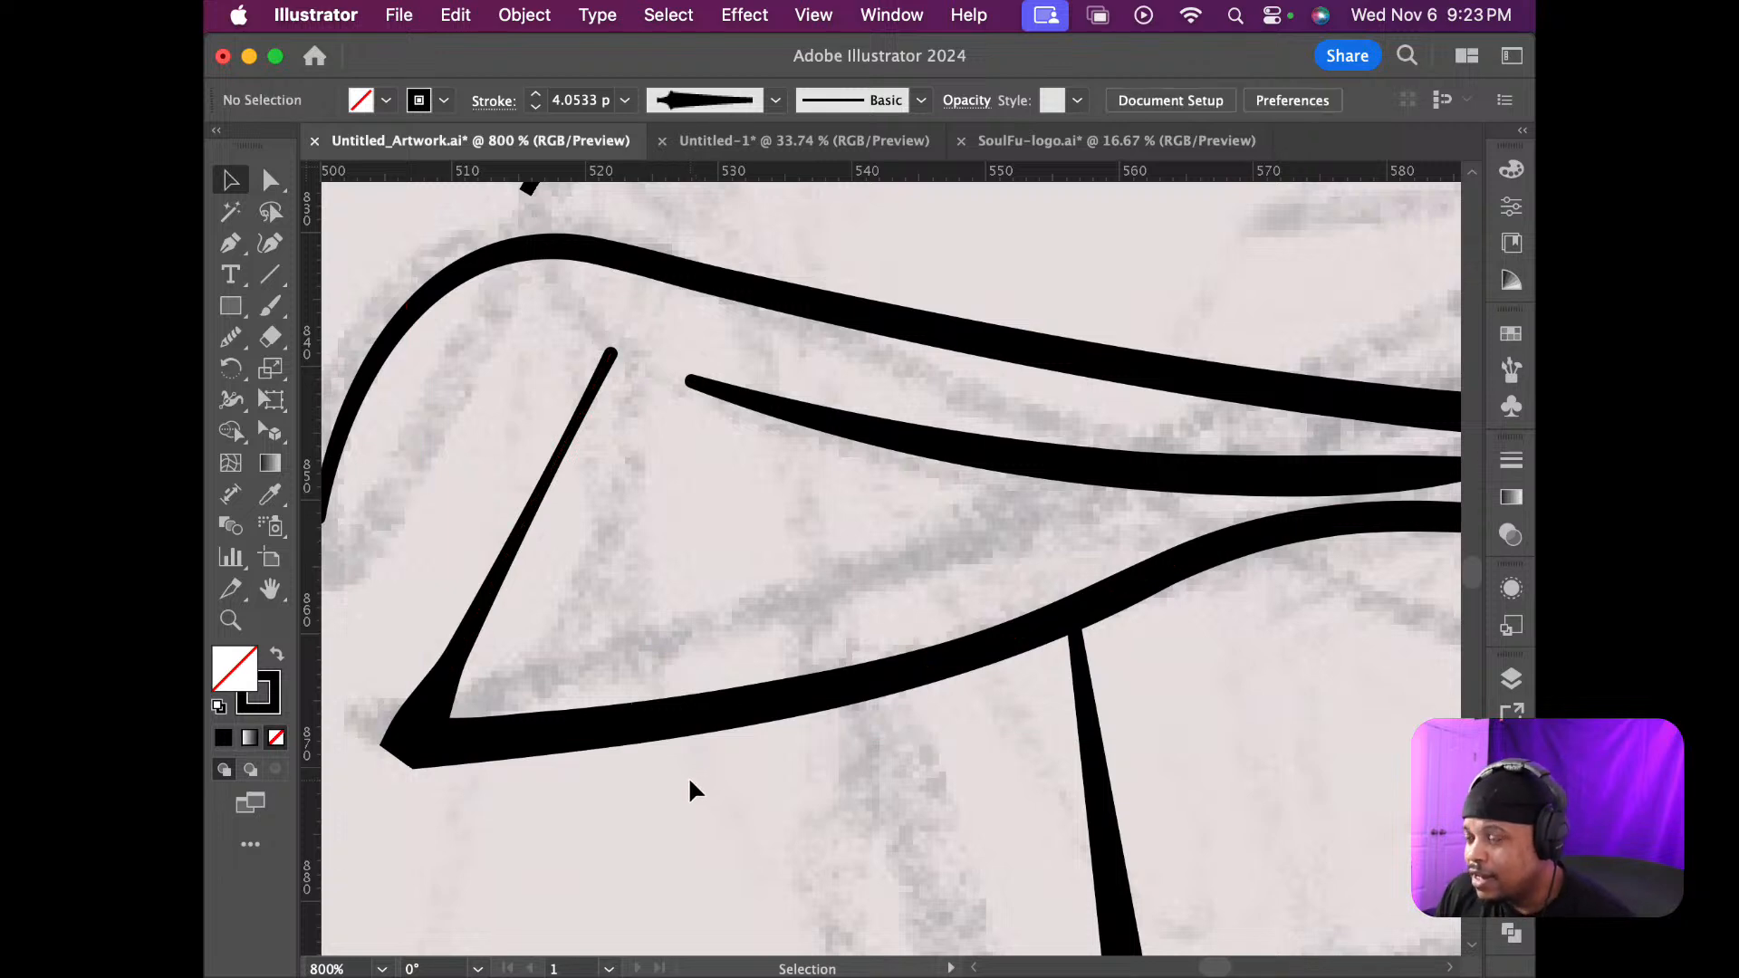
# Delete the rolled cuff's outline and fold strokes along with the band below it, keeping the two sleeve side lines
pyautogui.scroll(-6, 688, 768)
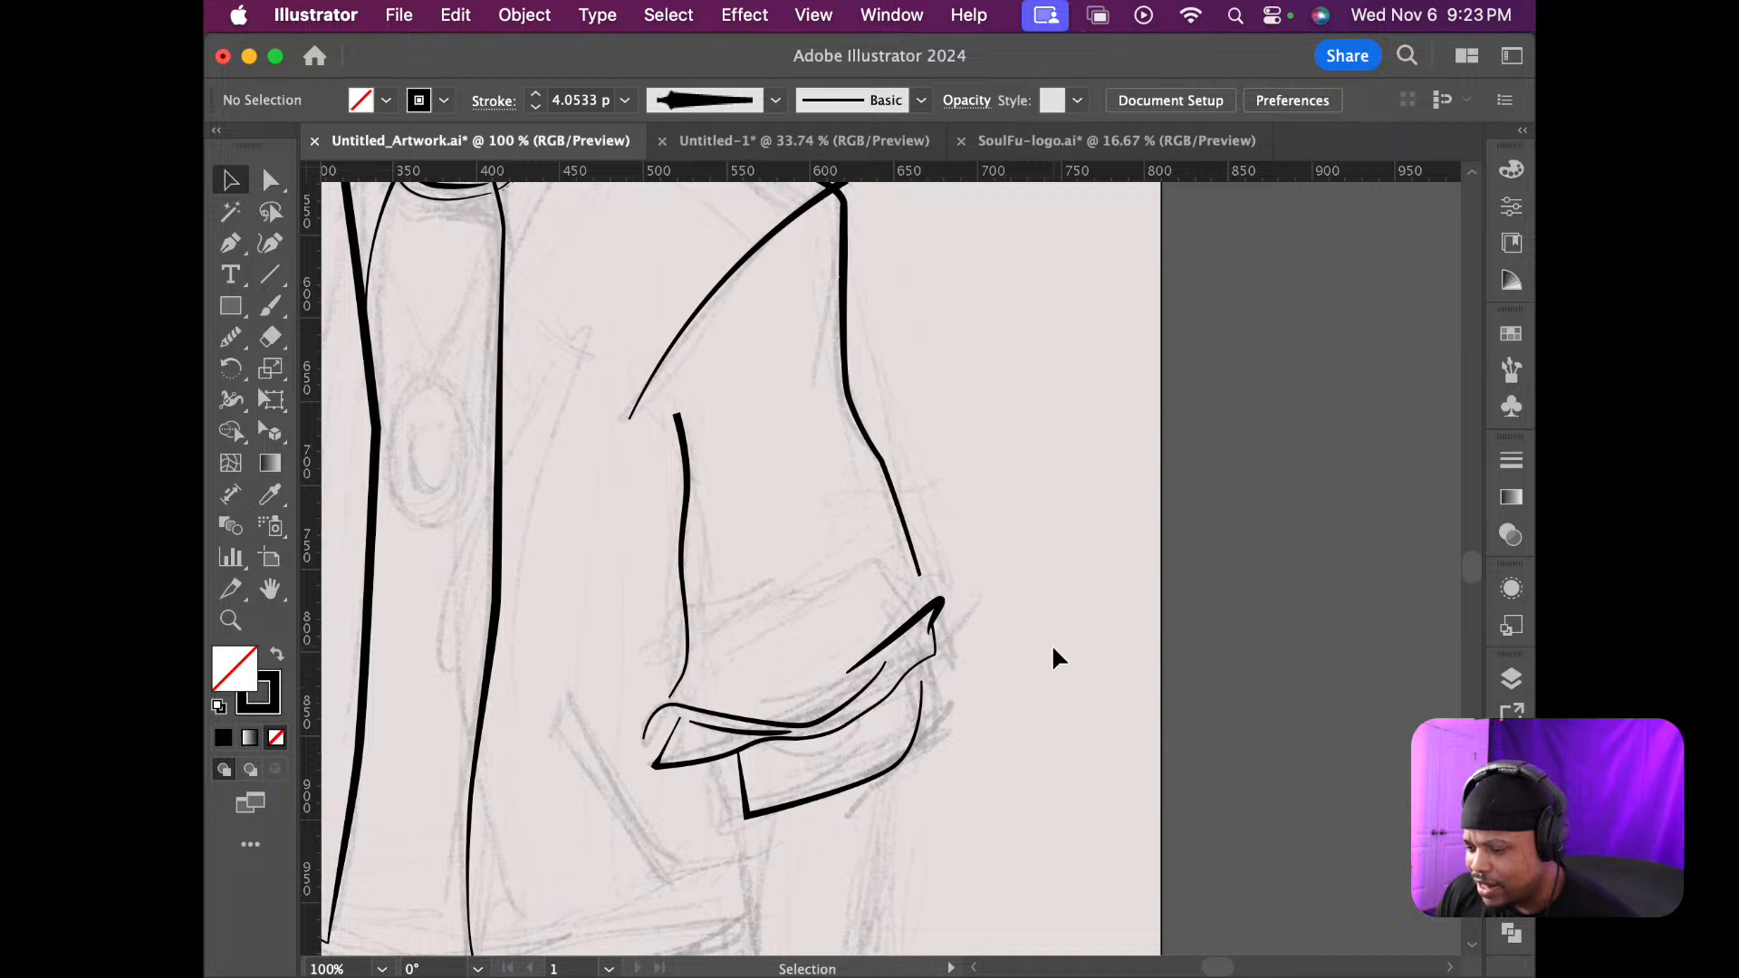
pyautogui.scroll(6, 938, 712)
pyautogui.scroll(-11, 936, 710)
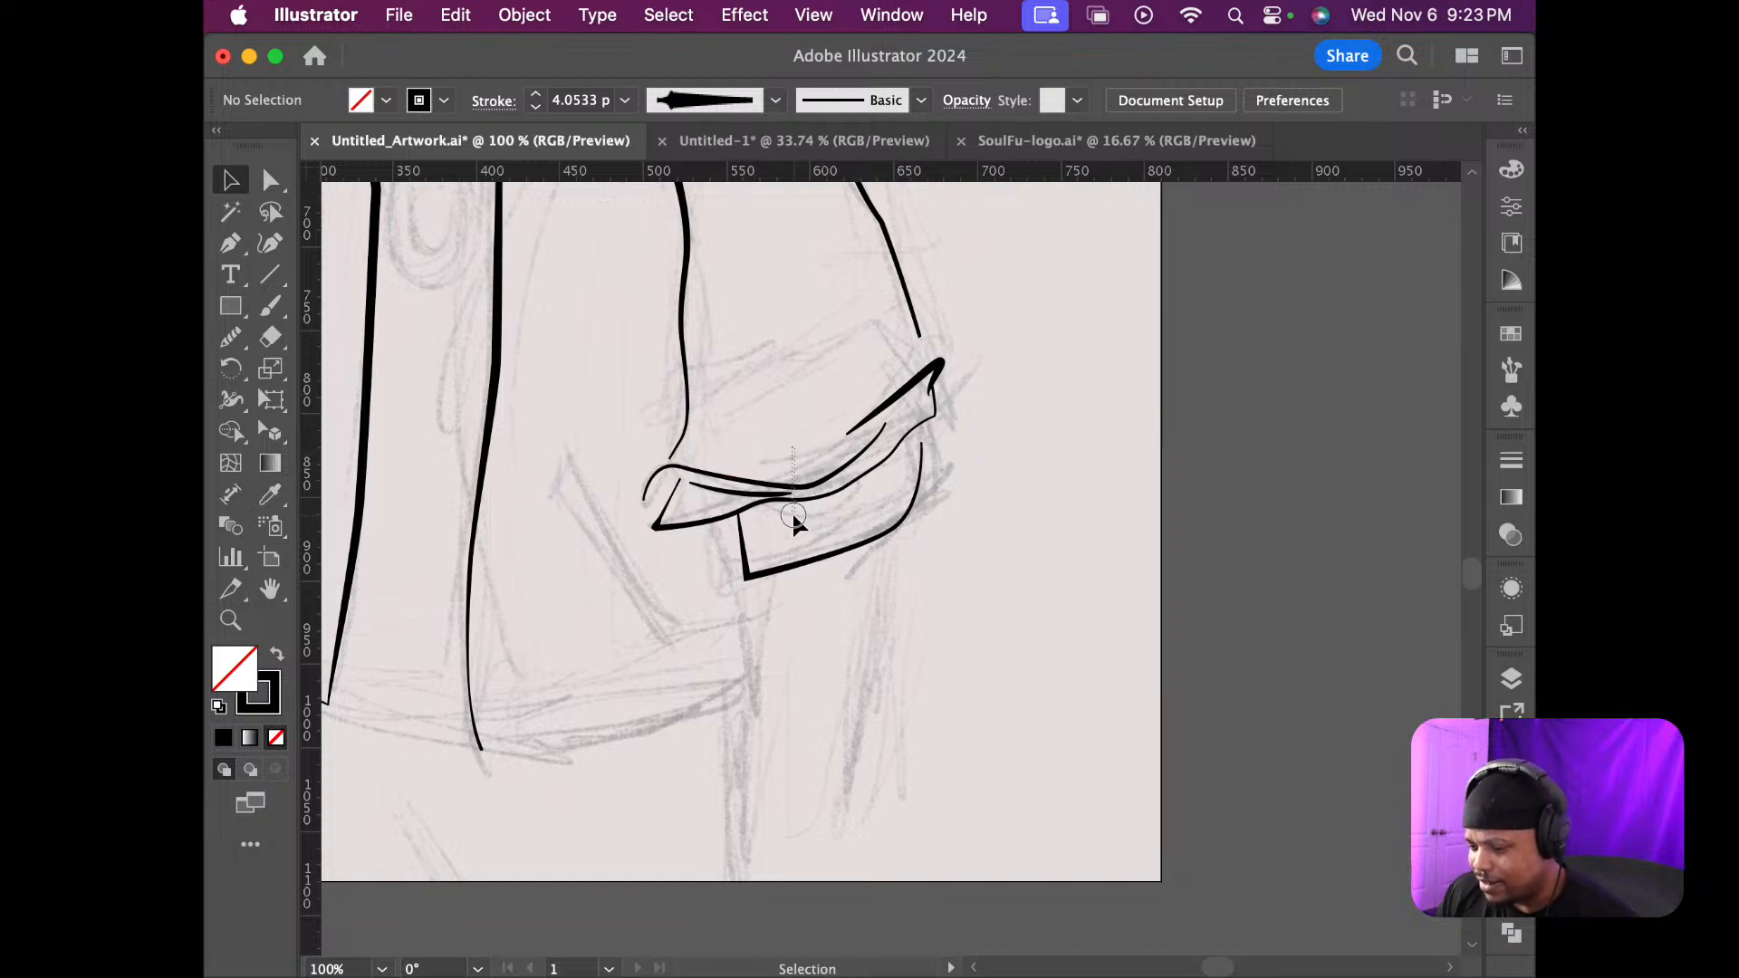
pyautogui.click(762, 530)
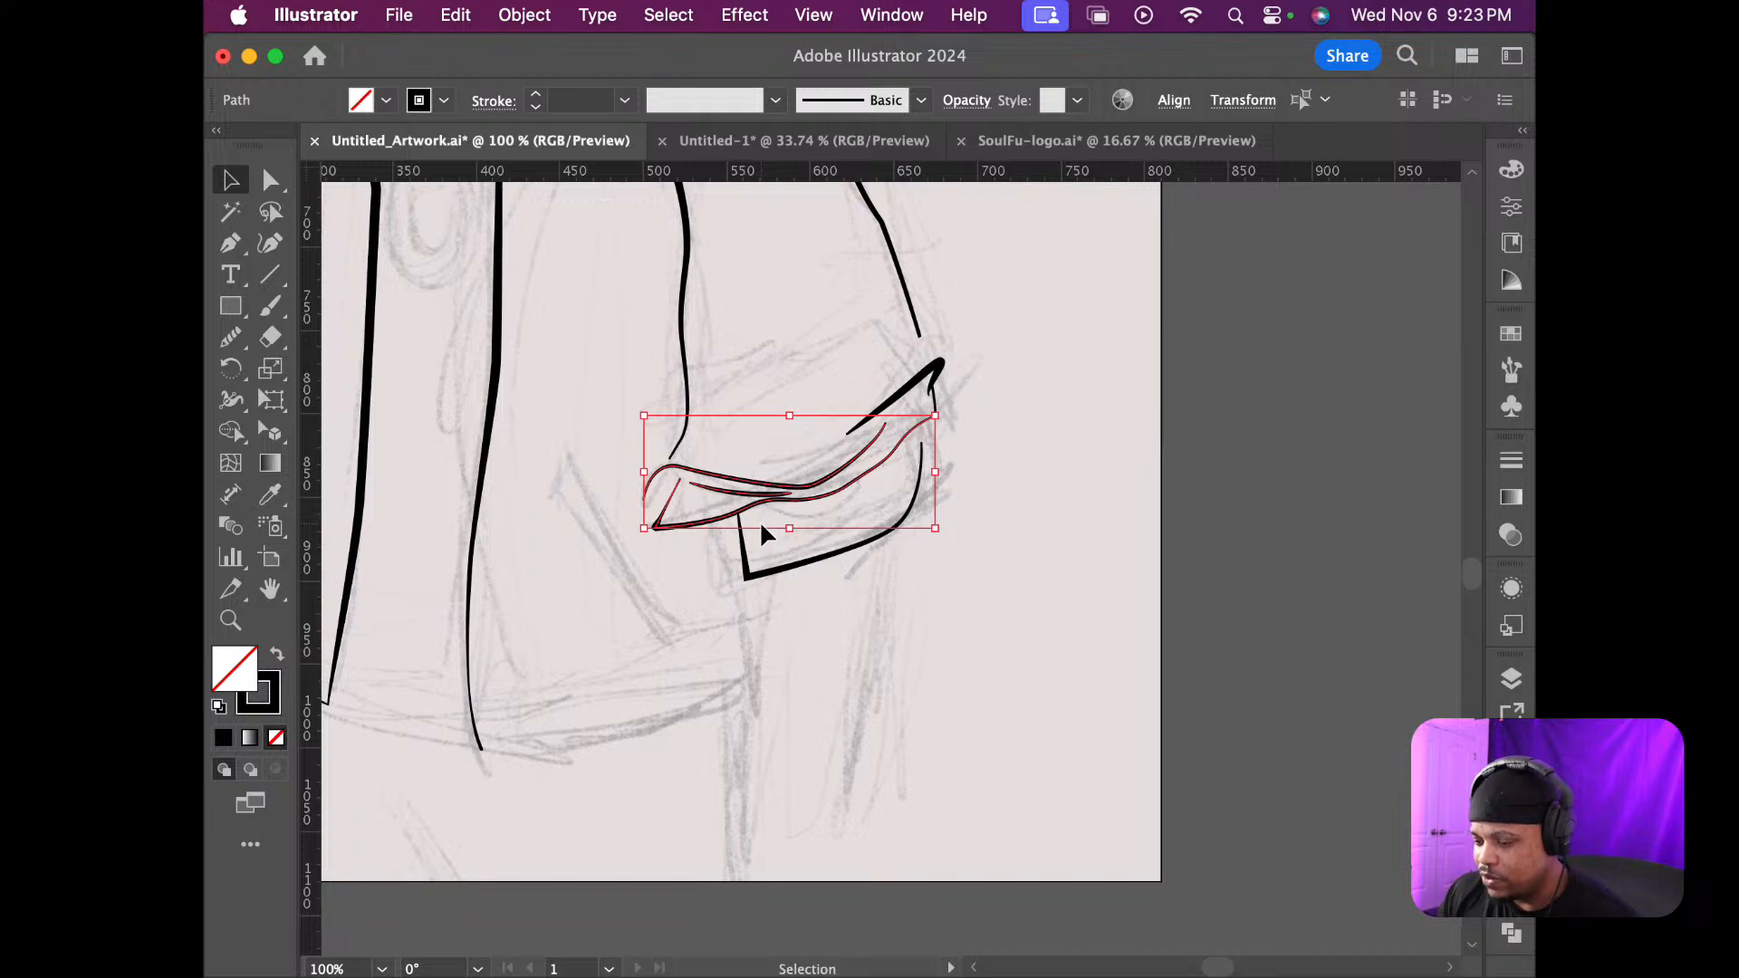
pyautogui.press('Delete')
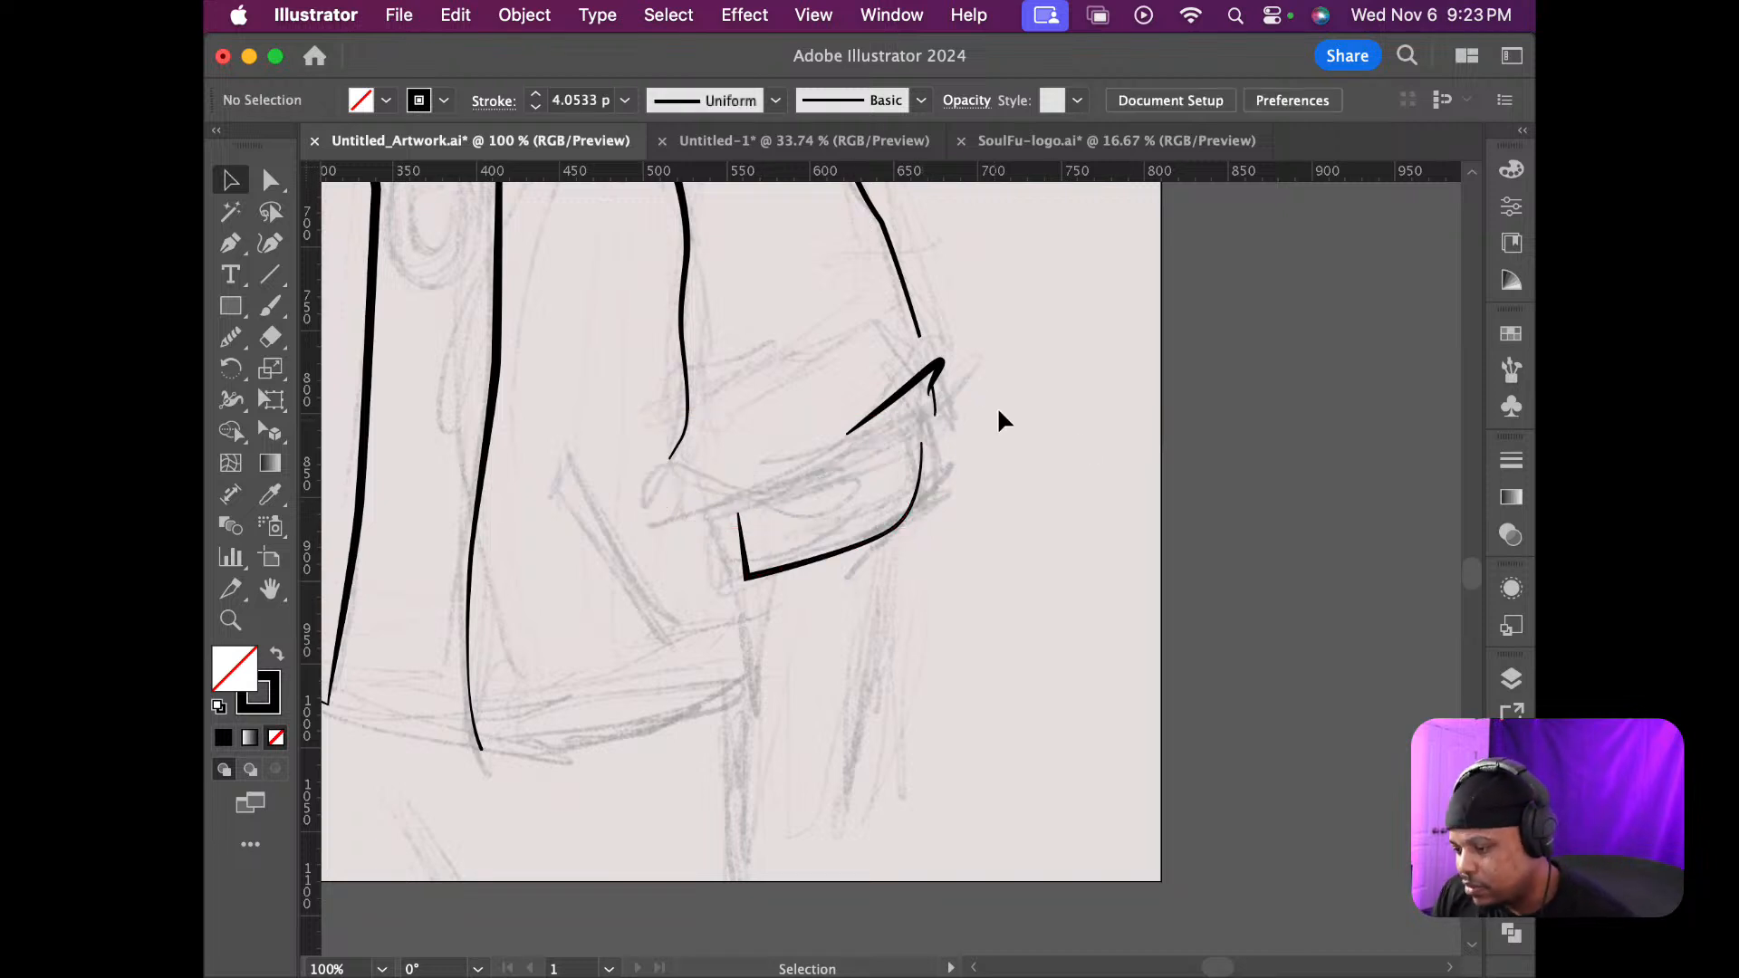
pyautogui.click(960, 405)
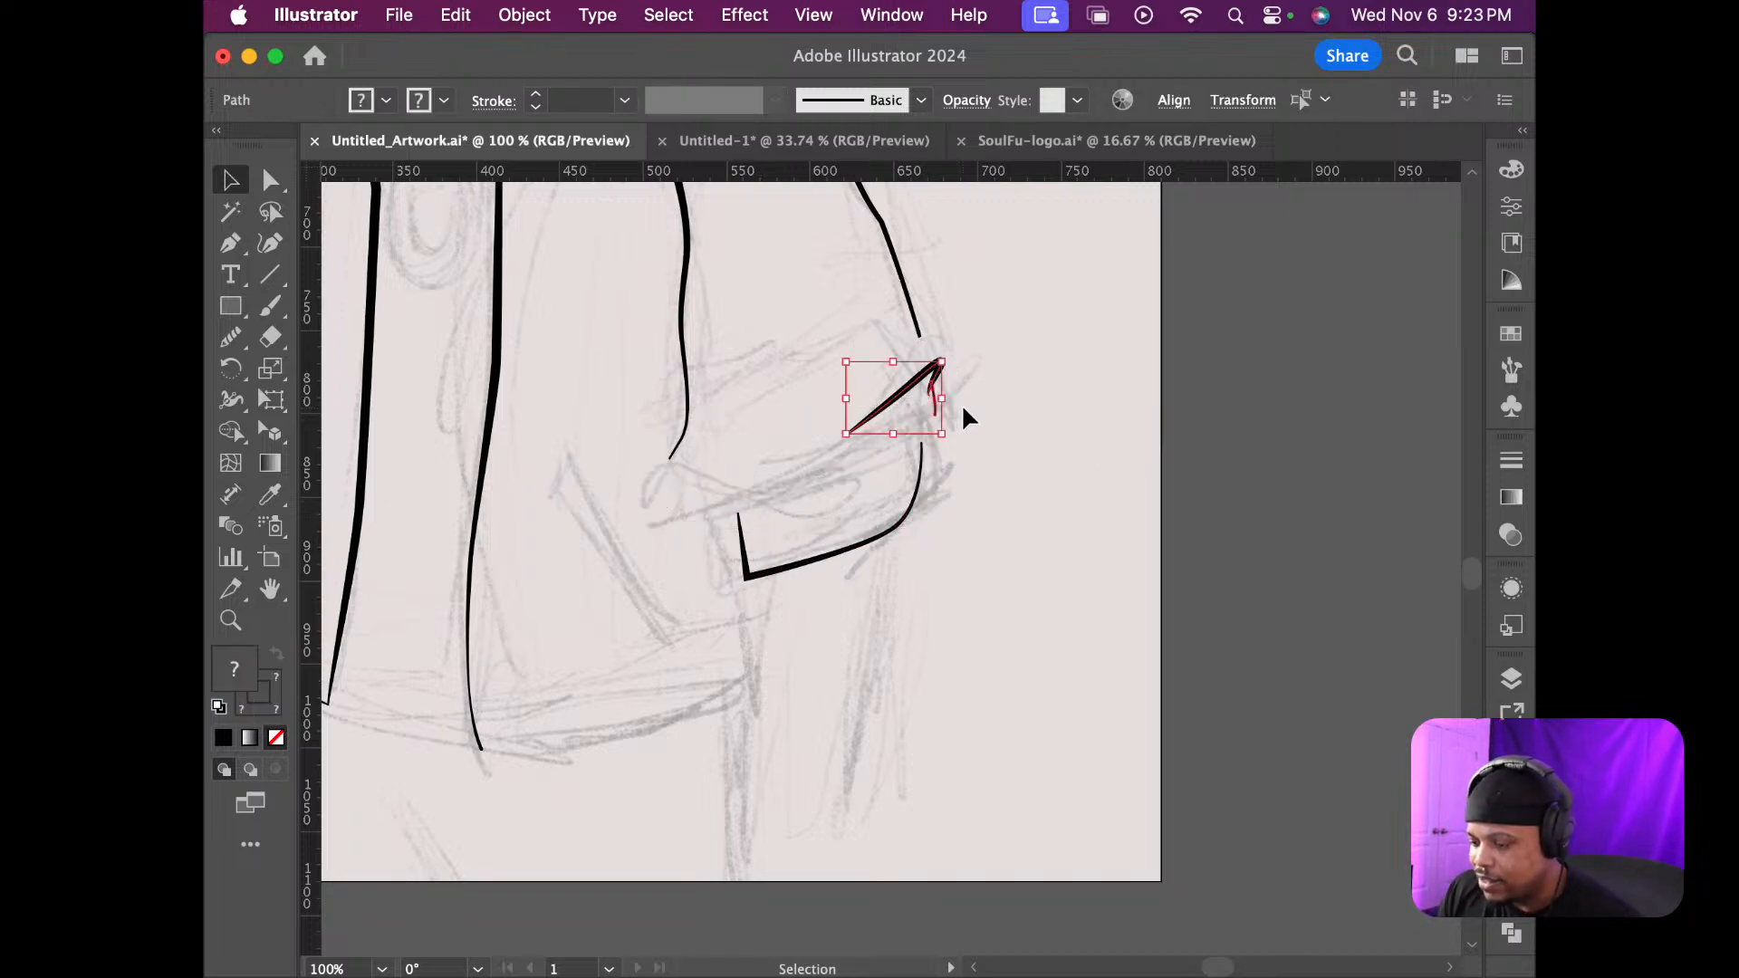
pyautogui.press('Delete')
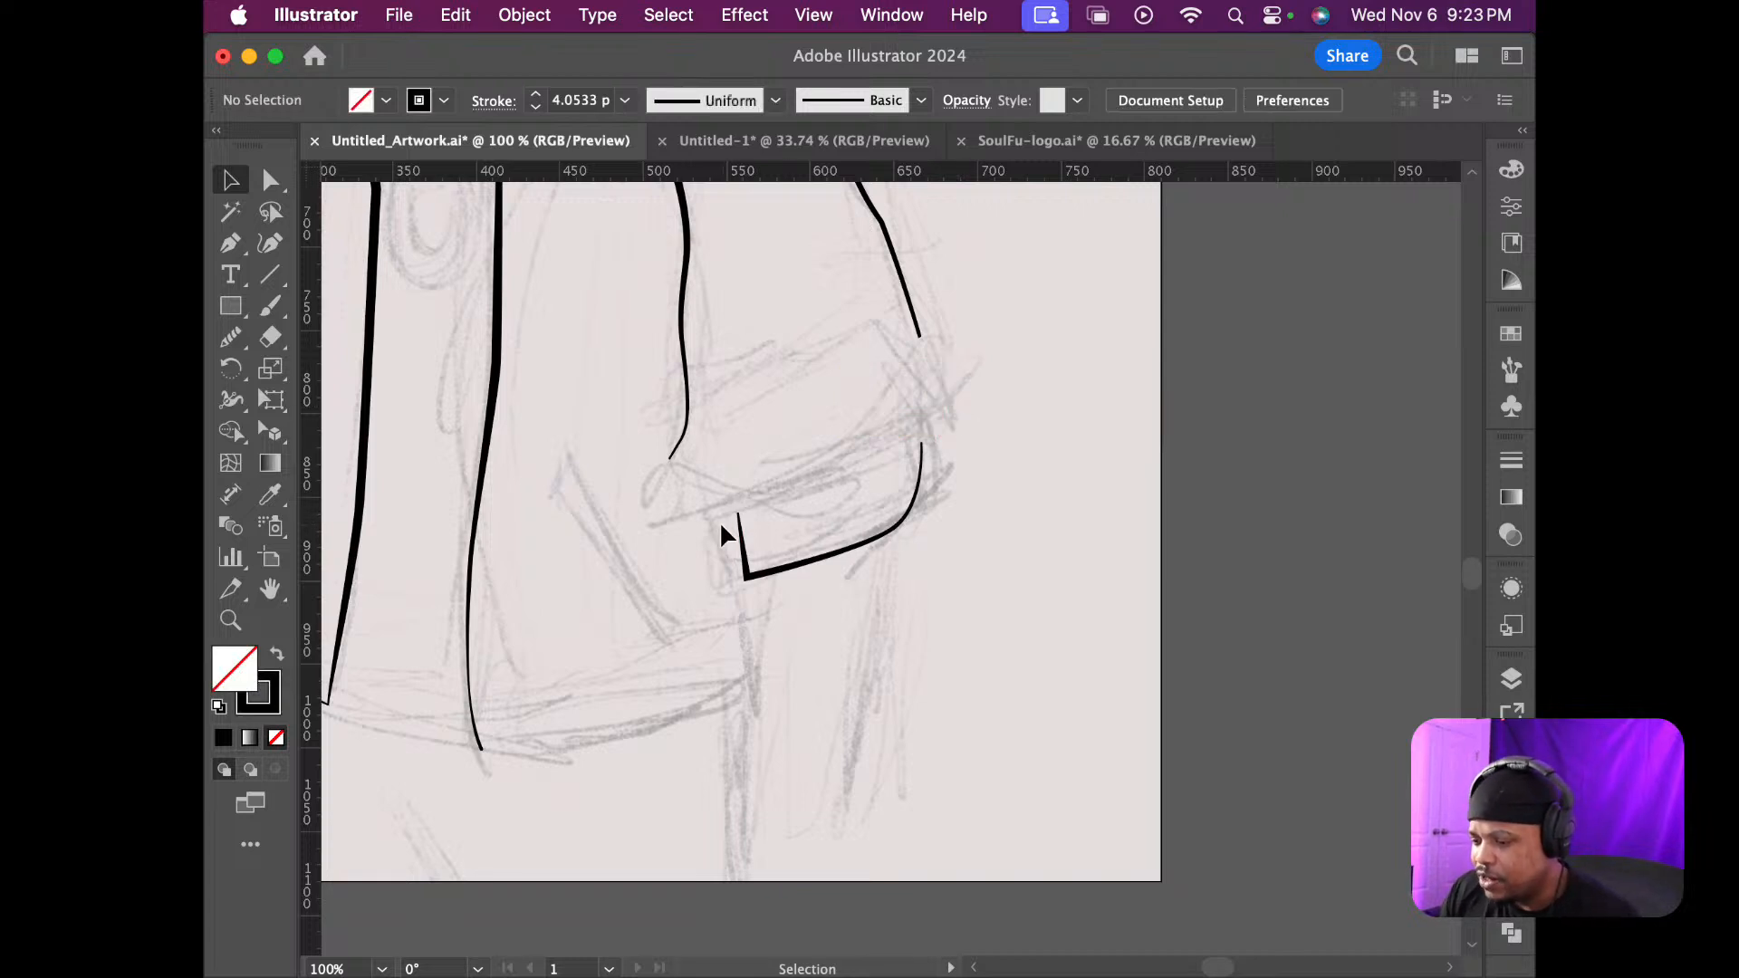
pyautogui.moveTo(963, 619); pyautogui.dragTo(964, 616)
pyautogui.press('Delete')
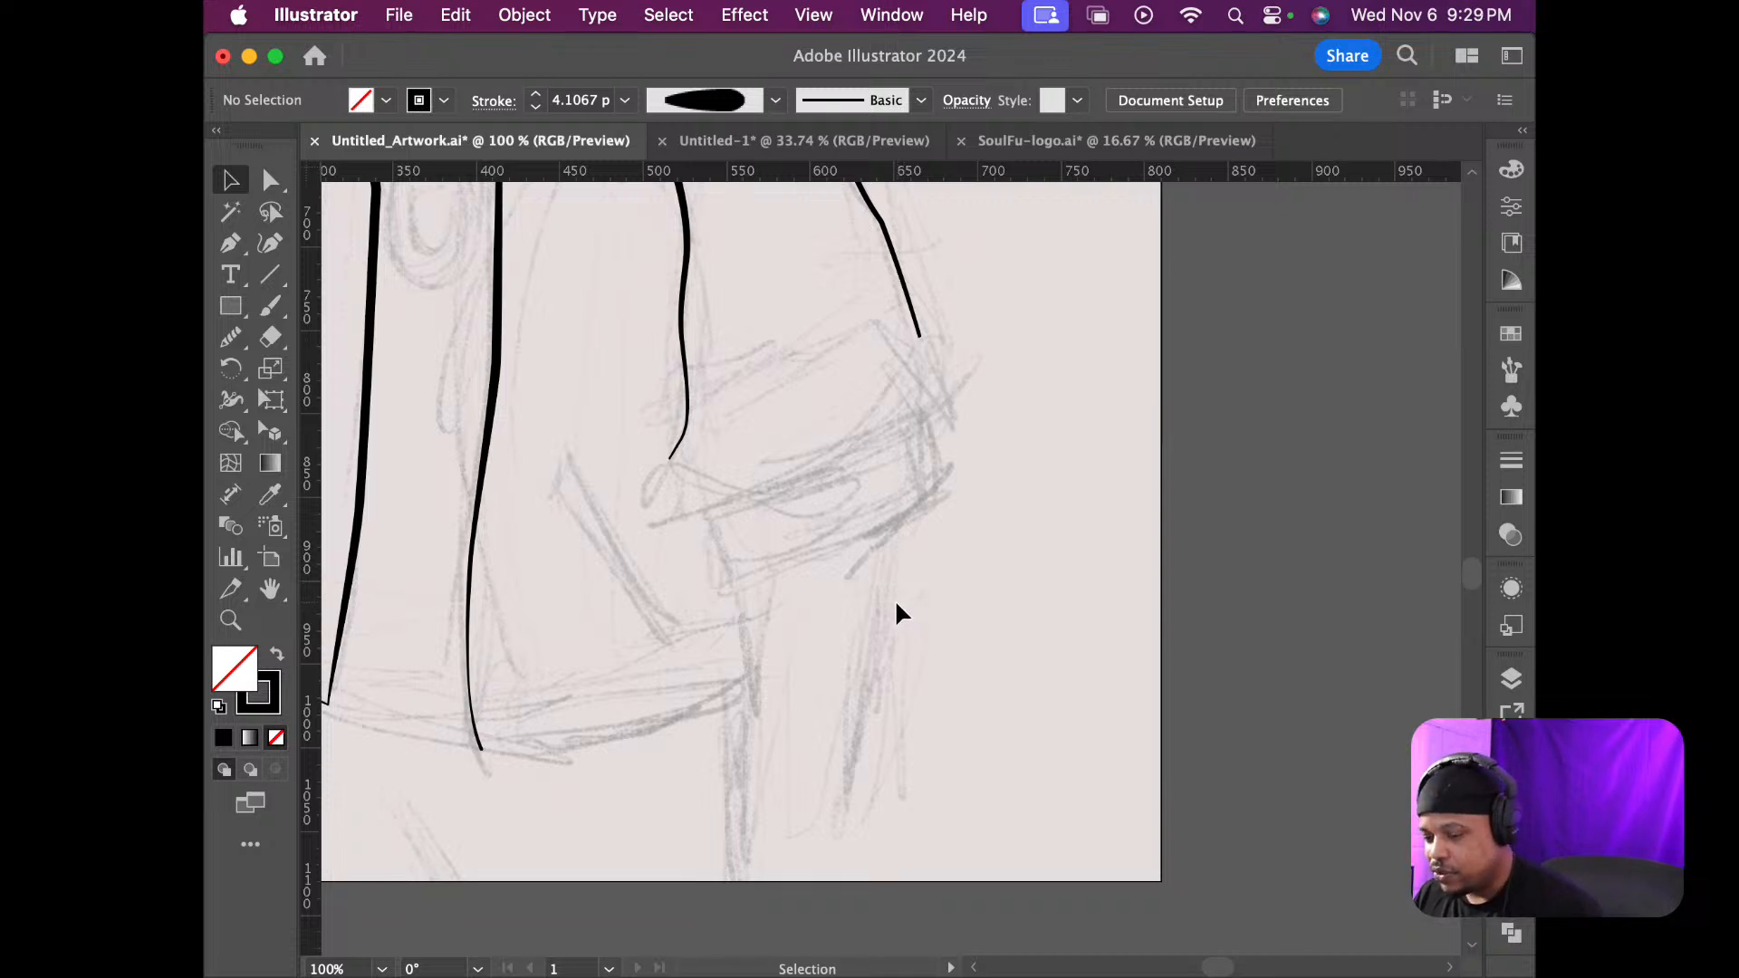
# Draw an open four-point cuff outline with the Pen tool, from beside the inner sleeve line's lower end around to below the outer sleeve line
pyautogui.scroll(5, 752, 547)
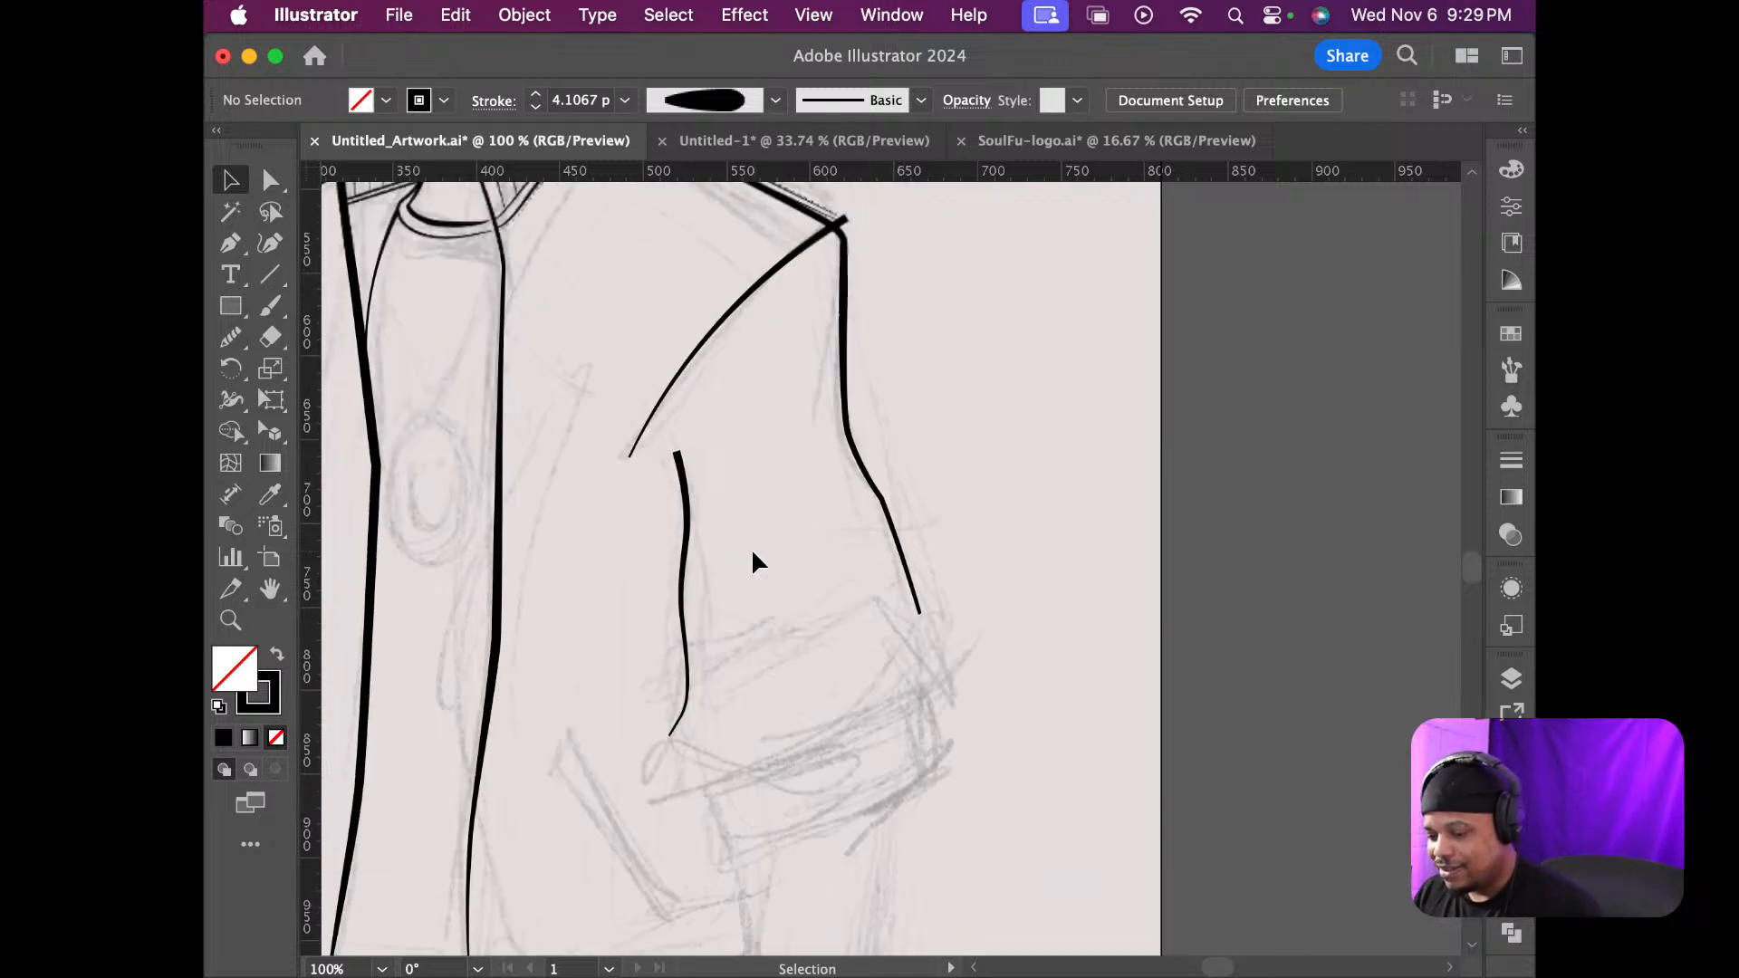
pyautogui.scroll(-2, 756, 561)
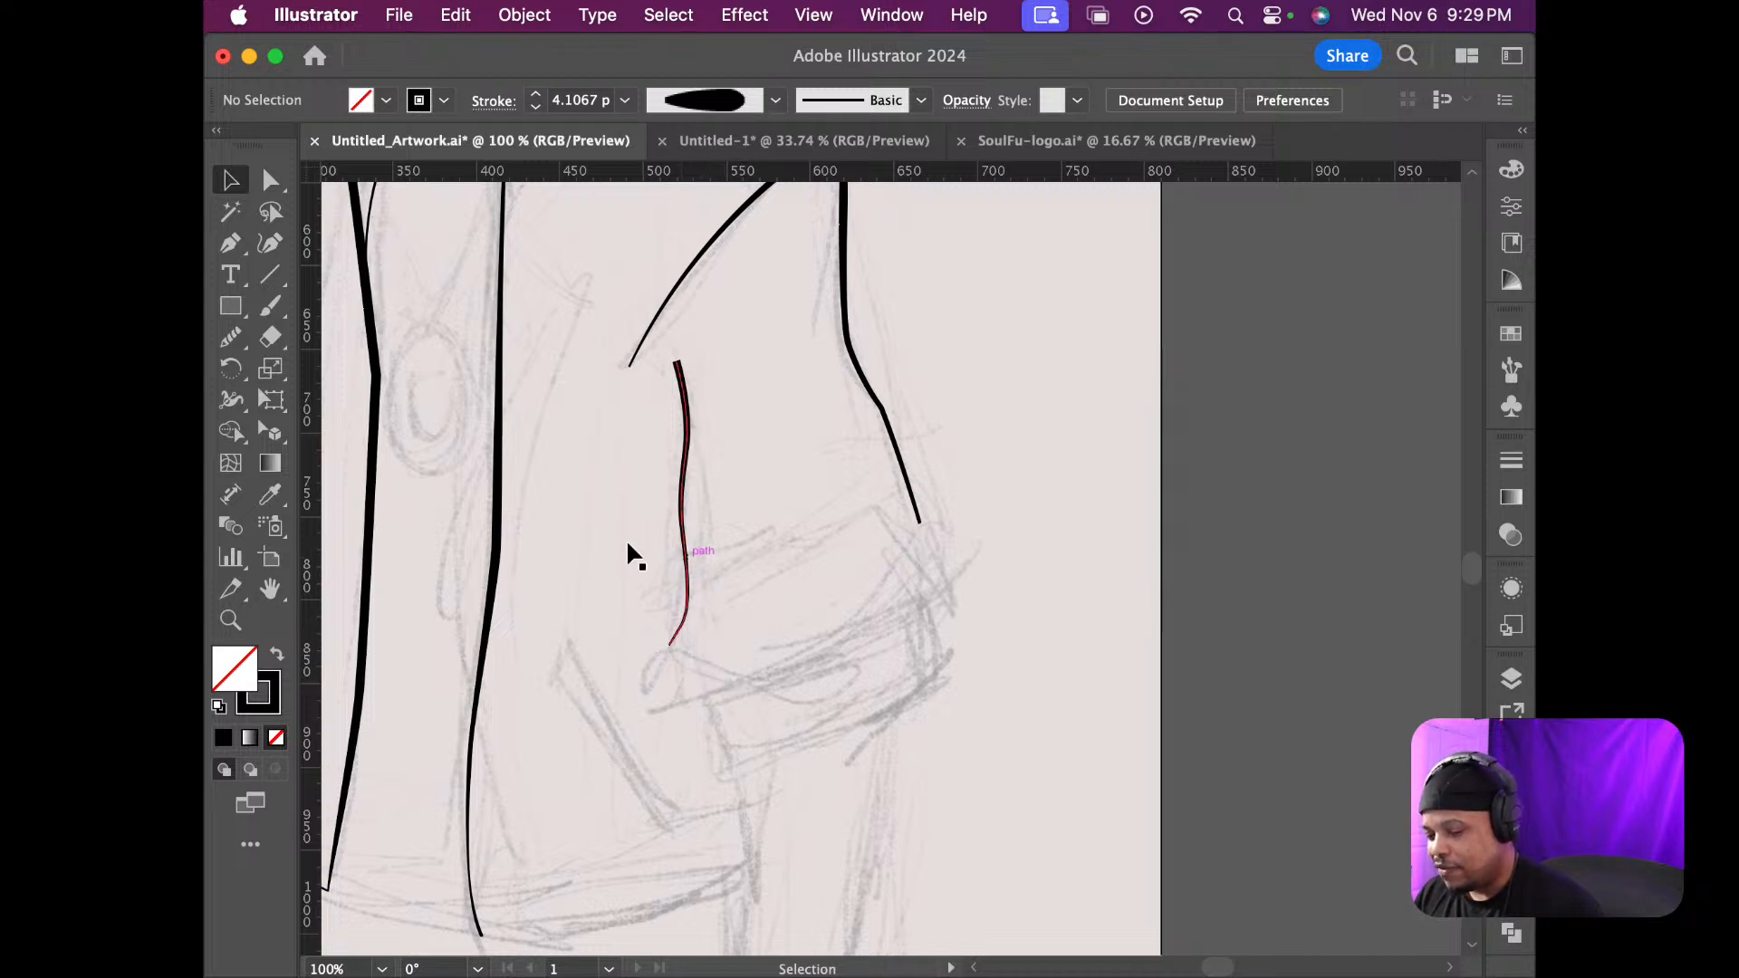
pyautogui.click(232, 243)
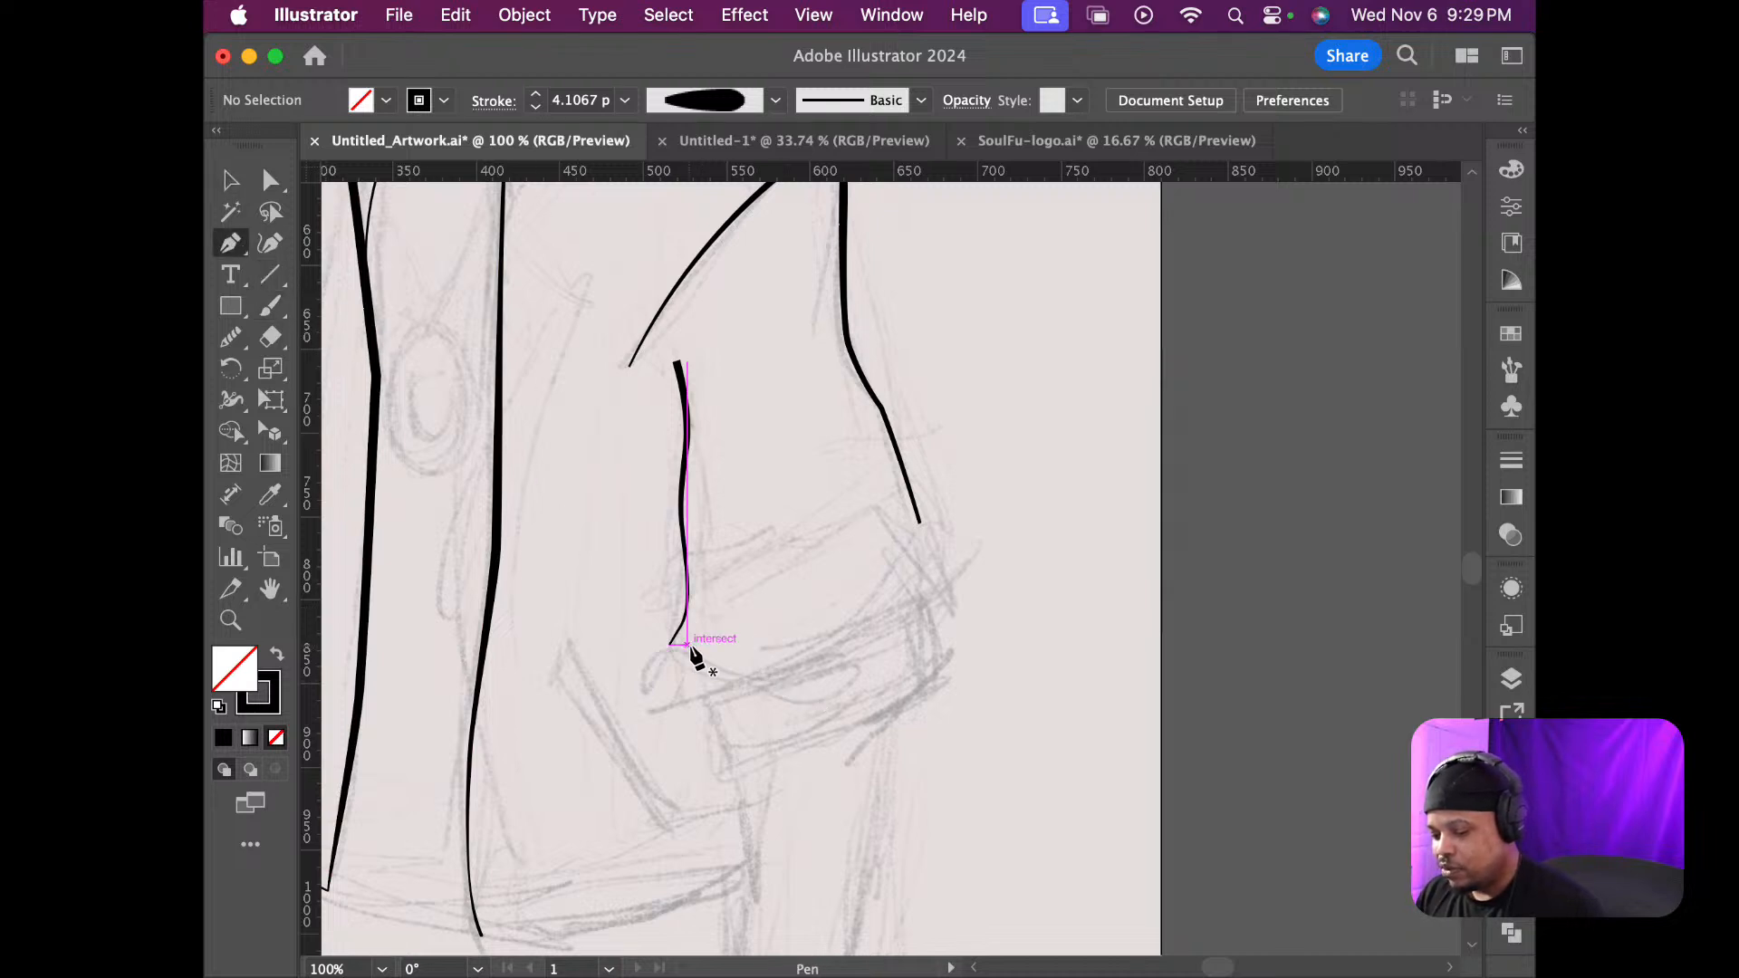
pyautogui.click(687, 646)
pyautogui.click(722, 758)
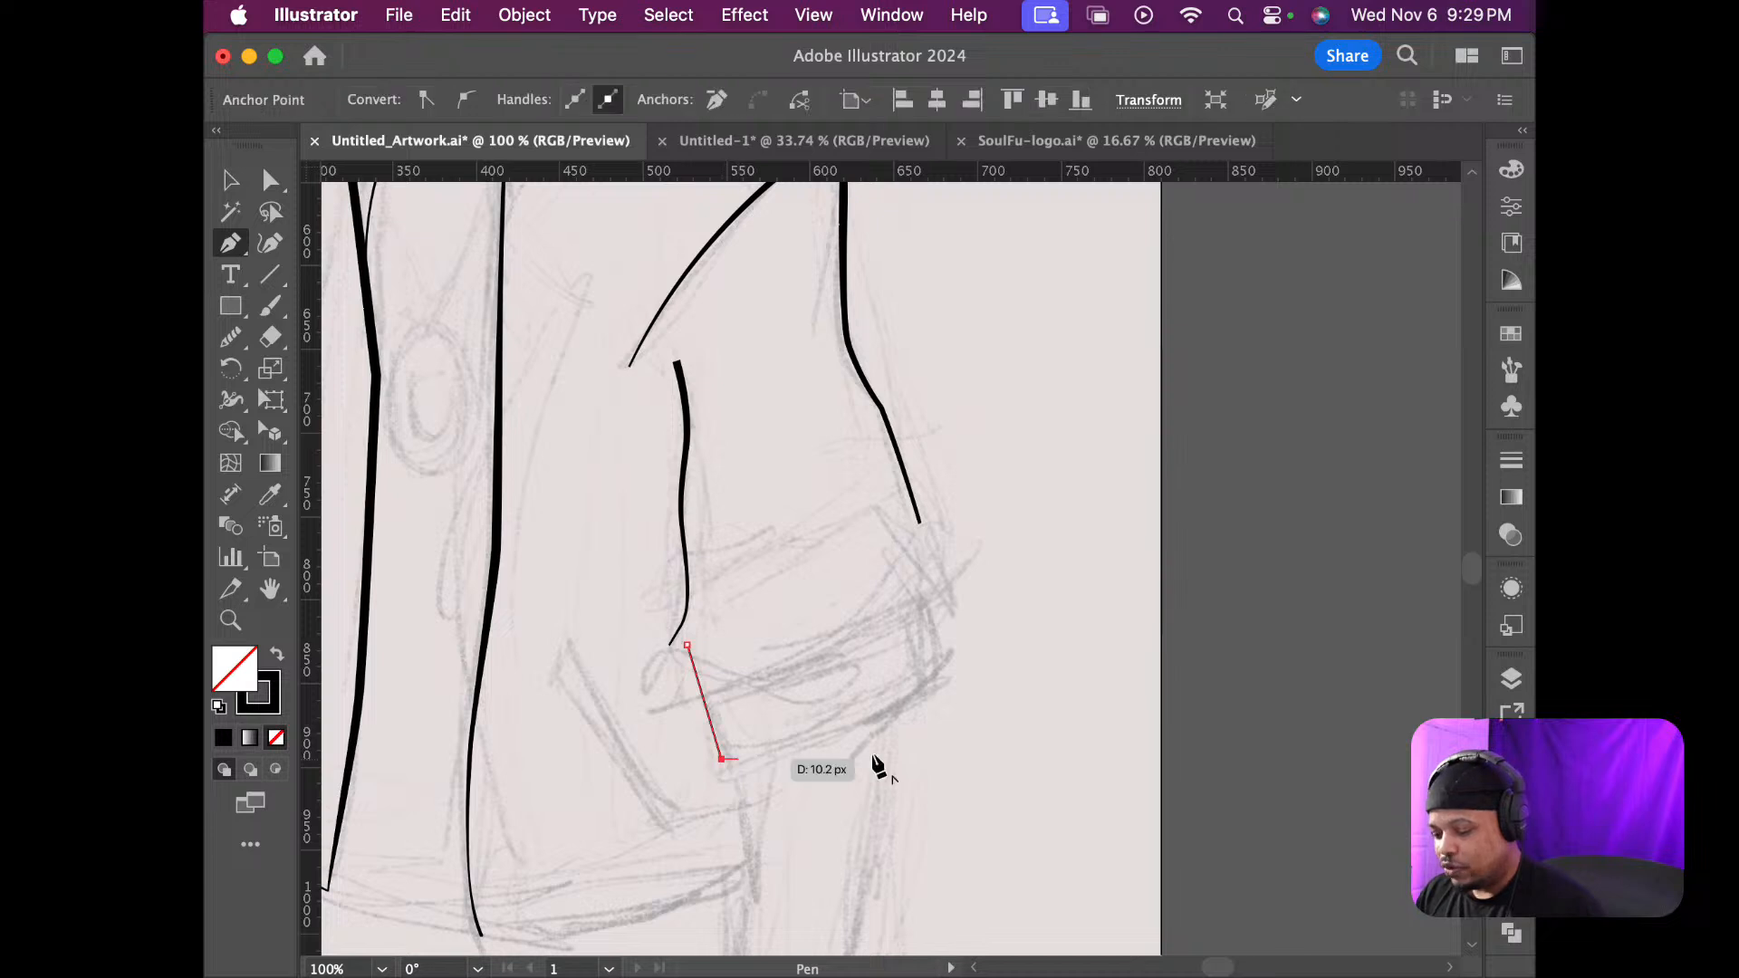
pyautogui.click(922, 686)
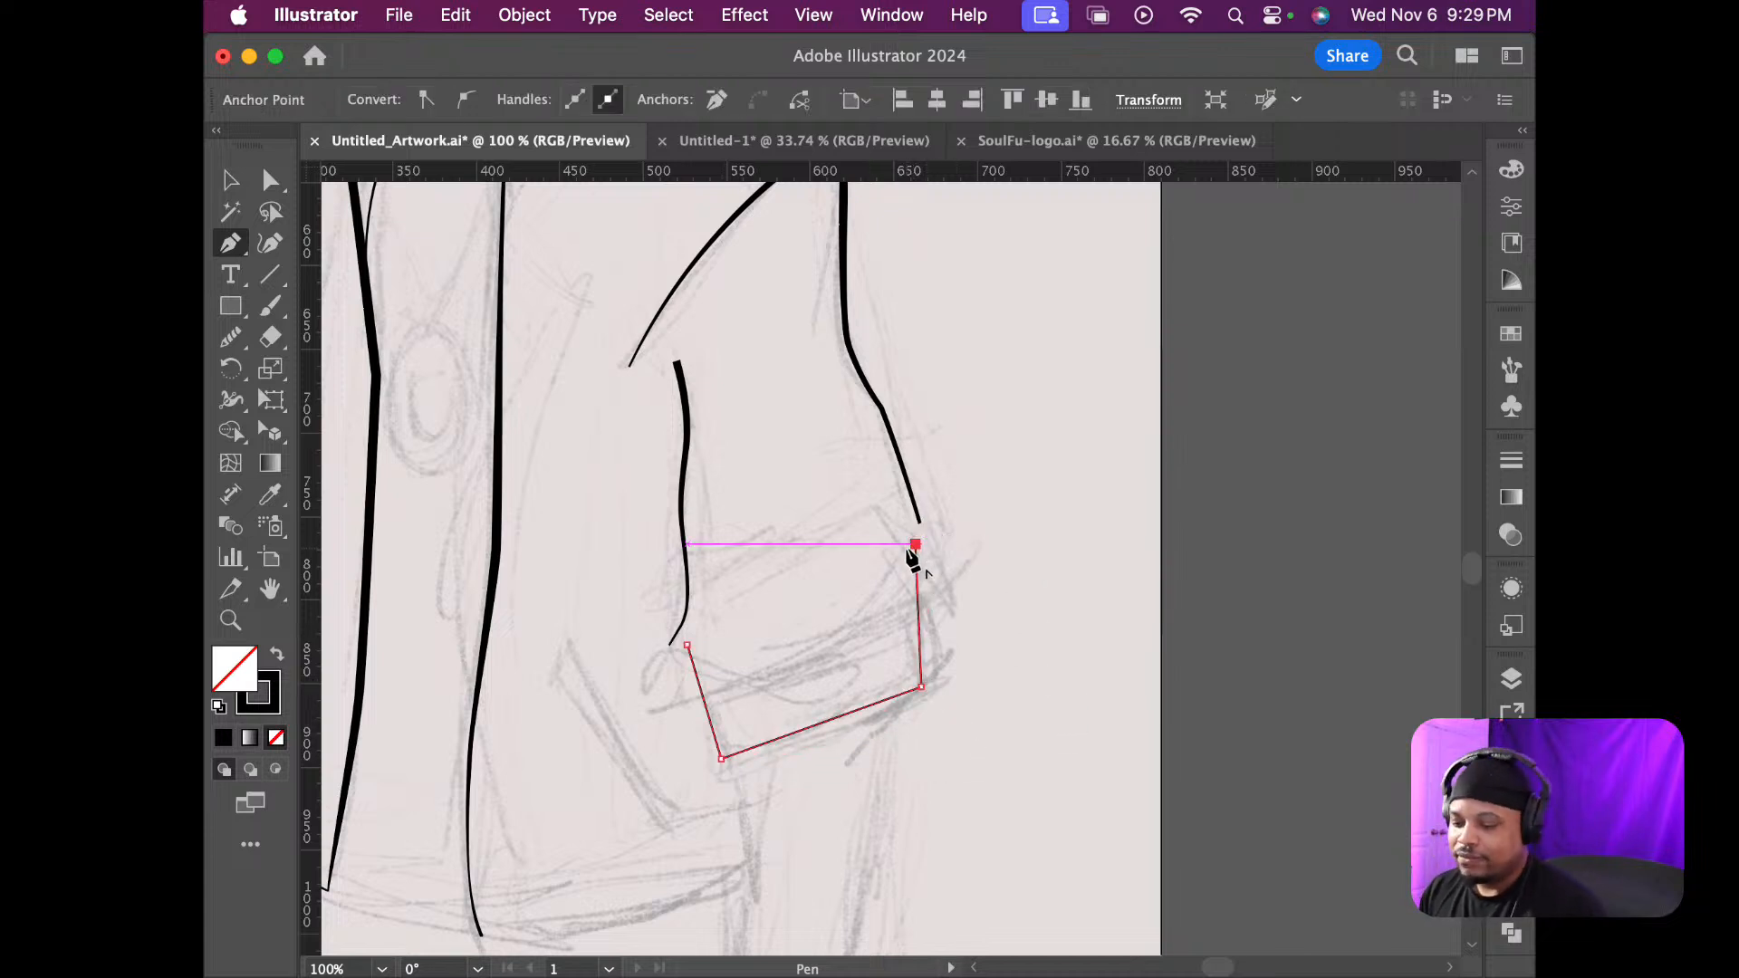
pyautogui.click(915, 545)
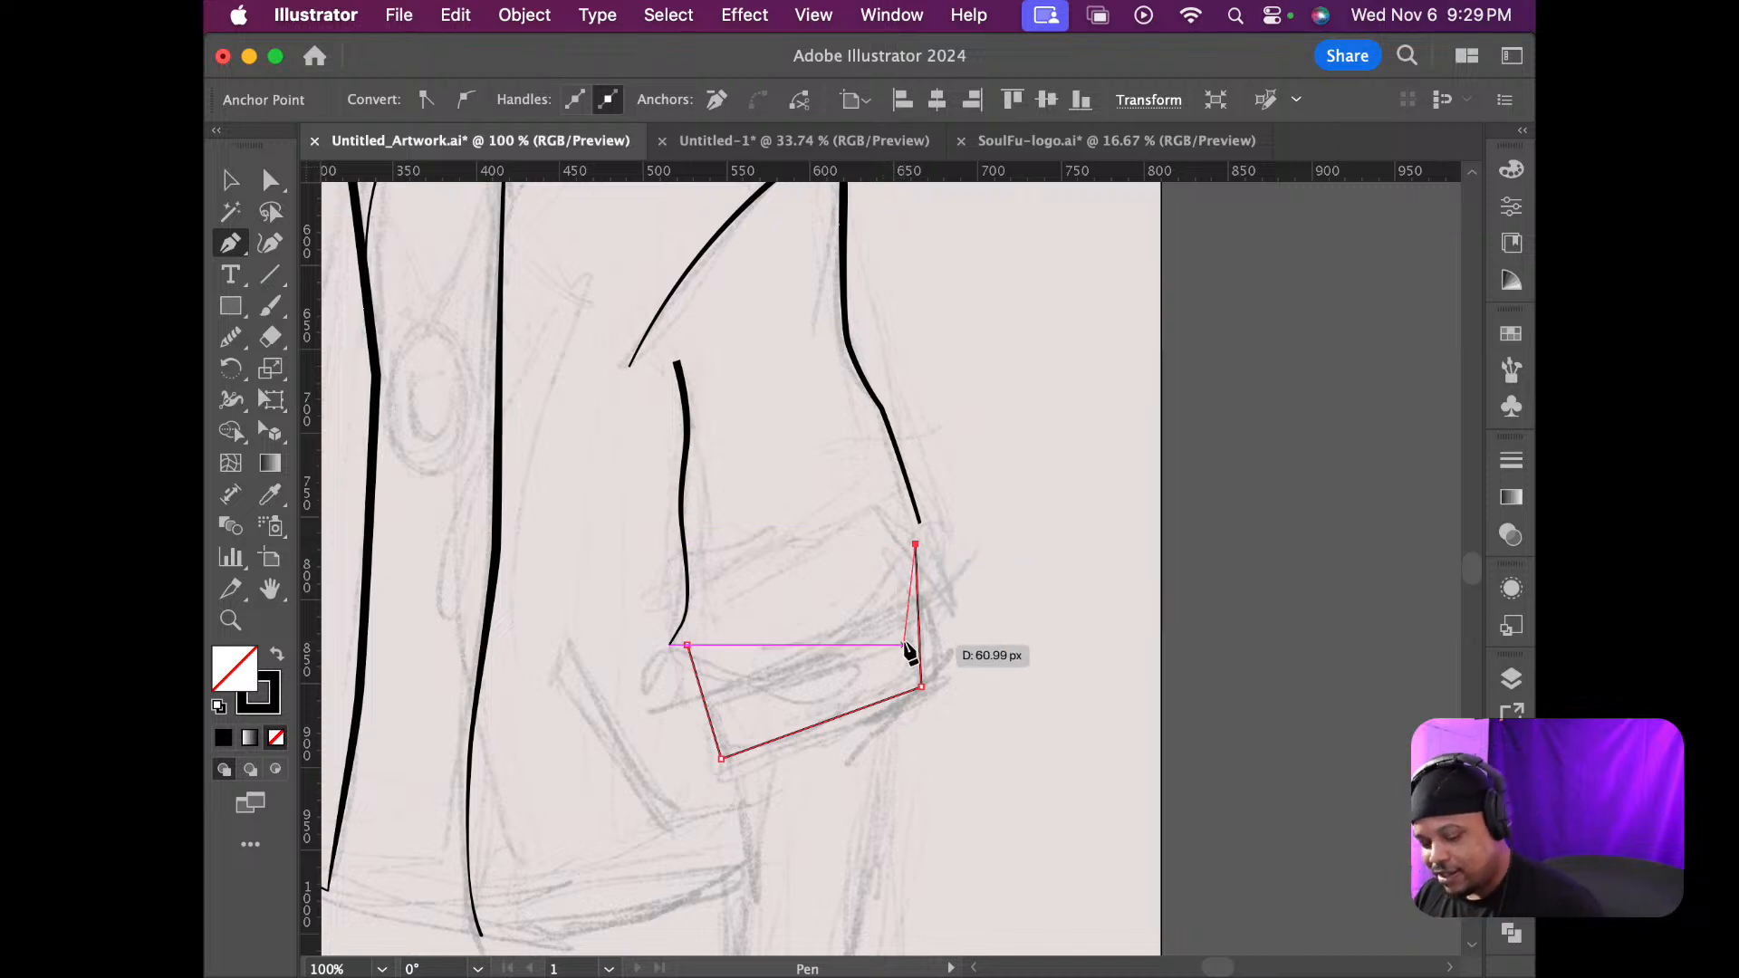
# Thicken the new cuff outline at both lower corners to about 9 px with the Width tool, leaving its ends tapered
pyautogui.hotkey('shift', 'w')
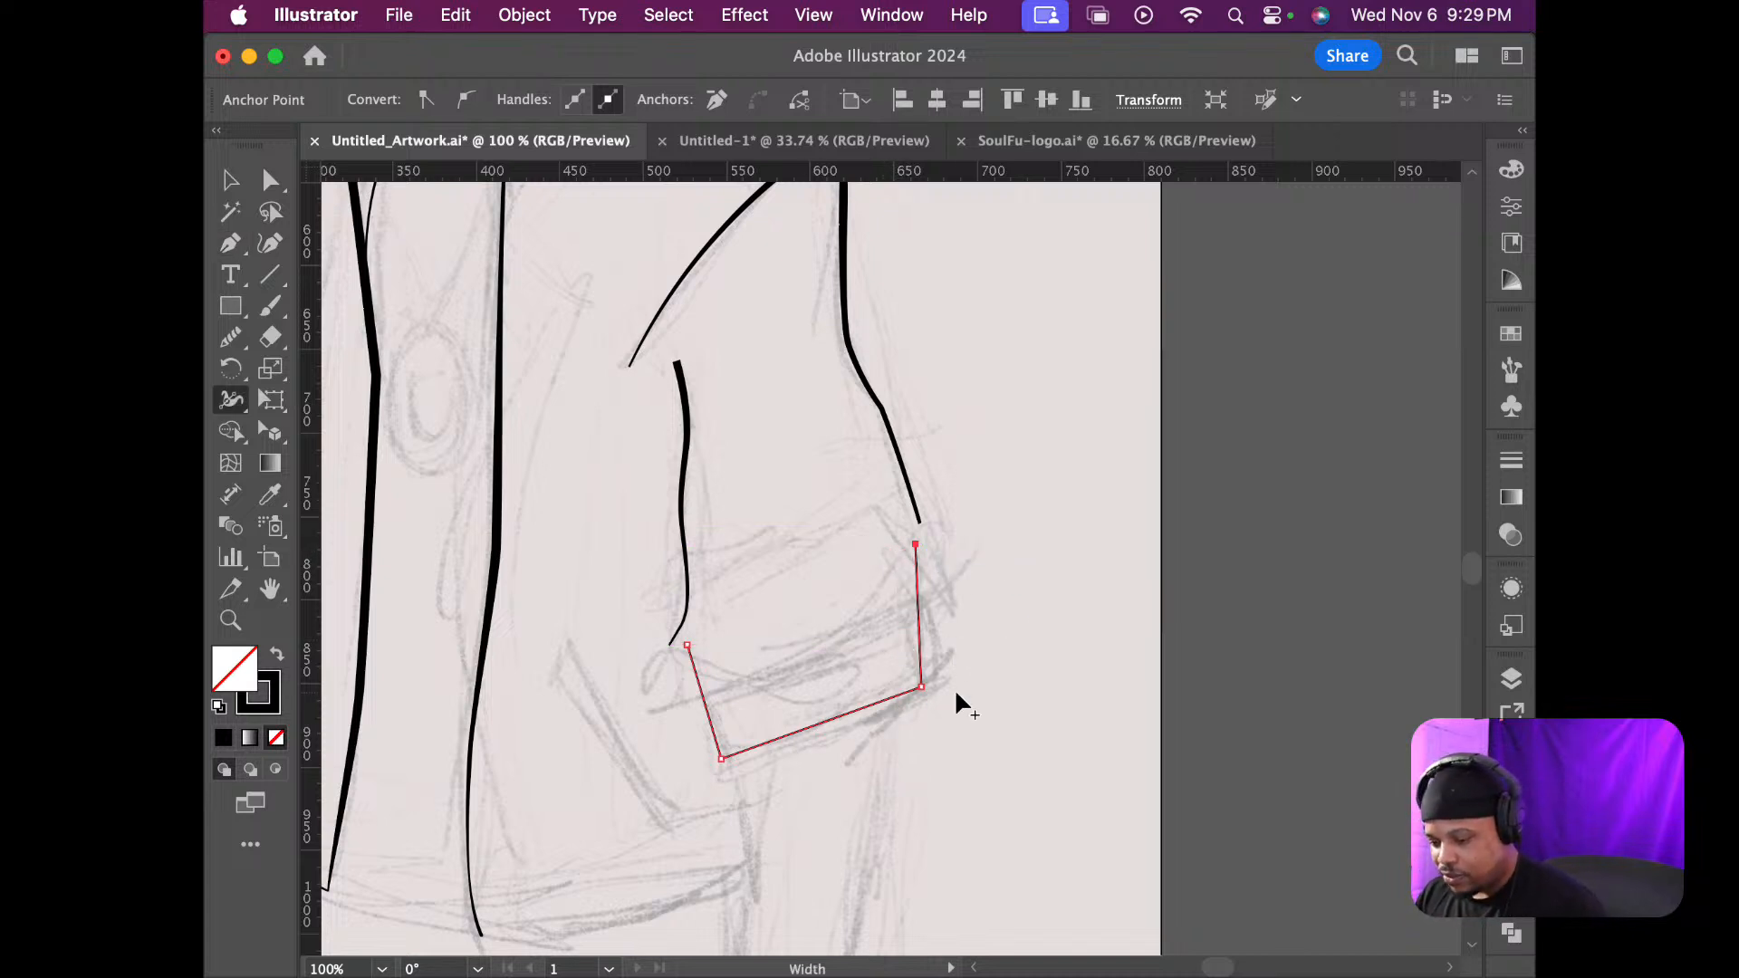
pyautogui.moveTo(924, 690); pyautogui.dragTo(927, 697)
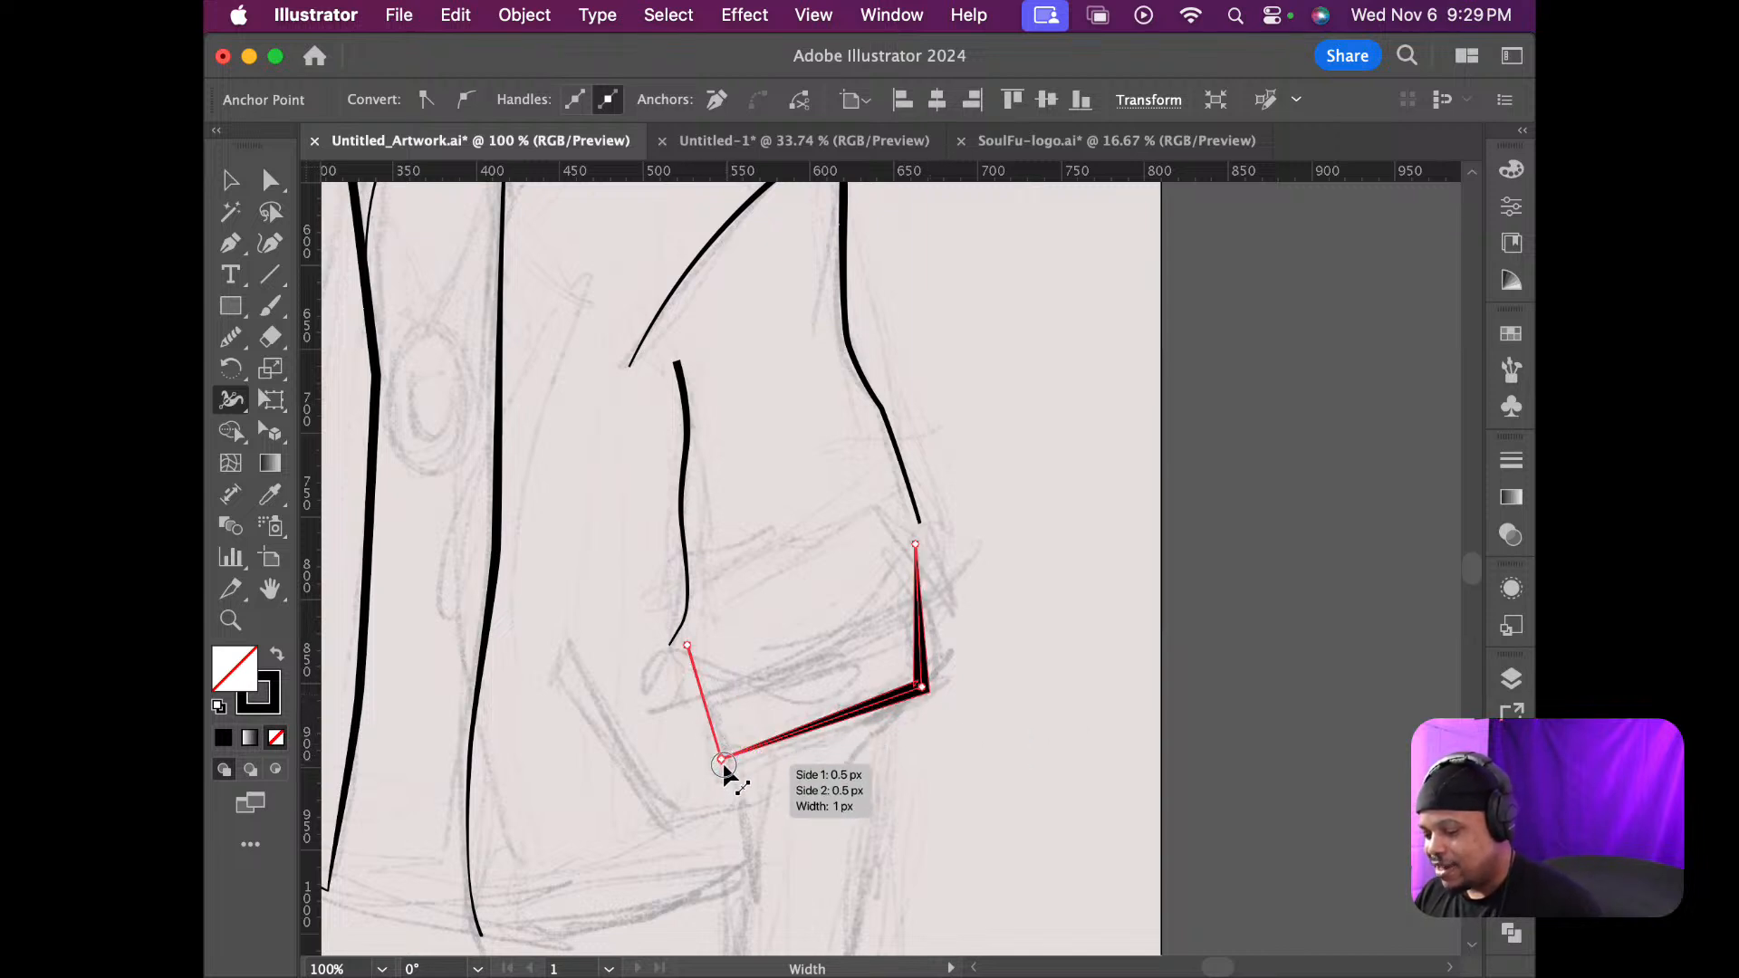
pyautogui.moveTo(724, 771); pyautogui.dragTo(719, 769)
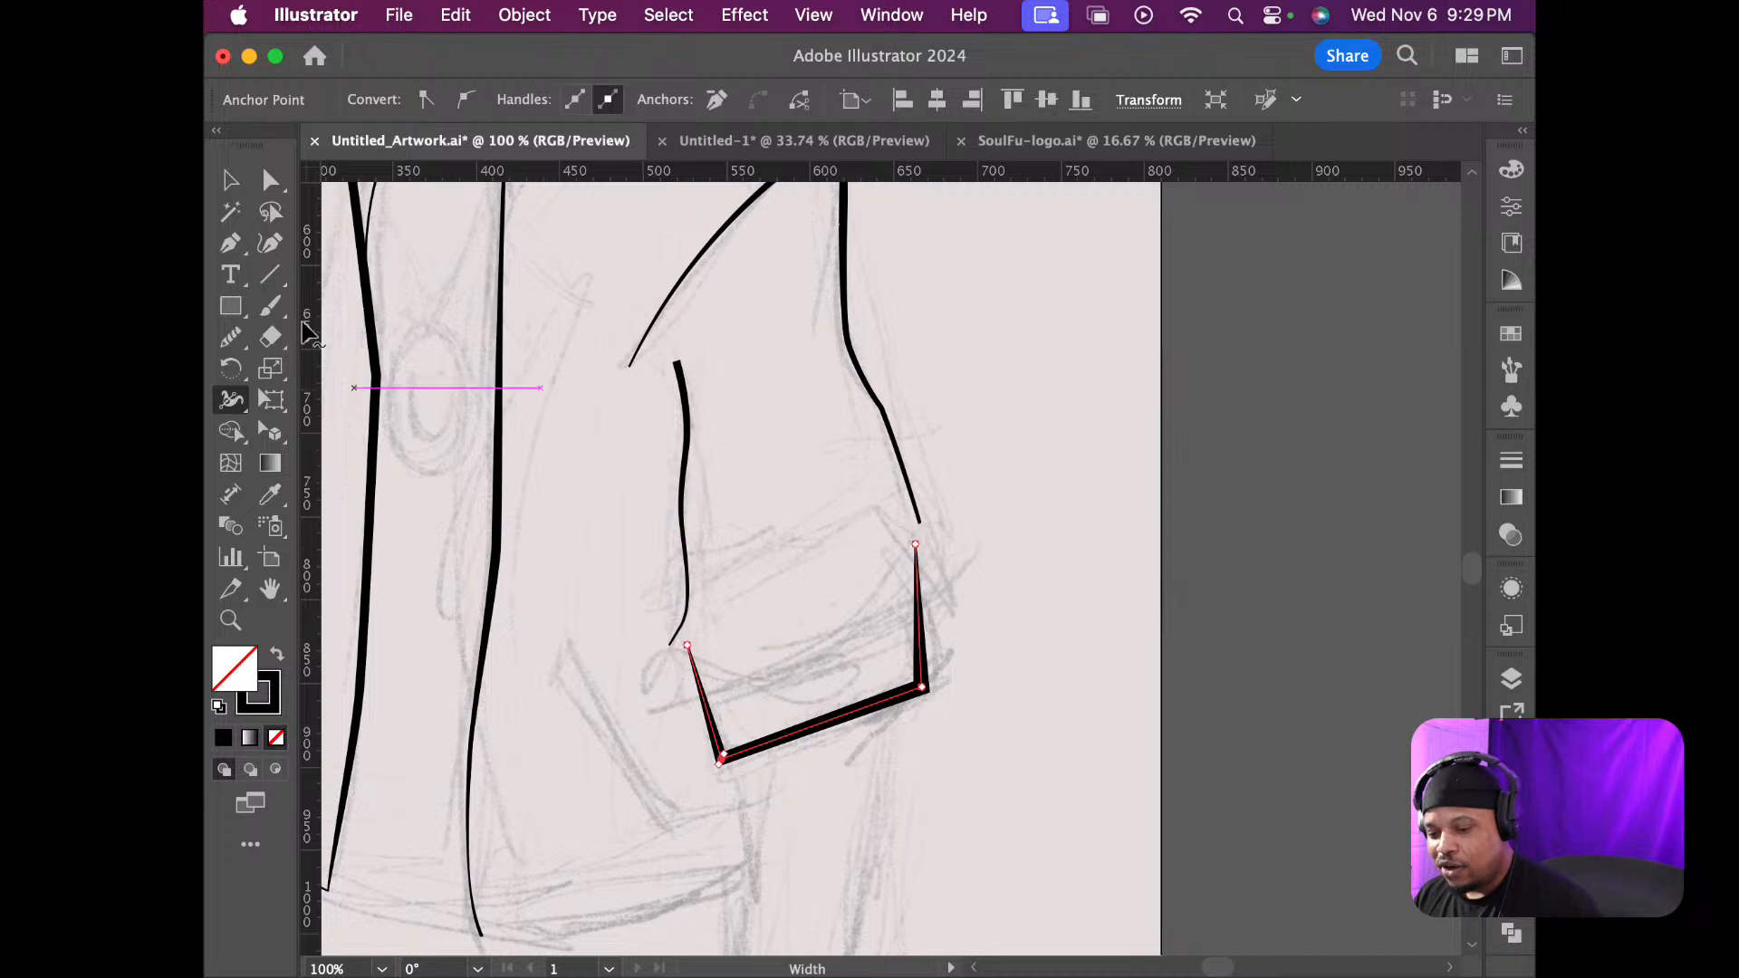
# Bow the cuff outline's outer side inward with the Curvature tool and move its upper endpoint slightly down
pyautogui.click(268, 248)
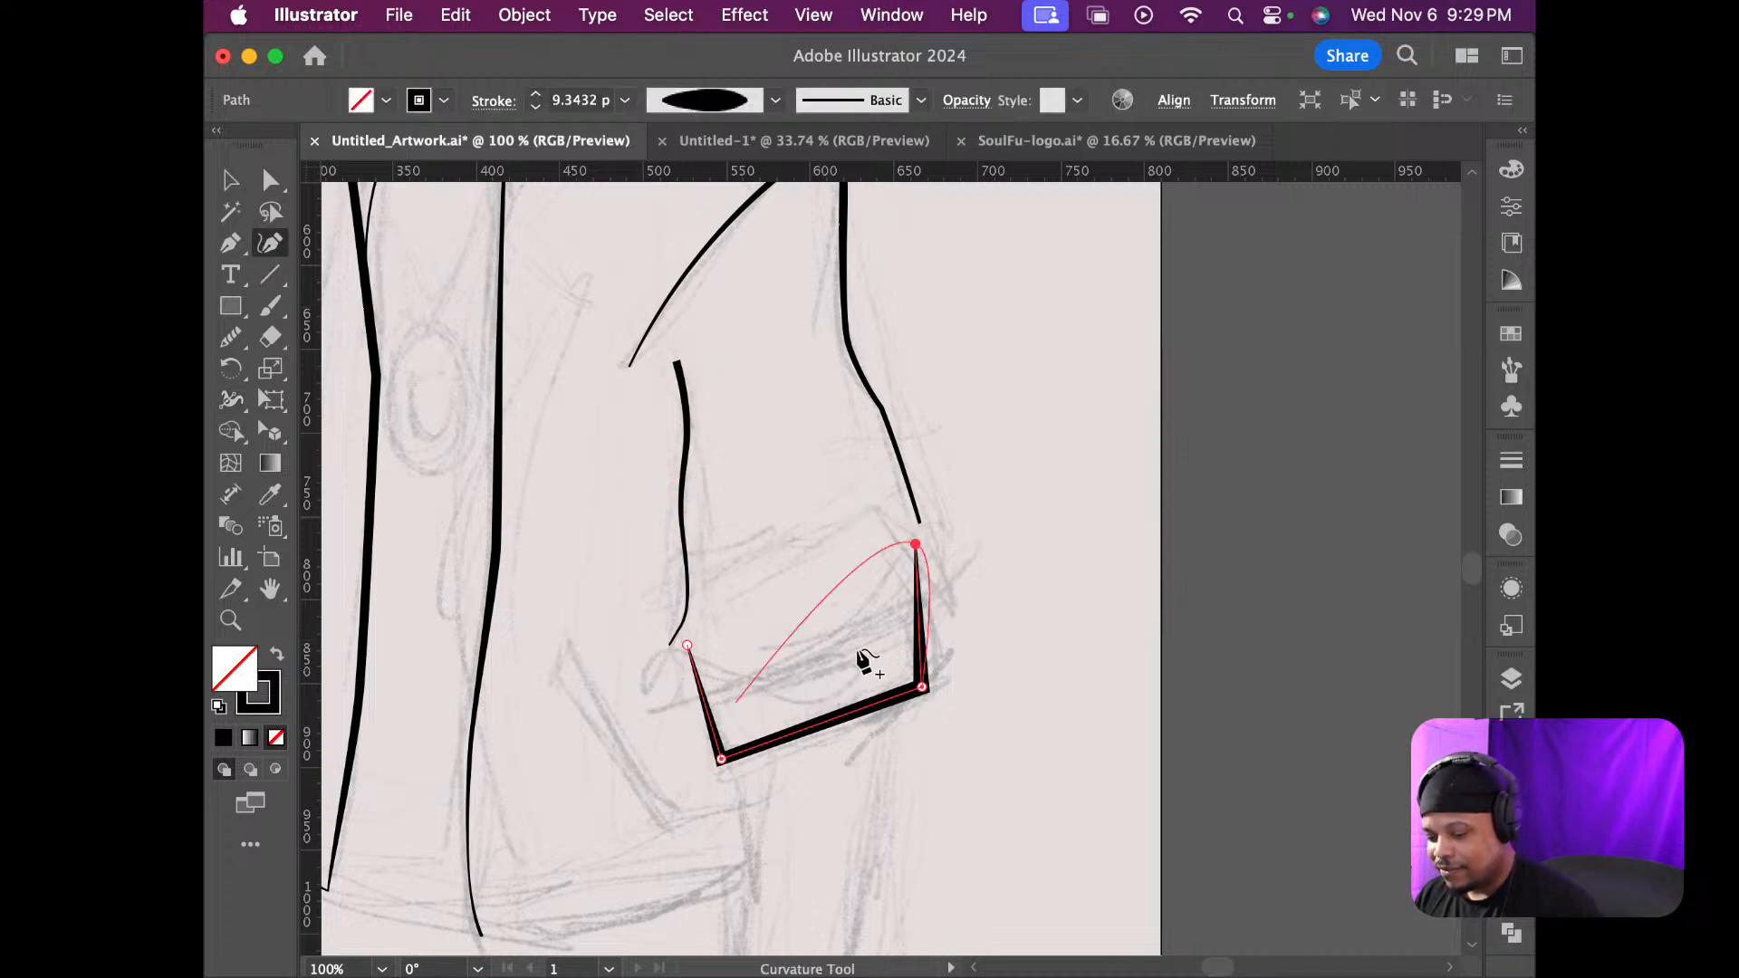
pyautogui.moveTo(917, 605); pyautogui.dragTo(905, 606)
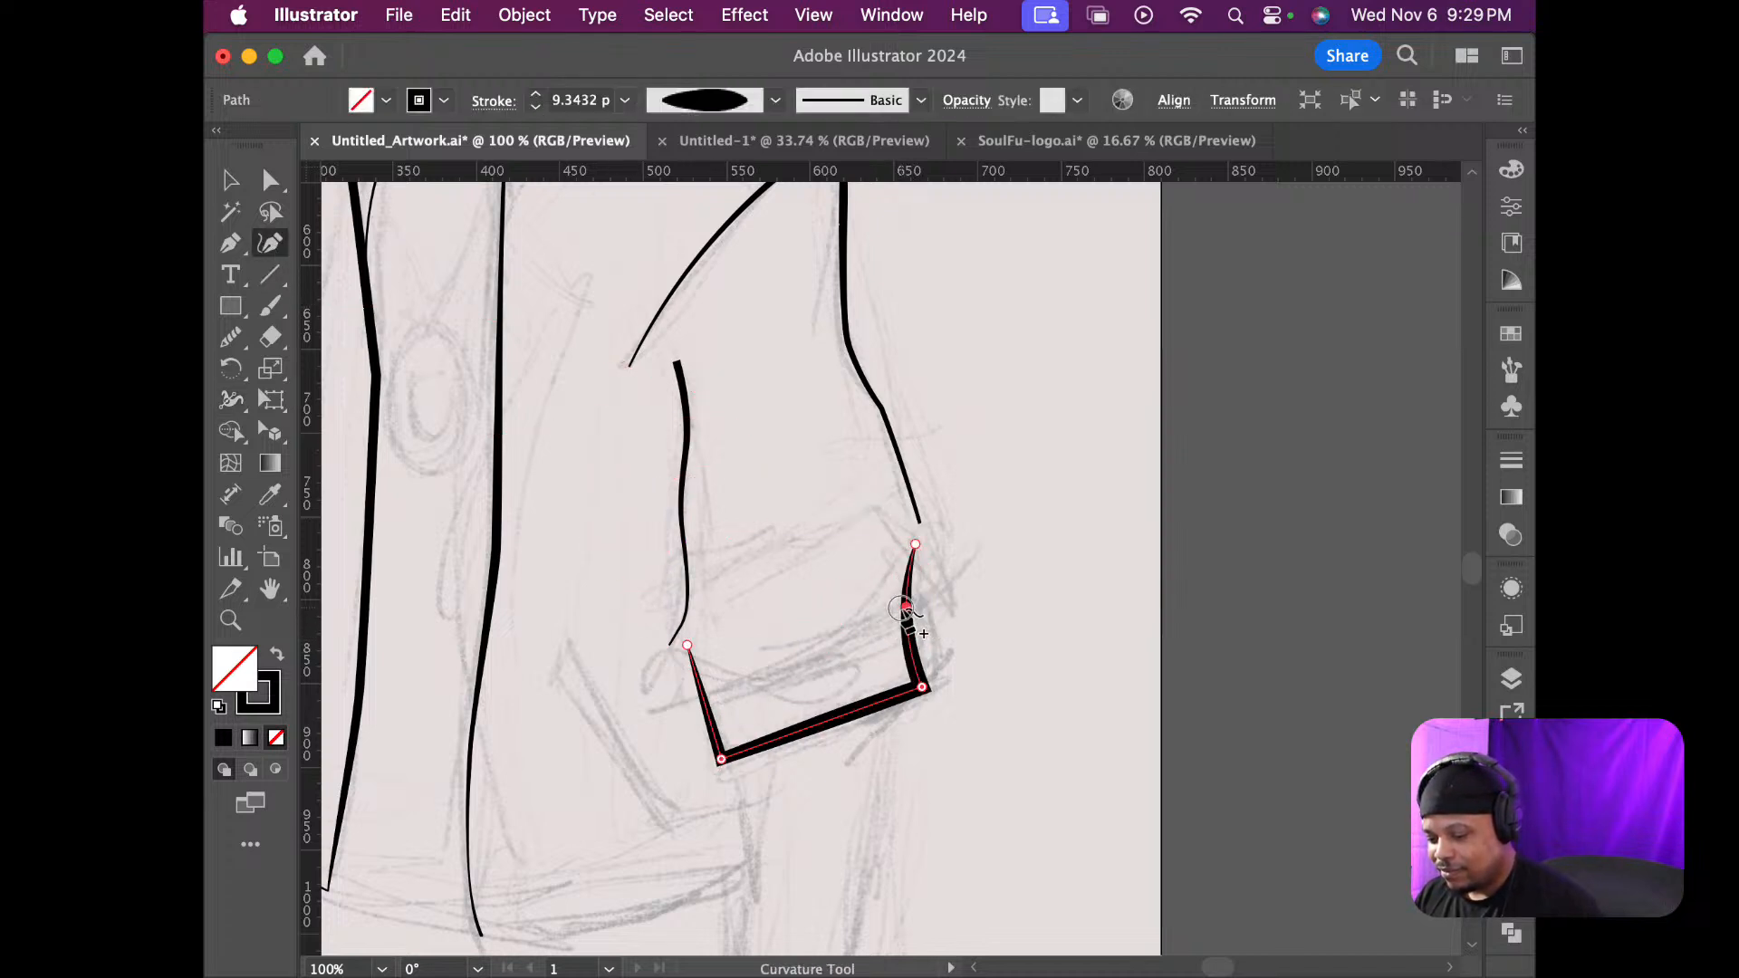
pyautogui.moveTo(915, 544); pyautogui.dragTo(933, 547)
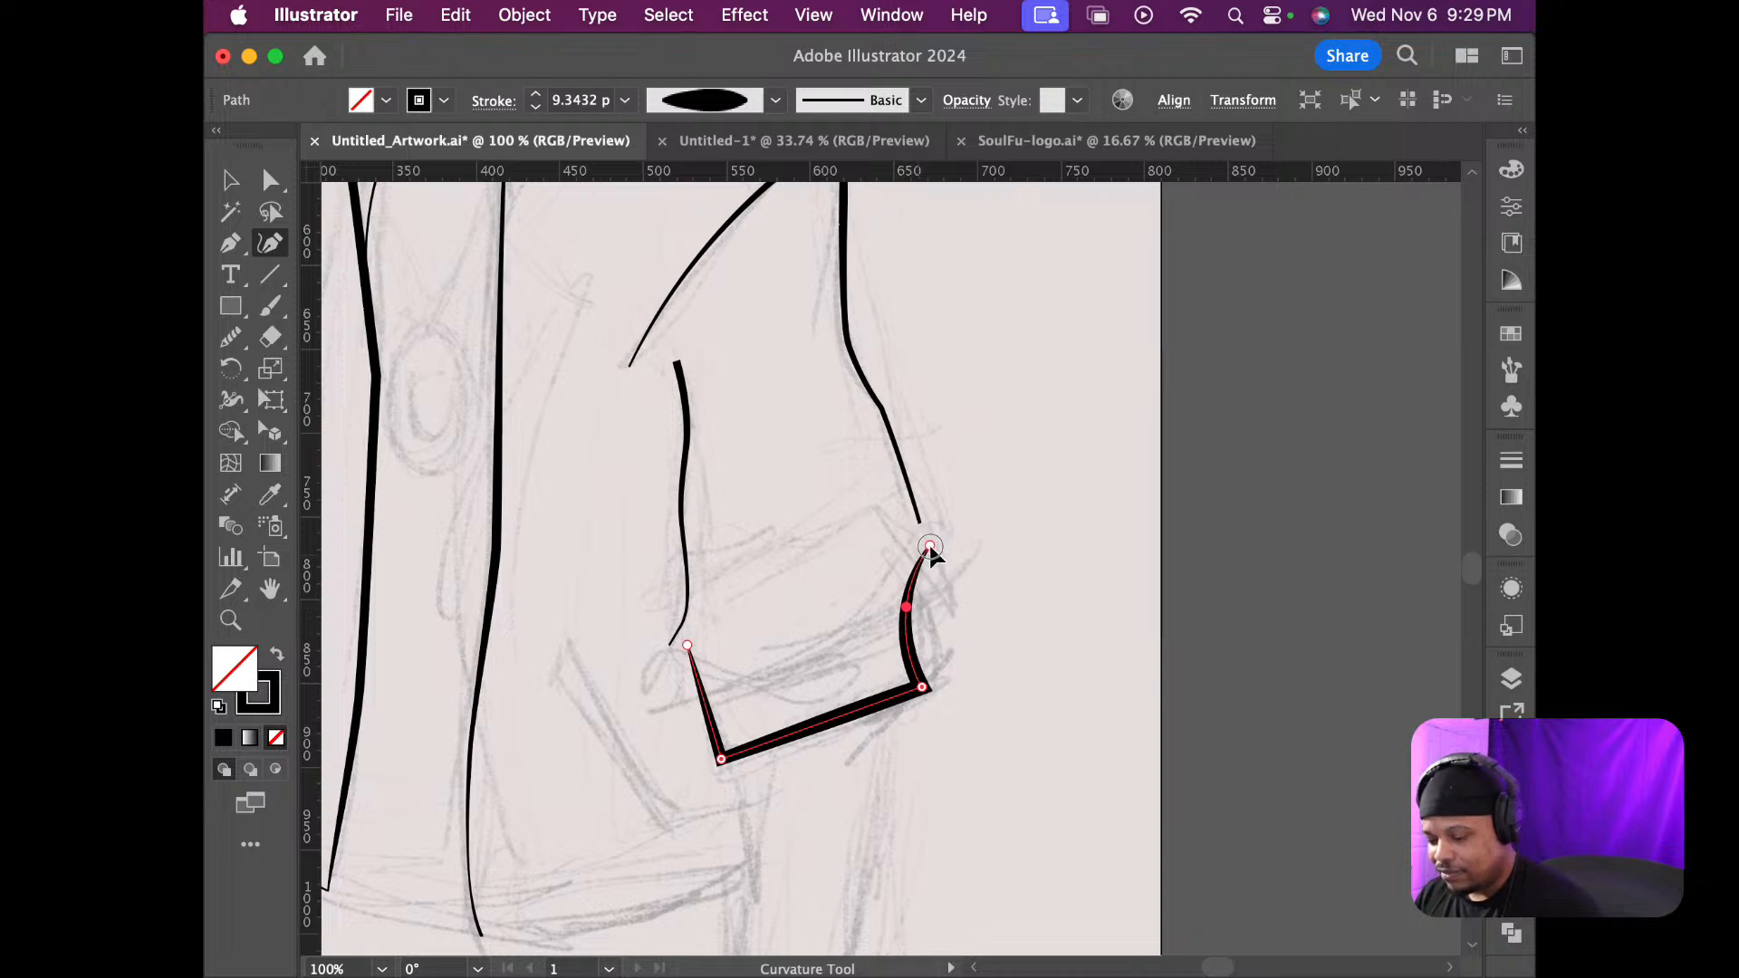
pyautogui.click(930, 546)
pyautogui.moveTo(930, 547); pyautogui.dragTo(914, 560)
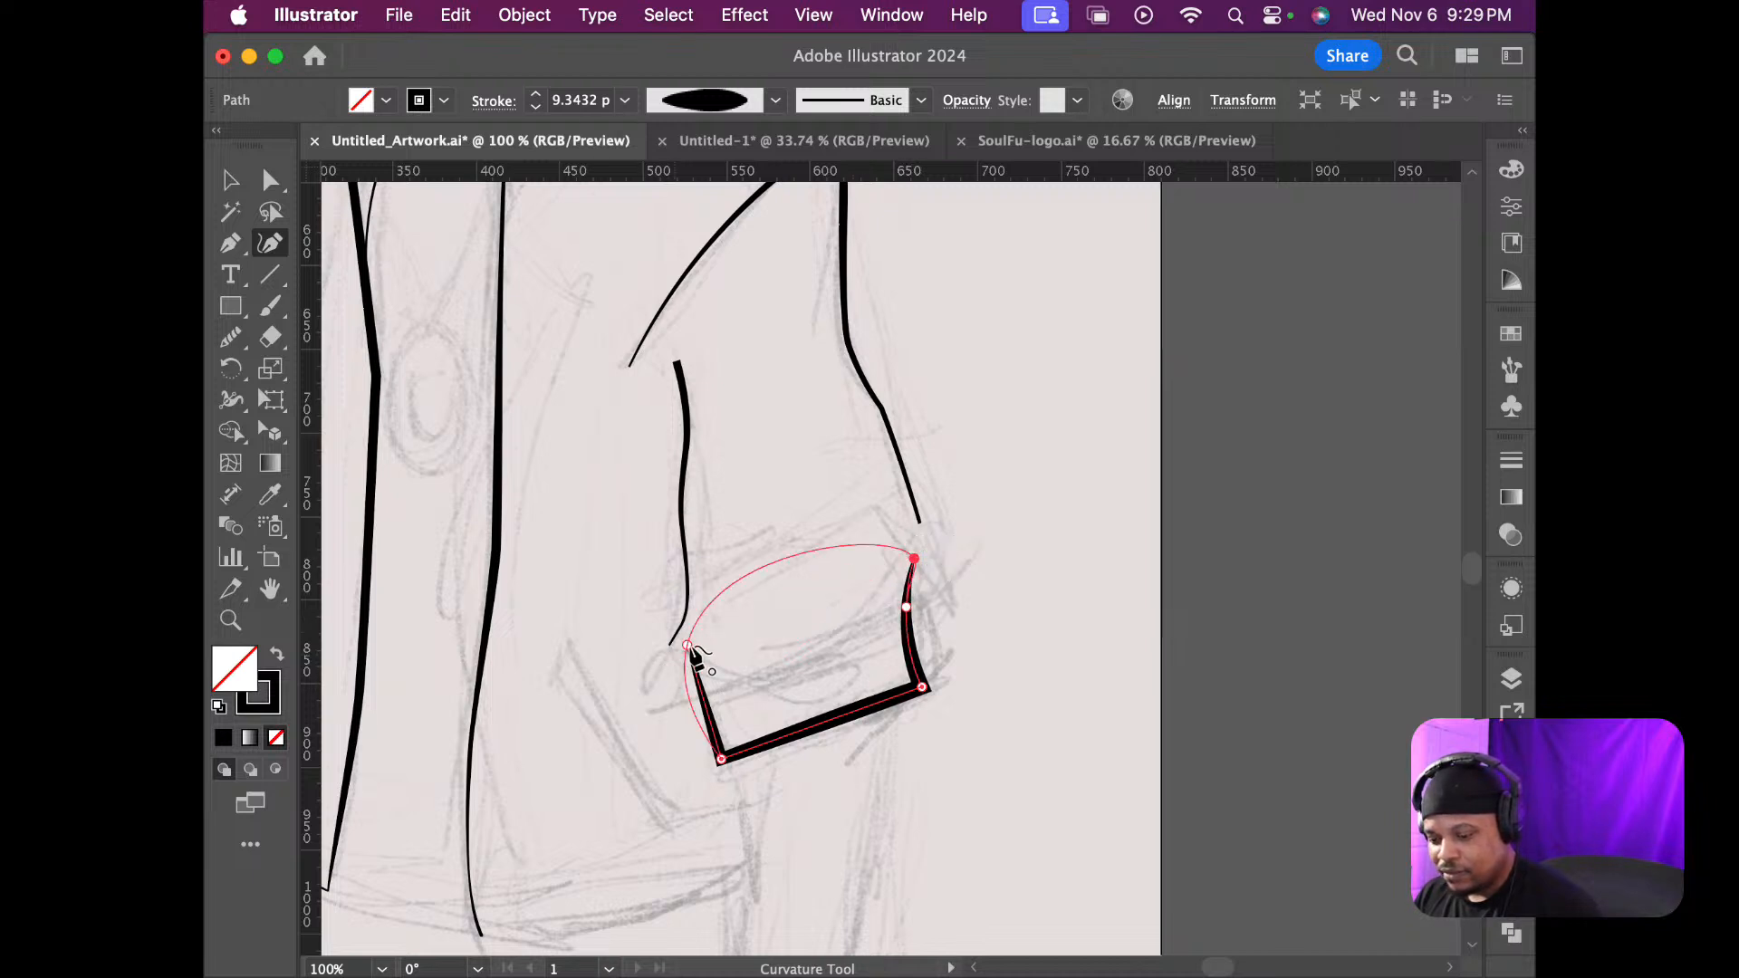
# Bend the middle of the cuff outline's inner side toward the cuff's interior with the Curvature tool
pyautogui.press('a')
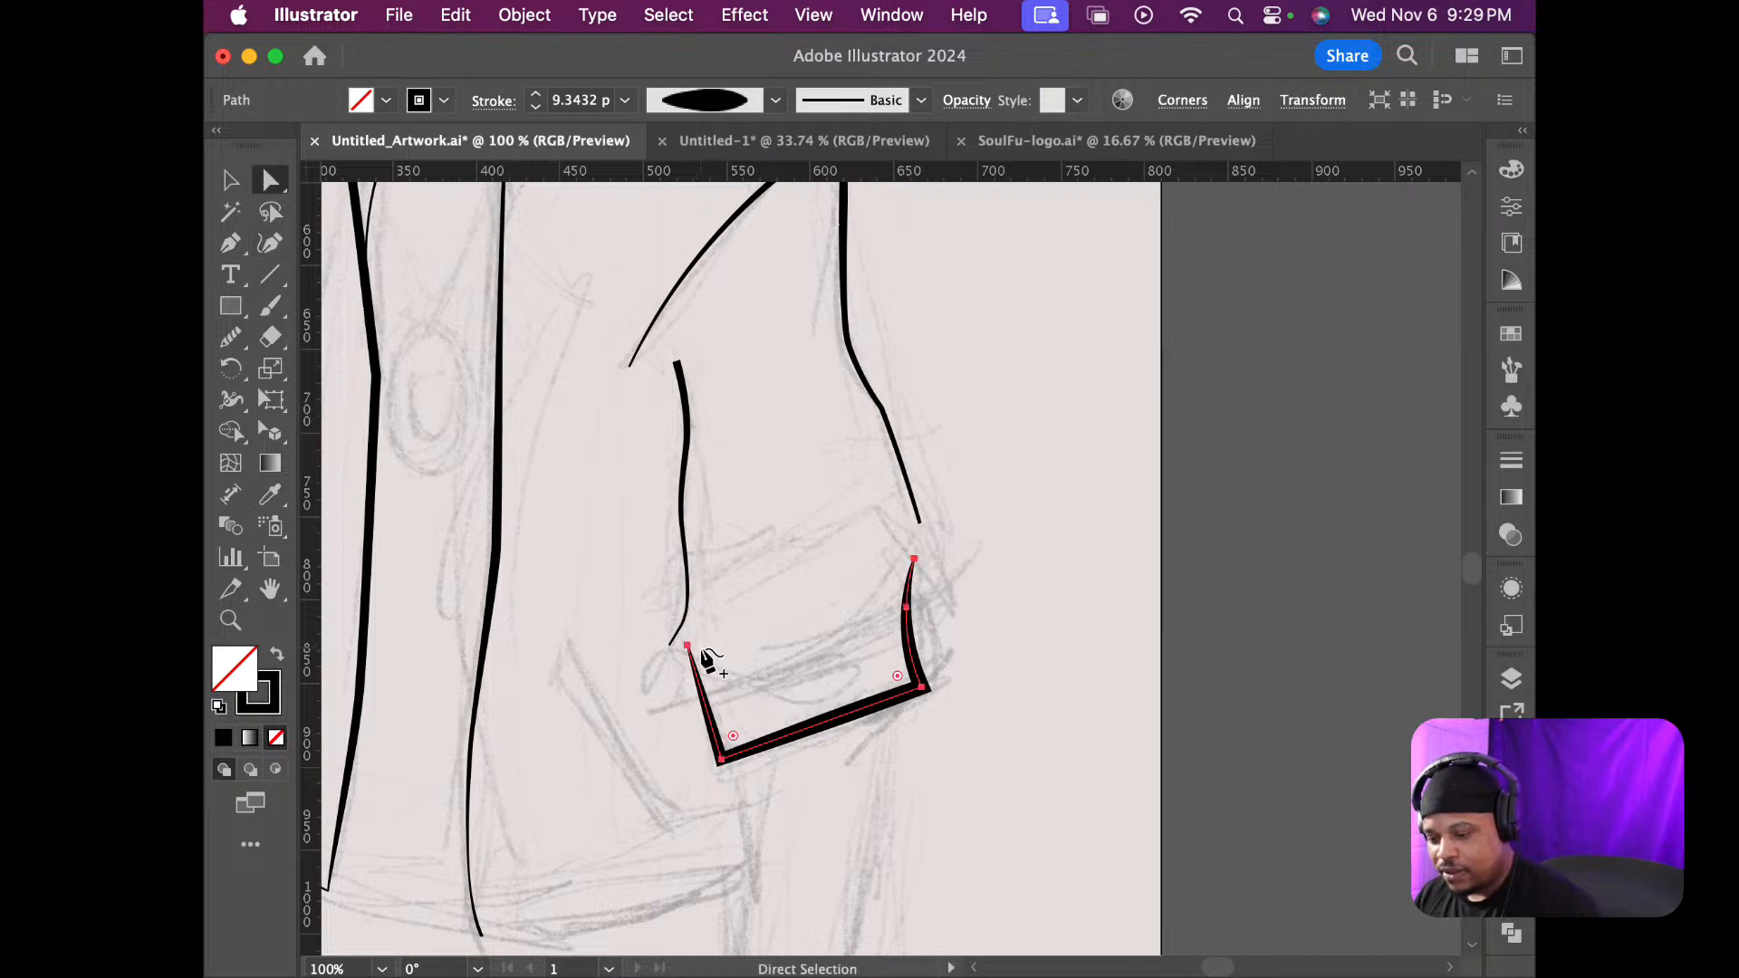
pyautogui.click(689, 647)
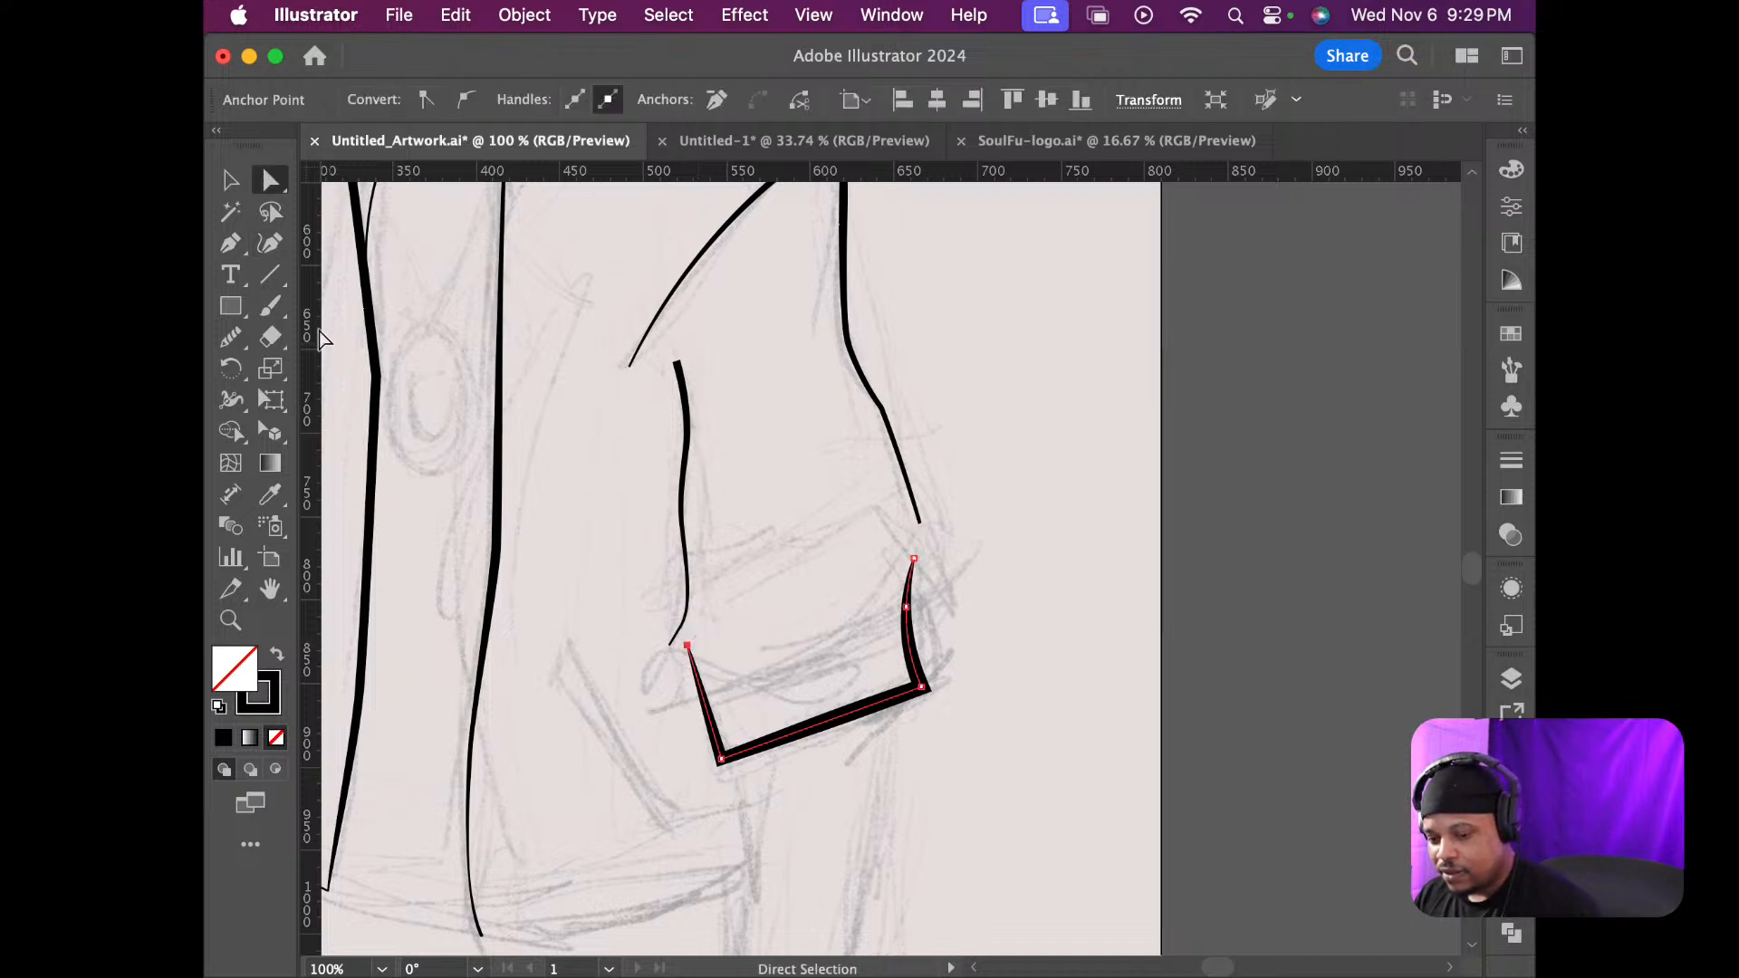
pyautogui.click(272, 245)
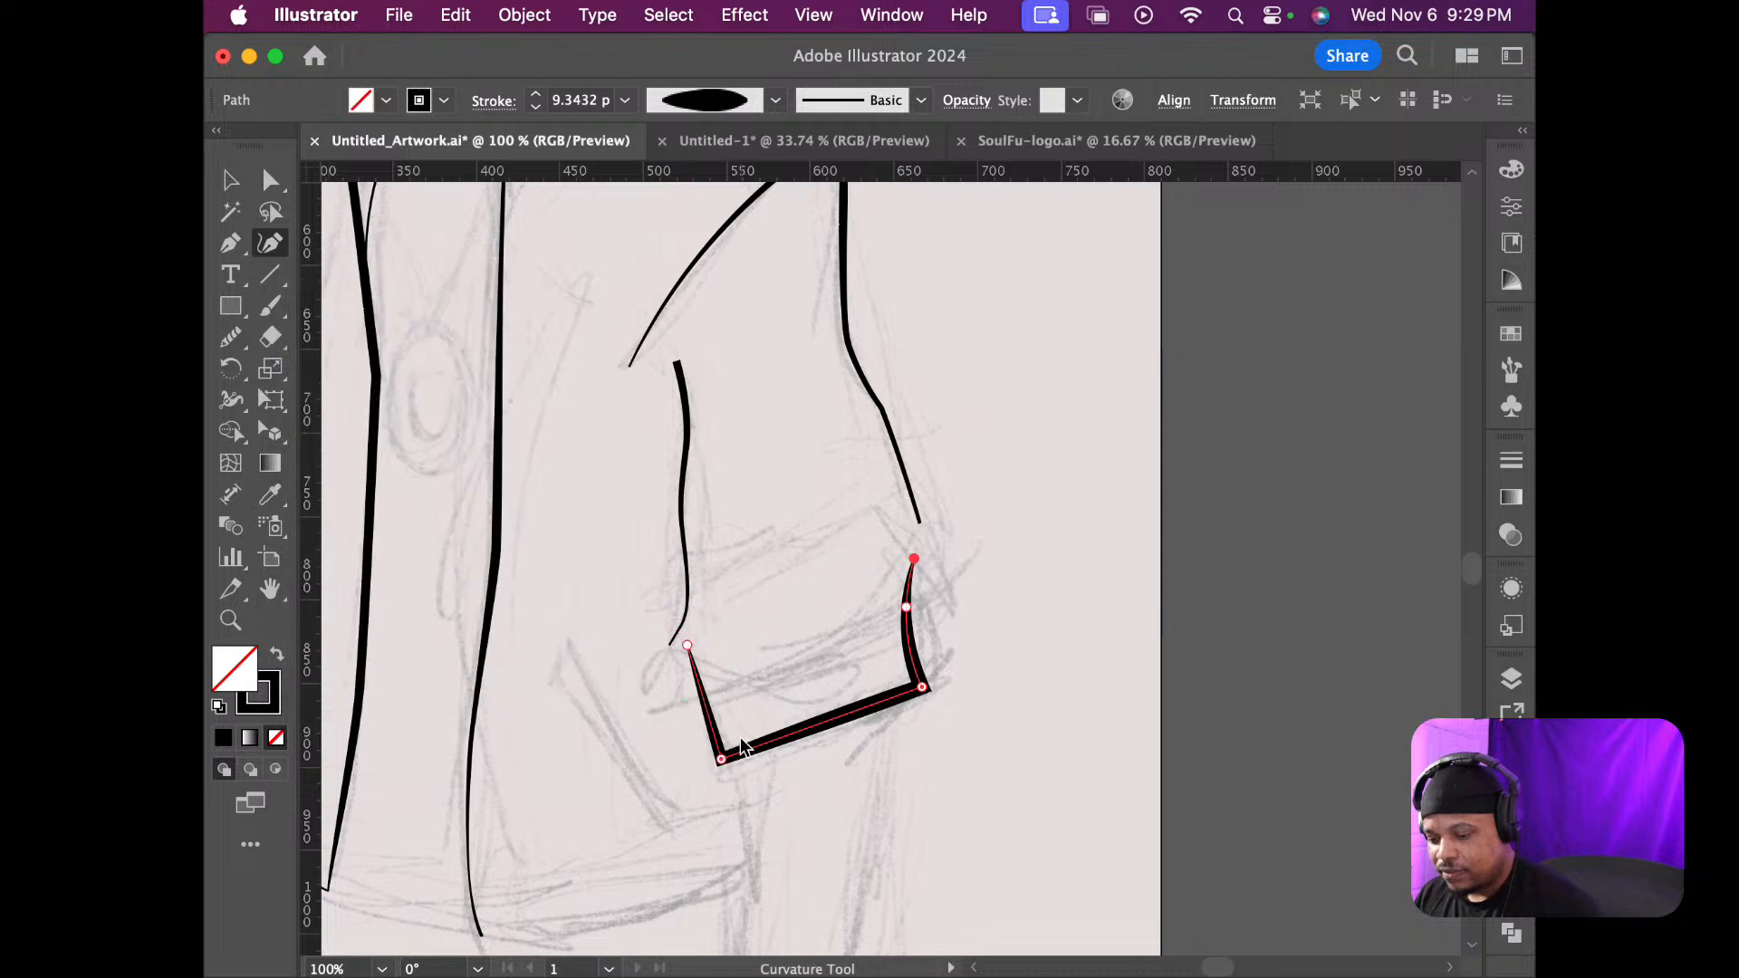
pyautogui.moveTo(706, 707); pyautogui.dragTo(719, 707)
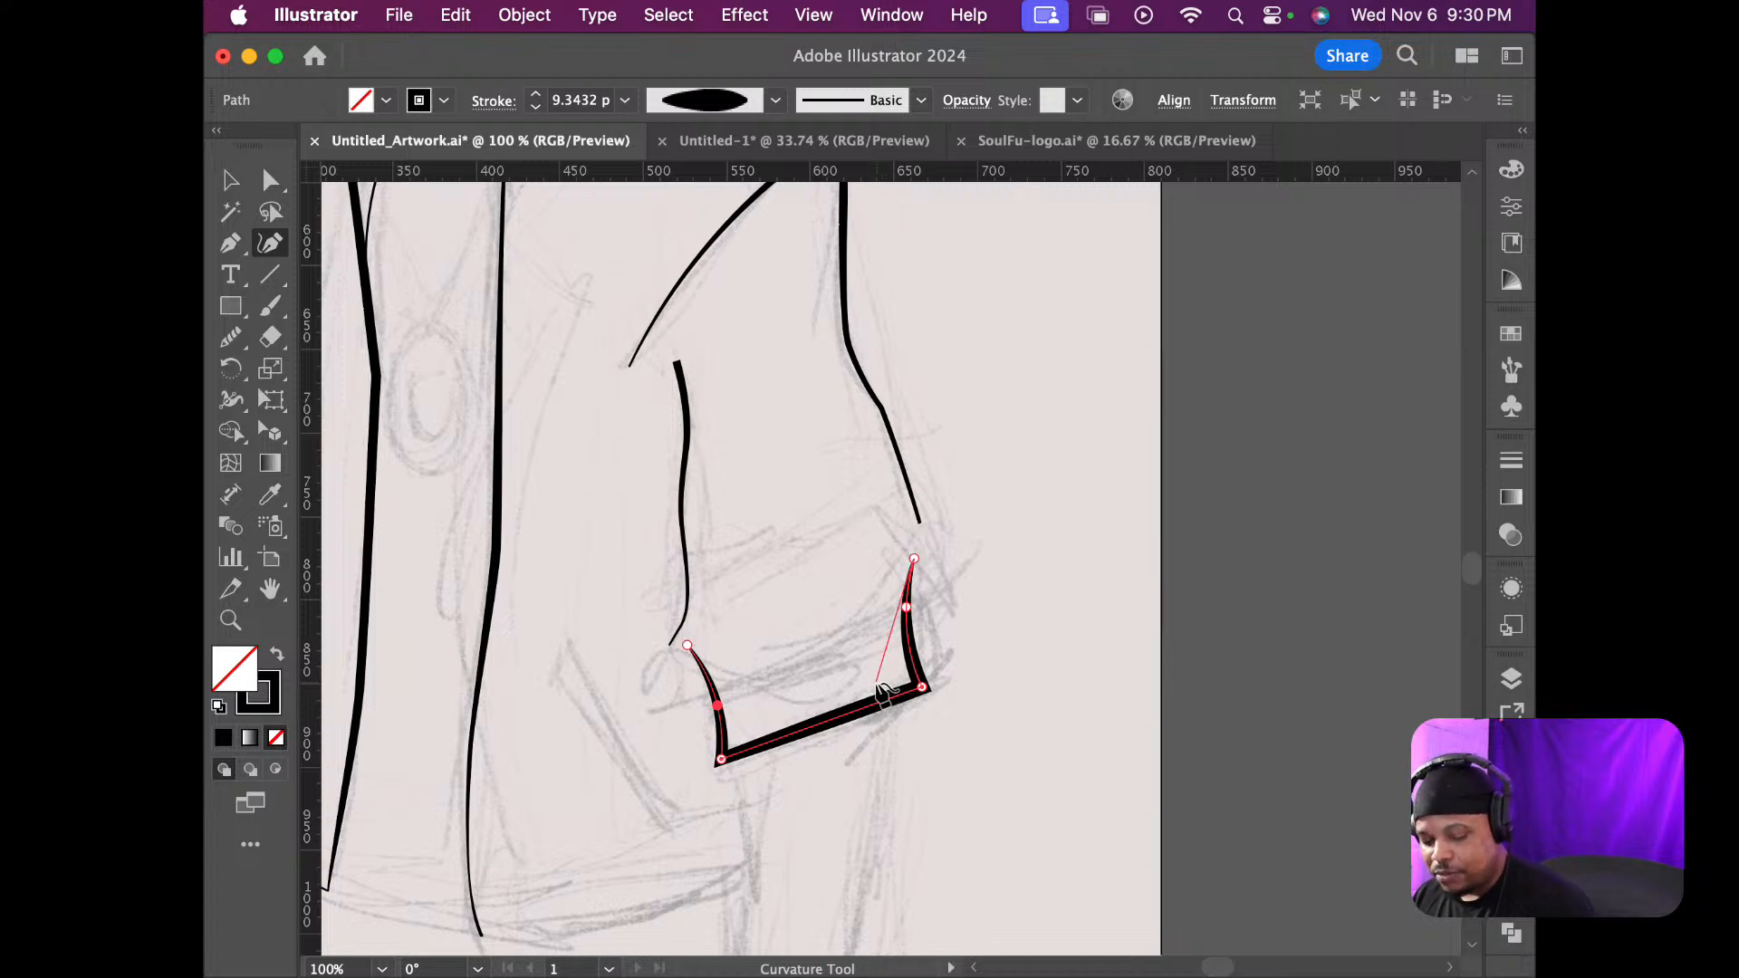
# Slim the cuff outline's stroke to about 7.15 pt around its outer lower corner with the Width tool
pyautogui.hotkey('shift', 'w')
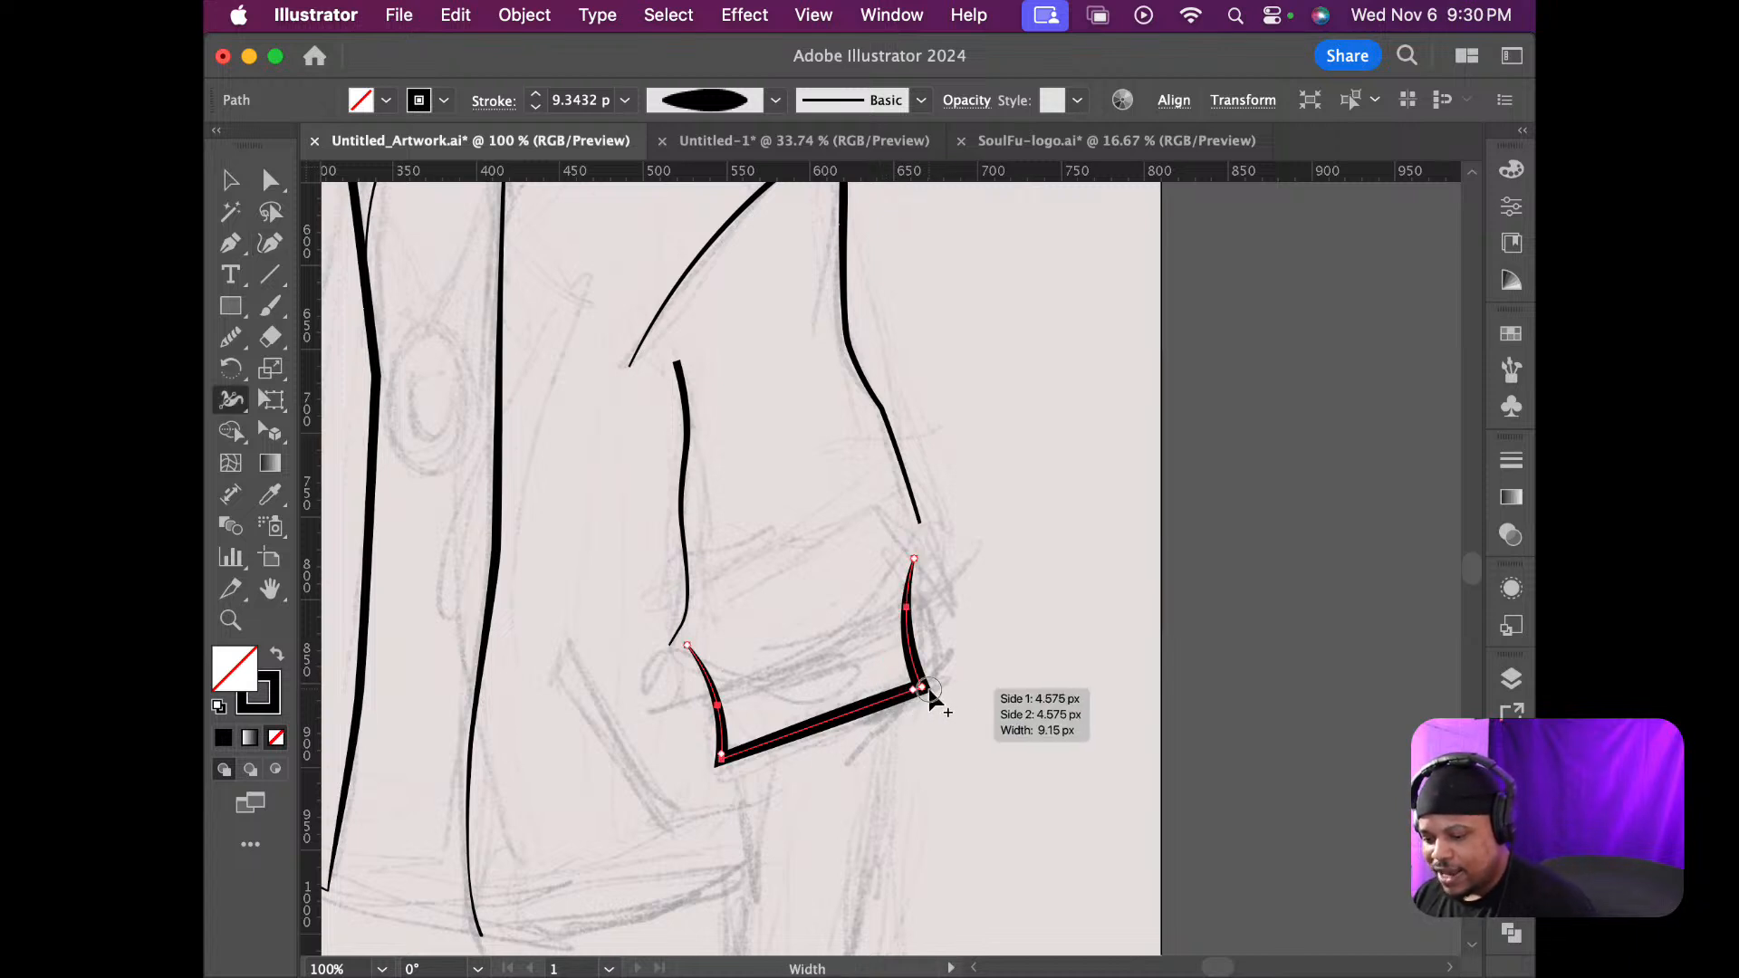
pyautogui.moveTo(930, 692); pyautogui.dragTo(928, 686)
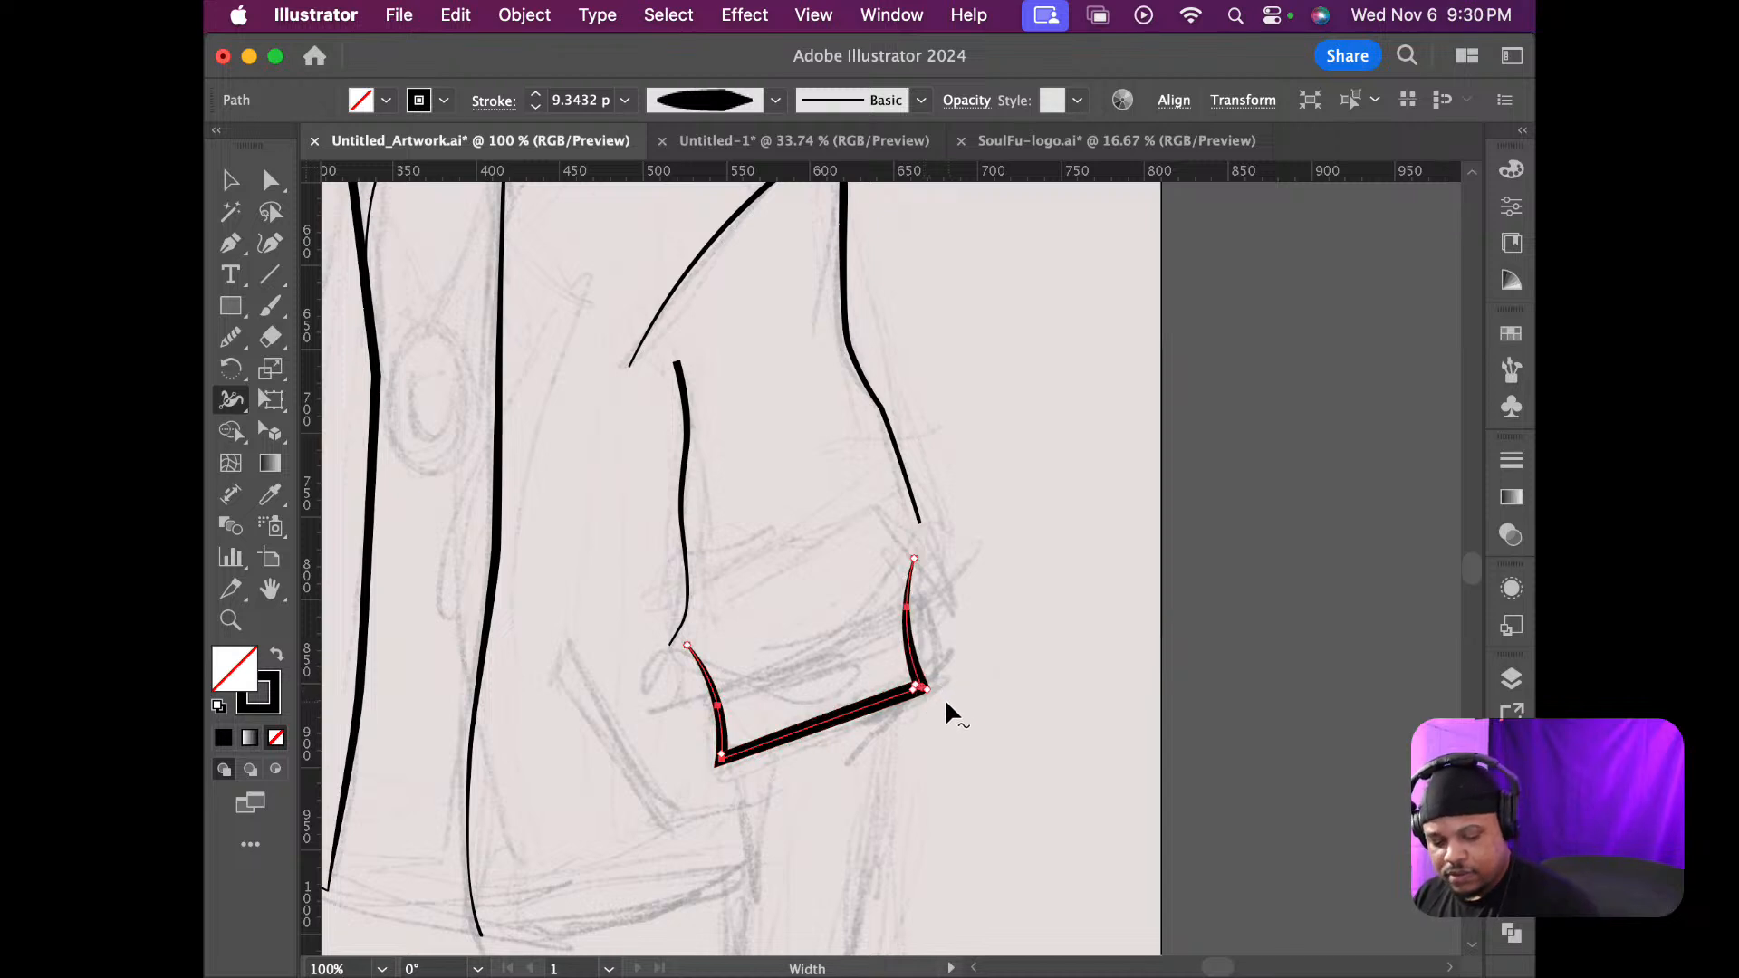
pyautogui.scroll(10, 947, 705)
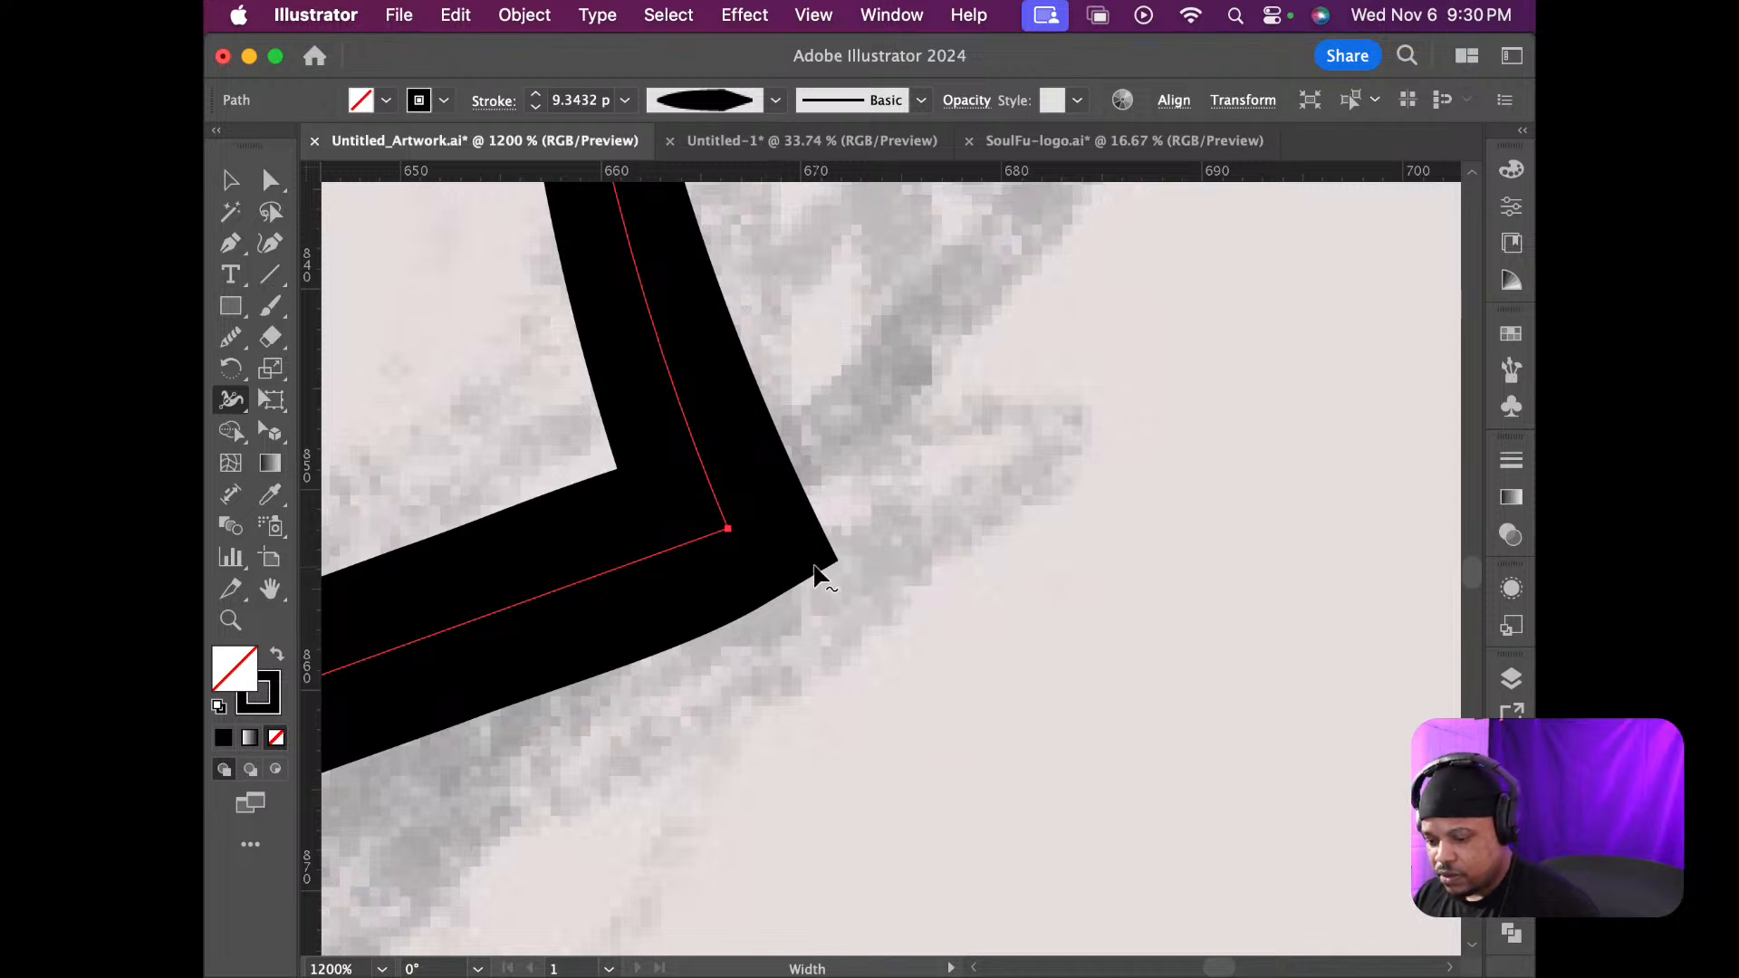
pyautogui.moveTo(803, 562); pyautogui.dragTo(772, 547)
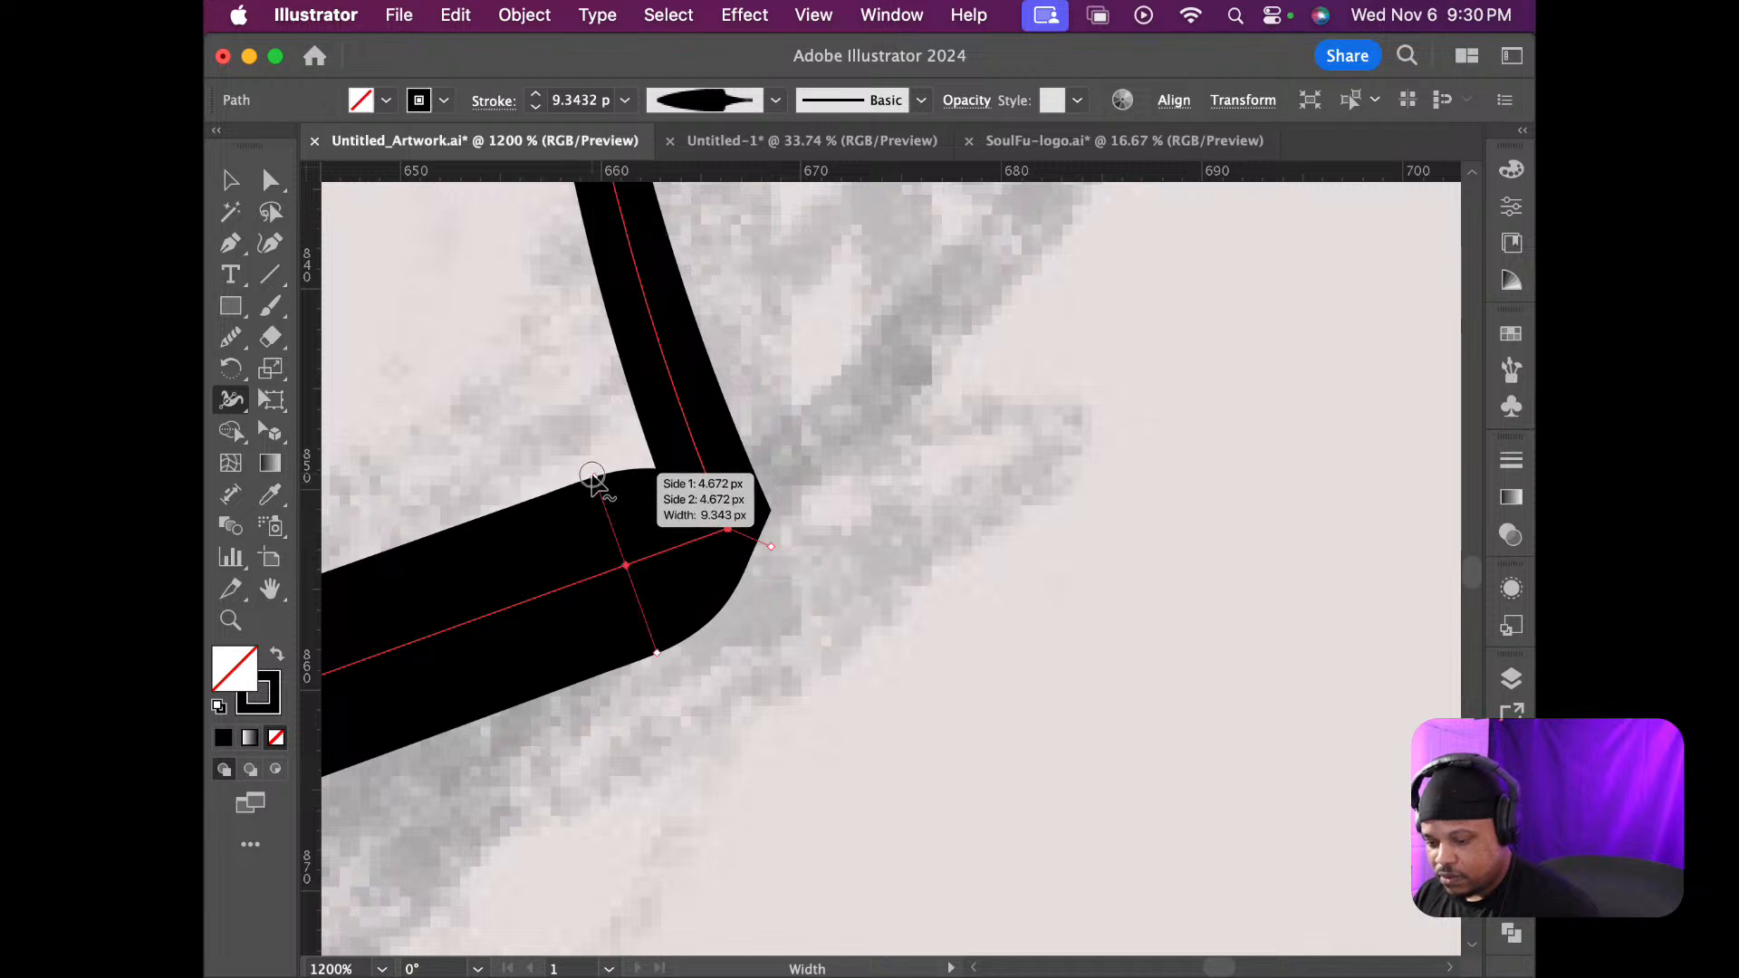
pyautogui.moveTo(592, 474); pyautogui.dragTo(613, 516)
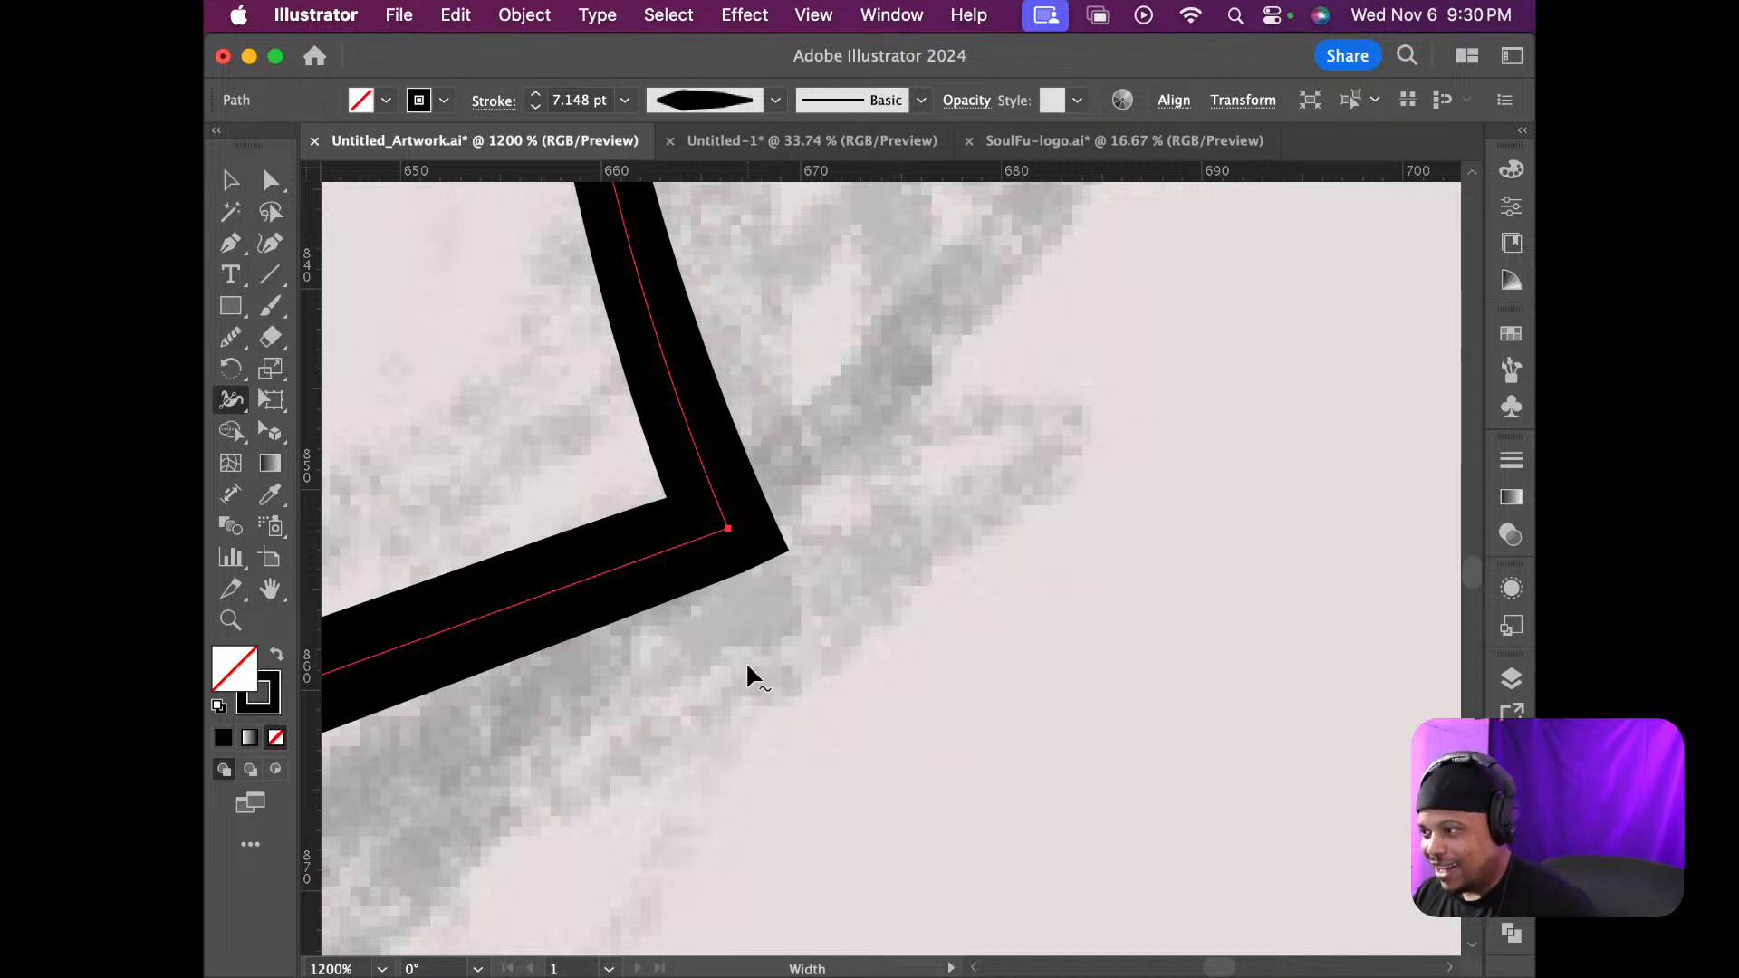
pyautogui.scroll(-6, 747, 660)
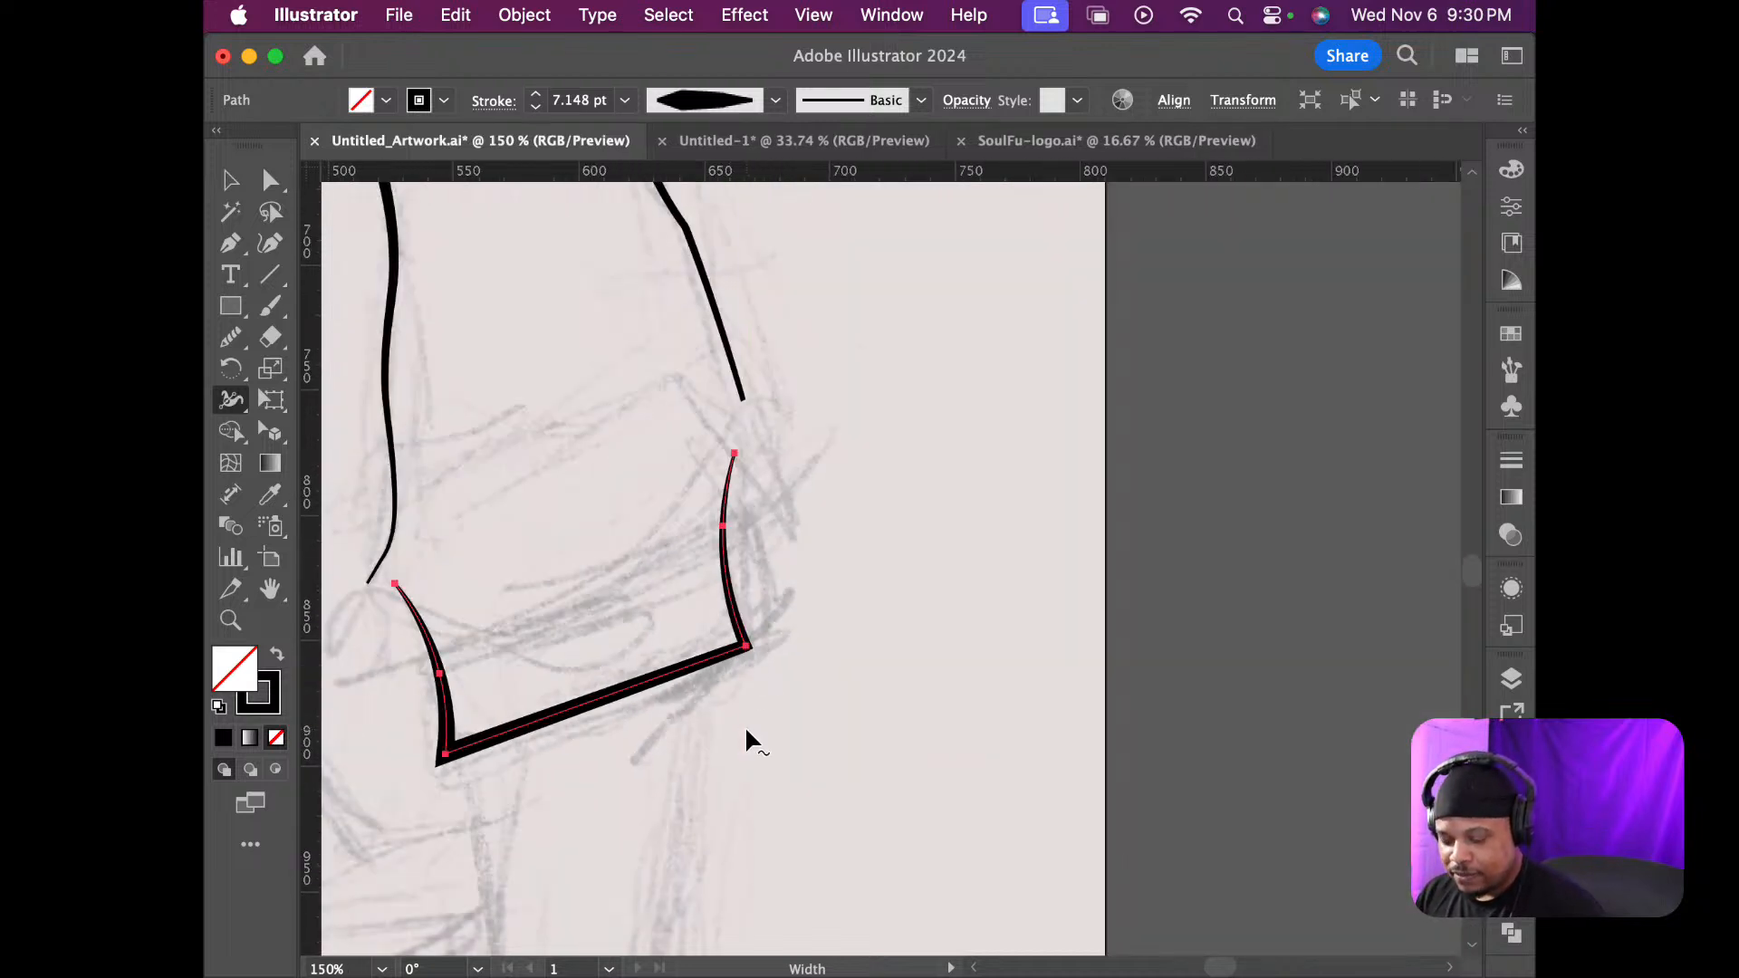
# Deselect the cuff outline and examine its shape and line weight against the rest of the inked jacket
pyautogui.scroll(4, 653, 709)
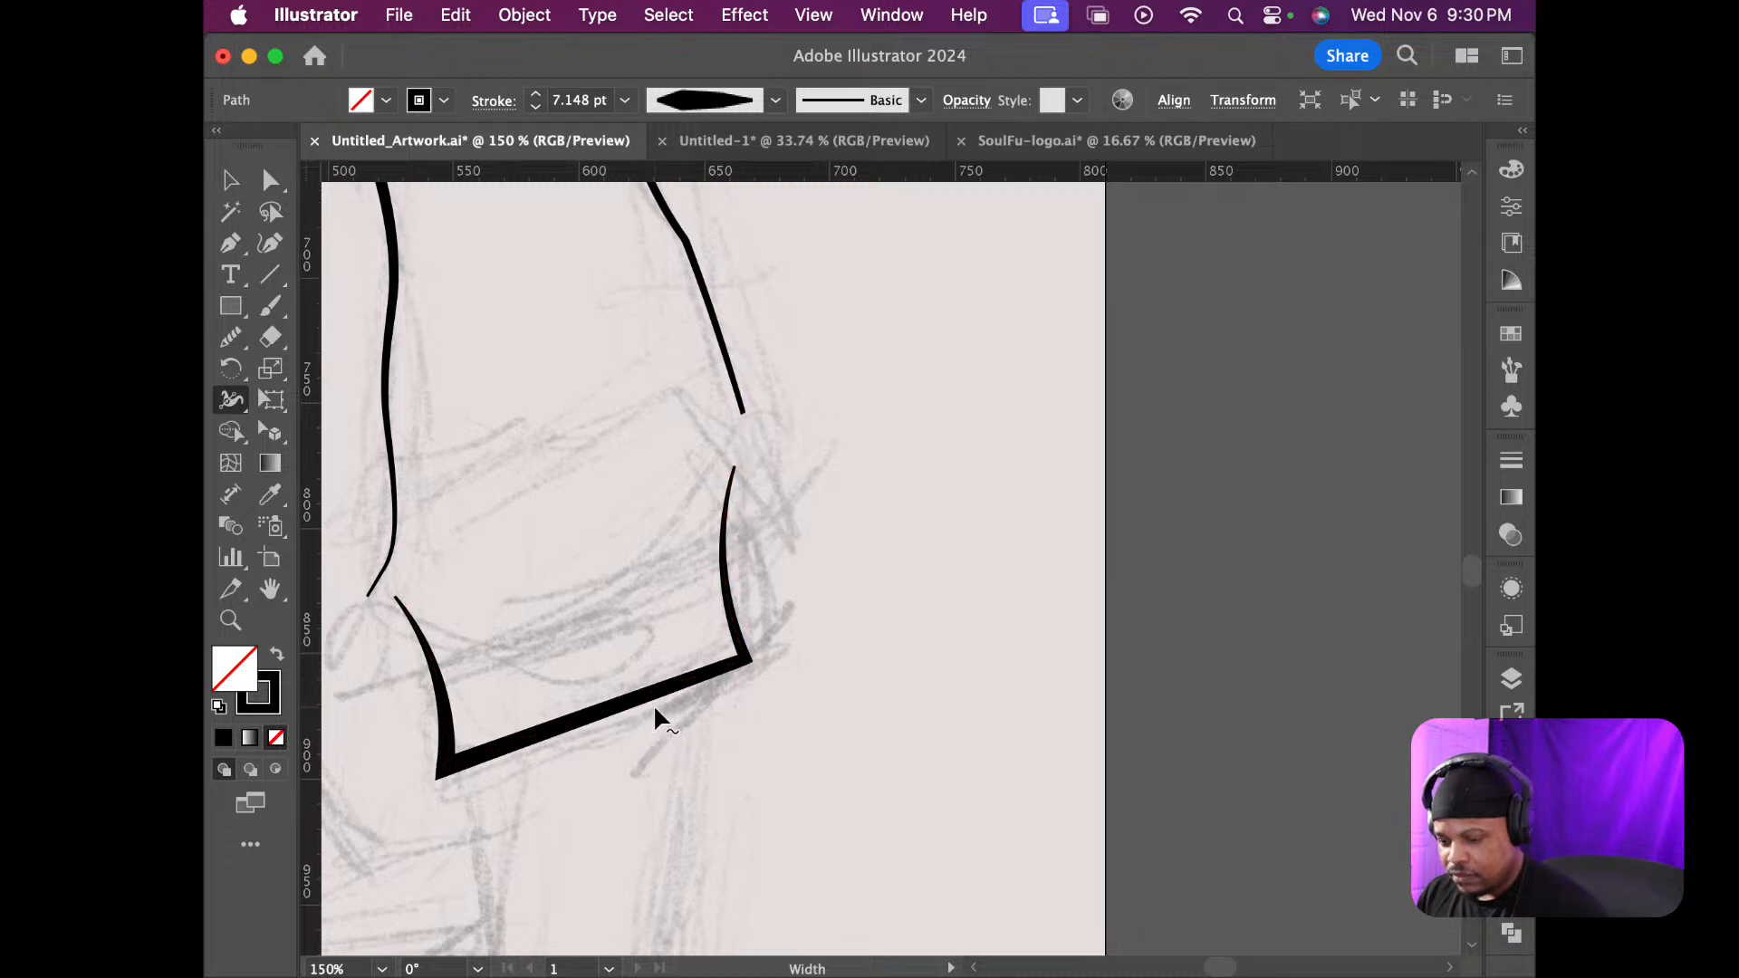
pyautogui.scroll(-8, 642, 722)
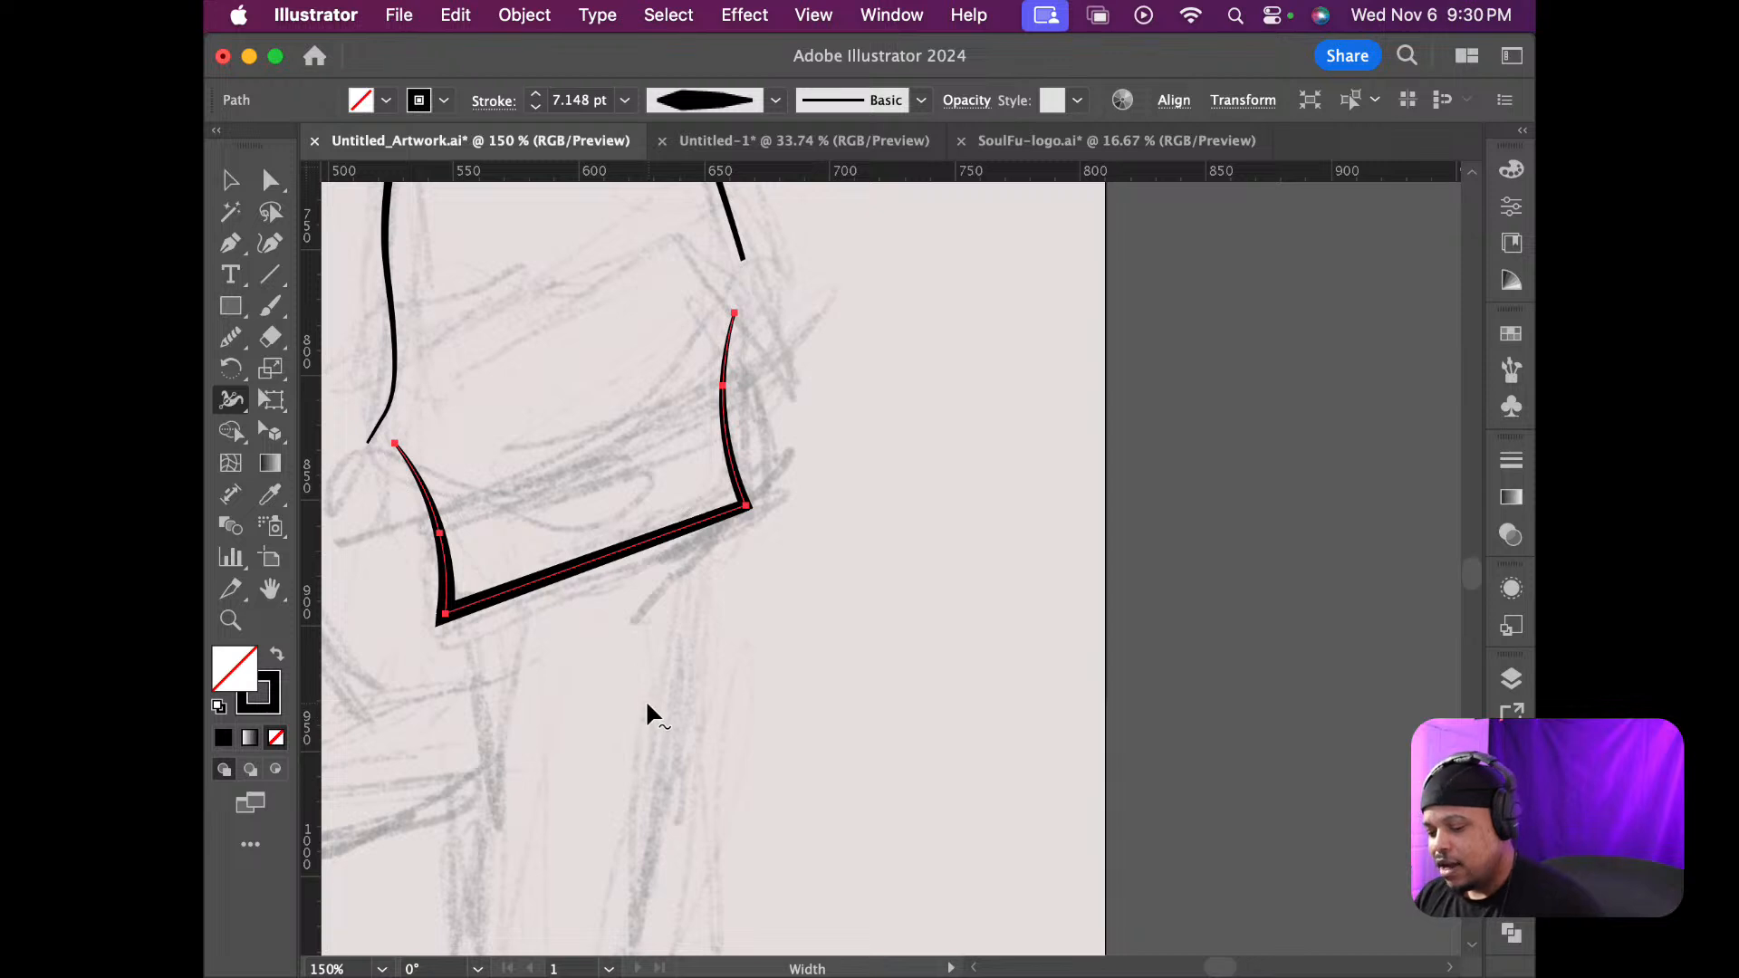
pyautogui.scroll(-2, 643, 700)
pyautogui.scroll(-3, 642, 697)
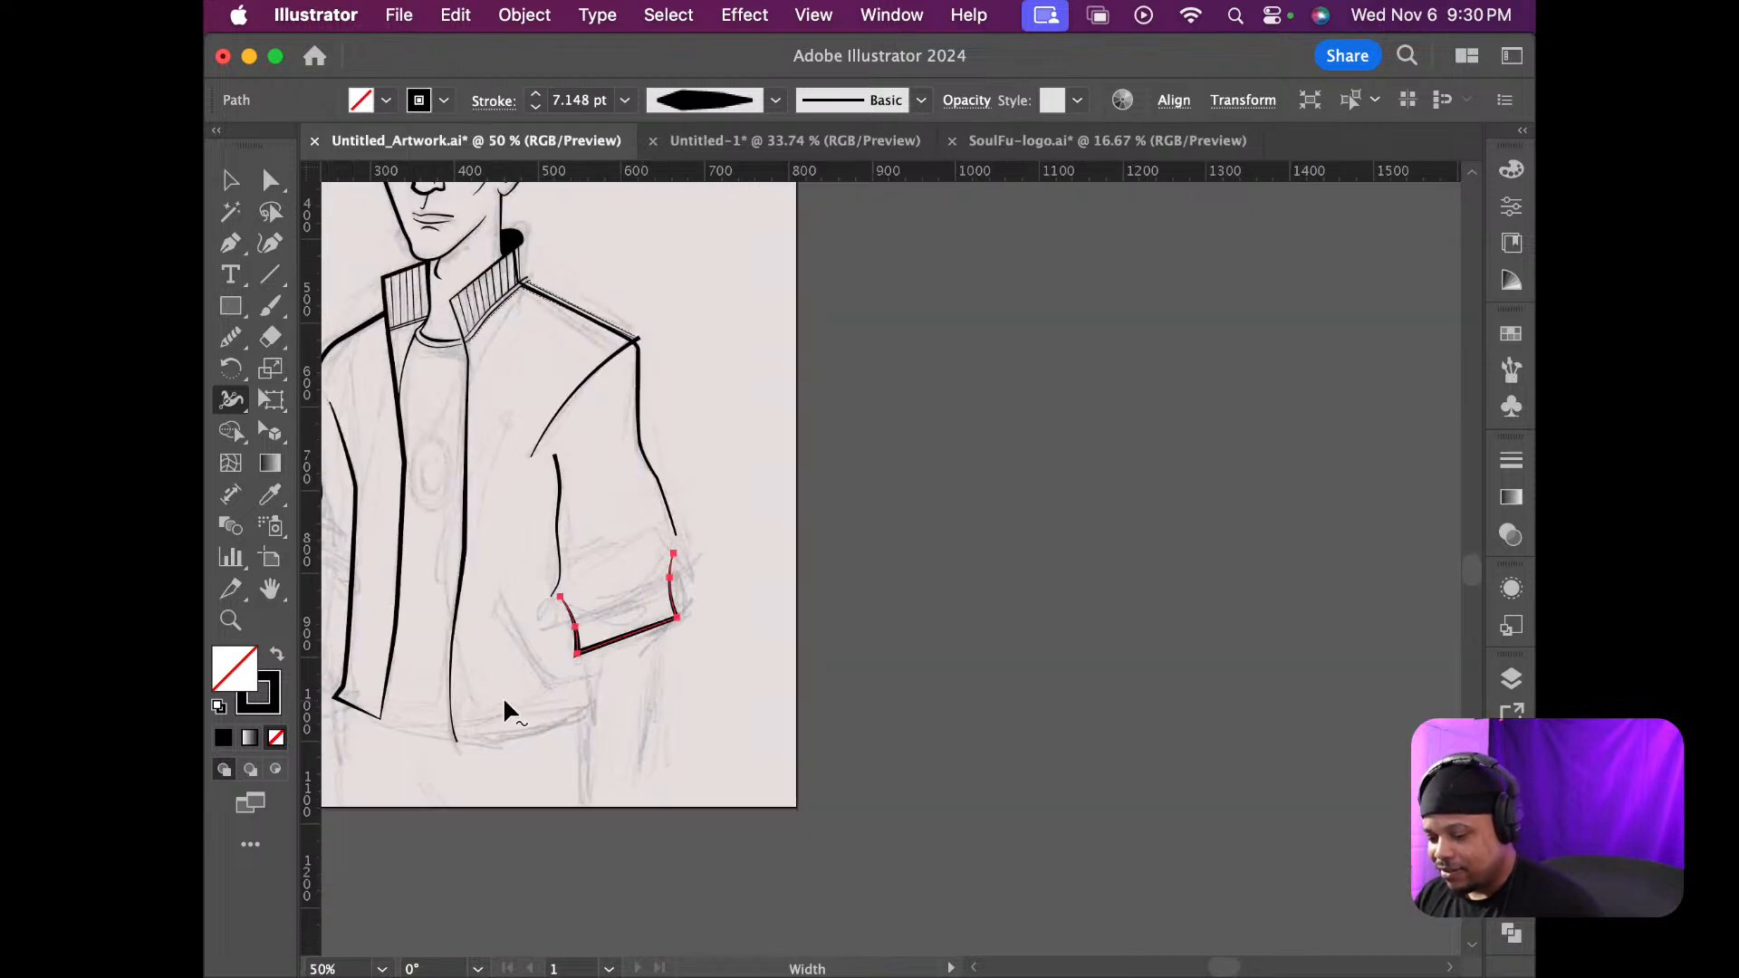
pyautogui.press('v')
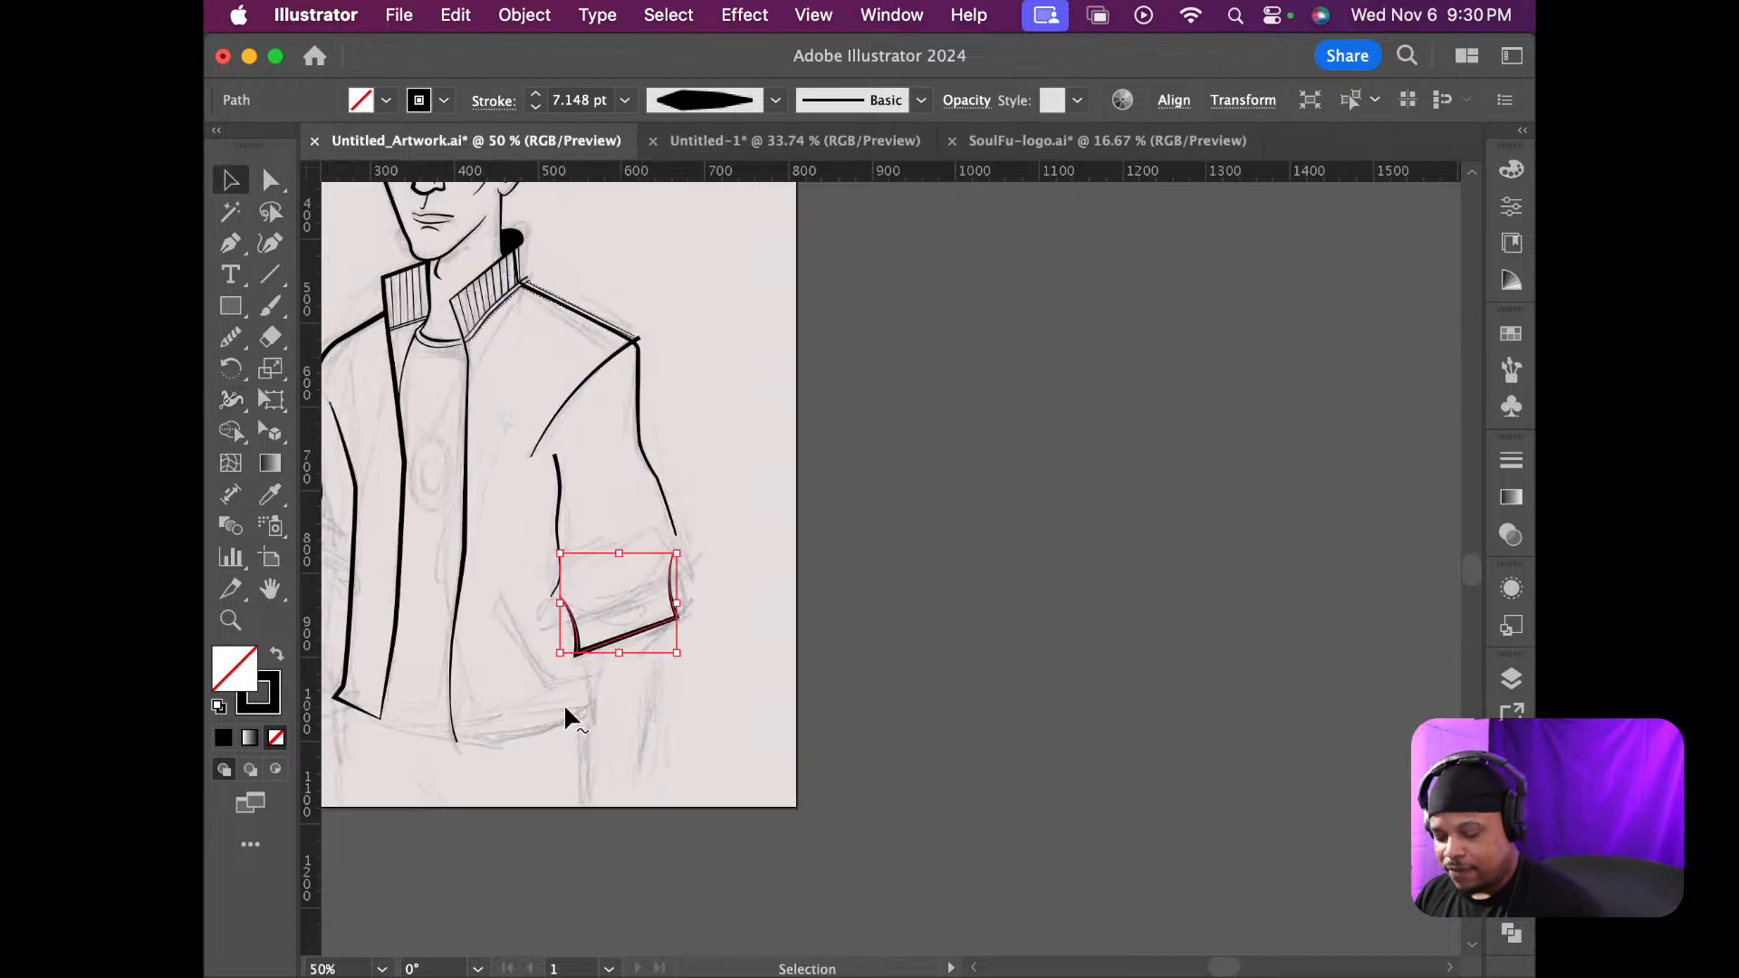
pyautogui.click(640, 722)
pyautogui.scroll(-1, 550, 698)
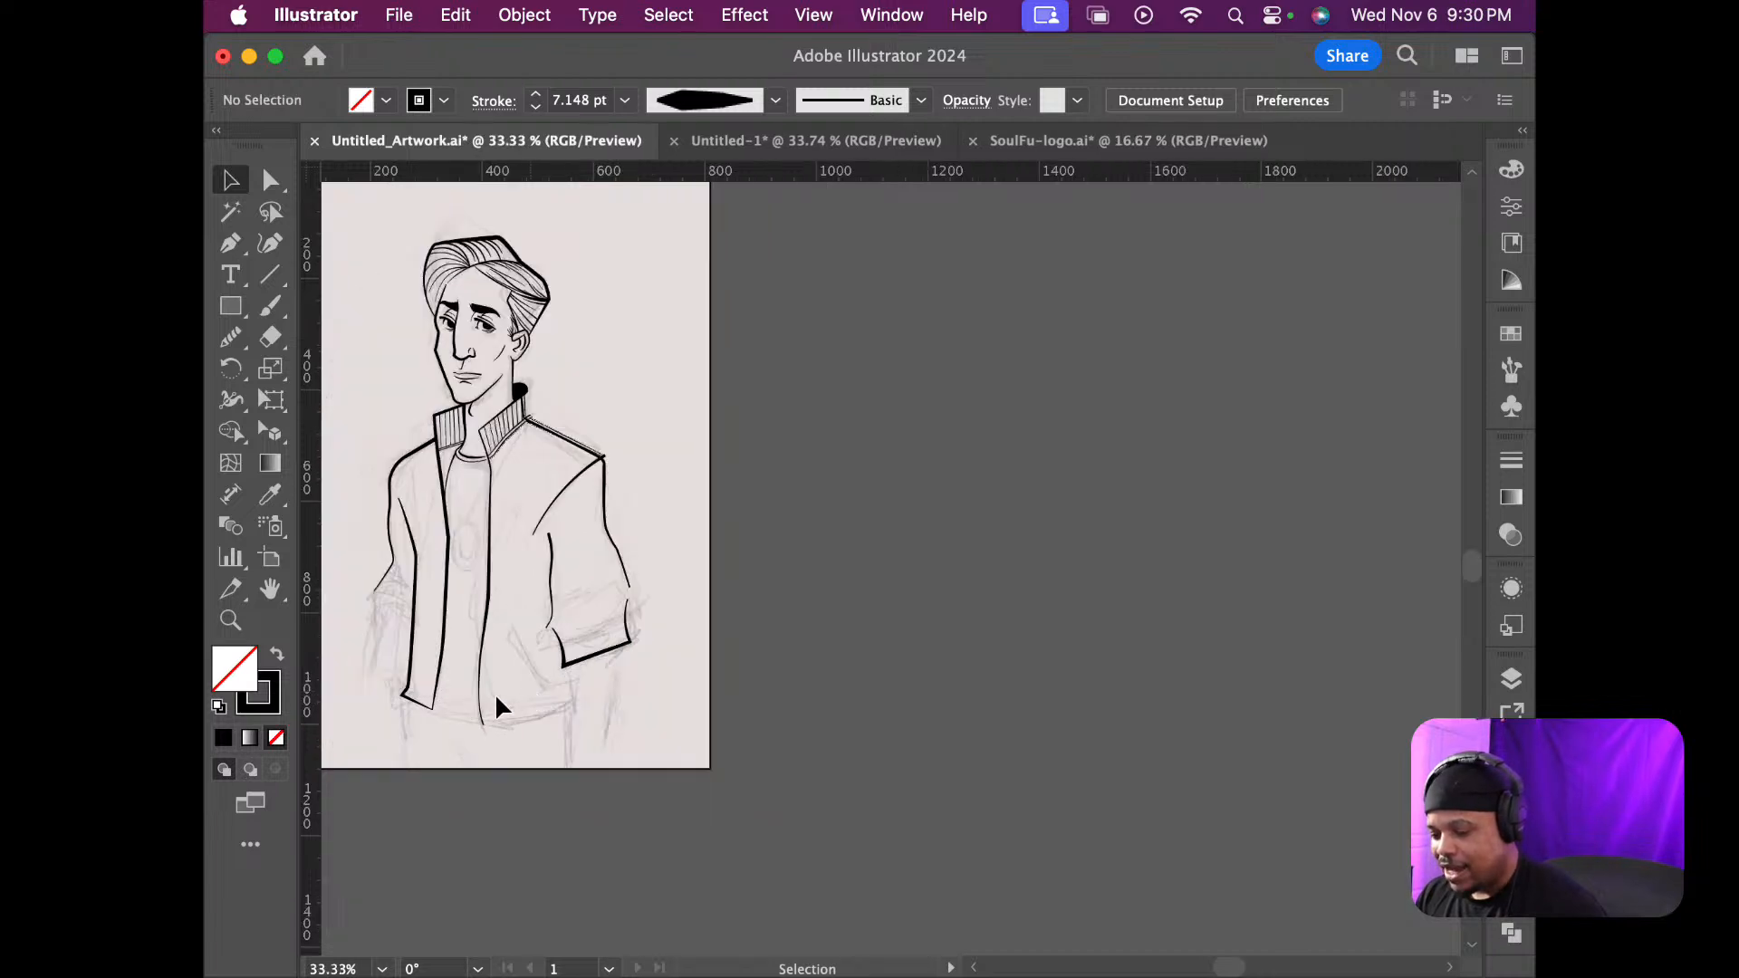
pyautogui.scroll(3, 399, 662)
pyautogui.scroll(1, 404, 663)
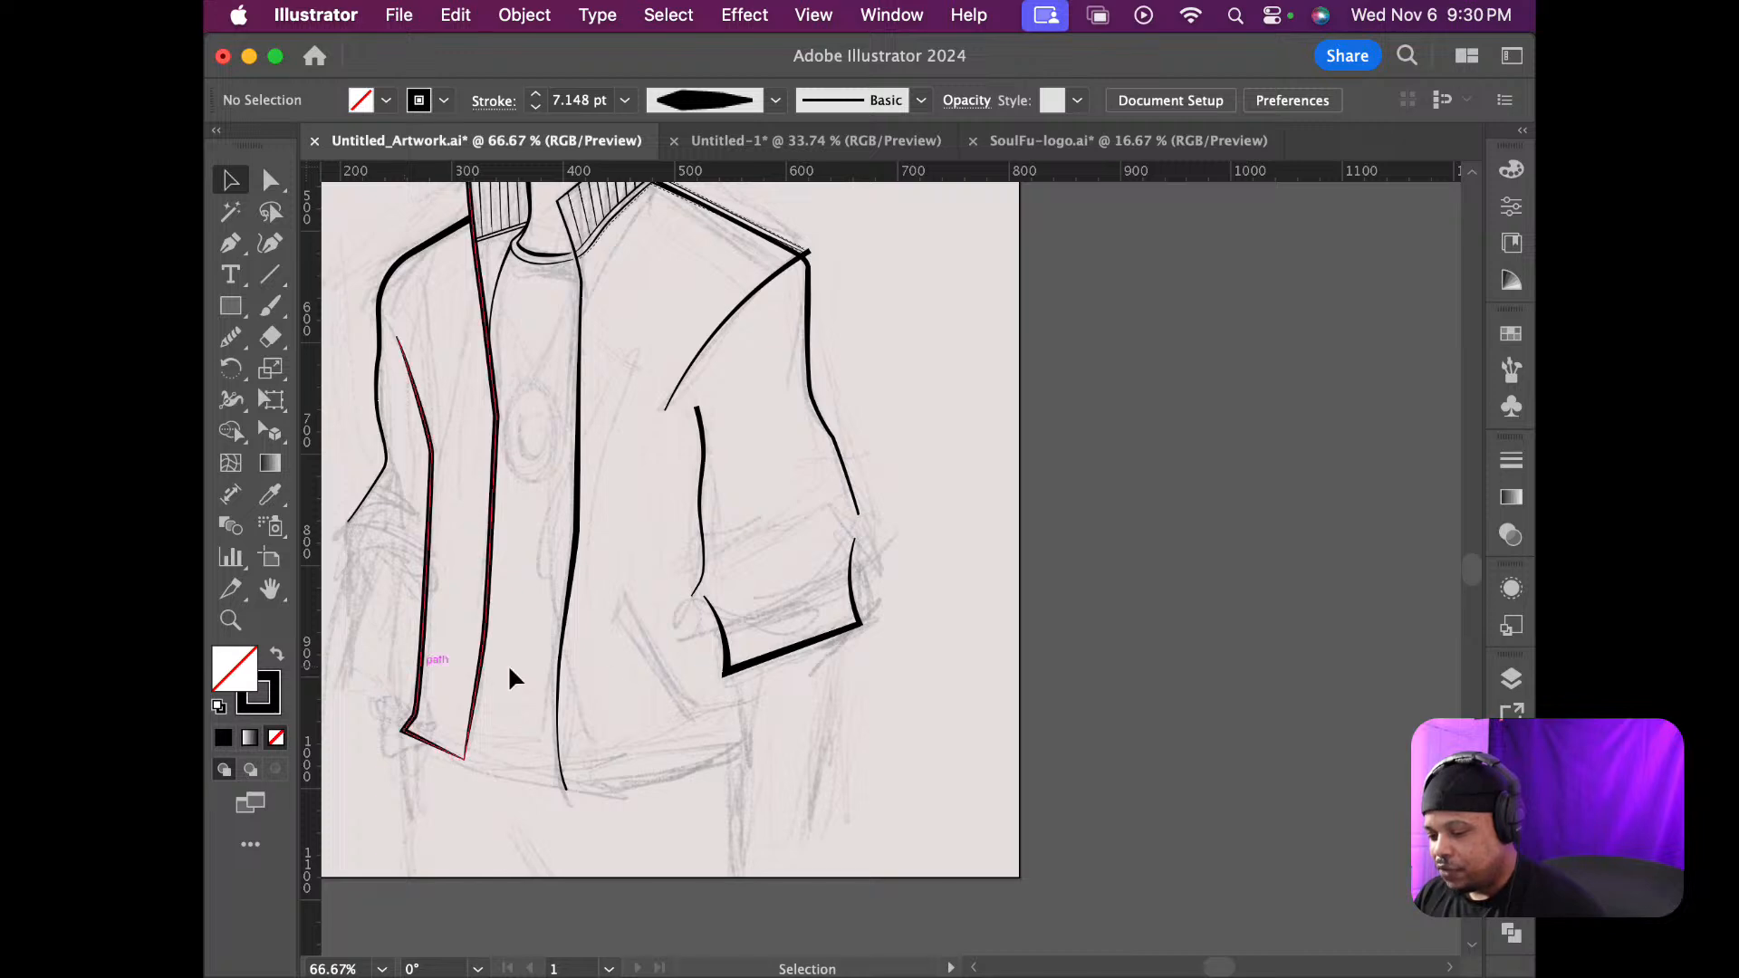
pyautogui.scroll(10, 643, 671)
pyautogui.scroll(-4, 640, 672)
pyautogui.scroll(-7, 639, 677)
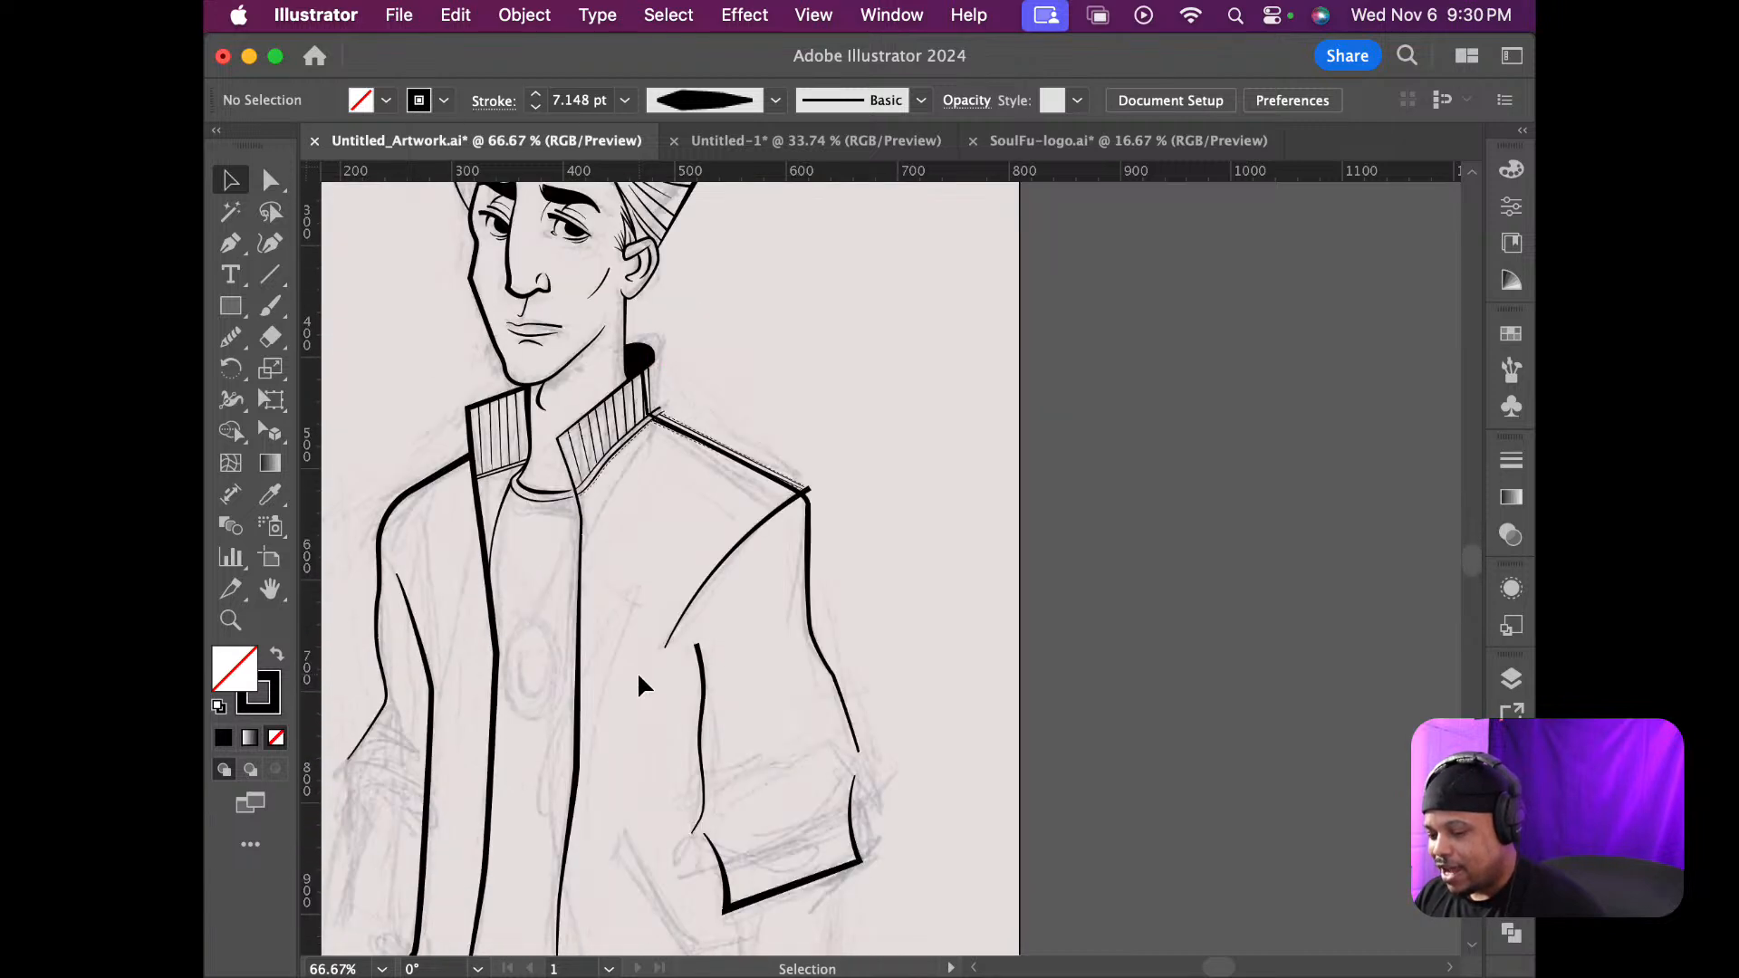
pyautogui.scroll(-3, 634, 684)
pyautogui.scroll(-1, 633, 685)
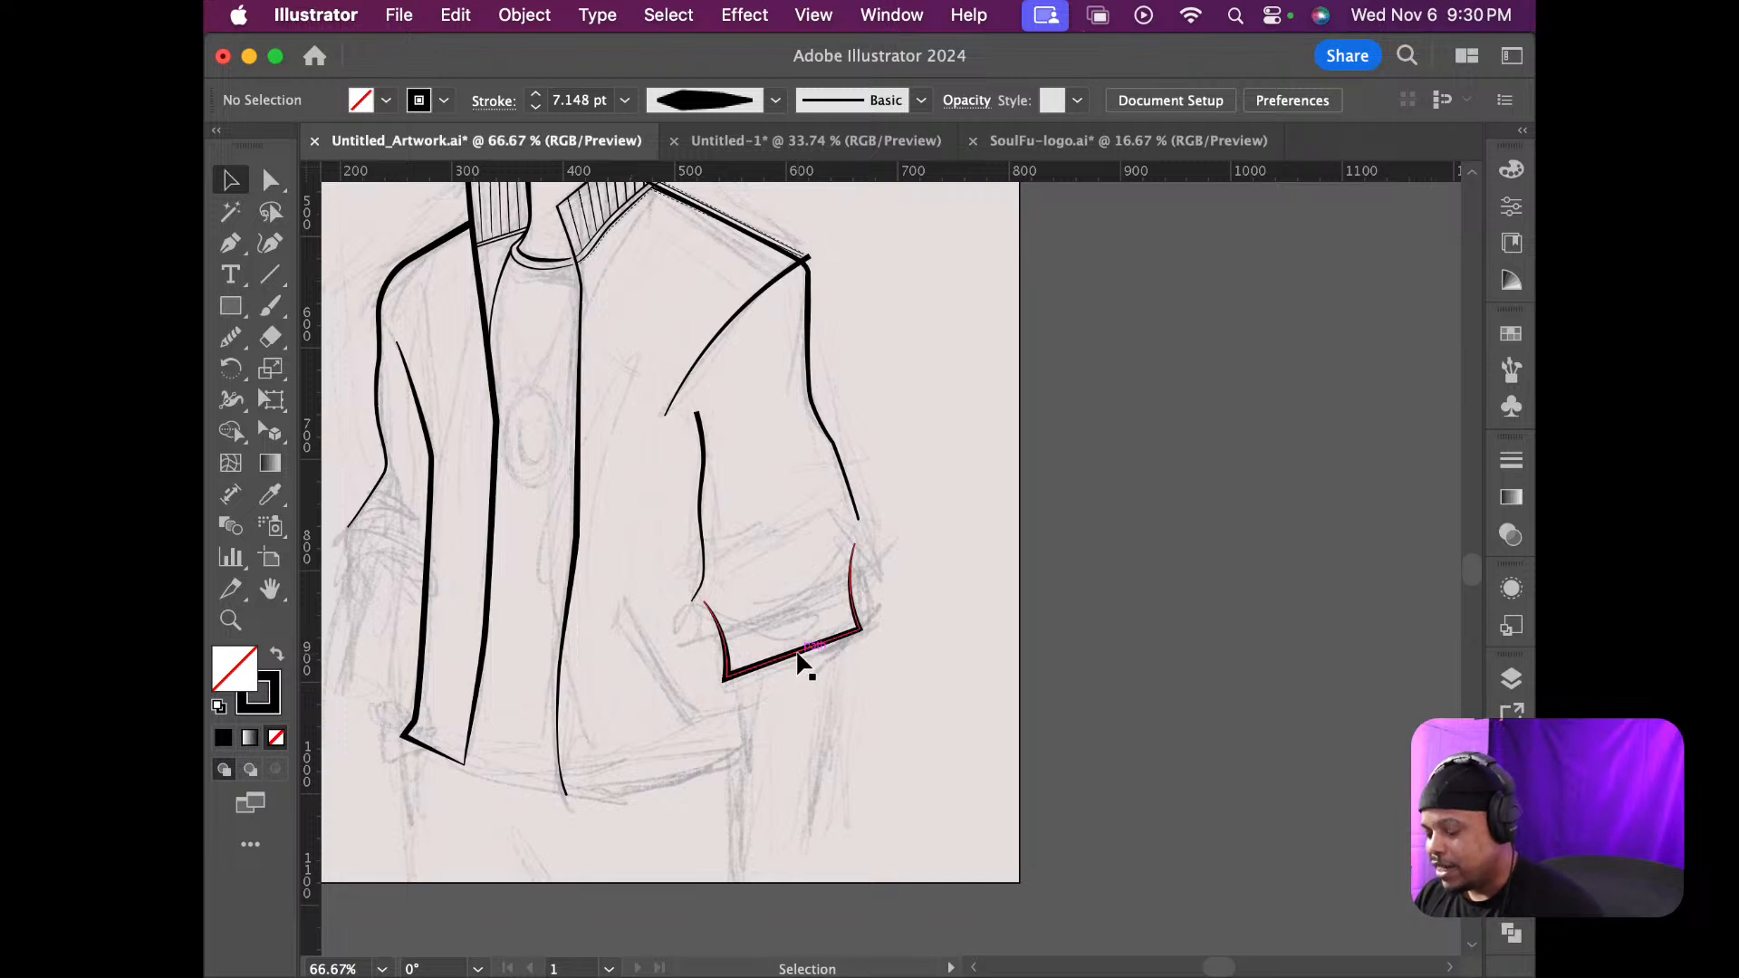
# Bow the middle of the cuff's bottom edge downward with the Curvature tool and deselect the outline
pyautogui.scroll(1, 803, 666)
pyautogui.scroll(3, 802, 669)
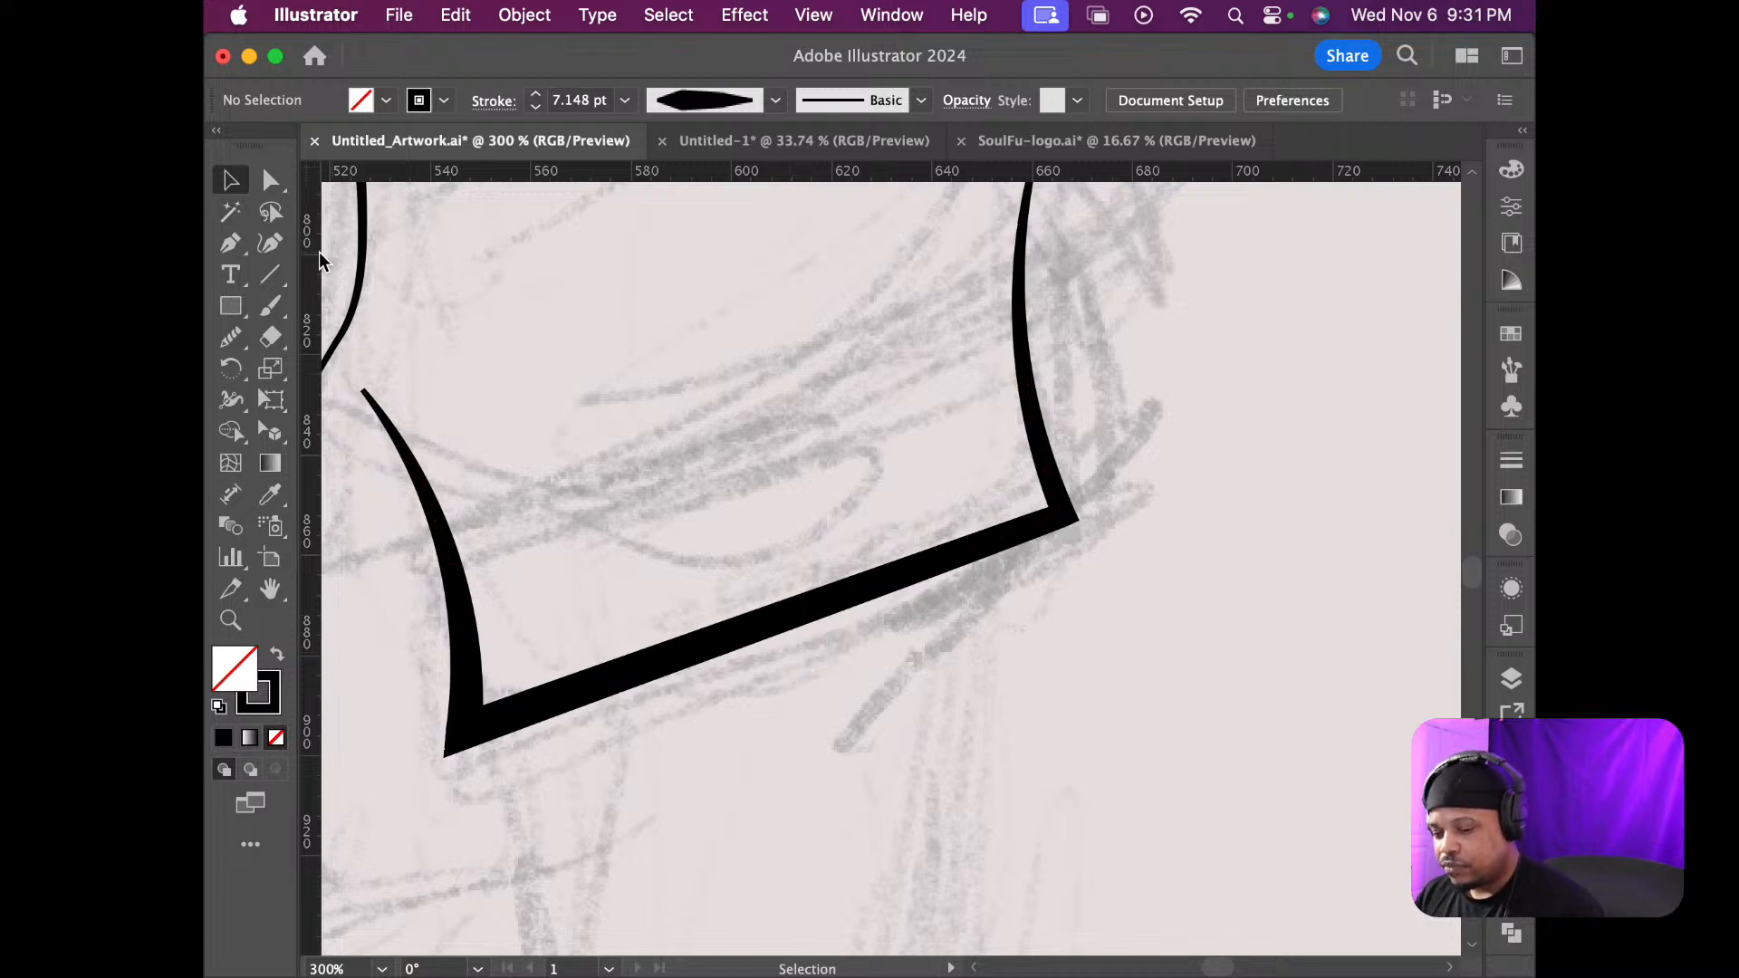
pyautogui.click(270, 243)
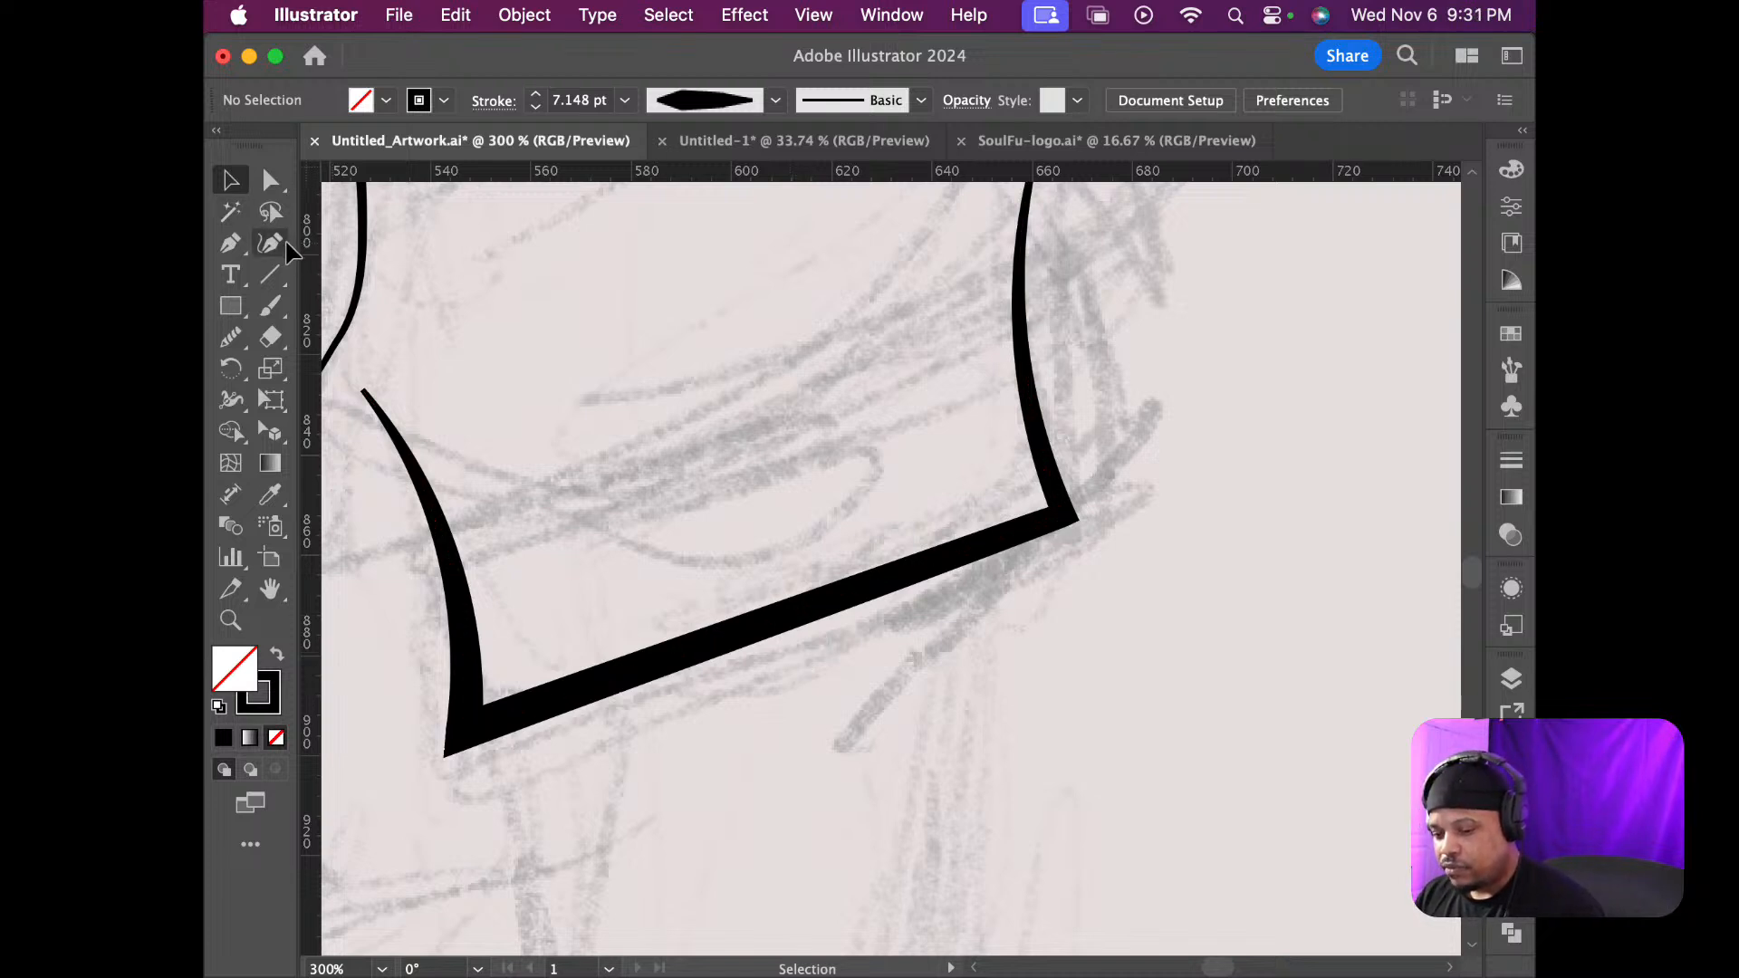
pyautogui.click(792, 619)
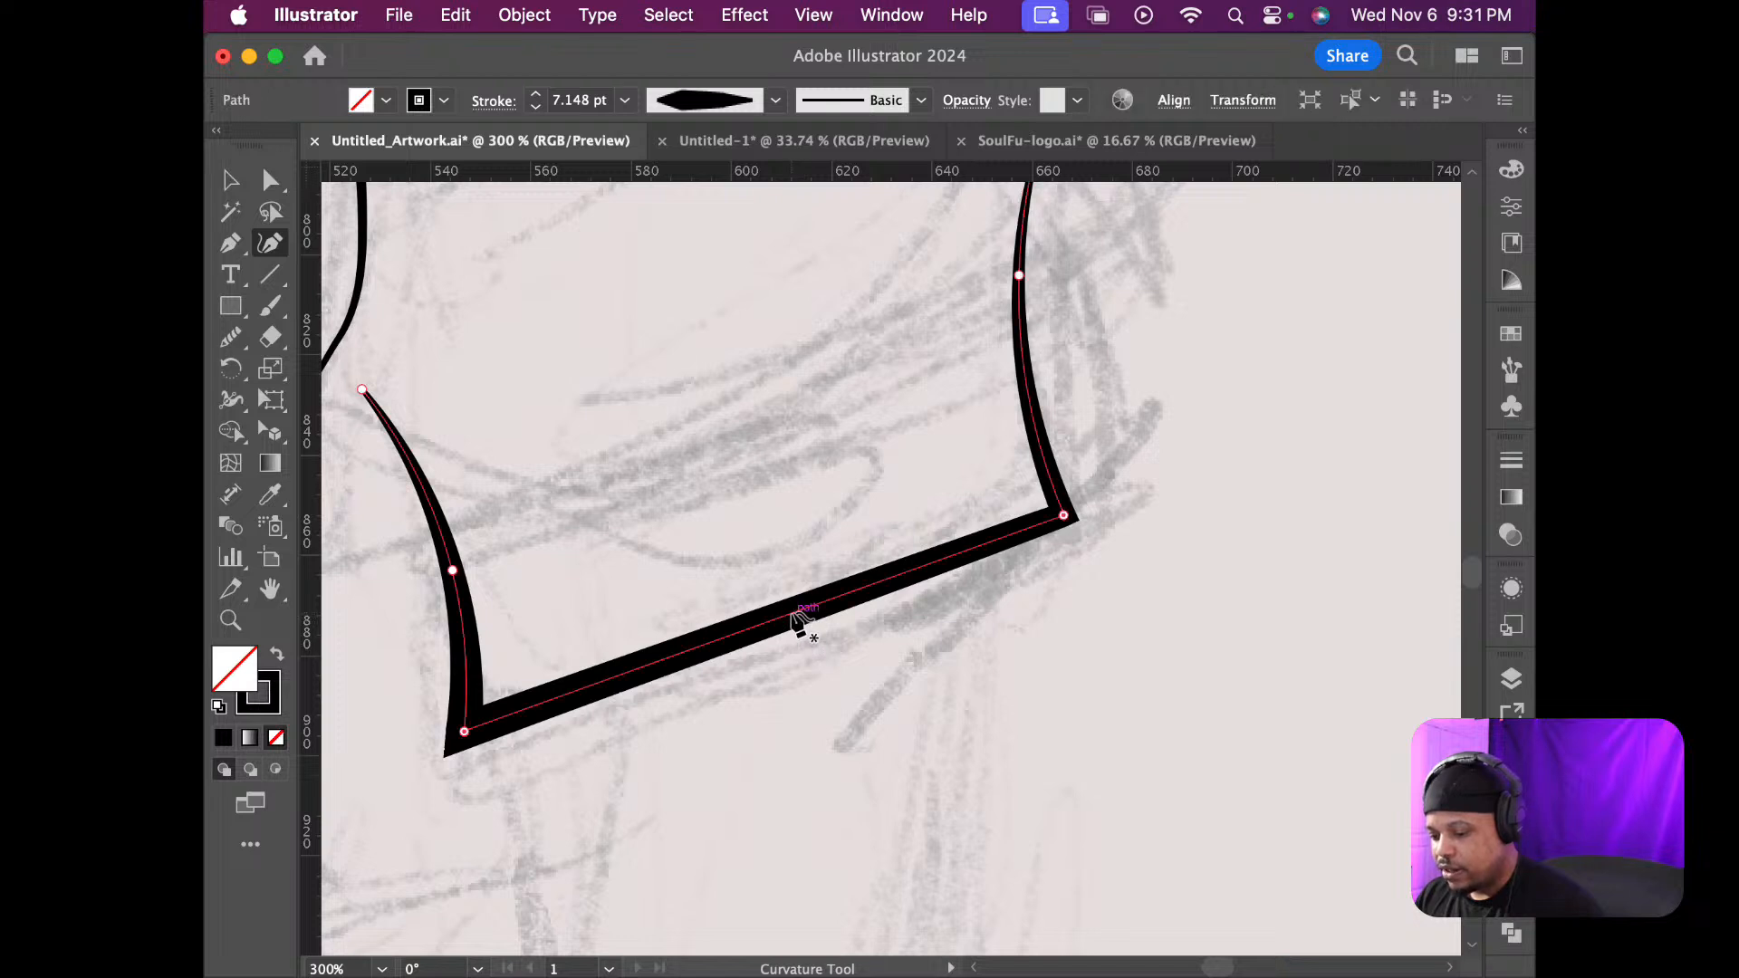
pyautogui.moveTo(794, 620); pyautogui.dragTo(796, 673)
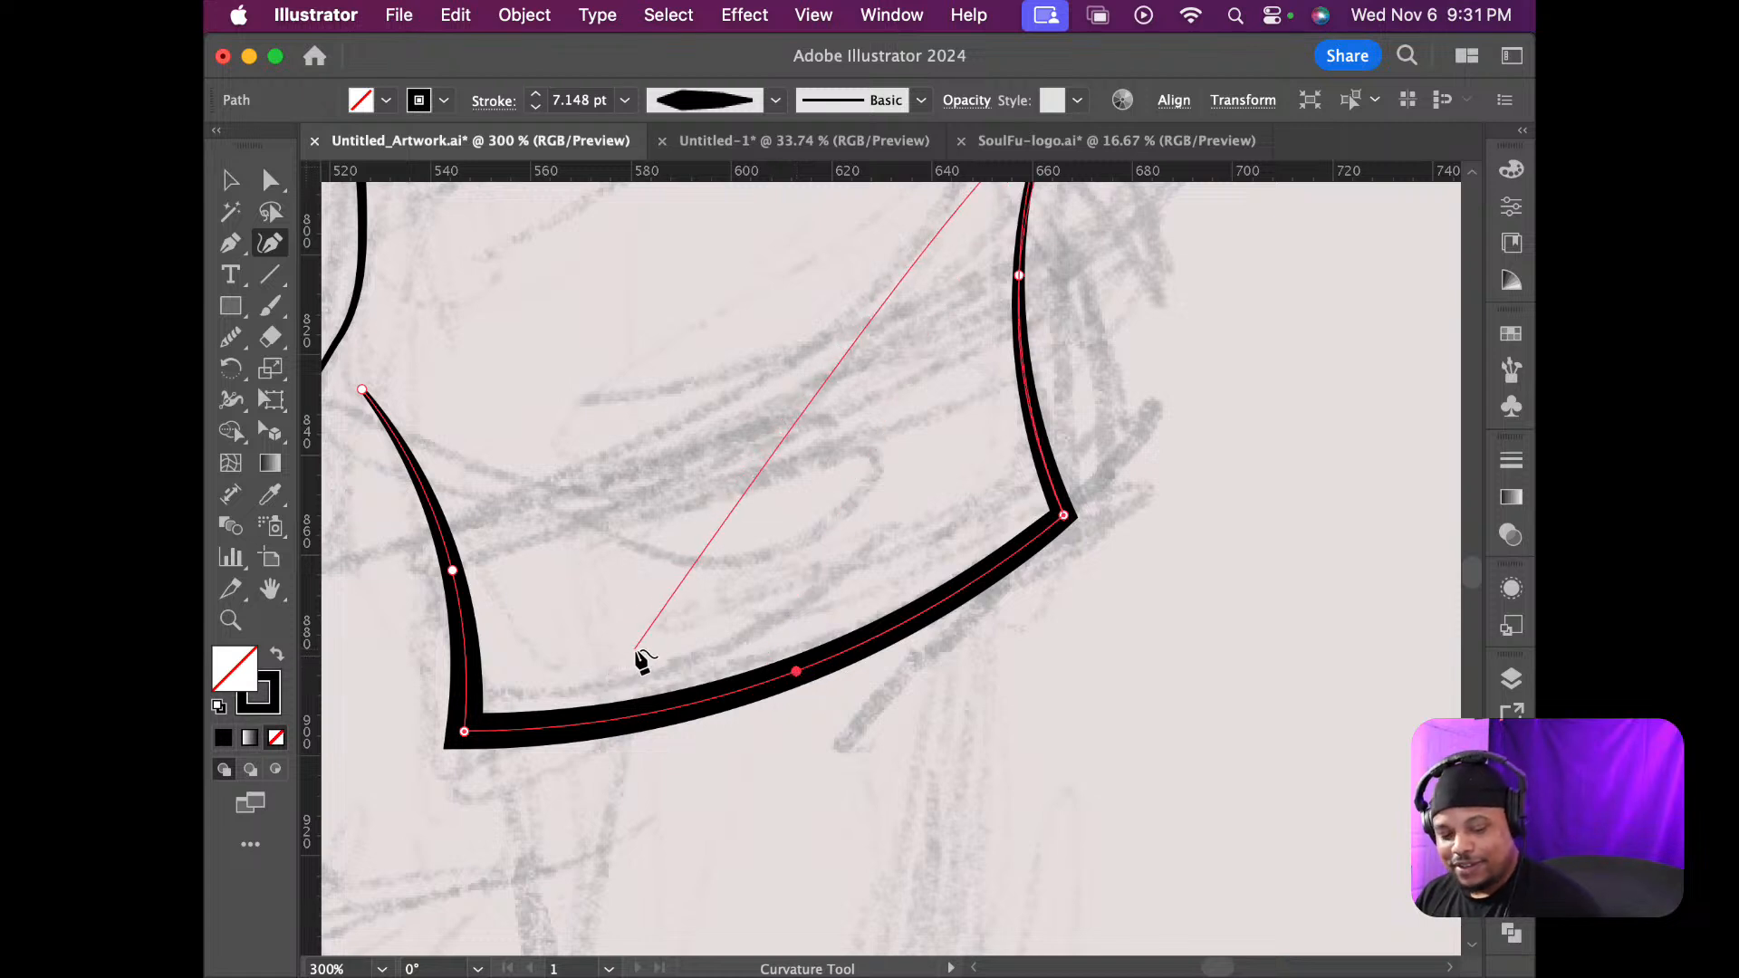
pyautogui.press('Escape')
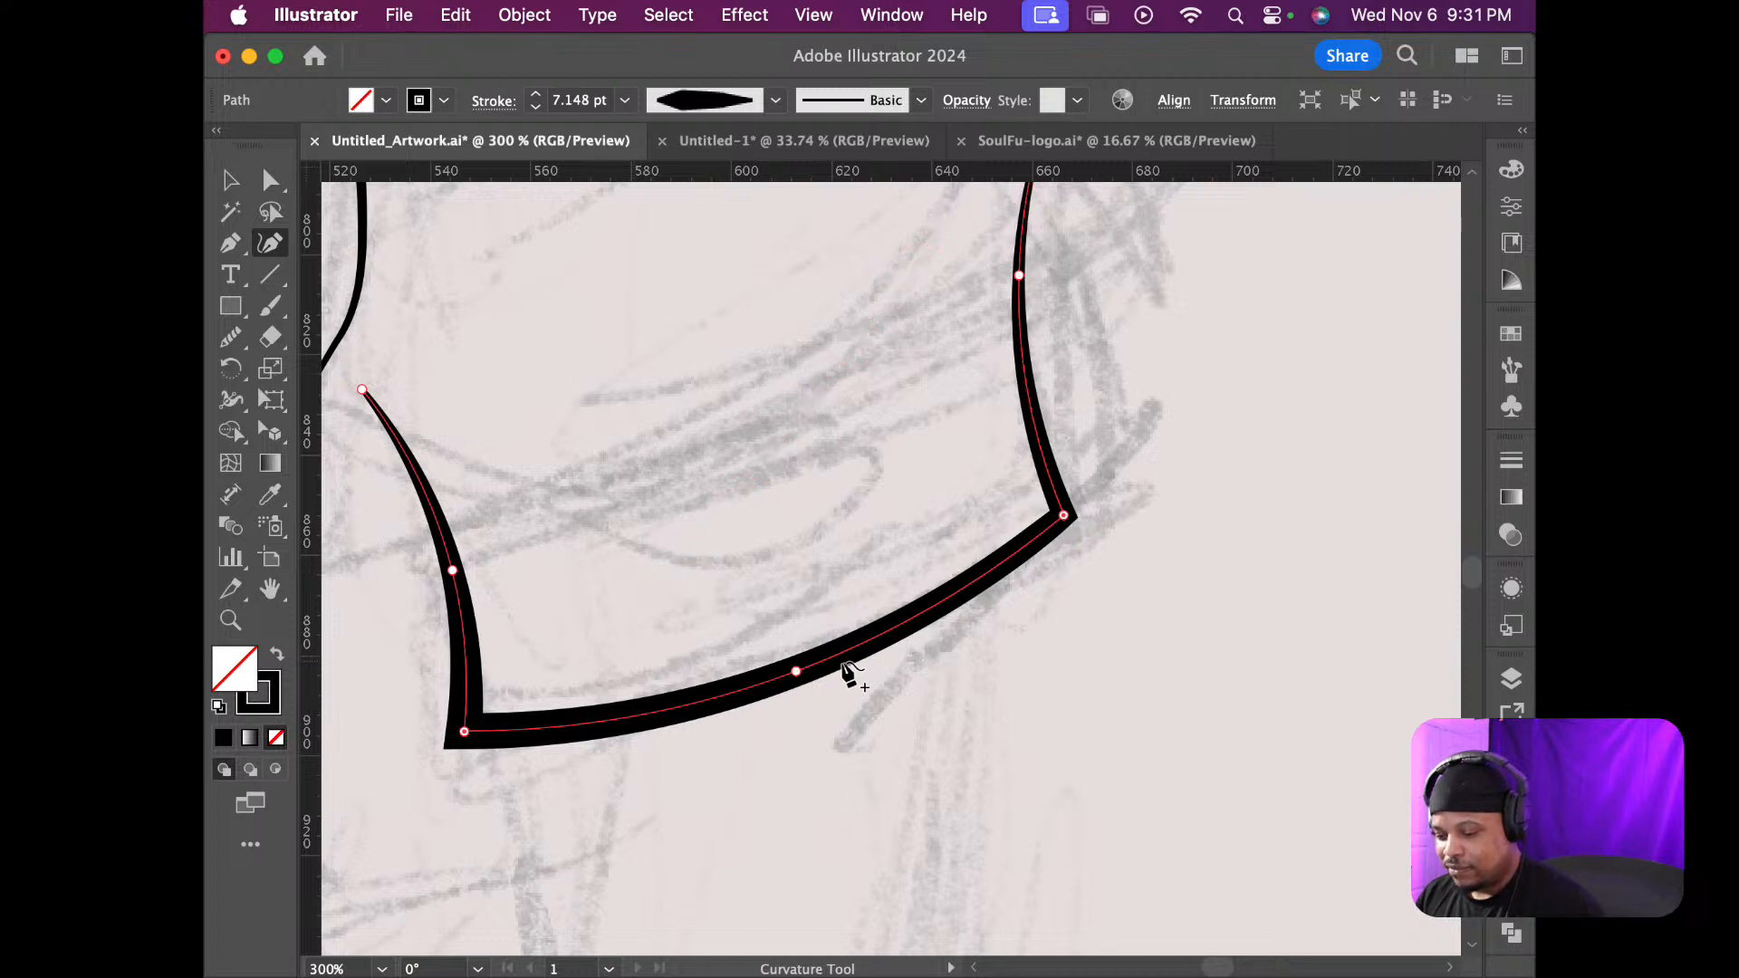
pyautogui.hscroll(-1, 857, 681)
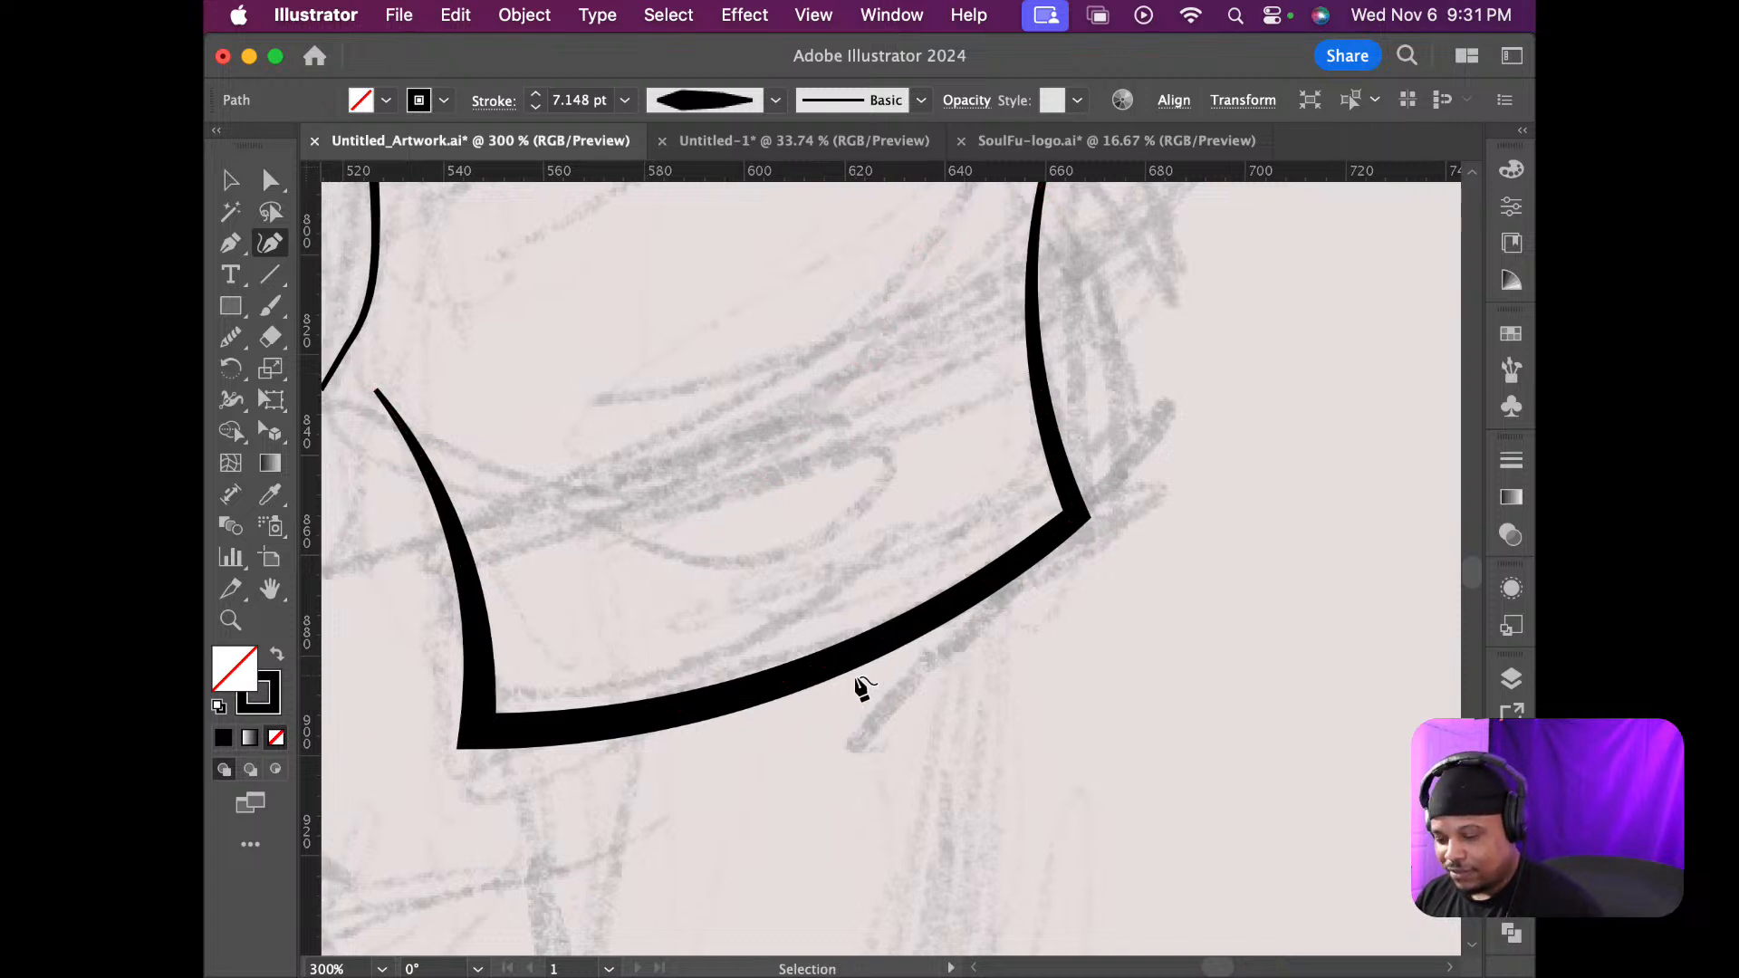
pyautogui.scroll(-2, 853, 675)
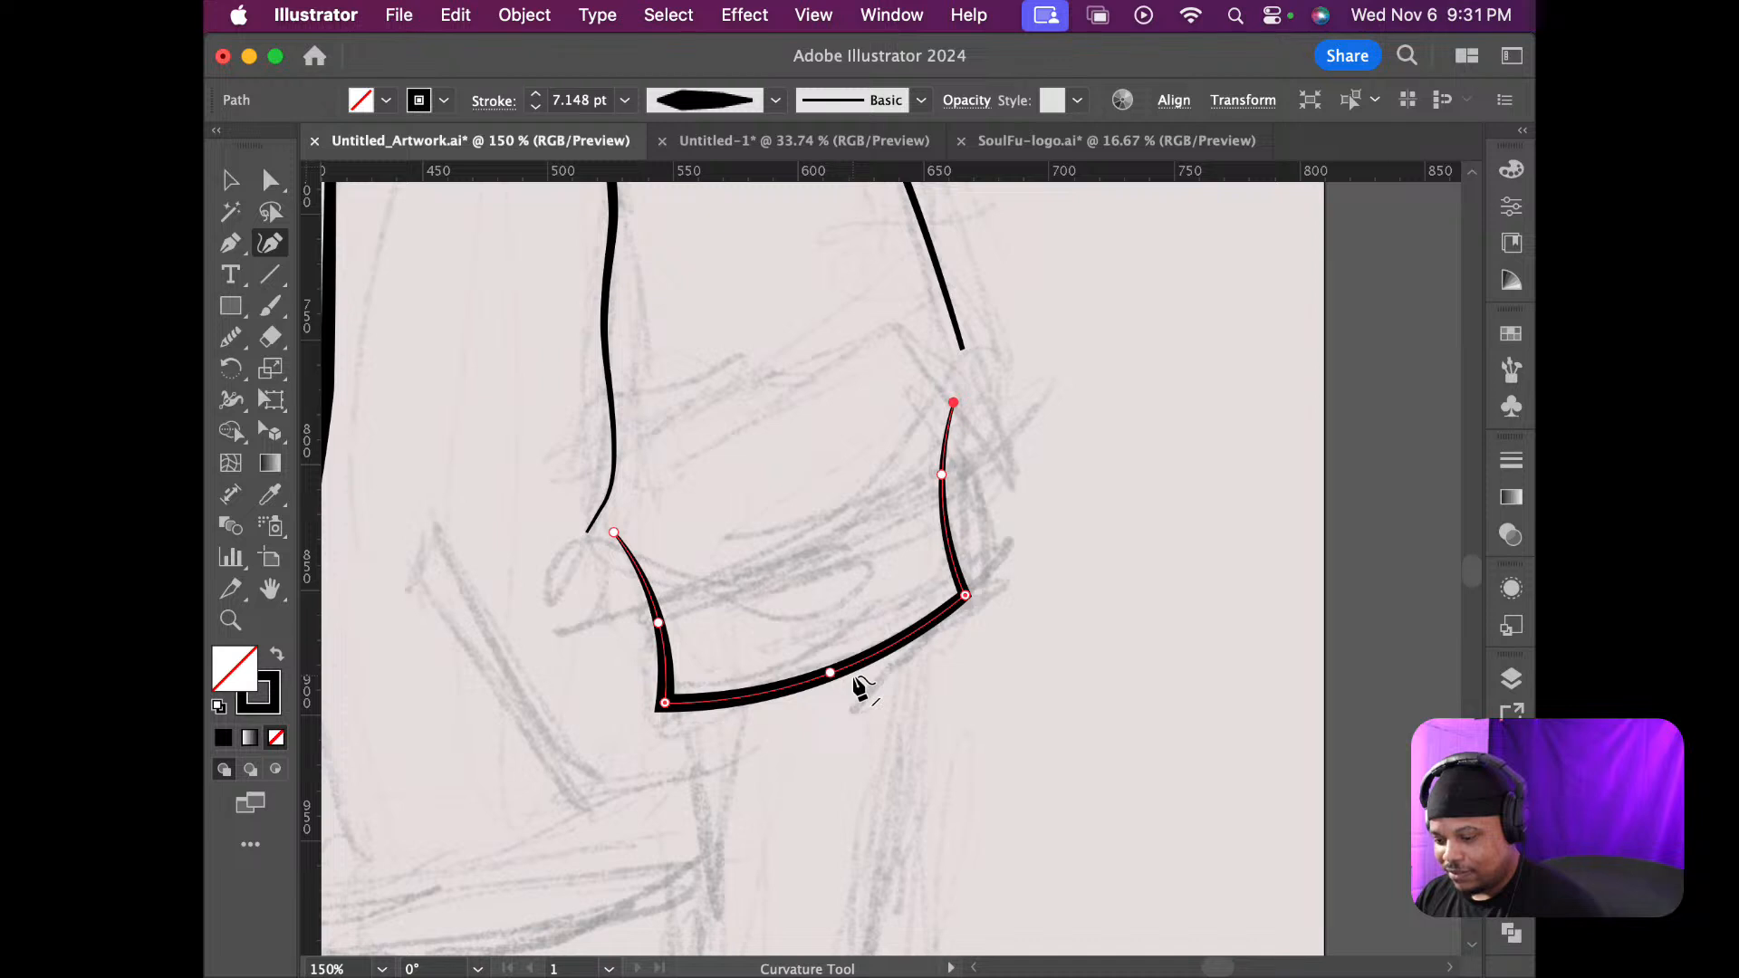
pyautogui.press('v')
pyautogui.click(1024, 713)
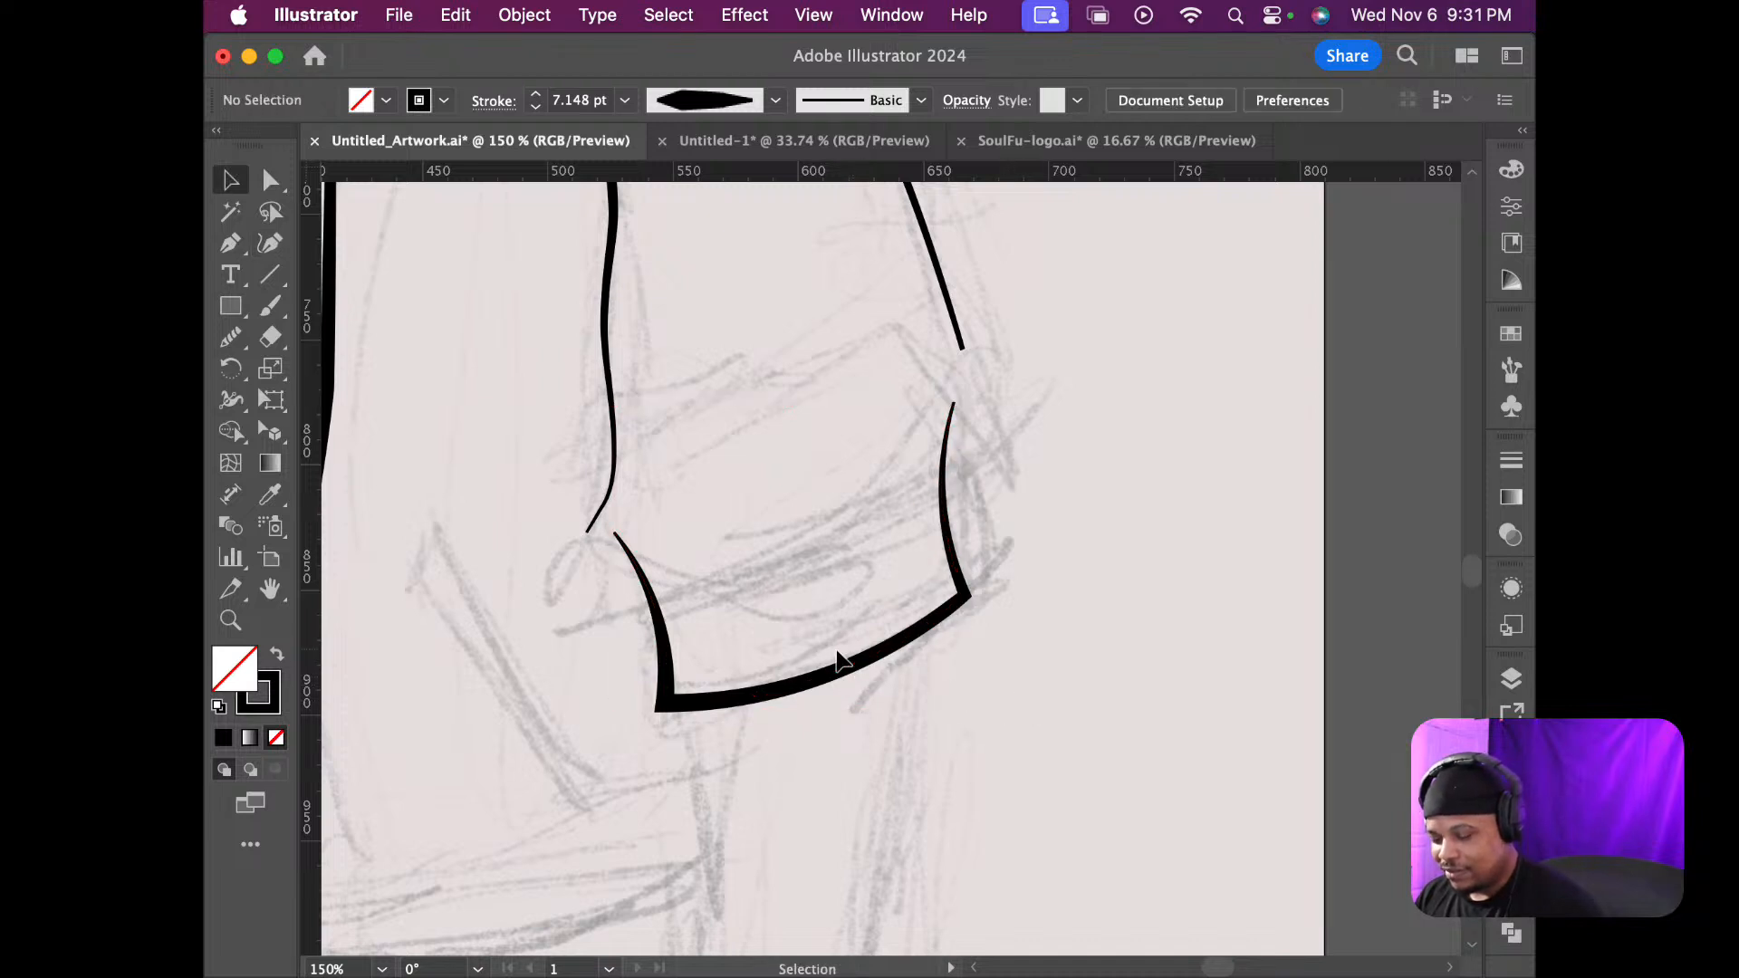
# Draw a 1 pt line across the cuff between its two sides and bow its middle downward, parallel to the bottom edge
pyautogui.scroll(-2, 805, 645)
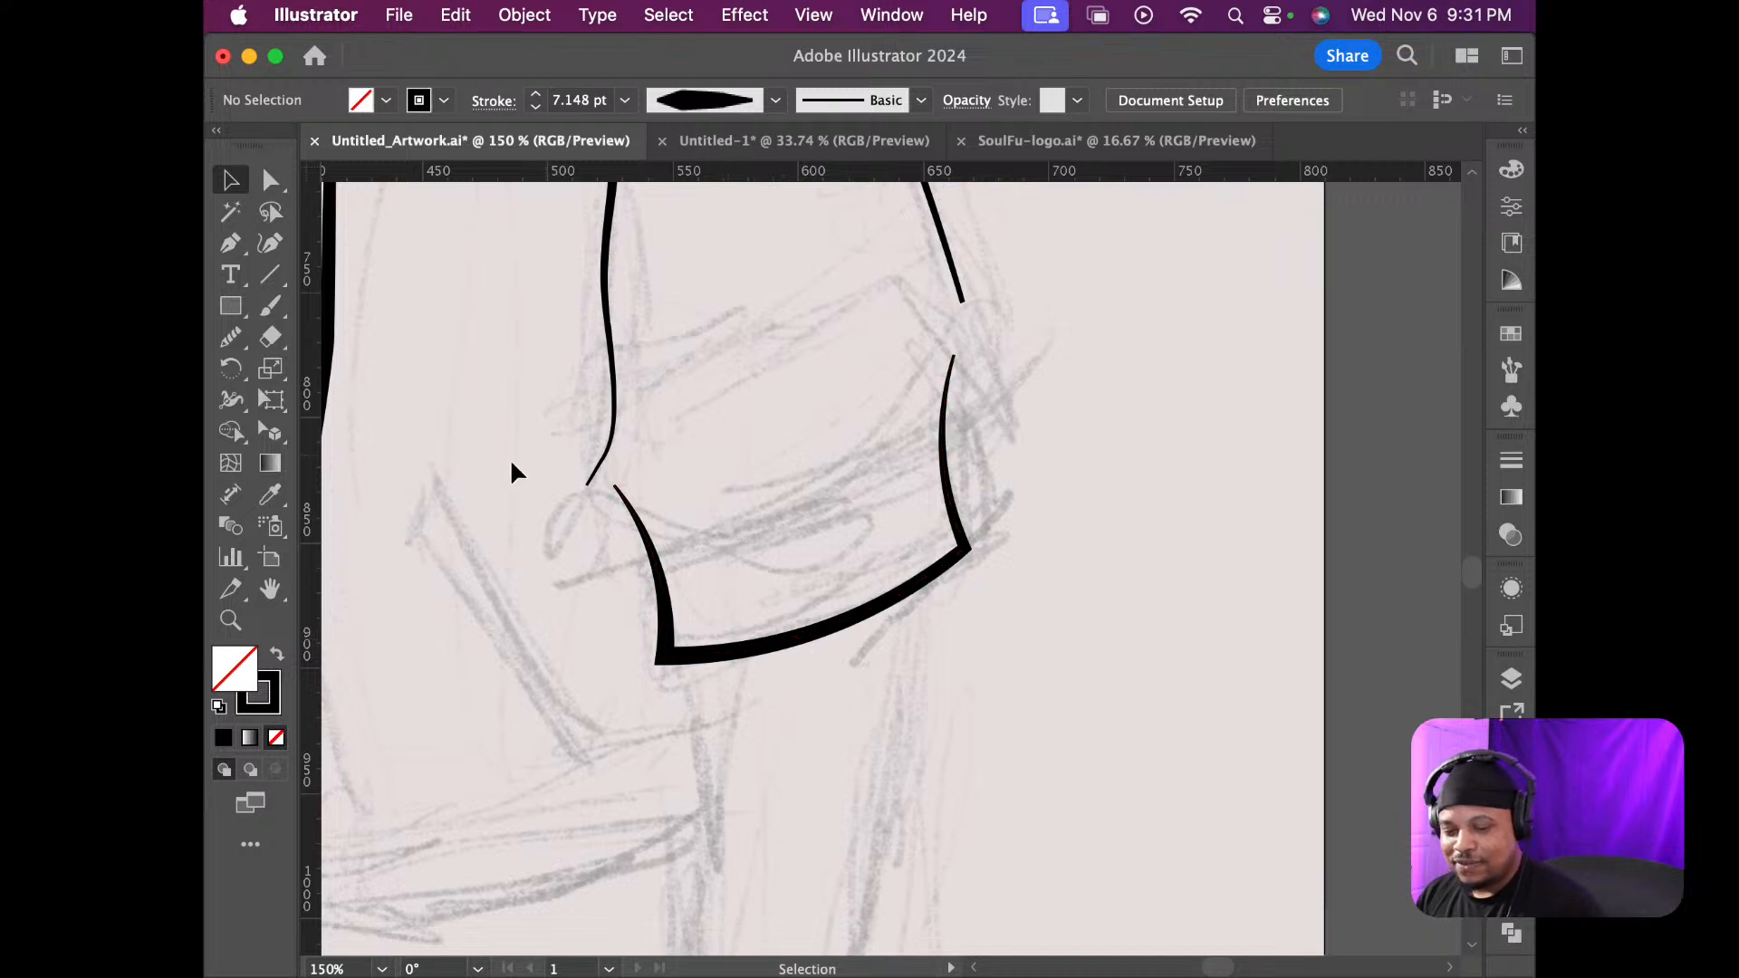
pyautogui.click(270, 274)
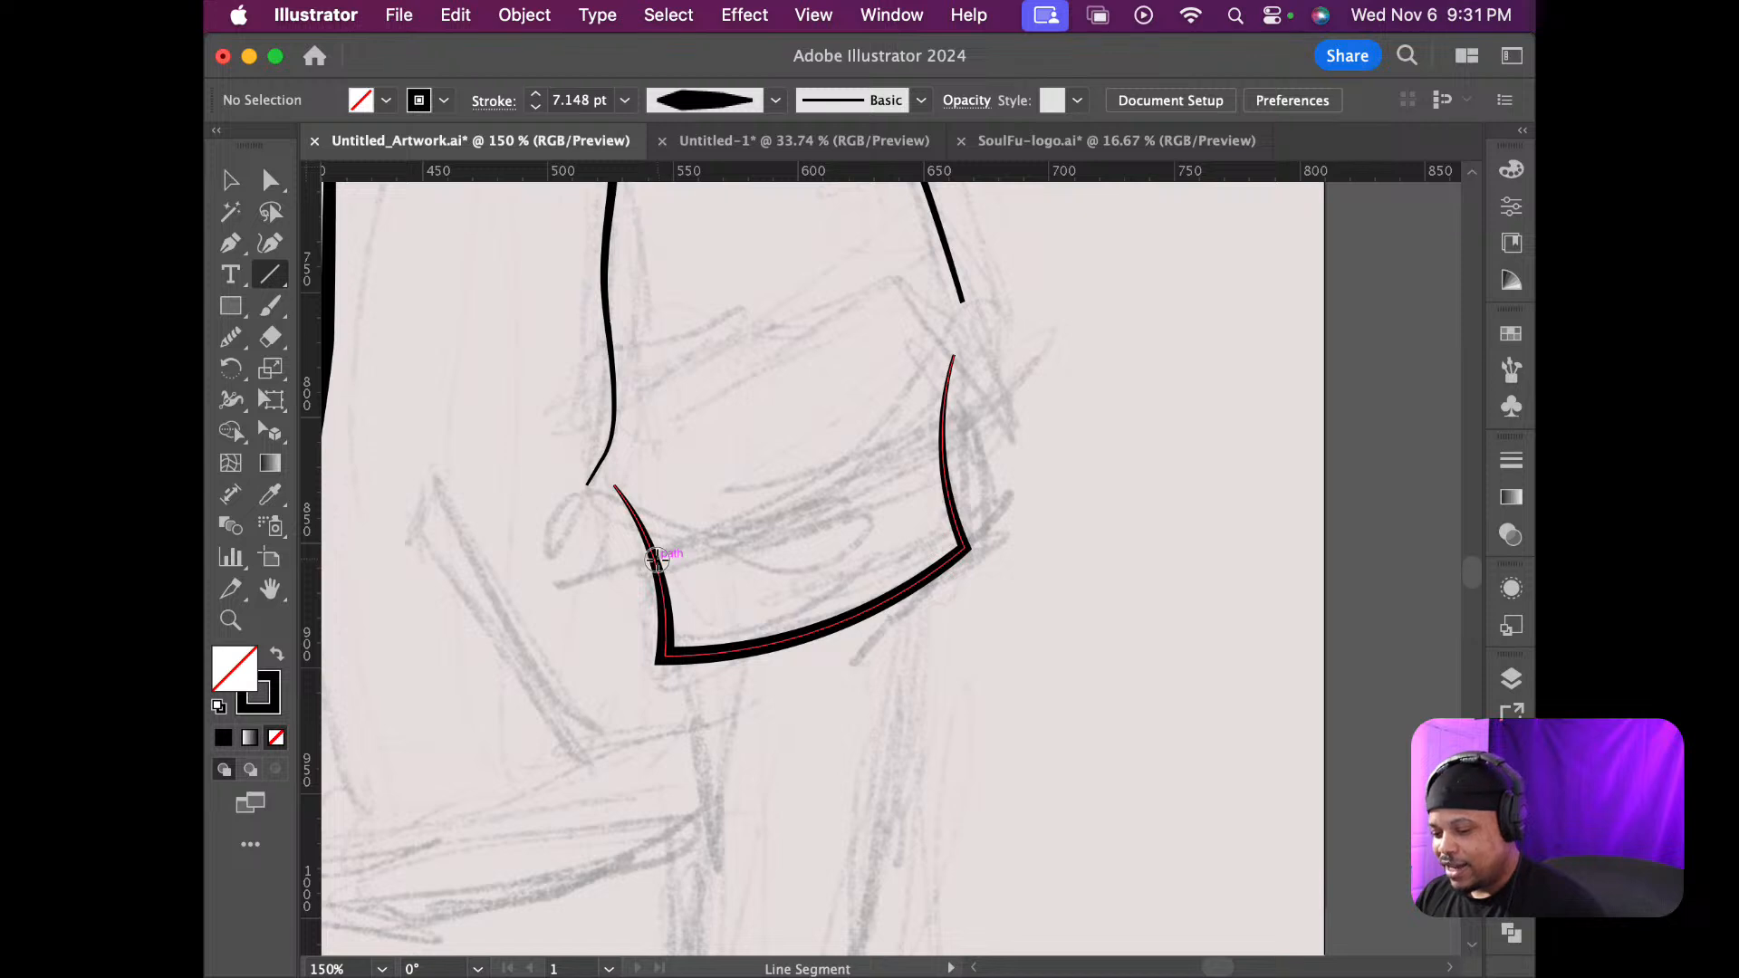
pyautogui.moveTo(656, 560); pyautogui.dragTo(942, 448)
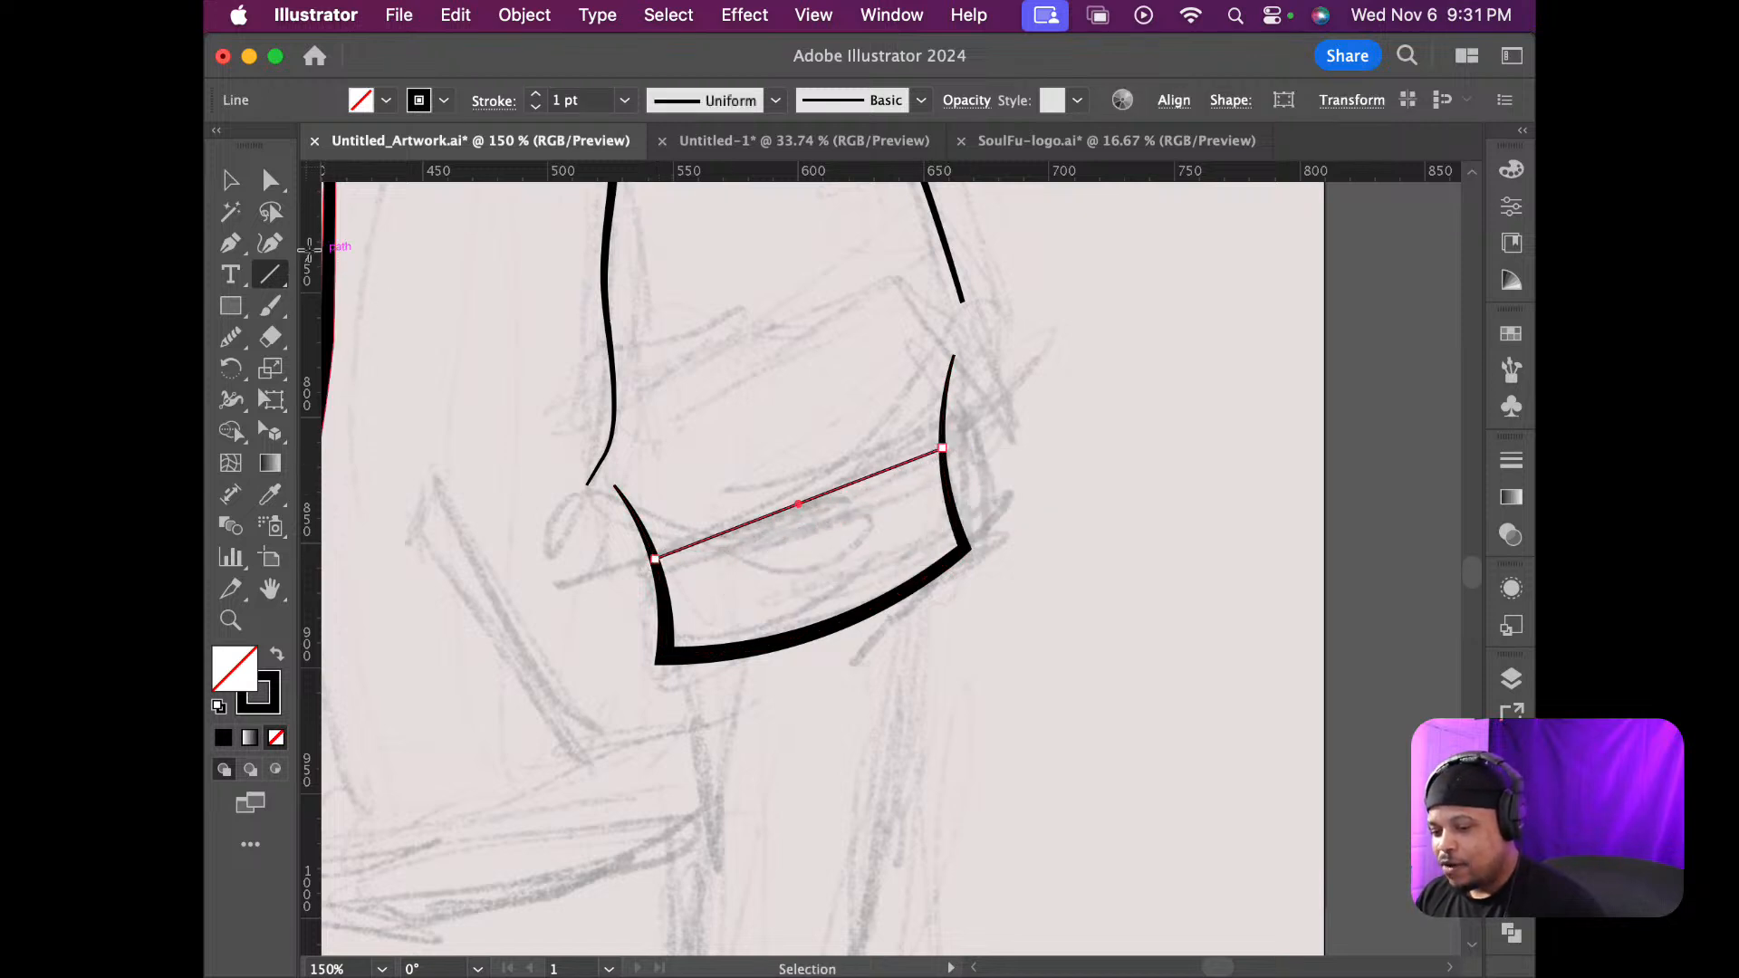
pyautogui.click(272, 244)
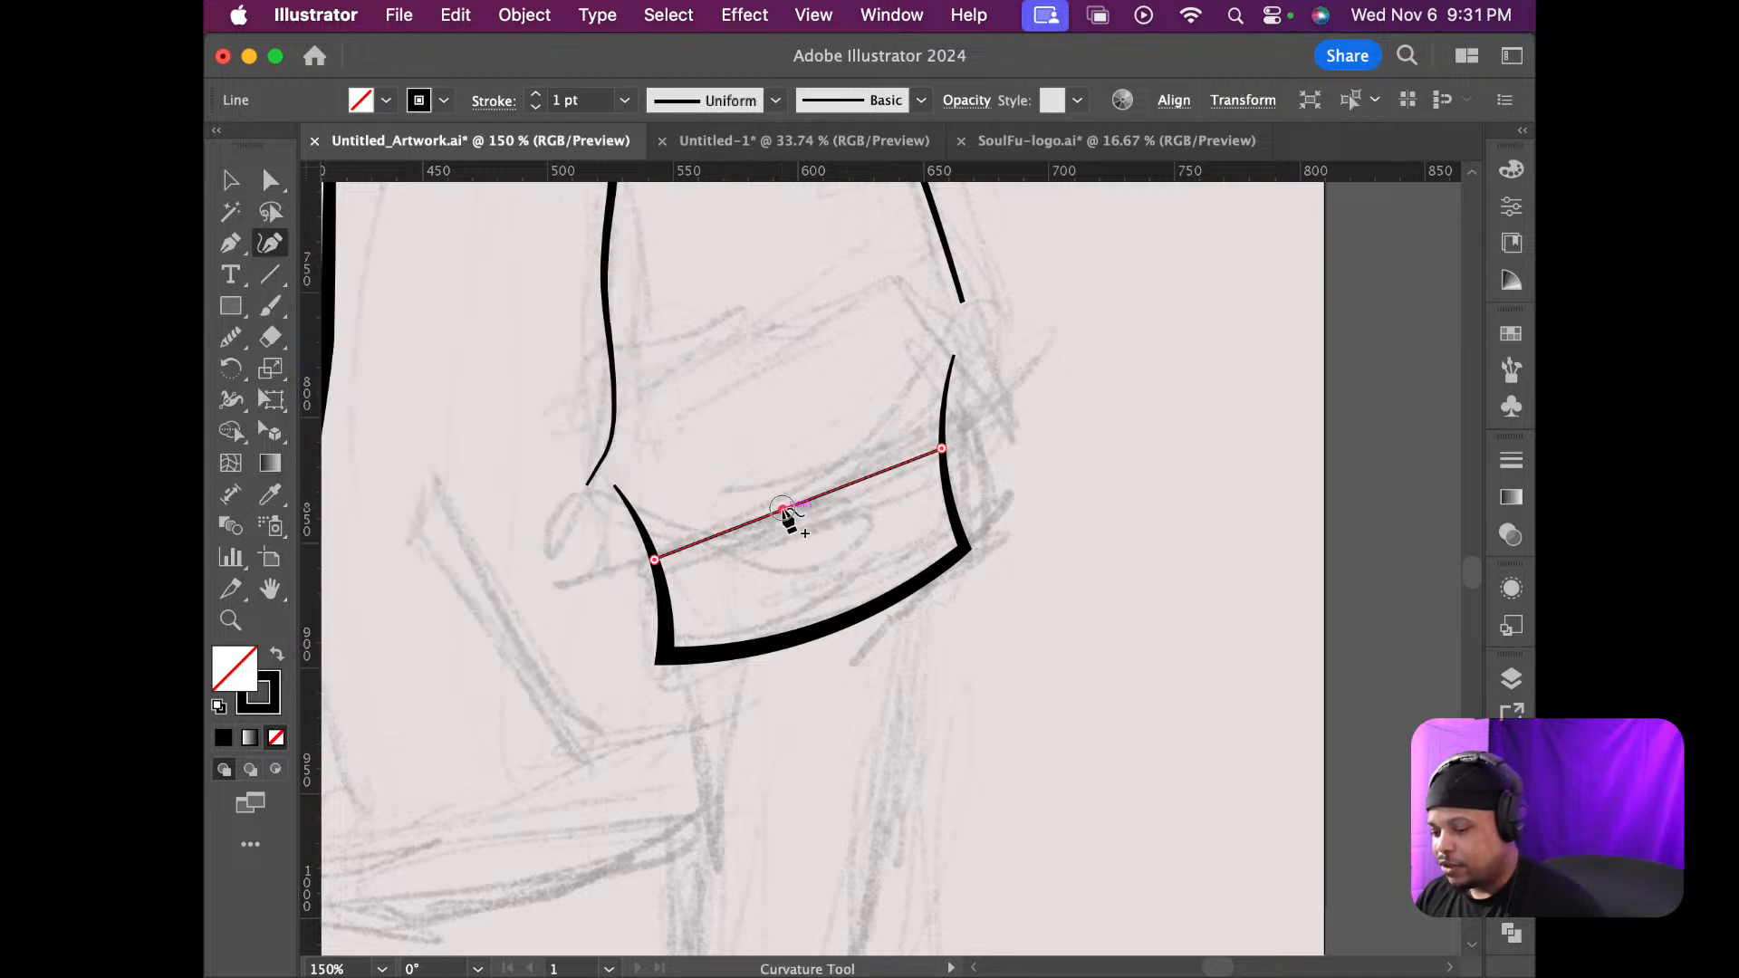
pyautogui.moveTo(785, 513); pyautogui.dragTo(801, 540)
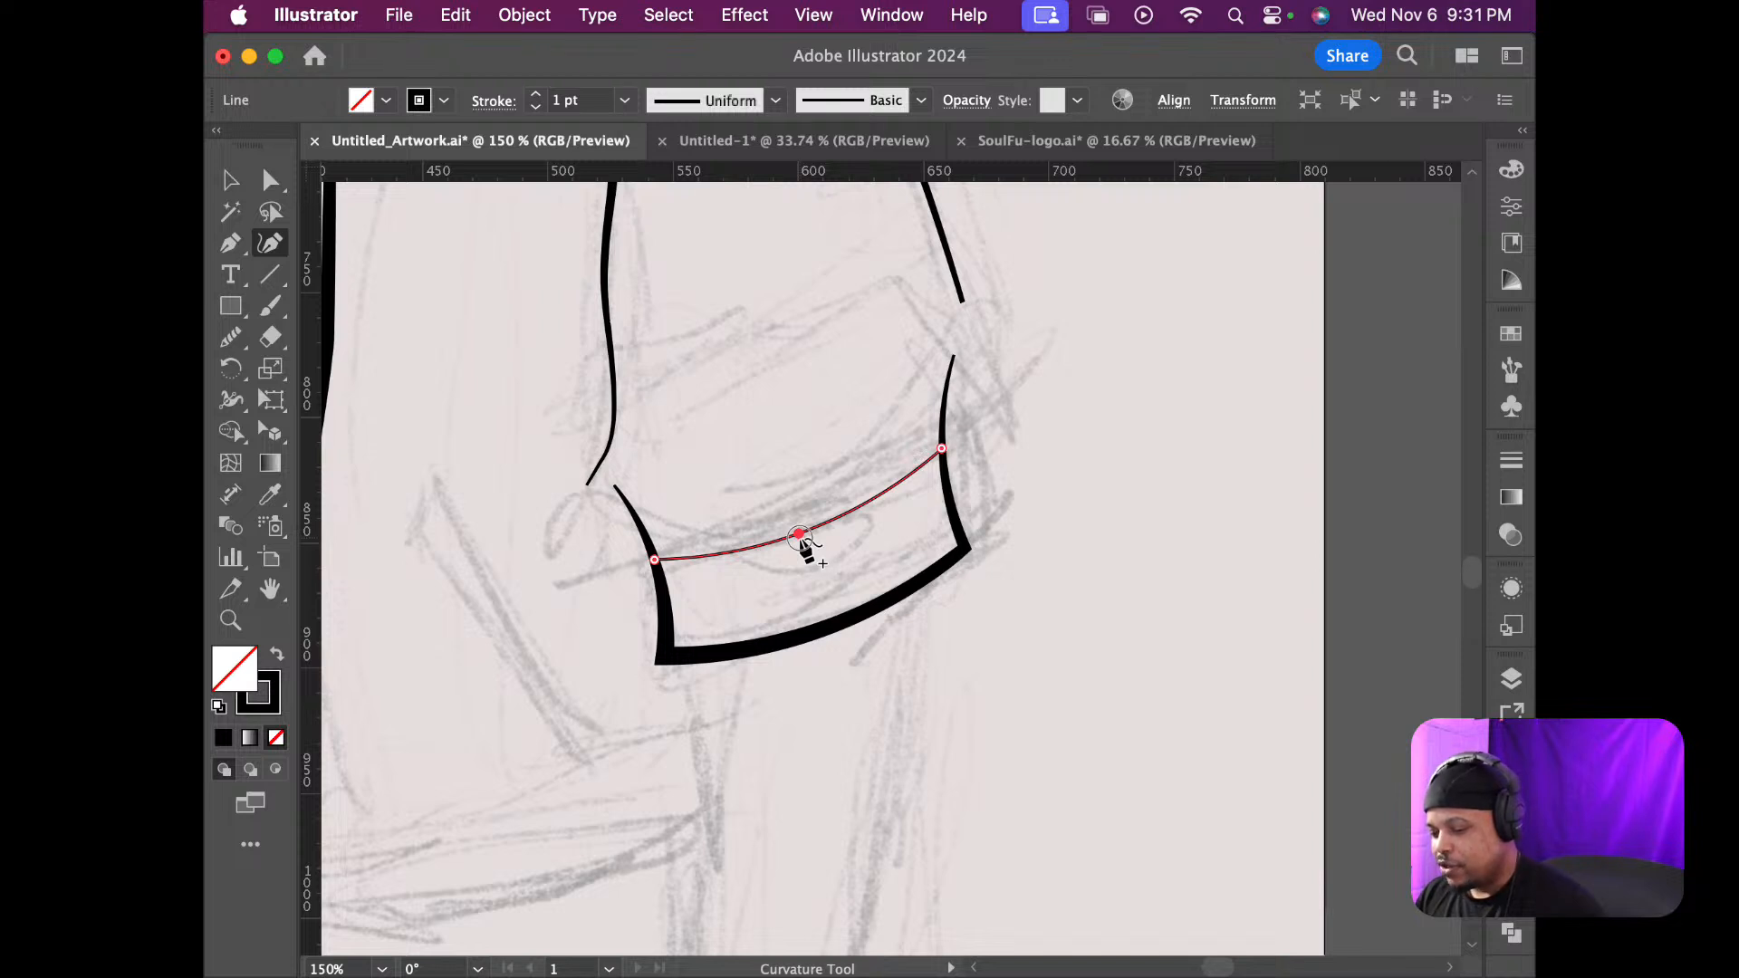
pyautogui.moveTo(801, 540); pyautogui.dragTo(802, 537)
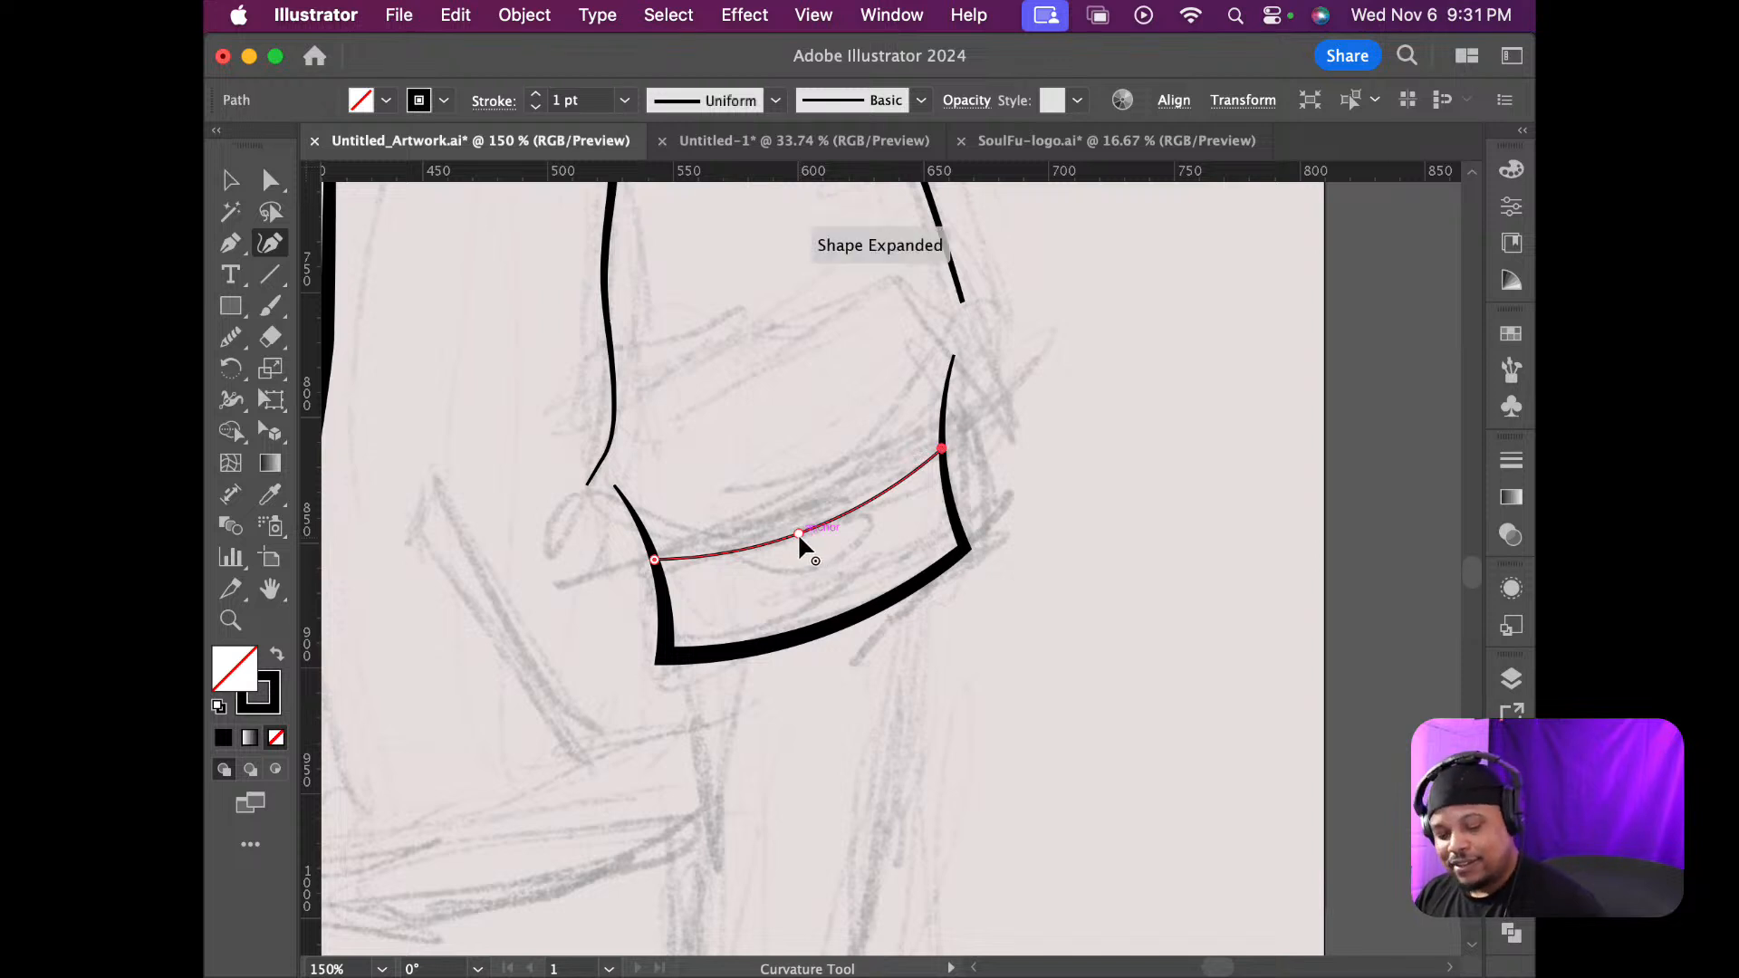
# Thicken the middle of the curved line across the cuff to about 4.3 pt with the Width tool, leaving its ends tapered
pyautogui.hotkey('shift', 'w')
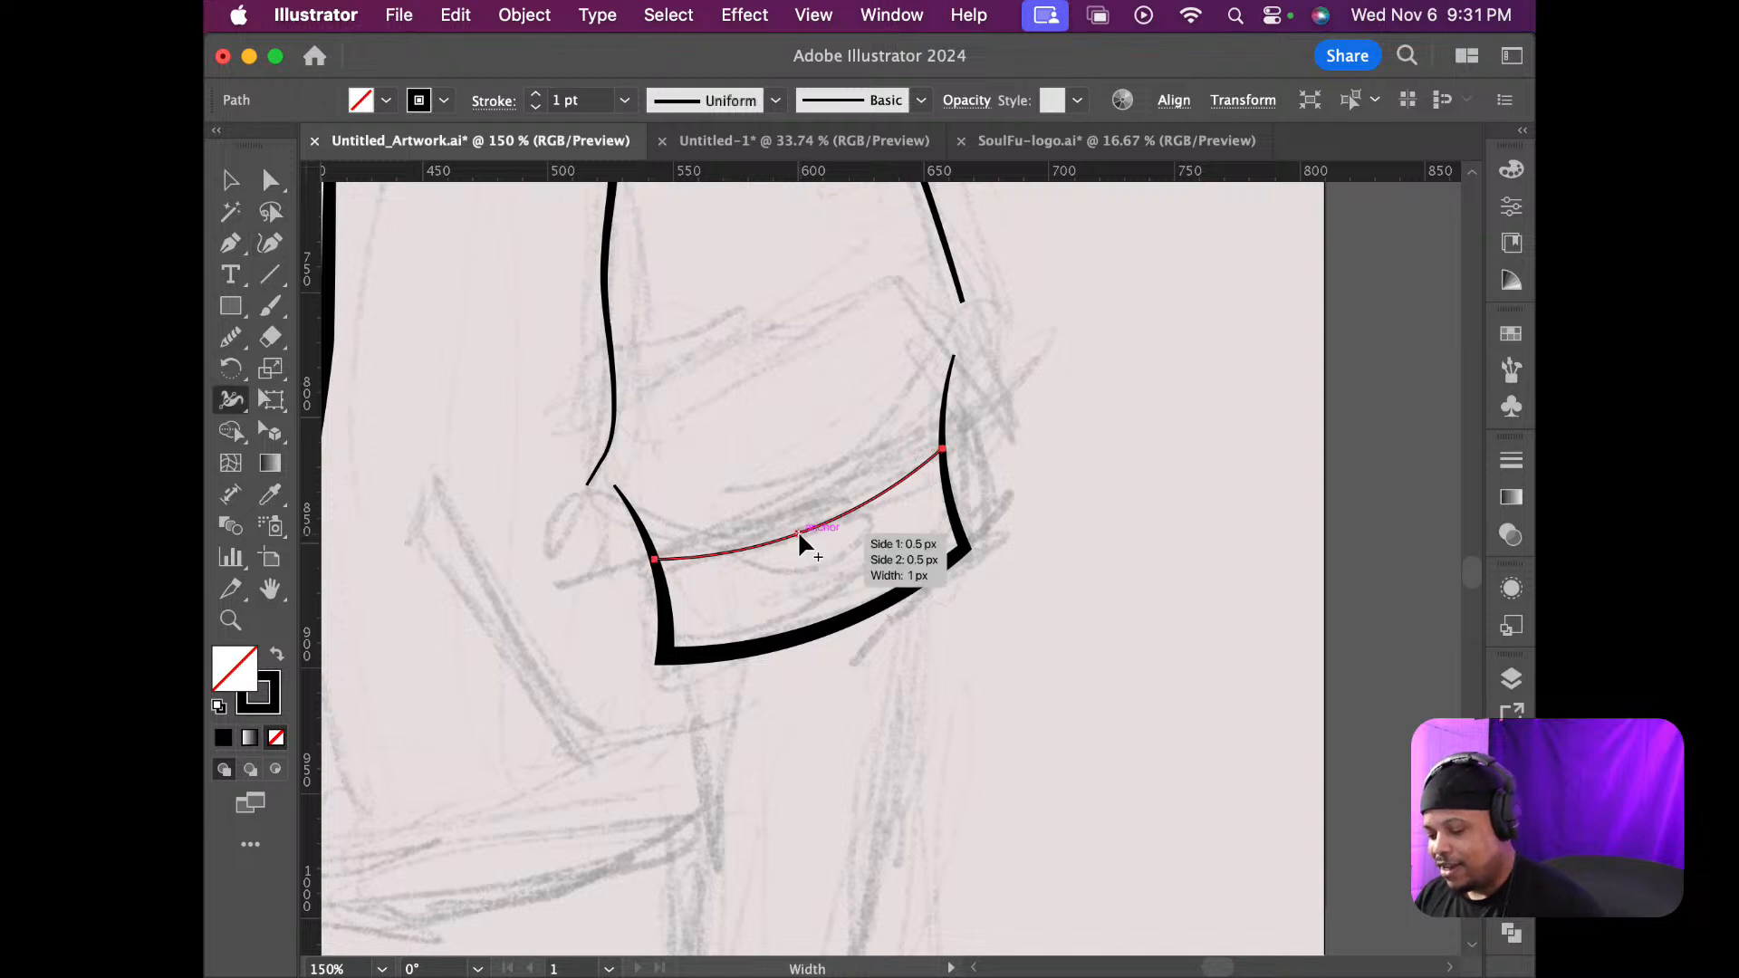
pyautogui.moveTo(799, 537); pyautogui.dragTo(800, 546)
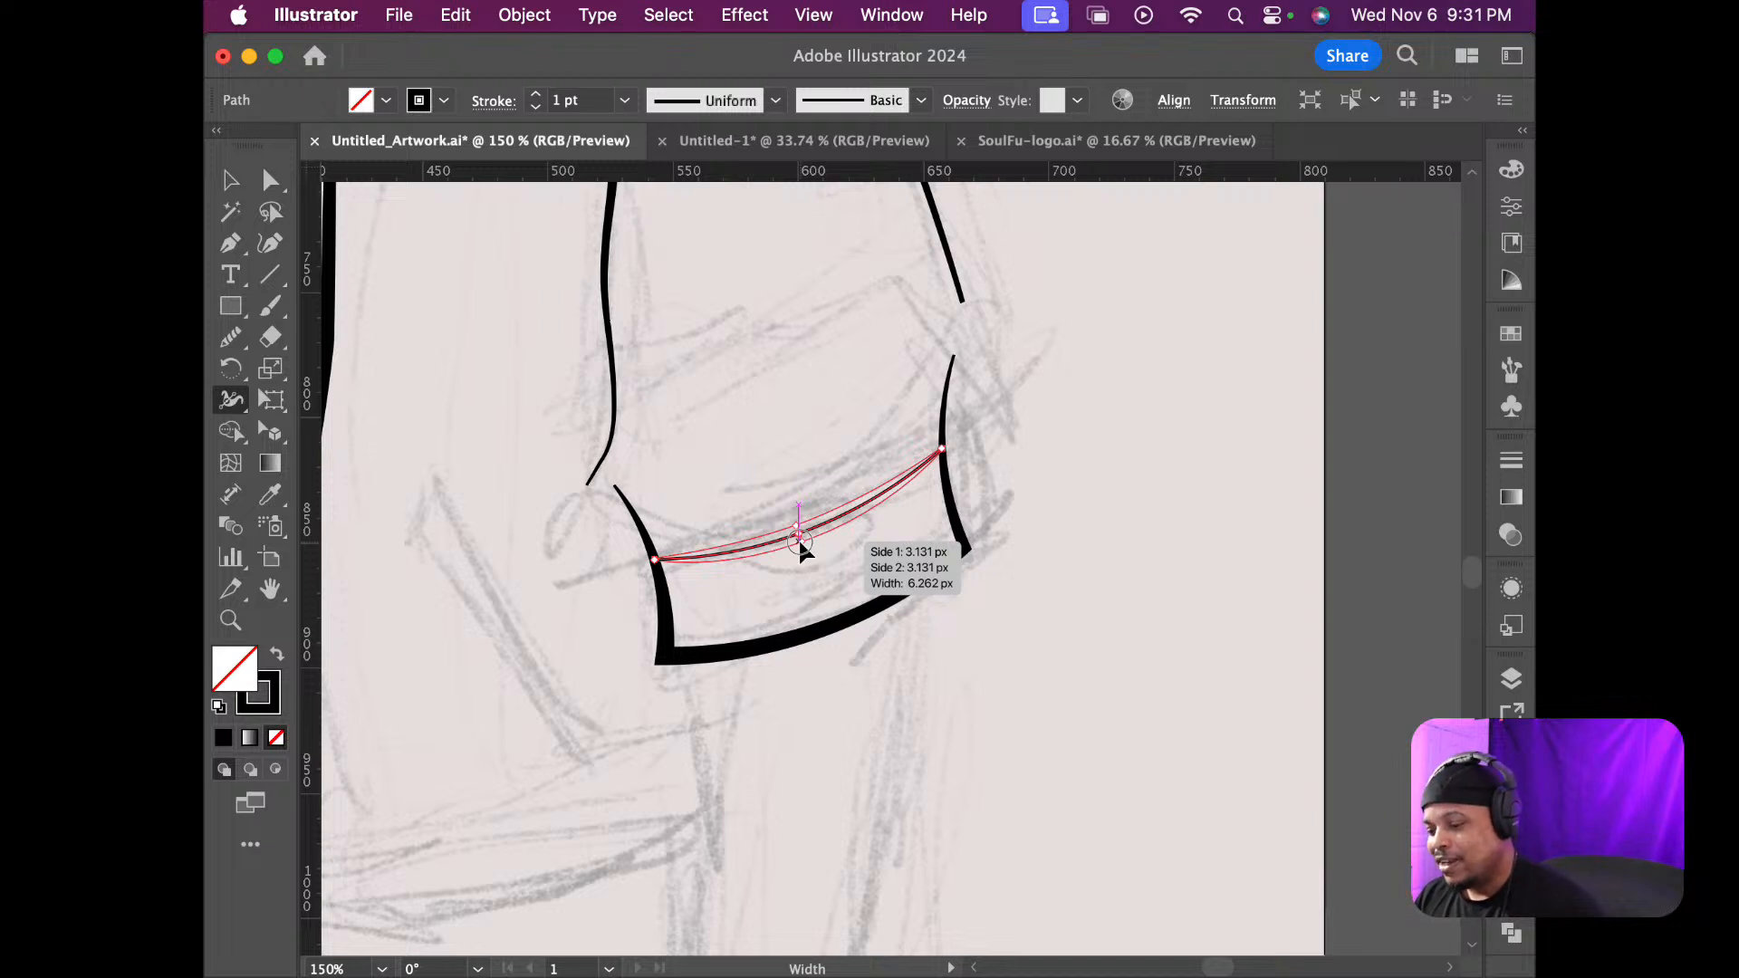
pyautogui.moveTo(801, 546); pyautogui.dragTo(800, 541)
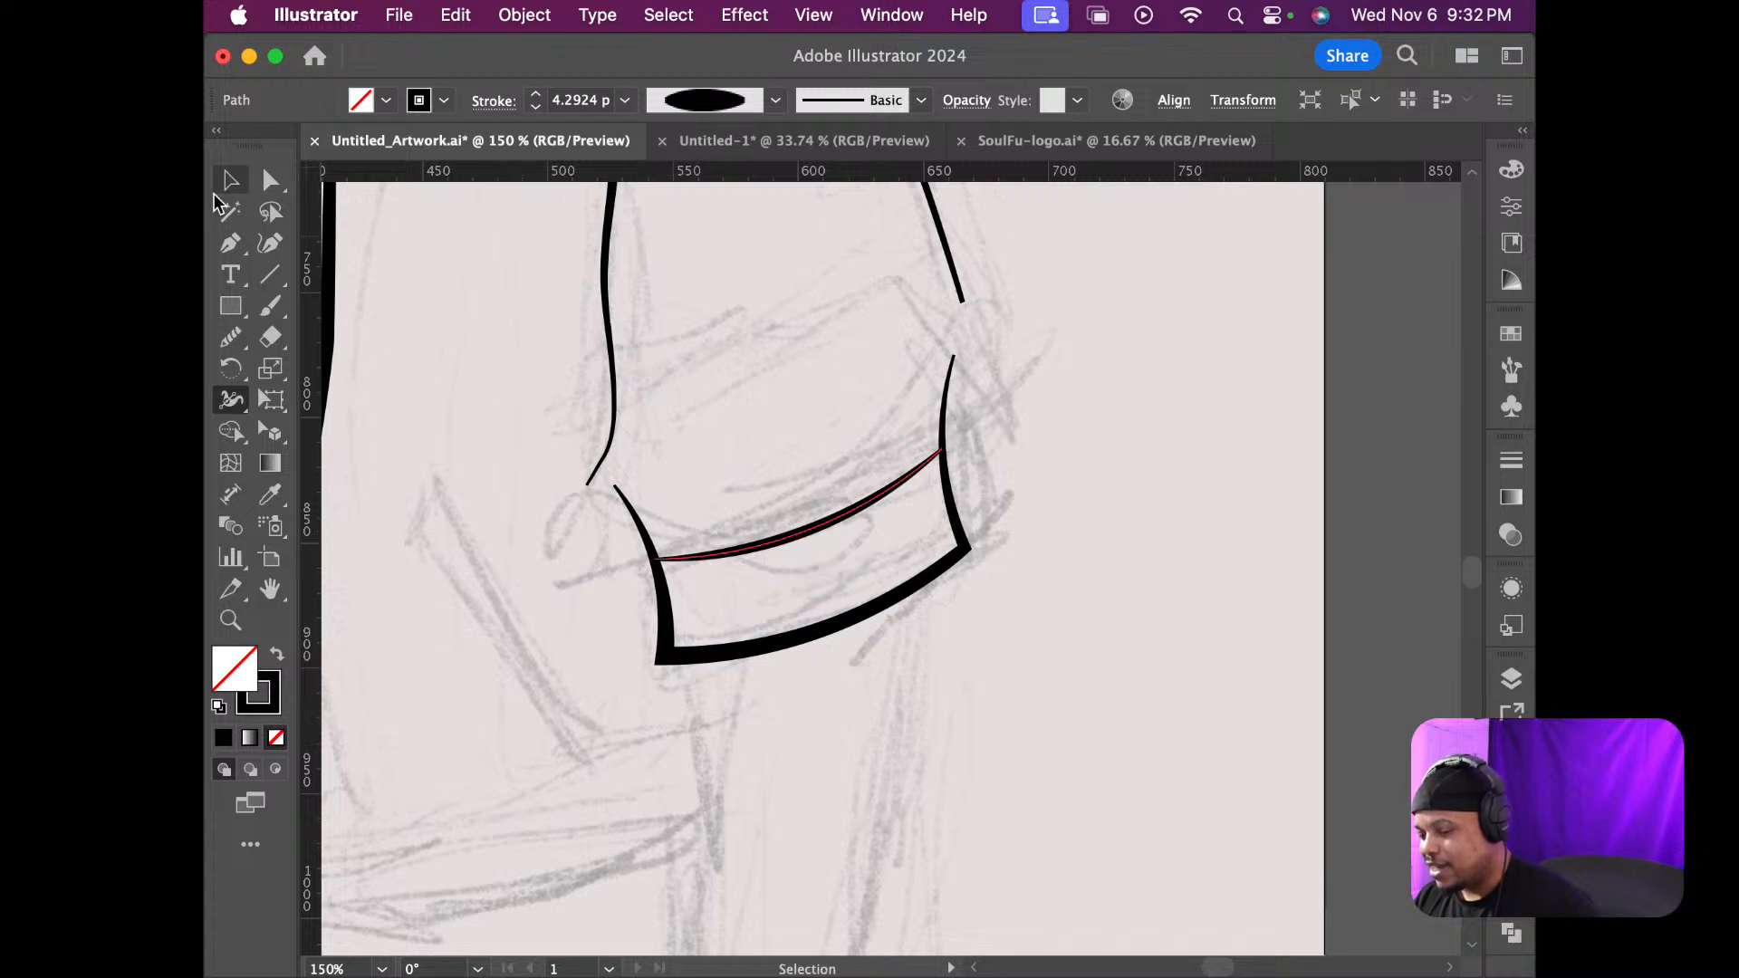
# Draw six slightly slanted 1 pt rib lines across the cuff band, from its upper curved line to the bottom edge
pyautogui.click(270, 274)
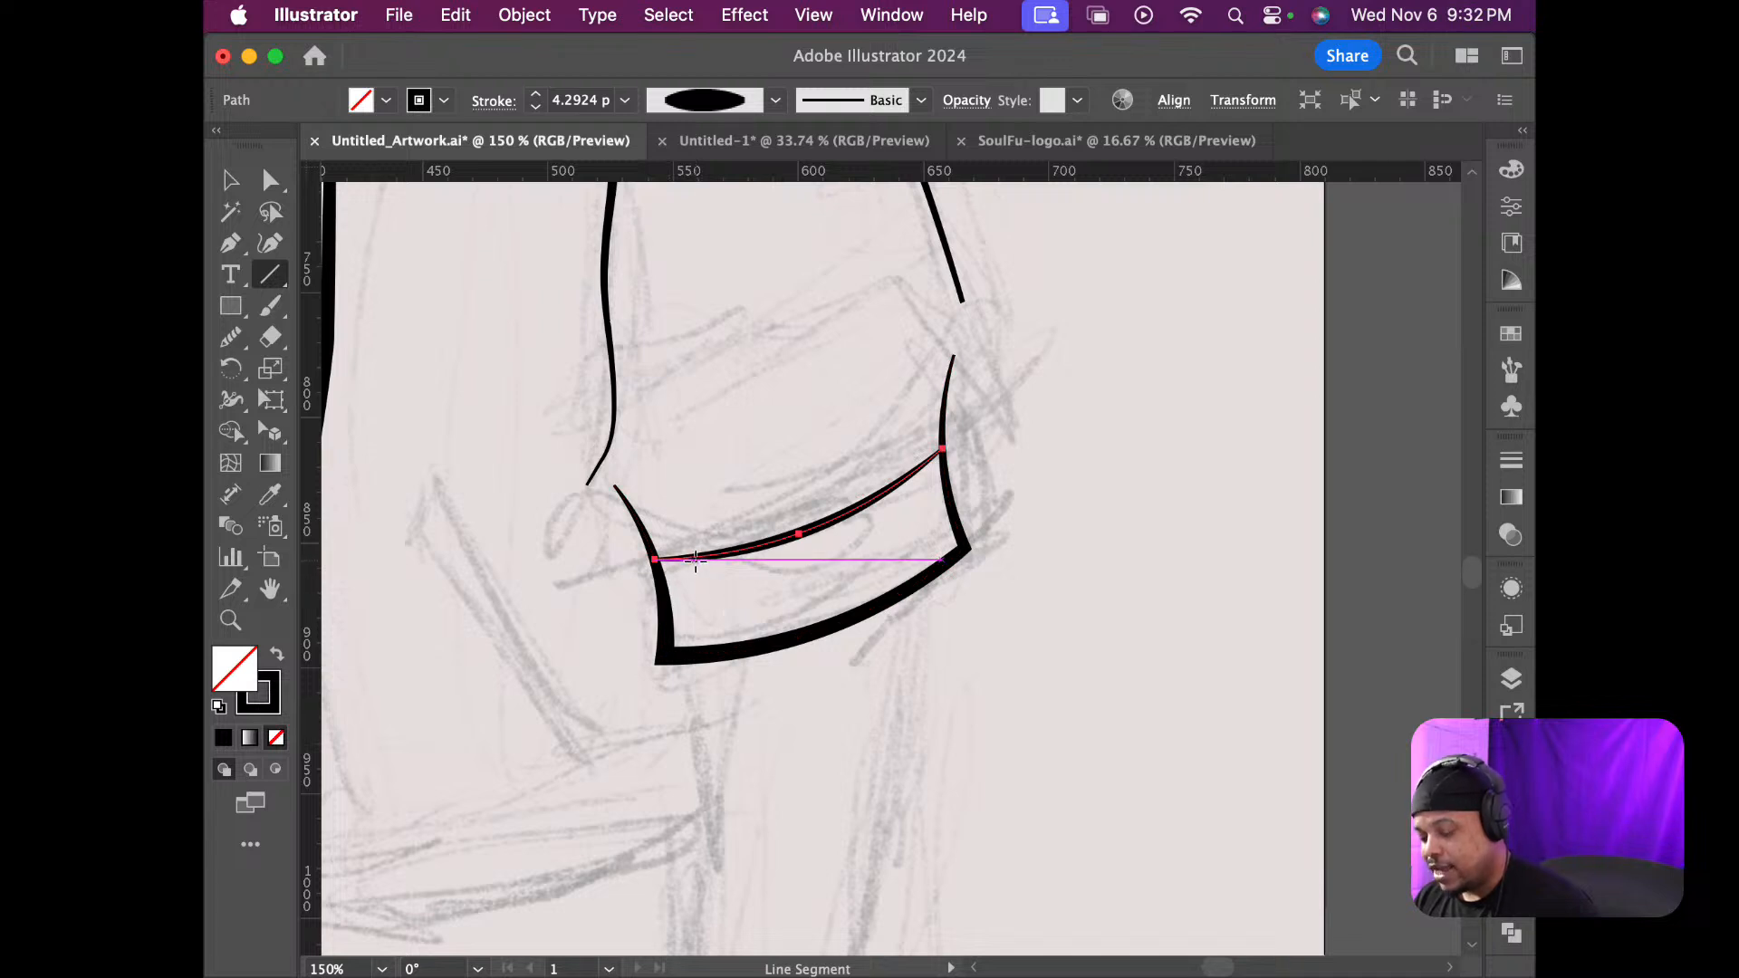
pyautogui.moveTo(696, 558); pyautogui.dragTo(716, 653)
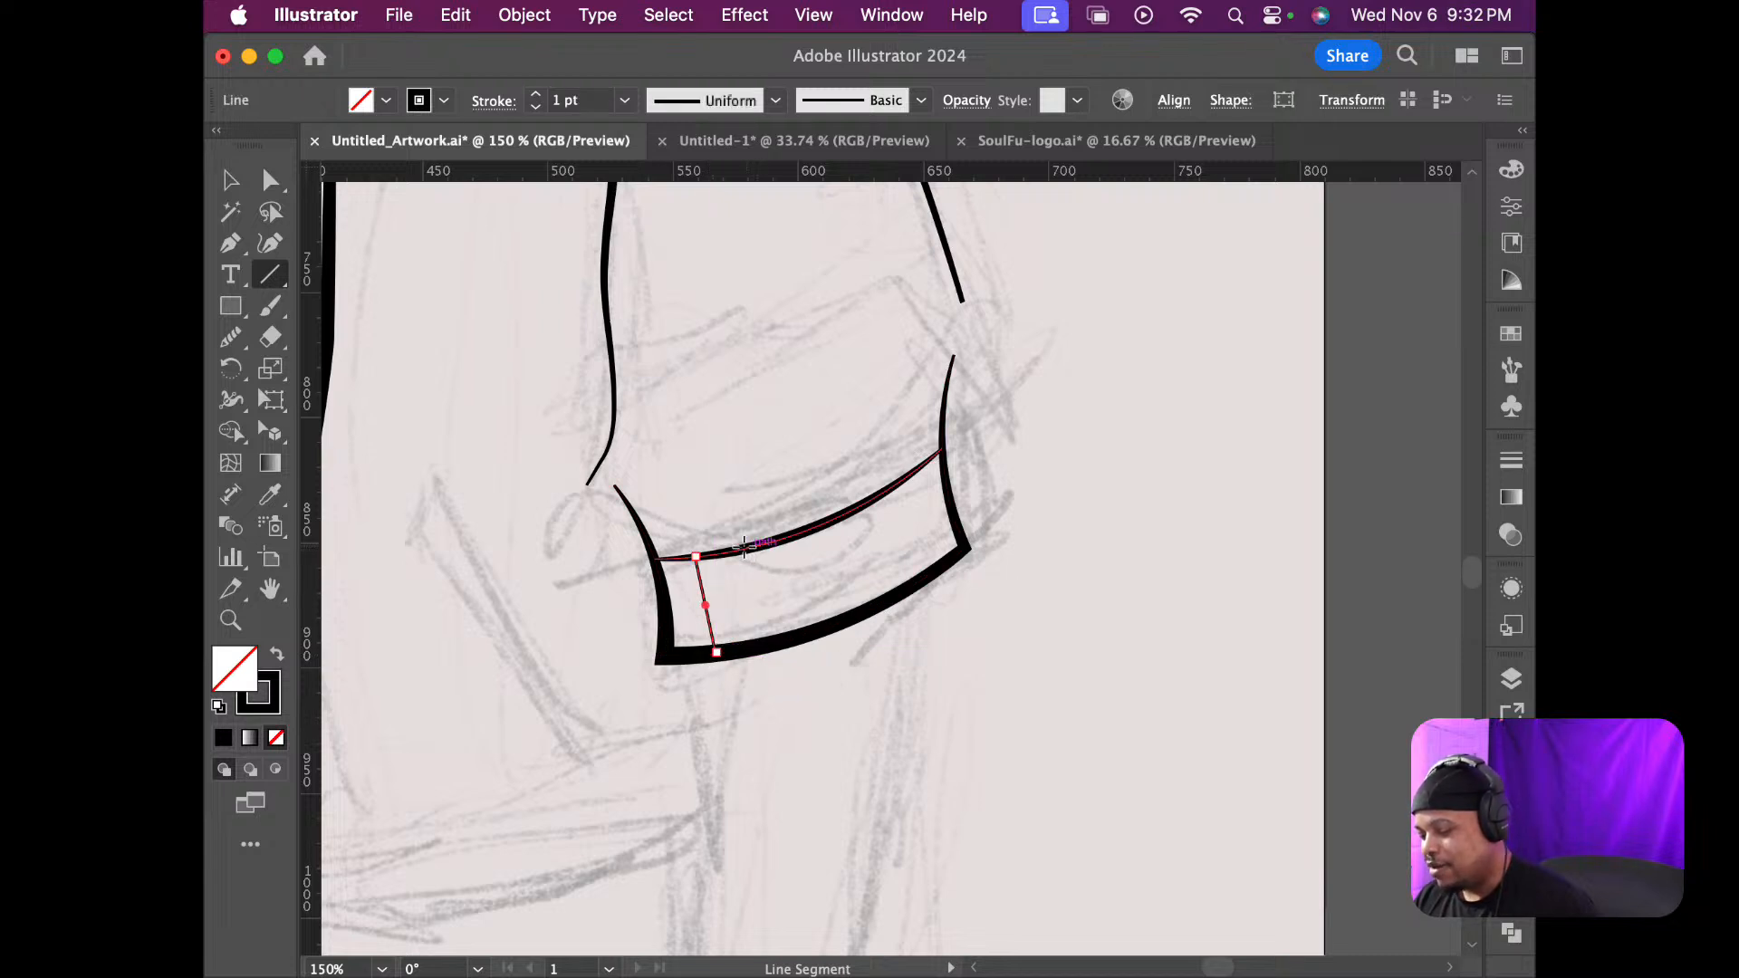
pyautogui.moveTo(744, 547); pyautogui.dragTo(764, 645)
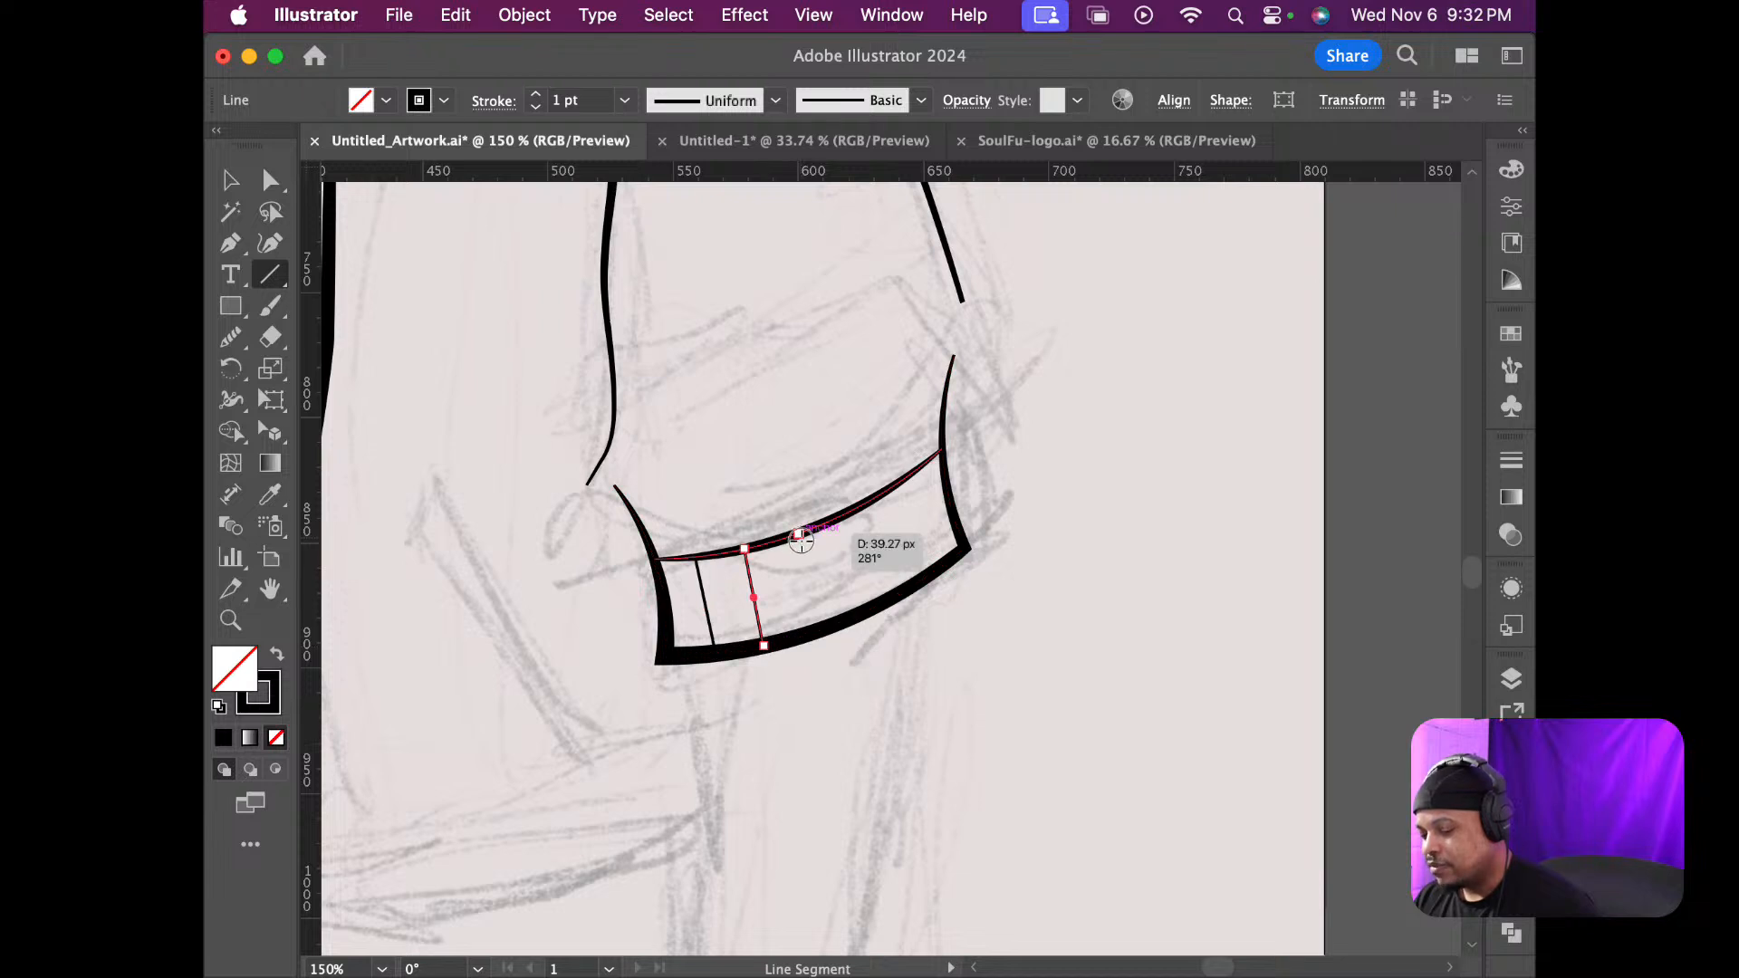
pyautogui.moveTo(800, 538); pyautogui.dragTo(816, 631)
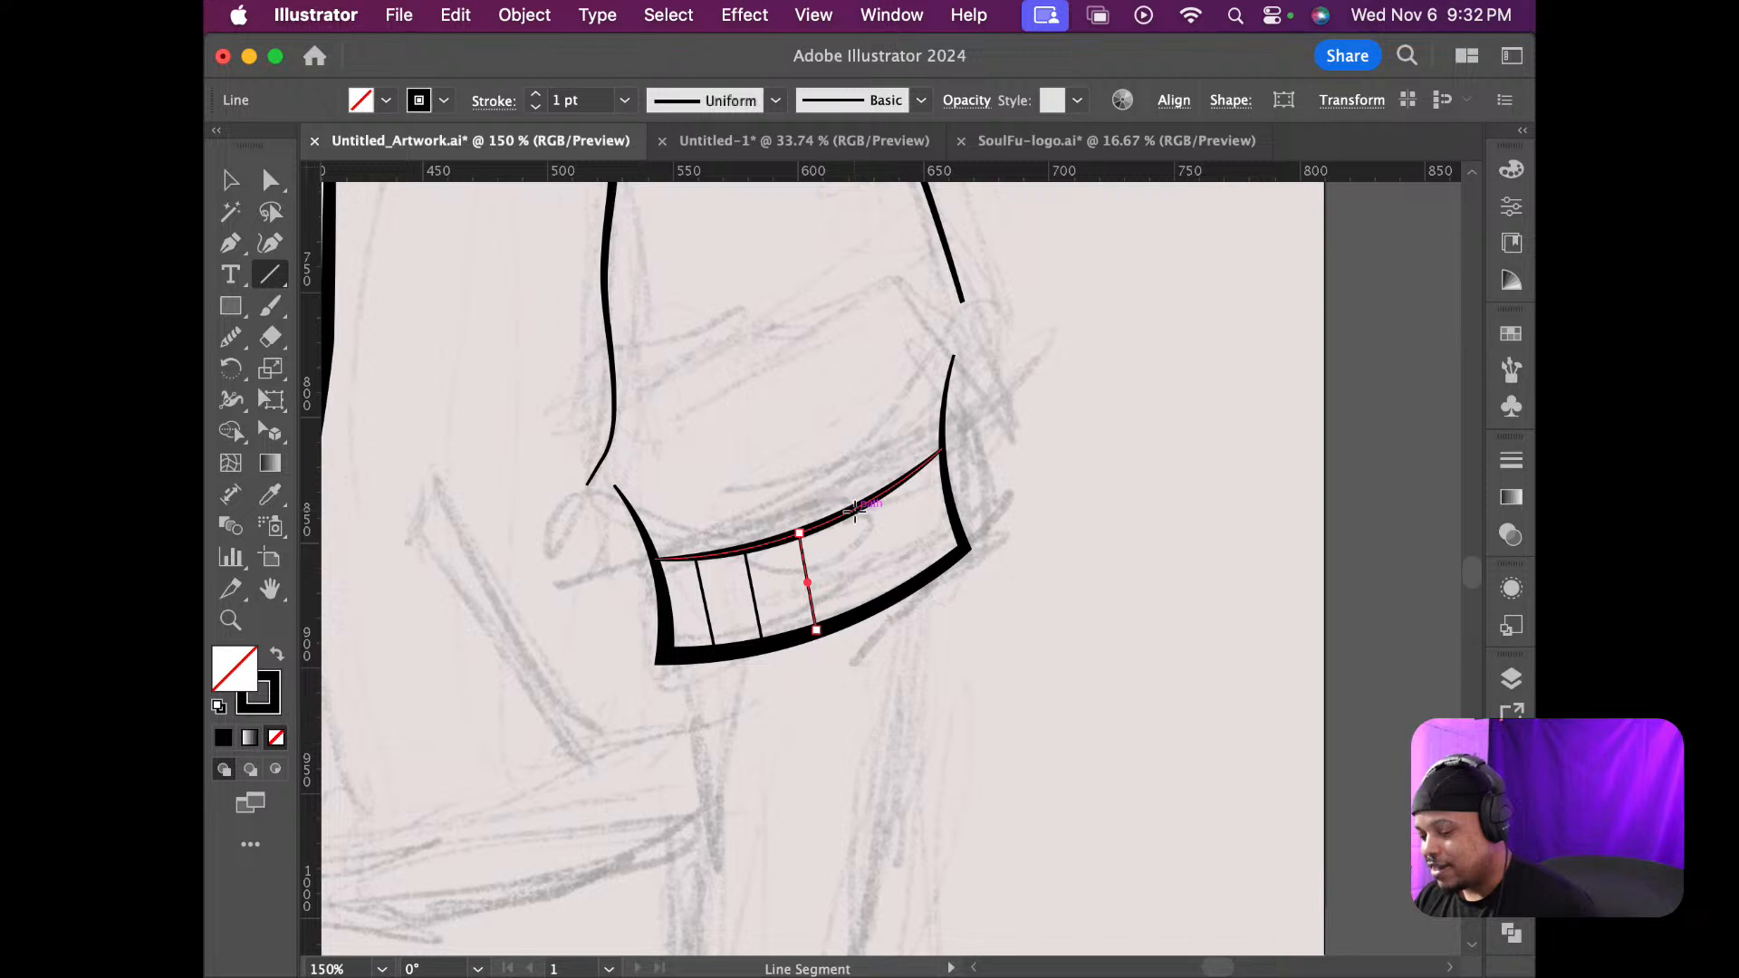
pyautogui.moveTo(853, 511); pyautogui.dragTo(865, 612)
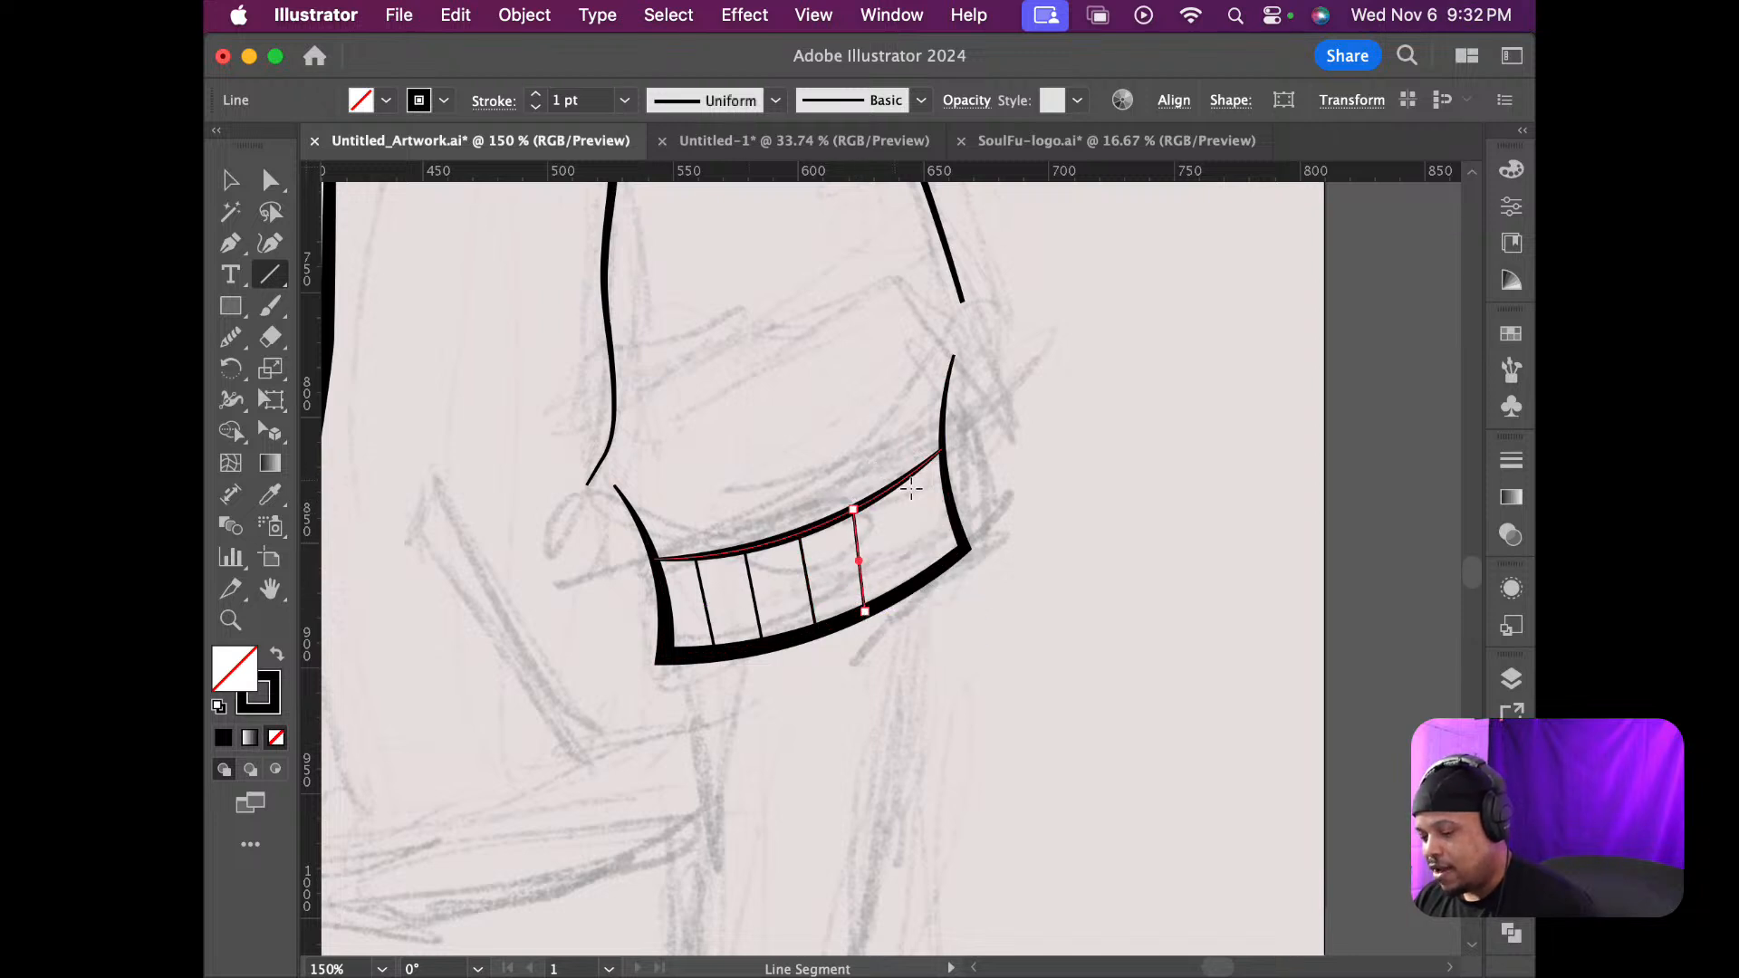
pyautogui.moveTo(897, 485); pyautogui.dragTo(910, 589)
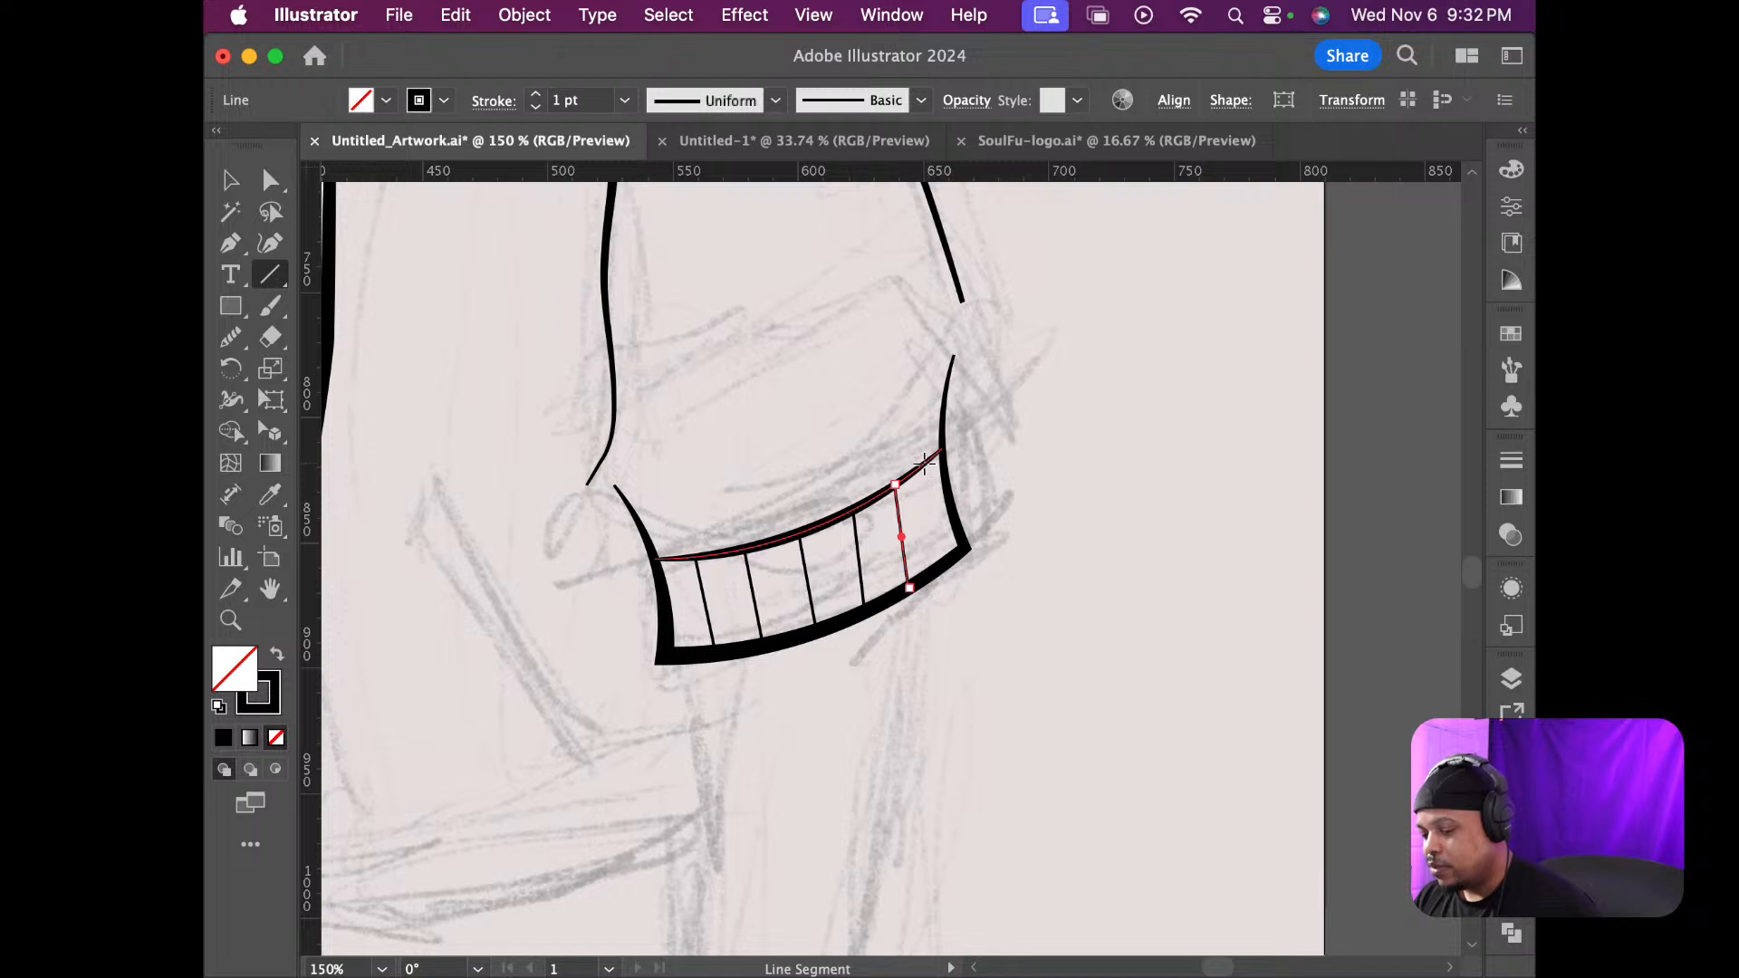
pyautogui.moveTo(924, 464); pyautogui.dragTo(937, 570)
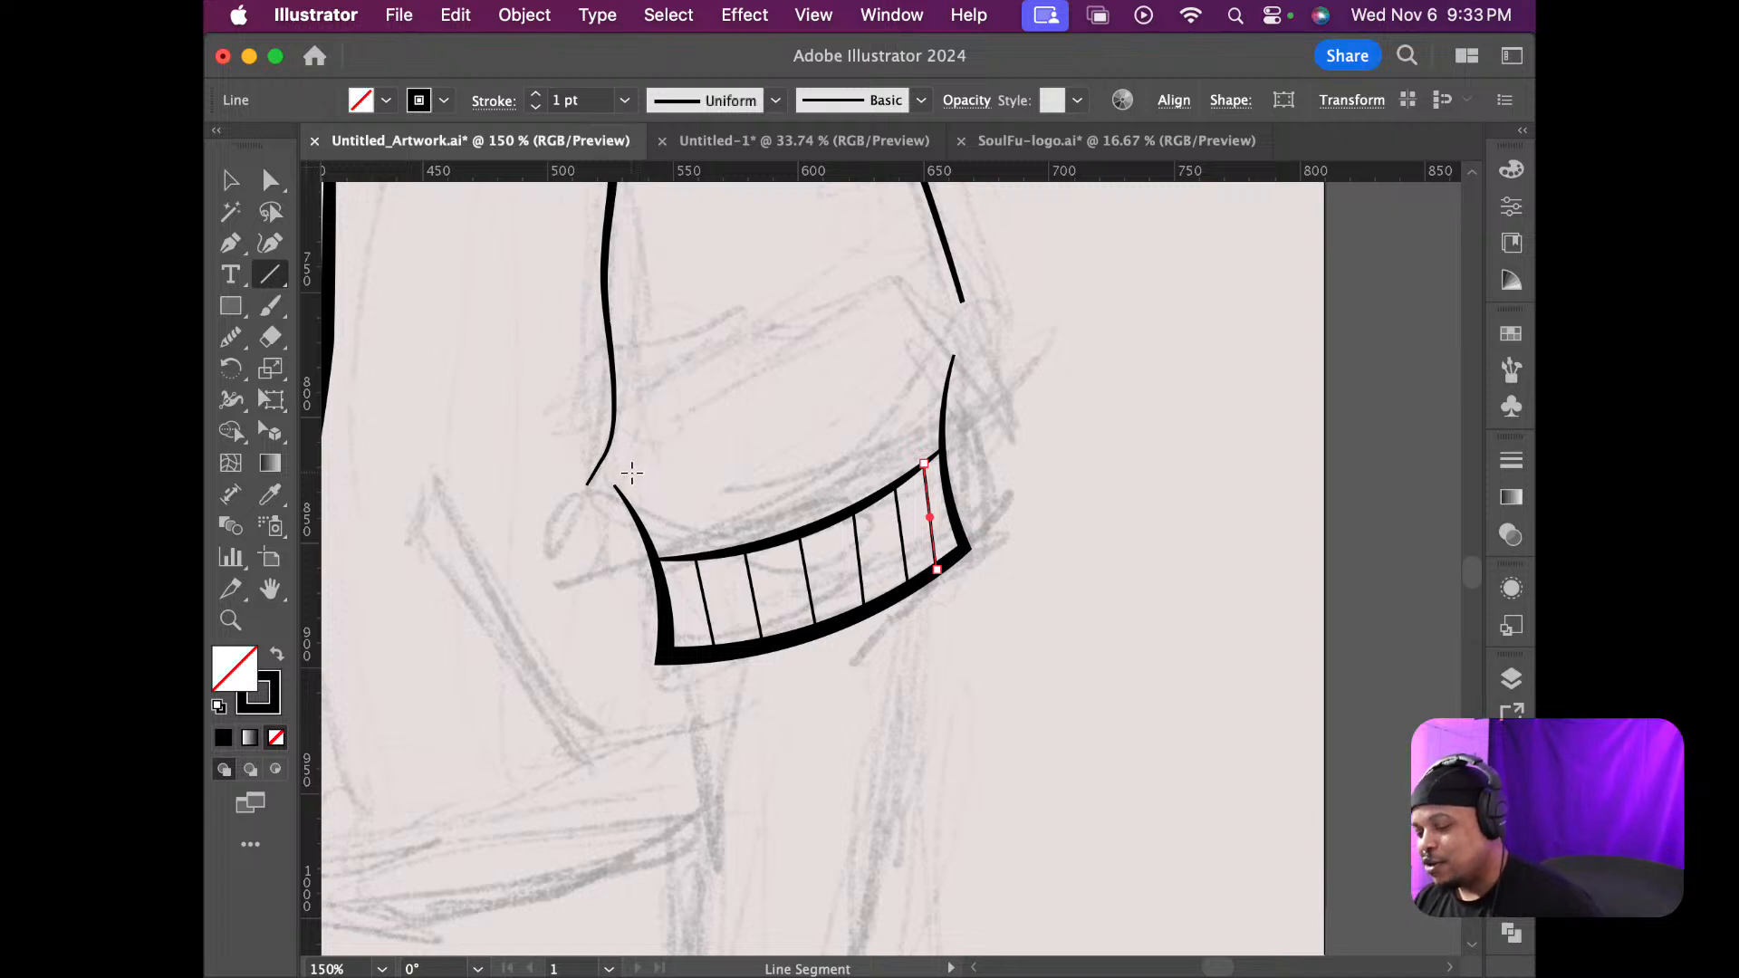
# Adjust the end points of the cuff's first rib line so its lower end sits within the thick bottom outline
pyautogui.hotkey('shift', 'w')
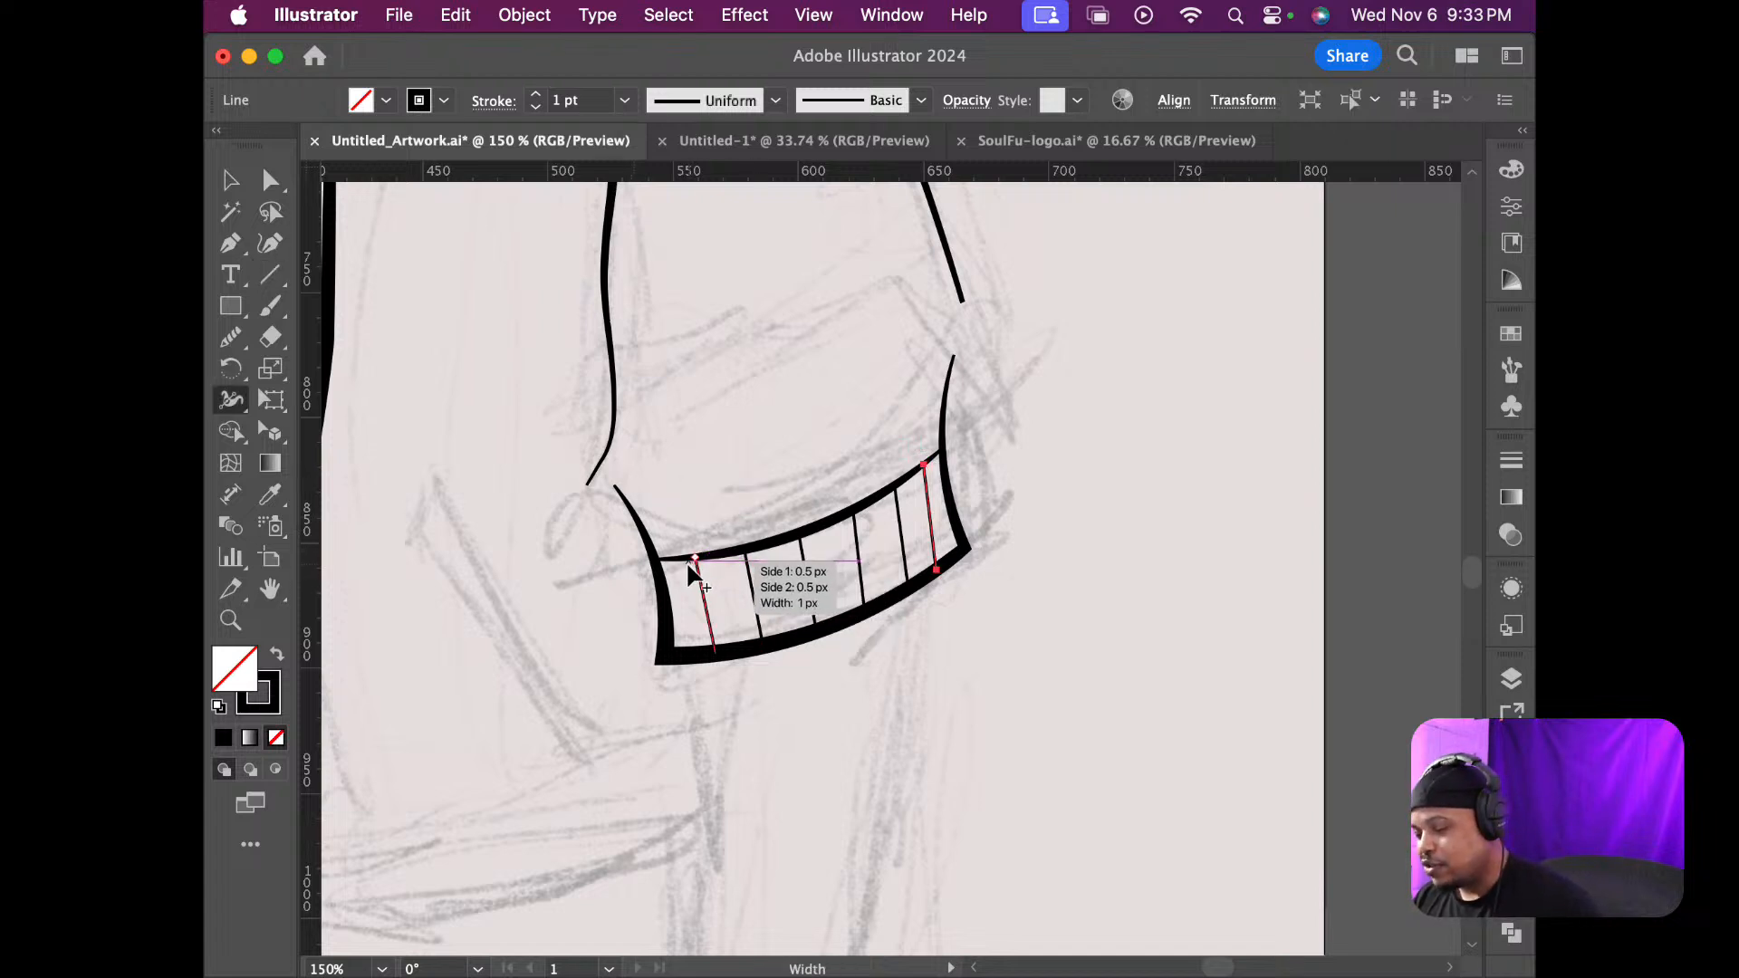
pyautogui.scroll(6, 694, 569)
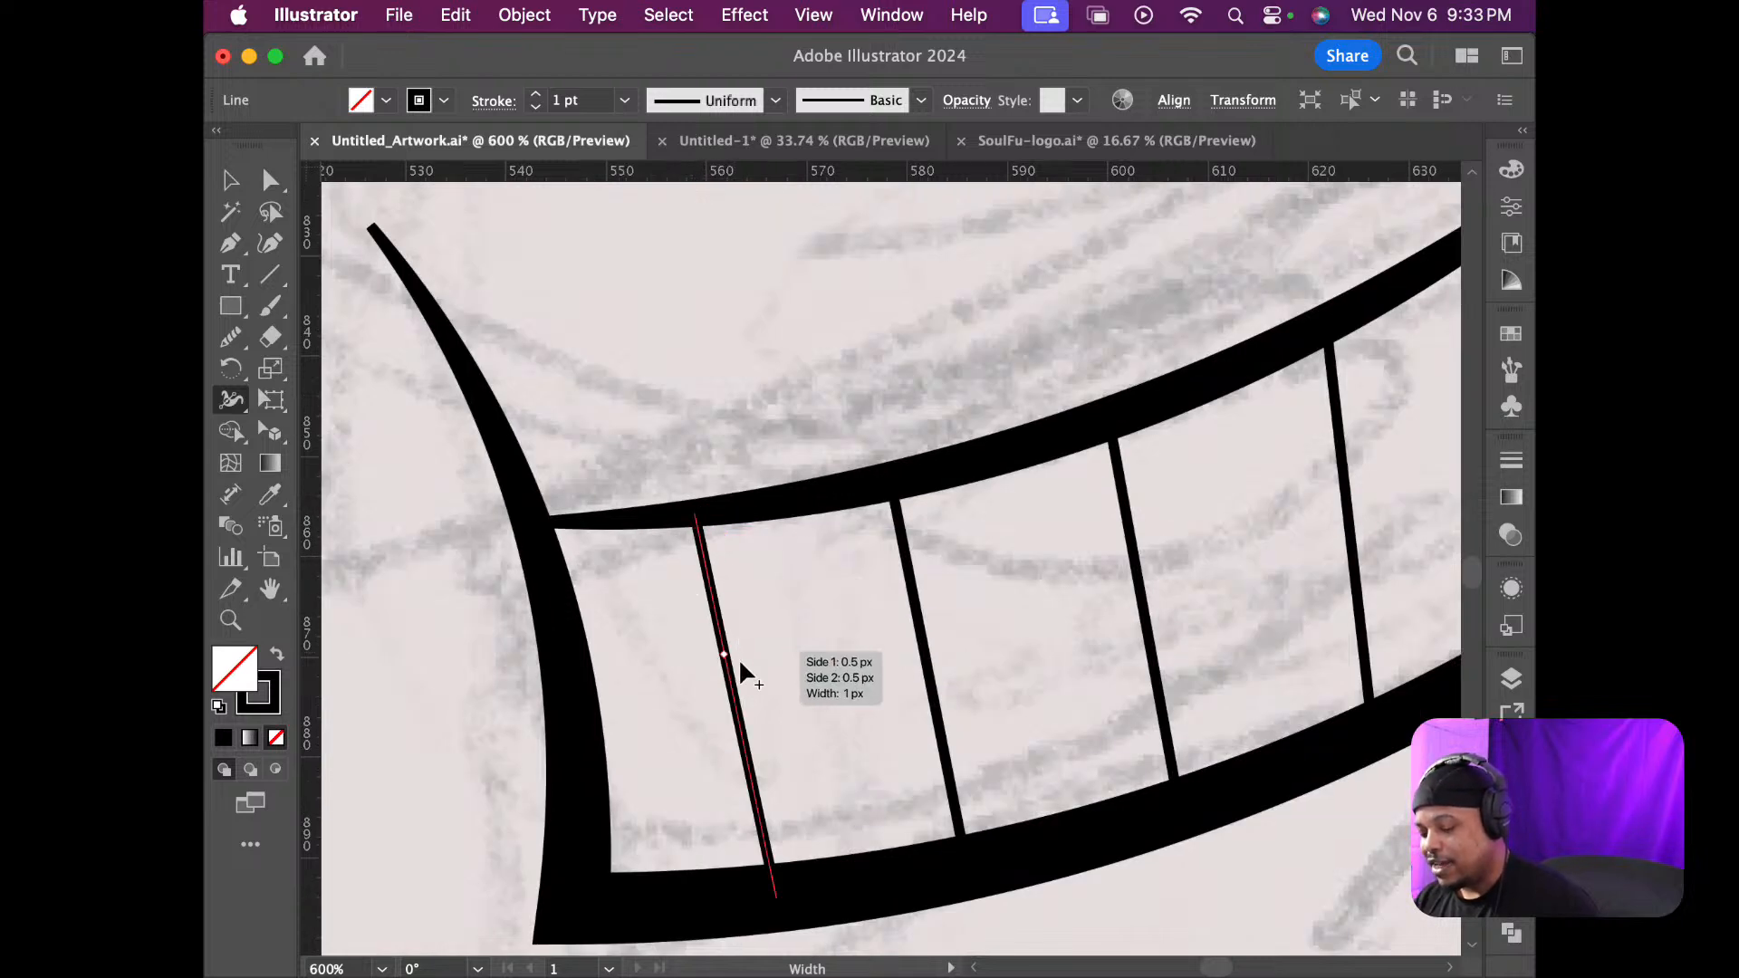
pyautogui.press('a')
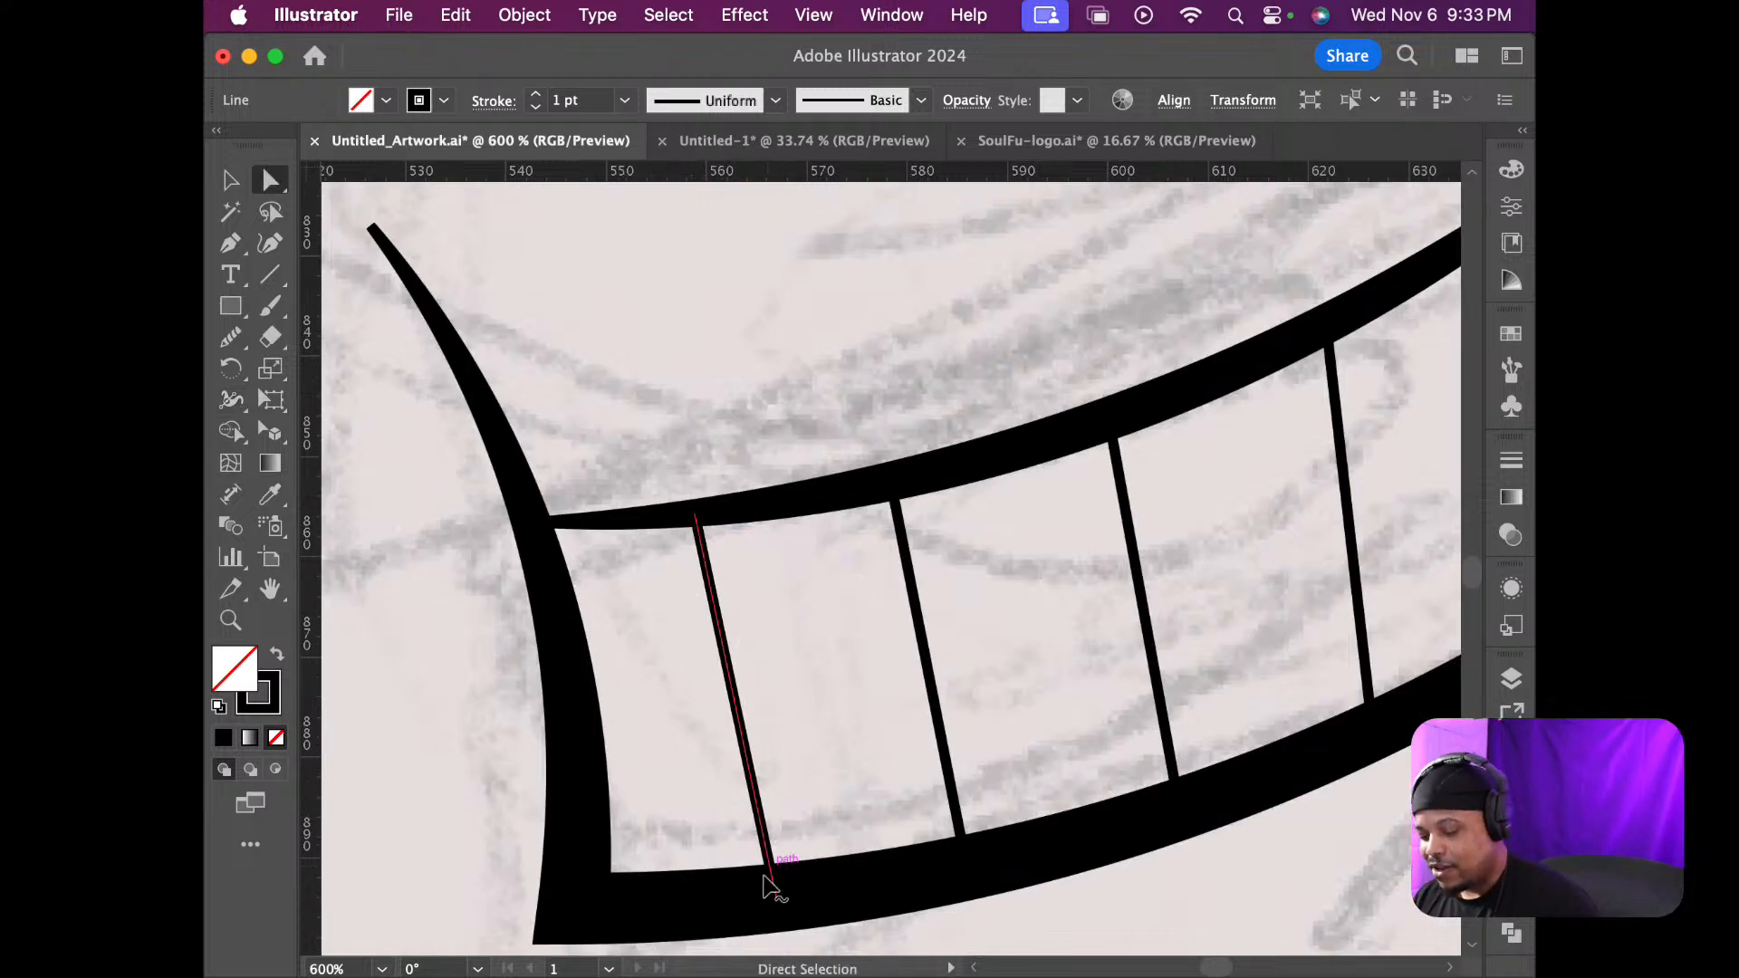
pyautogui.moveTo(768, 888)
pyautogui.mouseDown()
pyautogui.moveTo(780, 902)
pyautogui.moveTo(773, 880)
pyautogui.mouseUp()
pyautogui.moveTo(697, 511); pyautogui.dragTo(695, 527)
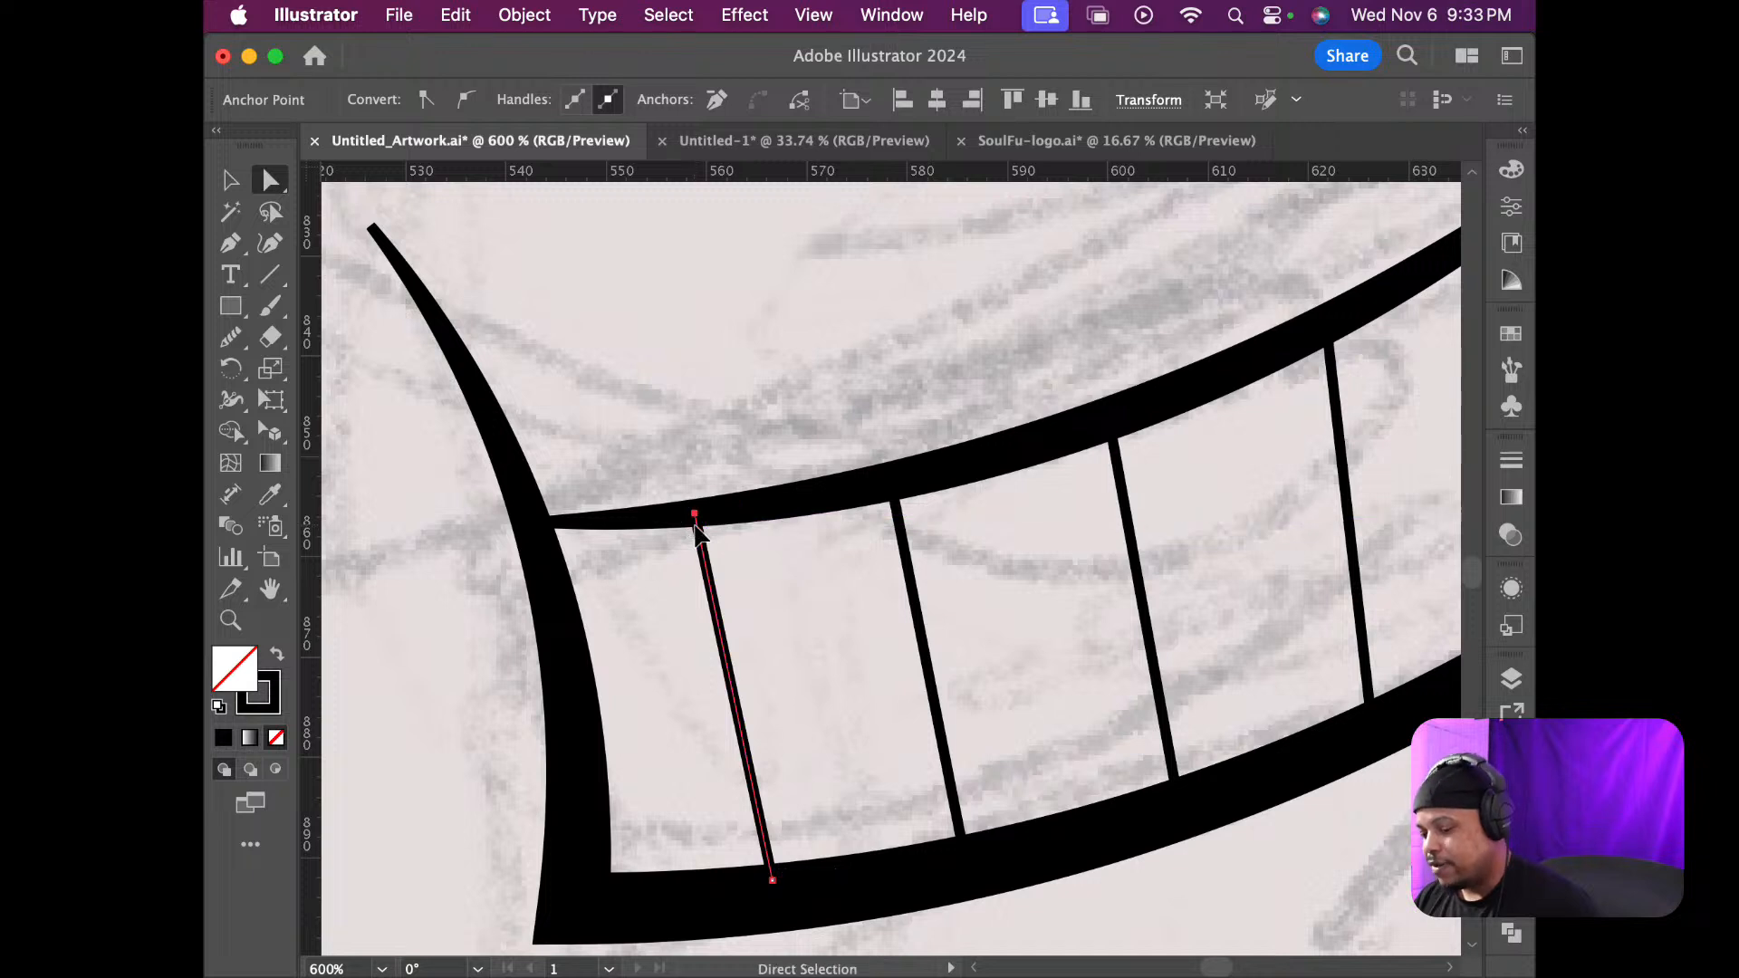
pyautogui.click(676, 618)
# Thicken the upper ends of all six cuff rib lines with the Width tool so they taper toward the bottom edge
pyautogui.hotkey('shift', 'w')
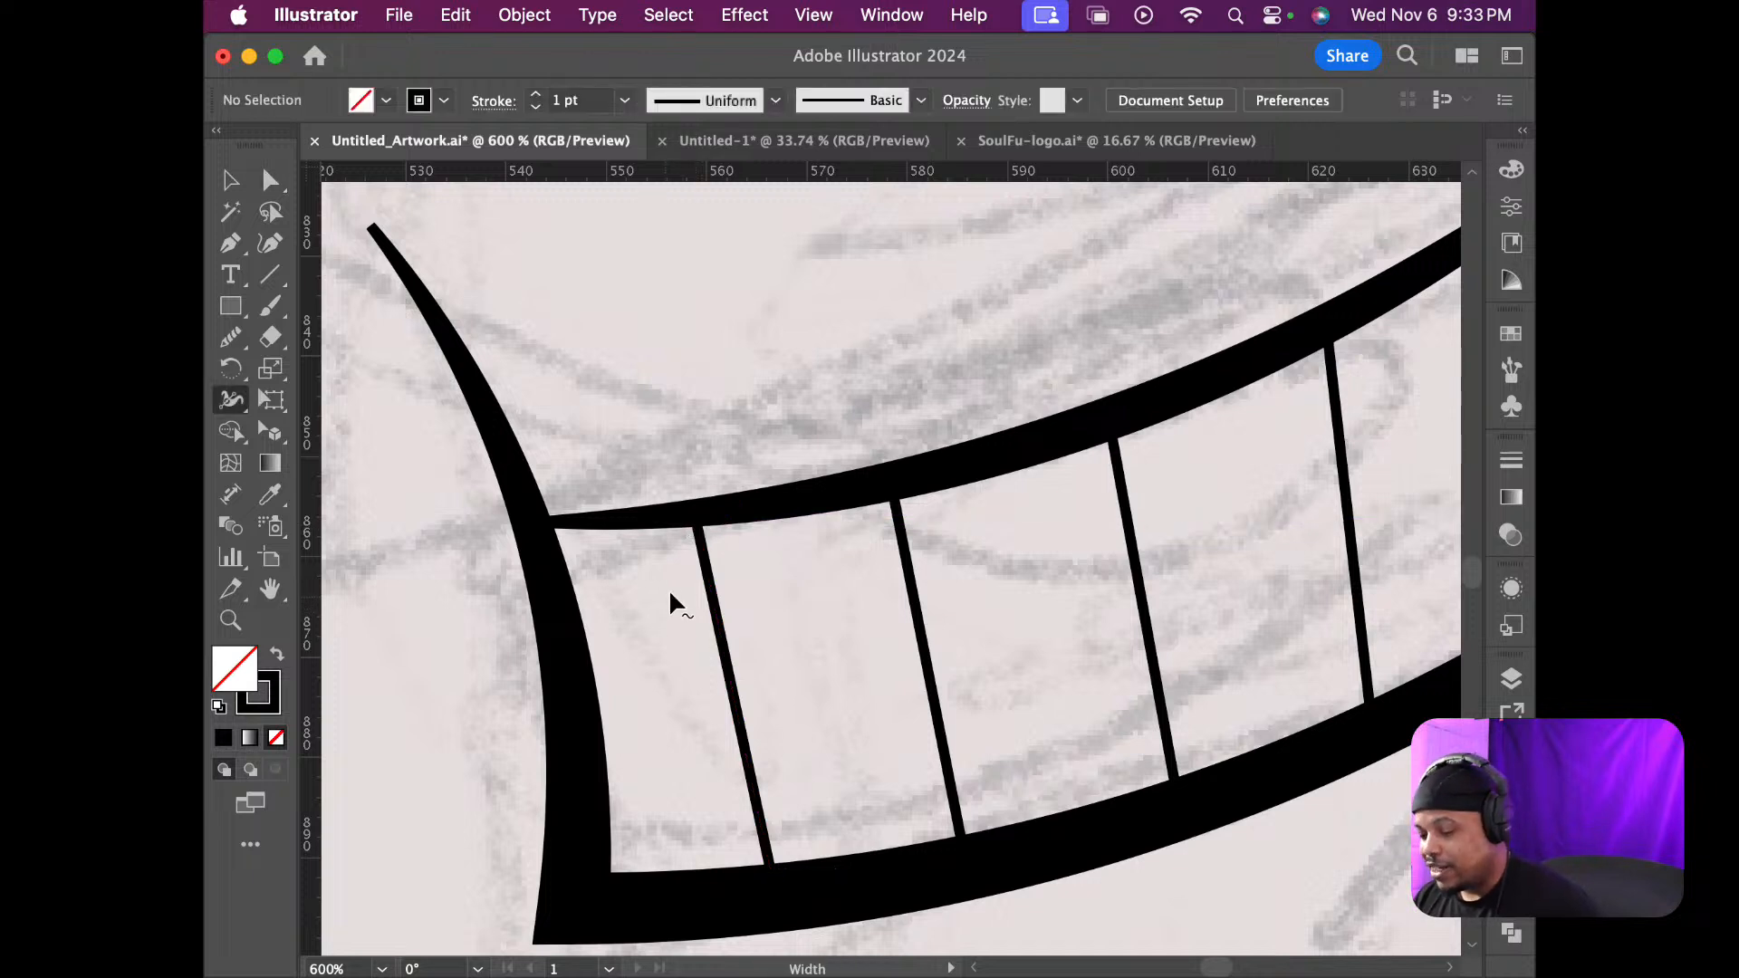
pyautogui.moveTo(694, 518); pyautogui.dragTo(686, 519)
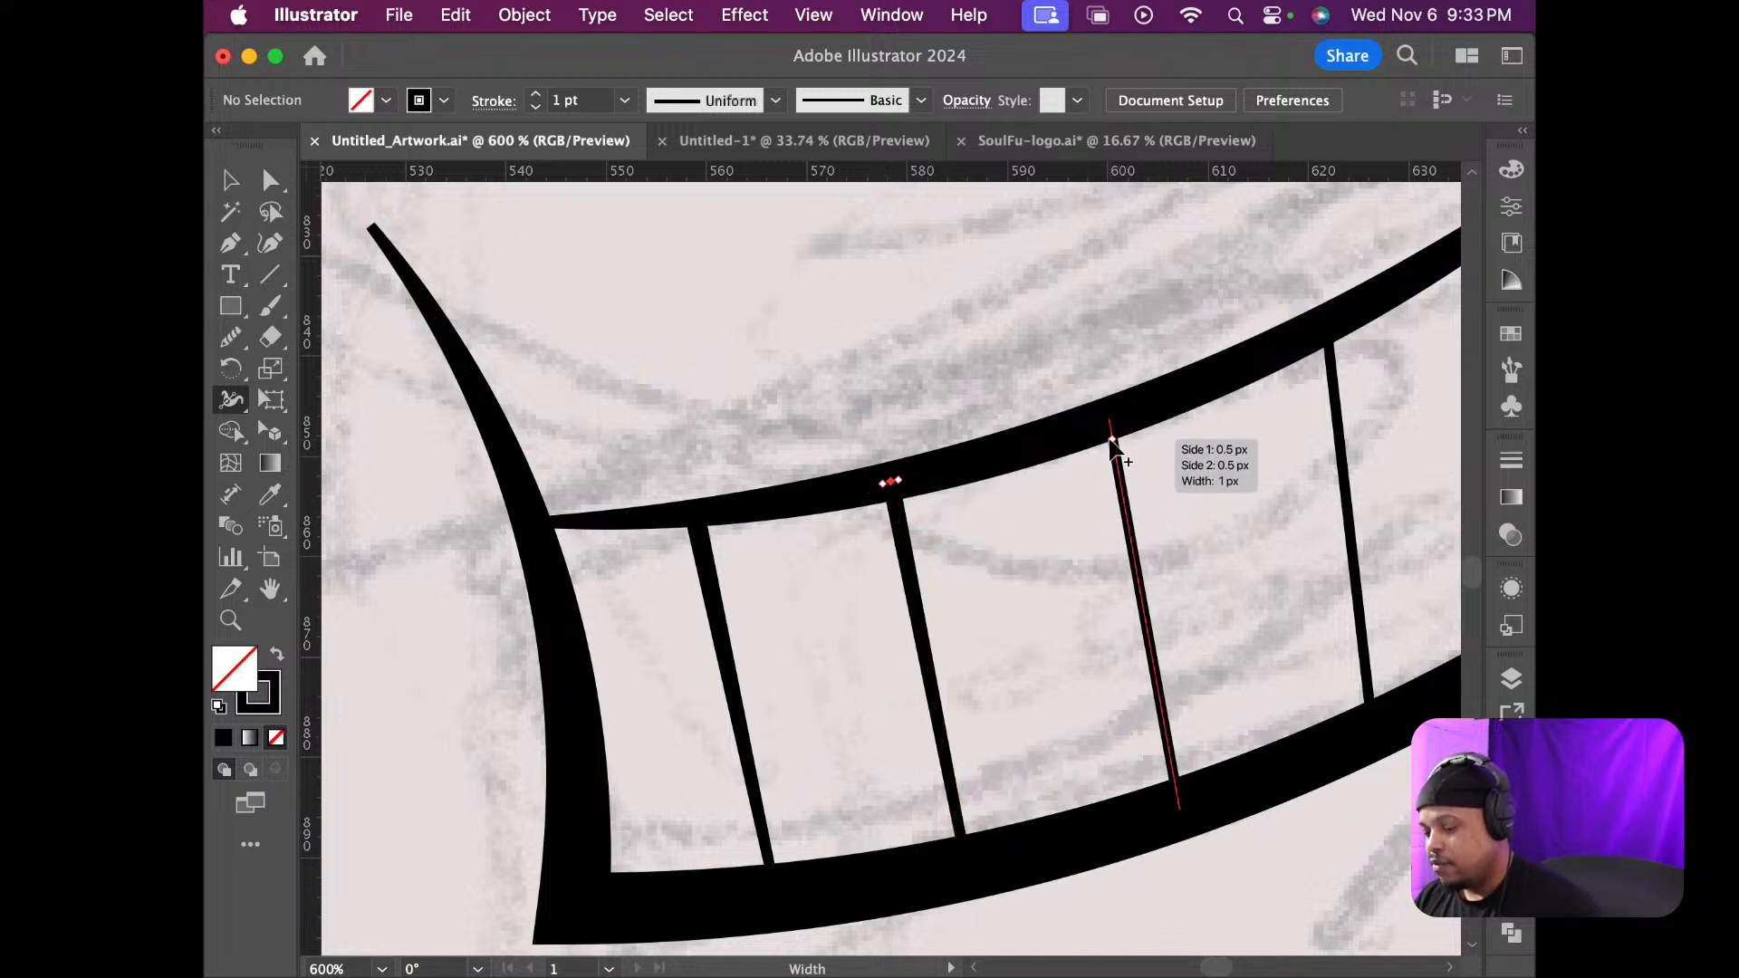
pyautogui.moveTo(1106, 419); pyautogui.dragTo(1100, 428)
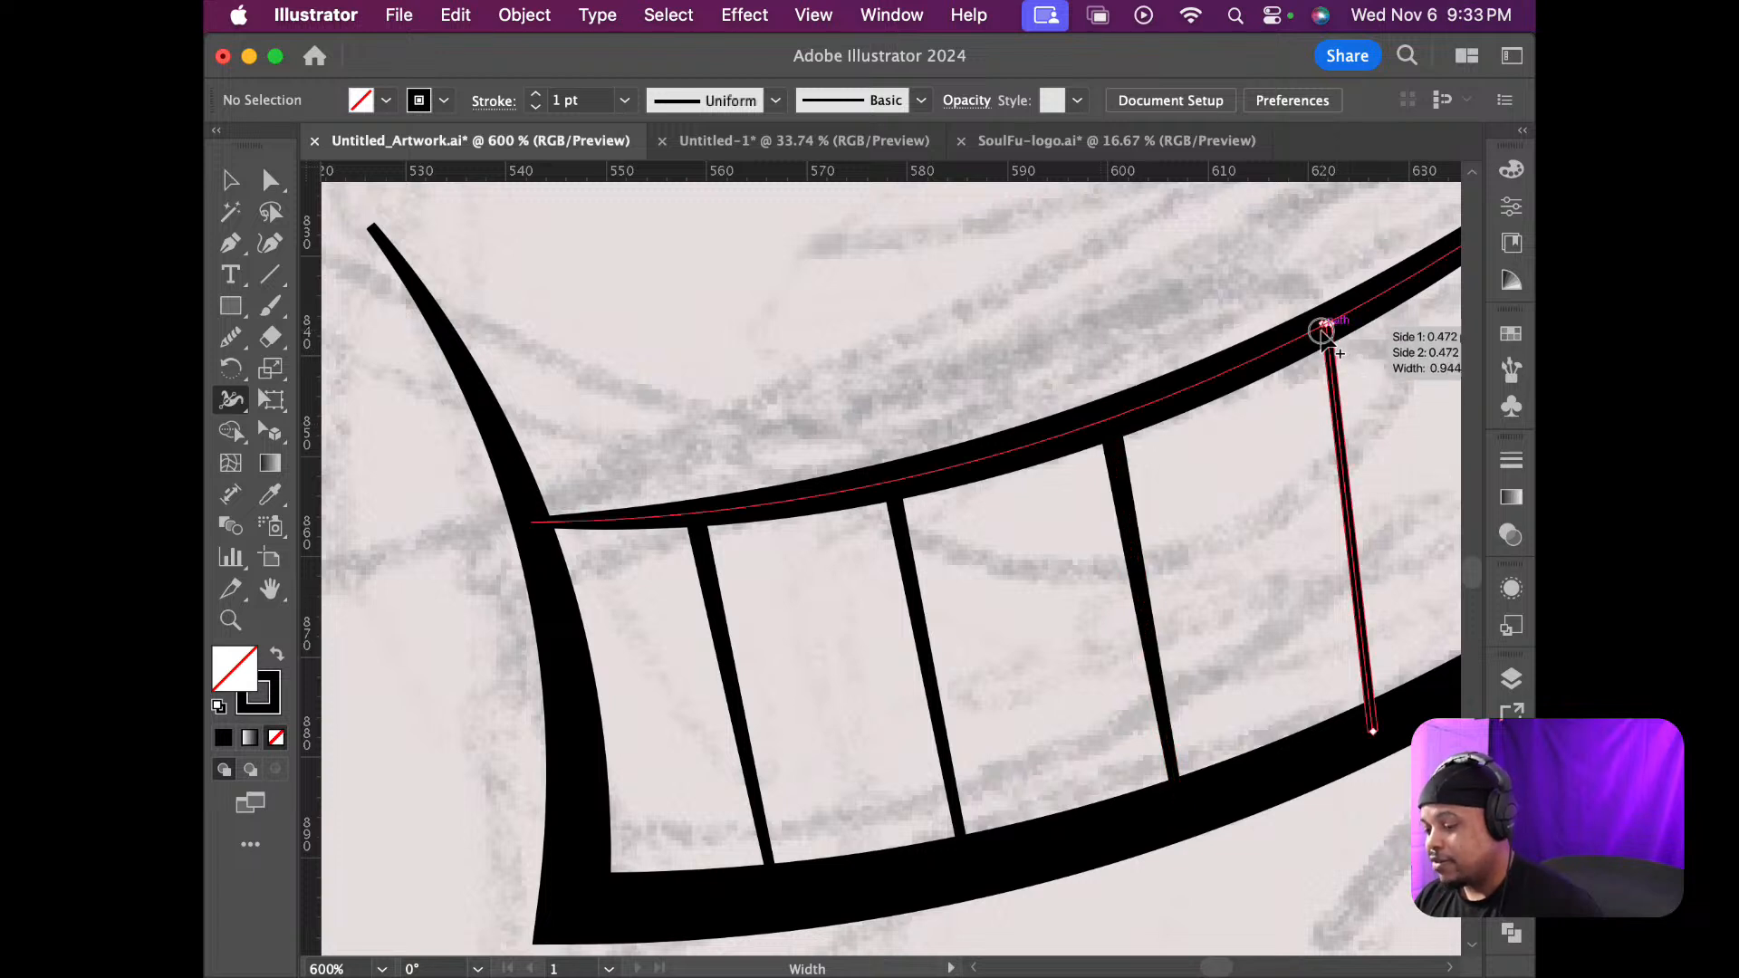
pyautogui.moveTo(1322, 331); pyautogui.dragTo(1328, 329)
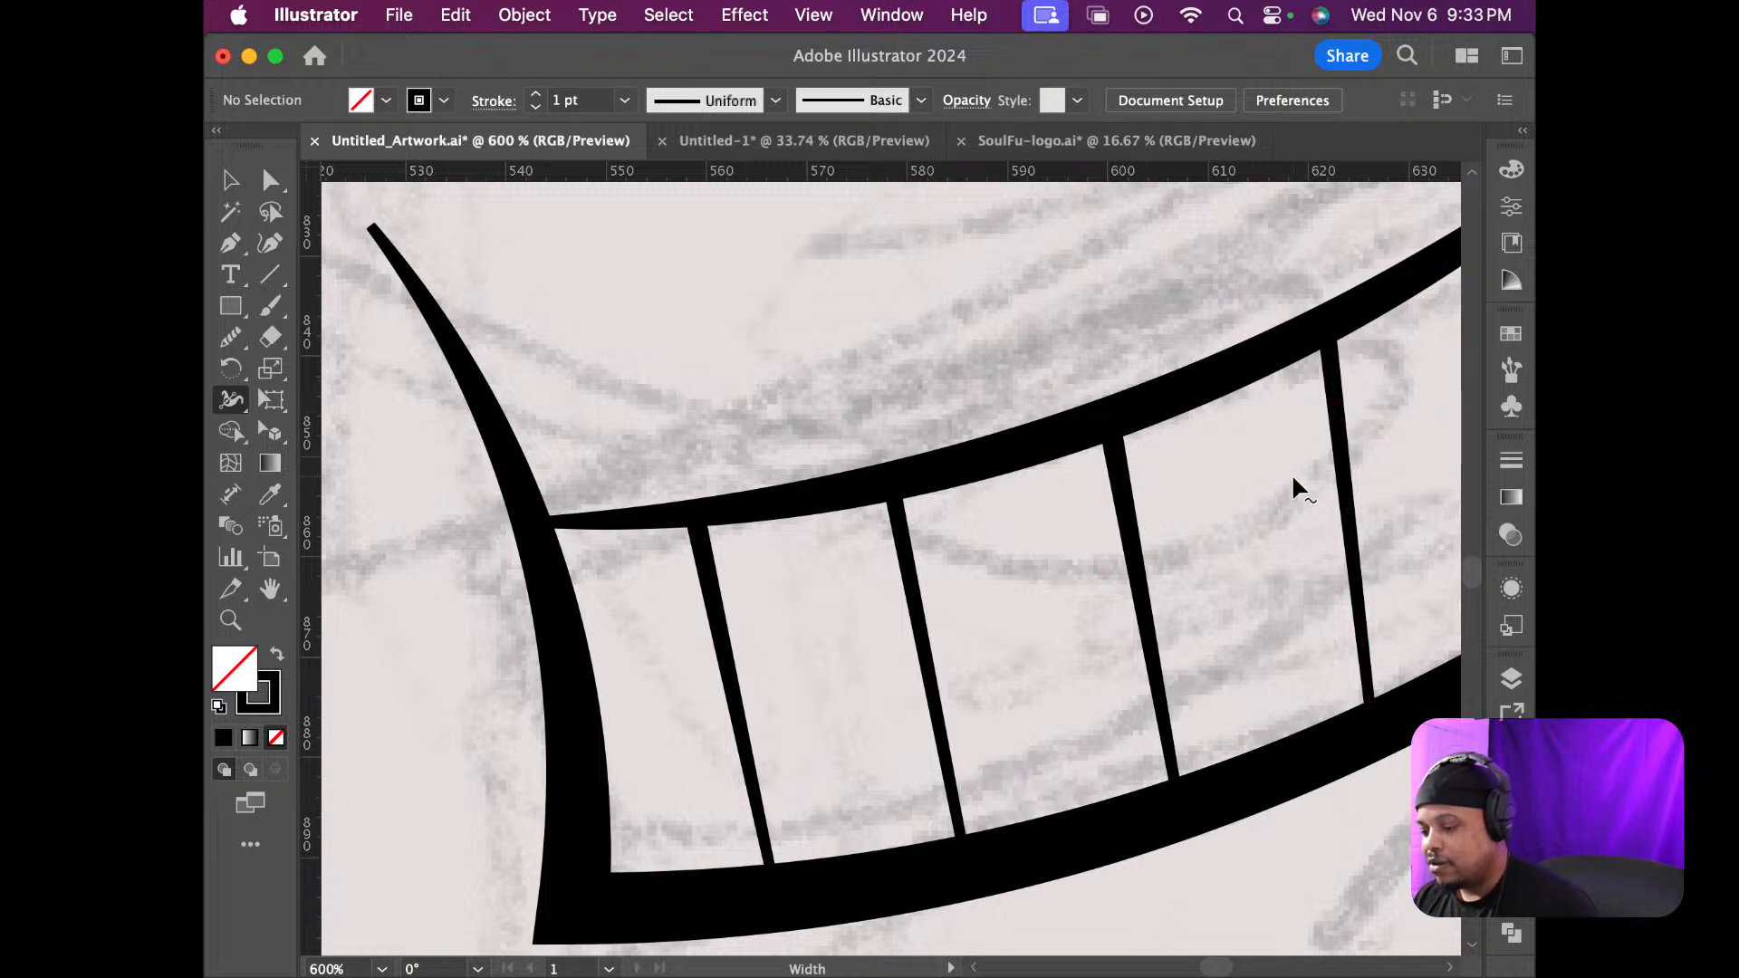
pyautogui.scroll(-1, 1292, 473)
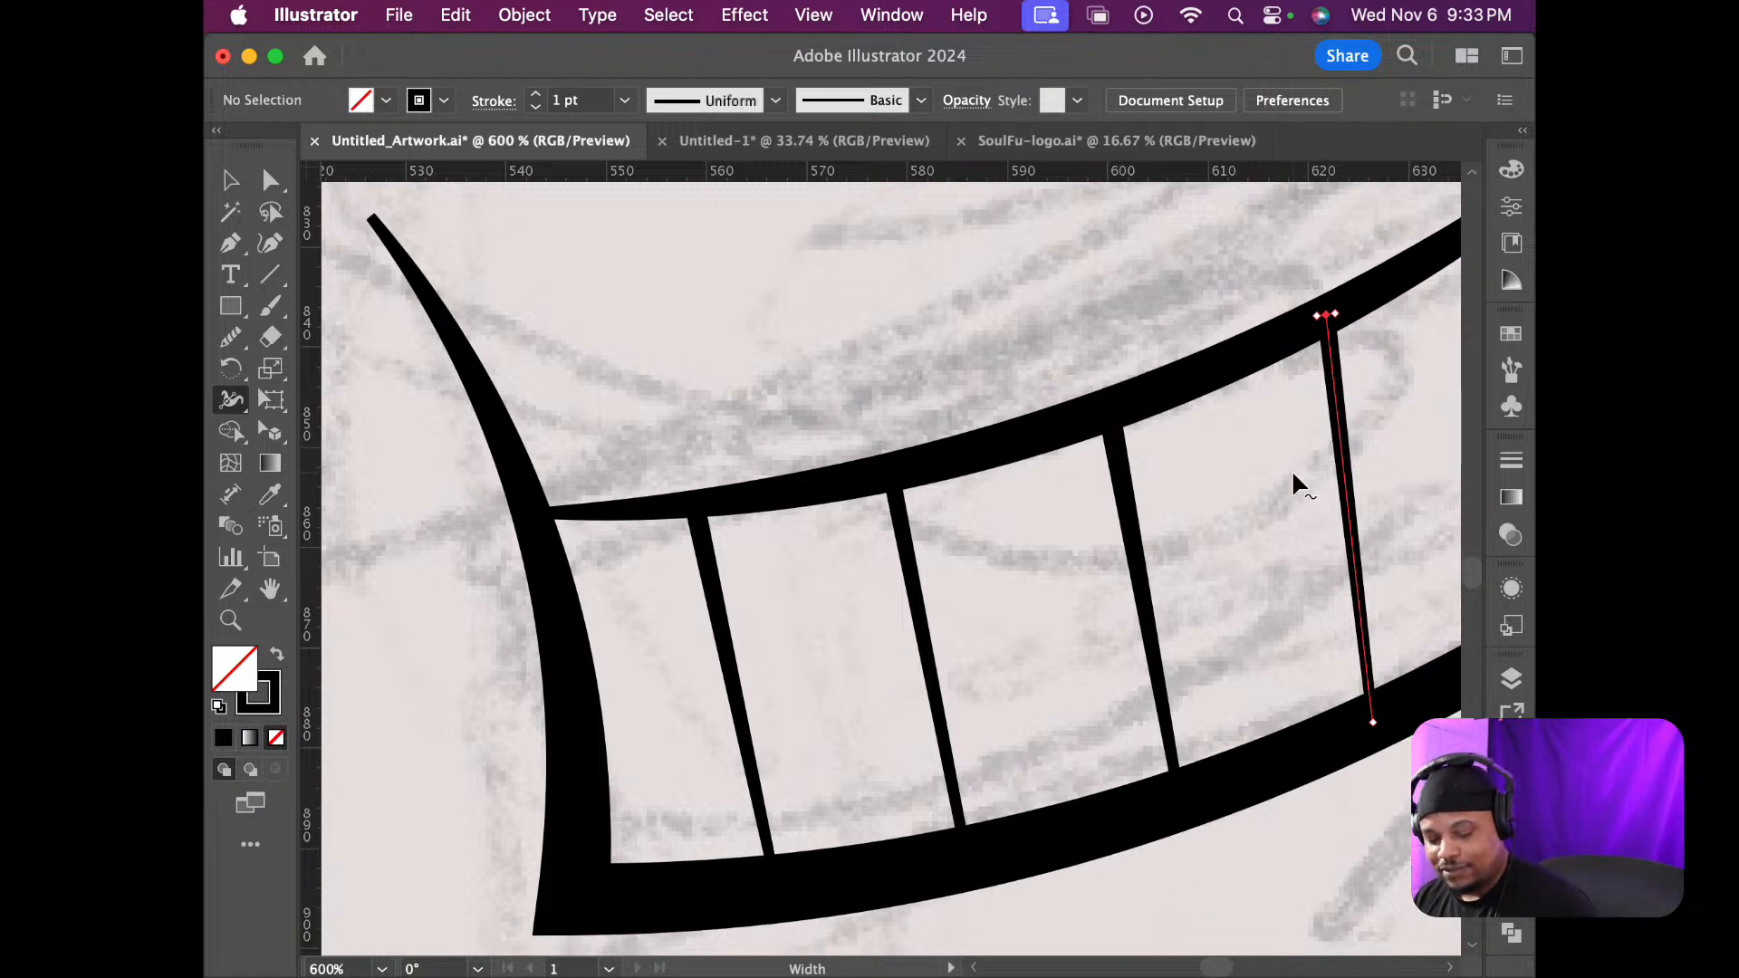
pyautogui.hscroll(5, 1292, 475)
pyautogui.hscroll(5, 1293, 485)
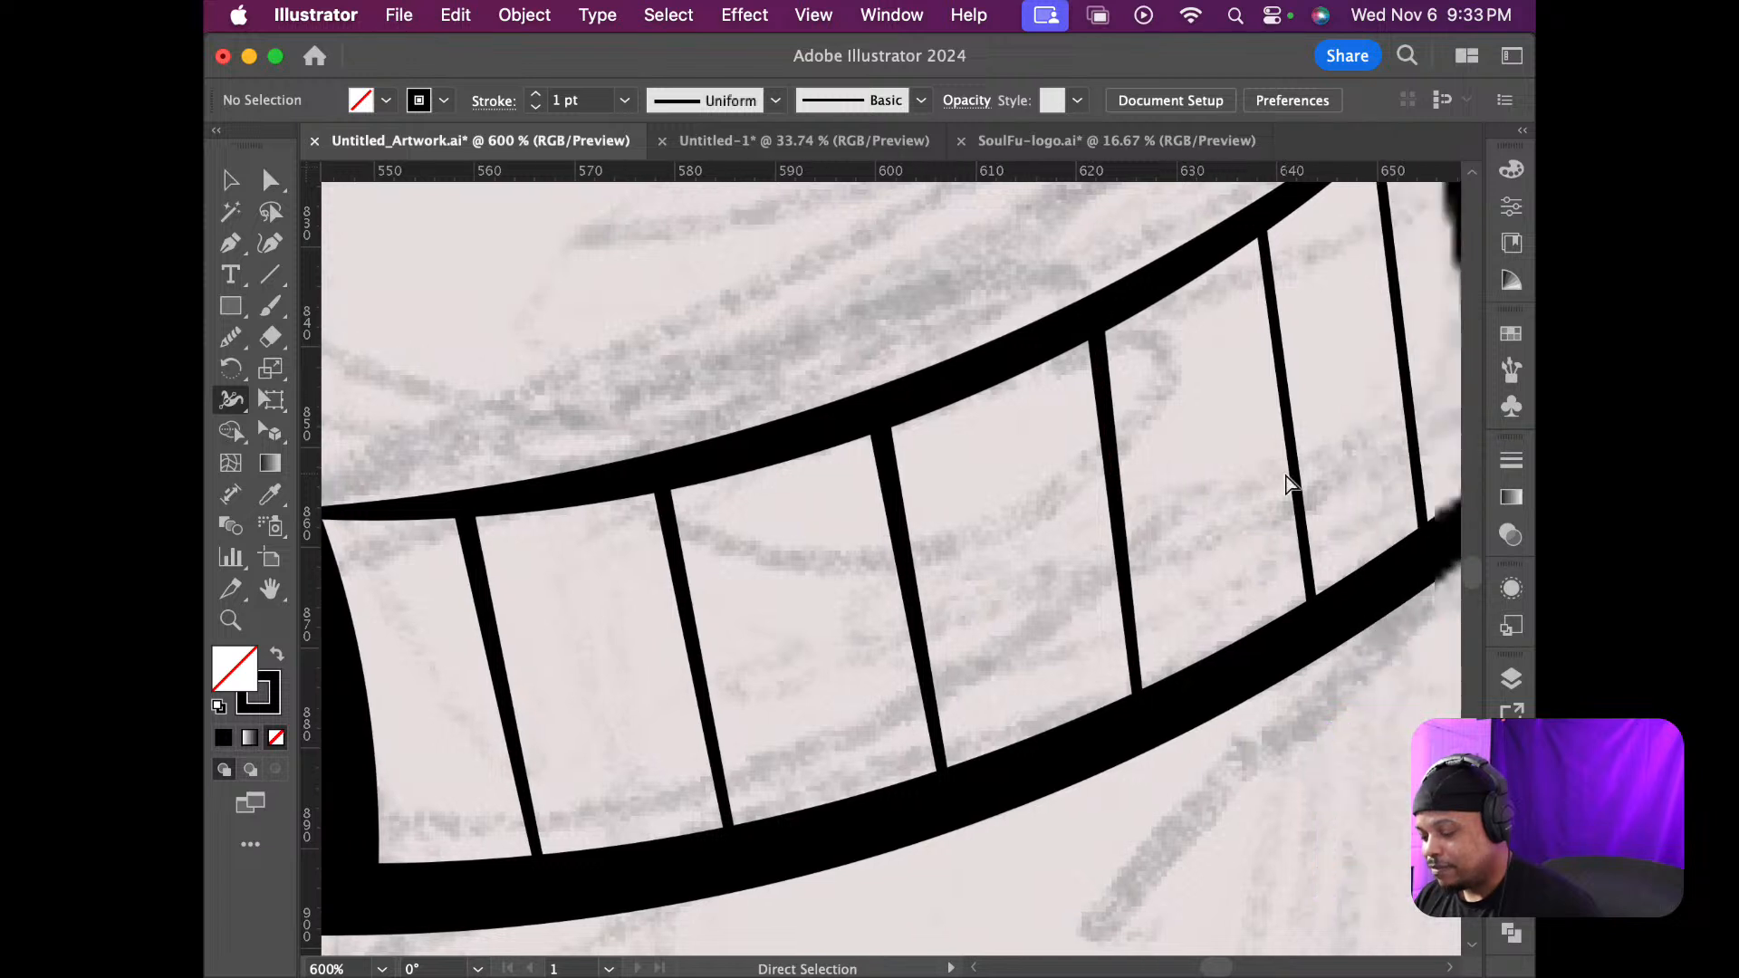
pyautogui.scroll(3, 1308, 481)
pyautogui.scroll(3, 1311, 466)
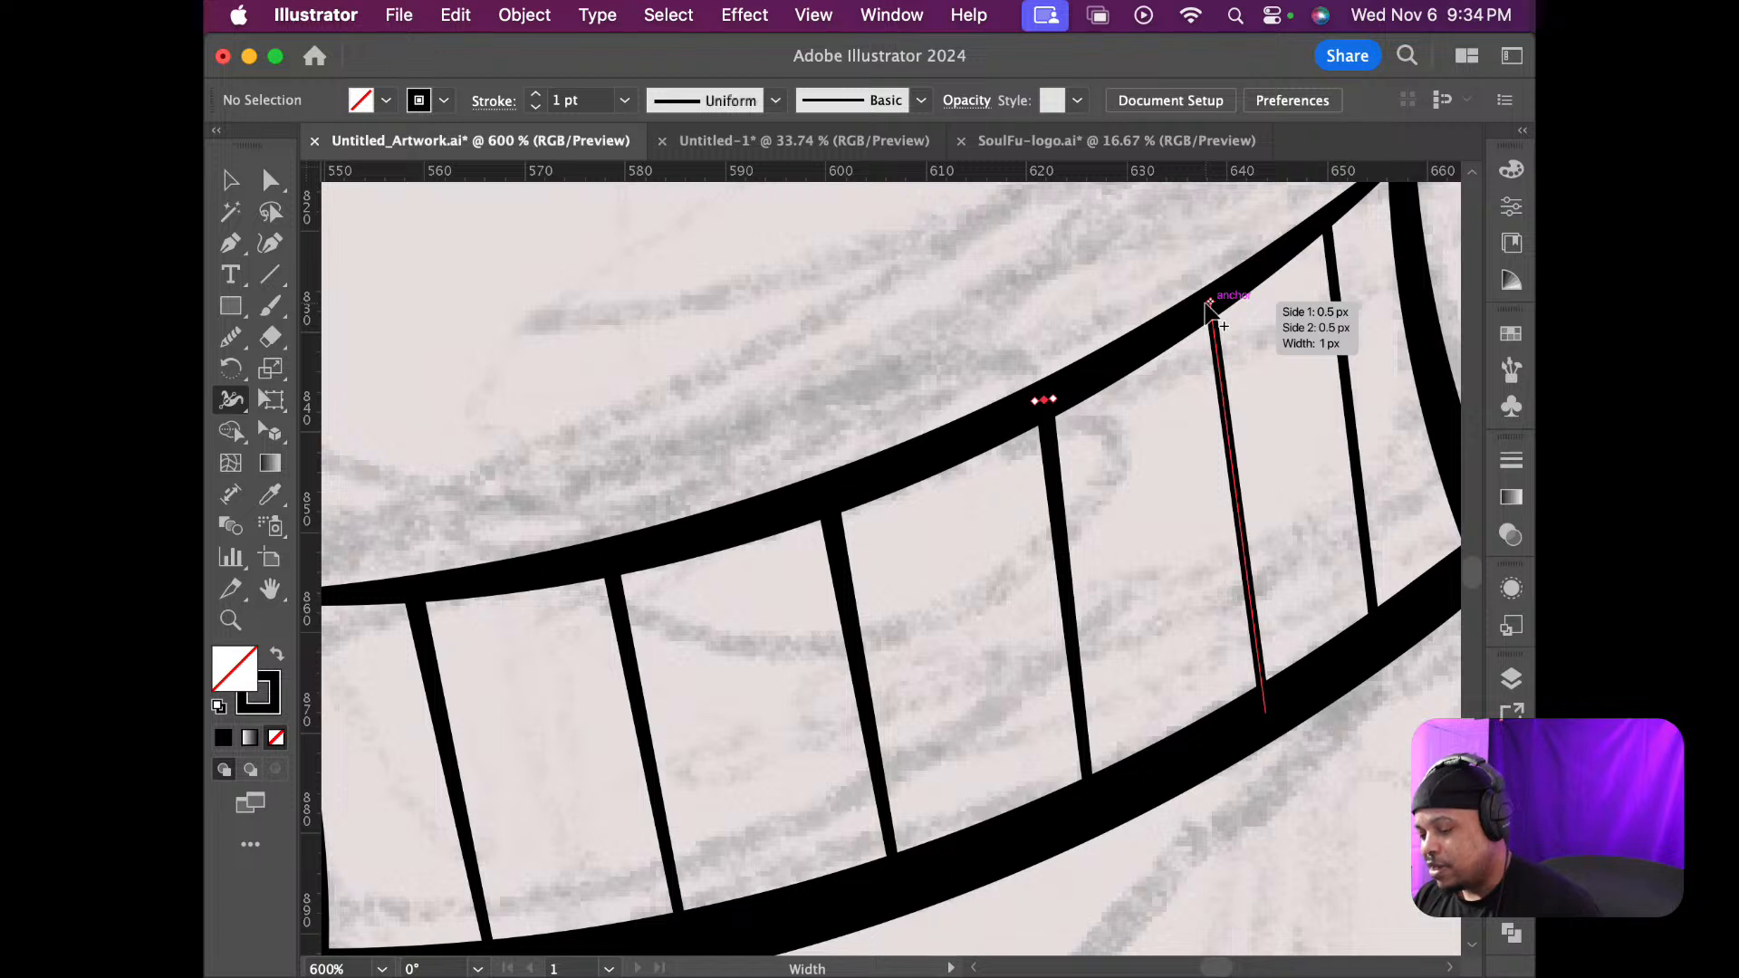
pyautogui.moveTo(1209, 304); pyautogui.dragTo(1219, 300)
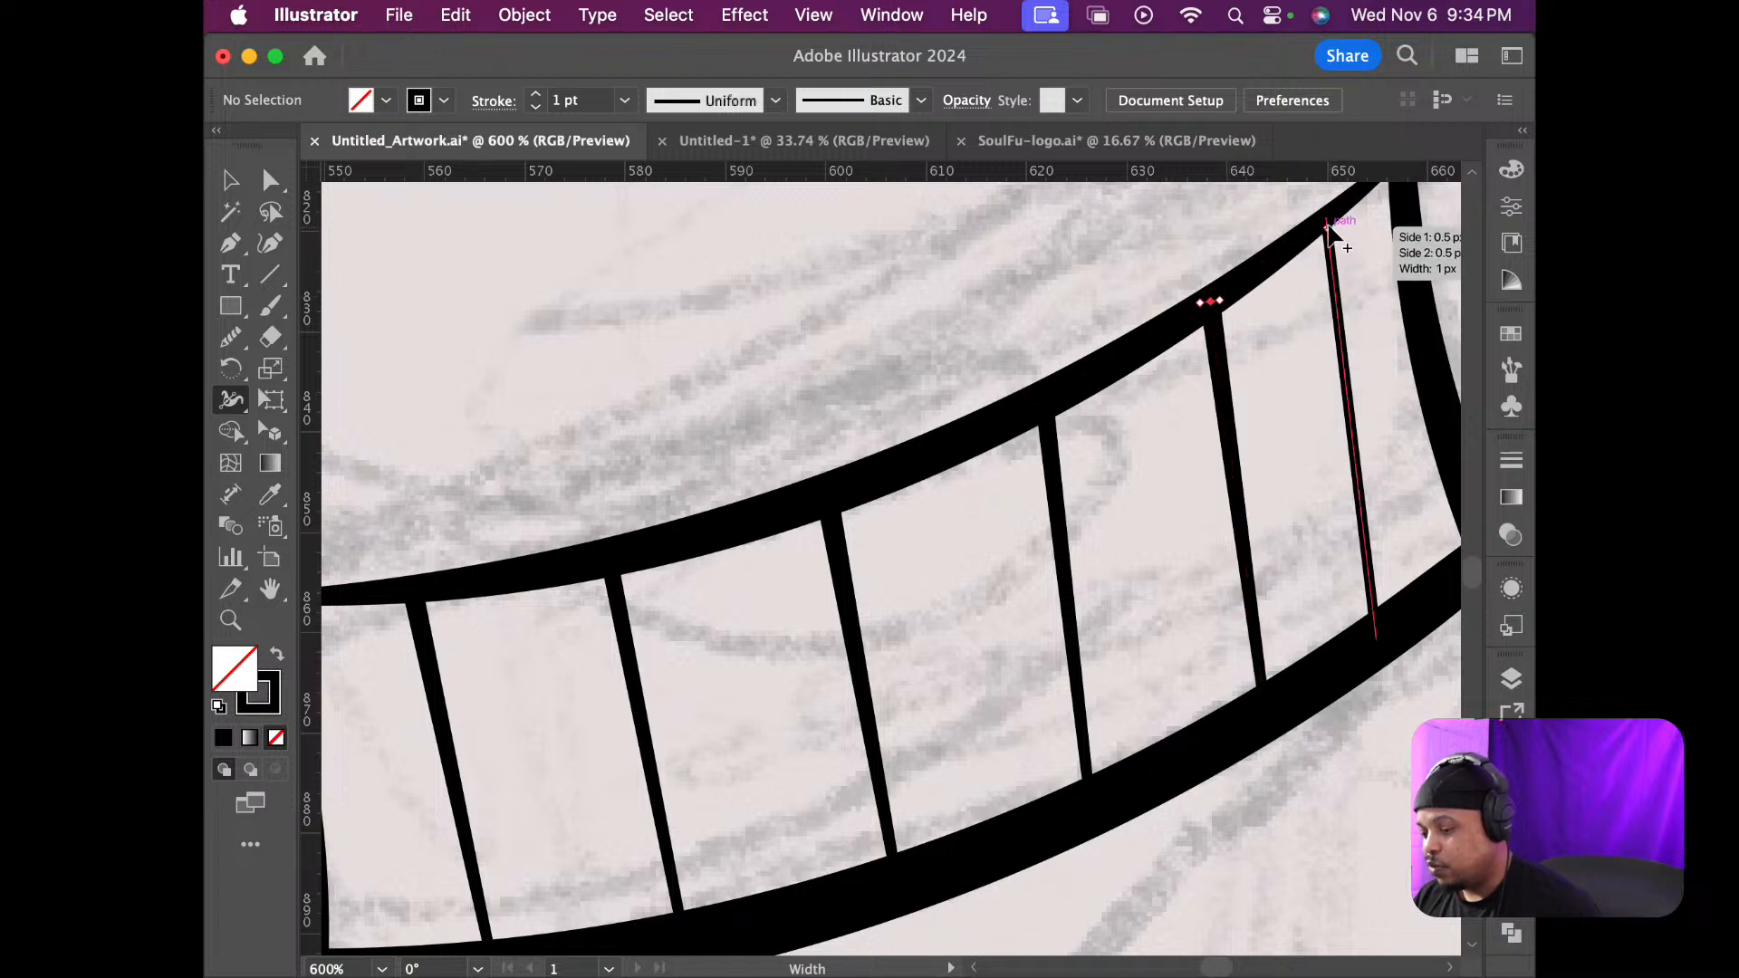
pyautogui.moveTo(1325, 222); pyautogui.dragTo(1331, 223)
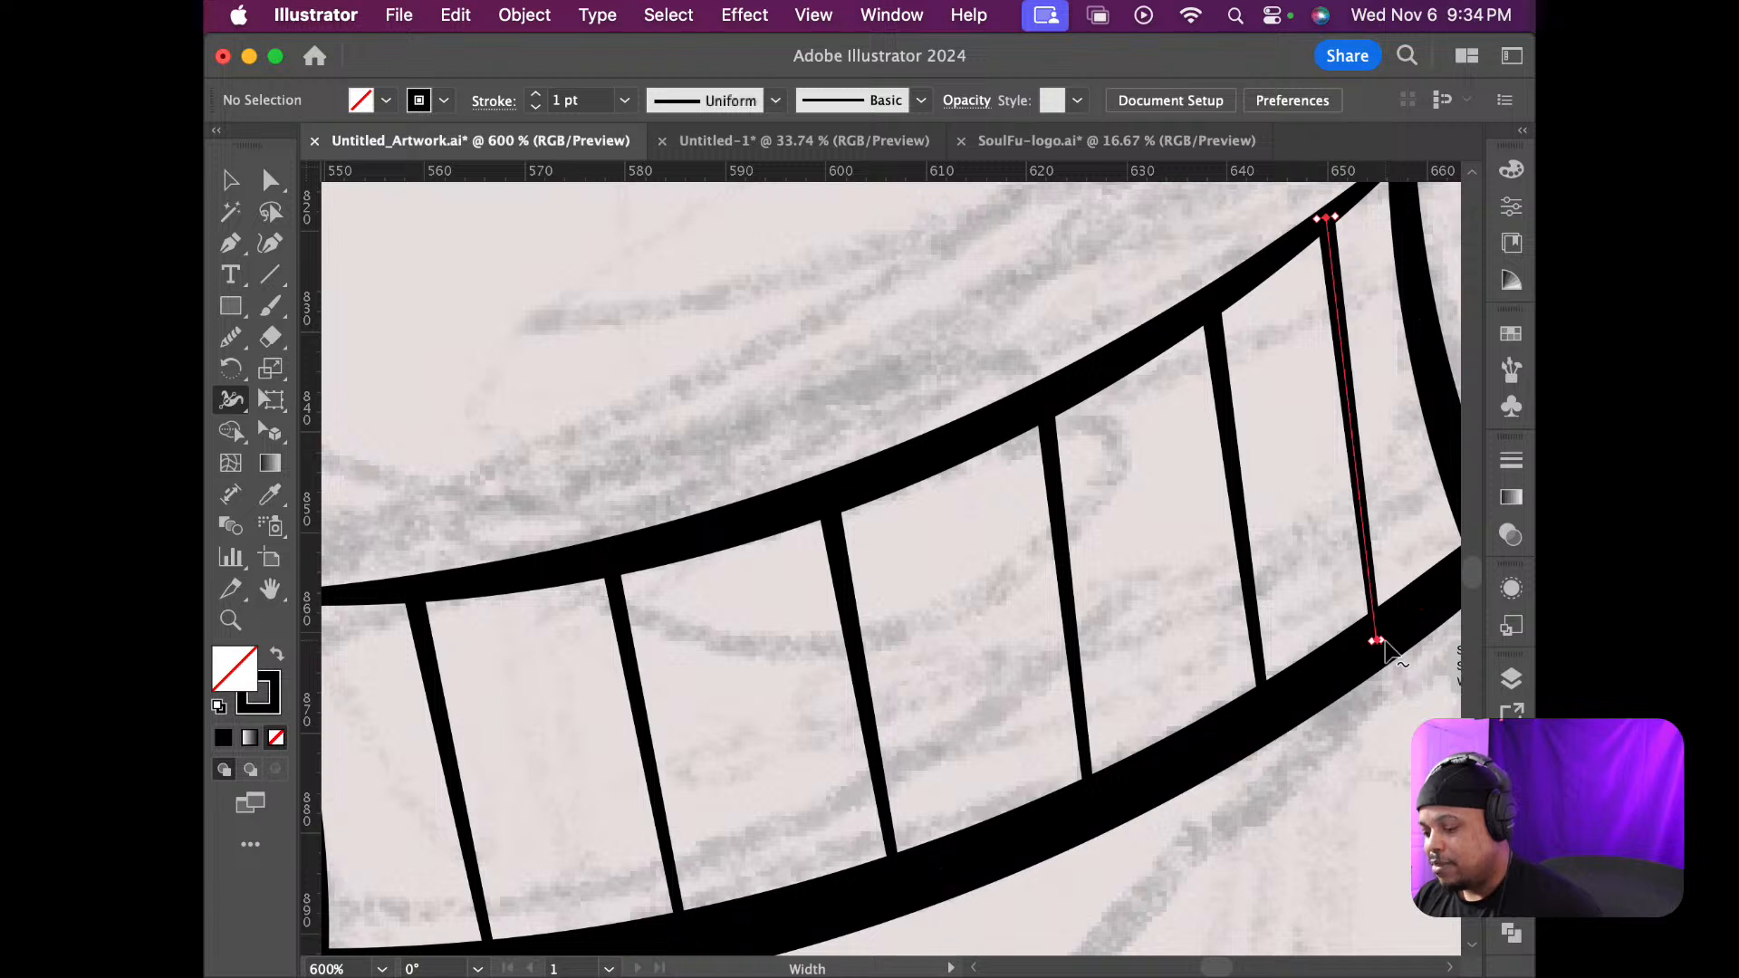
# Narrow the lower ends of the last two cuff rib lines to fine points with the Width tool and deselect
pyautogui.moveTo(1377, 640); pyautogui.dragTo(1376, 642)
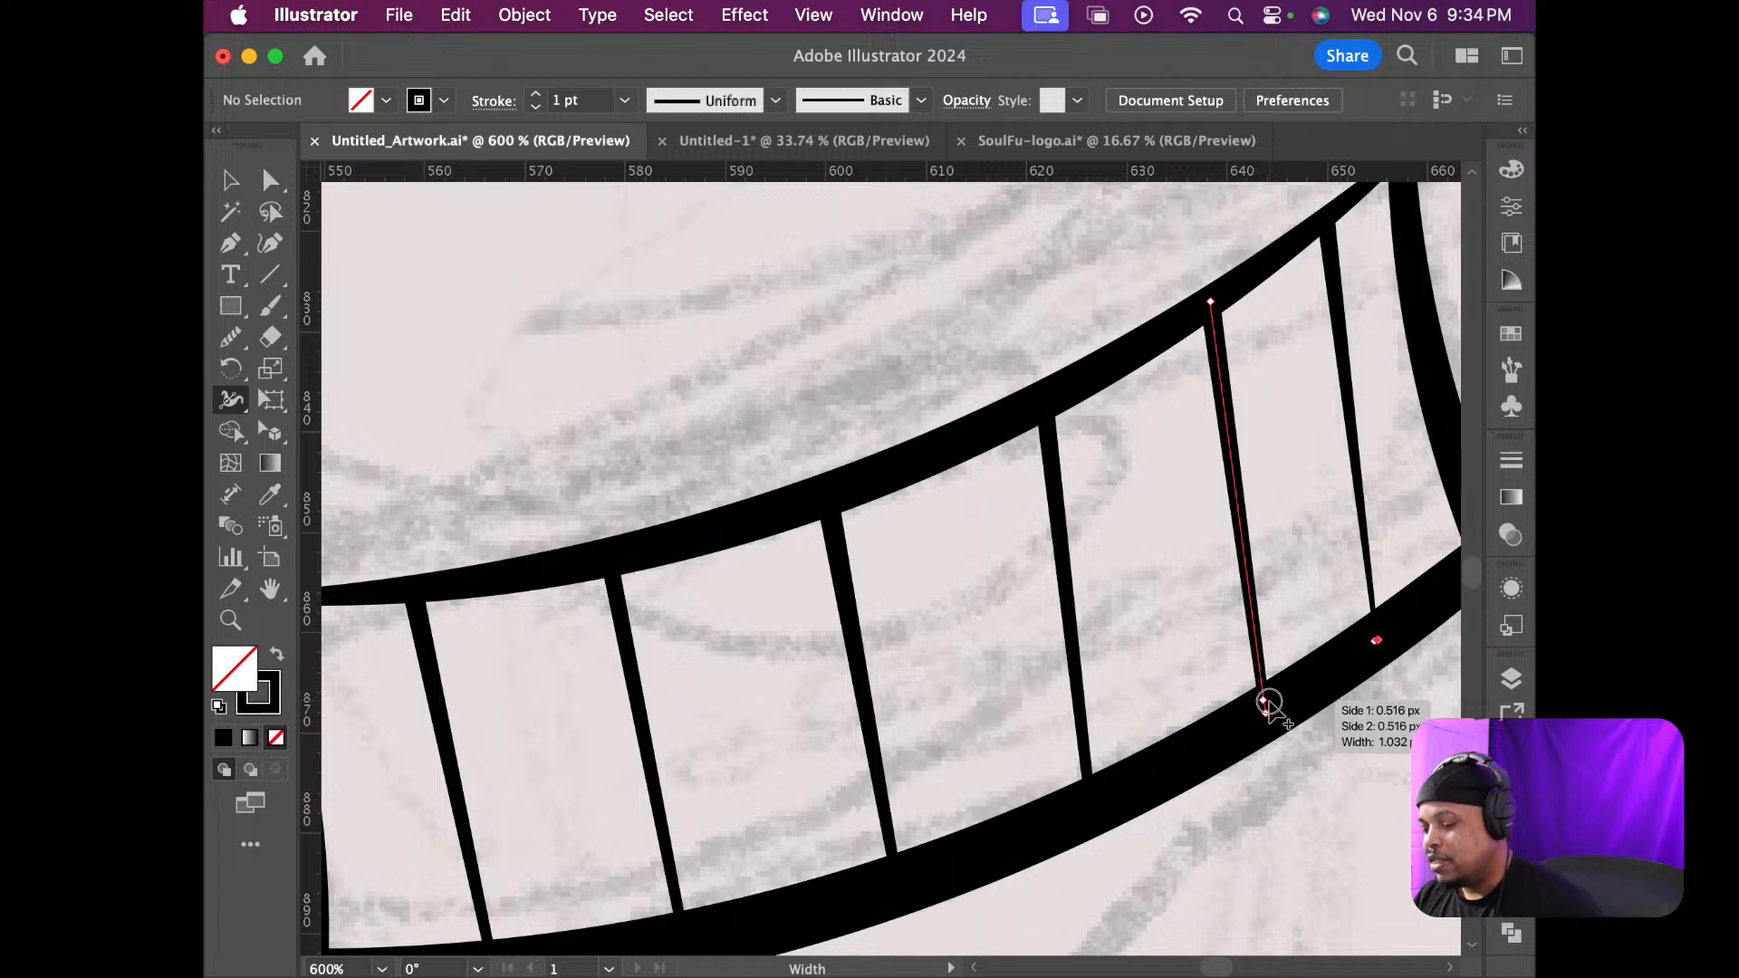
pyautogui.moveTo(1268, 703); pyautogui.dragTo(1264, 704)
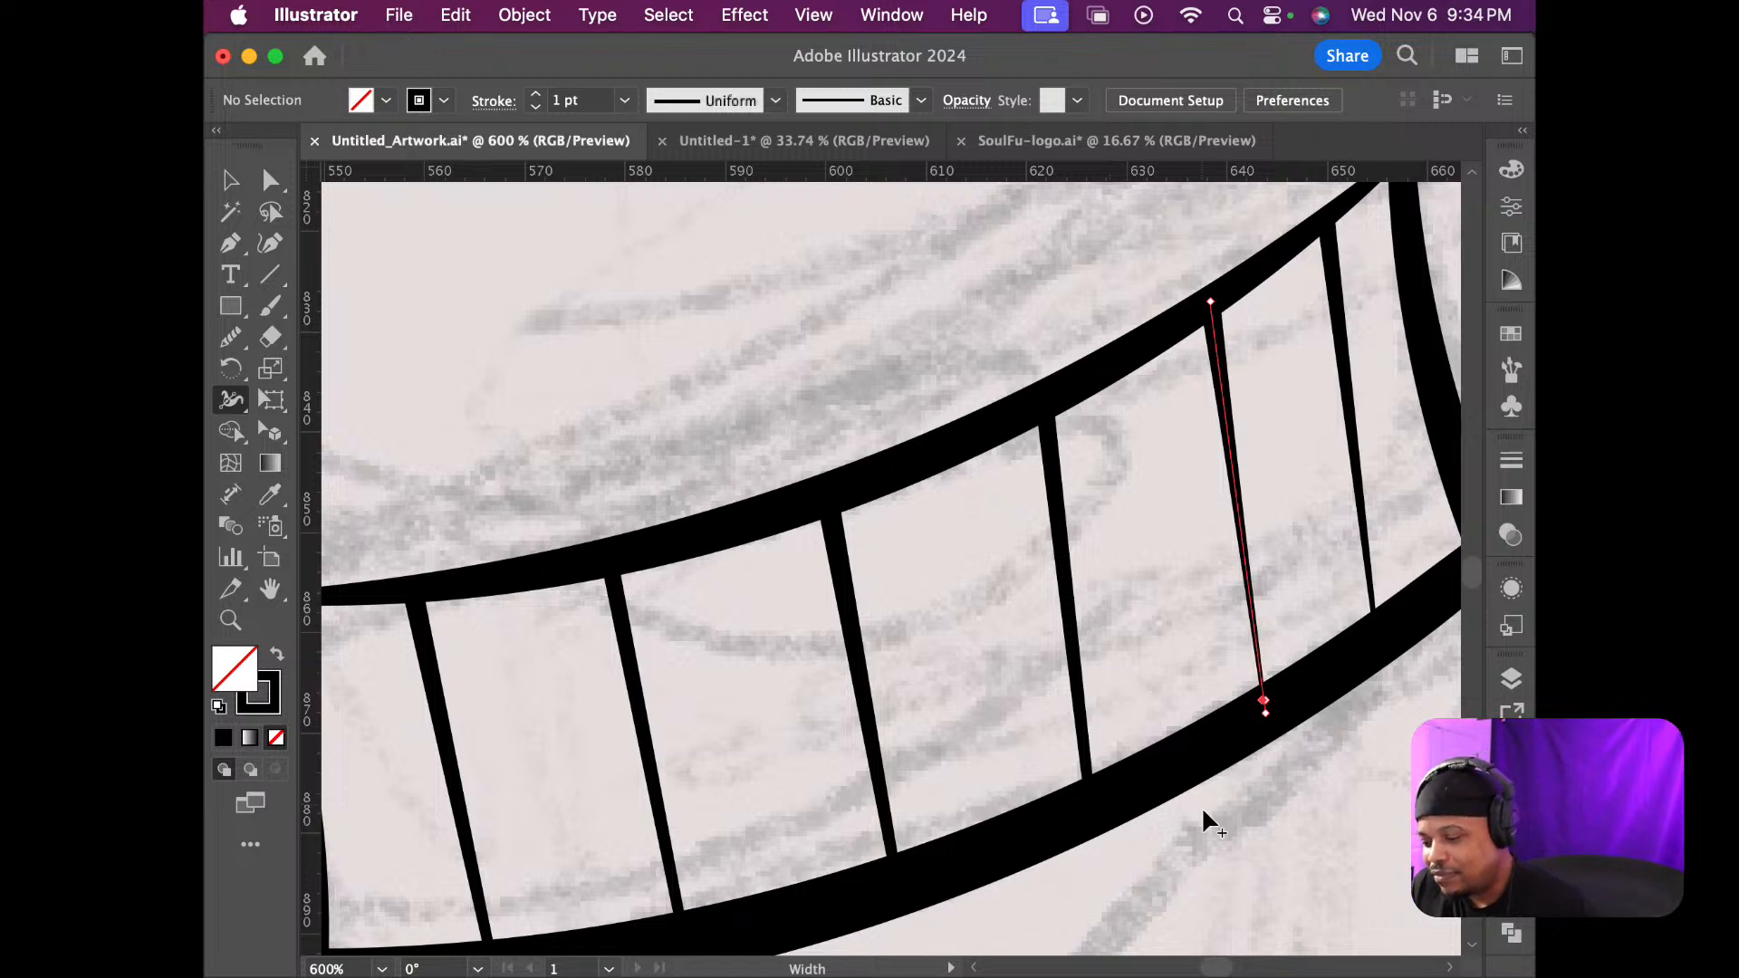
pyautogui.click(1287, 884)
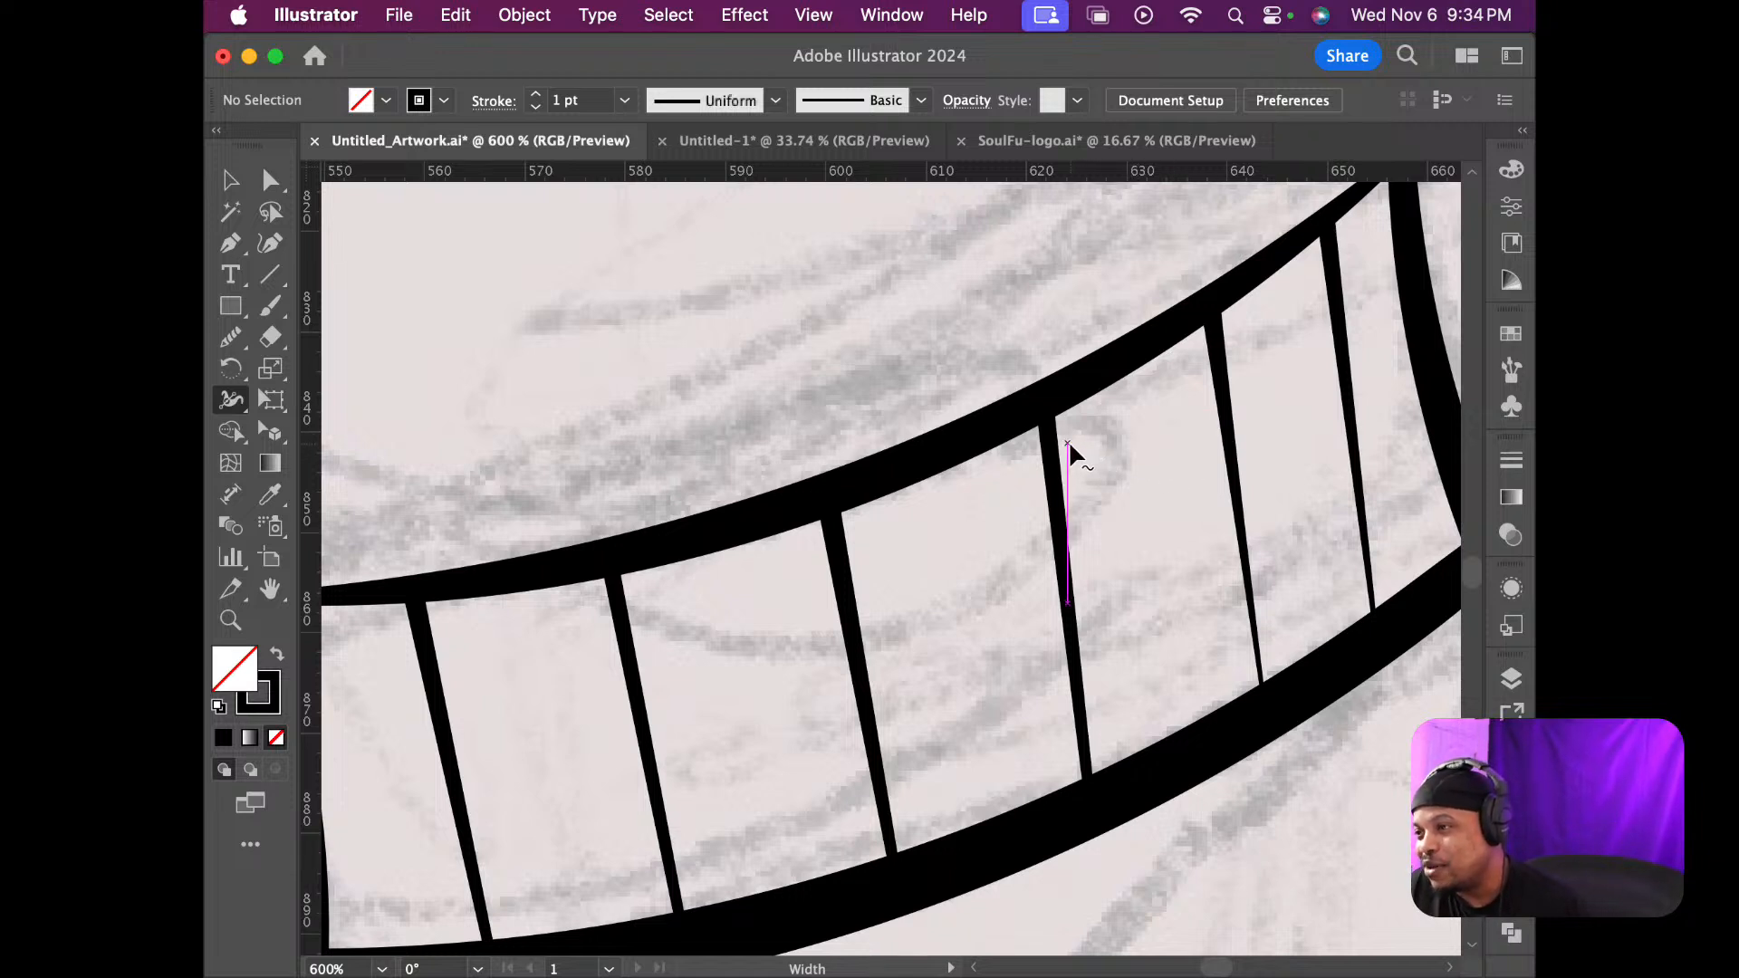
pyautogui.moveTo(1068, 443); pyautogui.dragTo(1051, 400)
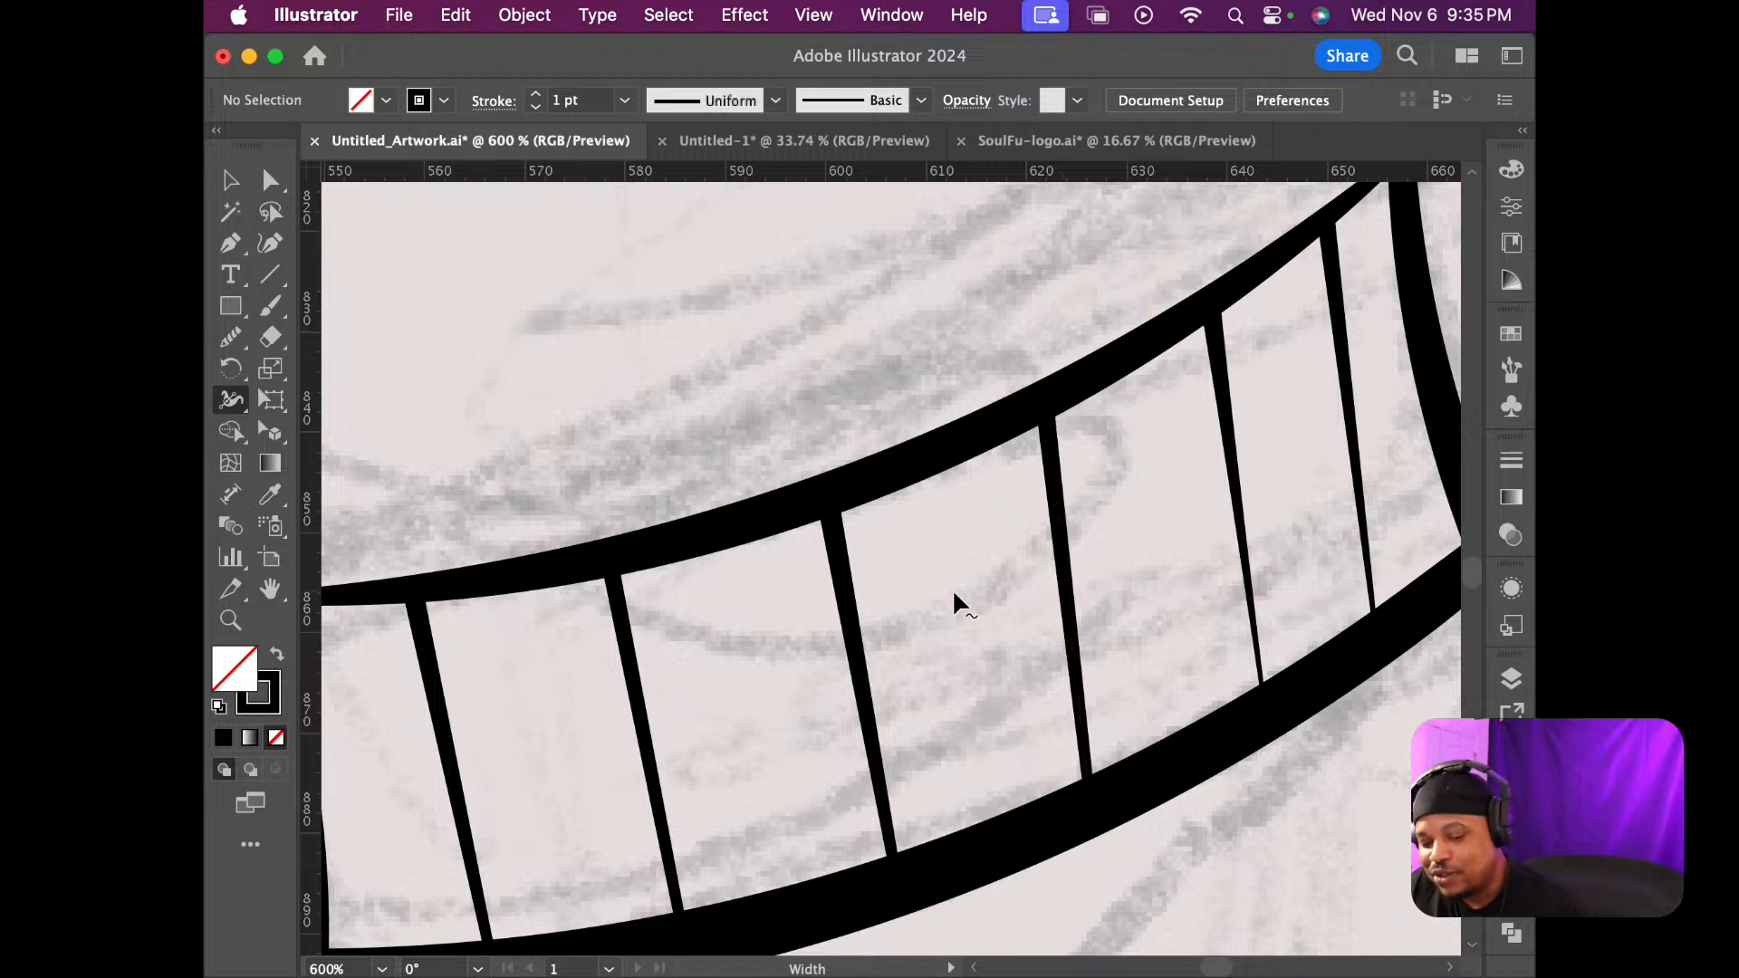
# Examine the ribbed cuff, the sleeve outlines above it and the whole inked character against the sketch
pyautogui.press('v')
pyautogui.scroll(-1, 953, 596)
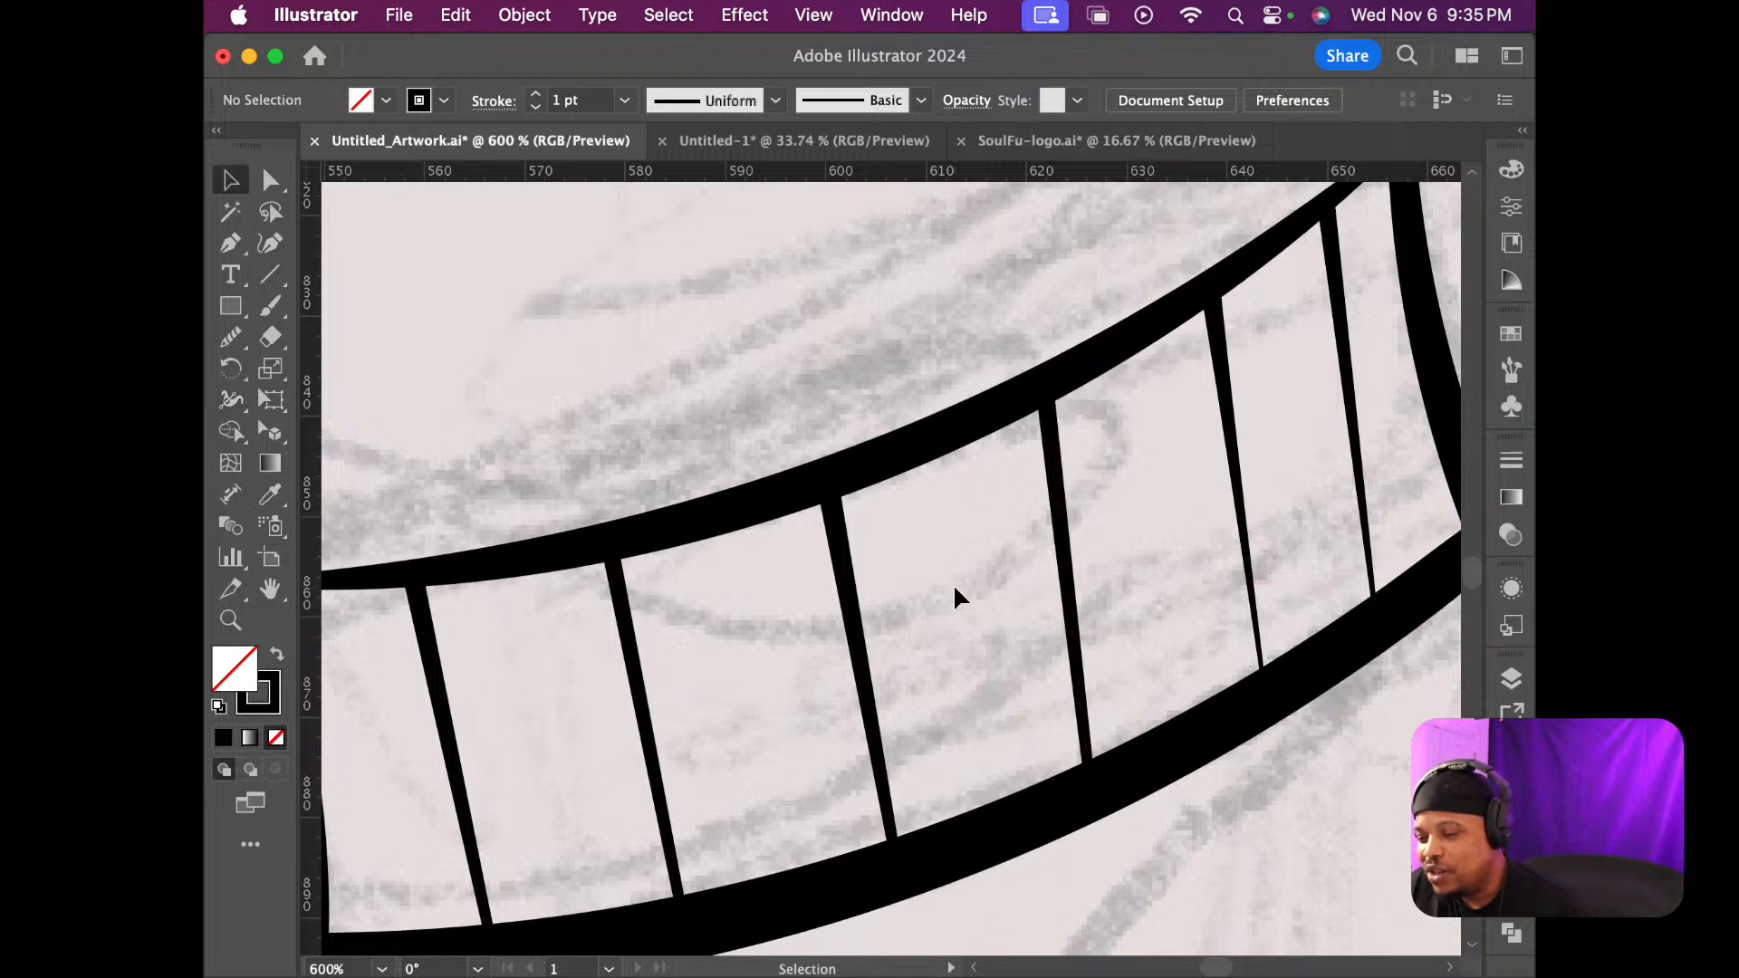
pyautogui.press('c')
pyautogui.scroll(-1, 955, 588)
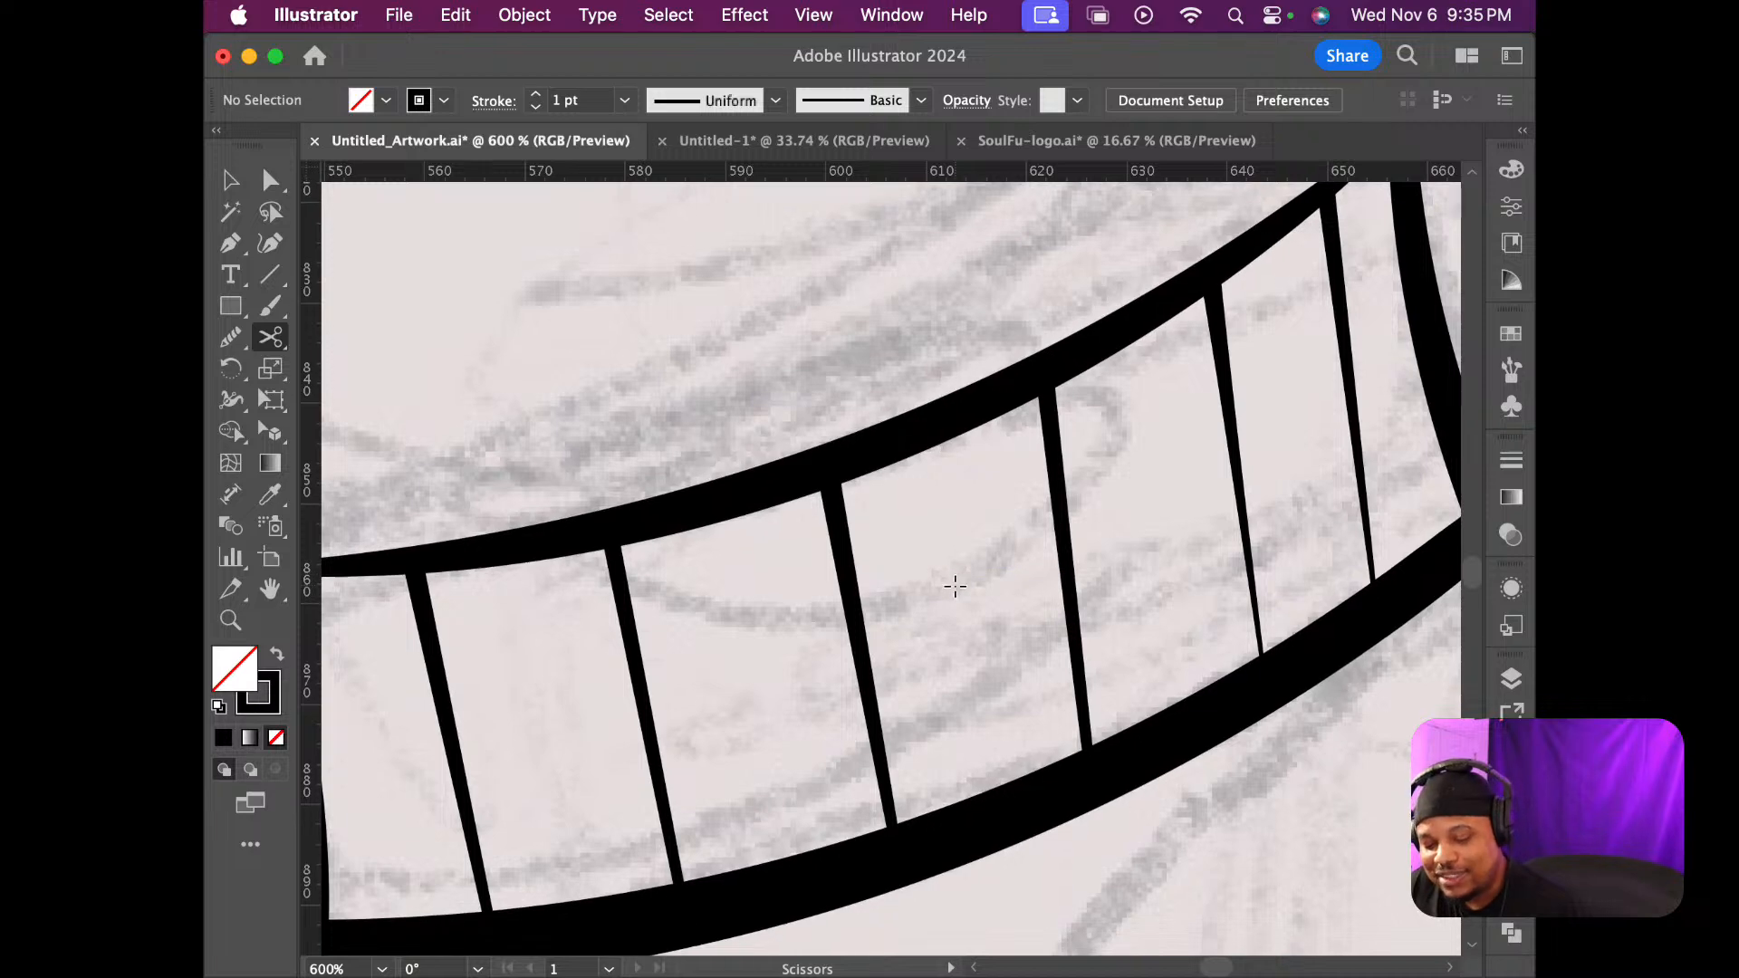
pyautogui.press('v')
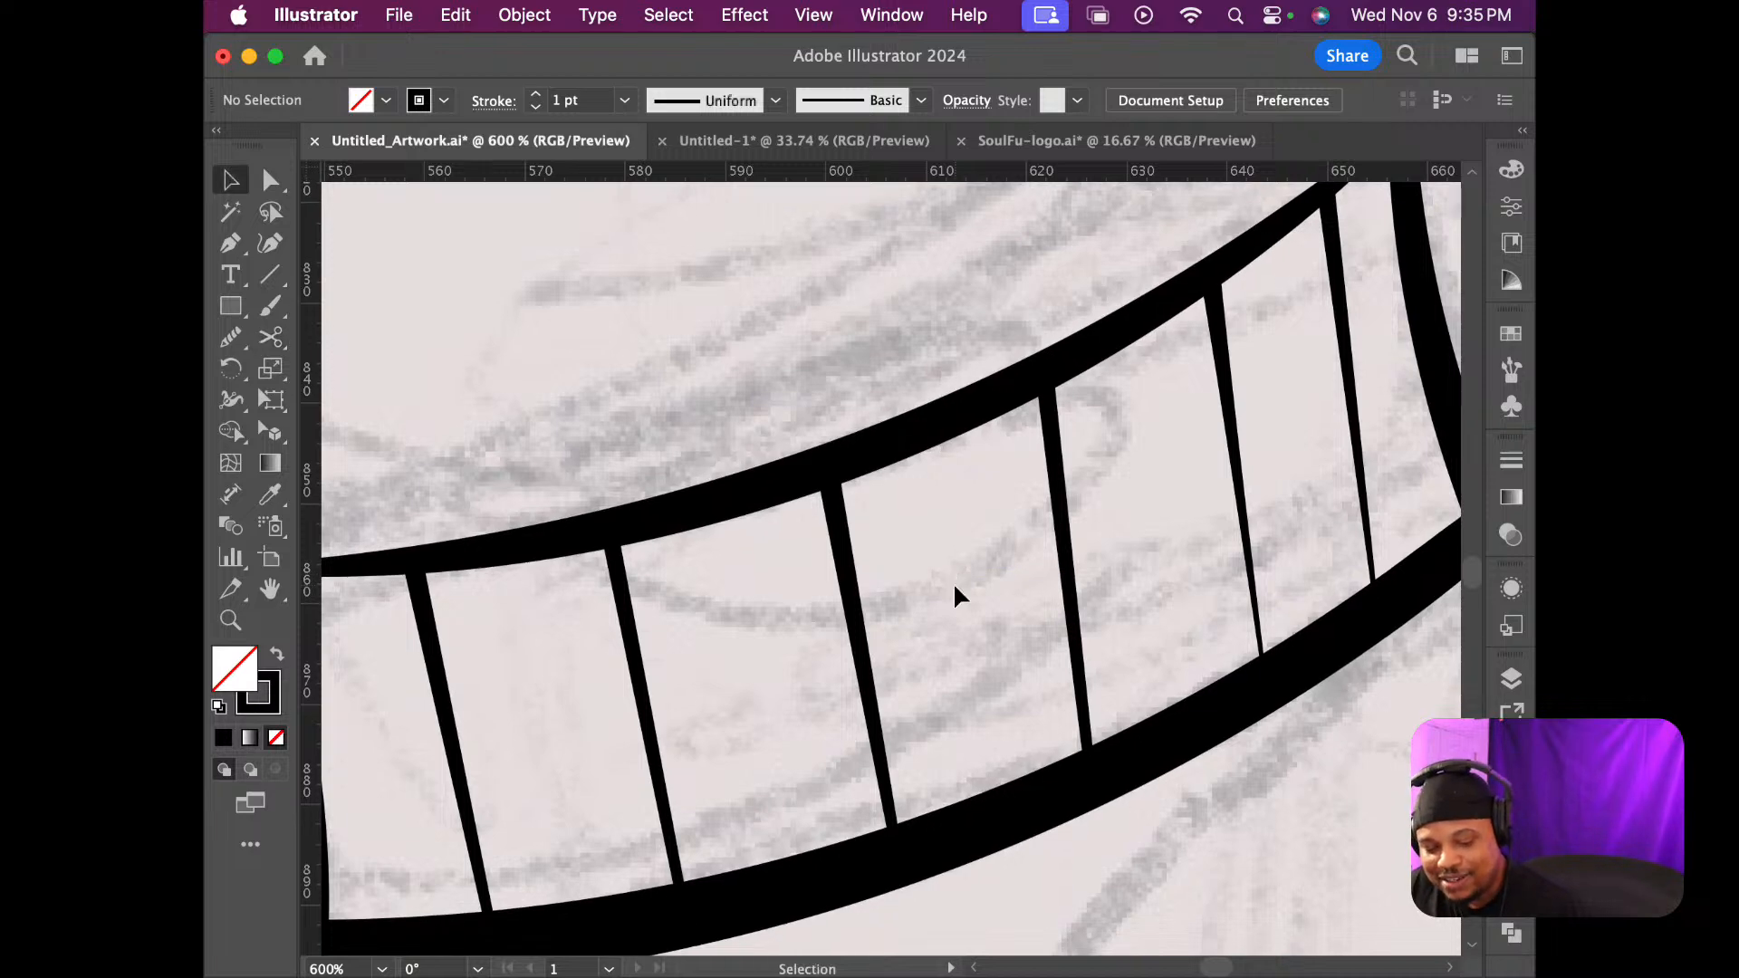
pyautogui.scroll(-5, 953, 582)
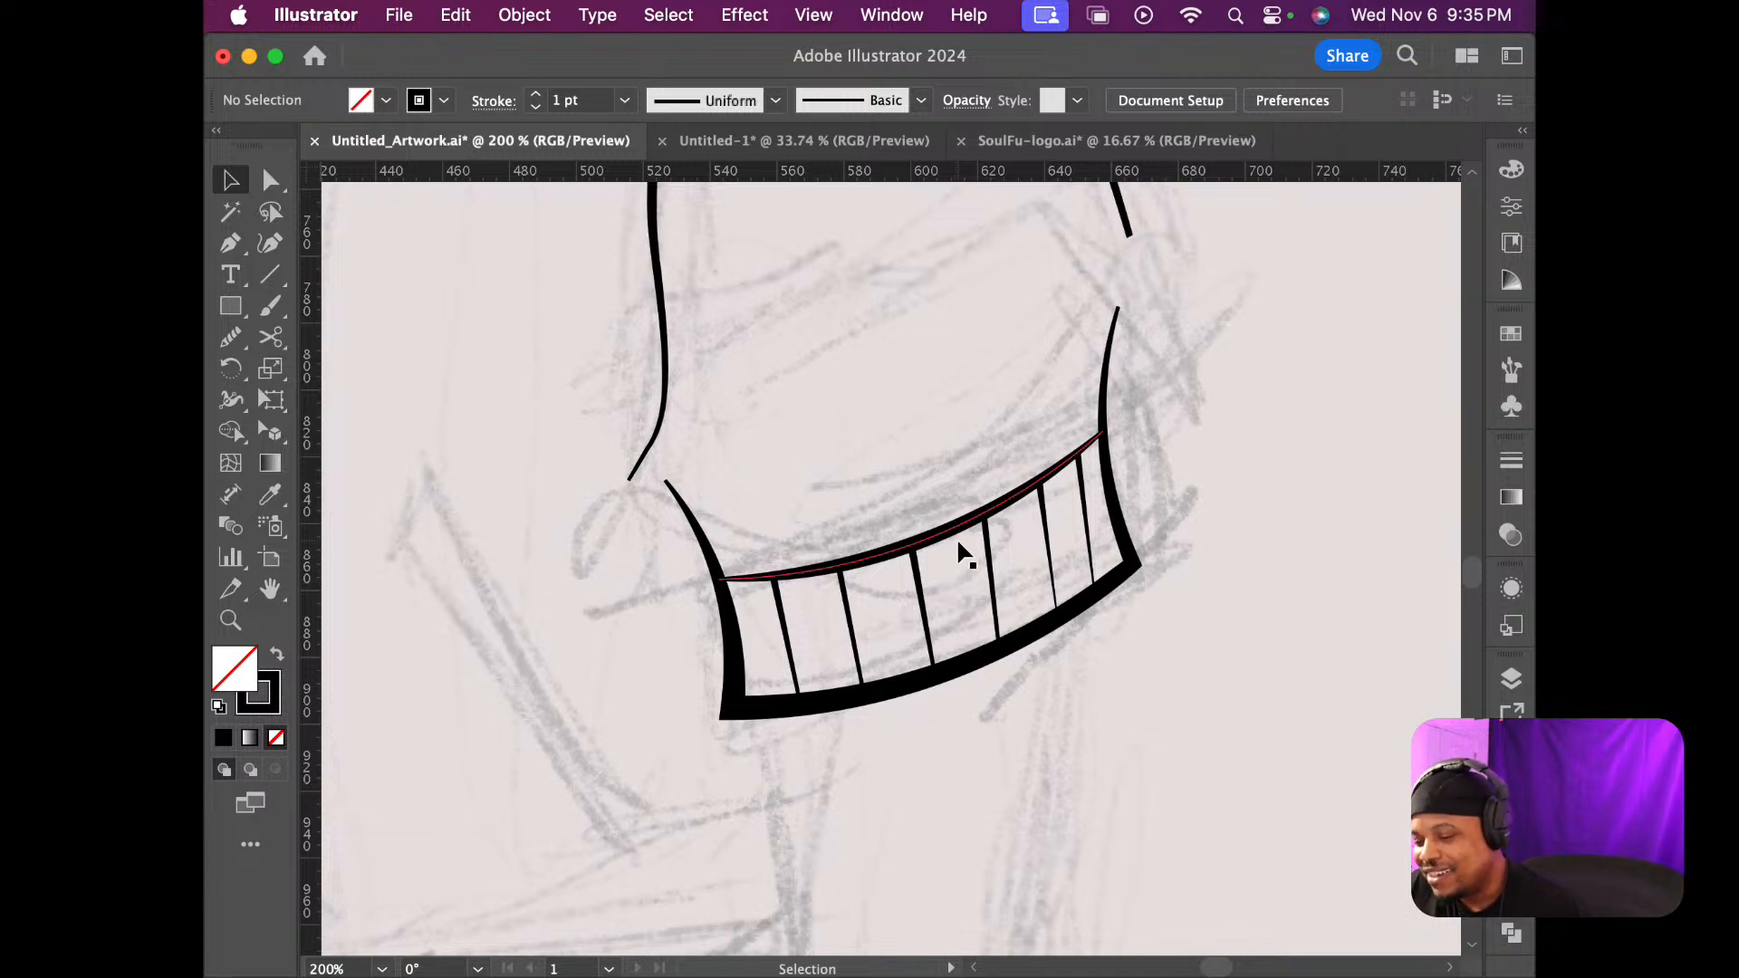
pyautogui.scroll(2, 957, 536)
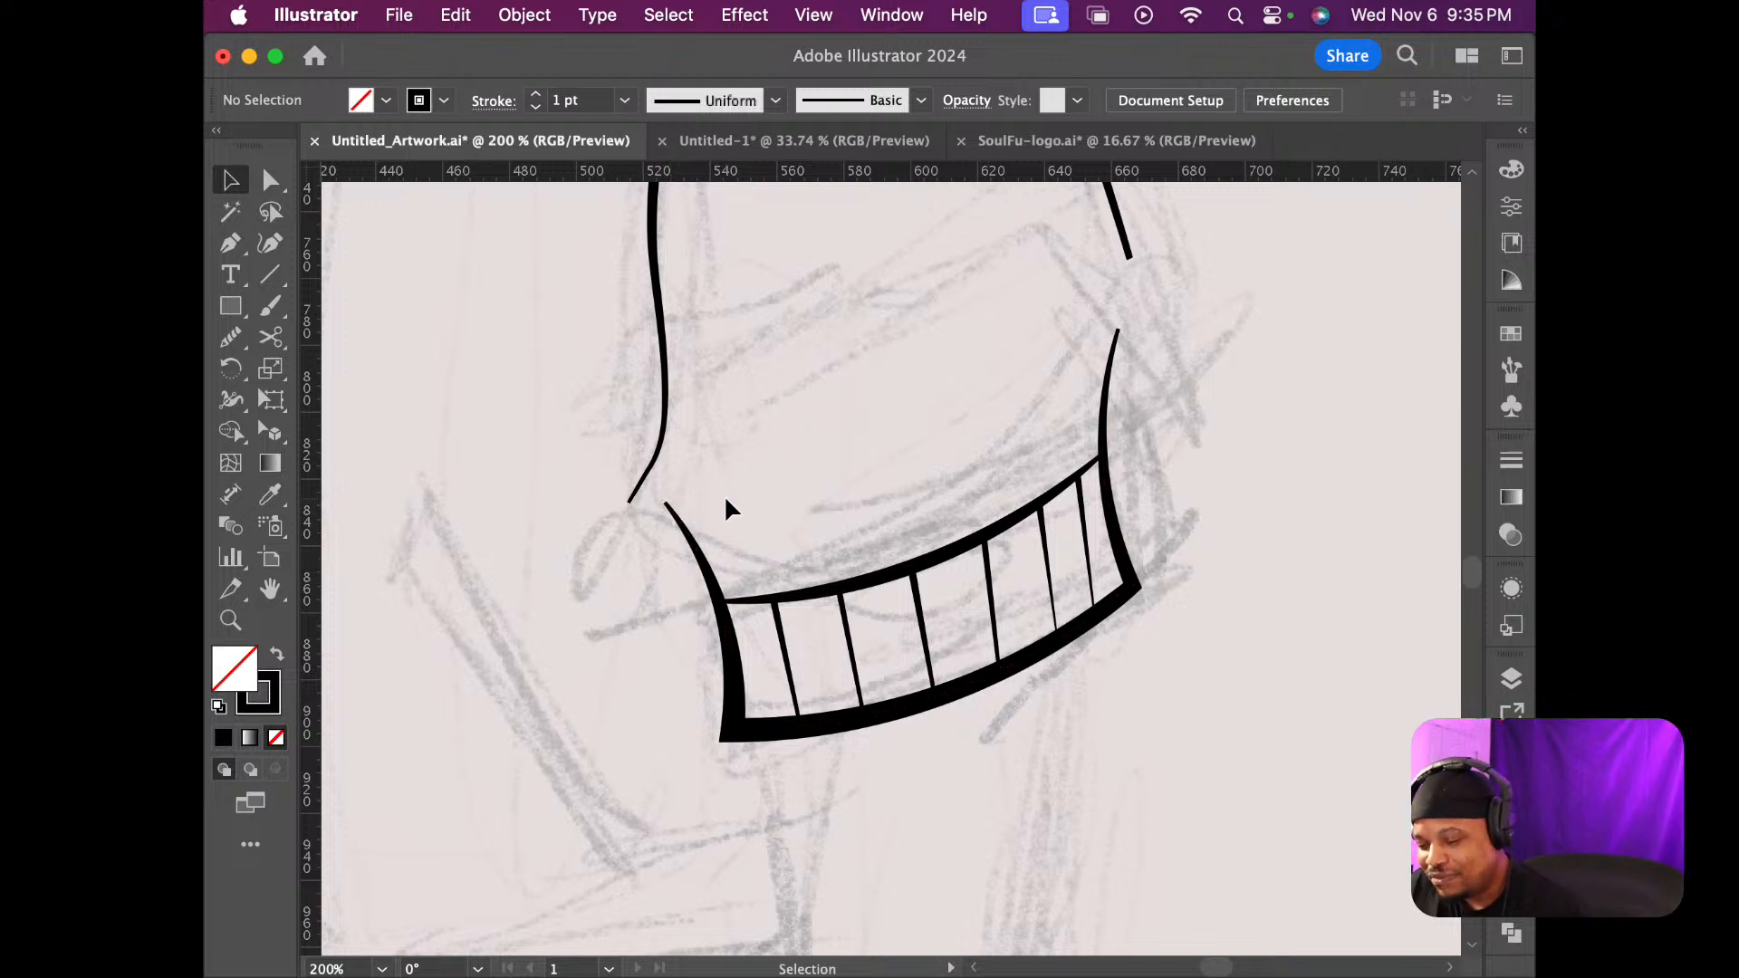
pyautogui.scroll(2, 726, 500)
pyautogui.scroll(10, 725, 508)
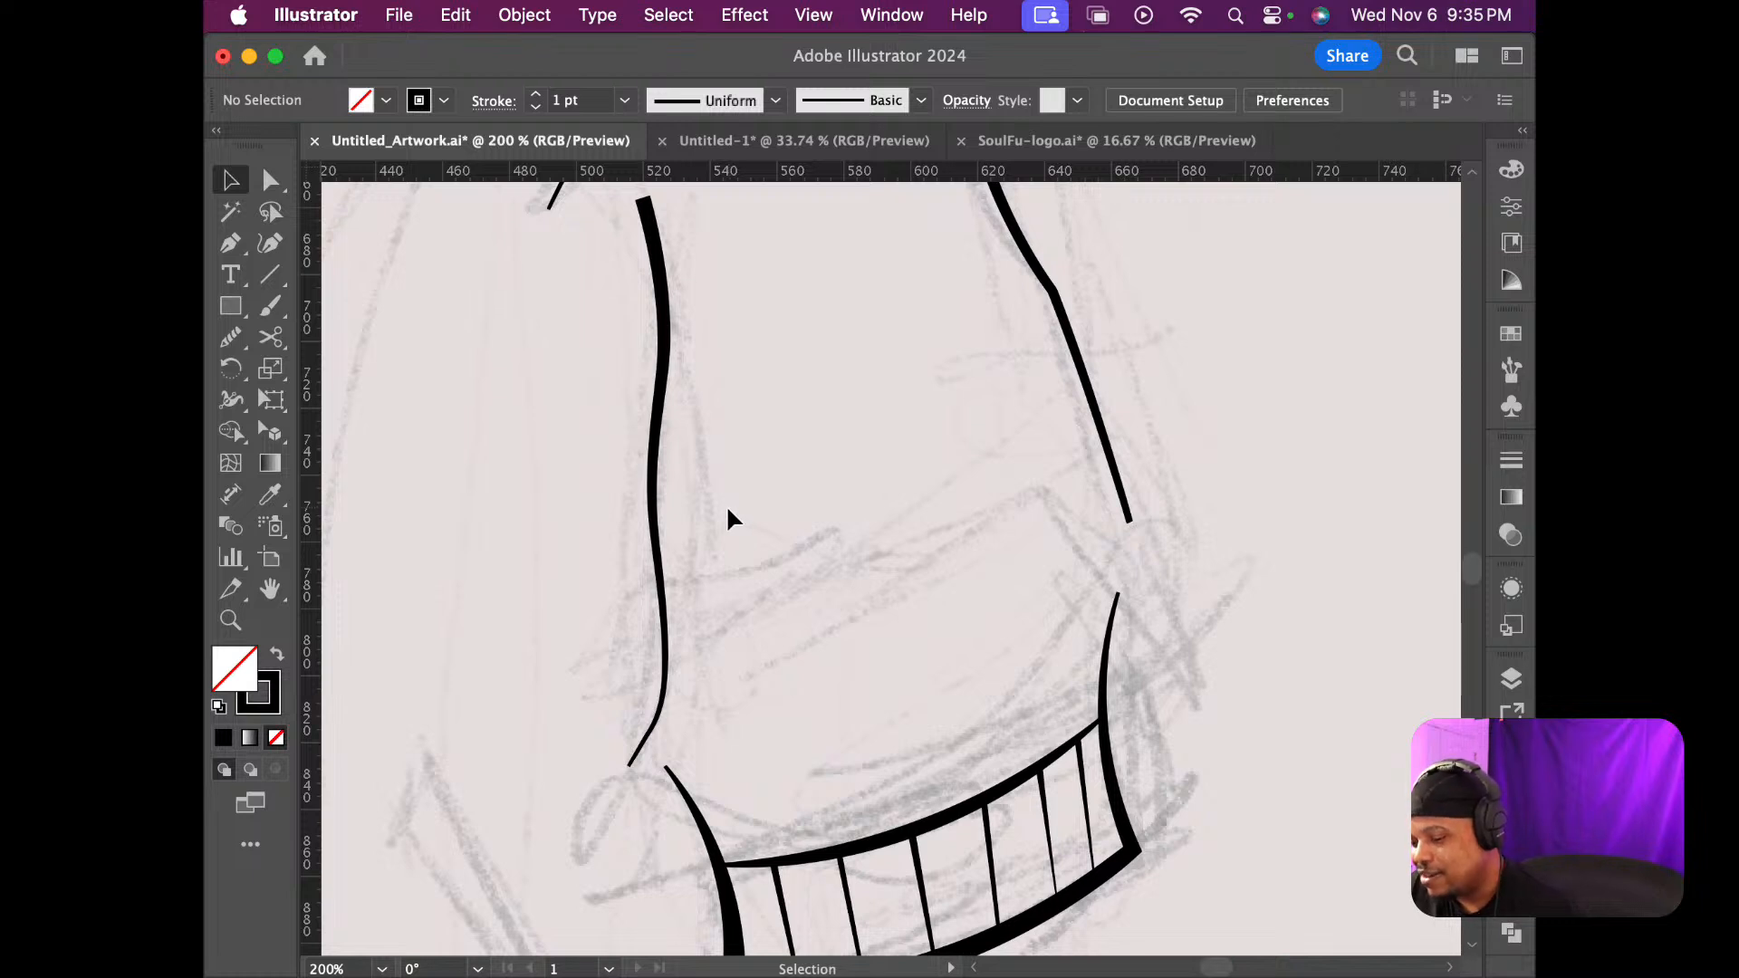
pyautogui.scroll(5, 728, 512)
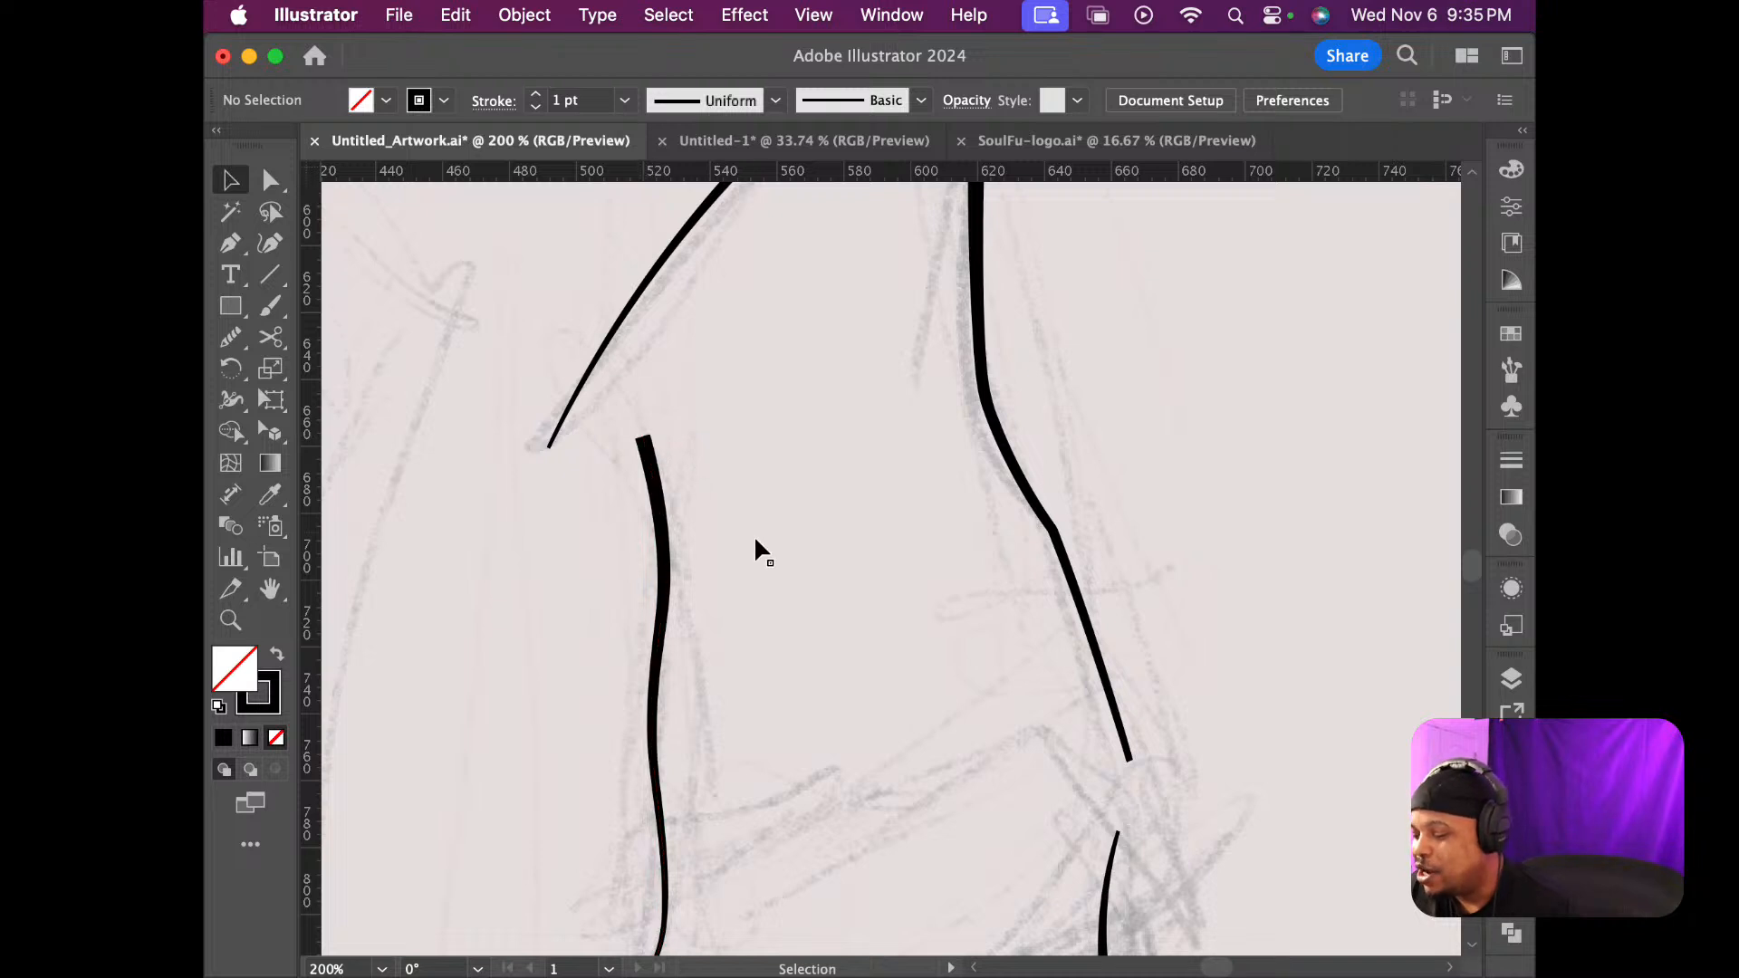
pyautogui.scroll(-7, 752, 535)
pyautogui.scroll(-2, 743, 525)
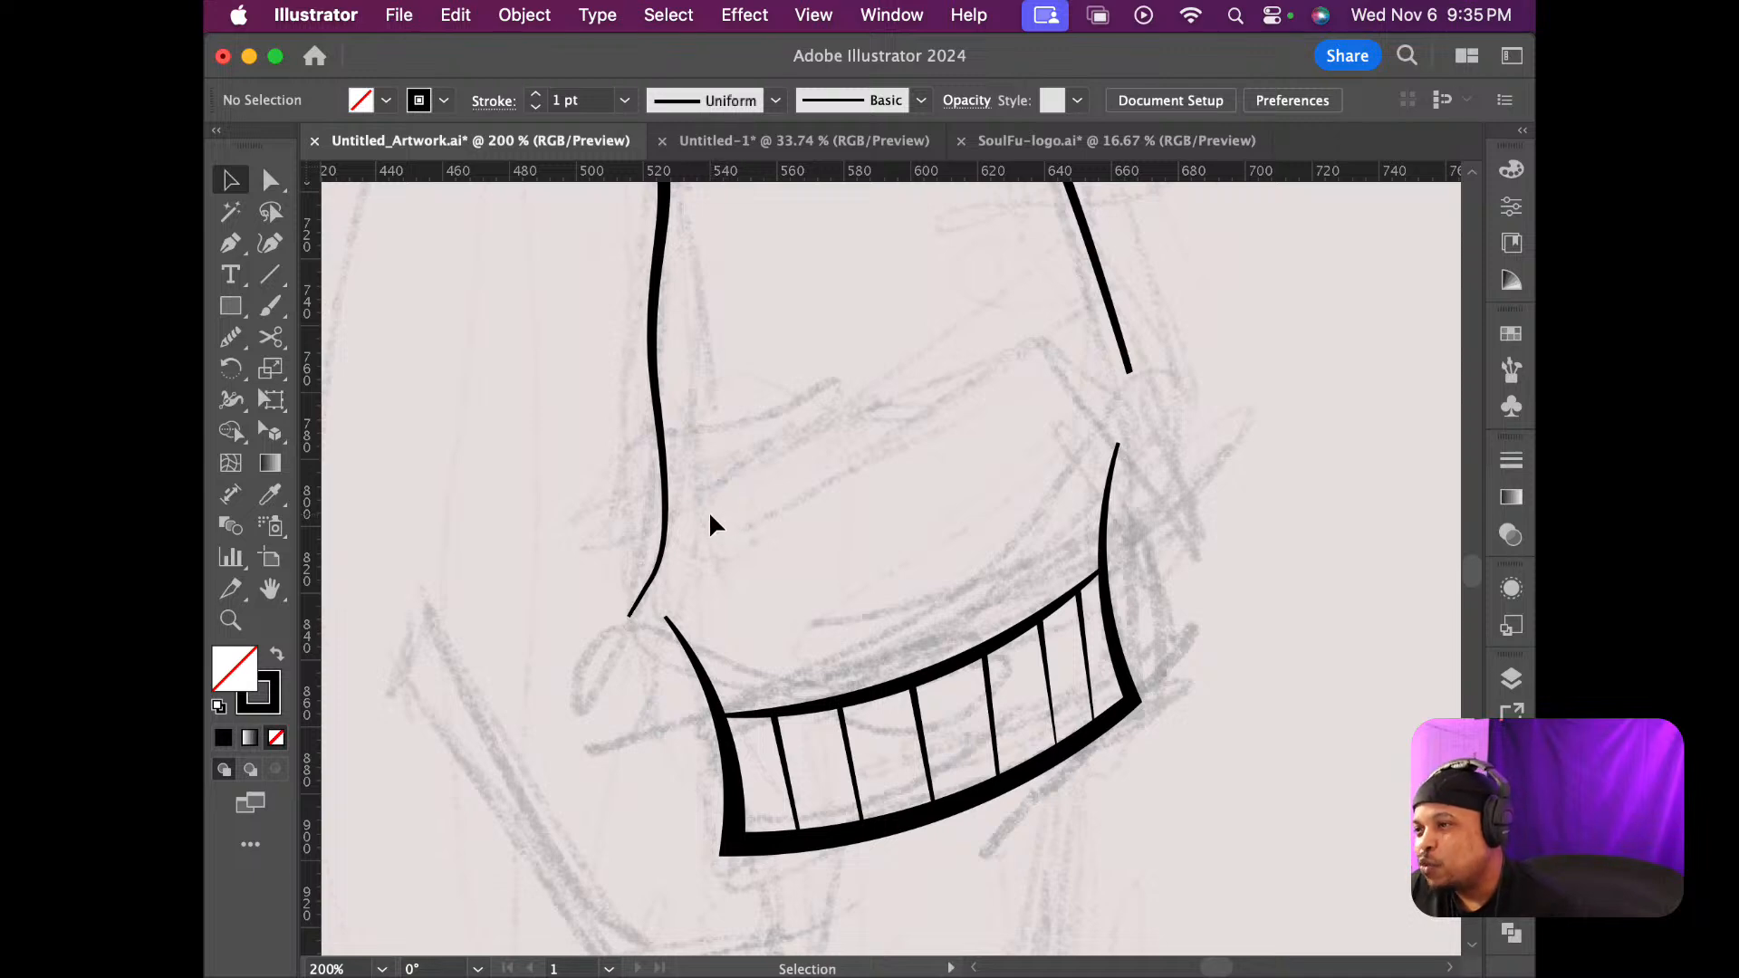
pyautogui.scroll(-4, 700, 510)
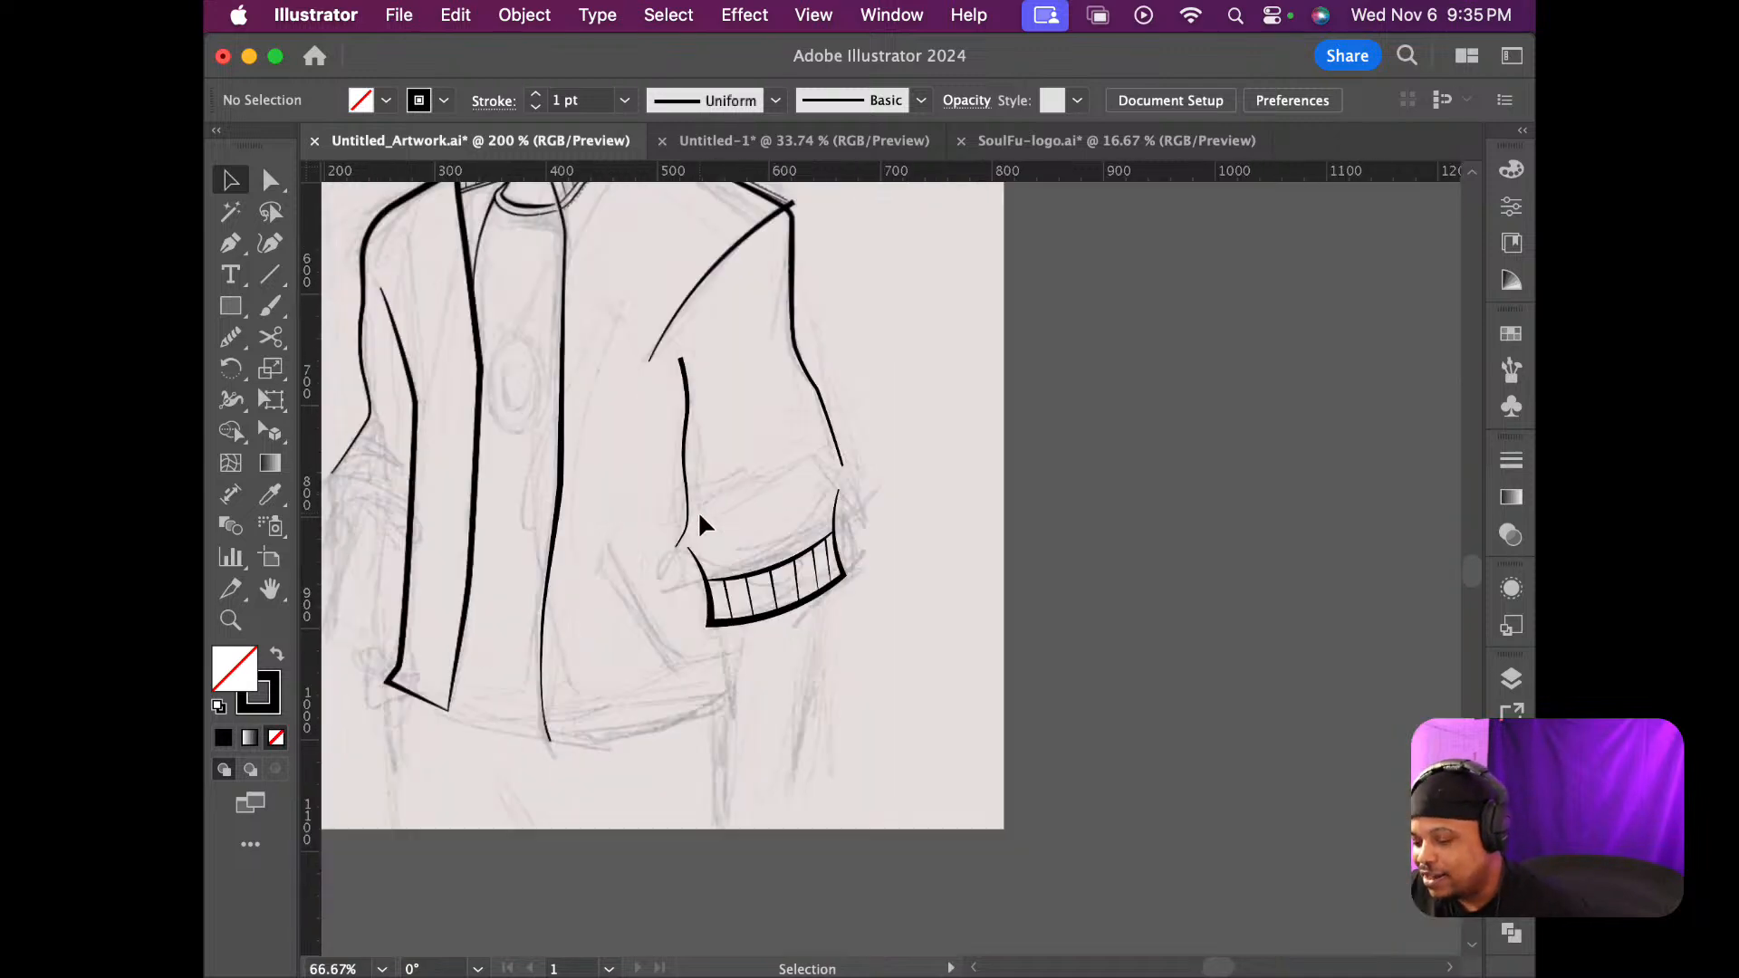
pyautogui.scroll(-1, 590, 508)
pyautogui.scroll(15, 593, 513)
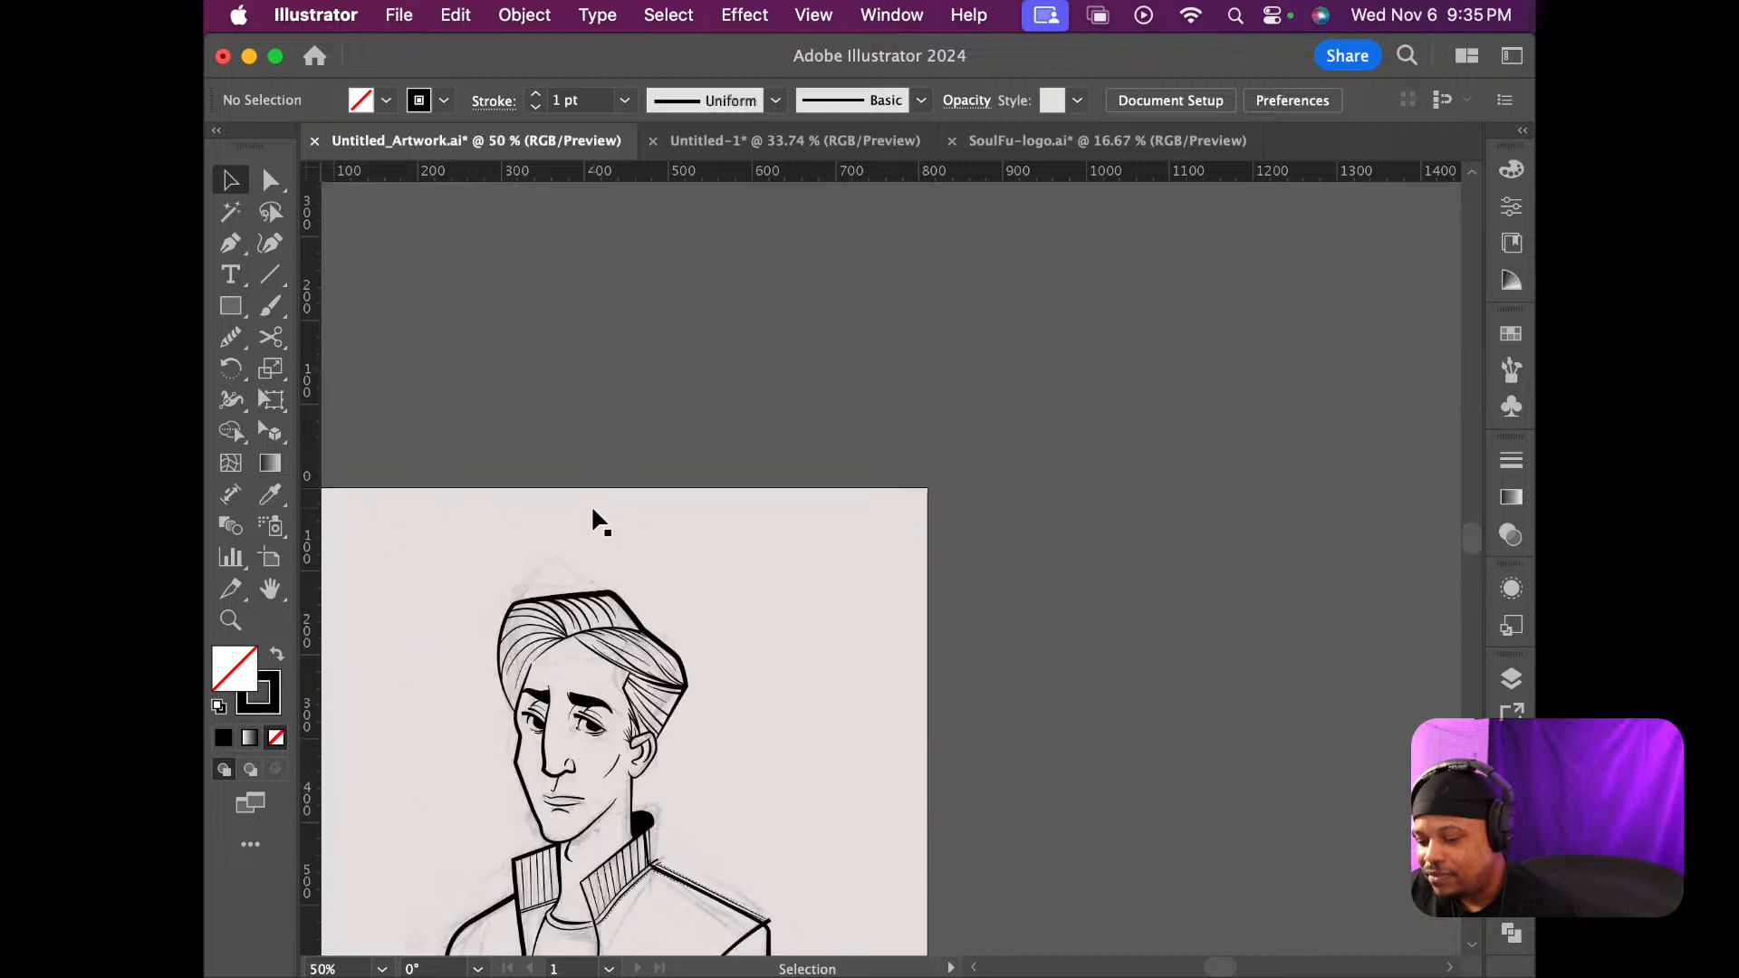
pyautogui.scroll(-12, 594, 511)
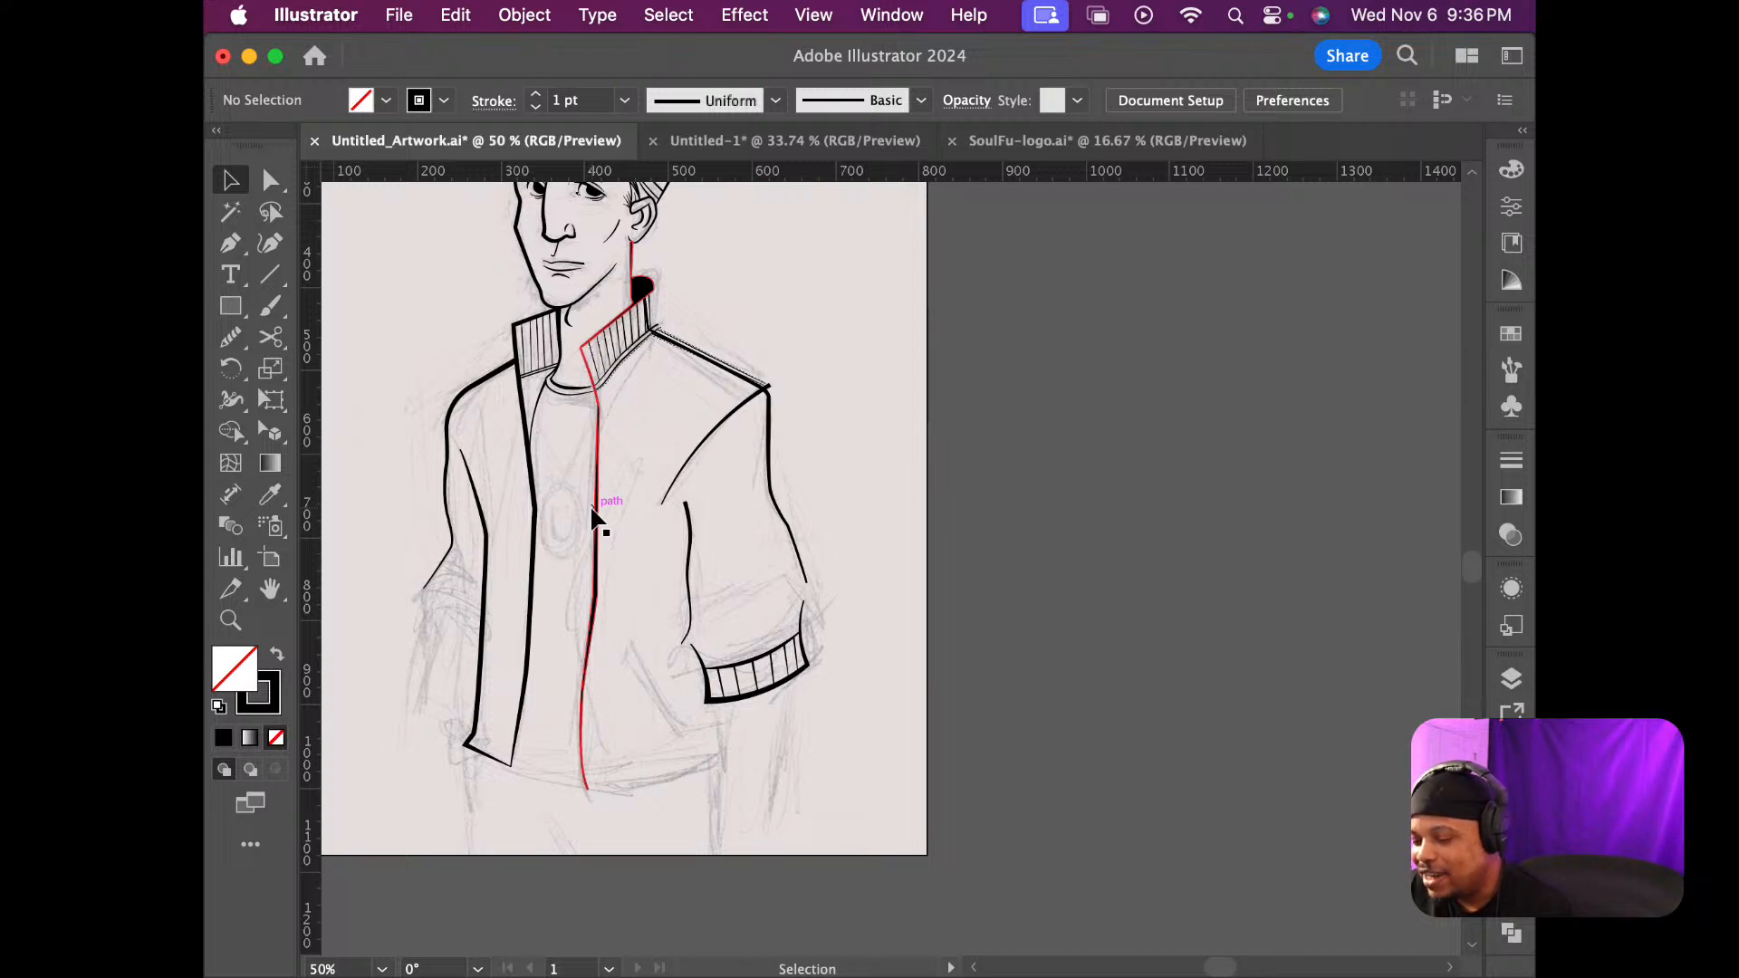
# Draw a shorter curved line with the Pen tool just below the shoulder's armhole seam, ending on the sleeve's outer outline
pyautogui.scroll(3, 731, 467)
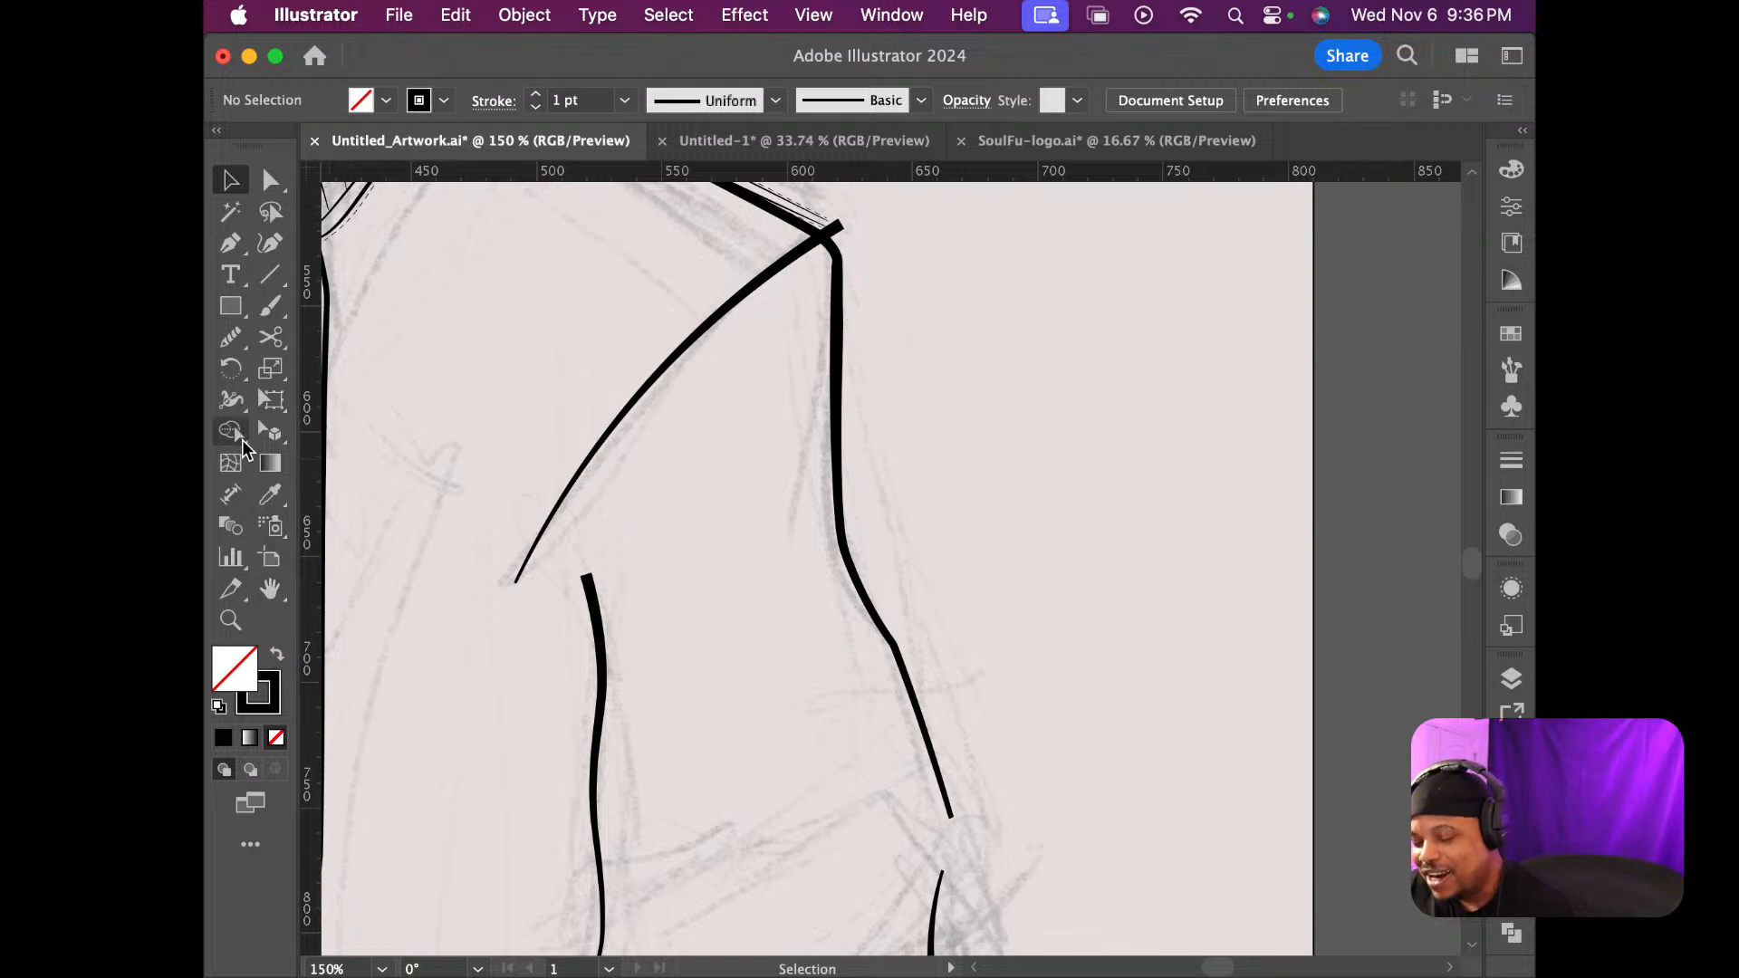
pyautogui.press('p')
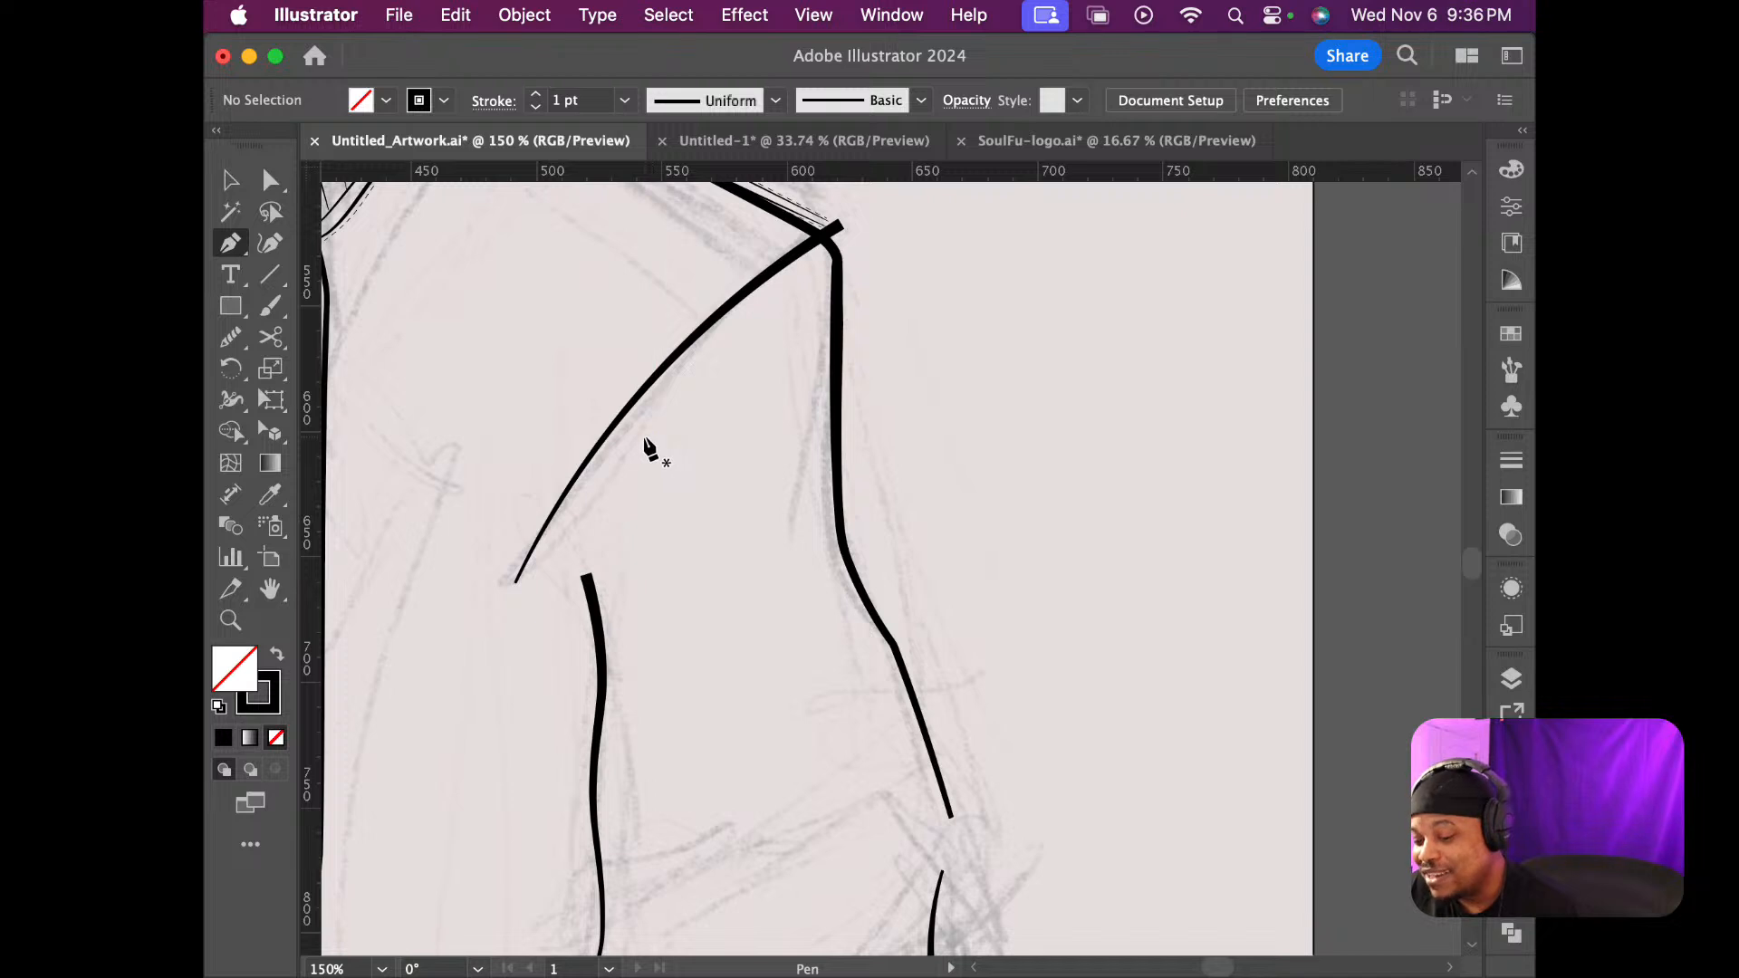
pyautogui.moveTo(644, 437); pyautogui.dragTo(652, 422)
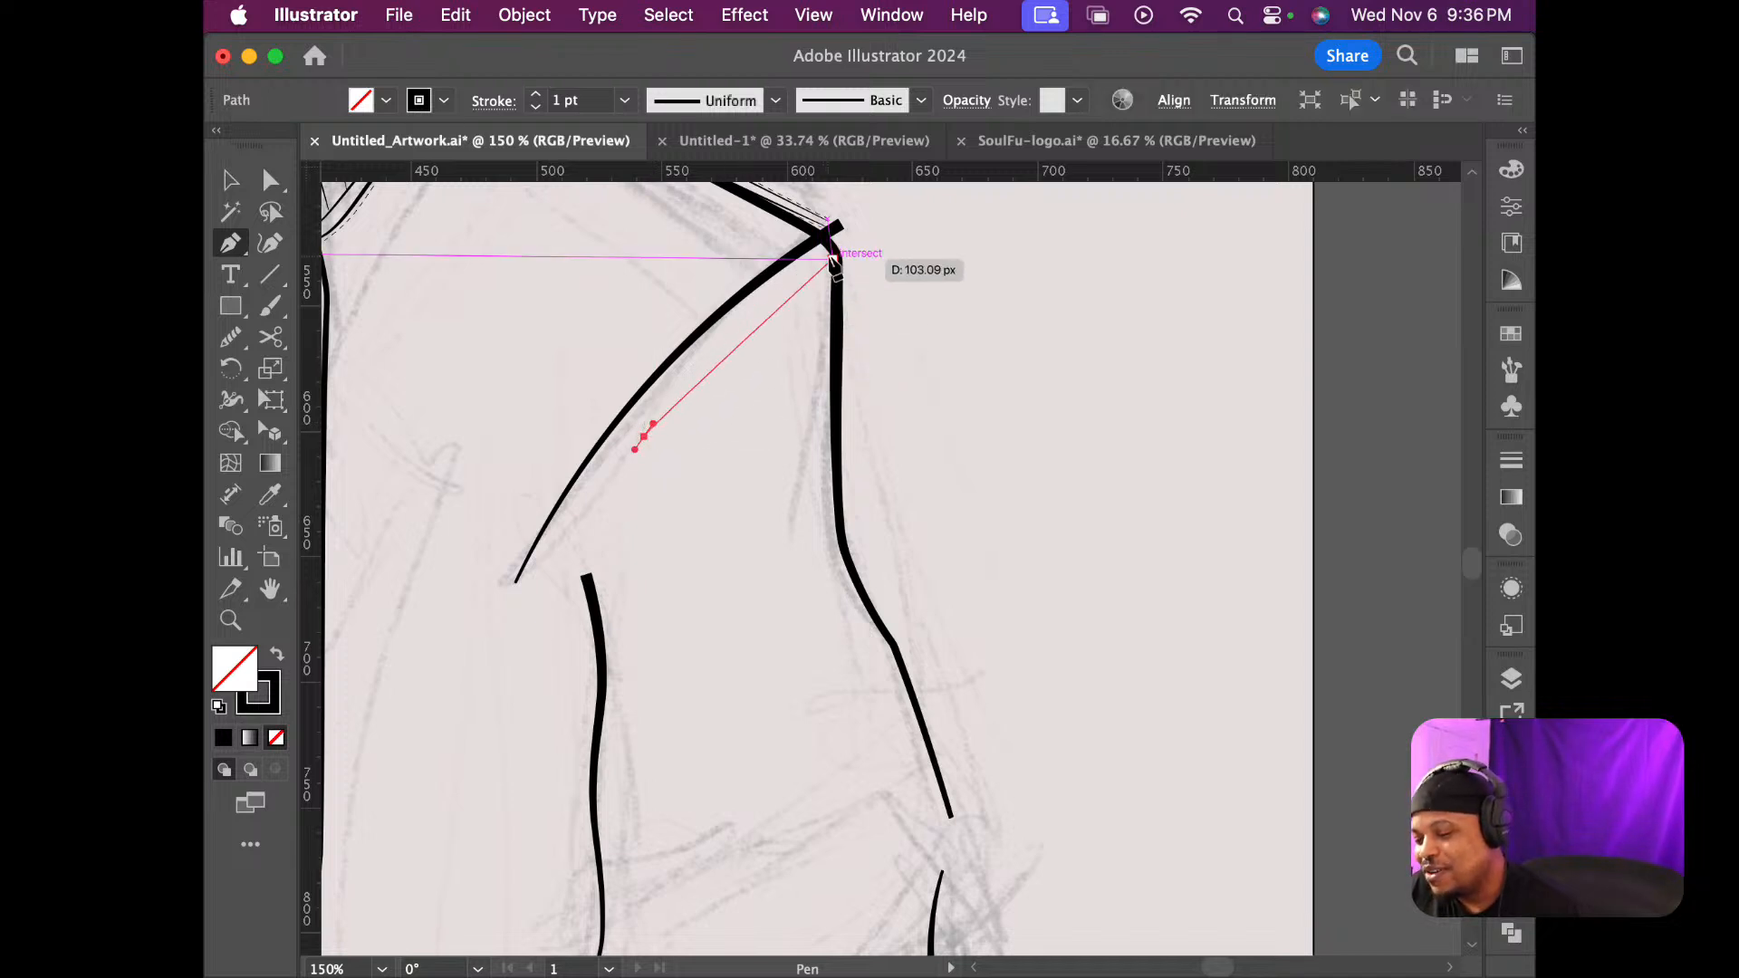
pyautogui.moveTo(833, 260); pyautogui.dragTo(889, 250)
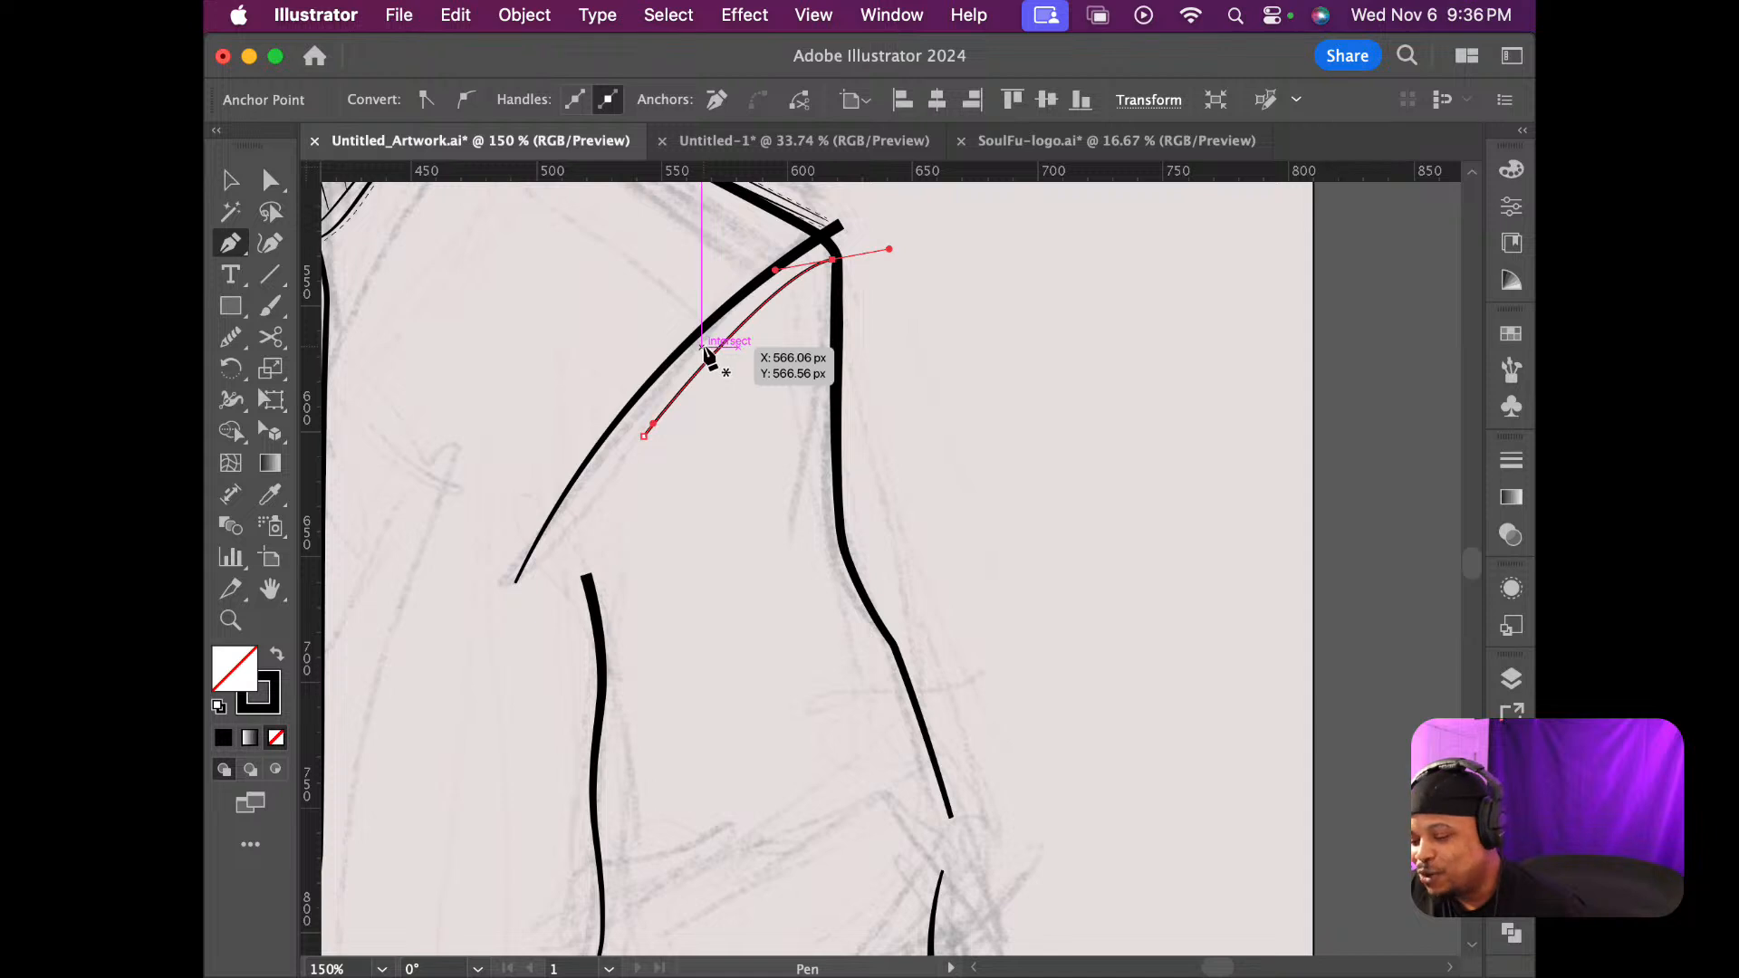
# Thicken the upper end of the new curved armhole line with the Width tool where it meets the sleeve outline
pyautogui.hotkey('shift', 'w')
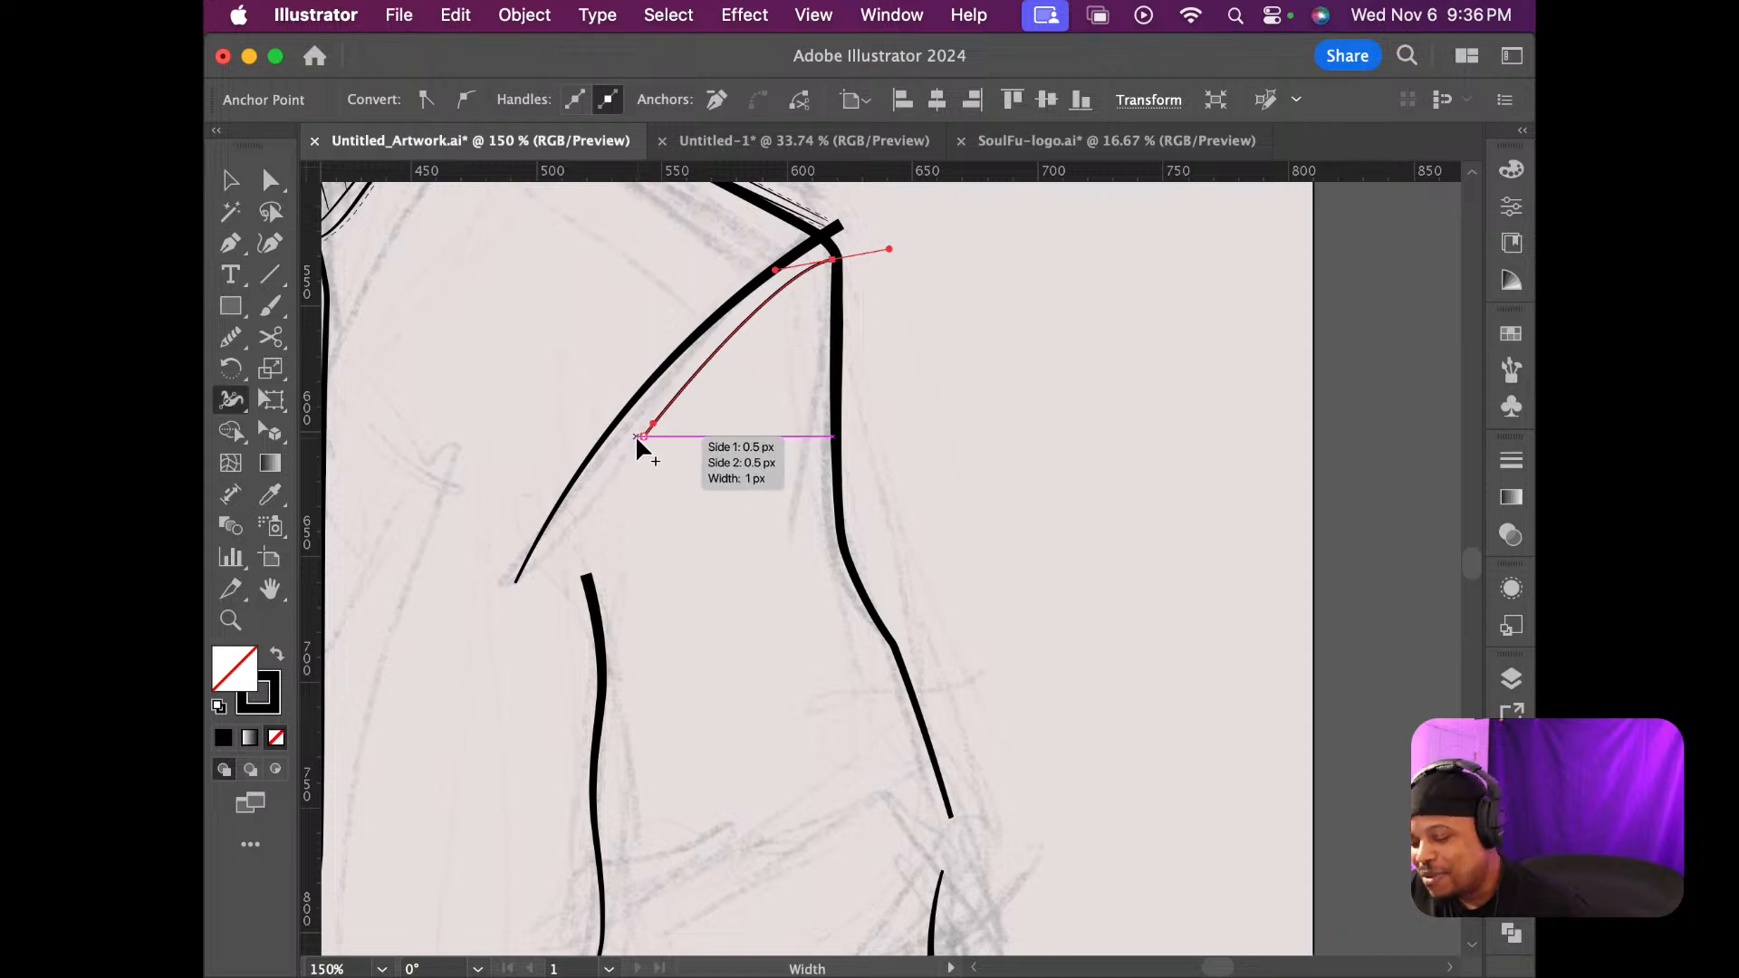
pyautogui.hscroll(1, 638, 447)
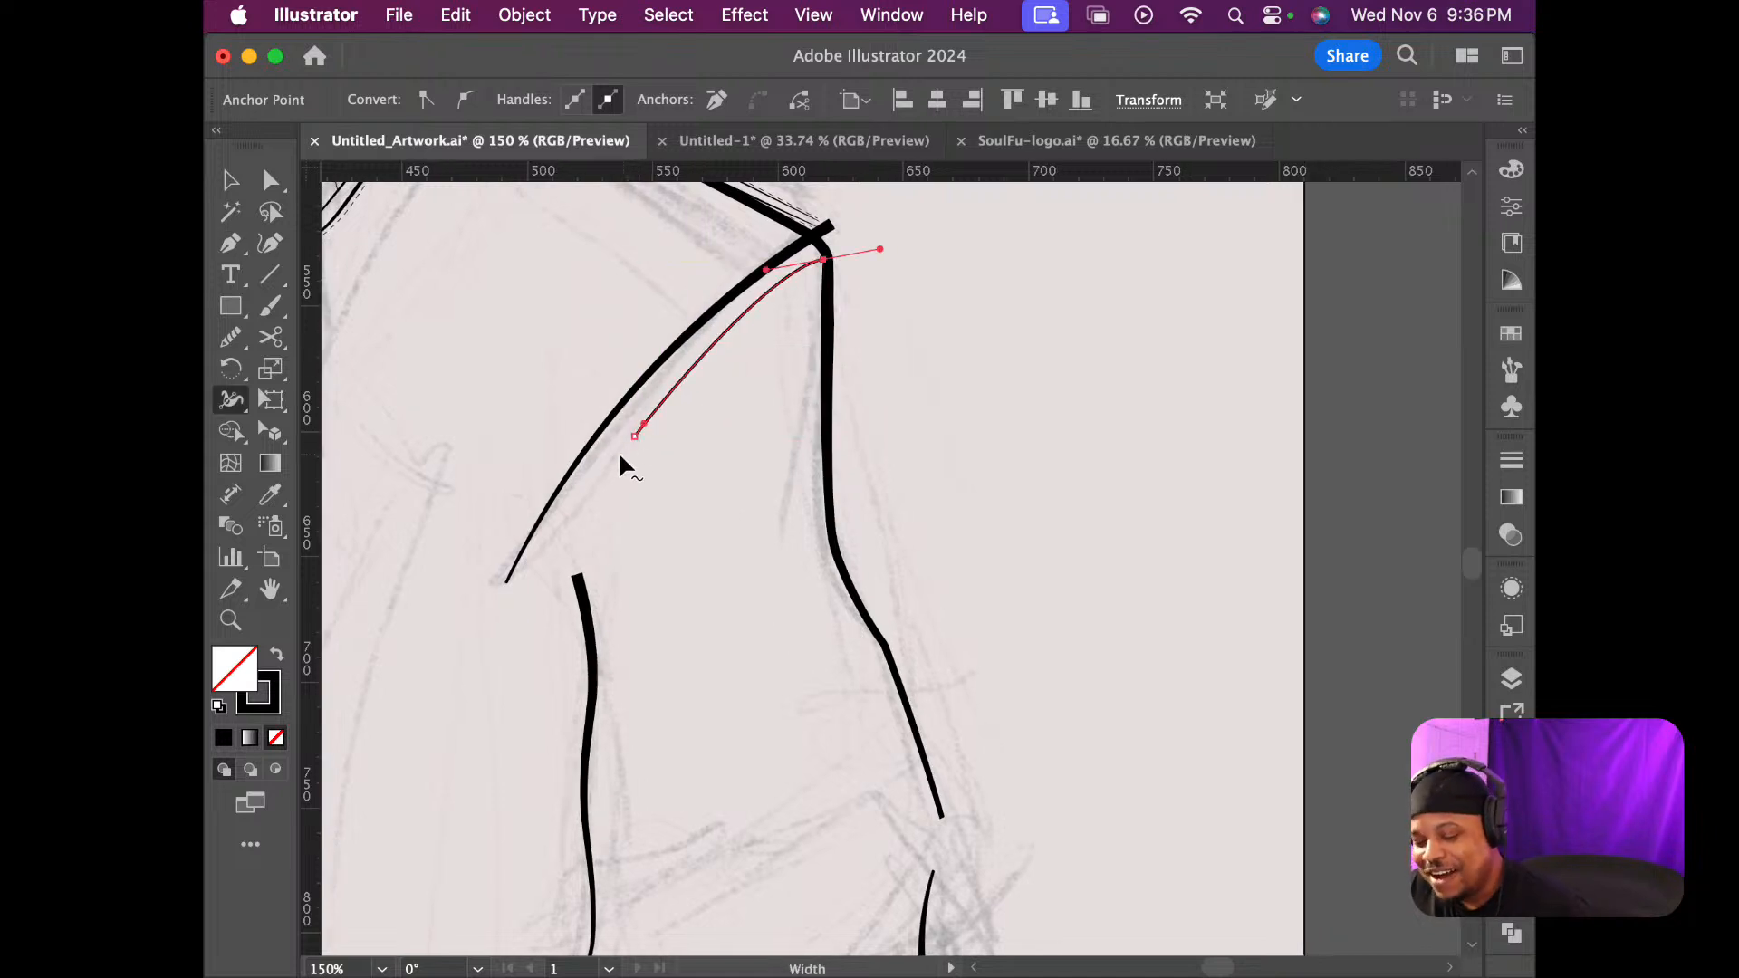
pyautogui.scroll(4, 617, 453)
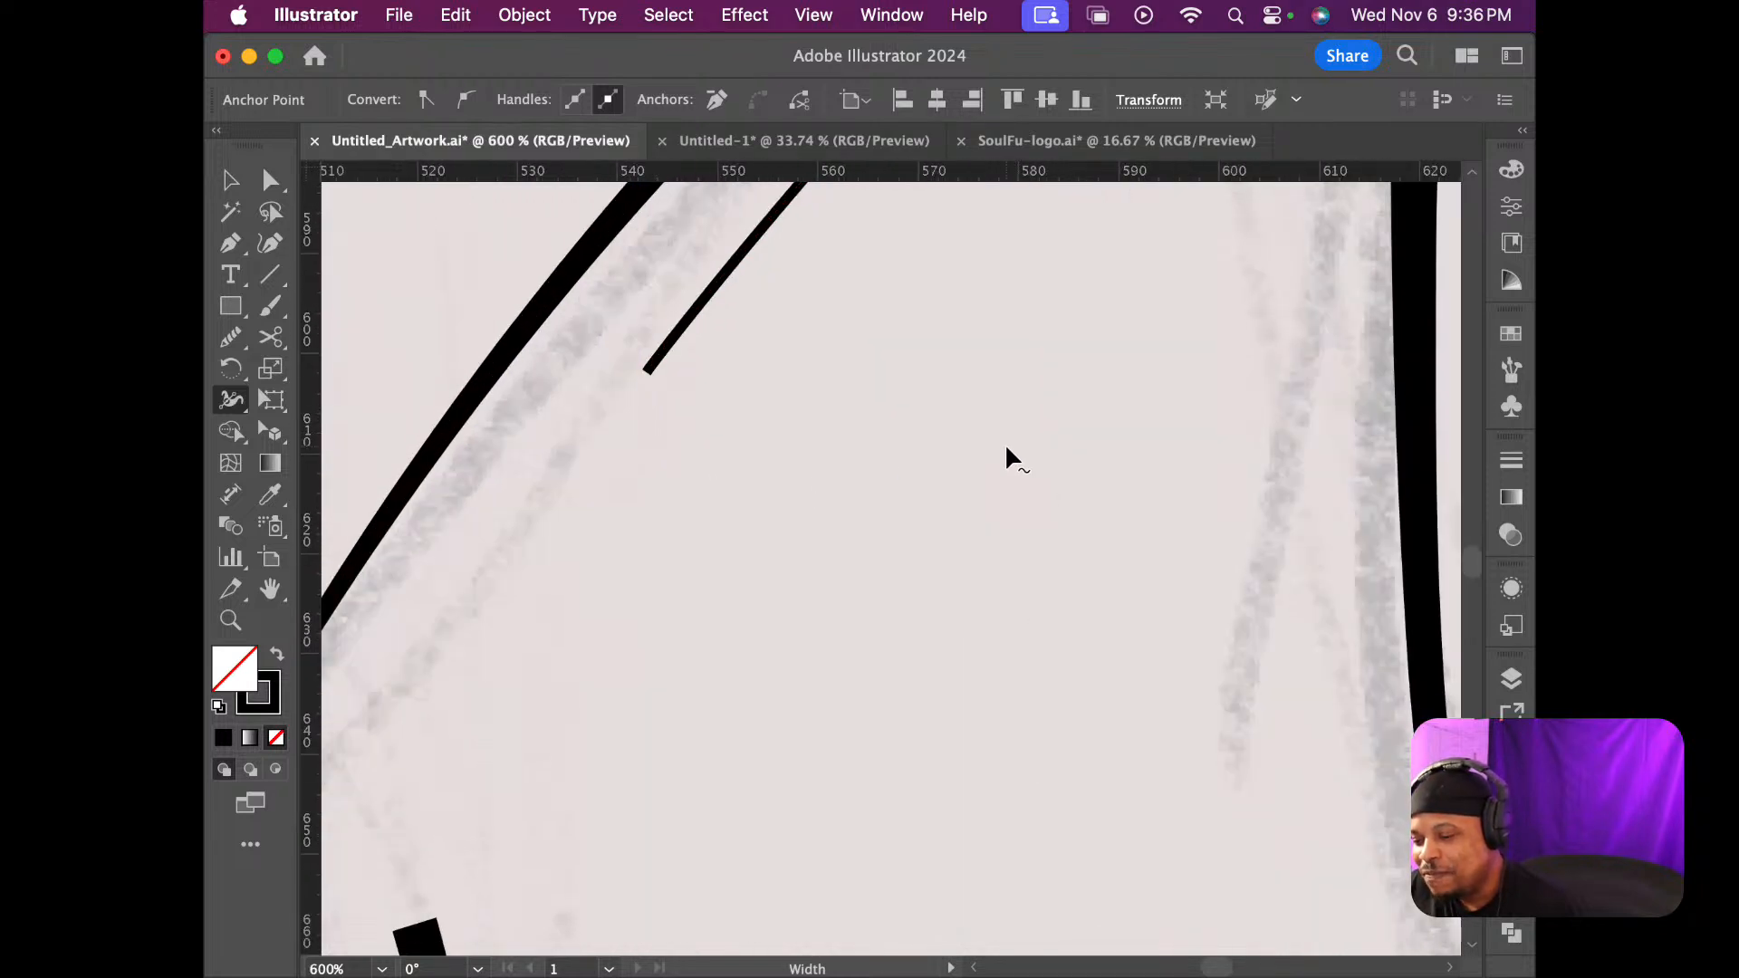
pyautogui.scroll(5, 996, 446)
pyautogui.scroll(8, 989, 458)
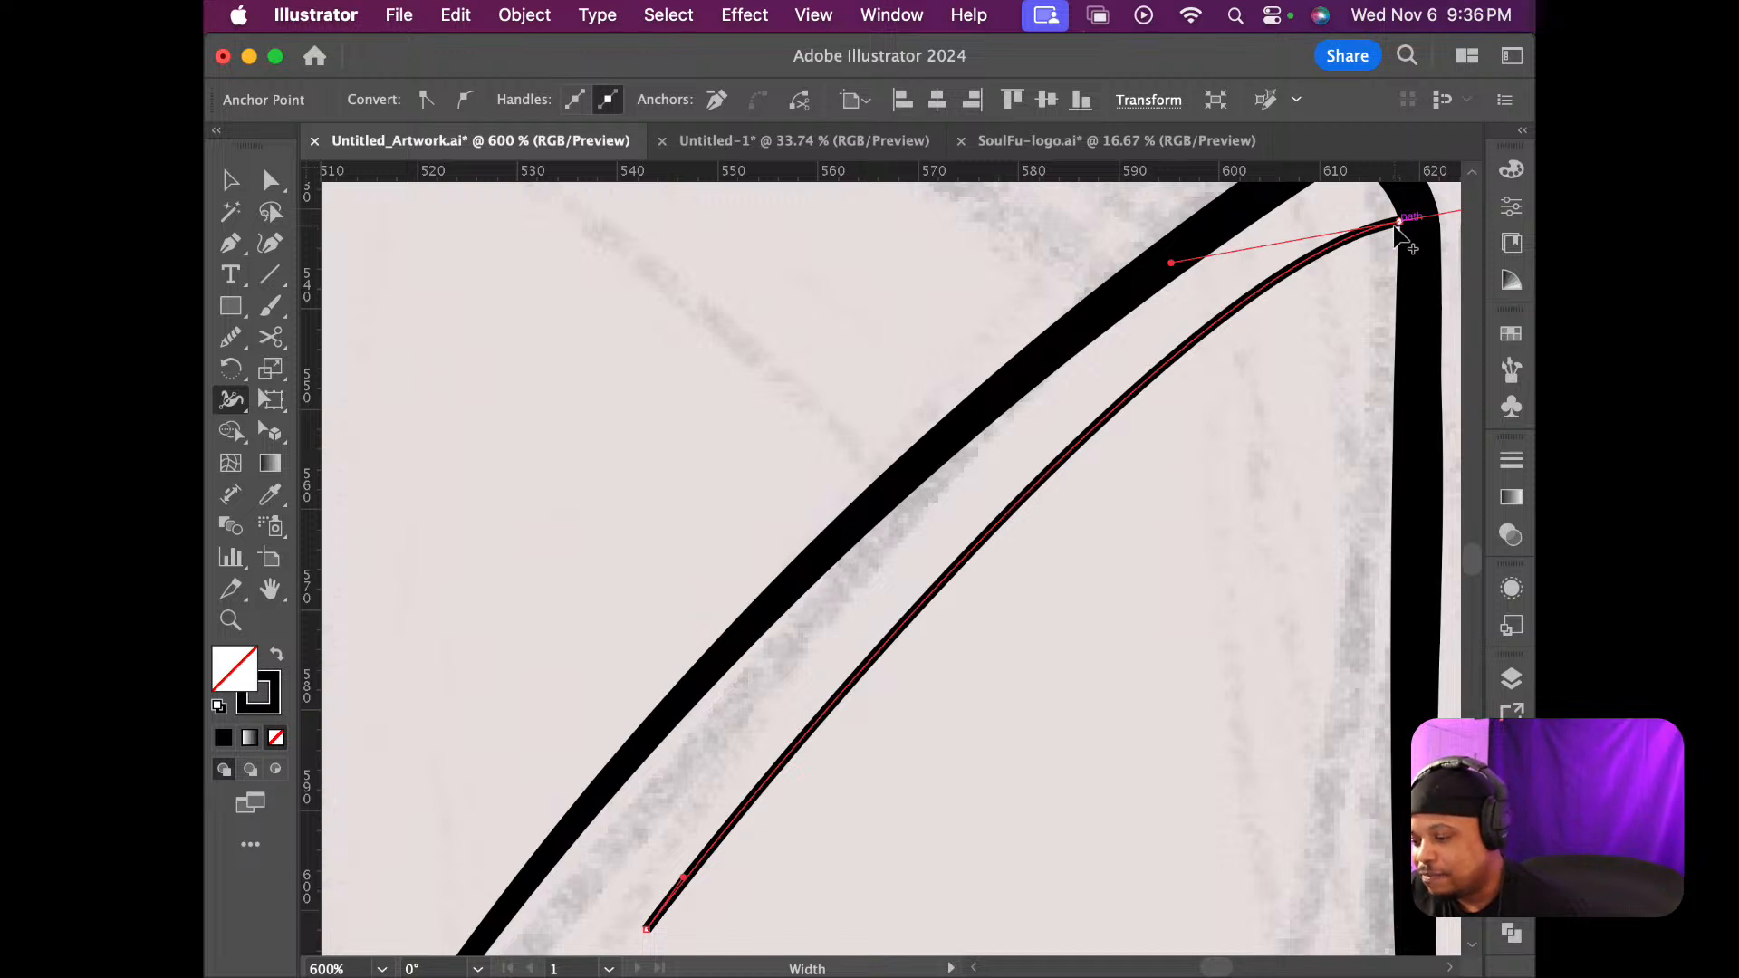
pyautogui.moveTo(1399, 238); pyautogui.dragTo(1399, 243)
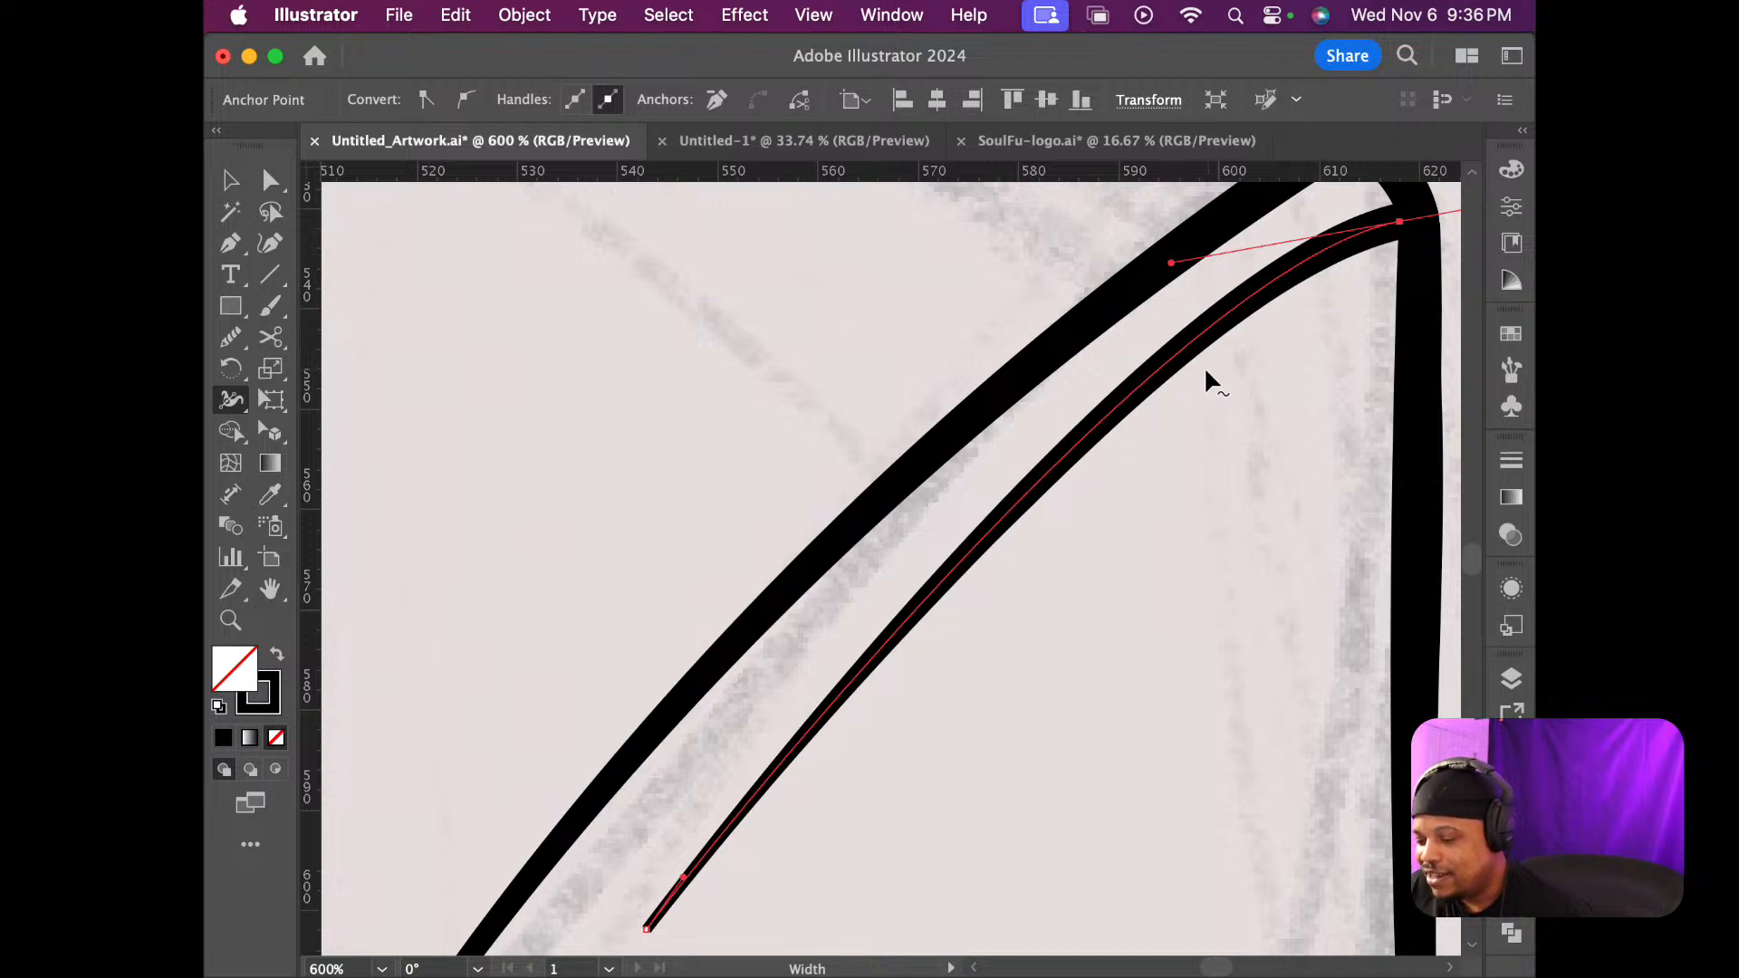
# Narrow the lower end of the new curved armhole line to a fine point with the Width tool
pyautogui.scroll(-2, 1192, 362)
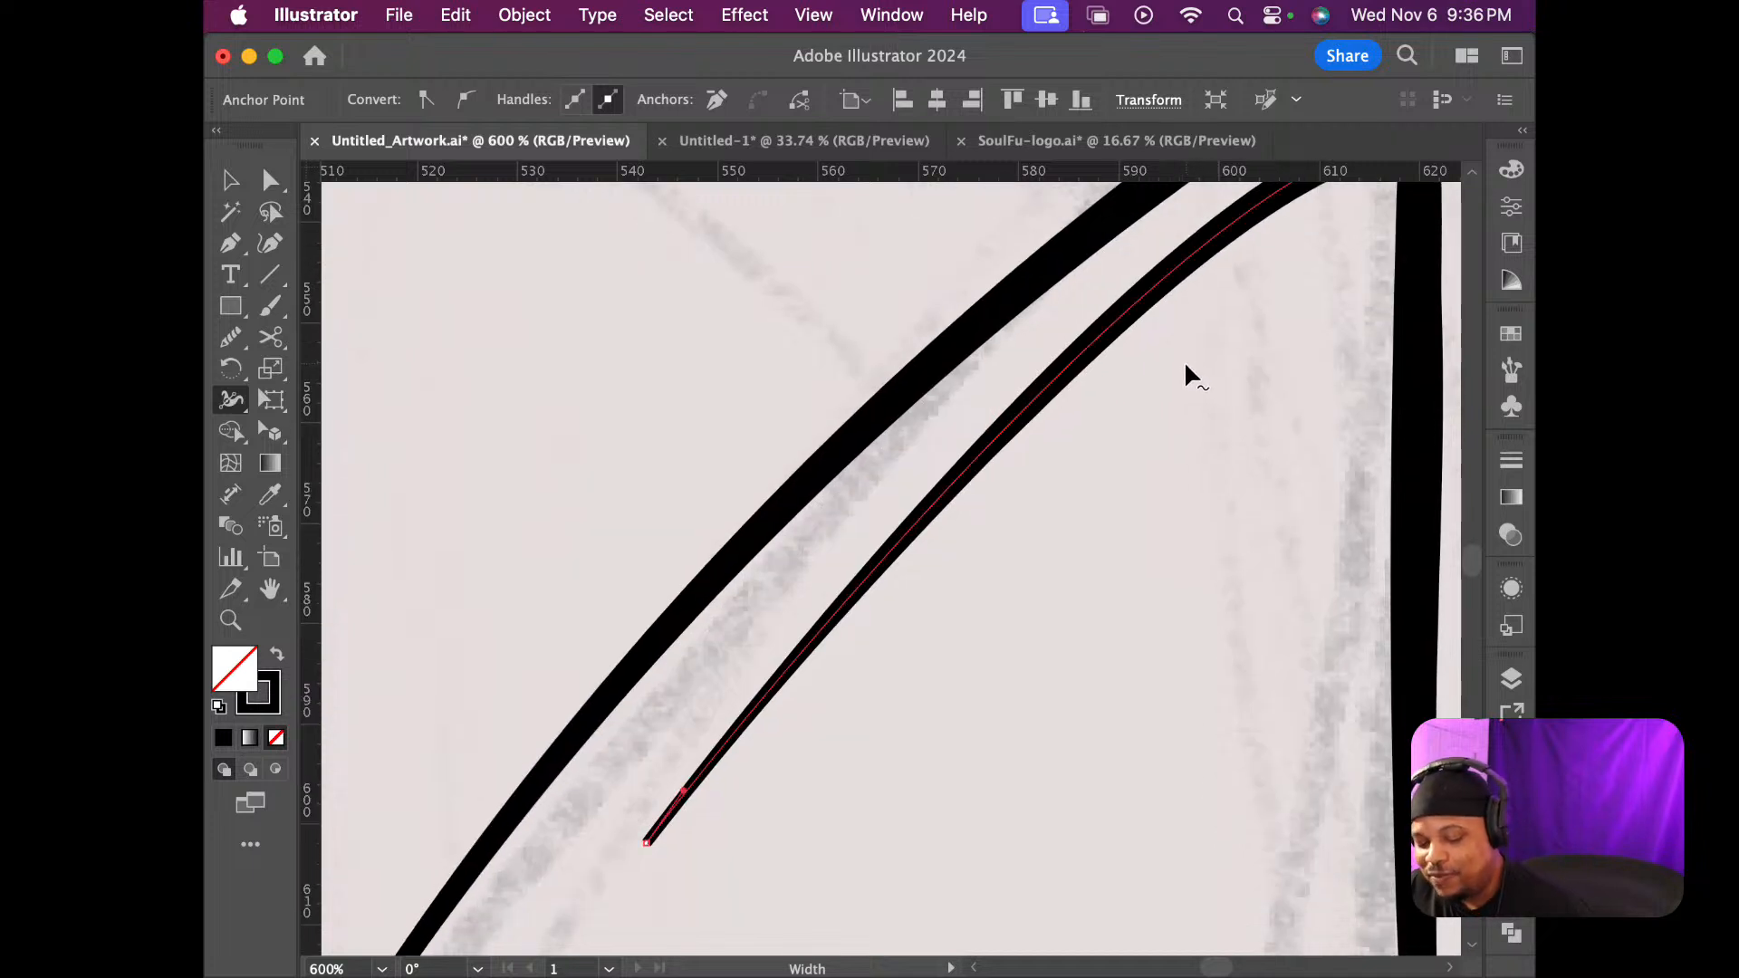
pyautogui.scroll(-5, 1183, 360)
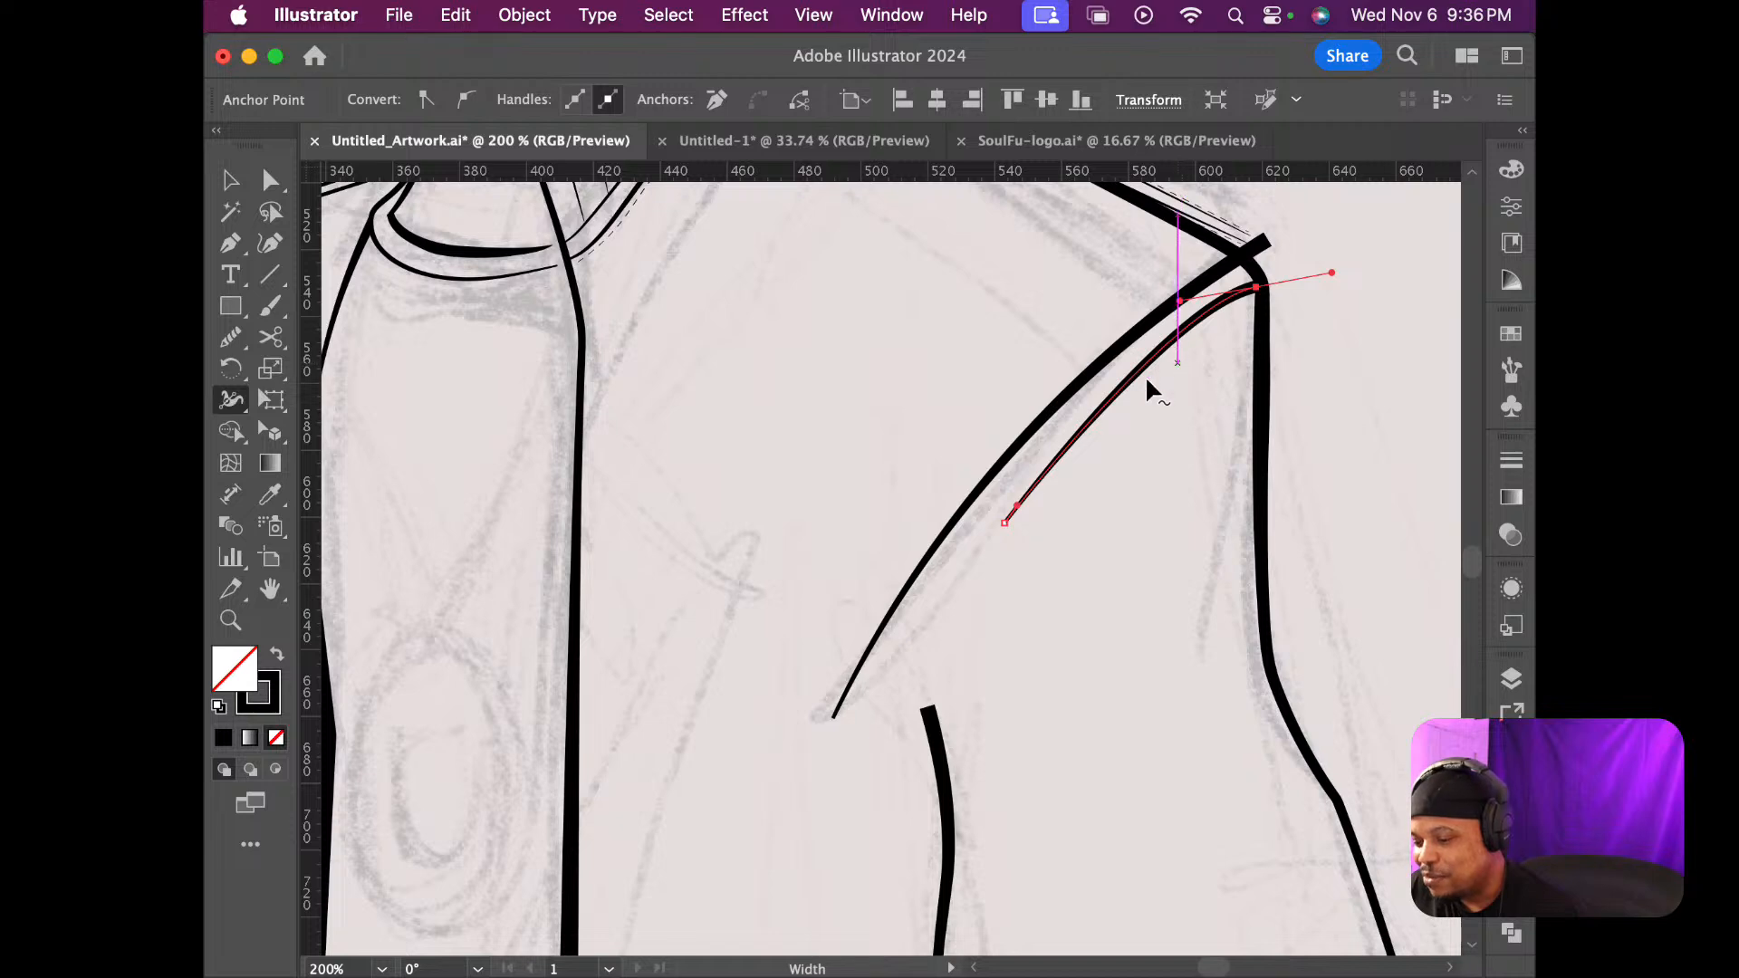
pyautogui.scroll(3, 969, 516)
pyautogui.scroll(4, 992, 525)
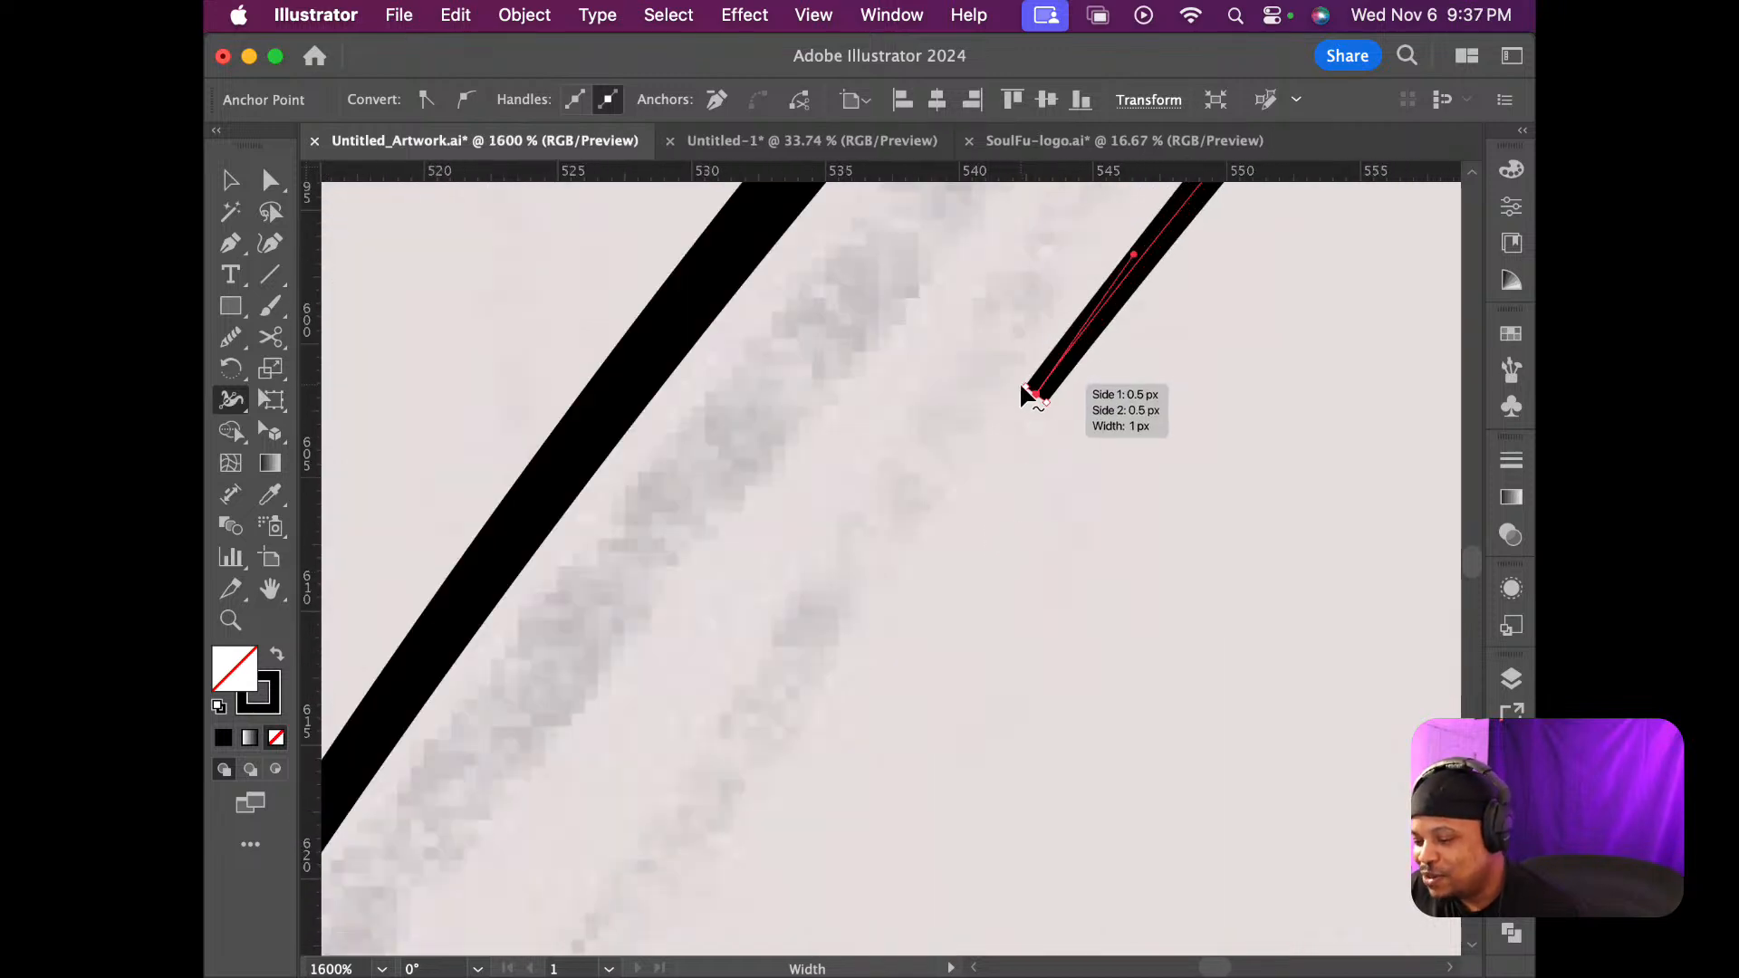
pyautogui.moveTo(1024, 390); pyautogui.dragTo(1028, 404)
pyautogui.scroll(-6, 1085, 409)
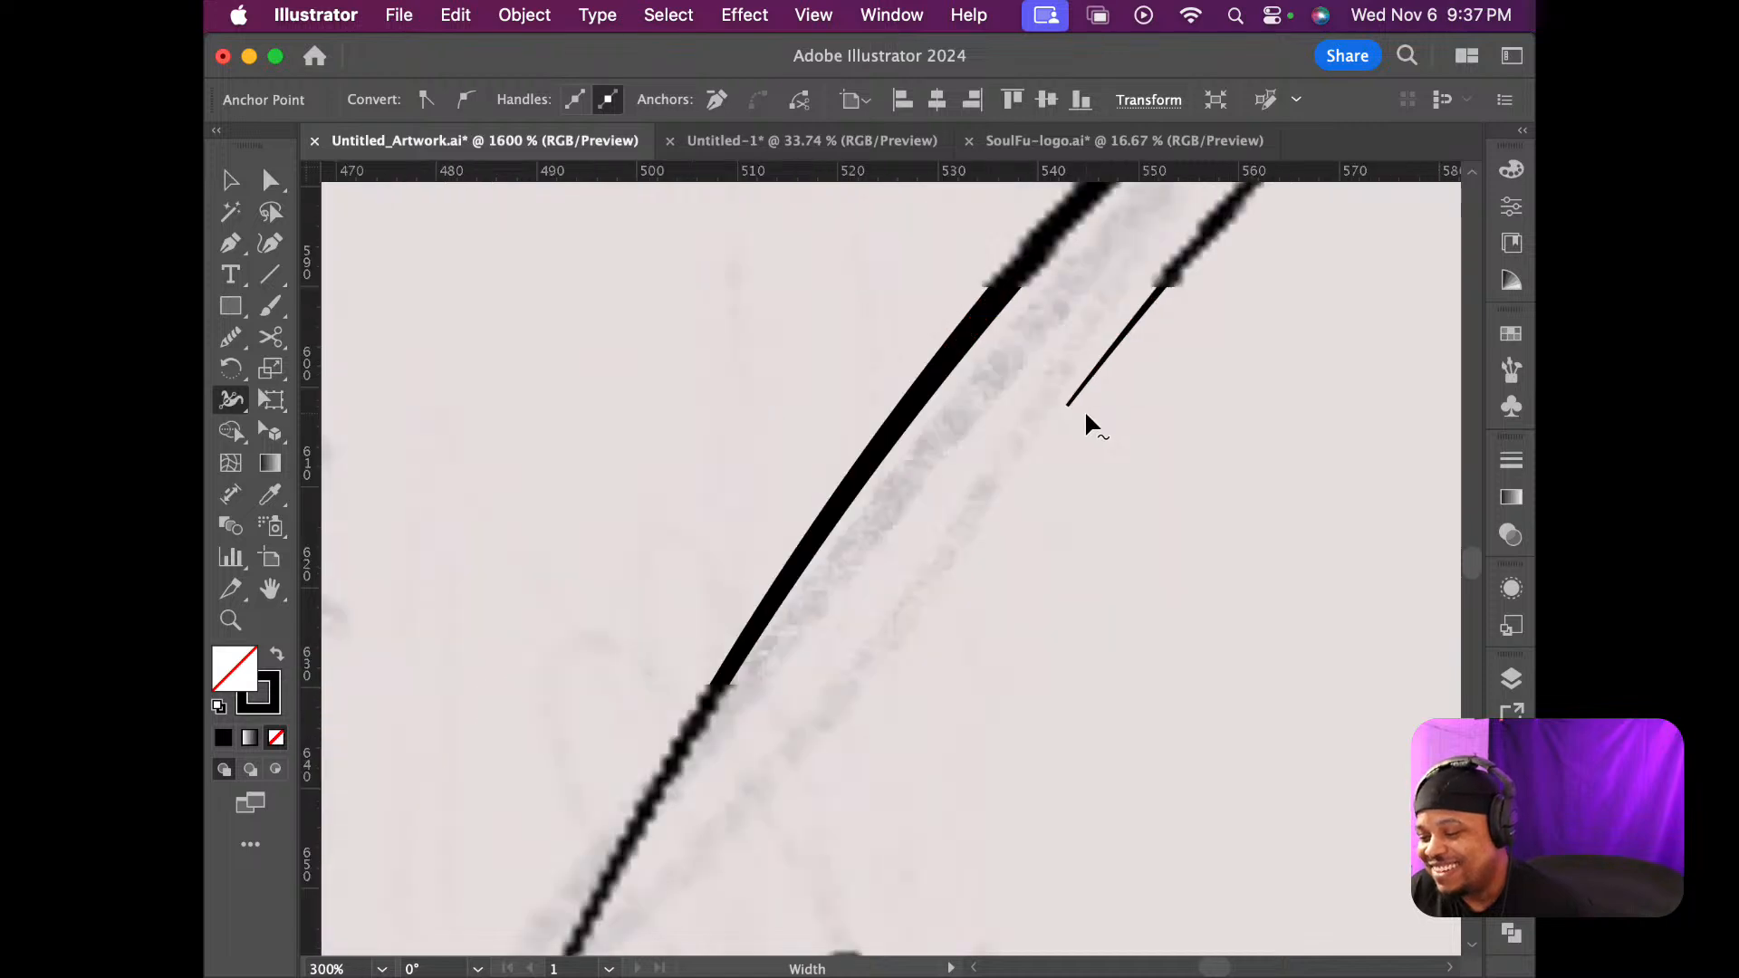
# Examine the shoulder seam, its dashed stitching and the collar against the sketch, and deselect the armhole line
pyautogui.scroll(1, 1203, 399)
pyautogui.scroll(5, 1205, 406)
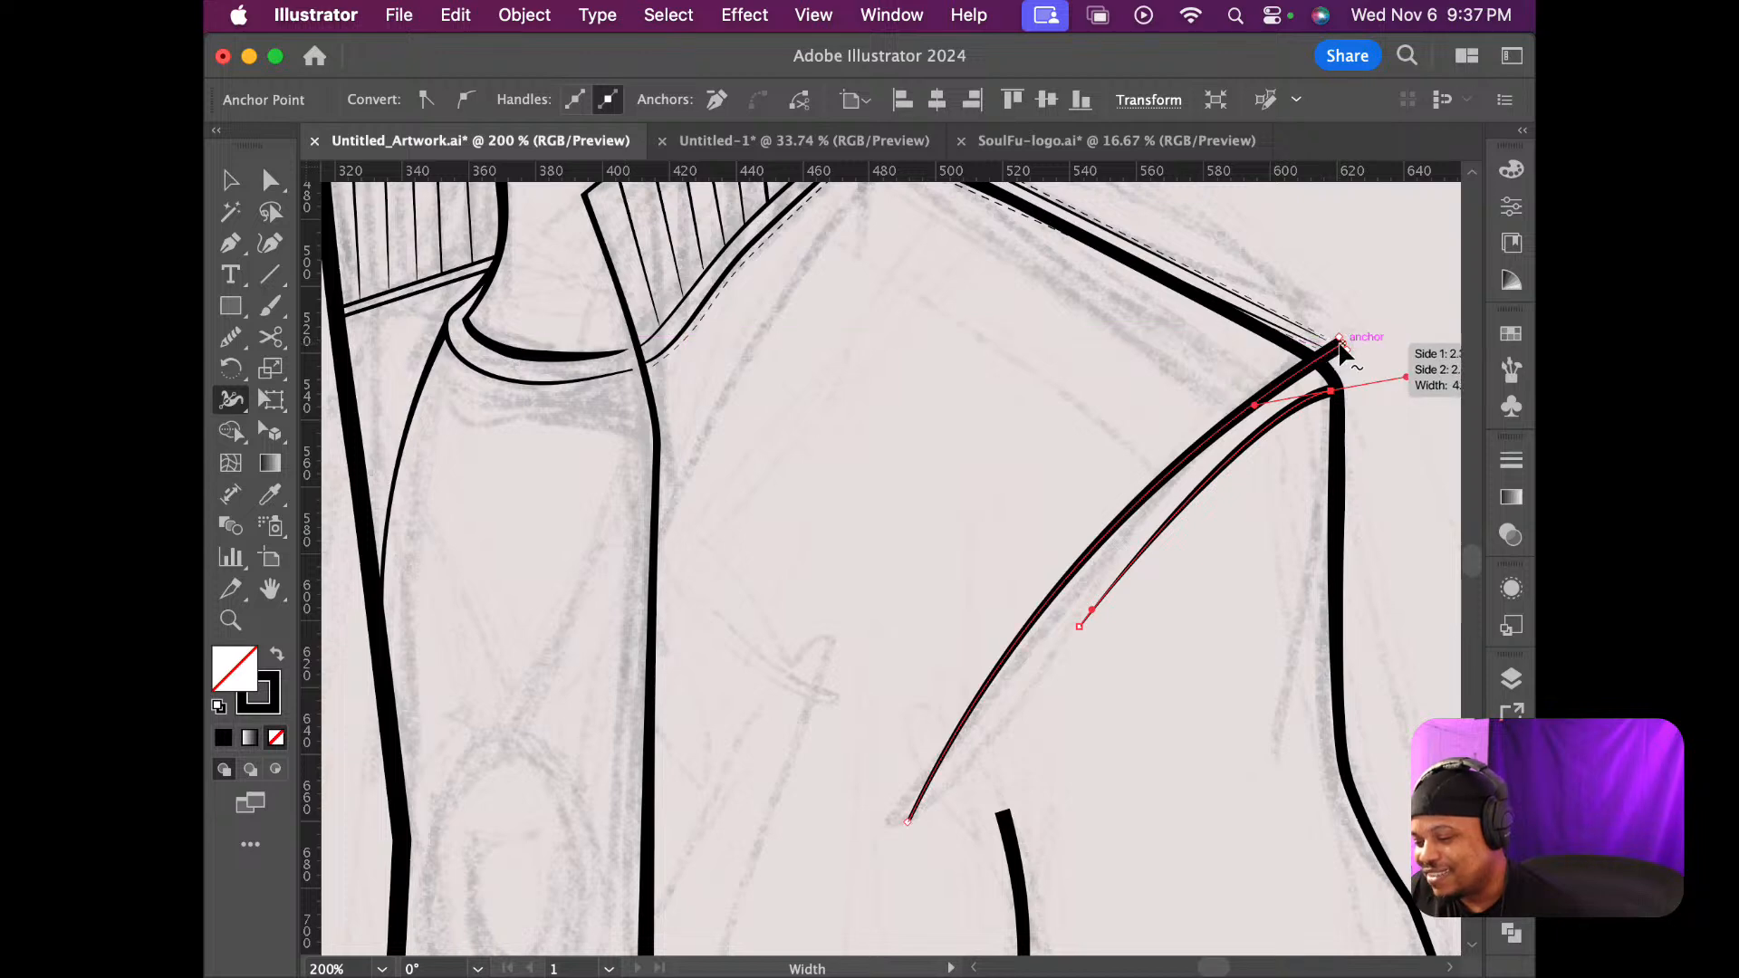
pyautogui.scroll(4, 1338, 349)
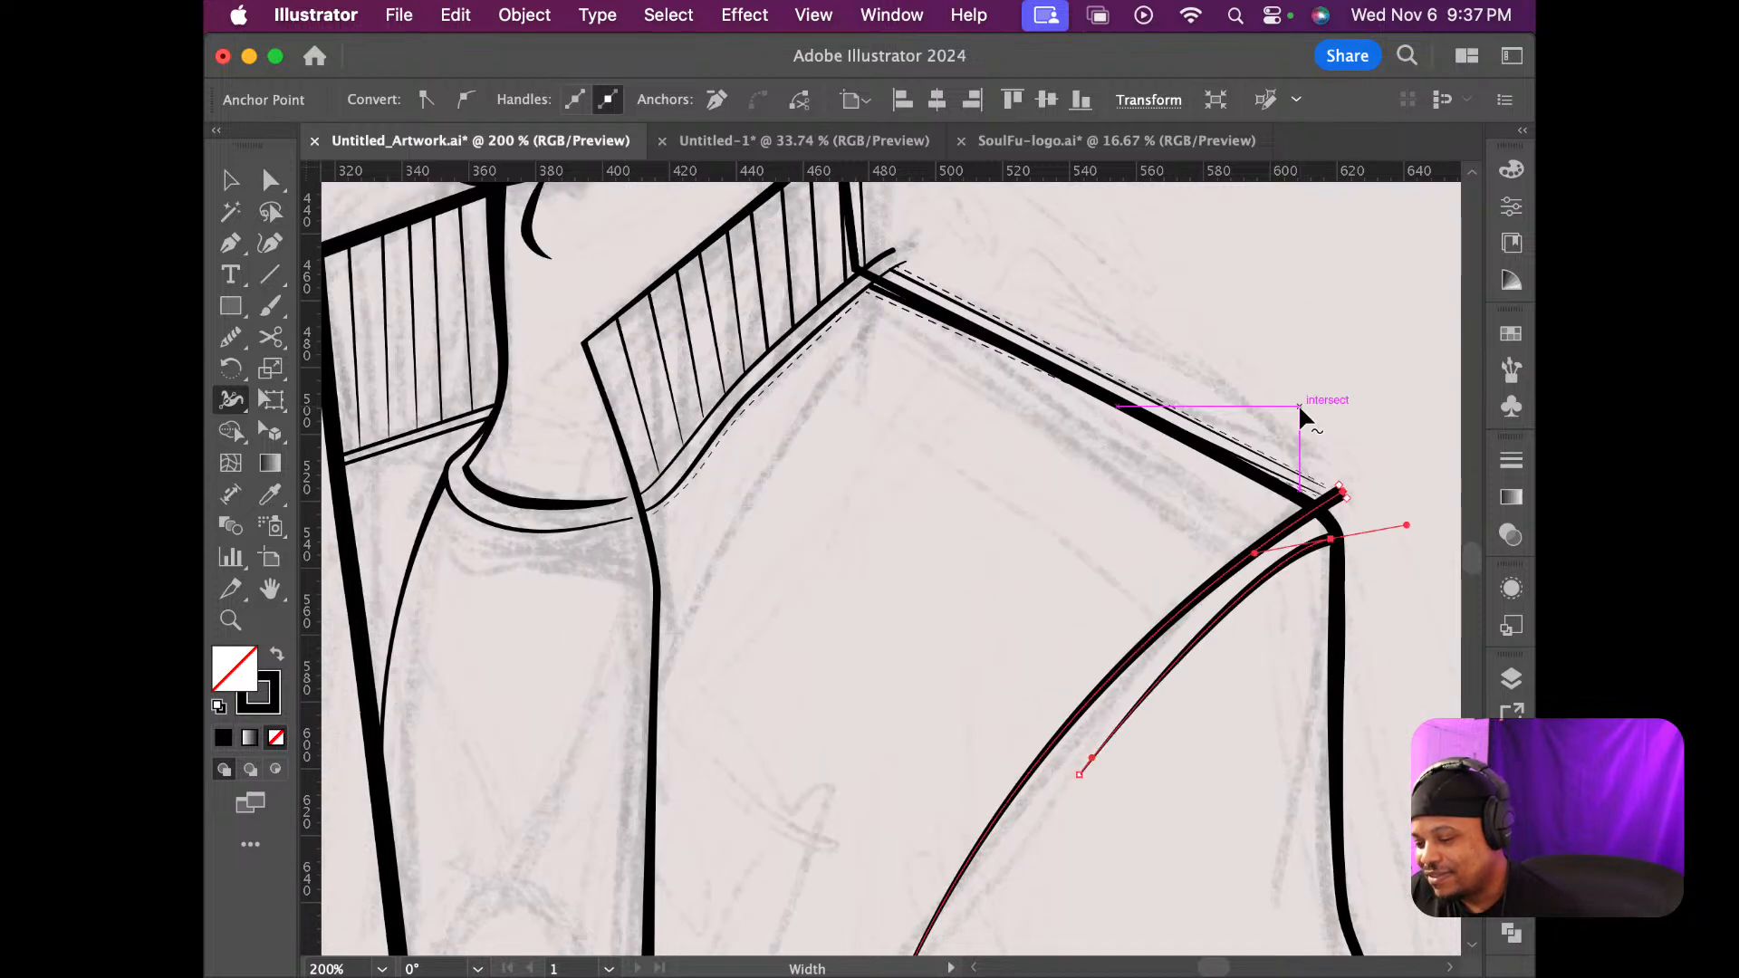
pyautogui.scroll(5, 1297, 404)
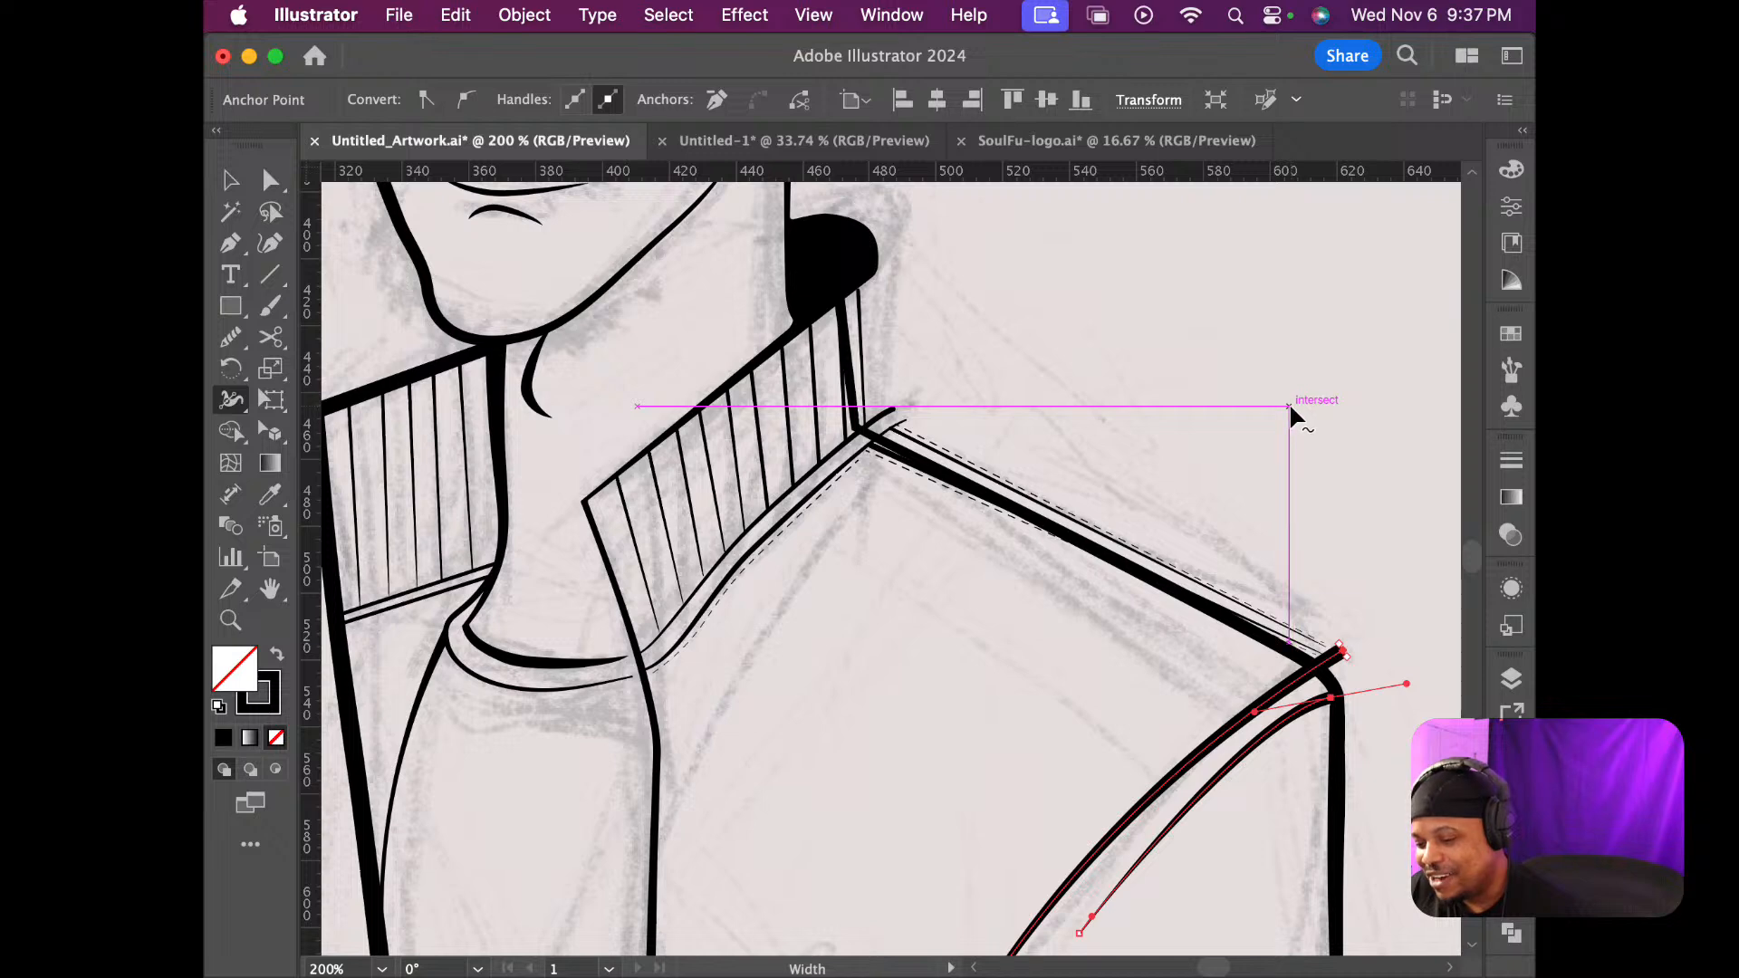
pyautogui.scroll(-3, 1288, 402)
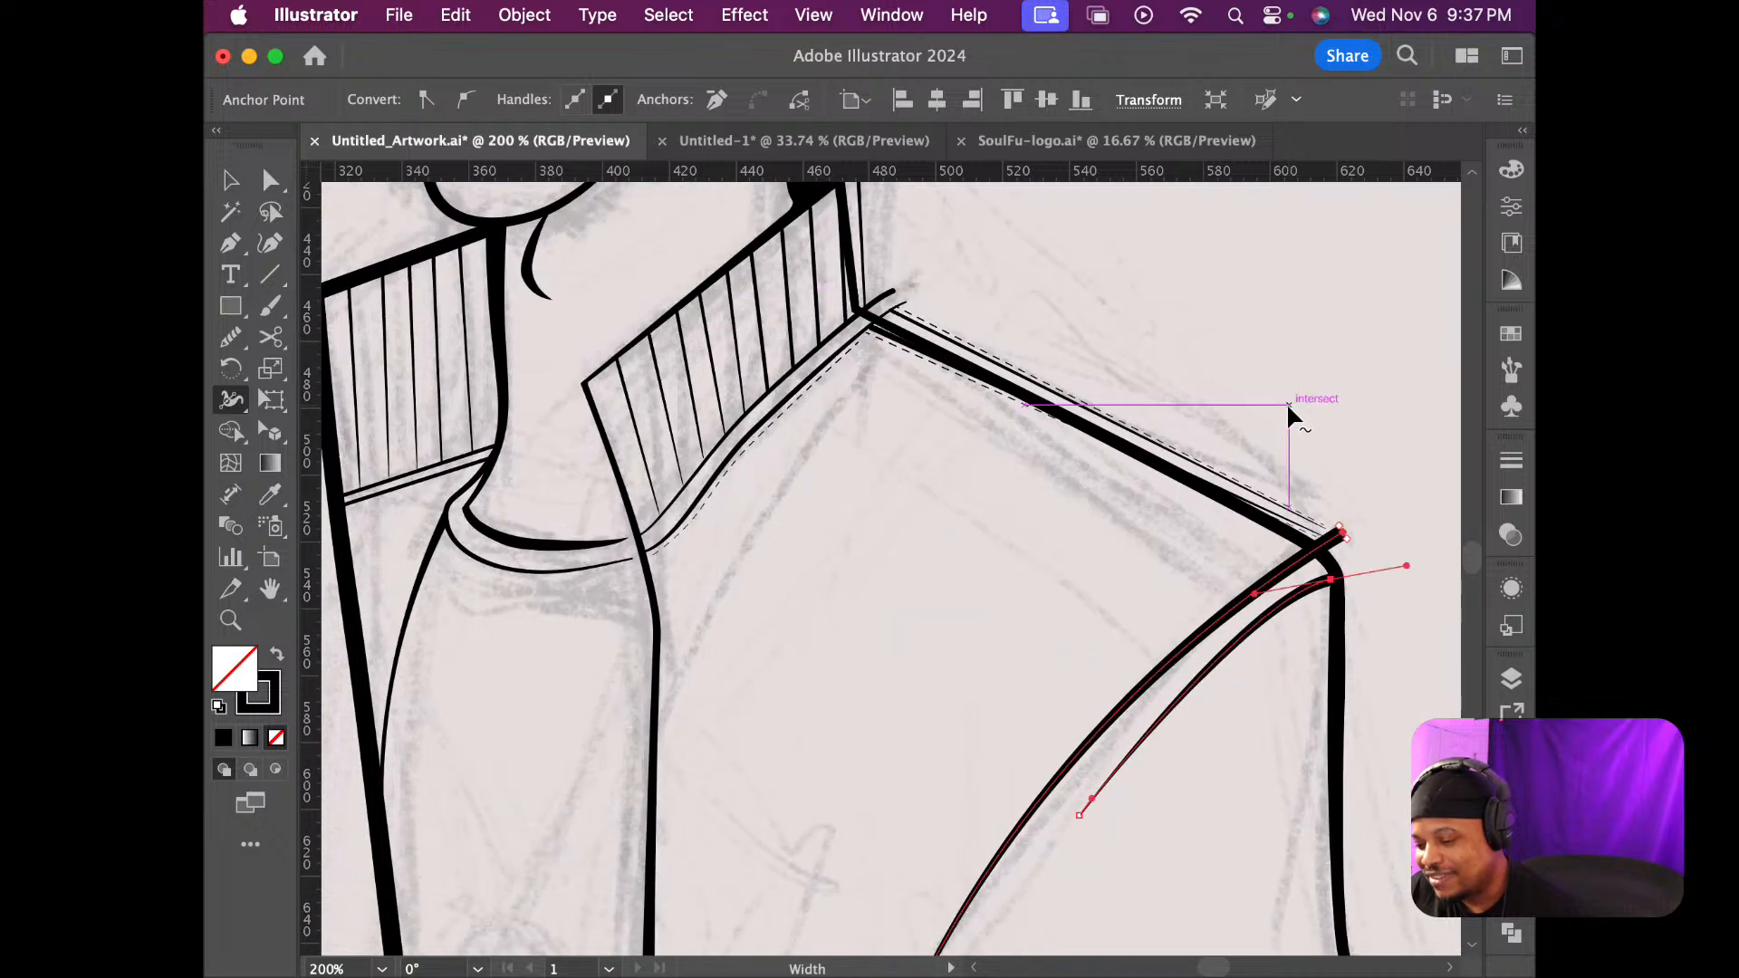
pyautogui.scroll(-1, 1261, 464)
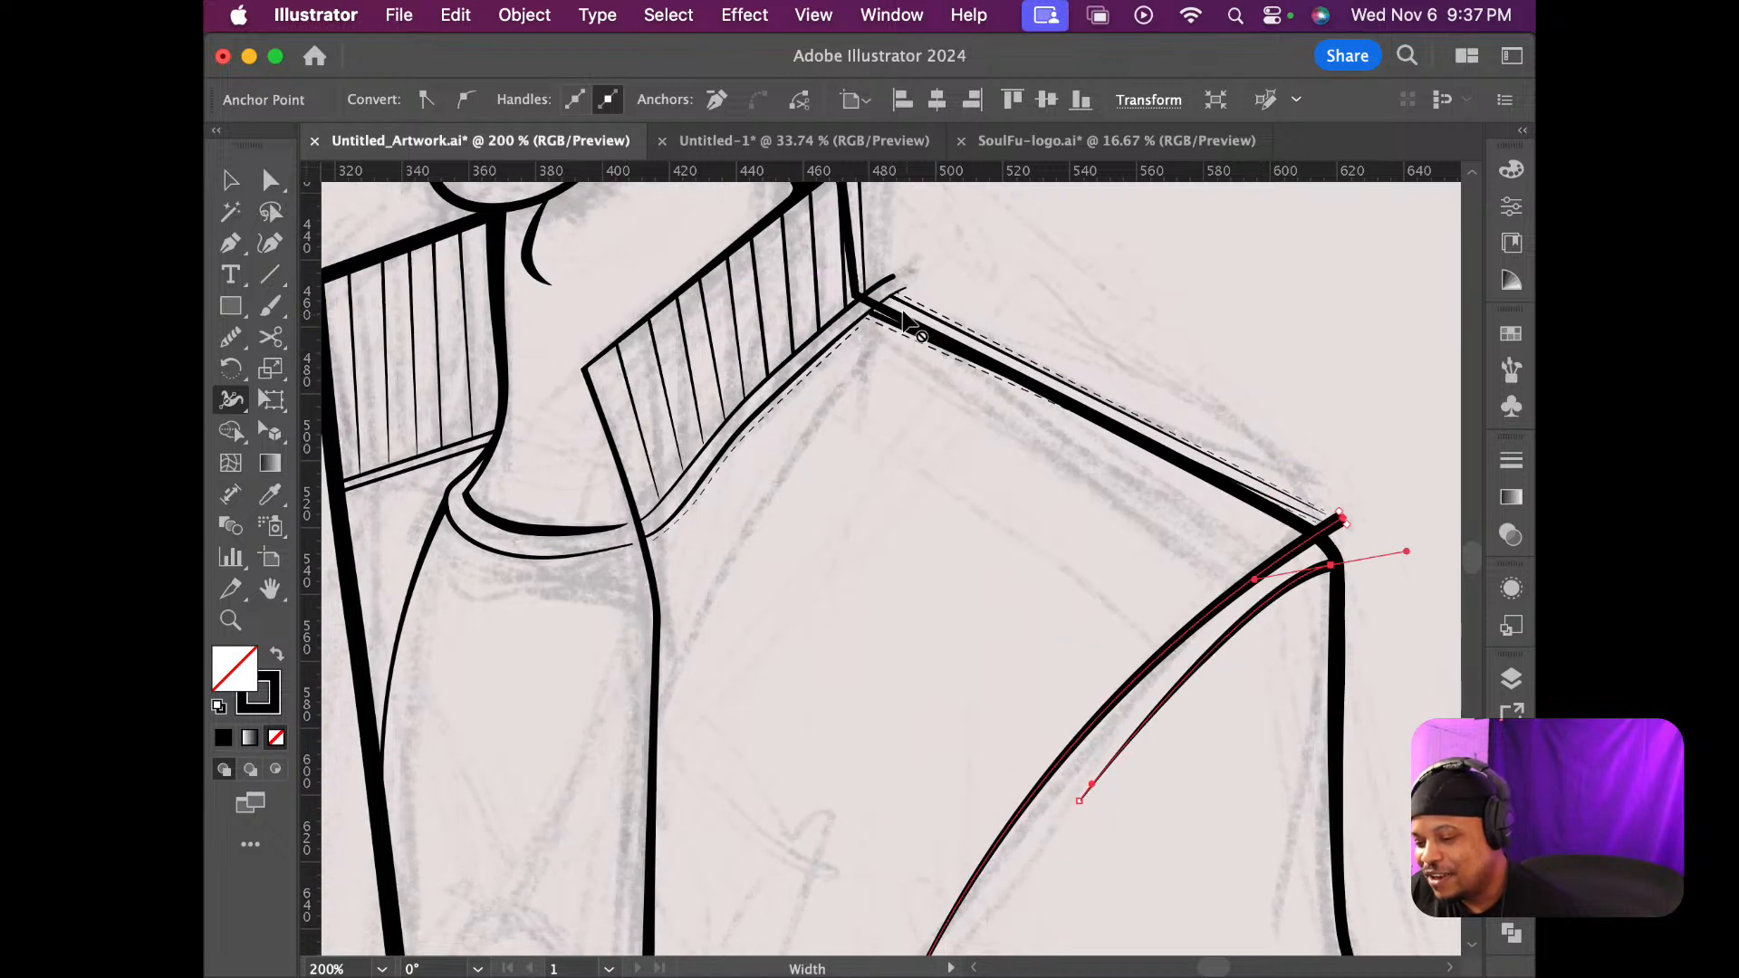
pyautogui.scroll(3, 883, 319)
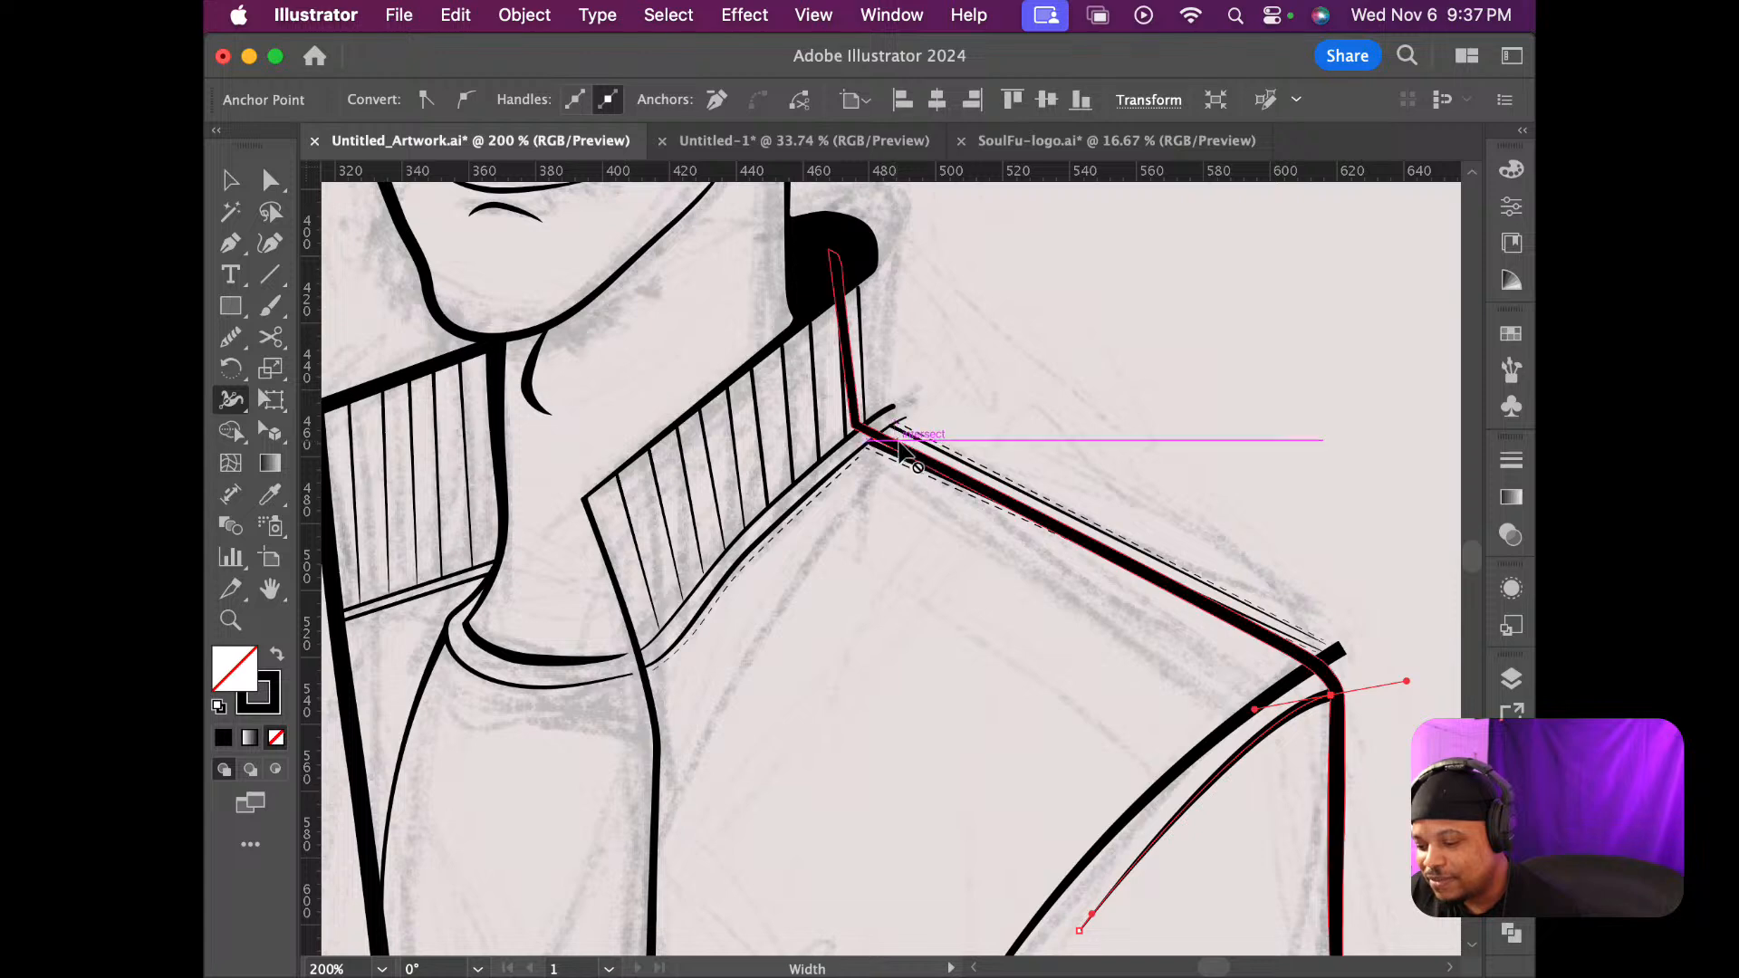
pyautogui.scroll(-2, 943, 404)
pyautogui.scroll(-6, 947, 399)
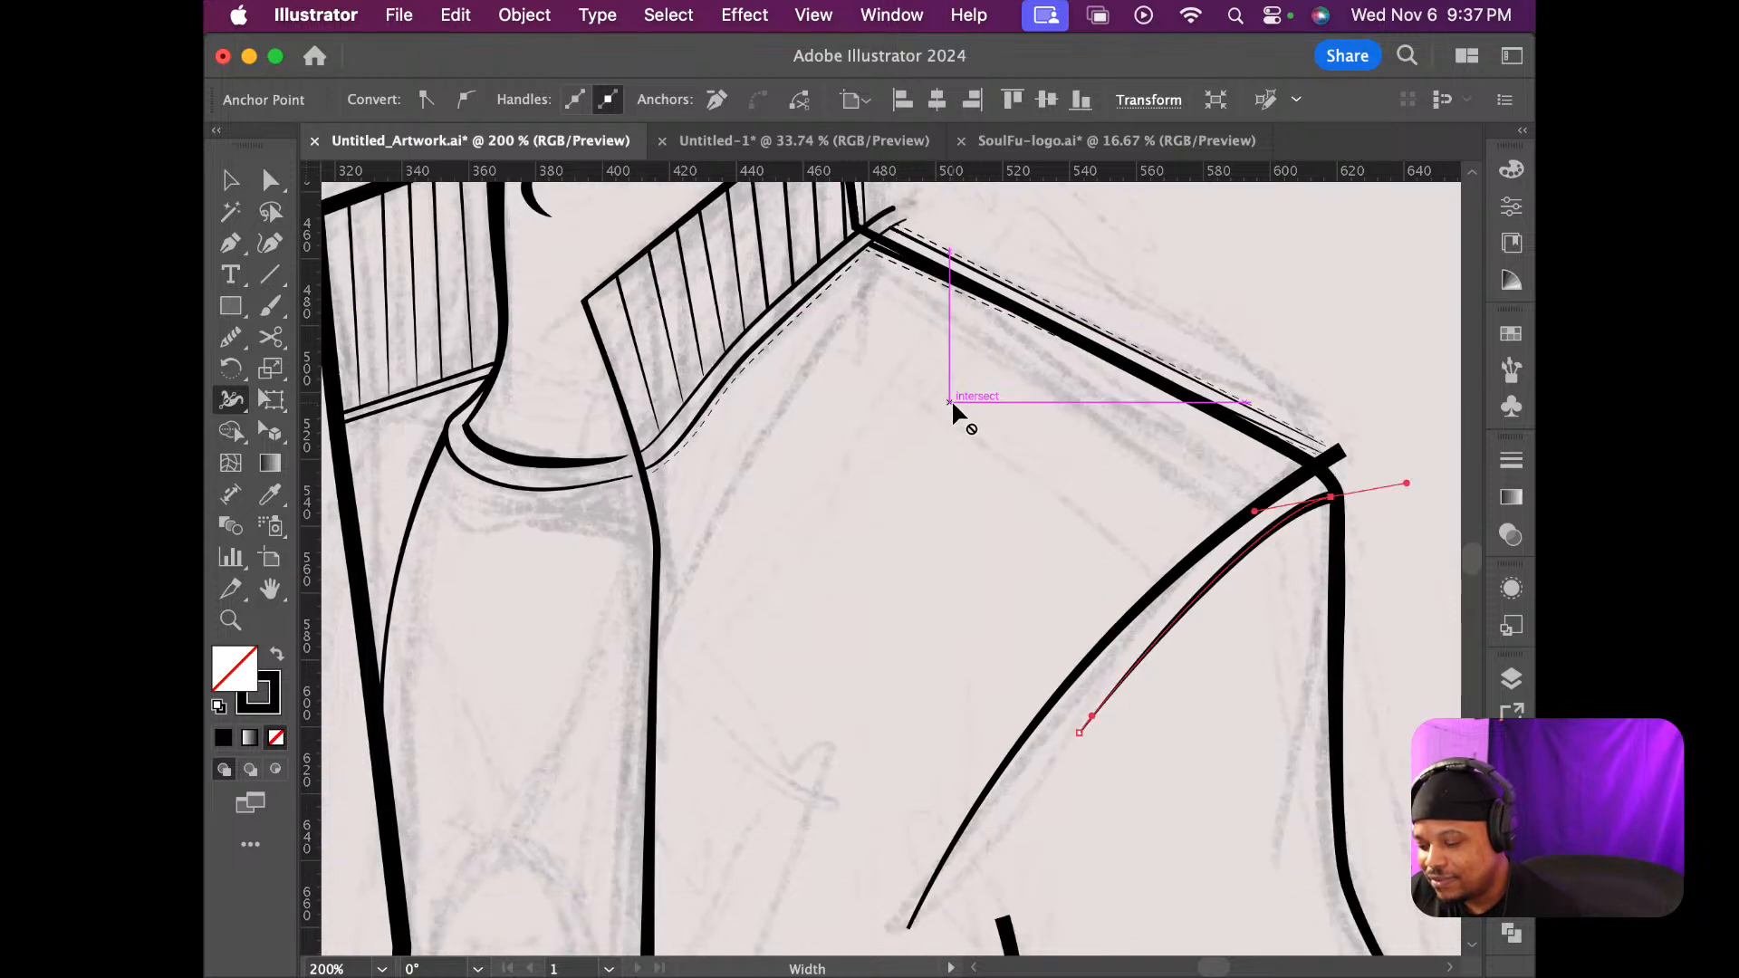
pyautogui.scroll(7, 975, 408)
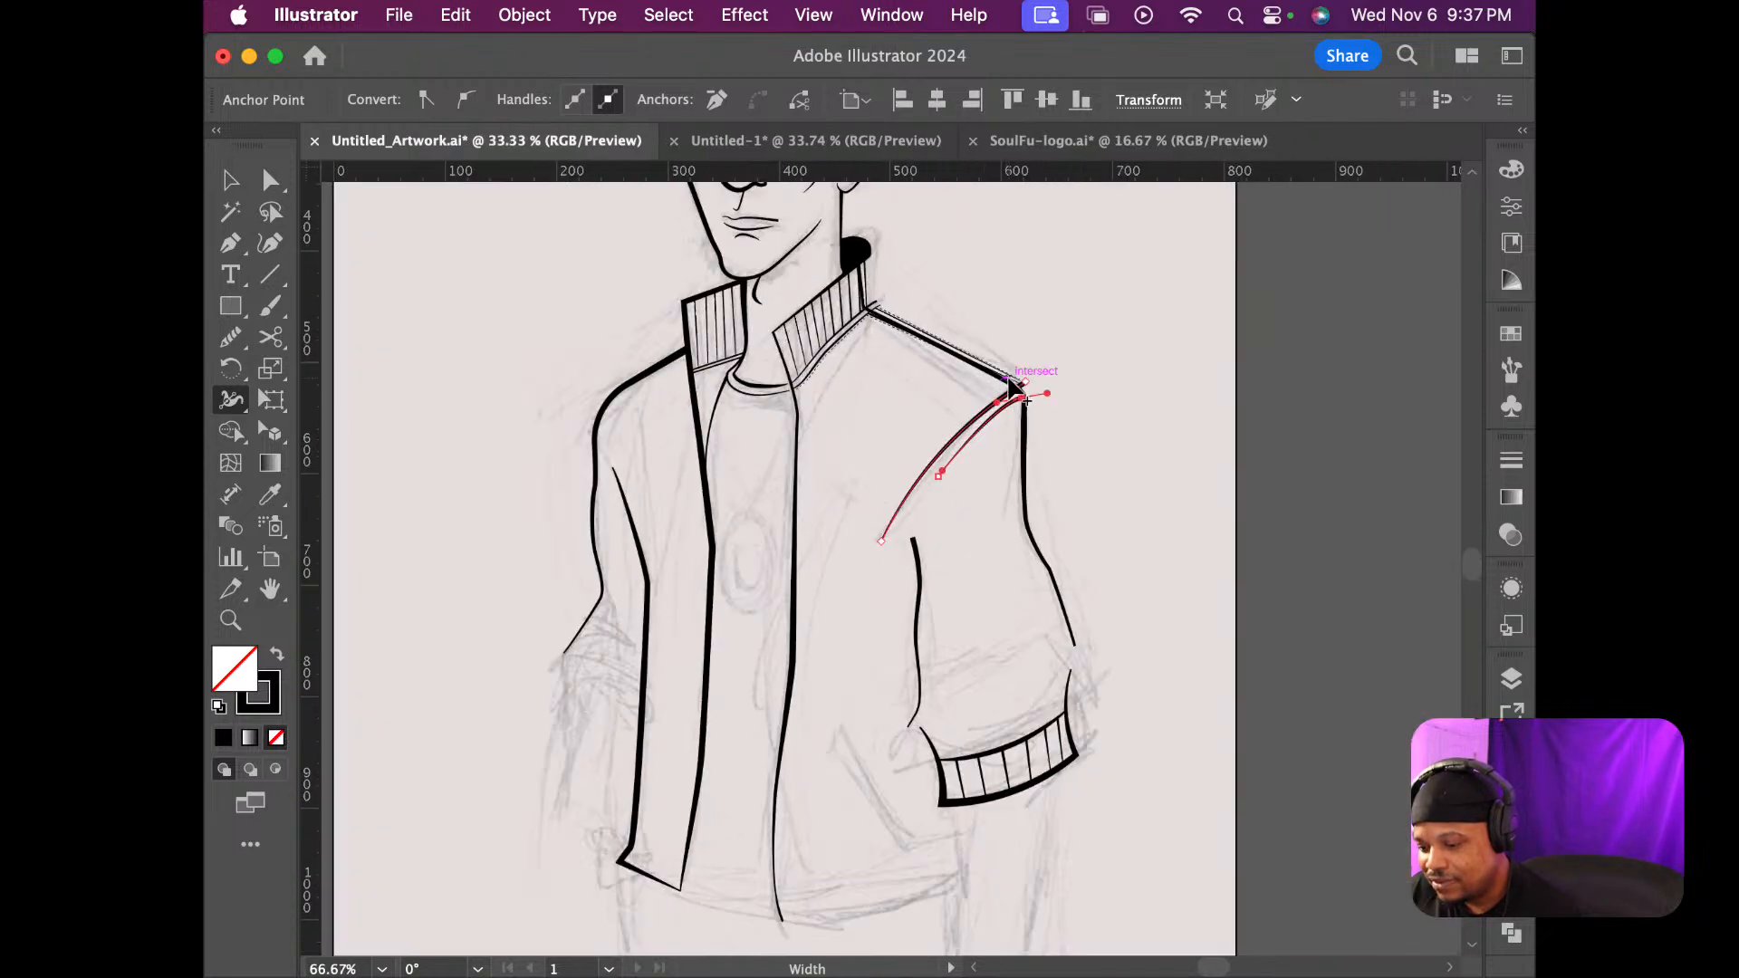
pyautogui.scroll(-4, 966, 368)
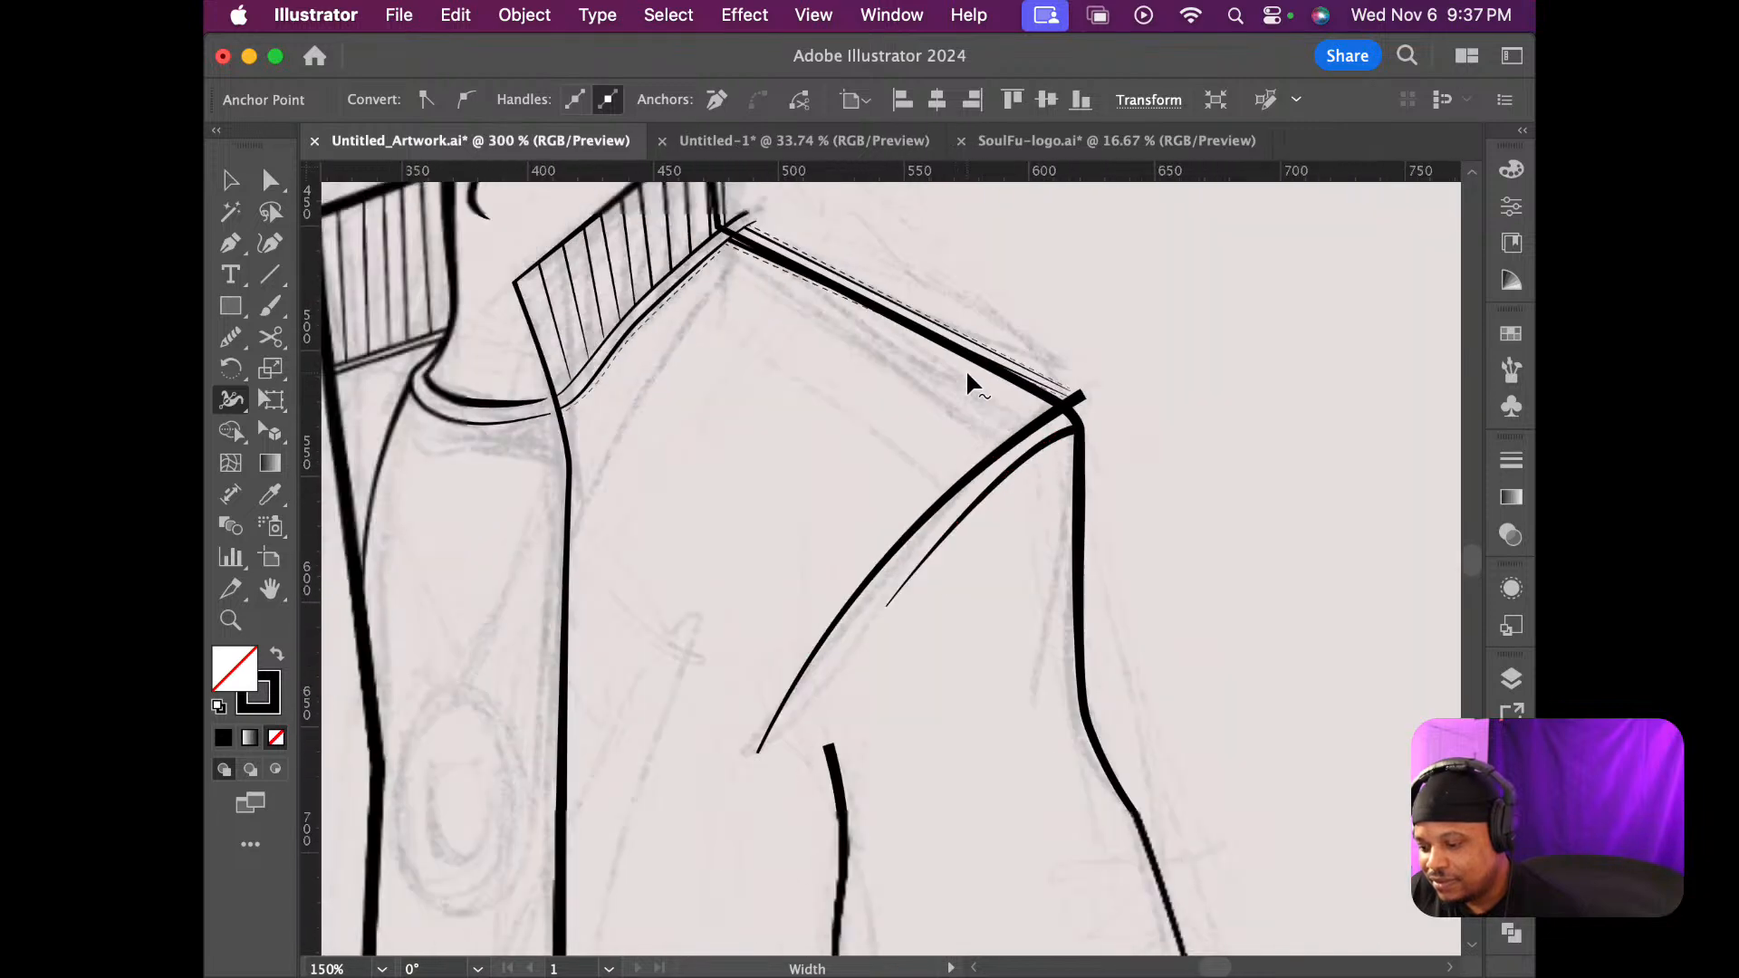
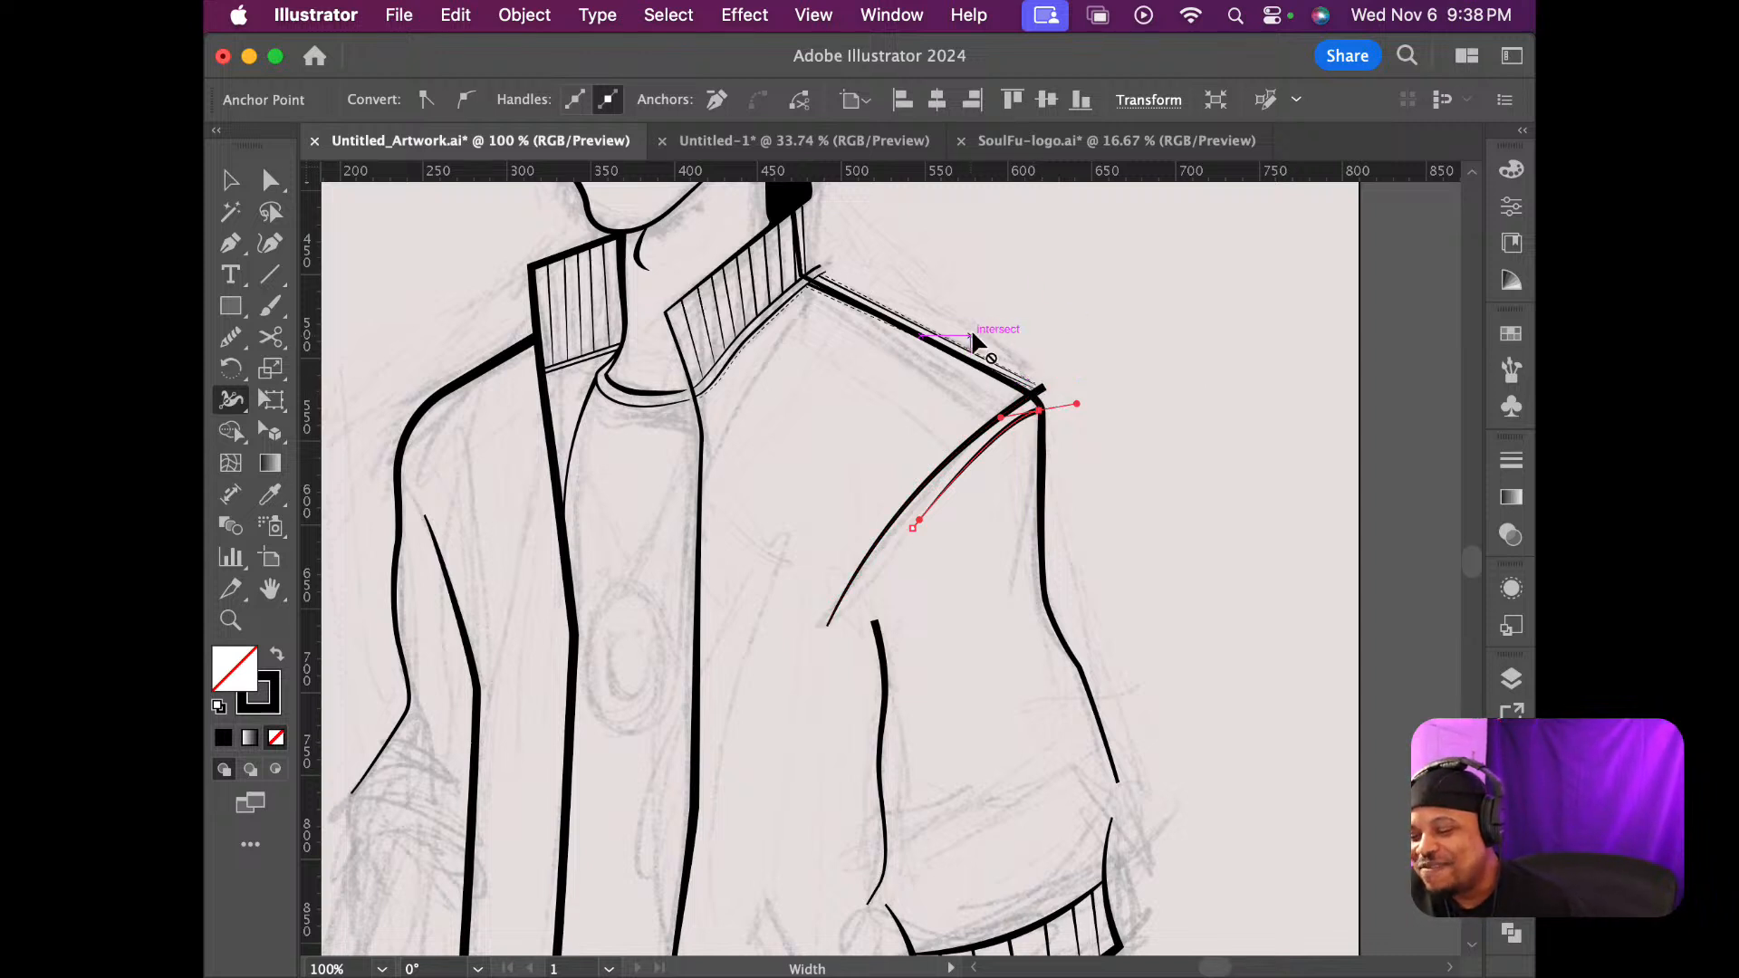
pyautogui.press('v')
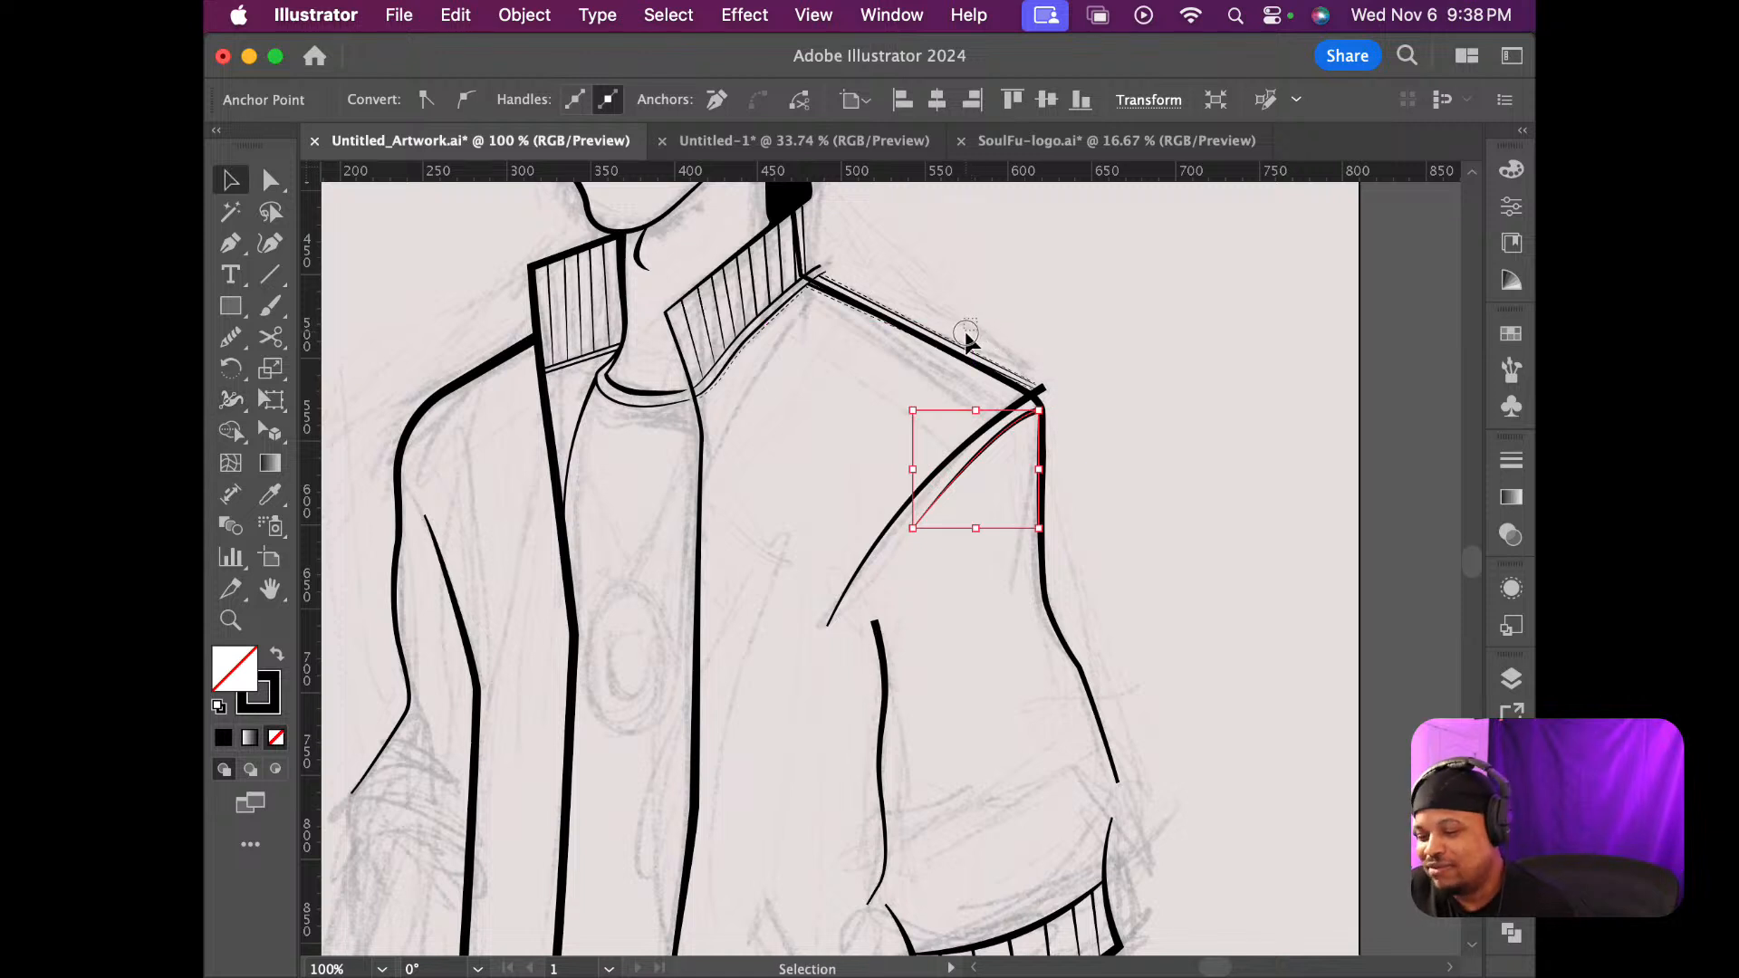
pyautogui.click(967, 339)
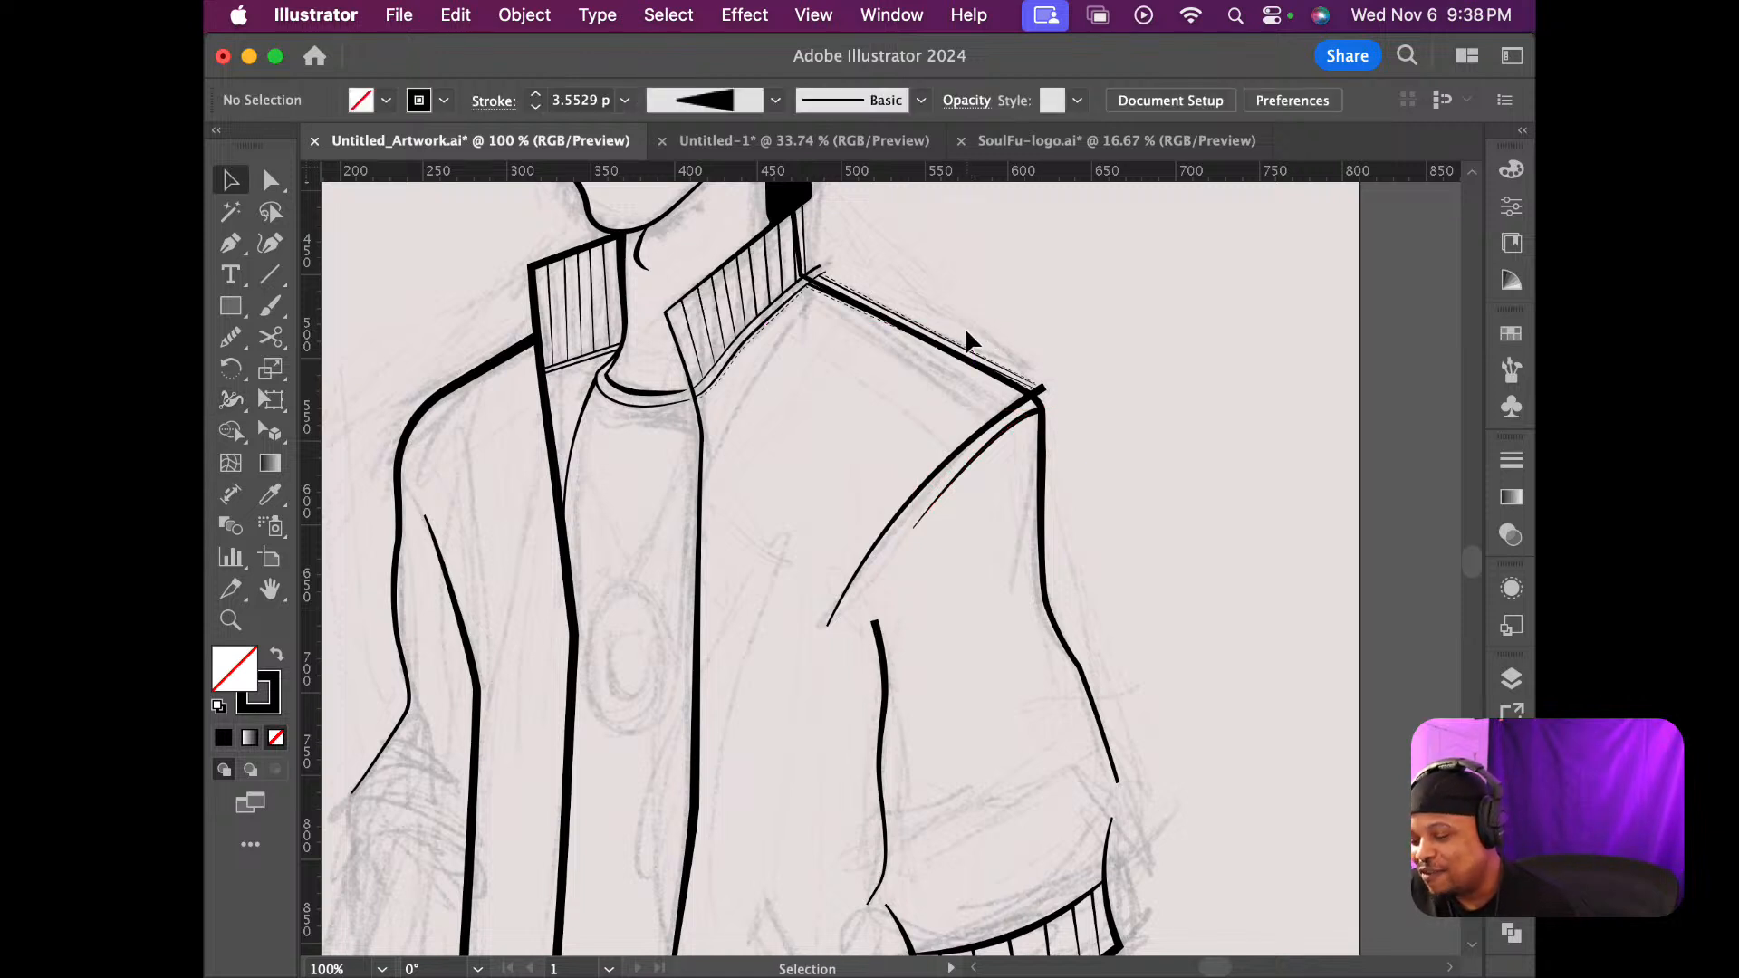
pyautogui.scroll(5, 967, 332)
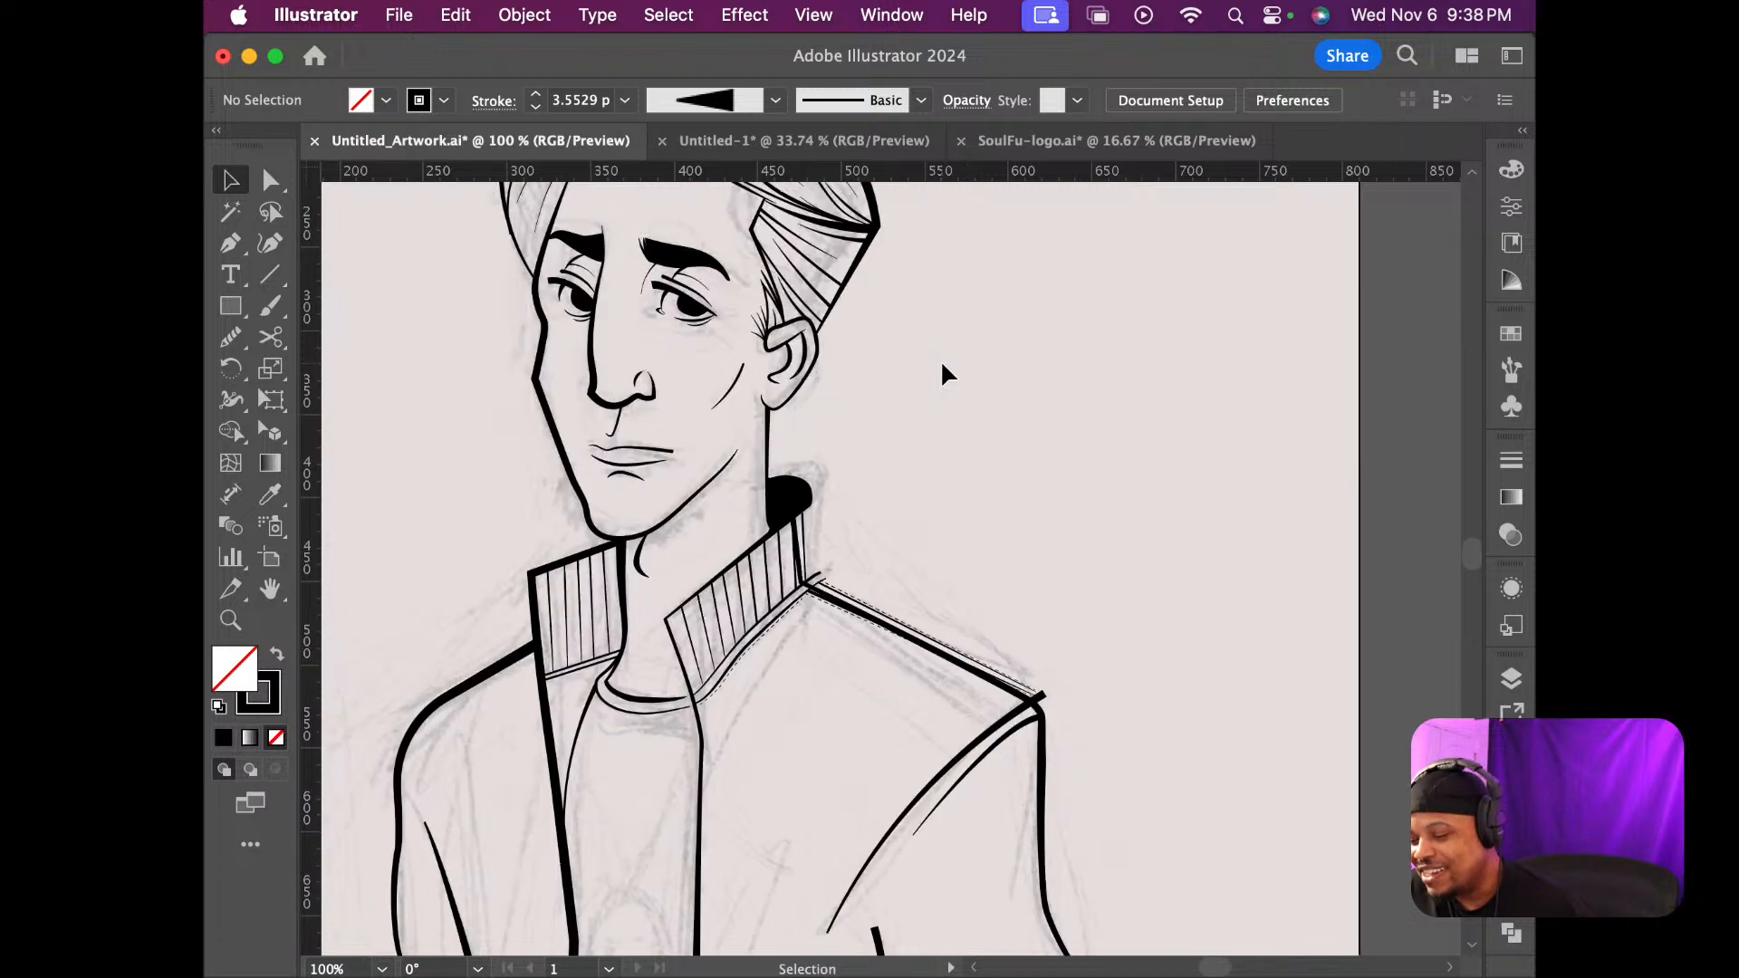
pyautogui.scroll(1, 942, 367)
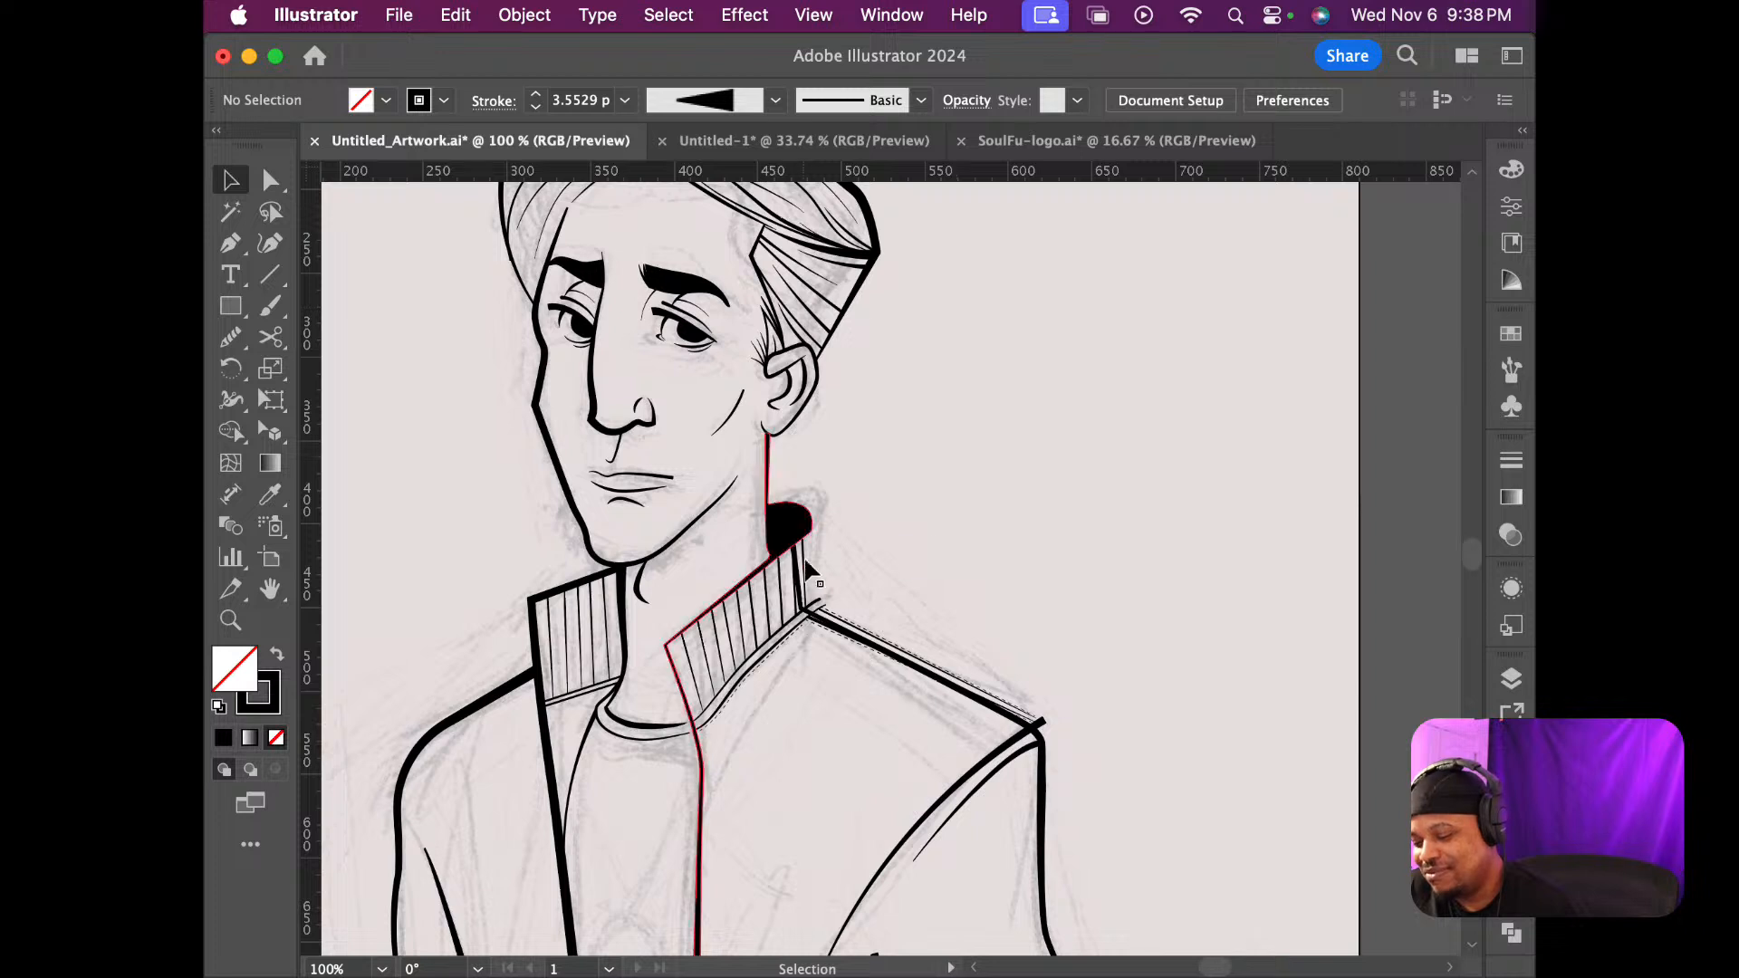
# Move the lower dashed stitch line and the thin seam line off the thick shoulder outline, down onto the jacket's chest
pyautogui.click(855, 634)
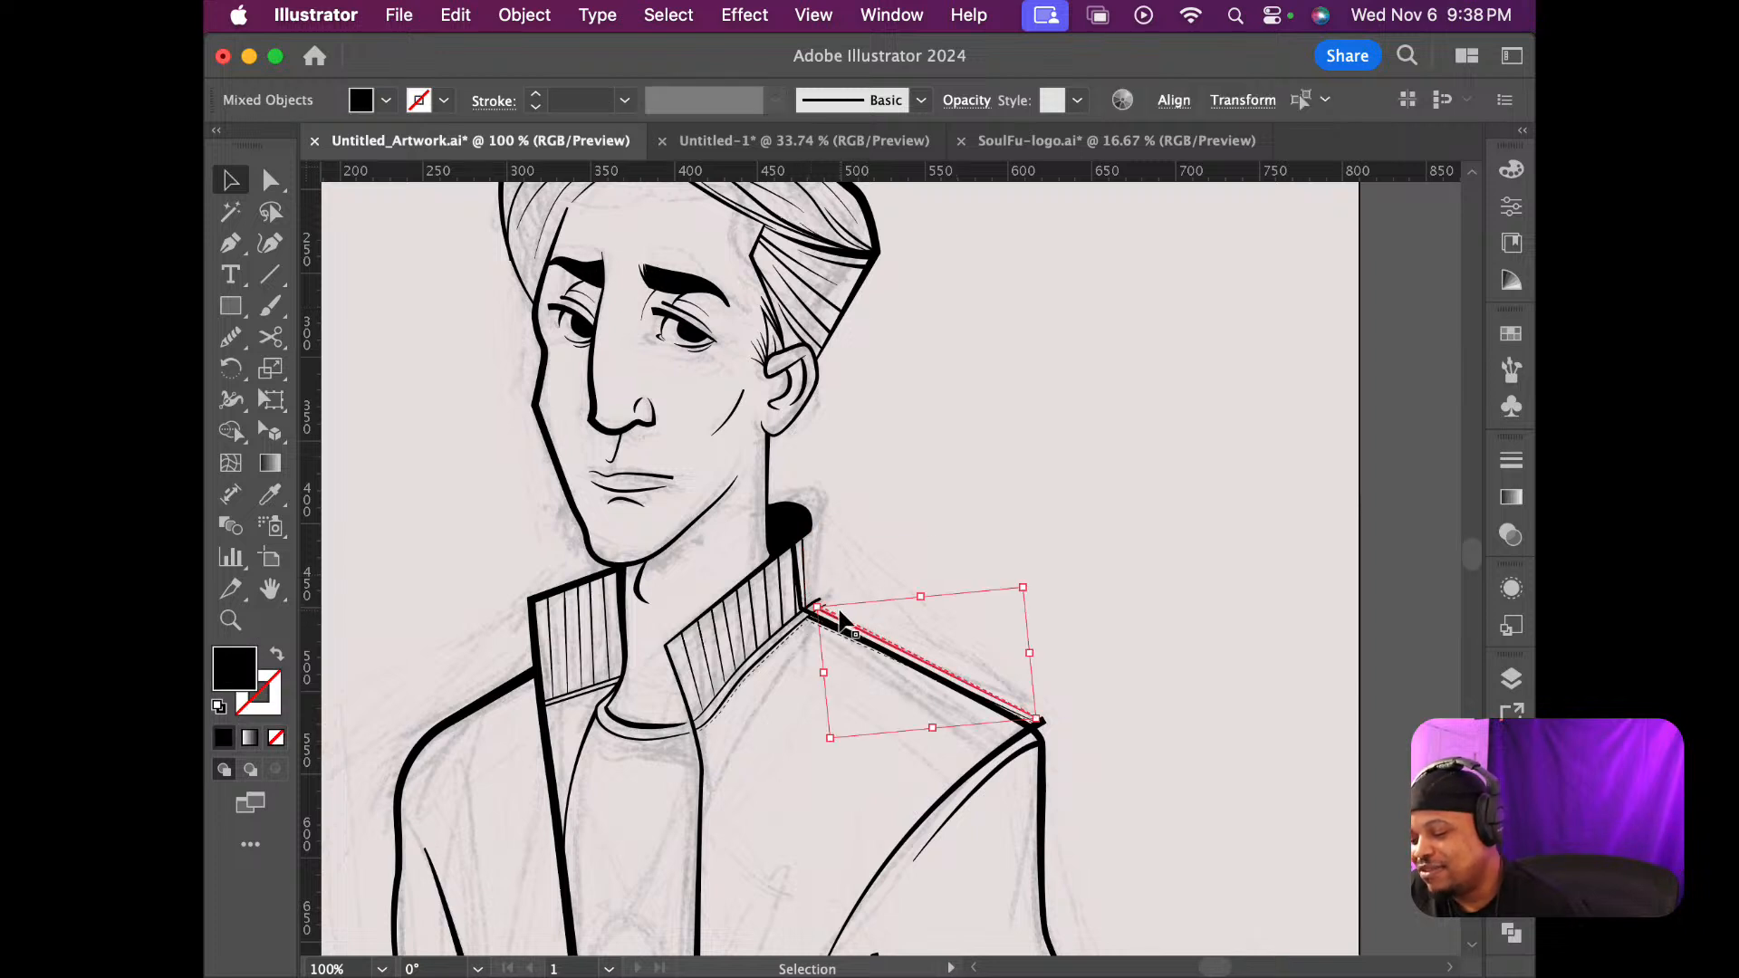
pyautogui.scroll(1, 817, 594)
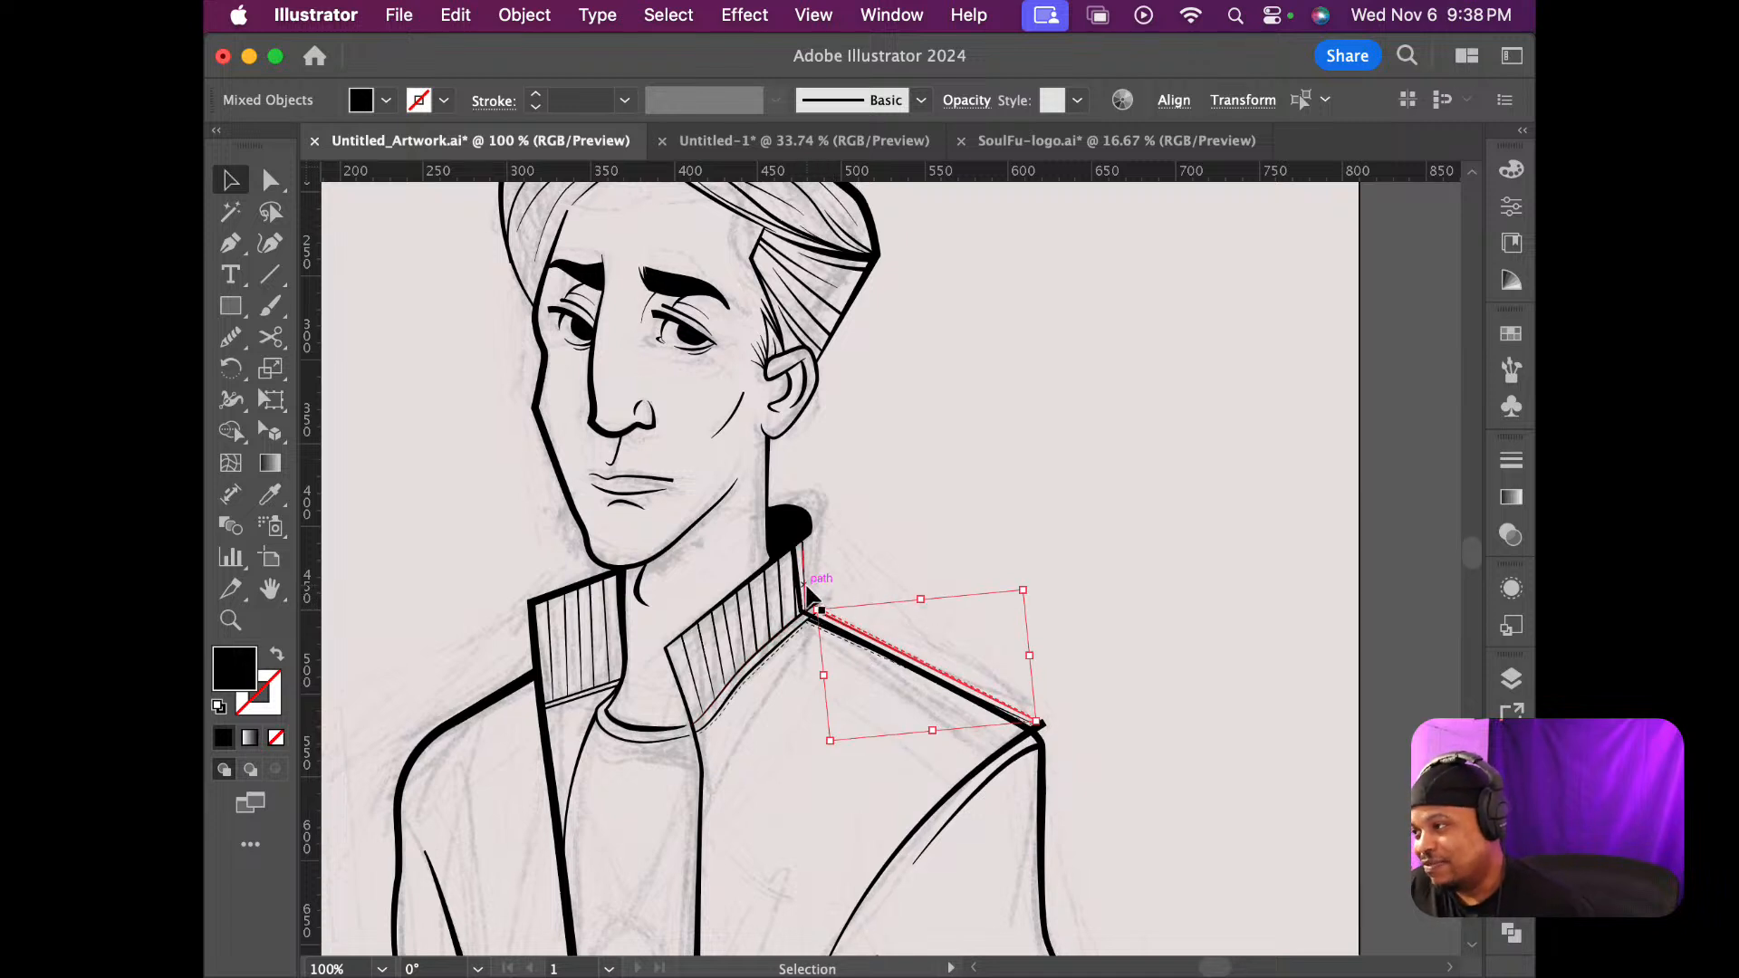
pyautogui.scroll(-3, 807, 590)
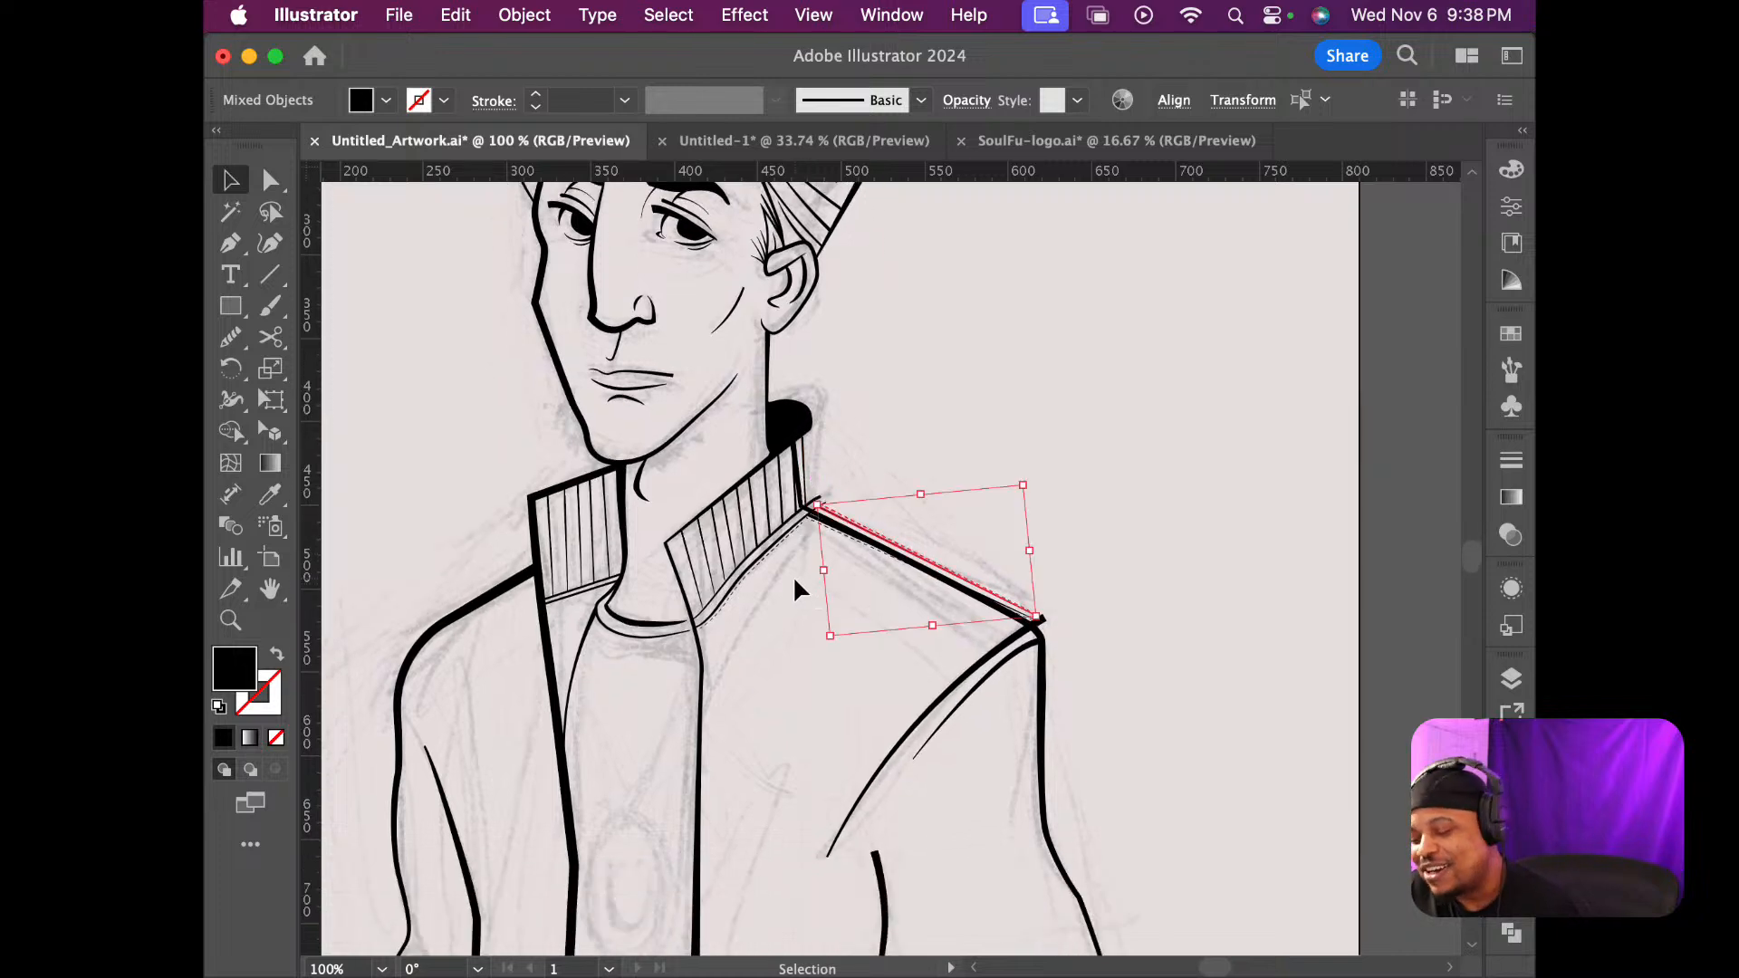
pyautogui.scroll(-3, 800, 590)
pyautogui.scroll(3, 935, 655)
pyautogui.scroll(3, 935, 656)
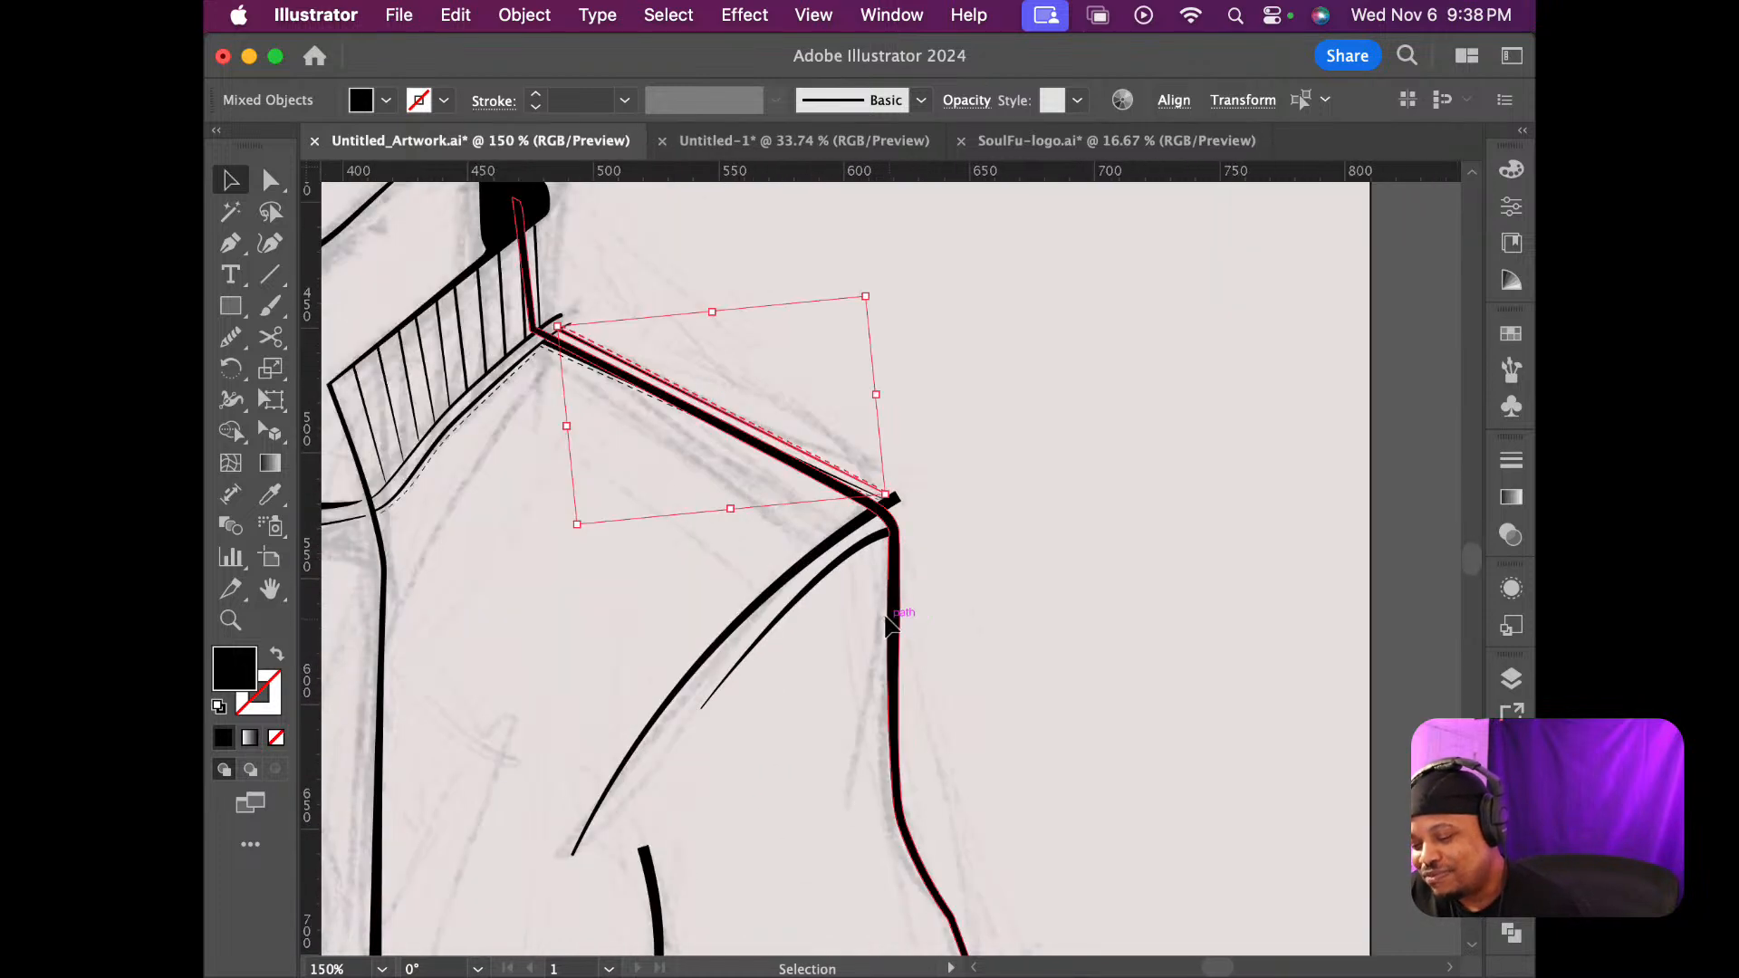
pyautogui.moveTo(897, 462); pyautogui.dragTo(901, 458)
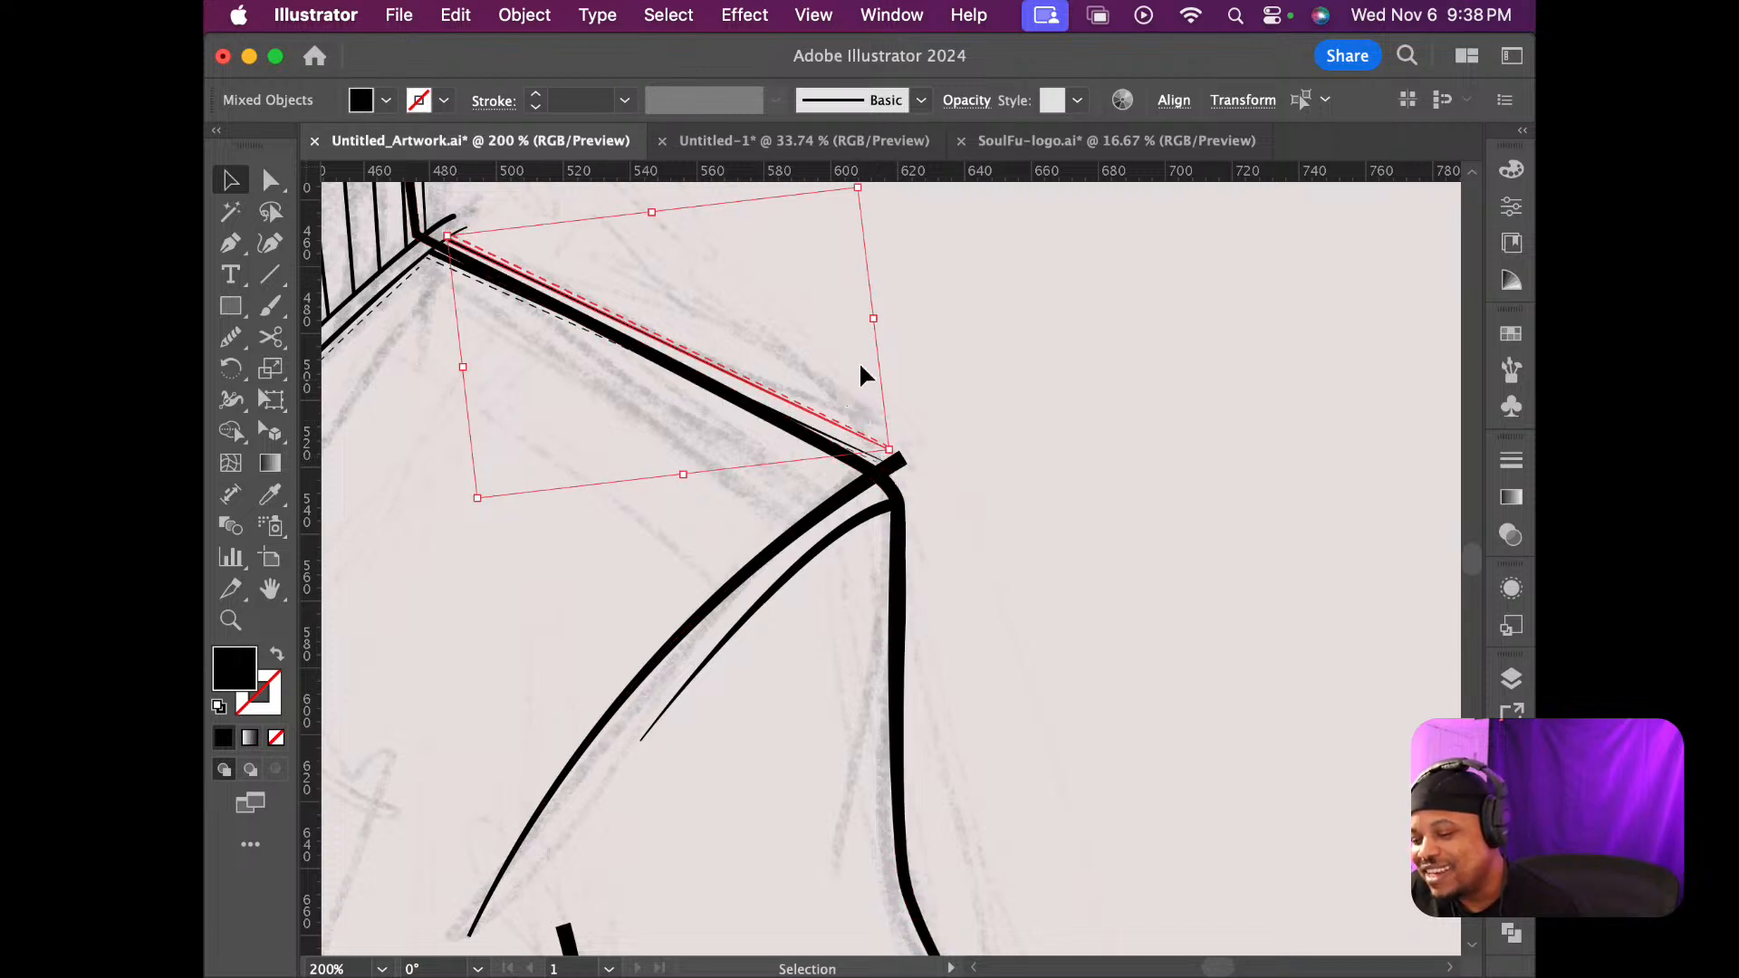
pyautogui.click(939, 373)
pyautogui.click(870, 455)
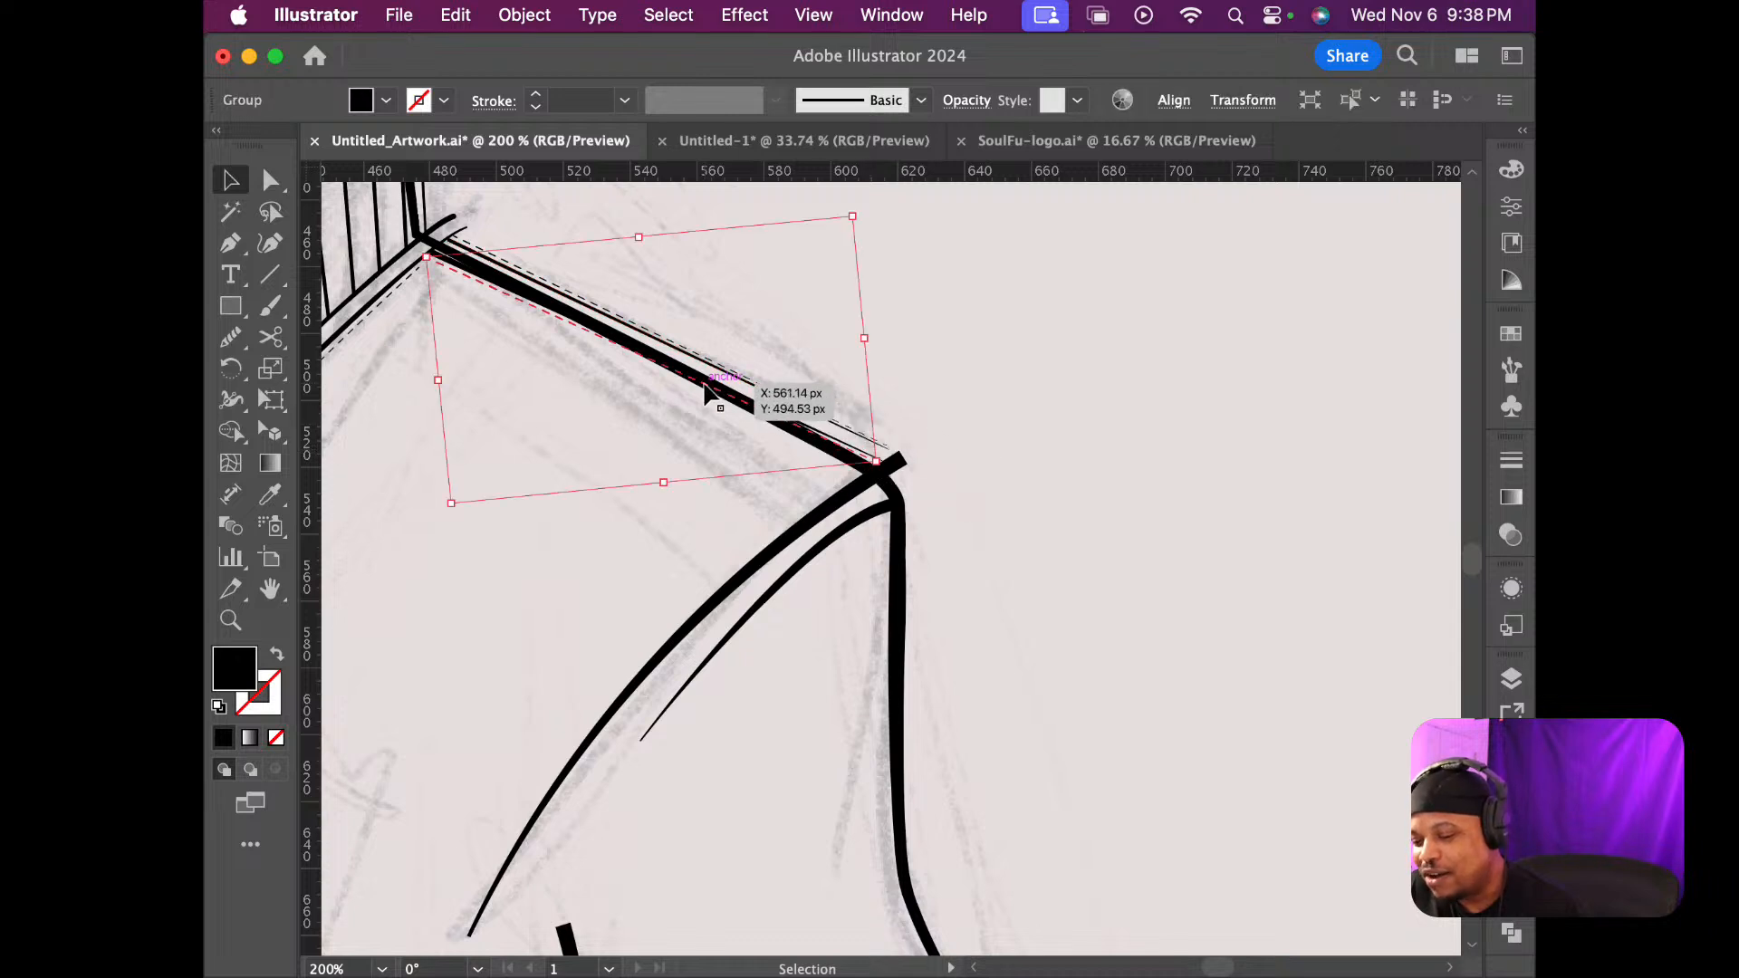
pyautogui.moveTo(732, 402); pyautogui.dragTo(670, 455)
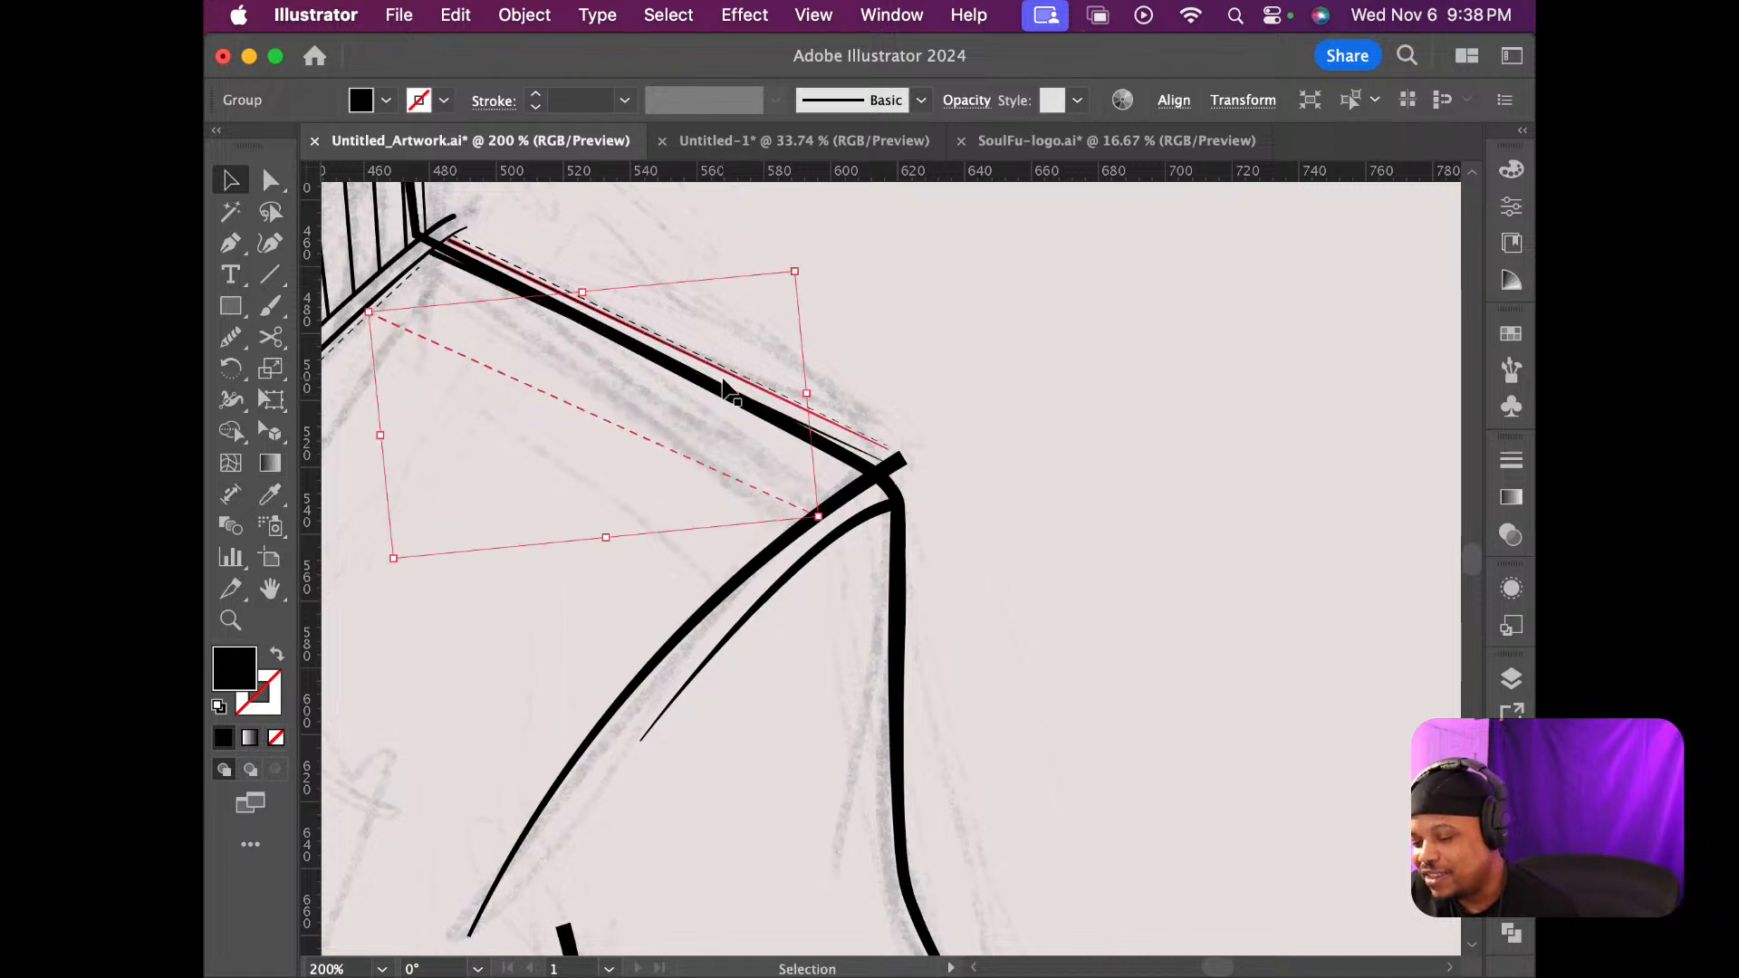
pyautogui.moveTo(720, 392); pyautogui.dragTo(669, 438)
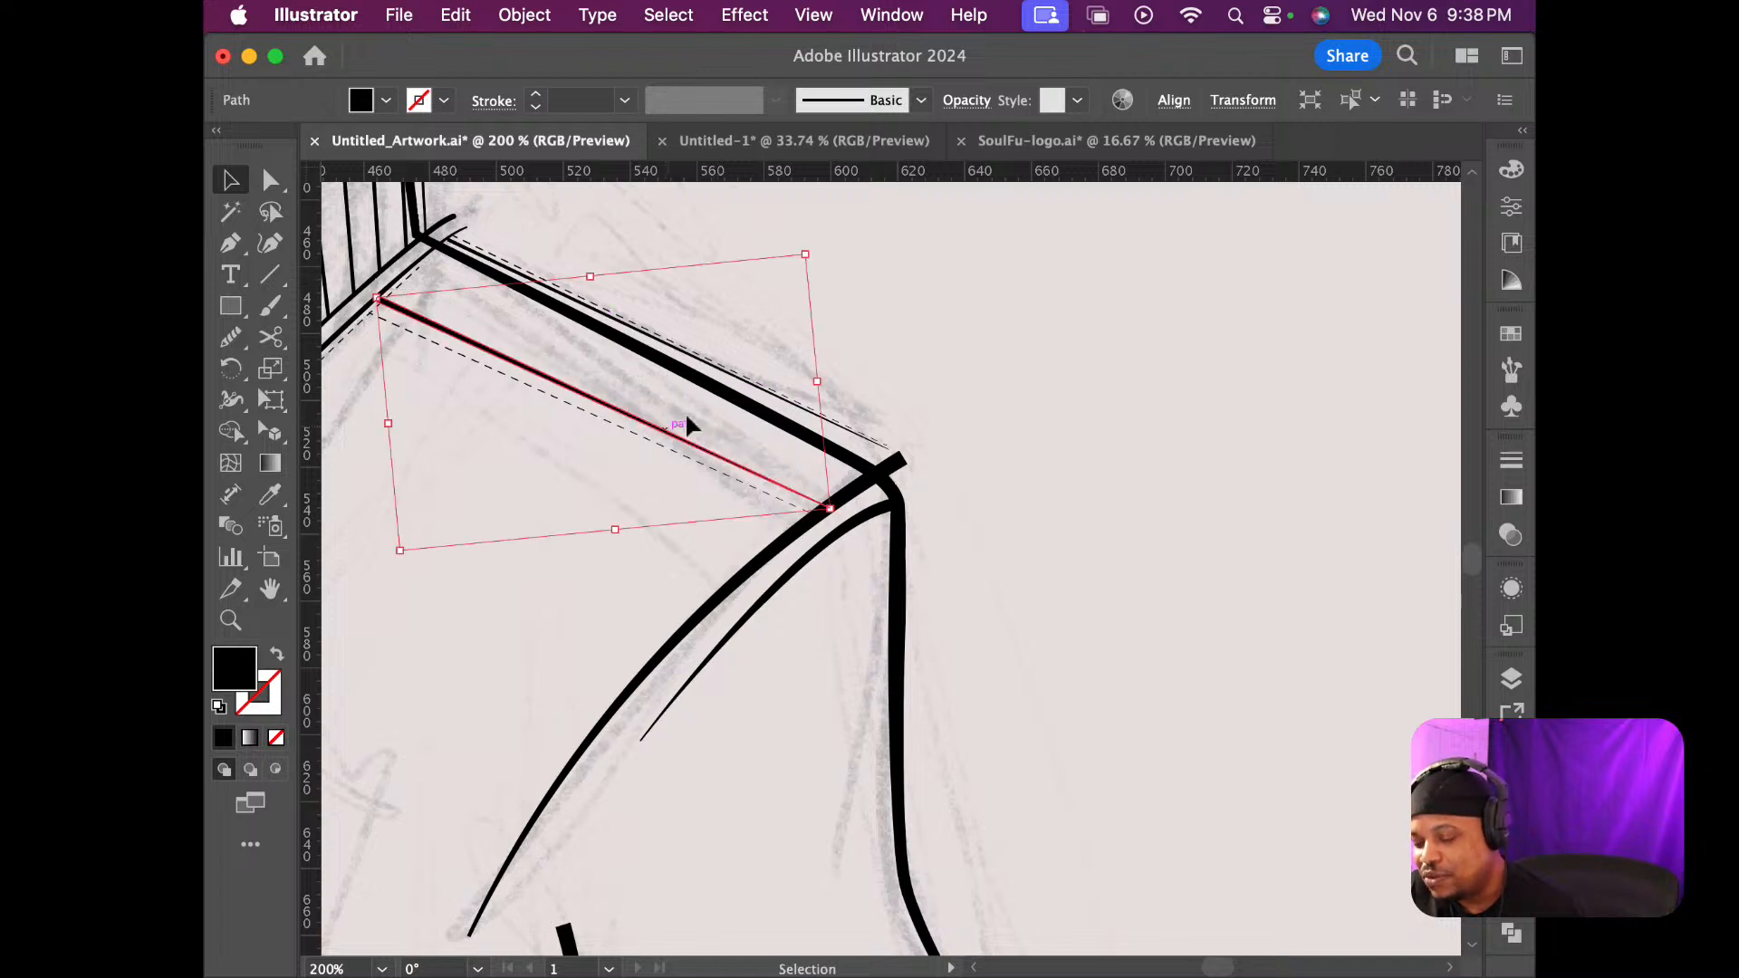
# Move the remaining thin seam line and upper dashed stitch line from the shoulder outline down beside the other seam on the chest
pyautogui.moveTo(727, 376); pyautogui.dragTo(671, 415)
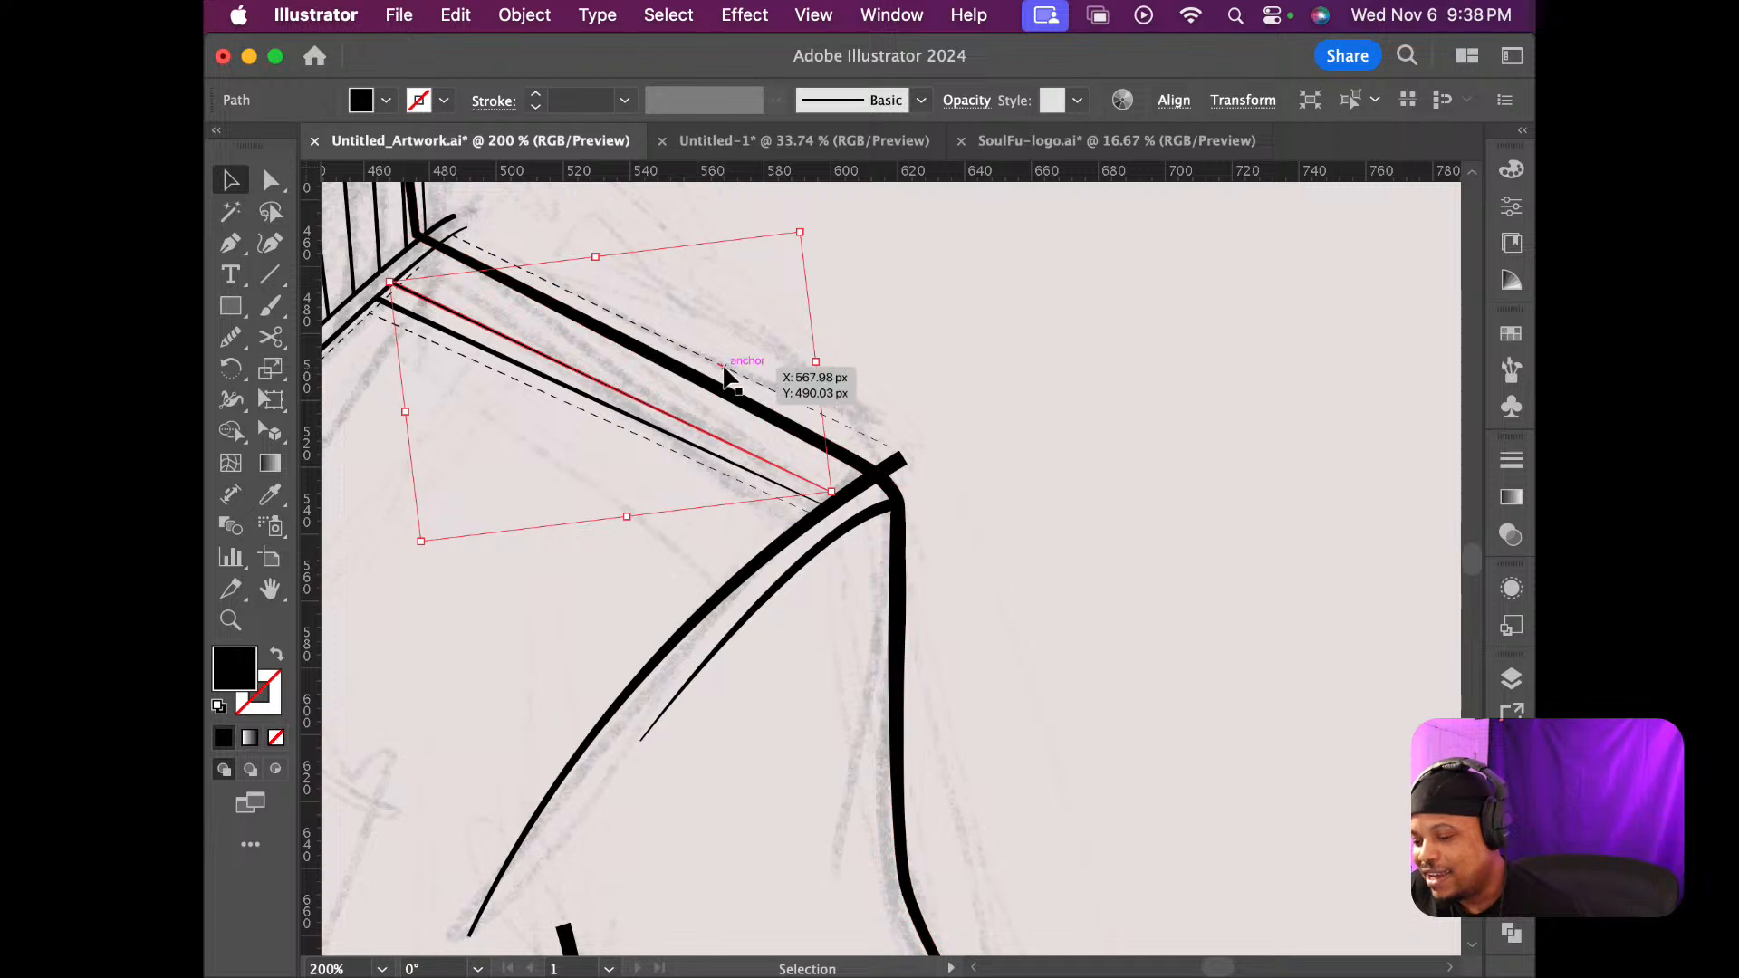
pyautogui.moveTo(743, 373); pyautogui.dragTo(691, 420)
pyautogui.click(898, 389)
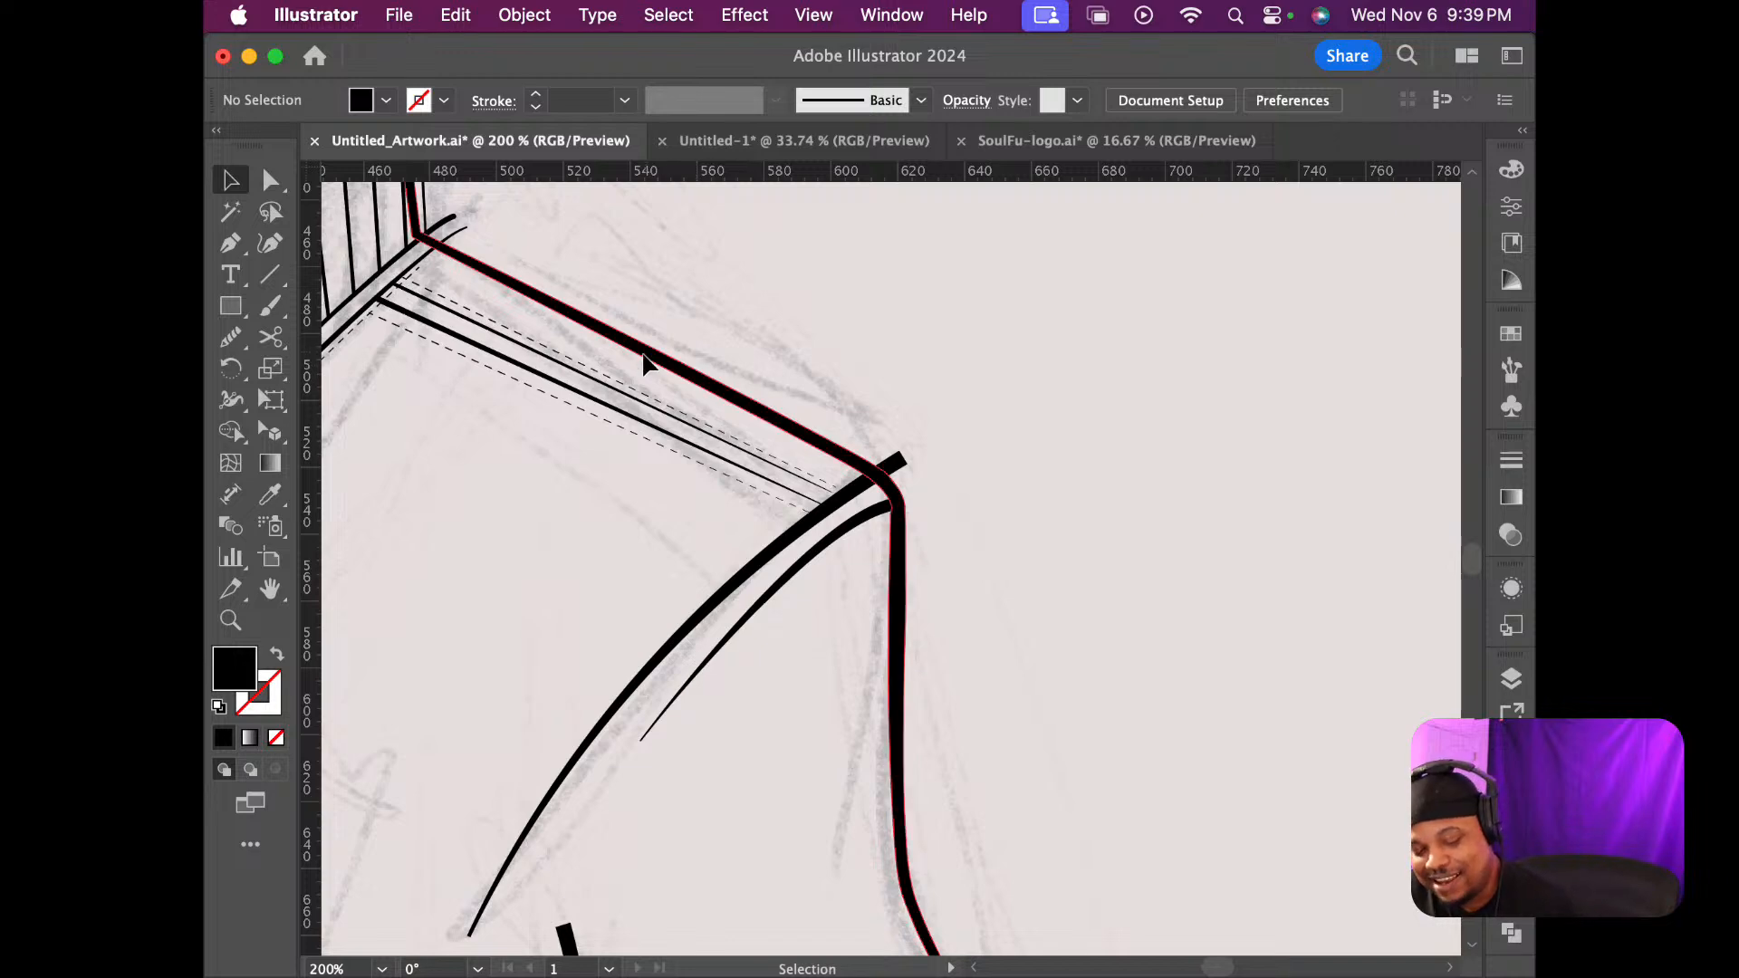
# Pull the overshooting upper end of the seam line below the collar back so it ends inside the thick shoulder outline
pyautogui.scroll(-4, 612, 374)
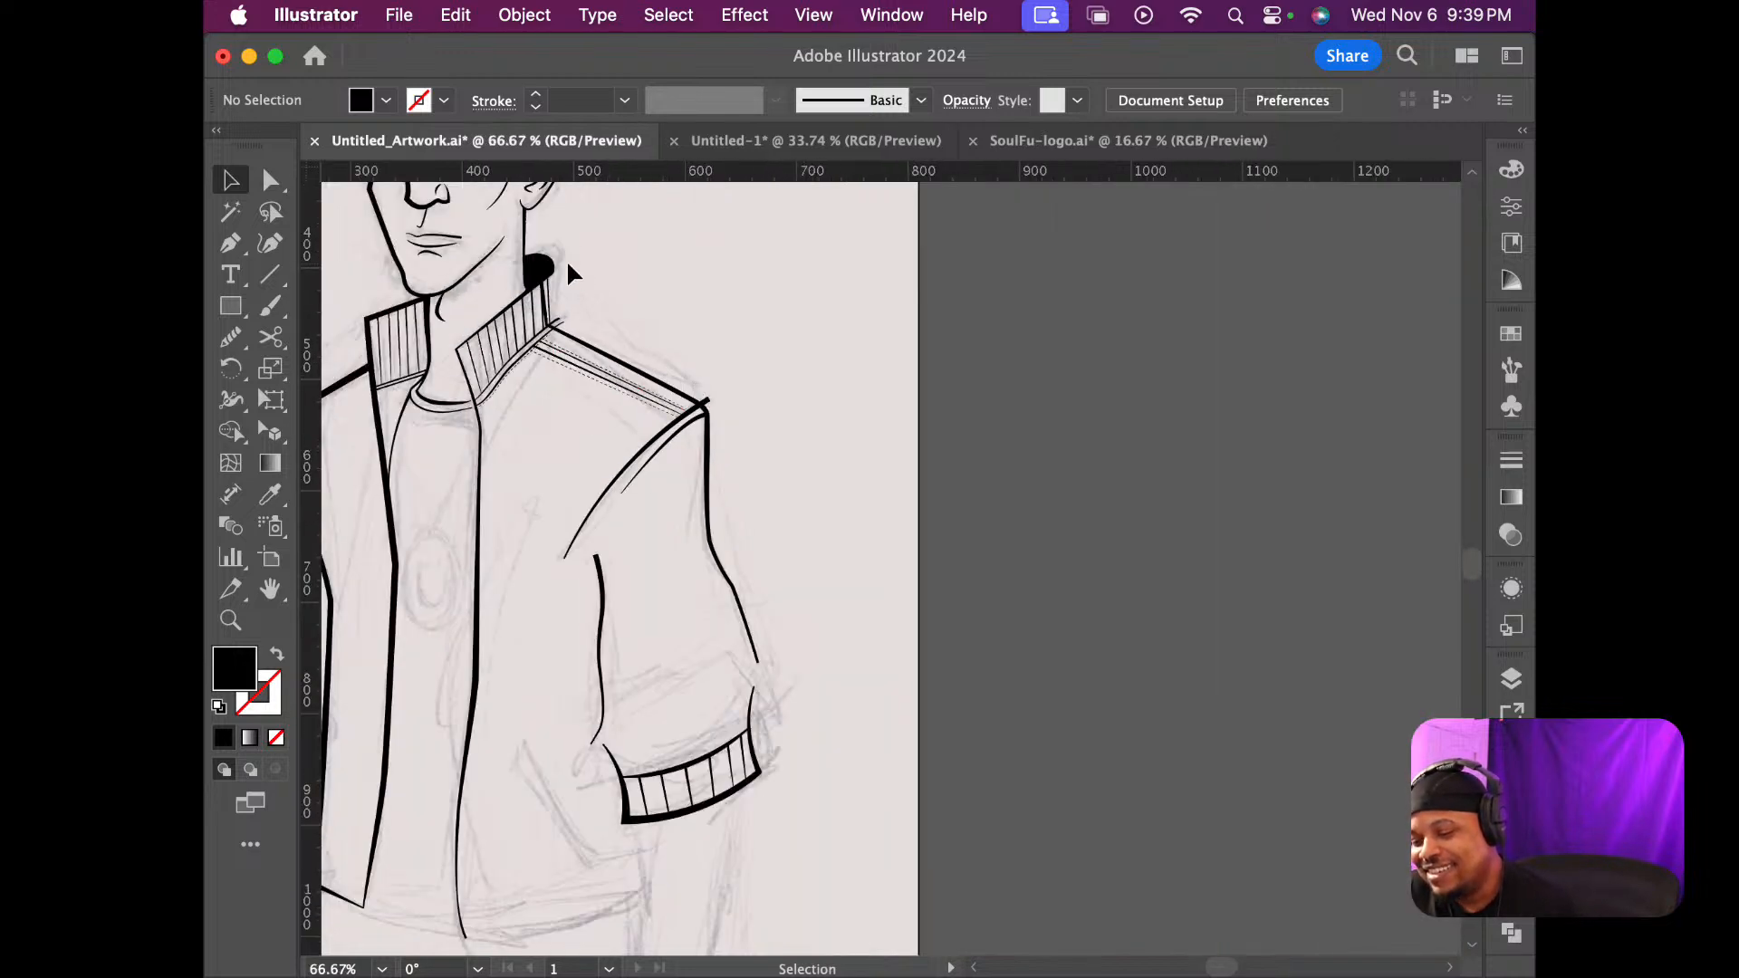
pyautogui.scroll(3, 567, 259)
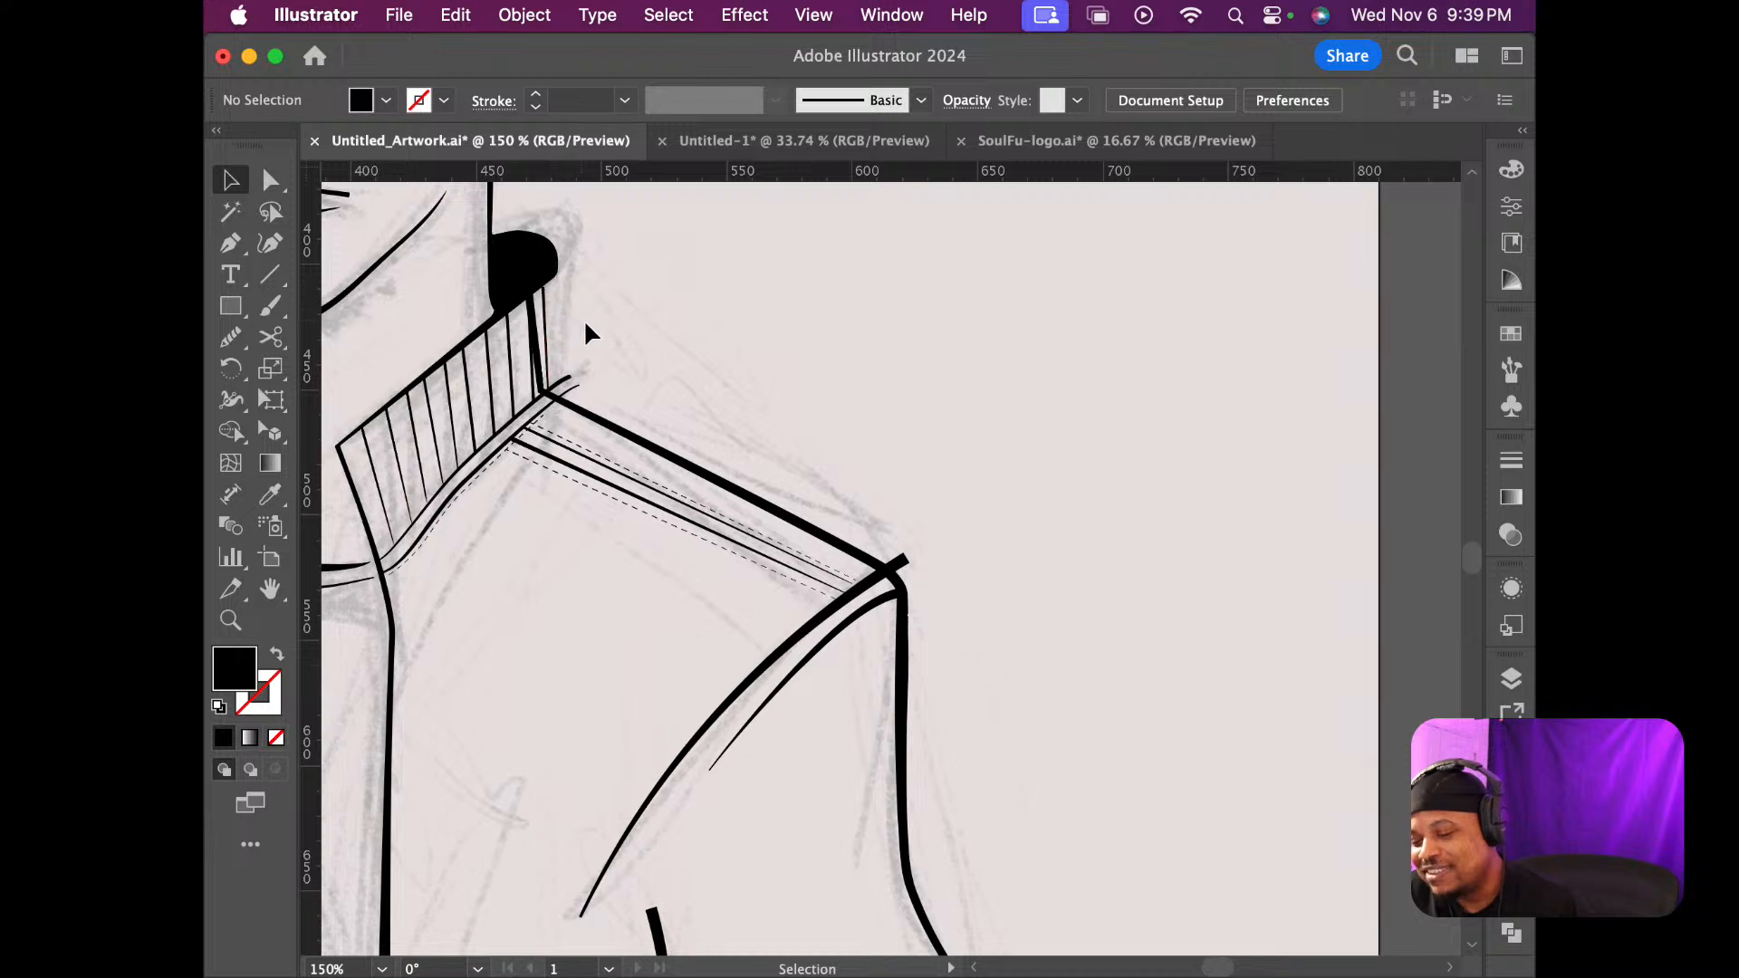
pyautogui.scroll(3, 581, 322)
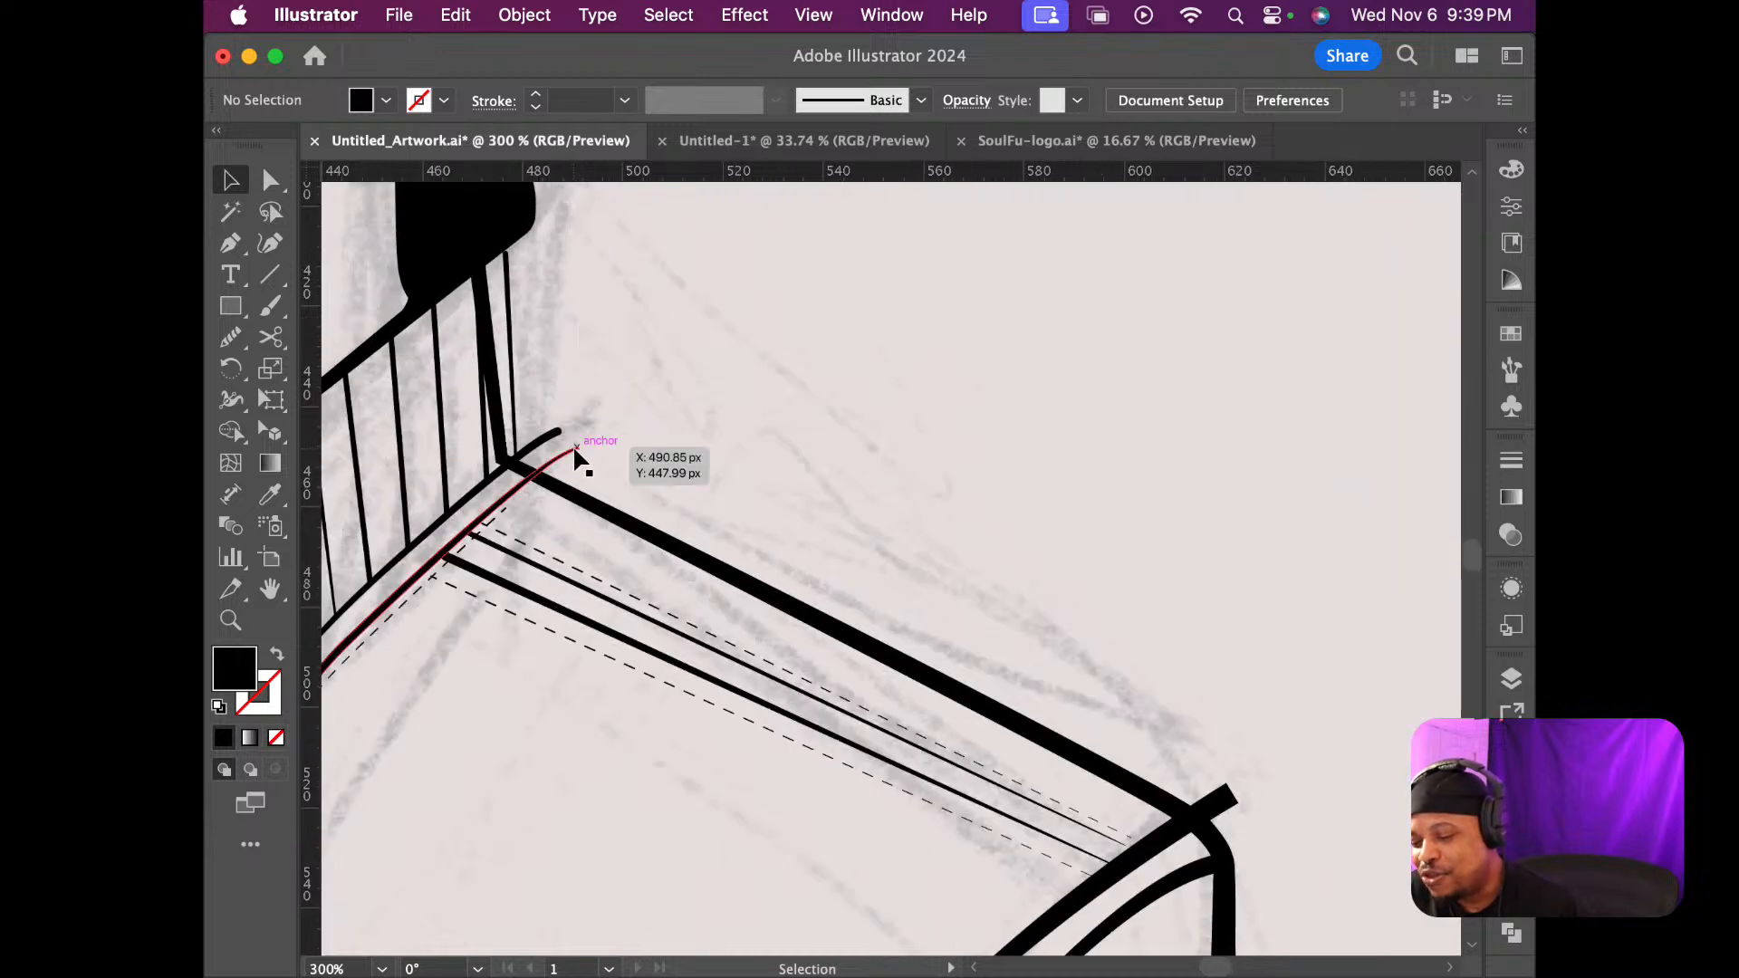
pyautogui.click(575, 447)
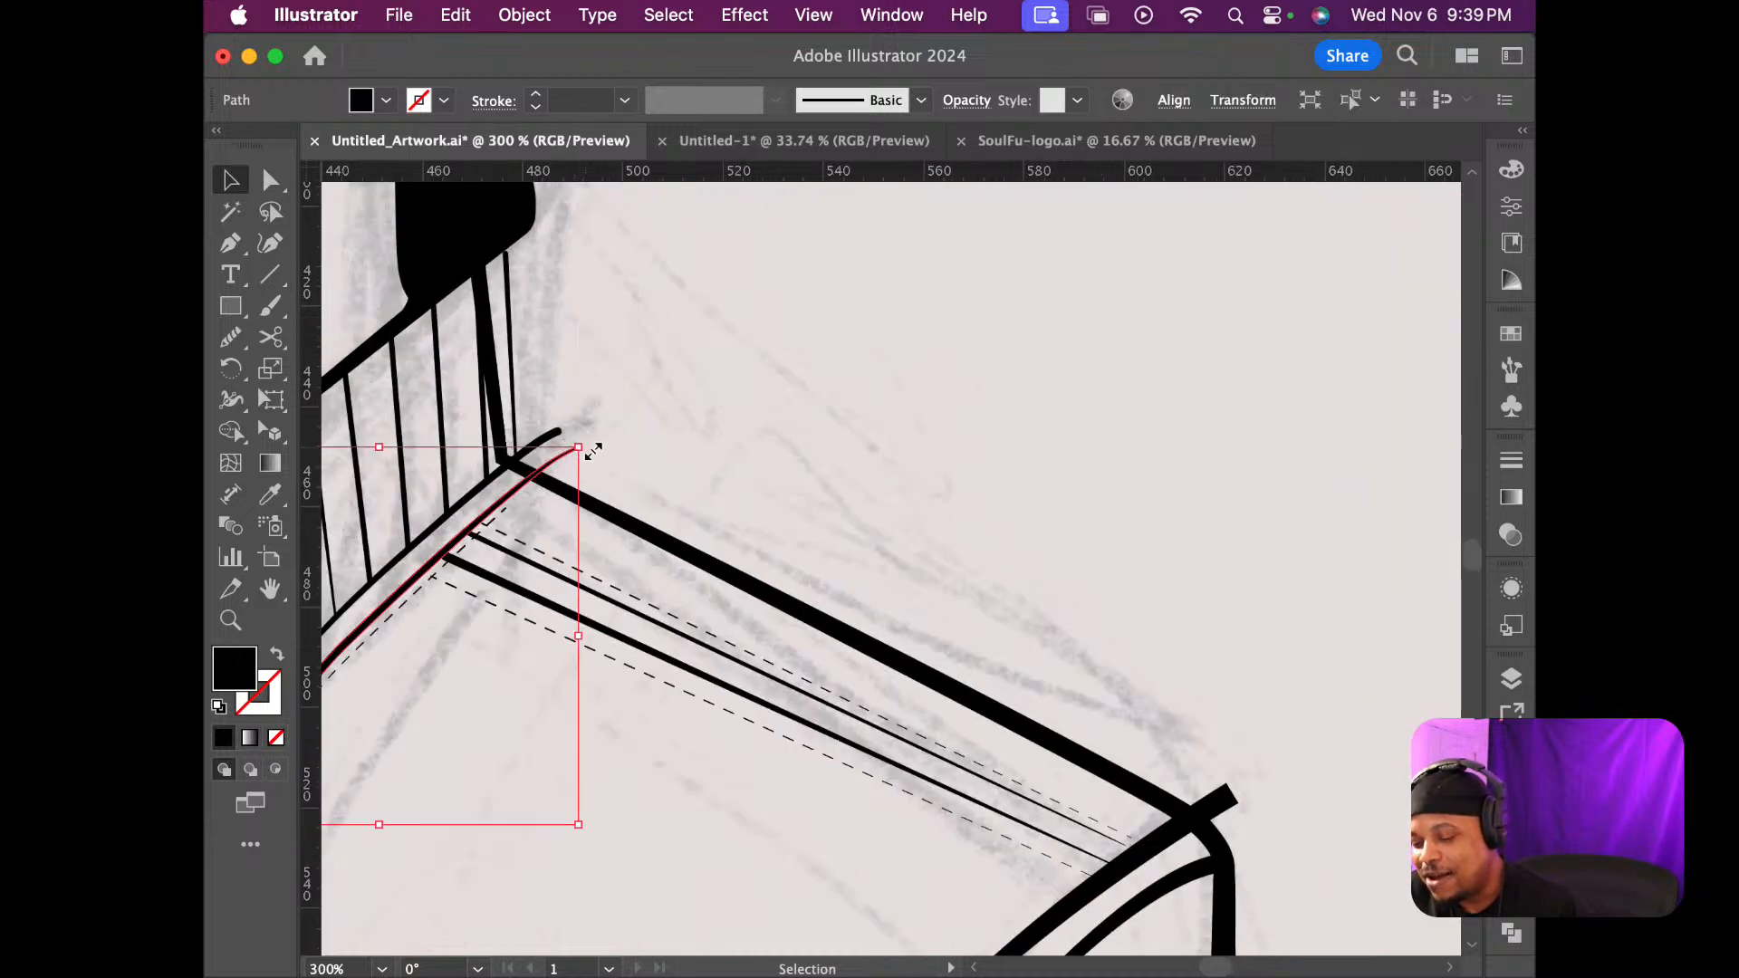
pyautogui.press('a')
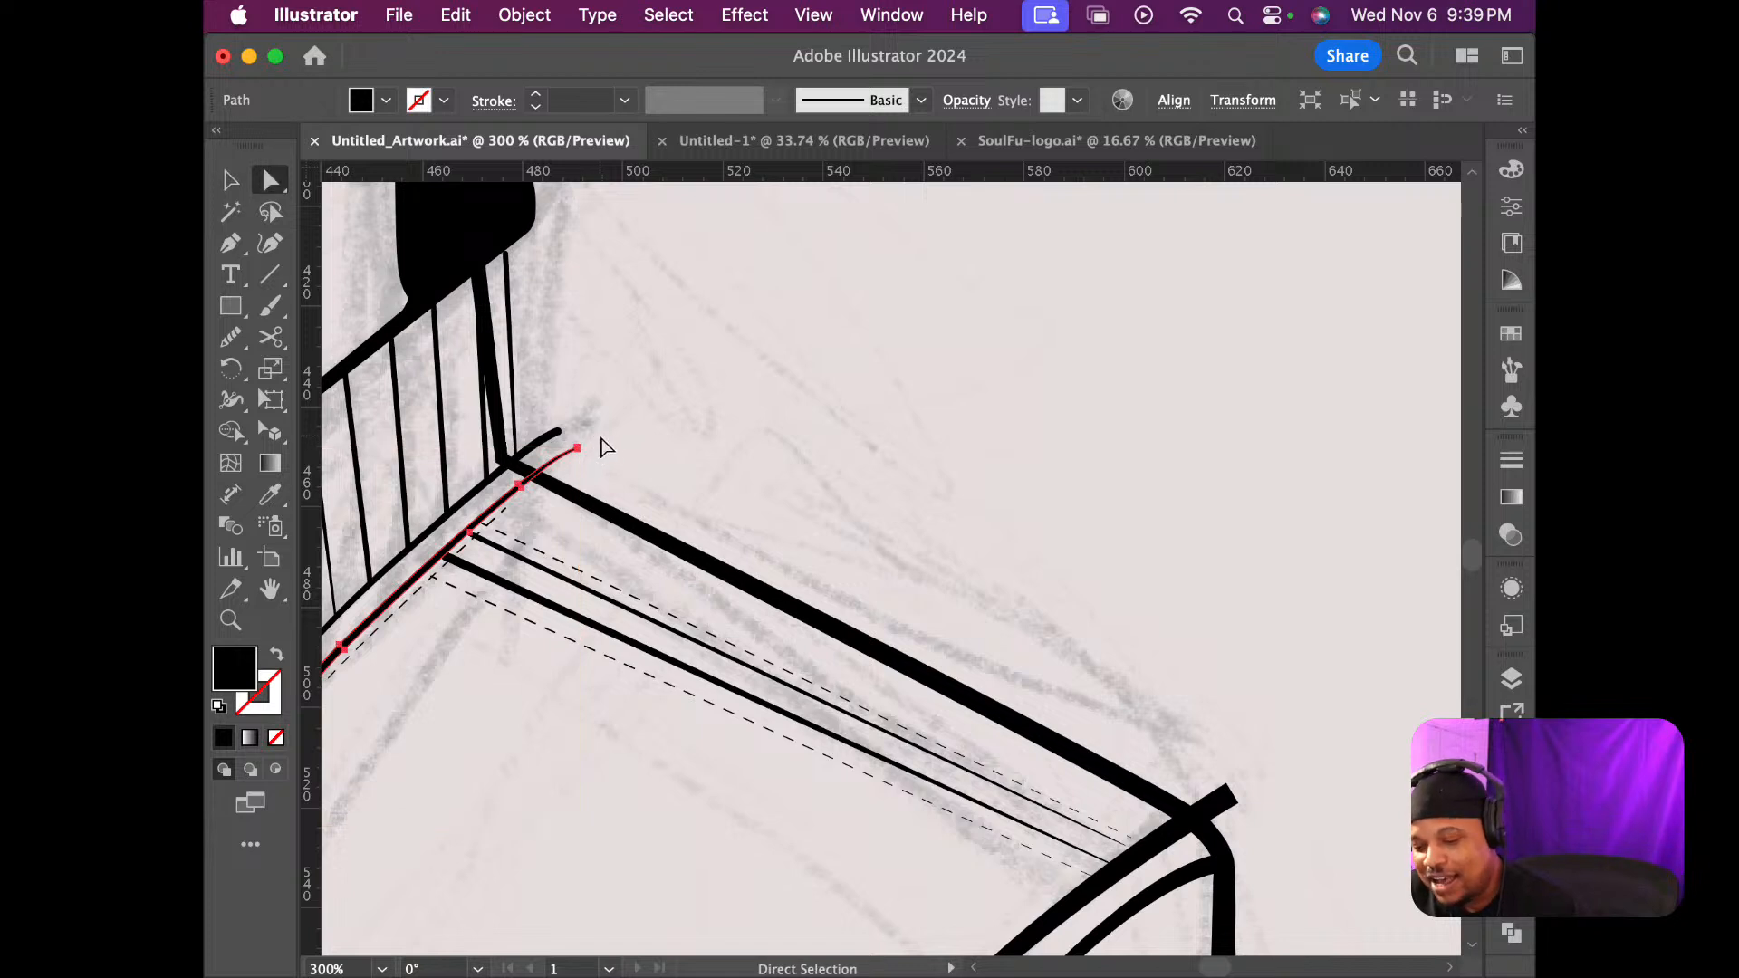
pyautogui.click(577, 446)
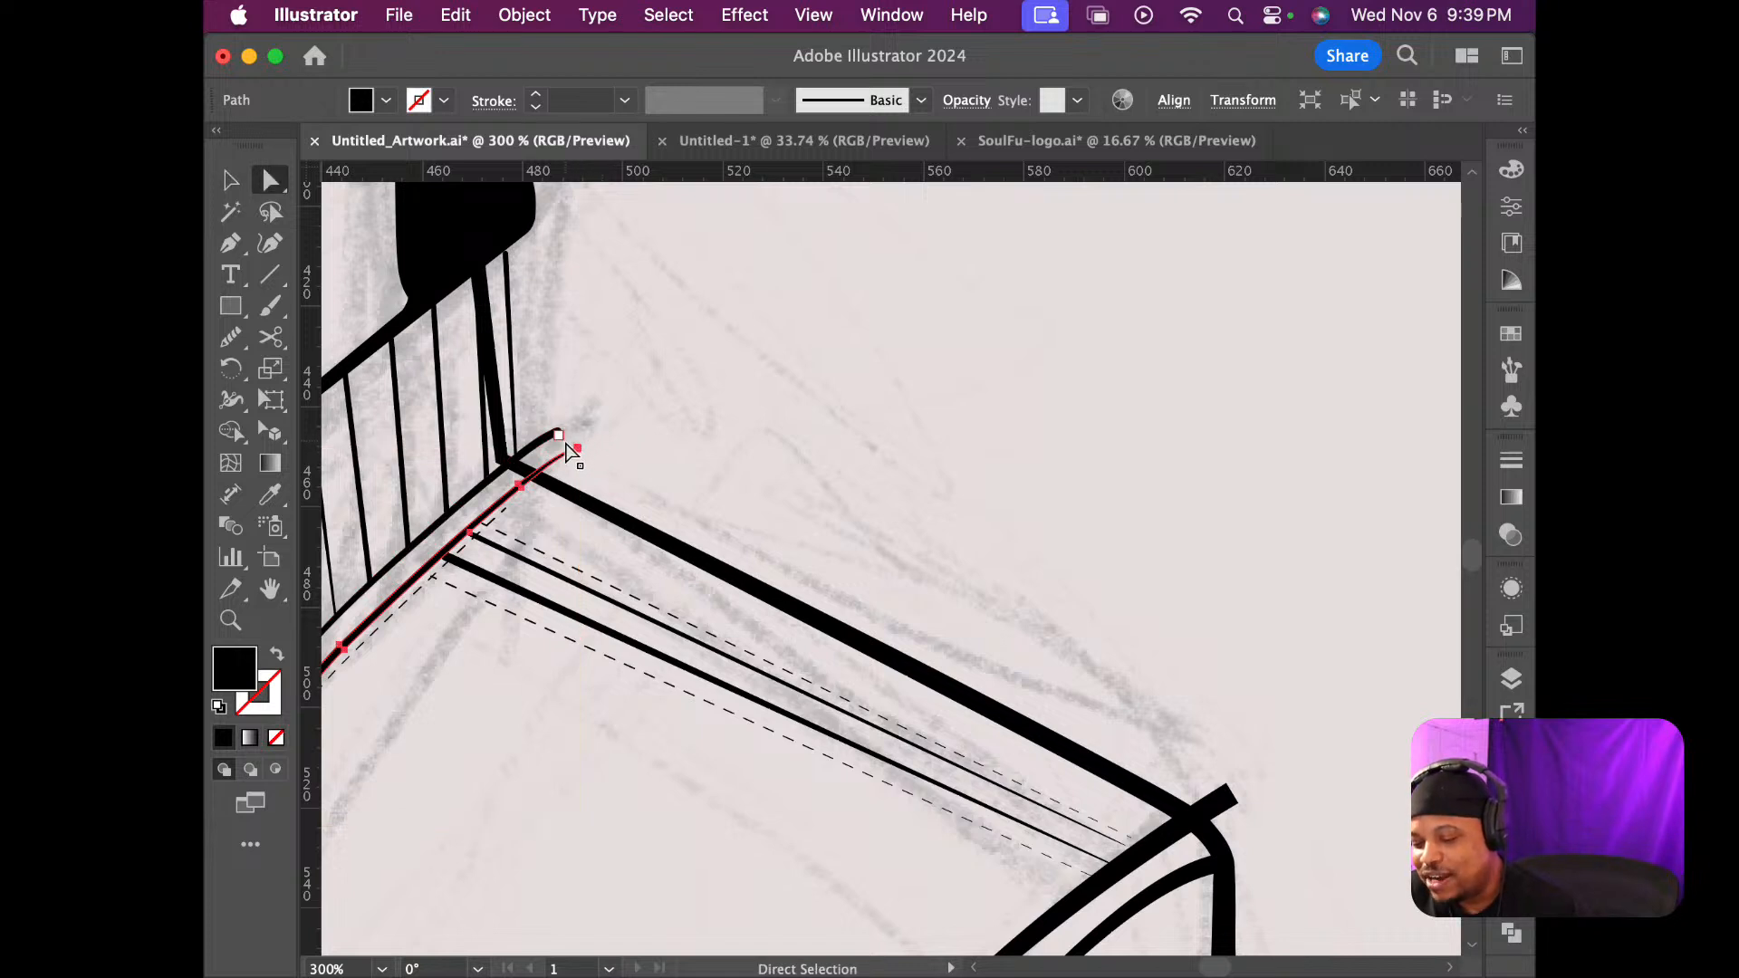
pyautogui.scroll(10, 602, 451)
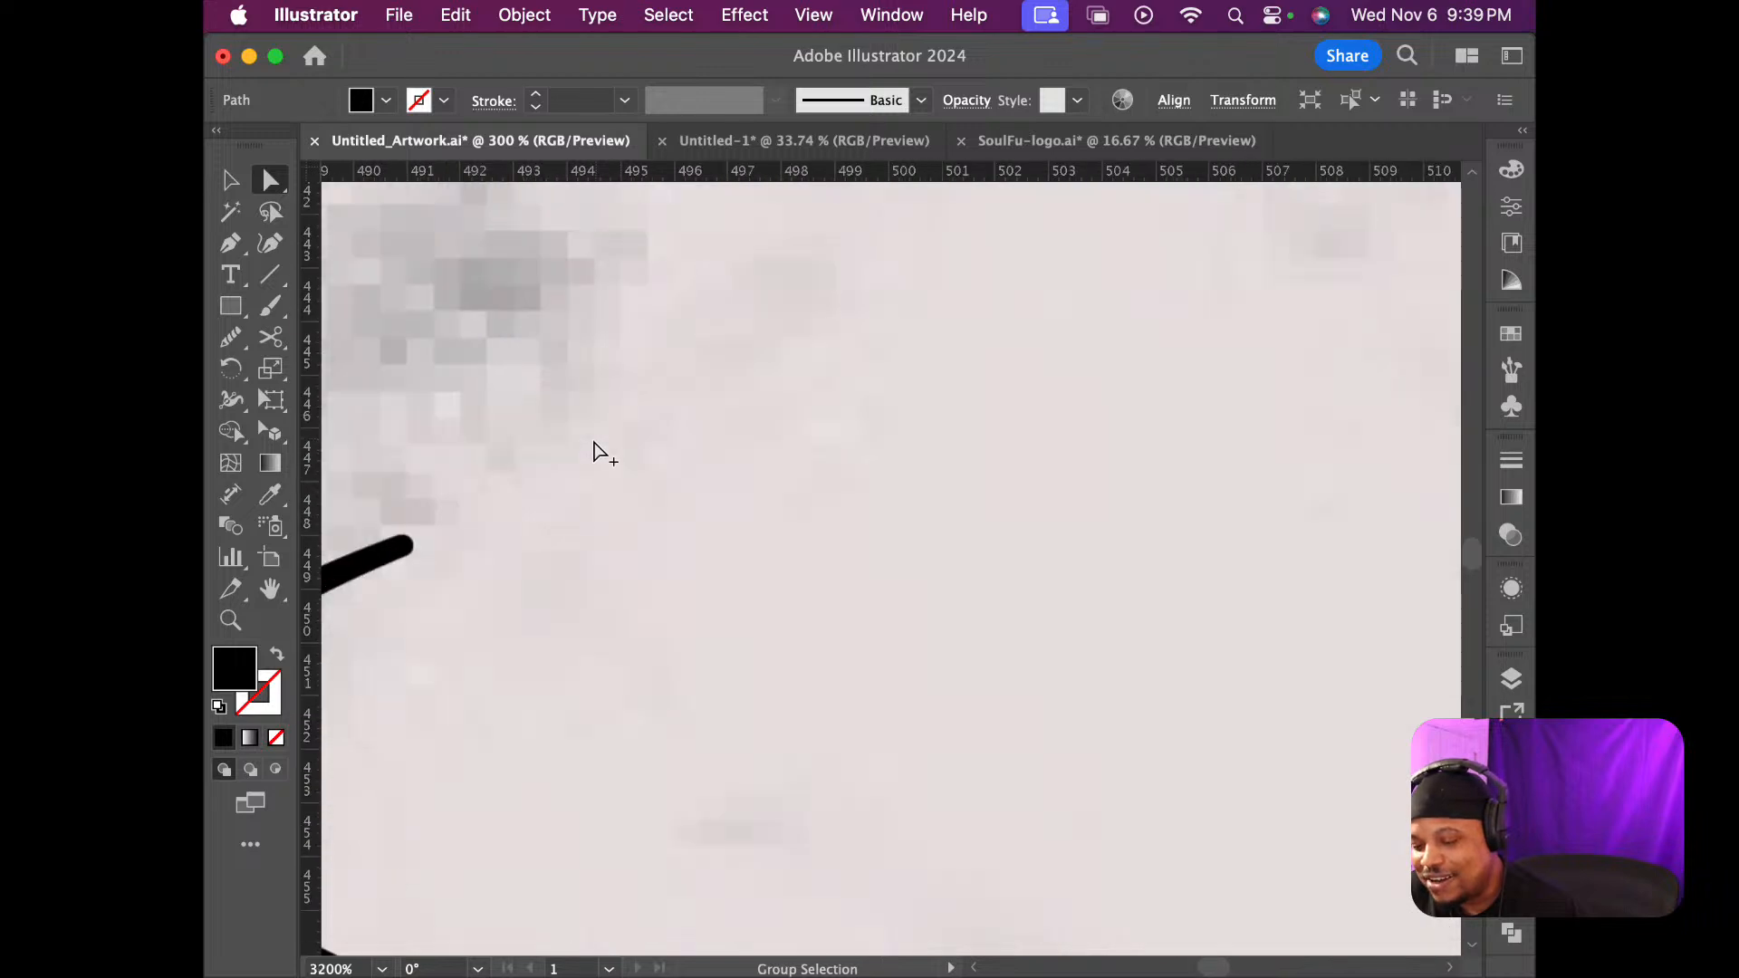
pyautogui.scroll(-5, 598, 452)
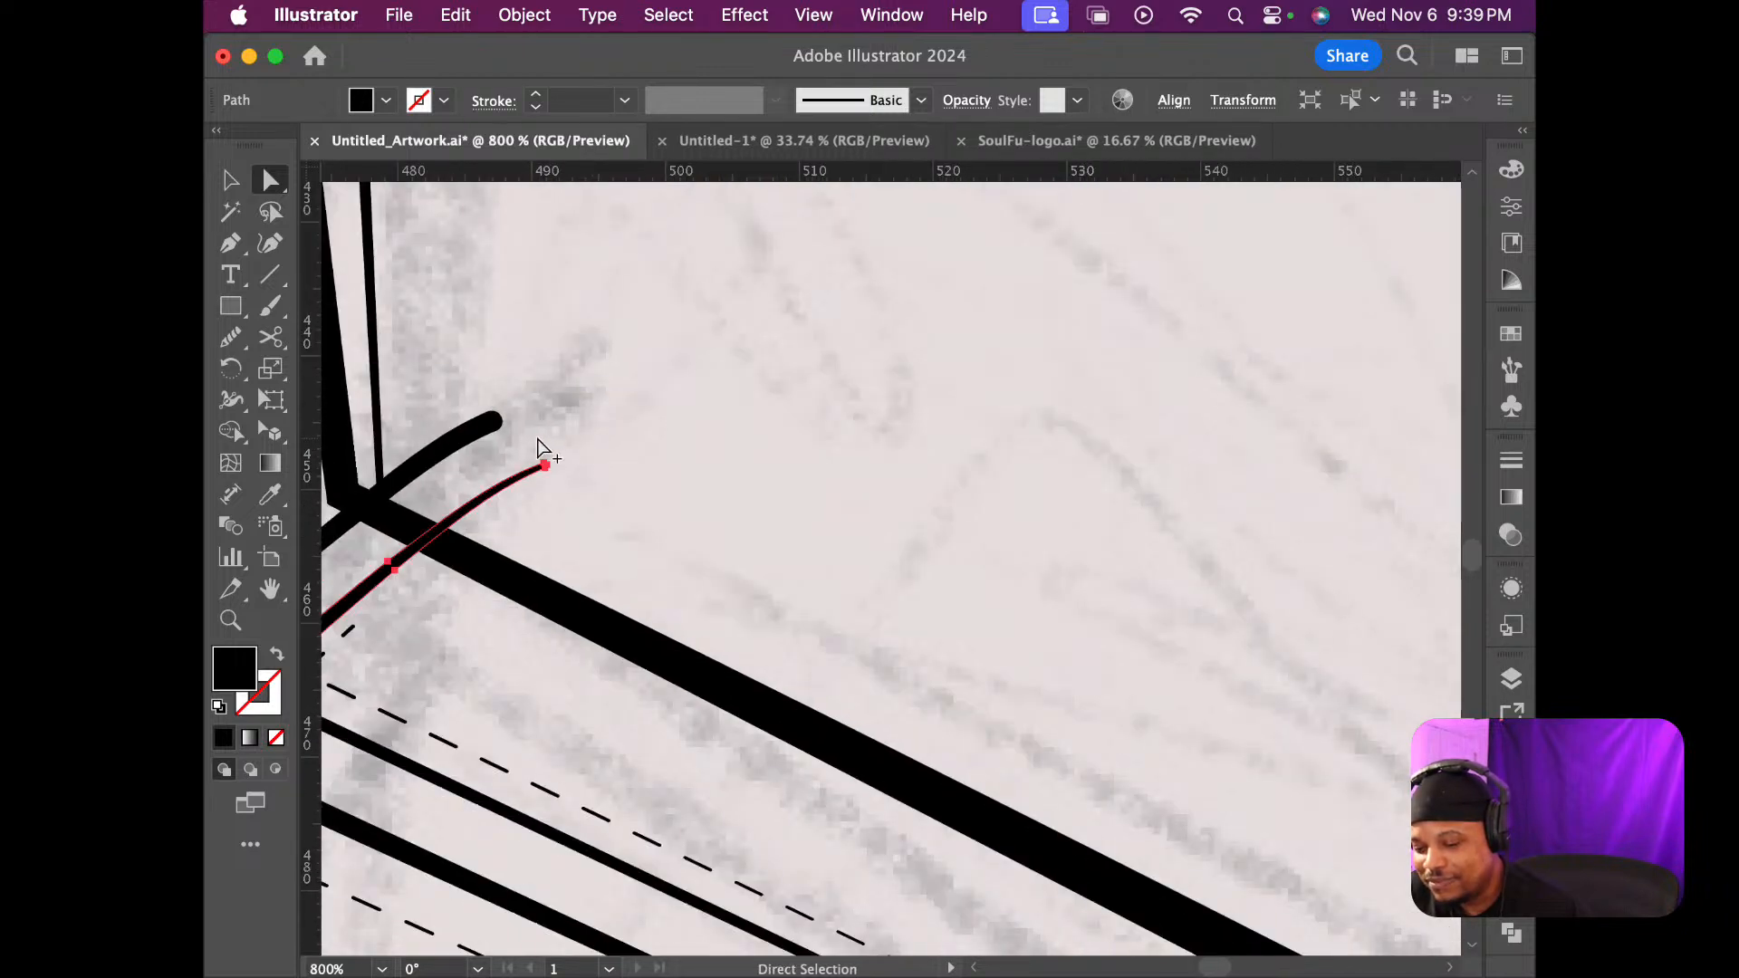
pyautogui.moveTo(532, 448); pyautogui.dragTo(480, 553)
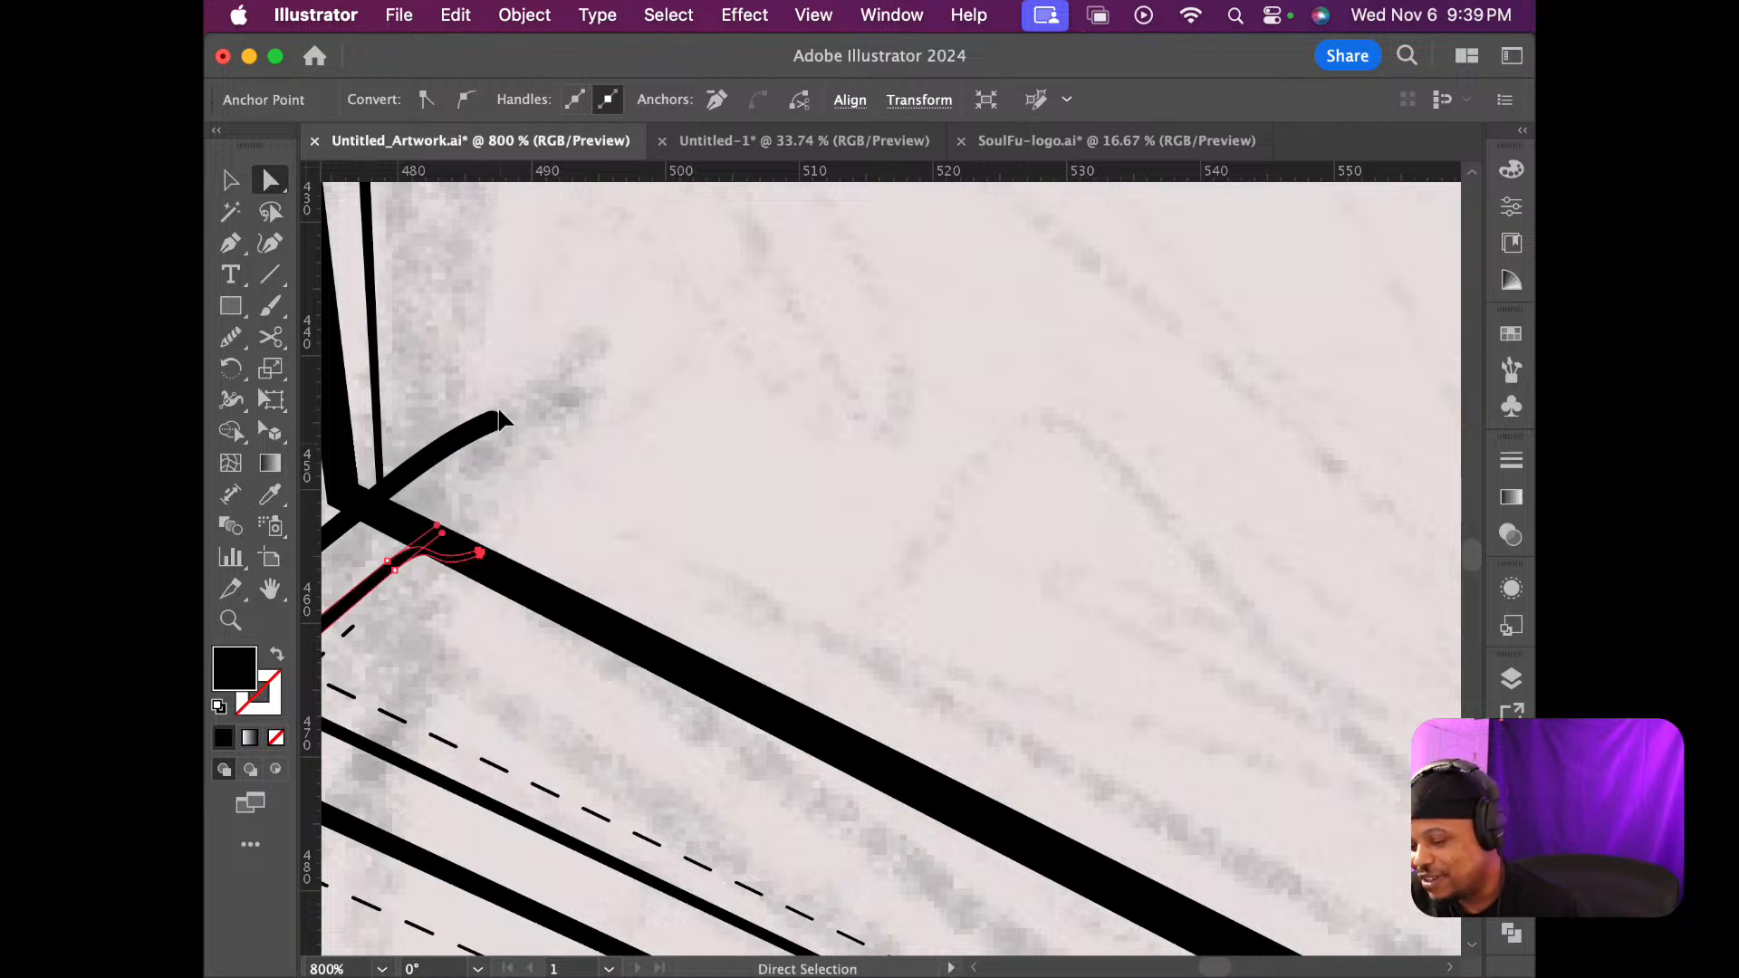
pyautogui.click(625, 462)
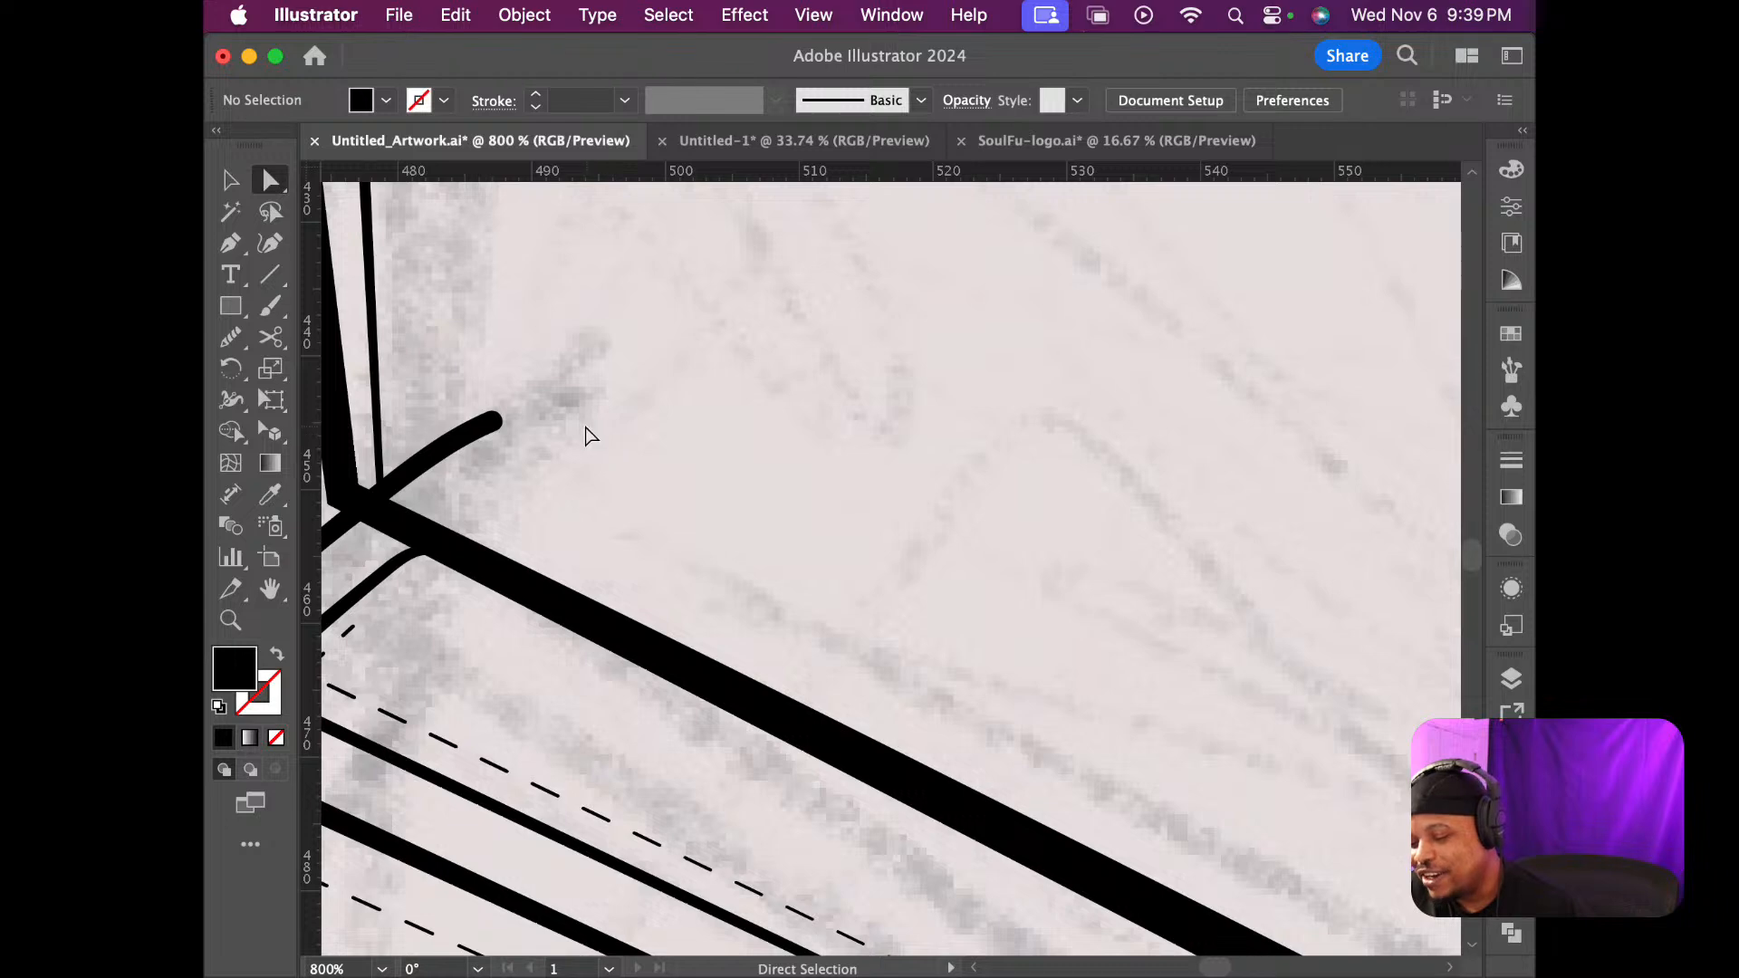
# Delete the end anchor points of the collar's base line that stick out past the shoulder outline
pyautogui.scroll(-5, 567, 427)
pyautogui.scroll(5, 567, 424)
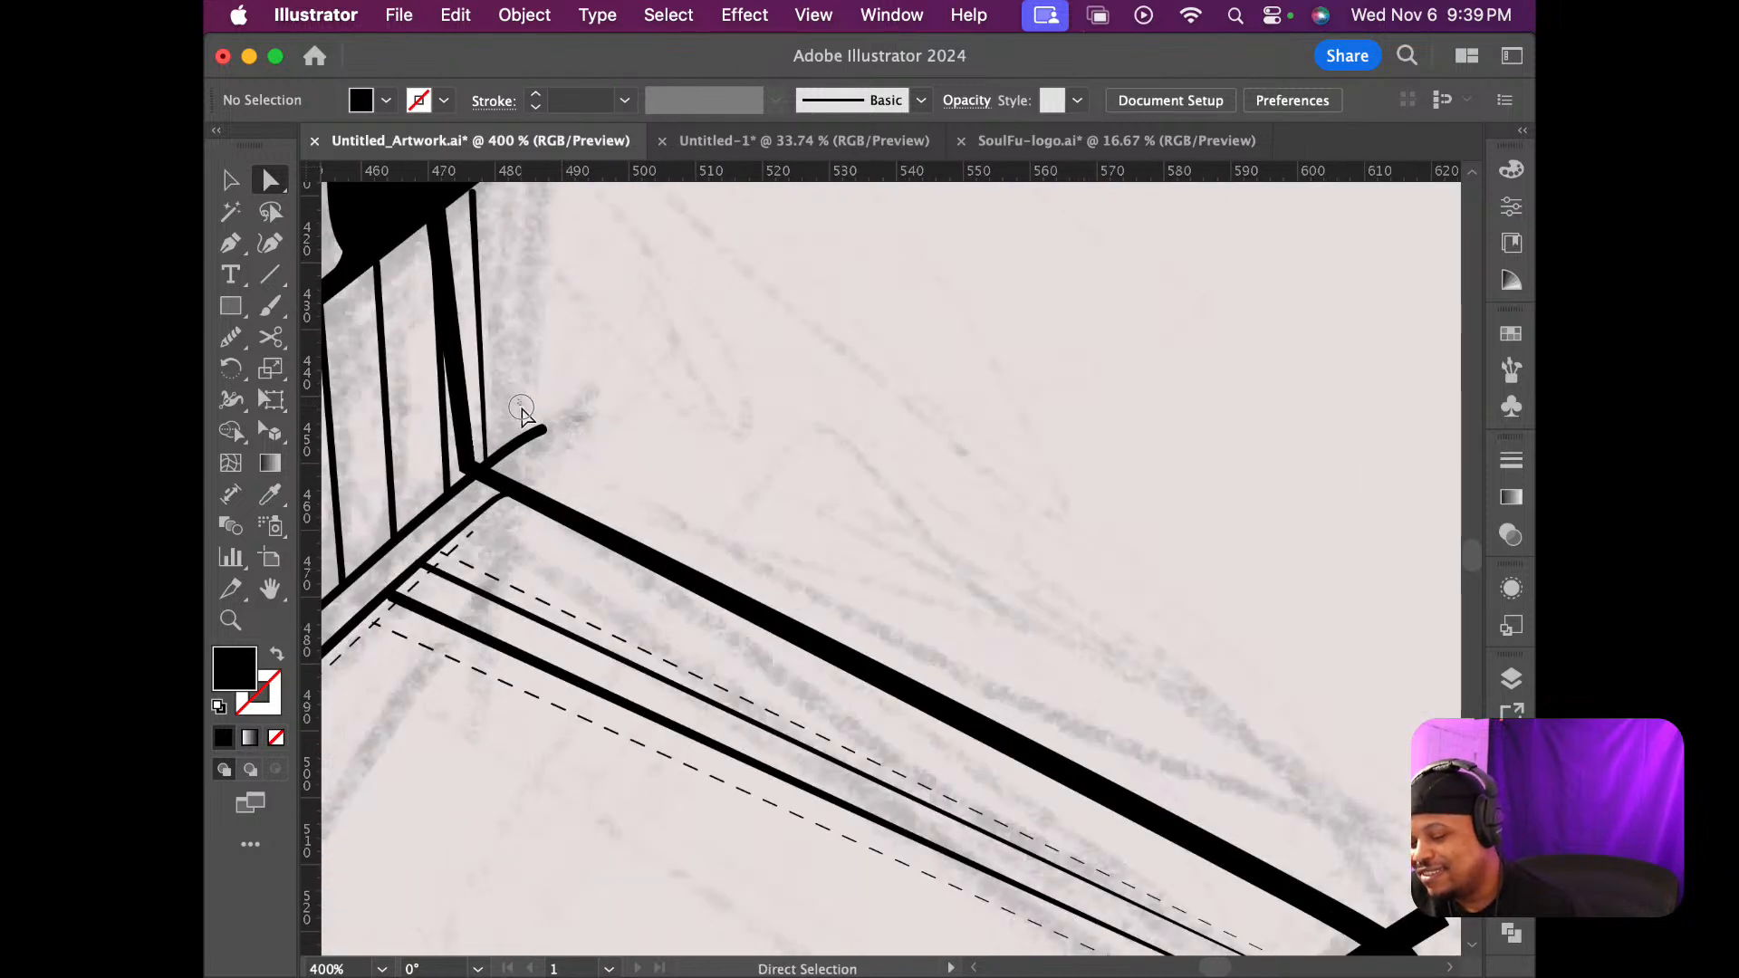
pyautogui.moveTo(517, 400); pyautogui.dragTo(569, 460)
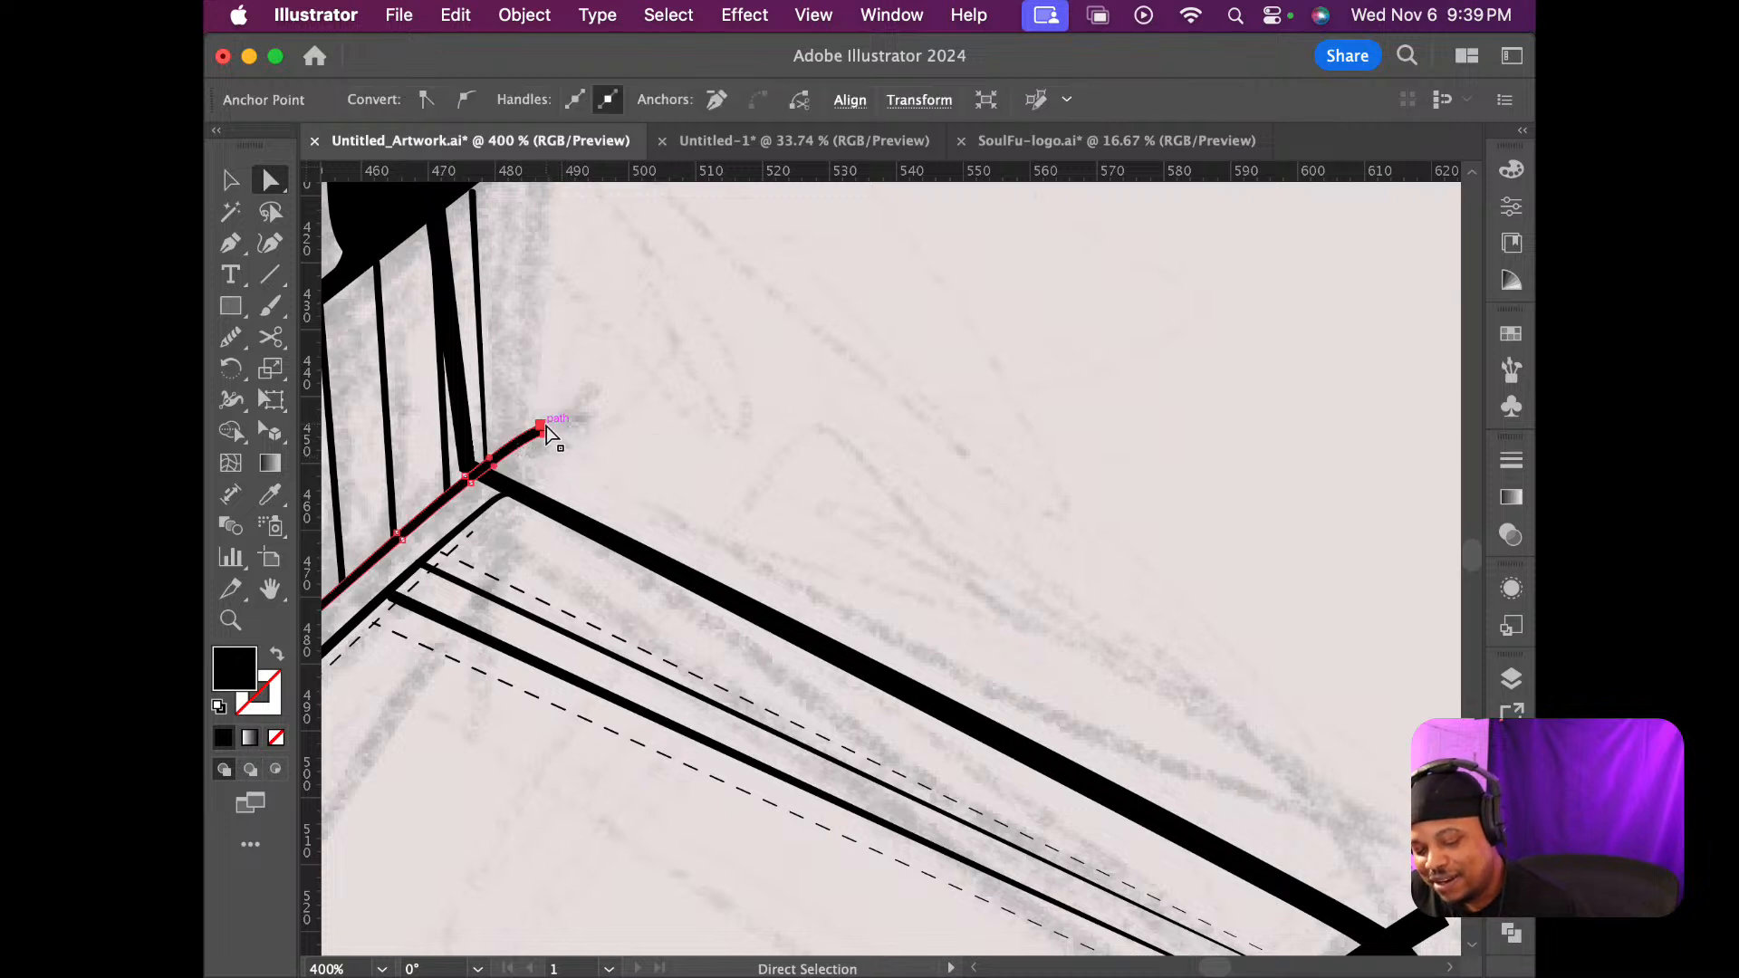
pyautogui.press('Delete')
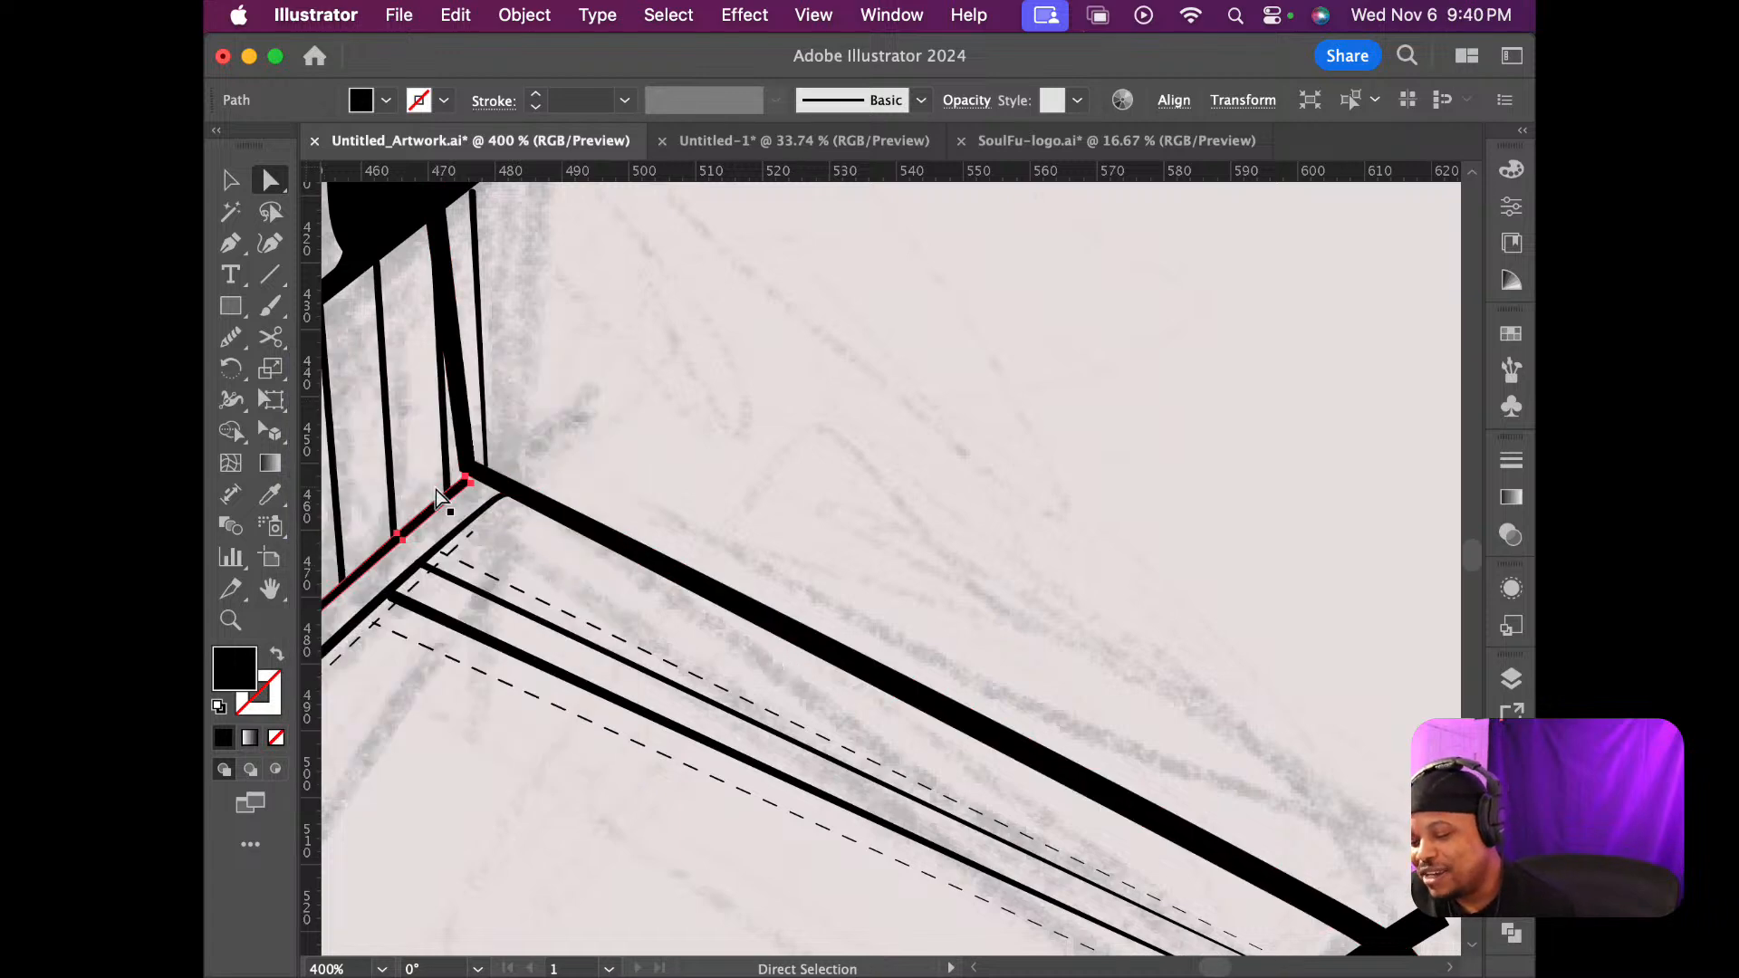
# Extend the trimmed collar base line into the thick shoulder outline by moving its two end anchor points
pyautogui.scroll(6, 433, 497)
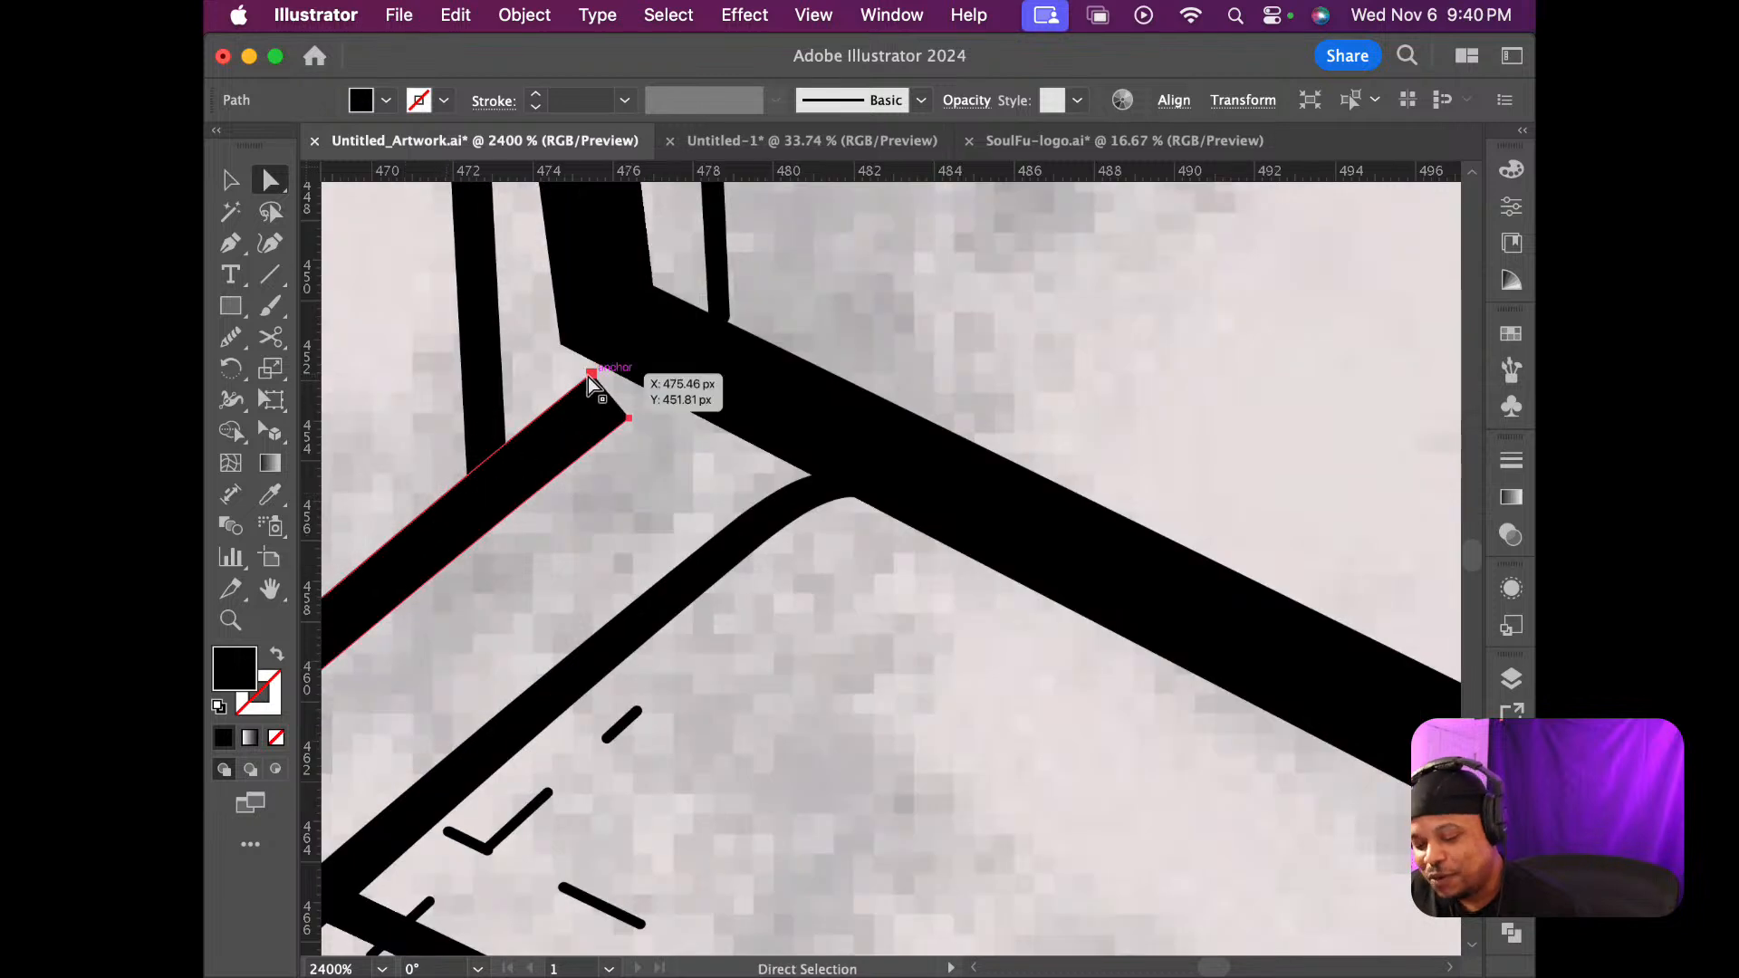
pyautogui.press('p')
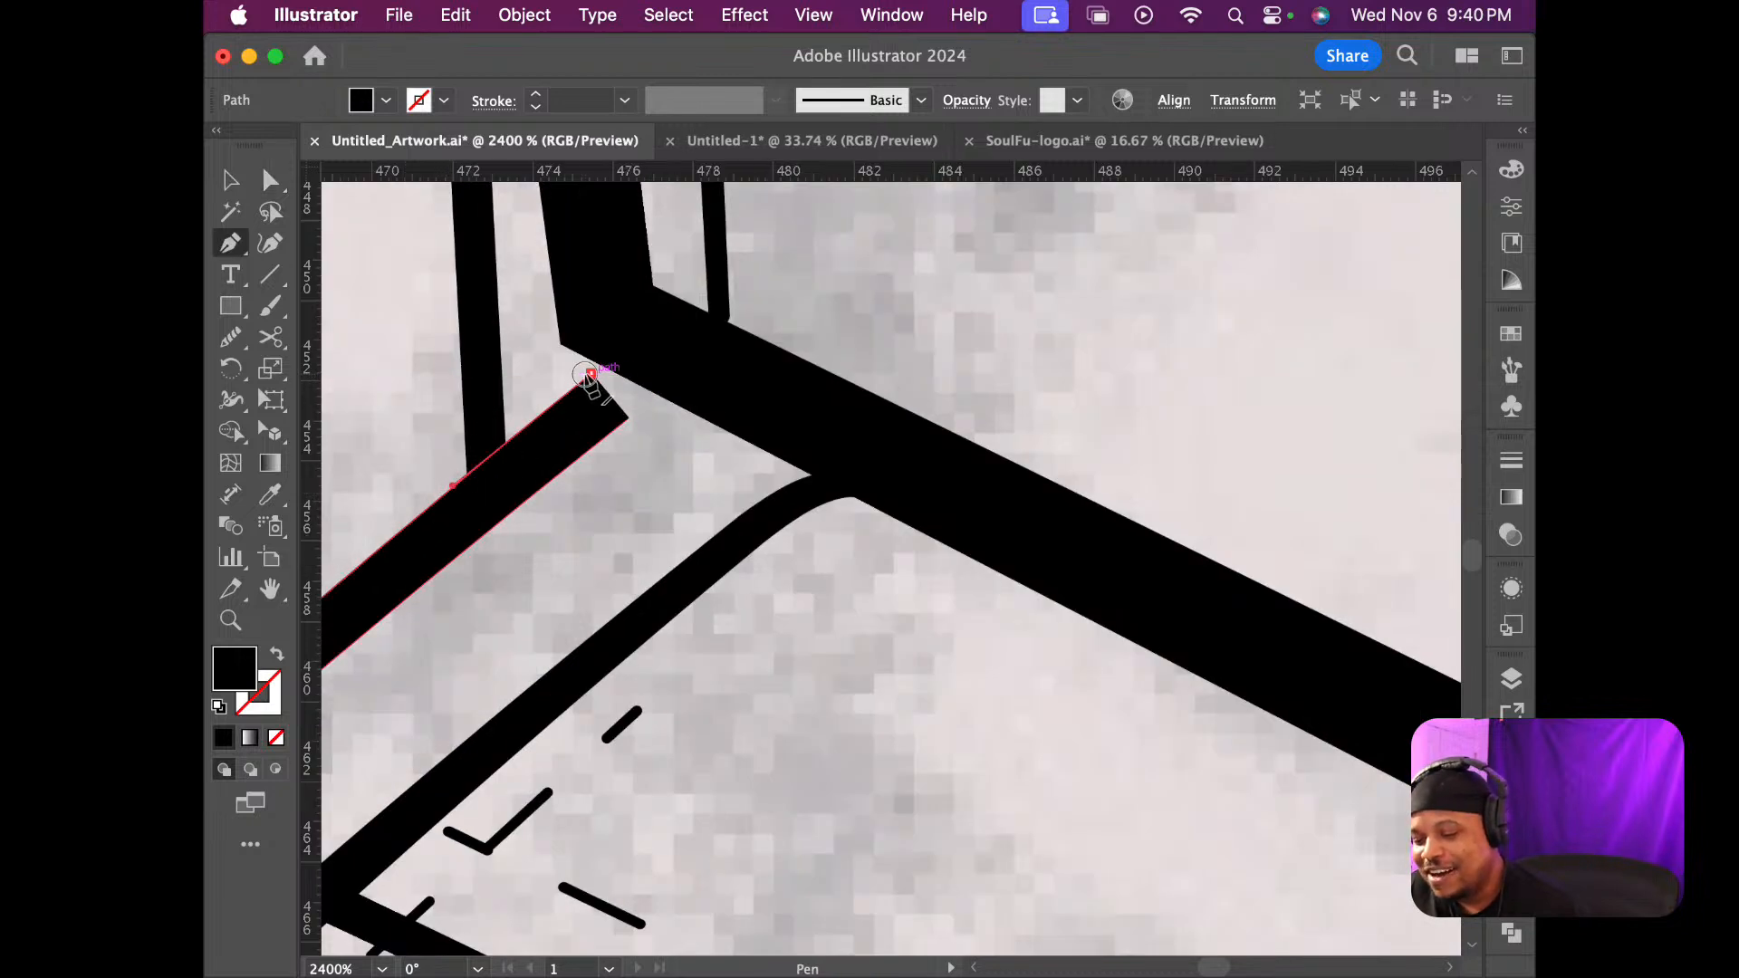
pyautogui.keyDown('super'); pyautogui.click(627, 418); pyautogui.keyUp('super')
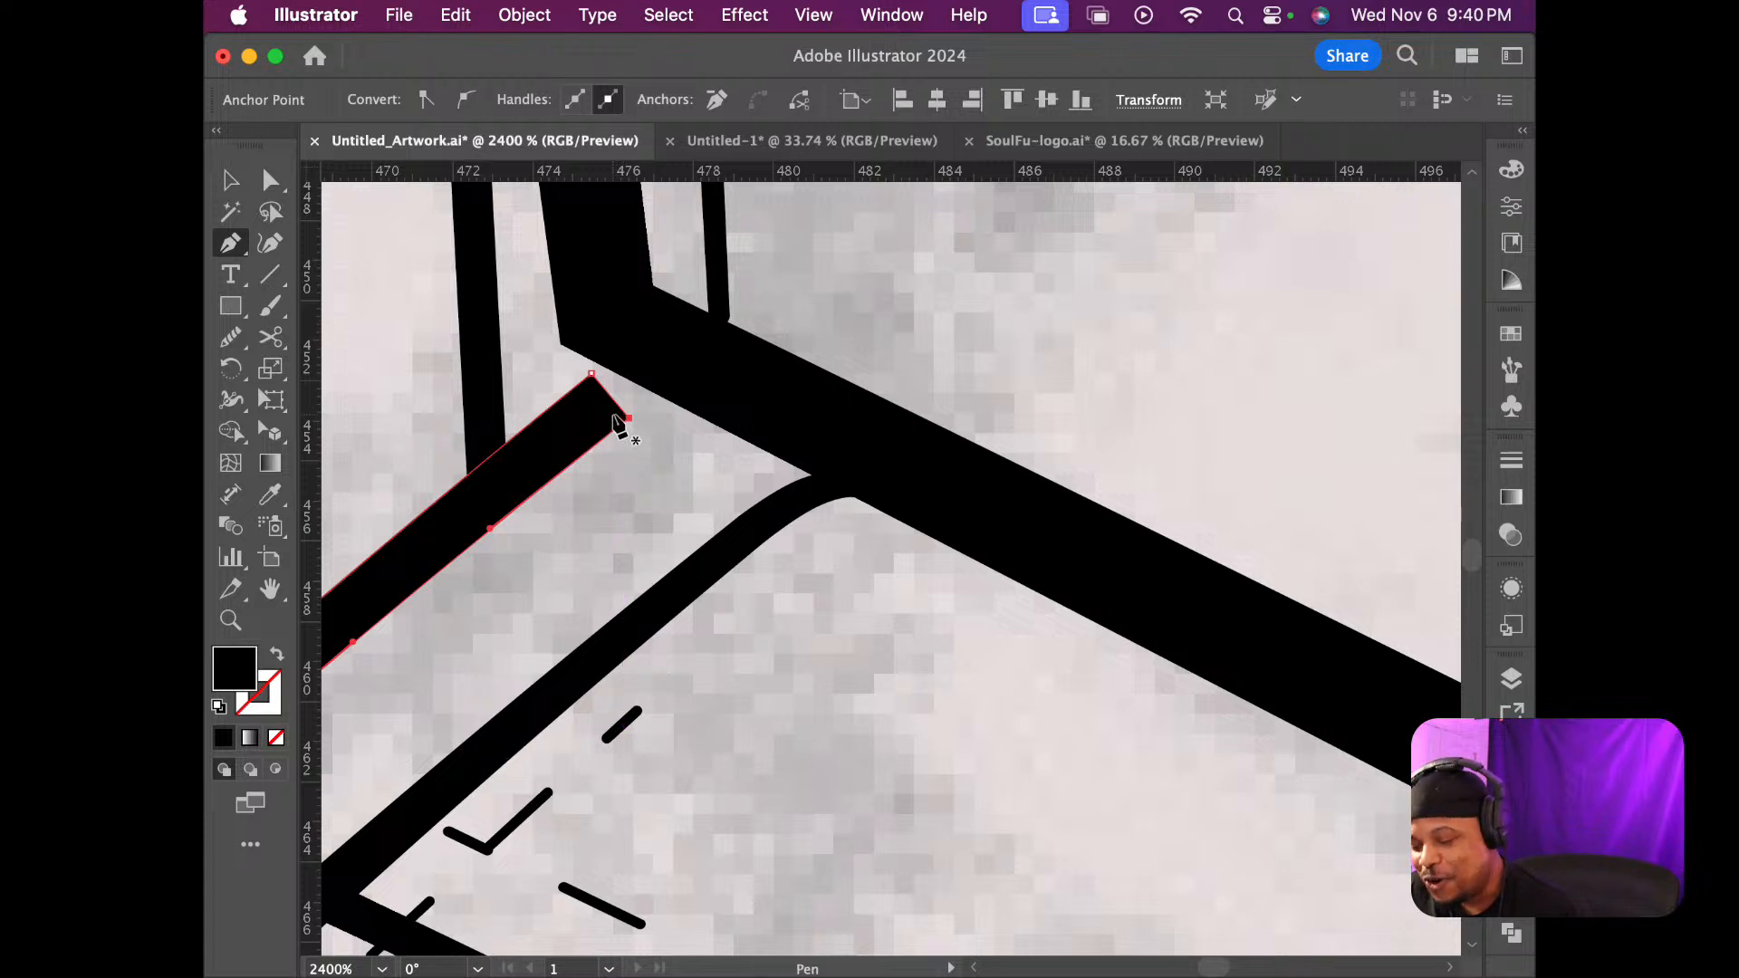
pyautogui.press('a')
pyautogui.click(591, 375)
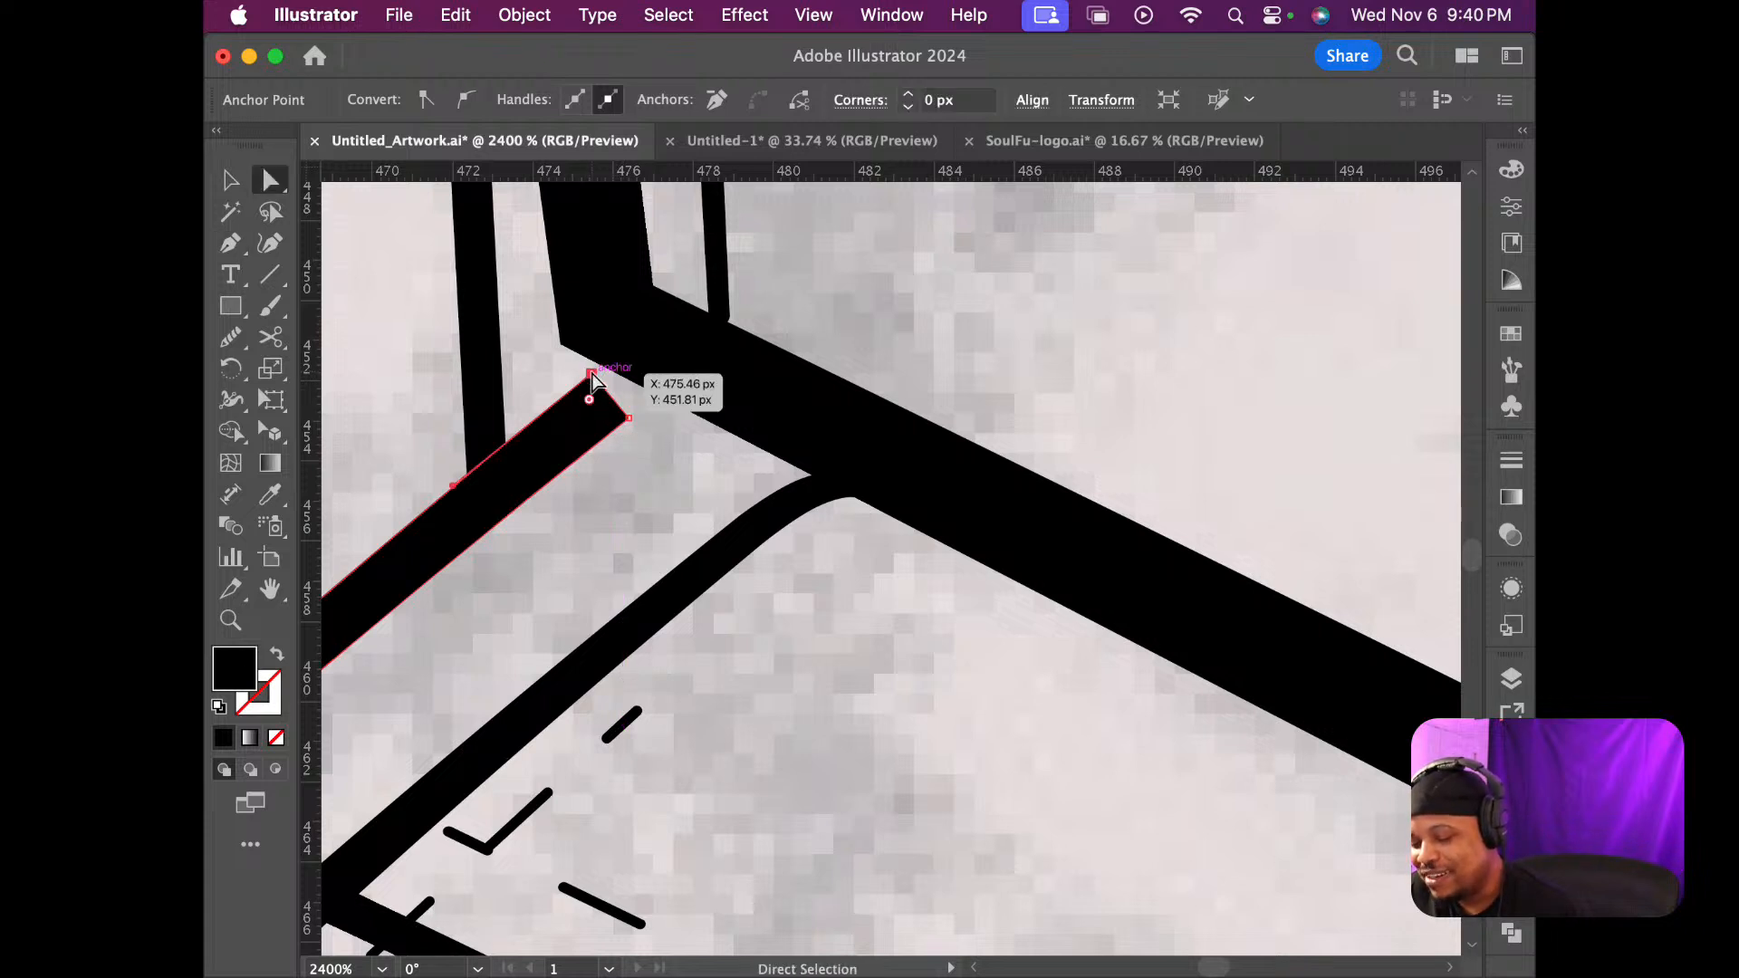
pyautogui.moveTo(593, 376); pyautogui.dragTo(636, 345)
pyautogui.moveTo(629, 418); pyautogui.dragTo(699, 364)
pyautogui.click(909, 297)
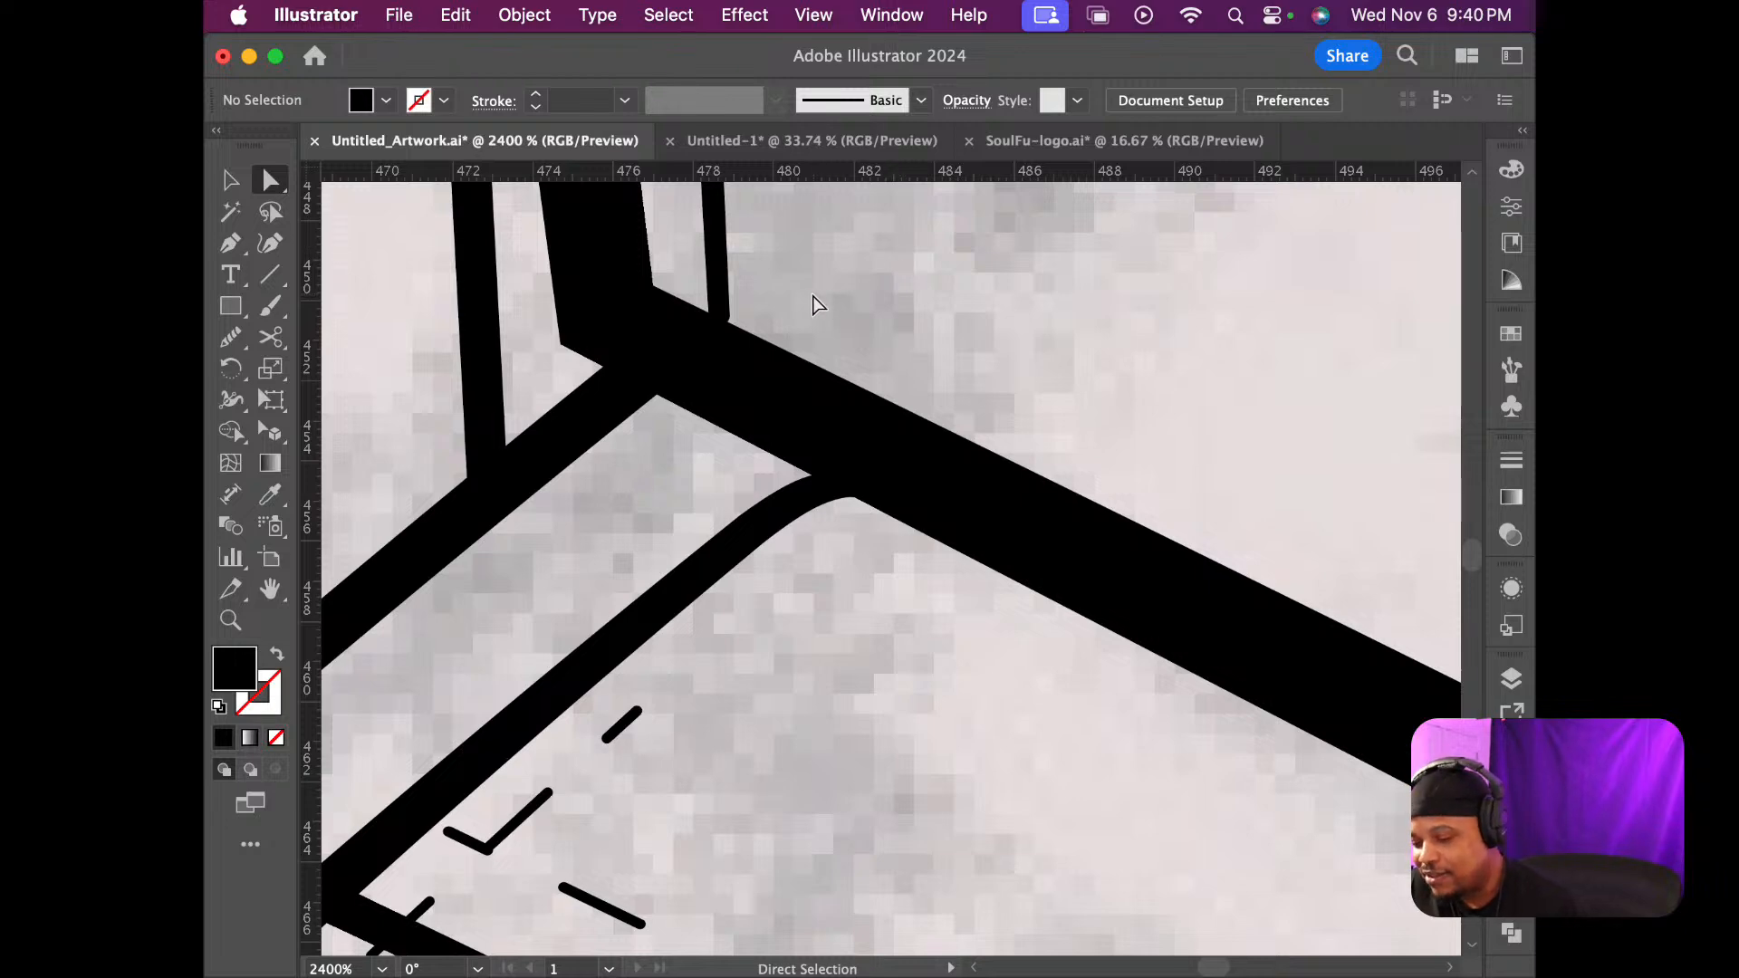
# Delete the stray thin rib line just outside the collar's outer edge
pyautogui.keyDown('alt'); pyautogui.scroll(-6, 813, 306); pyautogui.keyUp('alt')
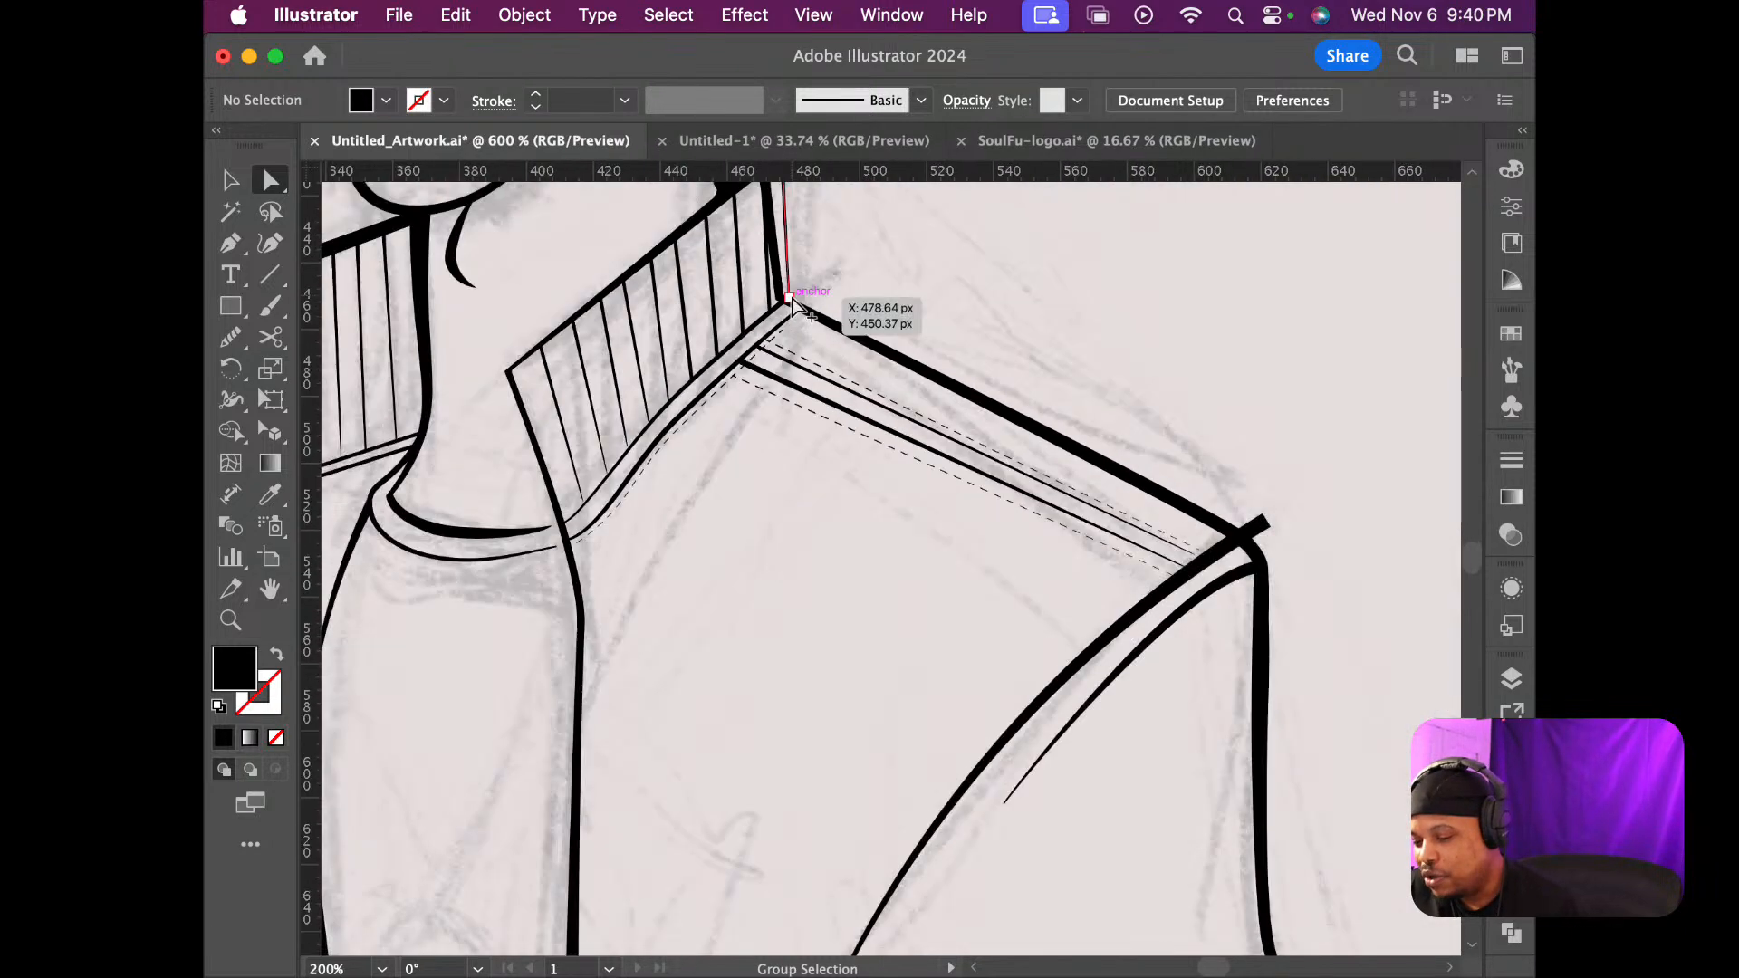
pyautogui.keyDown('alt'); pyautogui.scroll(-5, 790, 301); pyautogui.keyUp('alt')
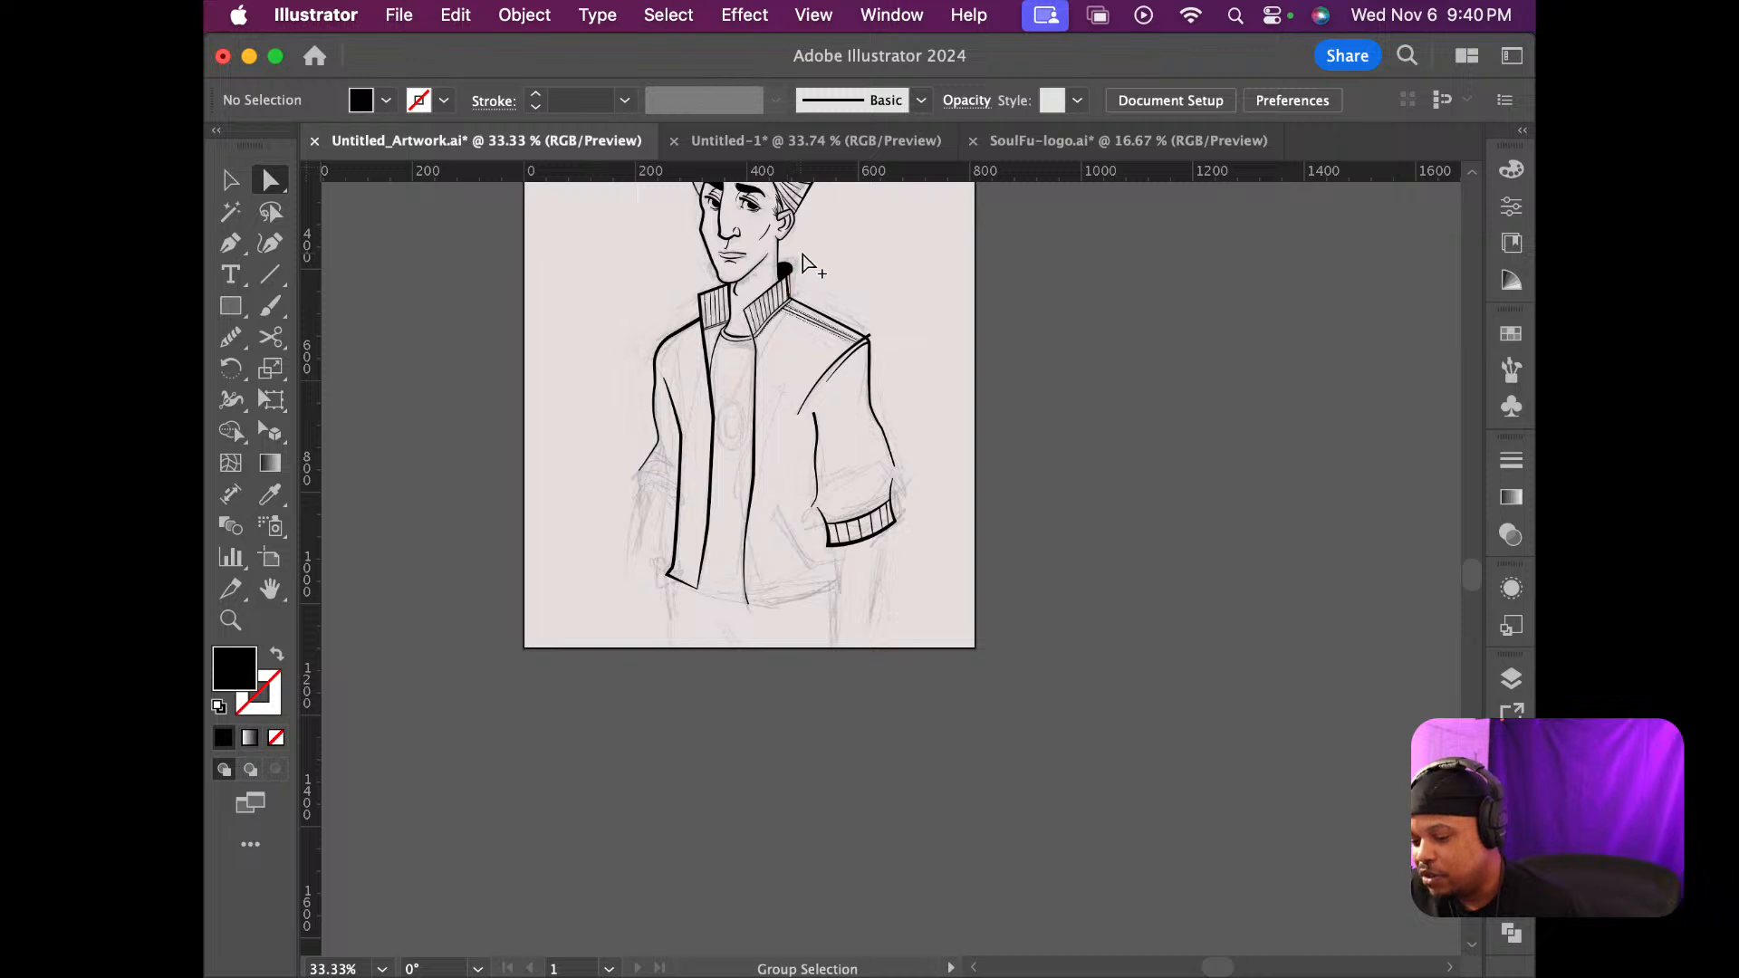
pyautogui.keyDown('alt'); pyautogui.scroll(6, 788, 281); pyautogui.keyUp('alt')
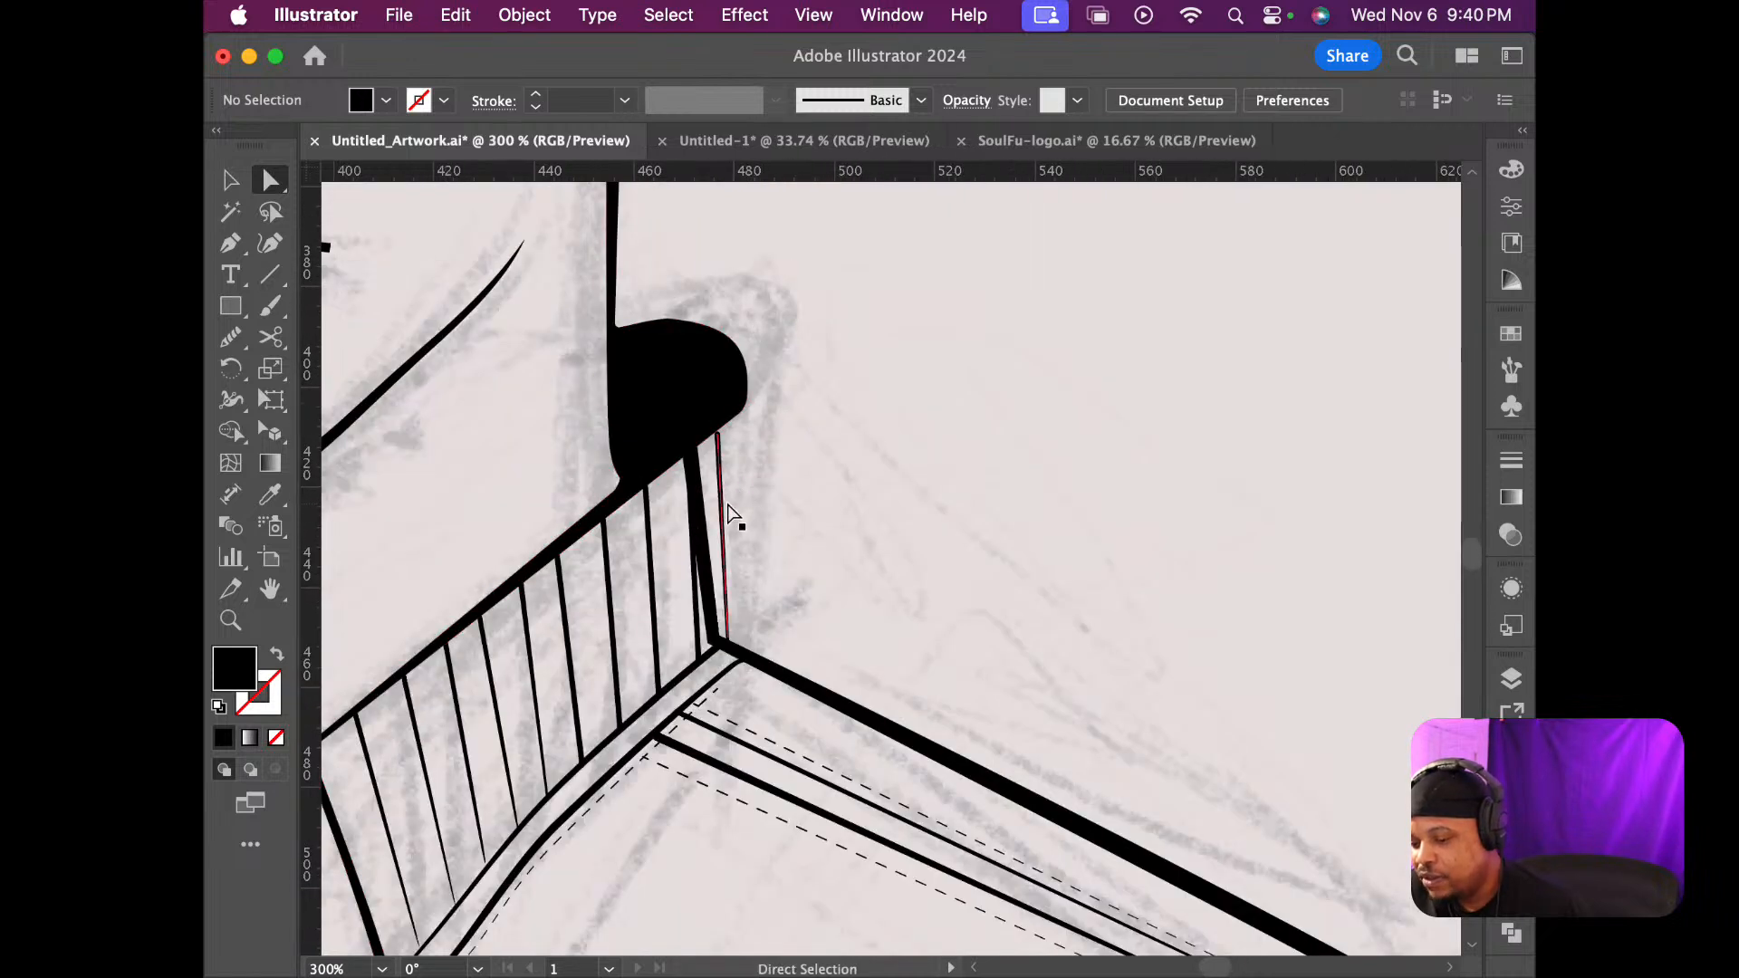
pyautogui.click(721, 501)
pyautogui.press('Delete')
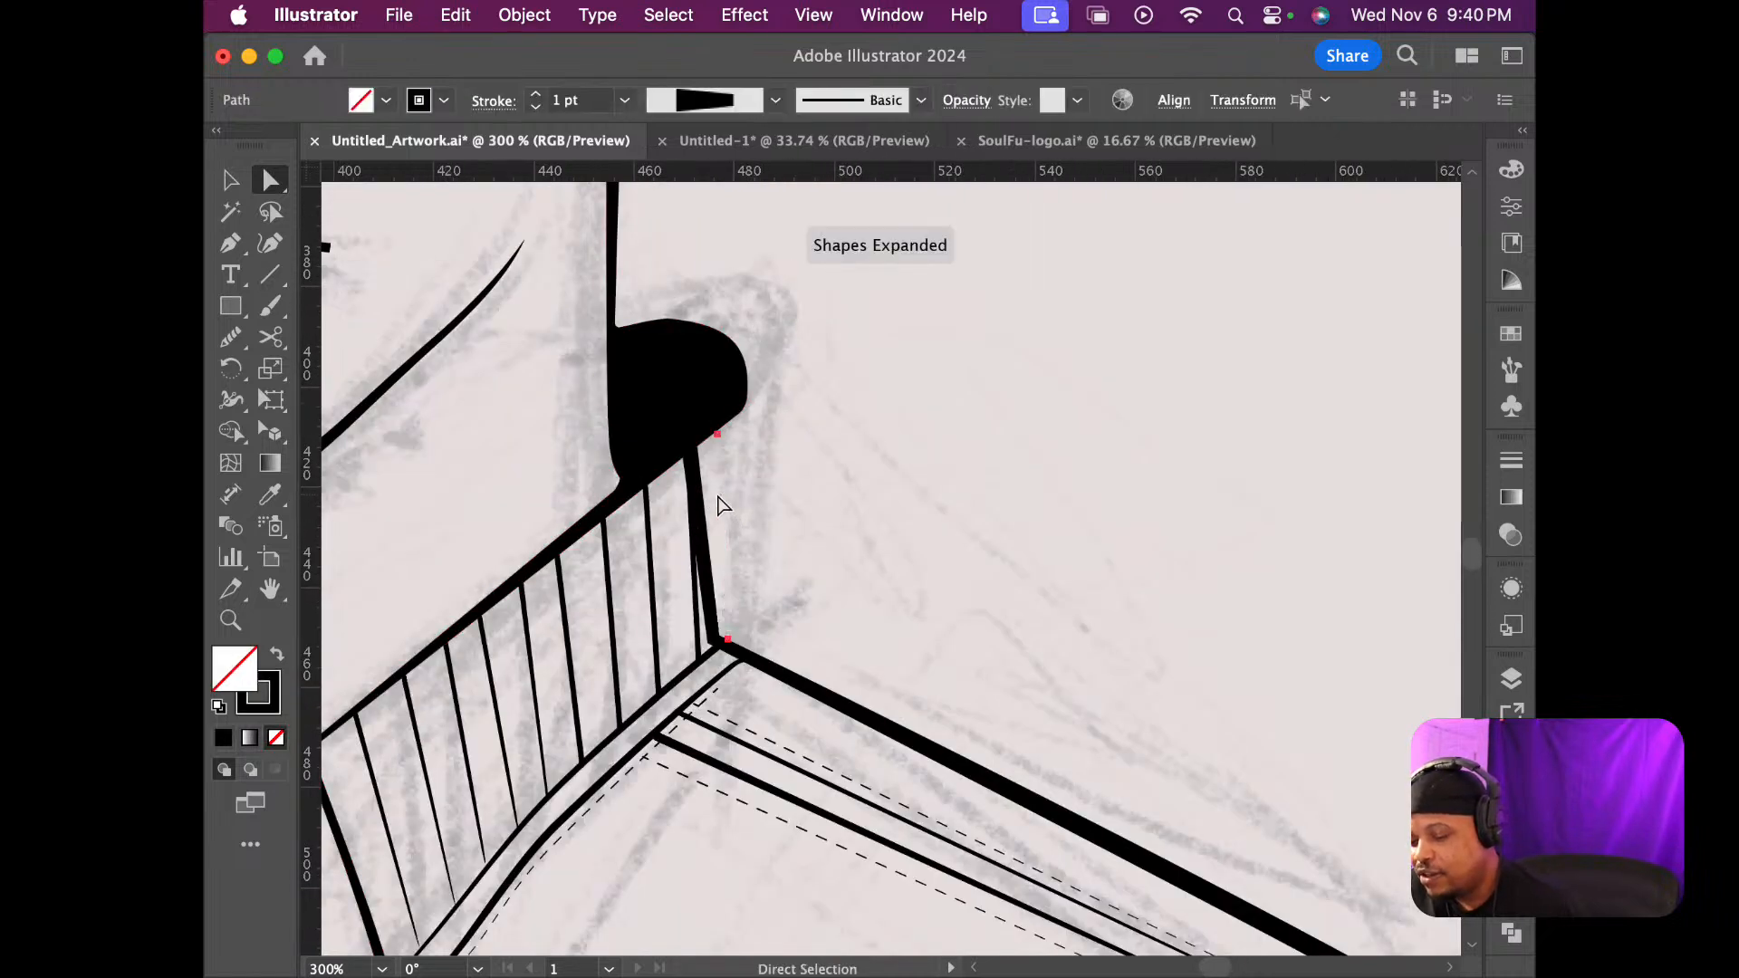
pyautogui.click(722, 501)
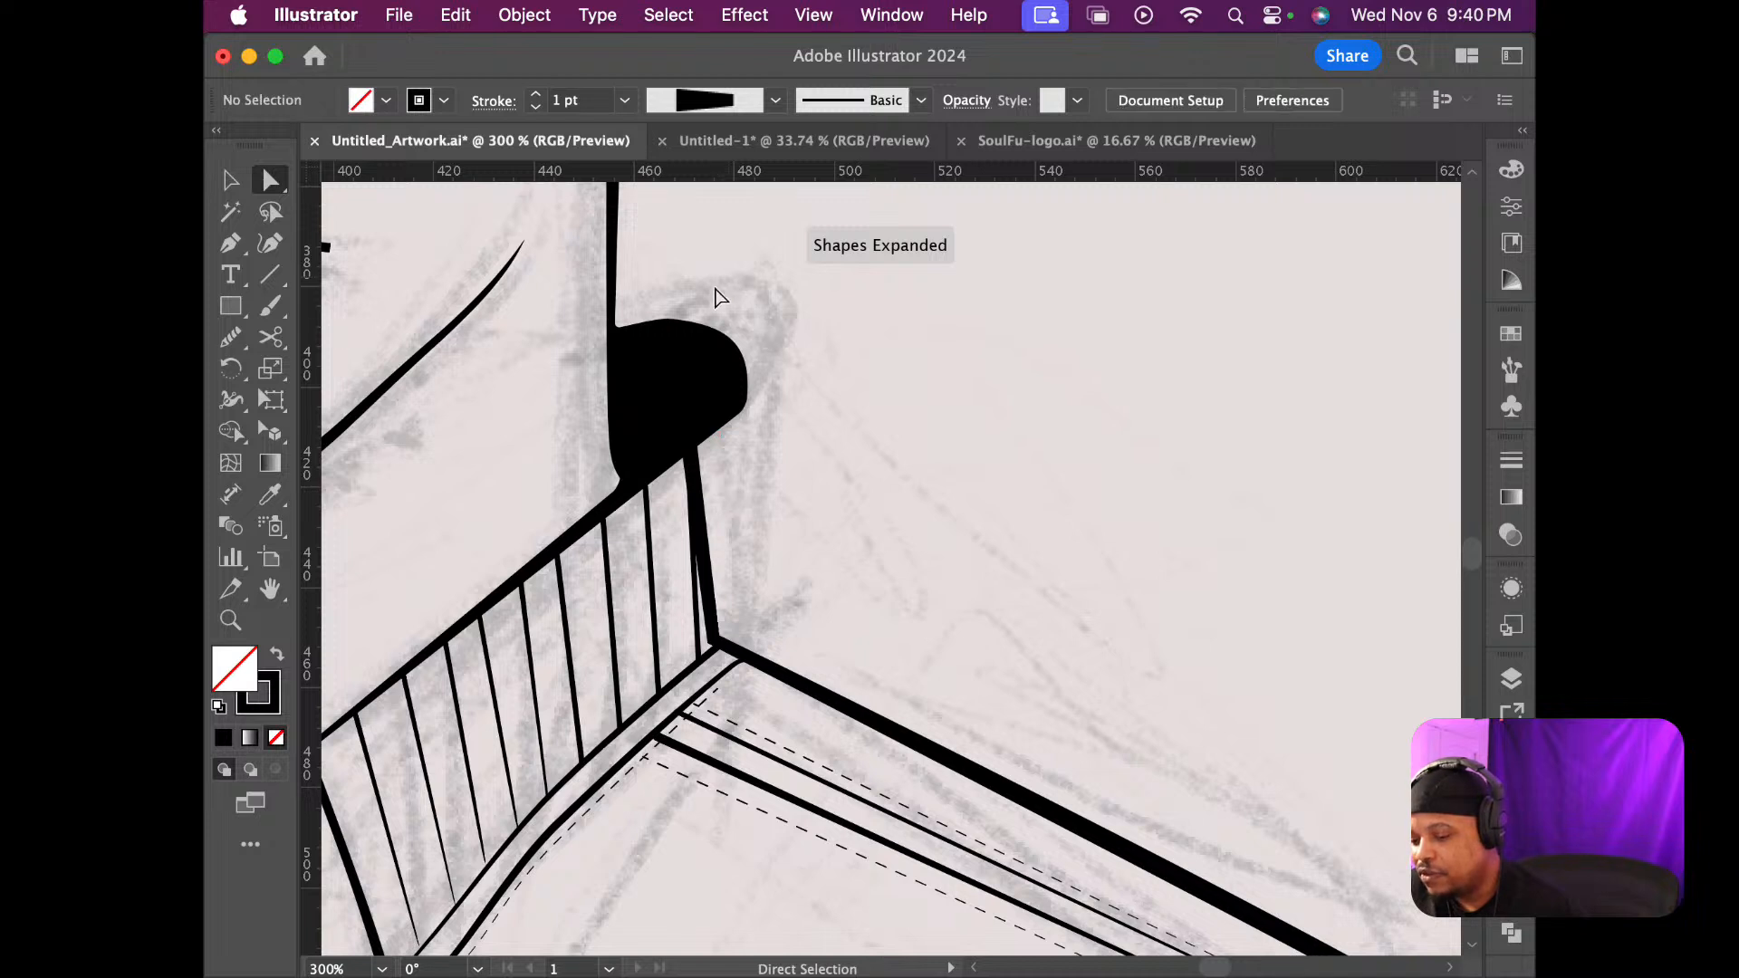
# Pull in the rounded outer edge of the black shape behind the neck so that it tapers to a point
pyautogui.click(722, 340)
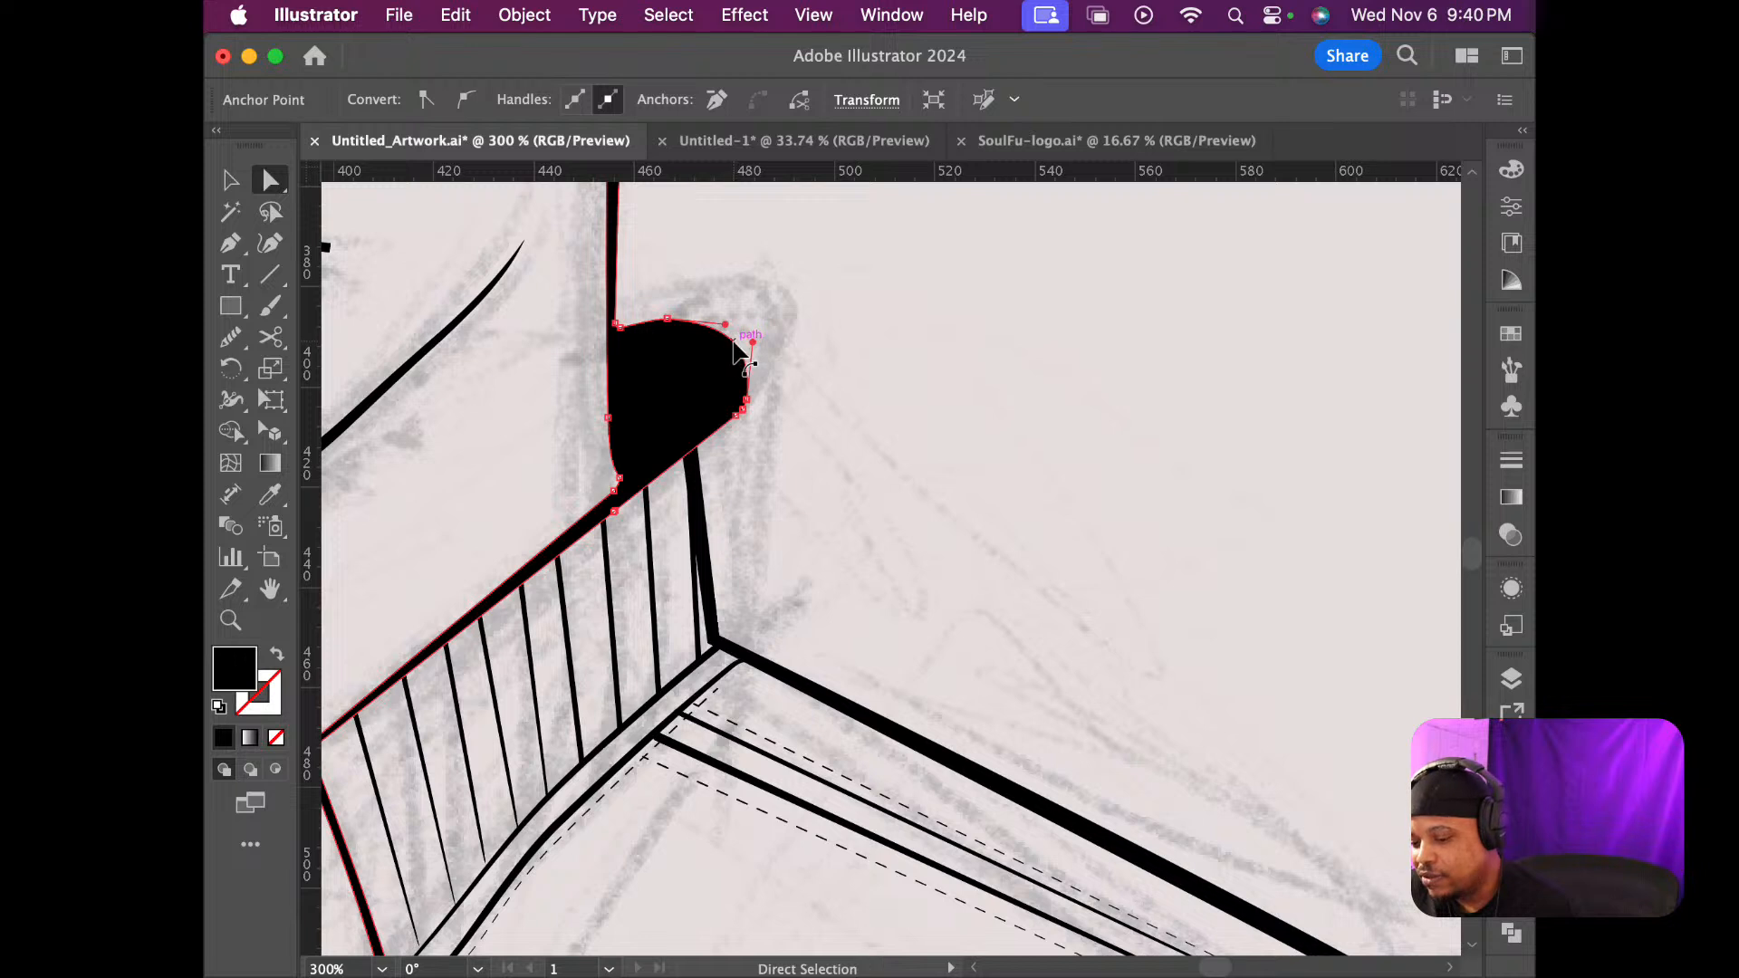
pyautogui.moveTo(737, 345); pyautogui.dragTo(648, 331)
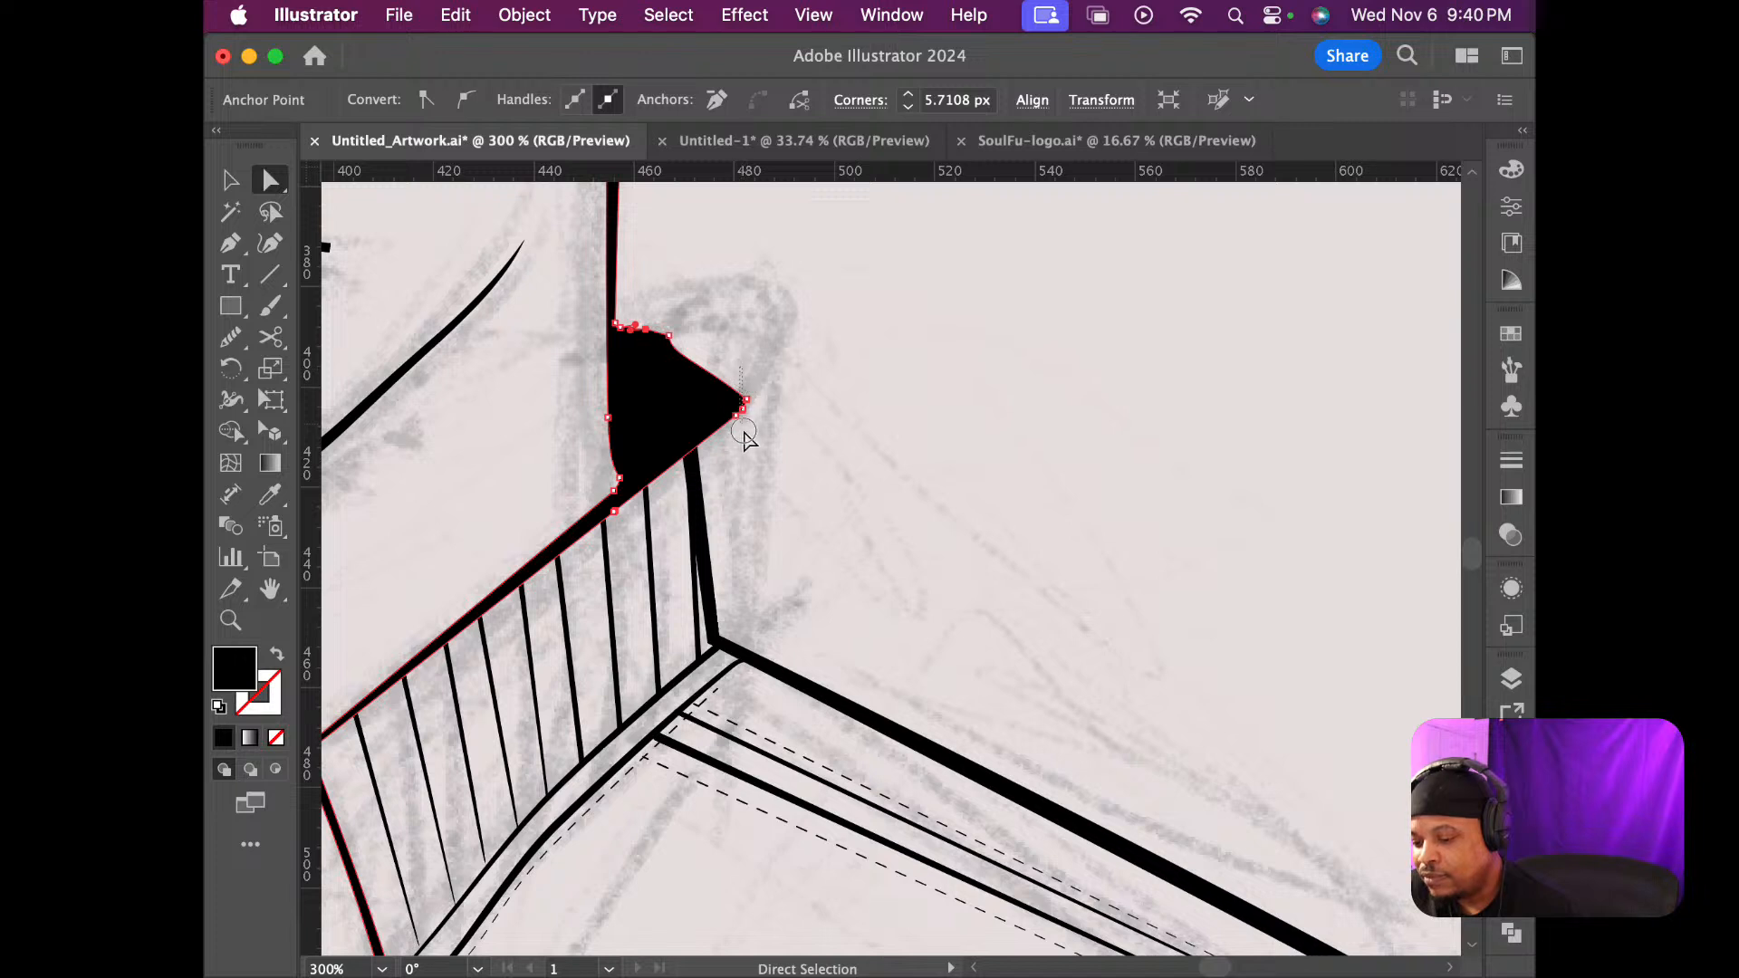
pyautogui.moveTo(809, 453); pyautogui.dragTo(876, 444)
pyautogui.click(809, 436)
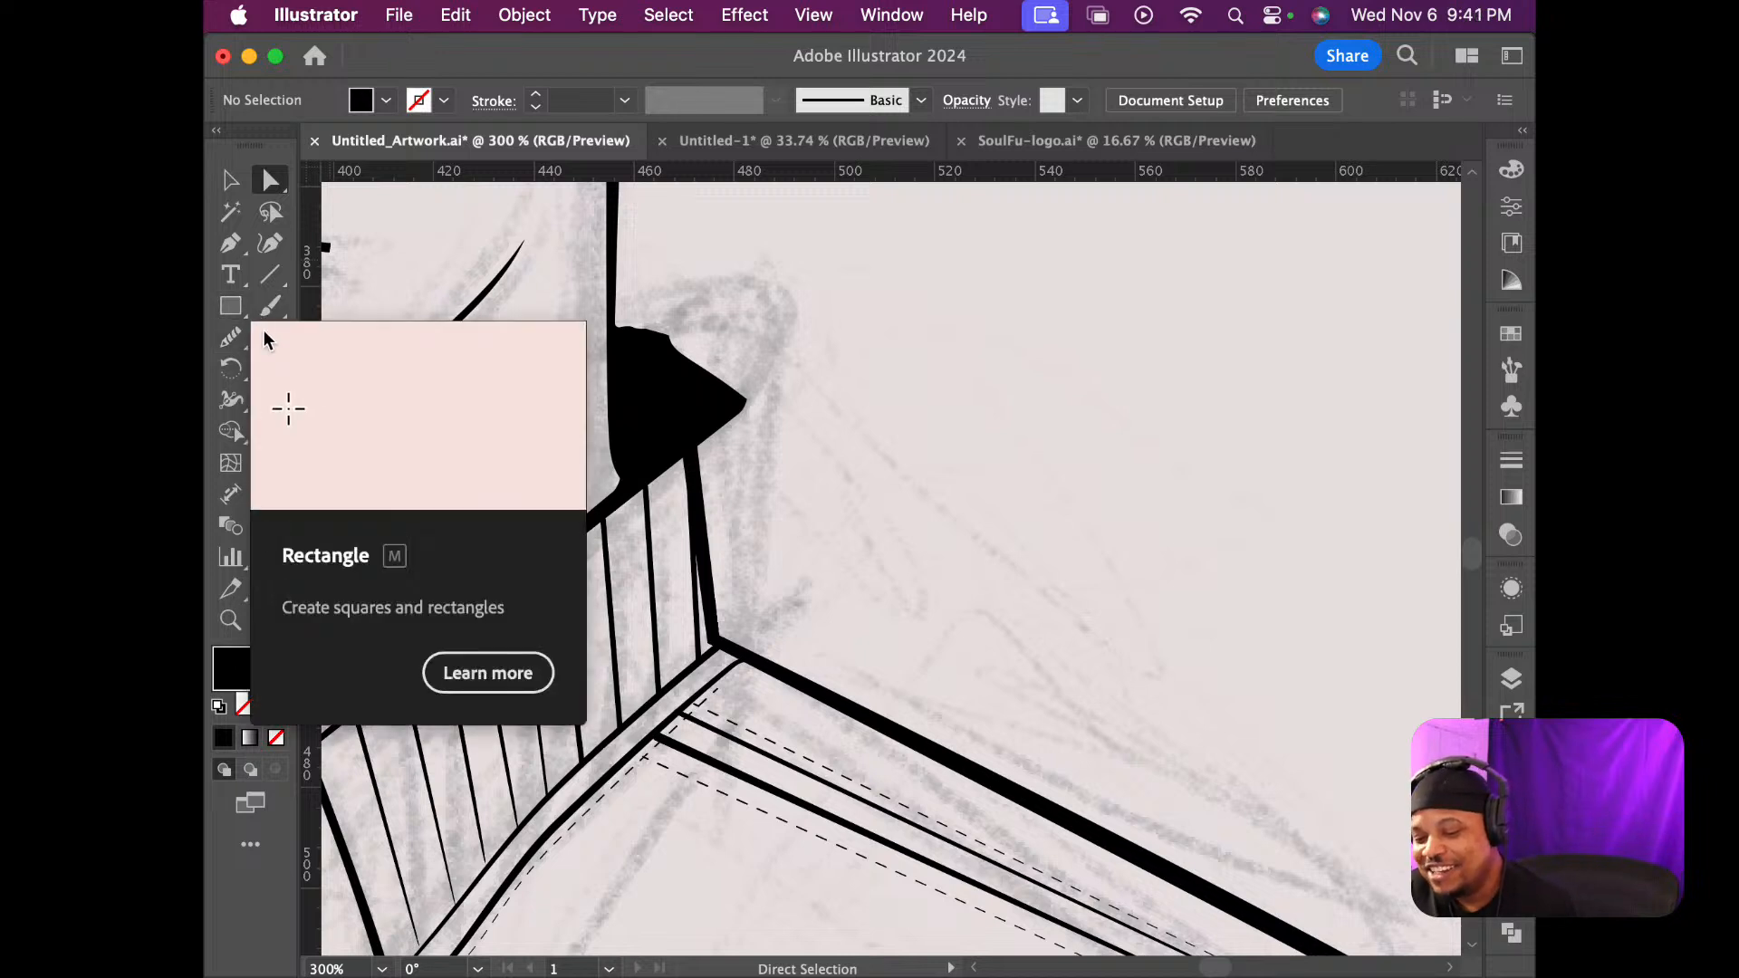
# Erase the protruding outer part of the black shape behind the neck, leaving an inward curve from neck to collar
pyautogui.click(269, 337)
pyautogui.moveTo(268, 337); pyautogui.dragTo(328, 339)
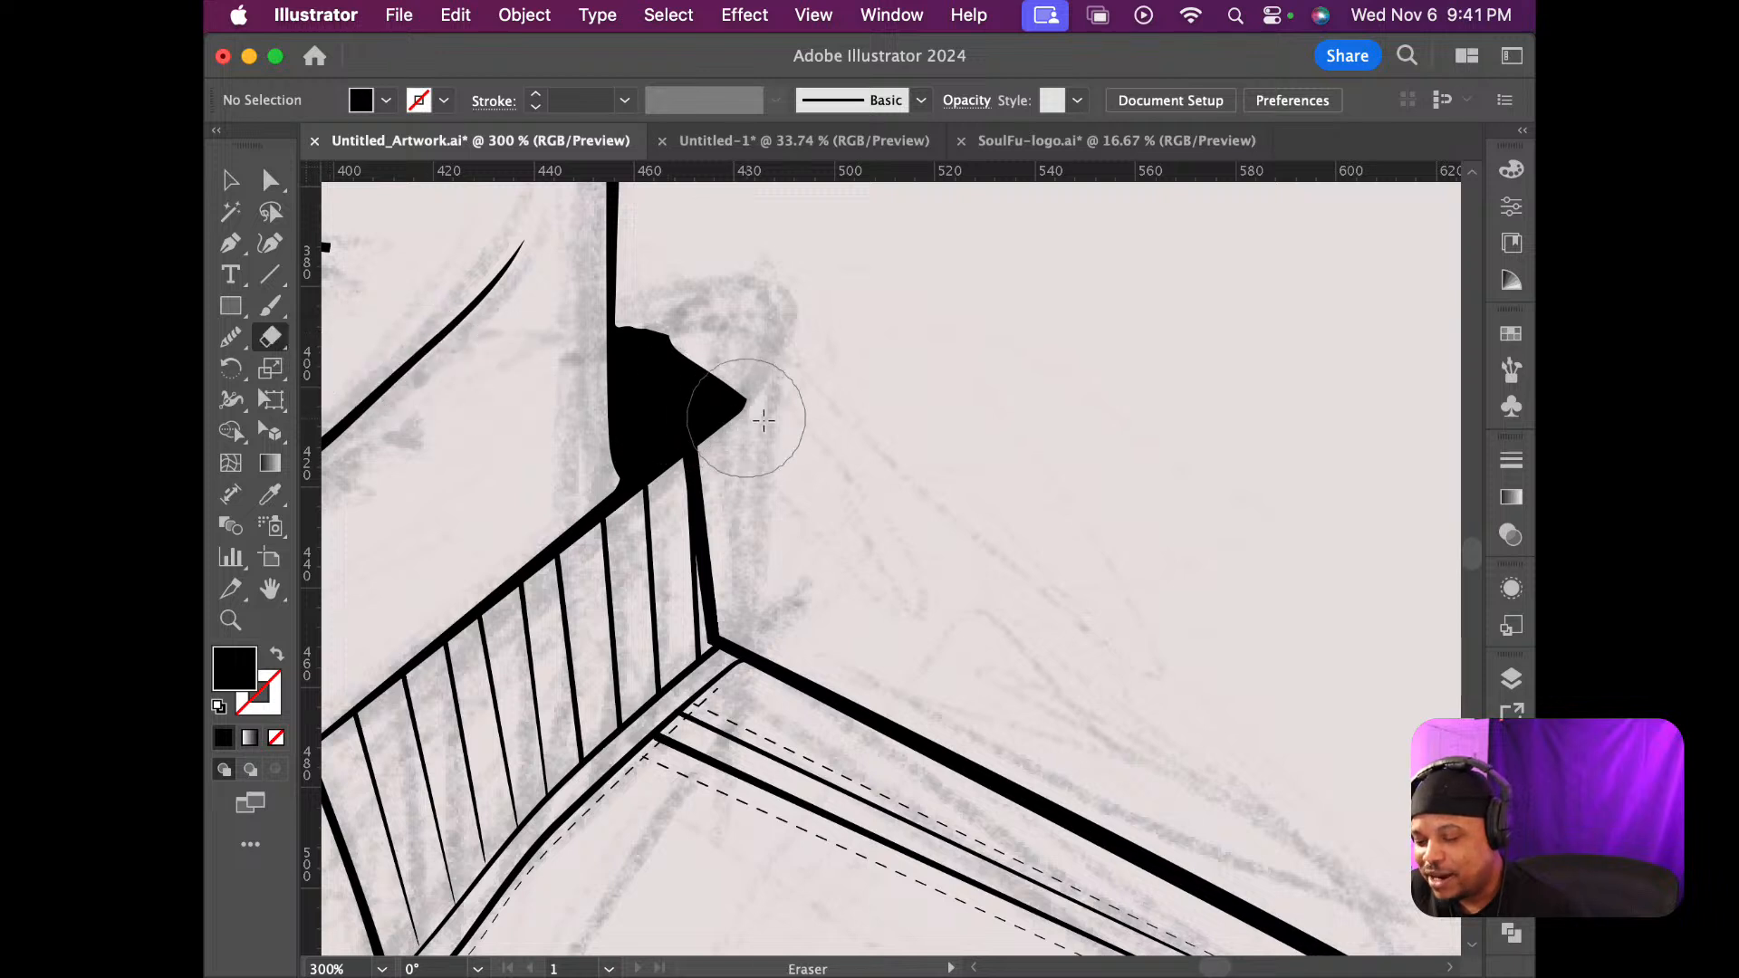
pyautogui.moveTo(761, 410)
pyautogui.mouseDown()
pyautogui.moveTo(679, 334)
pyautogui.moveTo(679, 307)
pyautogui.moveTo(868, 277)
pyautogui.mouseUp()
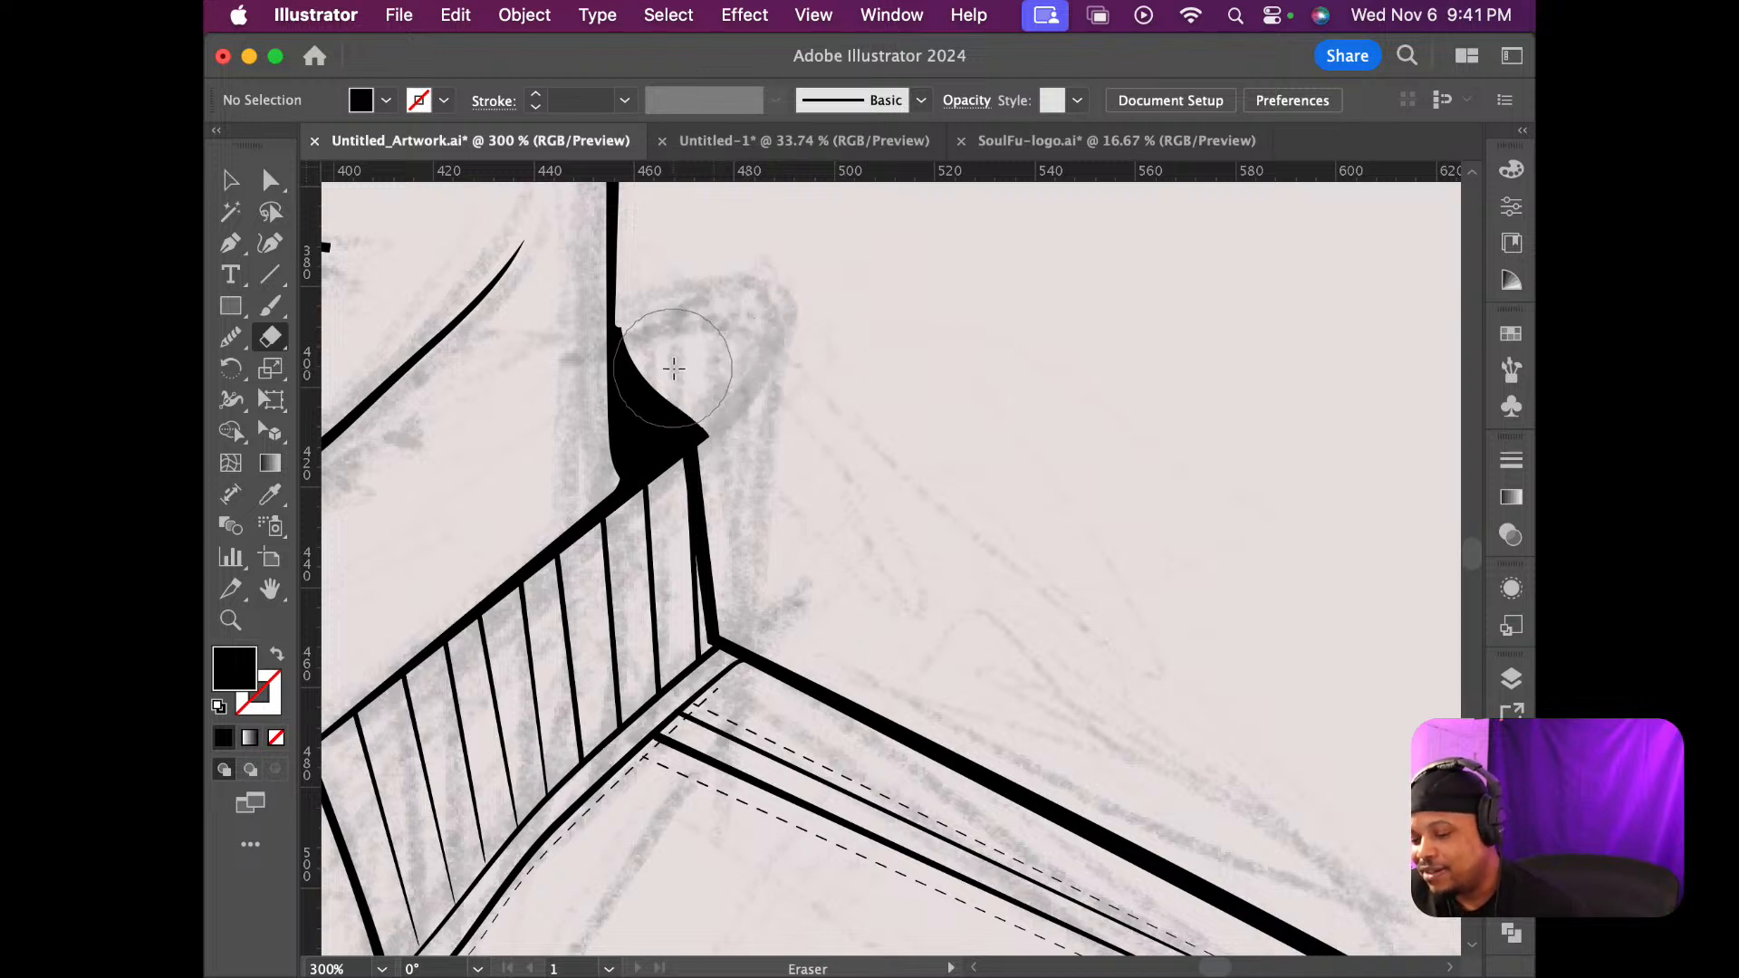
# Smooth the erased edge of the black shape between the neck line and the collar's corner with the Smooth tool
pyautogui.press('a')
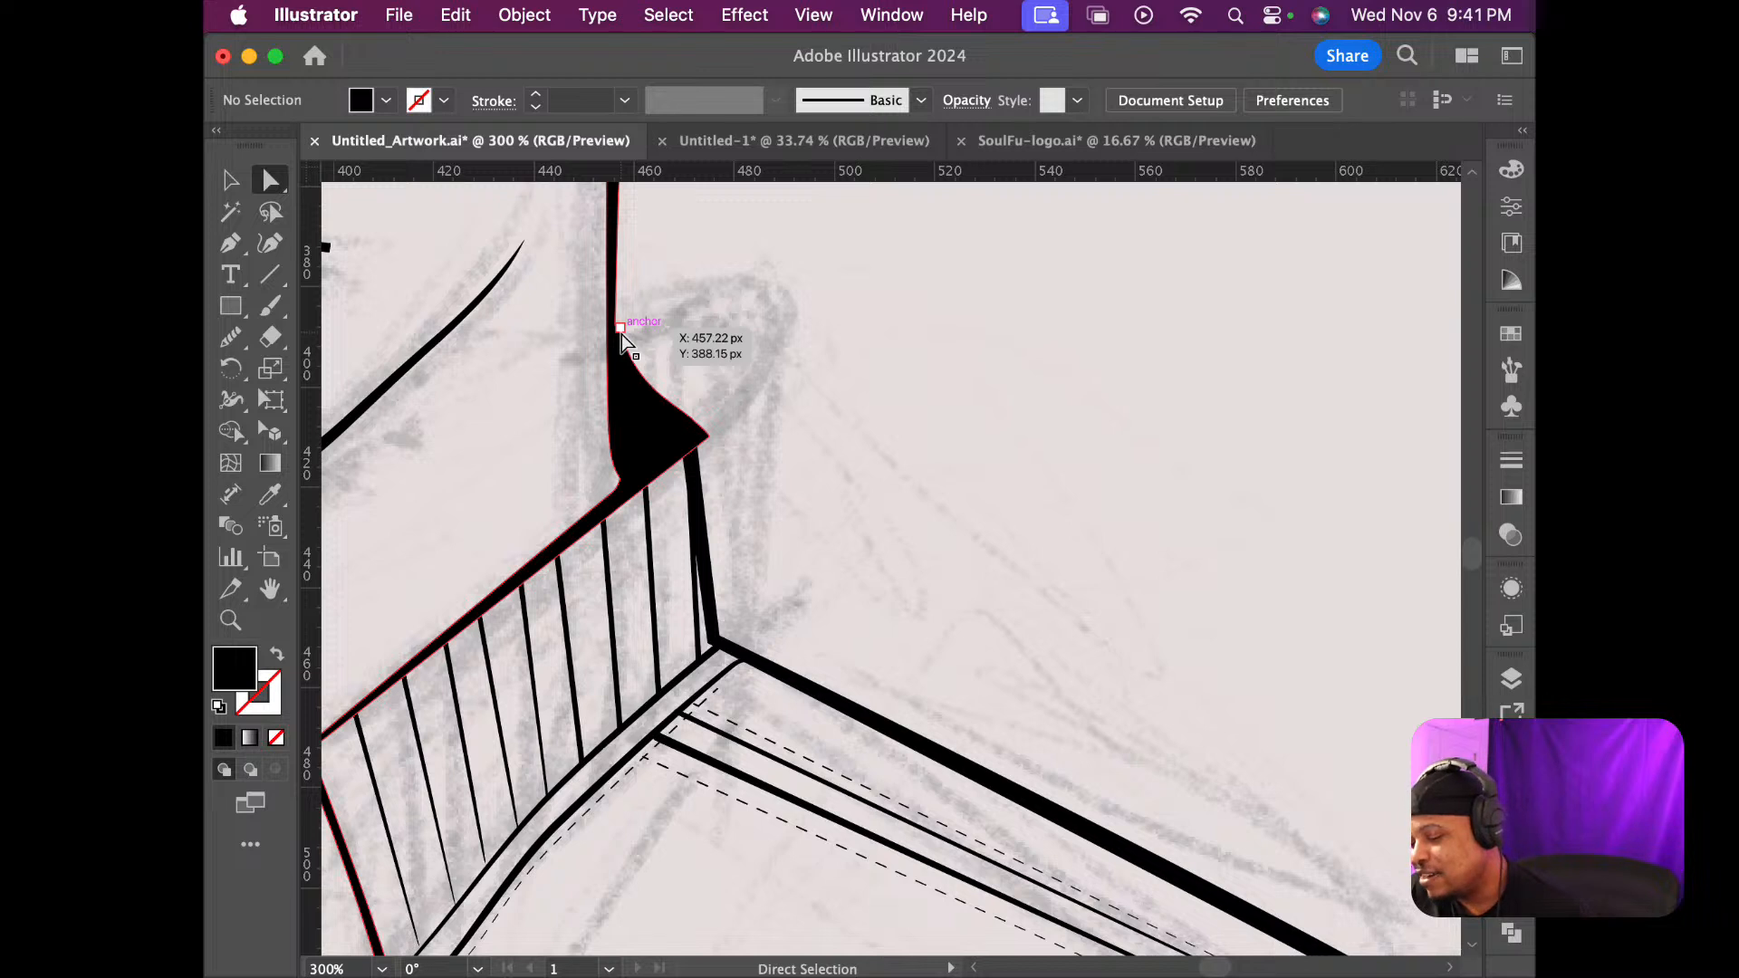
pyautogui.click(619, 329)
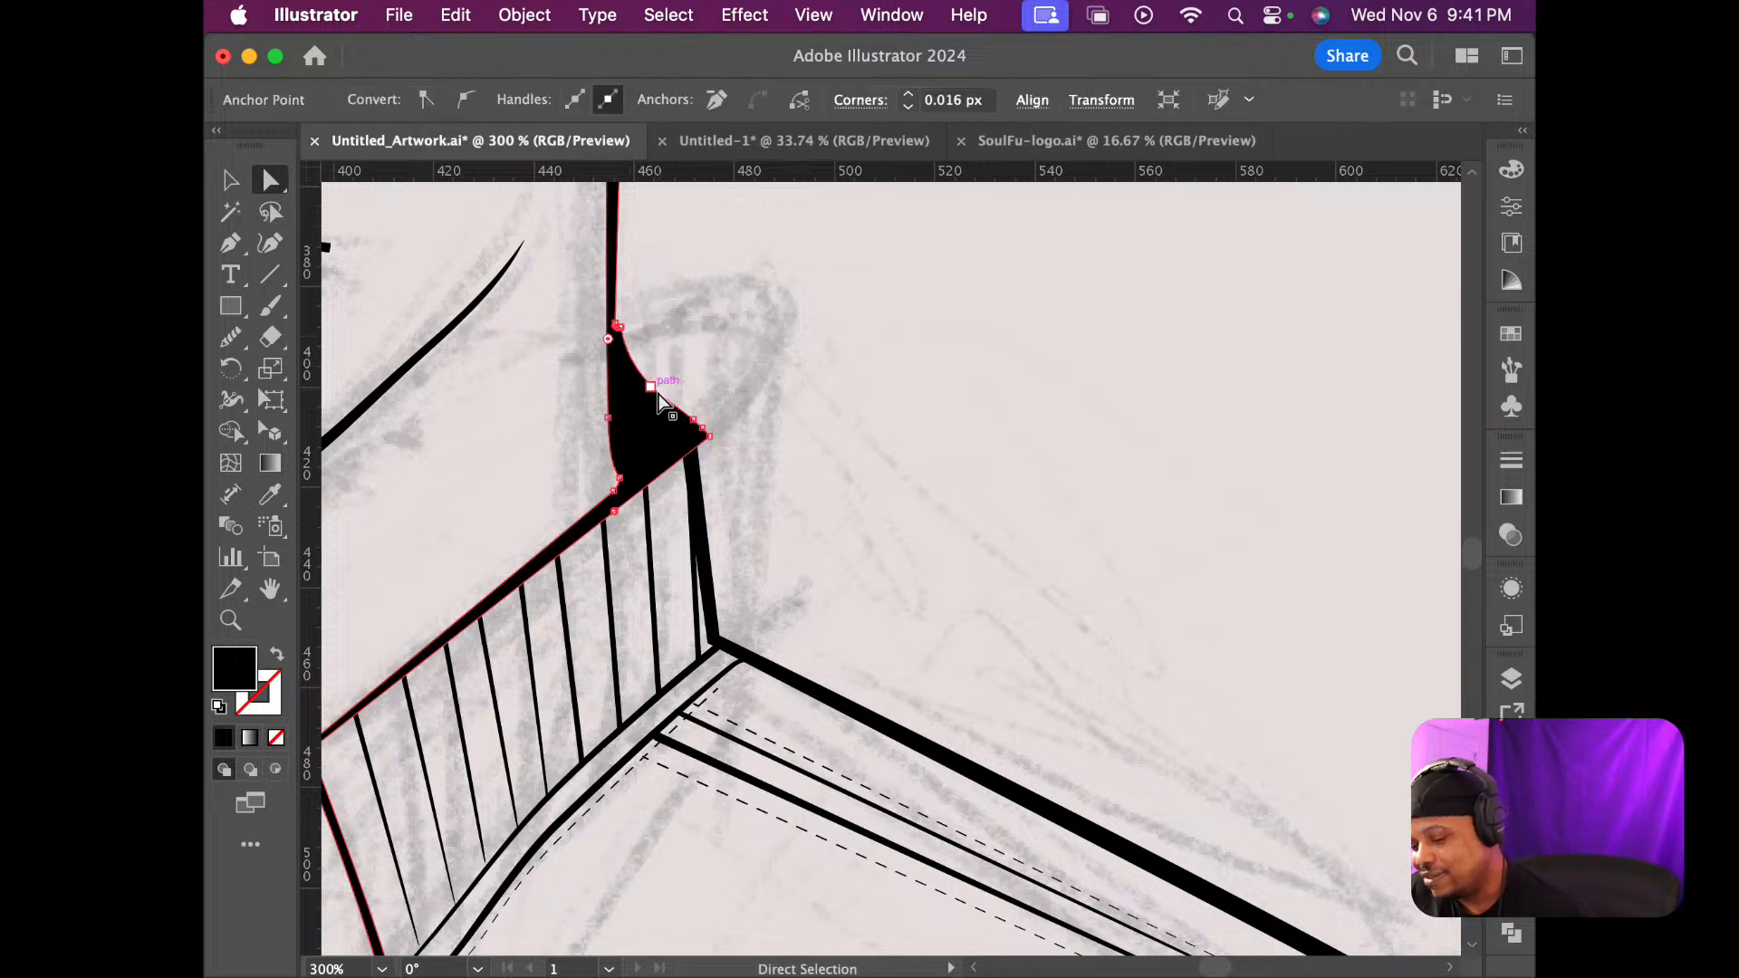
pyautogui.click(230, 338)
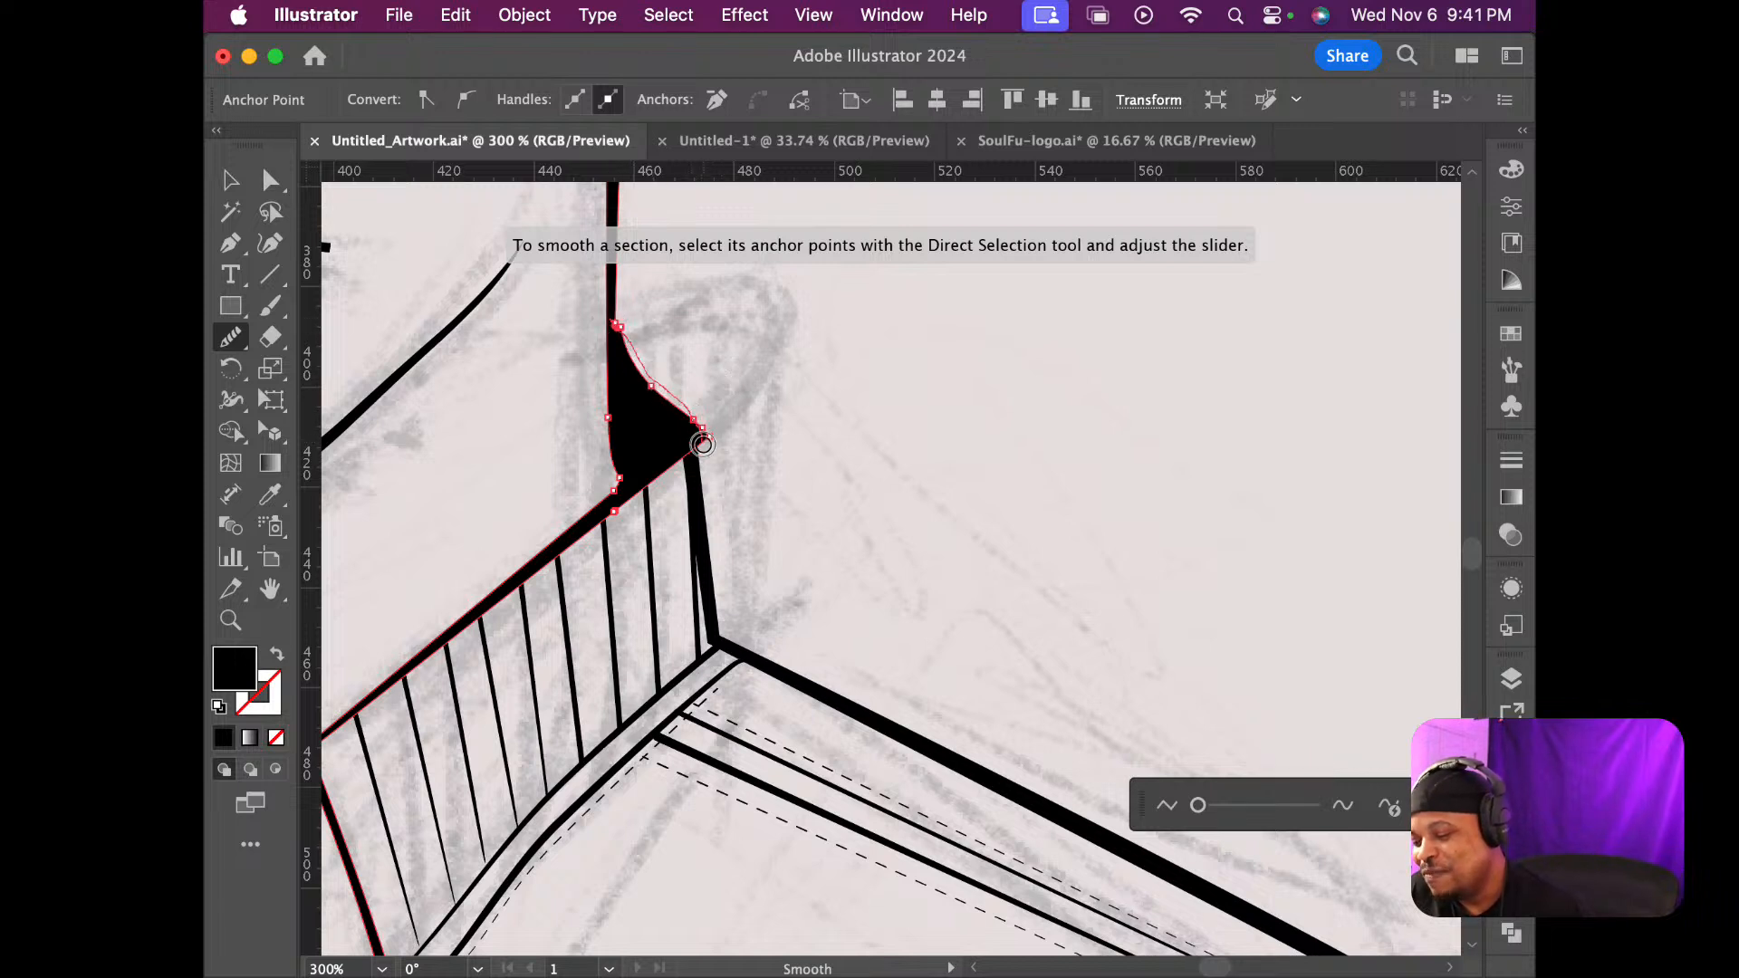
pyautogui.moveTo(702, 474); pyautogui.dragTo(672, 435)
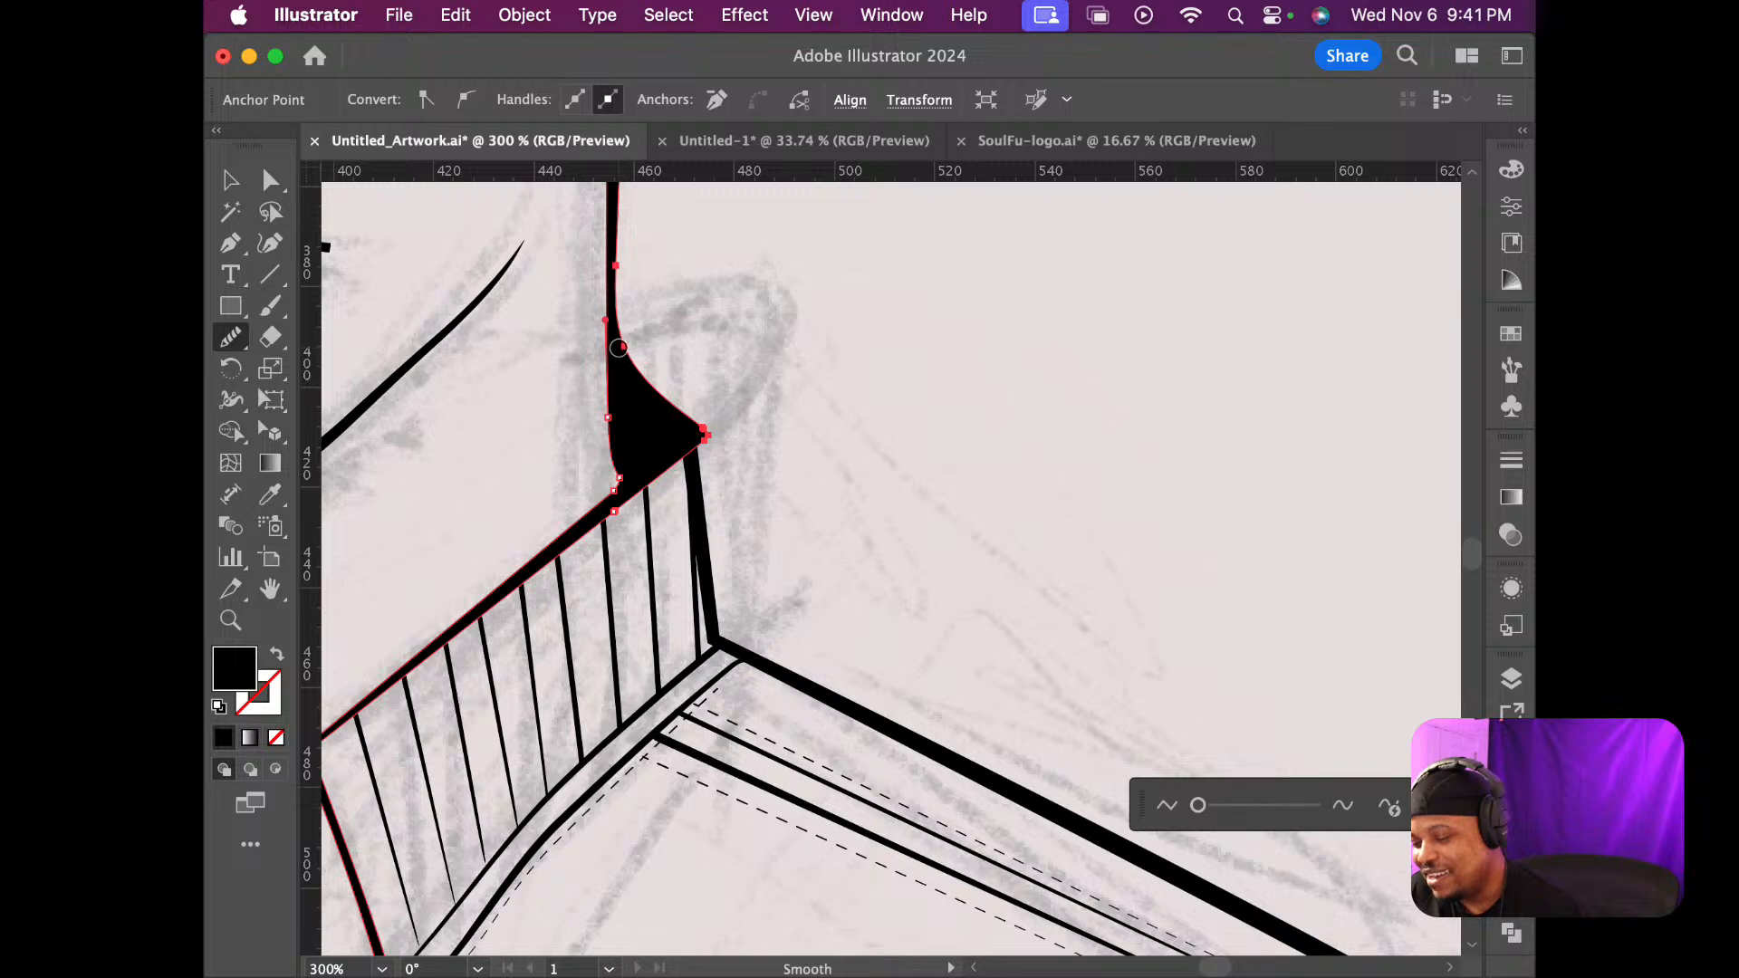
pyautogui.moveTo(618, 348); pyautogui.dragTo(667, 392)
pyautogui.moveTo(715, 515)
pyautogui.mouseDown()
pyautogui.moveTo(705, 442)
pyautogui.moveTo(702, 494)
pyautogui.mouseUp()
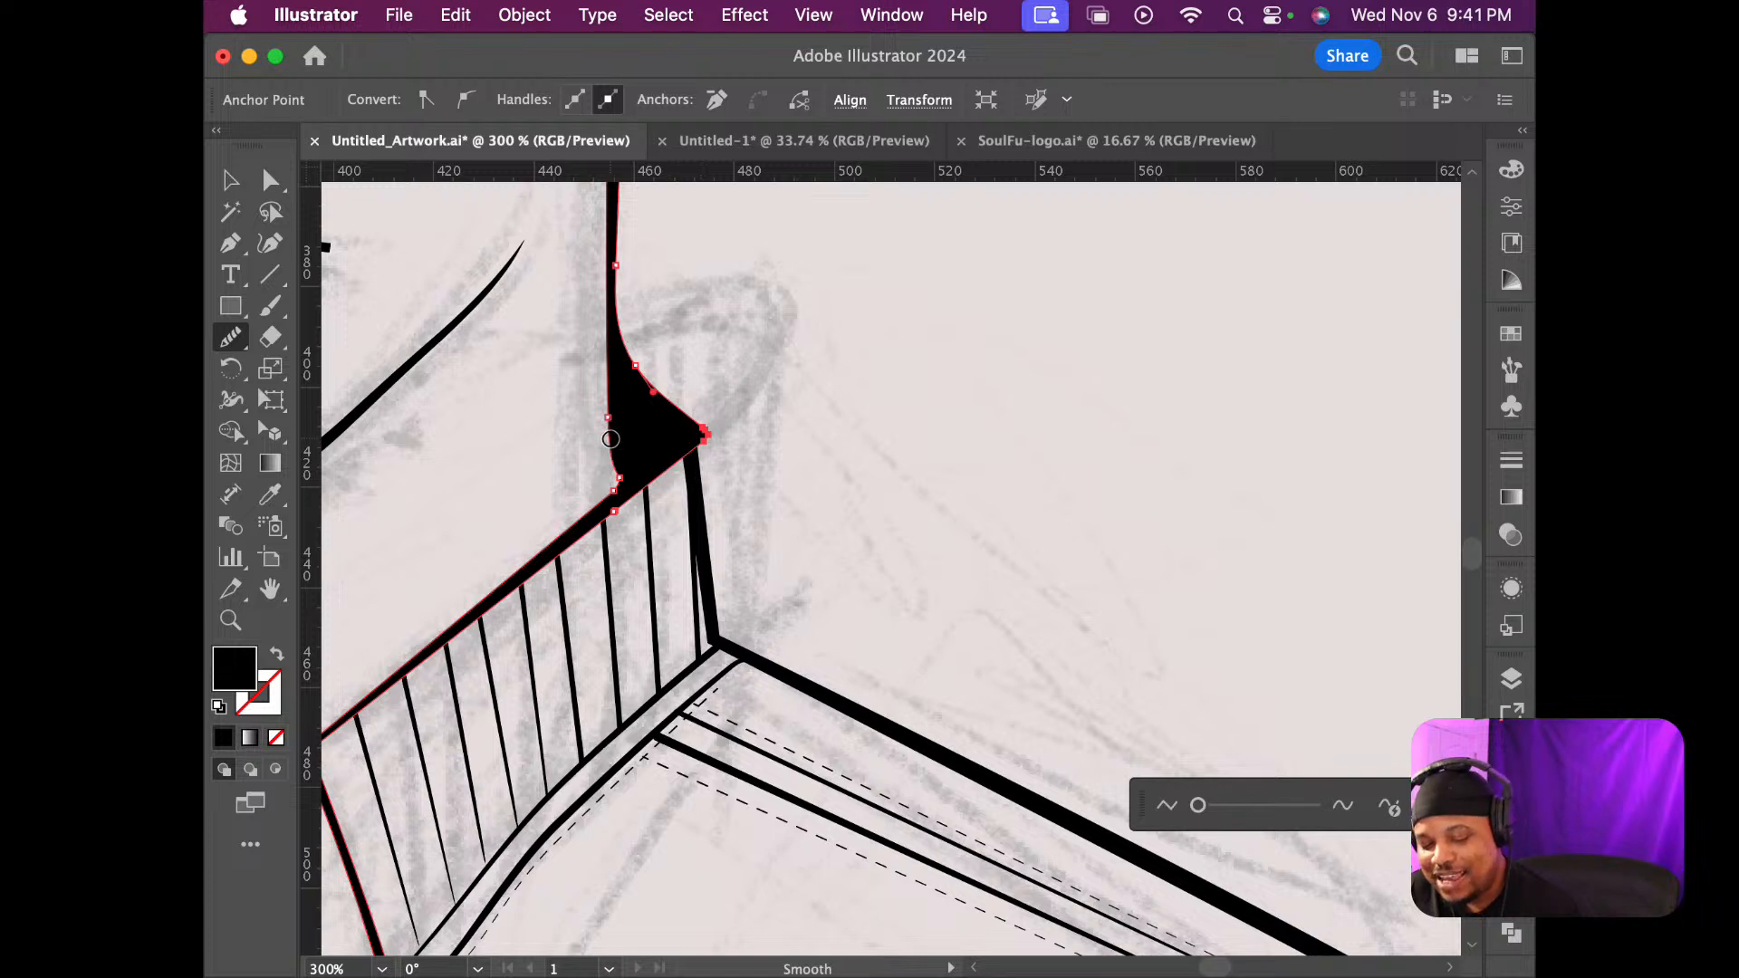
# Move the lower anchor point of the black neck shape's corner inward along the collar's top edge
pyautogui.press('v')
pyautogui.click(779, 453)
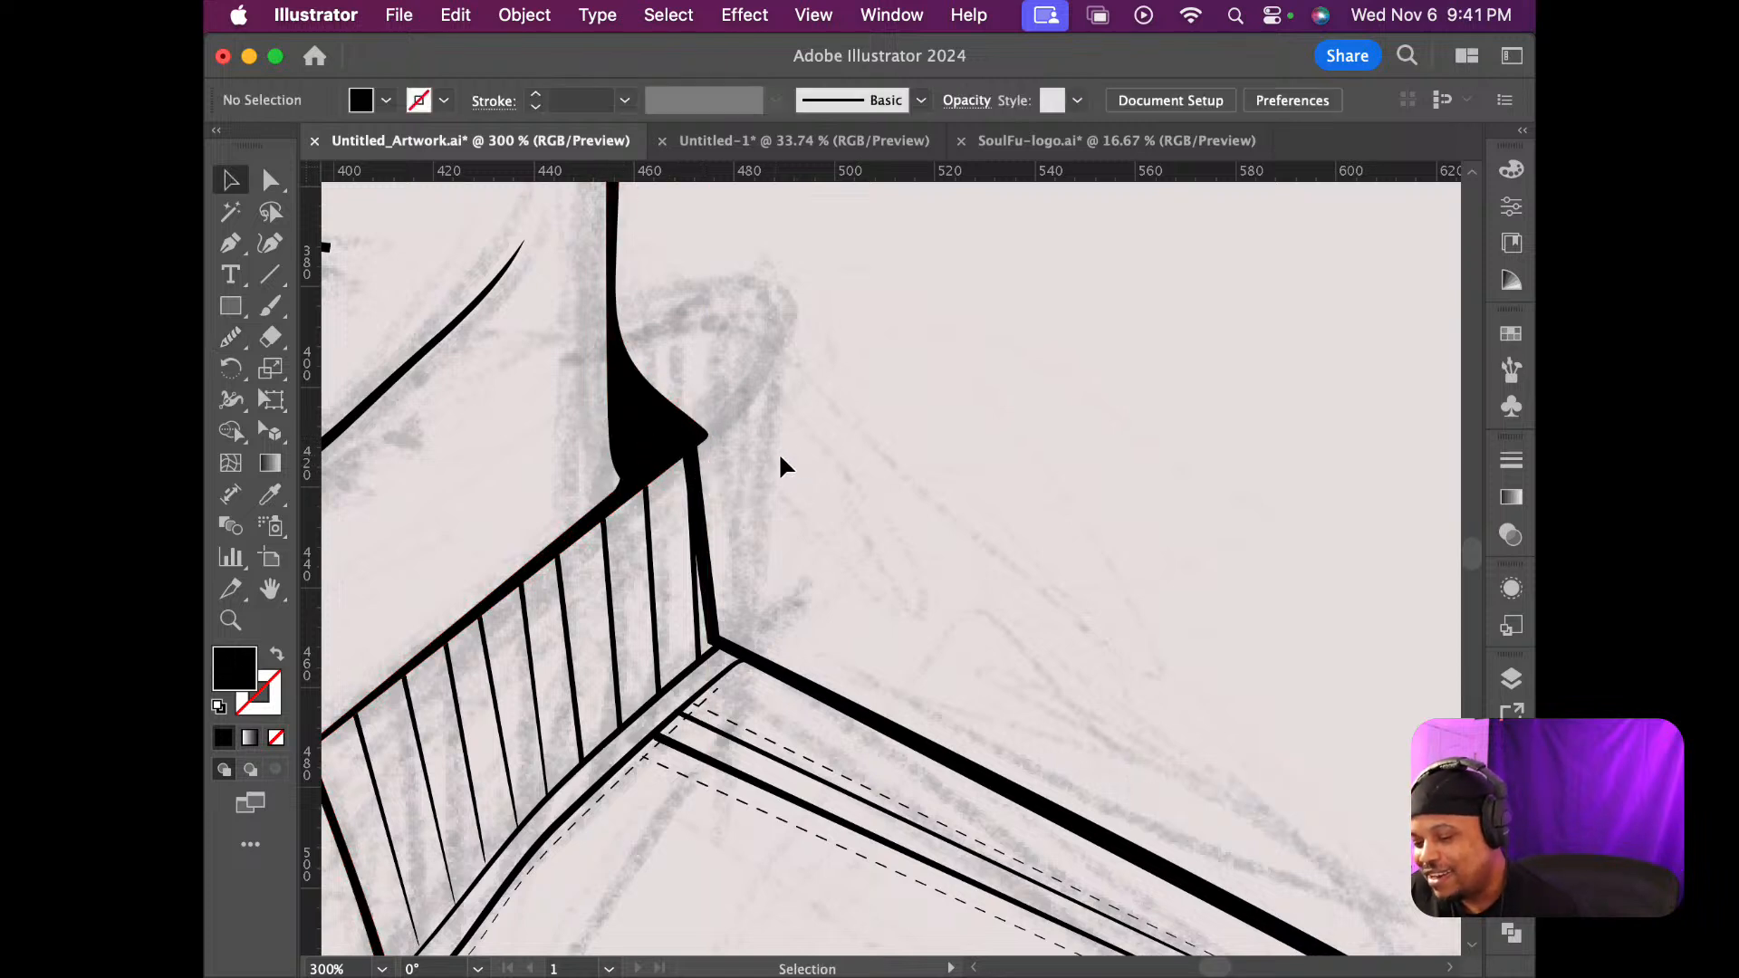
pyautogui.scroll(-2, 711, 438)
pyautogui.scroll(-1, 709, 432)
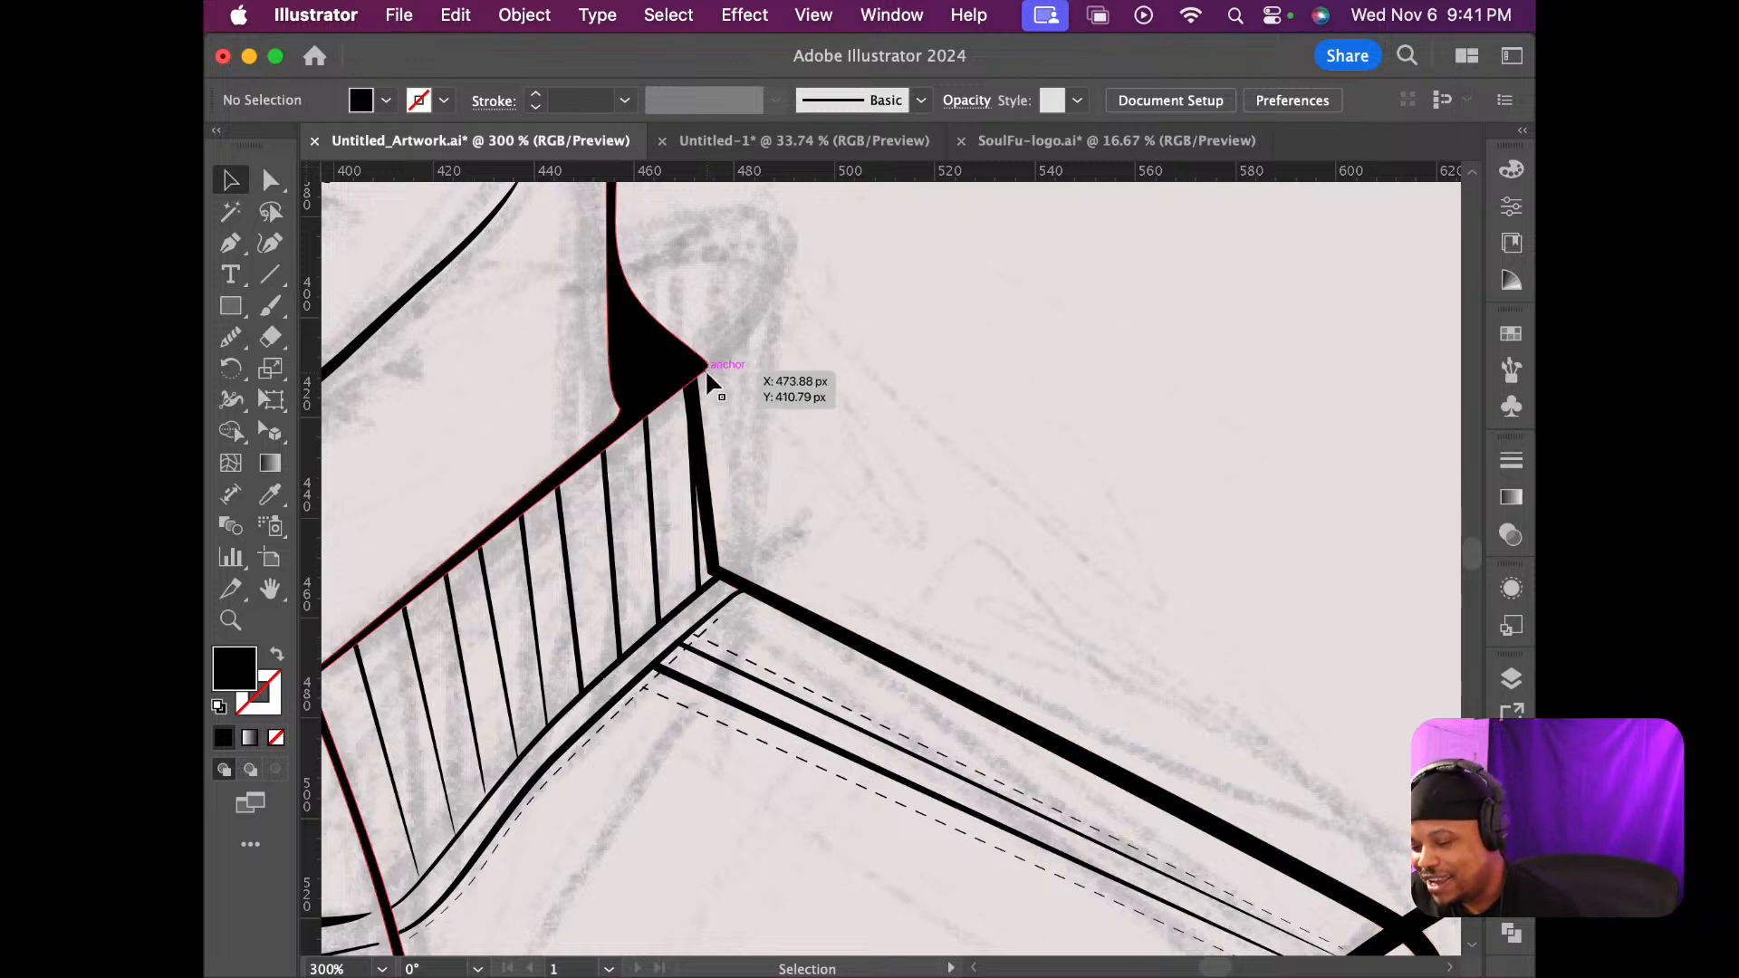
pyautogui.scroll(8, 693, 385)
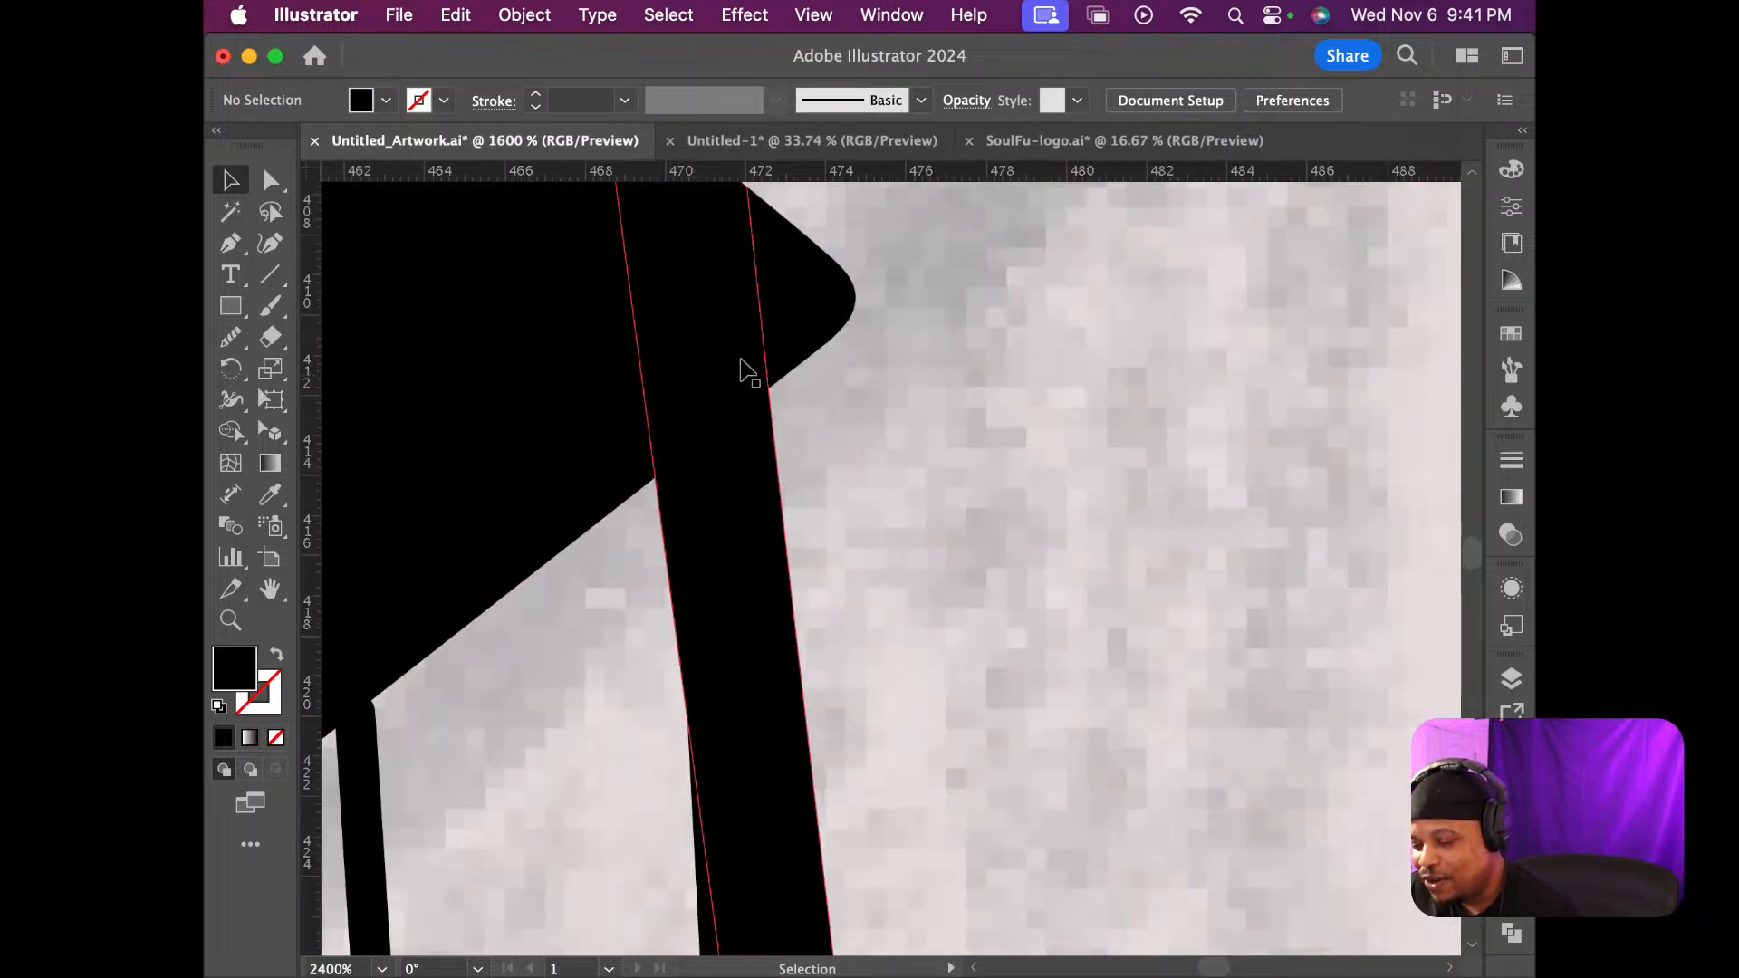
pyautogui.click(855, 312)
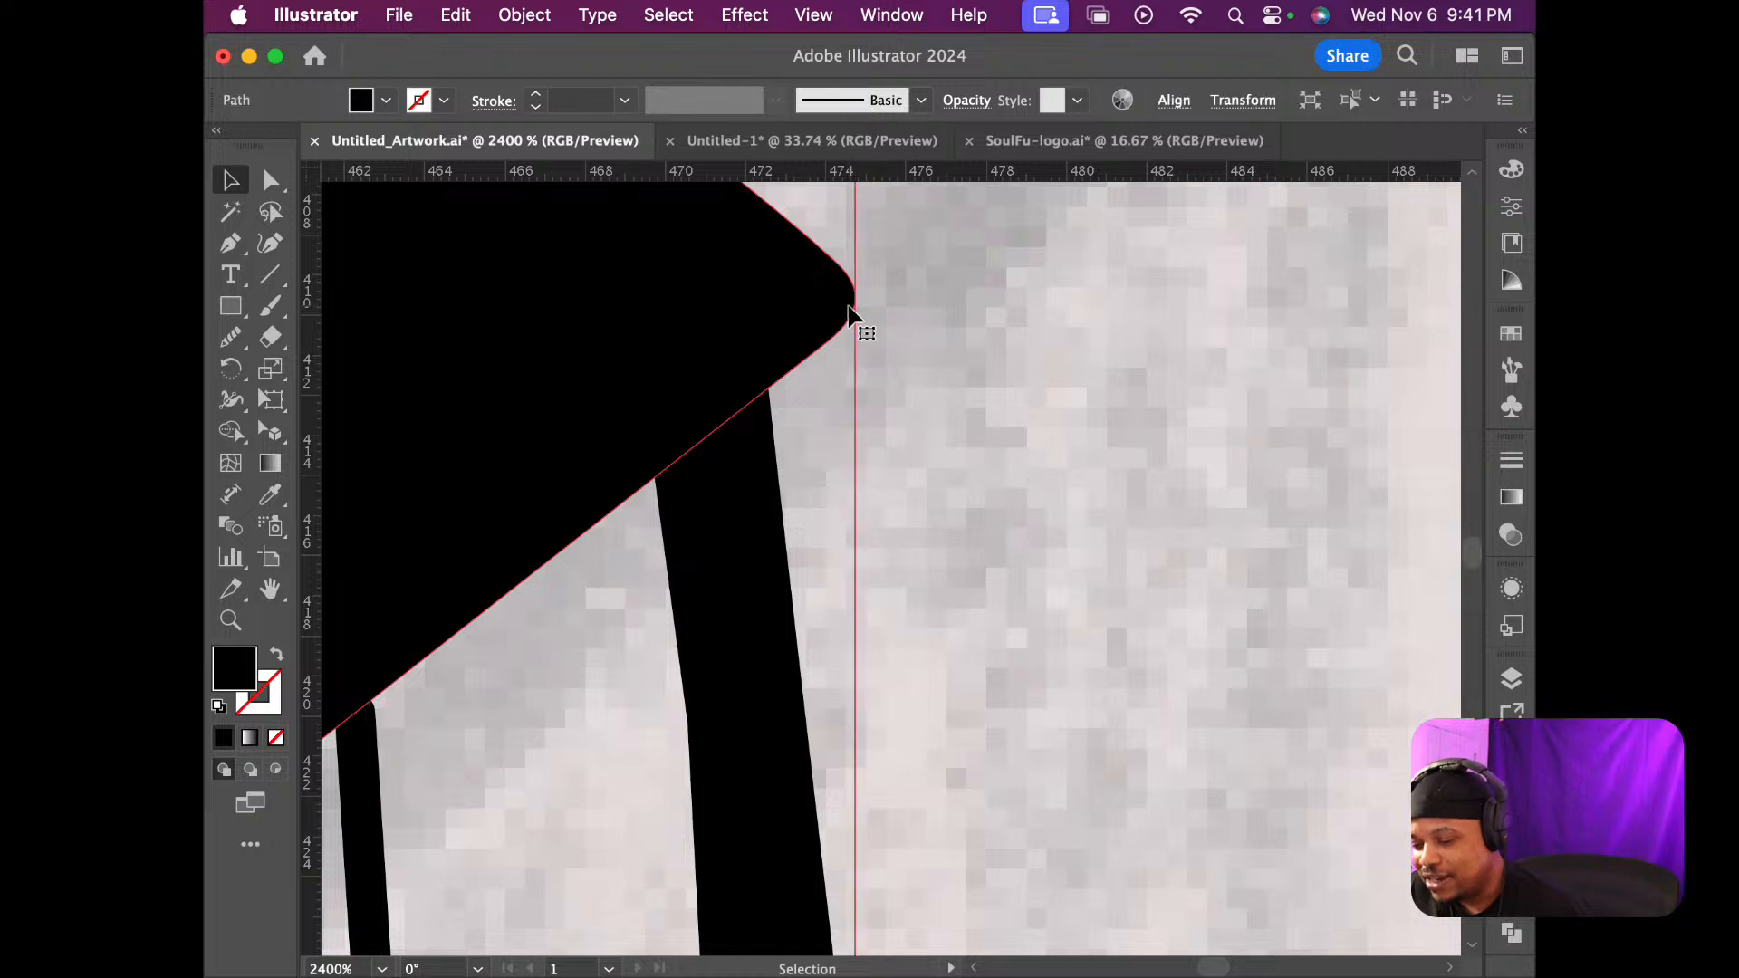
pyautogui.press('a')
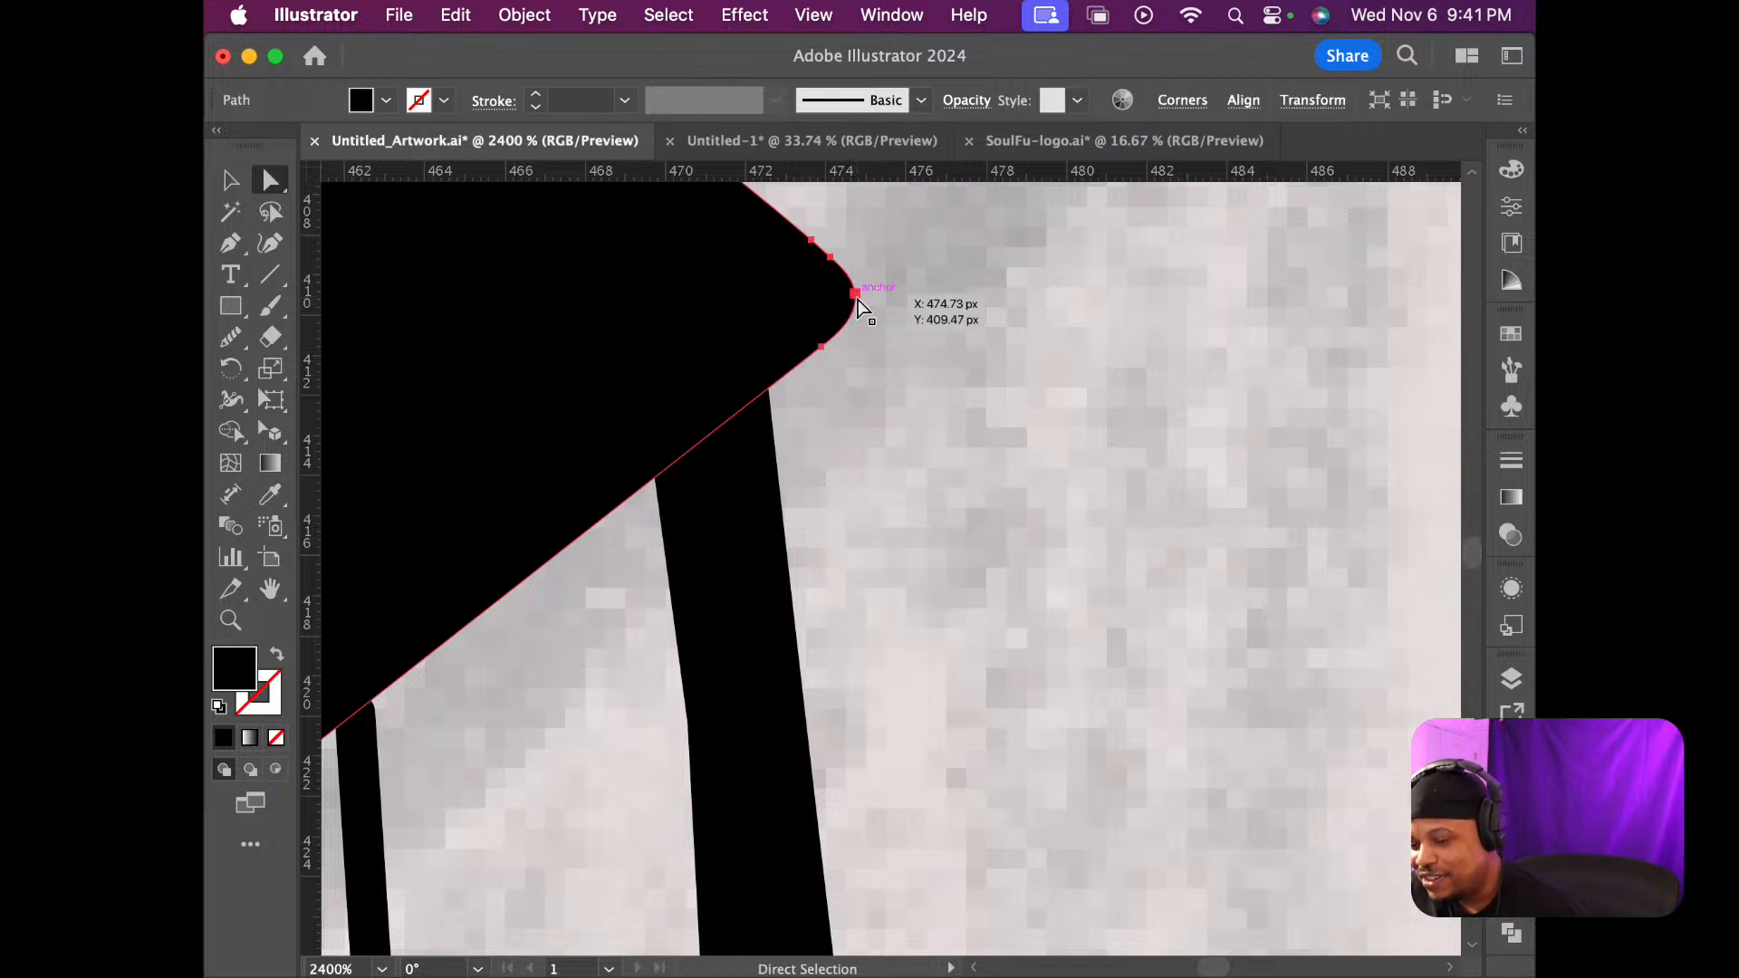
pyautogui.click(855, 297)
pyautogui.moveTo(797, 369); pyautogui.dragTo(737, 411)
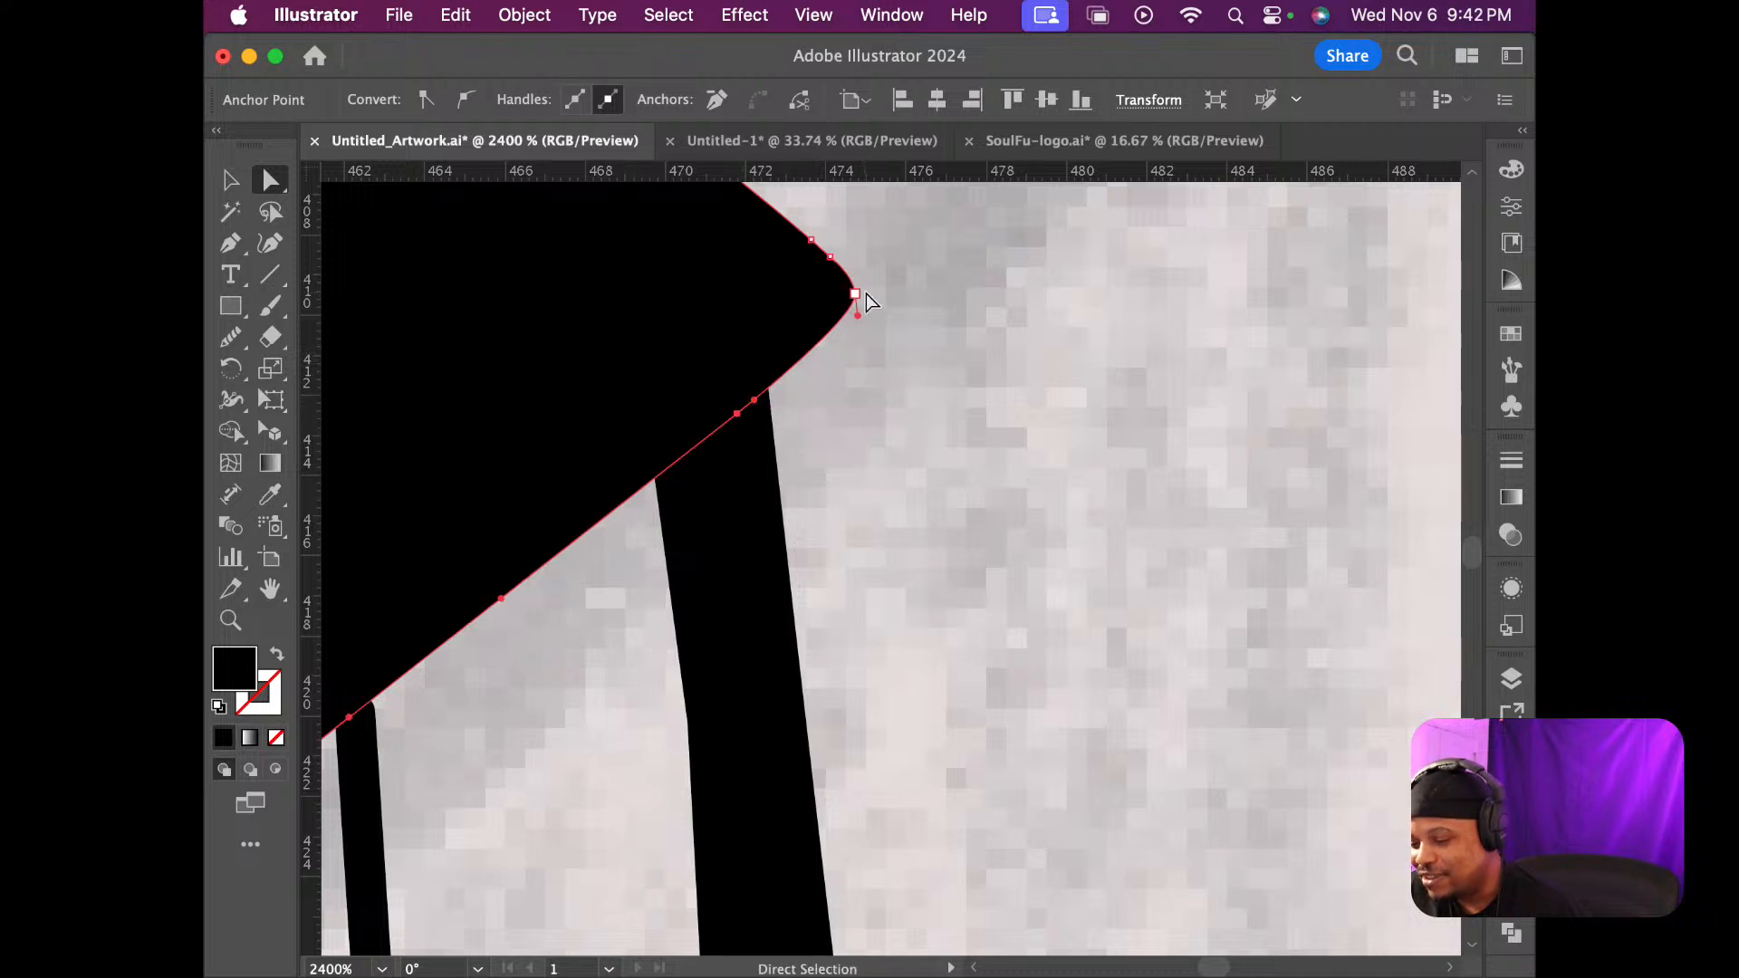
# Pull the tip and upper anchor points of the black neck shape inward until its corner is flush with the collar's outer line
pyautogui.moveTo(811, 241); pyautogui.dragTo(724, 221)
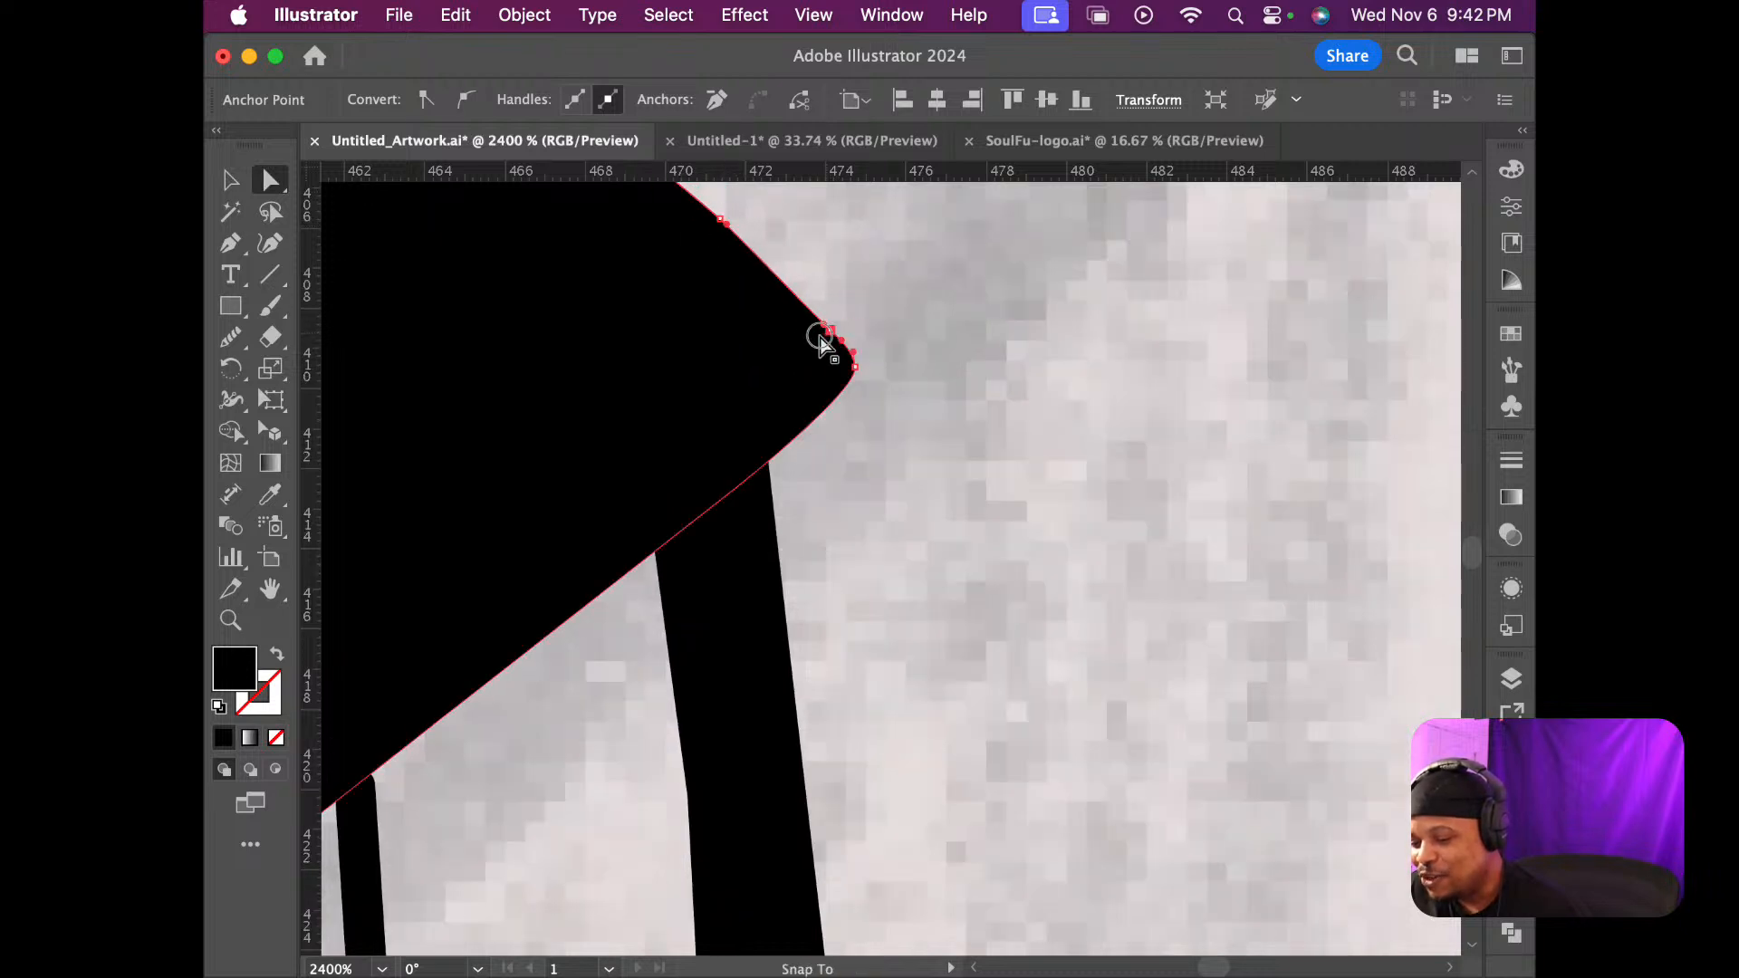
pyautogui.moveTo(821, 338); pyautogui.dragTo(750, 263)
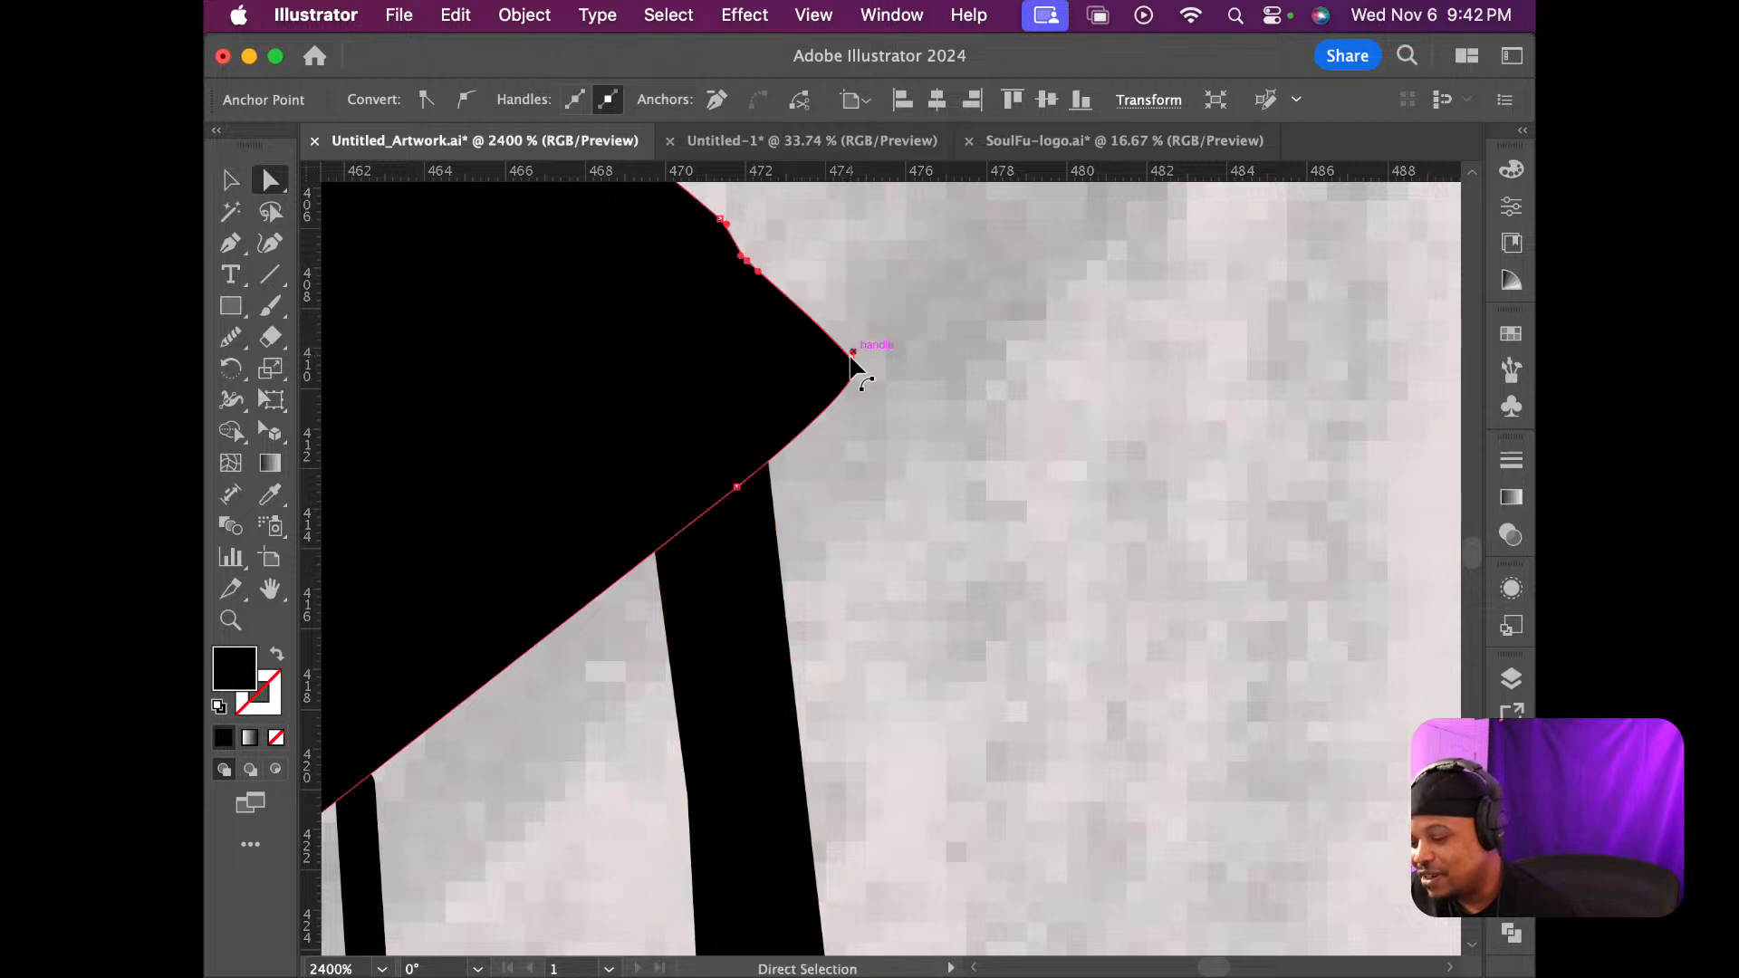
pyautogui.moveTo(851, 367); pyautogui.dragTo(764, 408)
pyautogui.click(929, 414)
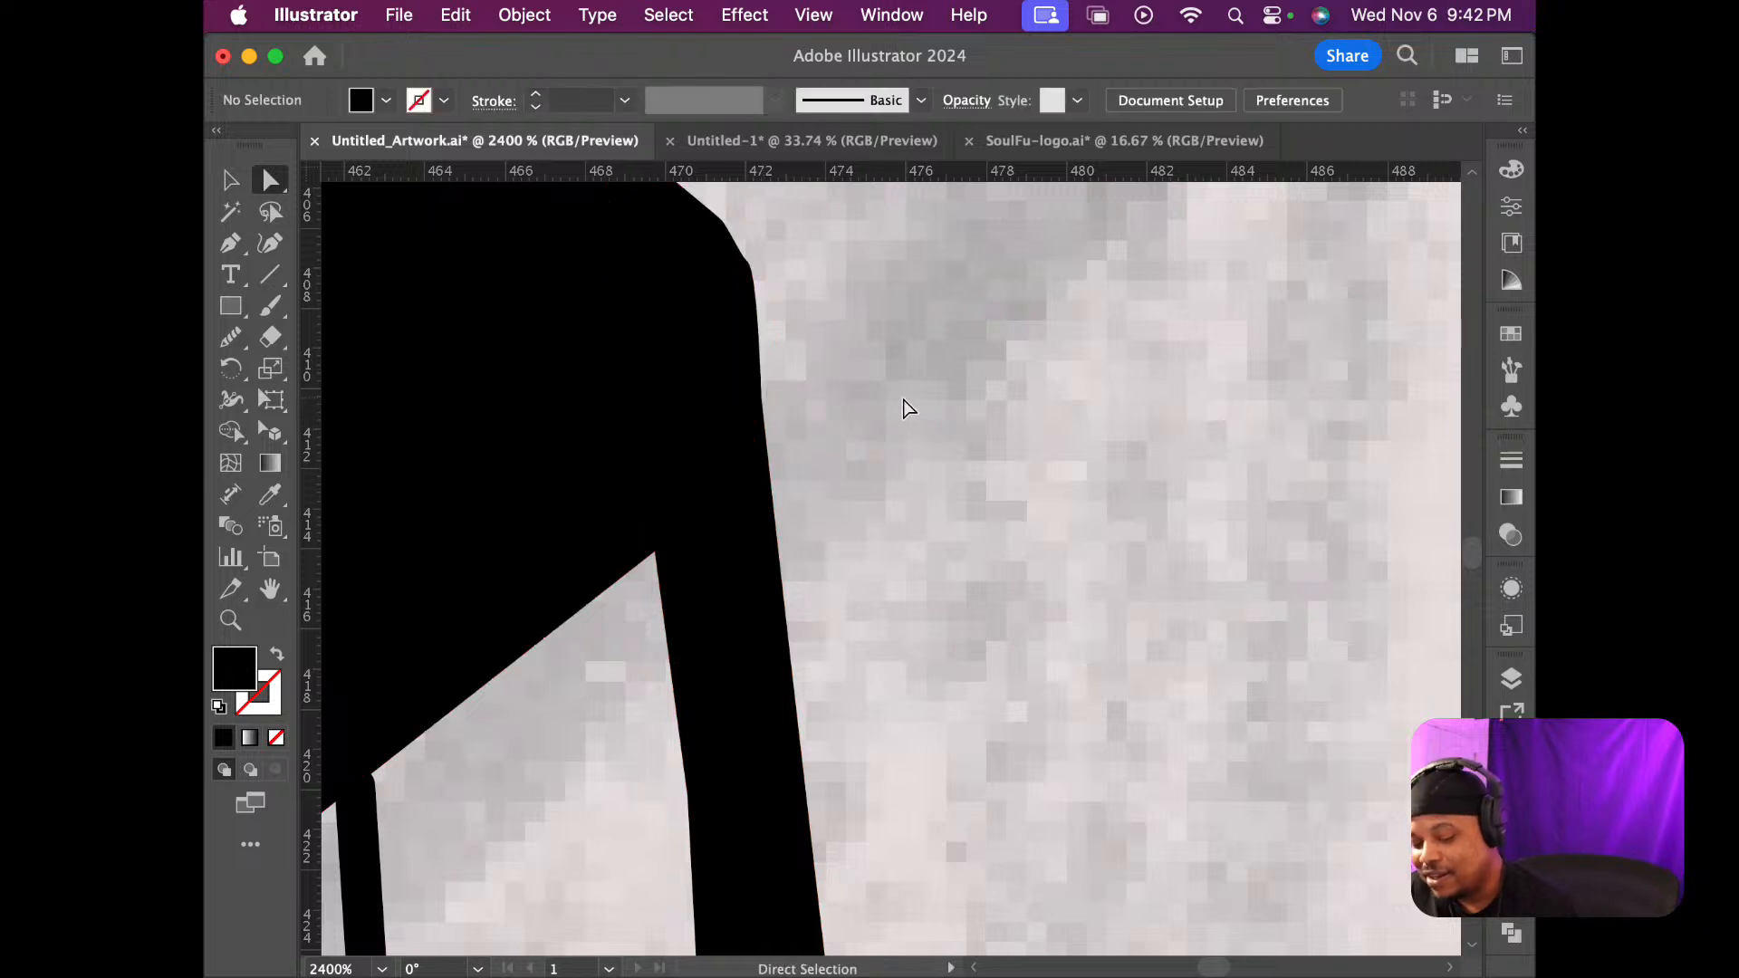
pyautogui.scroll(-6, 885, 407)
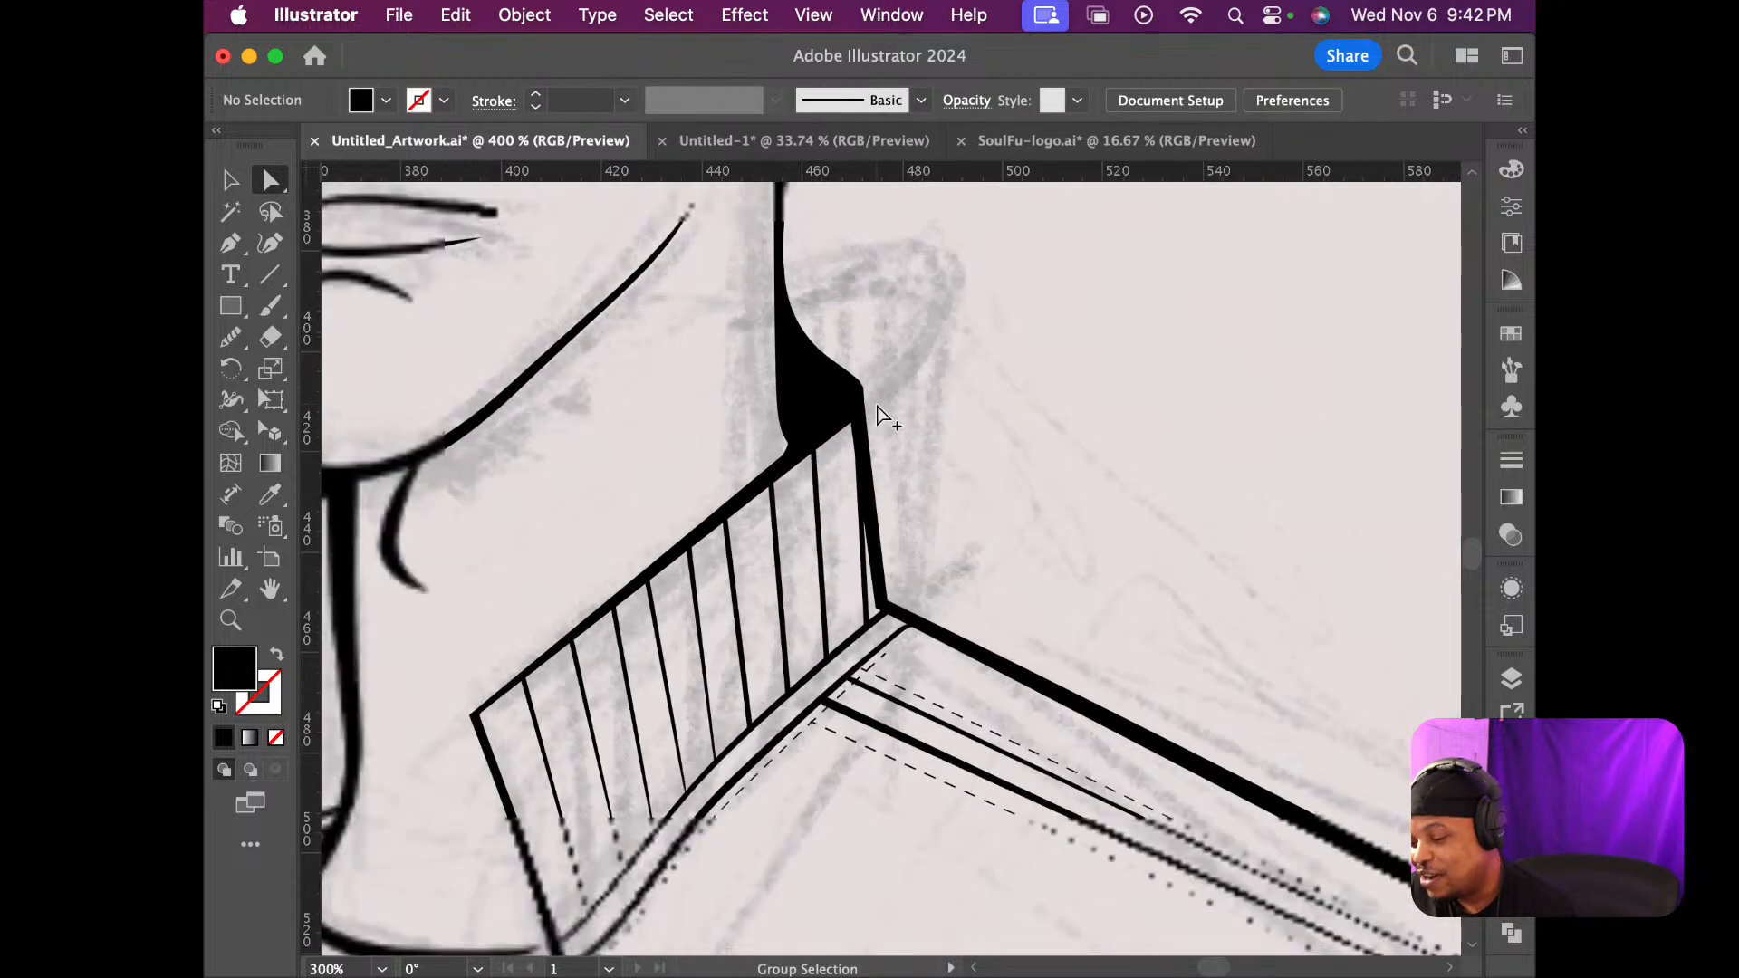
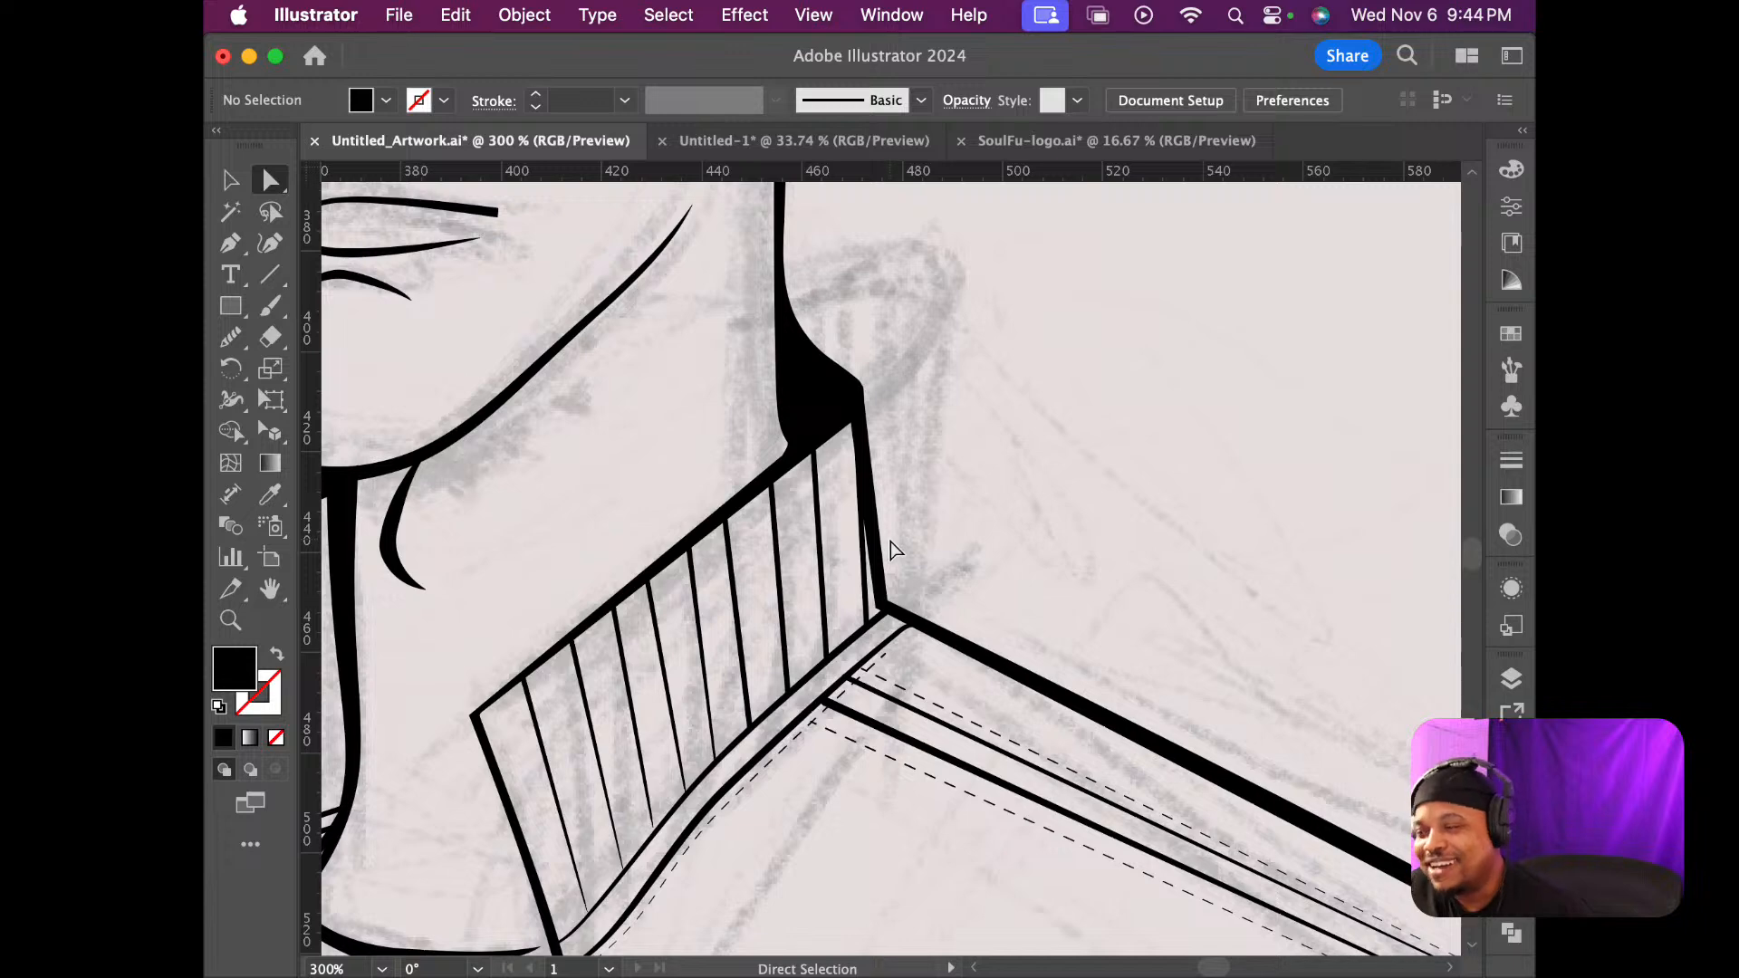
# Pull the protruding upper end of the thick armhole seam back so that it ends within the shoulder outline
pyautogui.scroll(-8, 886, 548)
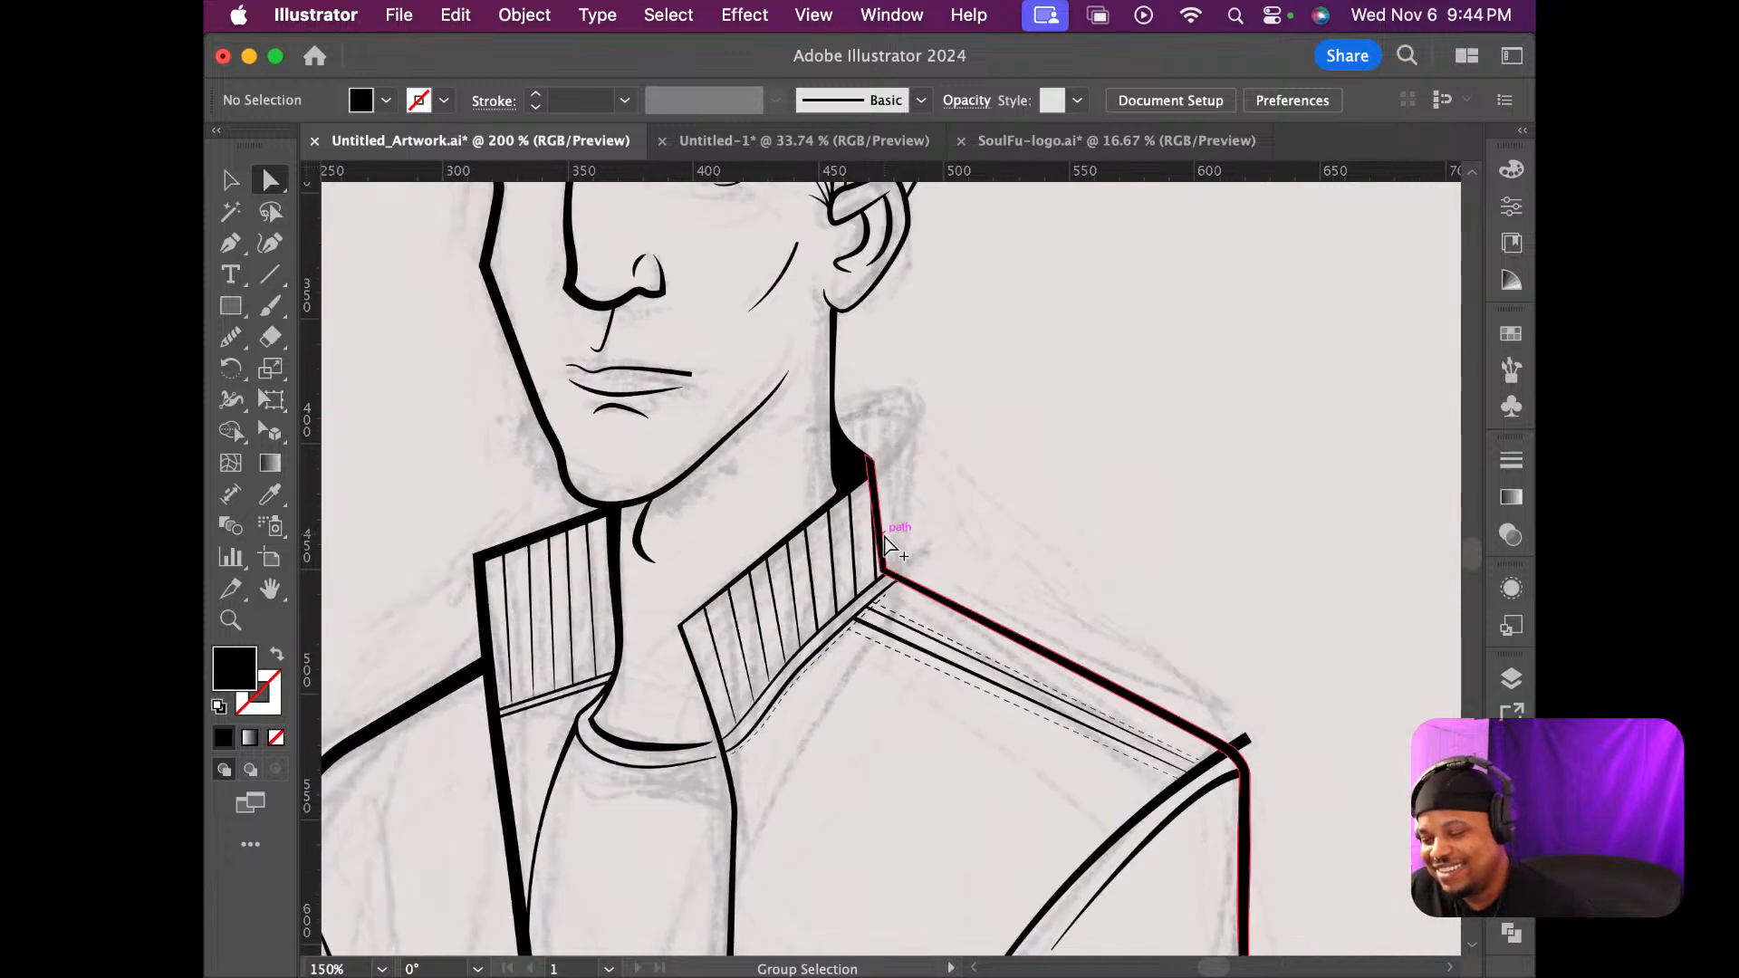
pyautogui.scroll(-5, 886, 536)
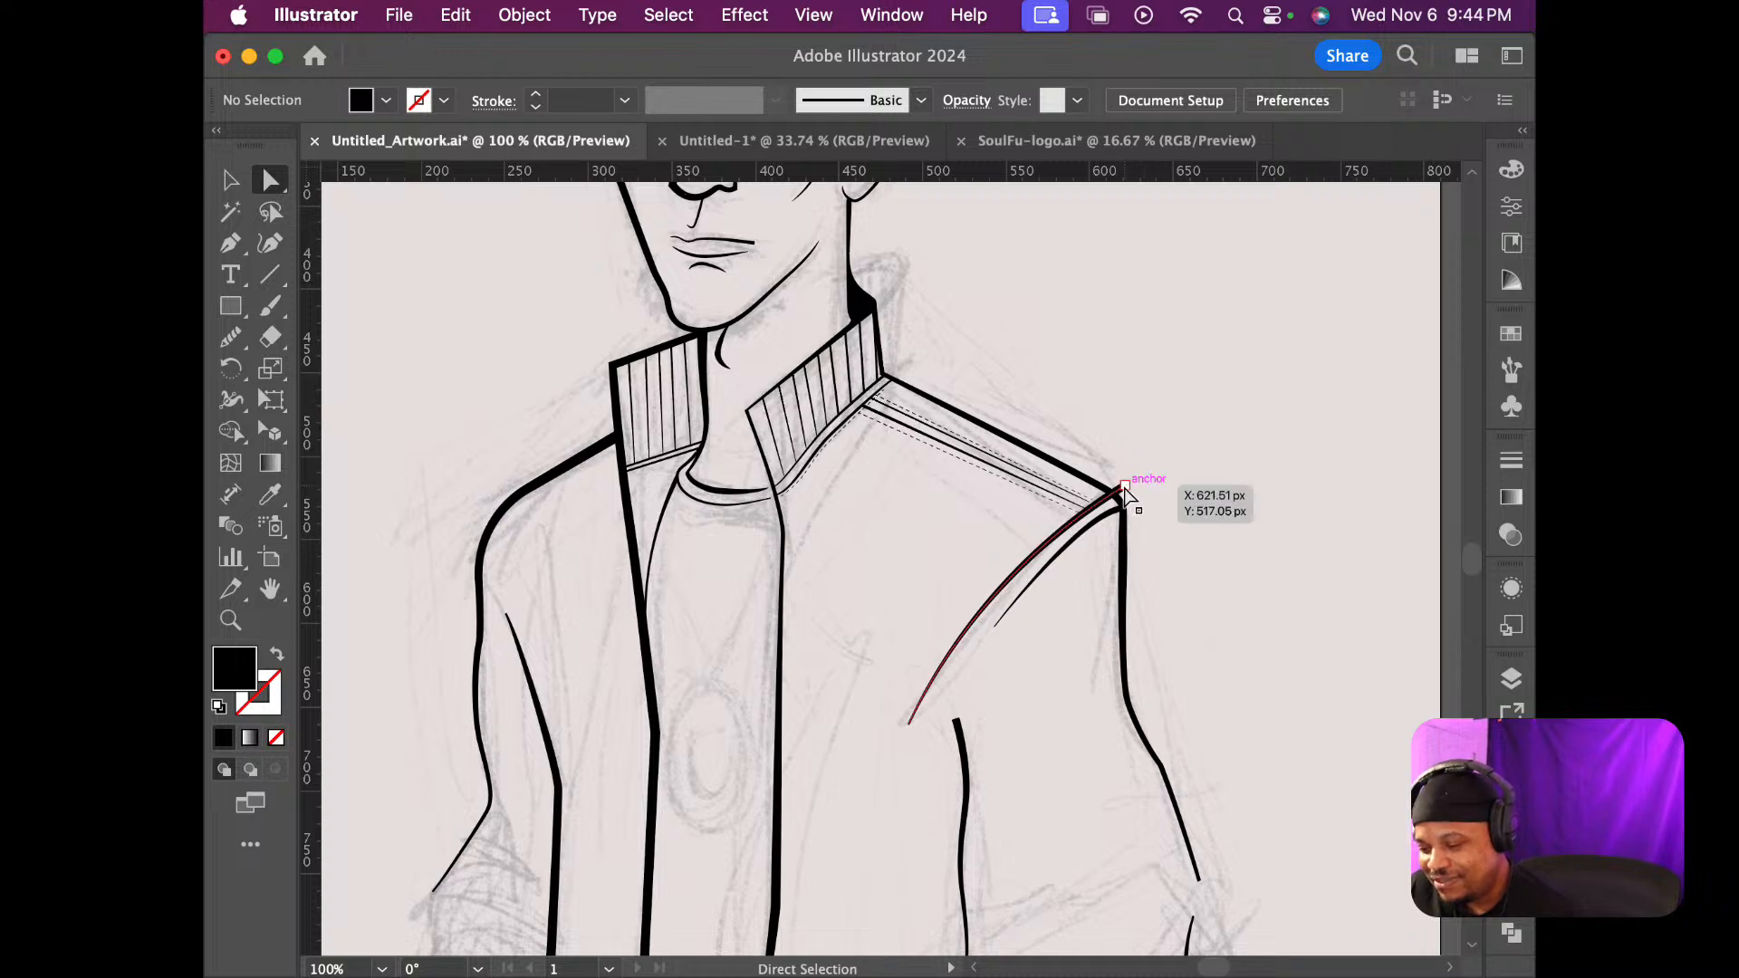
pyautogui.scroll(6, 1123, 501)
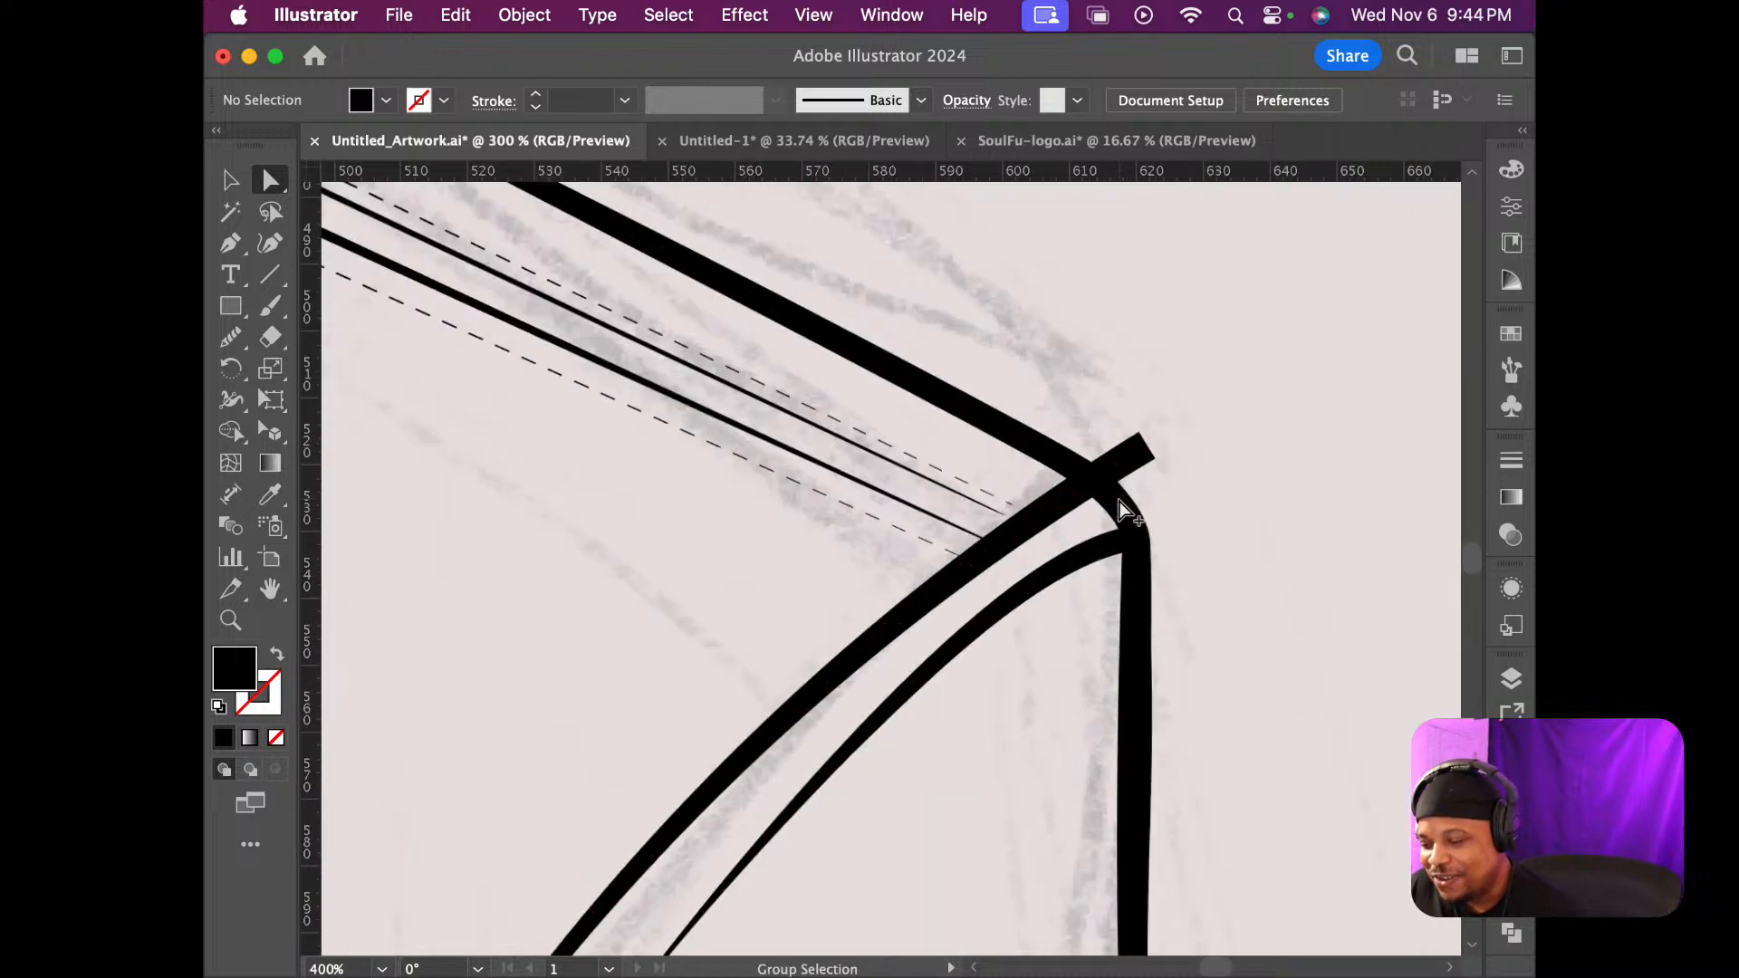
pyautogui.moveTo(1144, 450); pyautogui.dragTo(1107, 473)
pyautogui.click(1200, 491)
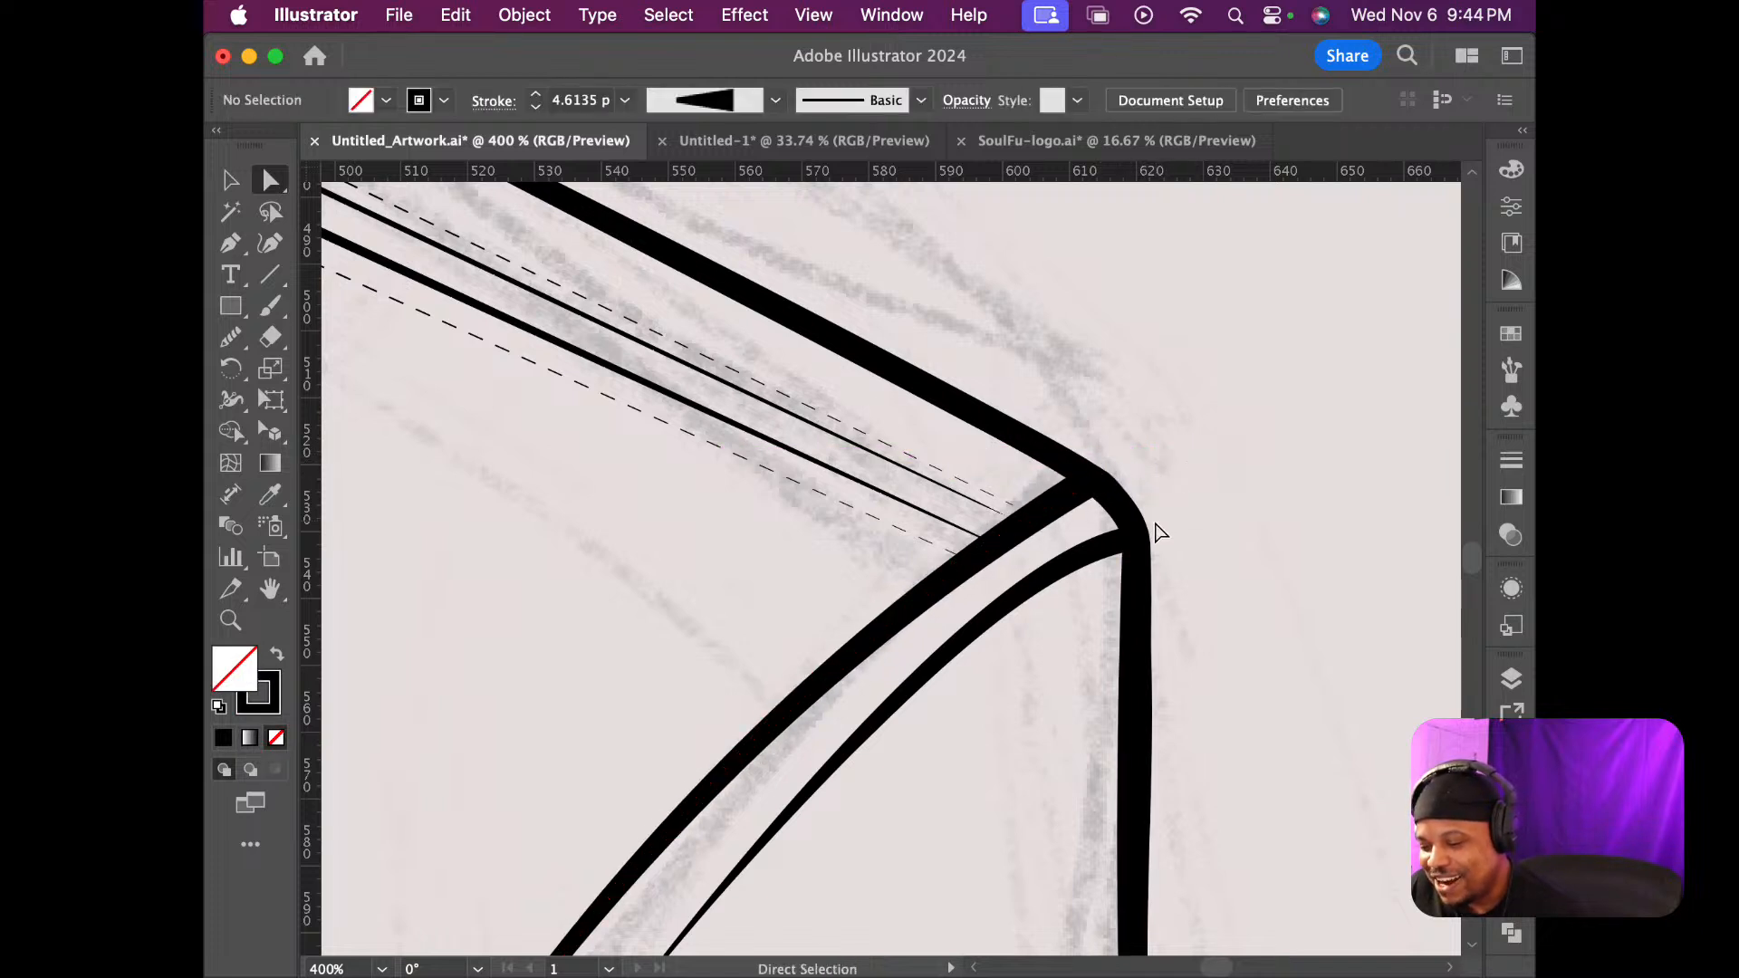
# Rotate the lower dashed stitch line of the shoulder seam slightly so that its outer end meets the armhole seam
pyautogui.scroll(-1, 1157, 531)
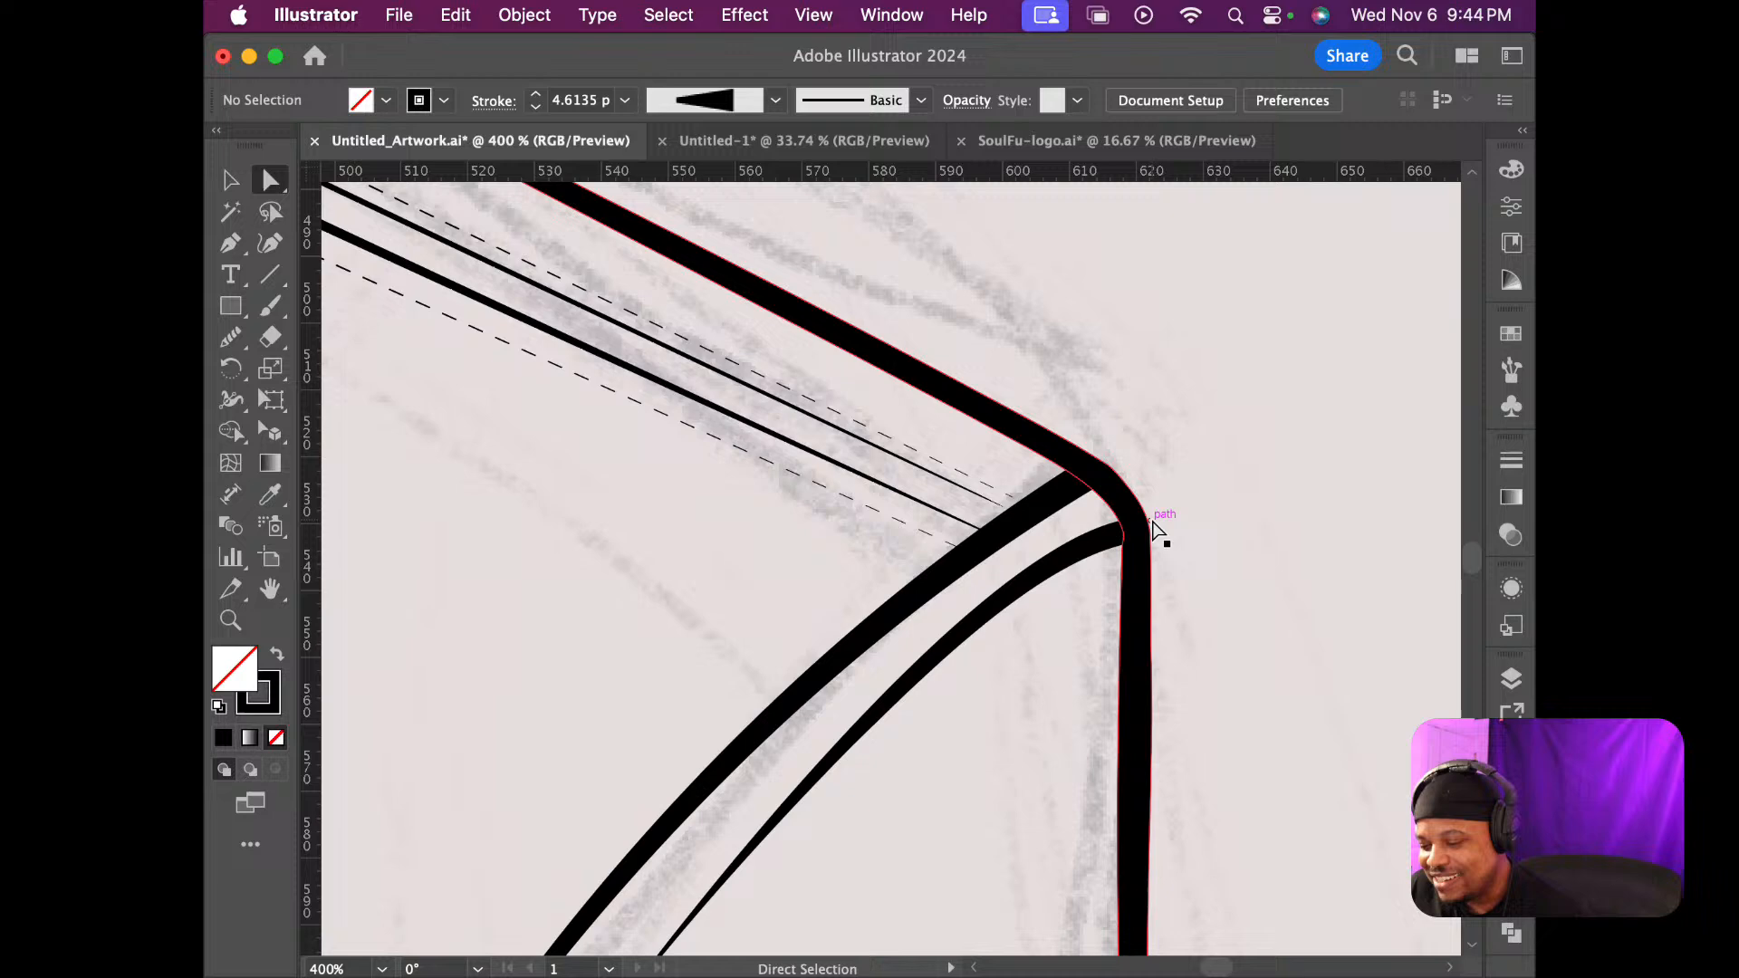
pyautogui.click(1102, 542)
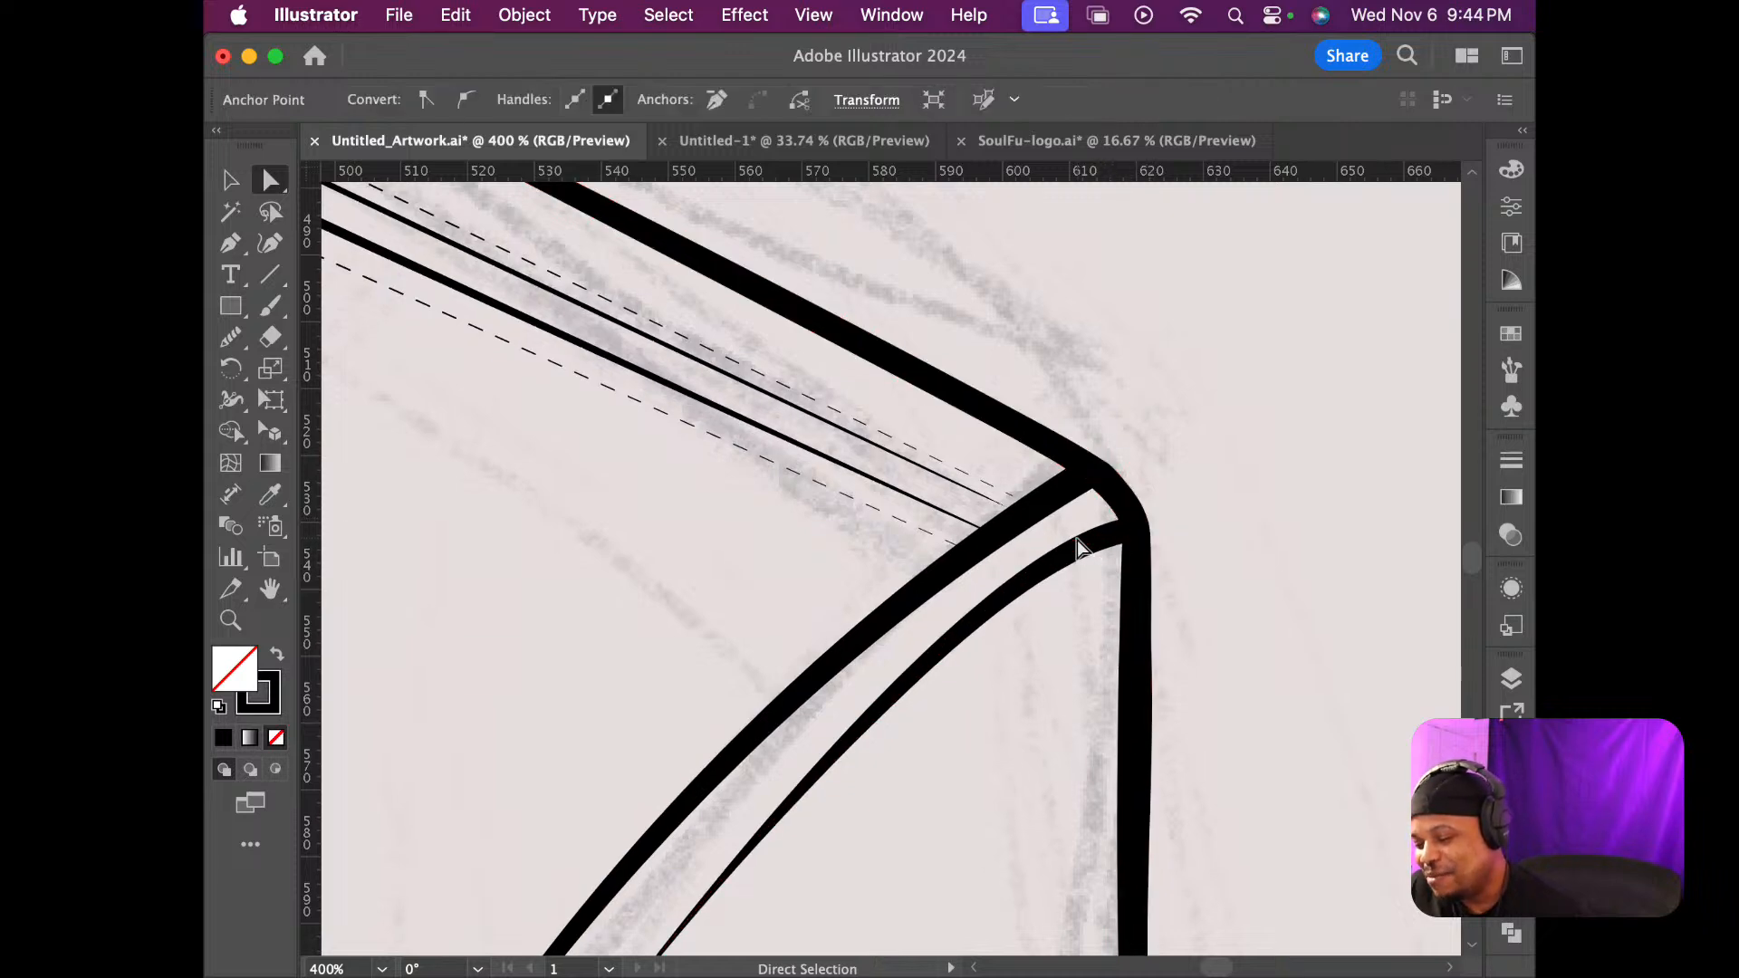
pyautogui.scroll(-5, 1078, 538)
pyautogui.scroll(5, 1075, 538)
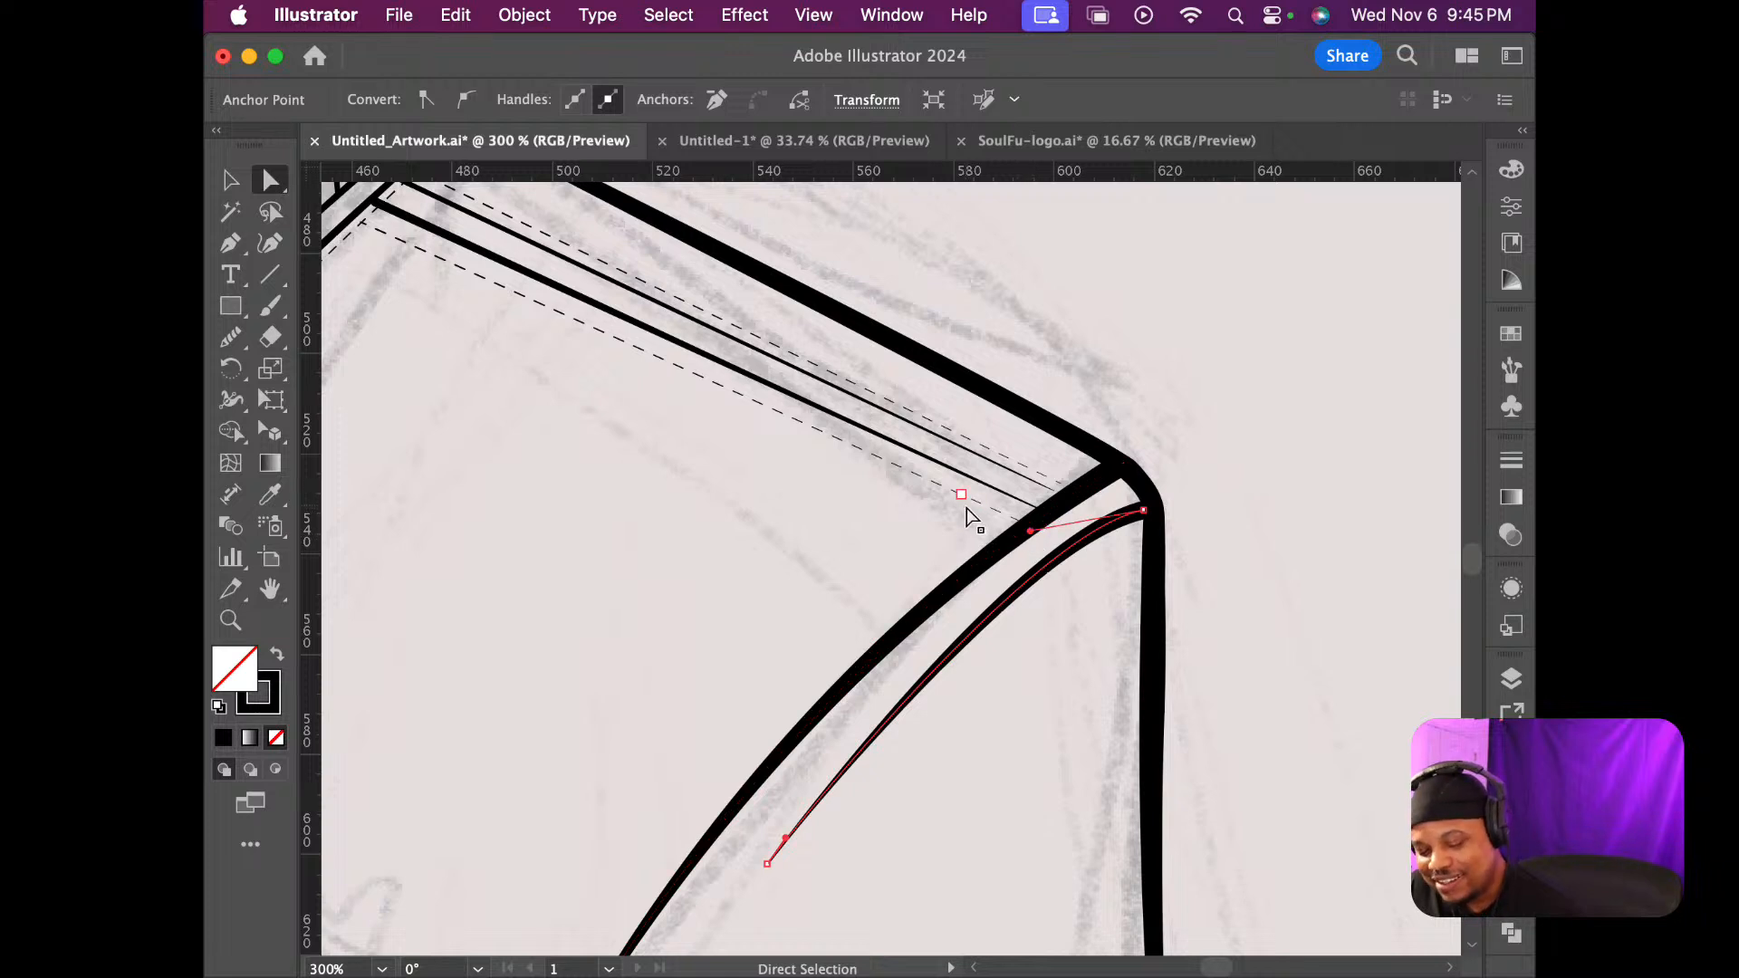
pyautogui.press('v')
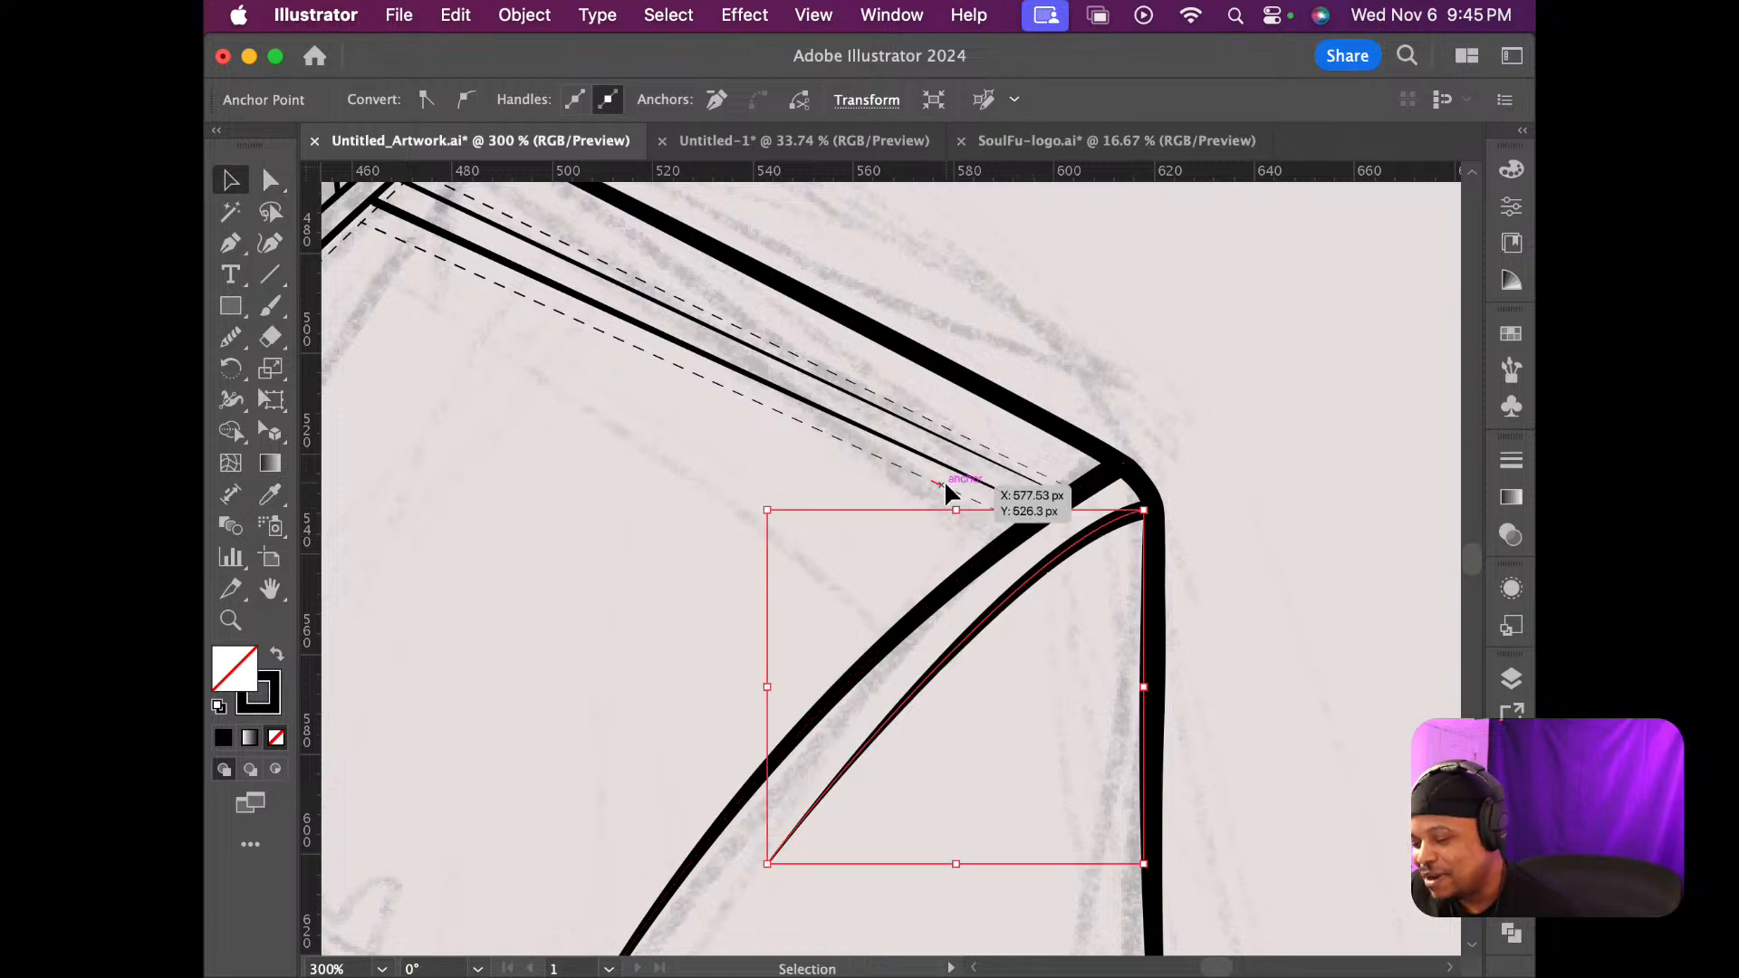
pyautogui.click(951, 487)
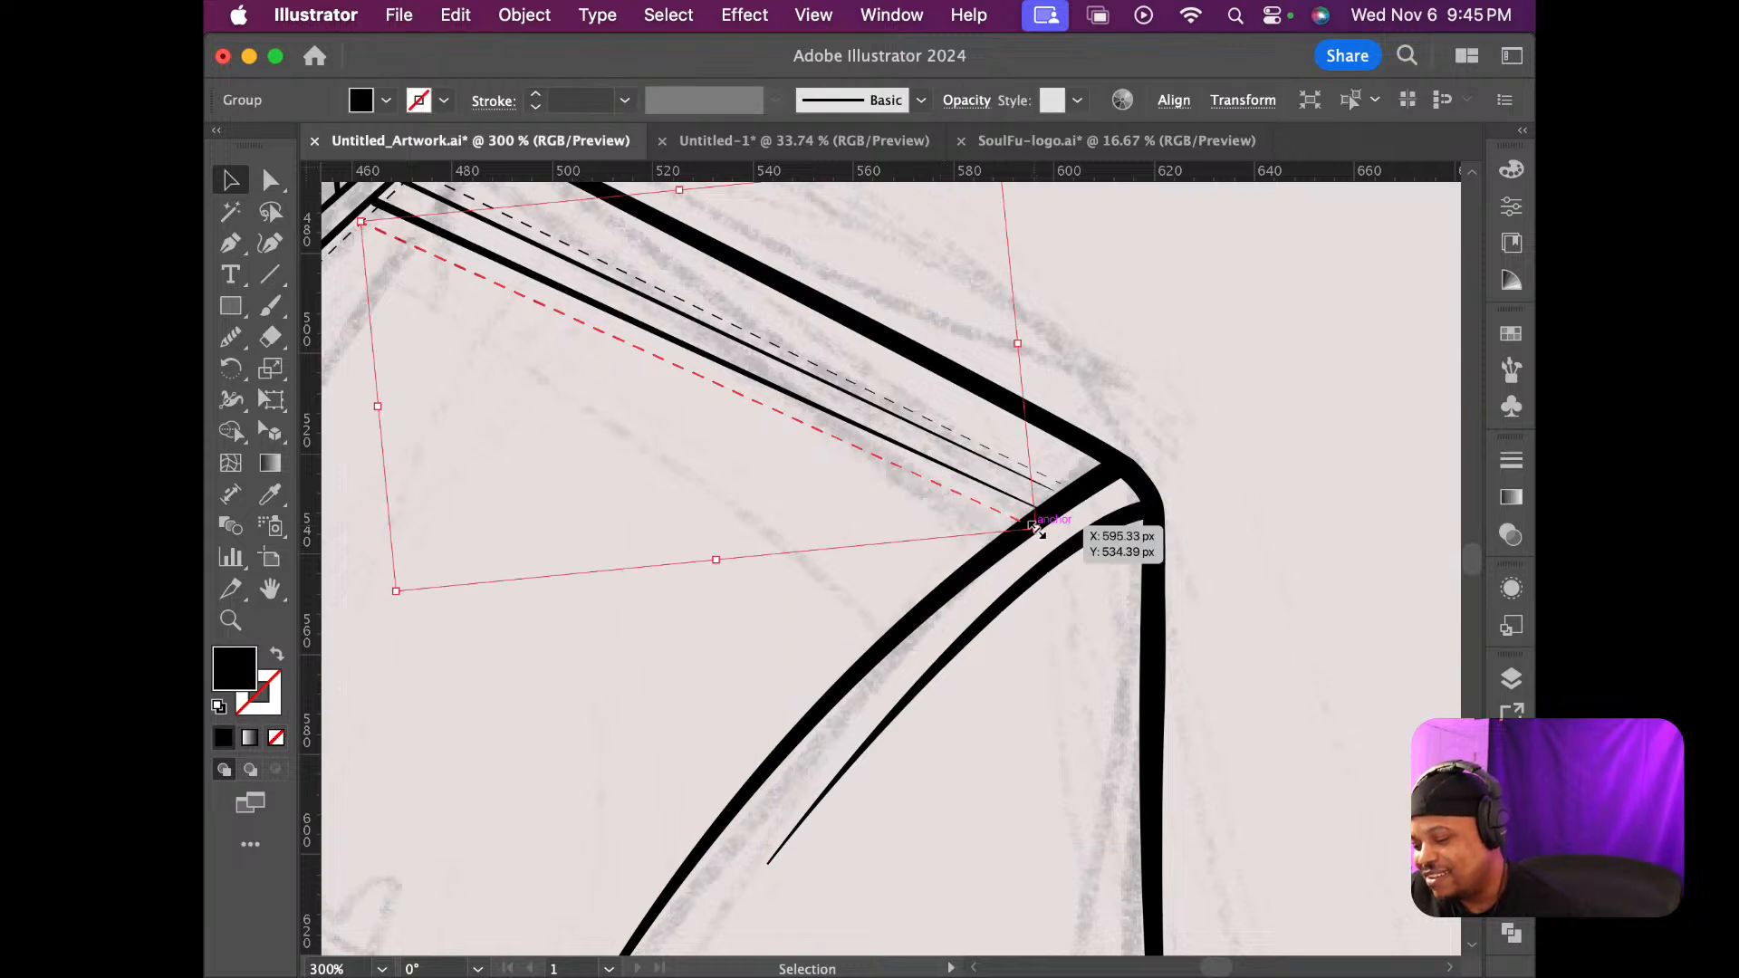
pyautogui.moveTo(1035, 532); pyautogui.dragTo(1051, 527)
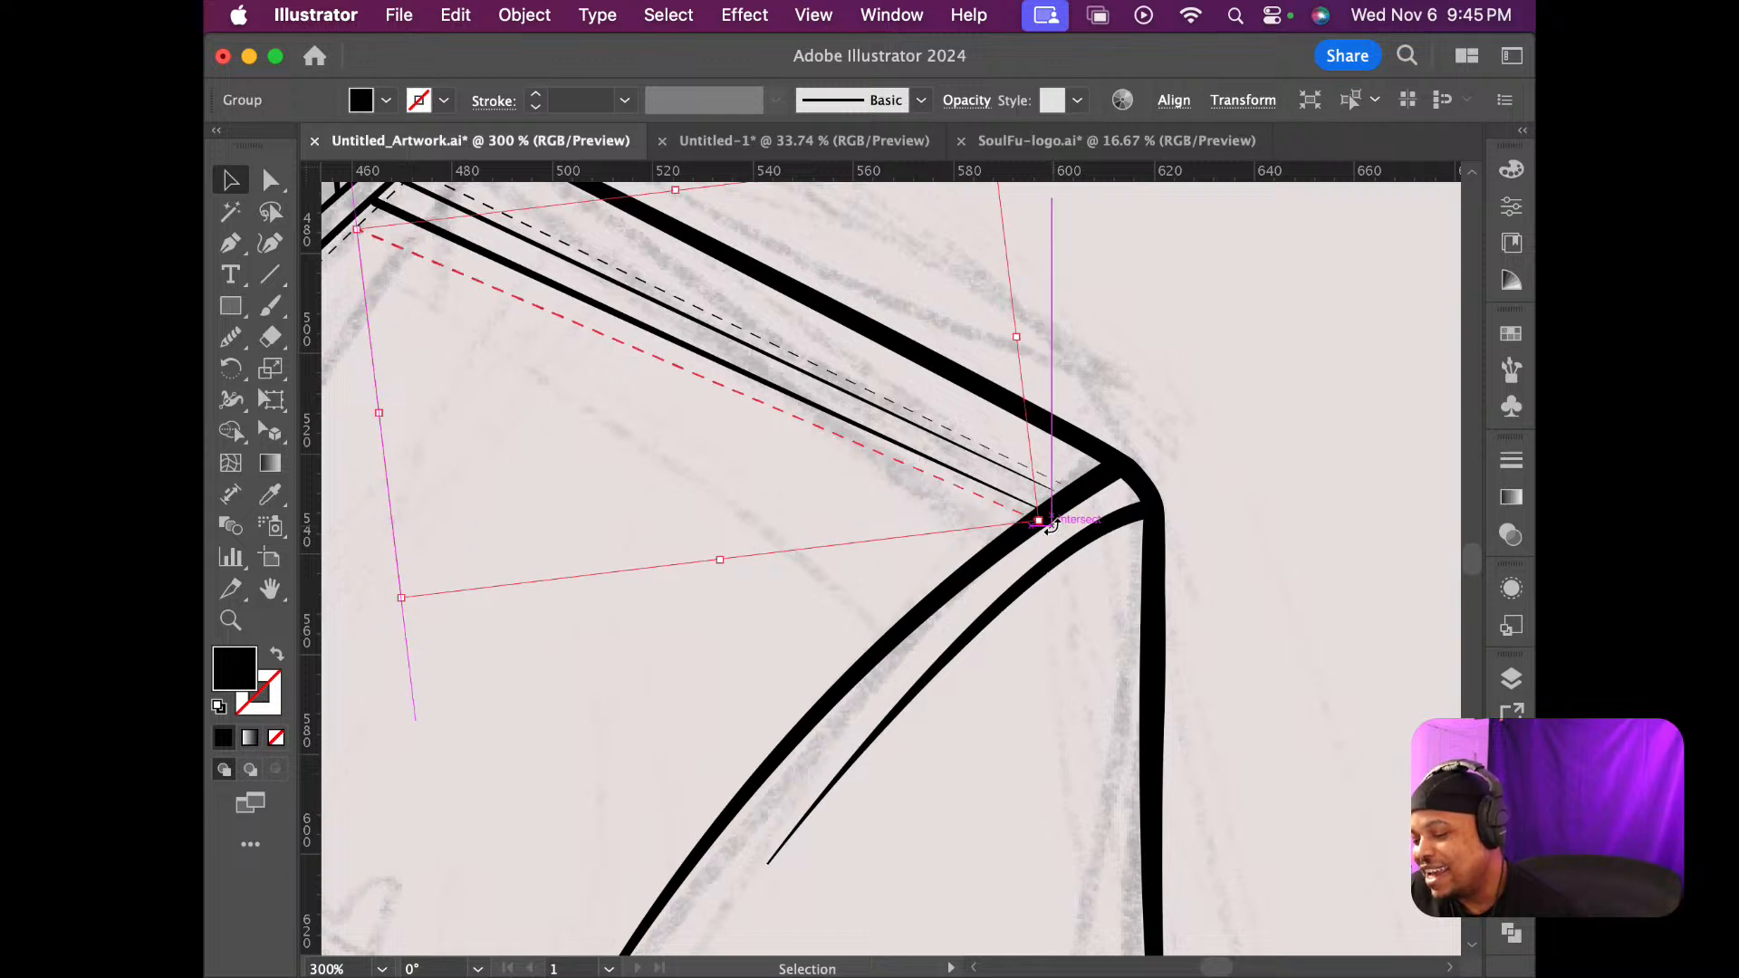
pyautogui.click(1201, 479)
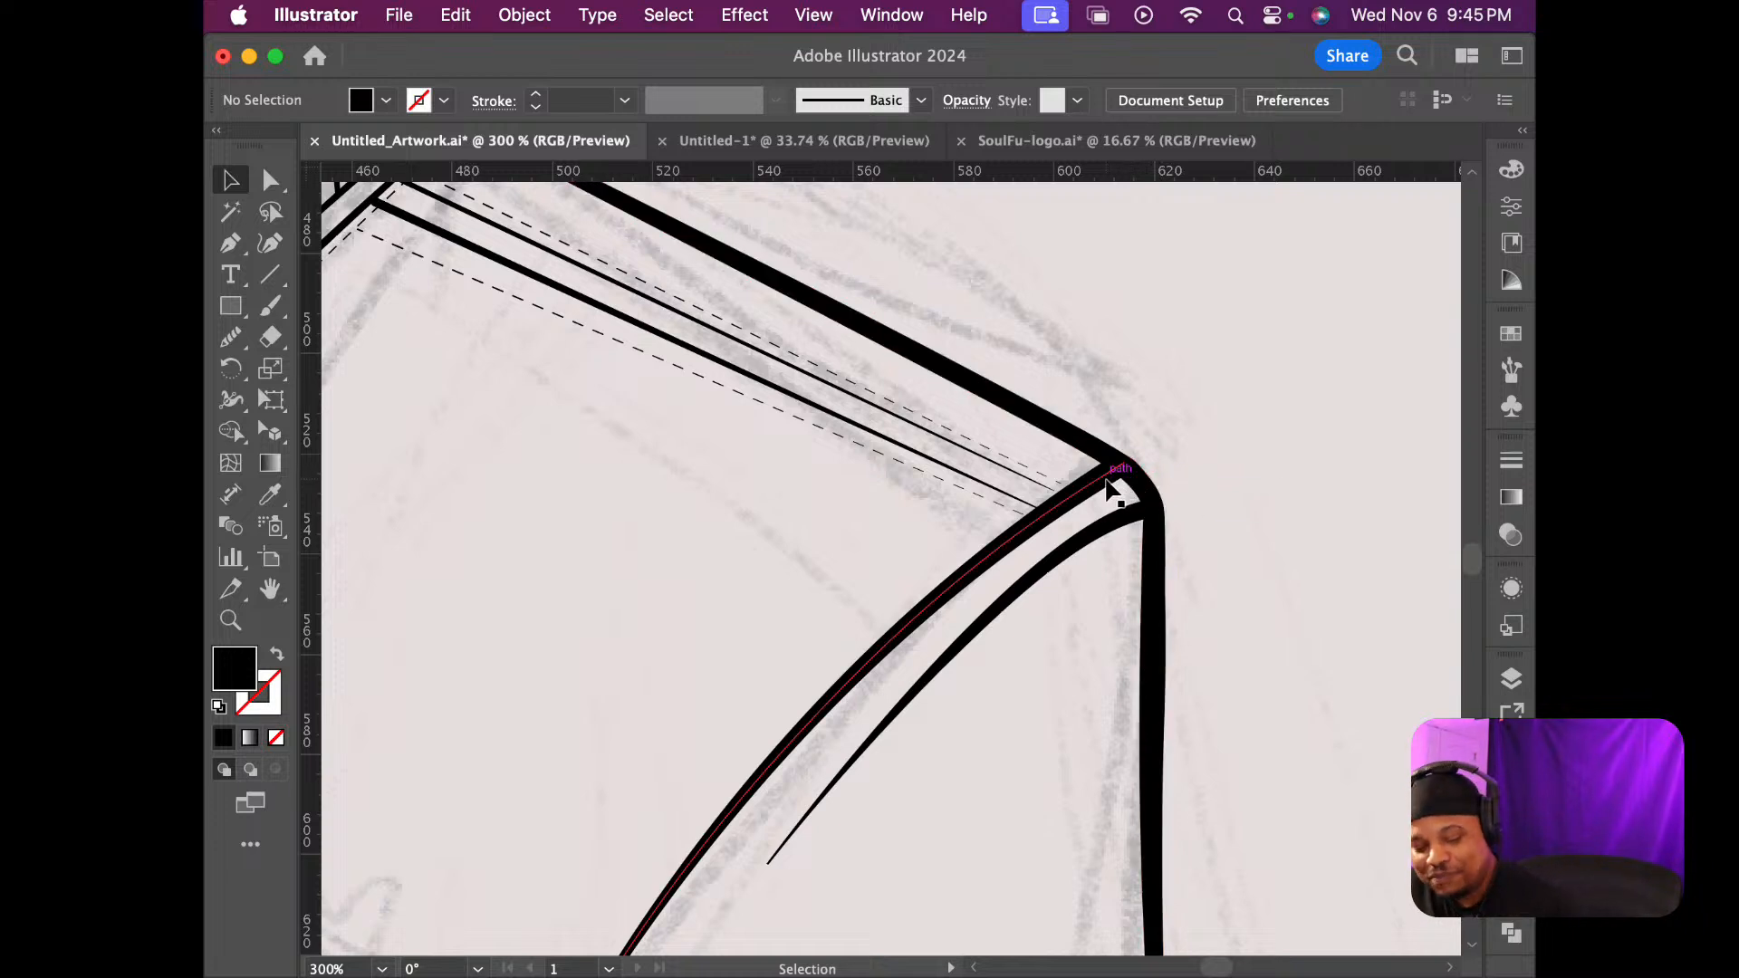
# Draw a short slanted fold line inside the upper sleeve from its outer edge and give it a 0.25 pt stroke
pyautogui.scroll(-8, 1087, 539)
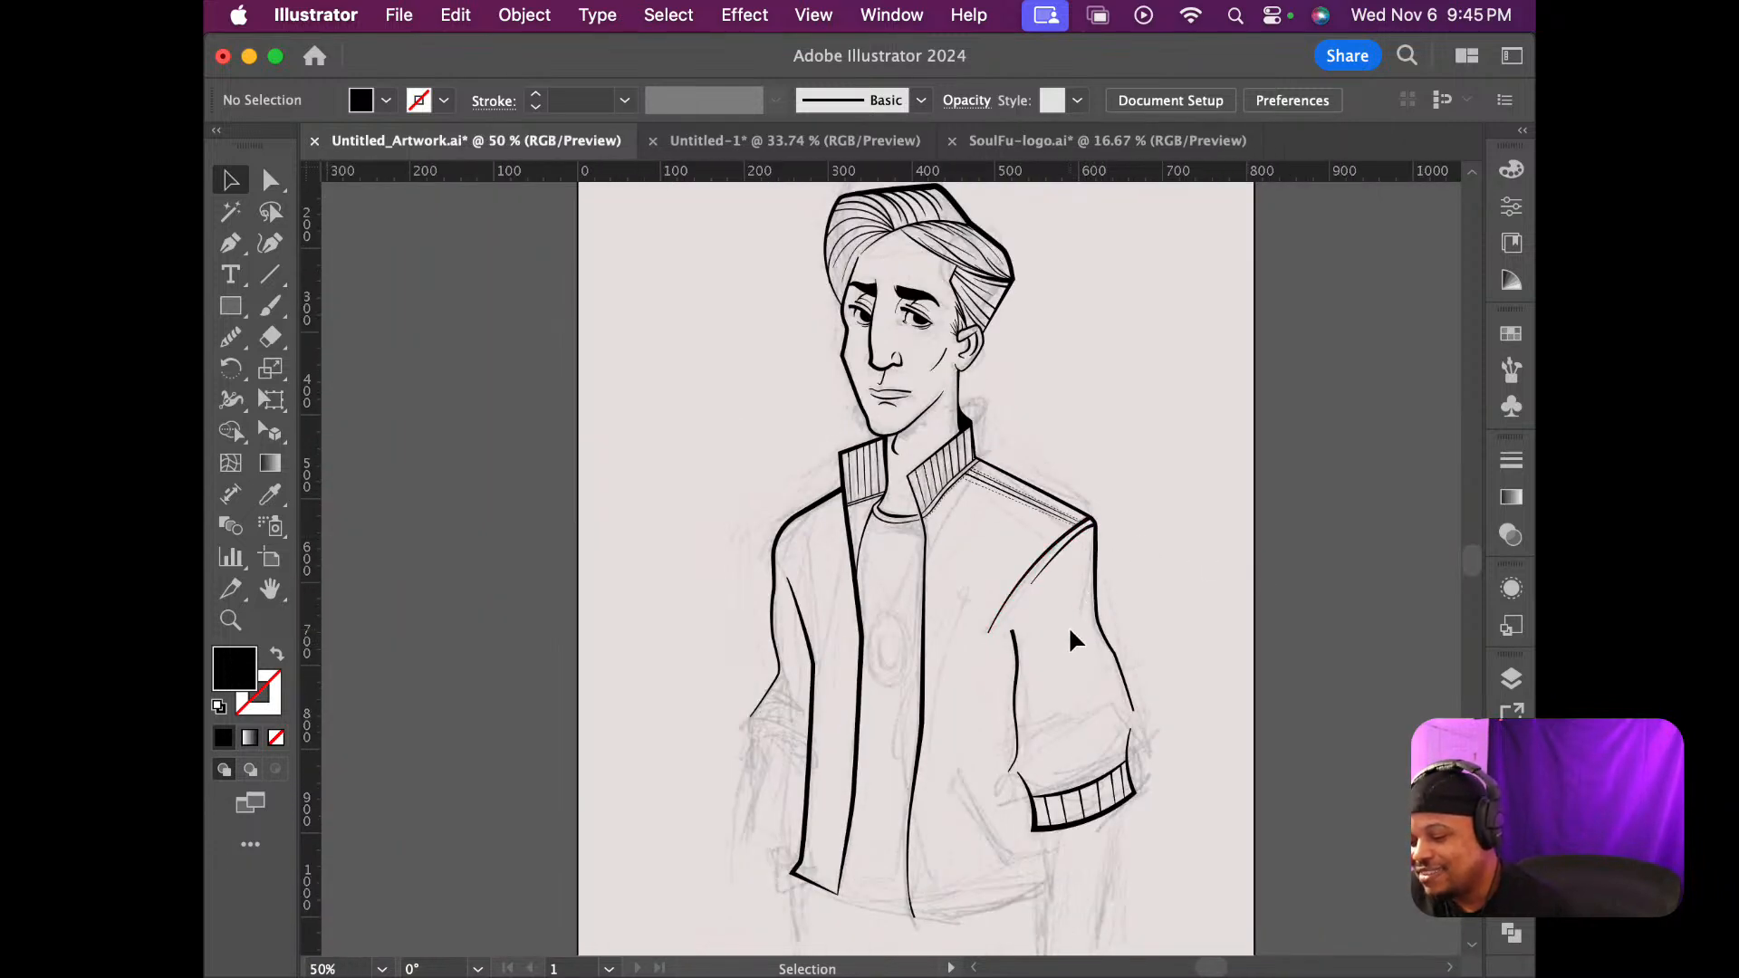
pyautogui.scroll(3, 1068, 620)
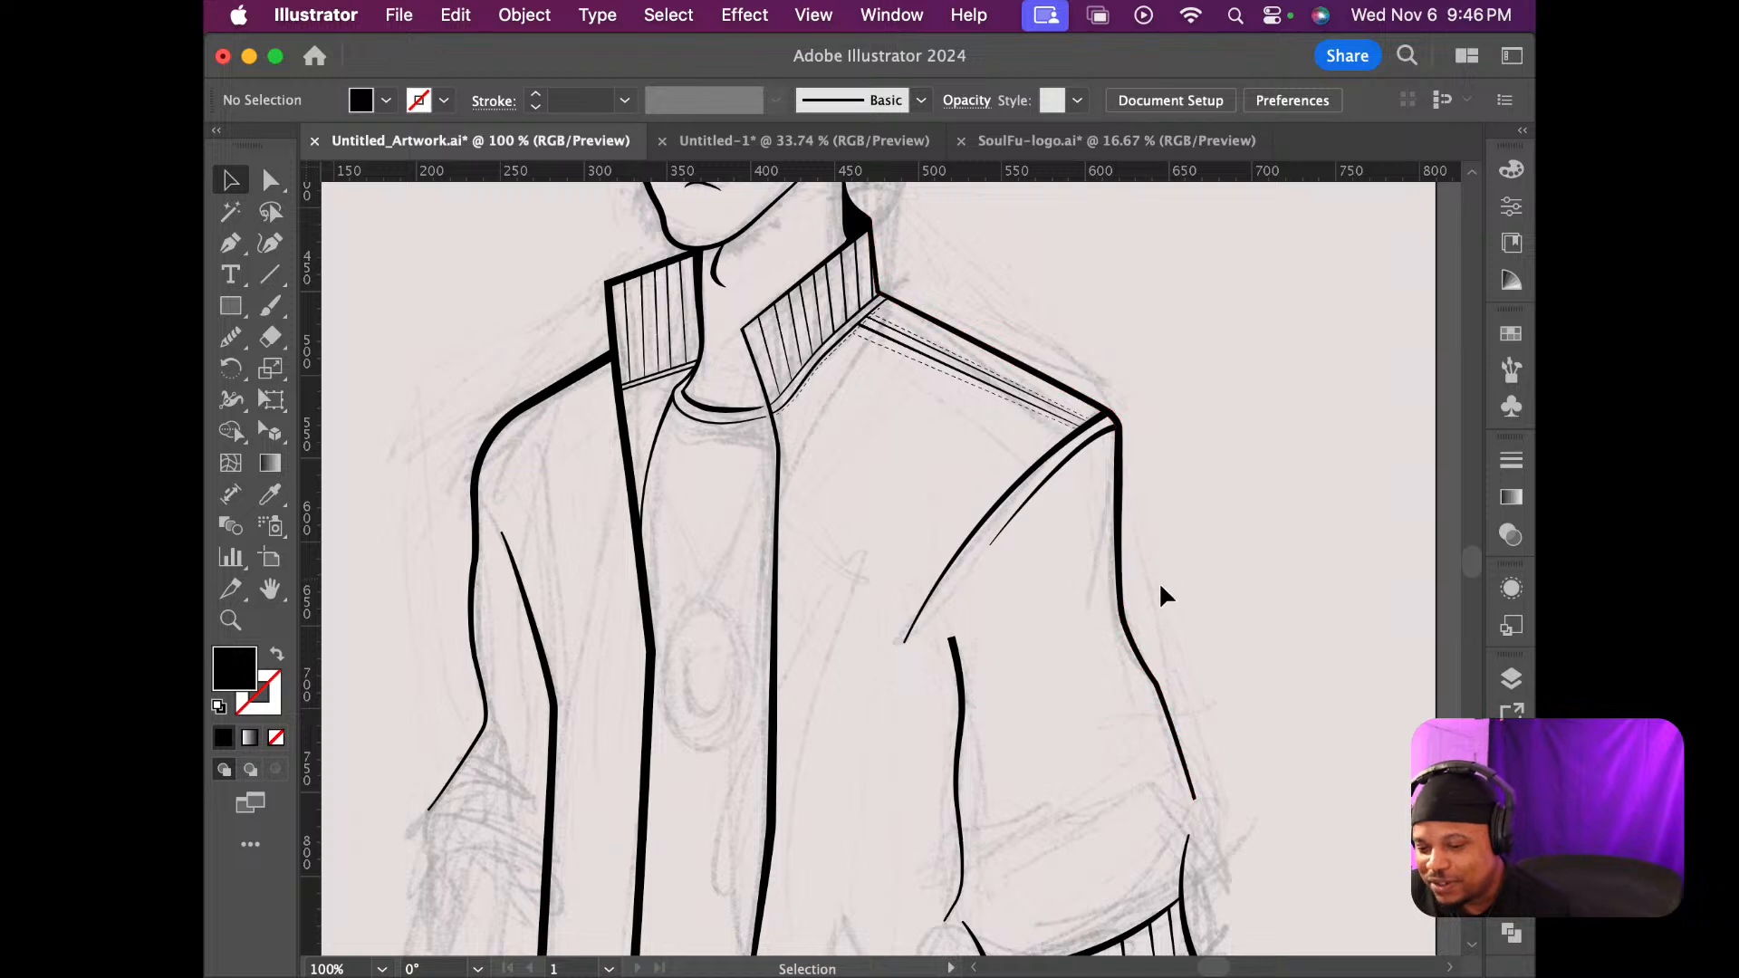
pyautogui.click(269, 275)
pyautogui.moveTo(1087, 418); pyautogui.dragTo(1113, 472)
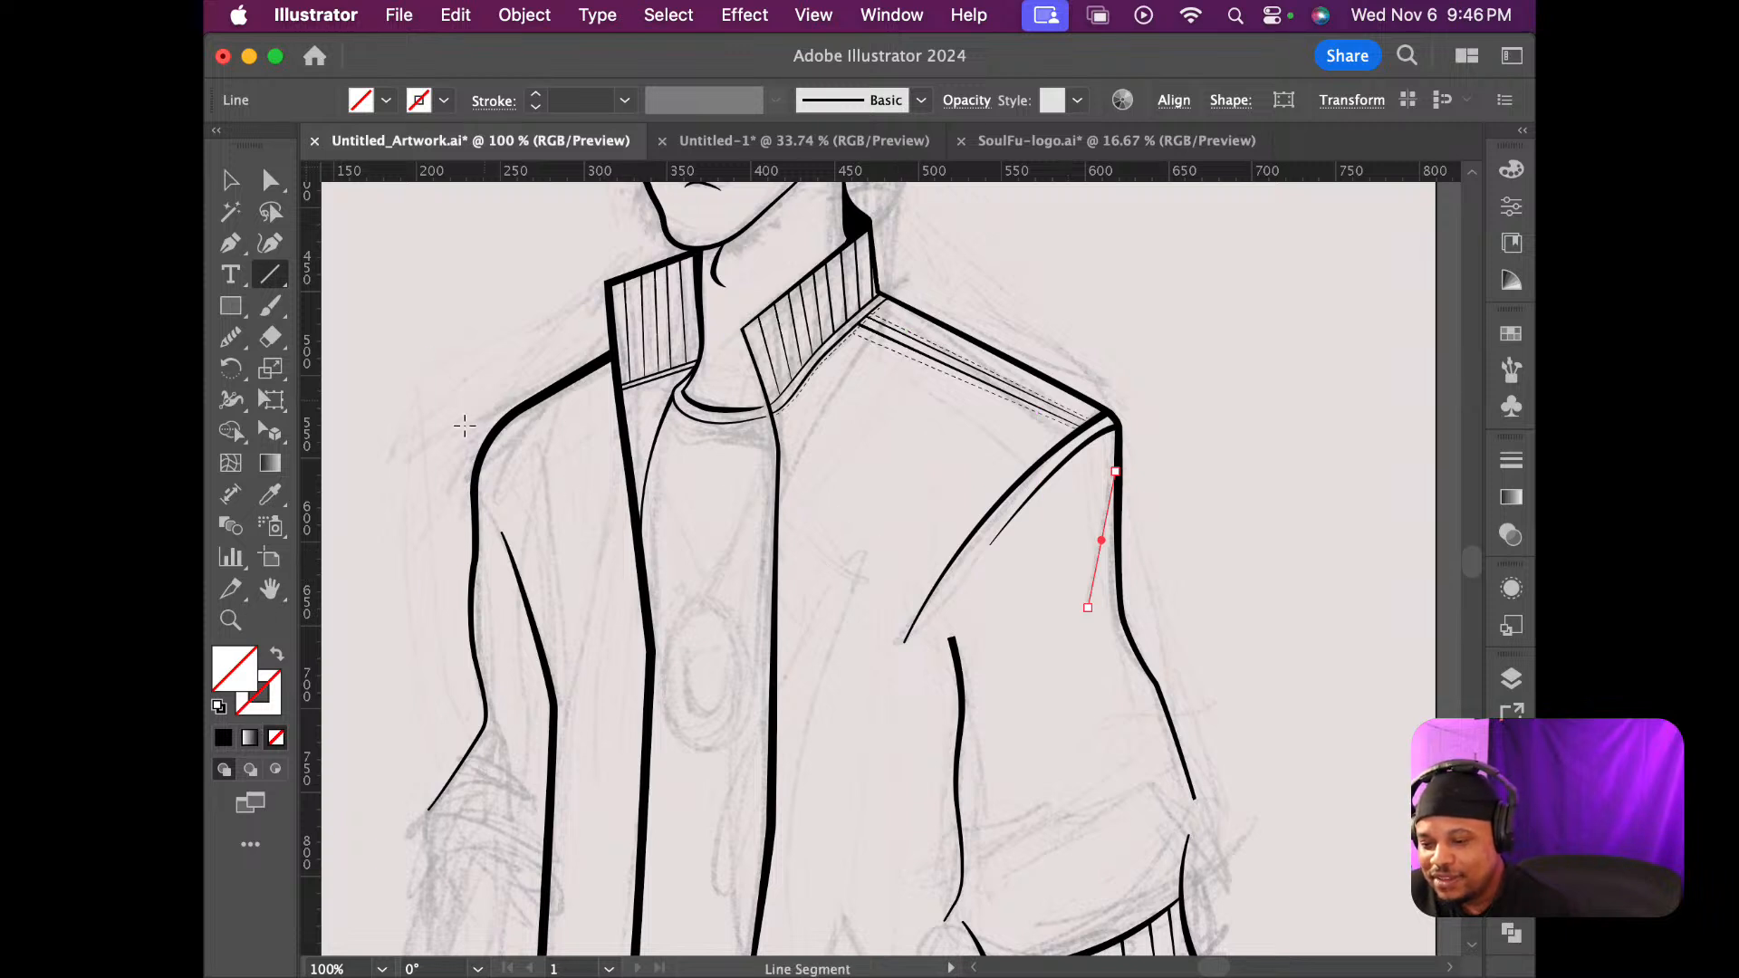
pyautogui.click(535, 94)
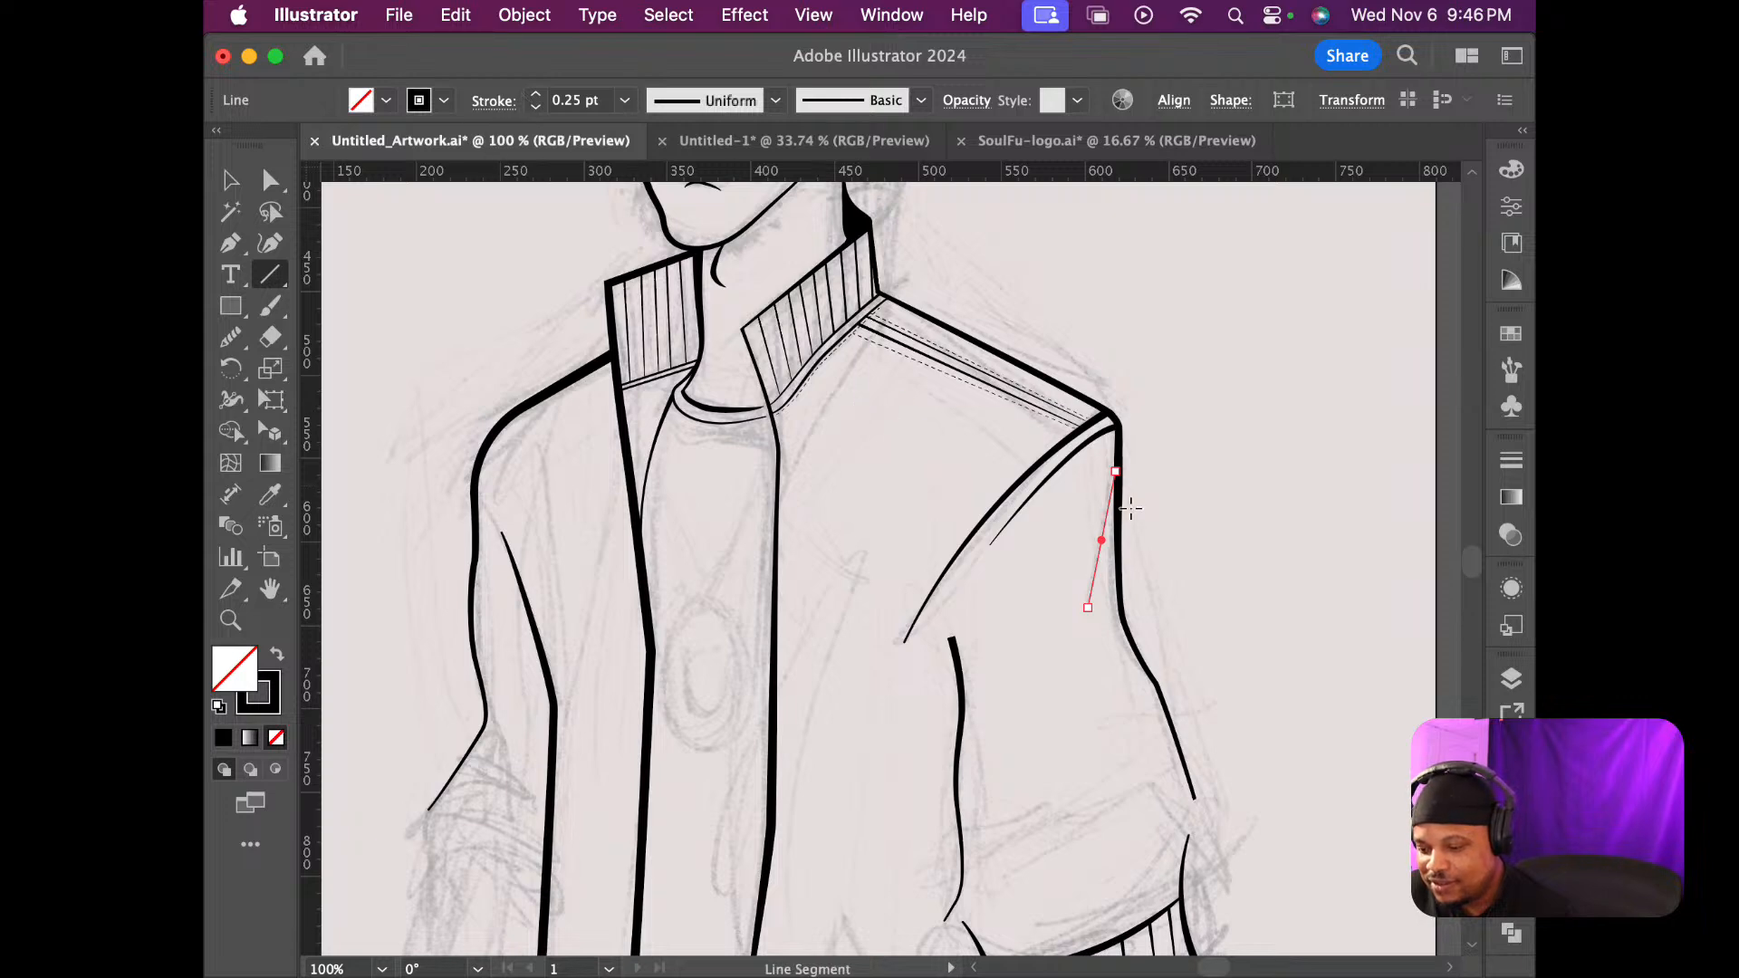
# Widen the upper end of the sleeve fold line to about 2.07 pt with the Width tool, tapering toward its lower end
pyautogui.scroll(3, 1105, 577)
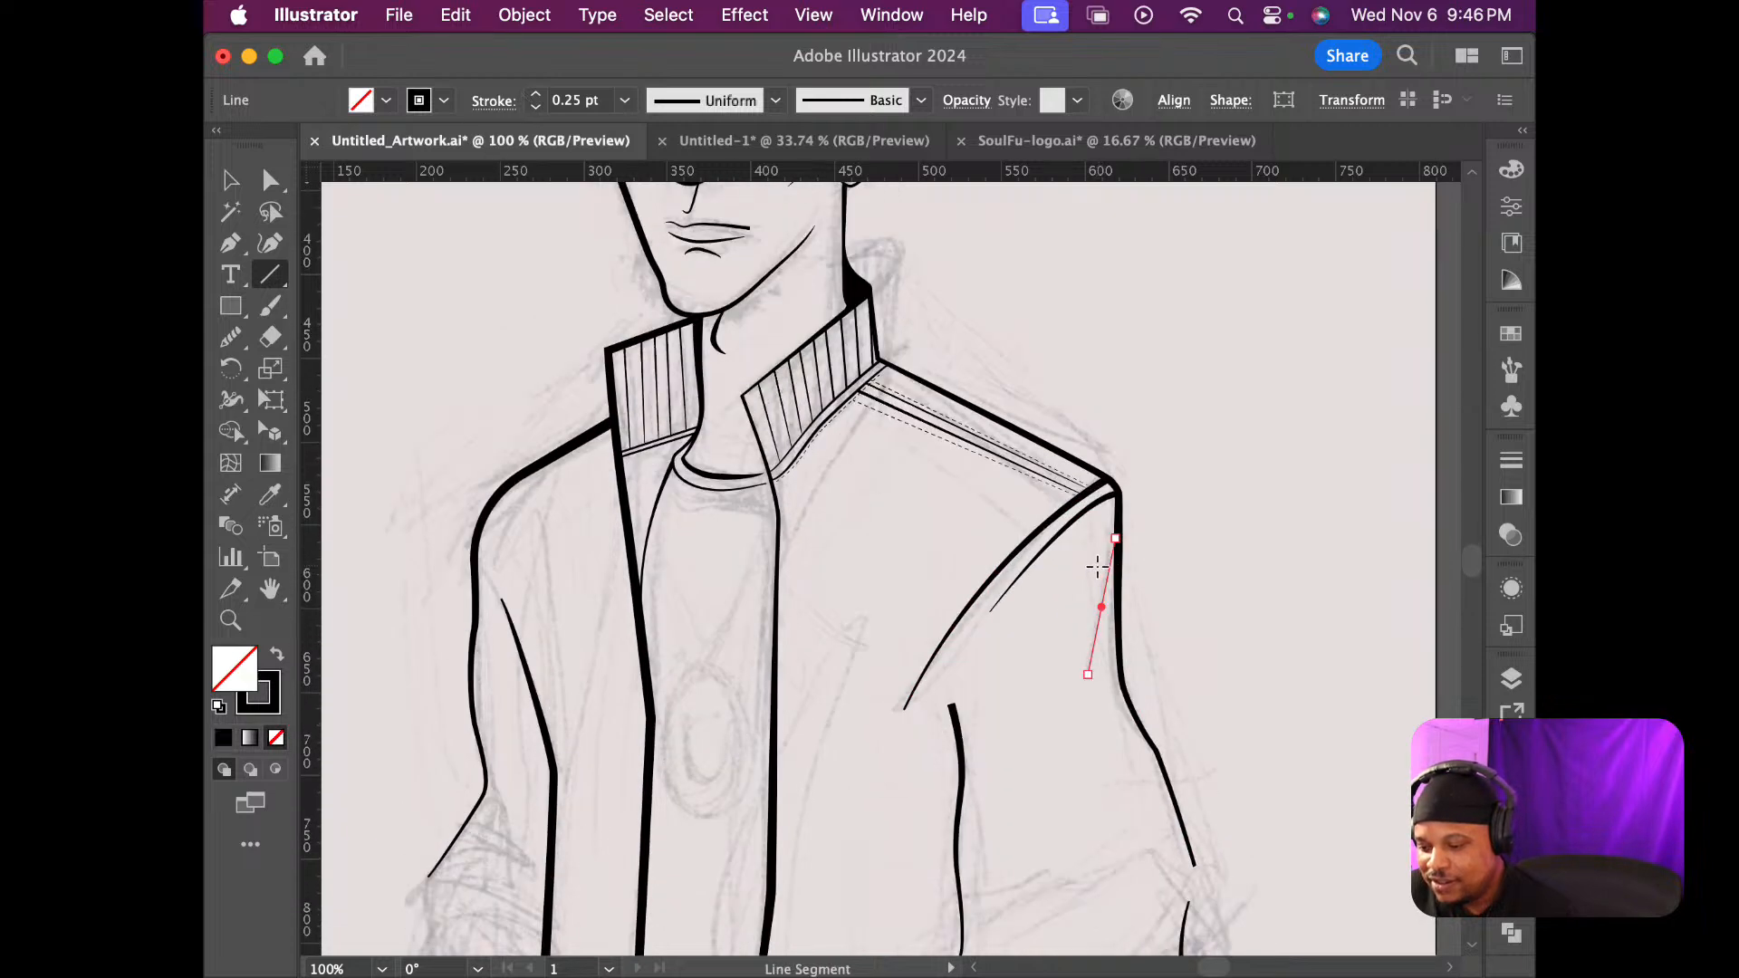
pyautogui.scroll(5, 1131, 619)
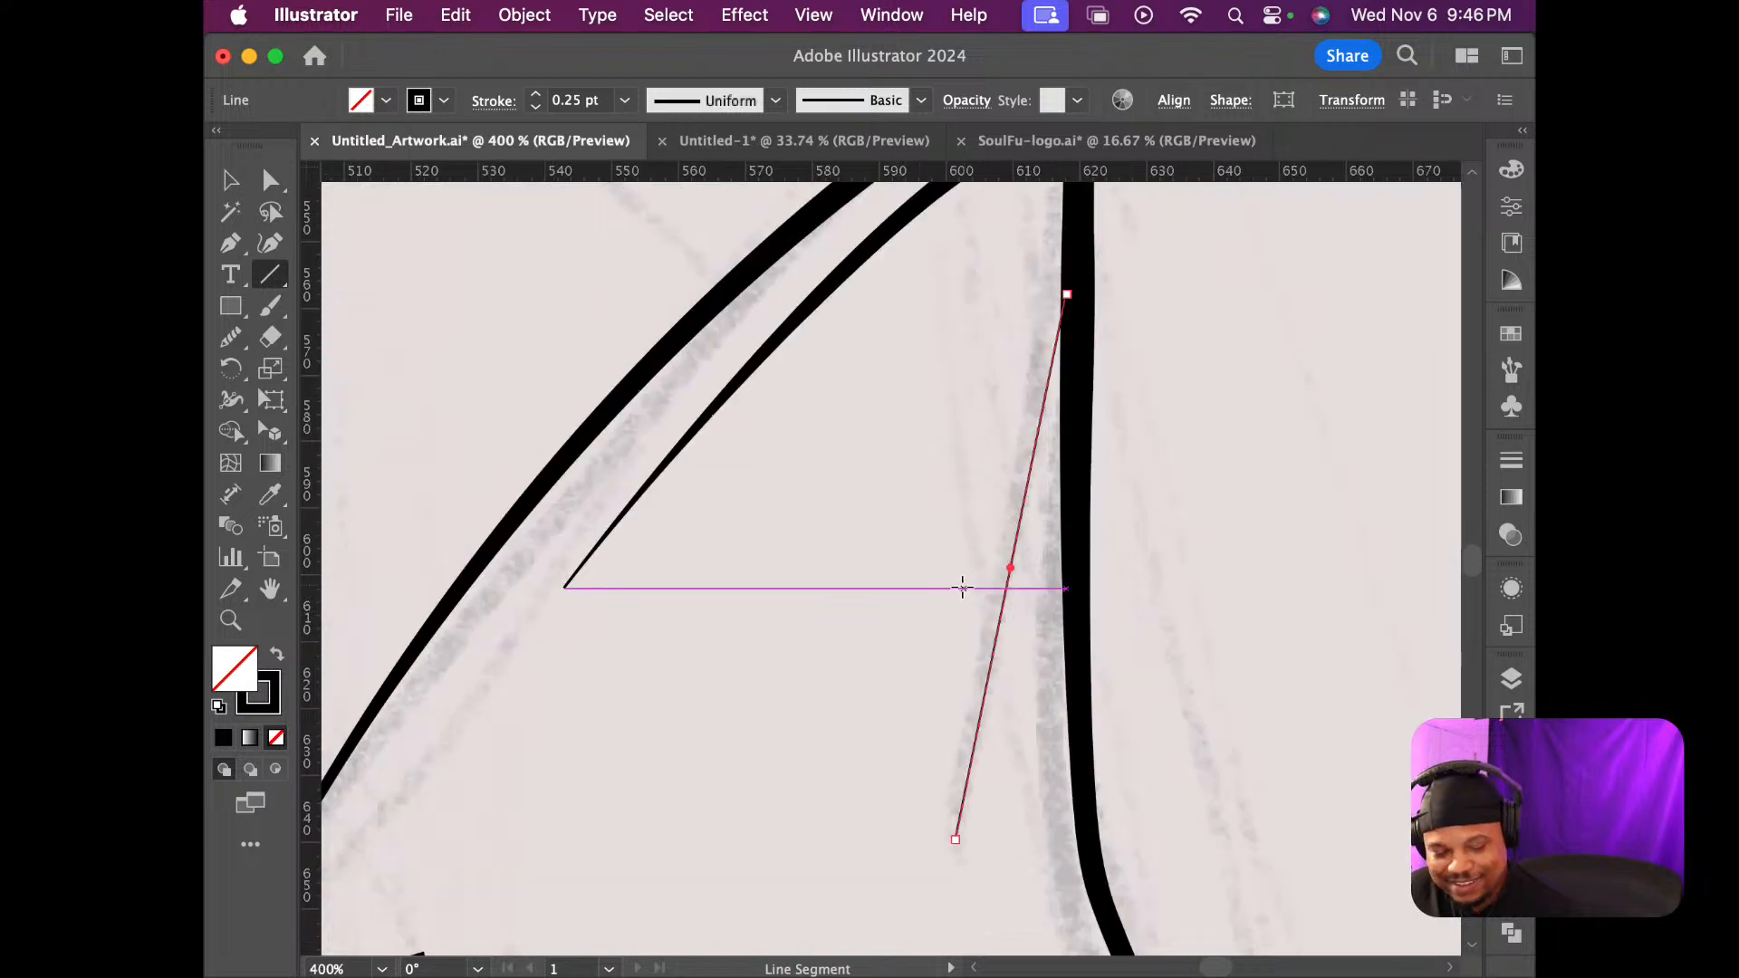
pyautogui.hotkey('shift', 'w')
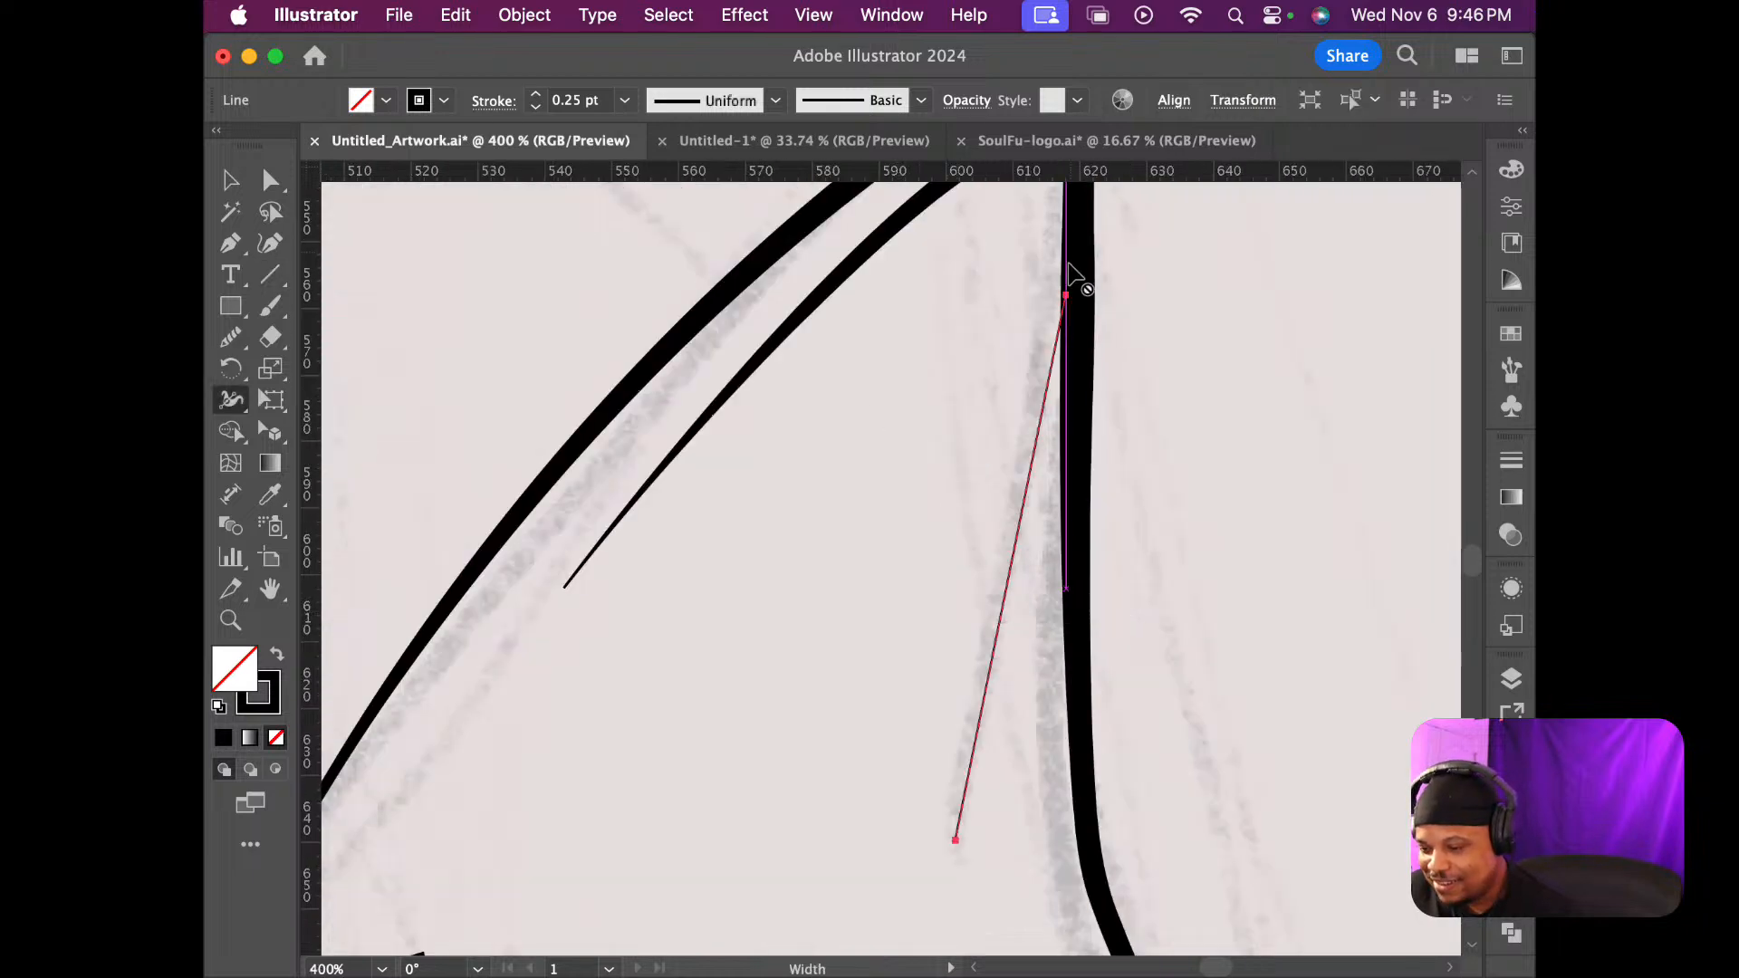
pyautogui.moveTo(1069, 299); pyautogui.dragTo(1074, 310)
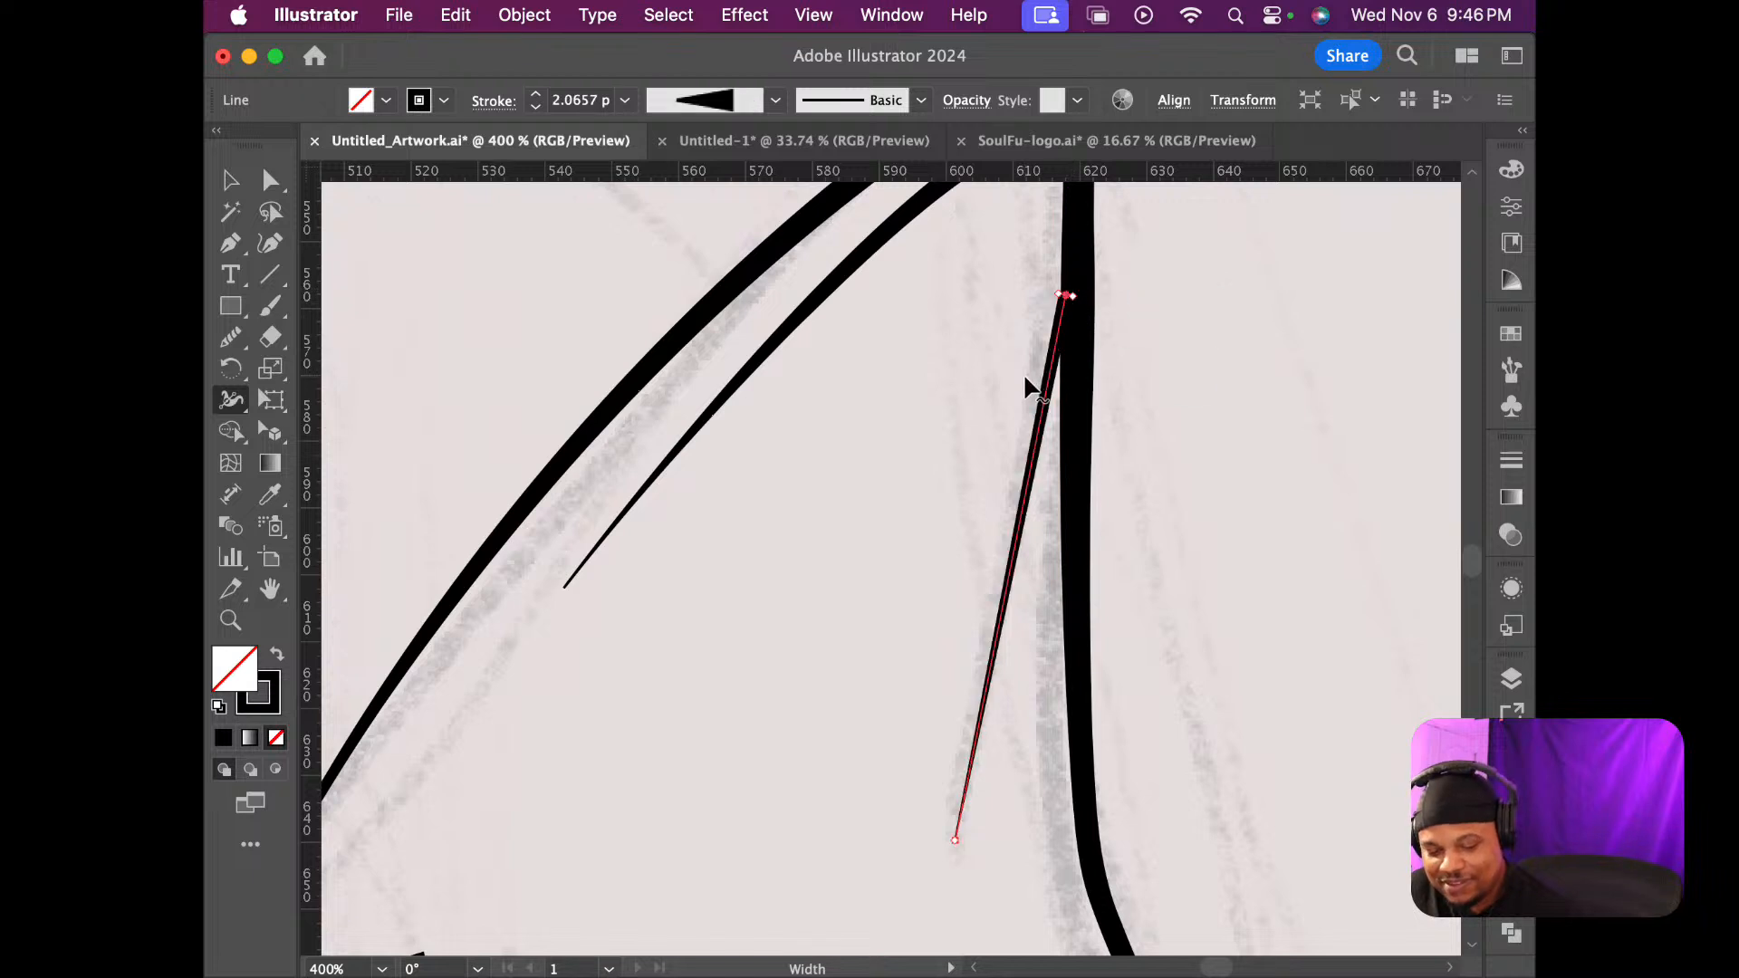
# Move the fold line's upper end up into the sleeve outline and its lower end slightly inward
pyautogui.press('a')
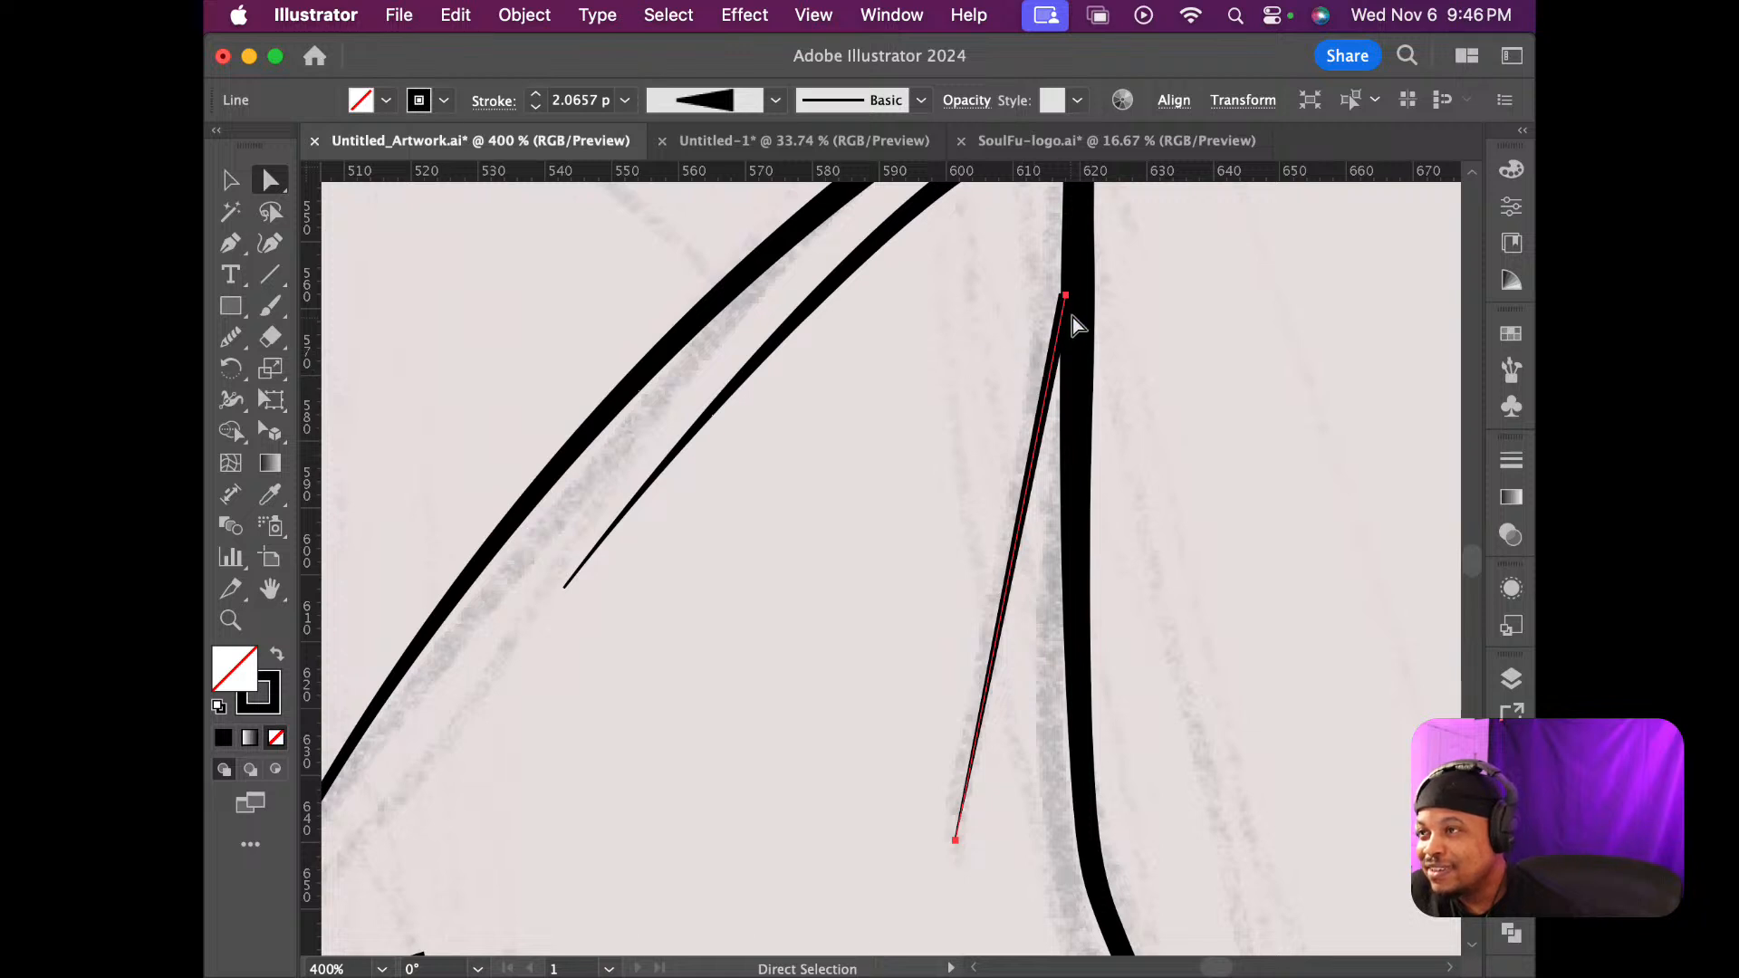
pyautogui.moveTo(1064, 306); pyautogui.dragTo(1076, 261)
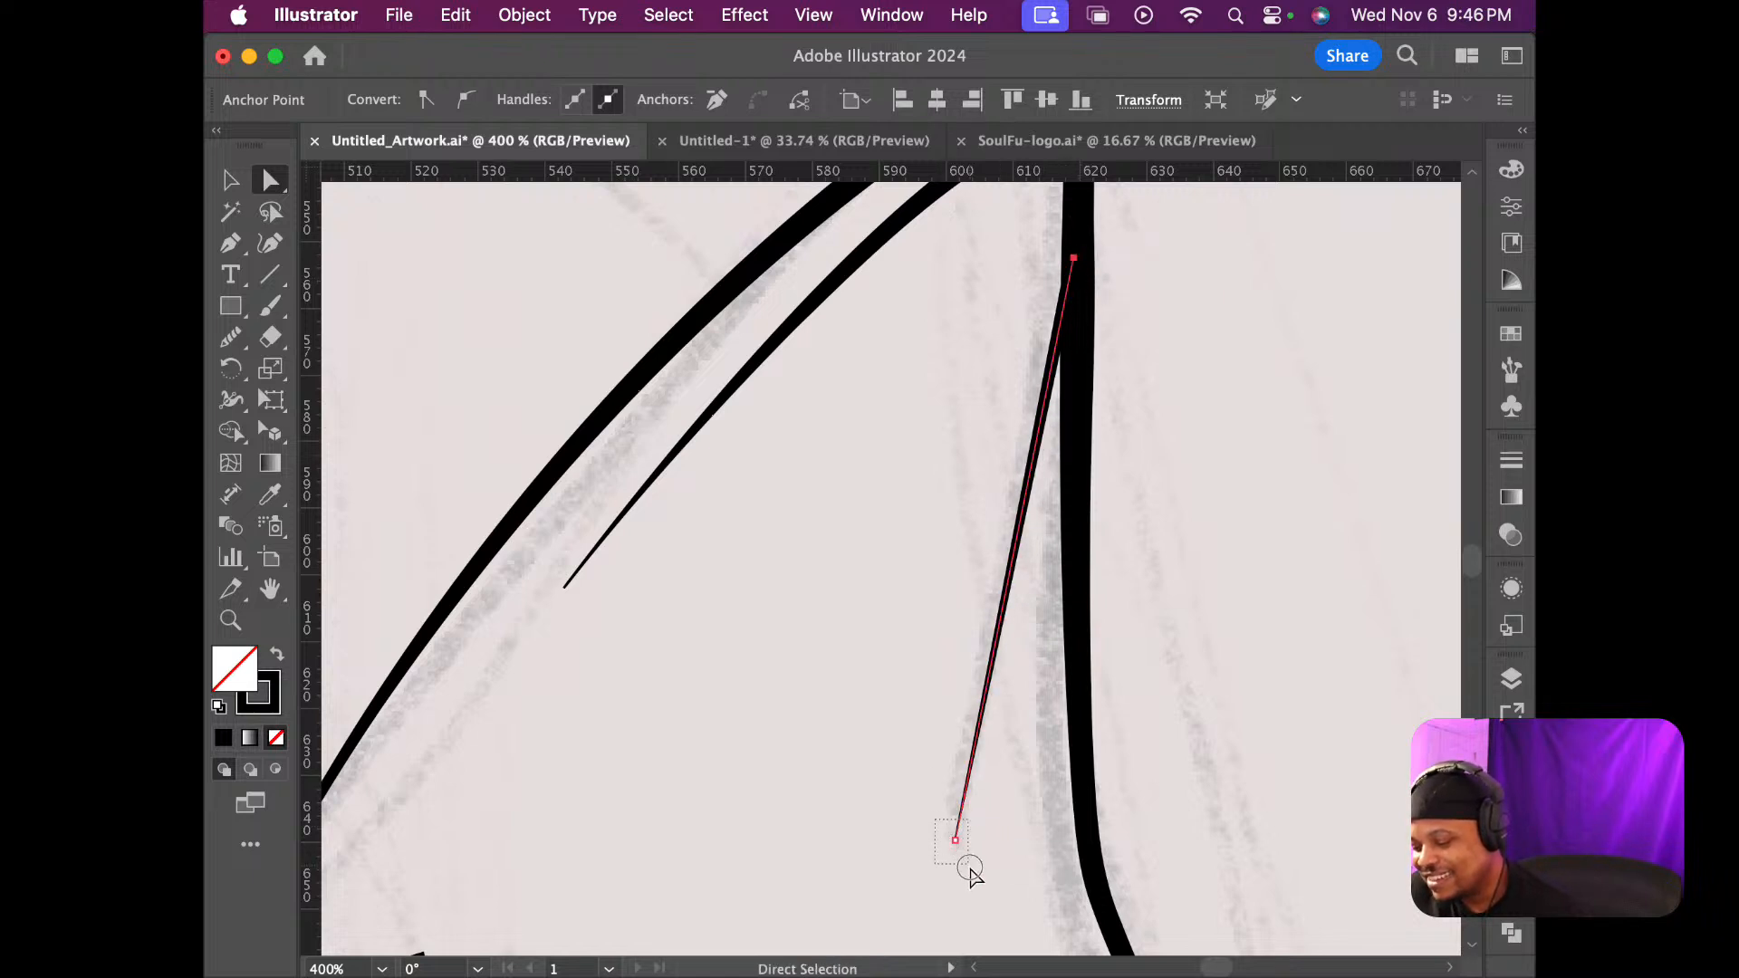
pyautogui.moveTo(954, 843); pyautogui.dragTo(938, 835)
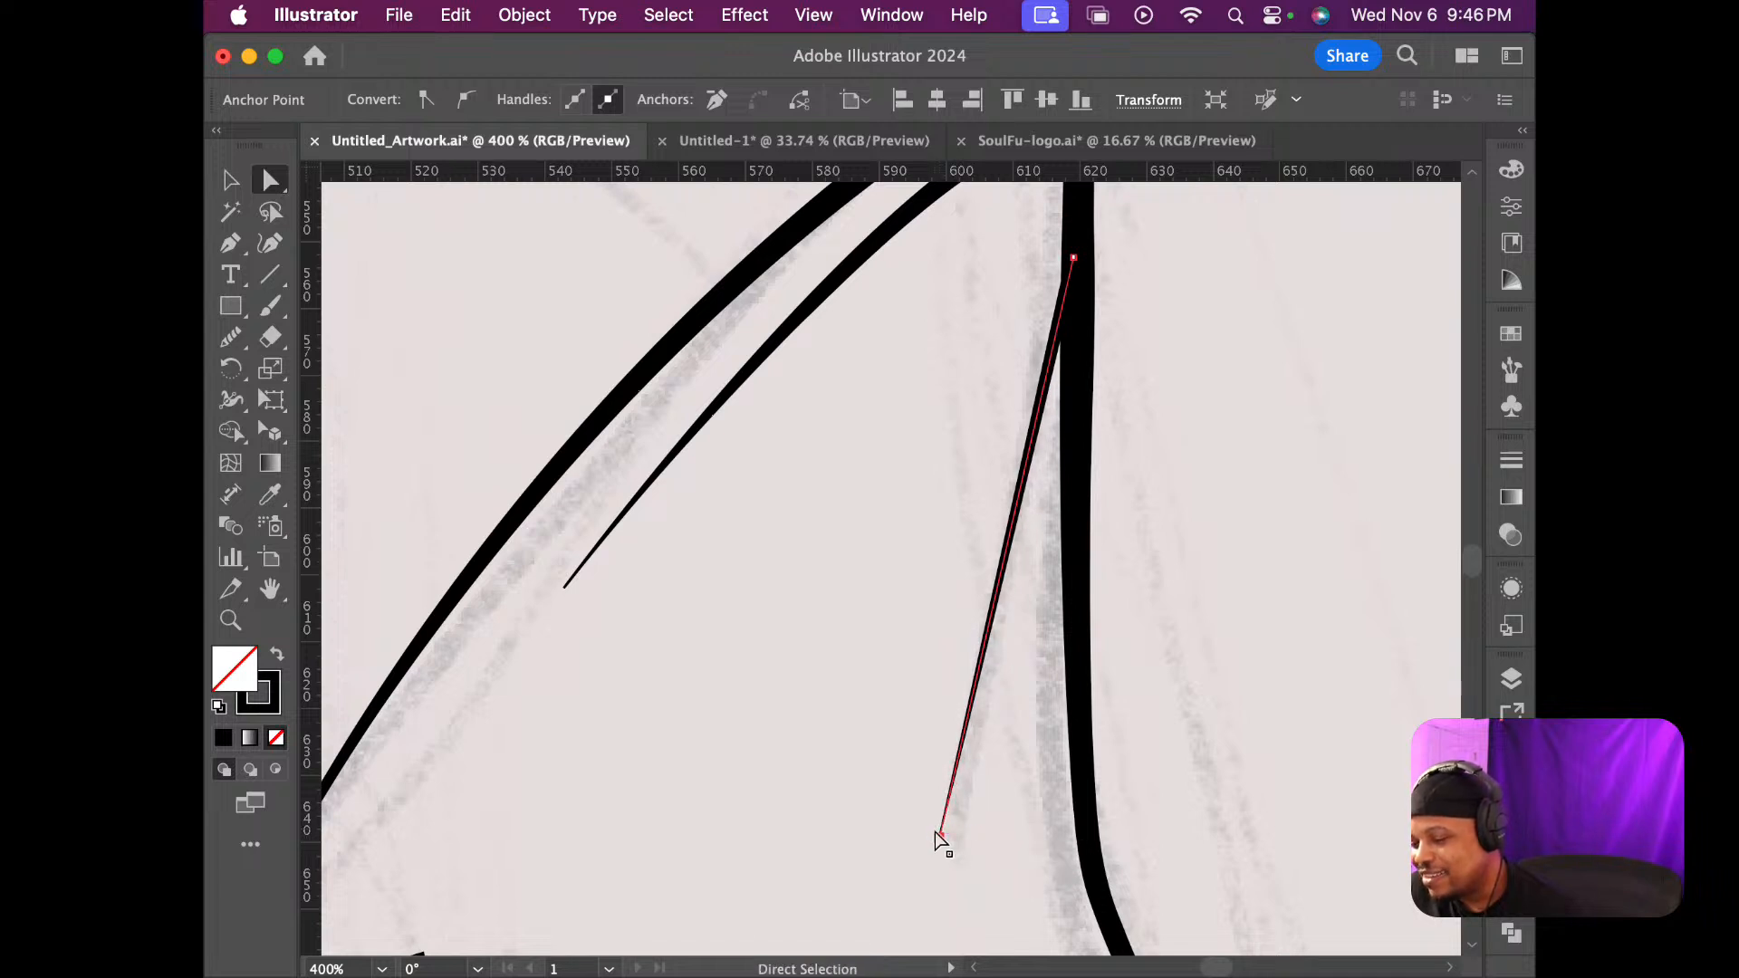
# Bend the sleeve fold line into a gentle curve by adding a midpoint with the Curvature tool
pyautogui.click(270, 242)
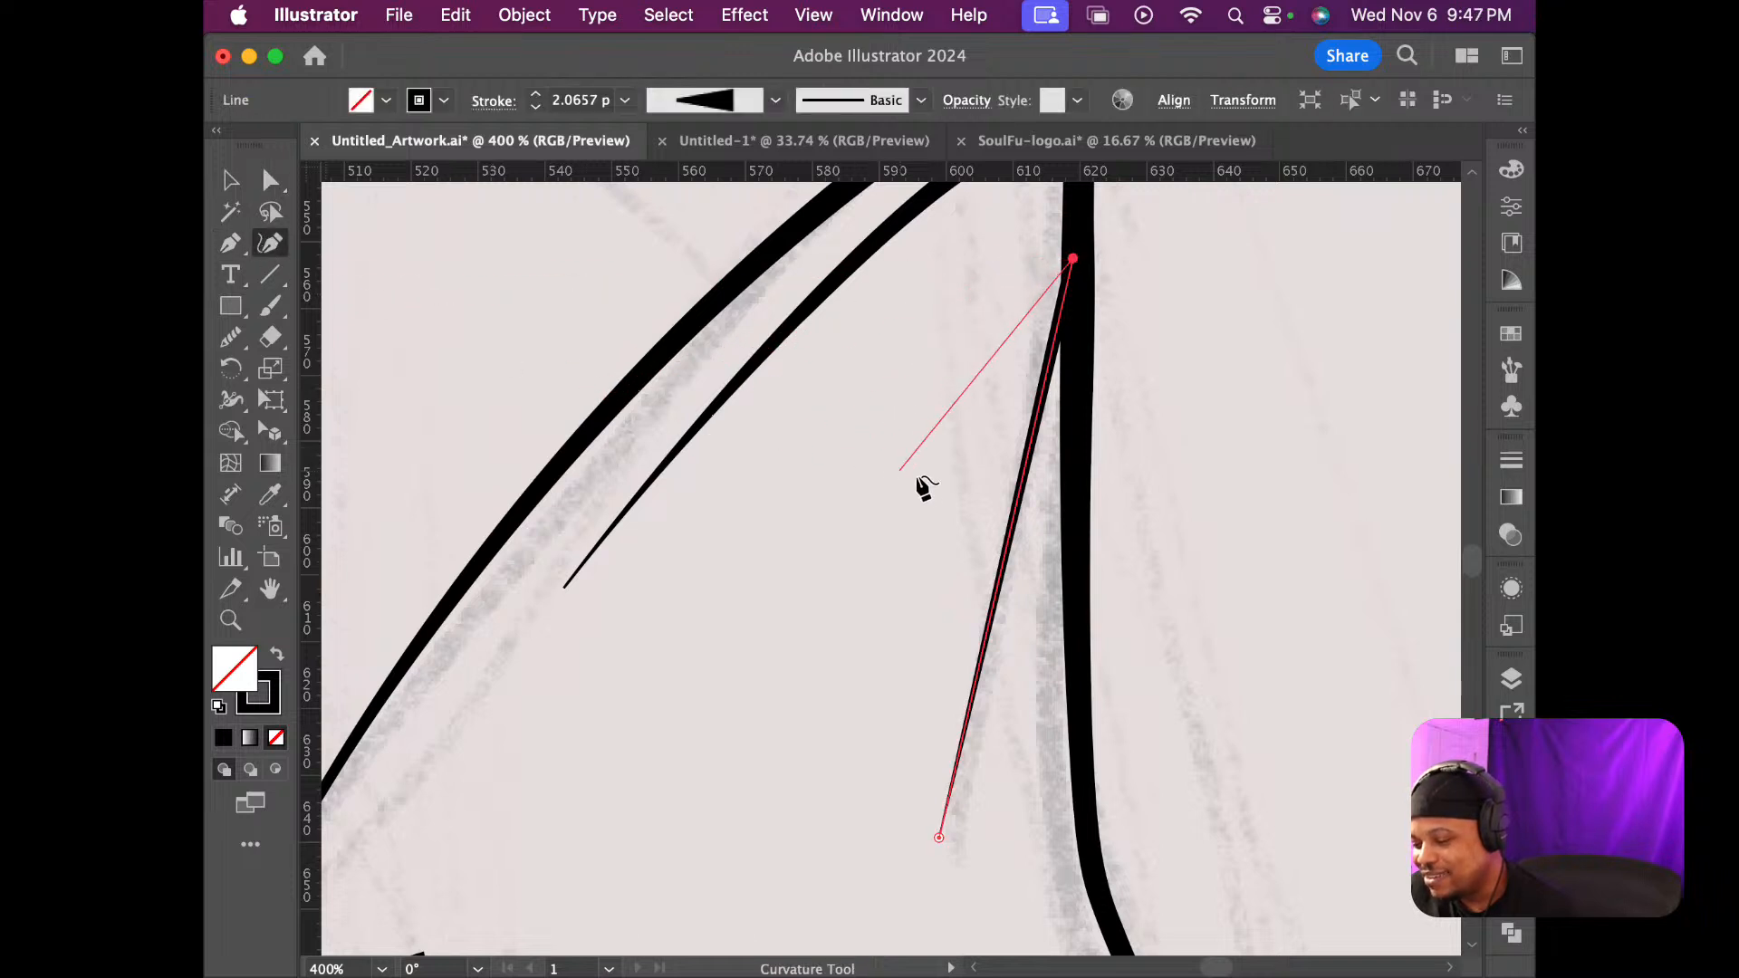
pyautogui.click(1028, 525)
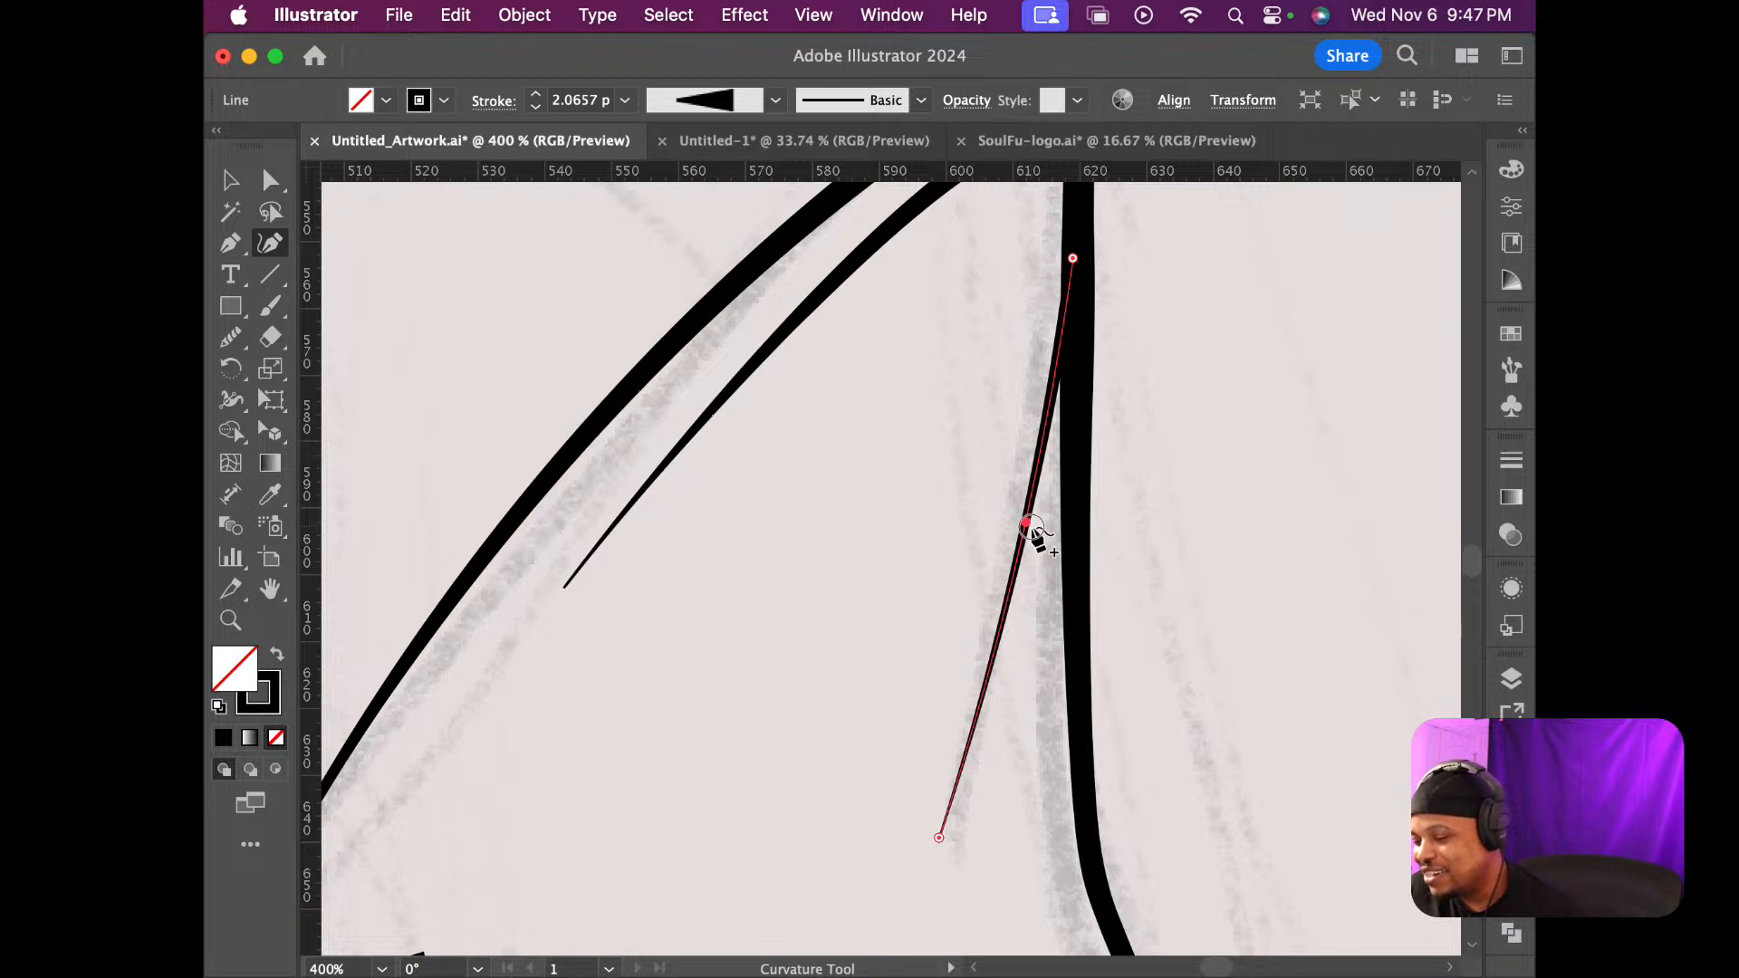
pyautogui.moveTo(1030, 529); pyautogui.dragTo(1018, 535)
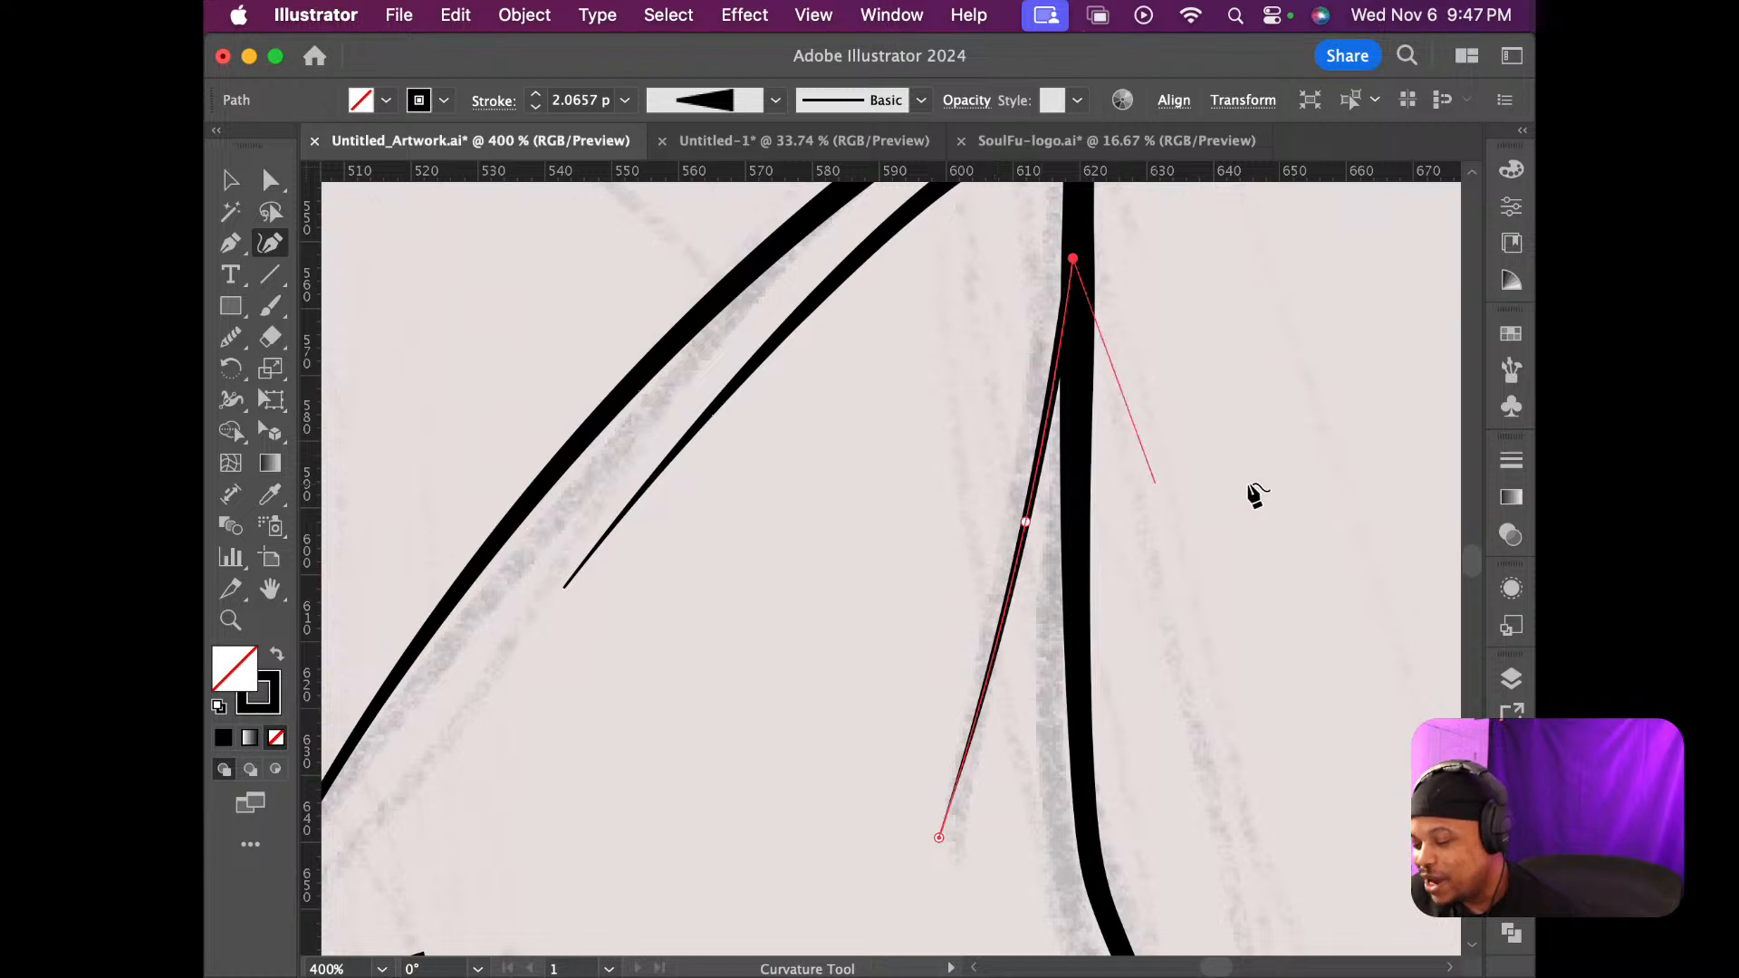
pyautogui.press('v')
pyautogui.click(1187, 489)
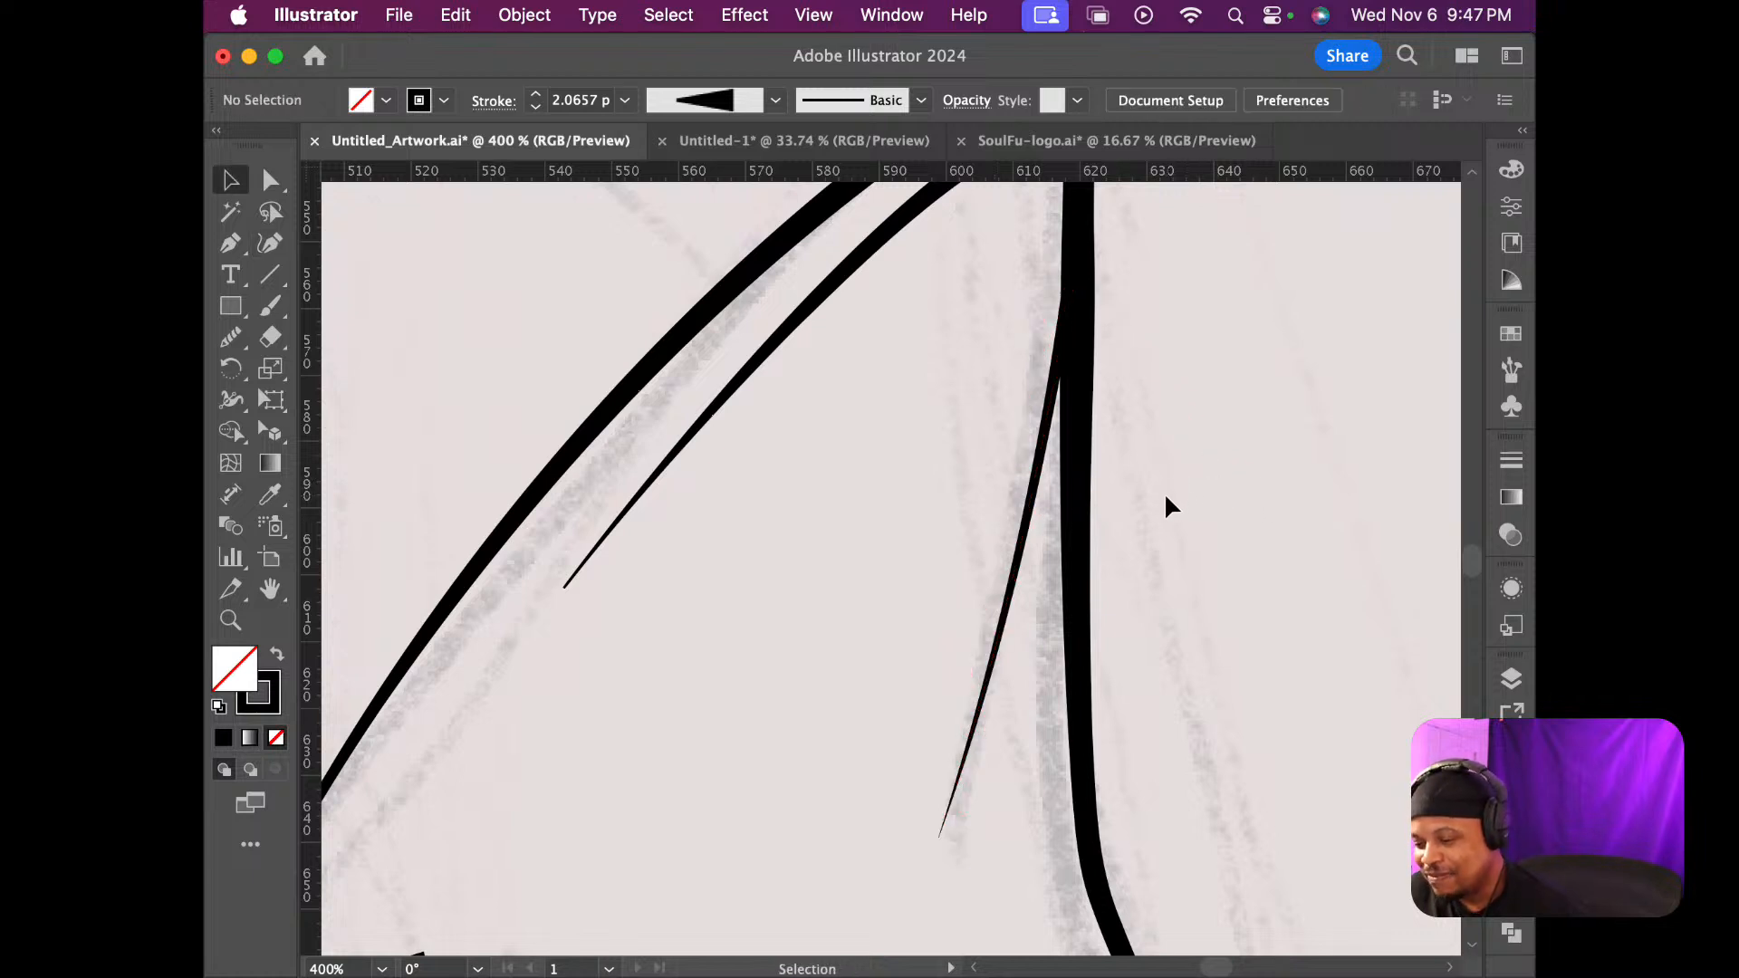
pyautogui.scroll(-2, 1167, 454)
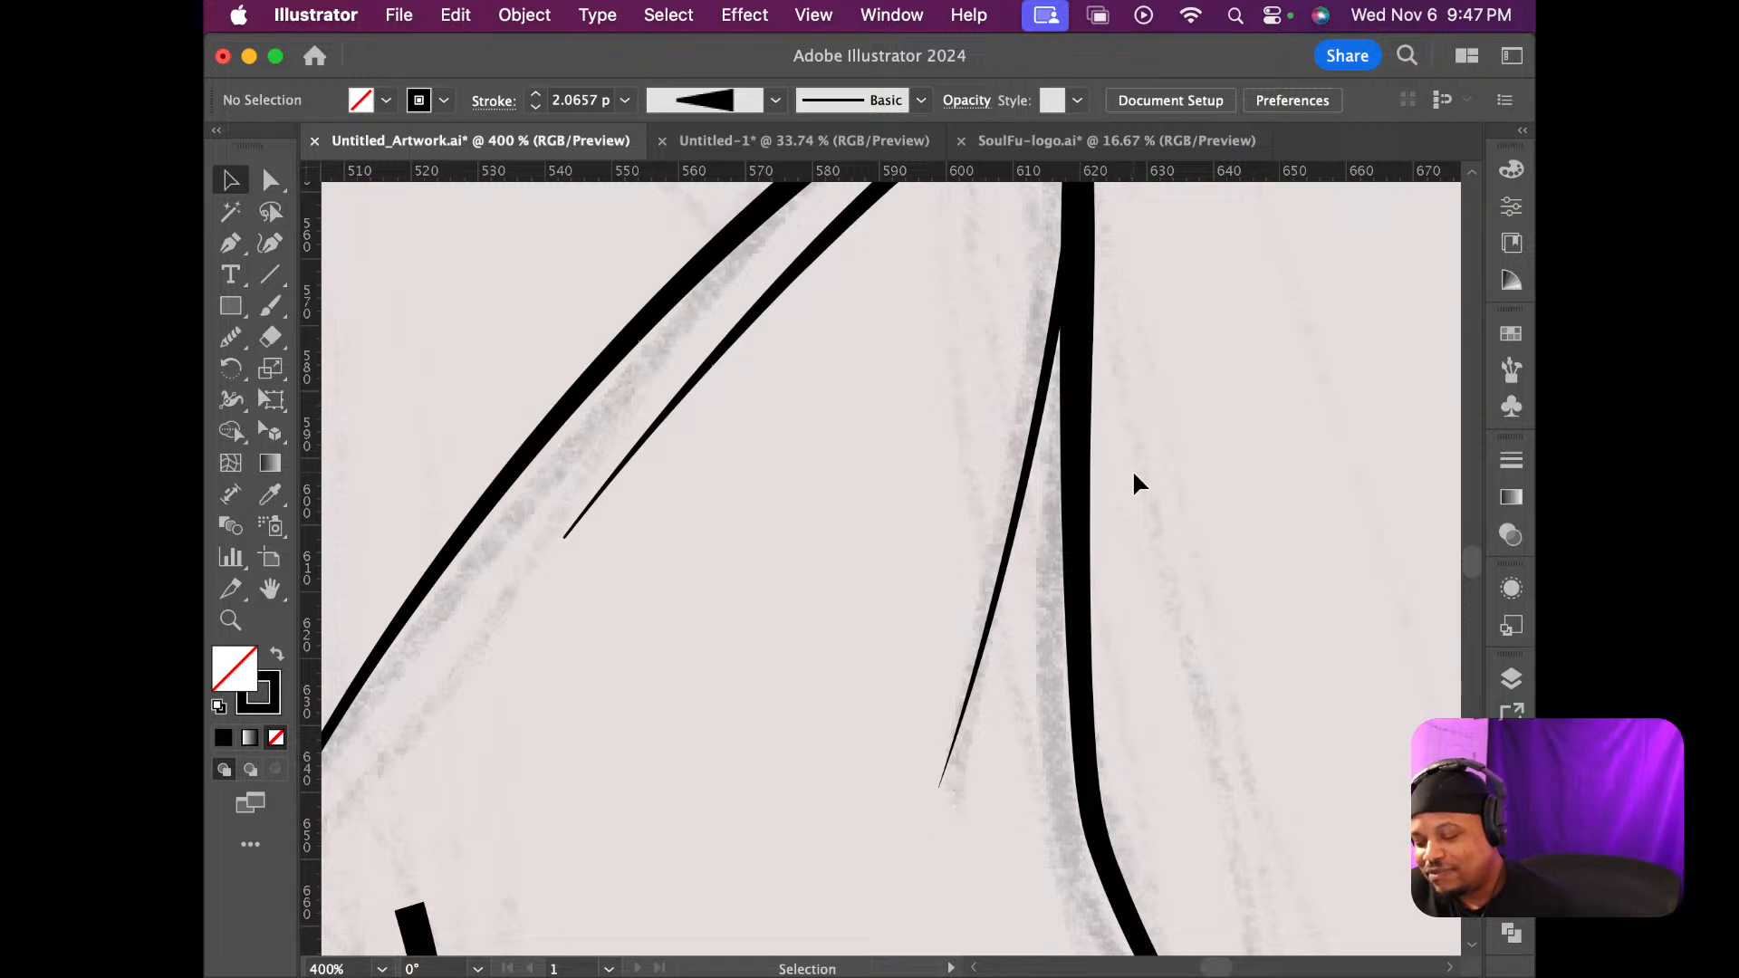
pyautogui.scroll(-3, 1132, 470)
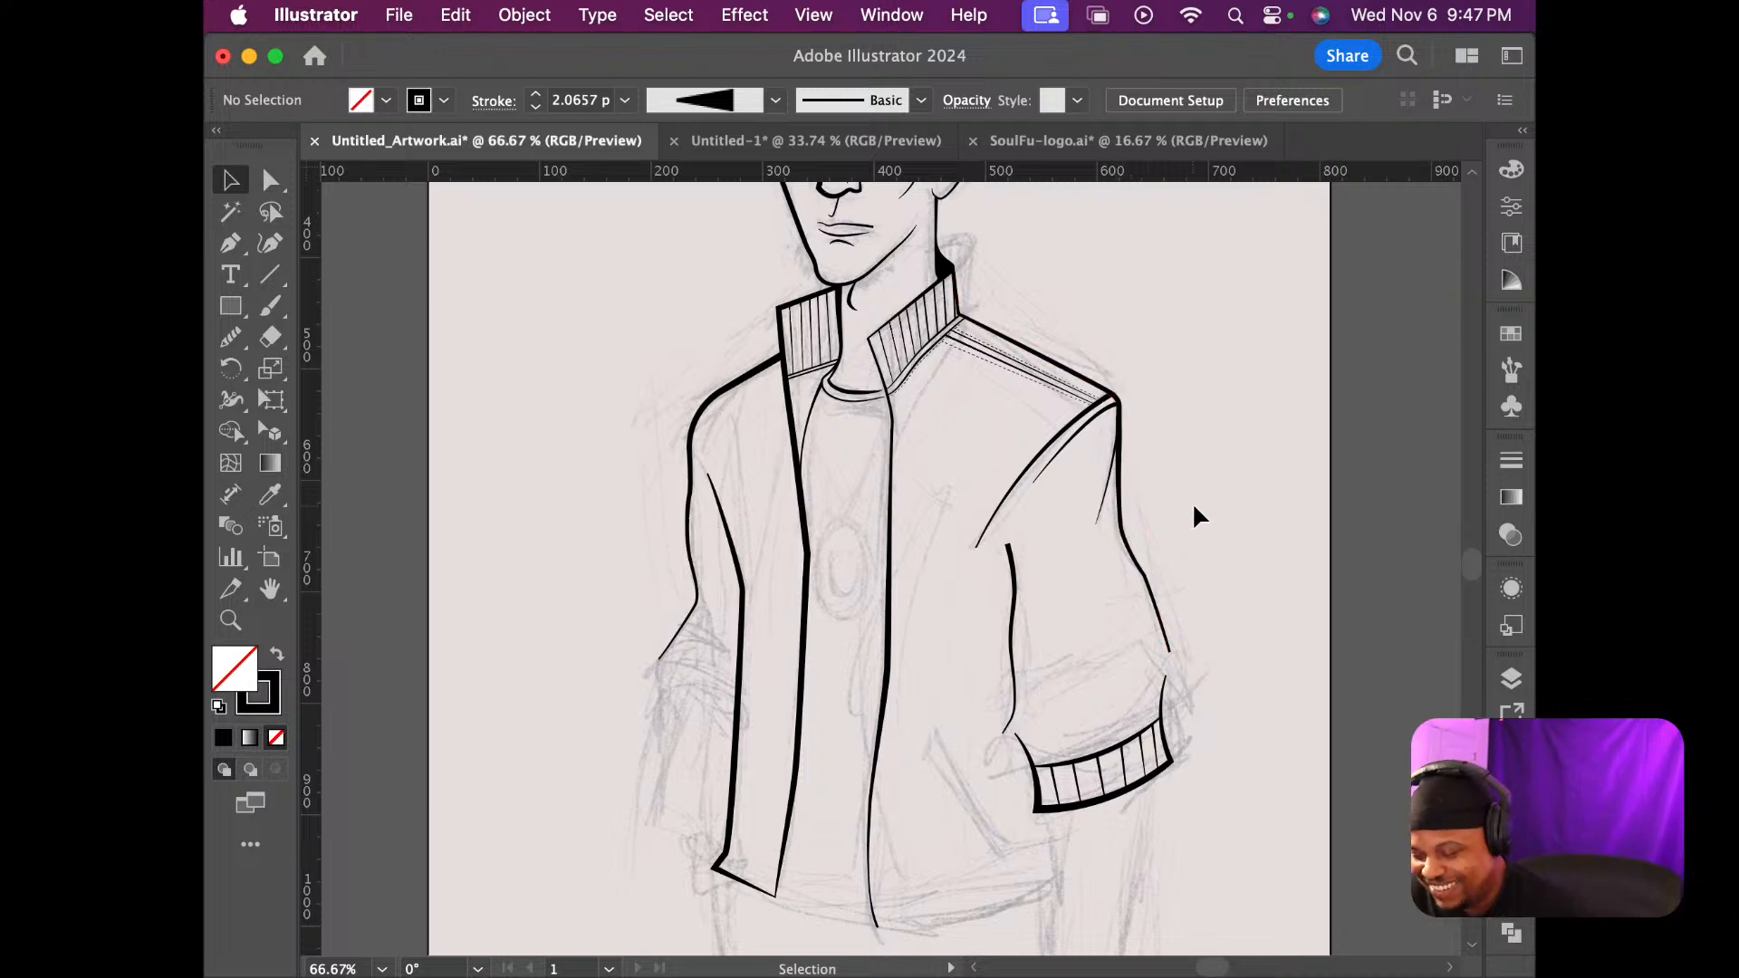
pyautogui.scroll(5, 1102, 545)
pyautogui.scroll(-3, 1098, 538)
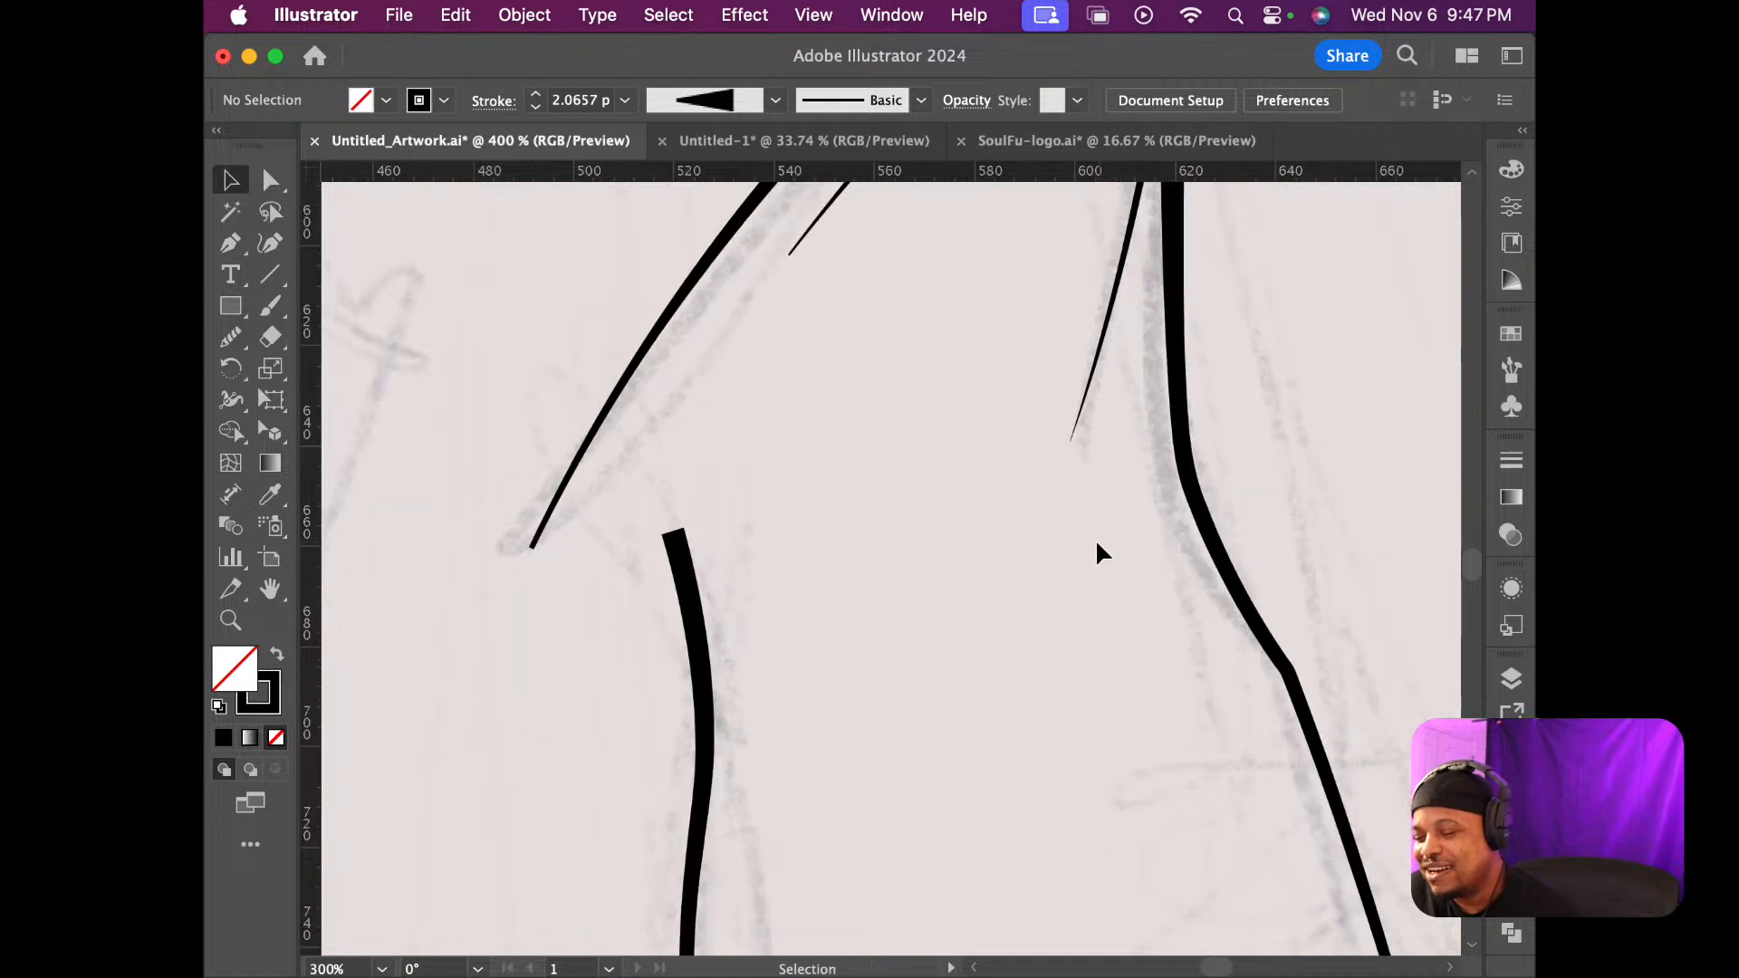
# Draw two nearly horizontal 1 pt line segments, each about 90 px wide, one below the other across the lower sleeve above the ribbed cuff
pyautogui.scroll(2, 1095, 538)
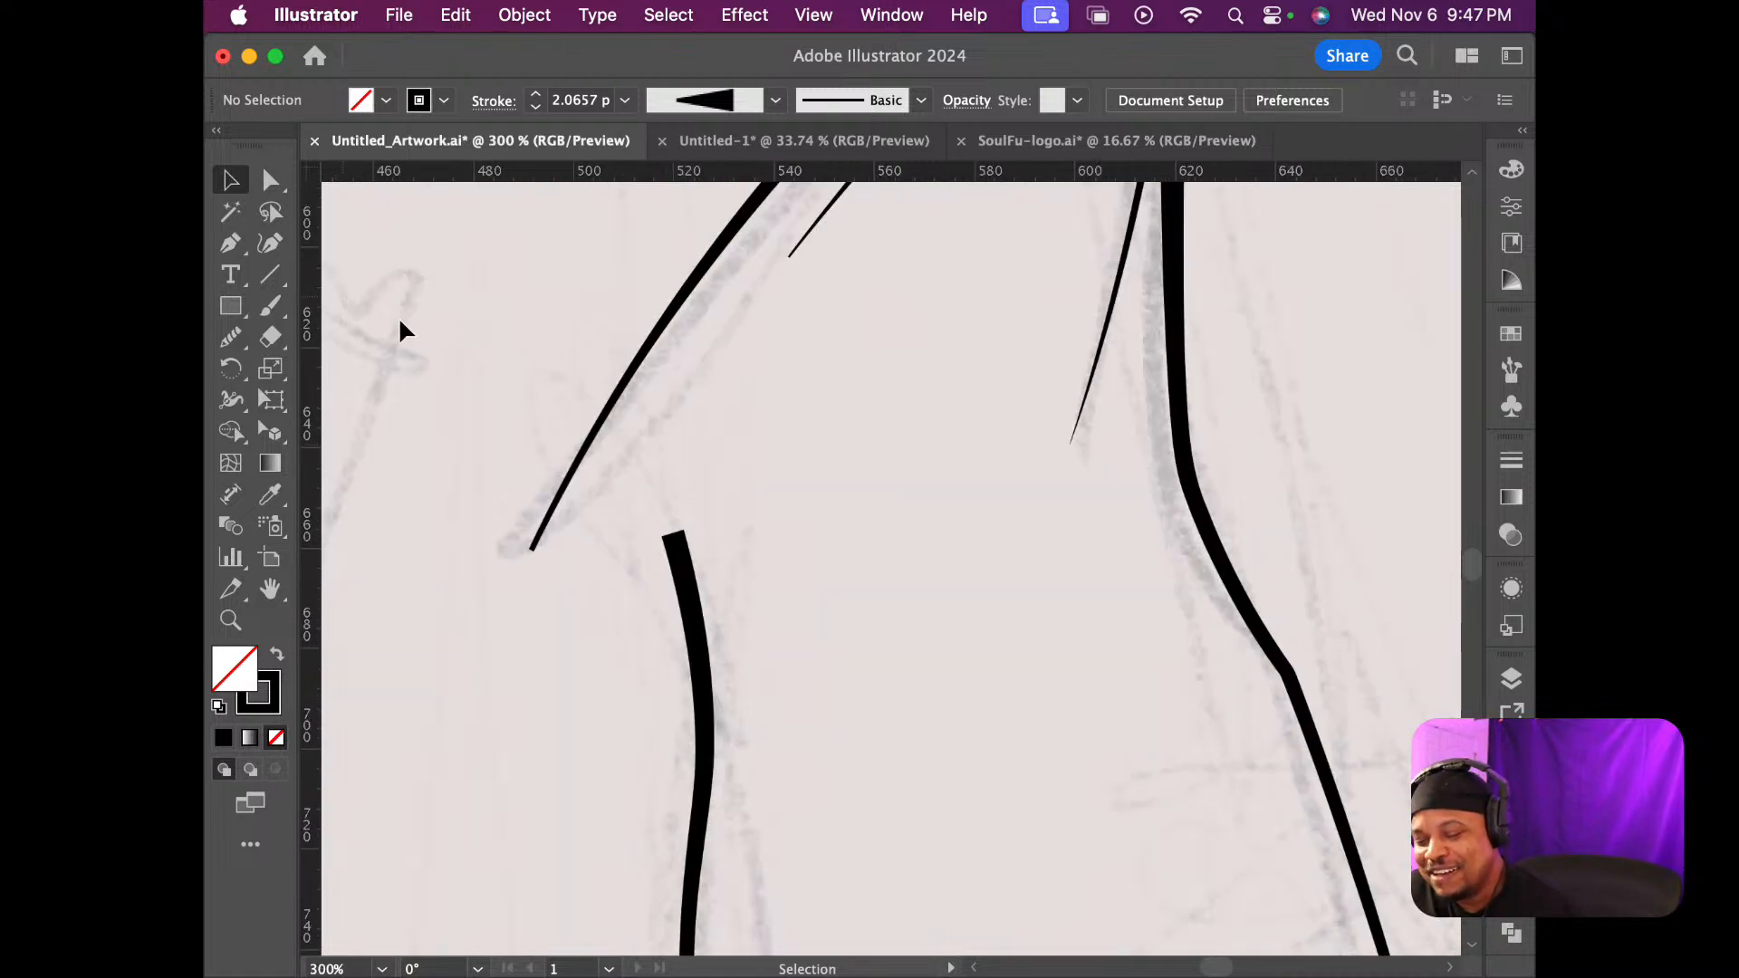
pyautogui.click(223, 244)
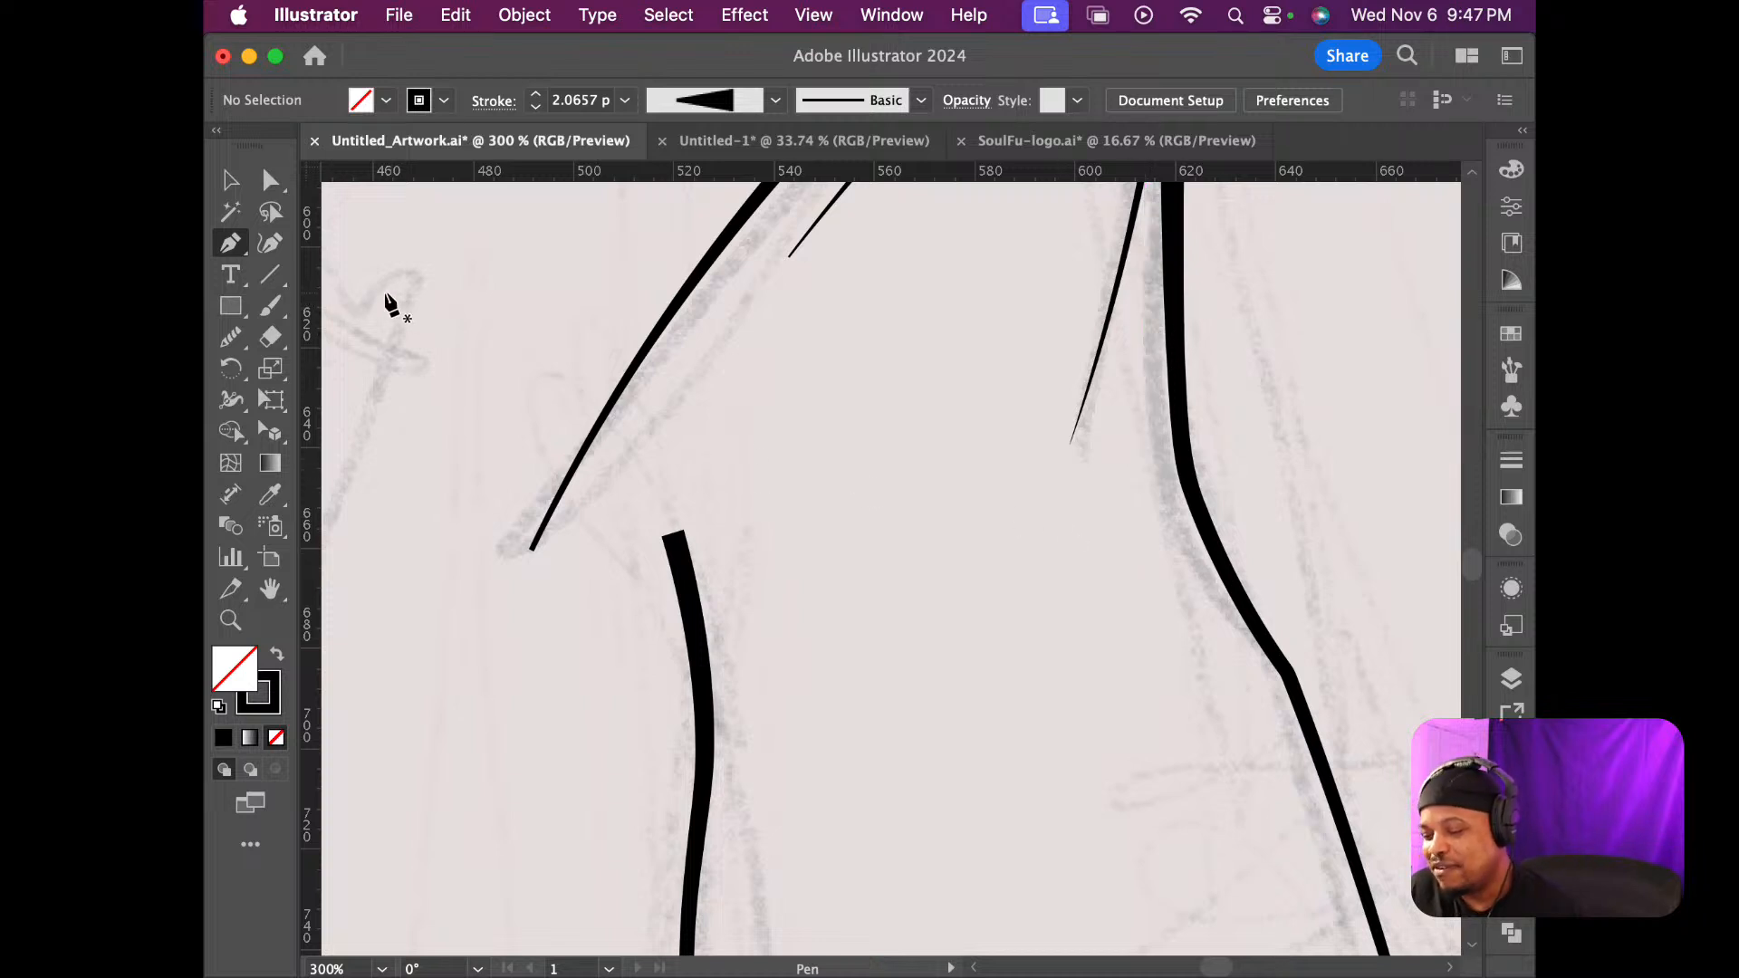
pyautogui.click(270, 274)
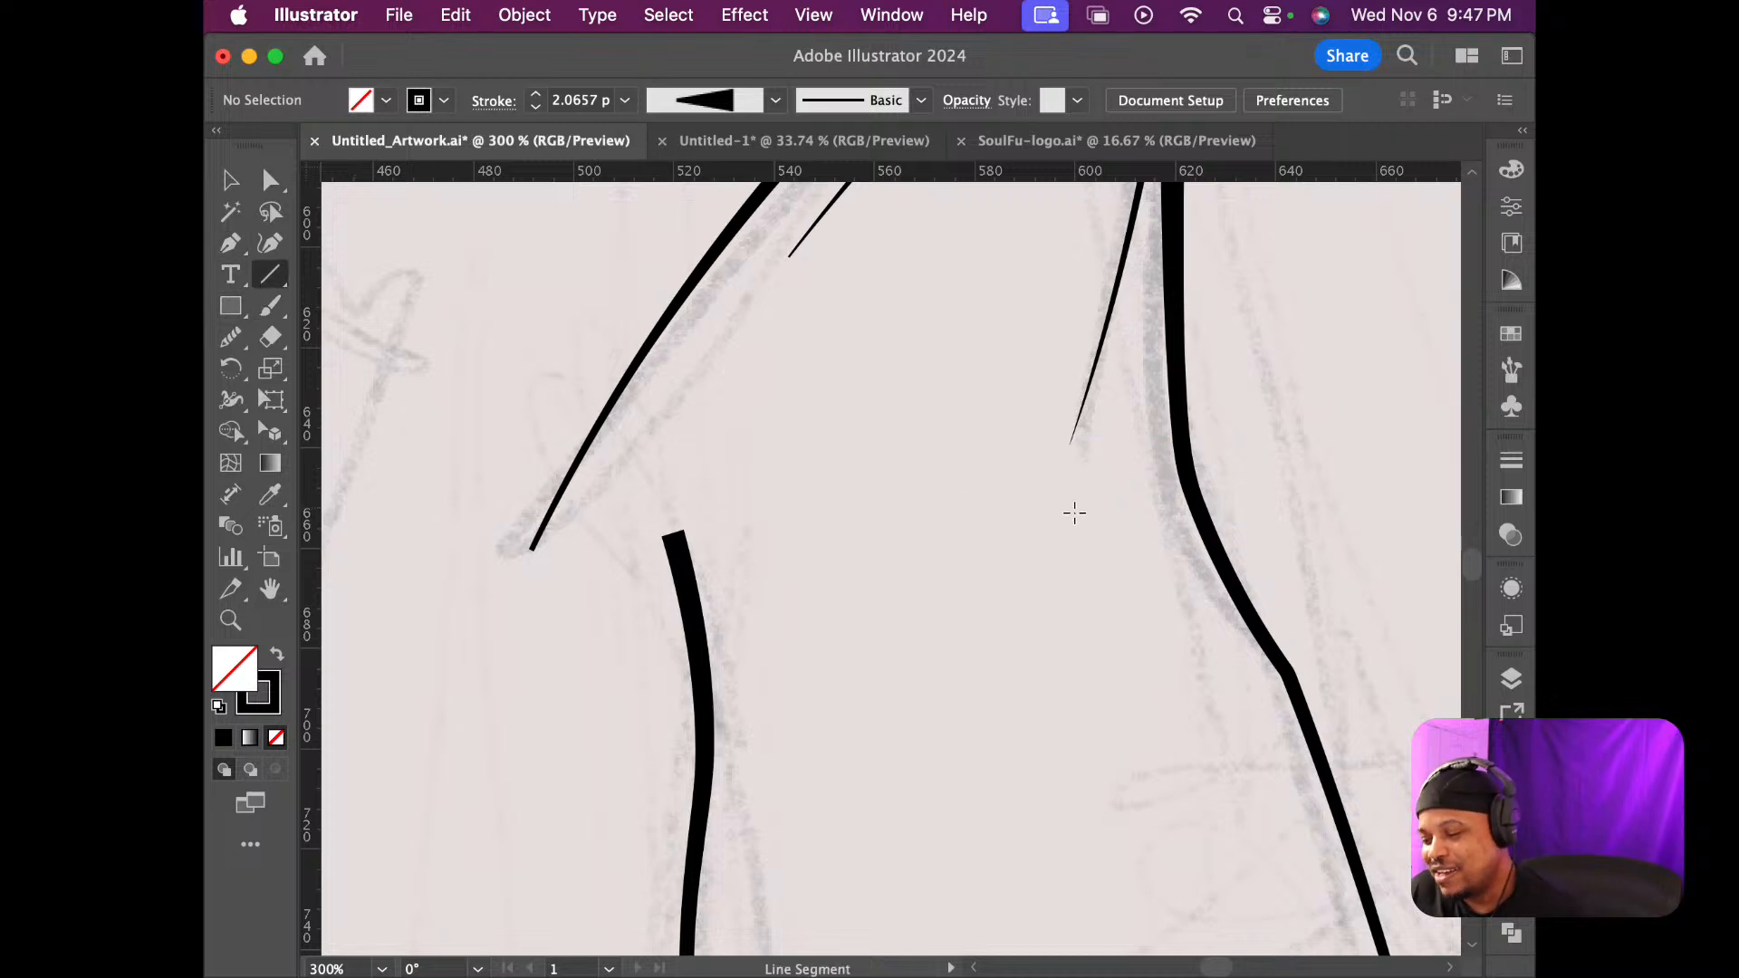
pyautogui.scroll(-4, 1074, 505)
pyautogui.scroll(4, 1113, 489)
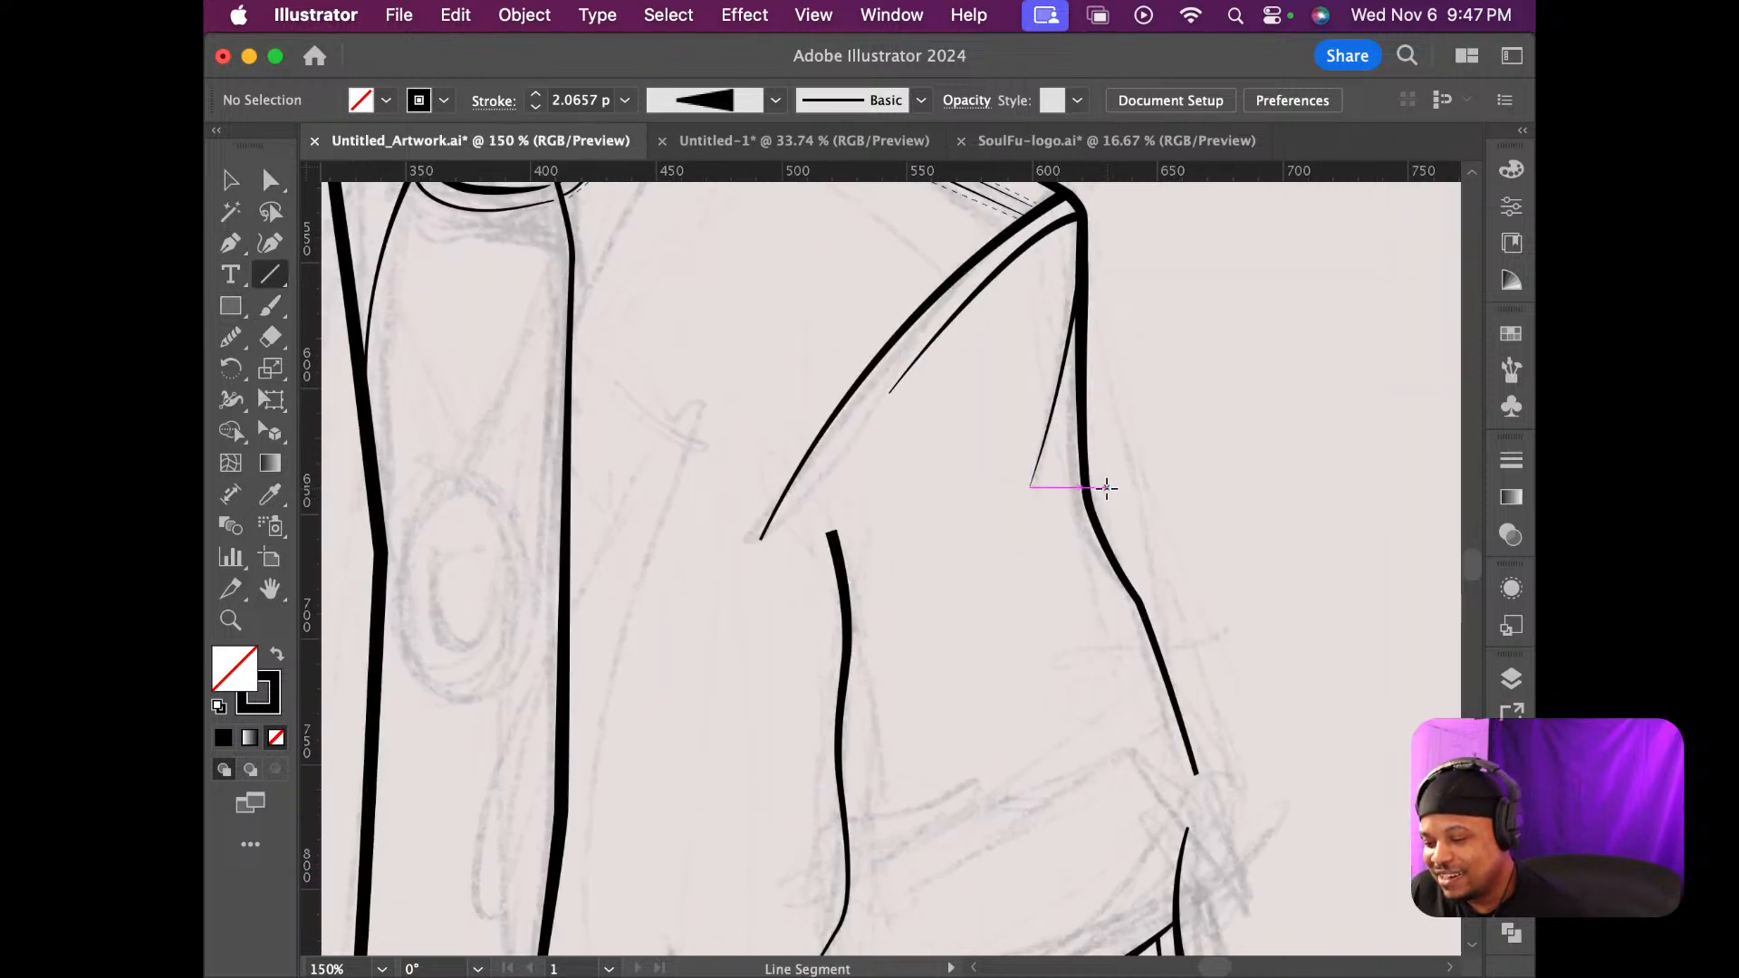
pyautogui.scroll(-2, 1029, 466)
pyautogui.scroll(-3, 1027, 467)
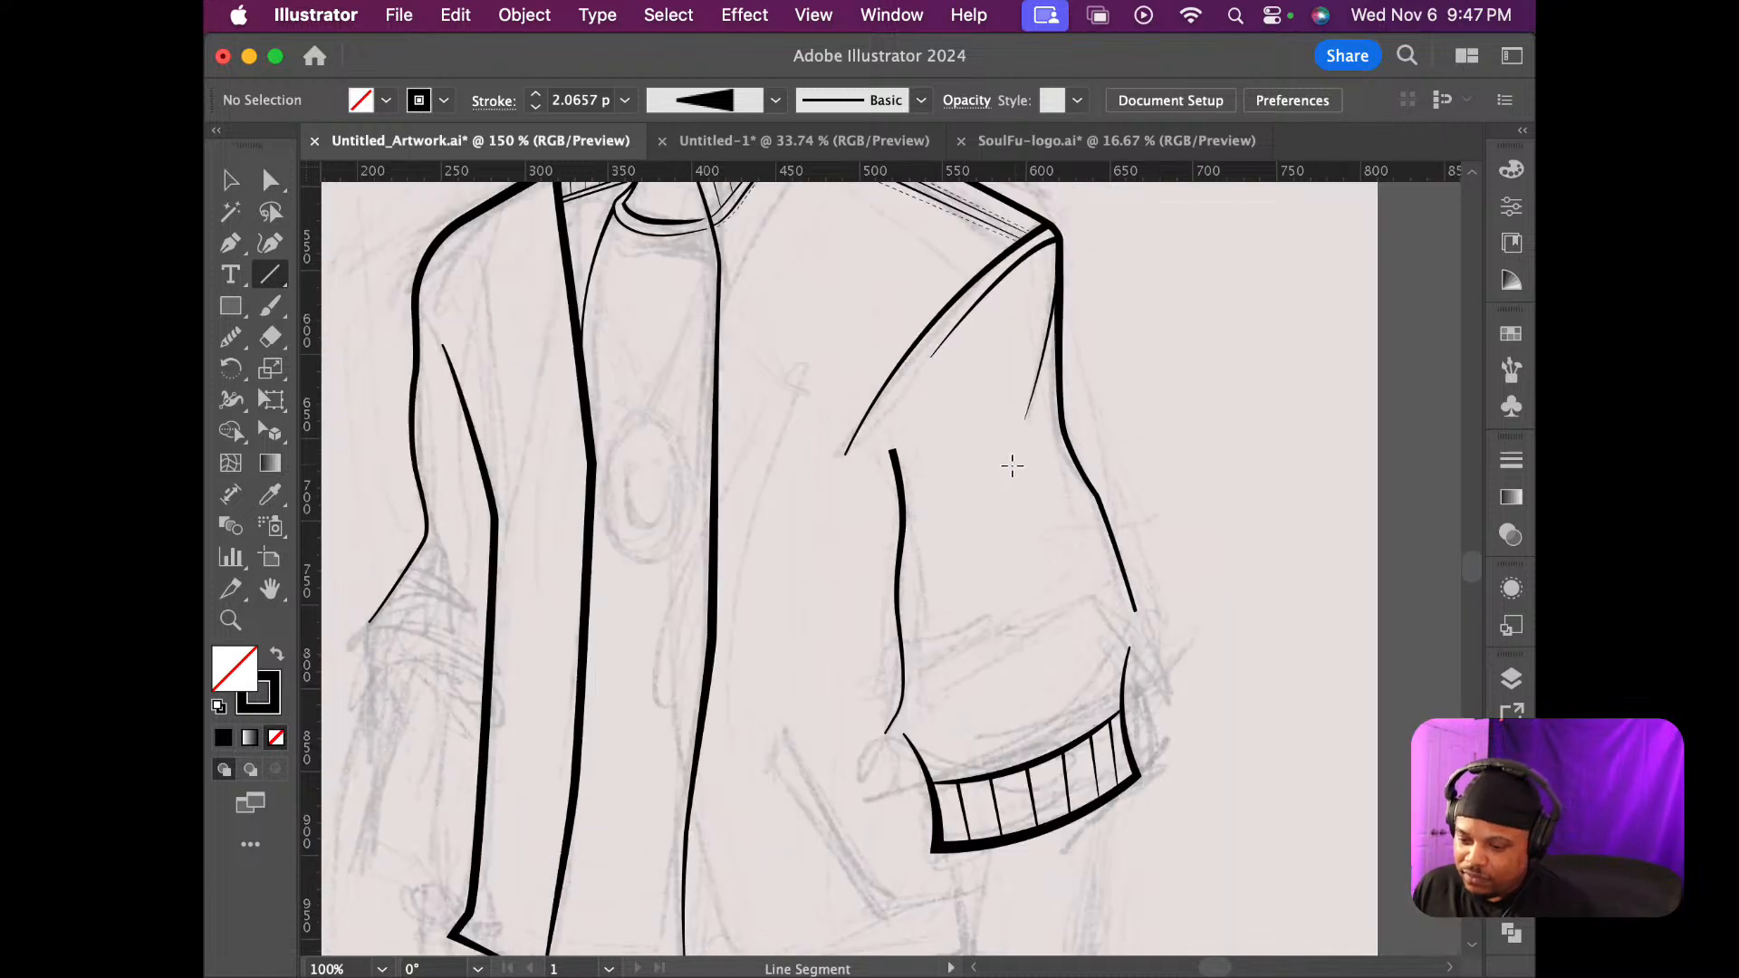
pyautogui.moveTo(1036, 623); pyautogui.dragTo(1039, 506)
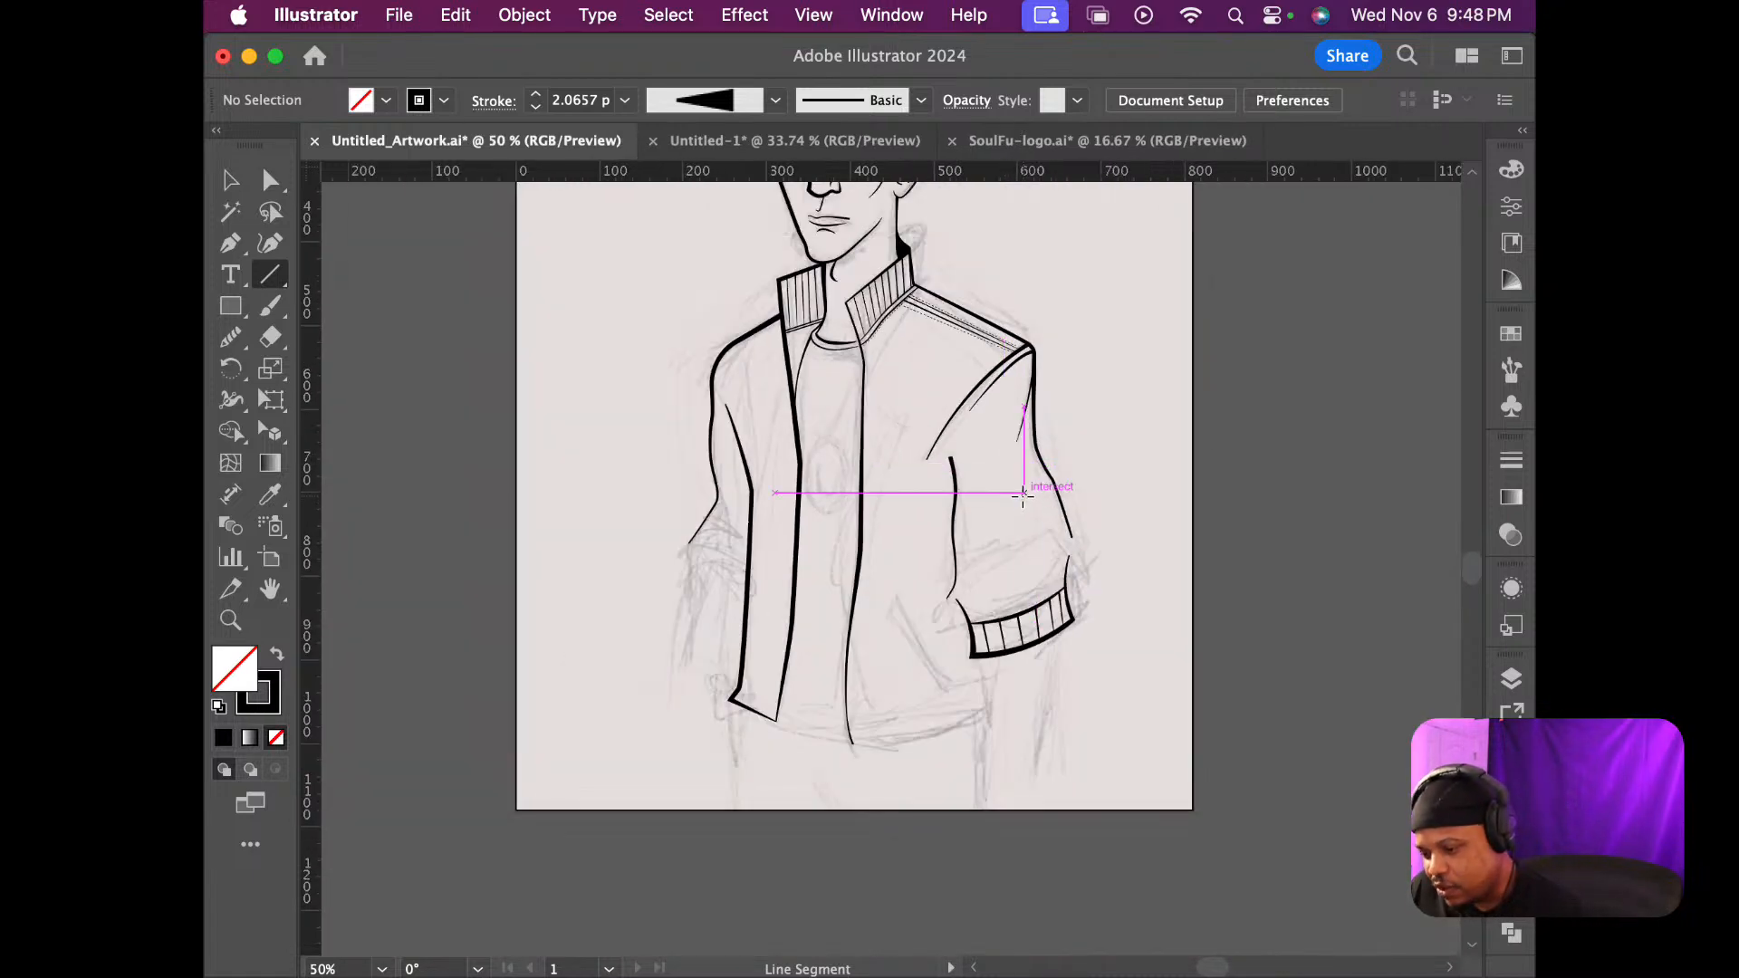
pyautogui.scroll(3, 1028, 492)
pyautogui.scroll(-4, 1021, 493)
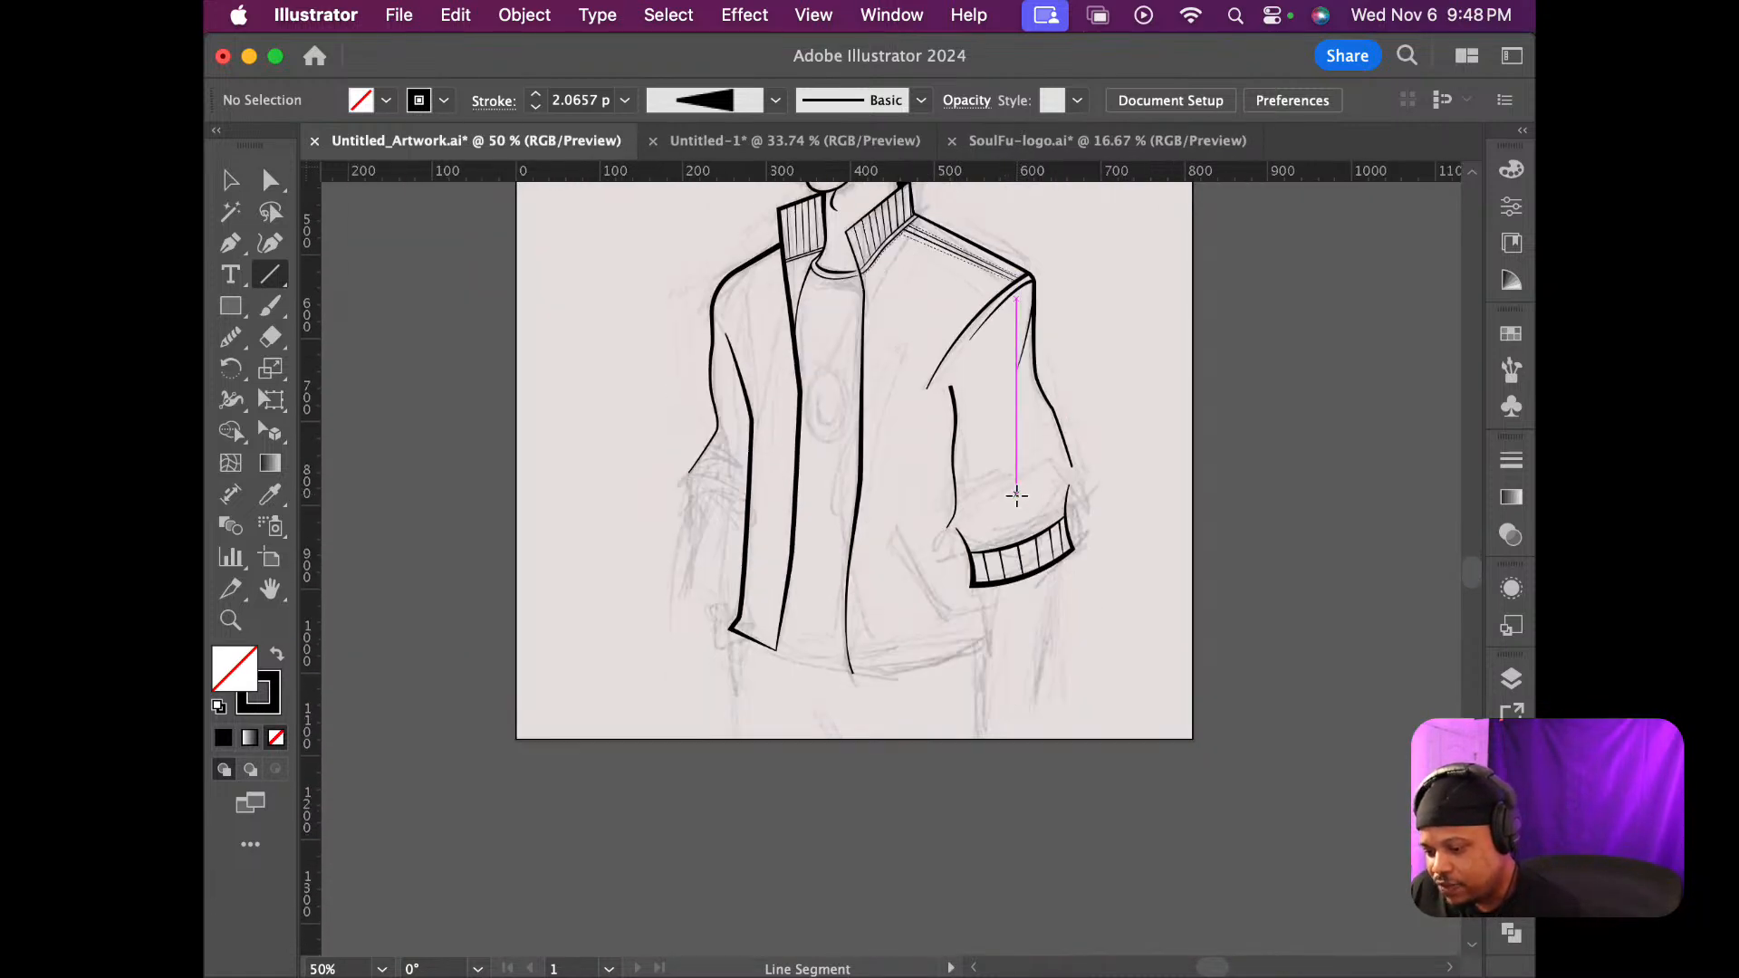
pyautogui.scroll(2, 1001, 509)
pyautogui.scroll(2, 1005, 513)
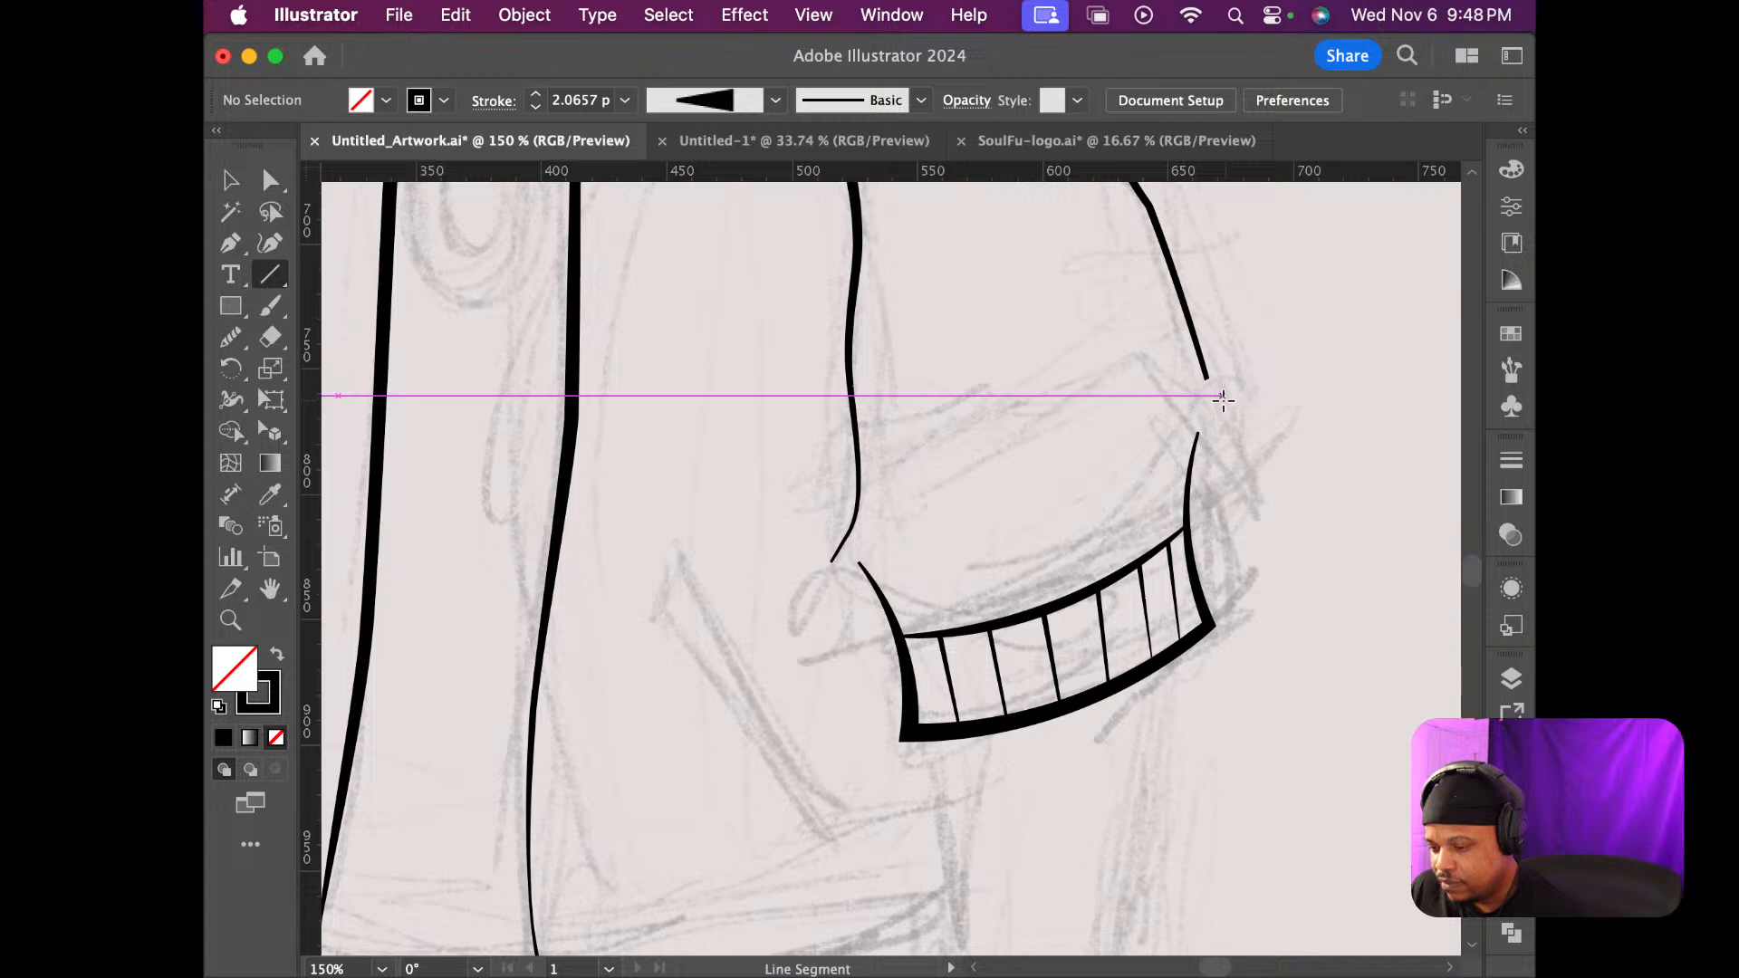
pyautogui.moveTo(1185, 381)
pyautogui.mouseDown()
pyautogui.moveTo(1018, 369)
pyautogui.moveTo(952, 404)
pyautogui.moveTo(950, 380)
pyautogui.mouseUp()
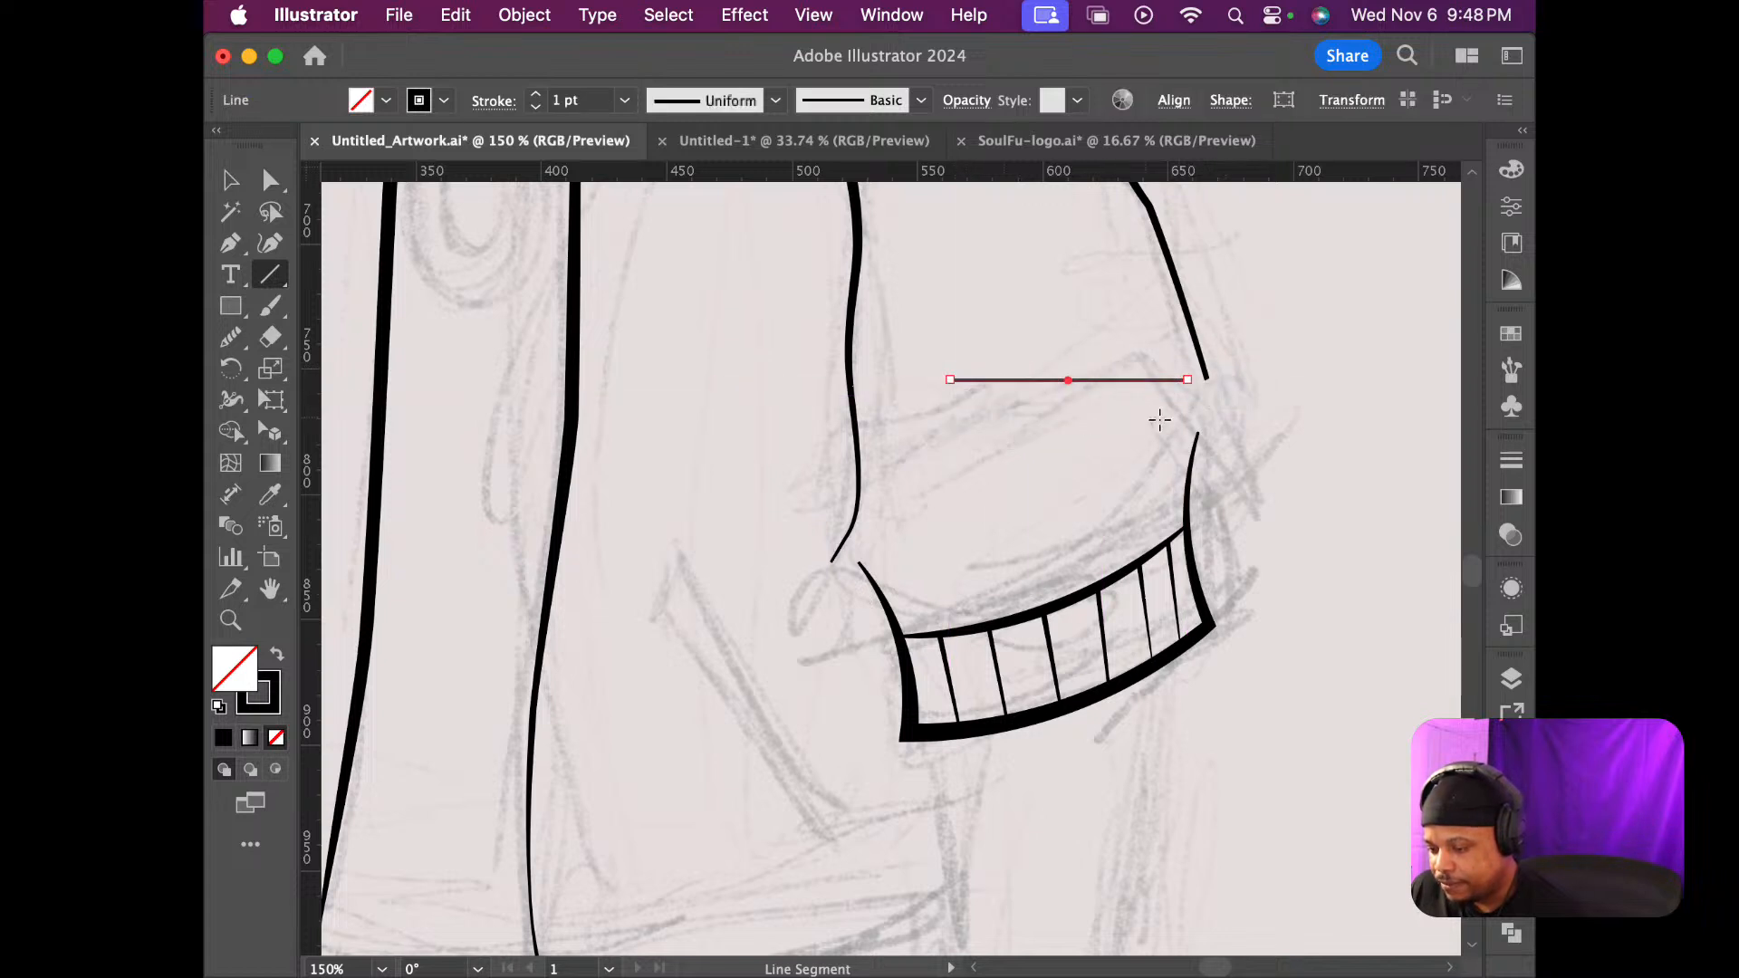
pyautogui.moveTo(1200, 414); pyautogui.dragTo(973, 410)
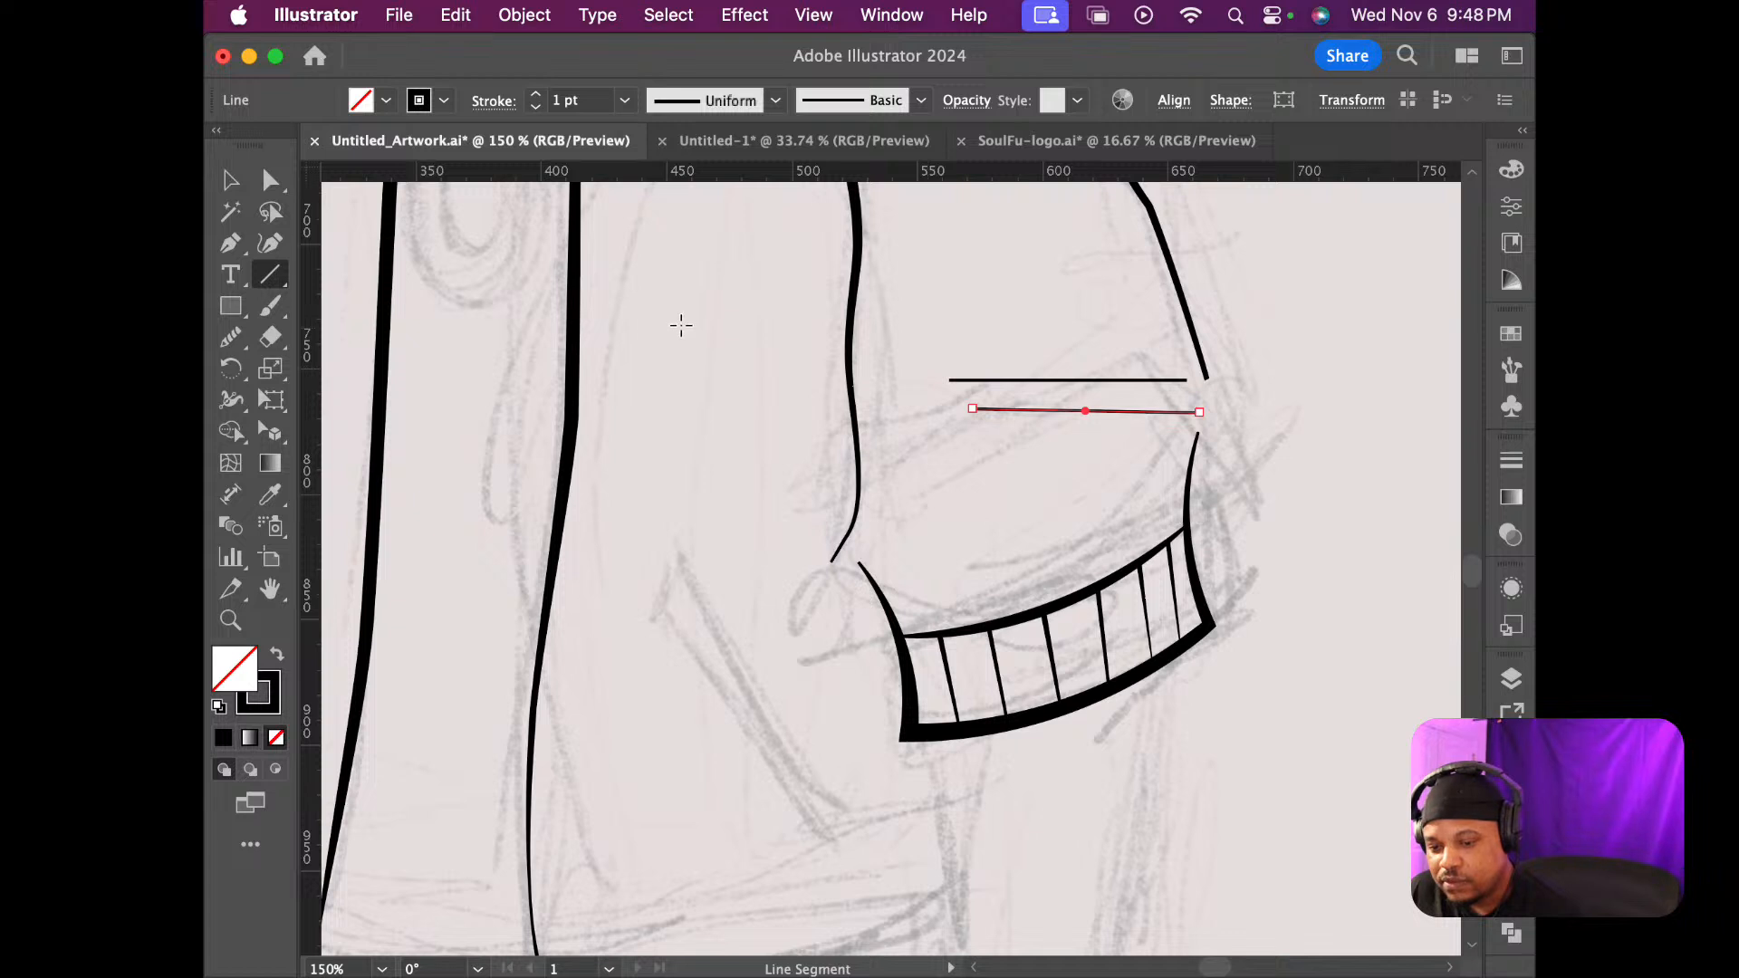
# Bow the middle of the upper sleeve fold line slightly upward with the Curvature tool
pyautogui.click(231, 180)
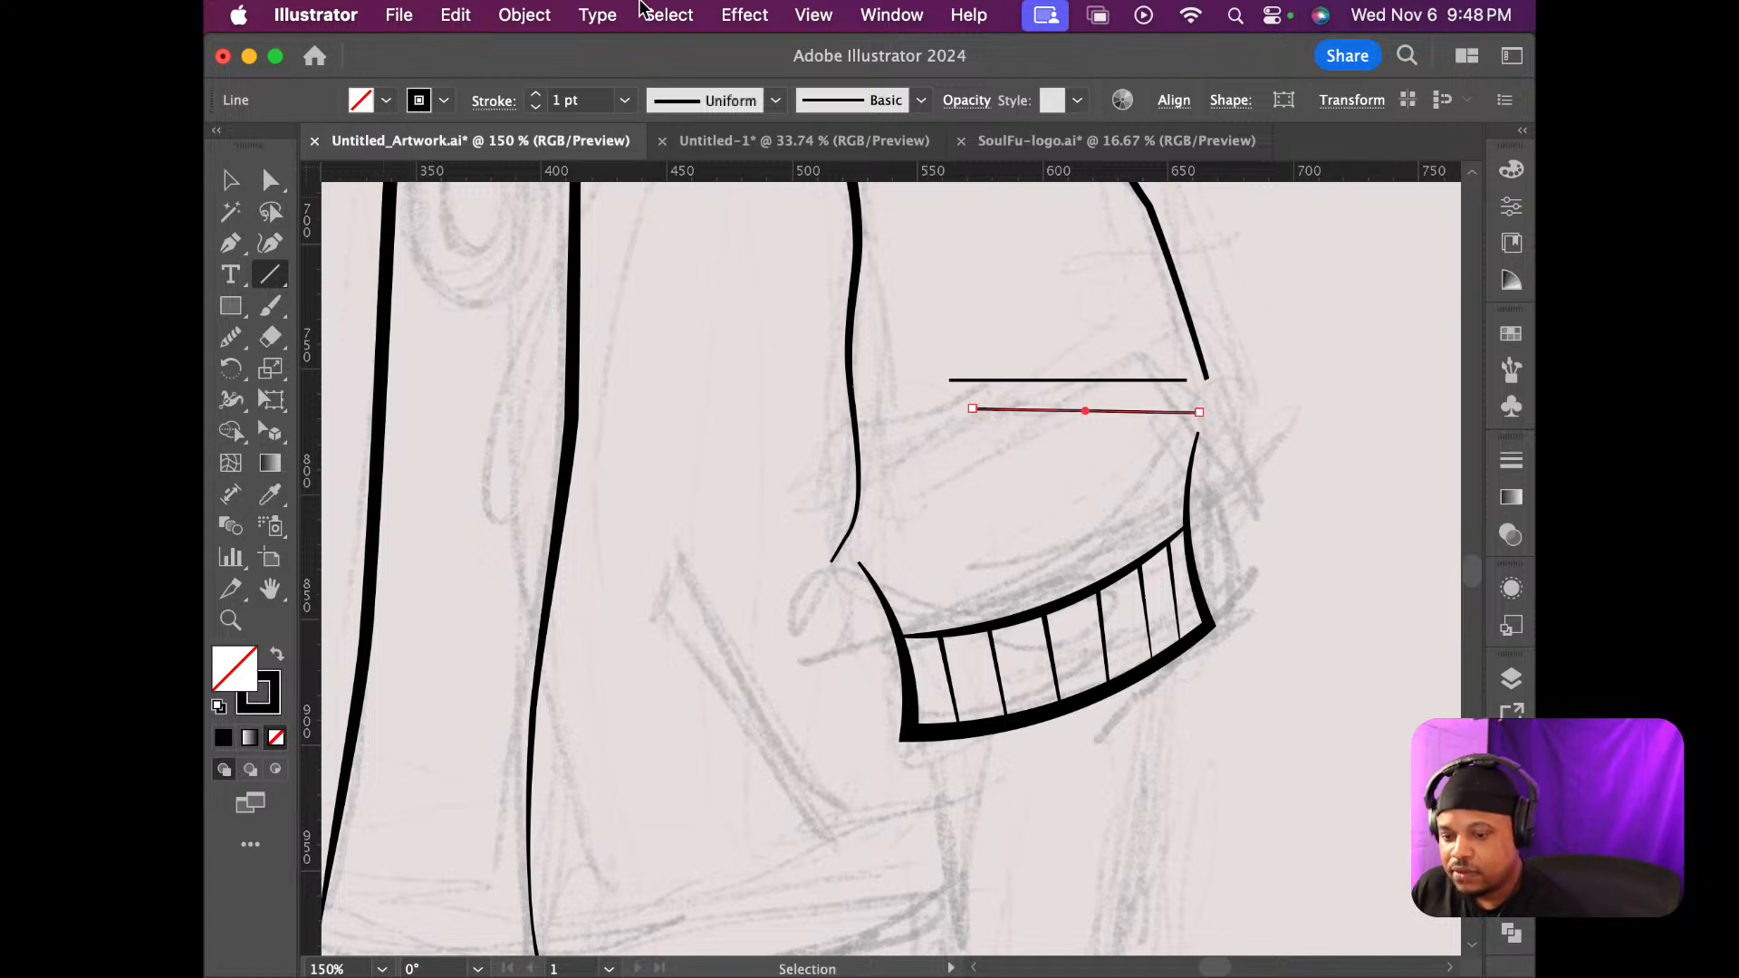
pyautogui.click(270, 242)
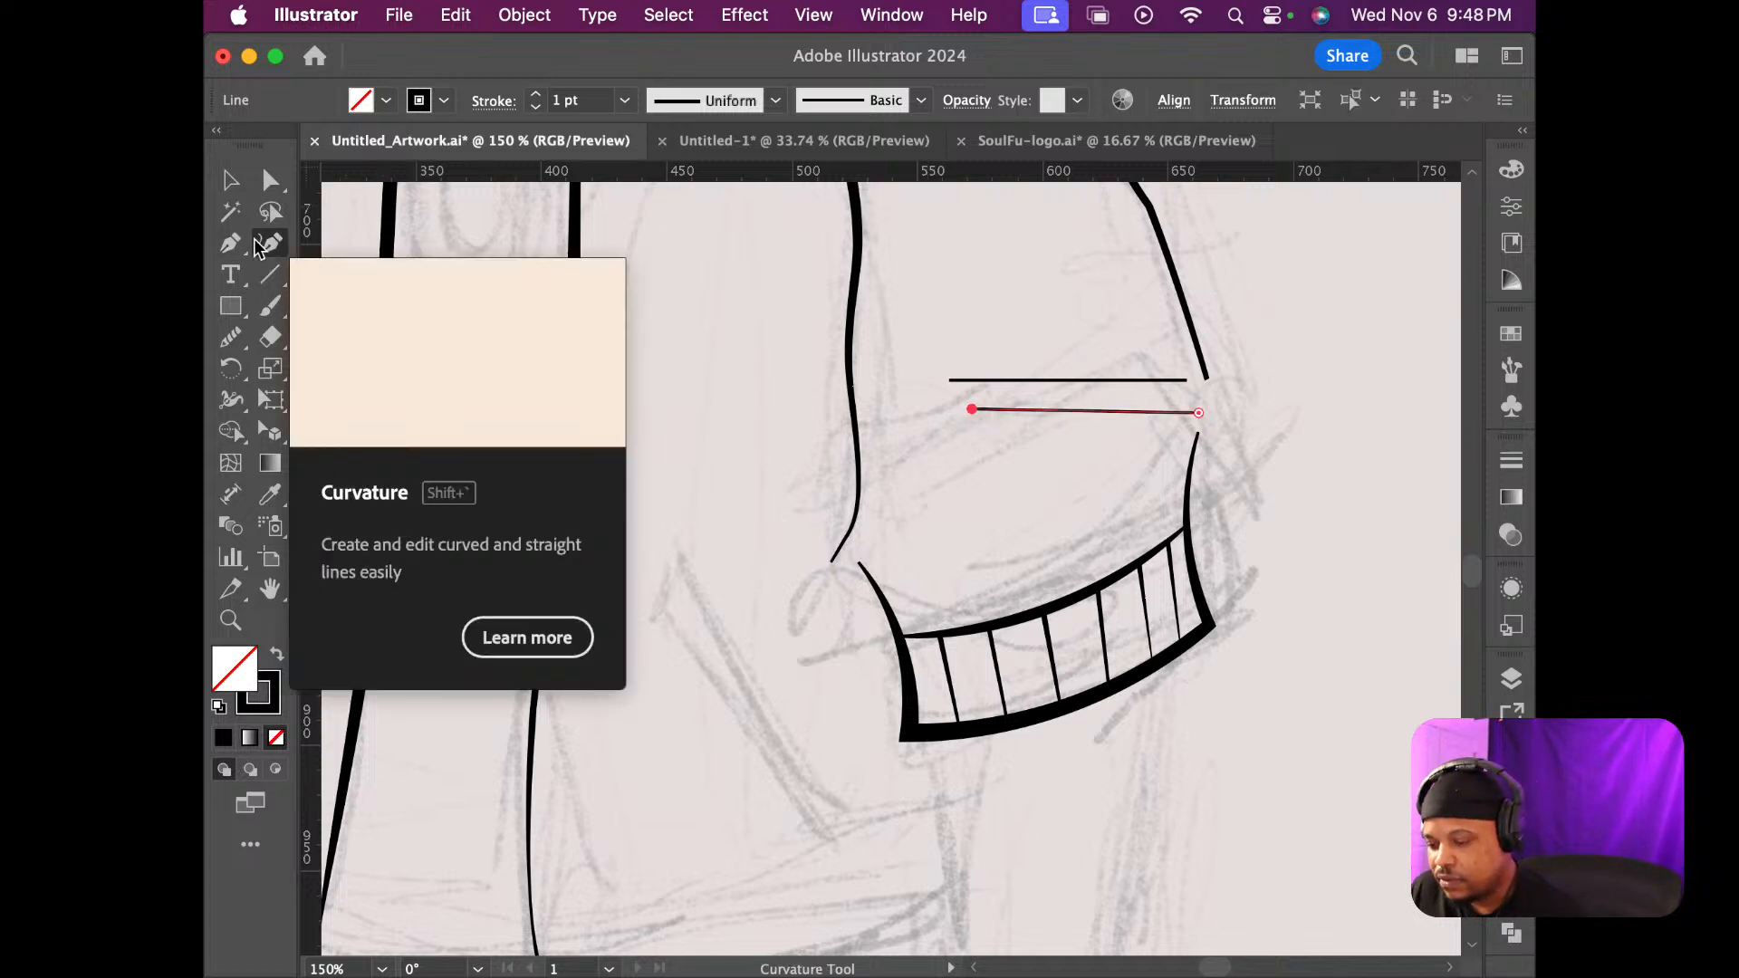
pyautogui.click(1086, 382)
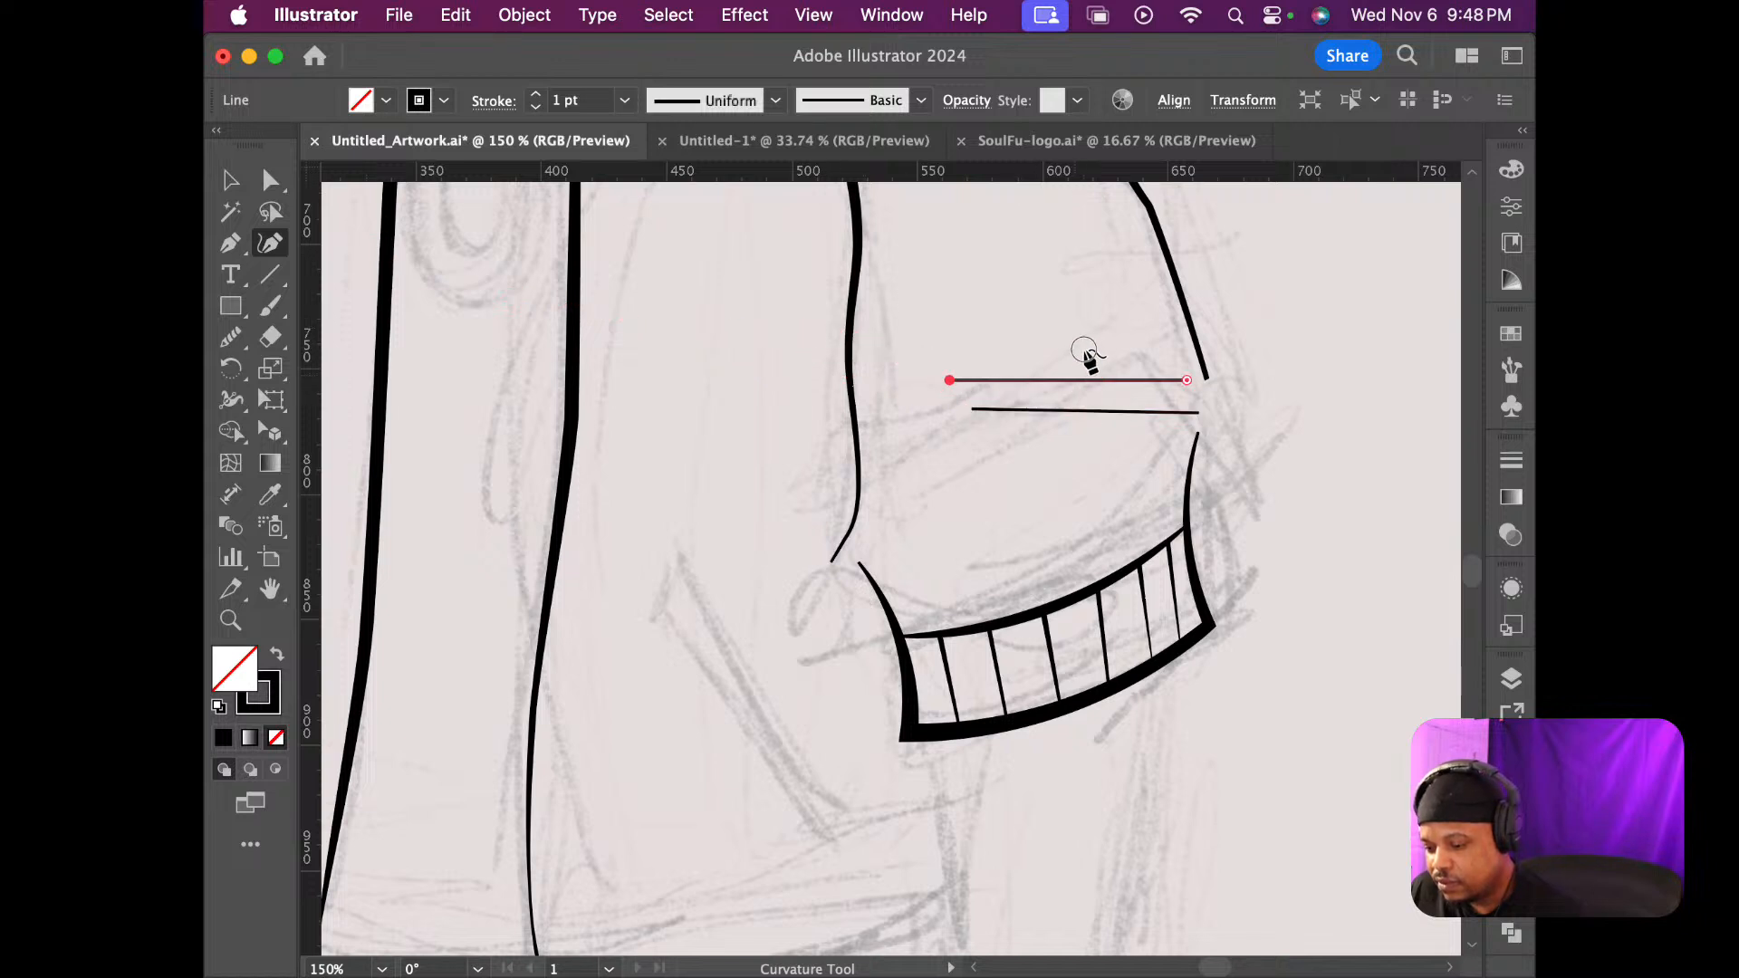
pyautogui.click(1074, 380)
pyautogui.moveTo(1074, 379); pyautogui.dragTo(1078, 367)
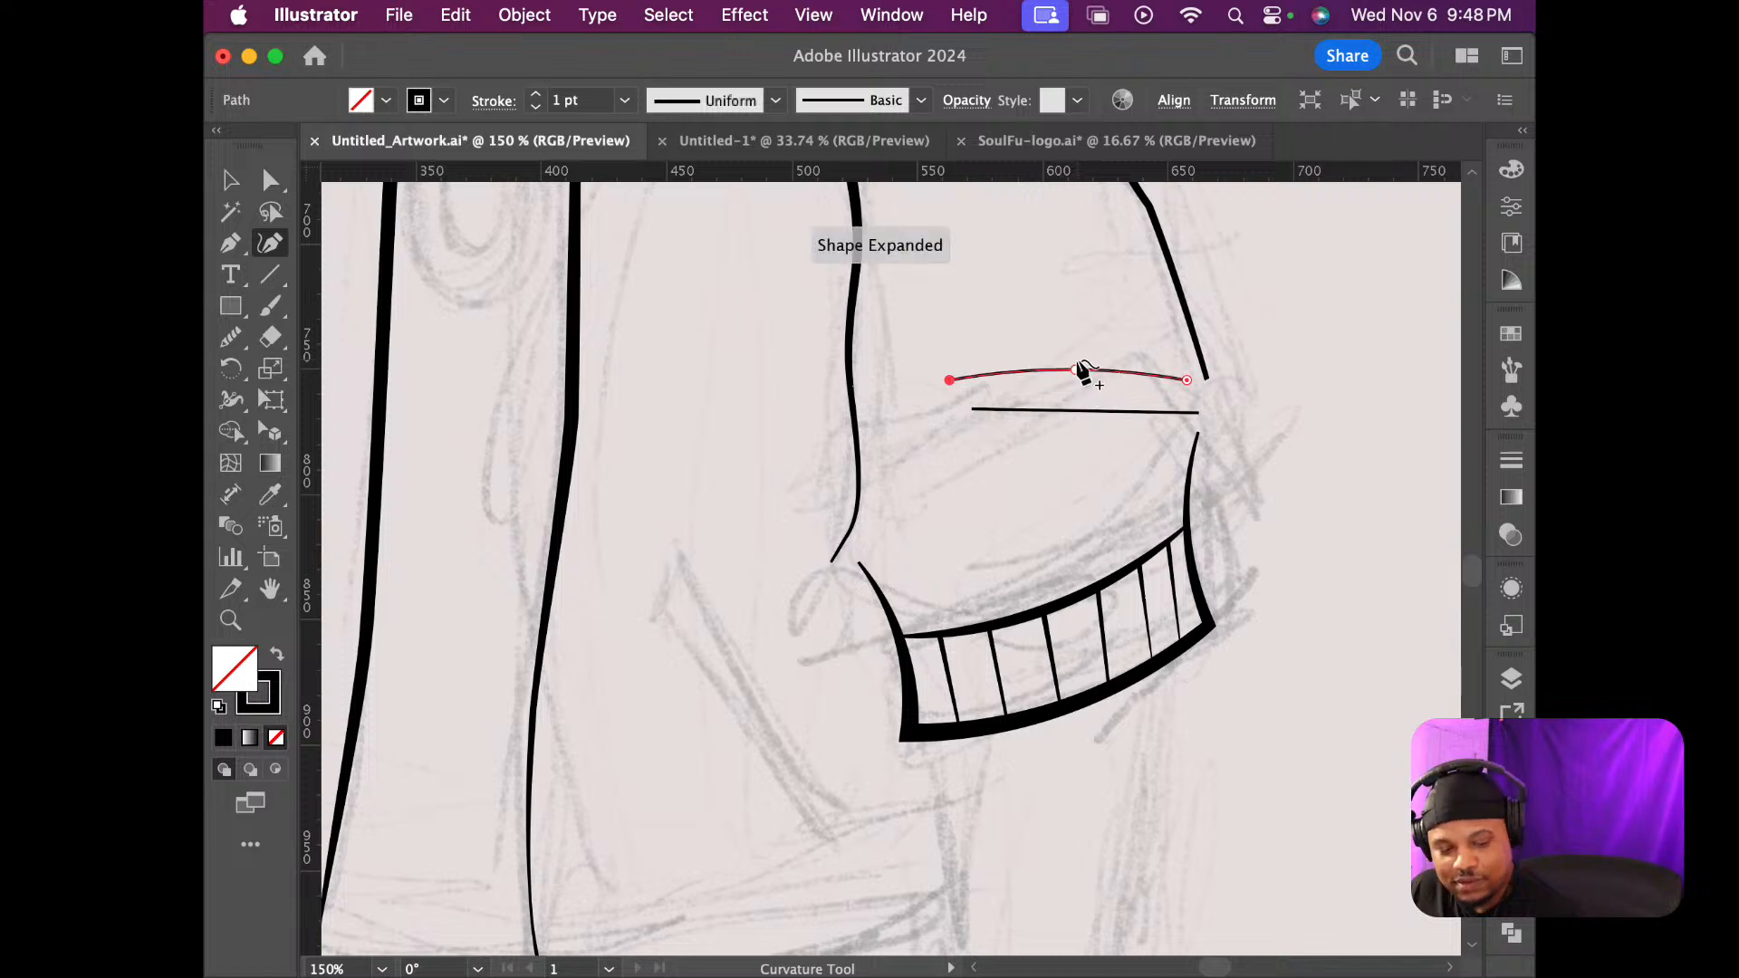
# Extend the upper fold line's outer end to the sleeve outline and move the lower line up closer beneath it
pyautogui.press('a')
pyautogui.click(1187, 380)
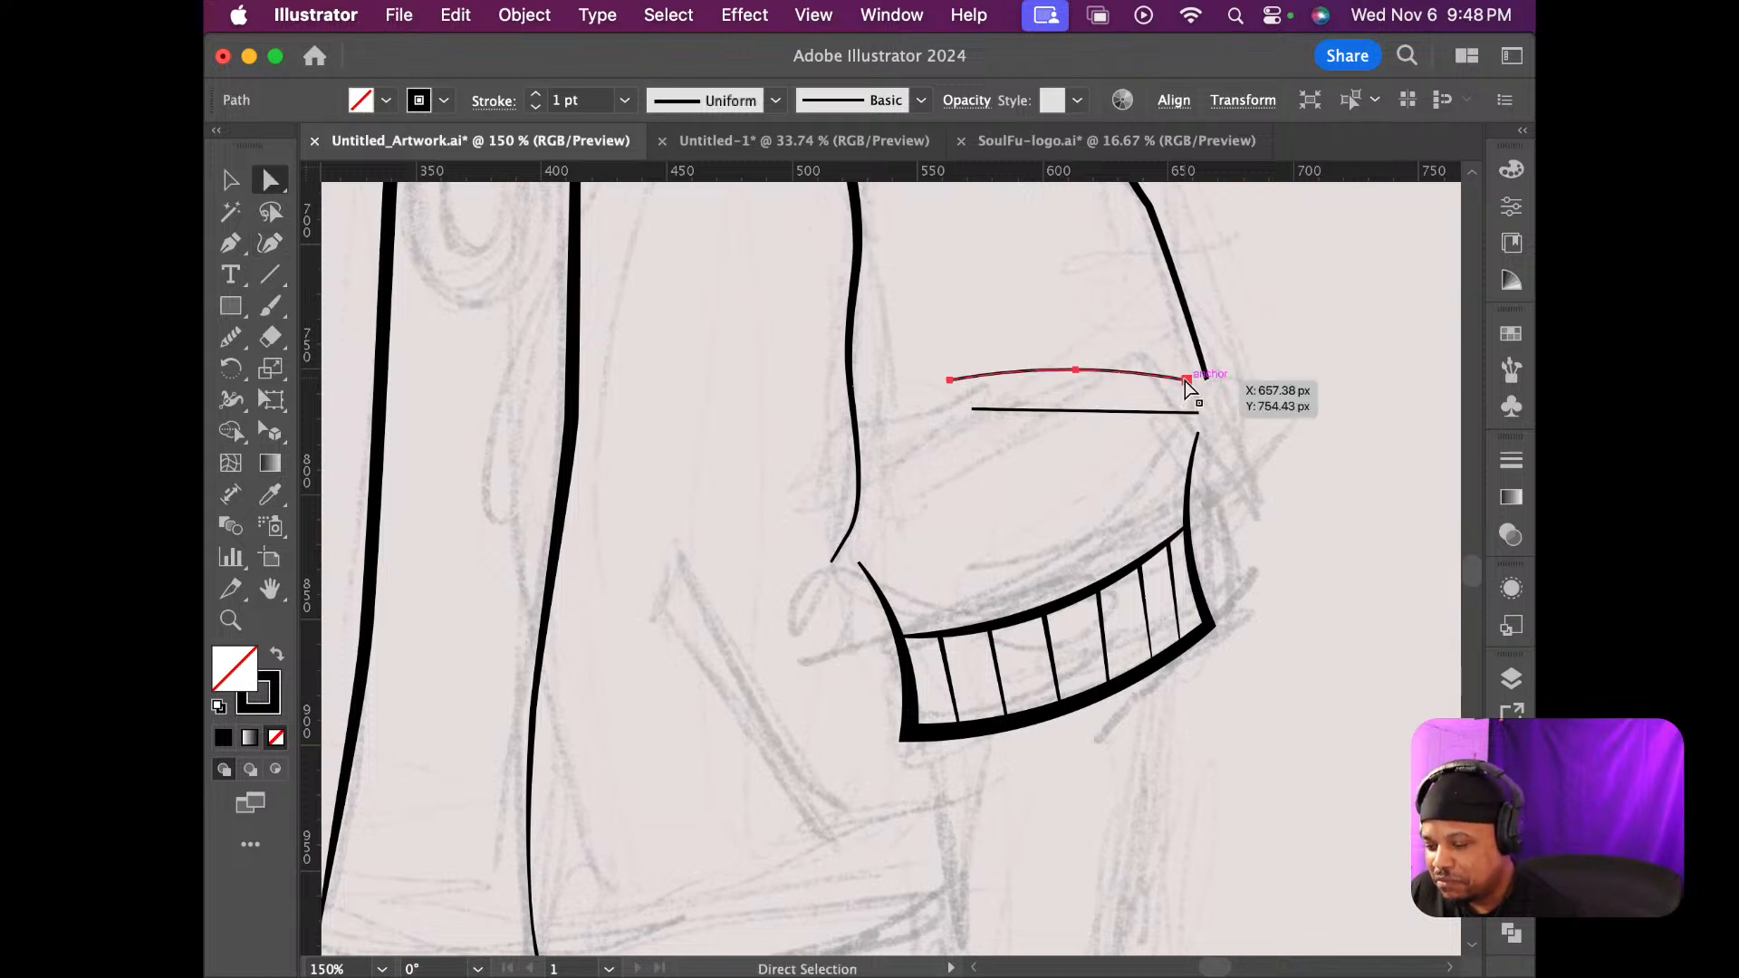
pyautogui.moveTo(1185, 381); pyautogui.dragTo(1205, 381)
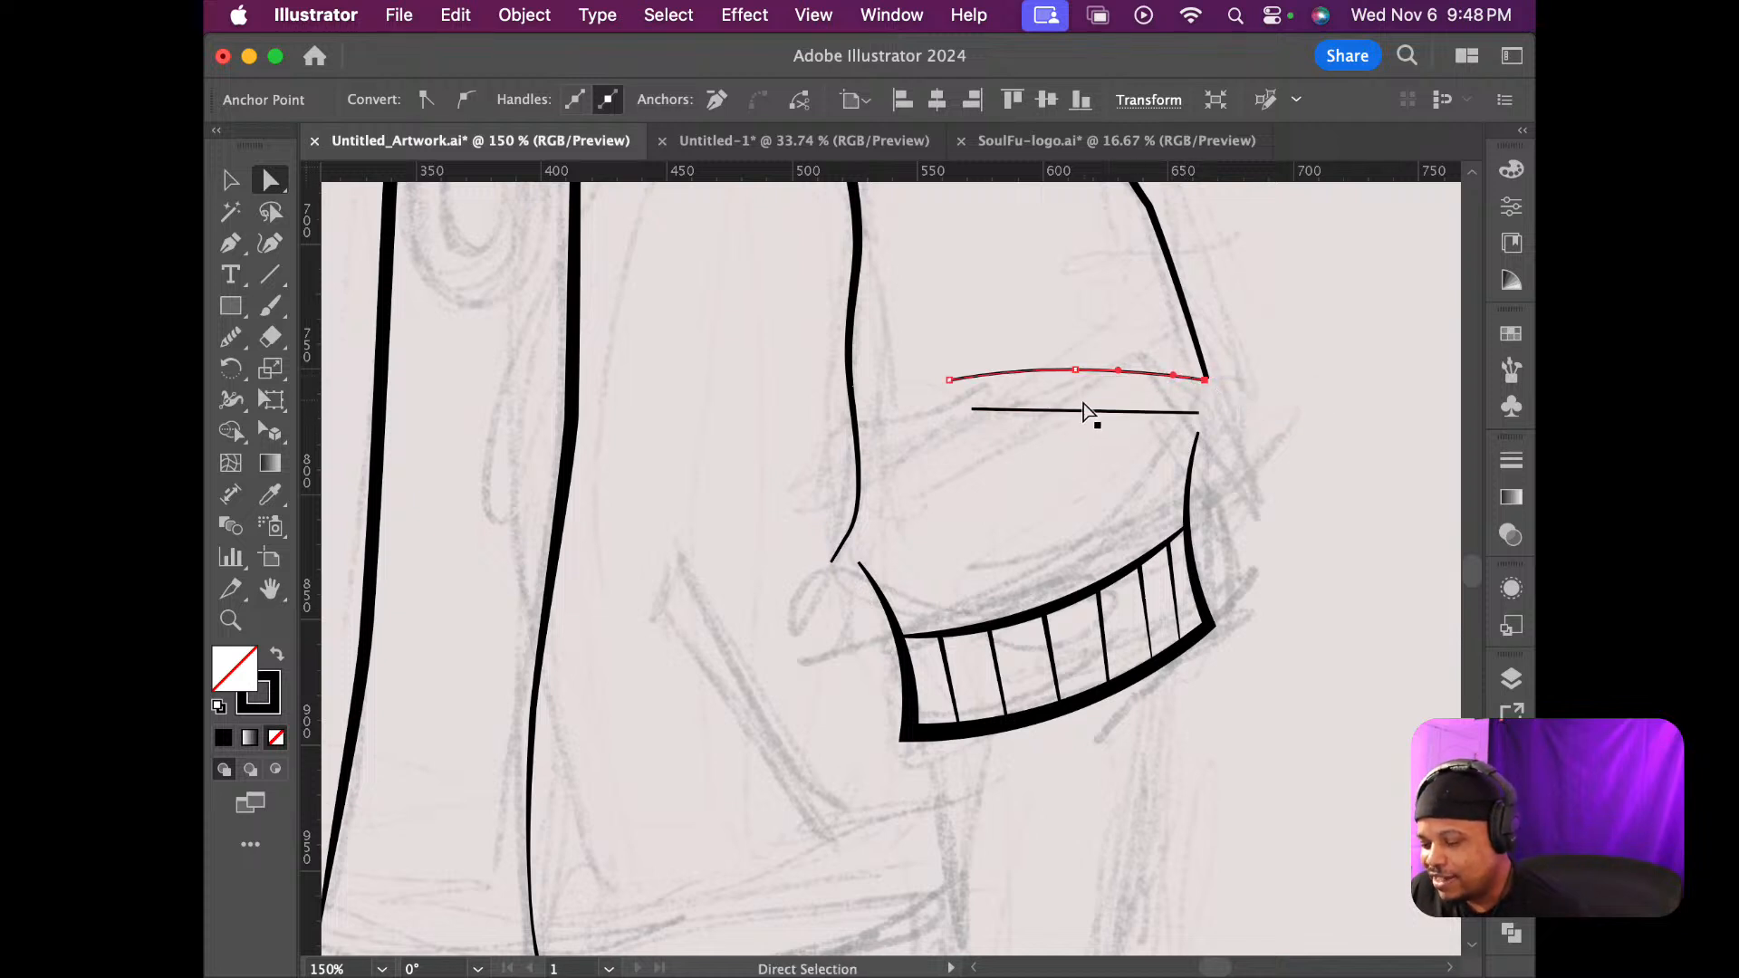
pyautogui.moveTo(1087, 396)
pyautogui.mouseDown()
pyautogui.moveTo(1123, 419)
pyautogui.moveTo(1121, 396)
pyautogui.mouseUp()
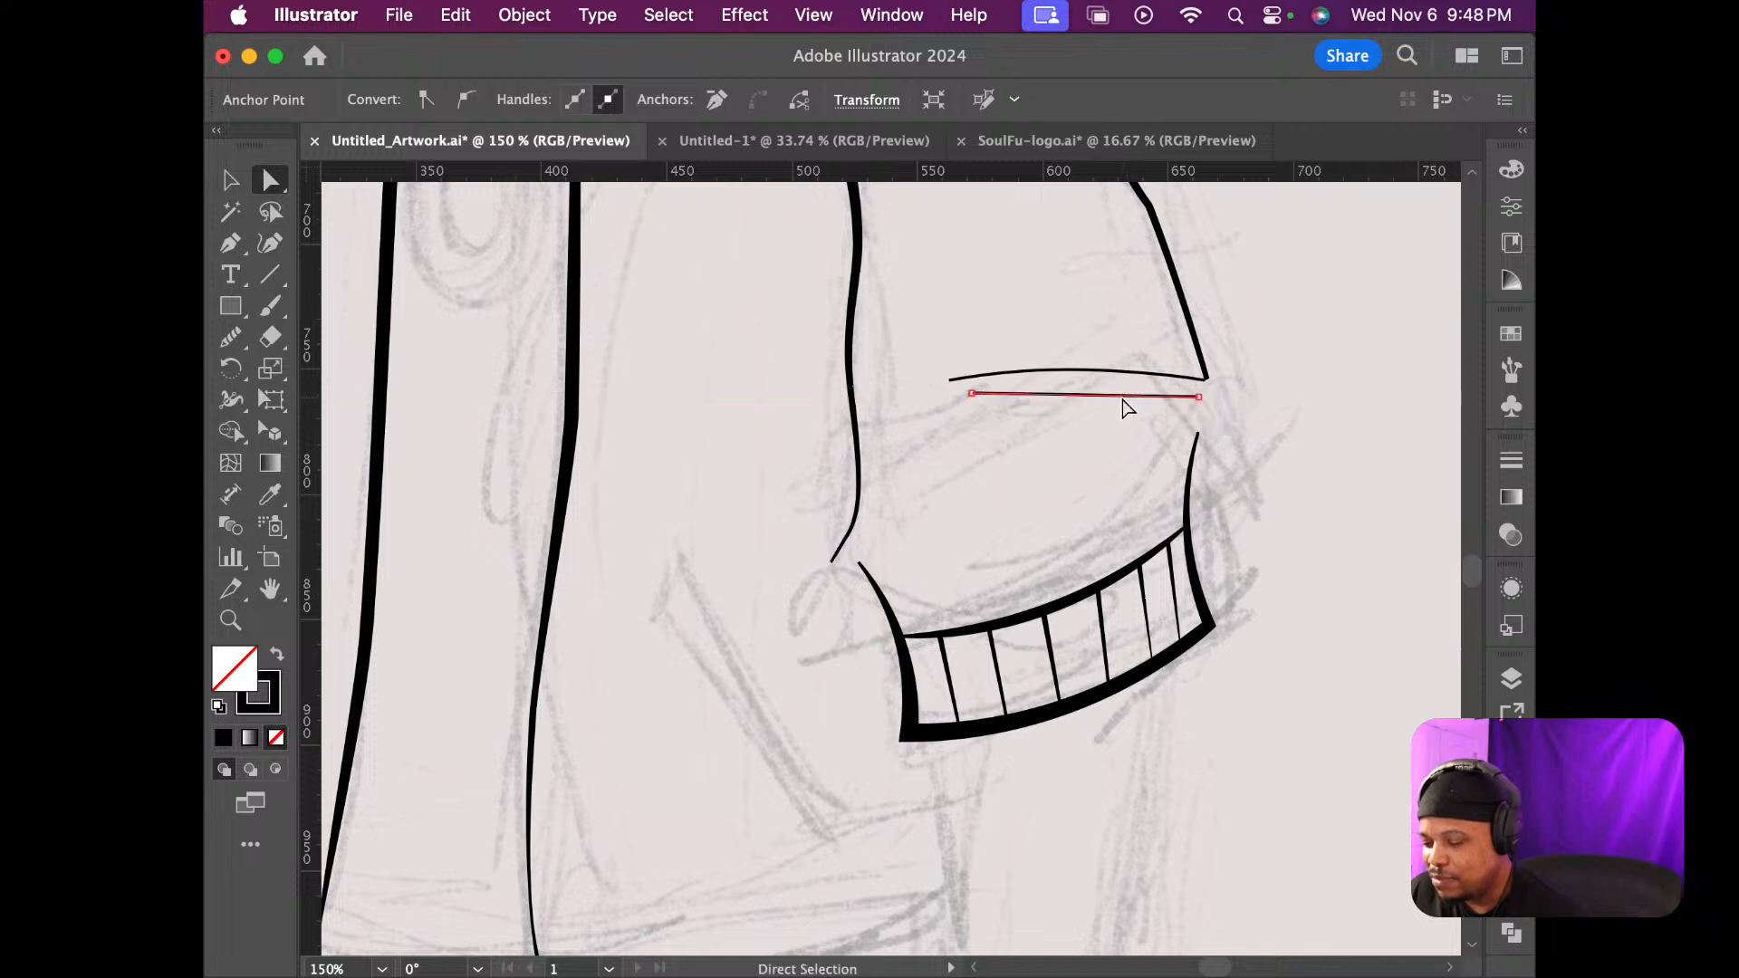
# Widen the upper fold line's outer end to about 4.16 px with the Width tool so it tapers inward
pyautogui.scroll(2, 1155, 439)
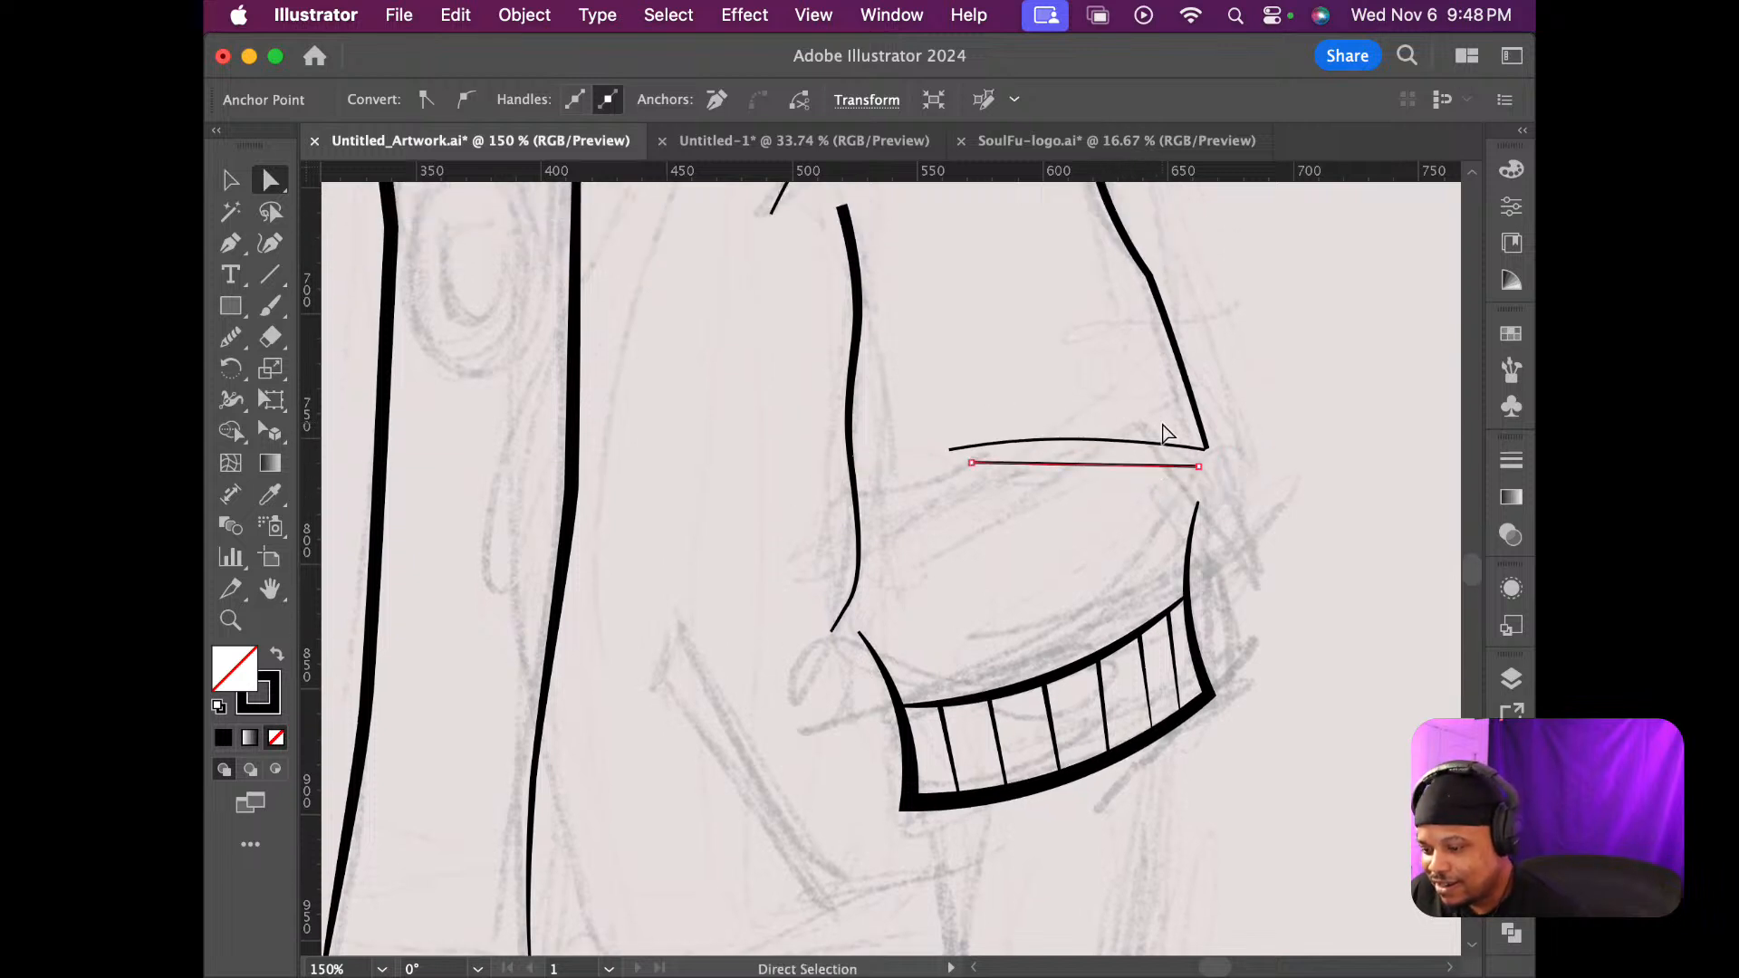
pyautogui.press('super+equal')
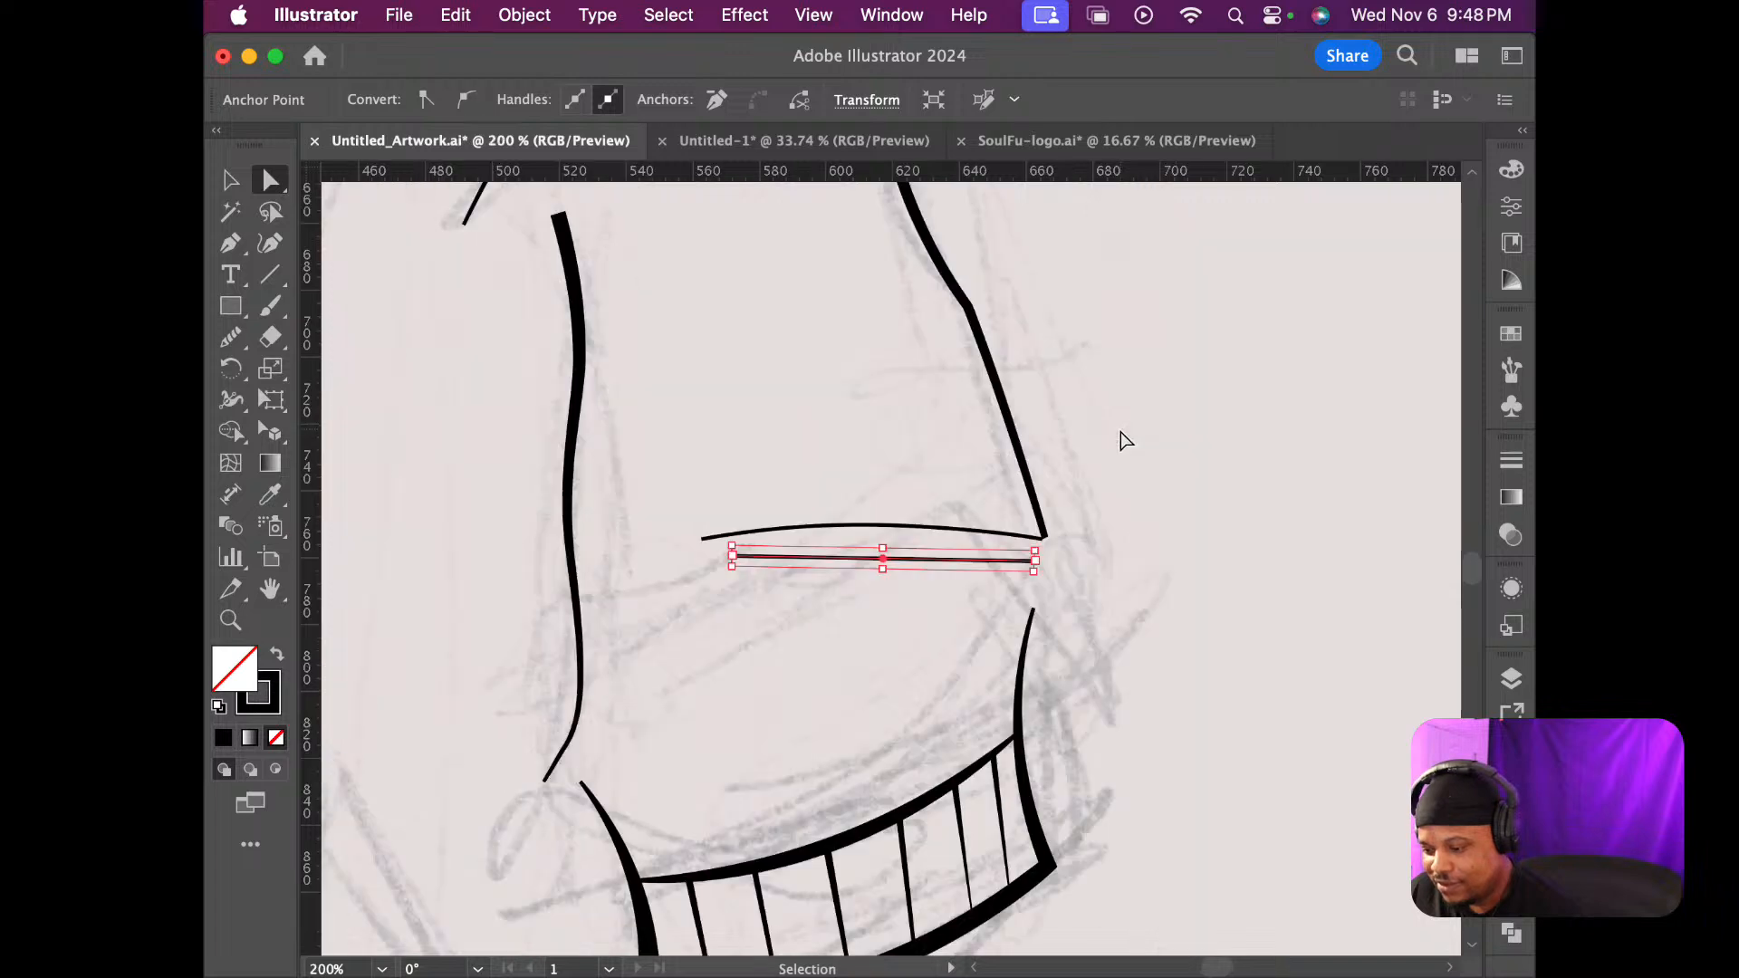
pyautogui.press('super+equal')
pyautogui.press('super+equal')
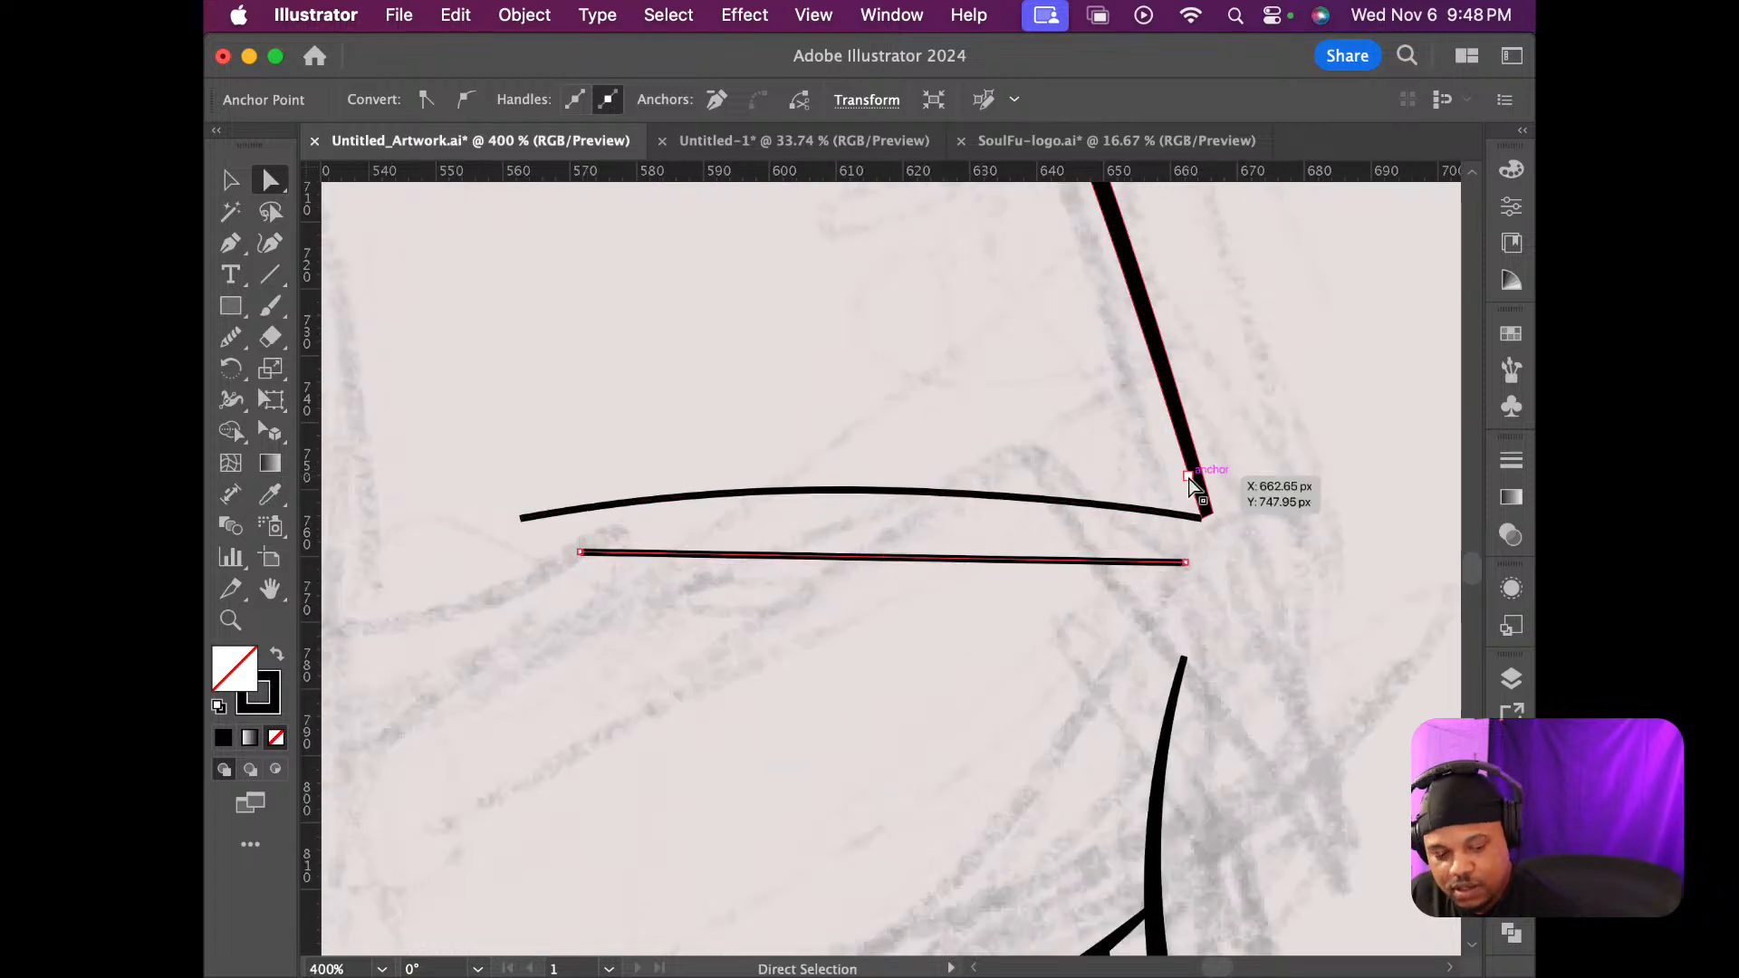
pyautogui.hotkey('shift', 'w')
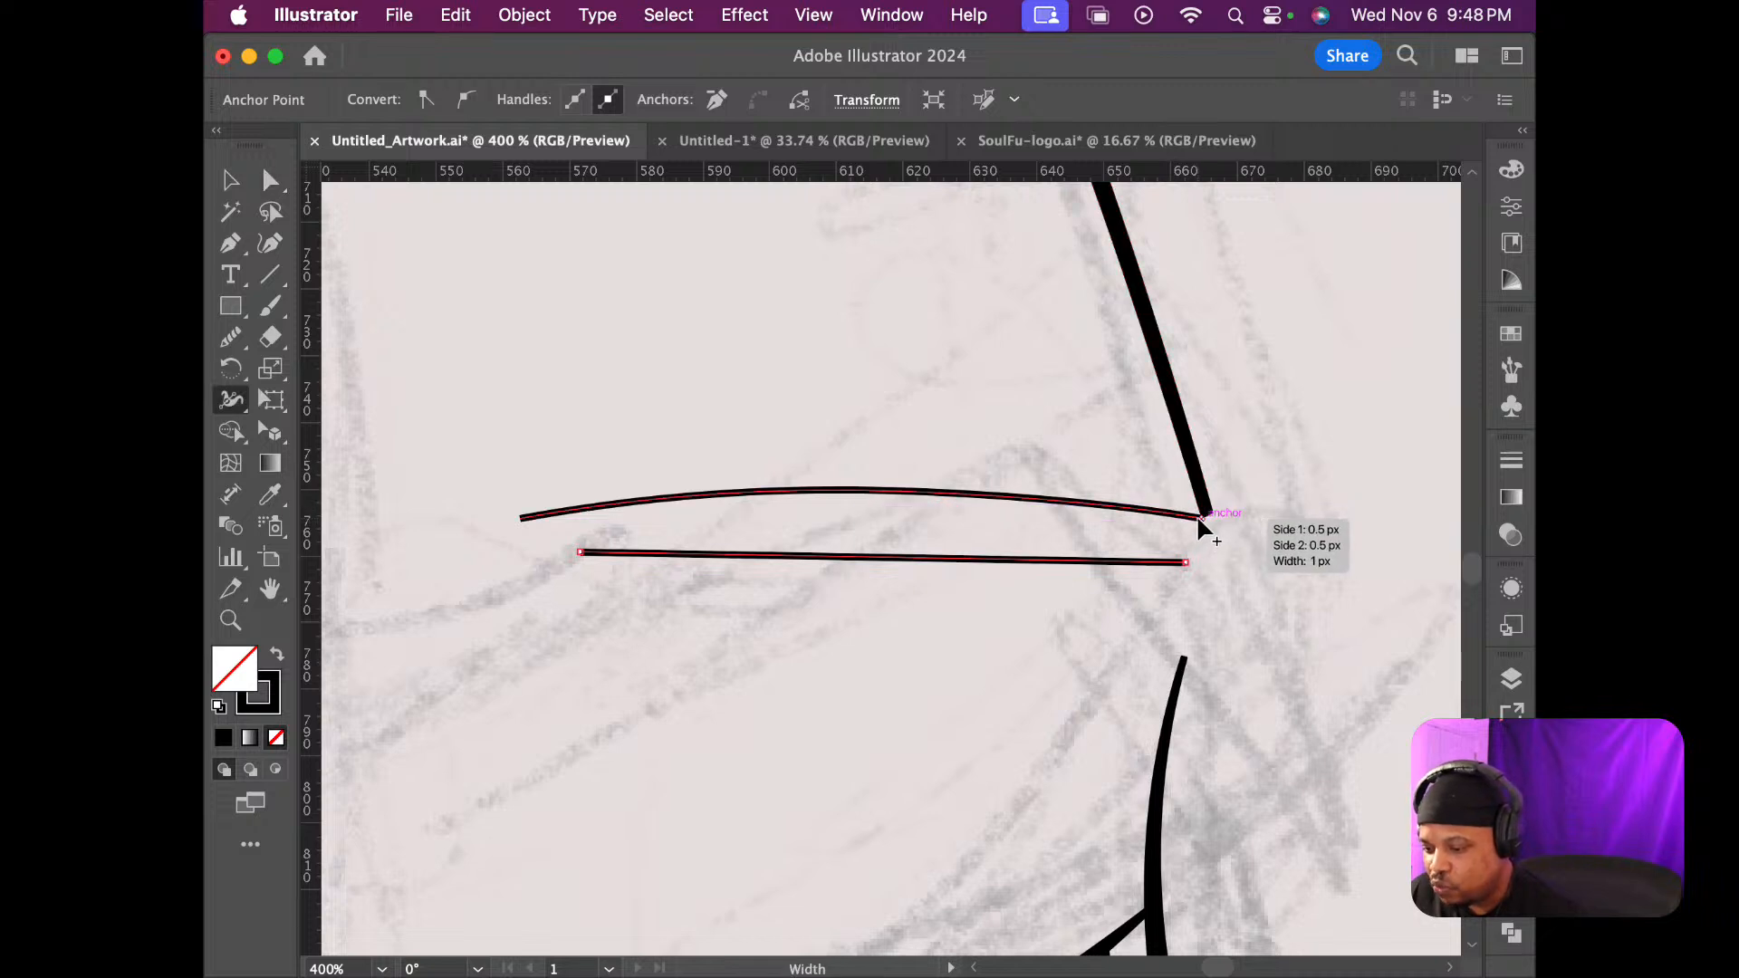
pyautogui.moveTo(1197, 515); pyautogui.dragTo(1198, 527)
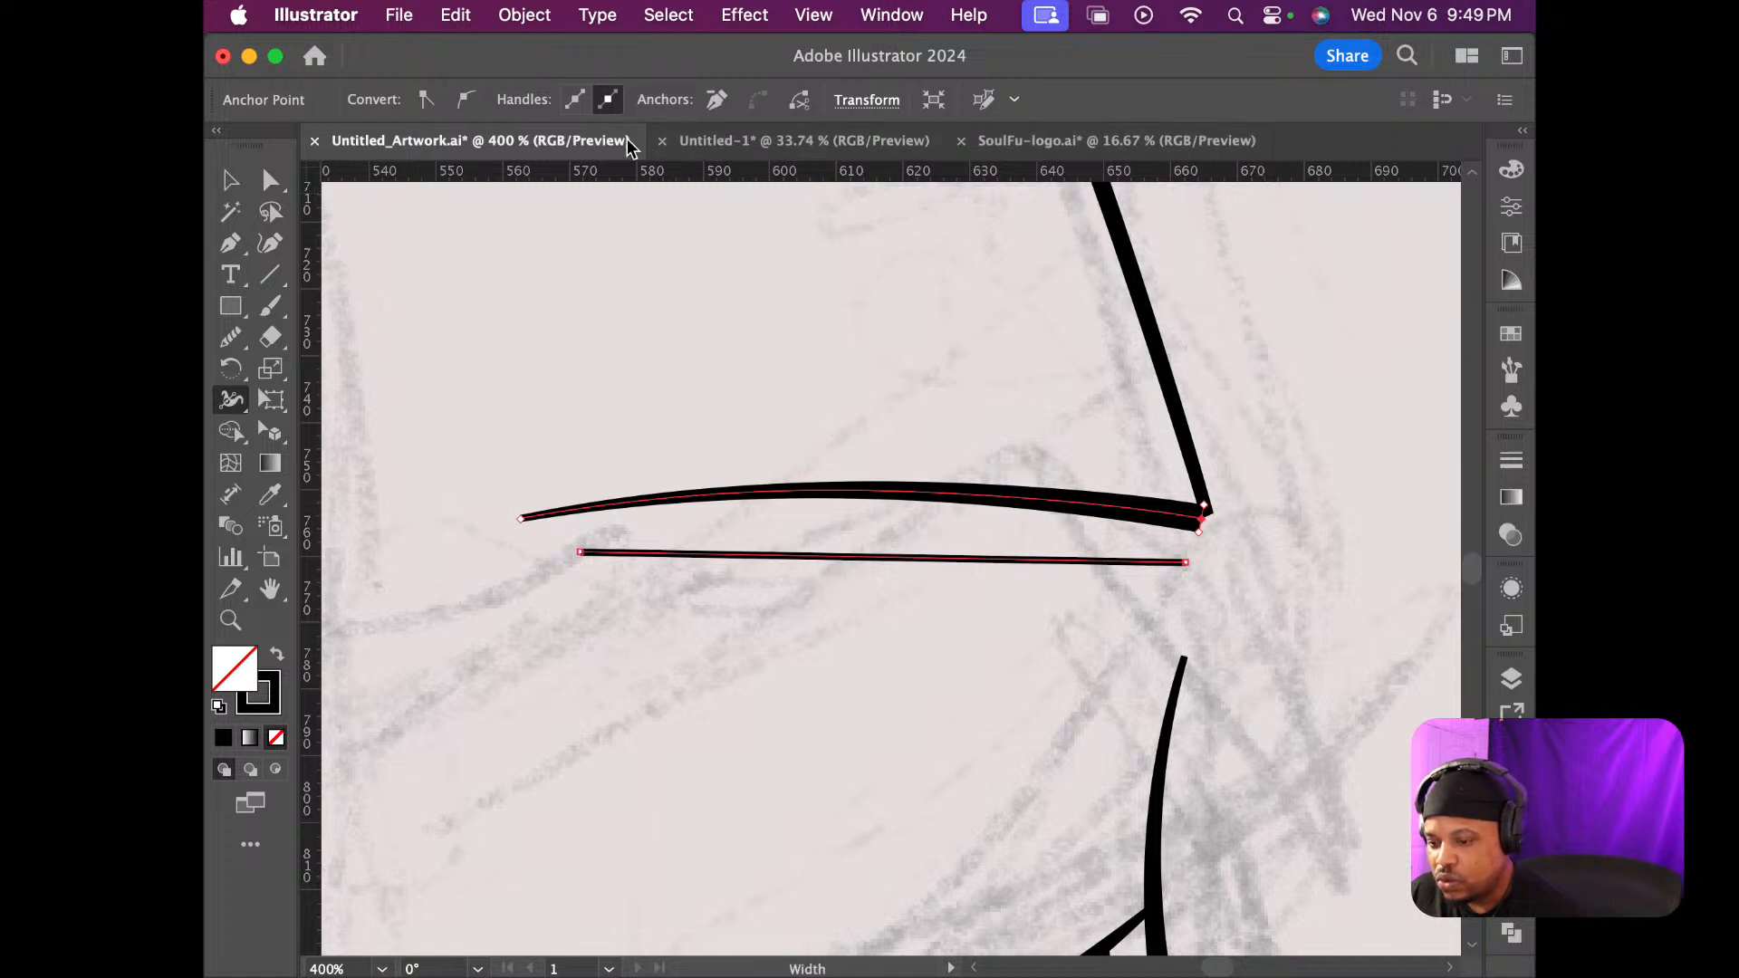
# Give the lower fold line's stroke round caps
pyautogui.click(1500, 212)
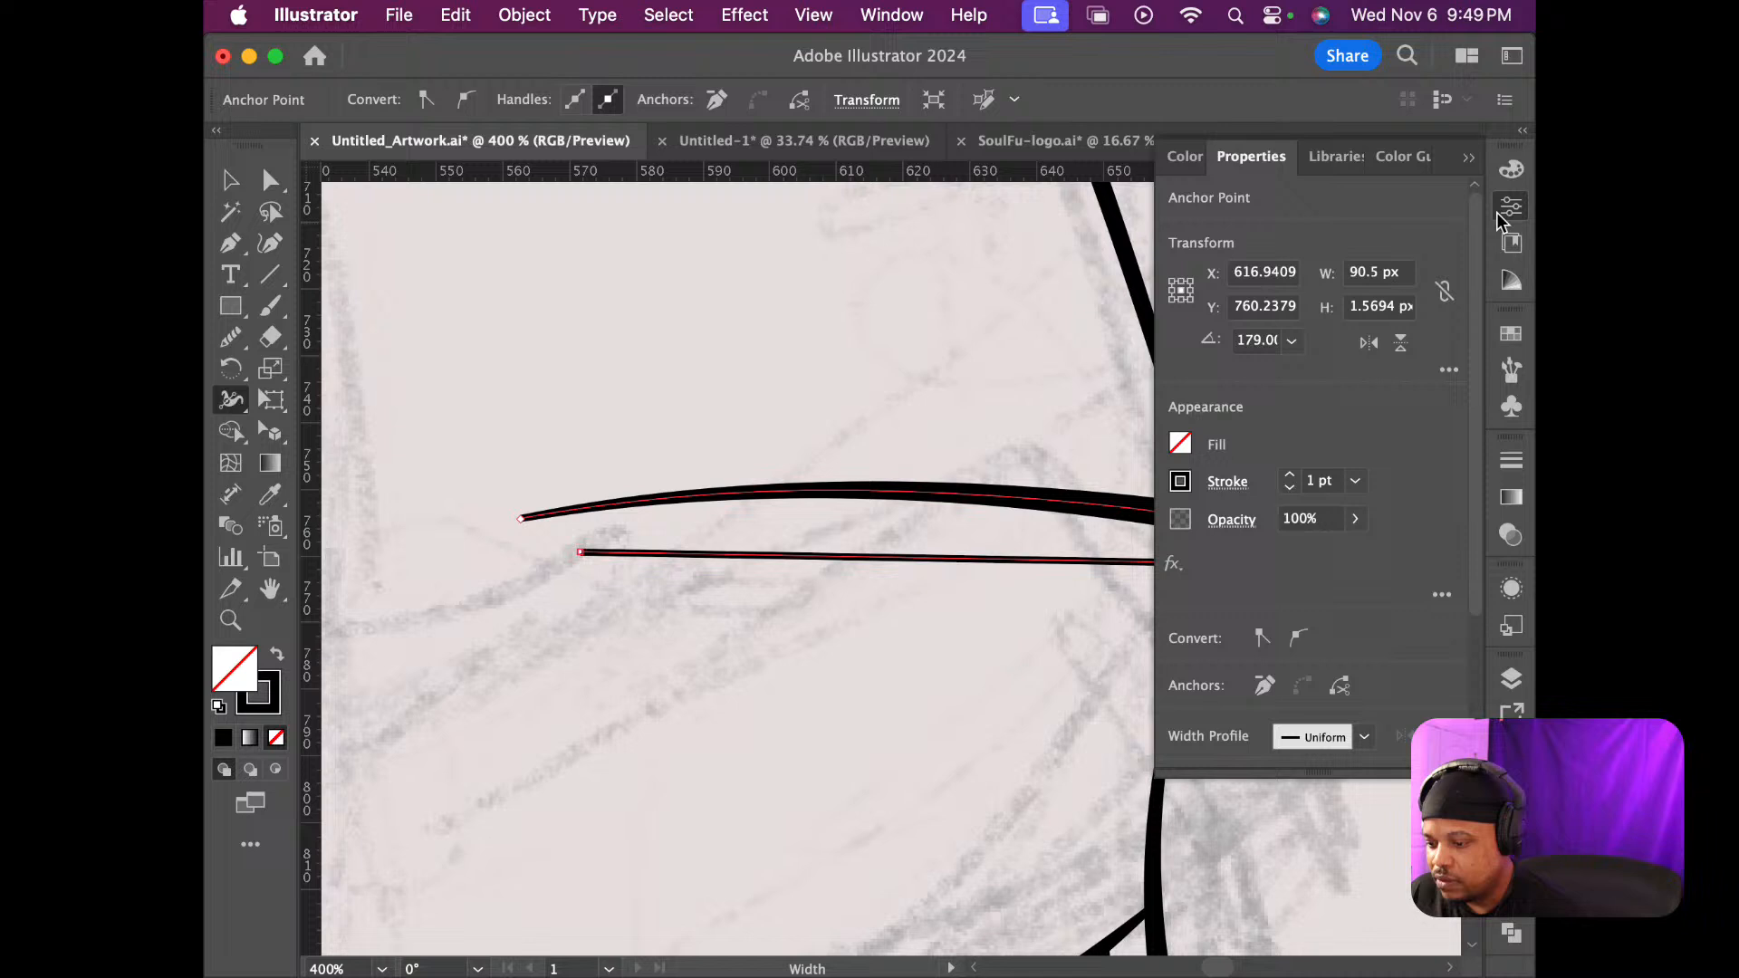
pyautogui.click(1227, 489)
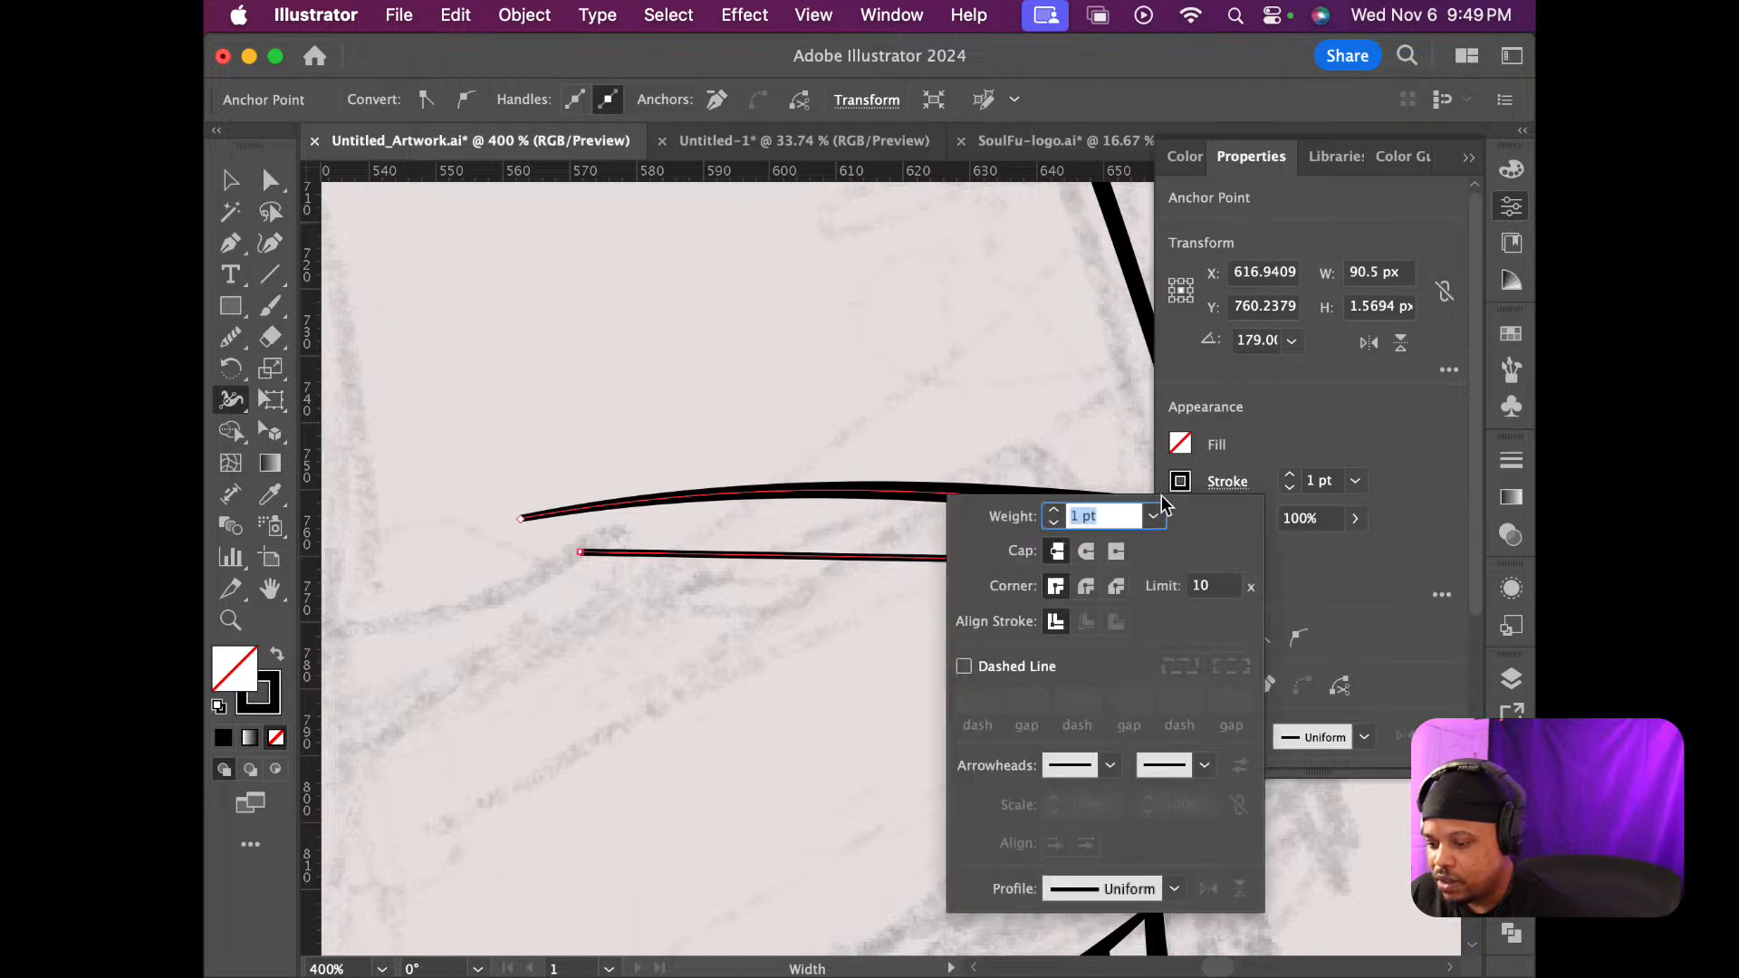
pyautogui.click(1088, 563)
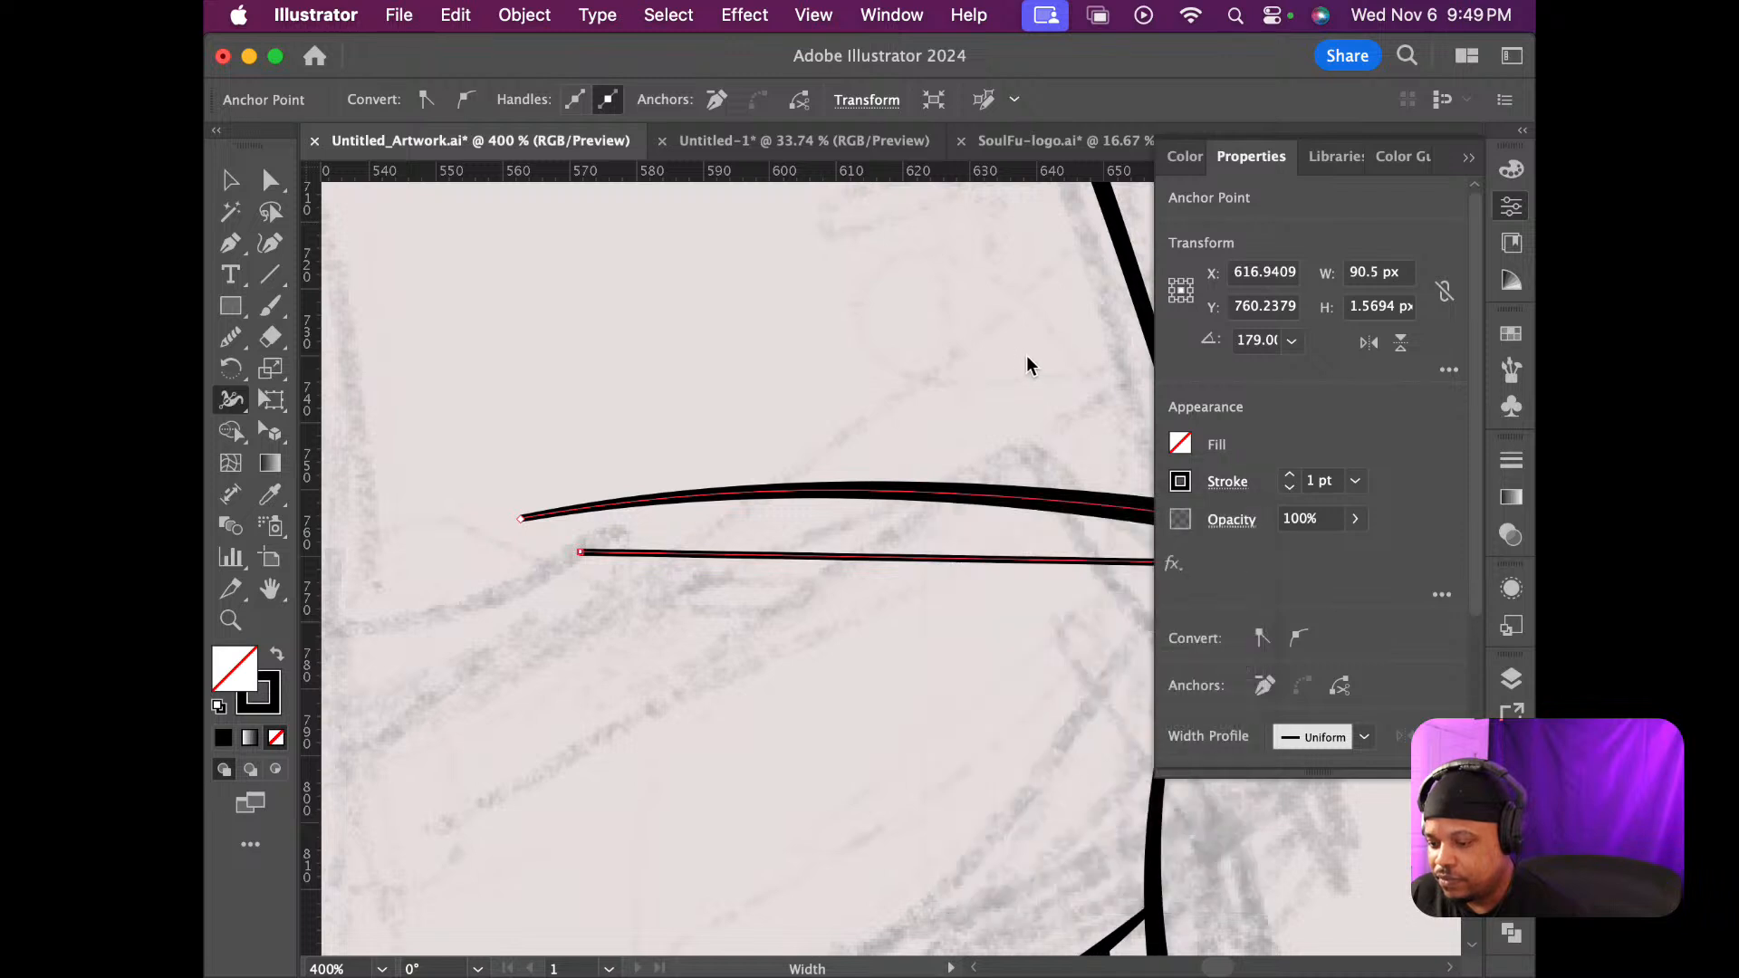
pyautogui.click(1475, 163)
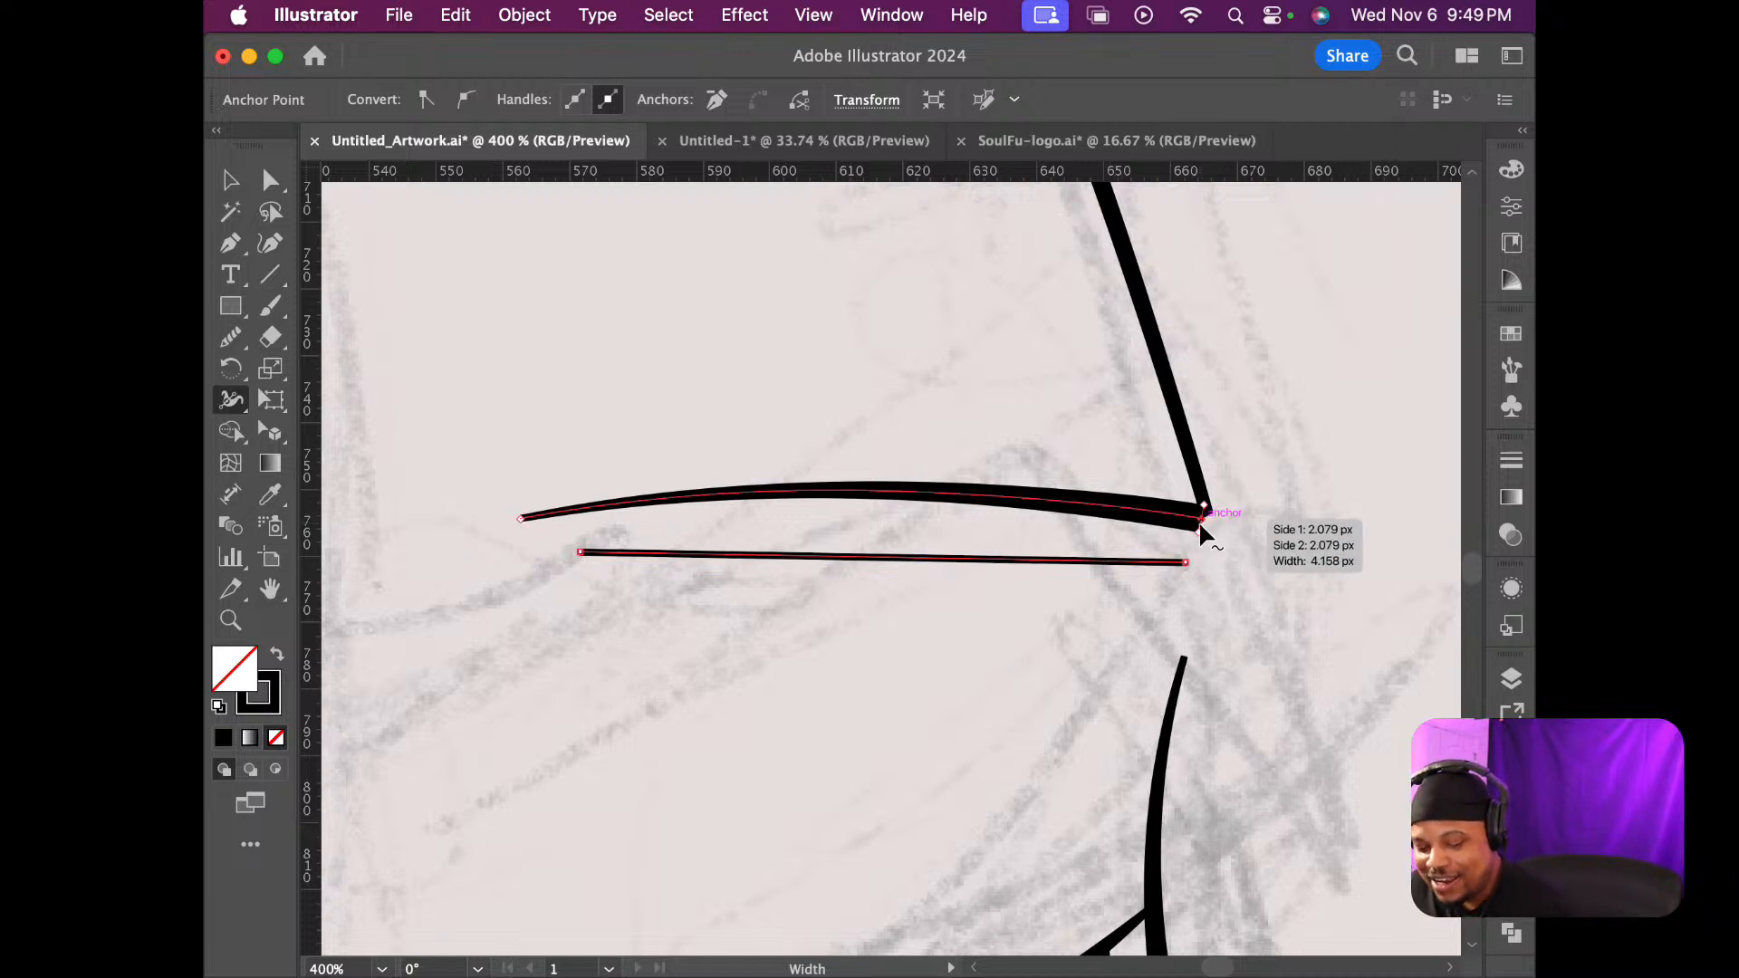
# Lower the upper fold line's outer end to join the sleeve outline's corner and level its handle to form a gentle S-curve
pyautogui.press('a')
pyautogui.click(1201, 524)
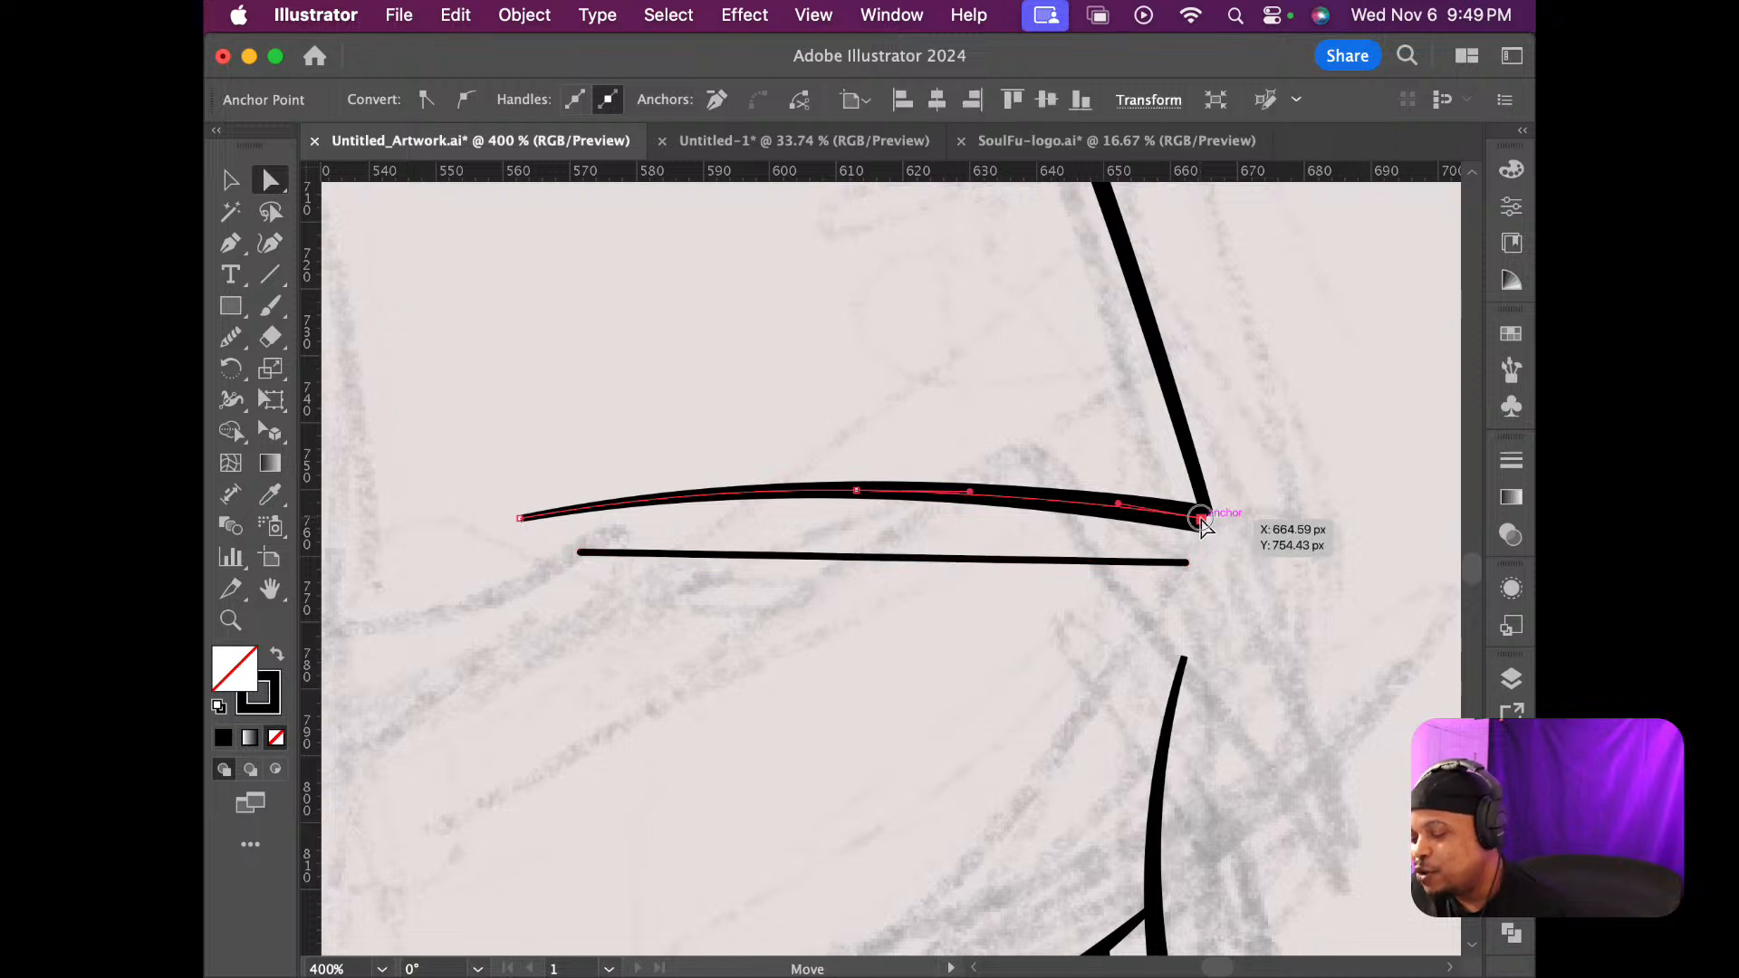
pyautogui.moveTo(1202, 520); pyautogui.dragTo(1127, 534)
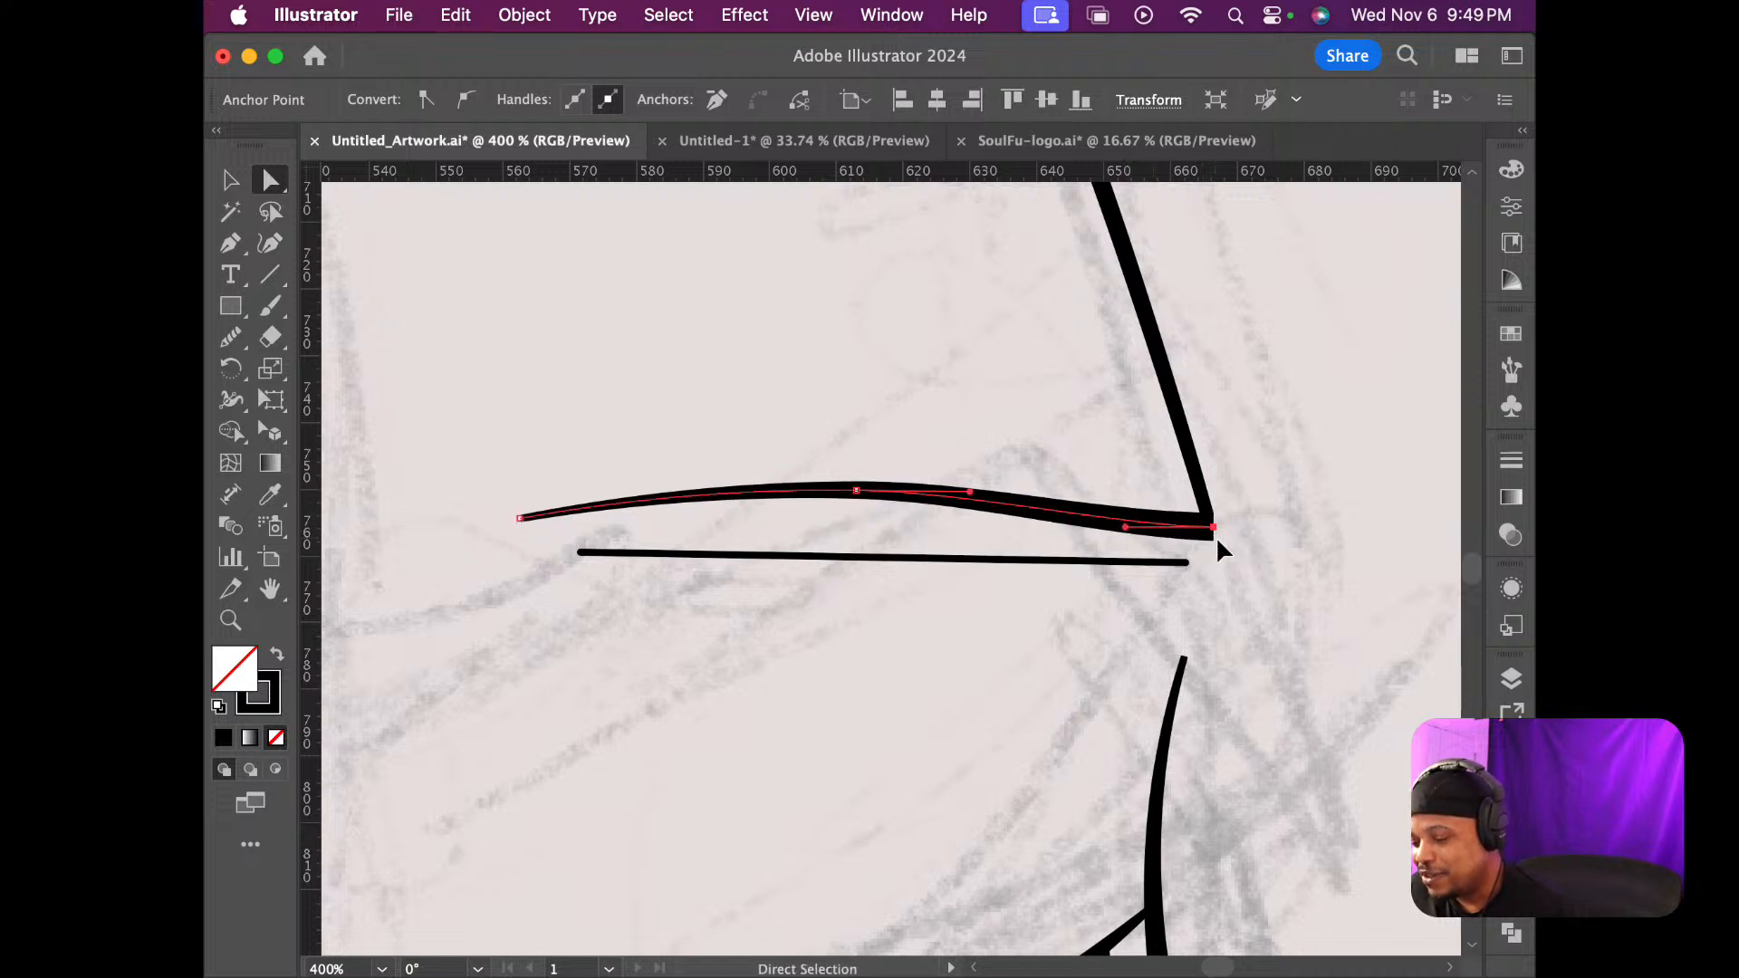
pyautogui.click(1232, 552)
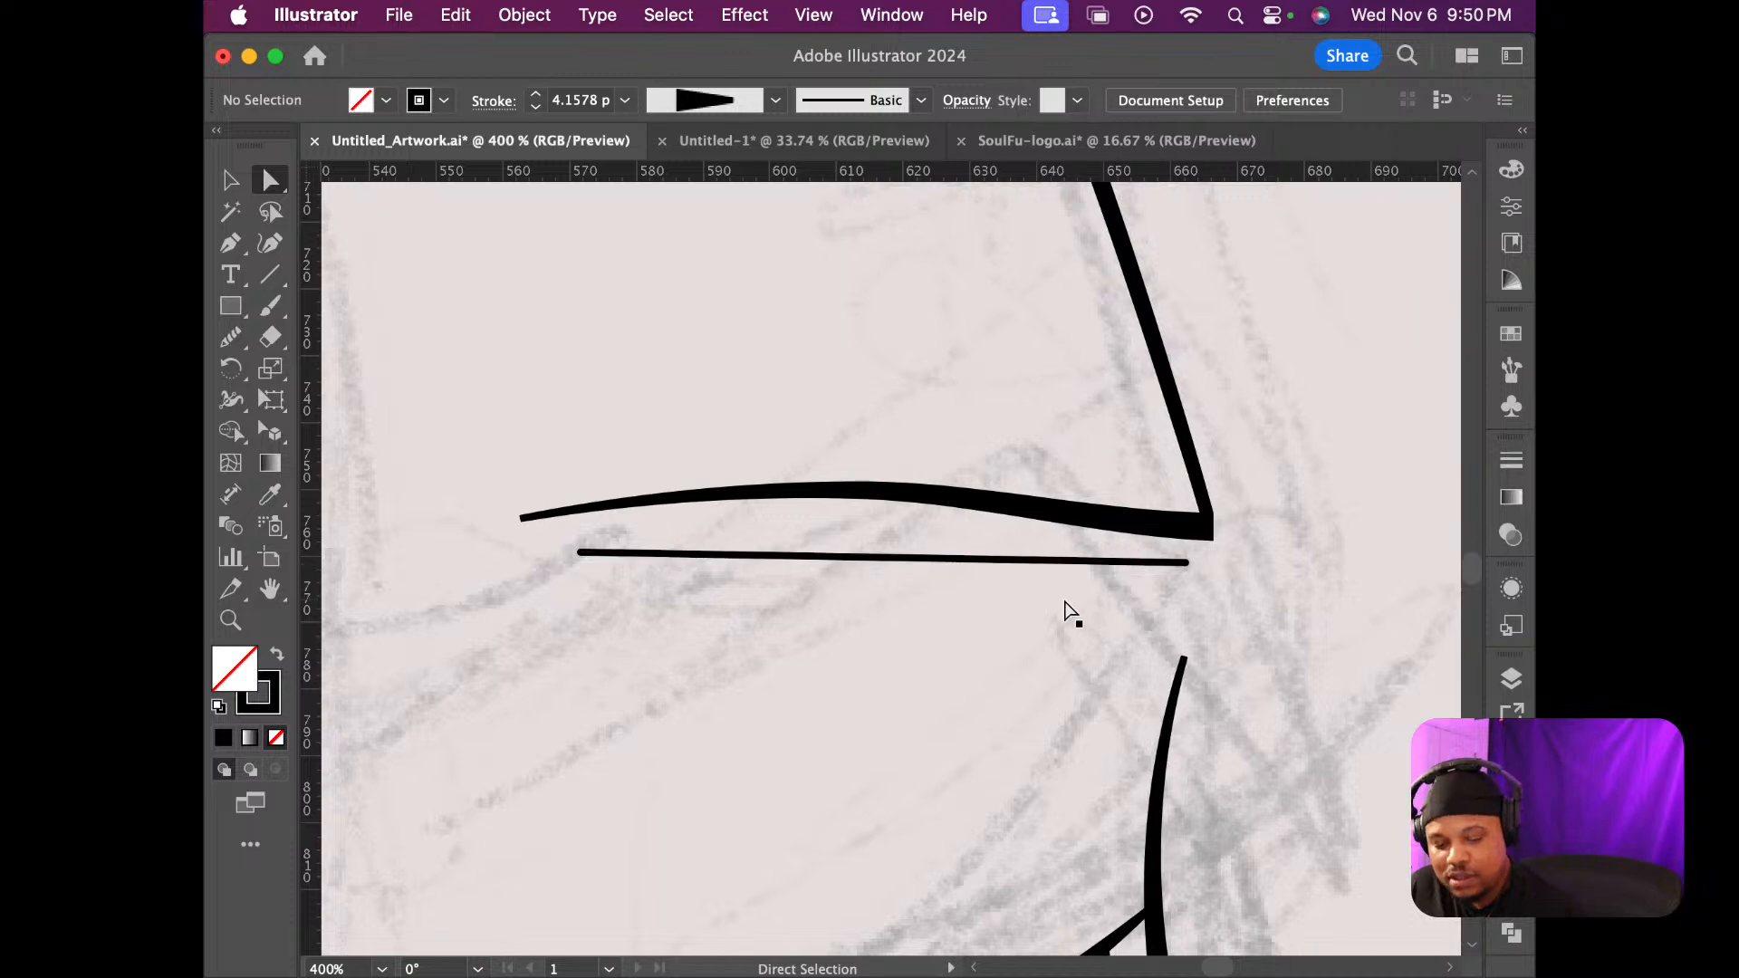
# Shorten the lower fold line at both ends to about 55 px and bow its middle slightly upward with the Curvature tool
pyautogui.keyDown('alt'); pyautogui.scroll(-5, 1066, 610); pyautogui.keyUp('alt')
pyautogui.keyDown('alt'); pyautogui.scroll(3, 1066, 610); pyautogui.keyUp('alt')
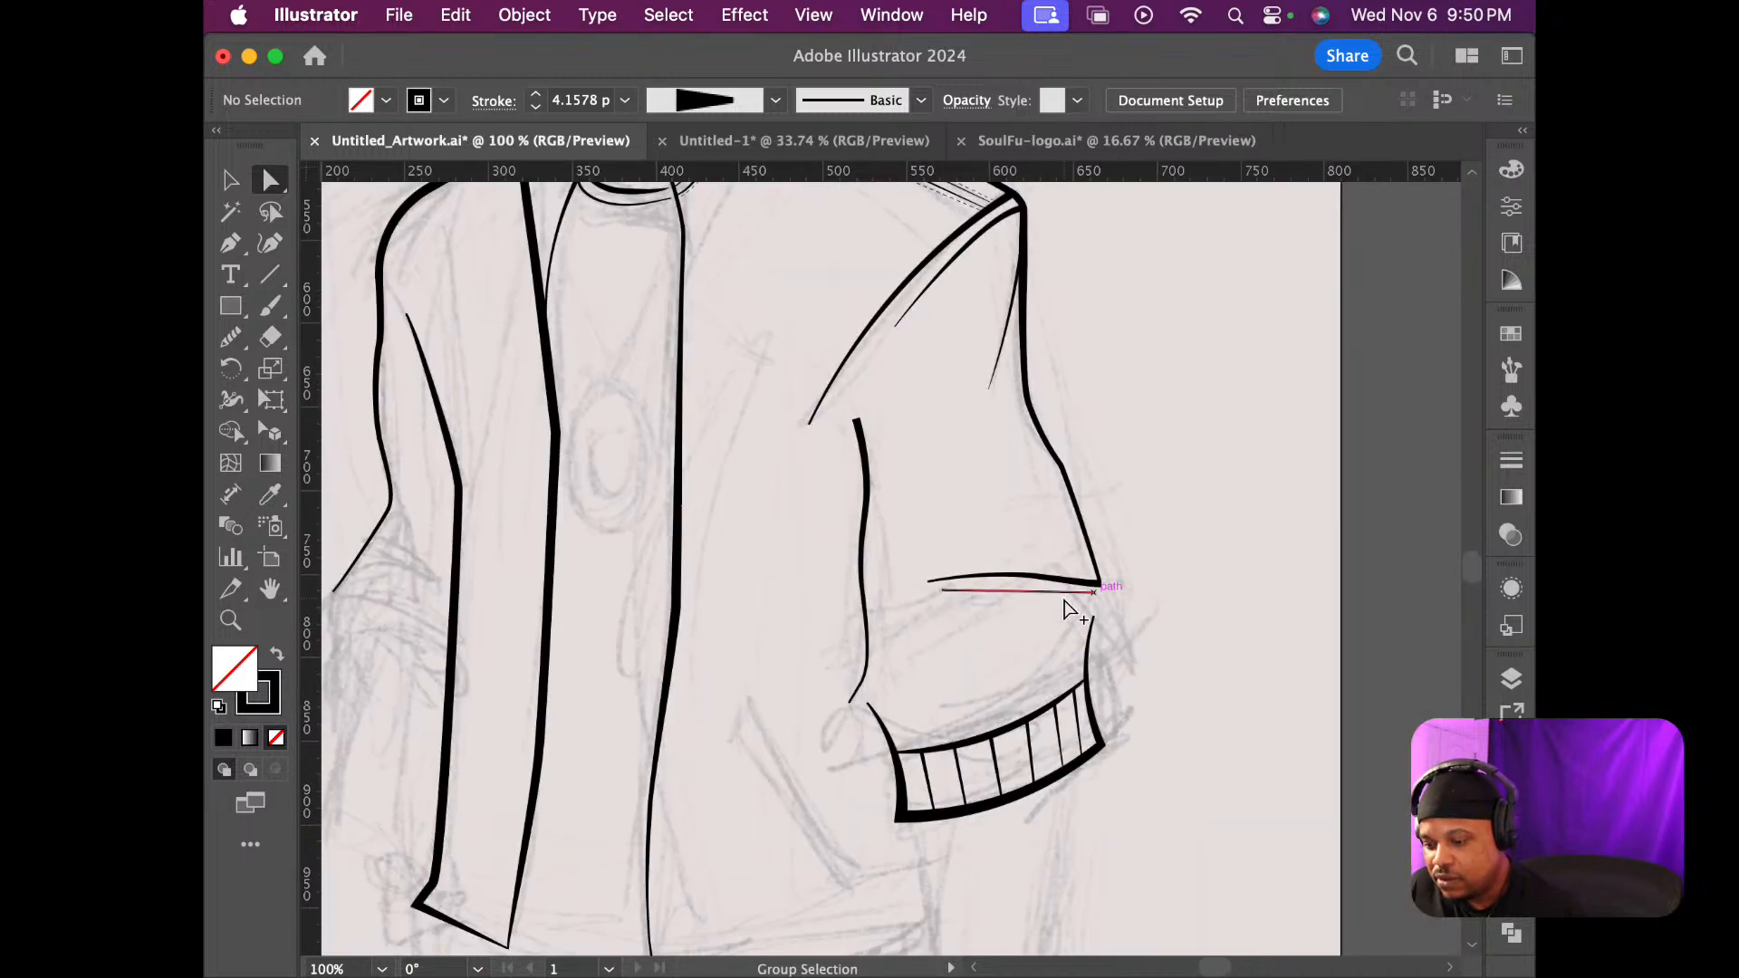
pyautogui.scroll(5, 1066, 610)
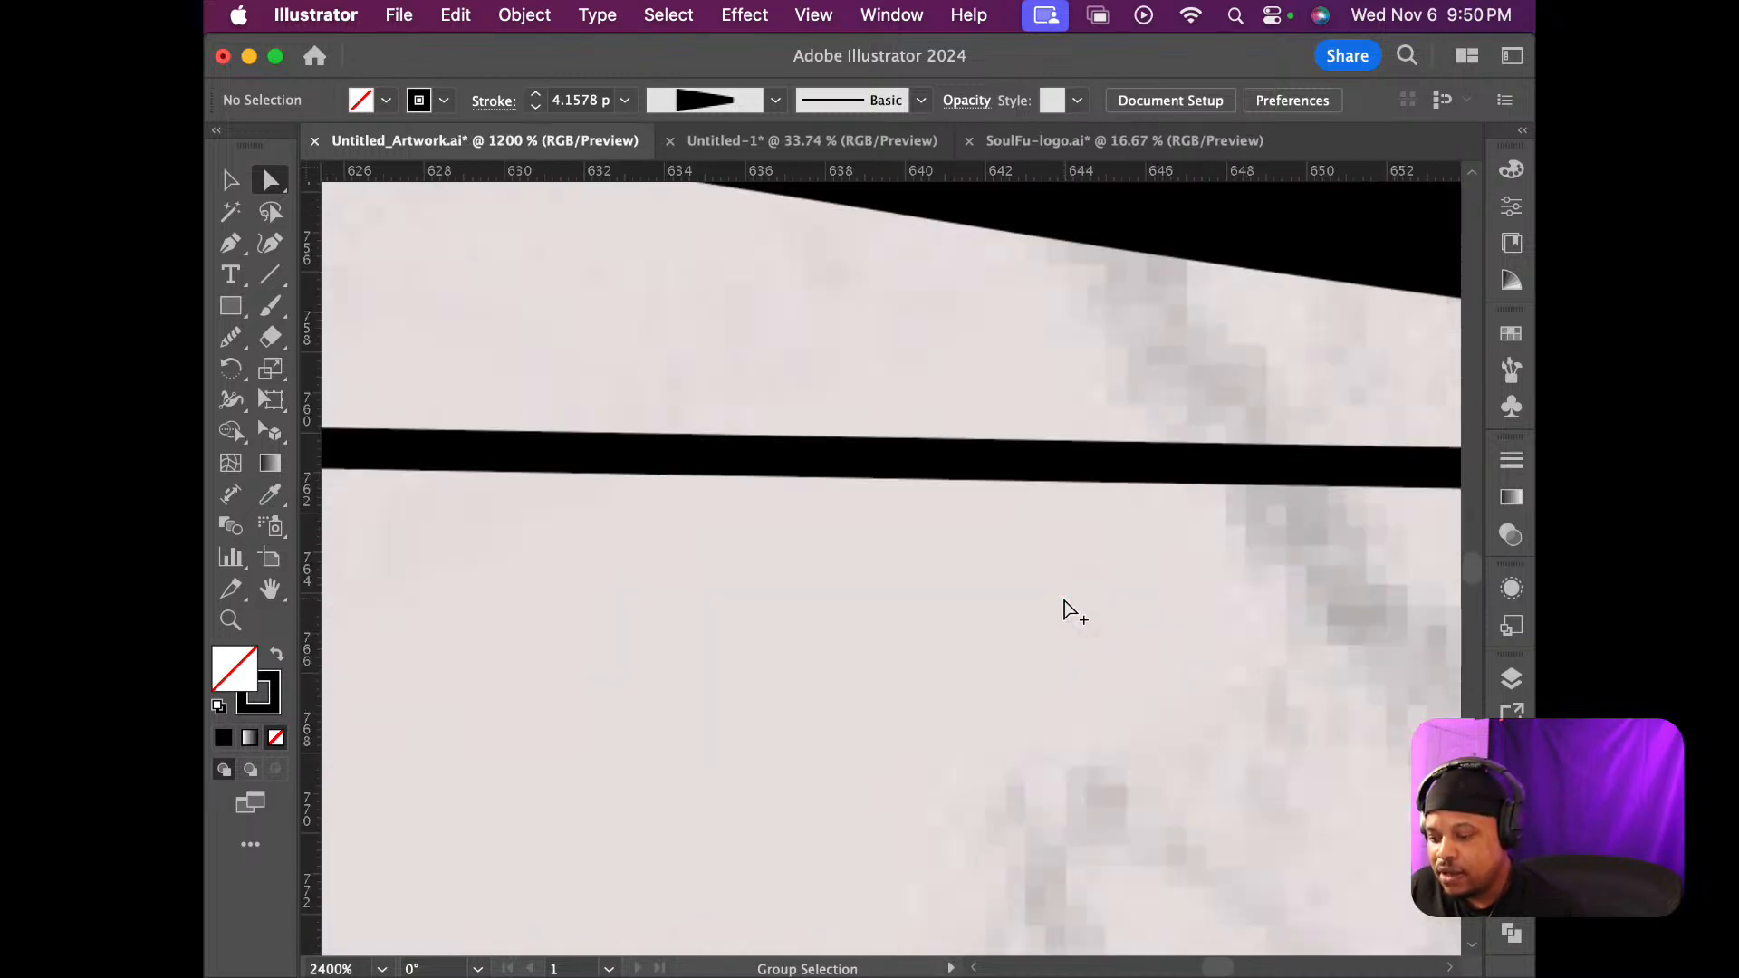
pyautogui.scroll(-3, 1066, 609)
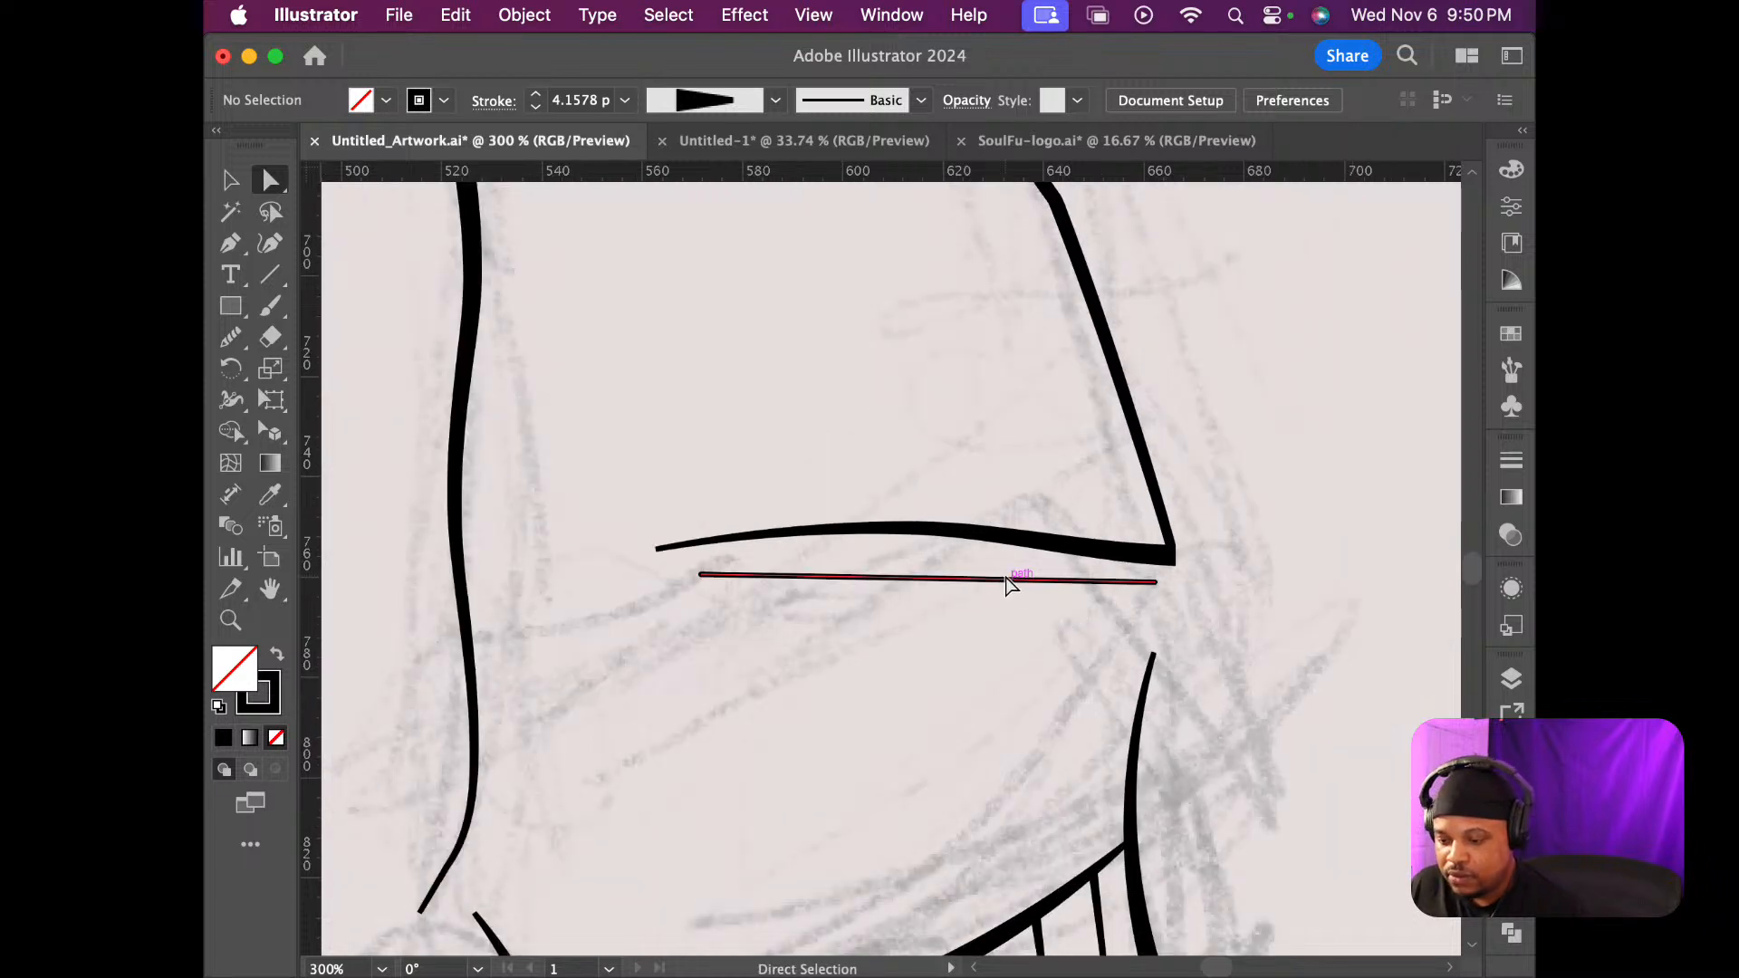
pyautogui.click(1155, 585)
pyautogui.moveTo(1133, 587); pyautogui.dragTo(1070, 583)
pyautogui.moveTo(701, 574); pyautogui.dragTo(809, 573)
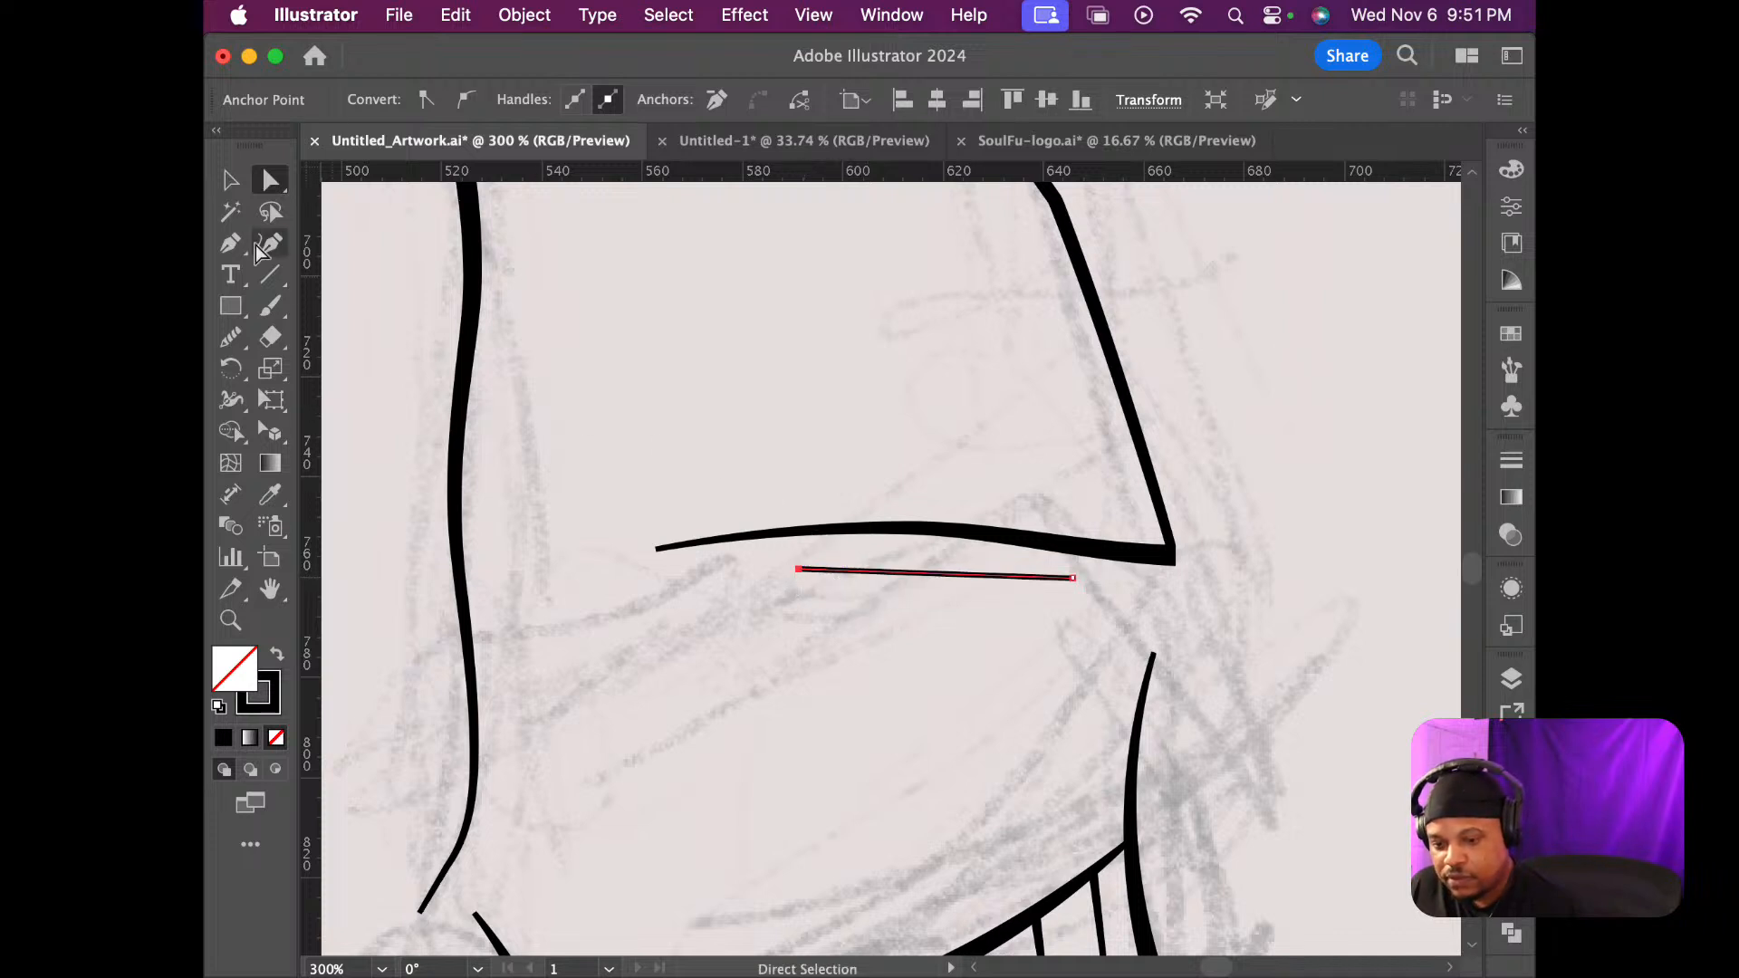
pyautogui.click(270, 245)
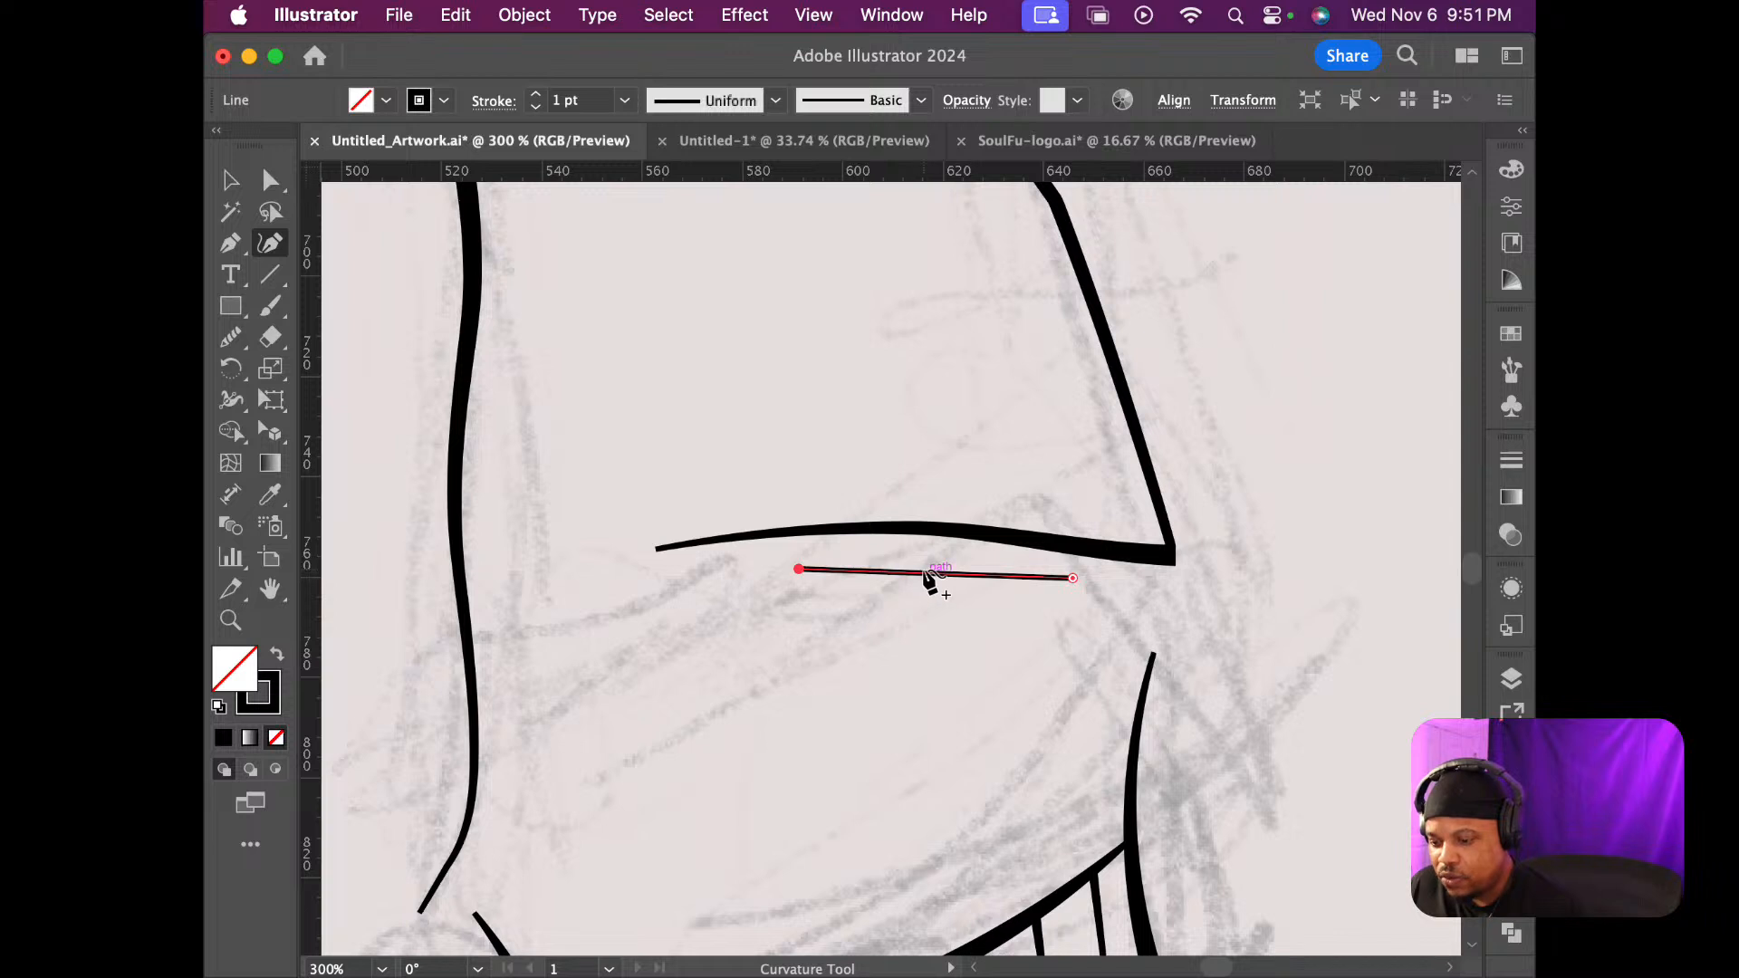
pyautogui.moveTo(931, 577); pyautogui.dragTo(928, 562)
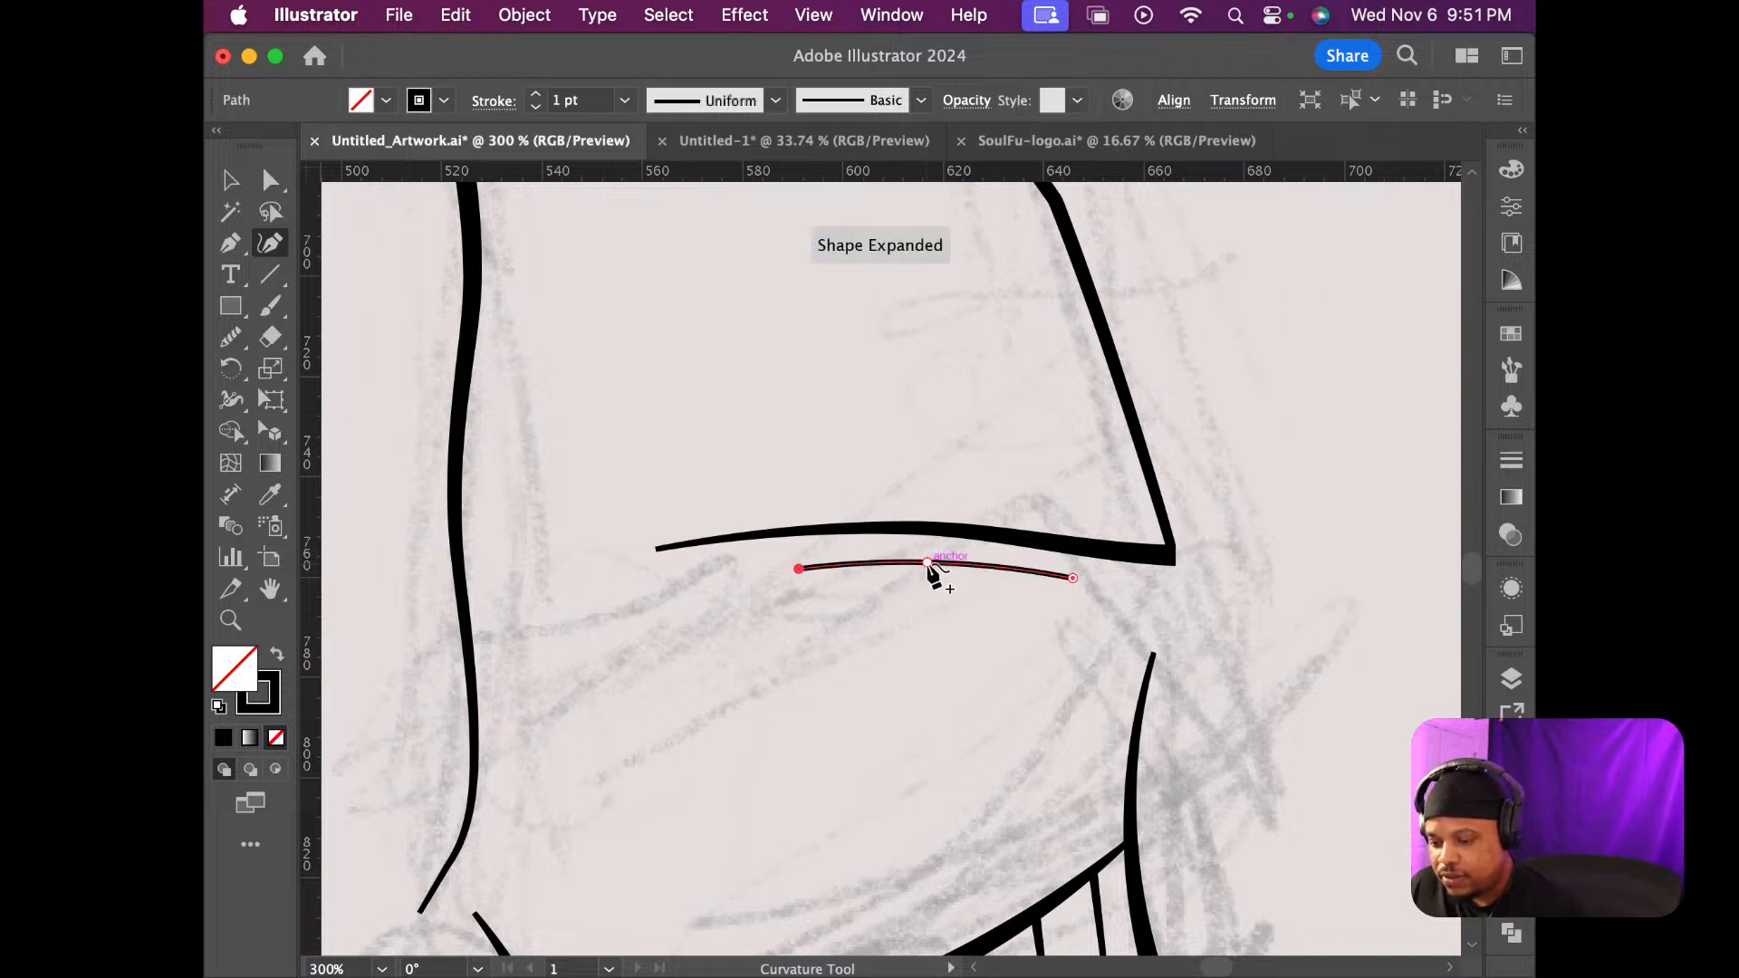
# Nudge the lower fold line slightly closer to the upper one and widen its outer end to about 2.06 px with the Width tool
pyautogui.press('a')
pyautogui.moveTo(798, 569); pyautogui.dragTo(795, 563)
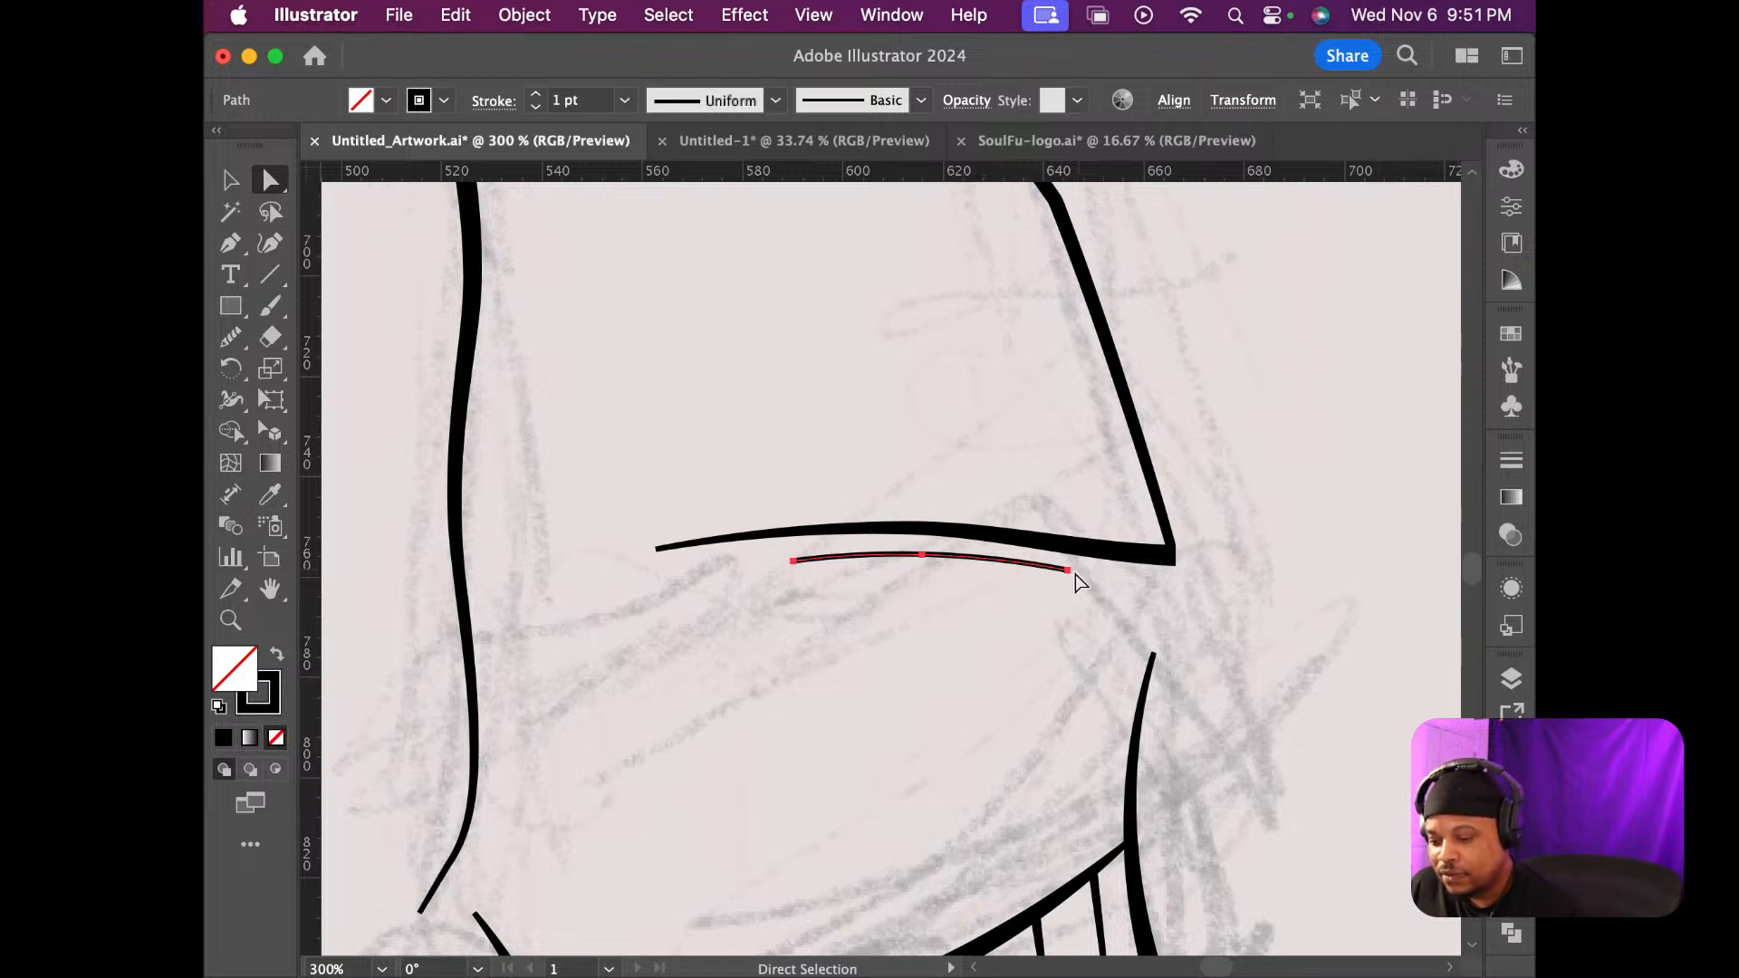
pyautogui.hotkey('shift', 'w')
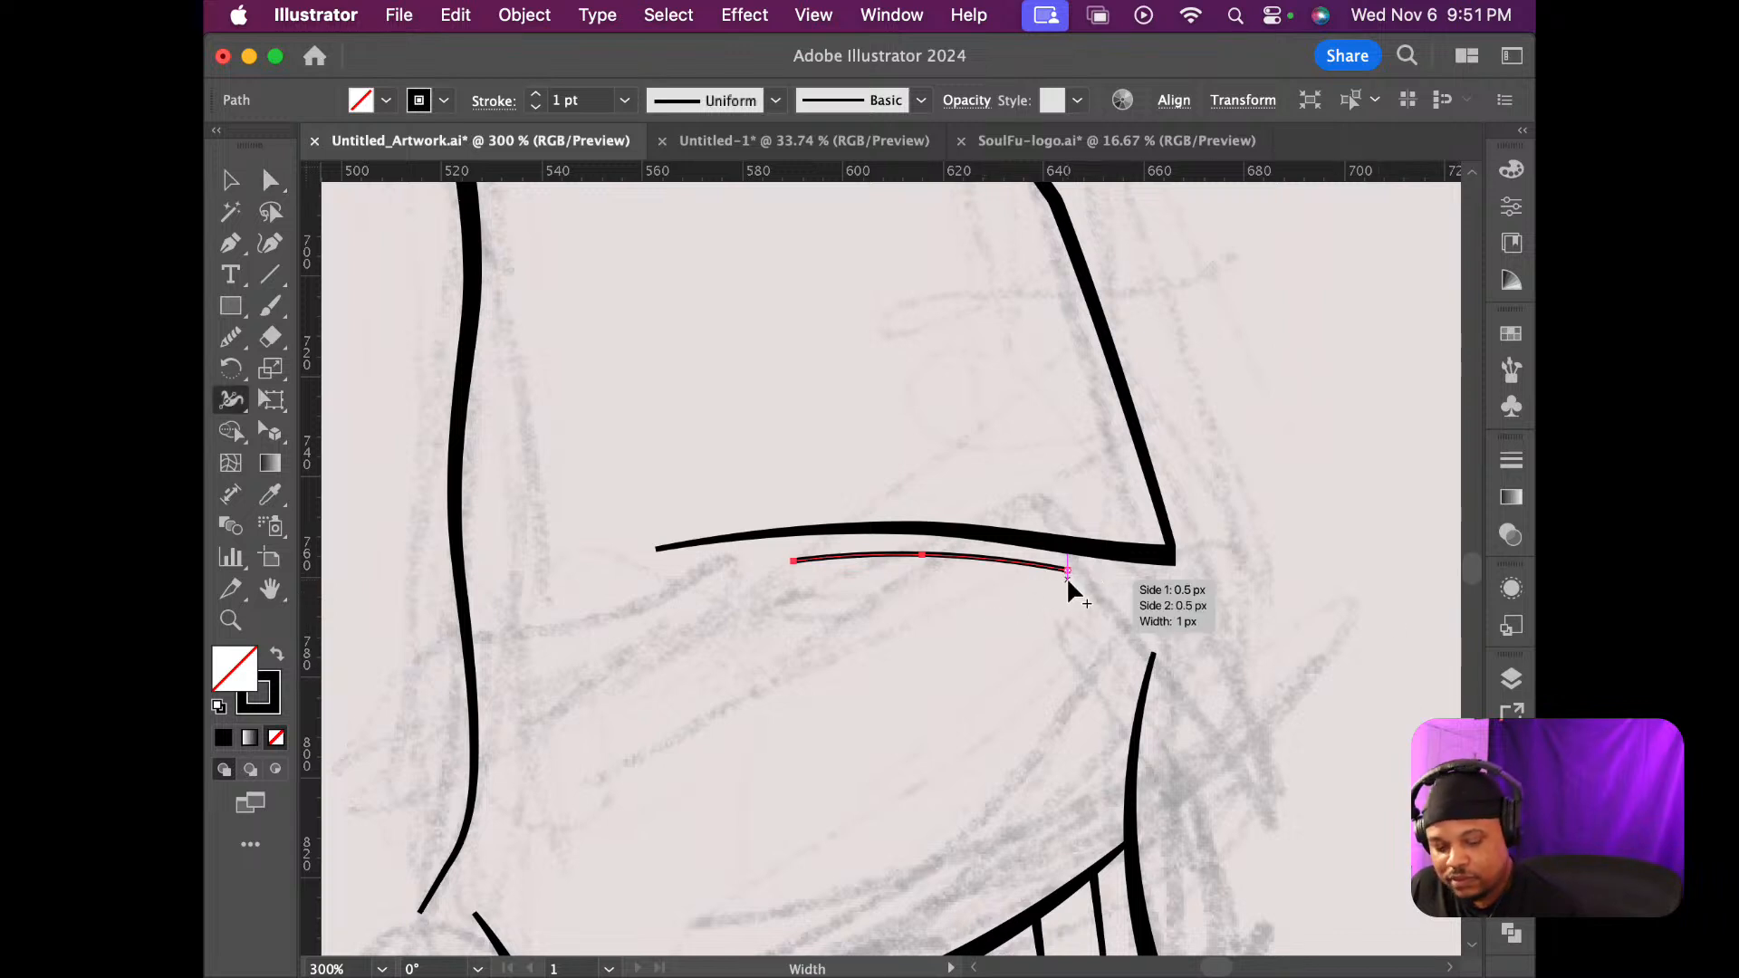
pyautogui.scroll(3, 1072, 578)
pyautogui.scroll(3, 1072, 578)
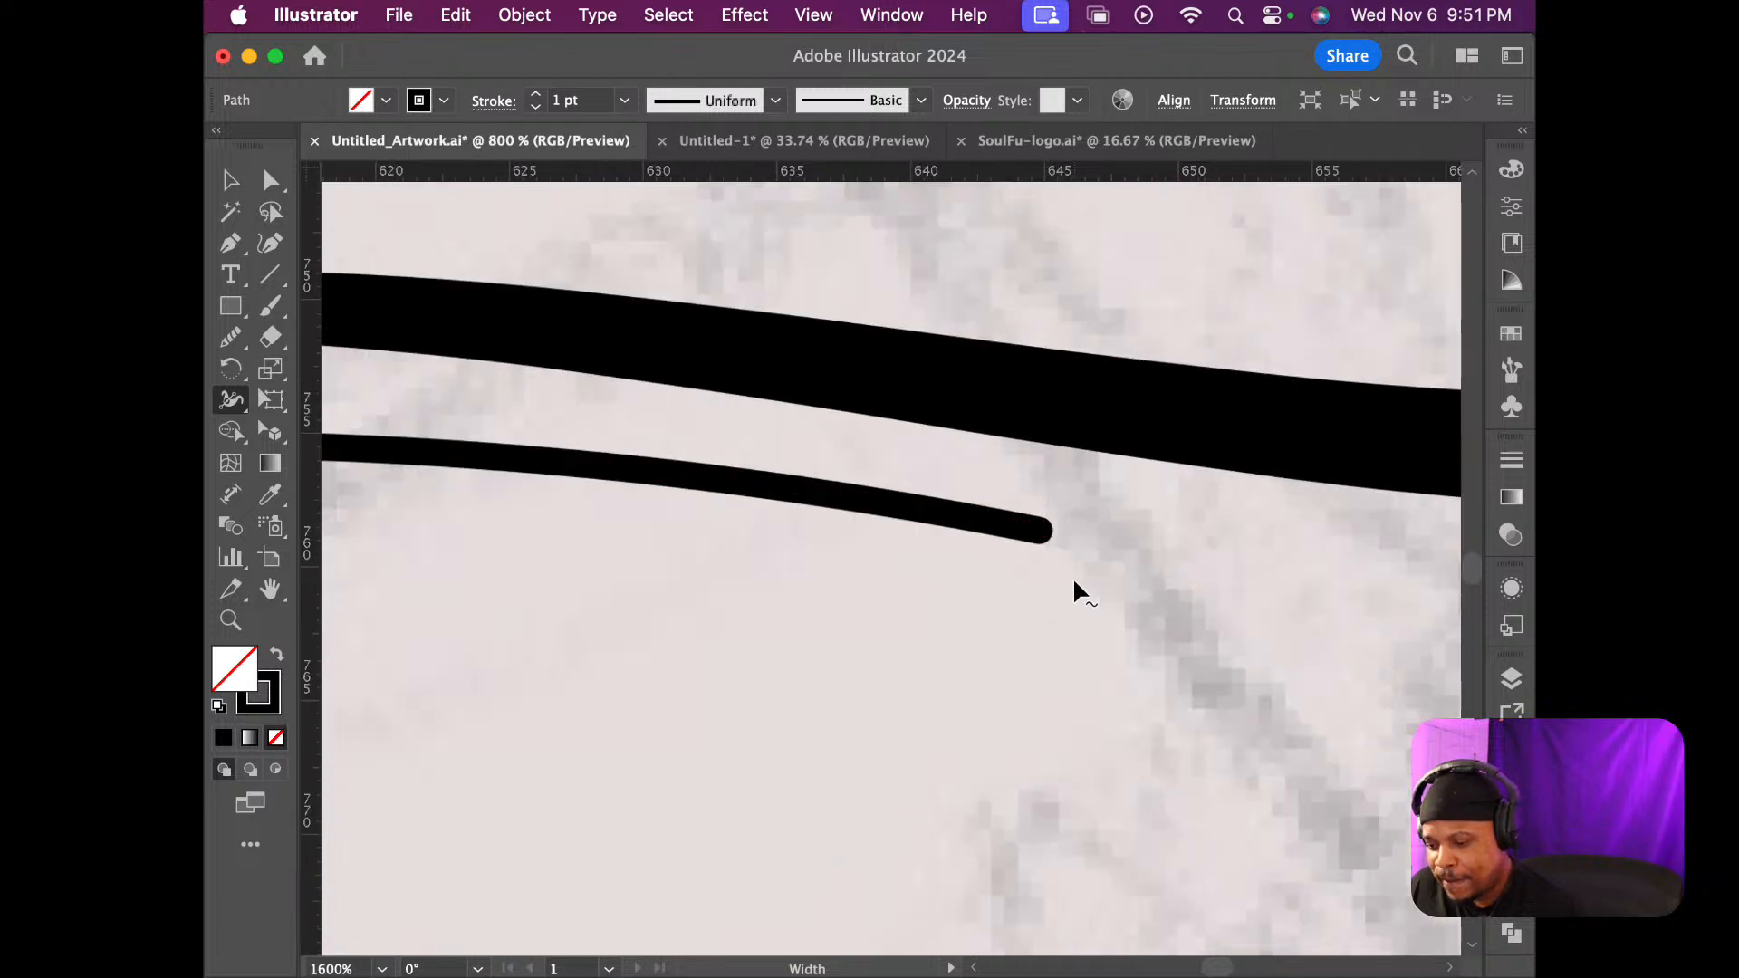
pyautogui.moveTo(1036, 551); pyautogui.dragTo(1042, 562)
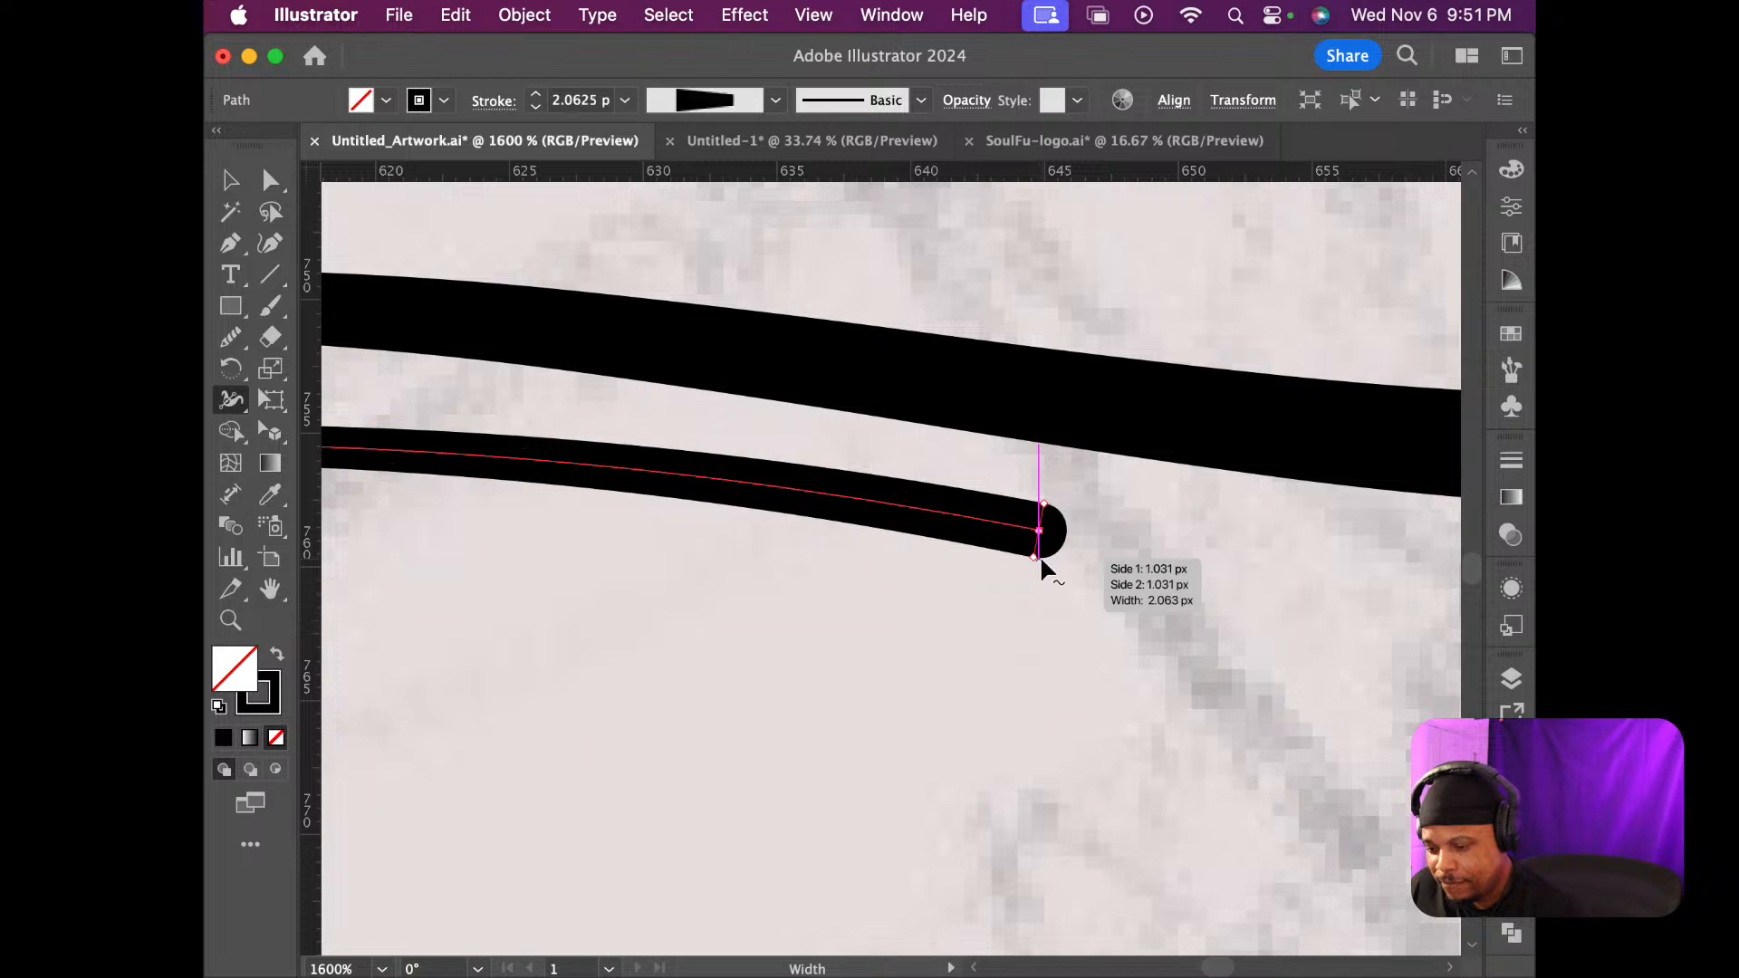
# Extend the lower fold line's outer end about 14 px towards the sleeve edge and lower its handle to echo the upper line's S-curve
pyautogui.press('a')
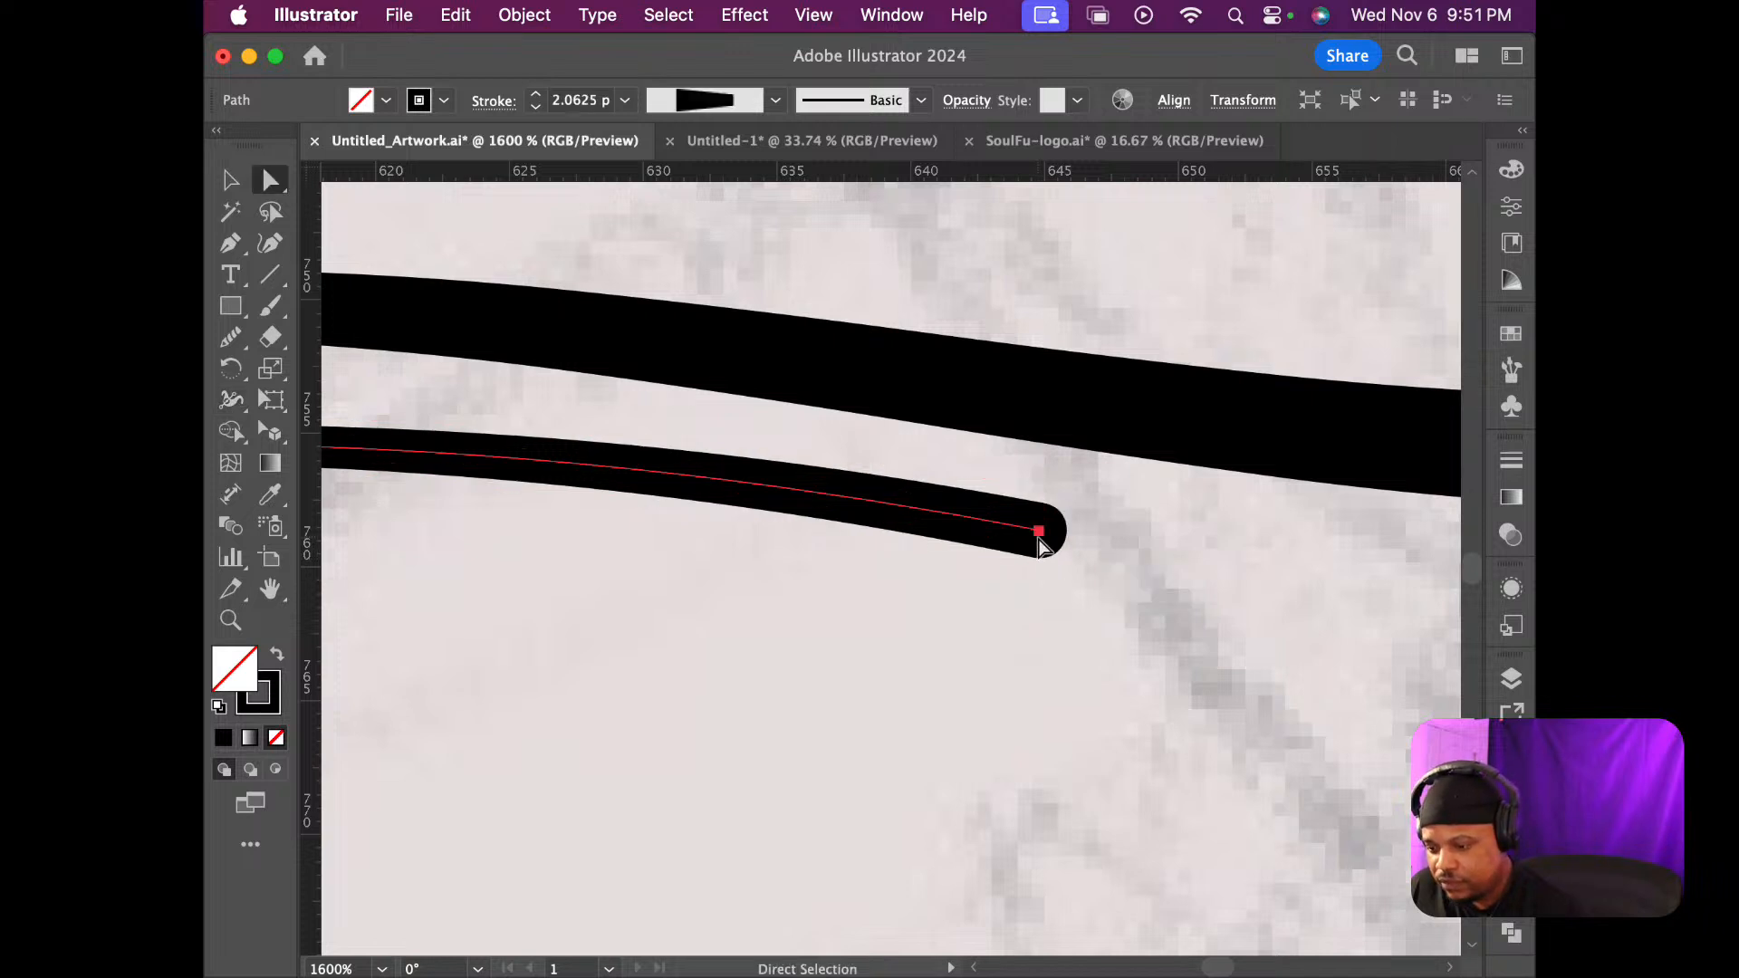
pyautogui.click(1039, 532)
pyautogui.moveTo(1039, 532)
pyautogui.mouseDown()
pyautogui.moveTo(1359, 621)
pyautogui.moveTo(1416, 611)
pyautogui.mouseUp()
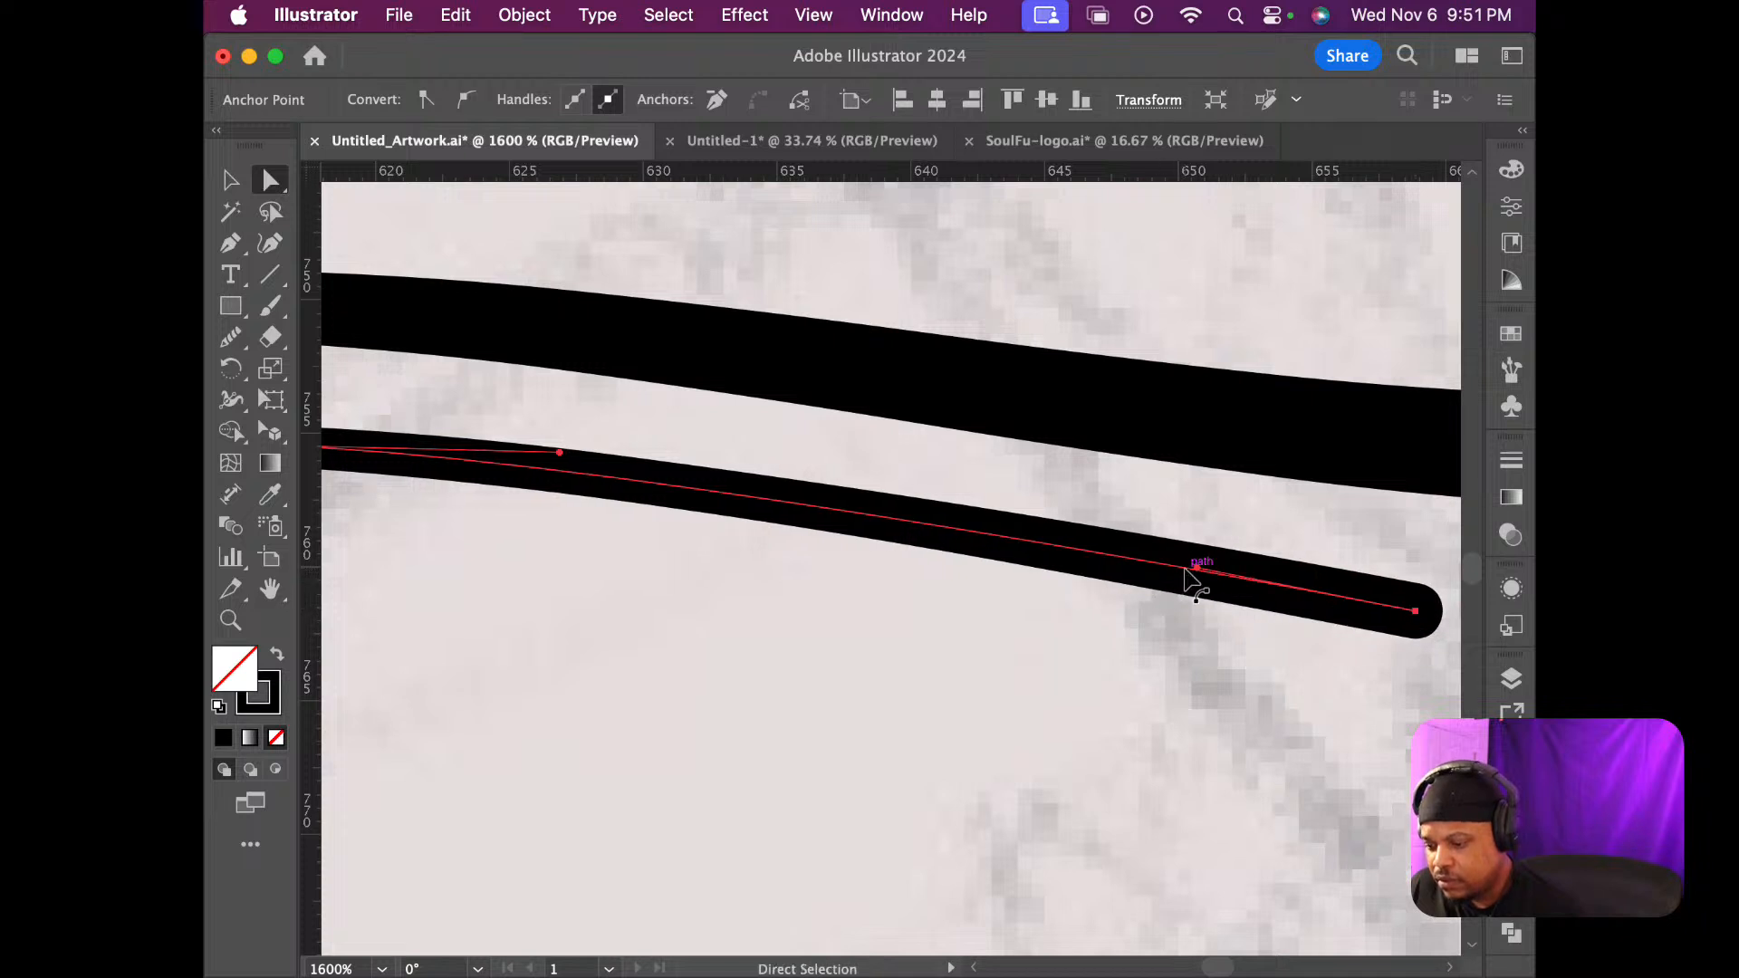
pyautogui.moveTo(1194, 570)
pyautogui.mouseDown()
pyautogui.moveTo(1203, 645)
pyautogui.moveTo(1196, 614)
pyautogui.mouseUp()
pyautogui.click(1200, 695)
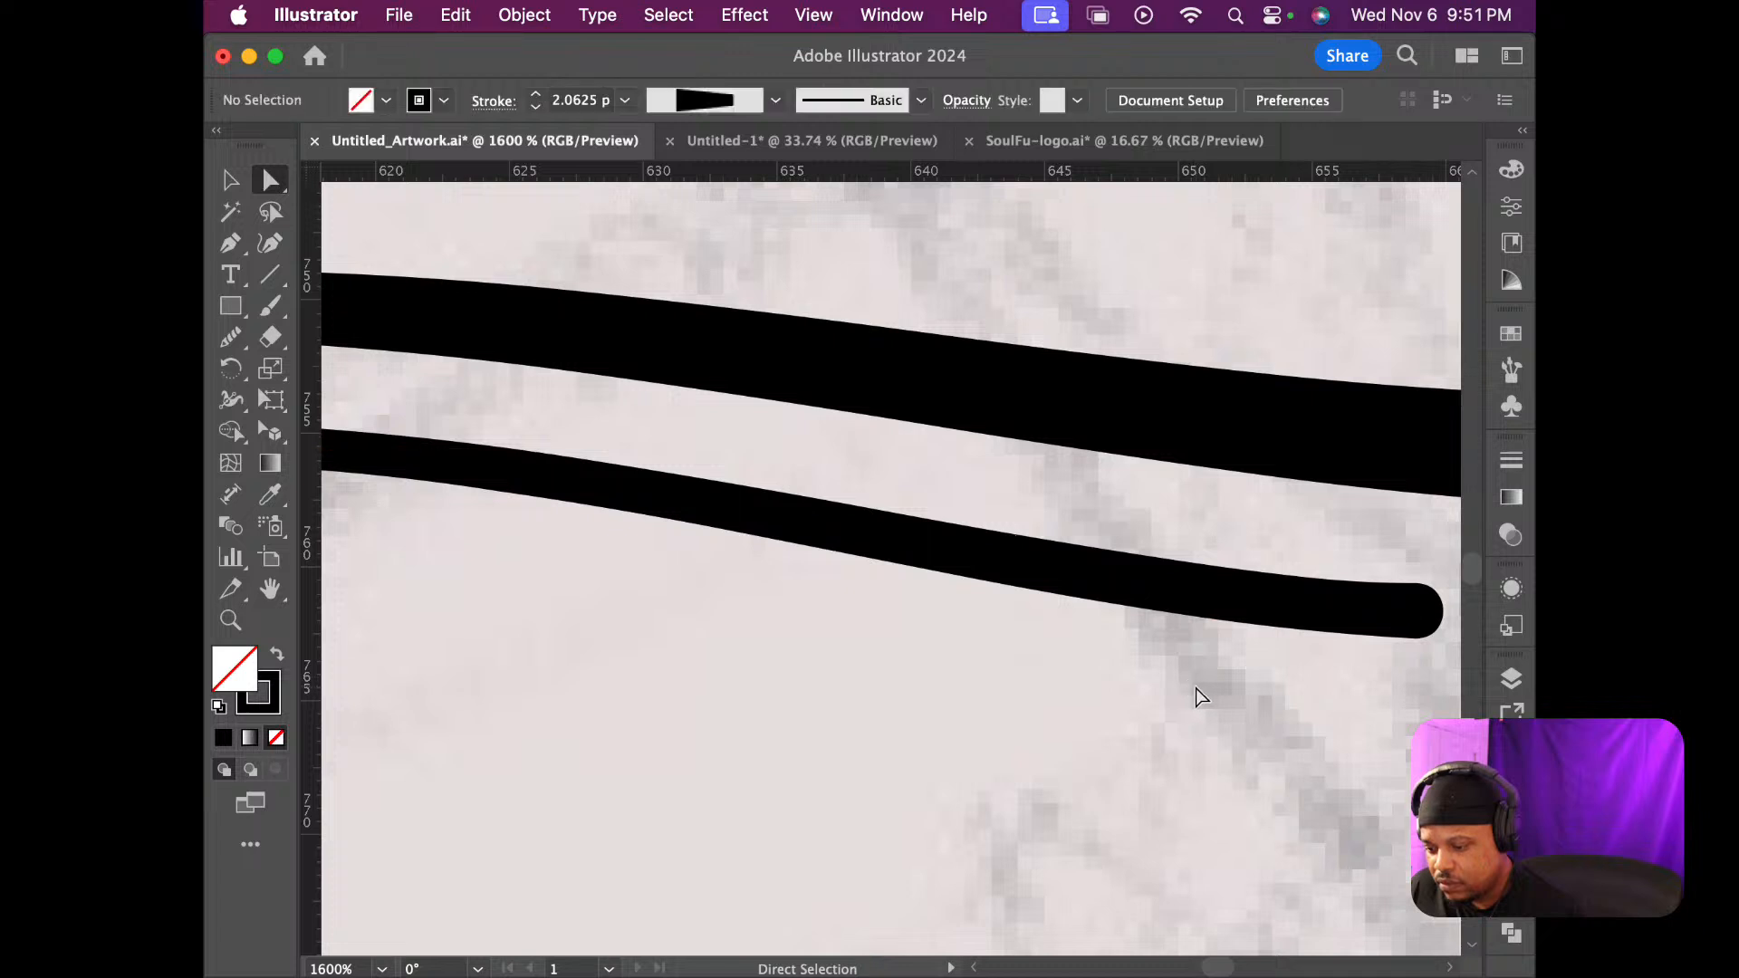
# Draw a curved fold line with the Pen tool just above the cuff's upper edge, following the cuff's curve
pyautogui.scroll(-8, 1183, 686)
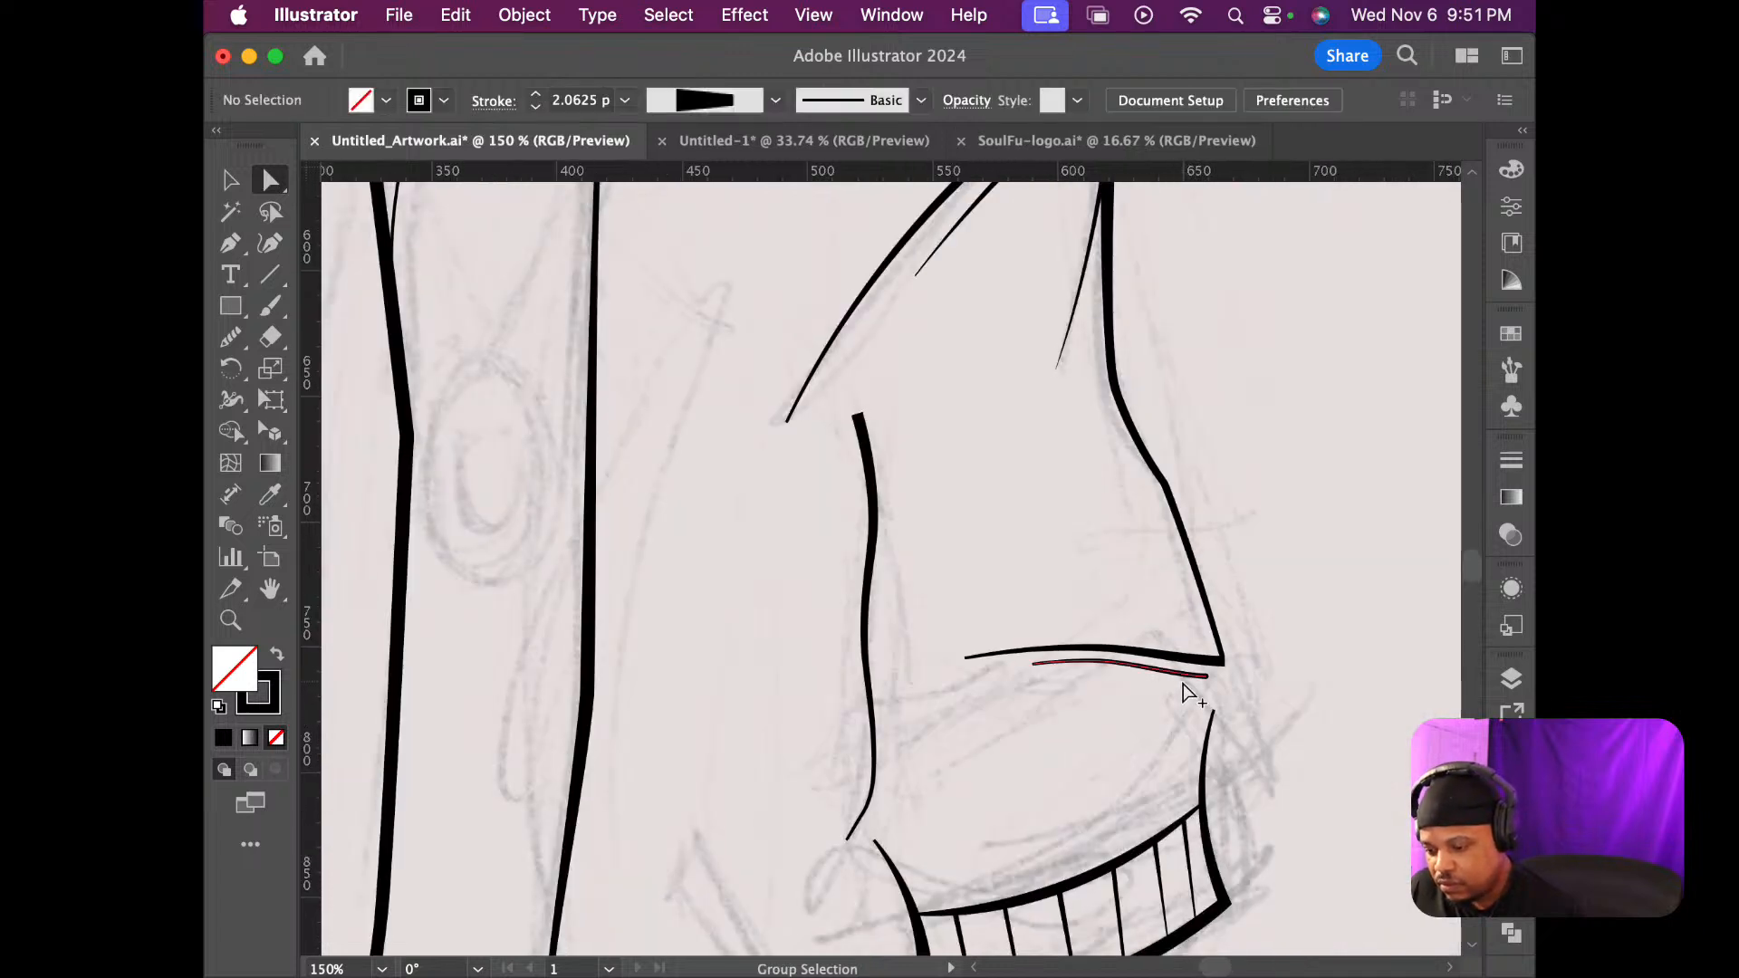
pyautogui.scroll(3, 1183, 688)
pyautogui.scroll(-5, 1183, 689)
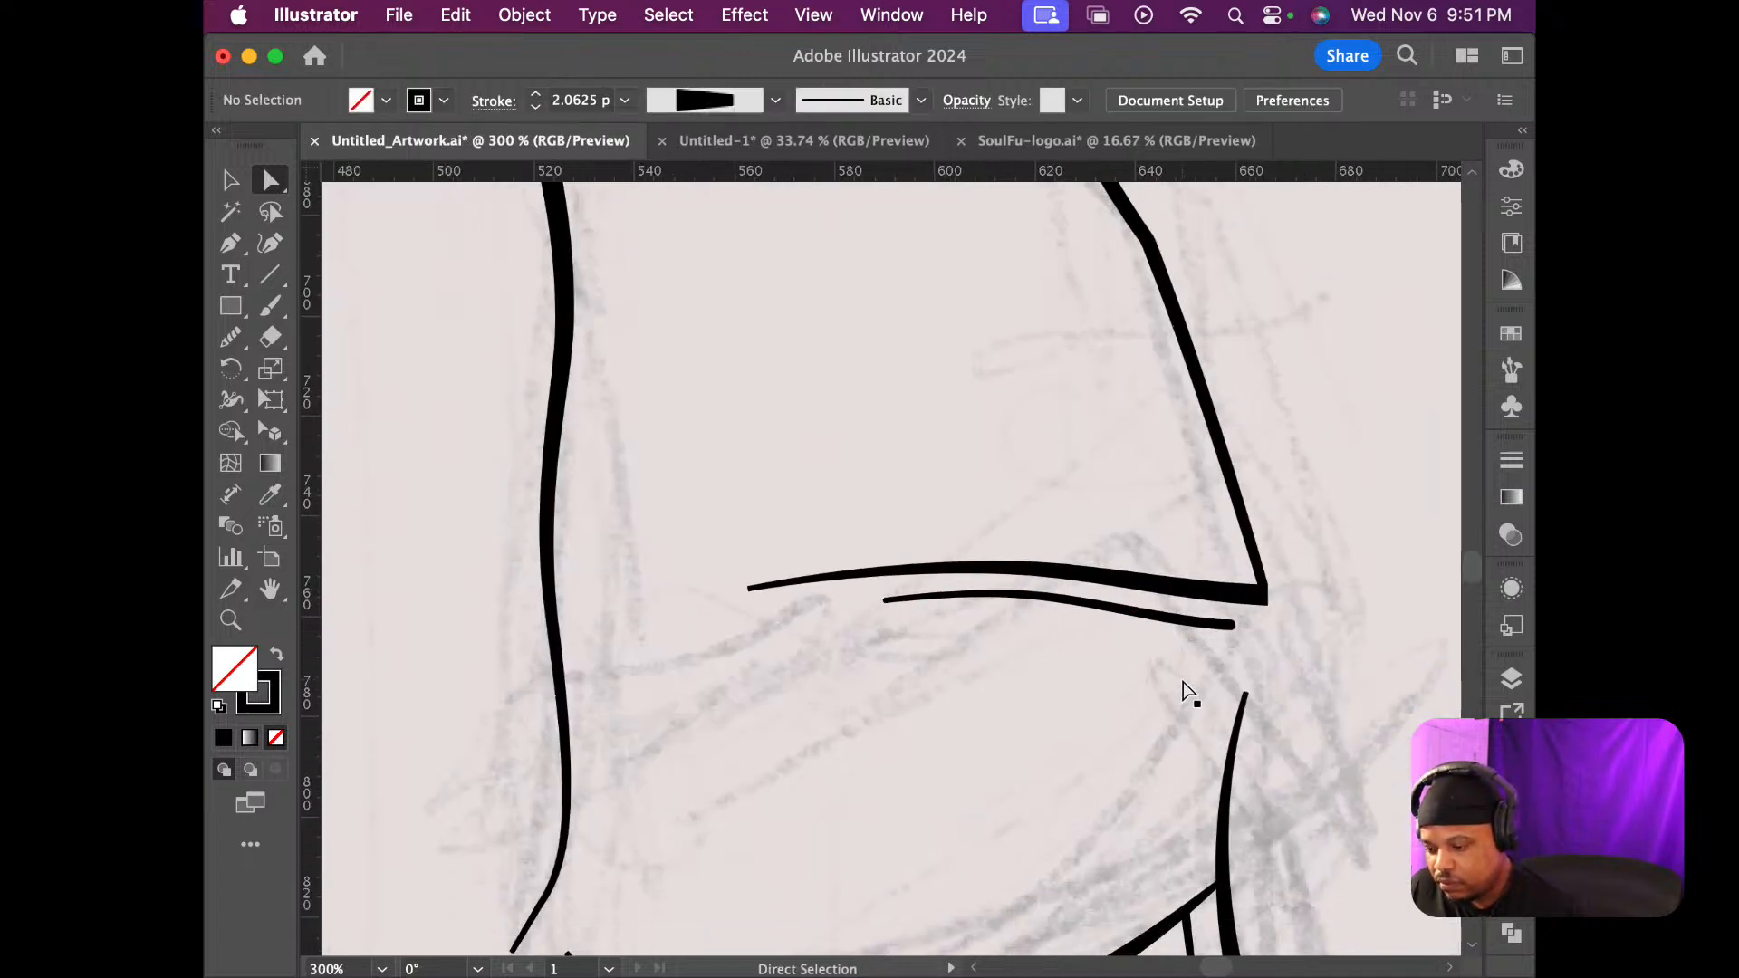
pyautogui.scroll(-1, 1182, 689)
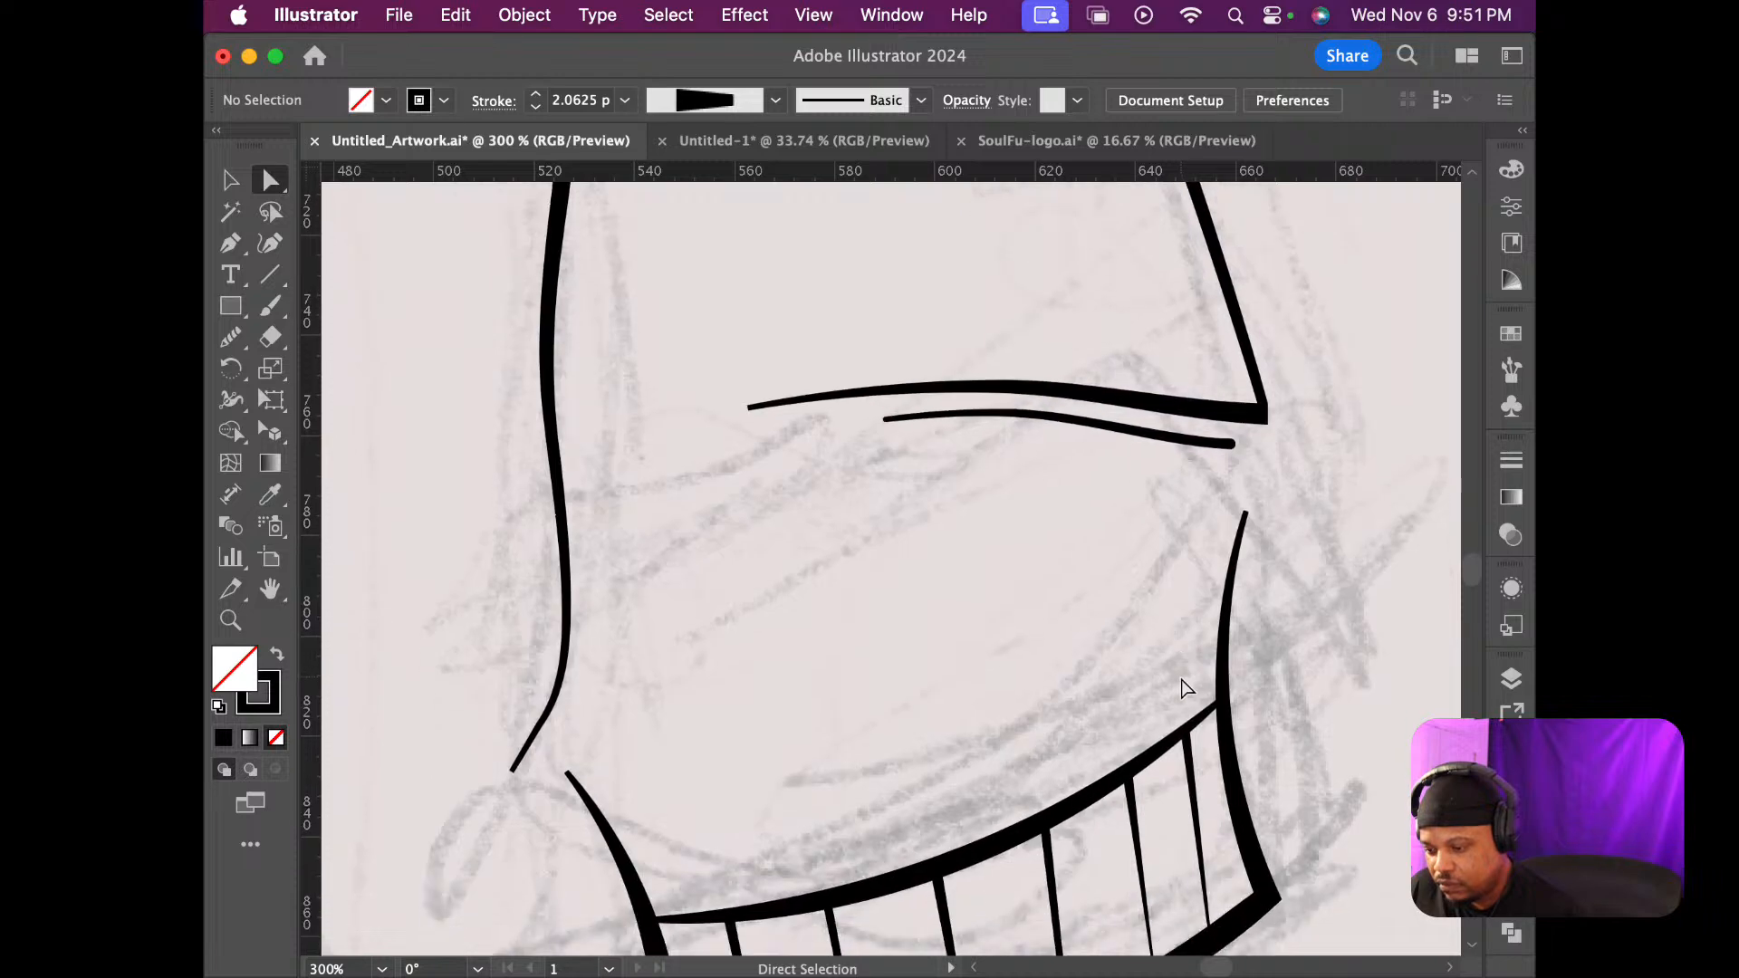
pyautogui.scroll(-4, 1190, 693)
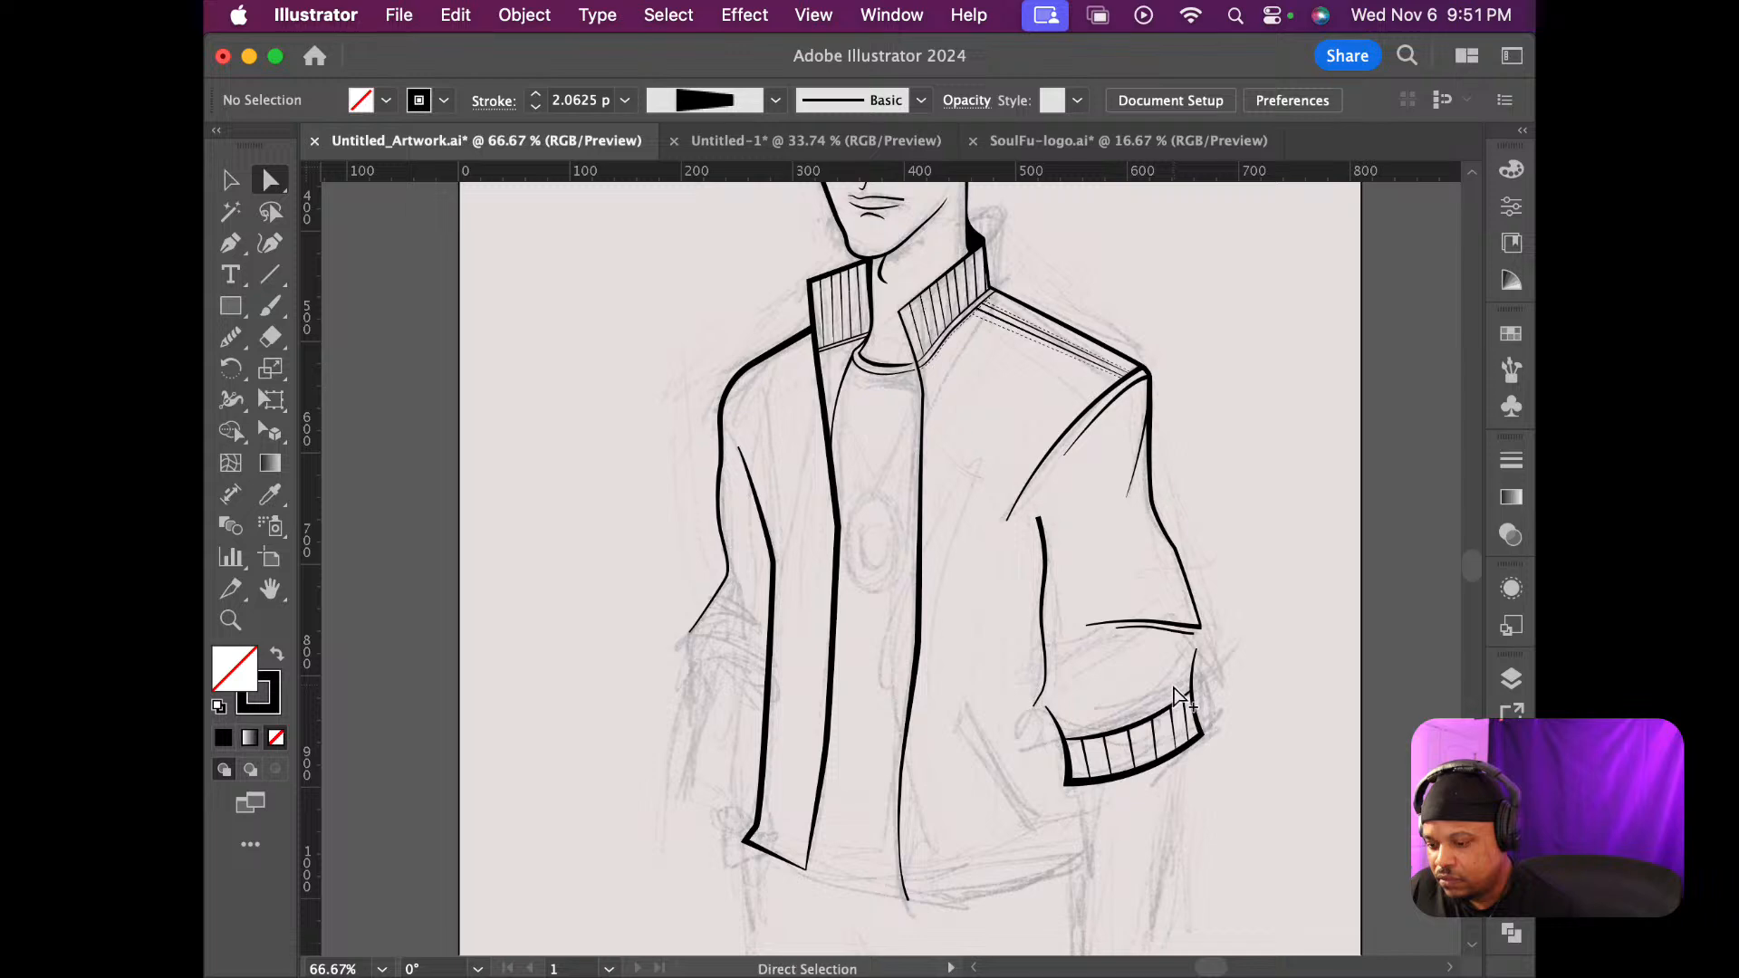
pyautogui.scroll(3, 1169, 696)
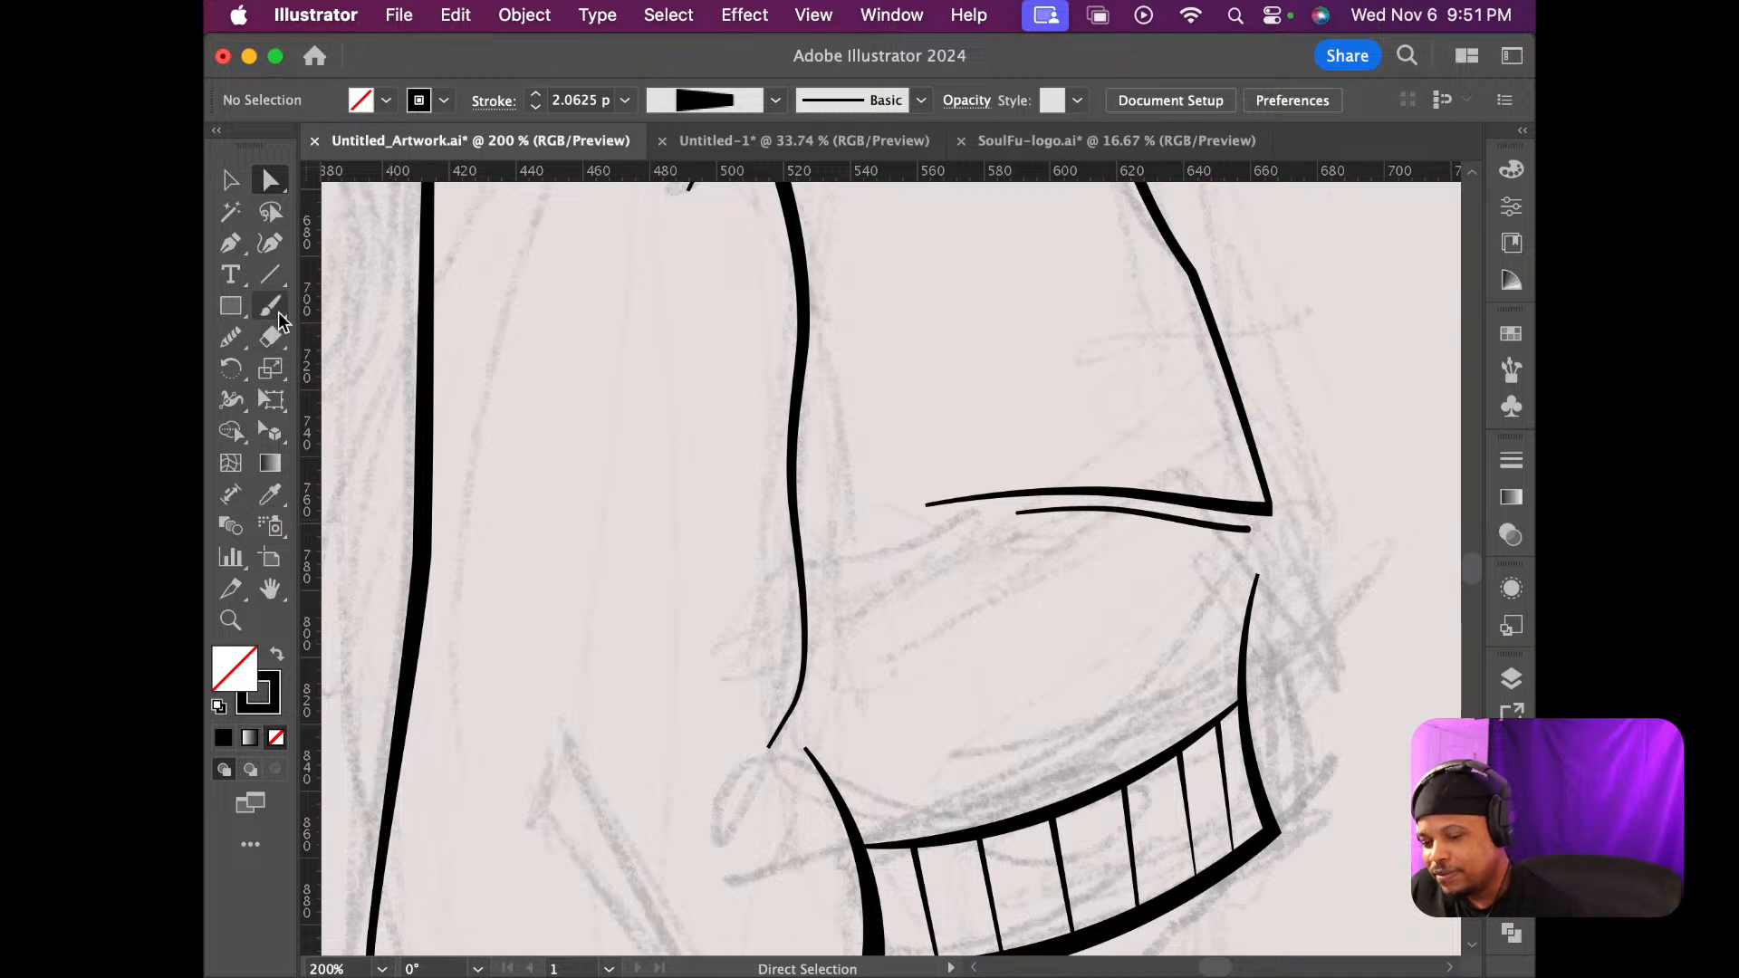
pyautogui.click(218, 250)
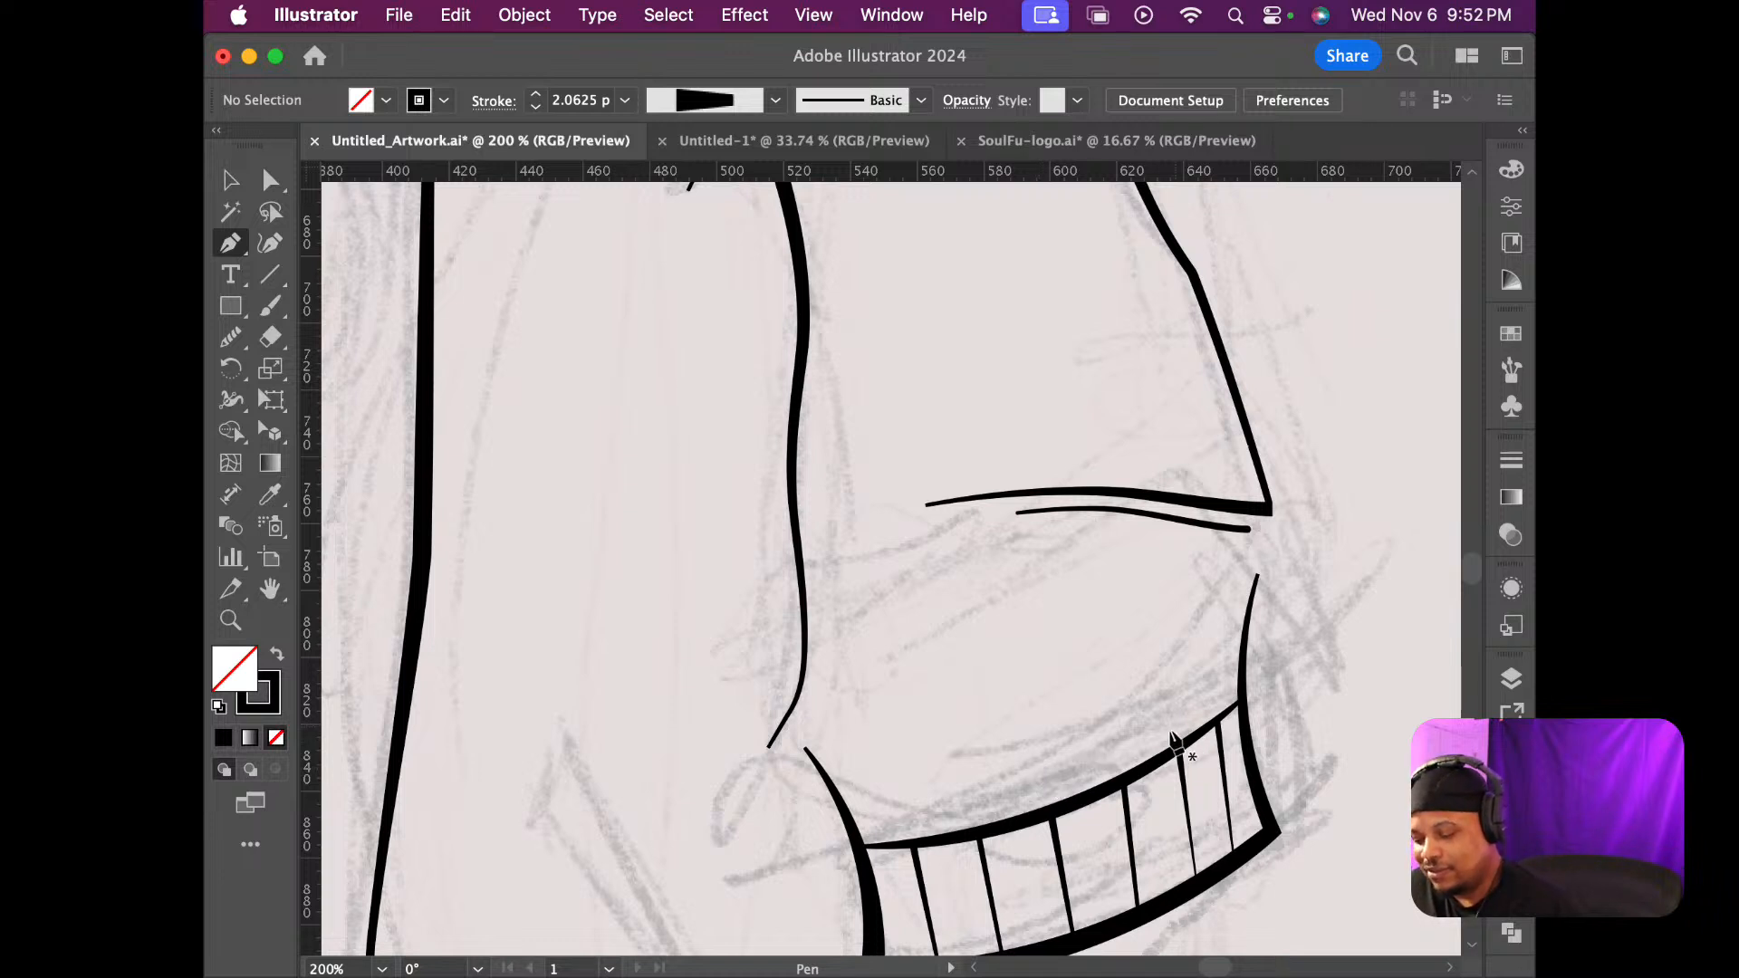
pyautogui.moveTo(1187, 719); pyautogui.dragTo(1151, 752)
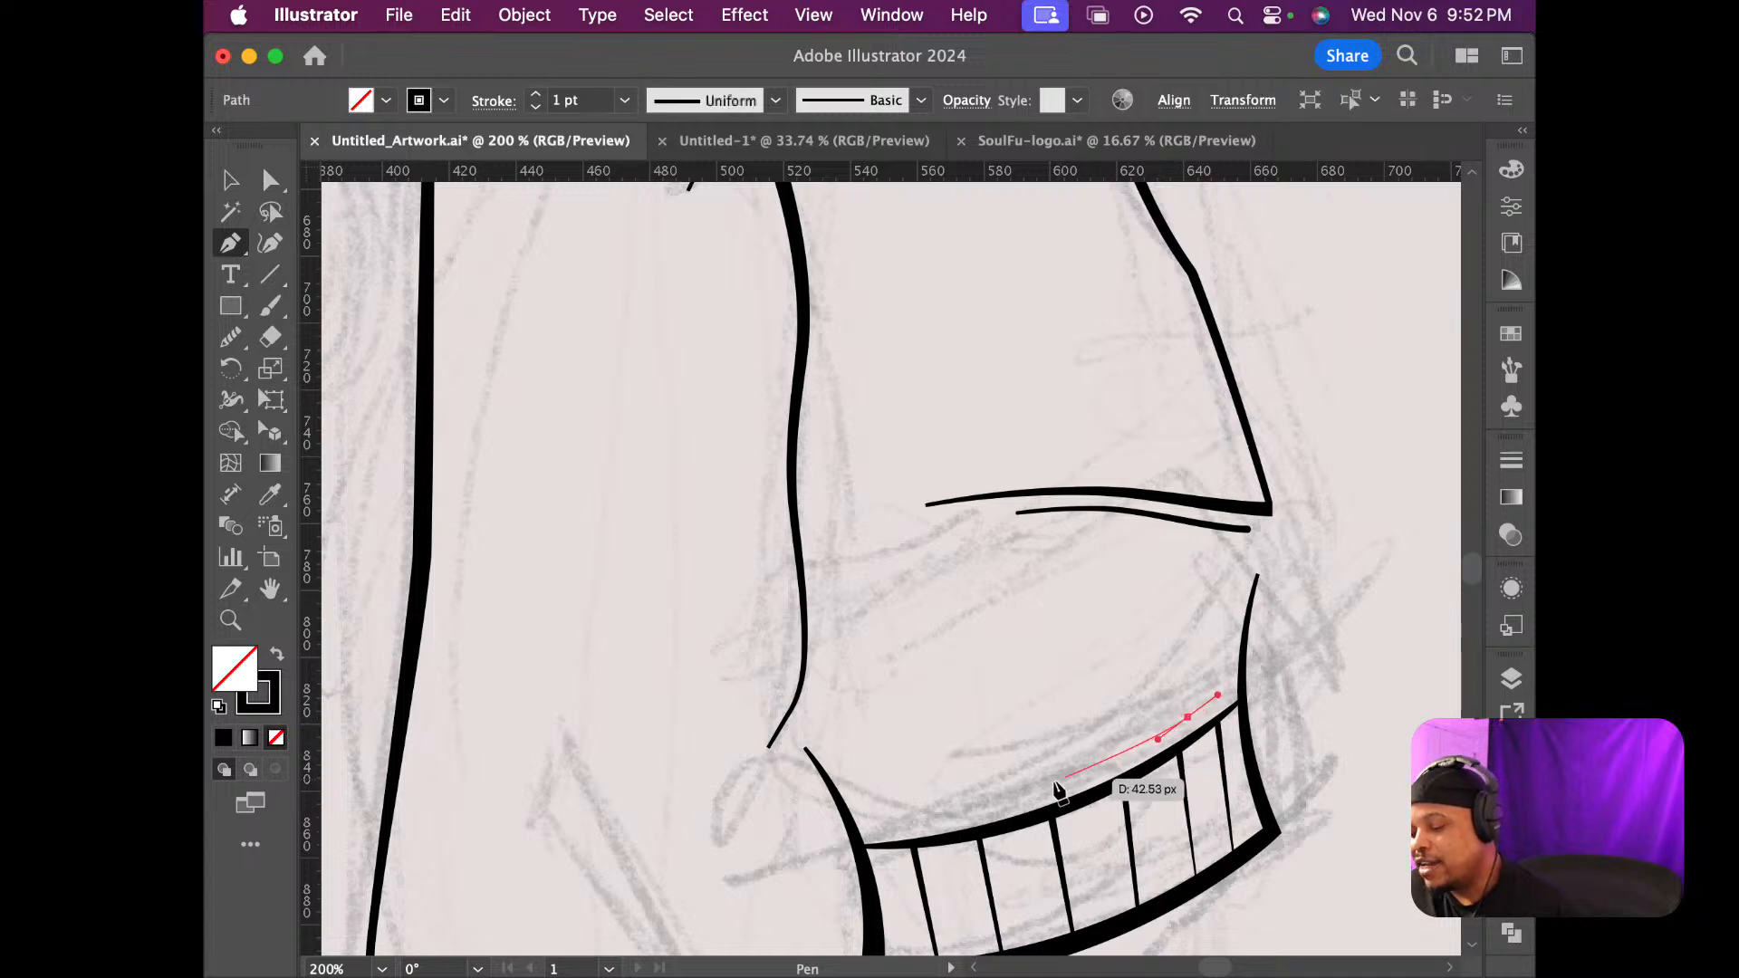
pyautogui.moveTo(909, 829); pyautogui.dragTo(813, 834)
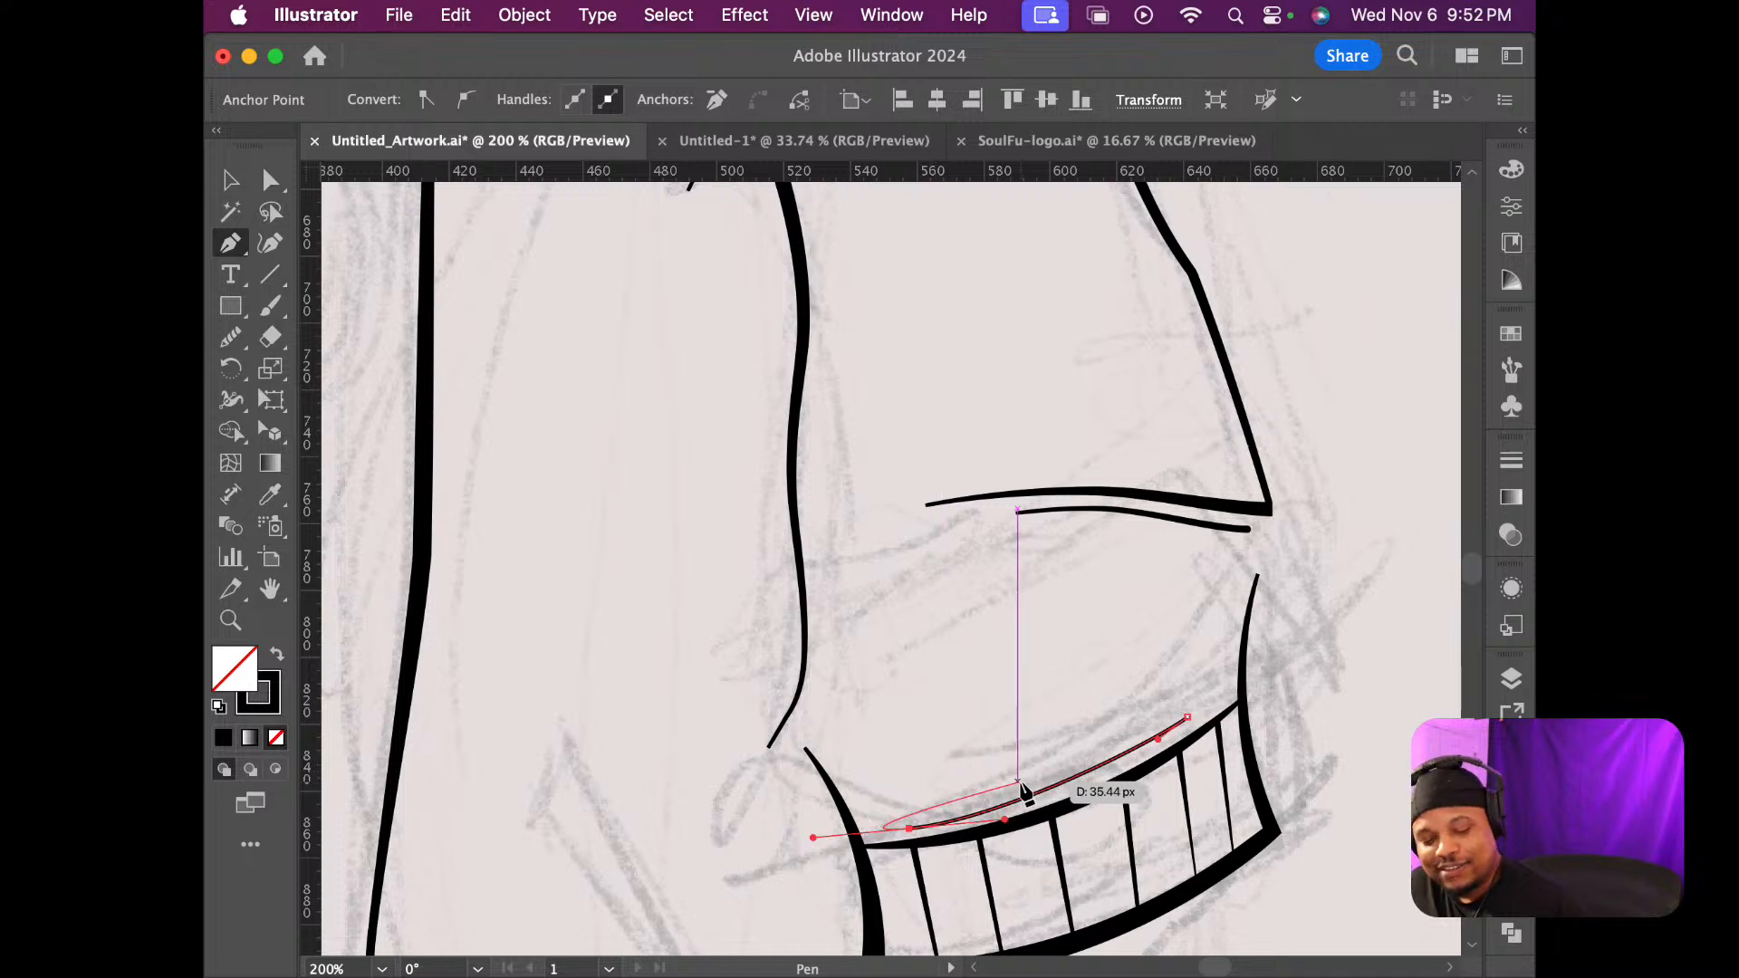
# Thicken the middle of the fold line above the cuff to about 2.3 px with the Width tool, leaving both ends tapered
pyautogui.hotkey('shift', 'w')
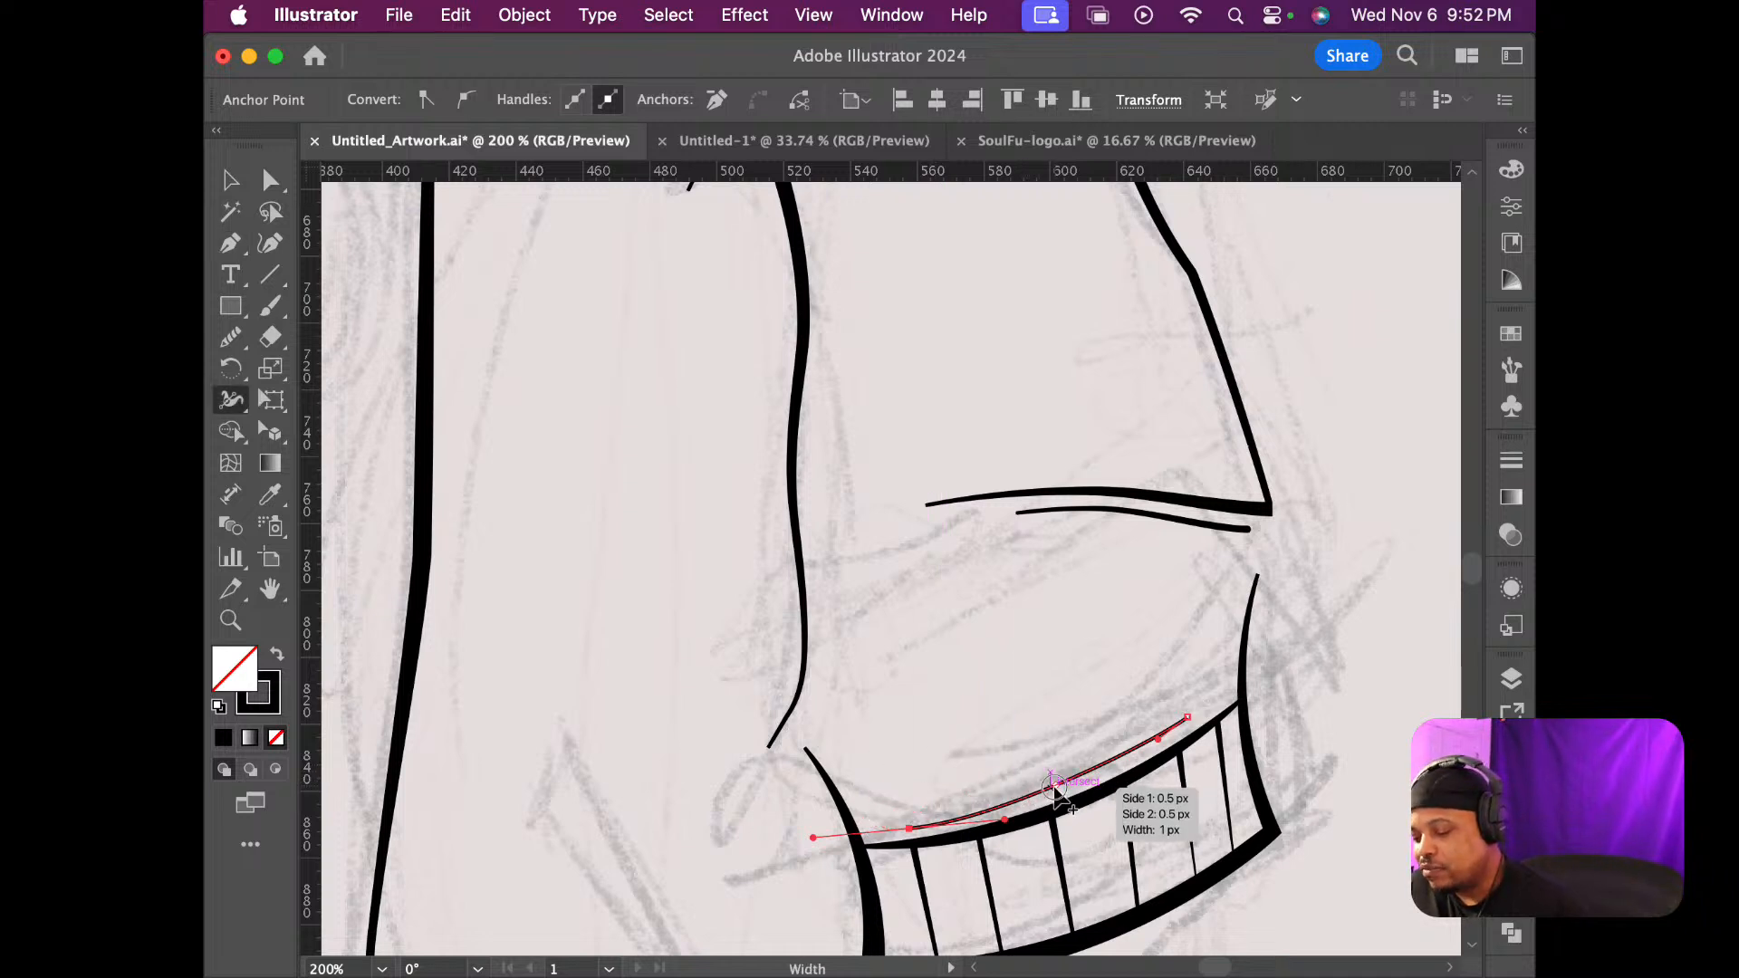
pyautogui.moveTo(1053, 786); pyautogui.dragTo(1055, 789)
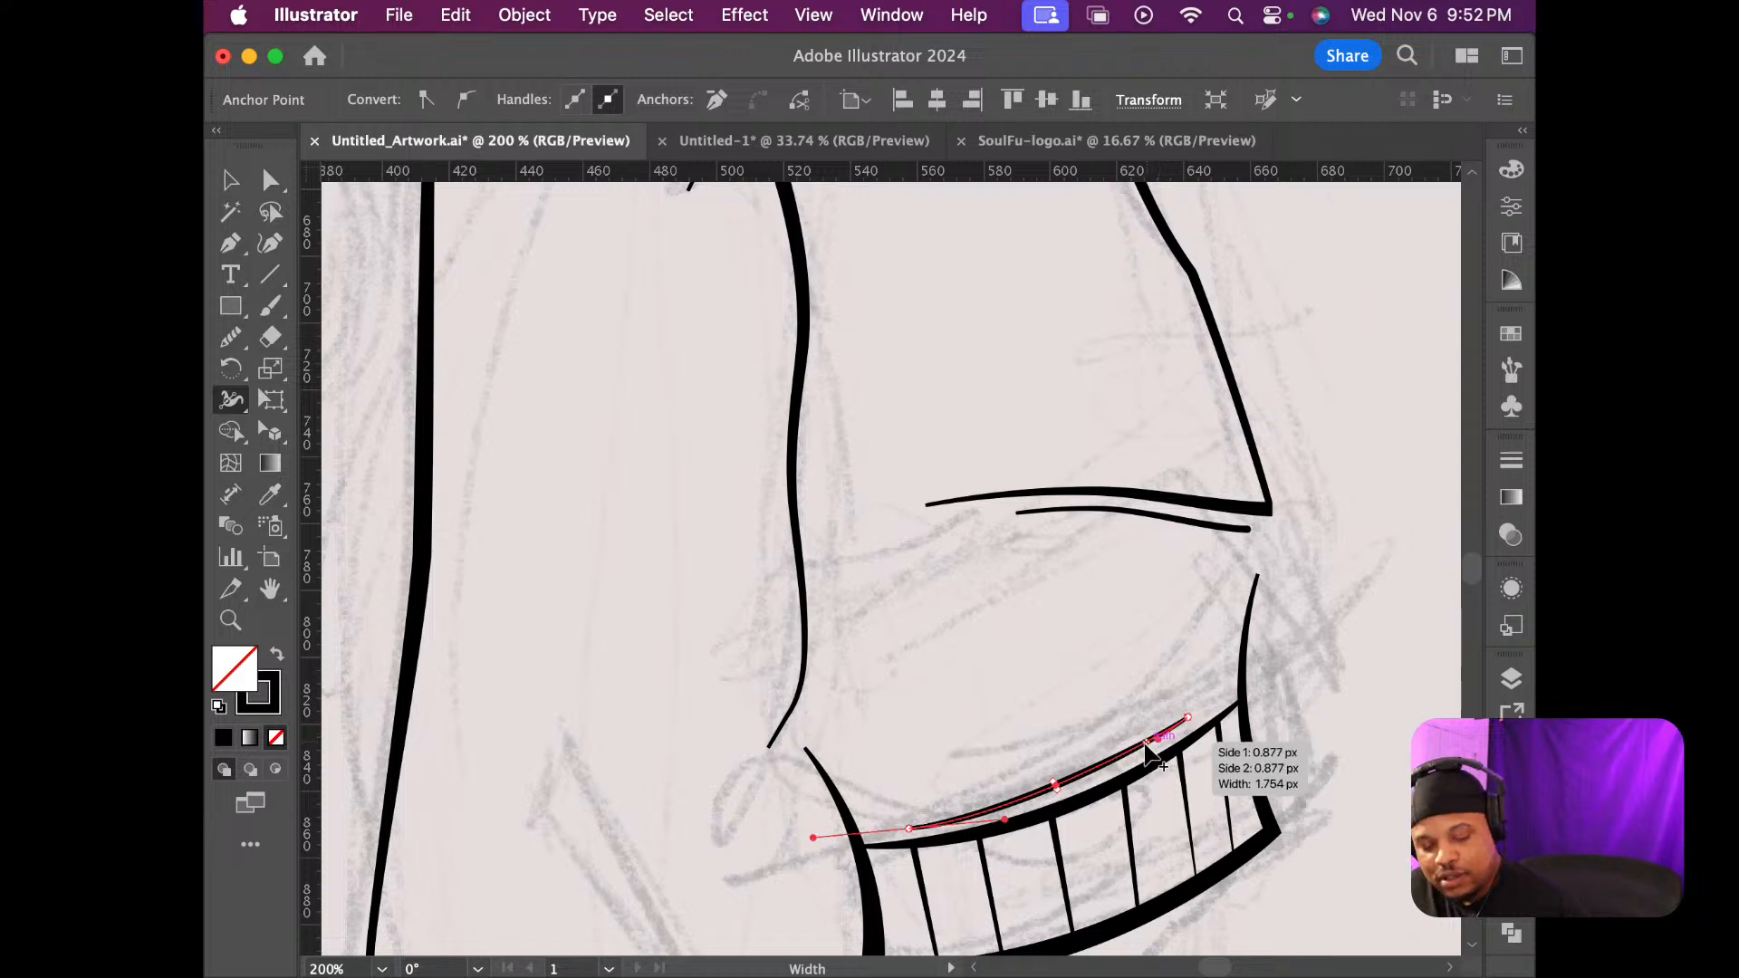
pyautogui.scroll(5, 1146, 748)
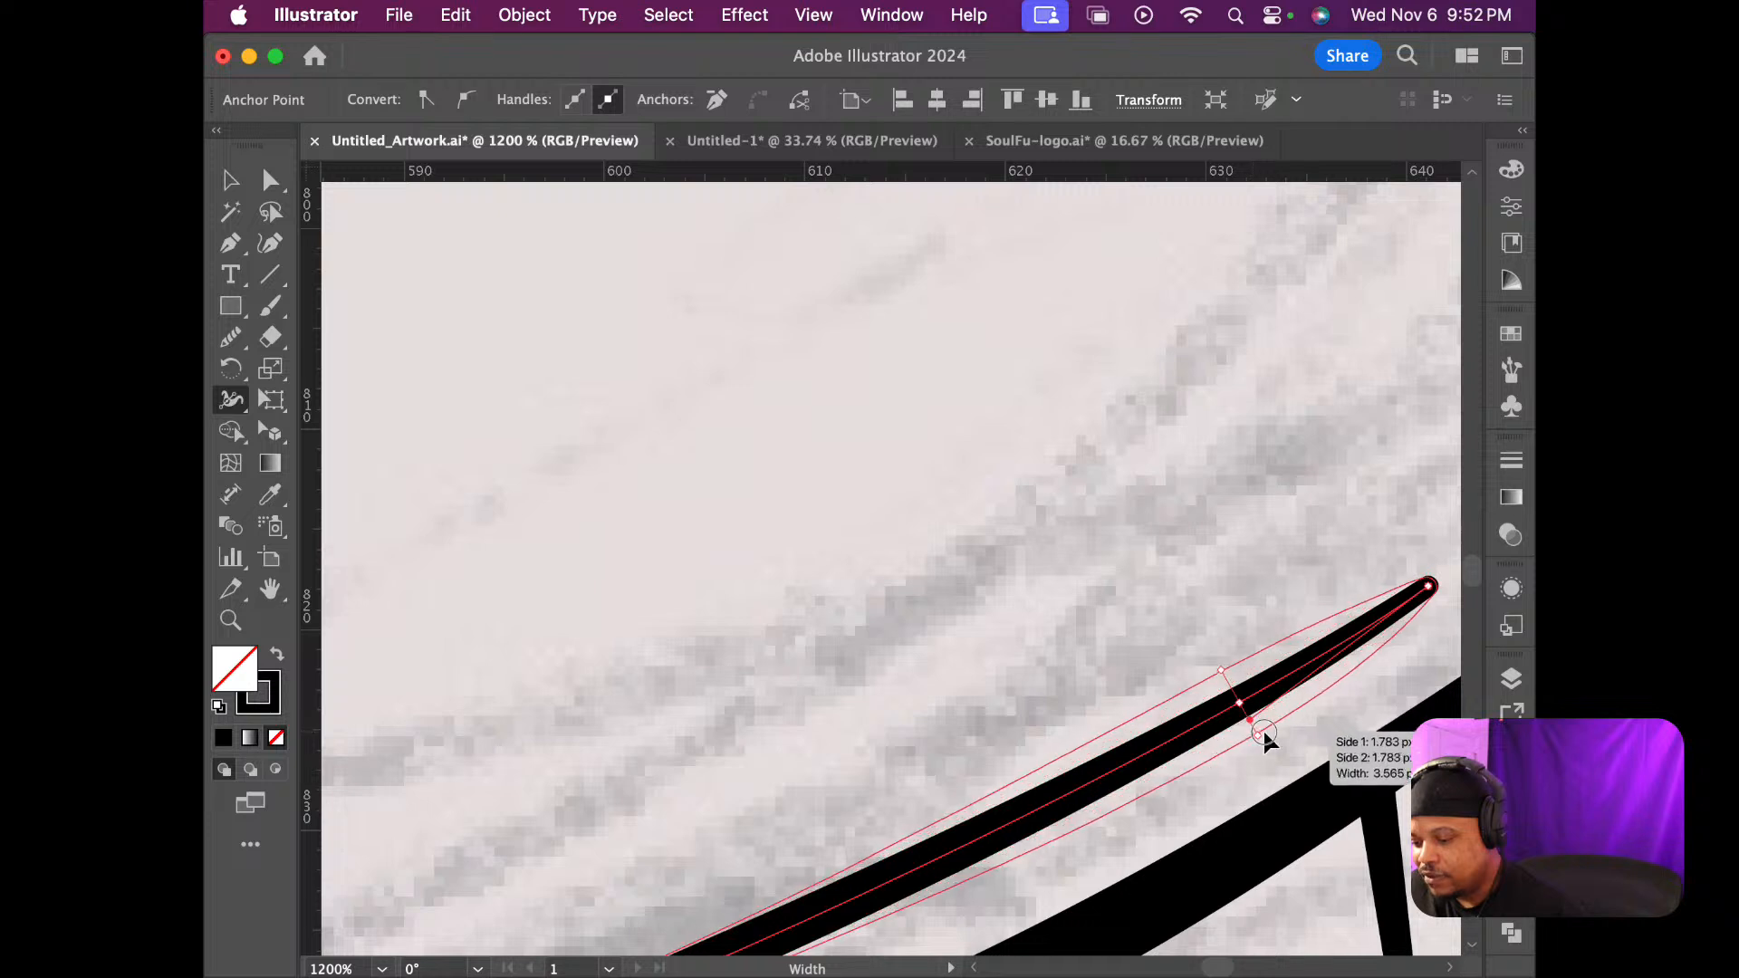
pyautogui.moveTo(1263, 729); pyautogui.dragTo(1250, 717)
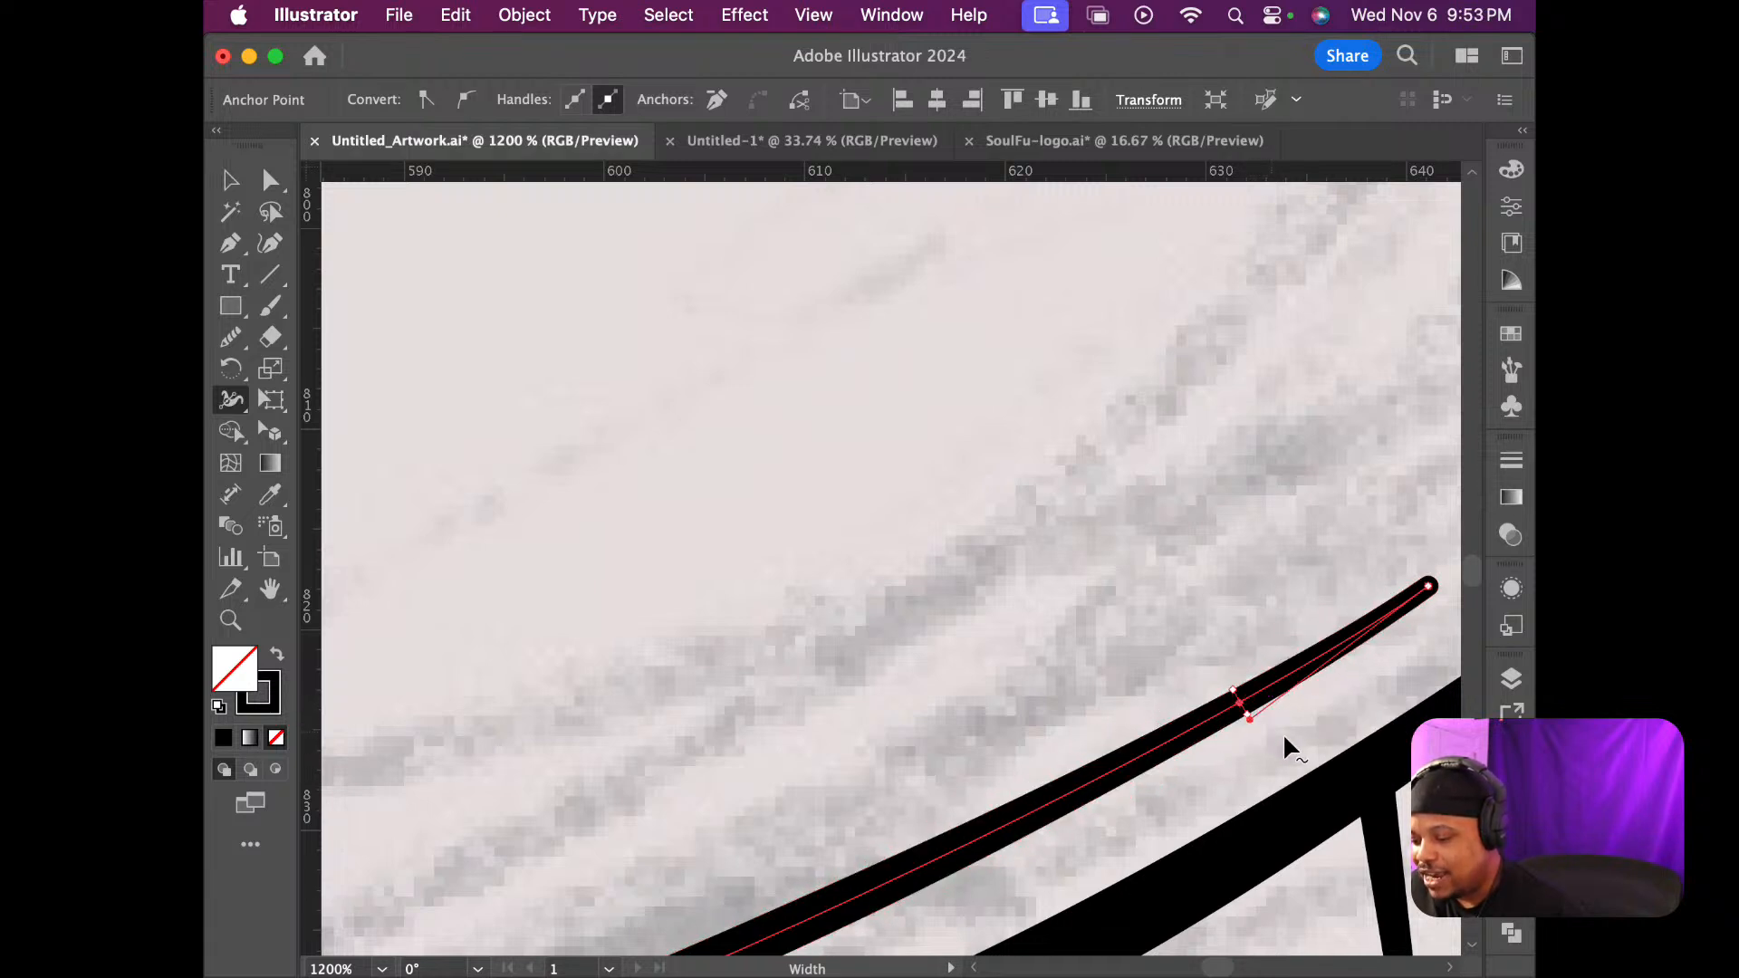
# Reshape the outer end of the fold line above the cuff by moving its direction handle outward, and deselect the line
pyautogui.press('a')
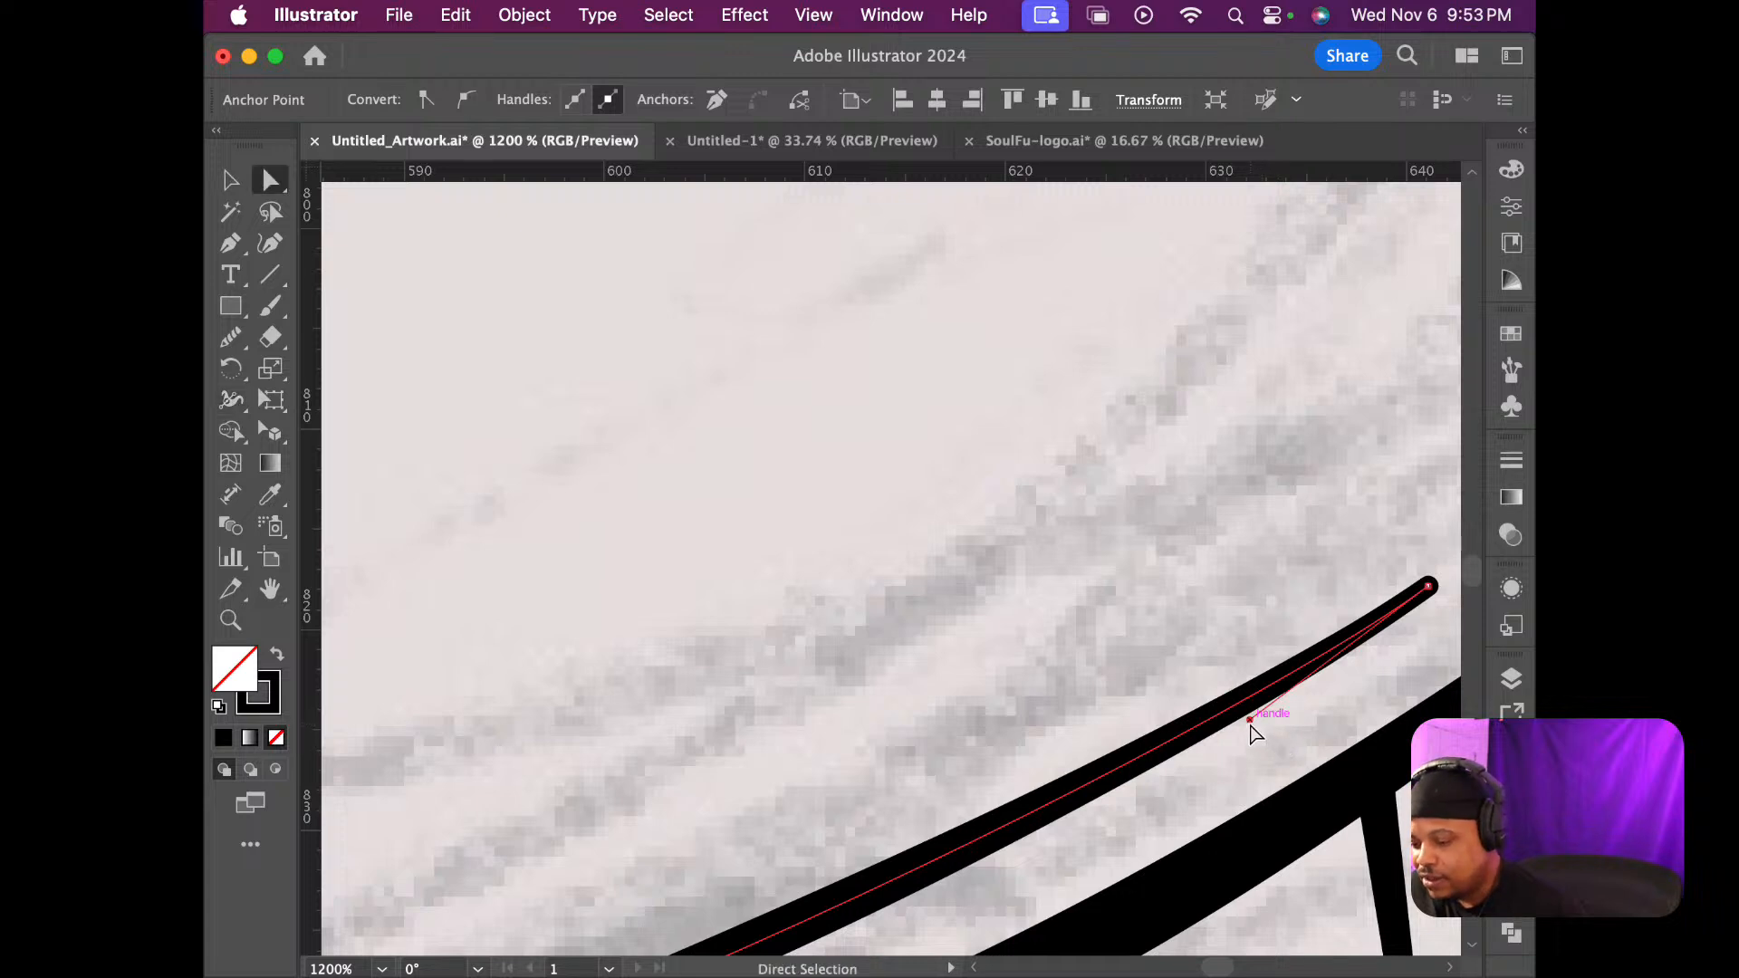
pyautogui.moveTo(1251, 725)
pyautogui.mouseDown()
pyautogui.moveTo(1320, 738)
pyautogui.moveTo(1303, 730)
pyautogui.mouseUp()
pyautogui.scroll(-4, 1249, 752)
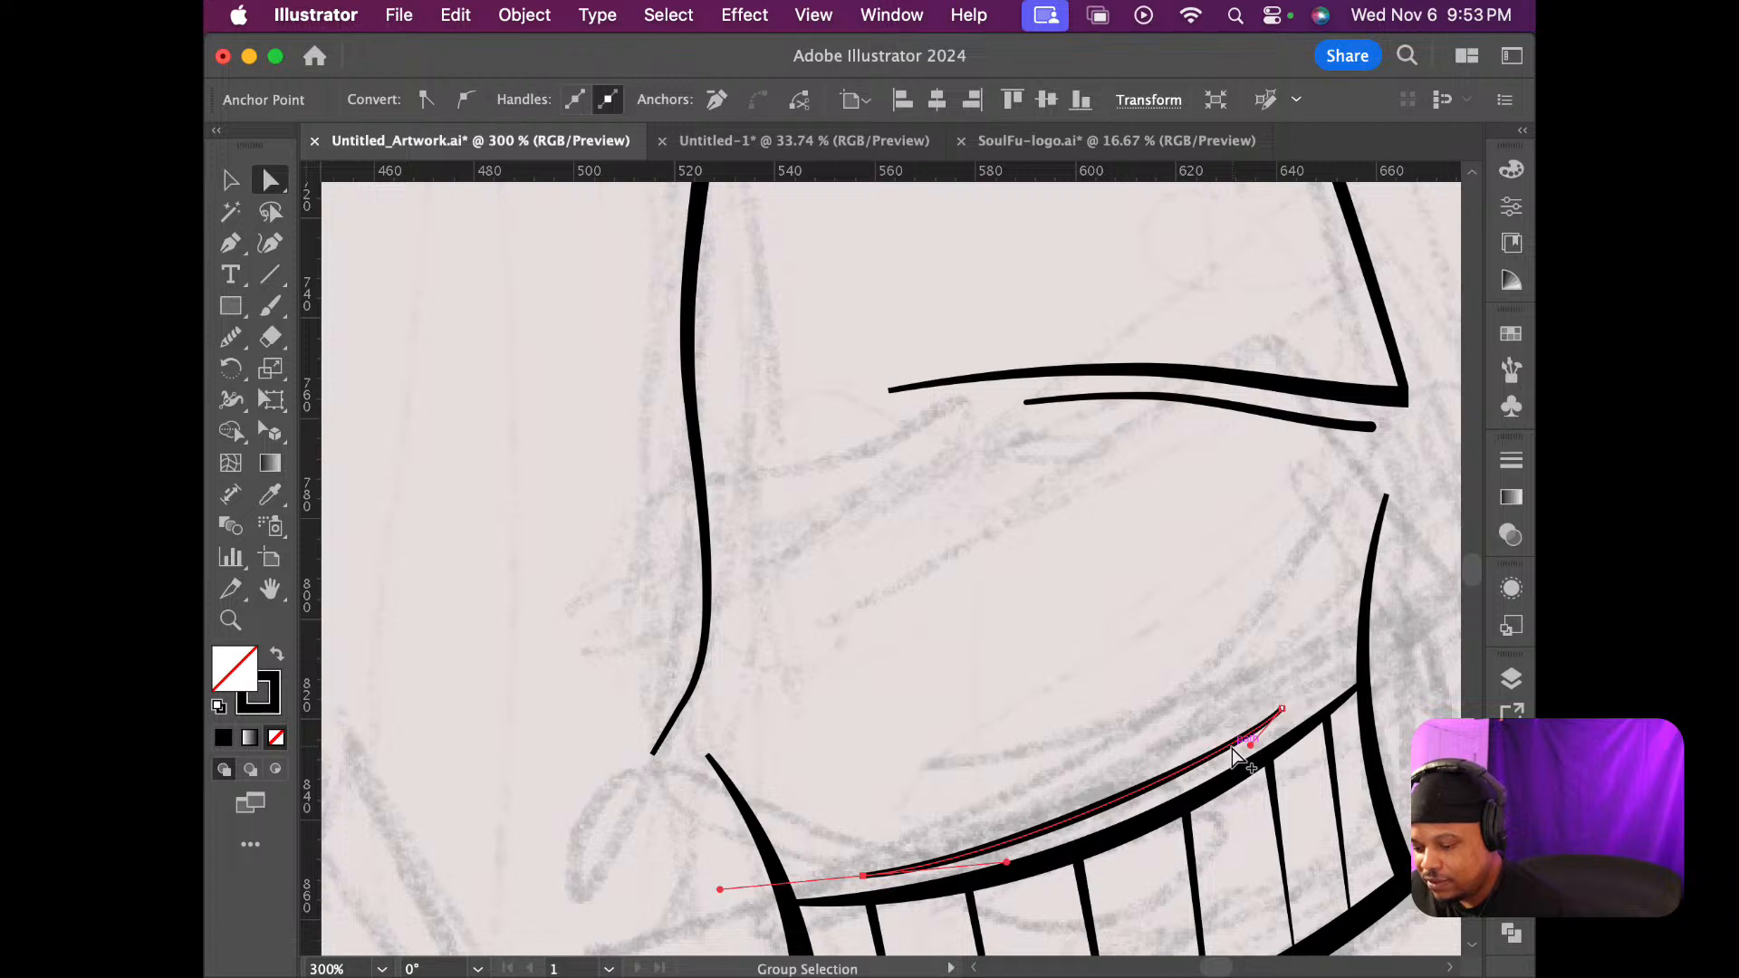
pyautogui.click(1433, 645)
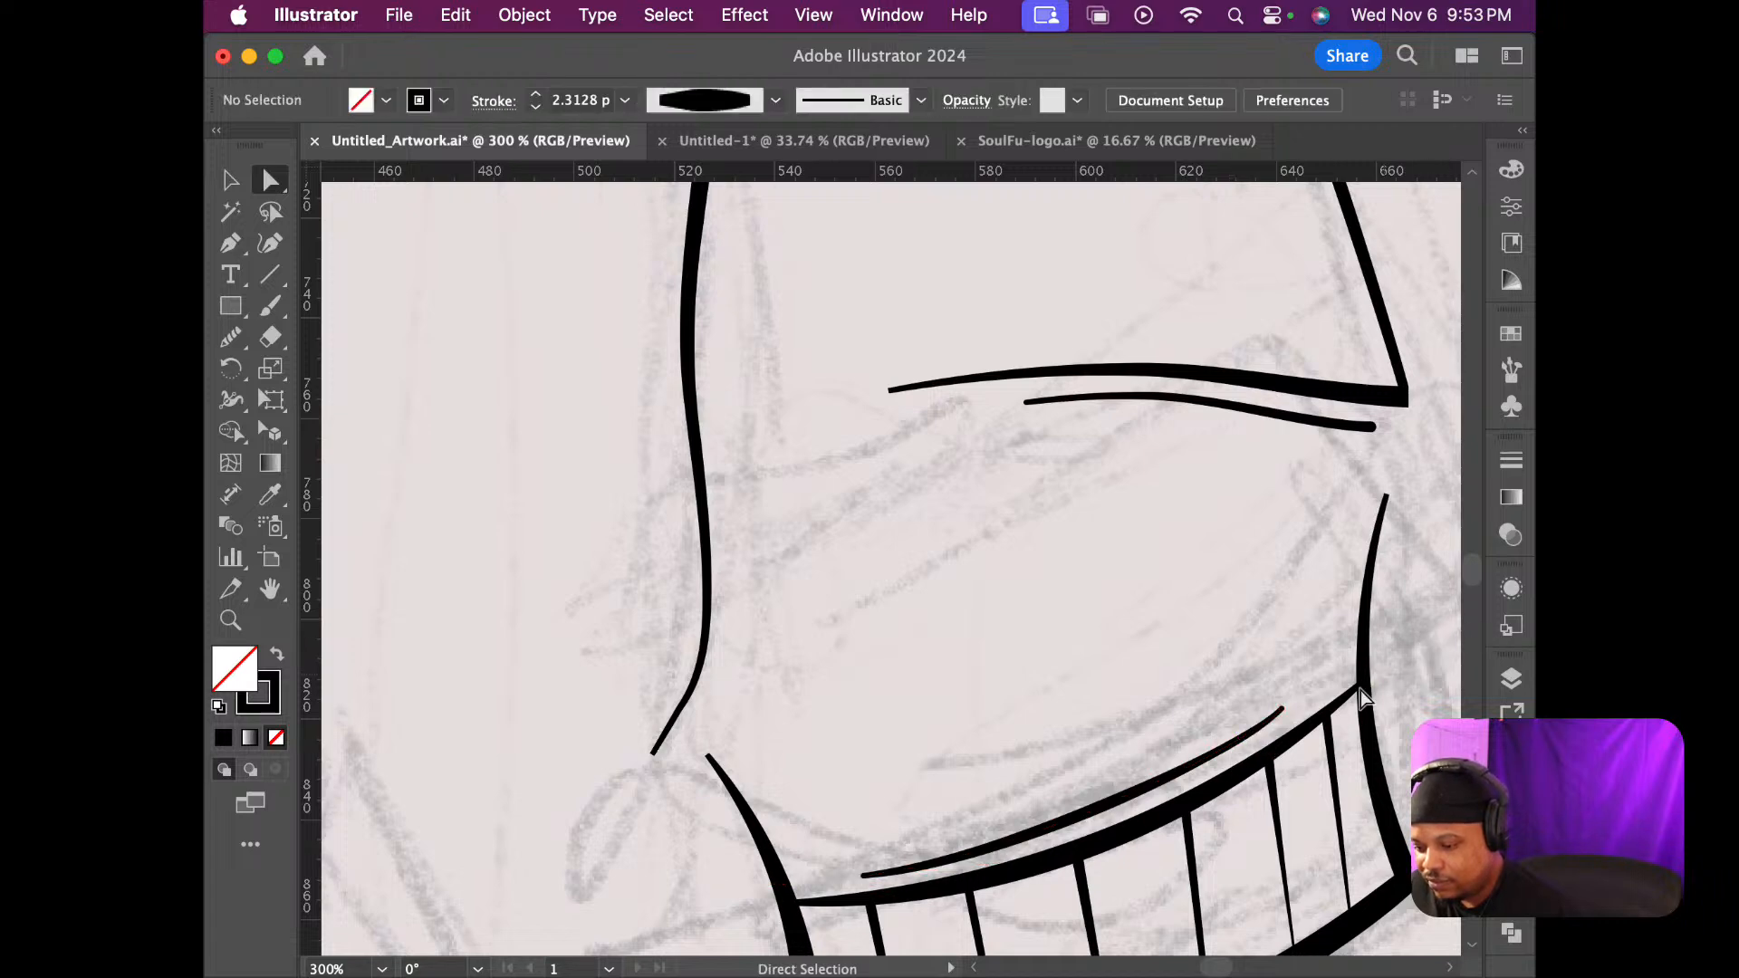
# Raise the upper end of the cuff's outer outline to meet the sleeve corner at the upper fold line's thick end
pyautogui.scroll(-3, 1296, 716)
pyautogui.scroll(-4, 1287, 704)
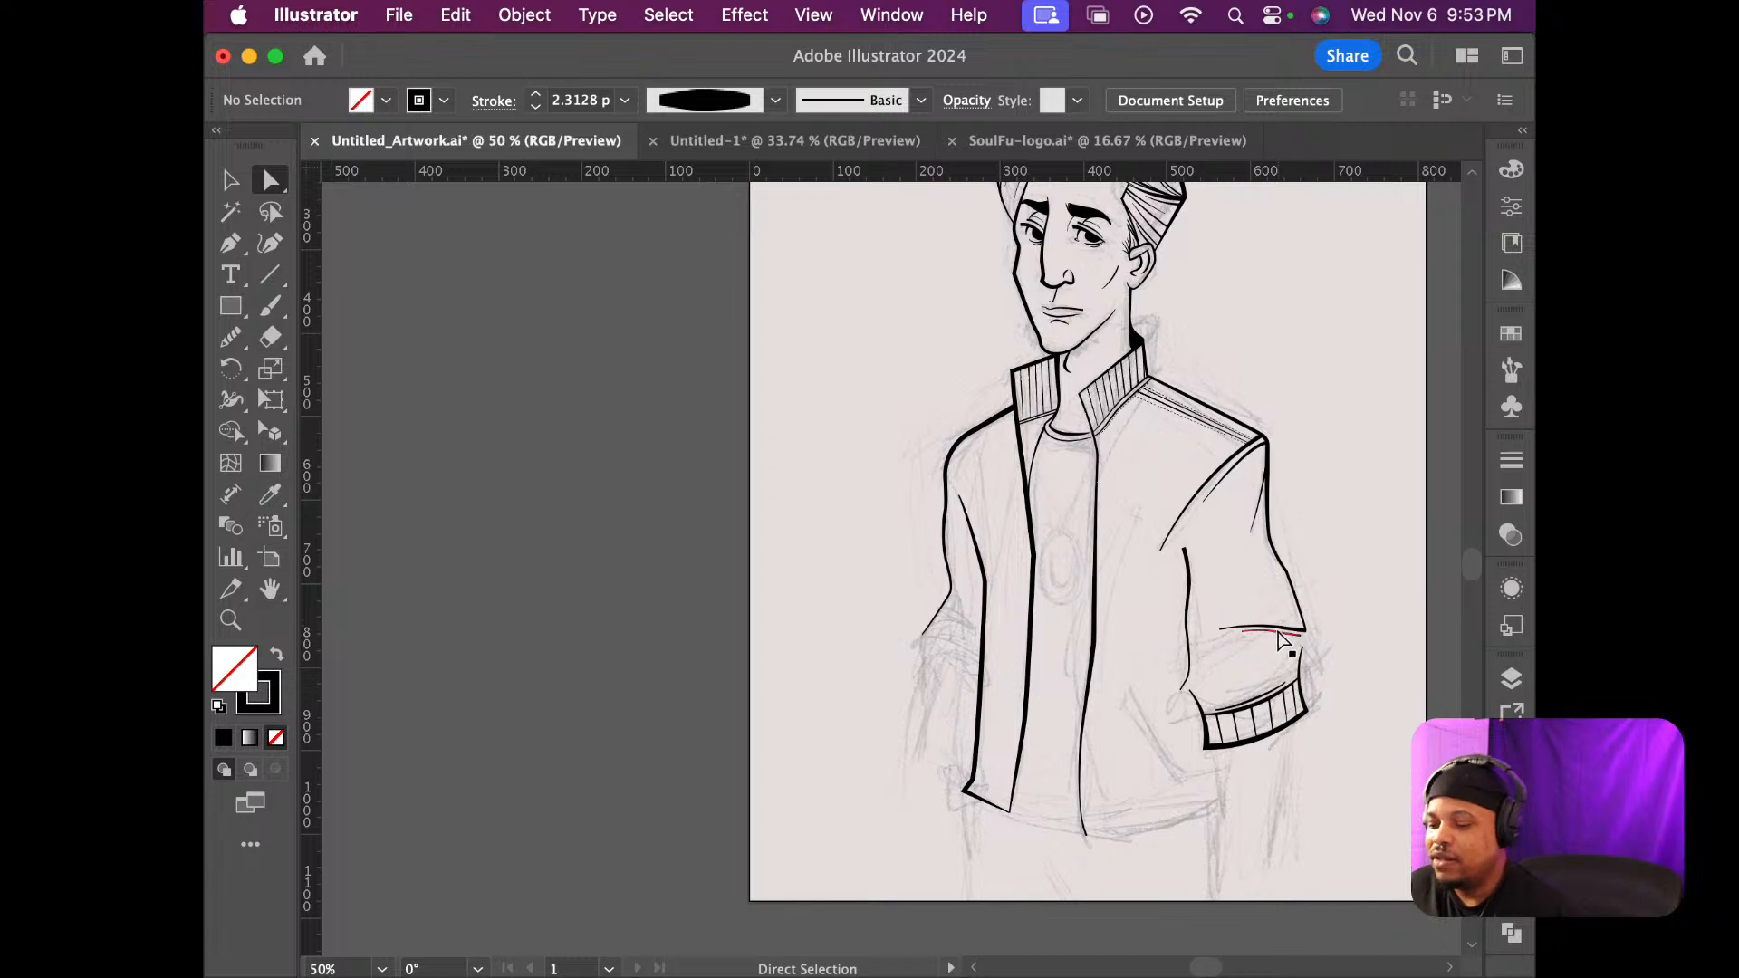
pyautogui.scroll(1, 1300, 678)
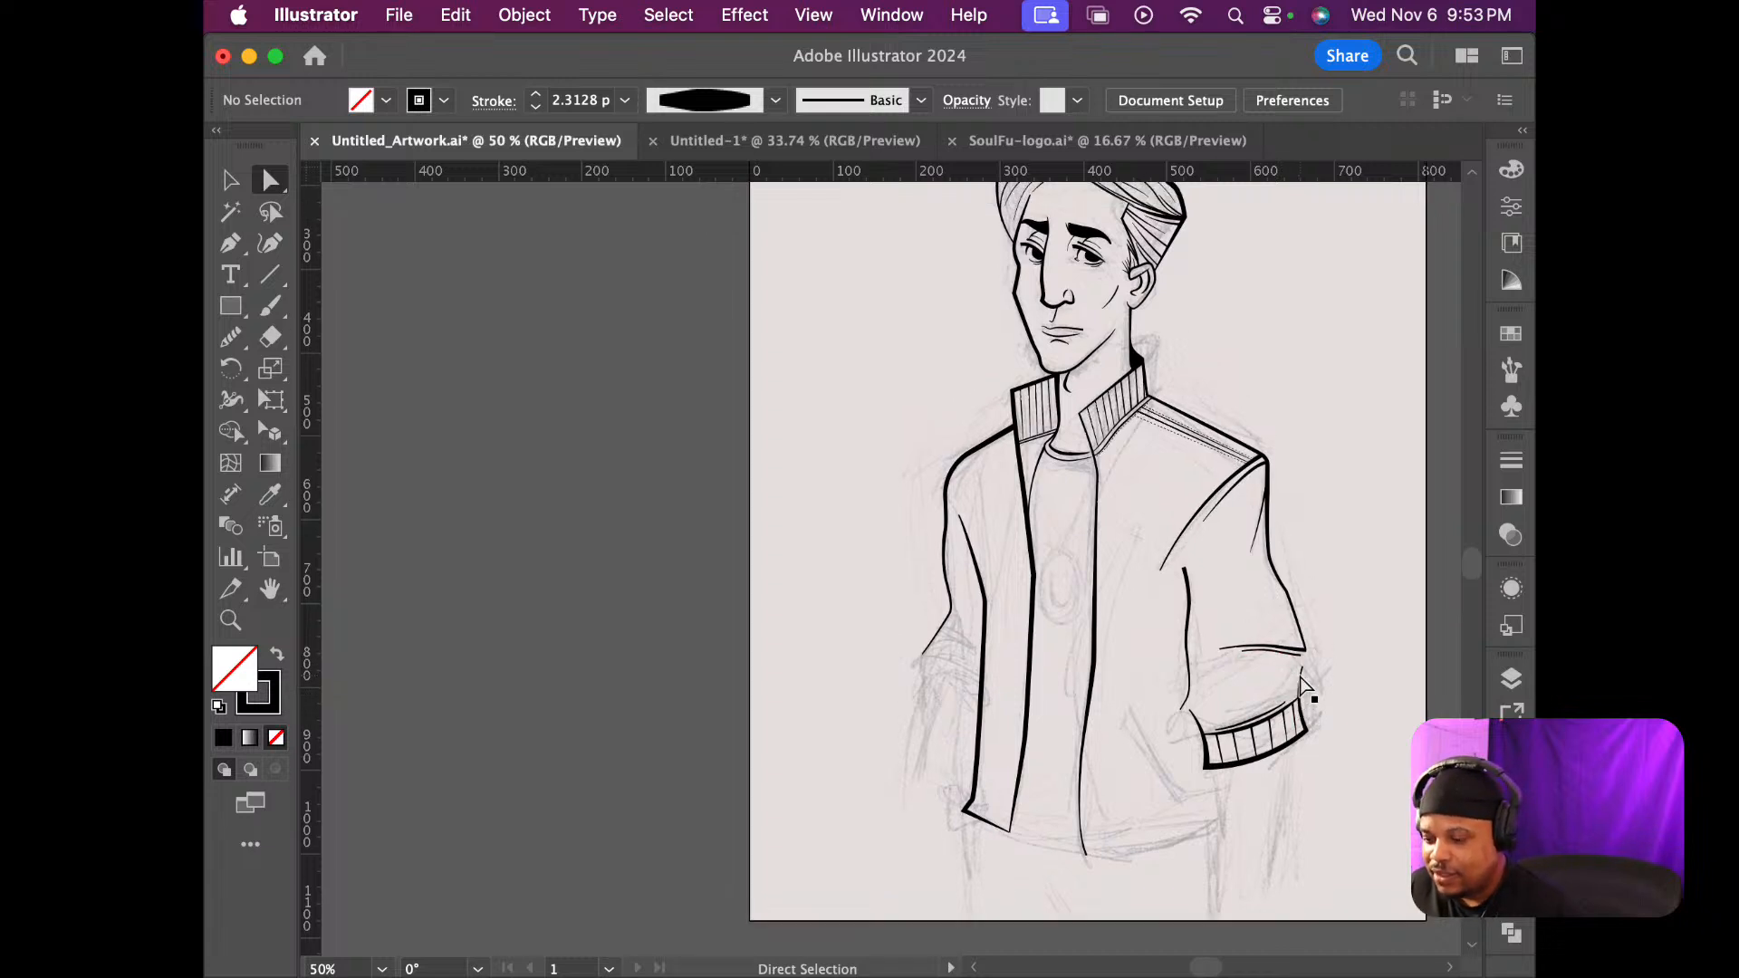
pyautogui.scroll(2, 1305, 688)
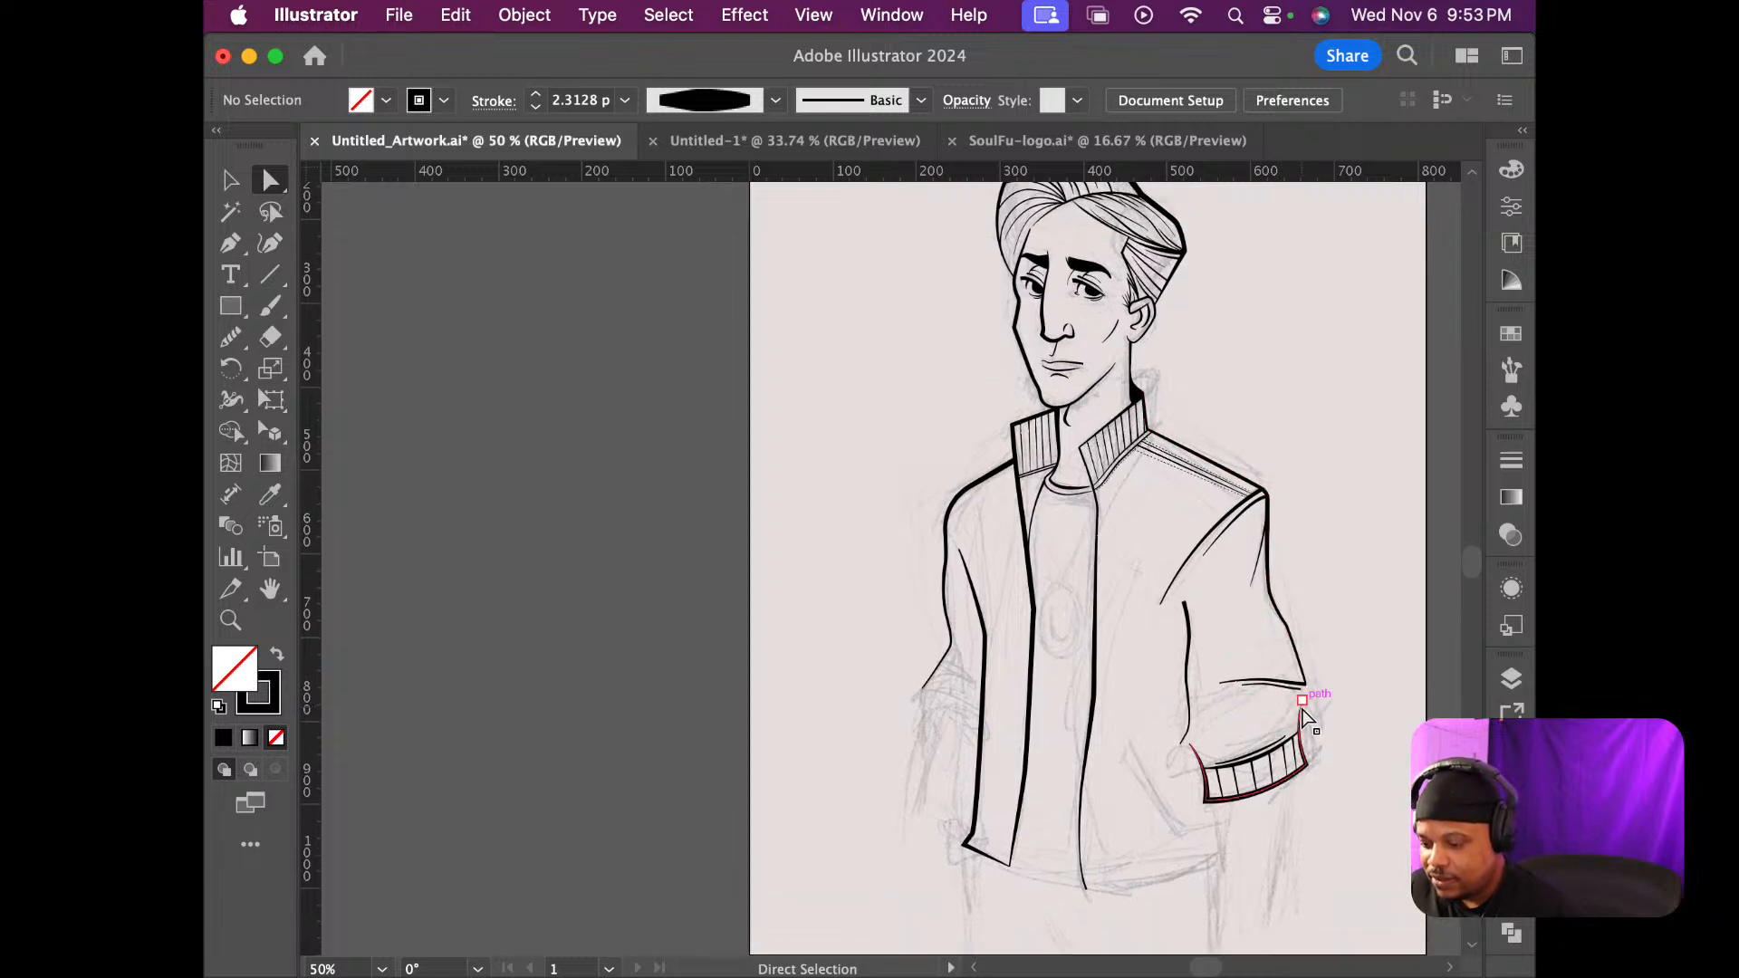
pyautogui.scroll(6, 1304, 707)
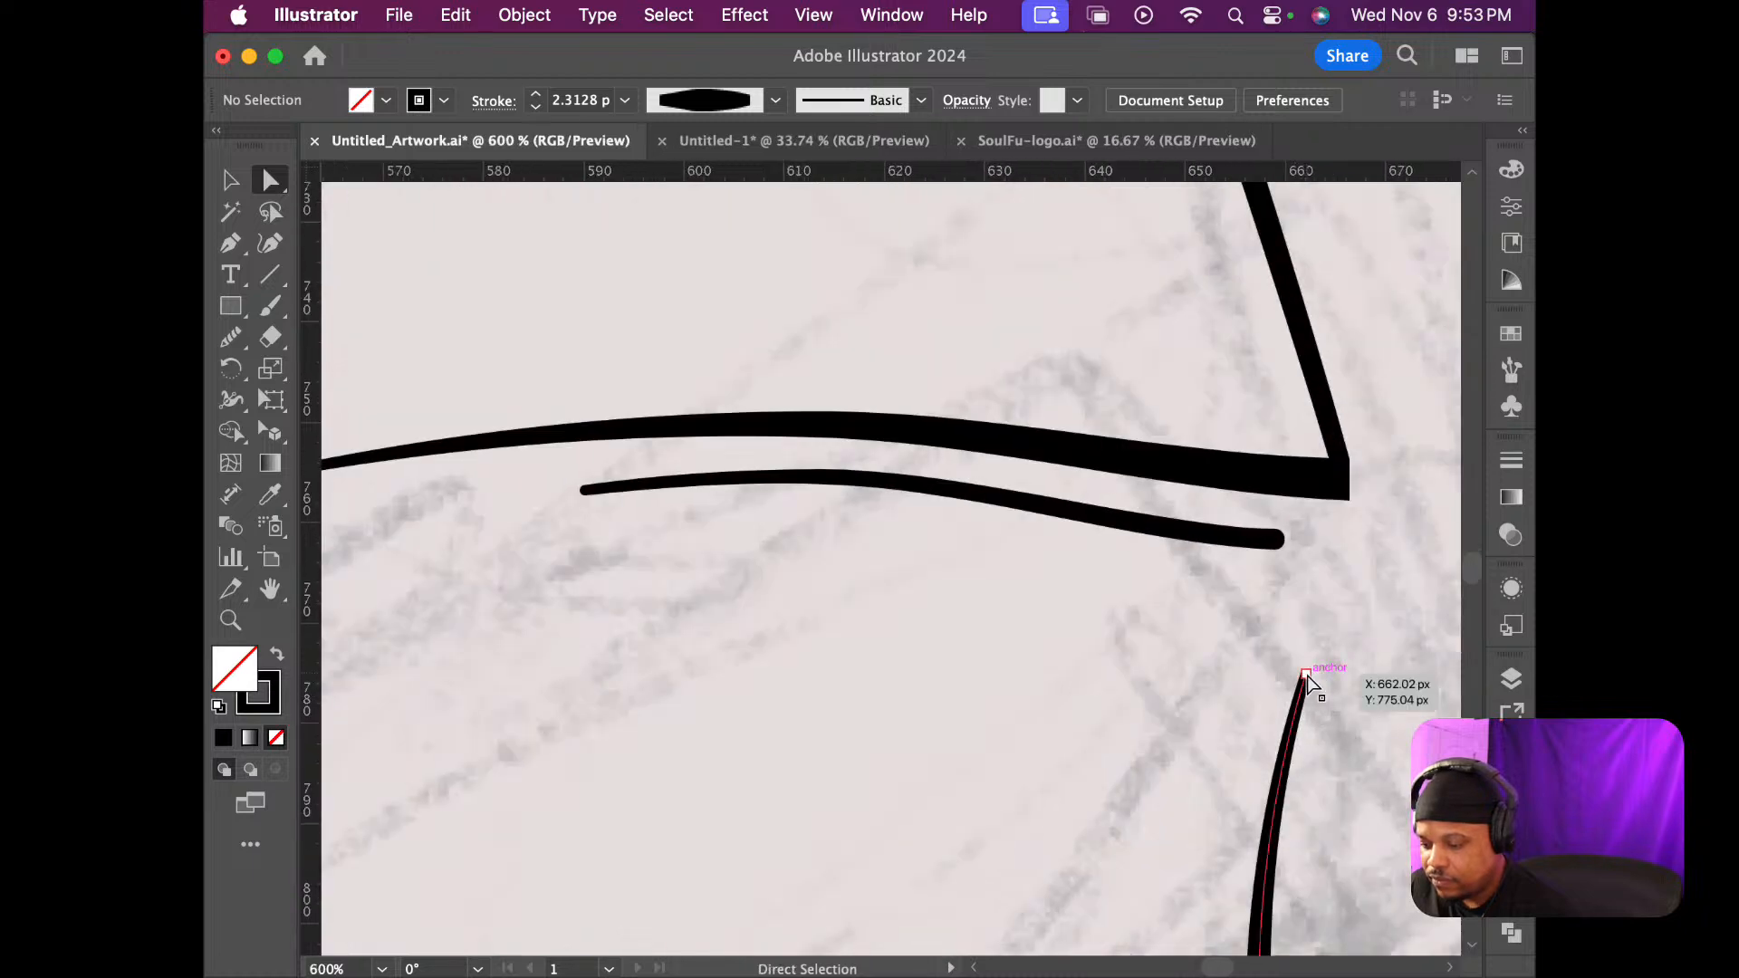
pyautogui.click(1306, 675)
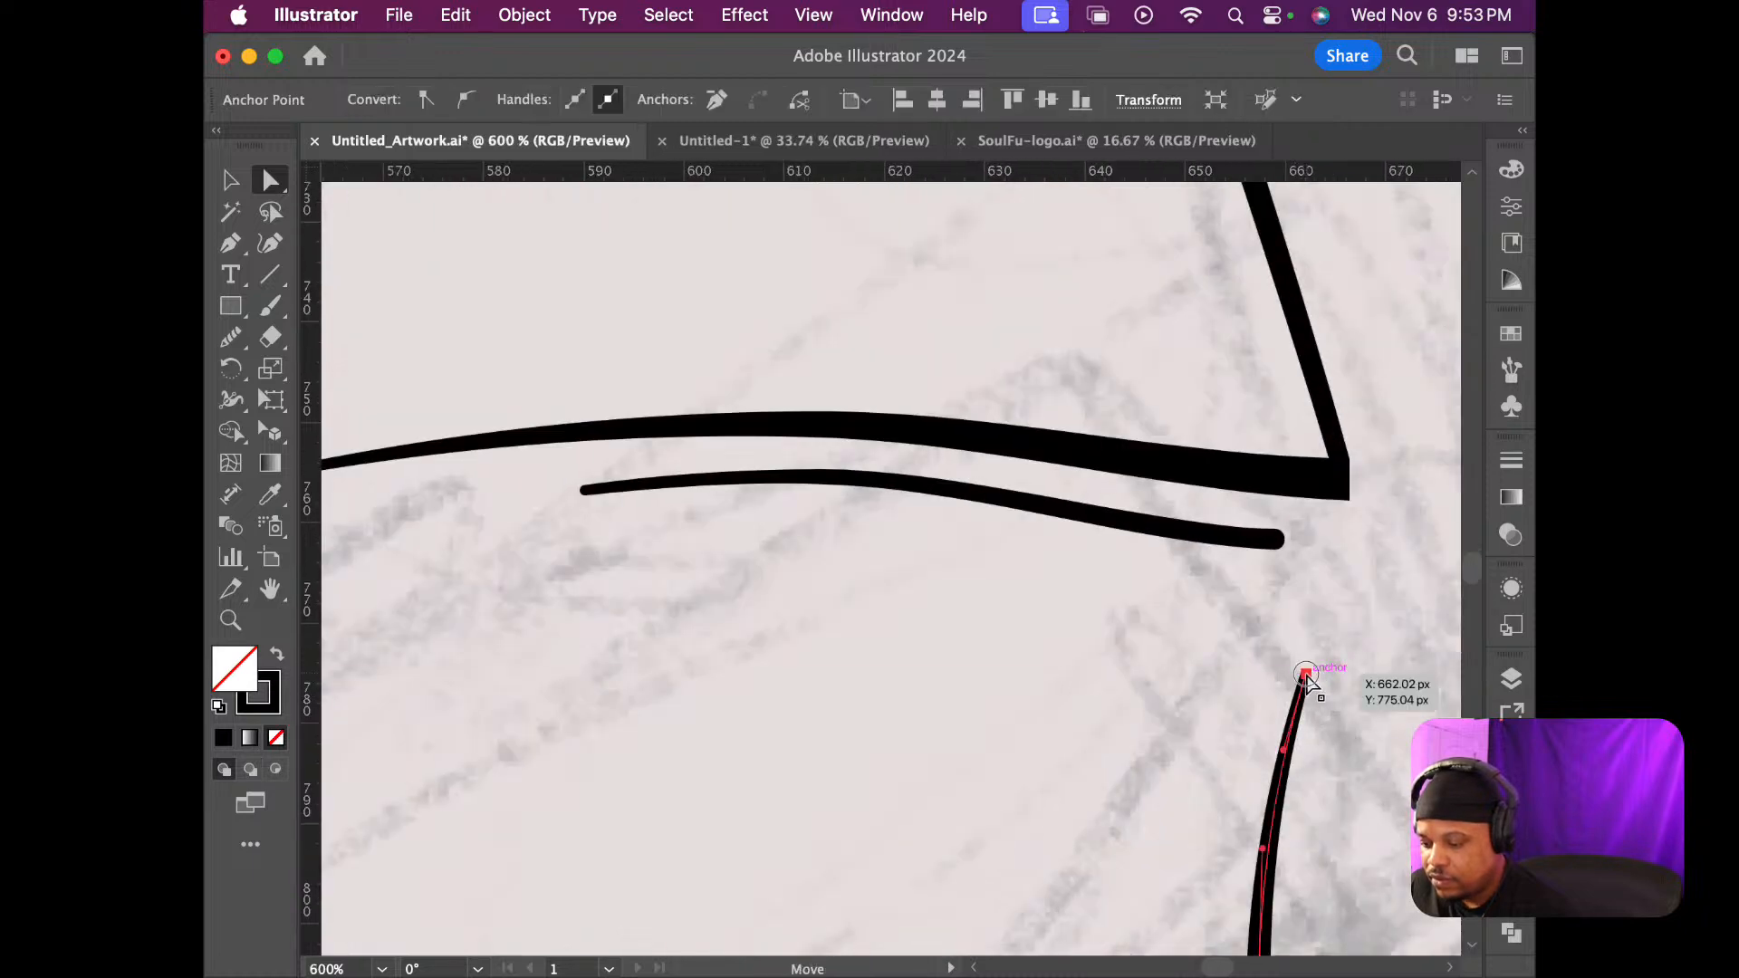
pyautogui.moveTo(1305, 675); pyautogui.dragTo(1347, 478)
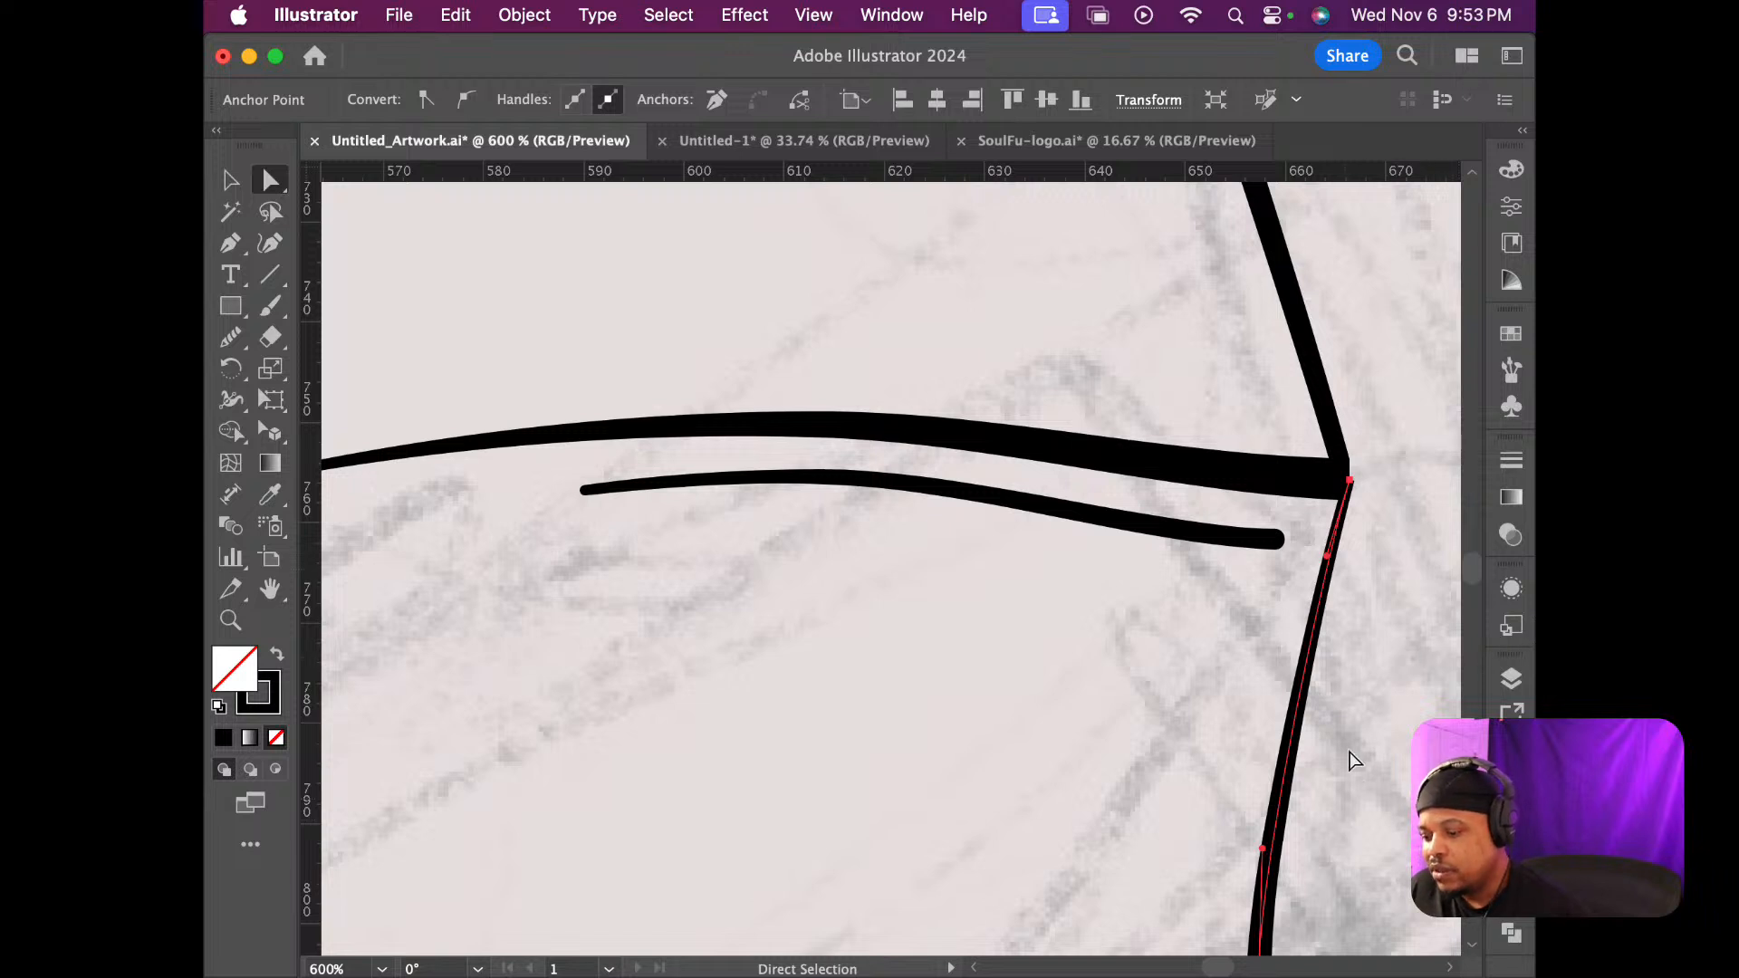
pyautogui.click(1353, 706)
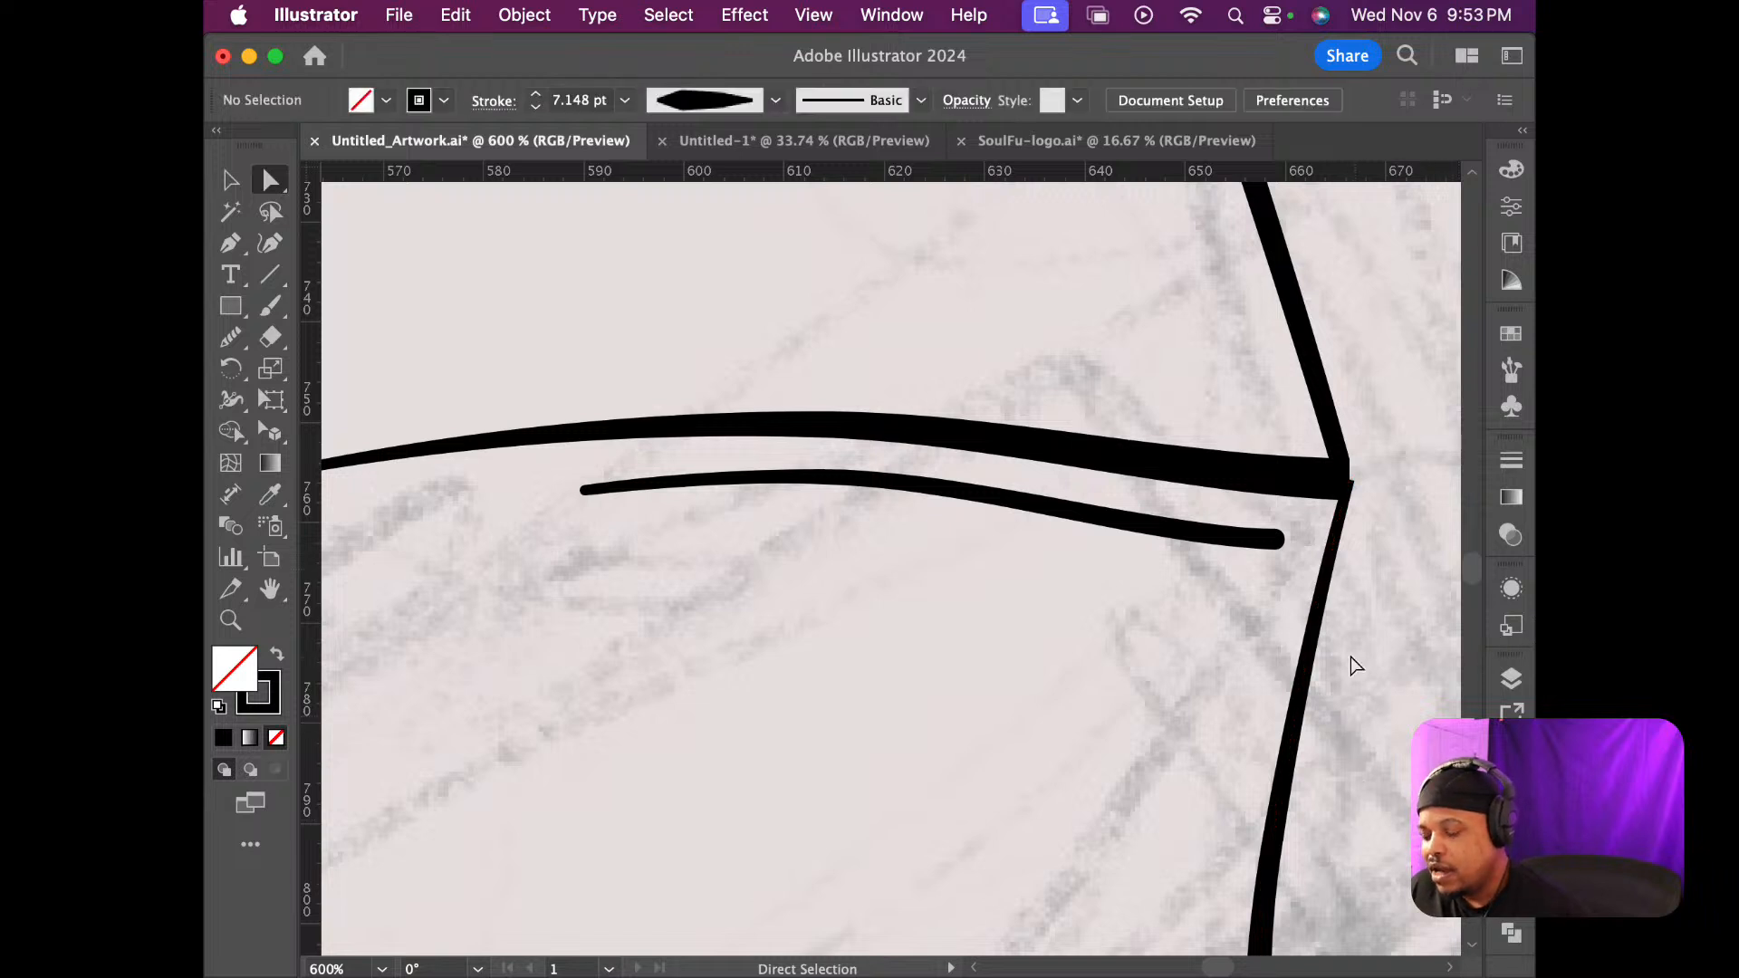
# Shift the cuff outline's upper end slightly inward and up, tucking it beneath the upper fold line's thick end
pyautogui.click(1350, 482)
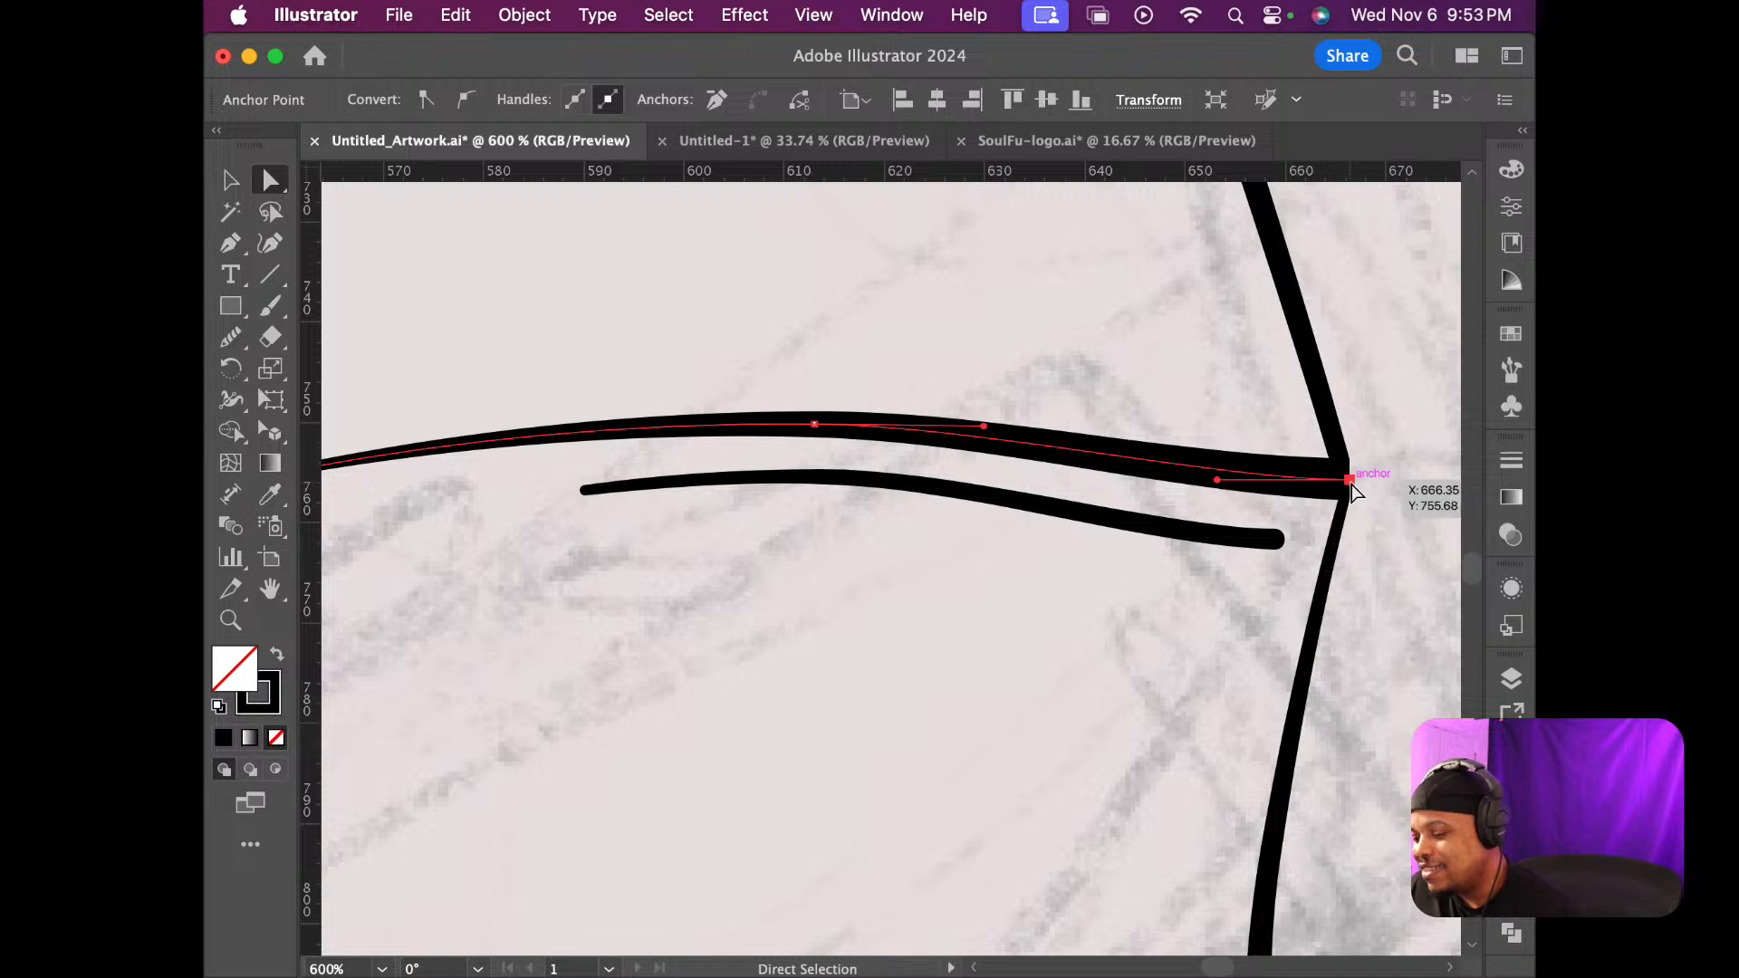
pyautogui.click(1347, 497)
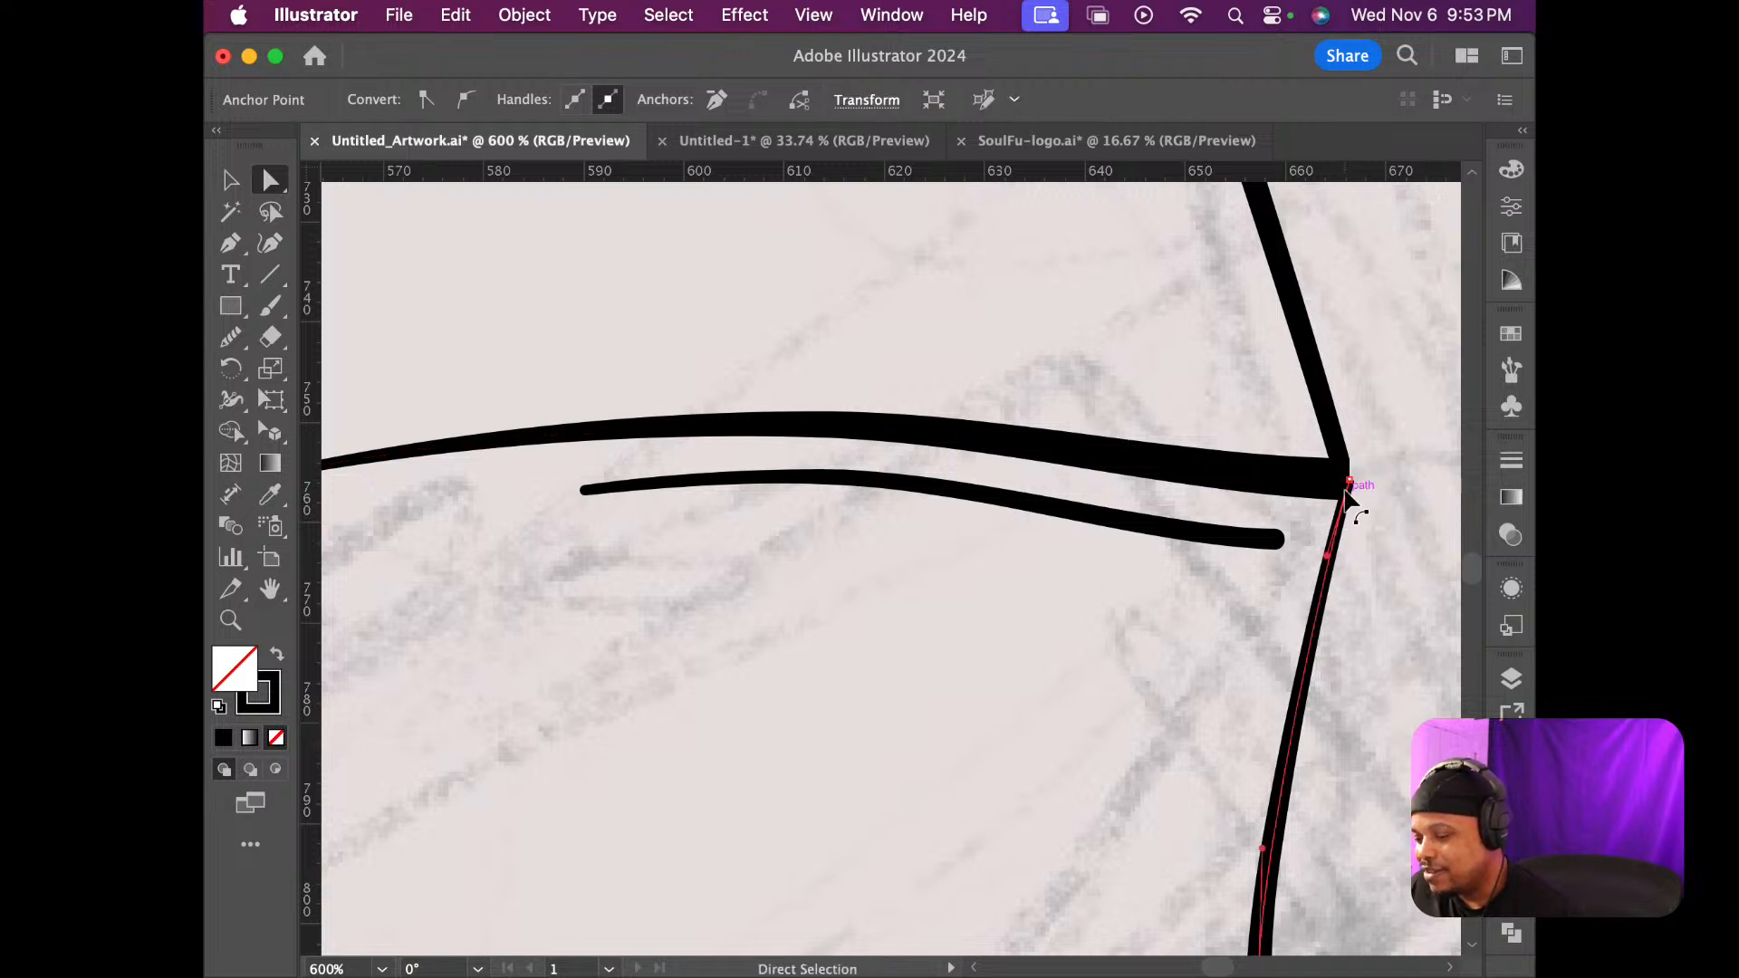
pyautogui.moveTo(1346, 494); pyautogui.dragTo(1340, 485)
pyautogui.click(1357, 509)
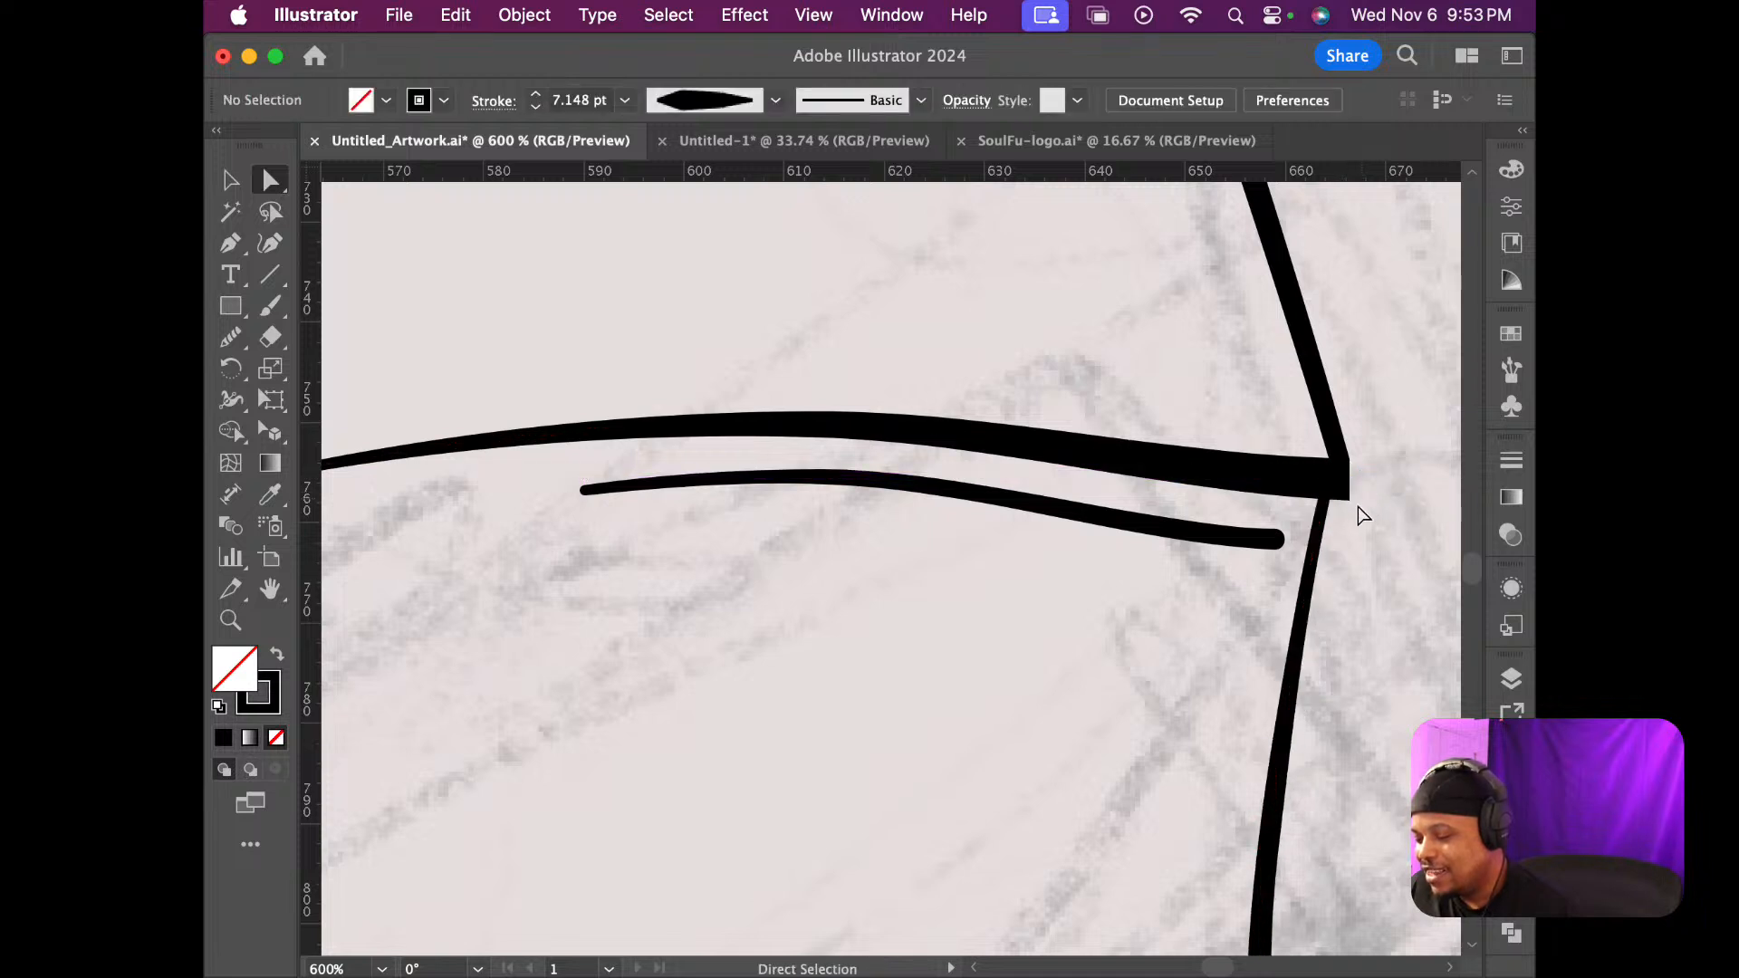
# Bow the top of the cuff's outer outline outward with its handle and move its end out to the sleeve corner
pyautogui.click(1316, 567)
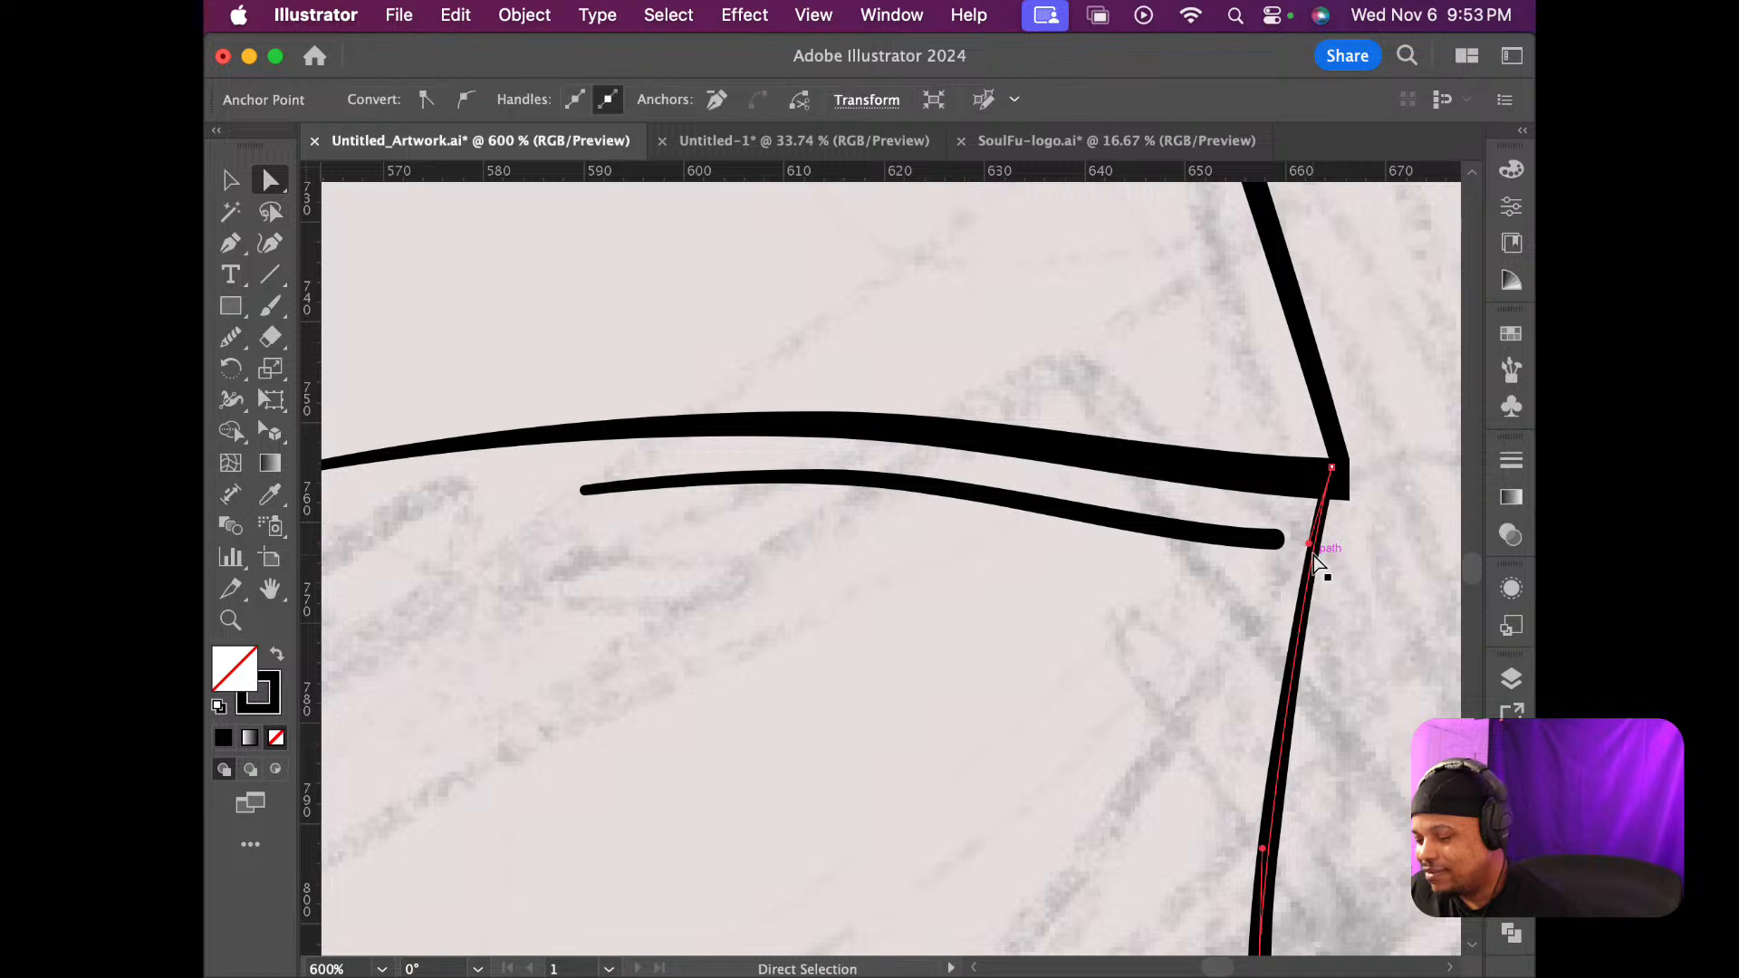
pyautogui.moveTo(1309, 541); pyautogui.dragTo(1363, 566)
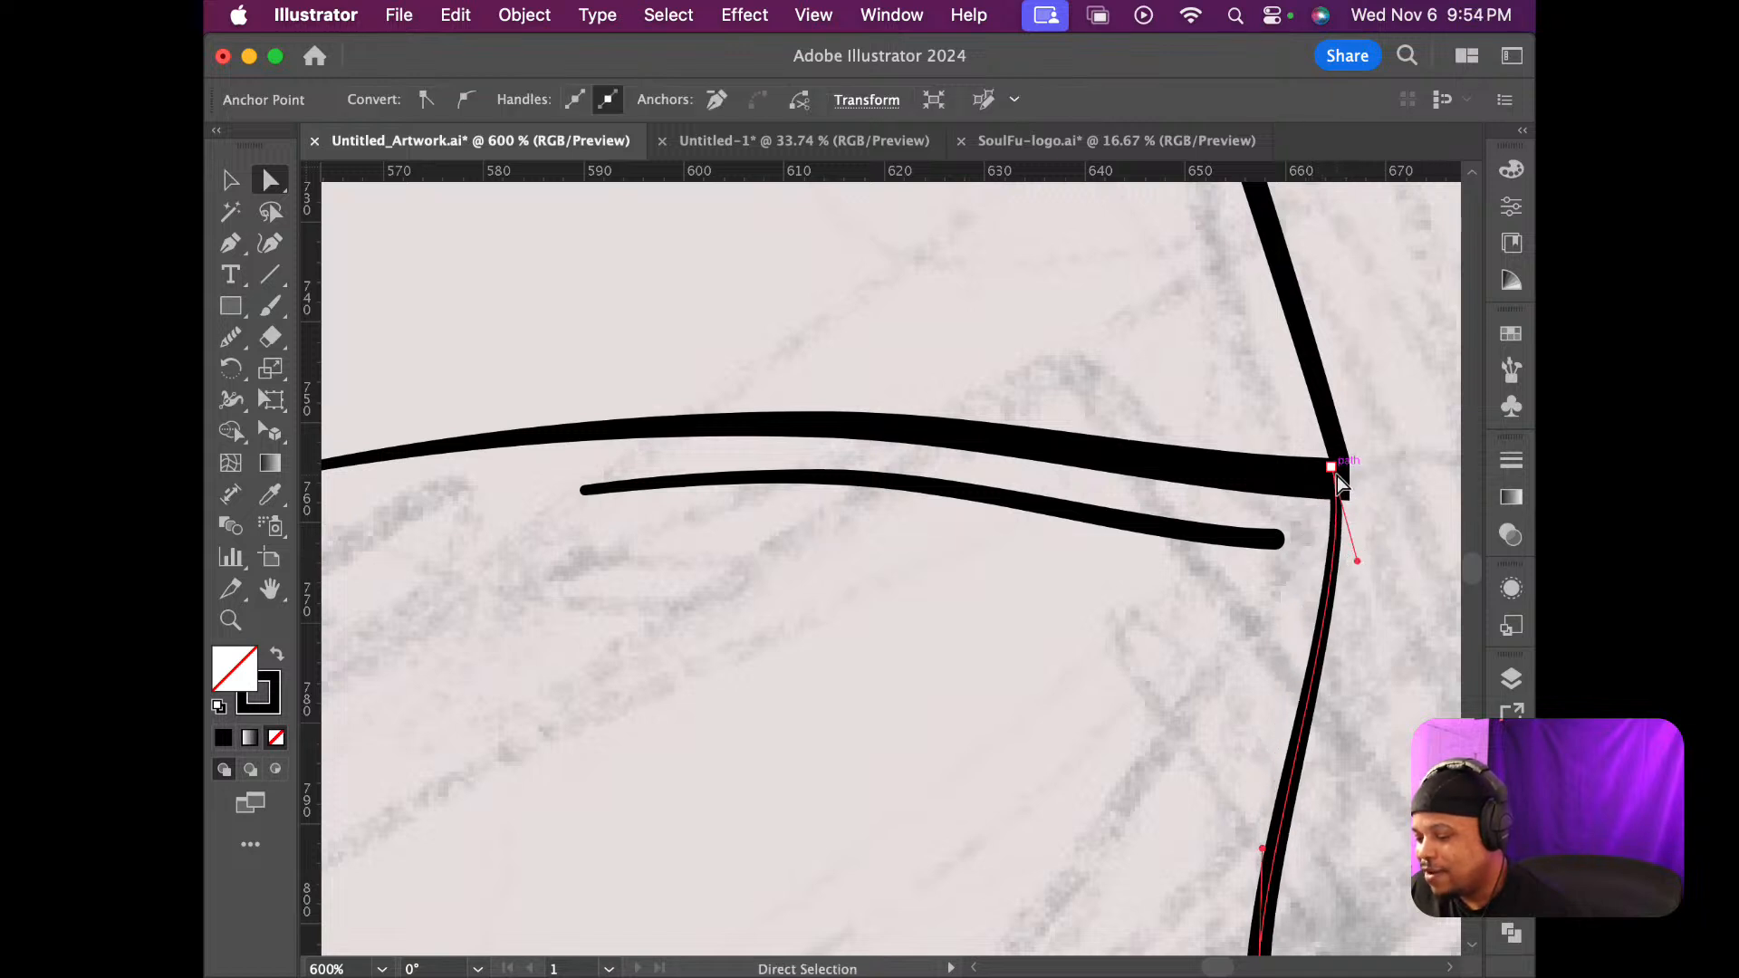
pyautogui.moveTo(1338, 476); pyautogui.dragTo(1348, 470)
pyautogui.click(1402, 506)
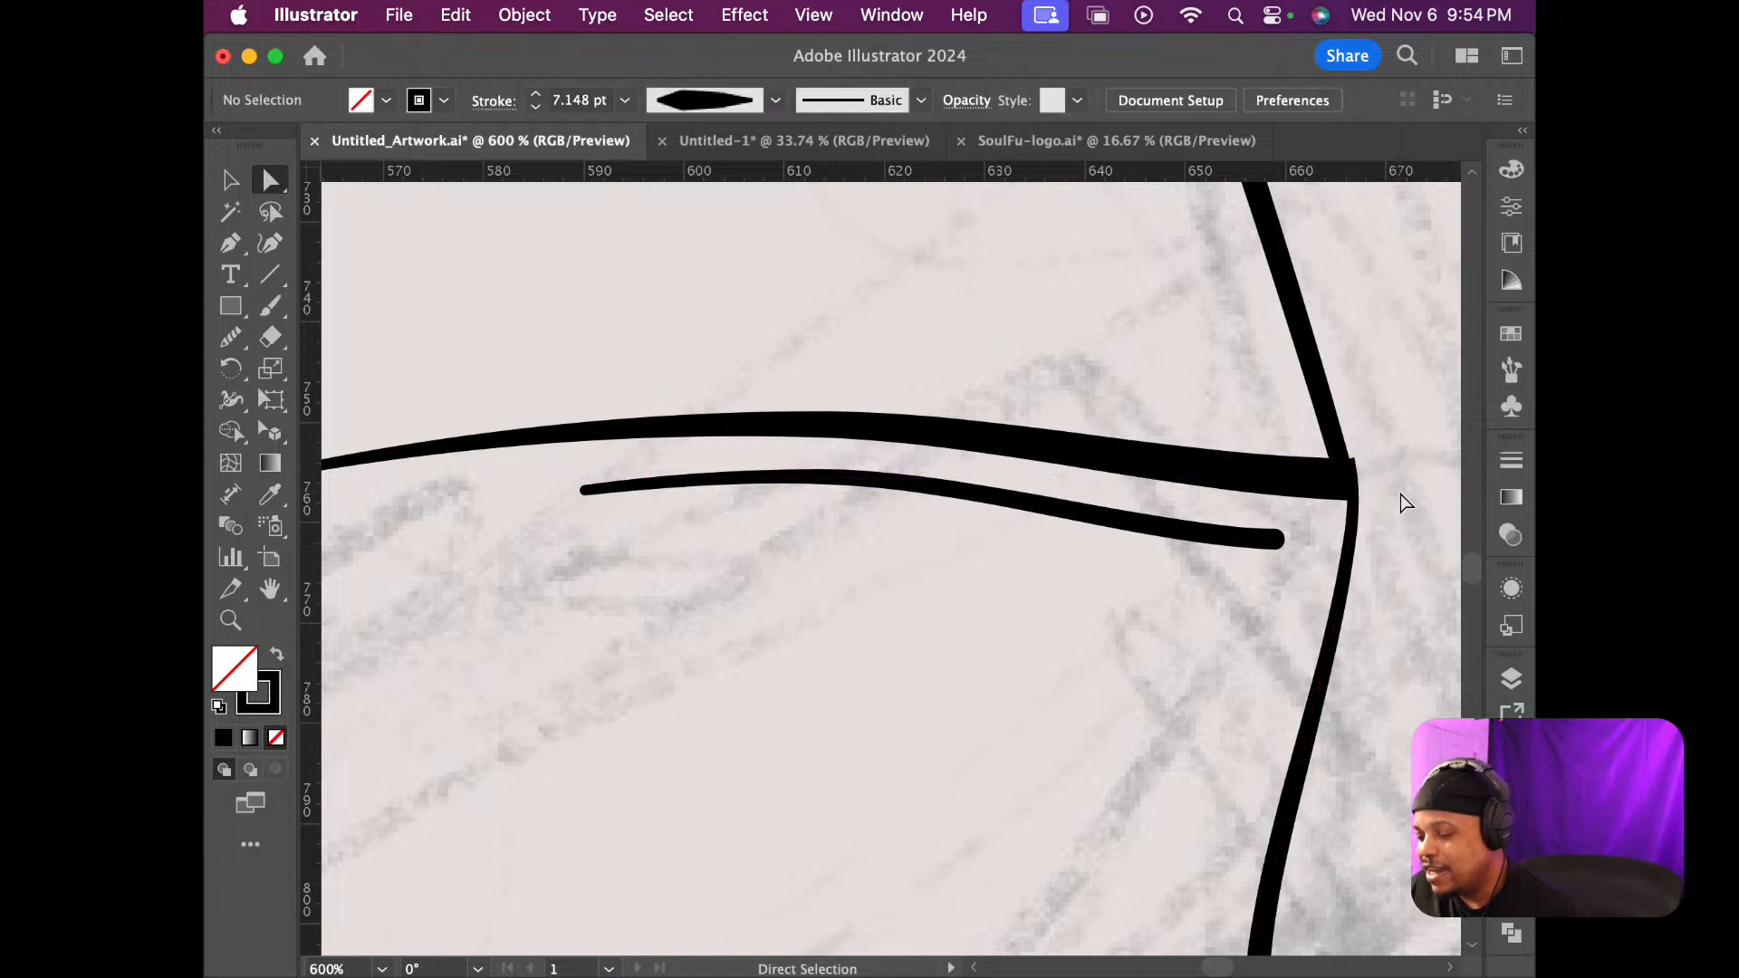
# Move the cuff outline's upper end onto the lower fold line's outer end and bow its top outward with the direction handle
pyautogui.scroll(-5, 1351, 633)
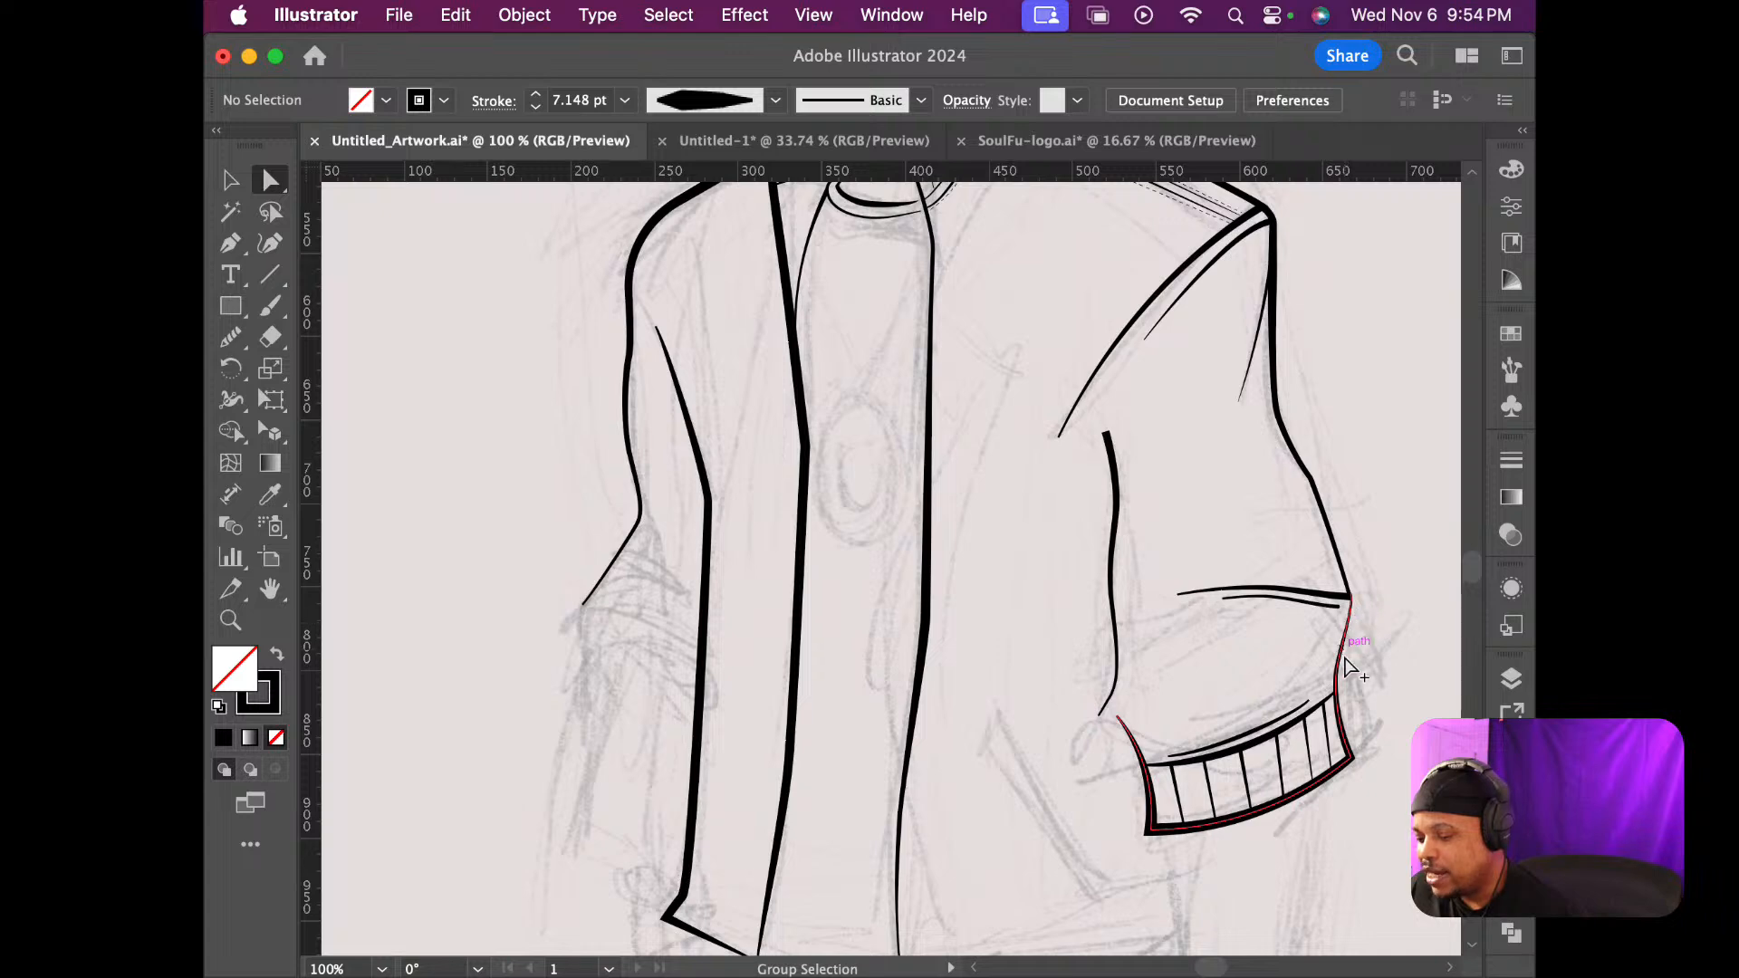
pyautogui.scroll(3, 1350, 653)
pyautogui.scroll(3, 1353, 668)
pyautogui.scroll(-3, 1352, 668)
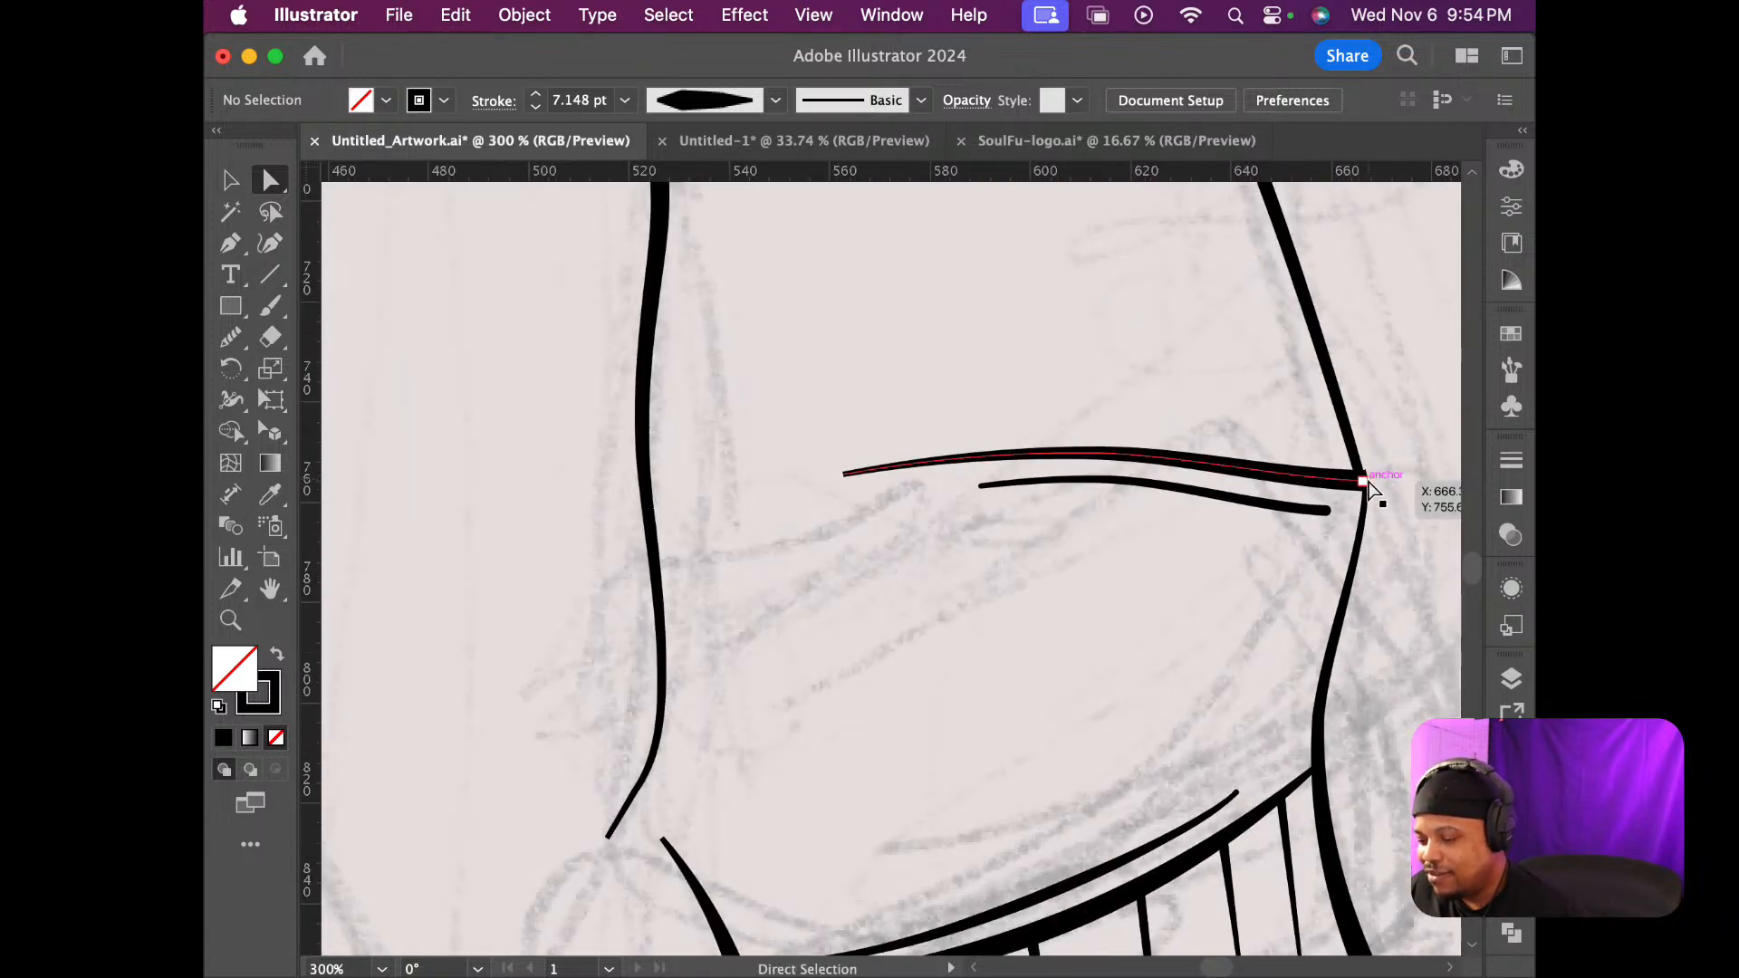
pyautogui.scroll(1, 1375, 518)
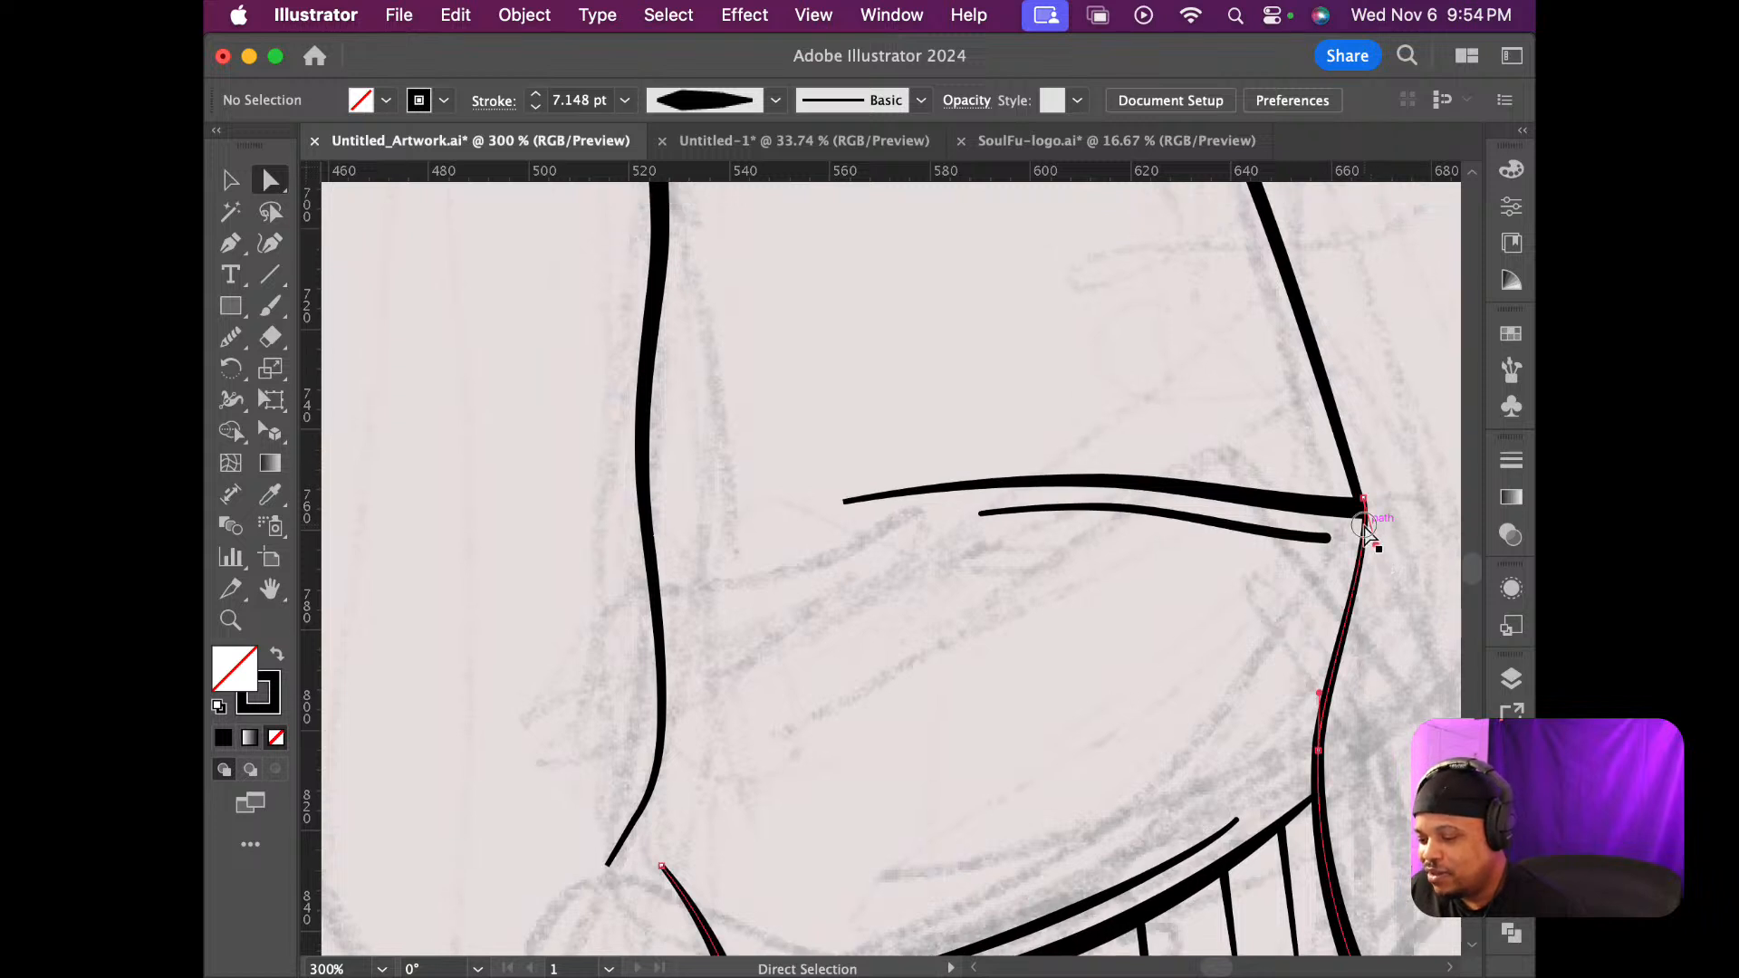
pyautogui.click(1370, 525)
pyautogui.moveTo(1364, 500); pyautogui.dragTo(1337, 547)
pyautogui.moveTo(1334, 548); pyautogui.dragTo(1376, 576)
# Widen the cuff outline's stroke at its upper end to match the lower fold line's thickness, and deselect it
pyautogui.scroll(5, 1339, 562)
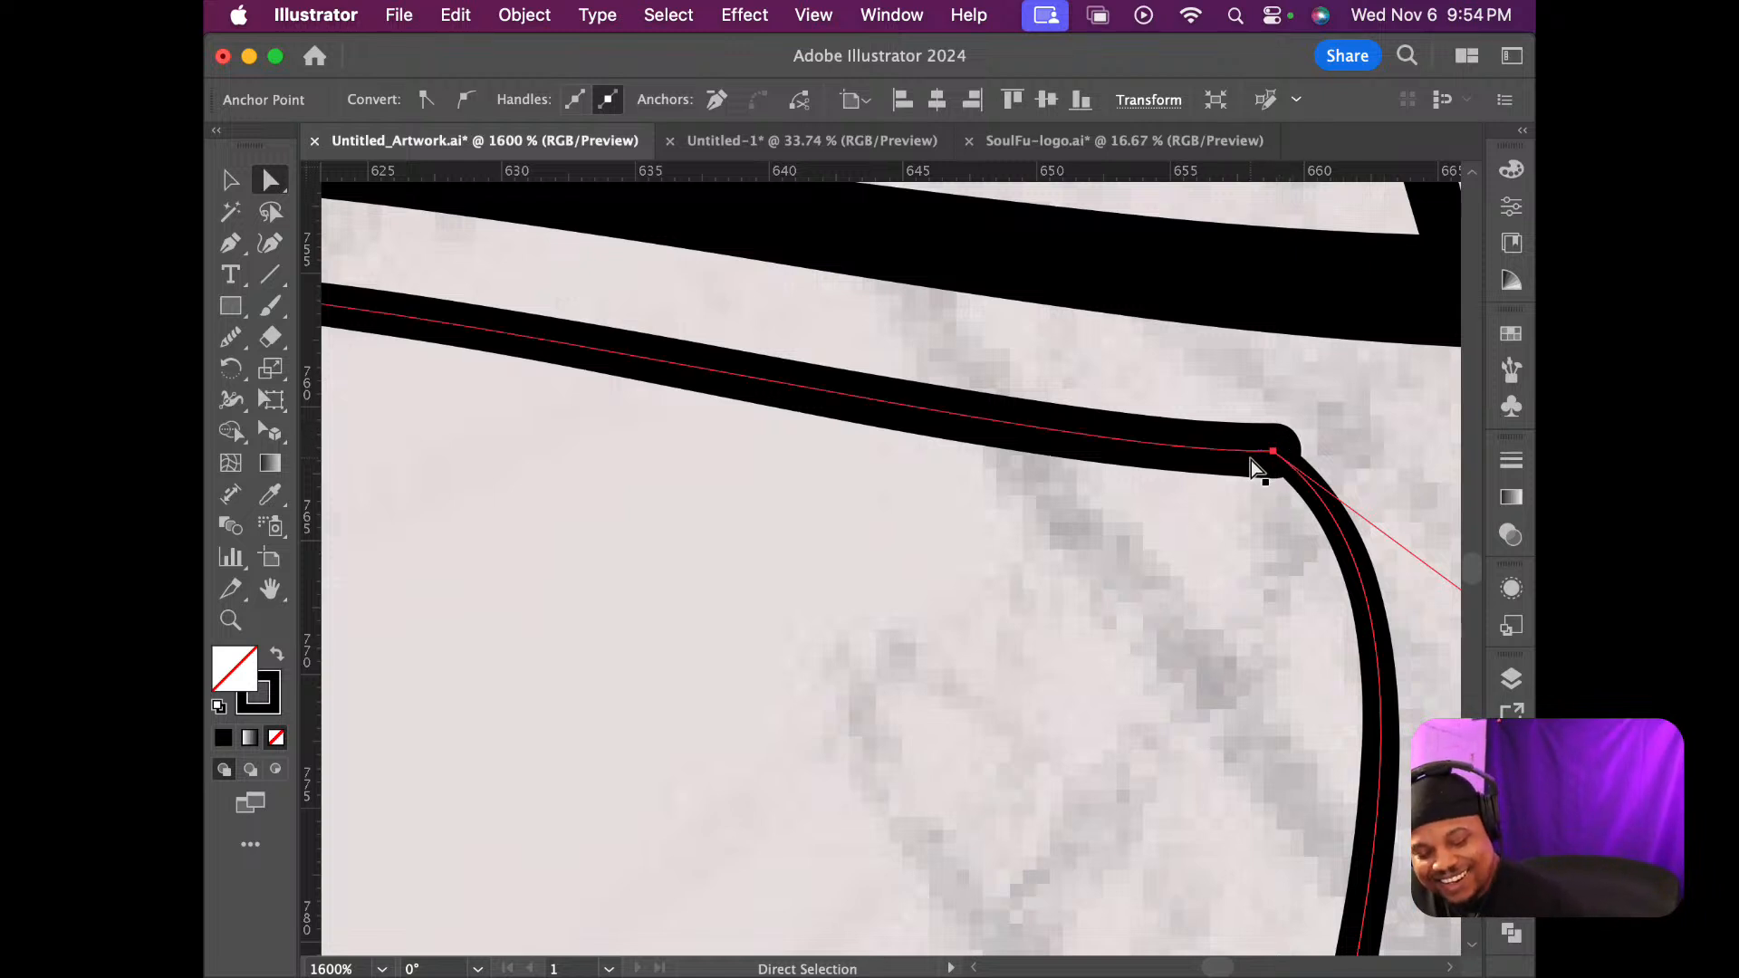
pyautogui.hotkey('shift', 'w')
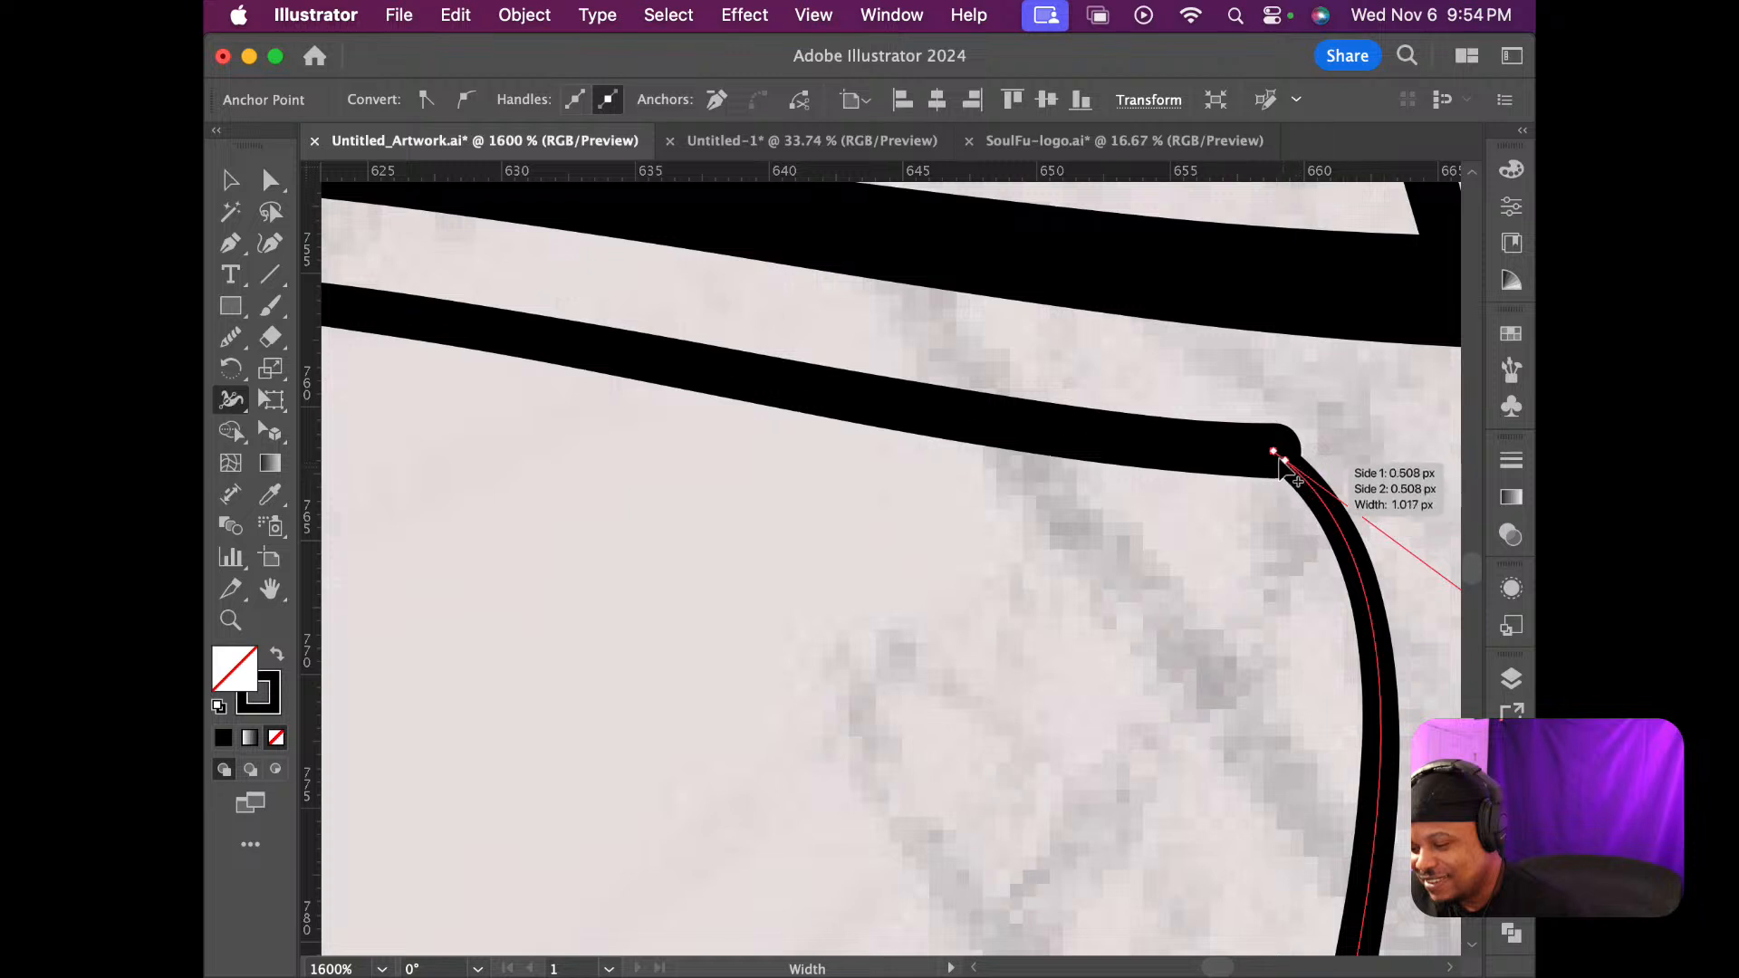
pyautogui.moveTo(1286, 460); pyautogui.dragTo(1305, 449)
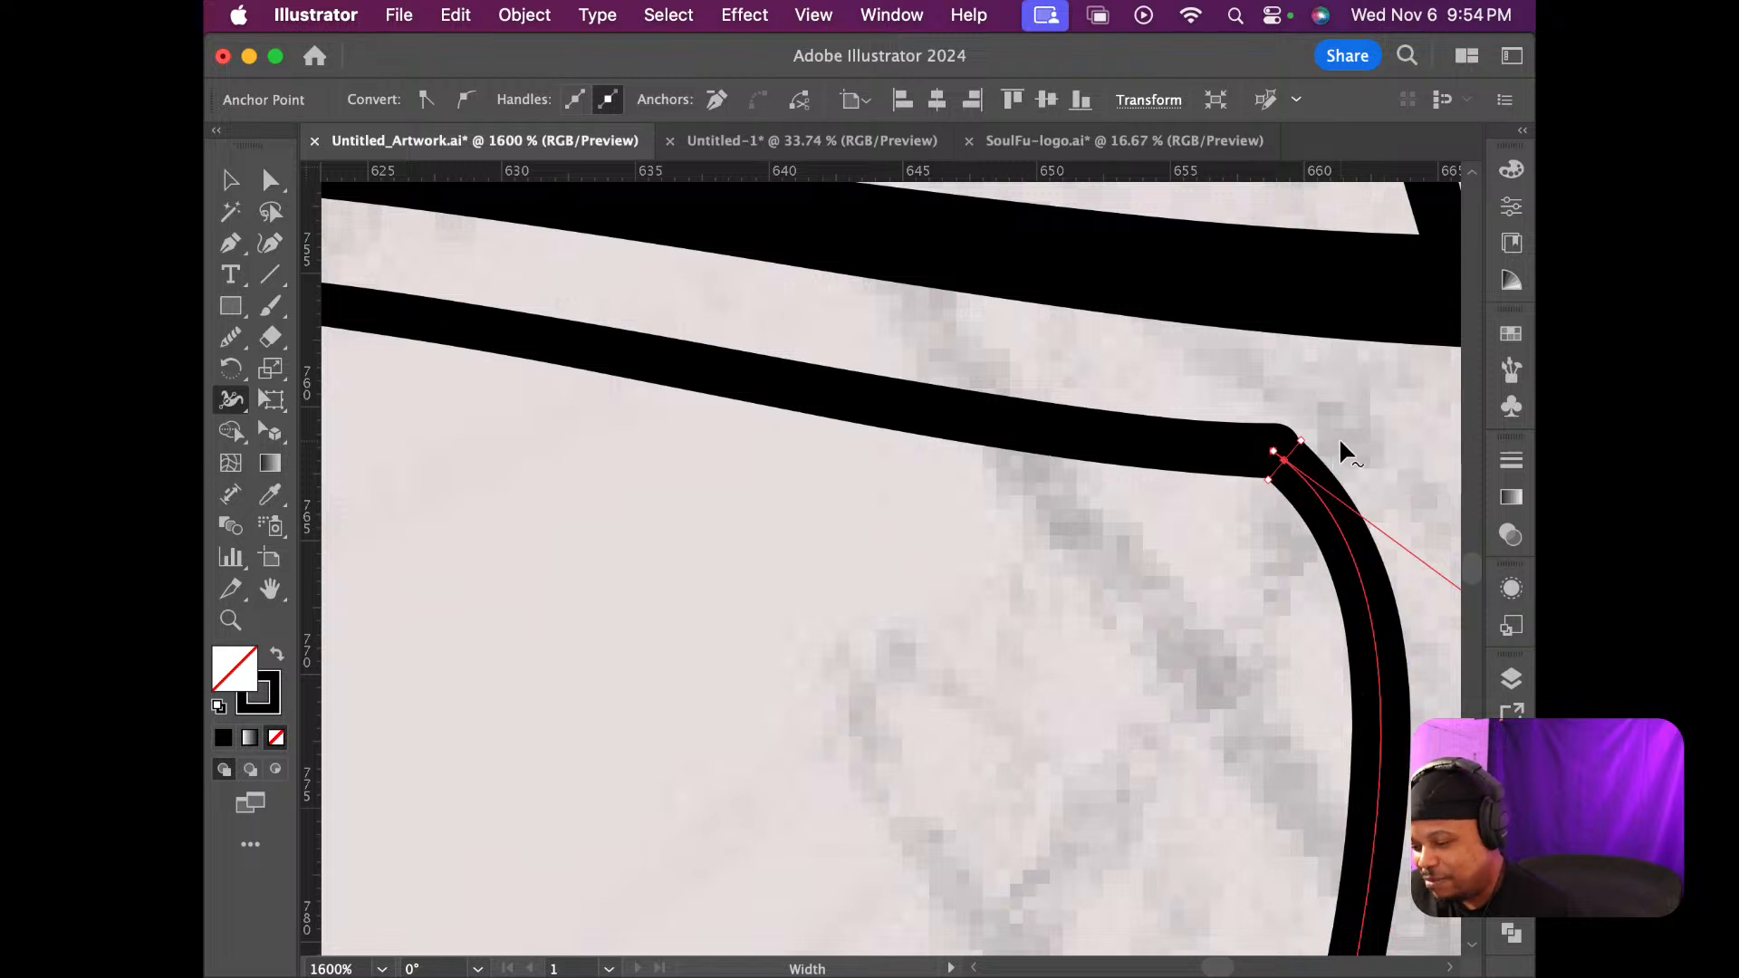
pyautogui.press('v')
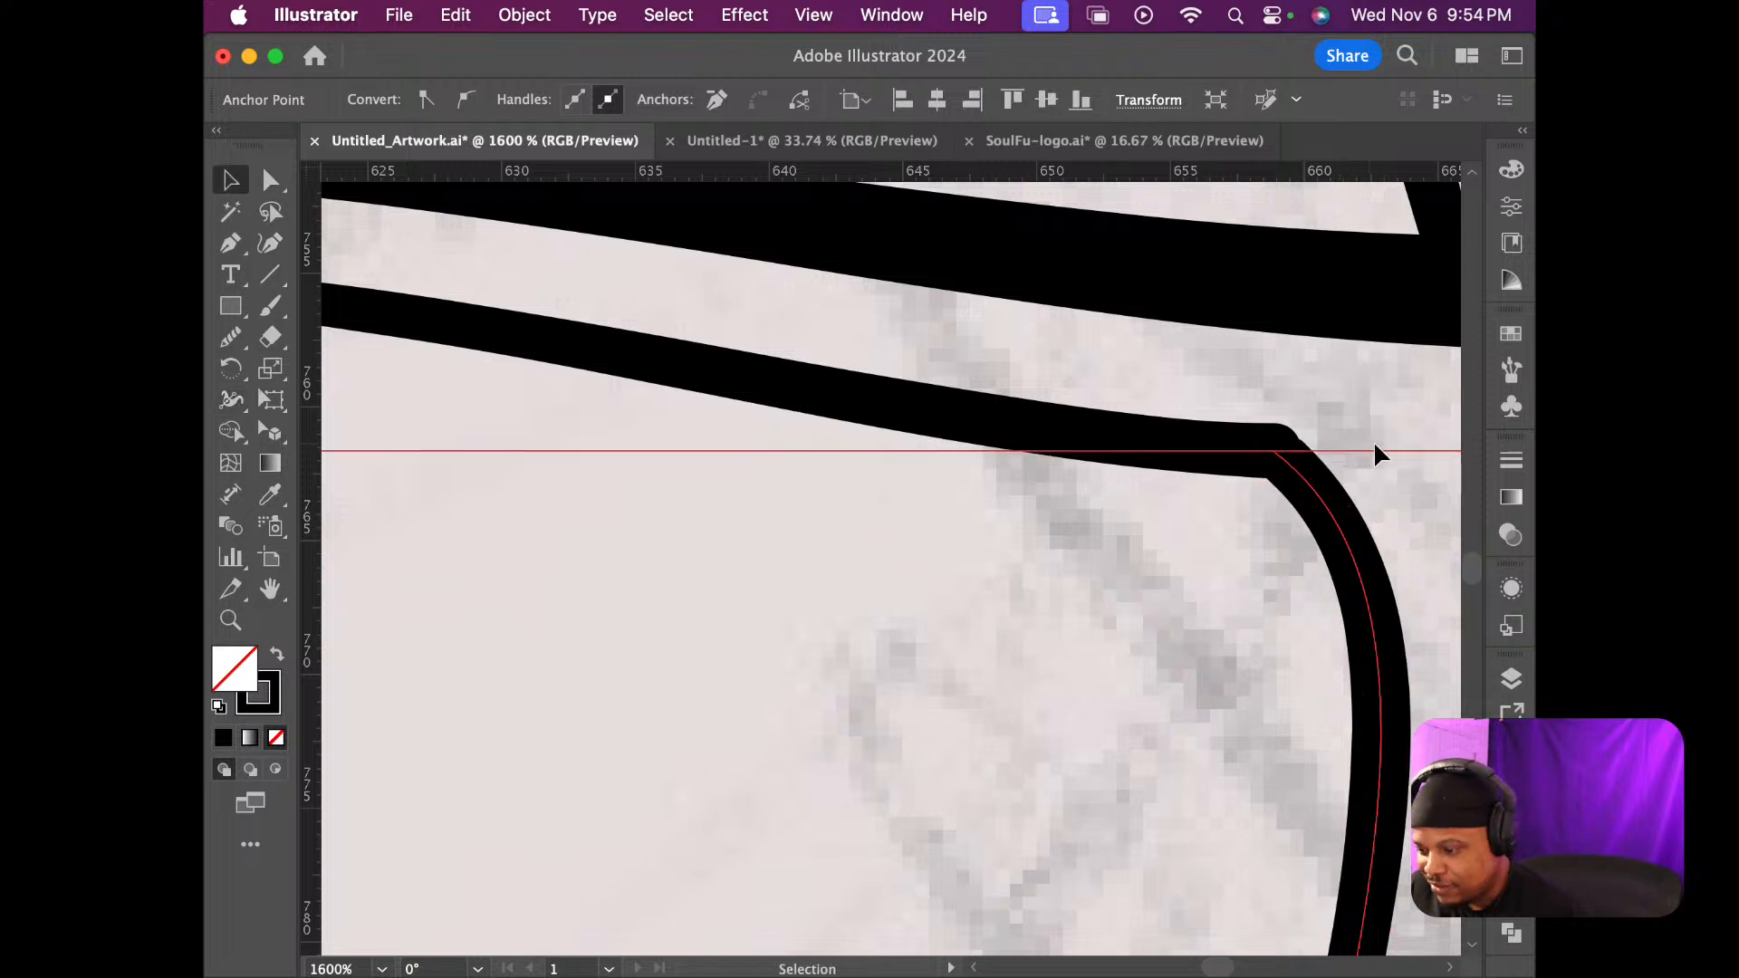
pyautogui.click(1377, 458)
# Examine the joined cuff outline and the fold lines at the sleeve corner, both close up and within the whole jacket
pyautogui.scroll(-5, 1373, 510)
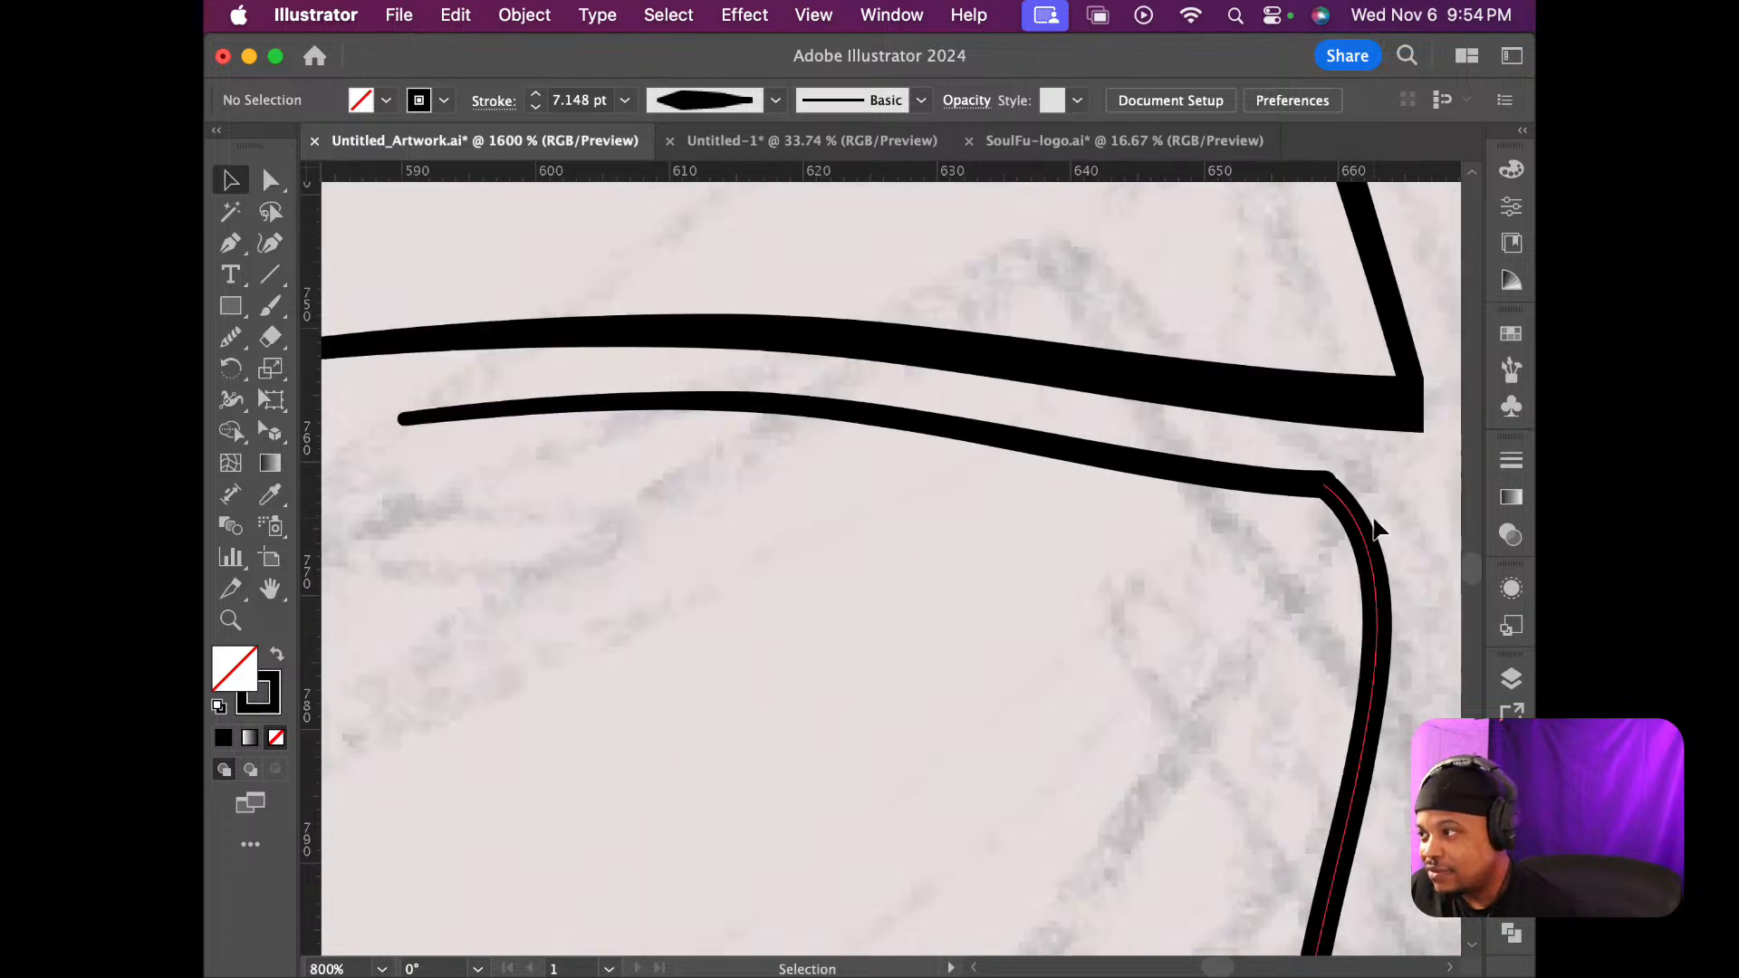
pyautogui.scroll(-3, 1371, 524)
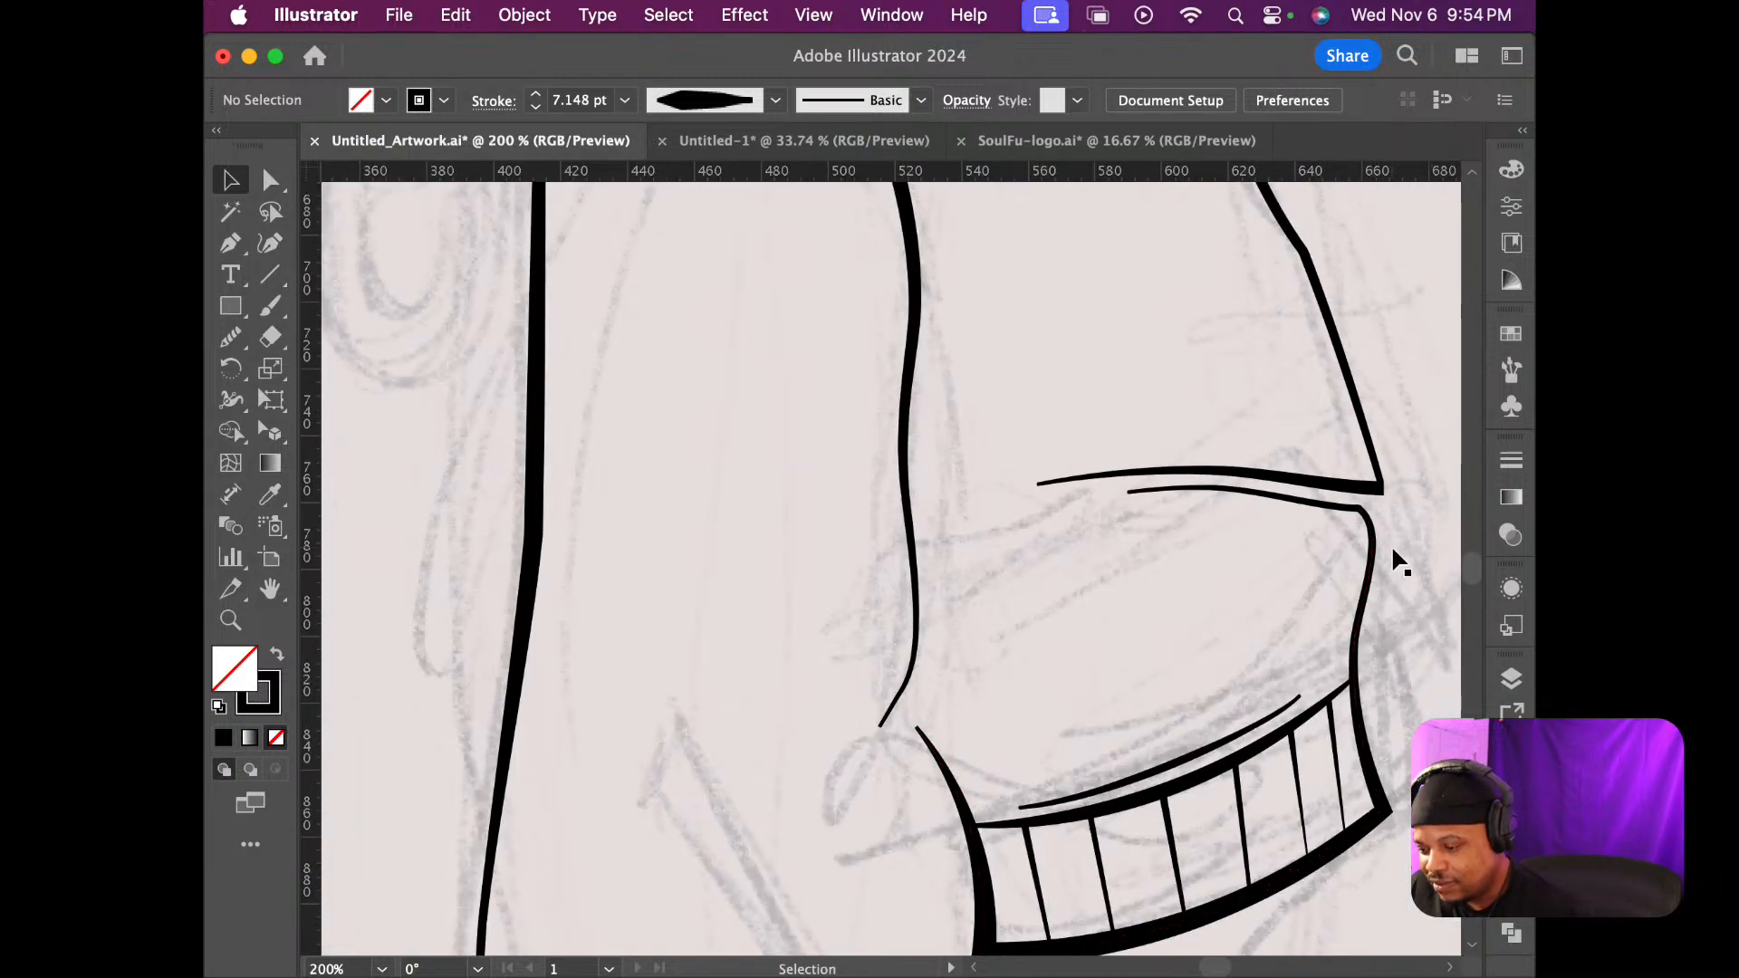
pyautogui.scroll(-3, 1373, 571)
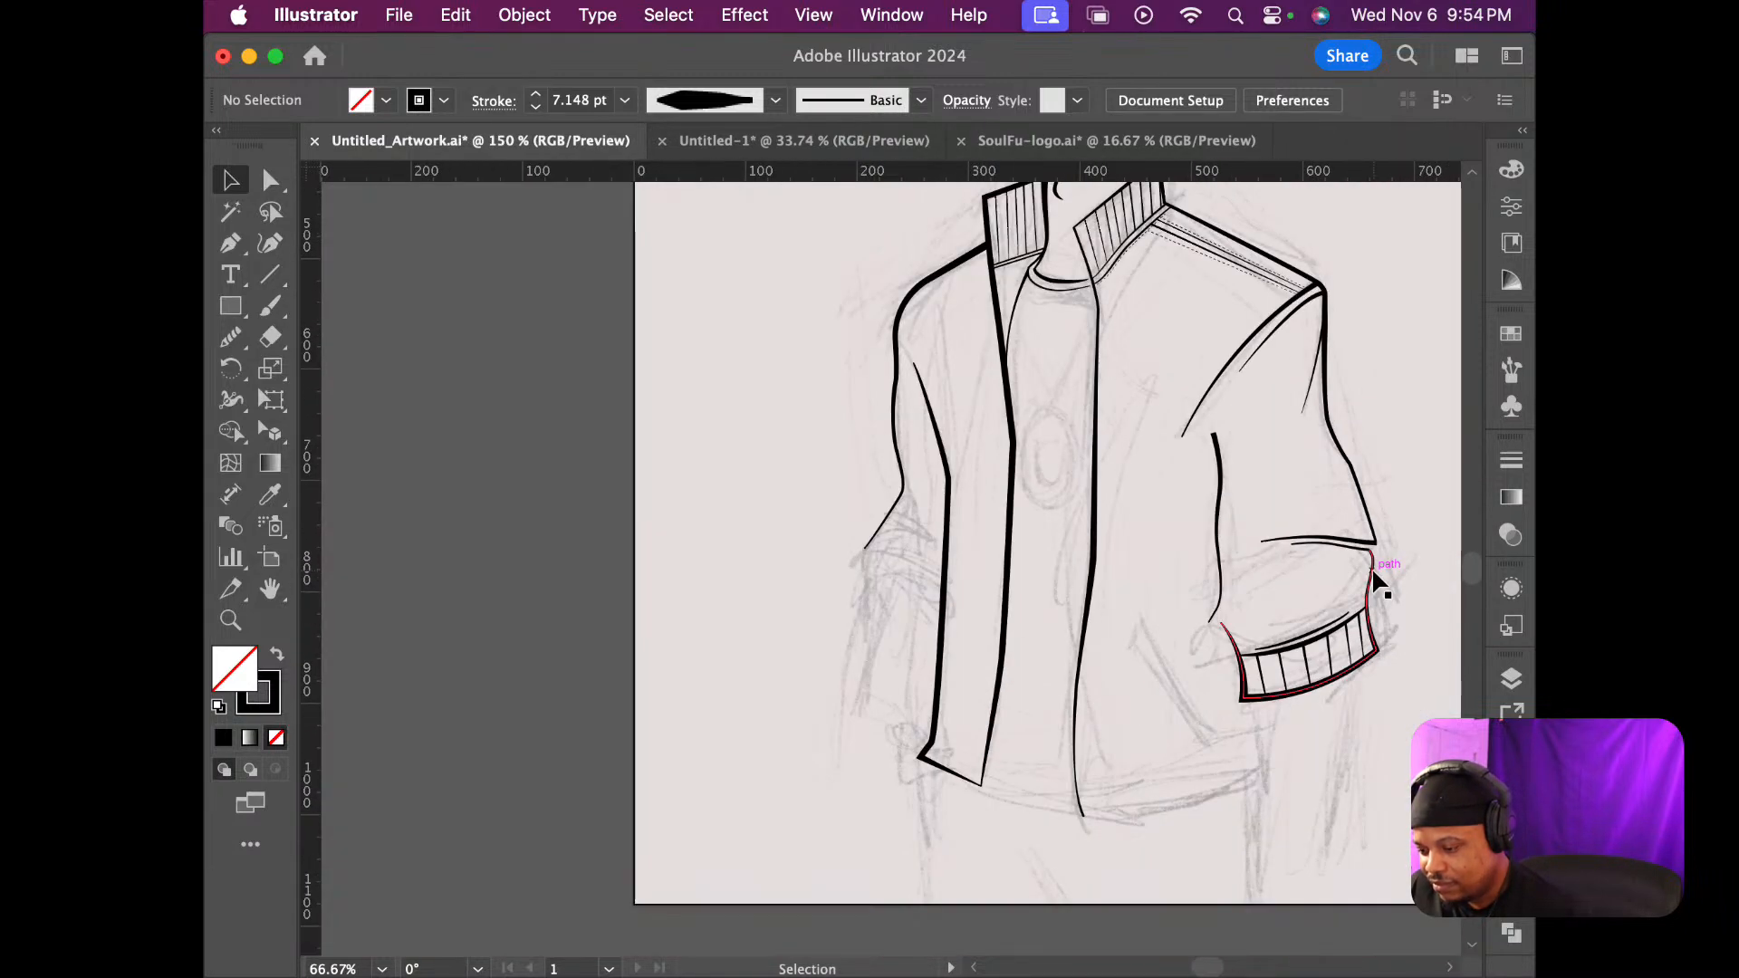
pyautogui.scroll(1, 1375, 580)
pyautogui.scroll(2, 1375, 584)
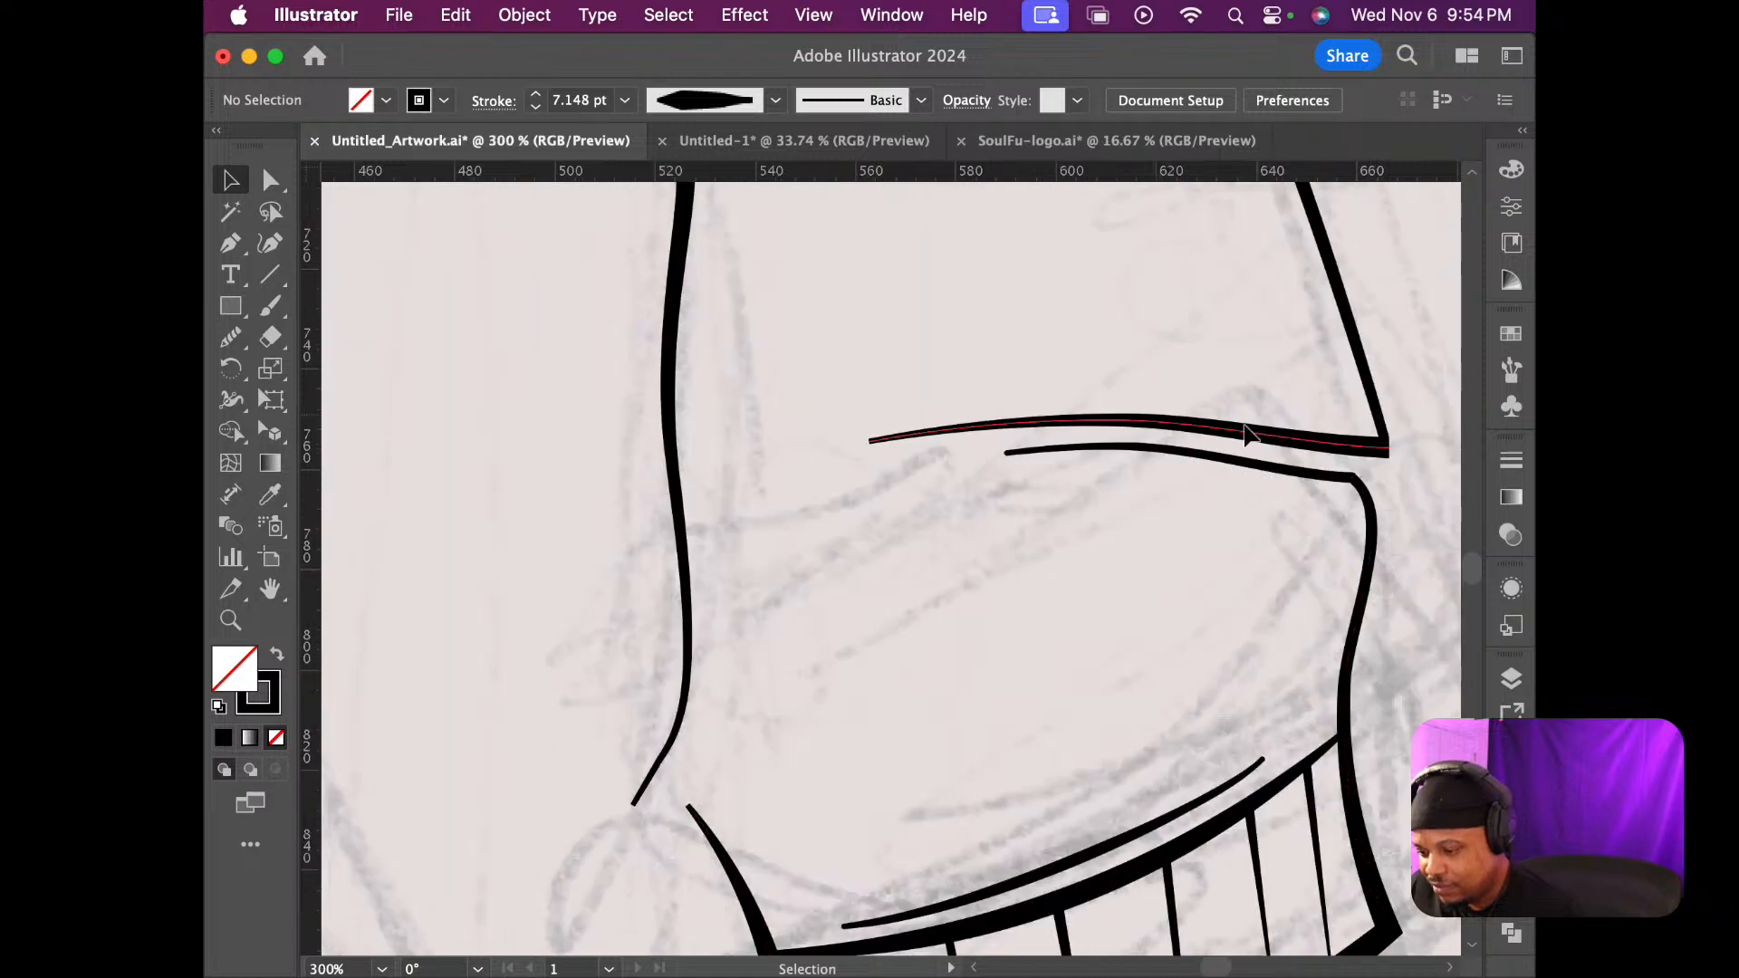
pyautogui.click(1375, 457)
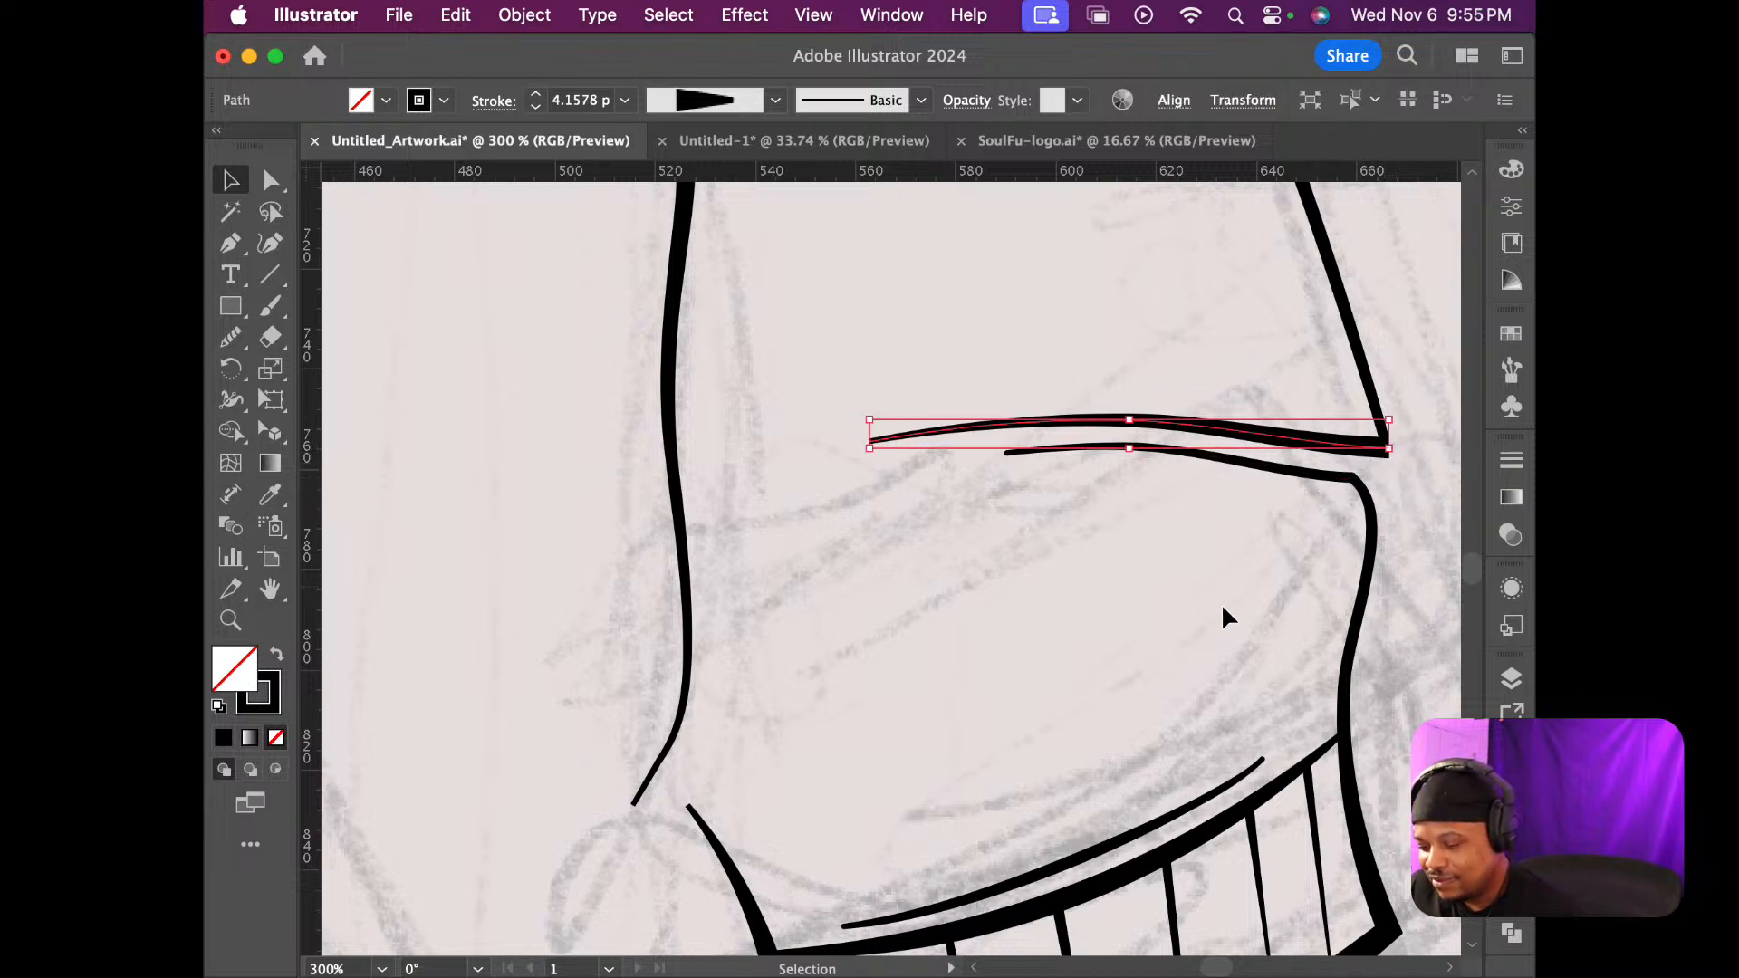
pyautogui.scroll(-5, 1222, 605)
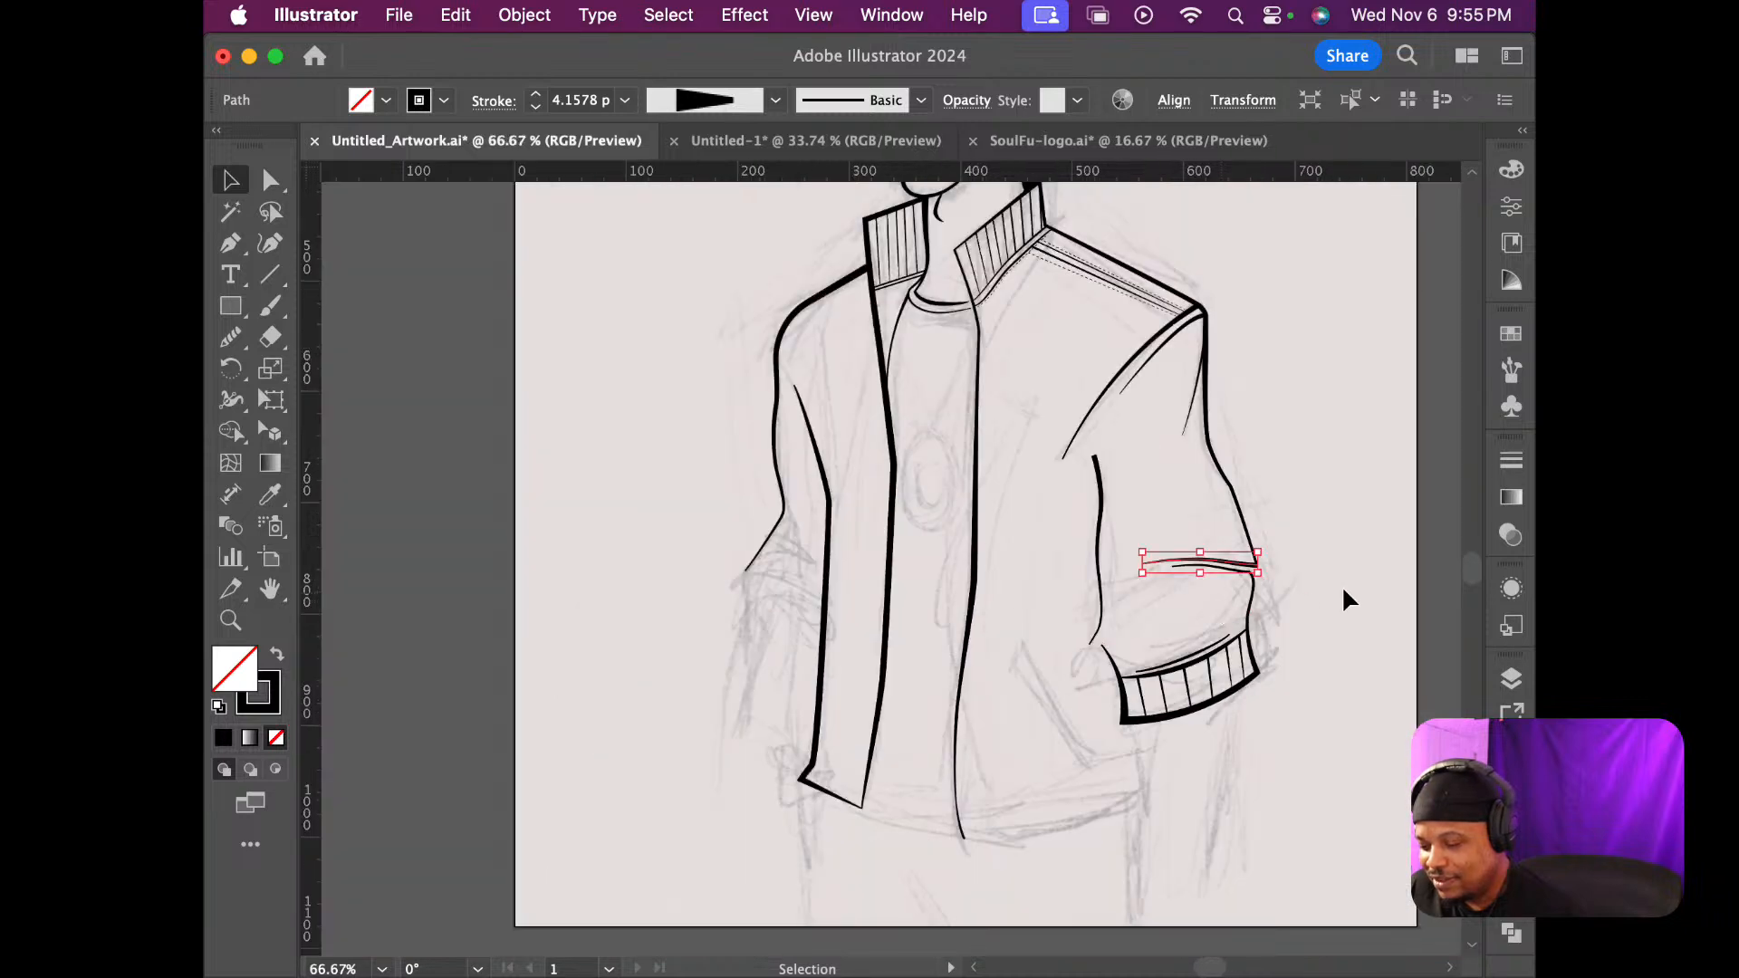
pyautogui.click(1348, 588)
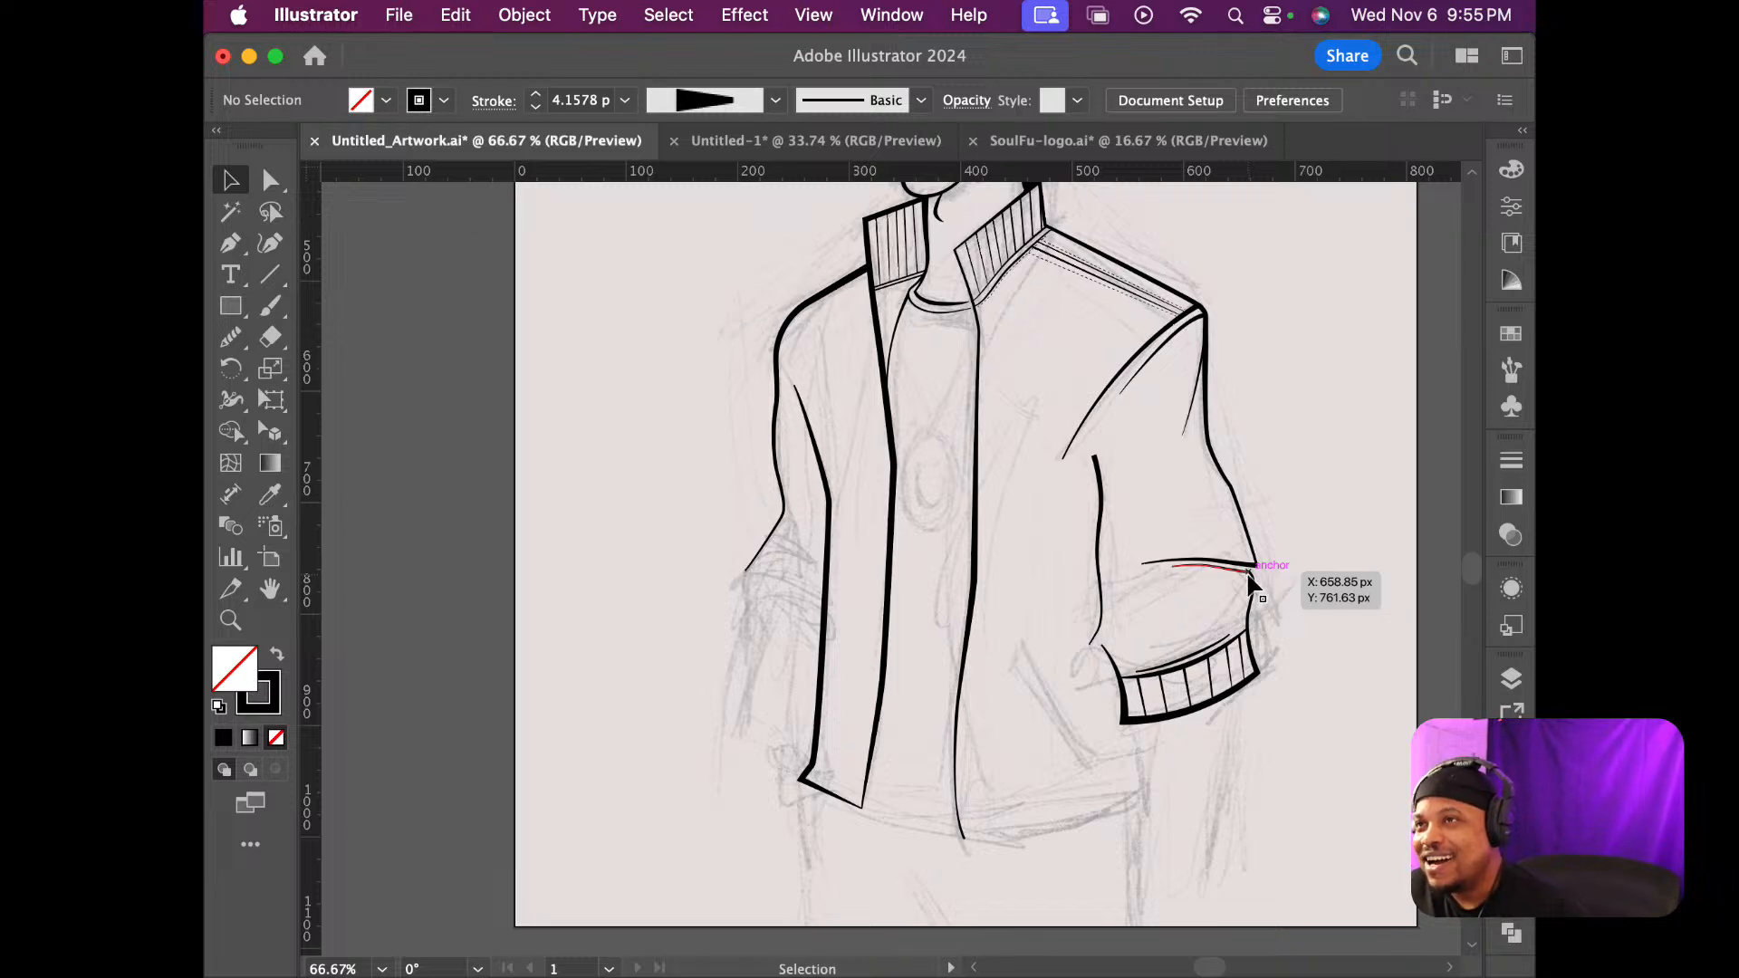
pyautogui.scroll(-1, 1250, 584)
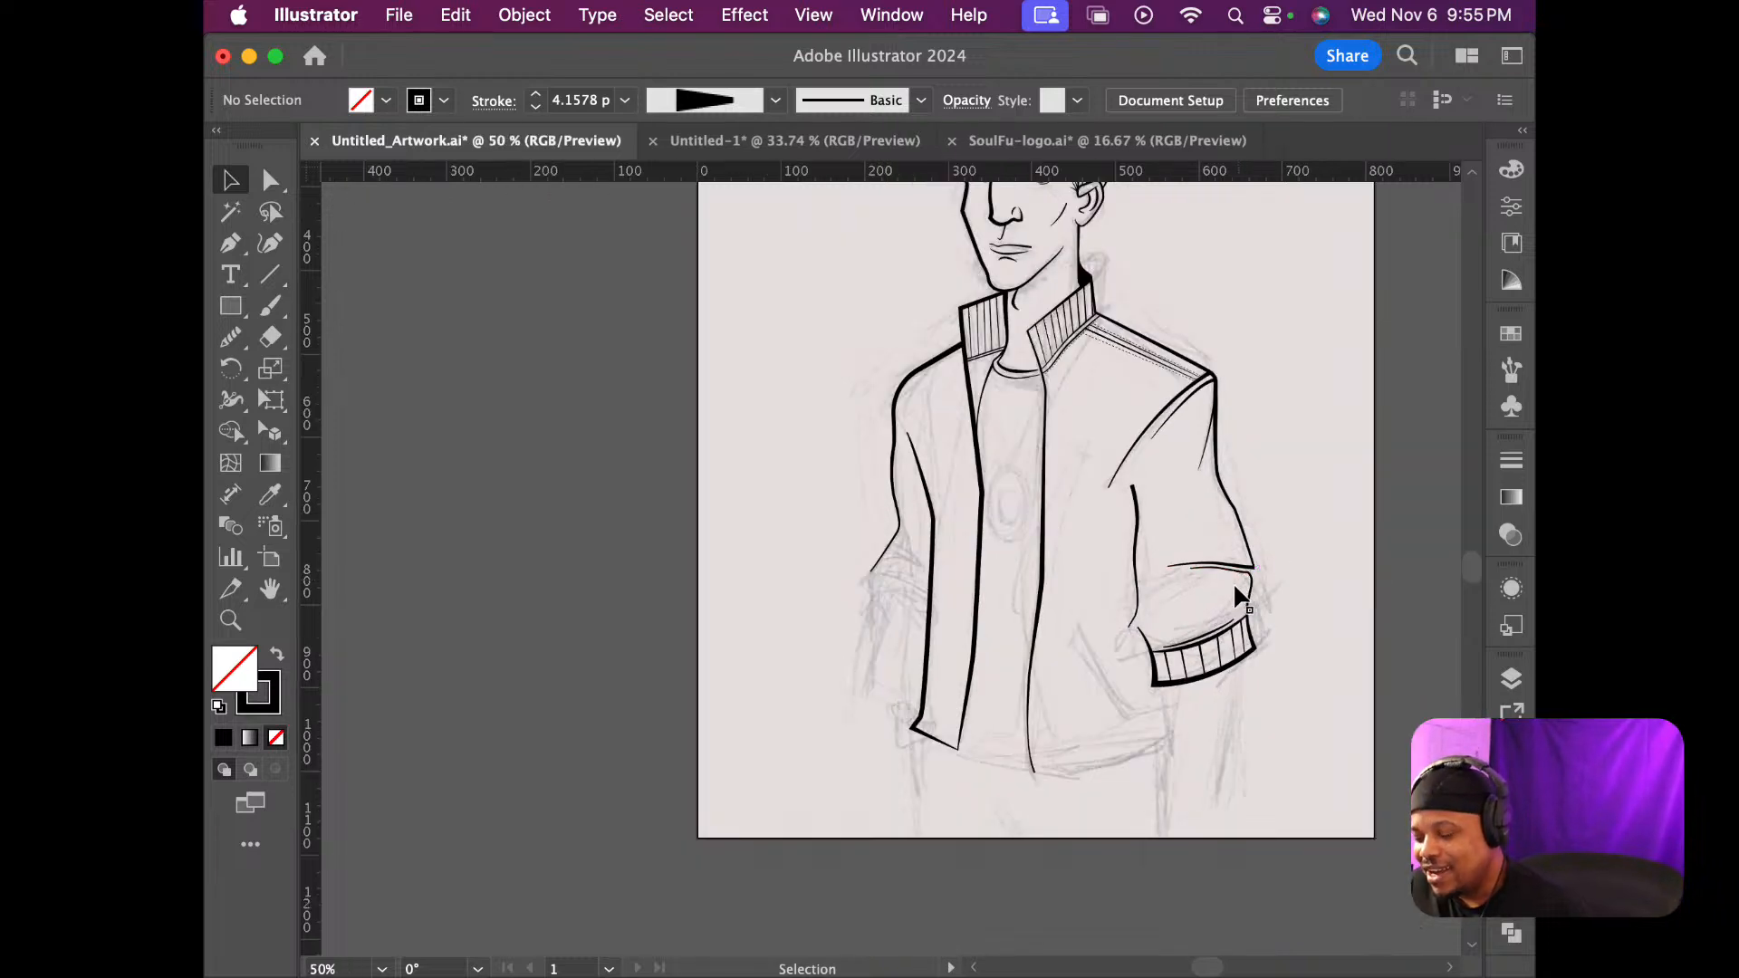
pyautogui.scroll(6, 1230, 591)
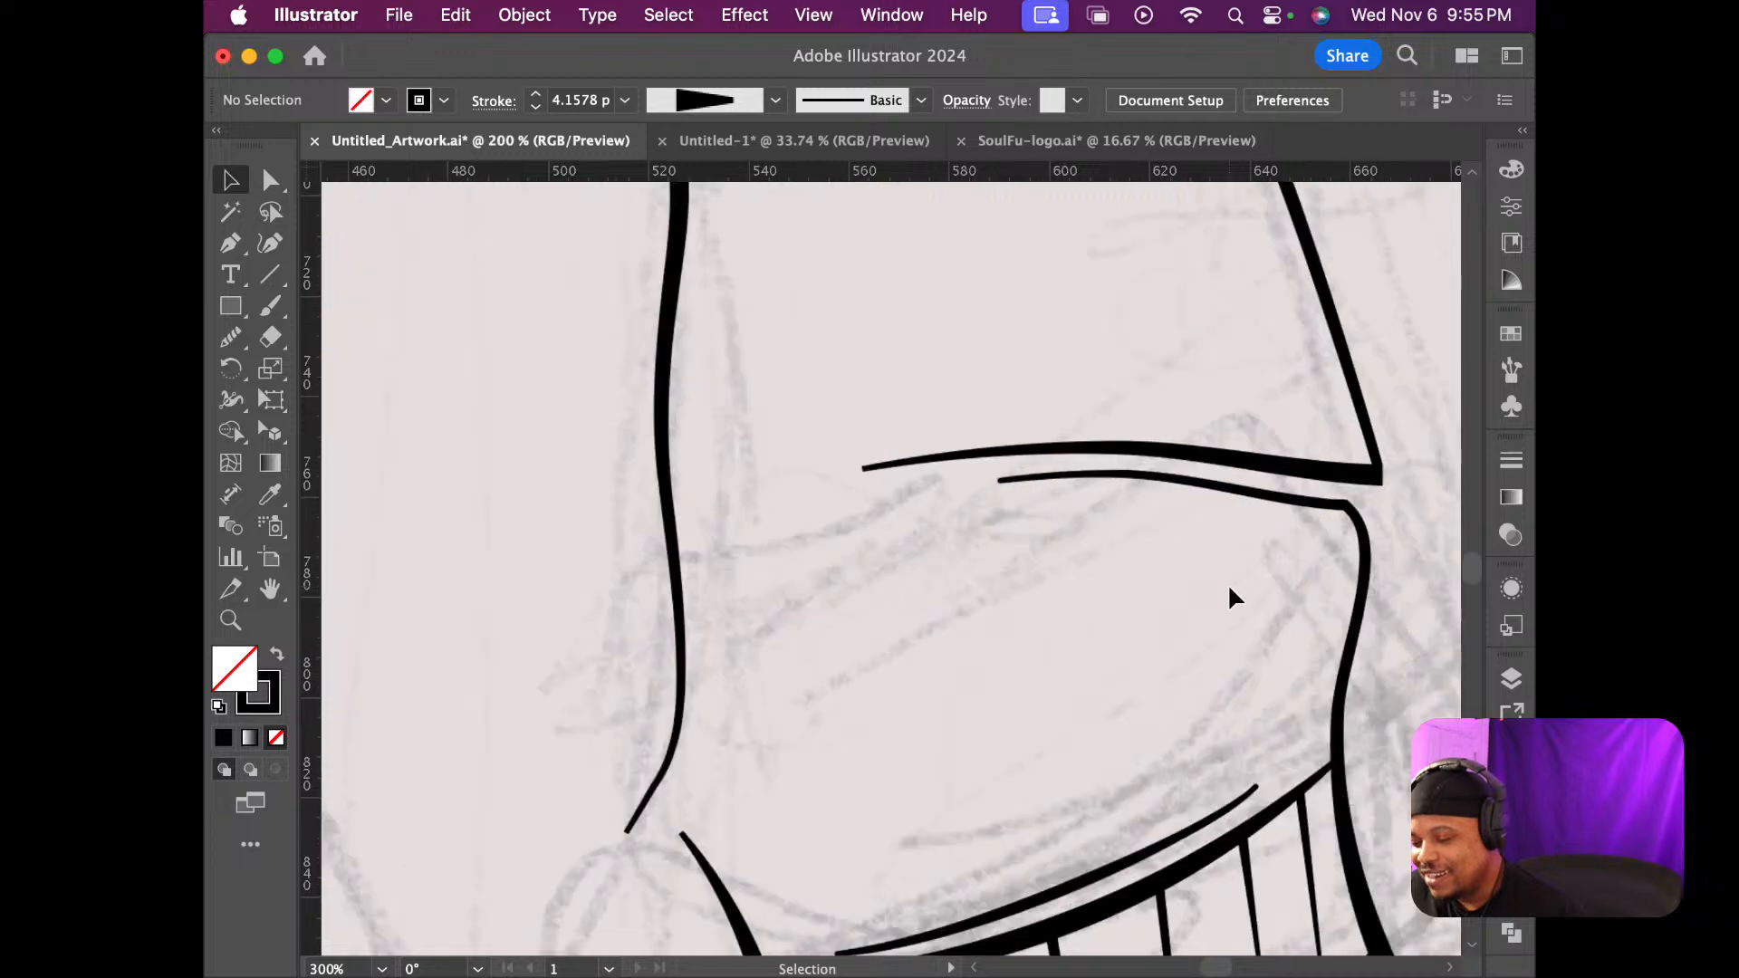
pyautogui.scroll(-3, 1228, 591)
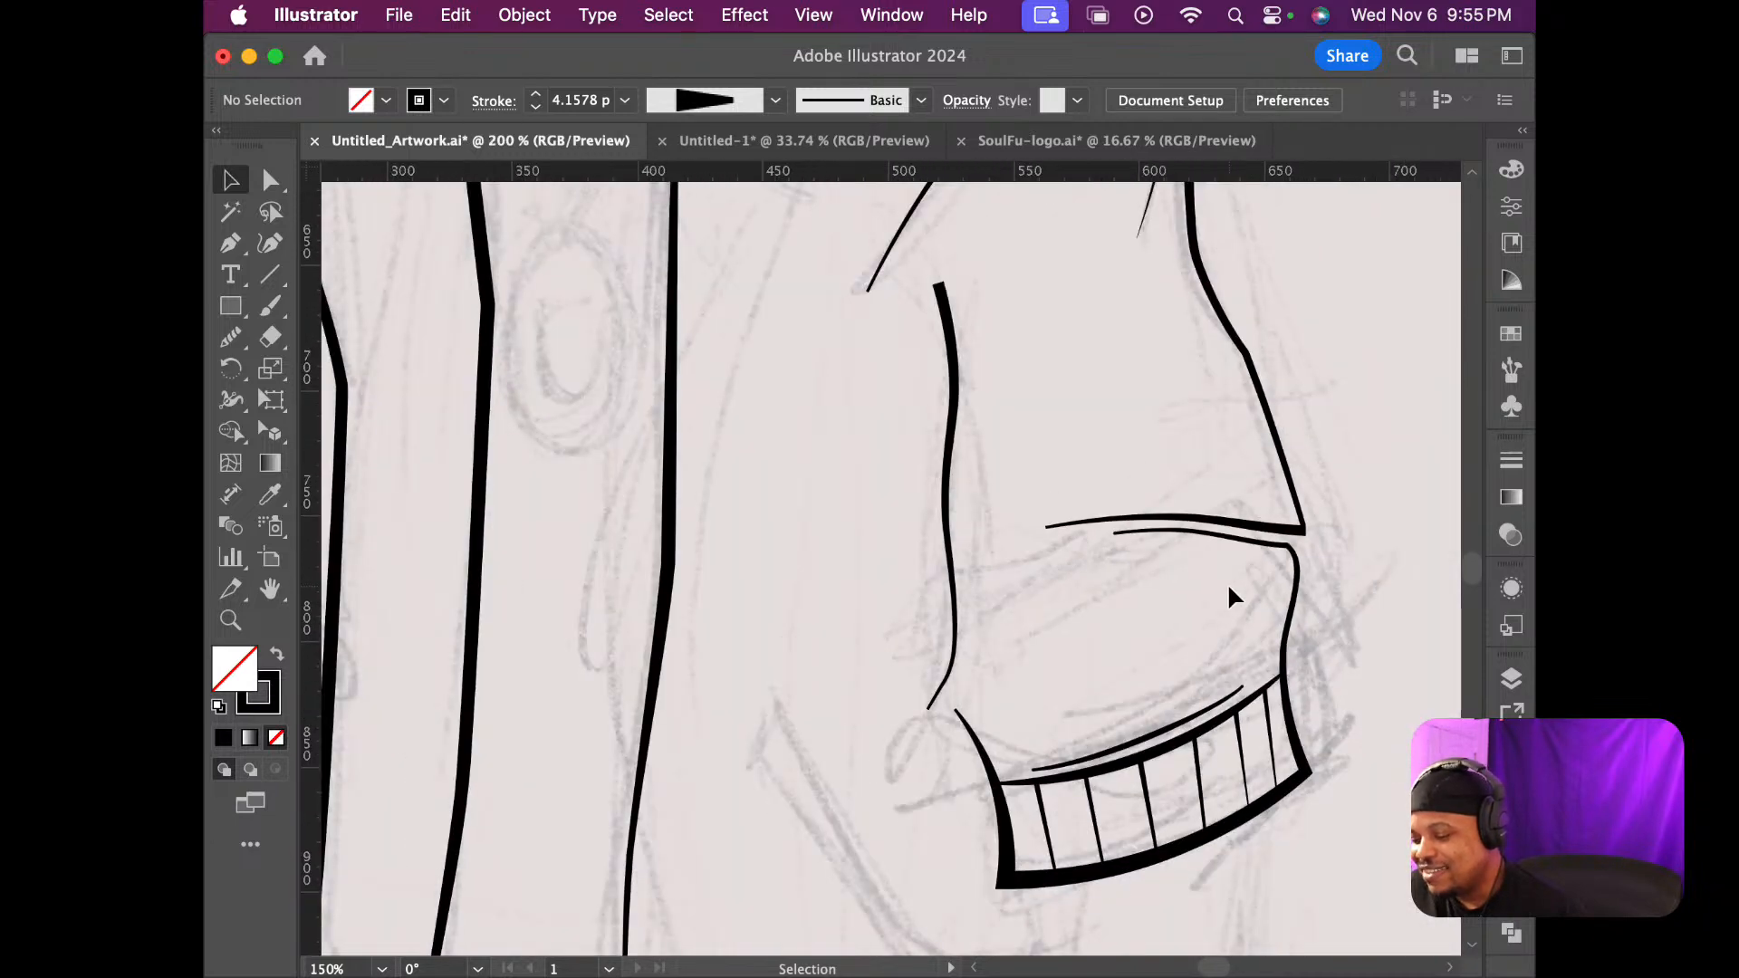
pyautogui.scroll(-1, 1229, 590)
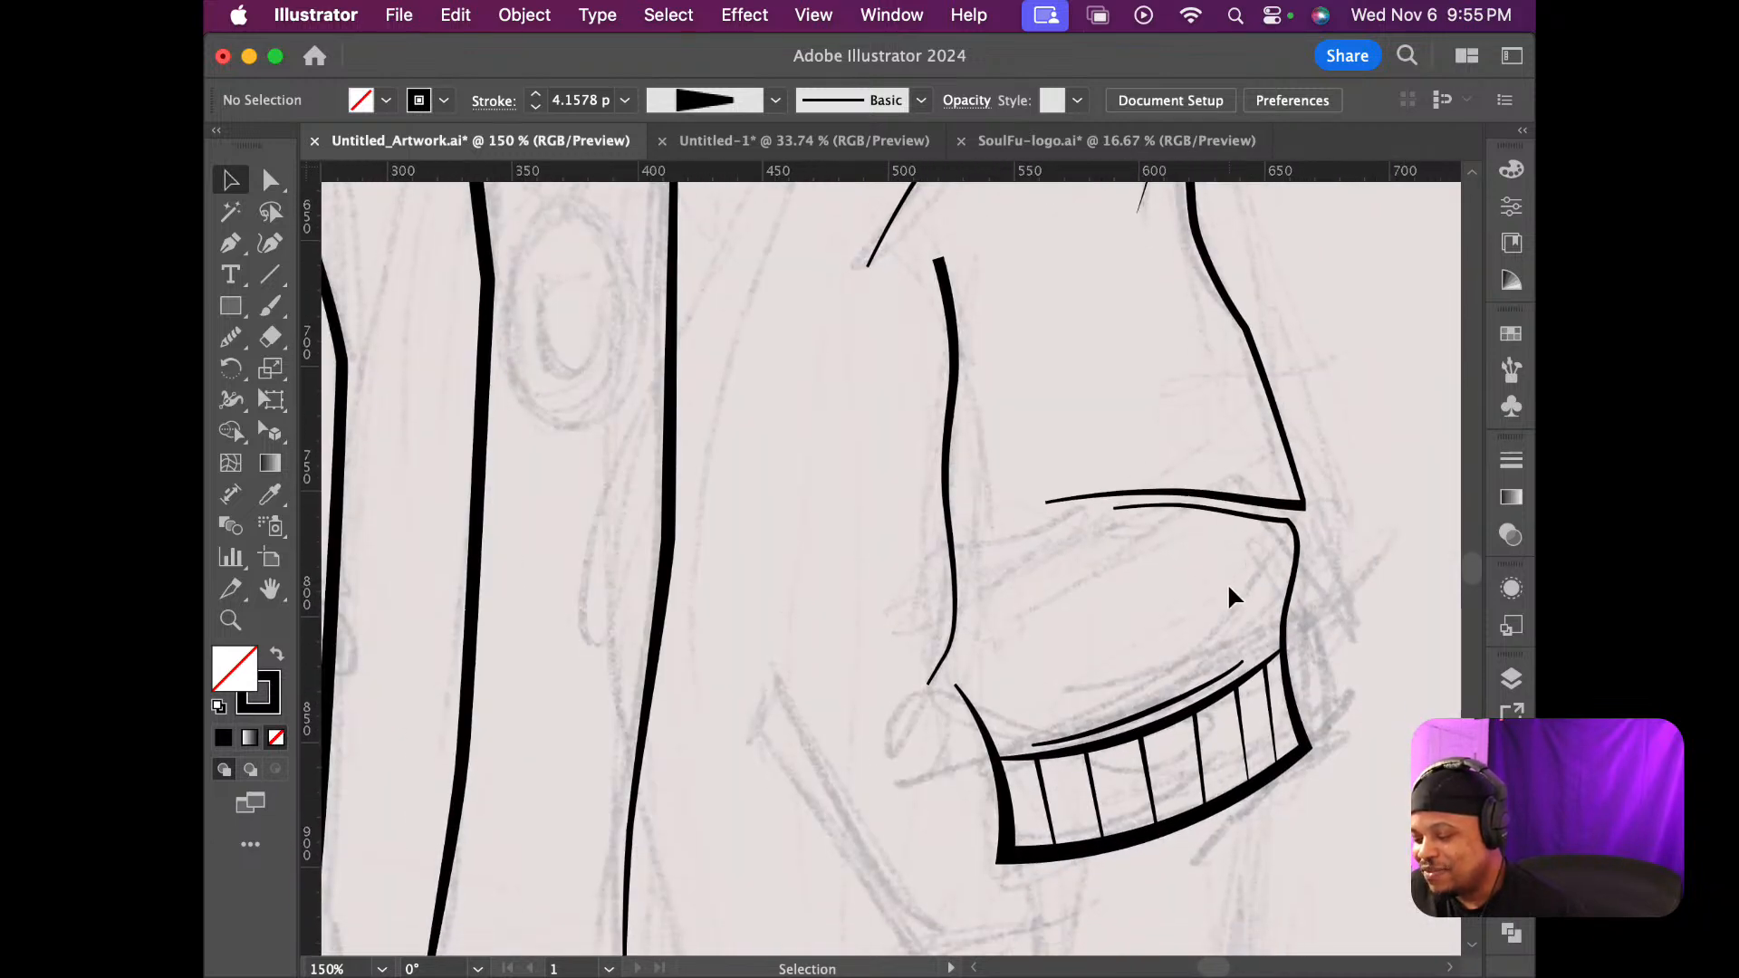
# Draw a curved fold line with the Pen tool from inside the sleeve's outer edge down to the line above the cuff
pyautogui.scroll(1, 1229, 590)
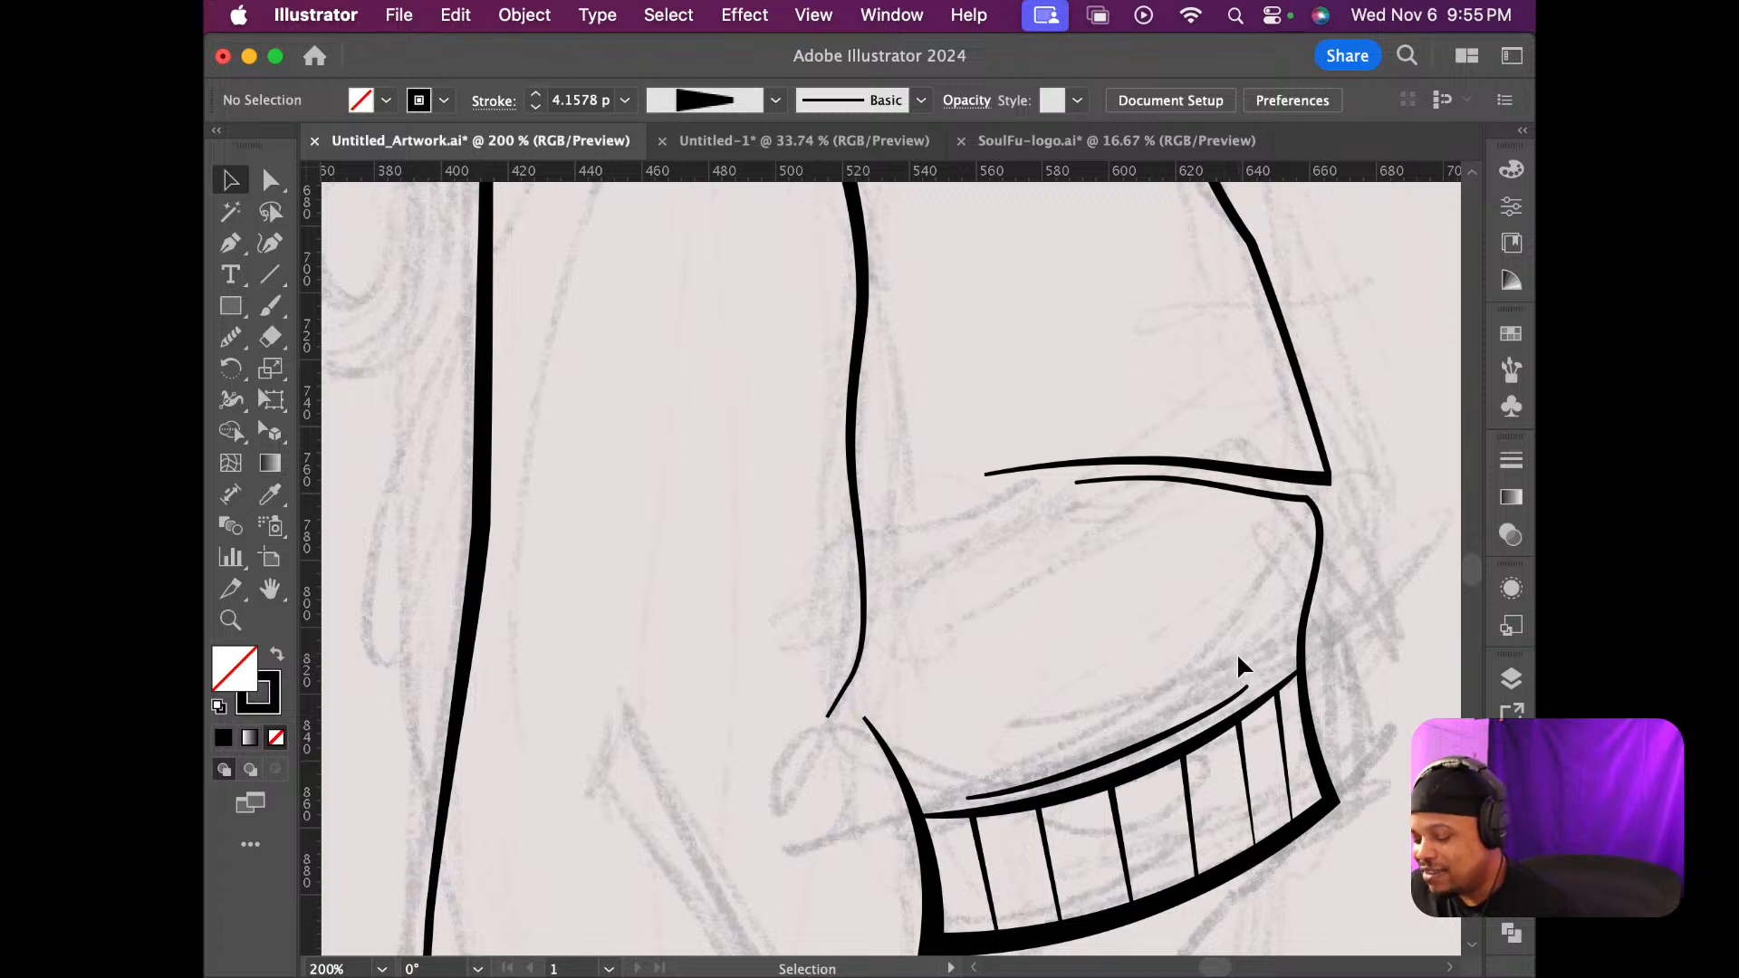
pyautogui.press('p')
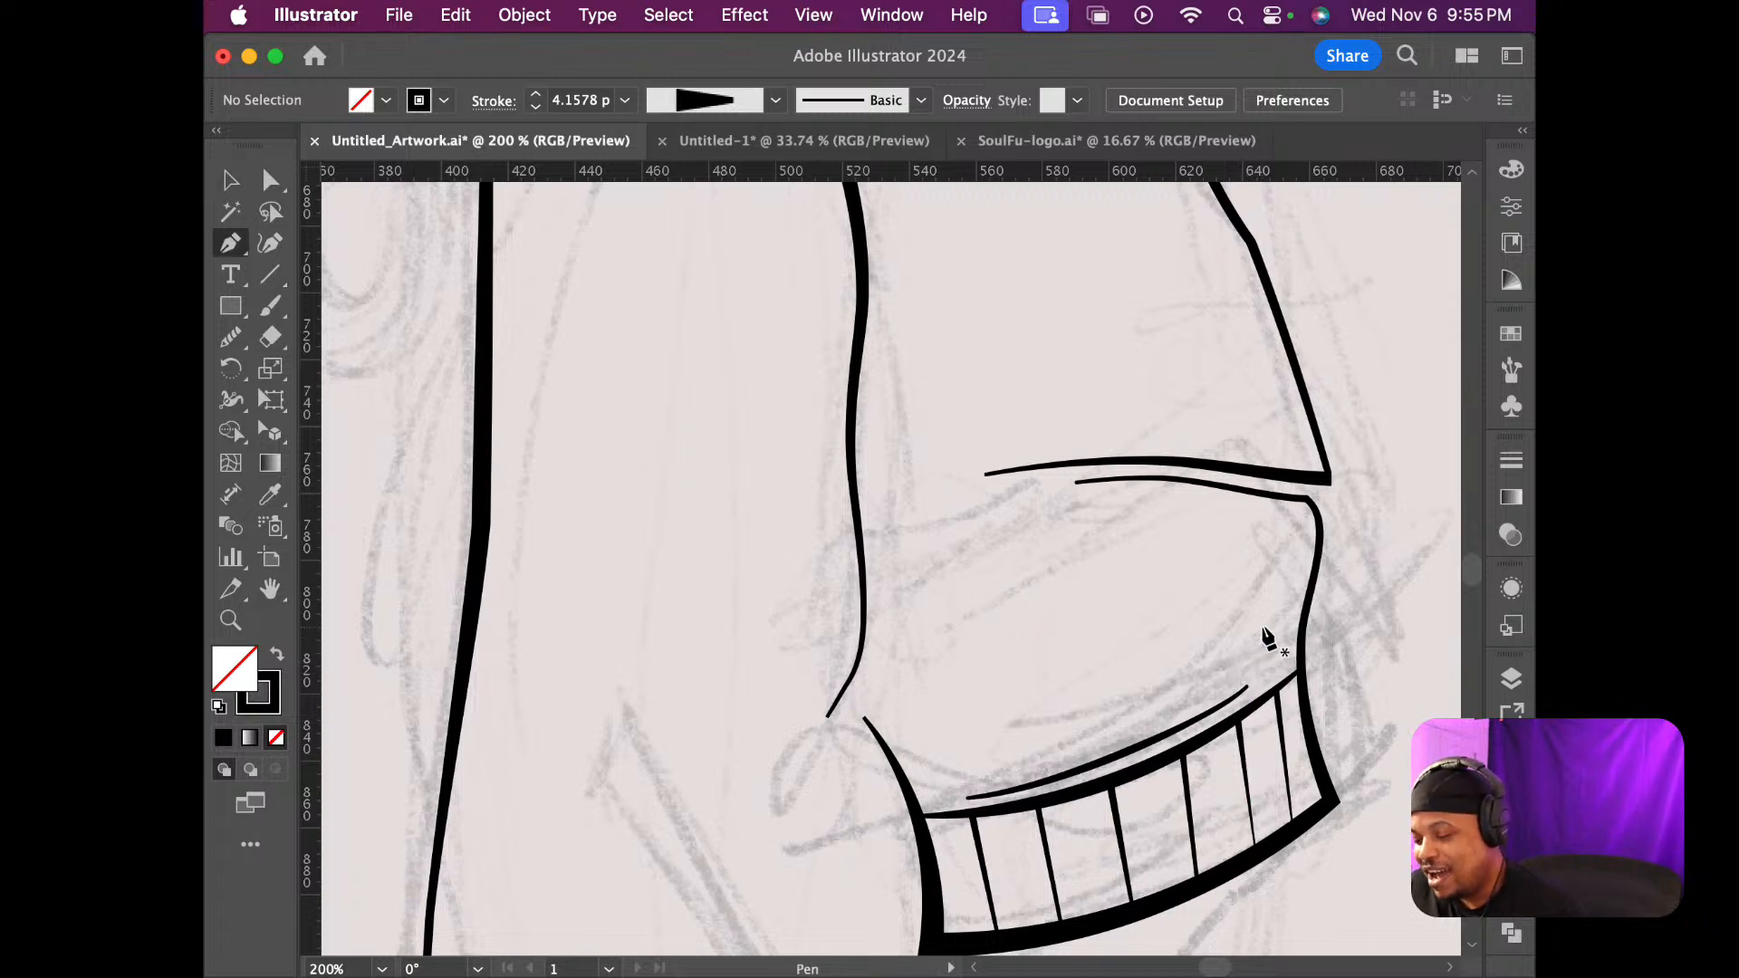
pyautogui.click(1251, 635)
pyautogui.moveTo(1225, 659); pyautogui.dragTo(1225, 663)
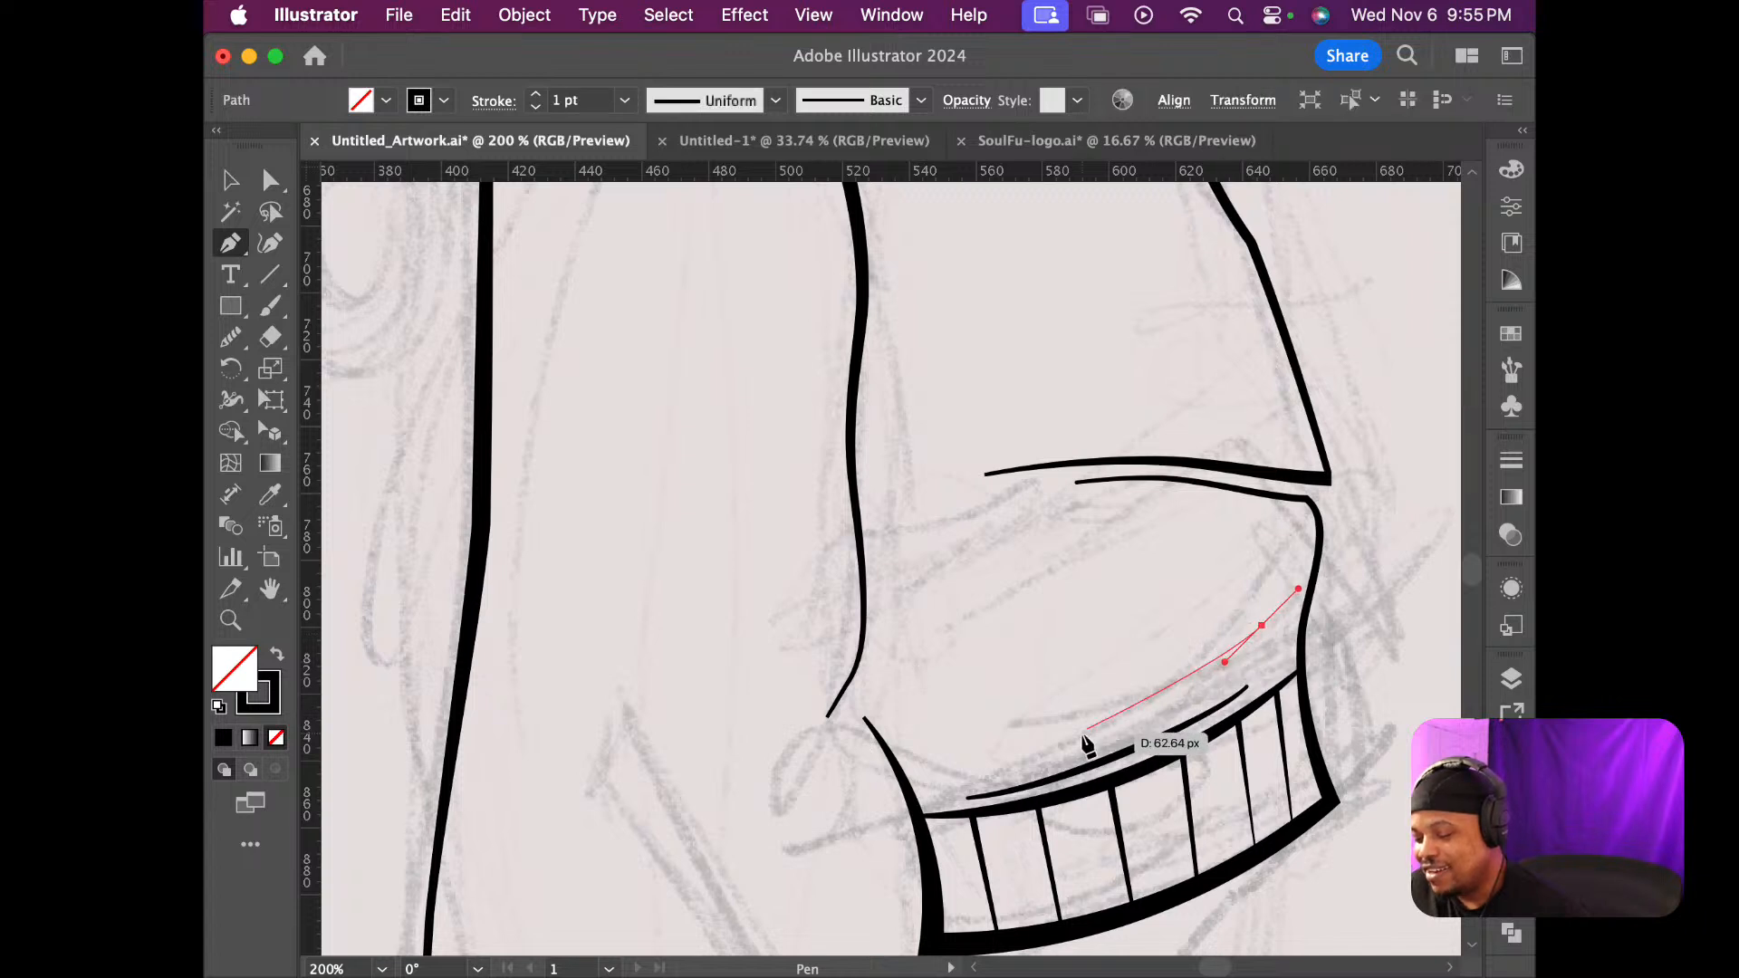
pyautogui.moveTo(1050, 781); pyautogui.dragTo(999, 795)
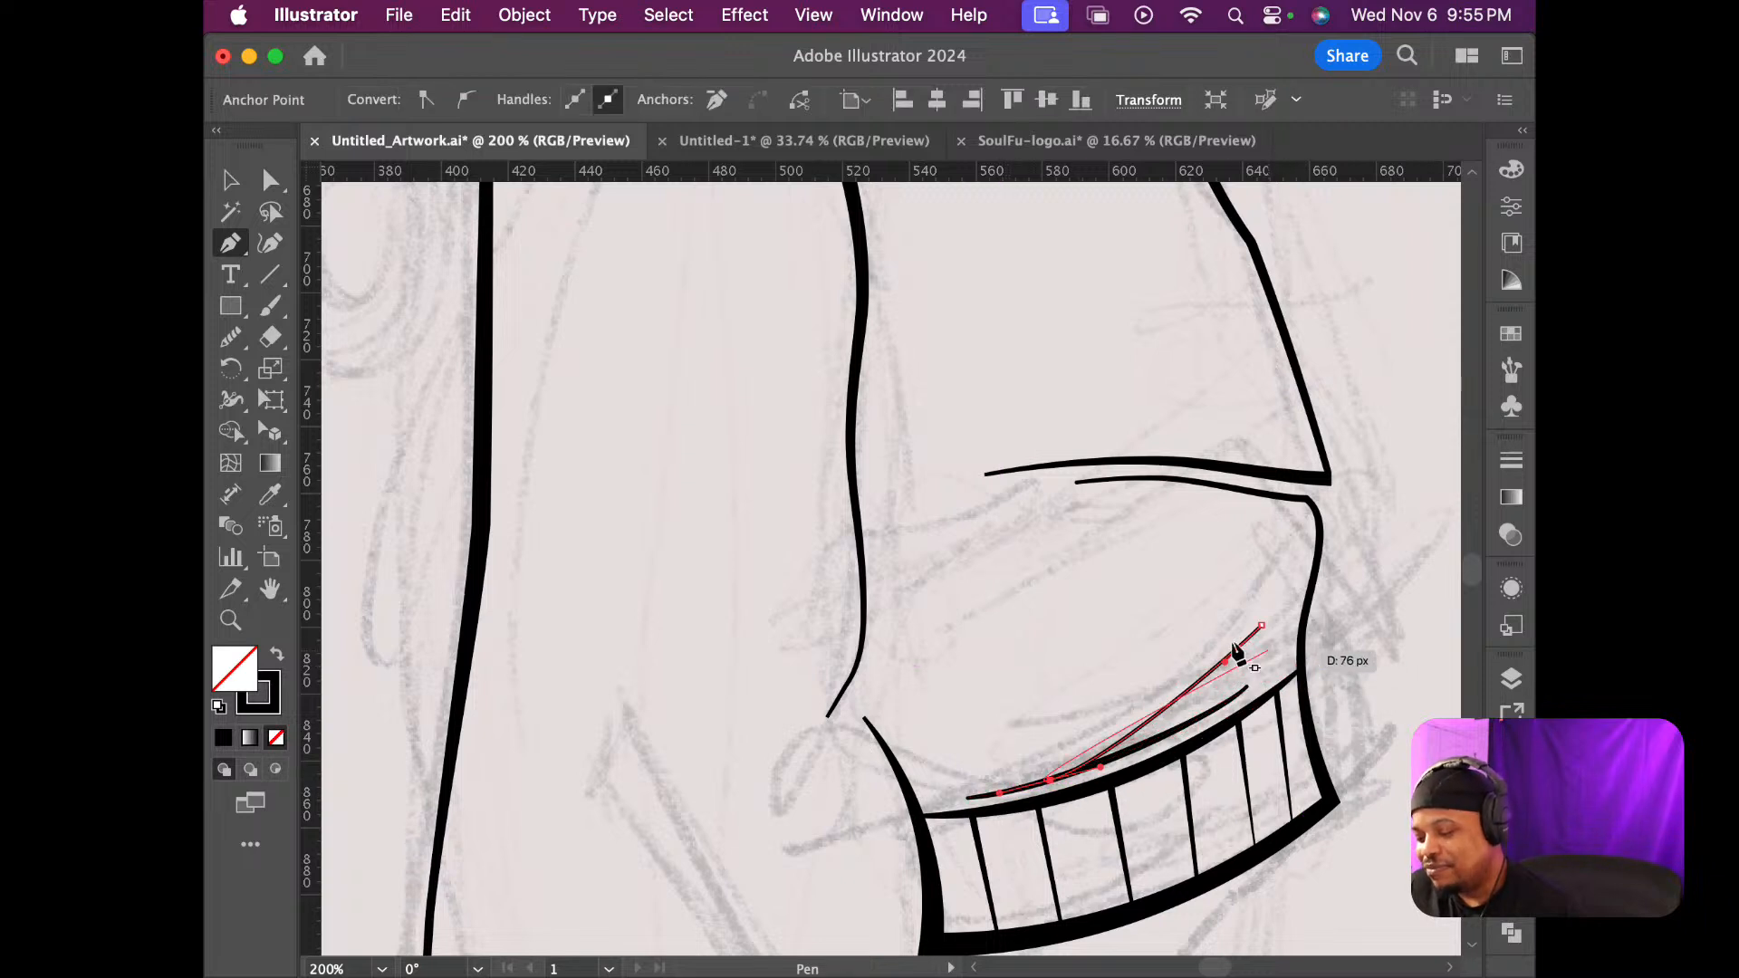
# Thicken the new fold line's stroke near its lower end with the Width tool, and deselect it
pyautogui.hotkey('shift', 'w')
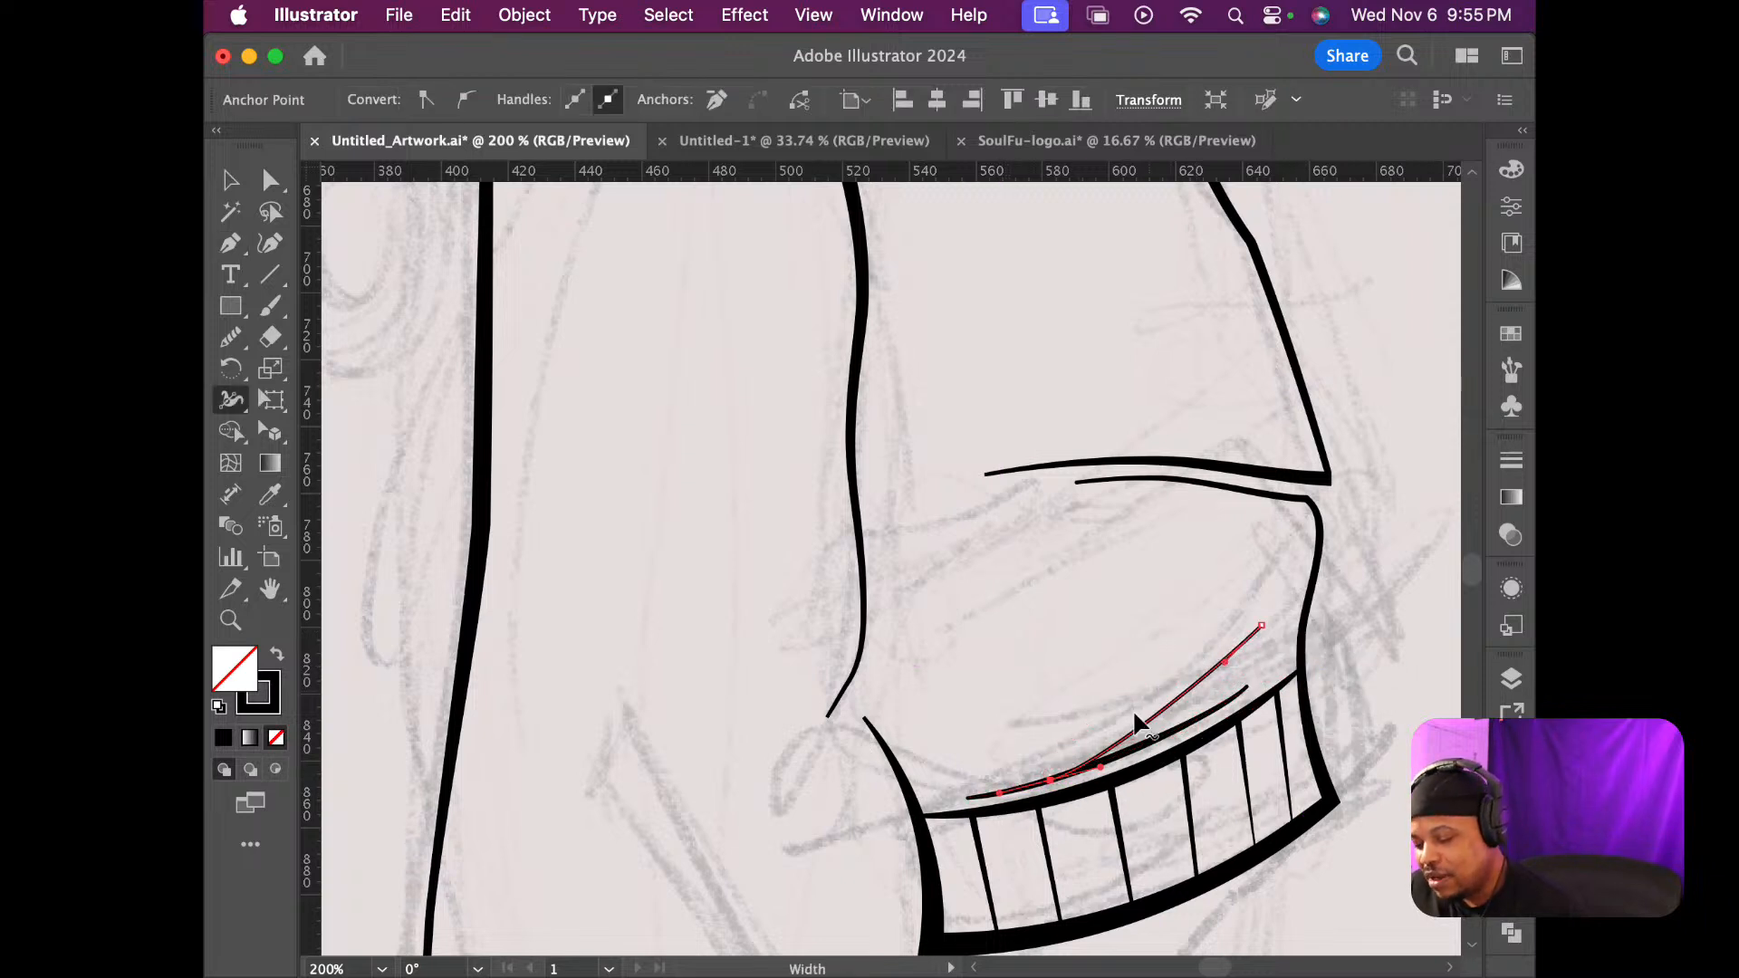
pyautogui.moveTo(1088, 765); pyautogui.dragTo(1094, 769)
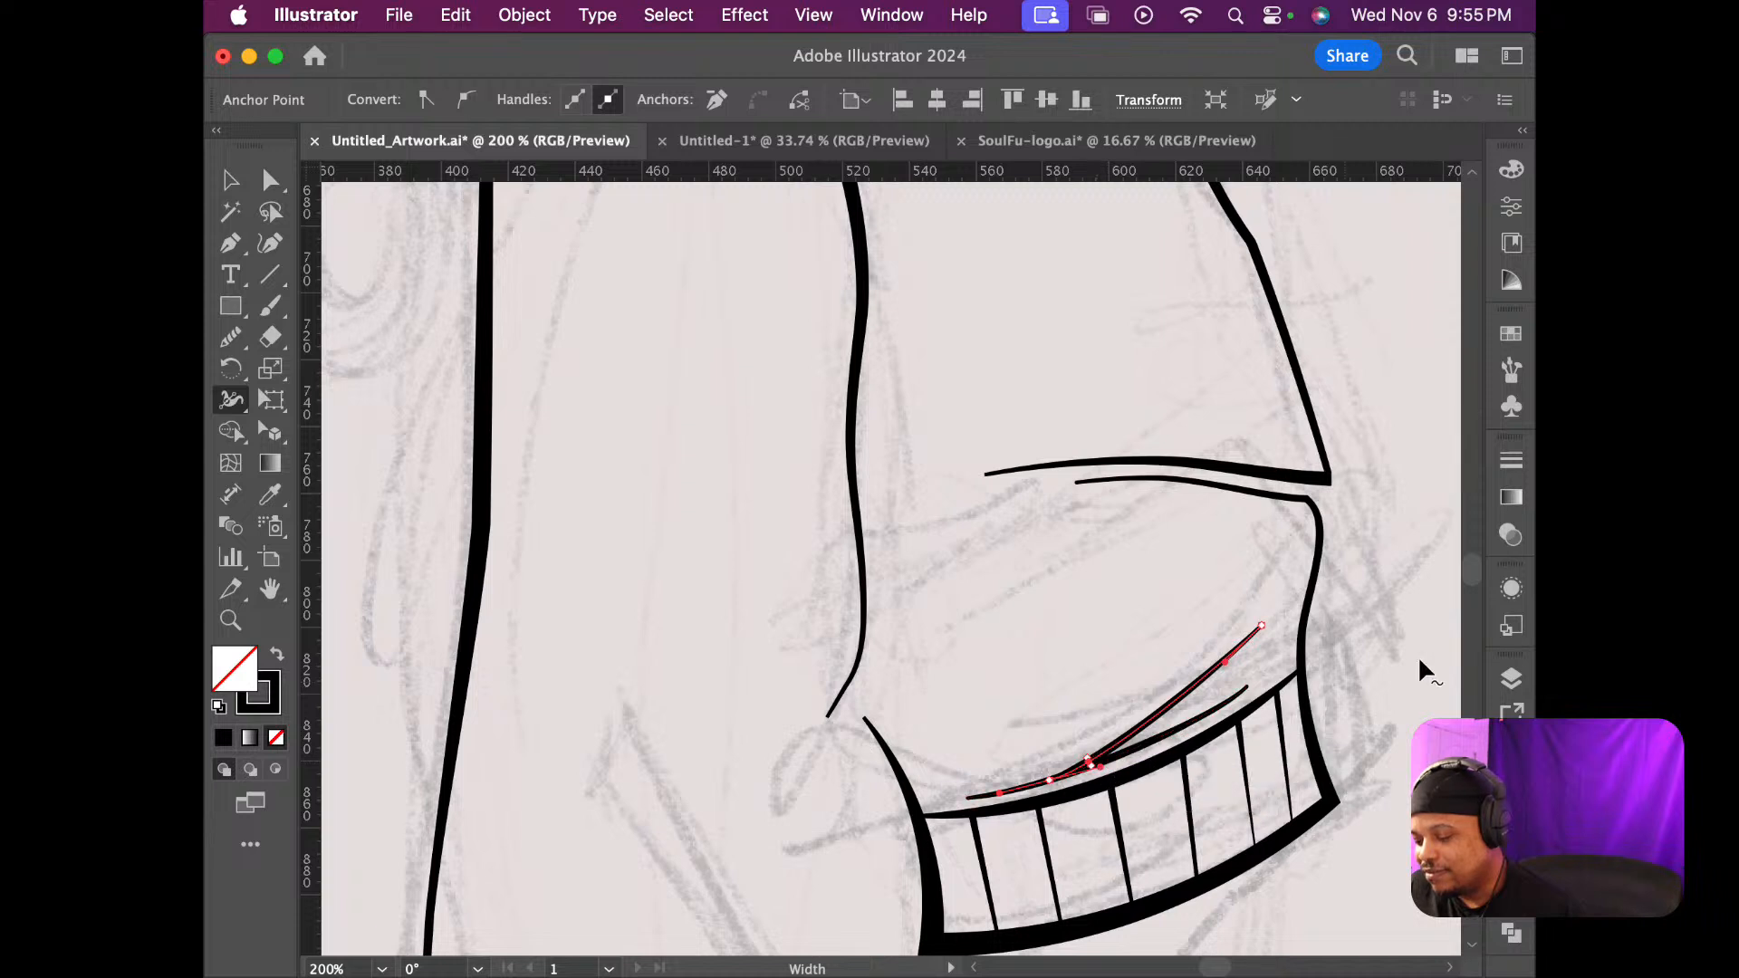
pyautogui.press('v')
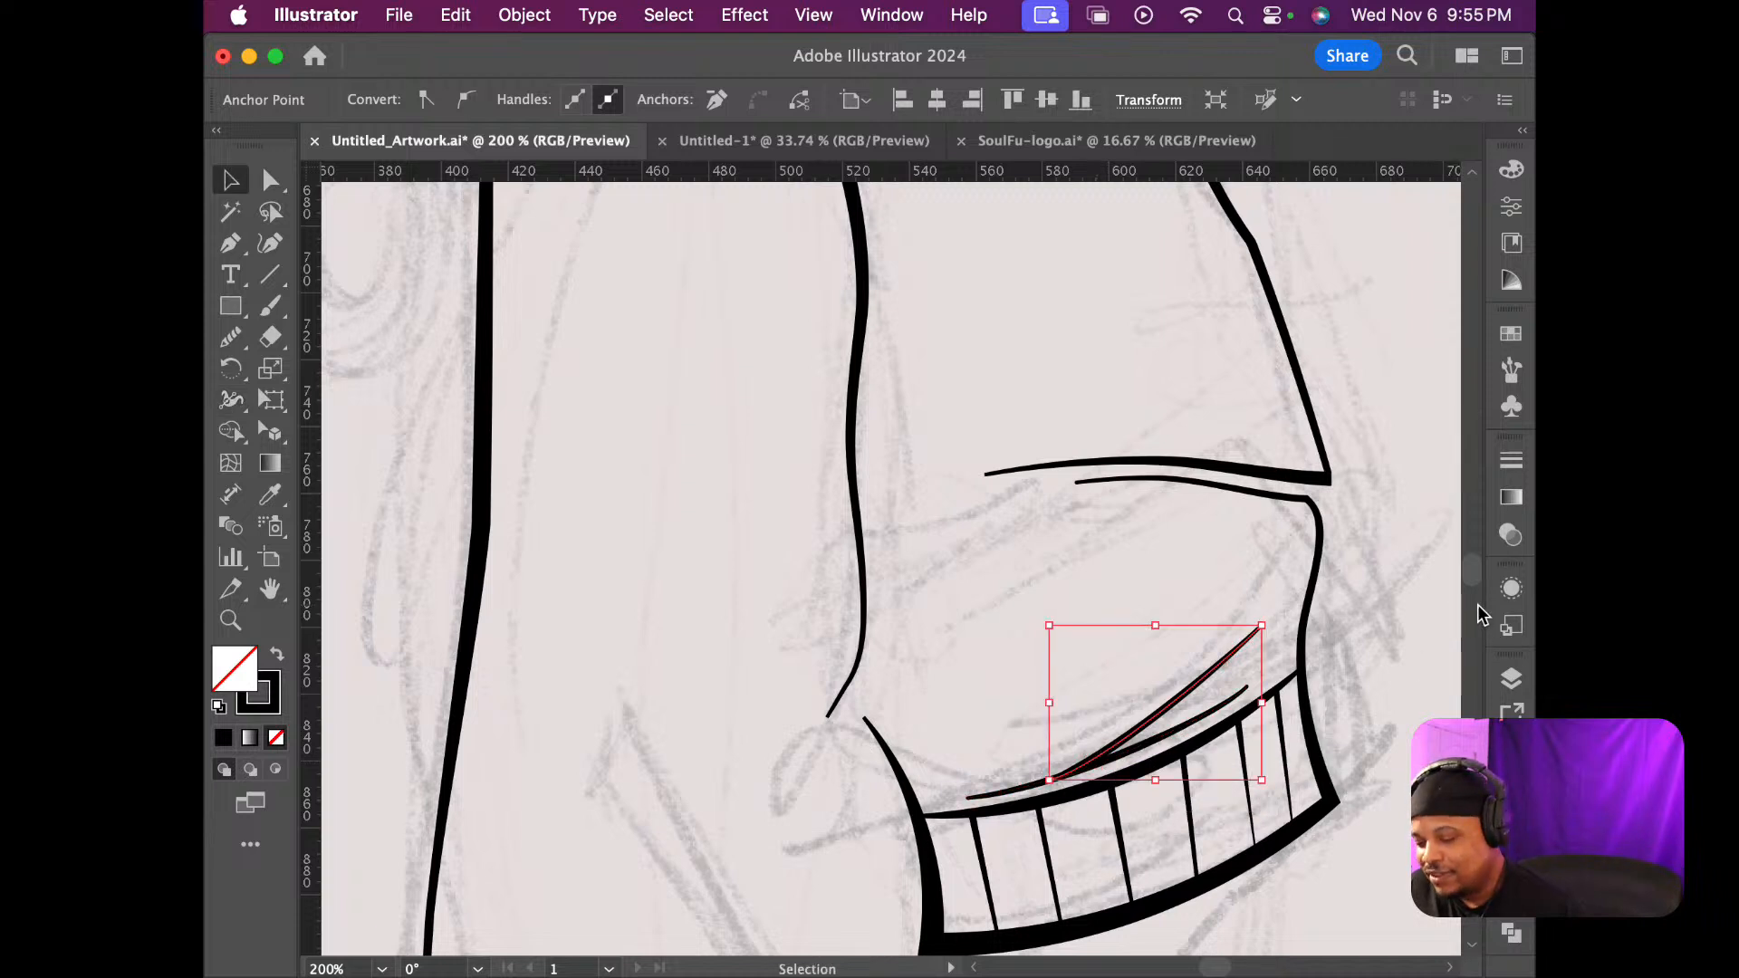
pyautogui.click(1394, 604)
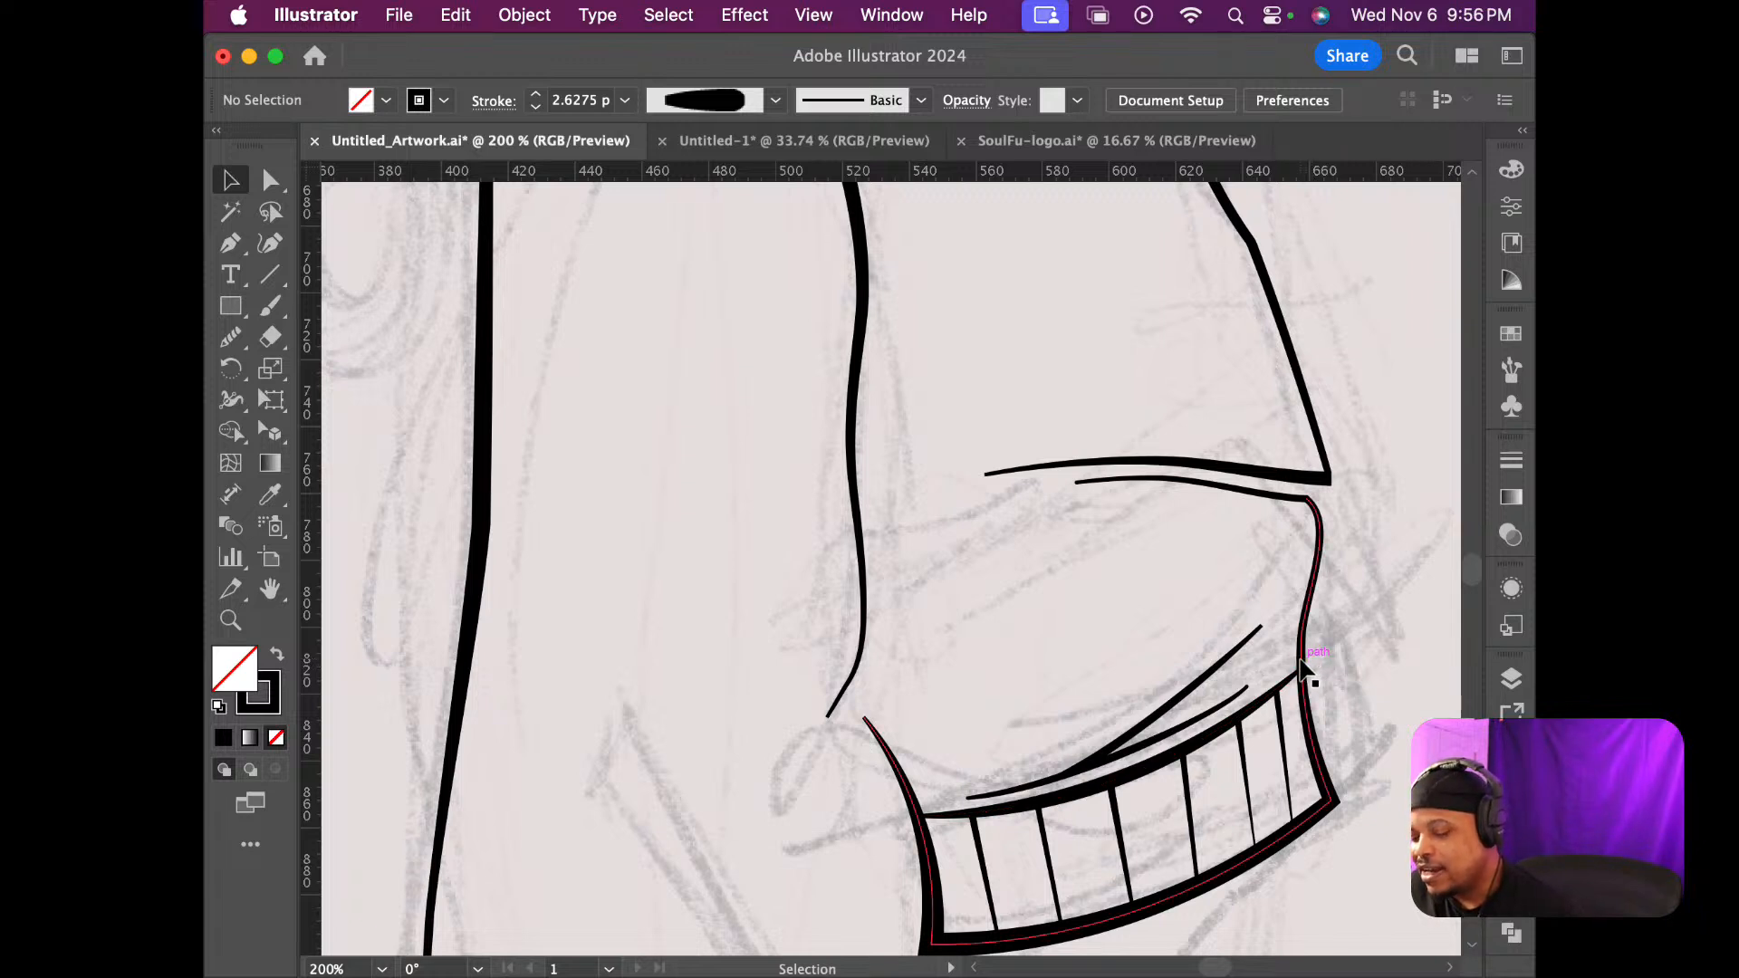
# Taper the upper end of the new fold line above the cuff to a fine point with the Width tool
pyautogui.scroll(-5, 1302, 671)
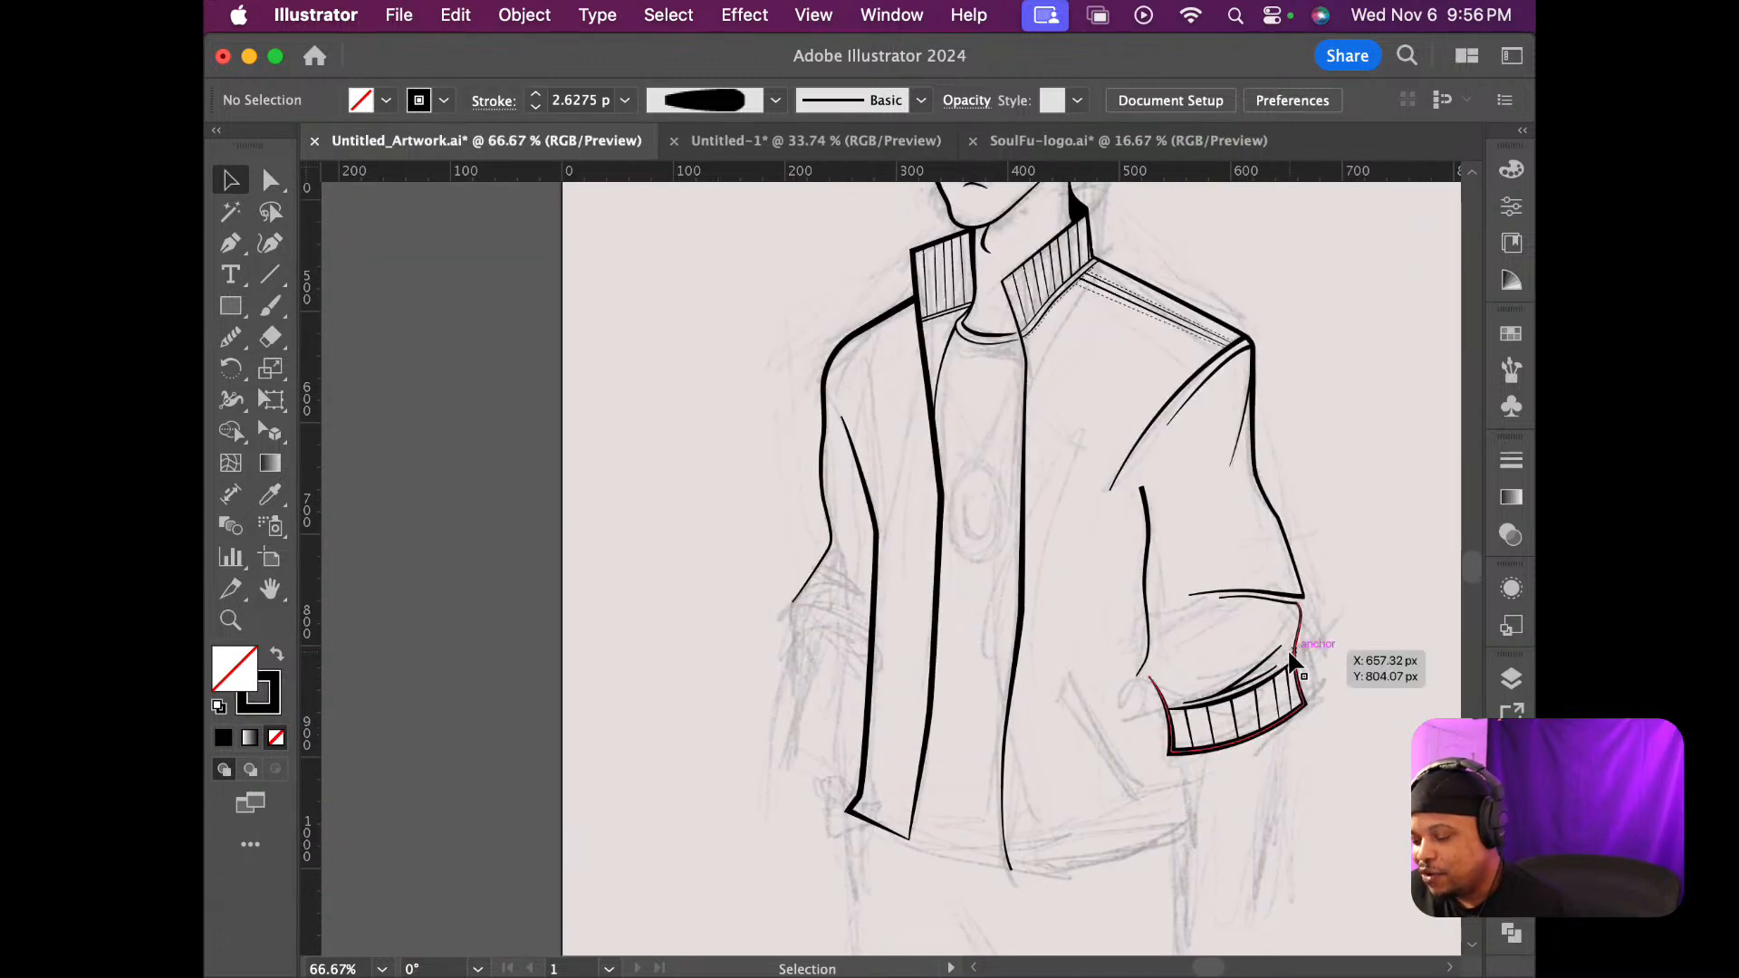
pyautogui.scroll(6, 1296, 665)
pyautogui.scroll(-3, 1290, 661)
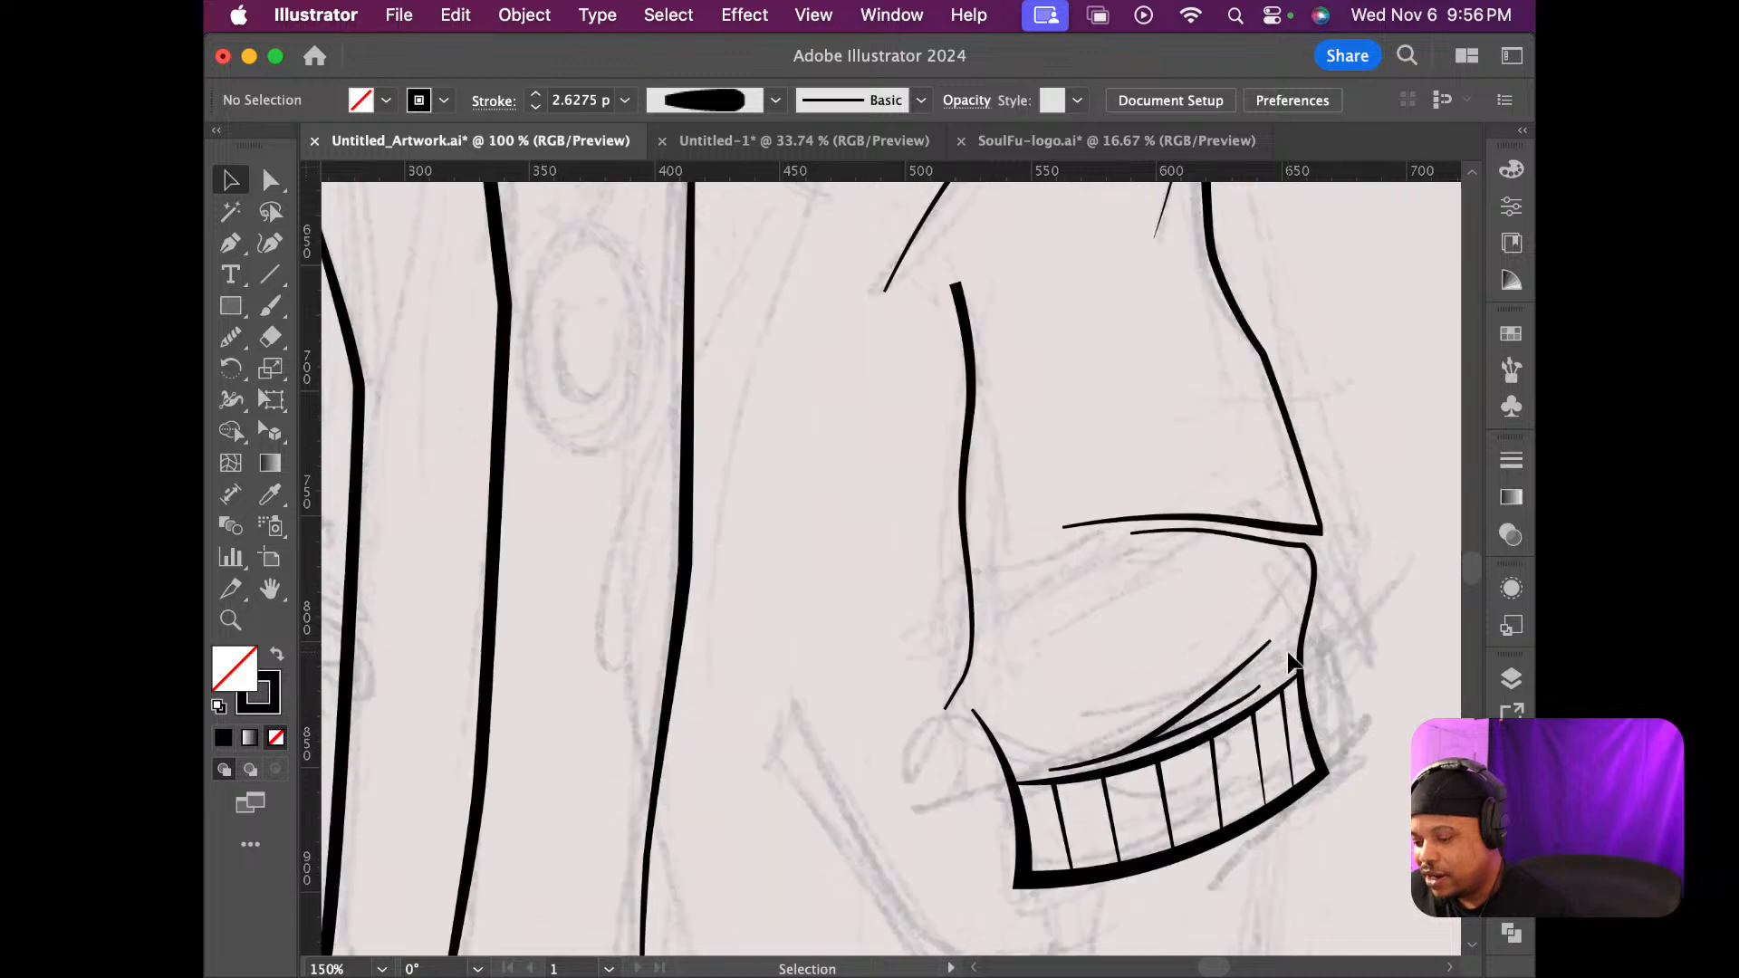
pyautogui.scroll(6, 1291, 664)
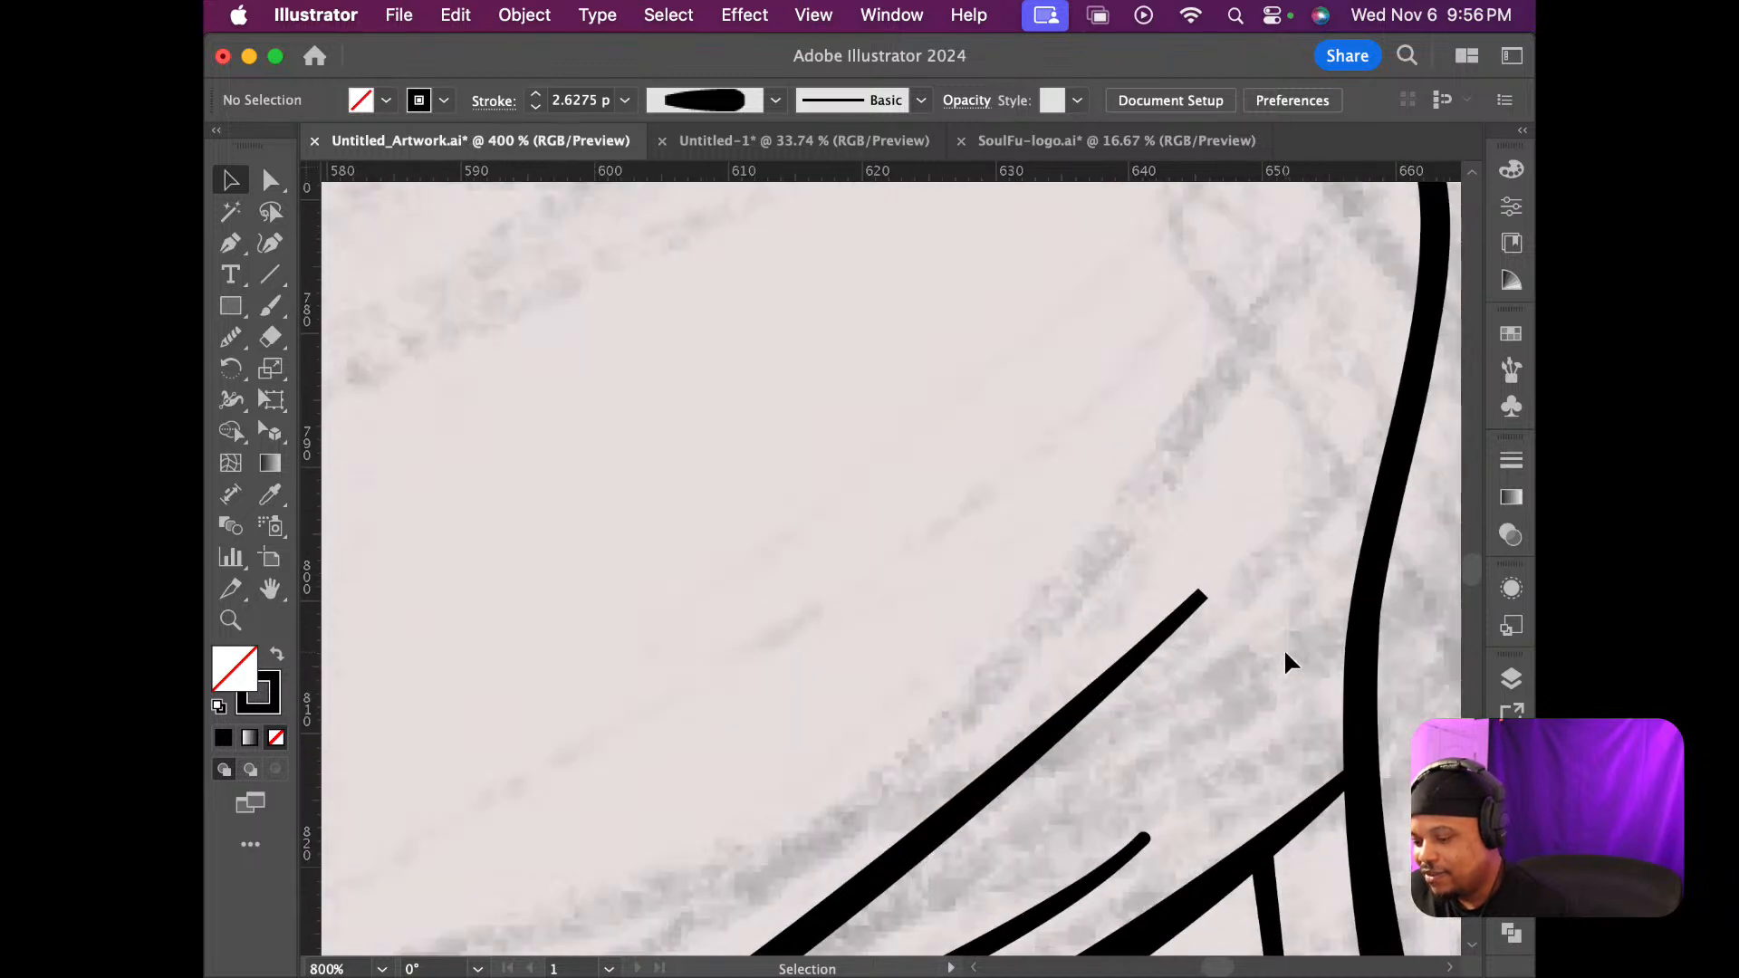
pyautogui.scroll(2, 1285, 648)
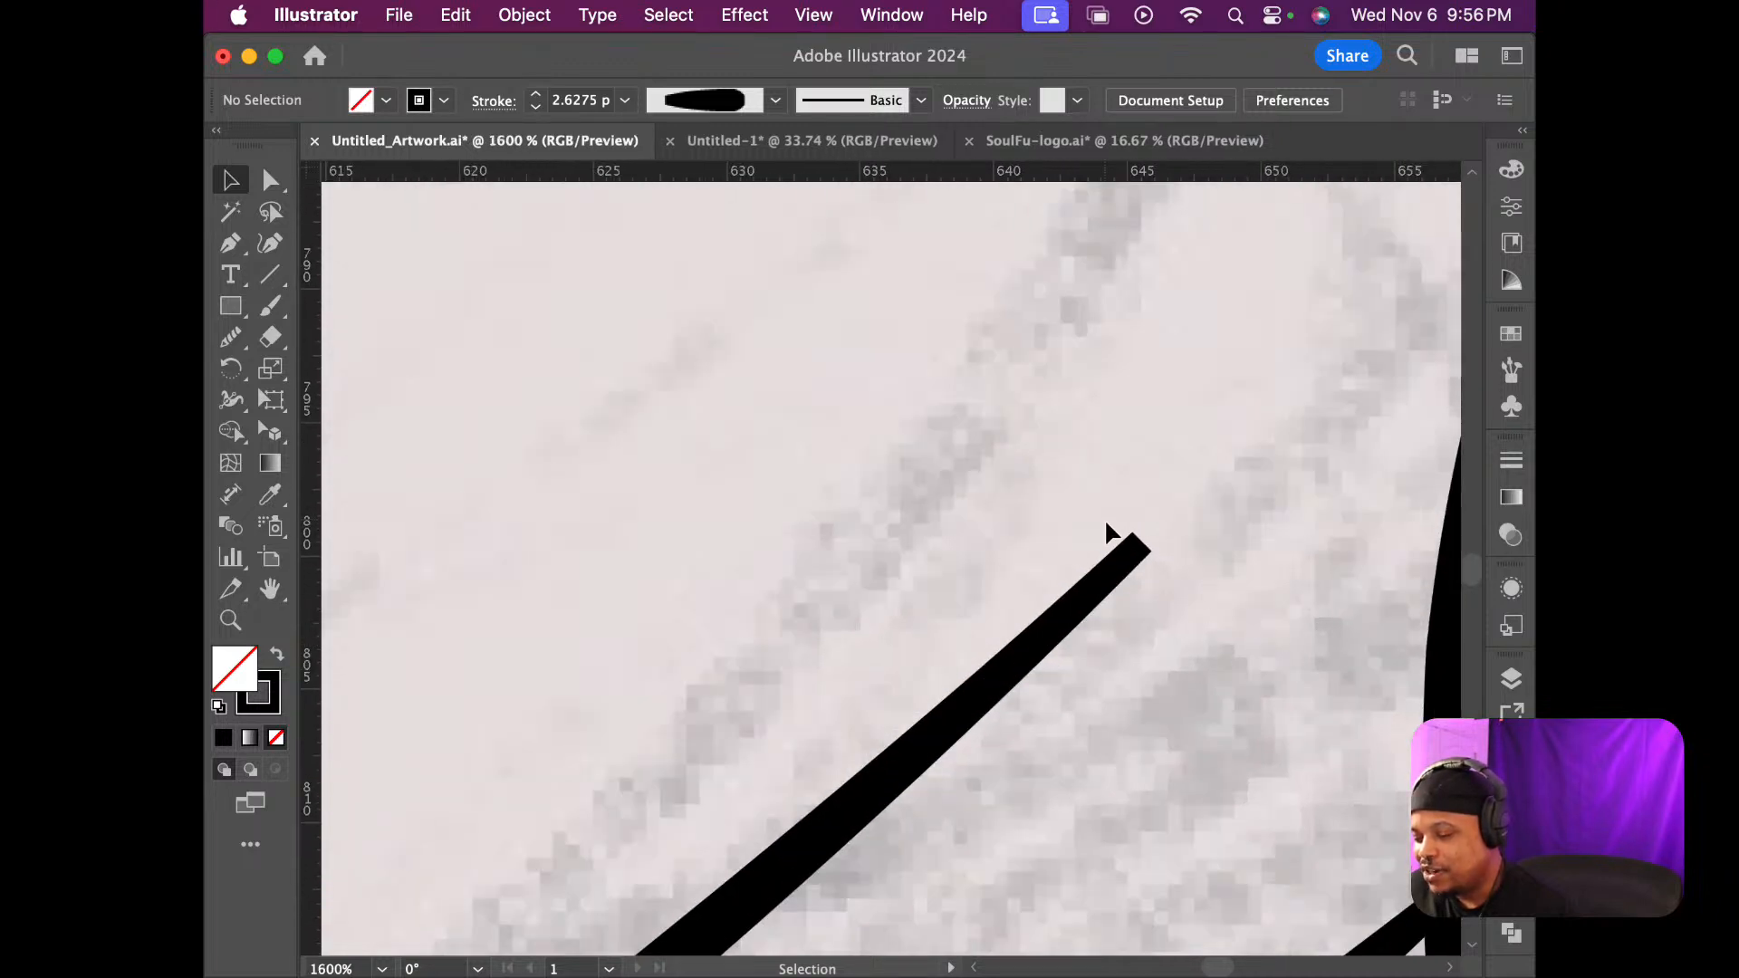
pyautogui.hotkey('shift', 'w')
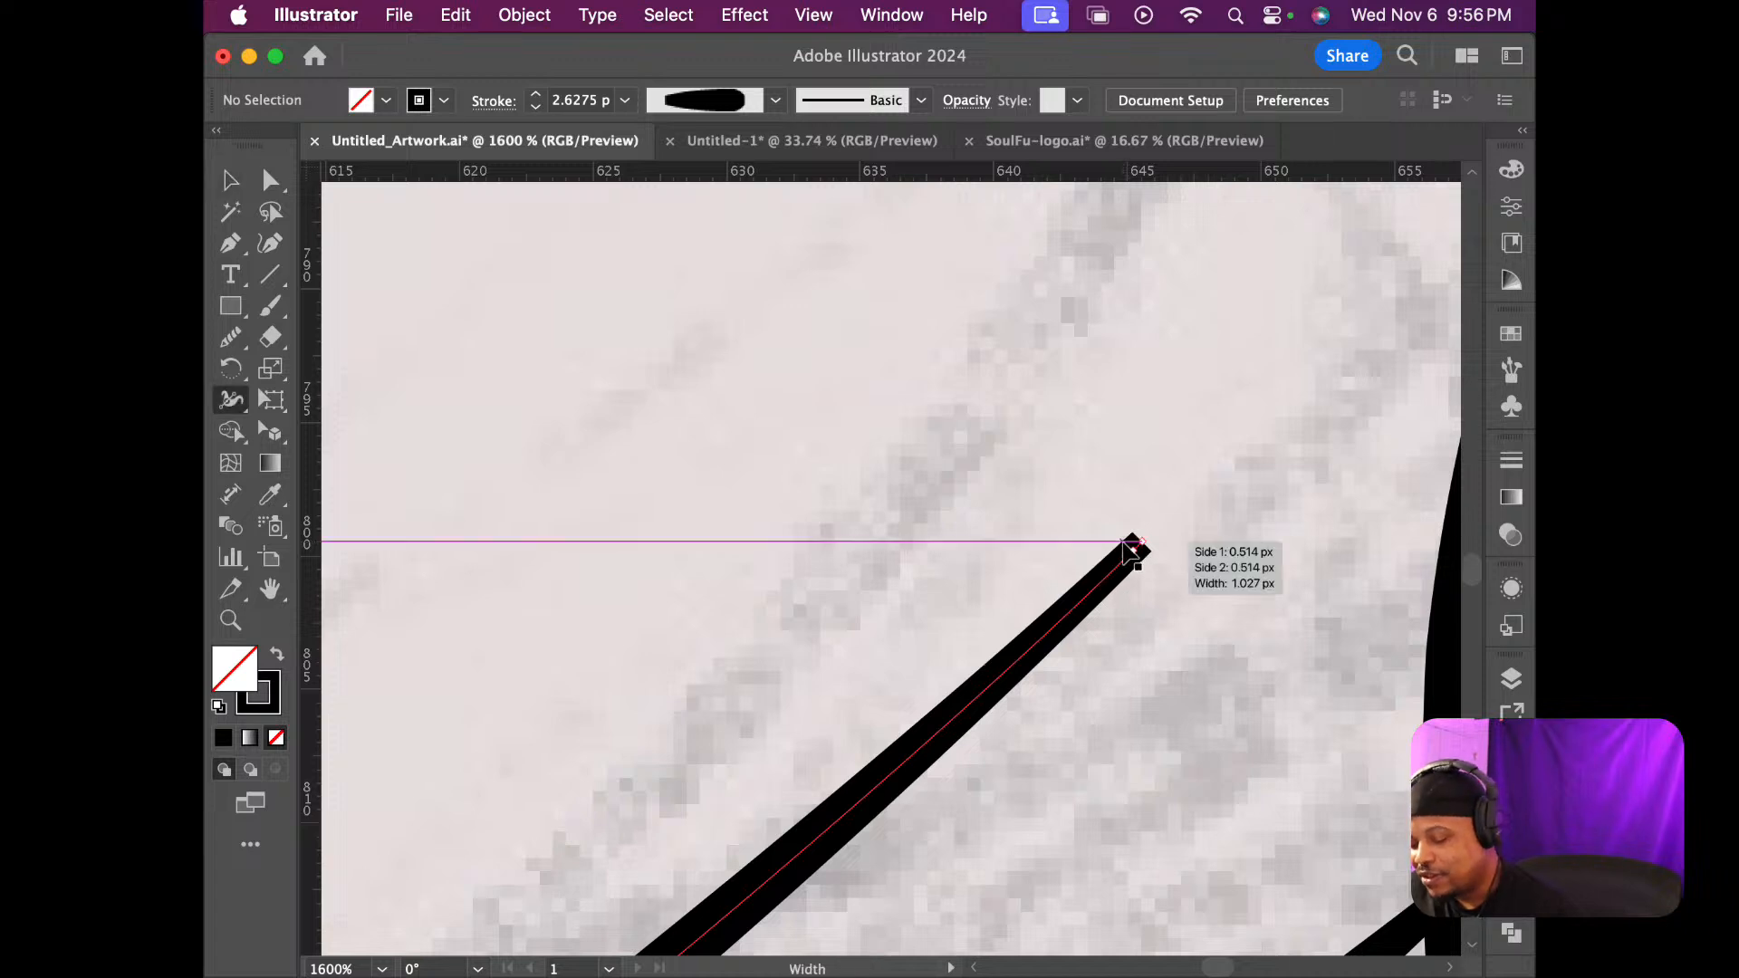
pyautogui.moveTo(1131, 540); pyautogui.dragTo(1164, 560)
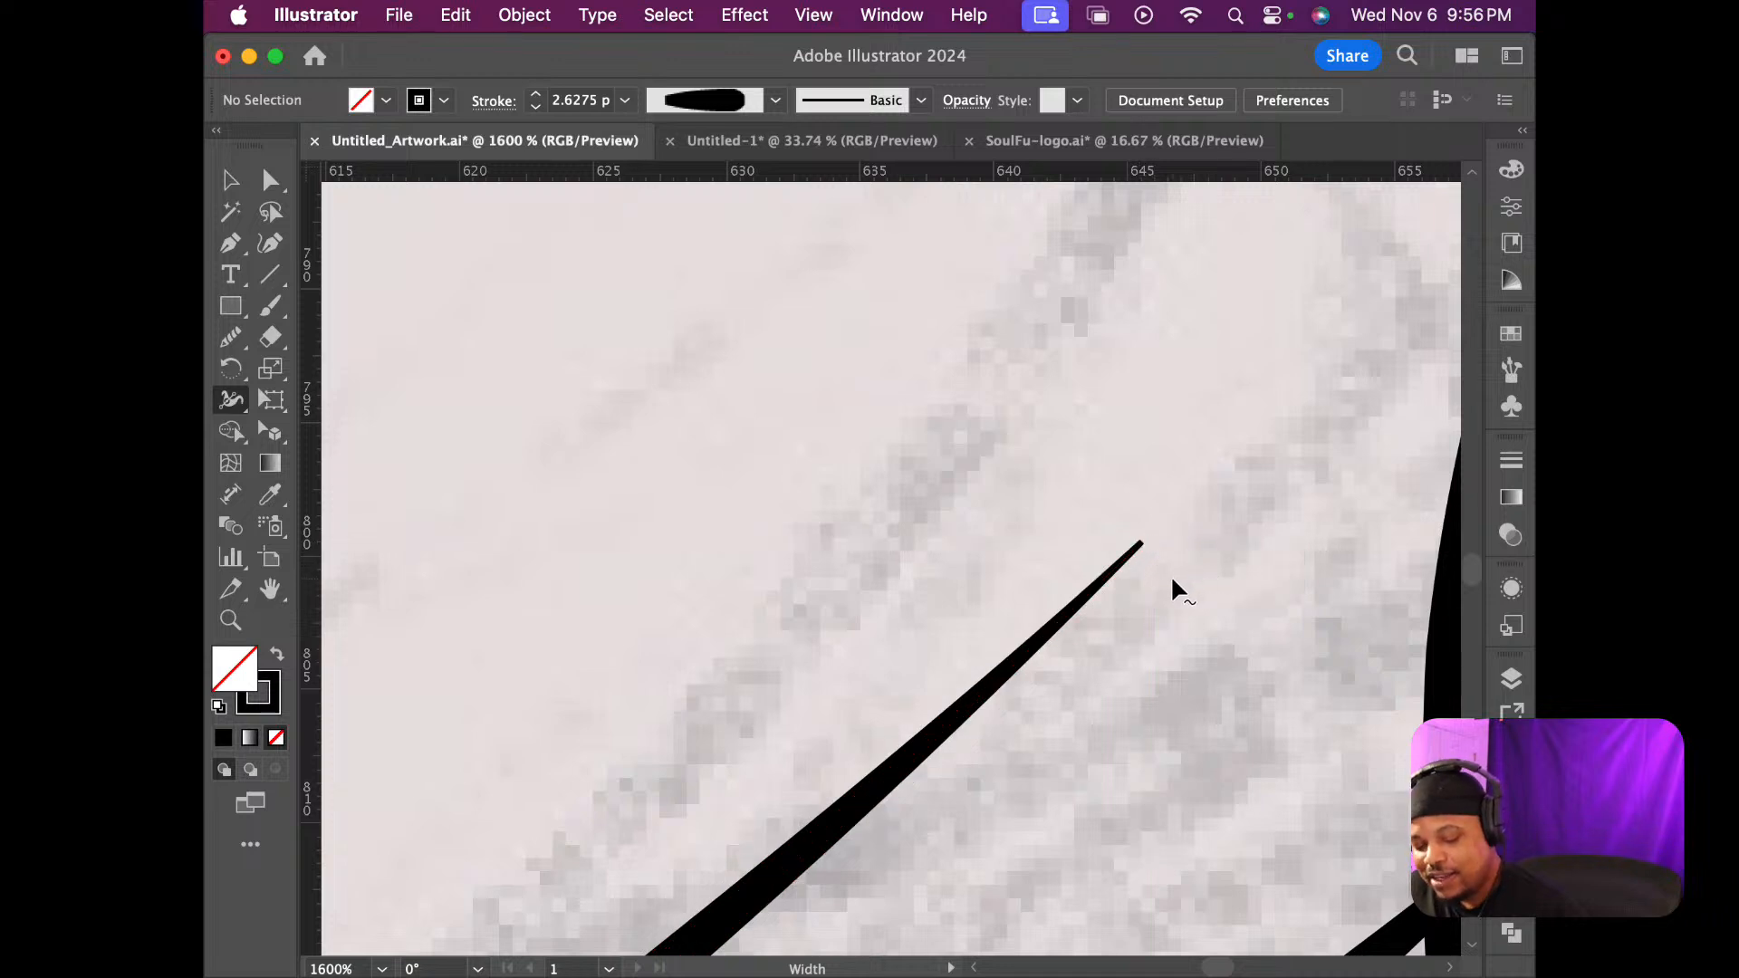
# Set the stroke cap to round with no path selected
pyautogui.scroll(-3, 1171, 587)
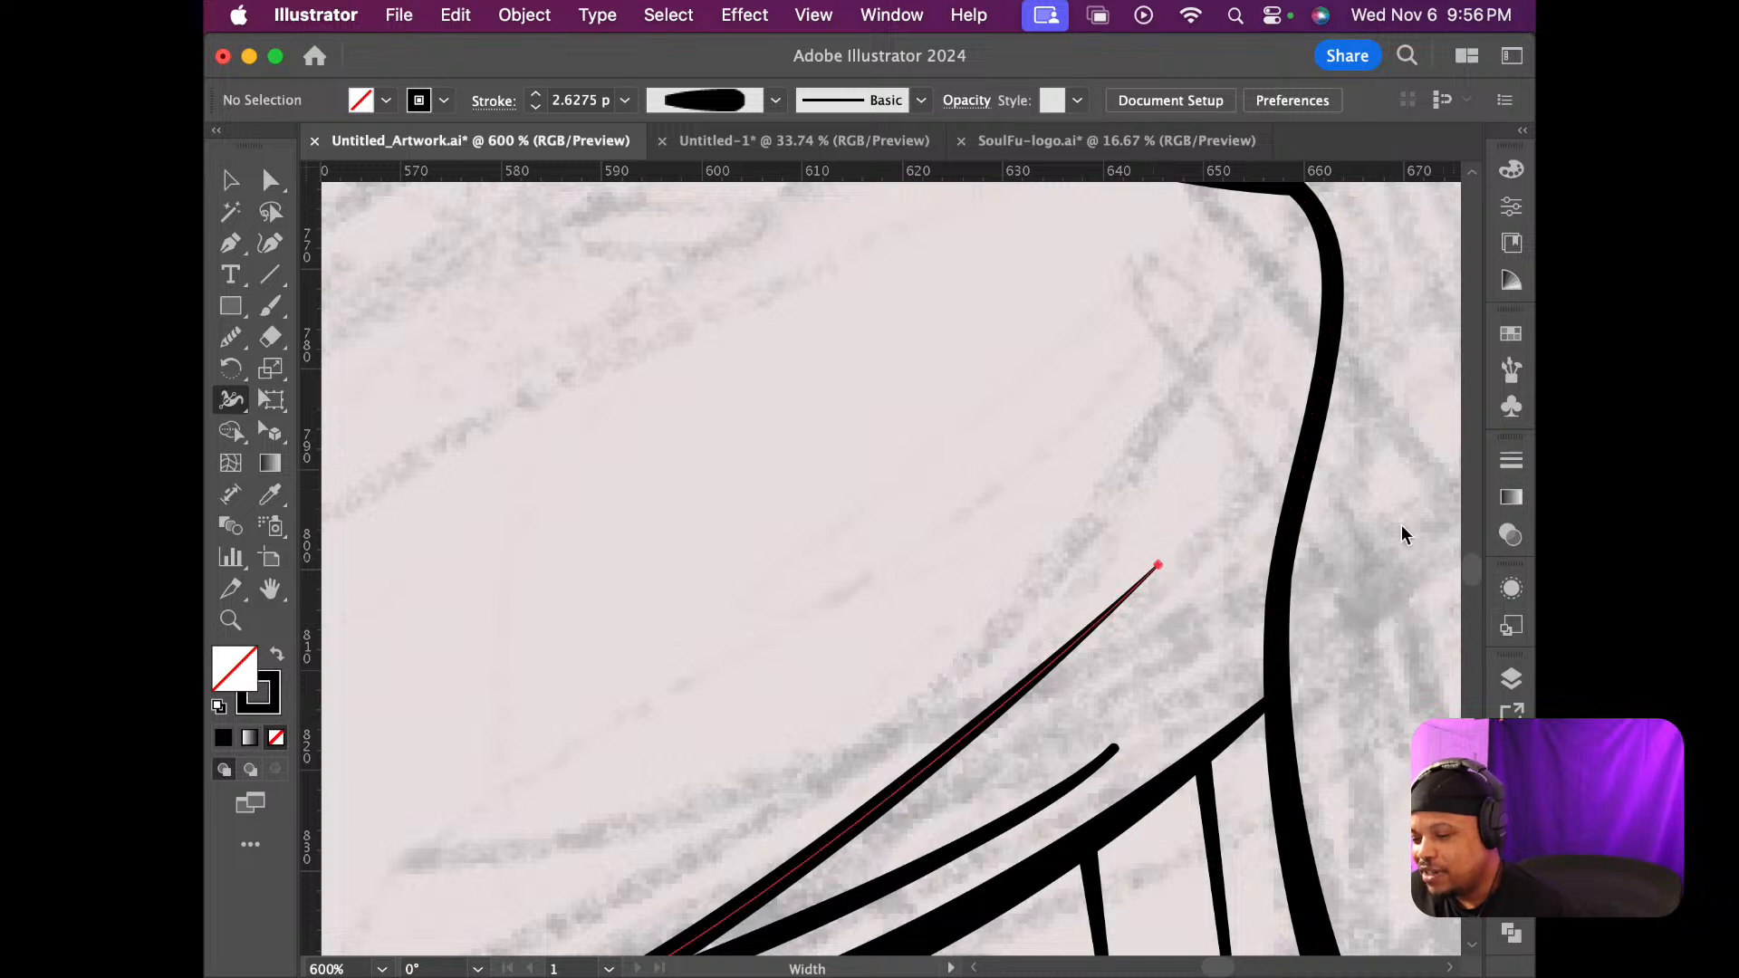
pyautogui.click(487, 106)
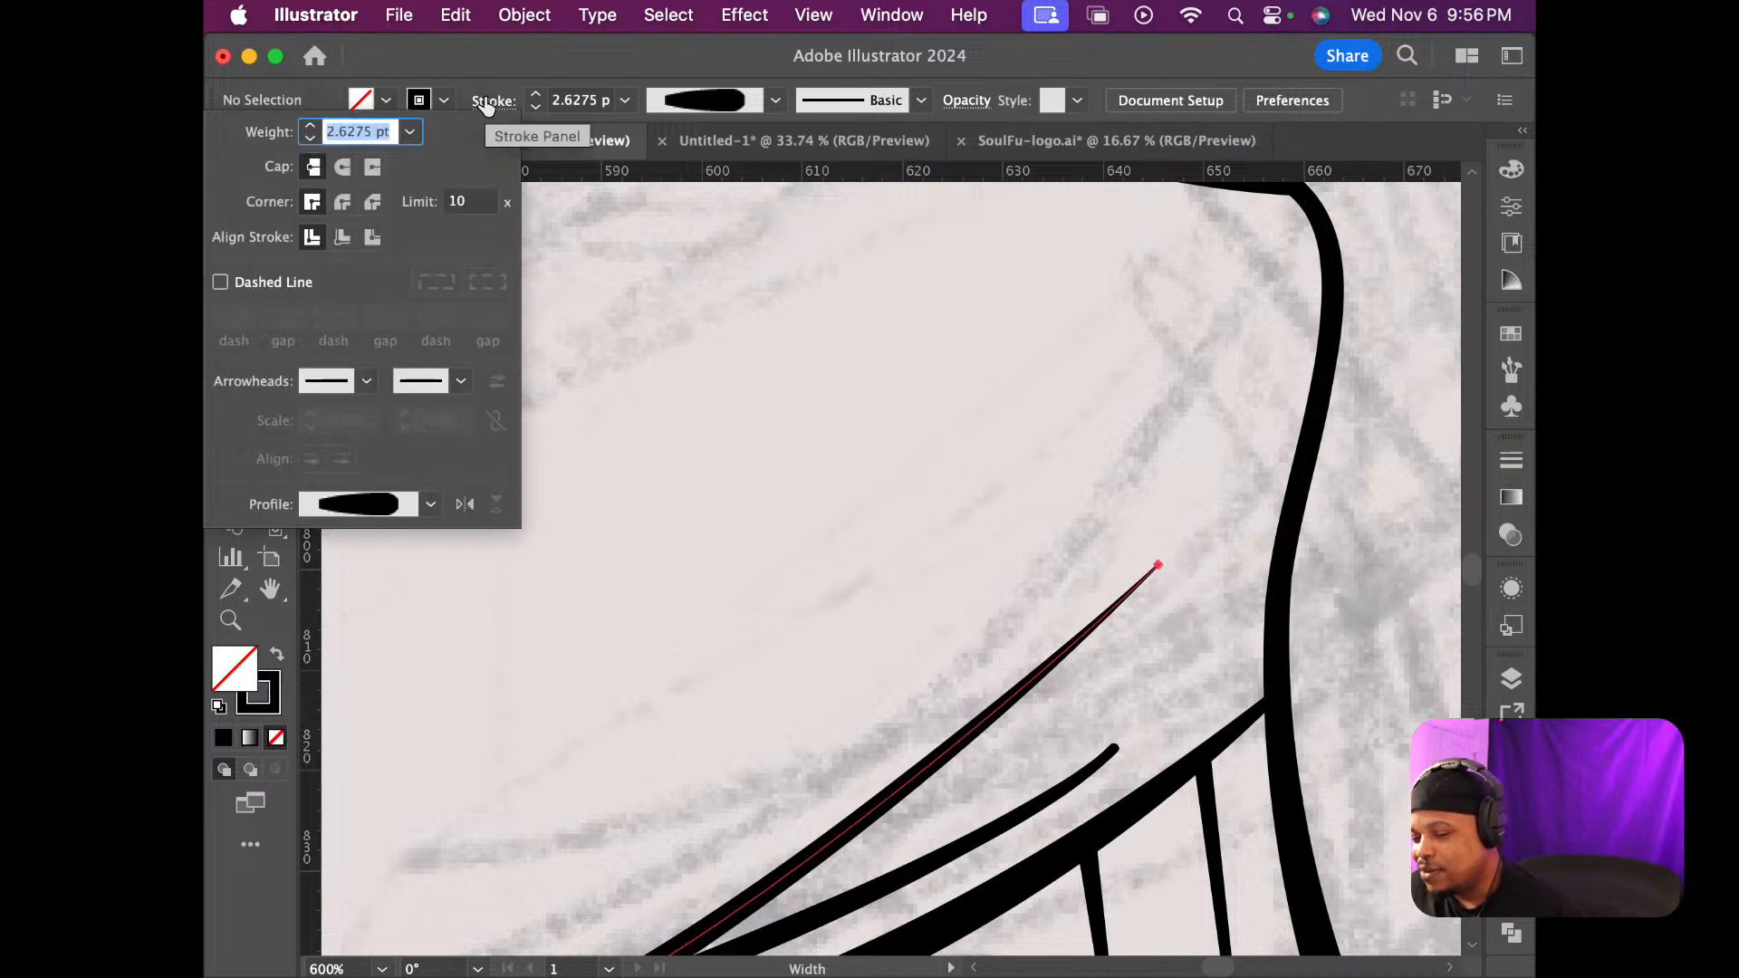
pyautogui.click(343, 167)
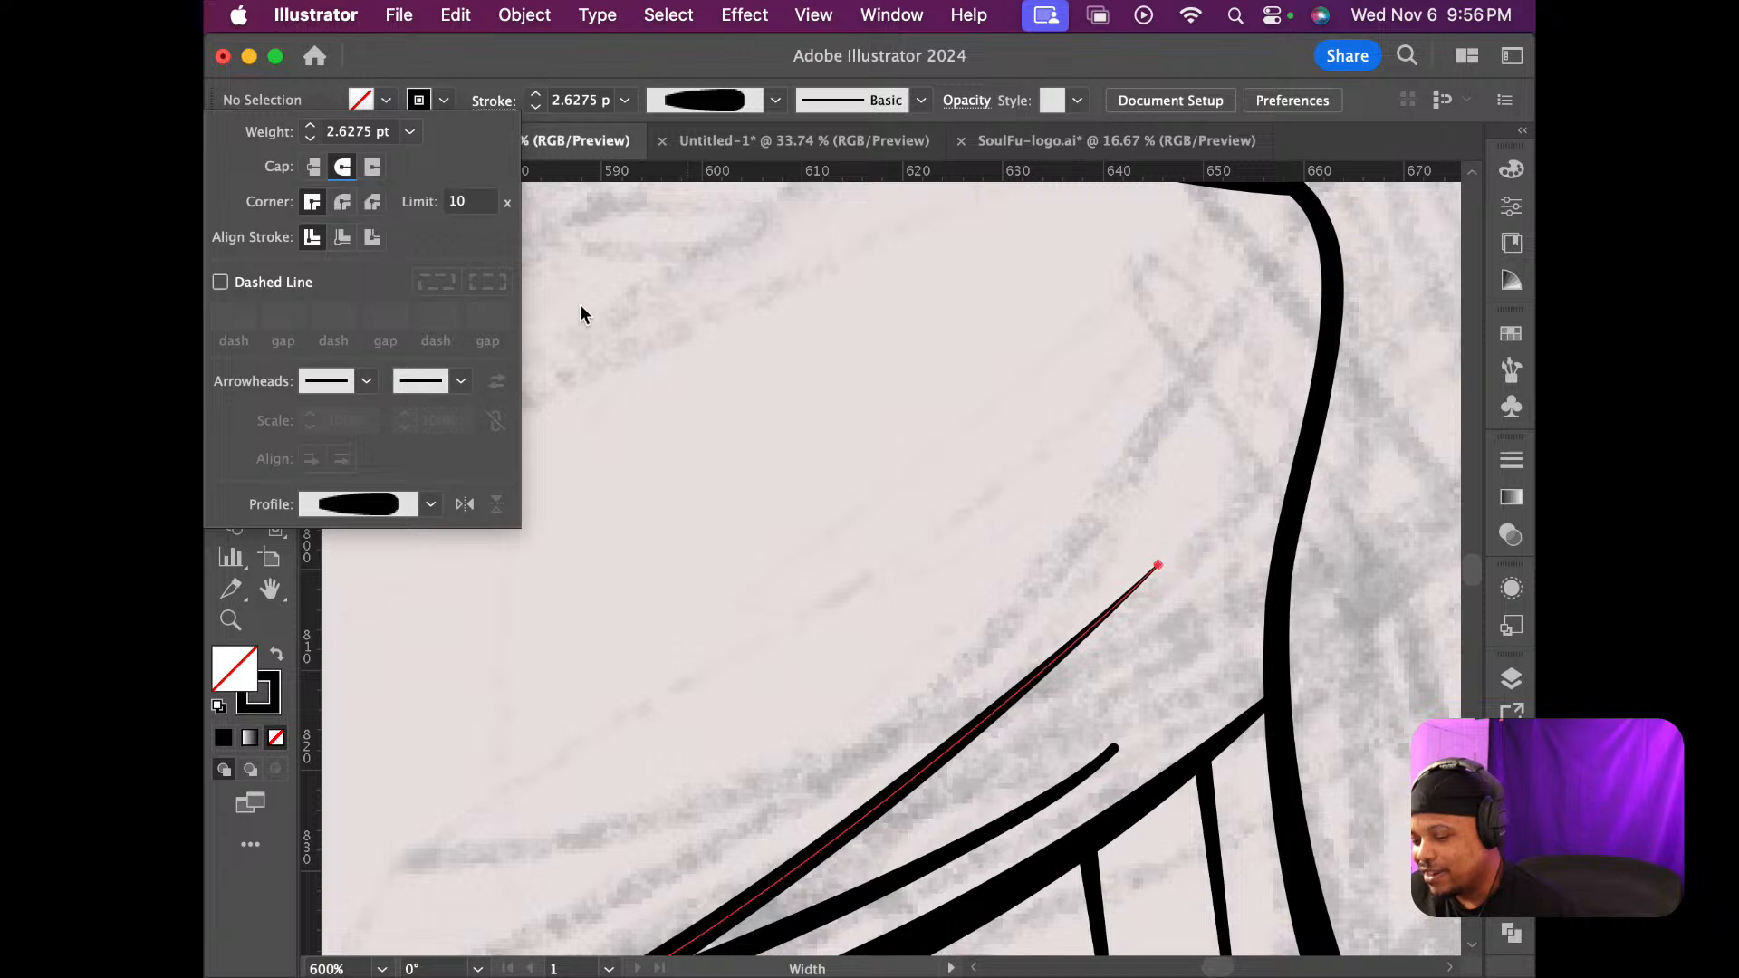
# Examine the tapered fold lines above the cuff up close and against the whole jacket and figure
pyautogui.click(737, 353)
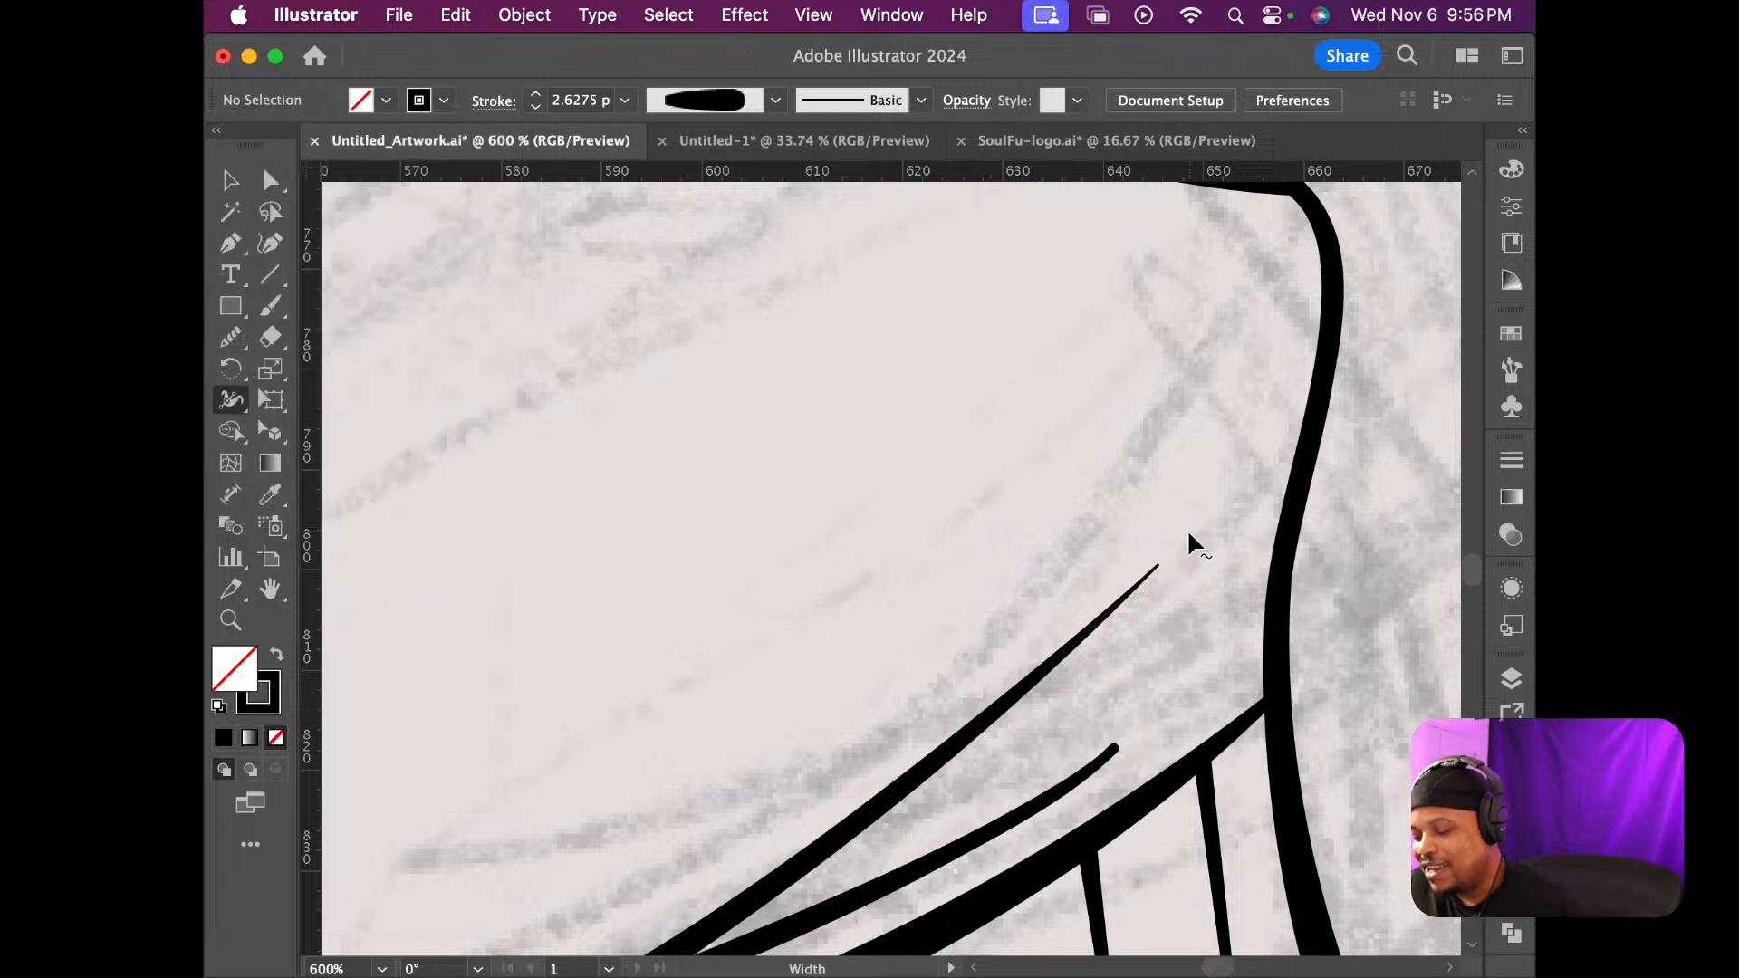
pyautogui.scroll(-1, 1180, 538)
pyautogui.scroll(-3, 1176, 535)
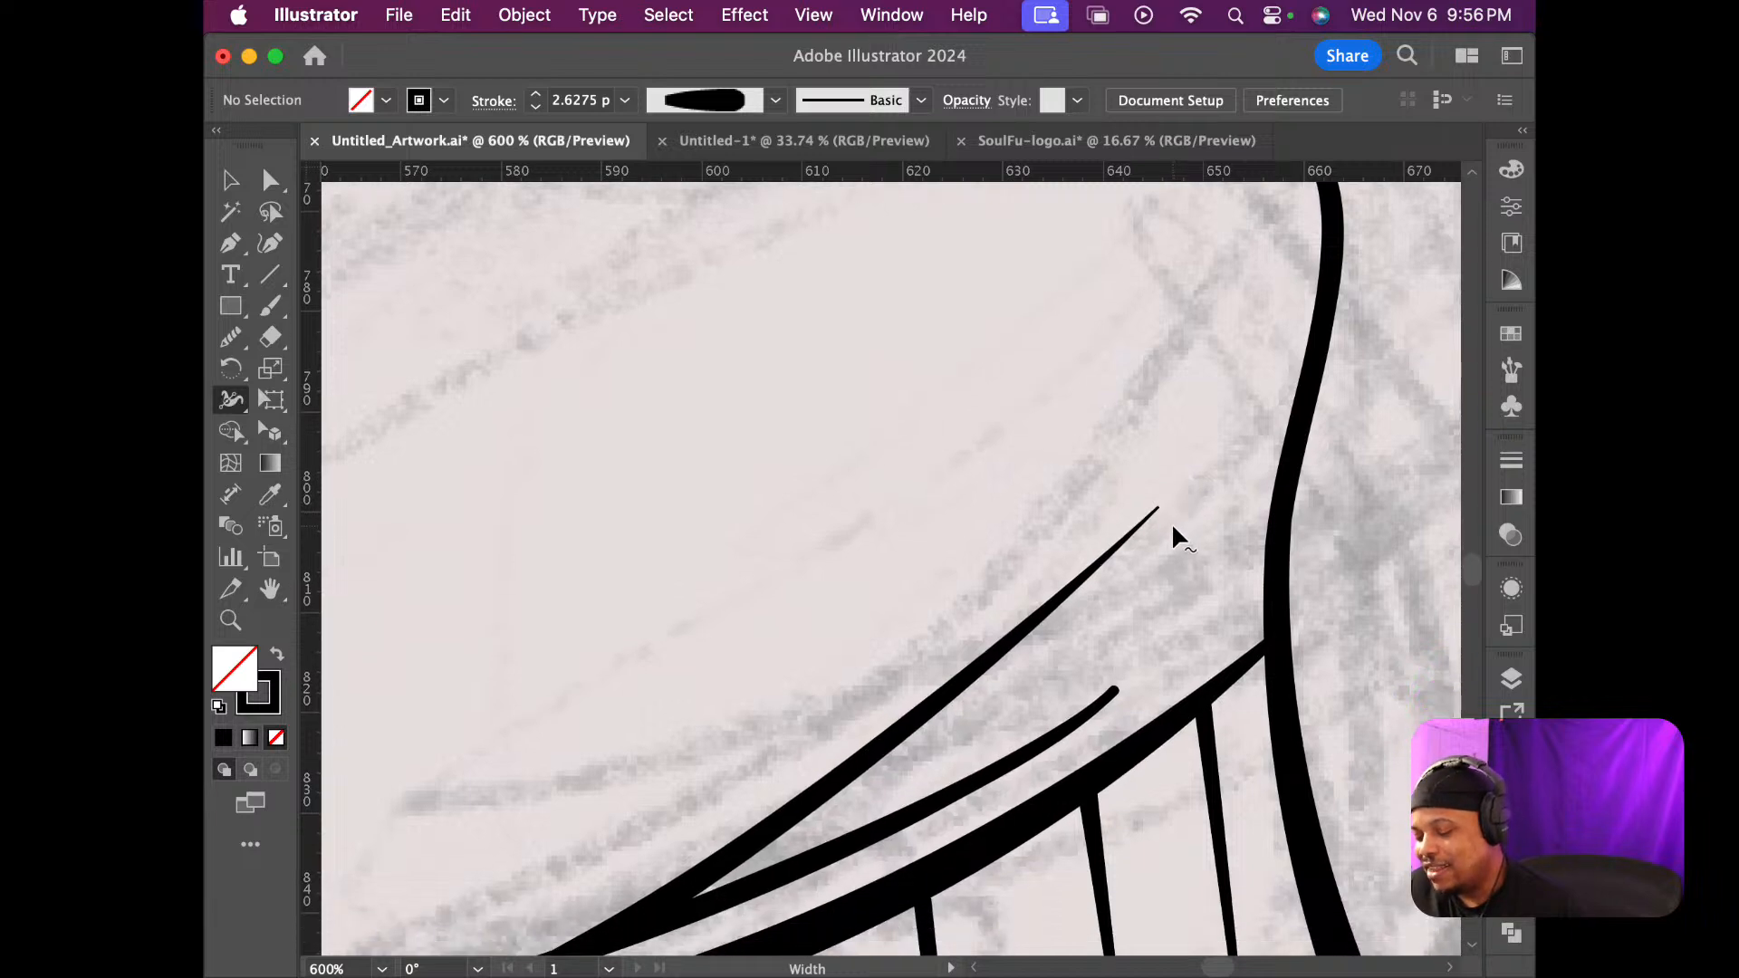
pyautogui.scroll(-2, 1168, 535)
pyautogui.scroll(-1, 1169, 535)
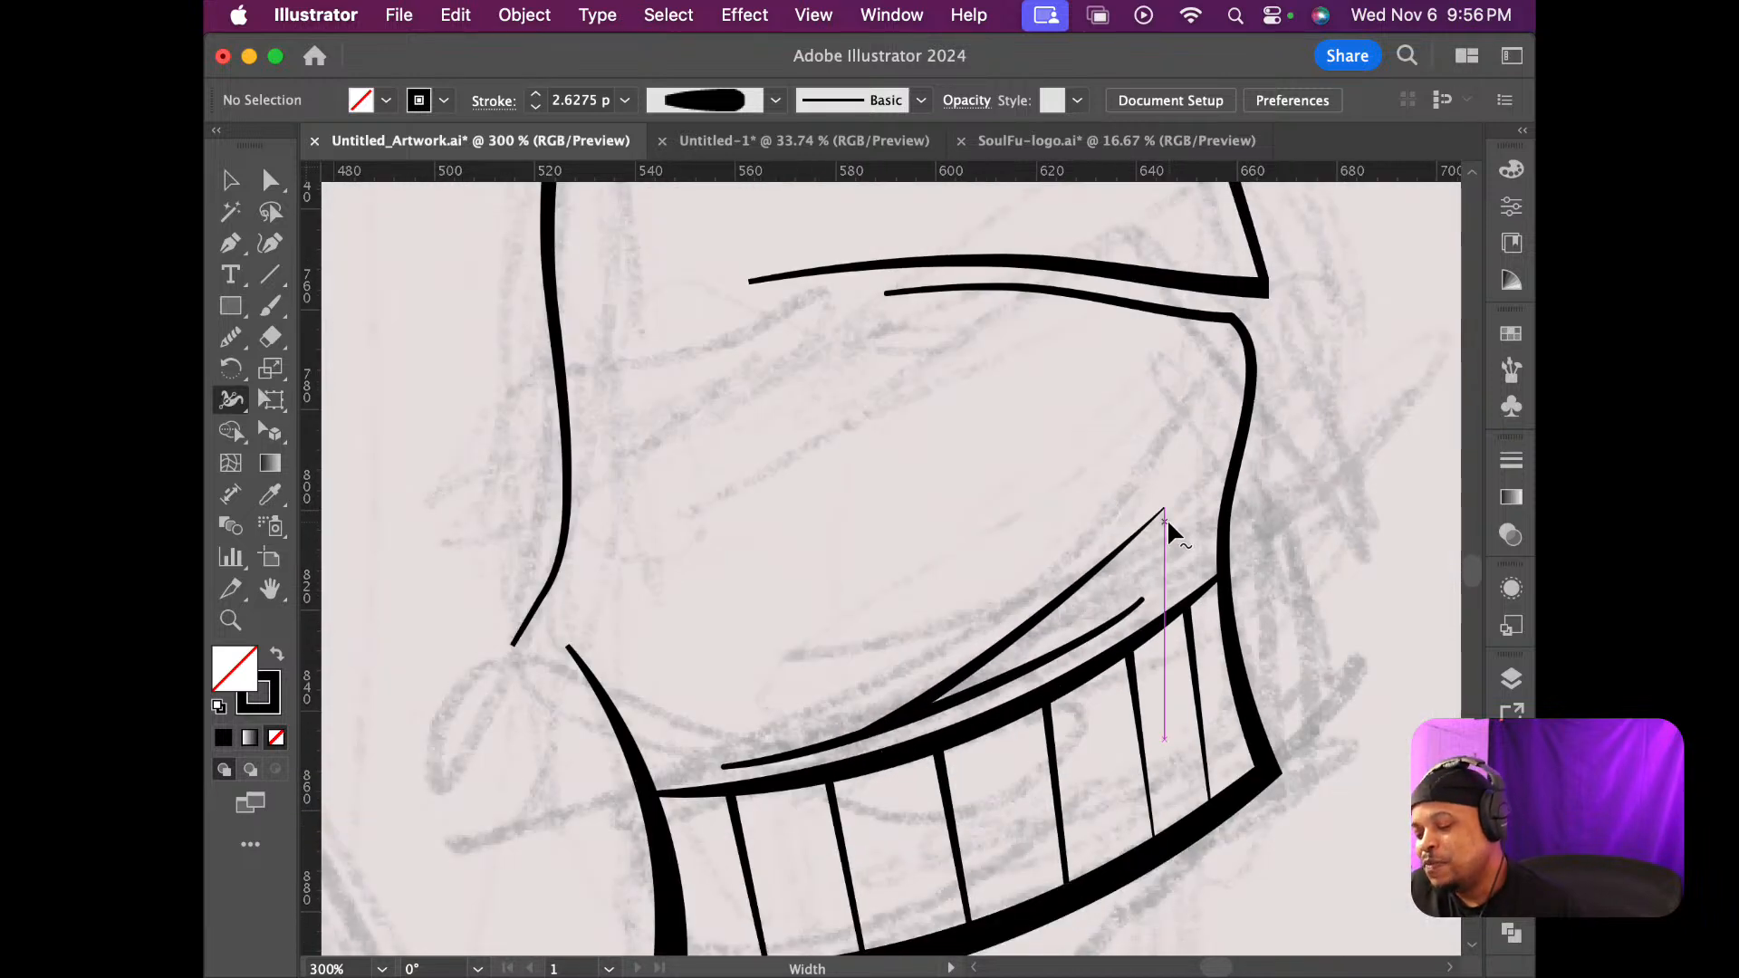
pyautogui.scroll(-1, 1166, 519)
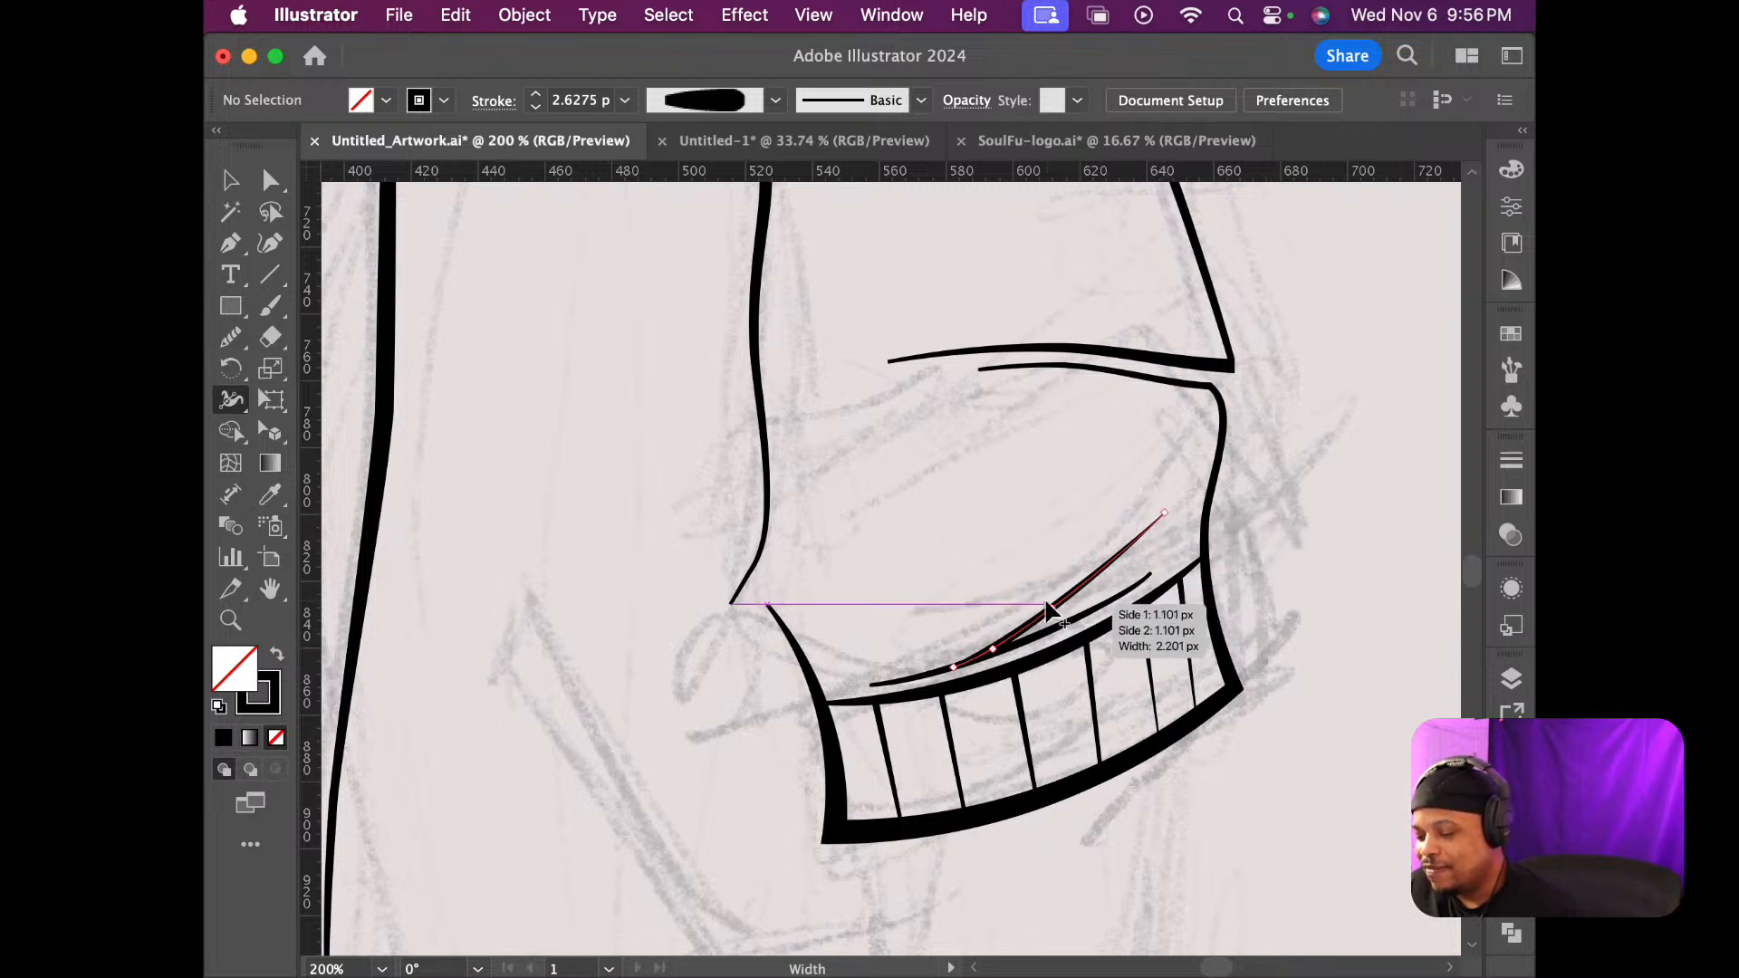
pyautogui.click(993, 654)
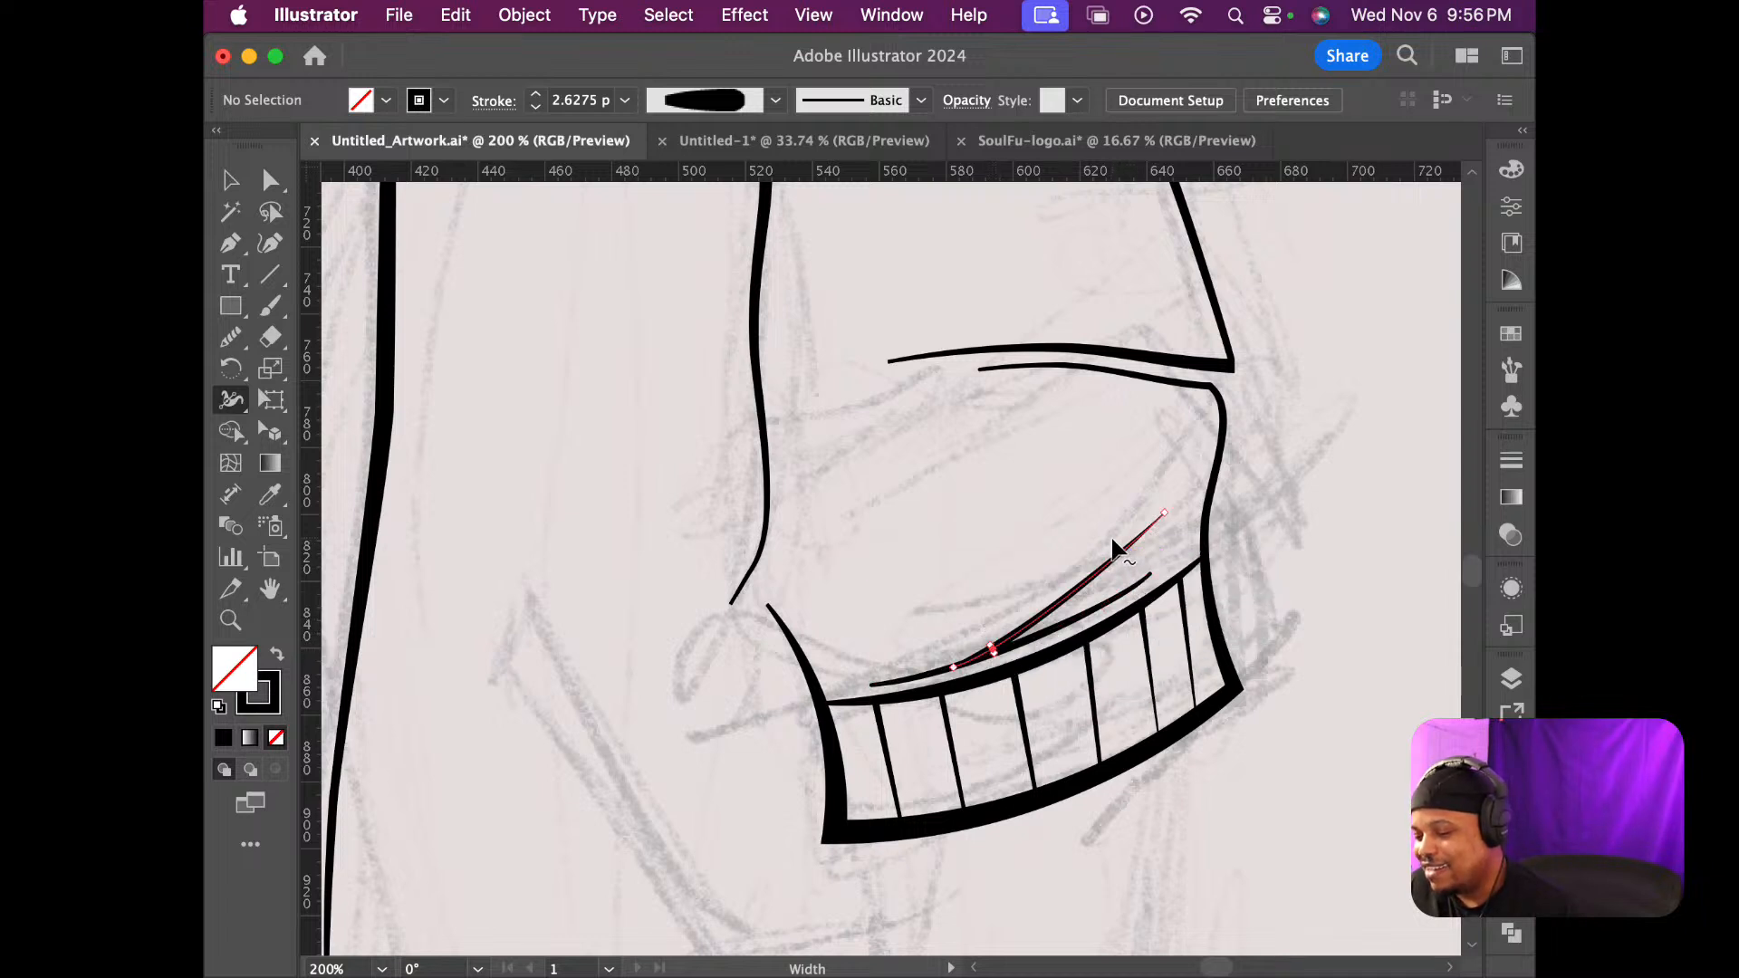
pyautogui.scroll(2, 1107, 542)
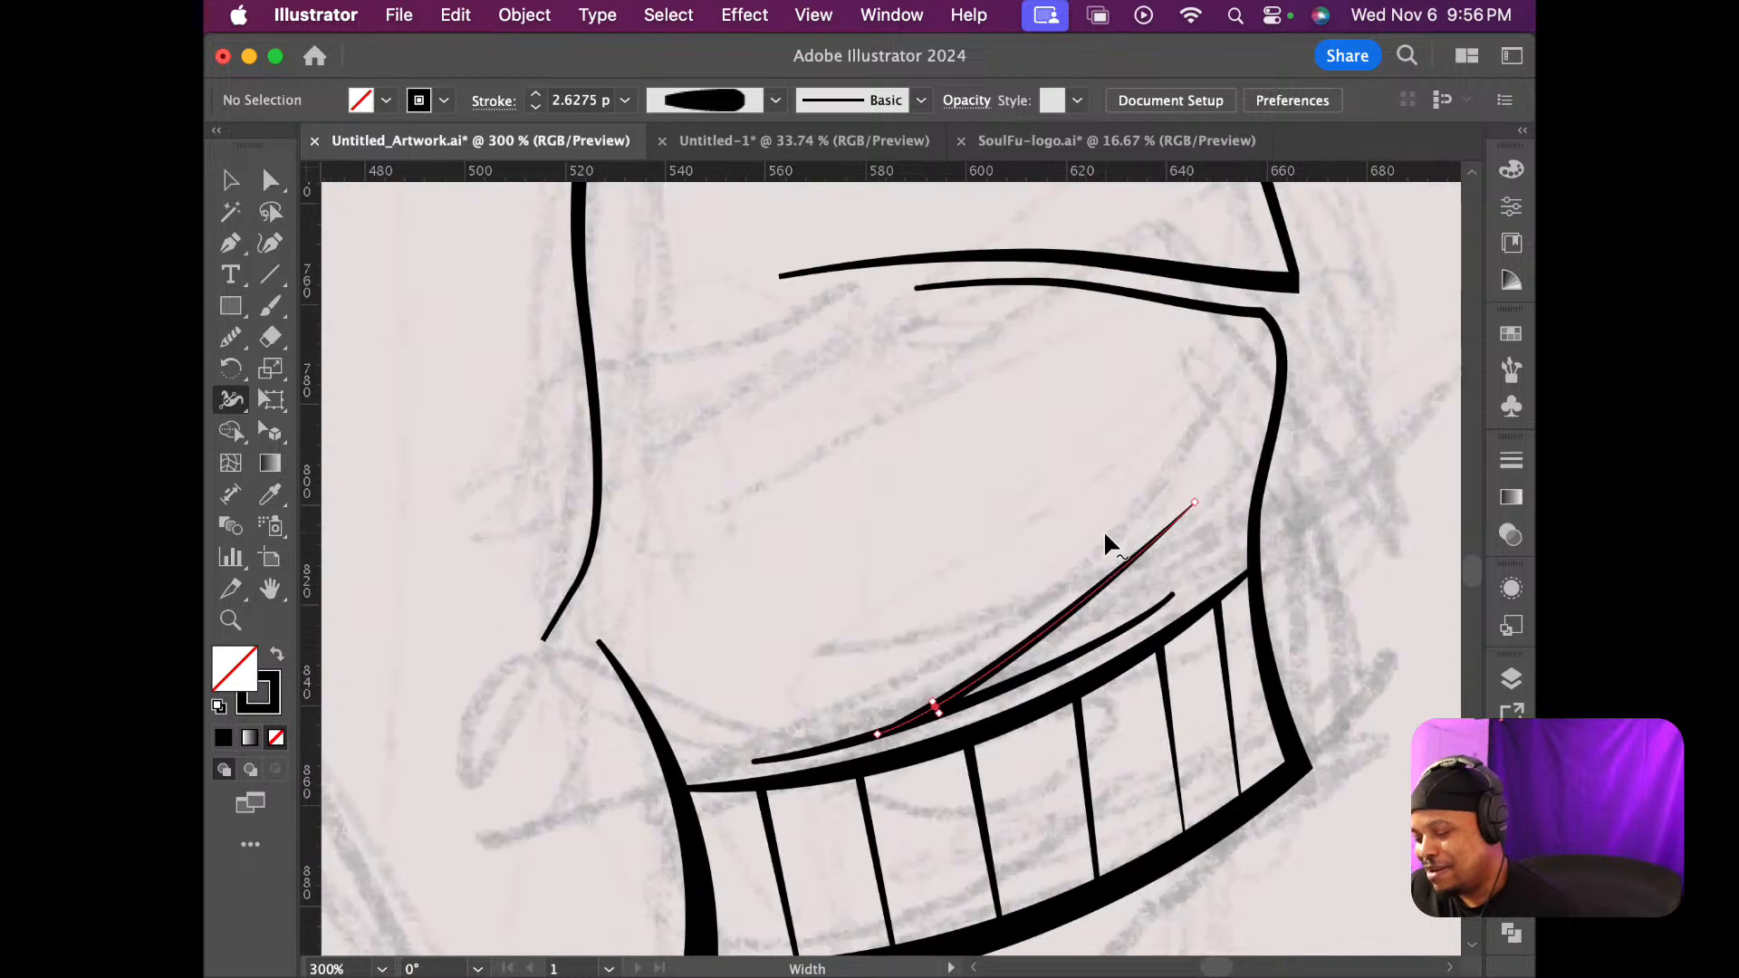
pyautogui.scroll(2, 1104, 532)
pyautogui.scroll(-2, 1104, 533)
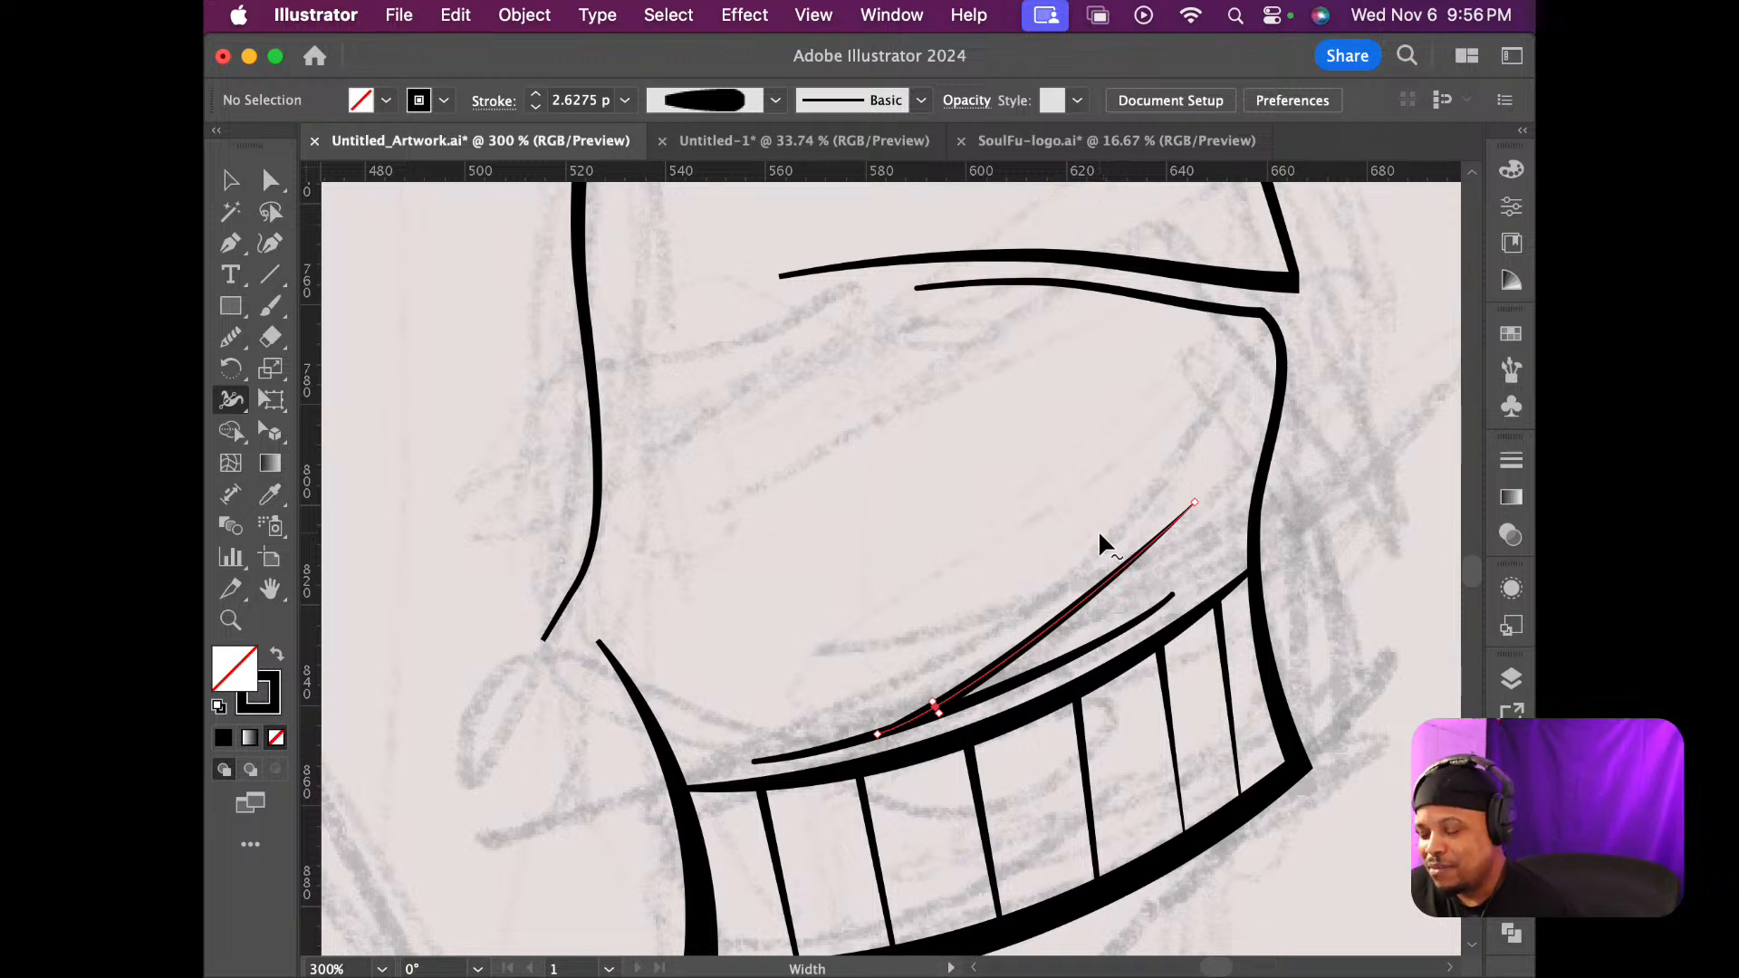
pyautogui.scroll(3, 1096, 535)
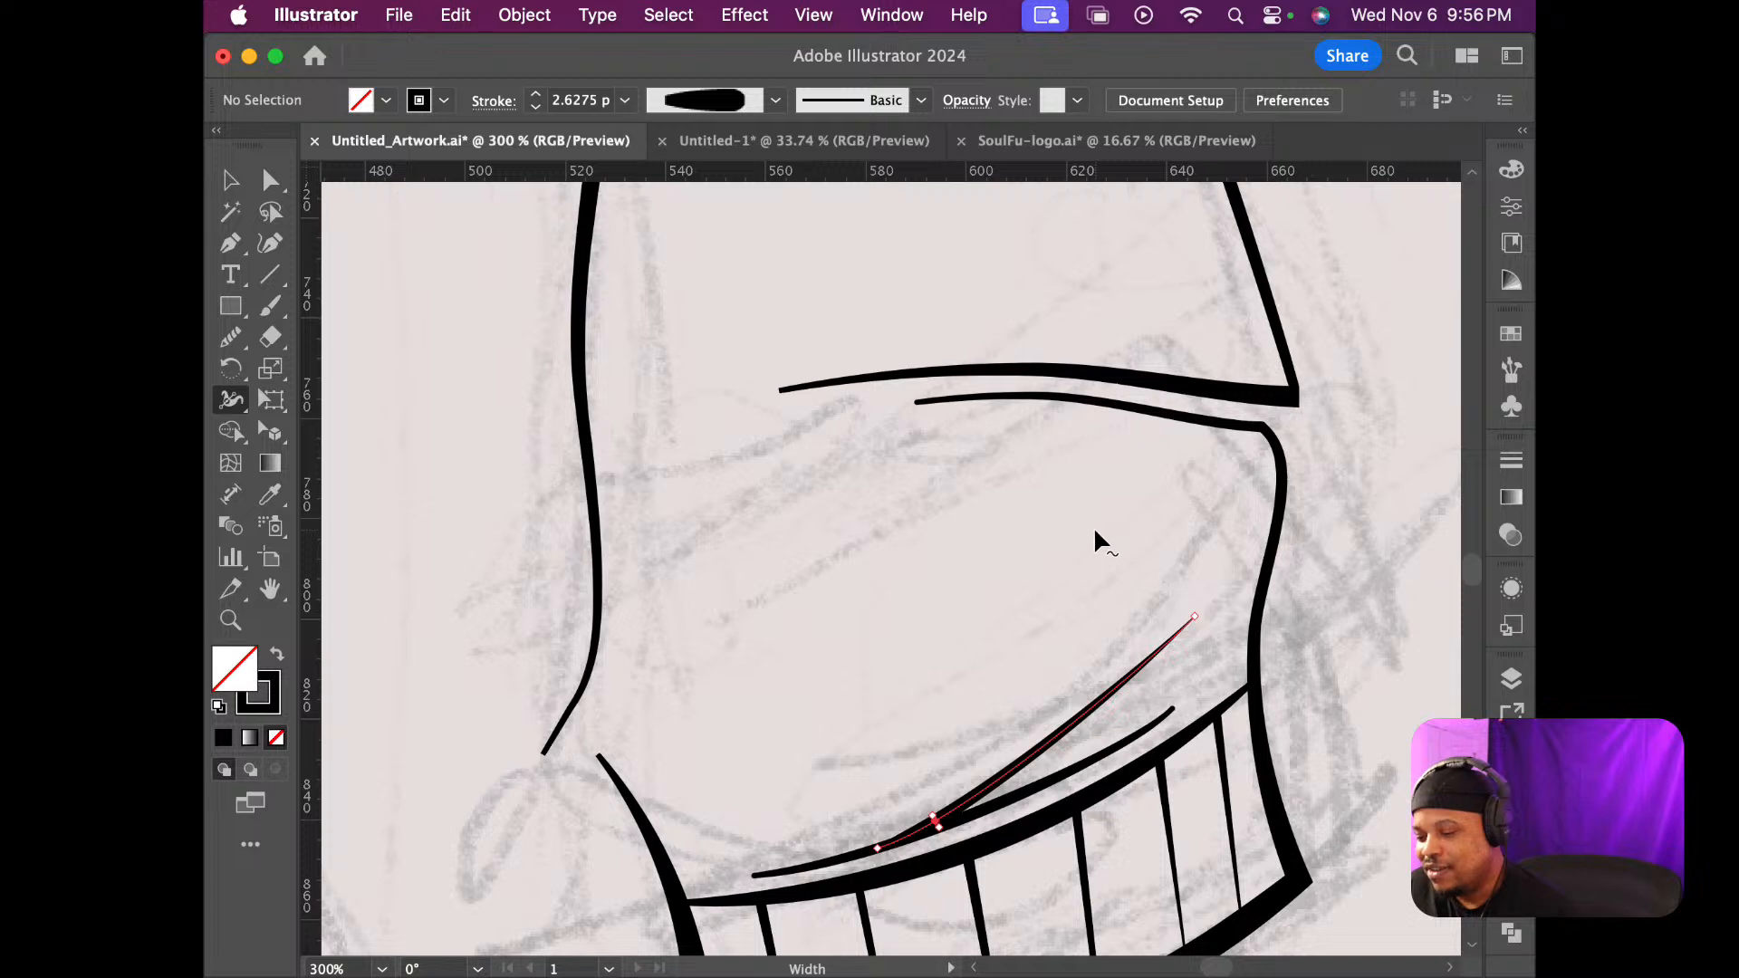
pyautogui.scroll(1, 1096, 541)
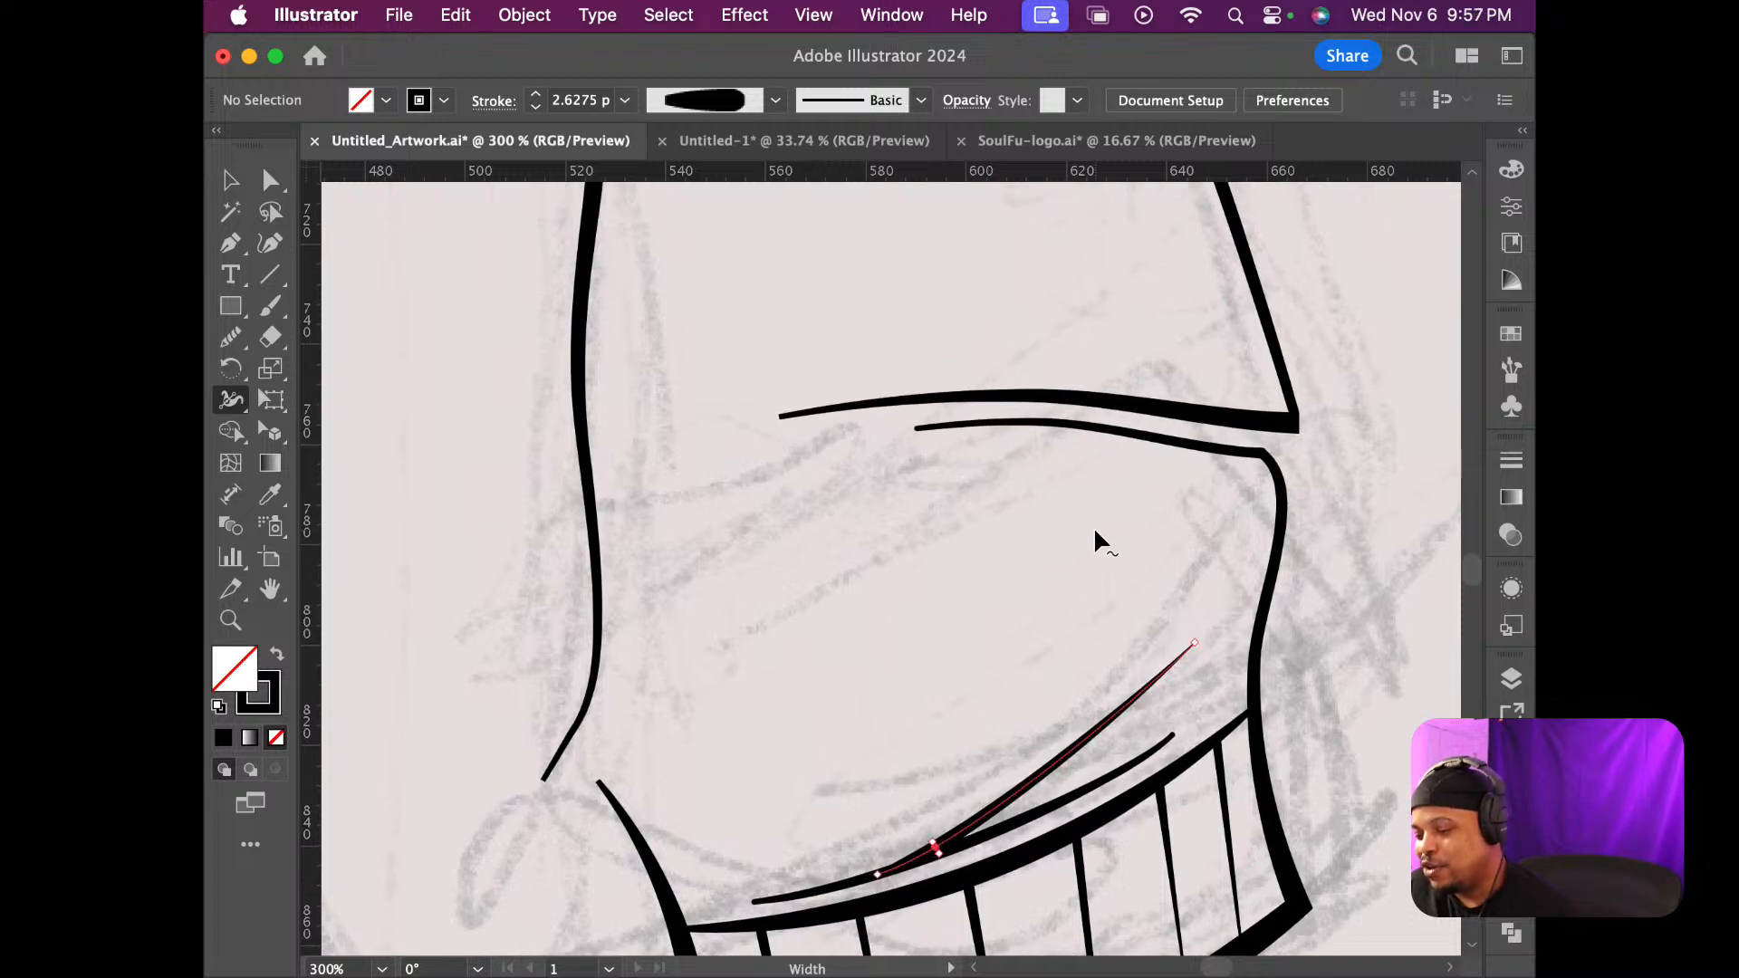
pyautogui.scroll(4, 1096, 539)
pyautogui.scroll(-5, 1096, 541)
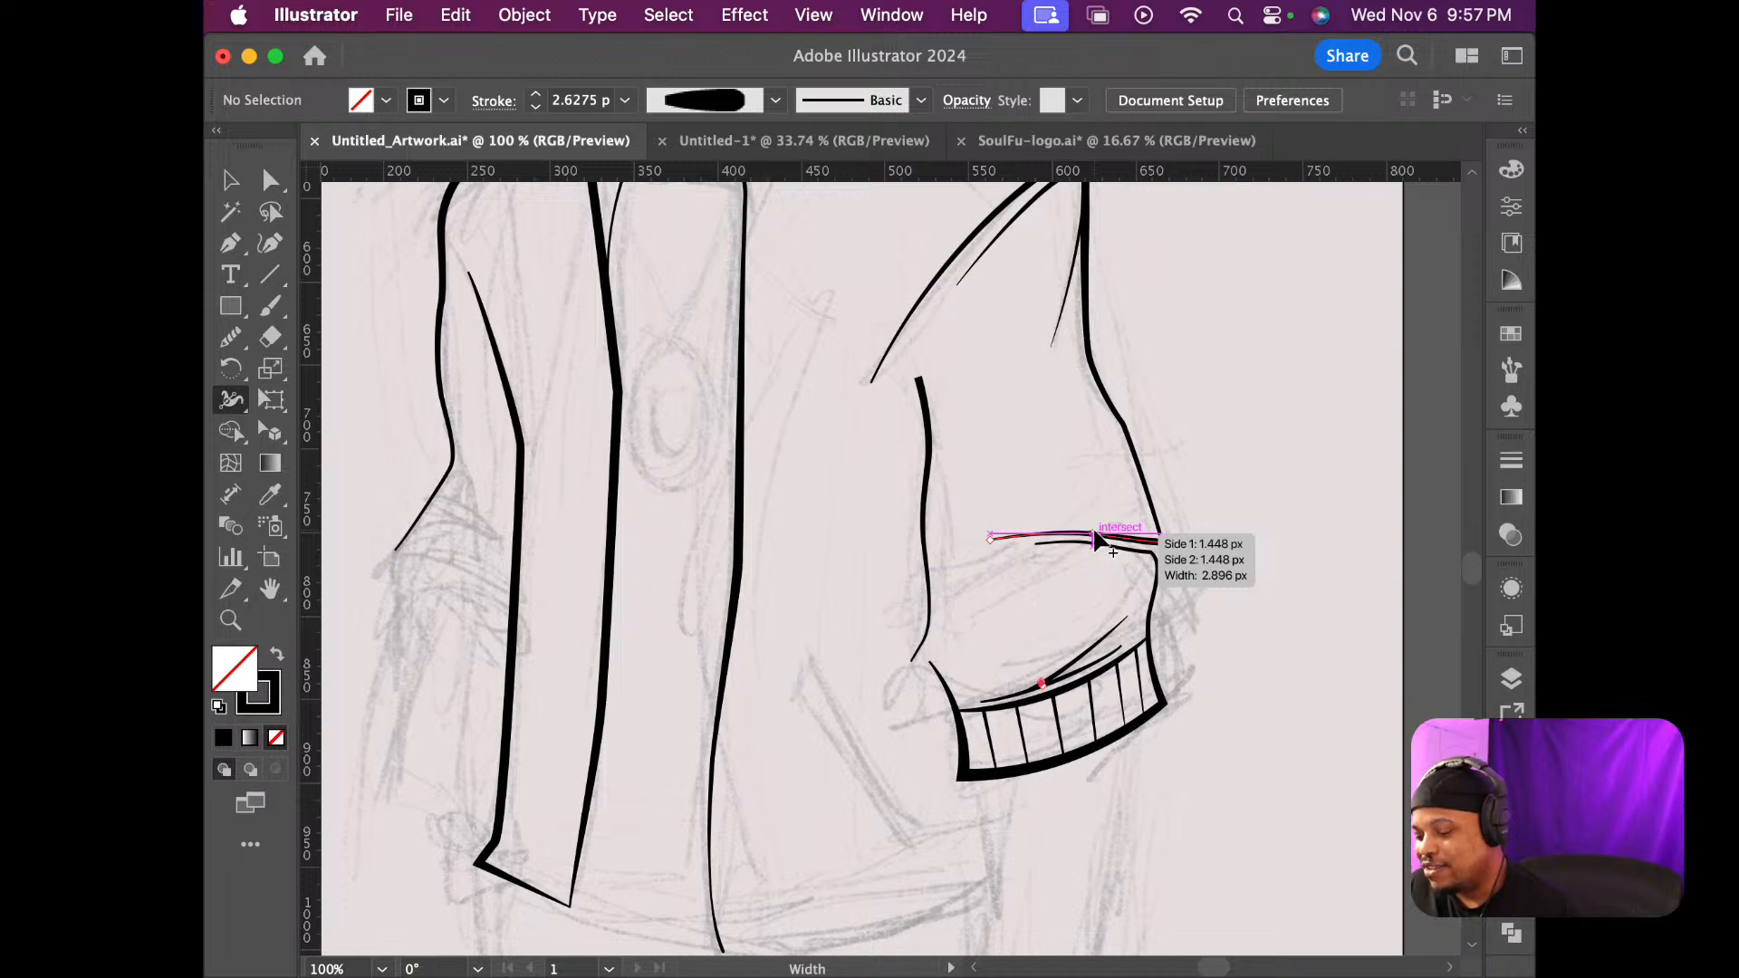
pyautogui.scroll(-1, 1096, 541)
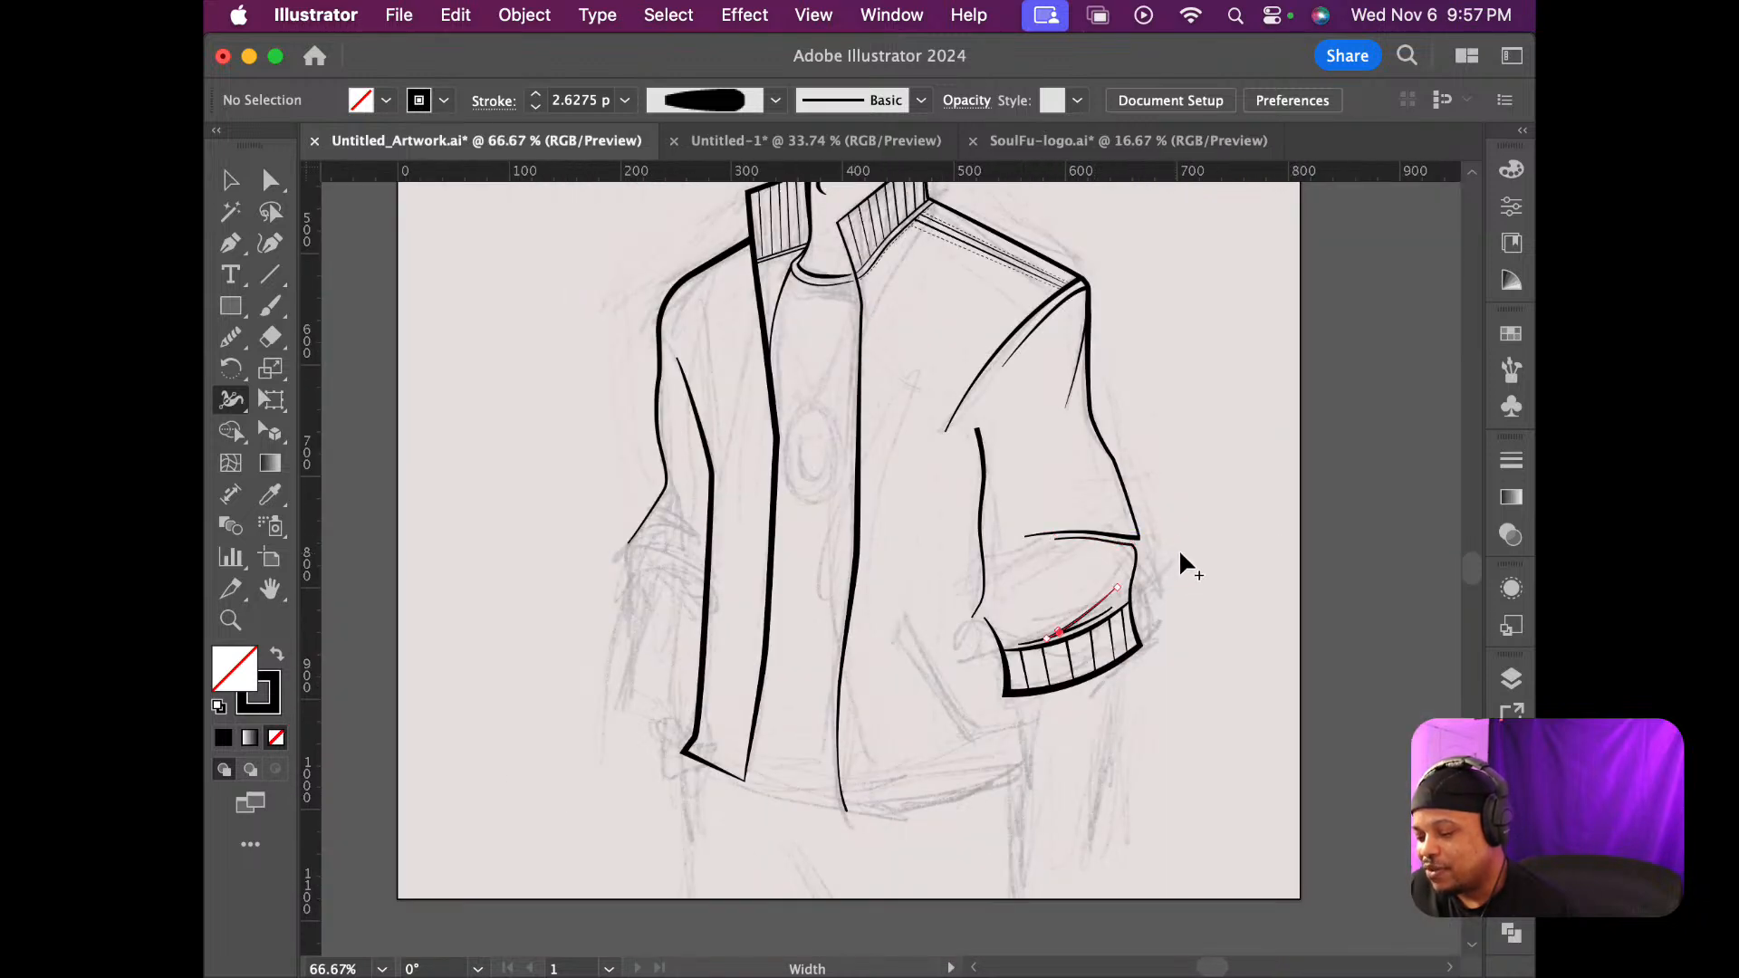
pyautogui.scroll(-3, 1162, 547)
pyautogui.scroll(5, 1161, 547)
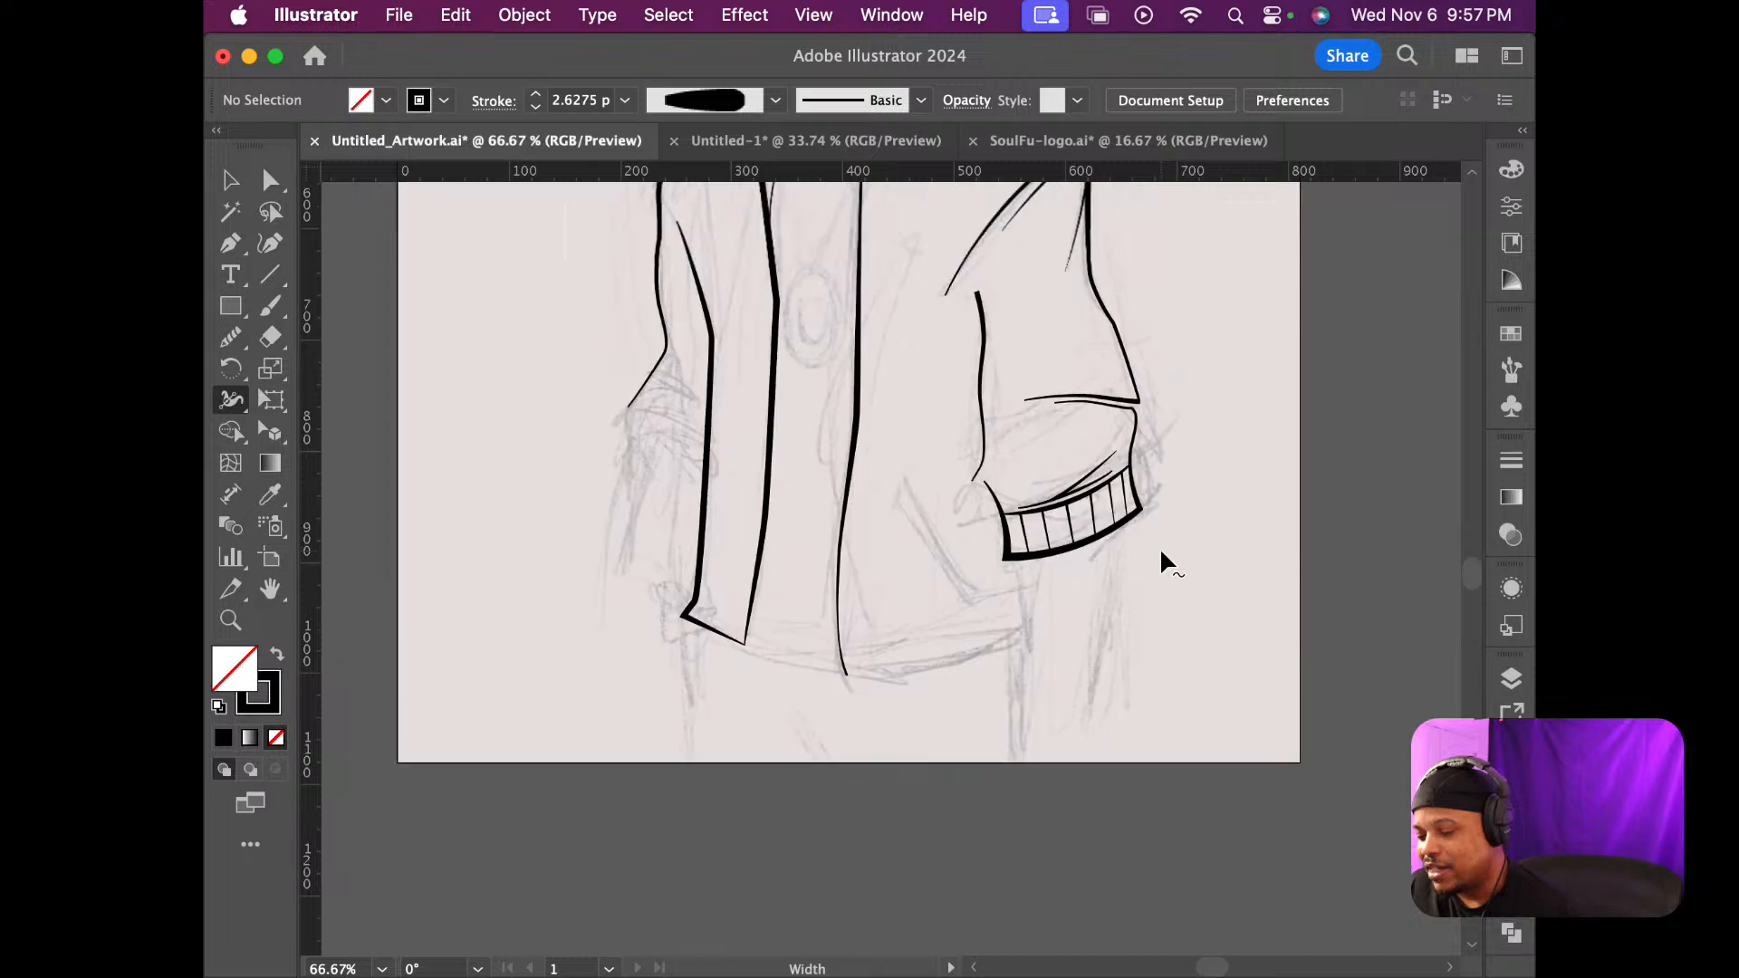
pyautogui.scroll(2, 1162, 552)
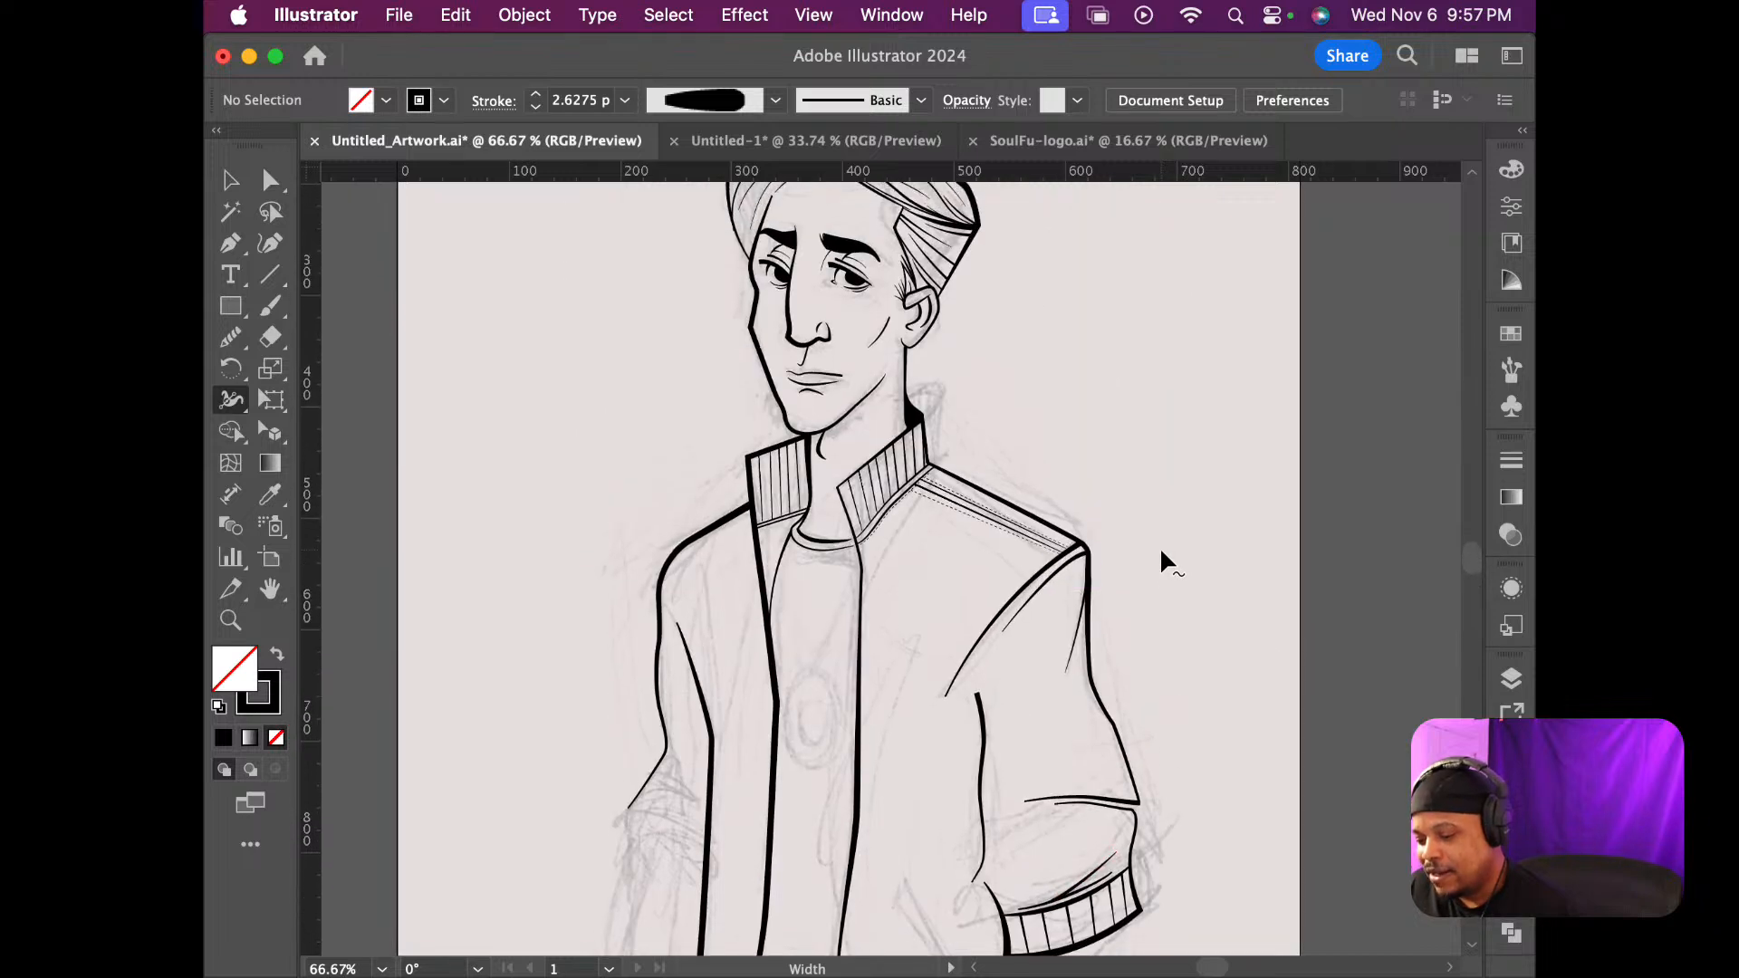
pyautogui.scroll(-5, 1160, 547)
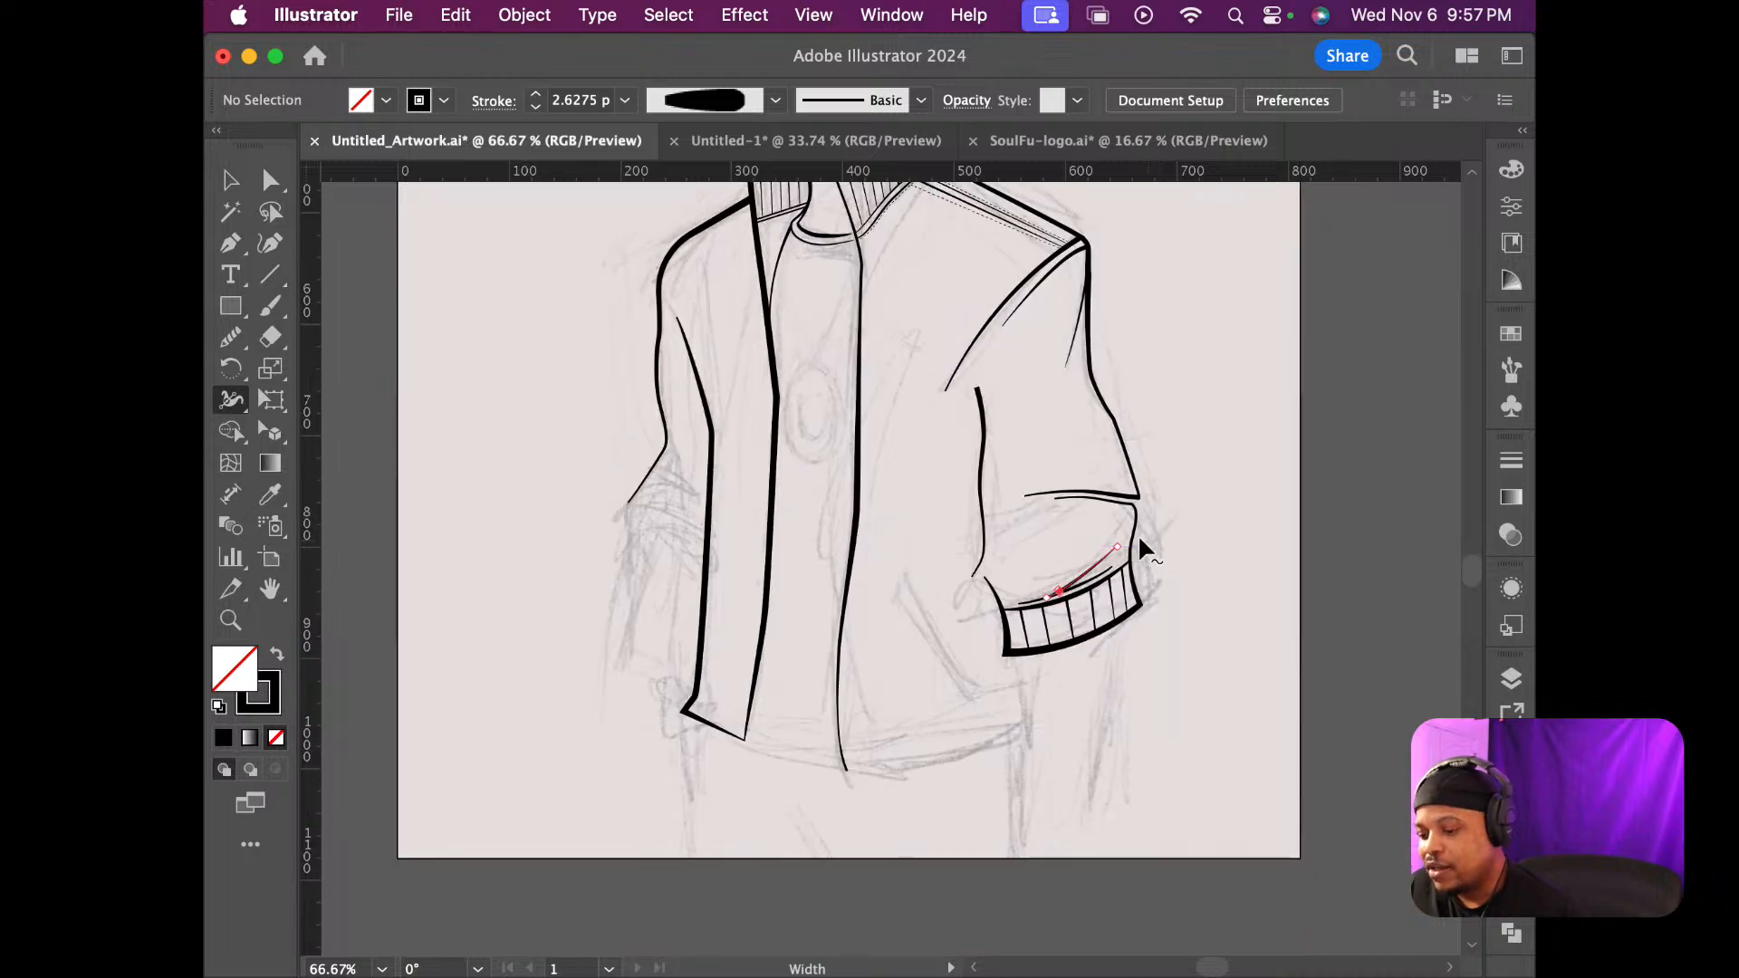
pyautogui.moveTo(1040, 504); pyautogui.dragTo(1174, 544)
pyautogui.scroll(-2, 1148, 550)
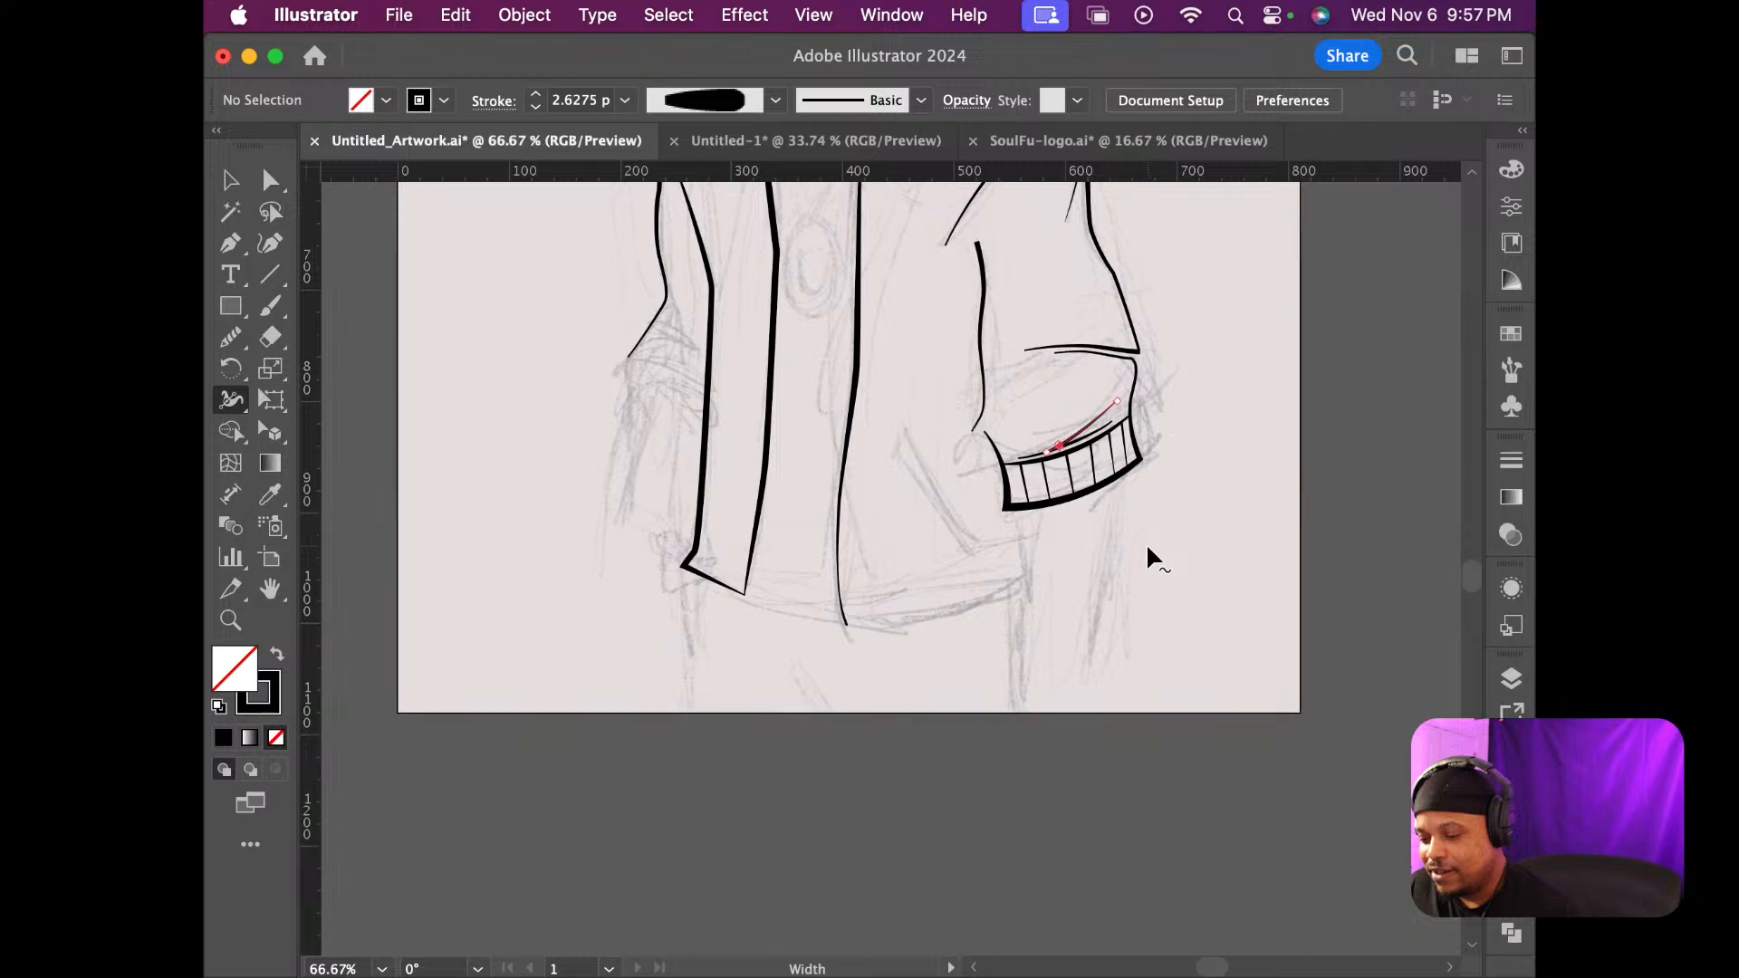
pyautogui.scroll(4, 1145, 544)
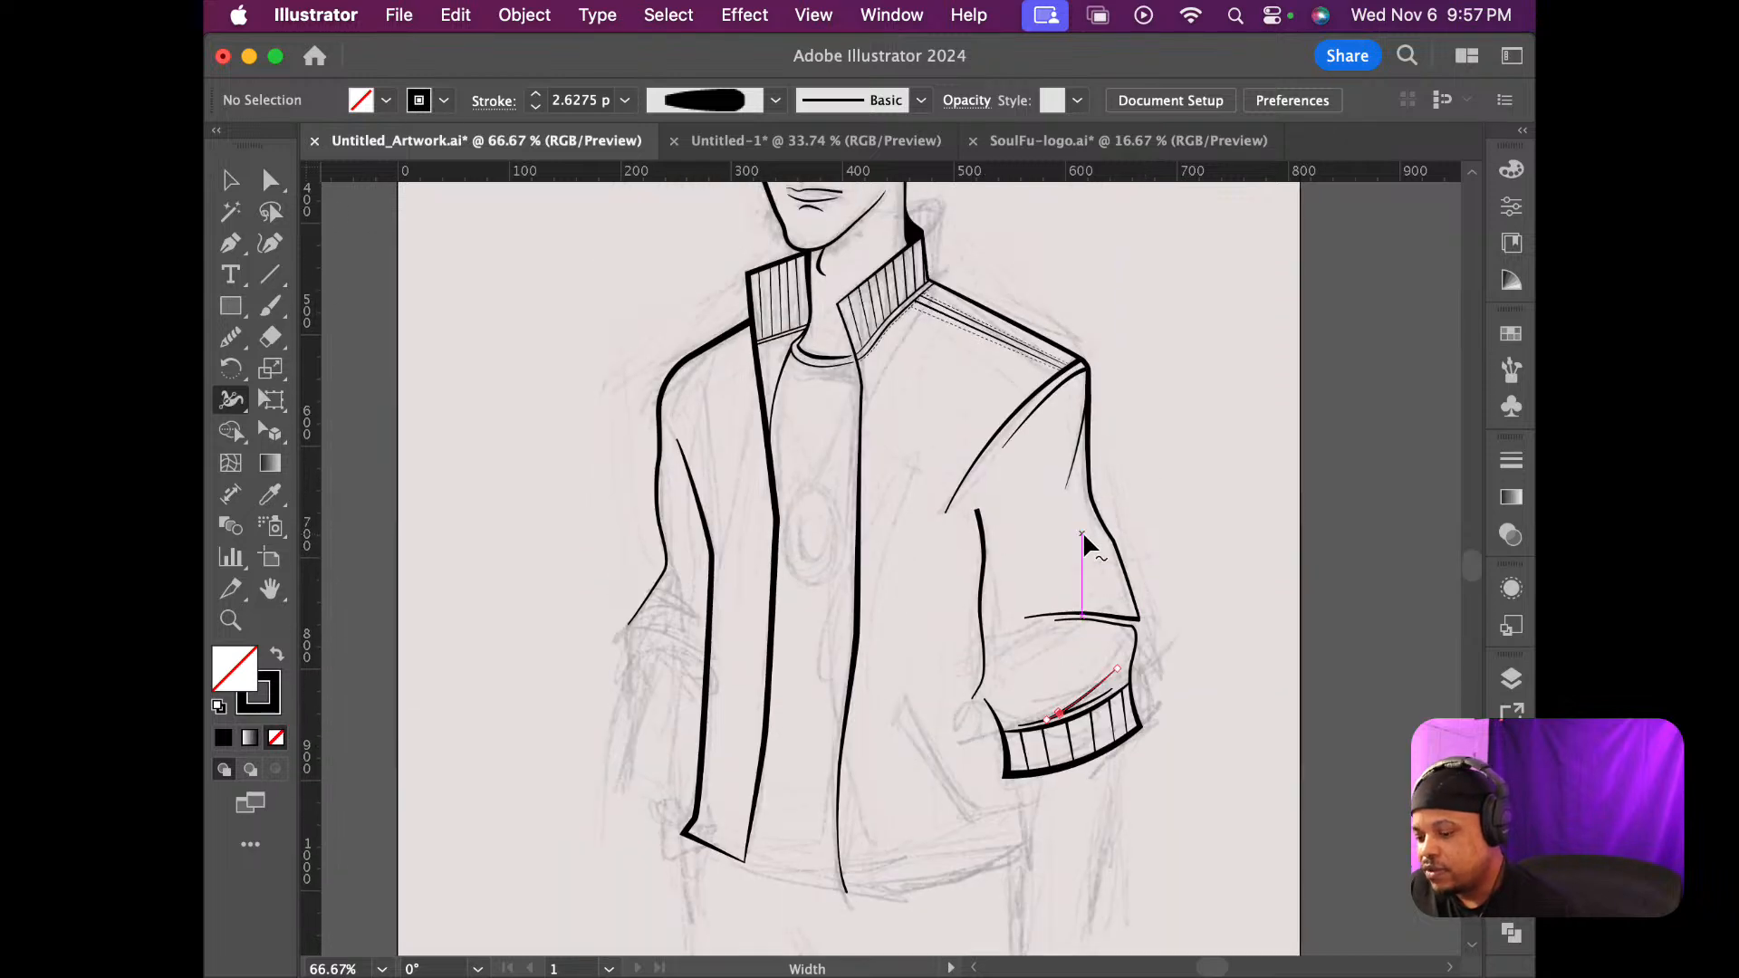
pyautogui.scroll(4, 1083, 530)
pyautogui.scroll(-3, 1086, 539)
pyautogui.scroll(-4, 1083, 530)
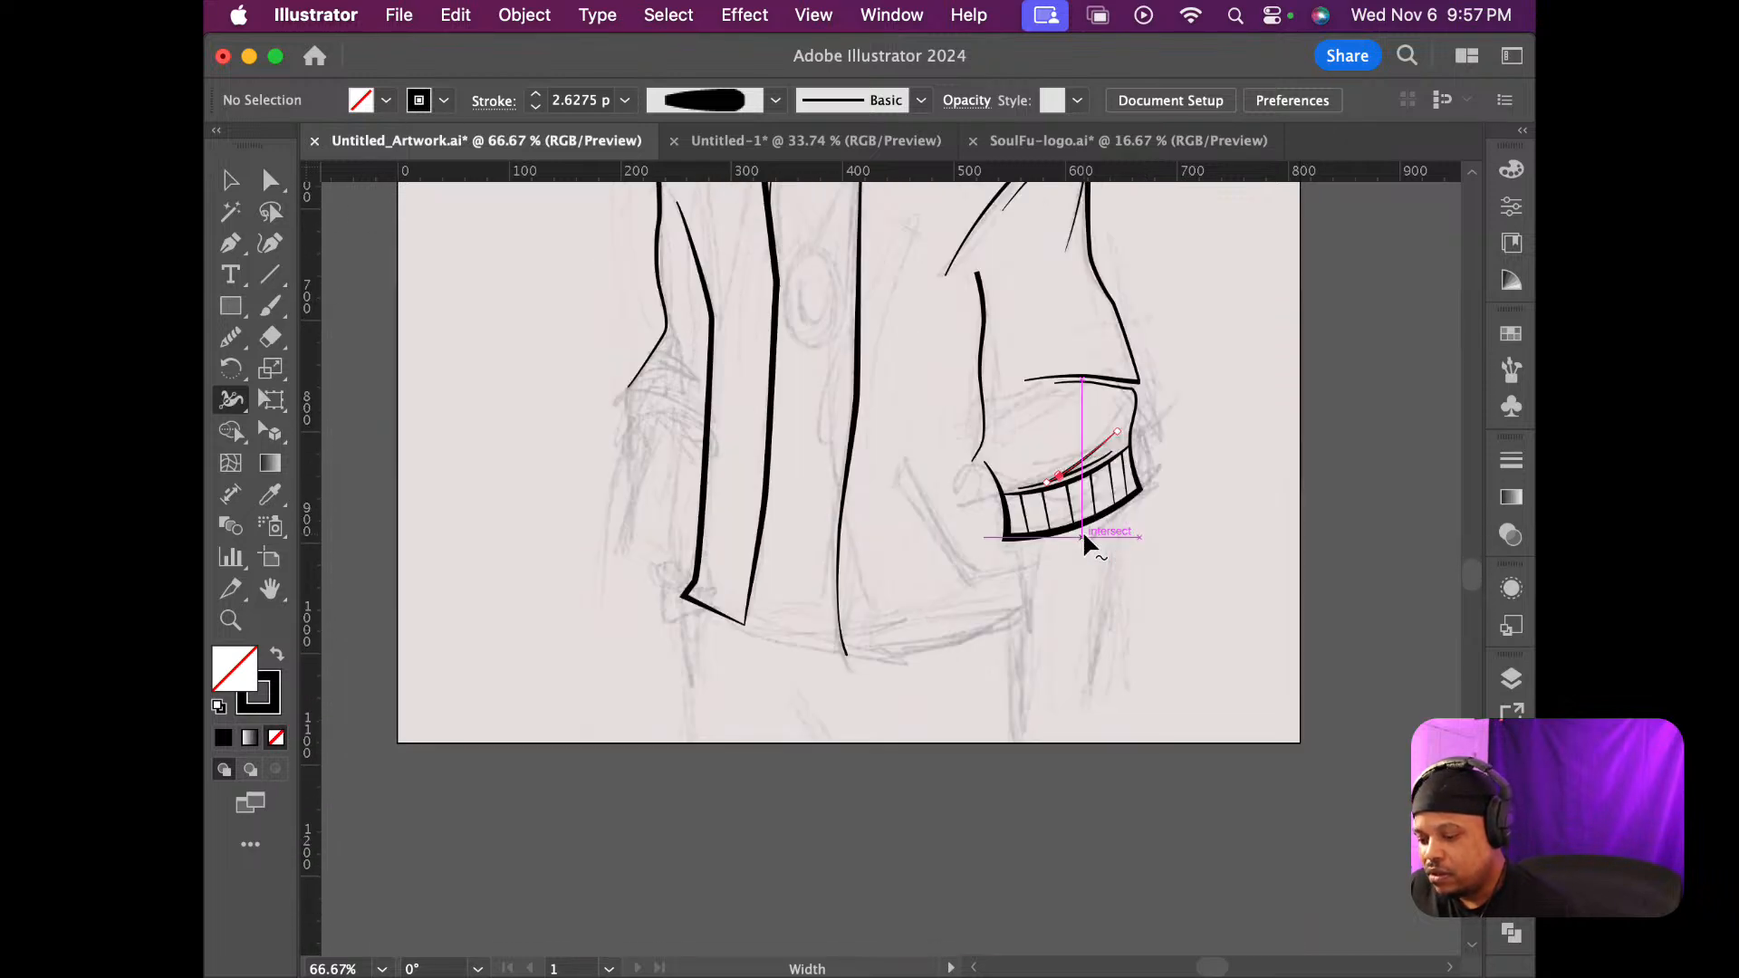
pyautogui.scroll(4, 1257, 616)
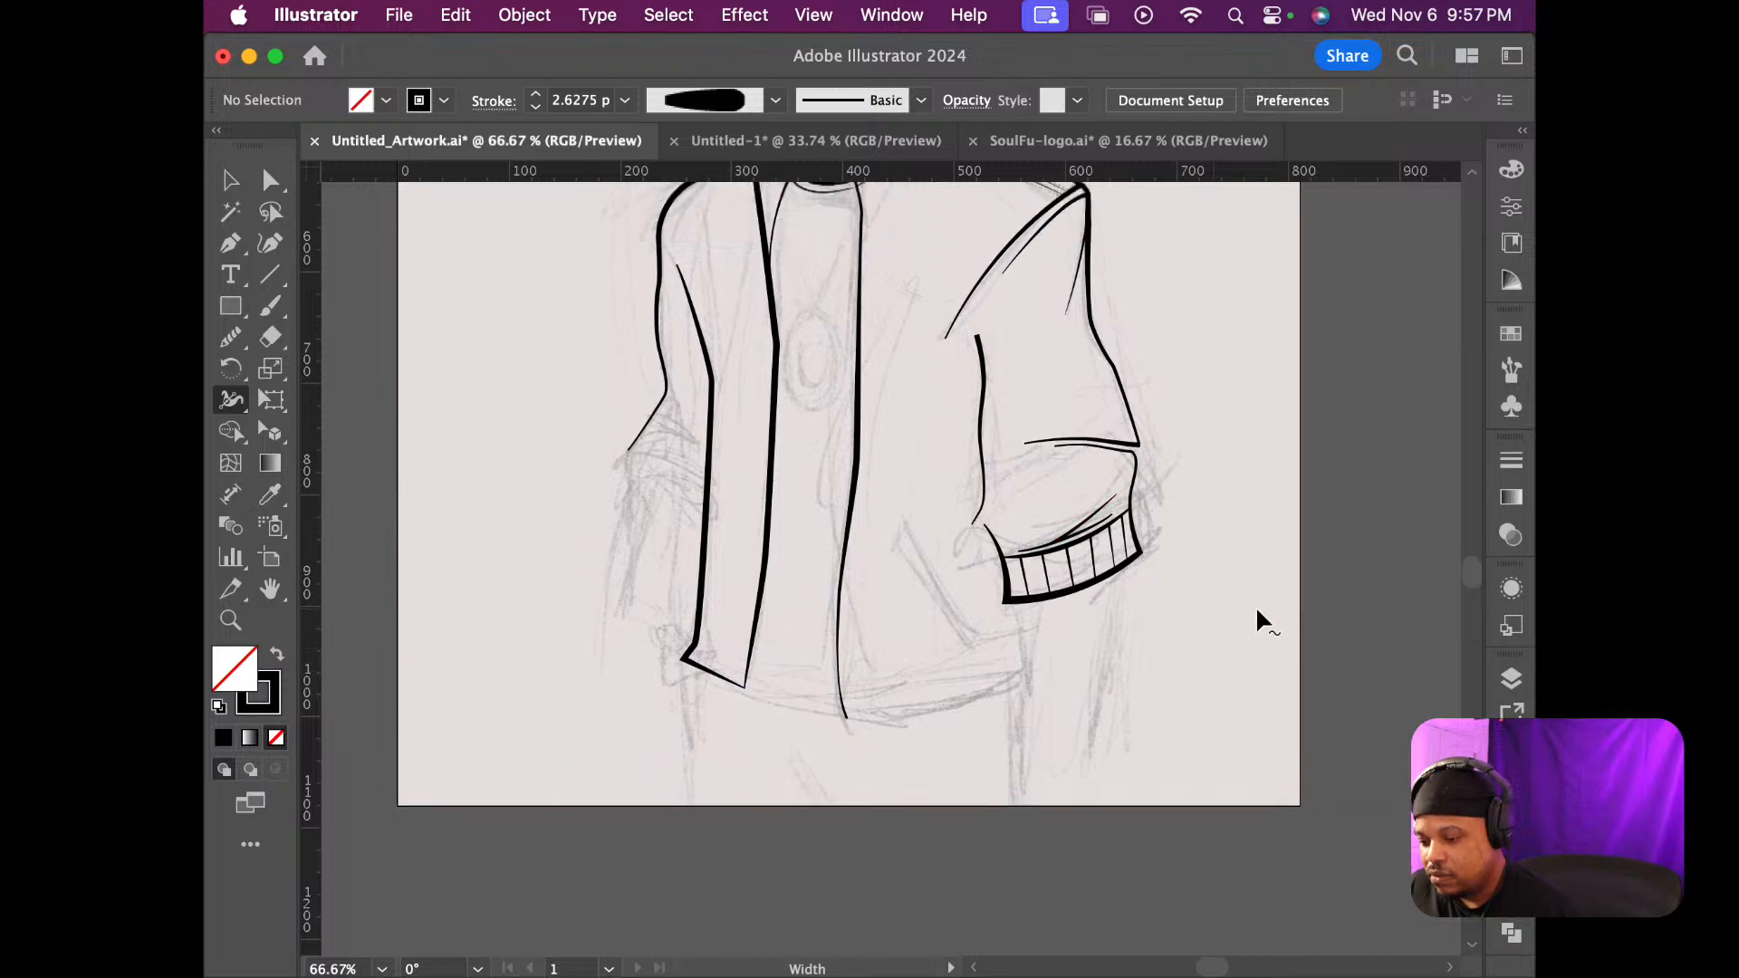
pyautogui.scroll(3, 1252, 606)
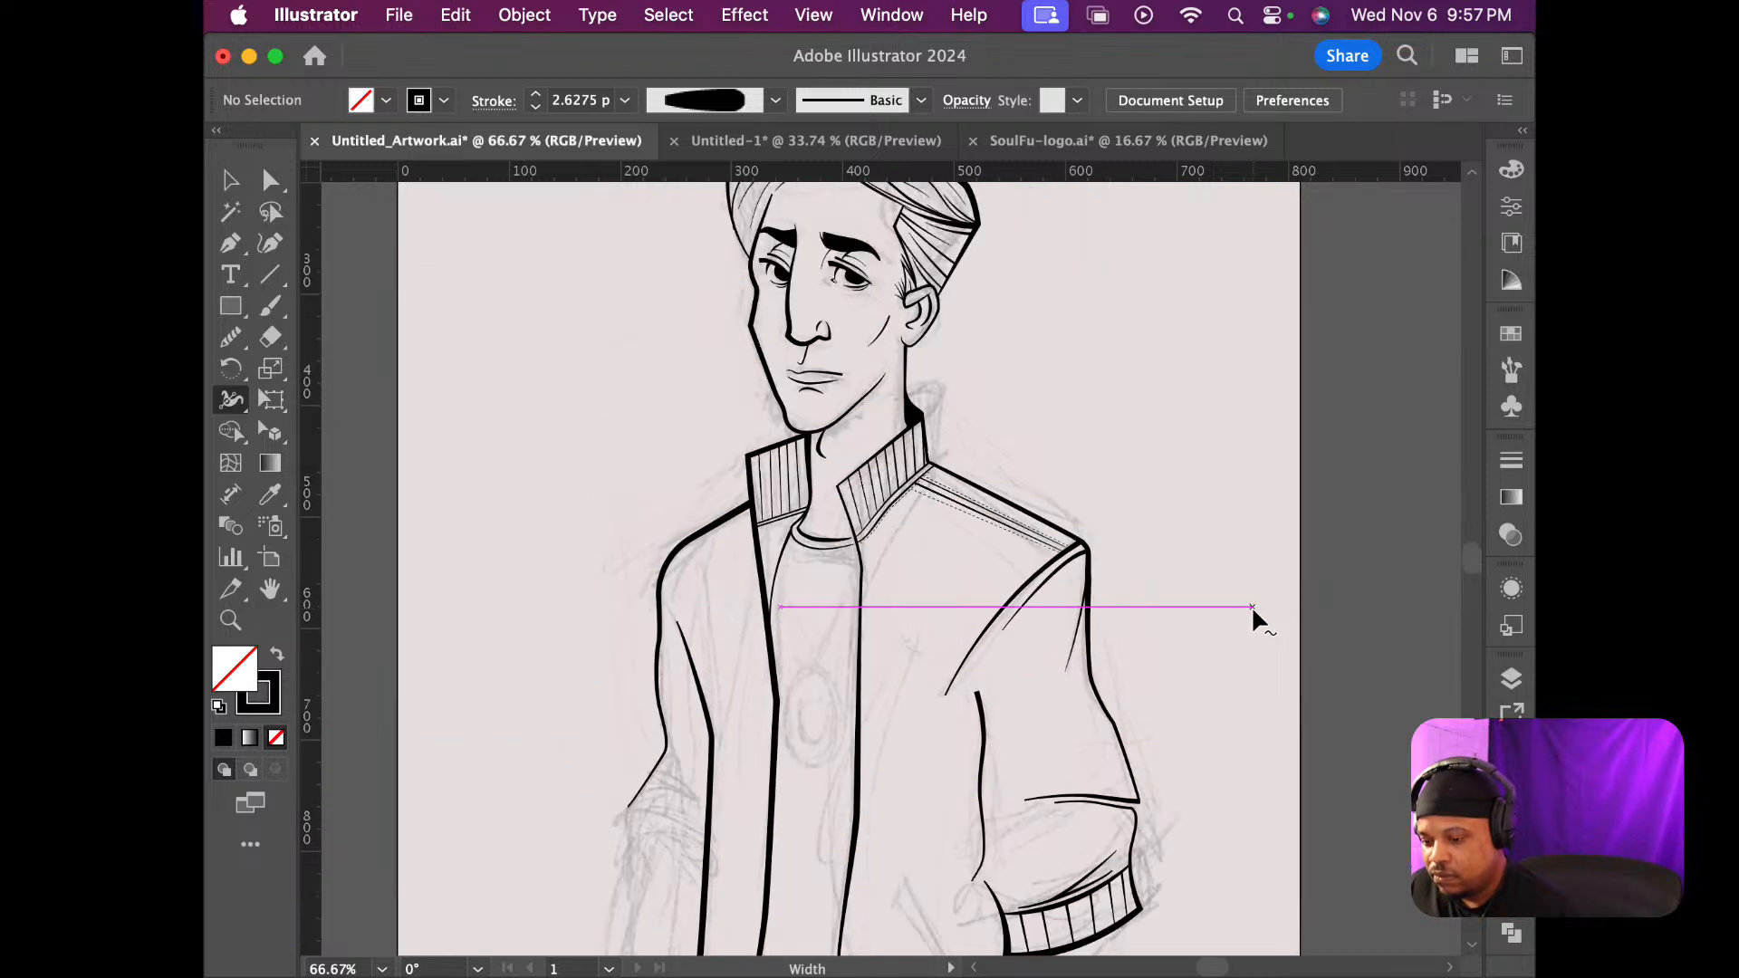
pyautogui.scroll(3, 1251, 609)
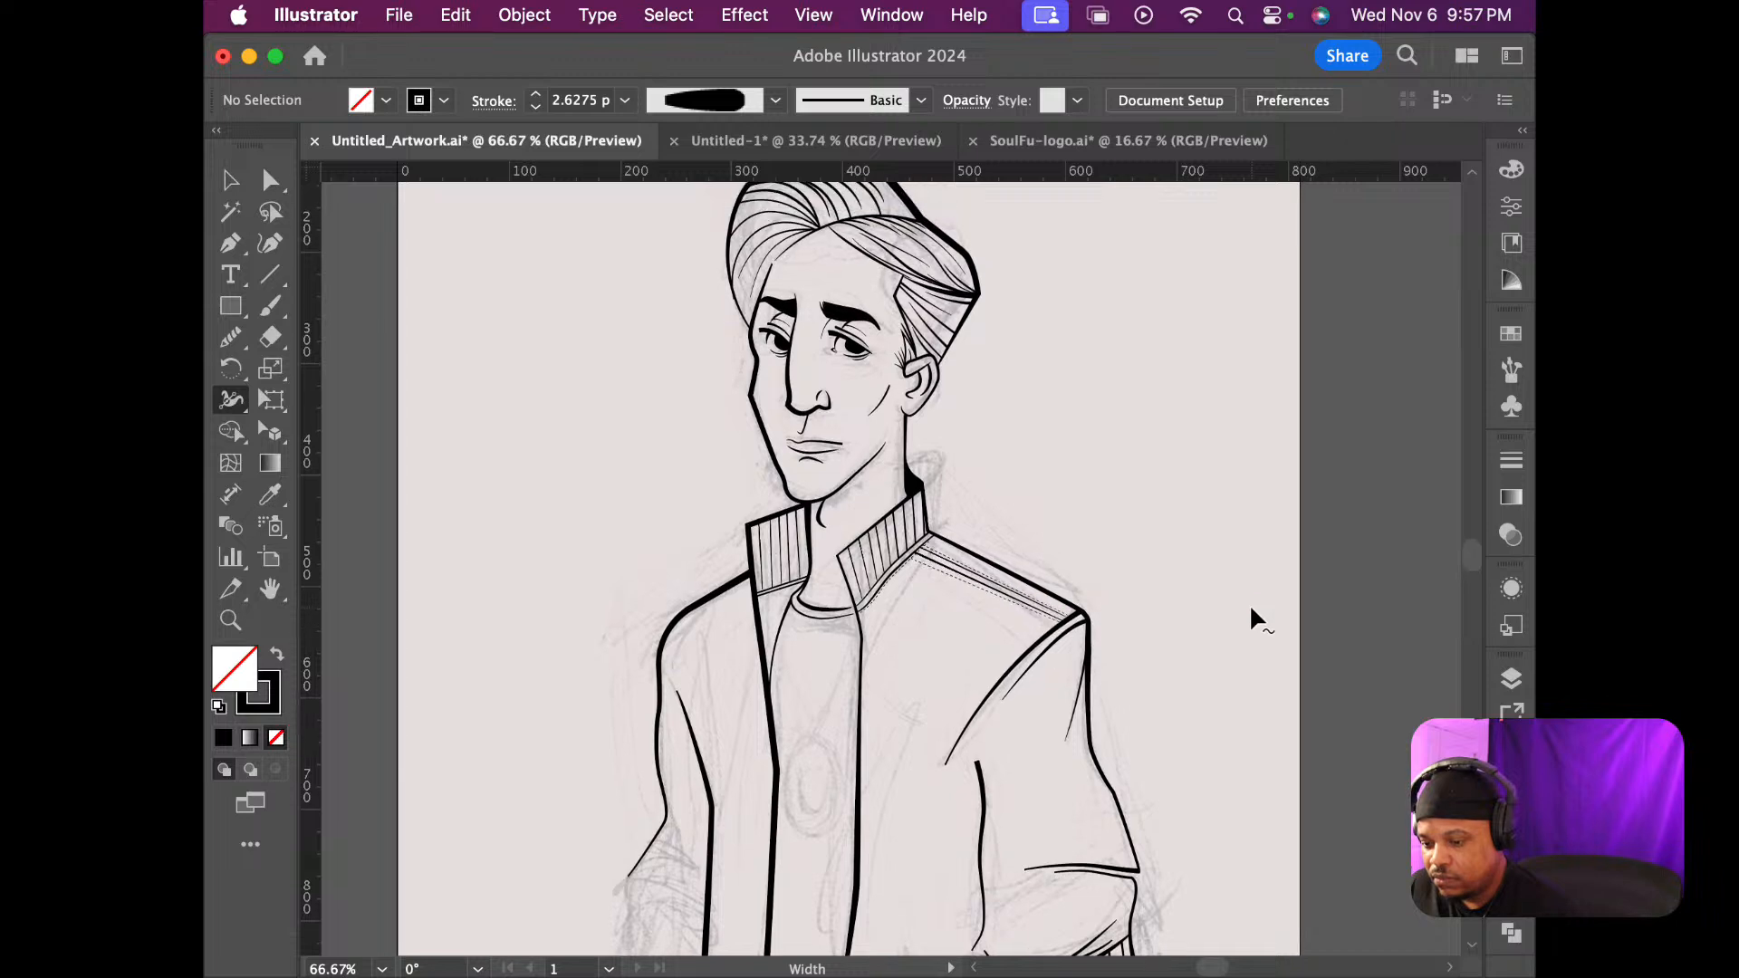
pyautogui.scroll(-10, 1249, 609)
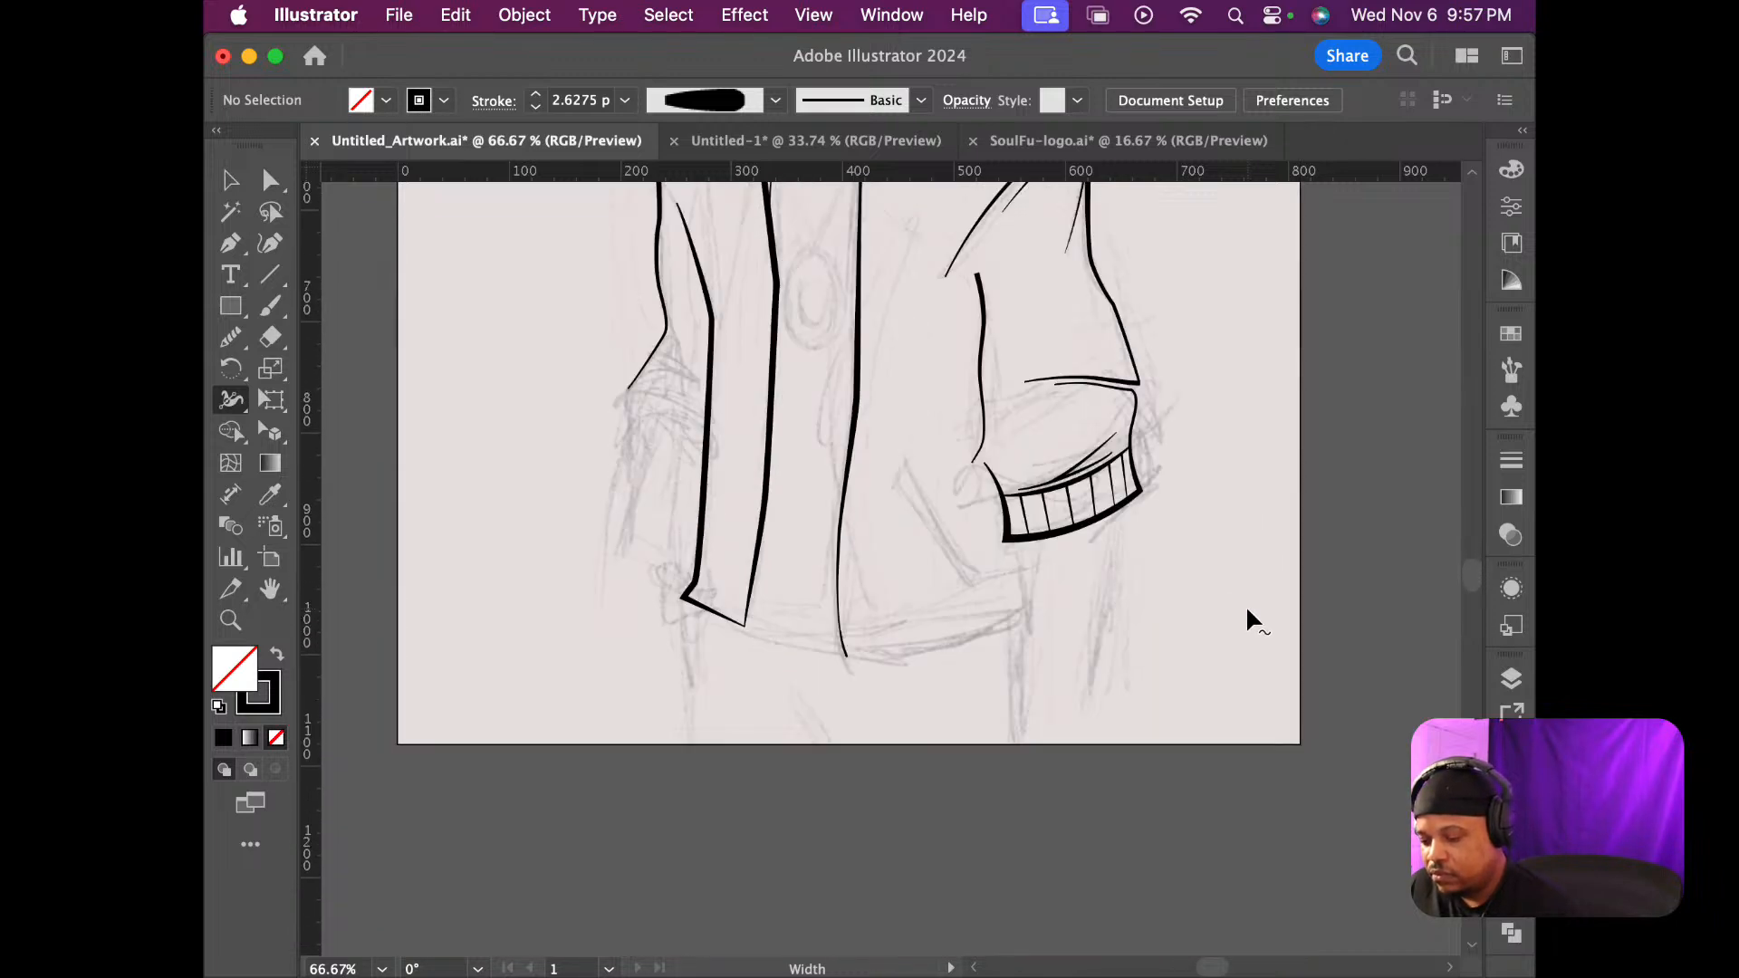
pyautogui.scroll(1, 1248, 618)
pyautogui.scroll(2, 1248, 618)
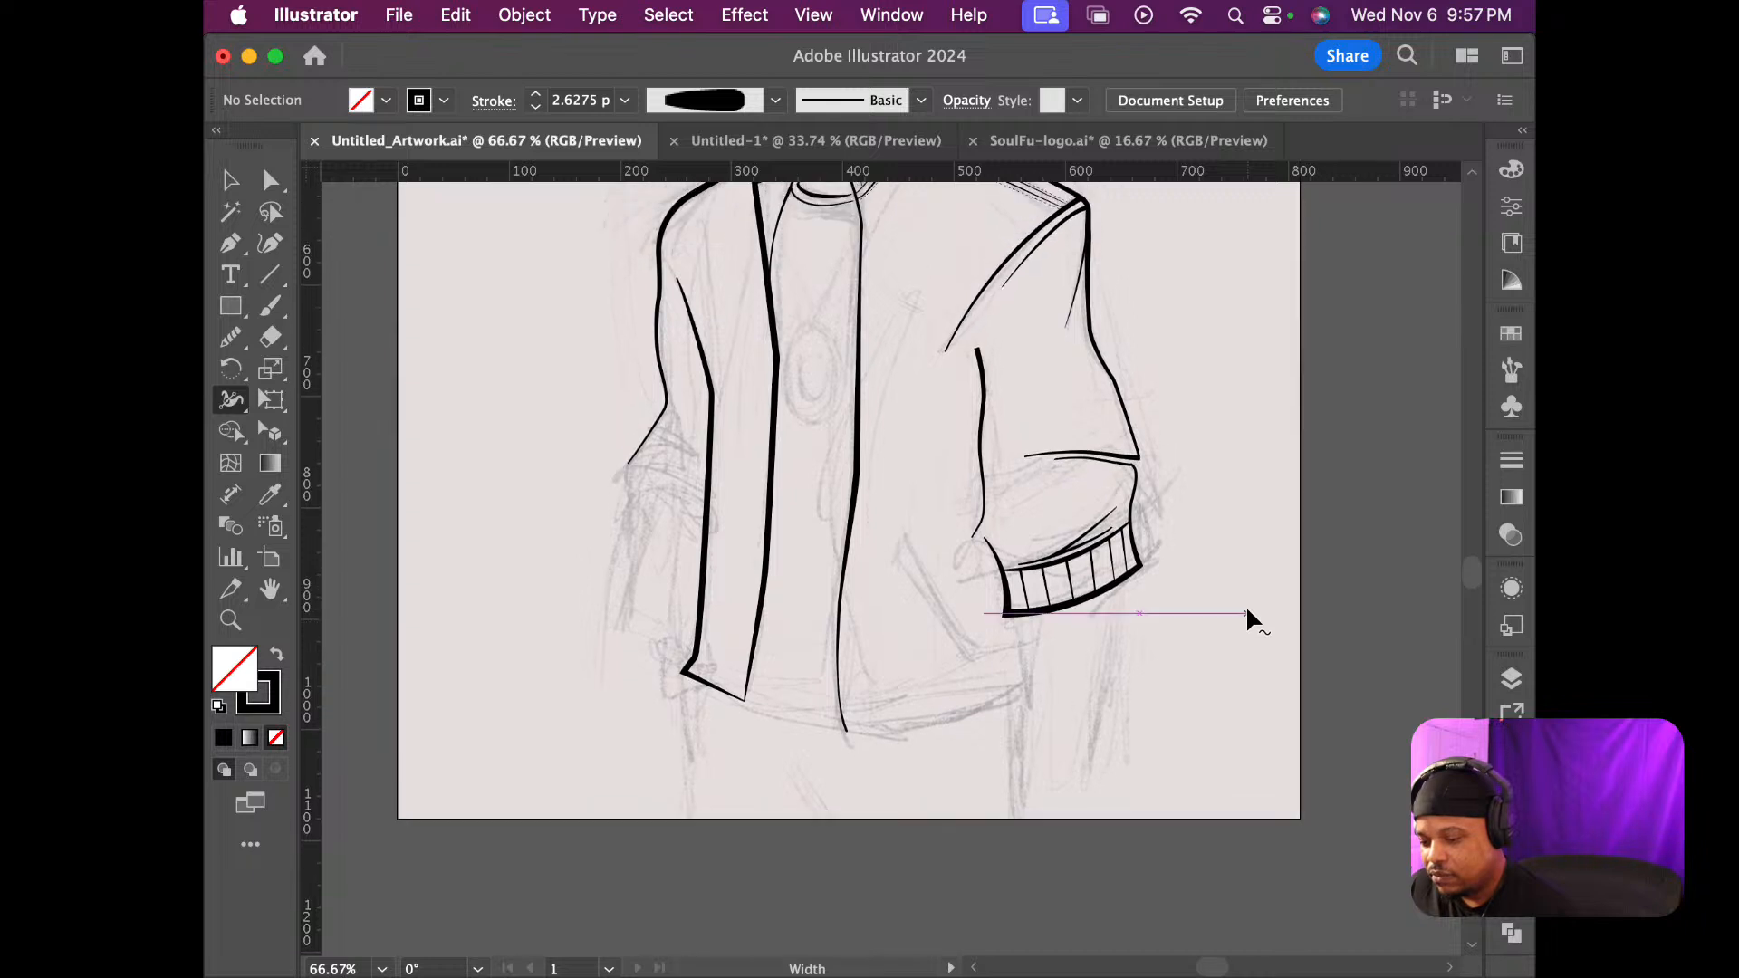
pyautogui.scroll(1, 1246, 605)
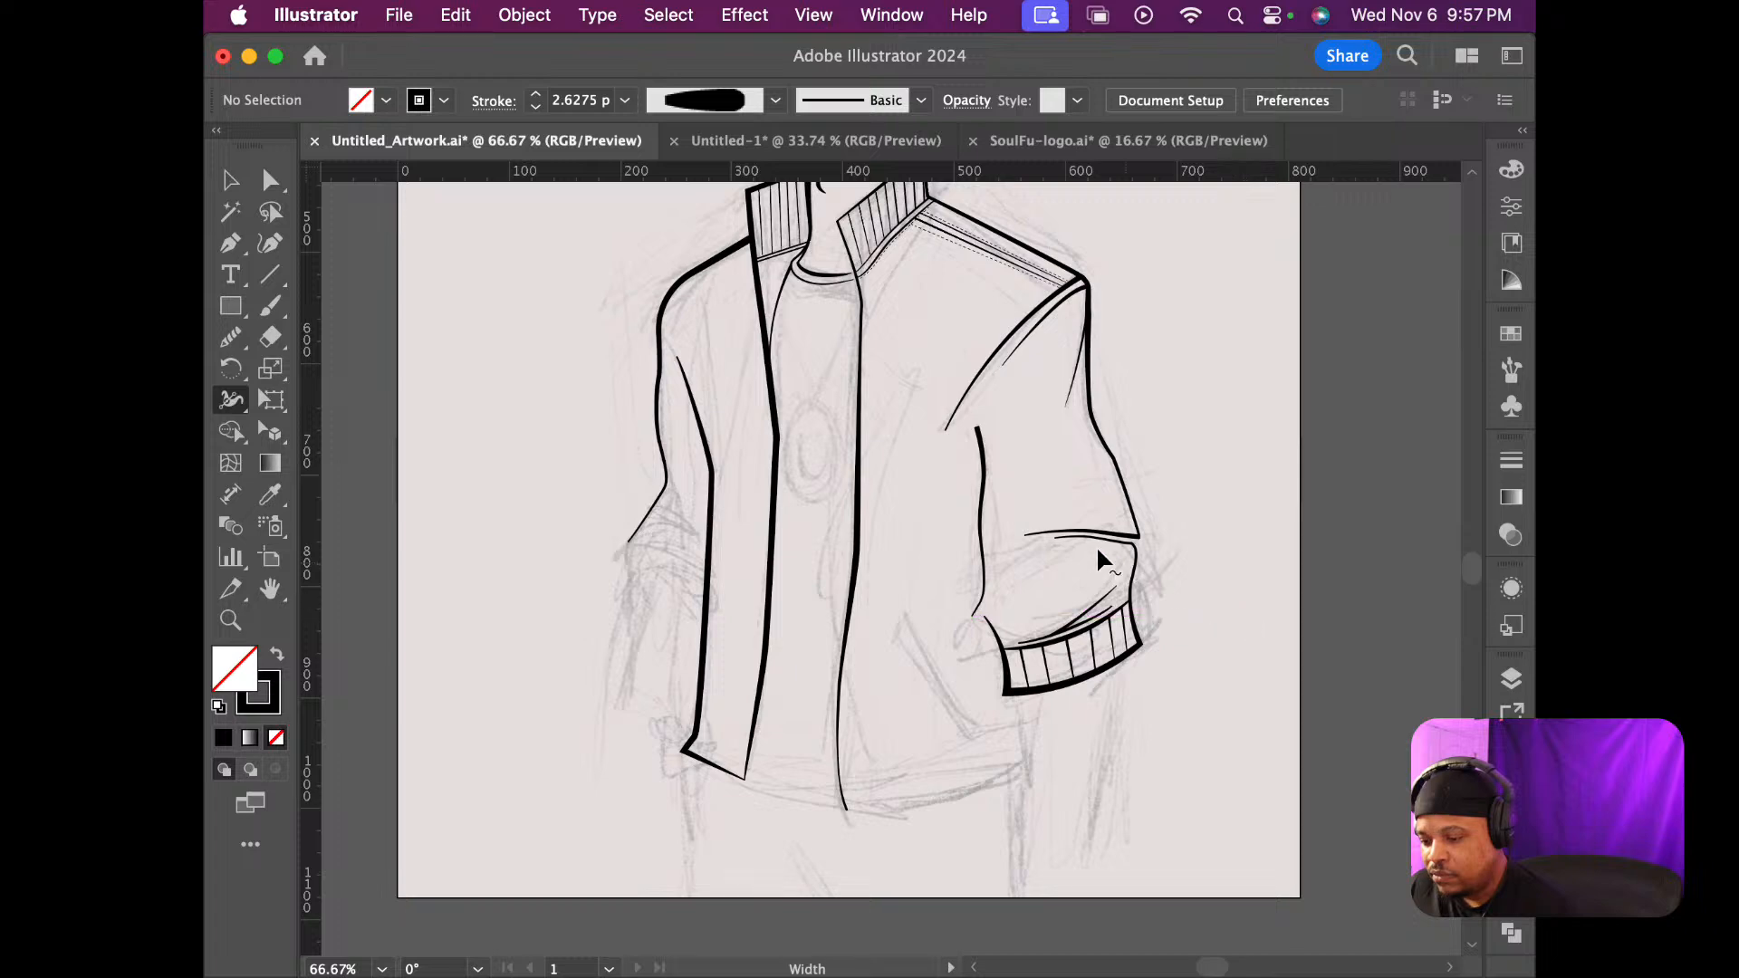
# Move the anchor shared by the cuff outline and the lower fold line up onto the sleeve's outer corner
pyautogui.scroll(5, 1049, 533)
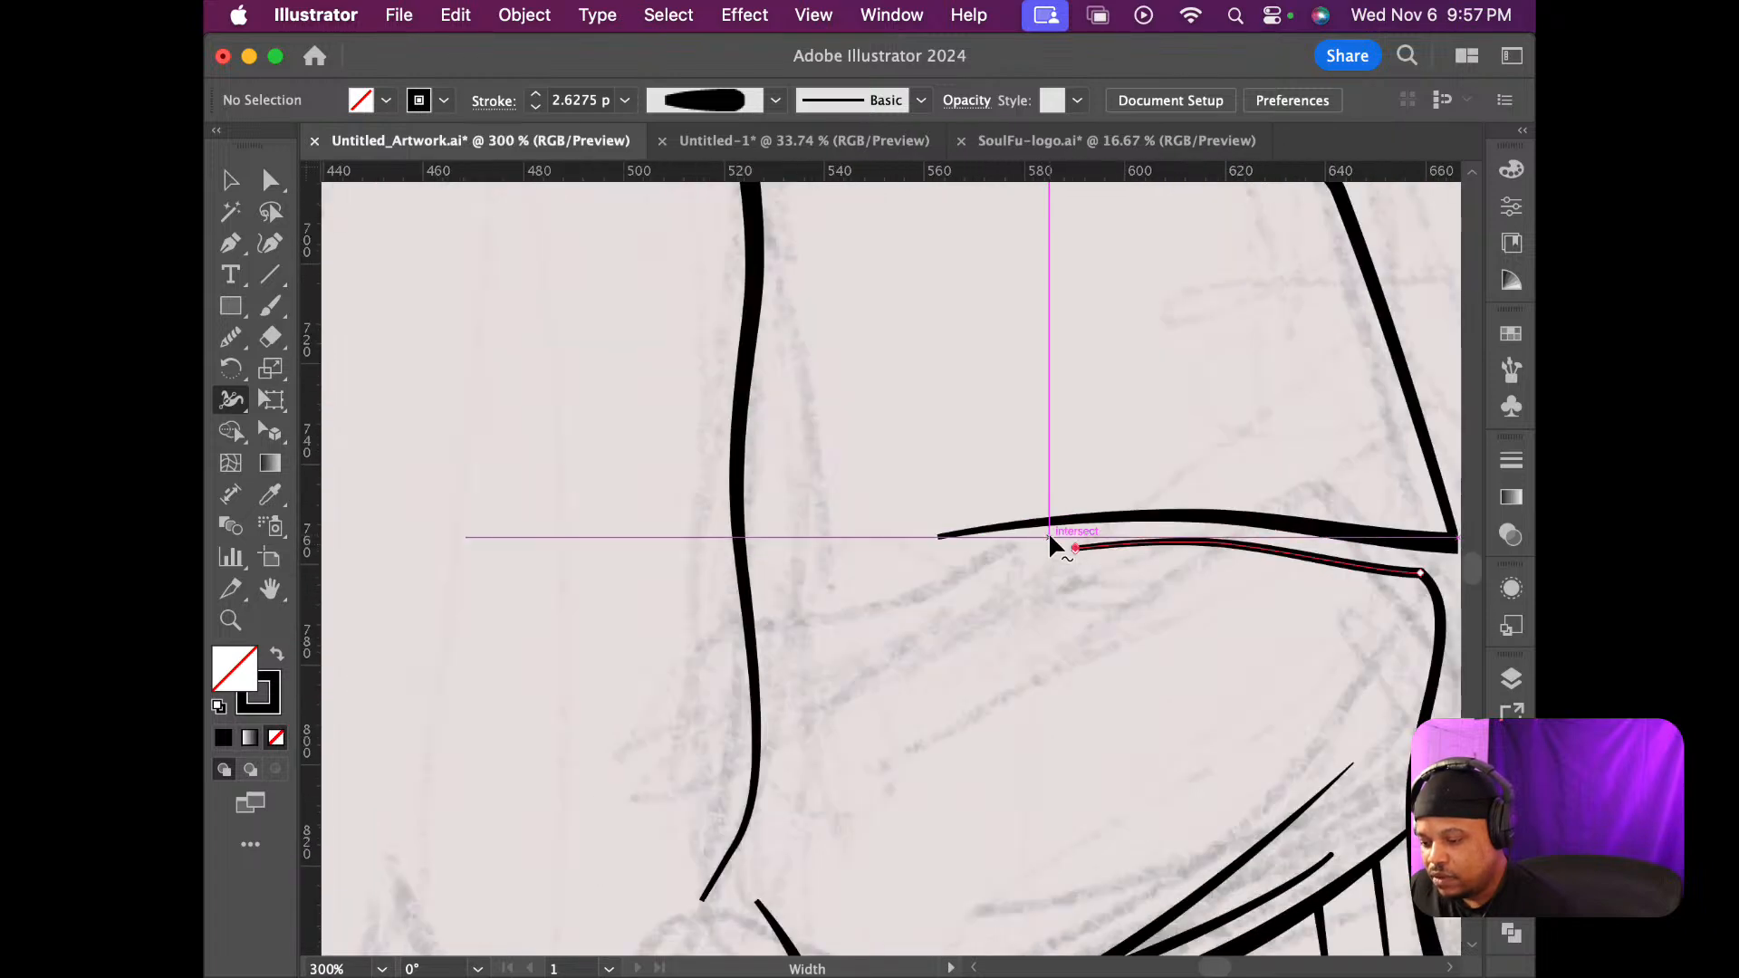
pyautogui.scroll(-2, 1049, 534)
pyautogui.scroll(1, 1050, 535)
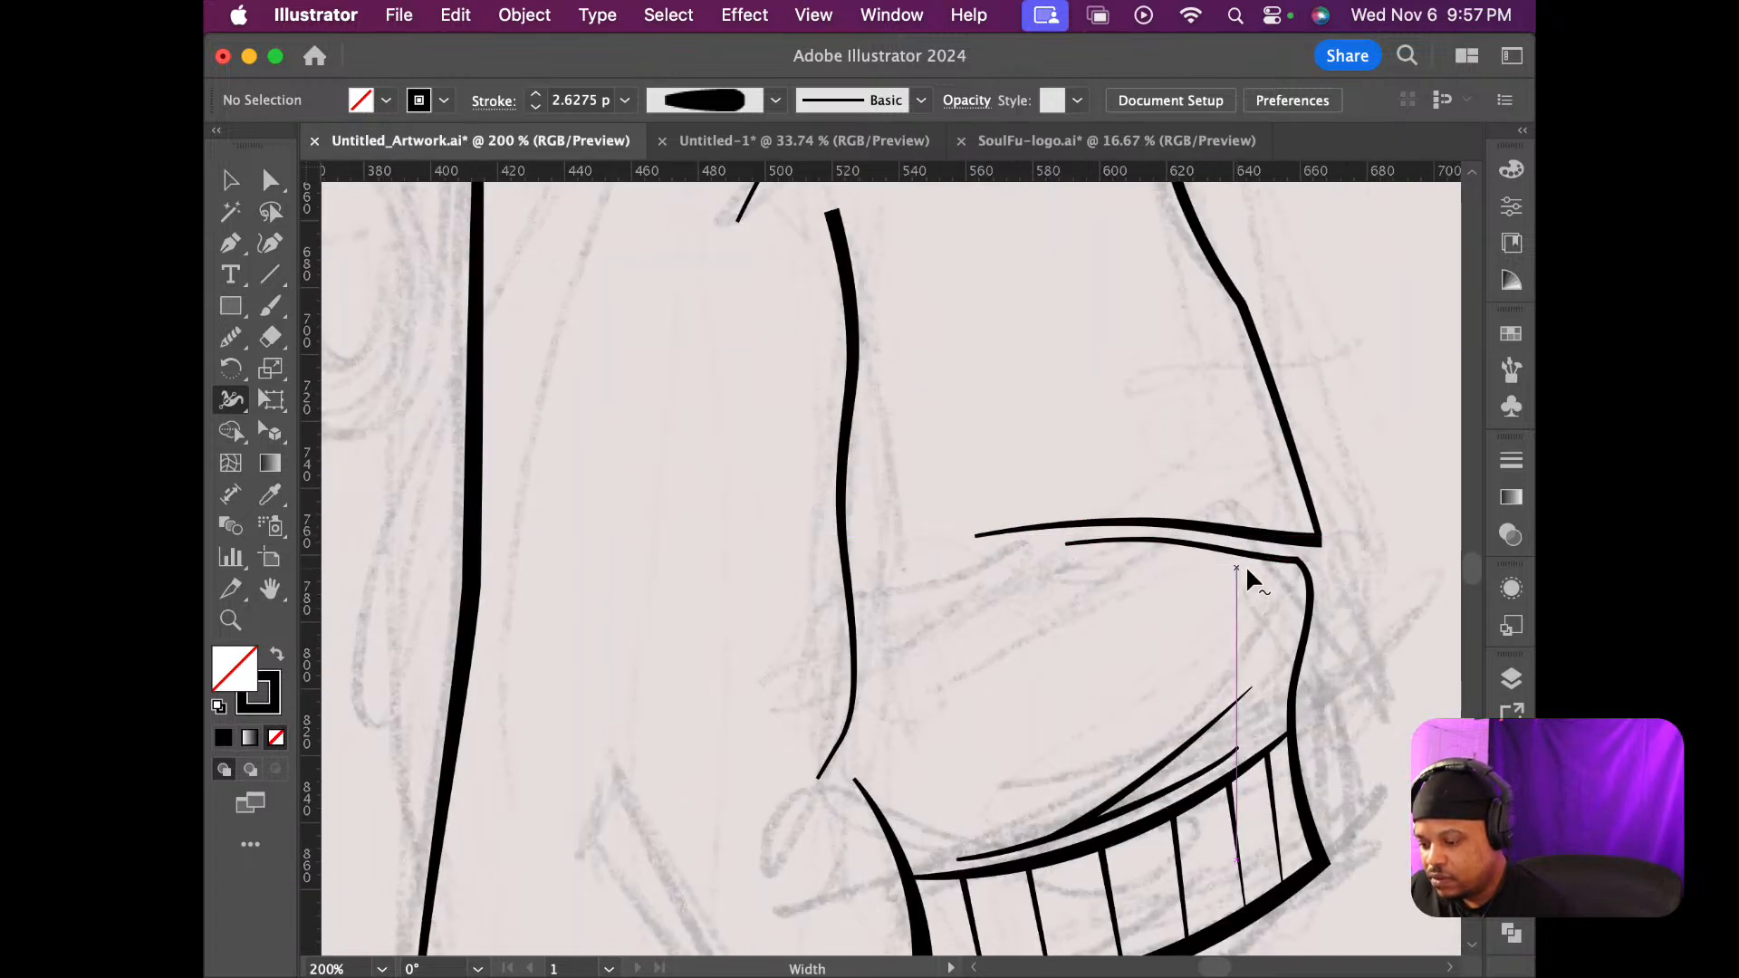
pyautogui.press('a')
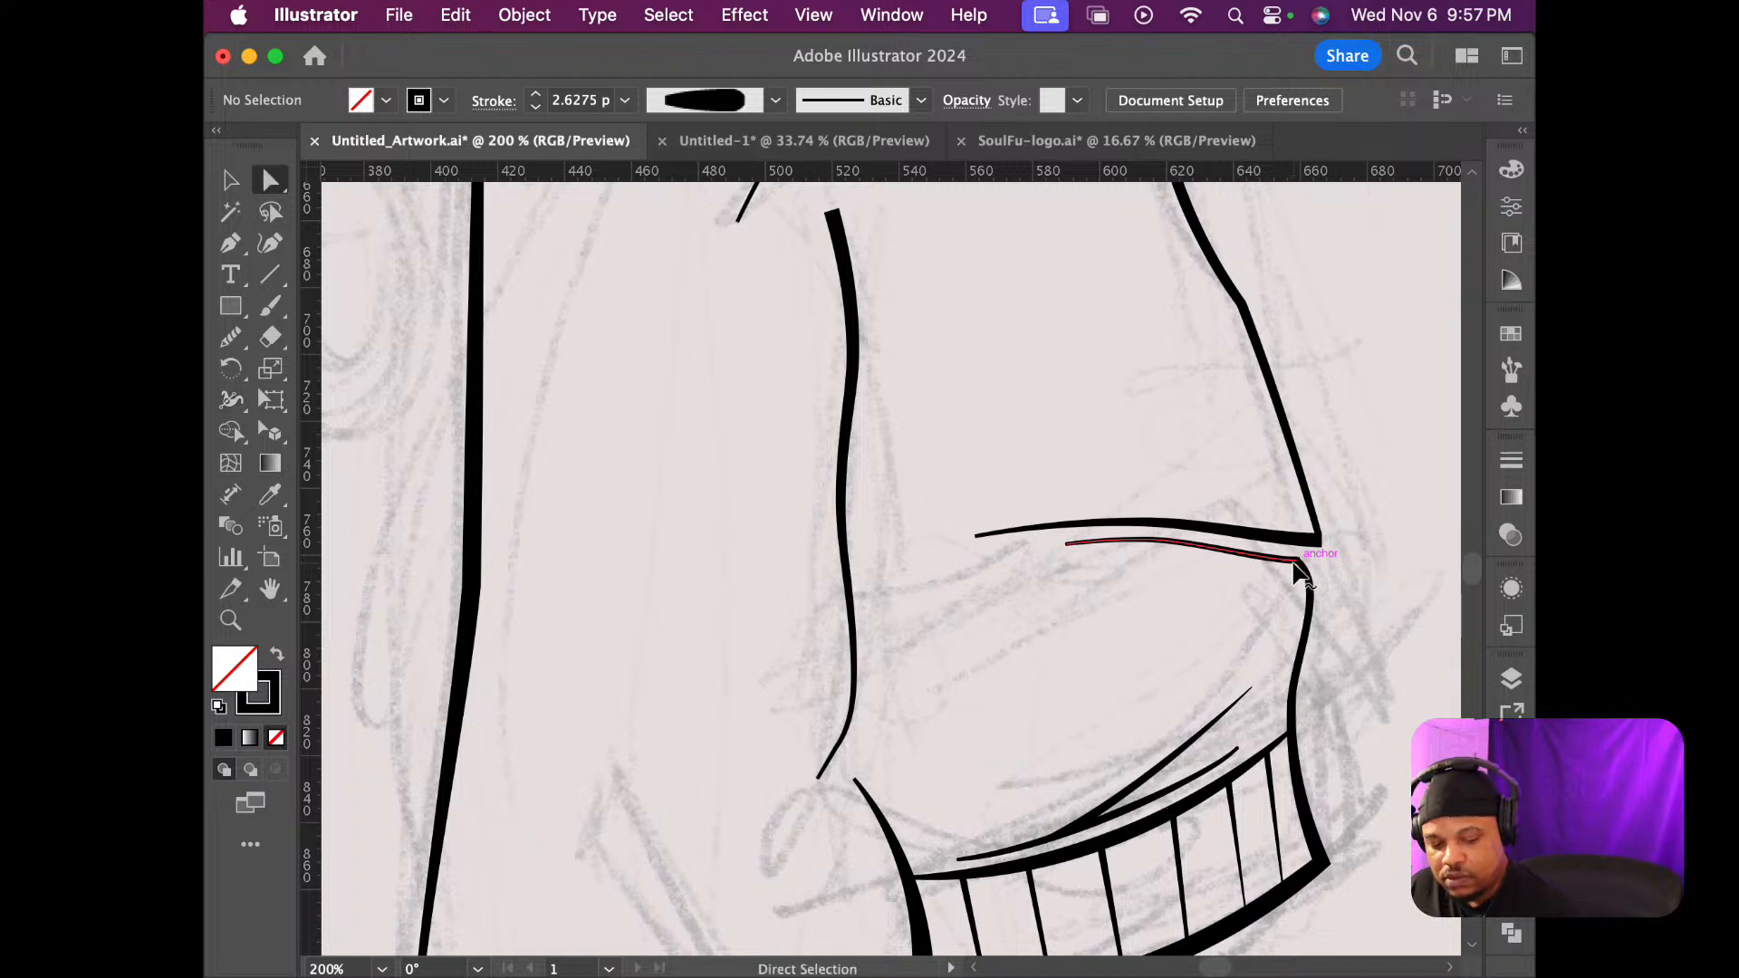
pyautogui.moveTo(1299, 564); pyautogui.dragTo(1313, 540)
pyautogui.click(1297, 561)
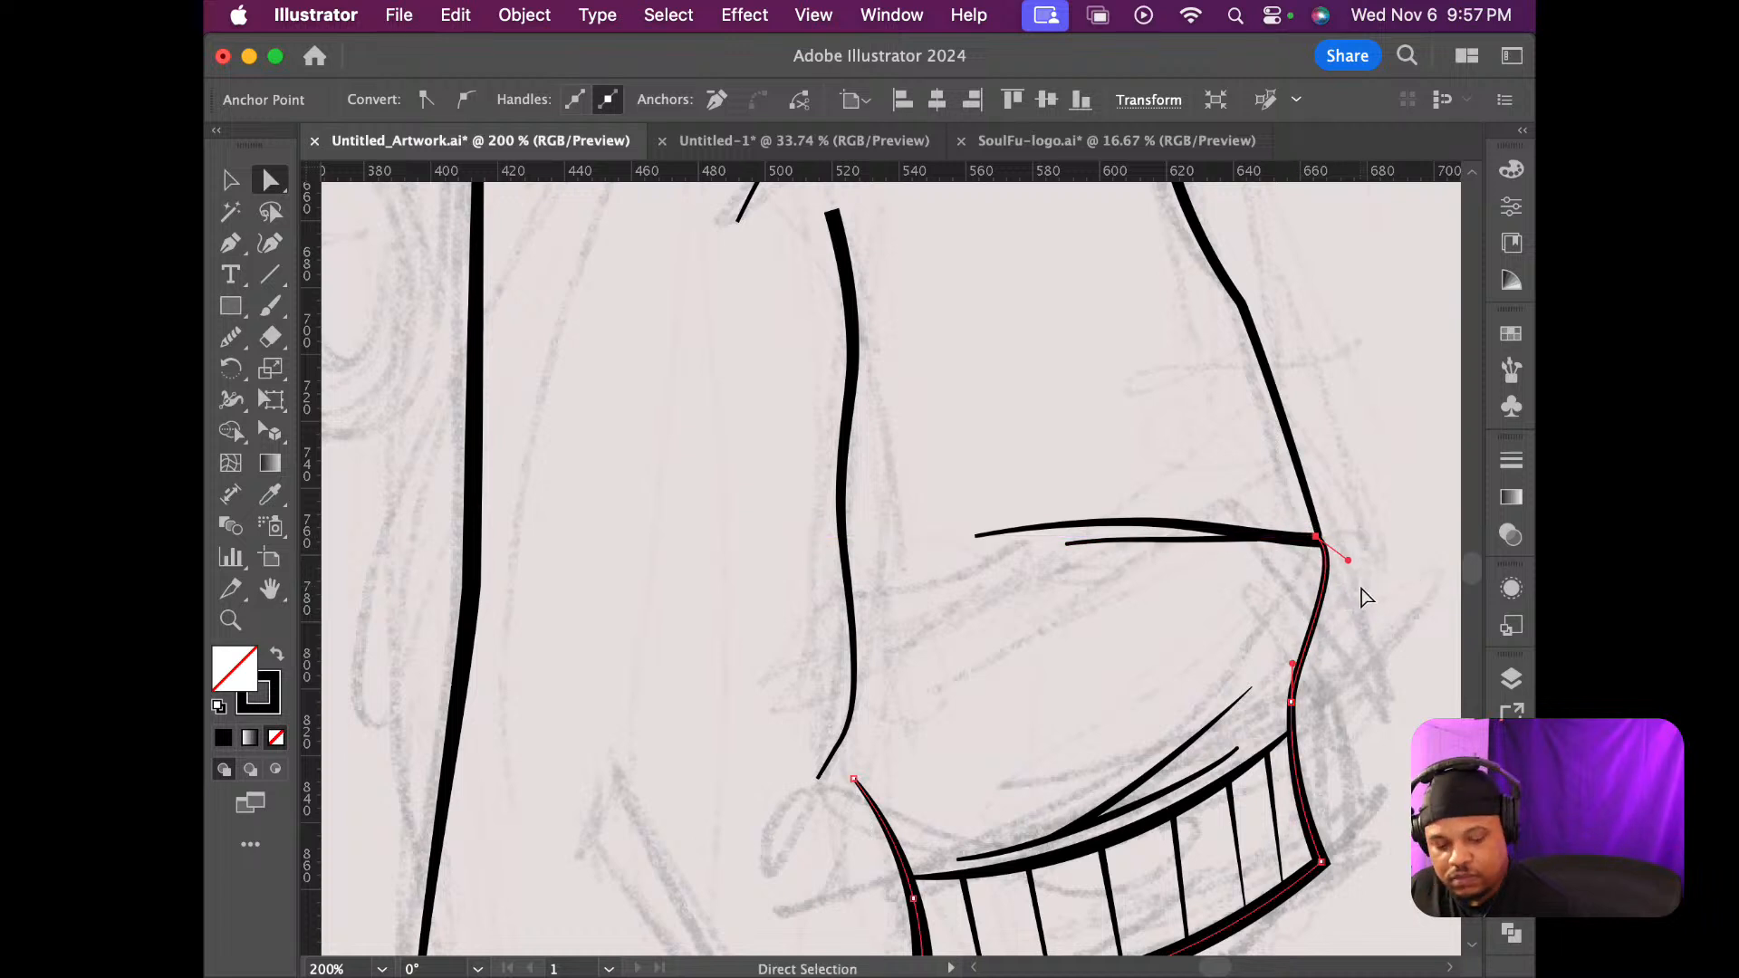
# Thicken the cuff outline's stroke just below the sleeve's outer corner with the Width tool, and leave the path deselected
pyautogui.hotkey('shift', 'w')
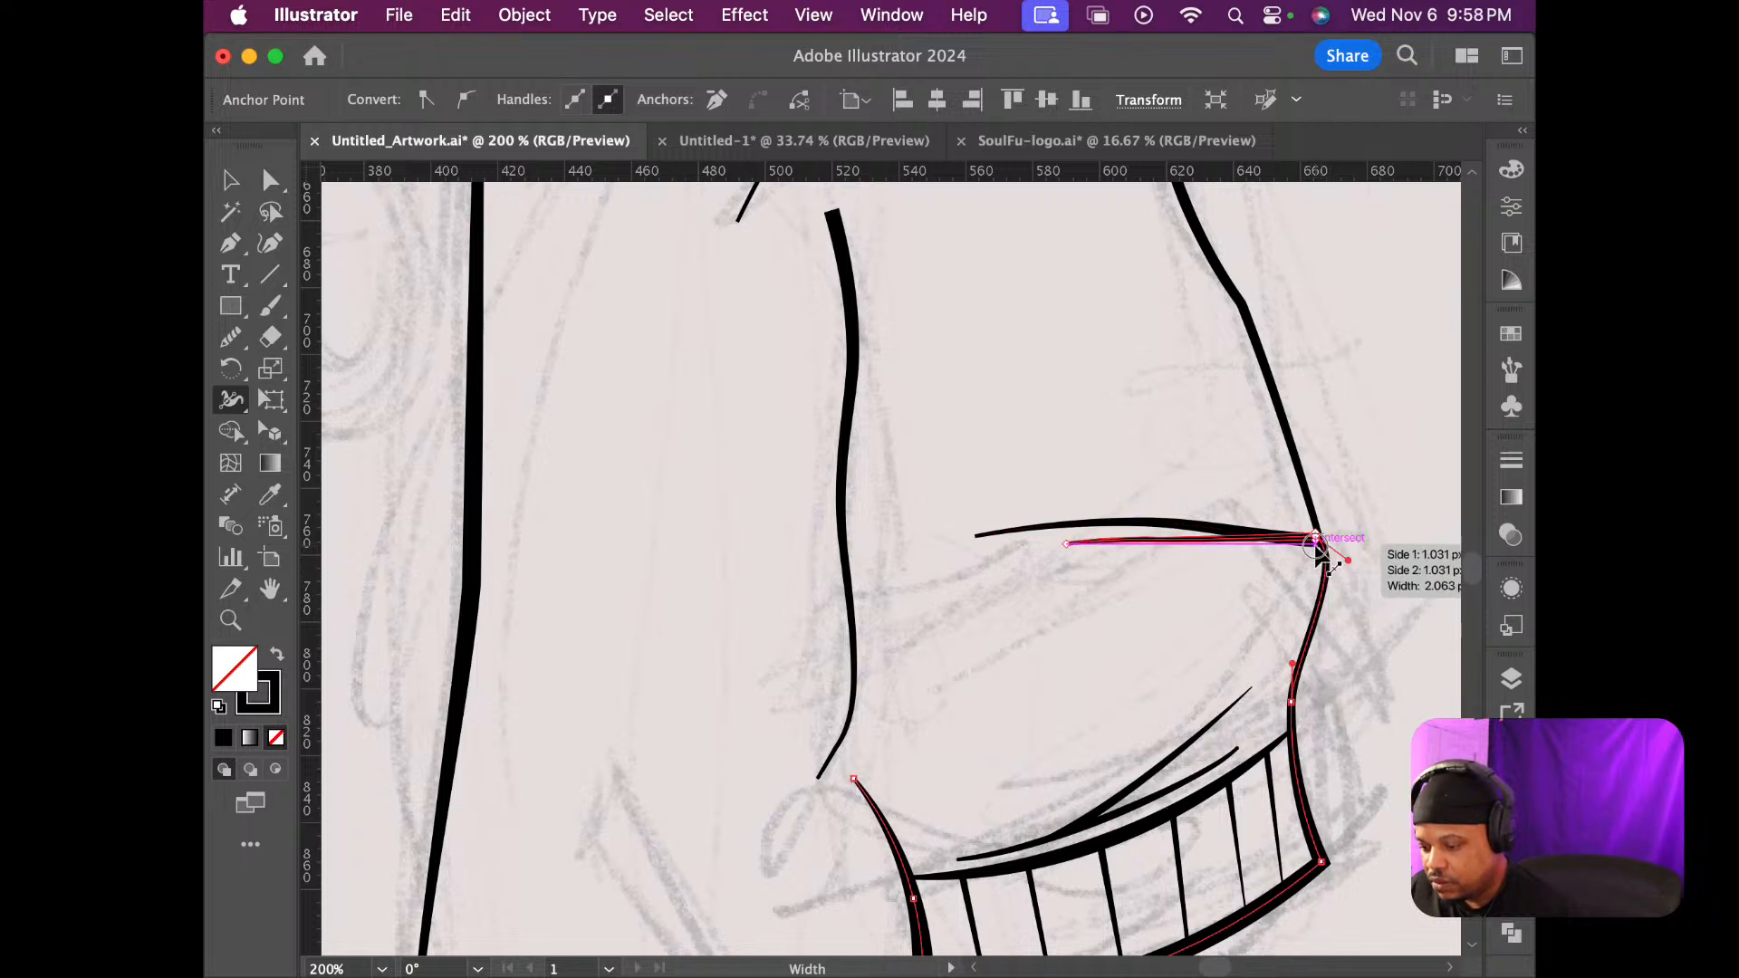
pyautogui.moveTo(1323, 558); pyautogui.dragTo(1324, 555)
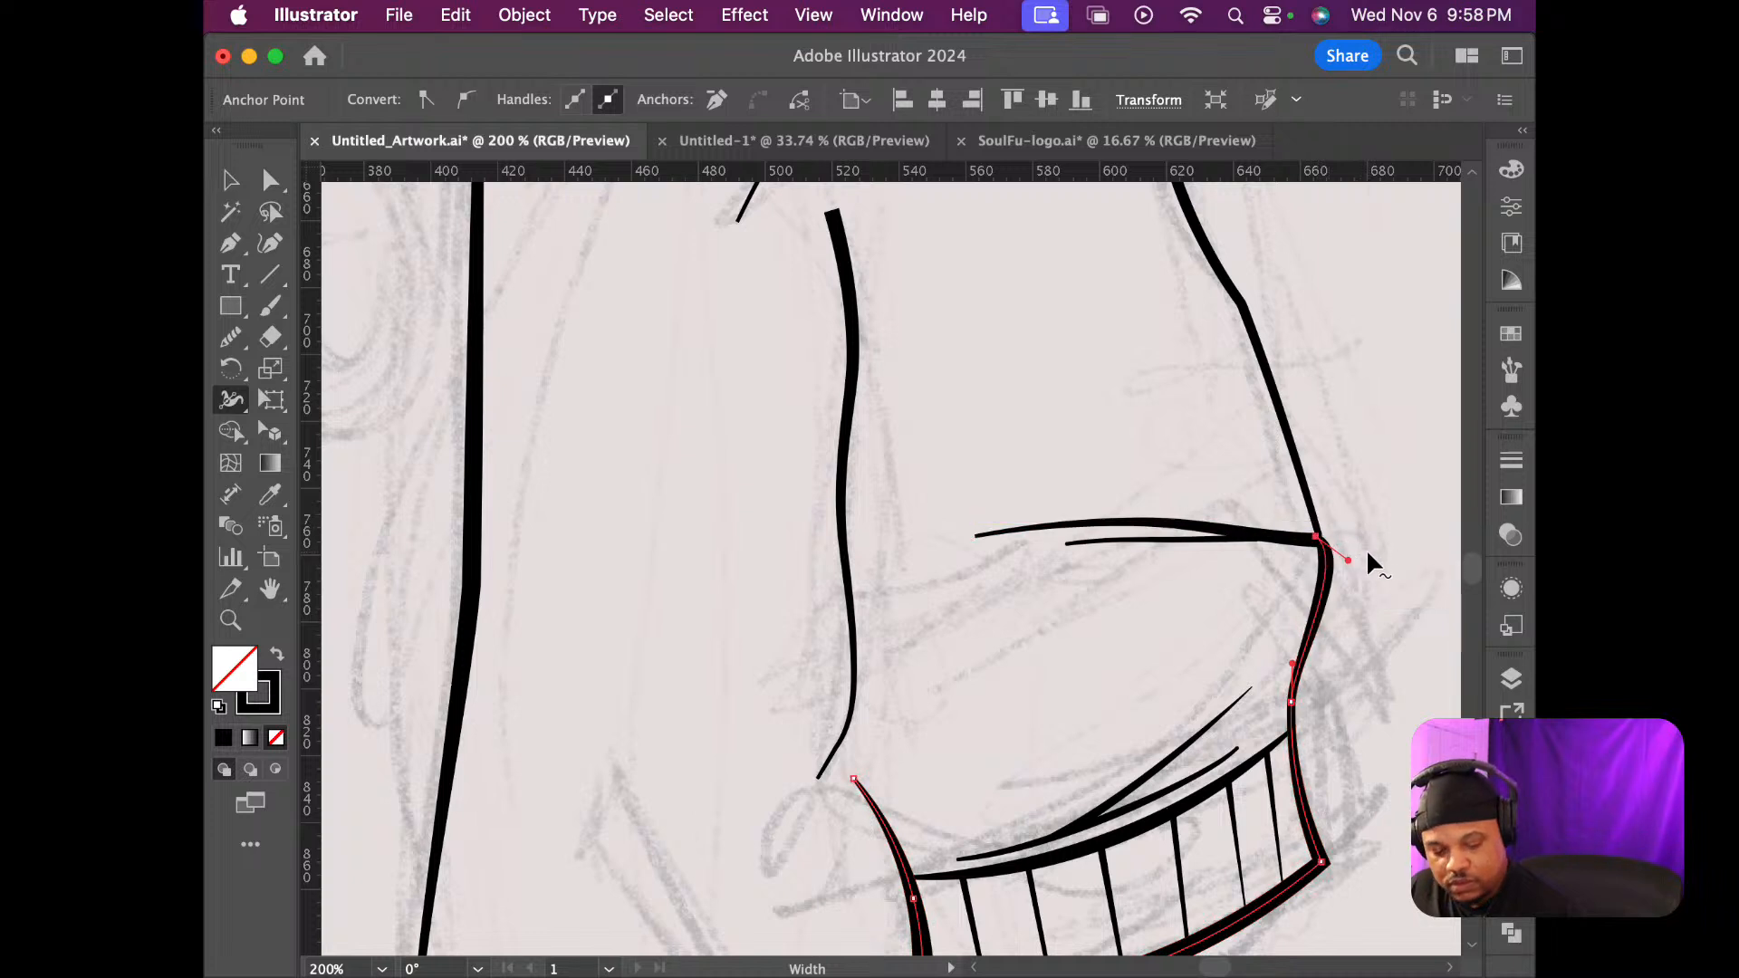
pyautogui.press('v')
pyautogui.click(1373, 540)
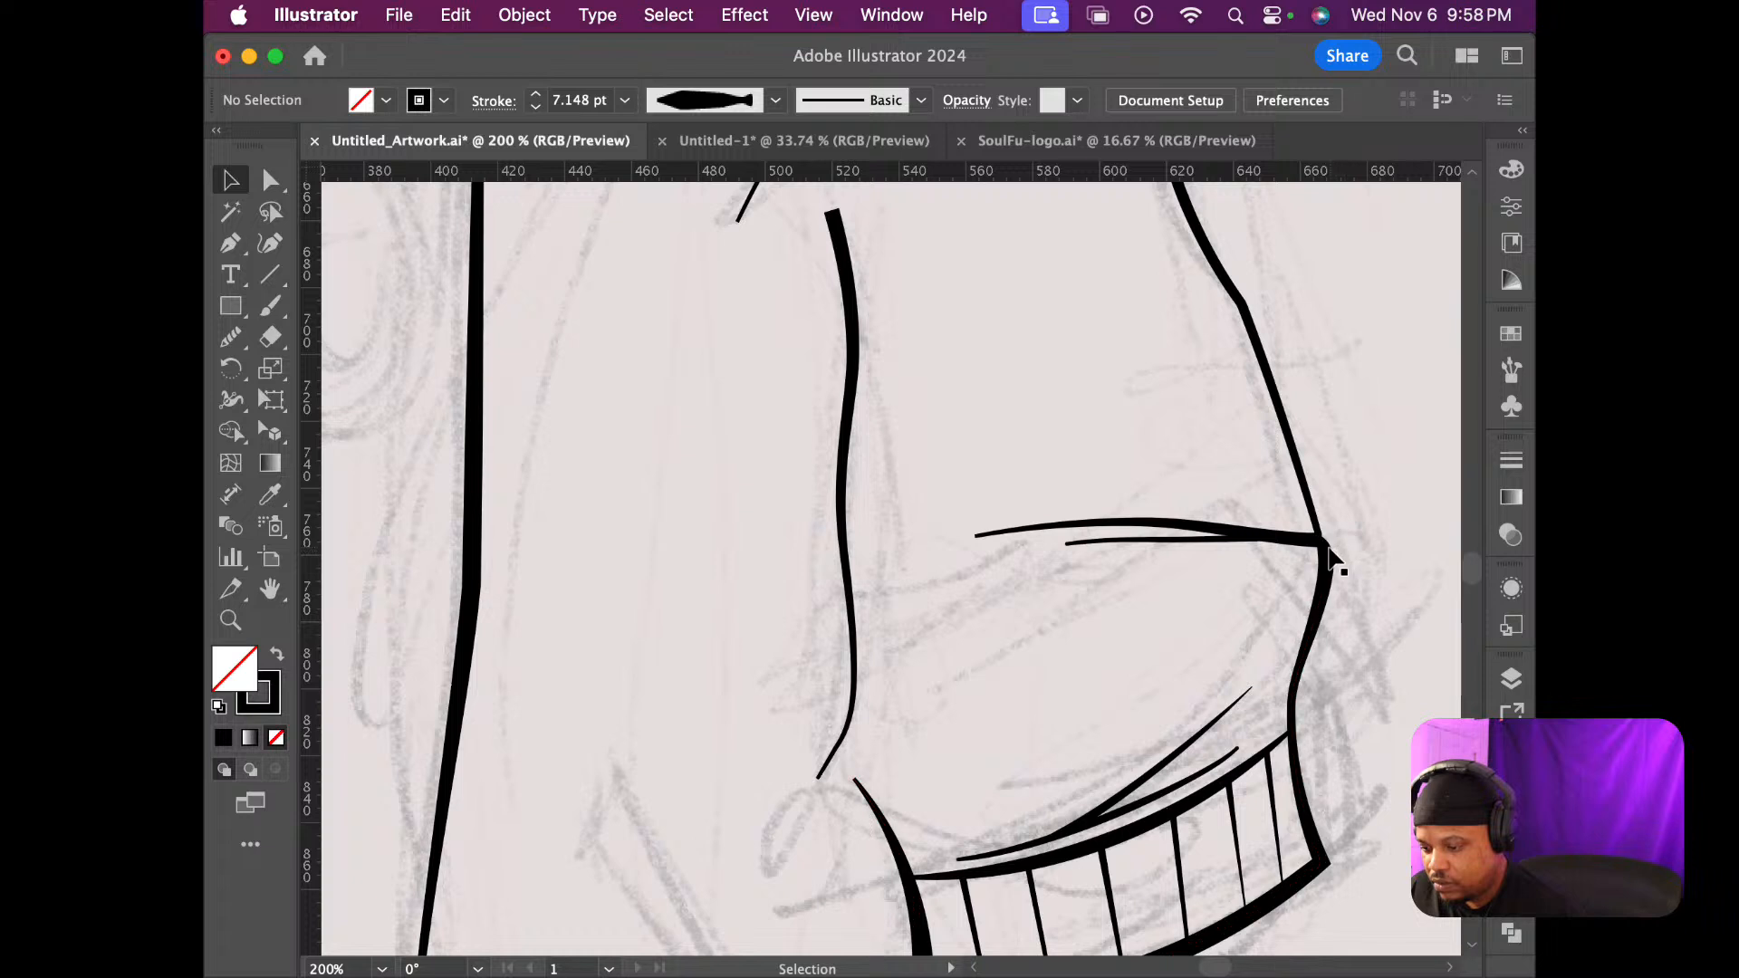
pyautogui.click(1326, 544)
pyautogui.click(1328, 574)
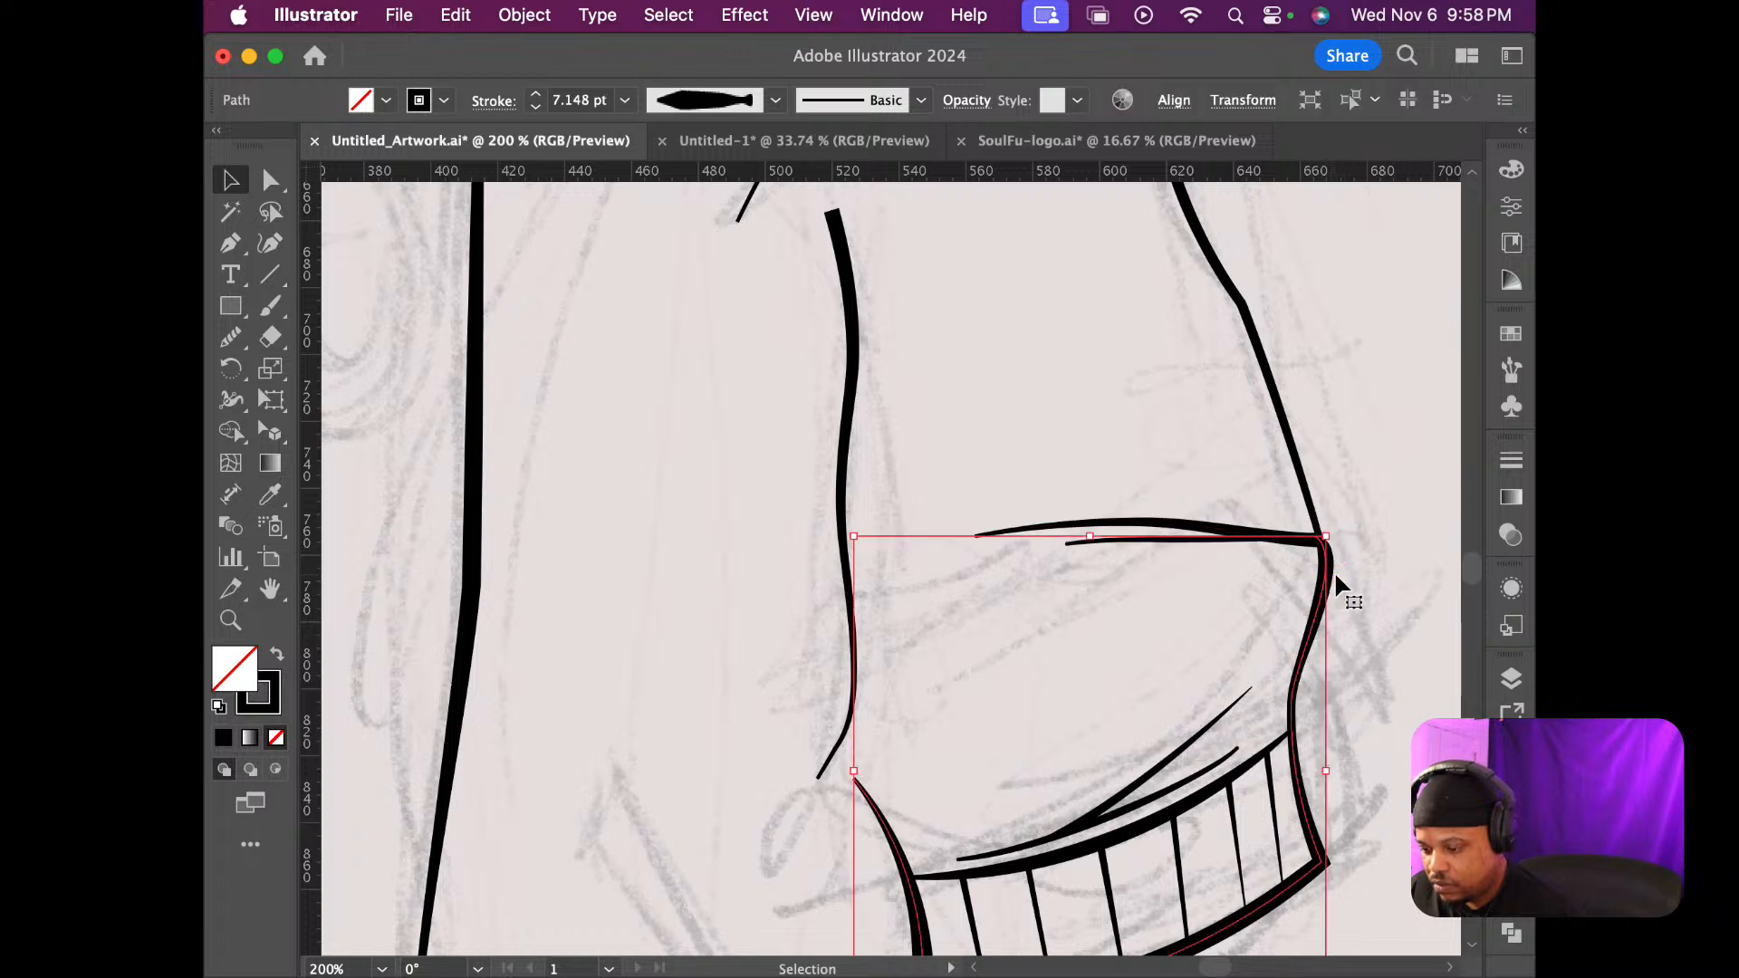
pyautogui.click(1337, 752)
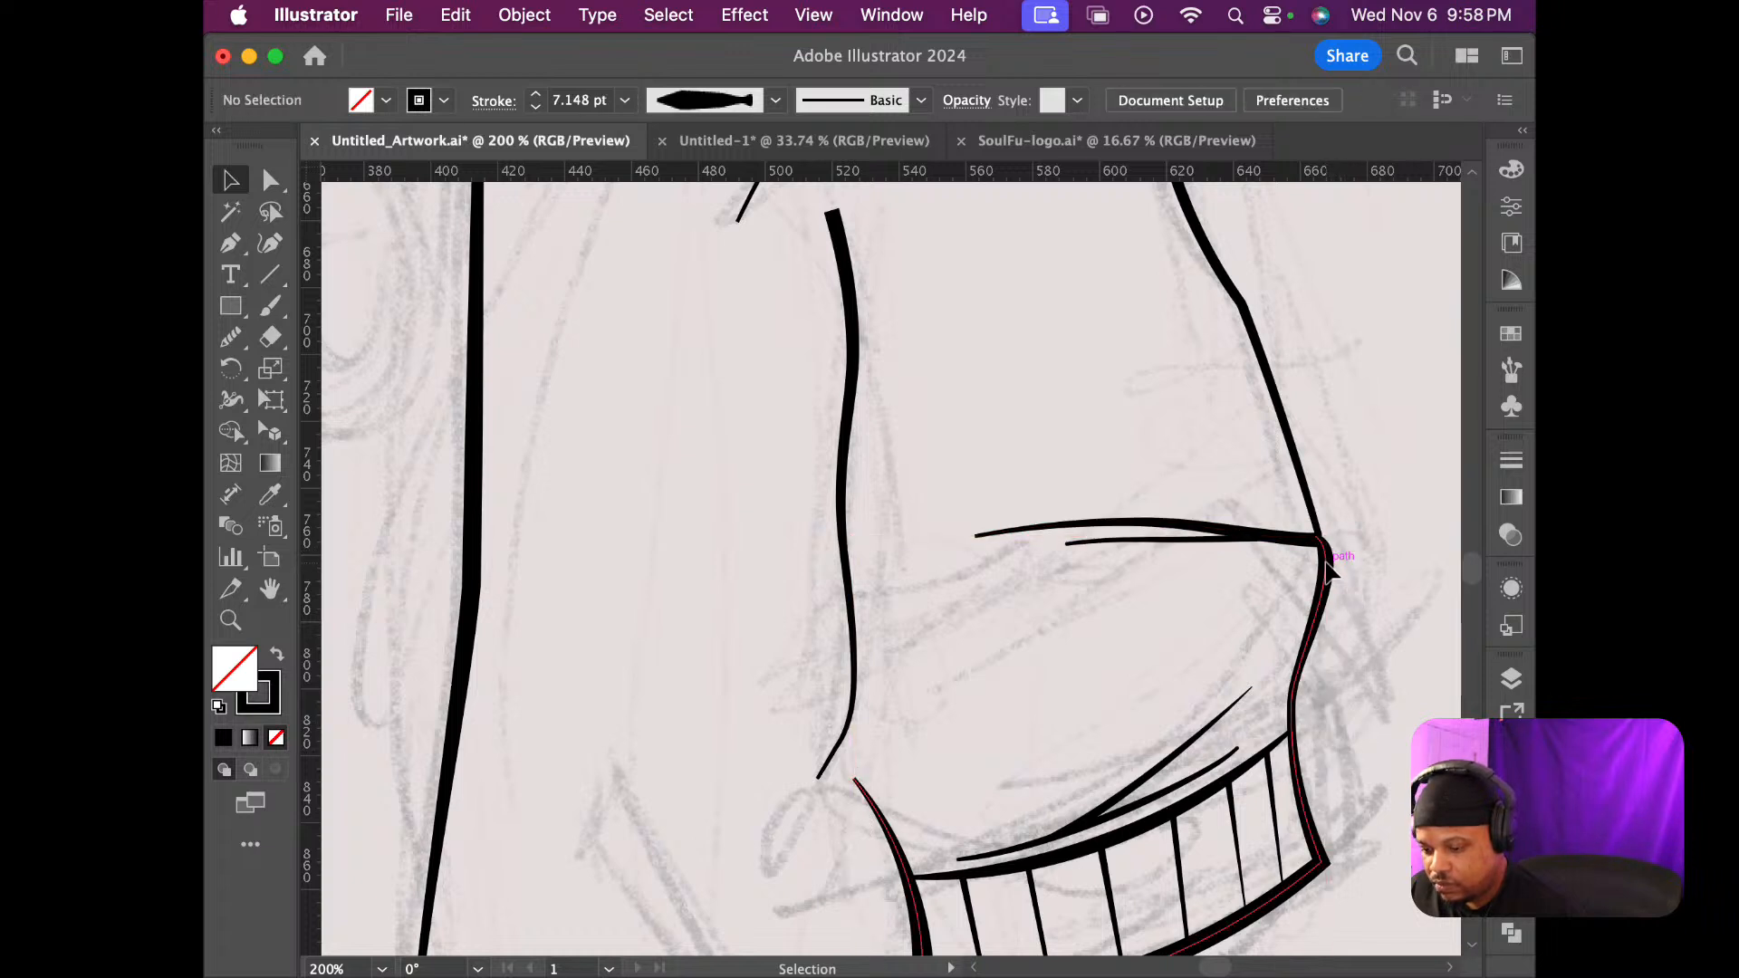
# Adjust the corner handles to straighten the cuff outline below the sleeve's outer corner and bow the lower fold line's outer segment downward
pyautogui.press('a')
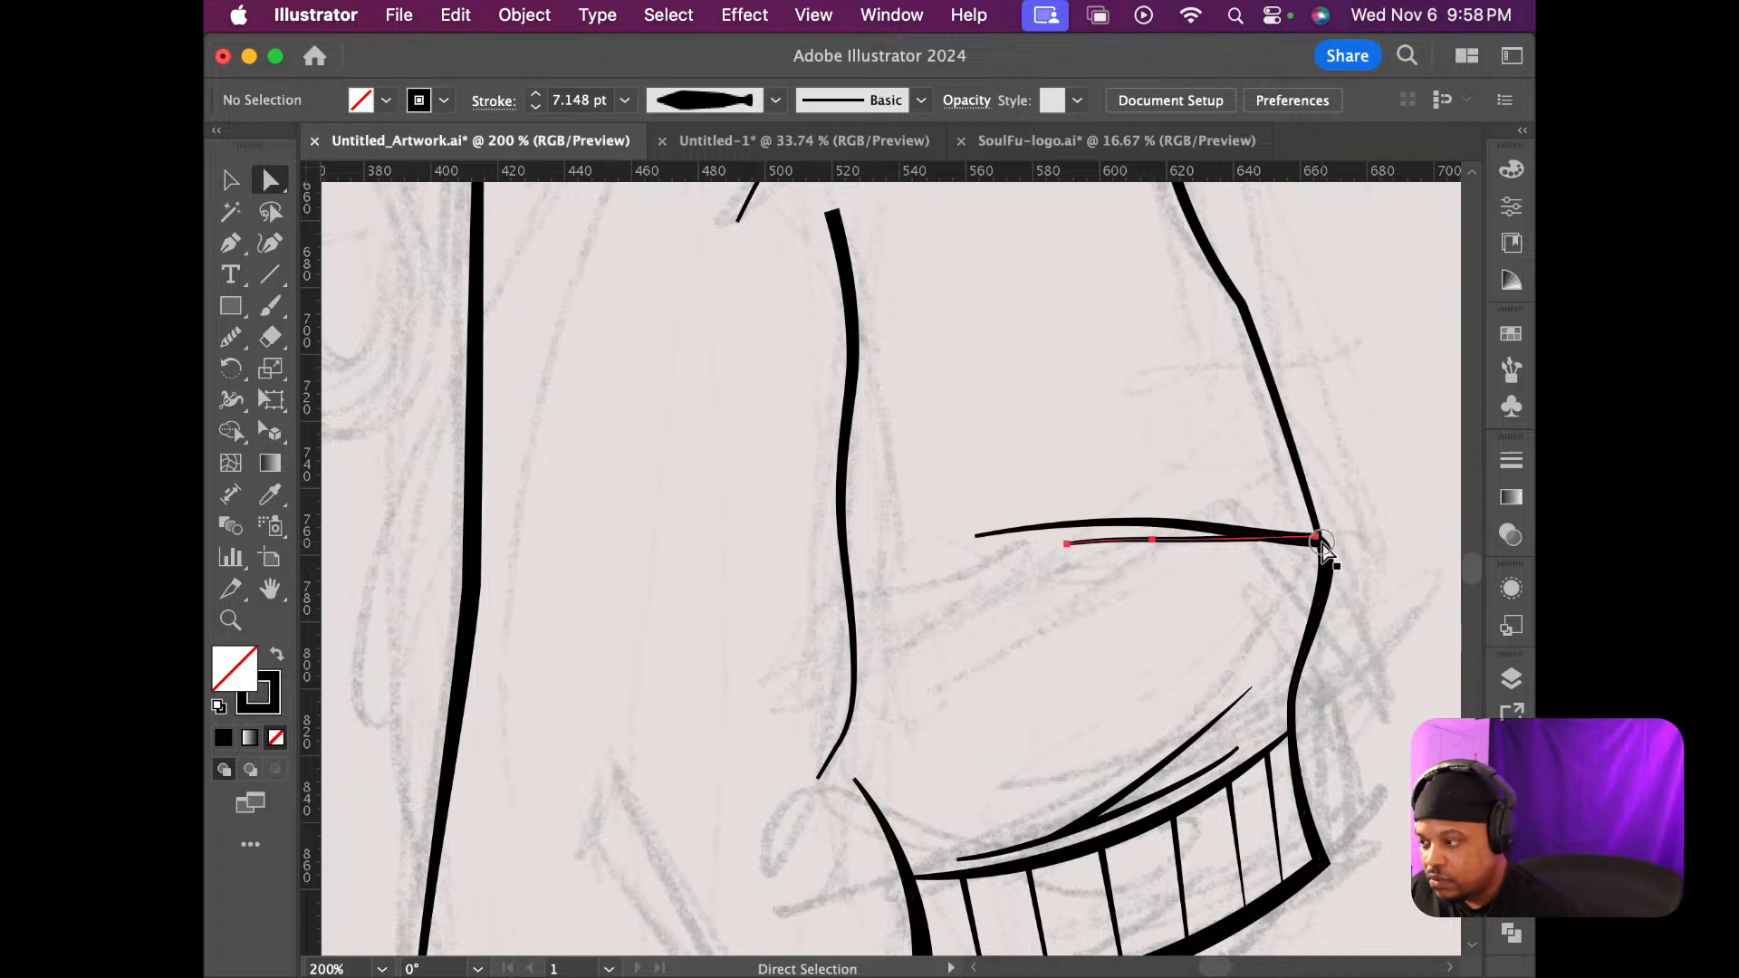
pyautogui.click(1323, 543)
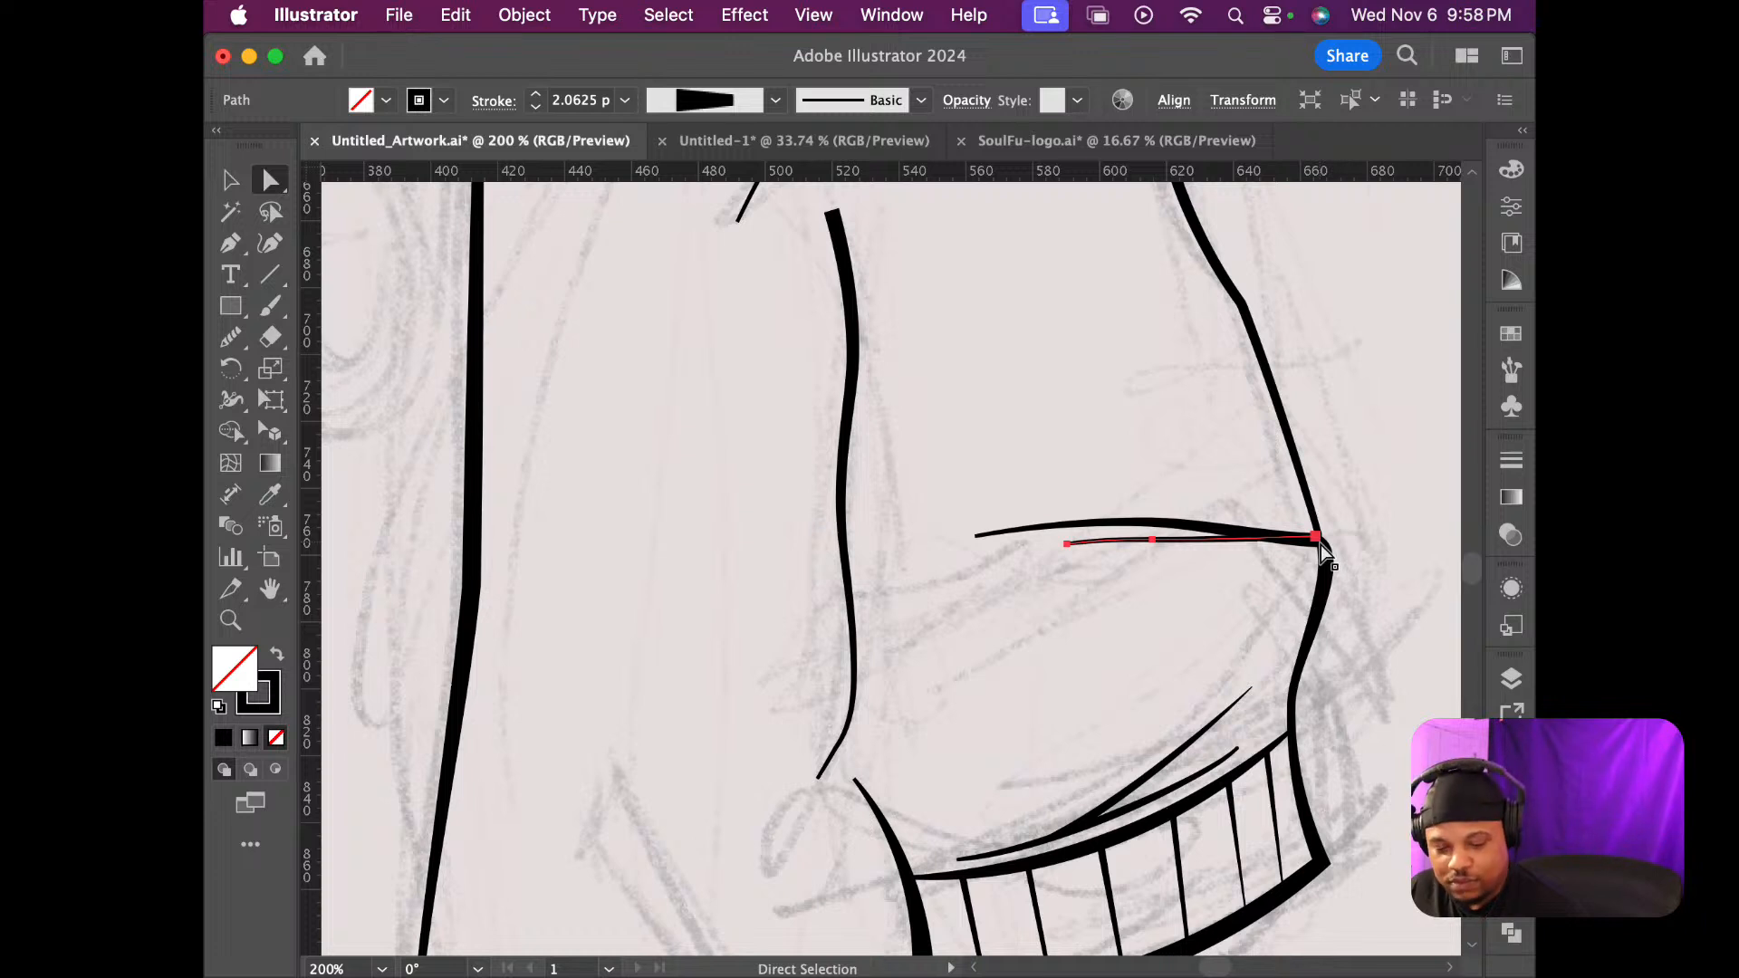
pyautogui.click(1321, 546)
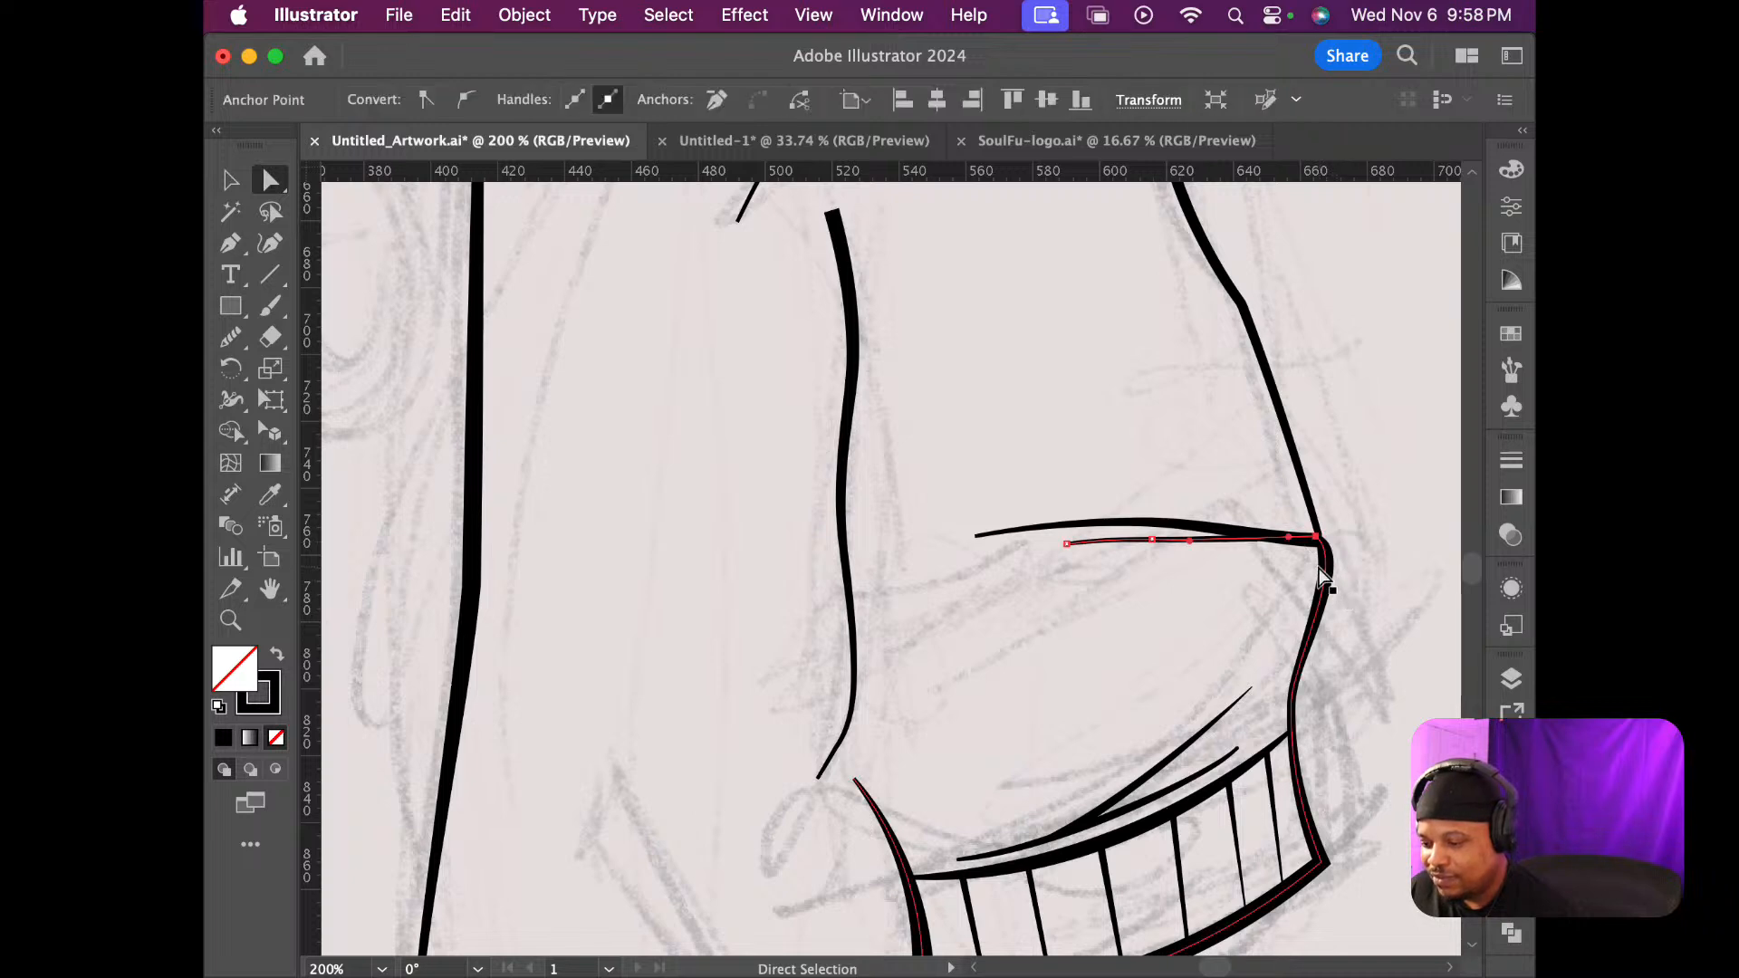
pyautogui.scroll(5, 1321, 578)
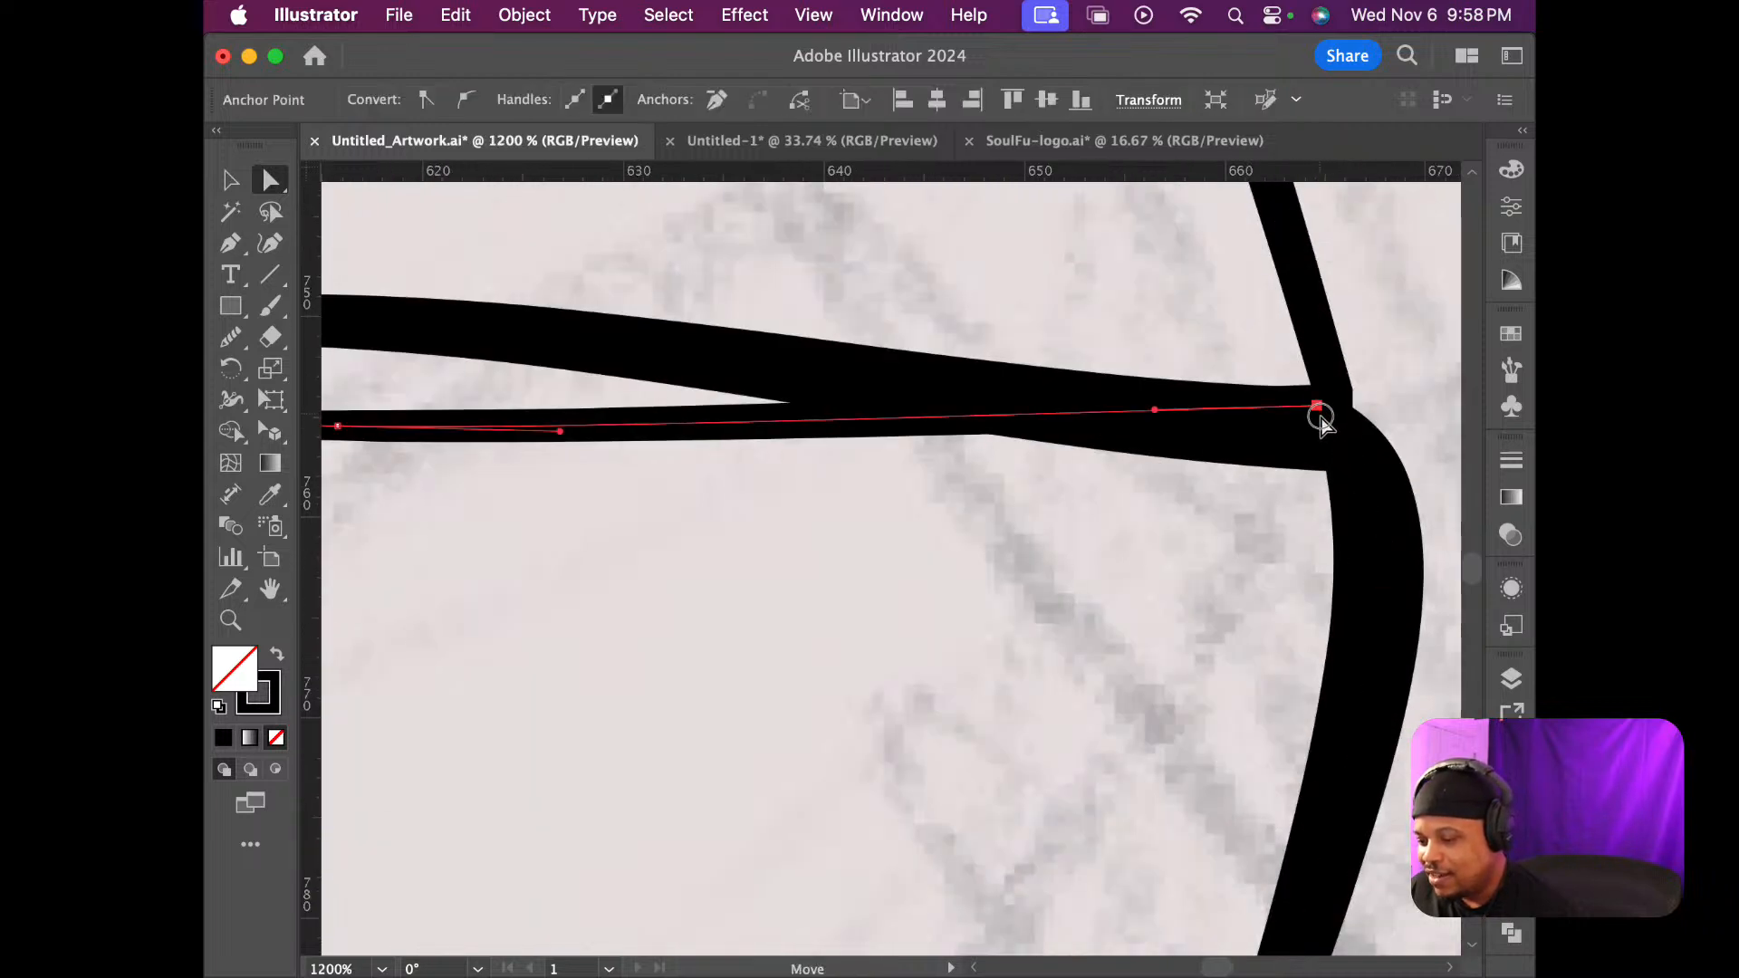
pyautogui.moveTo(1320, 417); pyautogui.dragTo(1281, 424)
pyautogui.click(1370, 469)
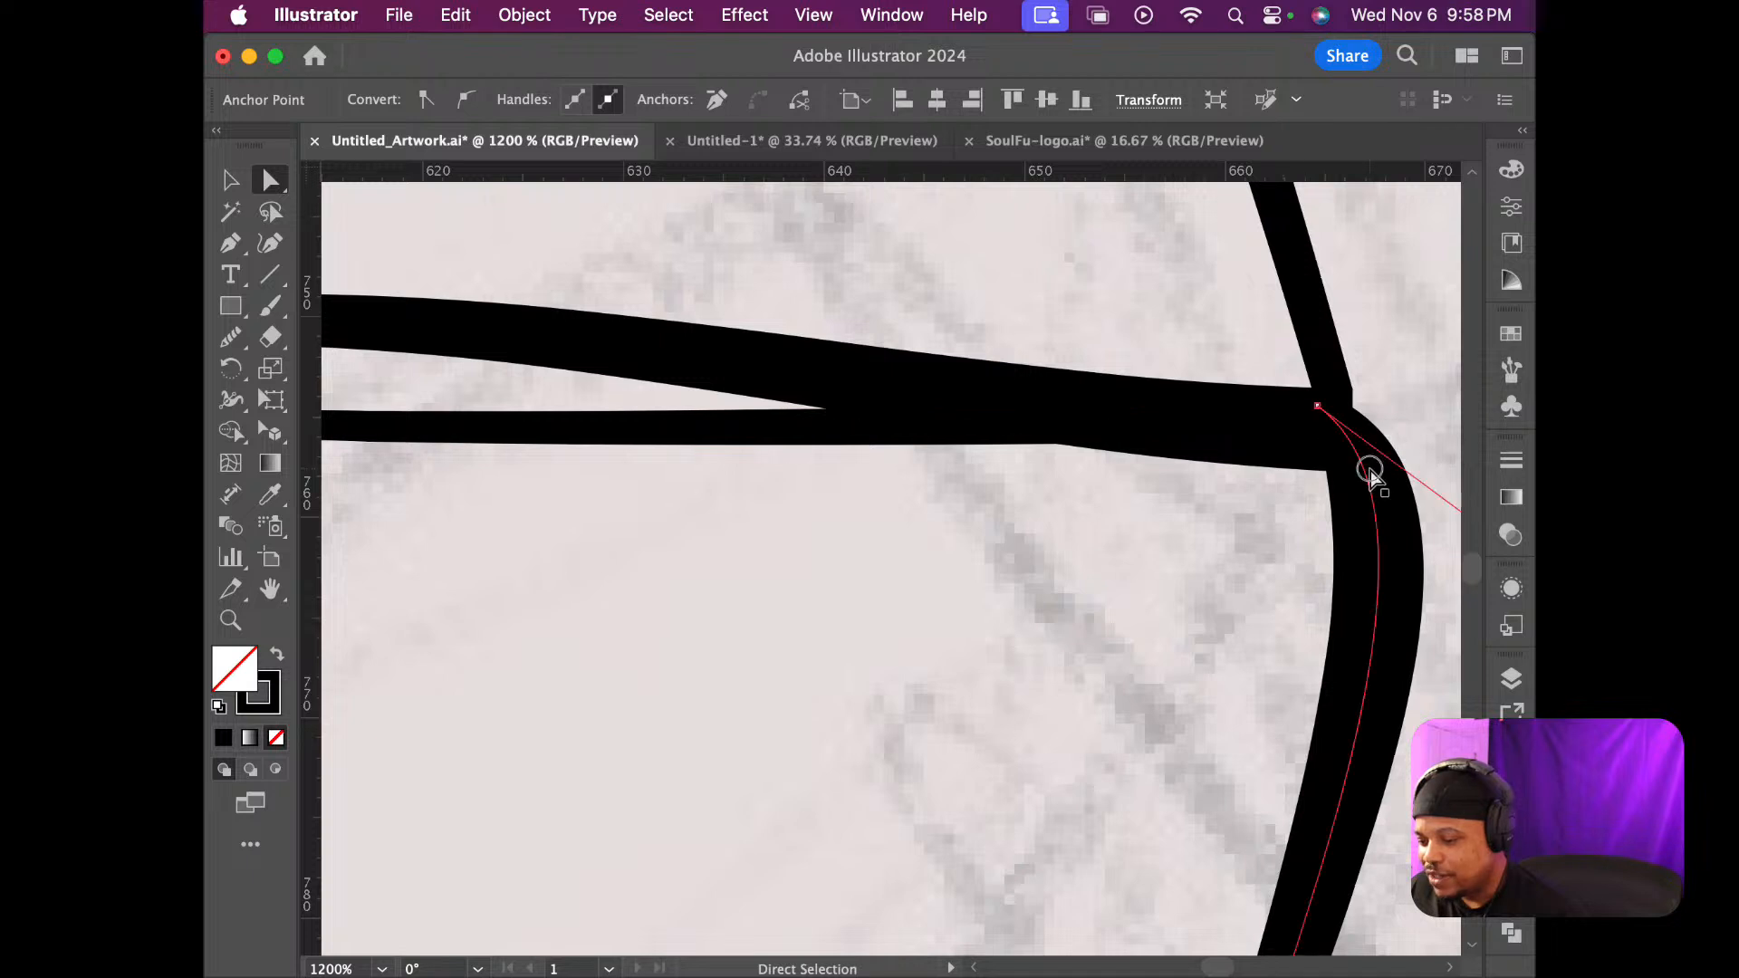
pyautogui.scroll(-3, 1386, 582)
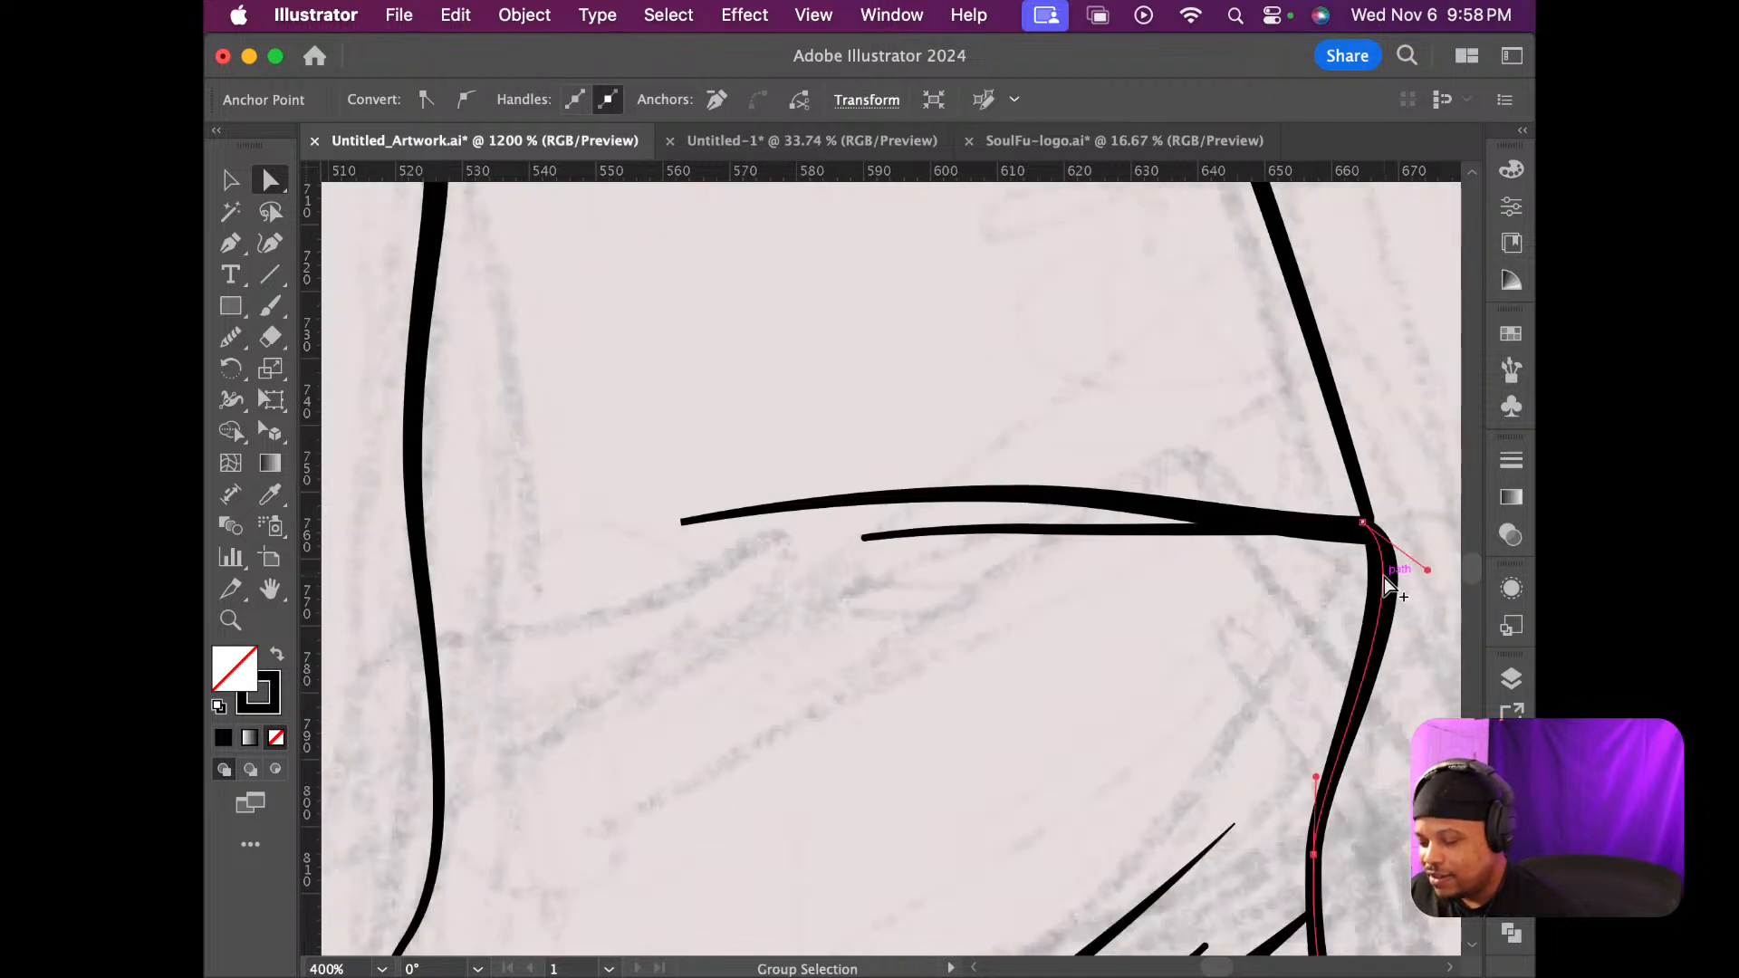
pyautogui.moveTo(1427, 572); pyautogui.dragTo(1364, 534)
pyautogui.moveTo(1301, 605); pyautogui.dragTo(1245, 588)
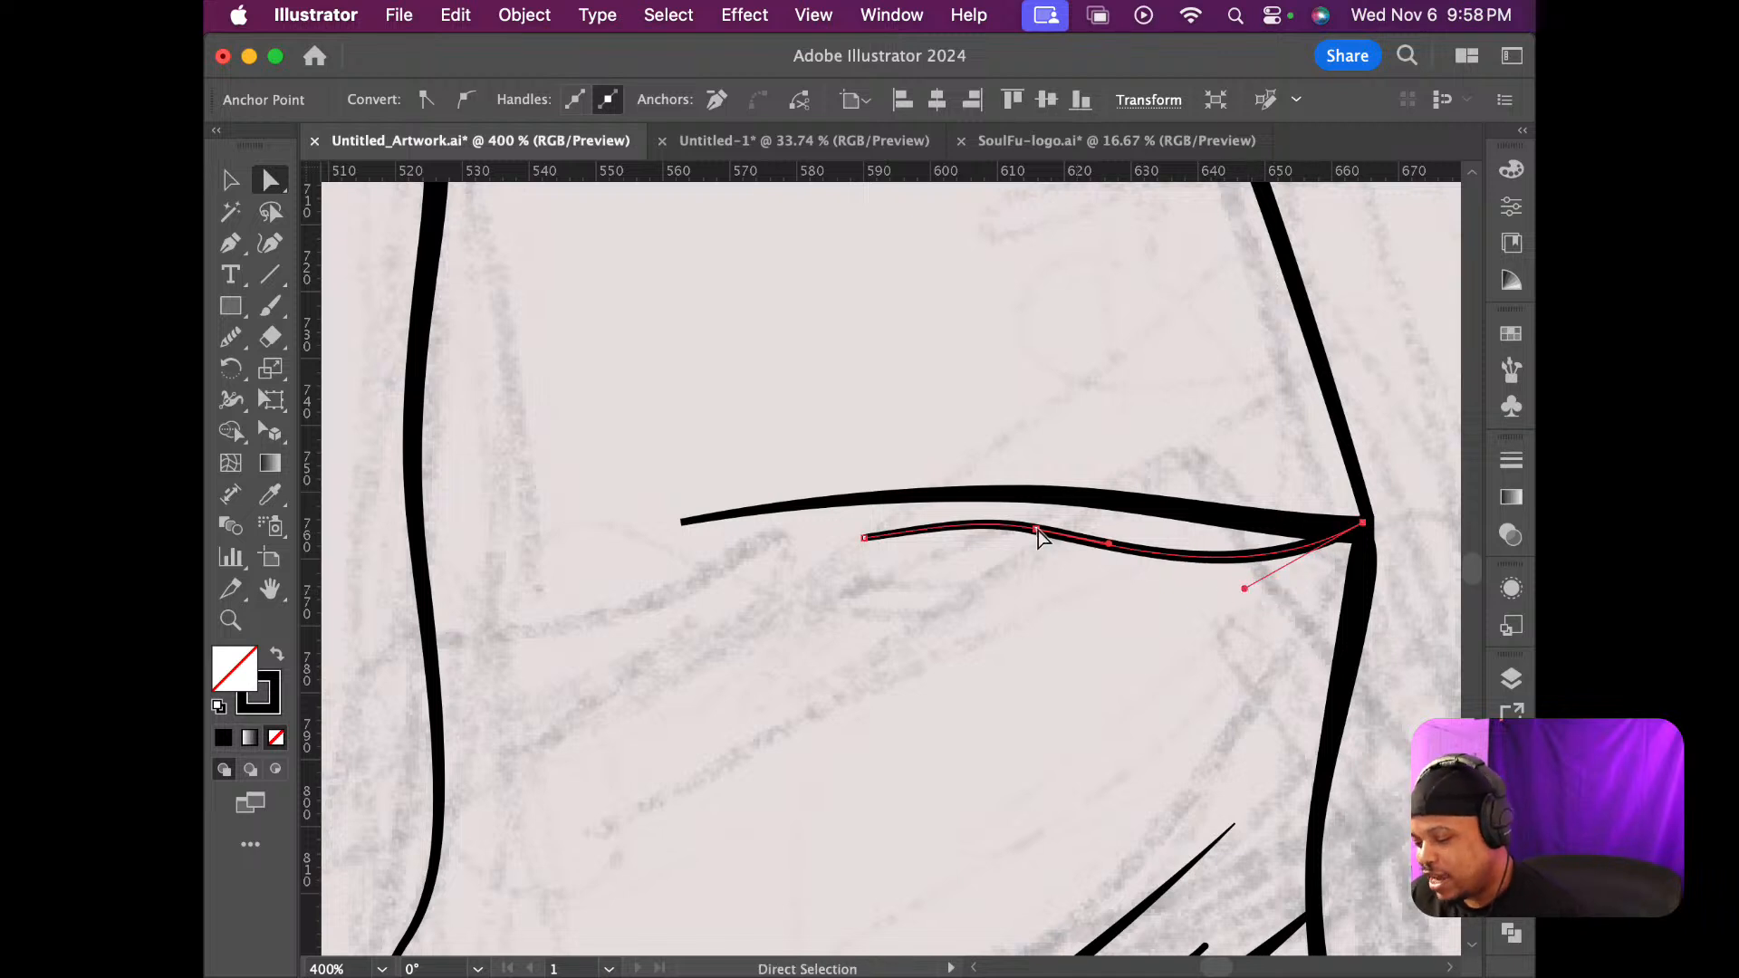
pyautogui.click(1058, 409)
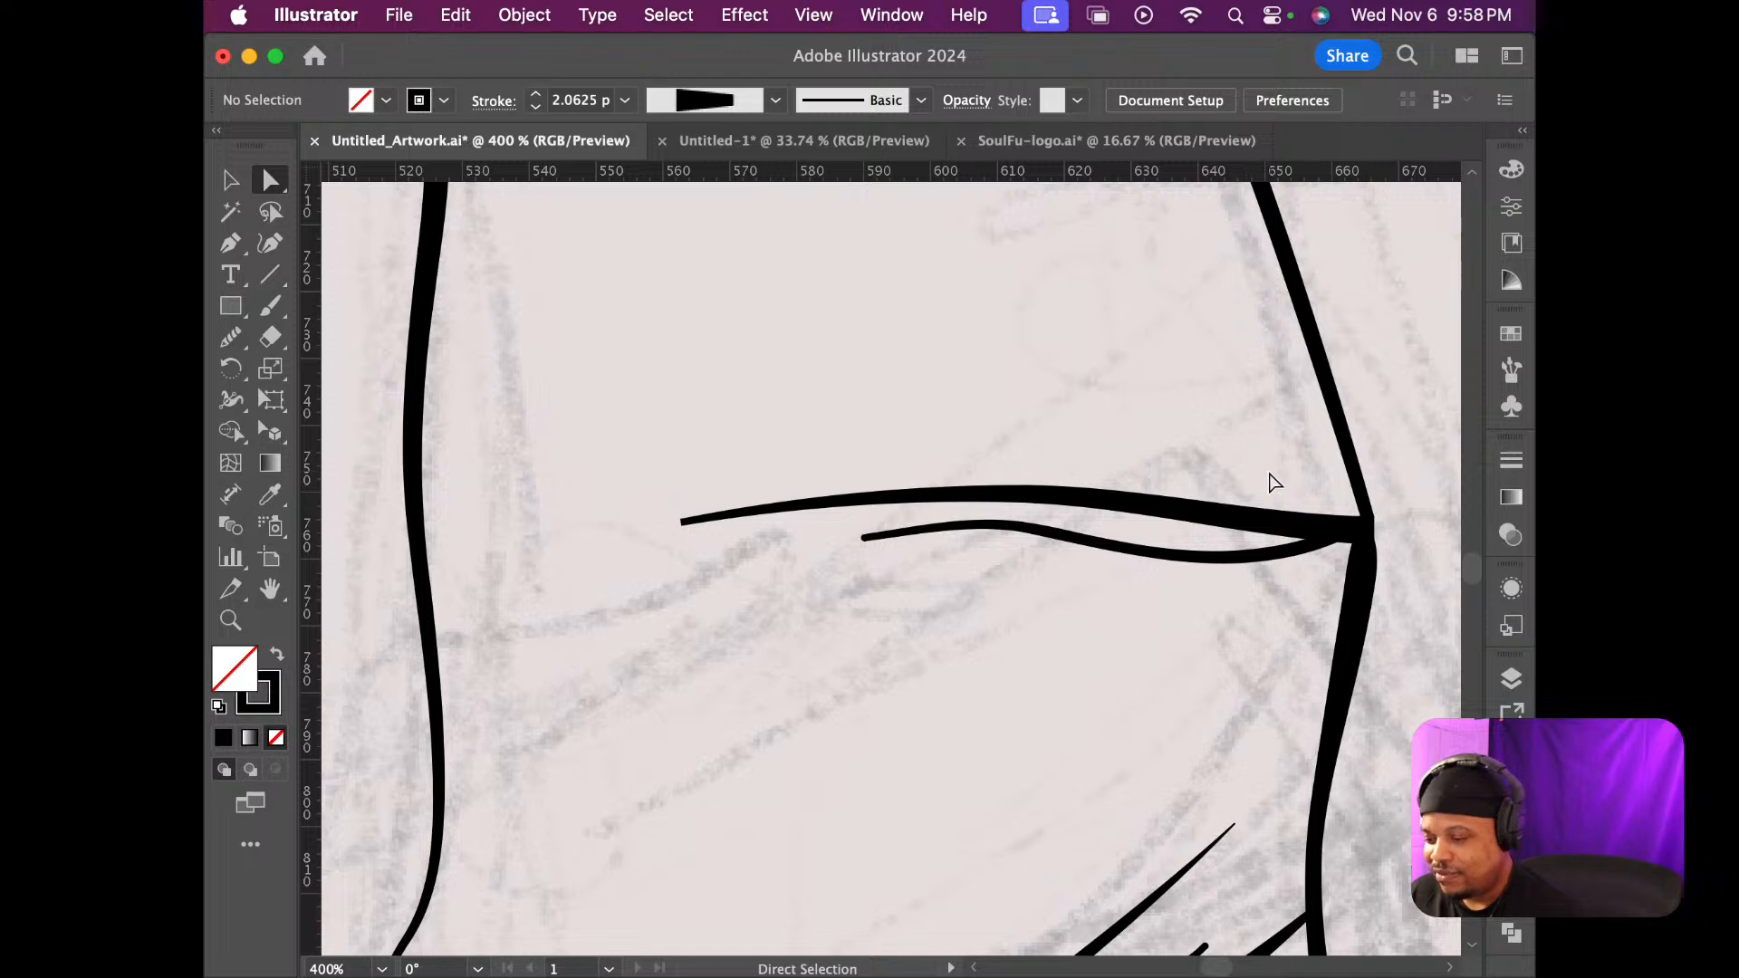
# Try moving the lower fold line's outer end down the cuff outline and flattening its curve, undo both edits, and deselect the path
pyautogui.scroll(-7, 1111, 563)
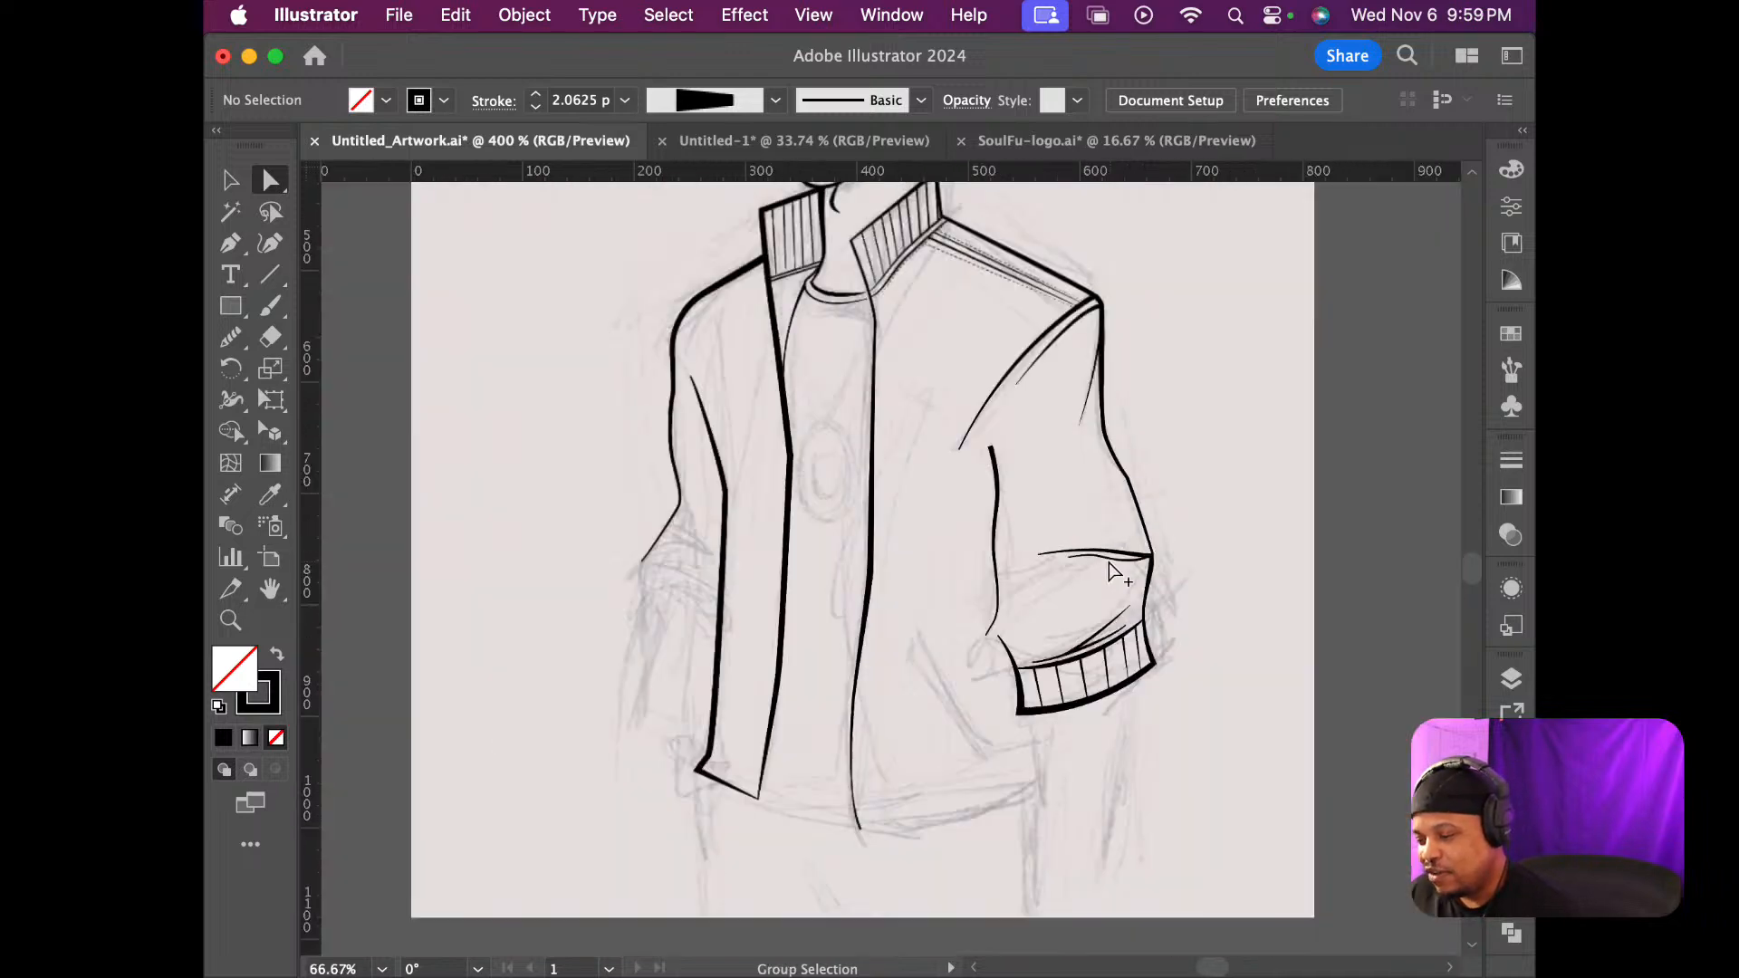
pyautogui.scroll(3, 1109, 561)
pyautogui.scroll(2, 1111, 568)
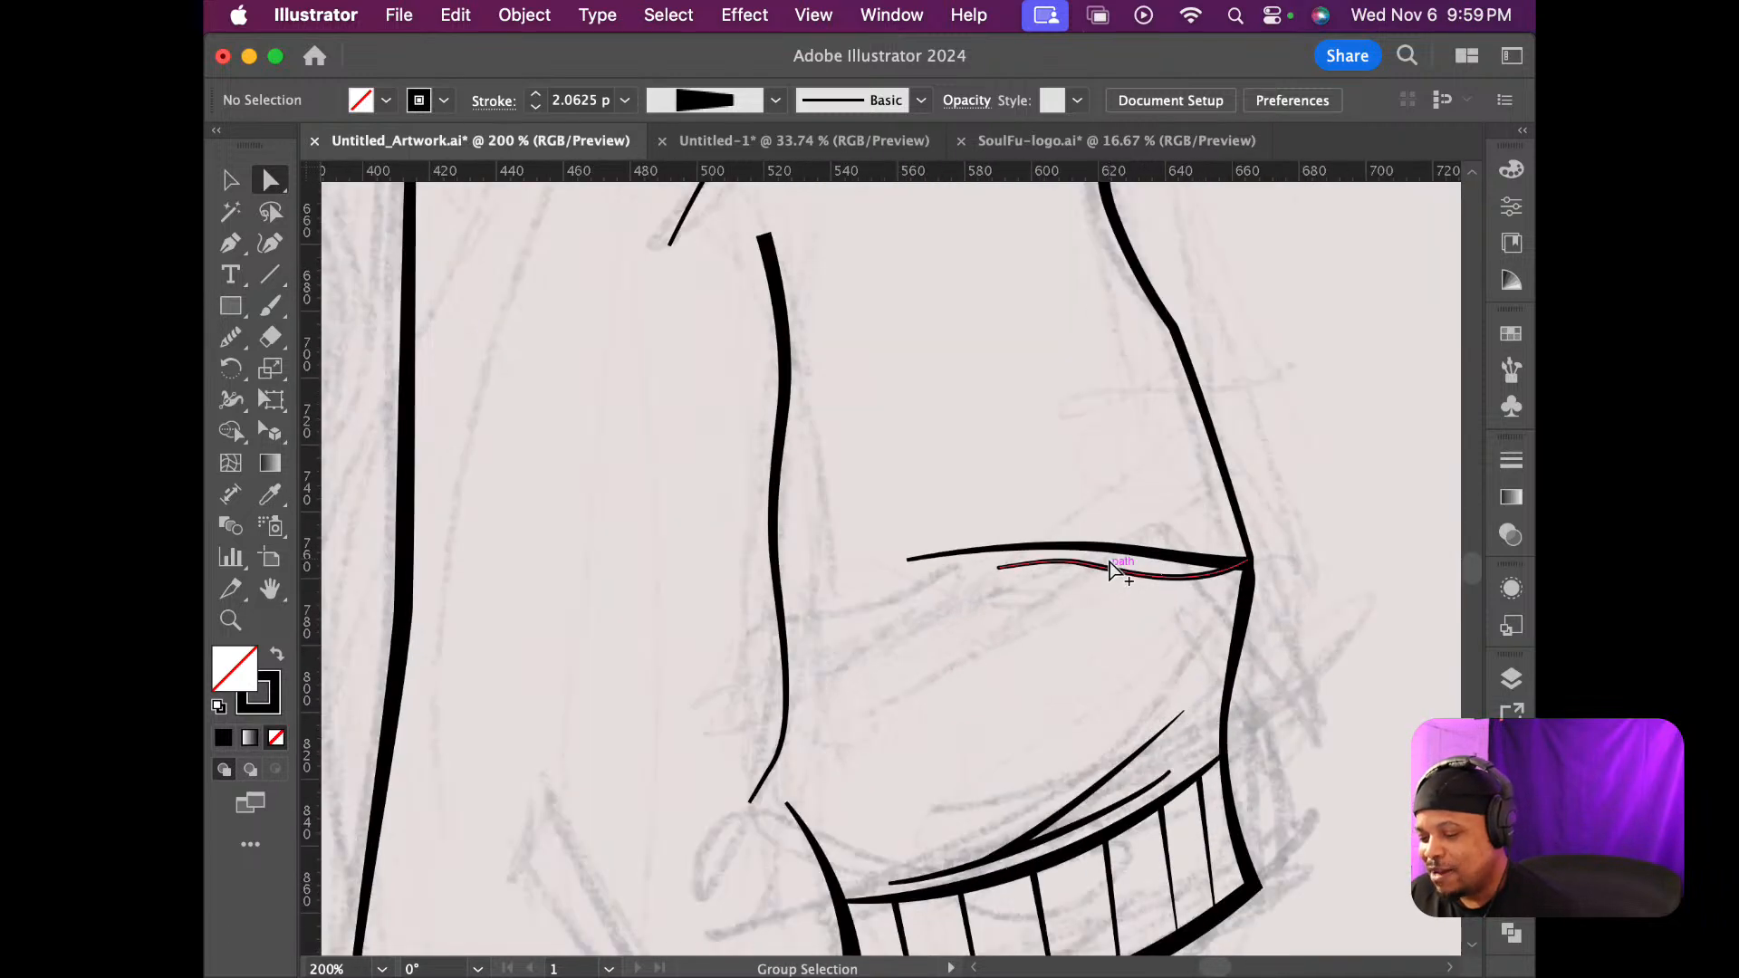
pyautogui.scroll(3, 1112, 569)
pyautogui.scroll(-3, 1124, 572)
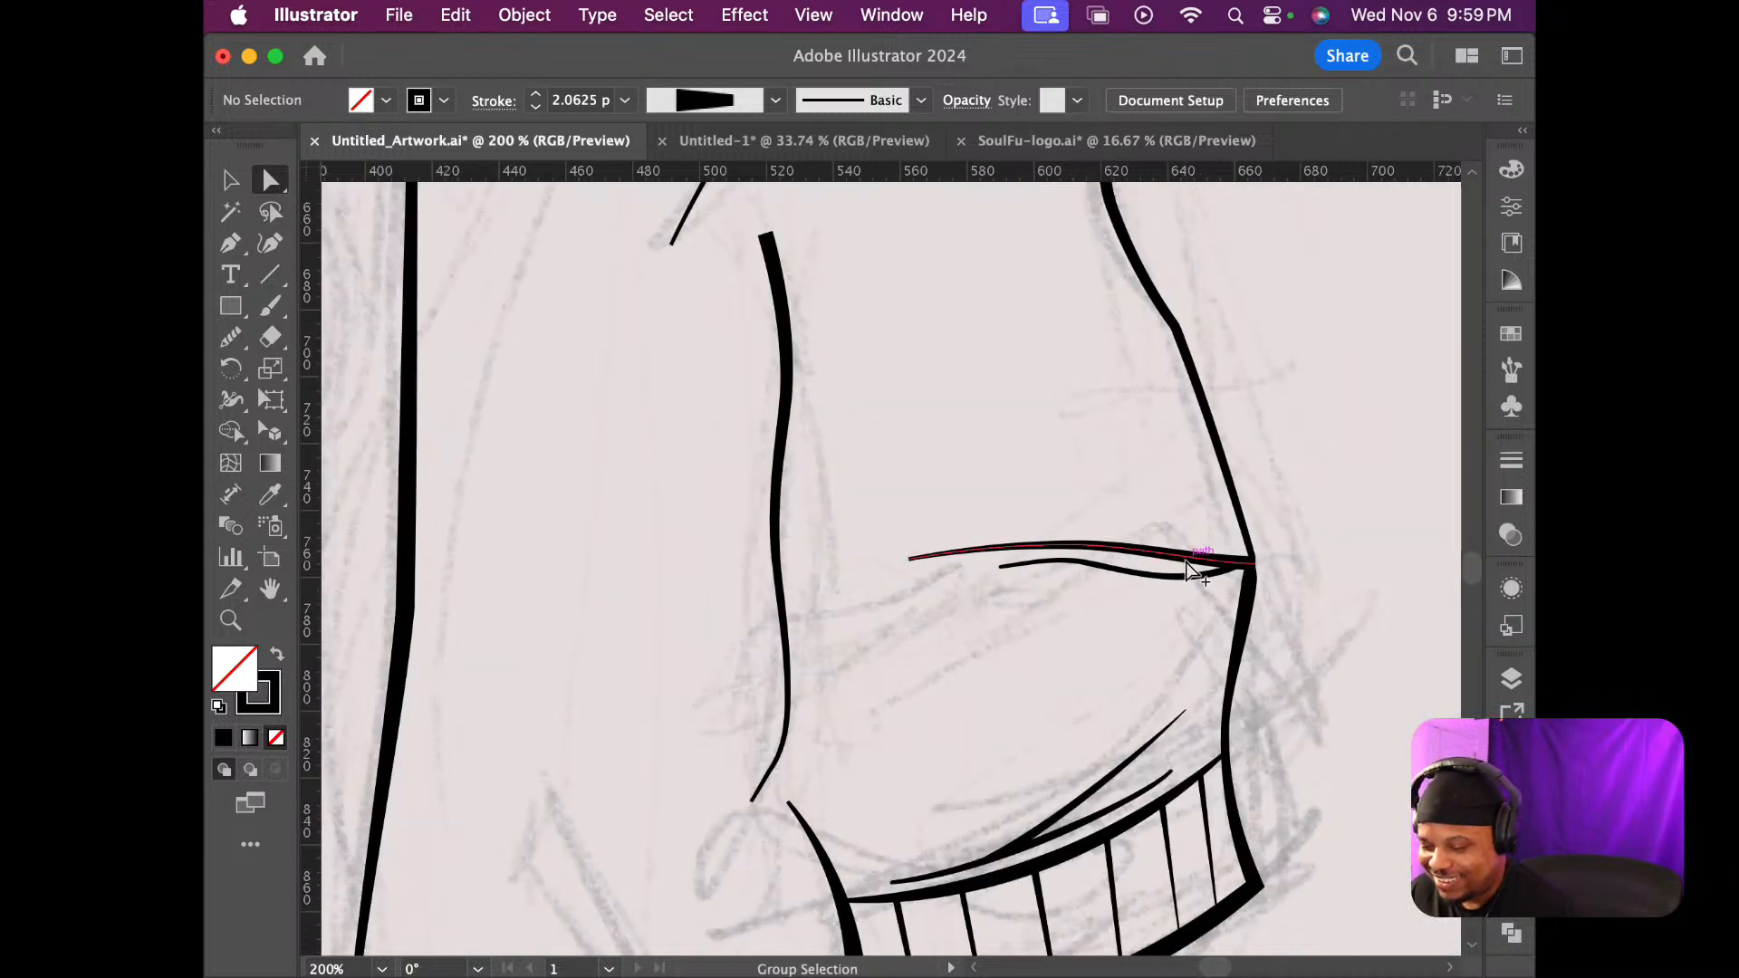
pyautogui.scroll(1, 1194, 572)
pyautogui.click(1274, 582)
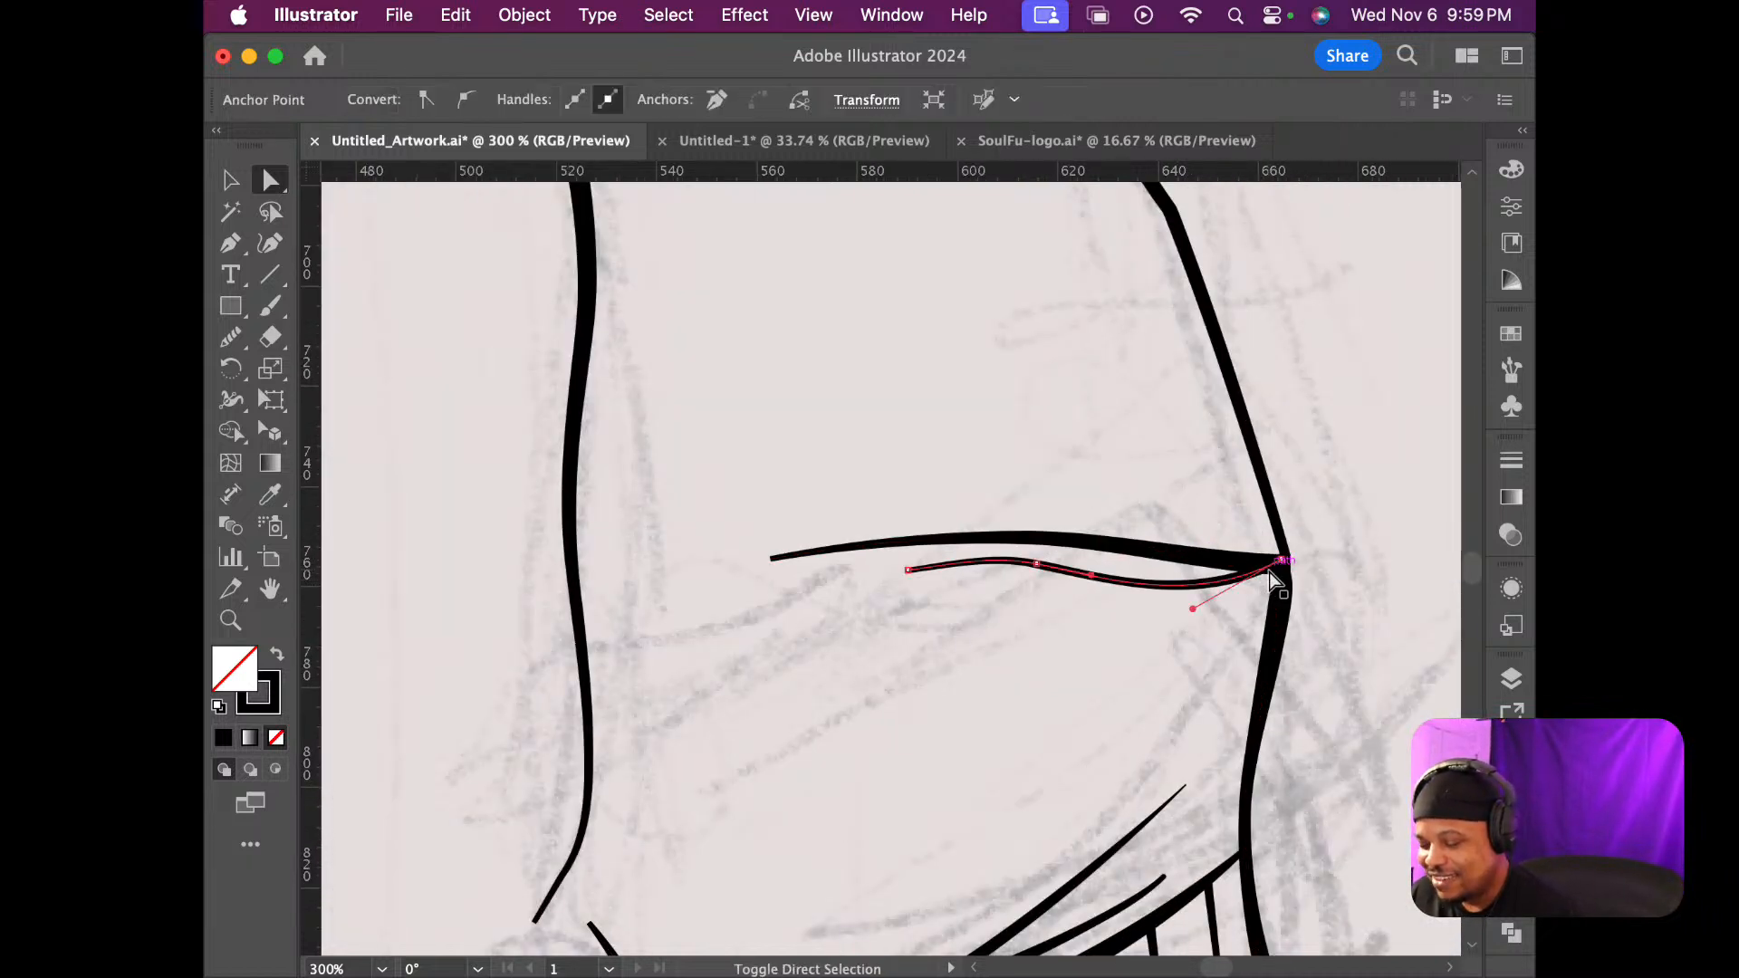
pyautogui.moveTo(1287, 562); pyautogui.dragTo(1281, 590)
pyautogui.moveTo(1191, 641); pyautogui.dragTo(1164, 566)
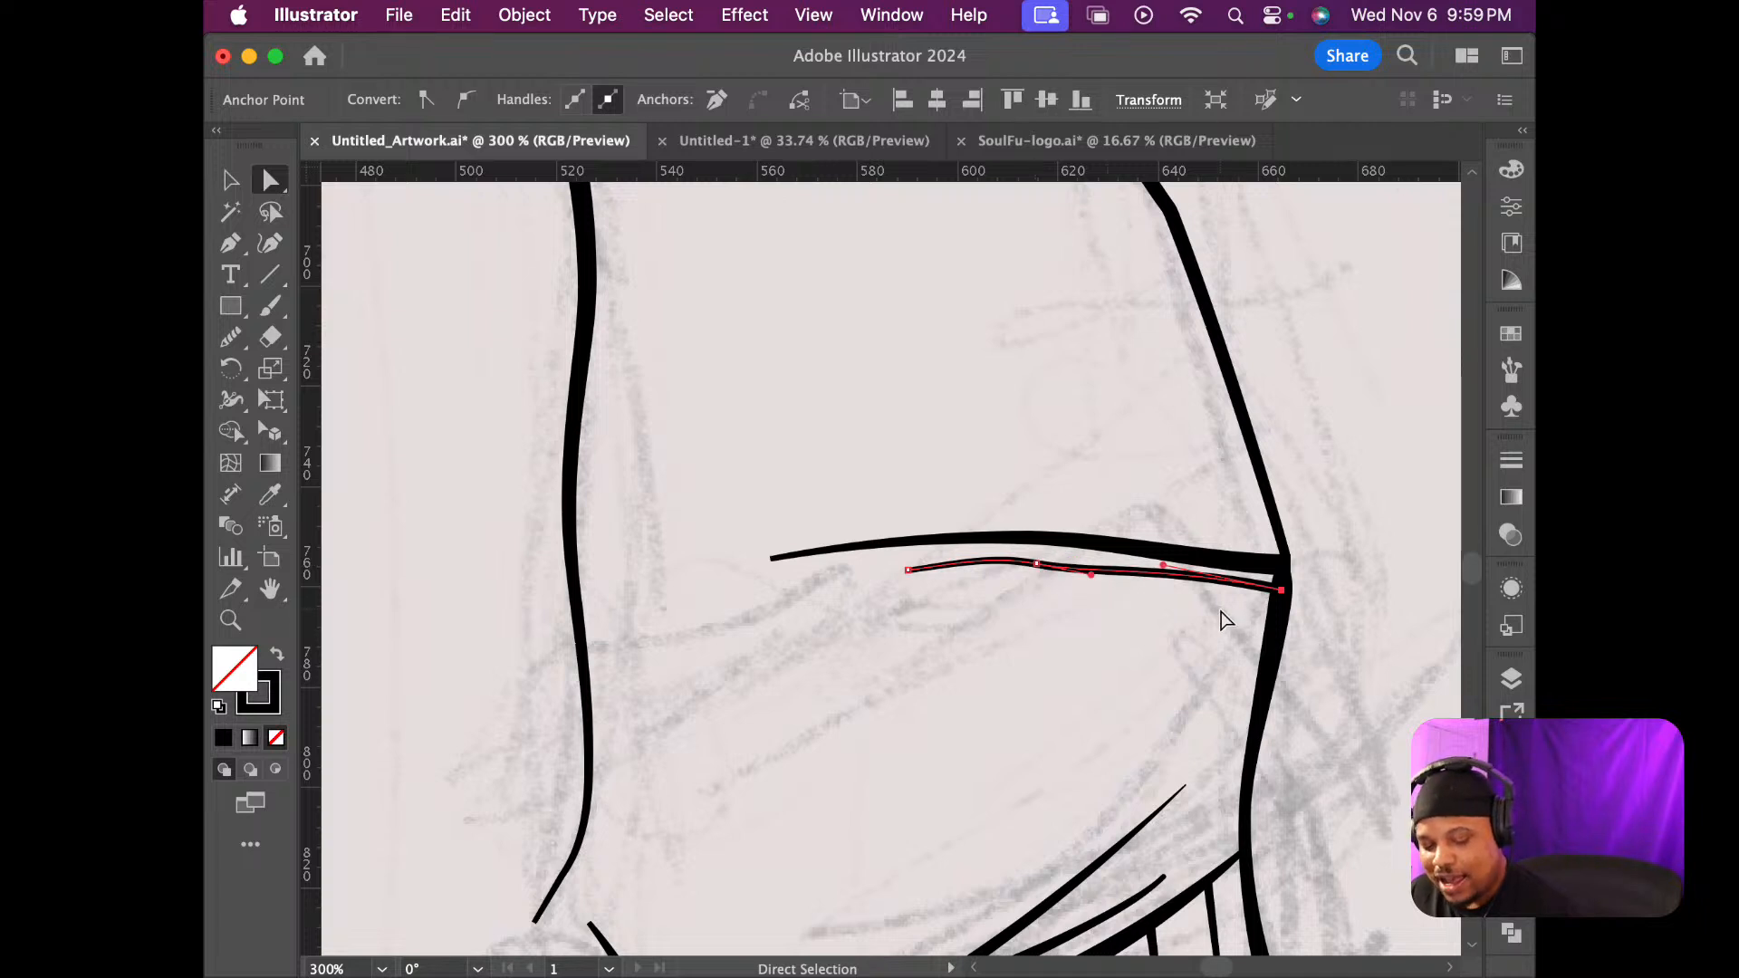
pyautogui.press('super+z')
pyautogui.press('super+z')
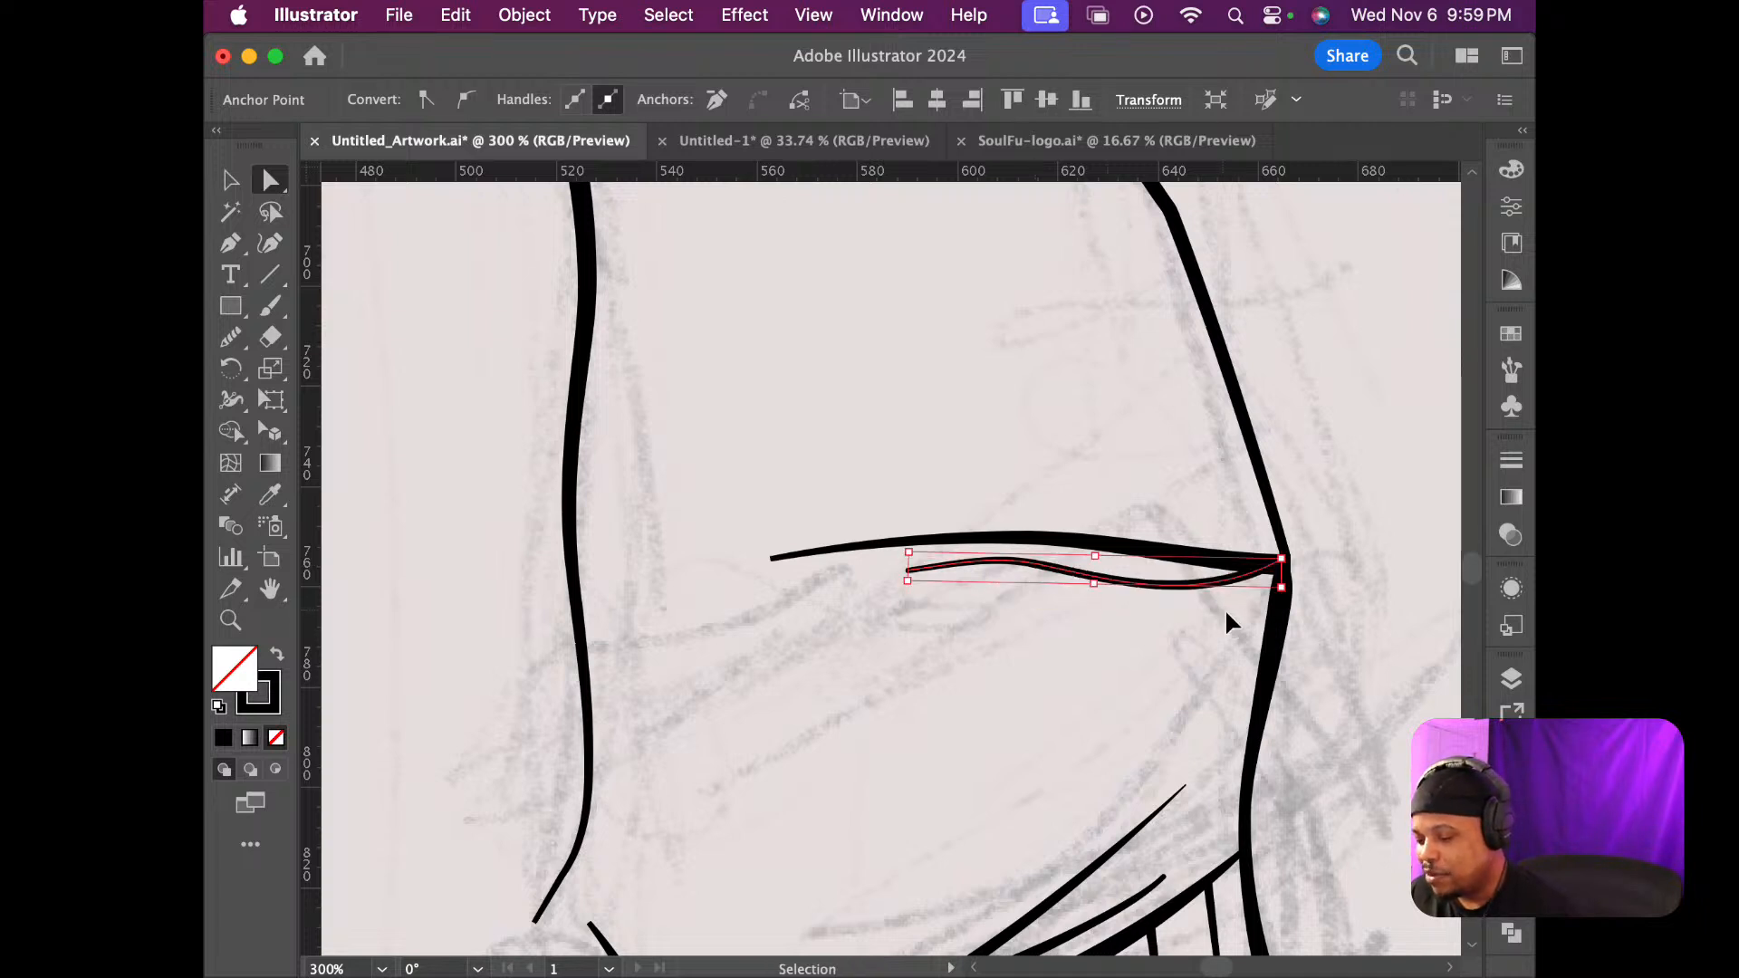
pyautogui.keyDown('super'); pyautogui.click(1226, 614); pyautogui.keyUp('super')
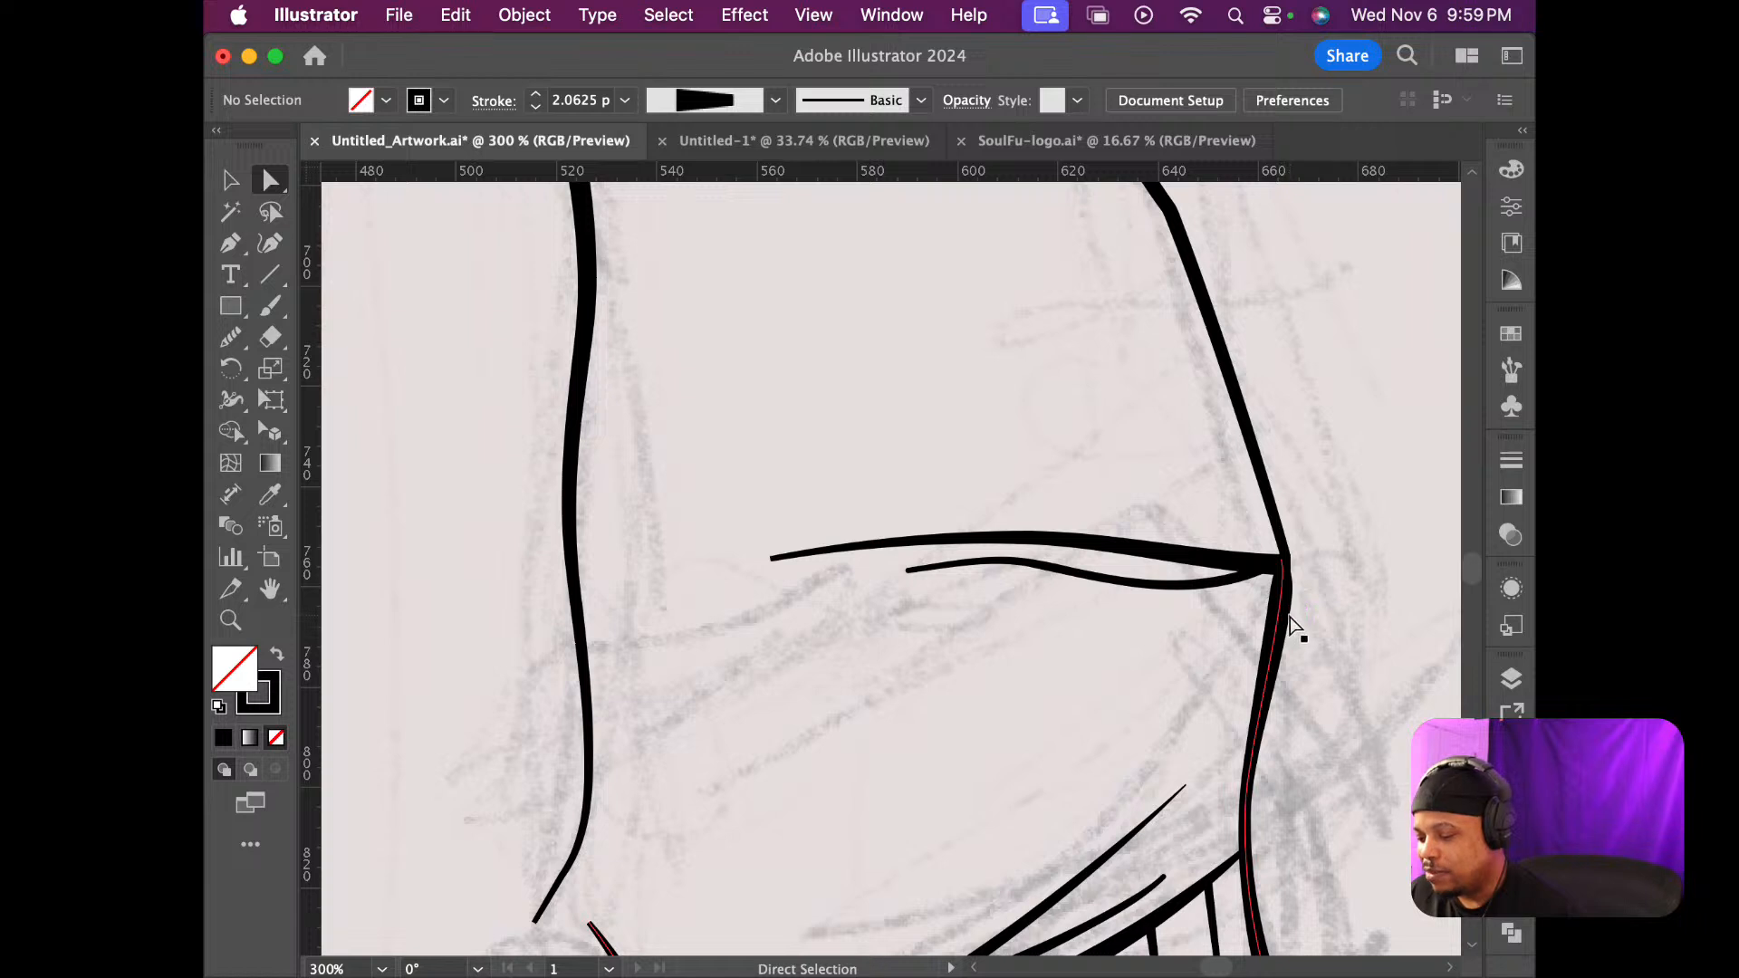
# Narrow the cuff outline's stroke just below the sleeve's outer corner to about 2.2 px with the Width tool
pyautogui.hotkey('shift', 'w')
pyautogui.moveTo(1281, 587); pyautogui.dragTo(1289, 590)
pyautogui.scroll(4, 1289, 591)
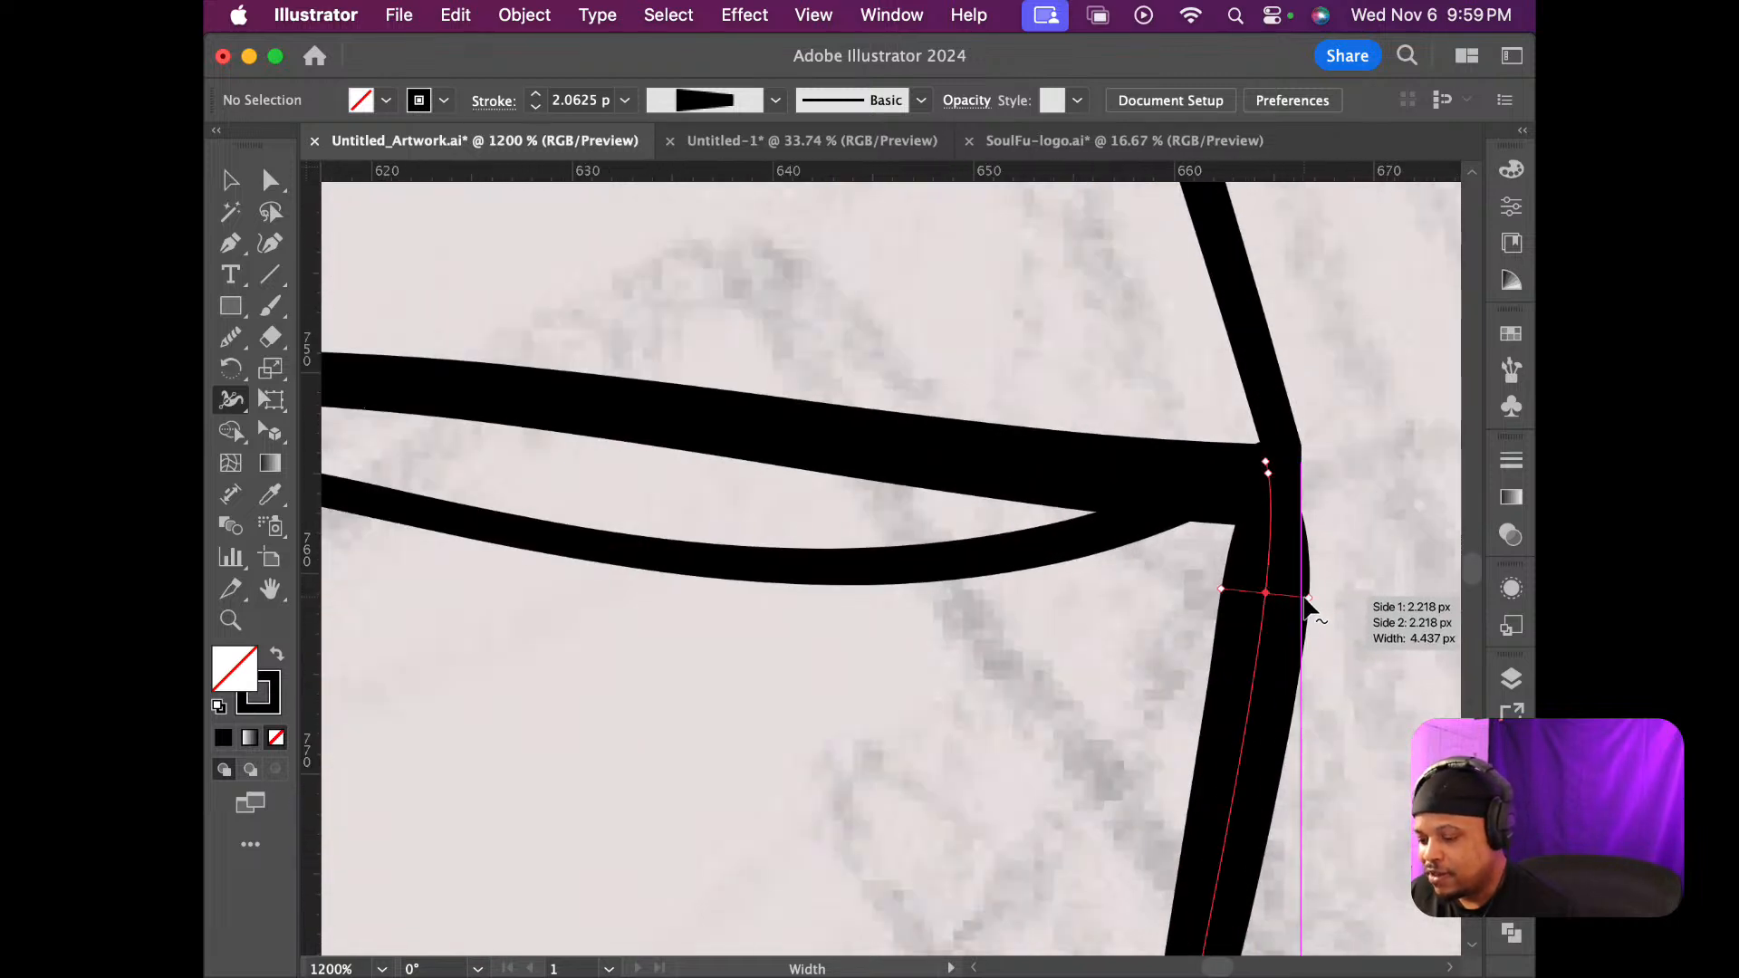
pyautogui.moveTo(1305, 598); pyautogui.dragTo(1293, 591)
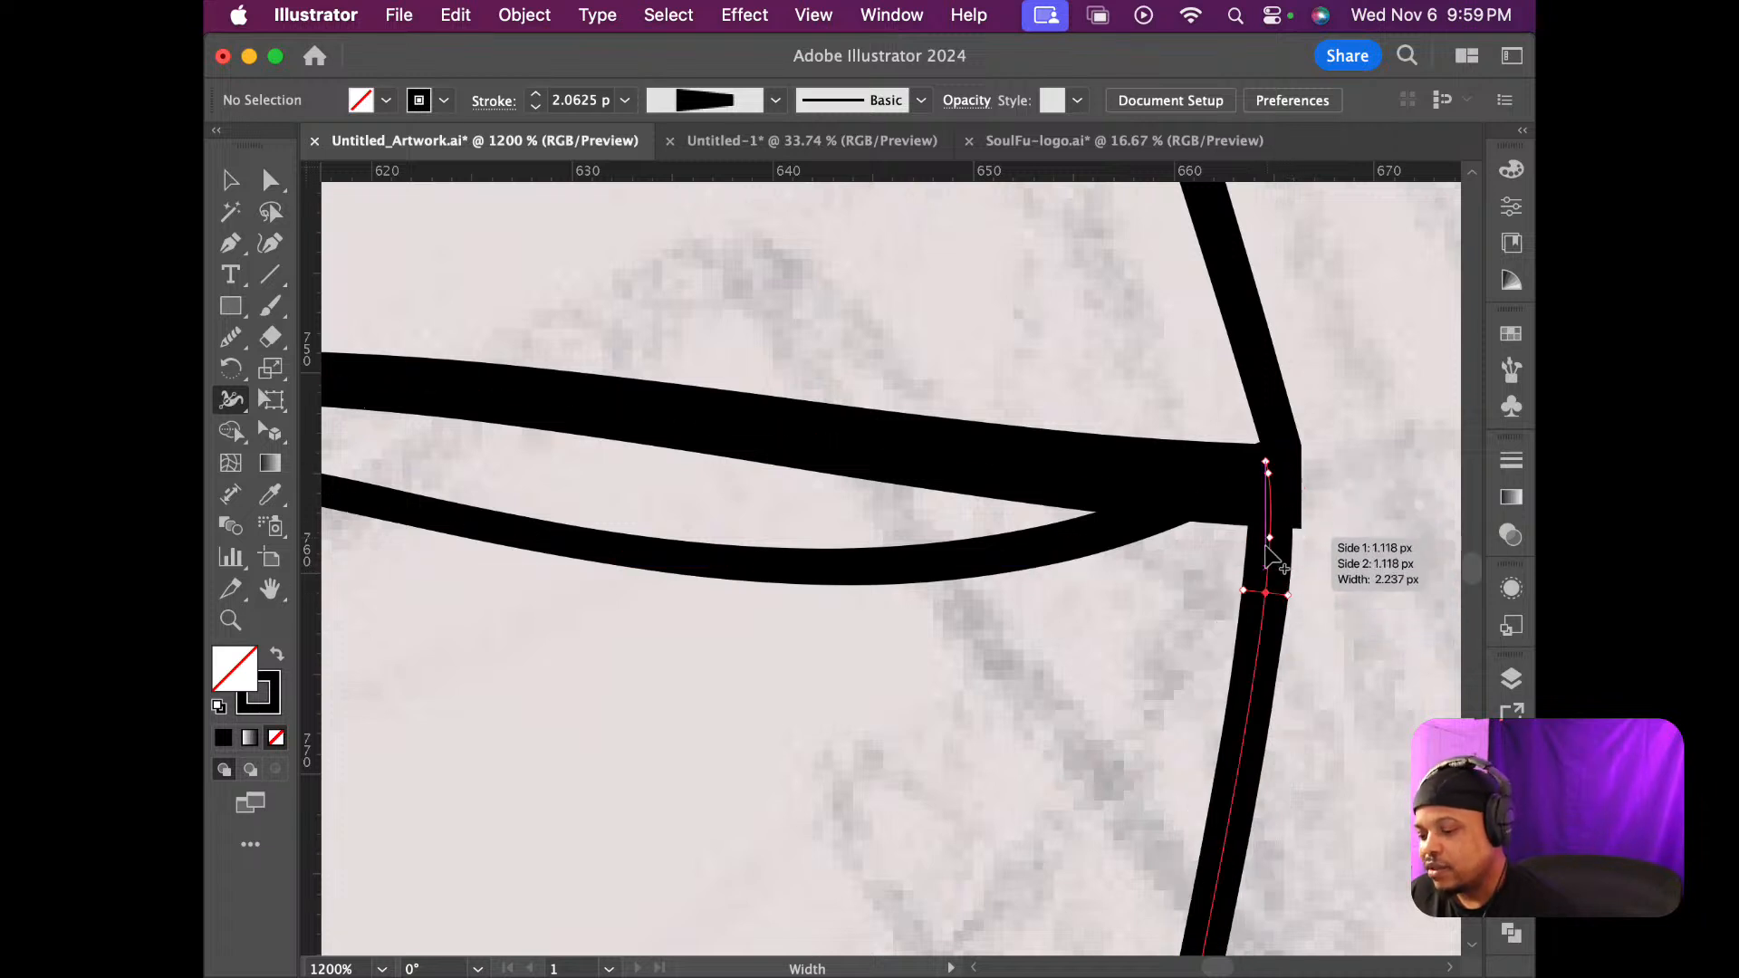
# Move the cuff outline's upper end anchor up and outward to meet the sleeve's outer edge, and deselect the path
pyautogui.press('a')
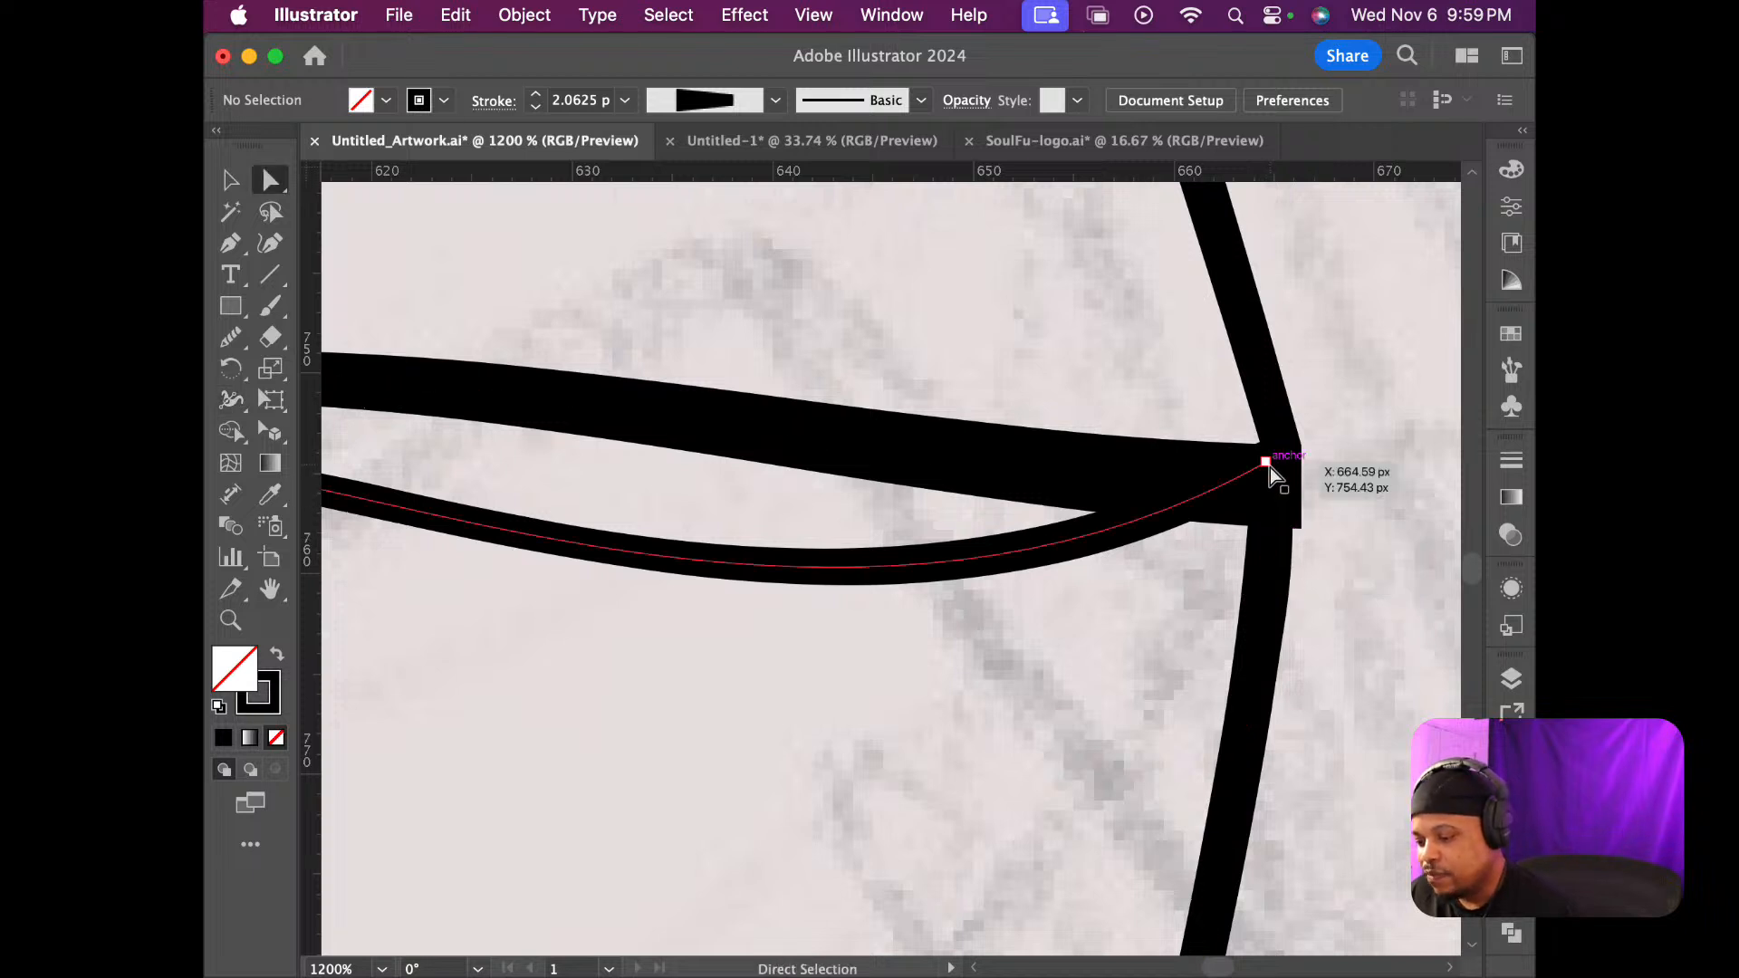
pyautogui.click(1265, 618)
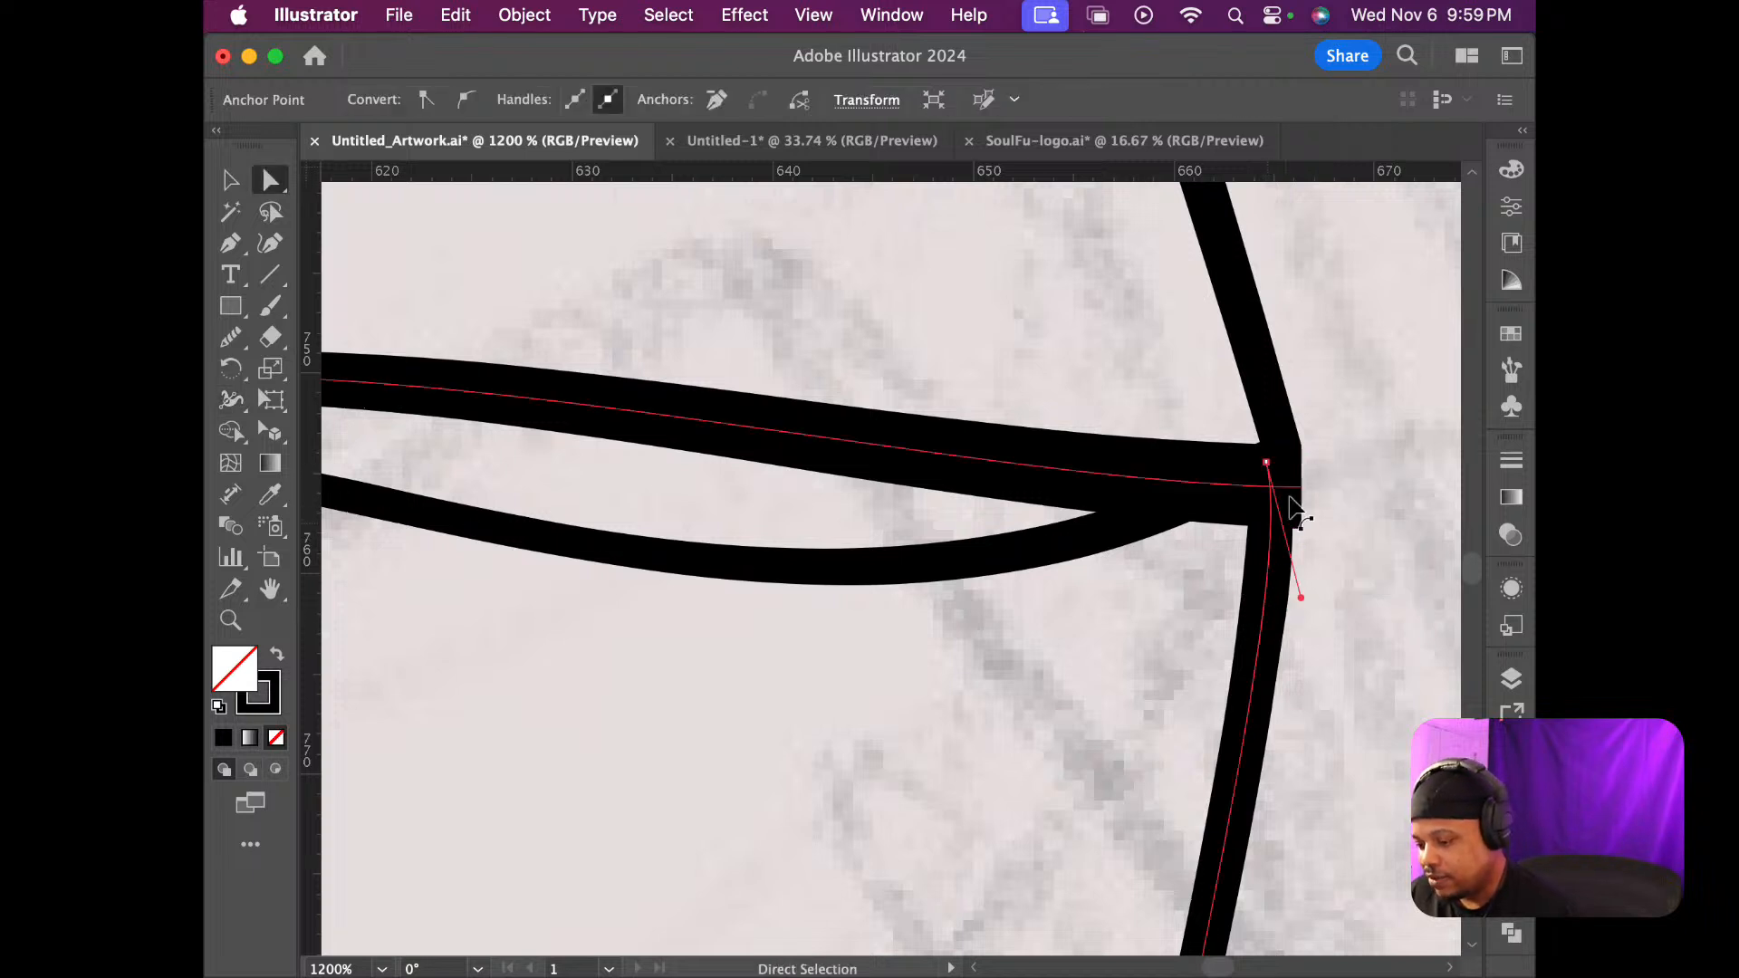
pyautogui.moveTo(1267, 462)
pyautogui.mouseDown()
pyautogui.moveTo(1291, 465)
pyautogui.moveTo(1285, 445)
pyautogui.mouseUp()
pyautogui.click(1352, 466)
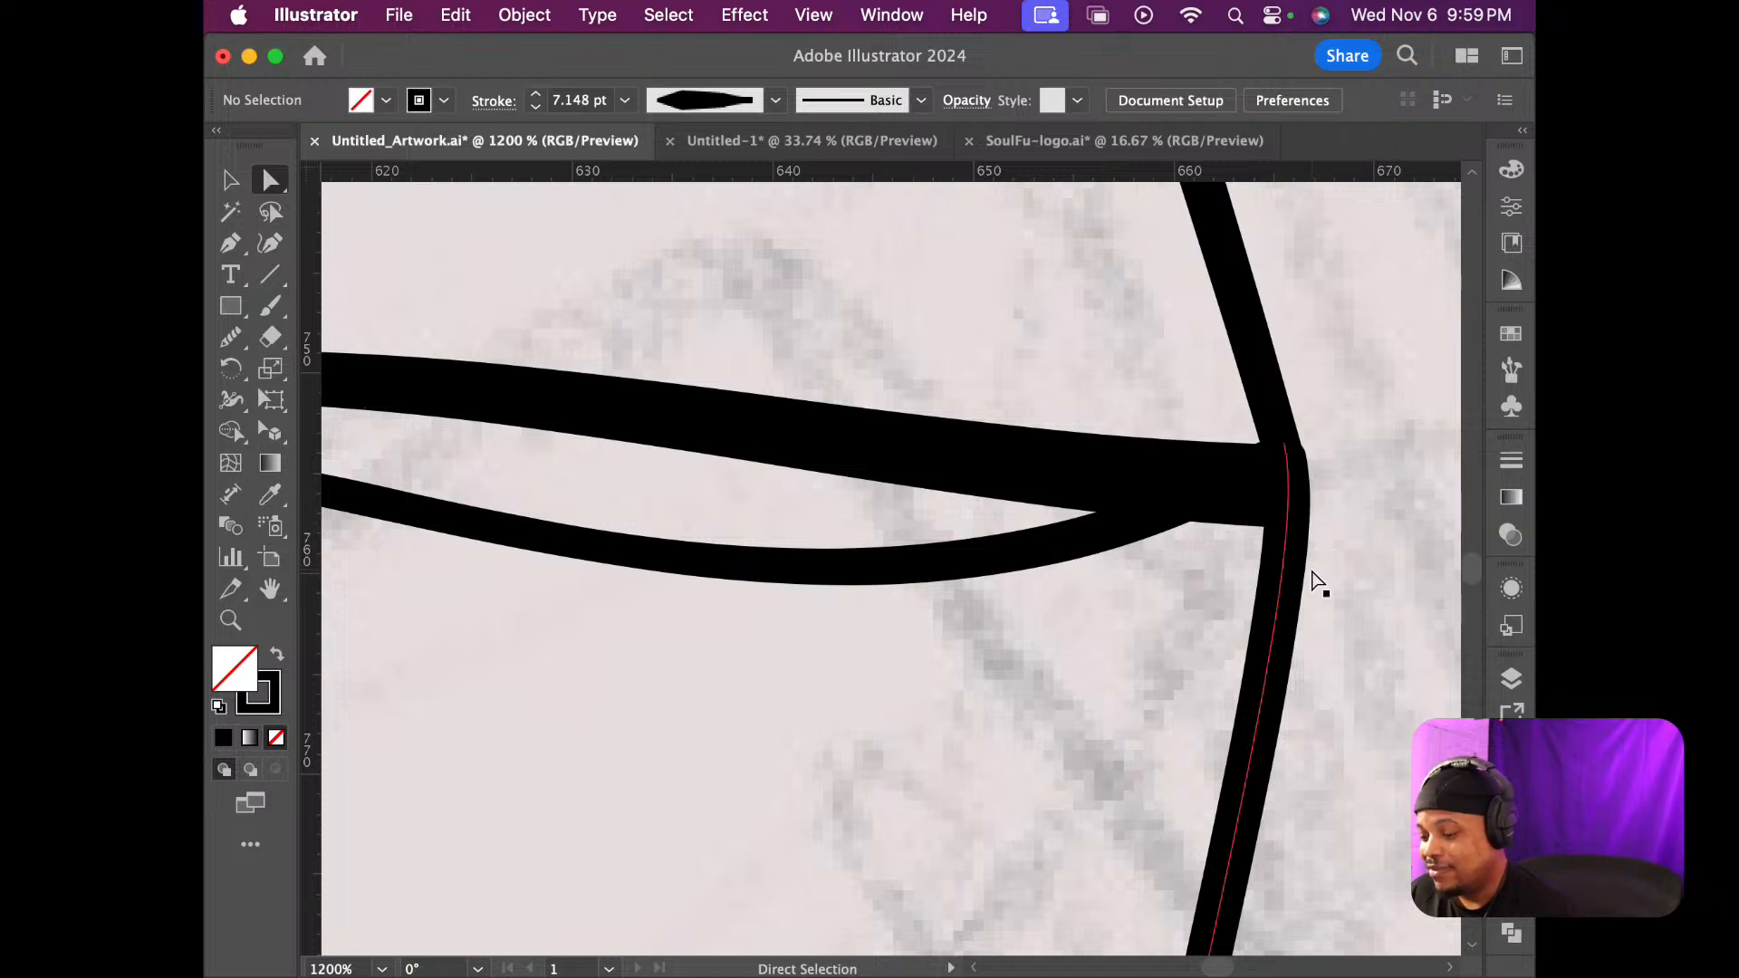
# Move the lower fold line's outer end onto the cuff outline just below the corner and flatten its outer curve with the handle
pyautogui.scroll(-5, 1311, 582)
pyautogui.scroll(-3, 1311, 582)
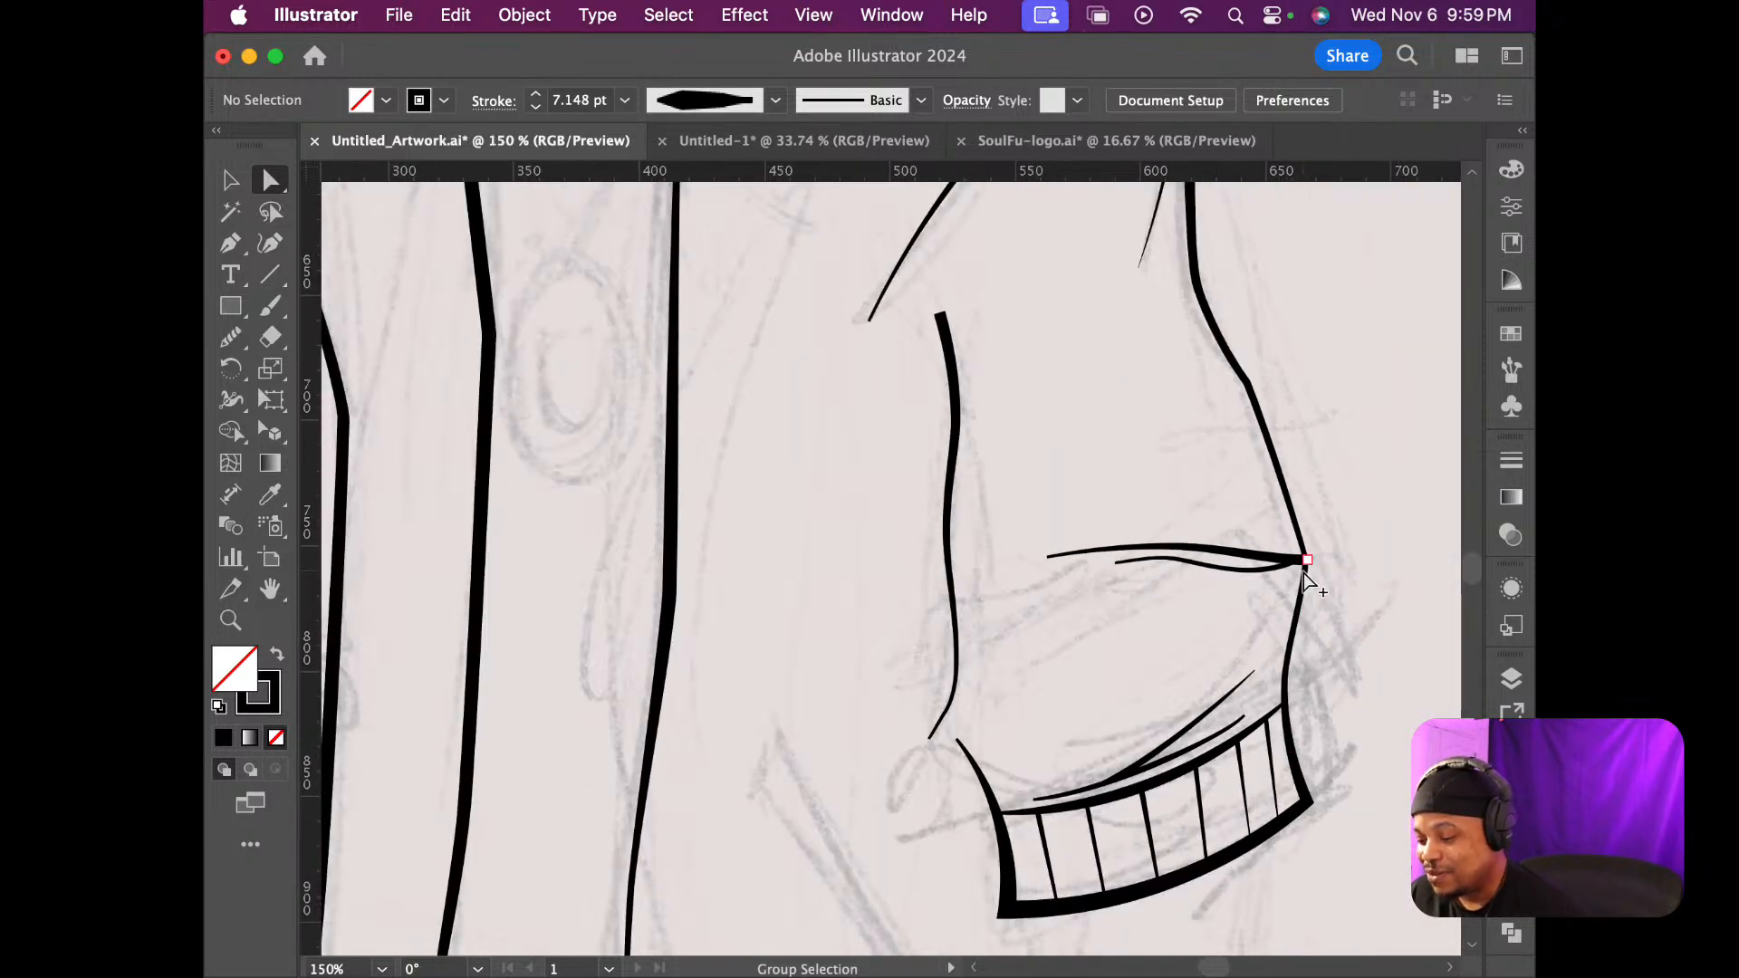
pyautogui.scroll(4, 1308, 582)
pyautogui.click(1254, 569)
pyautogui.moveTo(1254, 569)
pyautogui.mouseDown()
pyautogui.moveTo(1245, 600)
pyautogui.moveTo(1266, 567)
pyautogui.moveTo(1290, 573)
pyautogui.mouseUp()
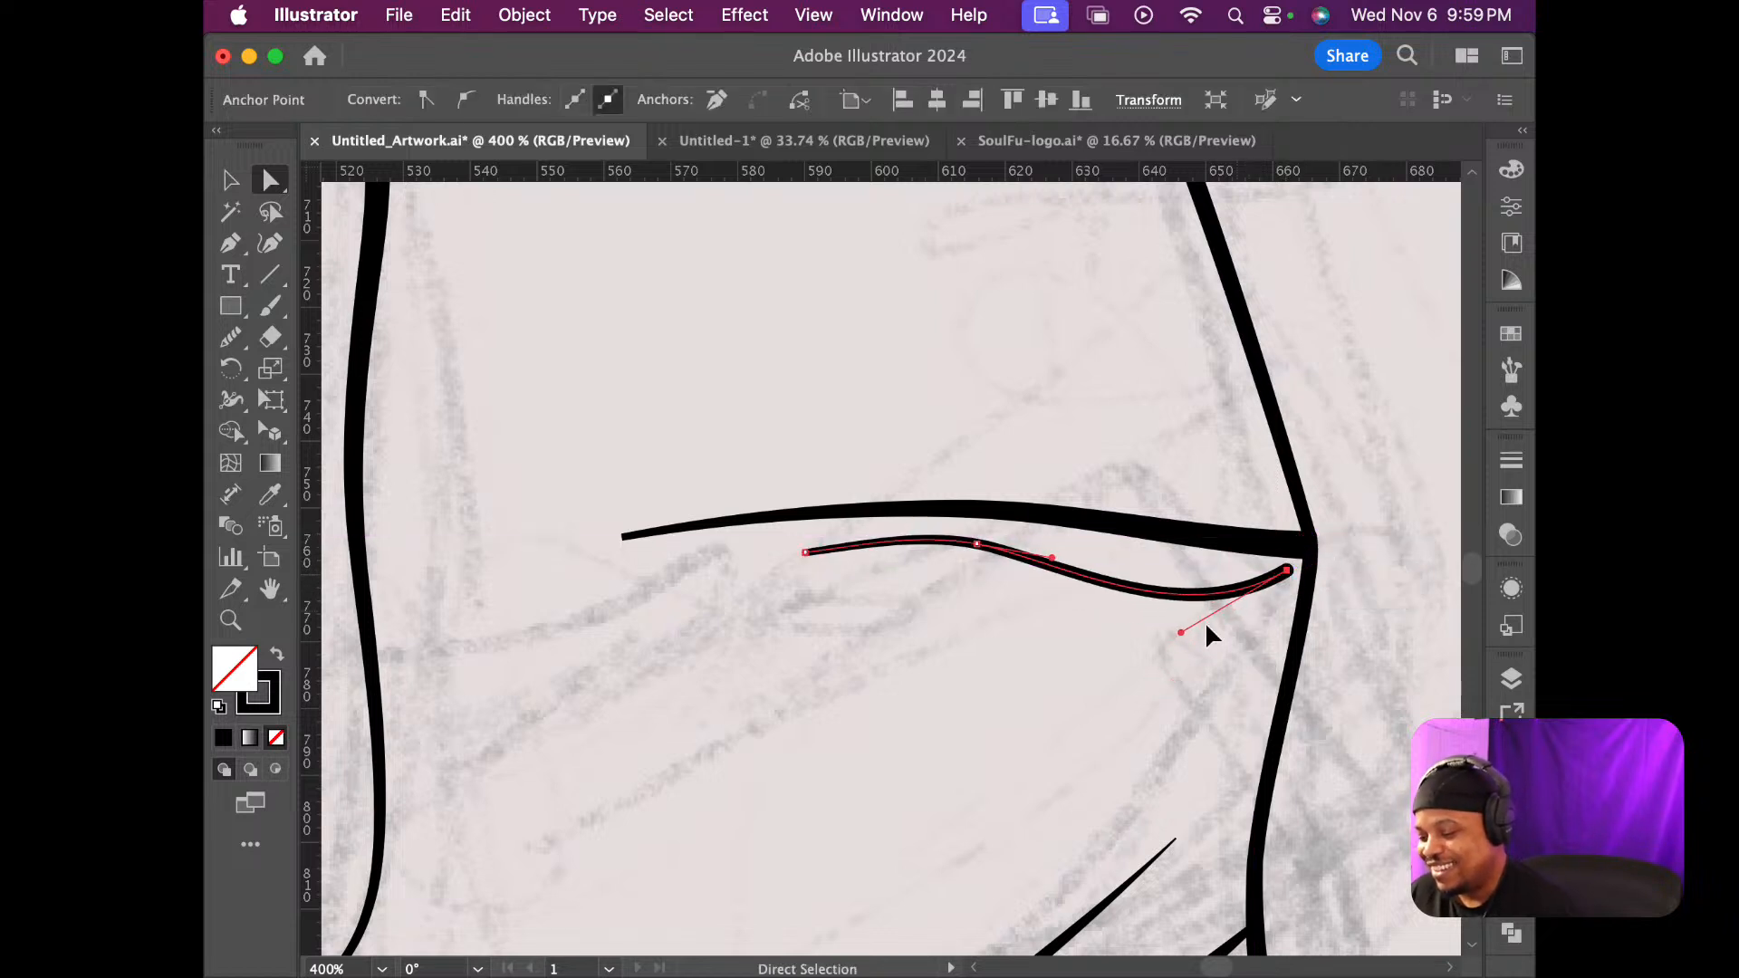
pyautogui.moveTo(1181, 633)
pyautogui.mouseDown()
pyautogui.moveTo(1160, 497)
pyautogui.moveTo(1156, 550)
pyautogui.mouseUp()
pyautogui.moveTo(1287, 571); pyautogui.dragTo(1299, 588)
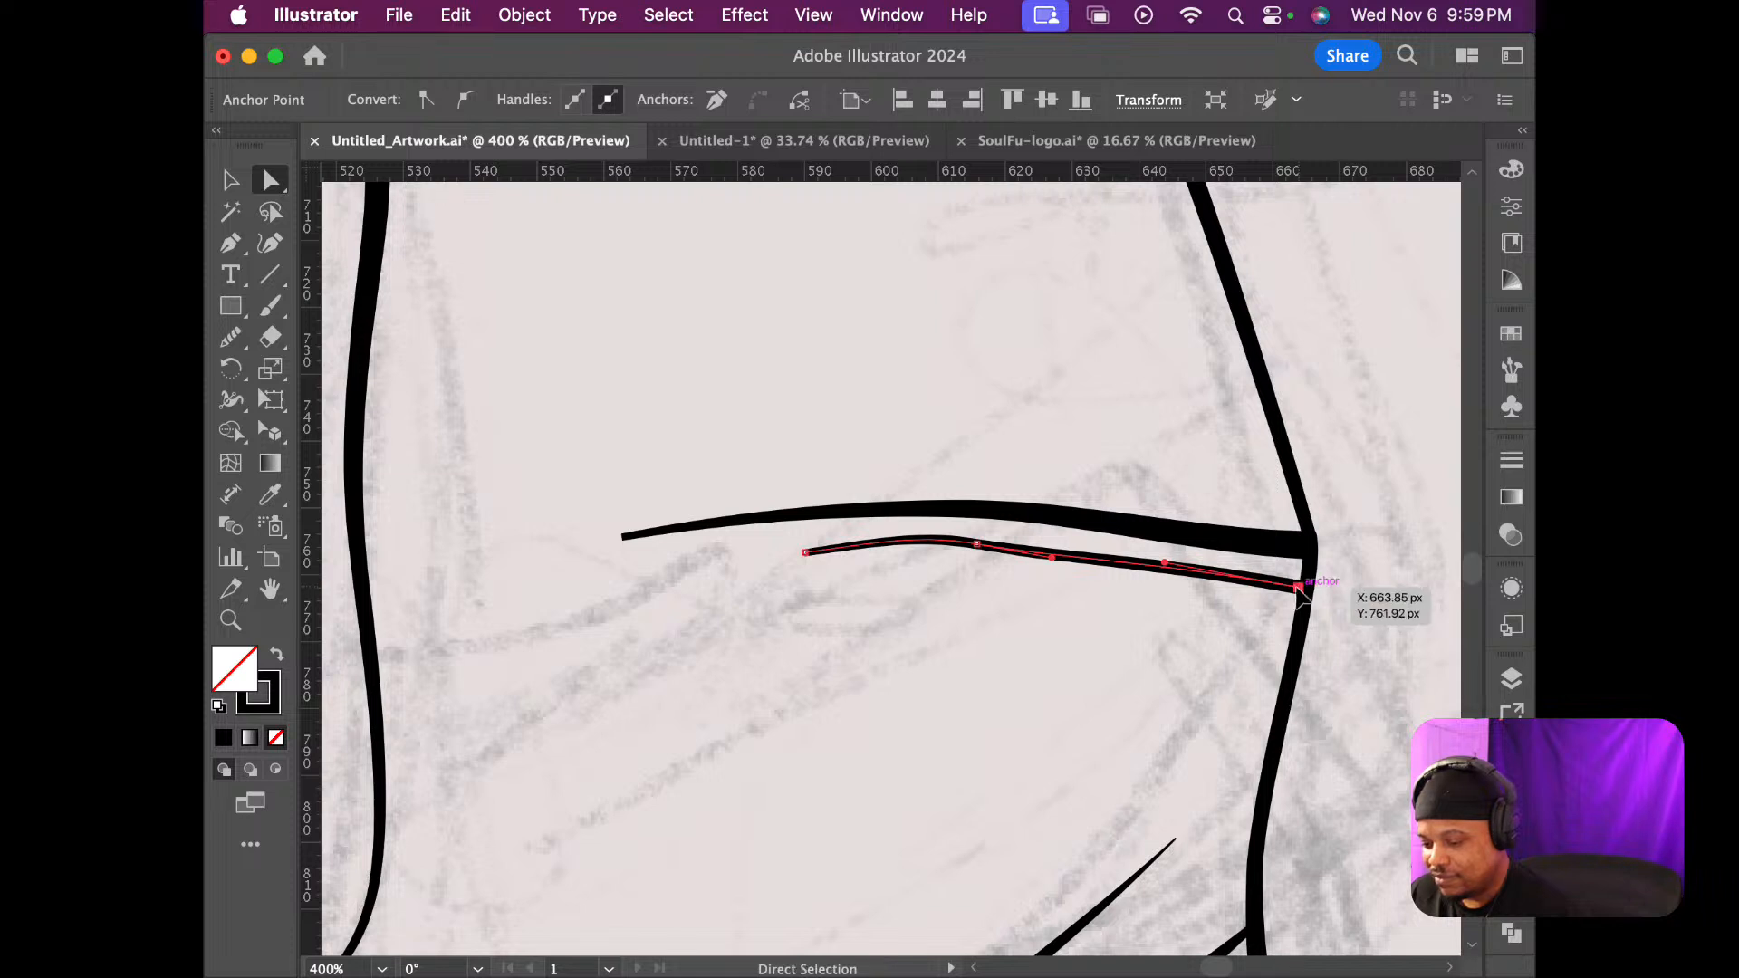
# Lower the lower fold line's middle anchor and inner end, and adjust their handles so it arches beneath the upper fold line
pyautogui.moveTo(991, 548); pyautogui.dragTo(978, 562)
pyautogui.moveTo(810, 553)
pyautogui.mouseDown()
pyautogui.moveTo(783, 589)
pyautogui.moveTo(854, 554)
pyautogui.mouseUp()
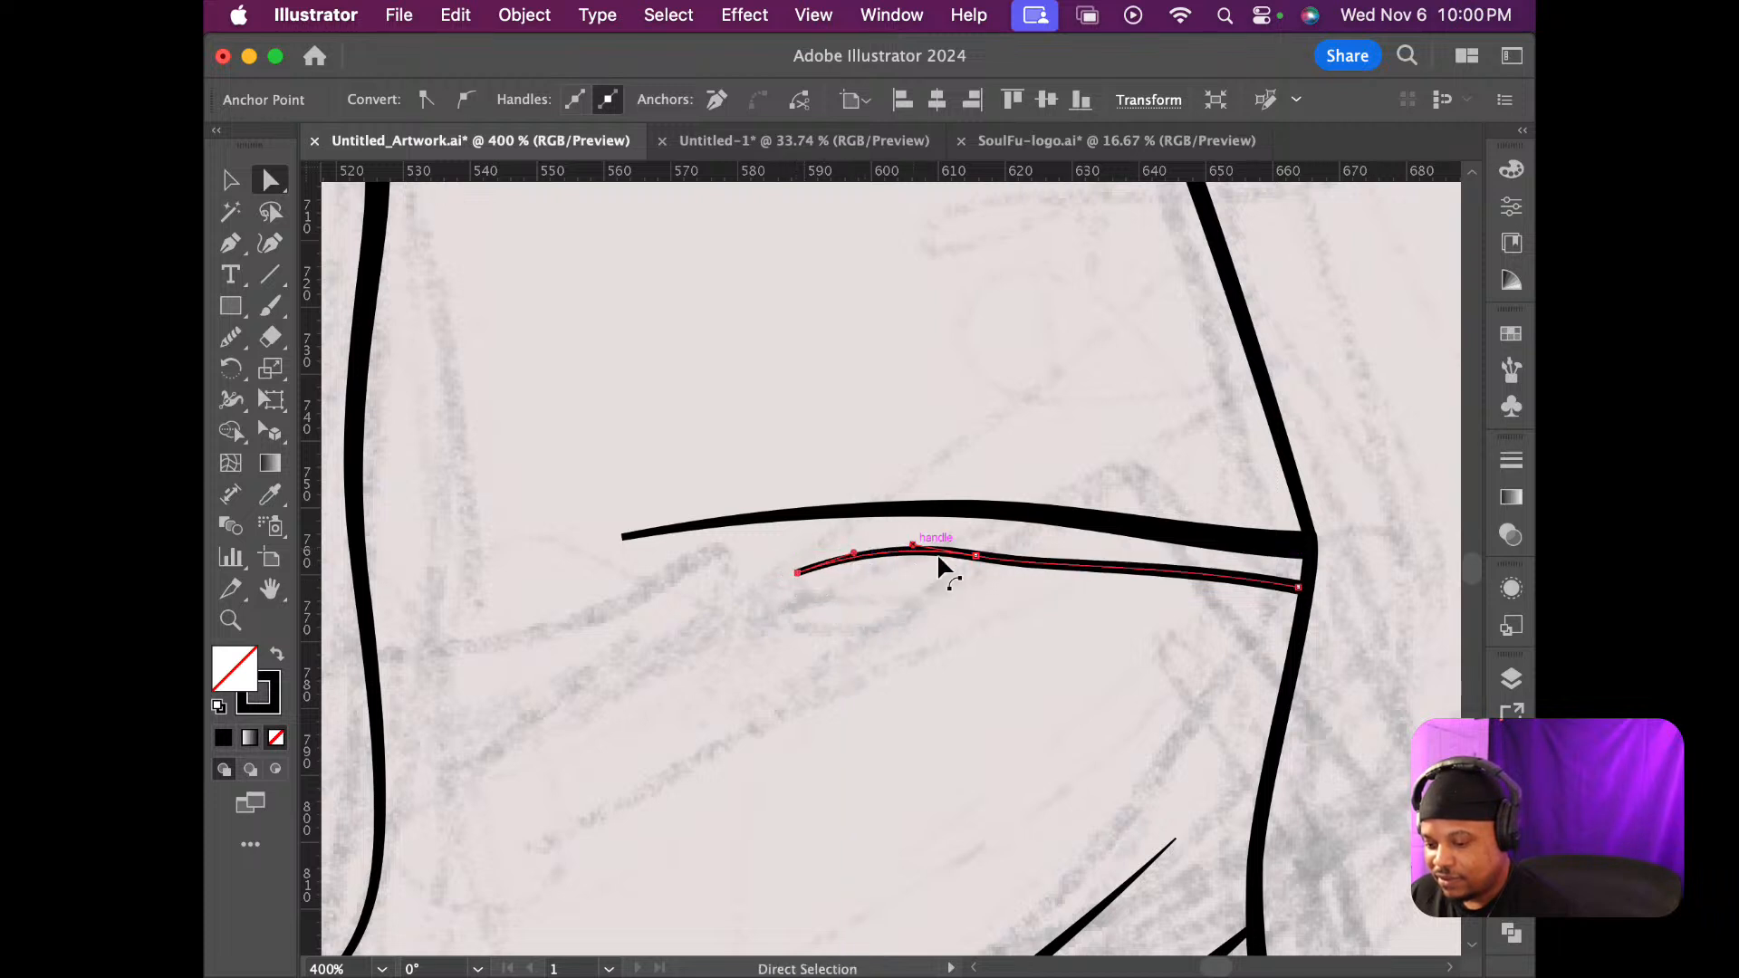
pyautogui.click(982, 559)
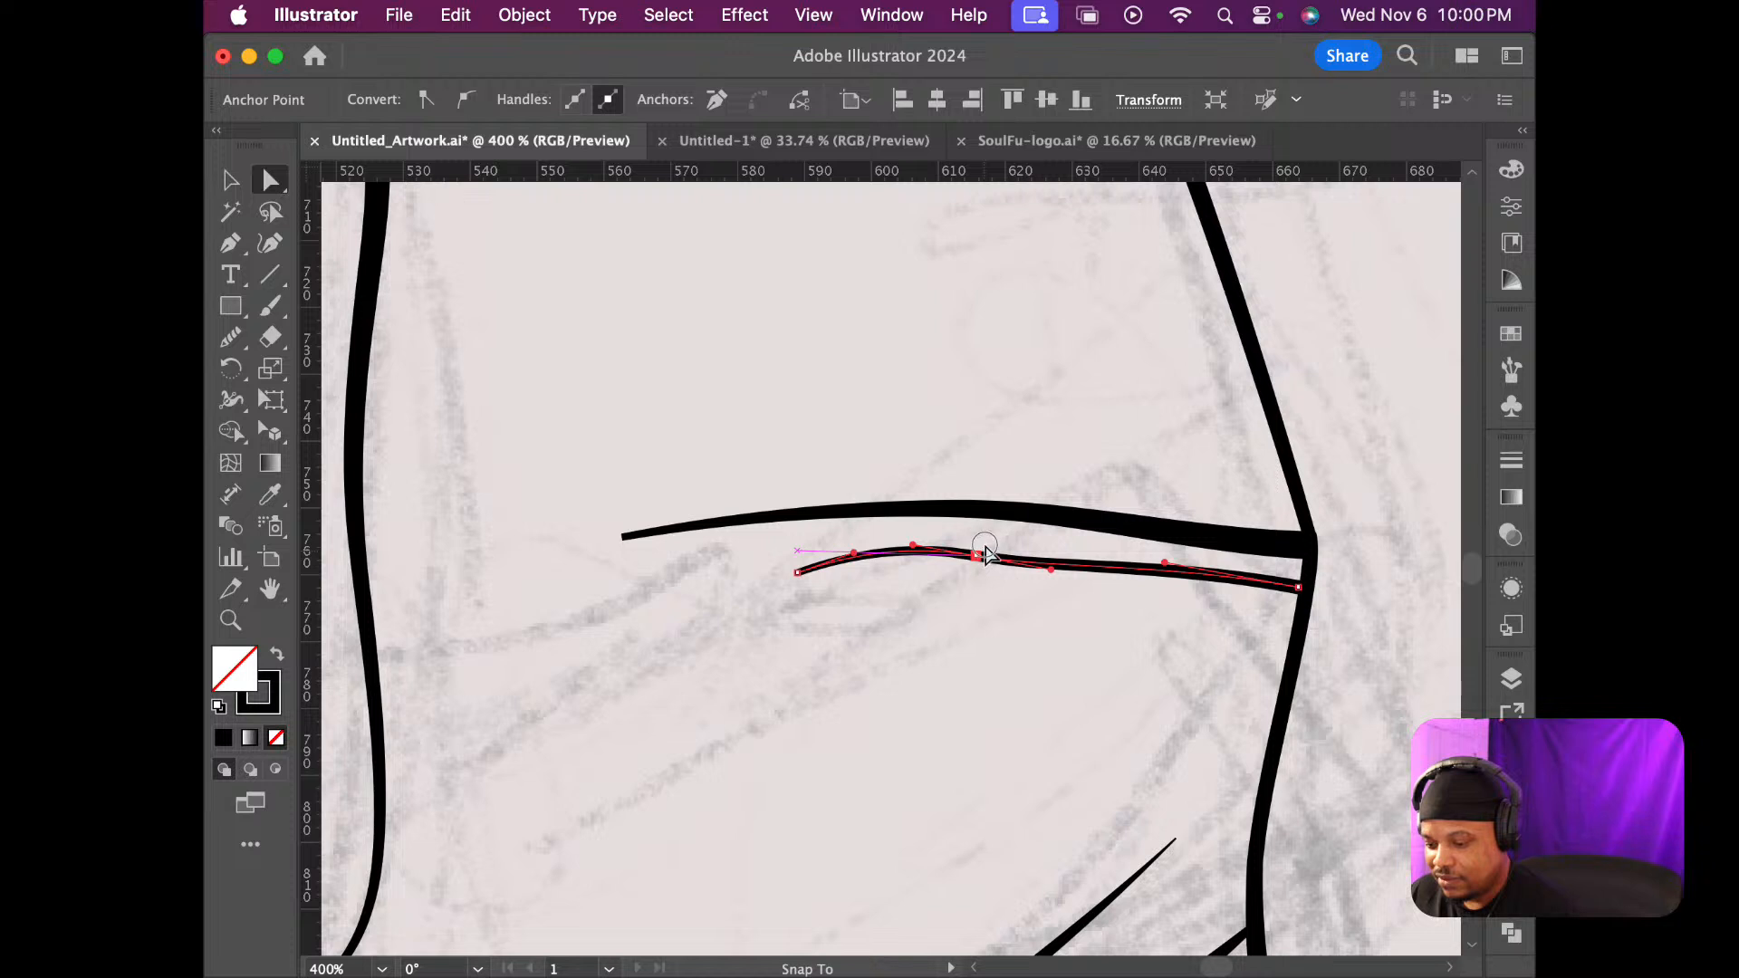
pyautogui.moveTo(1054, 572)
pyautogui.mouseDown()
pyautogui.moveTo(1035, 574)
pyautogui.moveTo(1048, 554)
pyautogui.mouseUp()
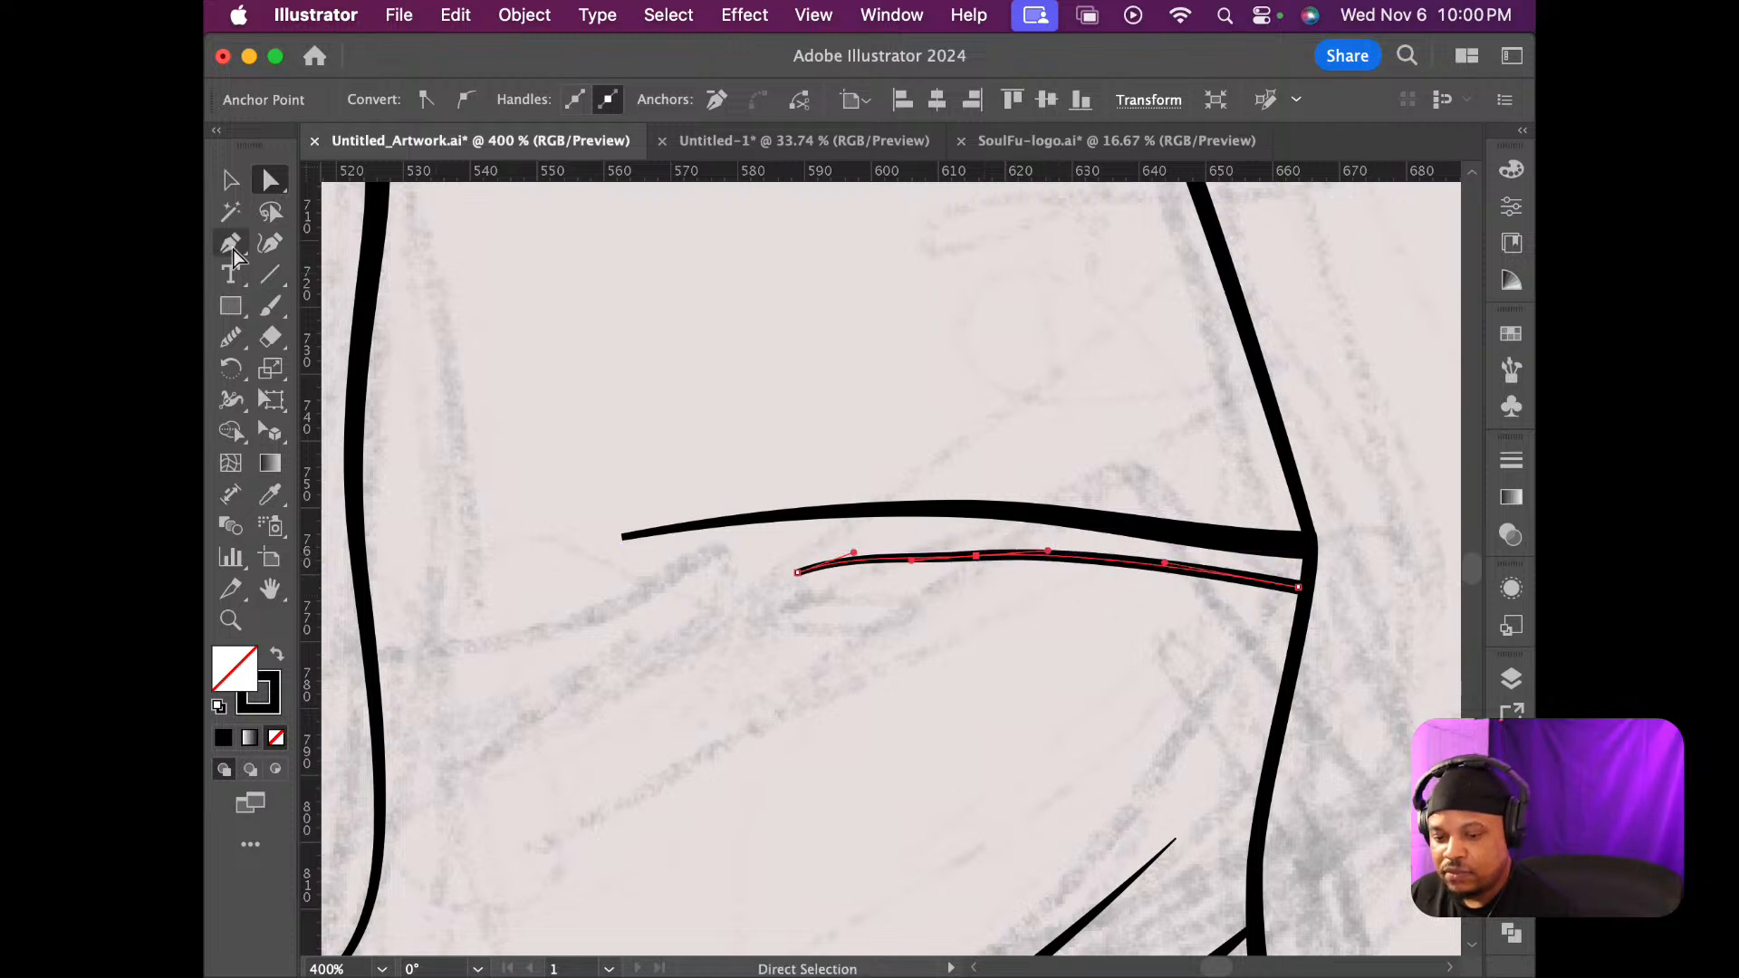
# Smooth the lower fold line with the Smooth tool at 70% and deselect it
pyautogui.click(231, 339)
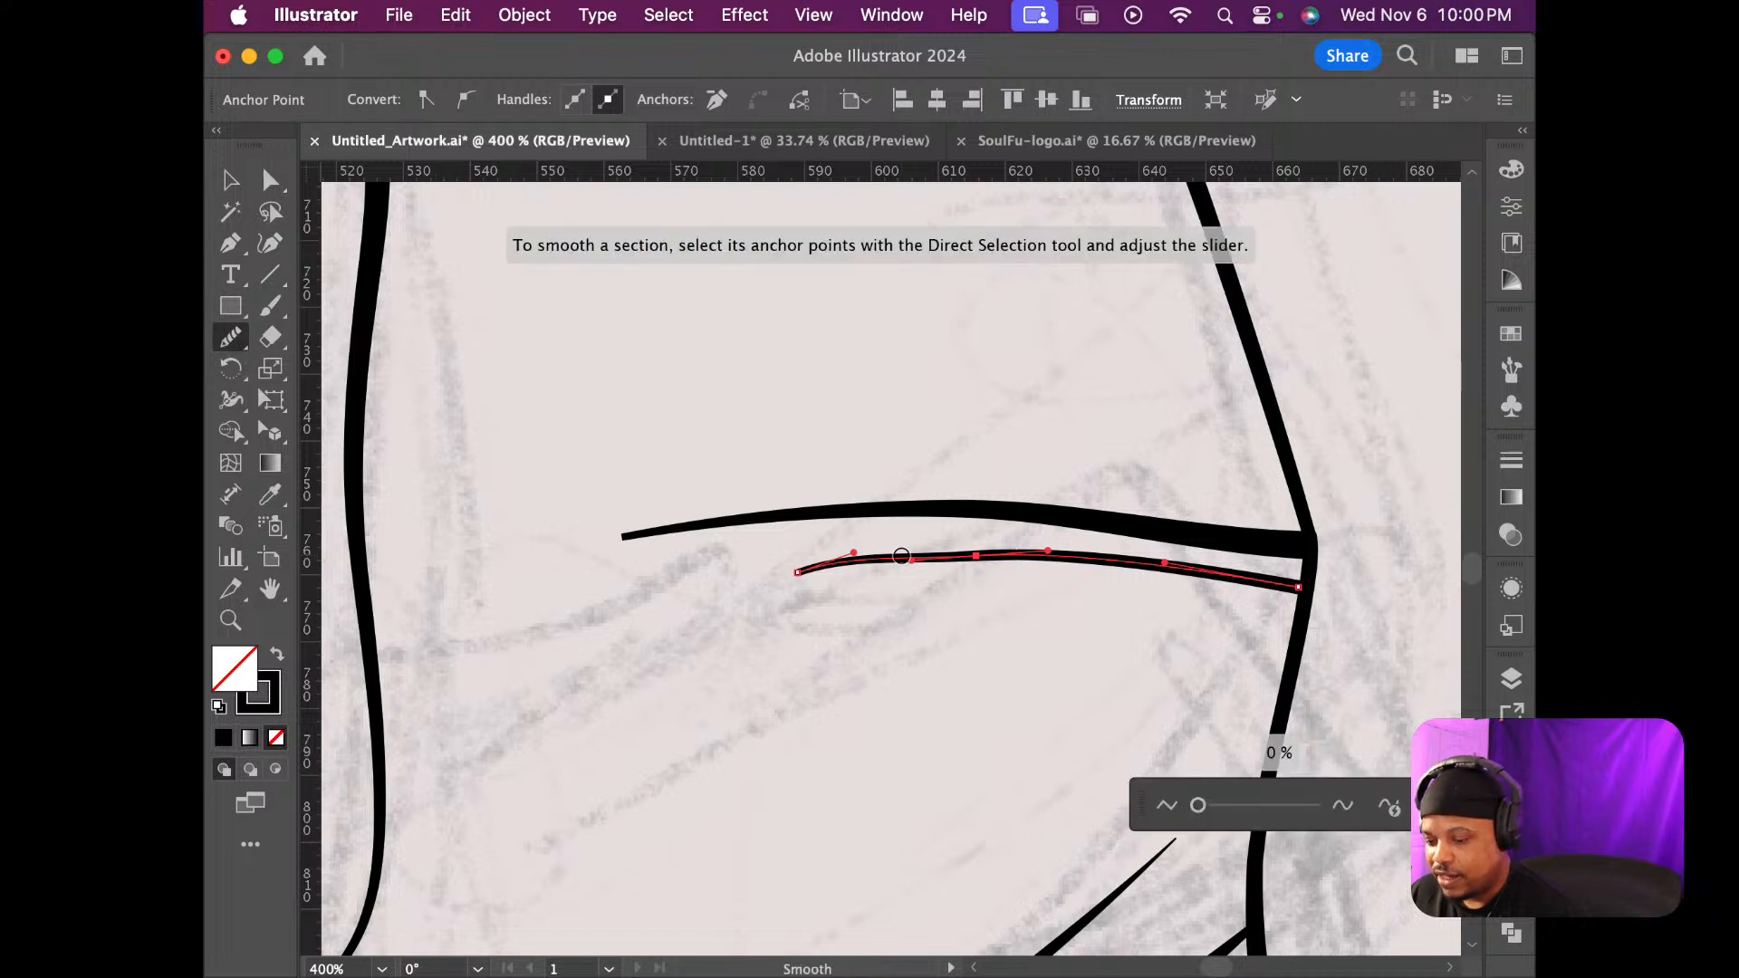
pyautogui.moveTo(852, 563)
pyautogui.mouseDown()
pyautogui.moveTo(1038, 560)
pyautogui.moveTo(1232, 587)
pyautogui.mouseUp()
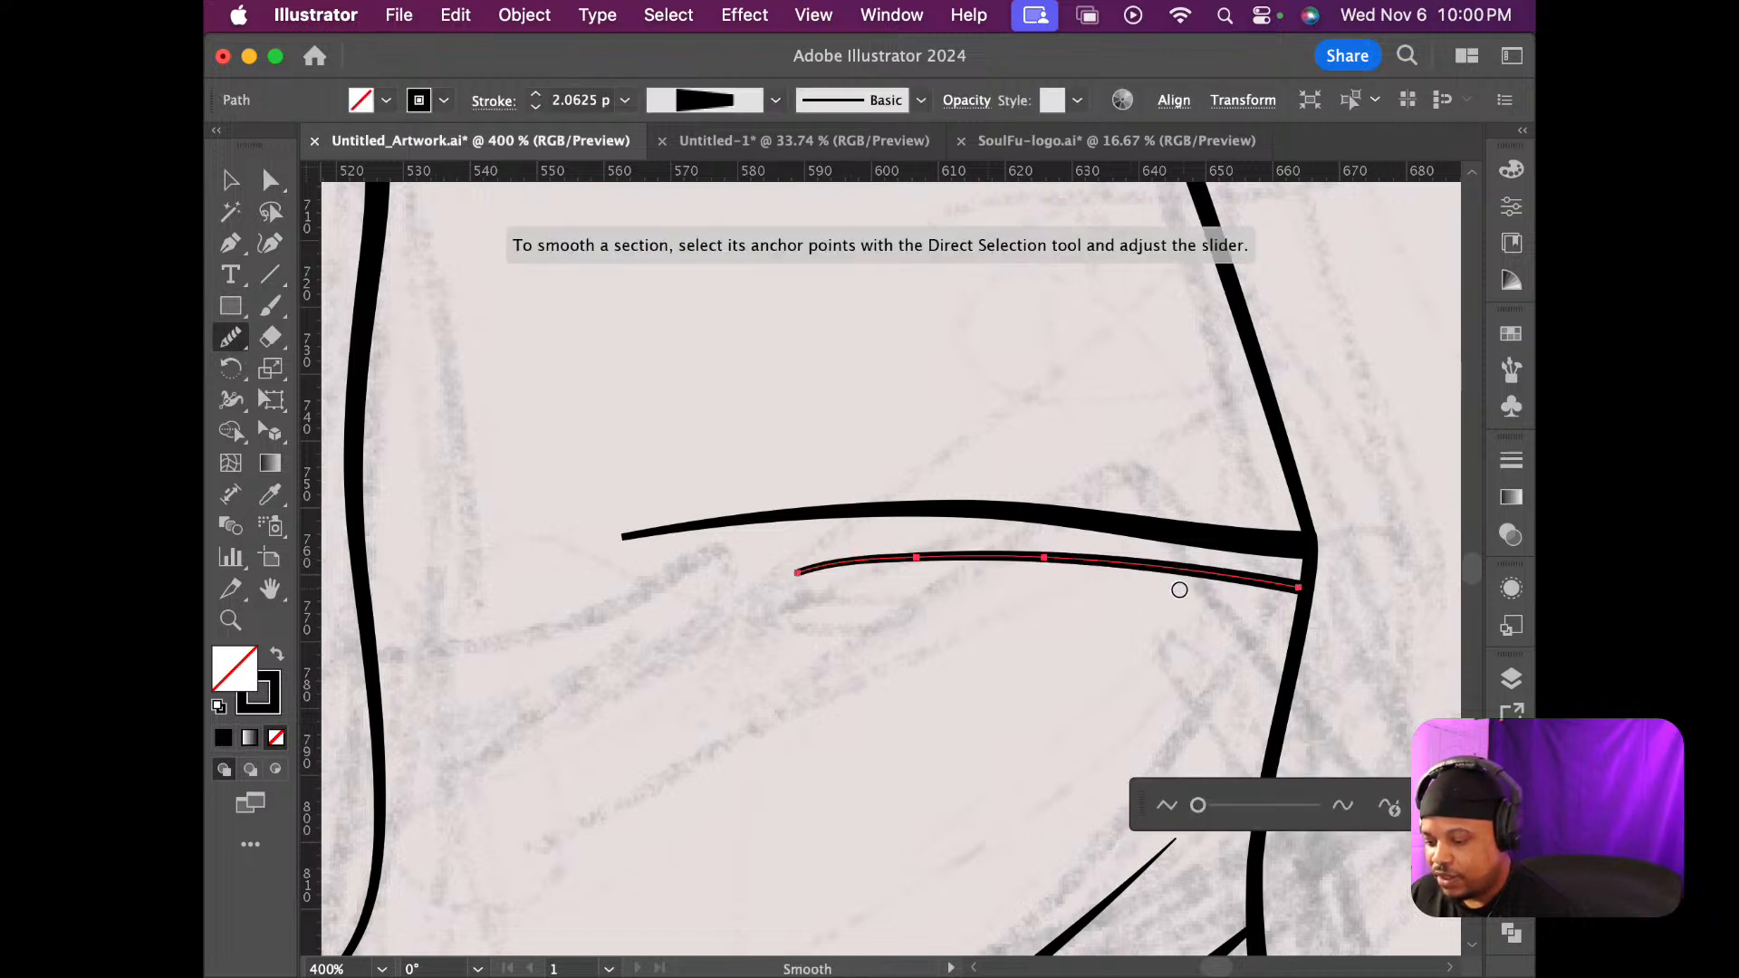
pyautogui.moveTo(1200, 808); pyautogui.dragTo(1287, 817)
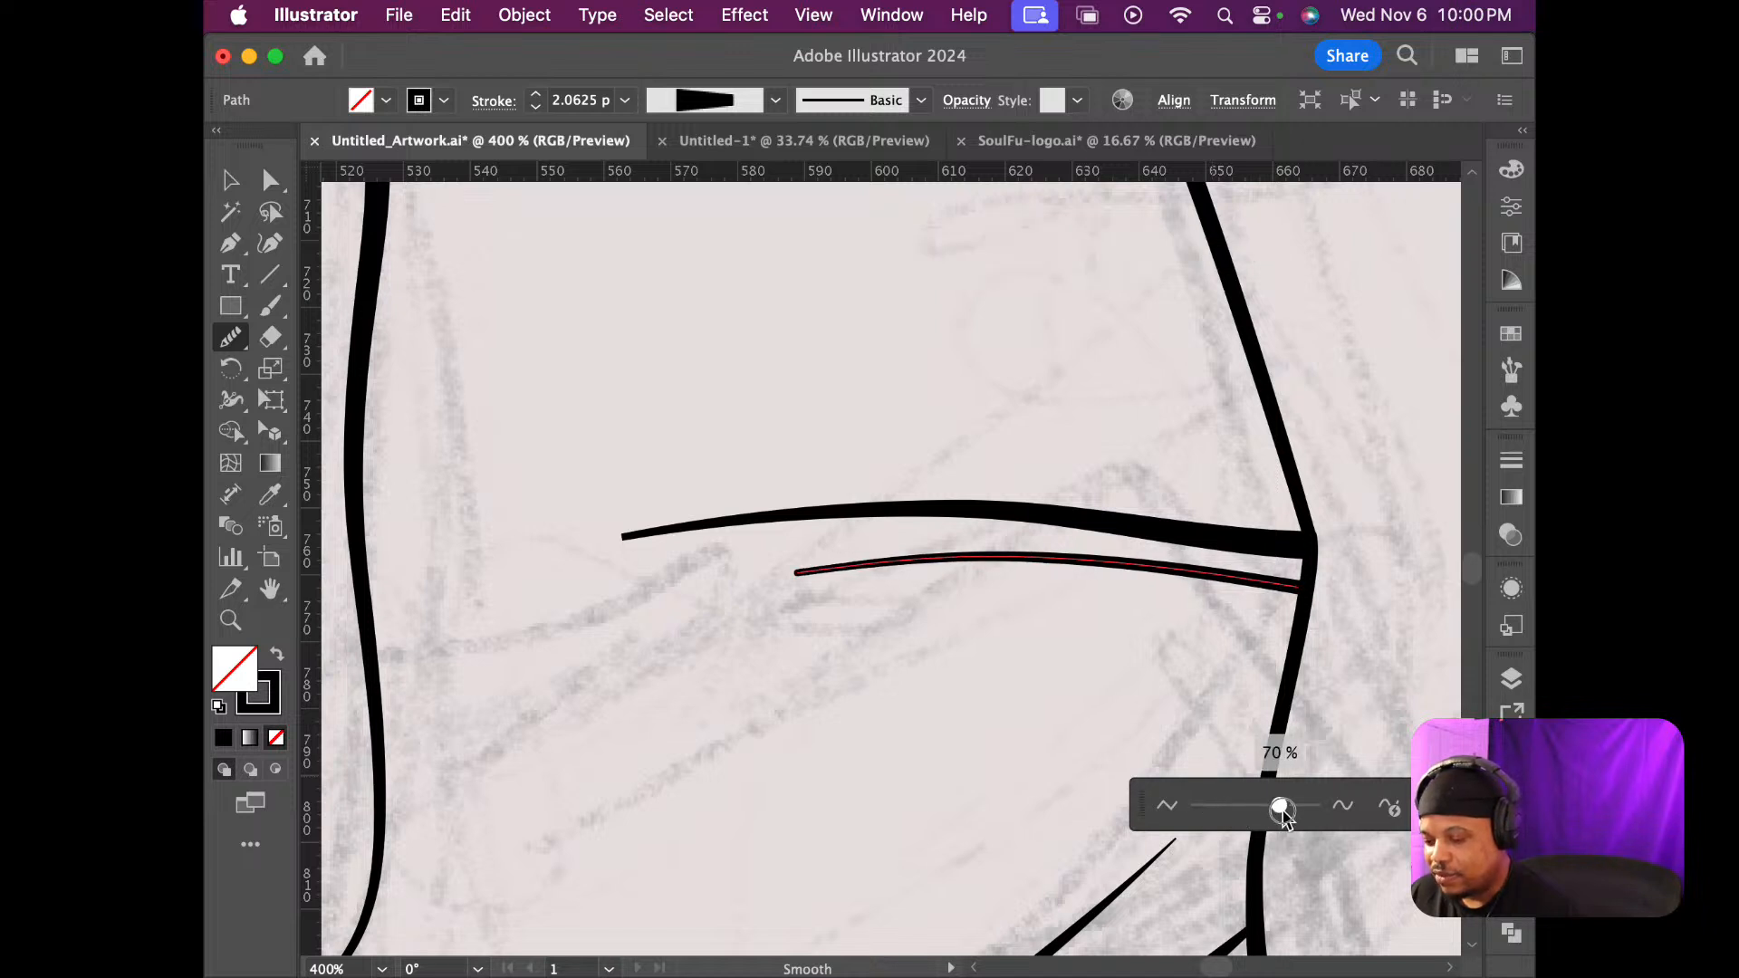
pyautogui.press('v')
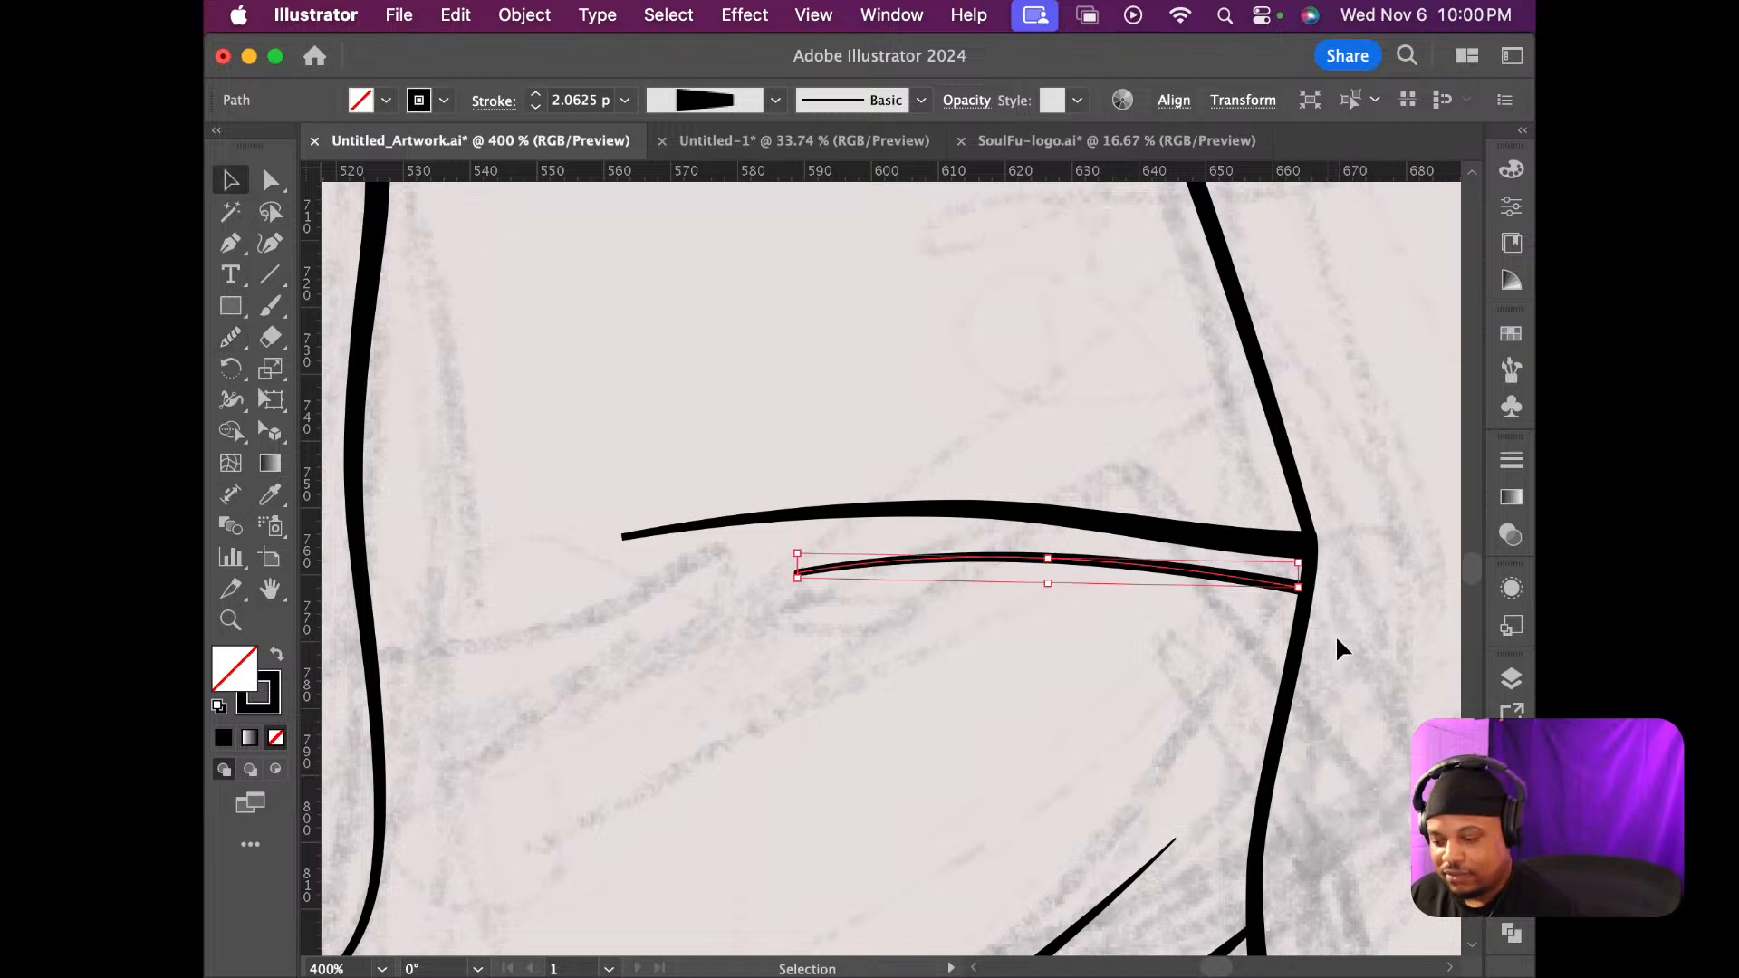
pyautogui.click(1366, 638)
pyautogui.scroll(-6, 1297, 685)
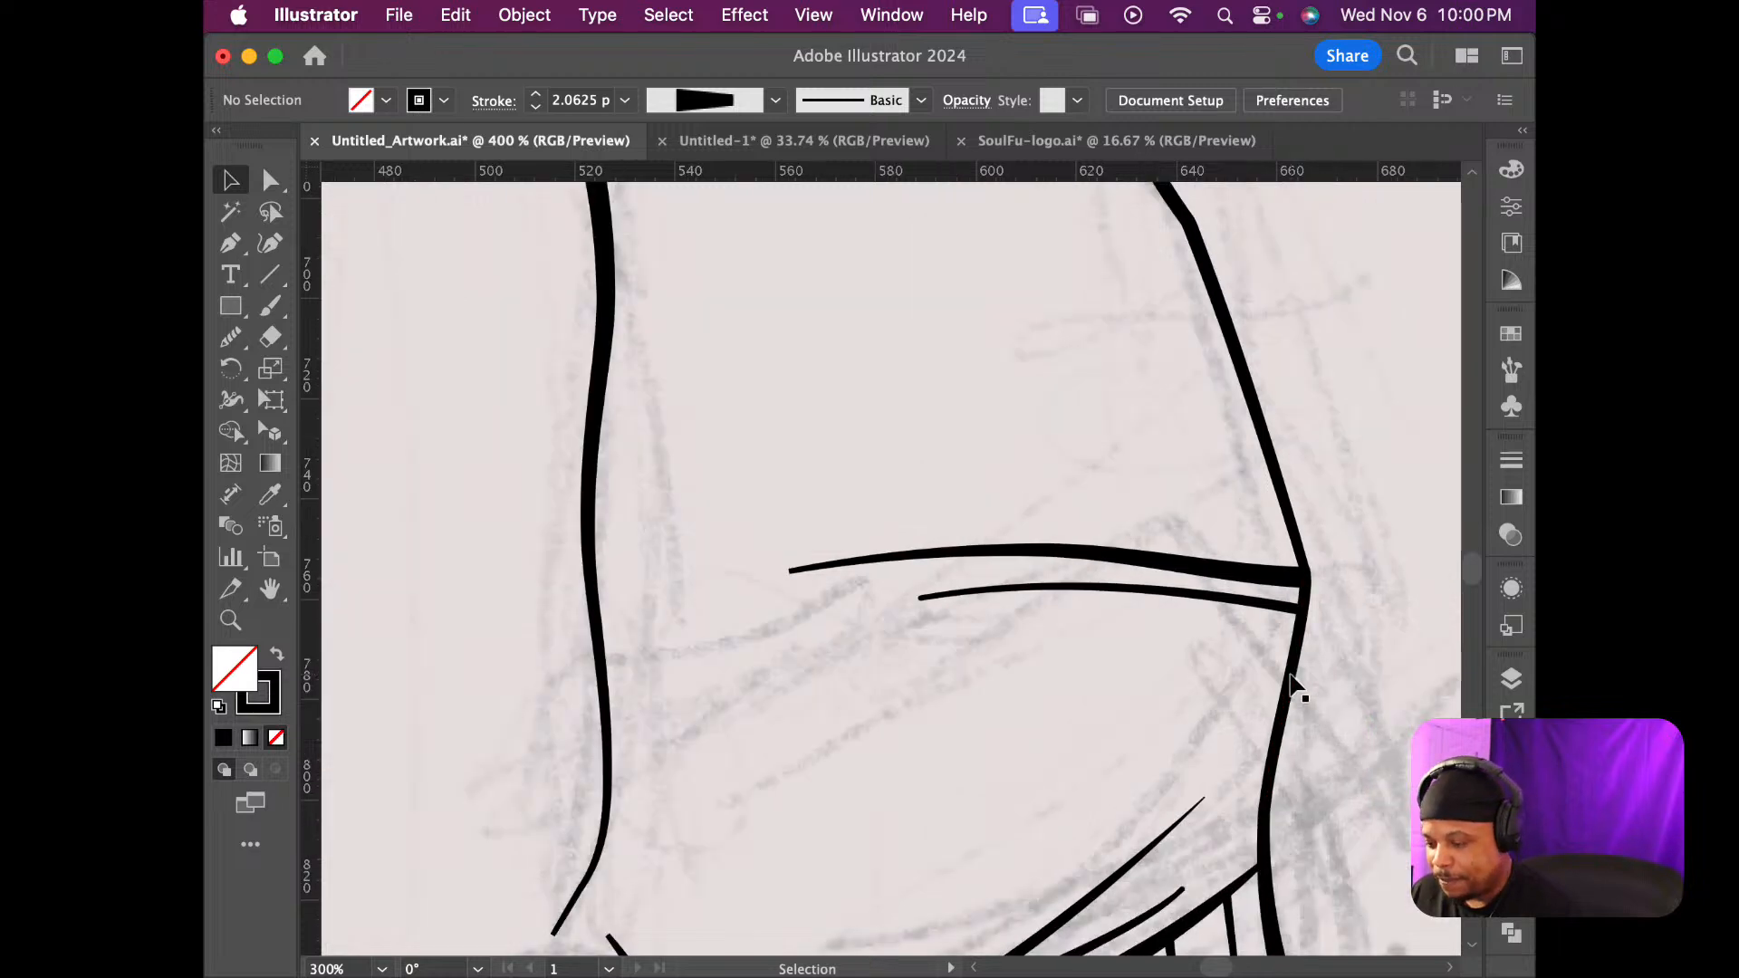
pyautogui.scroll(2, 1297, 686)
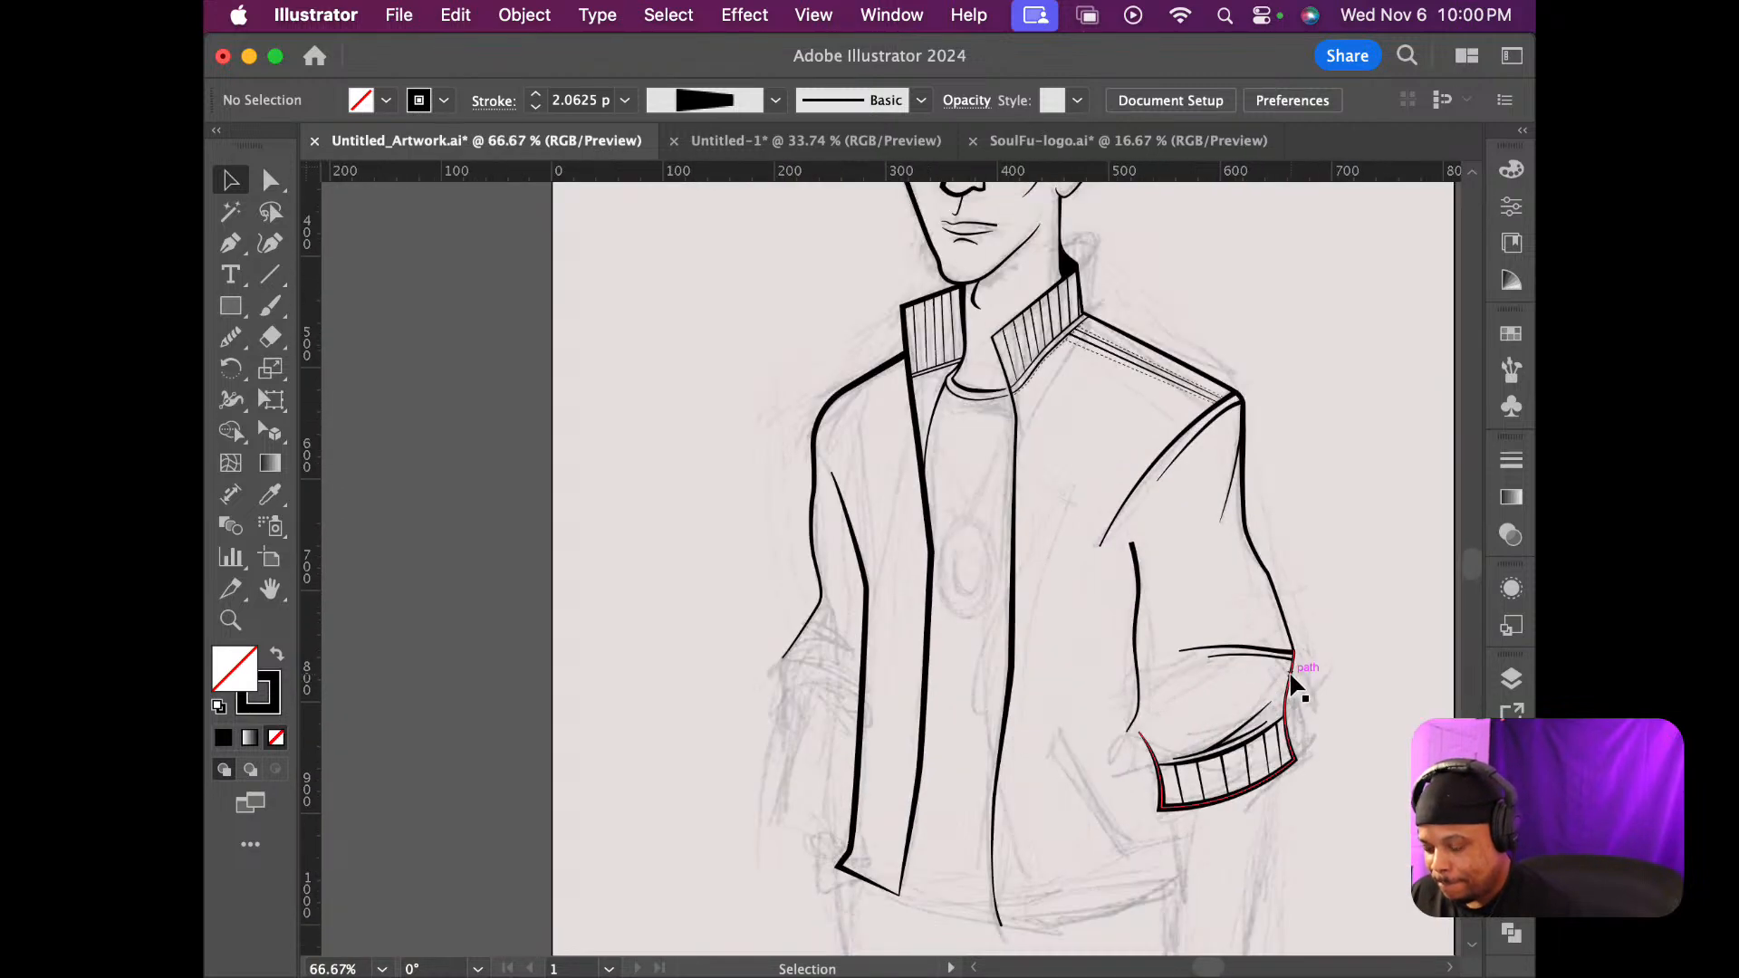
pyautogui.scroll(2, 1297, 686)
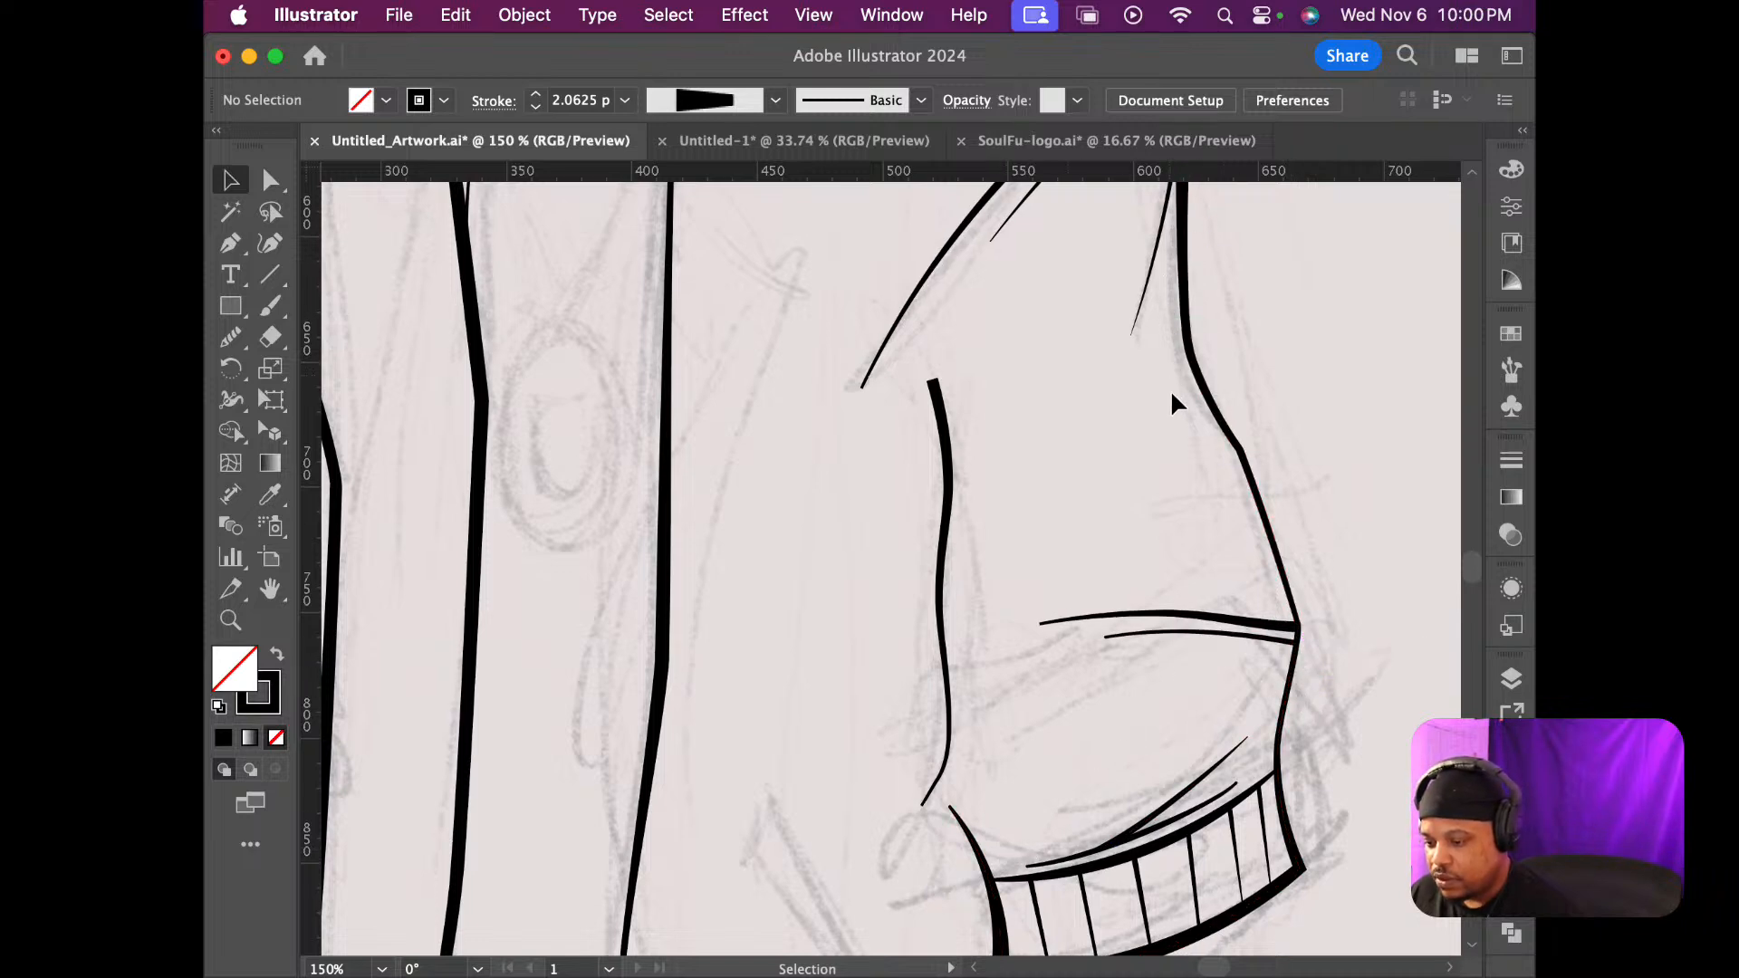
pyautogui.scroll(3, 1172, 399)
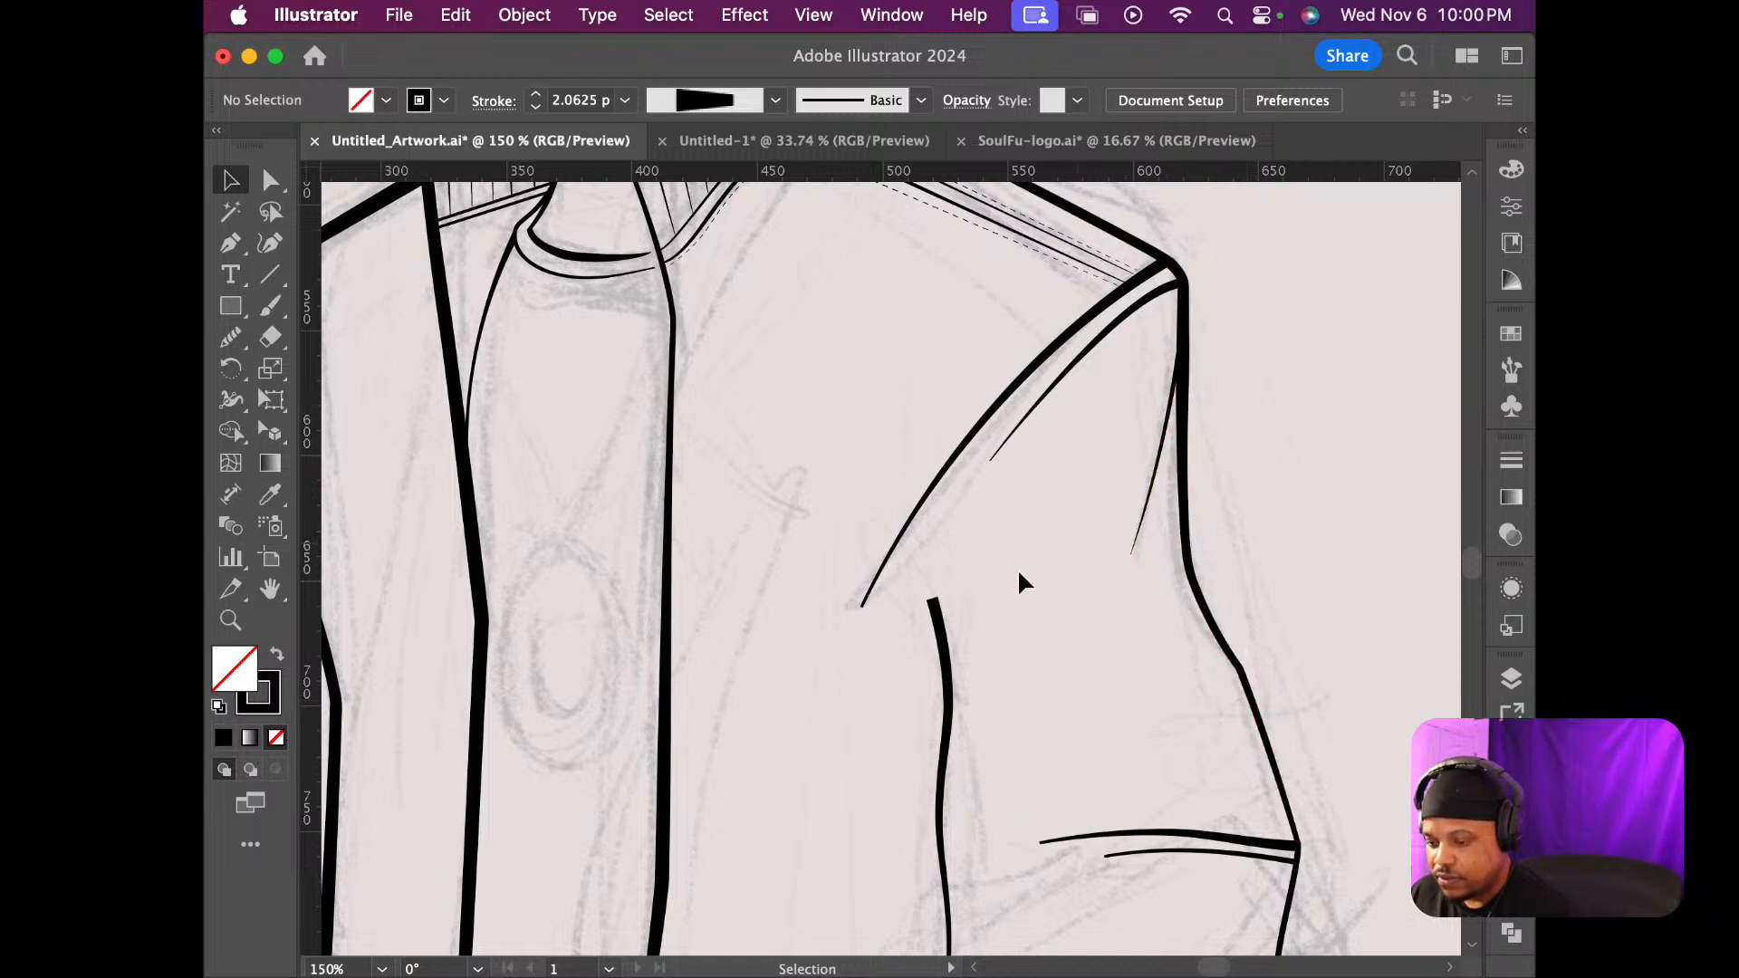
pyautogui.scroll(-4, 971, 634)
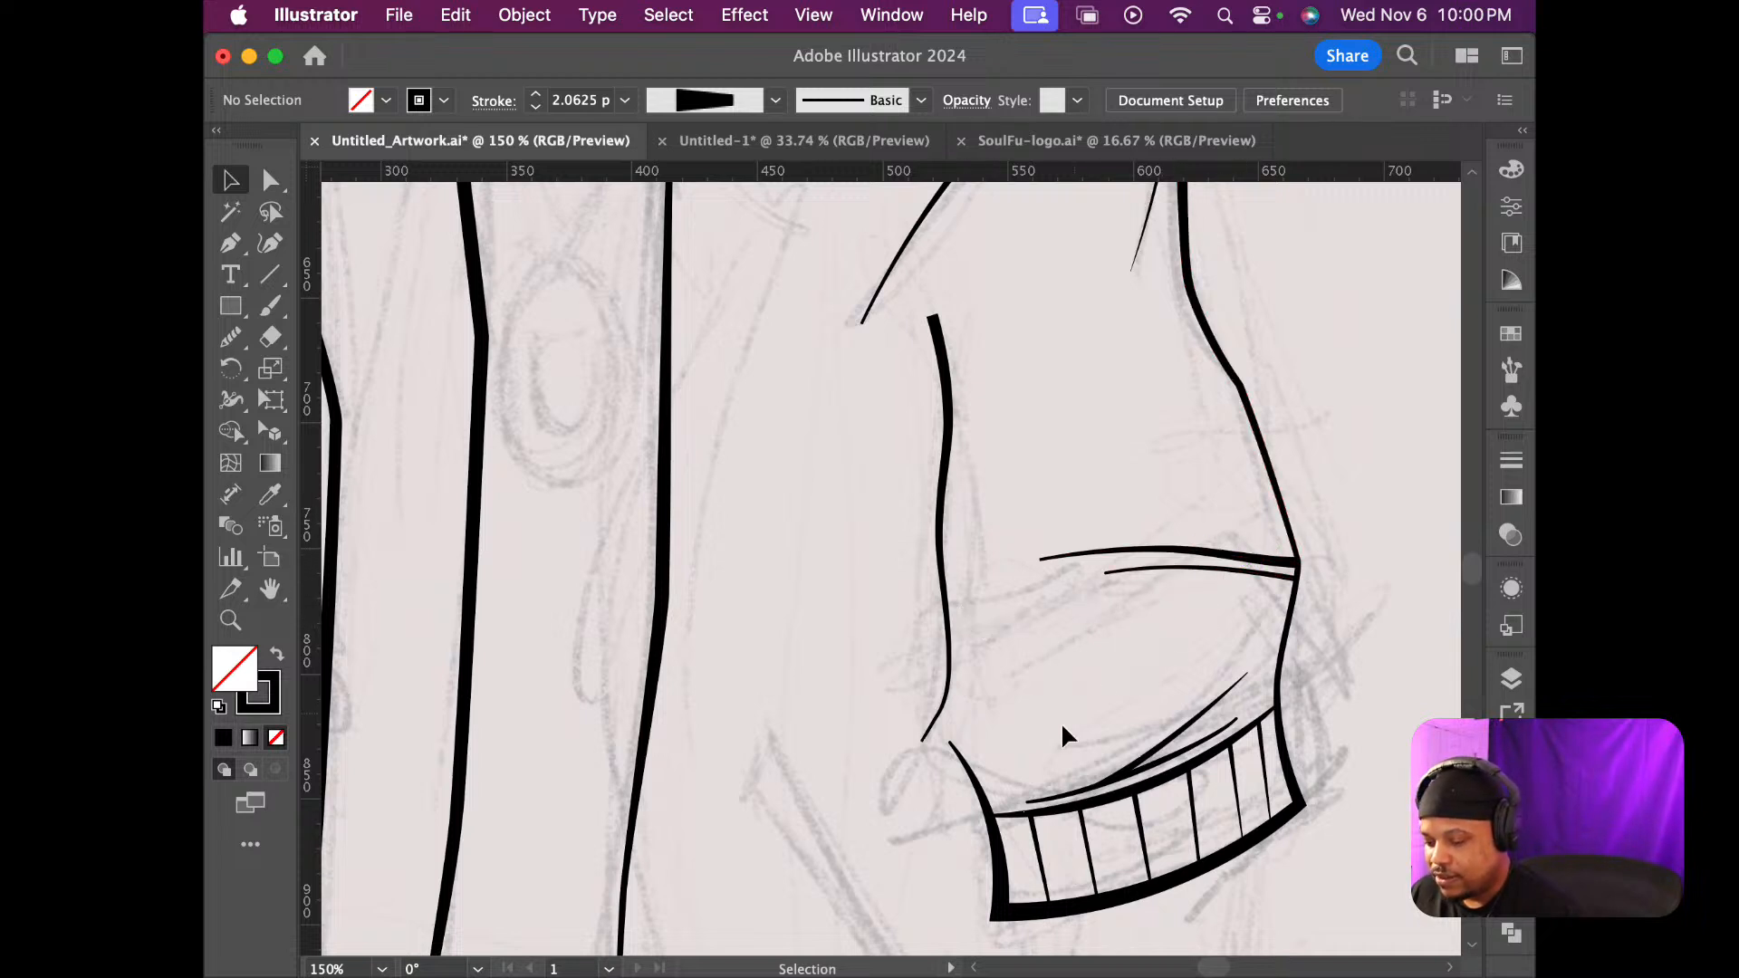
# Draw three slanted straight fold lines with the Line Segment tool across the lower sleeve, around the existing fold lines above the cuff
pyautogui.scroll(-2, 1057, 724)
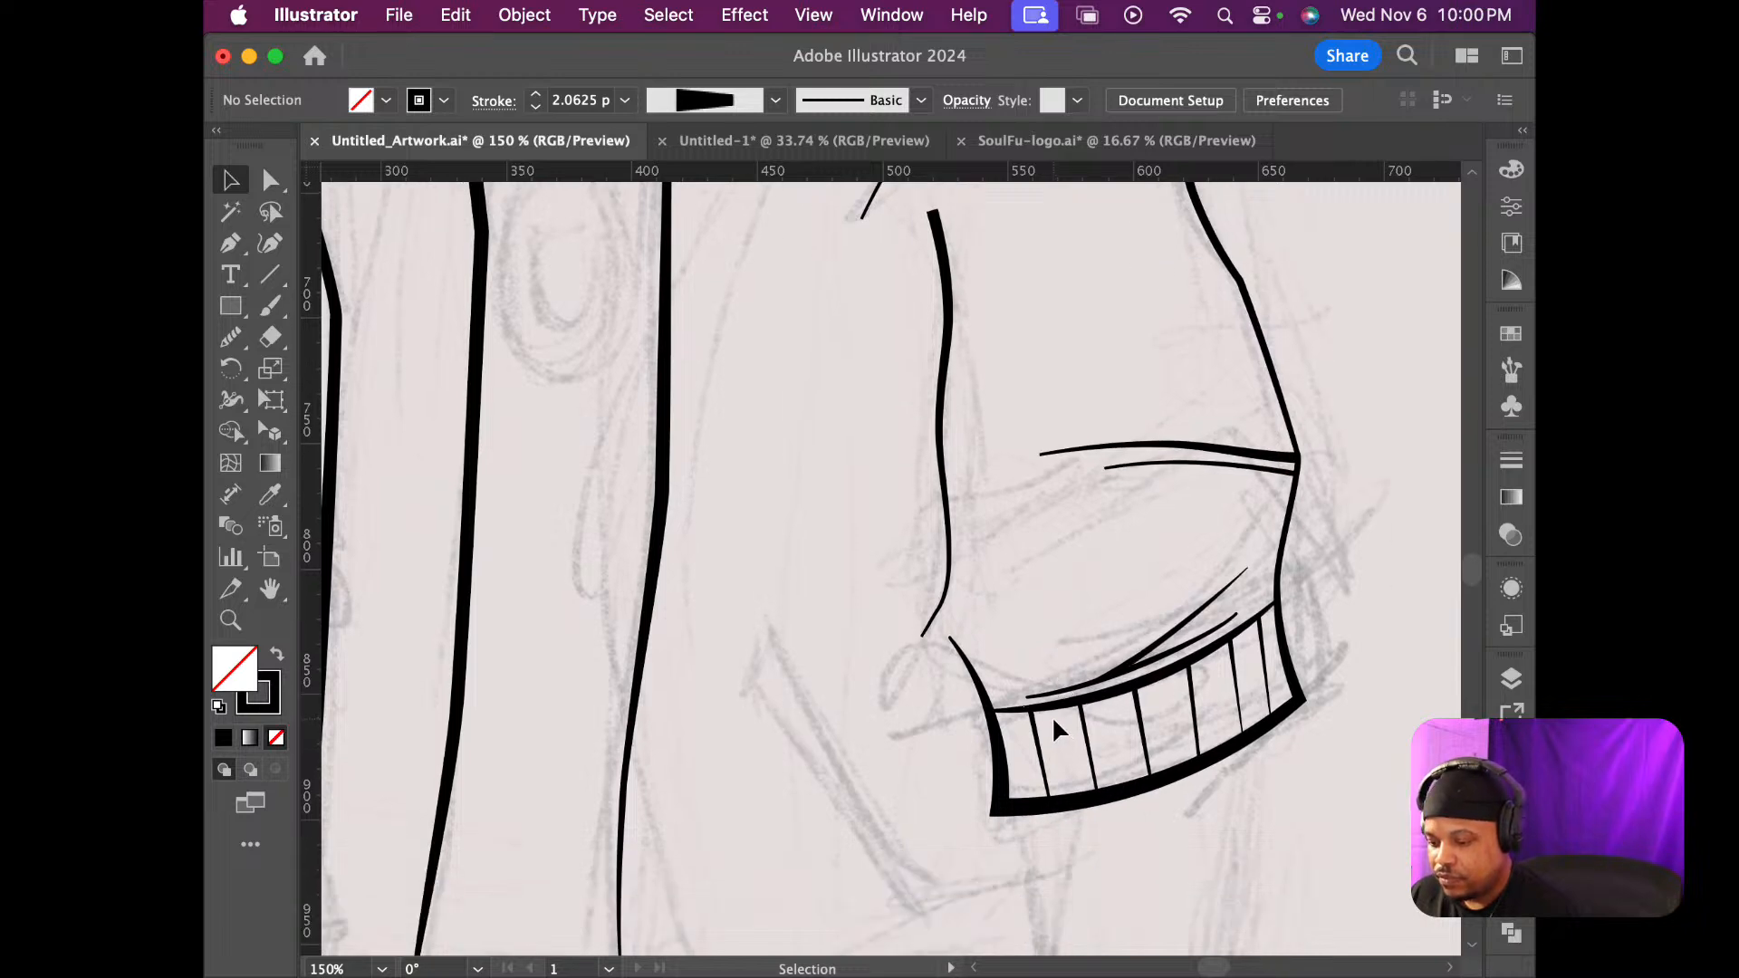
pyautogui.scroll(8, 1051, 715)
pyautogui.scroll(-7, 1049, 712)
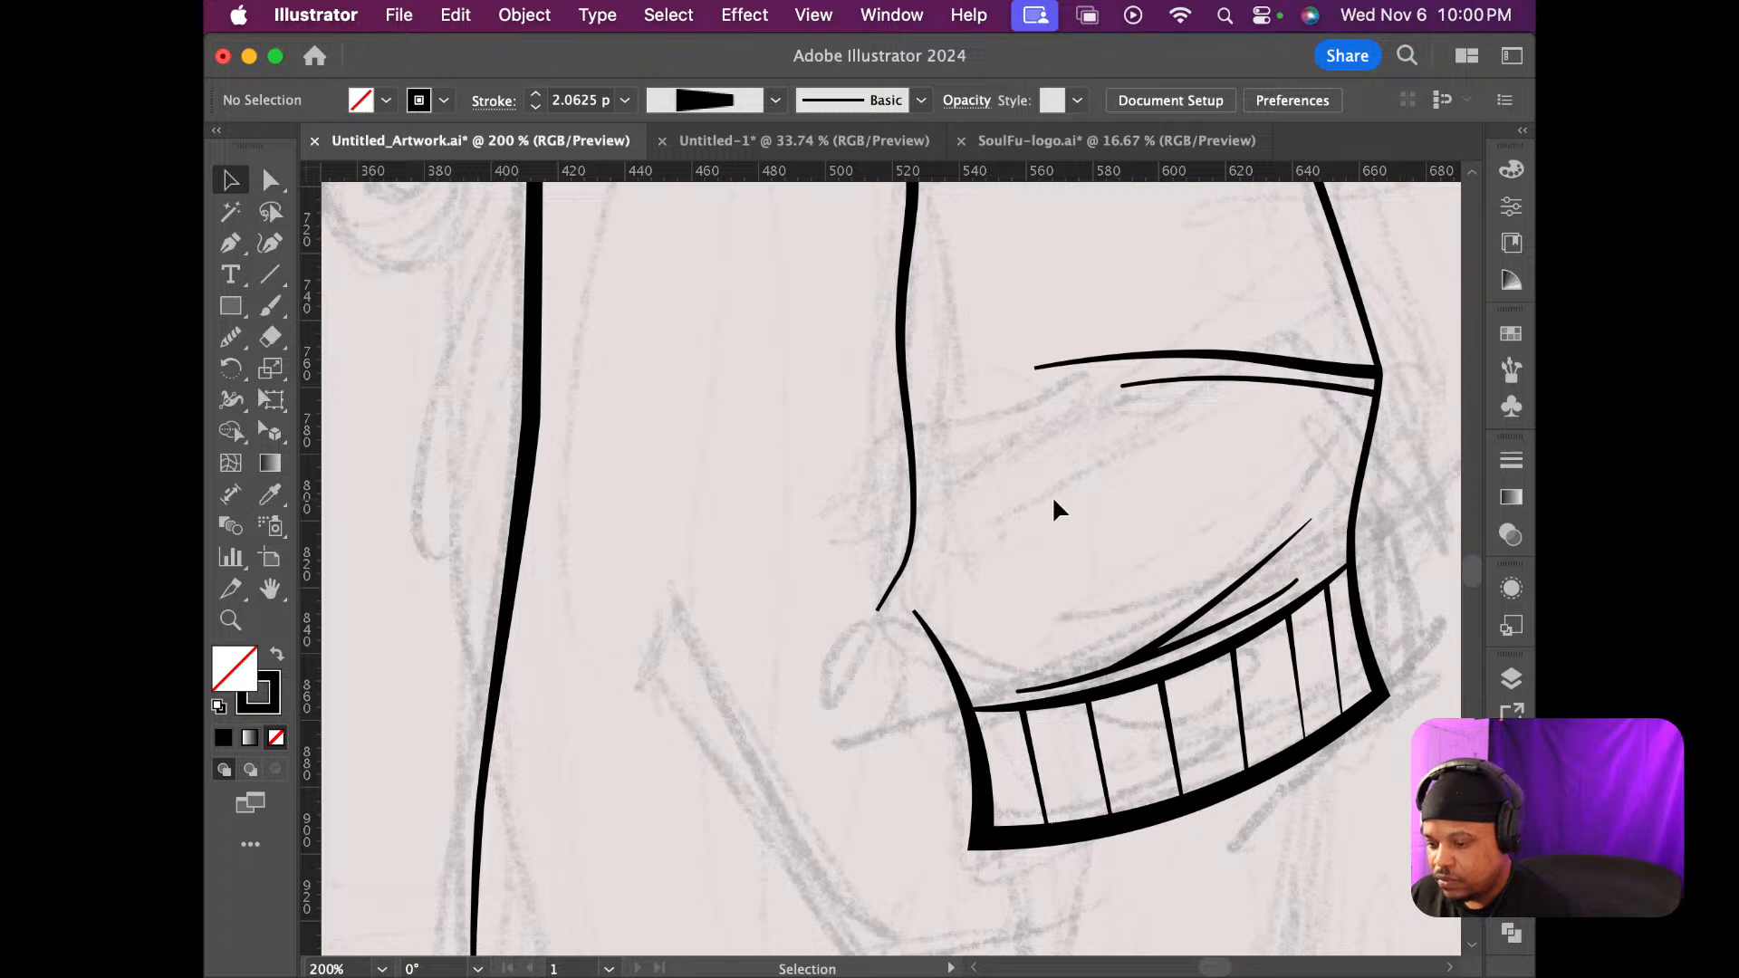
pyautogui.click(276, 271)
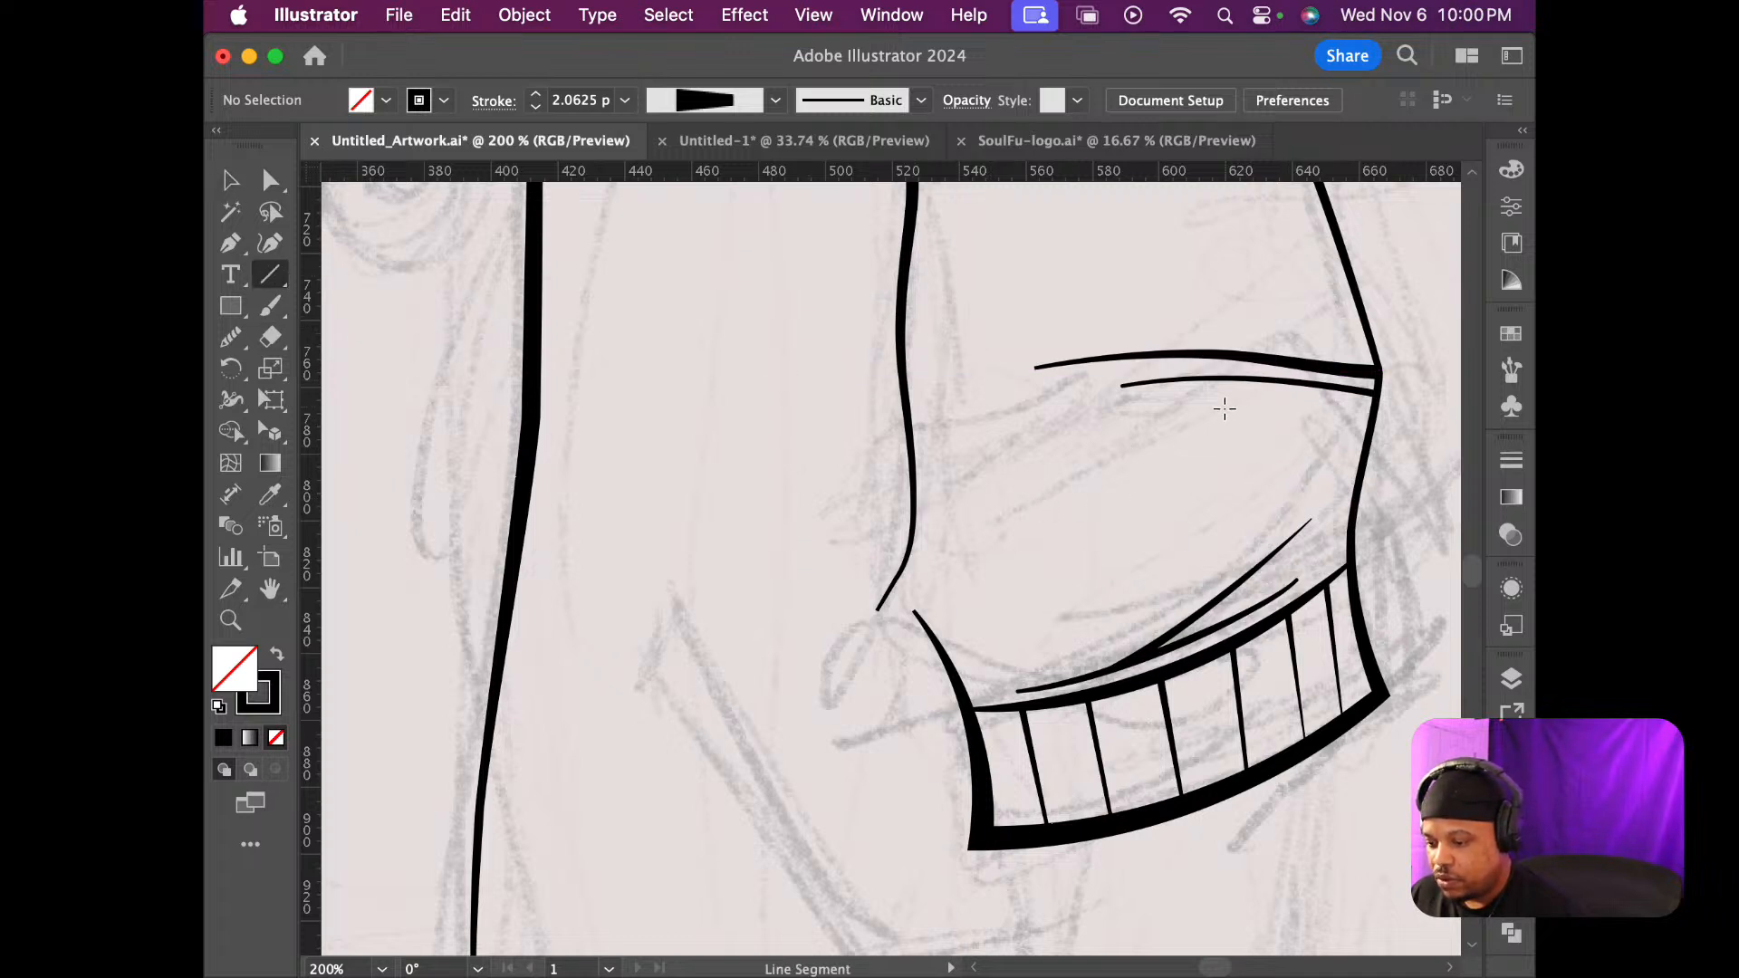
pyautogui.moveTo(1224, 407); pyautogui.dragTo(995, 535)
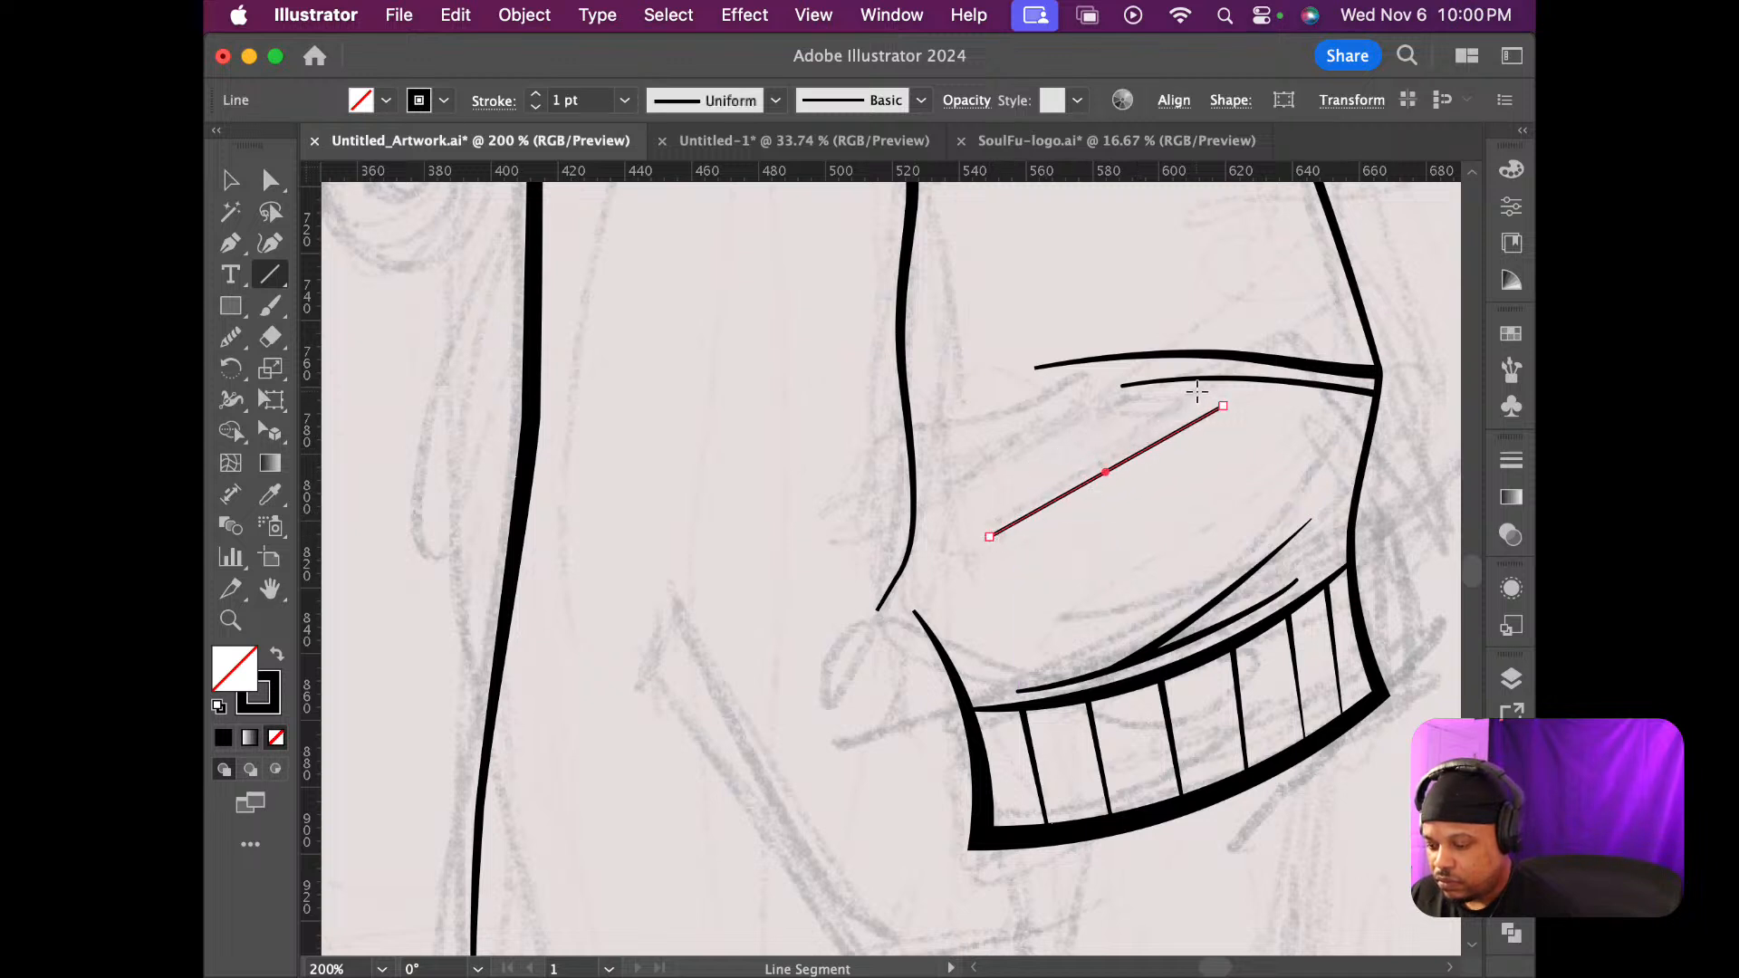
pyautogui.moveTo(1177, 408); pyautogui.dragTo(1365, 307)
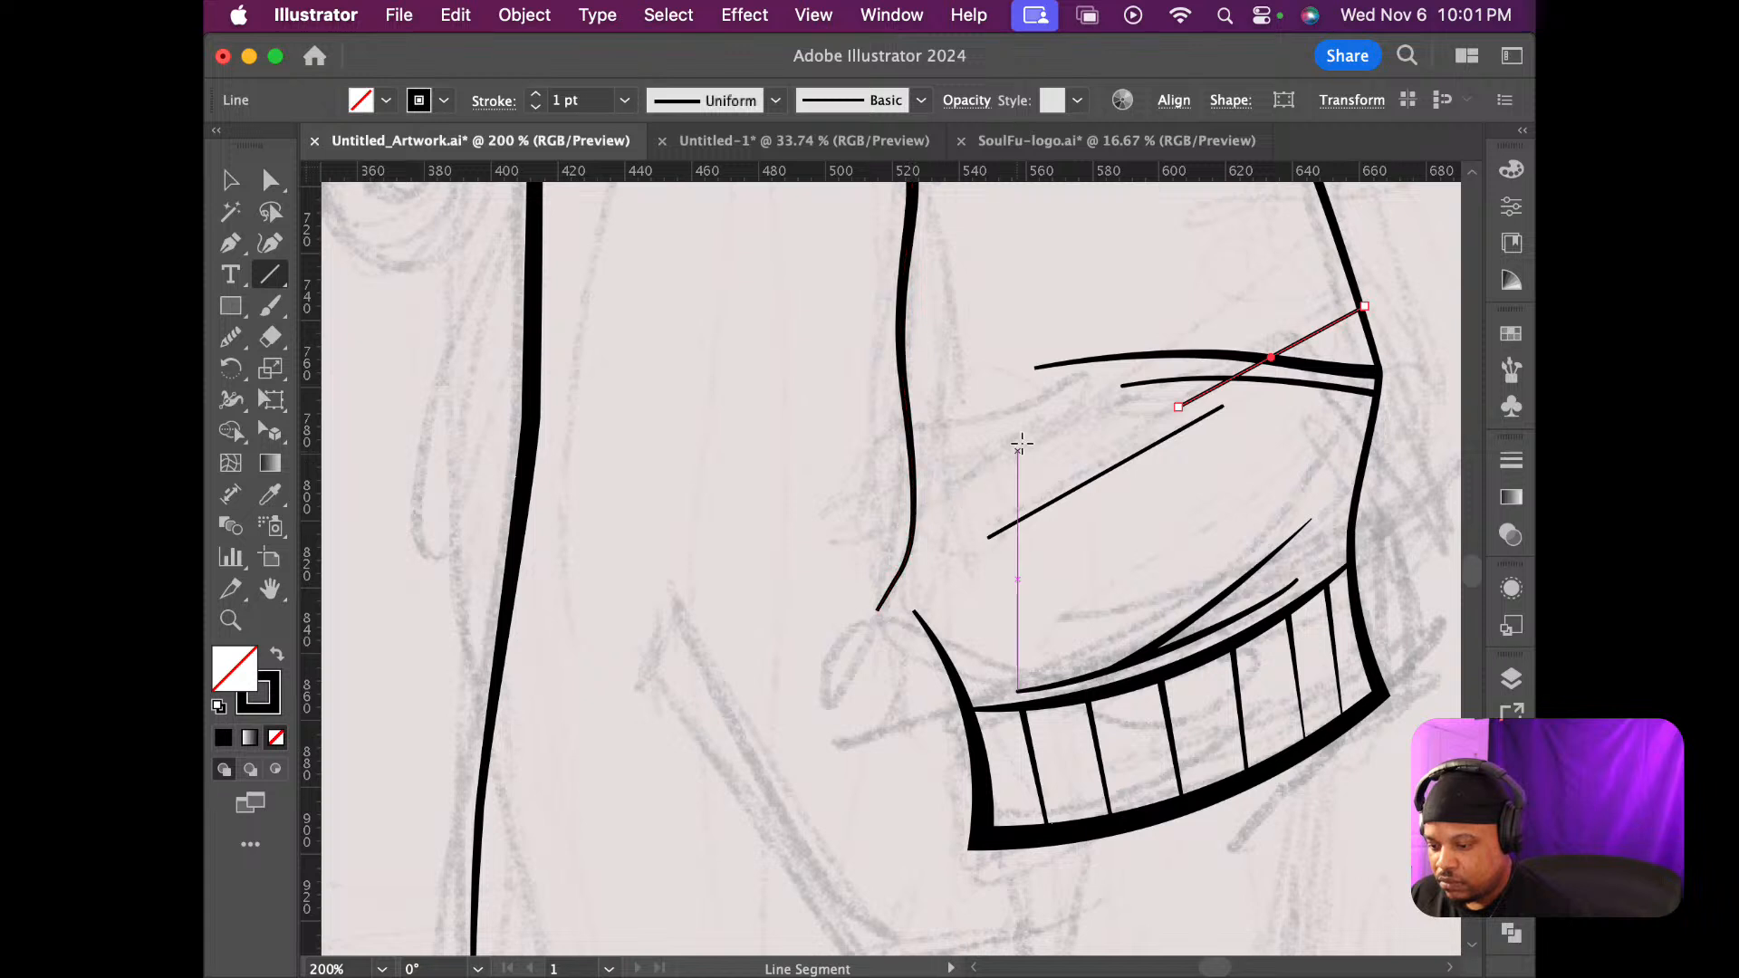
pyautogui.moveTo(1068, 387); pyautogui.dragTo(914, 428)
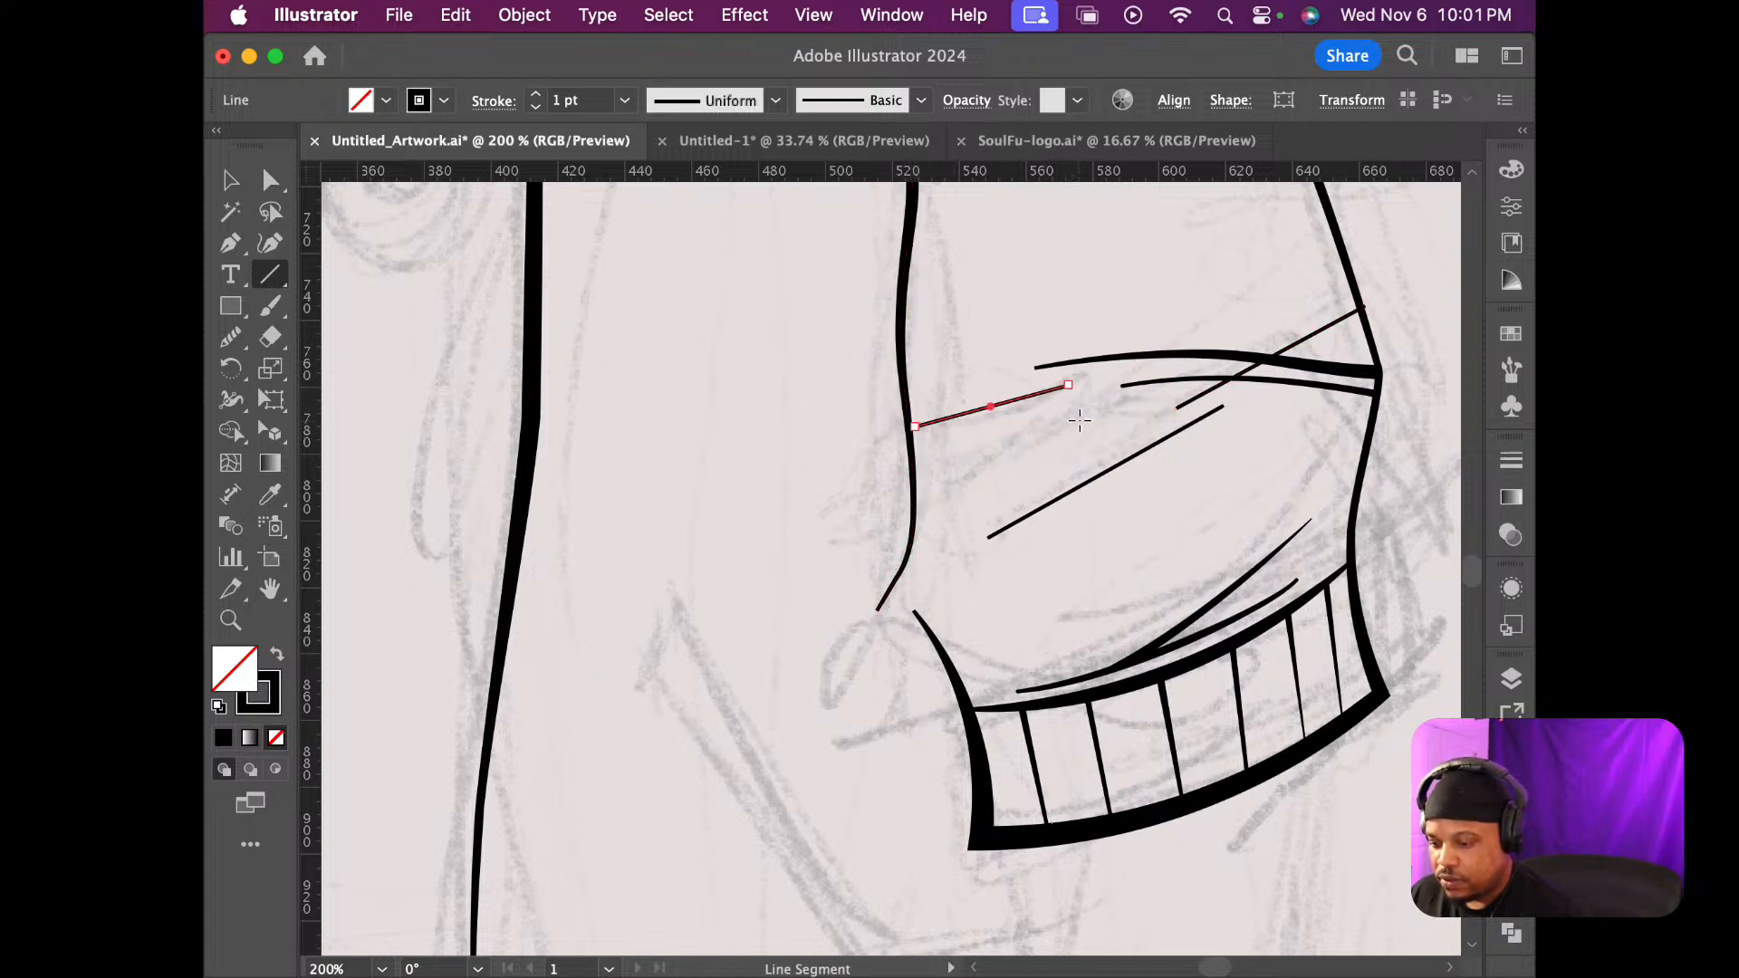
# Draw two short straight fold lines just inside the sleeve's outer edge, one on the upper arm and one above the elbow corner
pyautogui.scroll(6, 1041, 530)
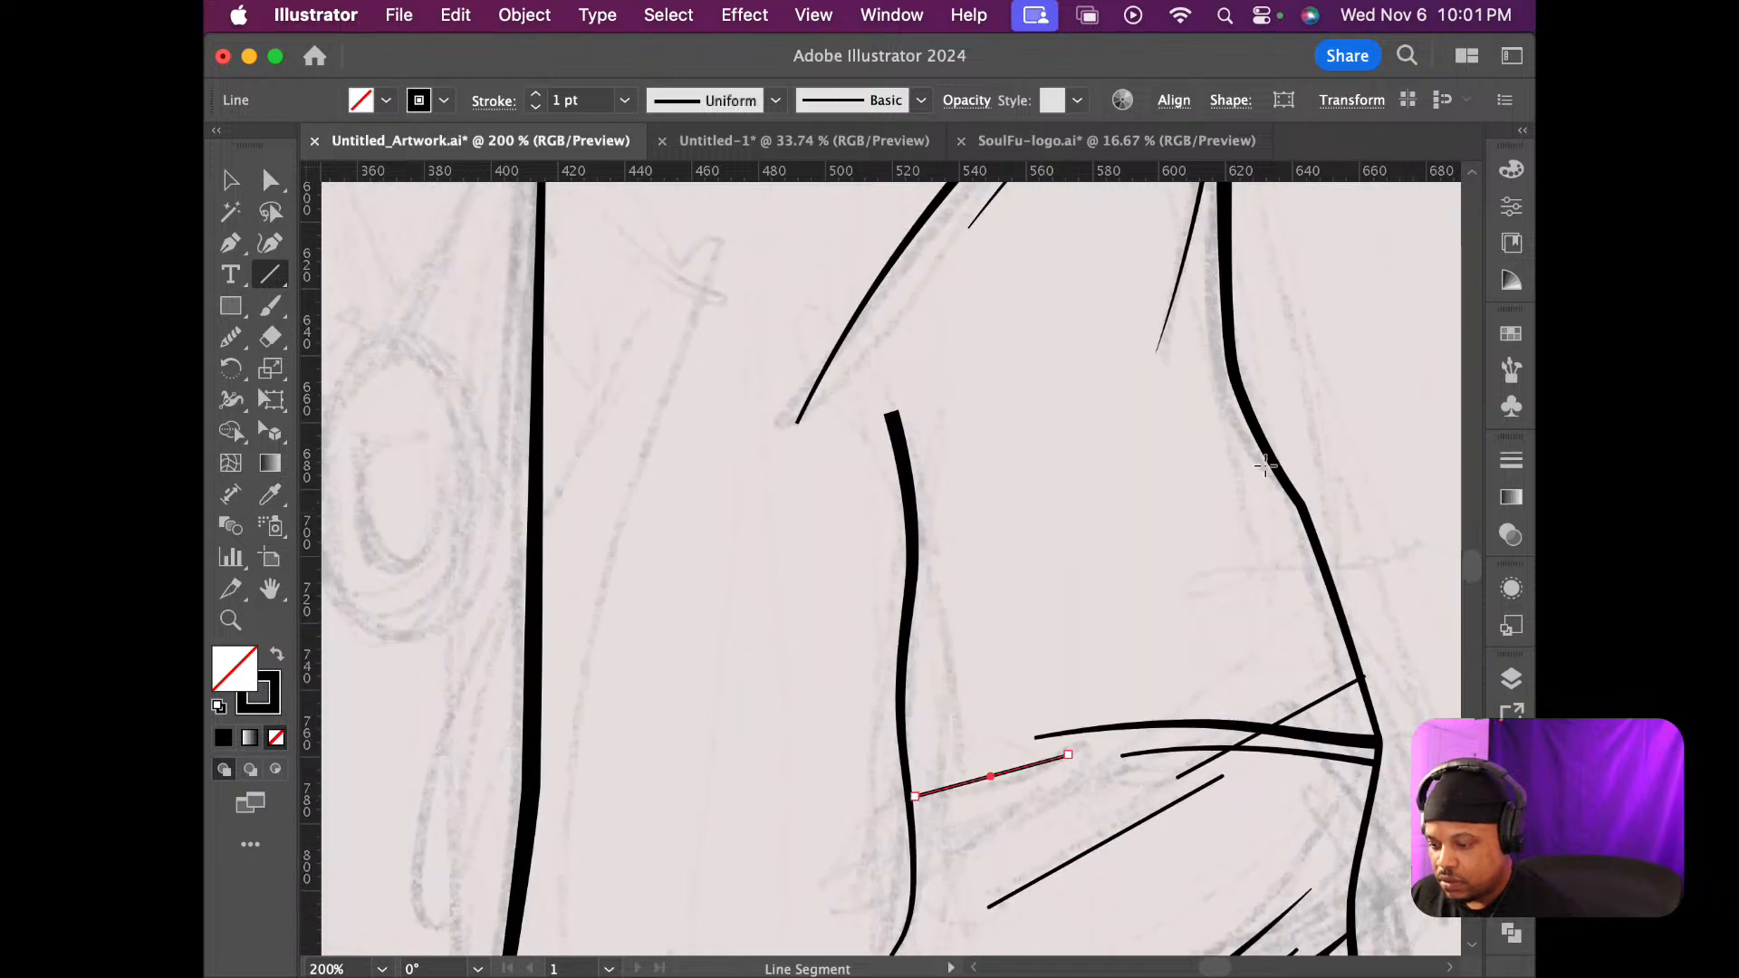
pyautogui.moveTo(1205, 267); pyautogui.dragTo(1230, 422)
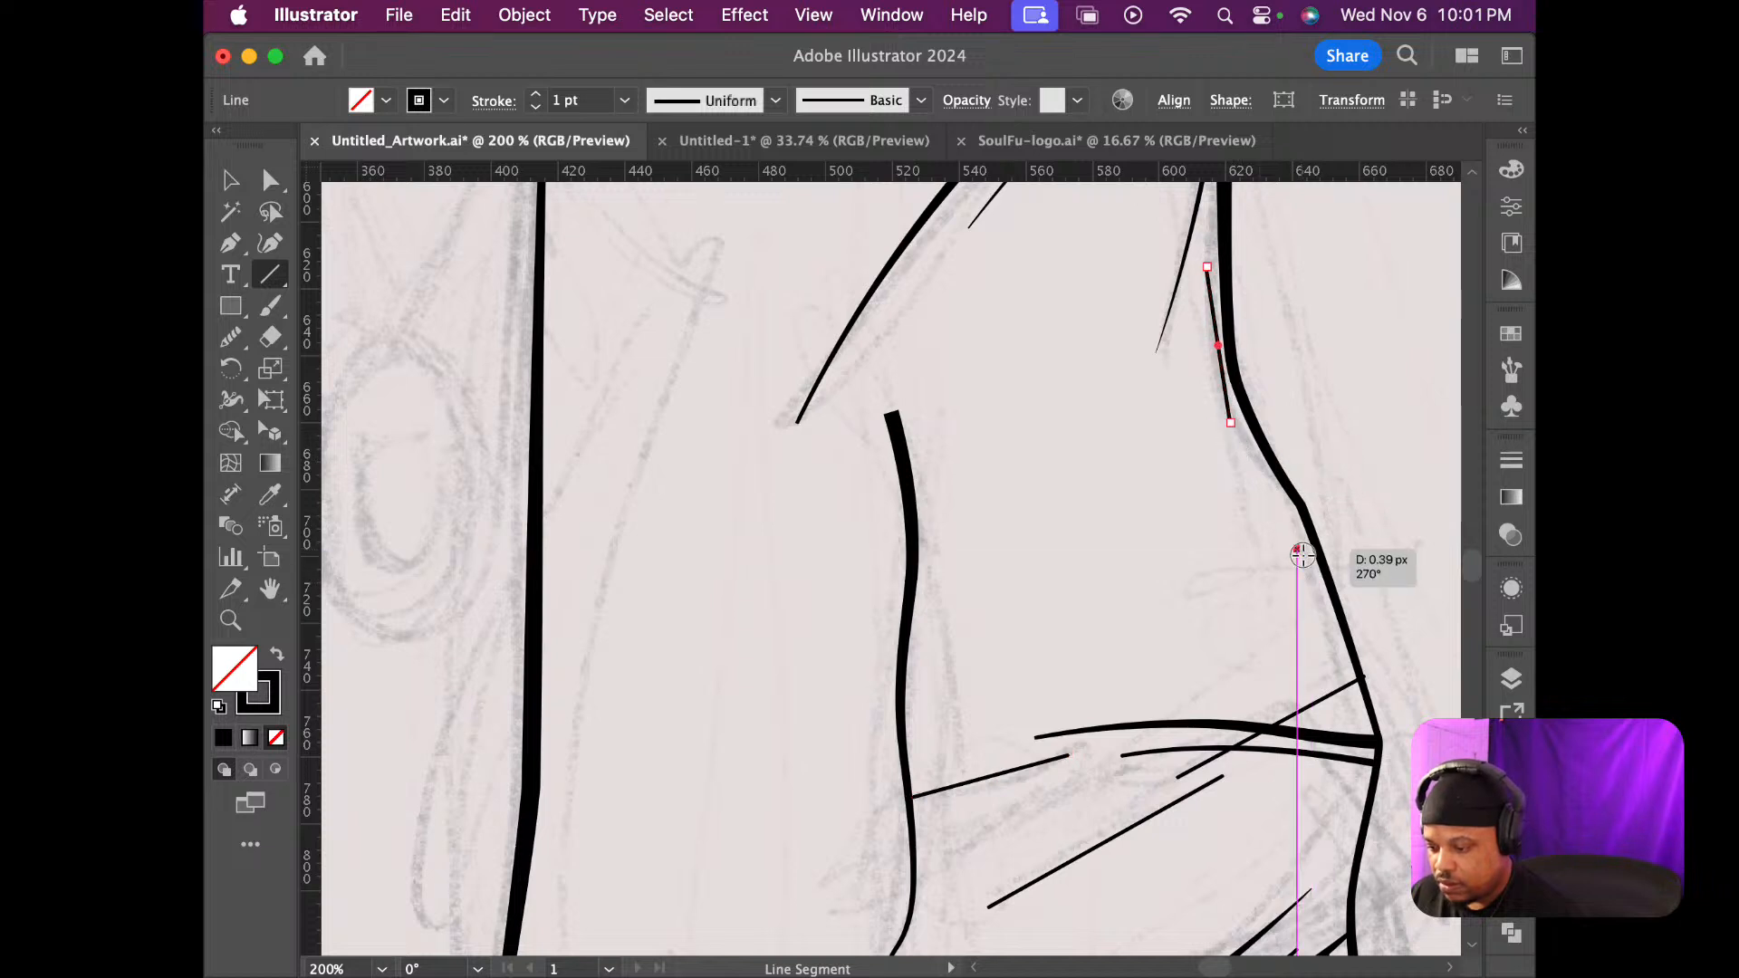
pyautogui.moveTo(1296, 549); pyautogui.dragTo(1364, 675)
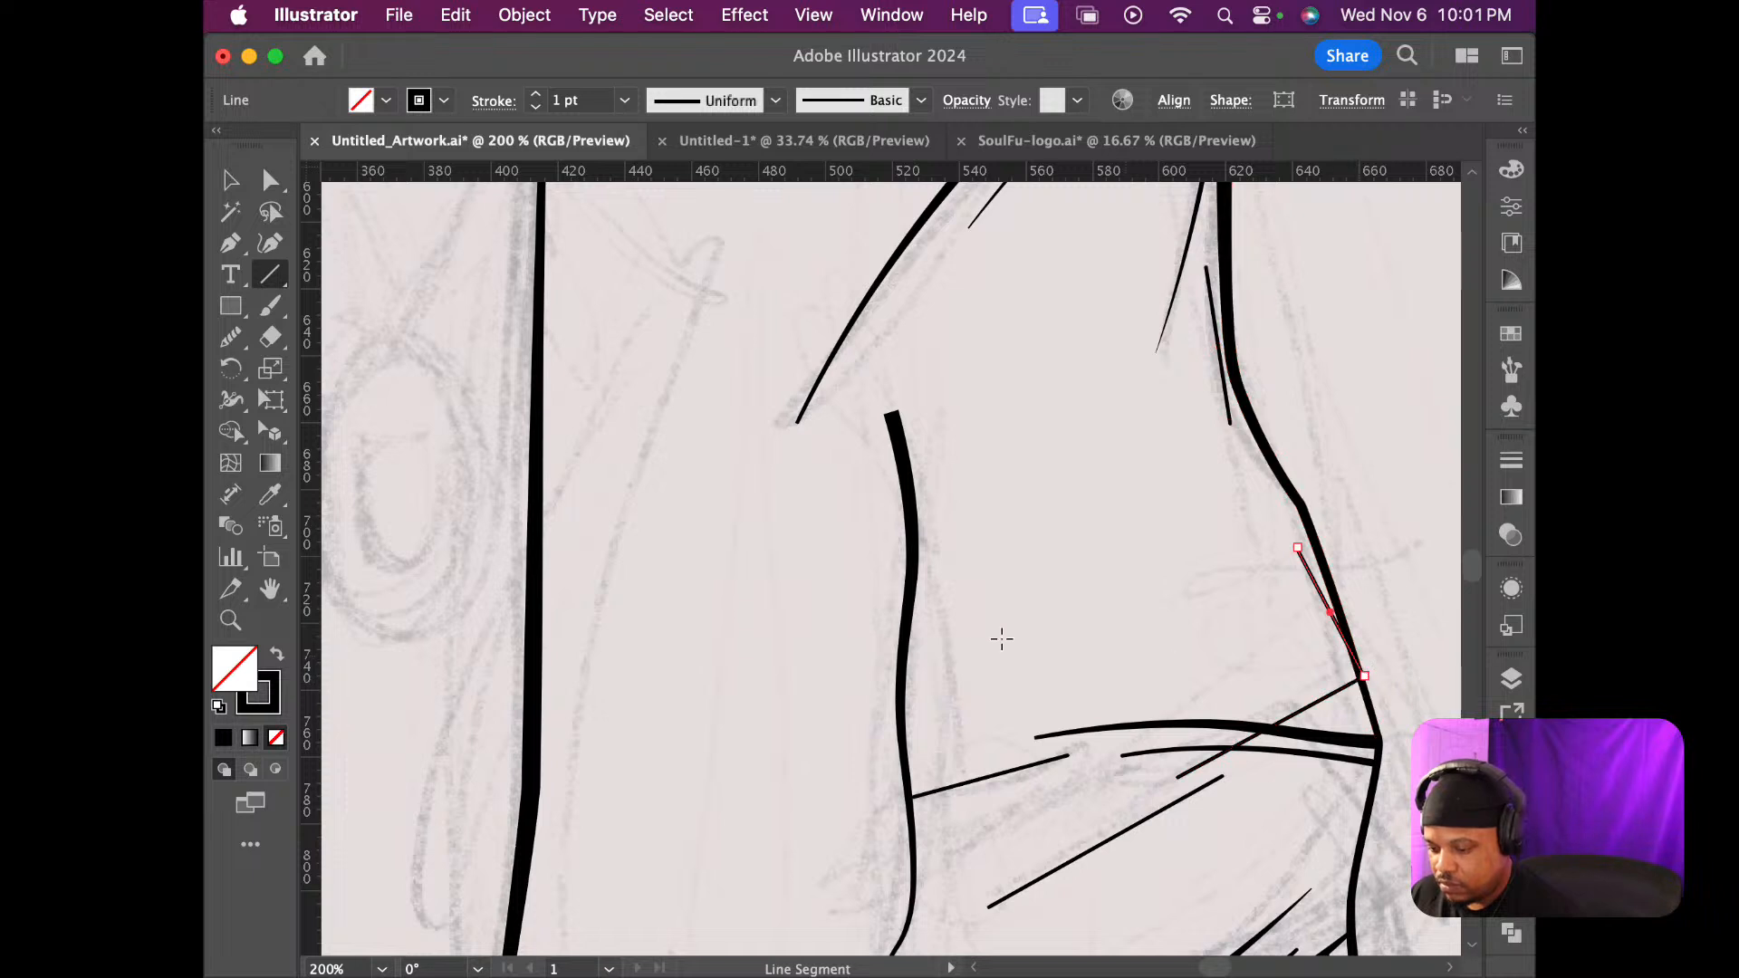
# Draw two short slanted lines on the jacket body that converge on the sleeve's inner edge below the armpit
pyautogui.moveTo(969, 530); pyautogui.dragTo(963, 702)
pyautogui.press('super+z')
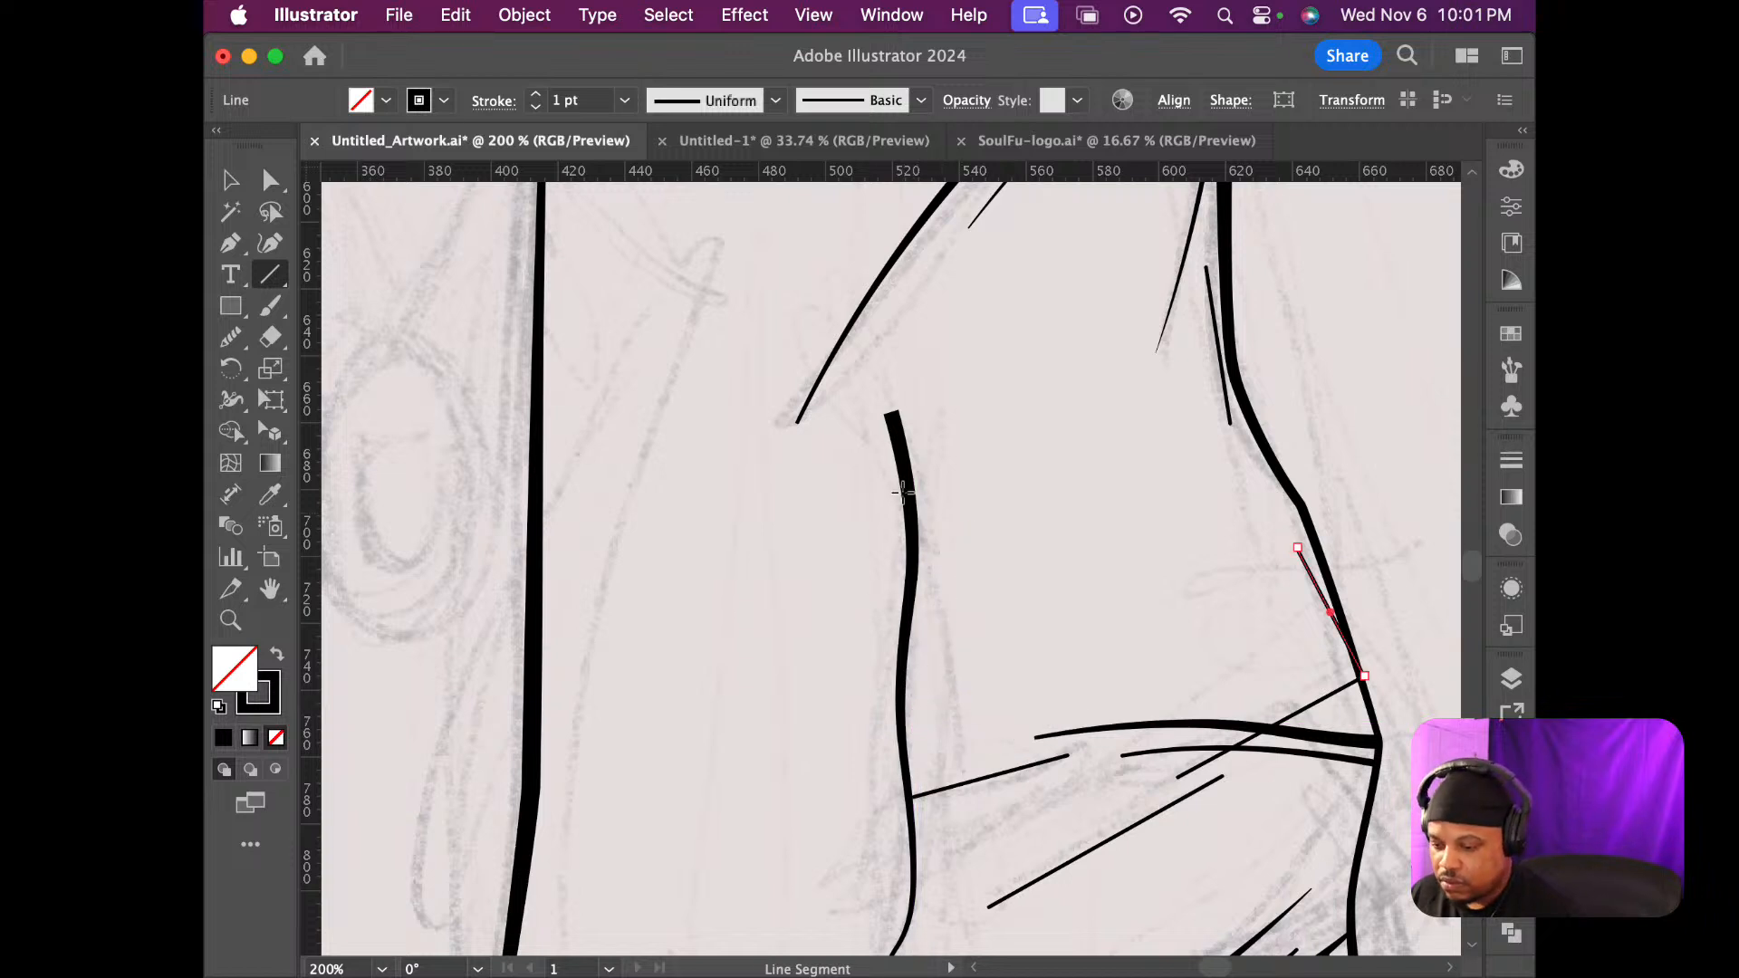
pyautogui.moveTo(844, 441); pyautogui.dragTo(907, 576)
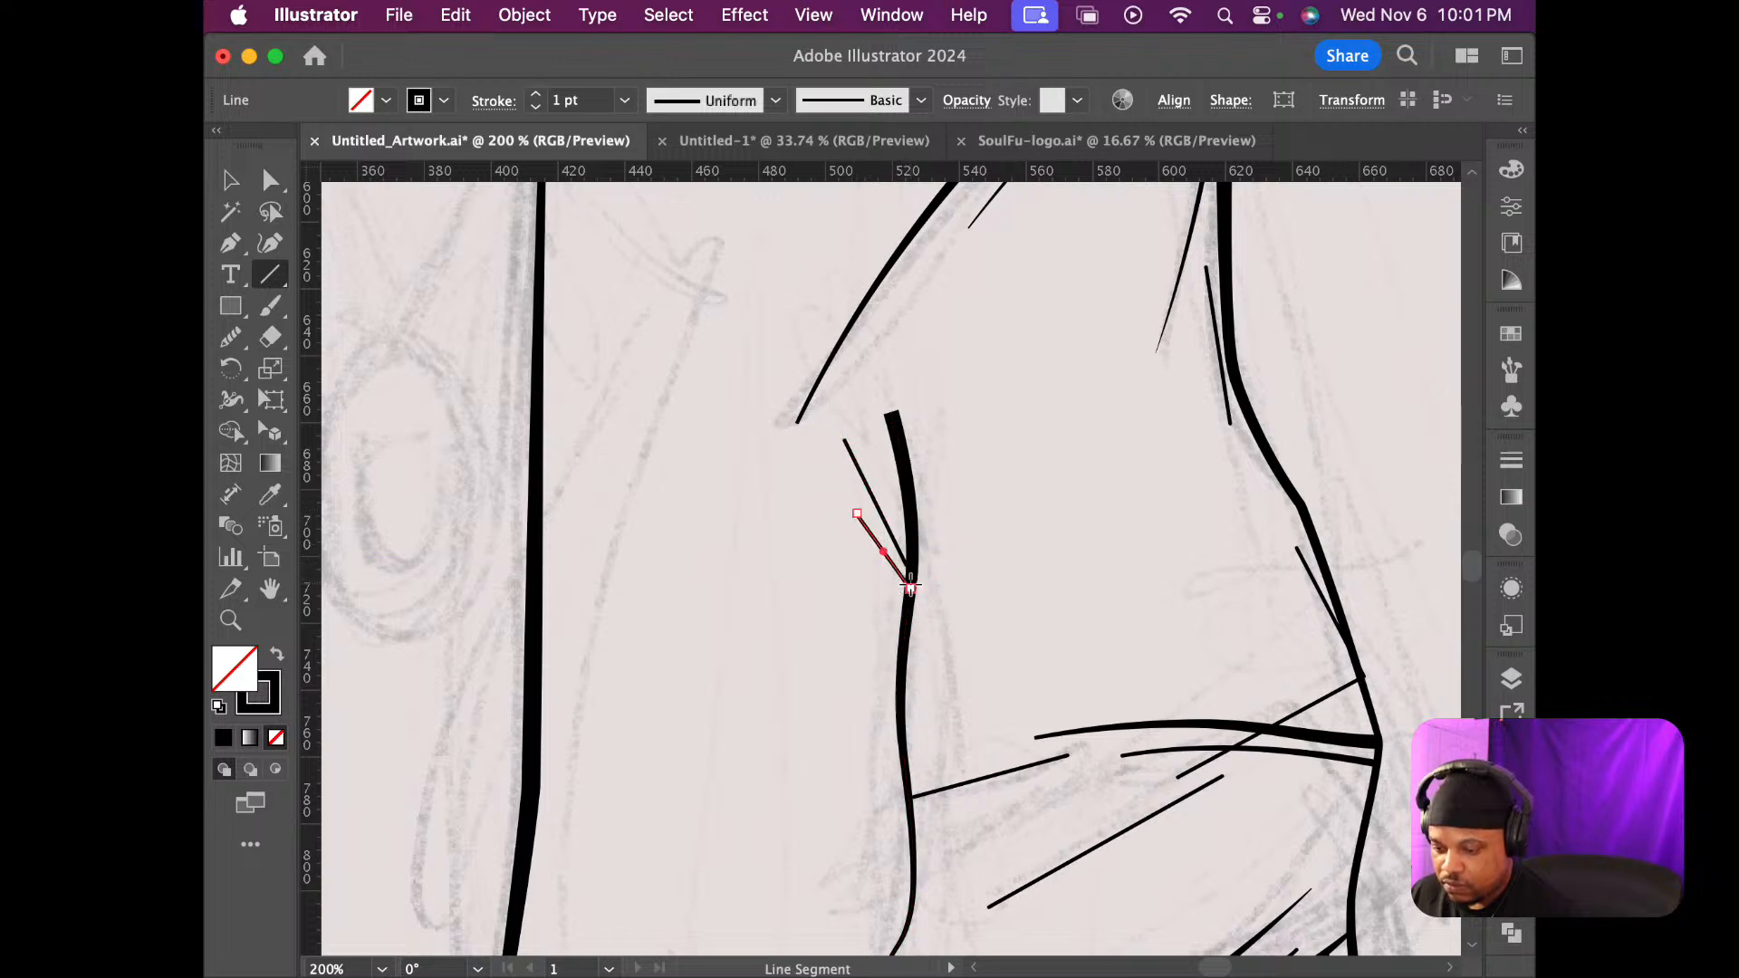
# Bend both short armpit fold lines into arcs bowing away from the sleeve's inner edge with the Curvature tool
pyautogui.press('super+minus')
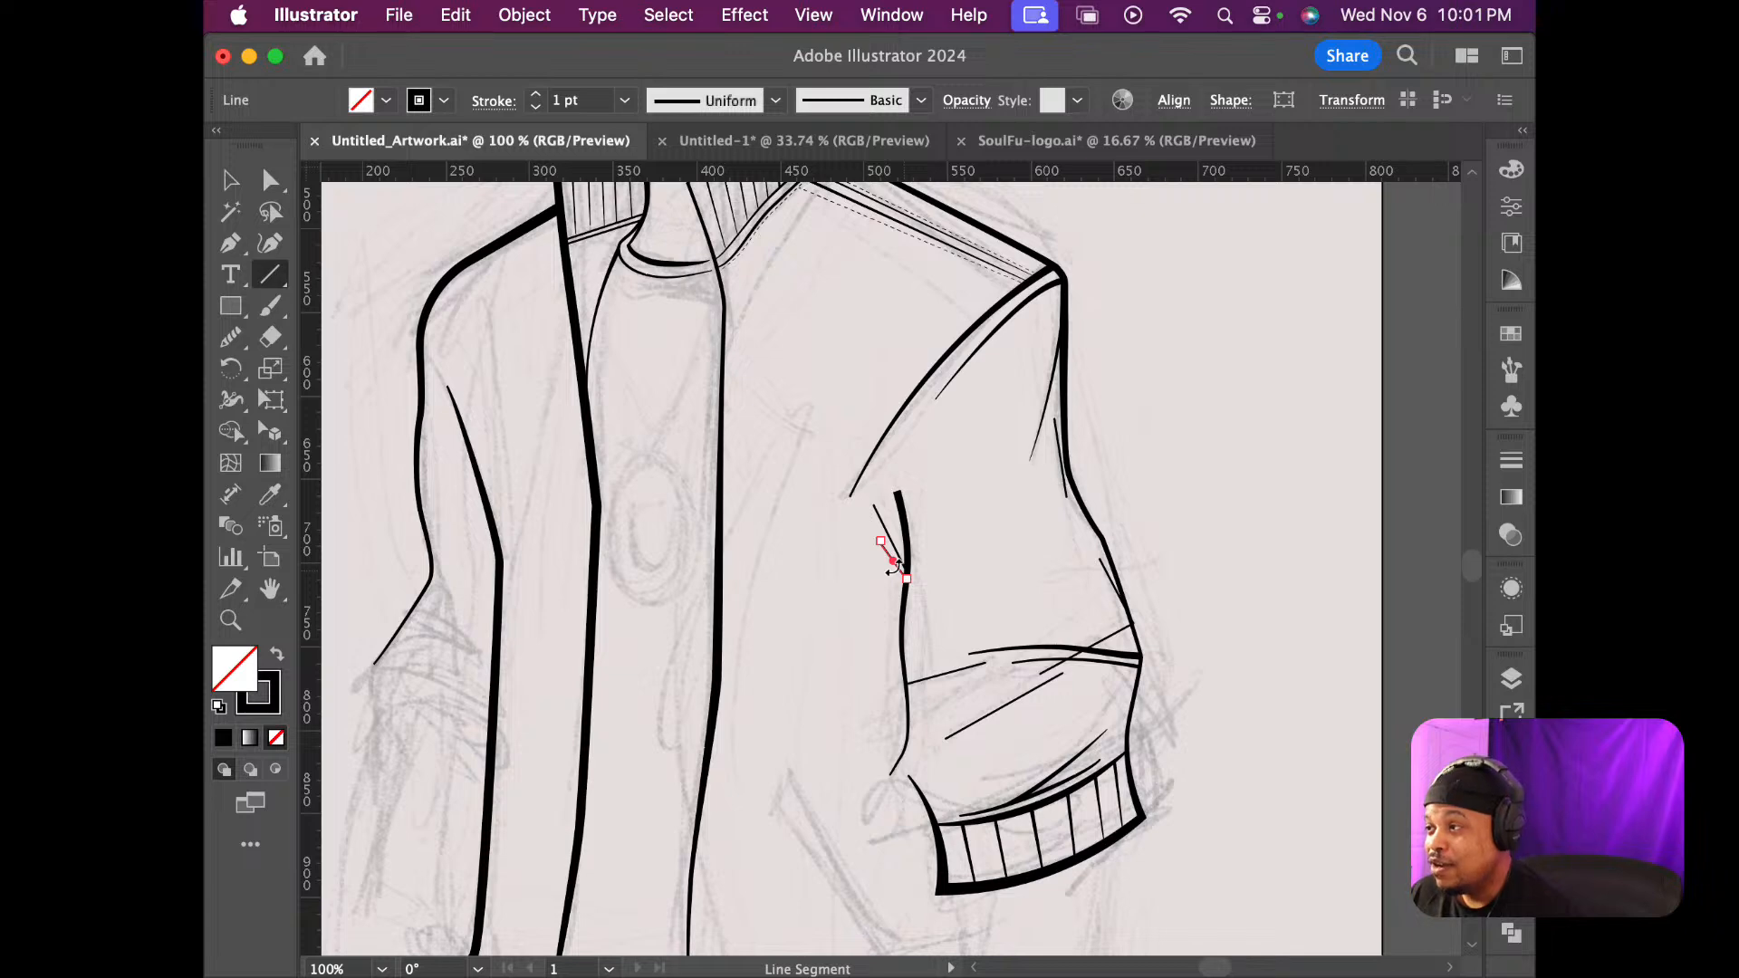
pyautogui.scroll(-1, 893, 567)
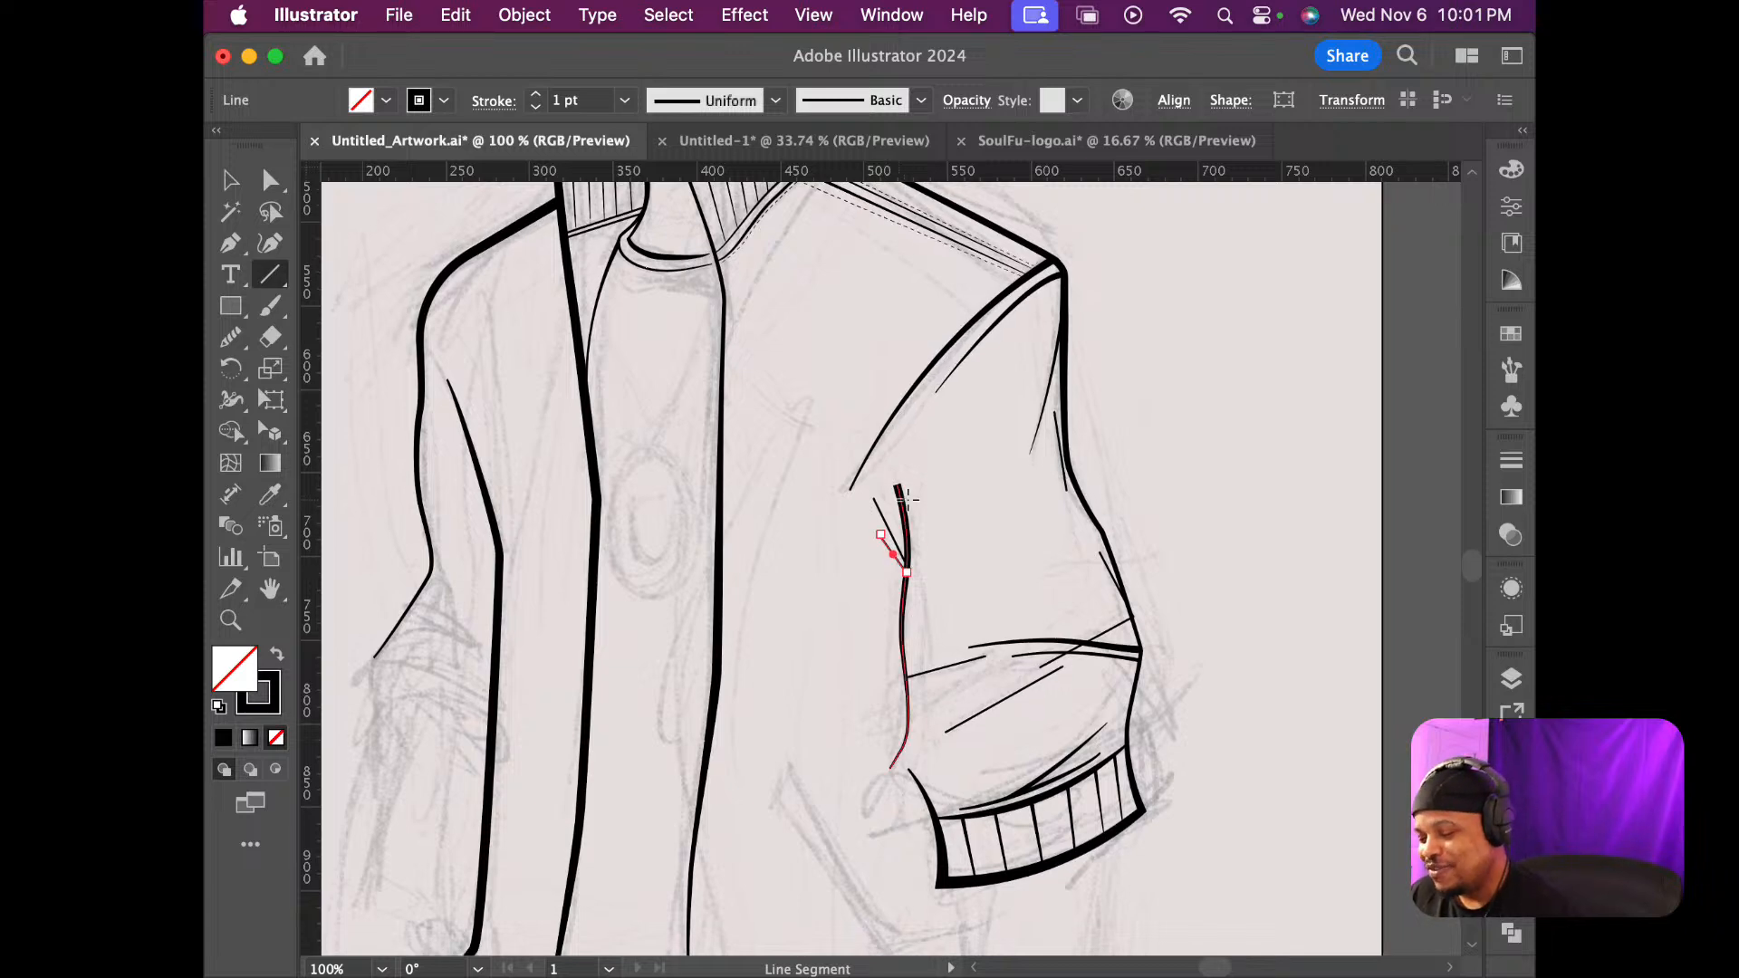
pyautogui.scroll(7, 895, 500)
pyautogui.scroll(-6, 893, 507)
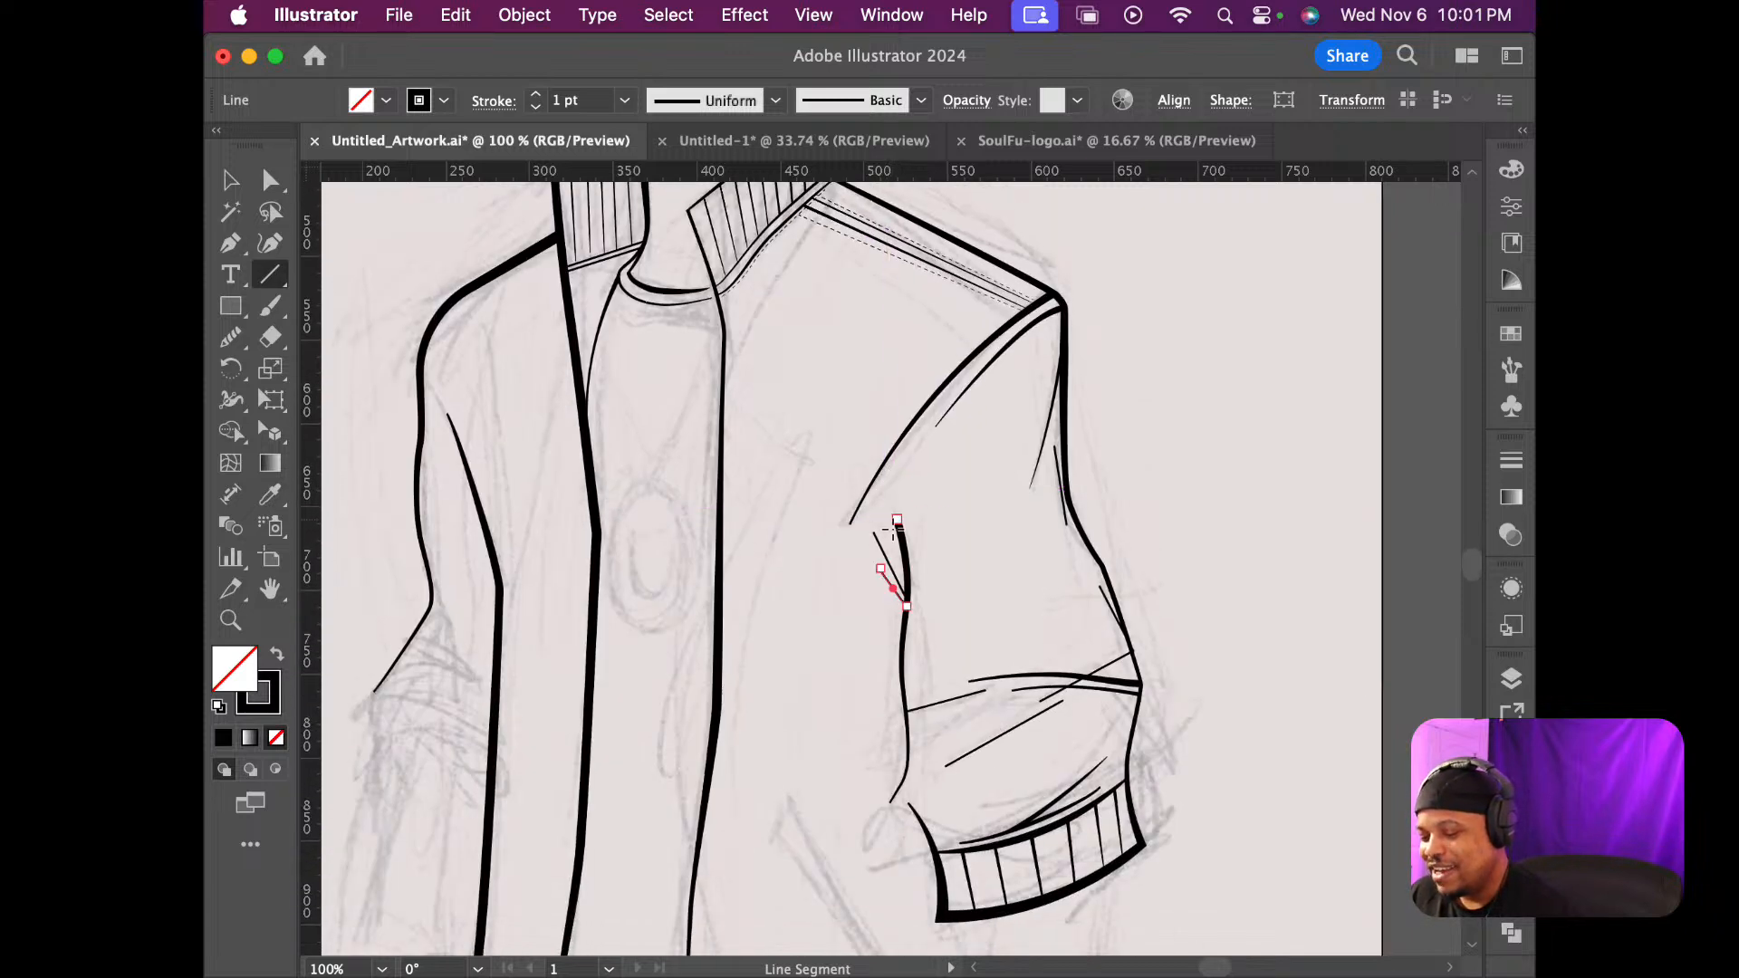
pyautogui.scroll(1, 897, 539)
pyautogui.scroll(5, 897, 539)
pyautogui.scroll(-2, 896, 537)
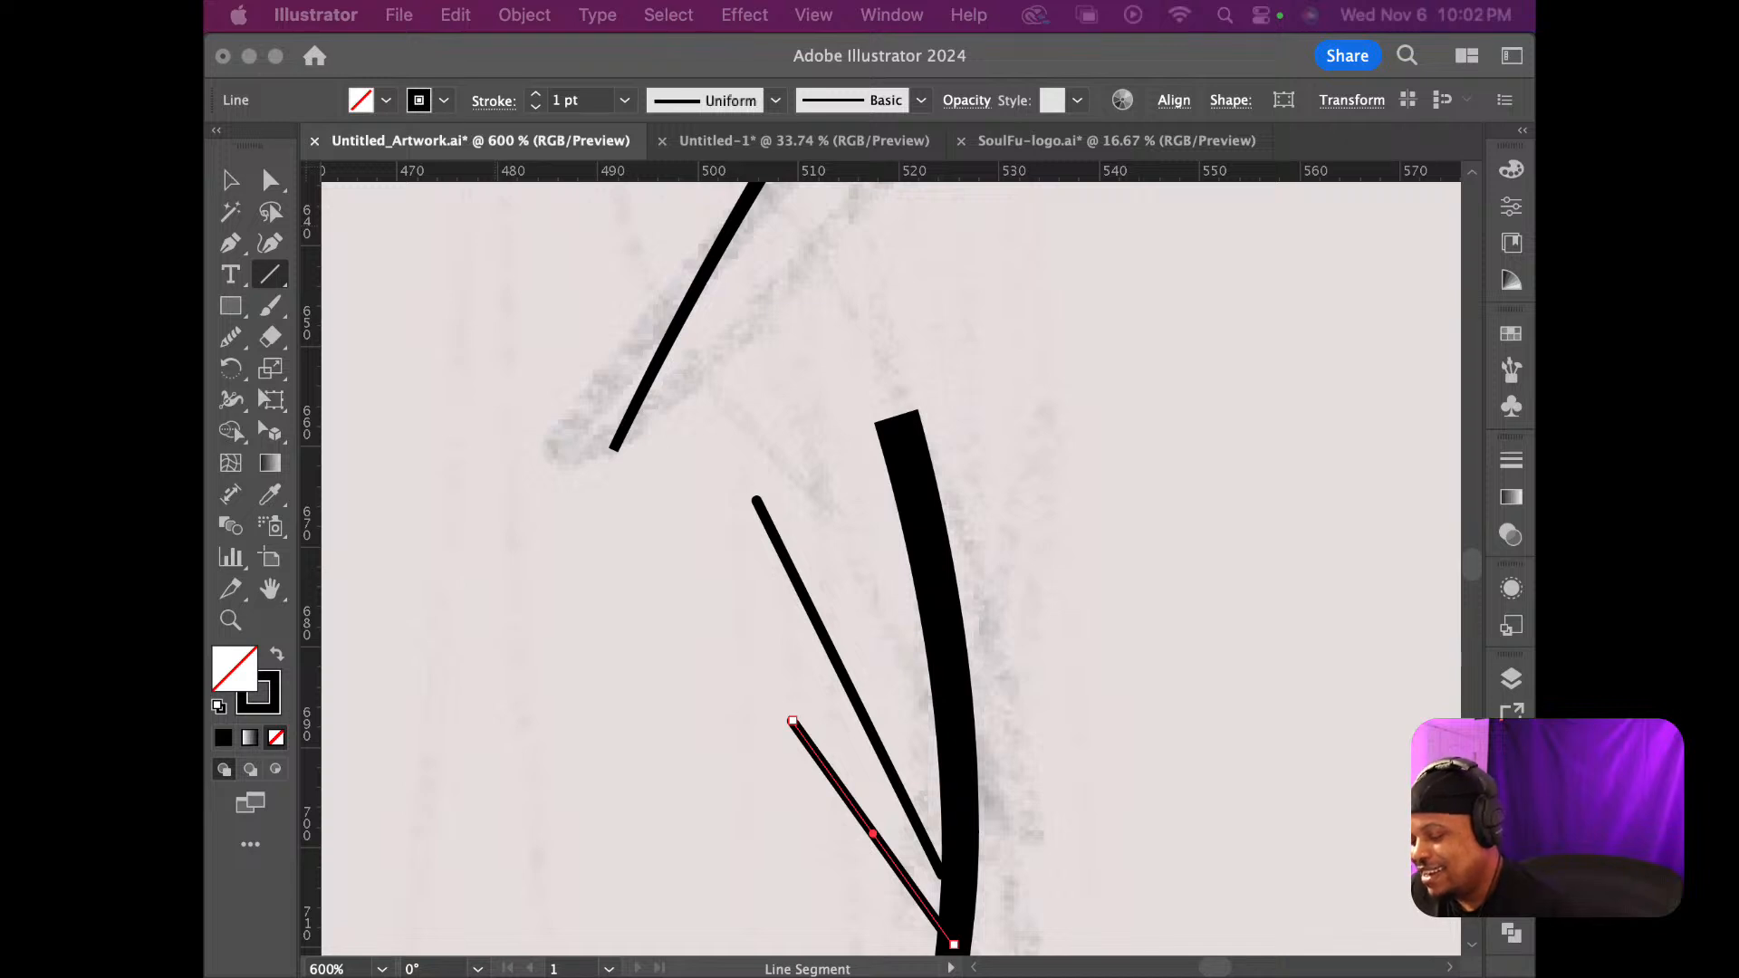
pyautogui.click(939, 877)
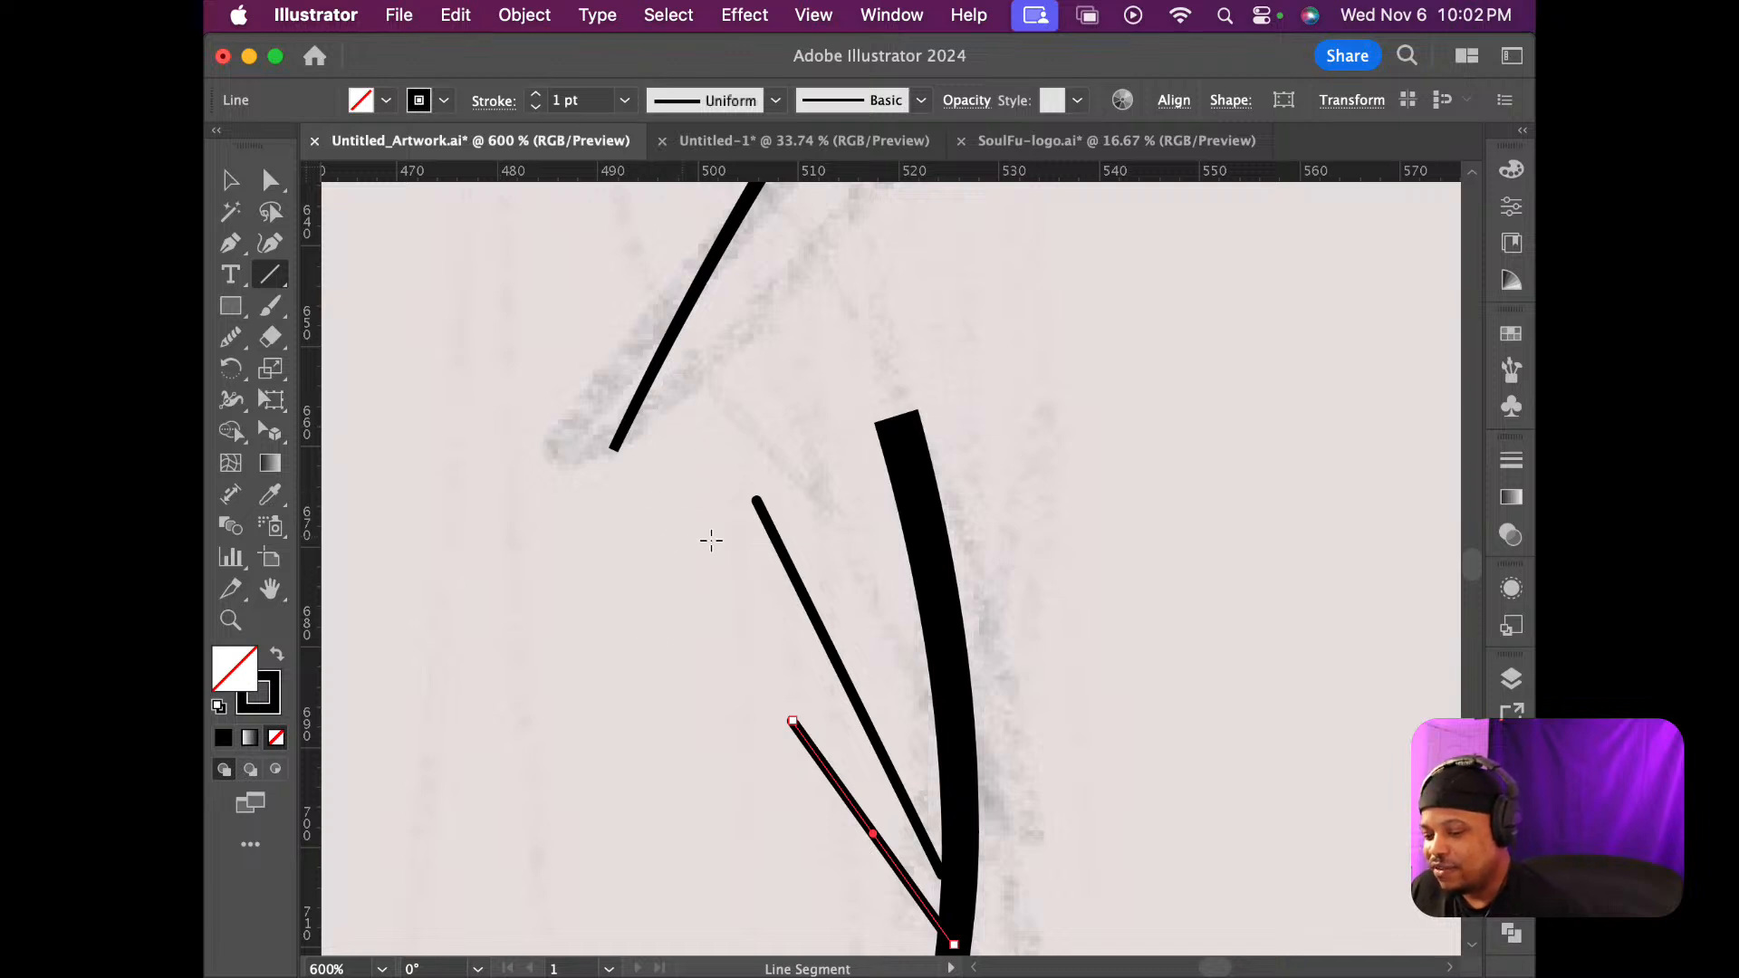
pyautogui.click(231, 180)
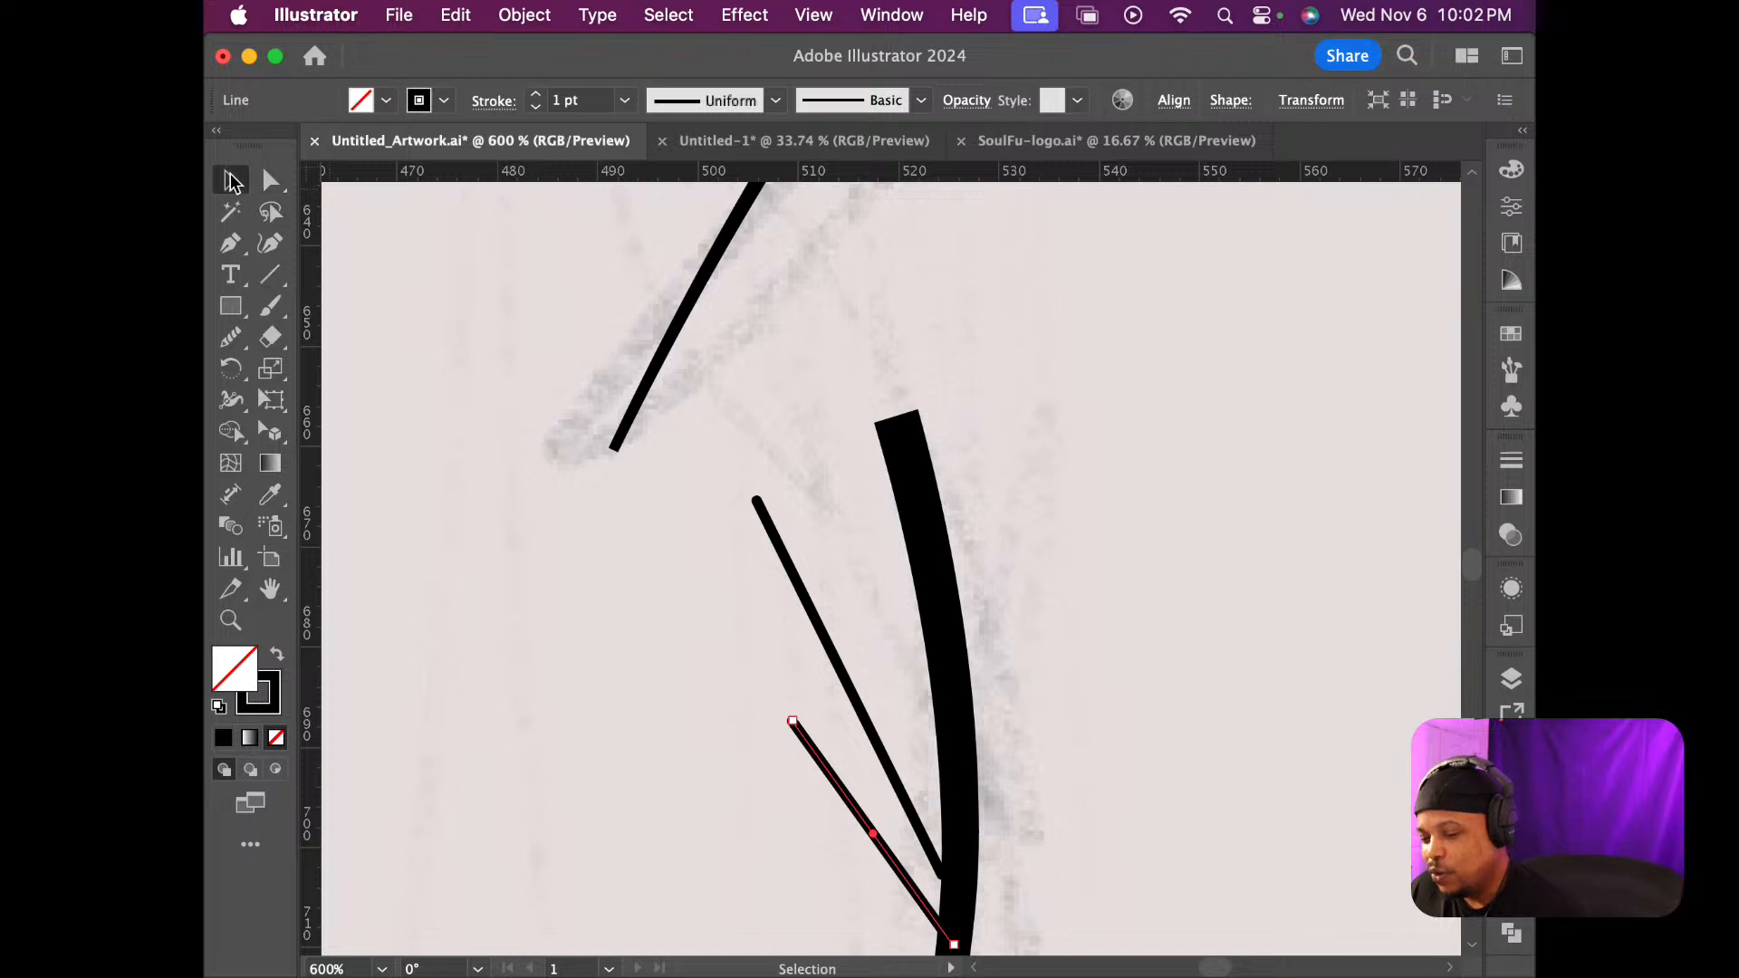
pyautogui.click(273, 244)
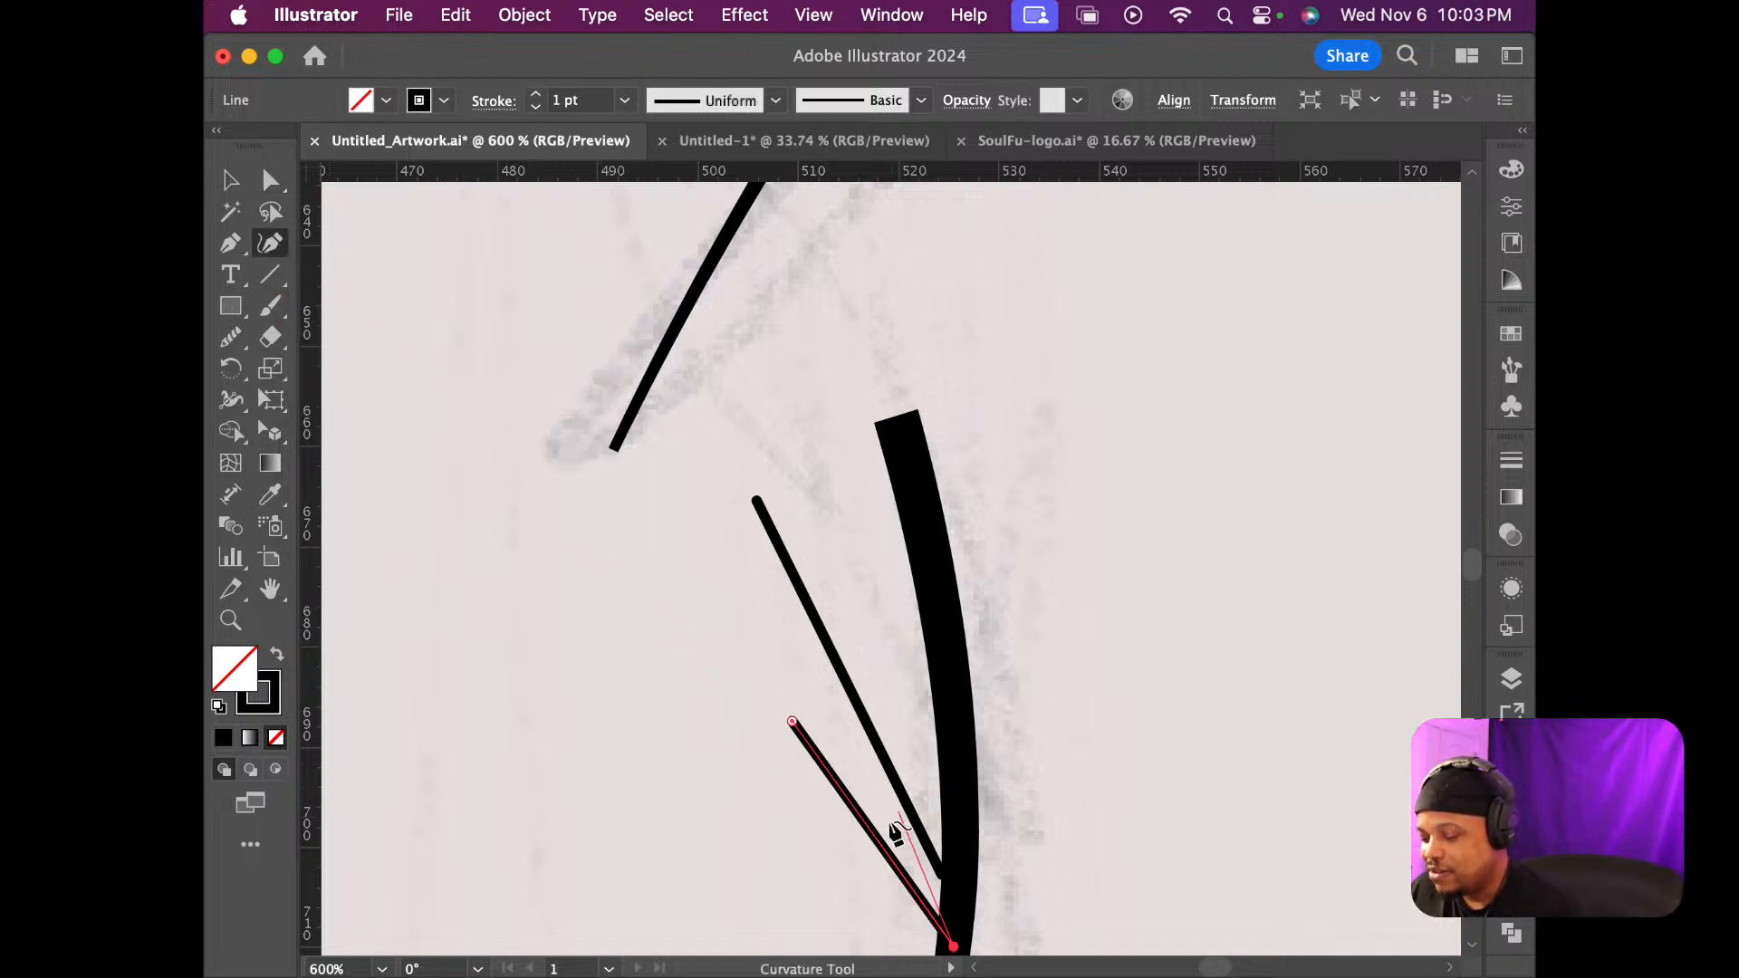
pyautogui.moveTo(879, 845); pyautogui.dragTo(852, 847)
pyautogui.click(856, 699)
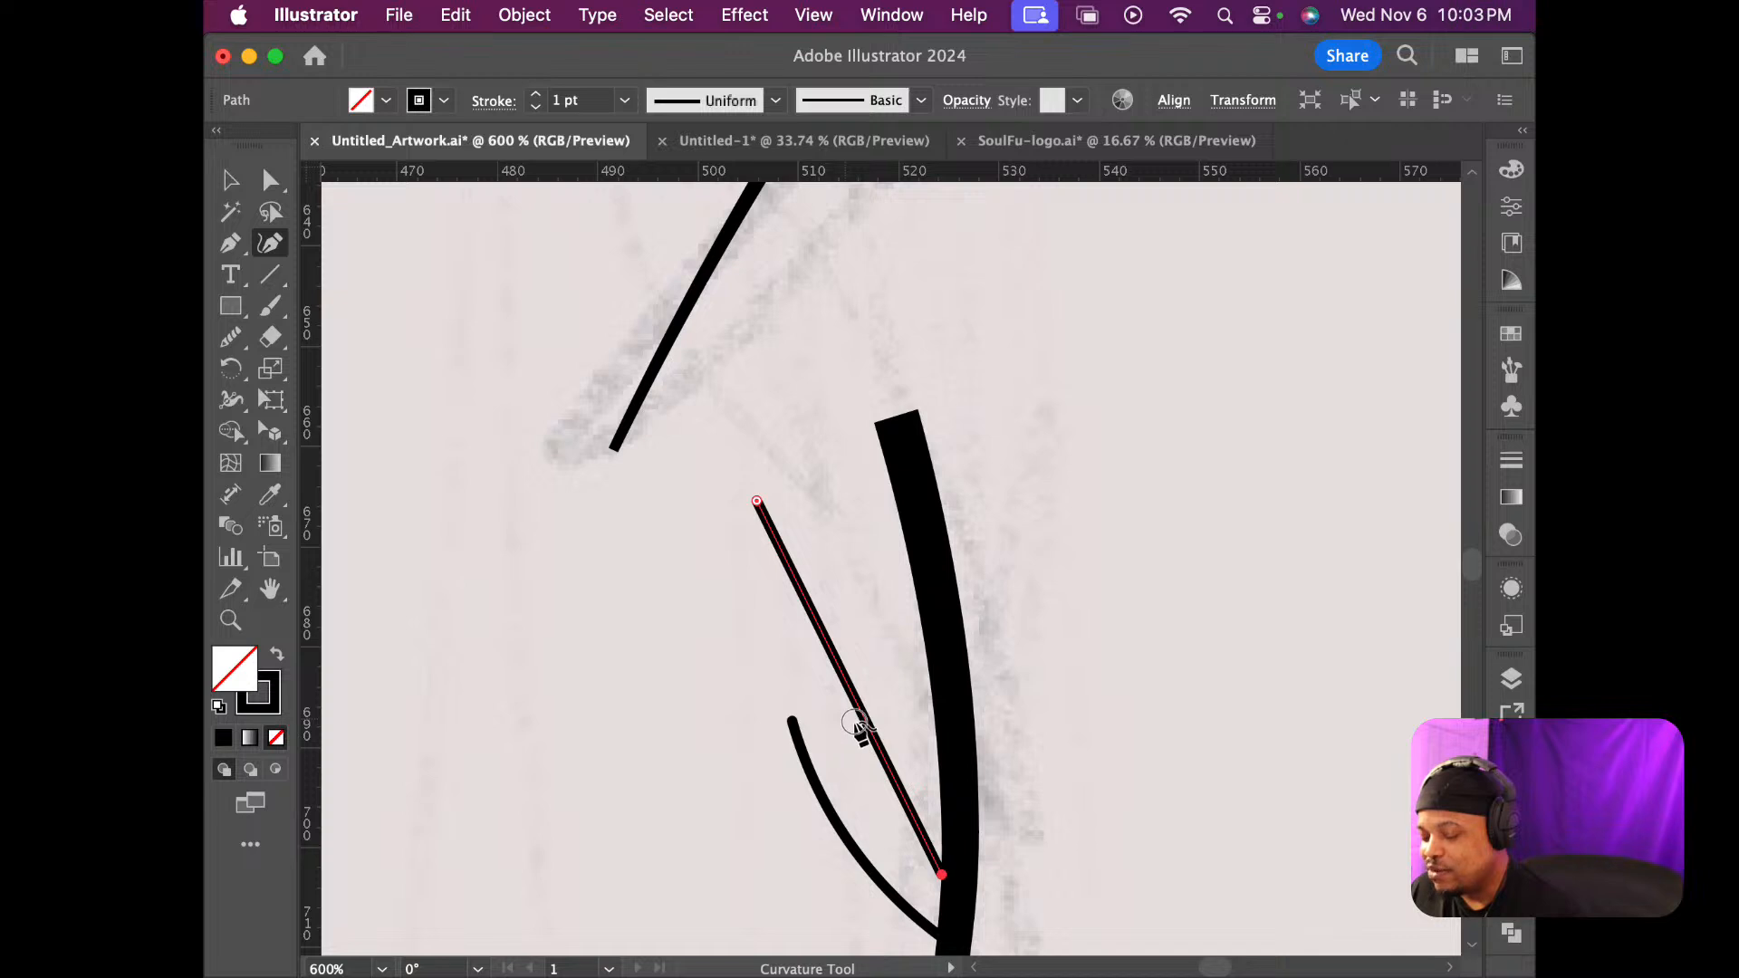
pyautogui.moveTo(872, 717); pyautogui.dragTo(840, 726)
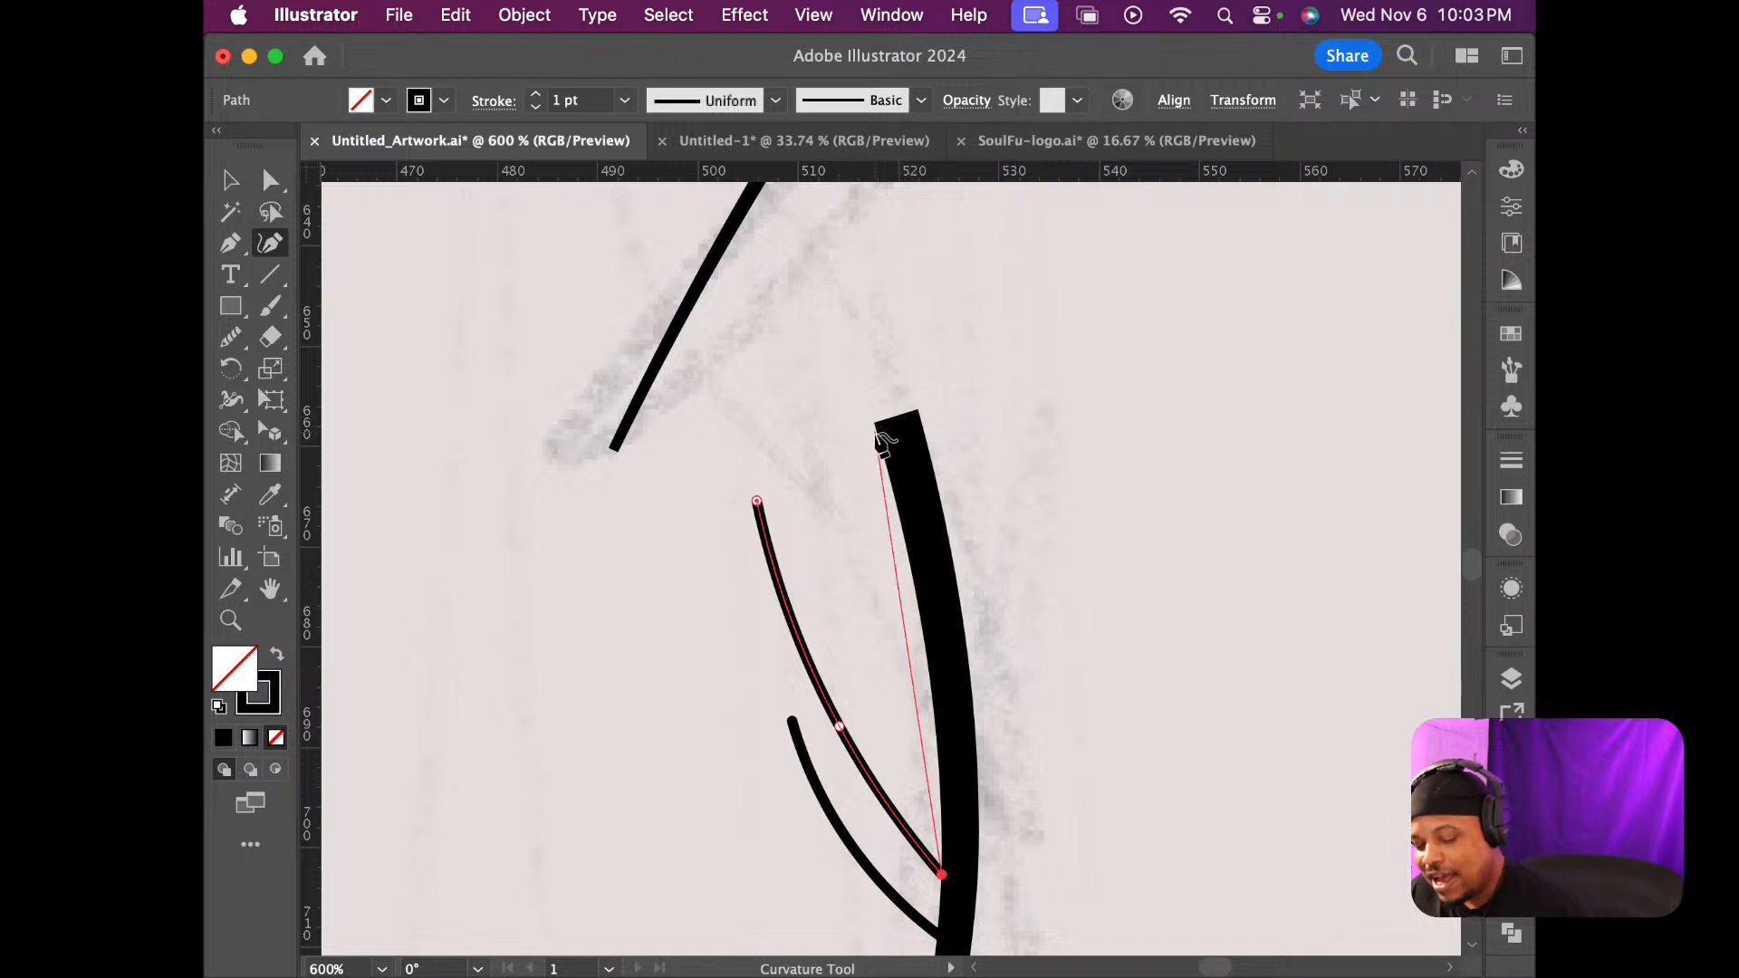
# Widen the upper armpit fold's lower end to about 4.03 px and move its end anchor into the sleeve's inner edge line
pyautogui.hotkey('shift', 'w')
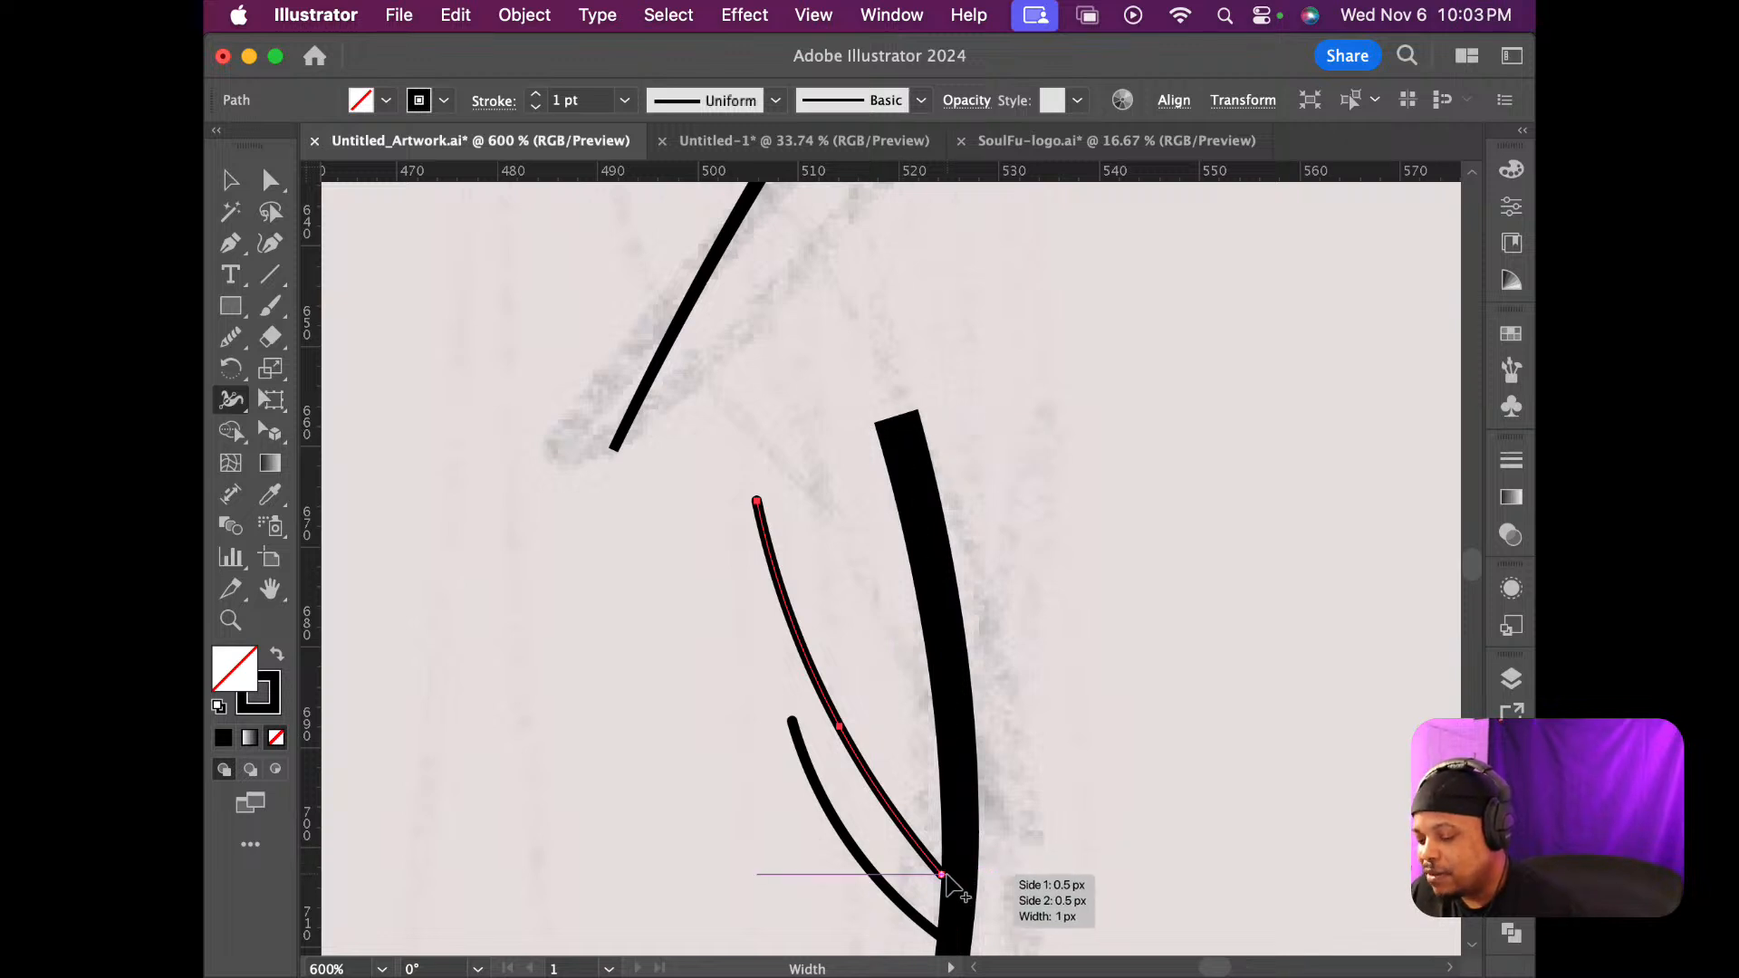
pyautogui.moveTo(942, 875); pyautogui.dragTo(930, 895)
pyautogui.scroll(-1, 874, 839)
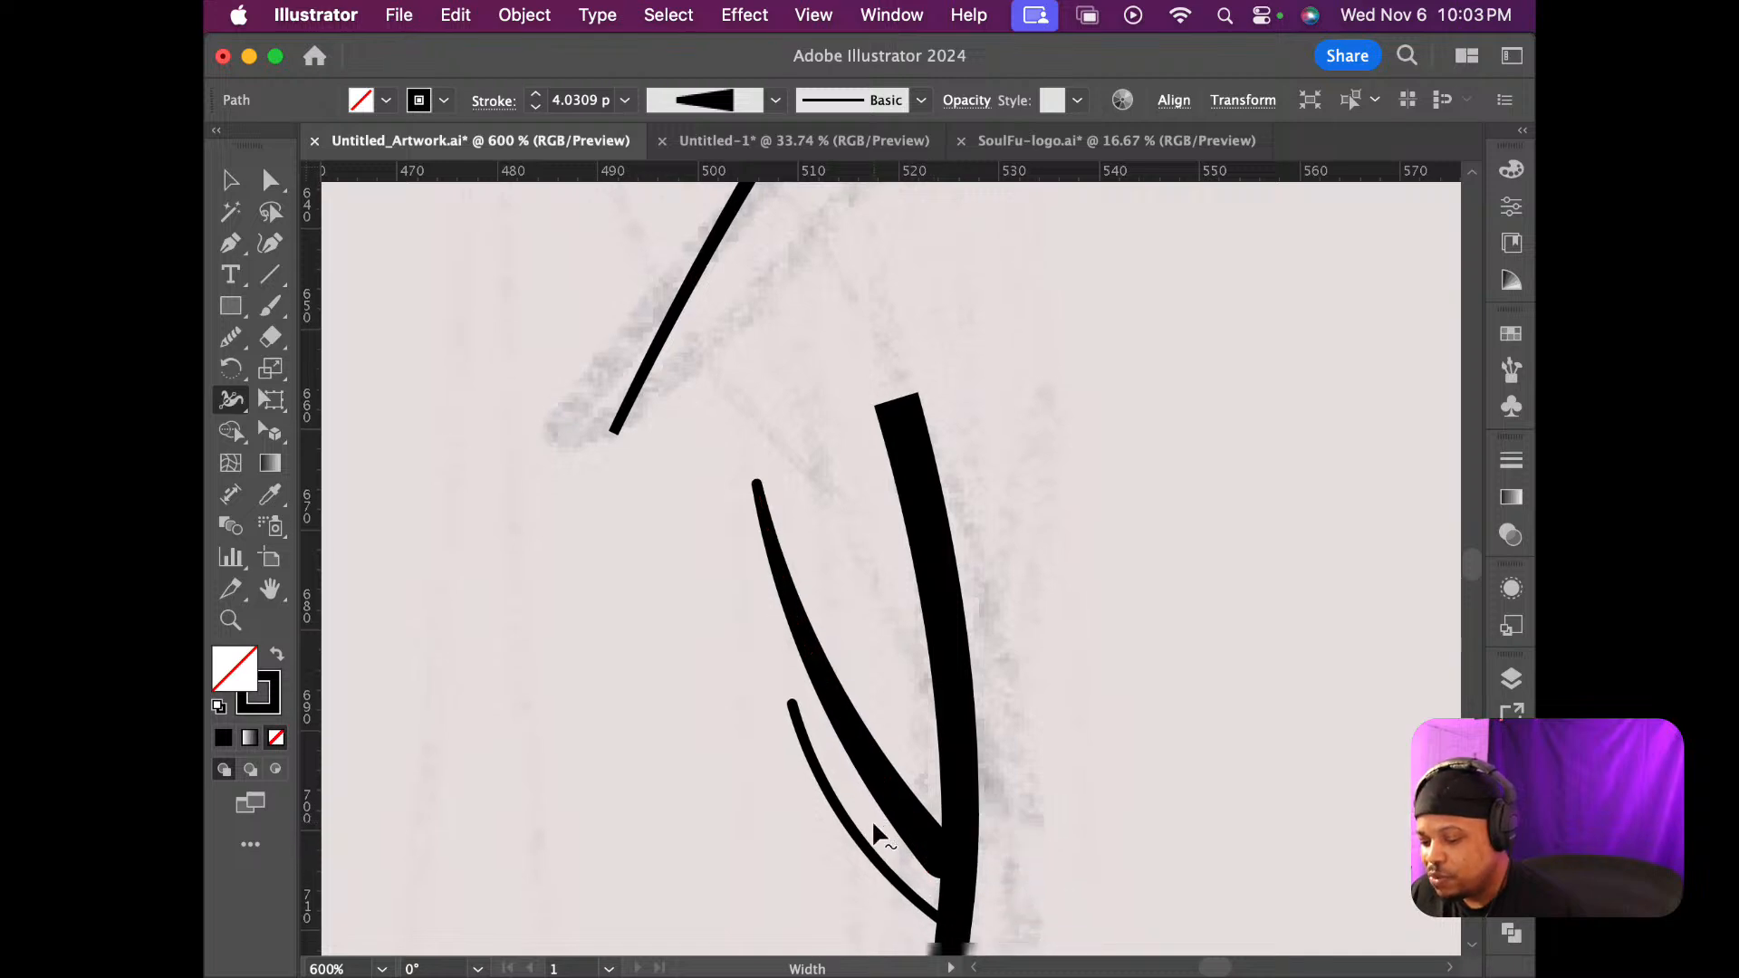
pyautogui.scroll(-2, 871, 819)
pyautogui.press('super+1')
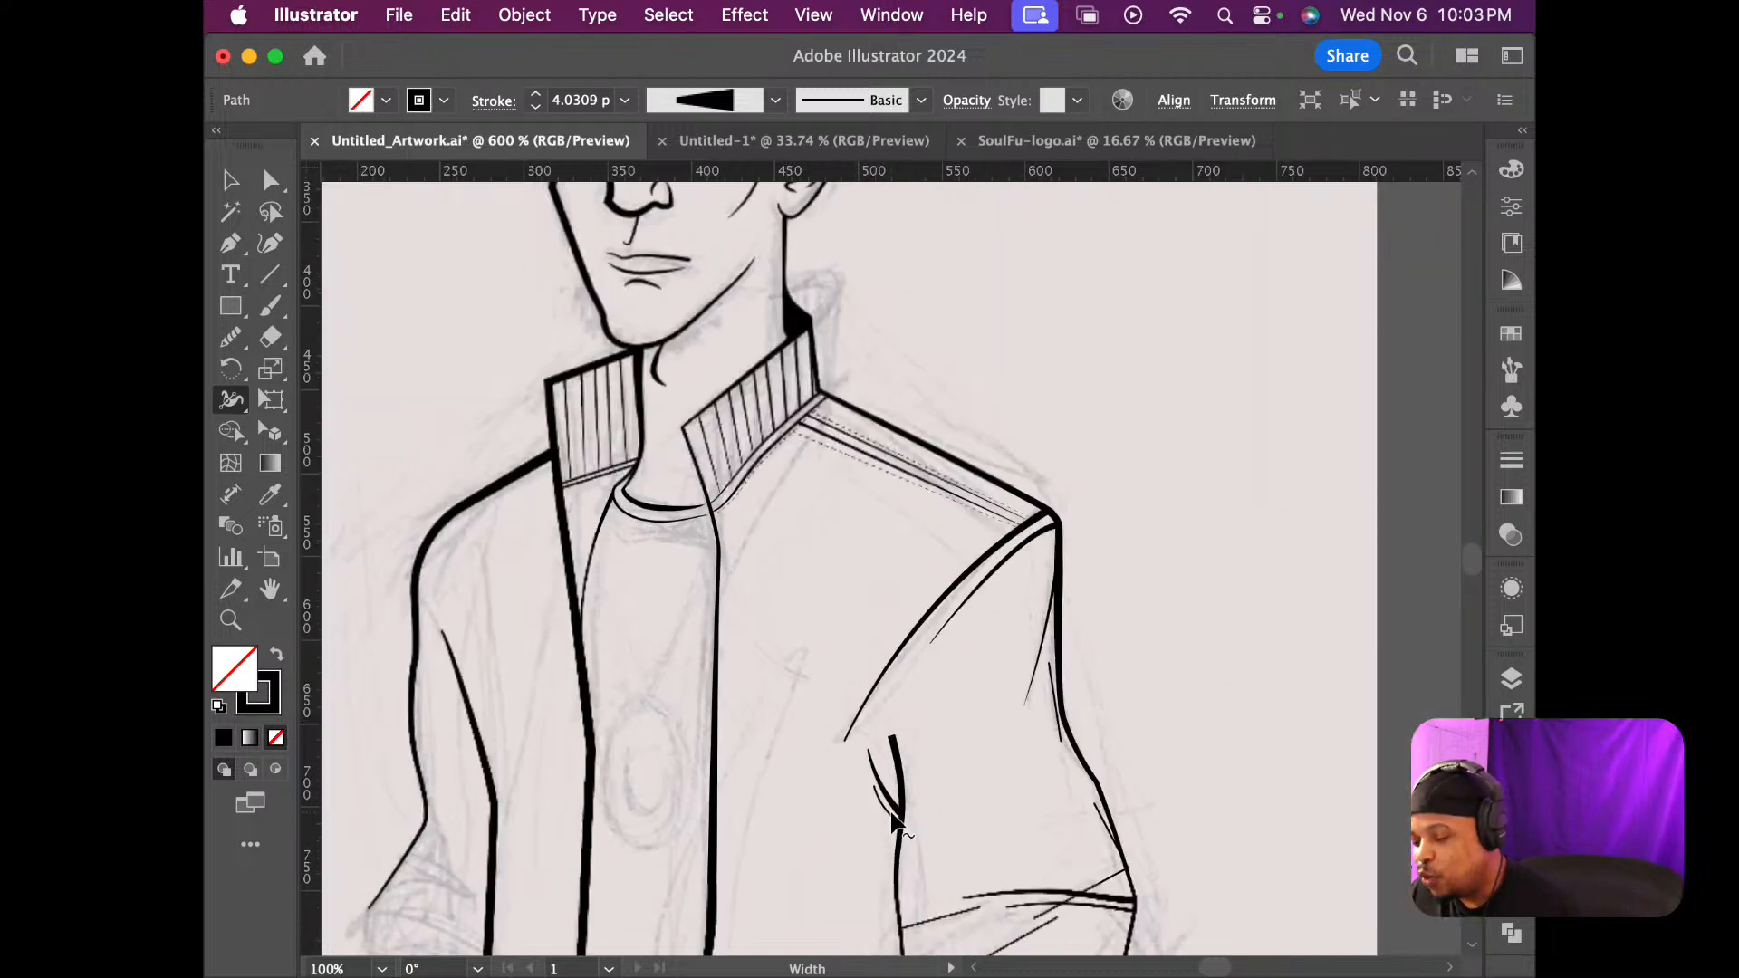
pyautogui.scroll(-2, 892, 813)
pyautogui.scroll(5, 892, 810)
pyautogui.scroll(1, 915, 847)
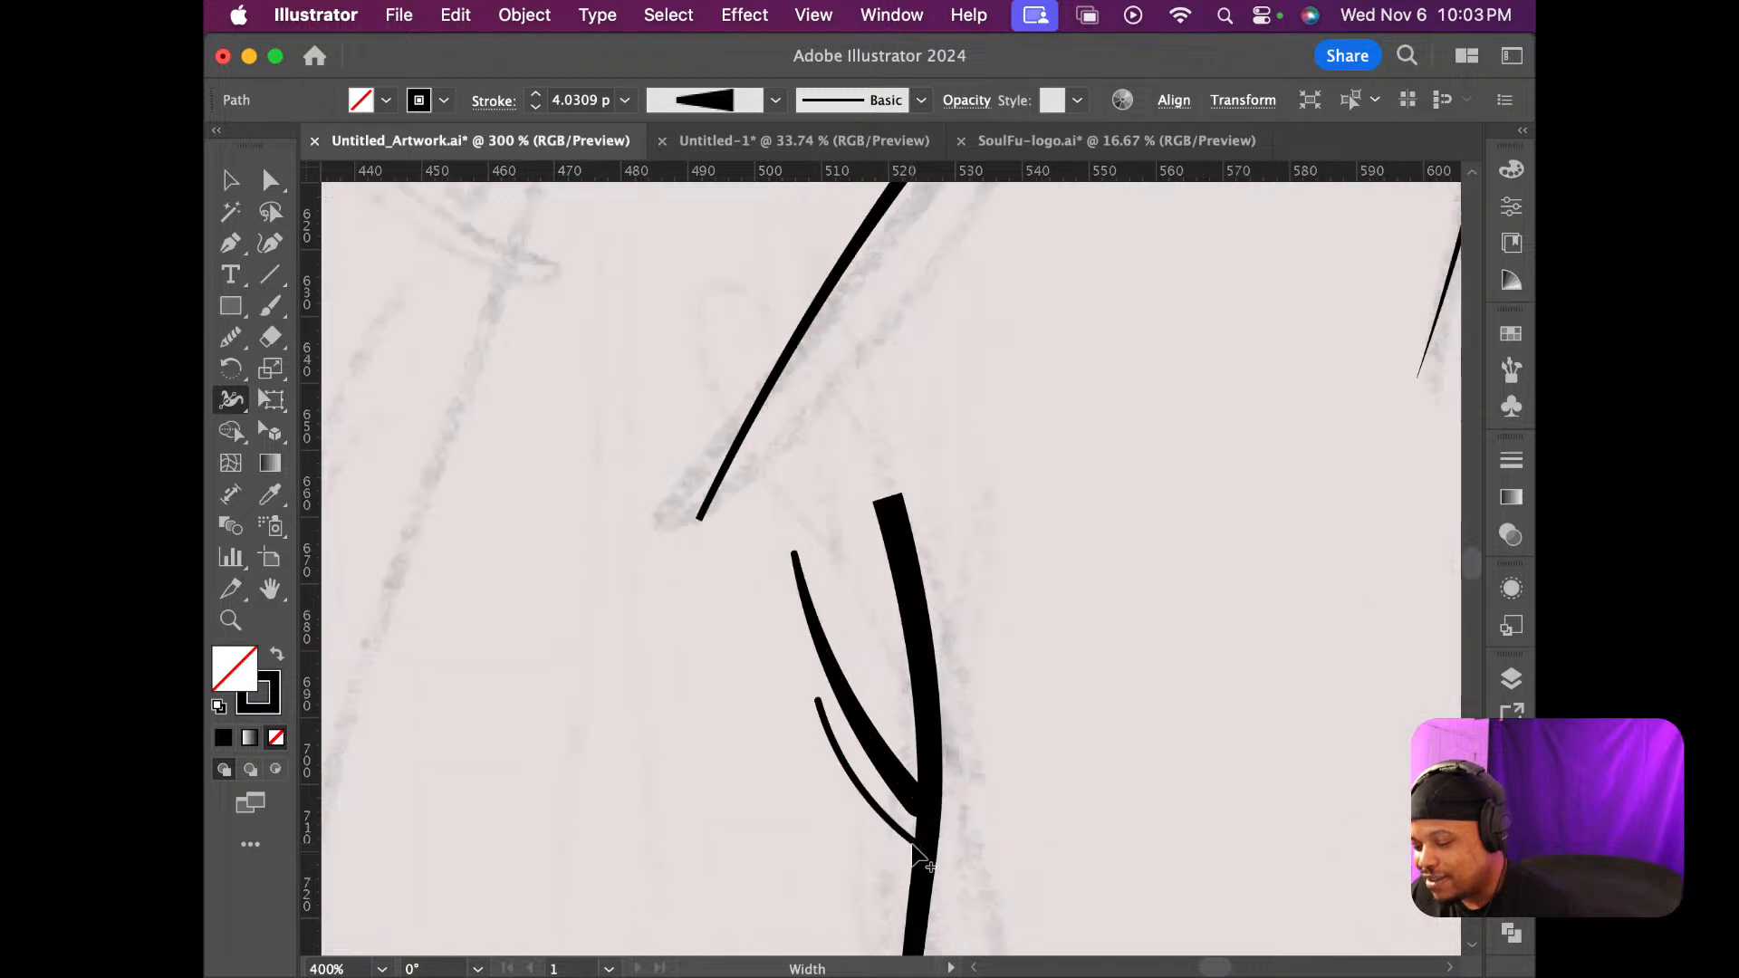
pyautogui.scroll(4, 915, 852)
pyautogui.scroll(-2, 910, 852)
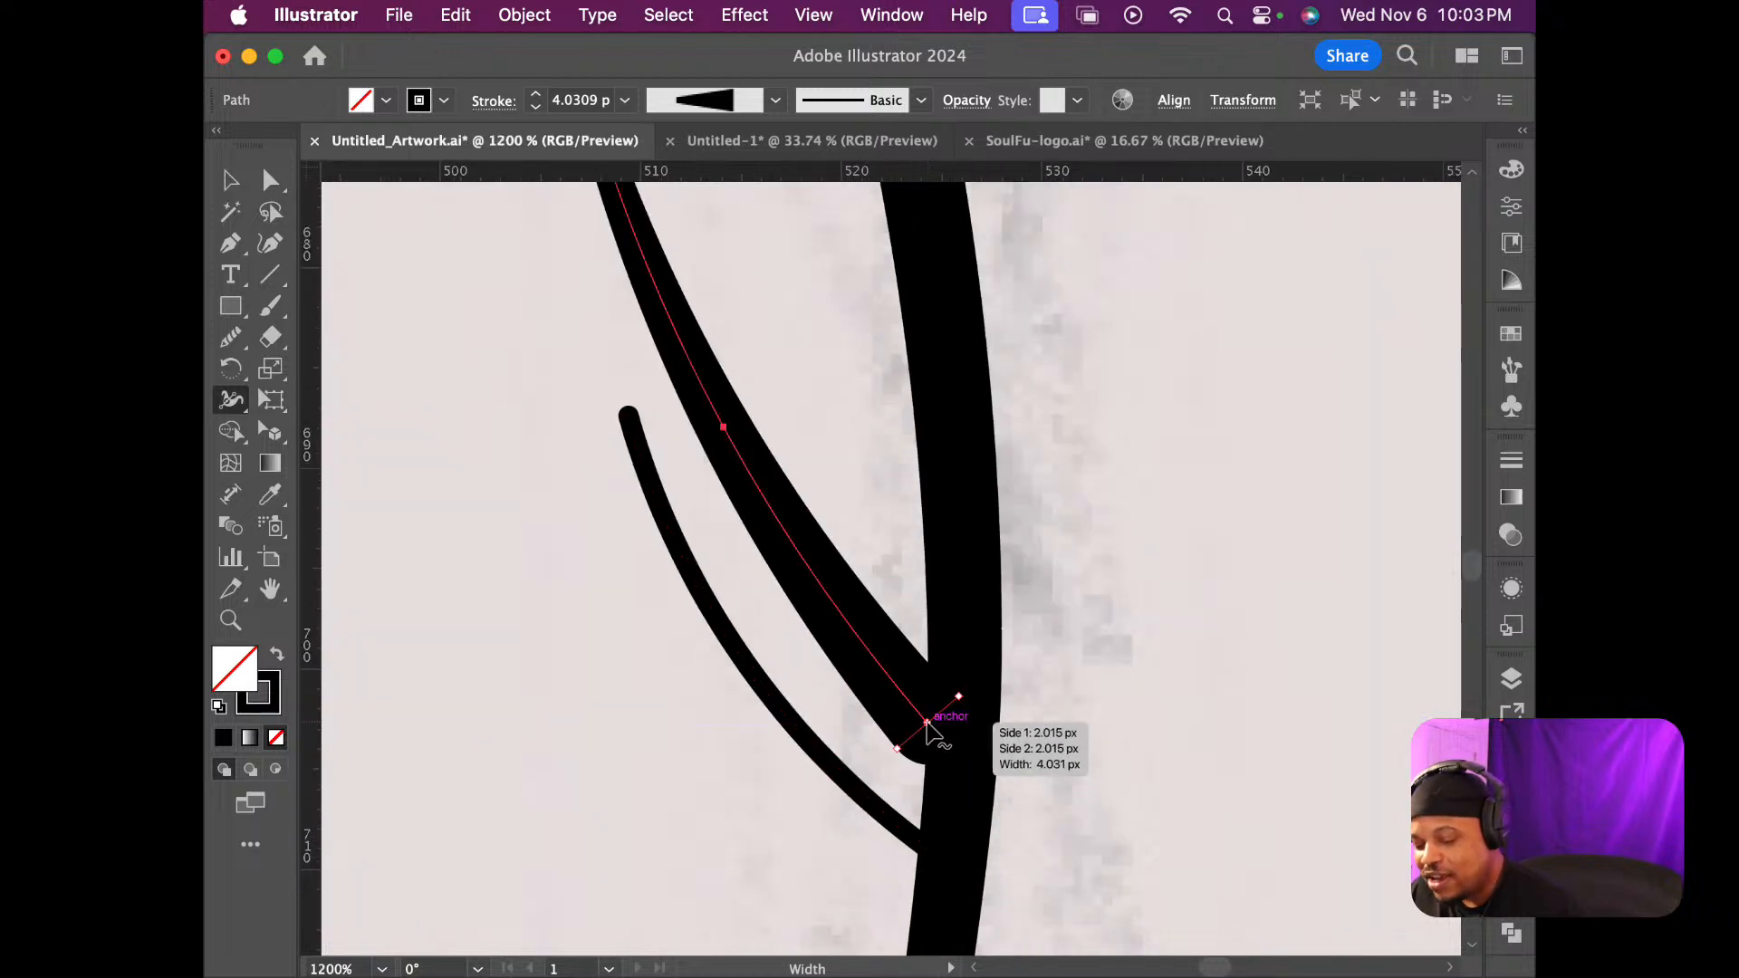
pyautogui.press('a')
pyautogui.moveTo(927, 723); pyautogui.dragTo(958, 765)
# Reshape the lower armpit fold by tucking its lower end into the inner edge, extending its upper end and adjusting the middle anchor and handle
pyautogui.click(913, 840)
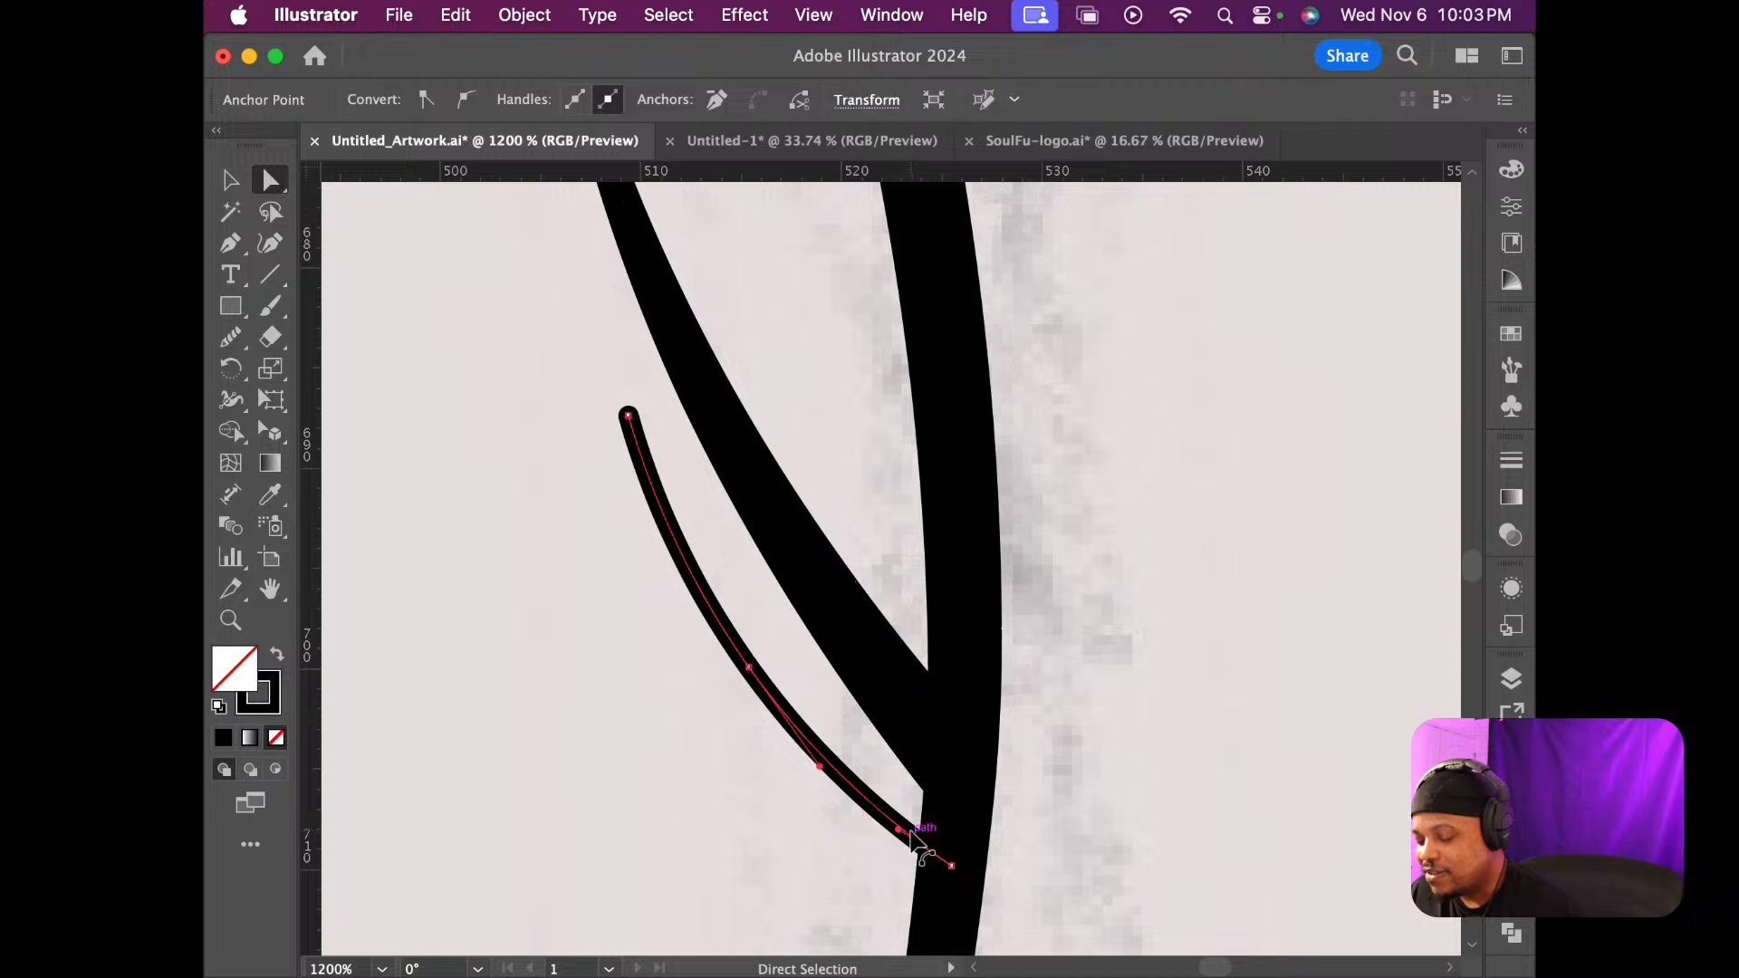
pyautogui.moveTo(951, 865)
pyautogui.mouseDown()
pyautogui.moveTo(959, 829)
pyautogui.moveTo(885, 813)
pyautogui.mouseUp()
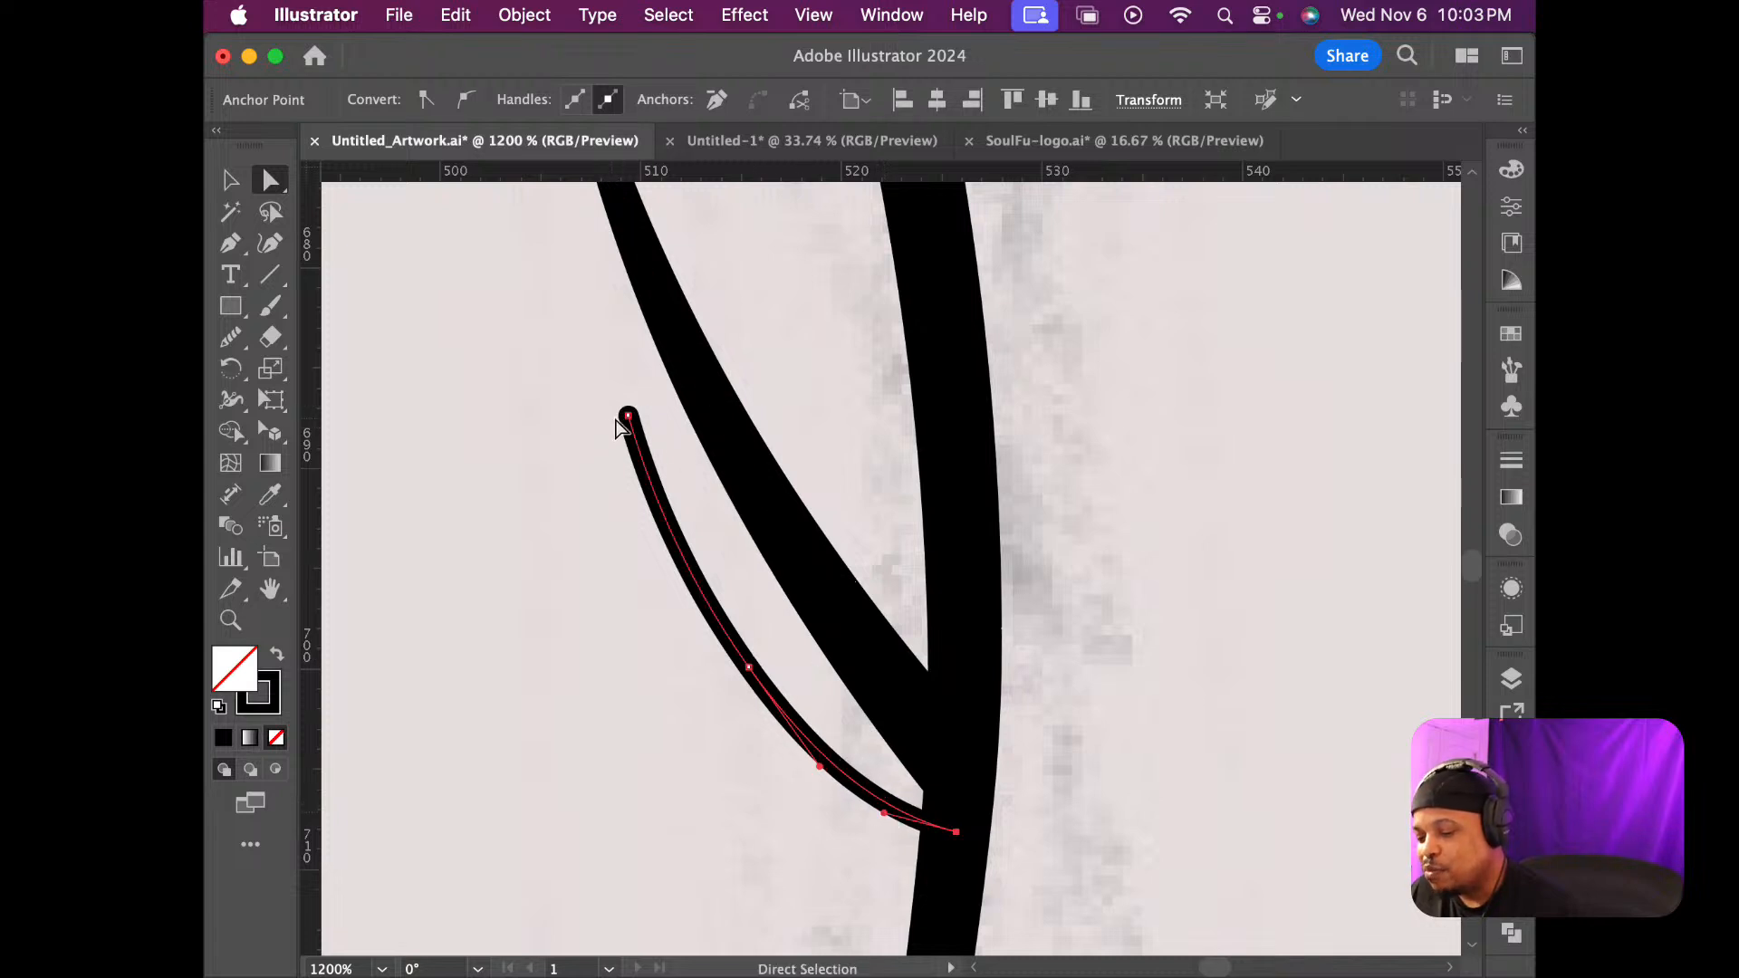
pyautogui.moveTo(628, 417); pyautogui.dragTo(598, 365)
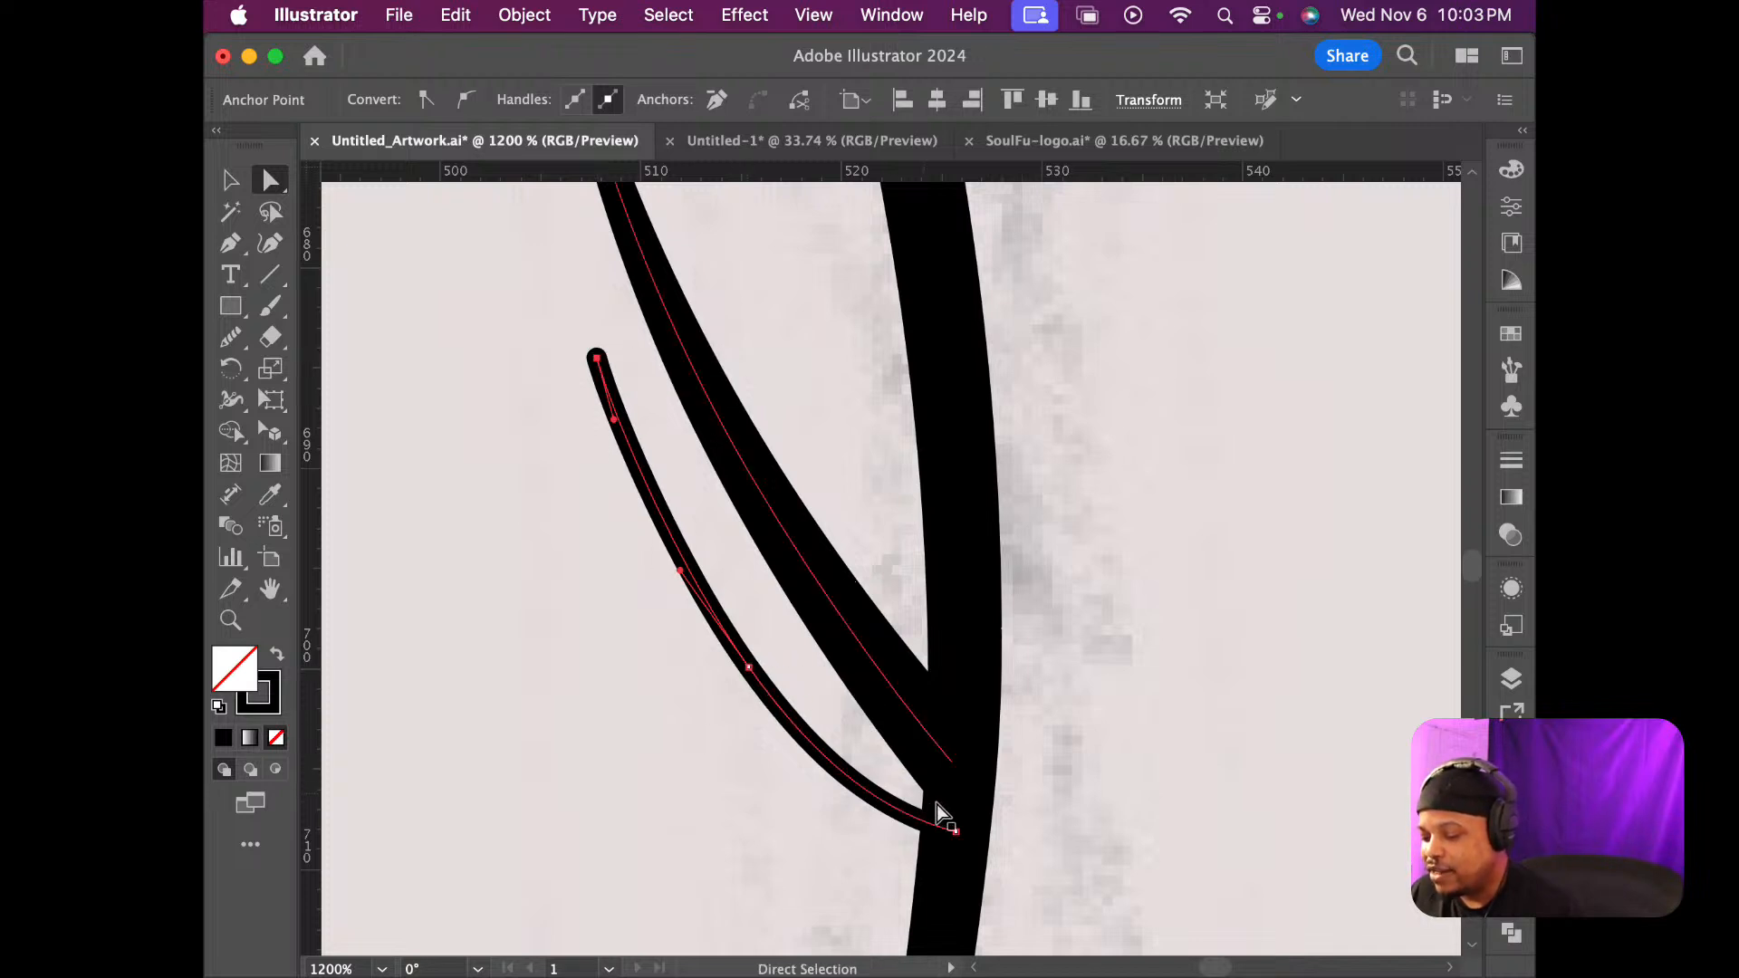
pyautogui.moveTo(749, 667); pyautogui.dragTo(742, 657)
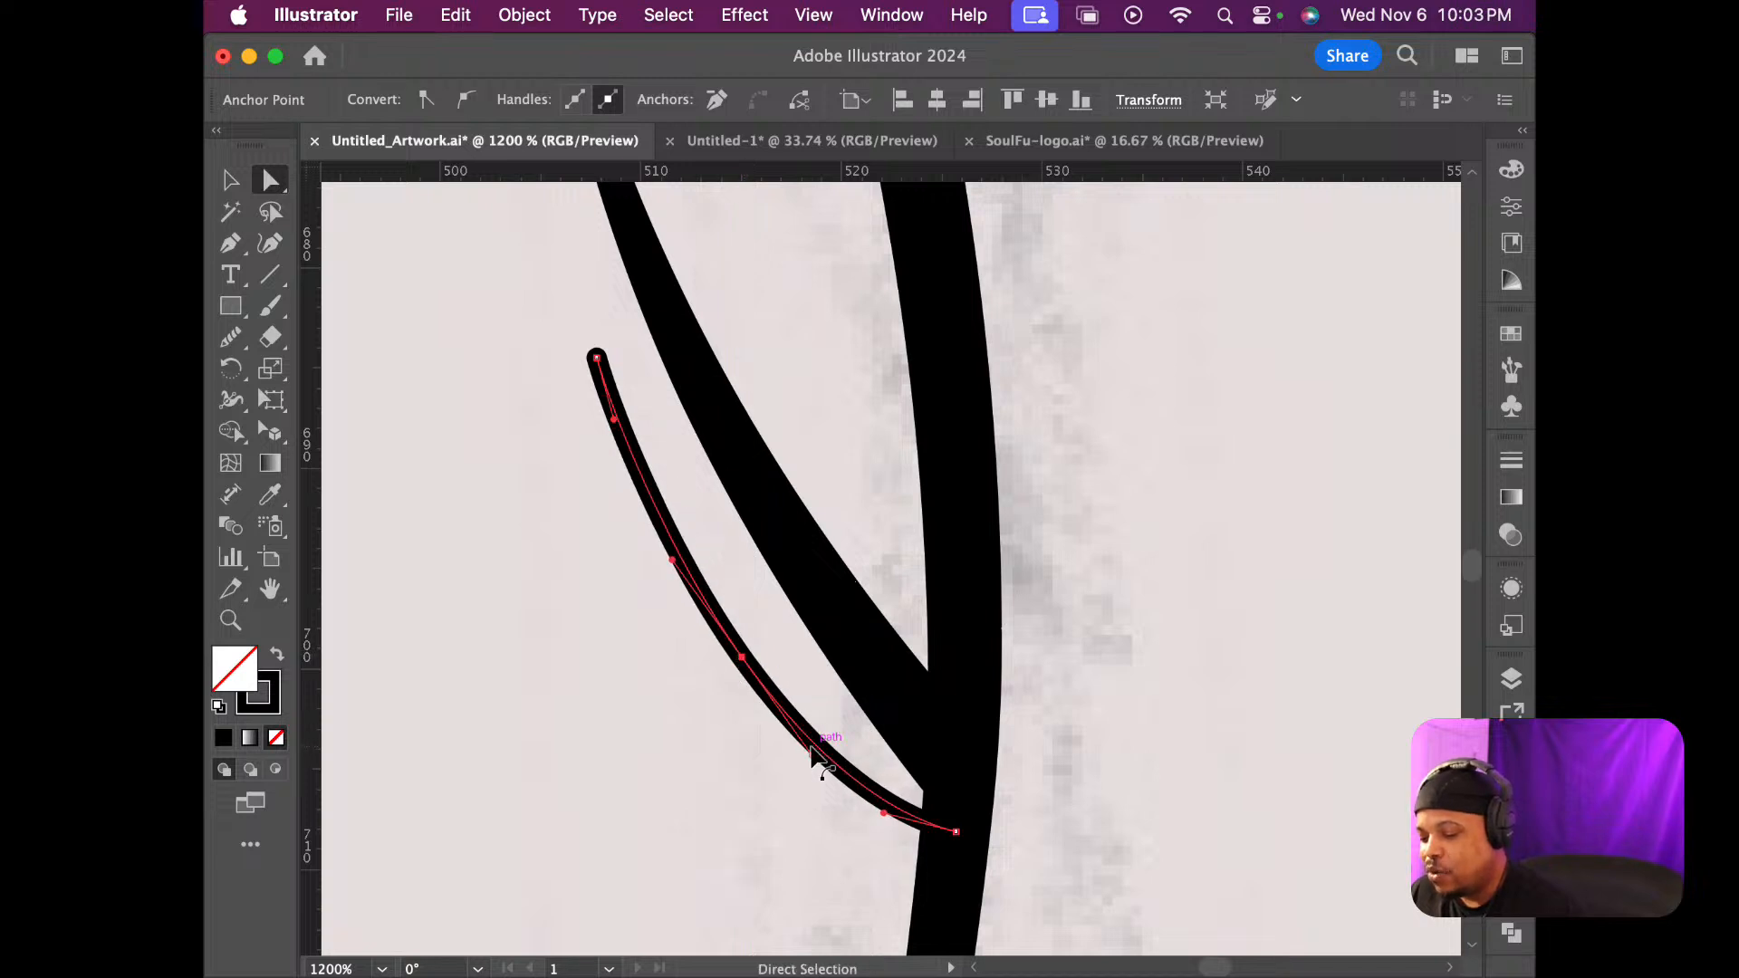
pyautogui.moveTo(811, 749); pyautogui.dragTo(796, 741)
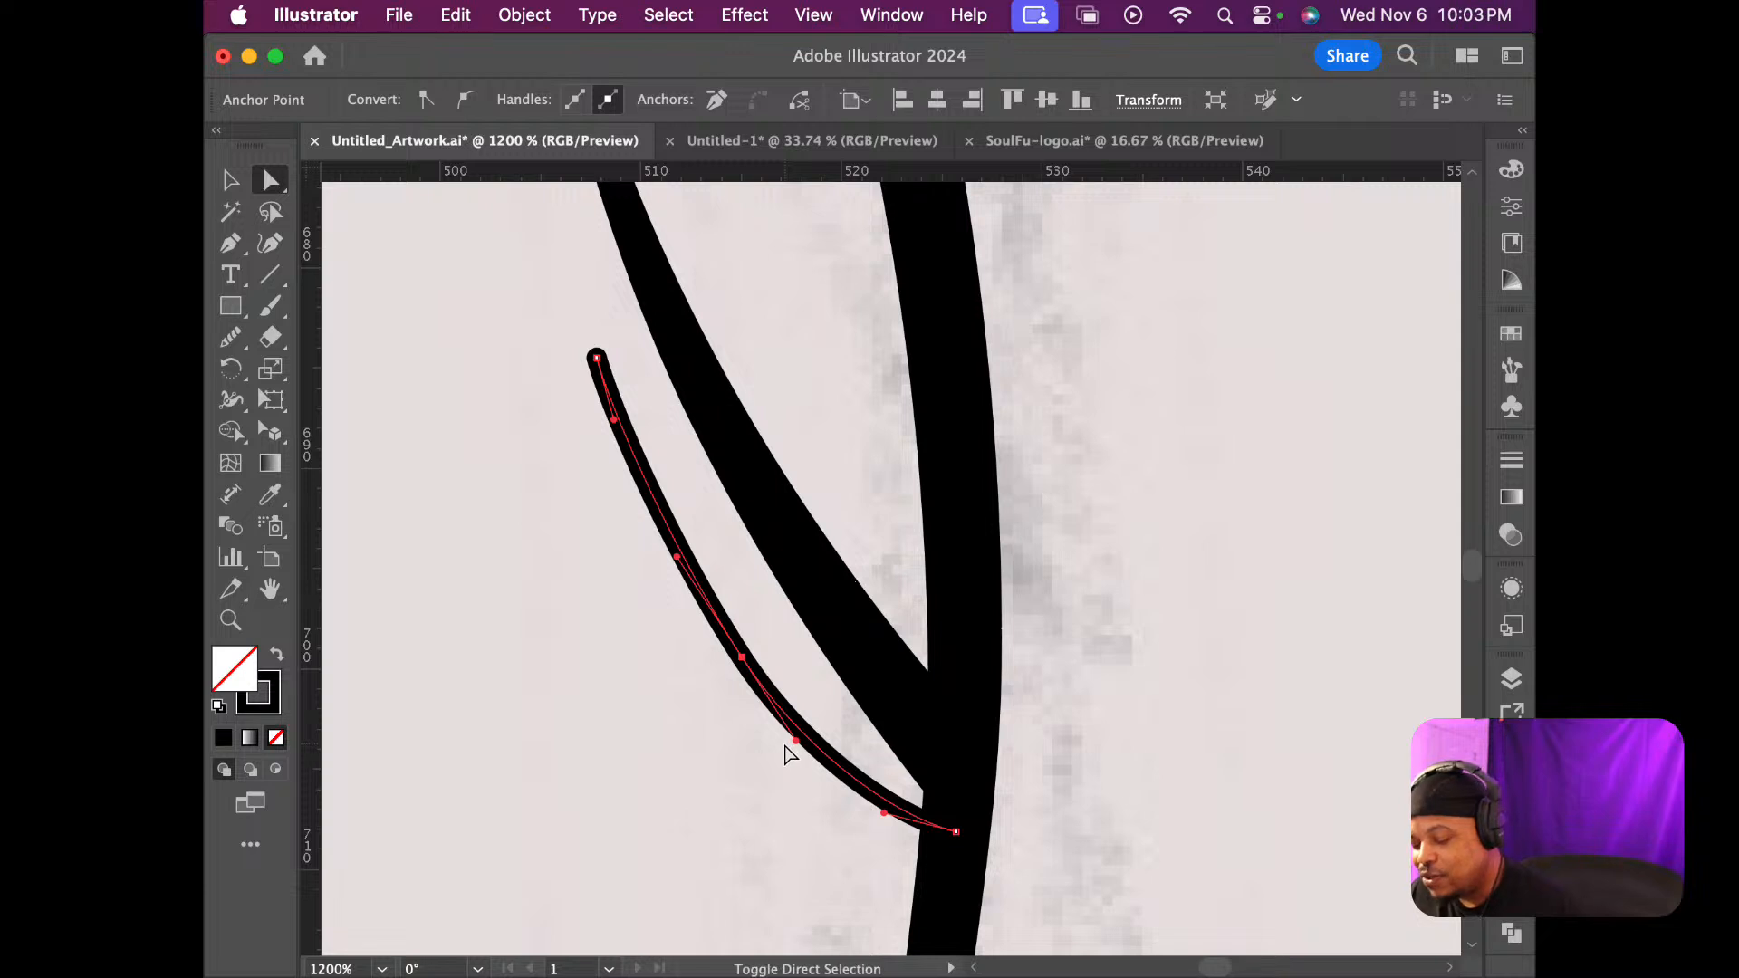
# Widen the lower end of the lower armpit fold with the Width tool to about 3.08 pt, and deselect it
pyautogui.hotkey('shift', 'w')
pyautogui.moveTo(955, 835); pyautogui.dragTo(948, 865)
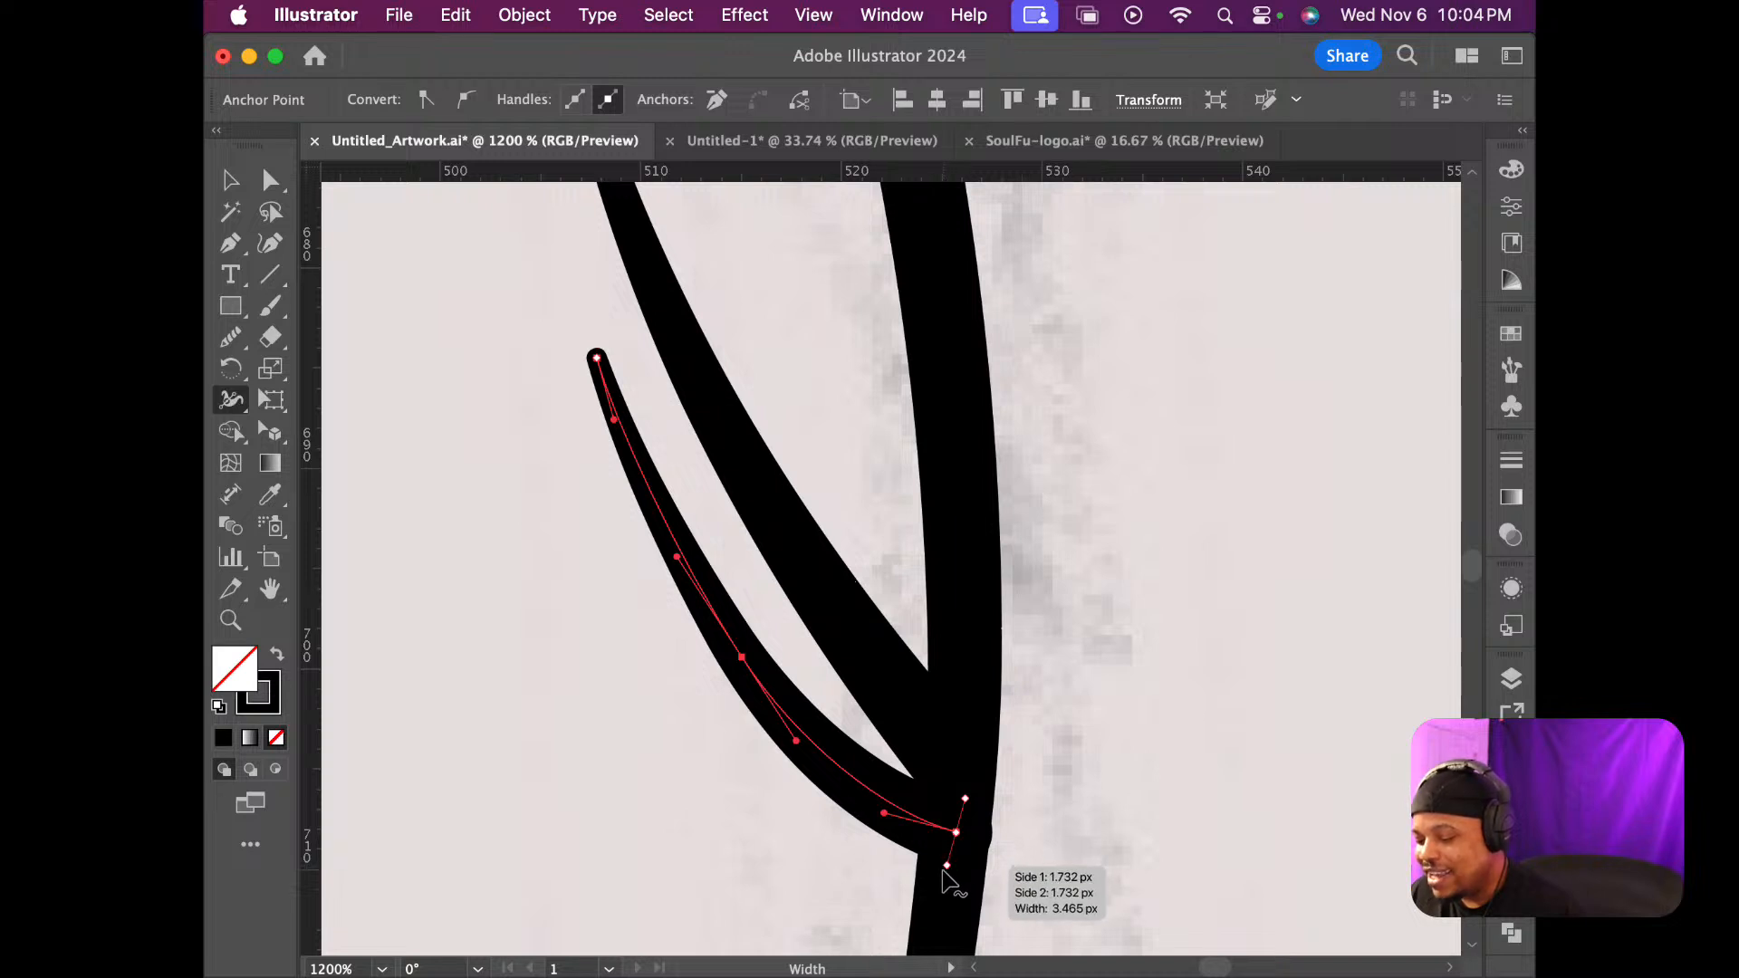
pyautogui.moveTo(947, 866); pyautogui.dragTo(948, 861)
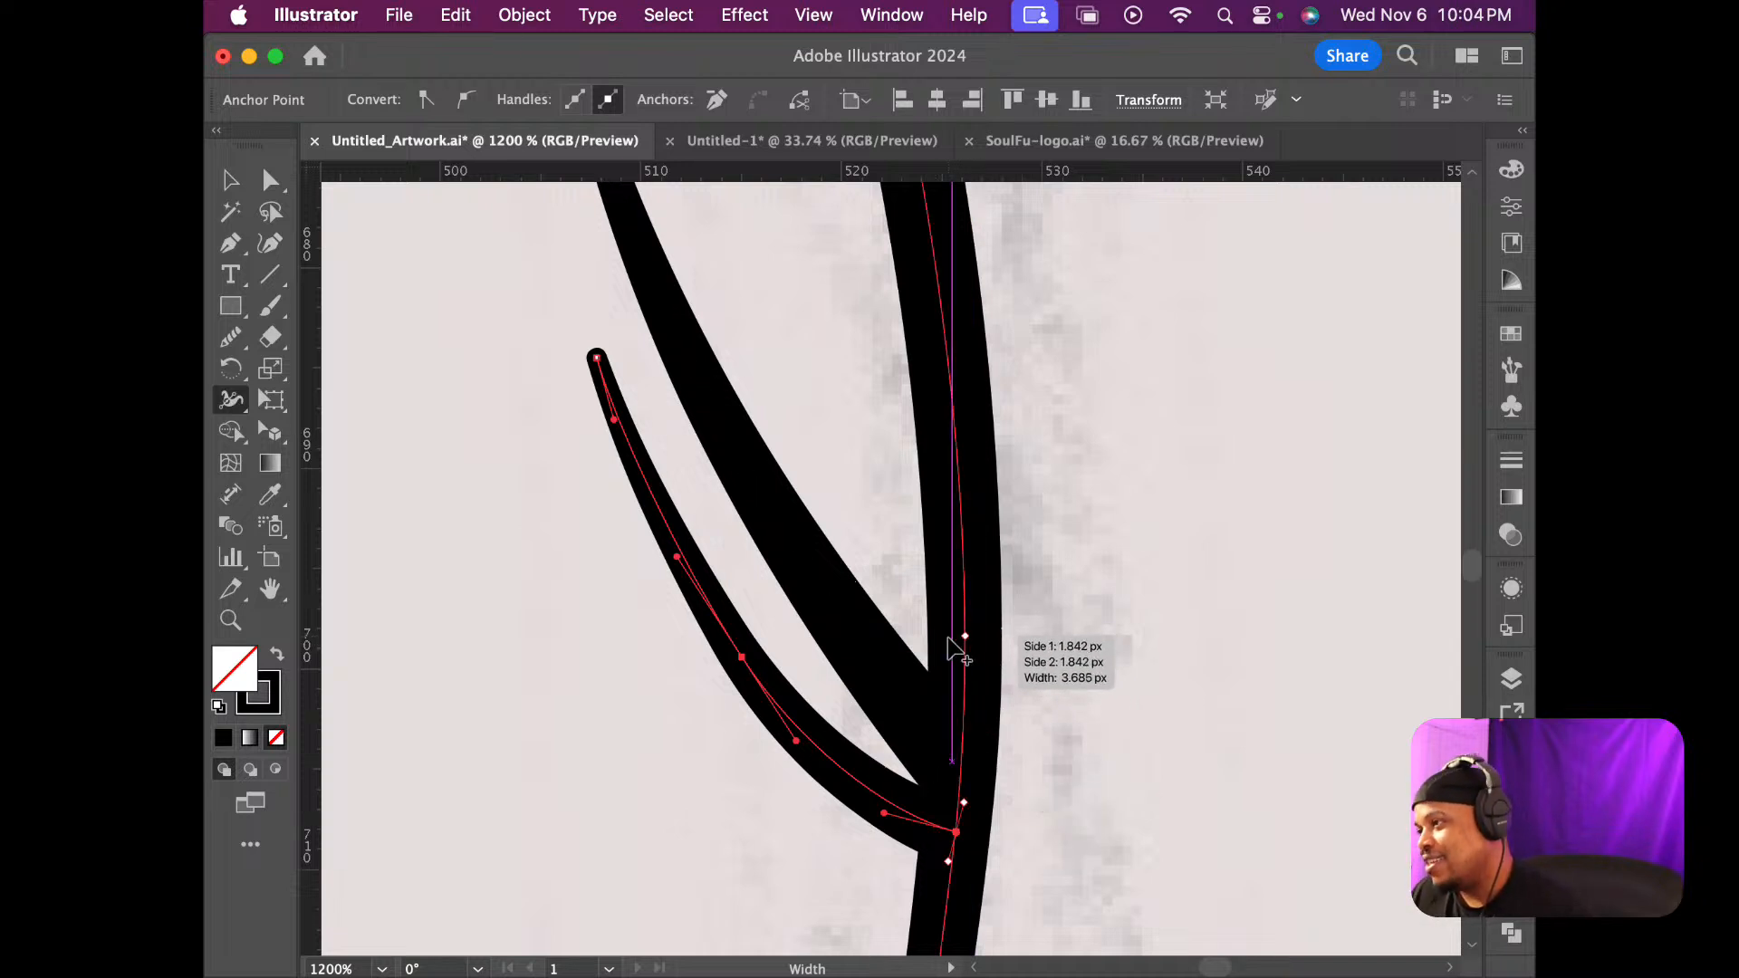
pyautogui.press('v')
pyautogui.click(1080, 766)
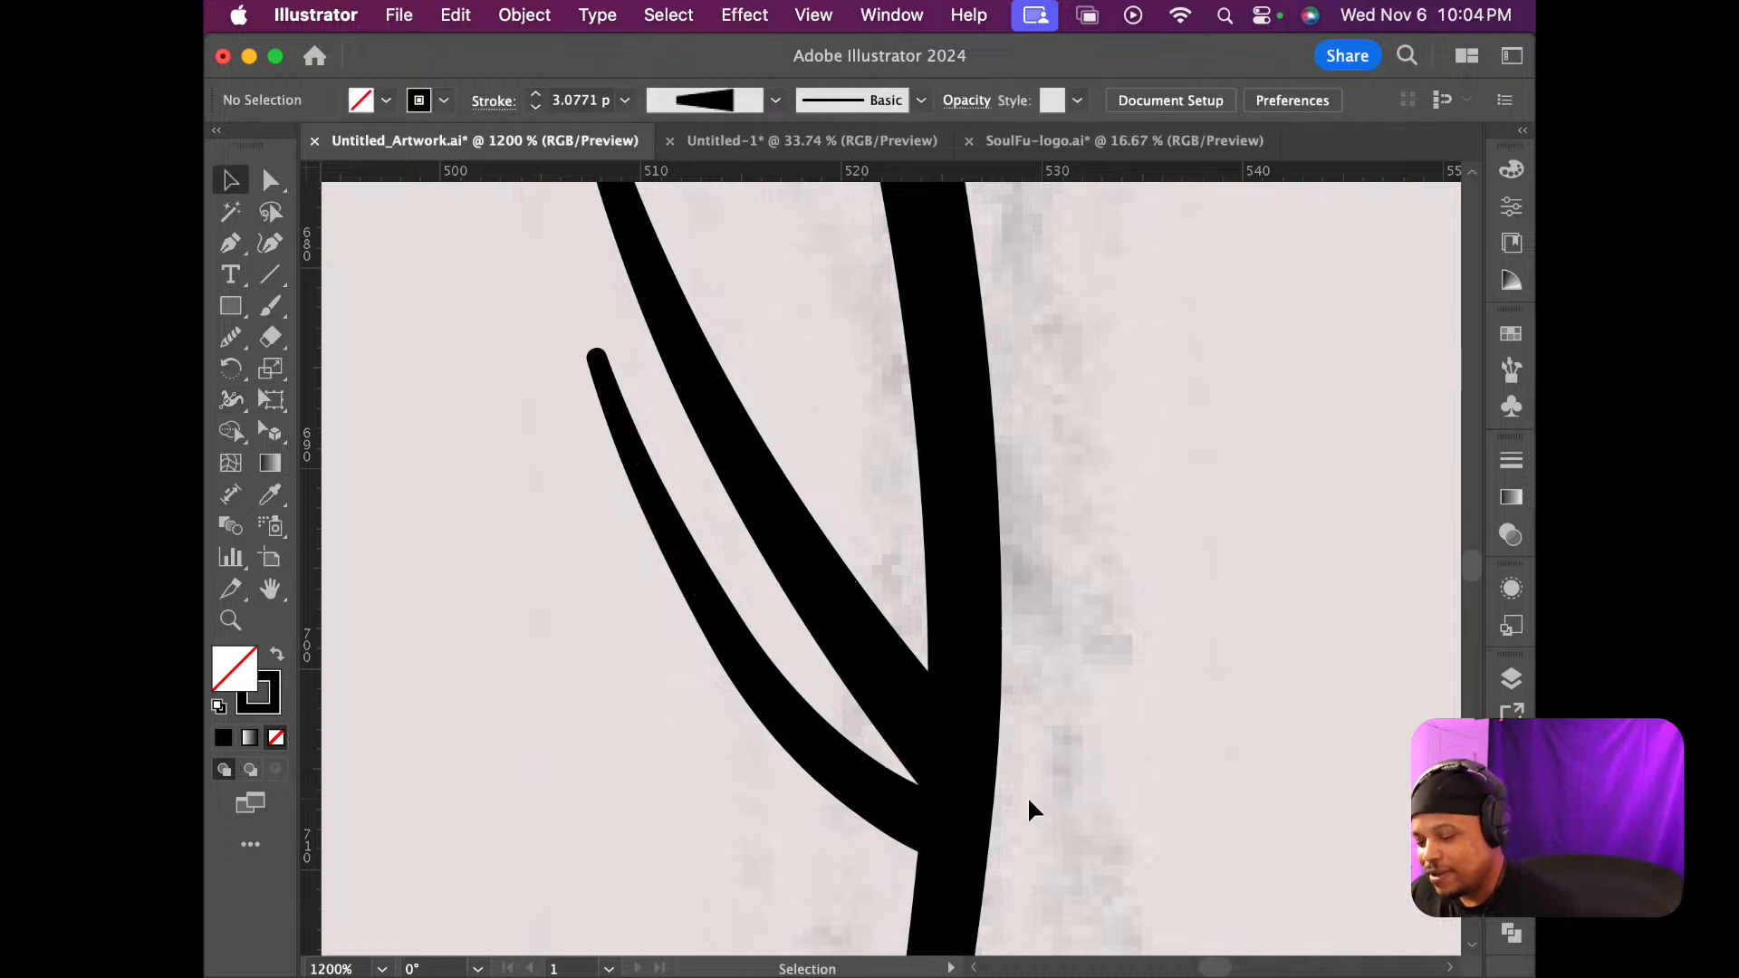
pyautogui.scroll(-5, 1025, 797)
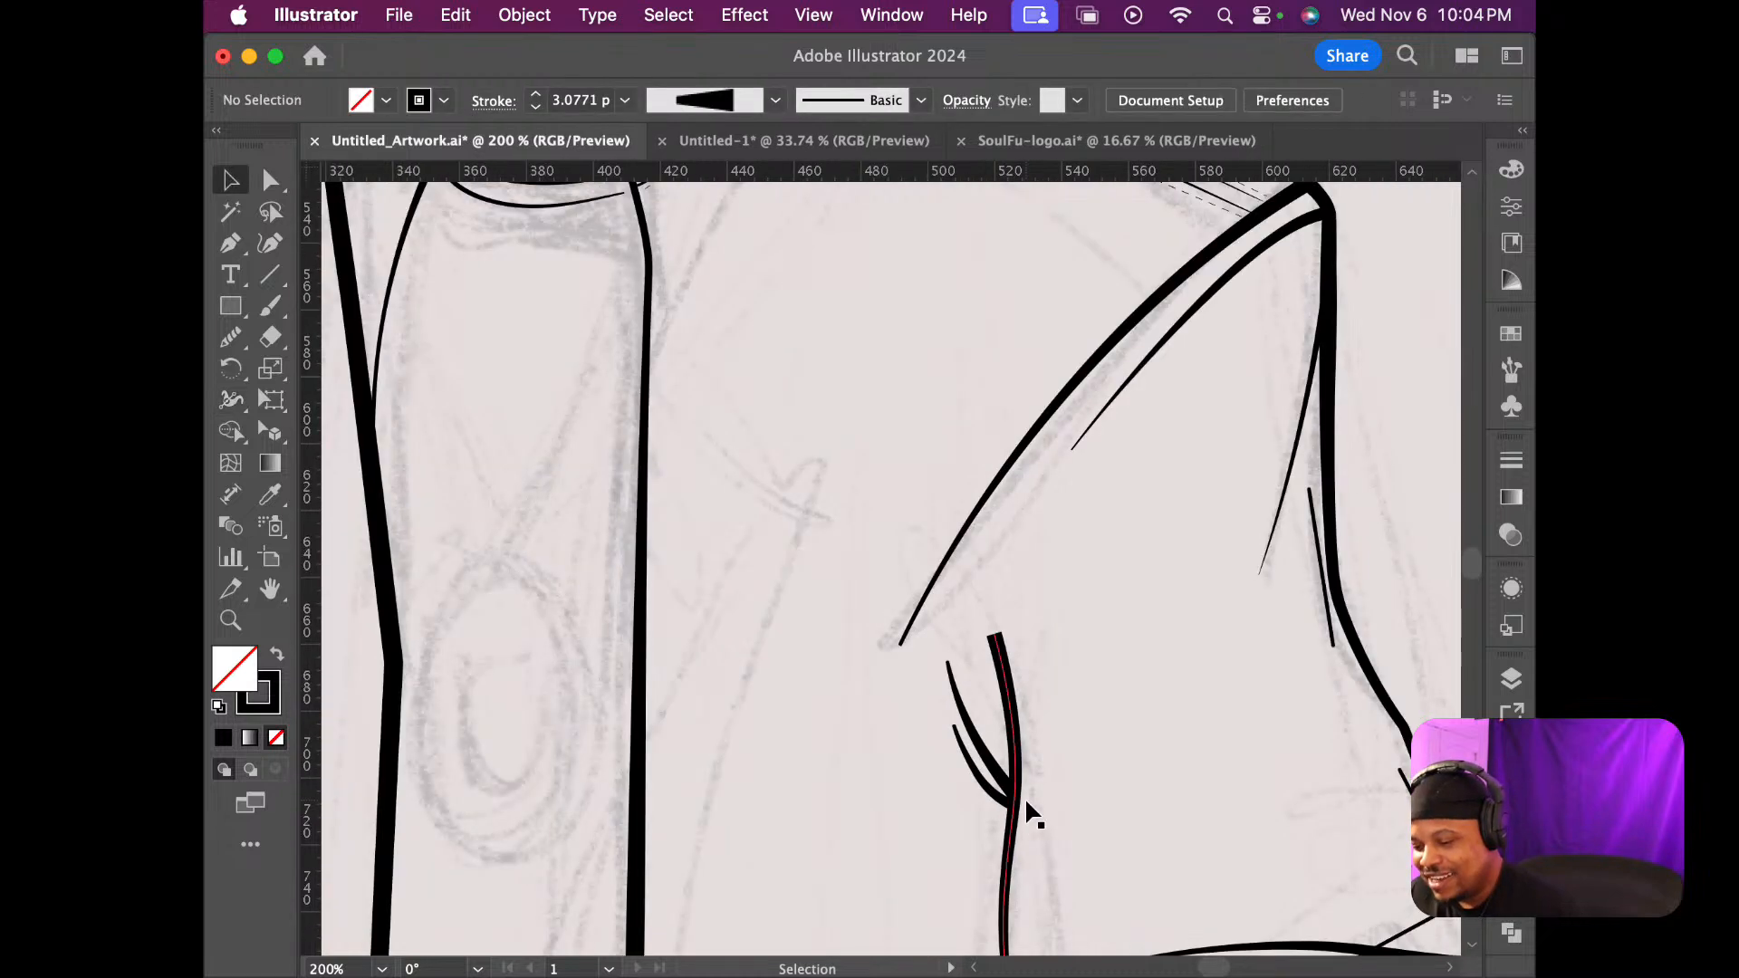
pyautogui.scroll(2, 1025, 797)
pyautogui.scroll(-3, 1023, 796)
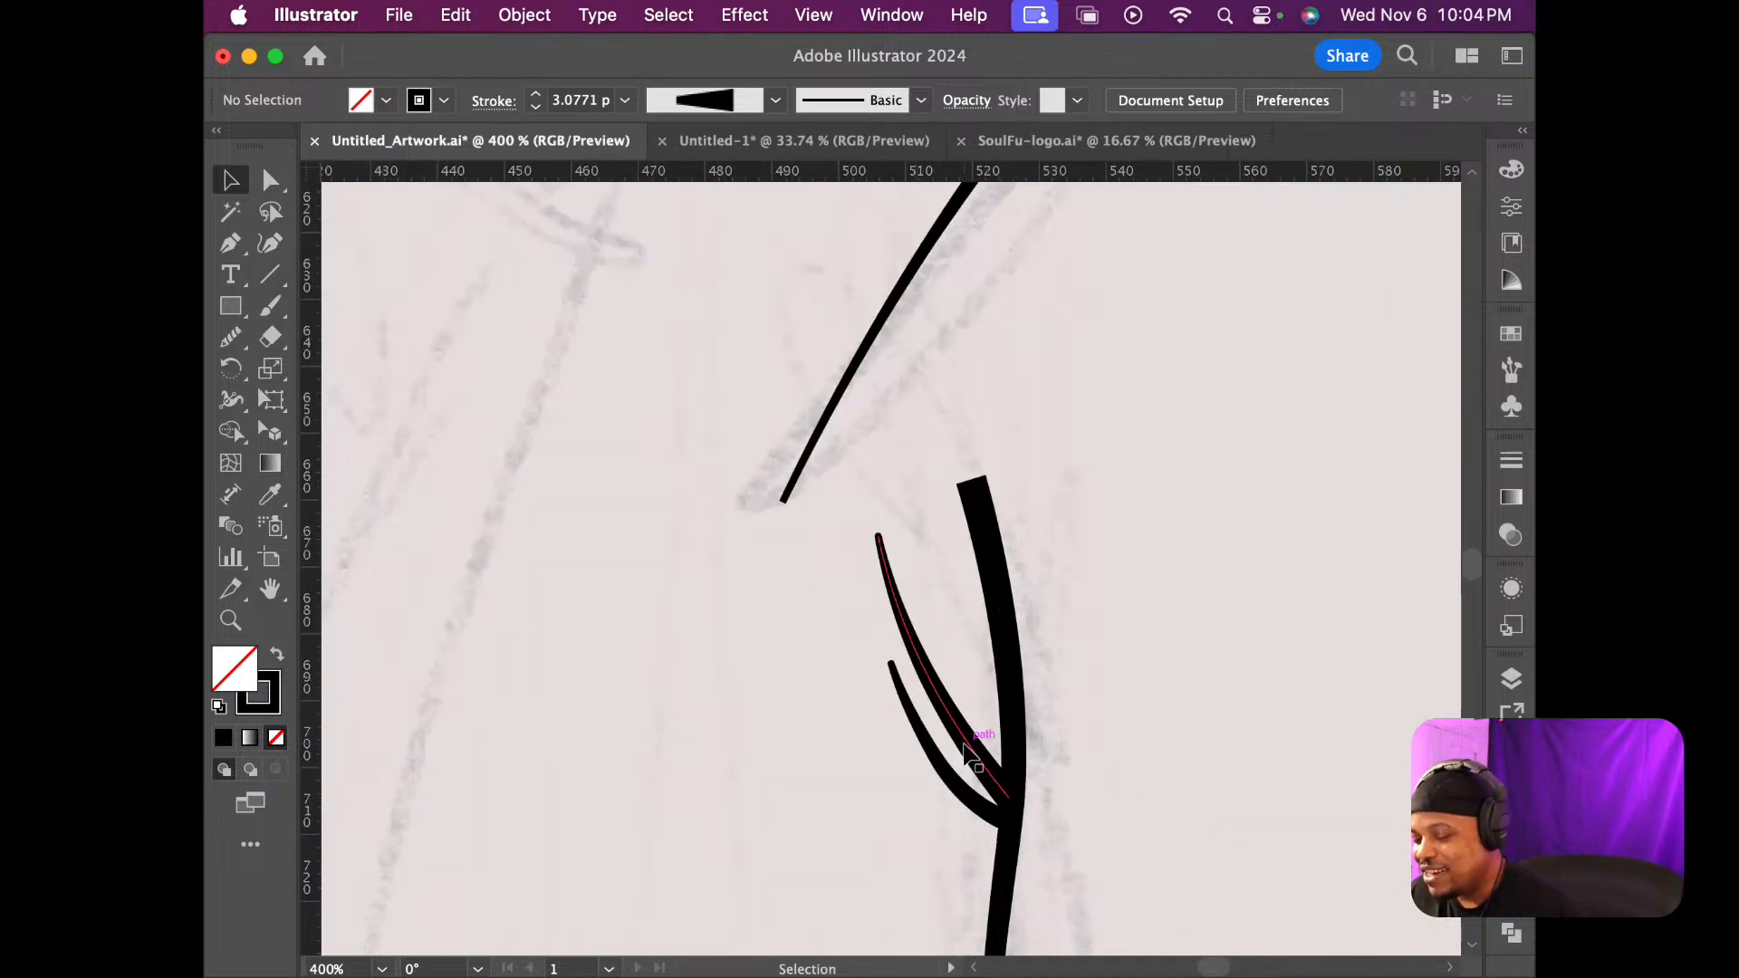
# Thin the top end of the sleeve's inner edge line and widen the line beside the armpit folds to about 5.08 px with the Width tool
pyautogui.scroll(3, 965, 743)
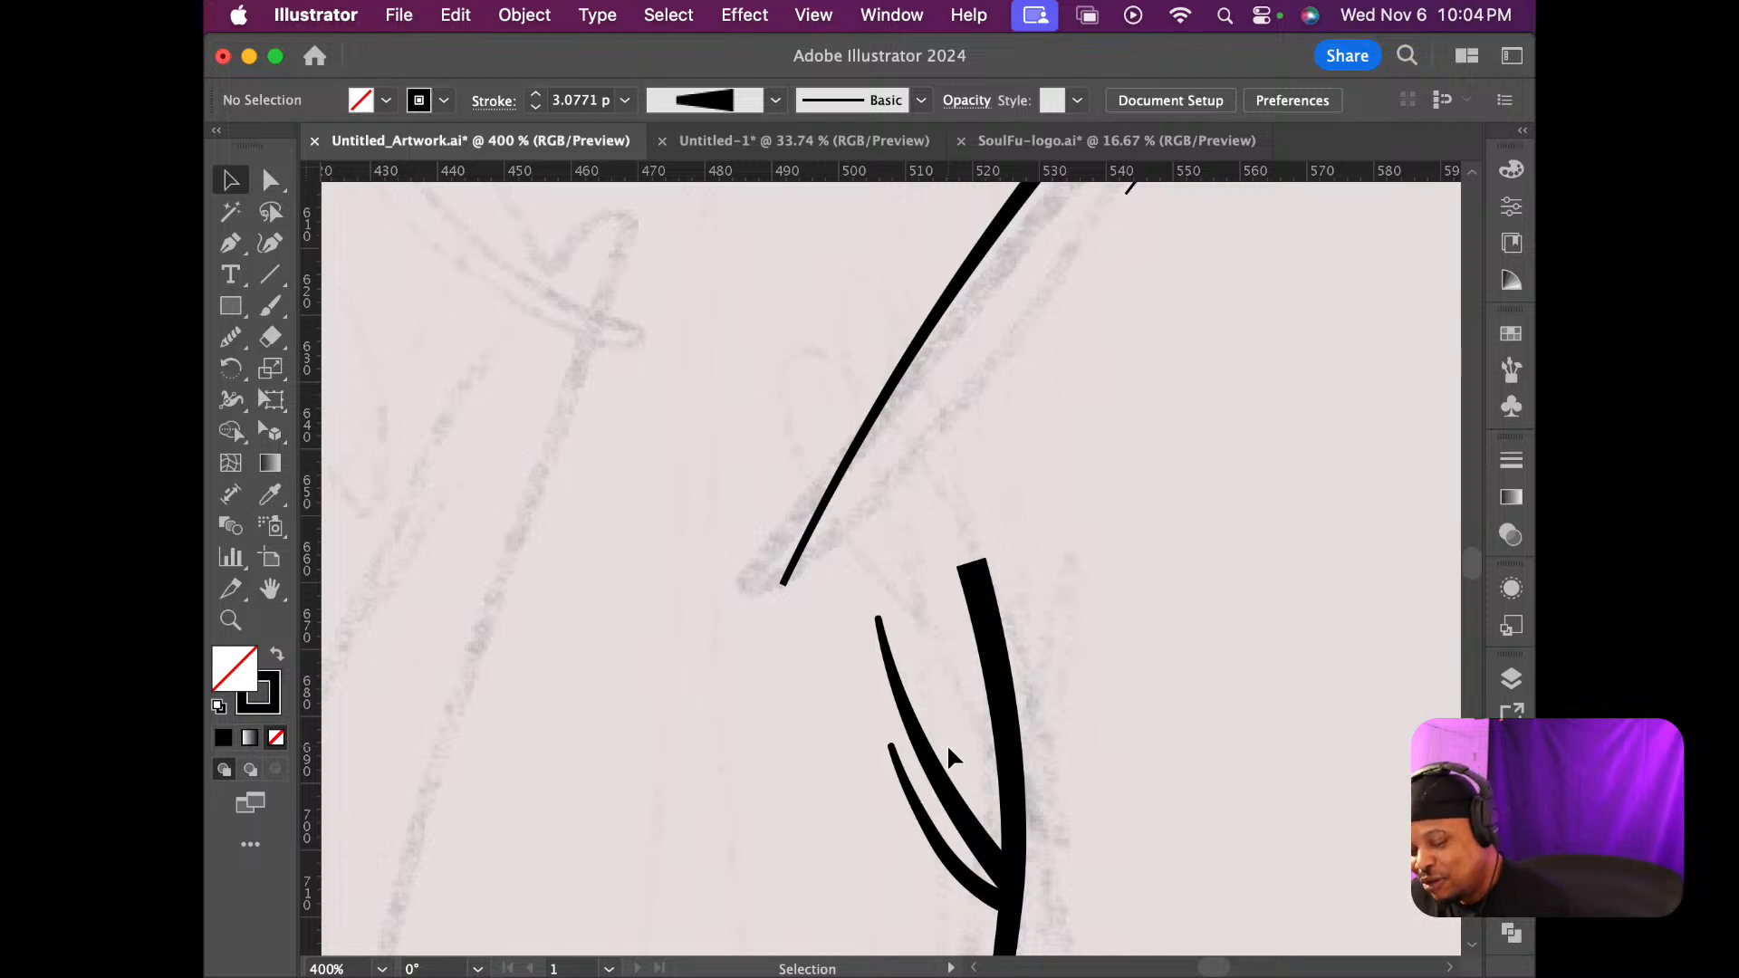
pyautogui.hotkey('shift', 'w')
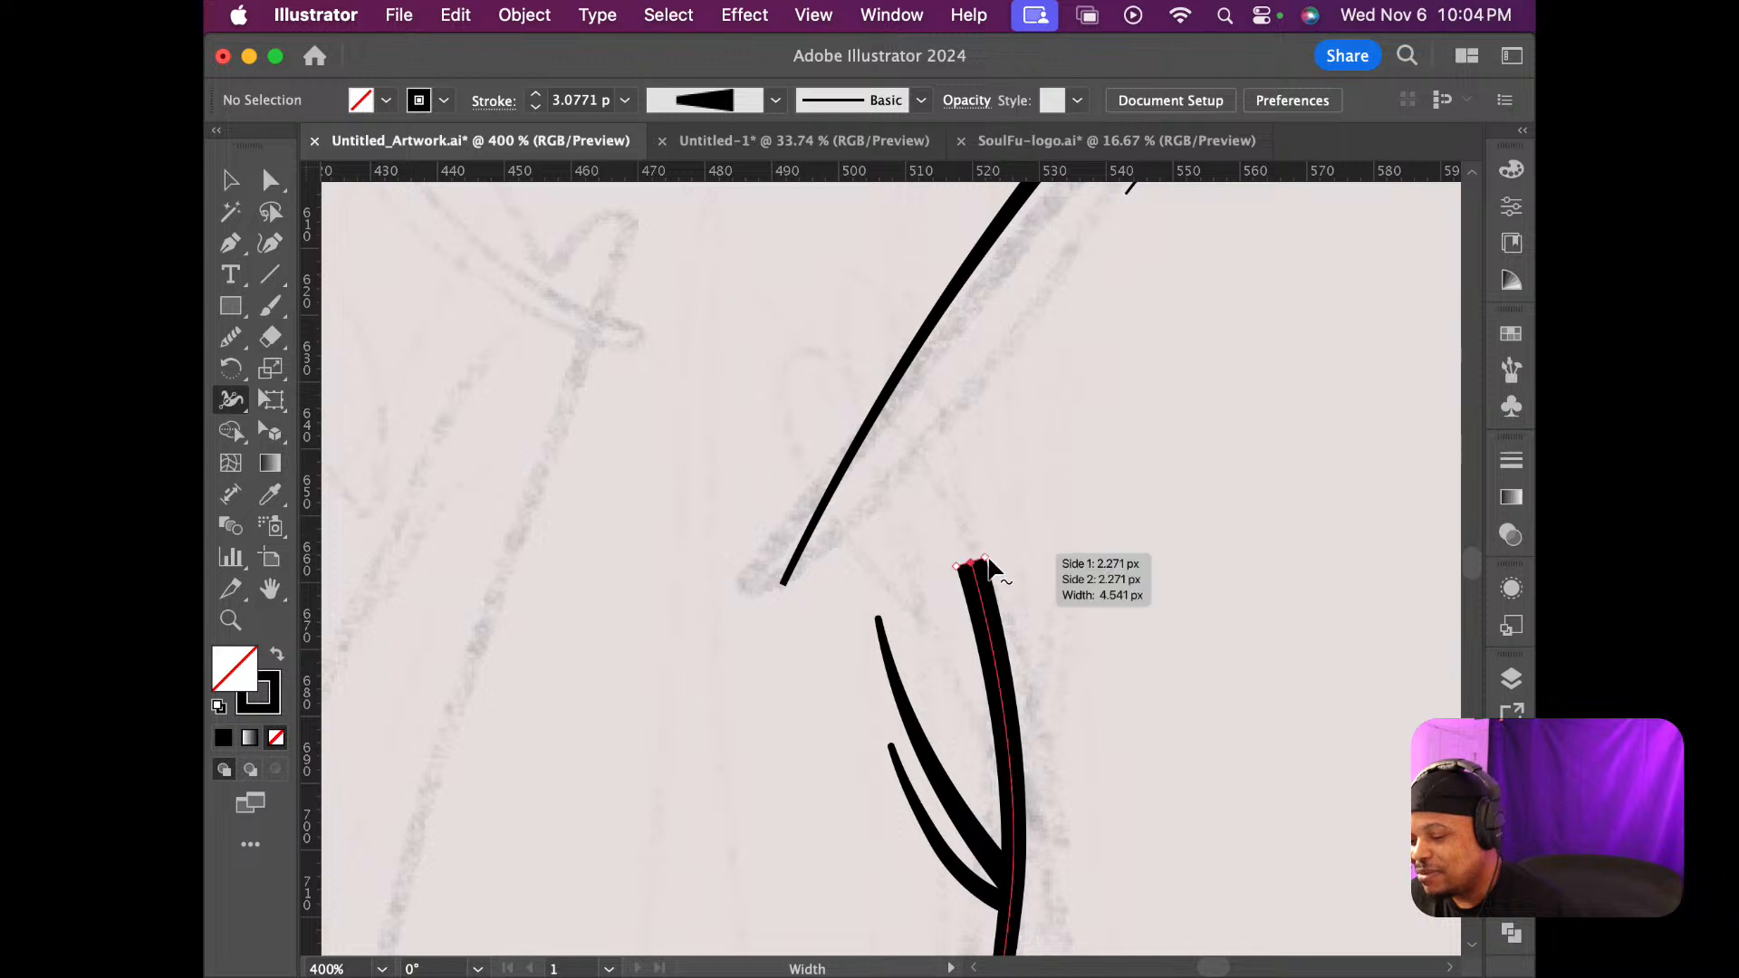
pyautogui.moveTo(986, 570); pyautogui.dragTo(977, 566)
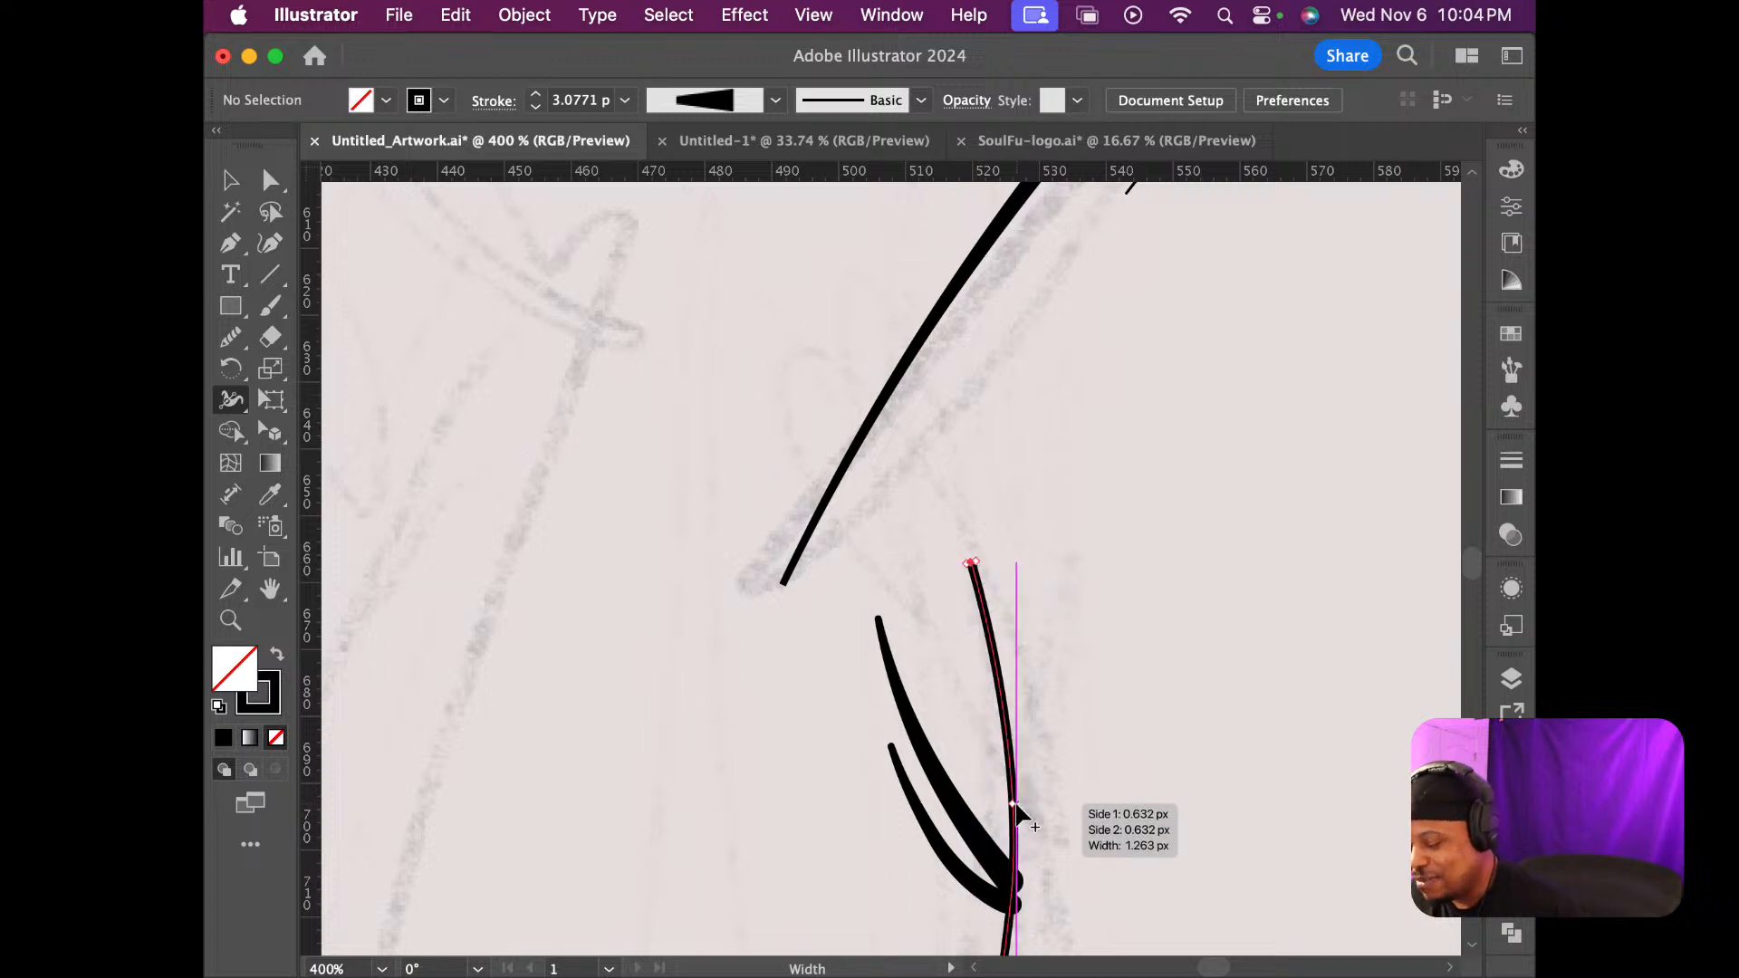
pyautogui.scroll(-2, 1015, 809)
pyautogui.scroll(1, 1017, 810)
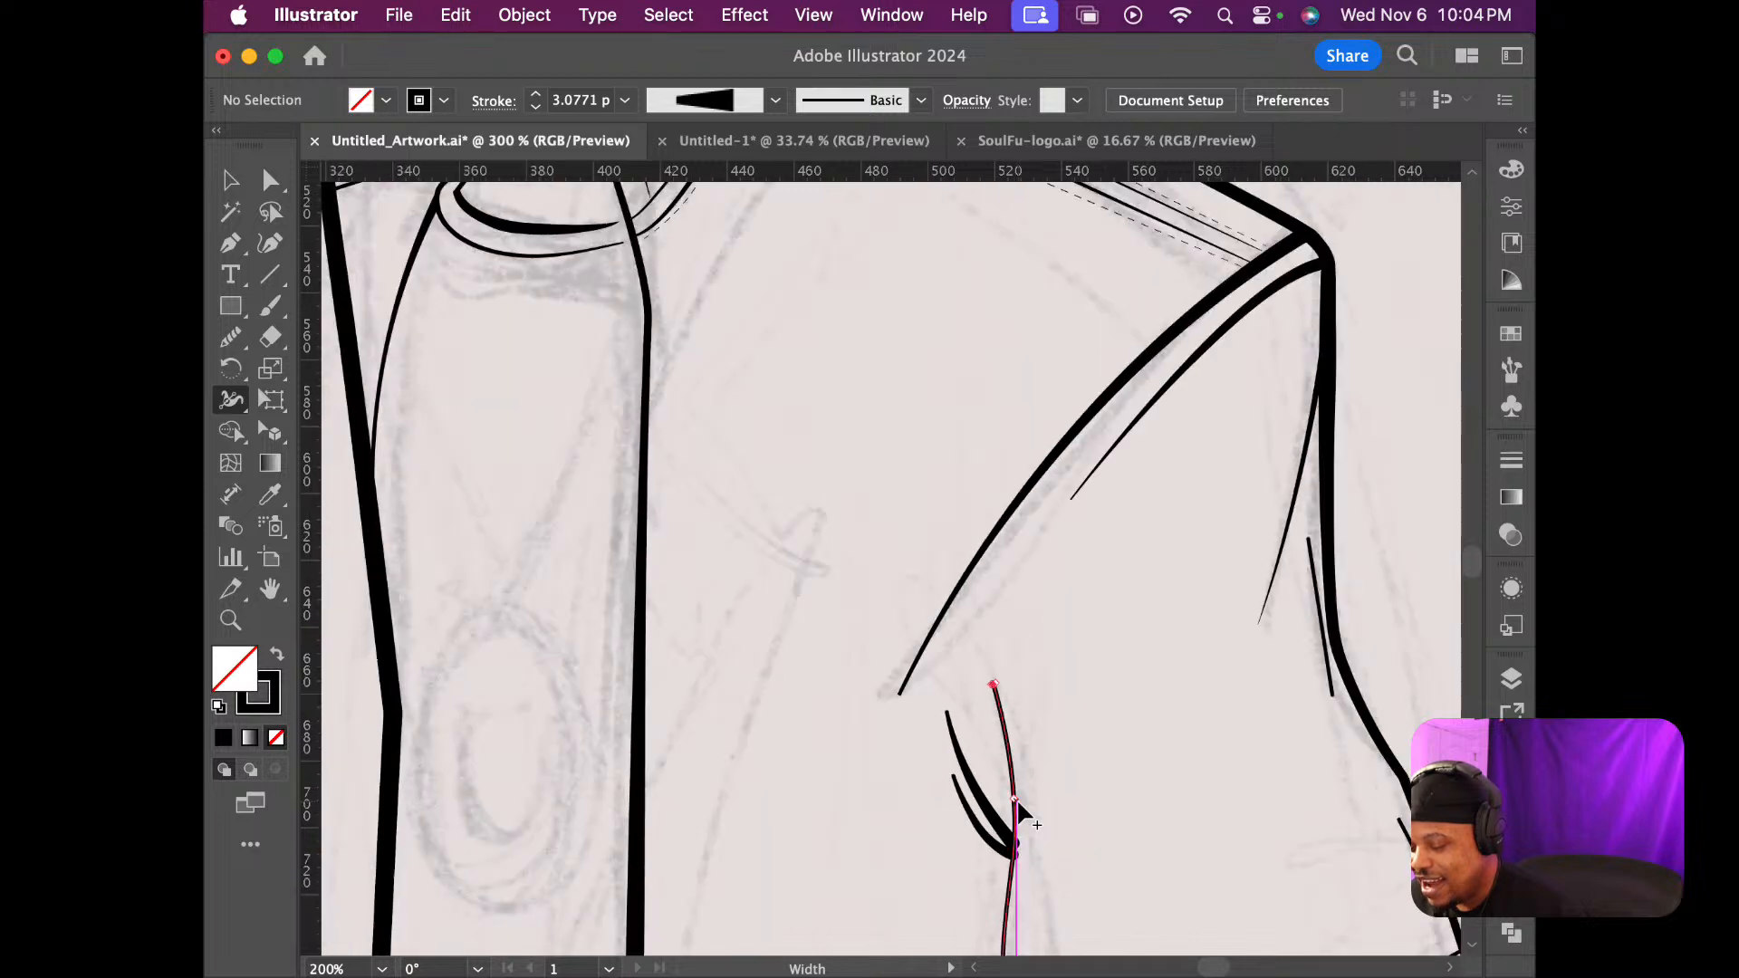
pyautogui.moveTo(1018, 807); pyautogui.dragTo(1024, 809)
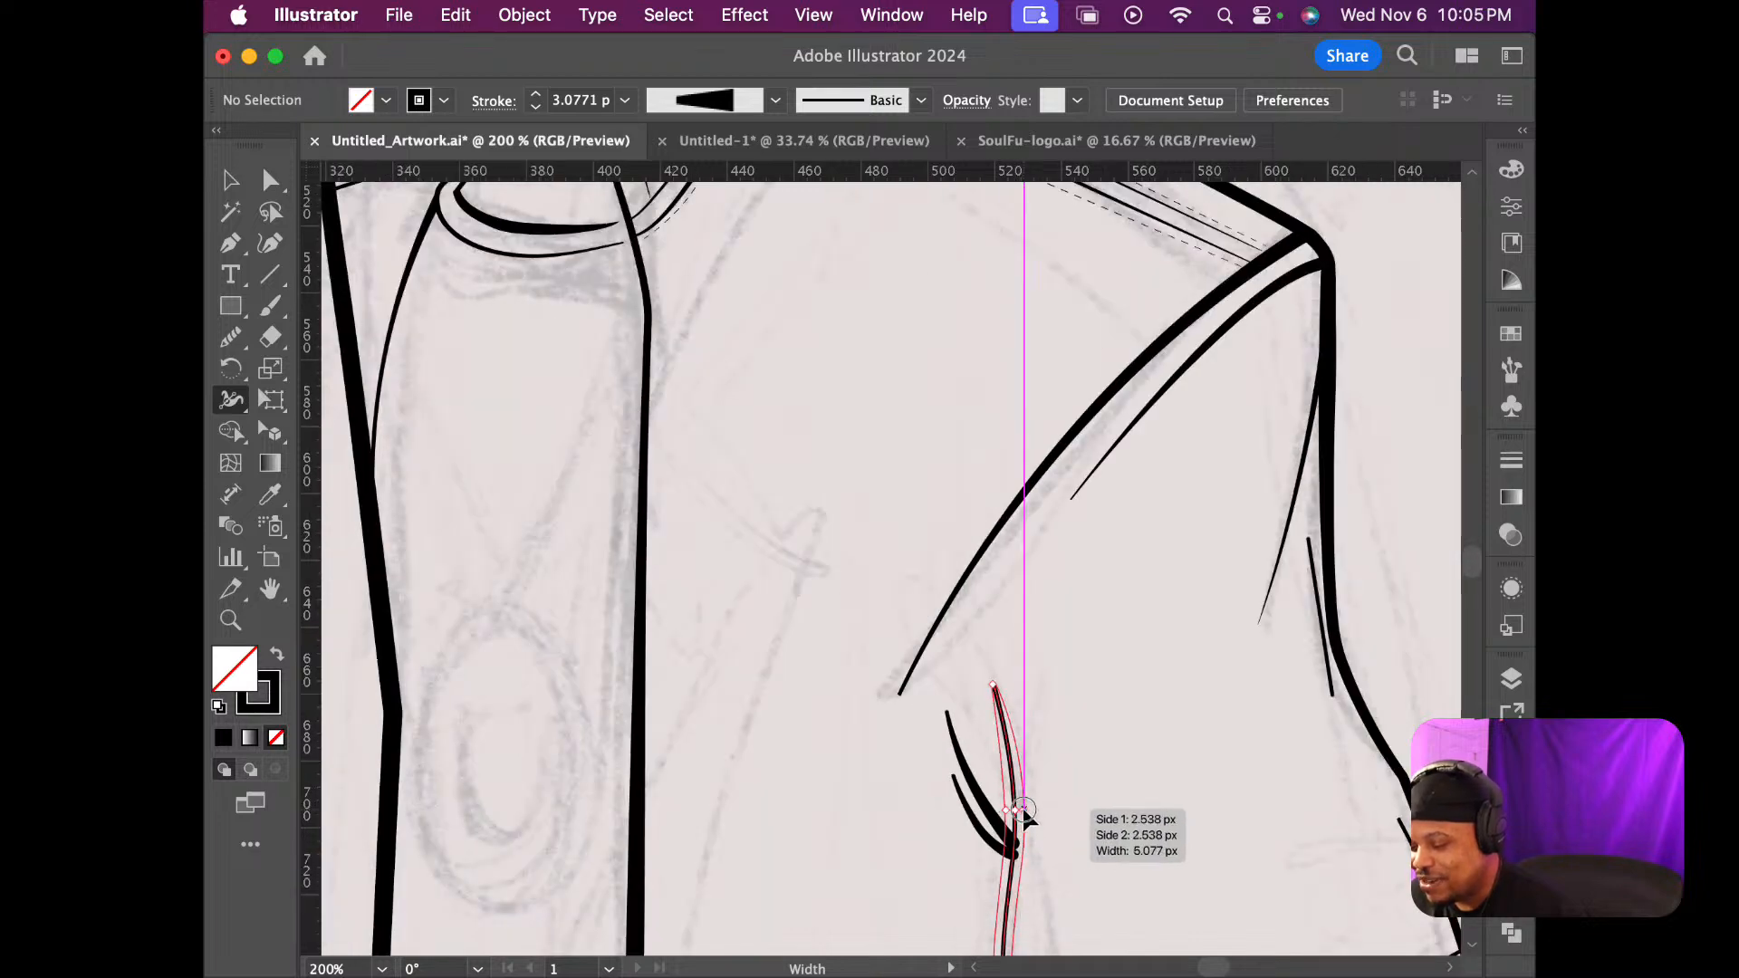
# Taper the upper tip of the sleeve's inner edge line to a sharp point with the Width tool
pyautogui.scroll(6, 1018, 779)
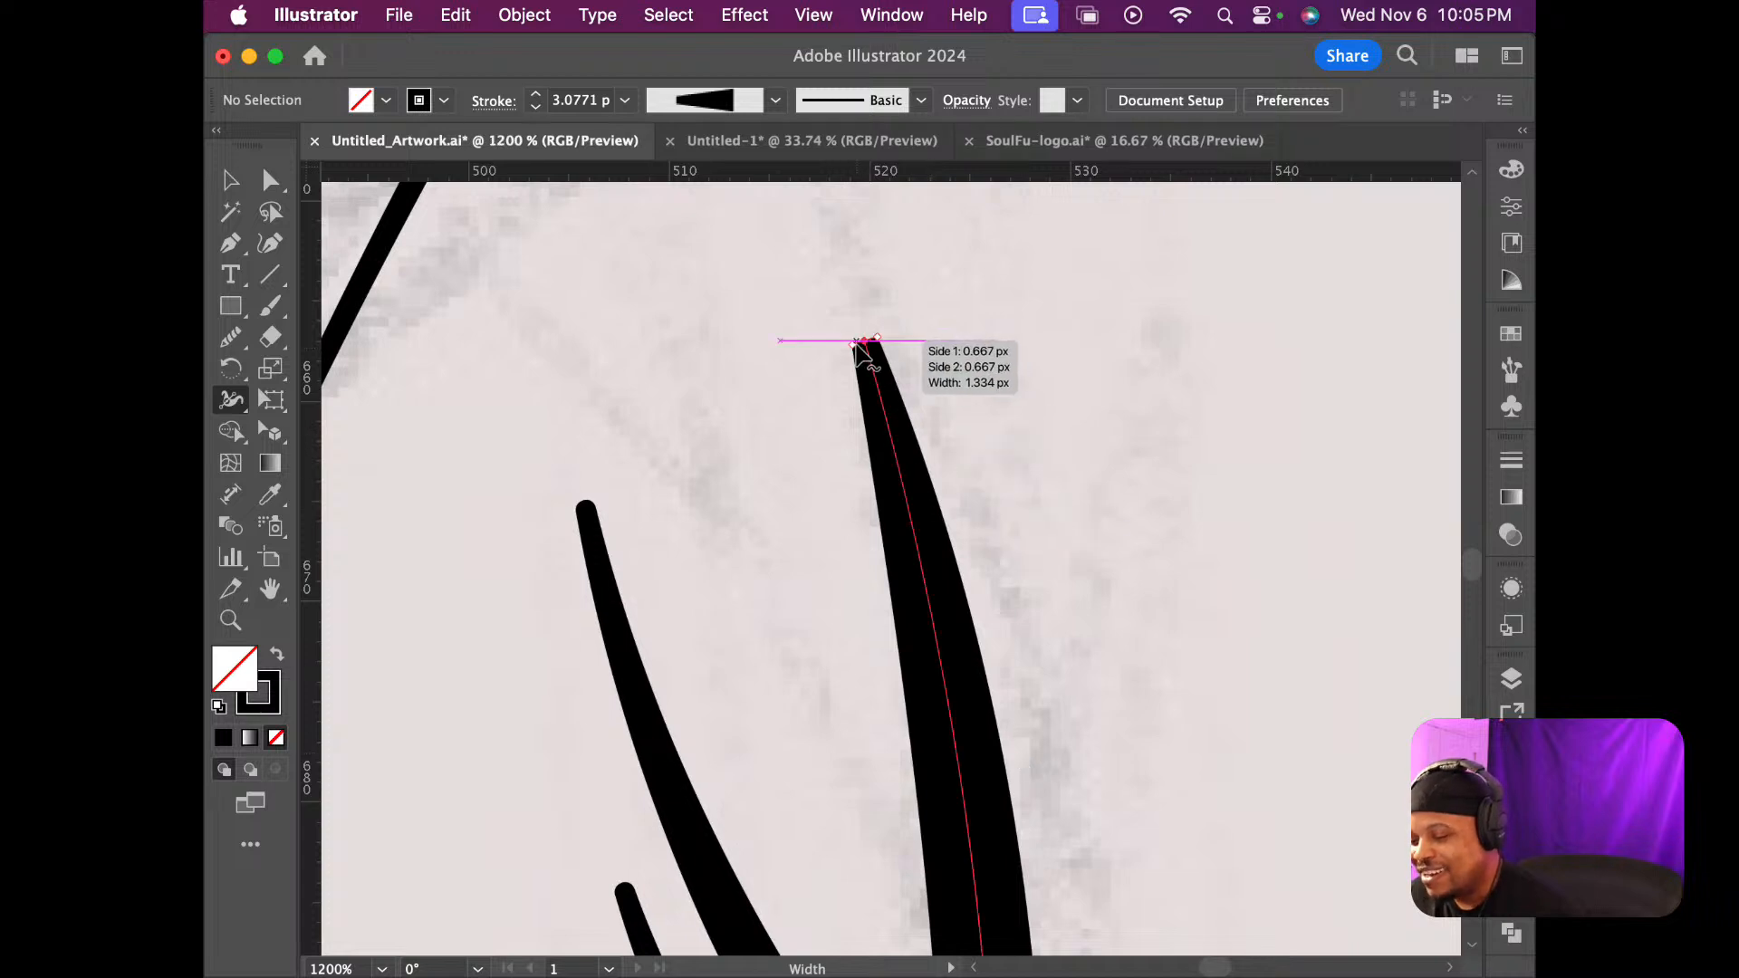
pyautogui.moveTo(853, 345); pyautogui.dragTo(865, 346)
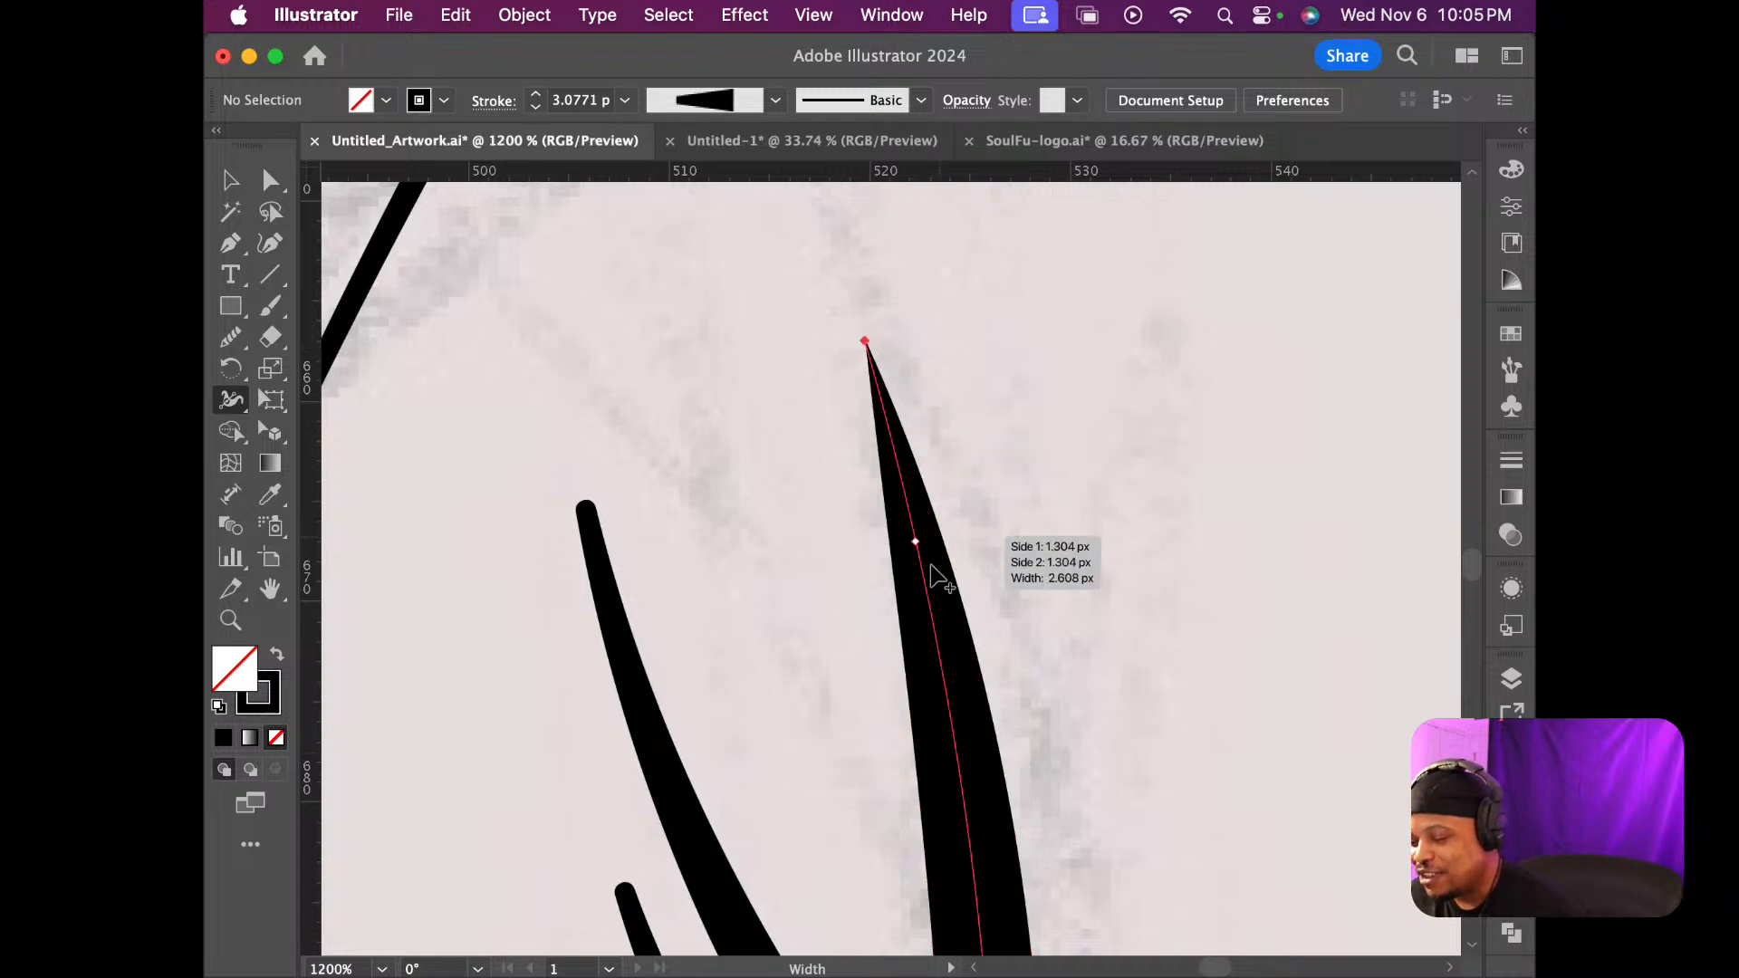
pyautogui.scroll(-6, 933, 585)
pyautogui.scroll(-3, 933, 580)
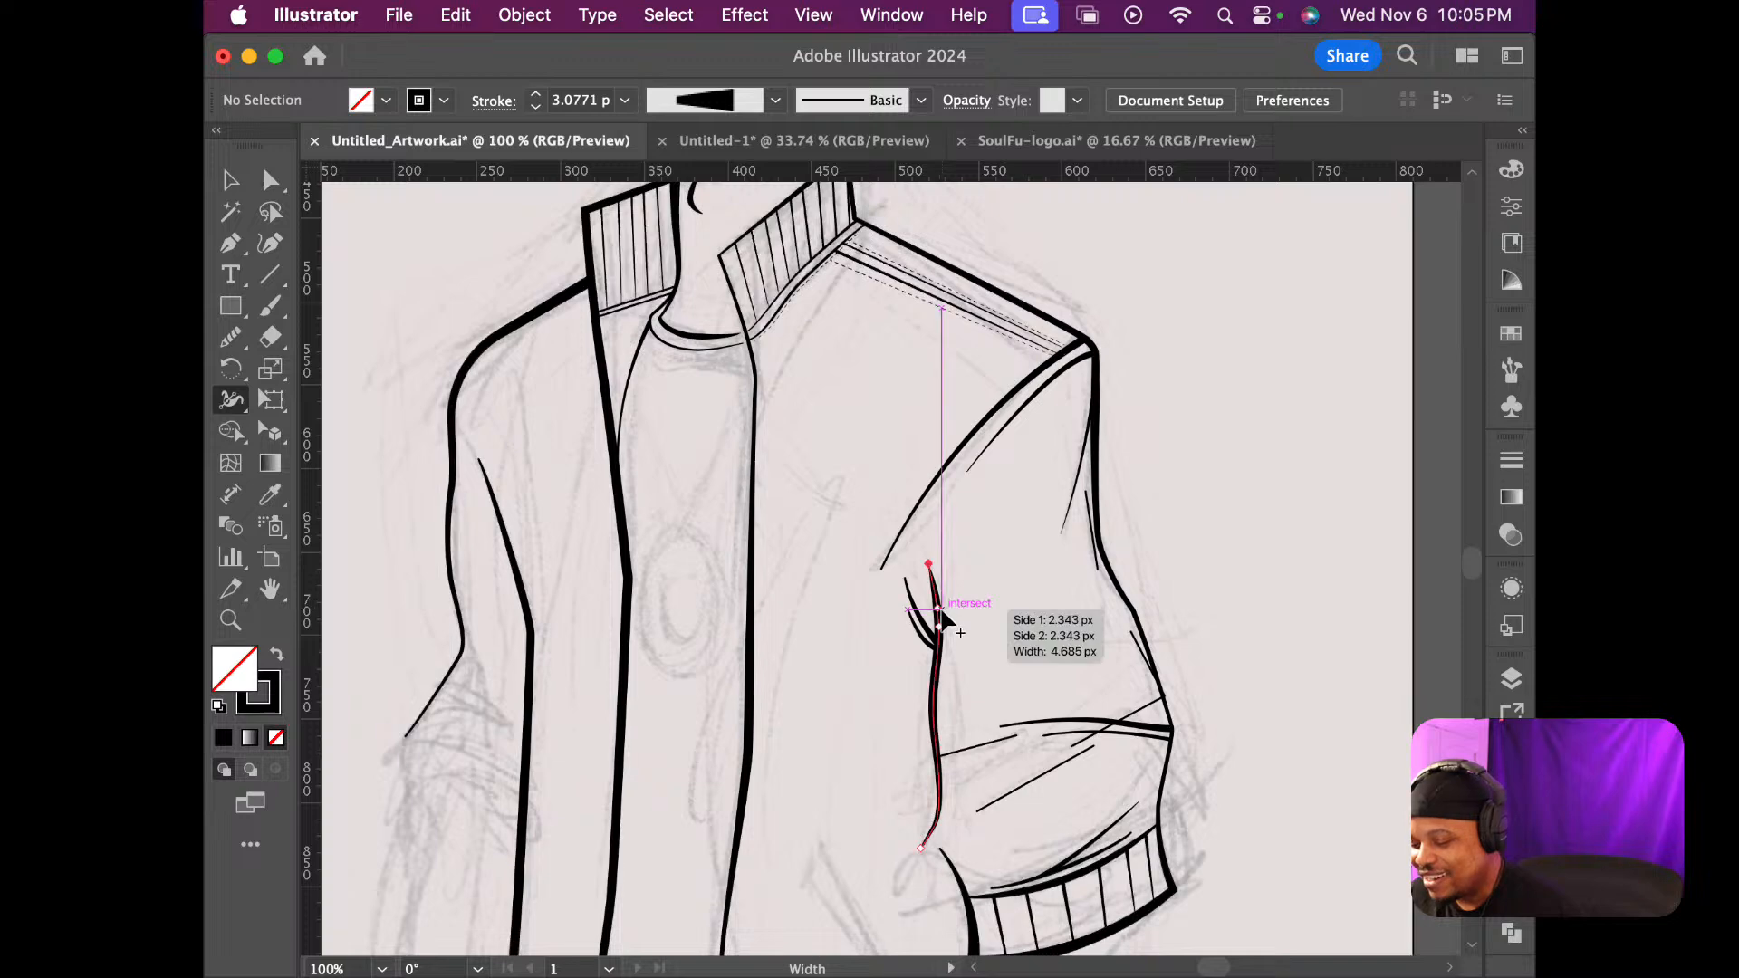
pyautogui.scroll(9, 954, 672)
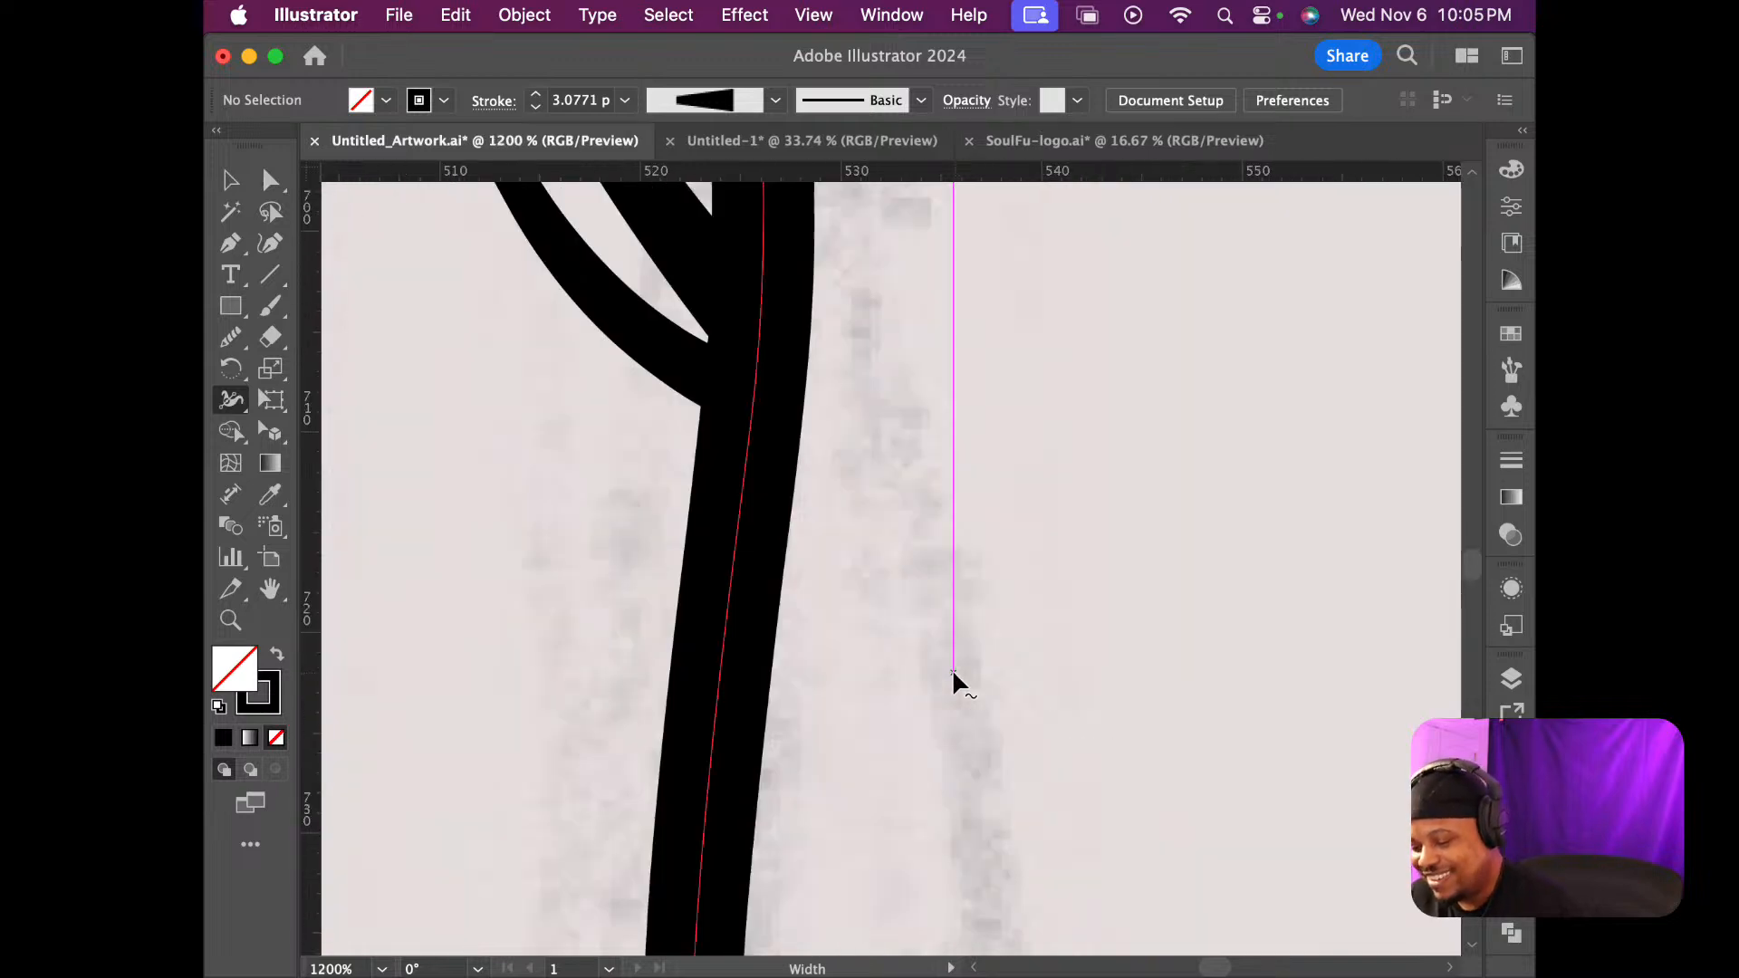
pyautogui.scroll(-7, 770, 651)
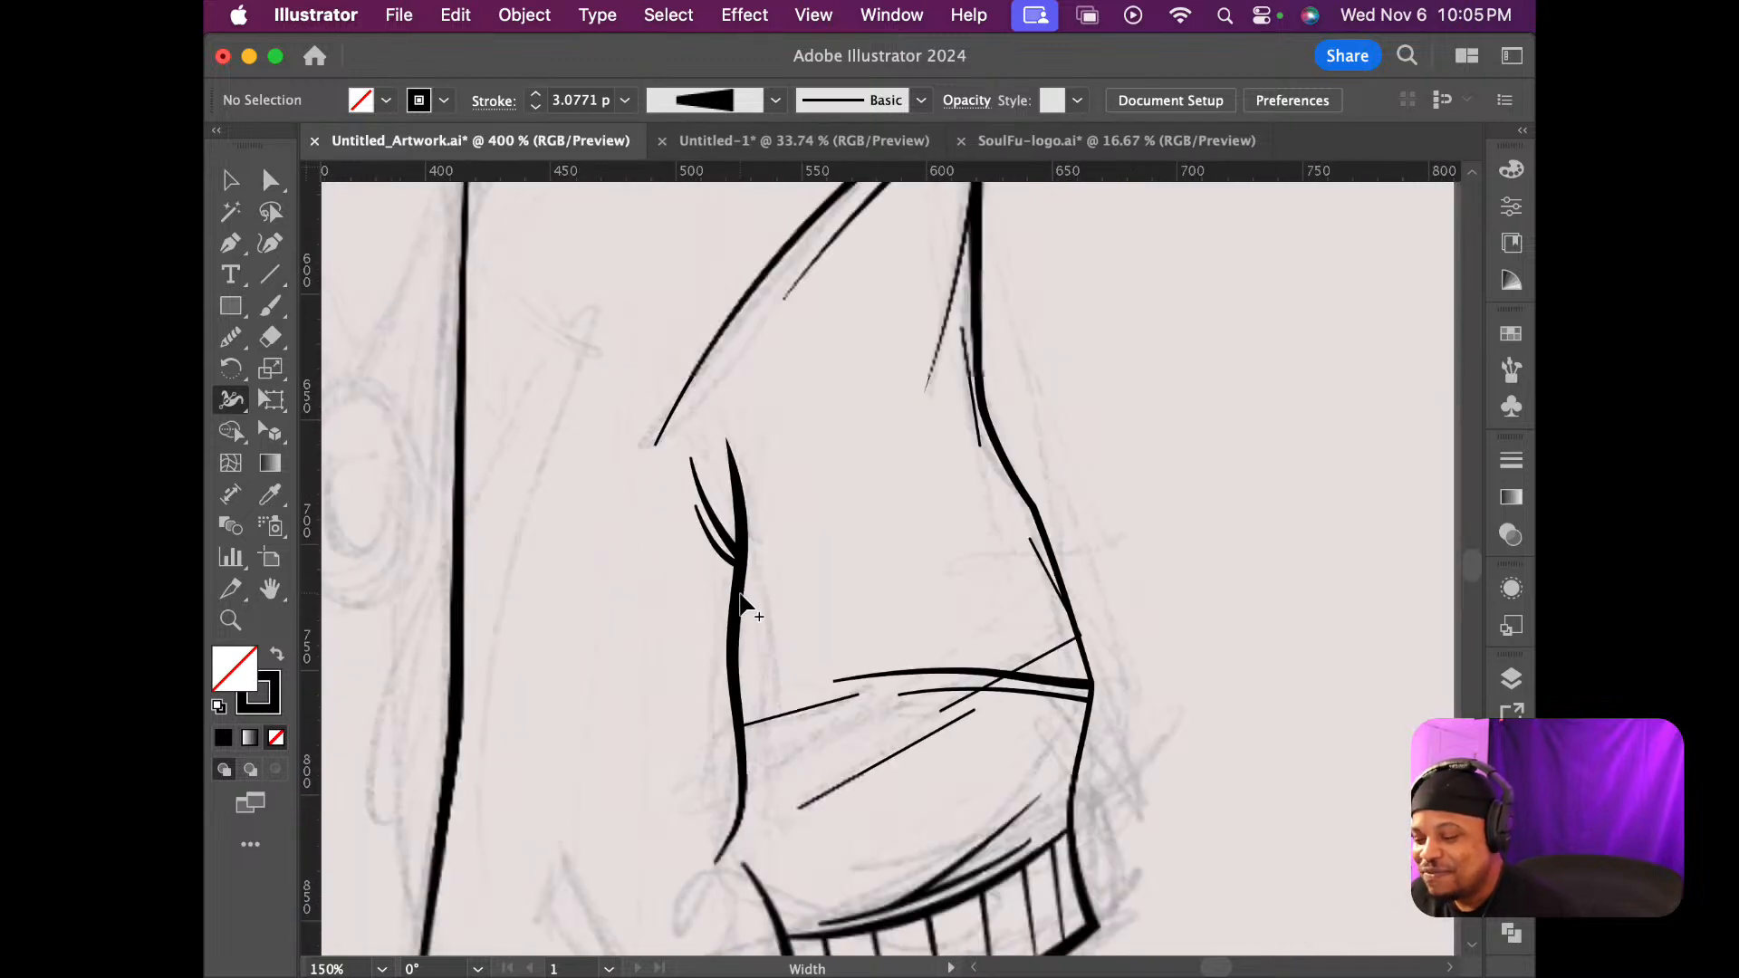
# Raise the upper armpit fold's lower end along the inner edge and straighten its upper part by adjusting the middle anchor and top handle
pyautogui.scroll(2, 741, 605)
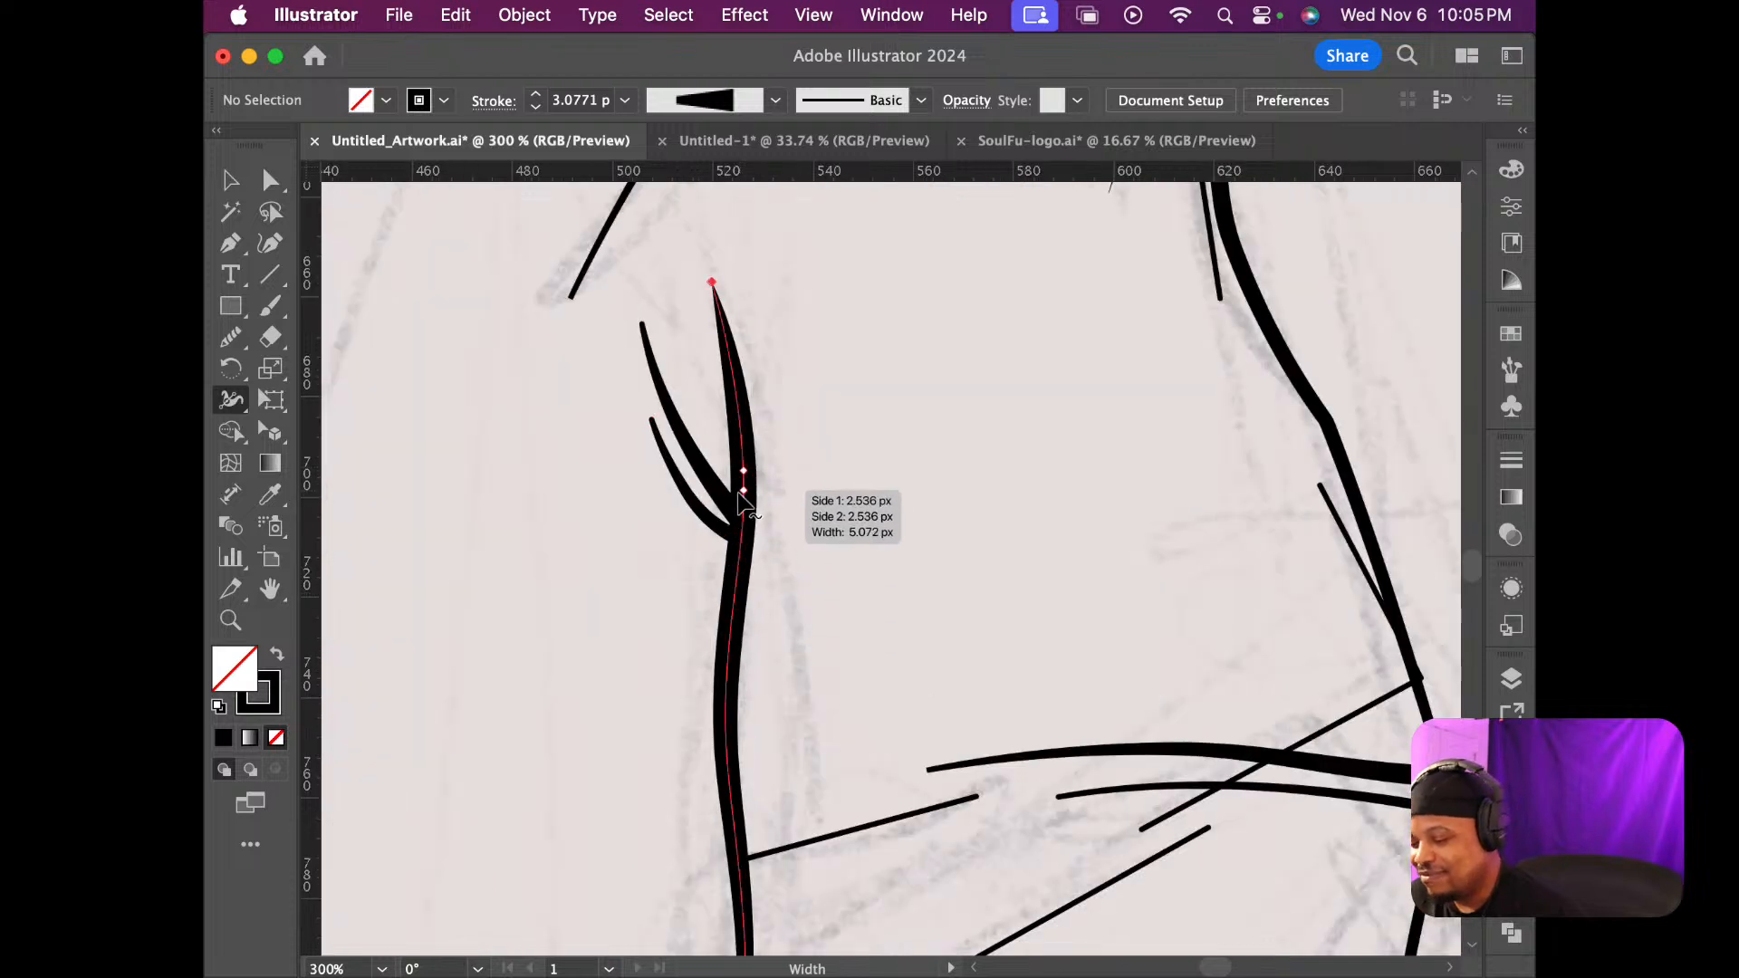
pyautogui.press('a')
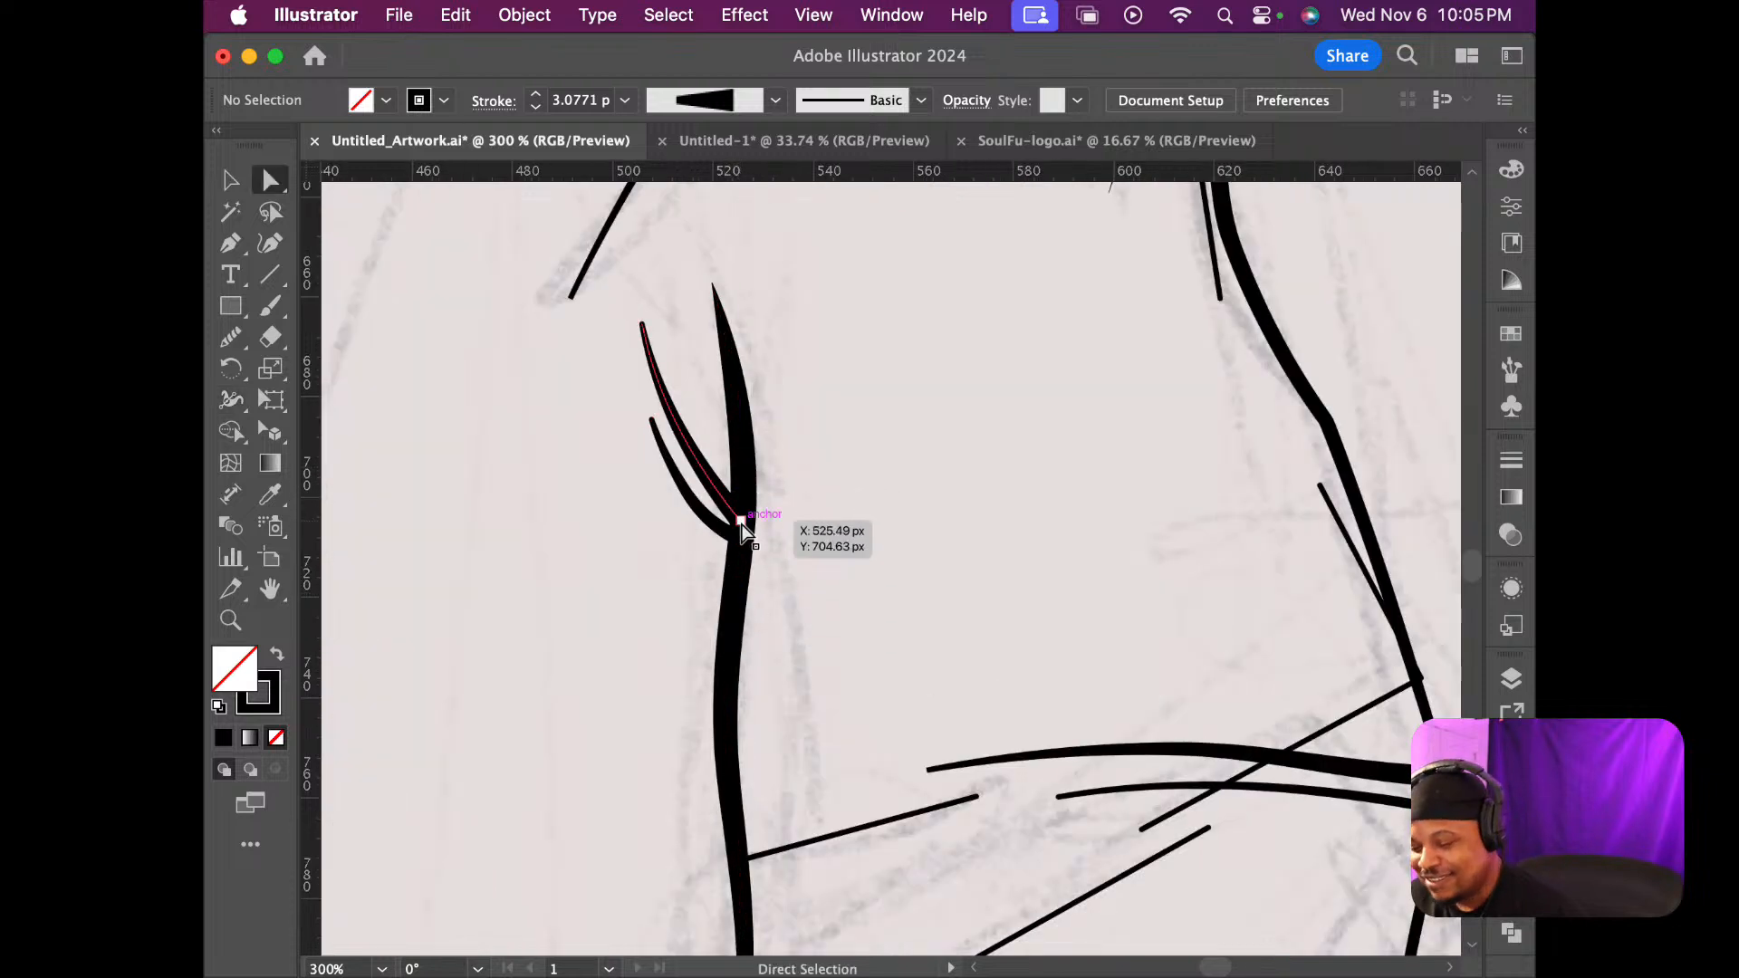
pyautogui.click(742, 521)
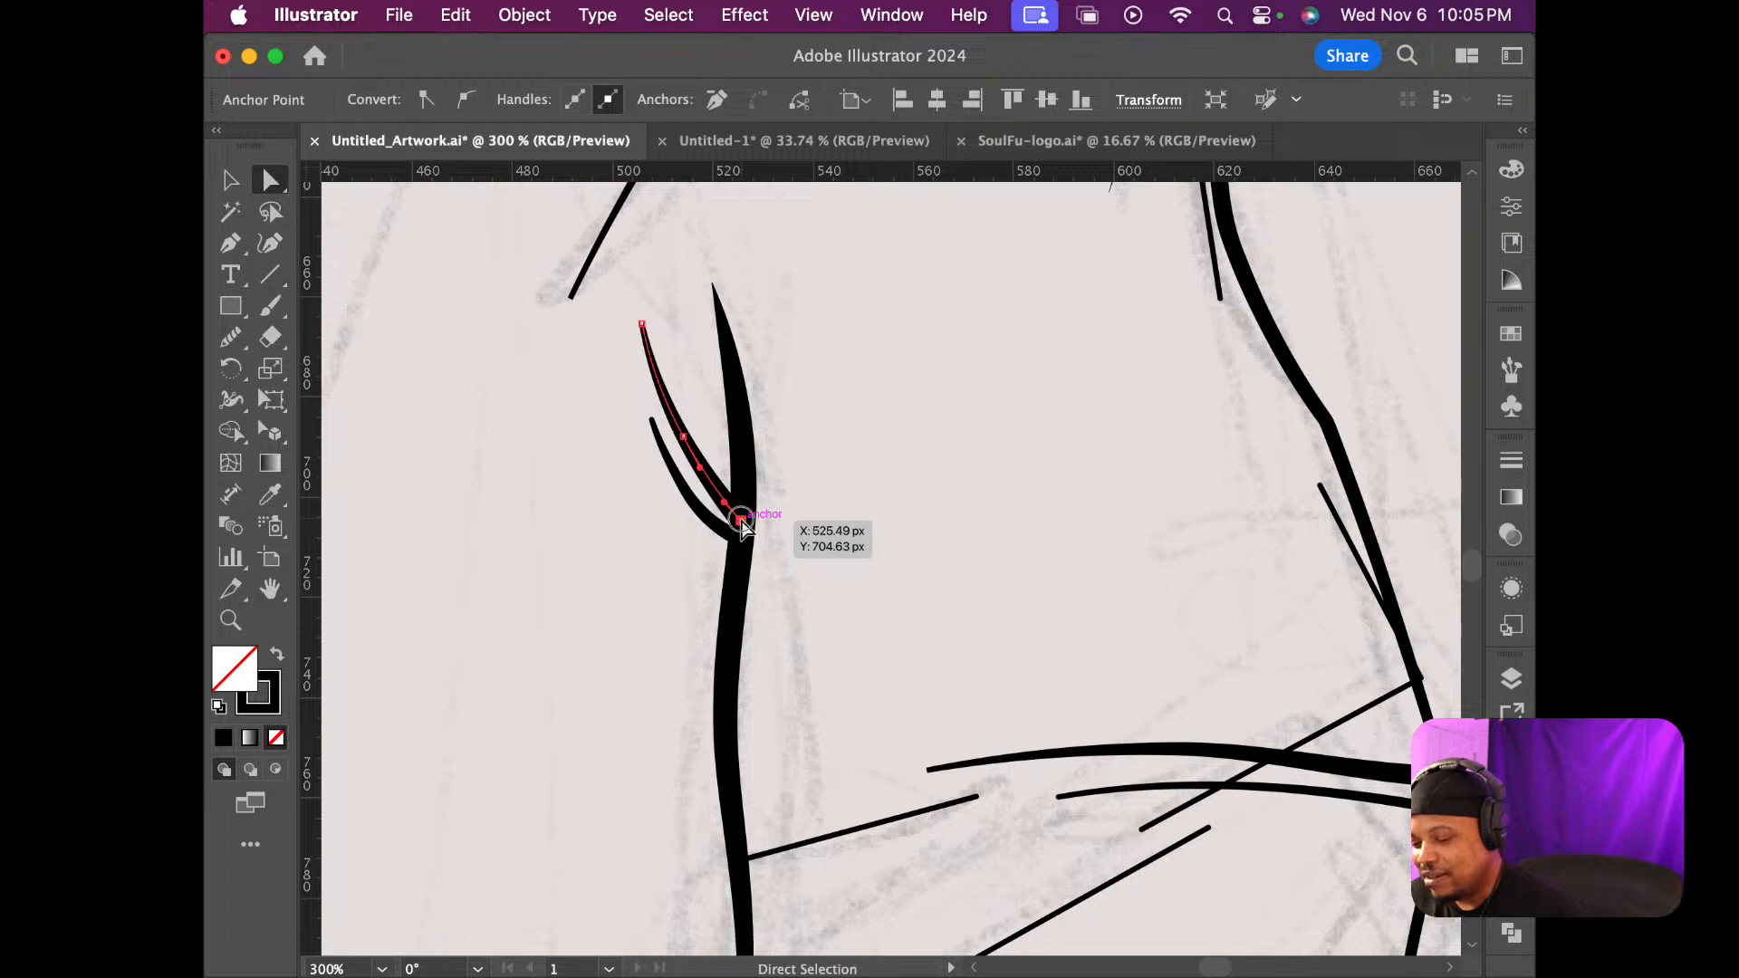
pyautogui.moveTo(741, 521)
pyautogui.mouseDown()
pyautogui.moveTo(743, 492)
pyautogui.moveTo(691, 438)
pyautogui.moveTo(707, 406)
pyautogui.moveTo(696, 420)
pyautogui.mouseUp()
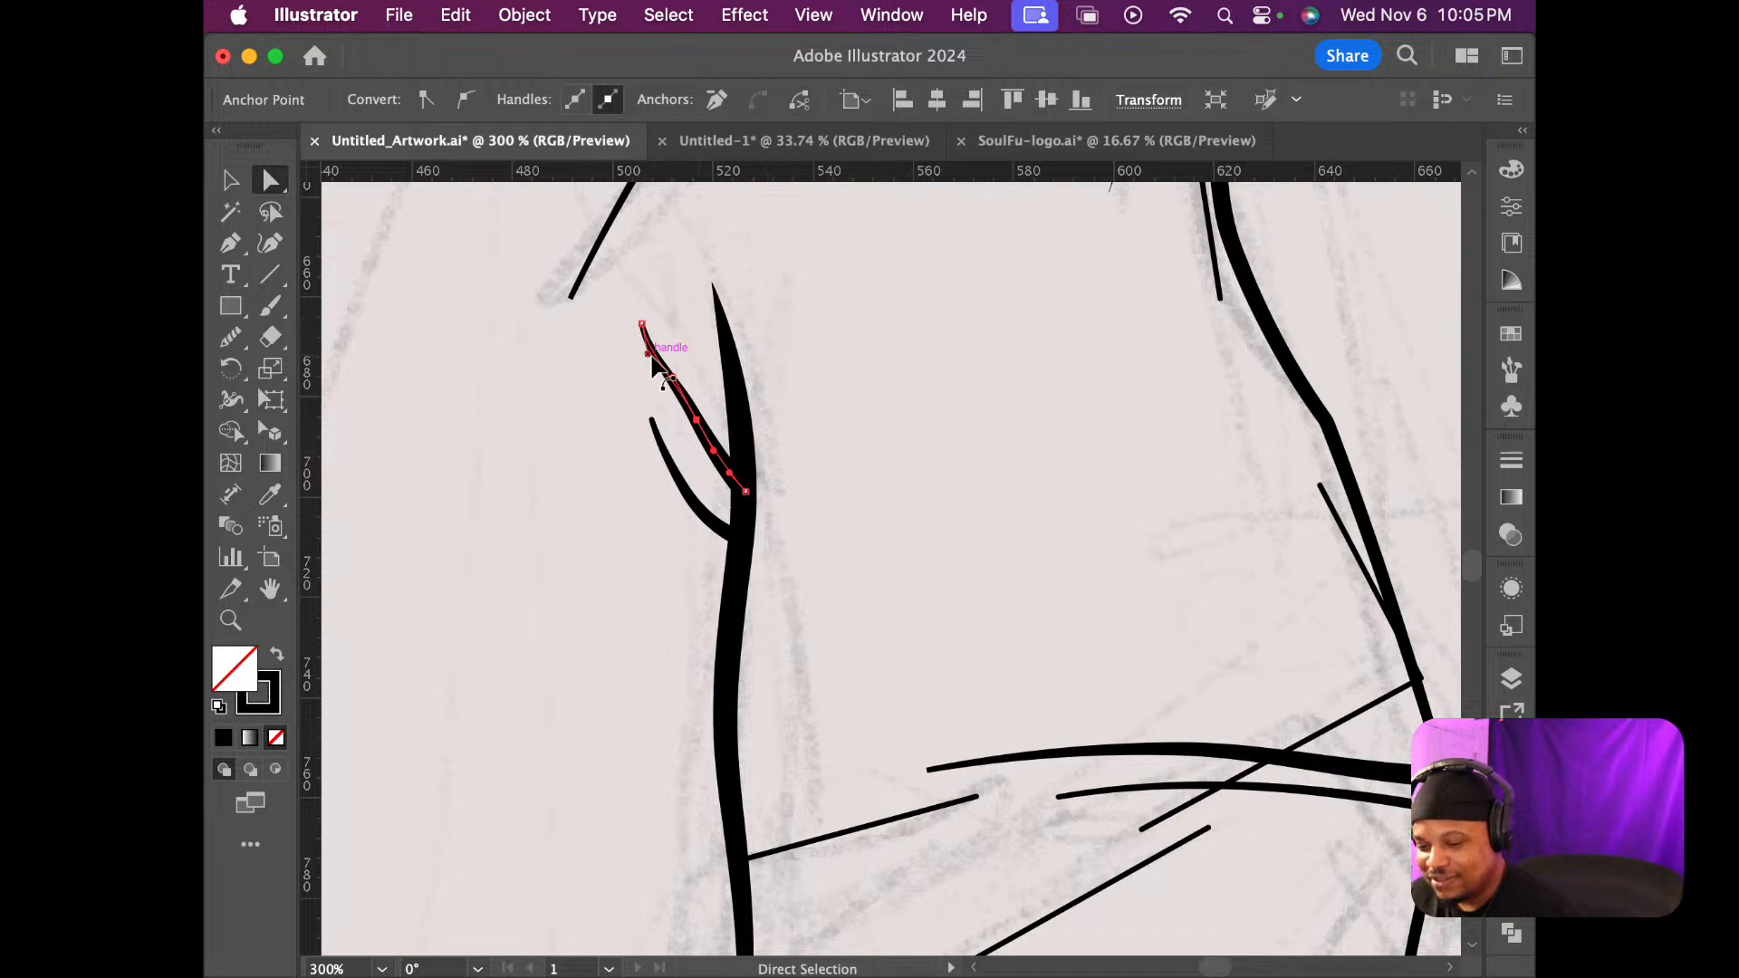
pyautogui.moveTo(652, 358); pyautogui.dragTo(666, 364)
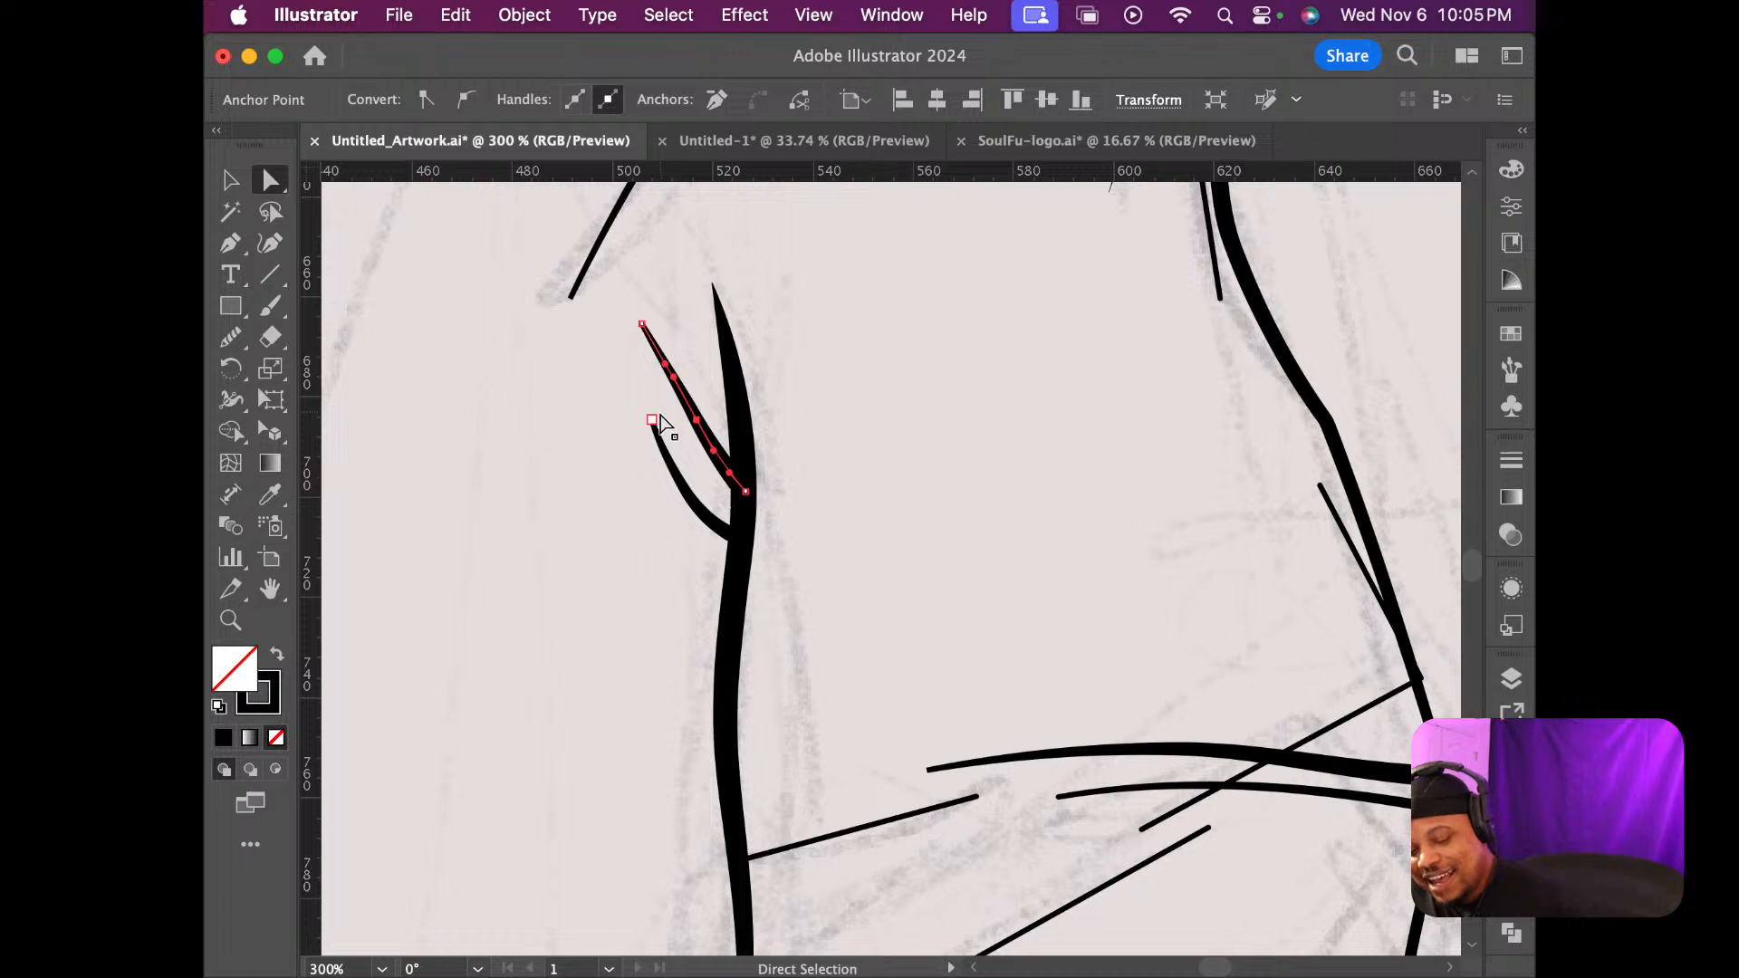
# Taper the upper tips of both armpit folds to sharp points with the Width tool
pyautogui.scroll(3, 660, 416)
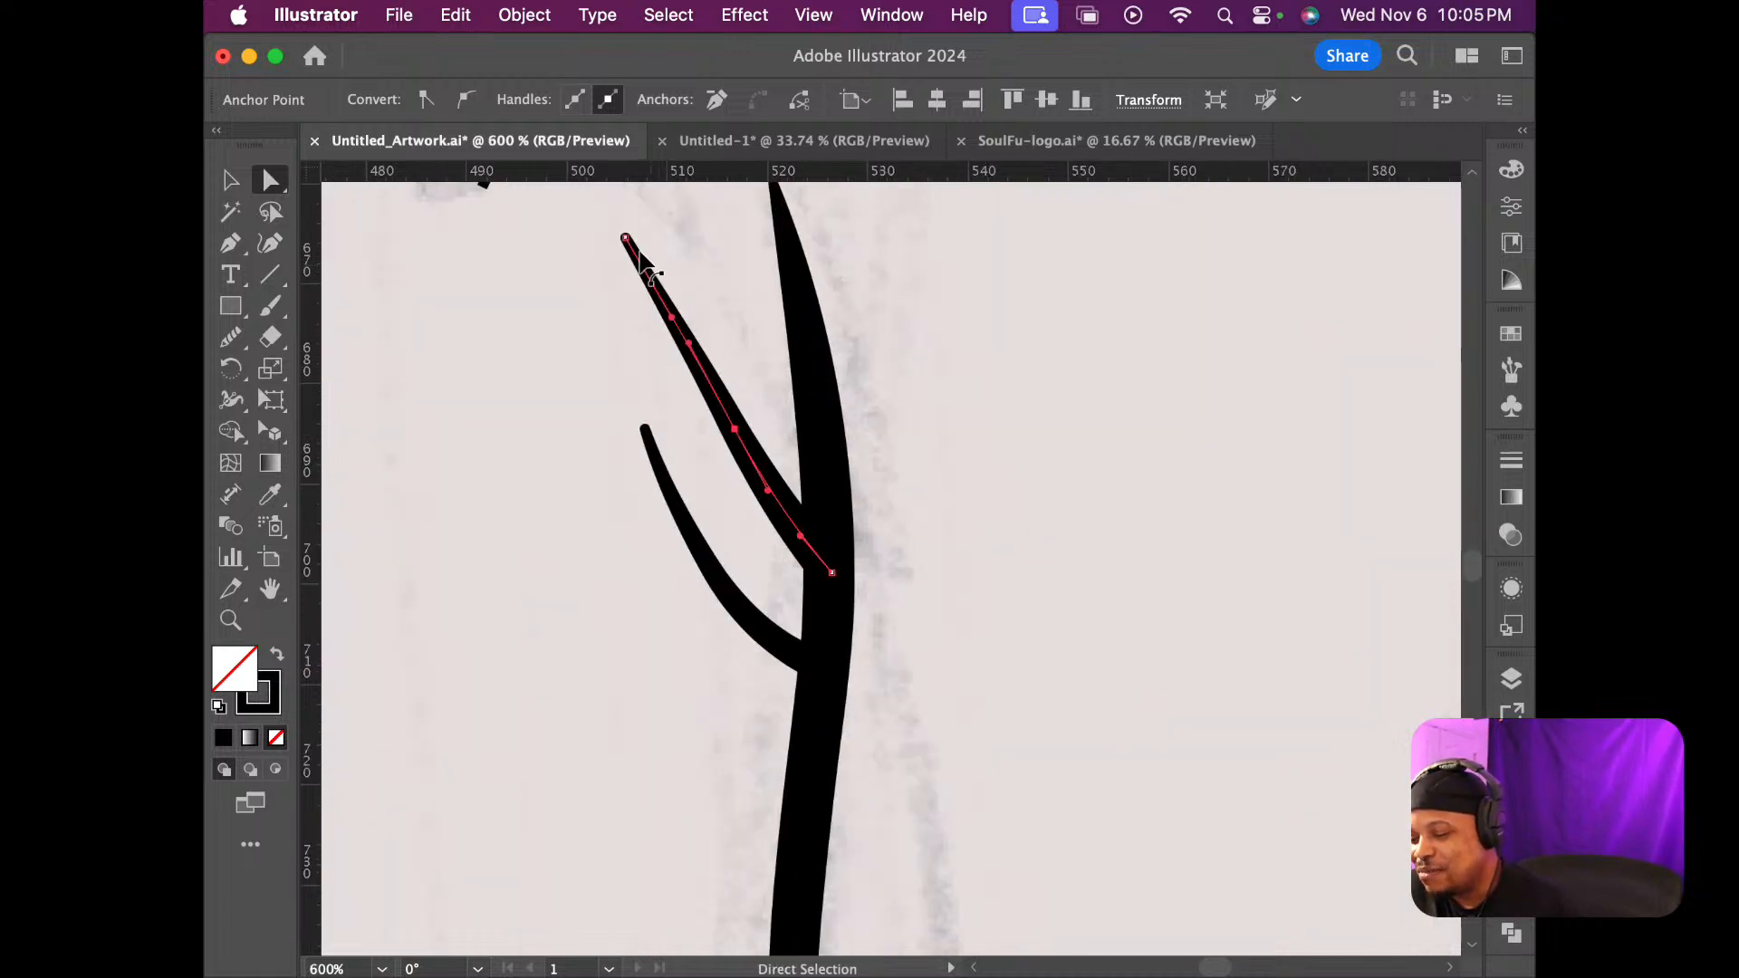
pyautogui.hotkey('shift', 'w')
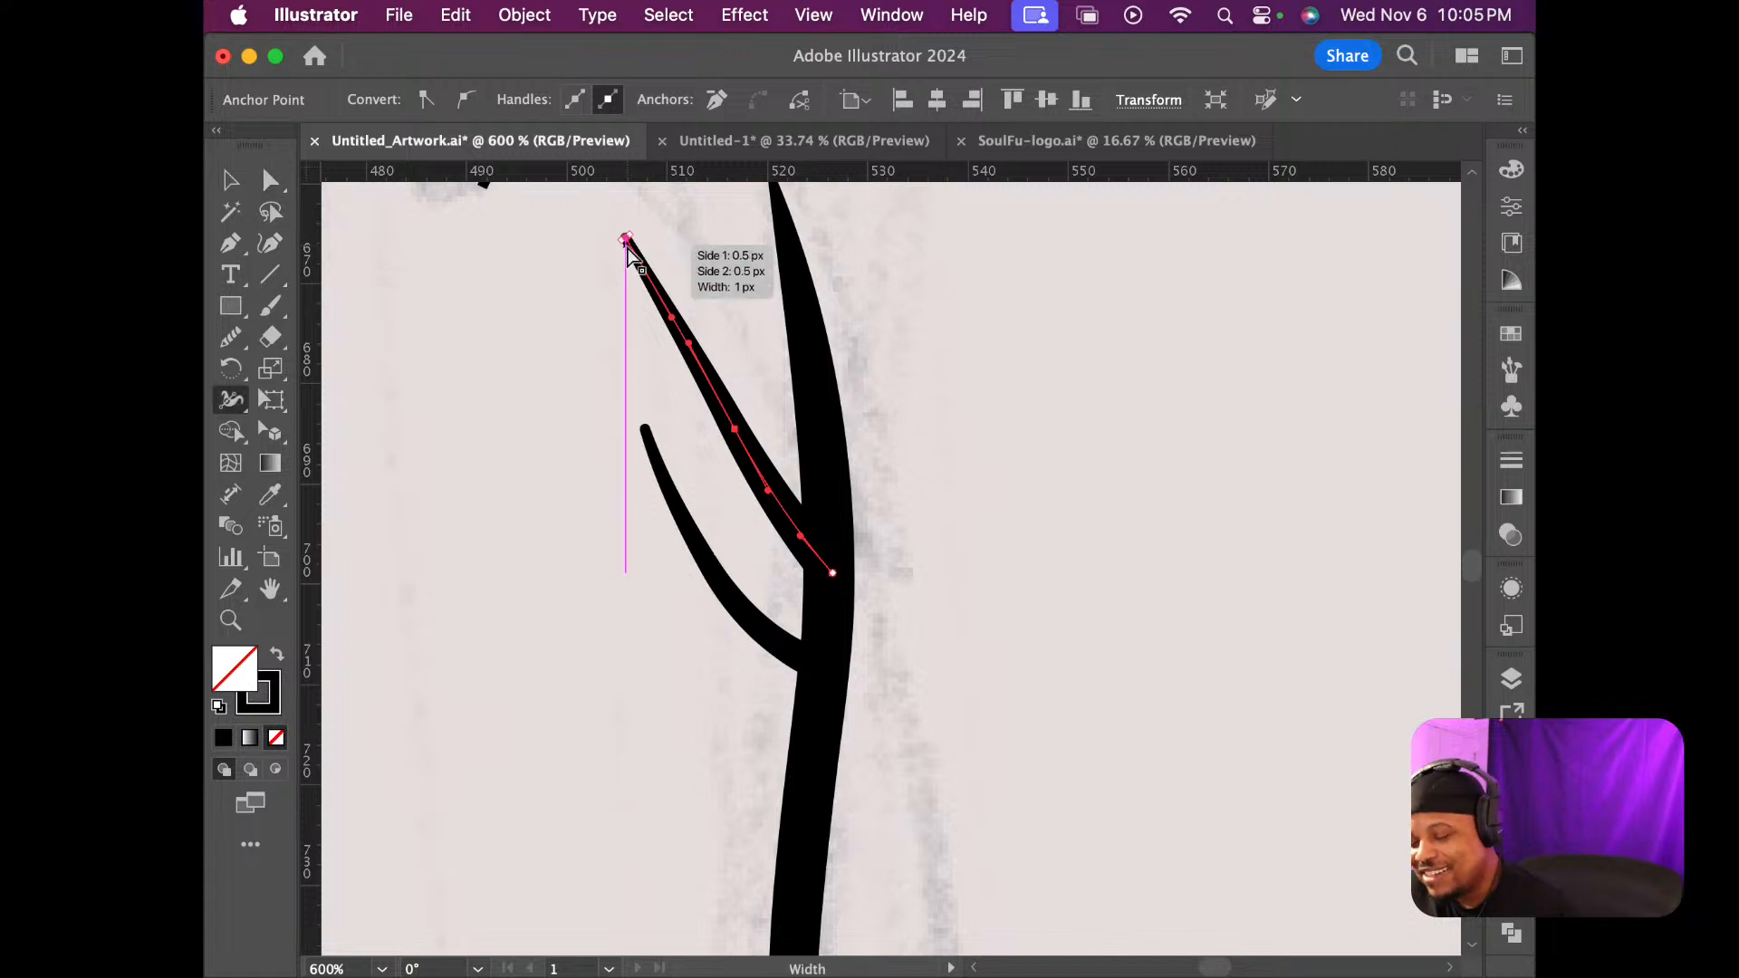
pyautogui.moveTo(627, 247); pyautogui.dragTo(626, 238)
pyautogui.moveTo(645, 431)
pyautogui.mouseDown()
pyautogui.moveTo(664, 436)
pyautogui.moveTo(645, 444)
pyautogui.moveTo(654, 457)
pyautogui.mouseUp()
# Reshape the lower armpit fold by raising its lower end, shifting the middle anchor up and extending the upper tip
pyautogui.press('a')
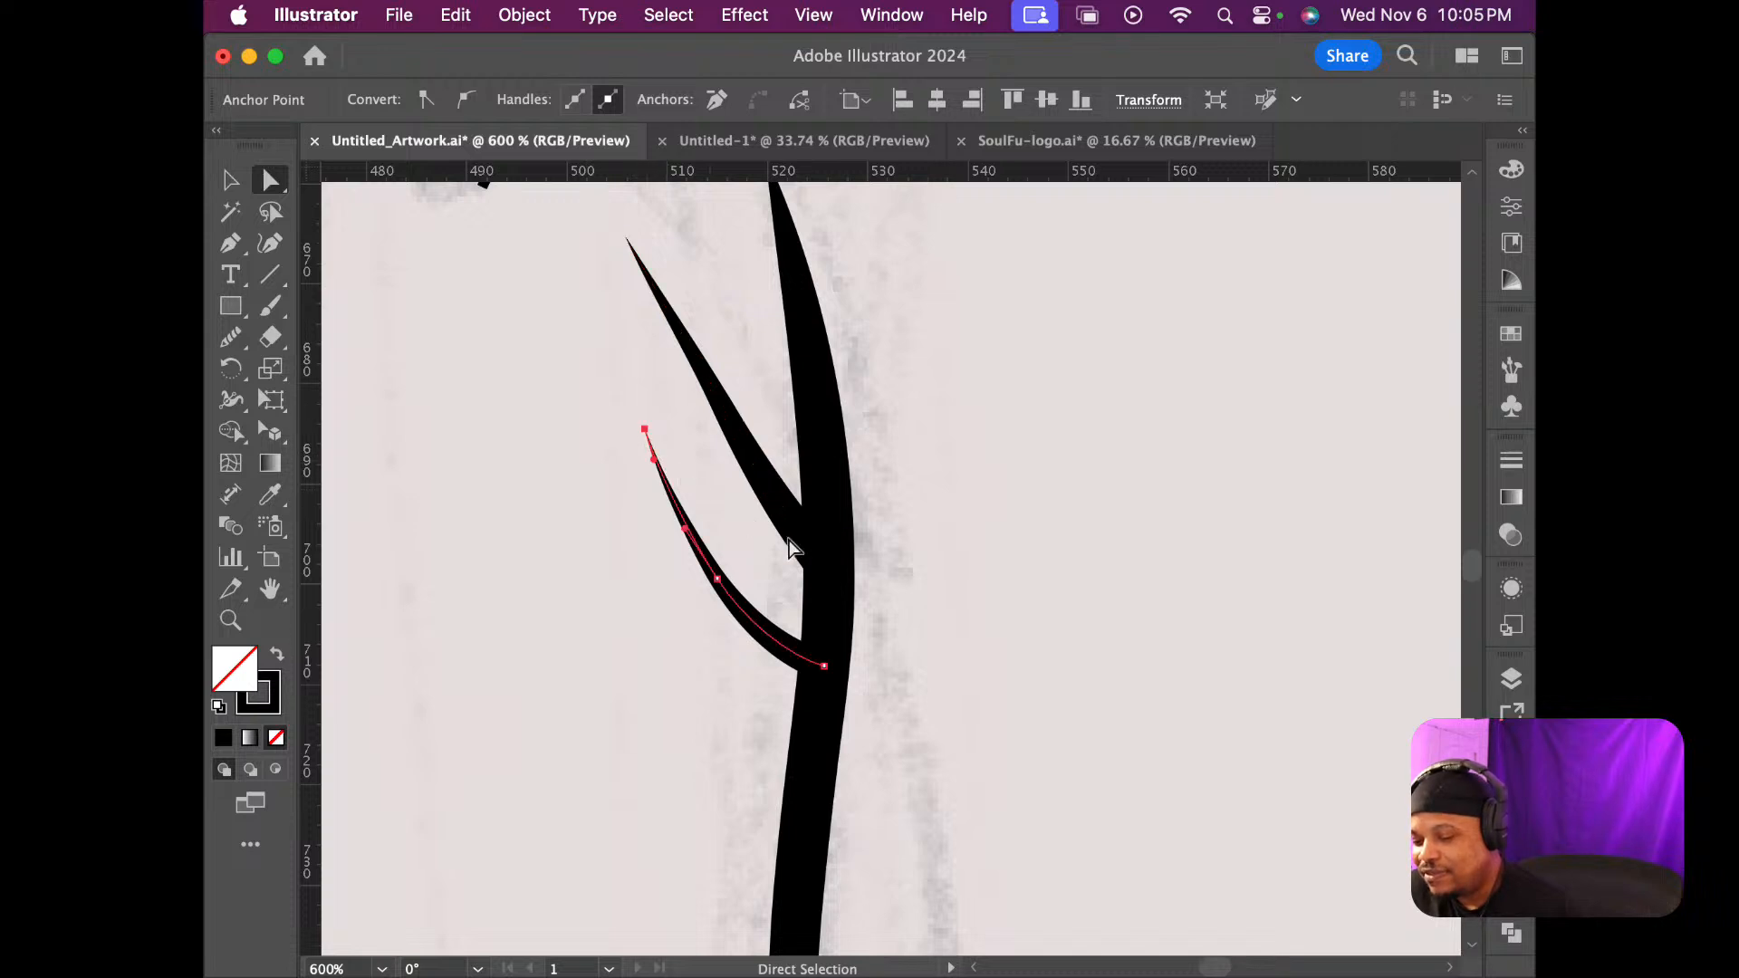
pyautogui.moveTo(833, 666); pyautogui.dragTo(832, 642)
pyautogui.moveTo(717, 578); pyautogui.dragTo(693, 515)
pyautogui.moveTo(644, 429); pyautogui.dragTo(632, 400)
pyautogui.click(693, 514)
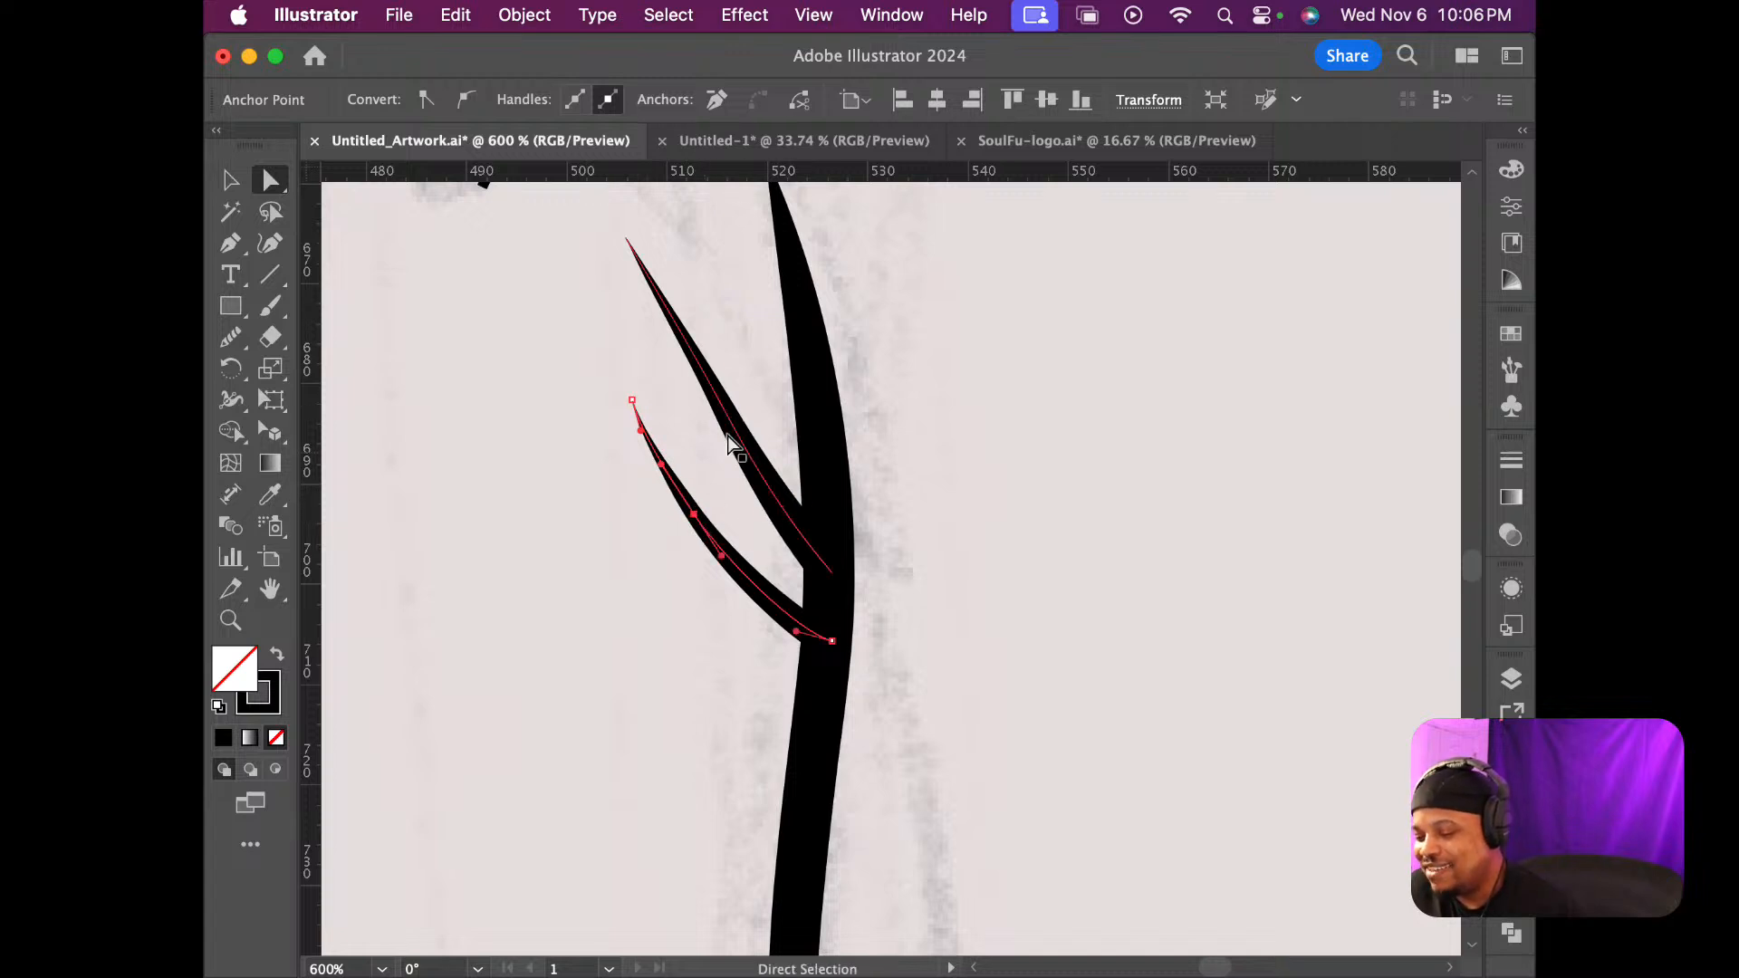
# Bow the upper armpit fold away from the inner edge by moving its middle anchor and handles, and deselect it
pyautogui.click(712, 385)
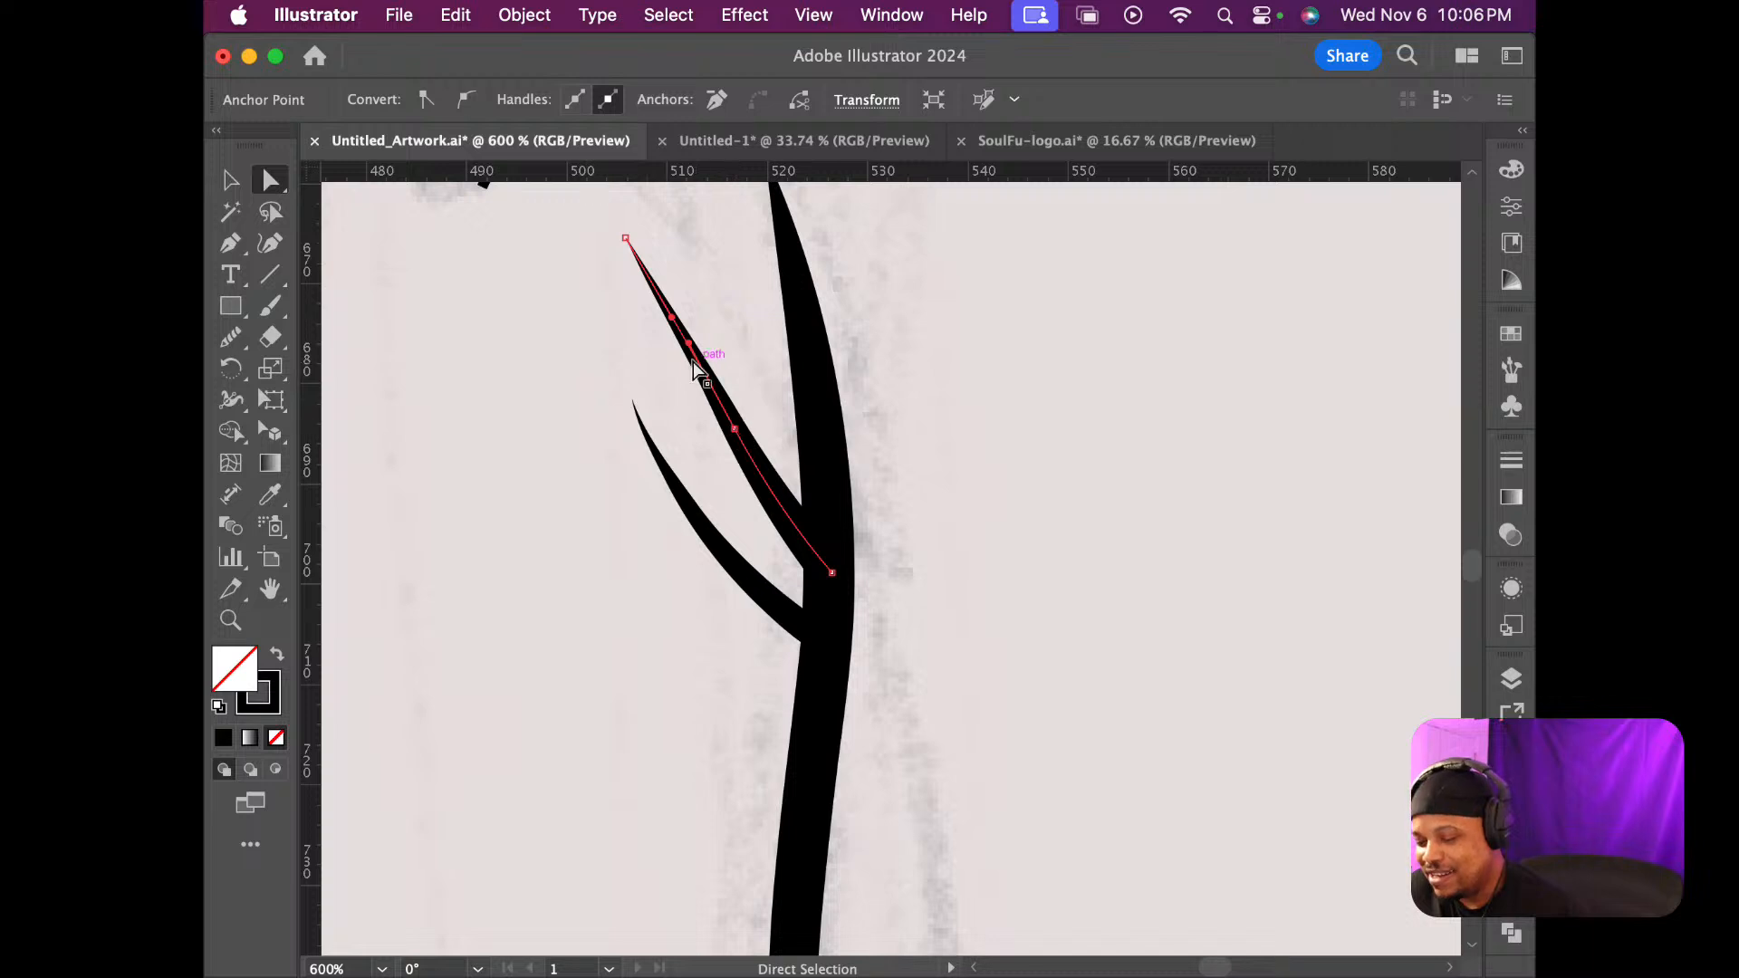
pyautogui.moveTo(692, 352); pyautogui.dragTo(679, 357)
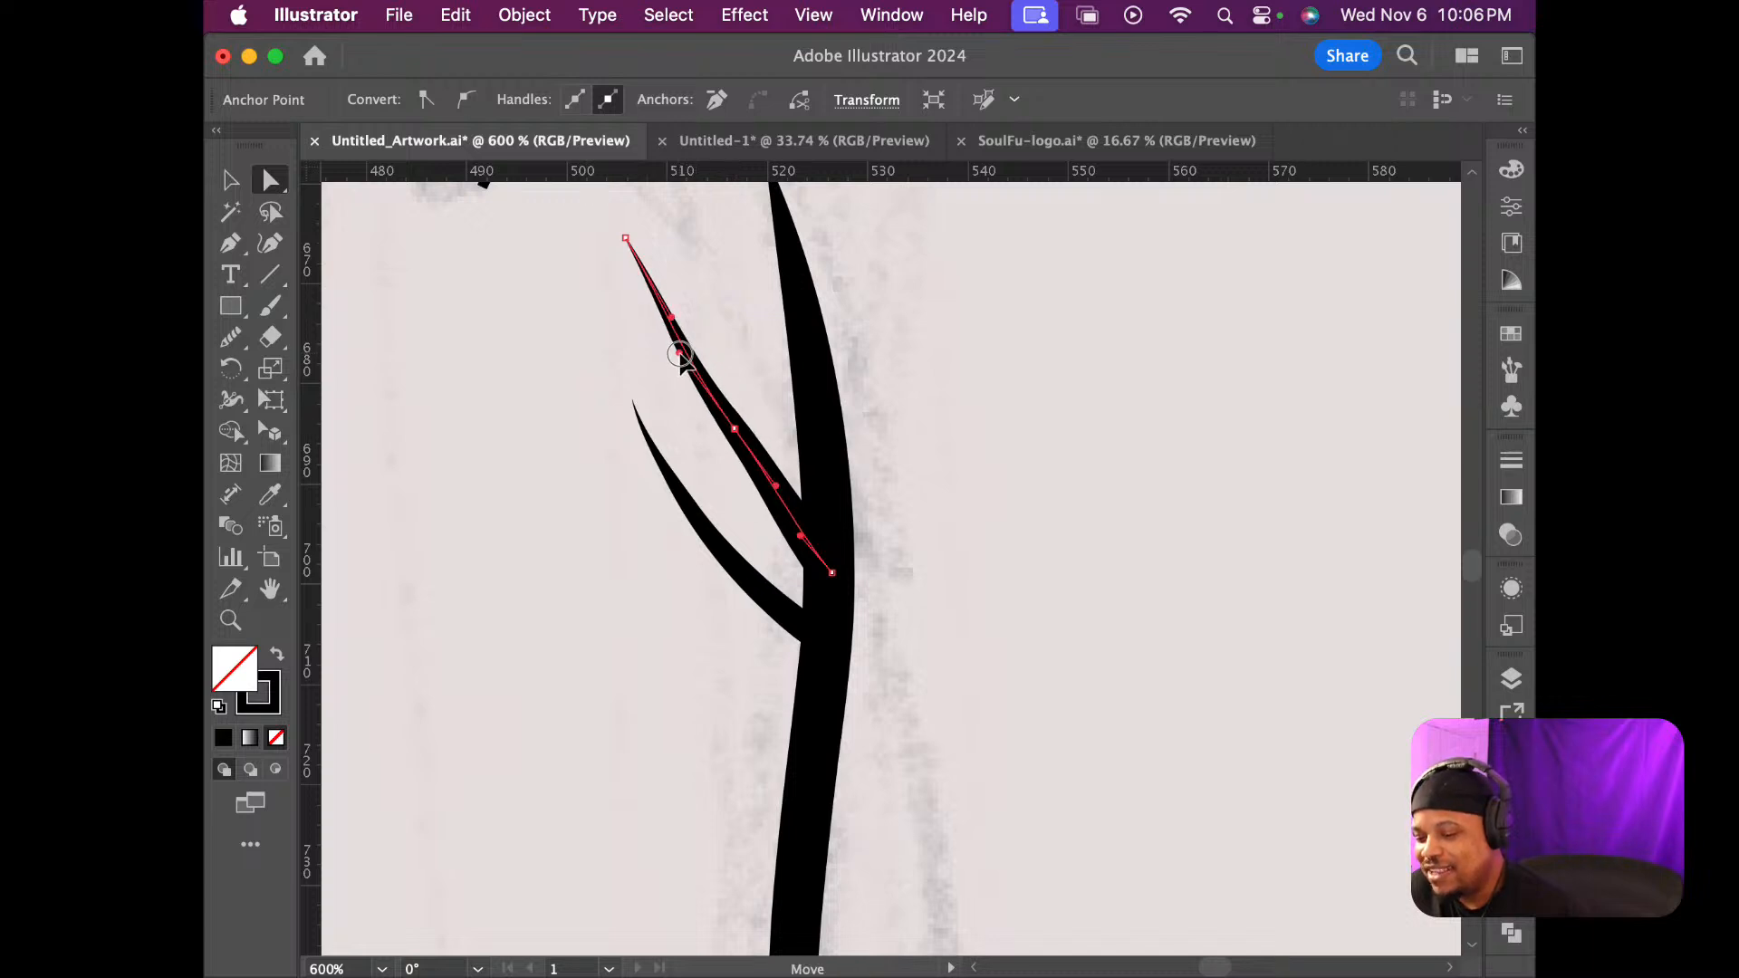
pyautogui.moveTo(734, 427); pyautogui.dragTo(717, 439)
pyautogui.moveTo(675, 326); pyautogui.dragTo(649, 328)
pyautogui.click(703, 332)
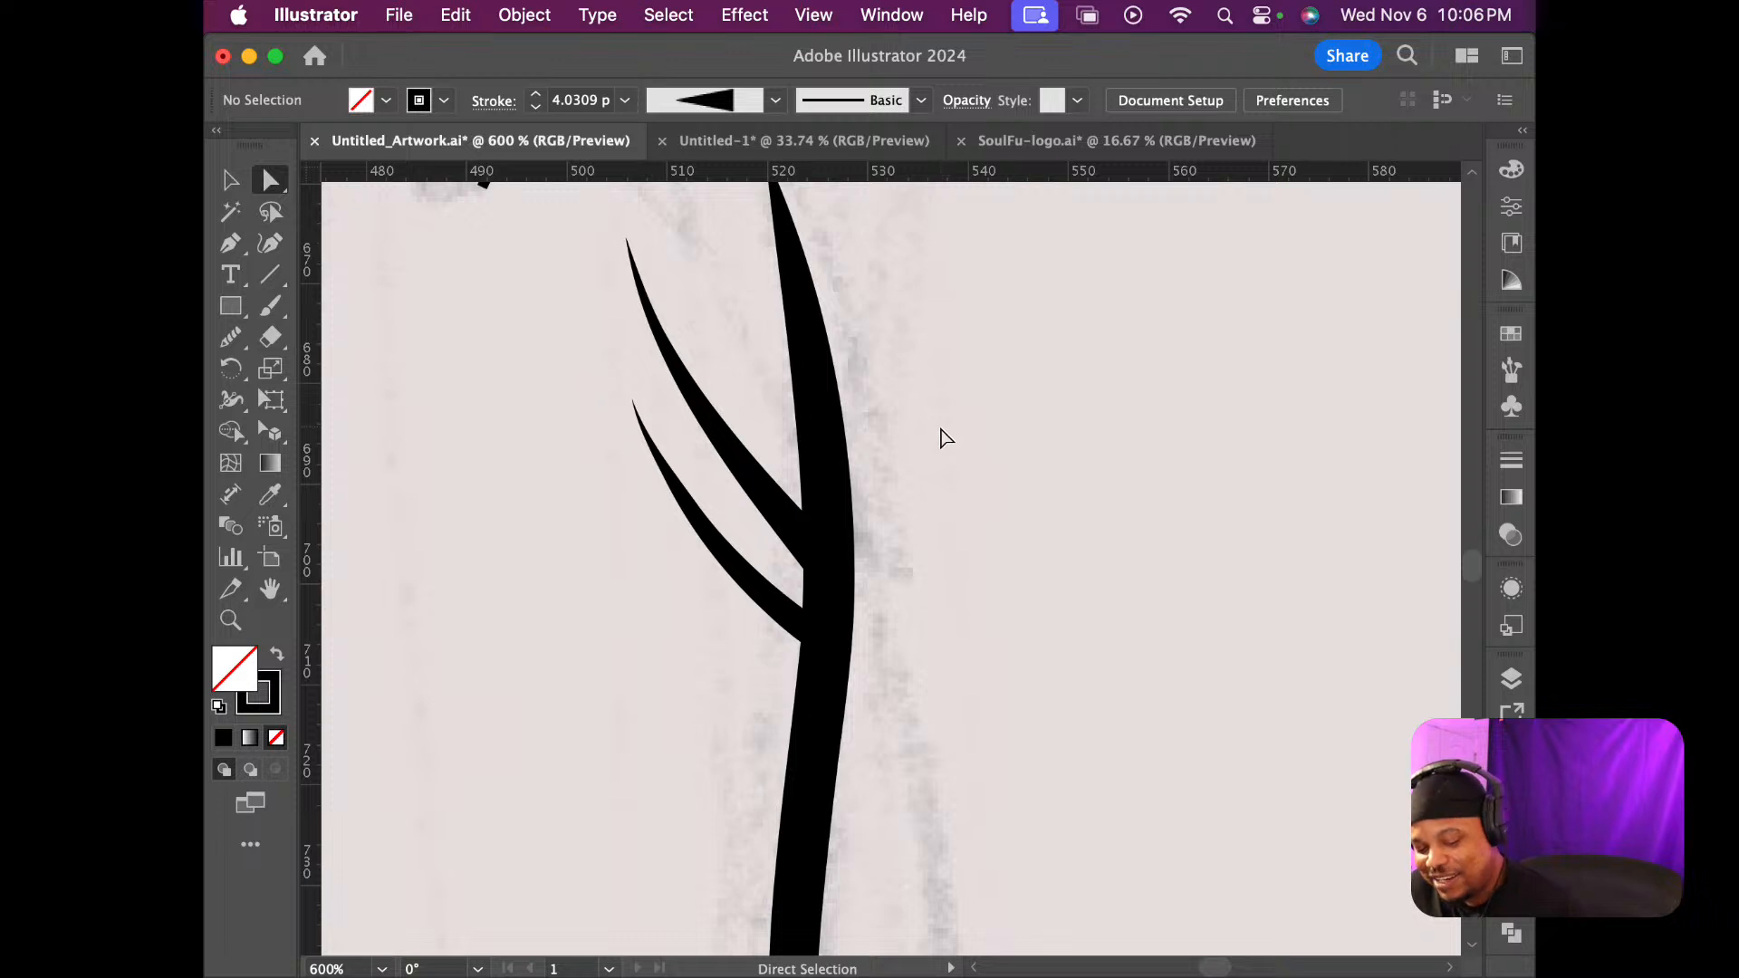
# Examine the inked jacket from collar to cuff, comparing the sleeve linework with the underlying sketch
pyautogui.scroll(-10, 883, 498)
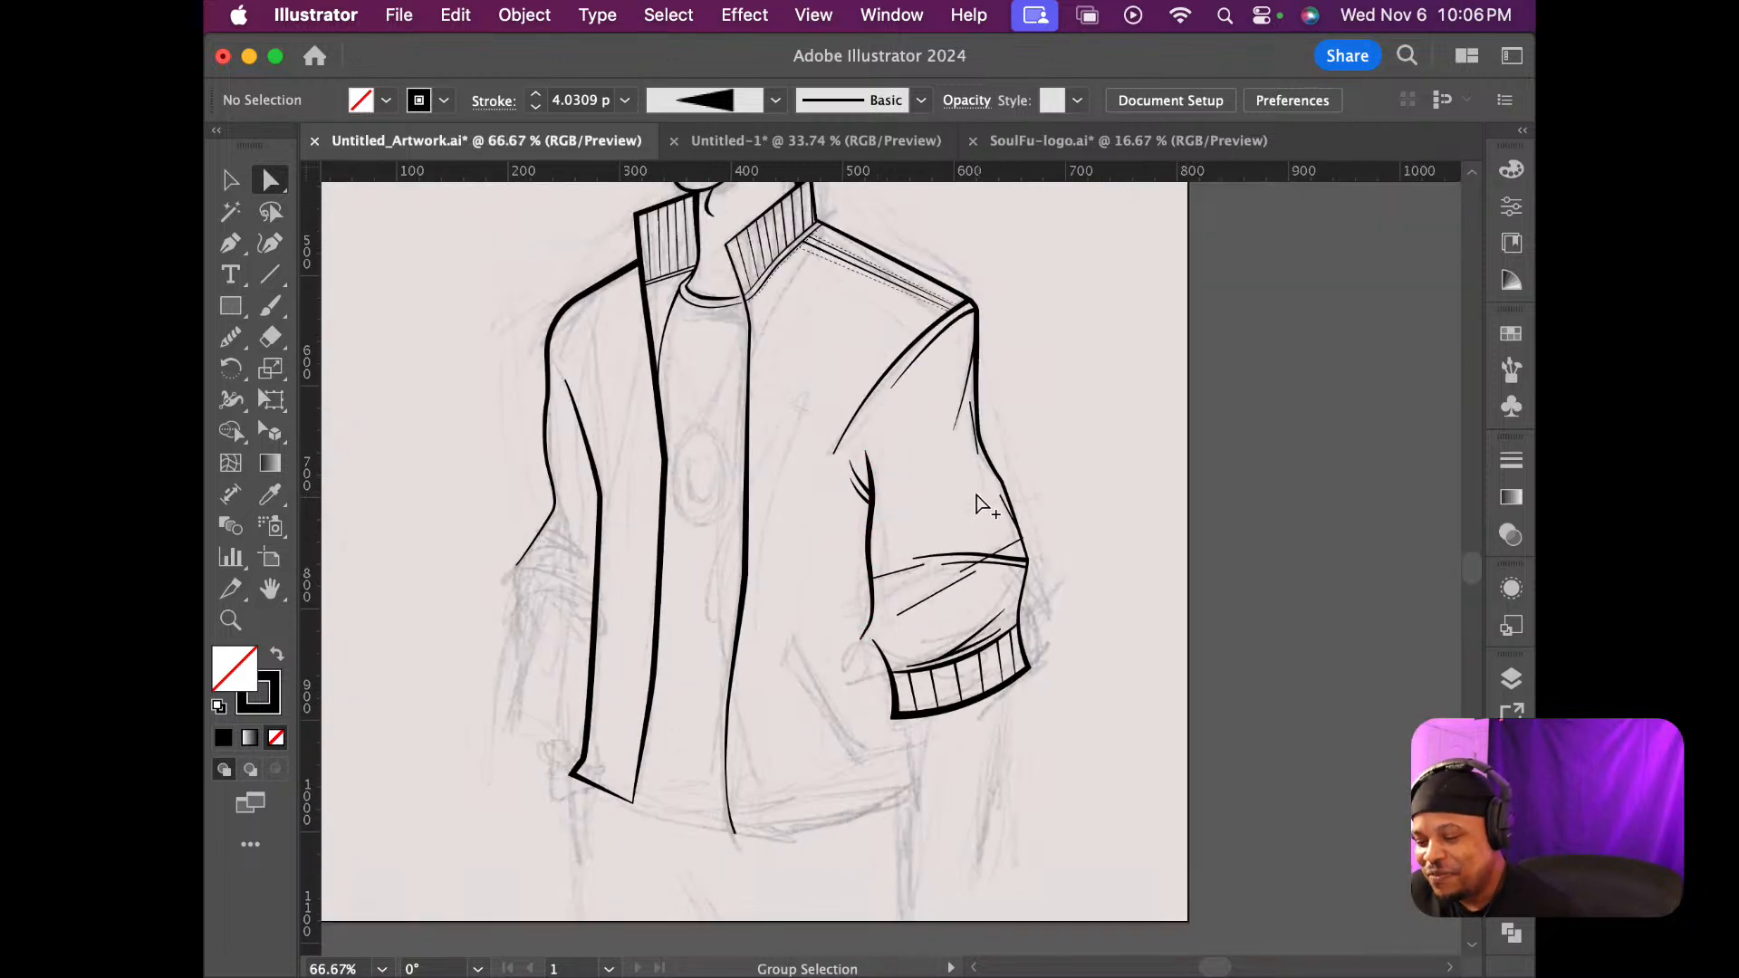
pyautogui.scroll(2, 966, 499)
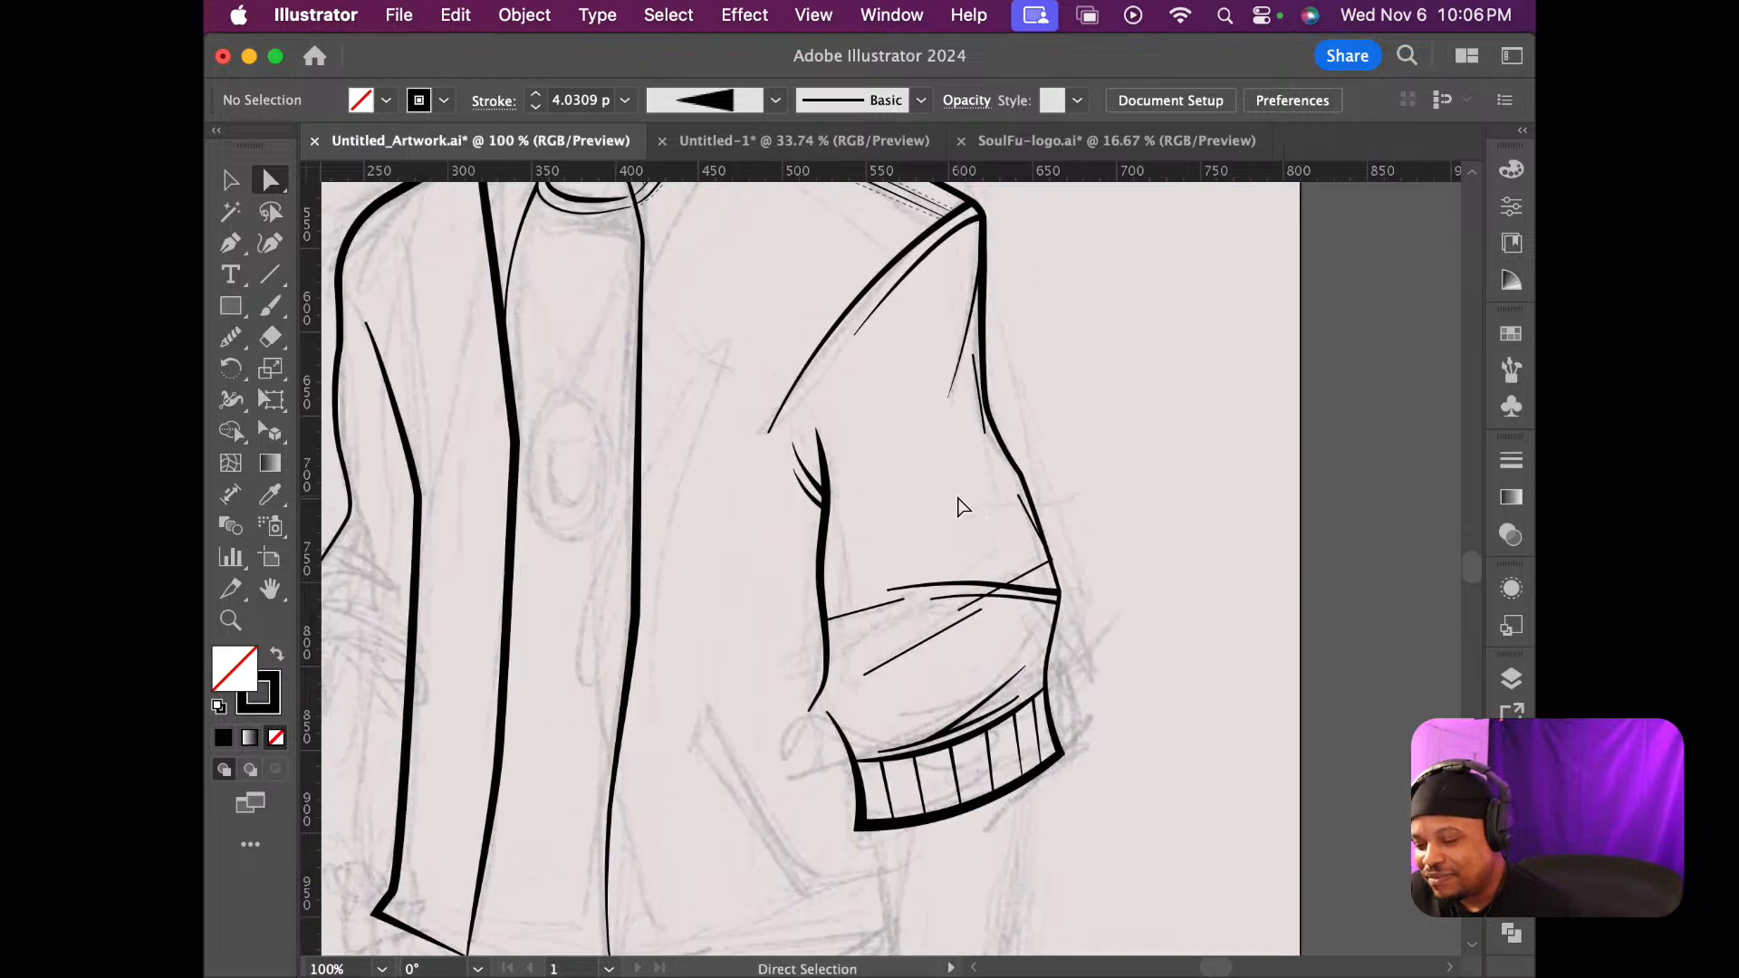
pyautogui.scroll(10, 952, 500)
pyautogui.scroll(-11, 949, 499)
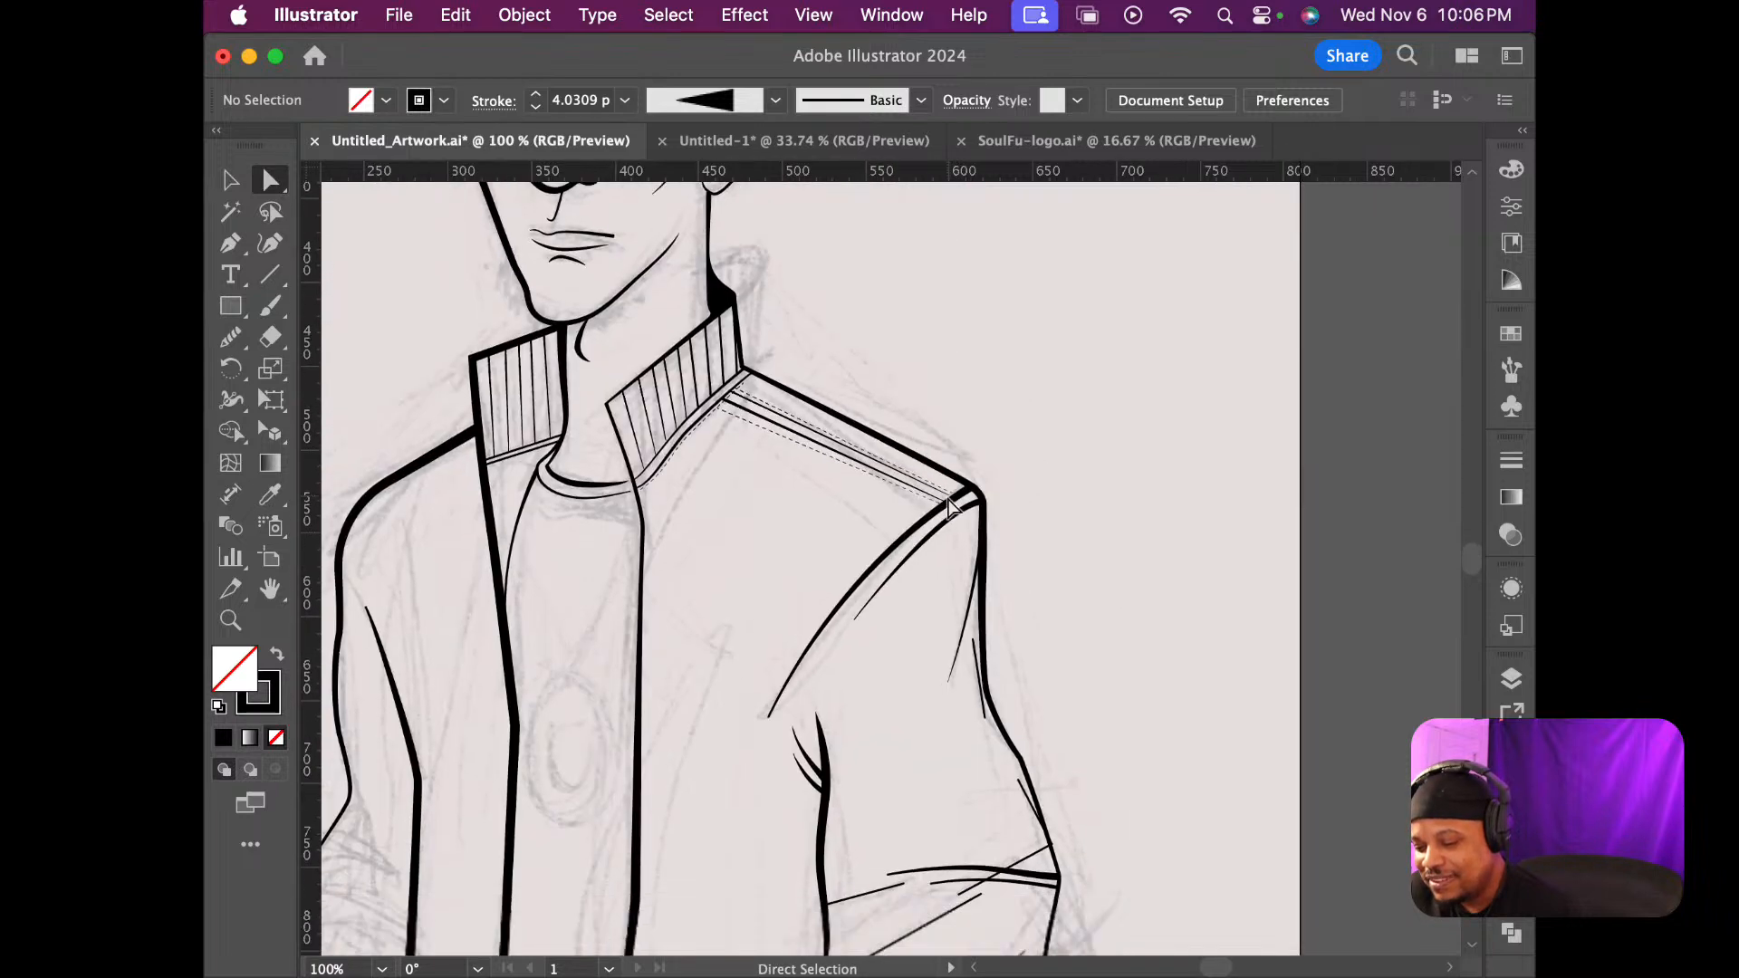
pyautogui.scroll(-10, 951, 505)
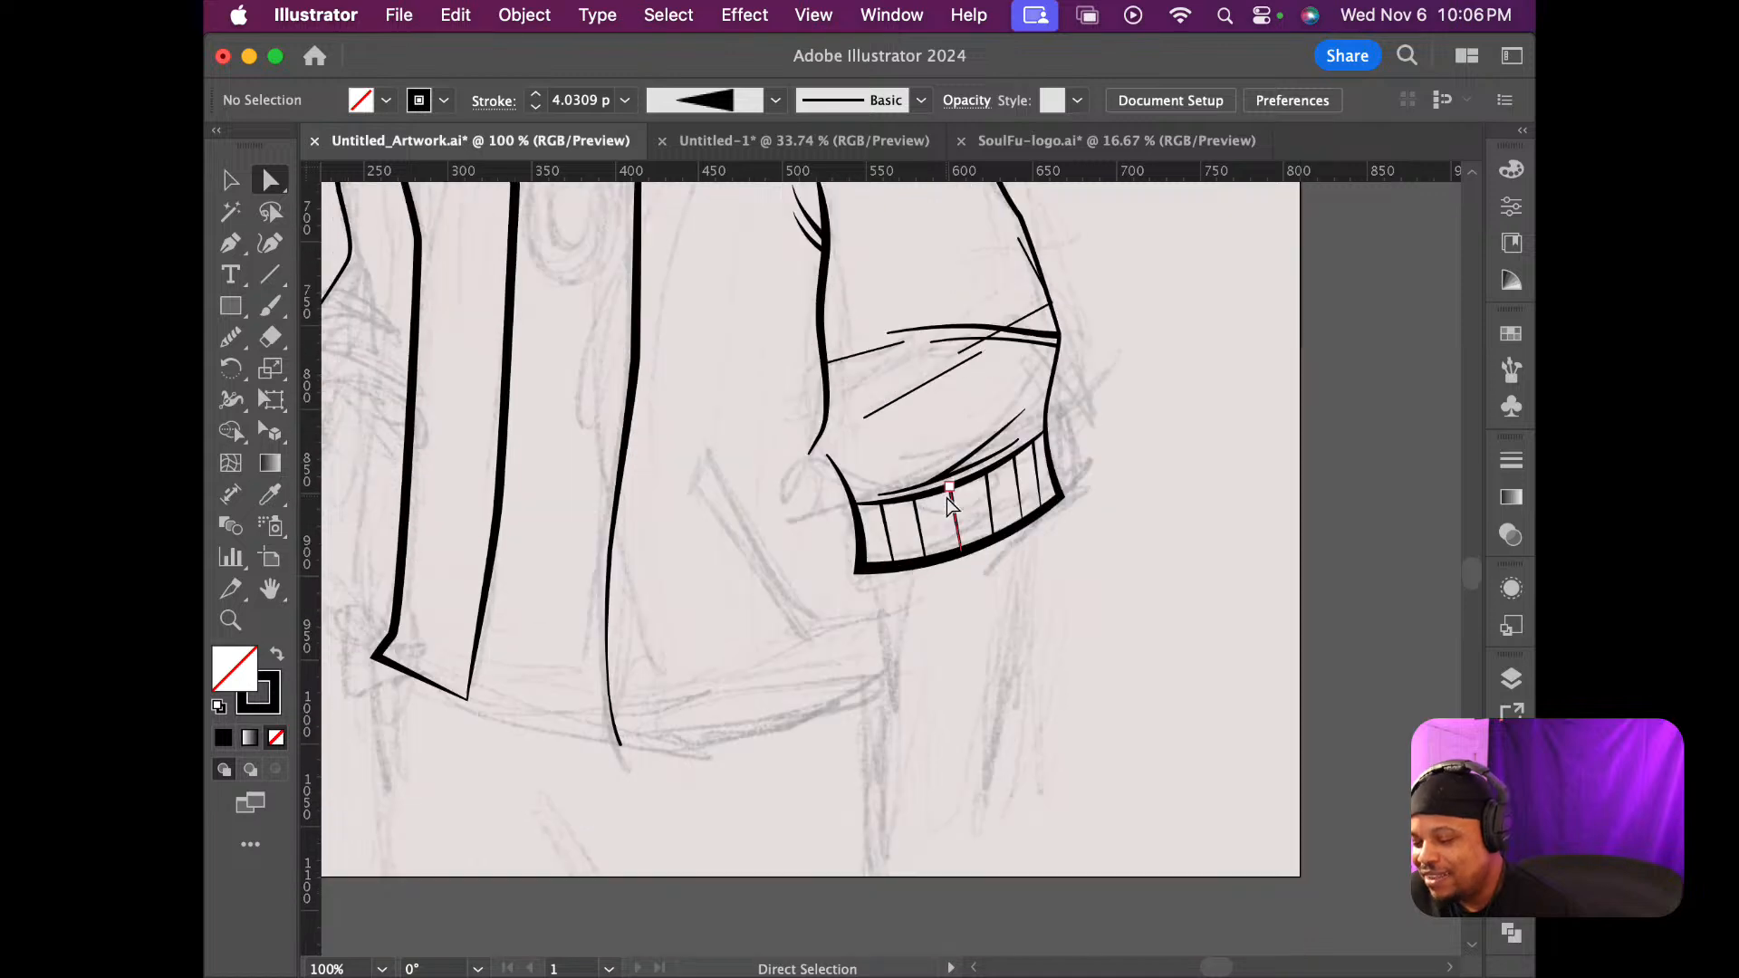
pyautogui.scroll(13, 949, 506)
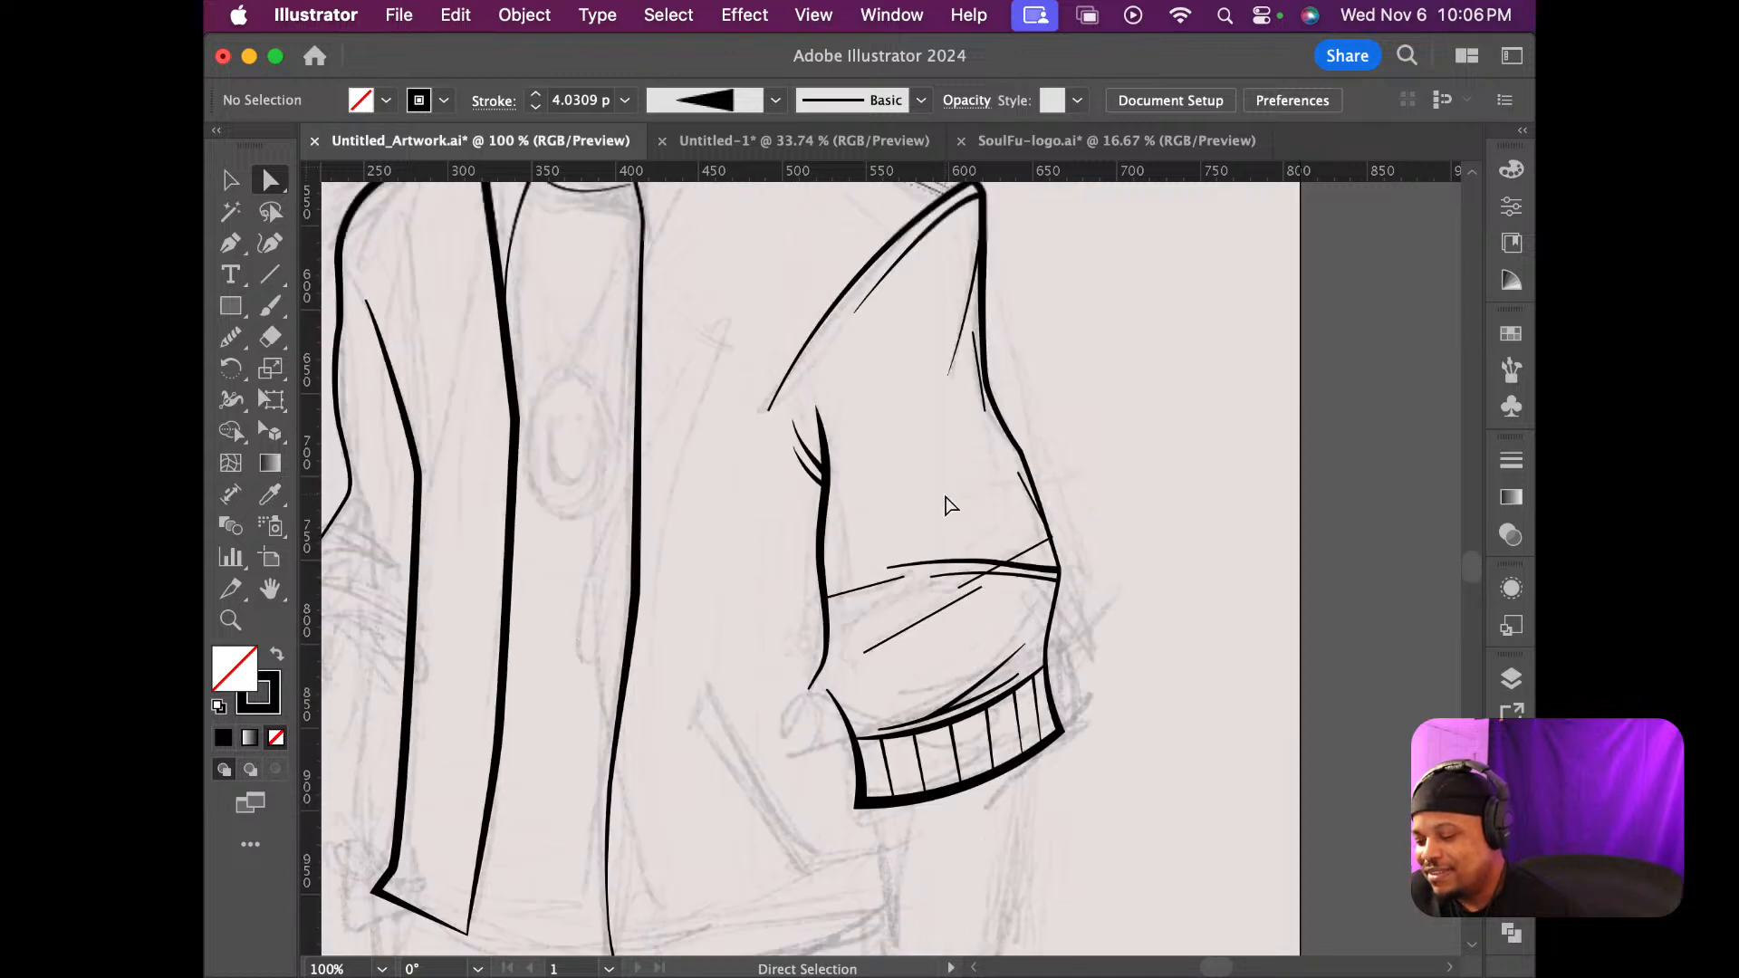
pyautogui.scroll(4, 949, 504)
pyautogui.scroll(-8, 947, 505)
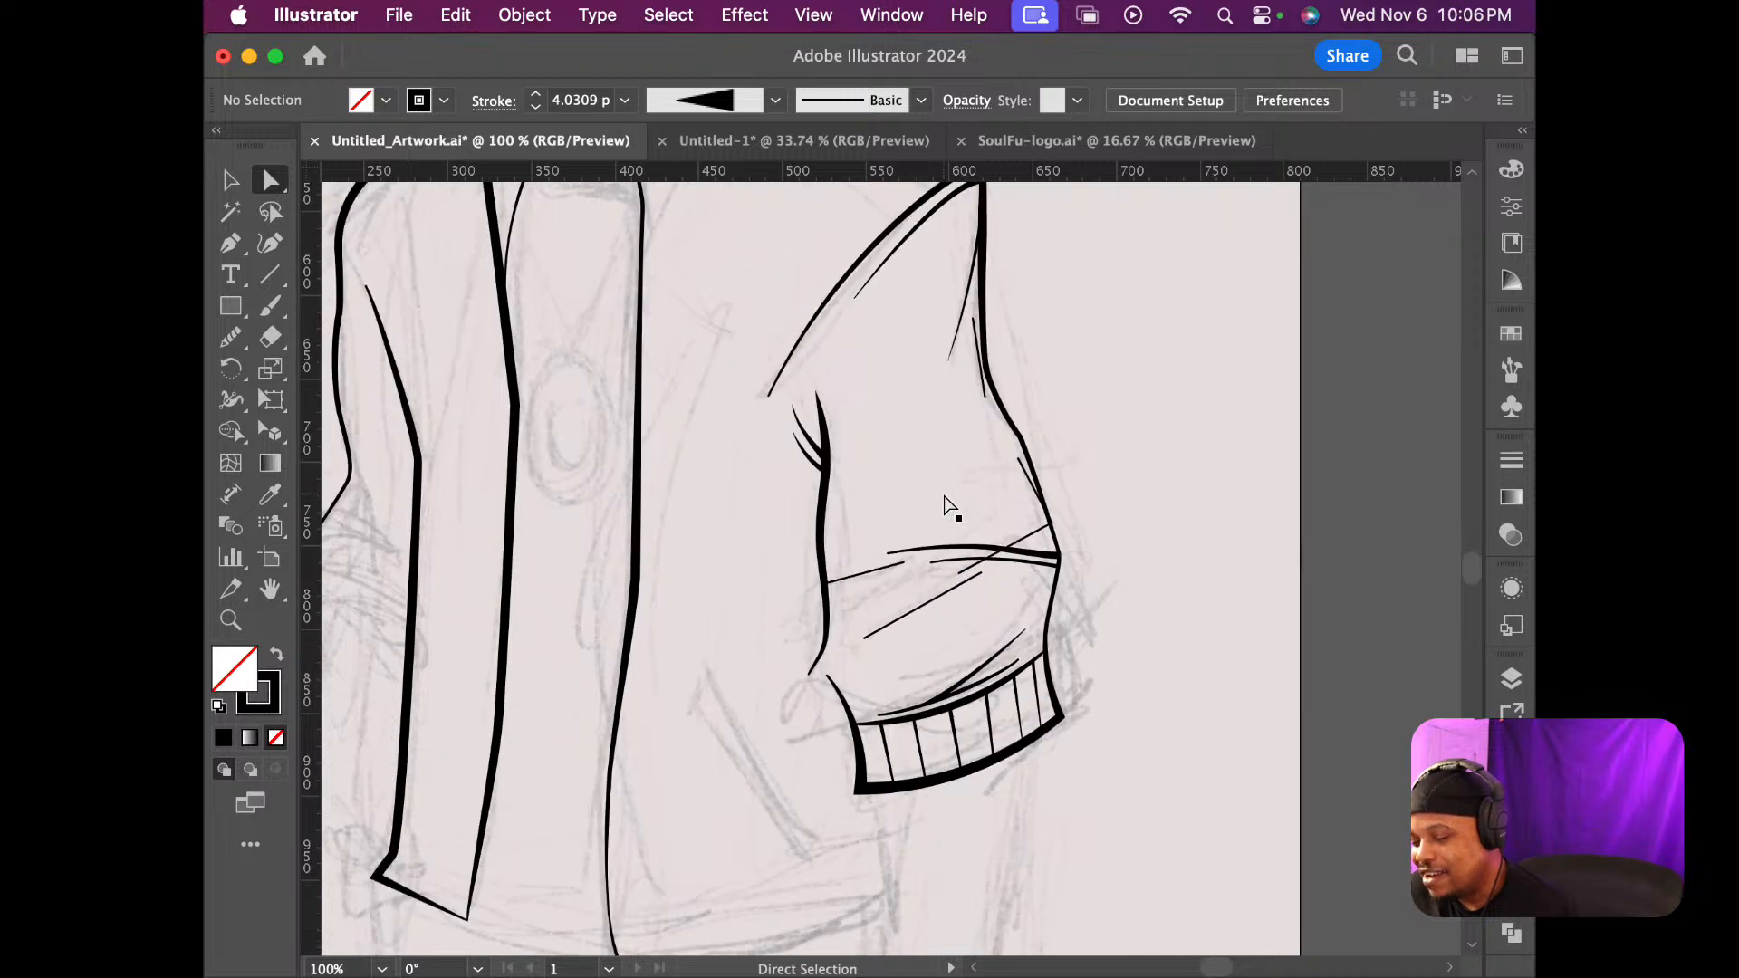
pyautogui.scroll(-3, 950, 510)
pyautogui.scroll(-2, 950, 508)
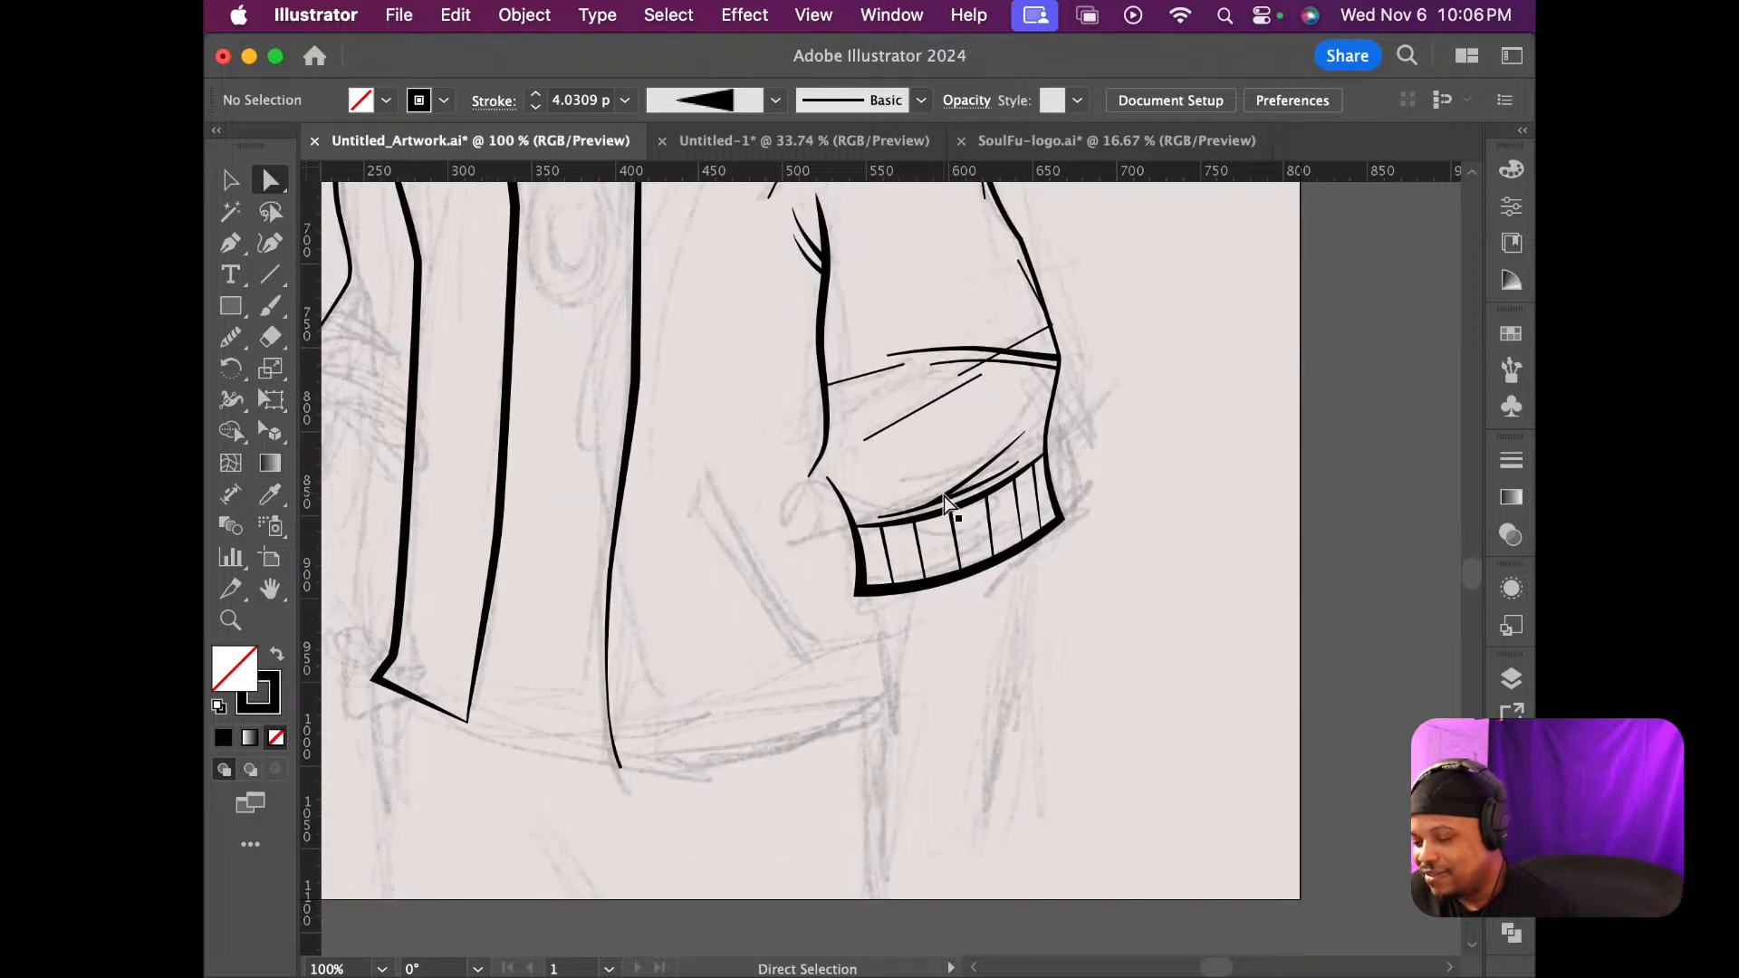
pyautogui.scroll(4, 946, 504)
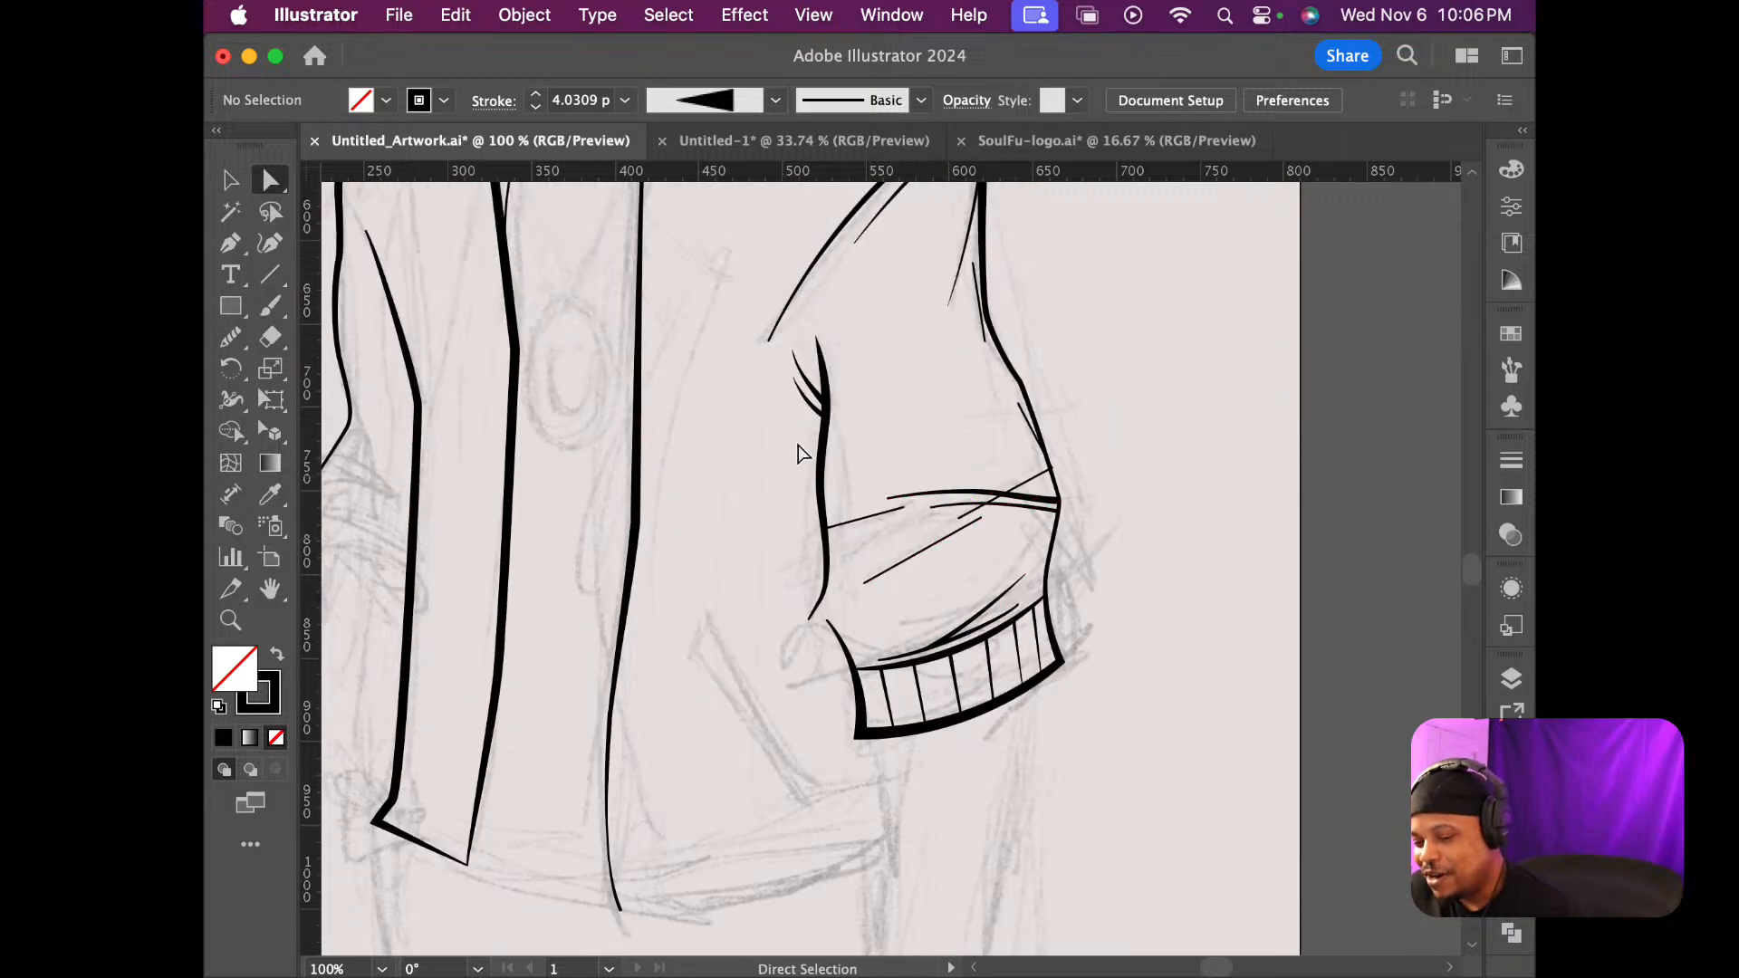
# Duplicate the diagonal fold line in the lower sleeve and place the copy just above the cuff at a shallower angle
pyautogui.click(228, 182)
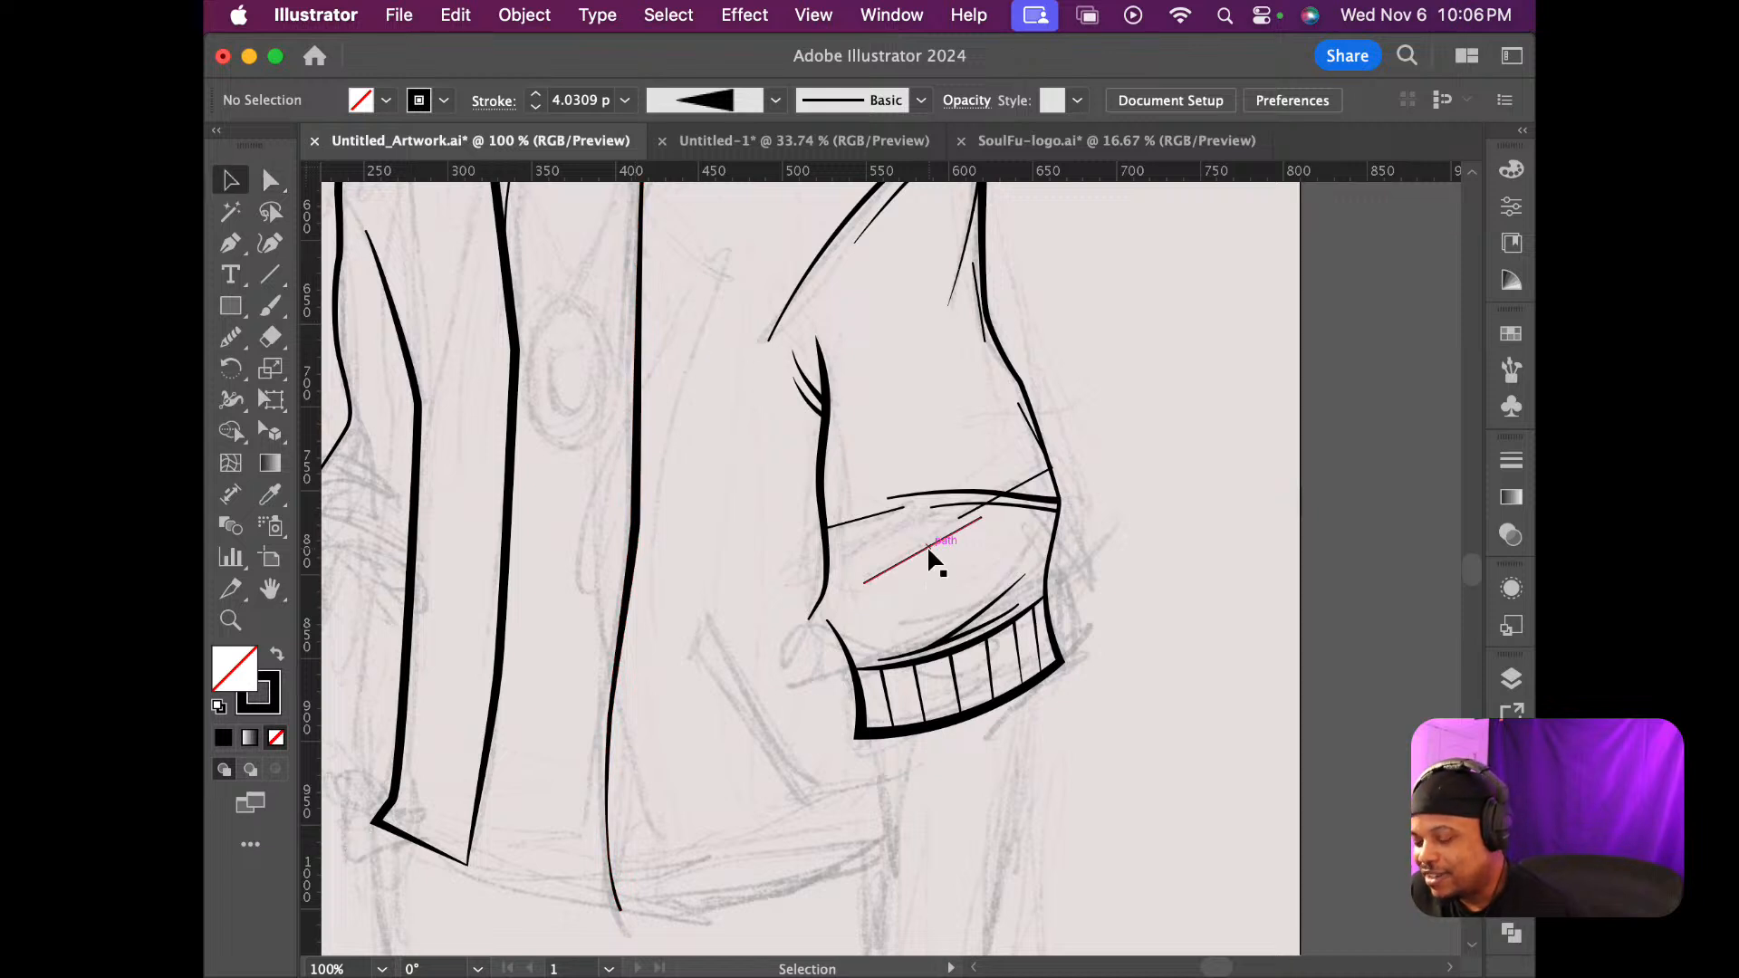
pyautogui.moveTo(926, 549); pyautogui.dragTo(1026, 598)
pyautogui.scroll(3, 942, 580)
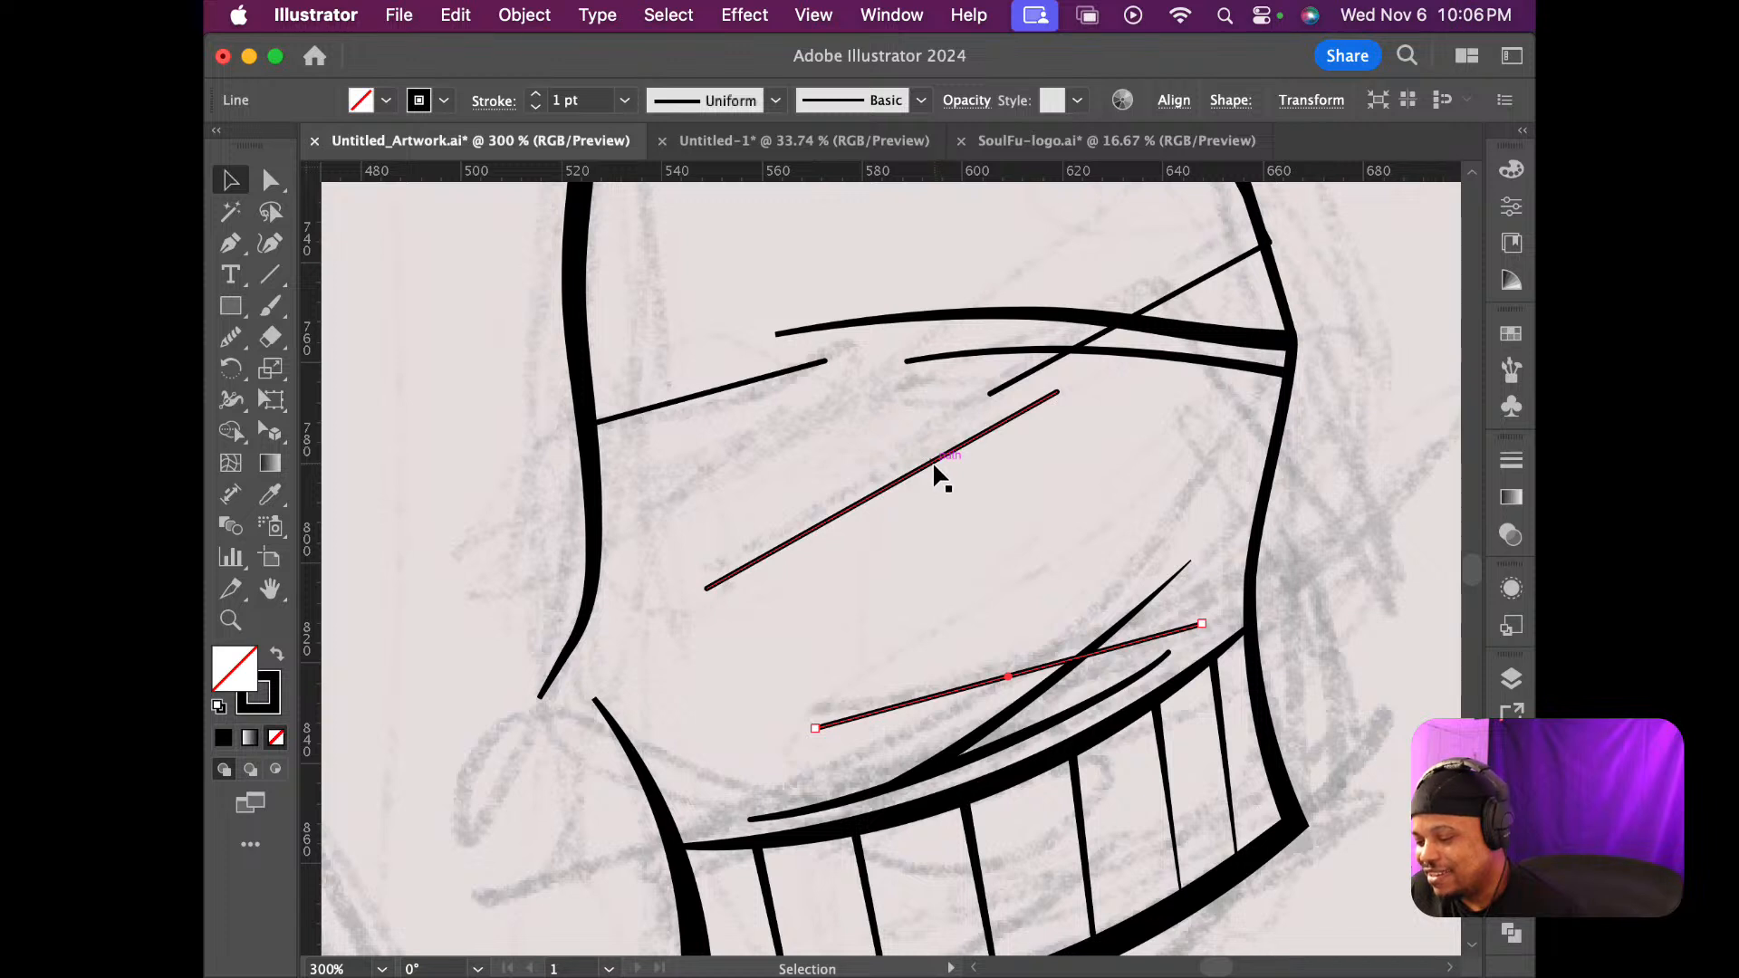
# Copy the diagonal fold line to the sleeve's inner edge, shortening and flattening it beneath the existing short fold there
pyautogui.moveTo(938, 467); pyautogui.dragTo(822, 353)
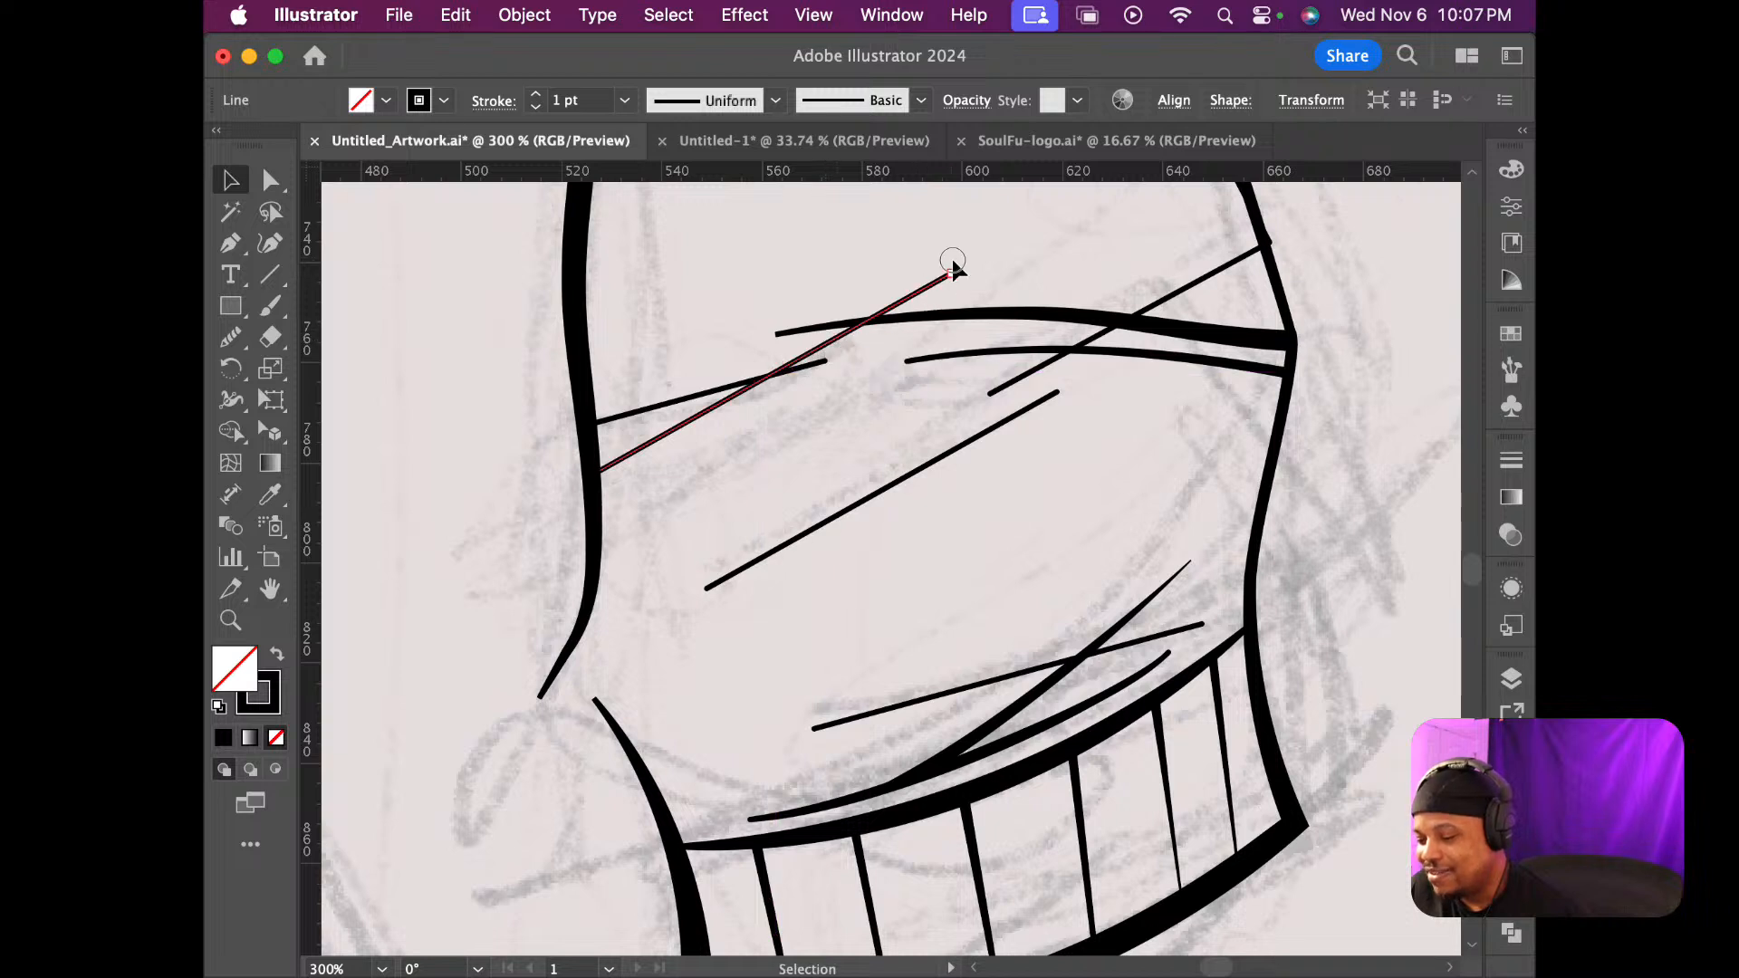
pyautogui.moveTo(951, 272); pyautogui.dragTo(699, 429)
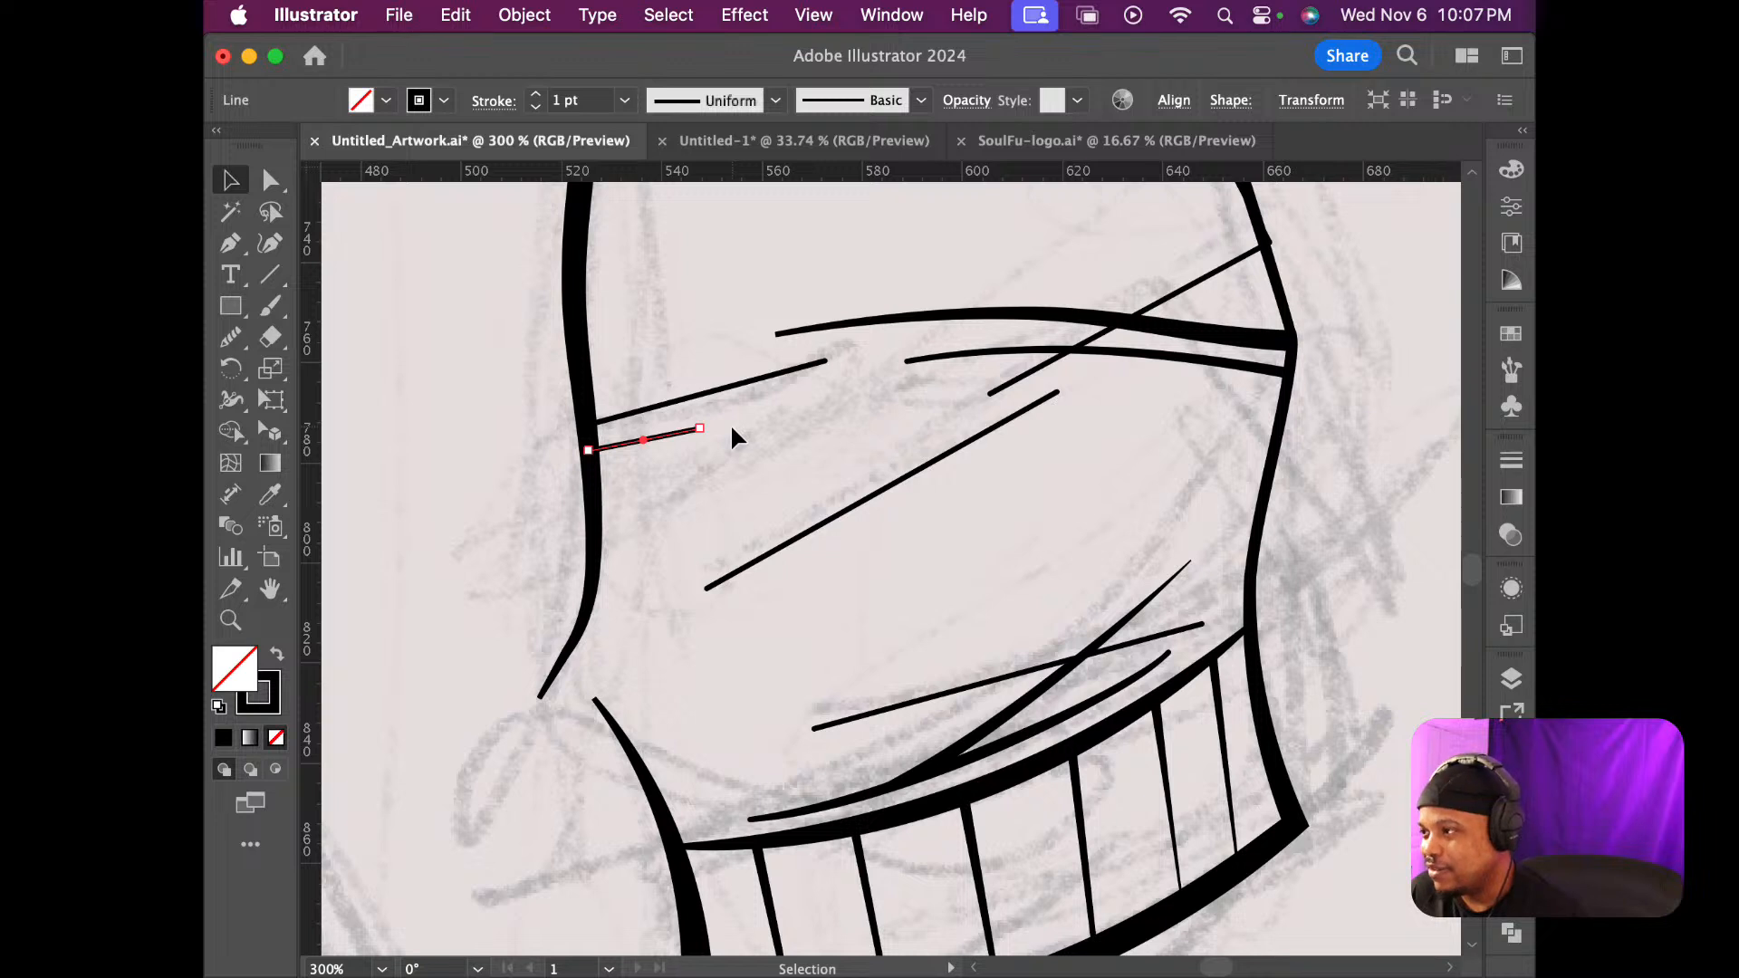
pyautogui.scroll(-3, 997, 472)
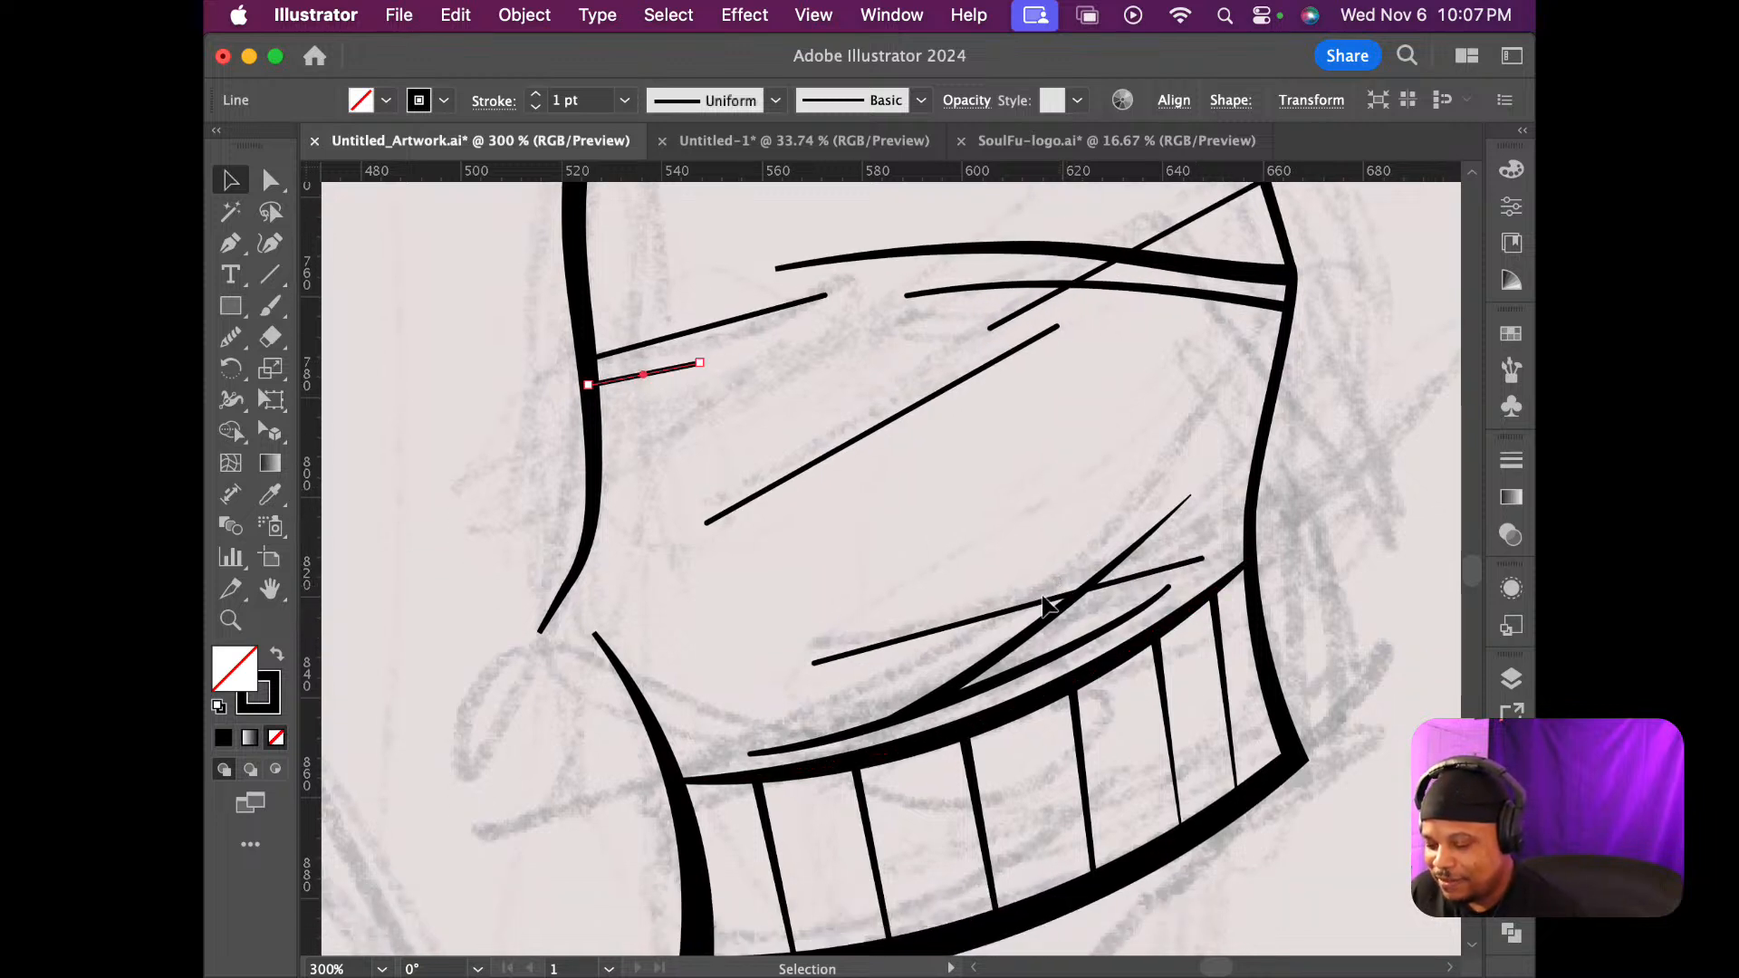
# Bend the shallow fold line just above the cuff into a slight downward bow by adding a middle curve point
pyautogui.keyDown('alt'); pyautogui.scroll(-5, 912, 649); pyautogui.keyUp('alt')
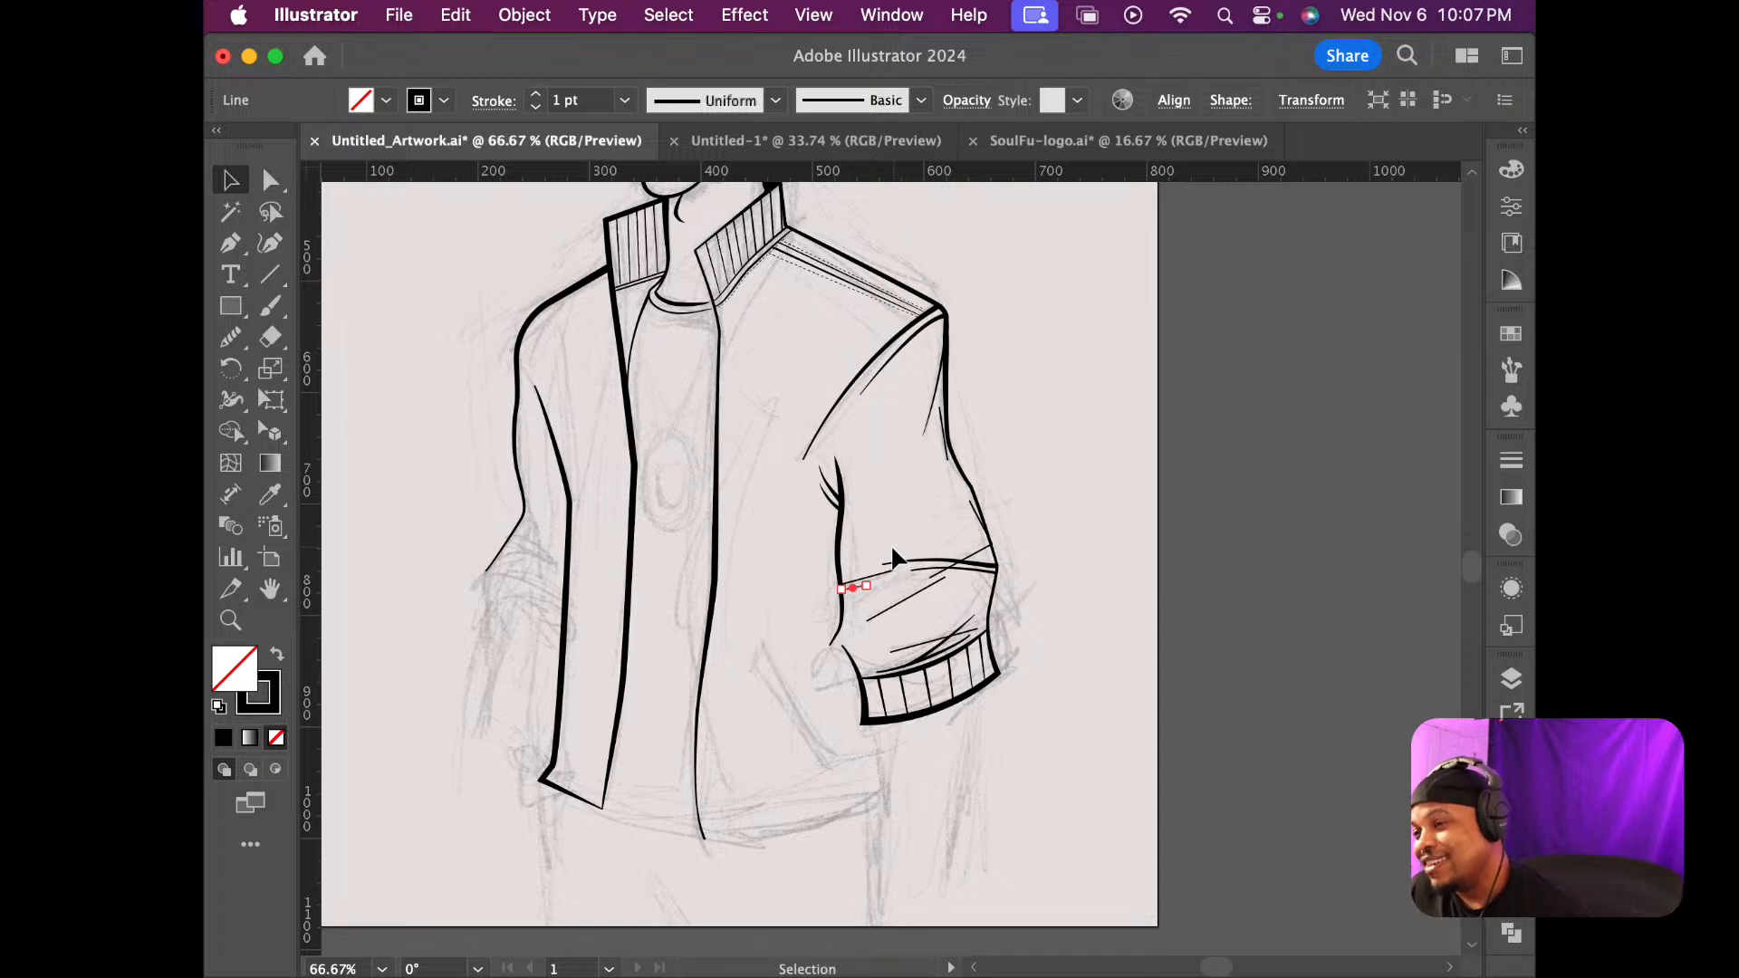
pyautogui.scroll(-1, 886, 551)
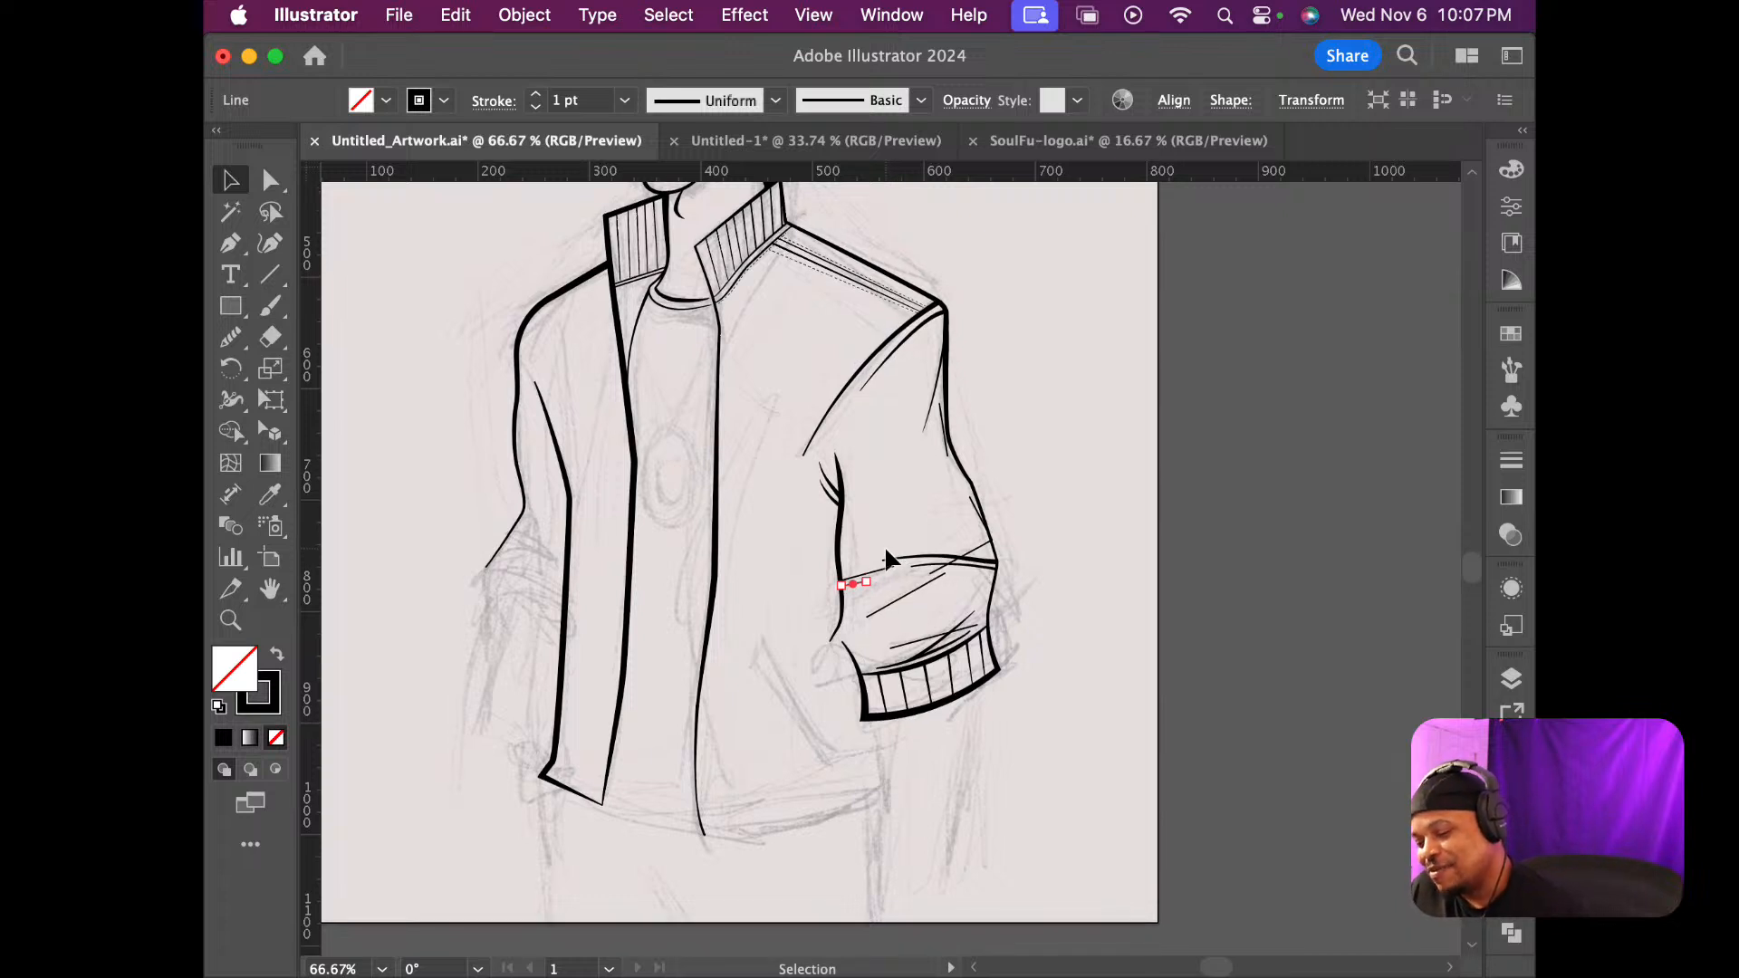
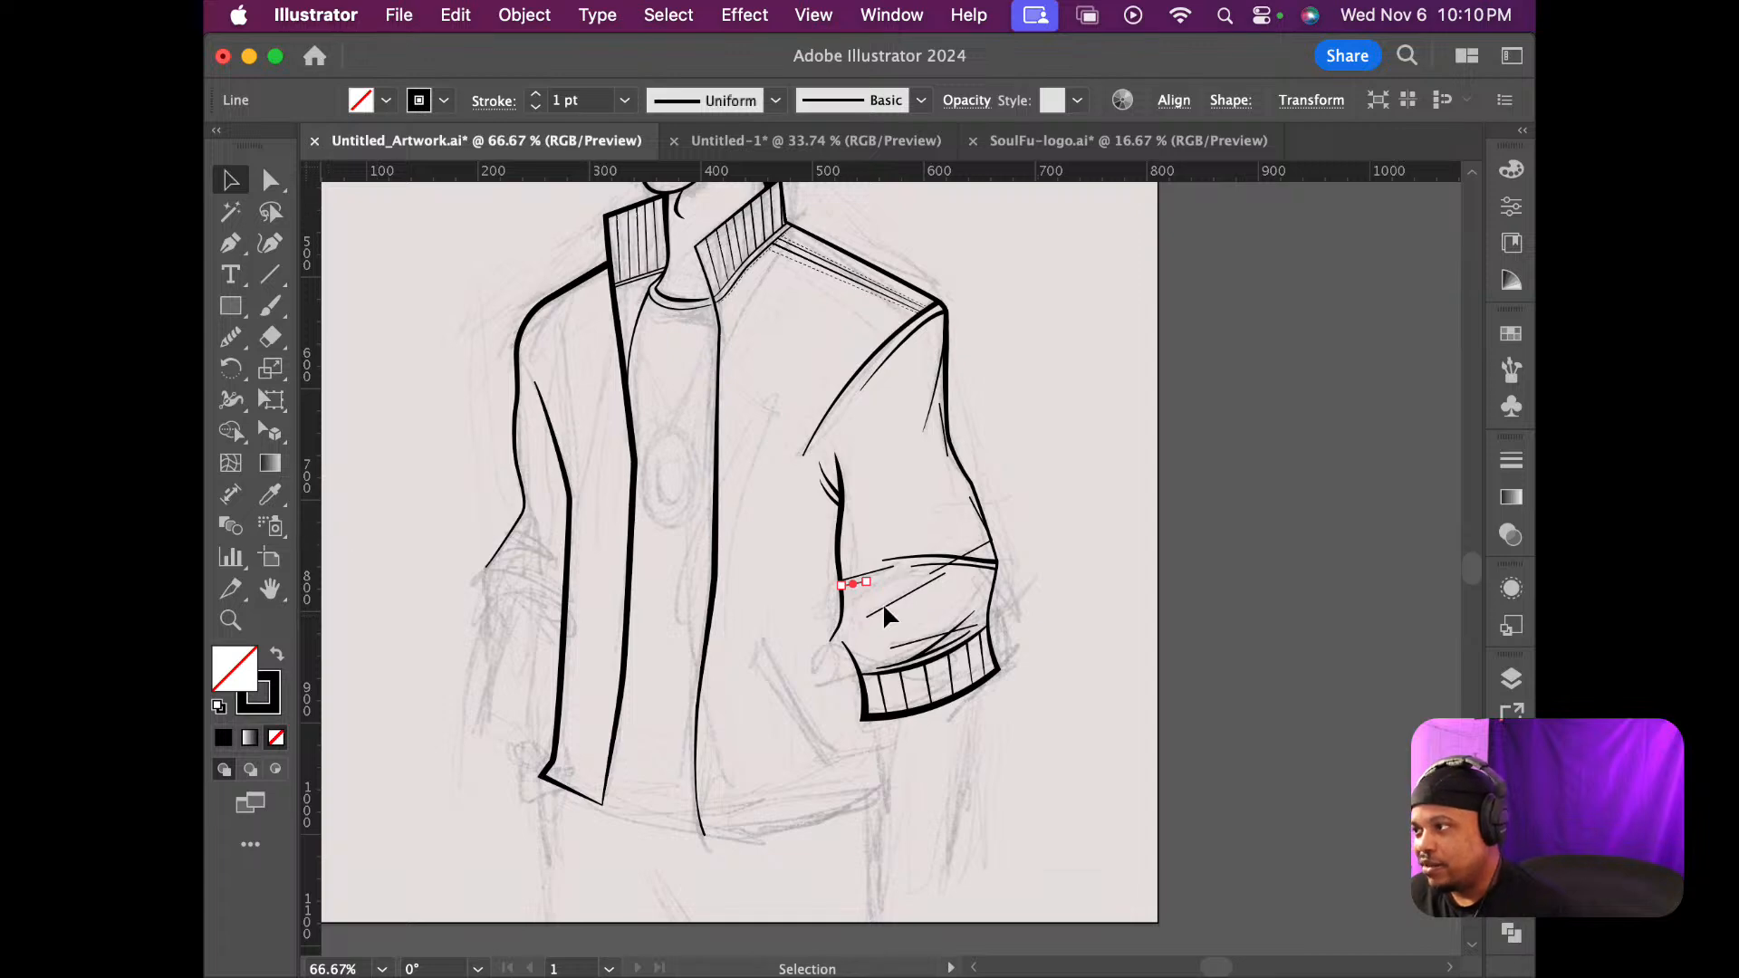
pyautogui.scroll(10, 860, 605)
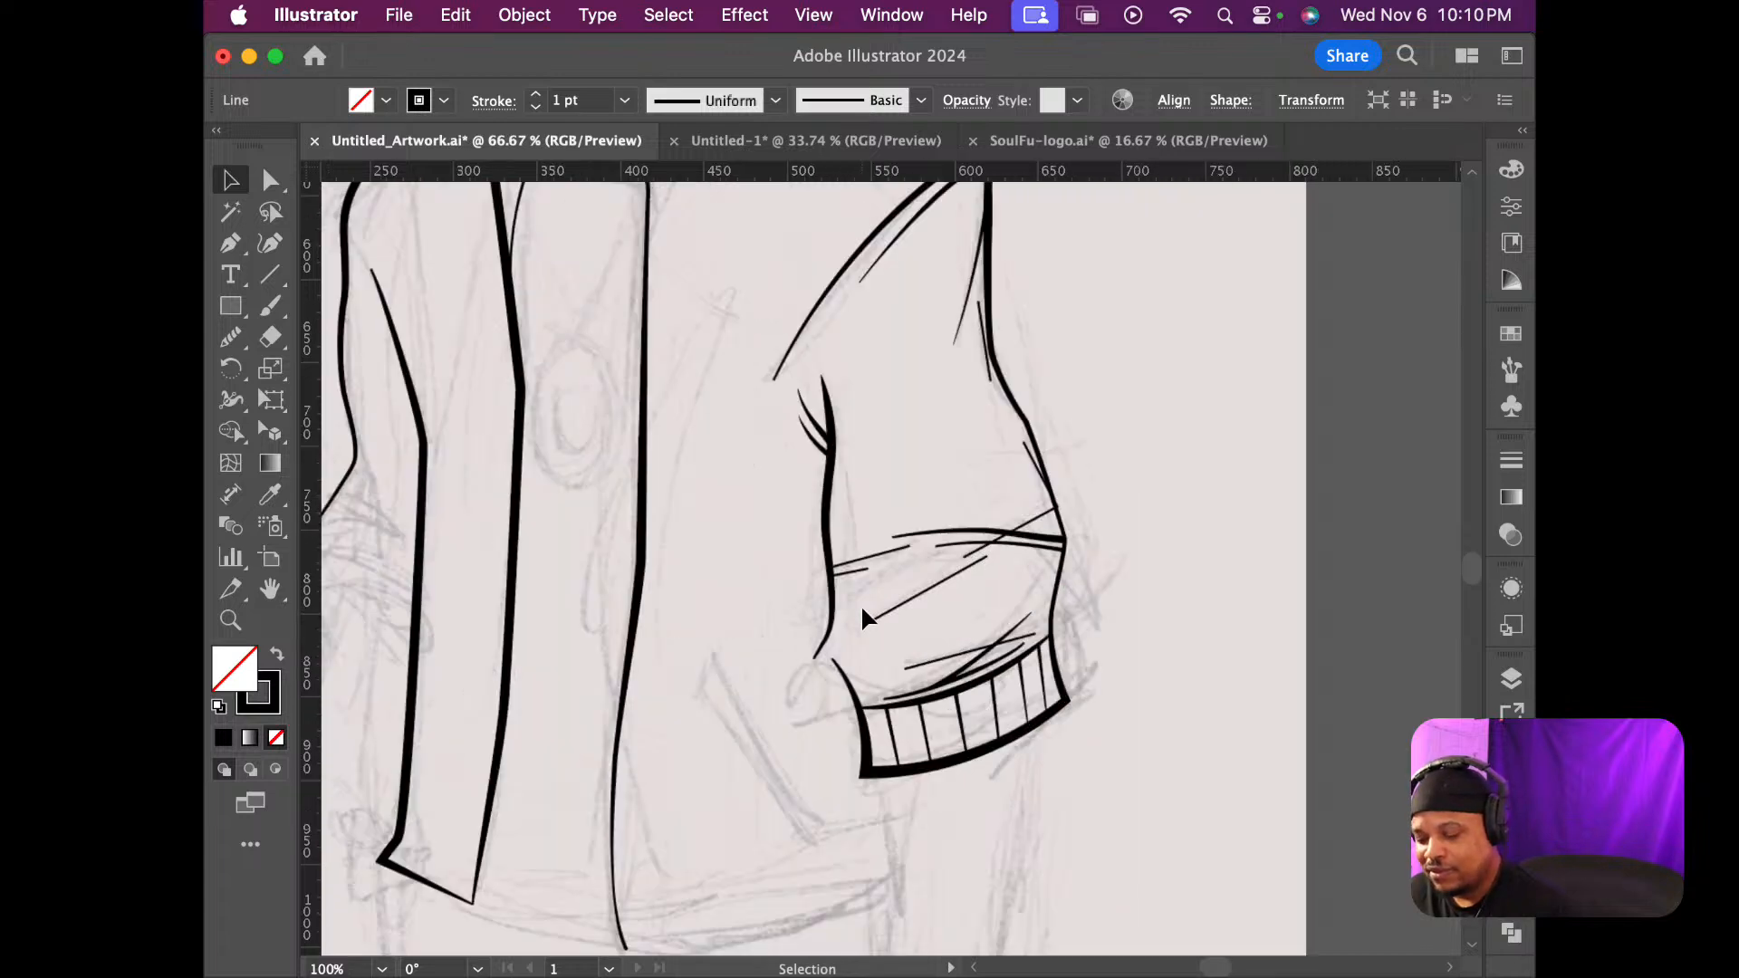
pyautogui.scroll(-5, 852, 619)
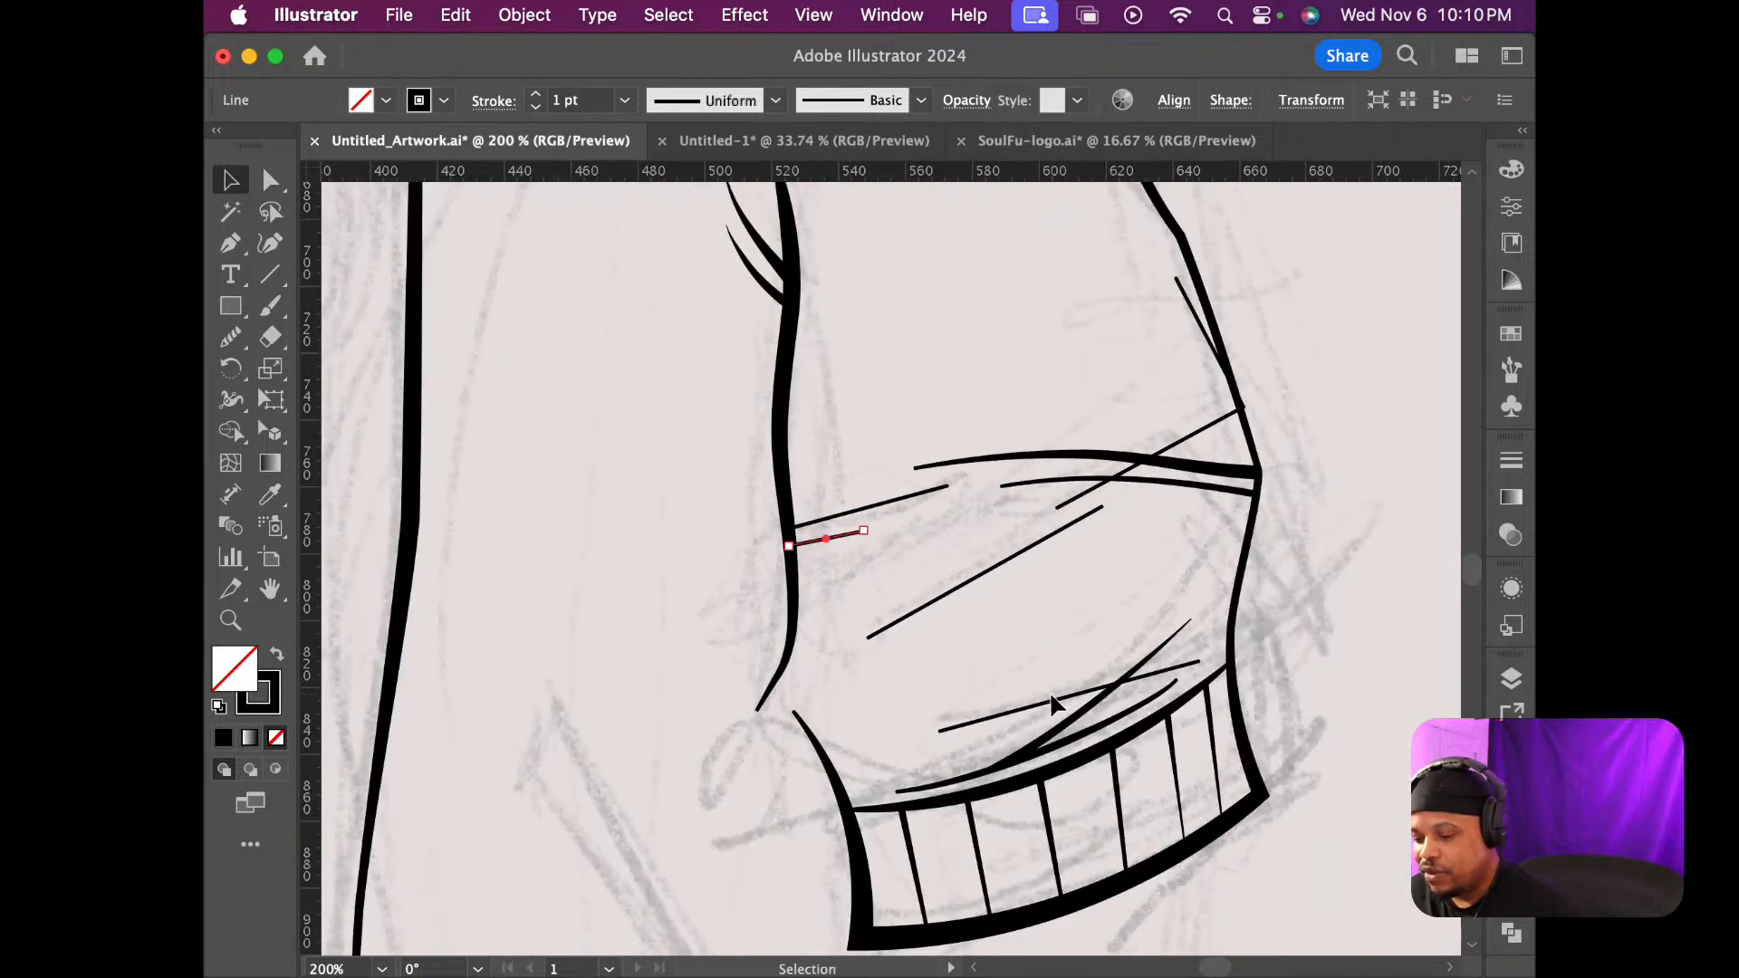
pyautogui.click(1056, 710)
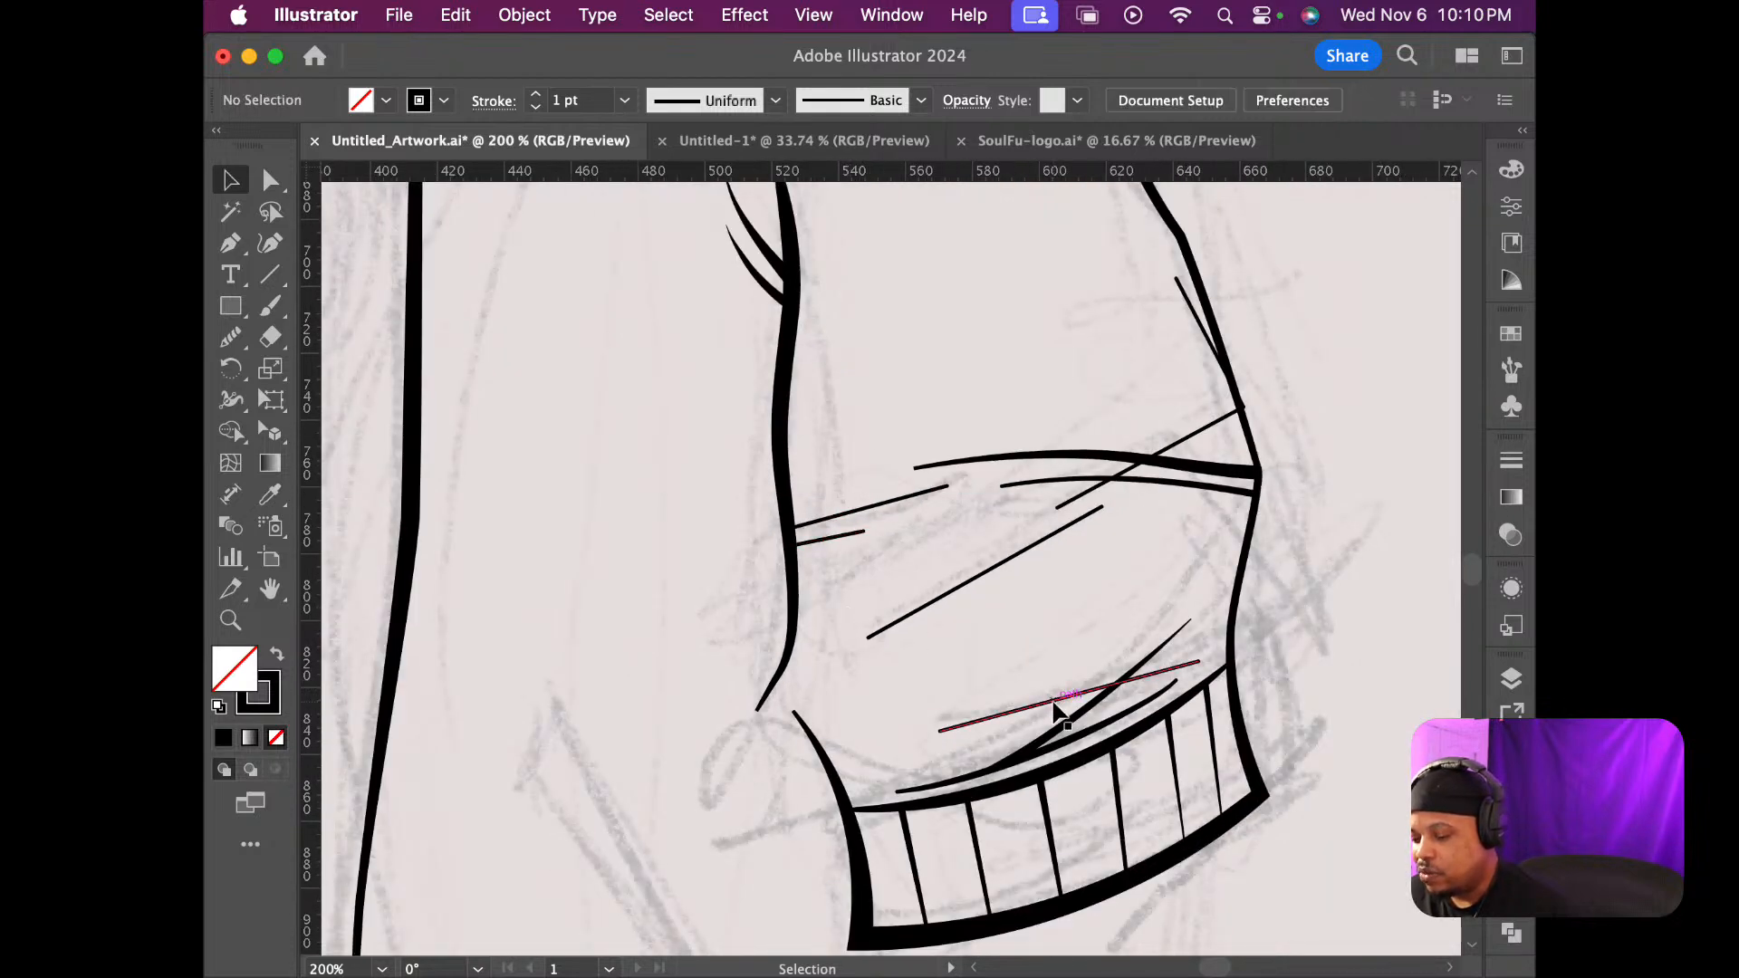
pyautogui.click(271, 244)
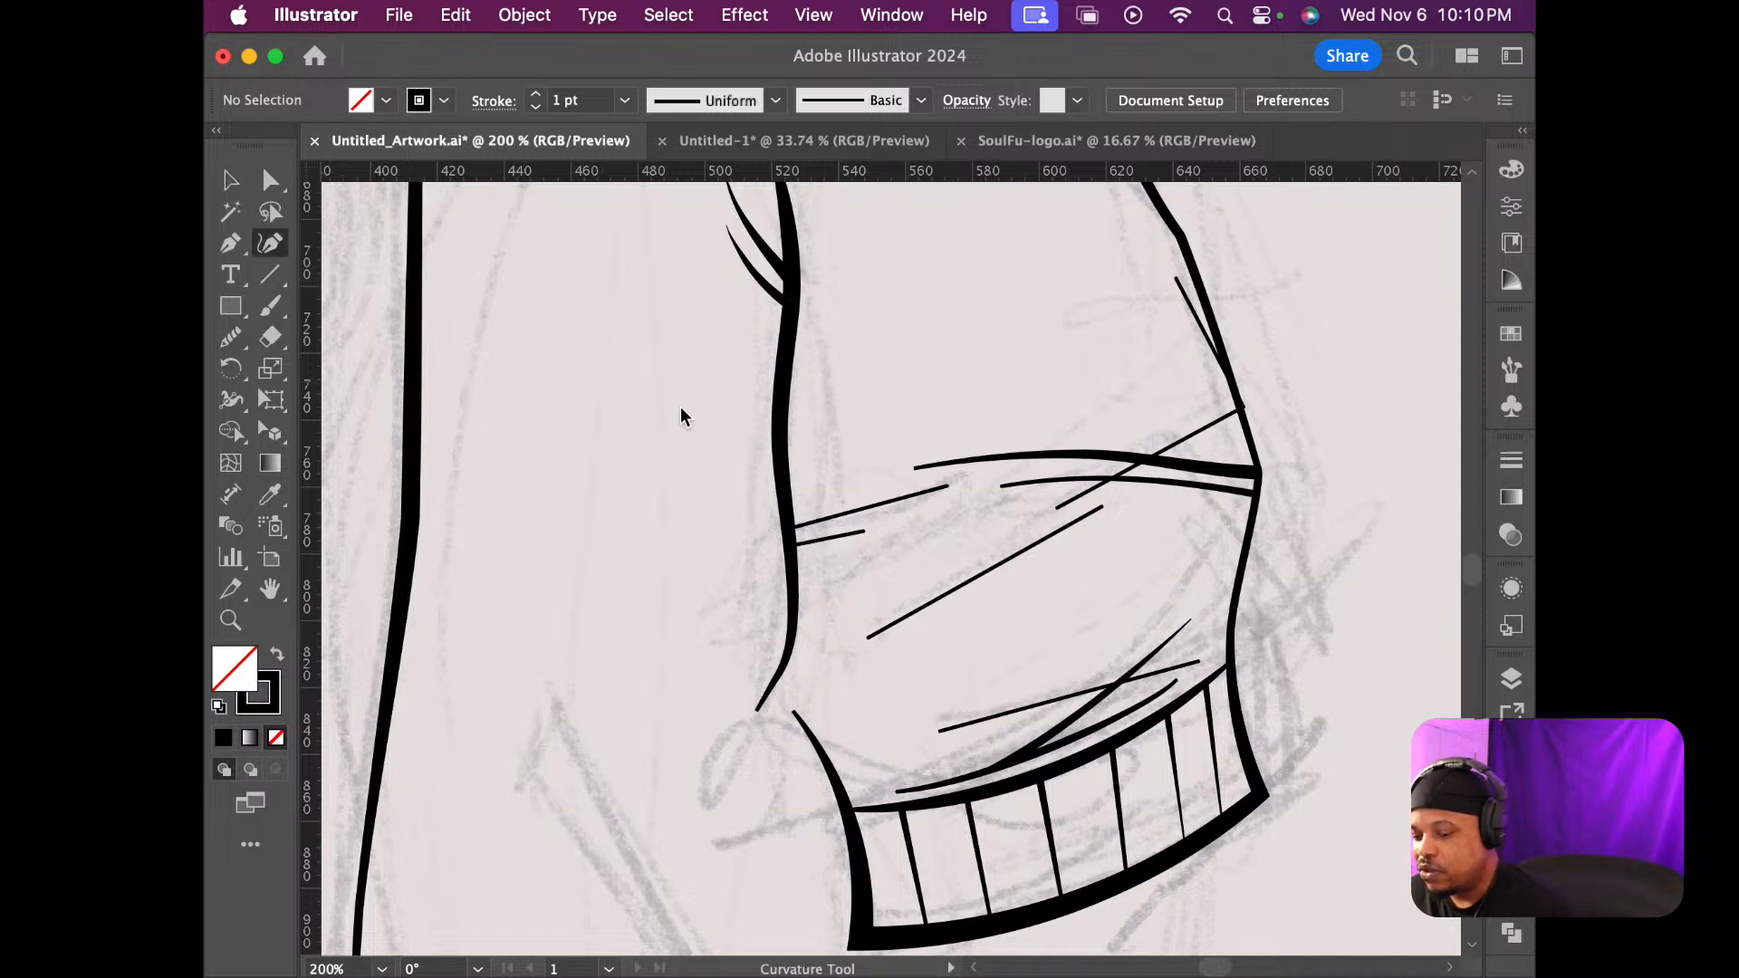
pyautogui.click(1069, 703)
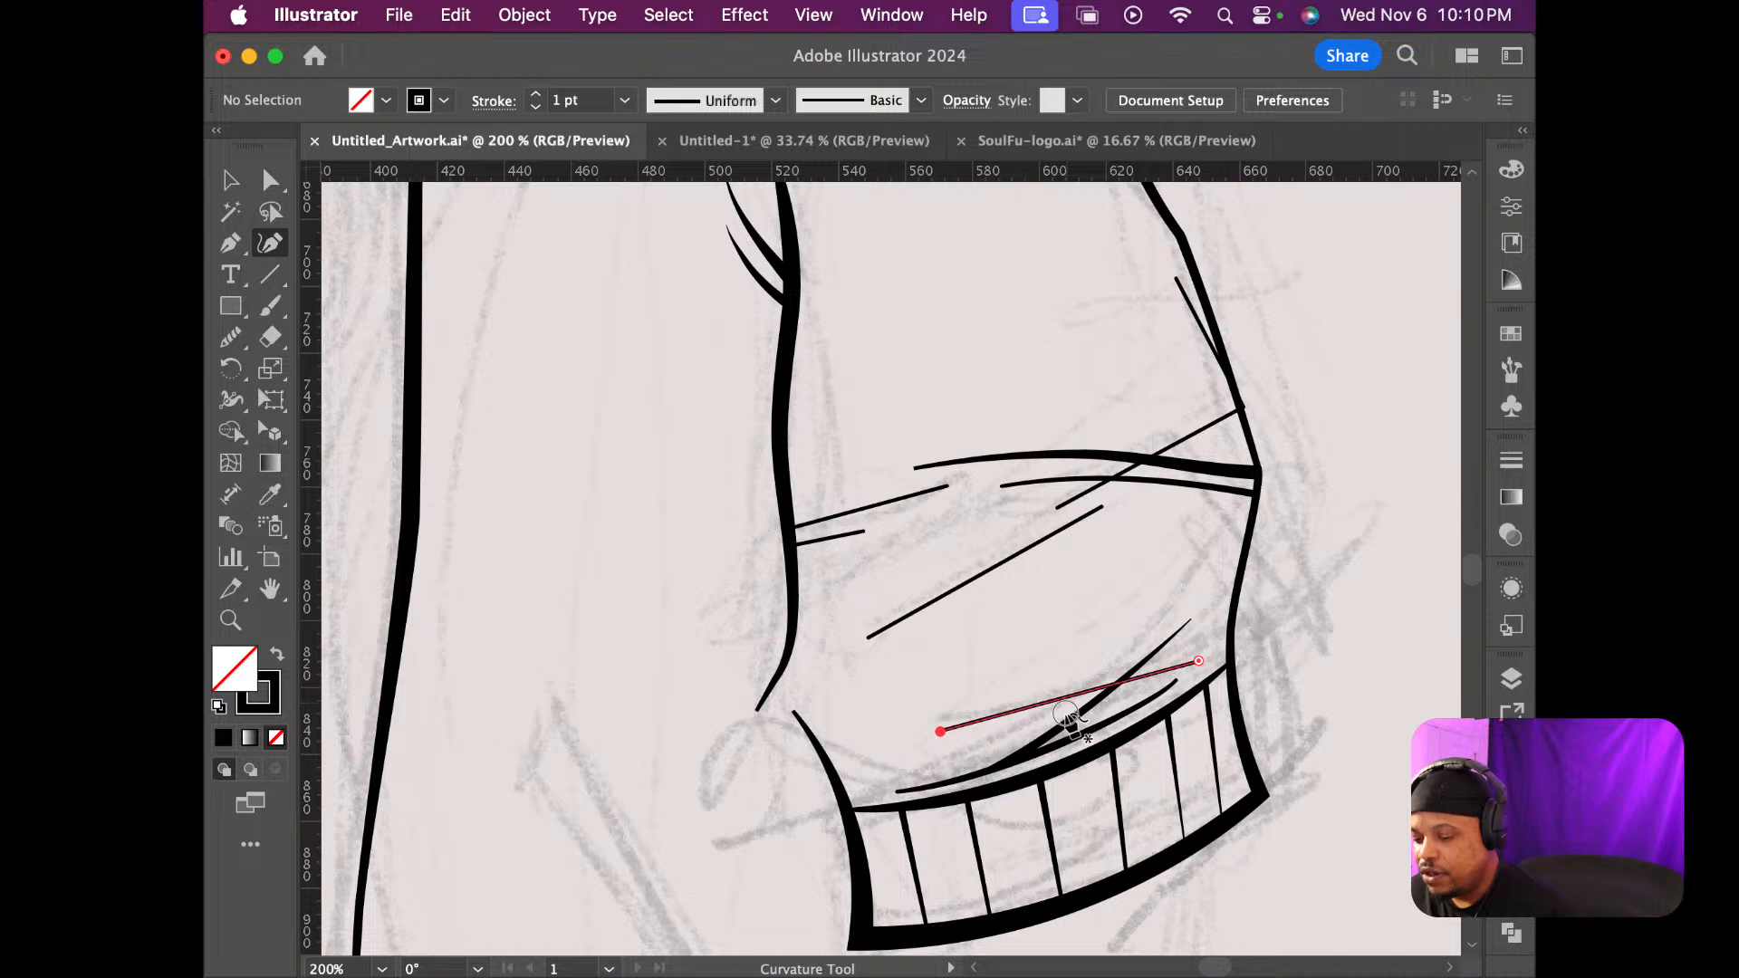
pyautogui.click(1065, 703)
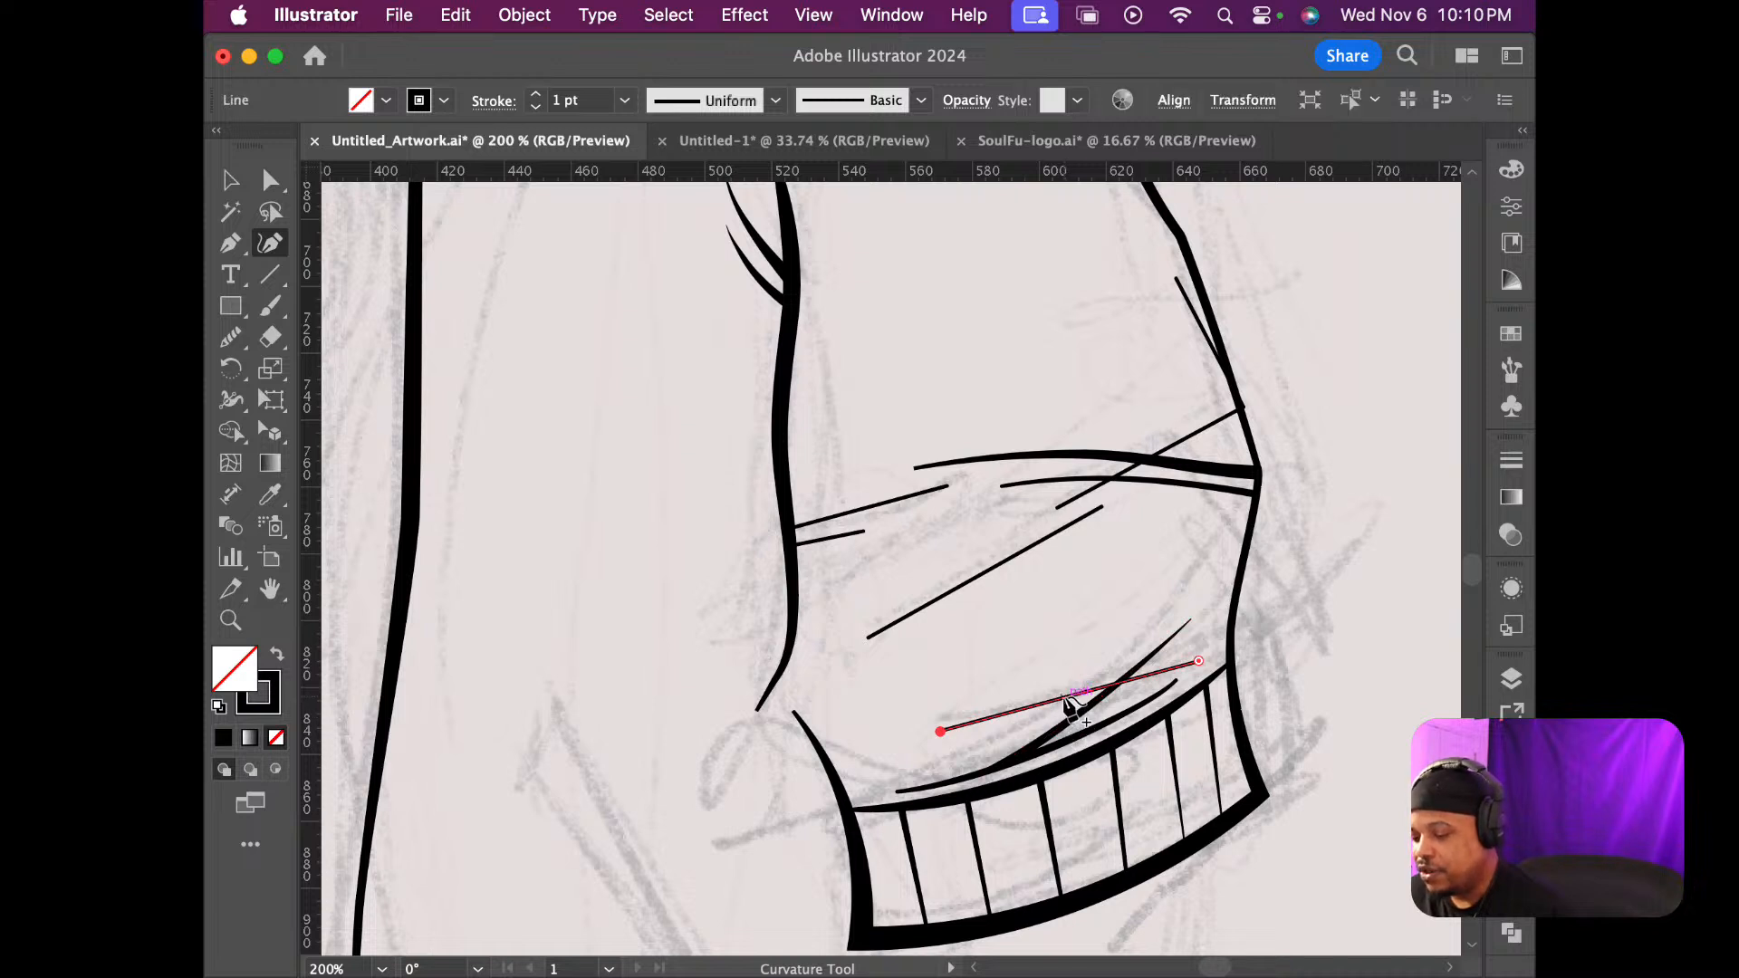
pyautogui.moveTo(1065, 701); pyautogui.dragTo(1065, 710)
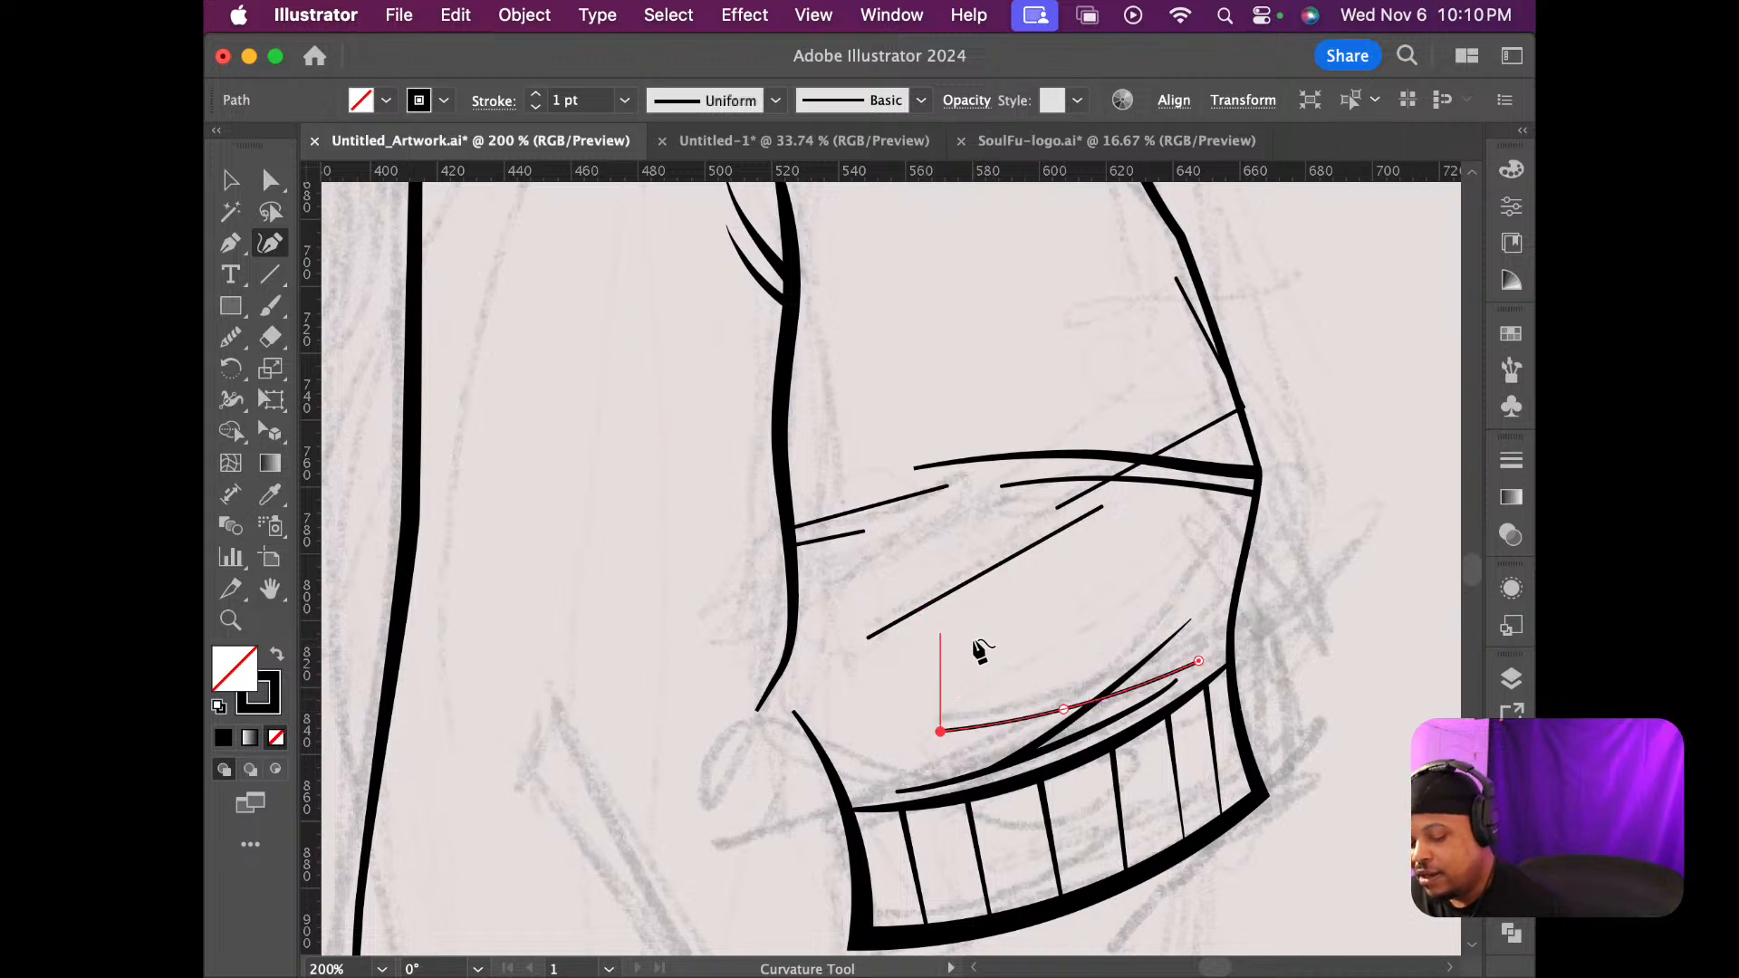
# Thicken the middle of the bowed fold line above the cuff to about 2.1 px with the Width tool, and deselect it
pyautogui.hotkey('shift', 'w')
pyautogui.moveTo(1065, 710); pyautogui.dragTo(1070, 715)
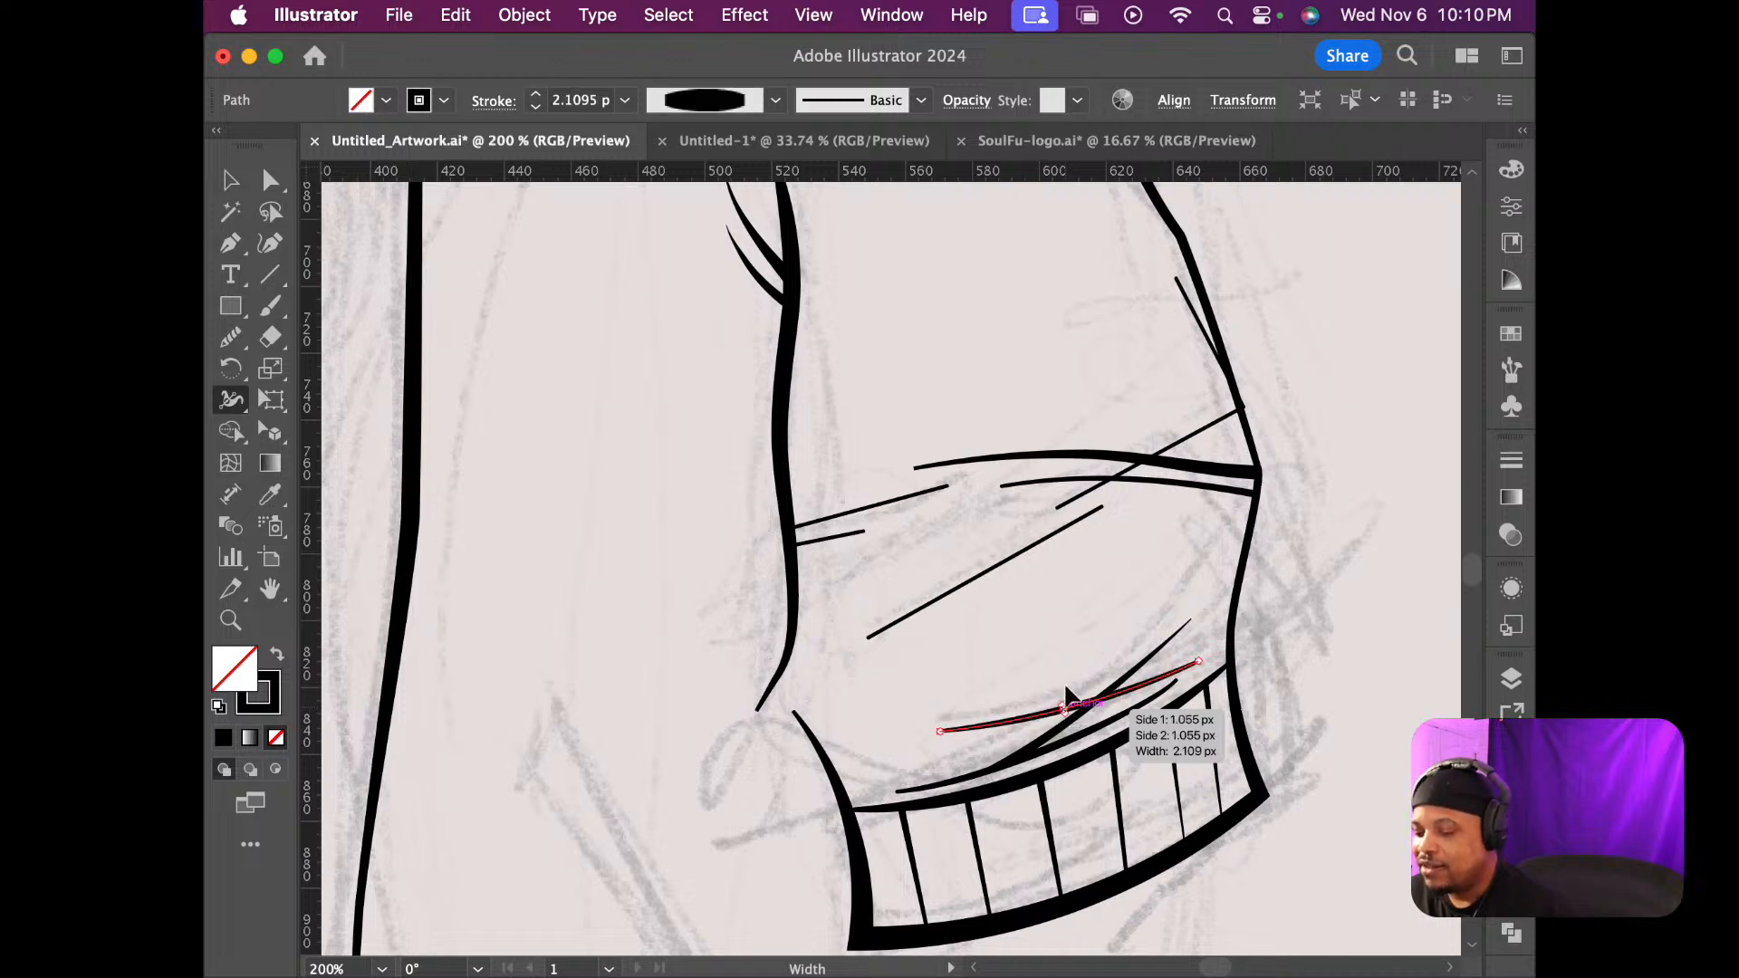
pyautogui.press('v')
pyautogui.click(1058, 650)
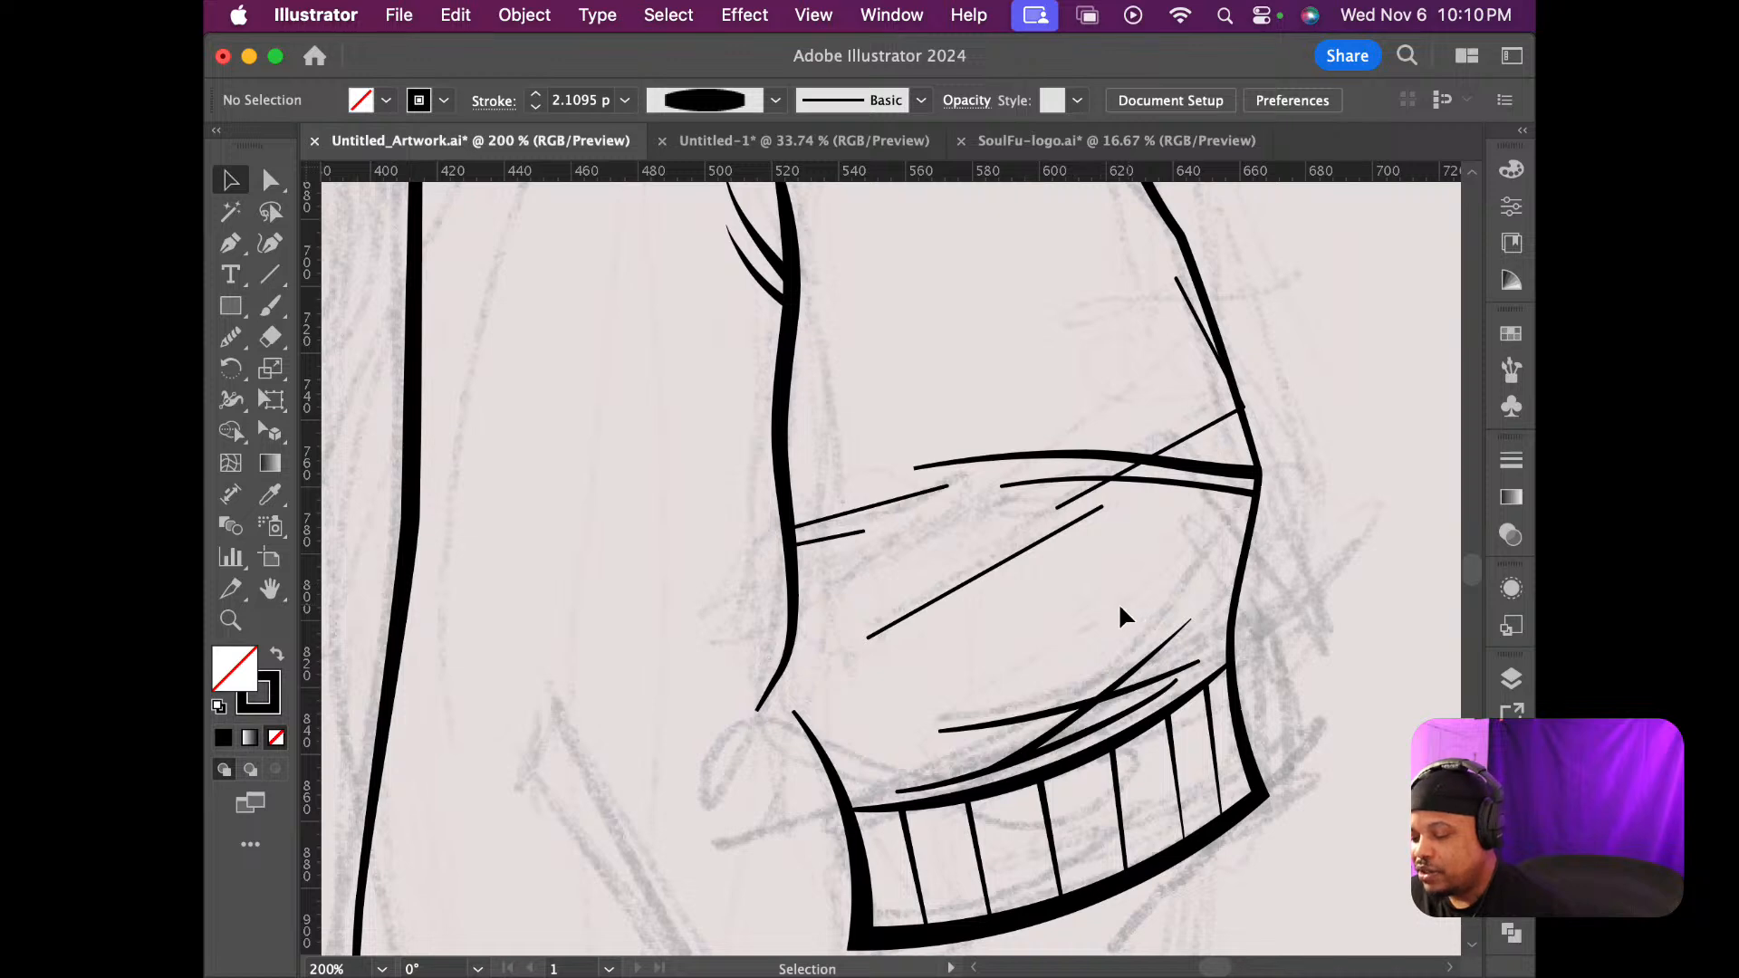
# Widen the two short folds where they meet the sleeve's inner edge, the lower to about 2.3 pt and the upper to about 4.2 pt
pyautogui.scroll(-3, 1064, 609)
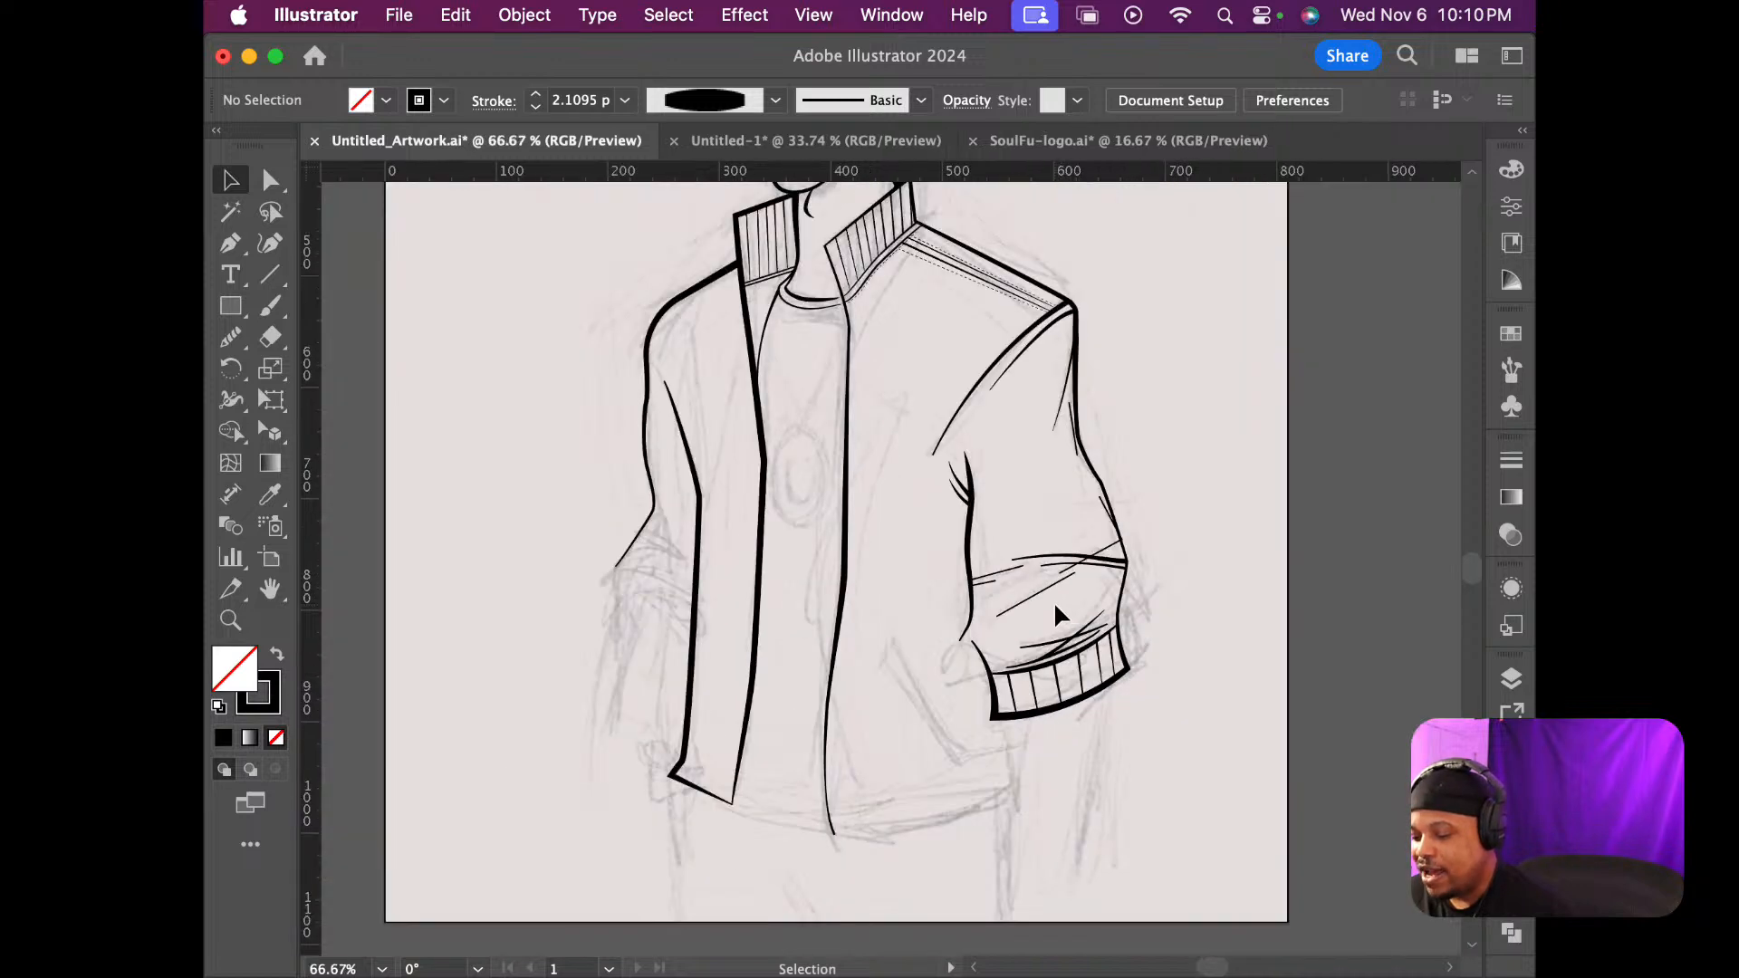
pyautogui.scroll(5, 1056, 607)
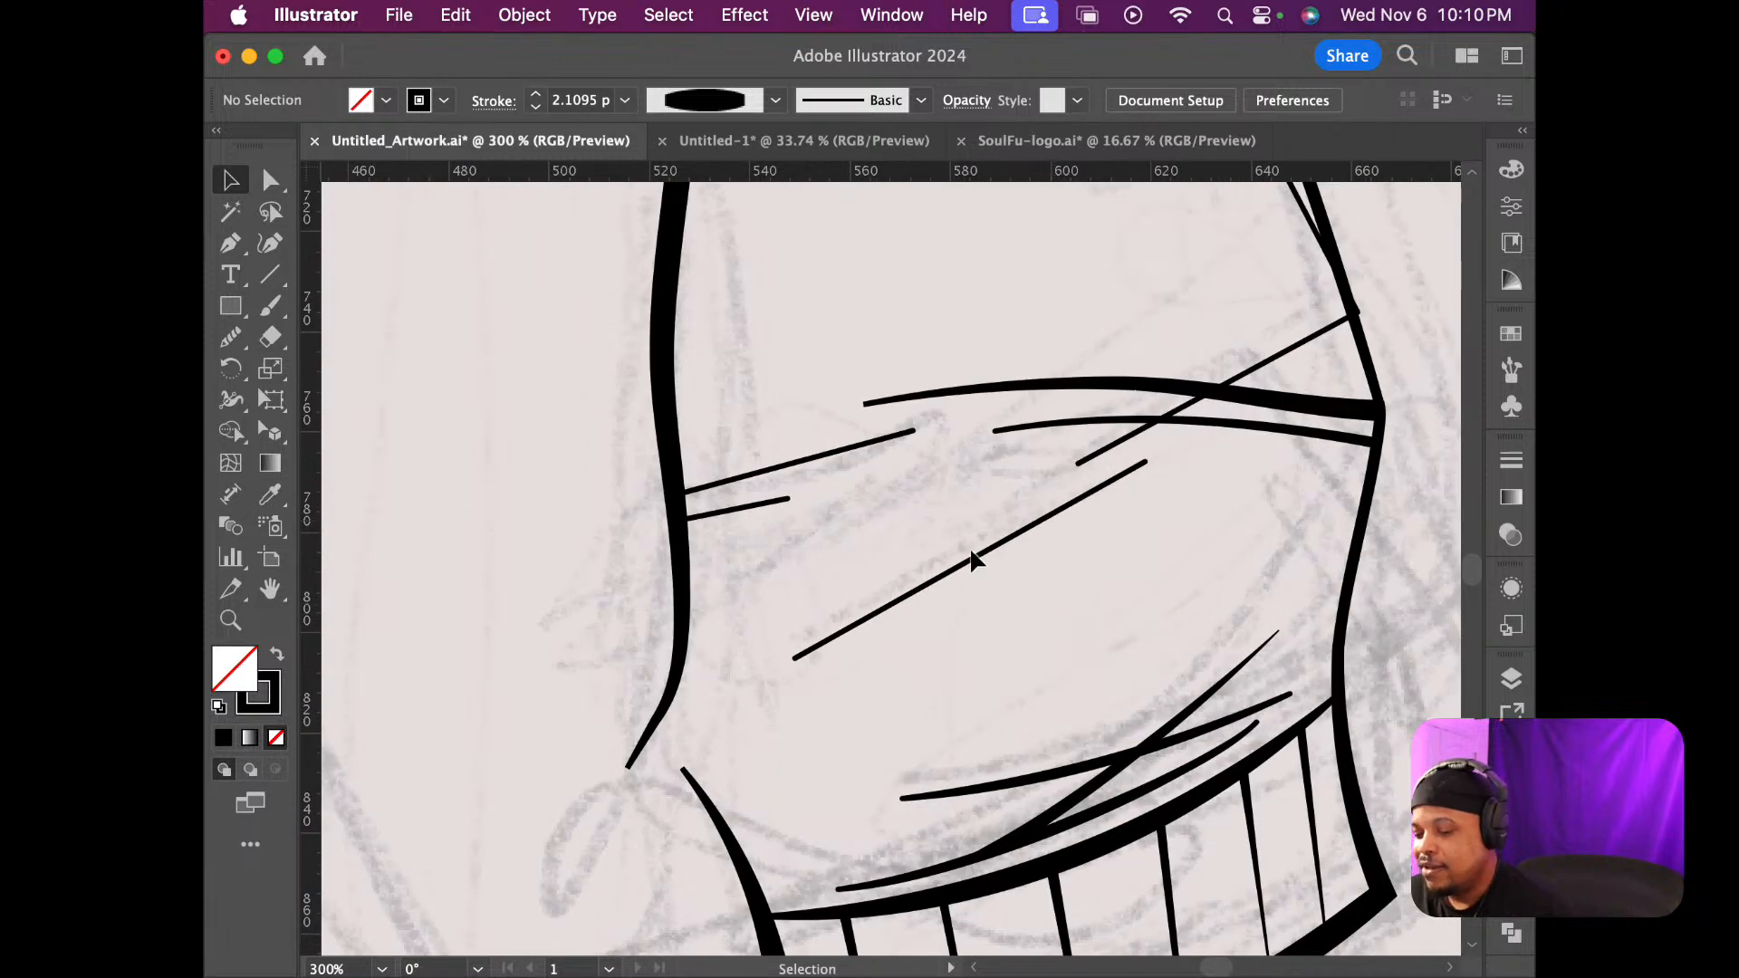
pyautogui.click(717, 512)
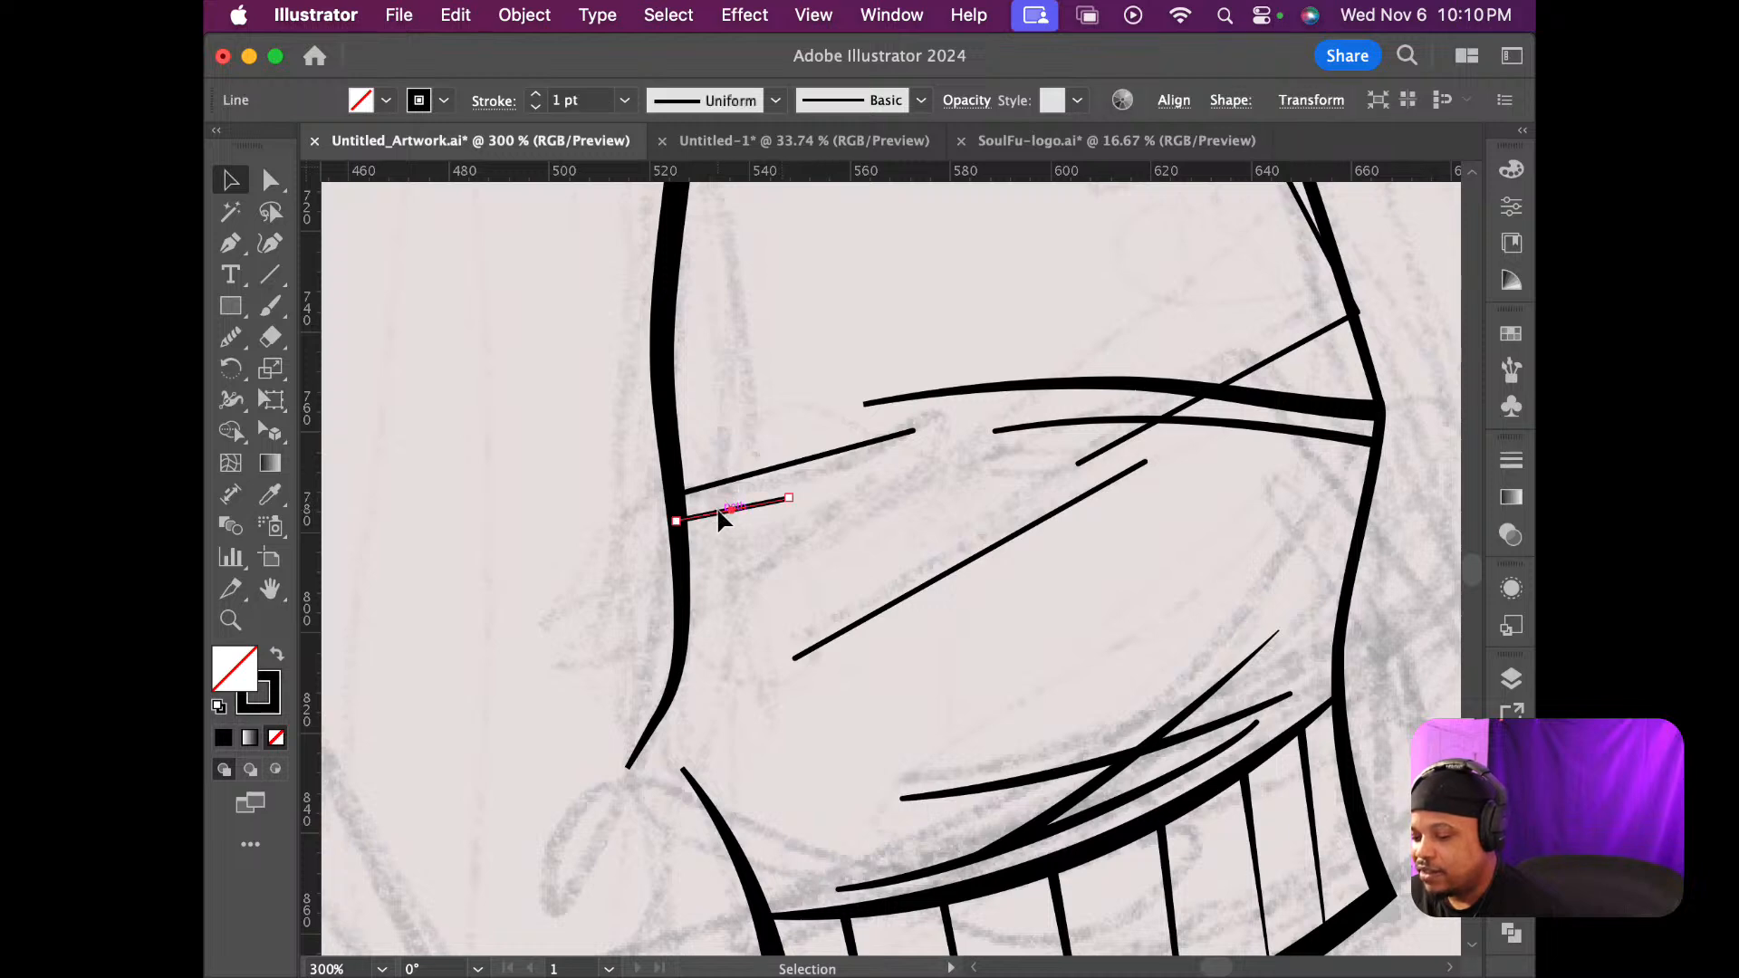
pyautogui.scroll(3, 679, 523)
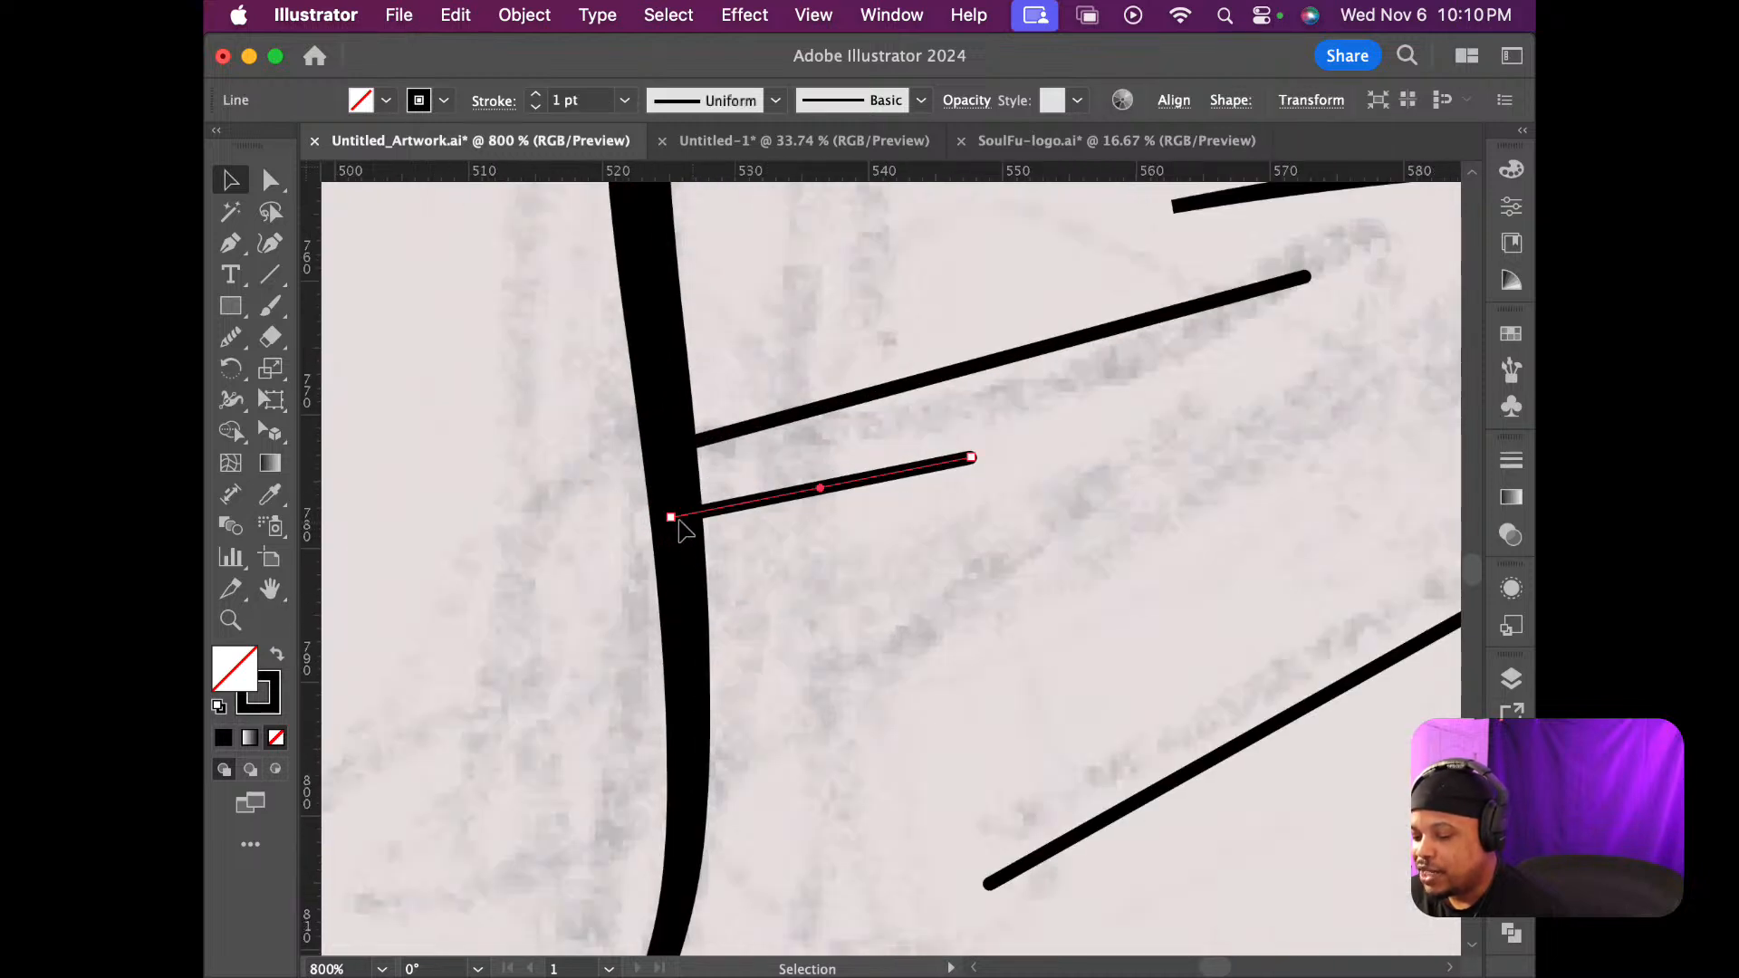
pyautogui.hotkey('shift', 'w')
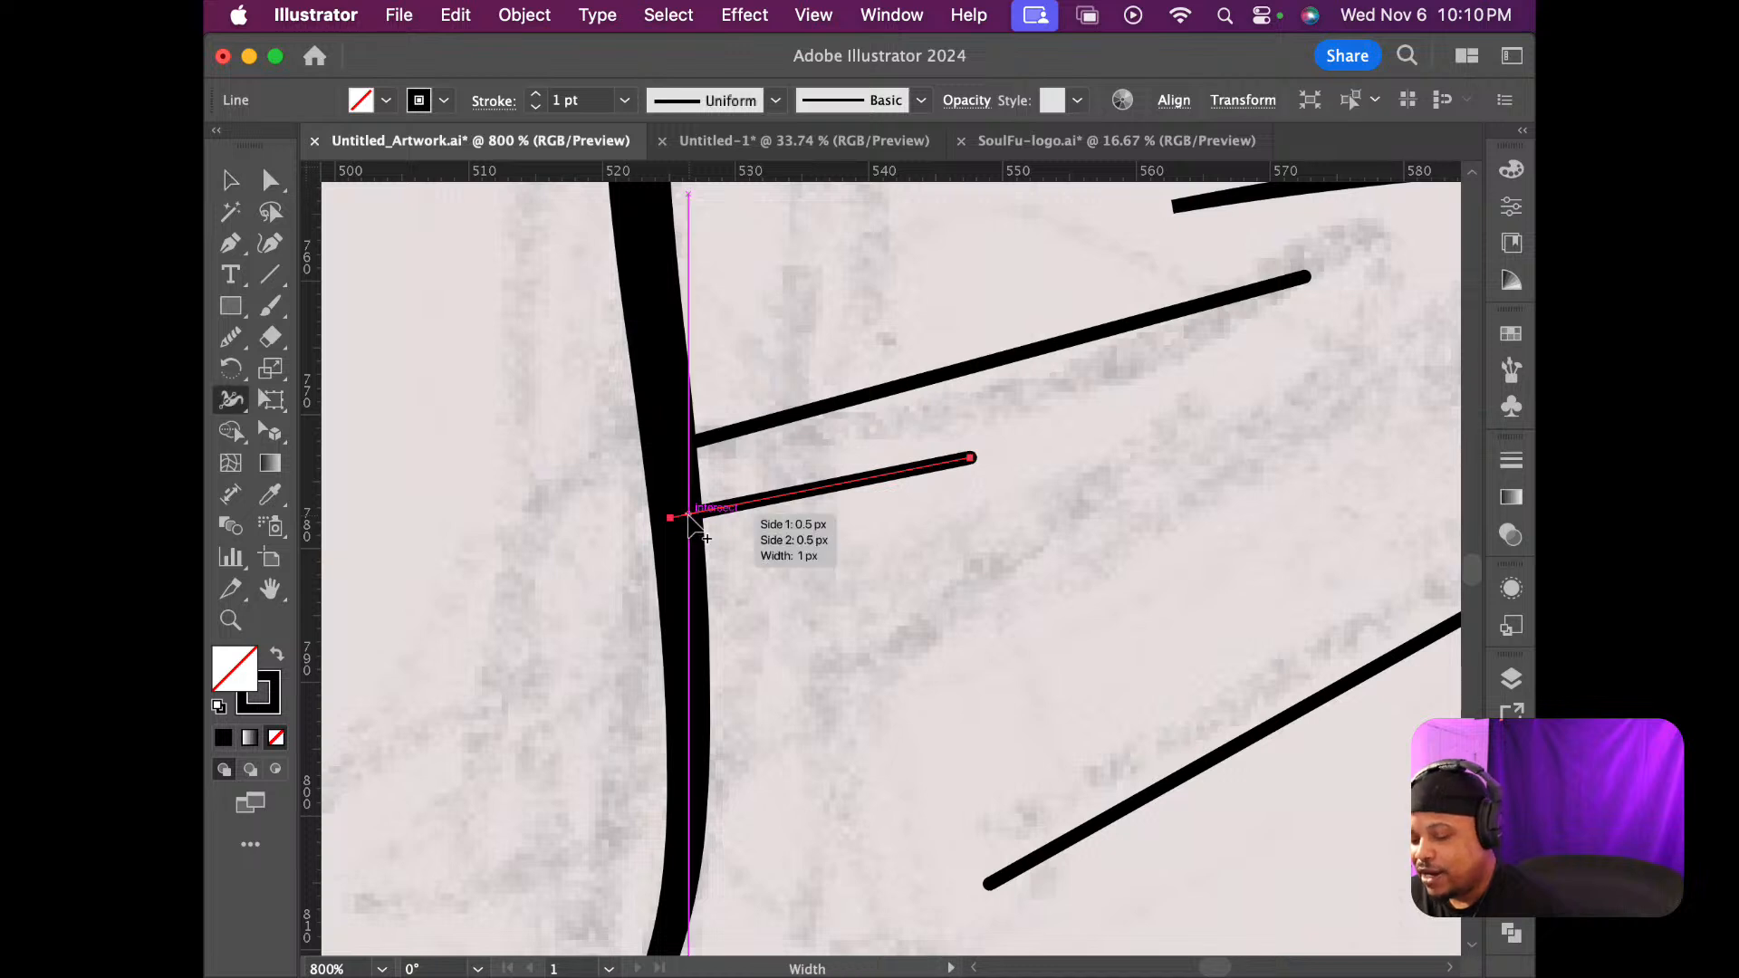
pyautogui.moveTo(671, 528); pyautogui.dragTo(679, 540)
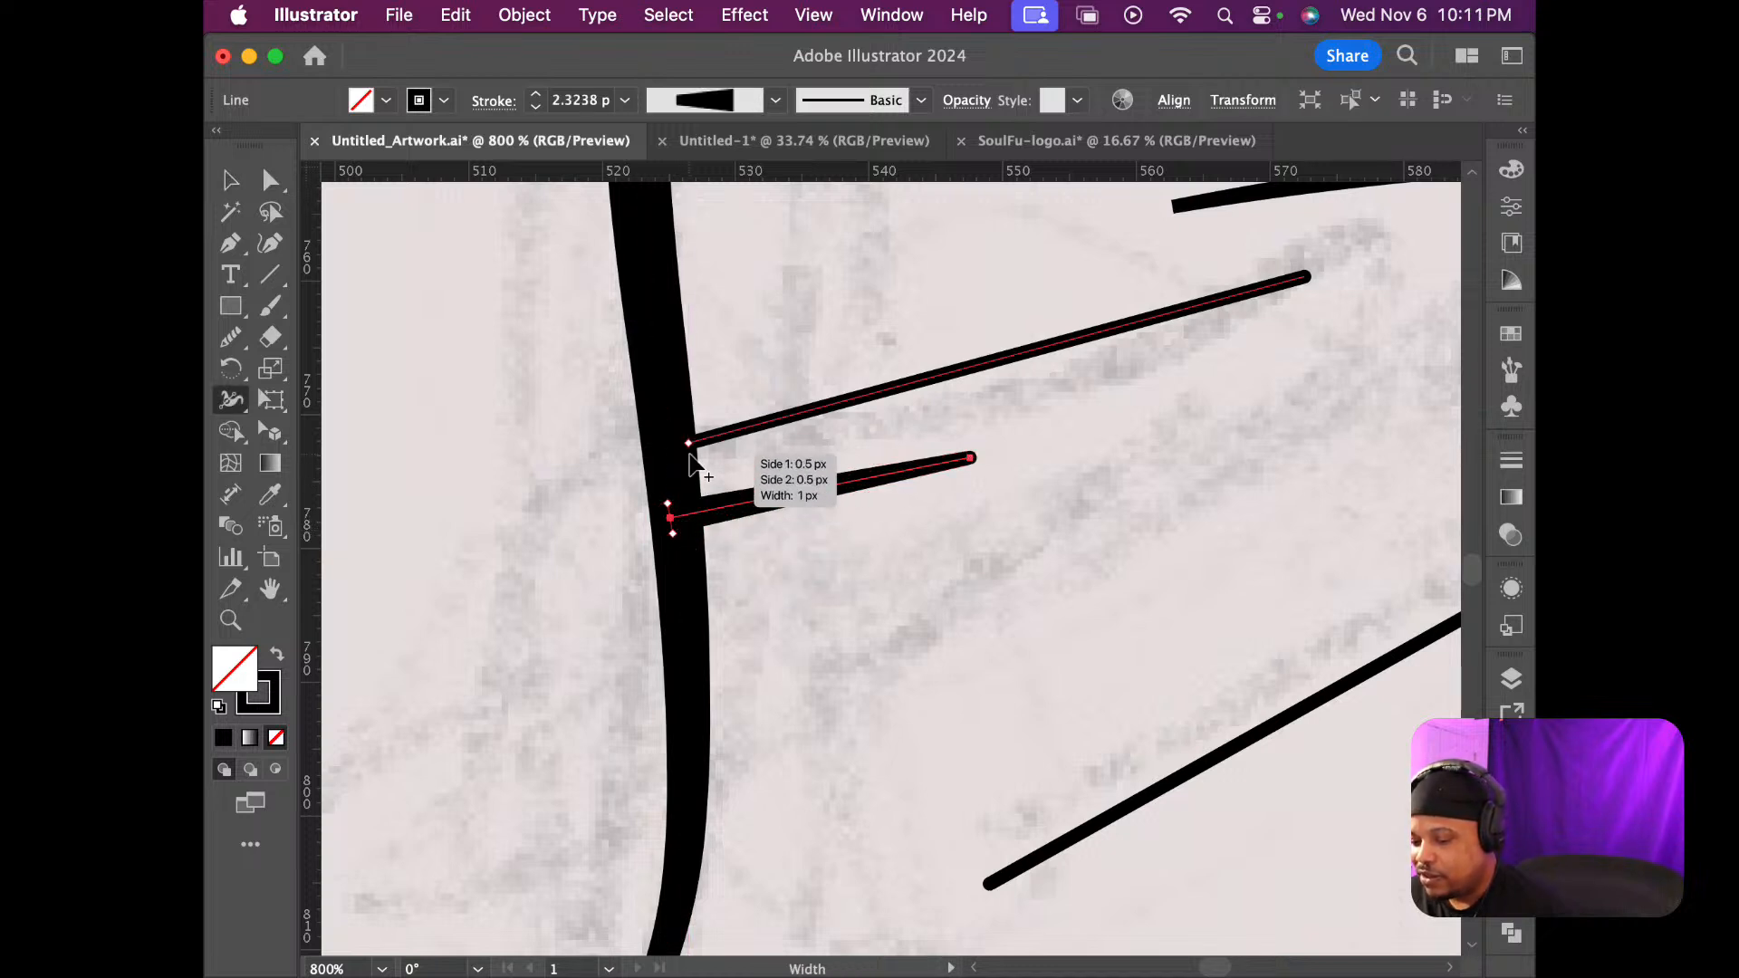
pyautogui.moveTo(690, 446); pyautogui.dragTo(695, 473)
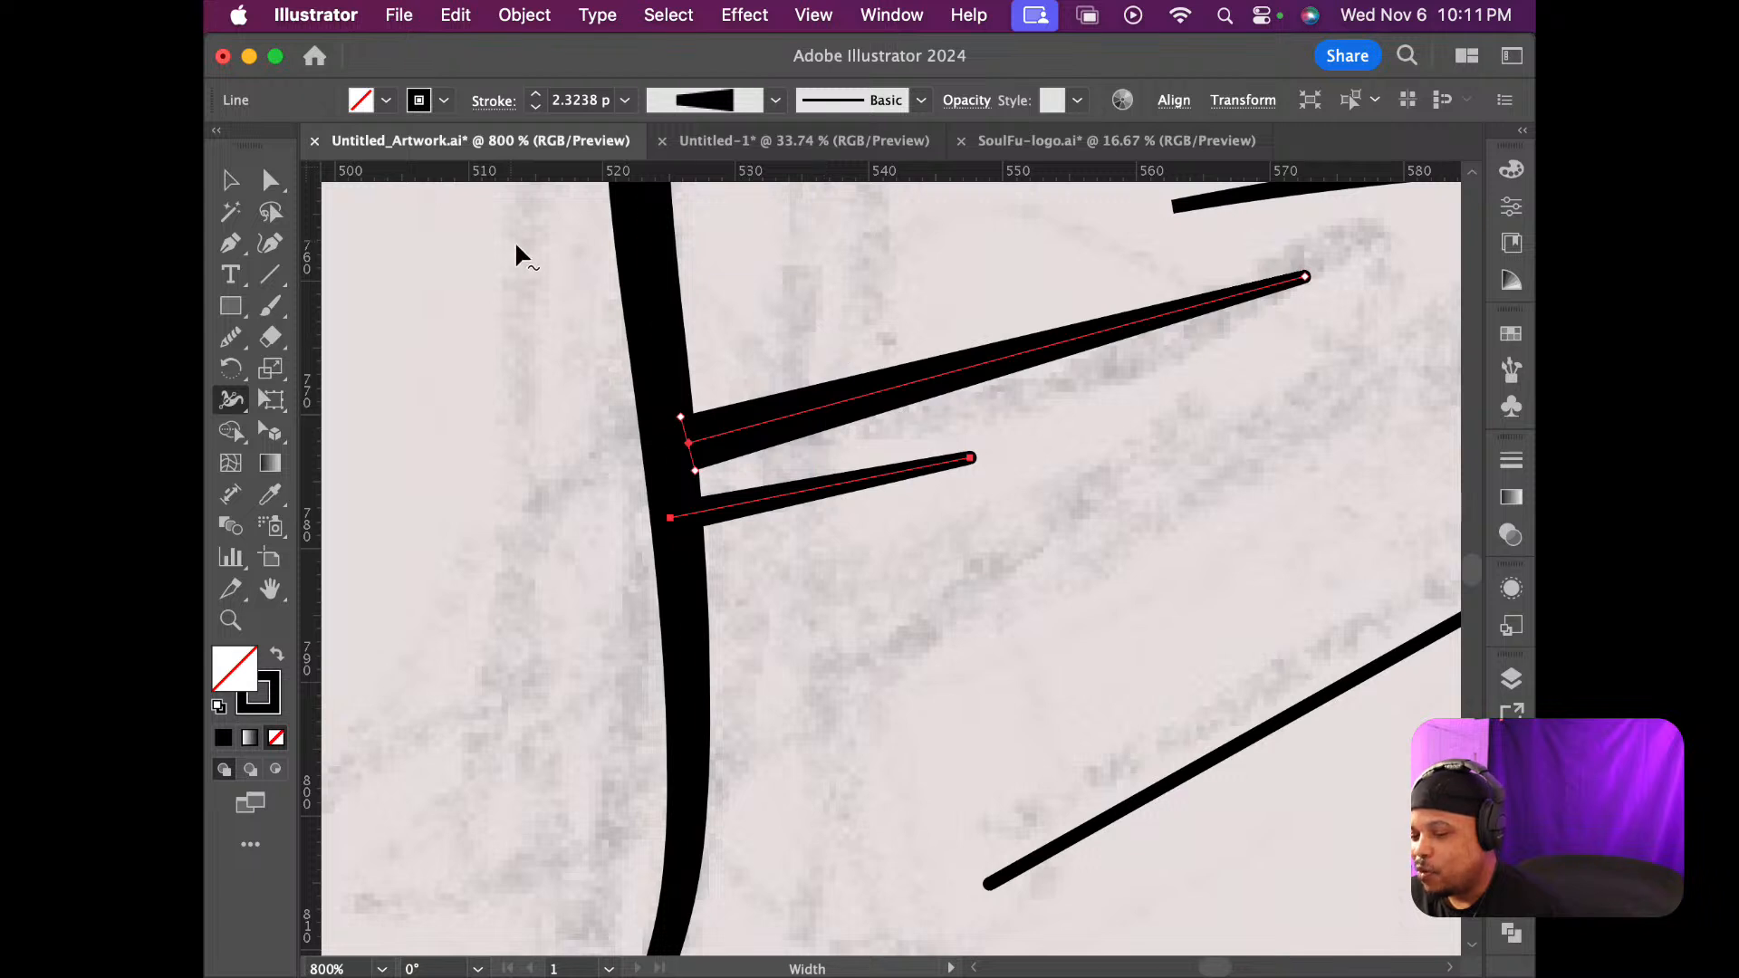
# Bow both short inner-edge folds slightly downward with the Curvature tool
pyautogui.click(270, 243)
pyautogui.click(670, 518)
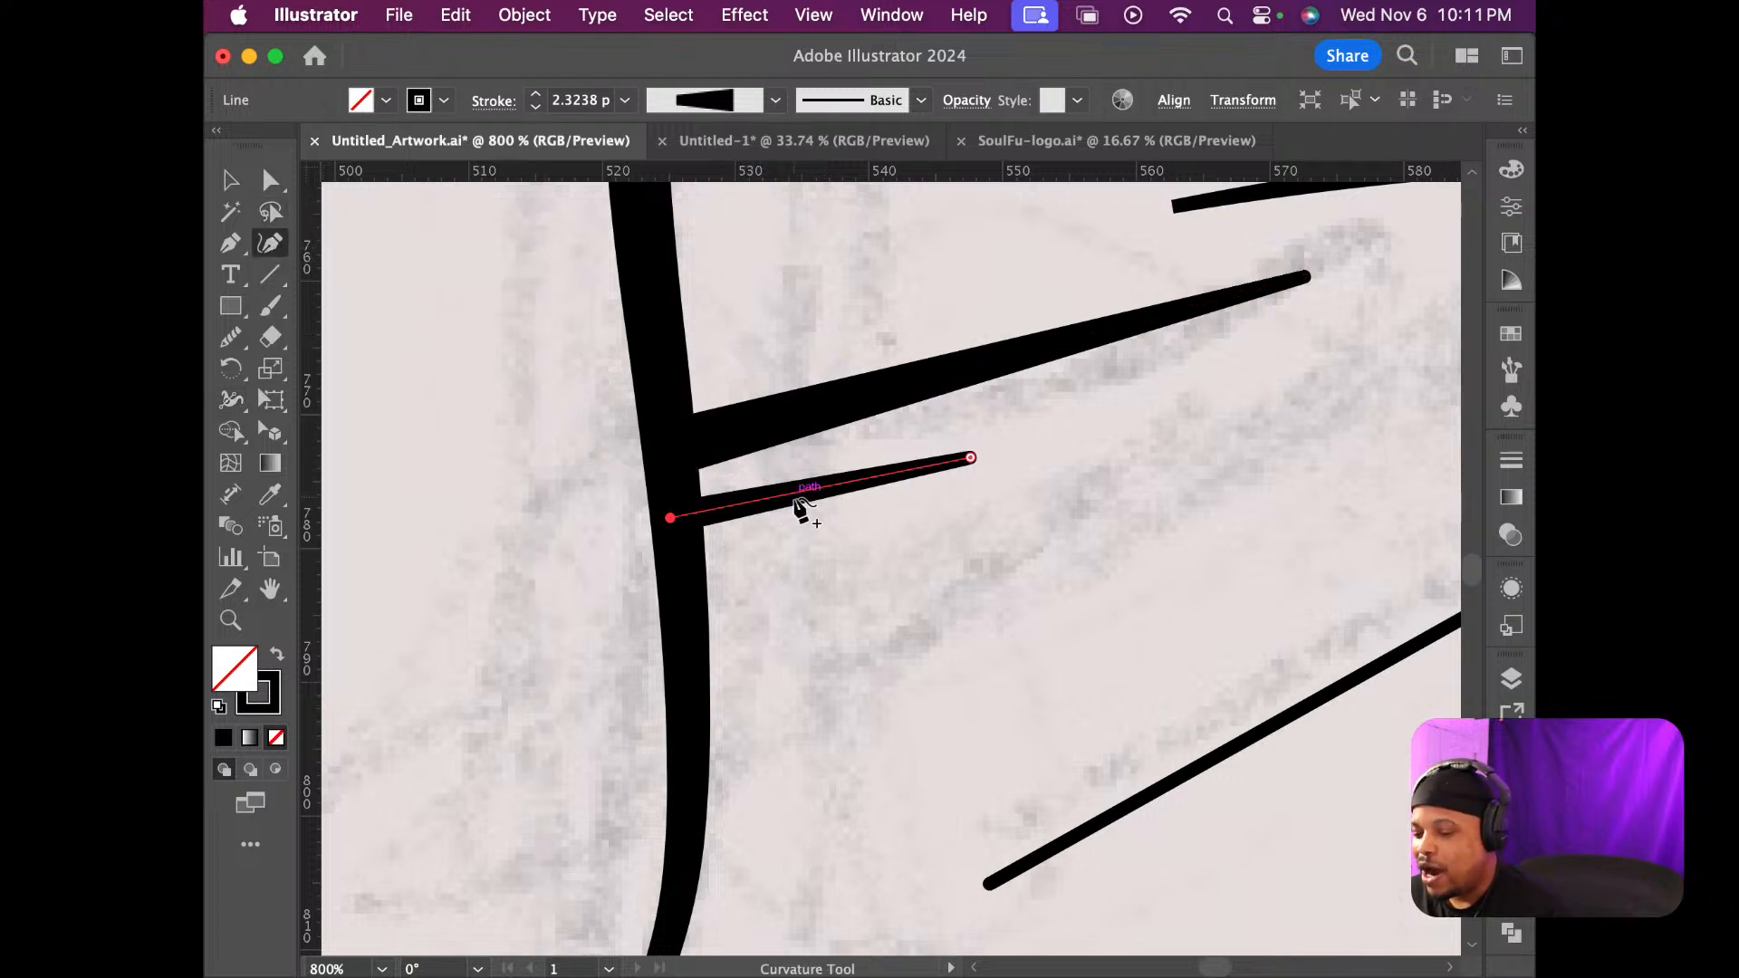
pyautogui.moveTo(795, 494); pyautogui.dragTo(795, 516)
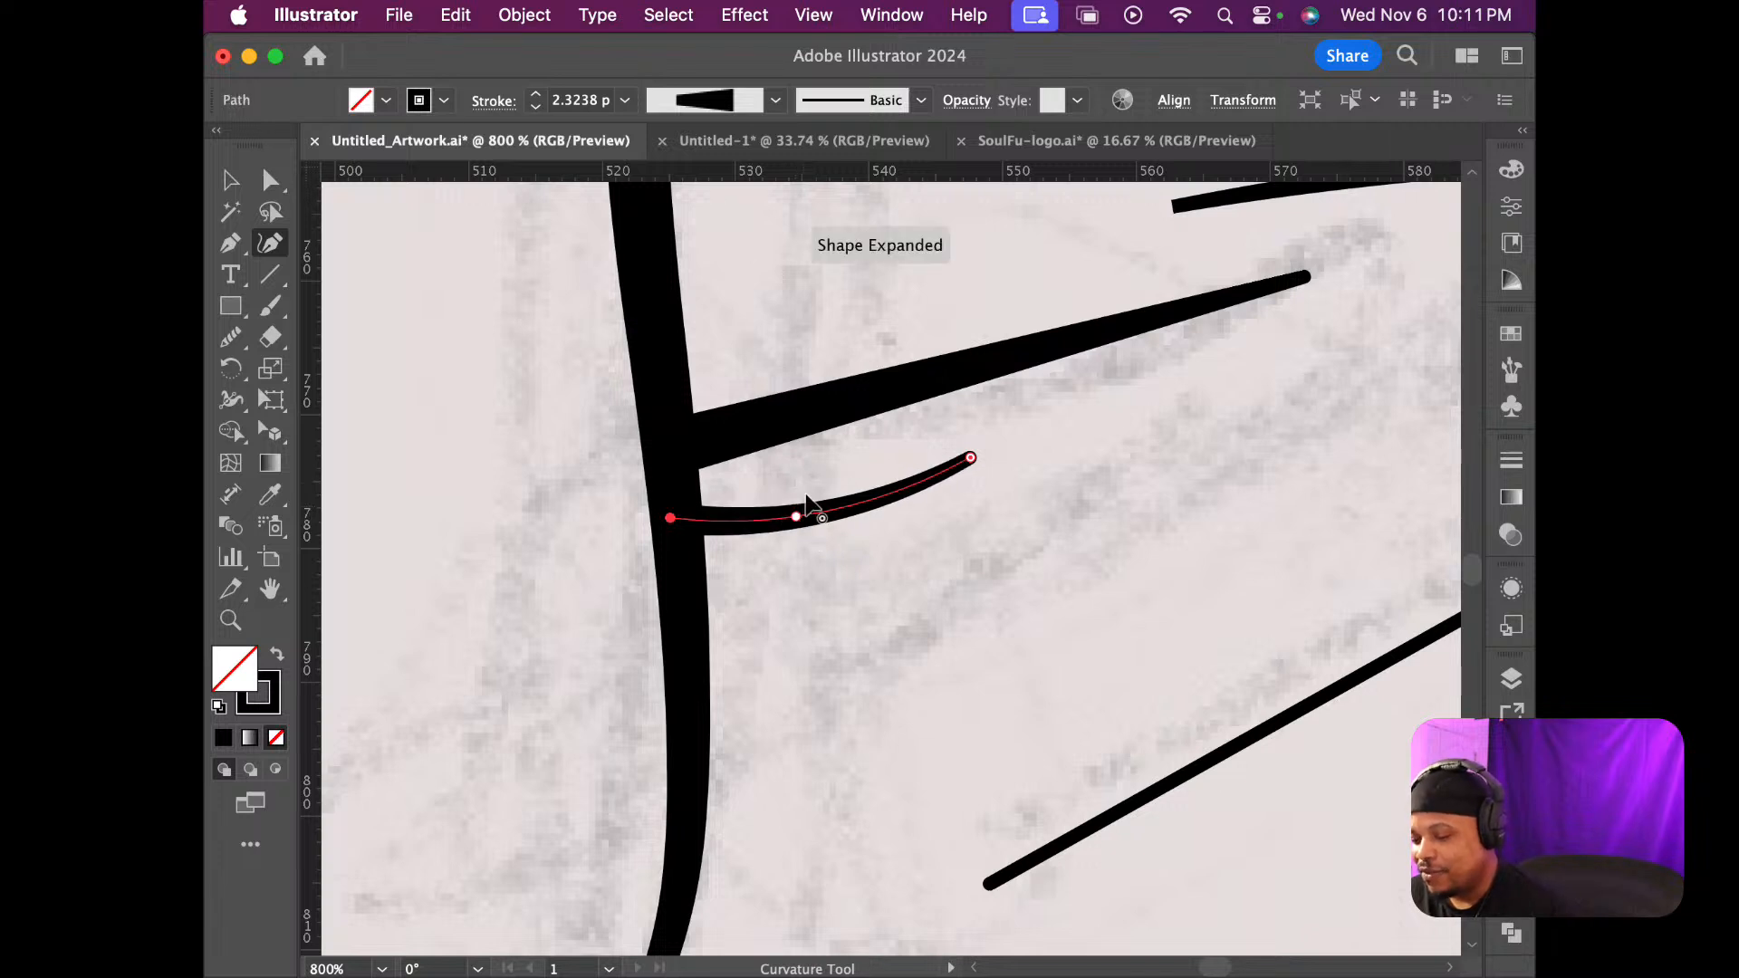
pyautogui.click(862, 407)
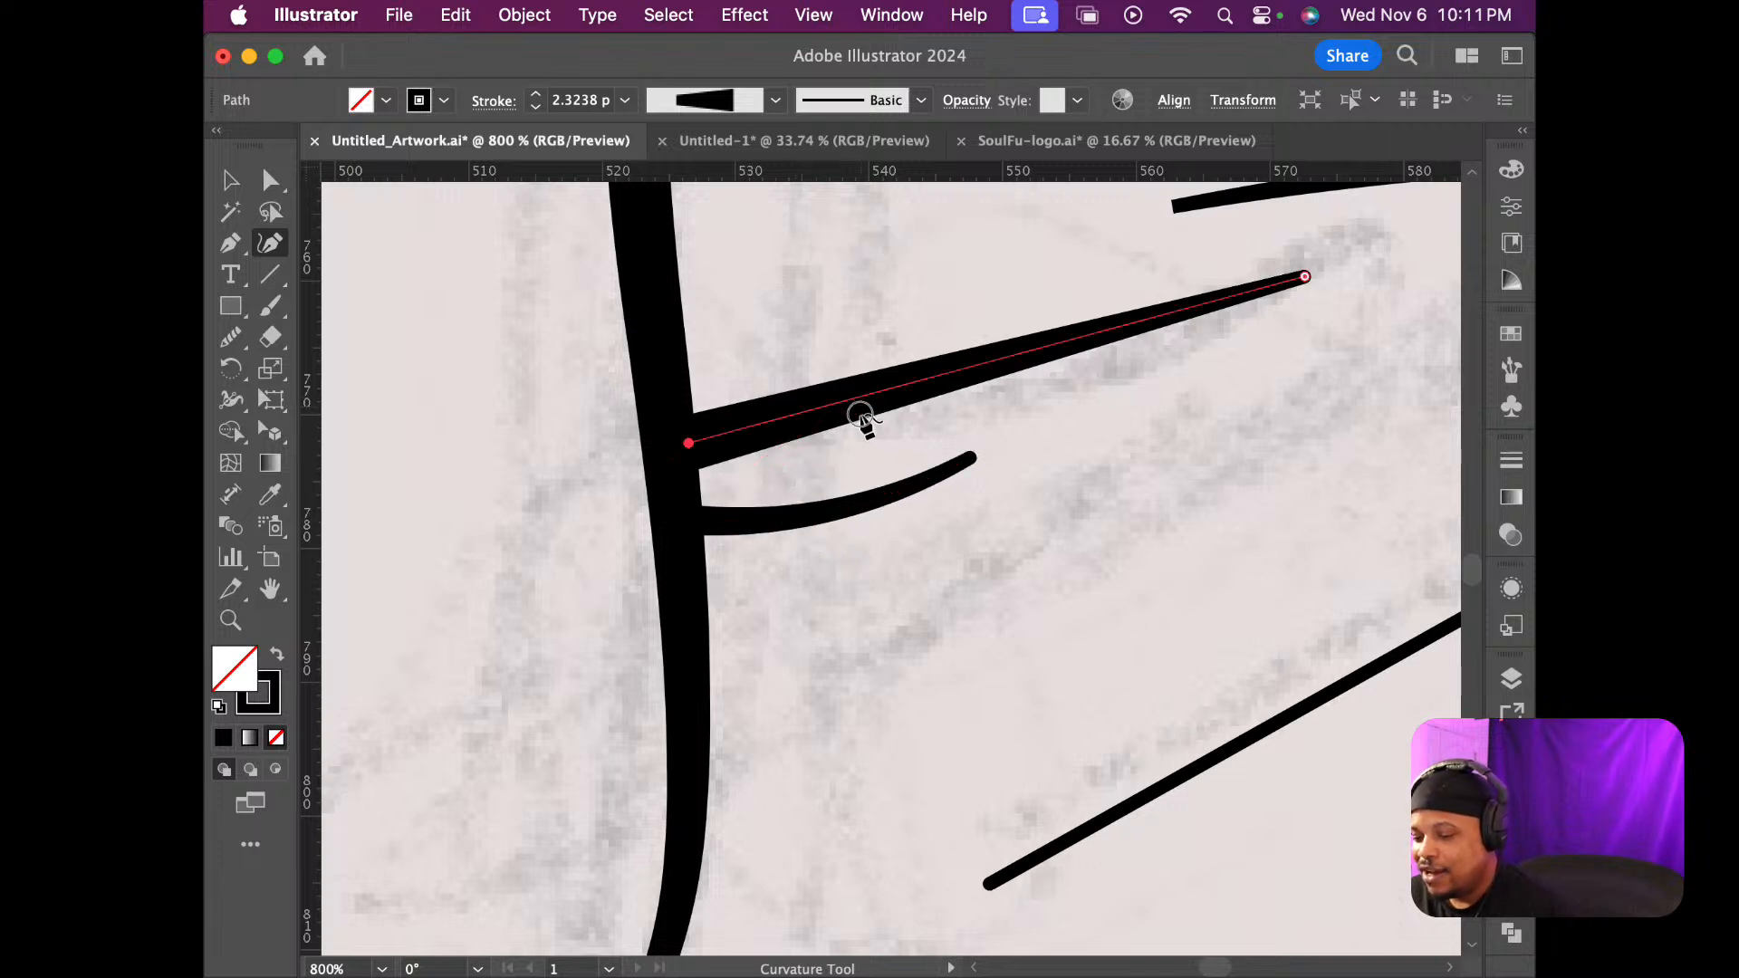
pyautogui.moveTo(866, 404); pyautogui.dragTo(866, 419)
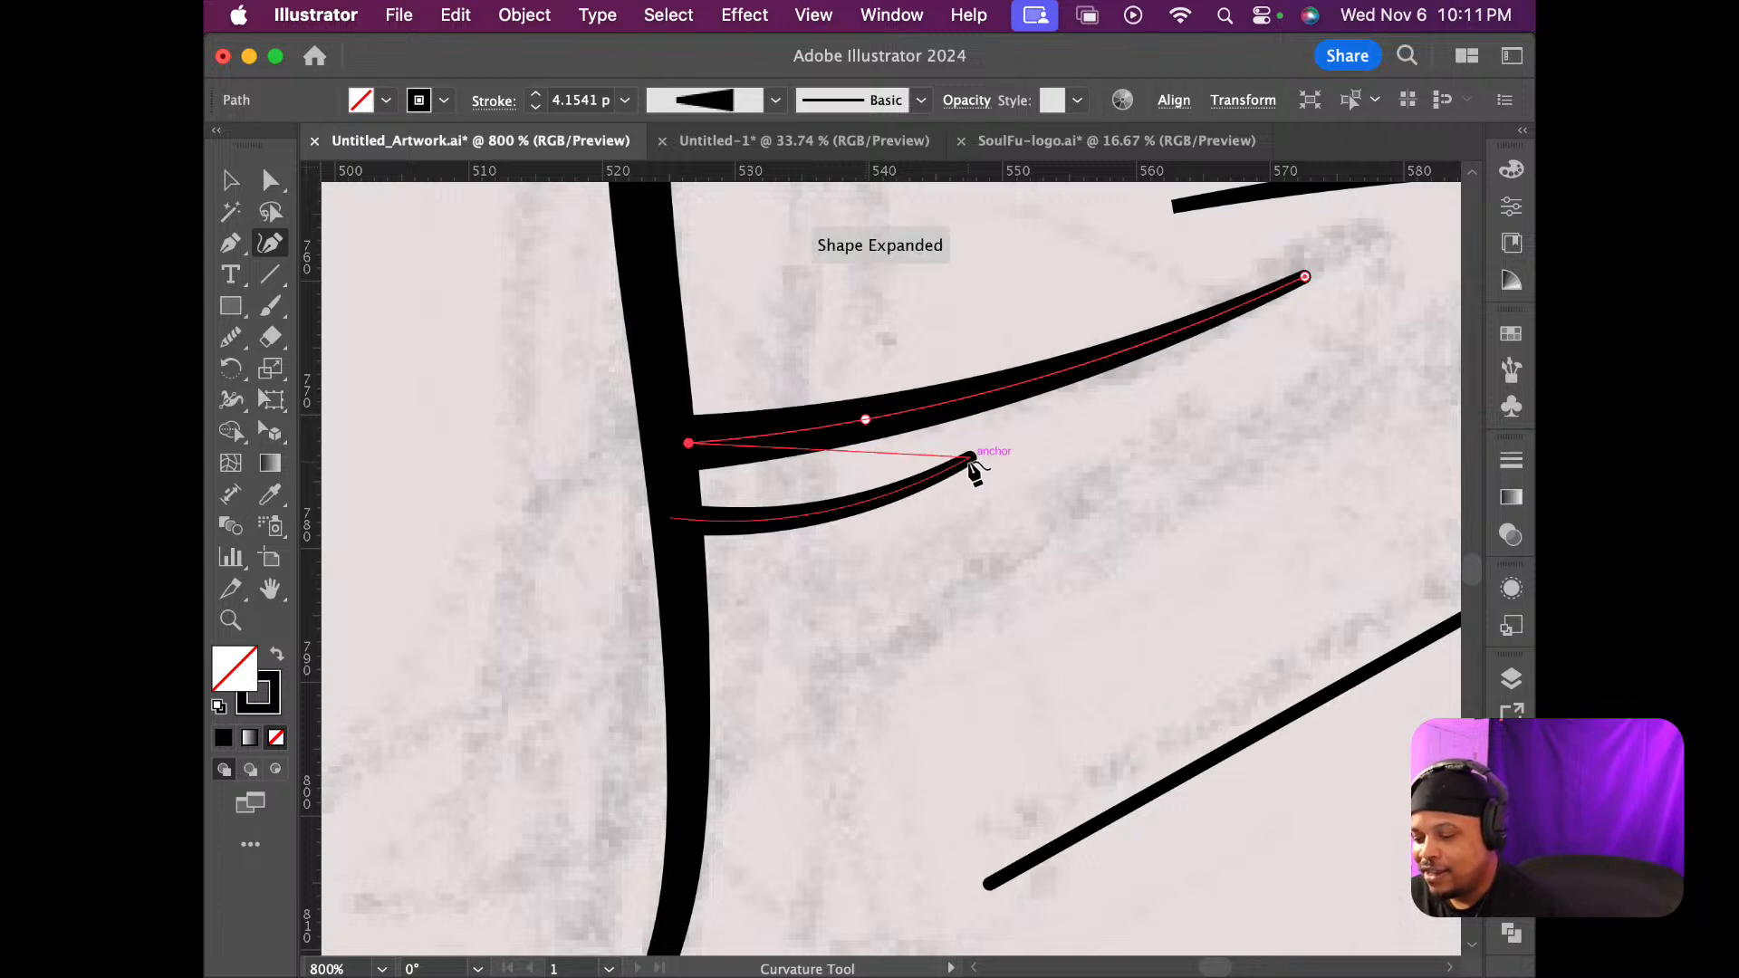
# Lengthen the lower short fold by moving its free end anchor slightly outward, and deselect it
pyautogui.press('a')
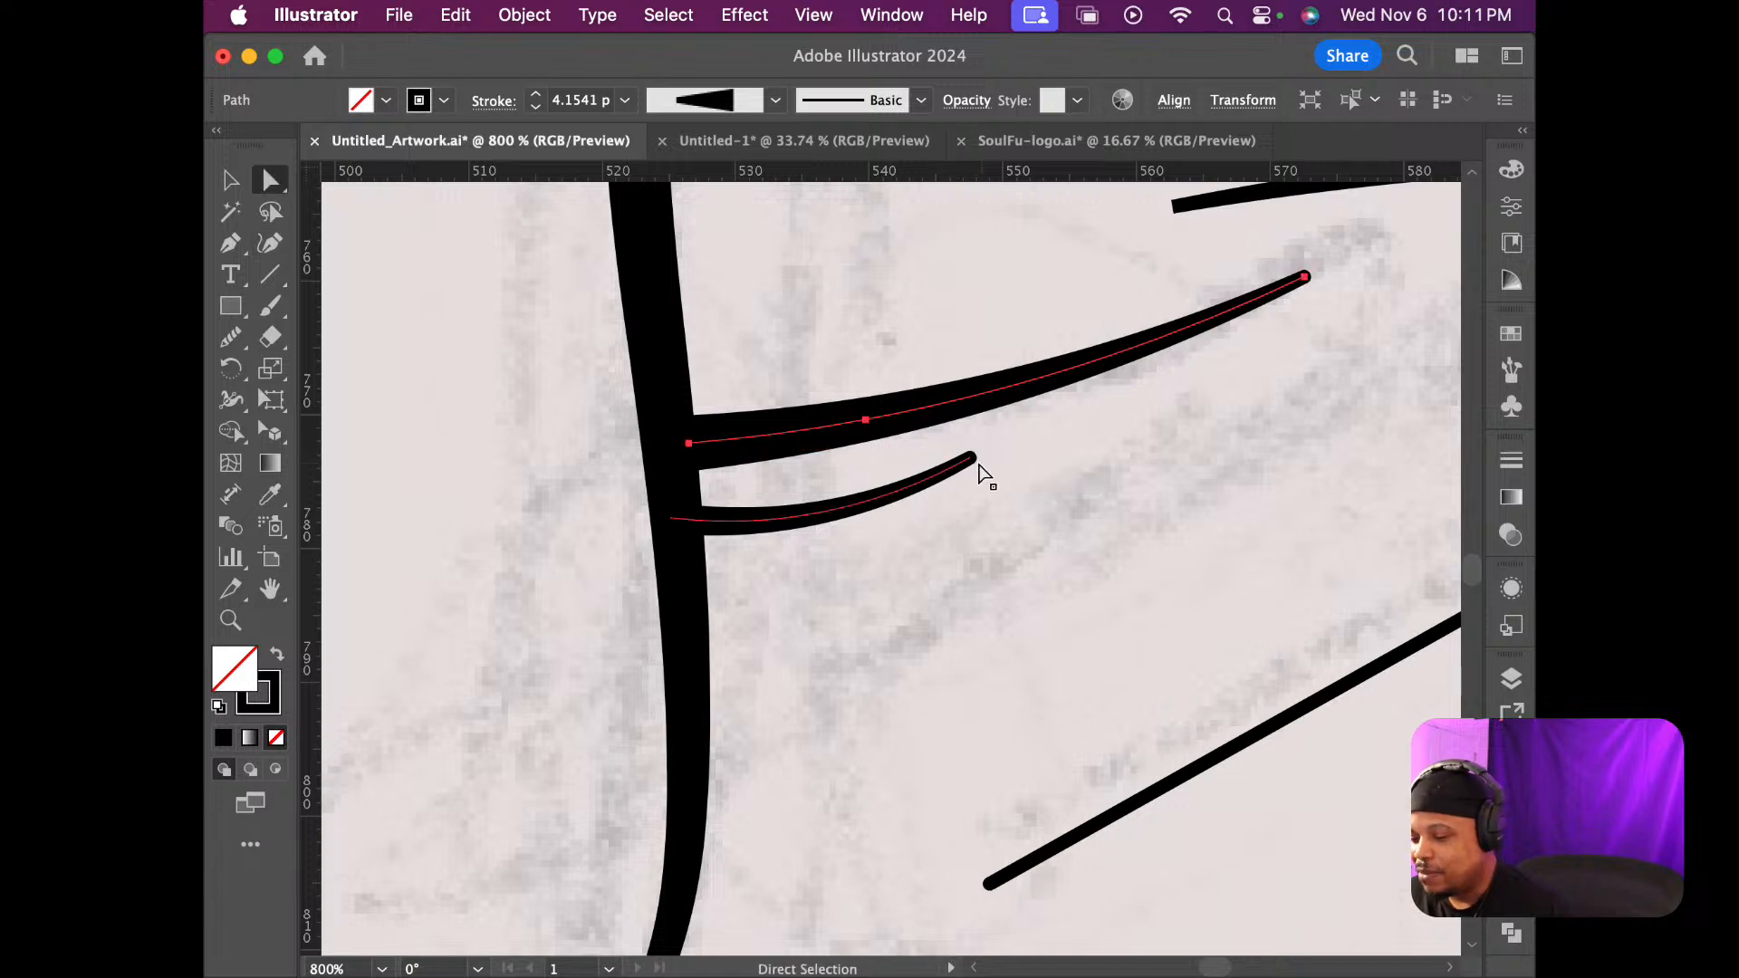
pyautogui.click(971, 457)
pyautogui.moveTo(972, 462); pyautogui.dragTo(999, 462)
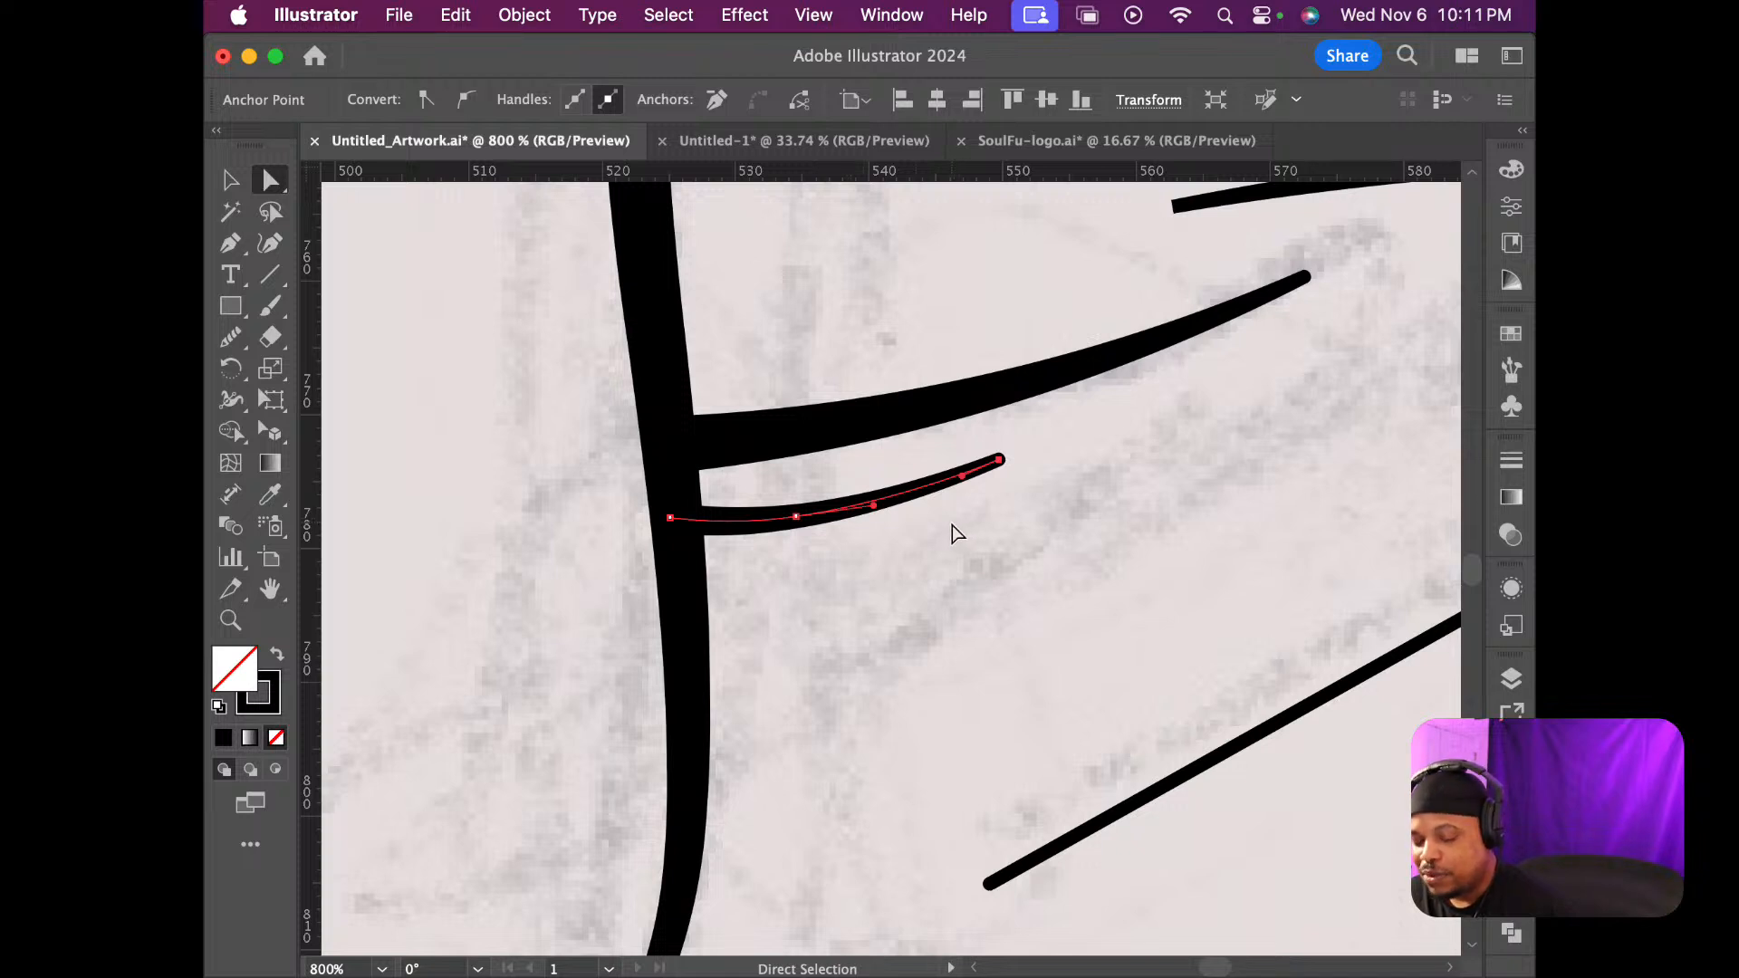
pyautogui.scroll(-5, 957, 535)
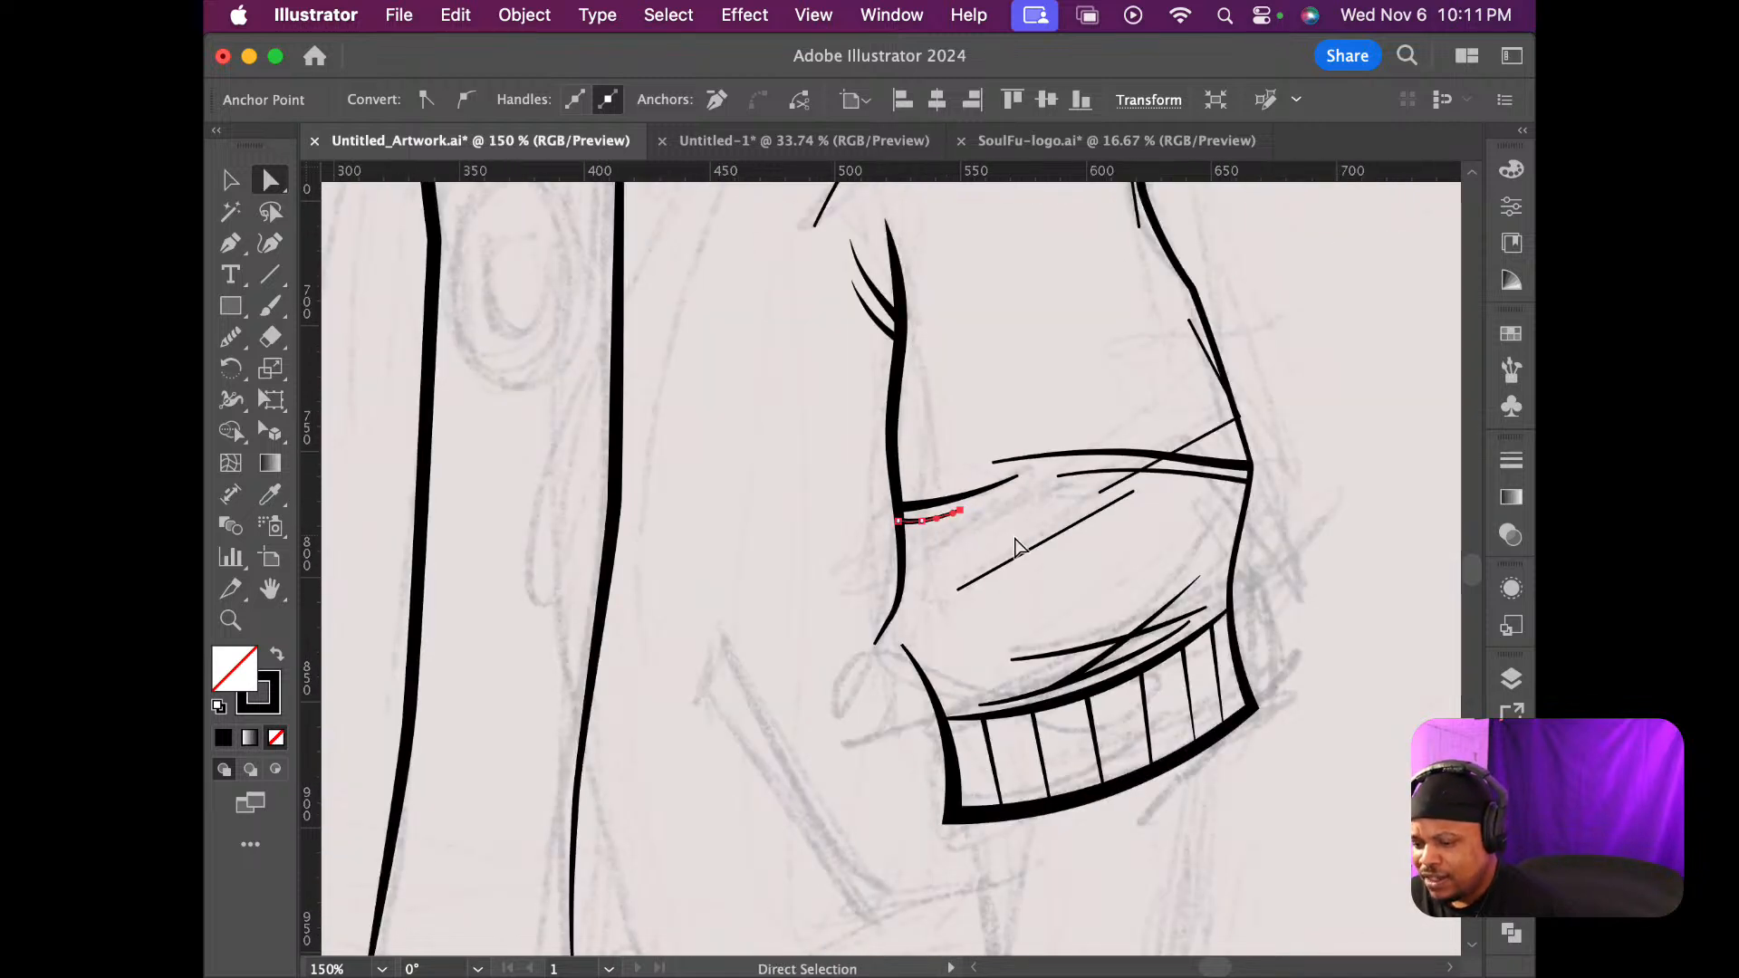
pyautogui.click(1013, 544)
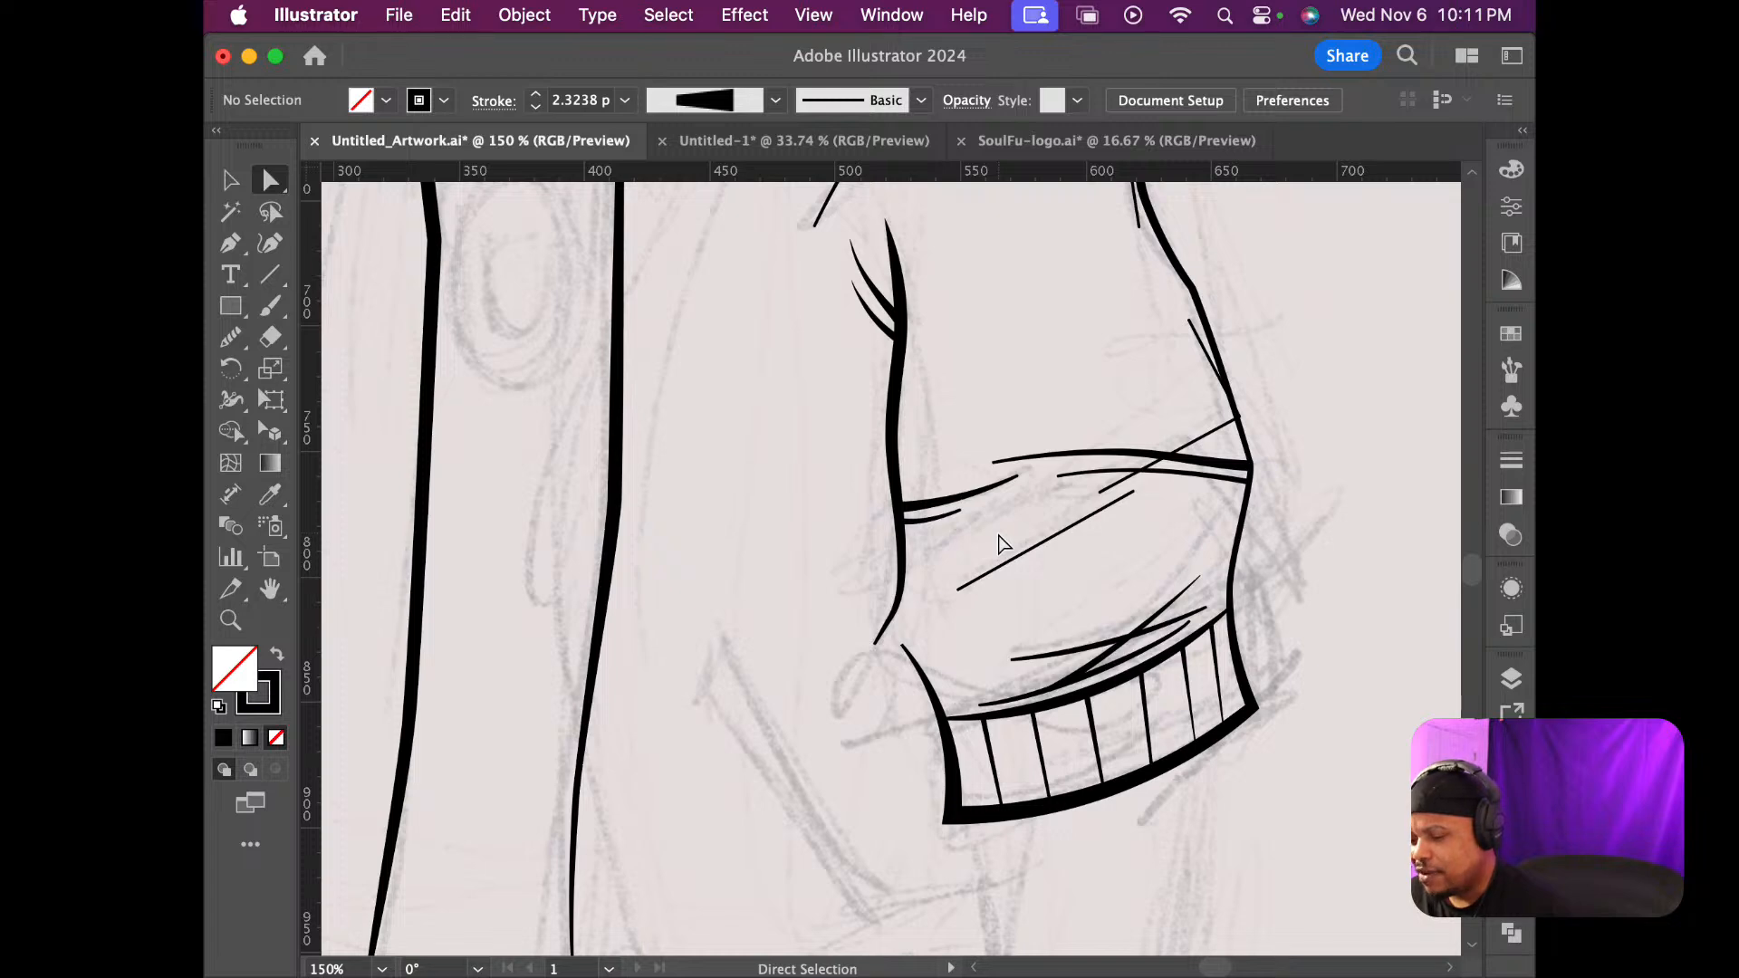
# Join the sleeve's inner edge to the line rising from the cuff by moving its lower end anchor there, and smooth the curve with its handle
pyautogui.scroll(6, 1001, 543)
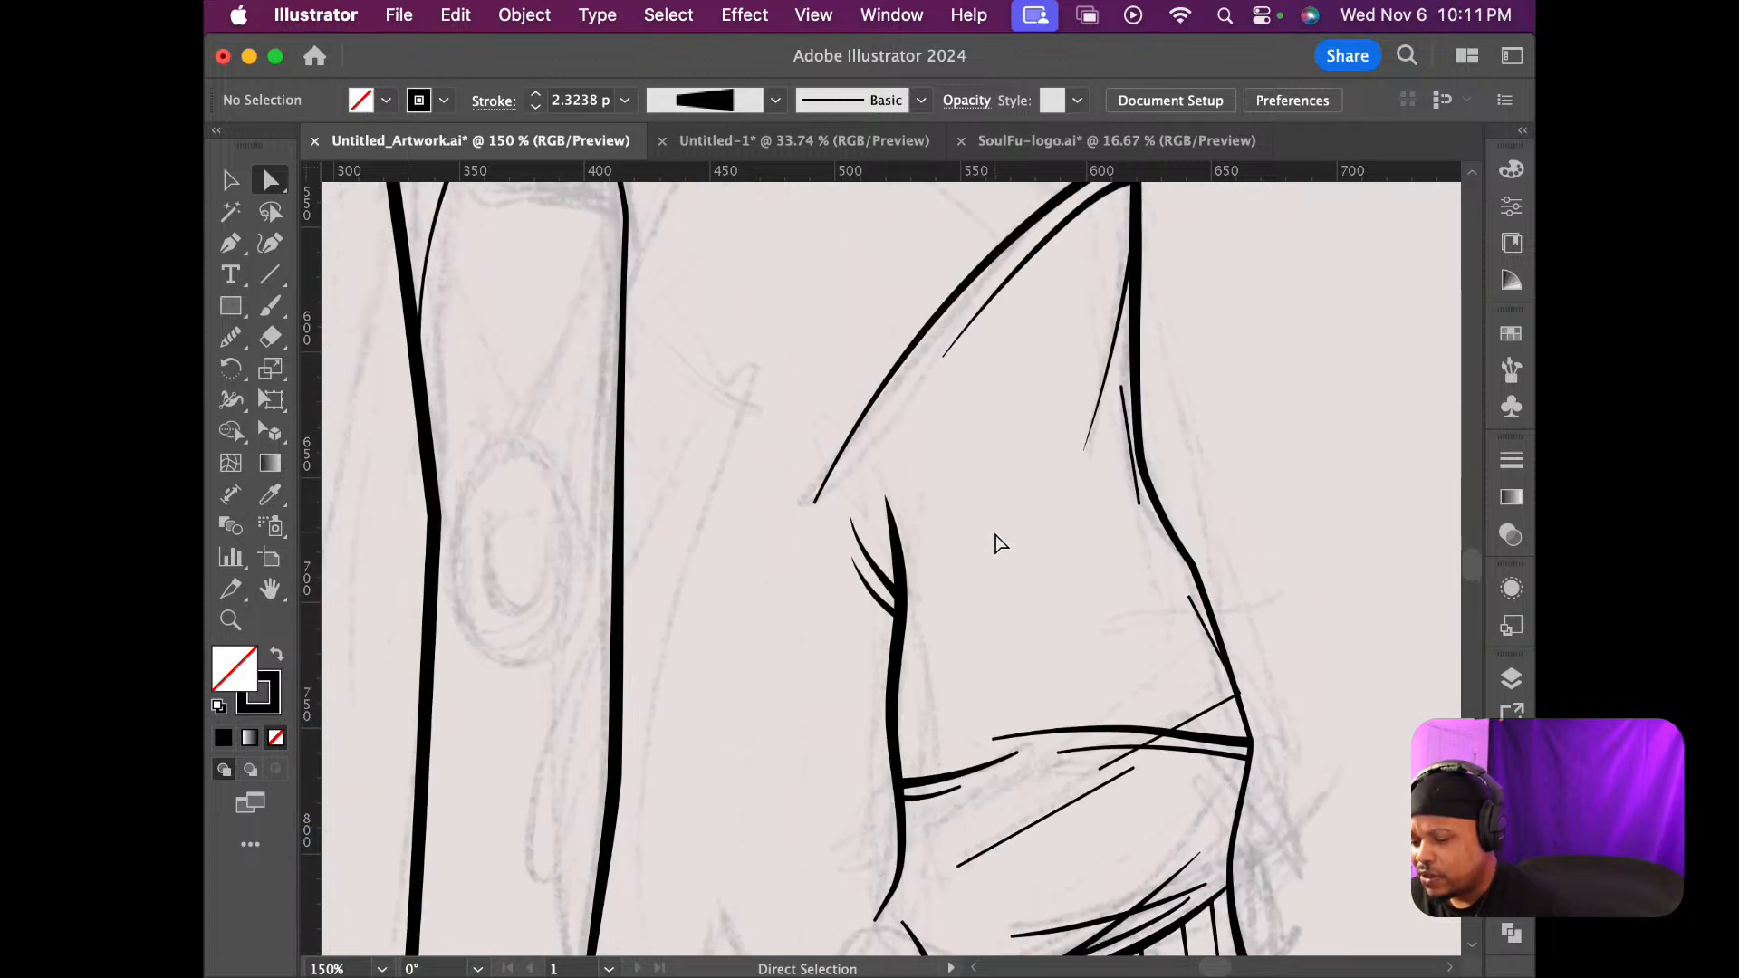
pyautogui.scroll(-5, 999, 543)
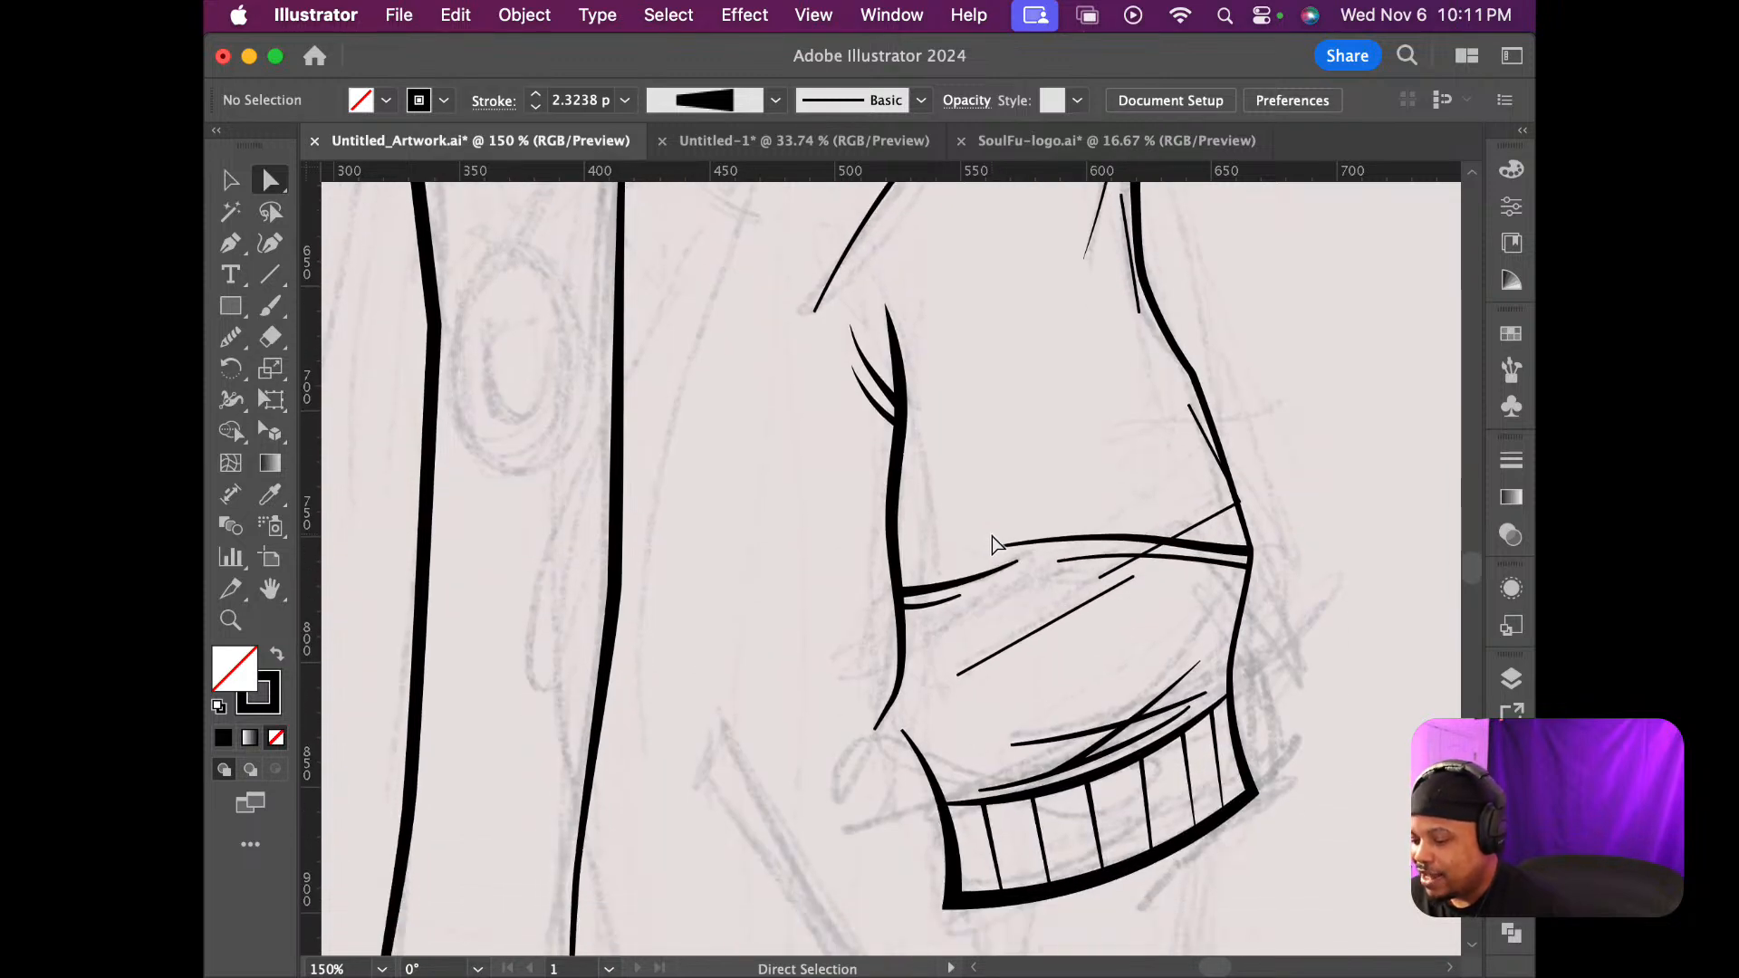
pyautogui.scroll(-2, 991, 544)
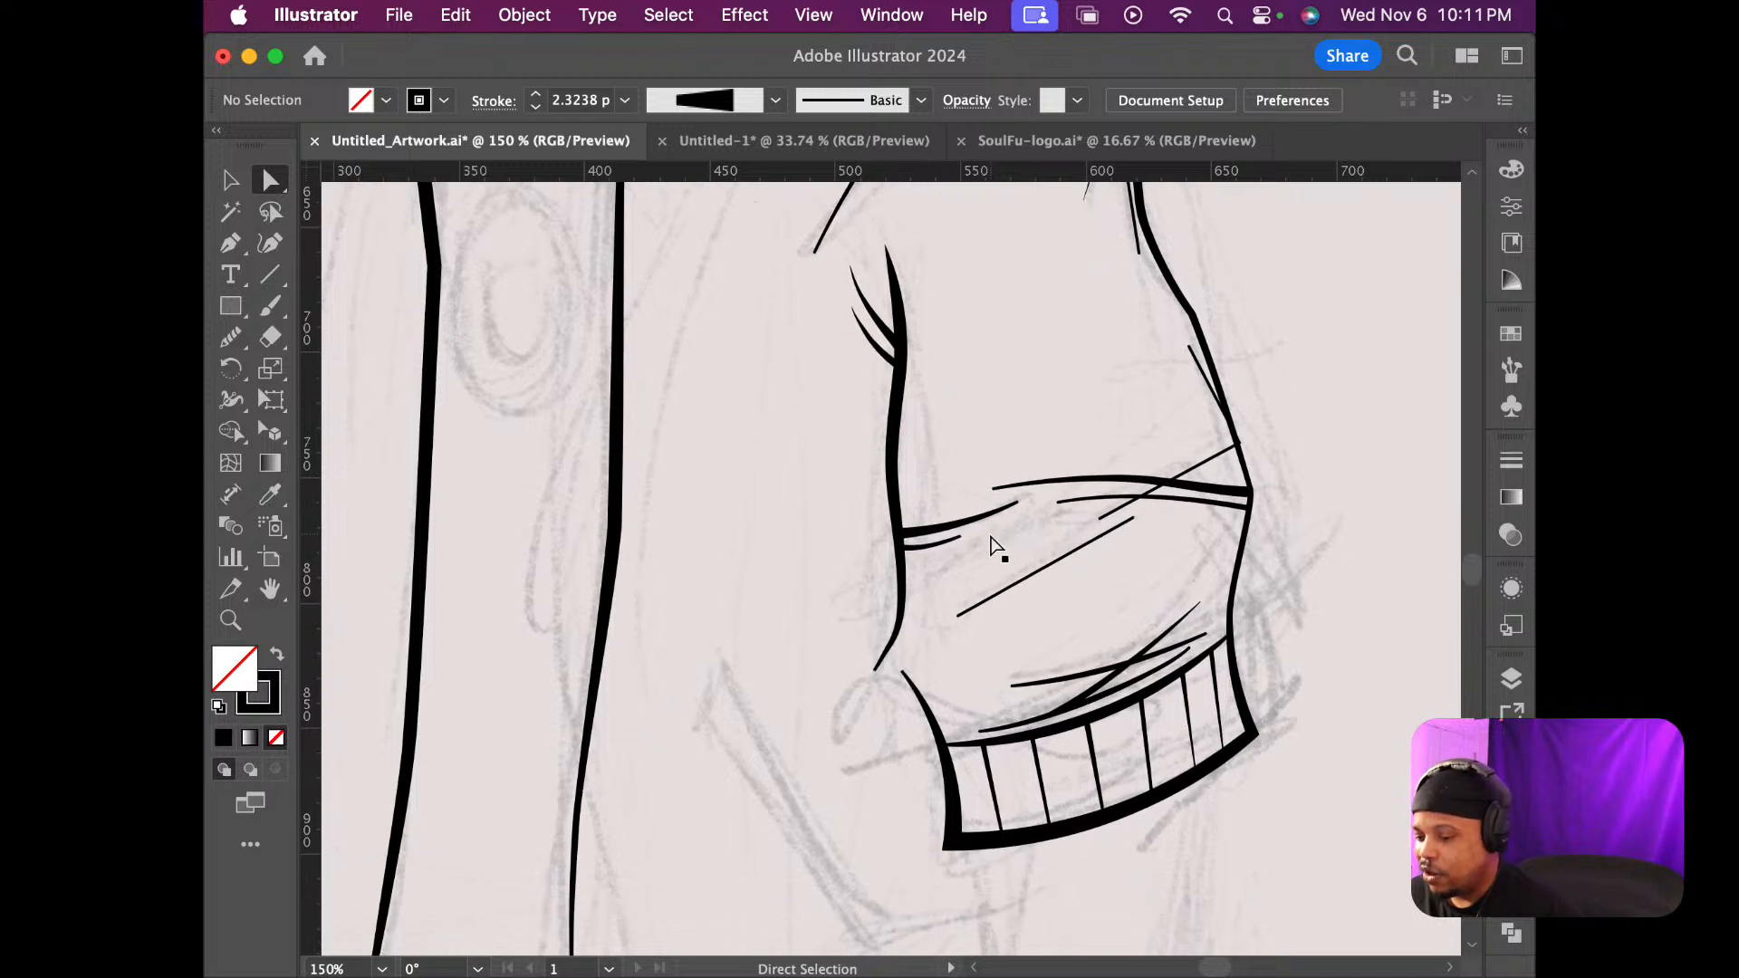
pyautogui.scroll(-4, 991, 541)
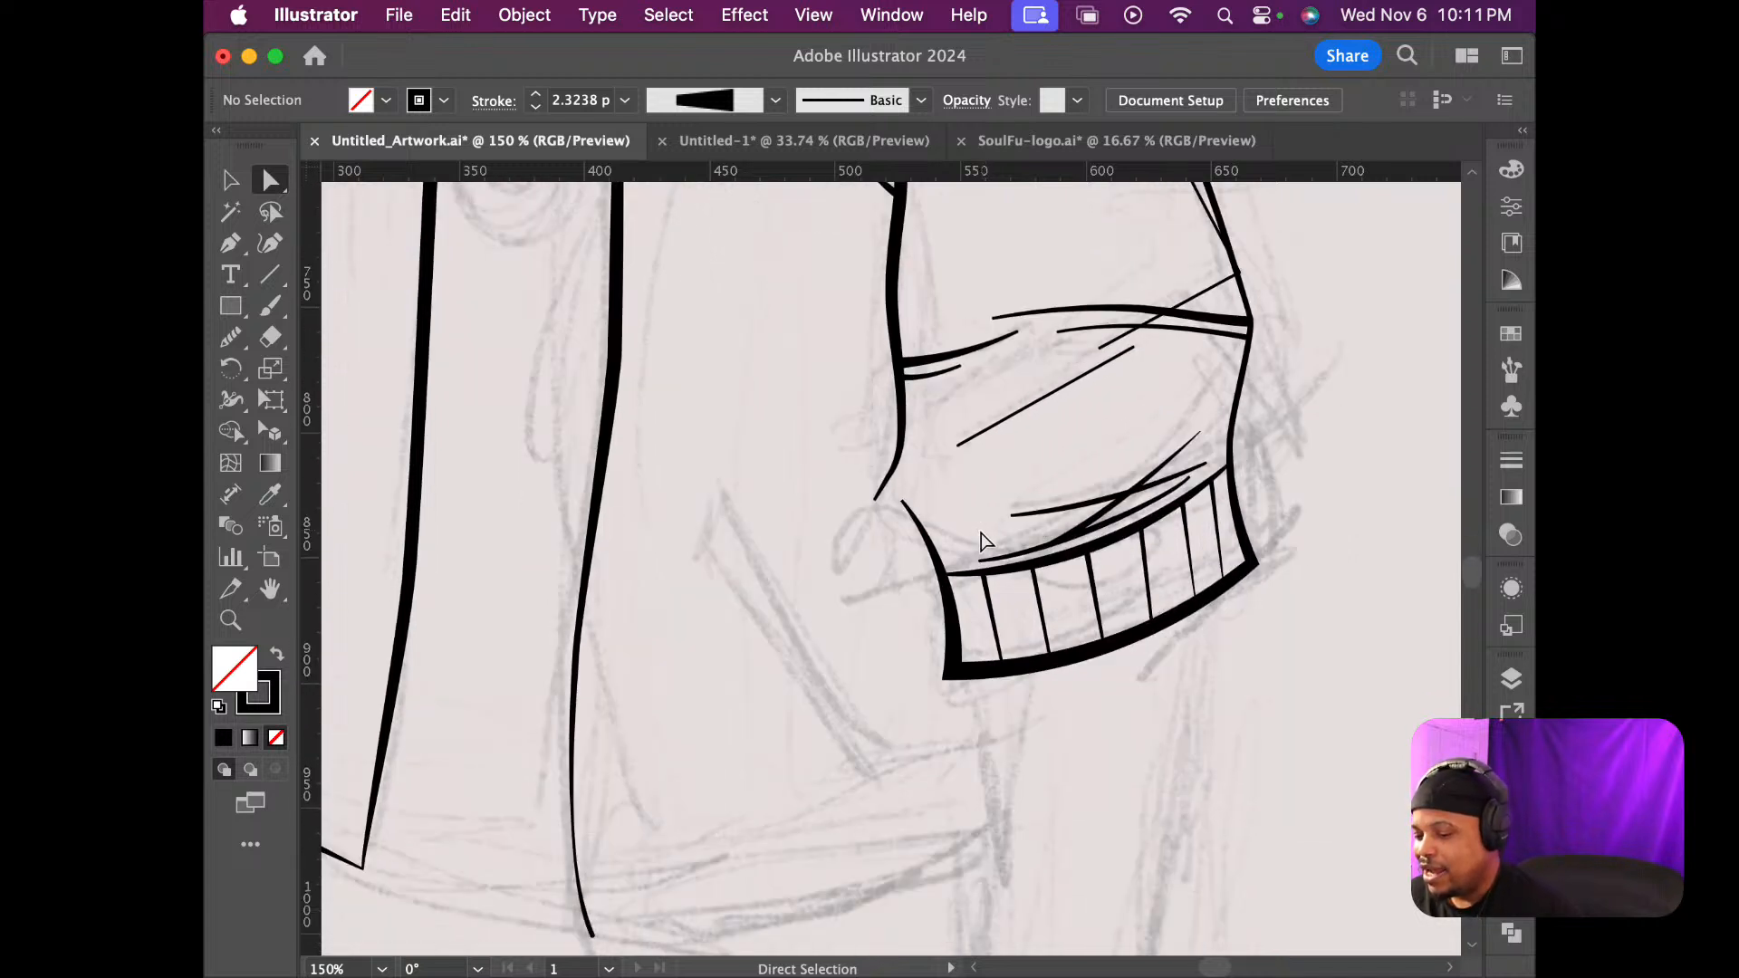
pyautogui.click(875, 501)
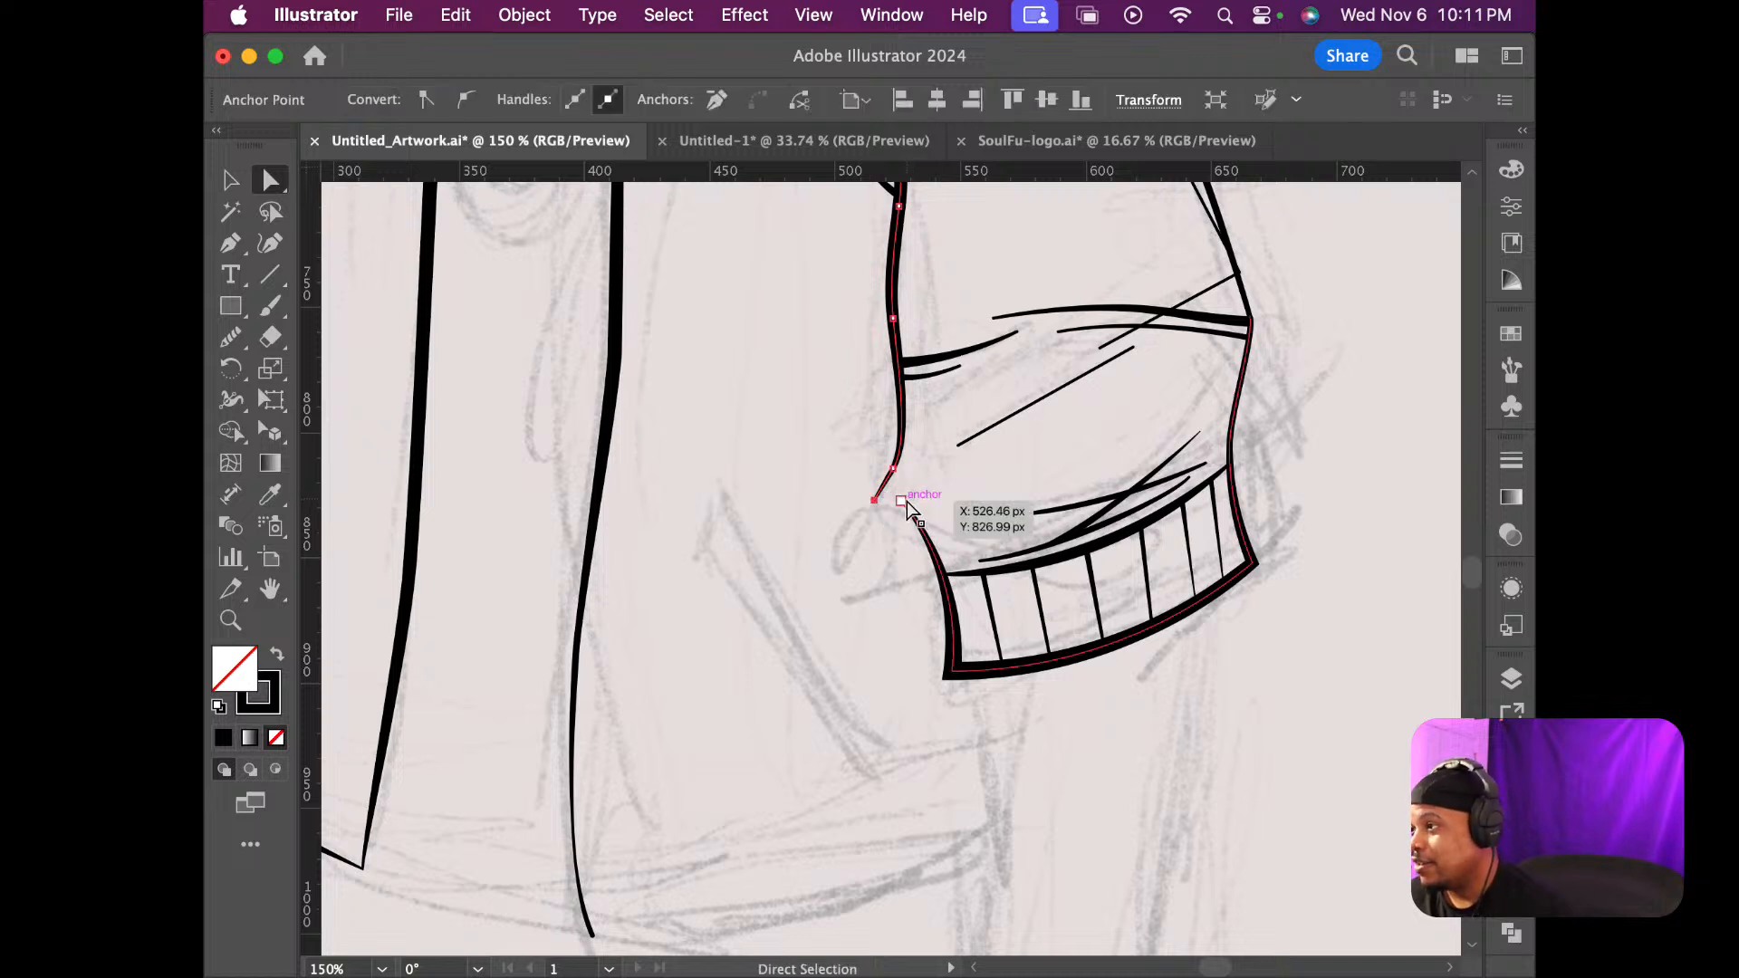
pyautogui.scroll(5, 905, 509)
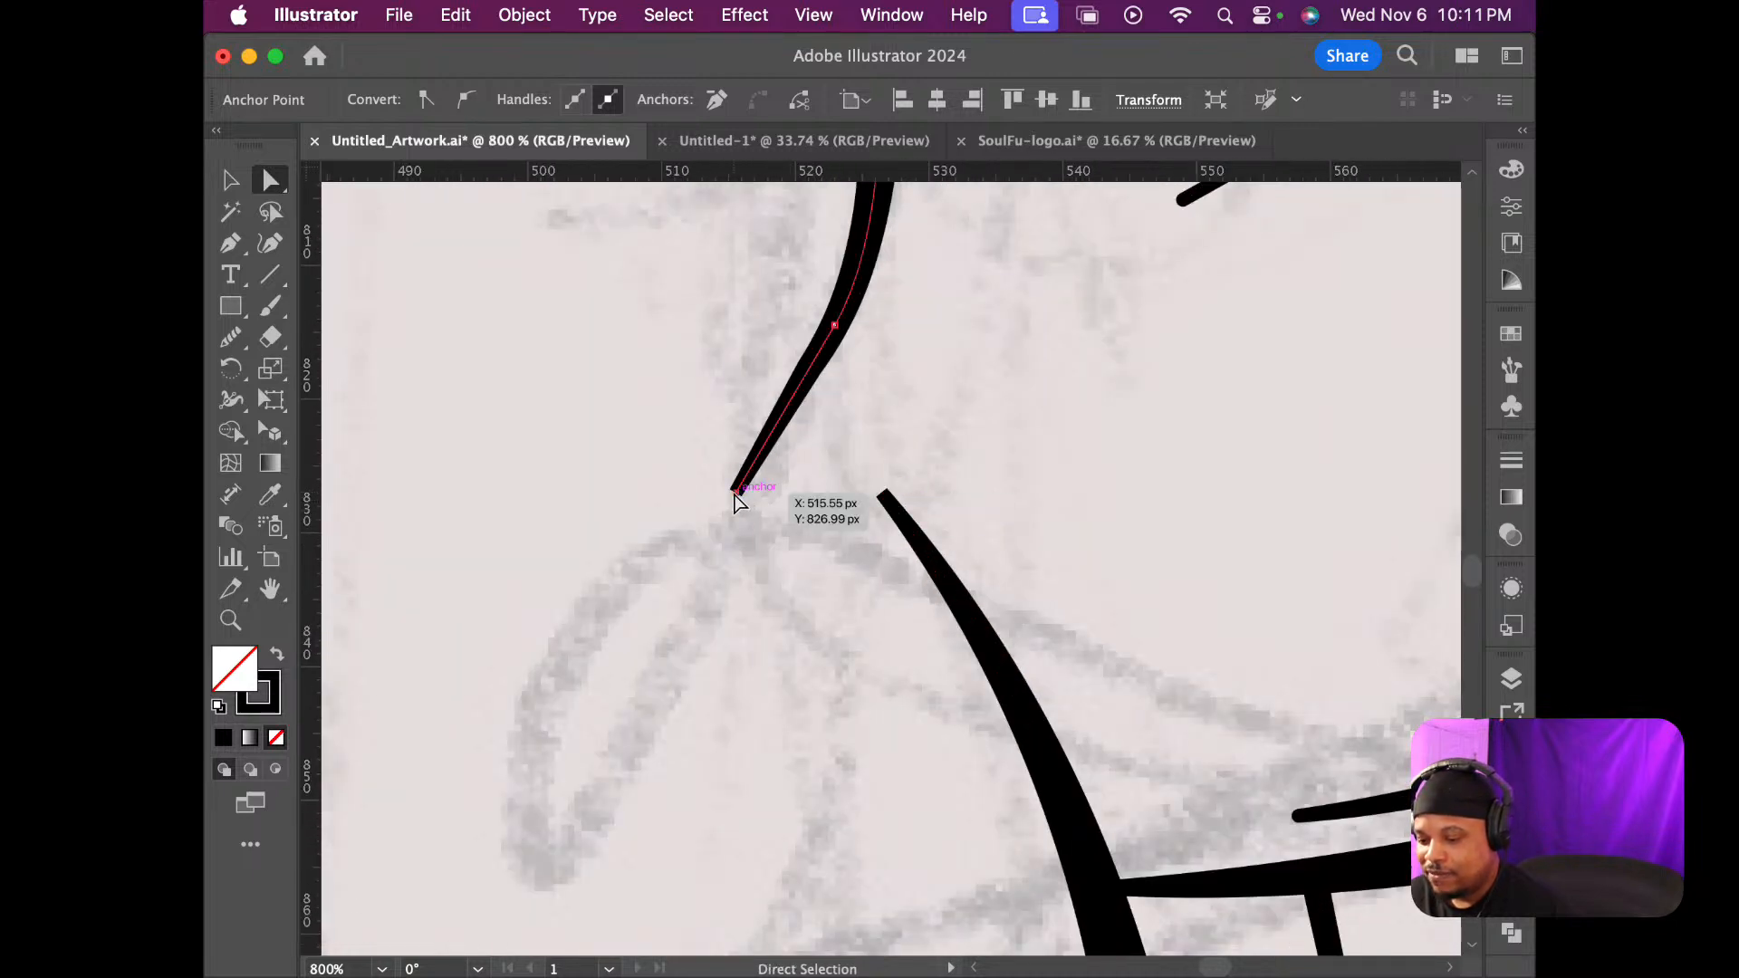
pyautogui.moveTo(735, 495); pyautogui.dragTo(882, 500)
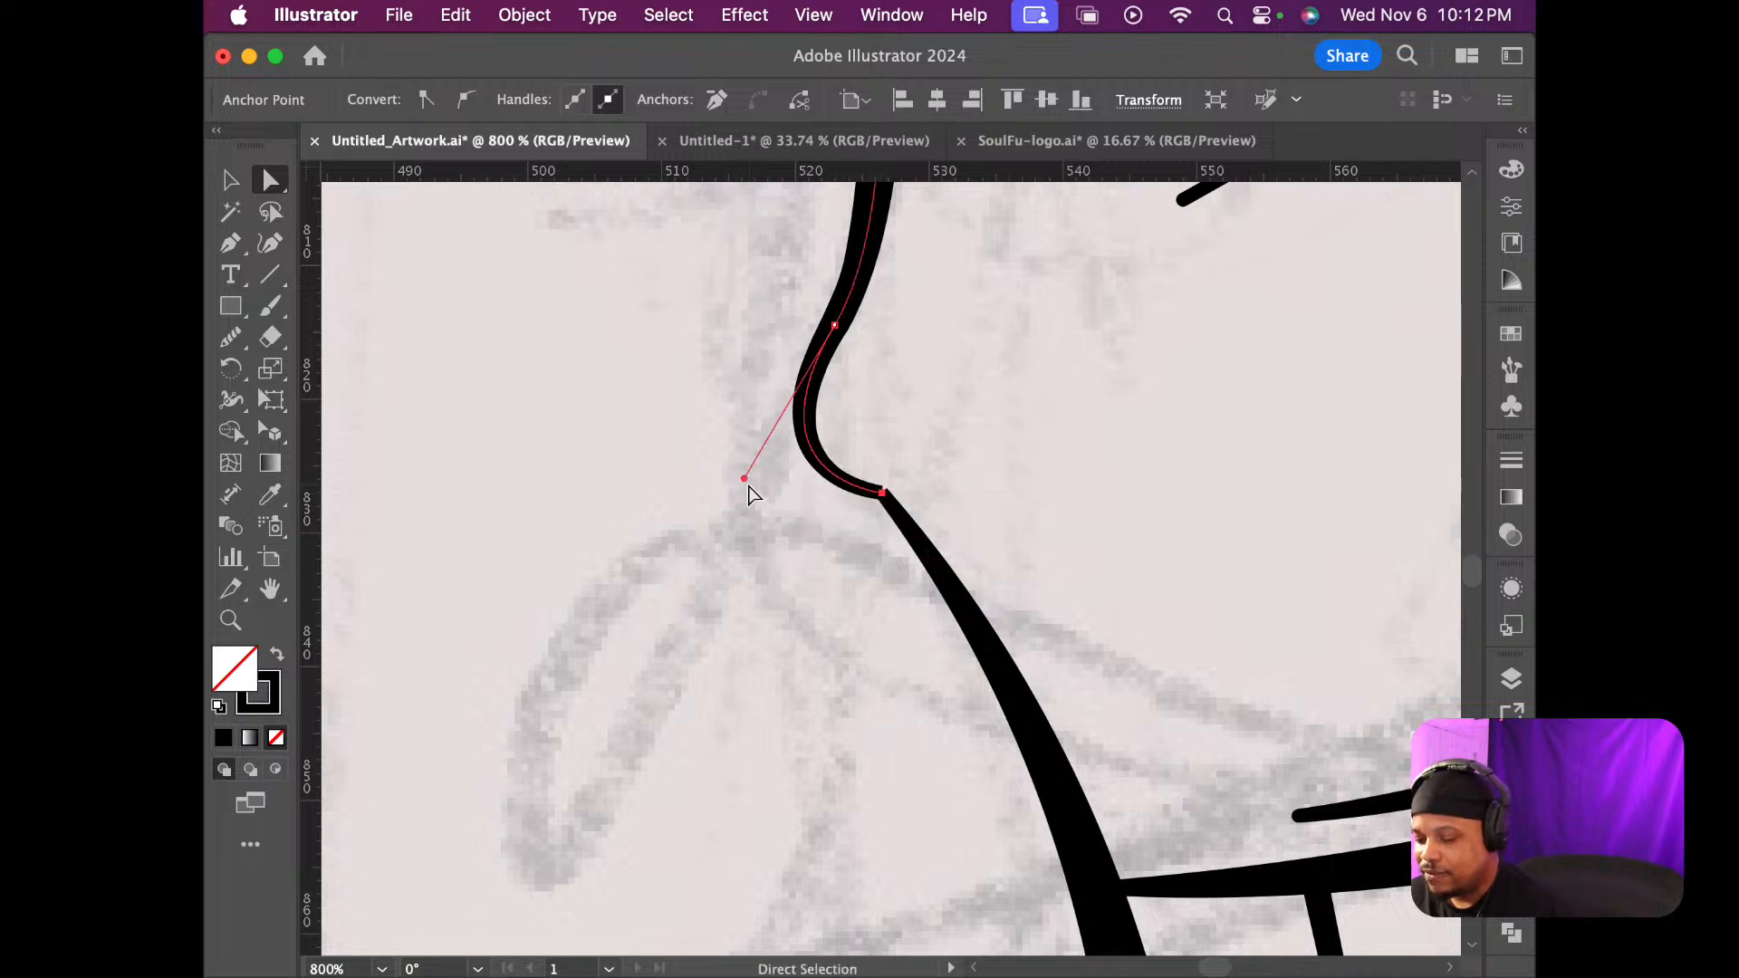
pyautogui.moveTo(746, 482); pyautogui.dragTo(838, 431)
pyautogui.click(988, 467)
pyautogui.scroll(-7, 982, 489)
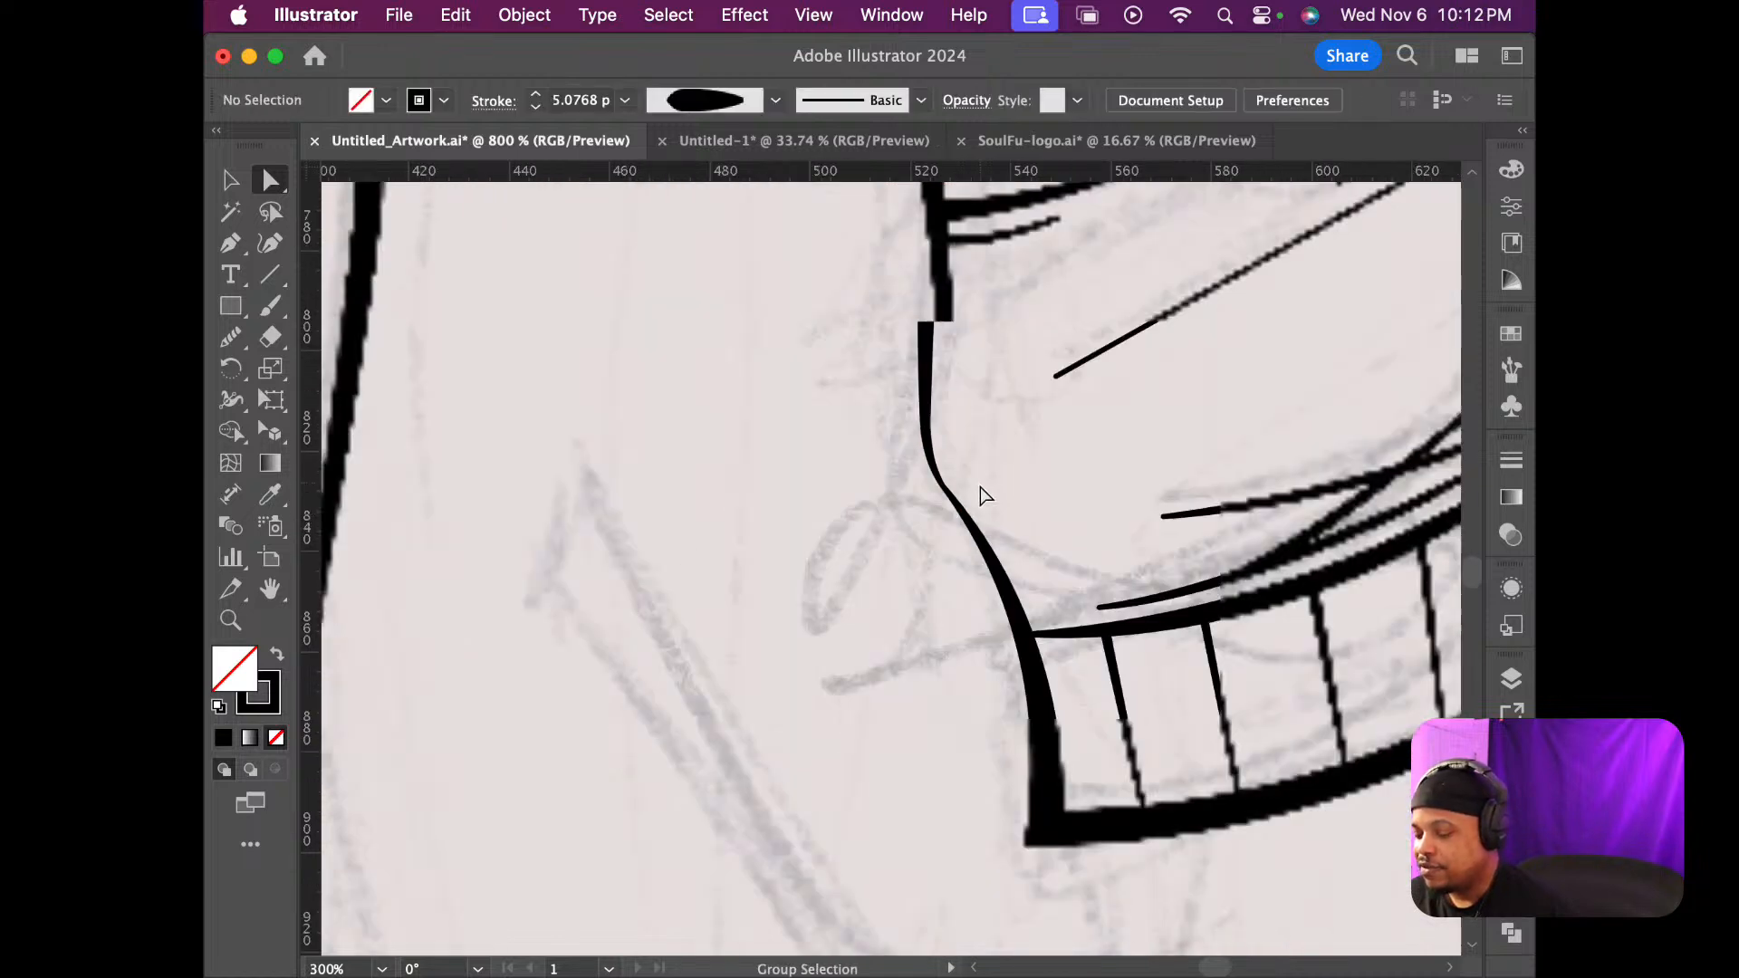
# Examine the inked sleeve linework from the shoulder down to the cuff
pyautogui.scroll(4, 1051, 464)
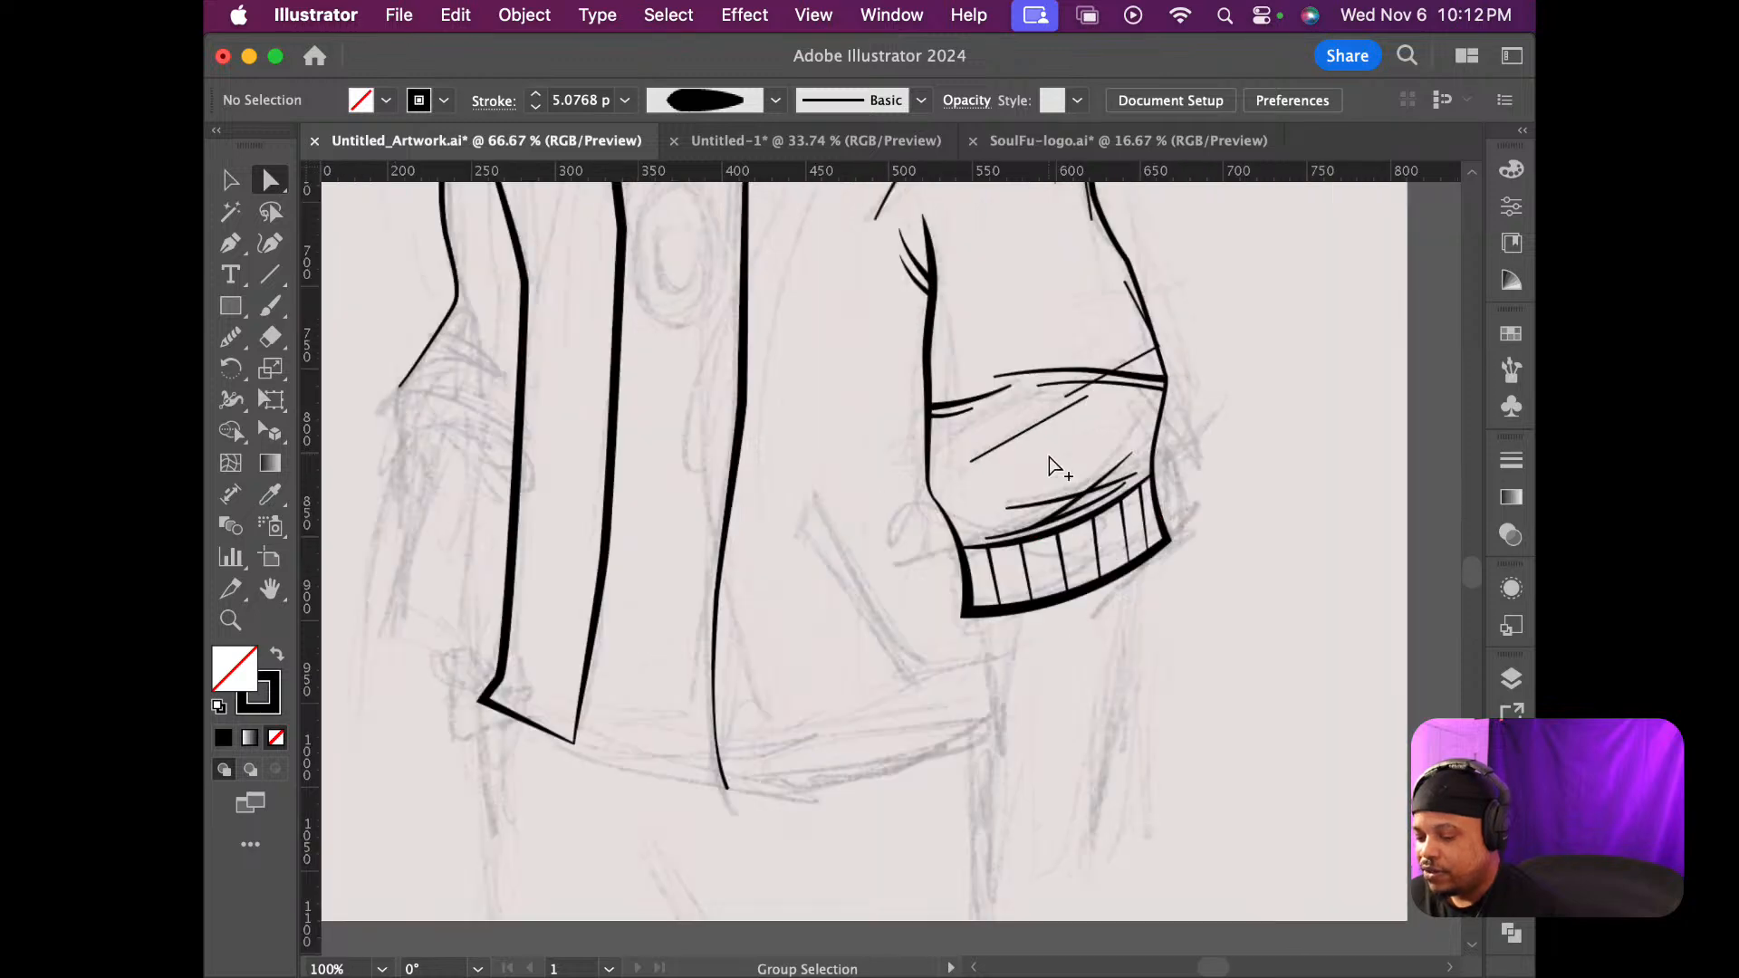
pyautogui.scroll(10, 872, 523)
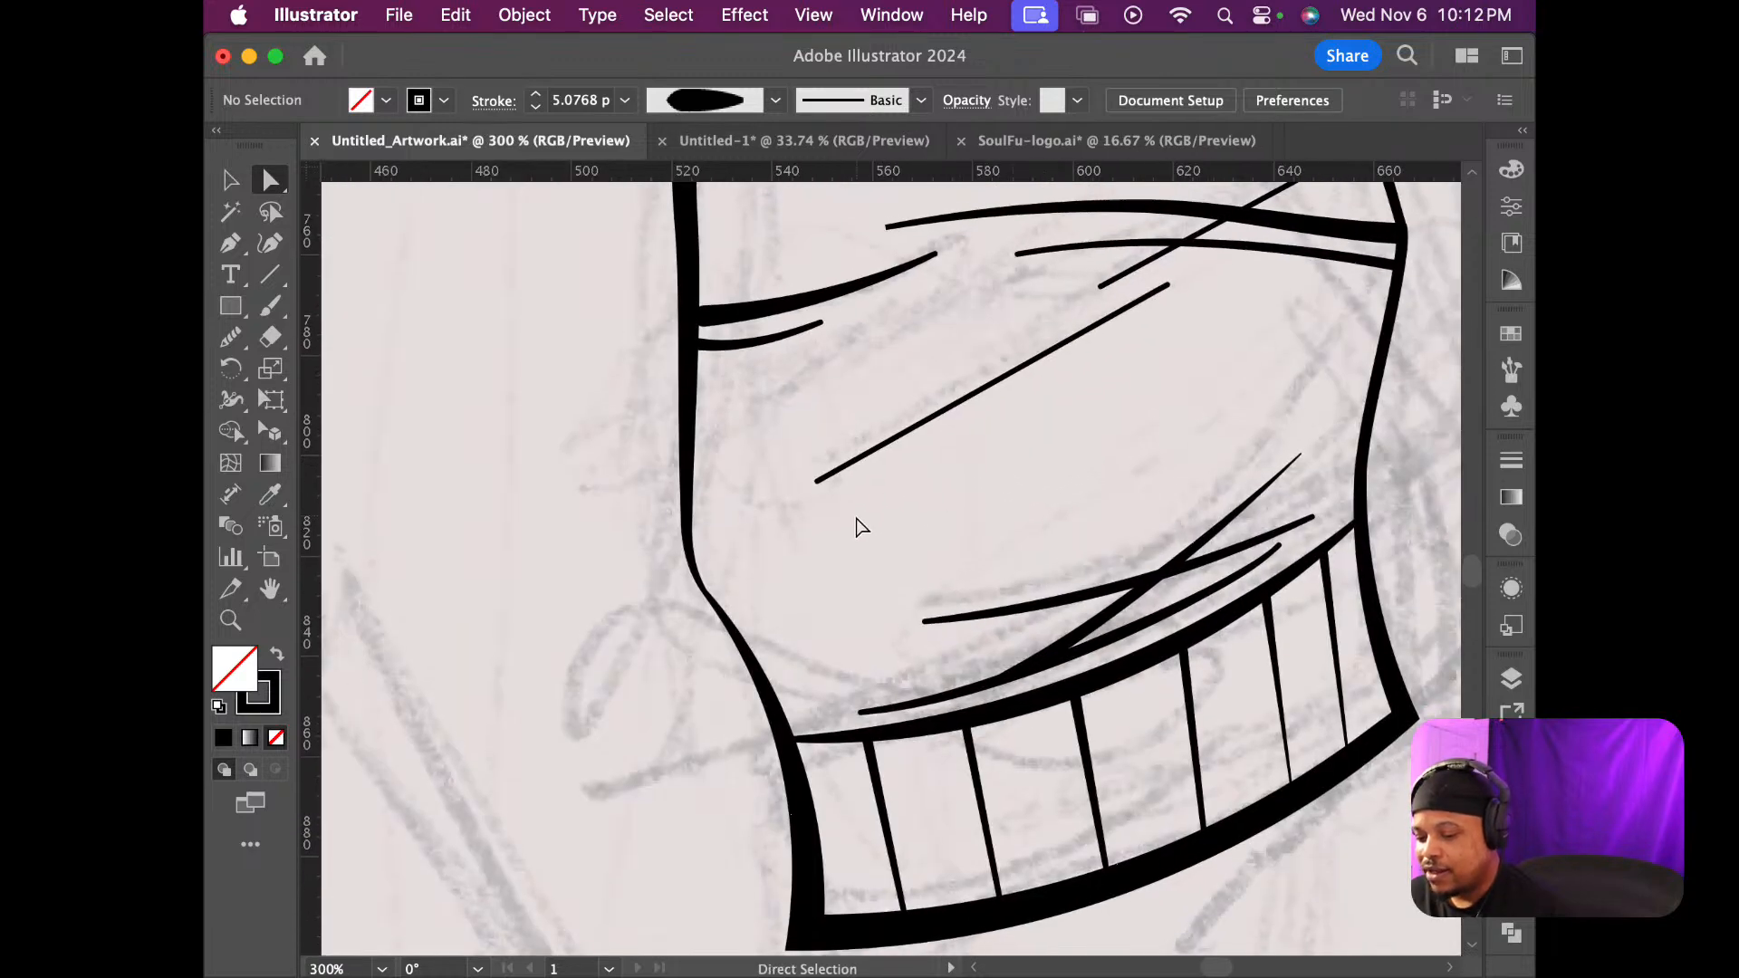
pyautogui.scroll(10, 855, 521)
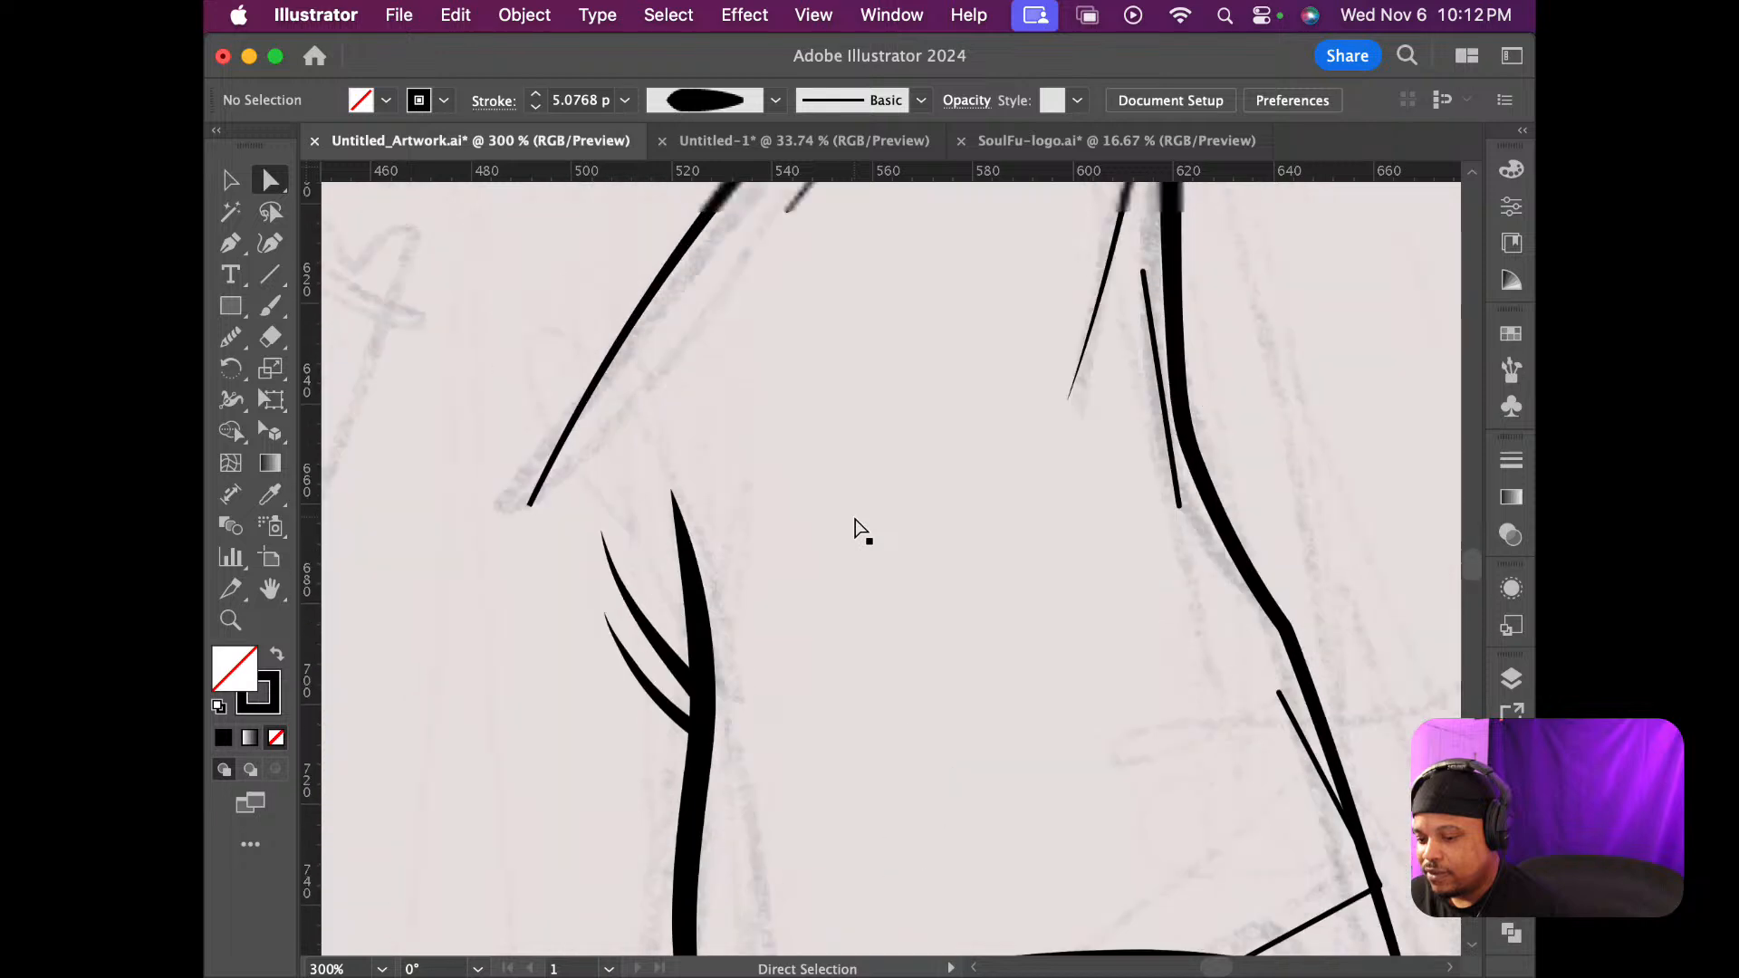
pyautogui.scroll(5, 855, 521)
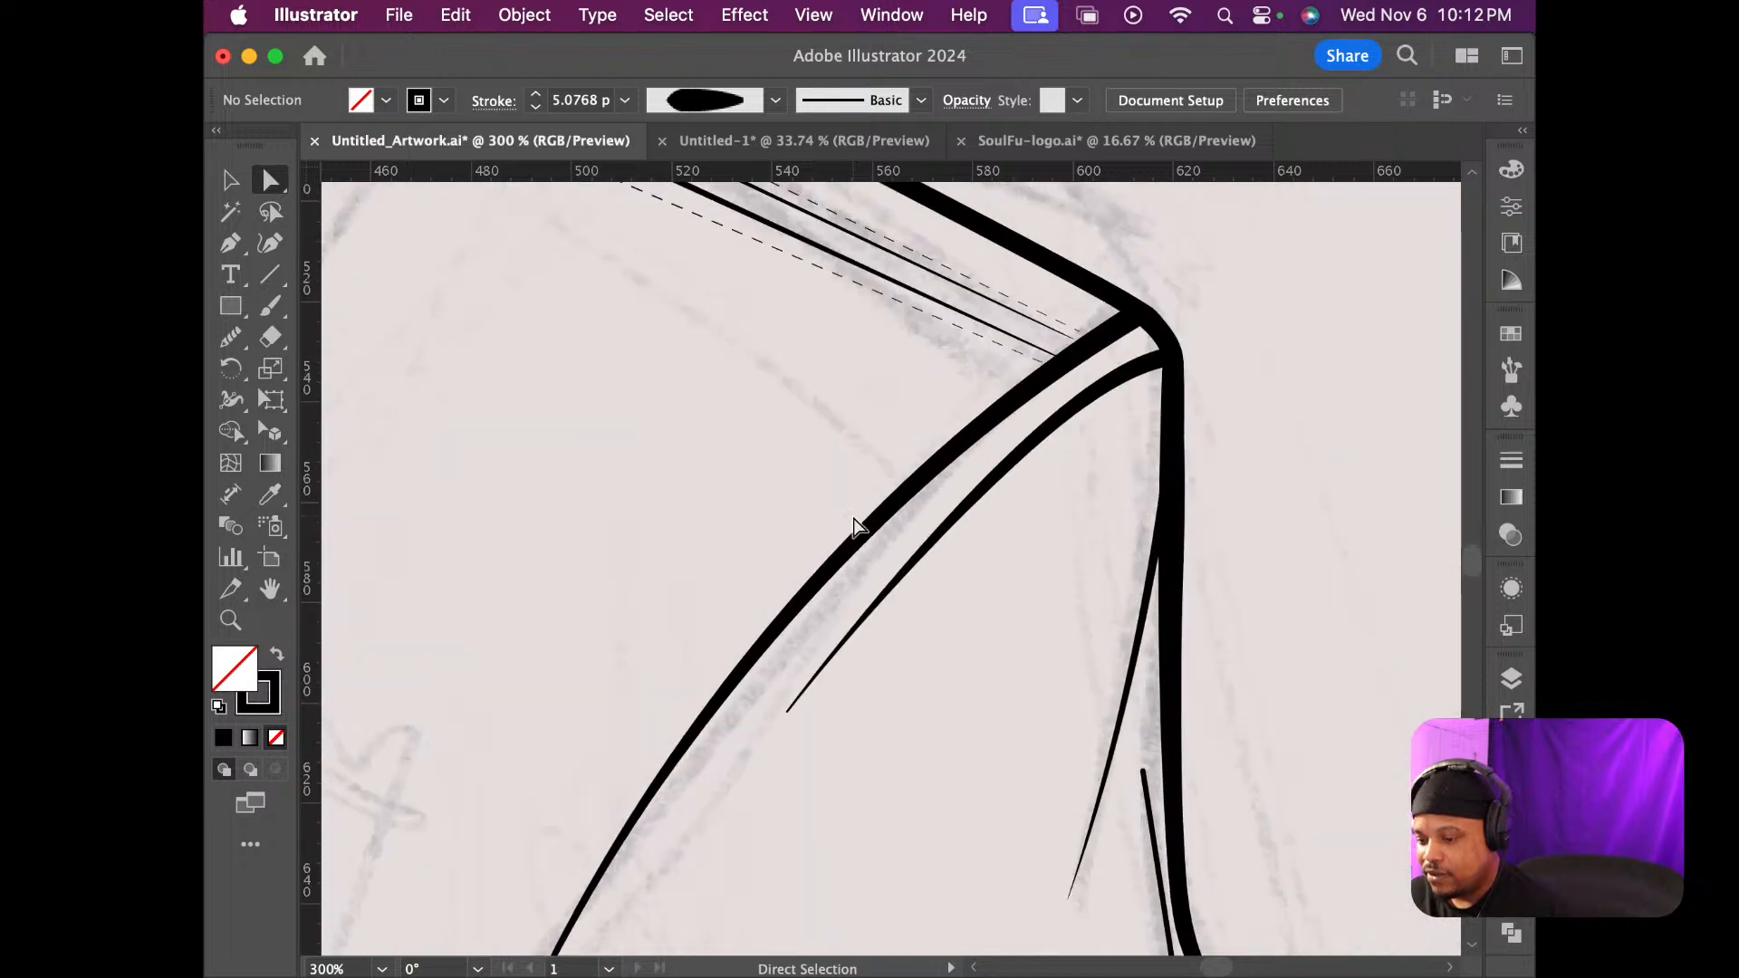
pyautogui.scroll(1, 855, 526)
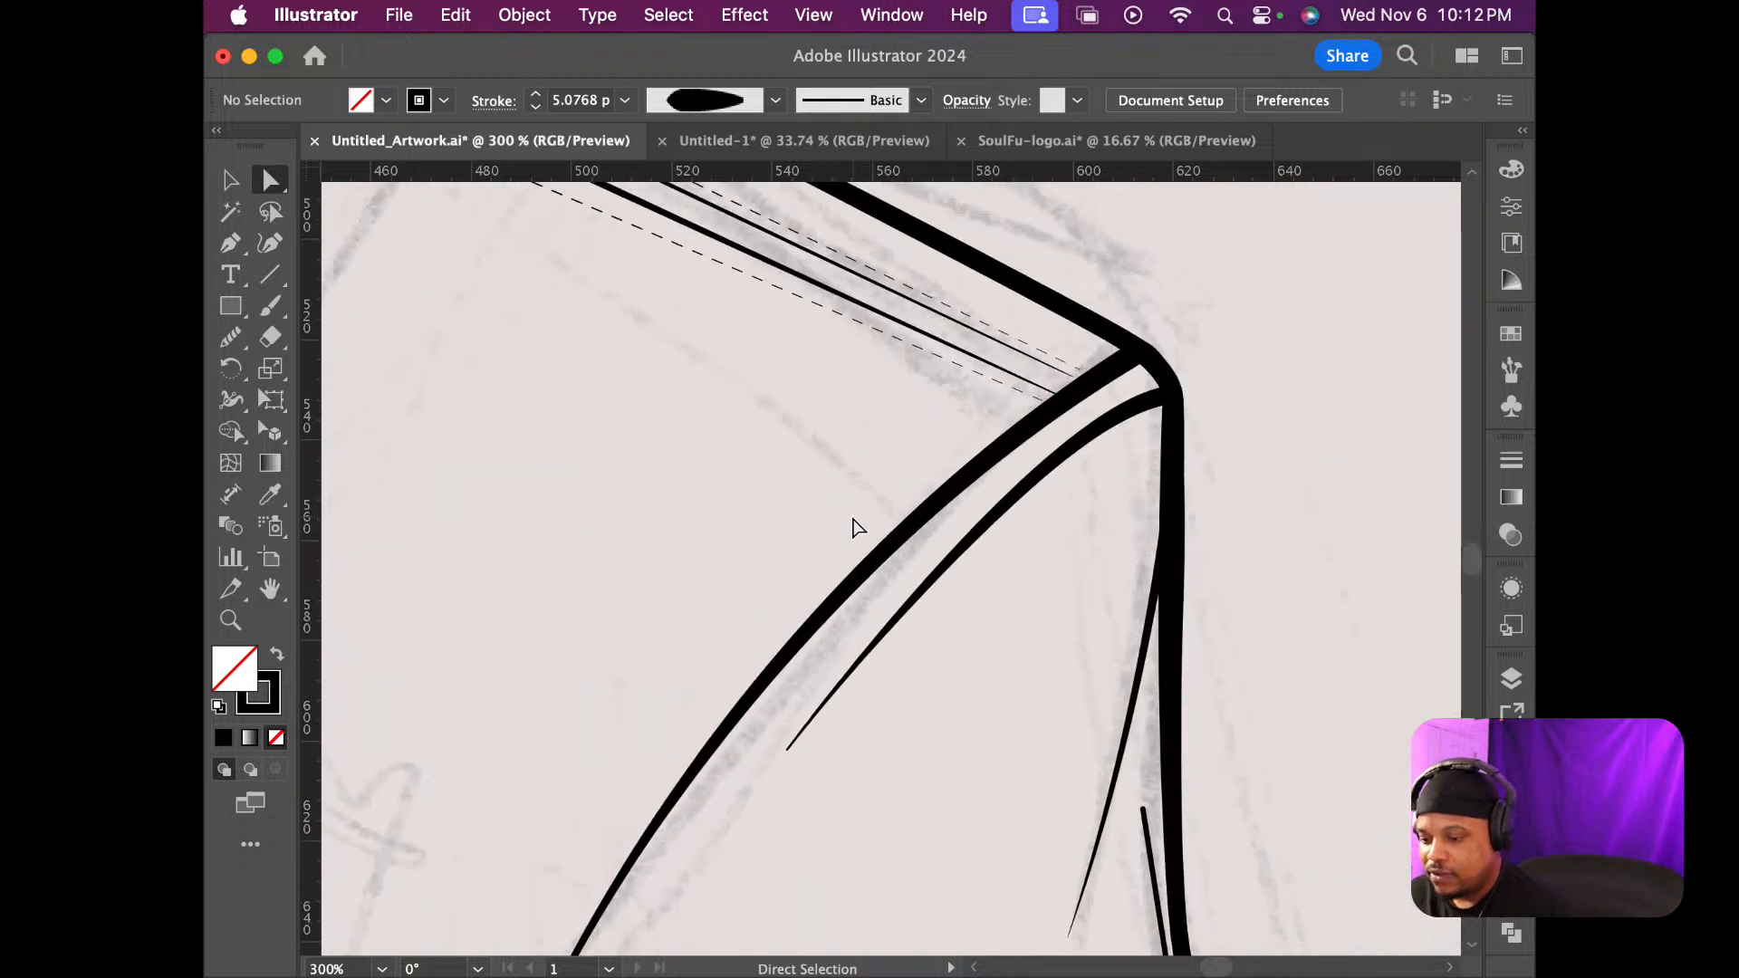
pyautogui.scroll(-15, 855, 521)
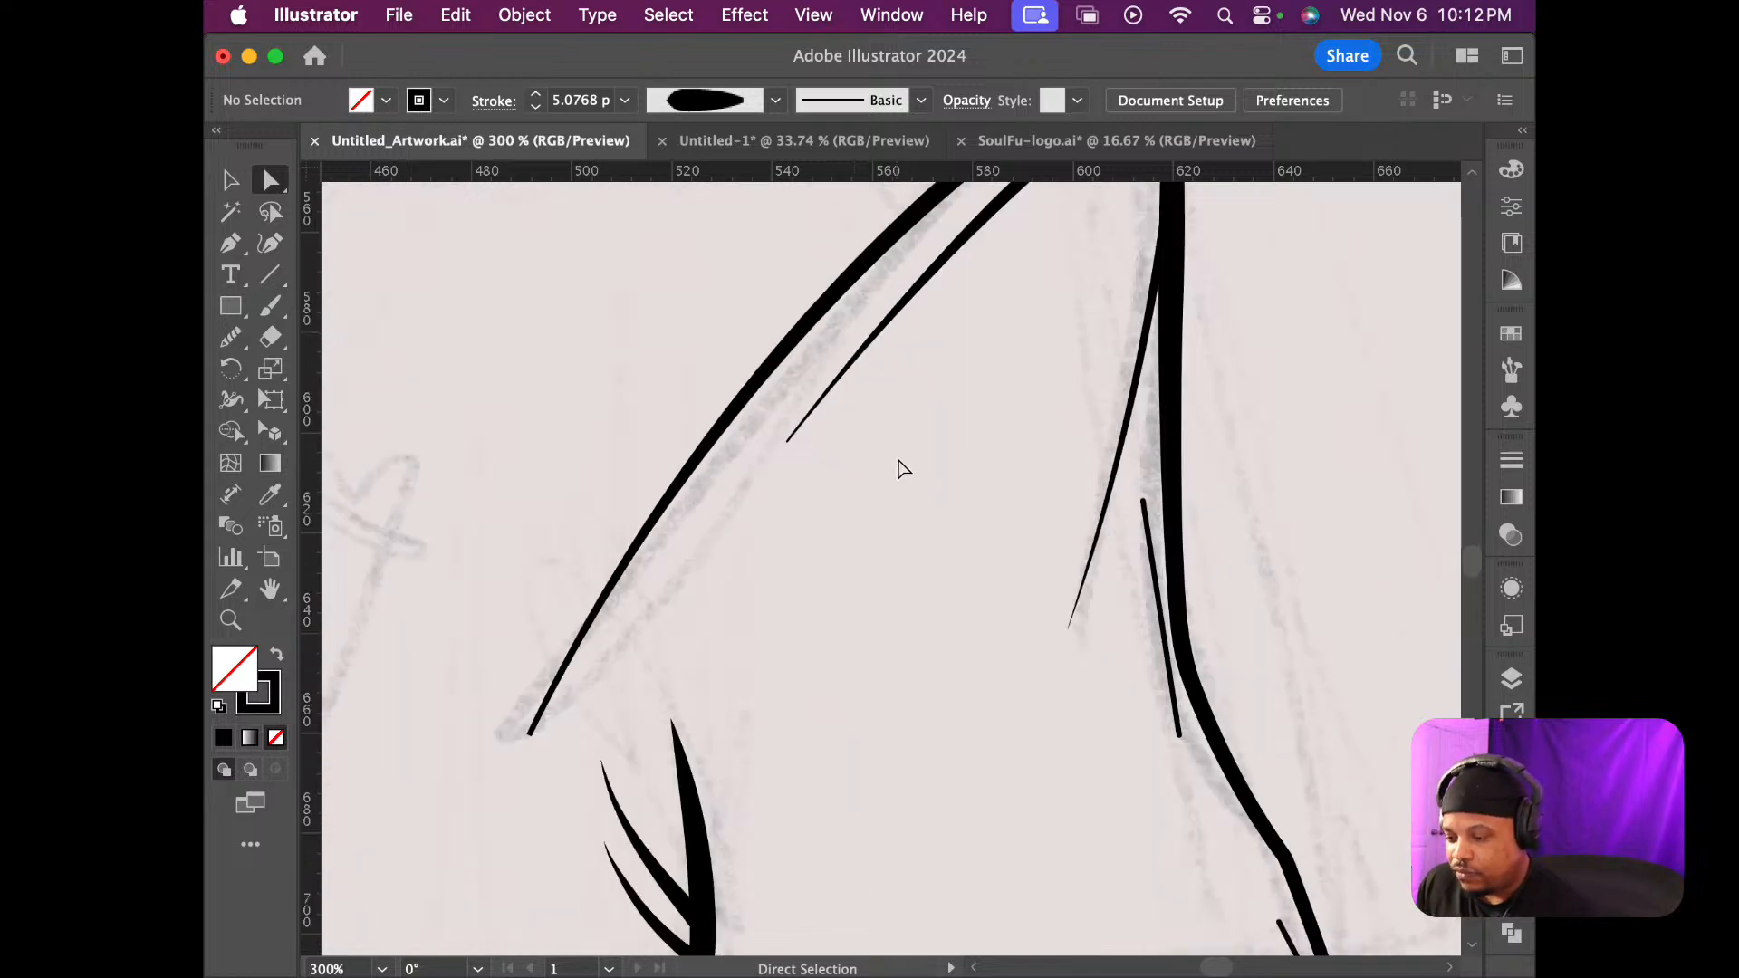
pyautogui.scroll(-9, 888, 489)
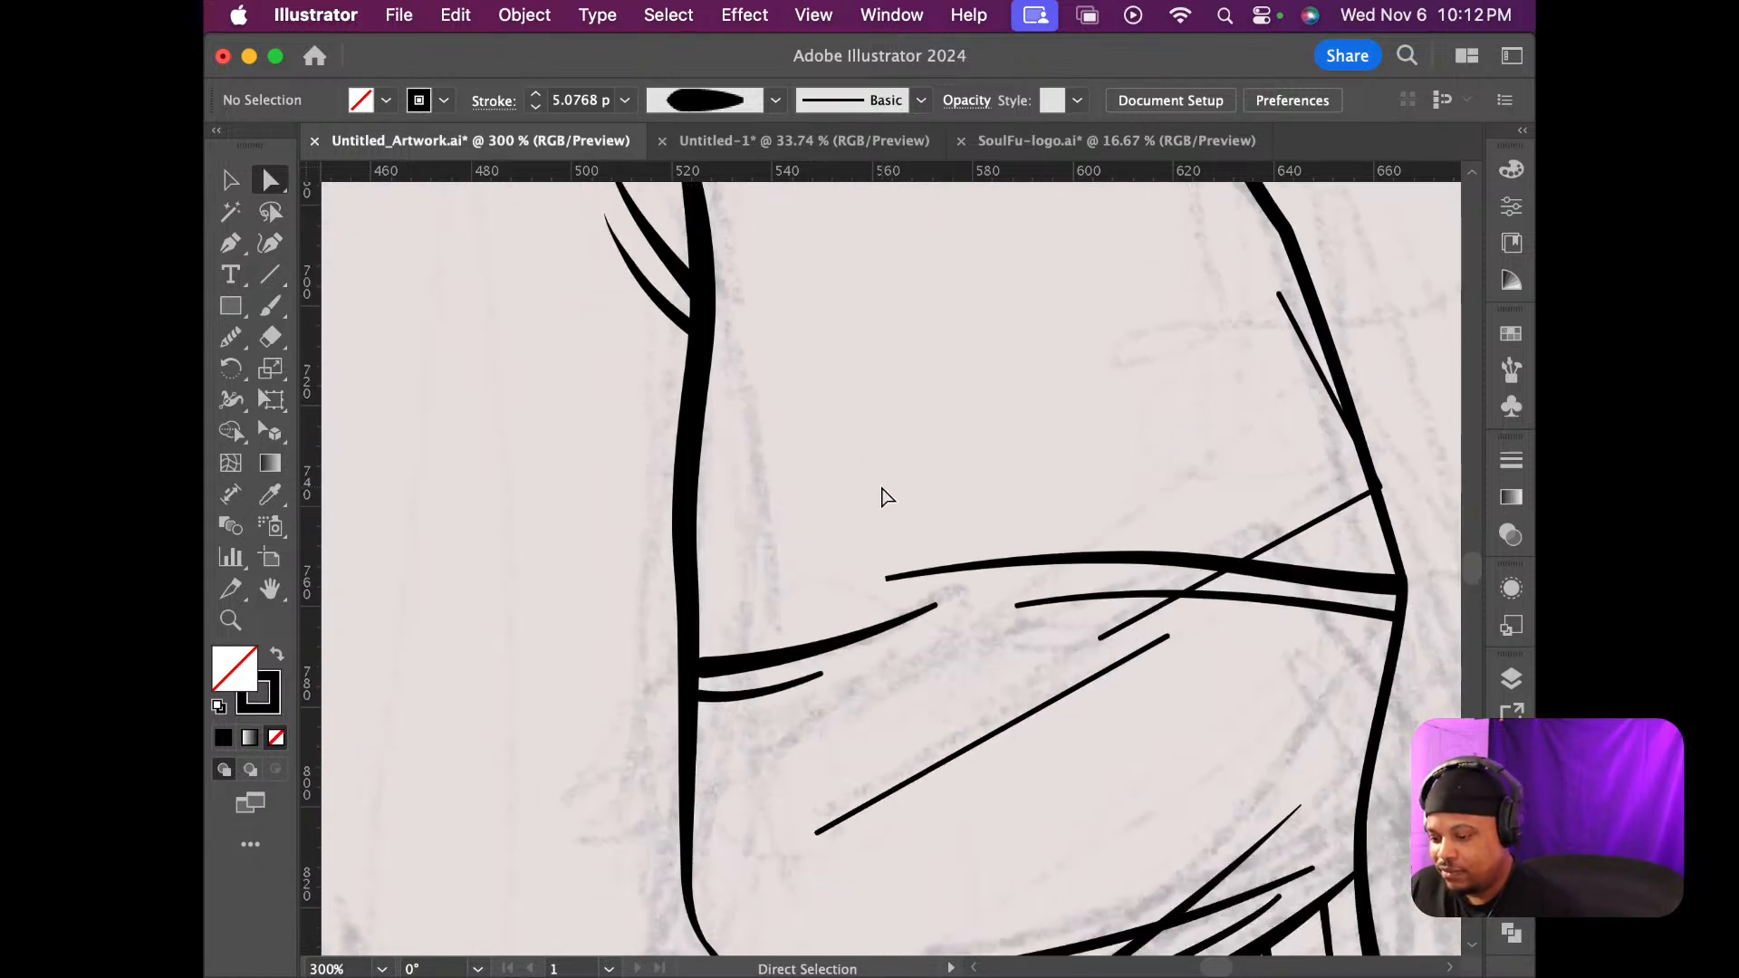
pyautogui.scroll(-8, 886, 497)
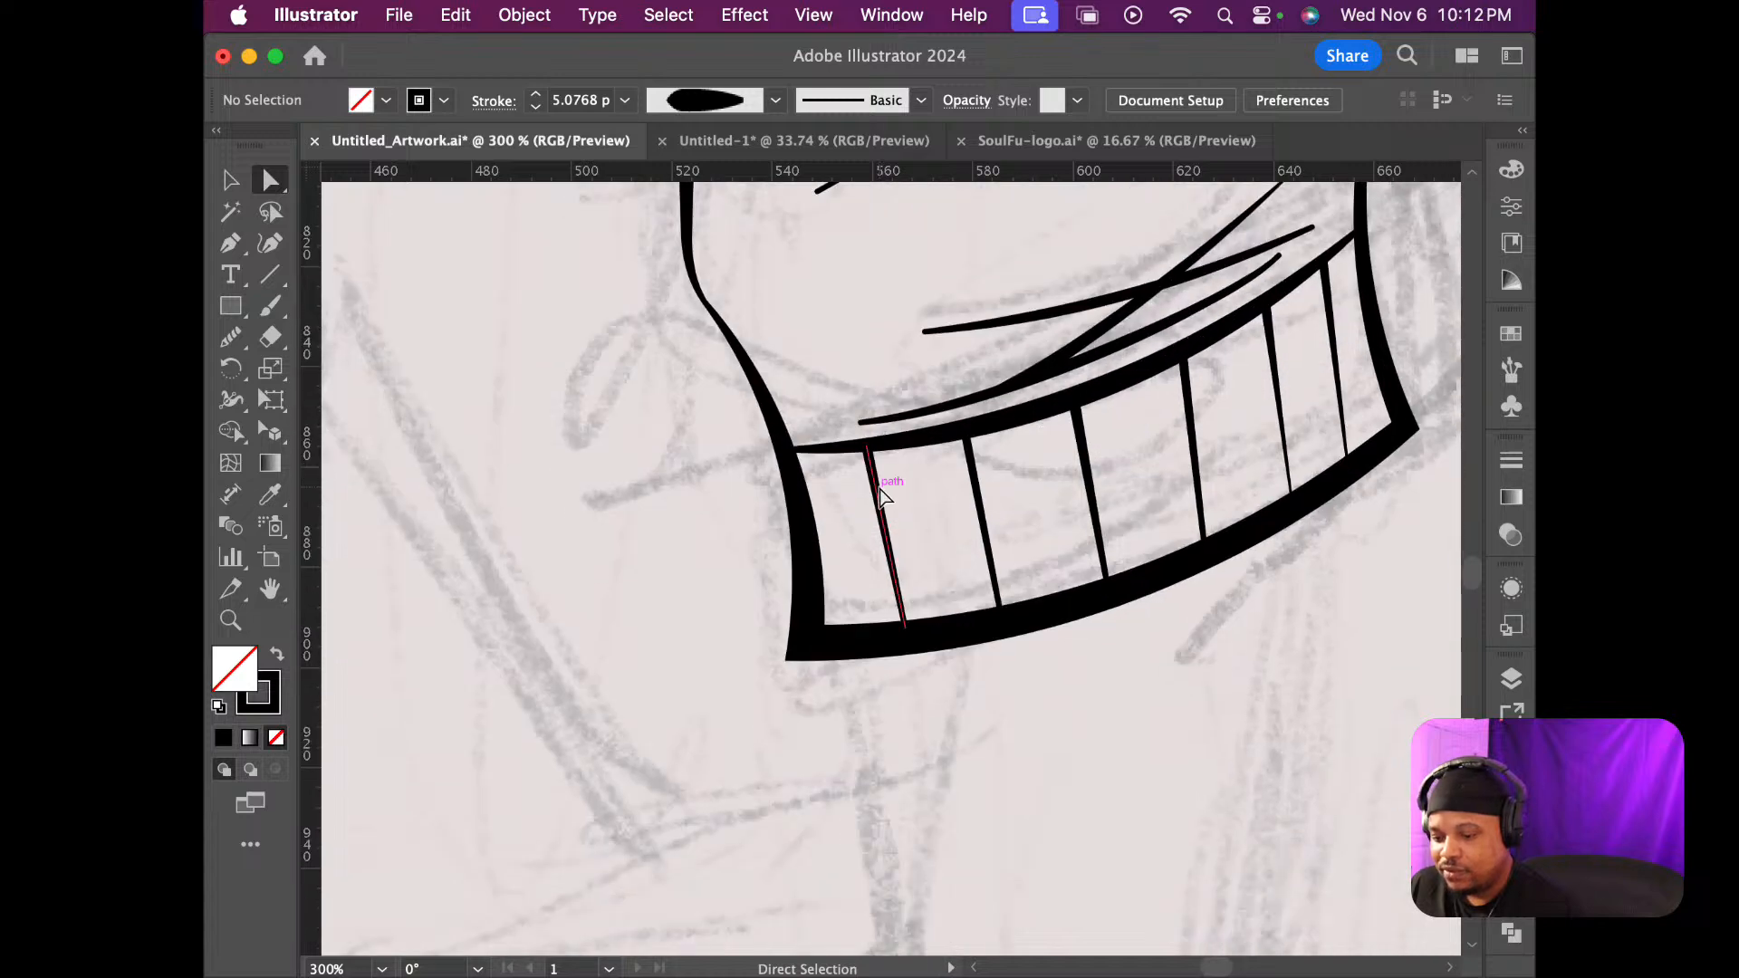
pyautogui.keyDown('alt'); pyautogui.scroll(-10, 880, 492); pyautogui.keyUp('alt')
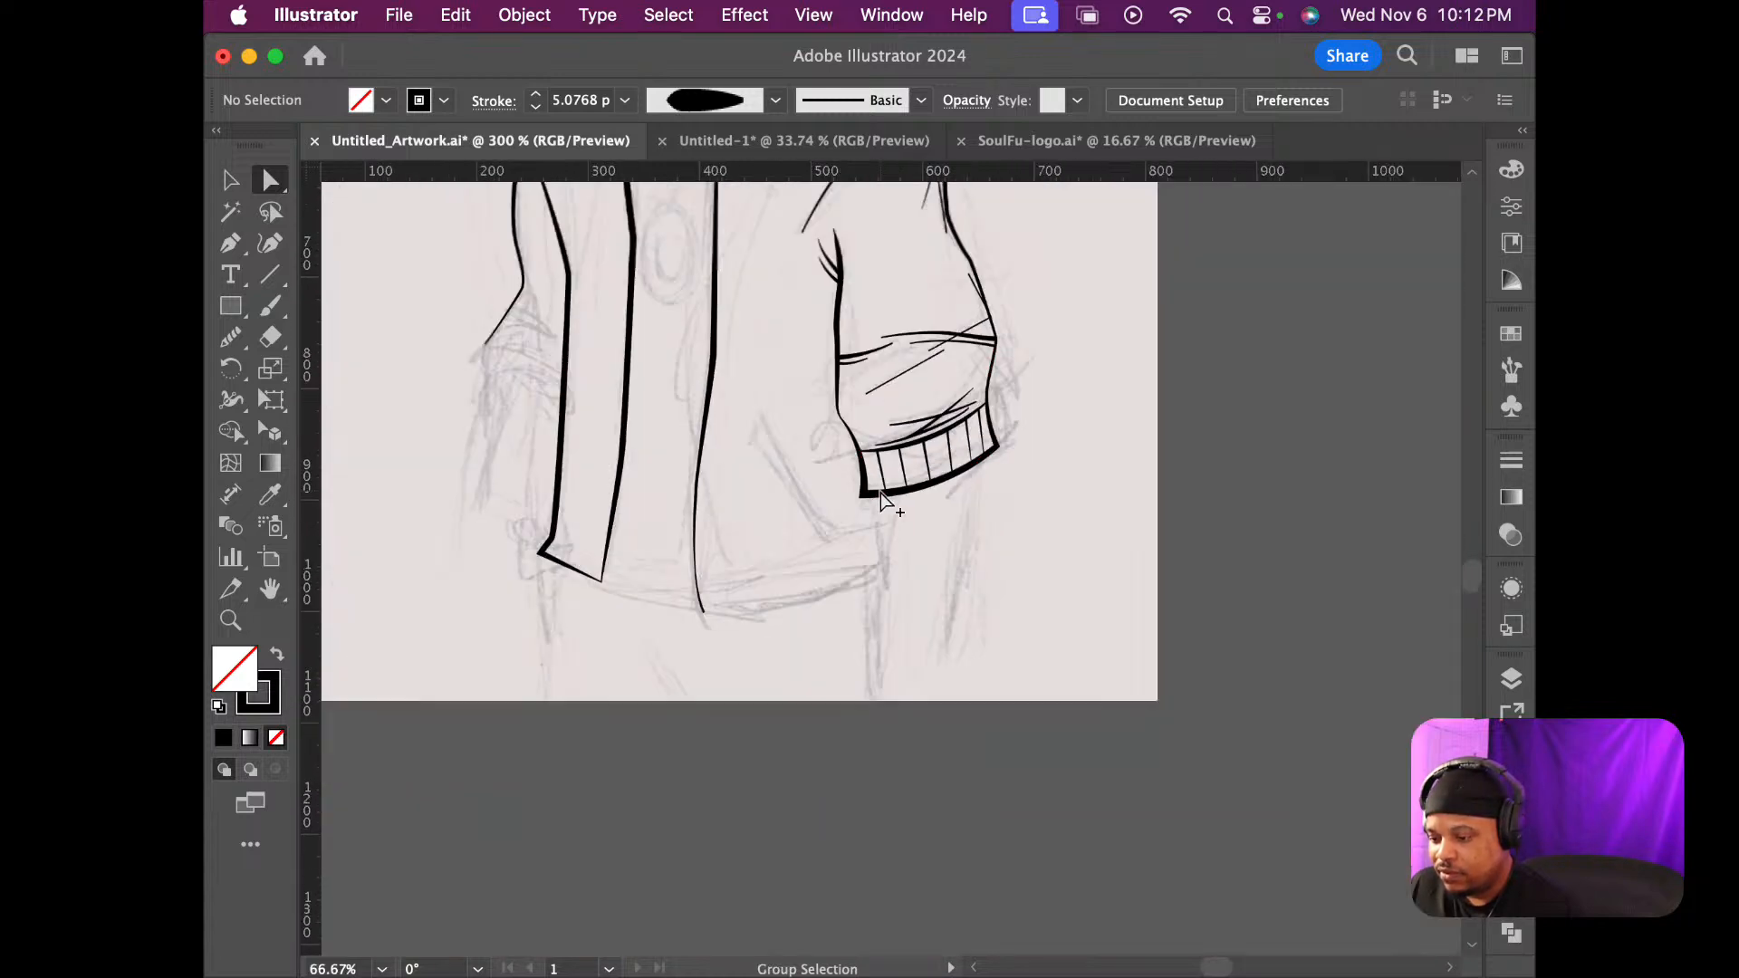
pyautogui.keyDown('alt'); pyautogui.scroll(5, 892, 501); pyautogui.keyUp('alt')
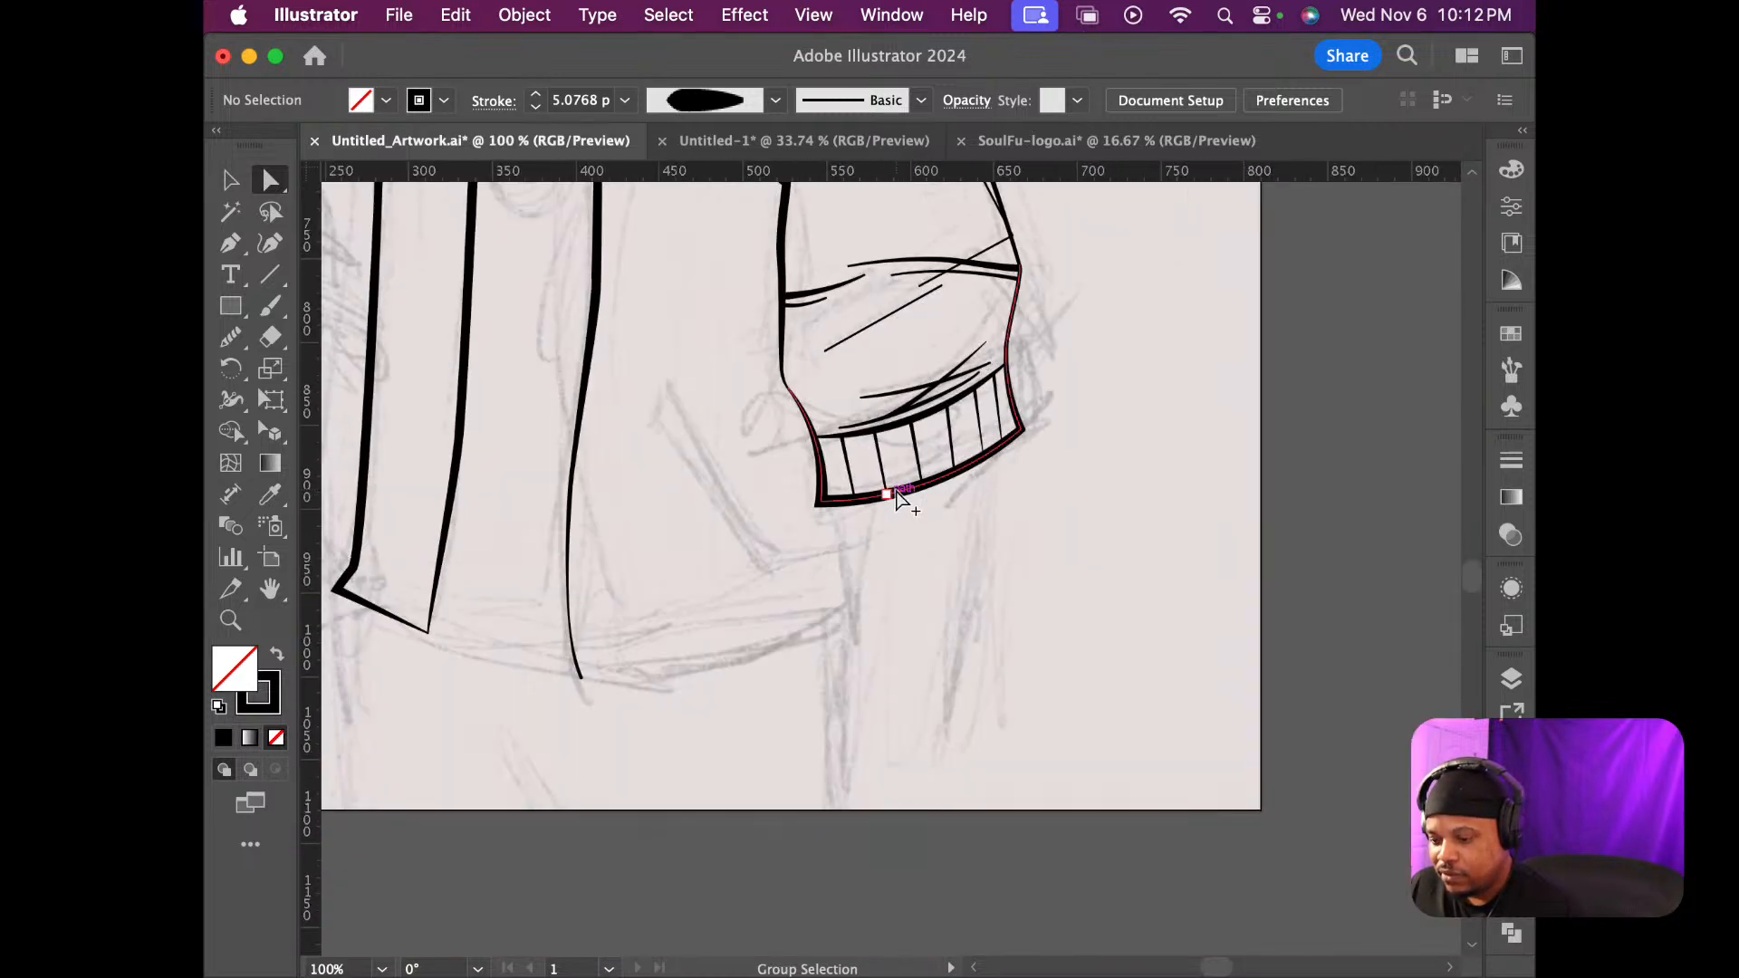
# Shorten the upper long fold at the sleeve's outer edge by deleting its middle segment and the leftover inner piece
pyautogui.scroll(8, 909, 486)
pyautogui.scroll(-5, 906, 486)
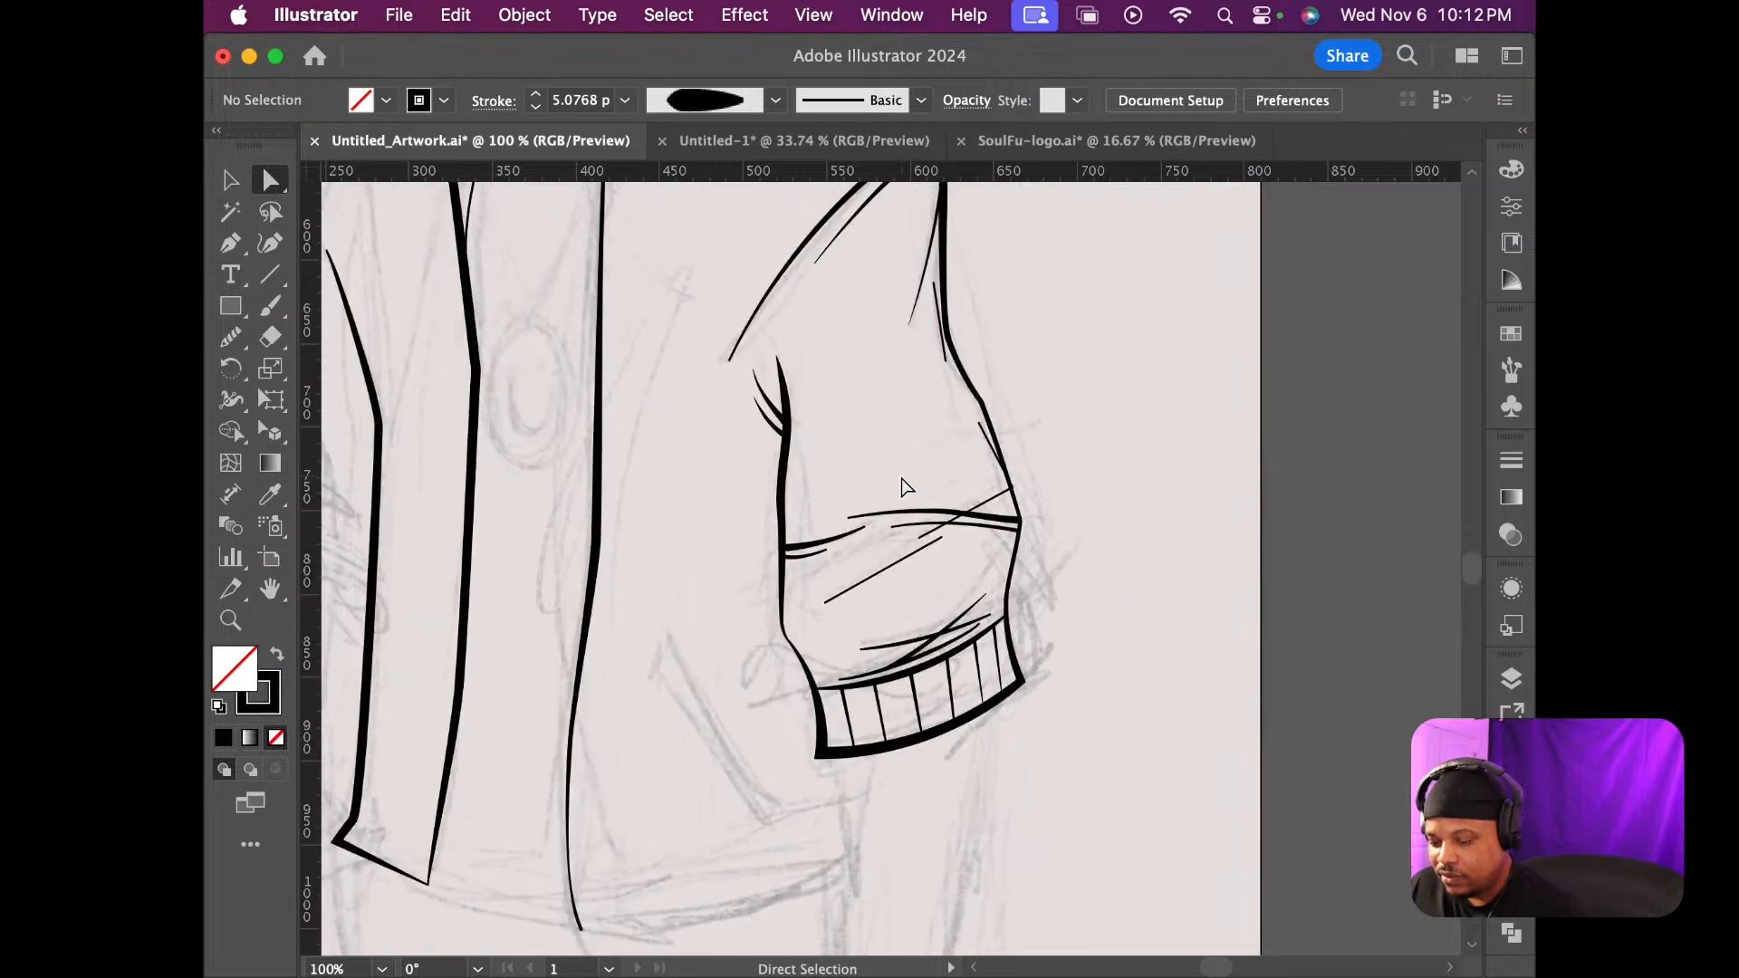
pyautogui.click(921, 514)
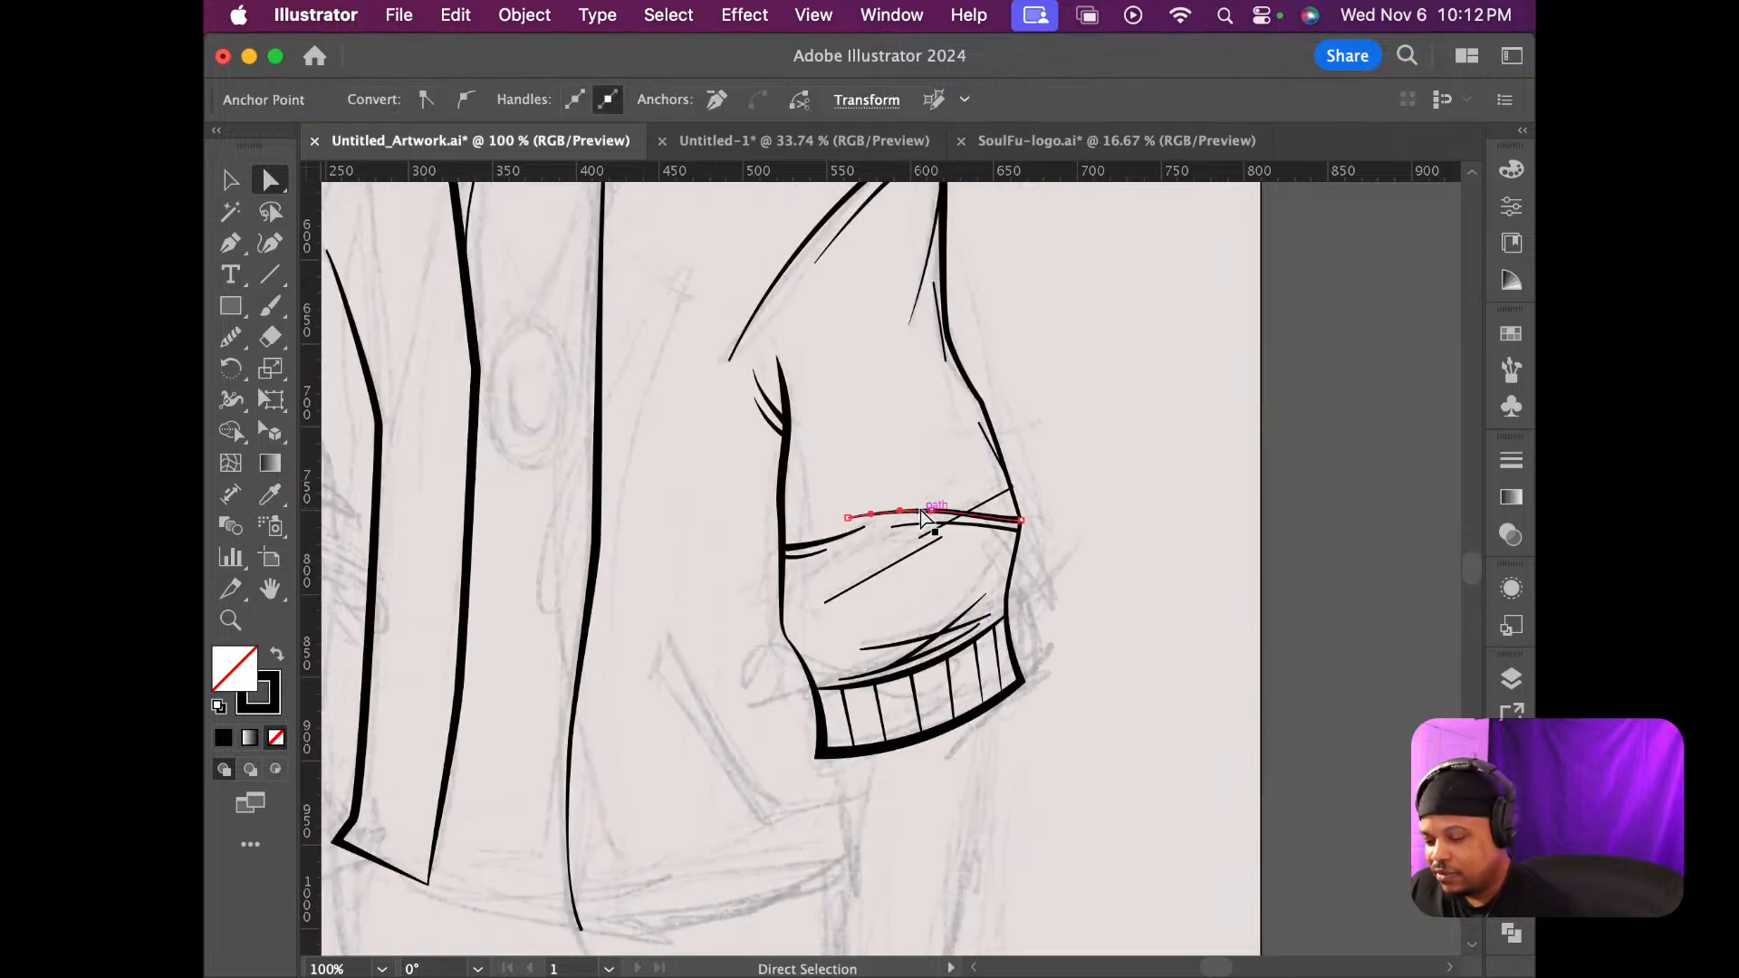
pyautogui.click(922, 516)
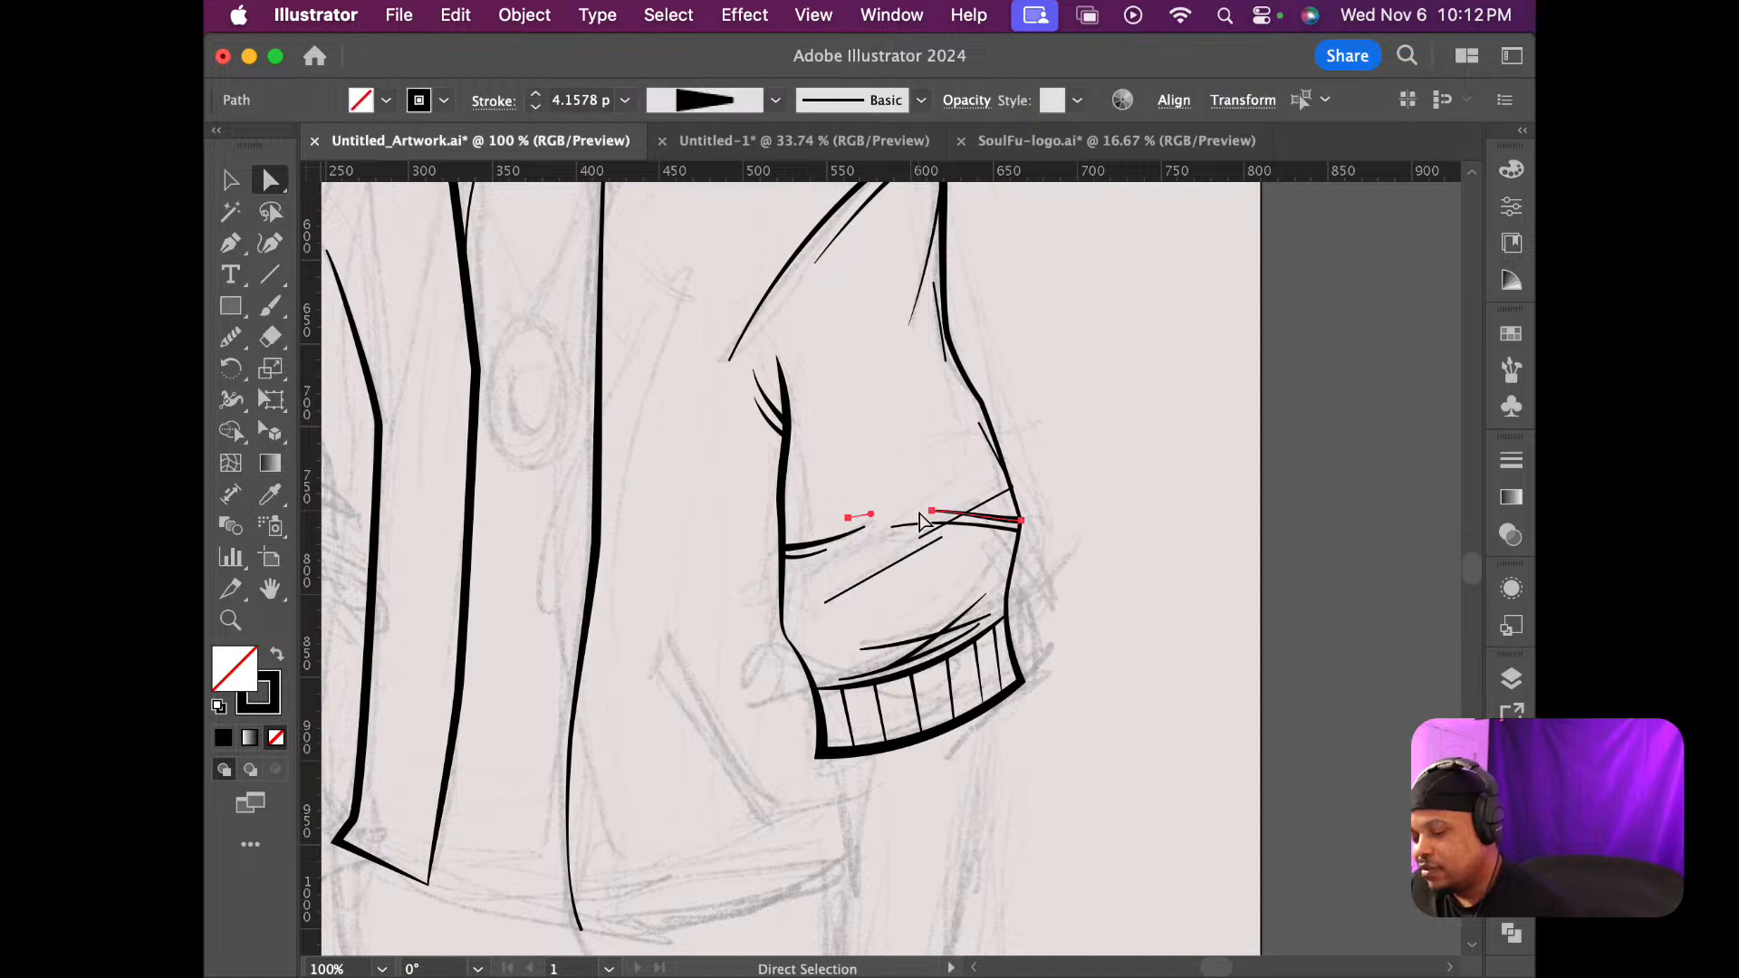
pyautogui.press('Delete')
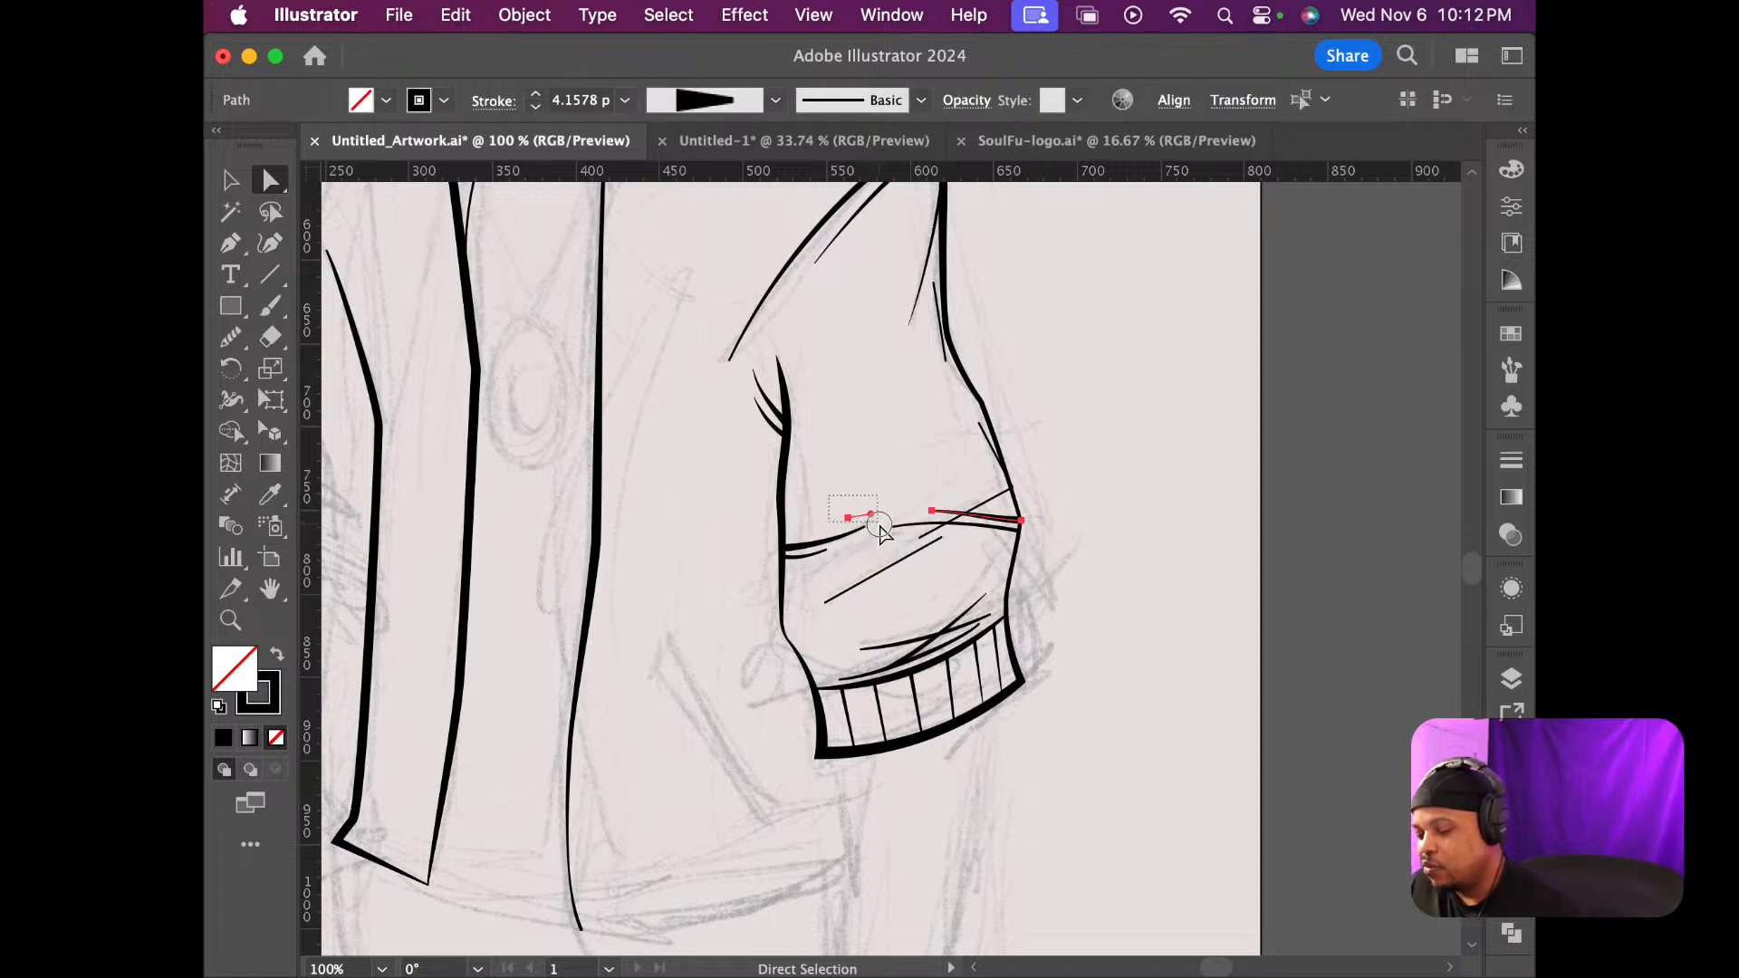
pyautogui.press('Delete')
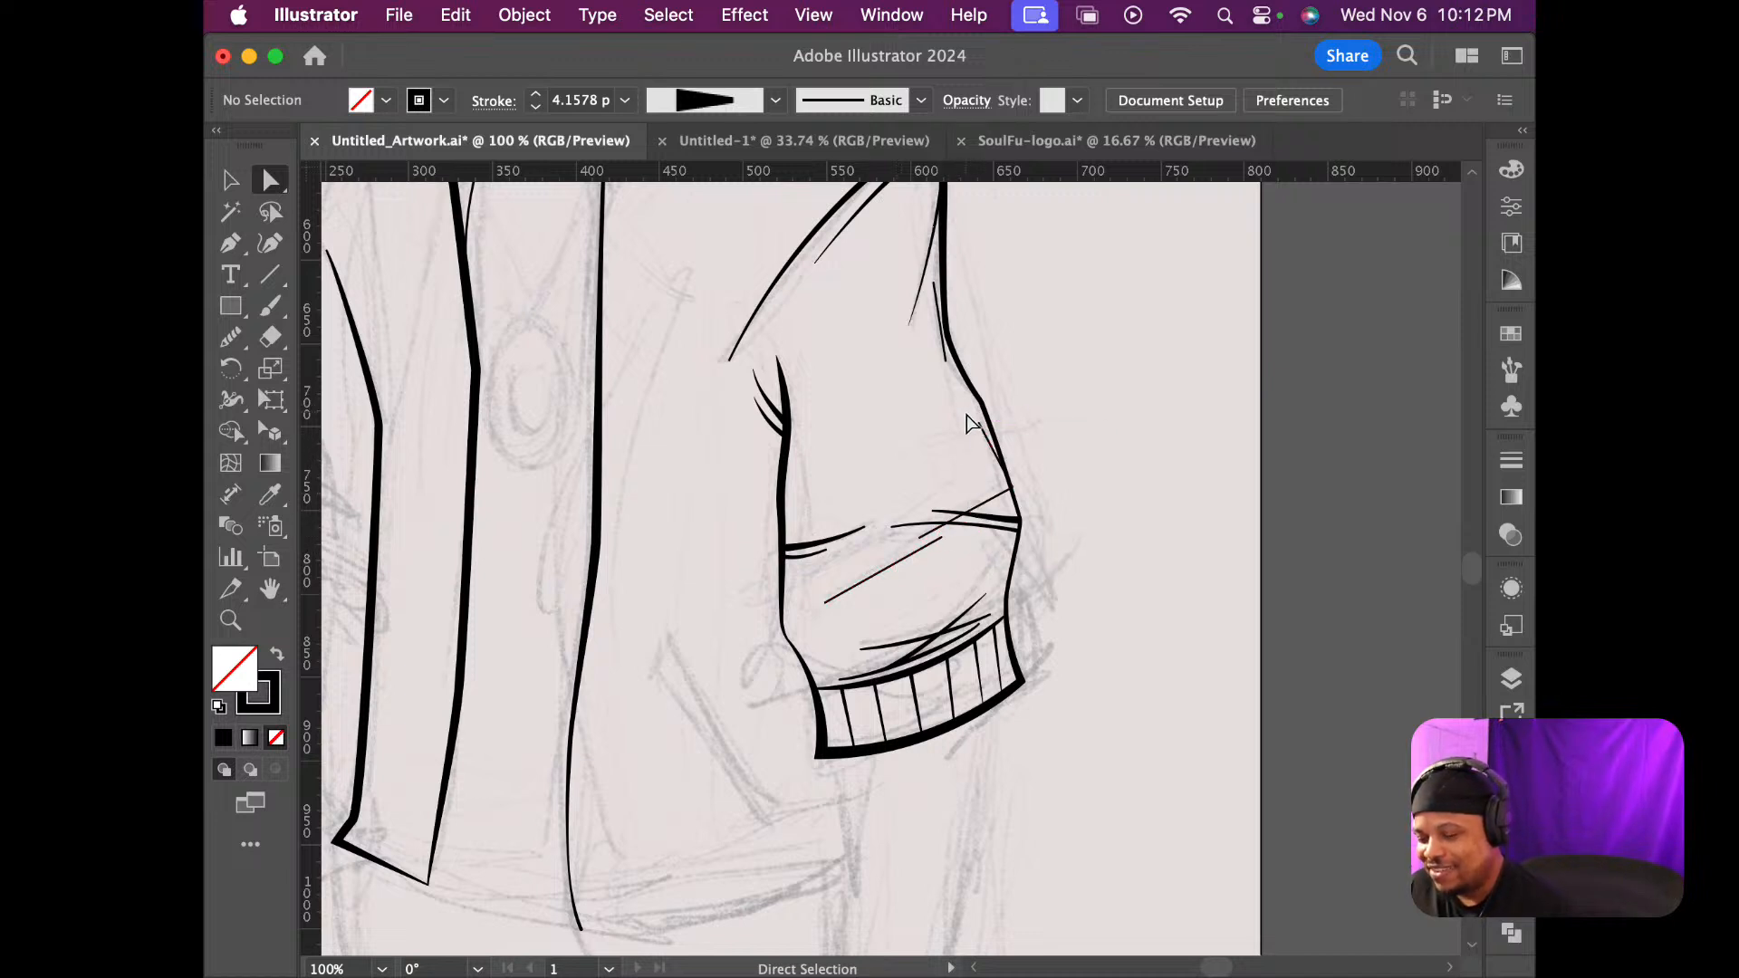
# Reposition the short straight fold beside the upper sleeve's outer edge, attaching its upper end to the edge and moving its lower end inward
pyautogui.scroll(1, 965, 421)
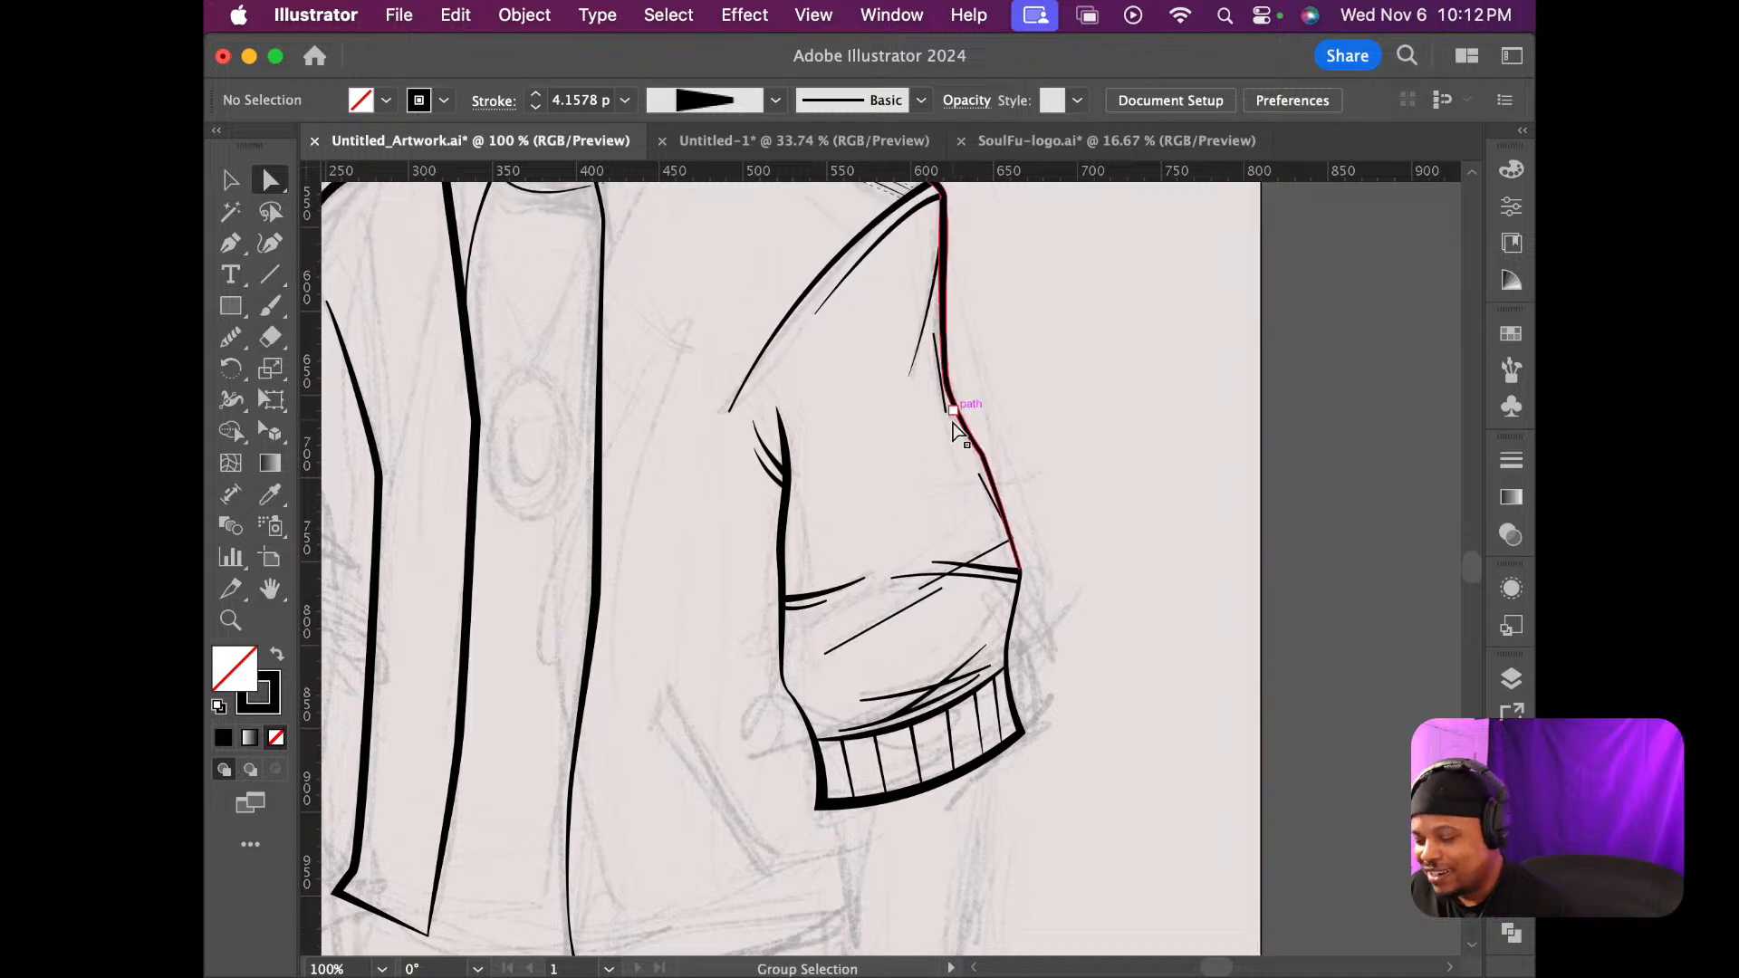
pyautogui.scroll(6, 958, 428)
pyautogui.scroll(5, 864, 465)
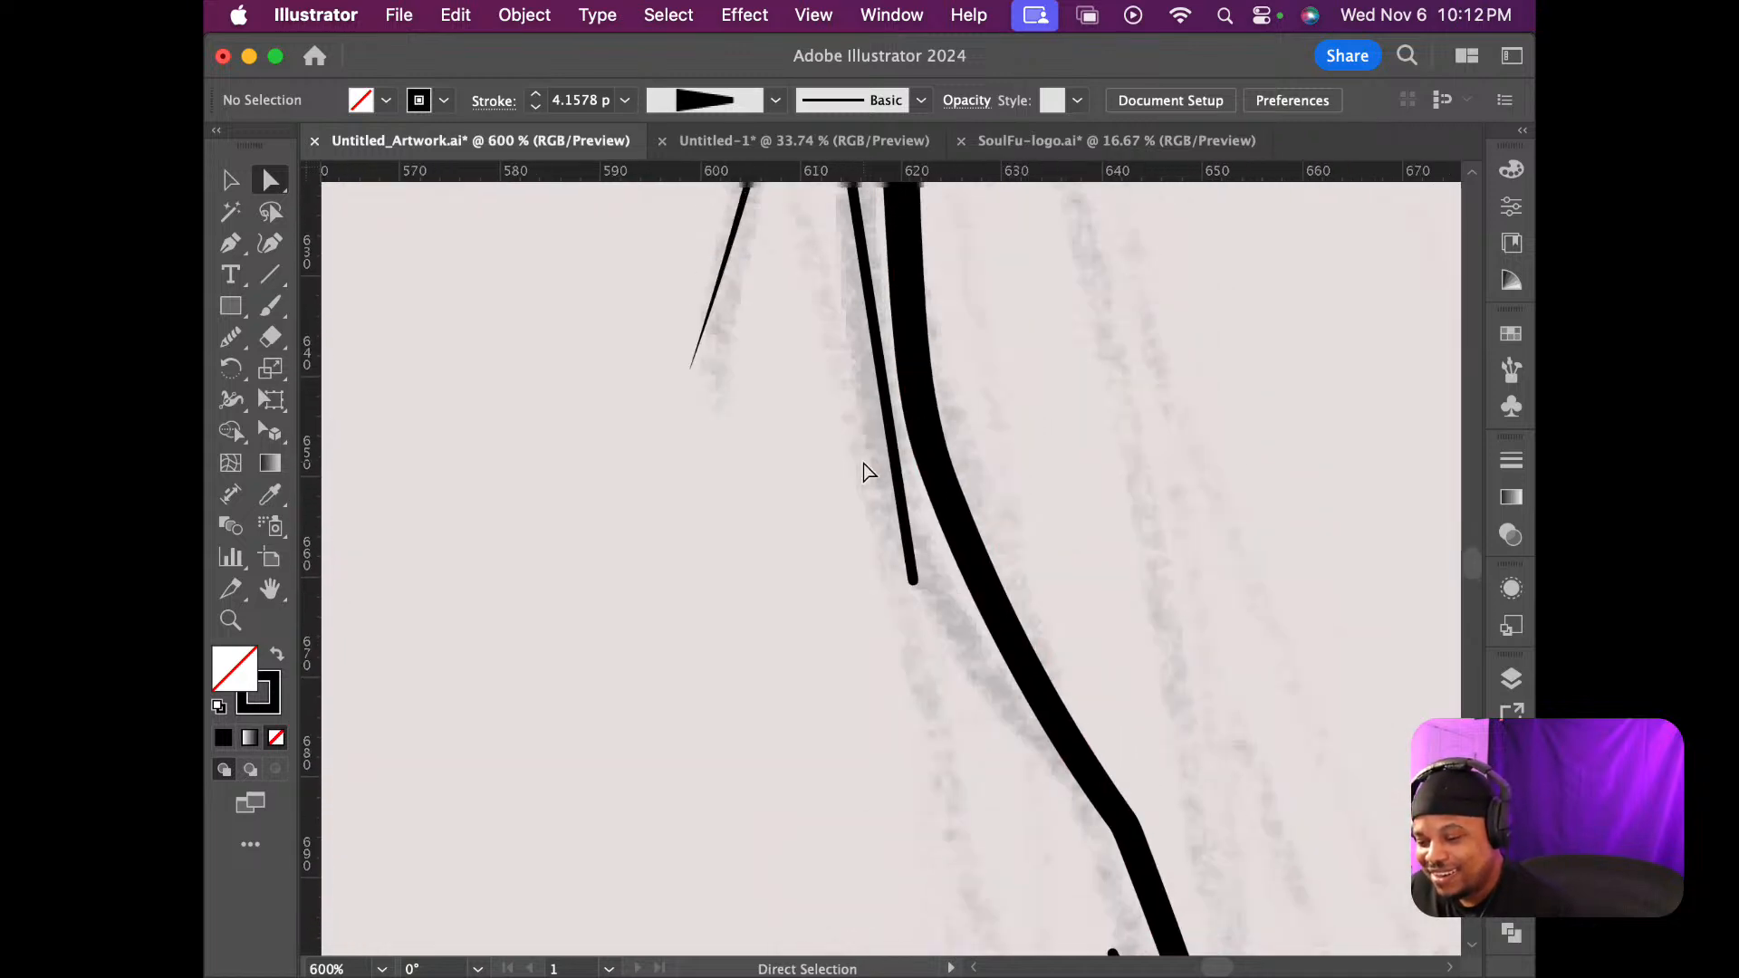
pyautogui.scroll(6, 864, 466)
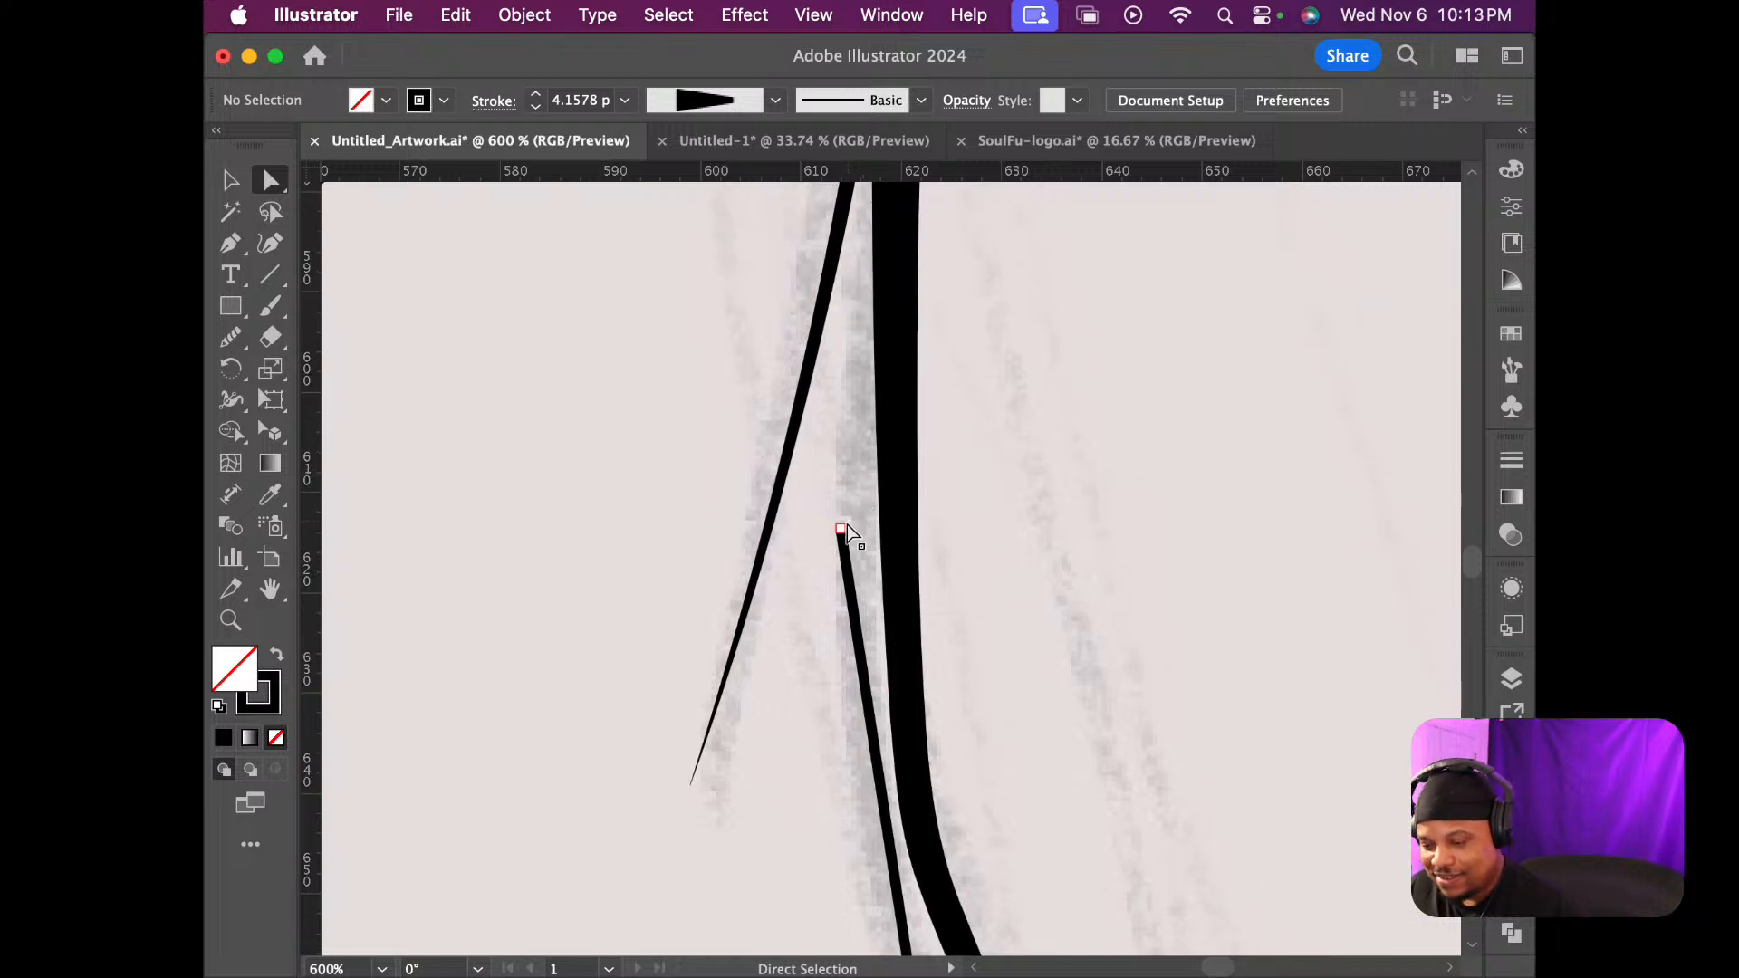
pyautogui.click(842, 528)
pyautogui.moveTo(842, 528)
pyautogui.mouseDown()
pyautogui.moveTo(897, 404)
pyautogui.moveTo(881, 345)
pyautogui.mouseUp()
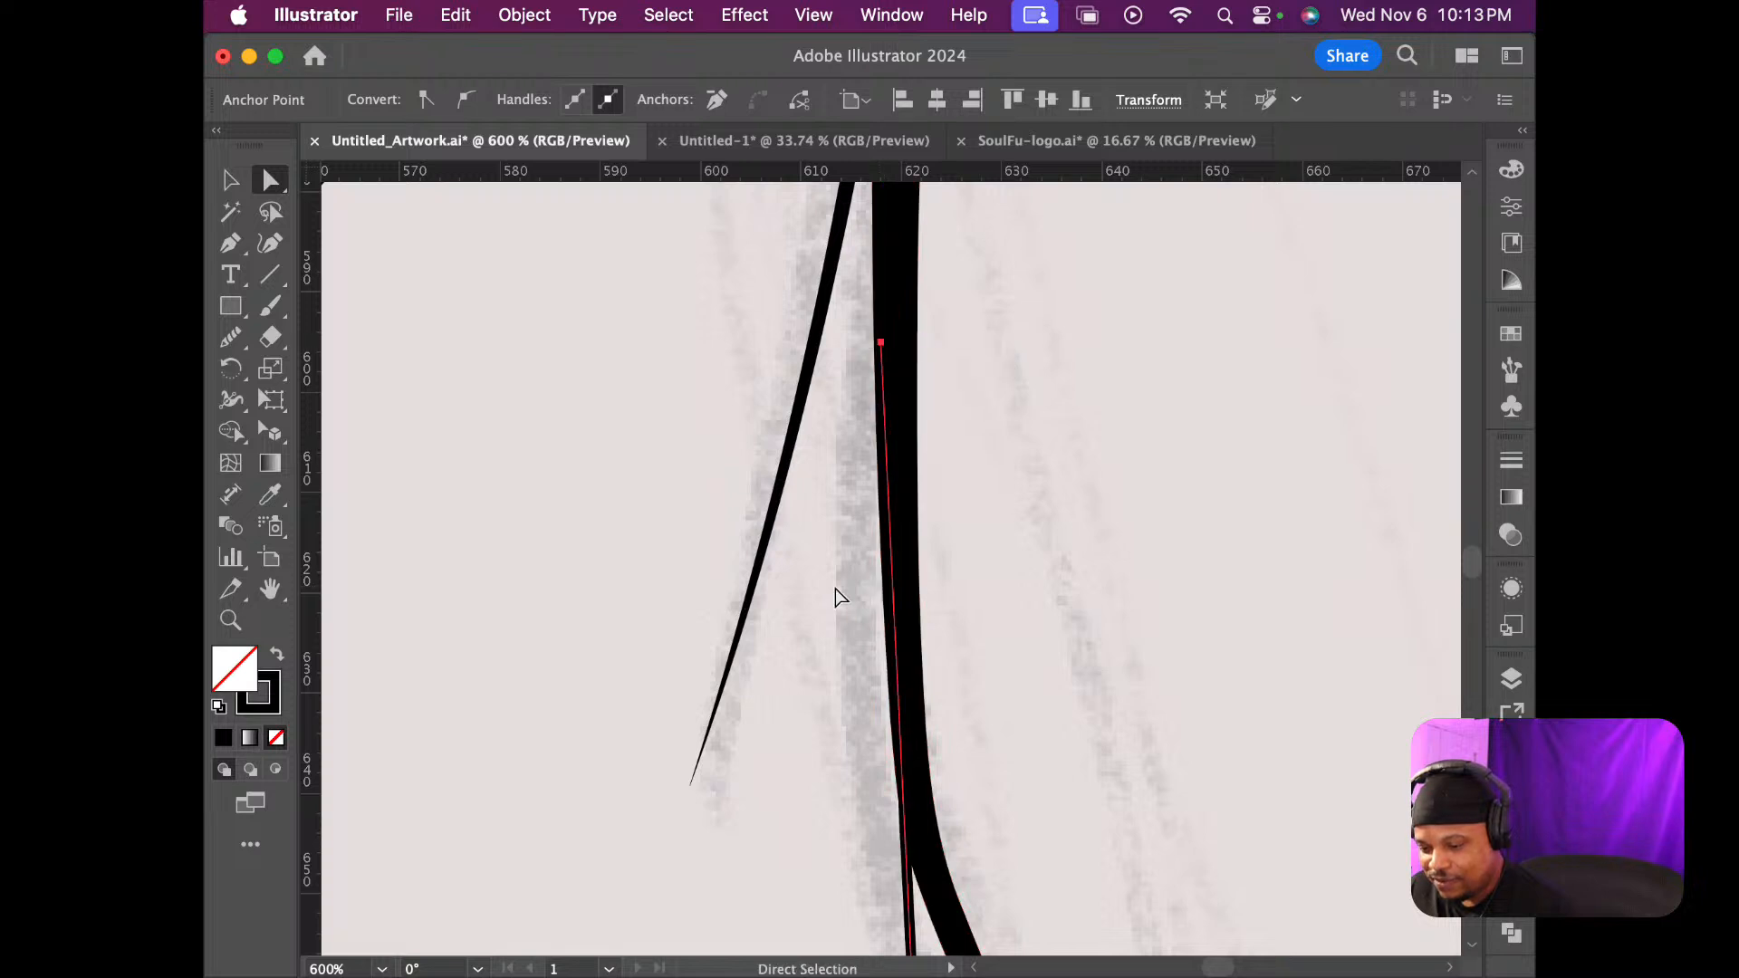
pyautogui.scroll(-6, 837, 588)
pyautogui.scroll(3, 840, 596)
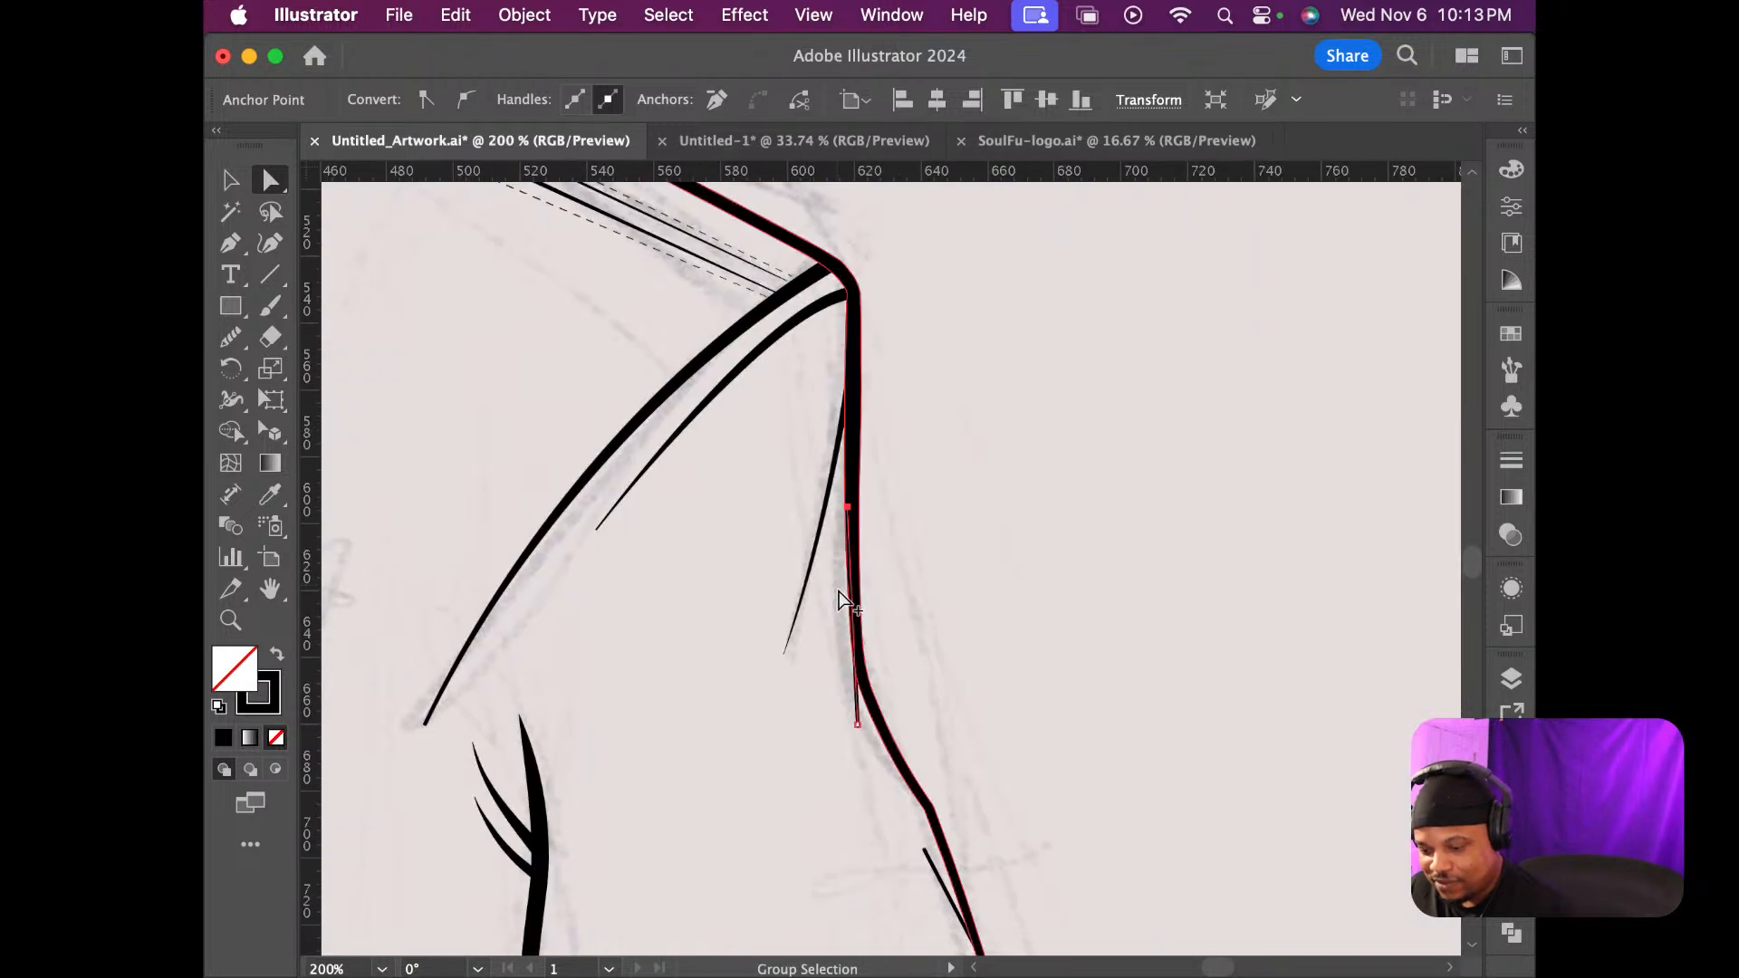
pyautogui.moveTo(857, 726); pyautogui.dragTo(826, 726)
# Widen the repositioned fold to about 1.35 pt where it meets the sleeve's outer edge with the Width tool
pyautogui.scroll(4, 855, 681)
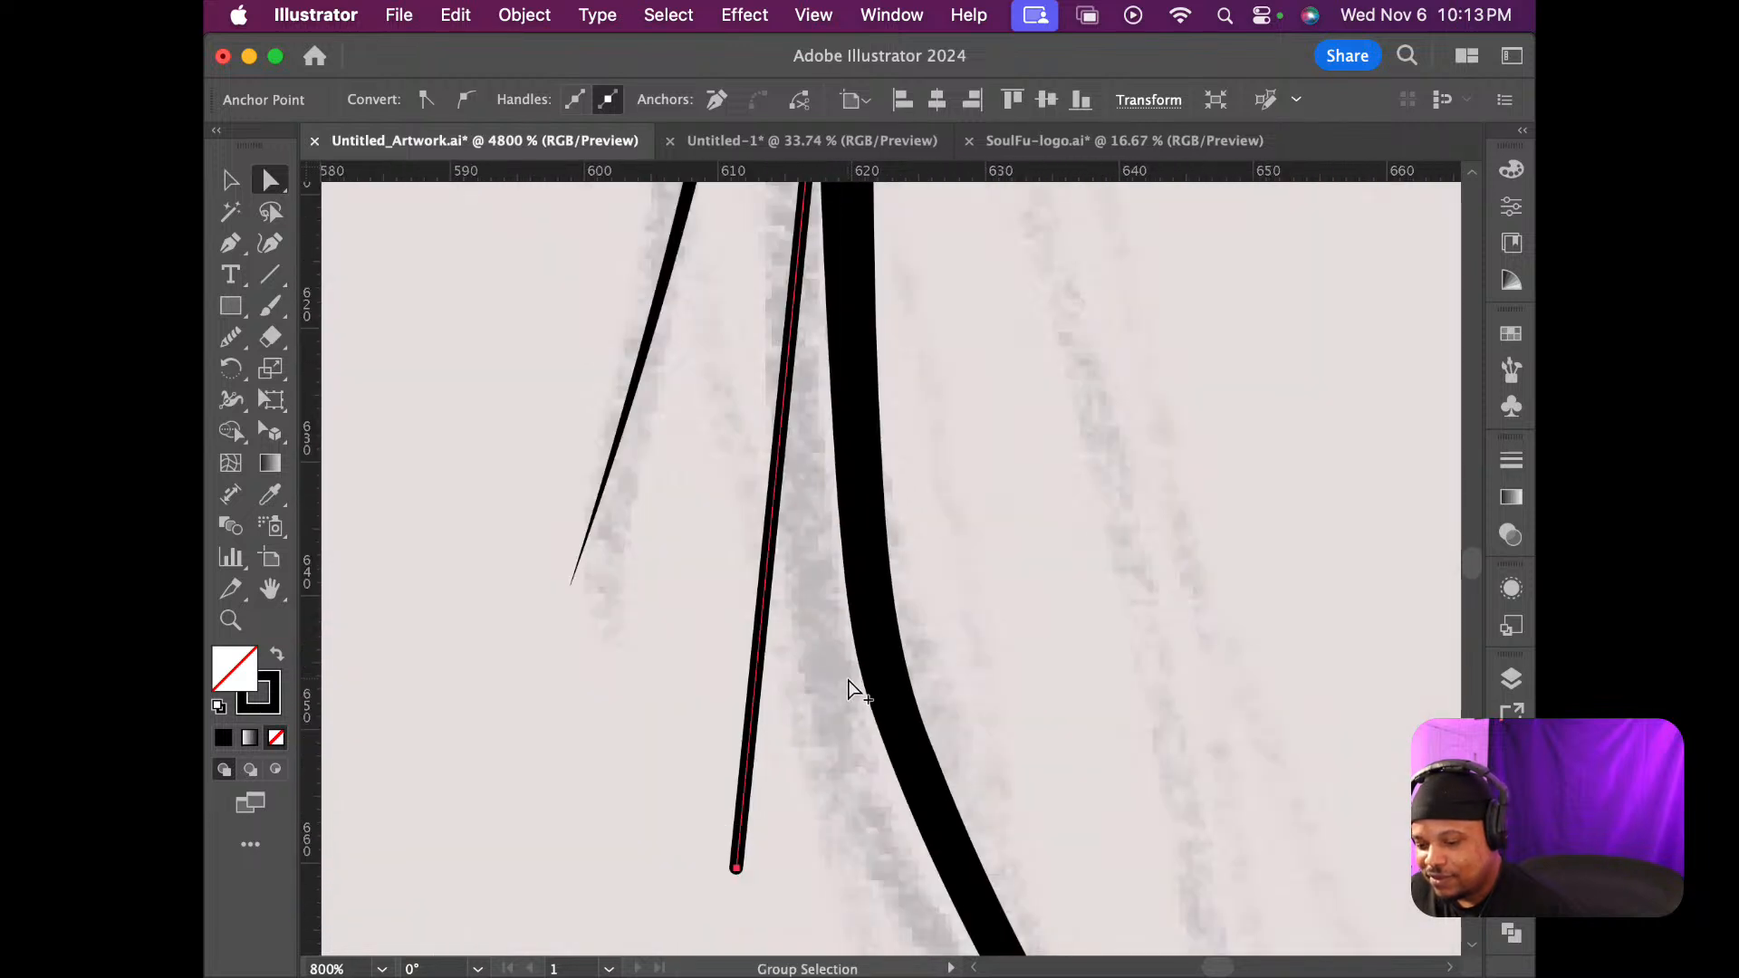
pyautogui.scroll(-1, 843, 676)
pyautogui.scroll(-1, 812, 539)
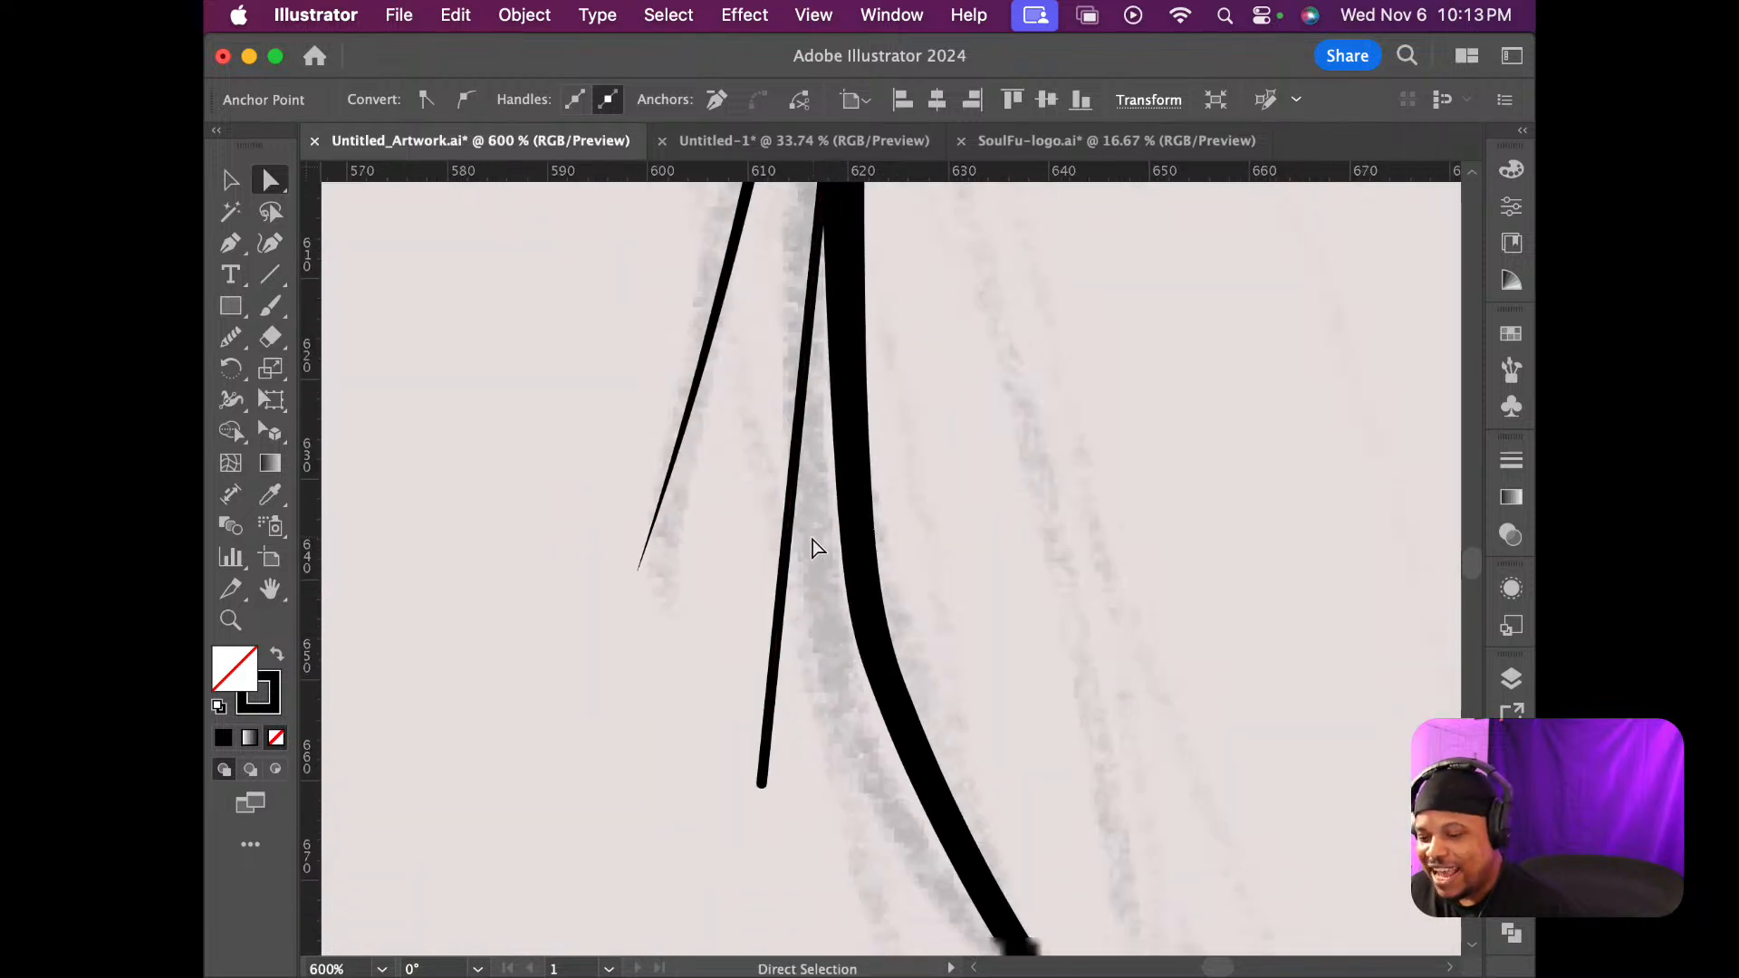
pyautogui.scroll(2, 812, 539)
pyautogui.scroll(3, 814, 547)
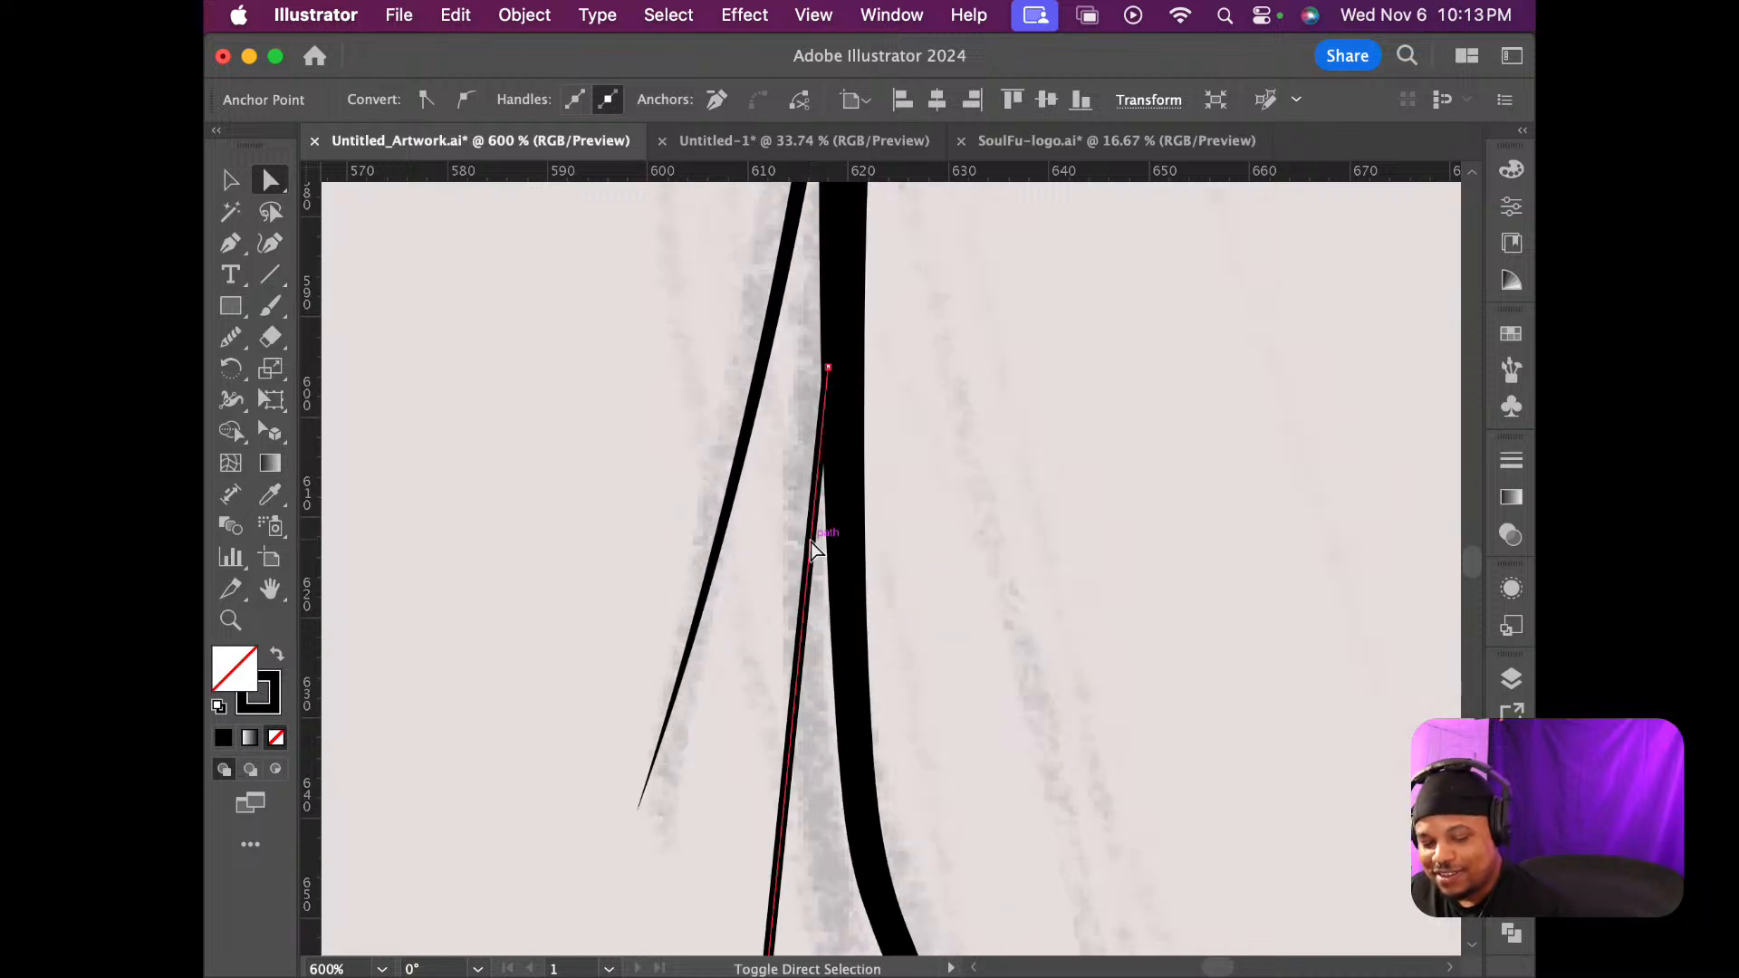
pyautogui.hotkey('shift', 'w')
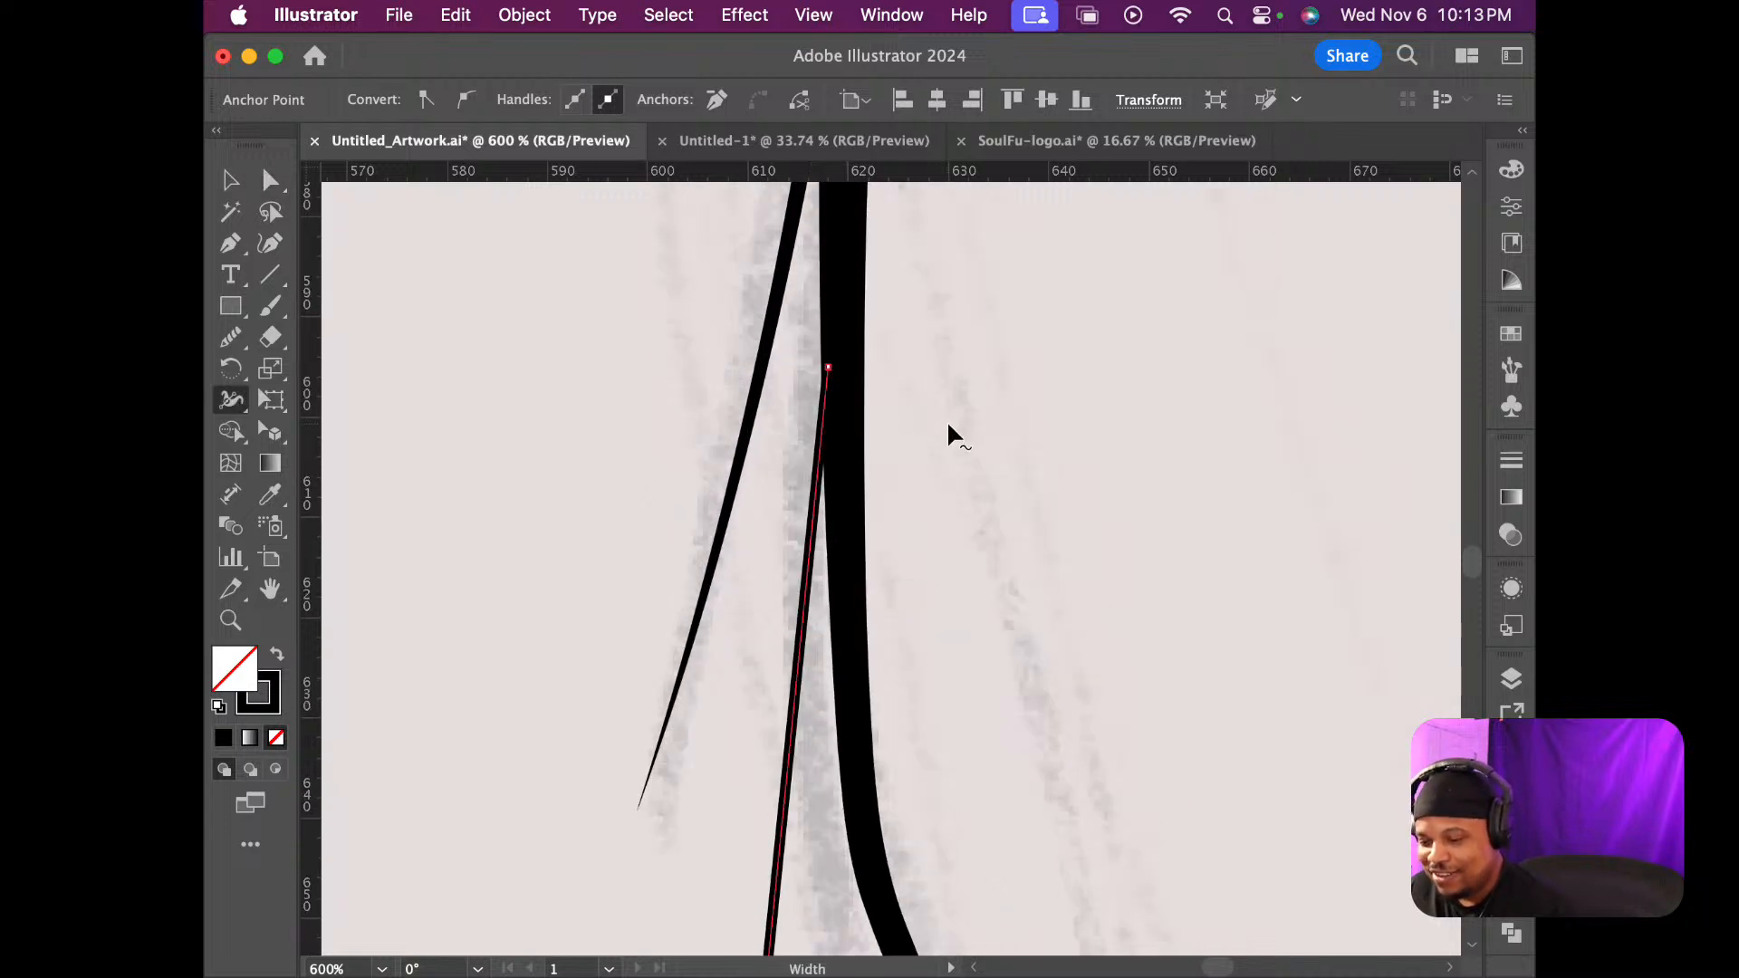
pyautogui.moveTo(827, 371); pyautogui.dragTo(829, 374)
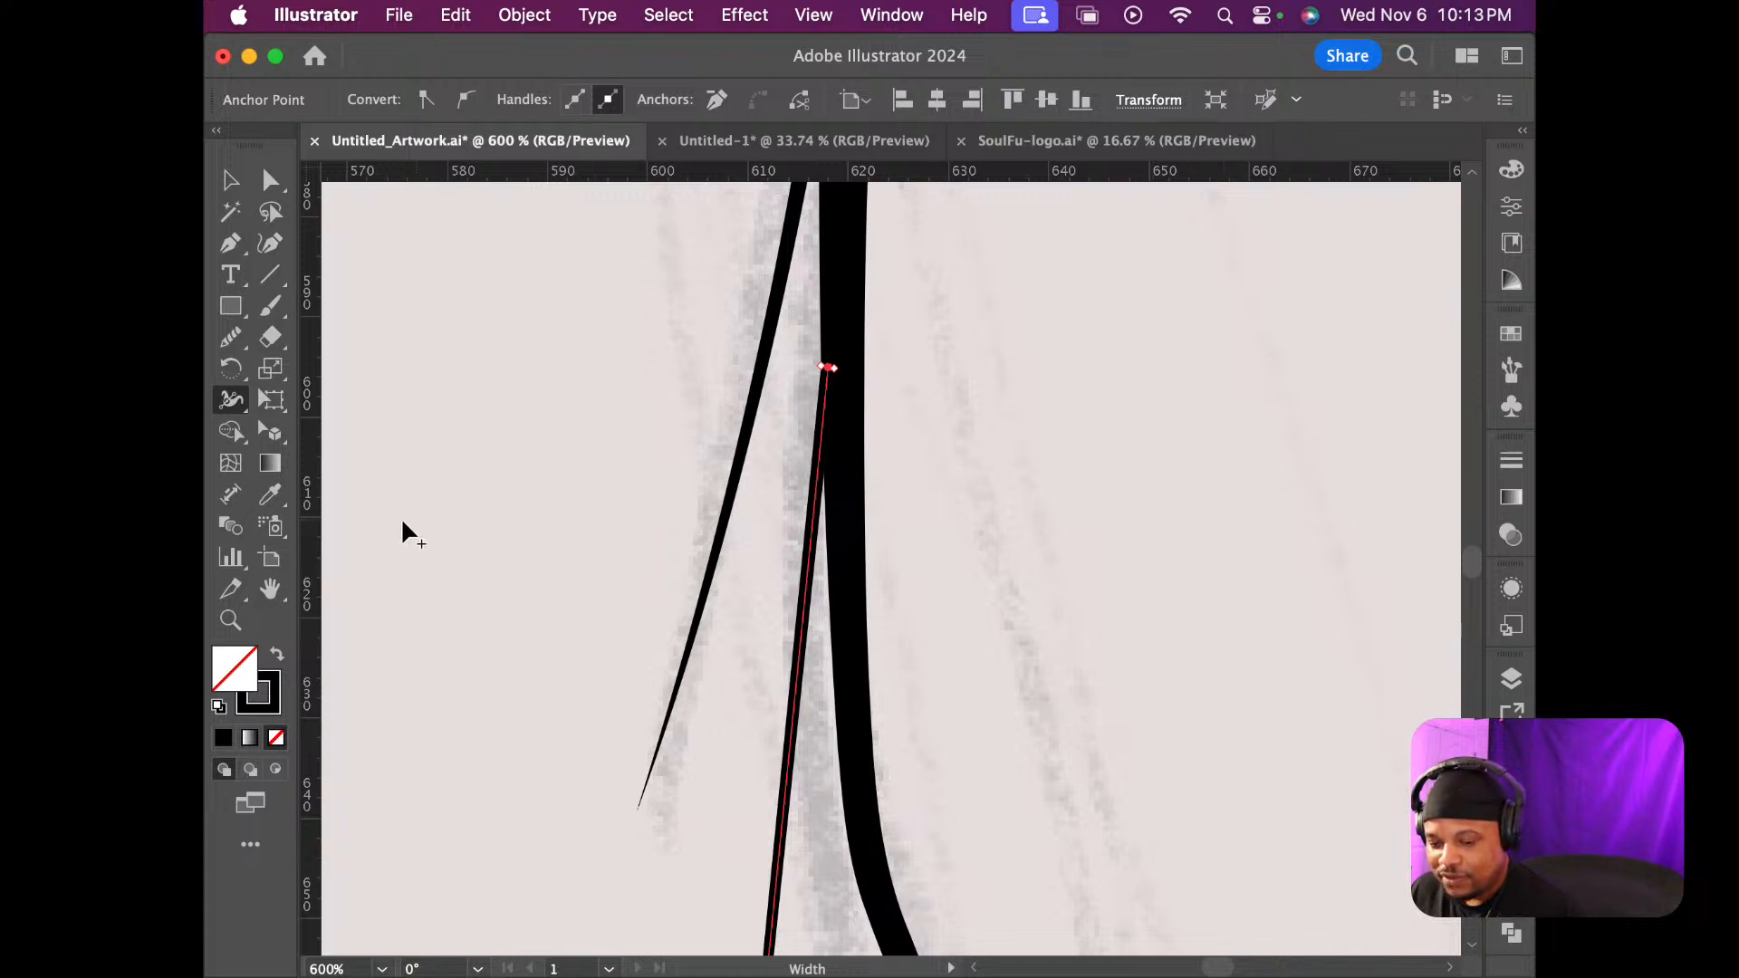
# Bow the repositioned fold slightly toward the sleeve's outer edge with the Curvature tool
pyautogui.click(270, 243)
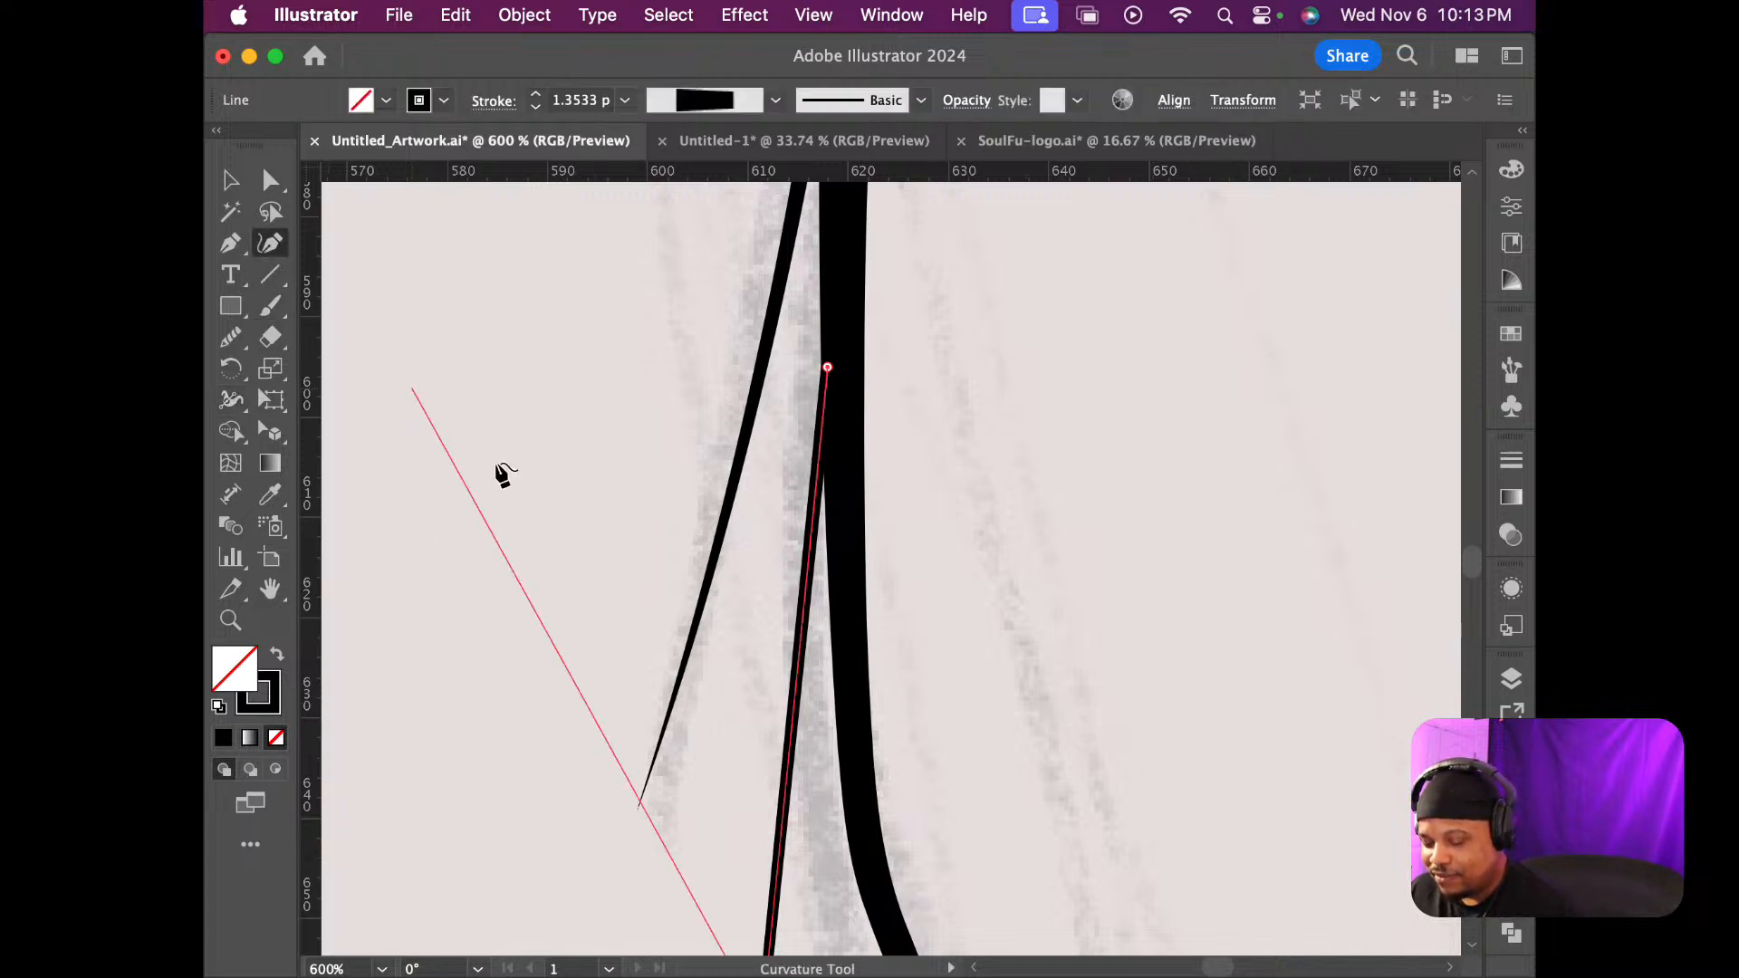
pyautogui.click(814, 624)
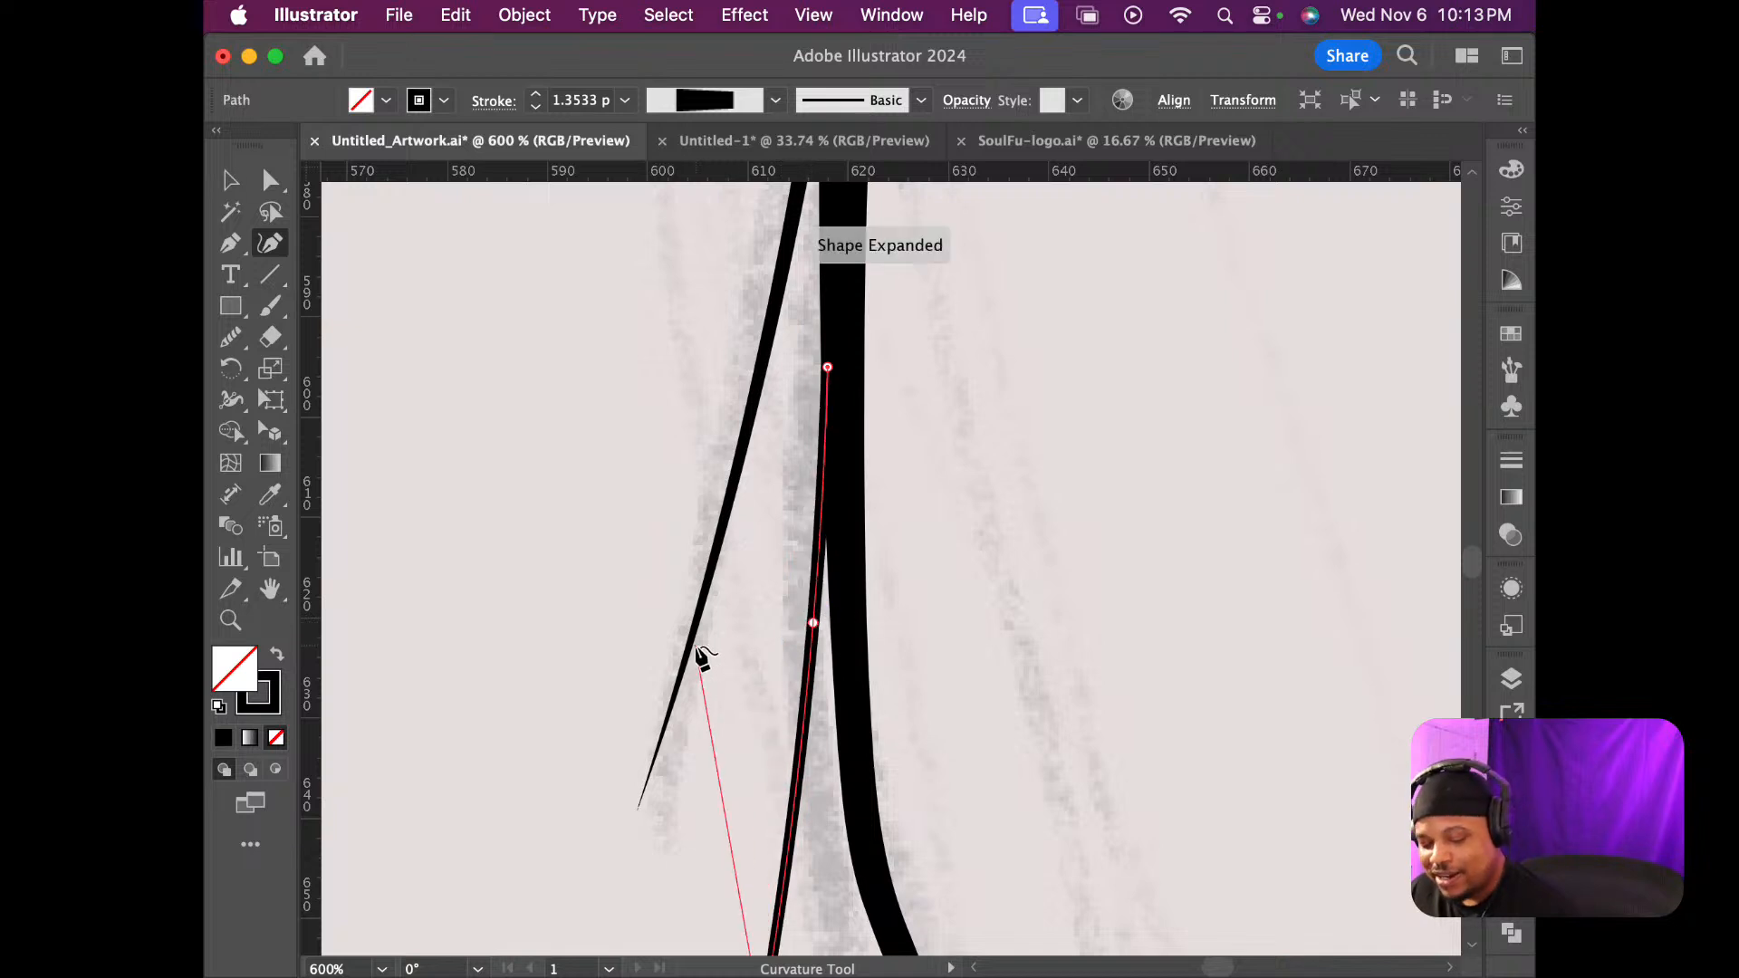
pyautogui.scroll(-4, 703, 659)
pyautogui.press('Escape')
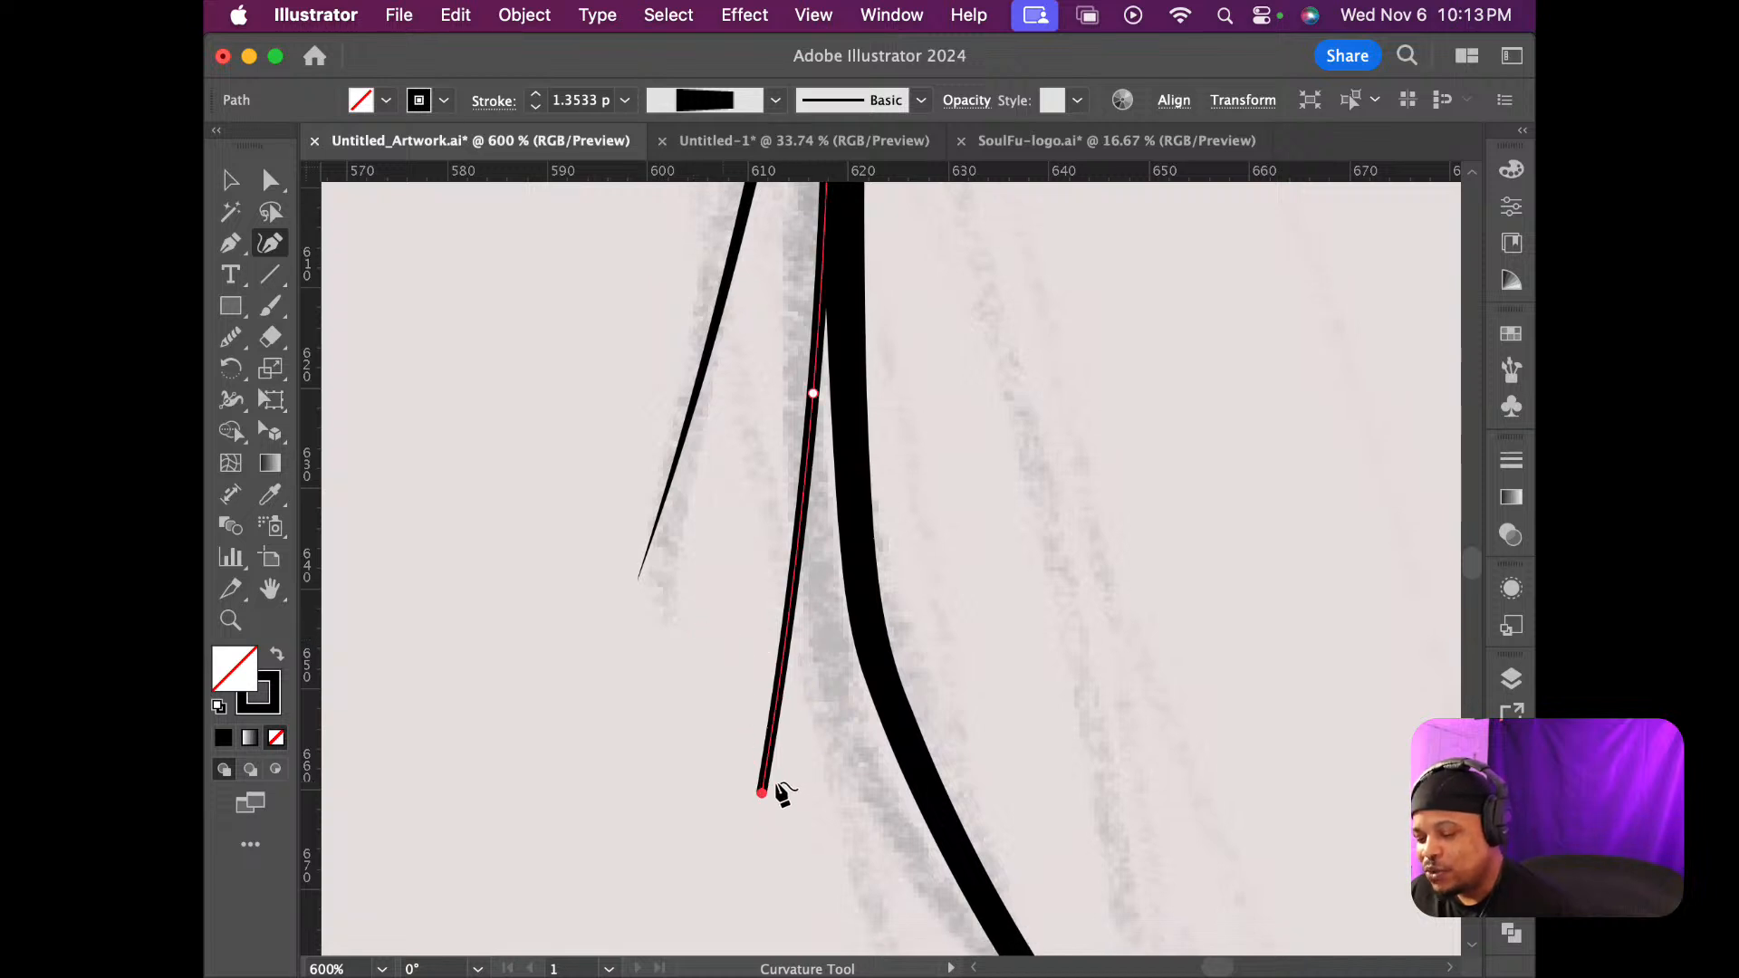
# Swing the fold's lower end anchor further into the sleeve and adjust the handles to smooth its lower curve
pyautogui.press('a')
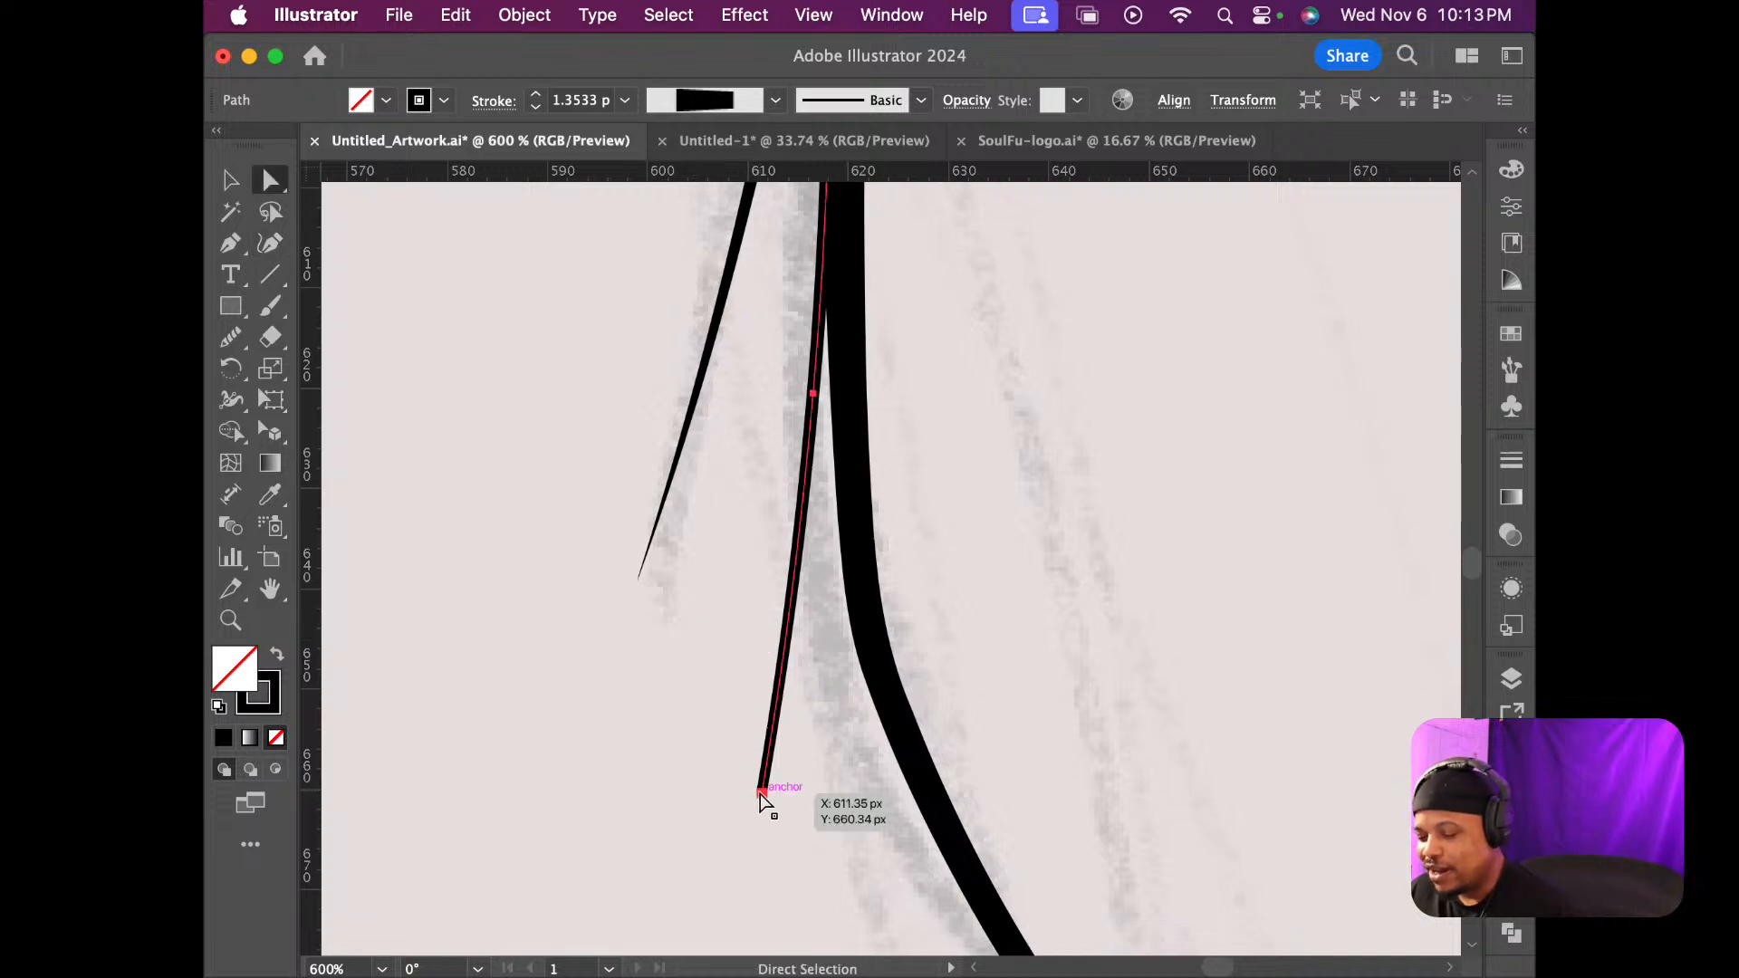
pyautogui.moveTo(761, 795); pyautogui.dragTo(661, 768)
pyautogui.press('super+z')
pyautogui.click(761, 795)
pyautogui.moveTo(683, 645); pyautogui.dragTo(724, 689)
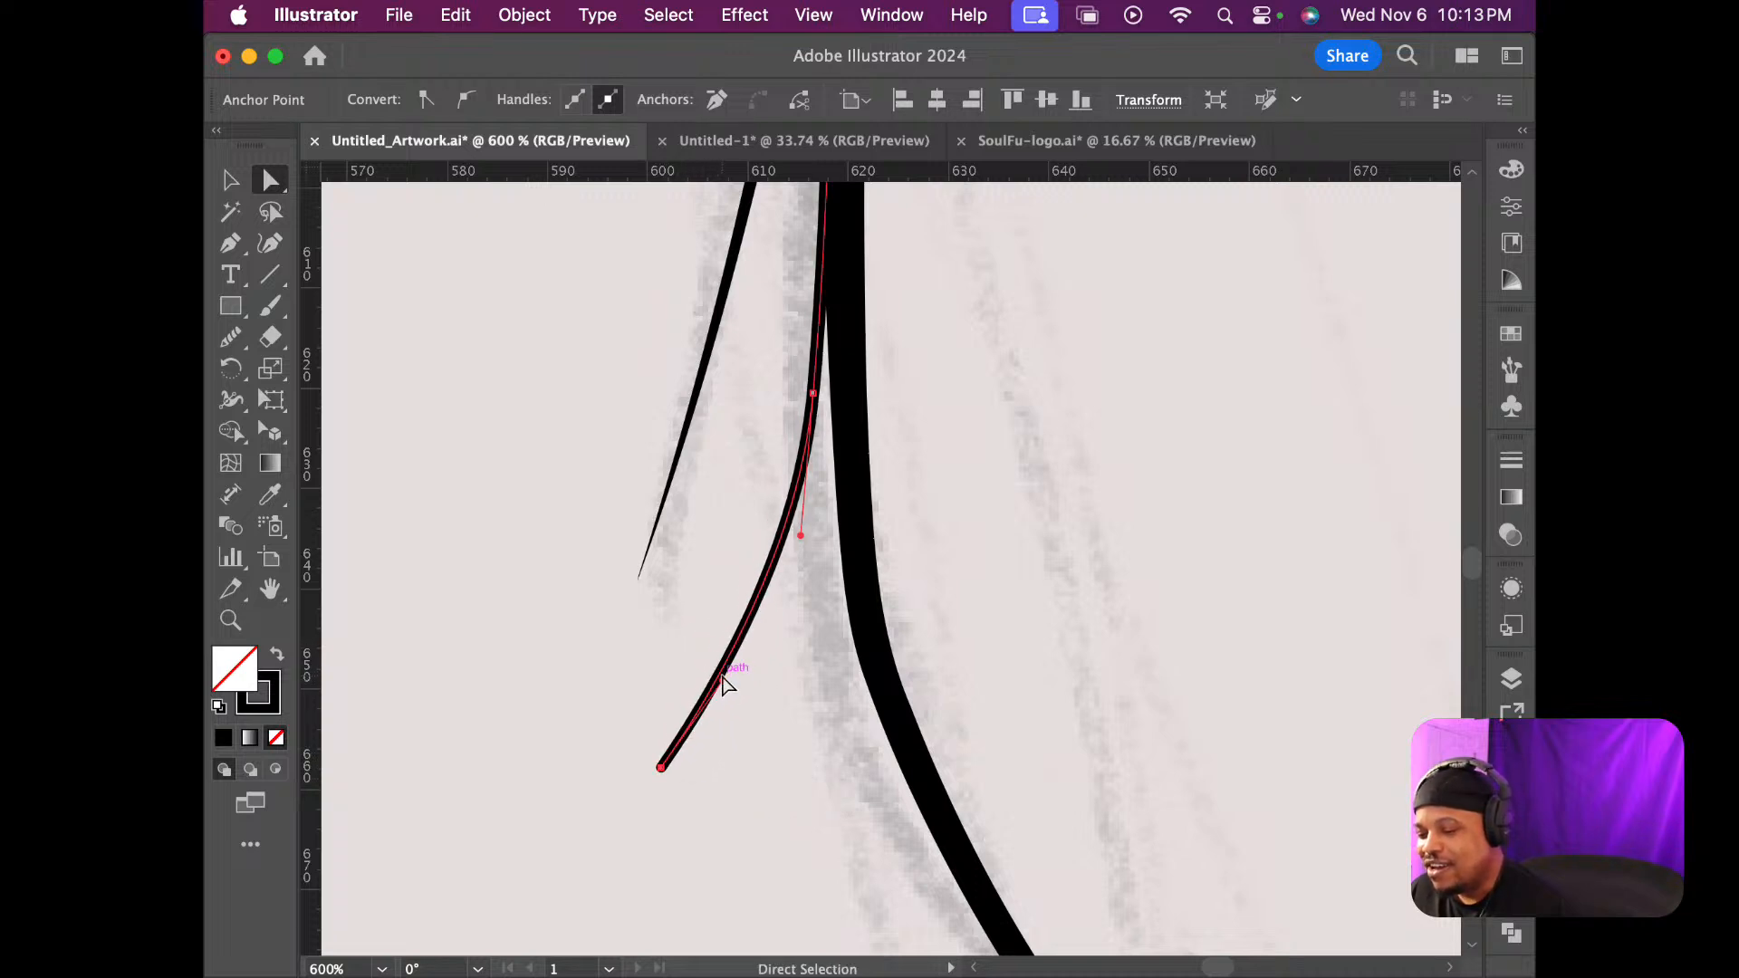
pyautogui.moveTo(804, 538); pyautogui.dragTo(803, 525)
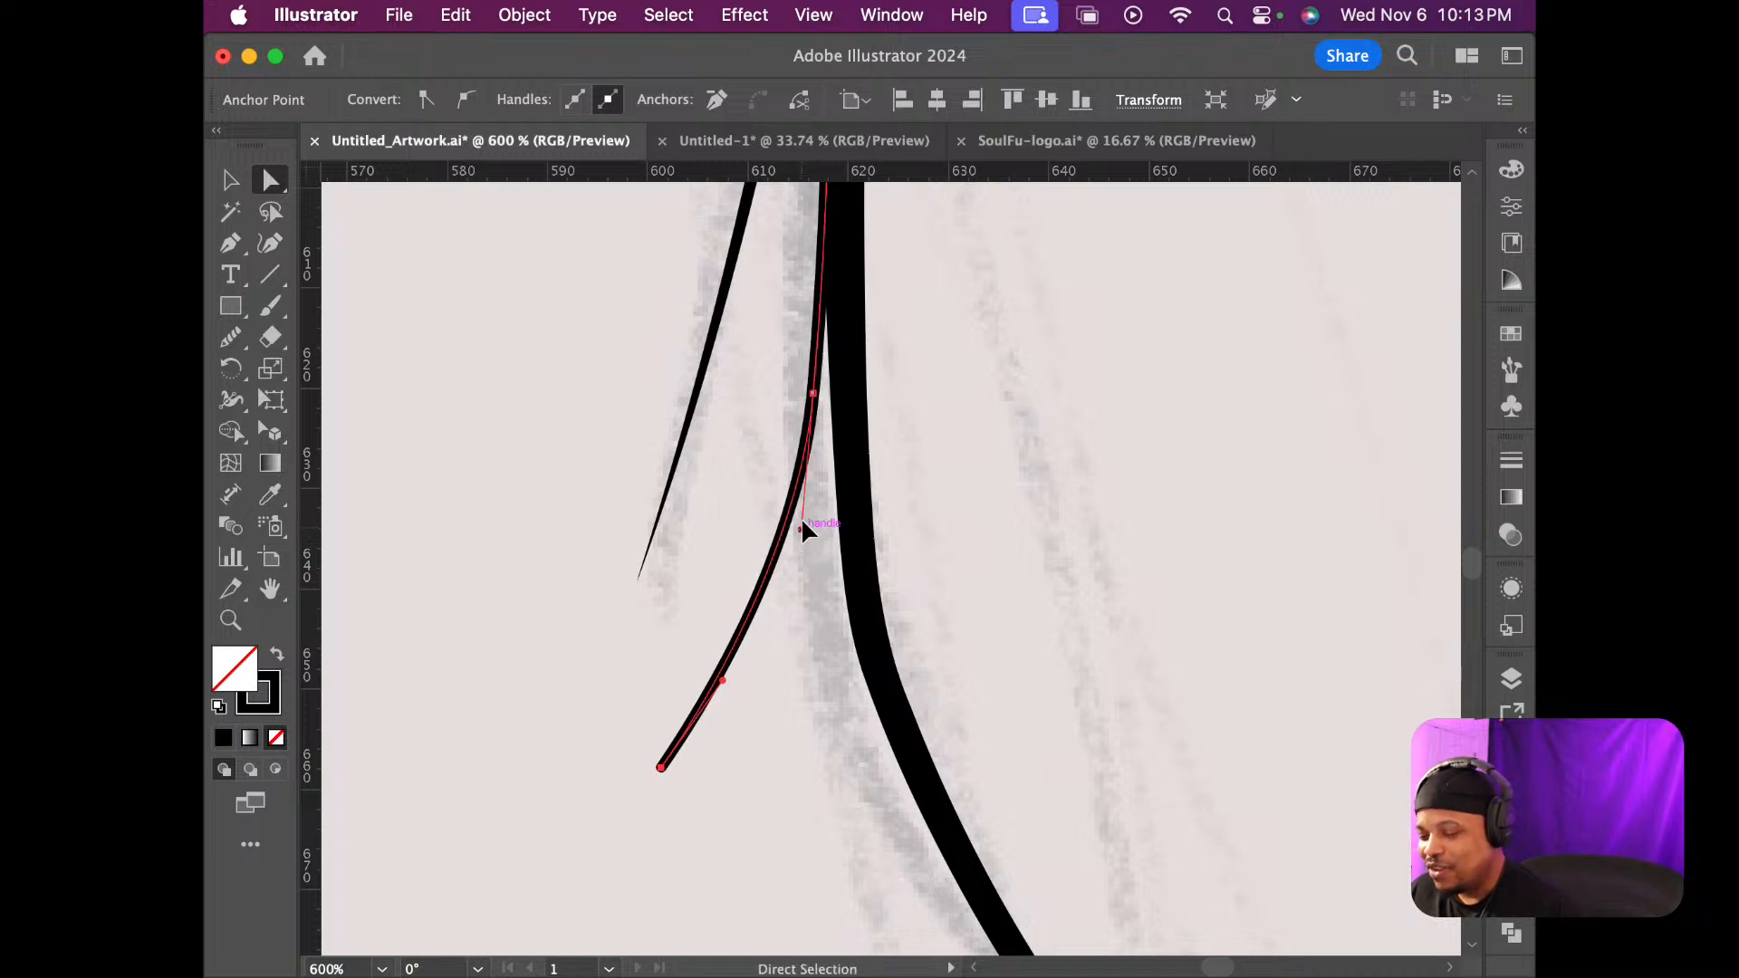
pyautogui.click(813, 393)
pyautogui.moveTo(807, 395); pyautogui.dragTo(805, 395)
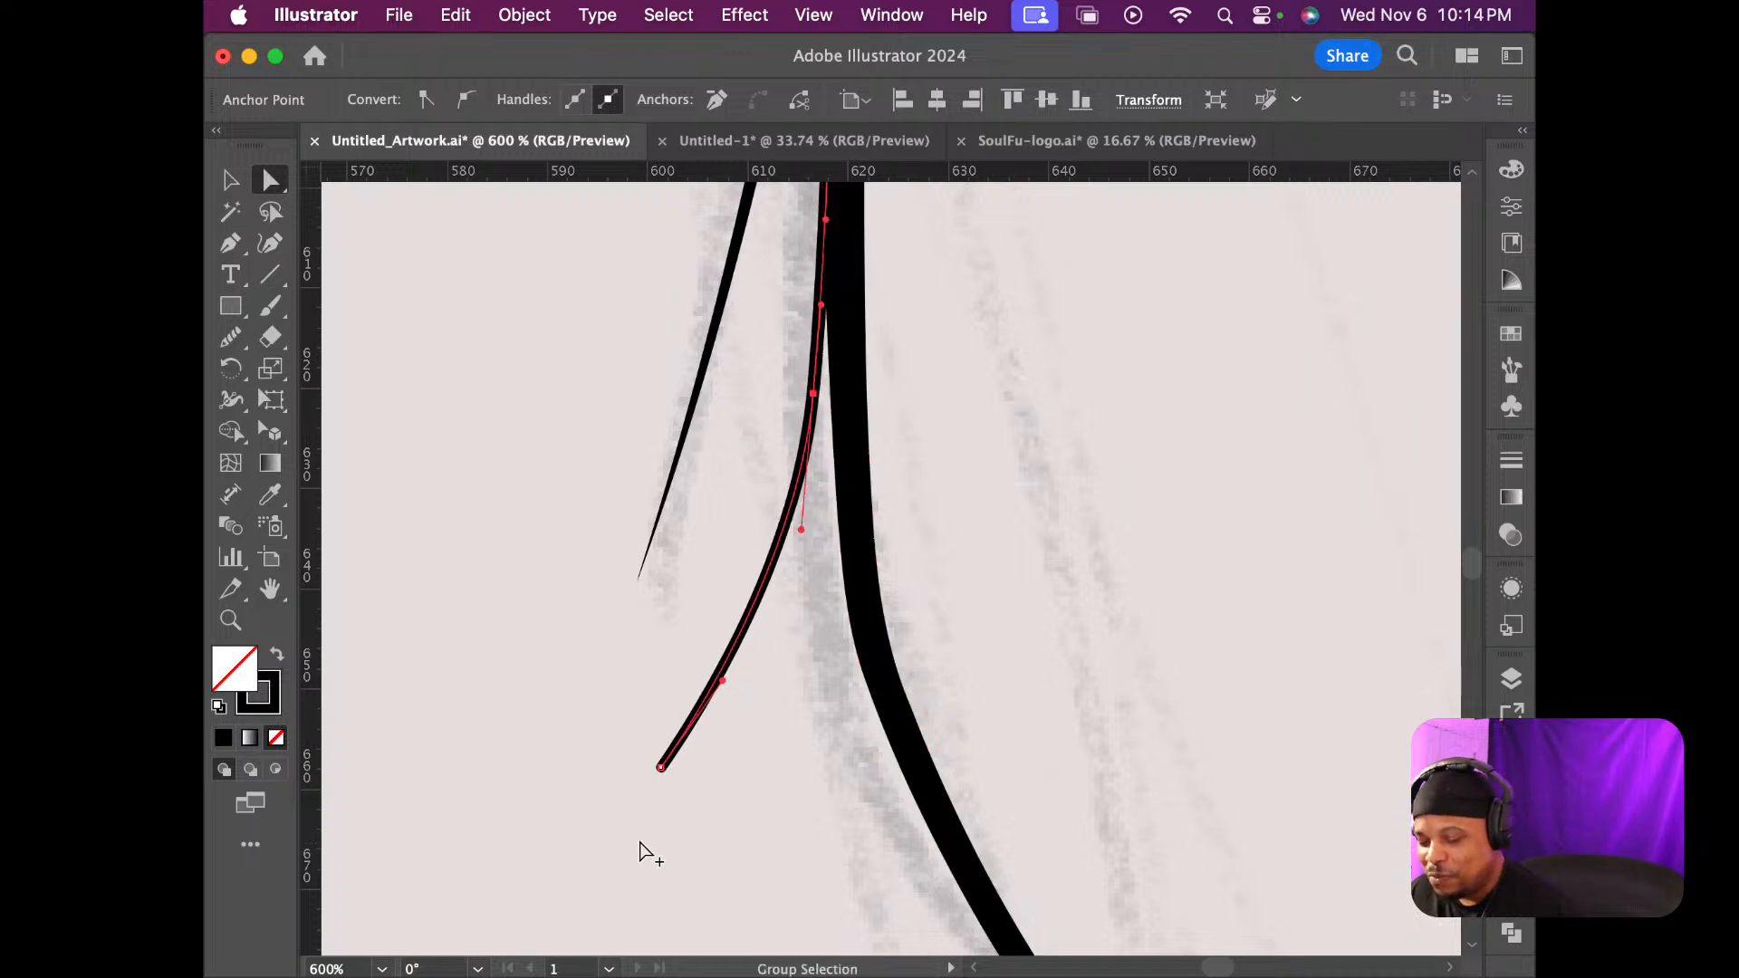
# Taper the fold's free lower end to a fine point with the Width tool
pyautogui.scroll(2, 650, 854)
pyautogui.scroll(2, 691, 681)
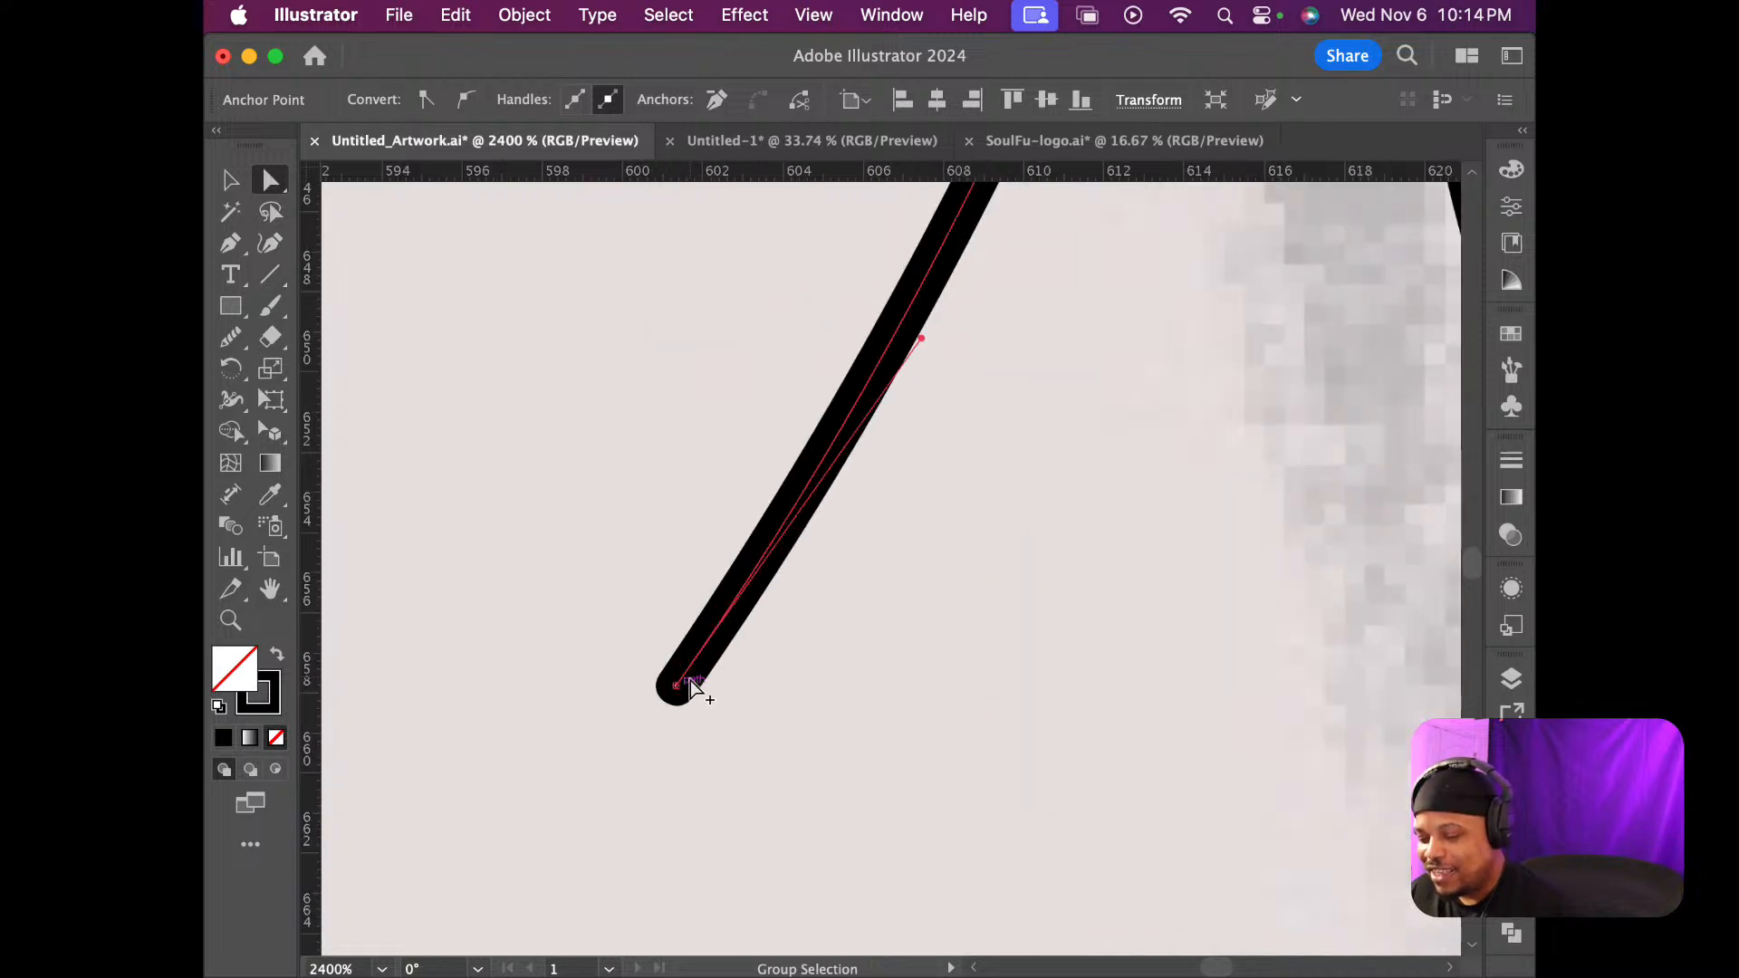
pyautogui.scroll(2, 678, 693)
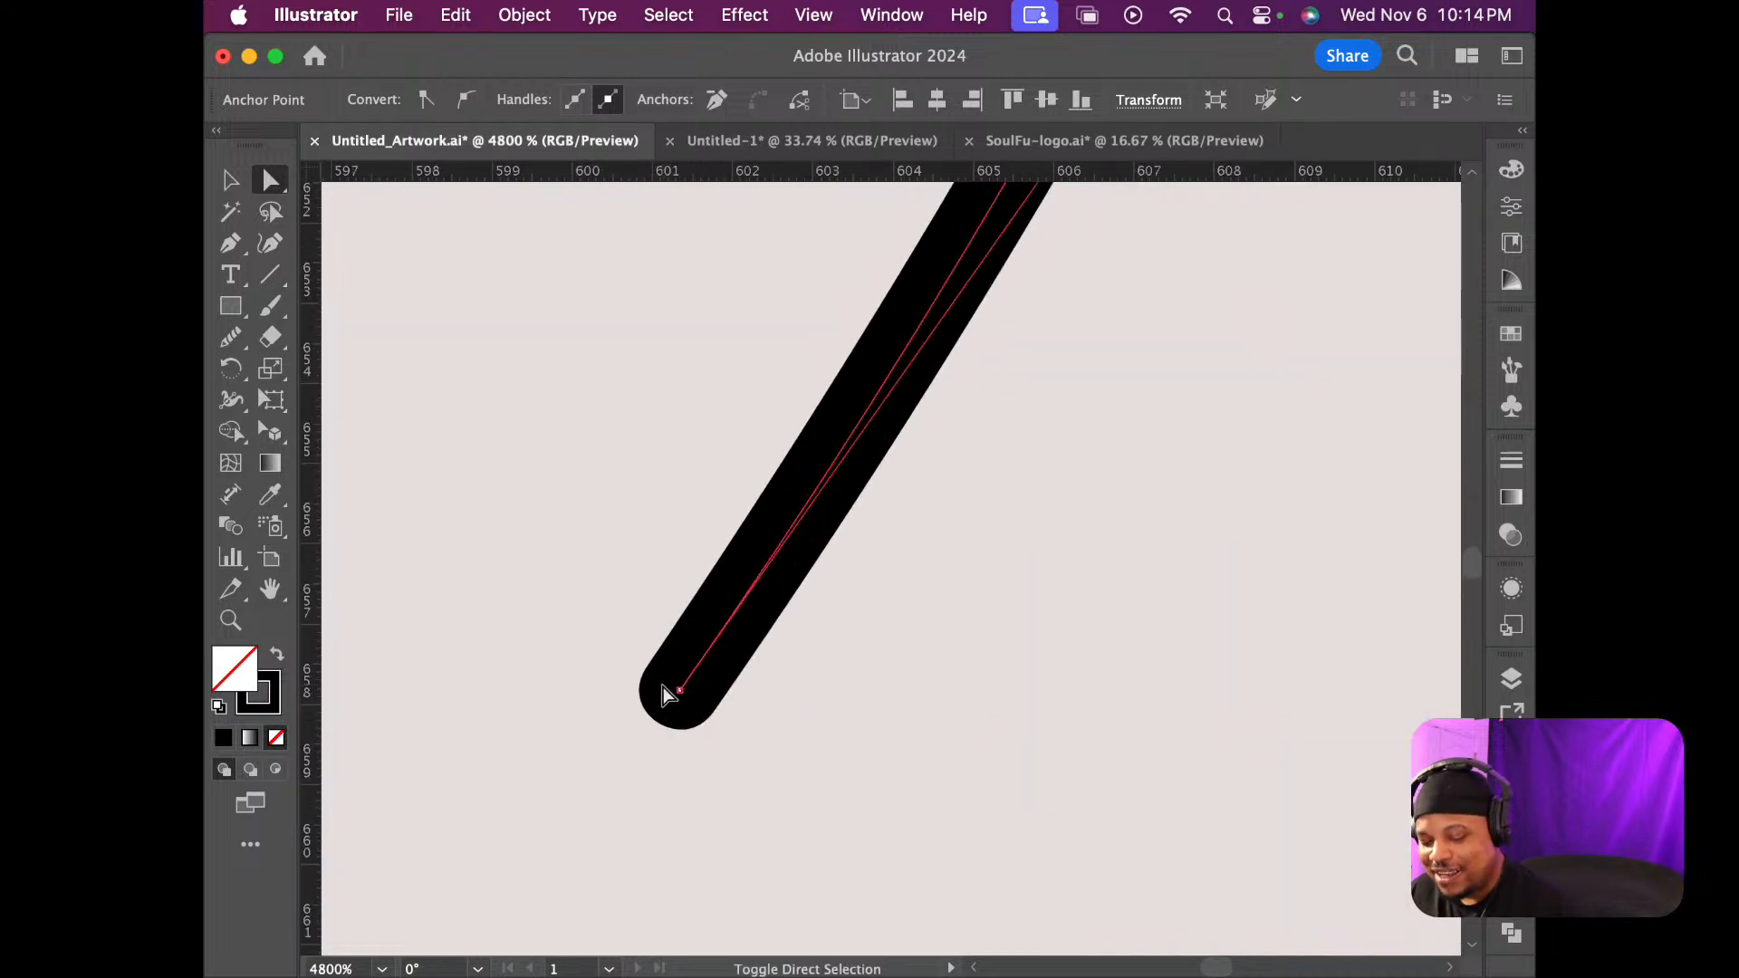
pyautogui.hotkey('shift', 'w')
pyautogui.moveTo(647, 668); pyautogui.dragTo(670, 688)
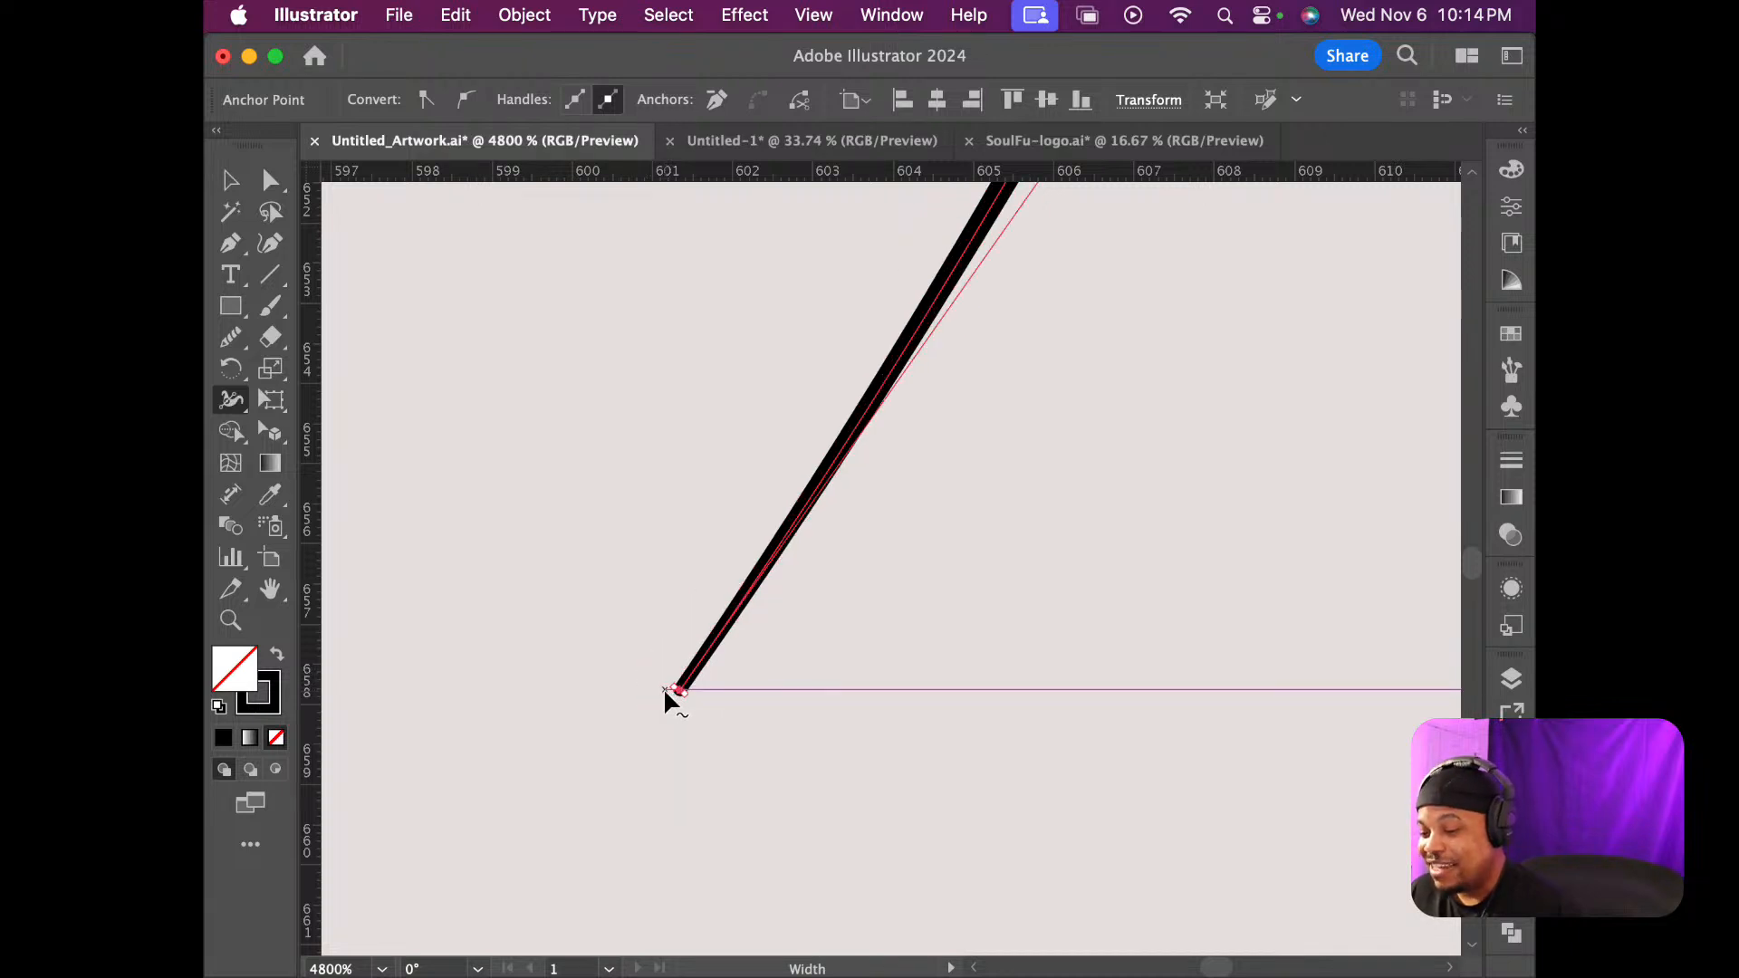
# Widen the fold slightly where it branches off the upper sleeve's outer edge with the Width tool, and deselect it
pyautogui.scroll(-7, 655, 687)
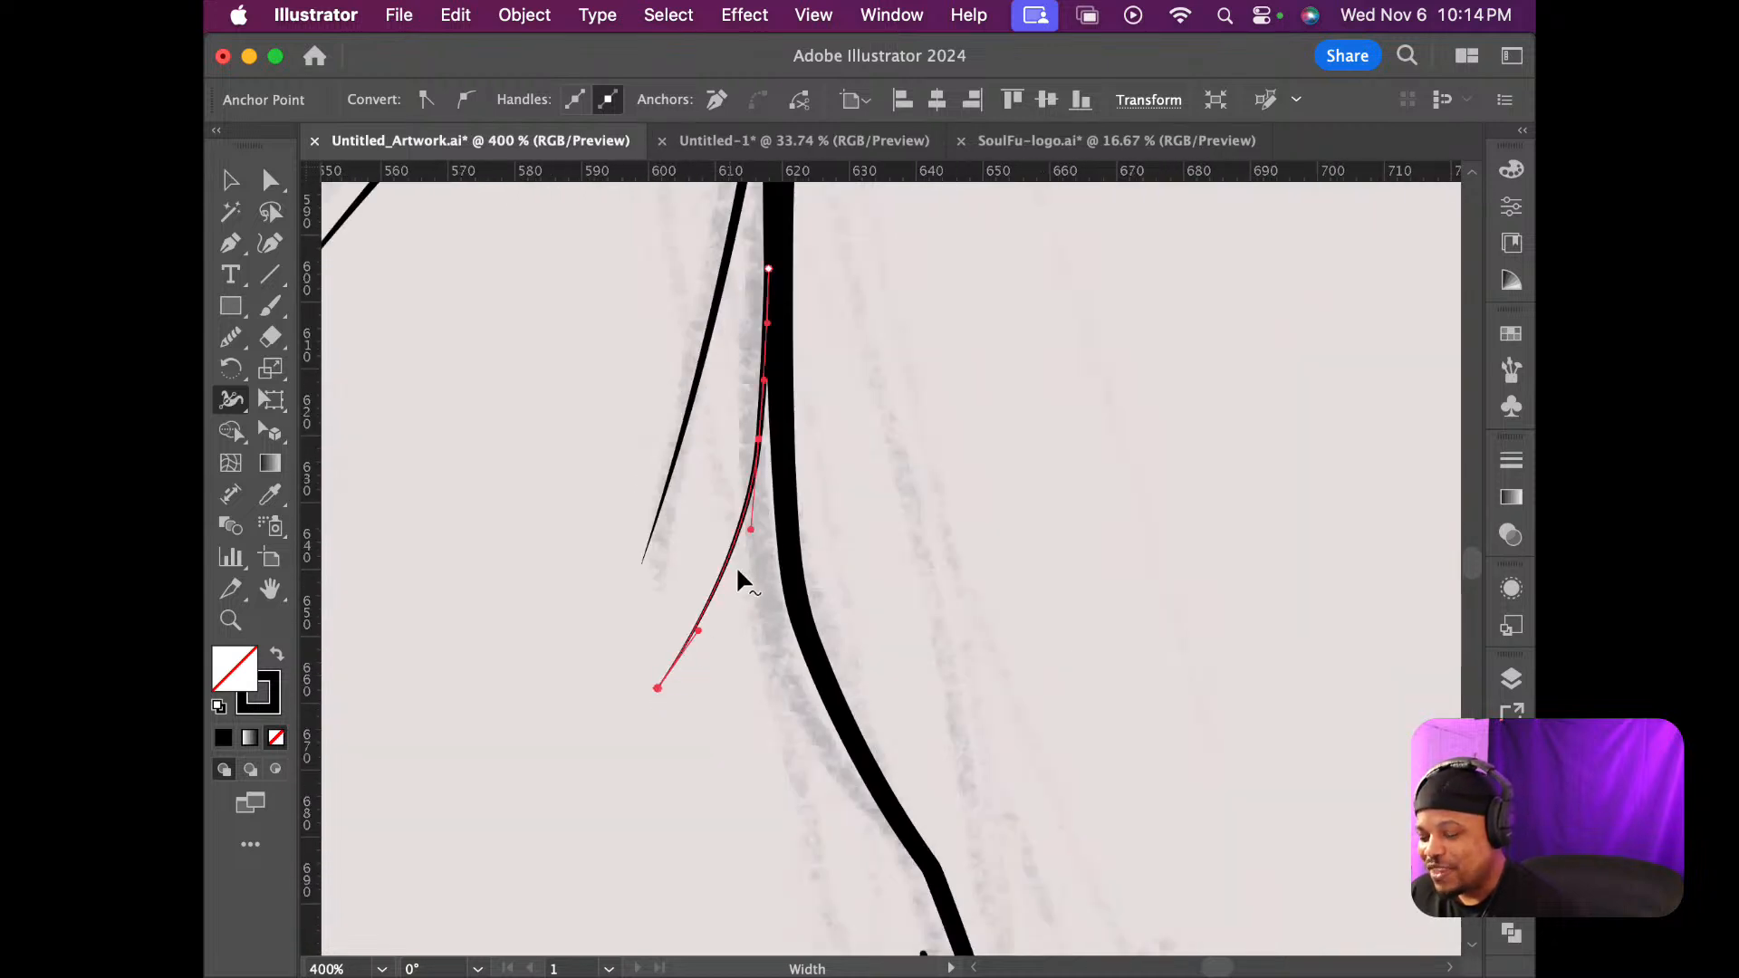
pyautogui.moveTo(730, 572); pyautogui.dragTo(775, 435)
pyautogui.hscroll(1, 773, 439)
pyautogui.press('super+z')
pyautogui.hscroll(-1, 764, 442)
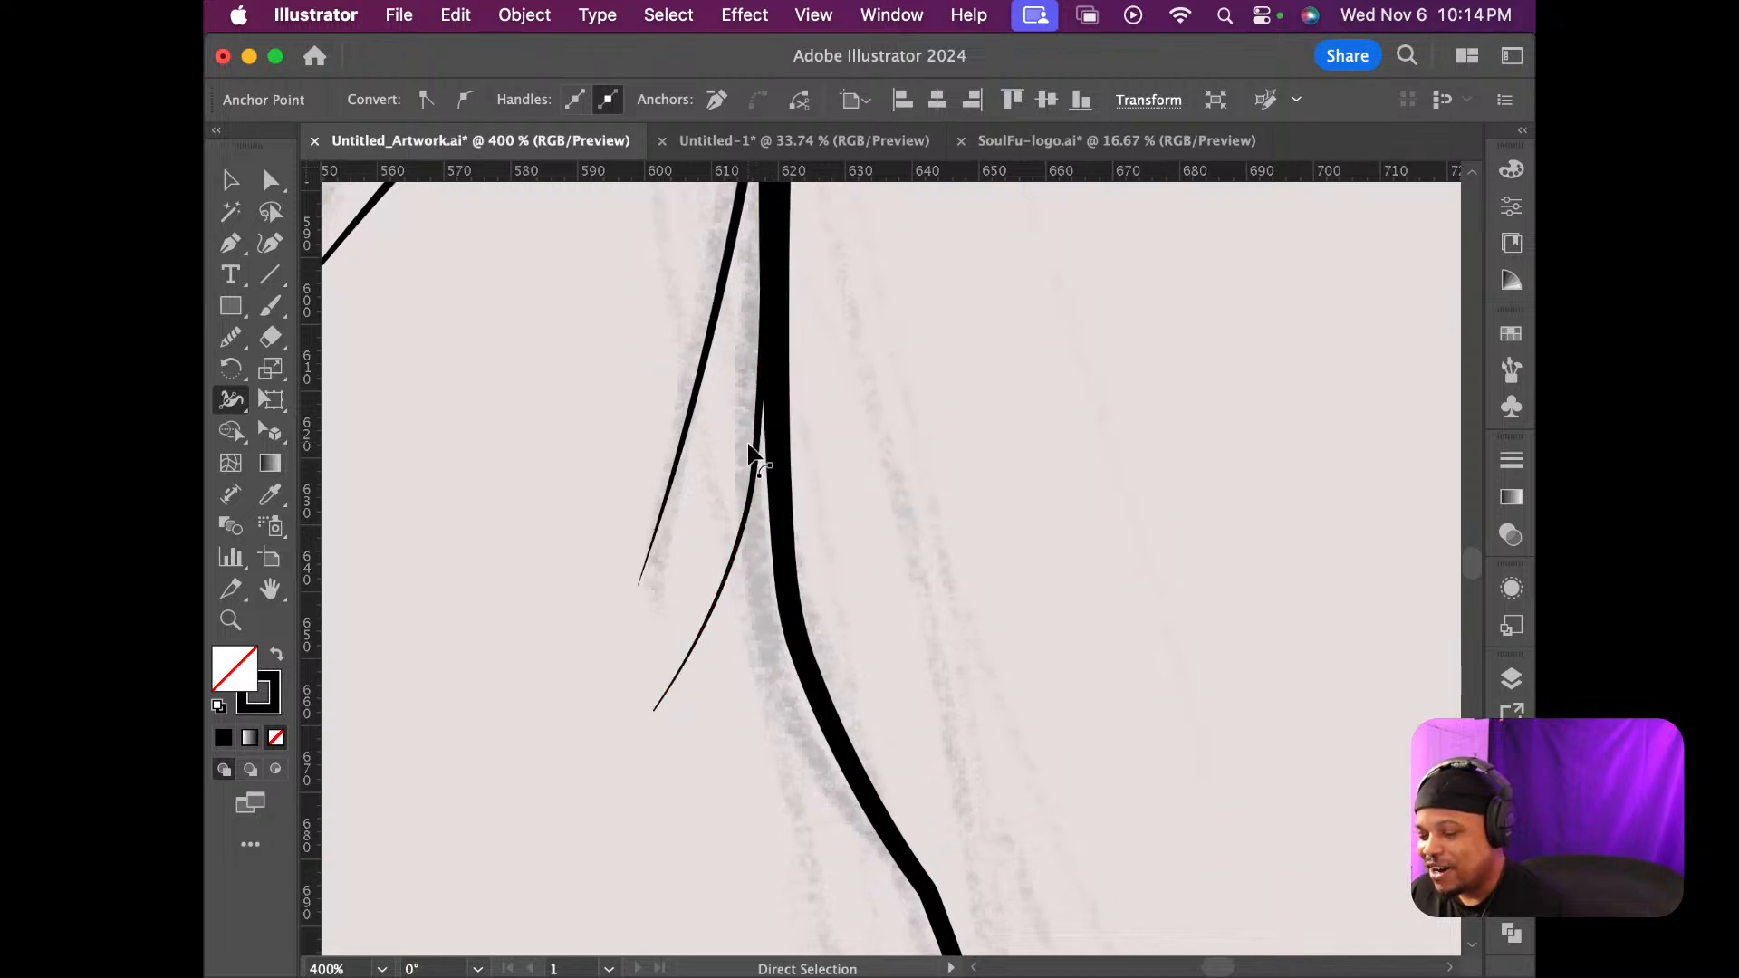
pyautogui.scroll(2, 751, 443)
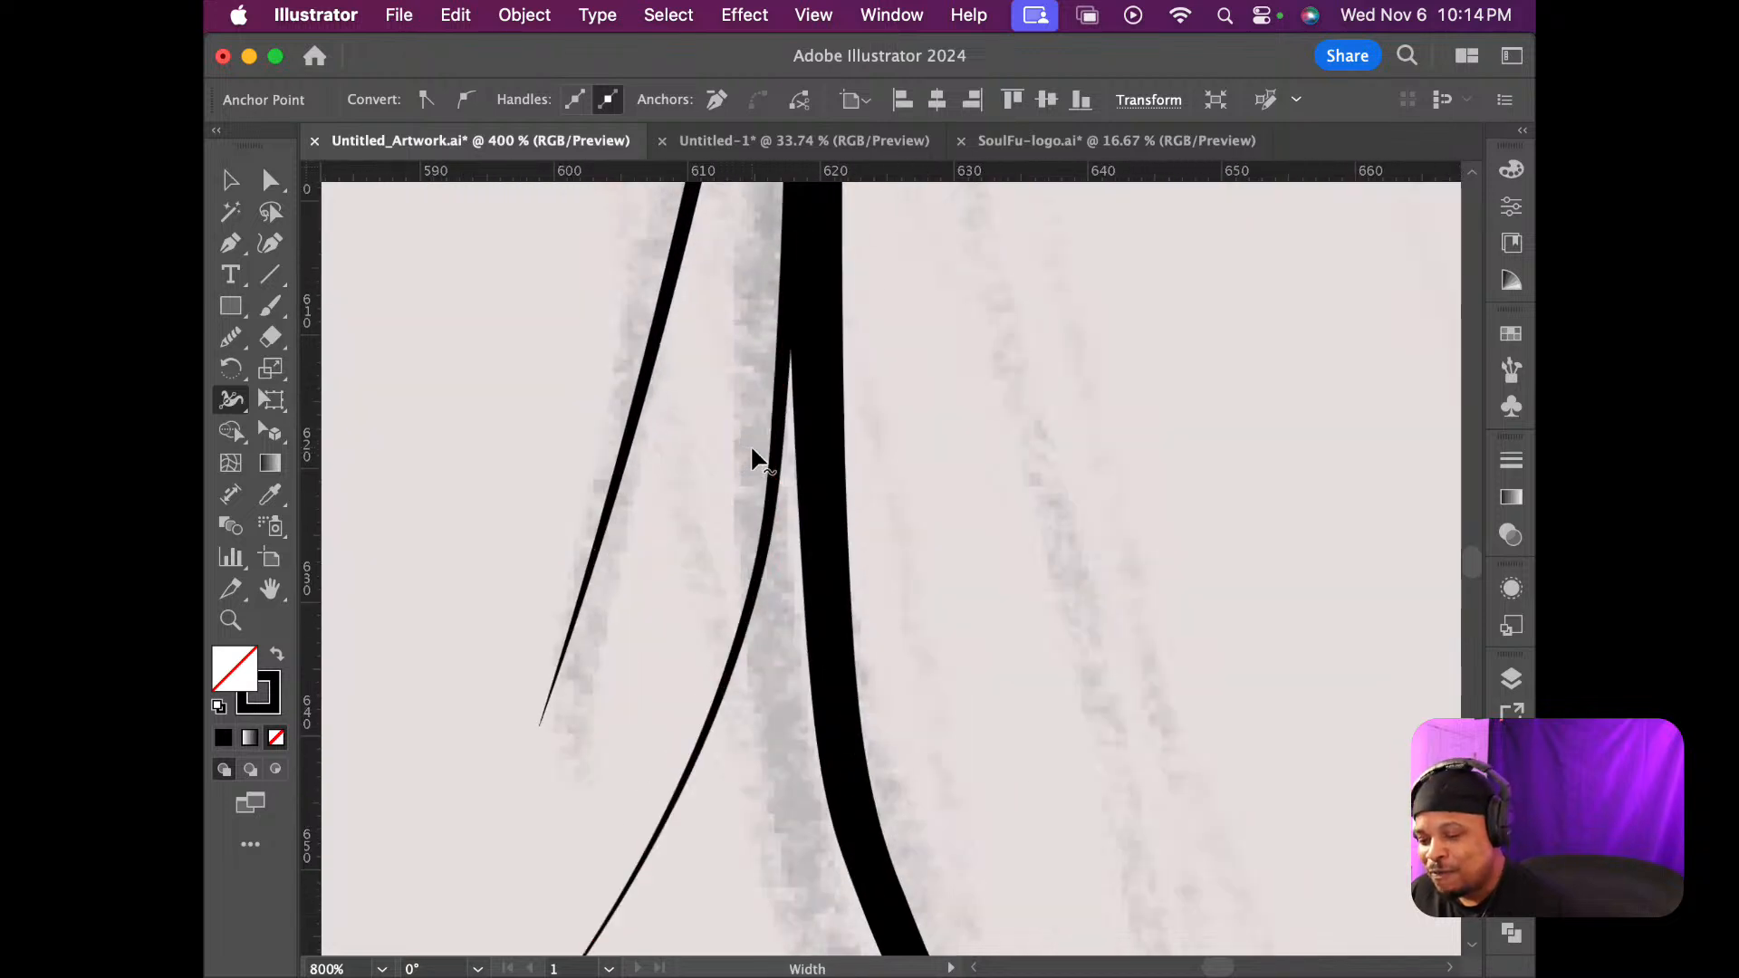
pyautogui.moveTo(798, 355); pyautogui.dragTo(778, 354)
pyautogui.scroll(2, 750, 503)
pyautogui.scroll(3, 749, 493)
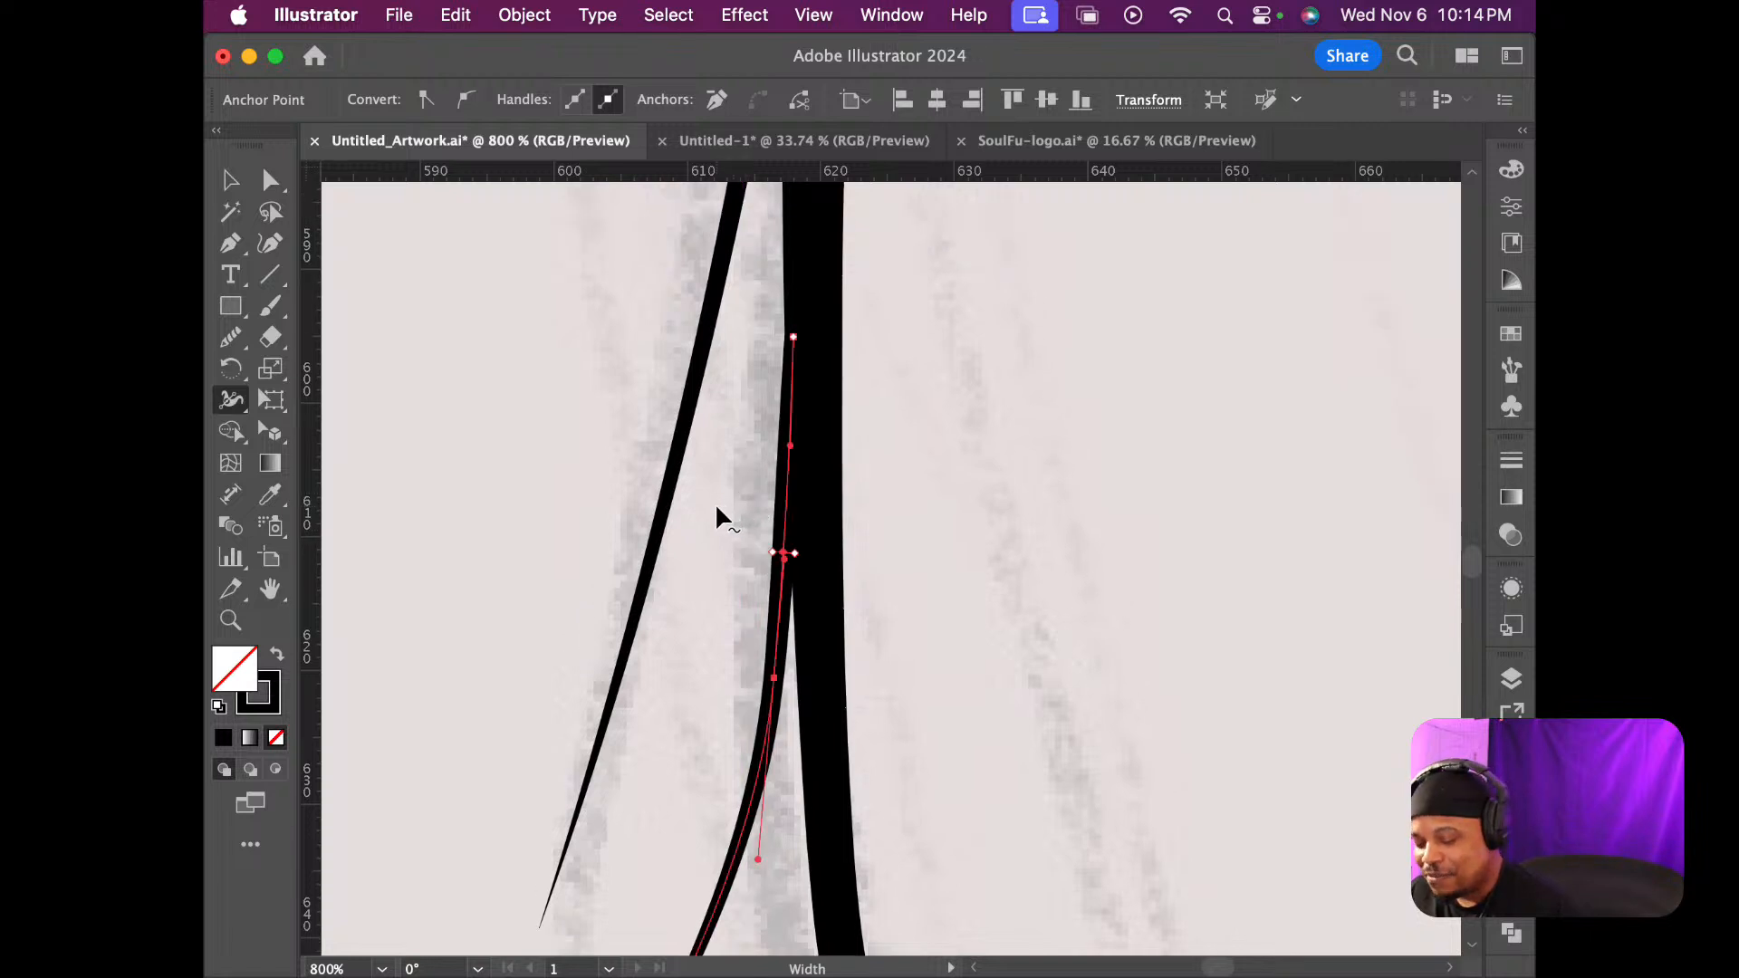
pyautogui.press('v')
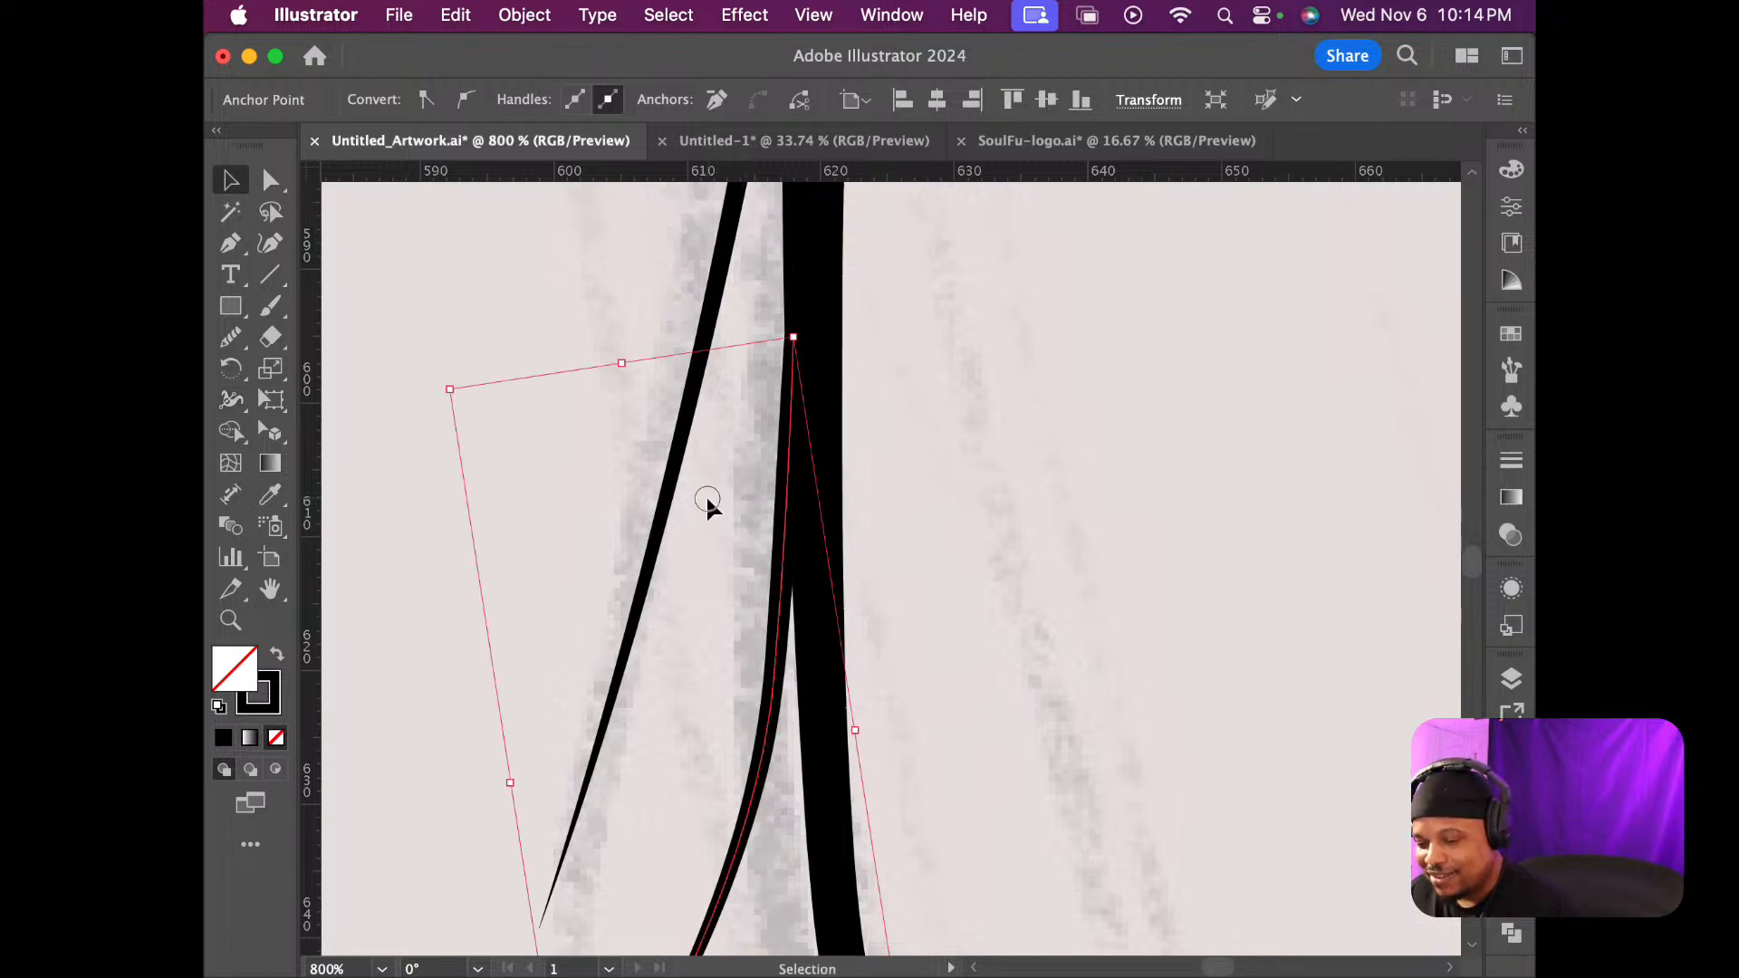
pyautogui.click(705, 494)
# Examine the sleeve's fold lines from the shoulder seam down to the cuff
pyautogui.scroll(-7, 699, 498)
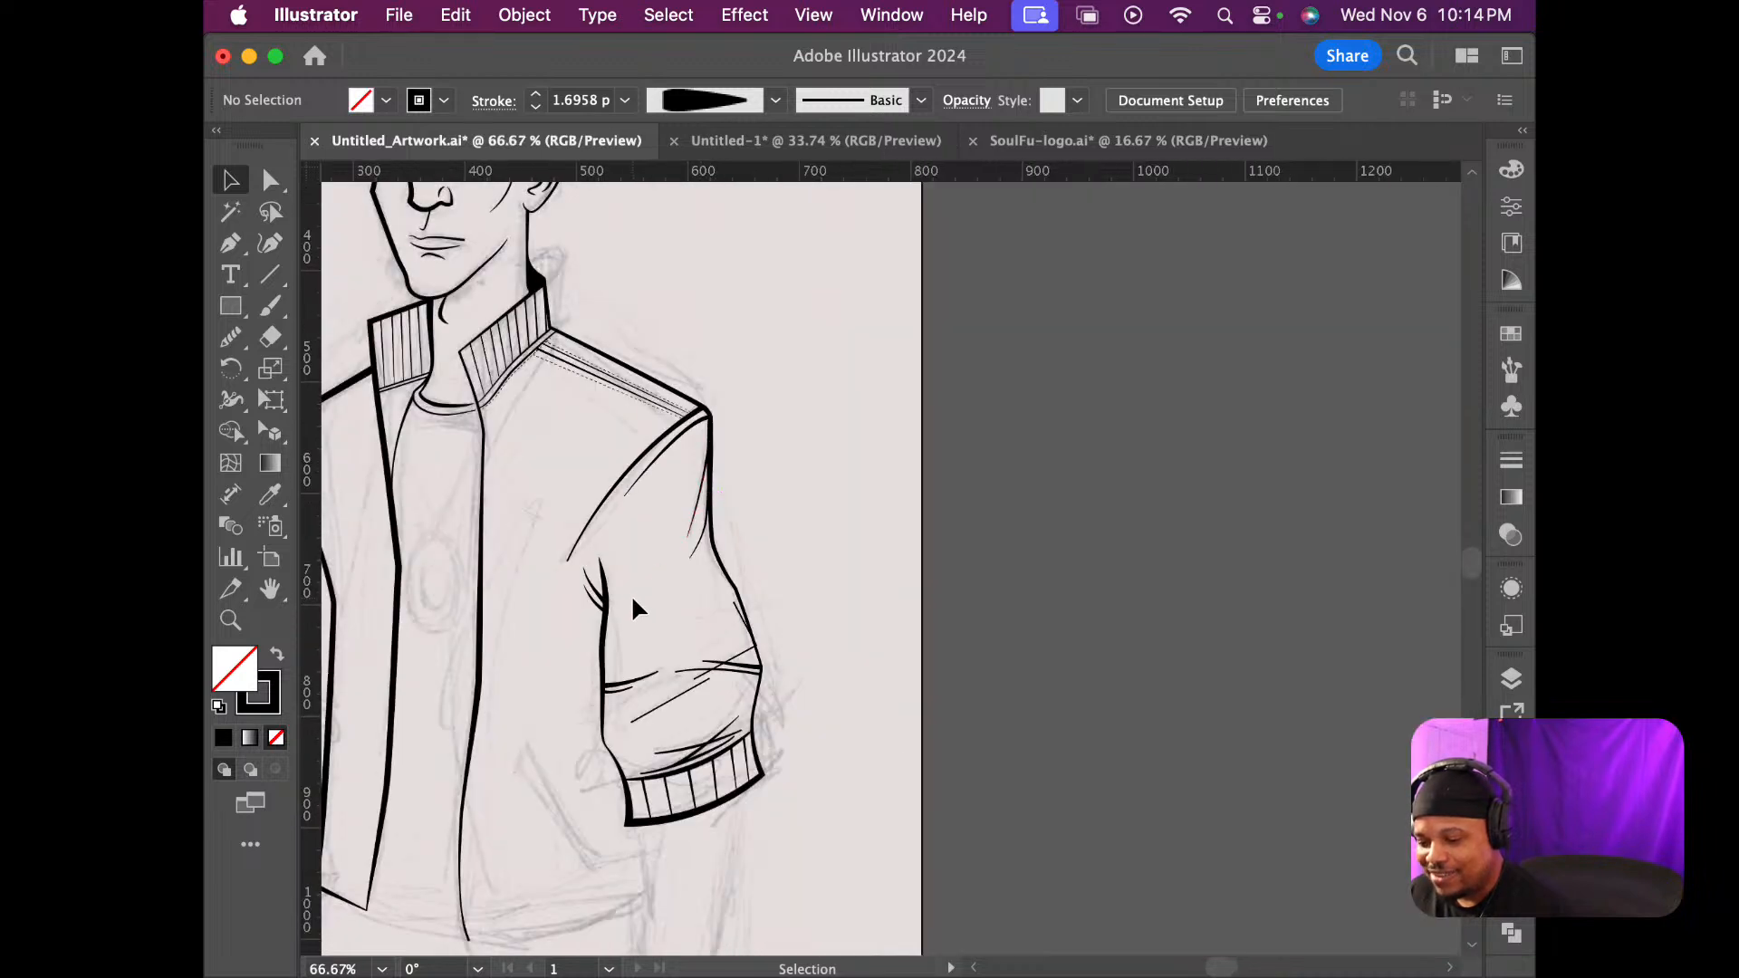
pyautogui.scroll(4, 633, 600)
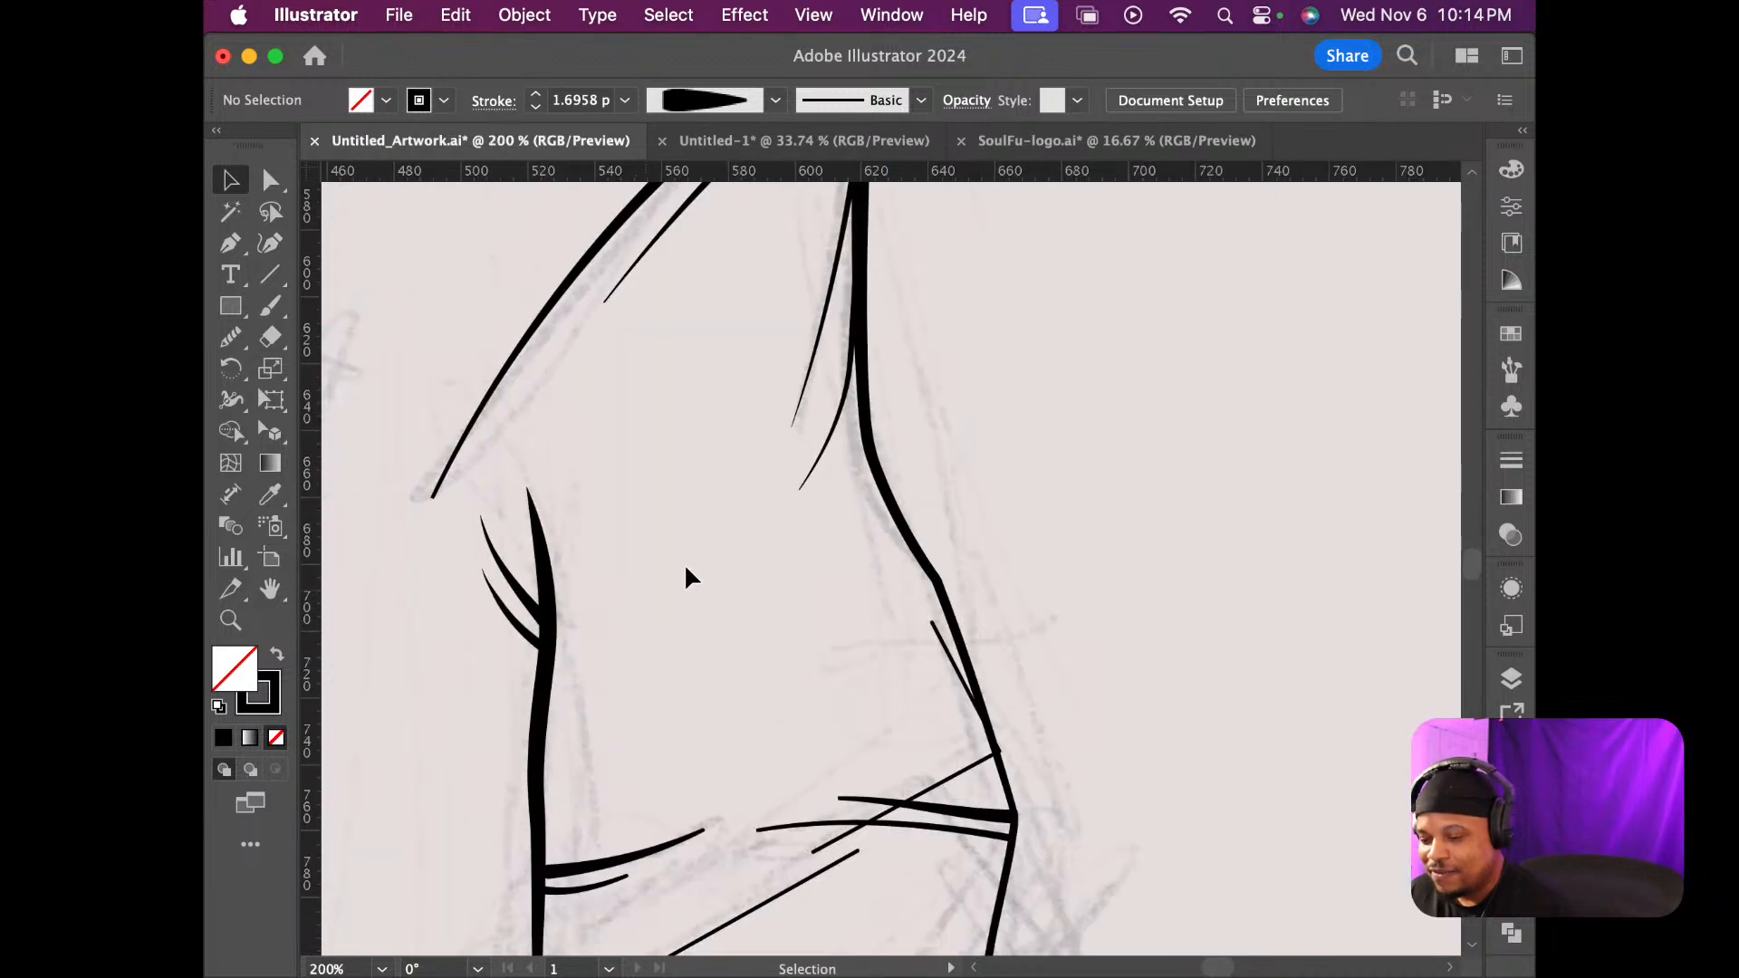
pyautogui.scroll(4, 742, 530)
pyautogui.scroll(1, 756, 526)
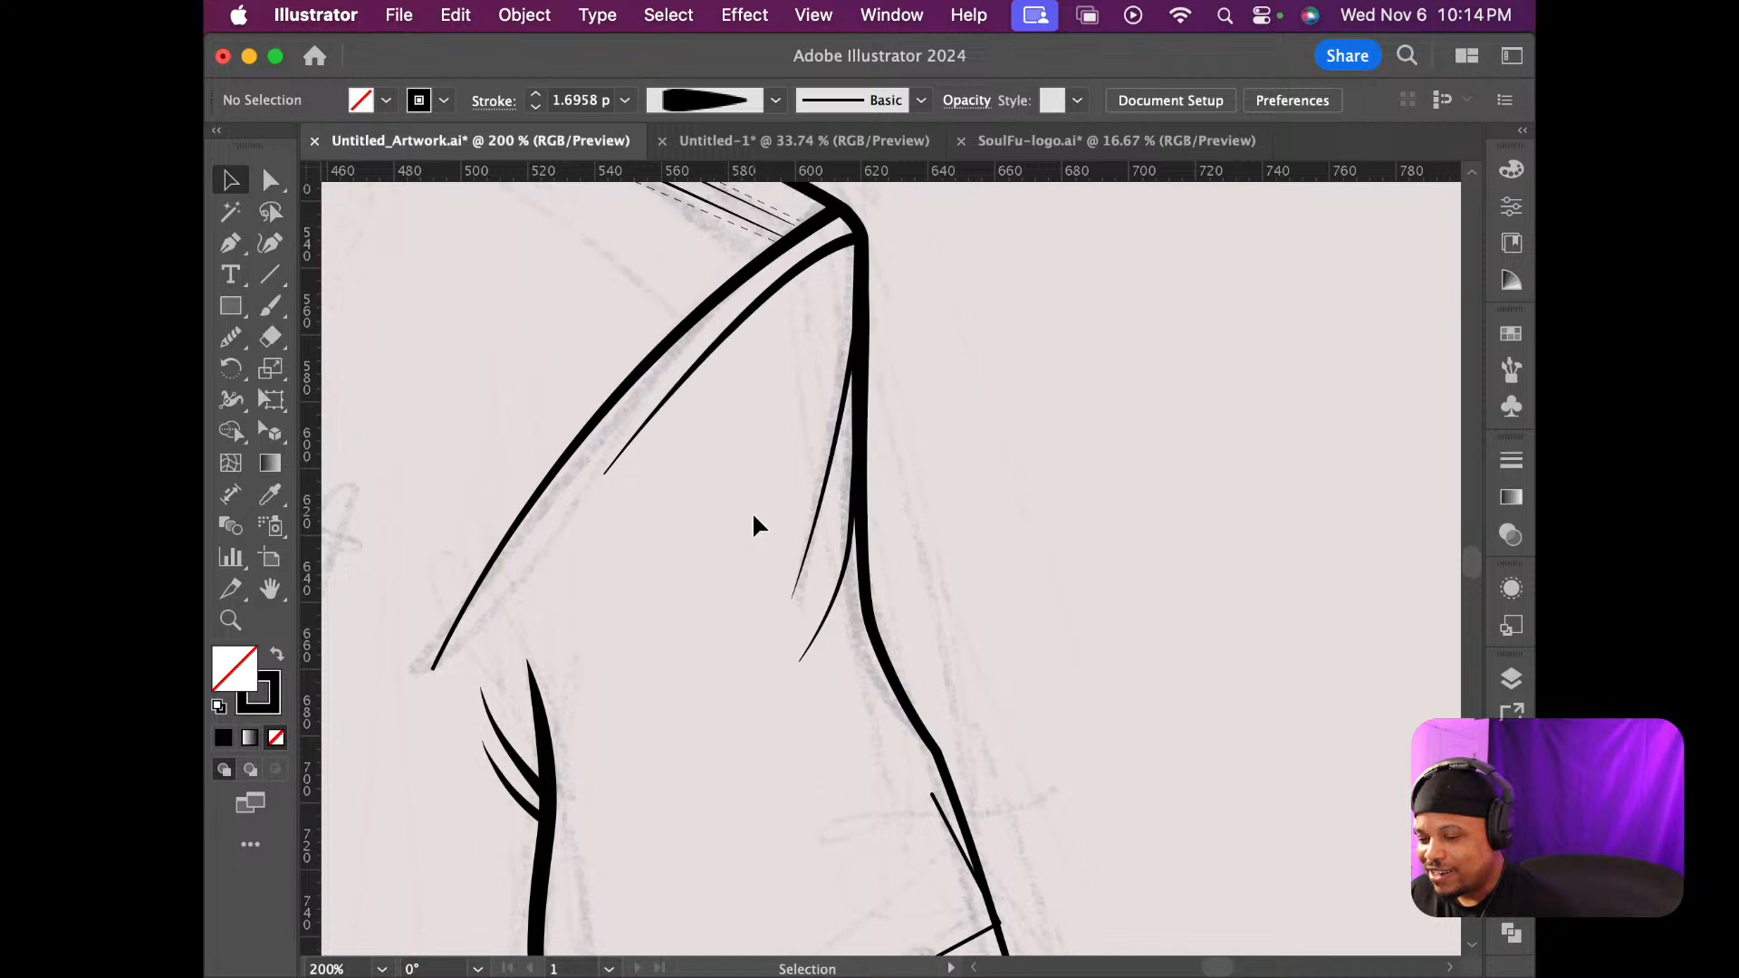
pyautogui.scroll(-5, 820, 534)
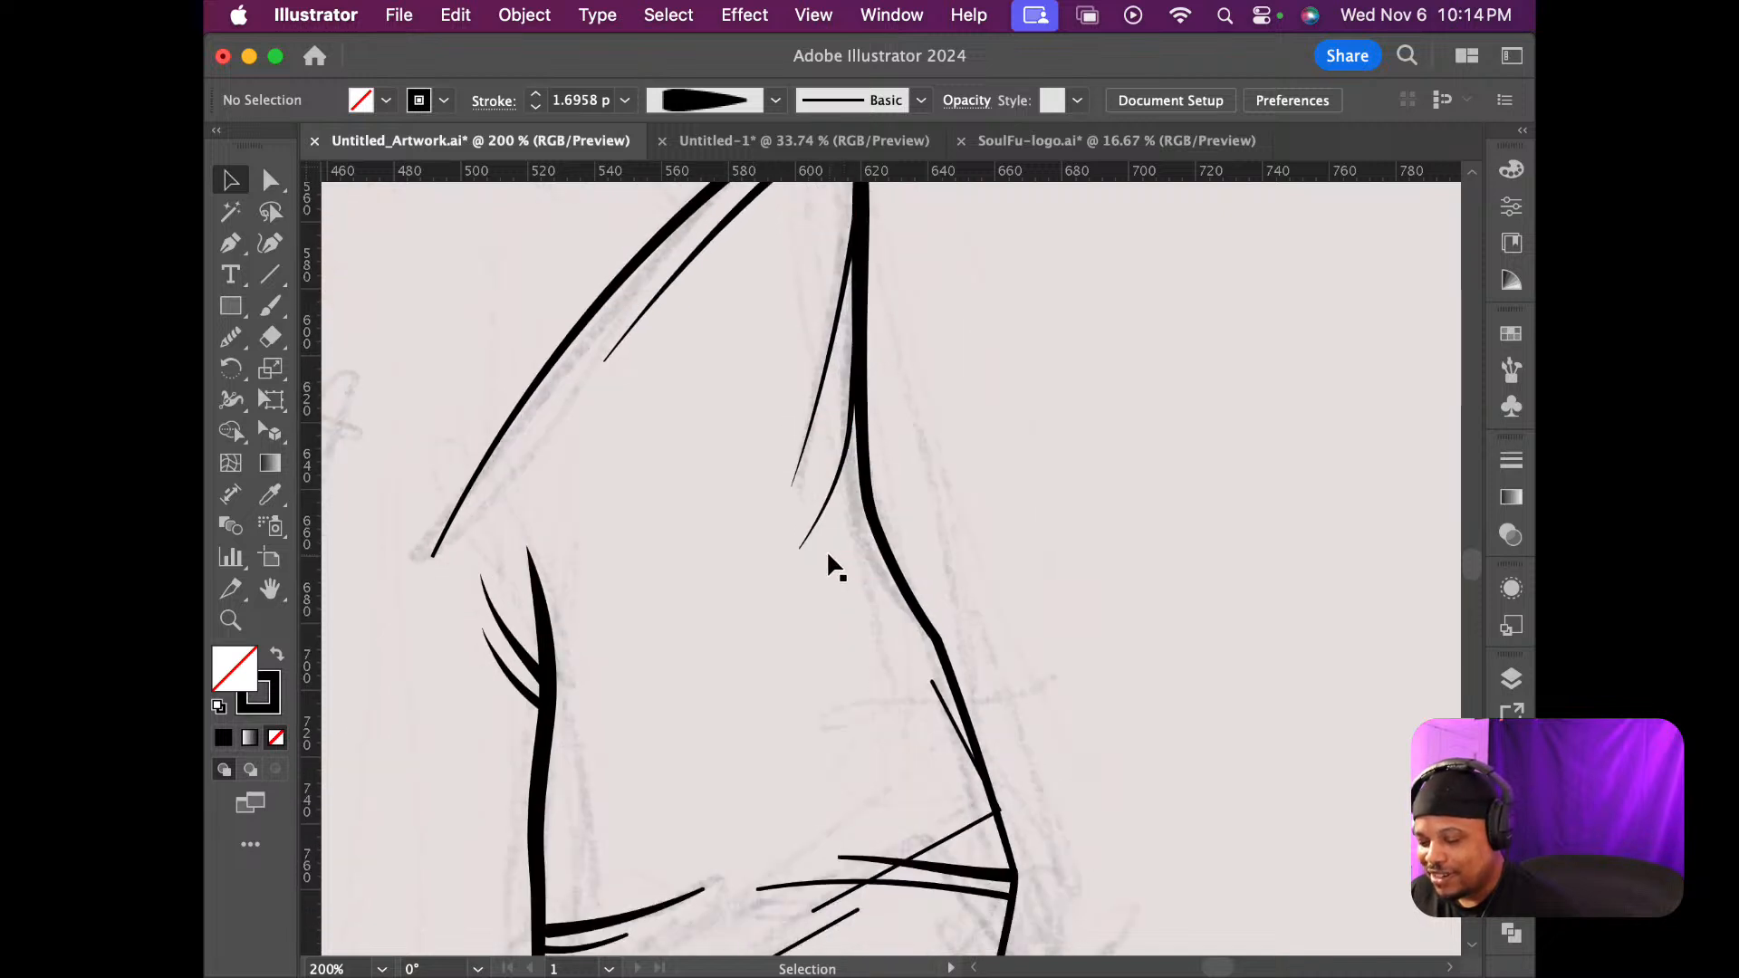
pyautogui.scroll(2, 816, 547)
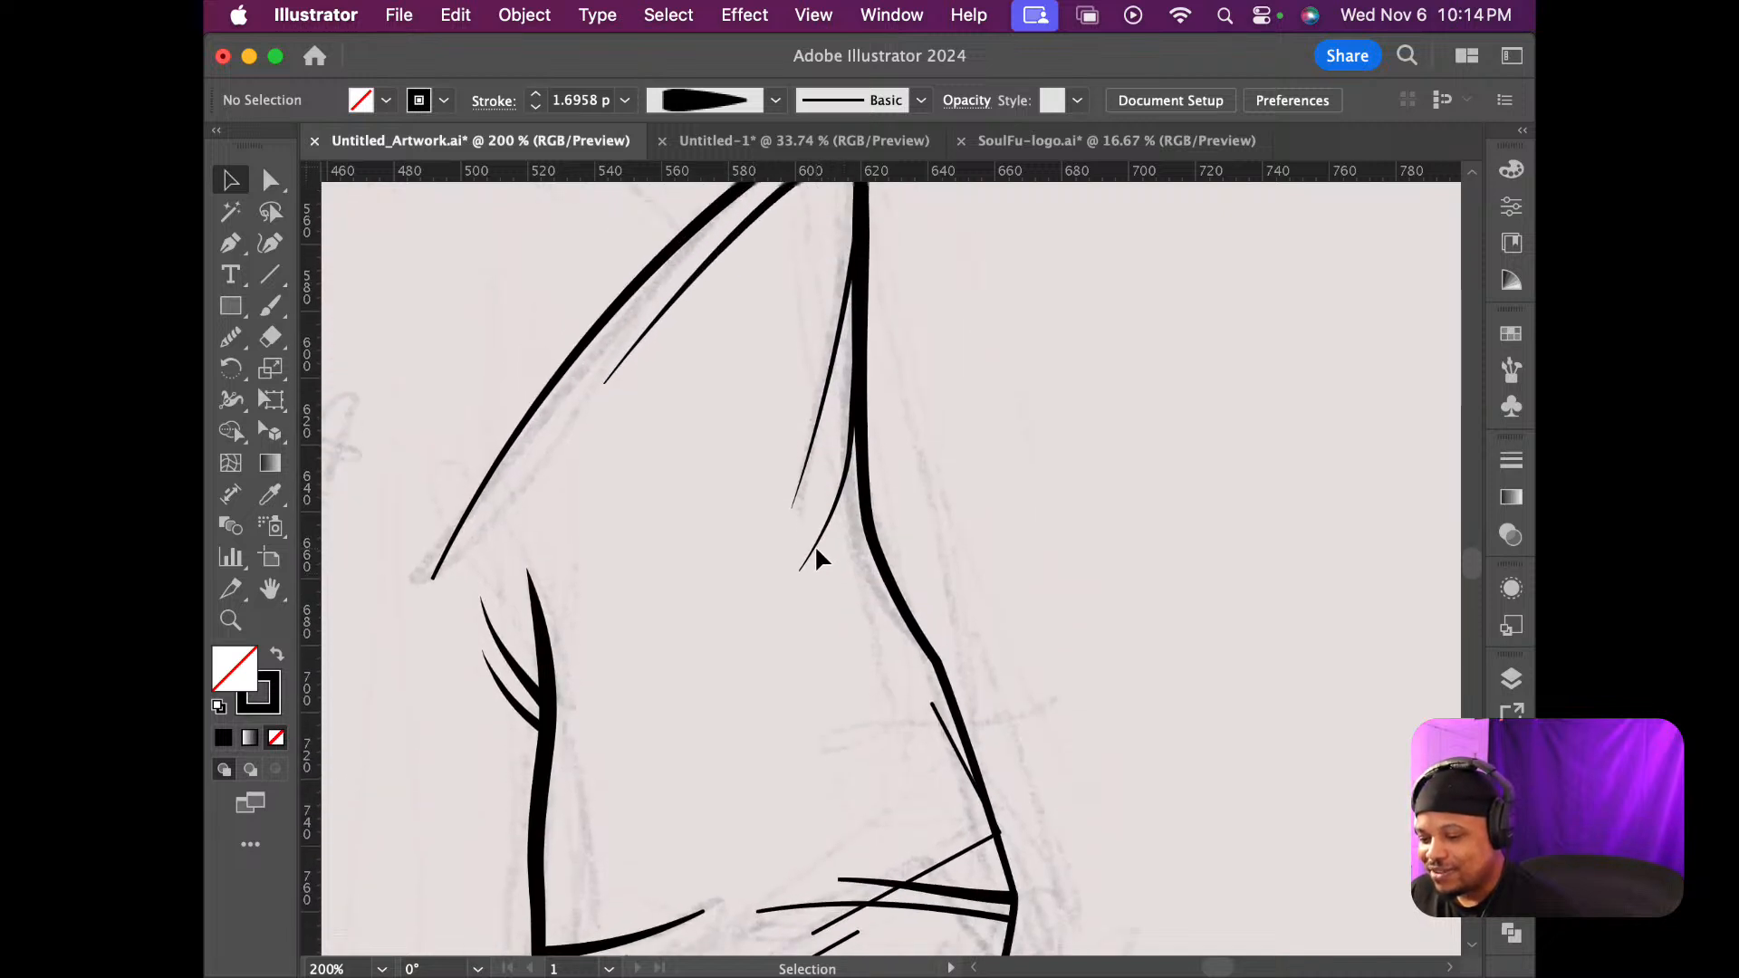
pyautogui.scroll(-3, 812, 548)
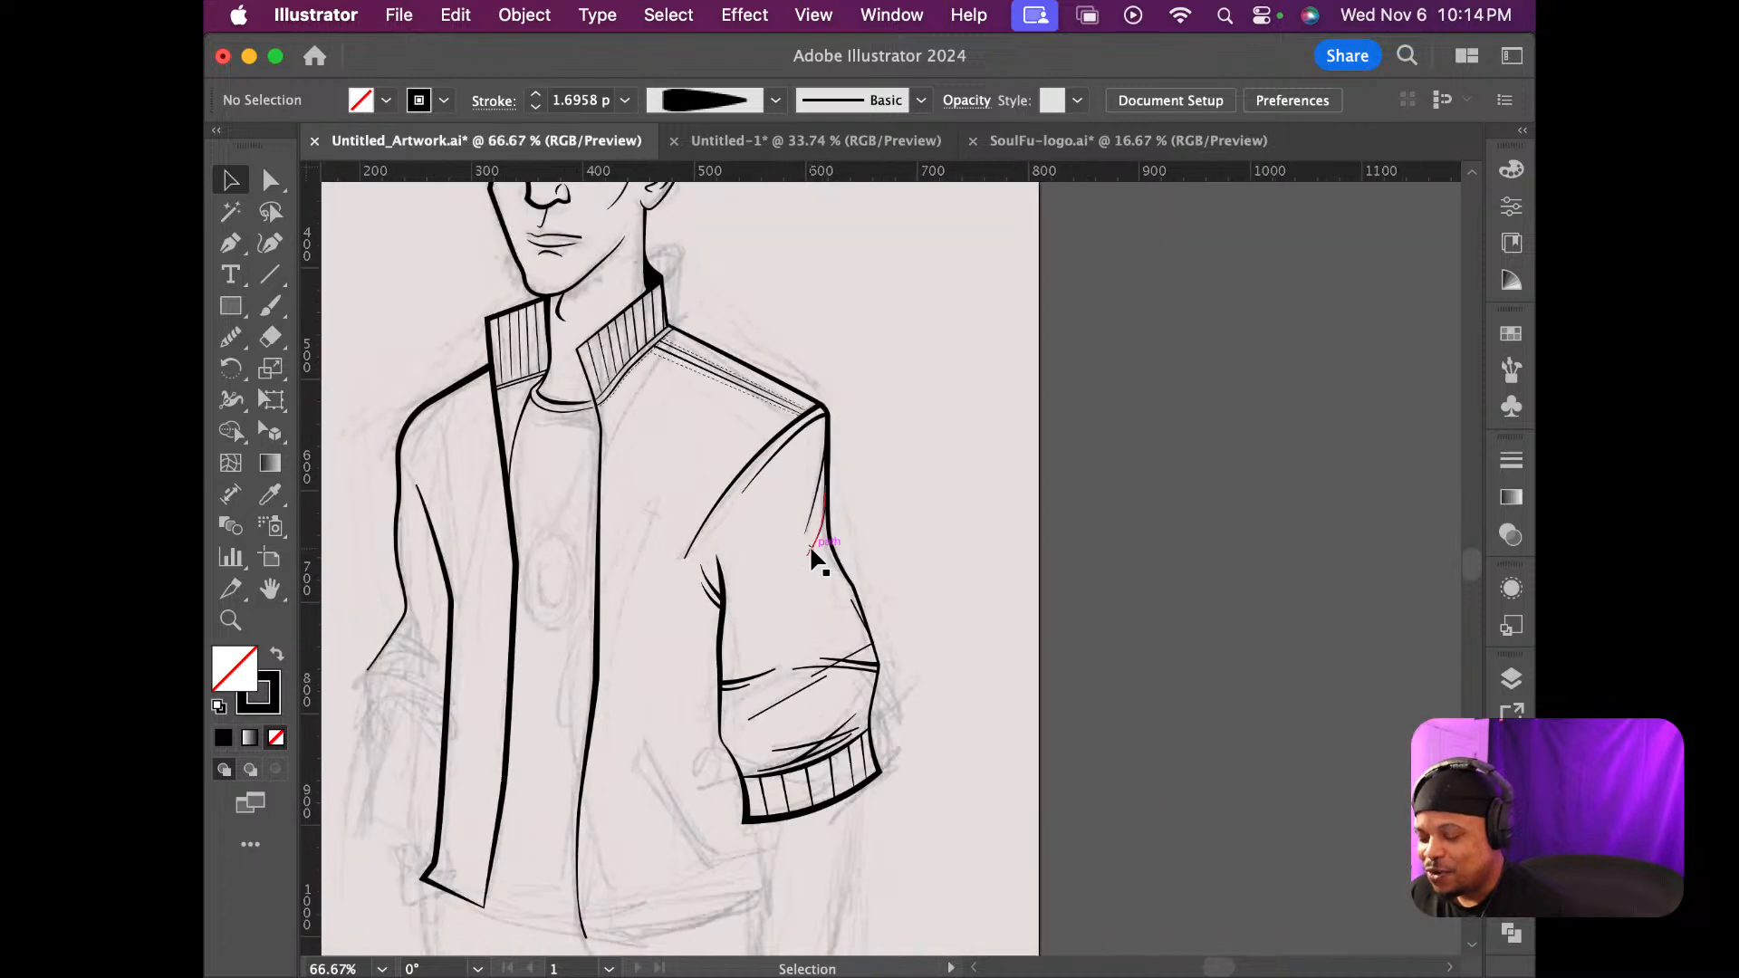
pyautogui.scroll(-1, 811, 548)
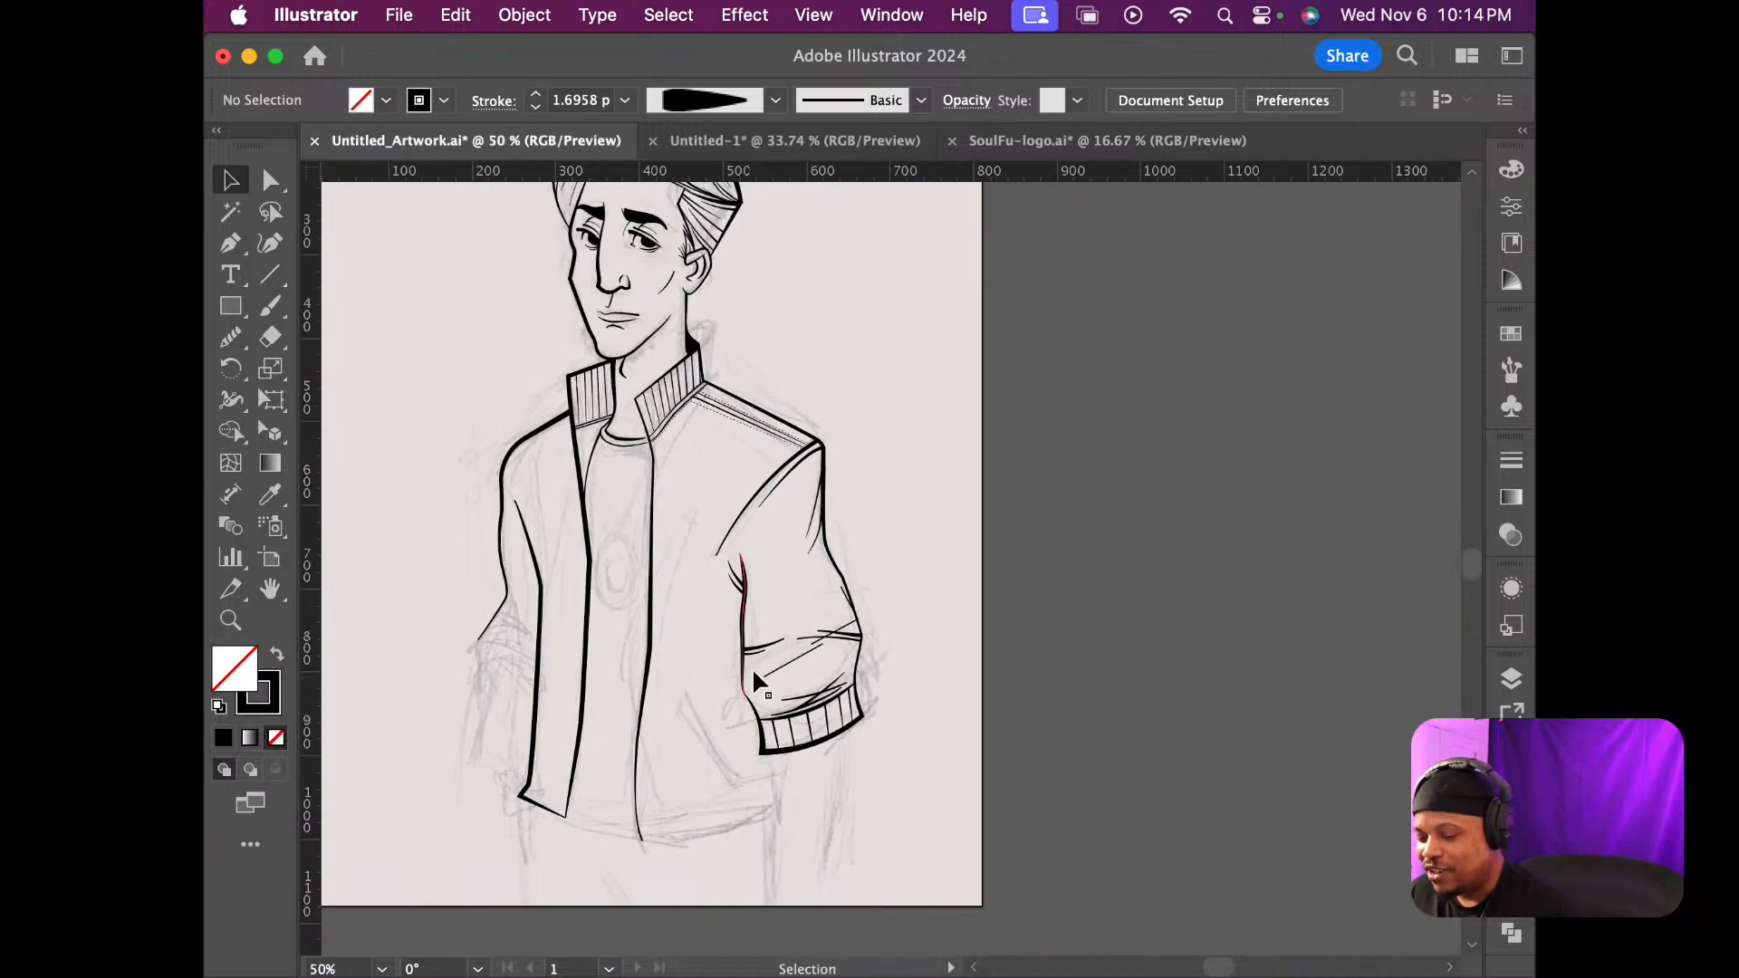
pyautogui.scroll(7, 763, 650)
pyautogui.scroll(-5, 763, 649)
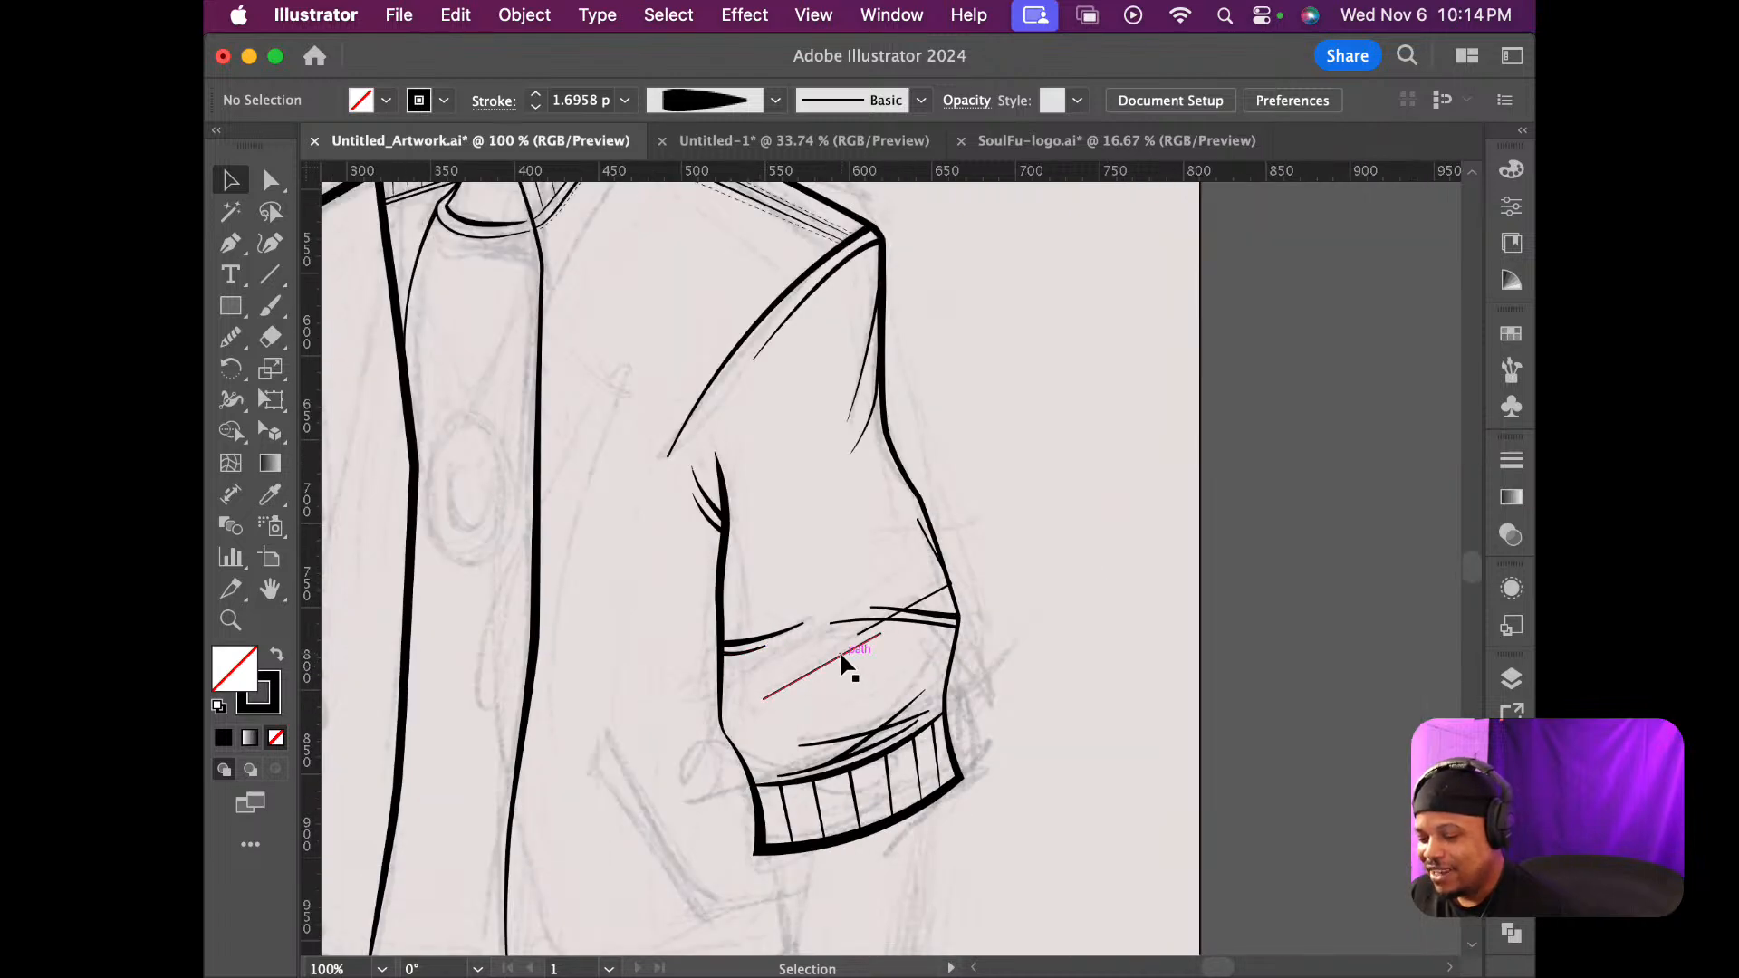
pyautogui.scroll(3, 905, 584)
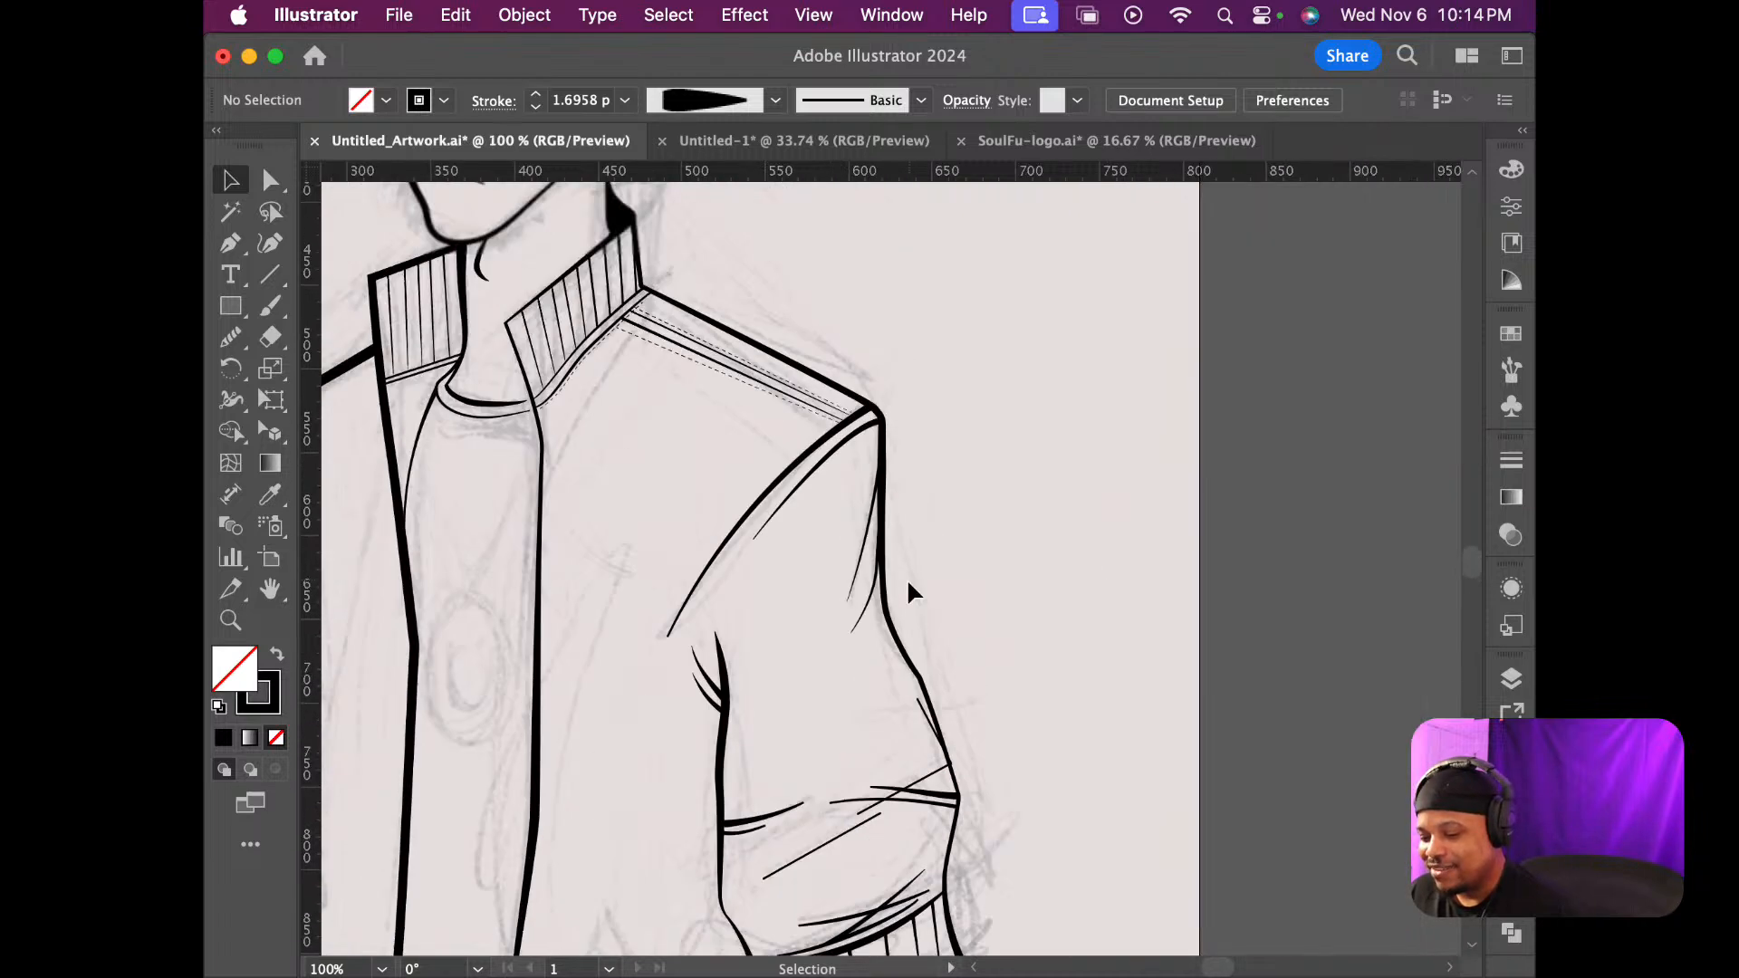
# Pull the lower end anchor of the short fold near the elbow inside the sleeve's thick outer edge line
pyautogui.scroll(5, 917, 688)
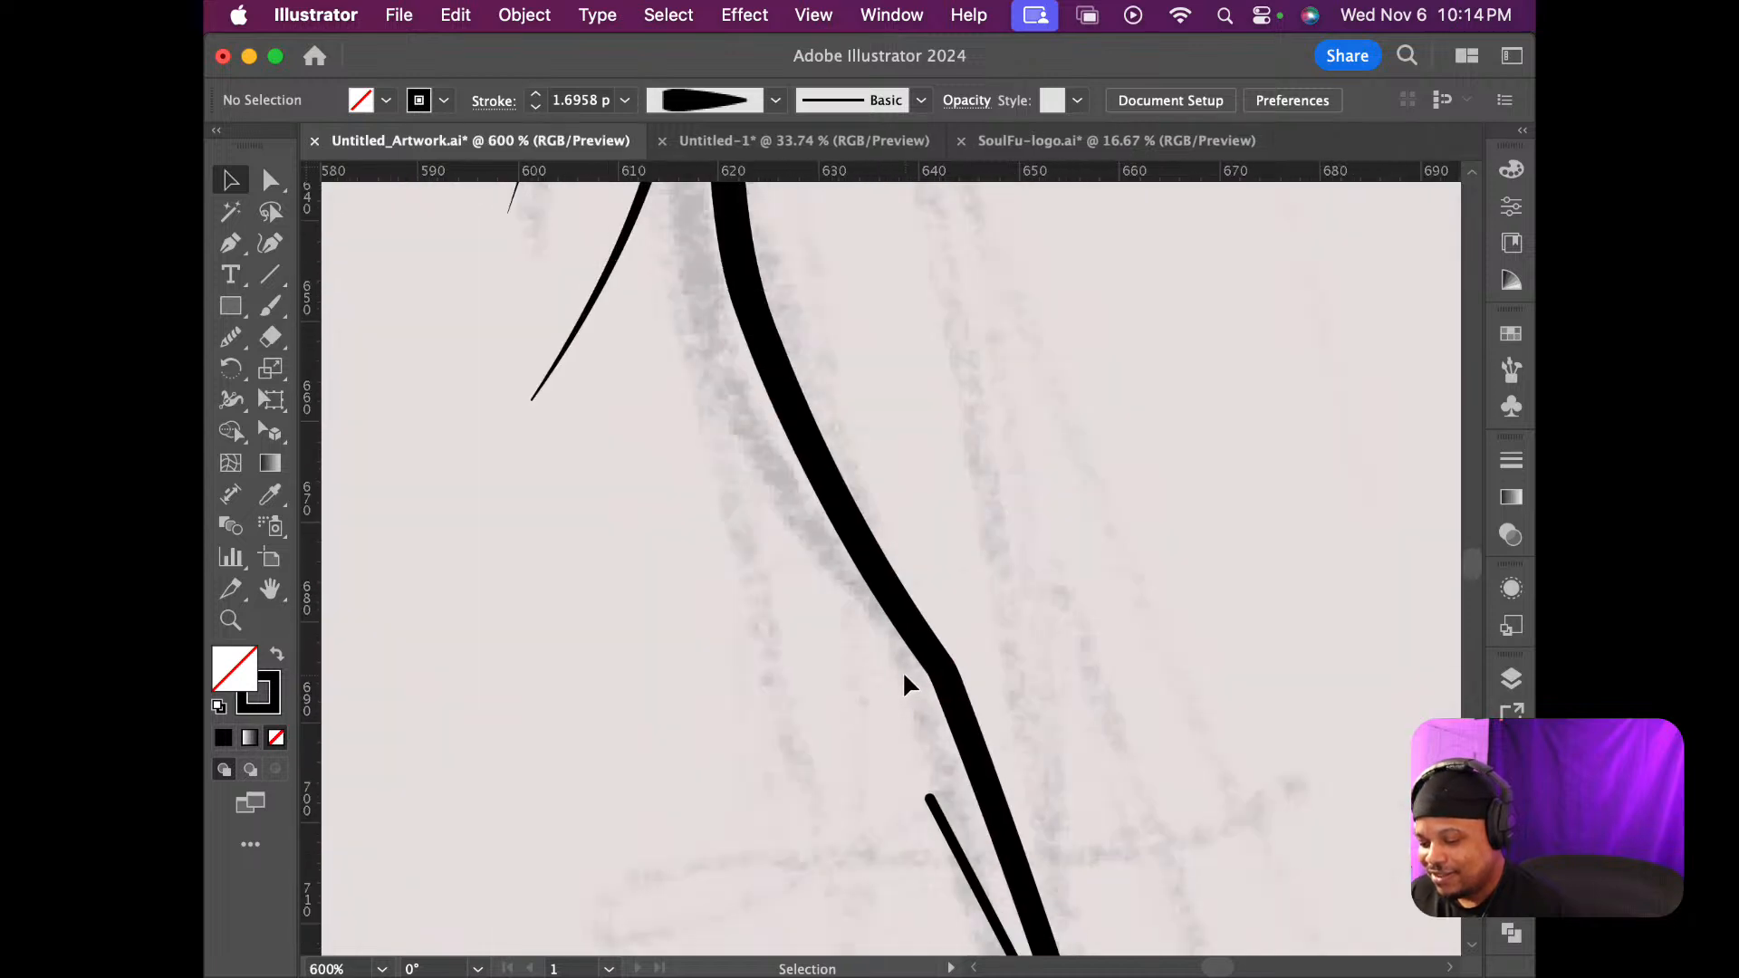
pyautogui.scroll(2, 948, 844)
pyautogui.scroll(-4, 937, 808)
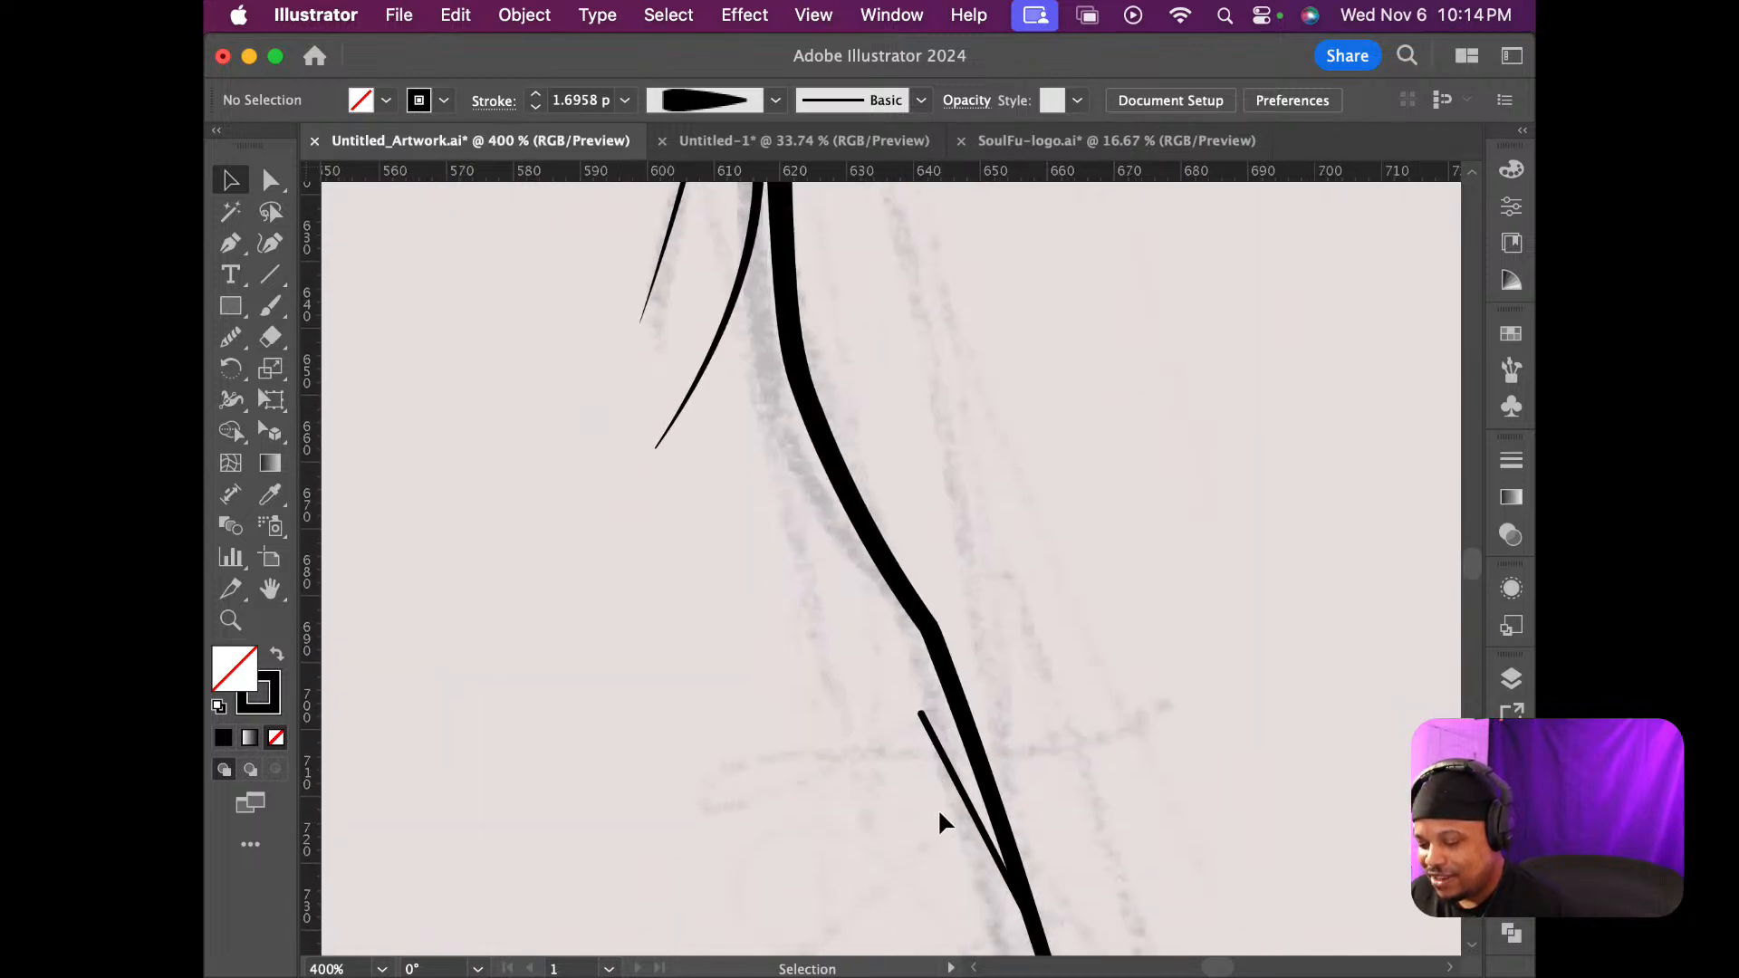
pyautogui.scroll(2, 943, 779)
pyautogui.scroll(1, 935, 712)
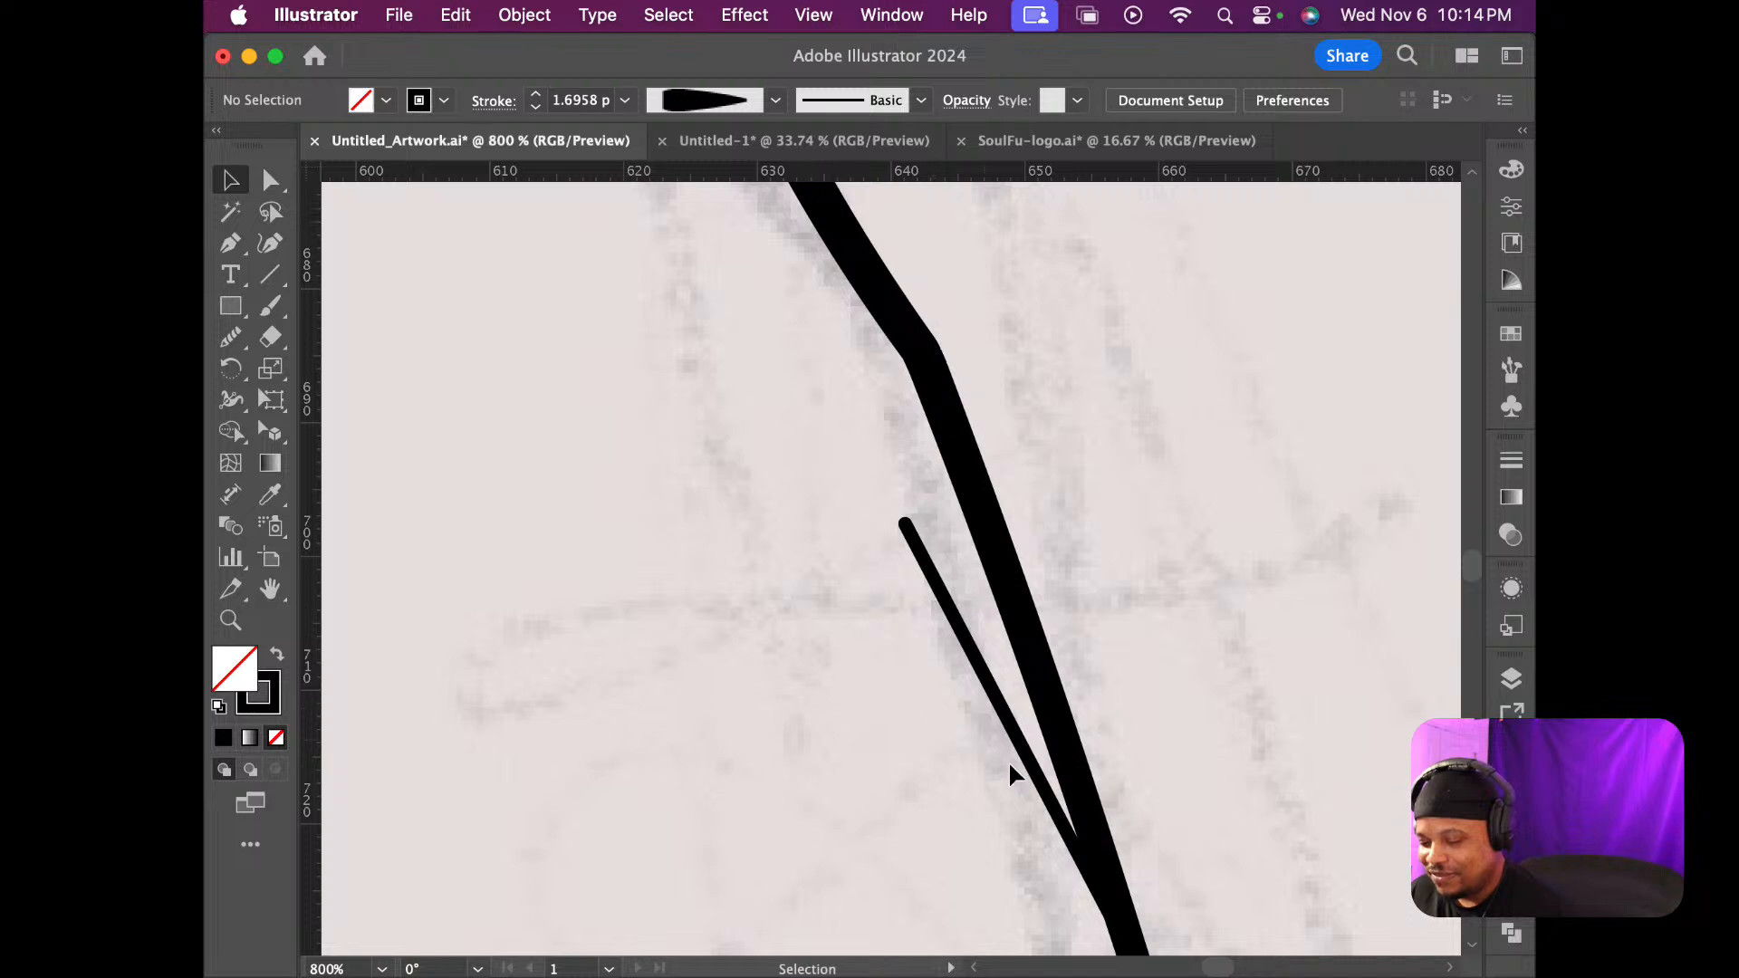
pyautogui.scroll(-4, 1011, 772)
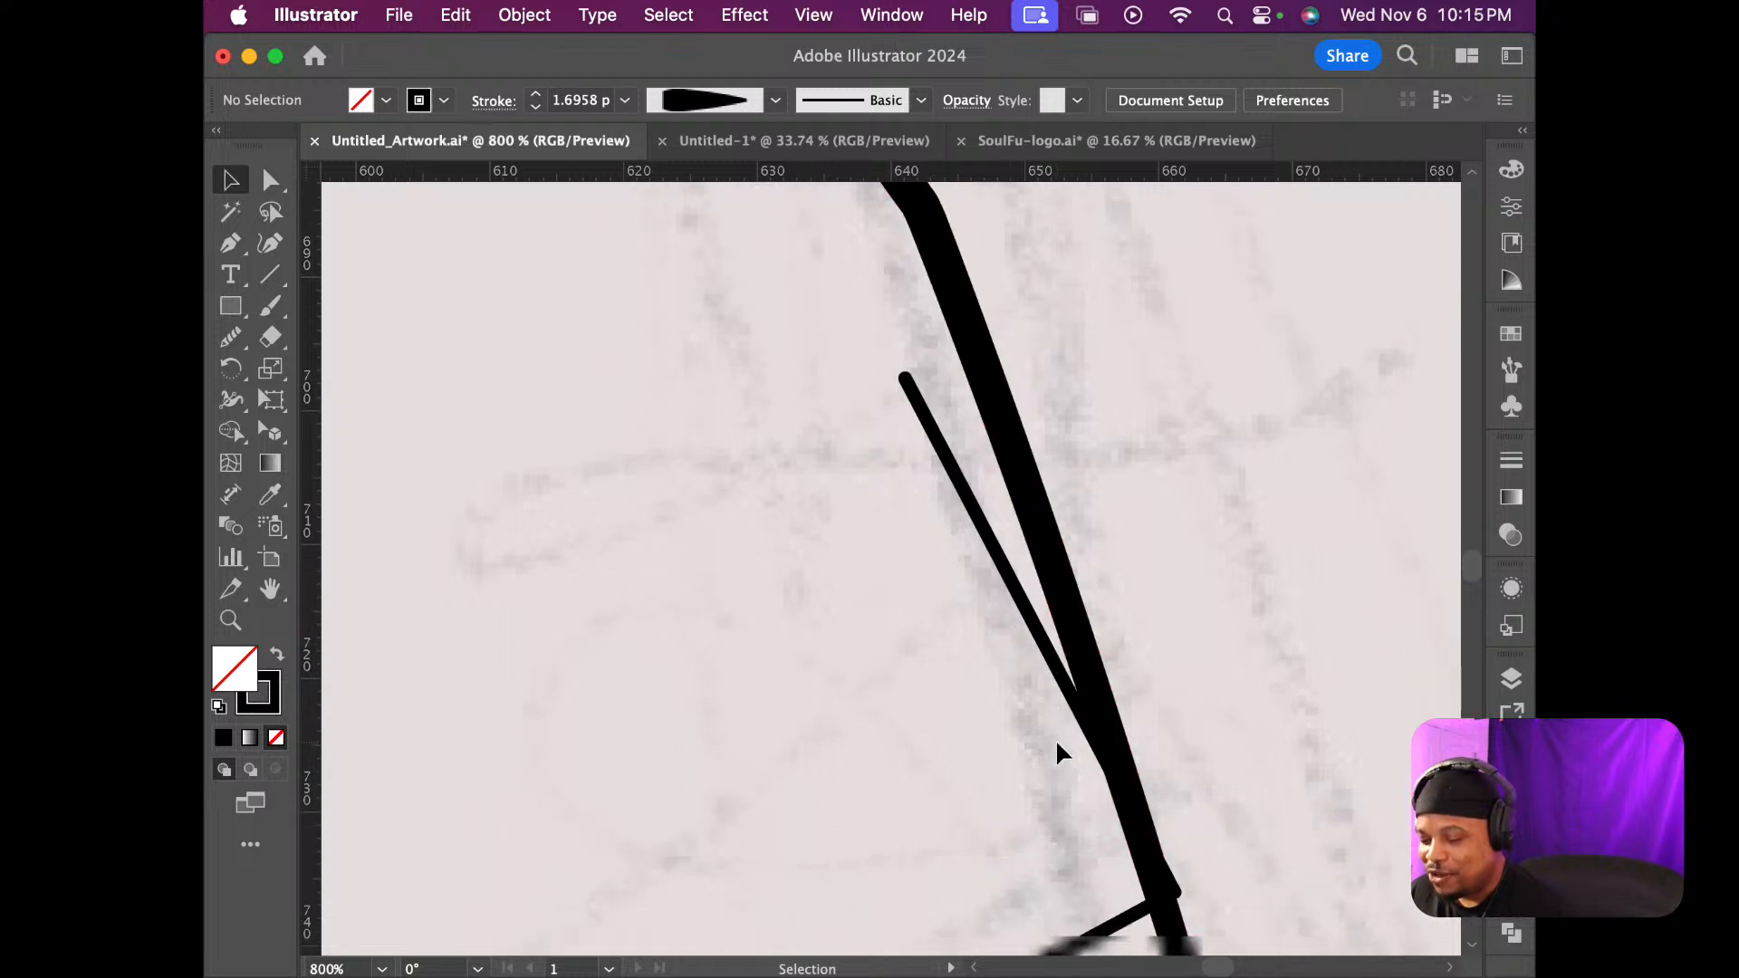
pyautogui.scroll(-1, 1069, 765)
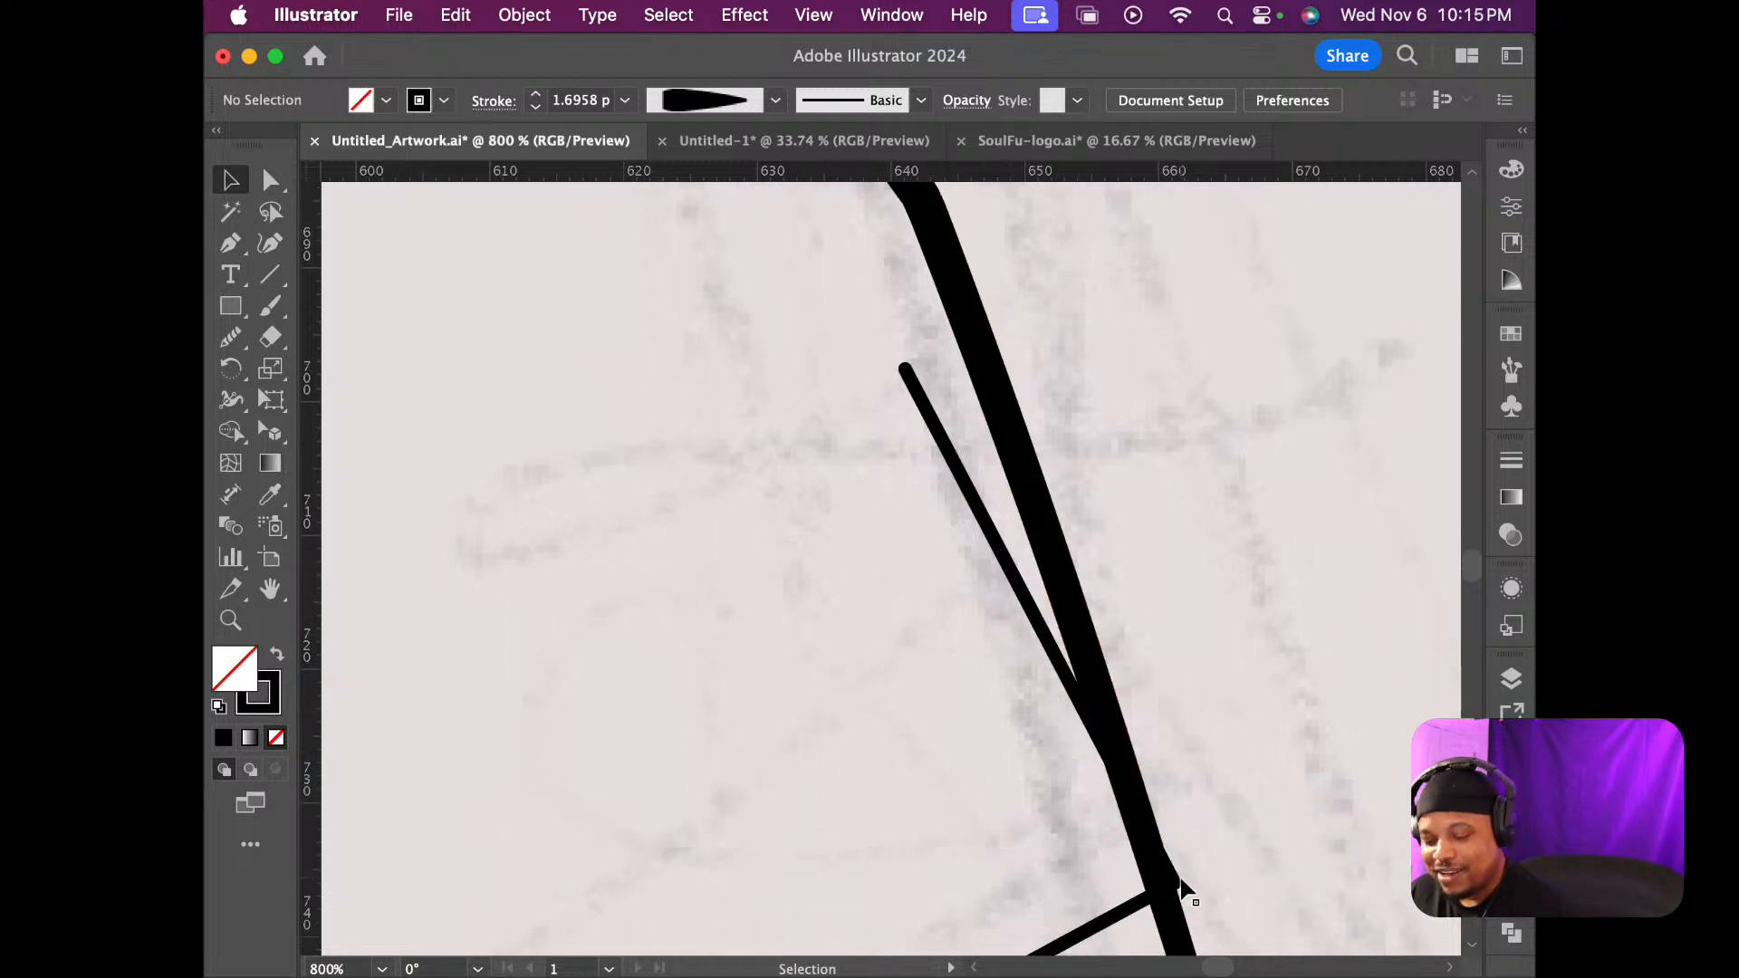
pyautogui.press('a')
pyautogui.moveTo(1177, 886); pyautogui.dragTo(1148, 857)
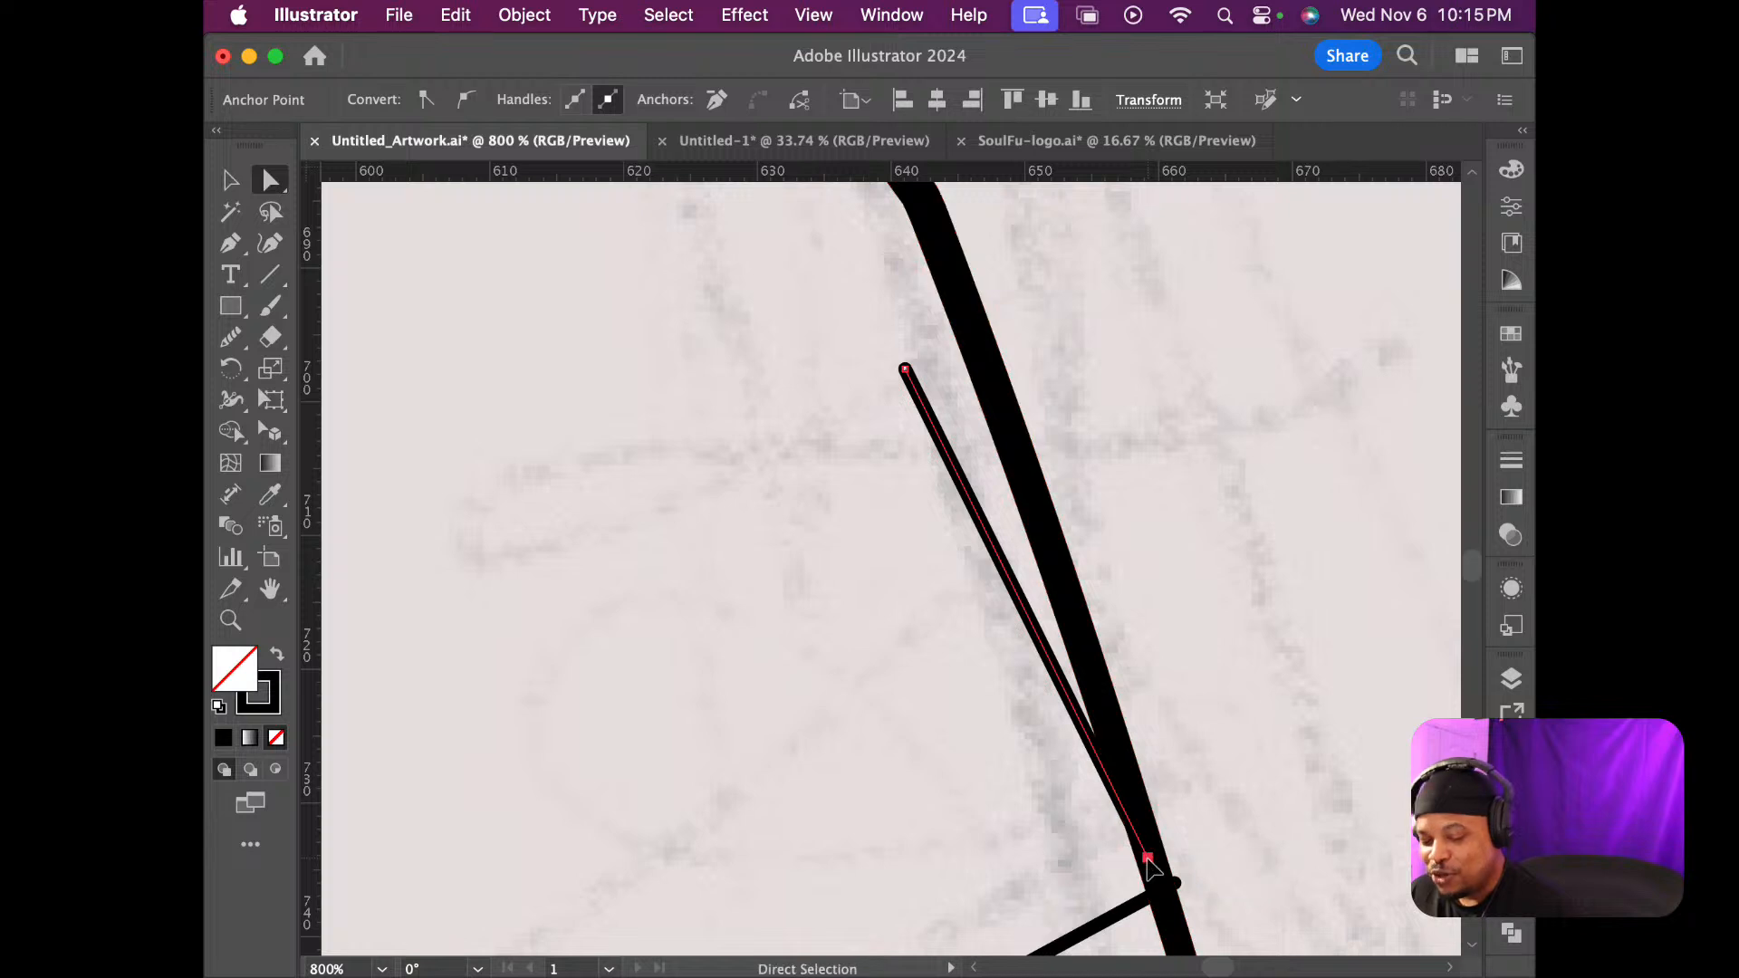
# Taper the short fold to a point at its upper end with the Width tool and swing that end further into the sleeve
pyautogui.hotkey('shift', 'w')
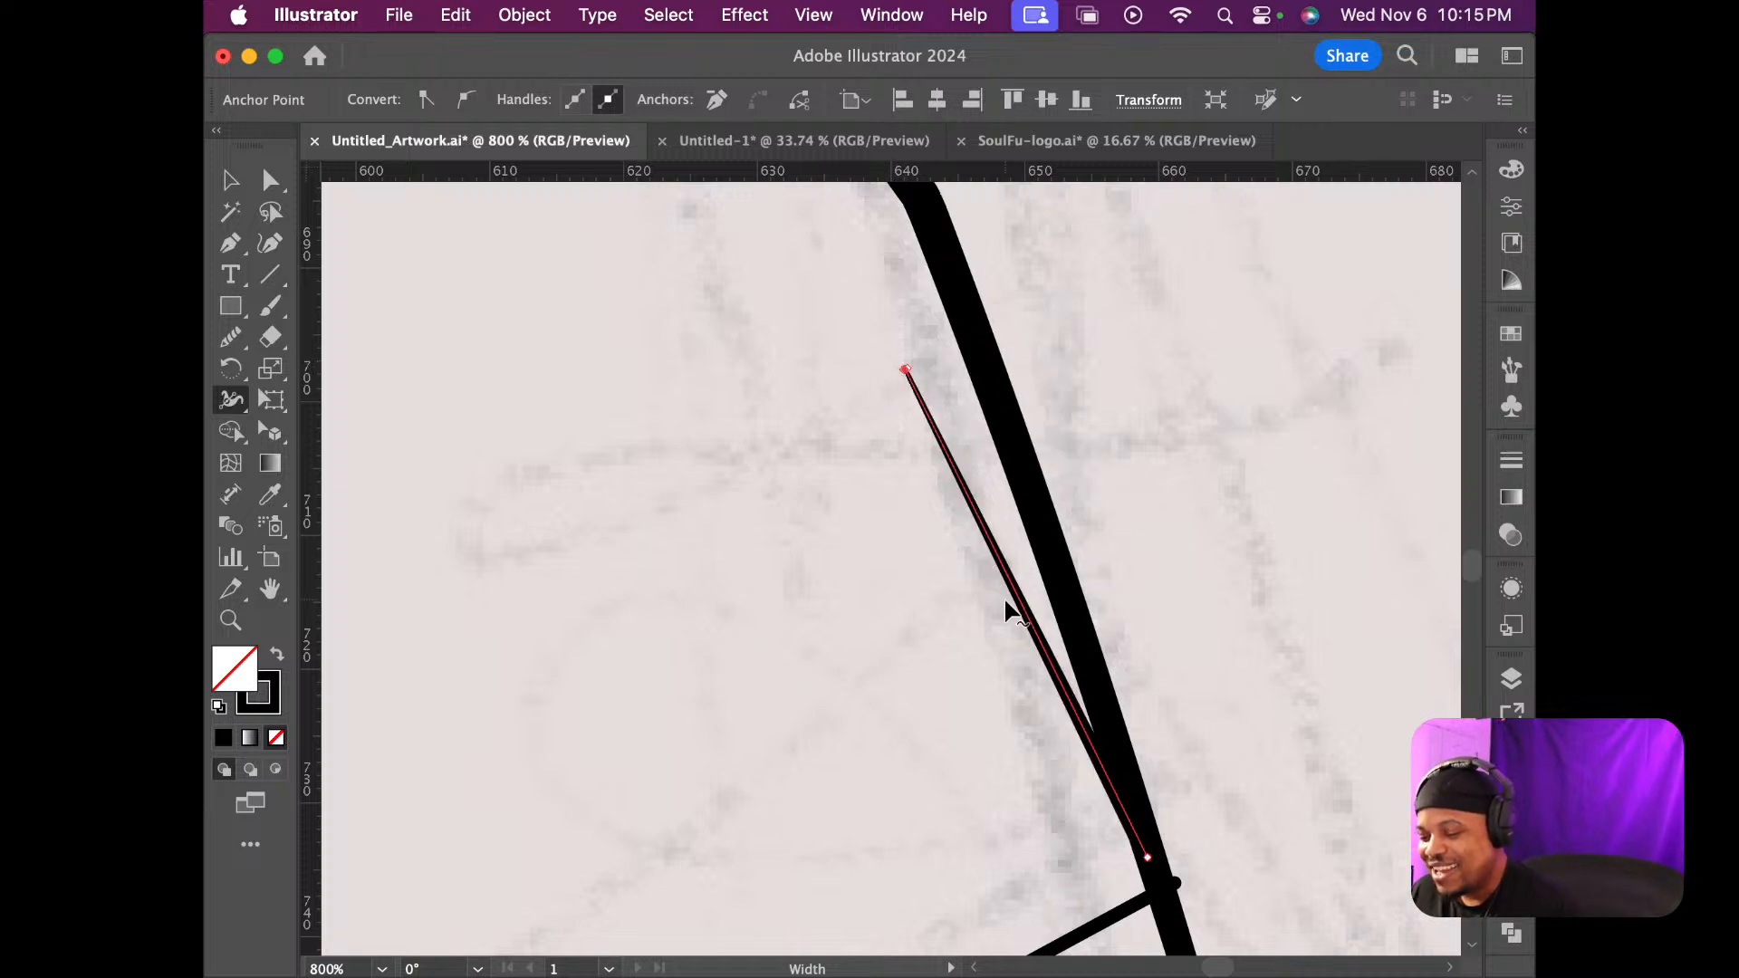
pyautogui.moveTo(1011, 607); pyautogui.dragTo(1005, 610)
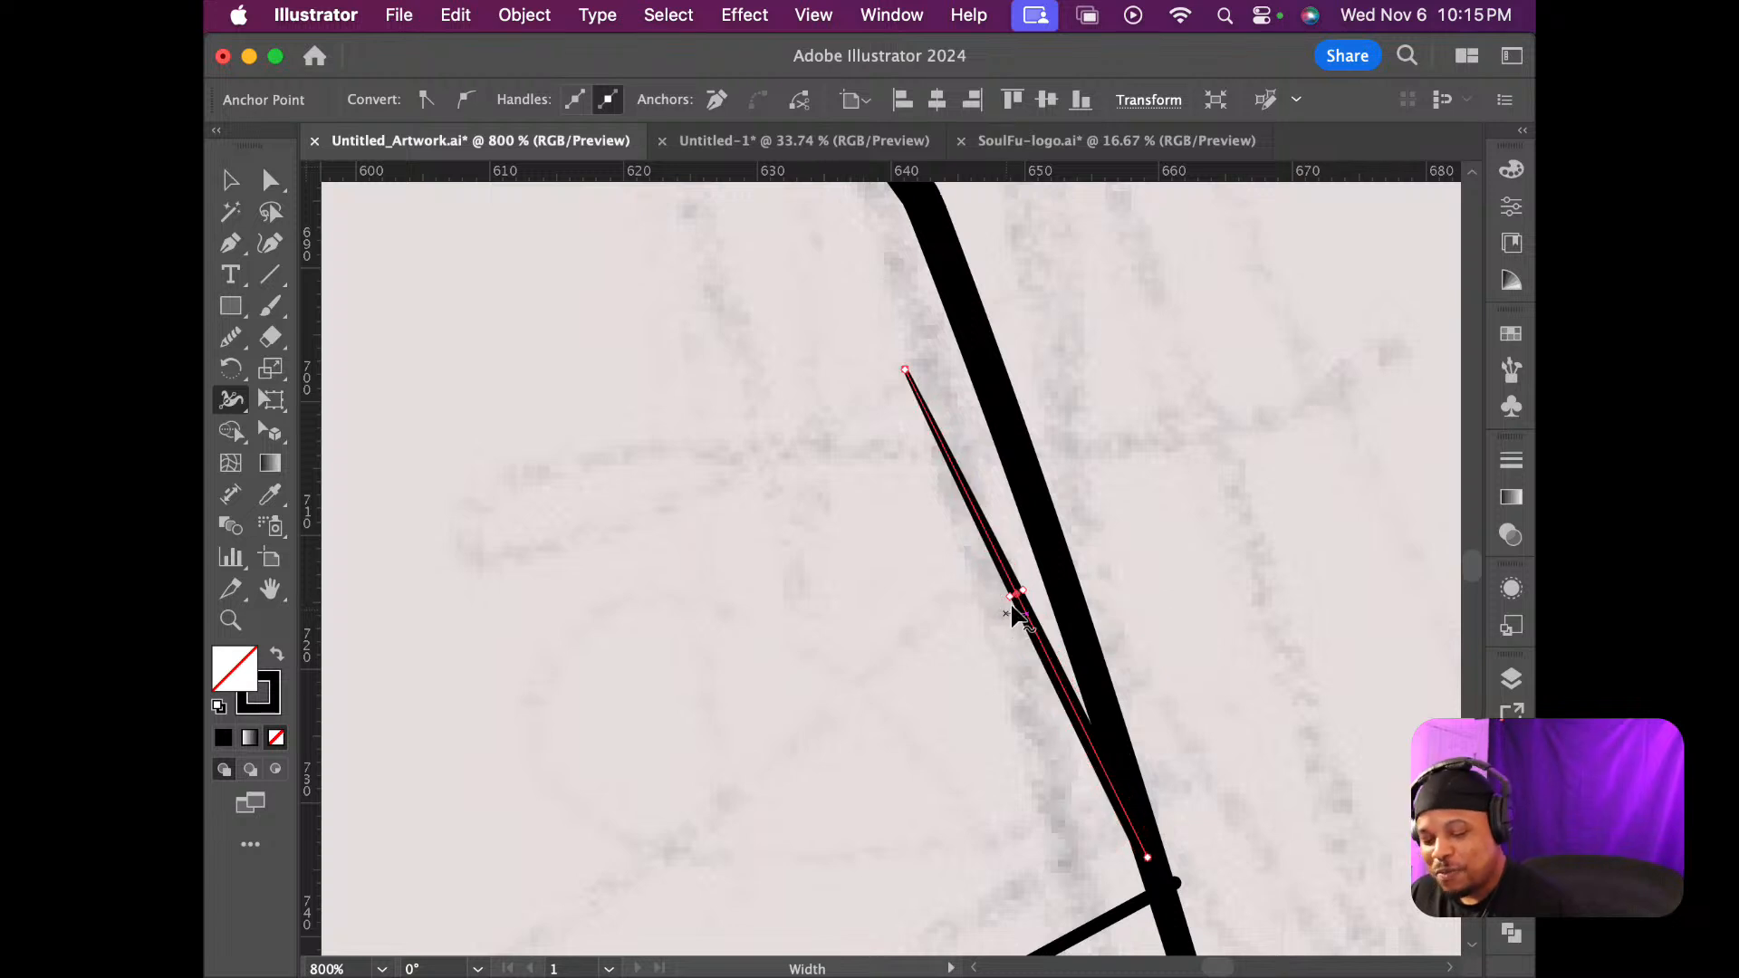
pyautogui.press('a')
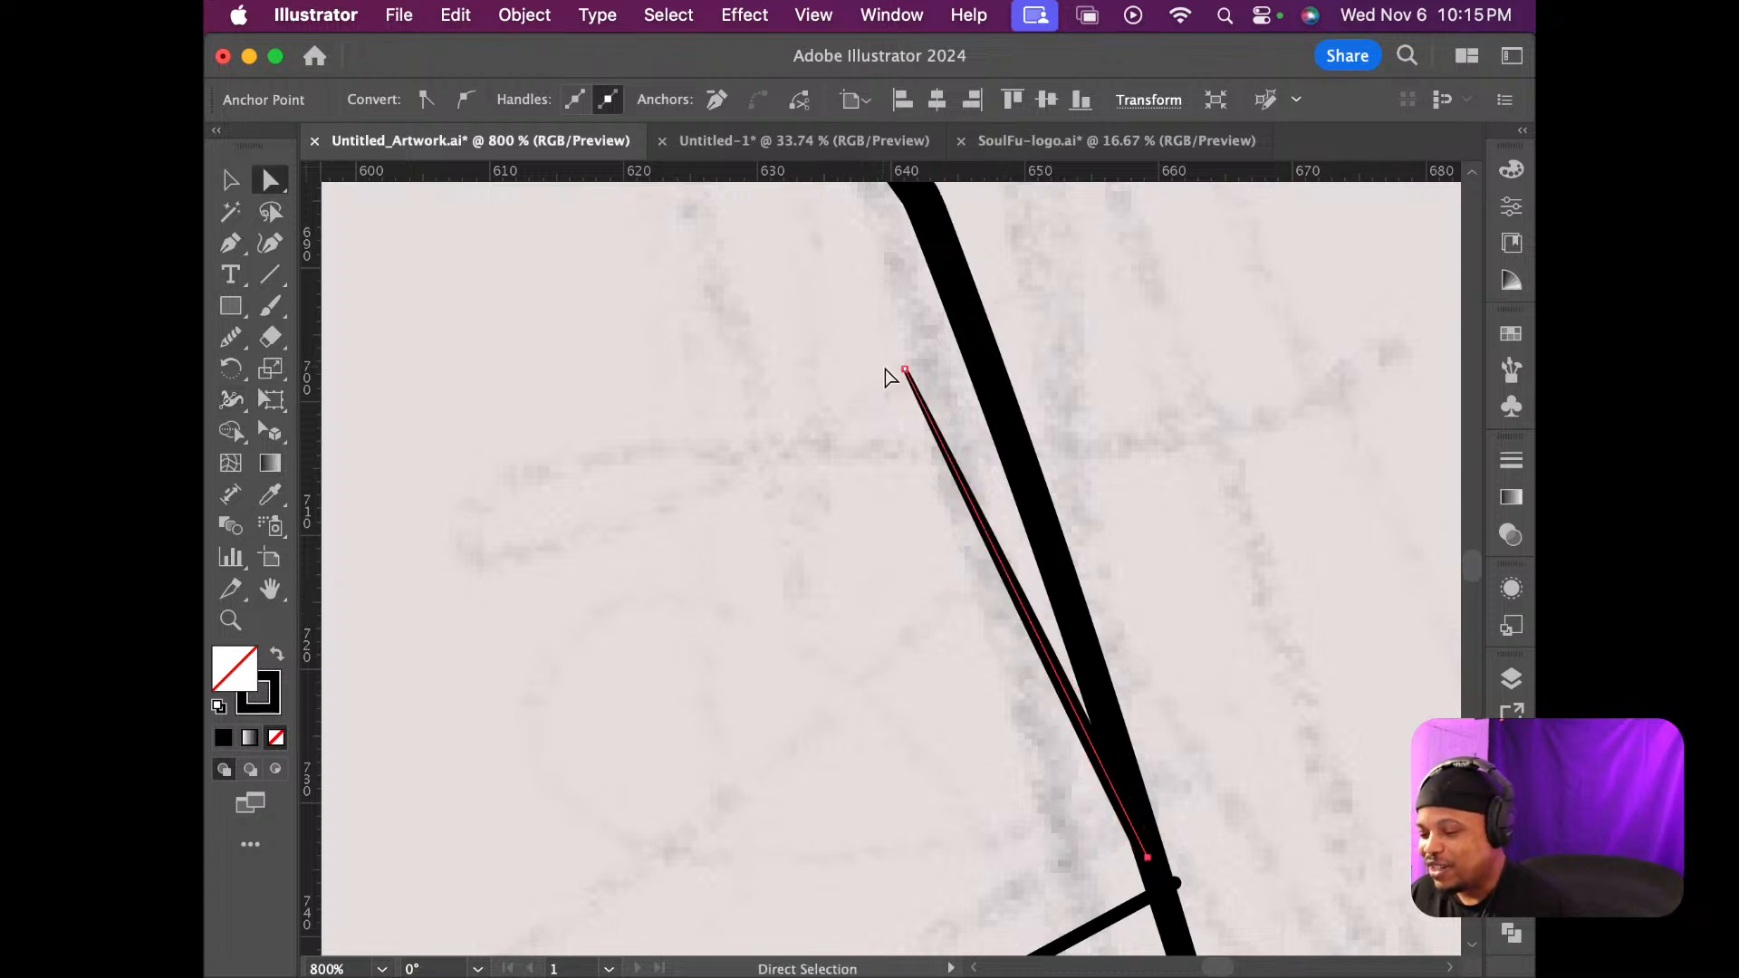
pyautogui.moveTo(905, 371); pyautogui.dragTo(863, 389)
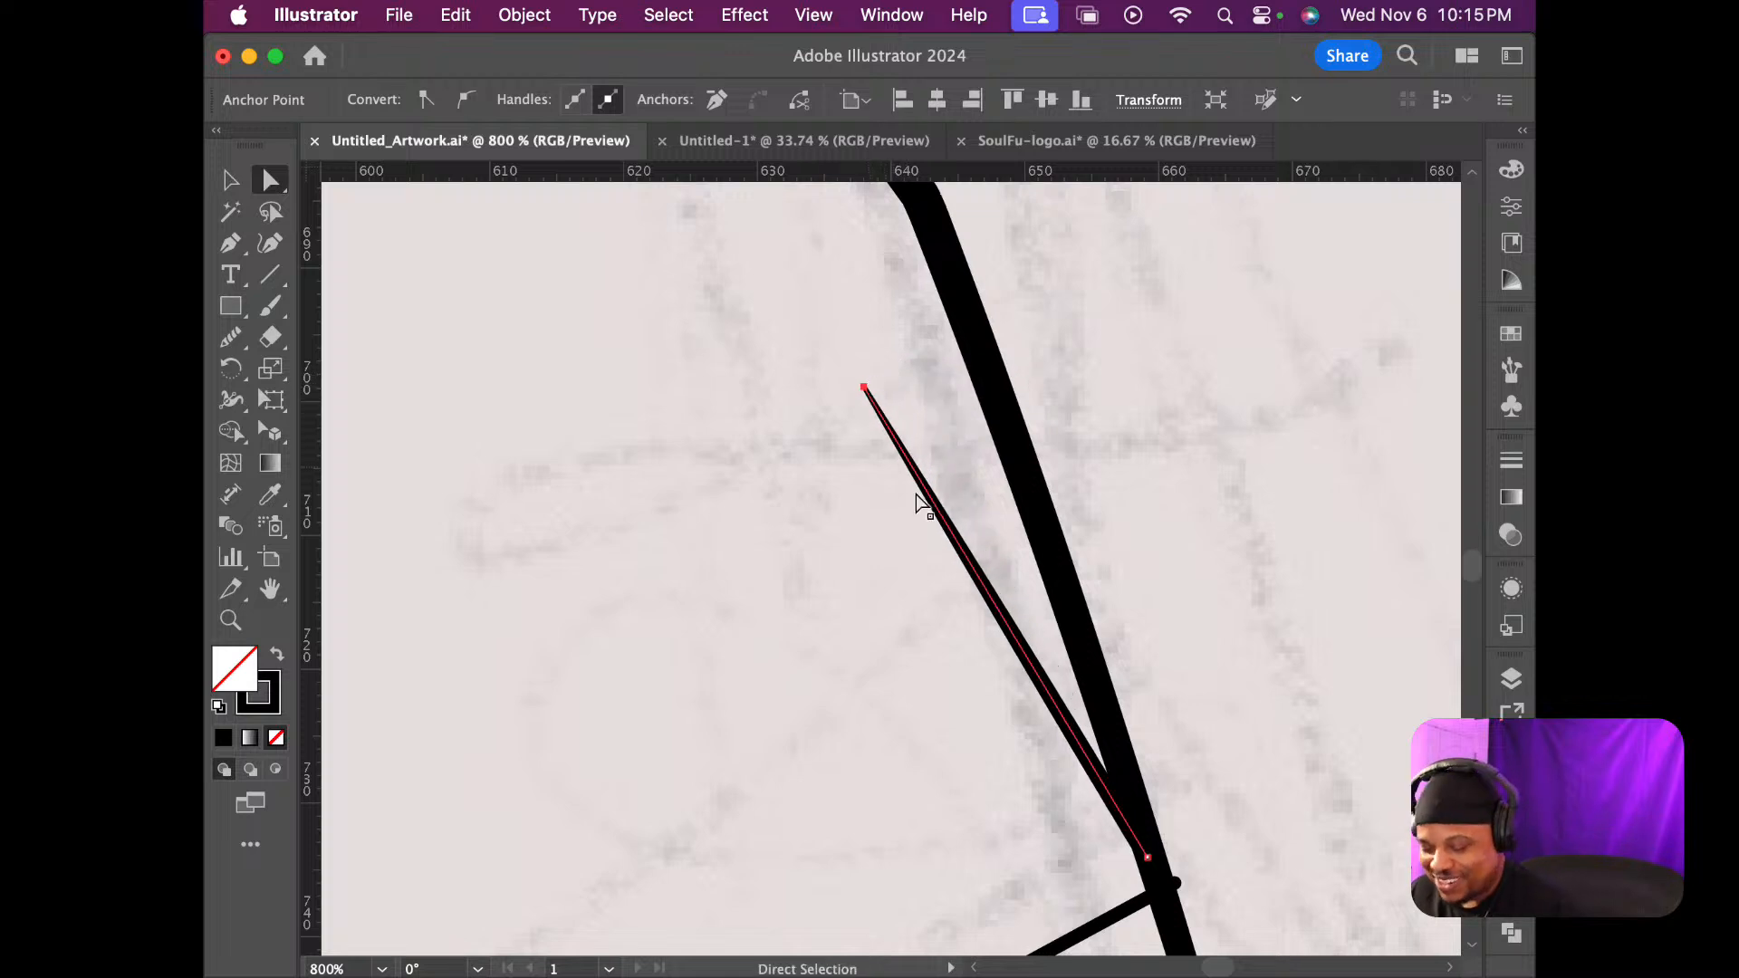
# Move the upper end anchor of the diagonal crease inside the sleeve's outer edge line, and deselect the crease
pyautogui.scroll(-6, 989, 511)
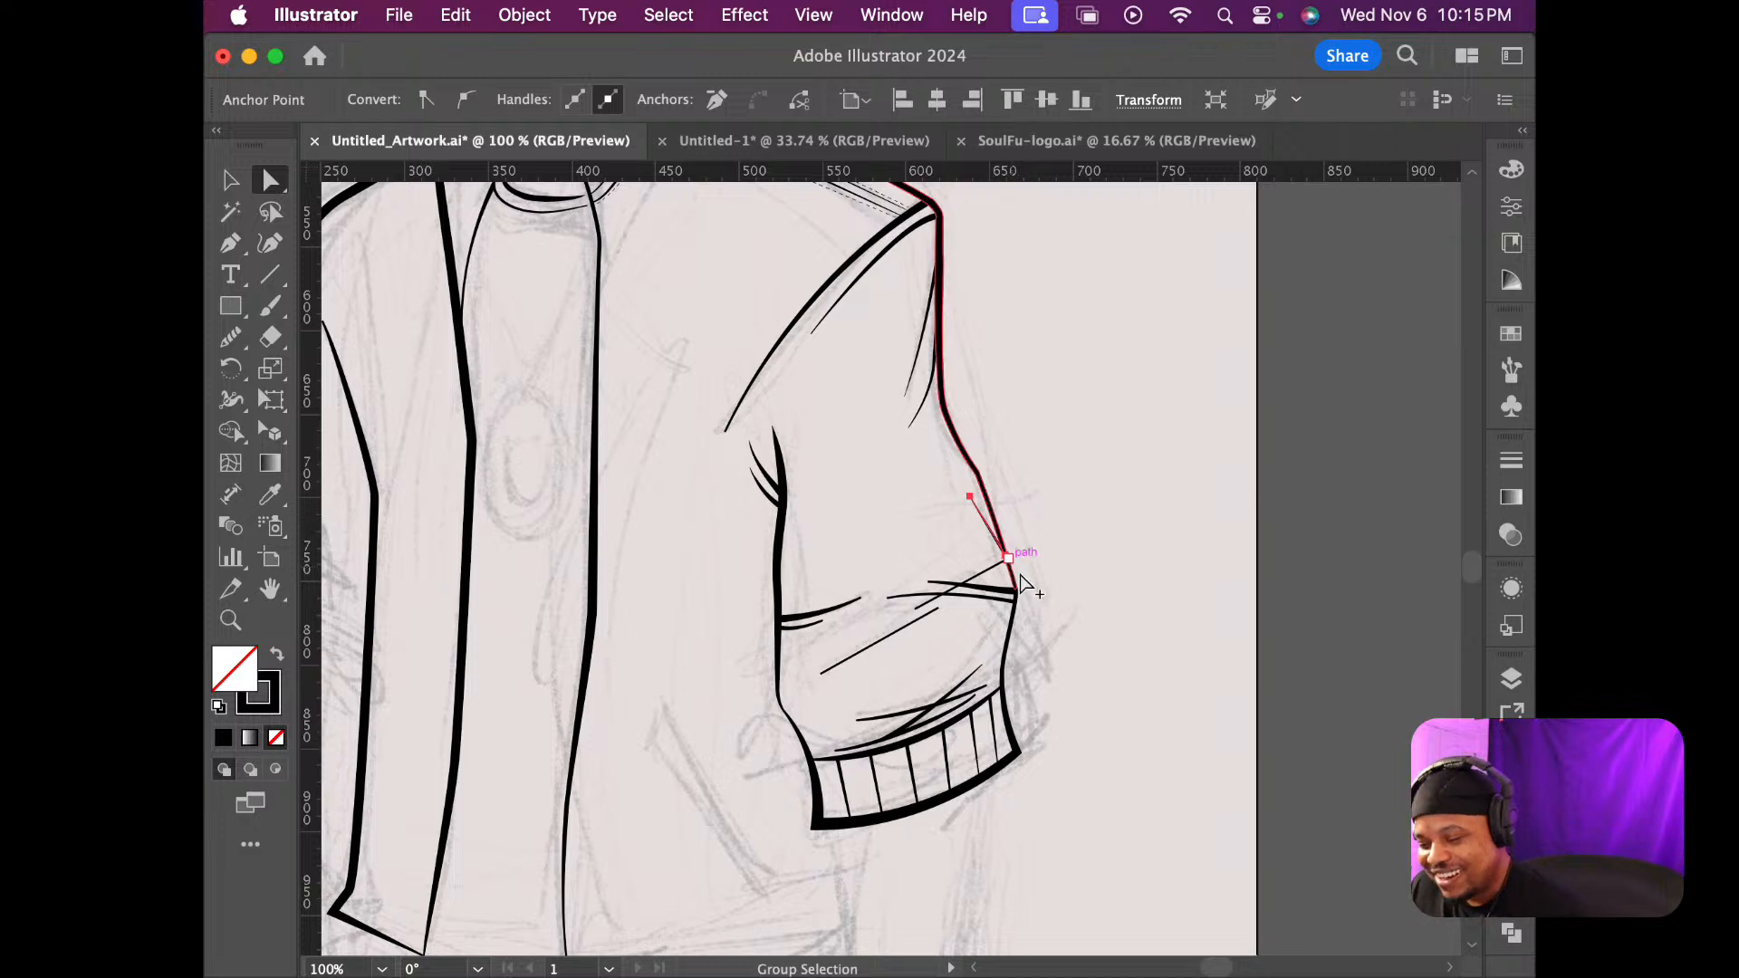
pyautogui.scroll(5, 1021, 578)
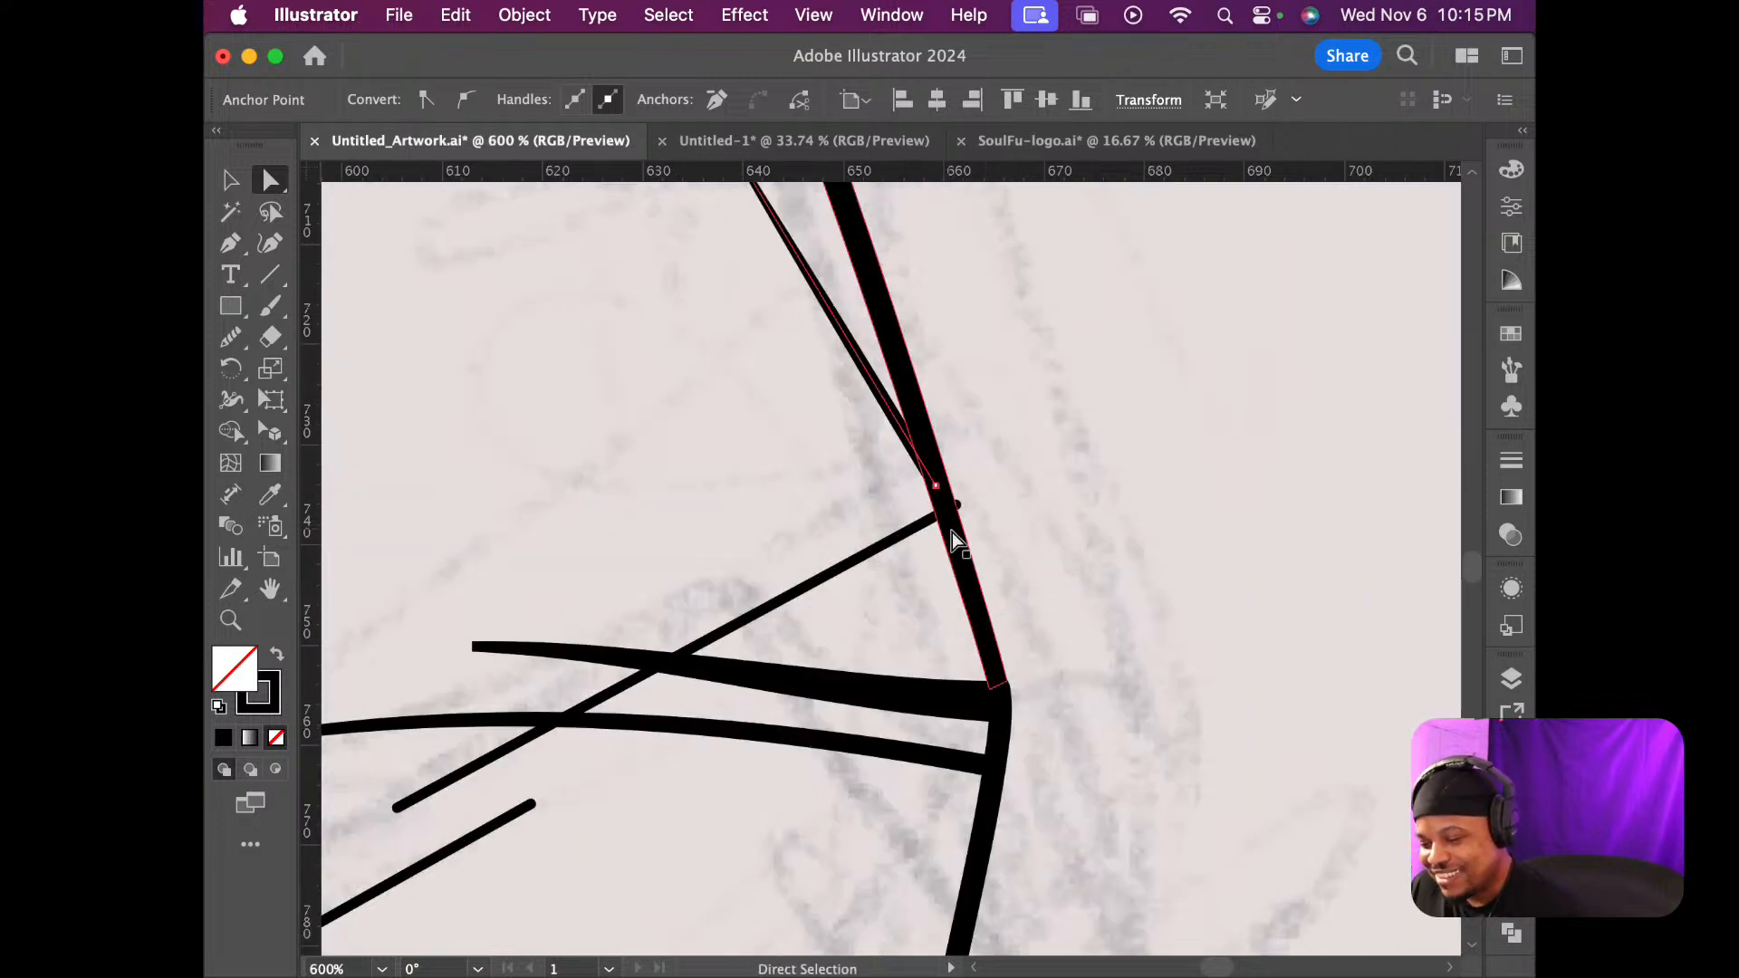
pyautogui.moveTo(951, 514); pyautogui.dragTo(947, 525)
pyautogui.scroll(-10, 797, 602)
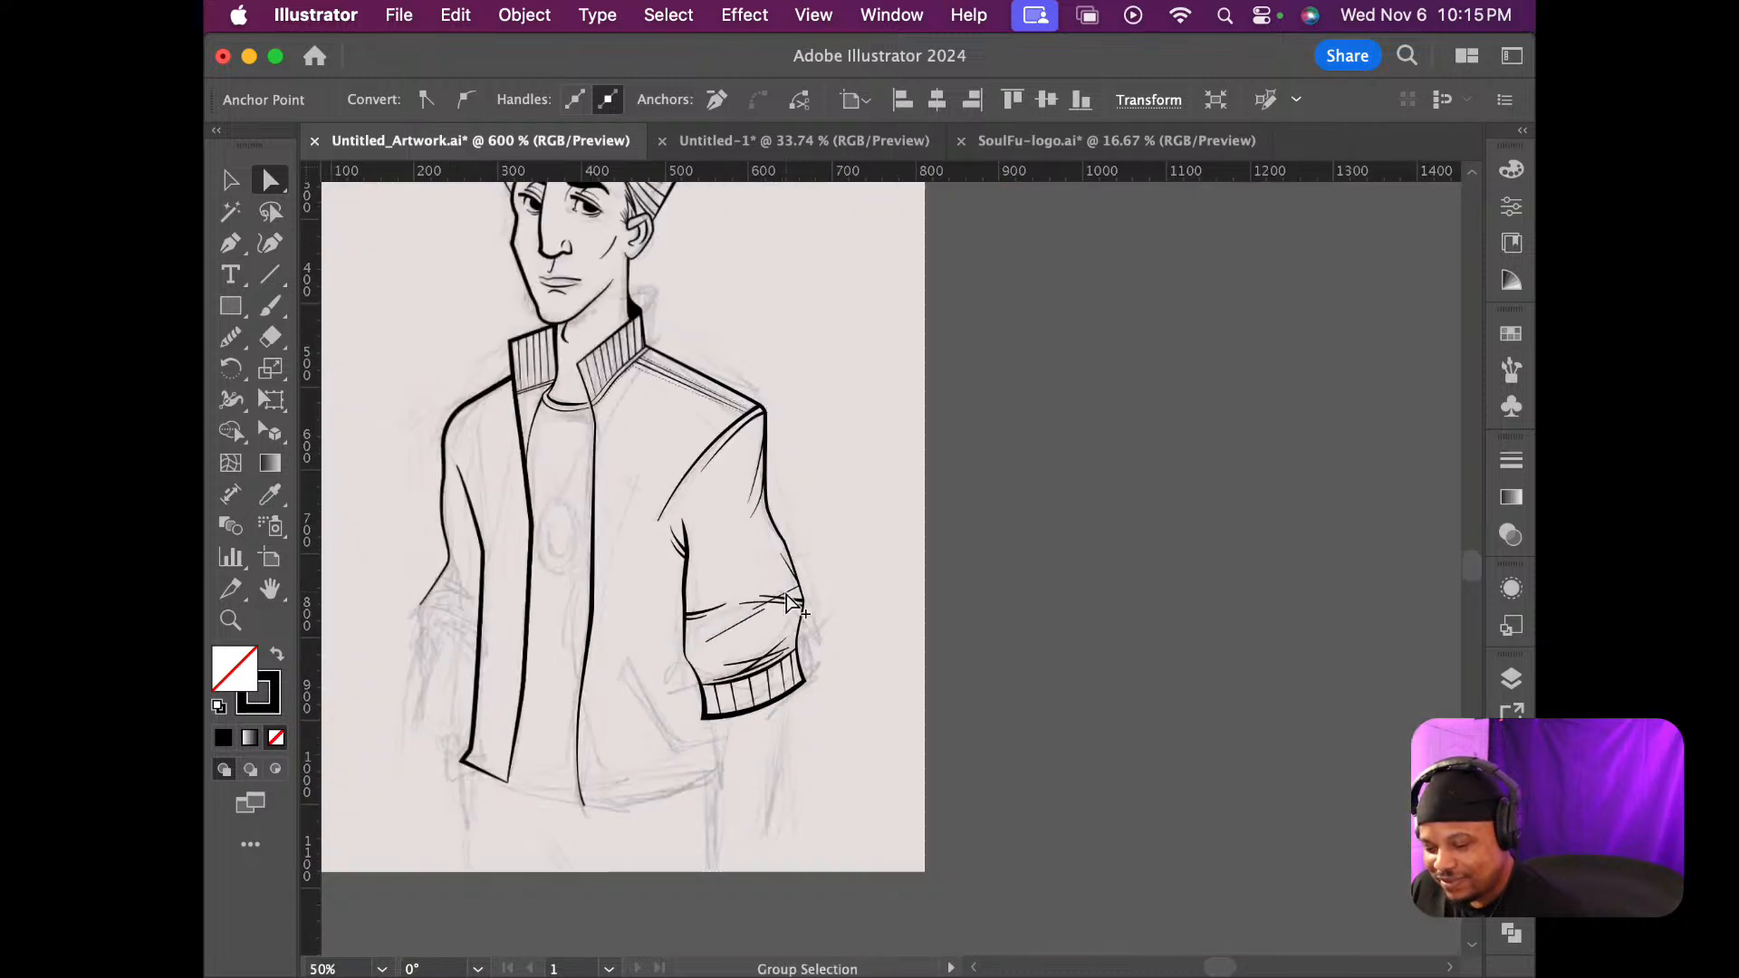
pyautogui.scroll(4, 793, 602)
pyautogui.scroll(4, 788, 602)
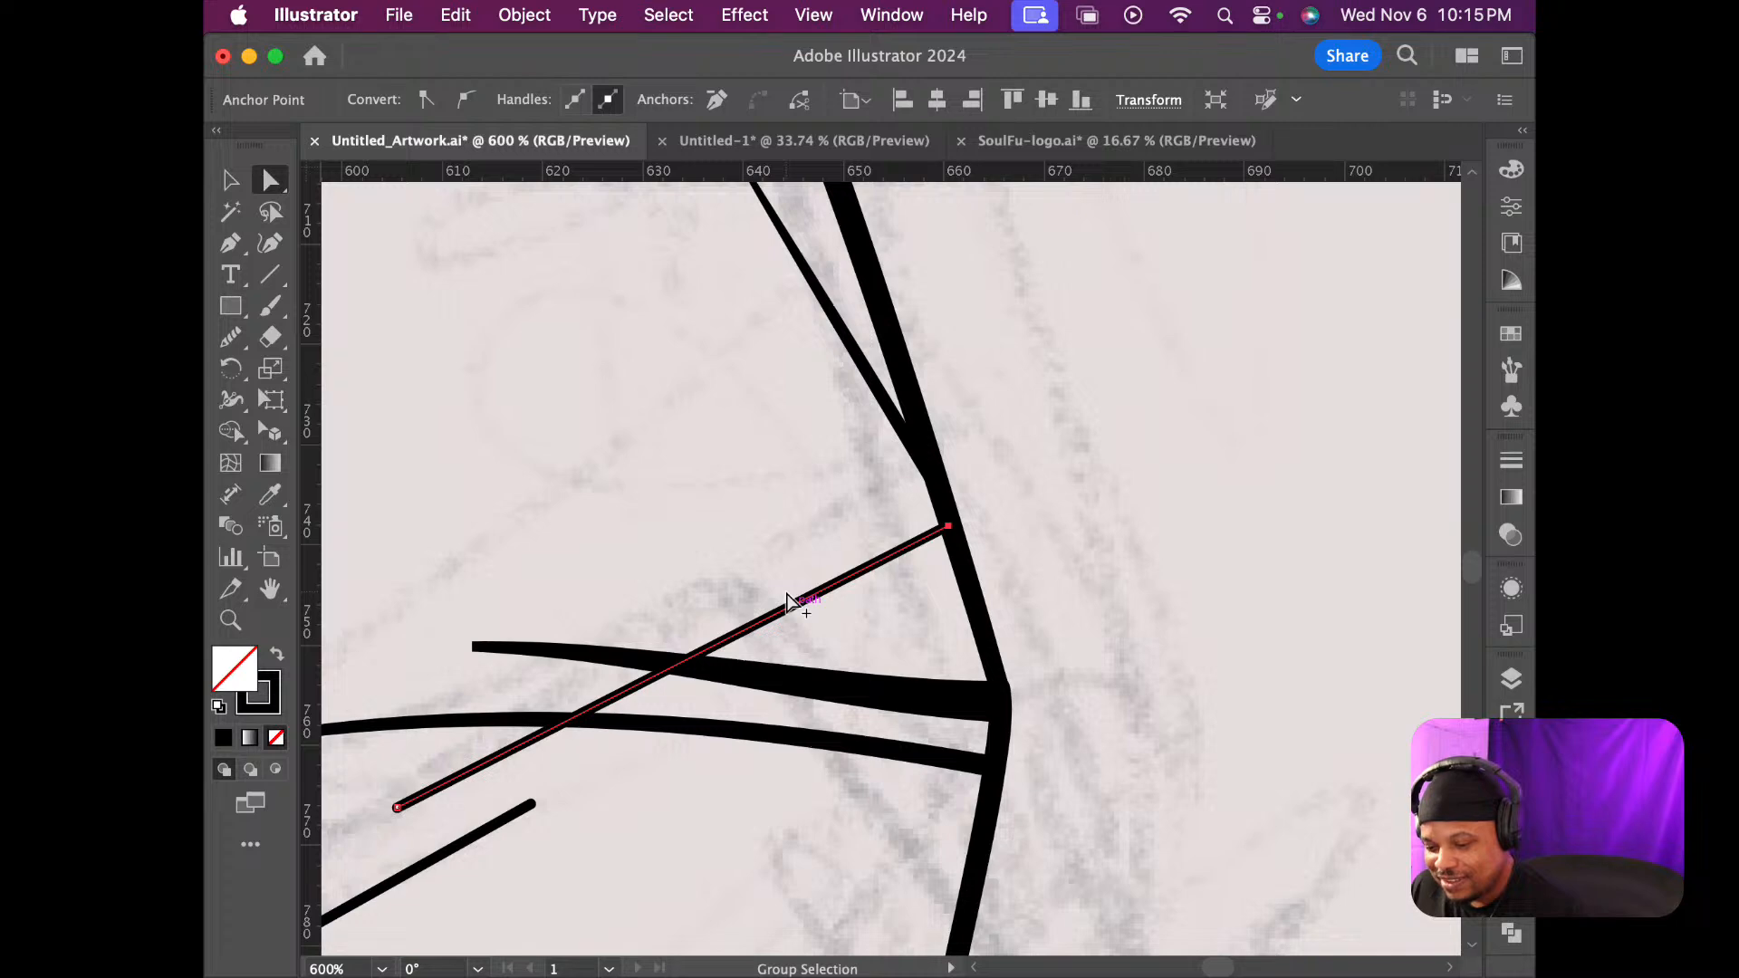
pyautogui.scroll(-1, 788, 603)
pyautogui.scroll(-5, 788, 602)
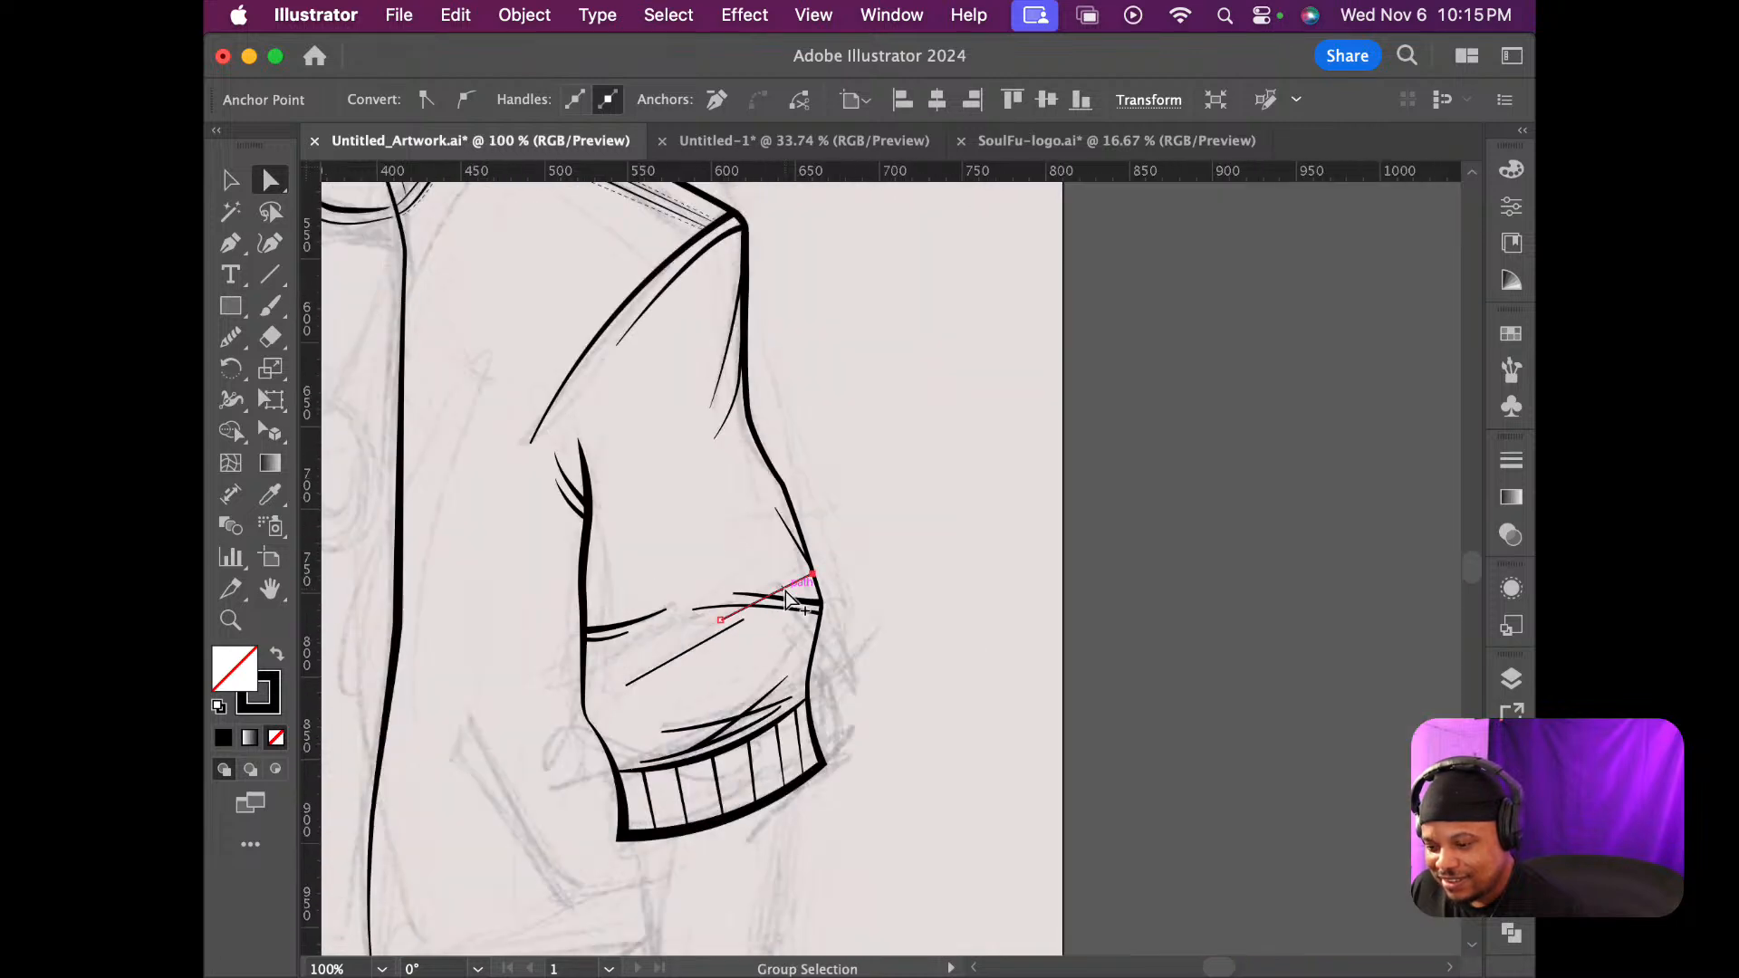
pyautogui.scroll(3, 786, 595)
pyautogui.scroll(-3, 785, 591)
pyautogui.click(908, 574)
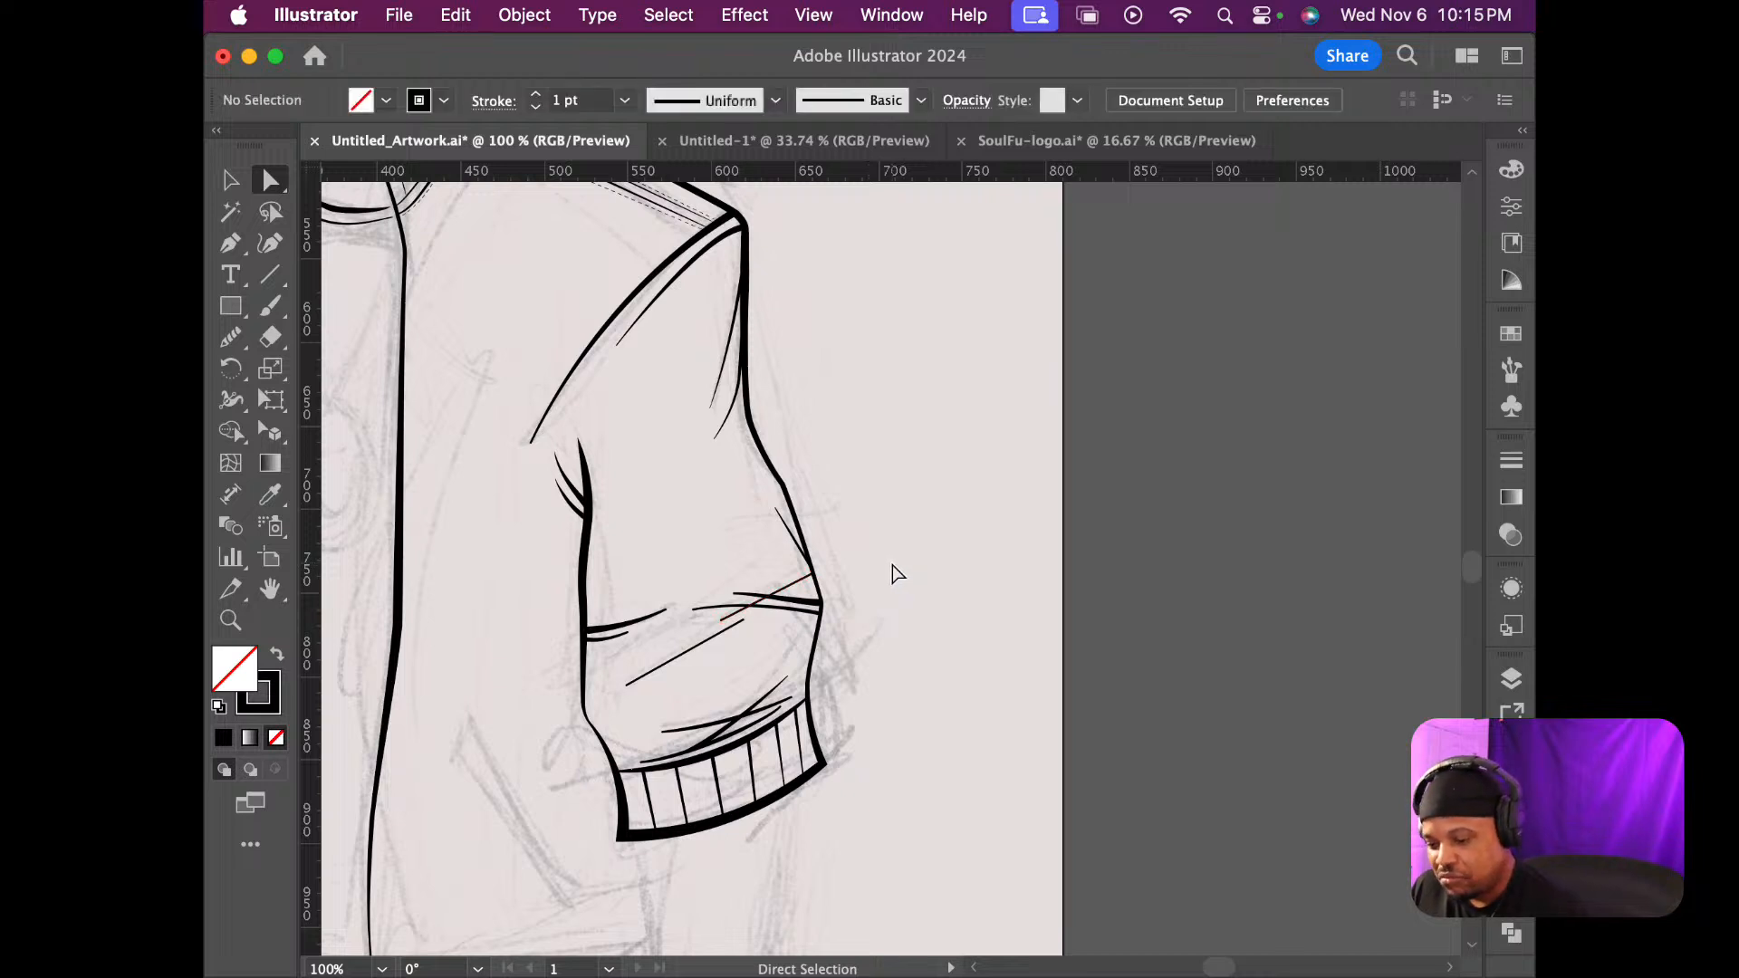
# Duplicate the cuff's curved upper seam line down to just inside the cuff's lower edge
pyautogui.scroll(-5, 889, 567)
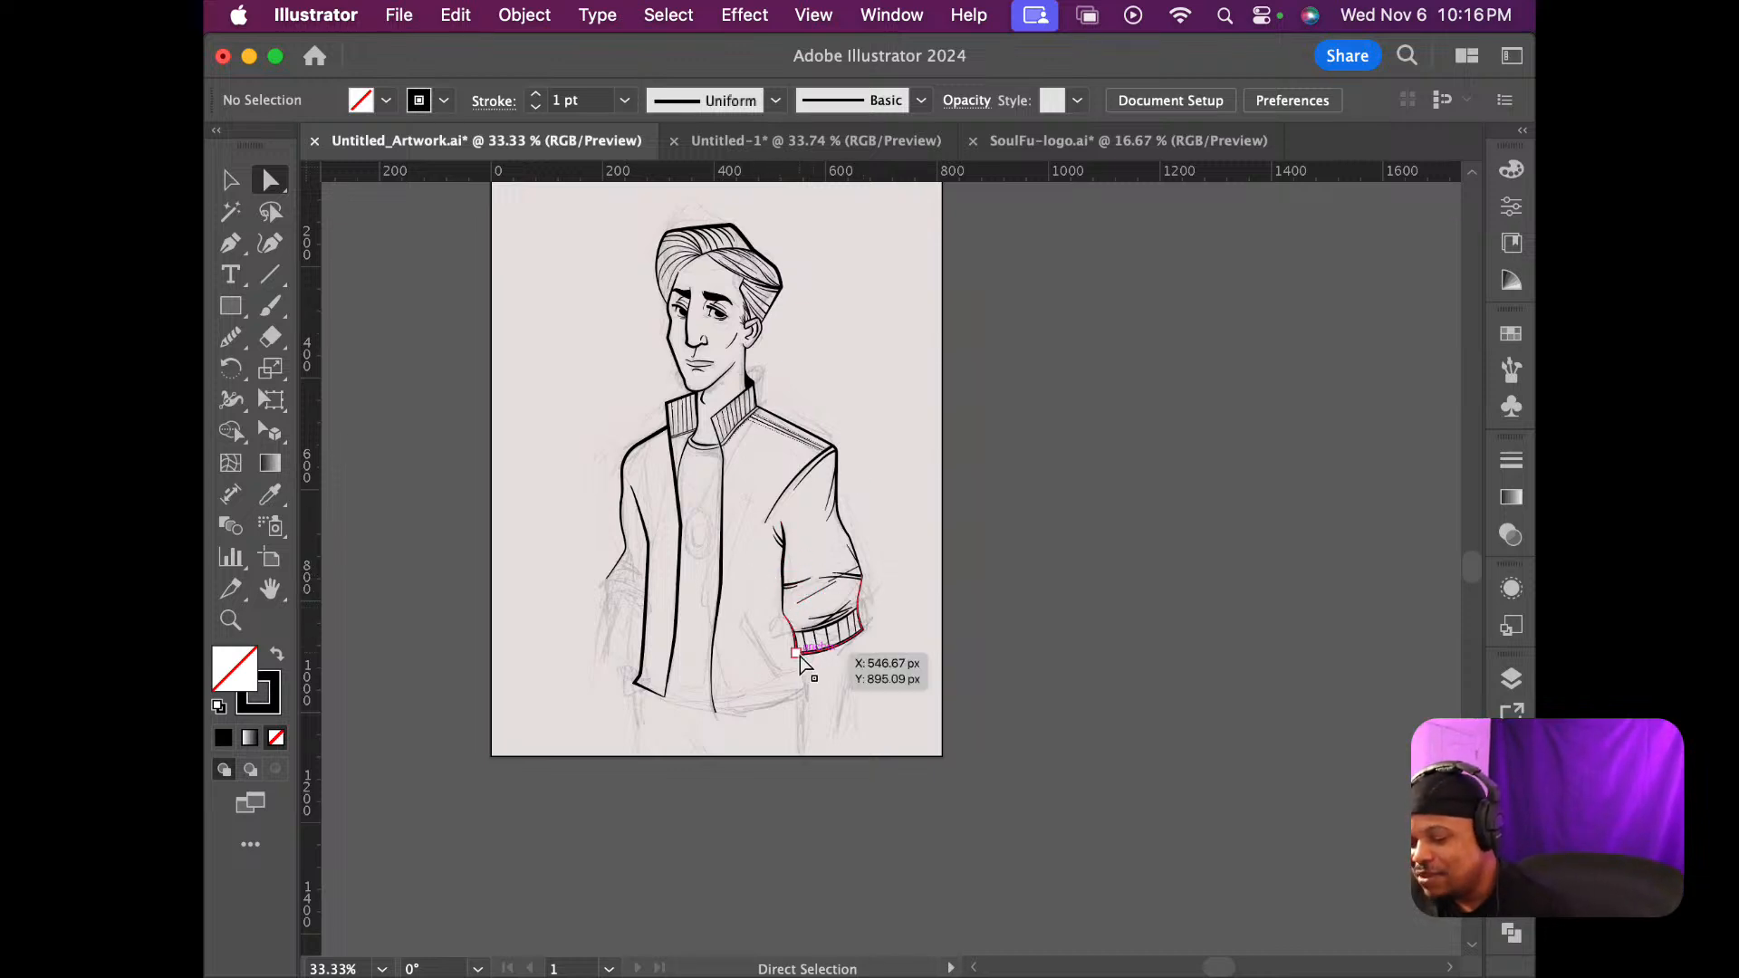
pyautogui.scroll(2, 801, 662)
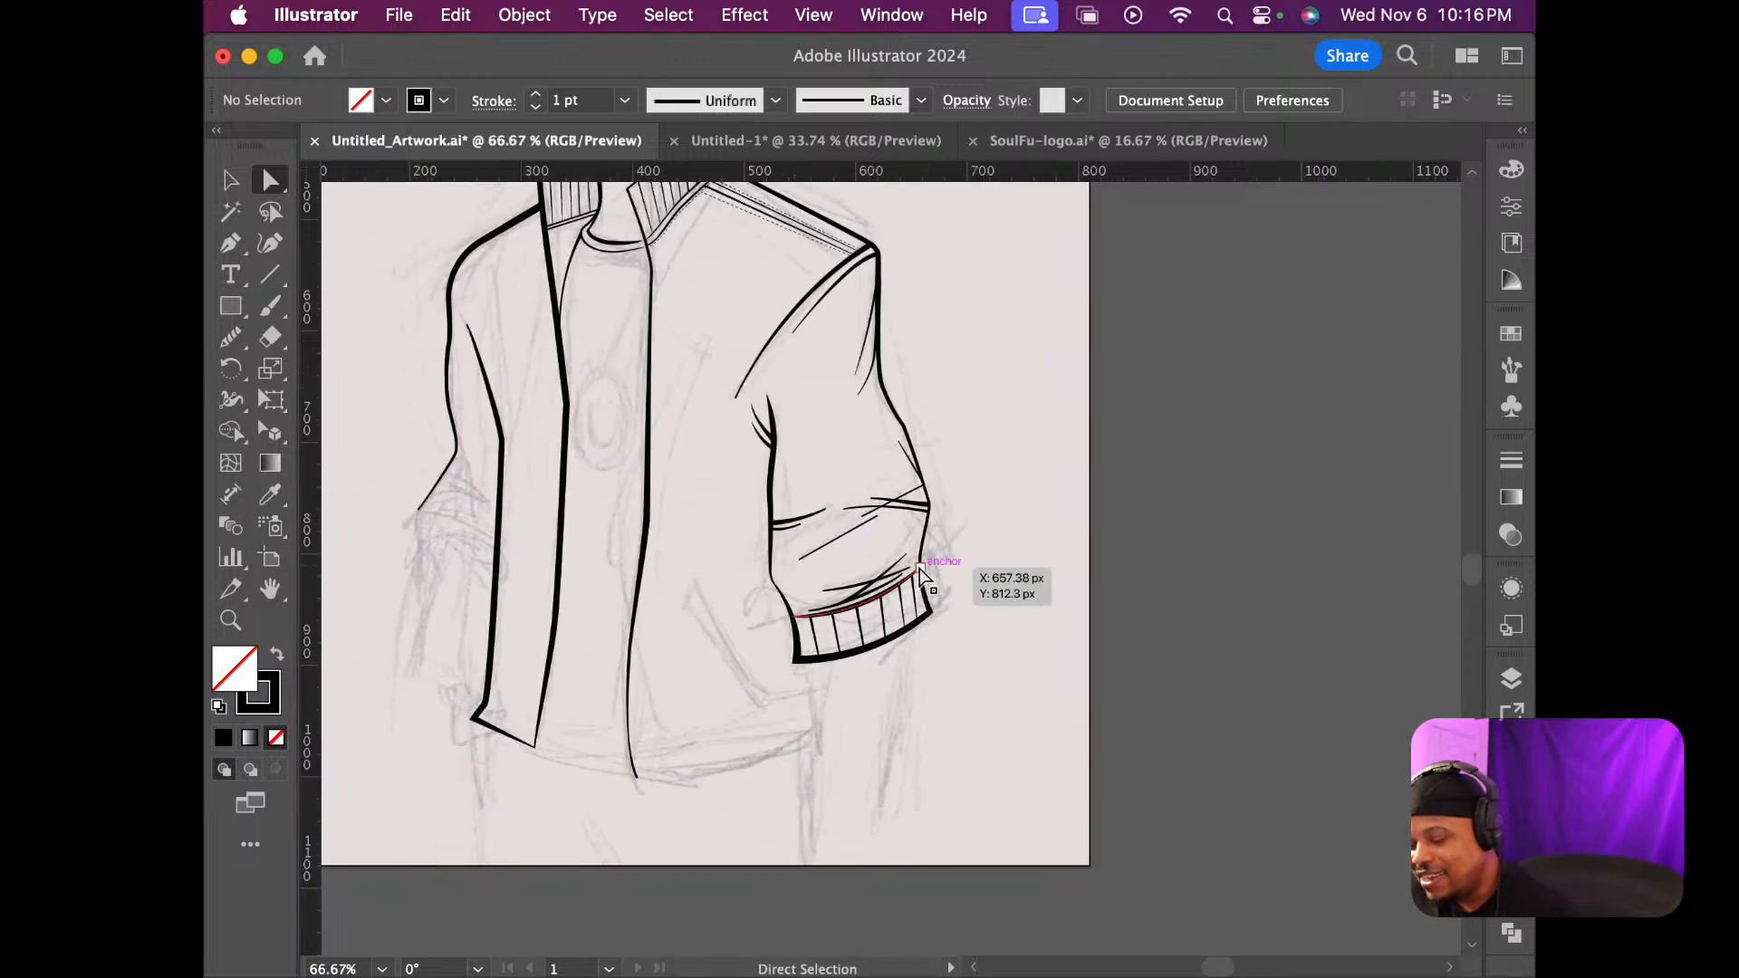
pyautogui.scroll(-1, 910, 575)
pyautogui.scroll(1, 908, 575)
pyautogui.scroll(3, 909, 575)
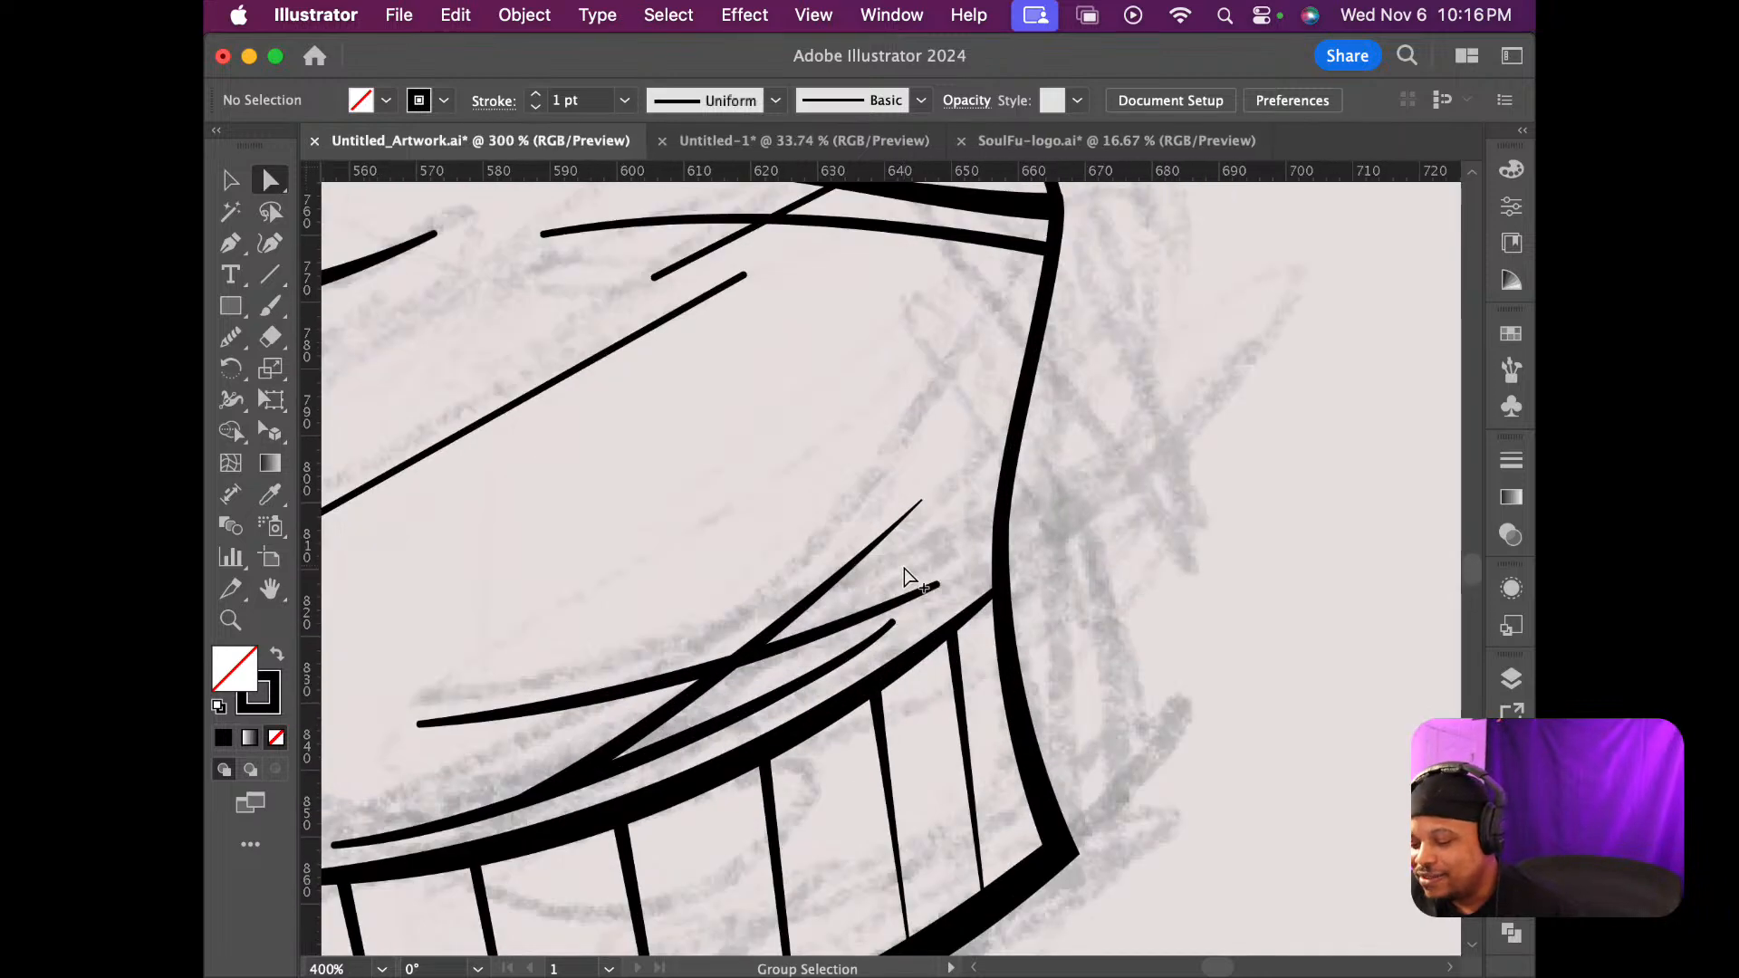
pyautogui.scroll(-1, 905, 571)
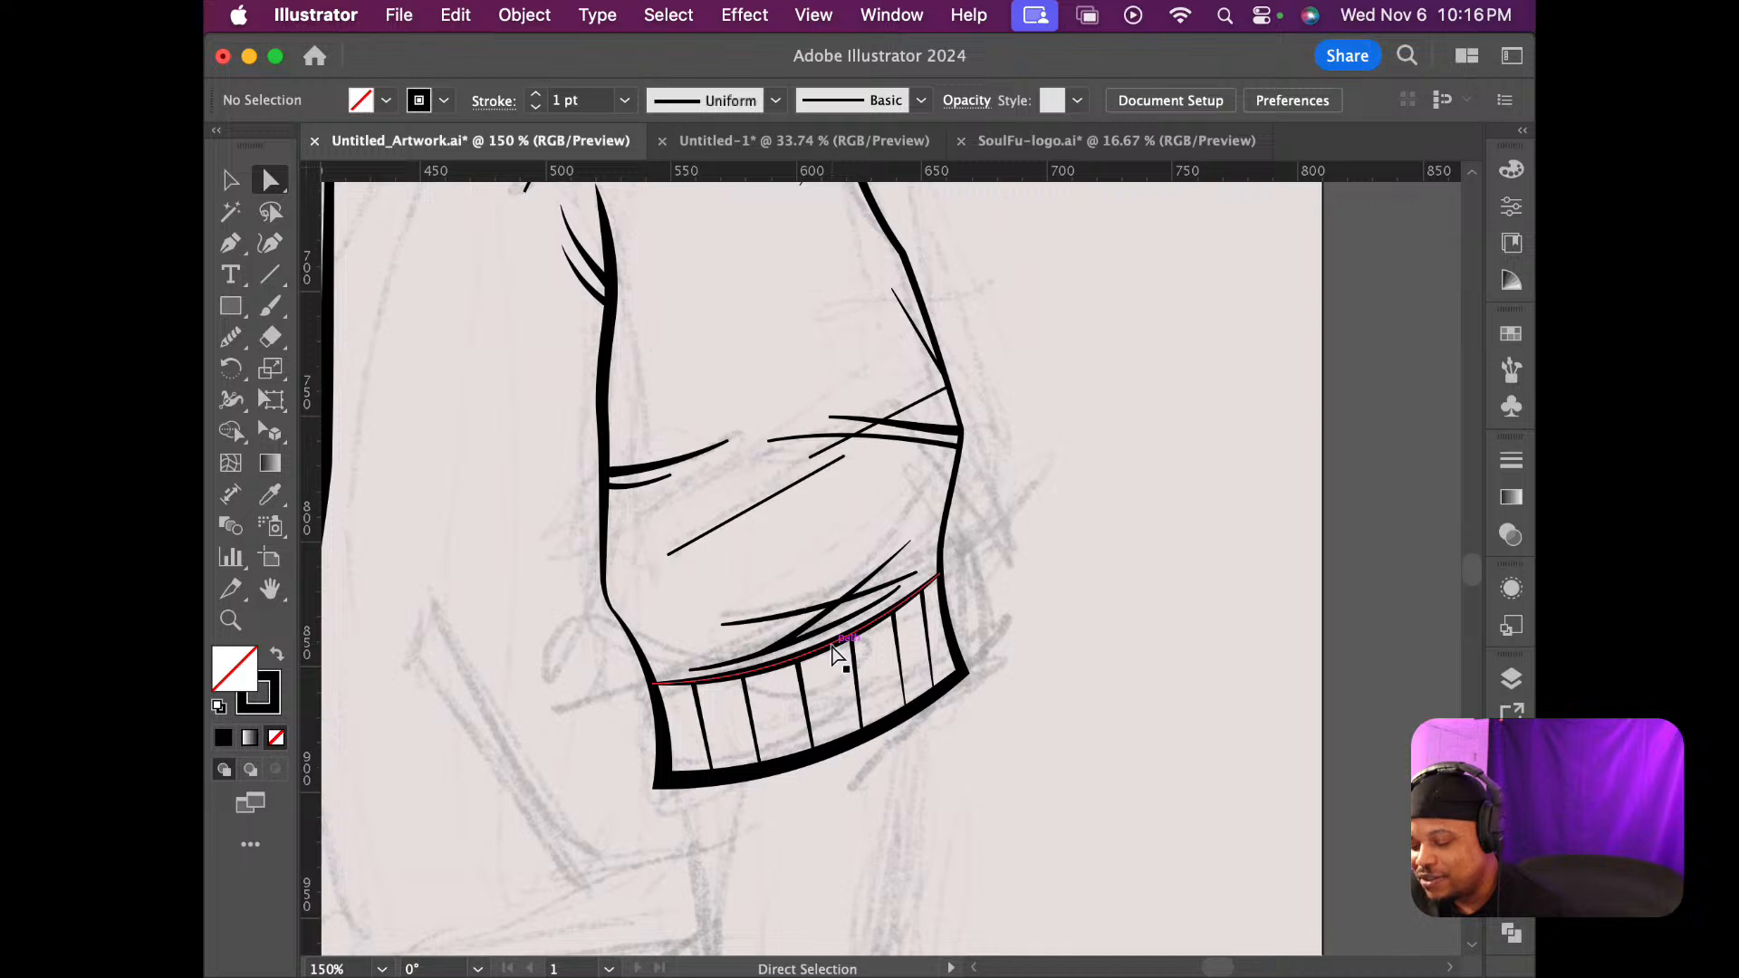
pyautogui.moveTo(834, 651); pyautogui.dragTo(849, 732)
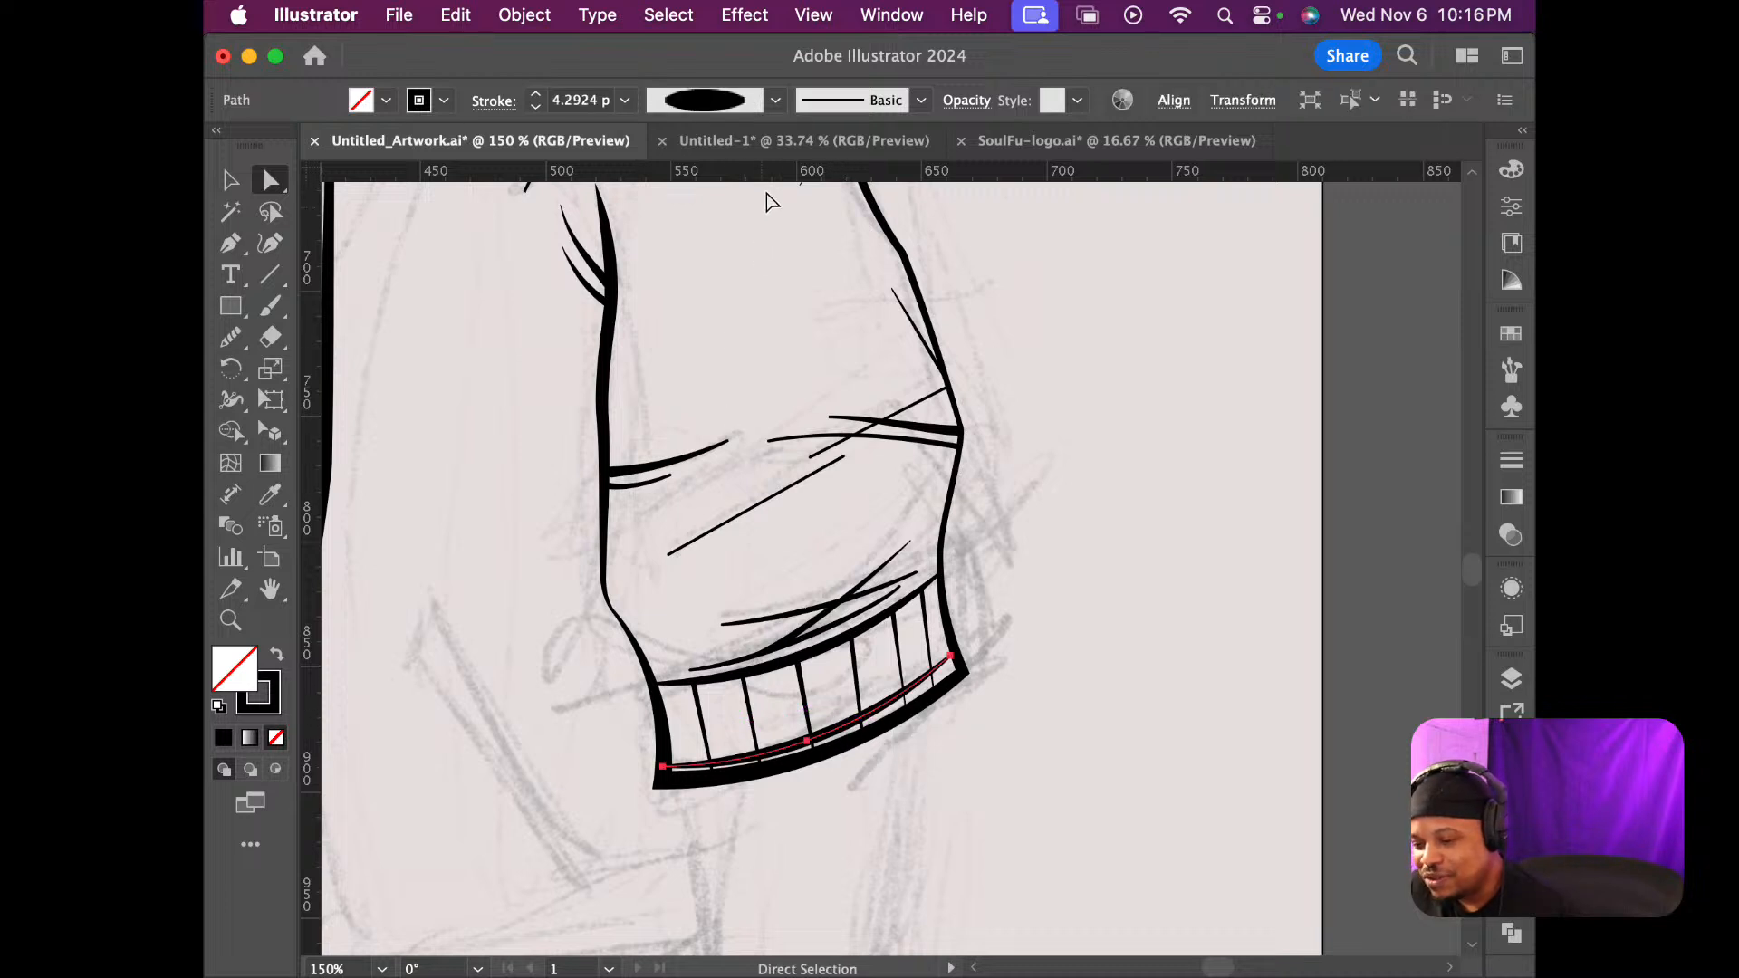
# Set the stroke weight of the duplicated seam line near the cuff's lower edge to 2 pt
pyautogui.click(536, 105)
pyautogui.click(536, 105)
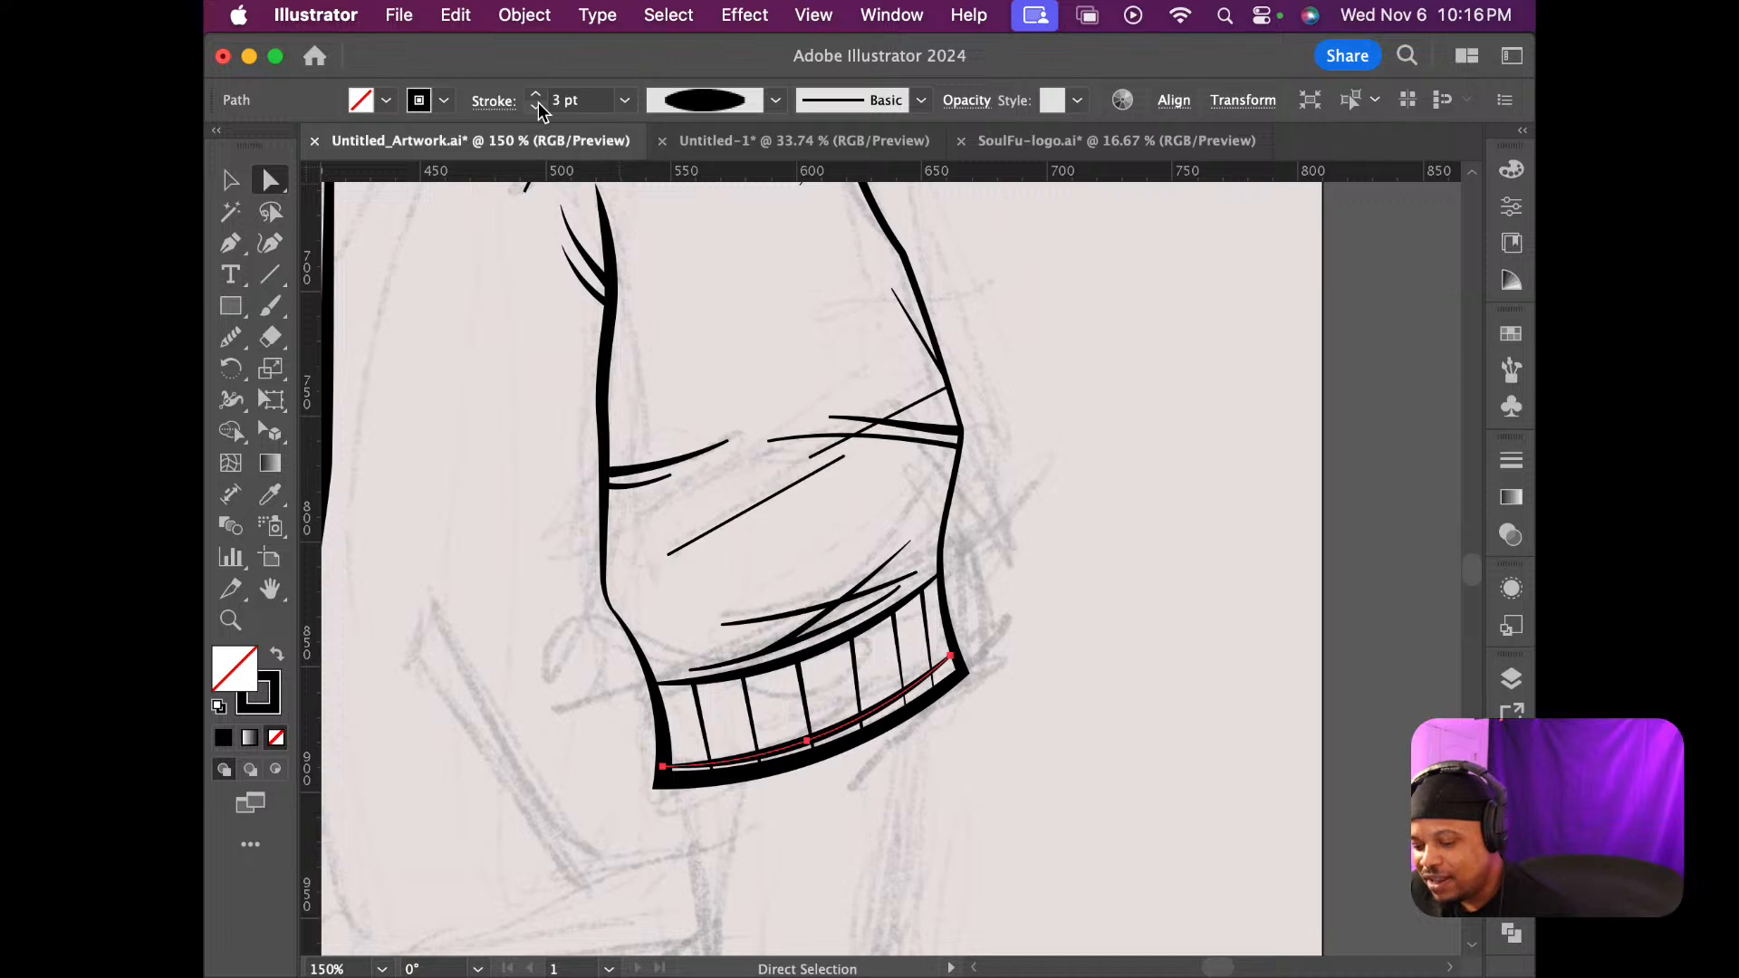
pyautogui.click(537, 106)
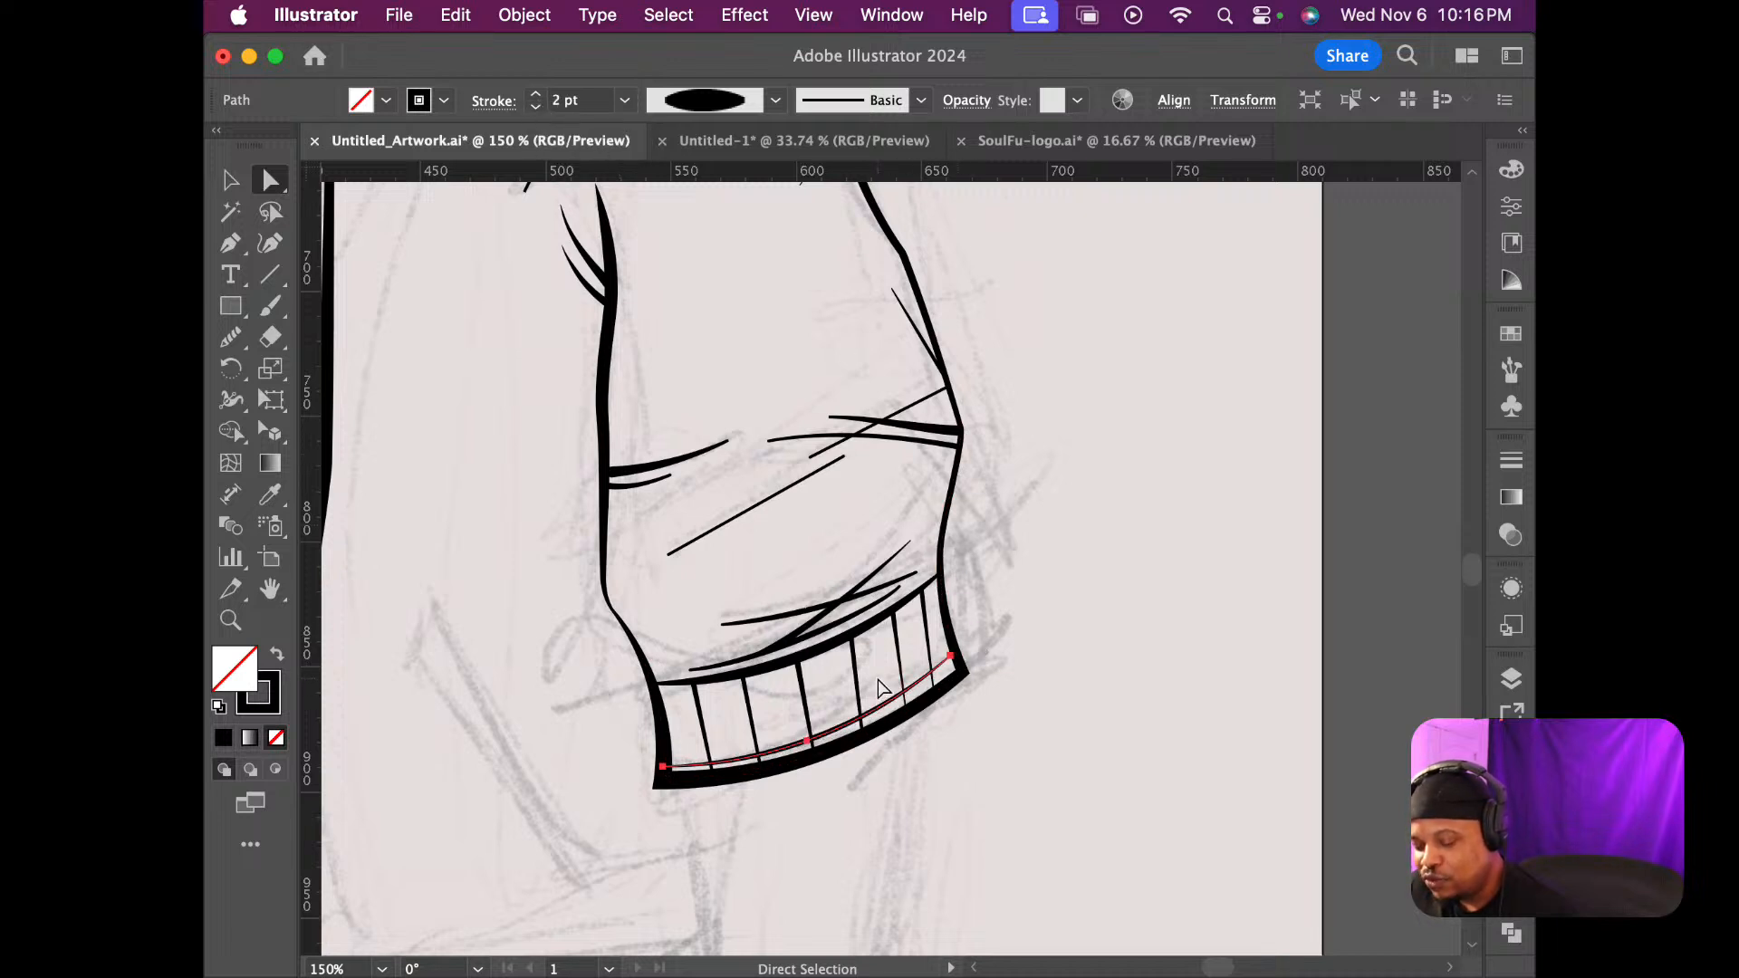
# Move both end anchors of the thin lower cuff line closer to the cuff's bottom corners, and deselect the line
pyautogui.scroll(5, 863, 657)
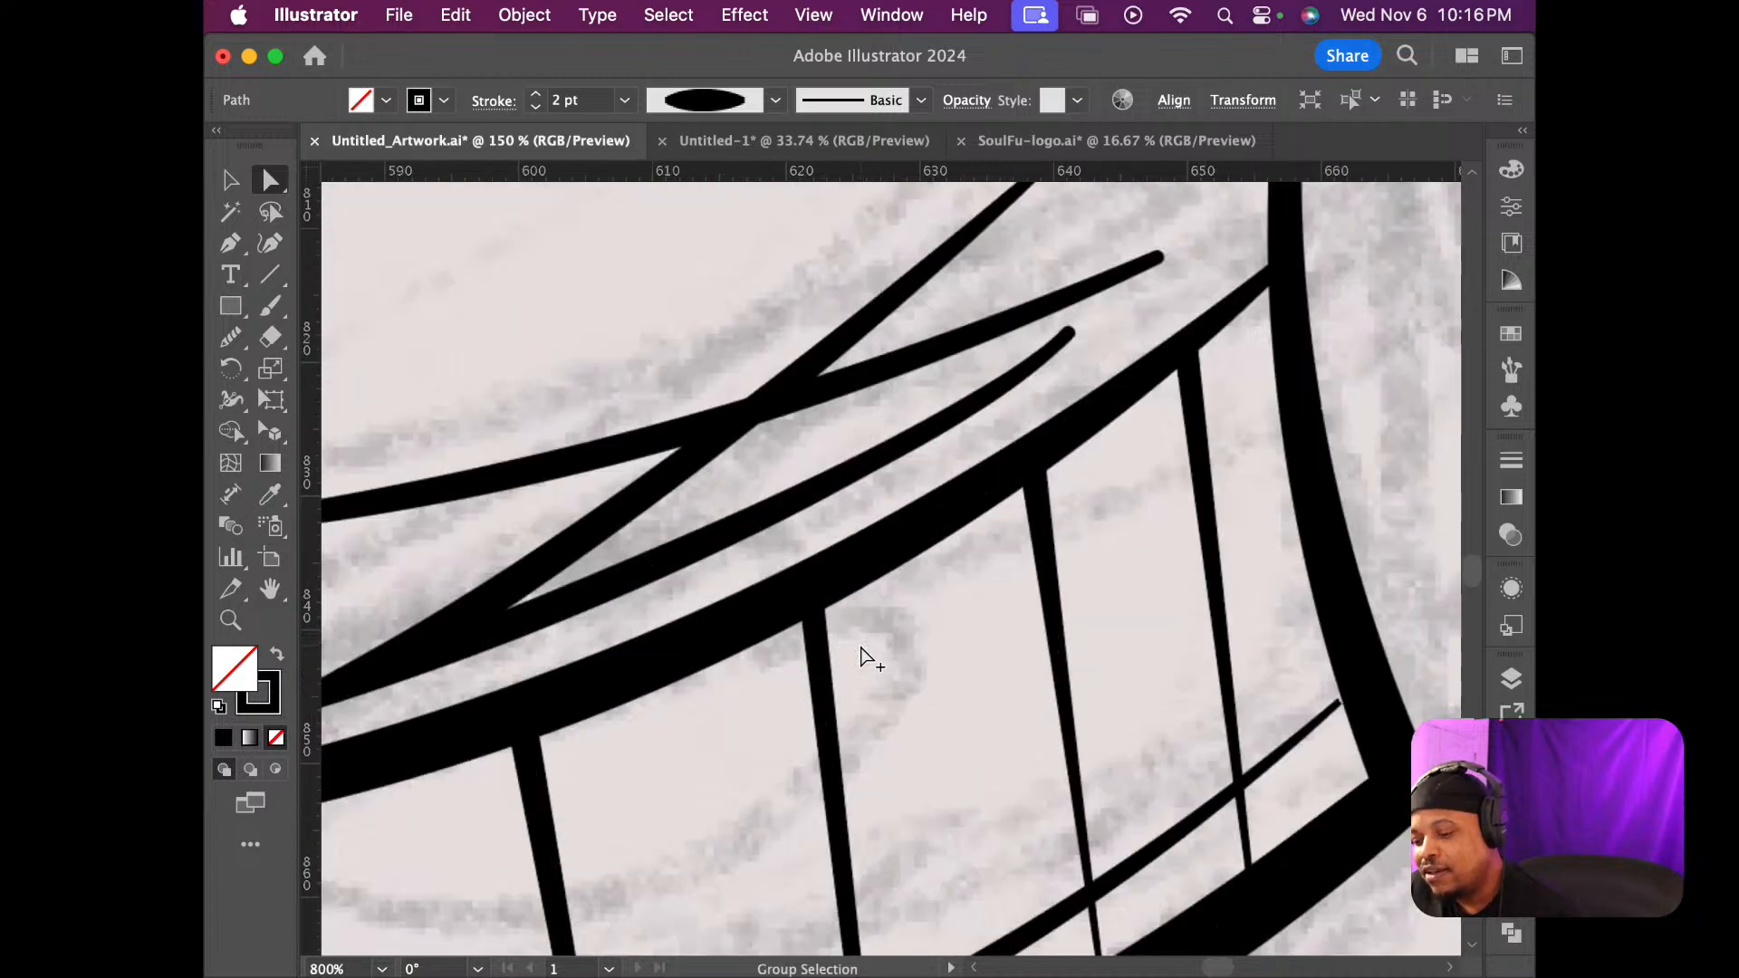
pyautogui.scroll(-5, 863, 657)
pyautogui.scroll(-2, 769, 715)
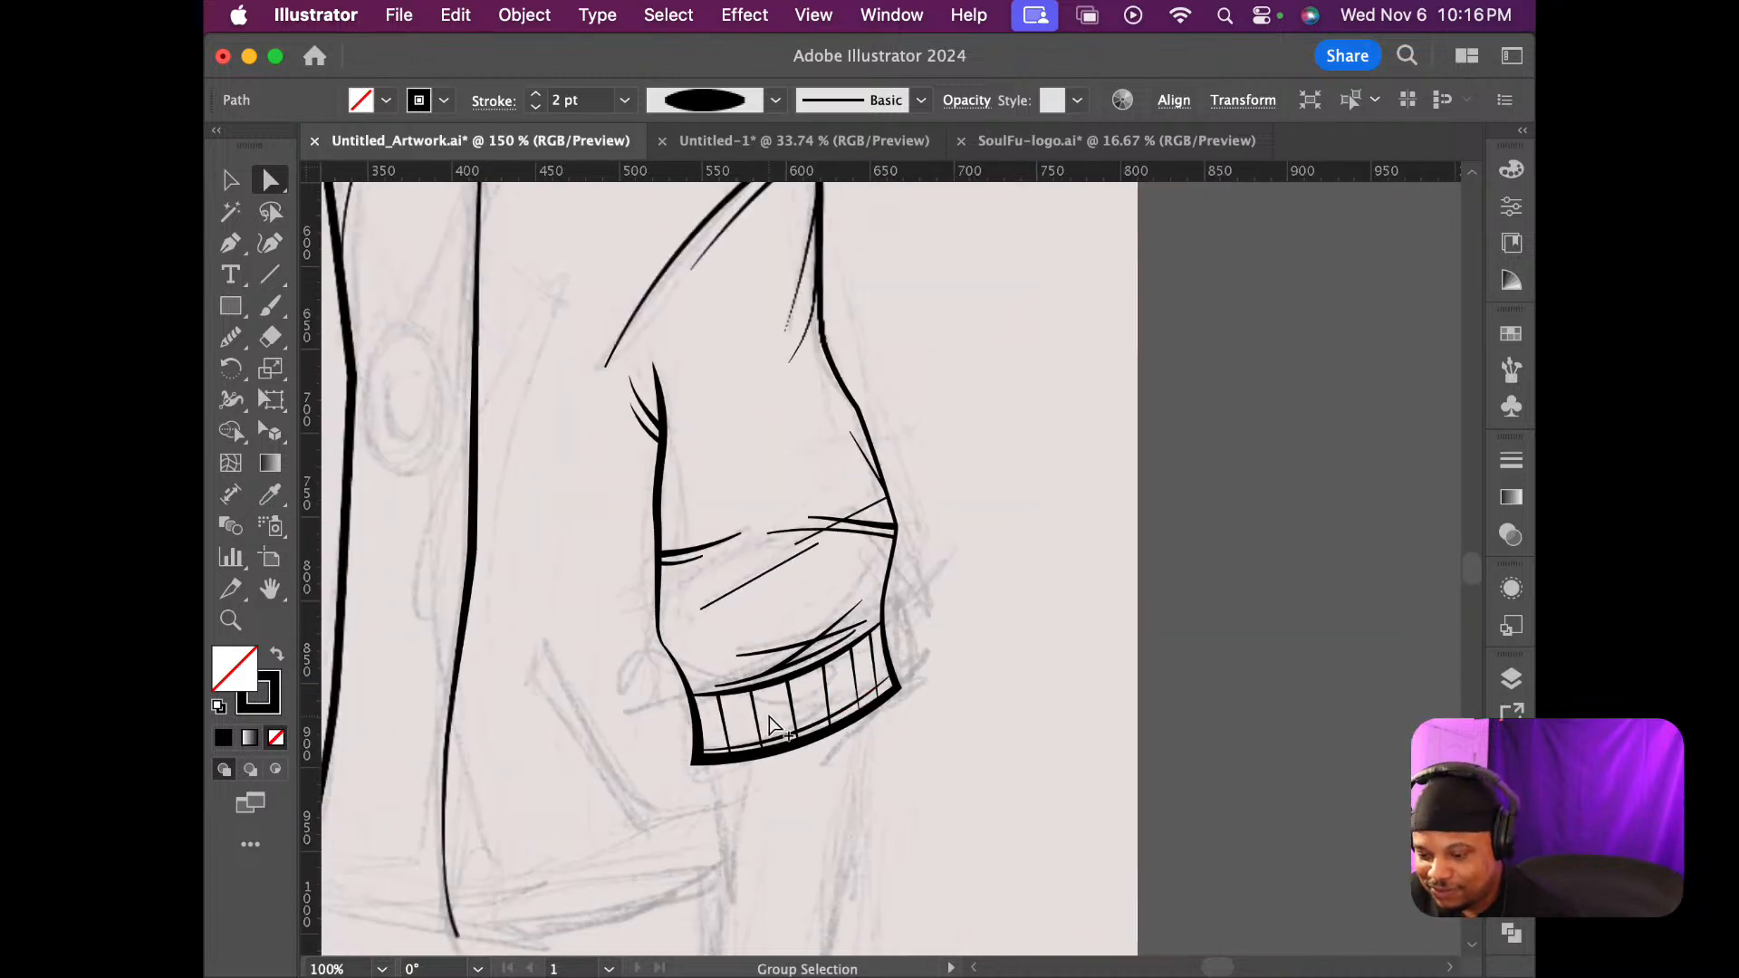
pyautogui.scroll(5, 752, 729)
pyautogui.scroll(-2, 750, 720)
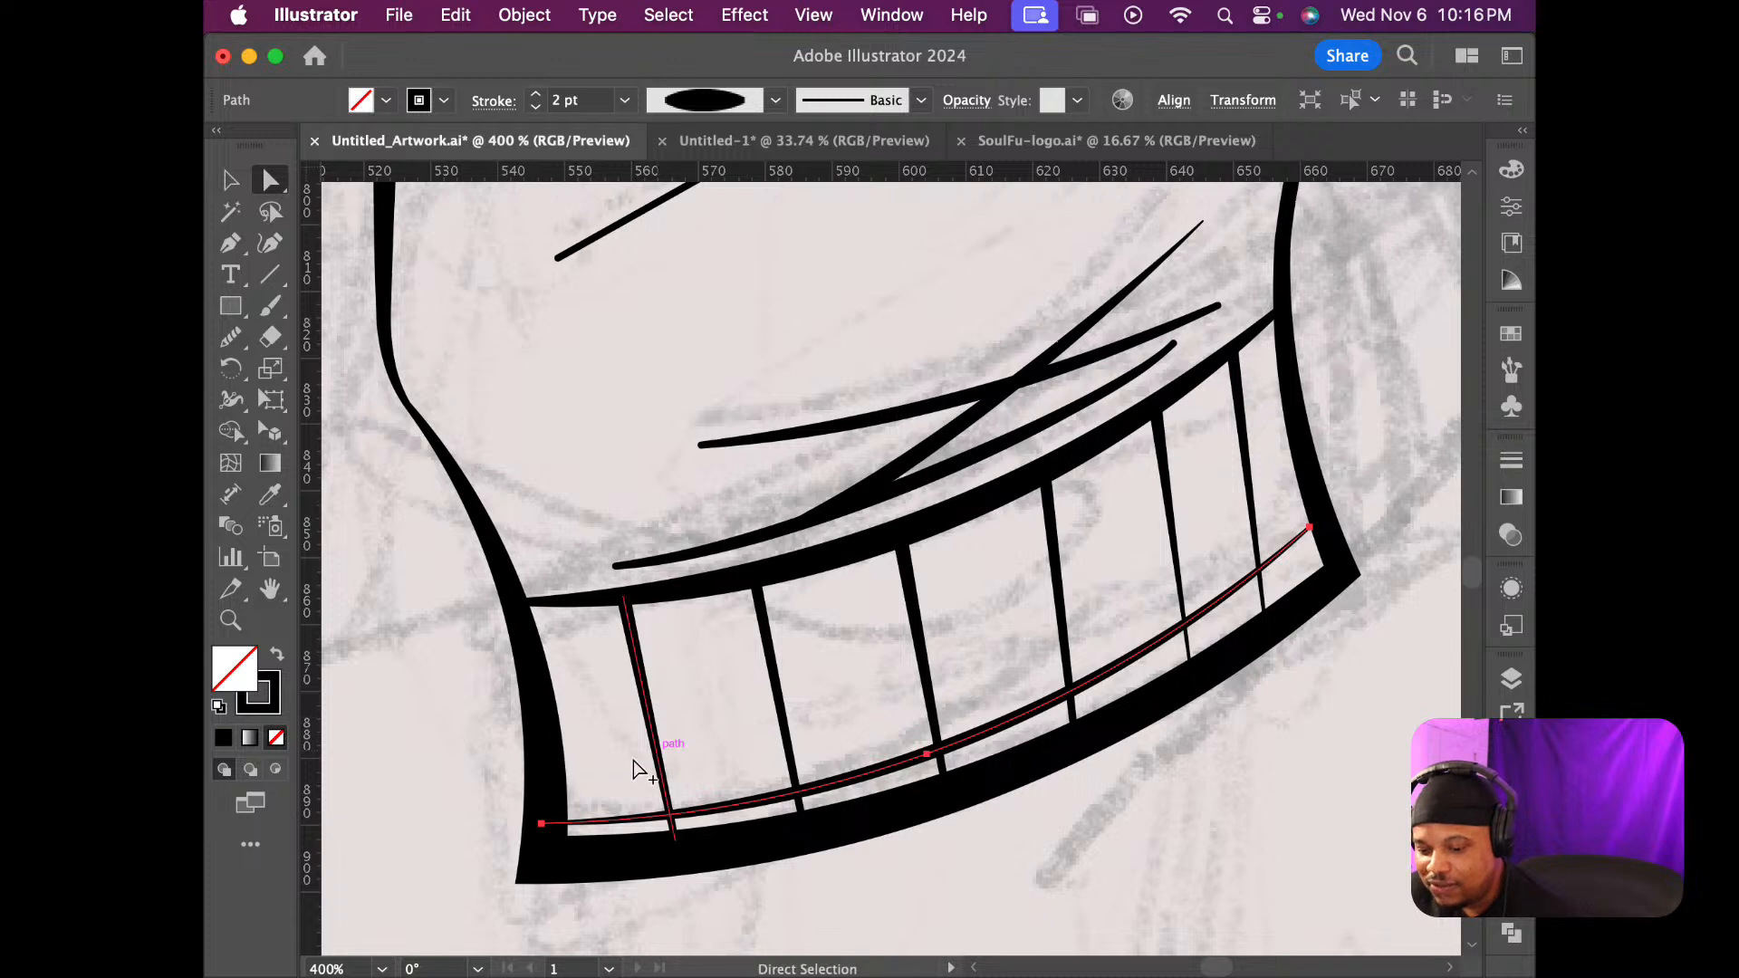
pyautogui.keyDown('shift'); pyautogui.click(563, 768); pyautogui.keyUp('shift')
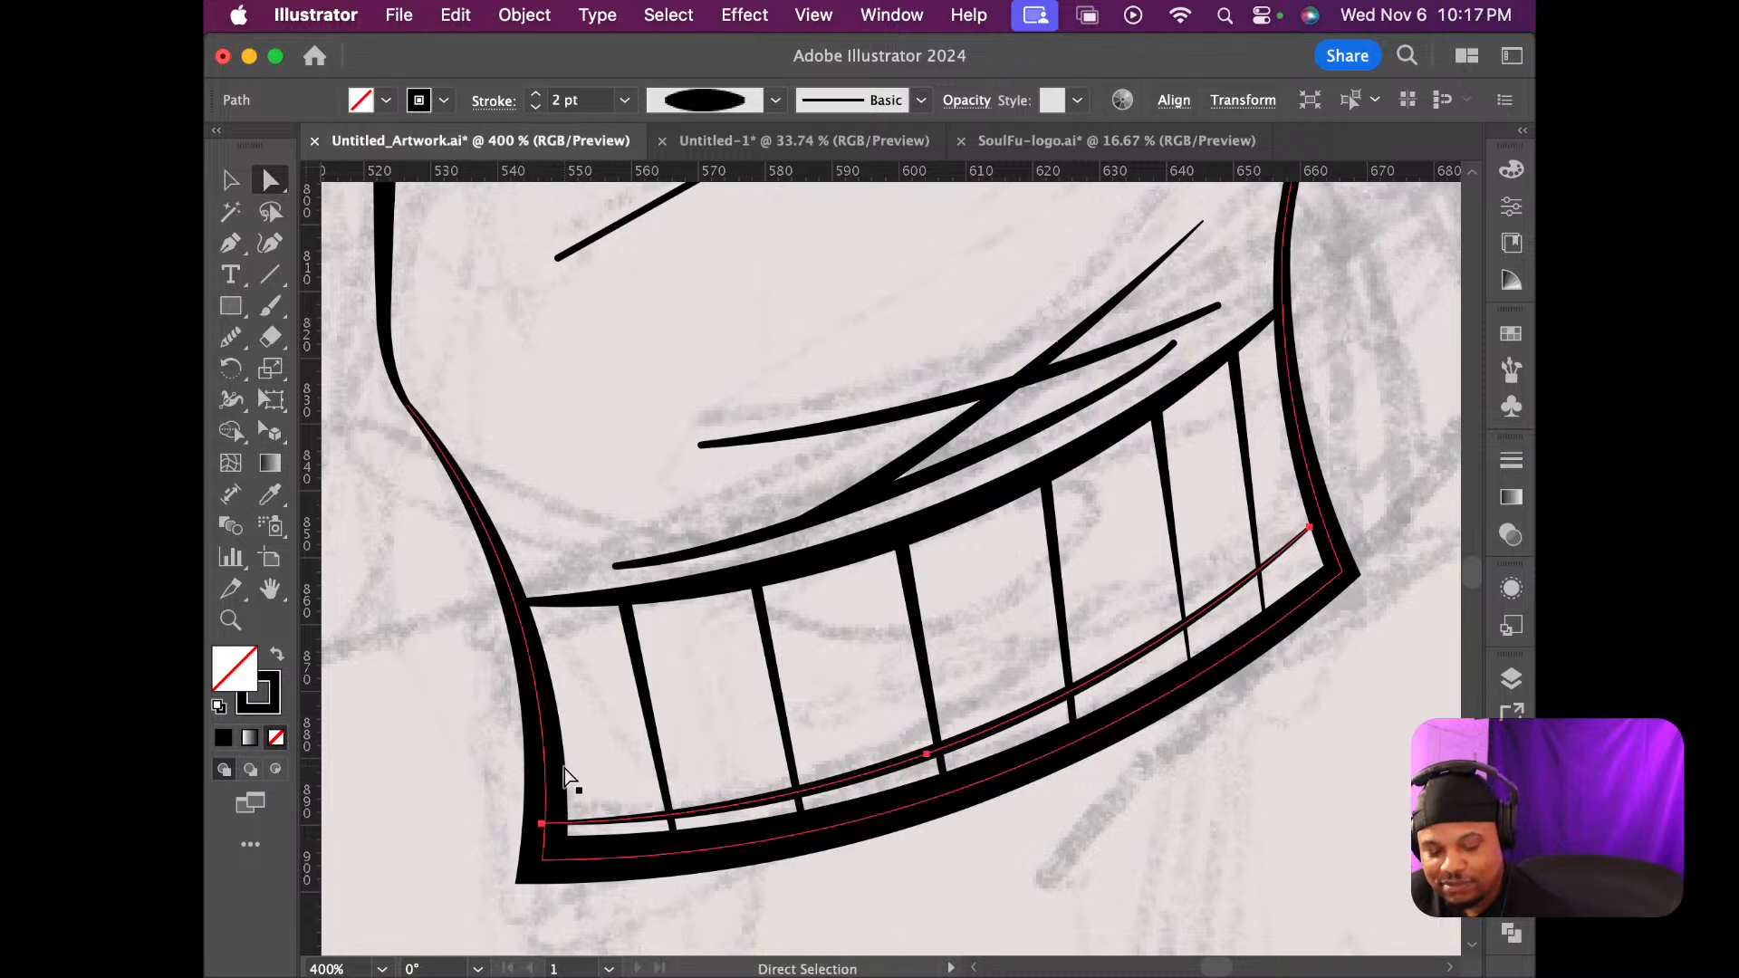
pyautogui.click(541, 826)
pyautogui.moveTo(542, 828); pyautogui.dragTo(542, 837)
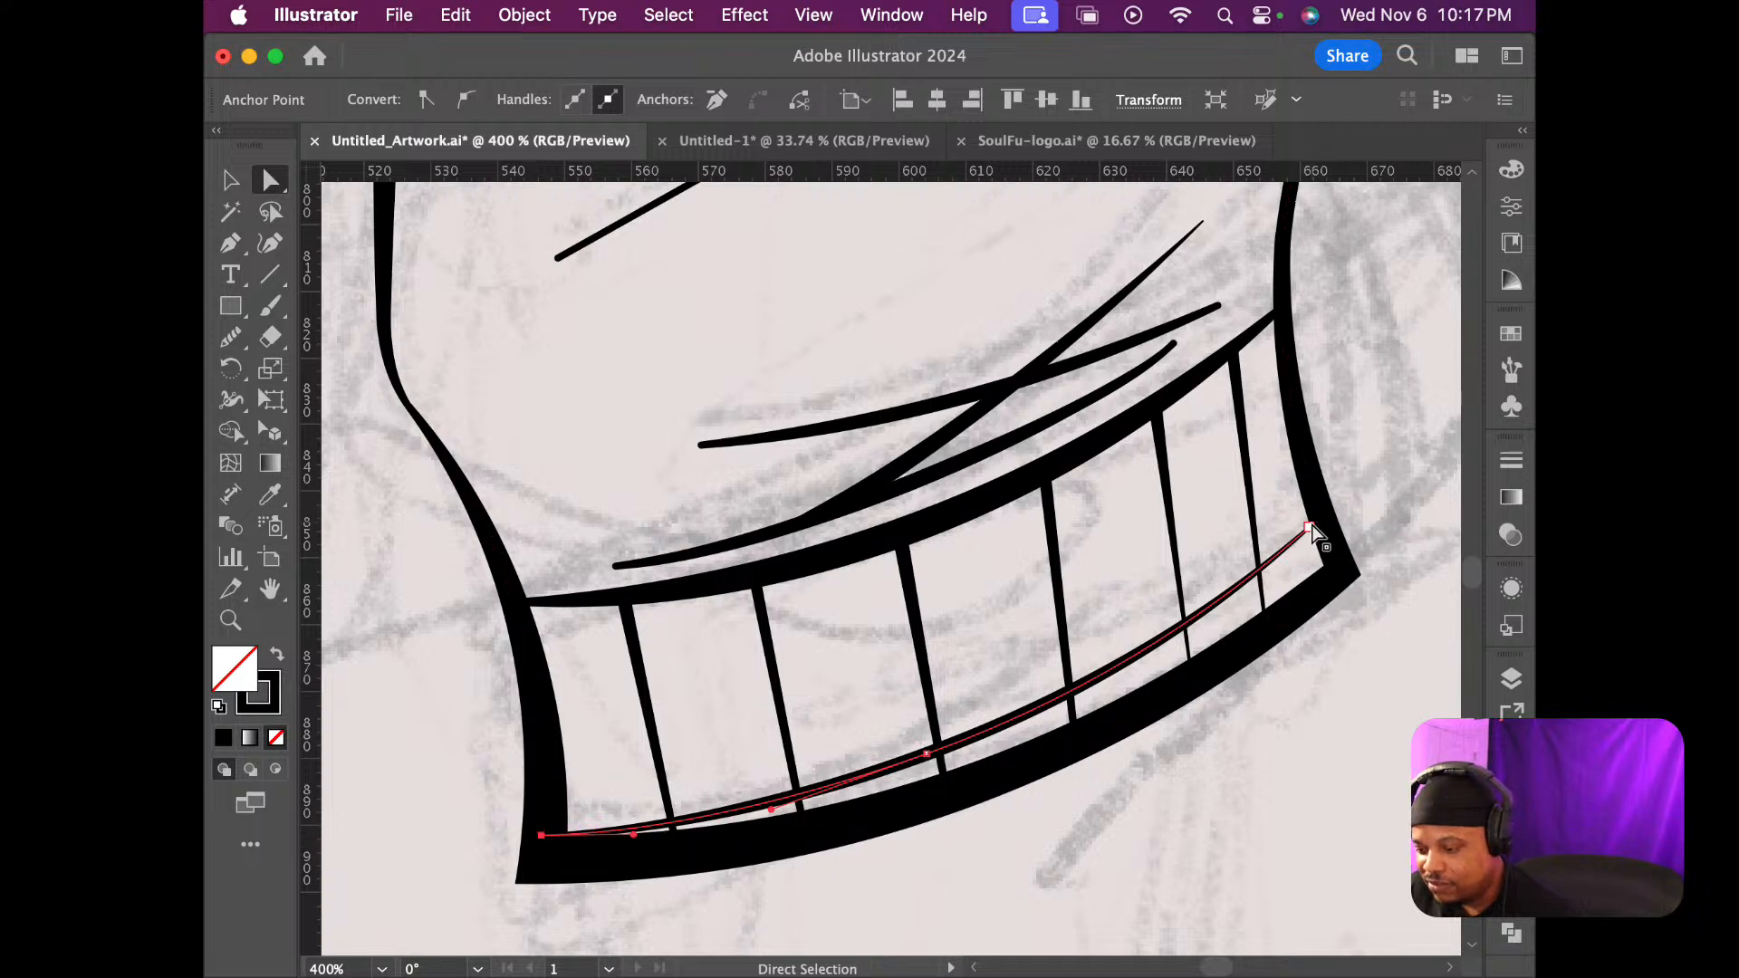
pyautogui.moveTo(1309, 528); pyautogui.dragTo(1325, 544)
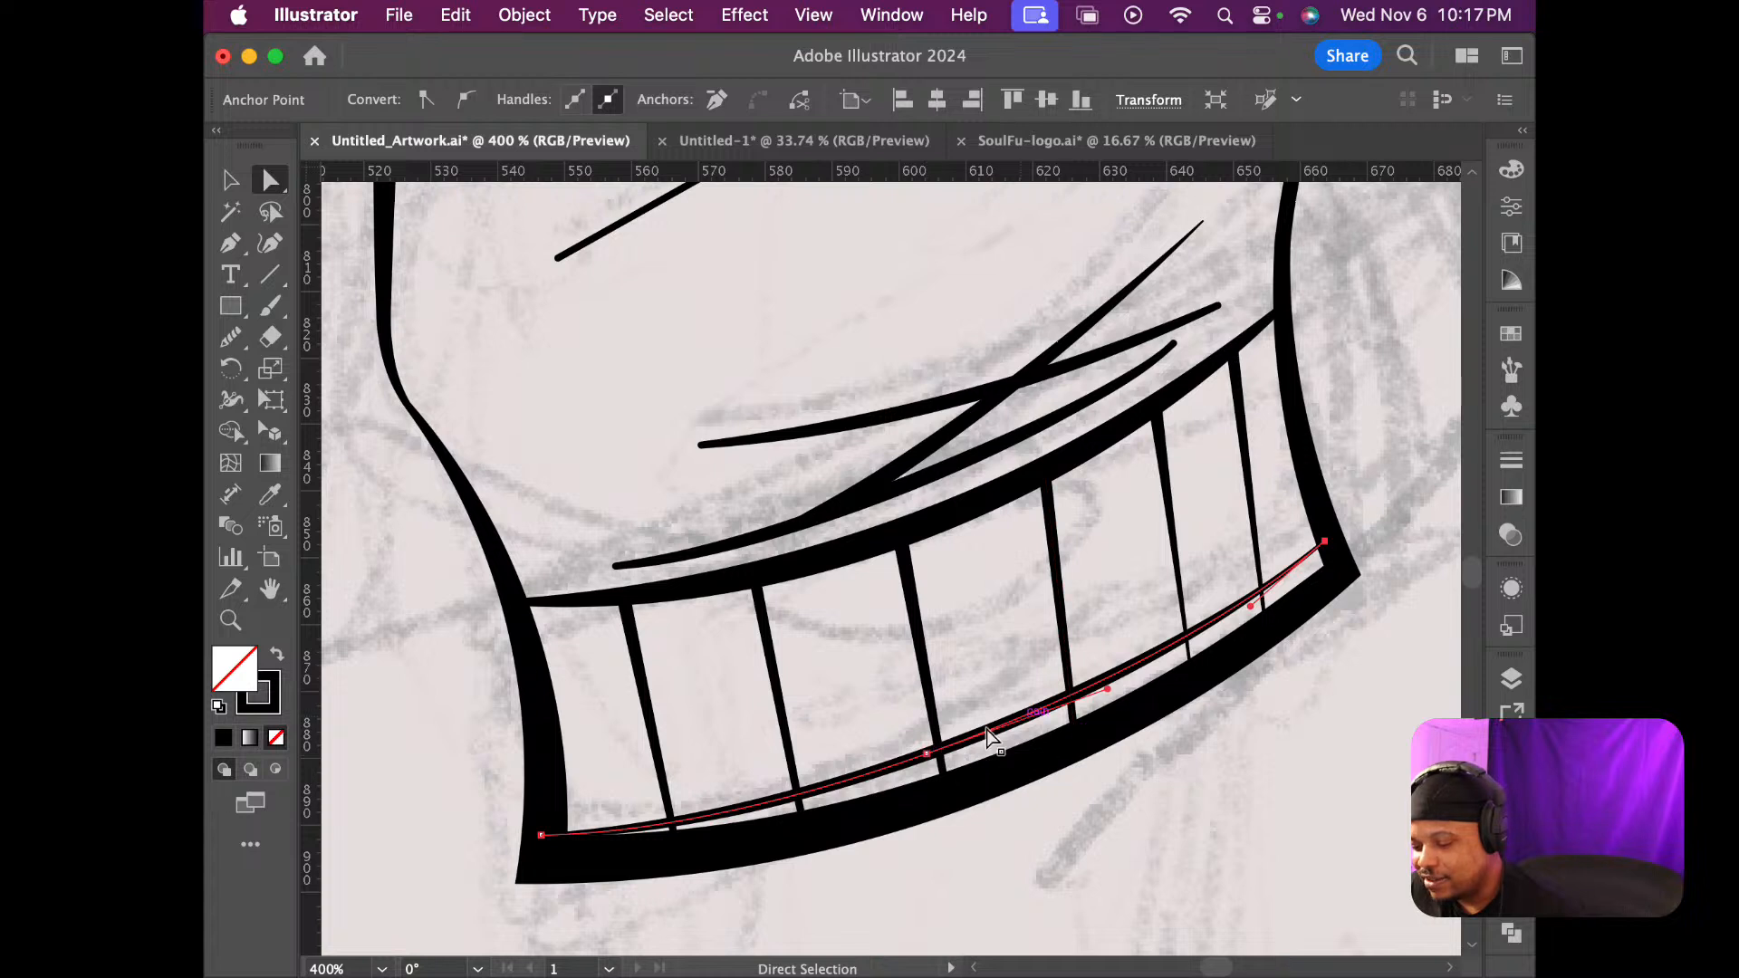
pyautogui.click(927, 755)
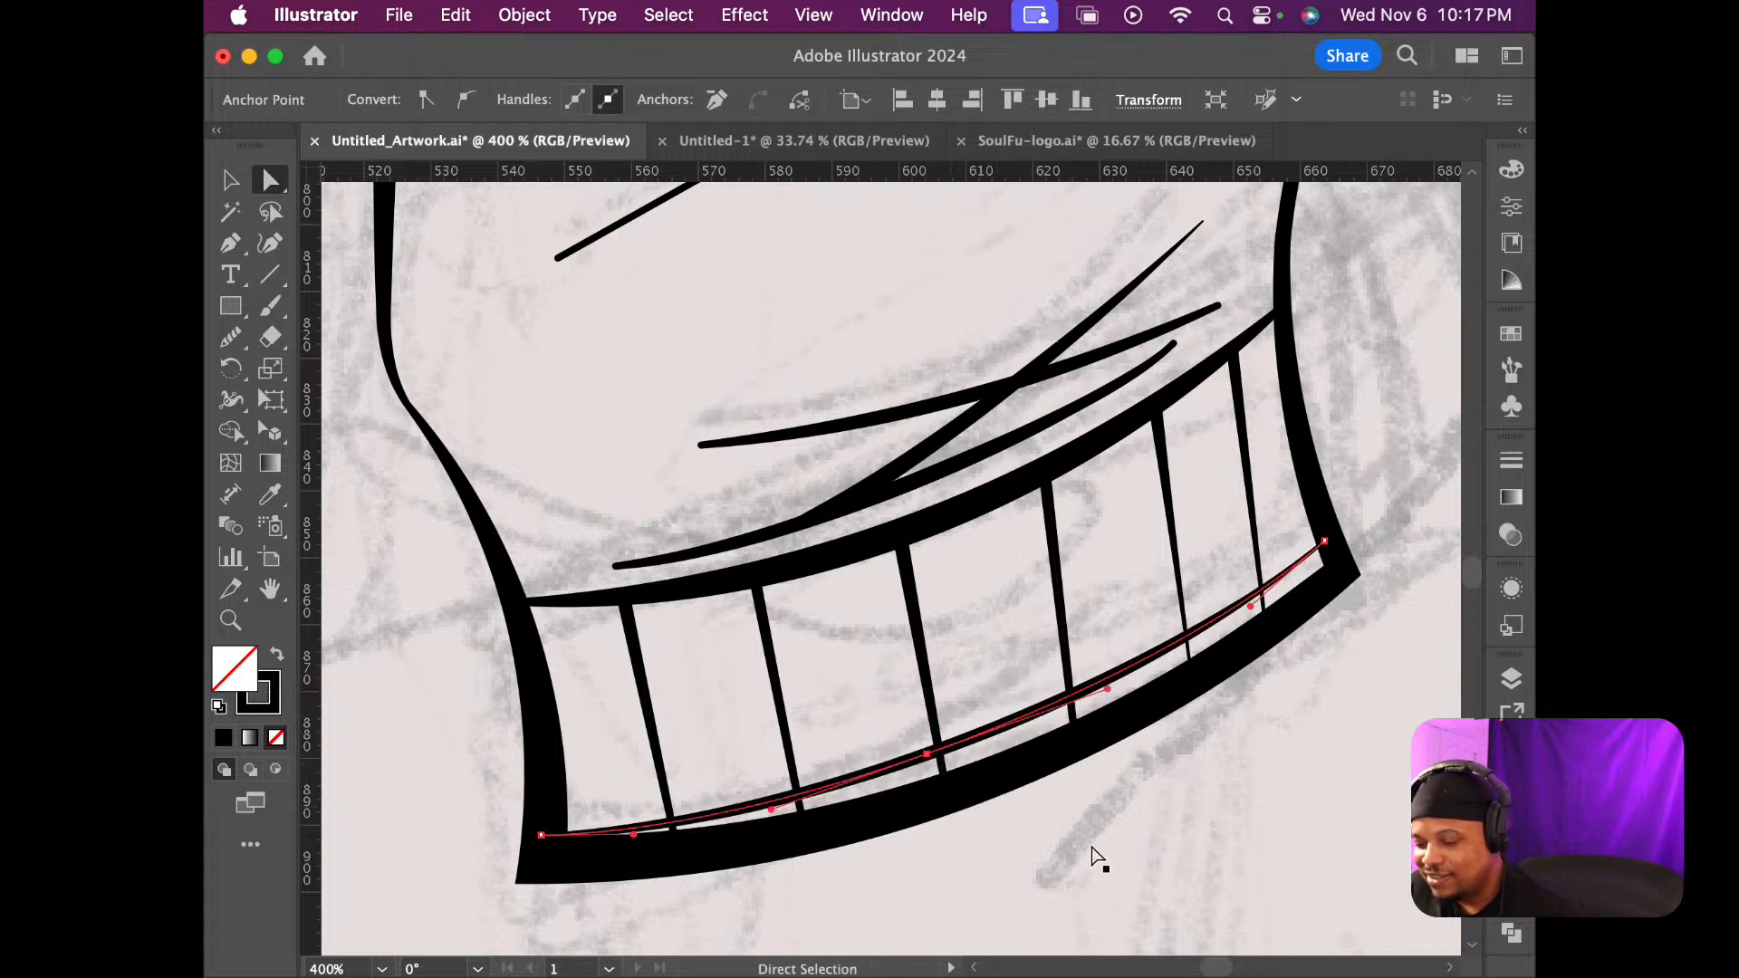
pyautogui.click(1138, 866)
# Examine the inked sleeve and cuff against the whole figure and the unfinished parts of the jacket sketch
pyautogui.scroll(-6, 1012, 852)
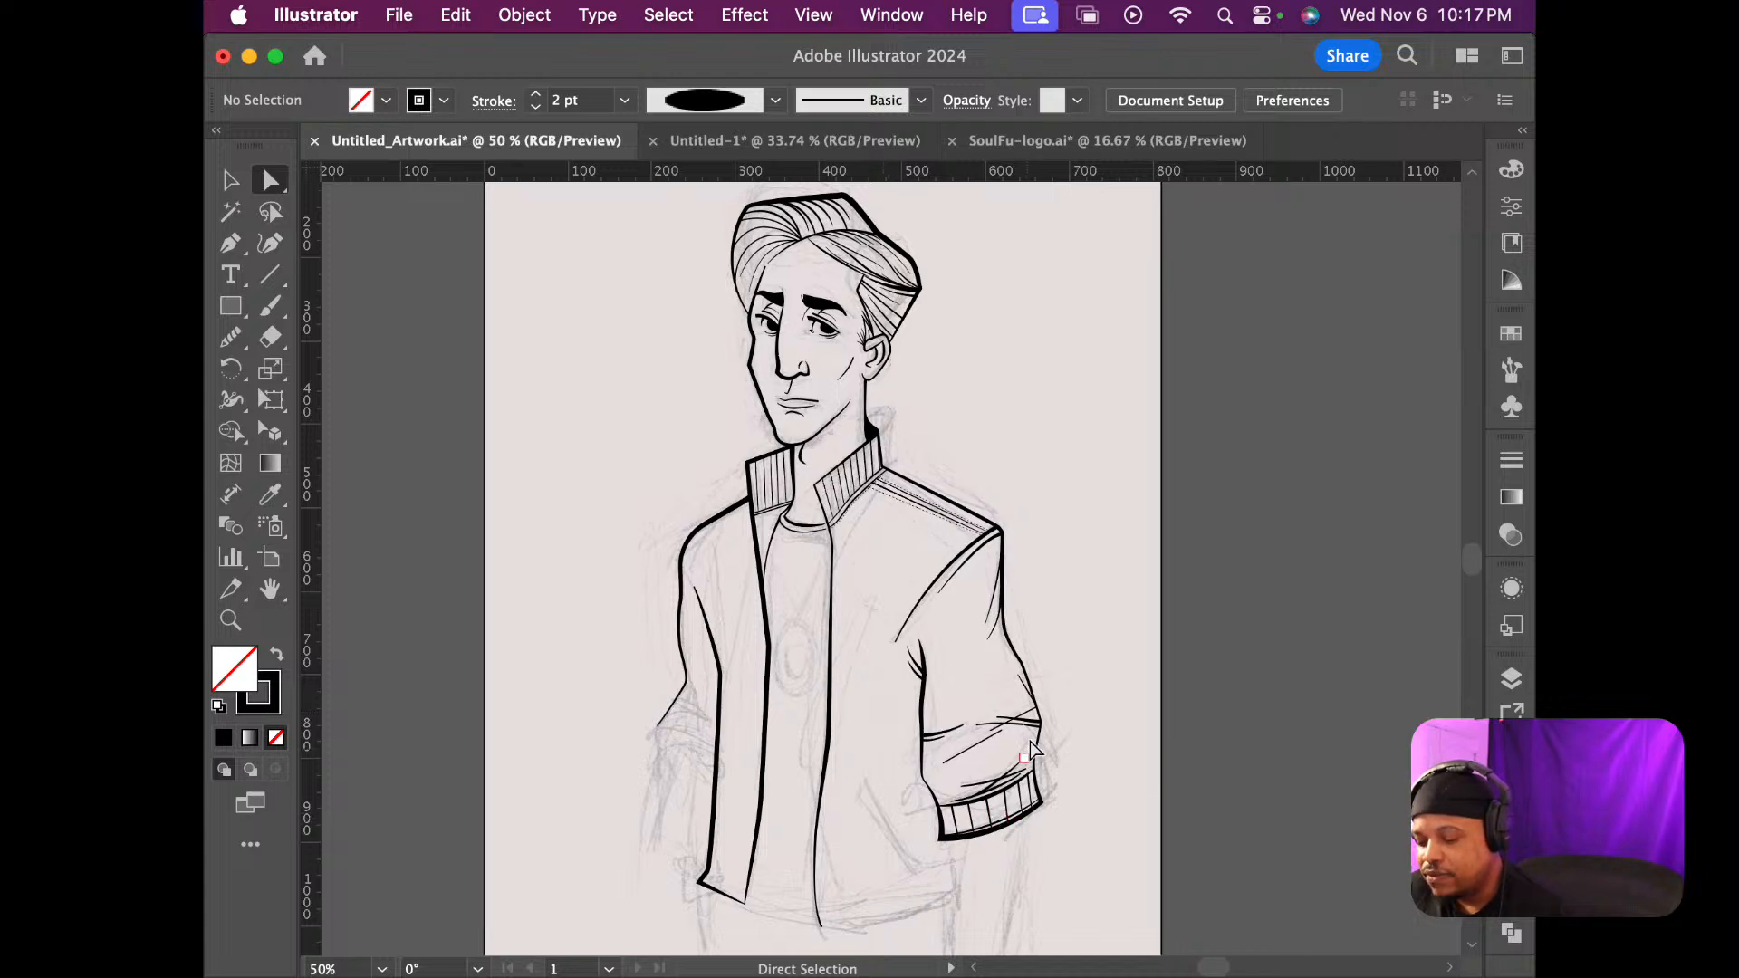
pyautogui.scroll(4, 1024, 750)
pyautogui.scroll(-5, 1018, 761)
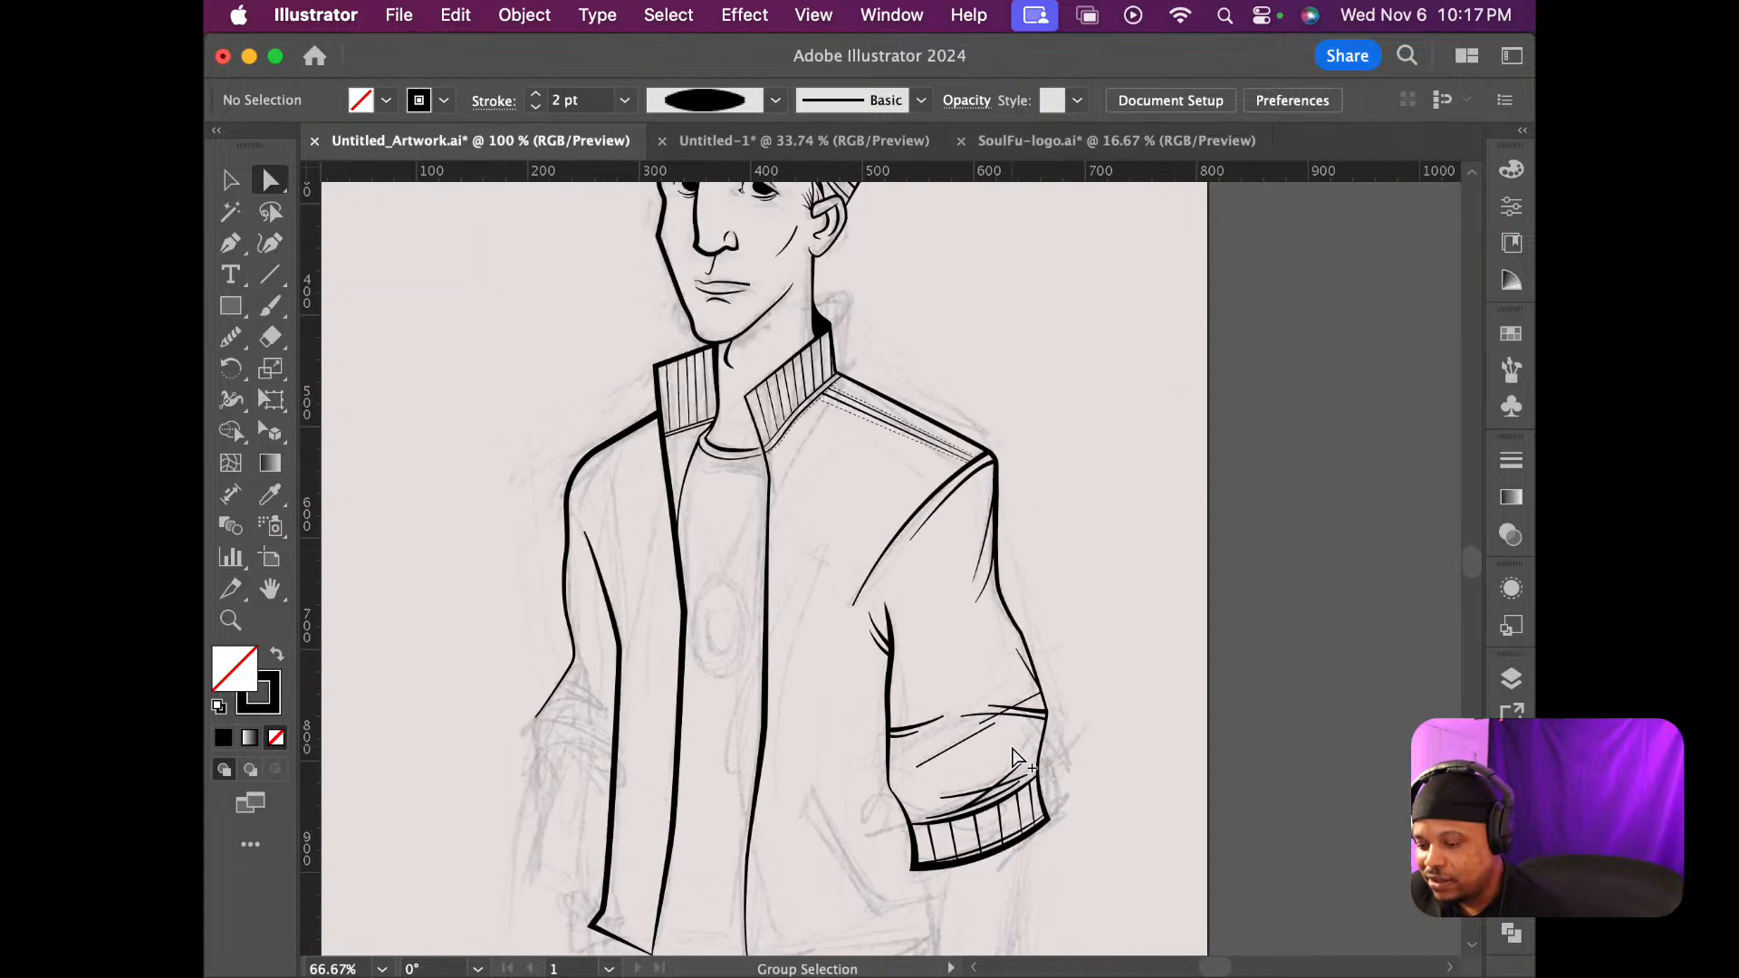
pyautogui.scroll(-3, 1012, 752)
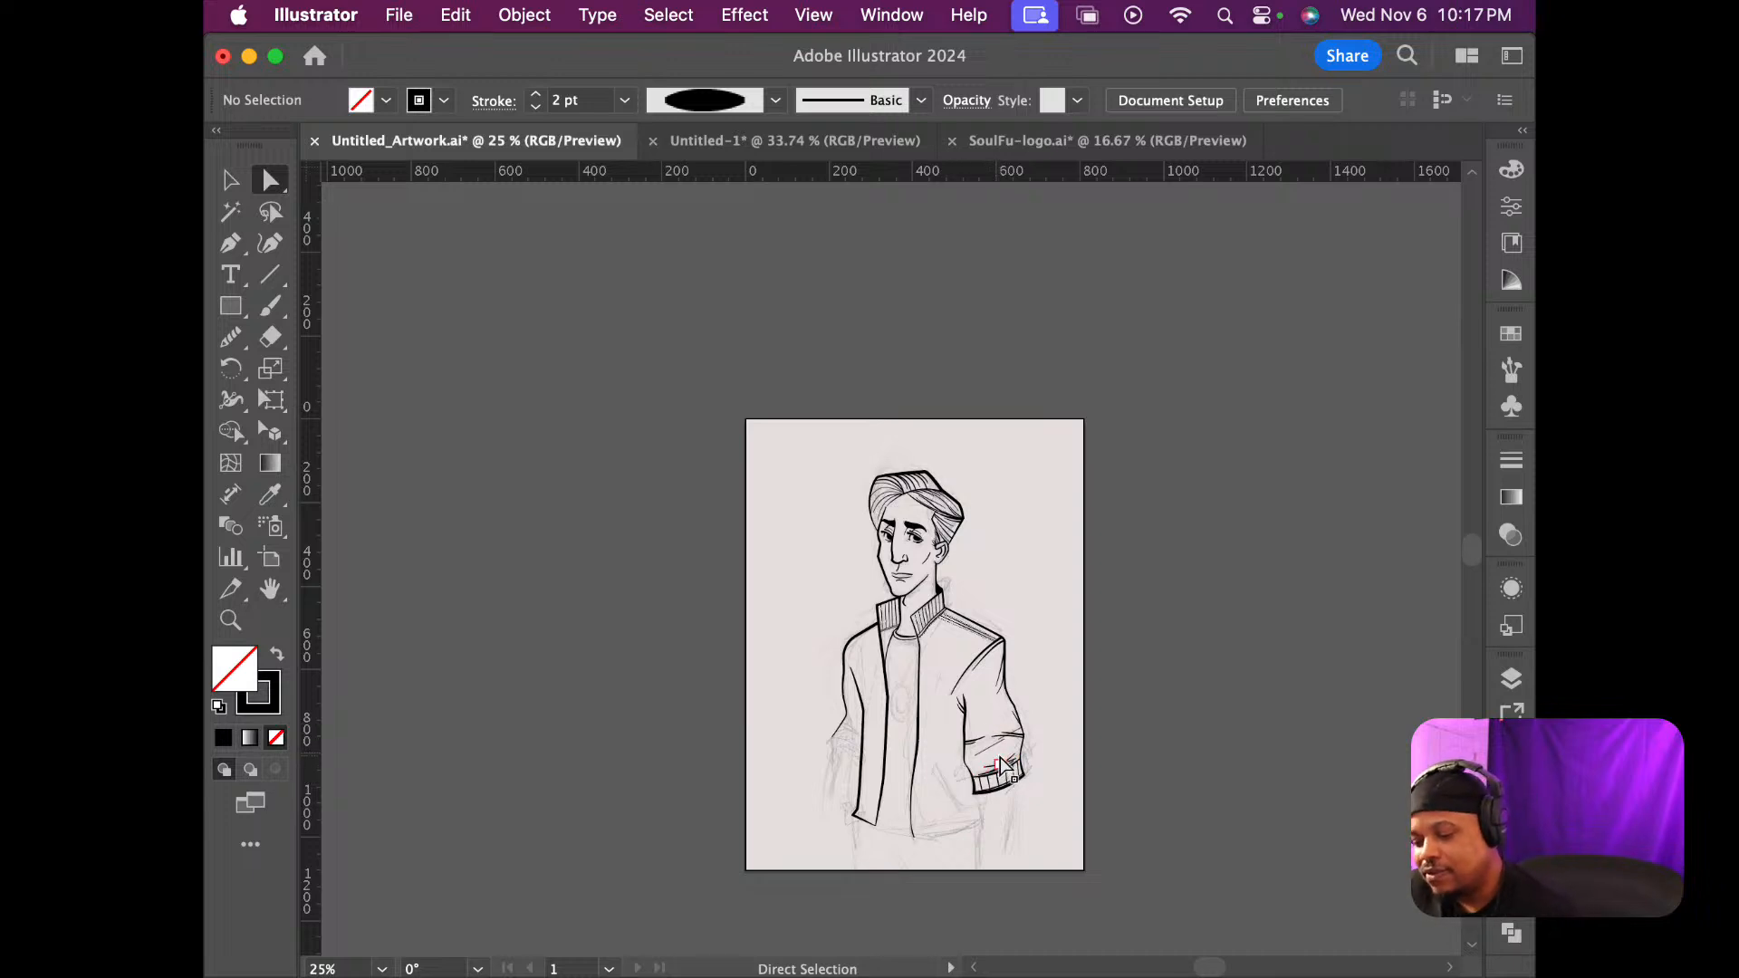
pyautogui.scroll(-1, 978, 743)
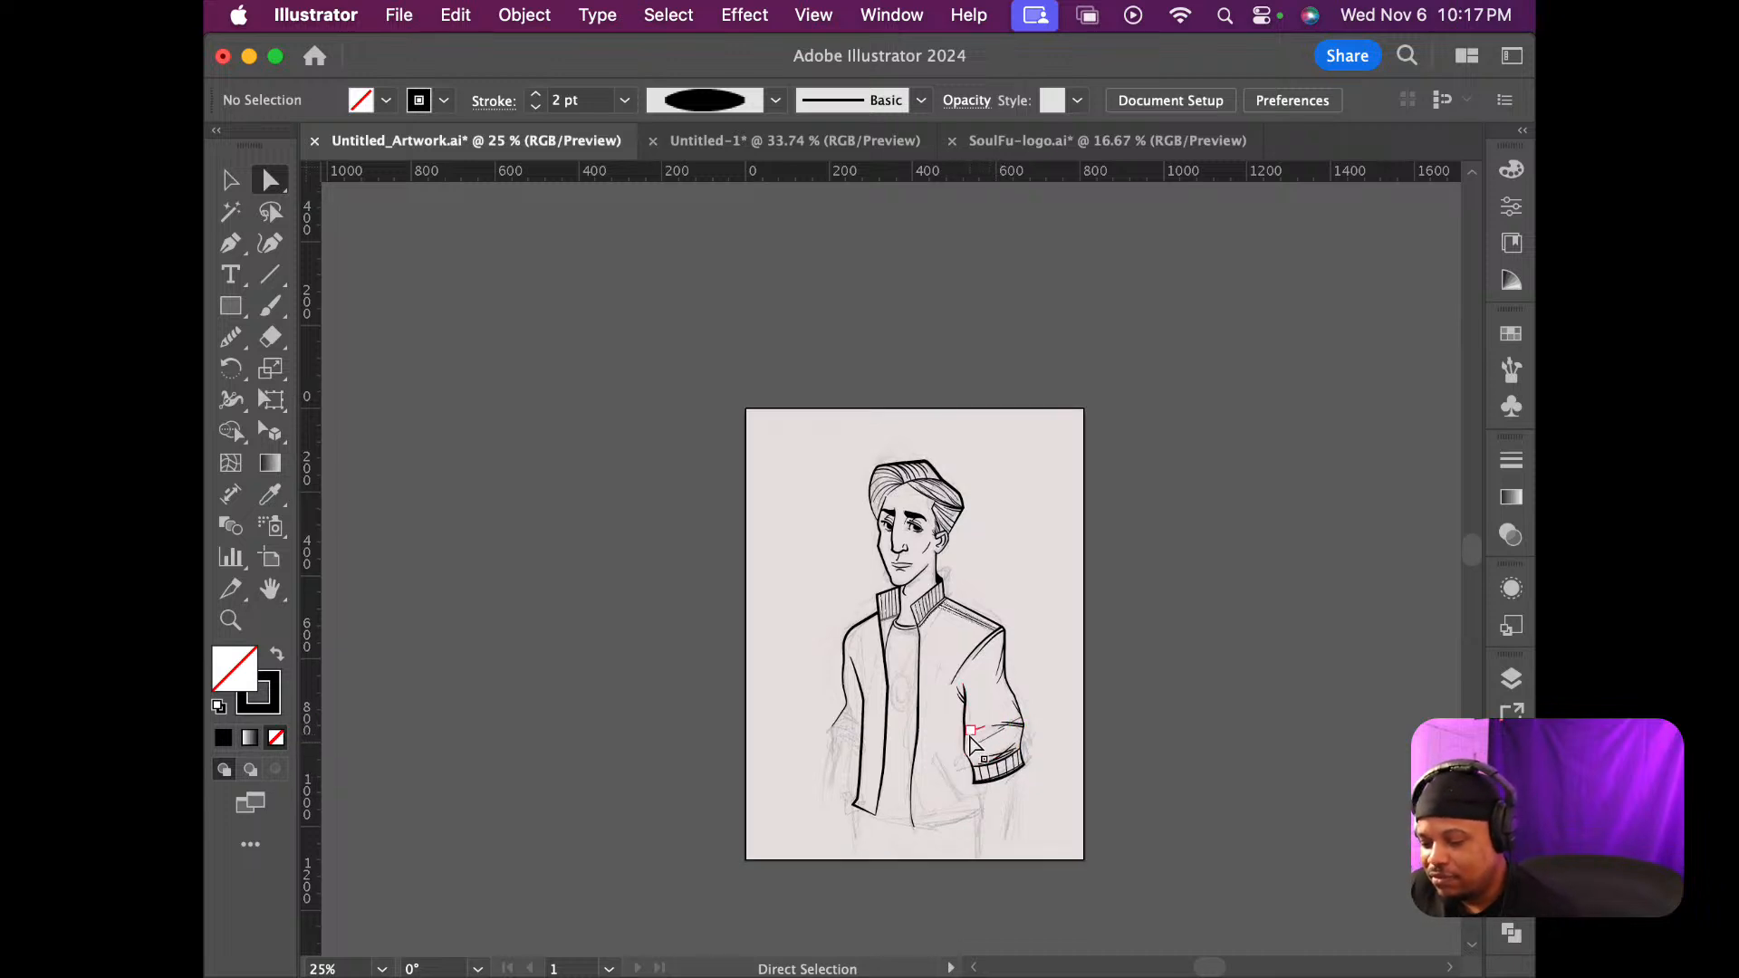
pyautogui.scroll(-3, 970, 738)
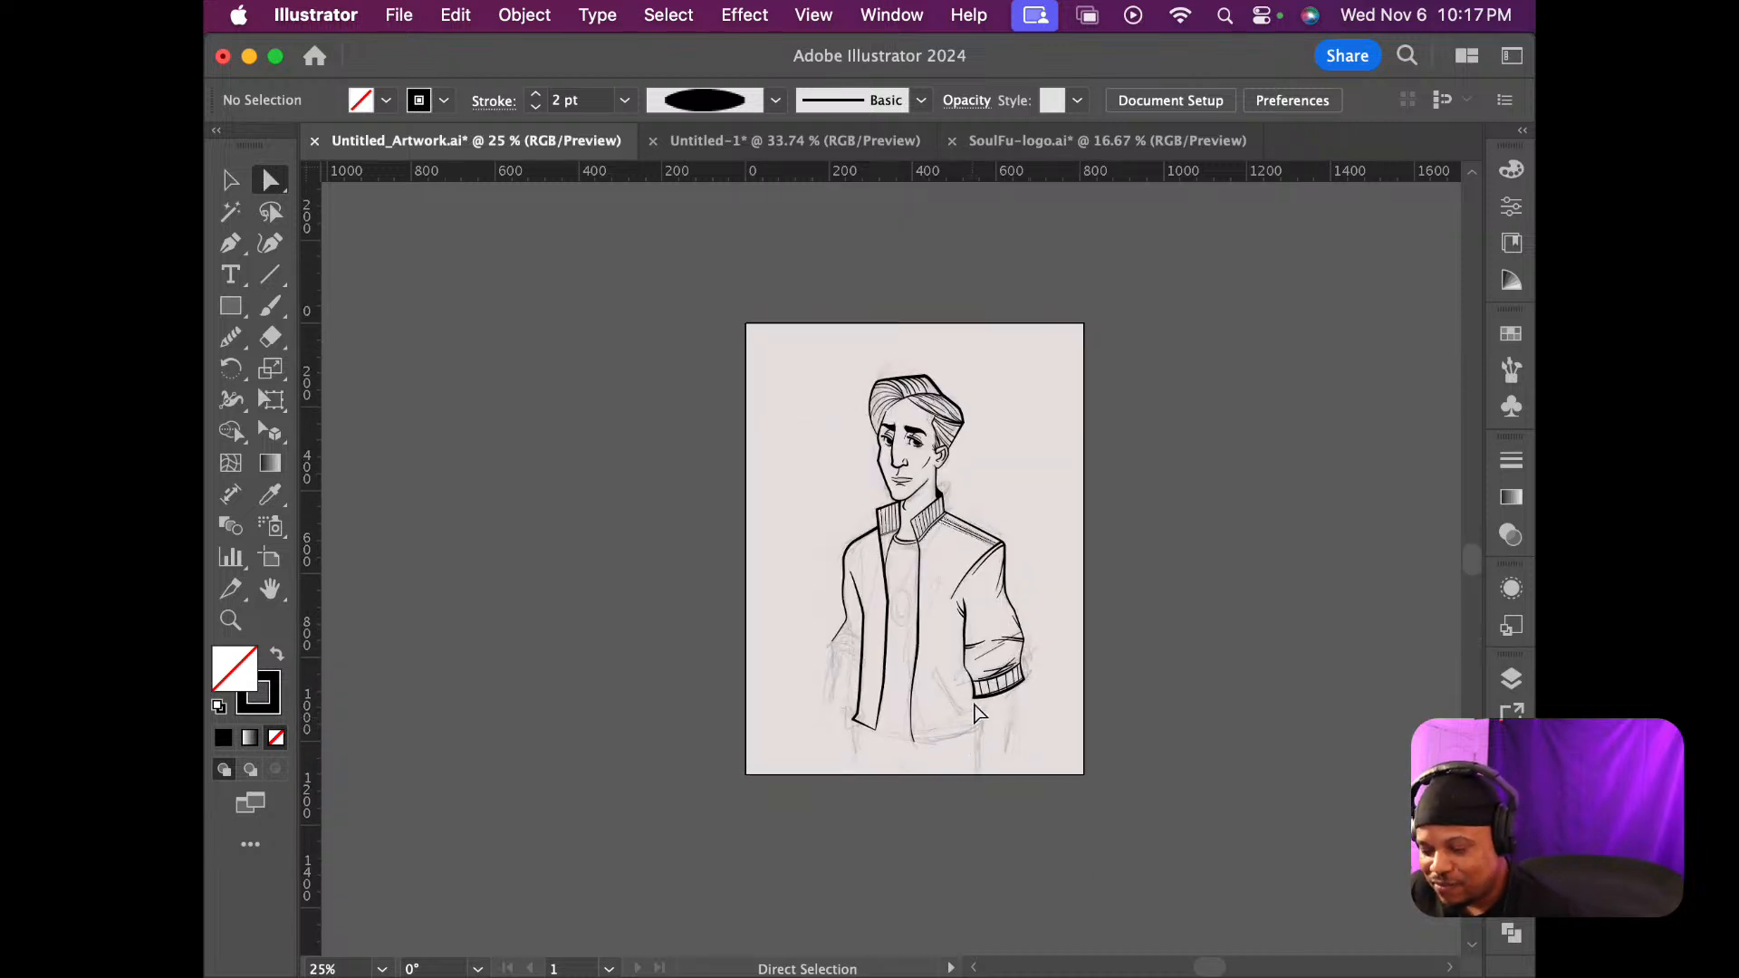
pyautogui.scroll(3, 942, 584)
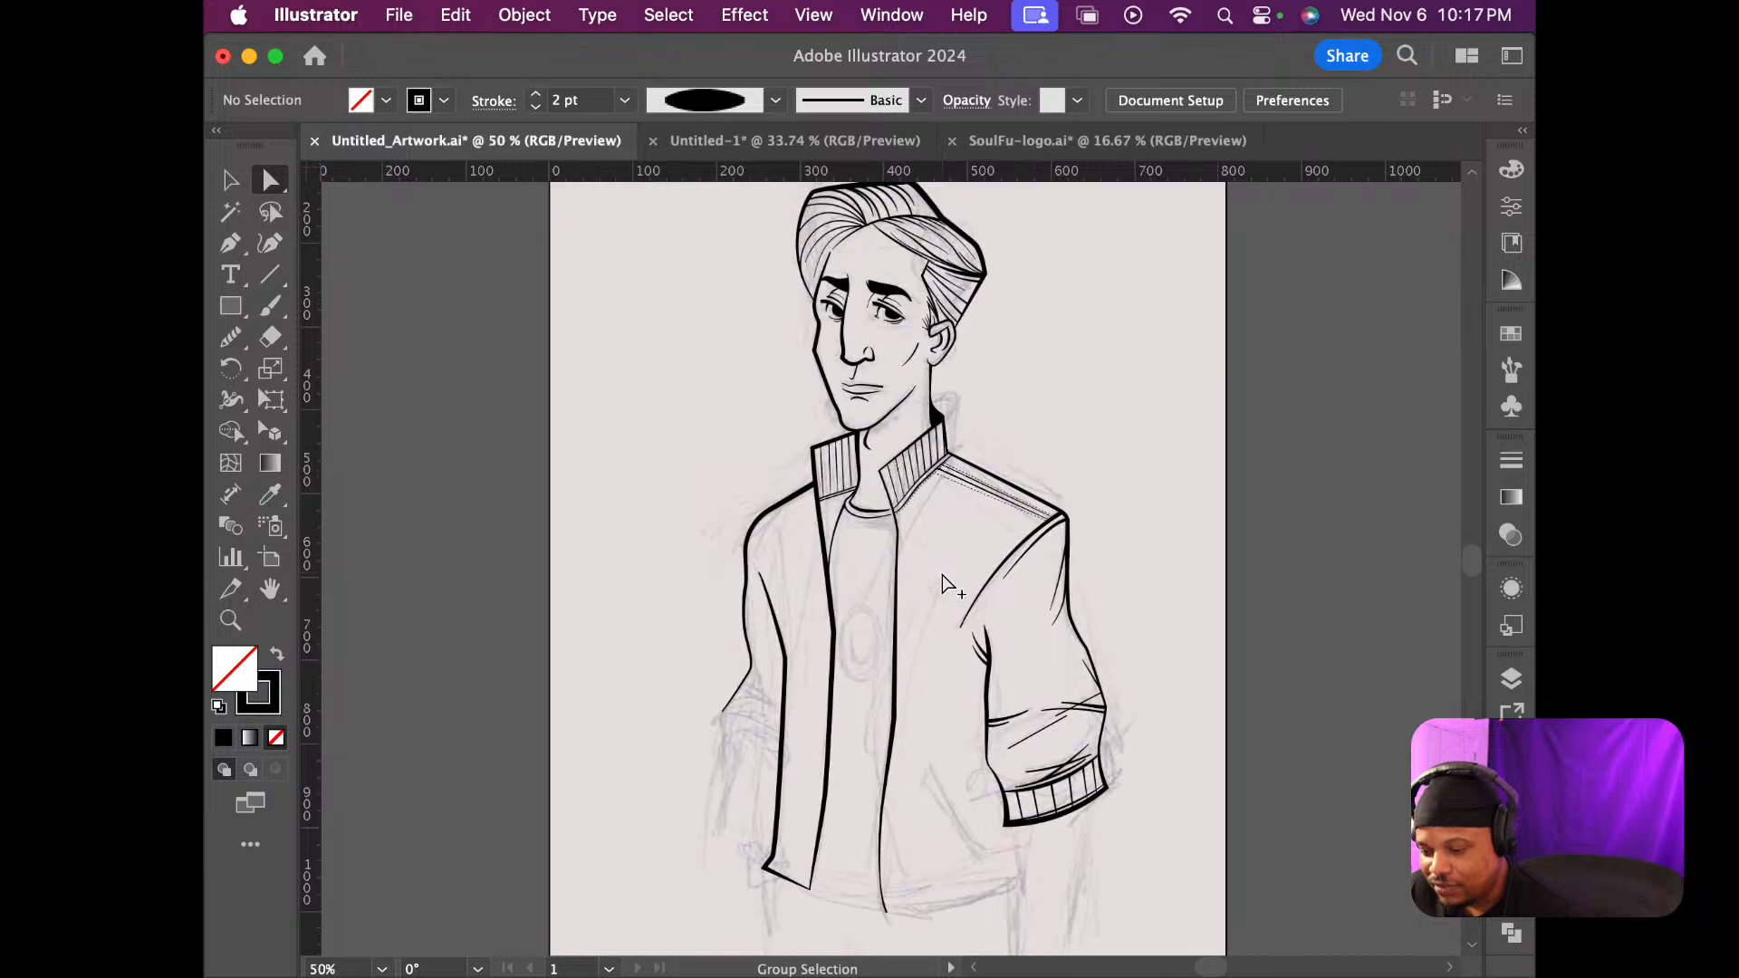
pyautogui.scroll(2, 942, 585)
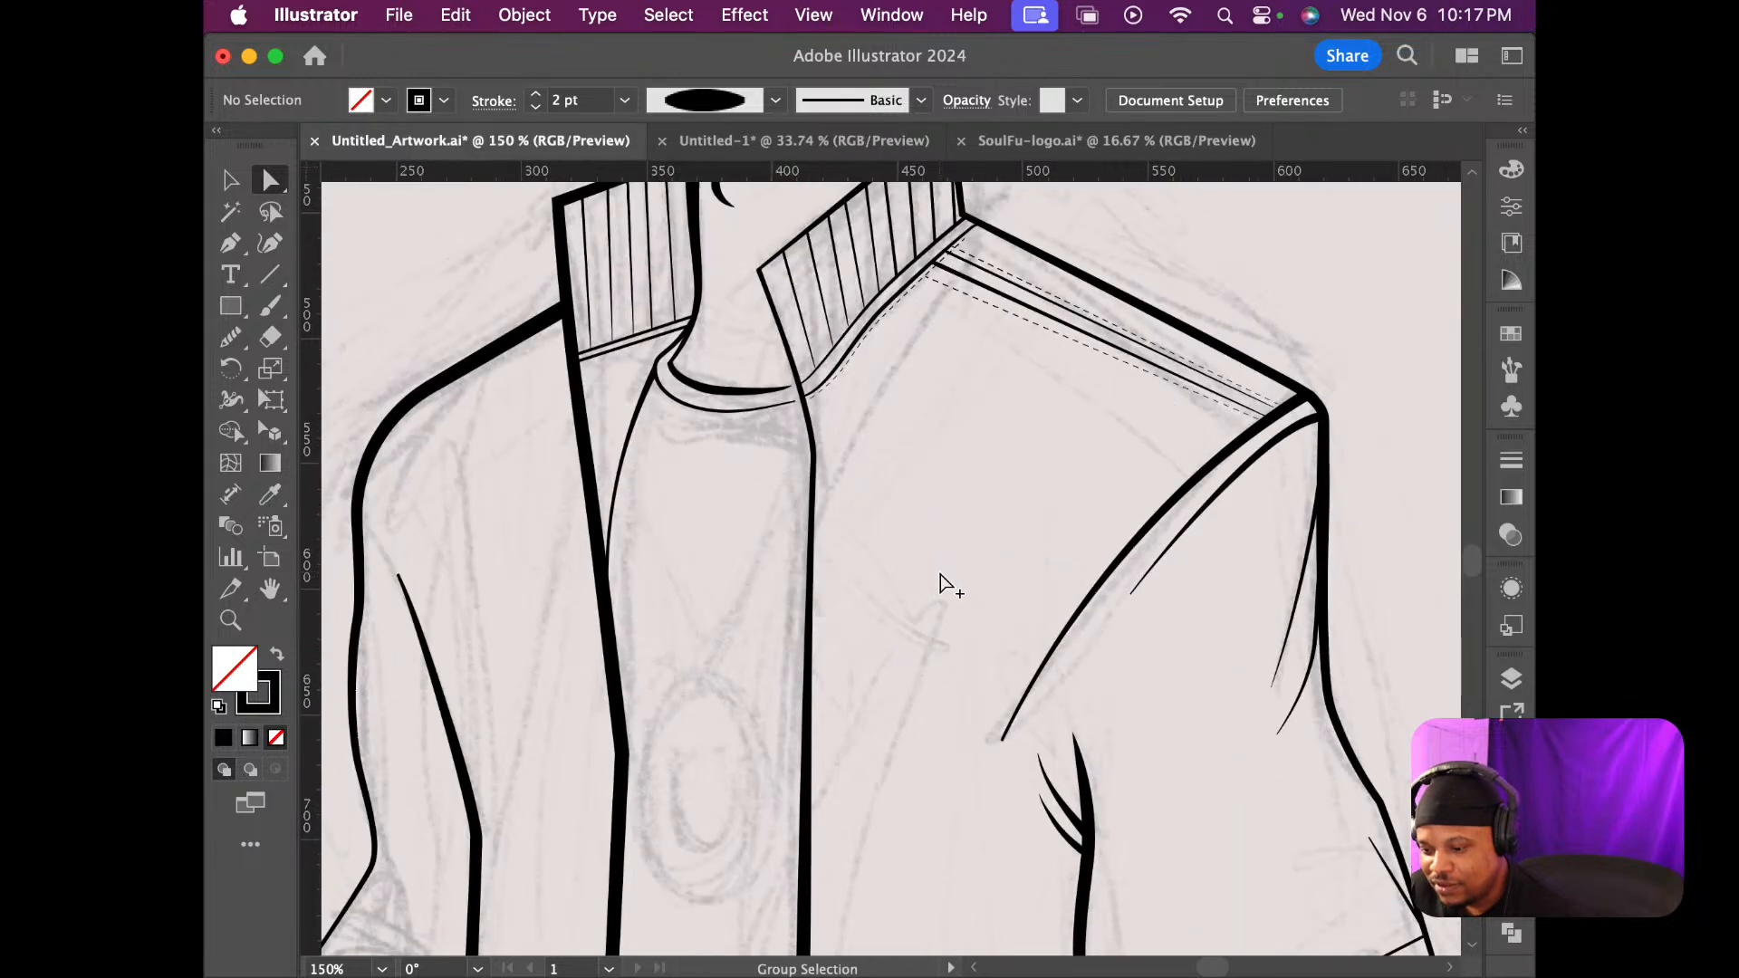
pyautogui.scroll(-3, 942, 584)
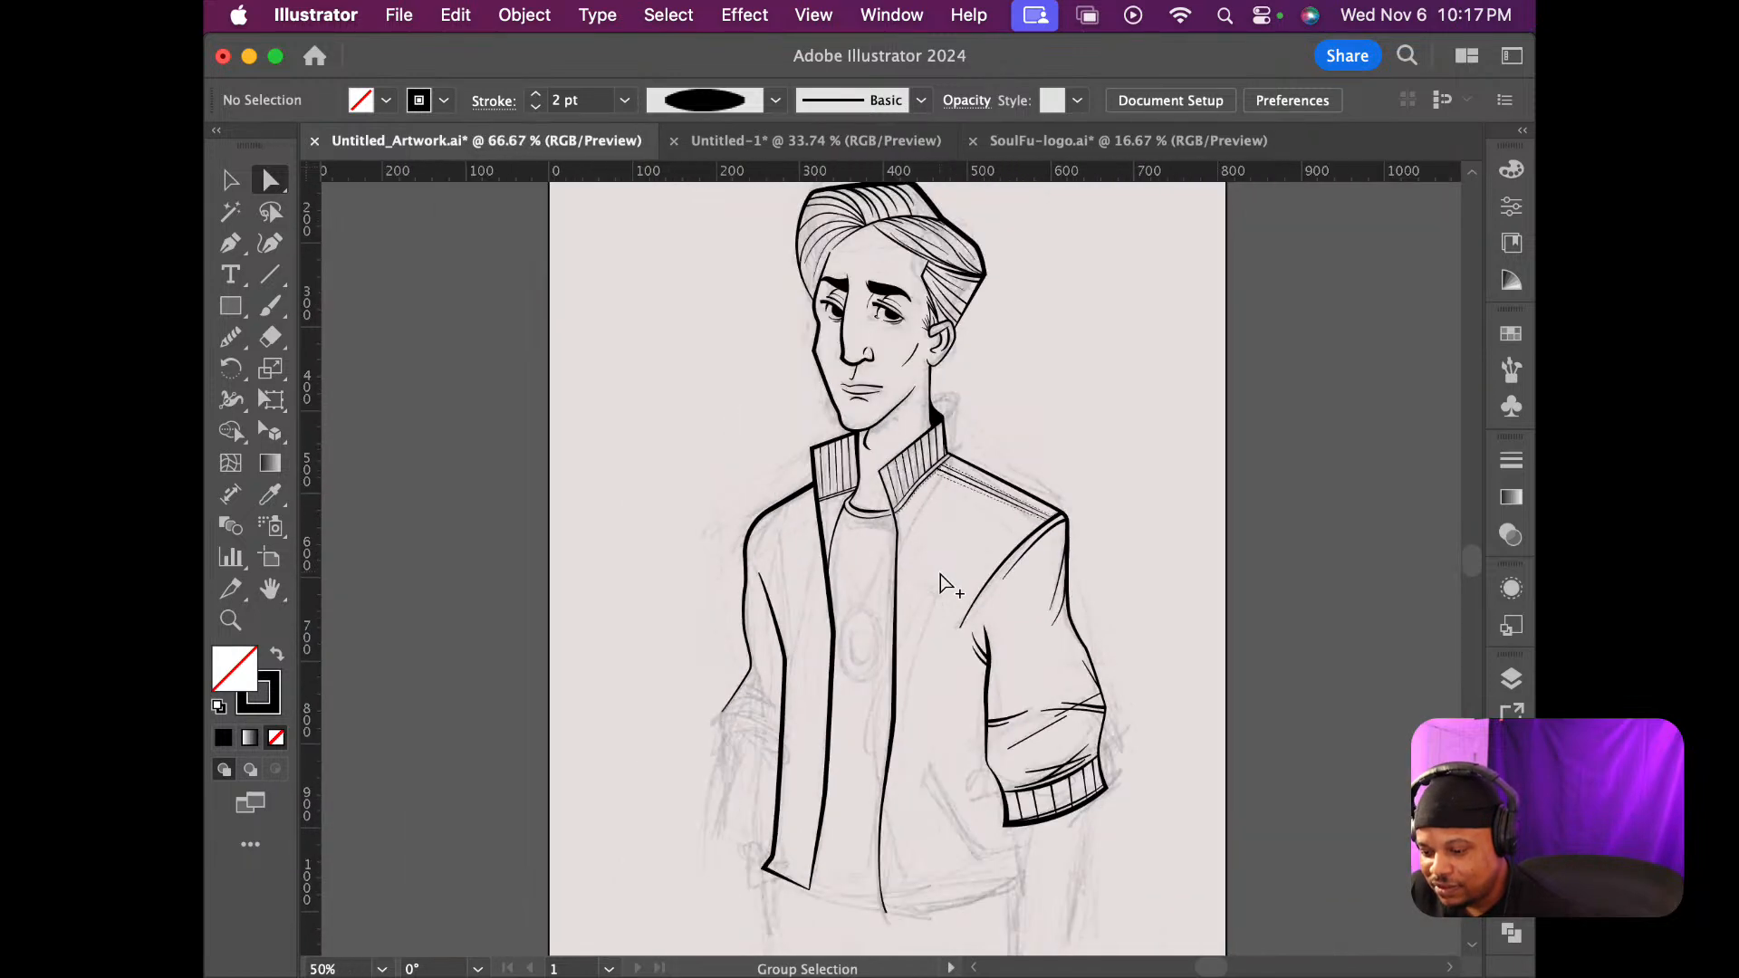
pyautogui.scroll(-3, 942, 584)
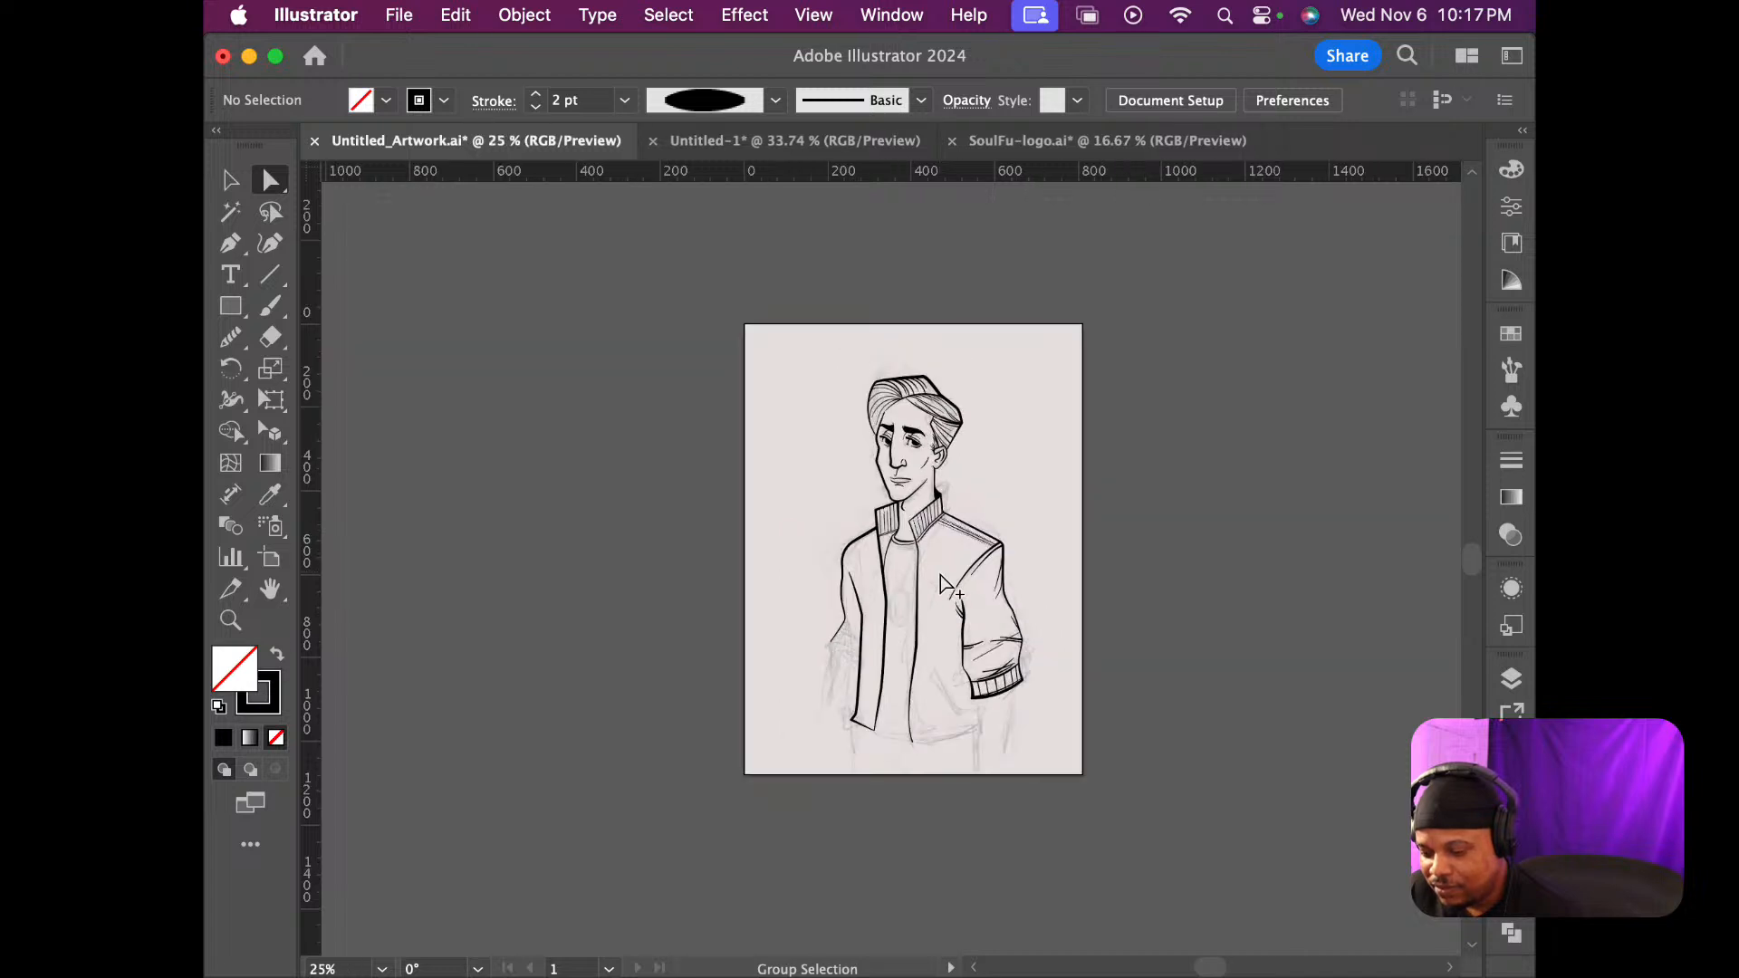
pyautogui.scroll(2, 942, 585)
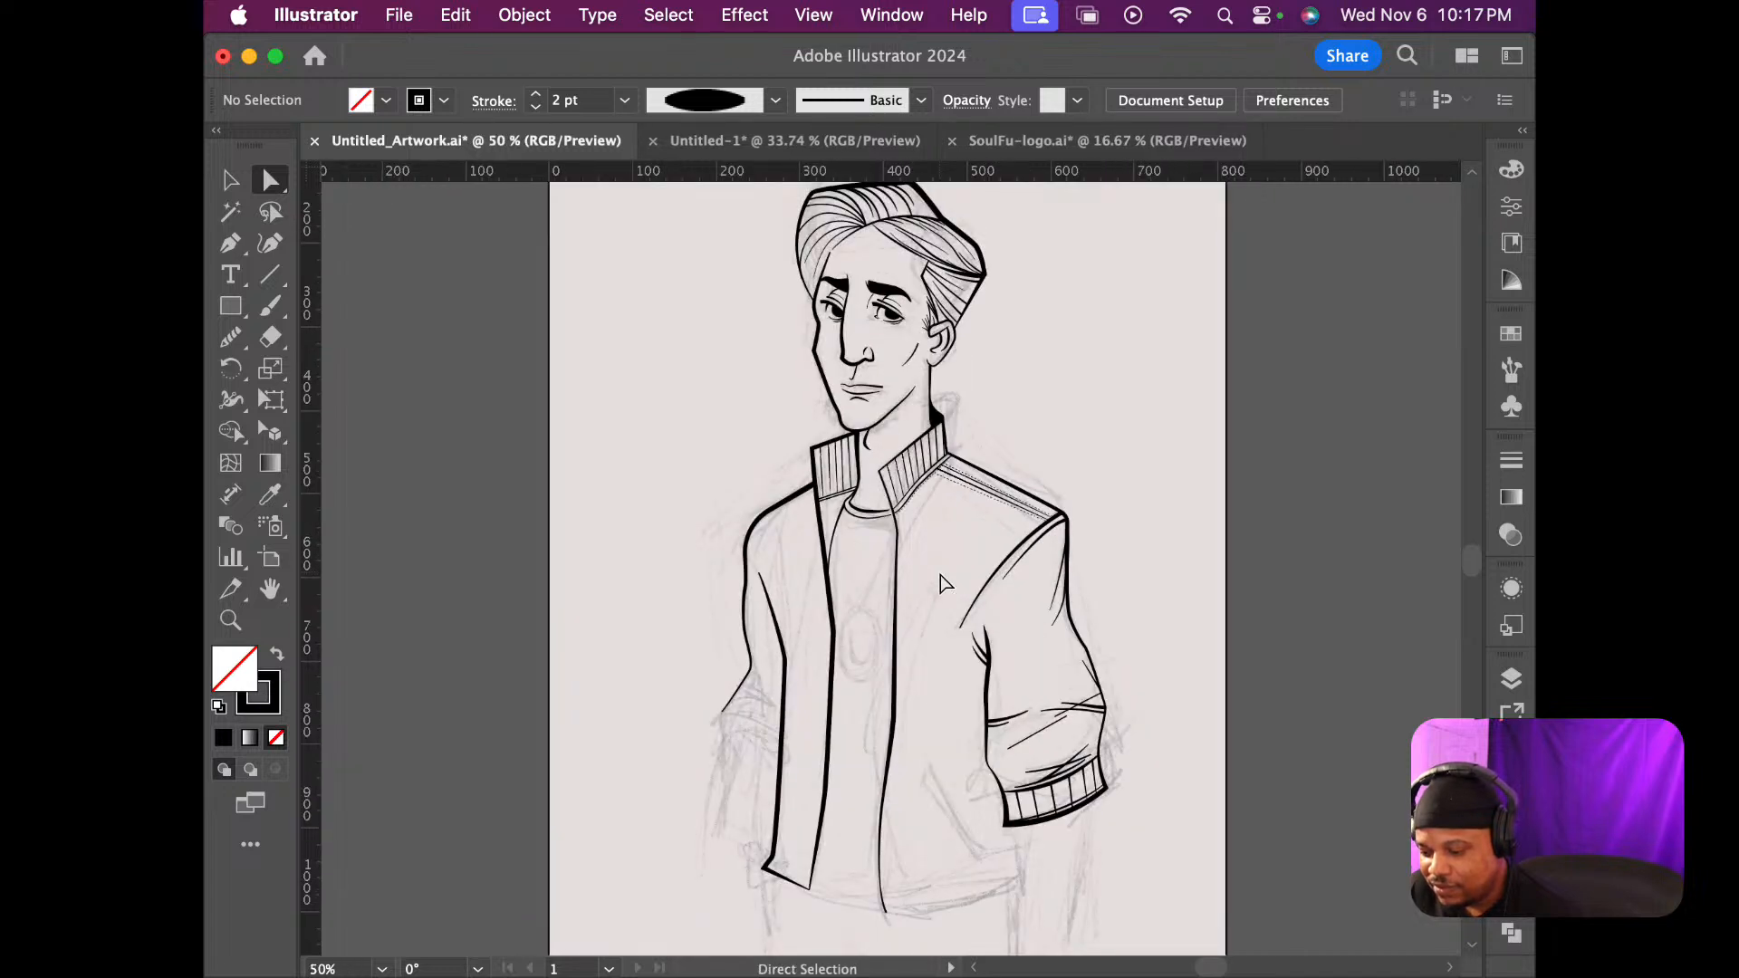
pyautogui.scroll(-5, 942, 584)
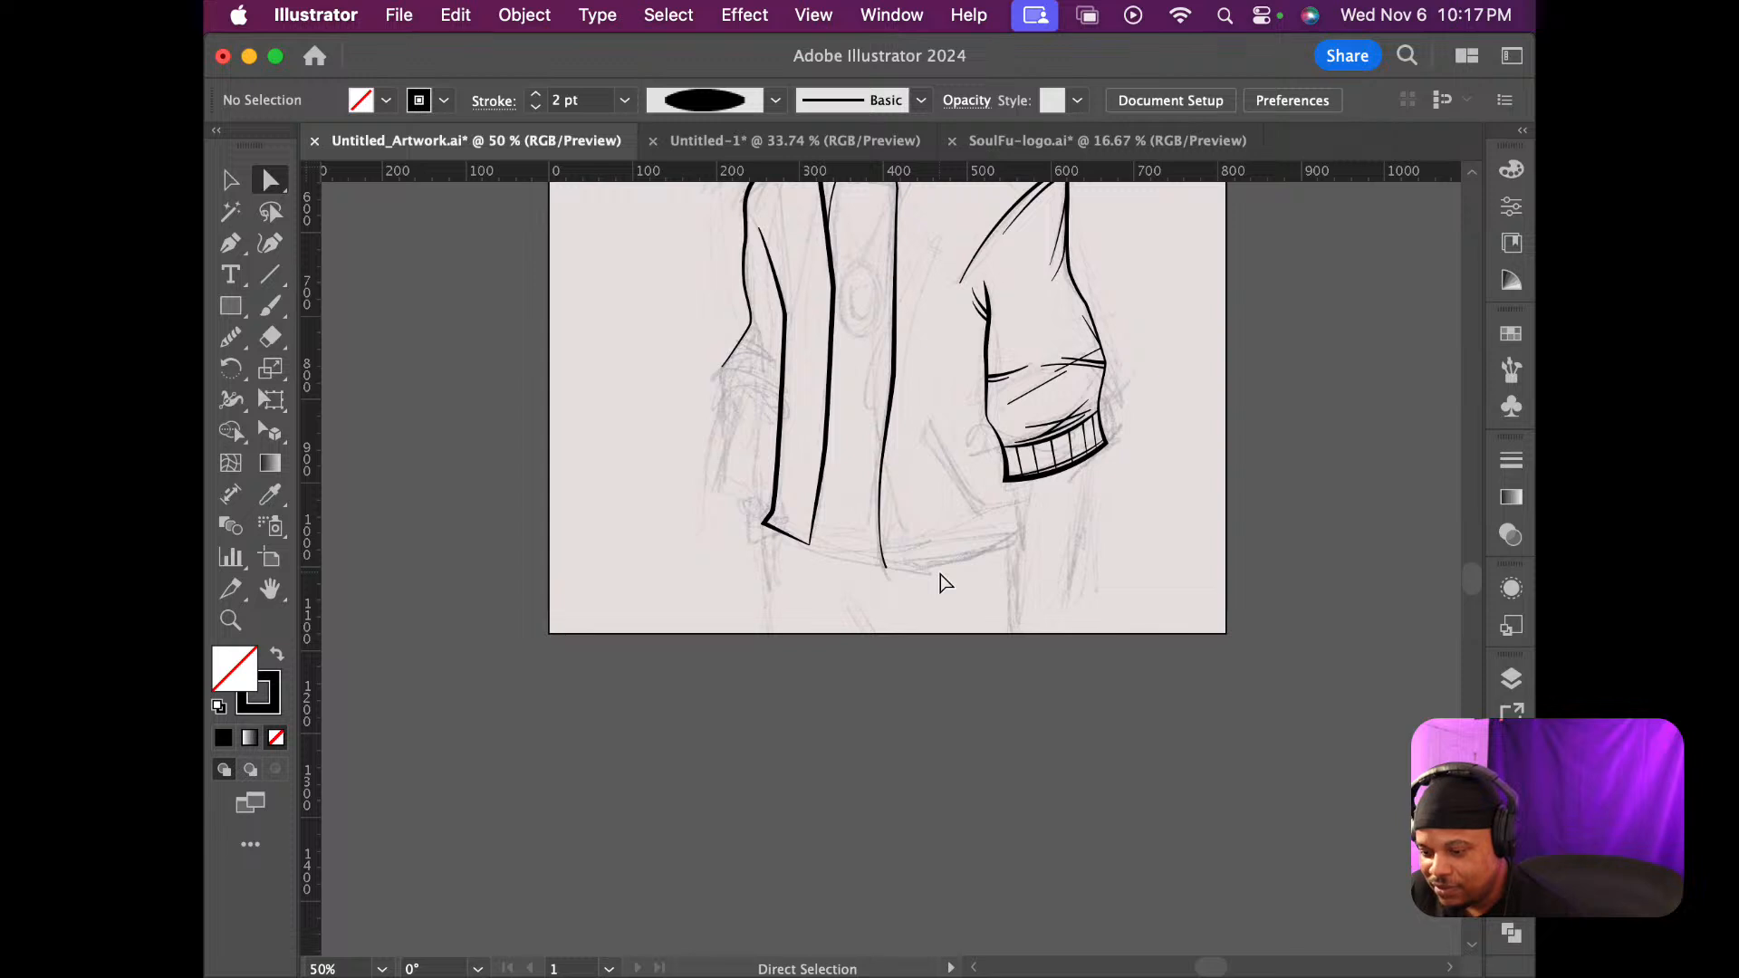
pyautogui.scroll(4, 942, 584)
pyautogui.scroll(2, 943, 584)
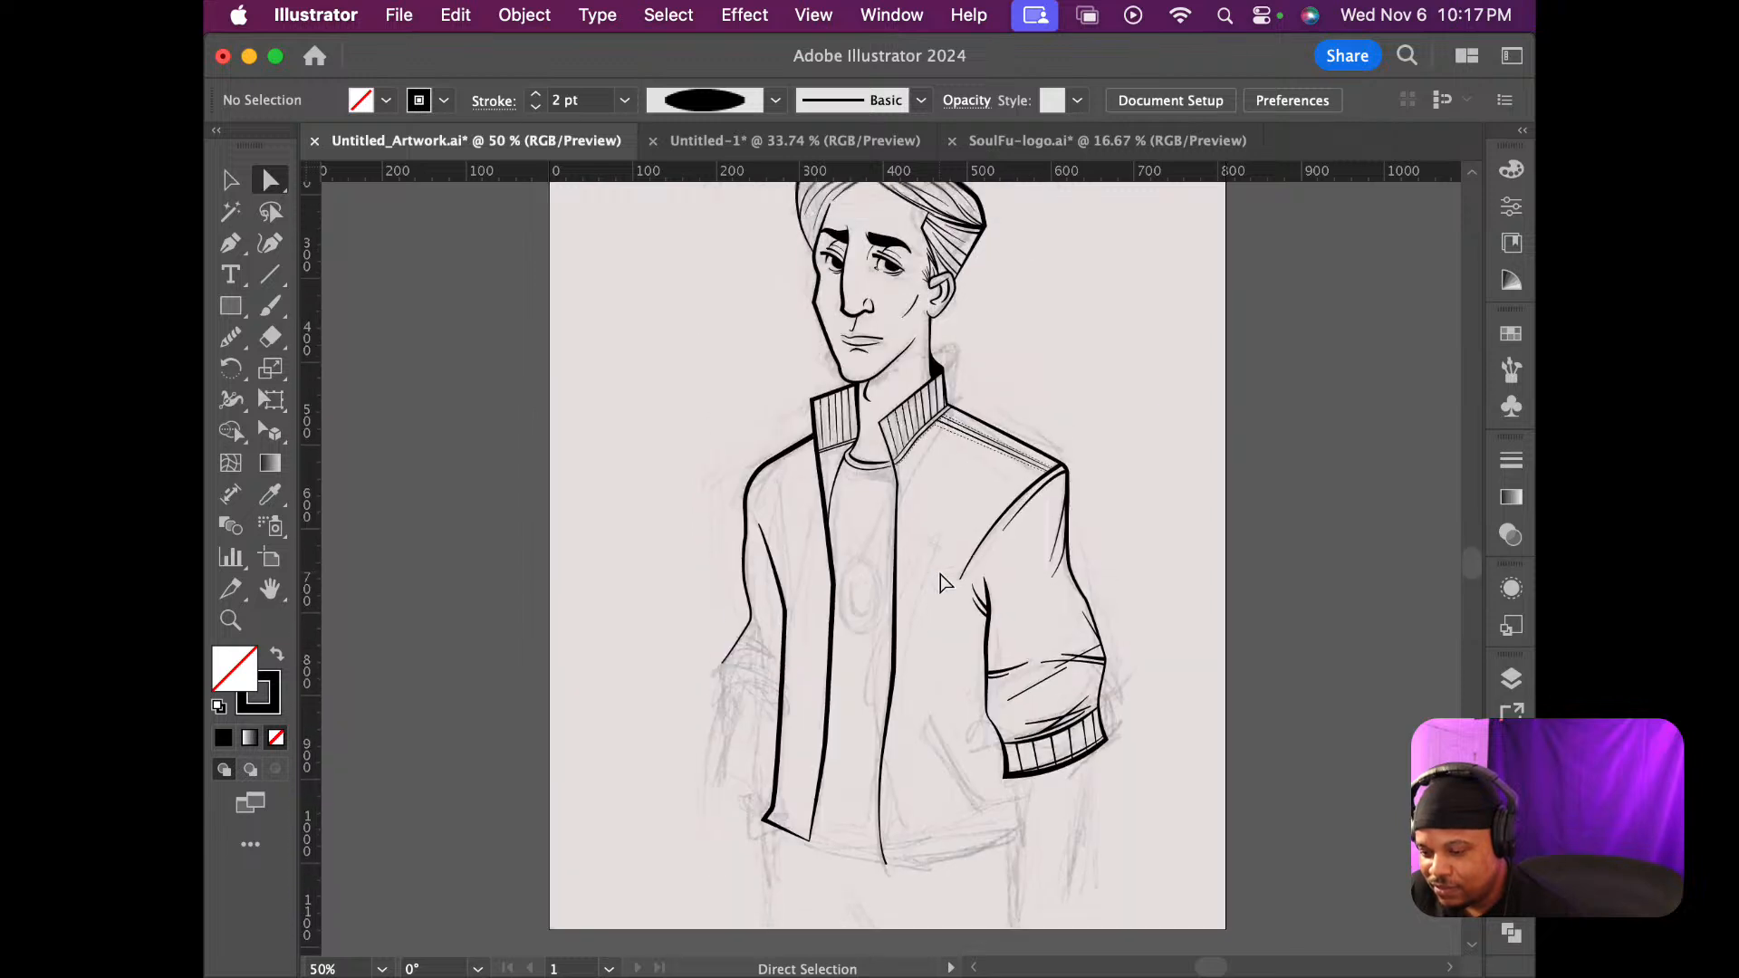
pyautogui.scroll(1, 943, 585)
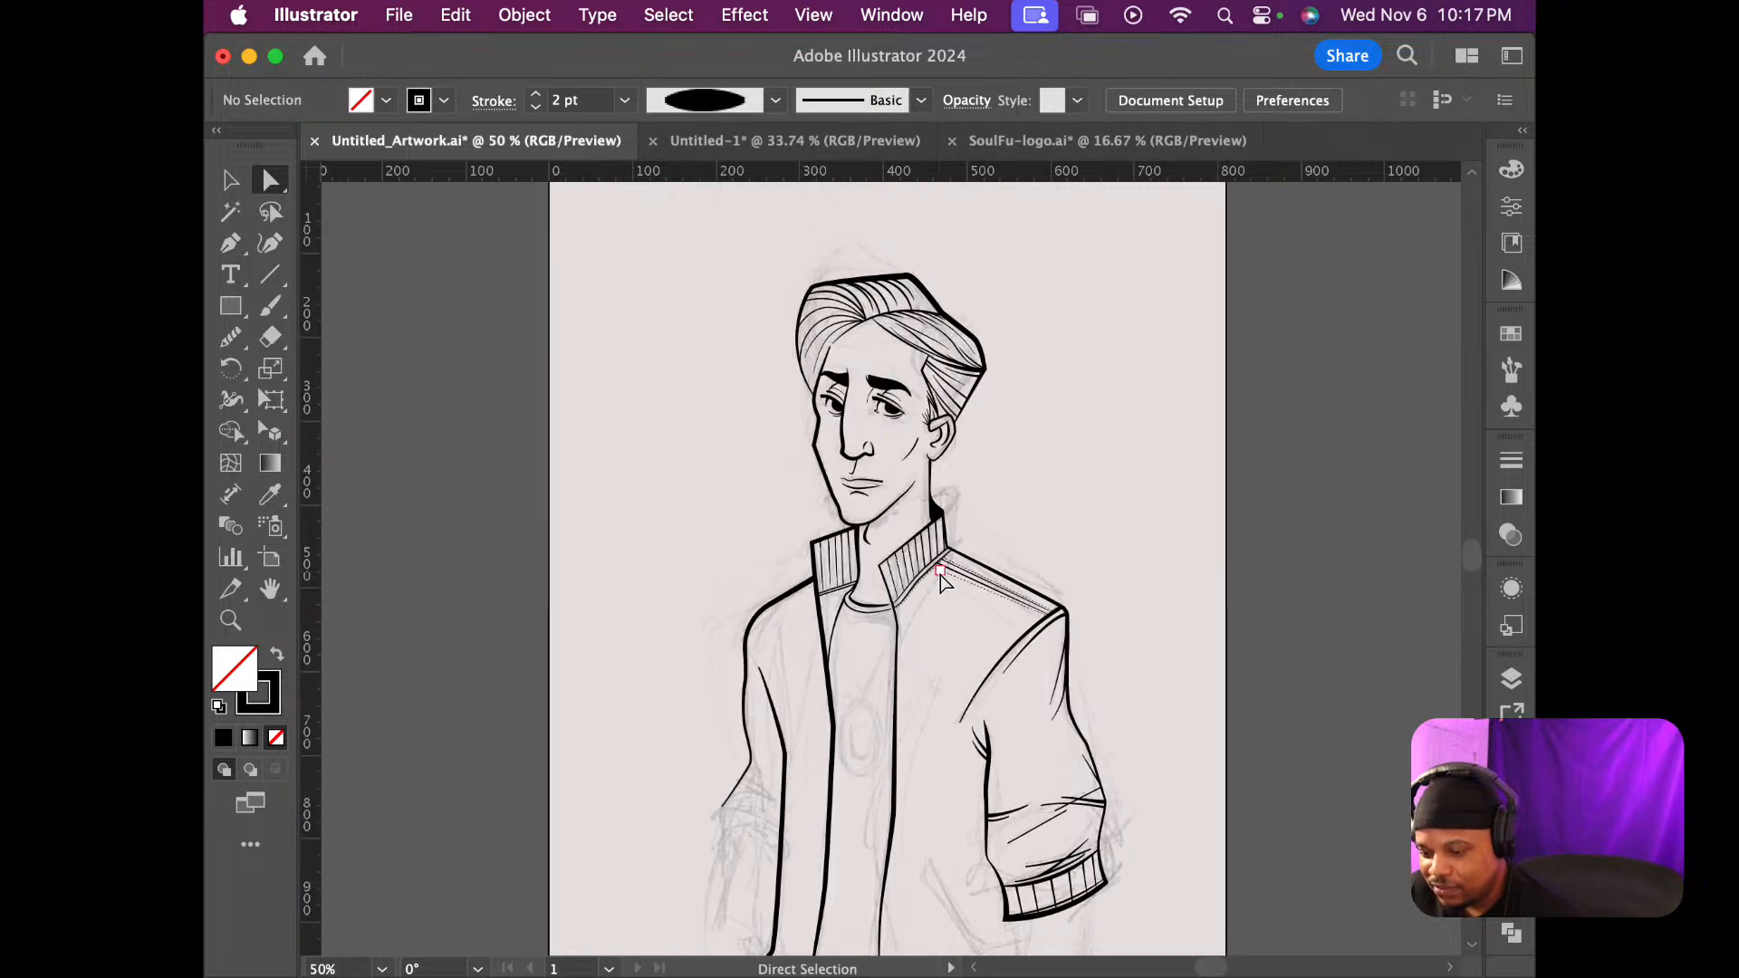
pyautogui.scroll(1, 942, 584)
pyautogui.scroll(-3, 940, 585)
pyautogui.scroll(1, 941, 585)
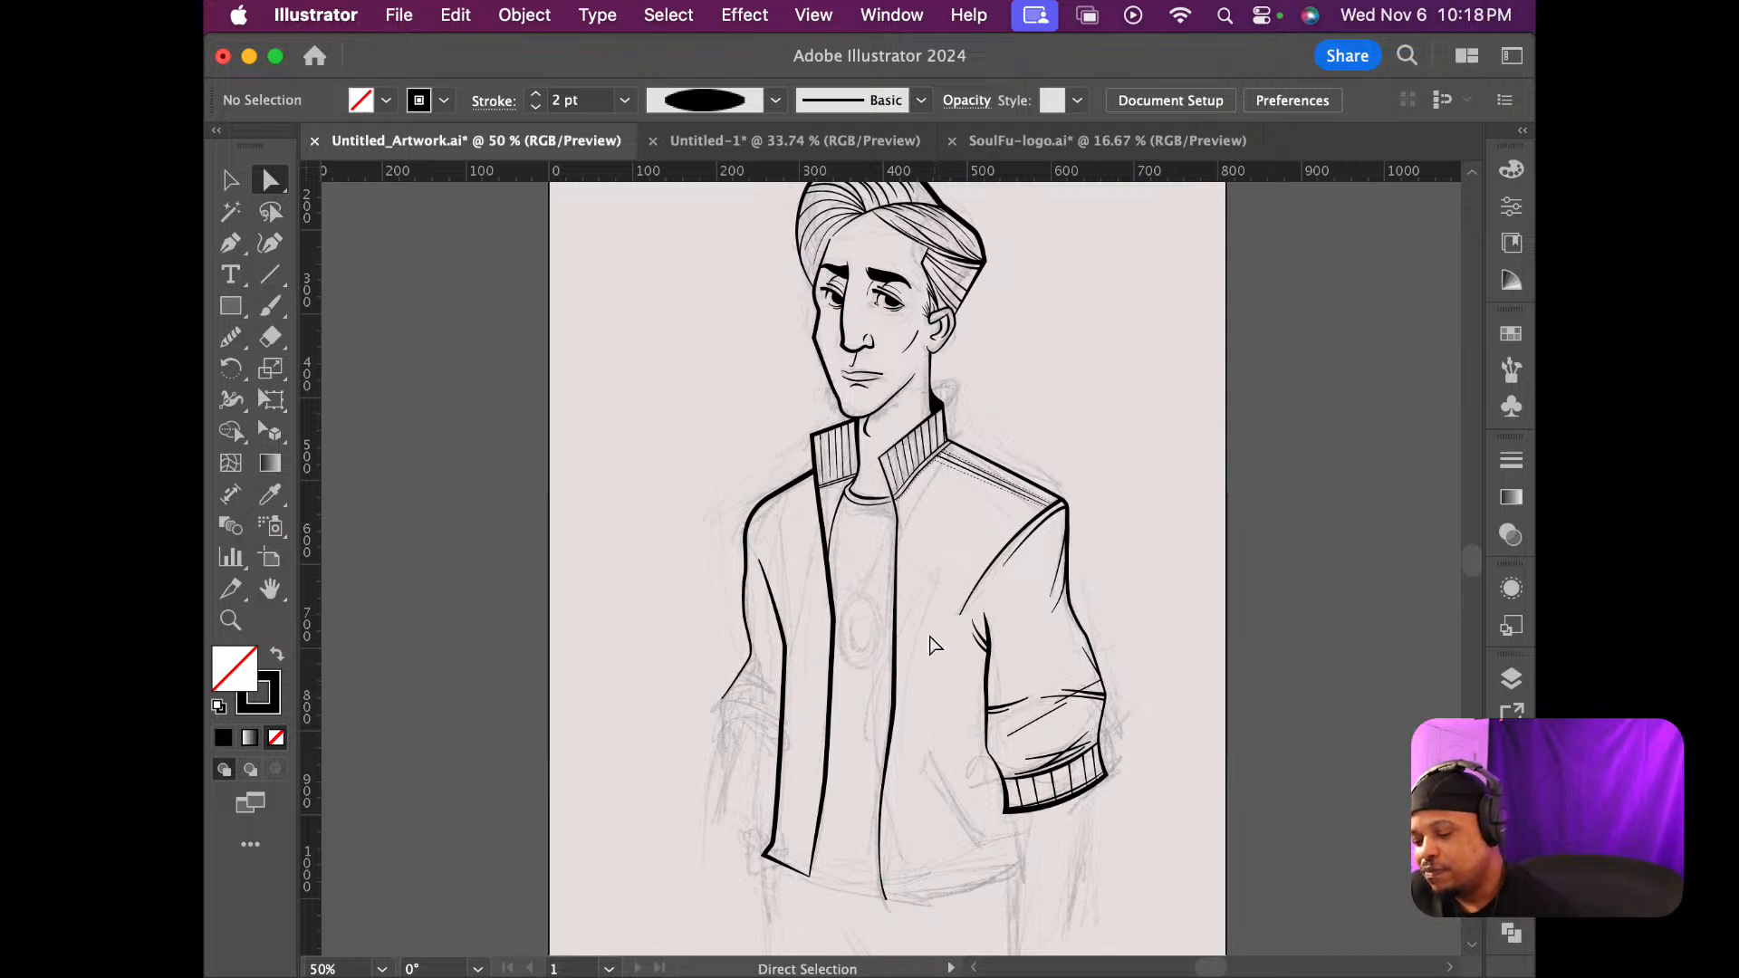
pyautogui.keyDown('alt'); pyautogui.scroll(-1, 933, 645); pyautogui.keyUp('alt')
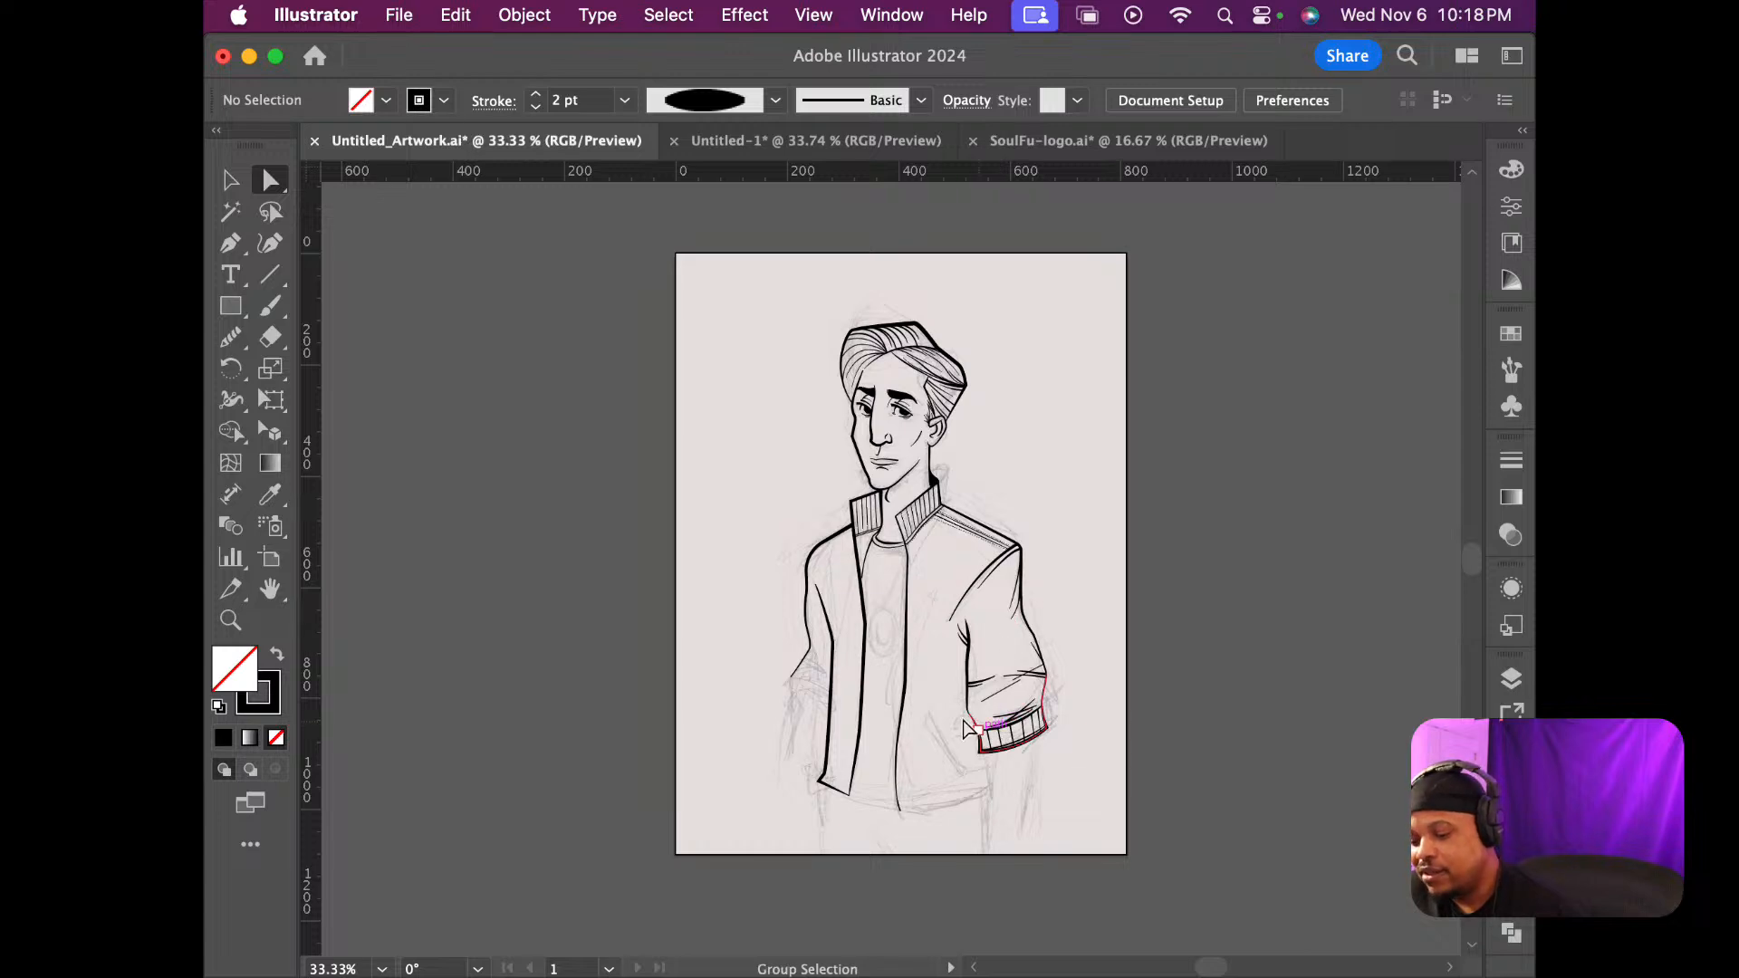
pyautogui.scroll(1, 963, 727)
pyautogui.scroll(1, 962, 721)
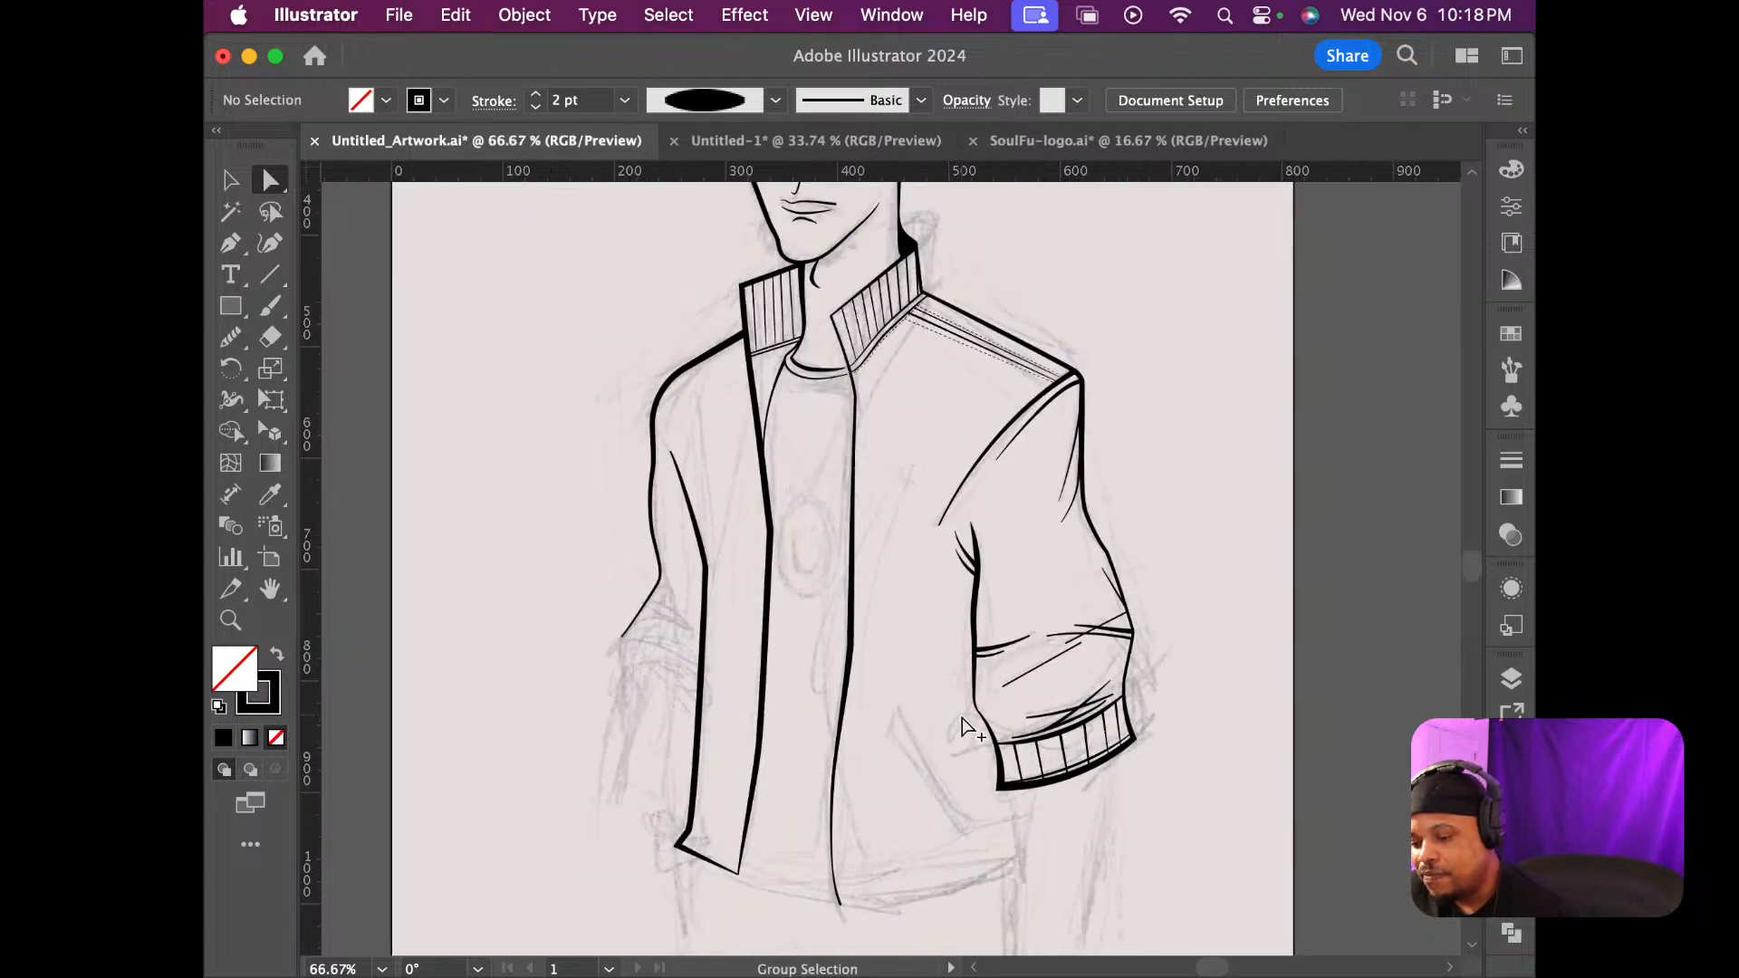
pyautogui.scroll(4, 963, 728)
pyautogui.scroll(-5, 963, 728)
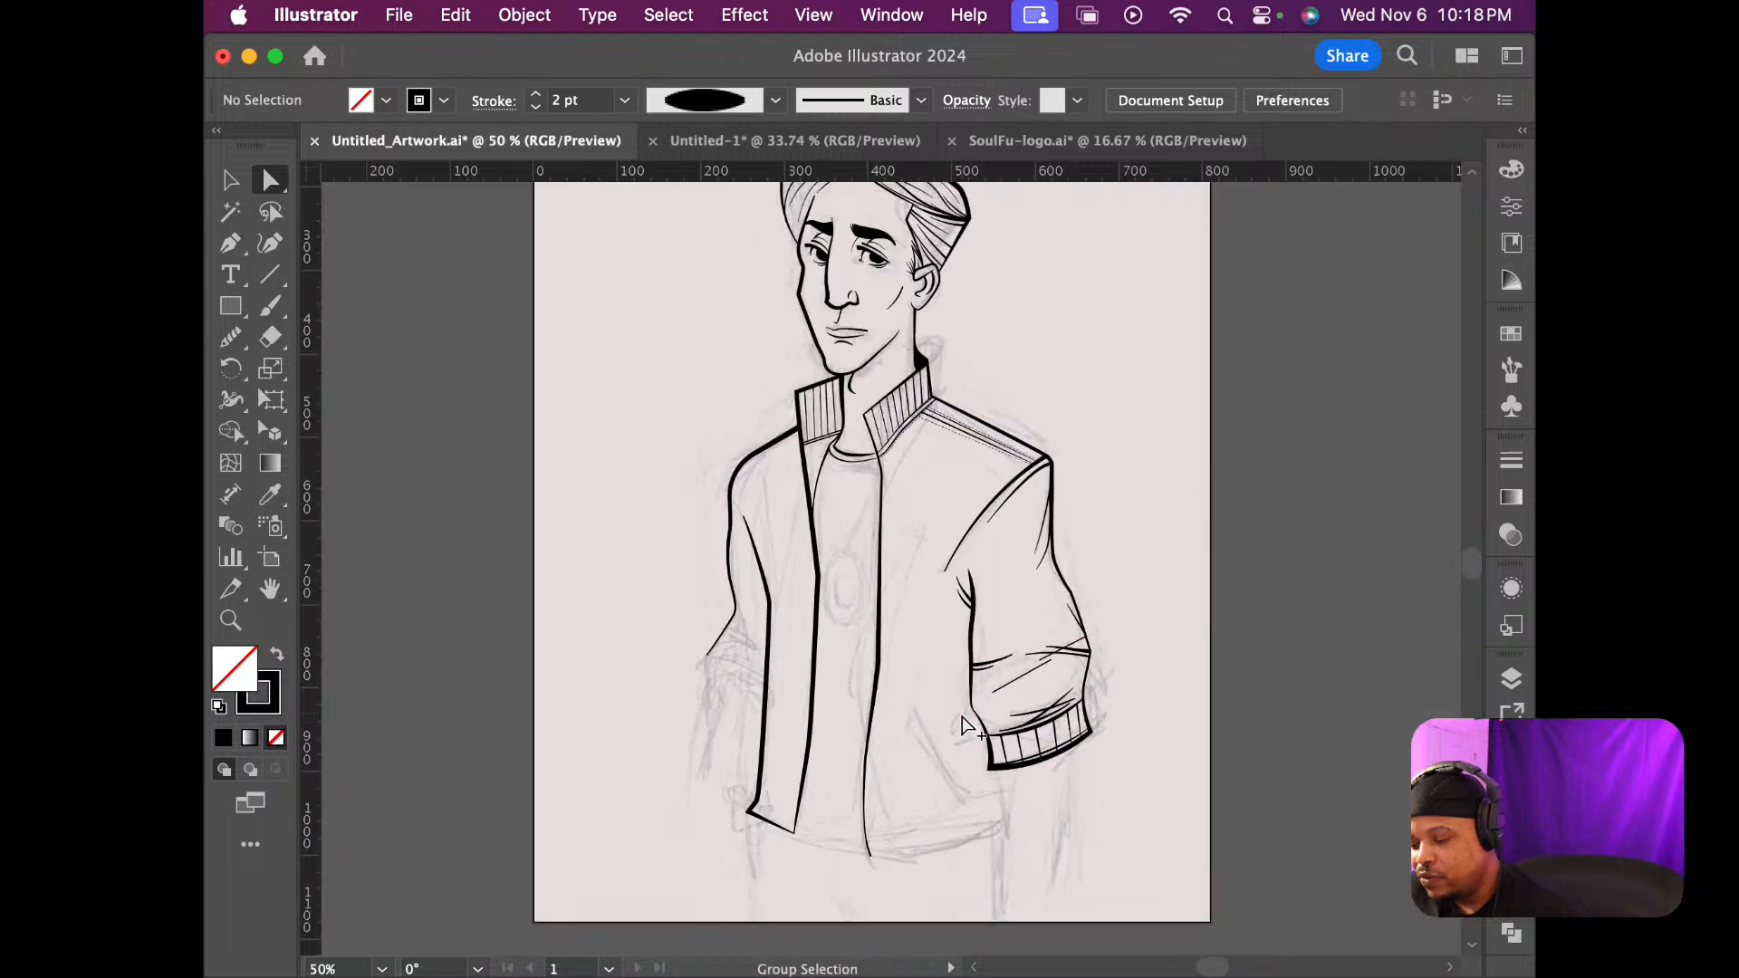
pyautogui.scroll(-1, 963, 727)
pyautogui.scroll(2, 963, 728)
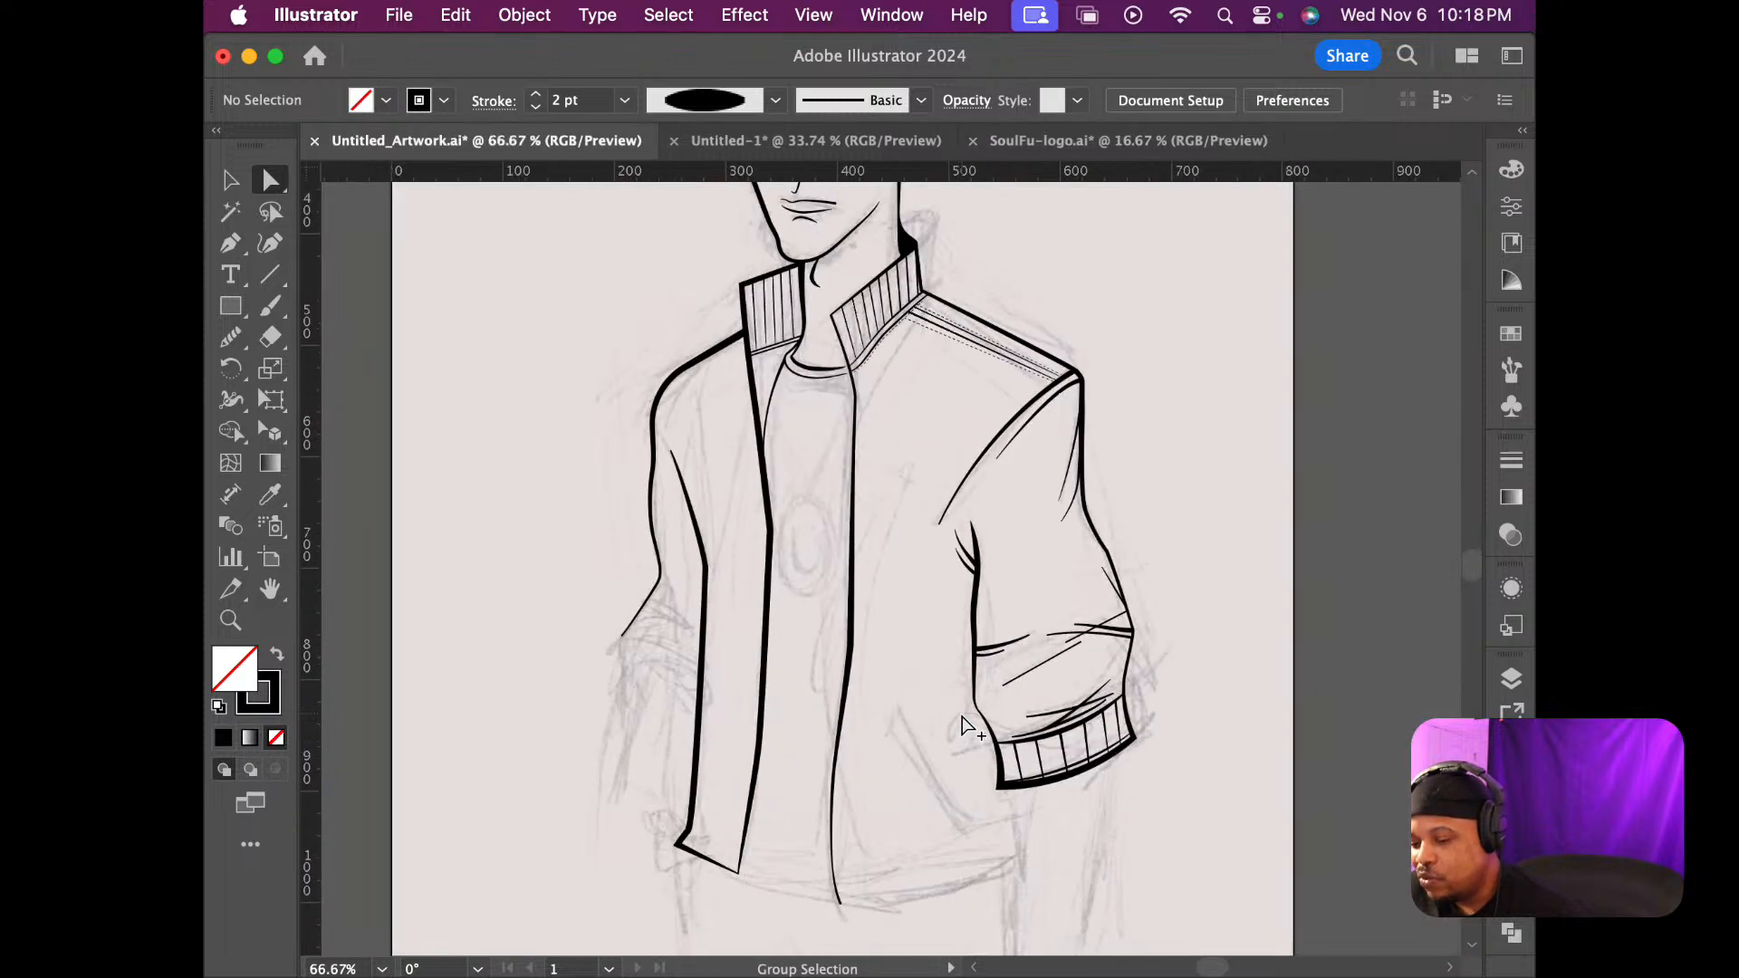
pyautogui.scroll(1, 963, 727)
pyautogui.scroll(-1, 963, 727)
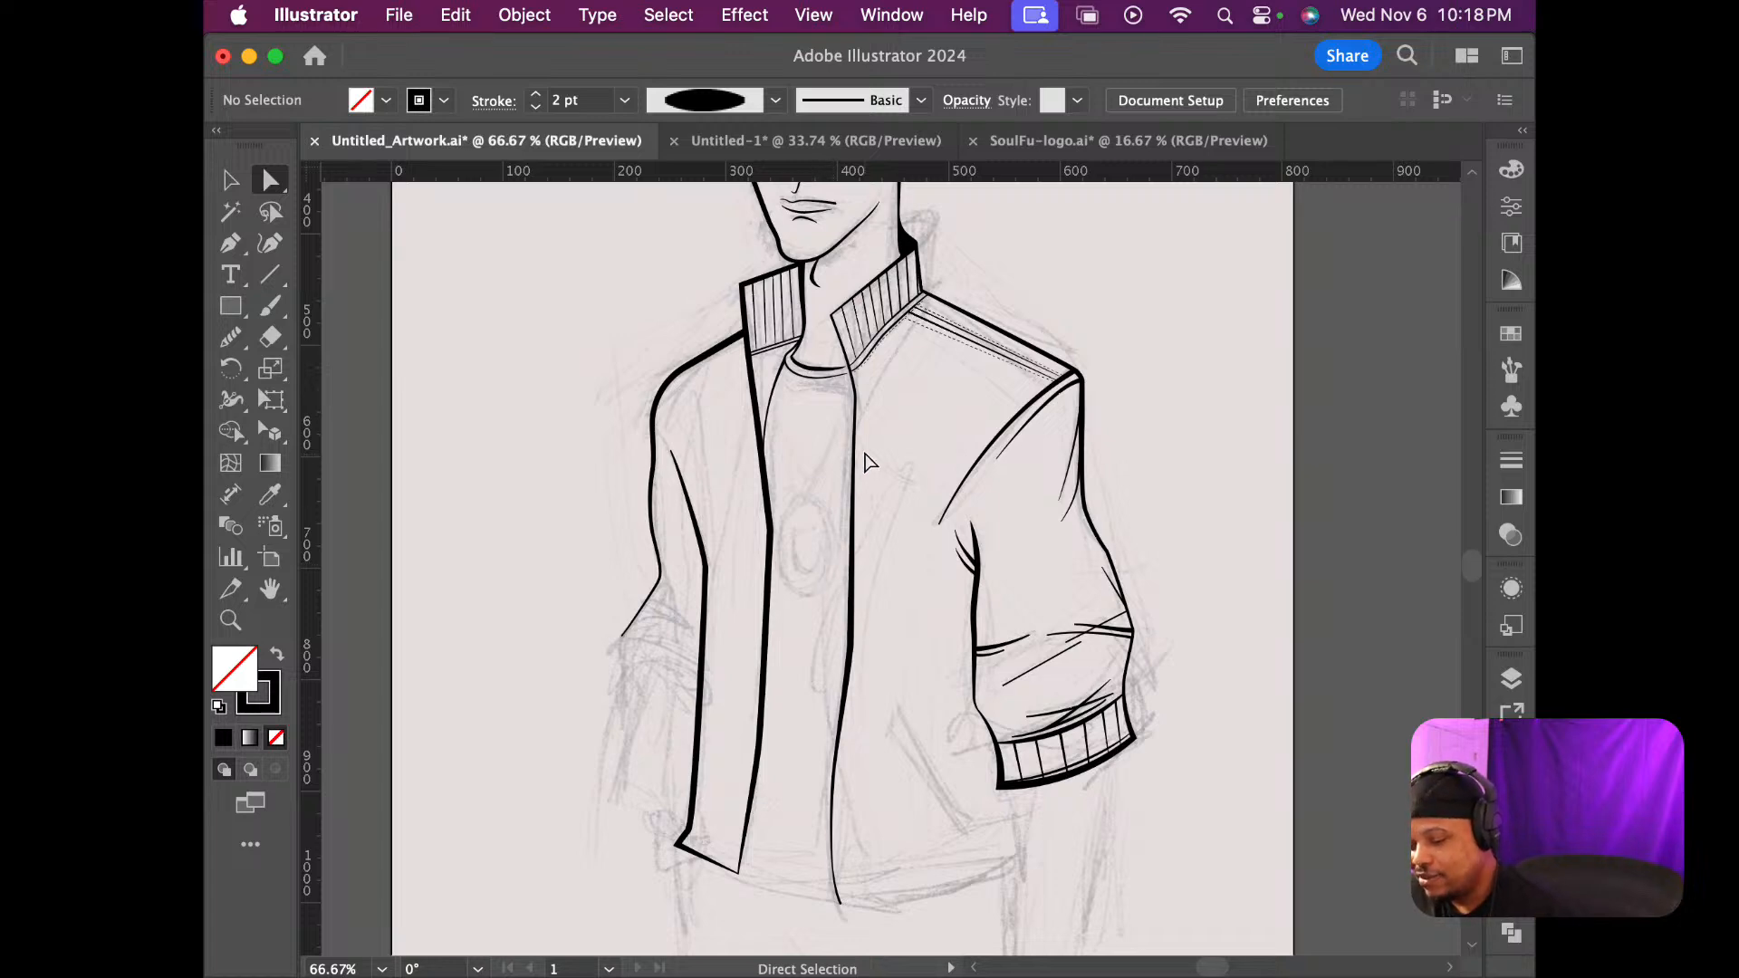
# Review the line work of the collar, shoulder and jacket front up close and within the full figure
pyautogui.scroll(1, 869, 465)
pyautogui.scroll(1, 870, 466)
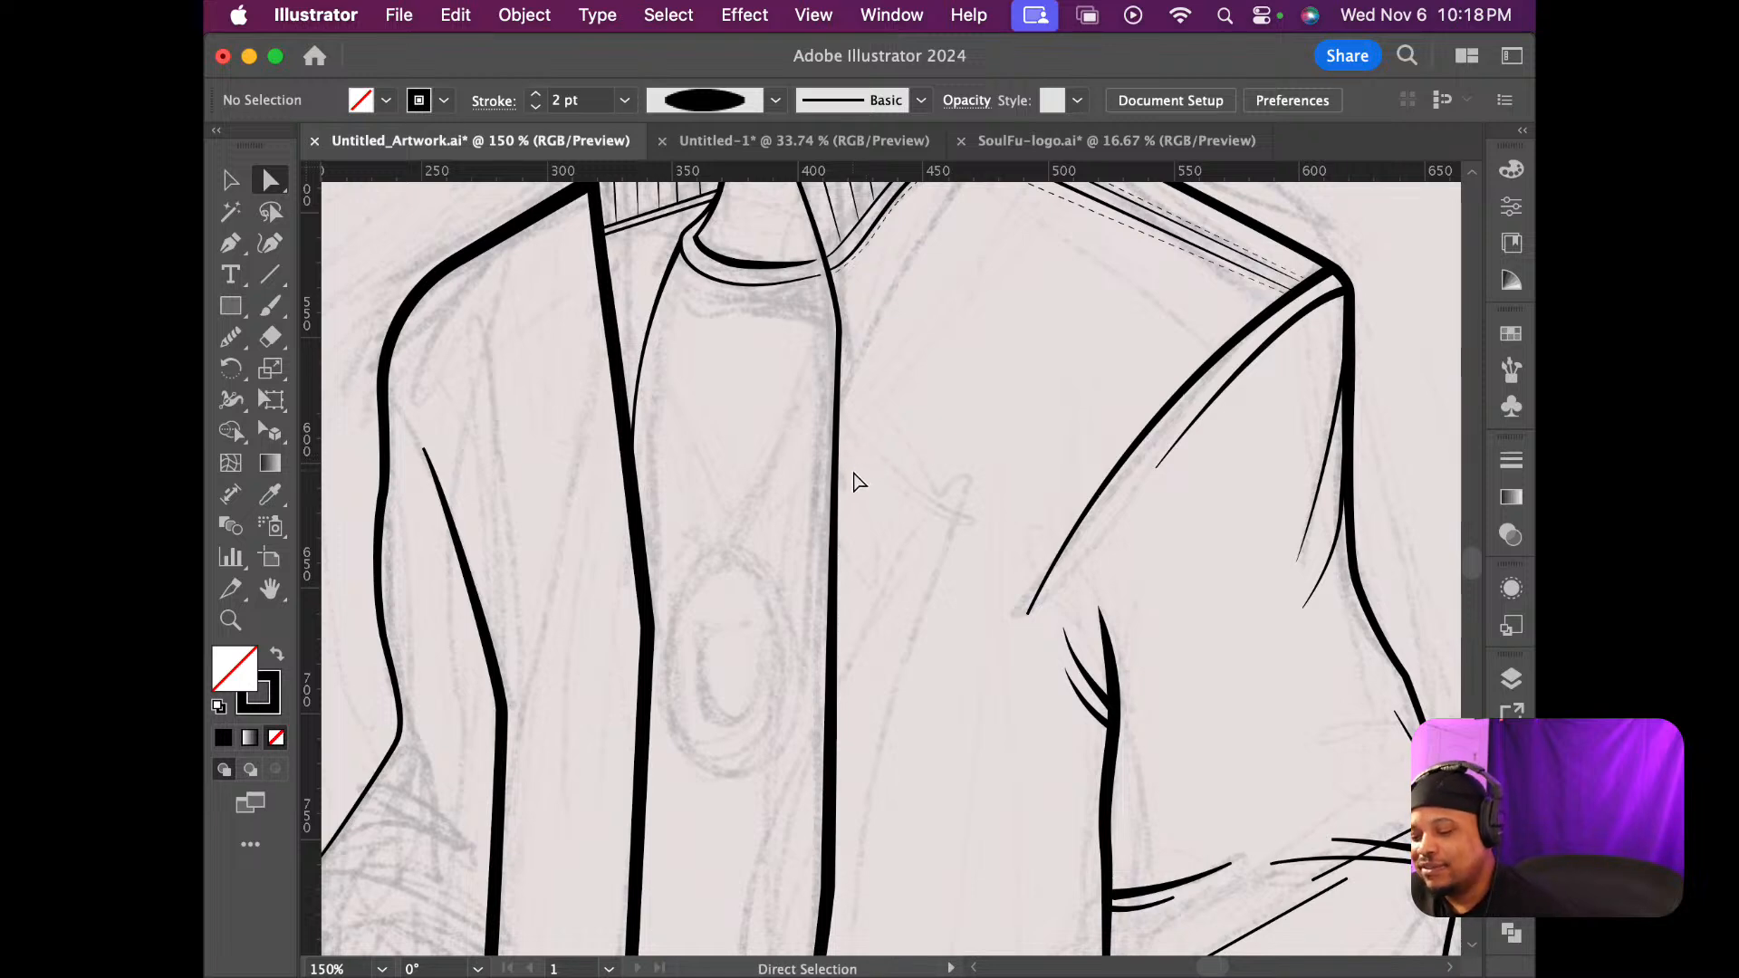
pyautogui.scroll(5, 857, 525)
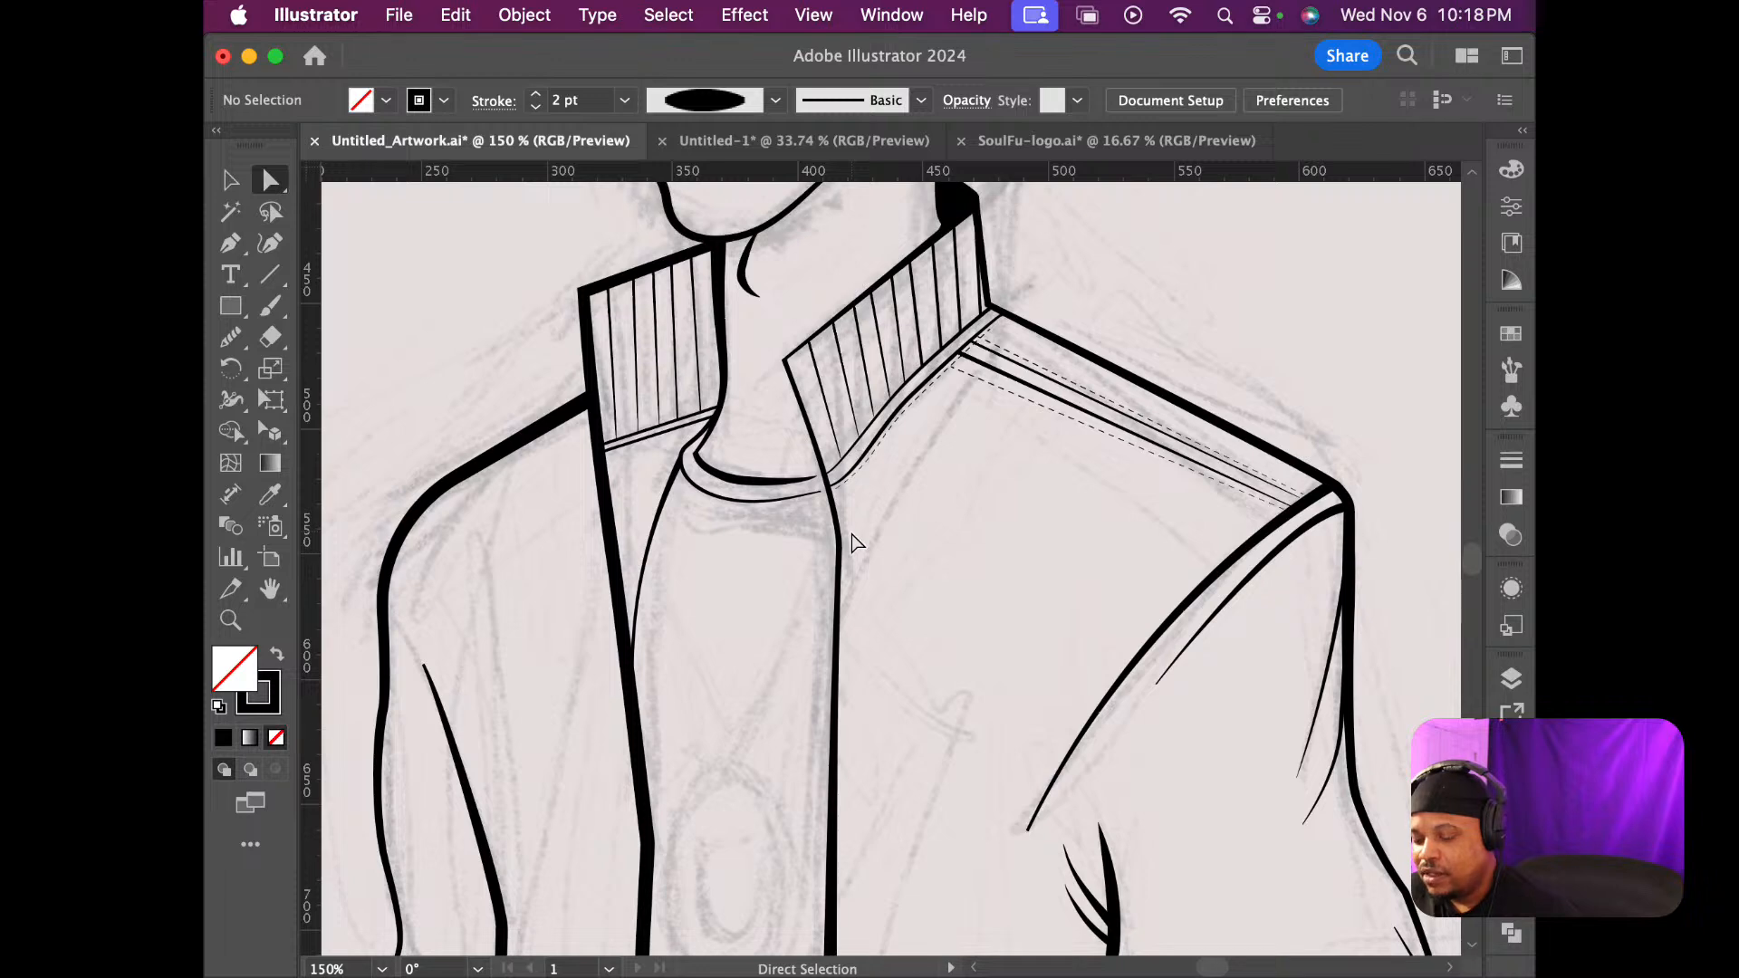
pyautogui.scroll(-4, 856, 542)
pyautogui.scroll(1, 856, 541)
pyautogui.scroll(-1, 856, 542)
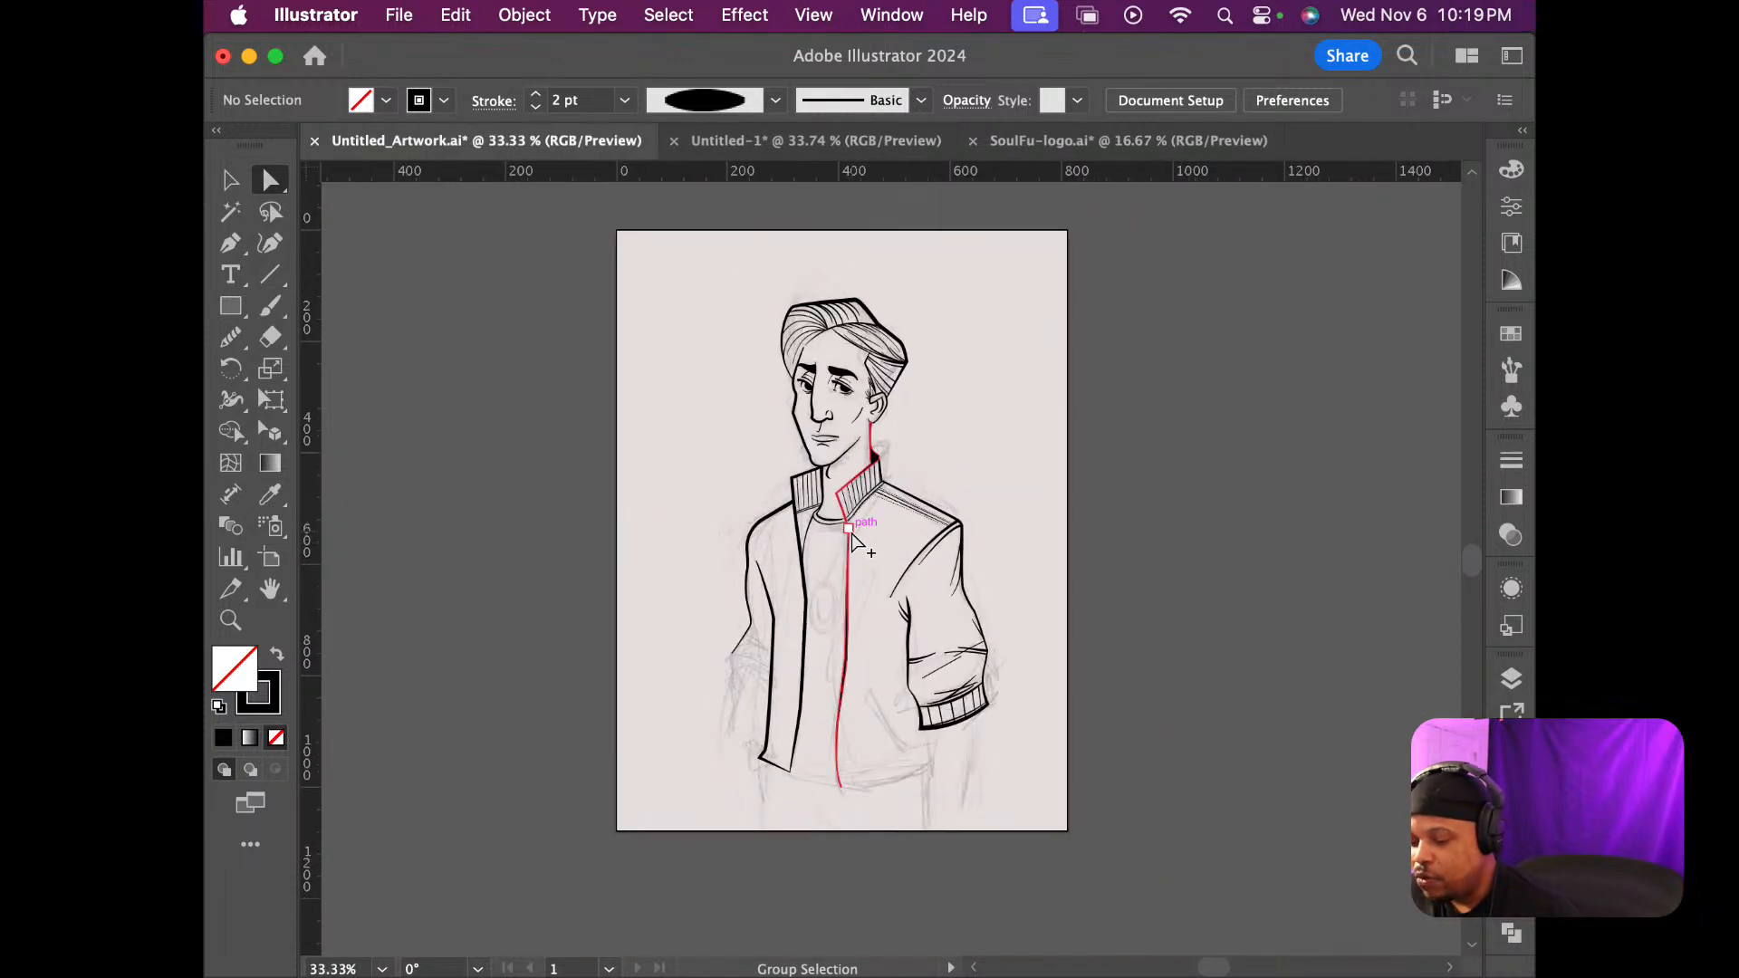
pyautogui.scroll(-6, 856, 542)
pyautogui.scroll(12, 856, 542)
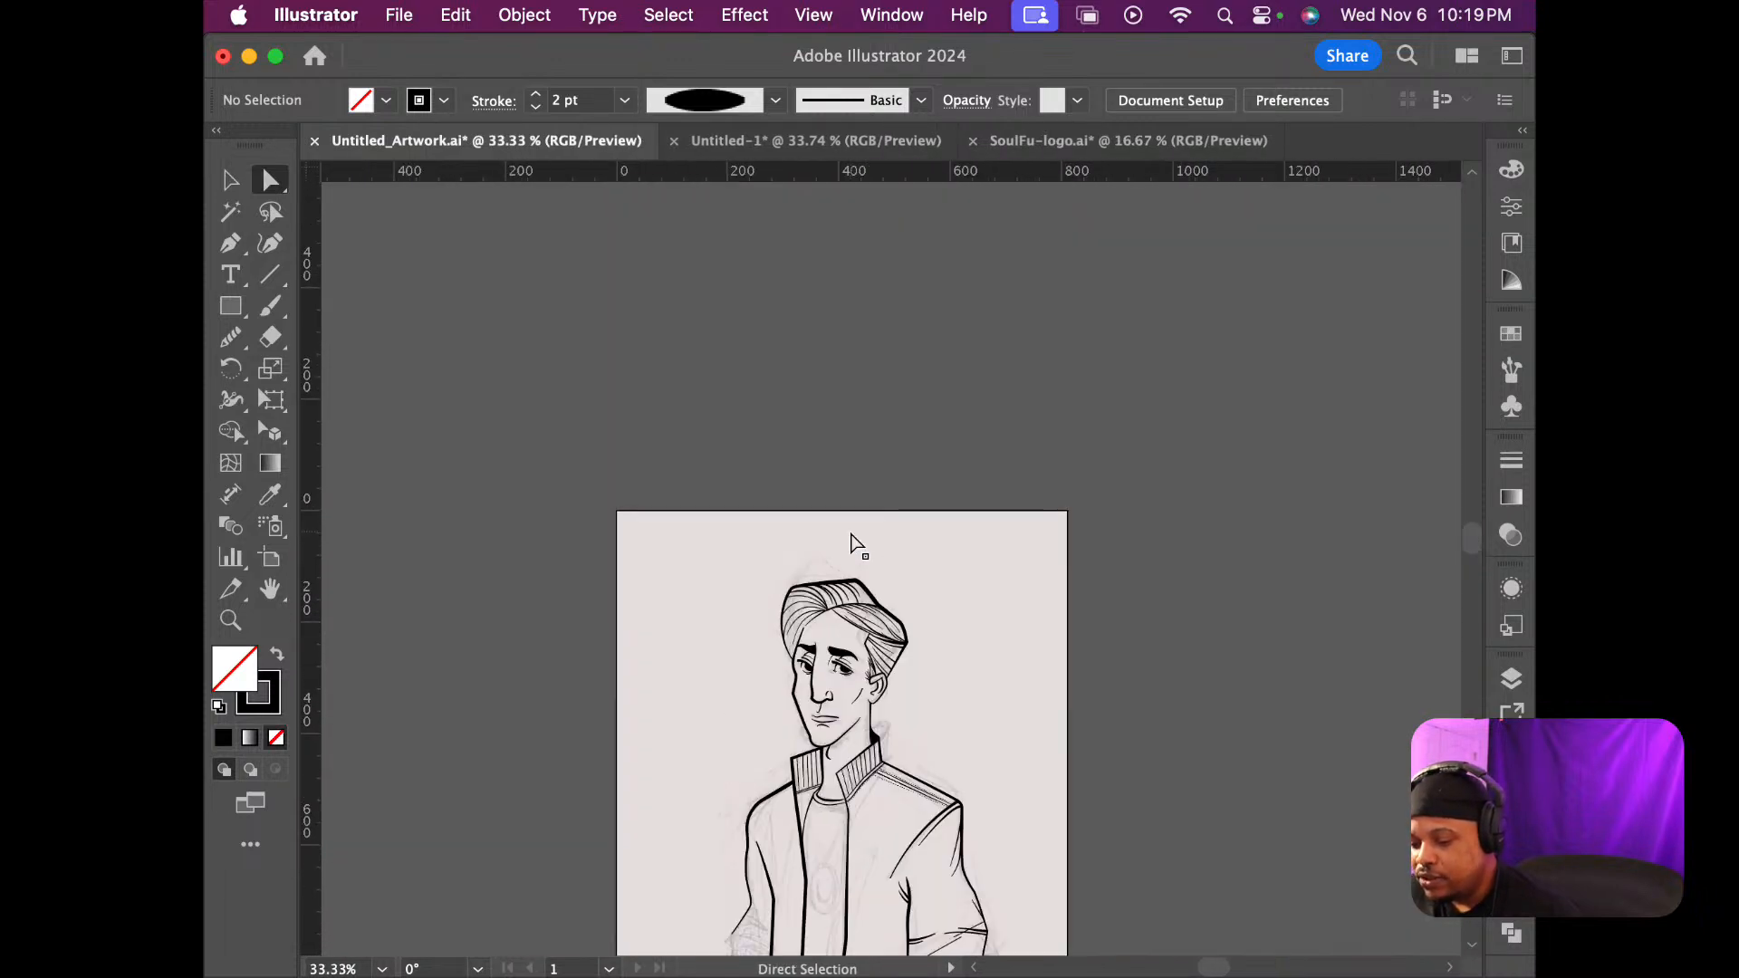
pyautogui.scroll(-6, 851, 536)
pyautogui.scroll(1, 835, 574)
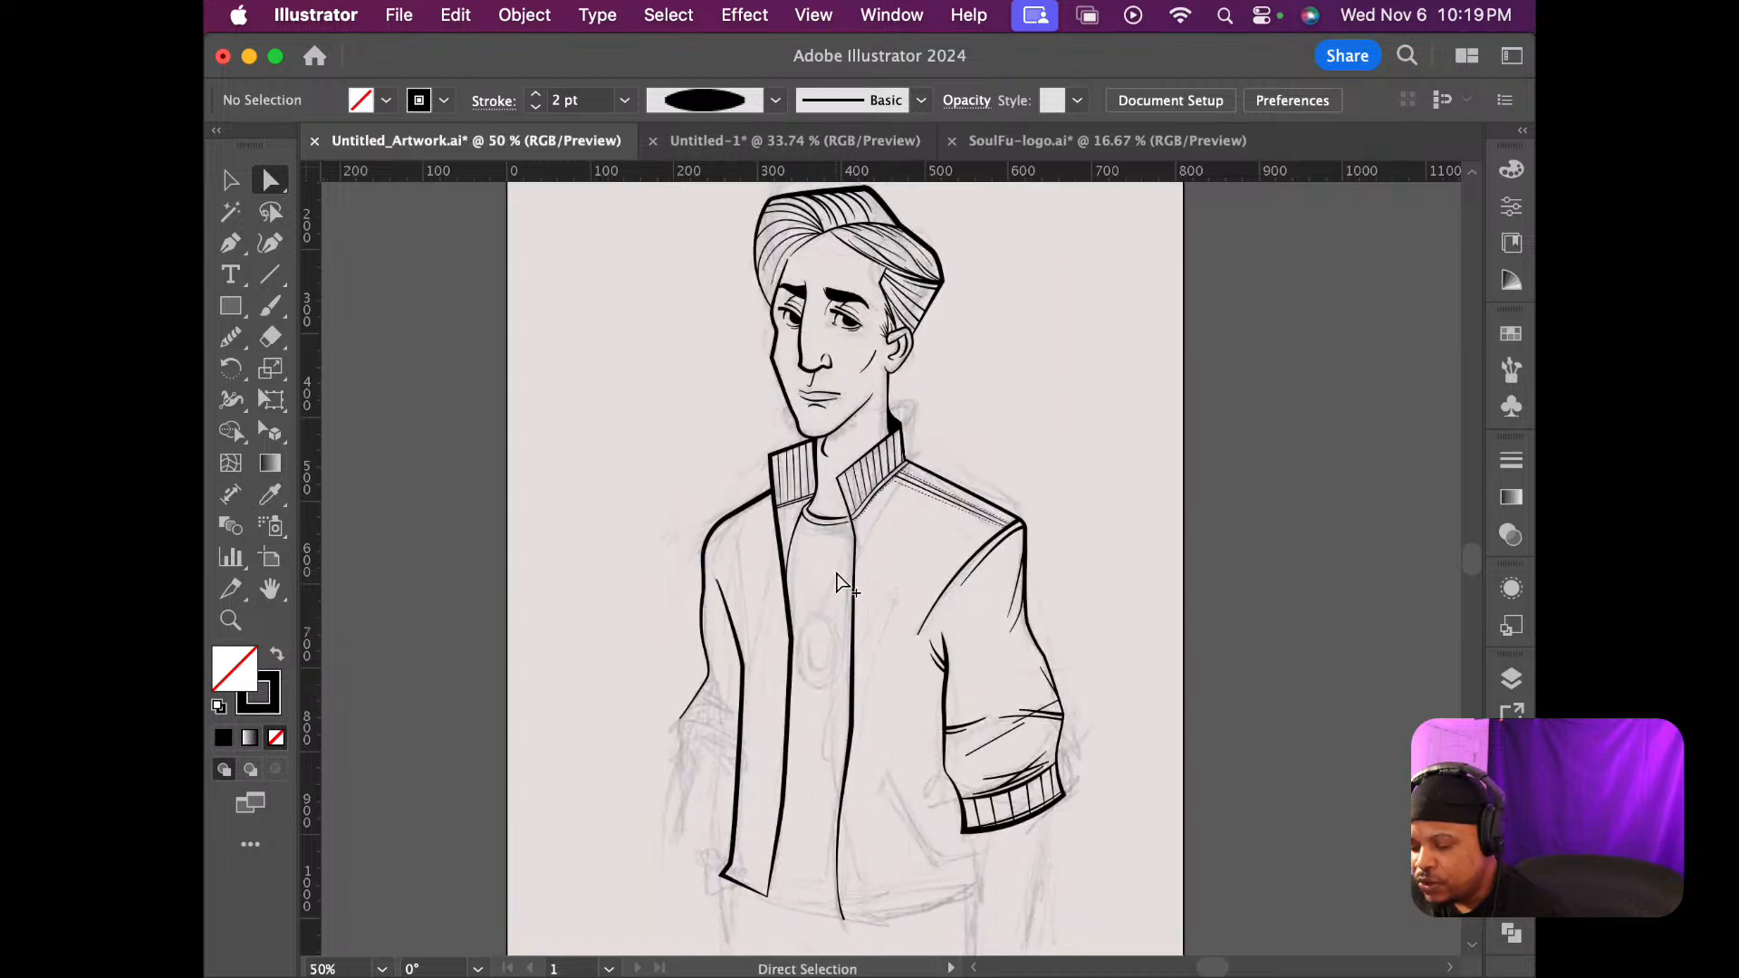
pyautogui.scroll(-5, 836, 574)
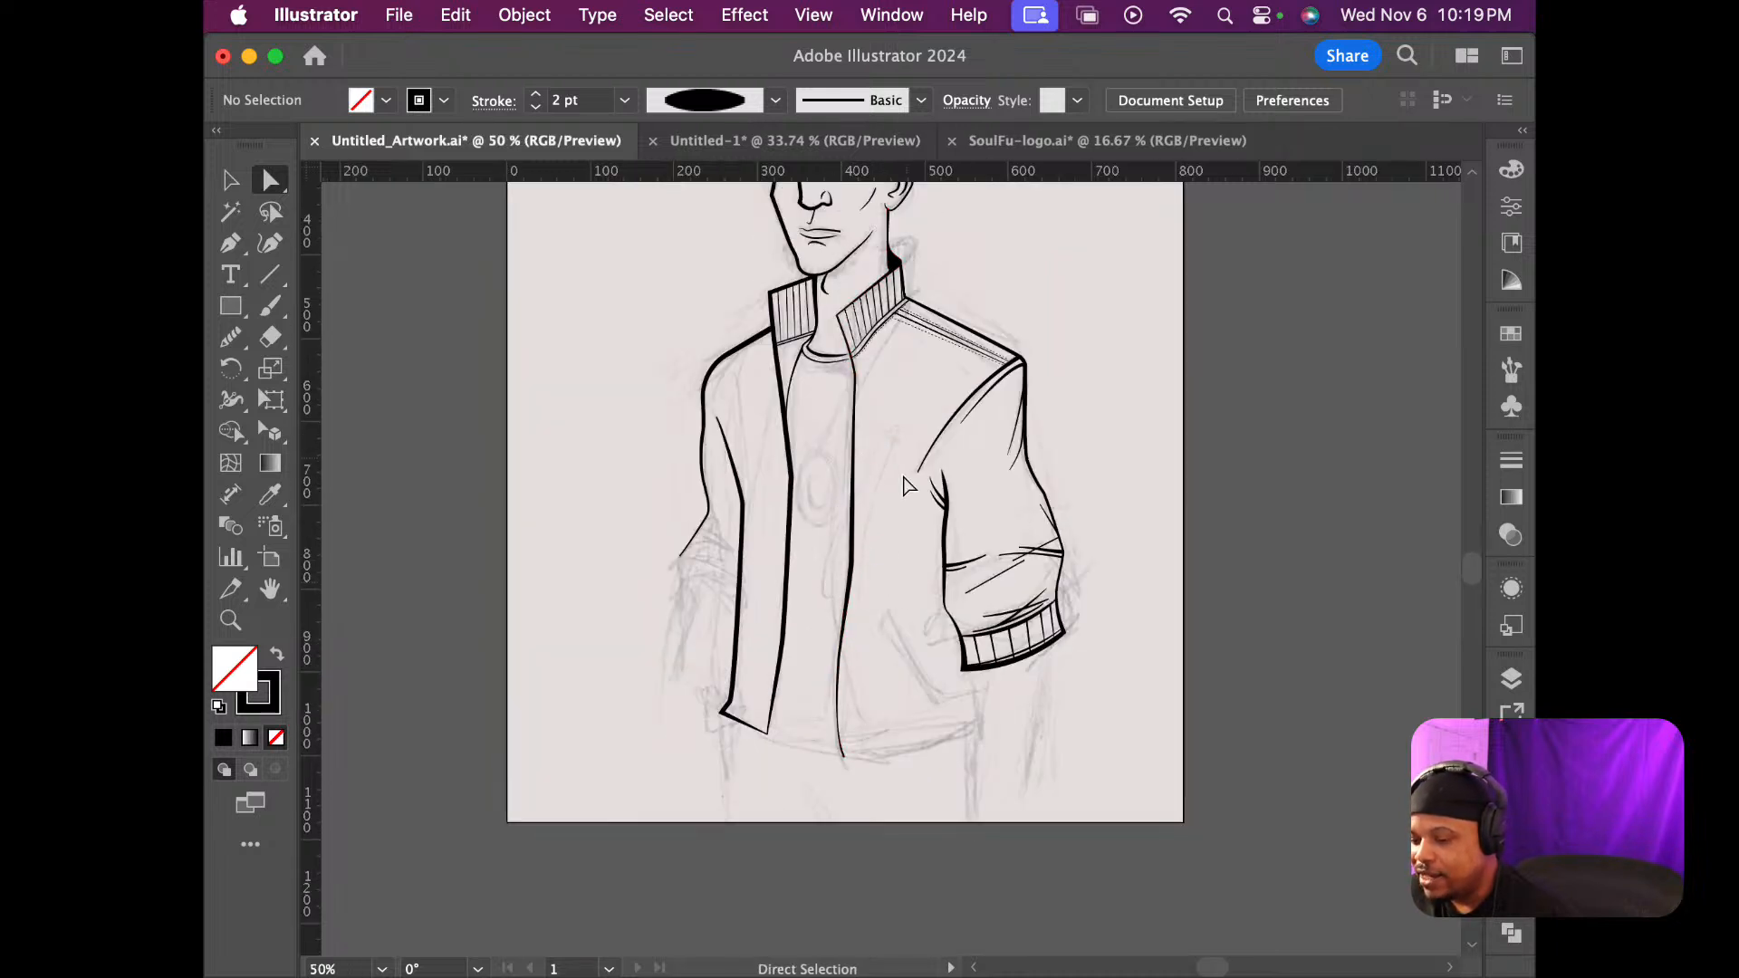
# Toggle the visibility of the Layer 1 sketch to examine the inked line art without it, leaving the sketch shown
pyautogui.scroll(6, 953, 594)
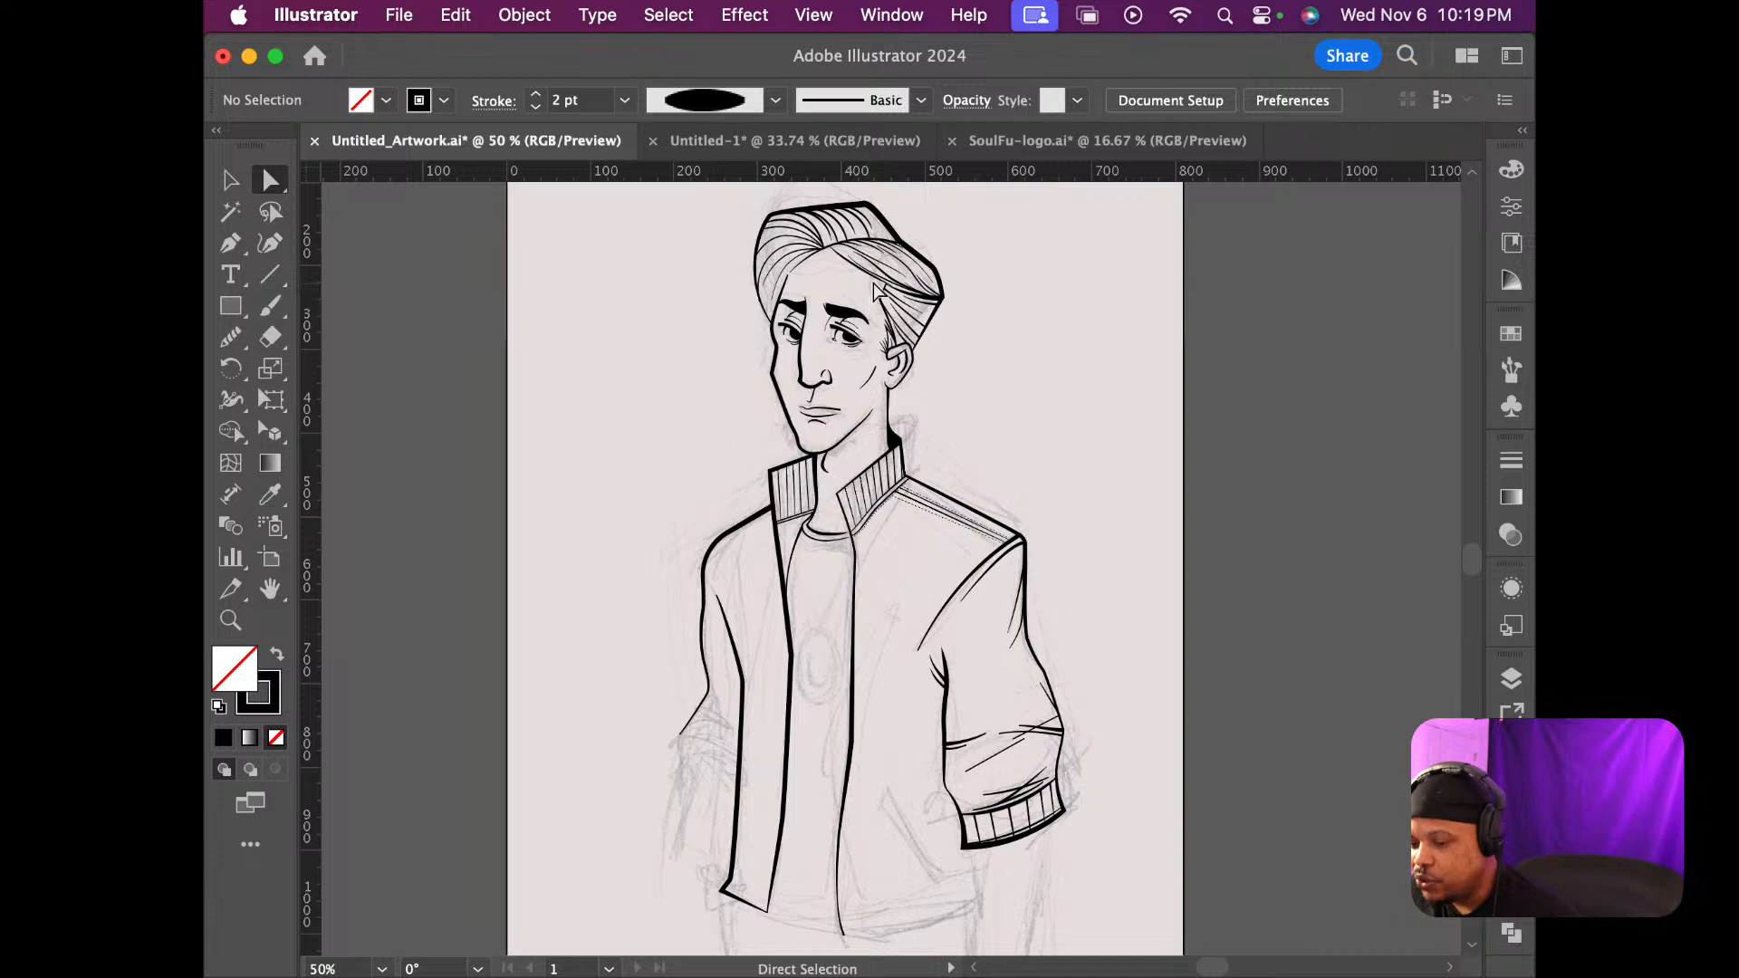
pyautogui.click(1518, 679)
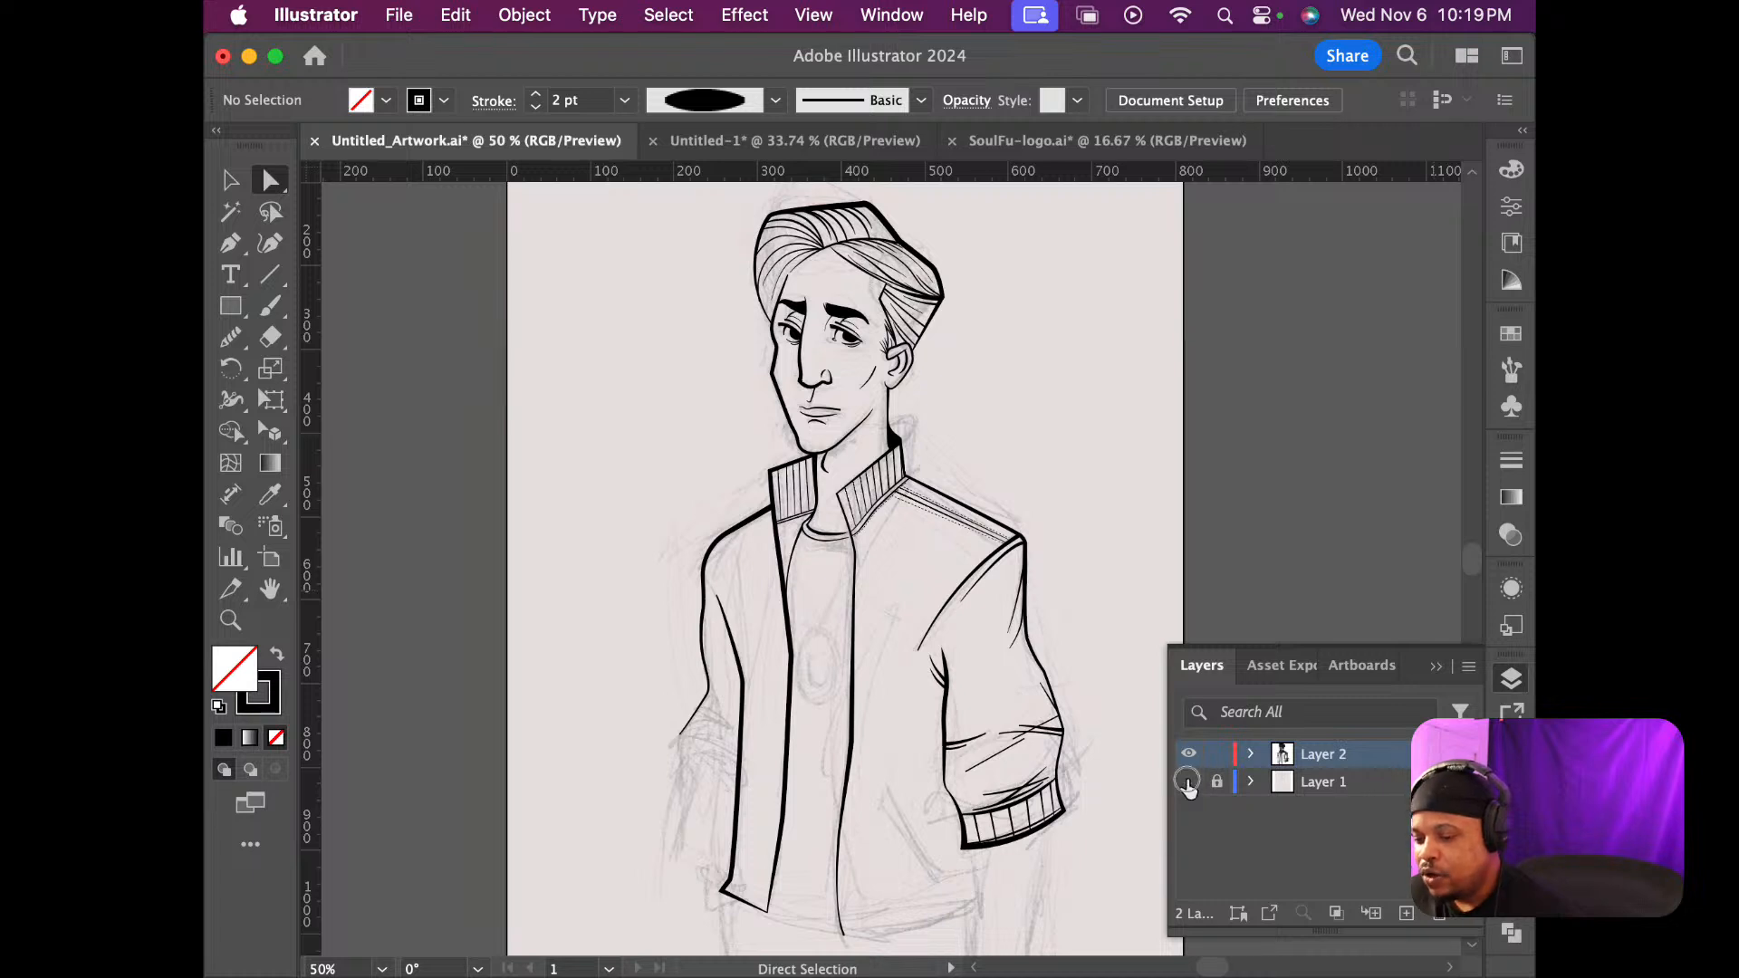
pyautogui.click(1189, 783)
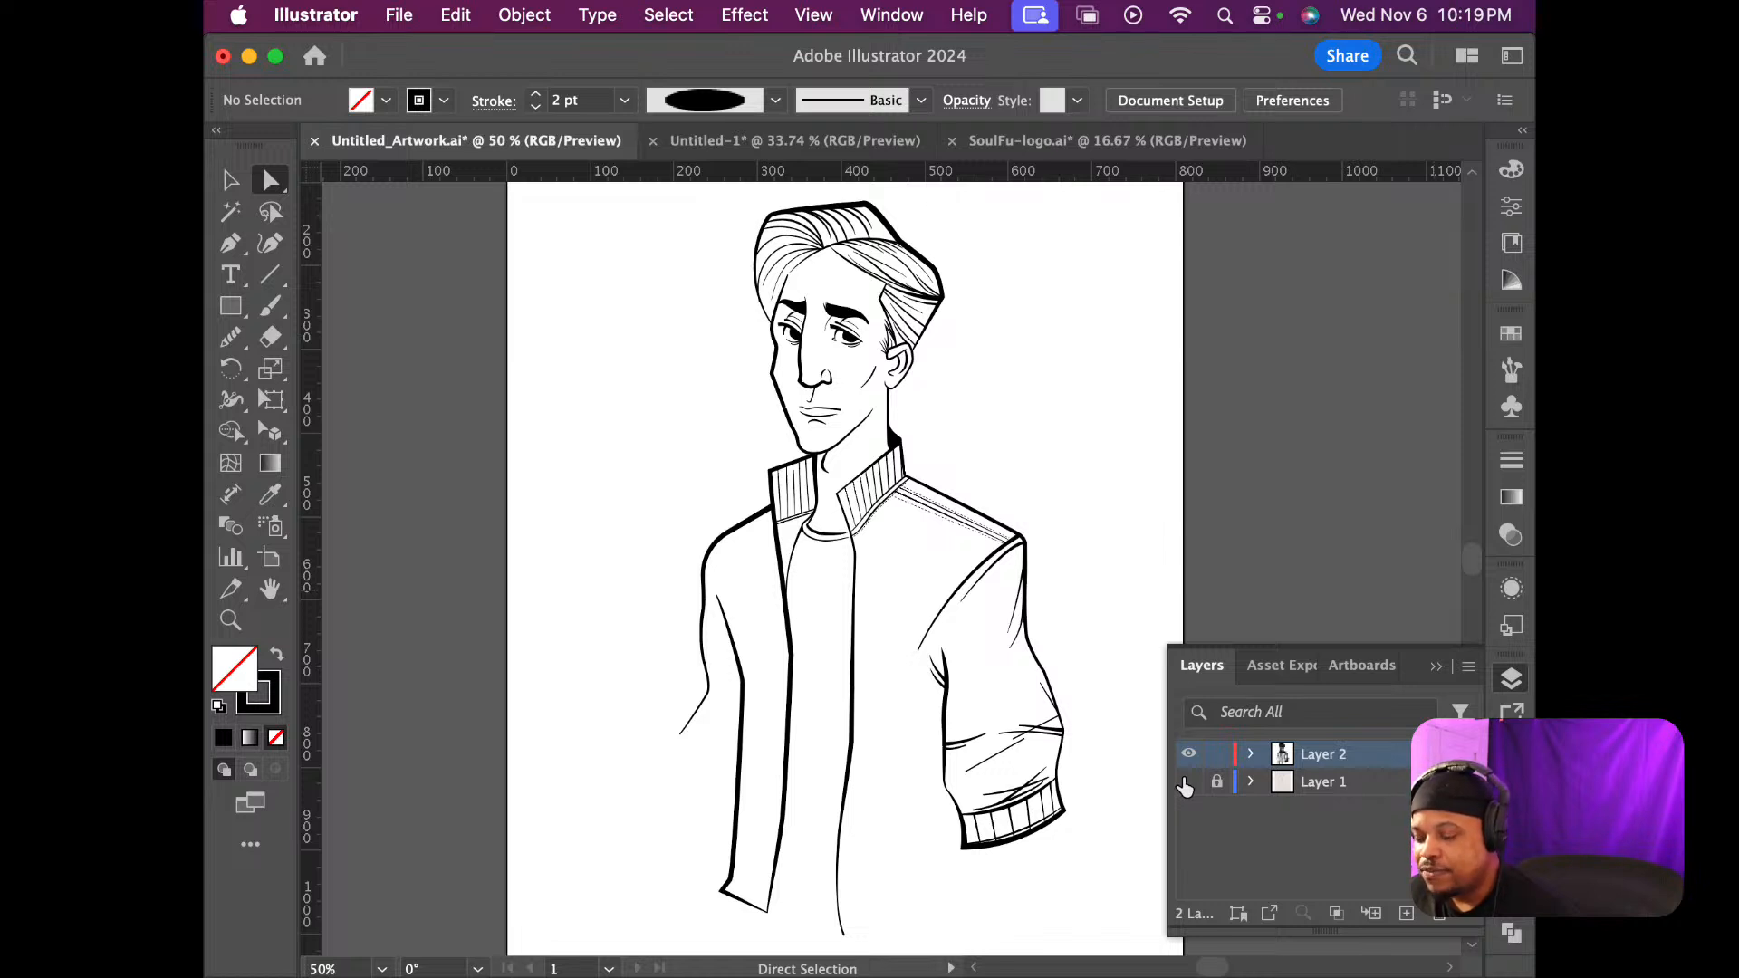
pyautogui.click(1186, 783)
pyautogui.click(1187, 783)
pyautogui.click(1186, 783)
pyautogui.click(1186, 783)
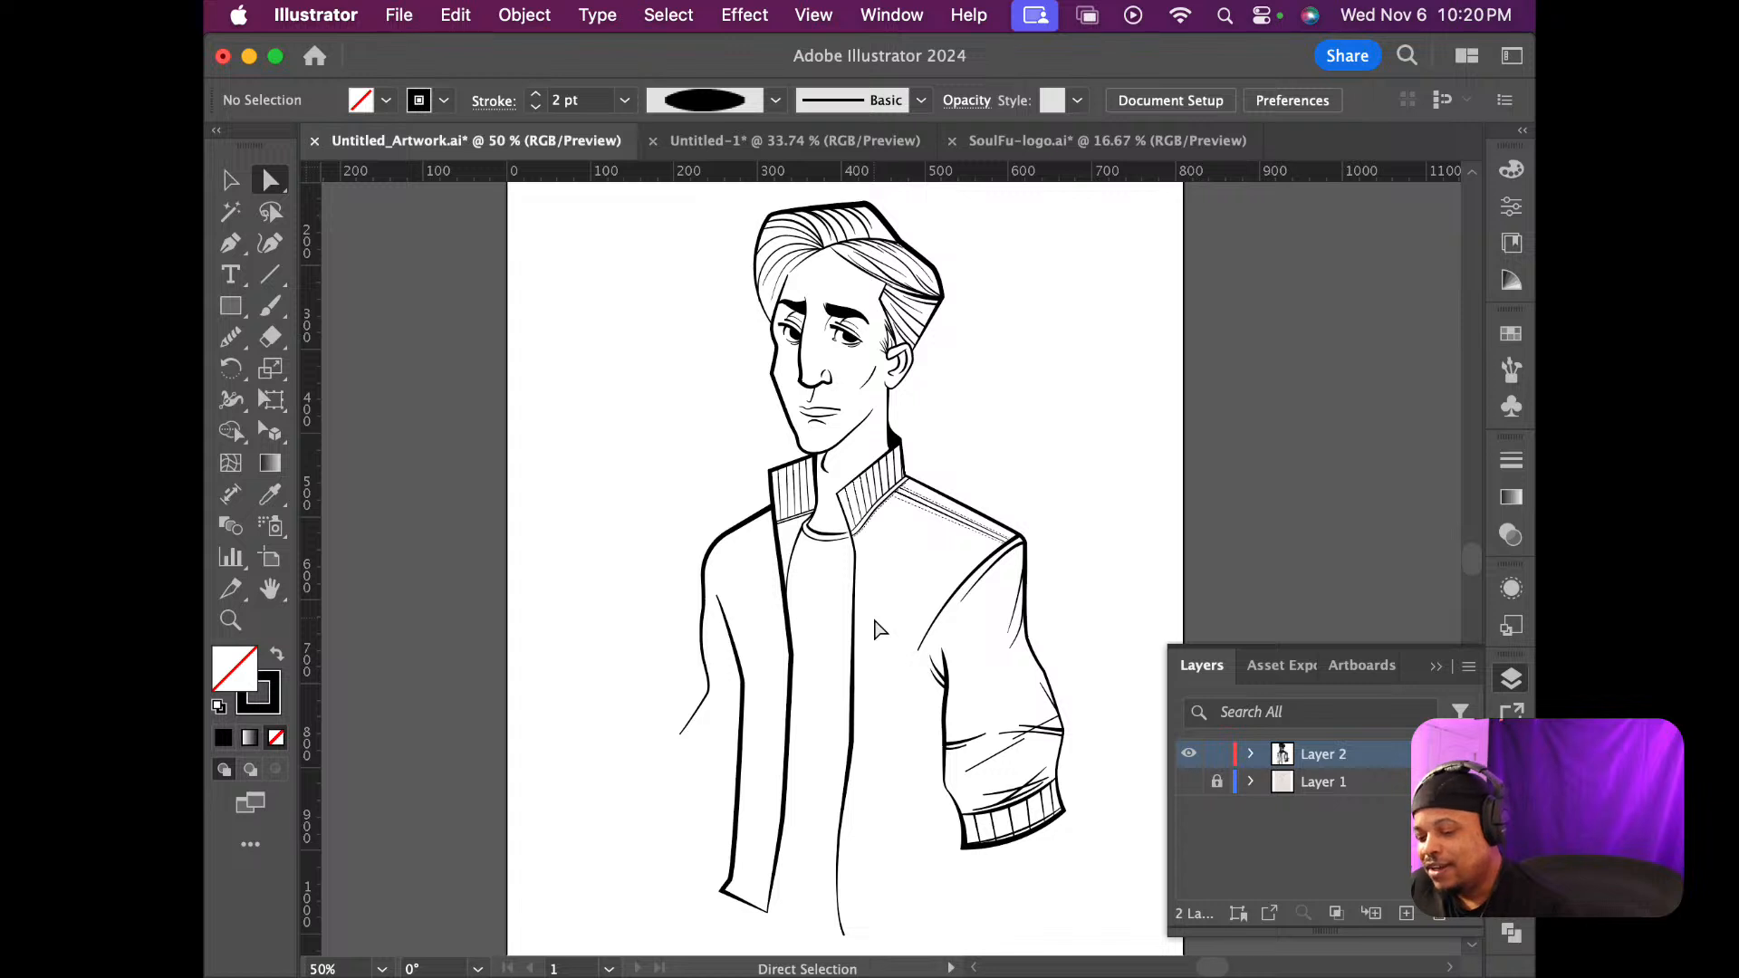
pyautogui.click(1189, 782)
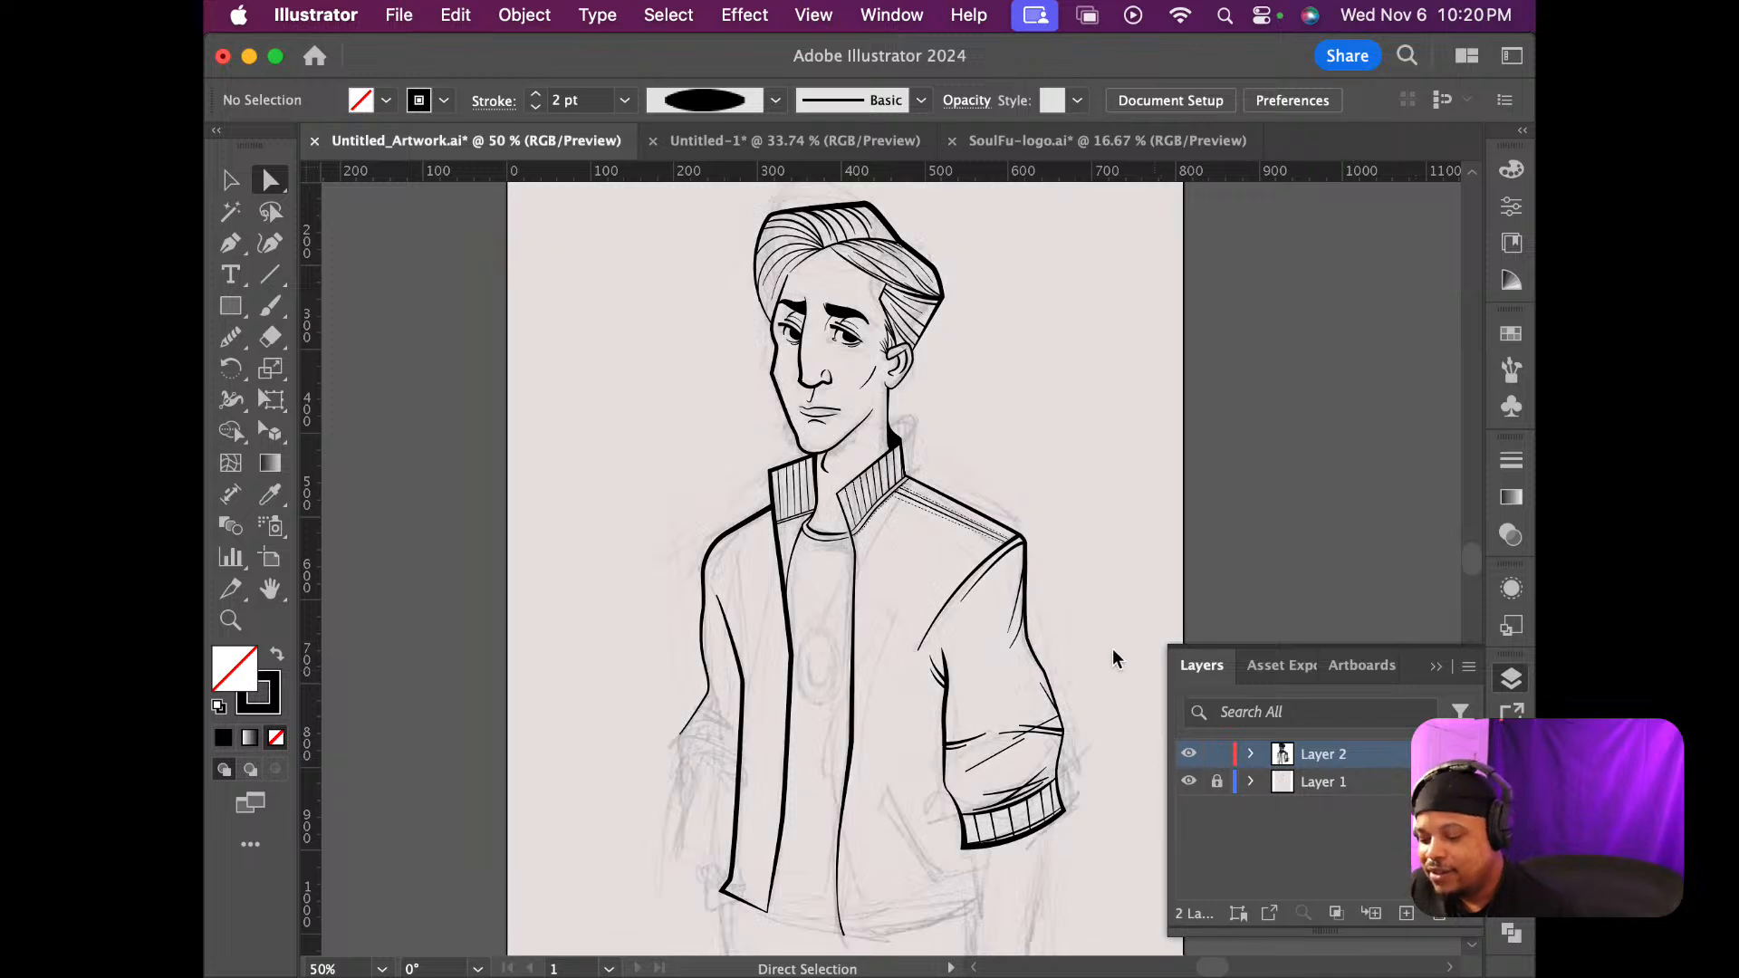
# Examine the inked sleeve, cuff and shoulder of the jacket and the uninked hem and pocket against the sketch
pyautogui.scroll(-3, 699, 918)
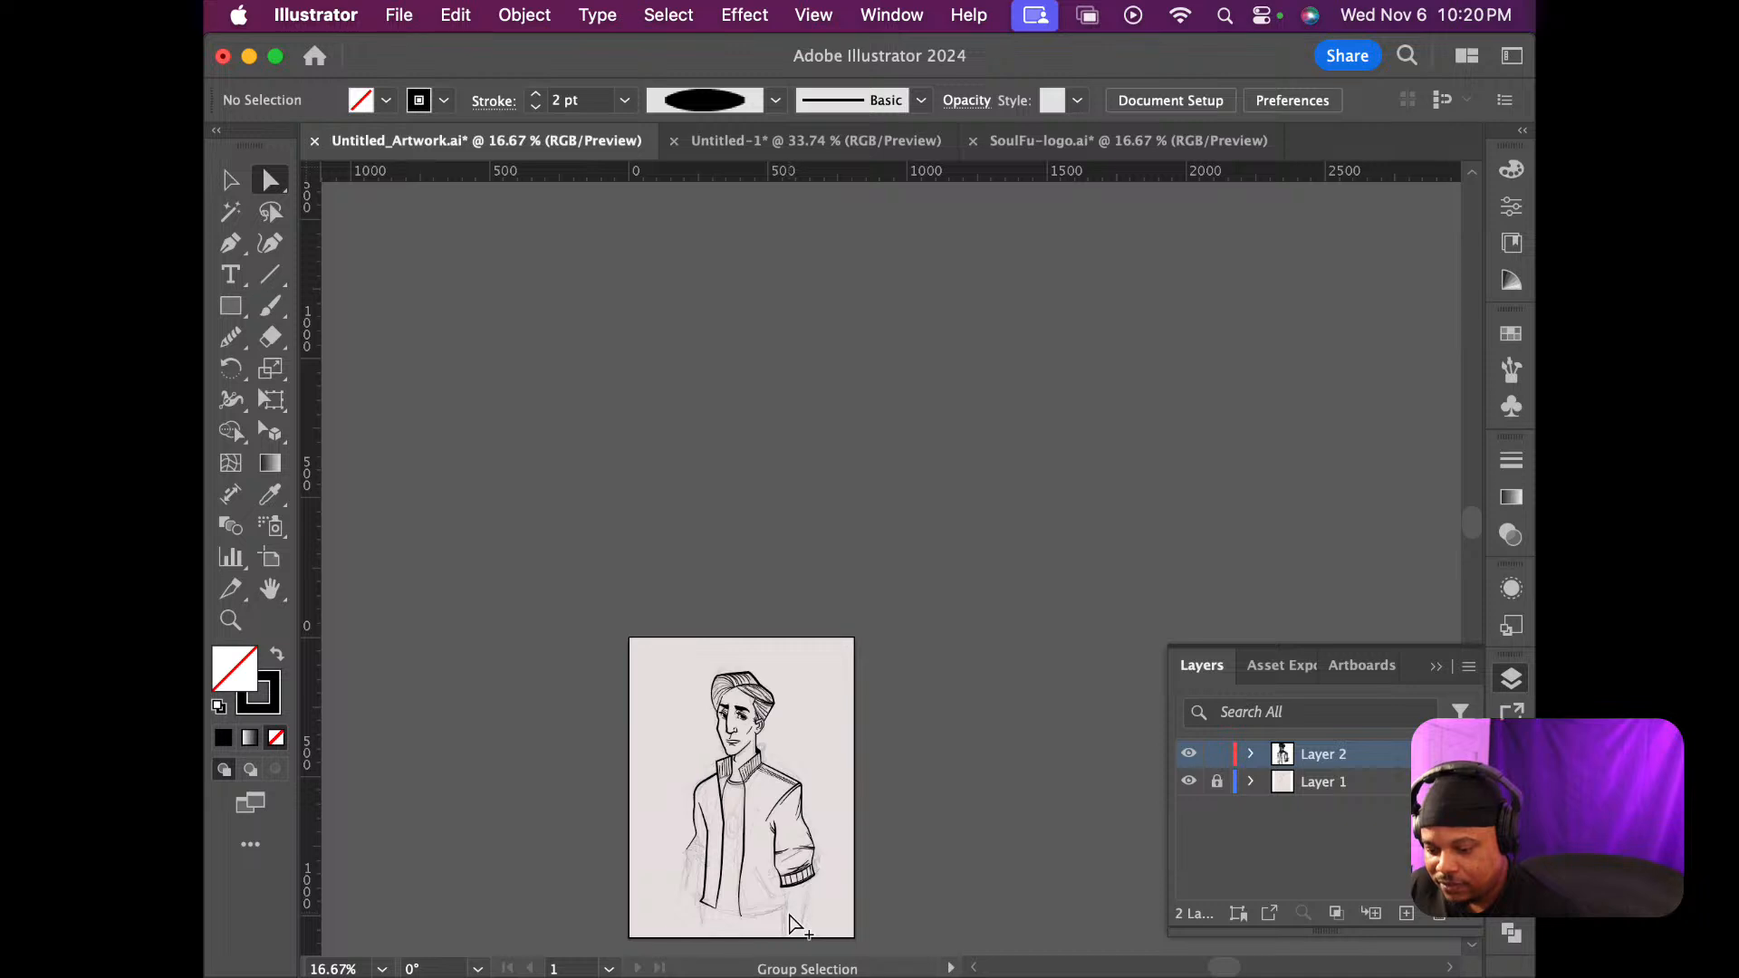
pyautogui.scroll(5, 790, 924)
pyautogui.scroll(-5, 582, 892)
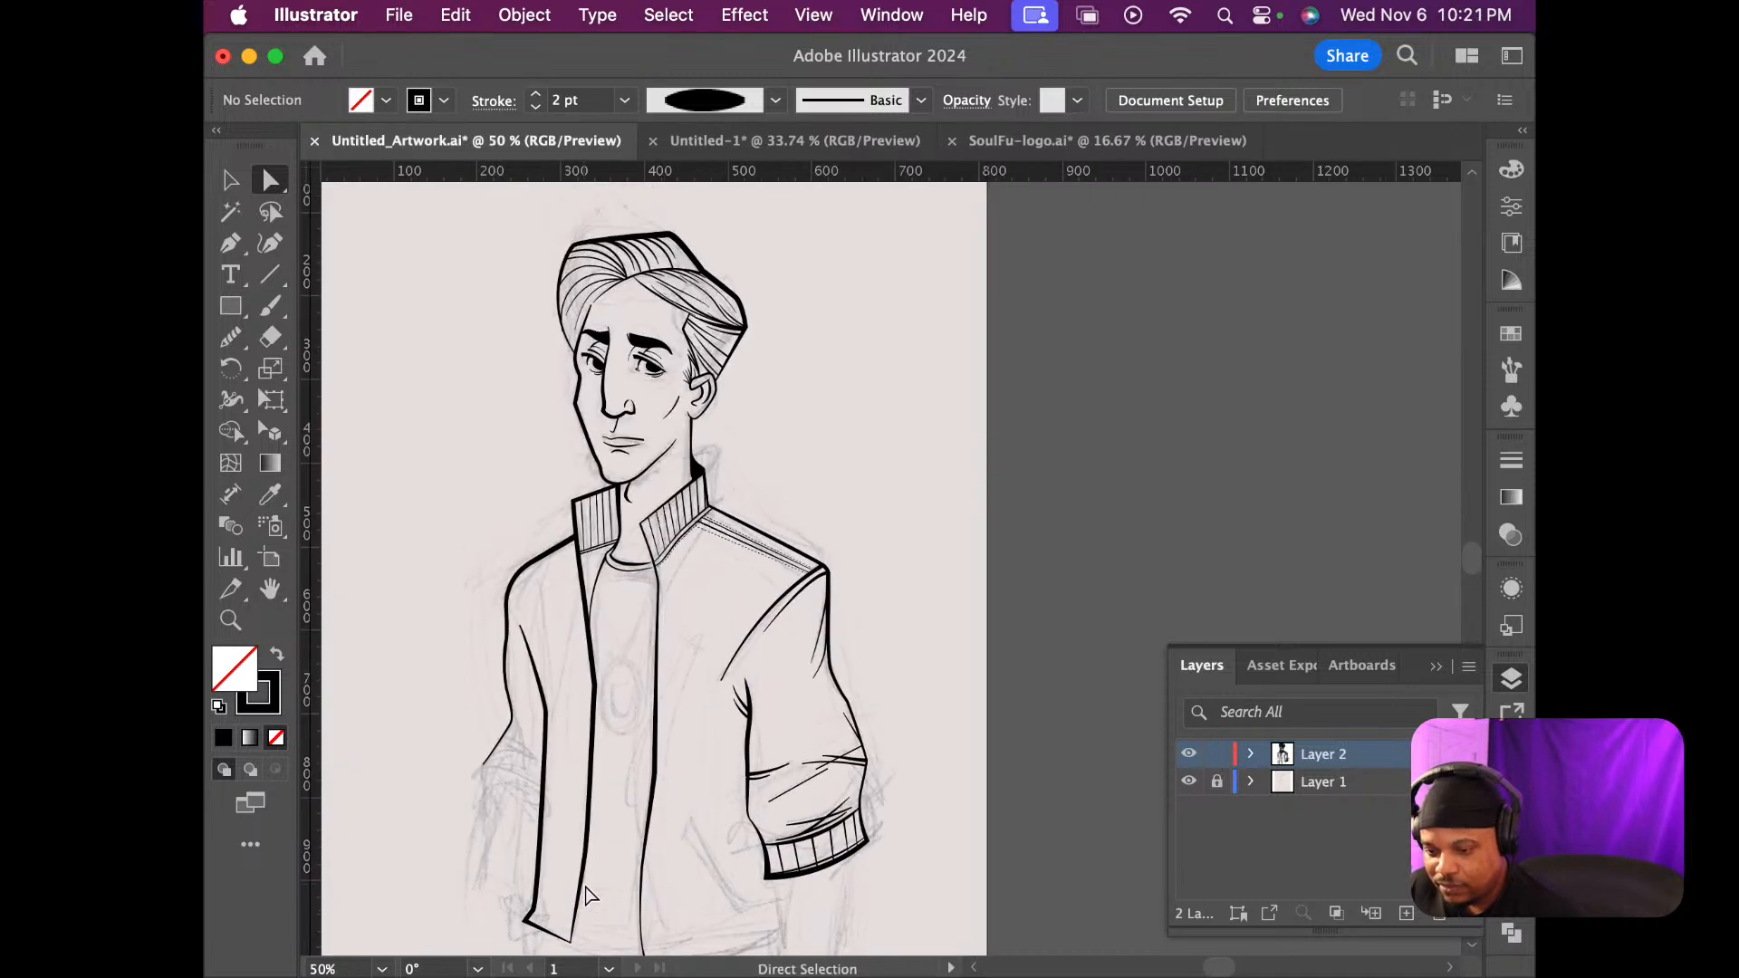
pyautogui.scroll(2, 589, 895)
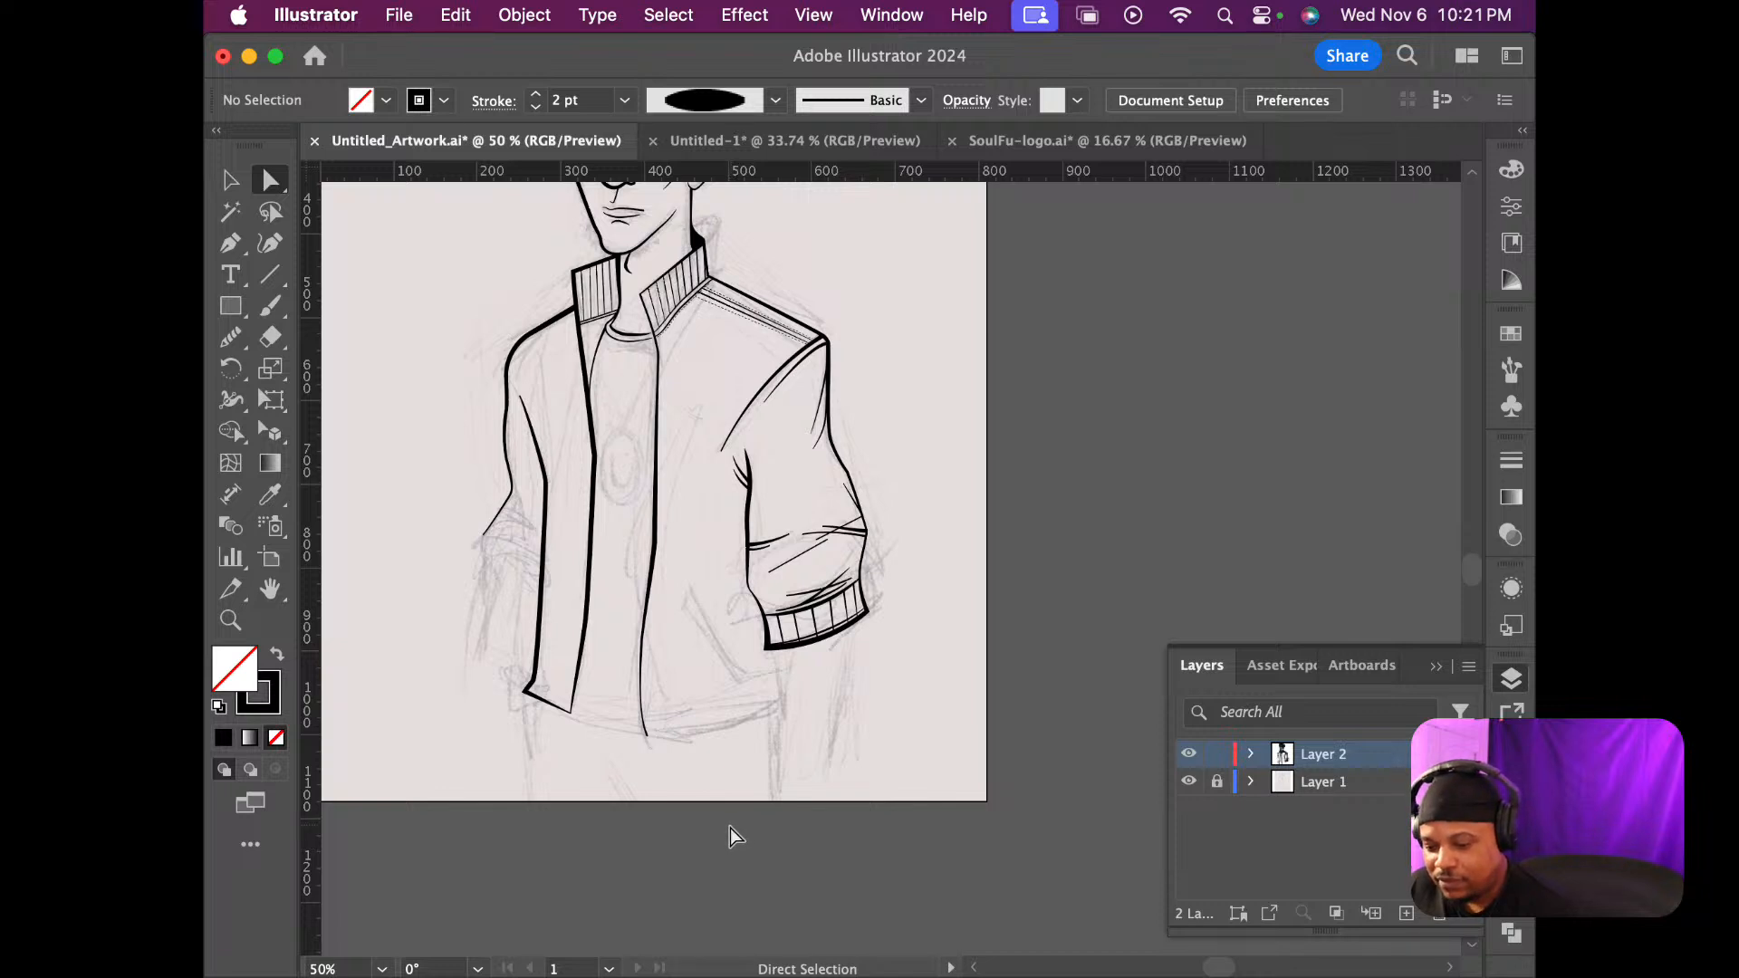
pyautogui.scroll(3, 732, 828)
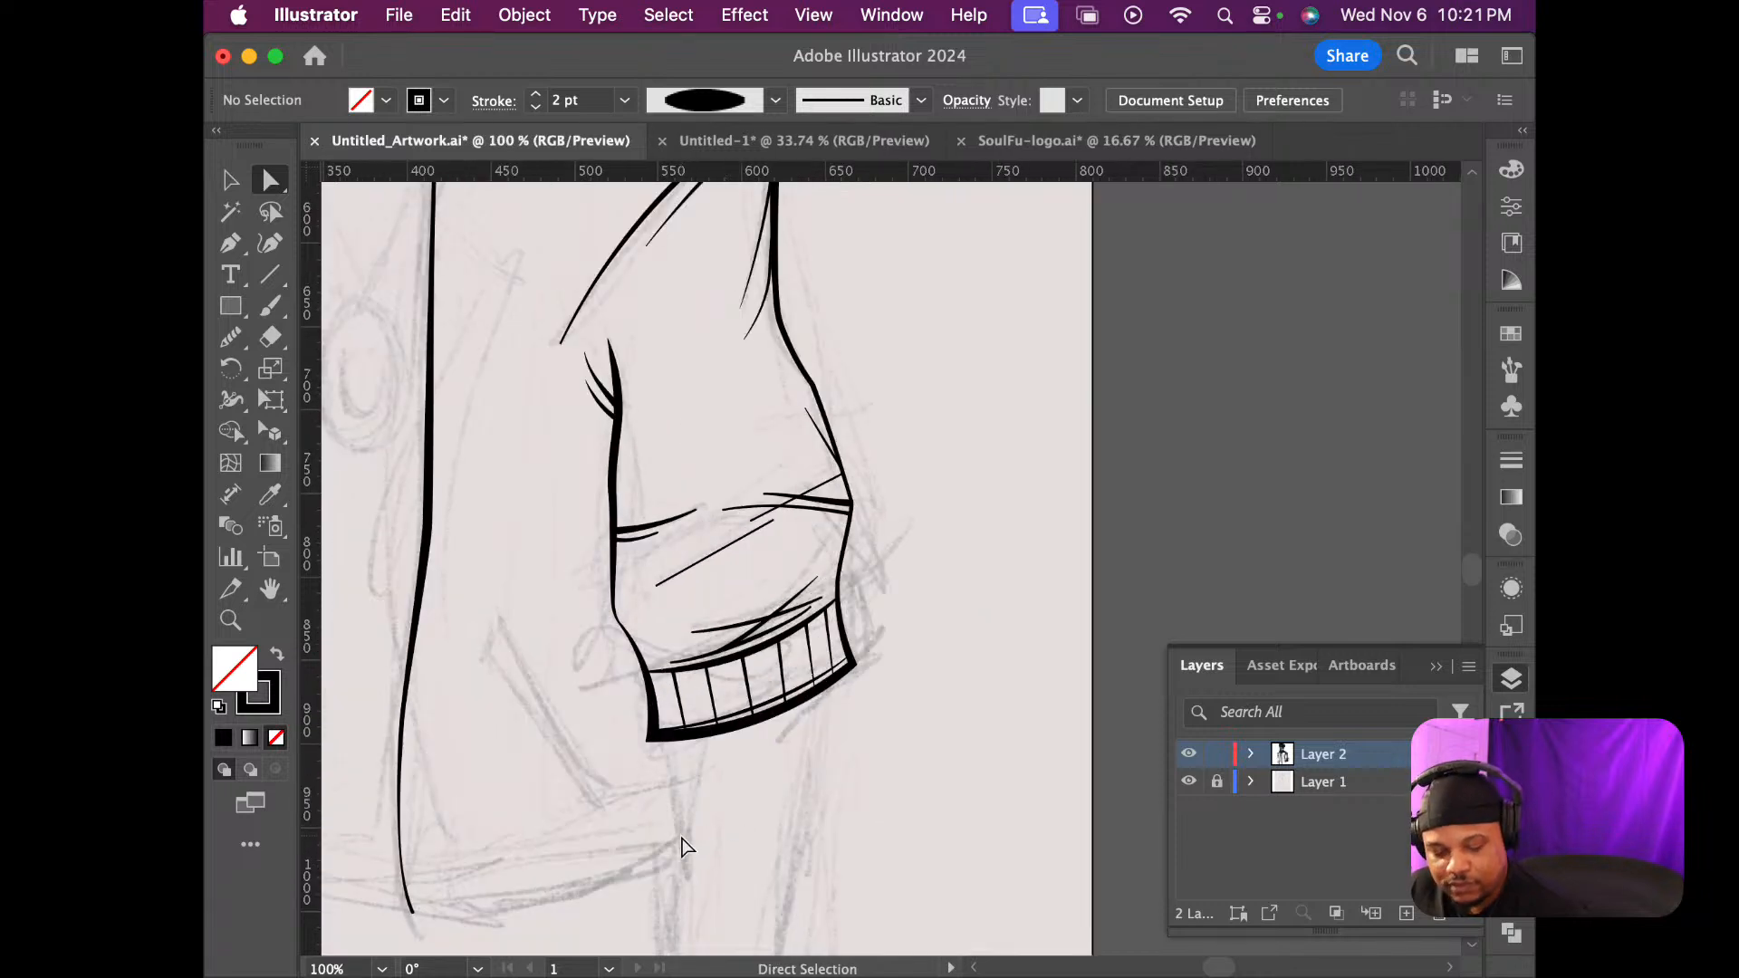
pyautogui.scroll(-1, 692, 844)
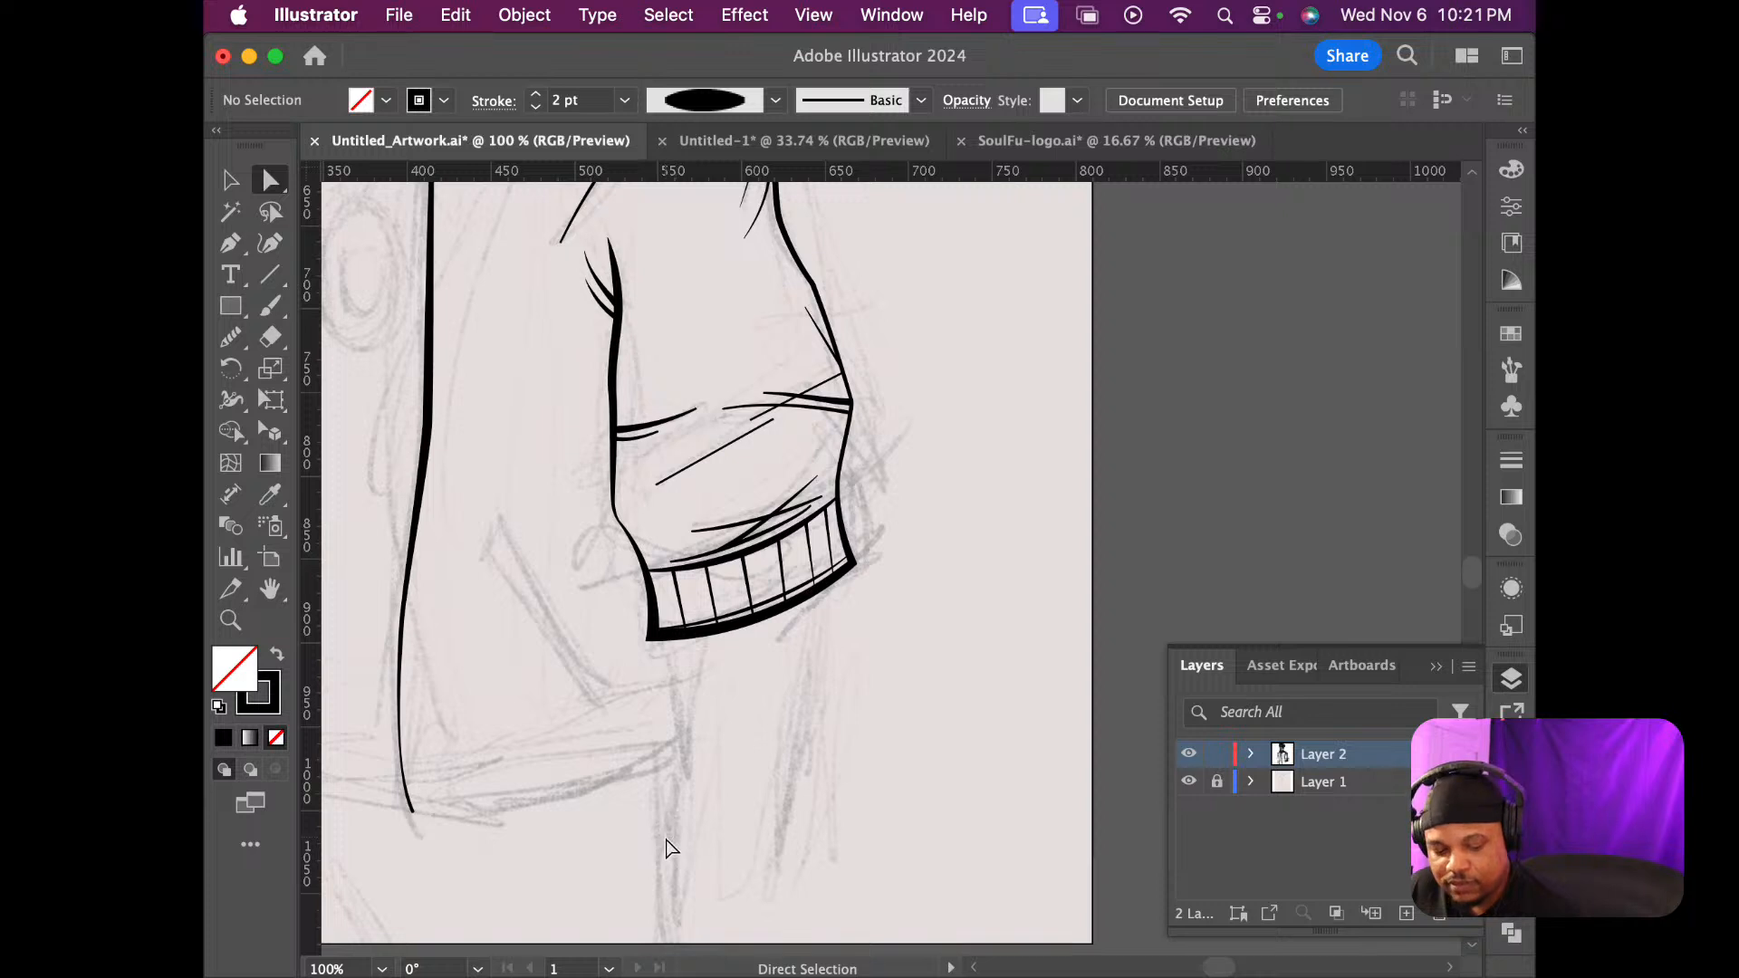
pyautogui.scroll(1, 648, 847)
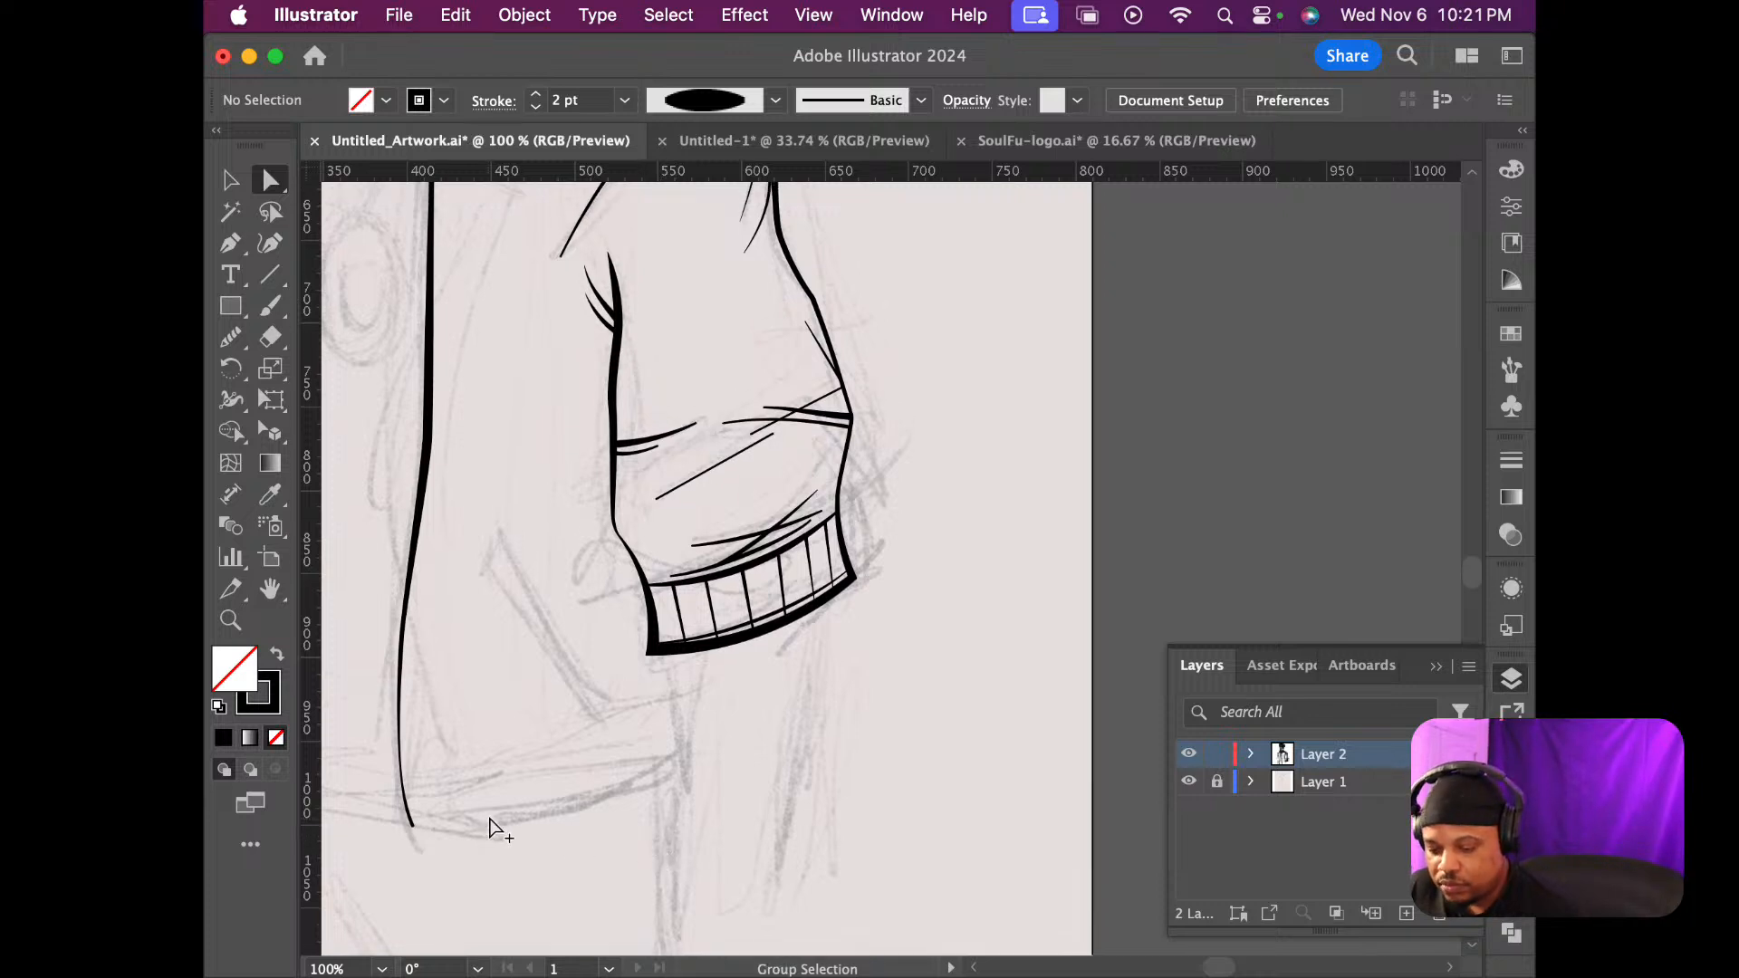
pyautogui.scroll(3, 494, 828)
pyautogui.scroll(-3, 495, 828)
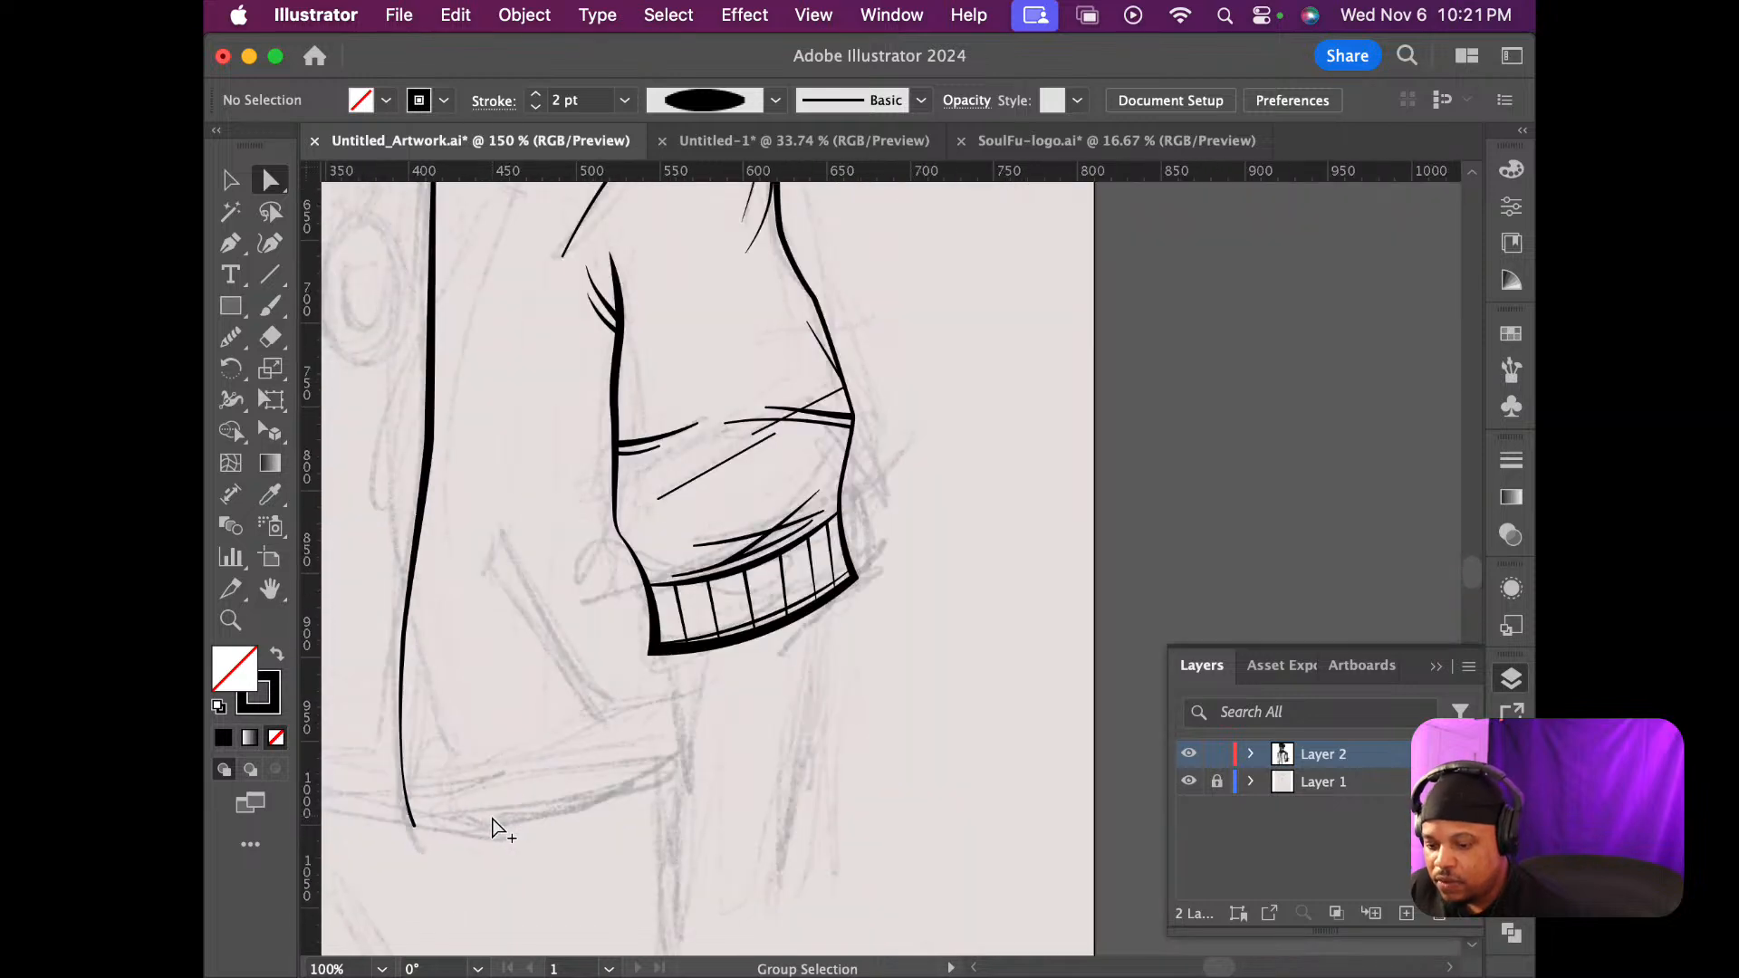
pyautogui.scroll(-1, 494, 828)
pyautogui.scroll(1, 494, 828)
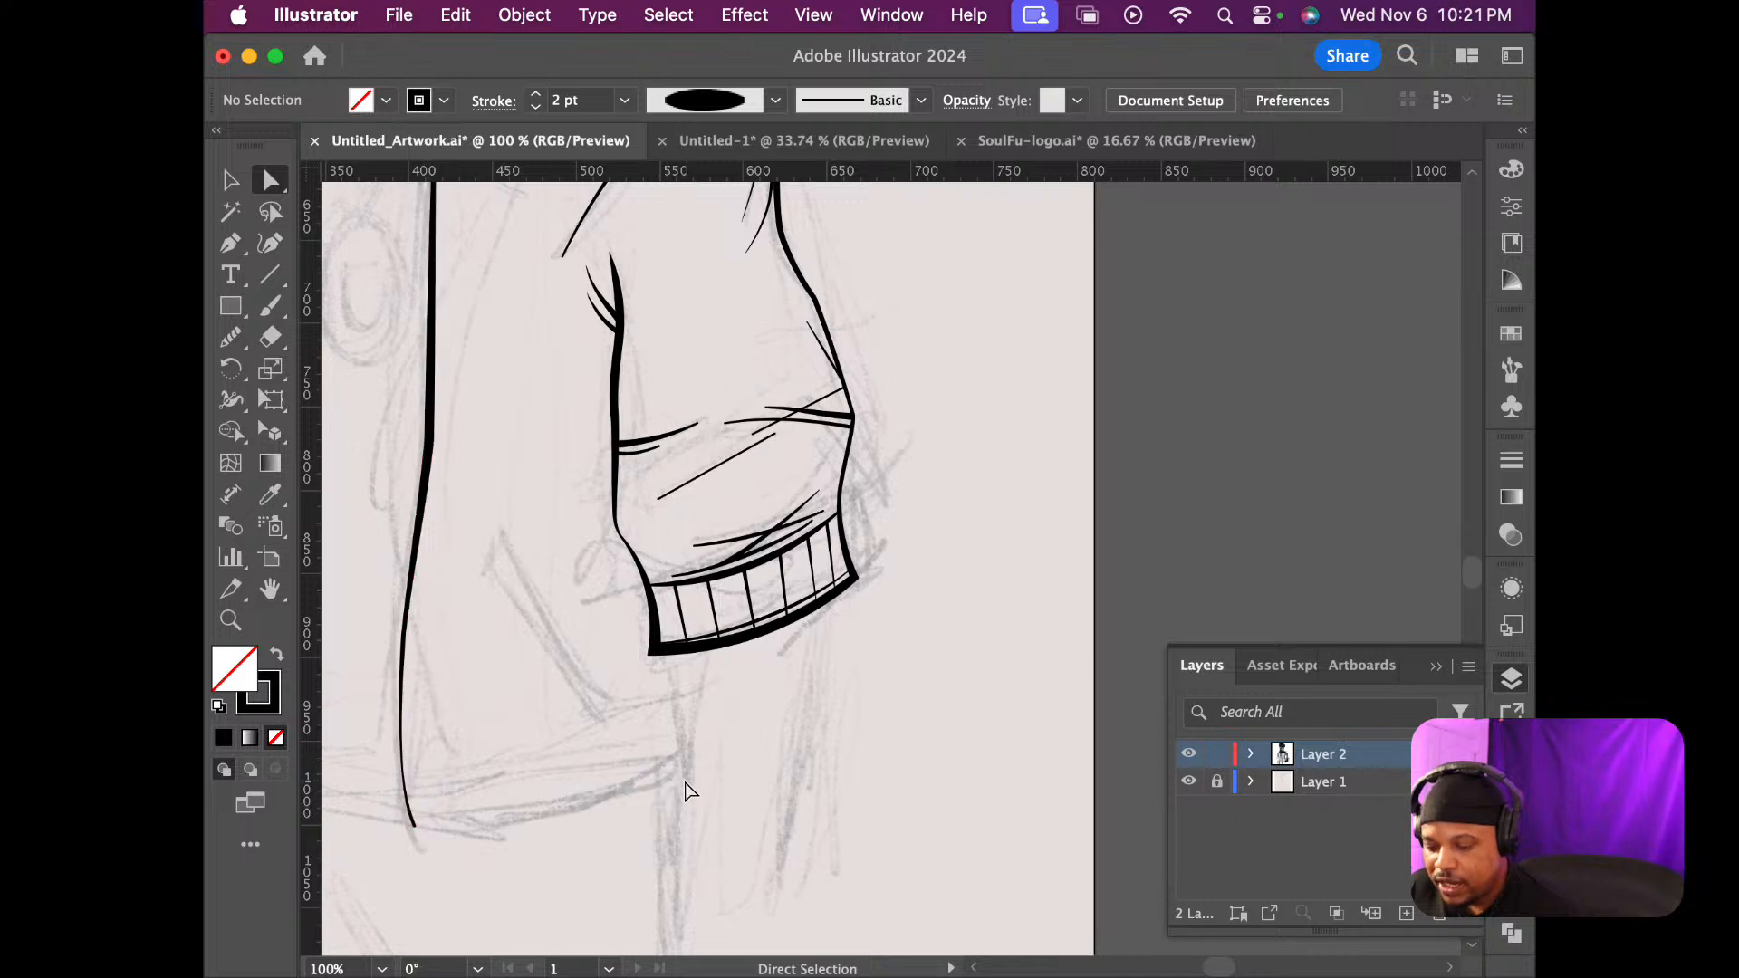
pyautogui.scroll(6, 509, 817)
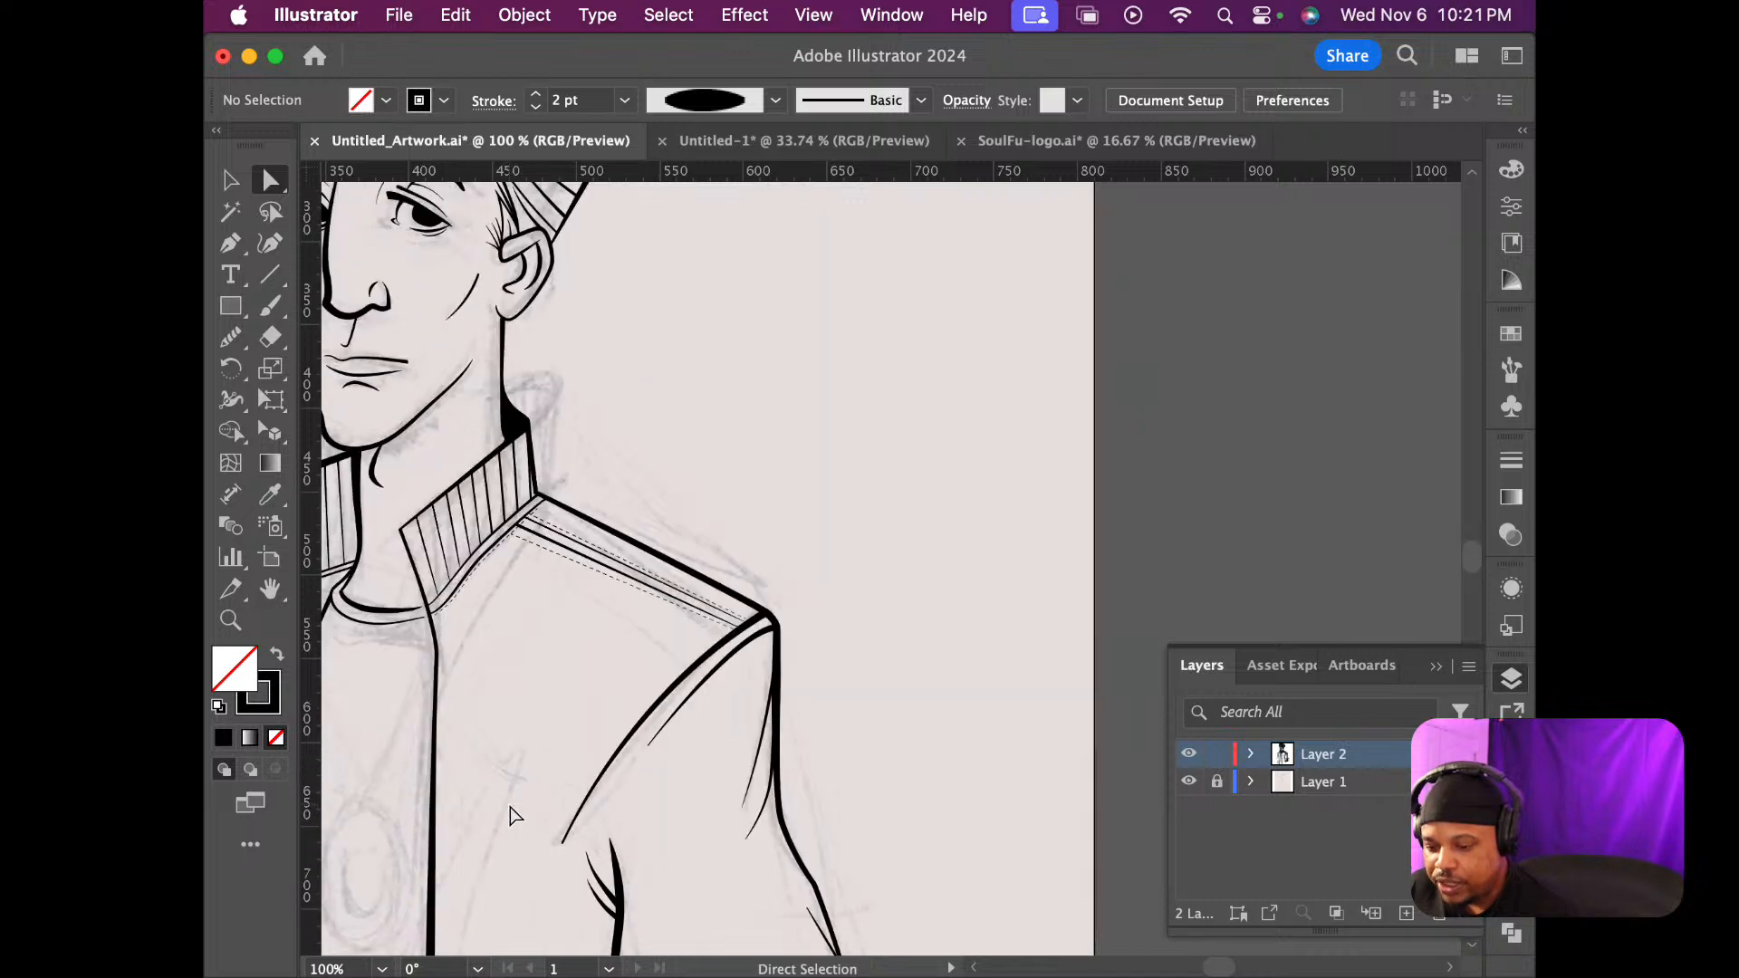
pyautogui.scroll(-2, 513, 815)
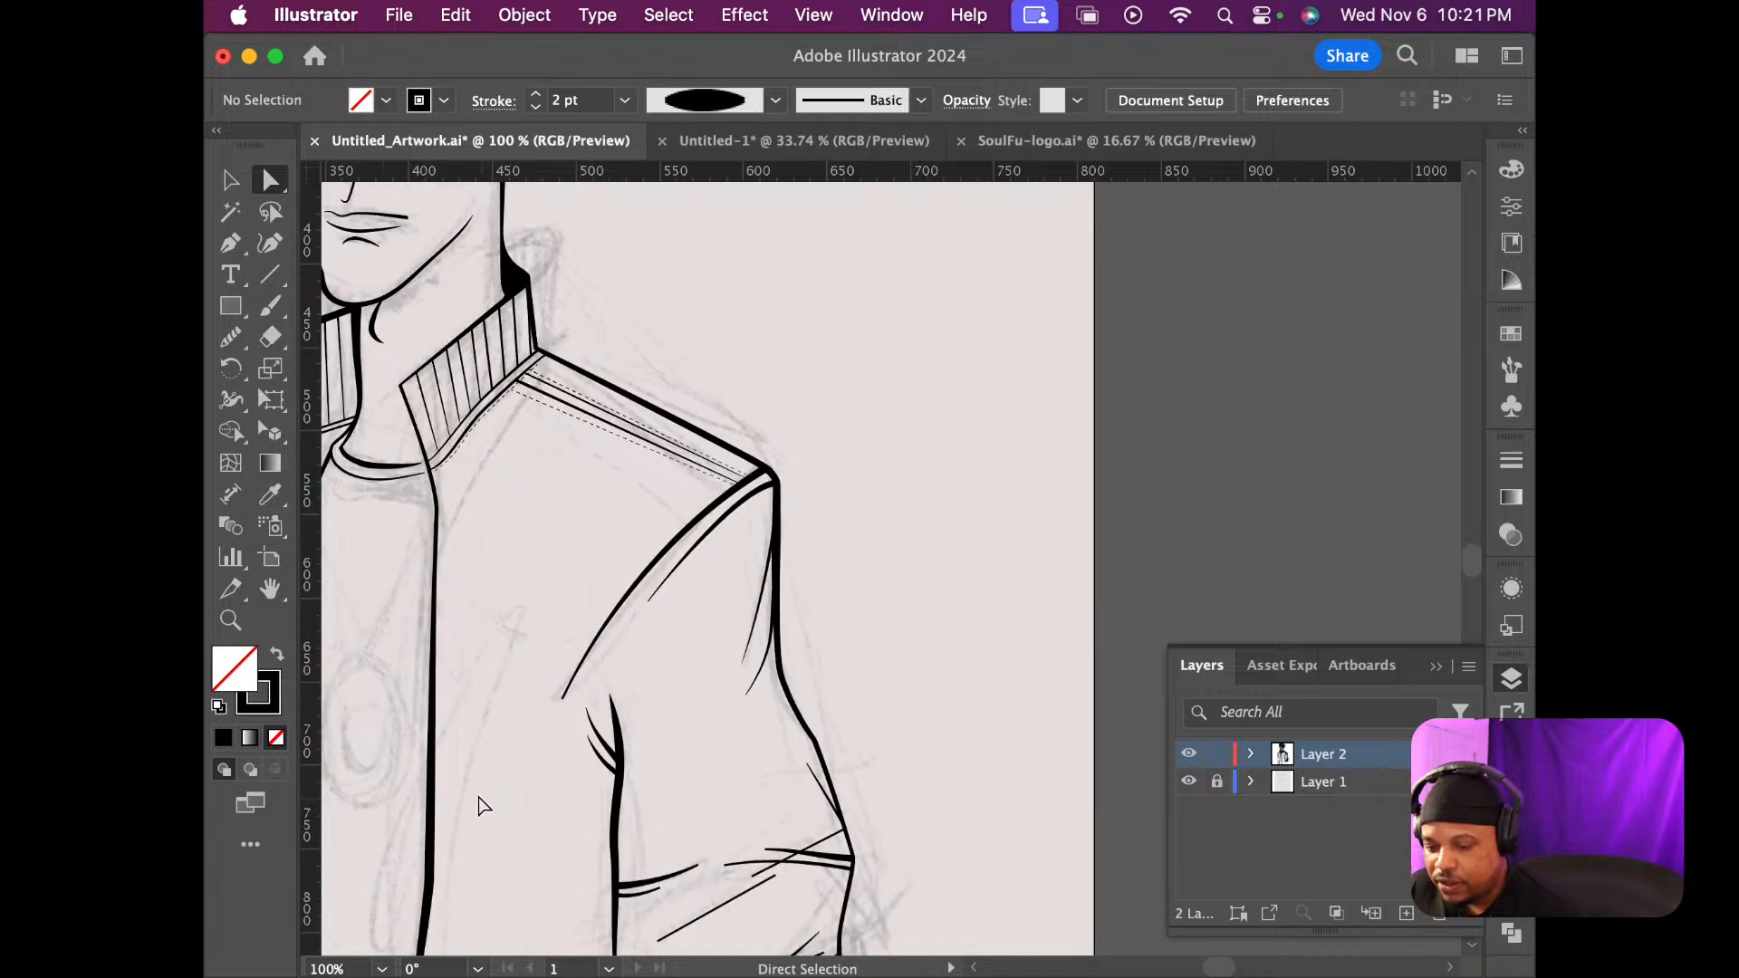
pyautogui.scroll(-2, 471, 828)
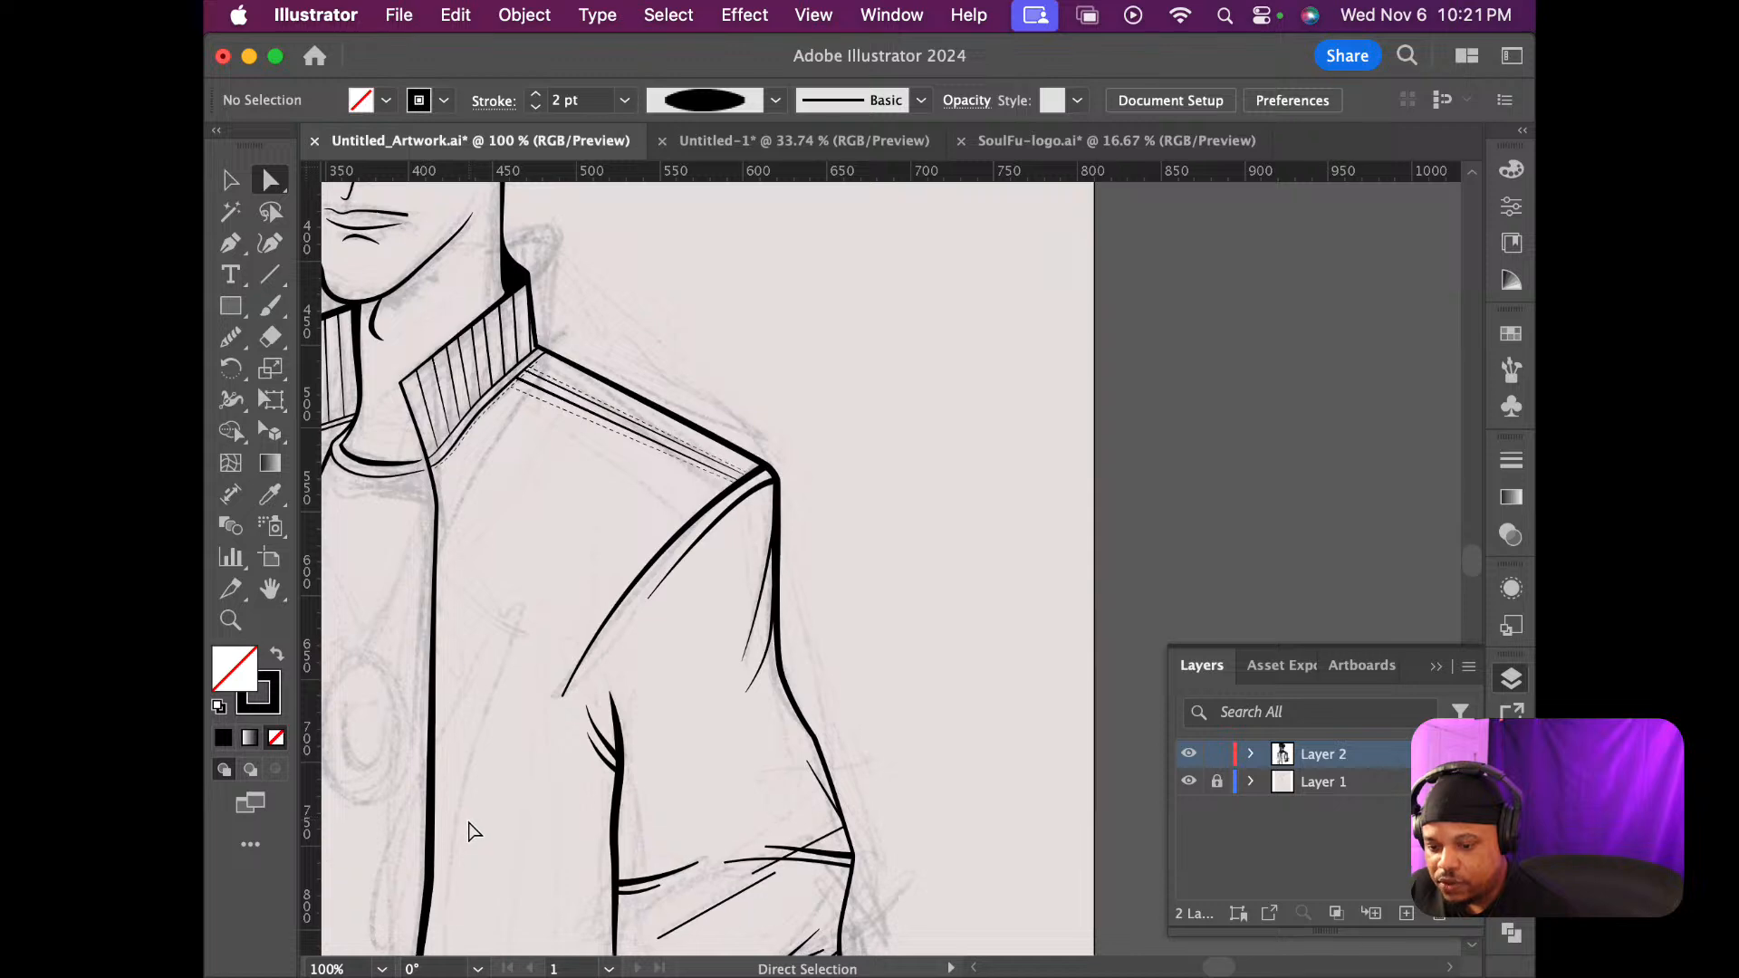
pyautogui.scroll(-1, 471, 829)
pyautogui.scroll(-3, 469, 828)
pyautogui.scroll(-1, 471, 829)
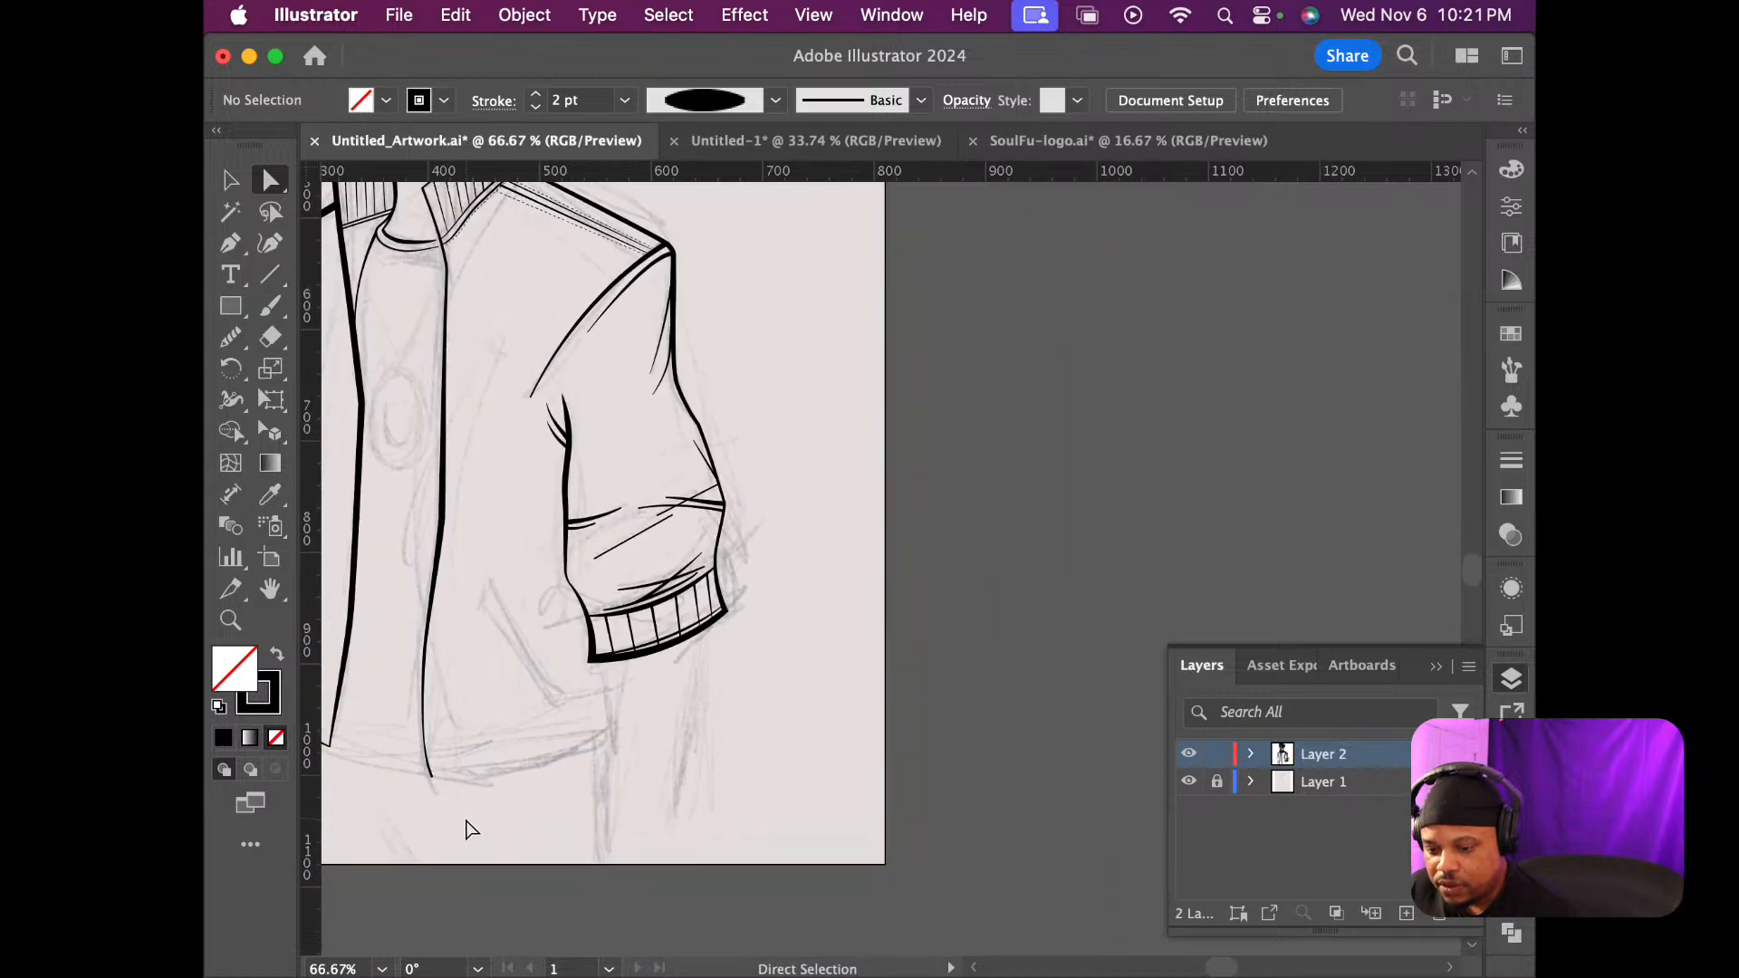
pyautogui.scroll(-1, 471, 829)
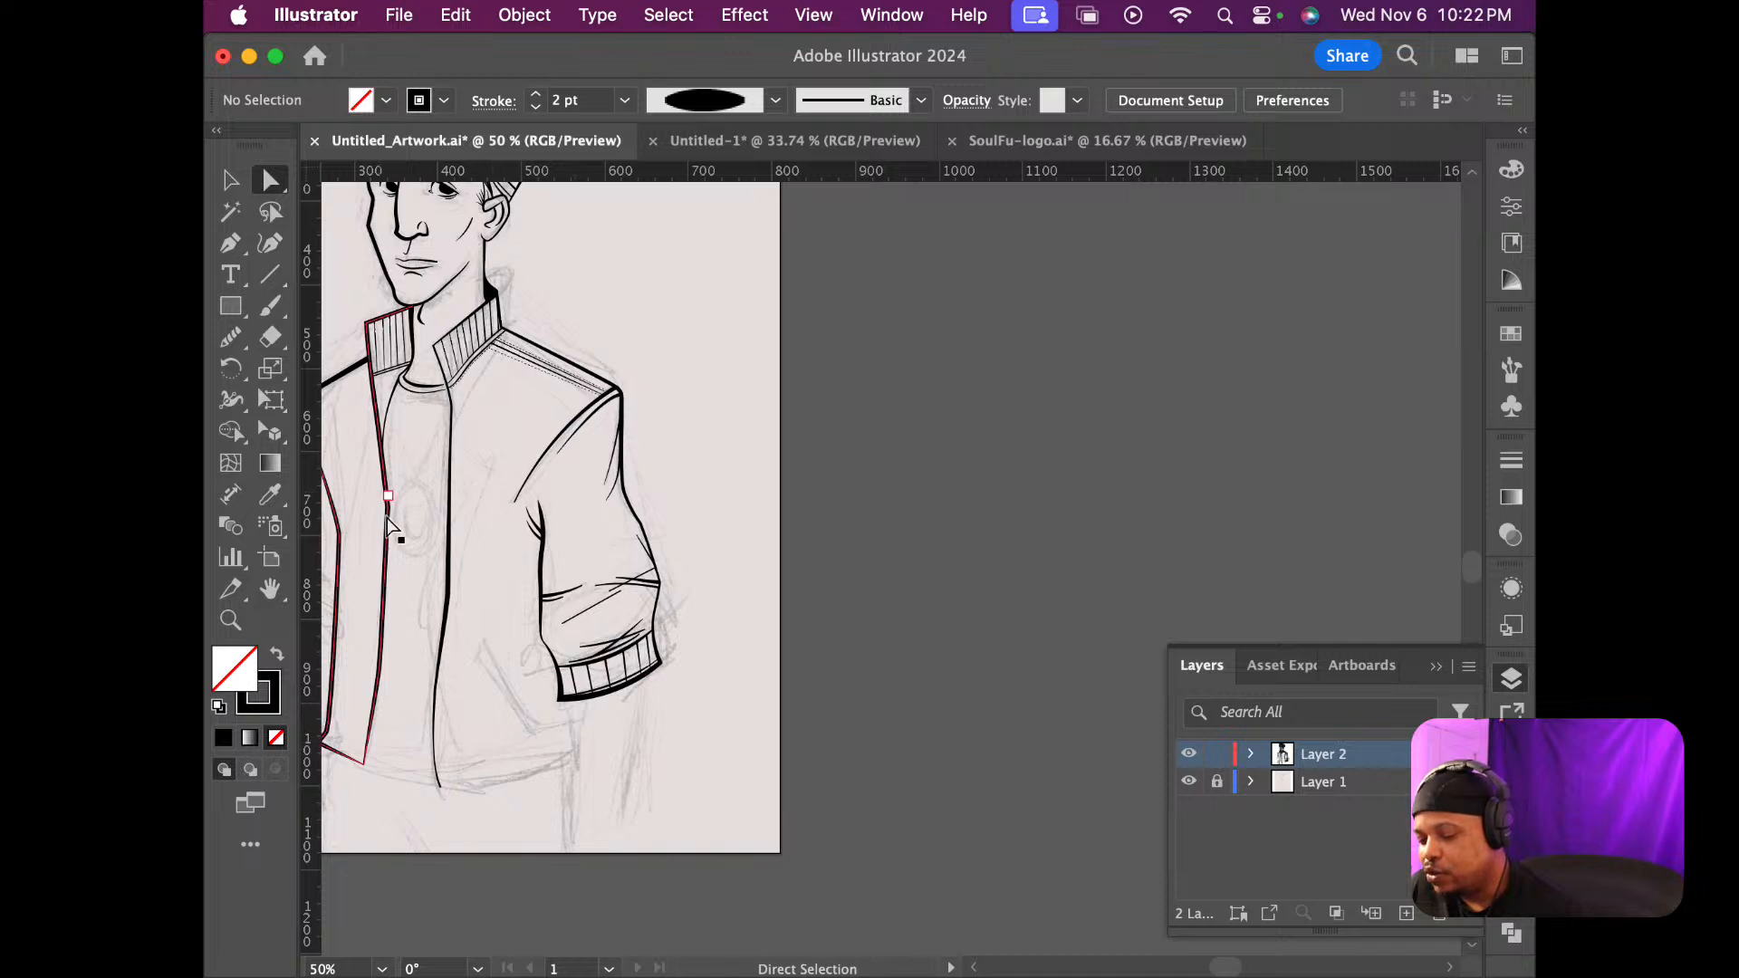
# Examine the whole figure at several magnifications, comparing the jacket front and the unfinished sleeve with the sketch
pyautogui.scroll(-5, 483, 694)
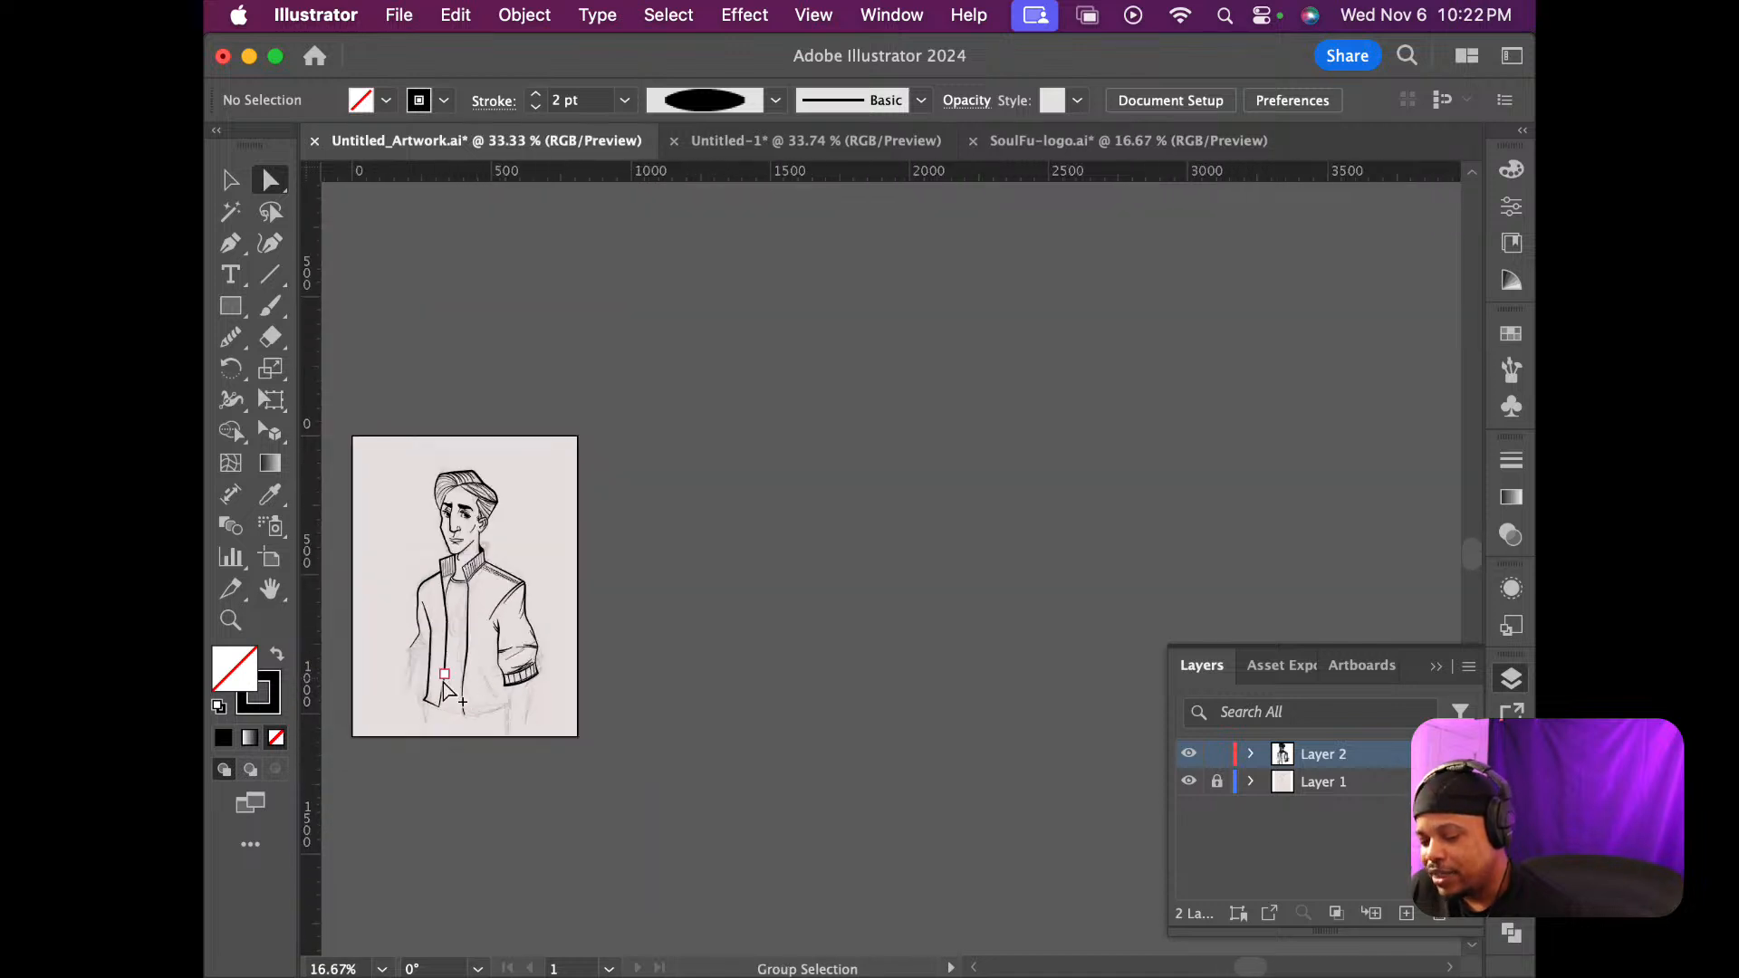
pyautogui.scroll(3, 443, 683)
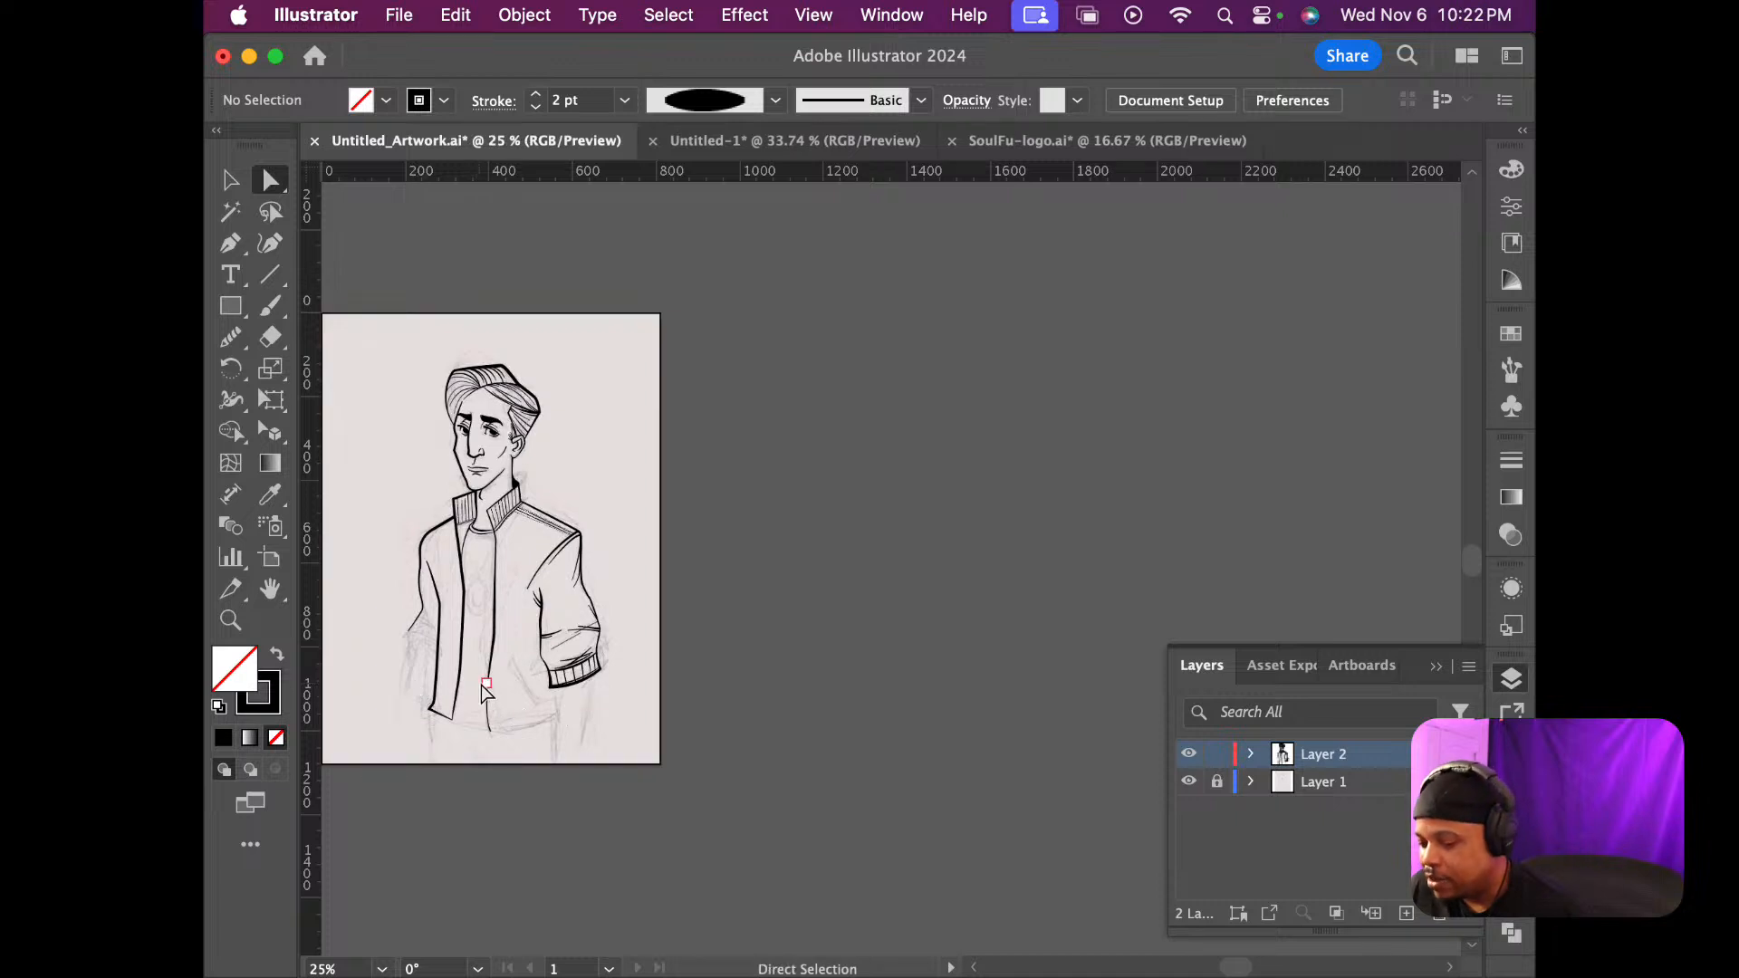
pyautogui.scroll(-1, 469, 682)
pyautogui.scroll(2, 469, 681)
pyautogui.scroll(-5, 469, 682)
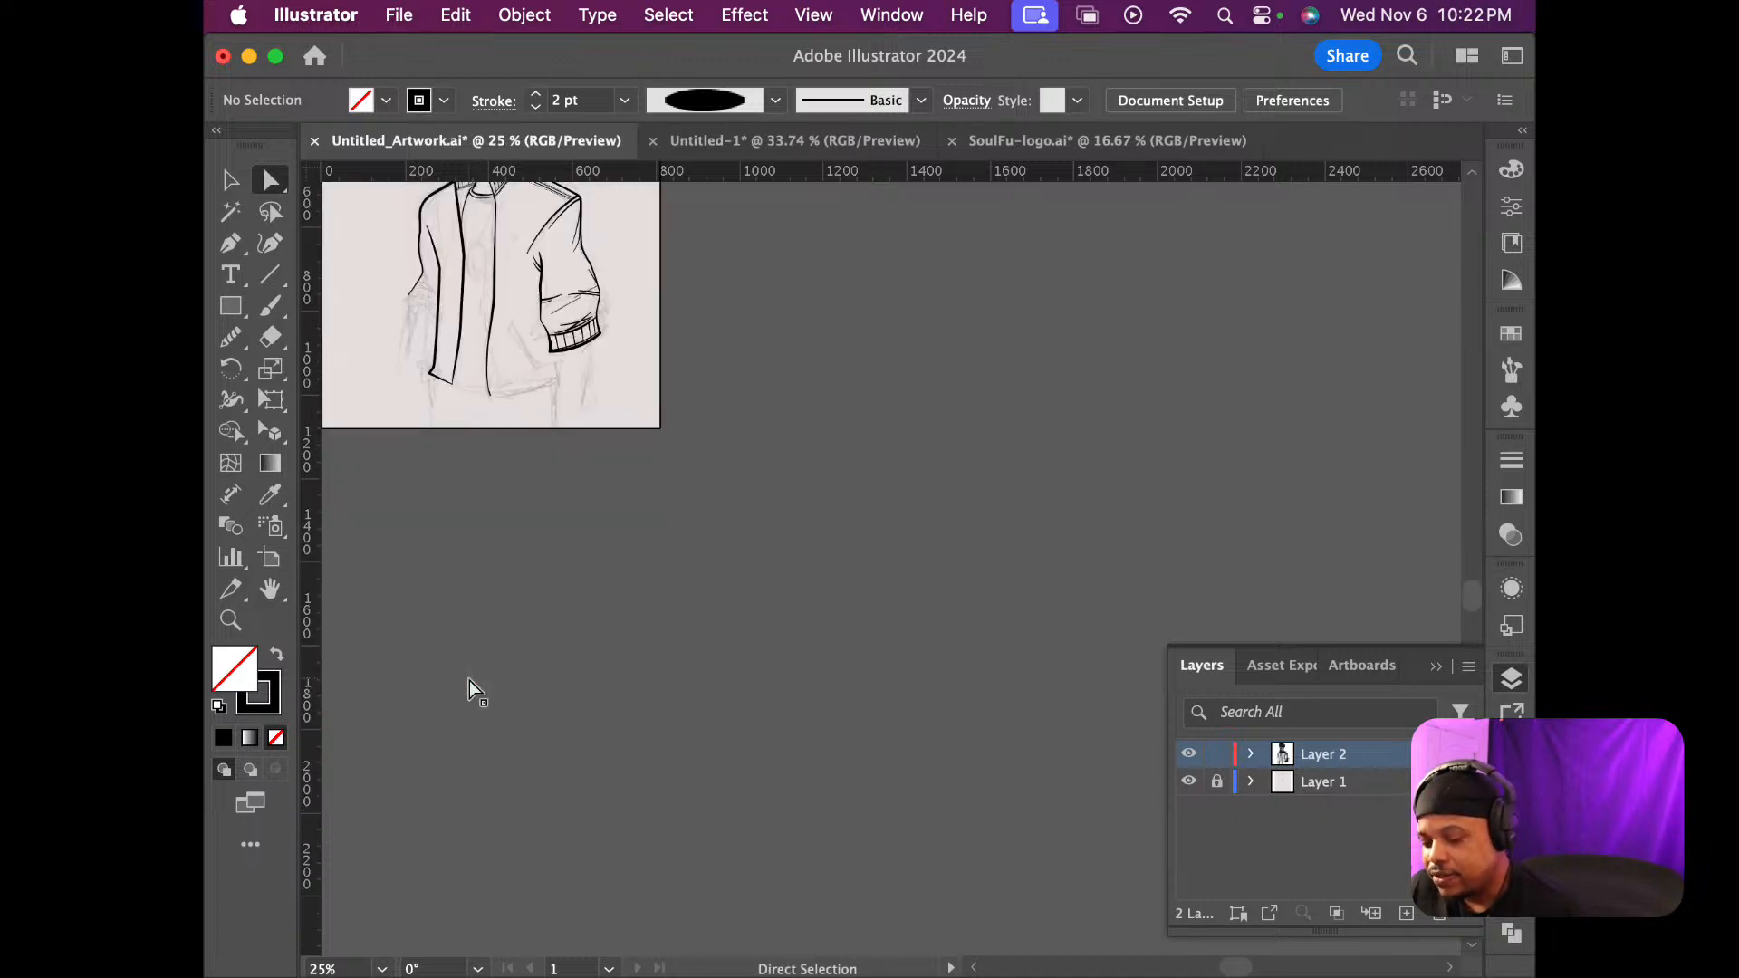
pyautogui.scroll(4, 464, 686)
pyautogui.scroll(3, 455, 692)
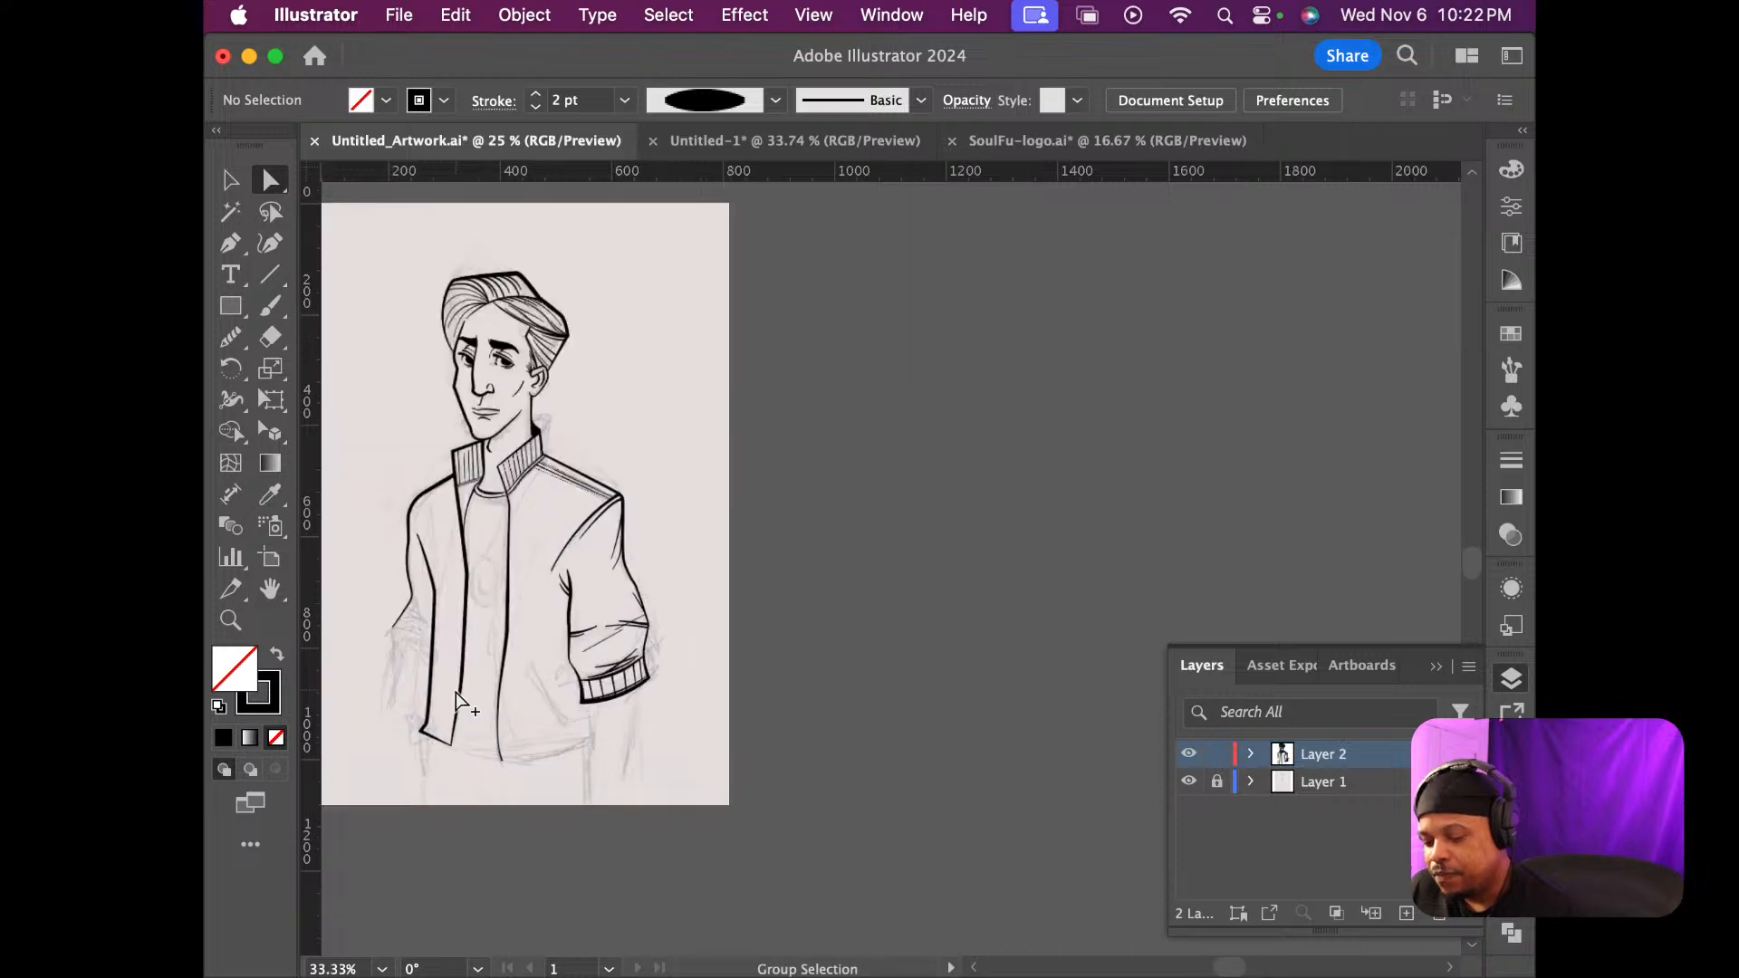
pyautogui.scroll(-1, 353, 654)
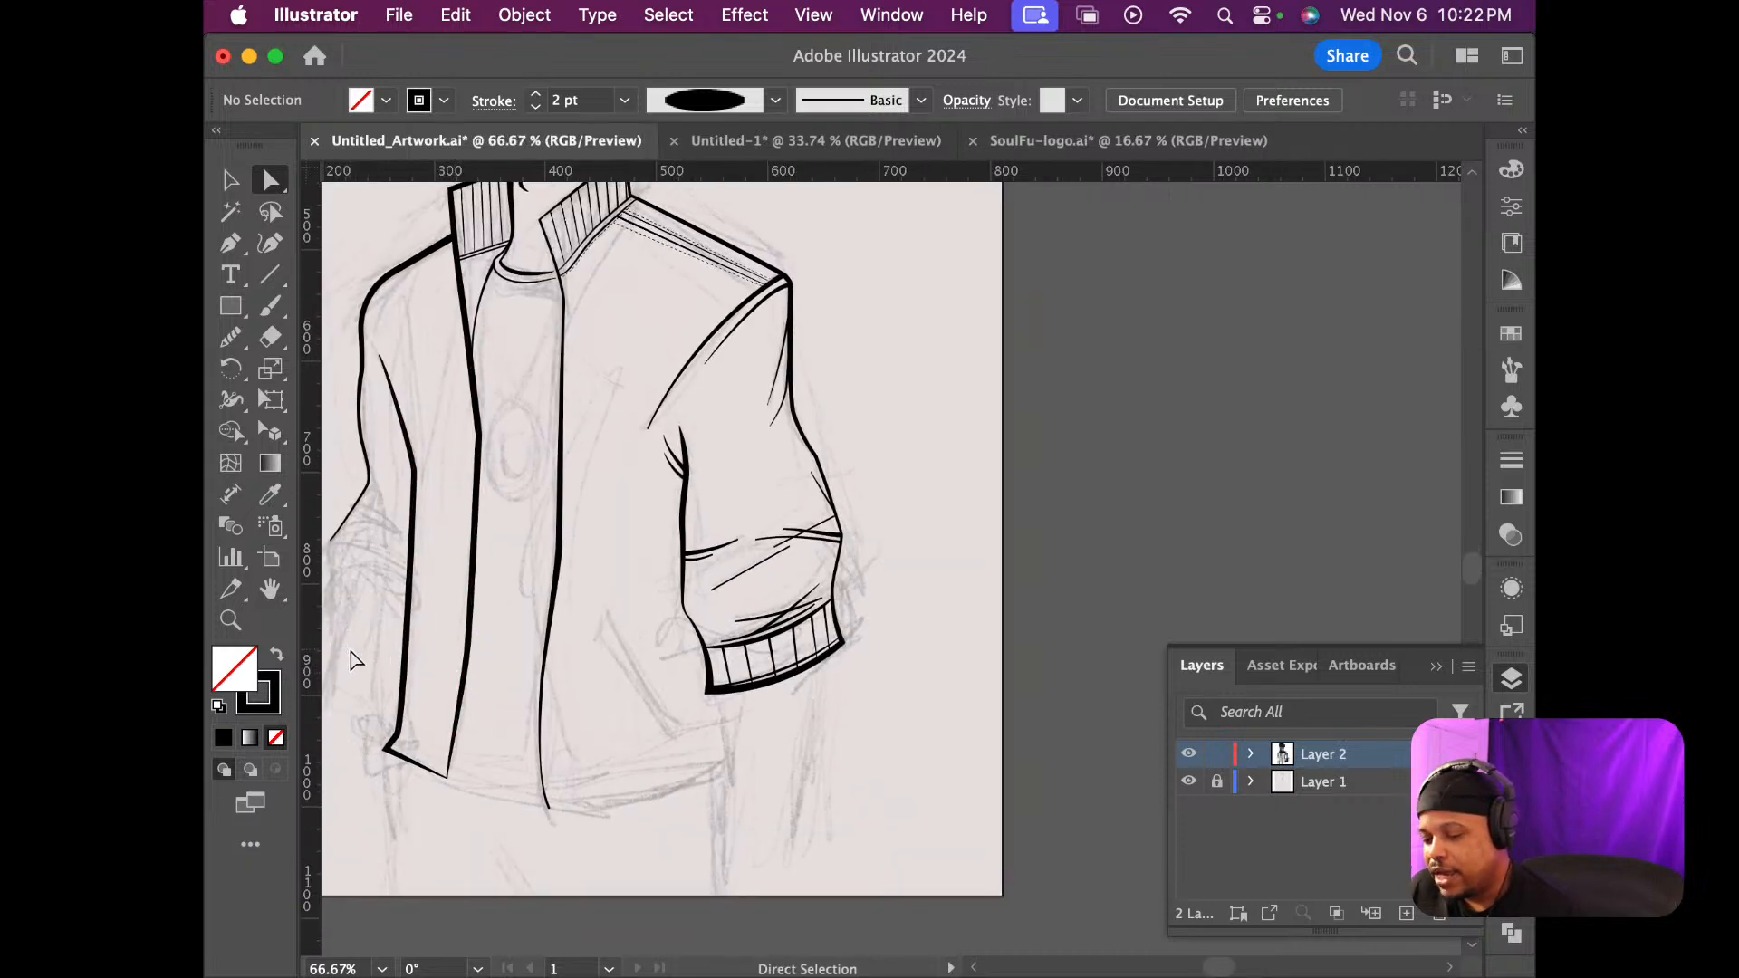
pyautogui.scroll(1, 357, 653)
pyautogui.scroll(8, 360, 662)
pyautogui.scroll(-5, 373, 668)
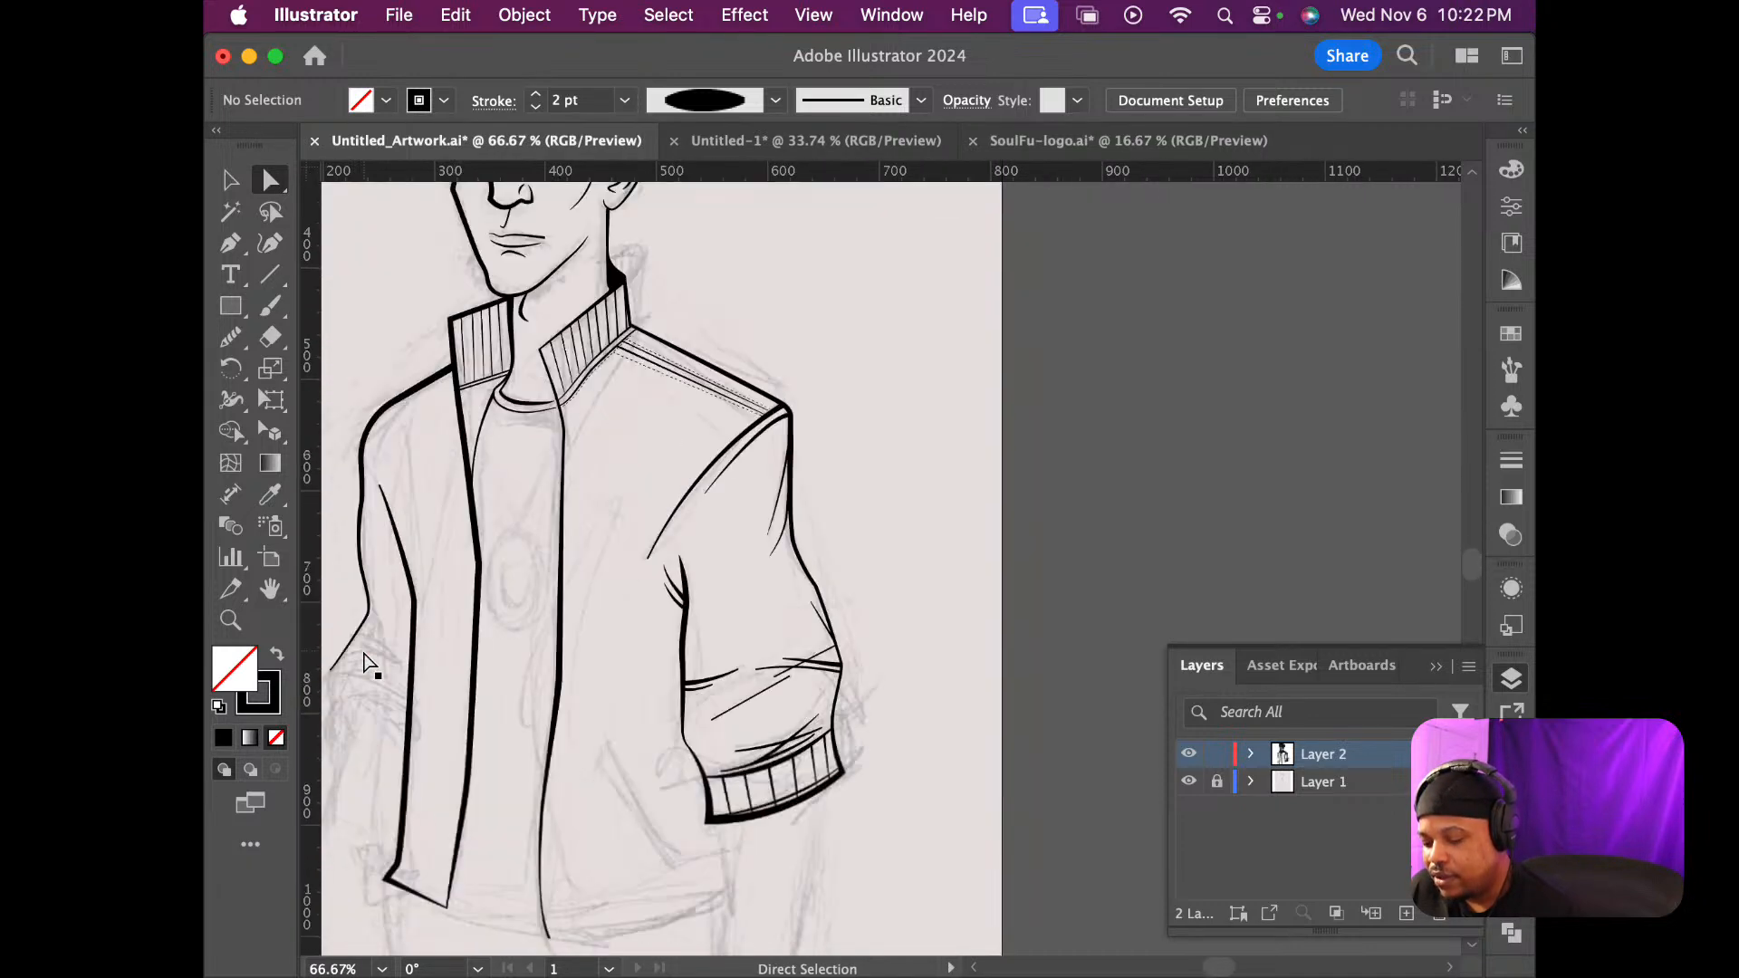
pyautogui.scroll(2, 366, 666)
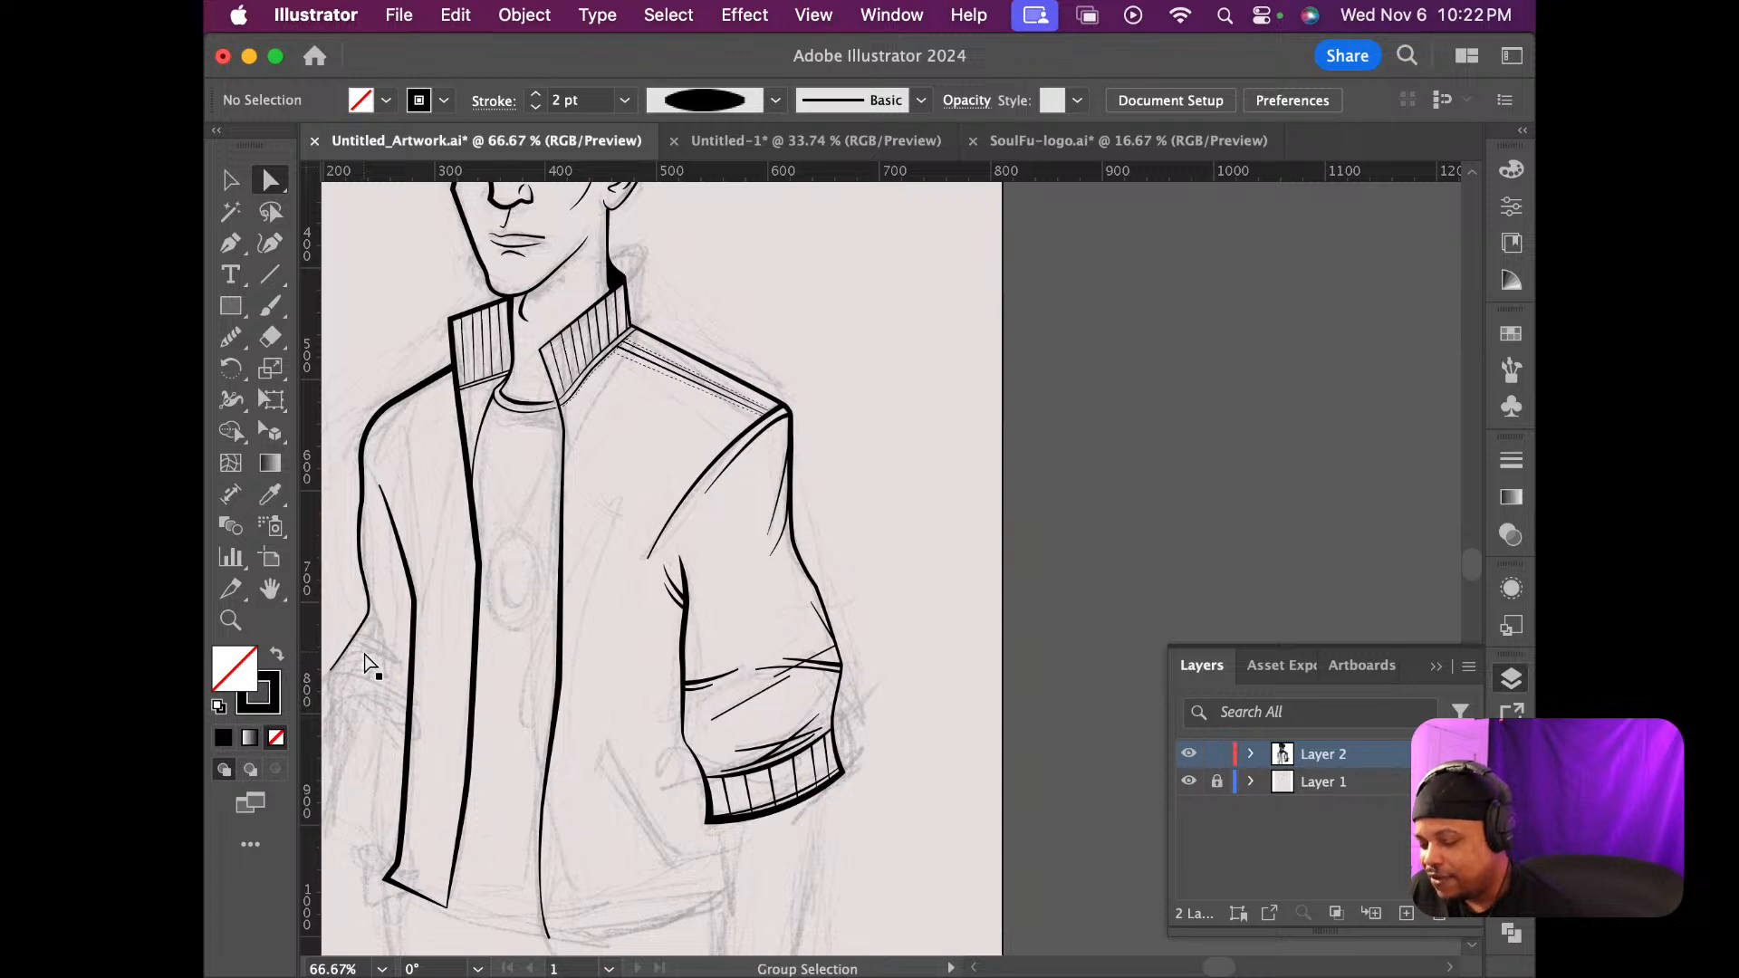
pyautogui.scroll(-3, 366, 660)
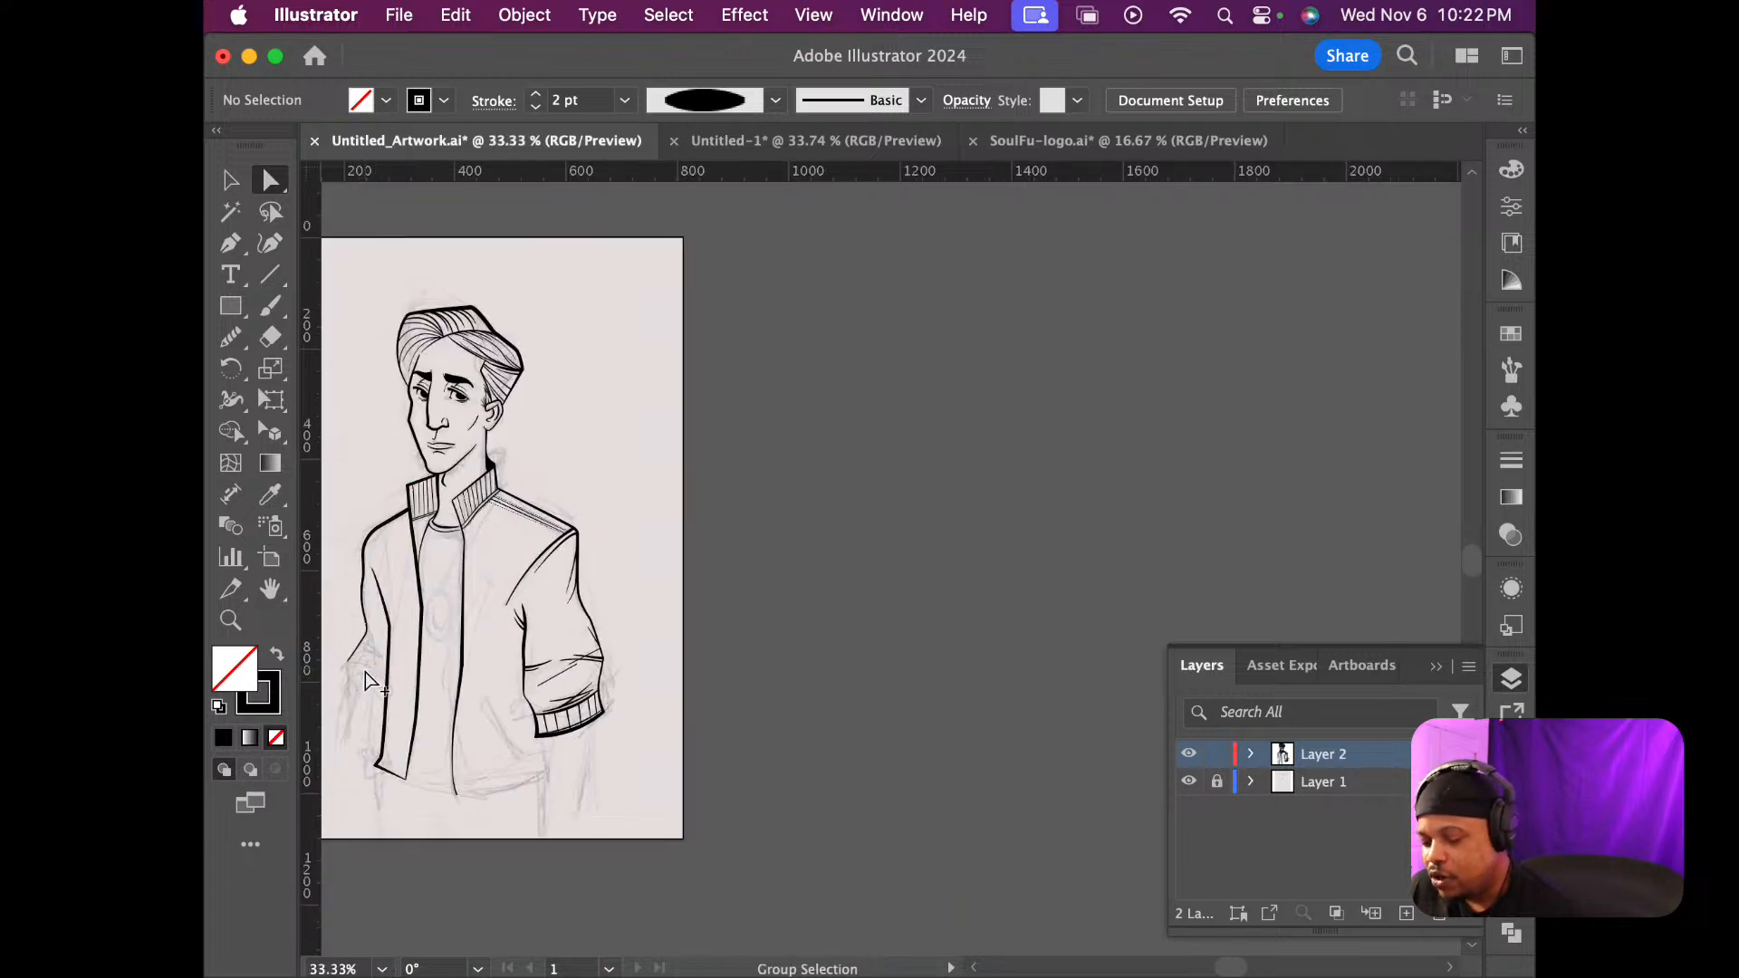
pyautogui.scroll(3, 370, 673)
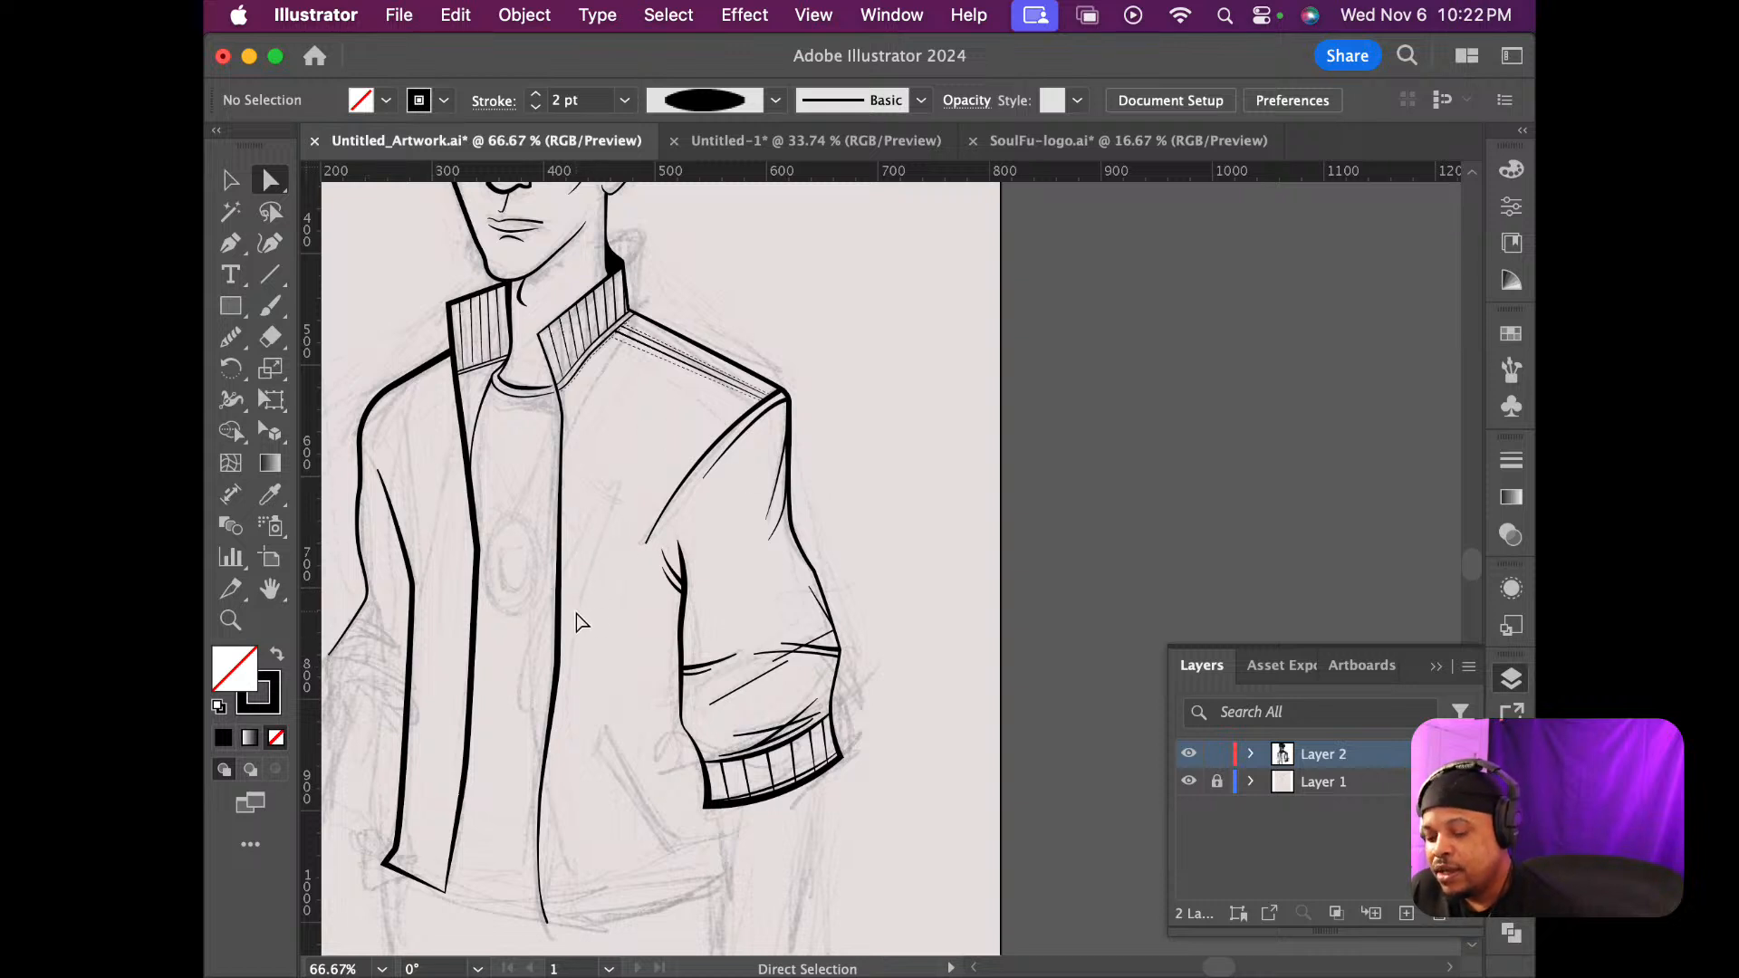
# Inspect the lower end of the jacket's front opening line at the hem, and follow that line up to the collar
pyautogui.scroll(-5, 581, 621)
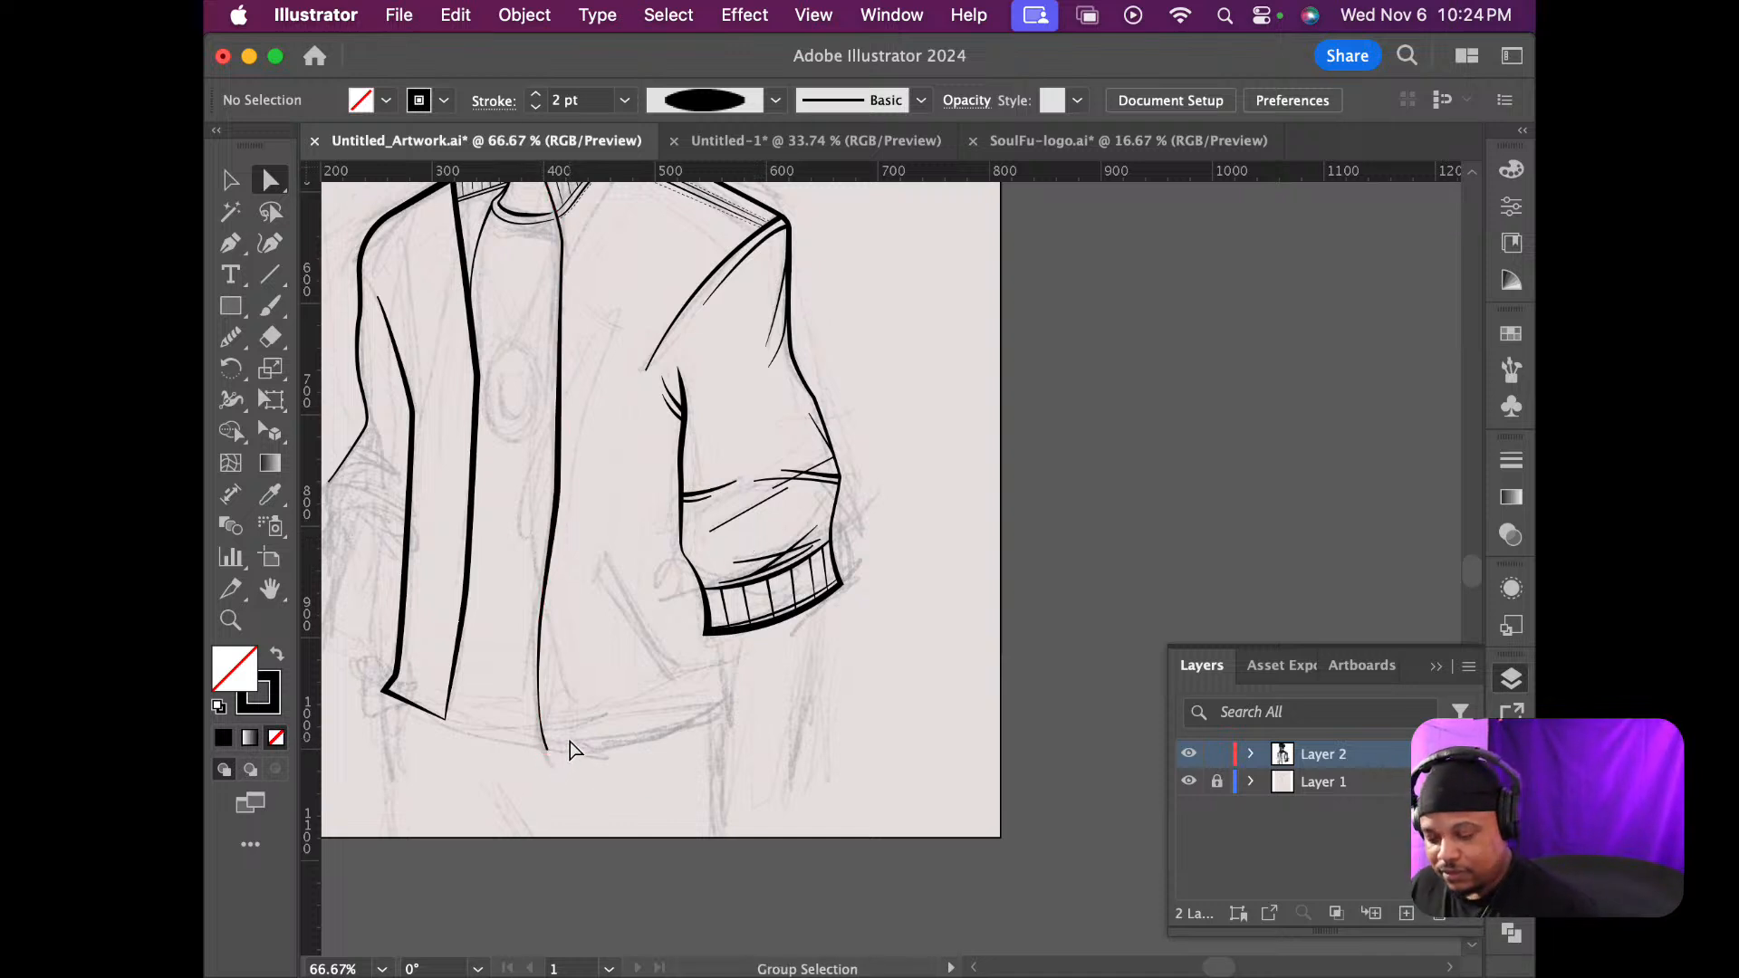
pyautogui.scroll(5, 571, 748)
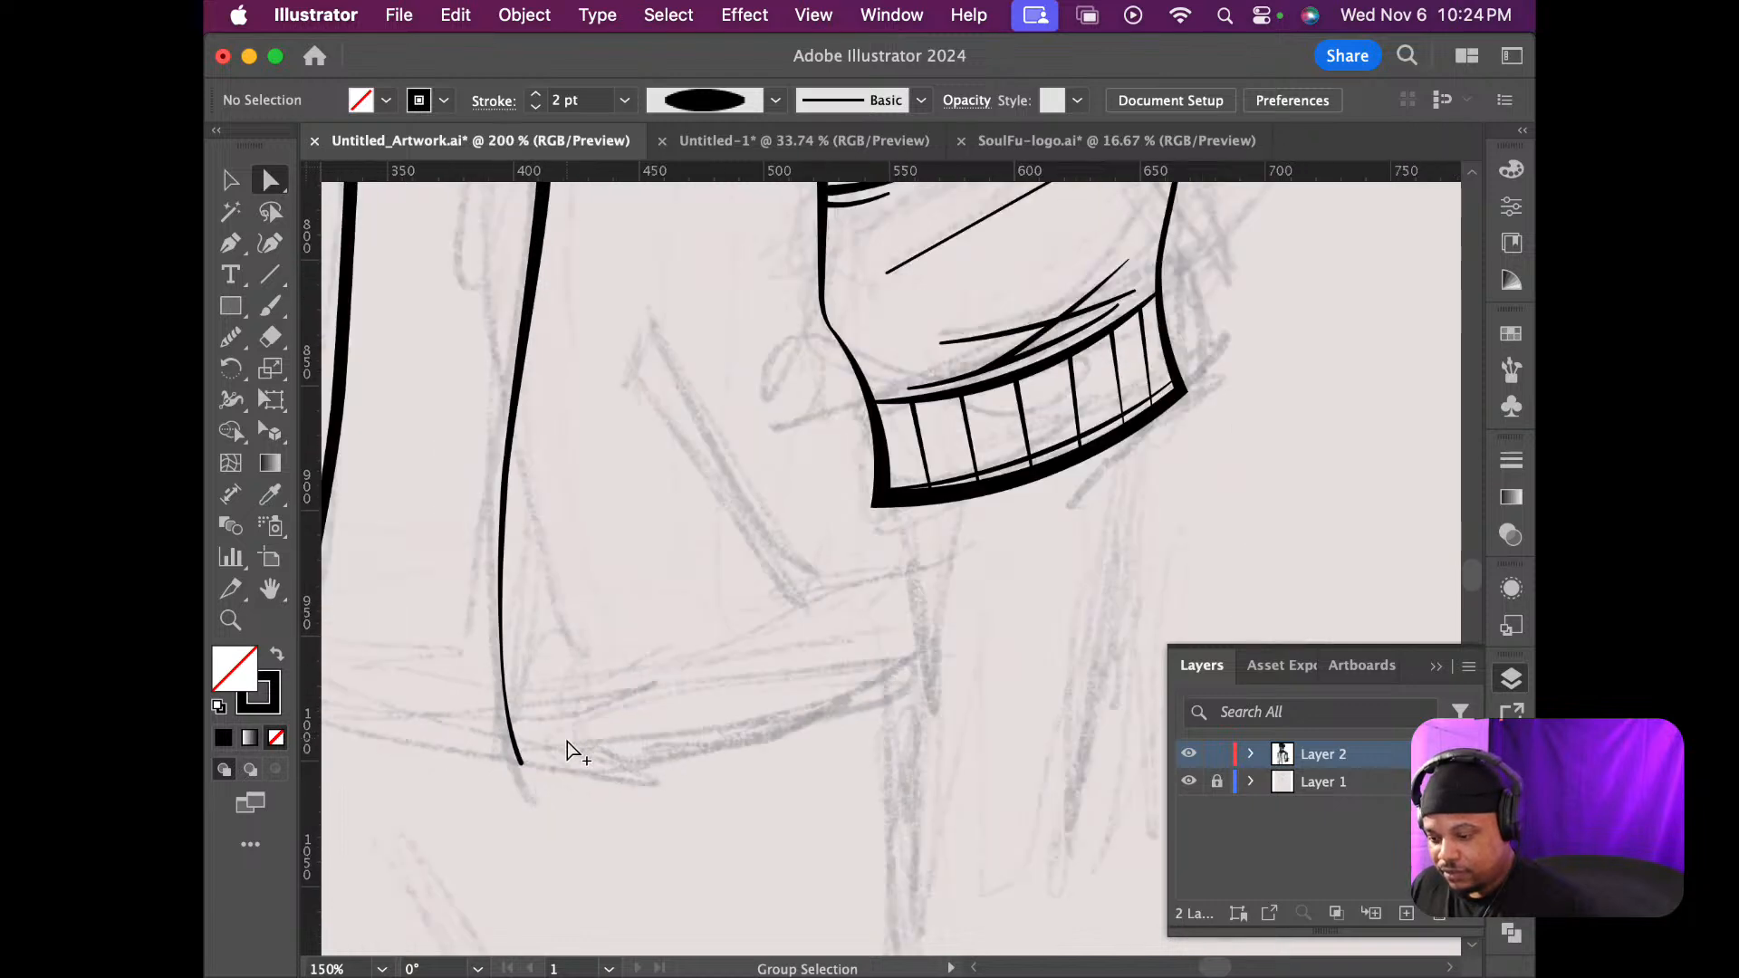
pyautogui.scroll(-5, 570, 748)
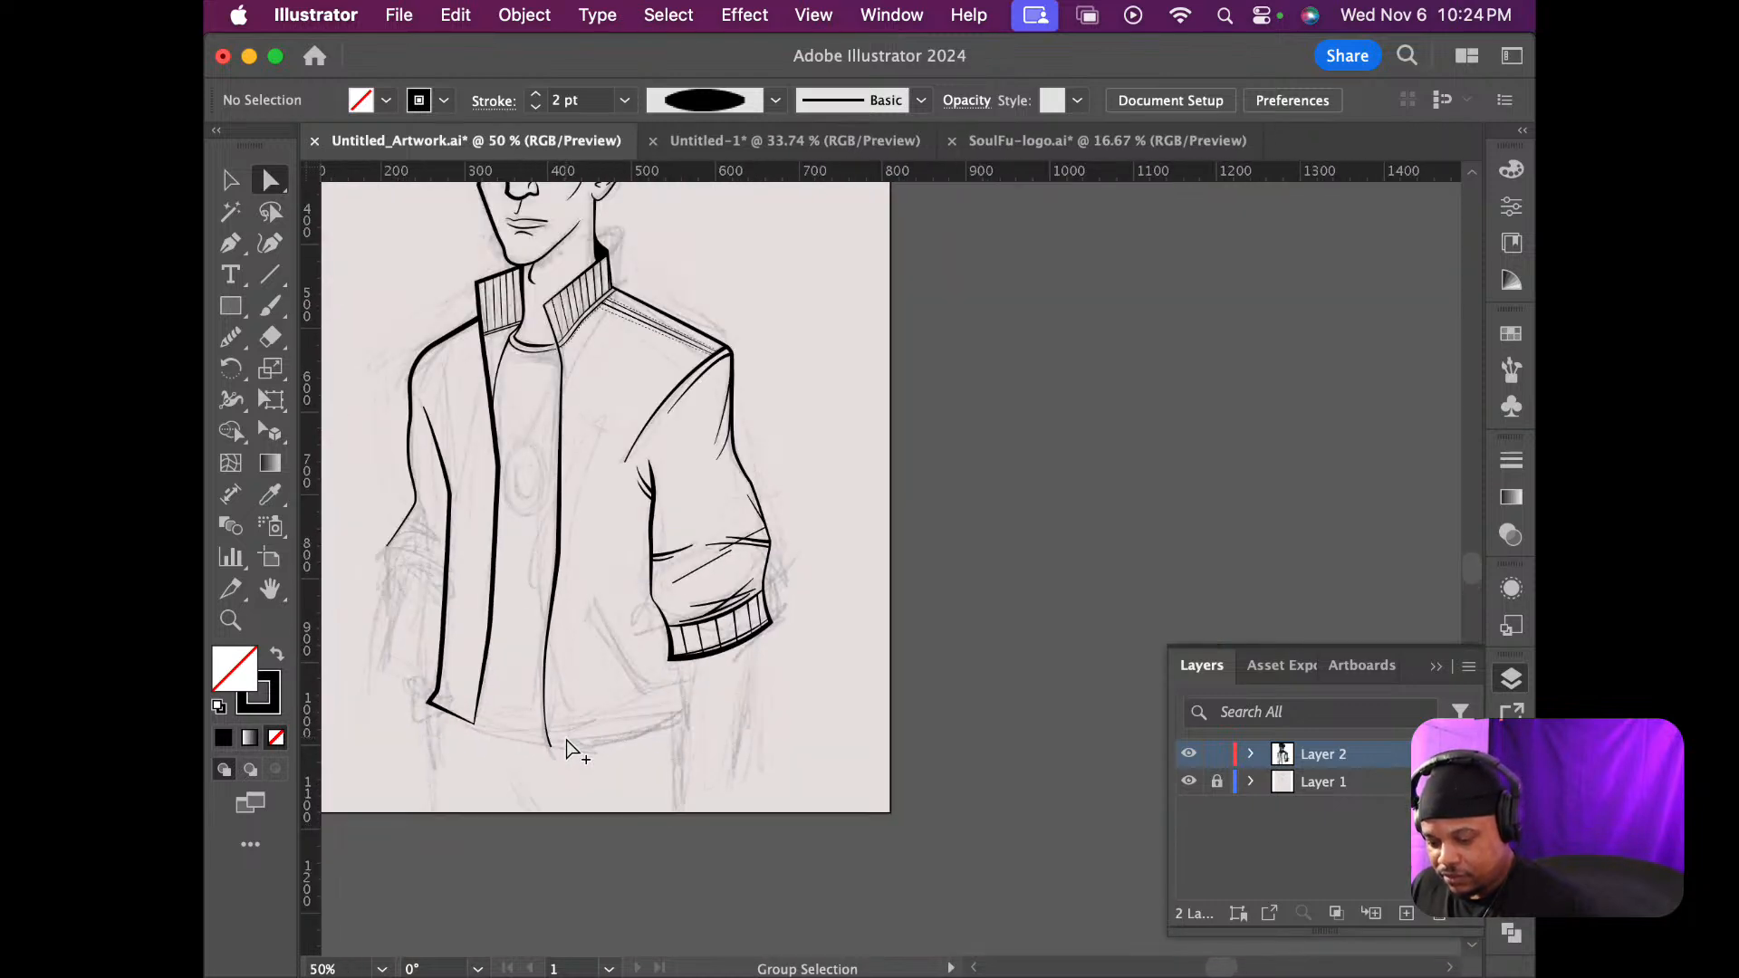
pyautogui.scroll(2, 571, 748)
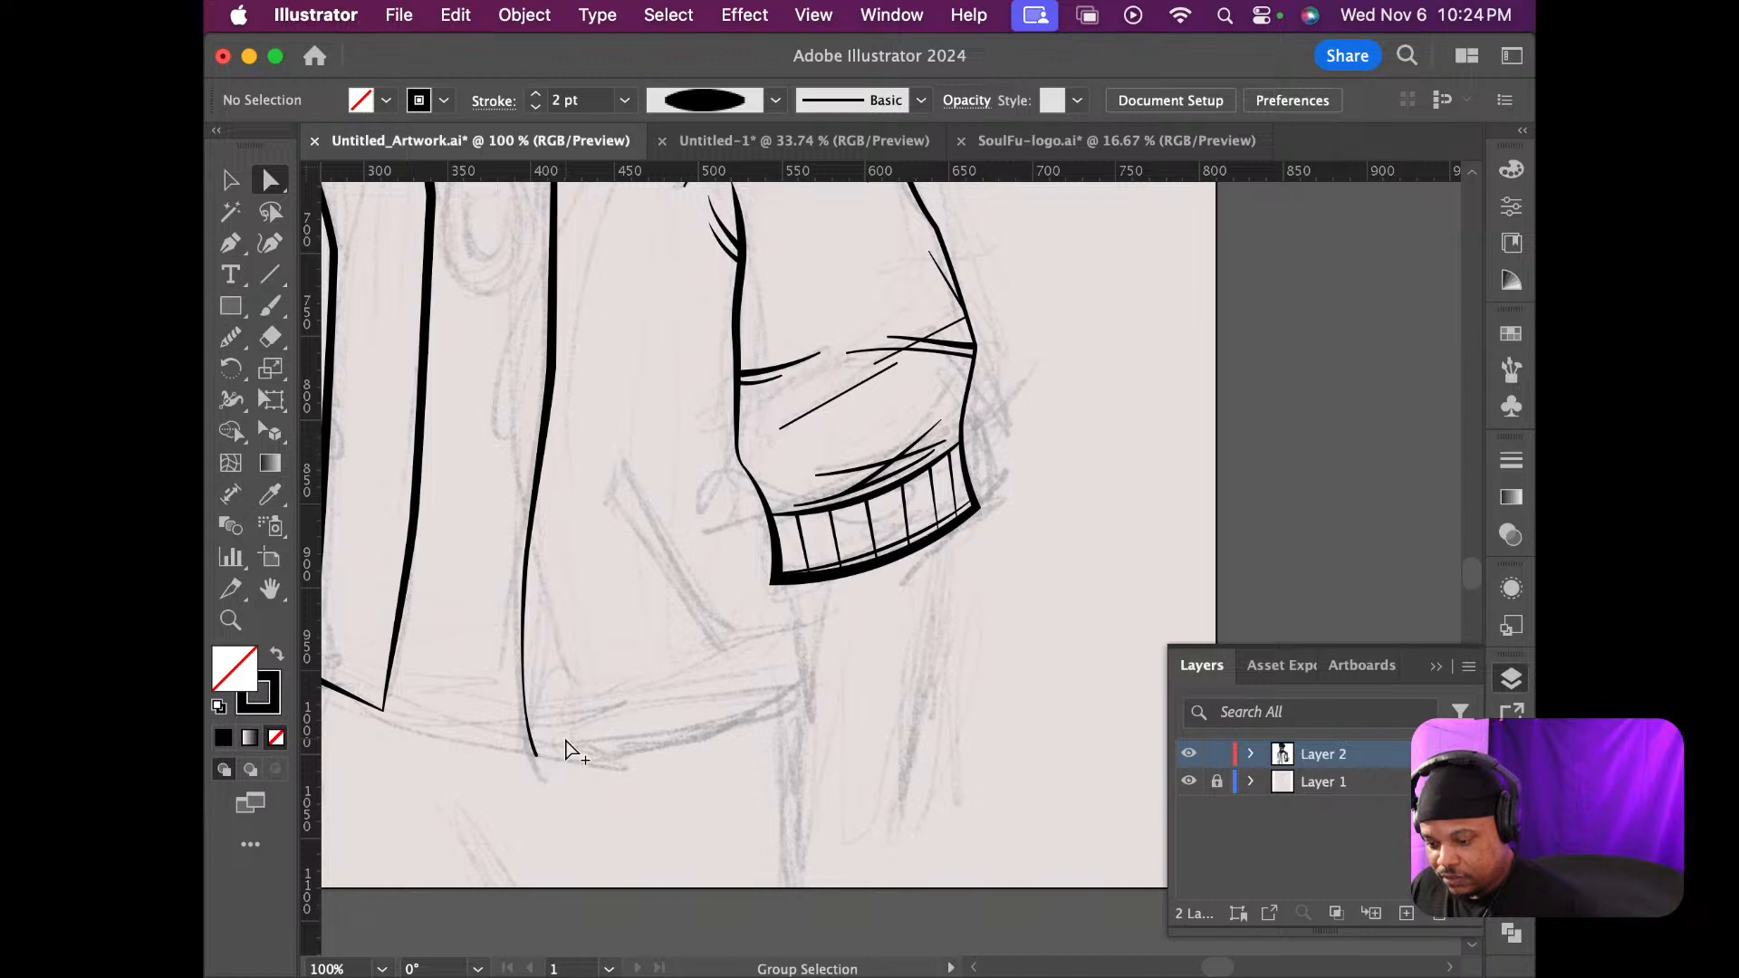
pyautogui.scroll(-2, 566, 751)
pyautogui.scroll(2, 564, 752)
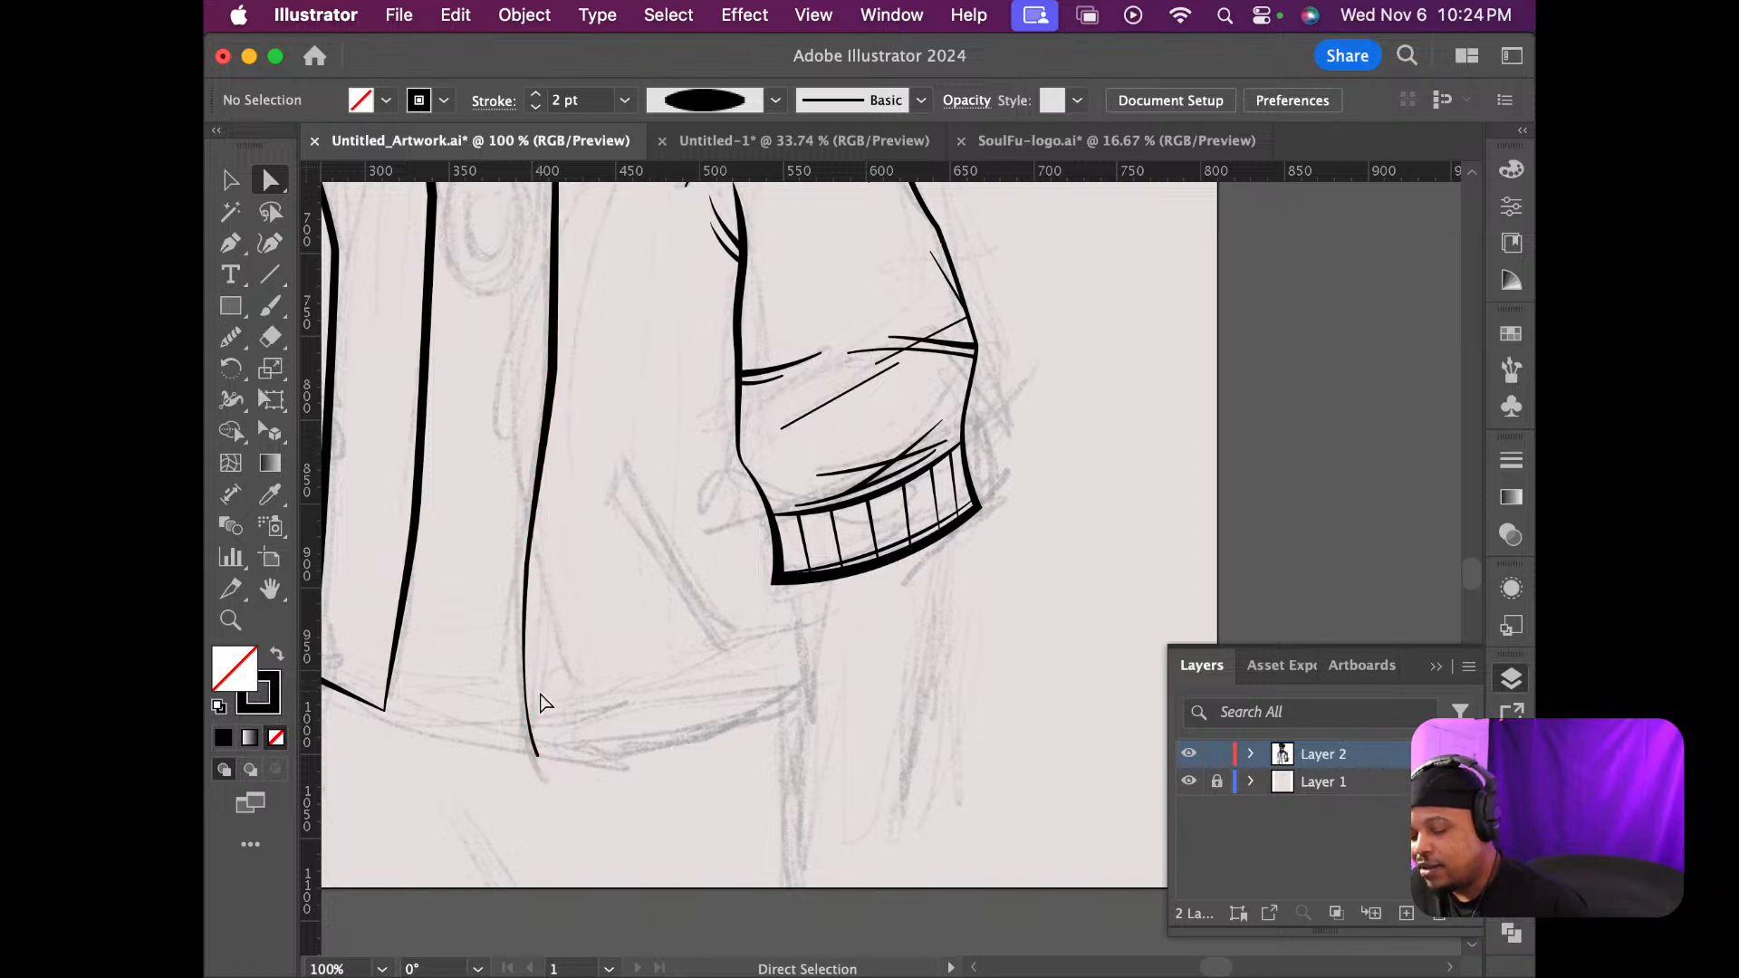
pyautogui.scroll(-5, 539, 704)
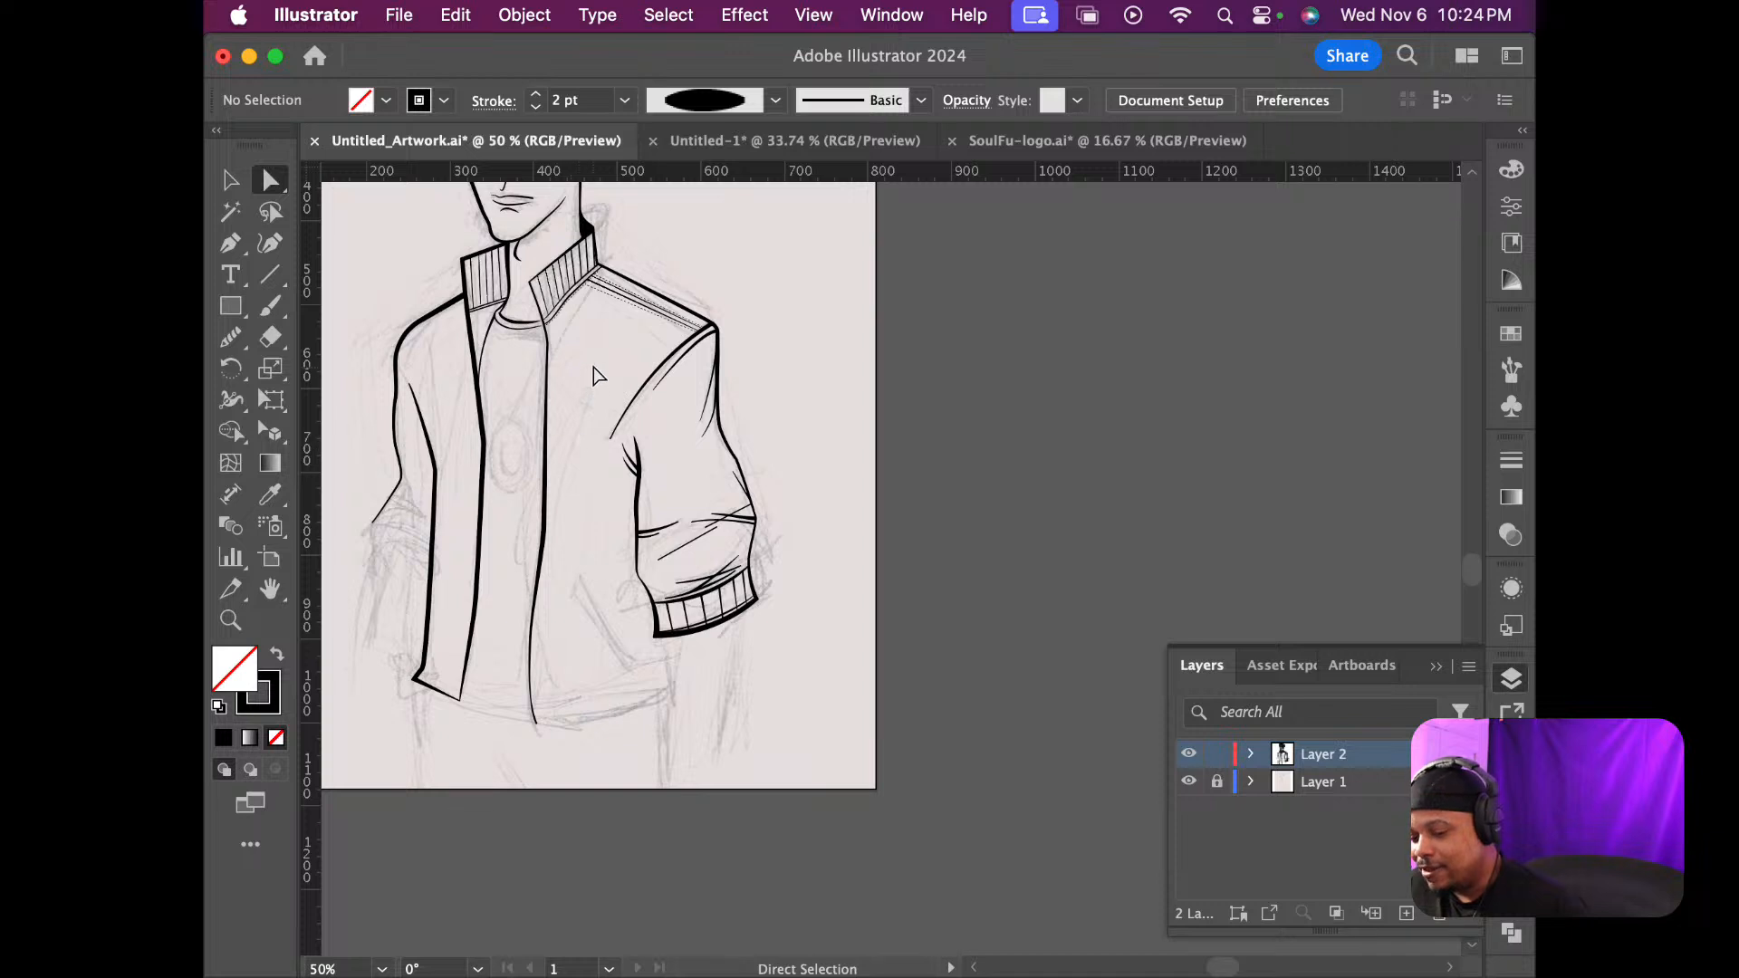
pyautogui.scroll(5, 561, 694)
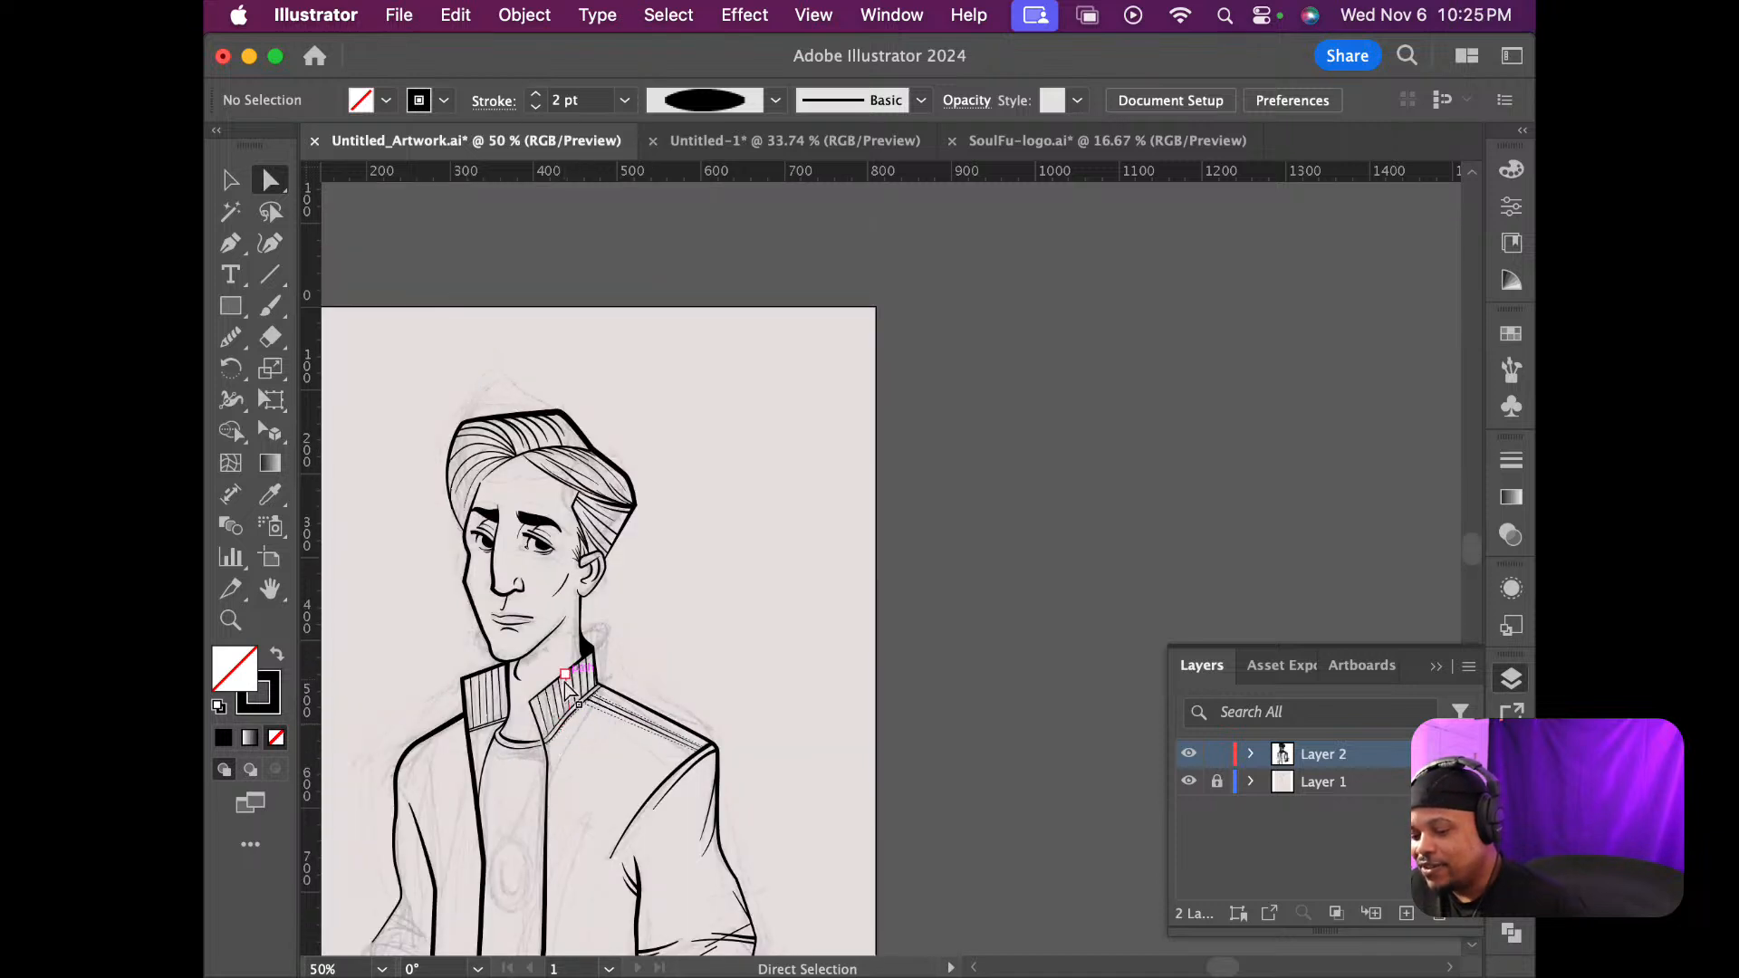
pyautogui.scroll(-4, 564, 683)
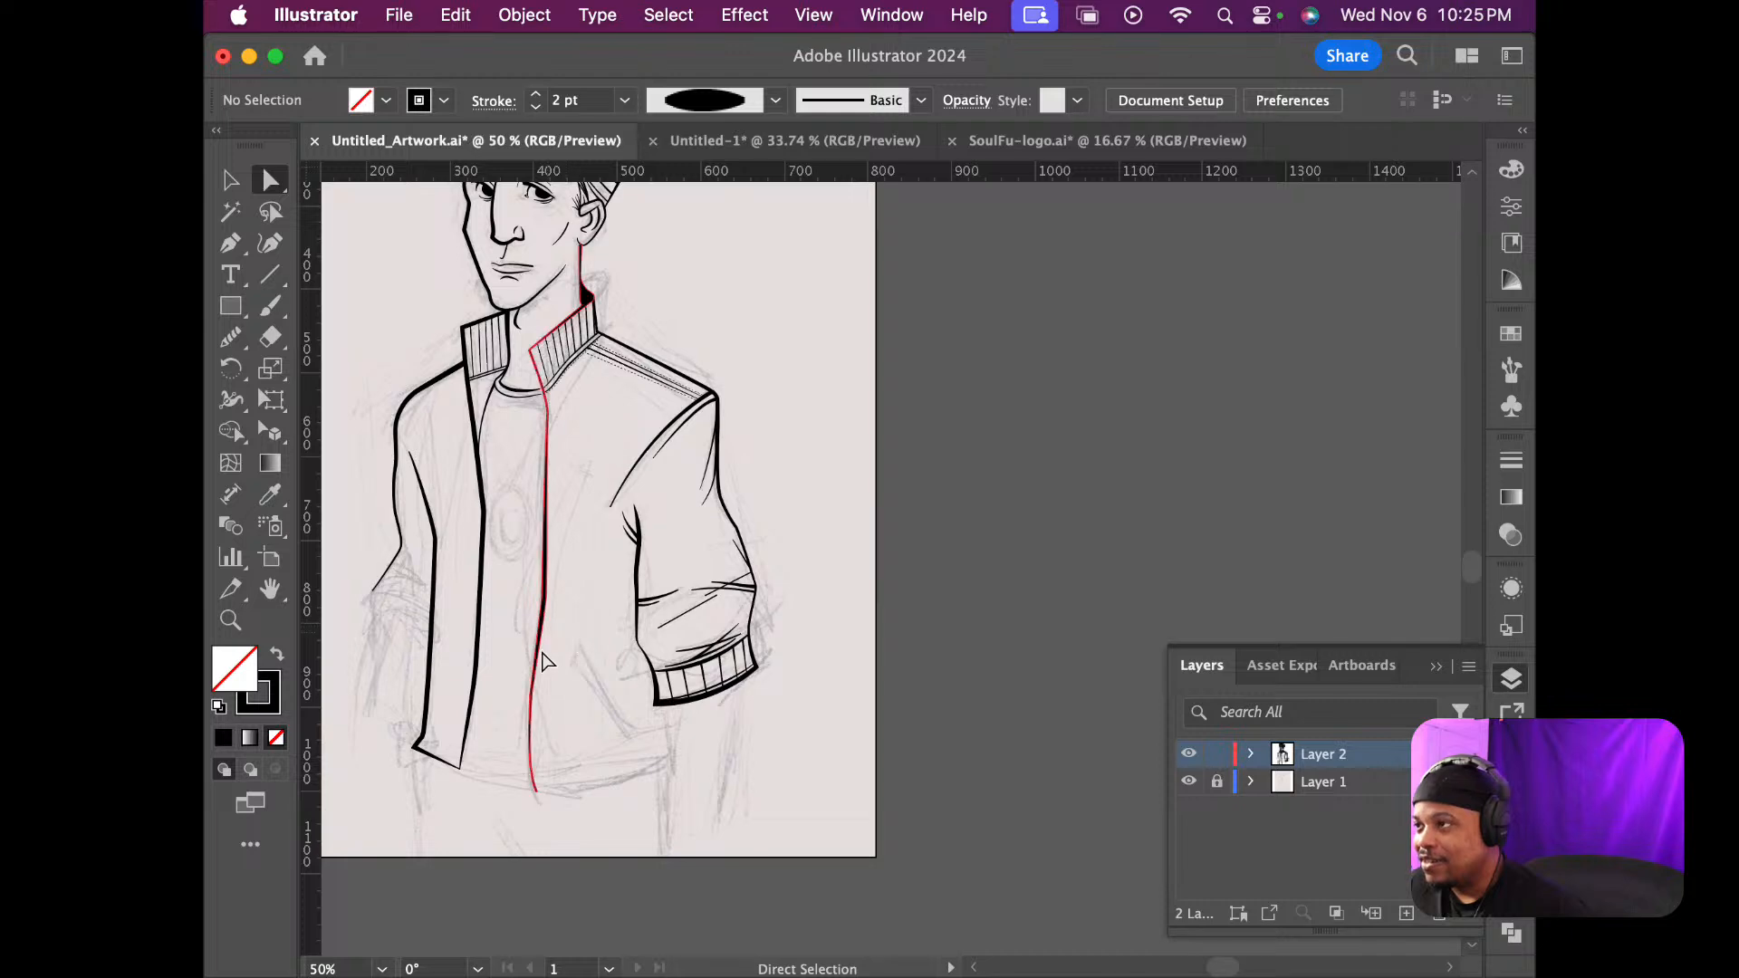
# Examine the uninked hem between the jacket's front opening and the sleeve cuff against the sketch at several magnifications
pyautogui.scroll(-1, 565, 657)
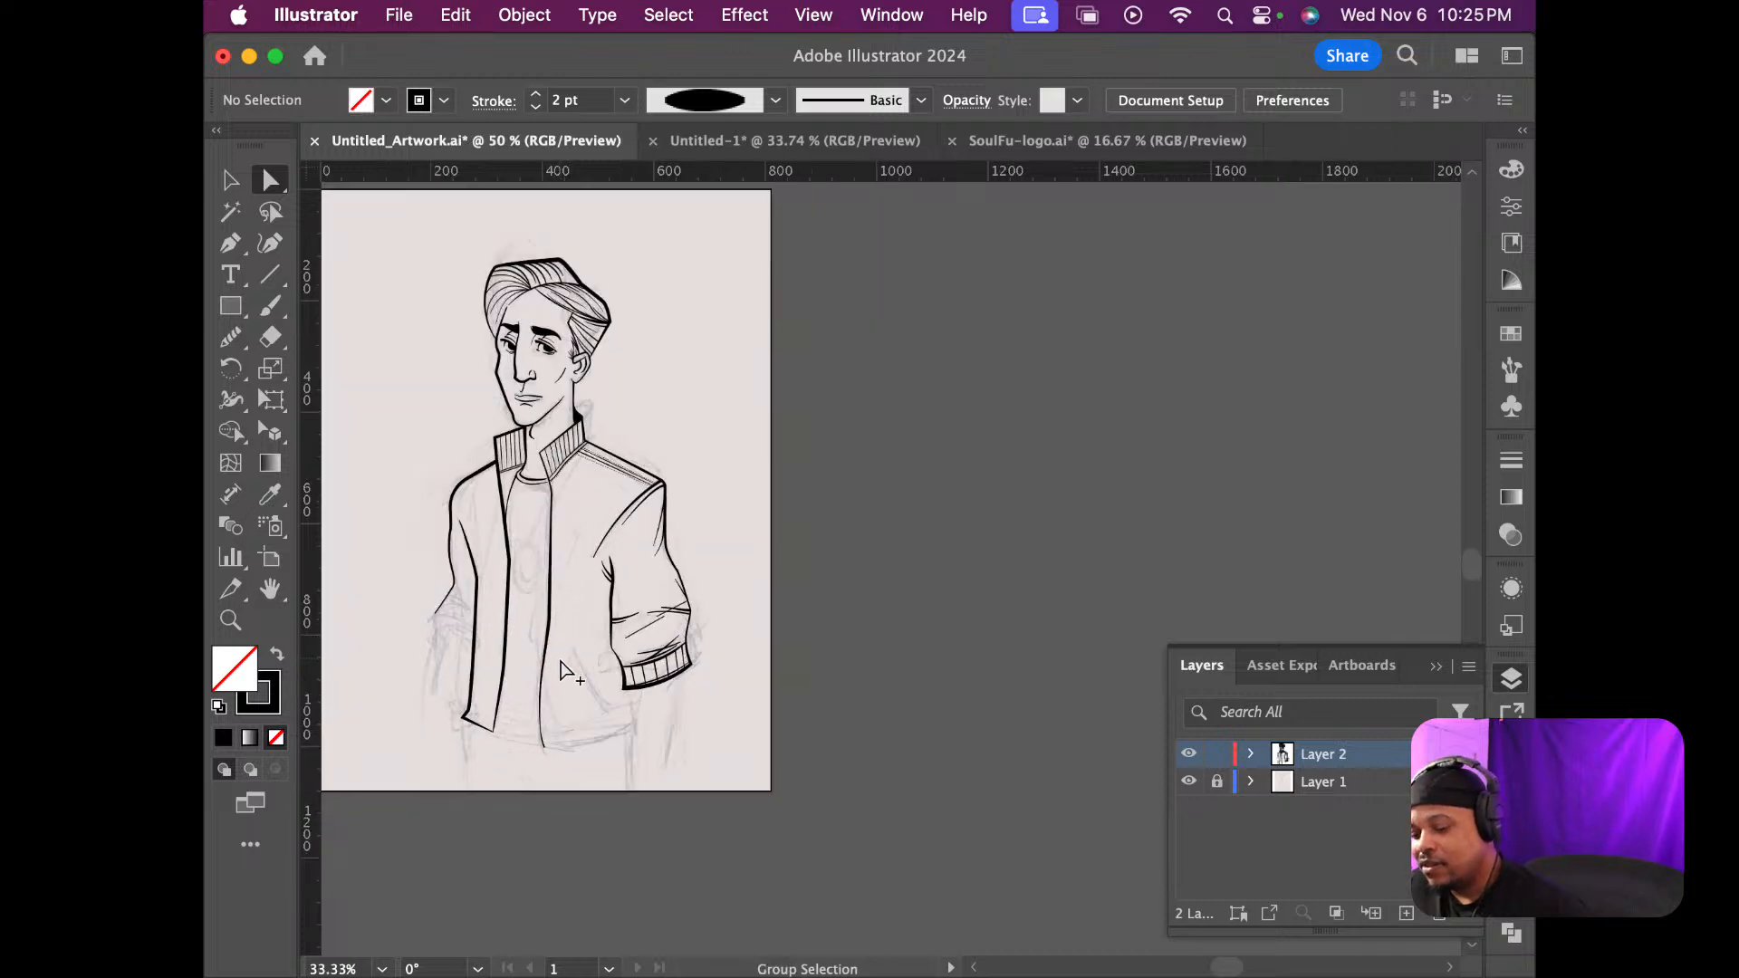
pyautogui.scroll(1, 540, 716)
pyautogui.scroll(3, 541, 723)
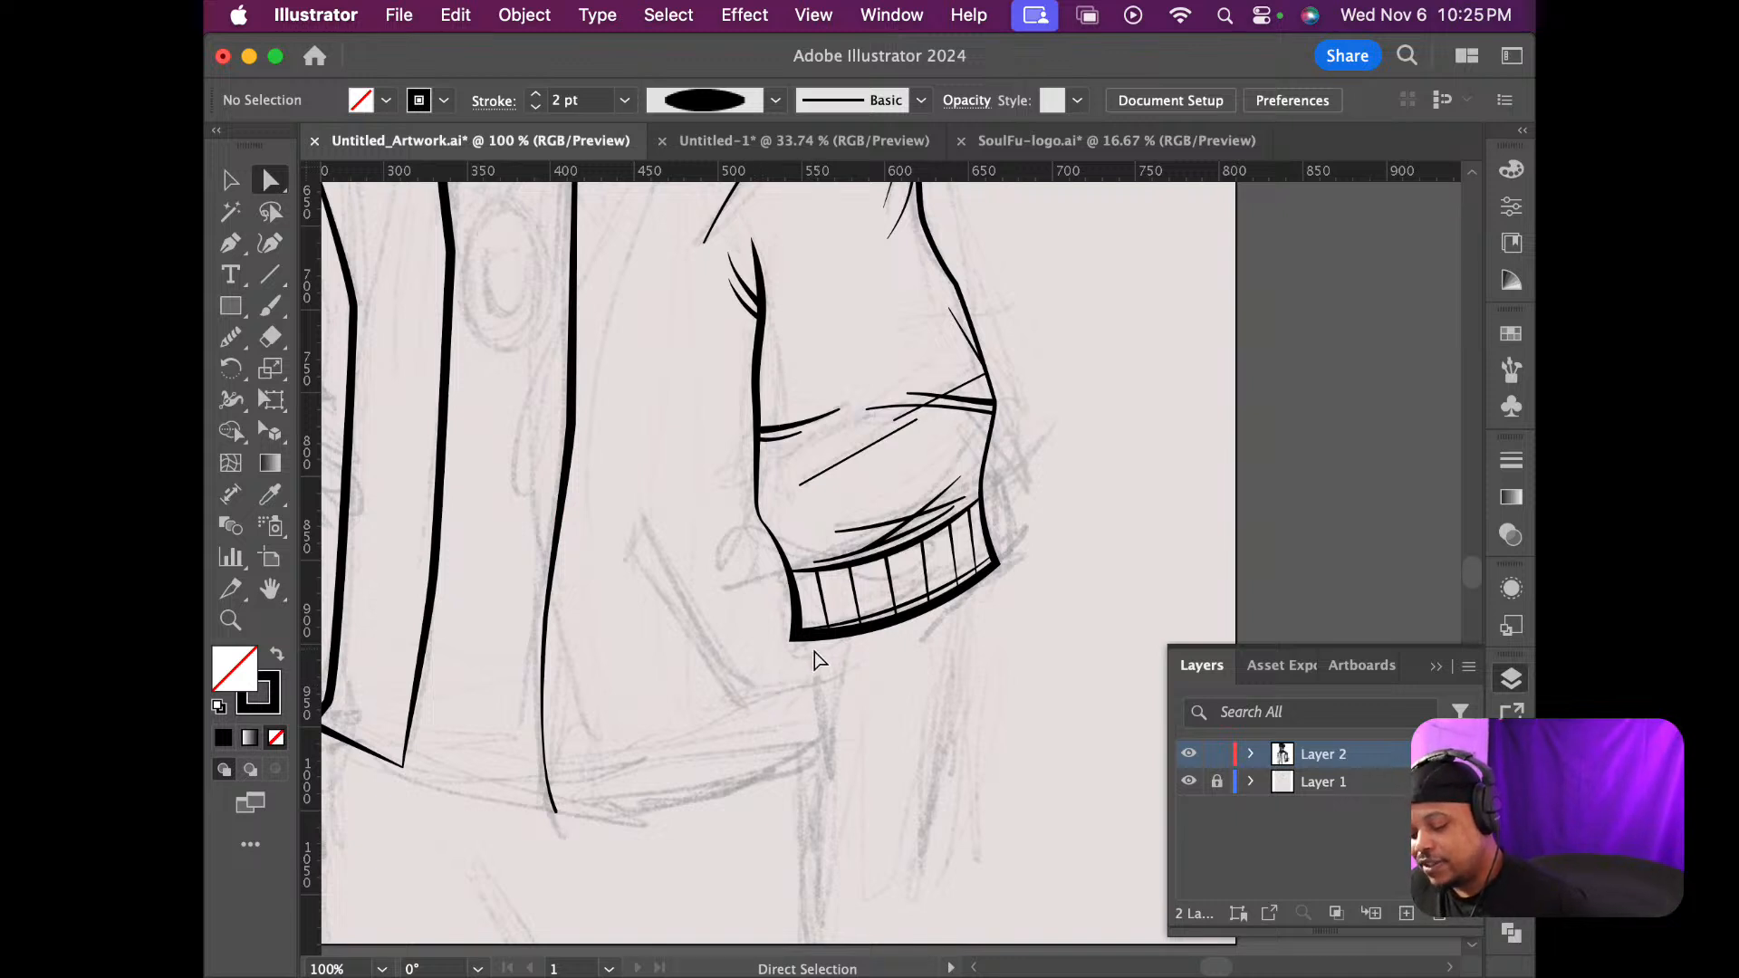
pyautogui.press('p')
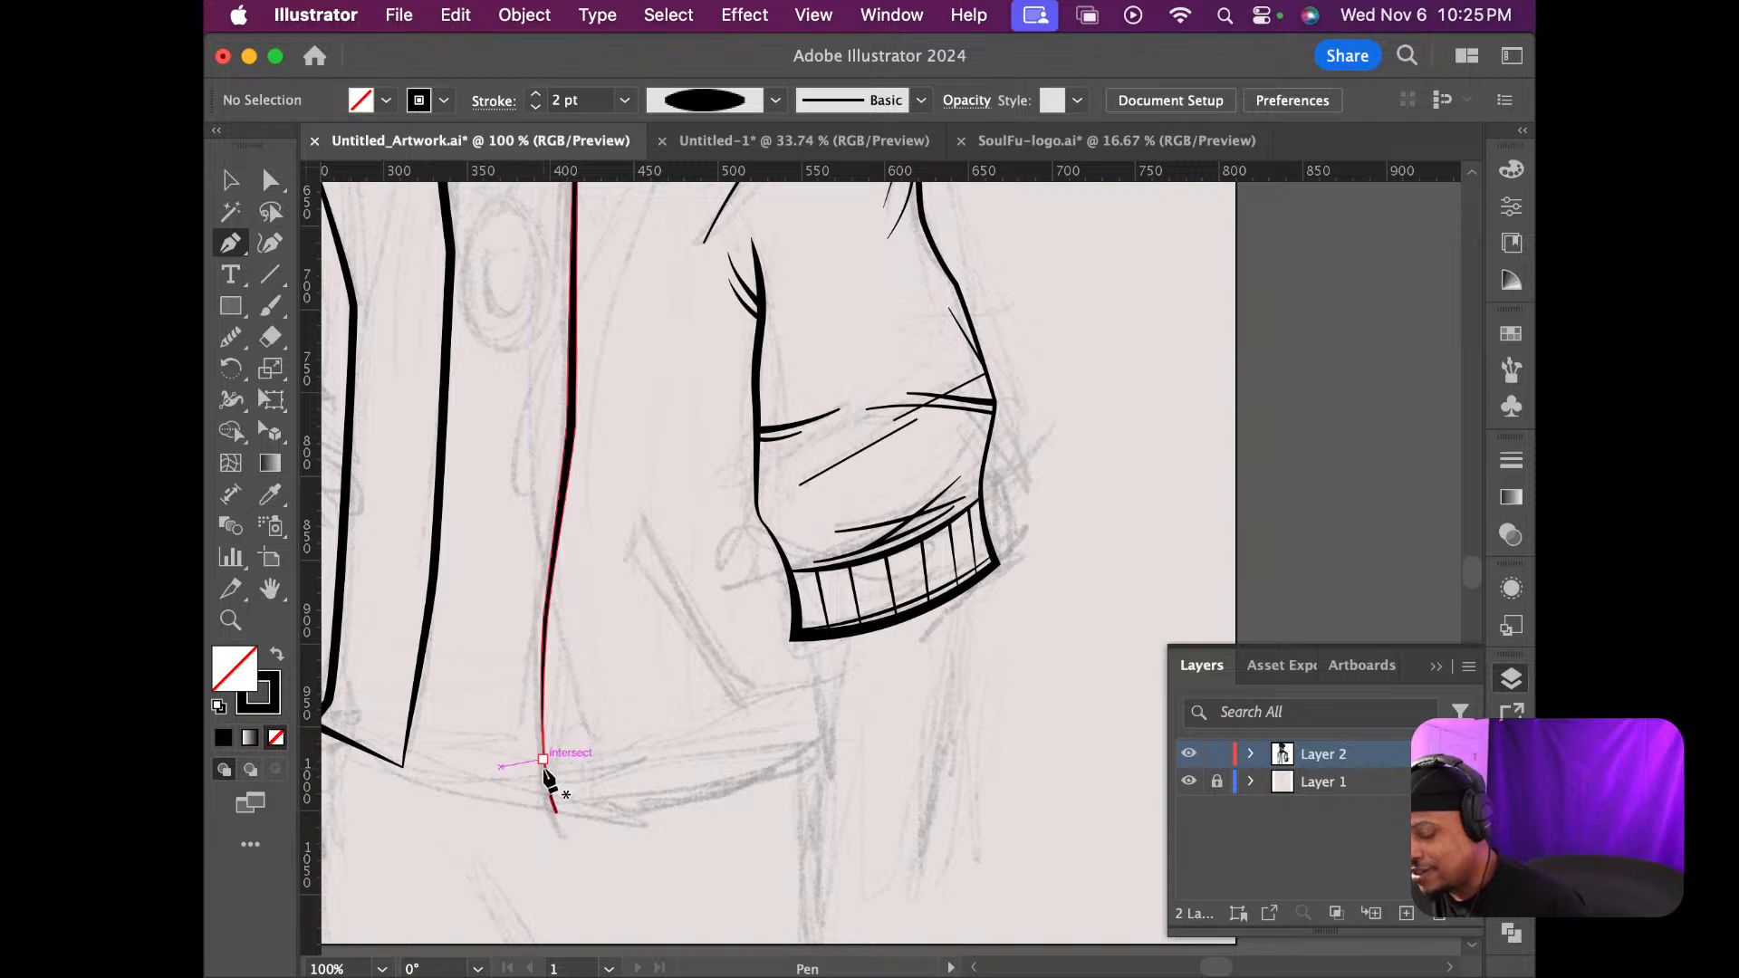
pyautogui.press('z')
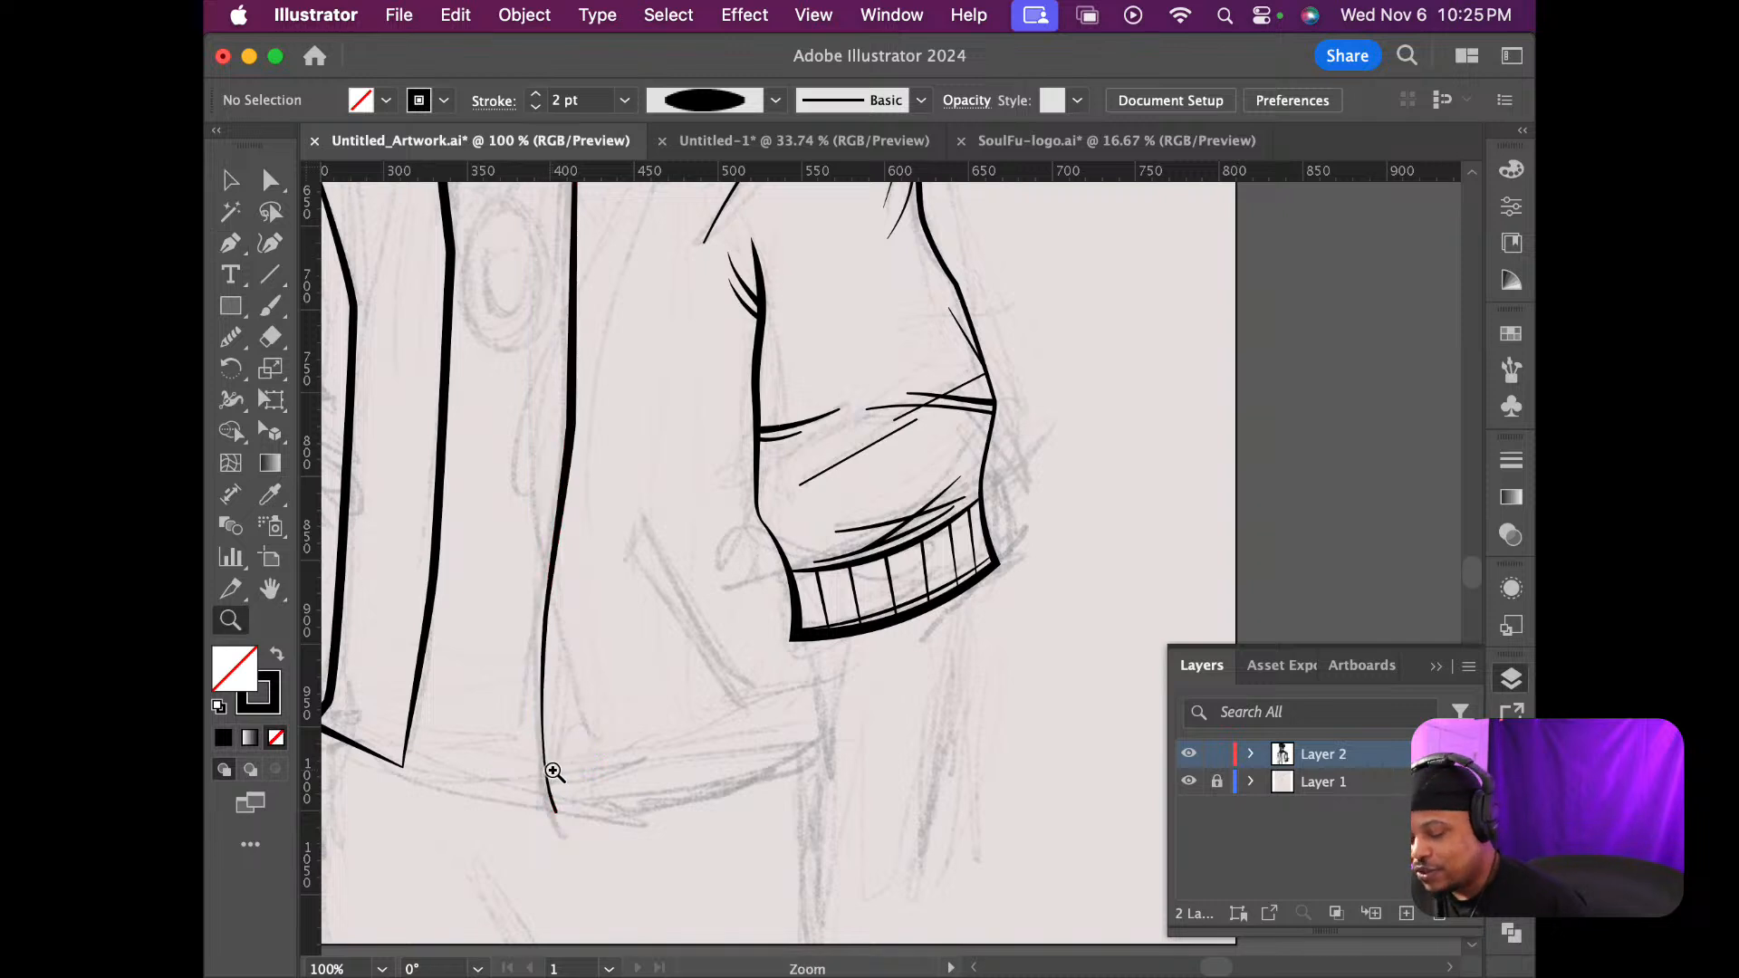
pyautogui.press('super+minus')
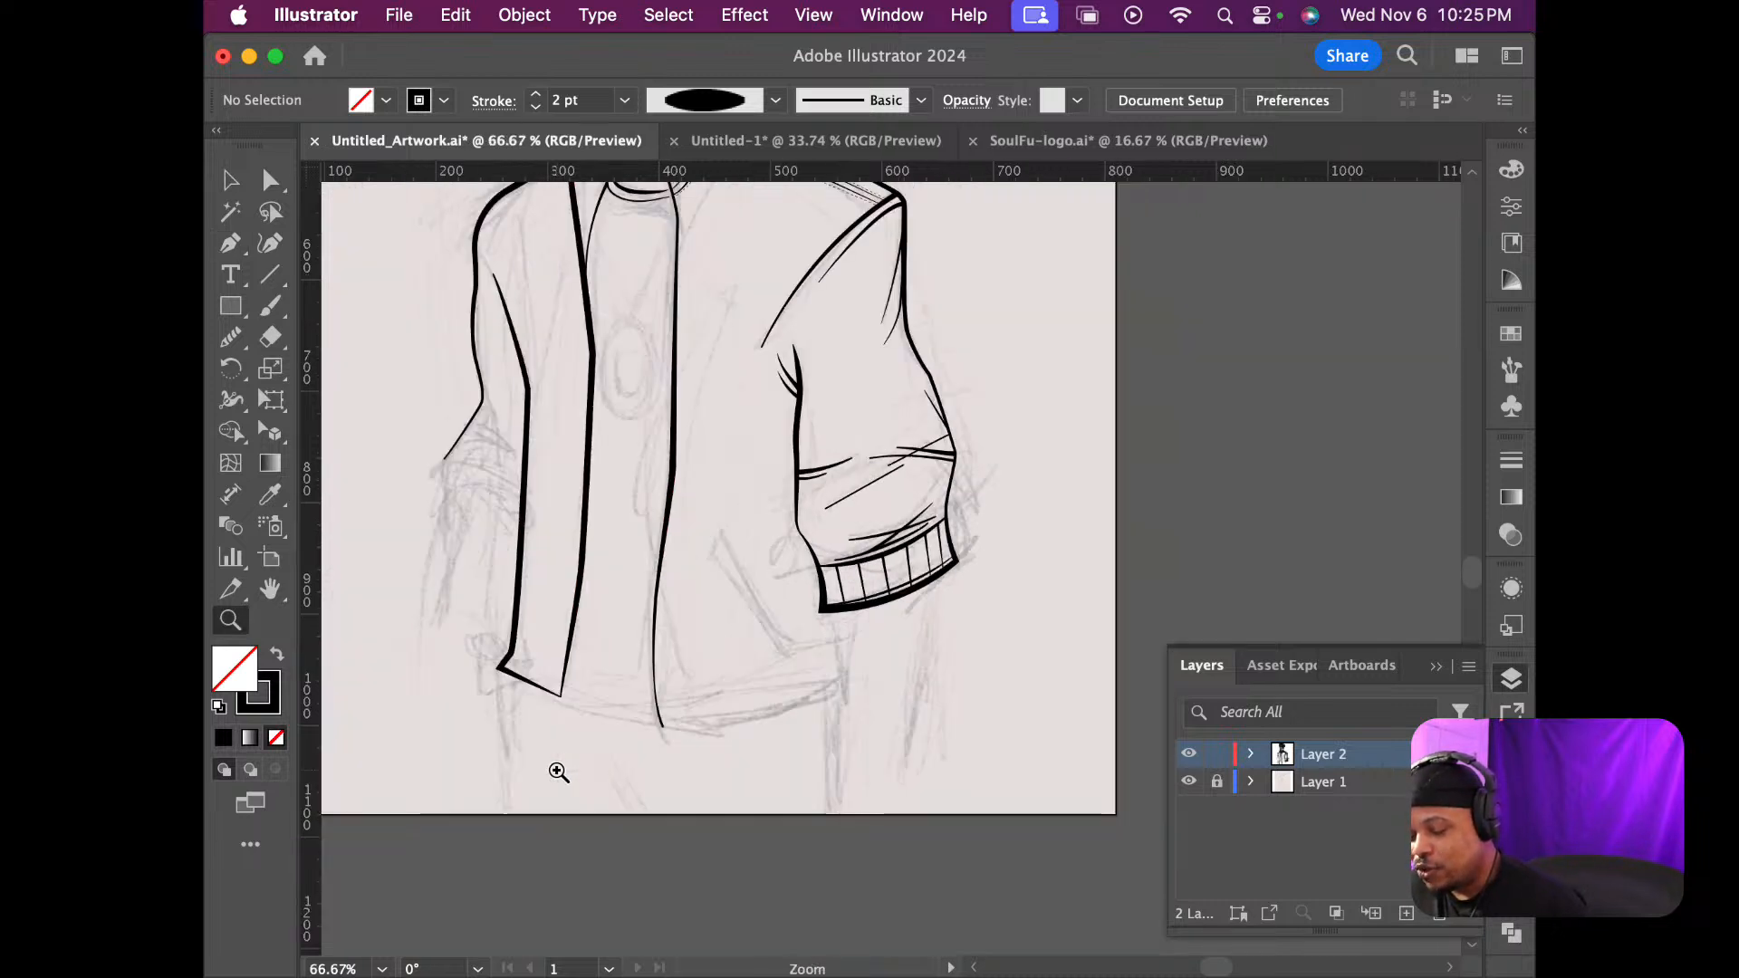
pyautogui.press('super+equal')
pyautogui.press('super+equal')
pyautogui.press('super+equal')
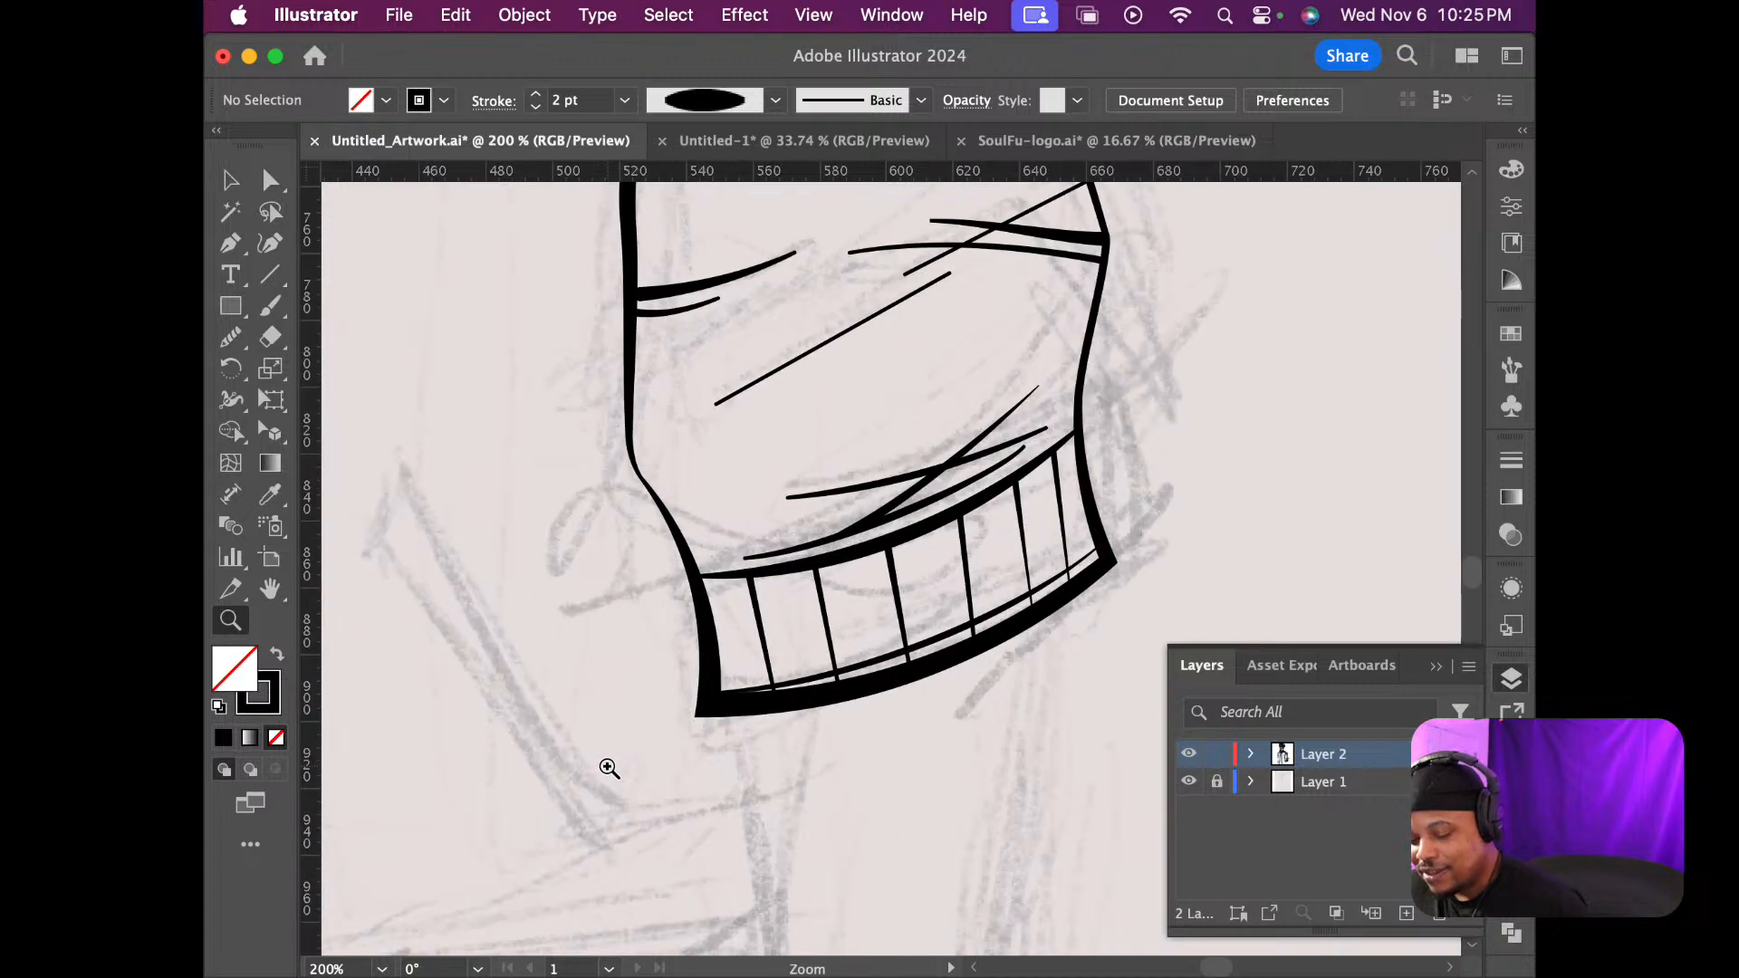
pyautogui.moveTo(540, 764); pyautogui.dragTo(856, 417)
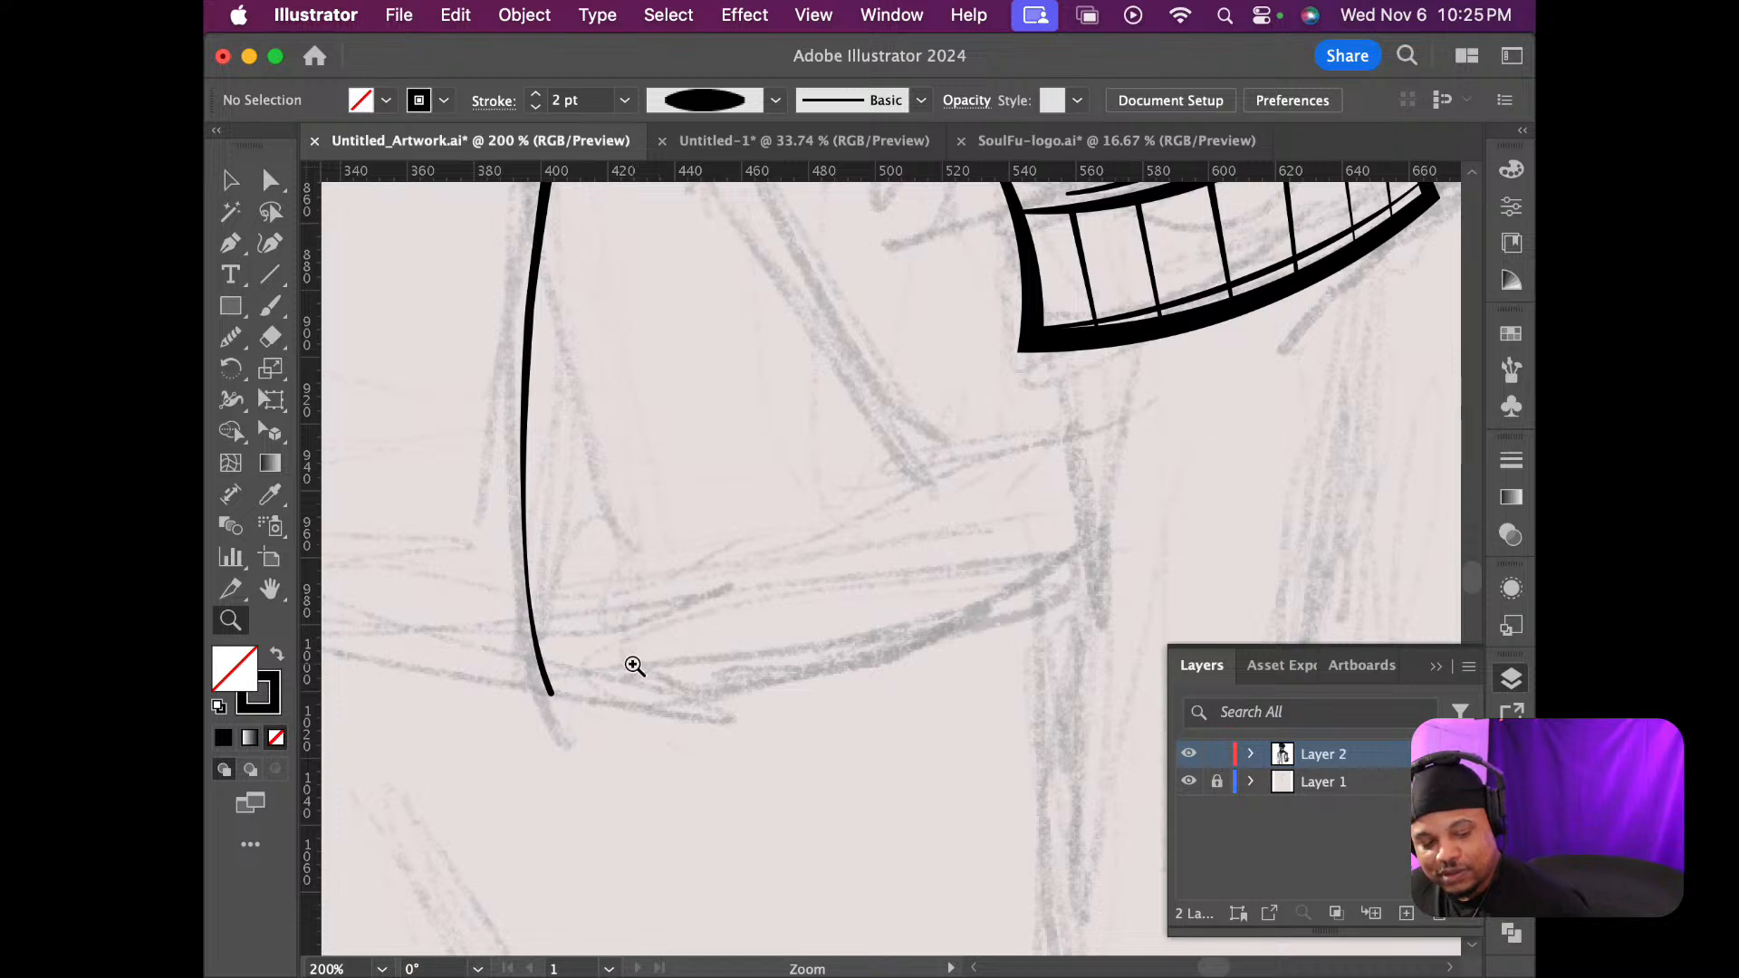
# Draw a curved Pen path for the upper edge of the hem band, from the front opening's lower end to below the cuff
pyautogui.press('b')
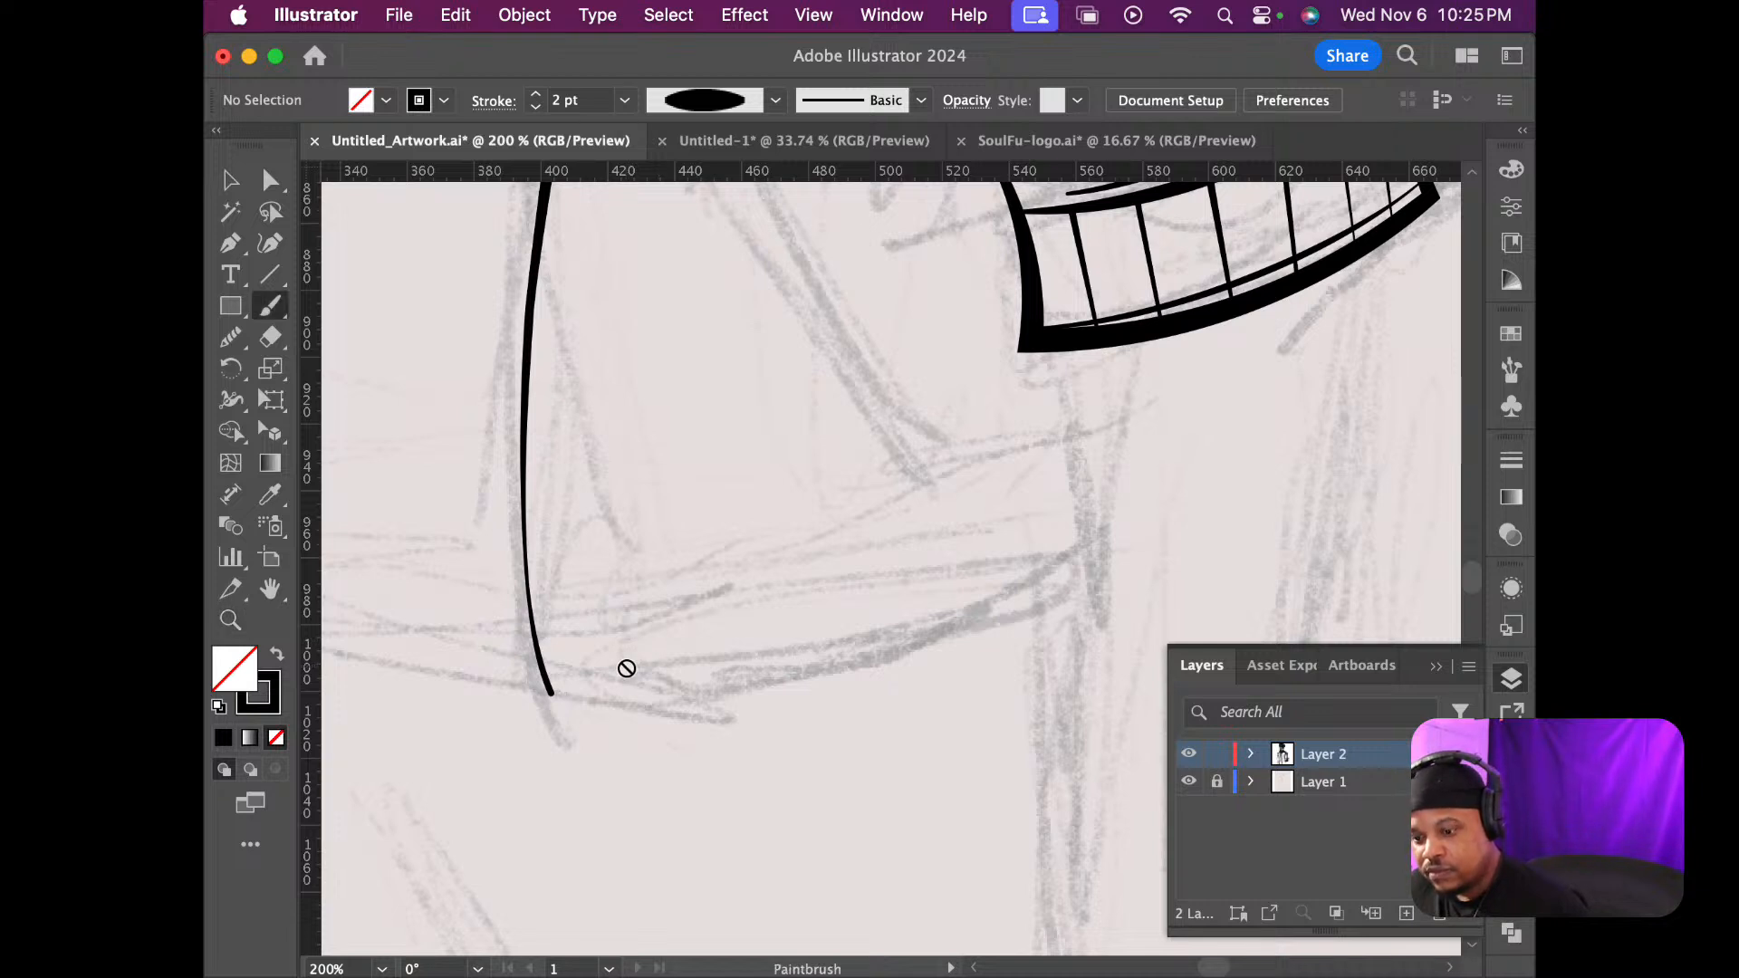
pyautogui.press('p')
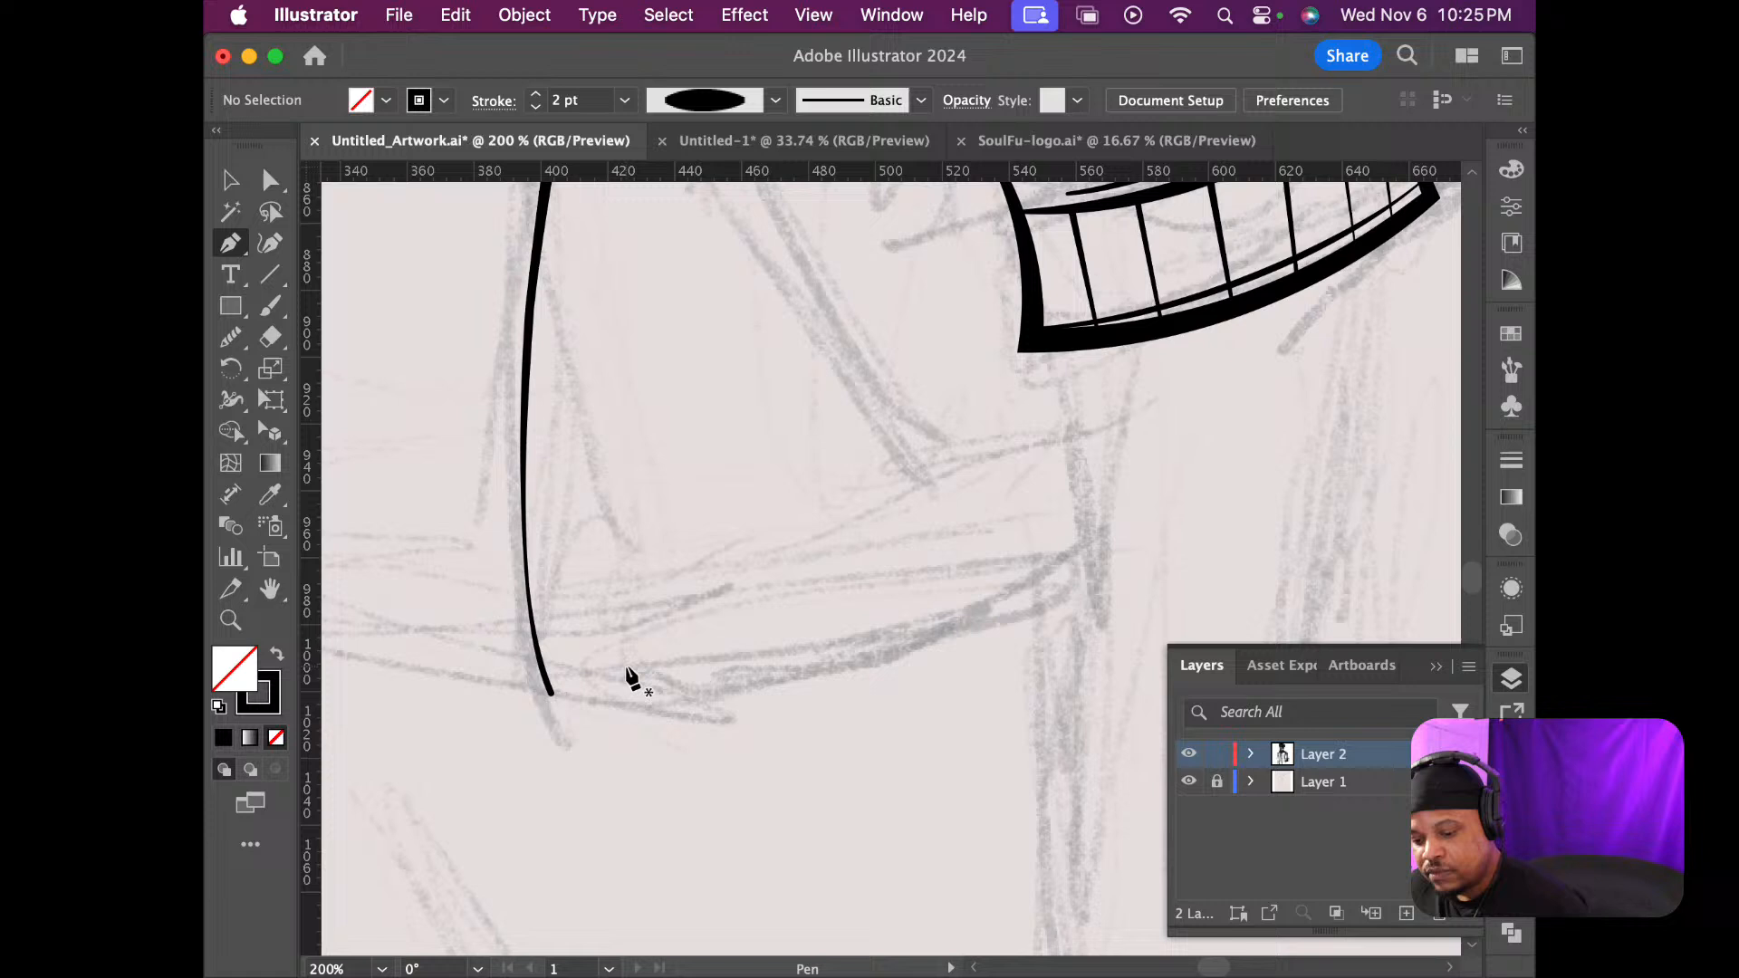
pyautogui.click(544, 672)
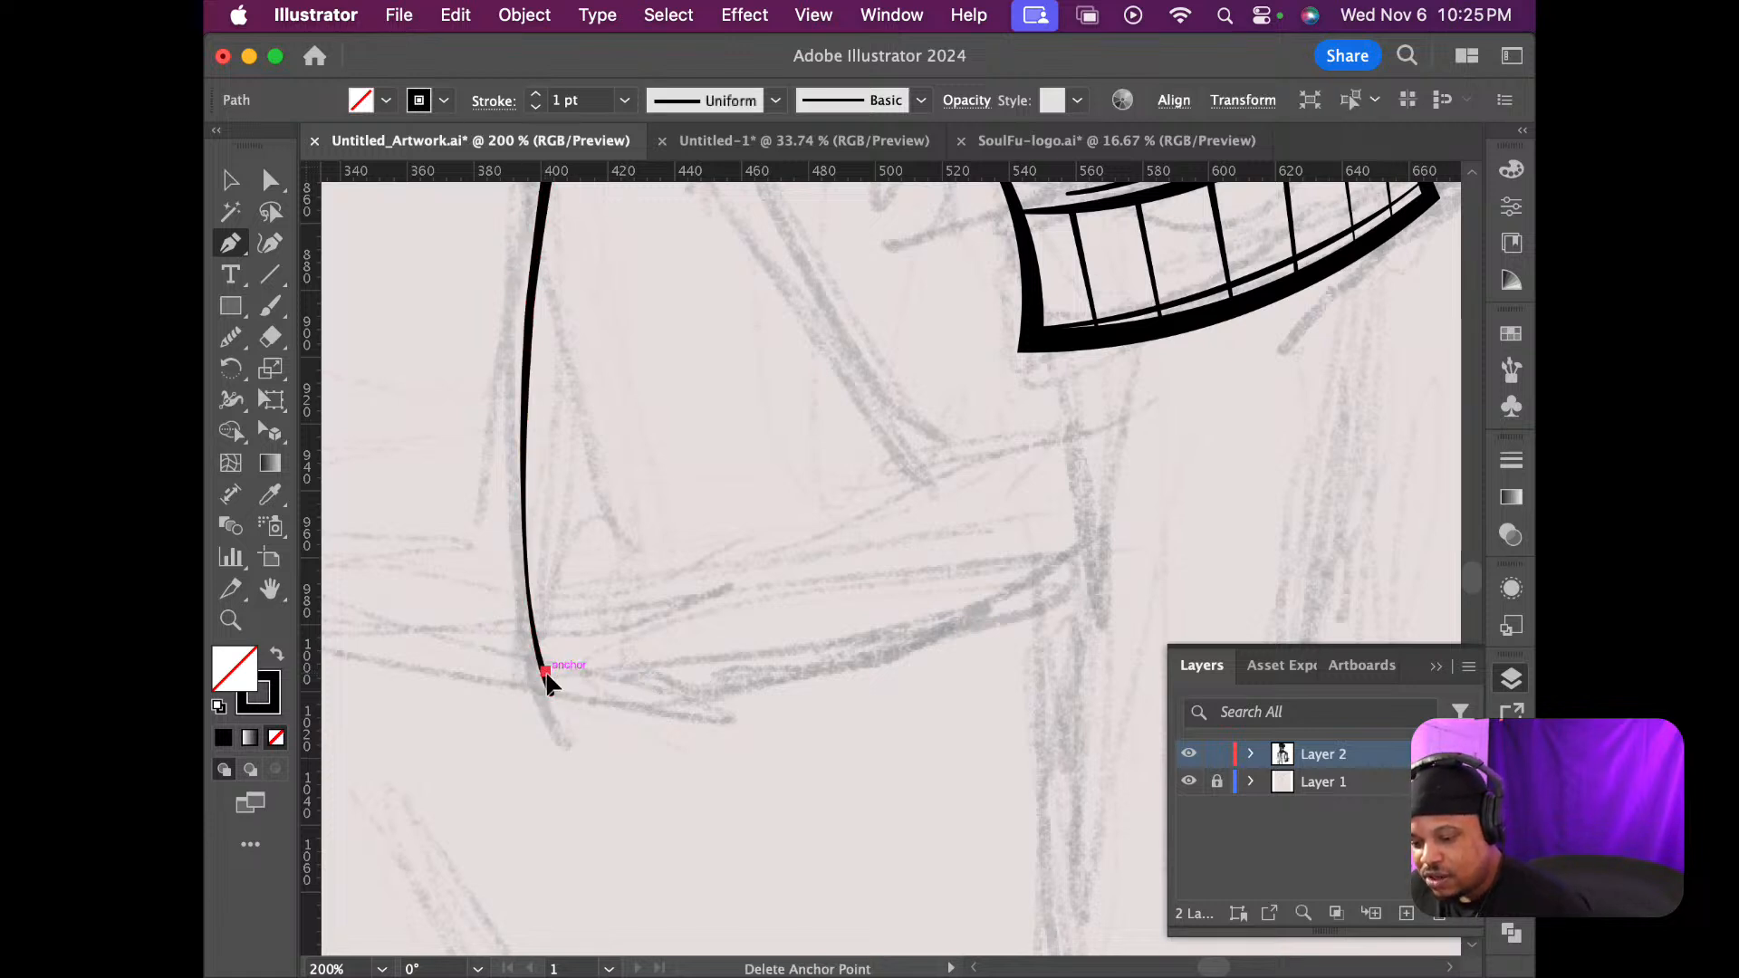
pyautogui.moveTo(603, 660); pyautogui.dragTo(632, 643)
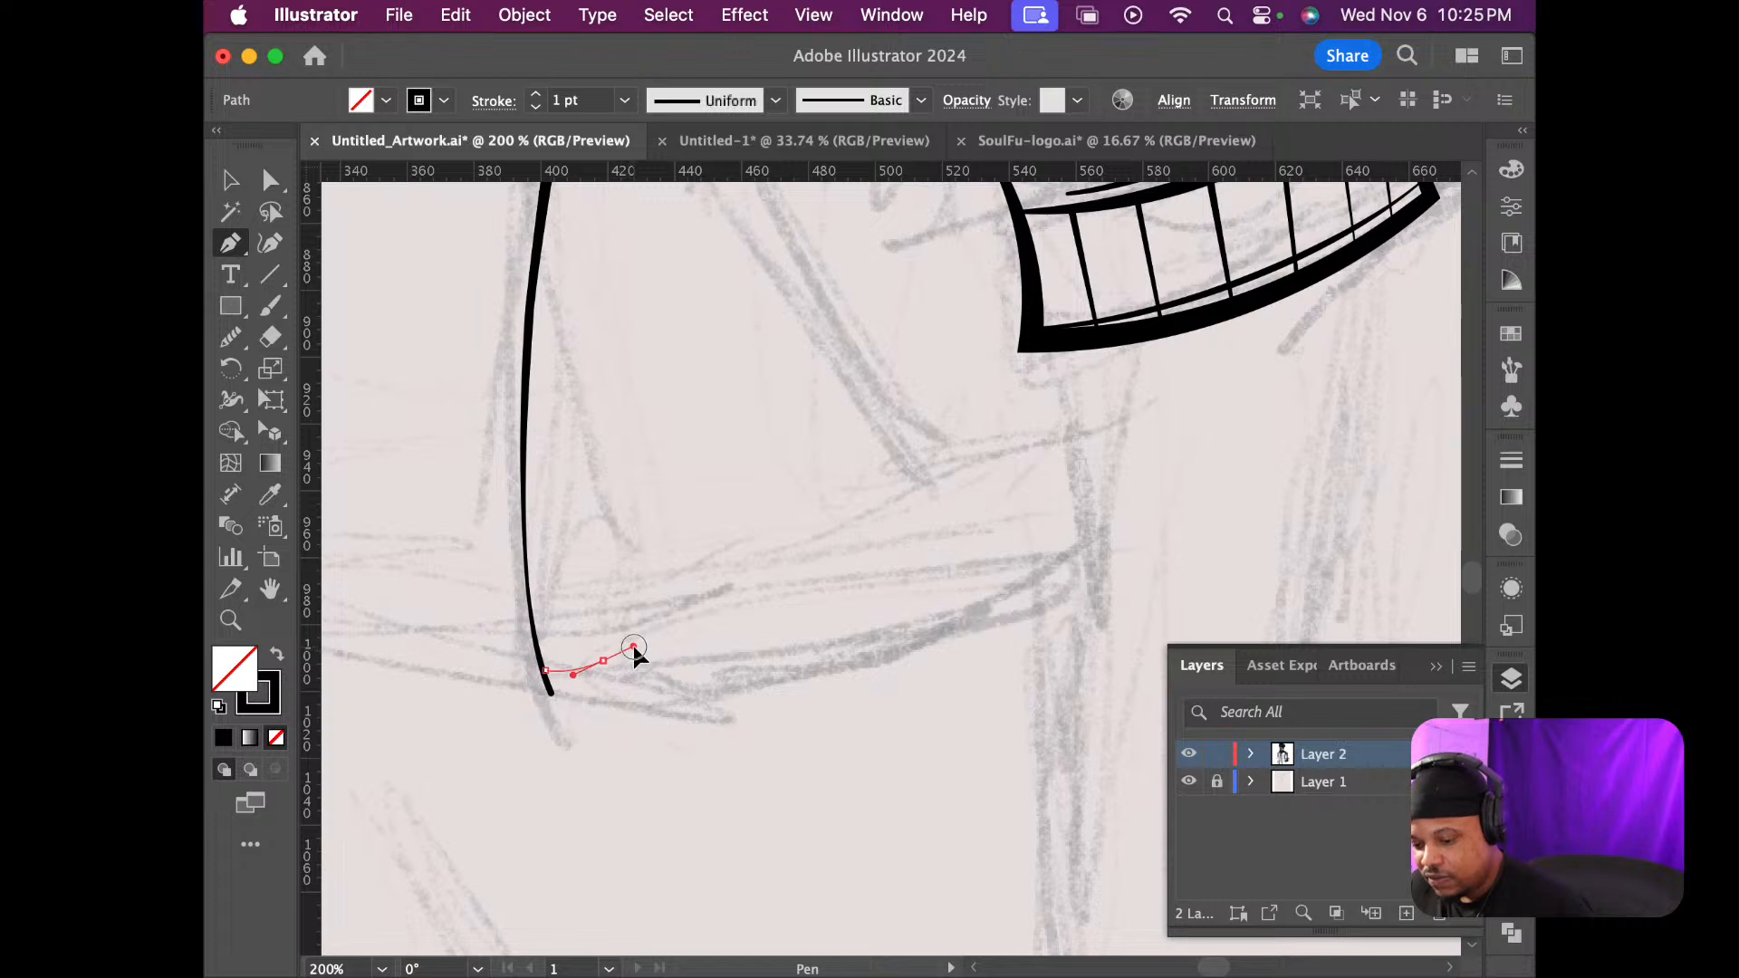
pyautogui.moveTo(800, 546); pyautogui.dragTo(830, 541)
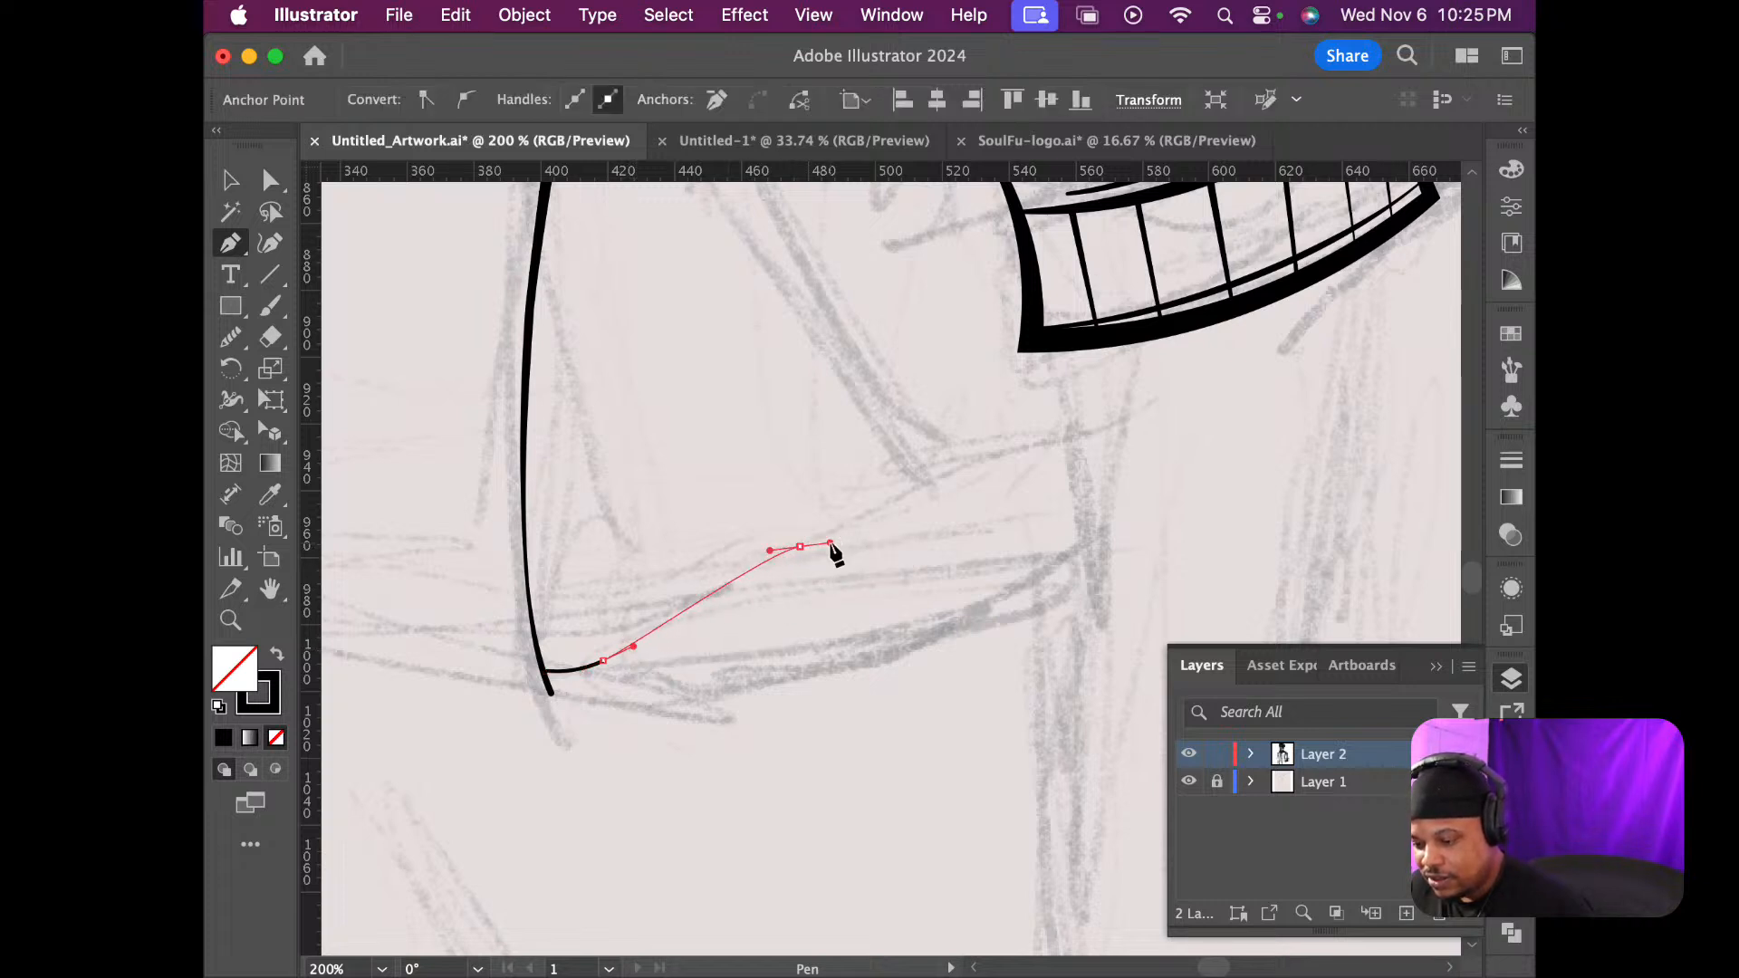
pyautogui.moveTo(948, 475); pyautogui.dragTo(1003, 461)
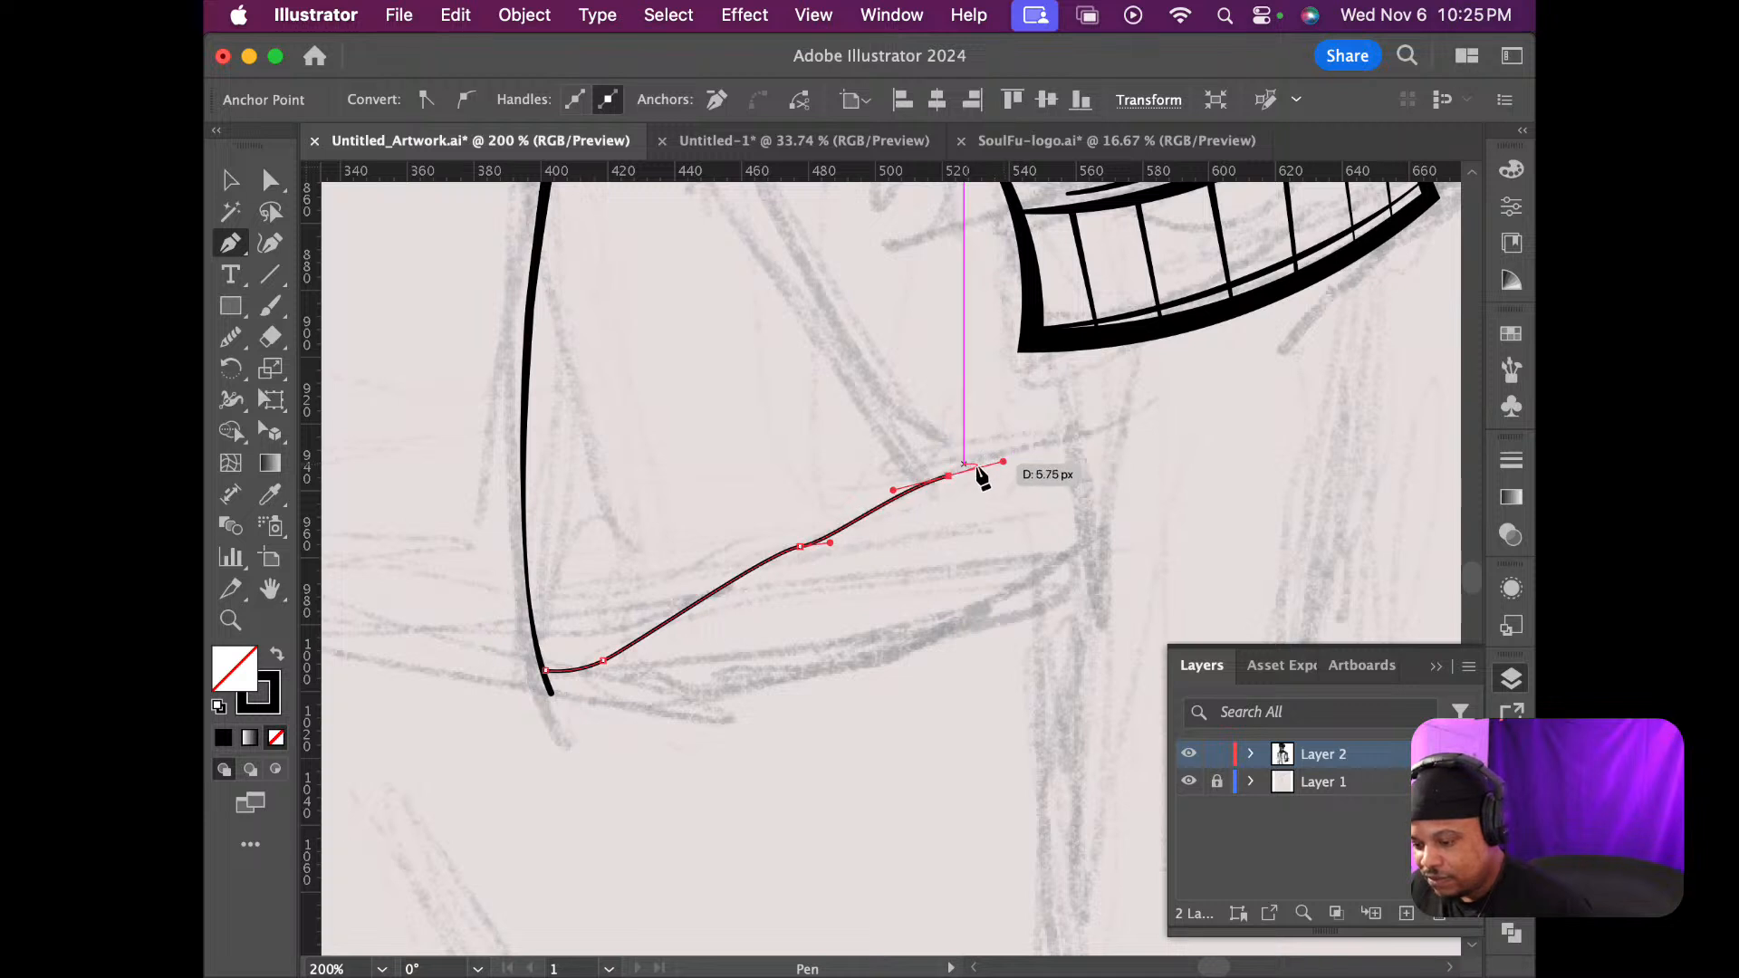
pyautogui.moveTo(1124, 423); pyautogui.dragTo(1138, 415)
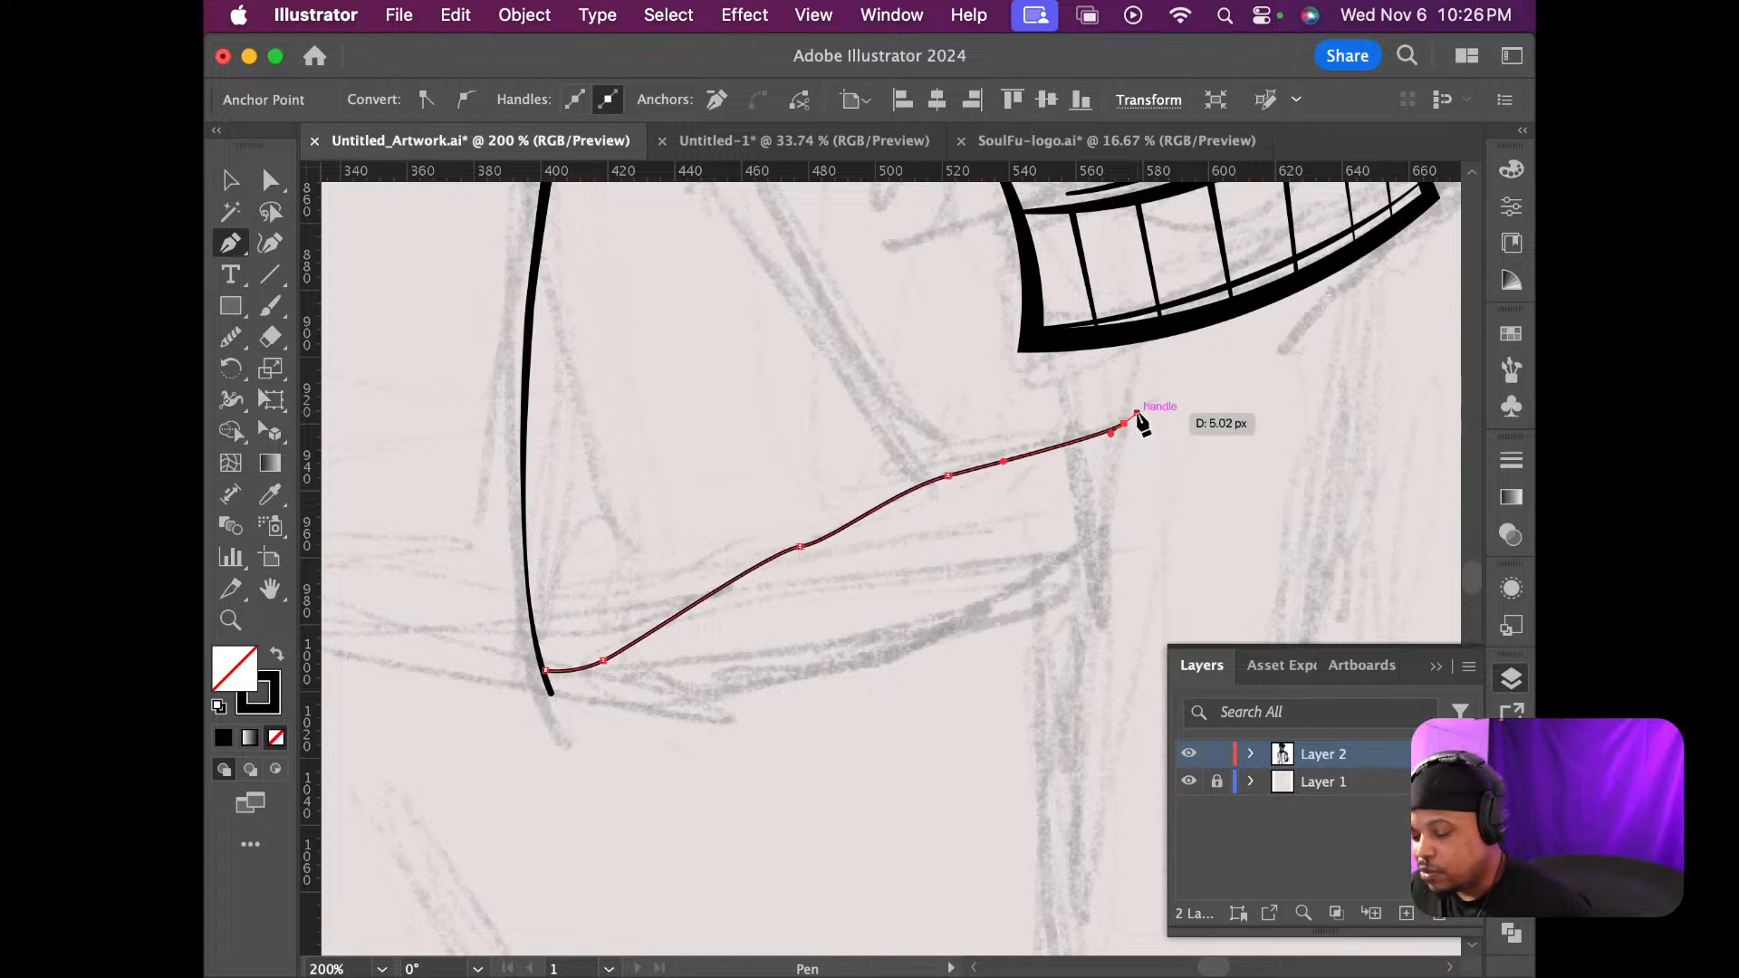
pyautogui.press('super+z')
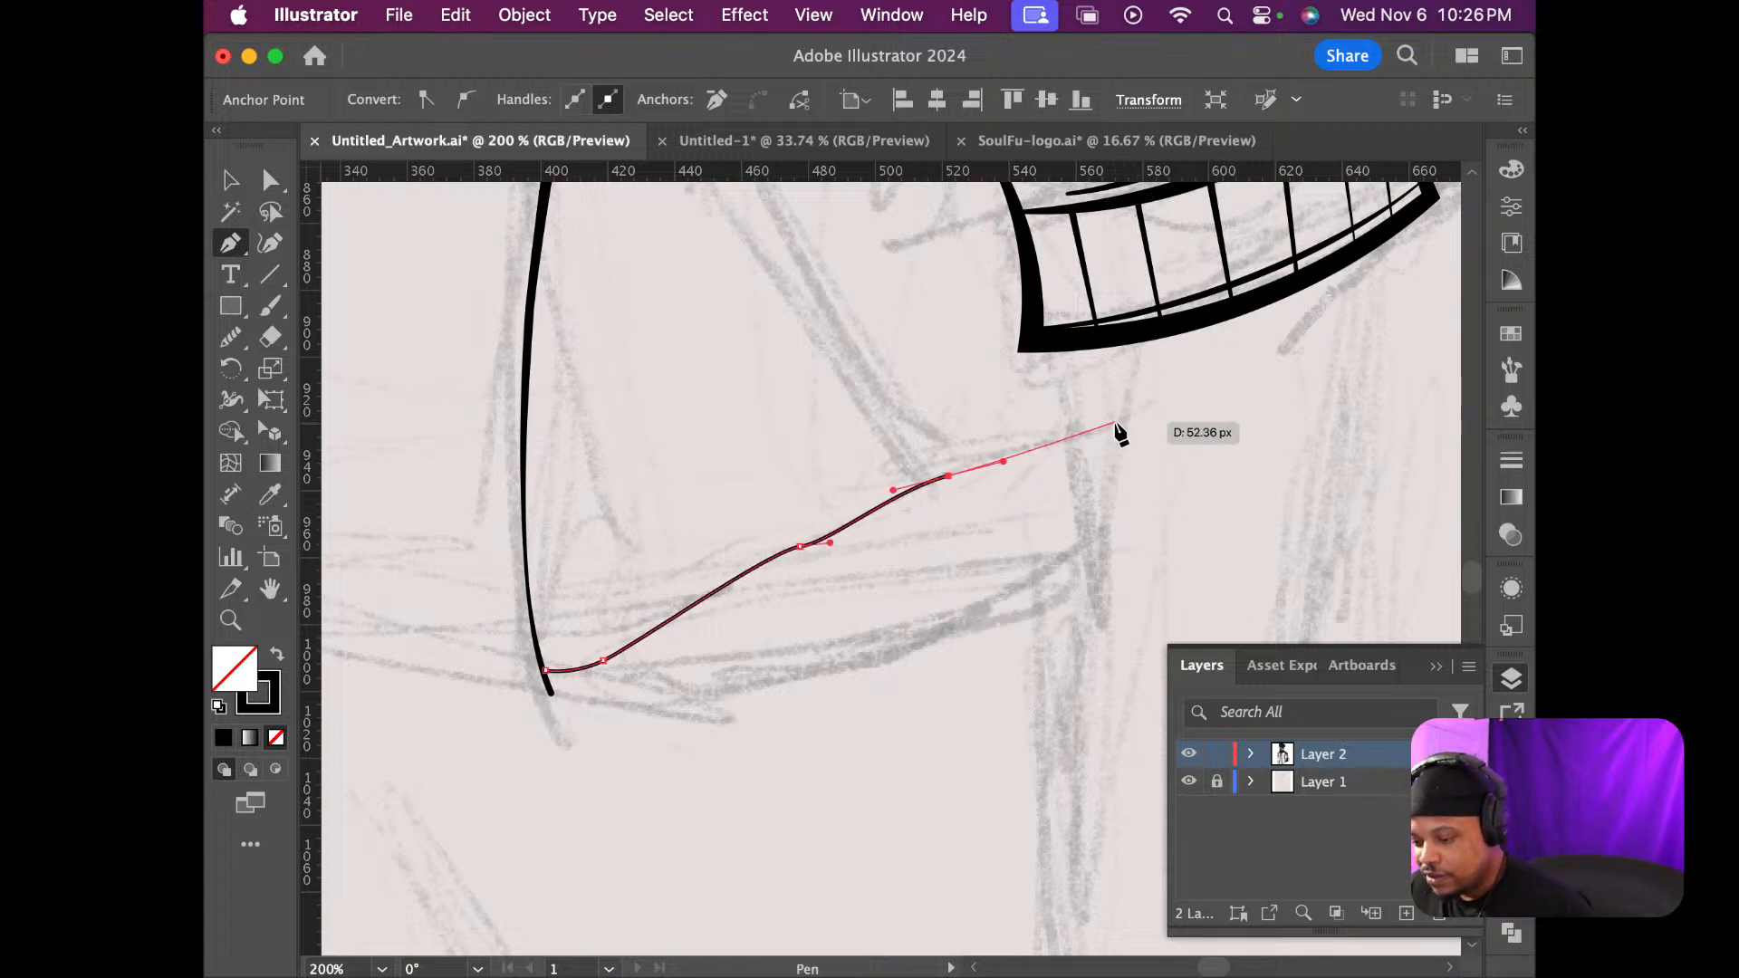
pyautogui.click(1117, 423)
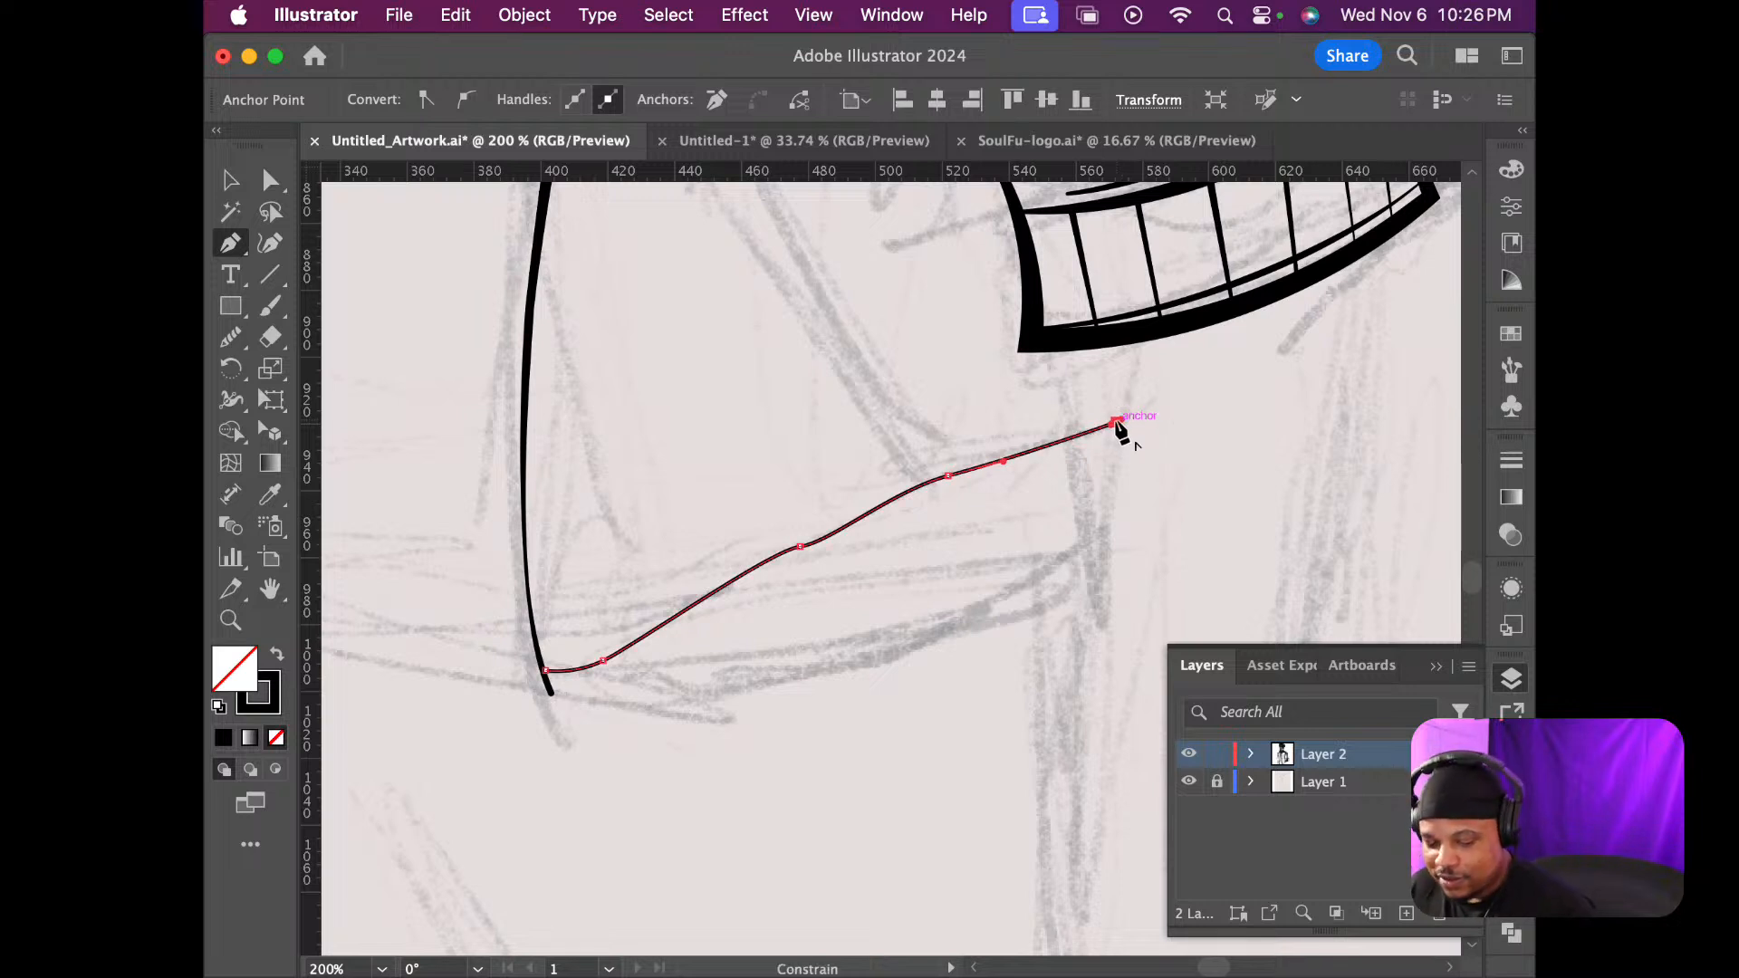
# Taper the new hem line with the Width tool, thickening its end below the cuff to about 3.5 pt
pyautogui.hotkey('shift', 'w')
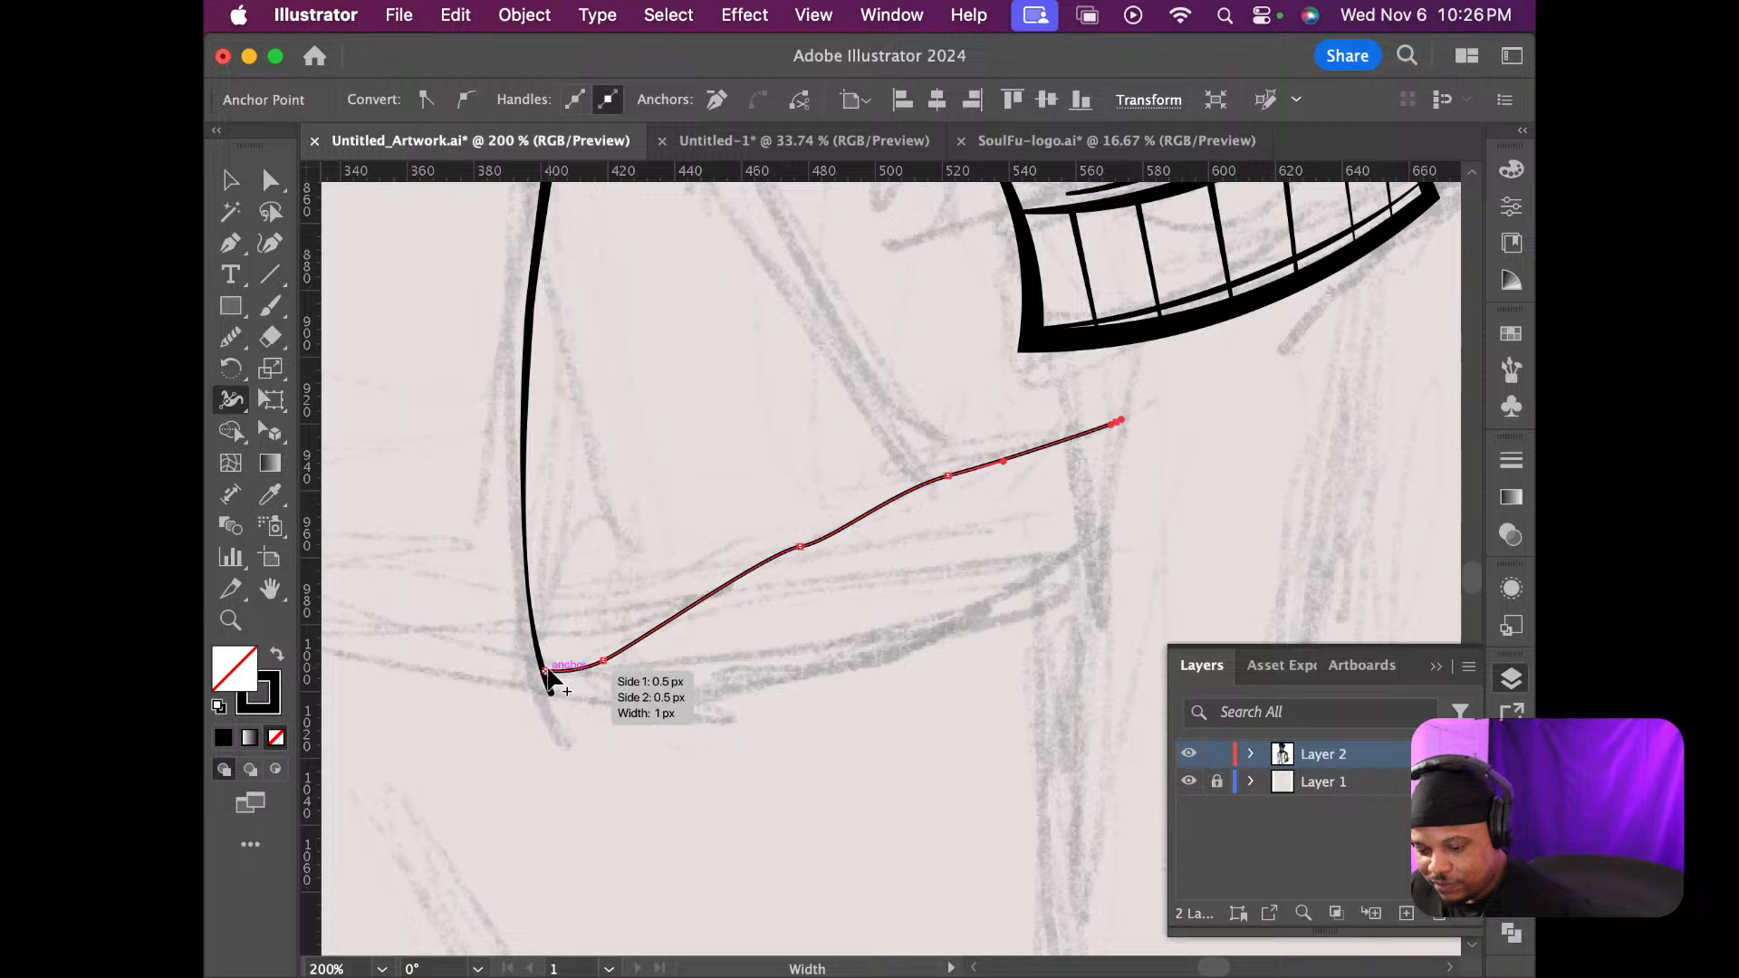
pyautogui.moveTo(547, 681); pyautogui.dragTo(547, 685)
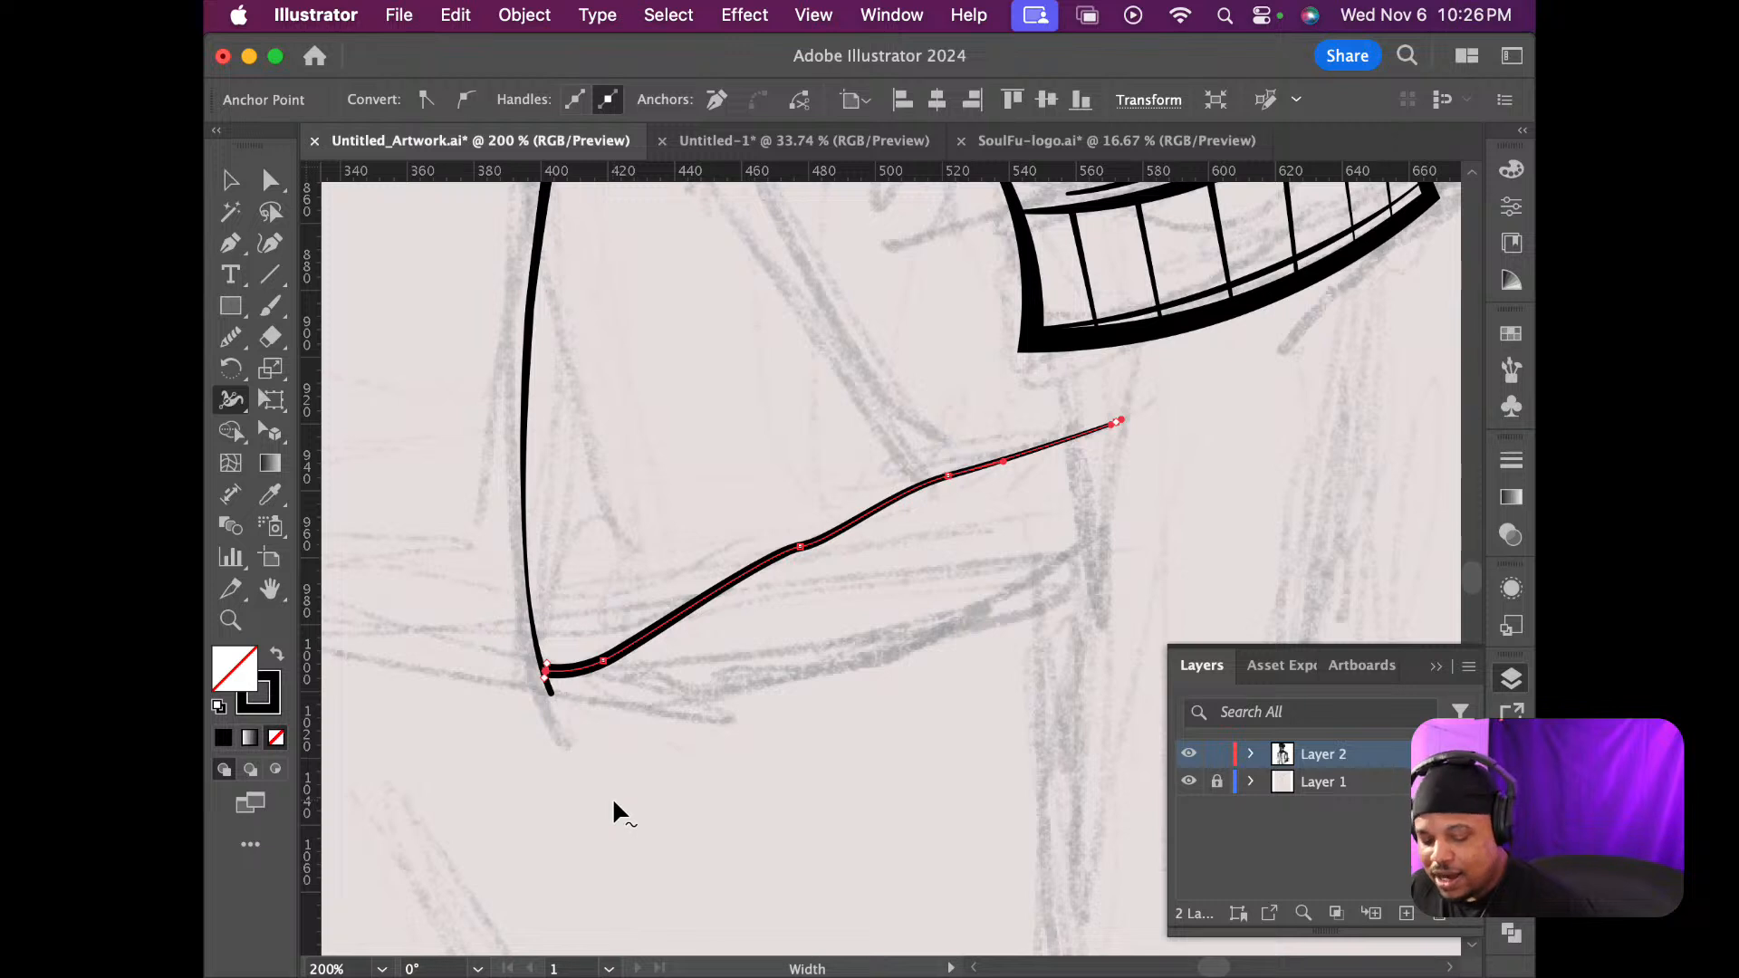
pyautogui.press('super+z')
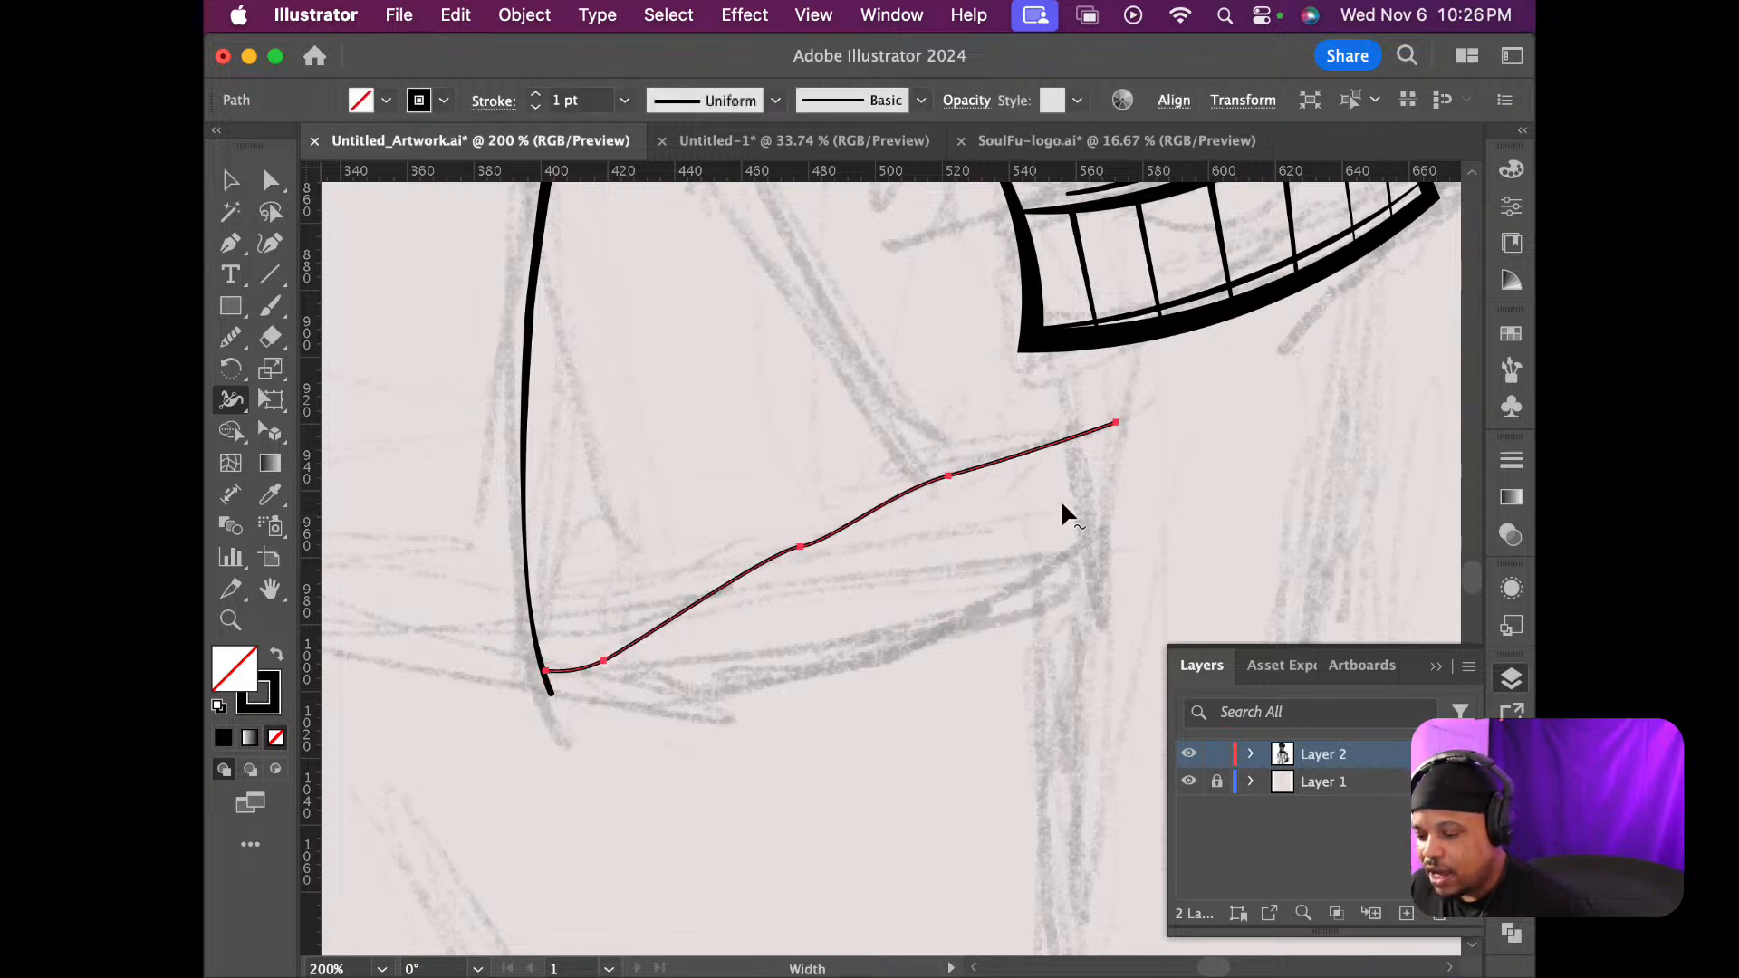
pyautogui.moveTo(1116, 423); pyautogui.dragTo(1117, 439)
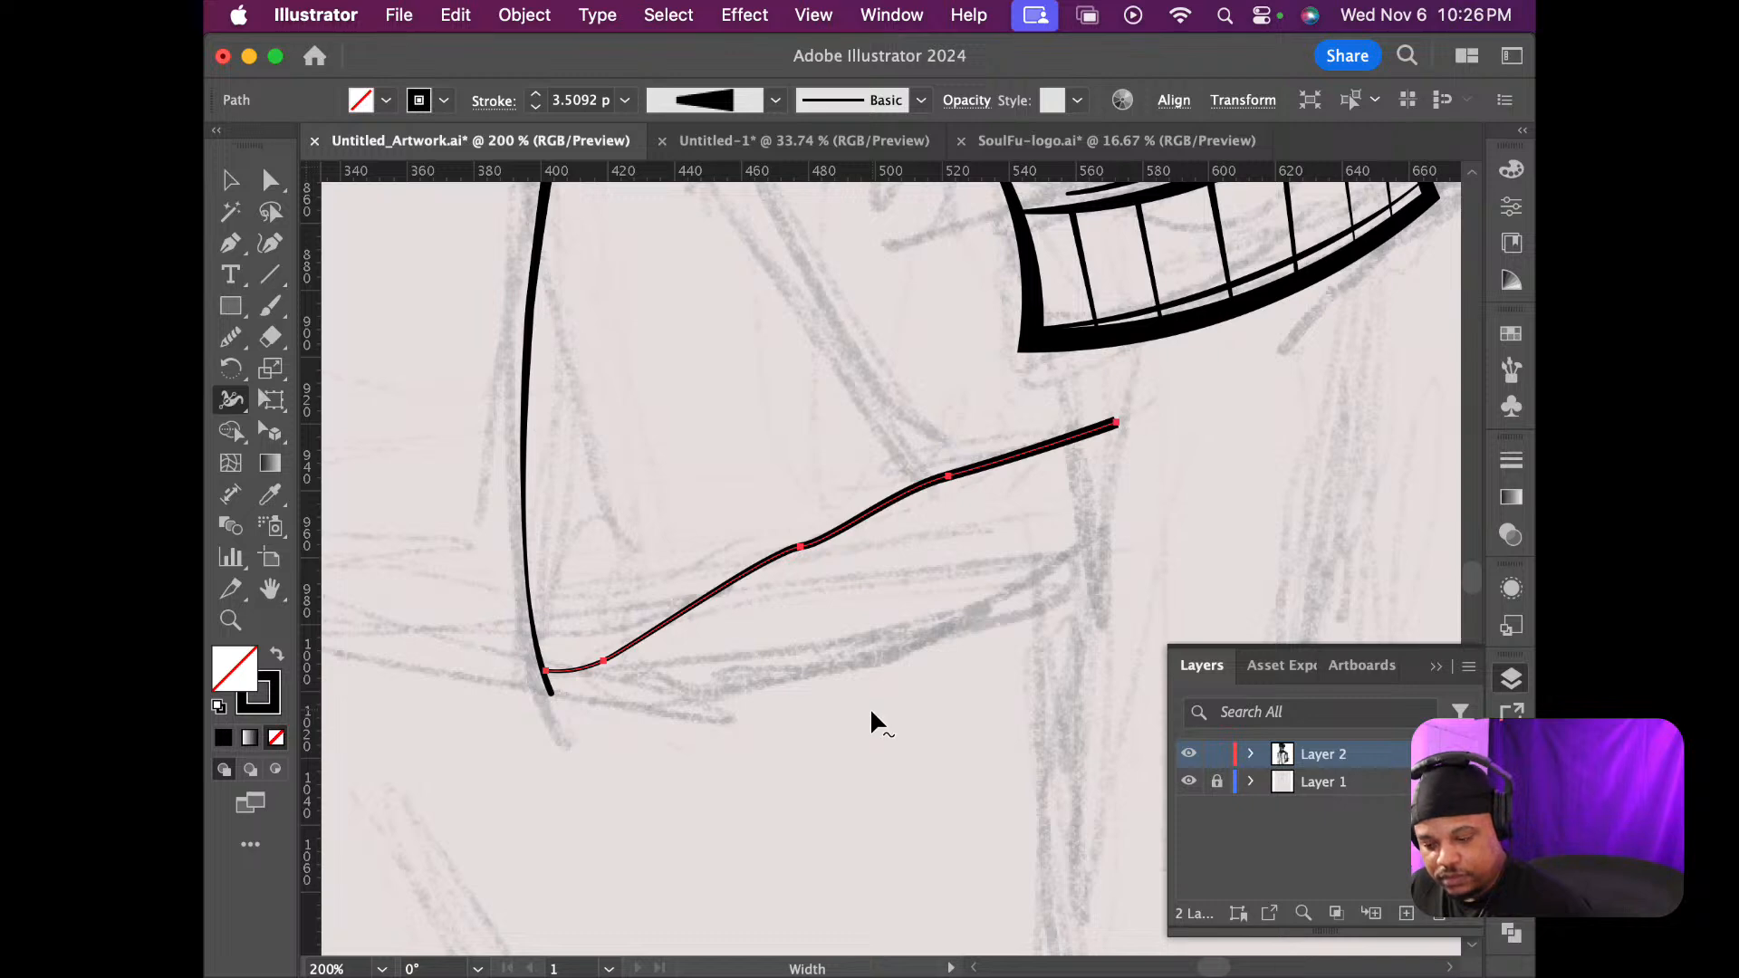
# Reshape the hem line with the Curvature tool, lowering its middle toward the sketch and moving its end below the cuff slightly down
pyautogui.scroll(-5, 869, 708)
pyautogui.scroll(-3, 868, 708)
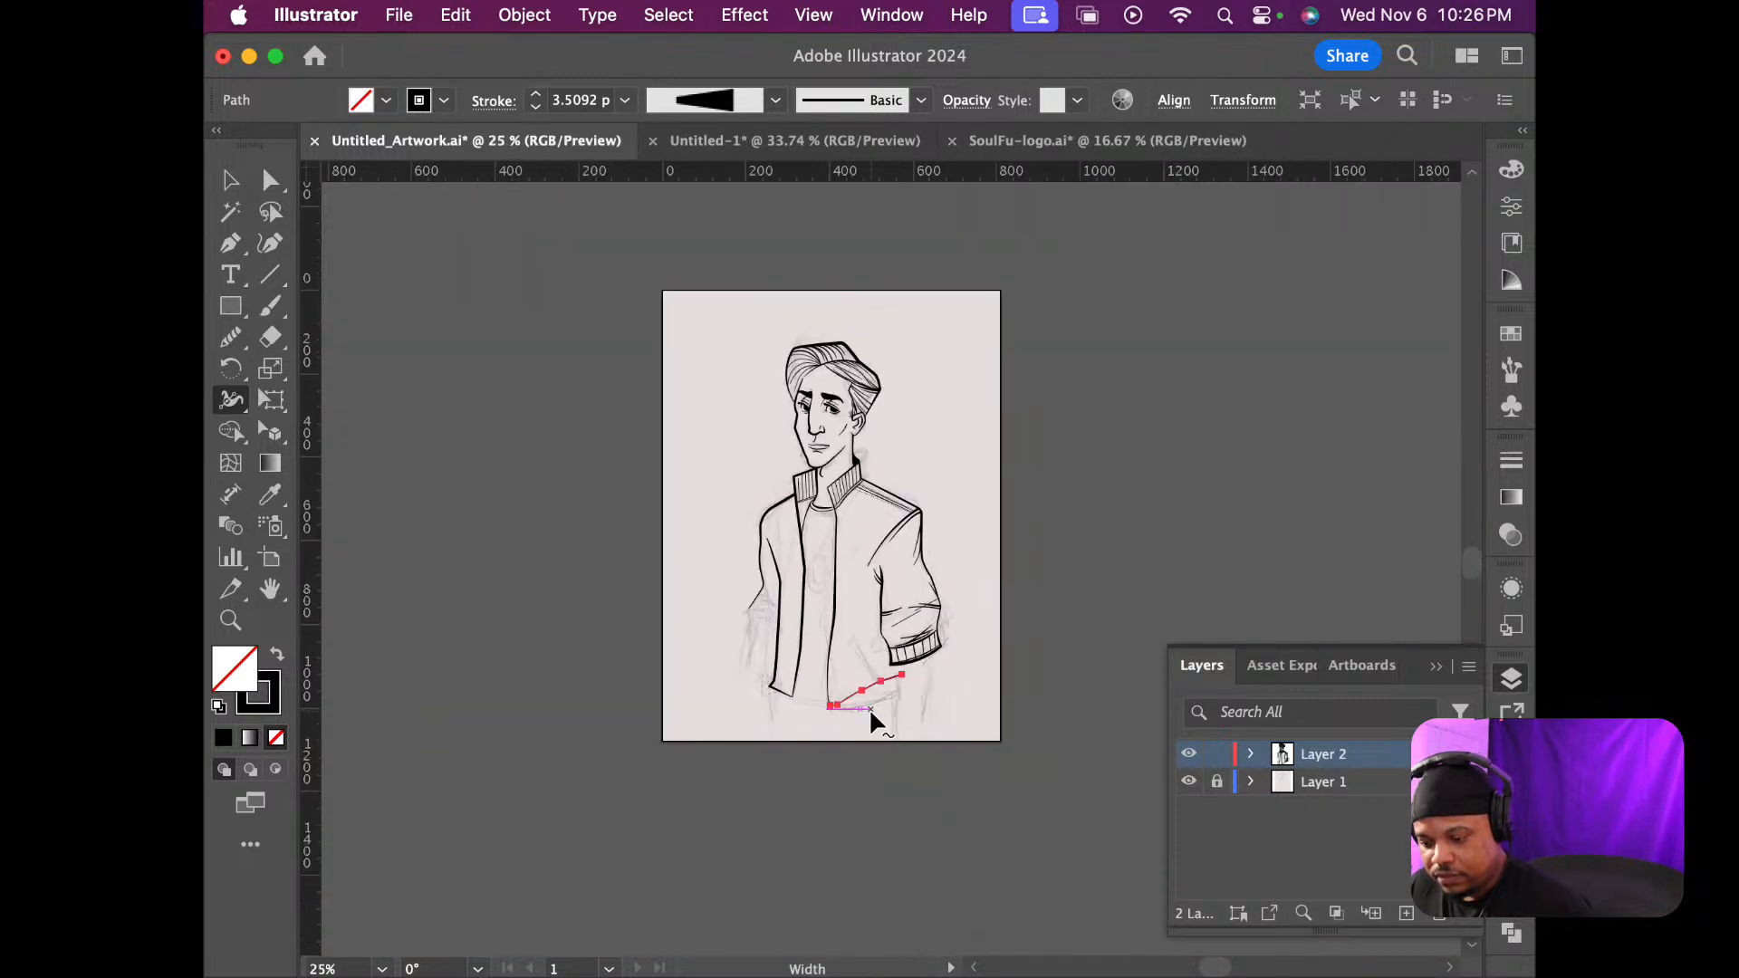
pyautogui.scroll(6, 868, 707)
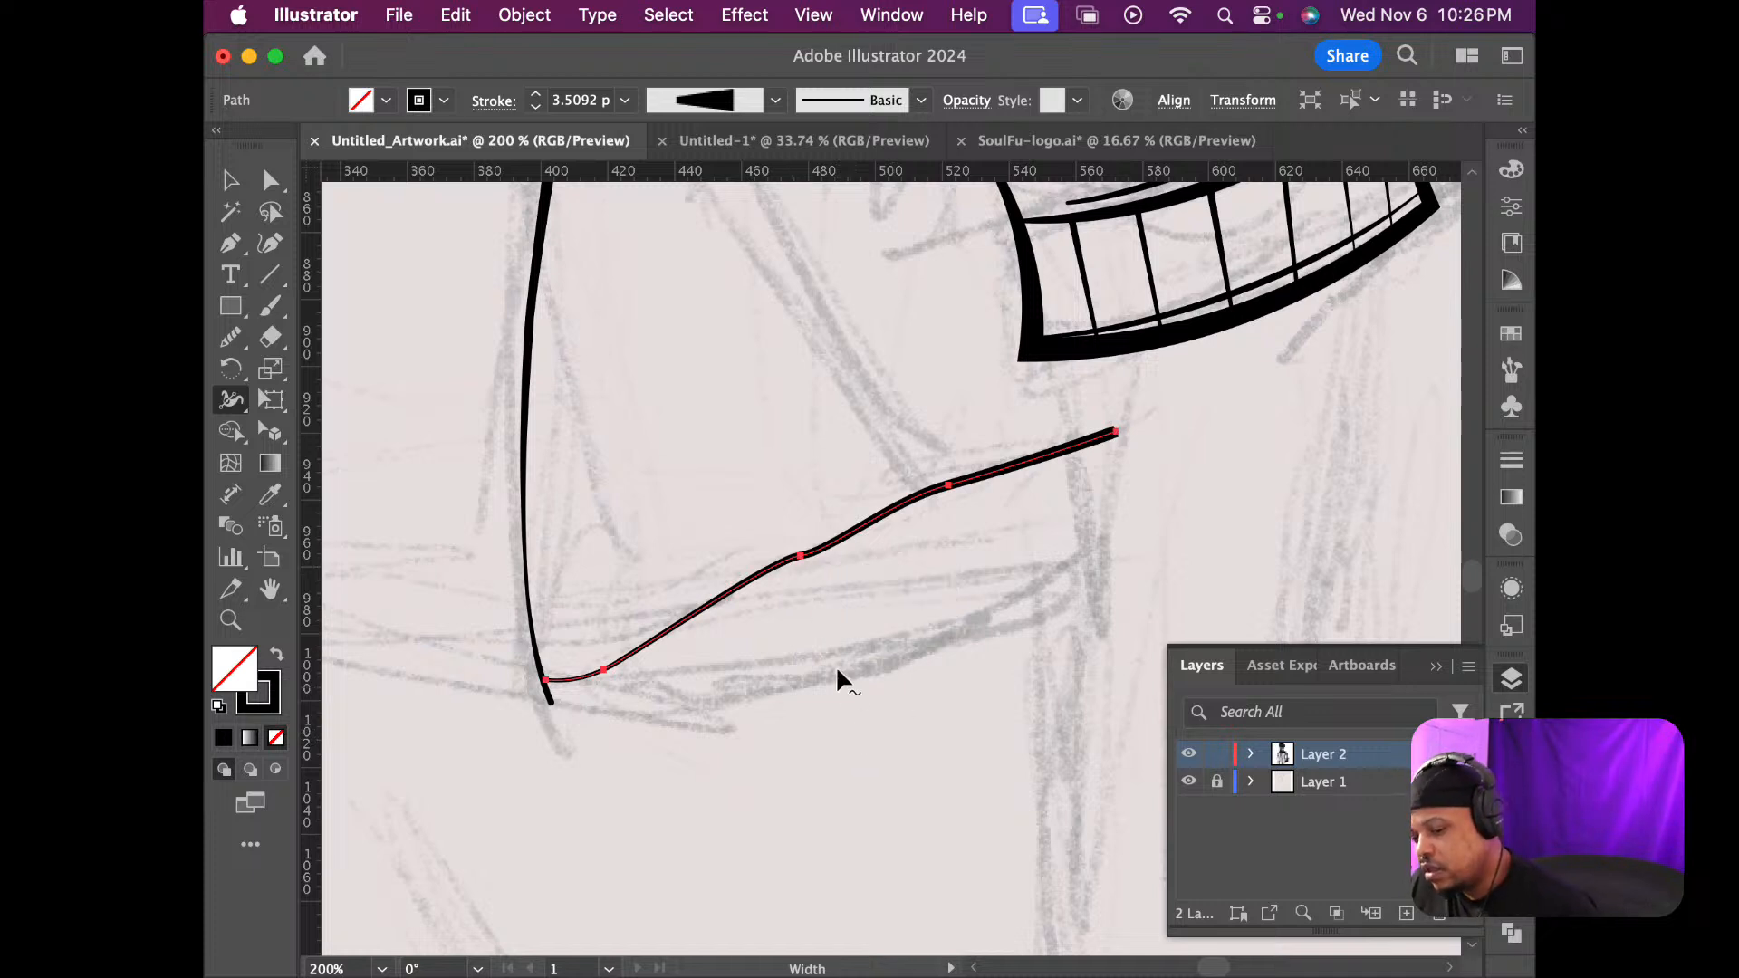
pyautogui.click(269, 243)
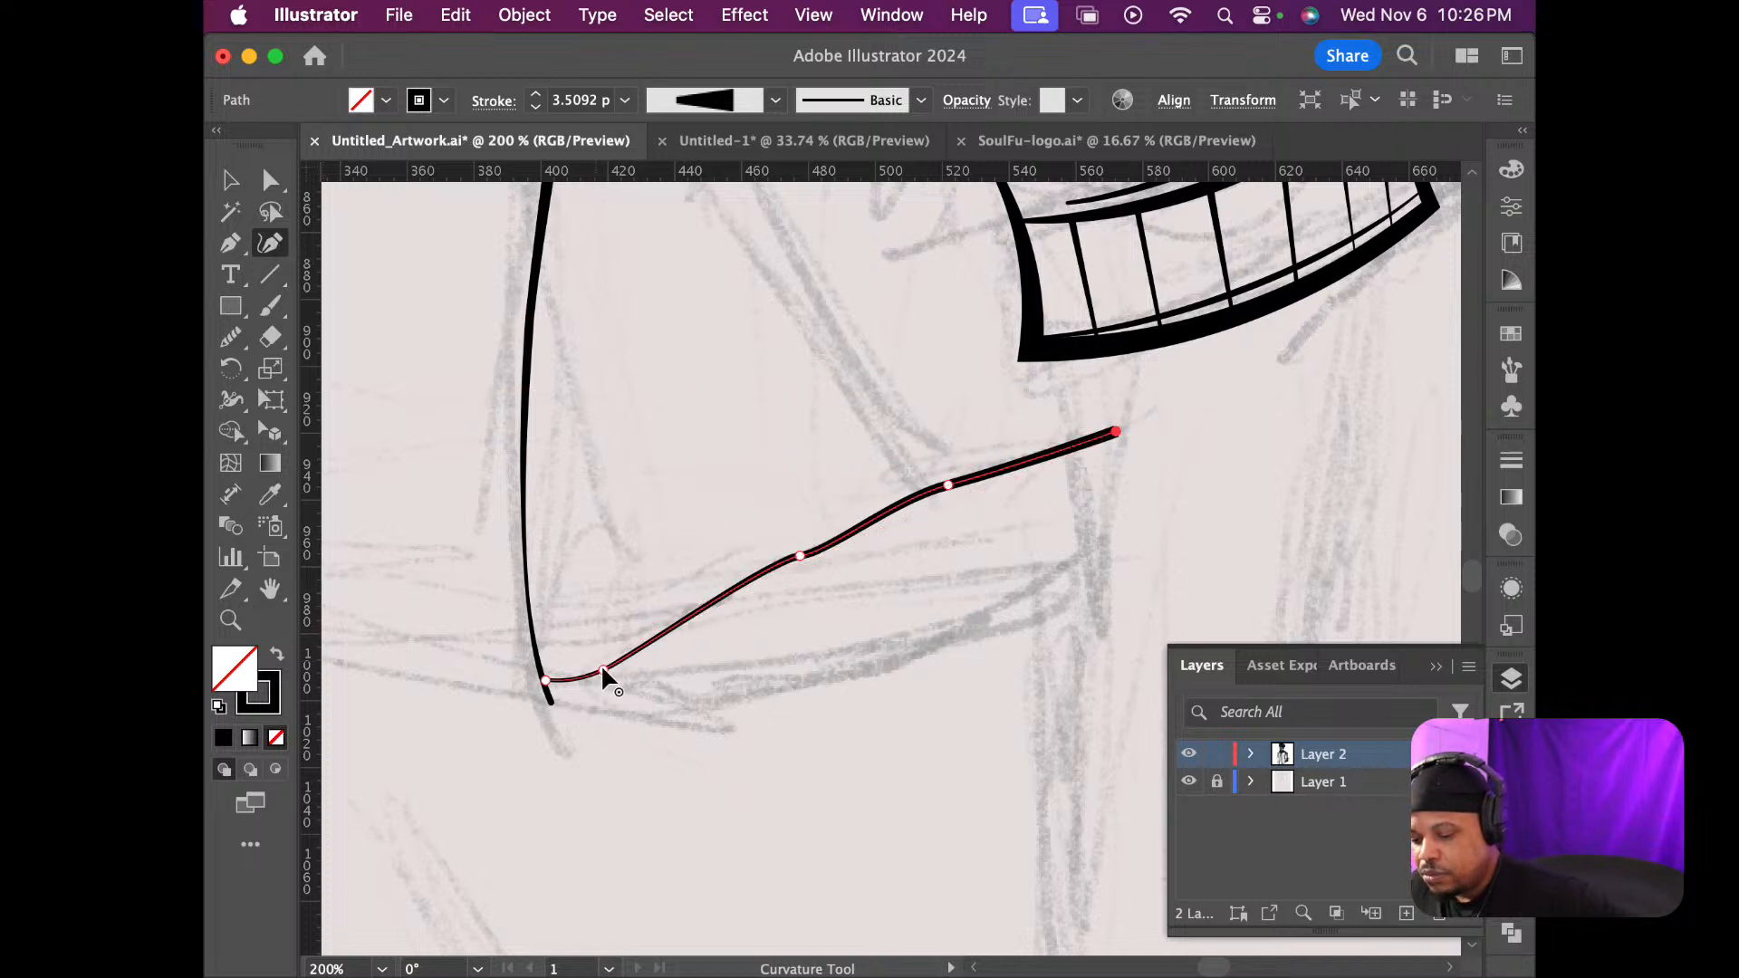
pyautogui.moveTo(602, 669)
pyautogui.mouseDown()
pyautogui.moveTo(606, 603)
pyautogui.moveTo(606, 638)
pyautogui.mouseUp()
pyautogui.moveTo(800, 555); pyautogui.dragTo(734, 614)
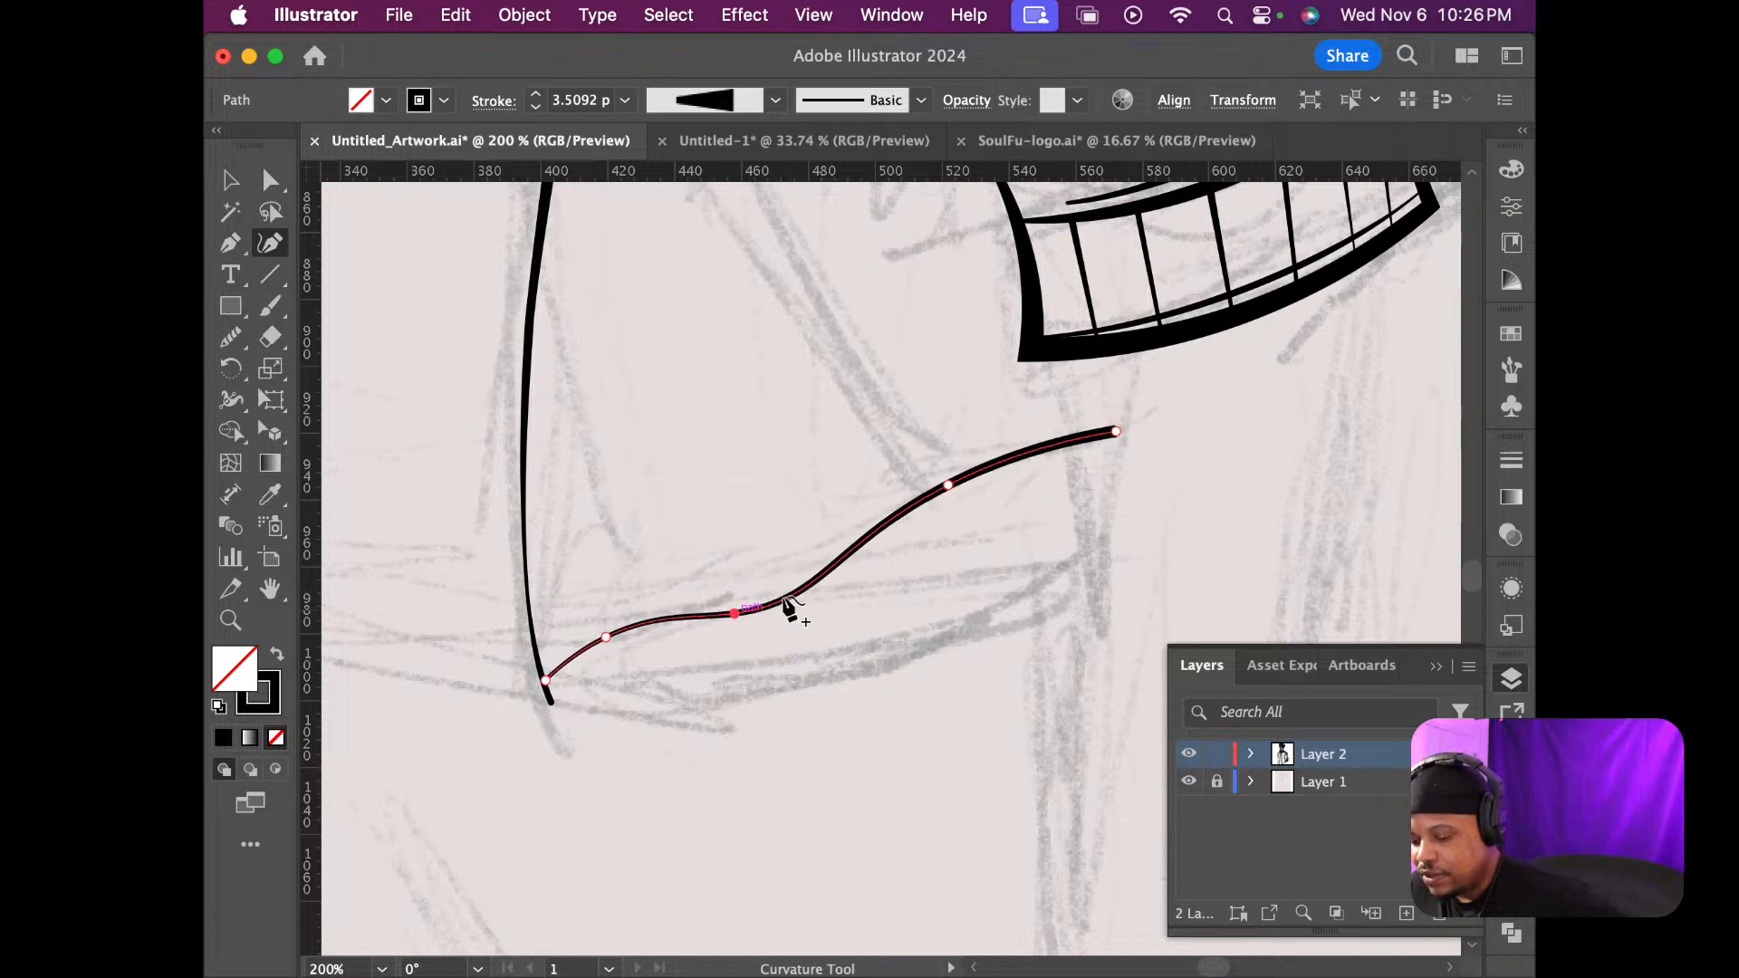
pyautogui.moveTo(1114, 430)
pyautogui.mouseDown()
pyautogui.moveTo(1113, 489)
pyautogui.moveTo(1110, 454)
pyautogui.mouseUp()
pyautogui.click(1110, 454)
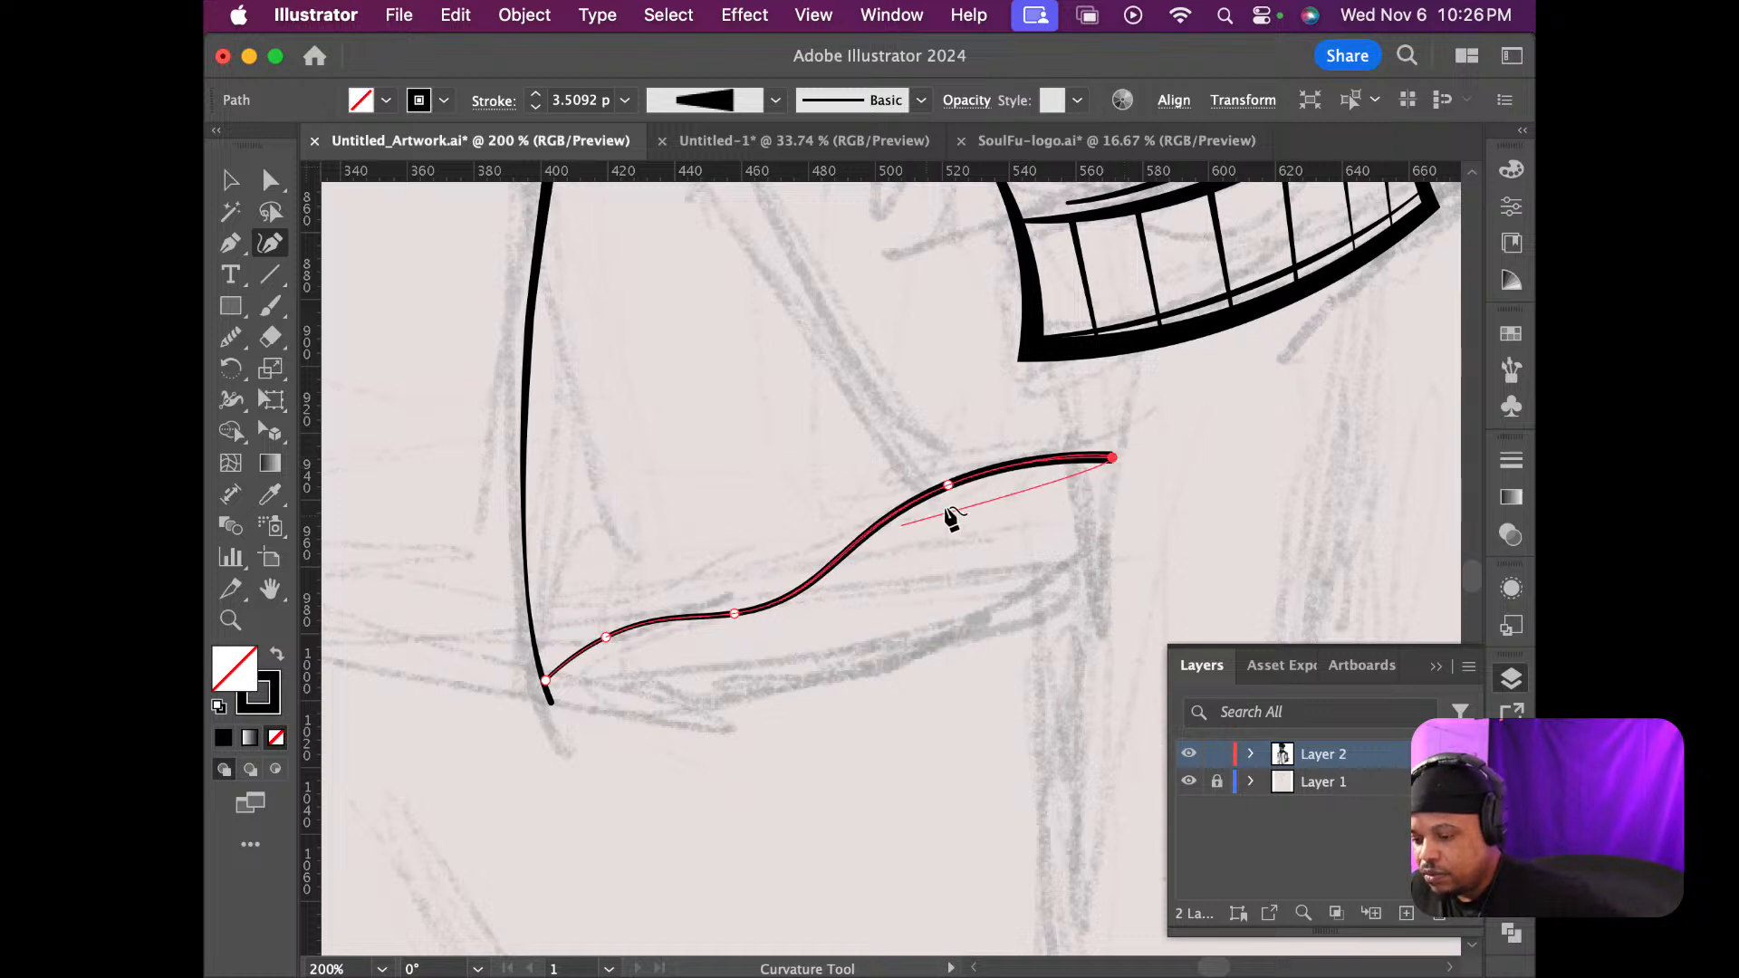
pyautogui.moveTo(999, 469); pyautogui.dragTo(1007, 489)
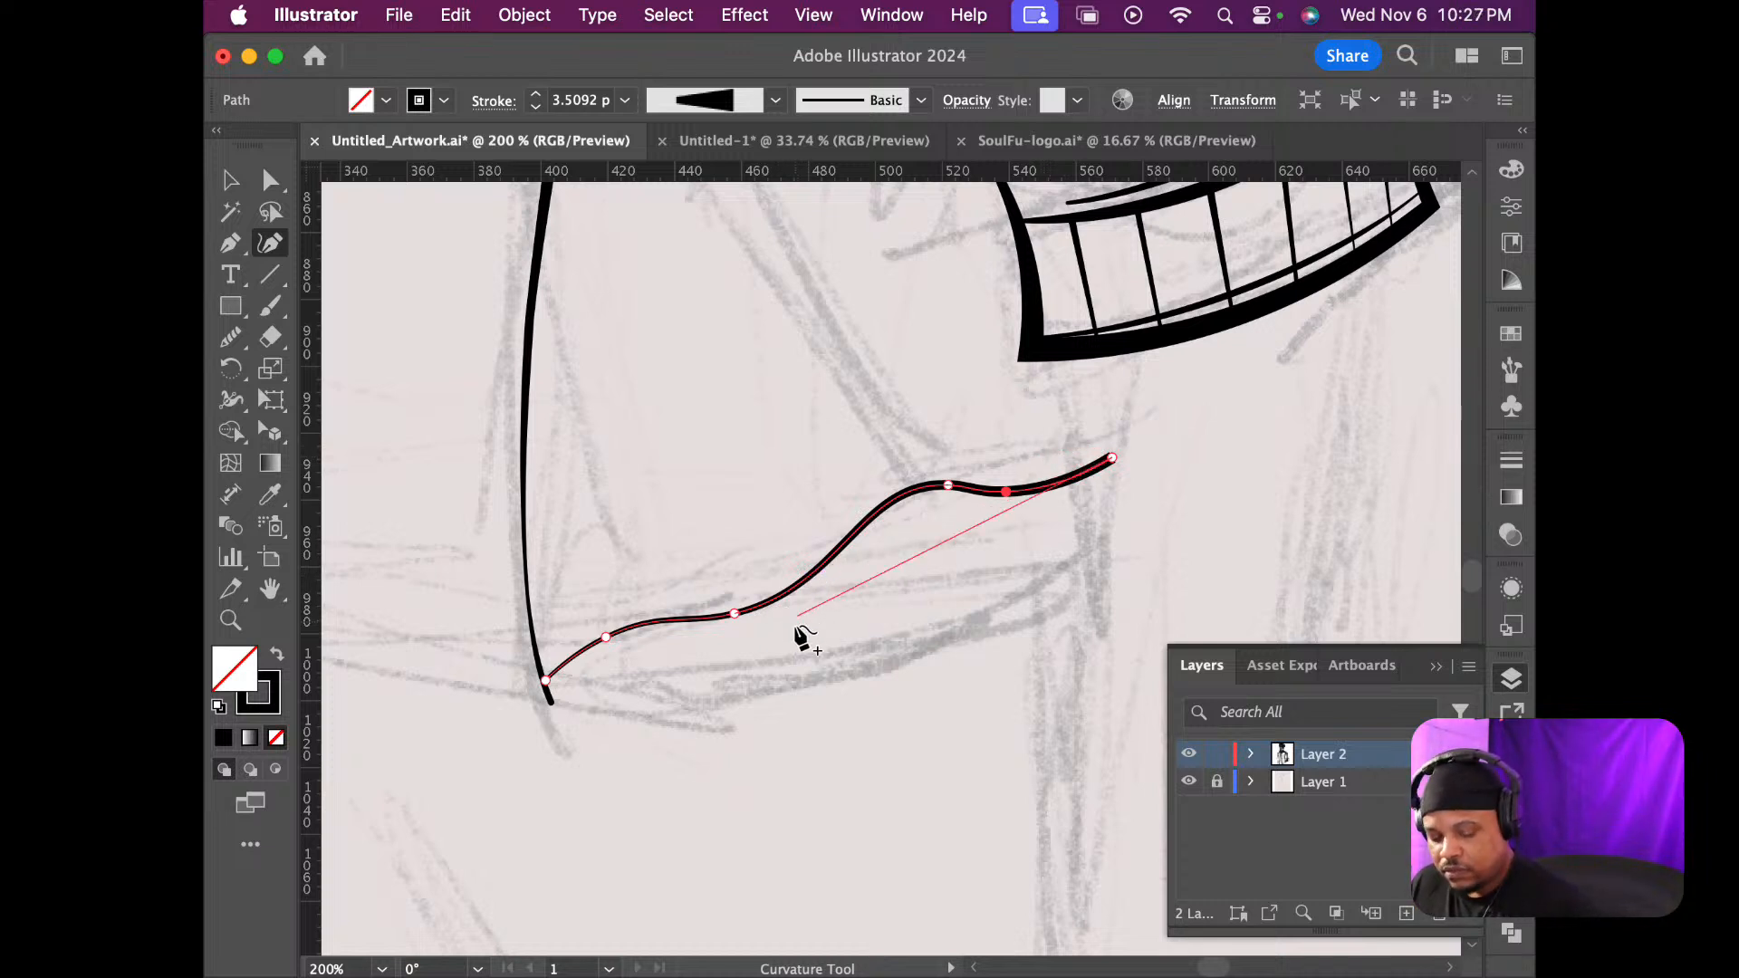
pyautogui.scroll(-2, 810, 642)
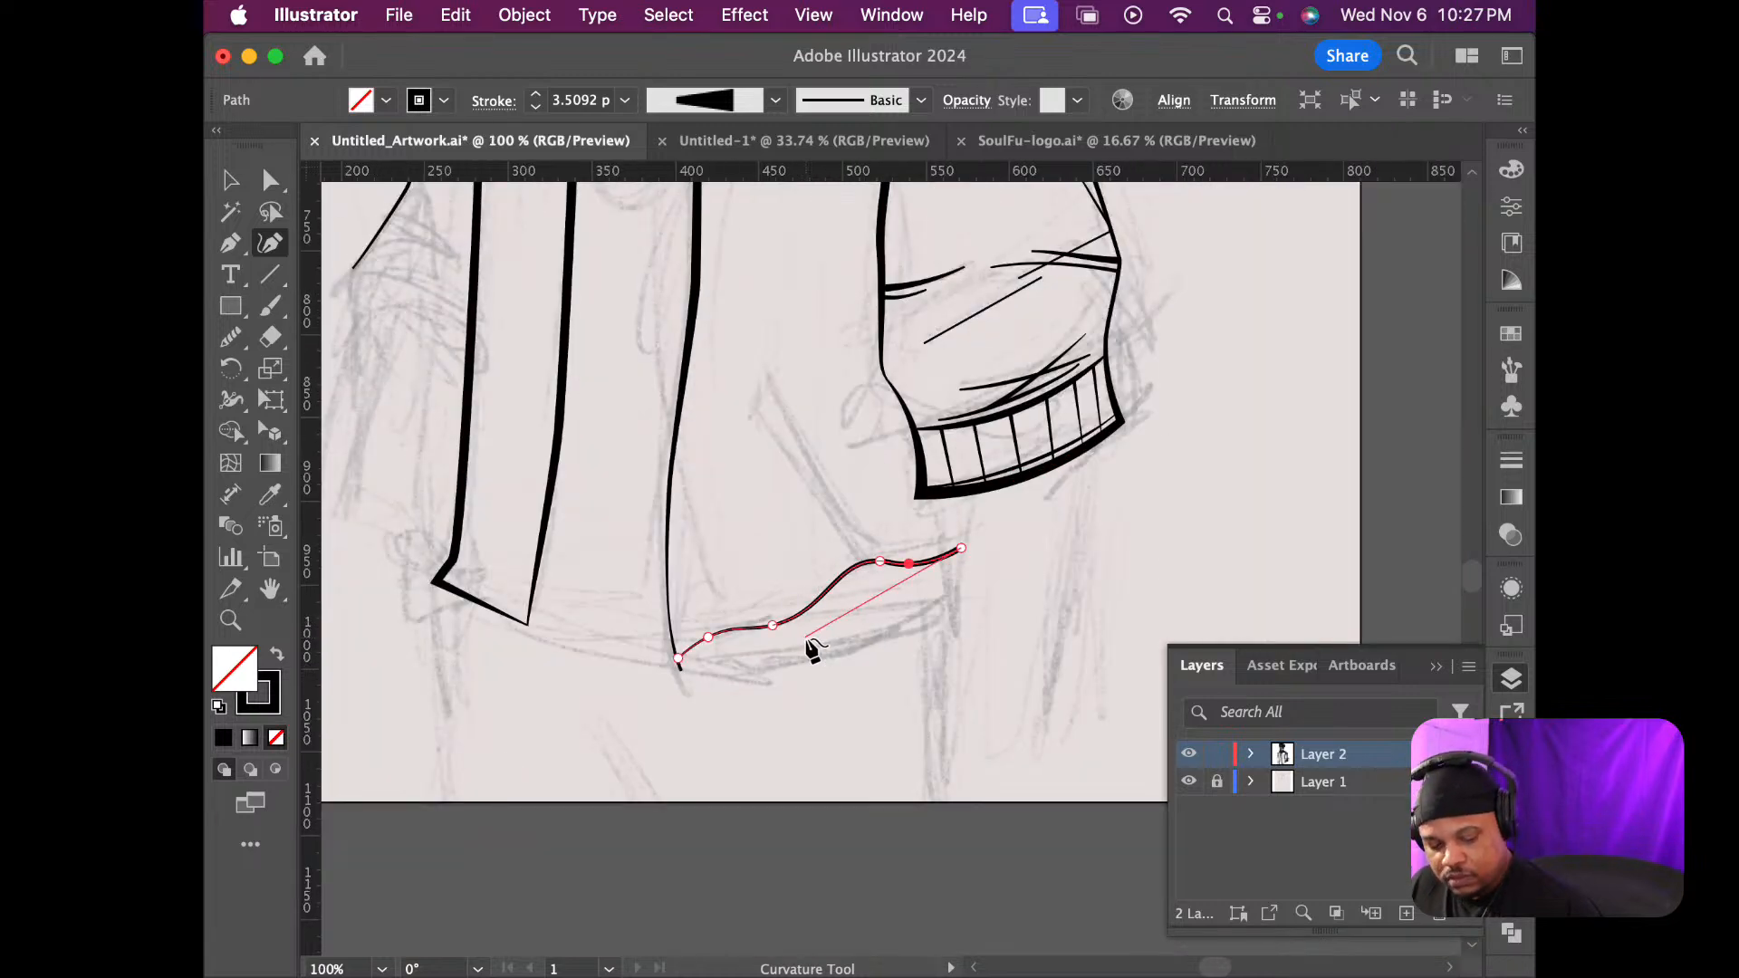
pyautogui.press('Delete')
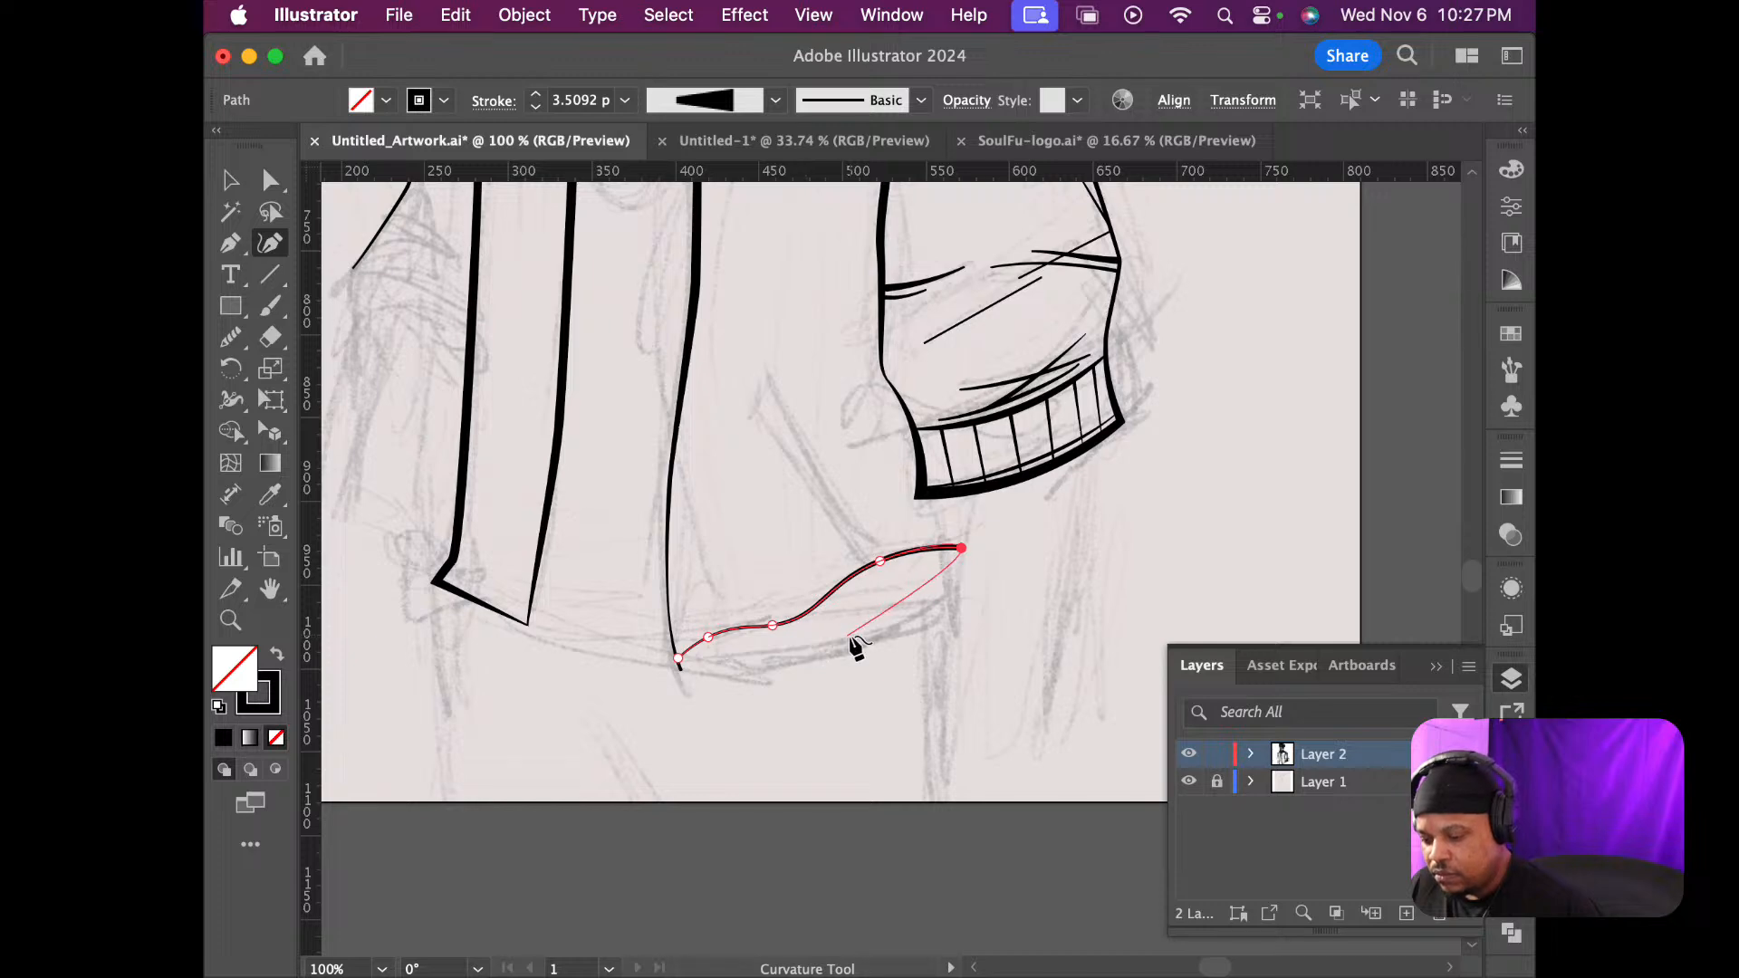
# Deselect the hem line and draw the band's lower edge with the Pen tool, from below the cuff to just beneath the front opening
pyautogui.press('v')
pyautogui.click(801, 736)
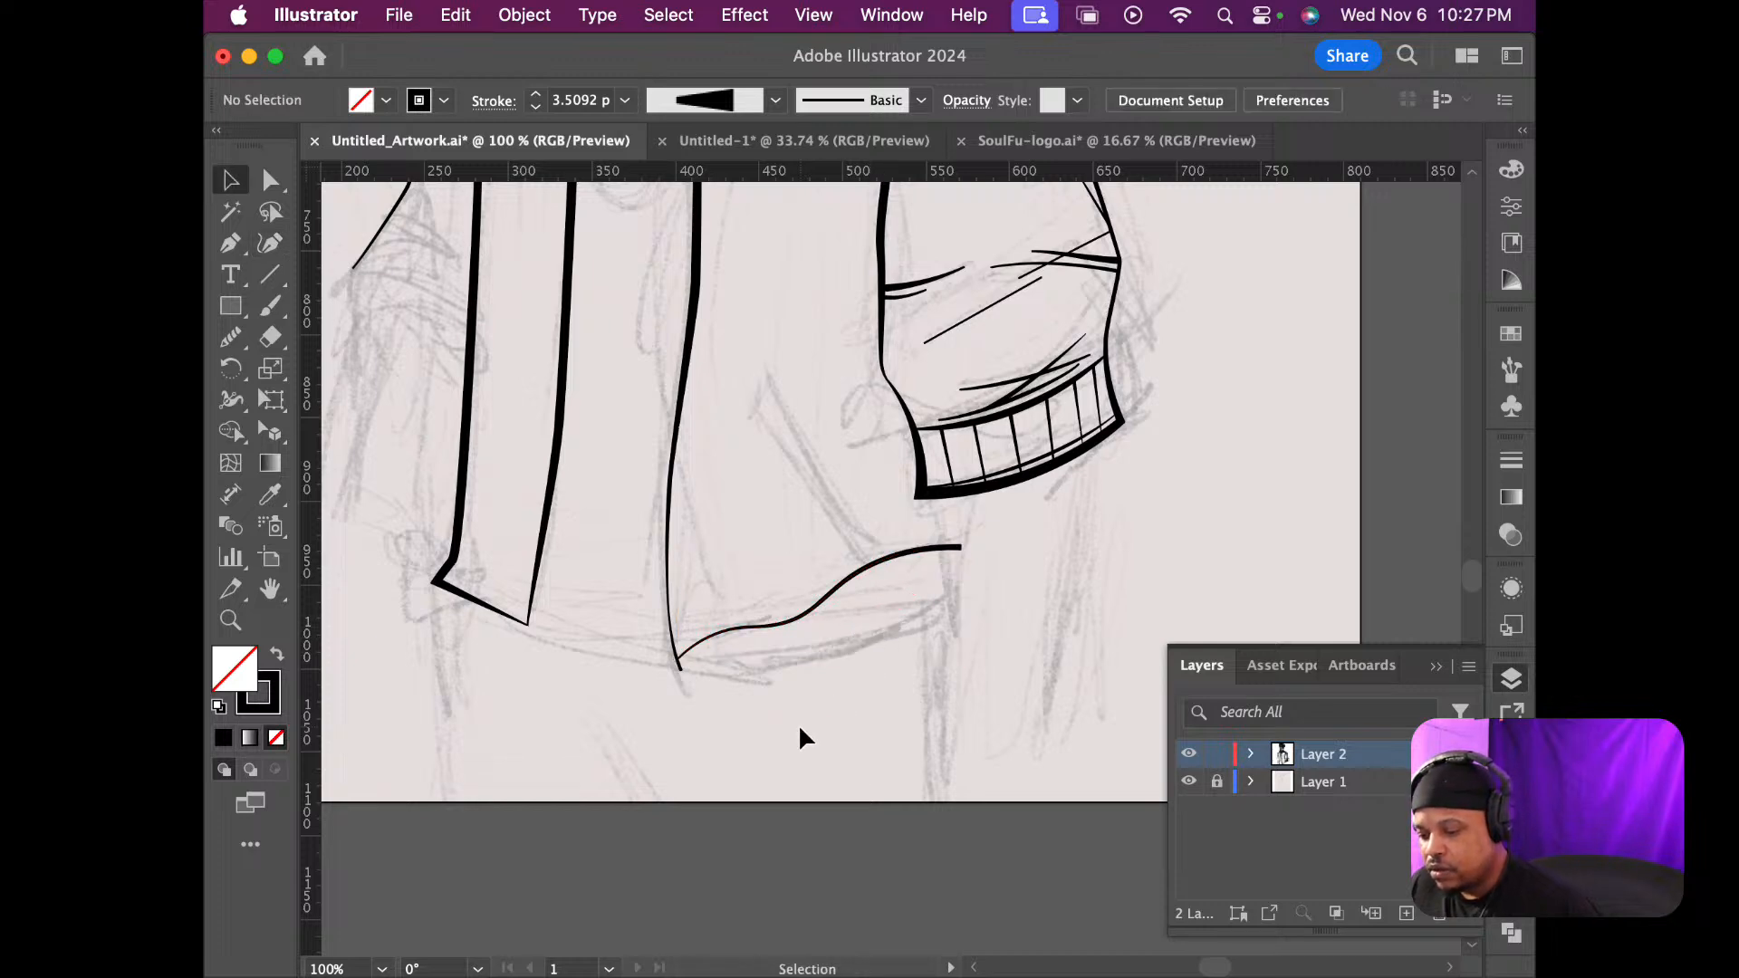
pyautogui.scroll(-3, 815, 715)
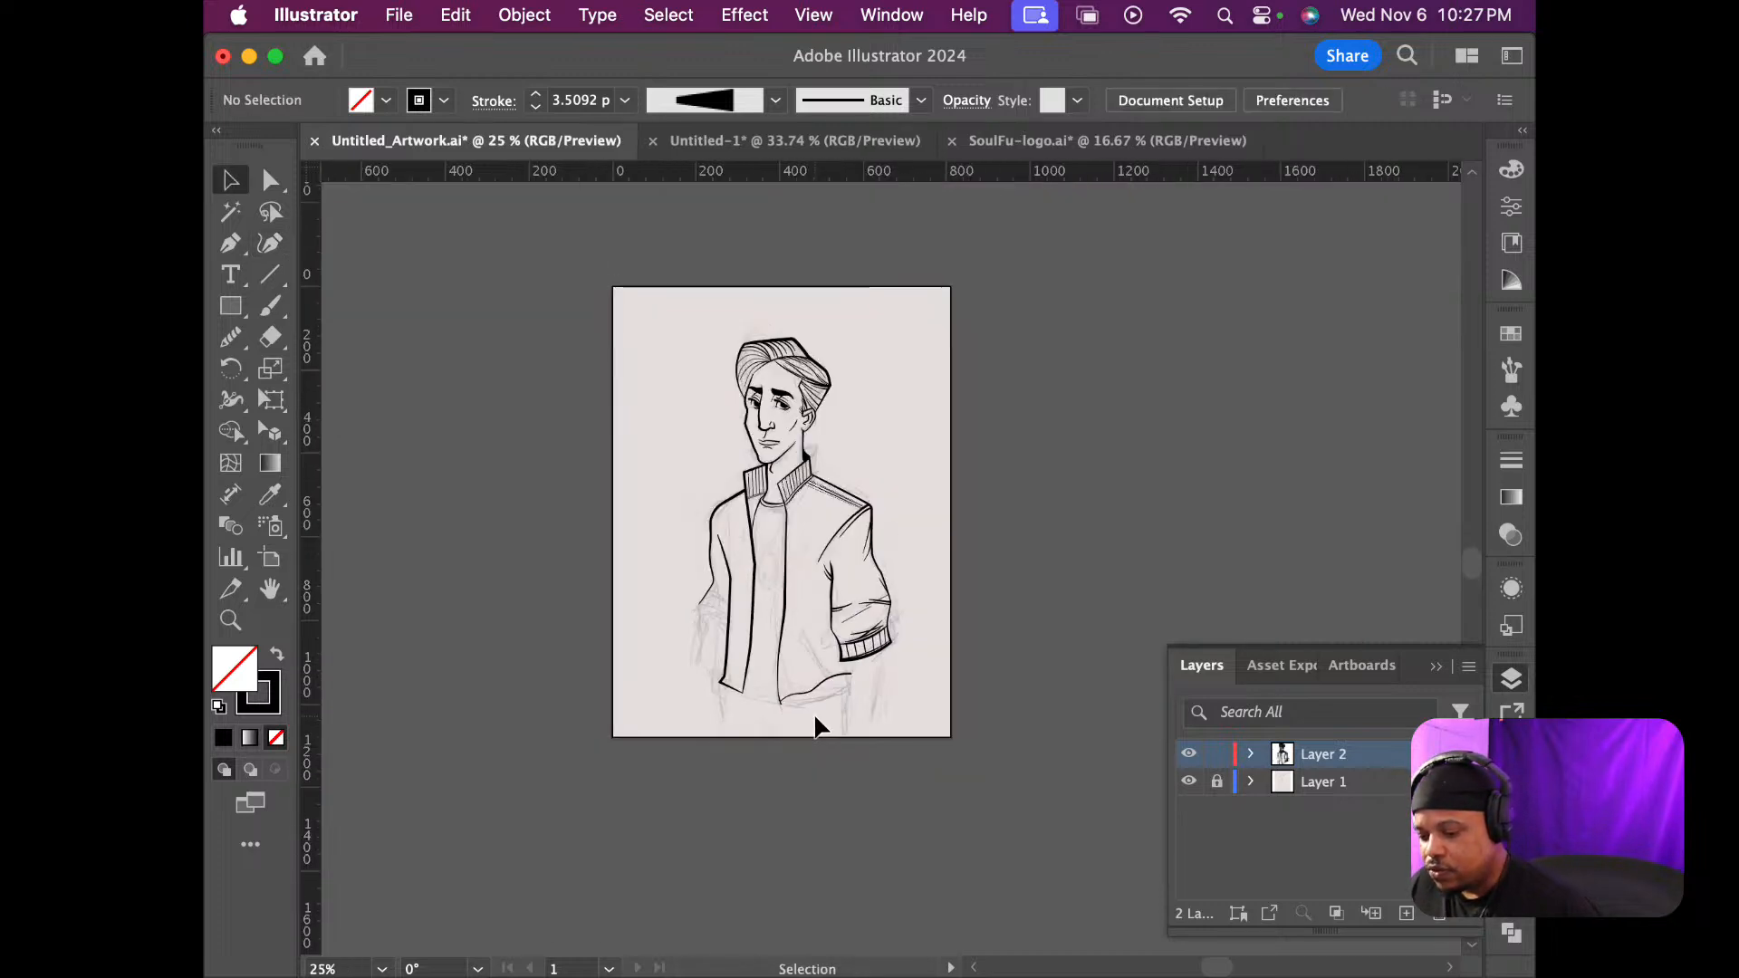
pyautogui.scroll(5, 815, 720)
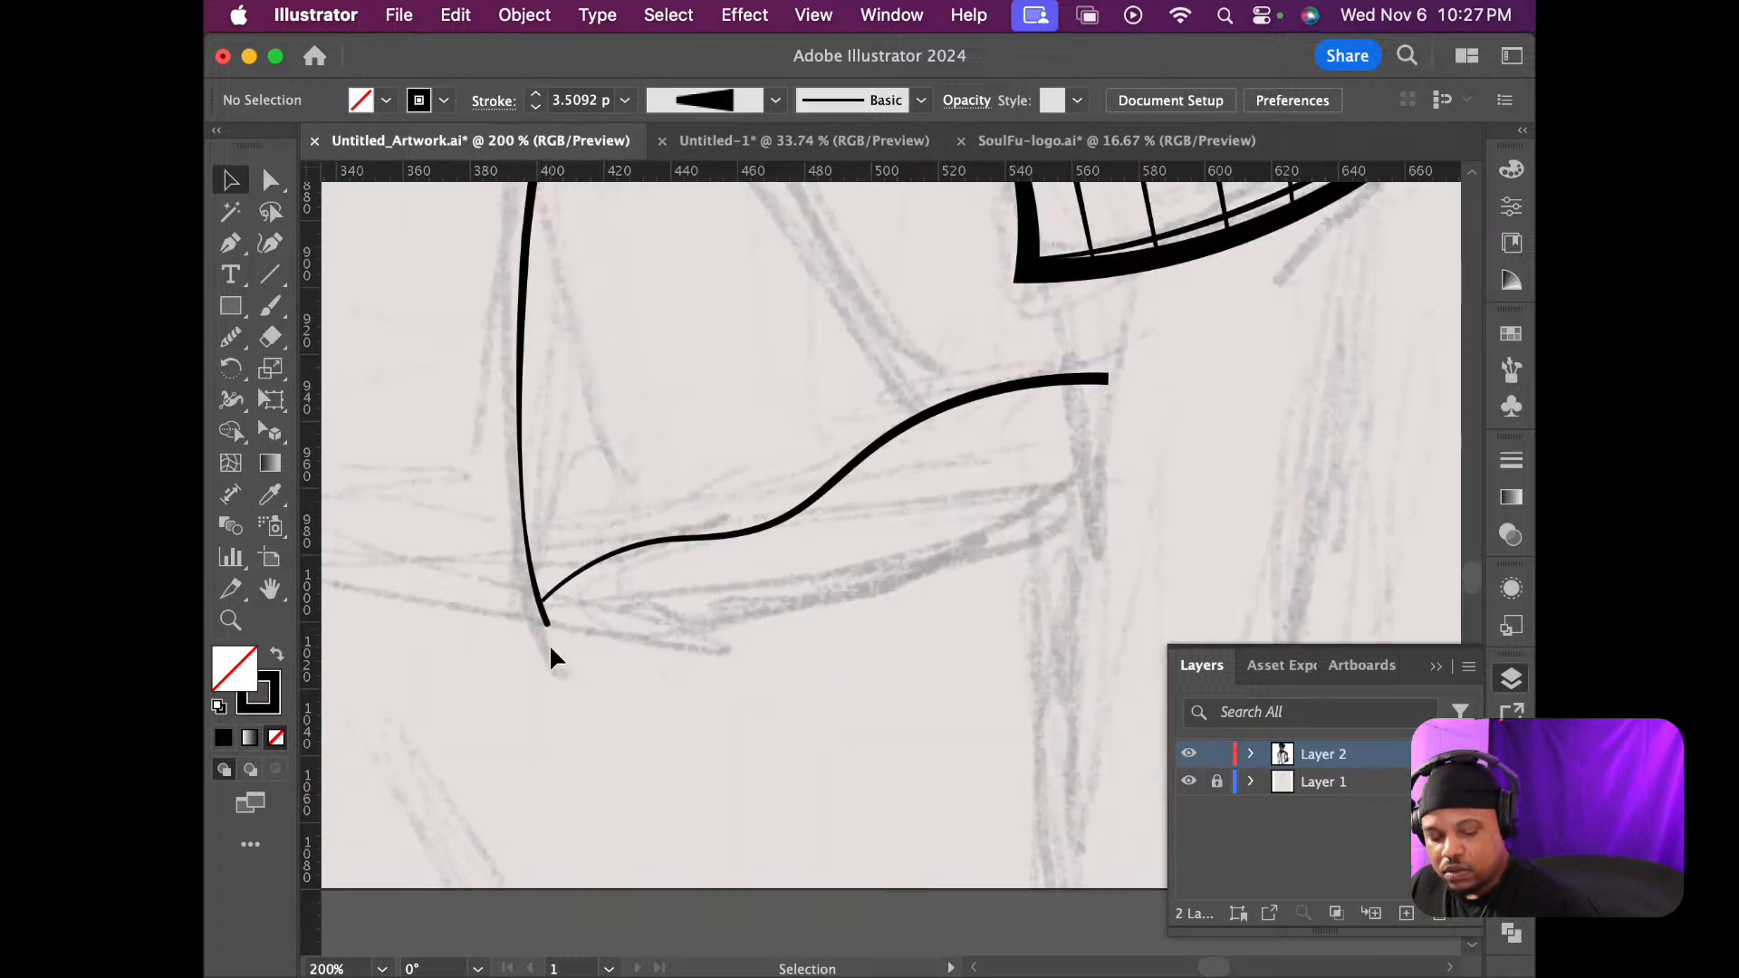
pyautogui.press('p')
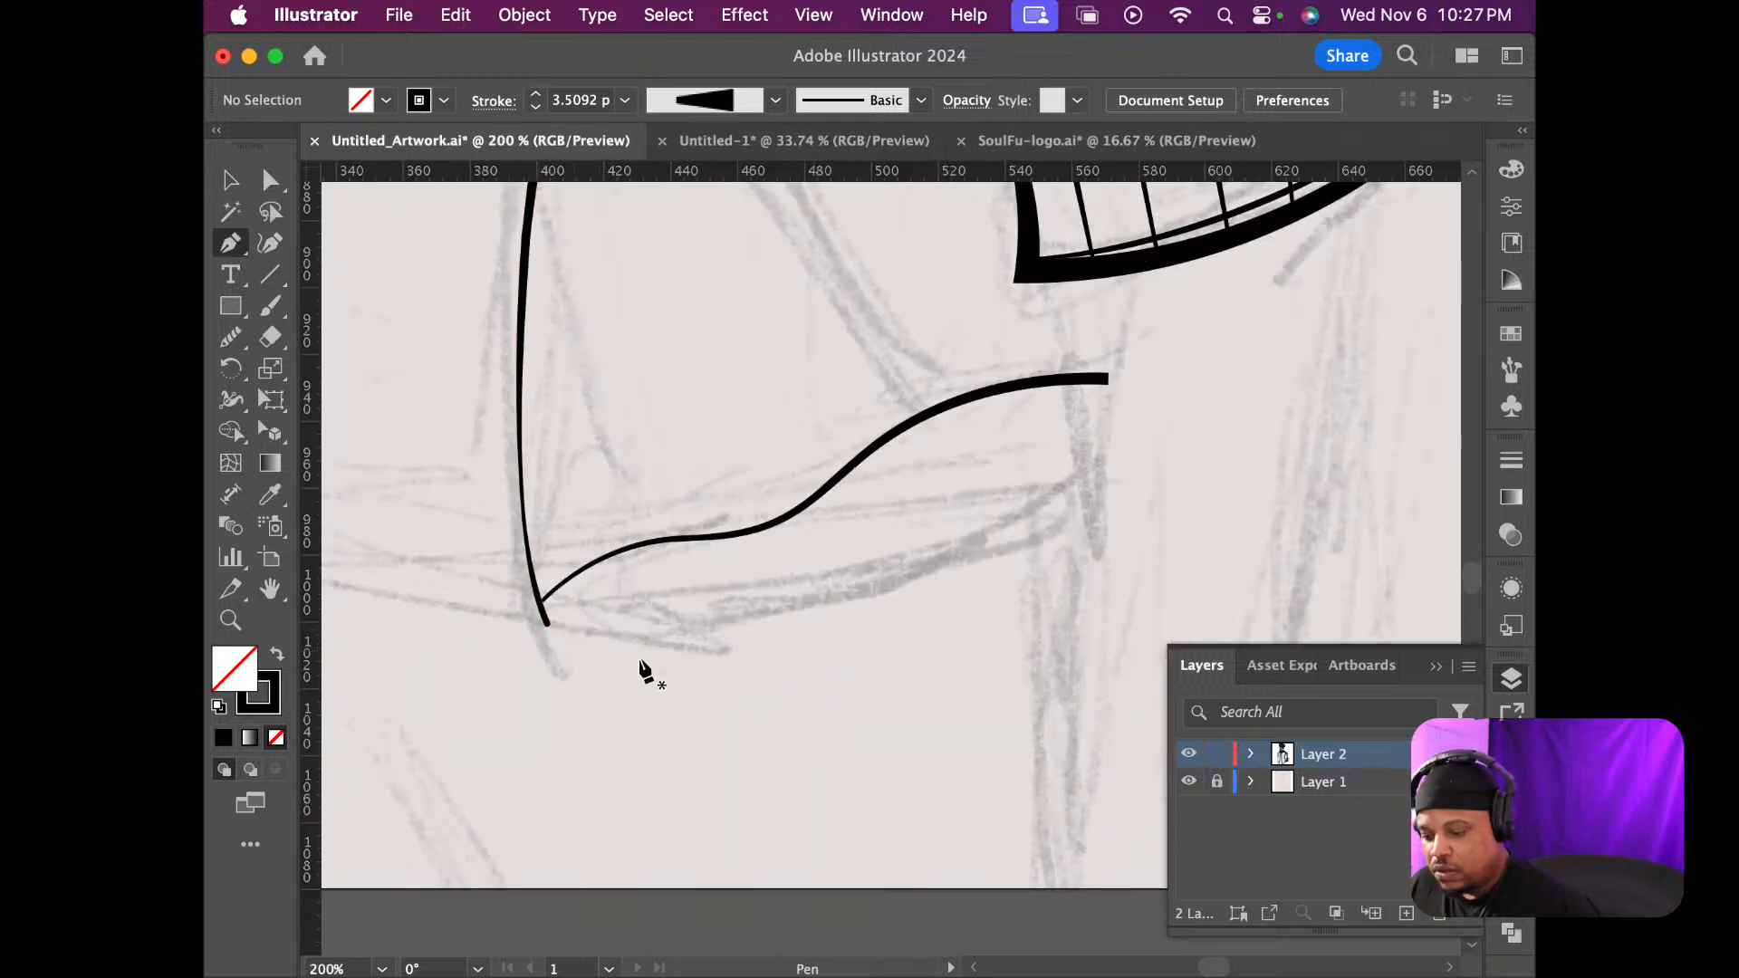
pyautogui.click(1092, 490)
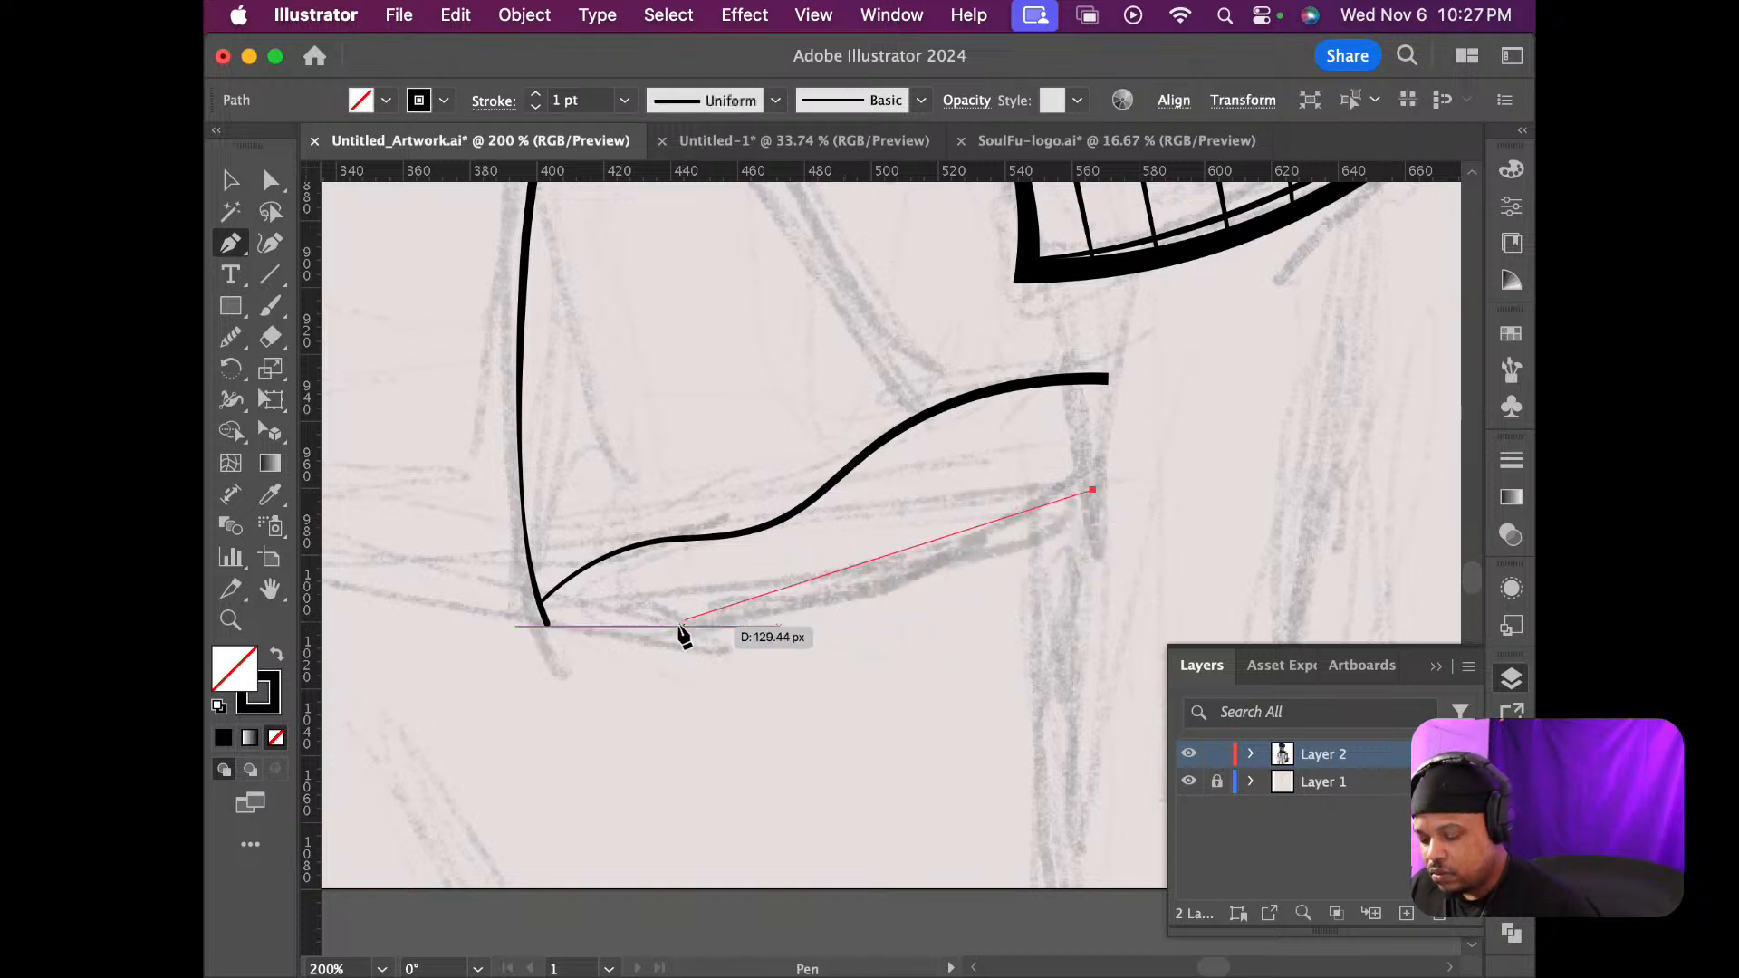
pyautogui.moveTo(656, 645); pyautogui.dragTo(576, 660)
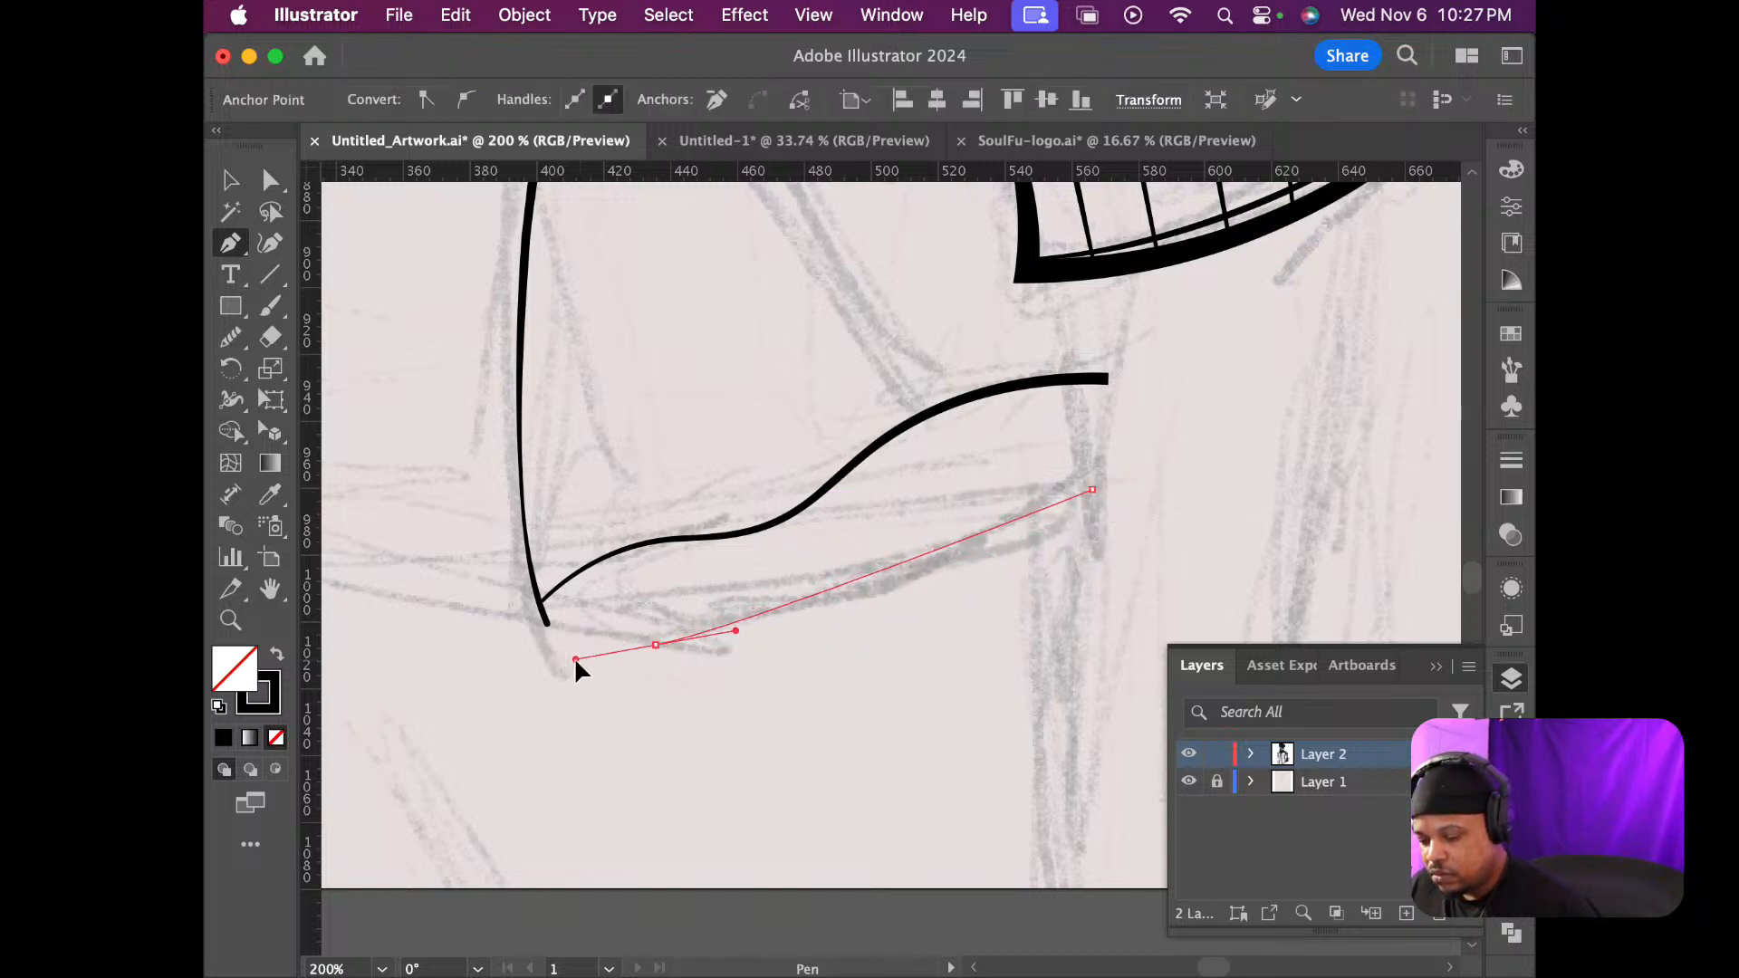
pyautogui.click(561, 665)
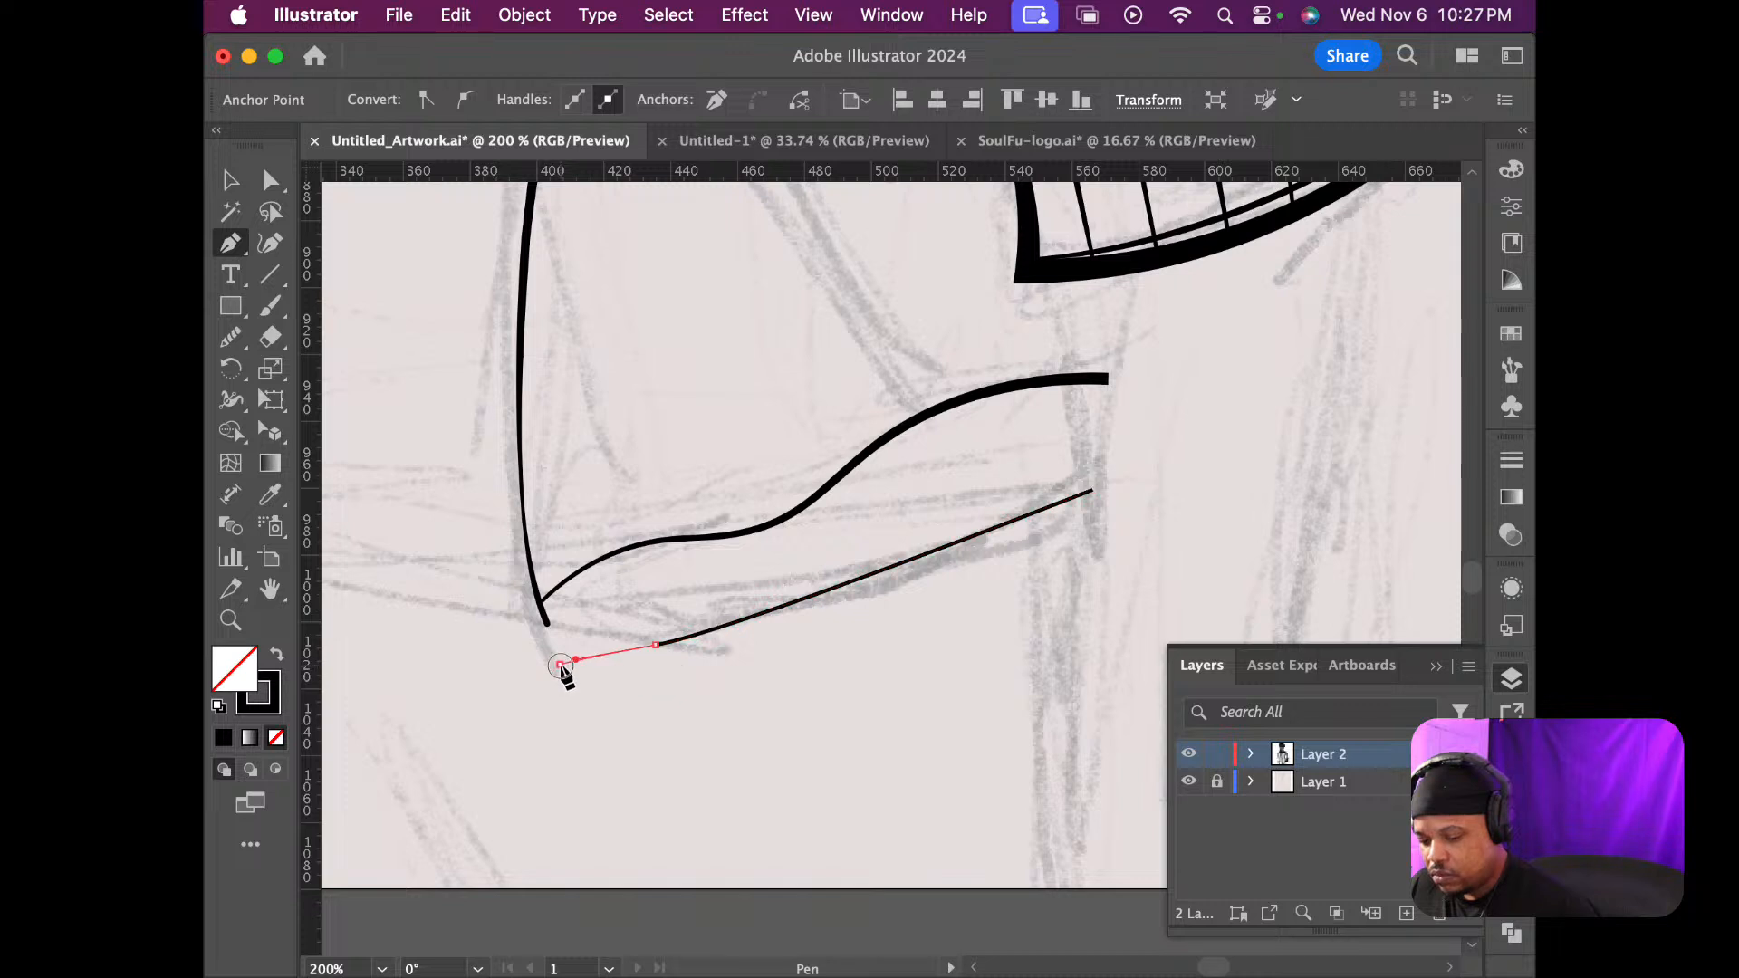
# Join the band's lower edge to the hem line's front end and set the stroke width at that joint to about 1 px
pyautogui.click(541, 602)
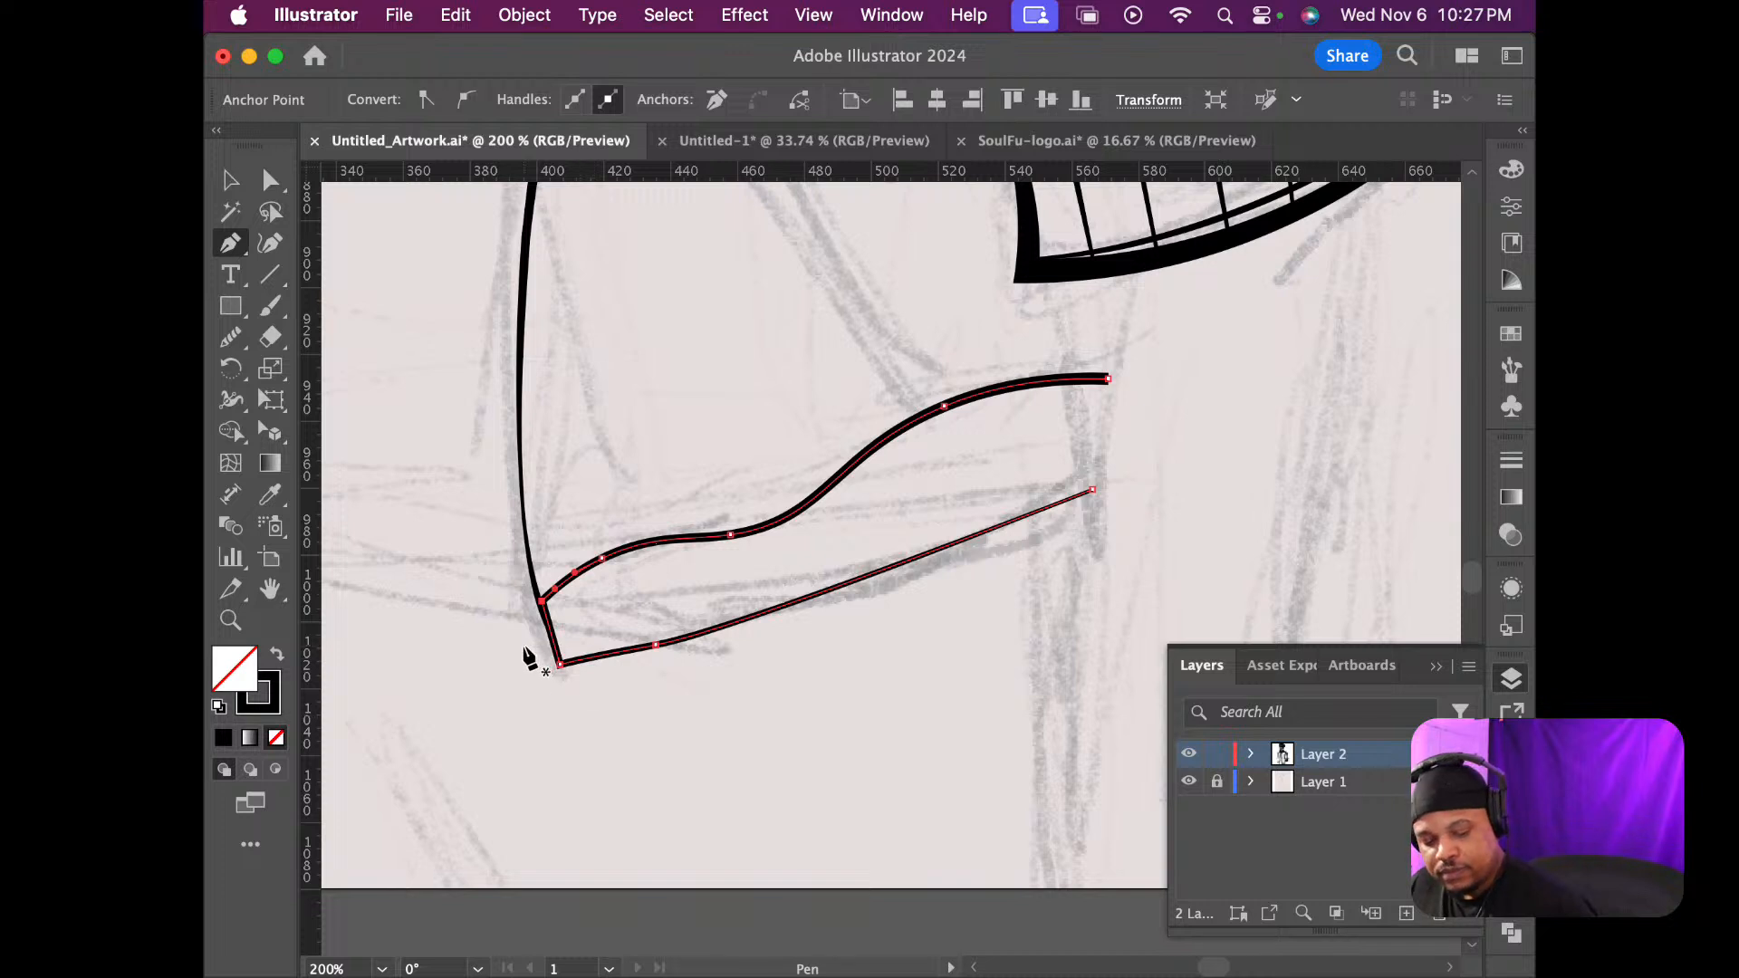
pyautogui.hotkey('shift', 'w')
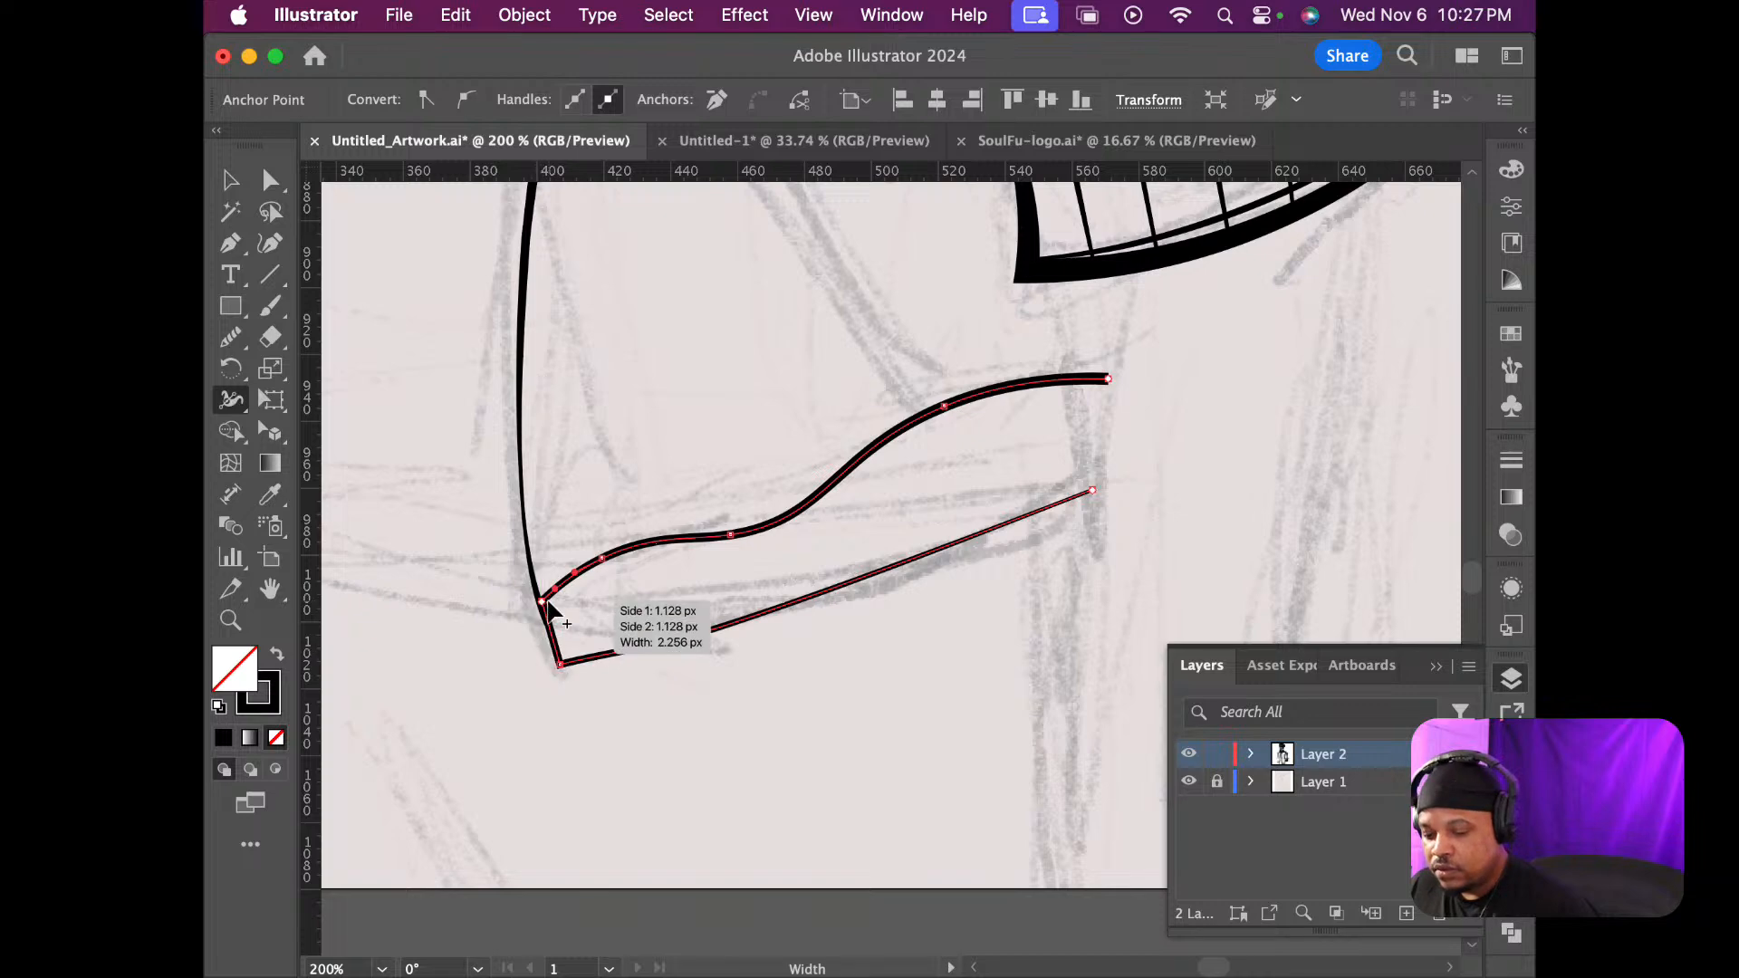
pyautogui.scroll(8, 543, 634)
pyautogui.moveTo(541, 610); pyautogui.dragTo(543, 604)
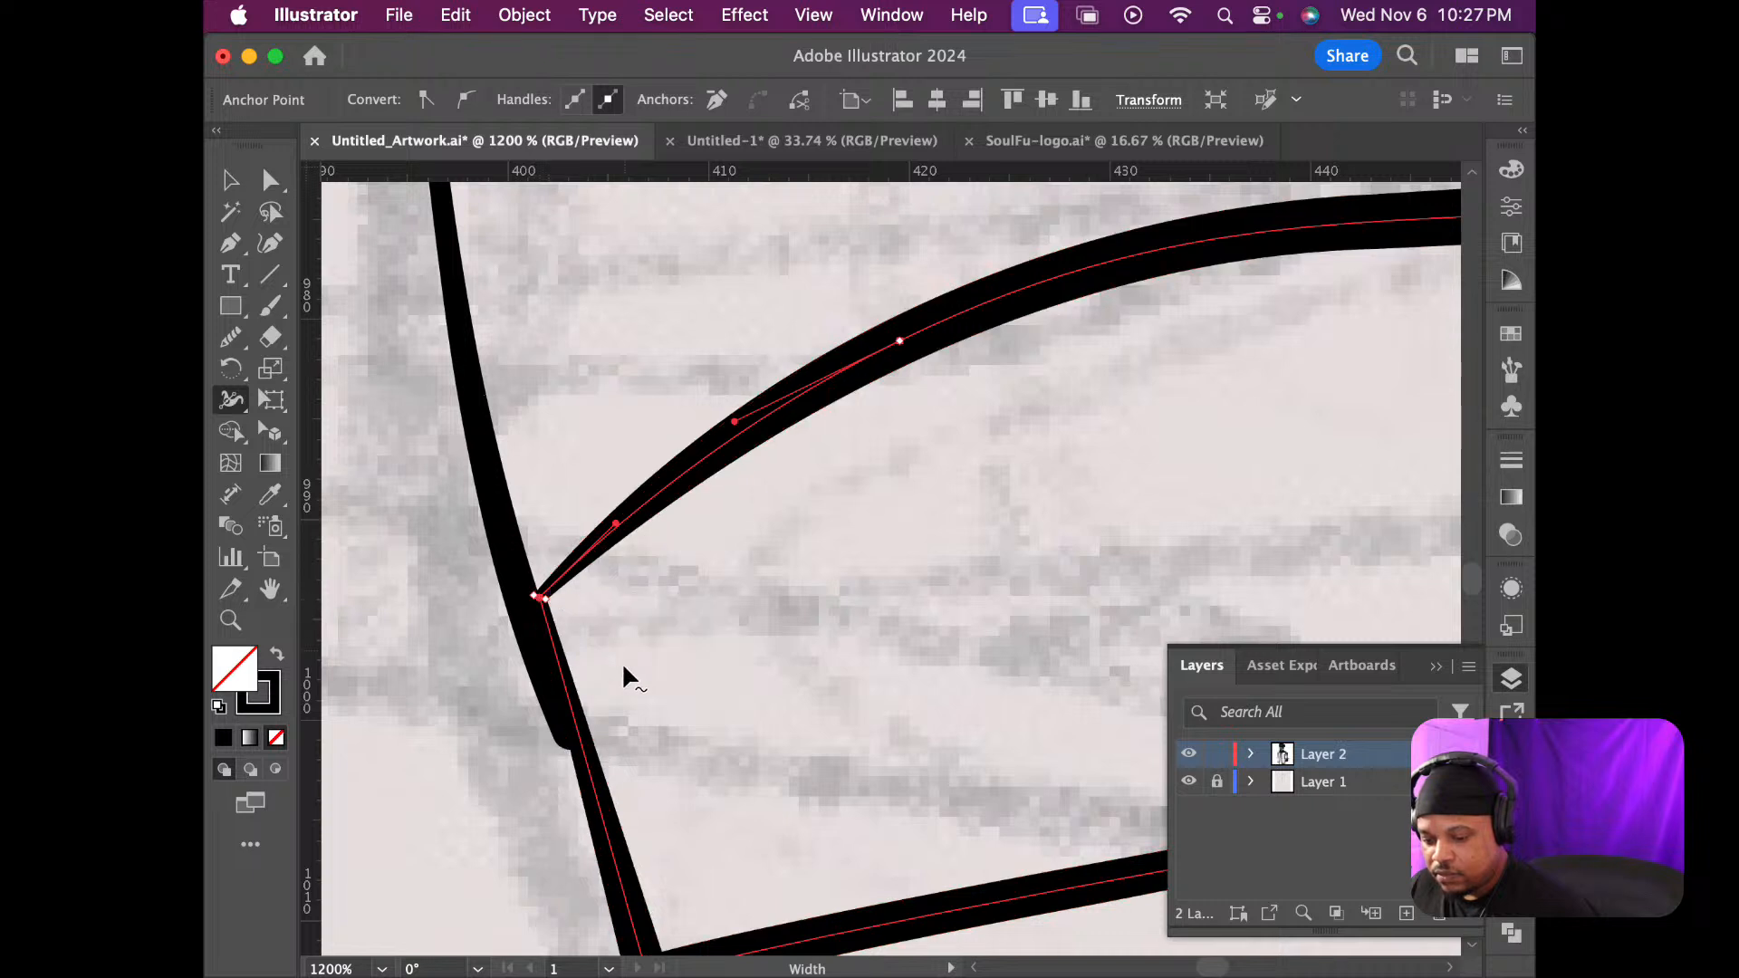
pyautogui.scroll(-1, 611, 672)
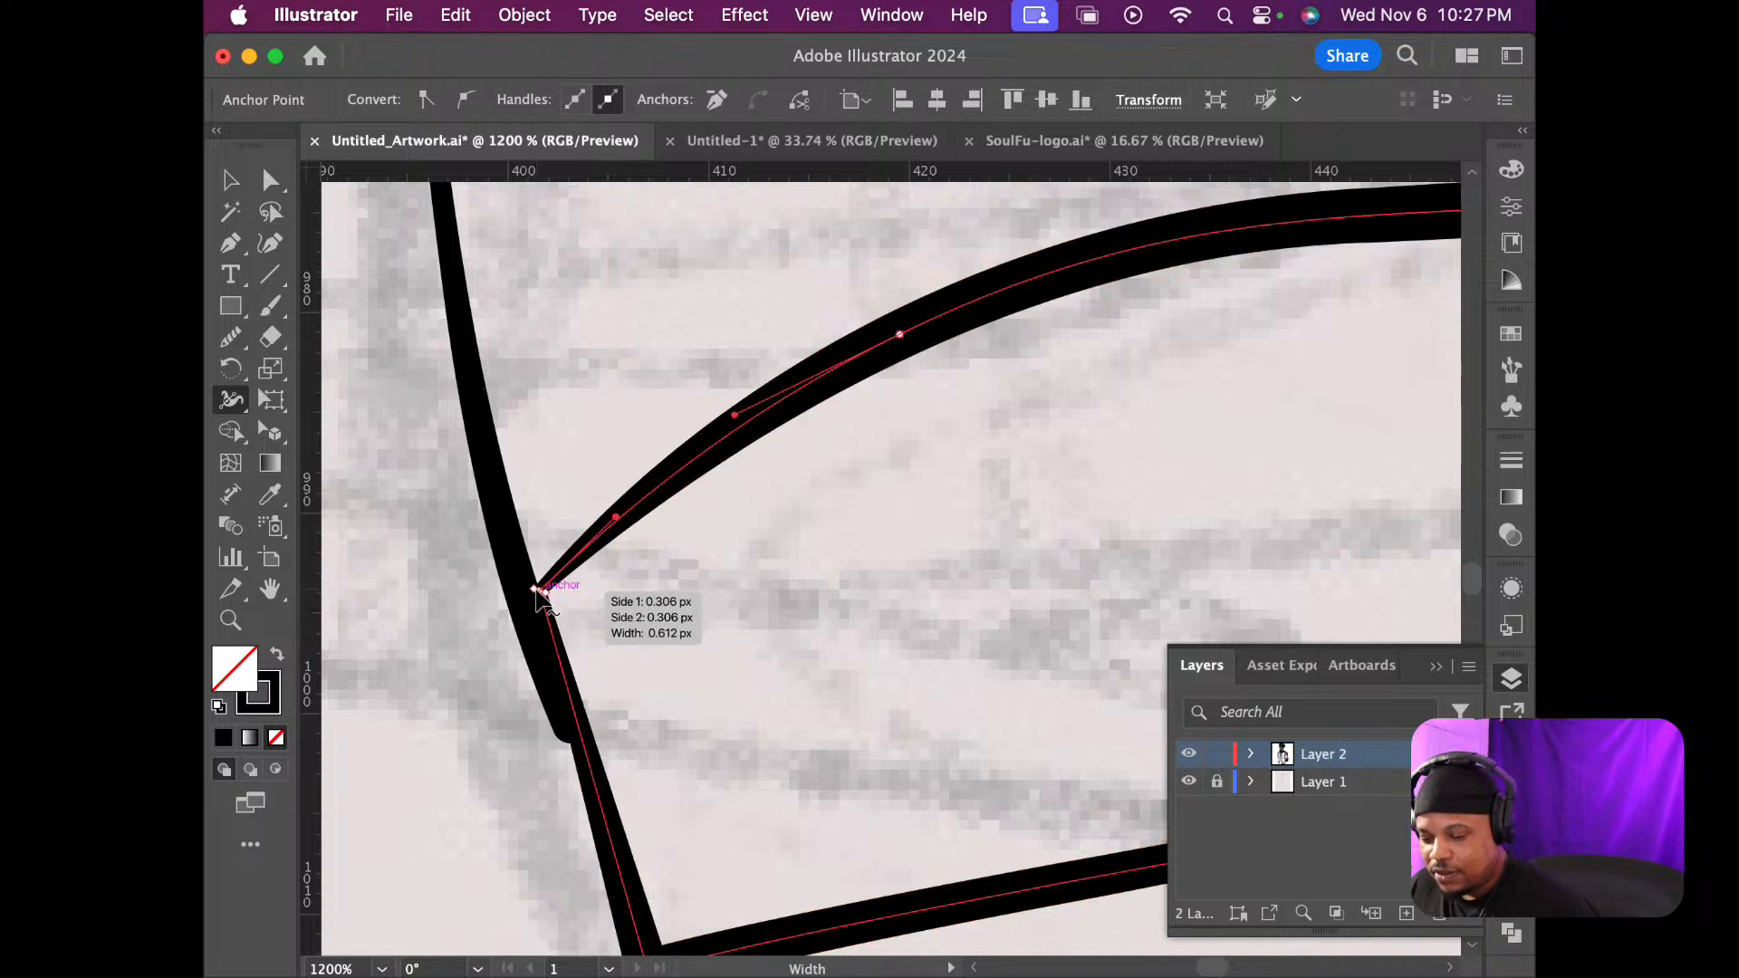
pyautogui.moveTo(535, 590)
pyautogui.mouseDown()
pyautogui.moveTo(547, 602)
pyautogui.moveTo(532, 592)
pyautogui.mouseUp()
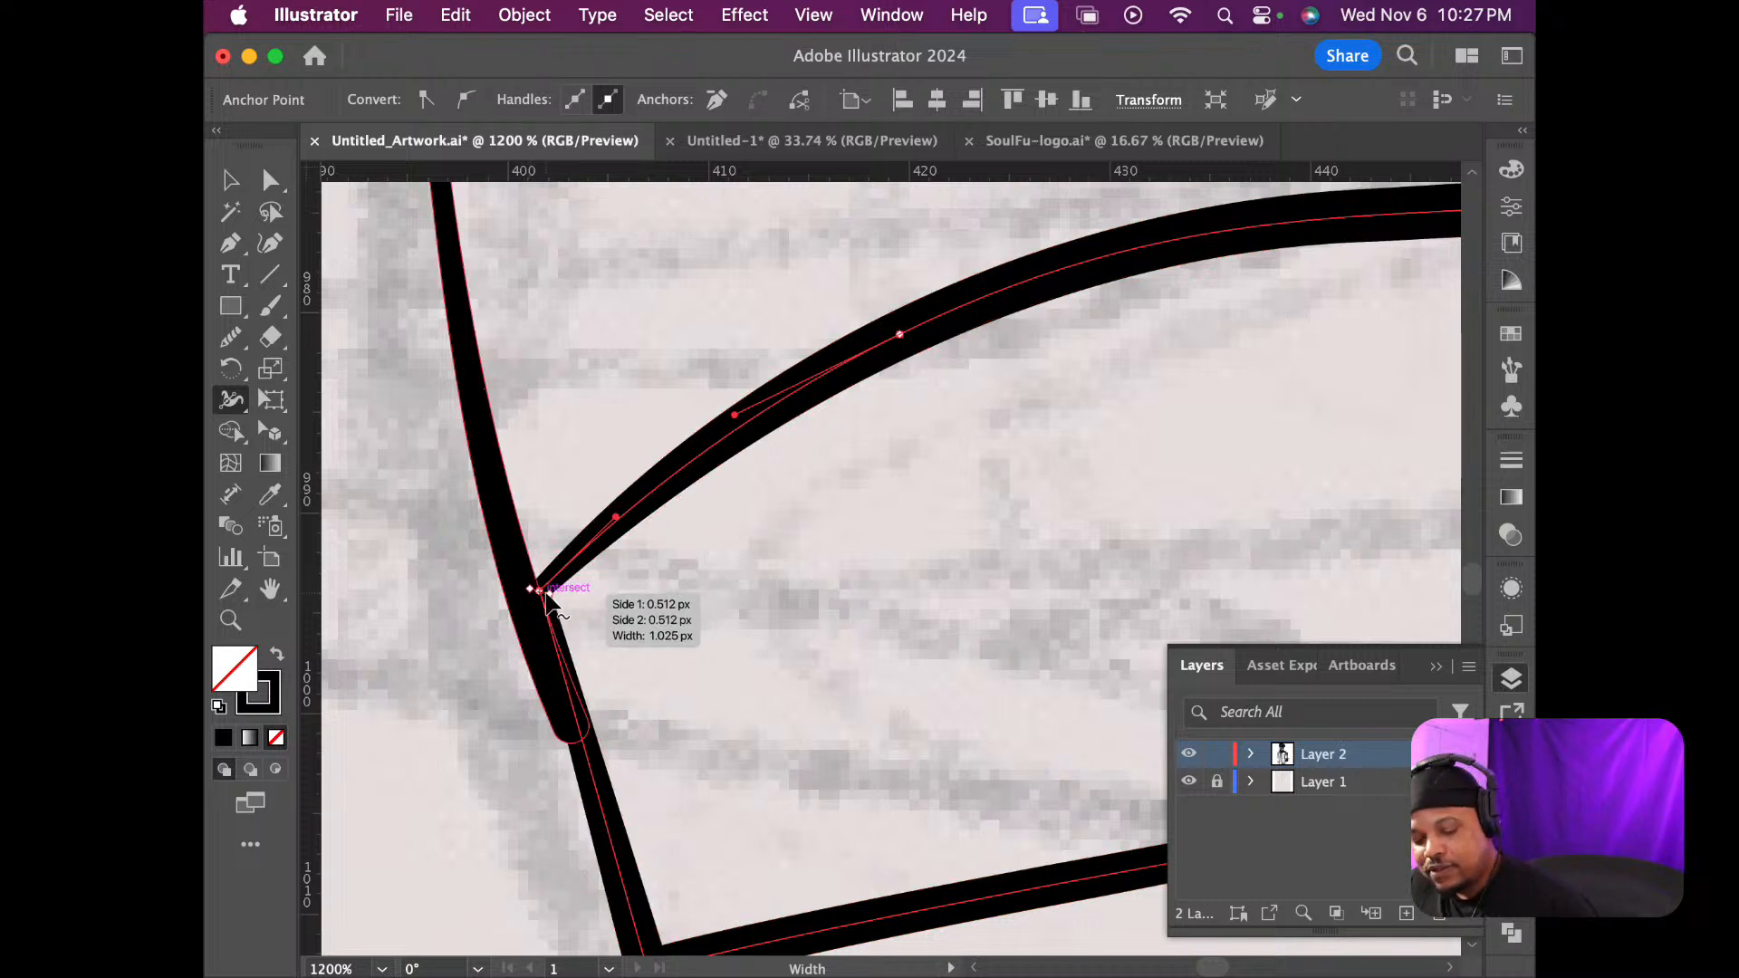
# Move the joint's anchor point slightly down and outward onto the front opening line with Direct Selection
pyautogui.press('a')
pyautogui.click(538, 591)
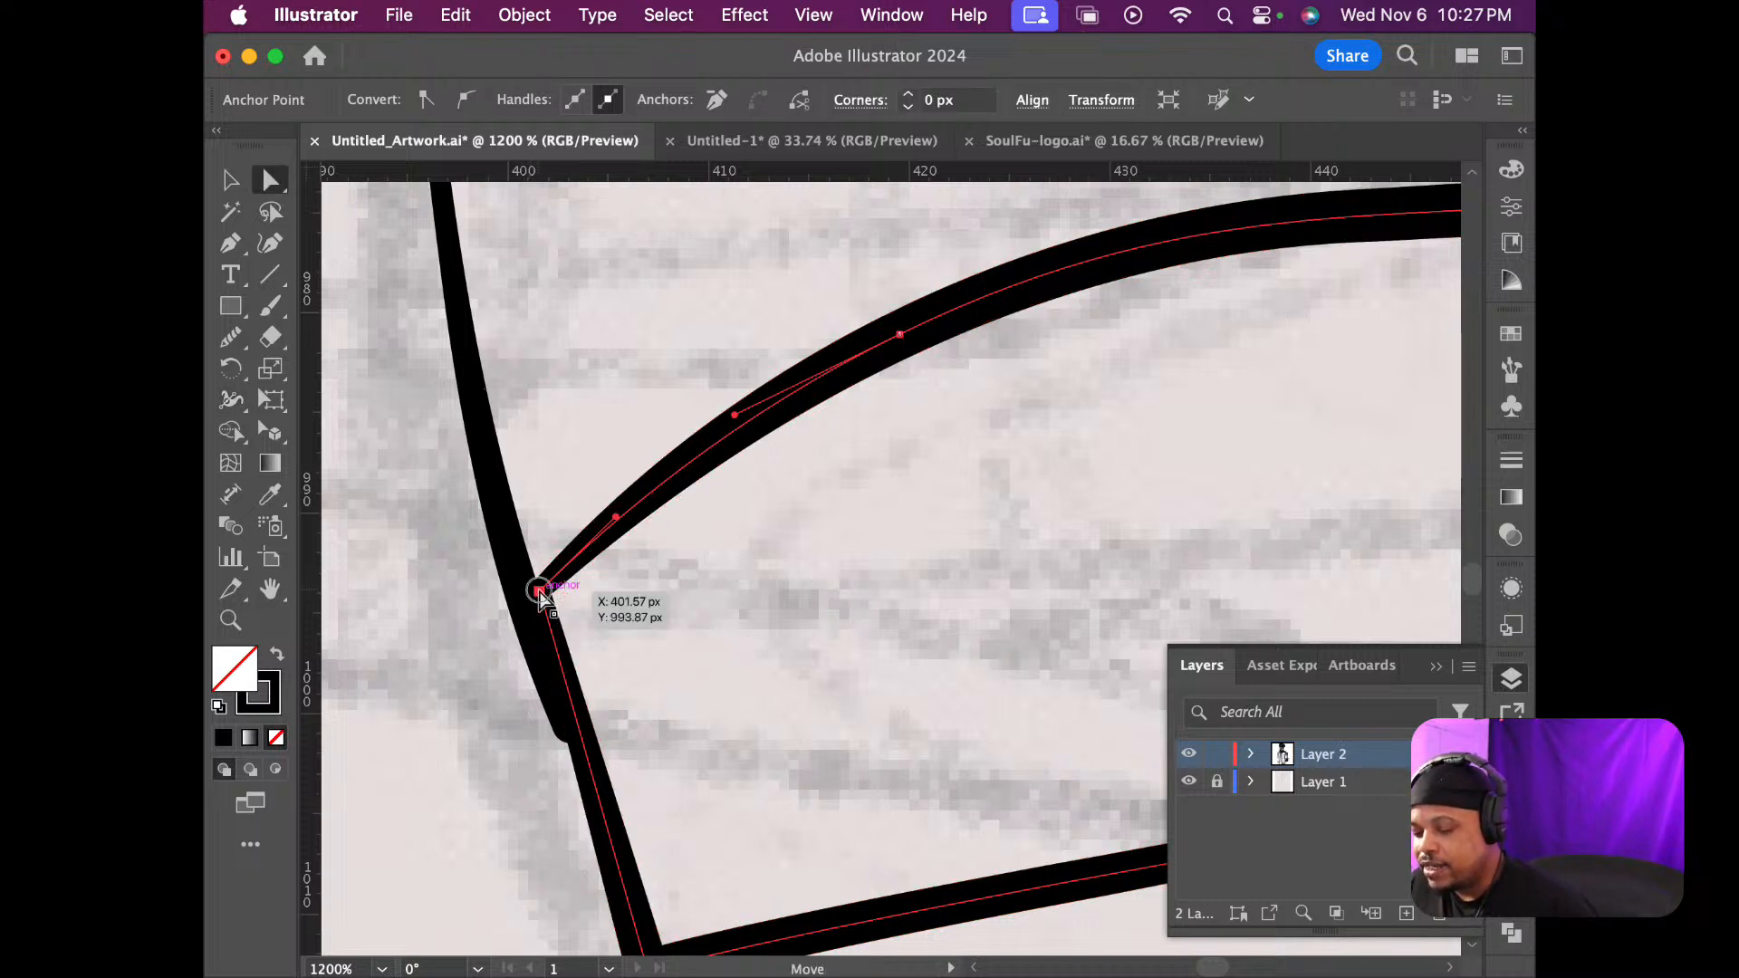
pyautogui.moveTo(539, 593); pyautogui.dragTo(528, 608)
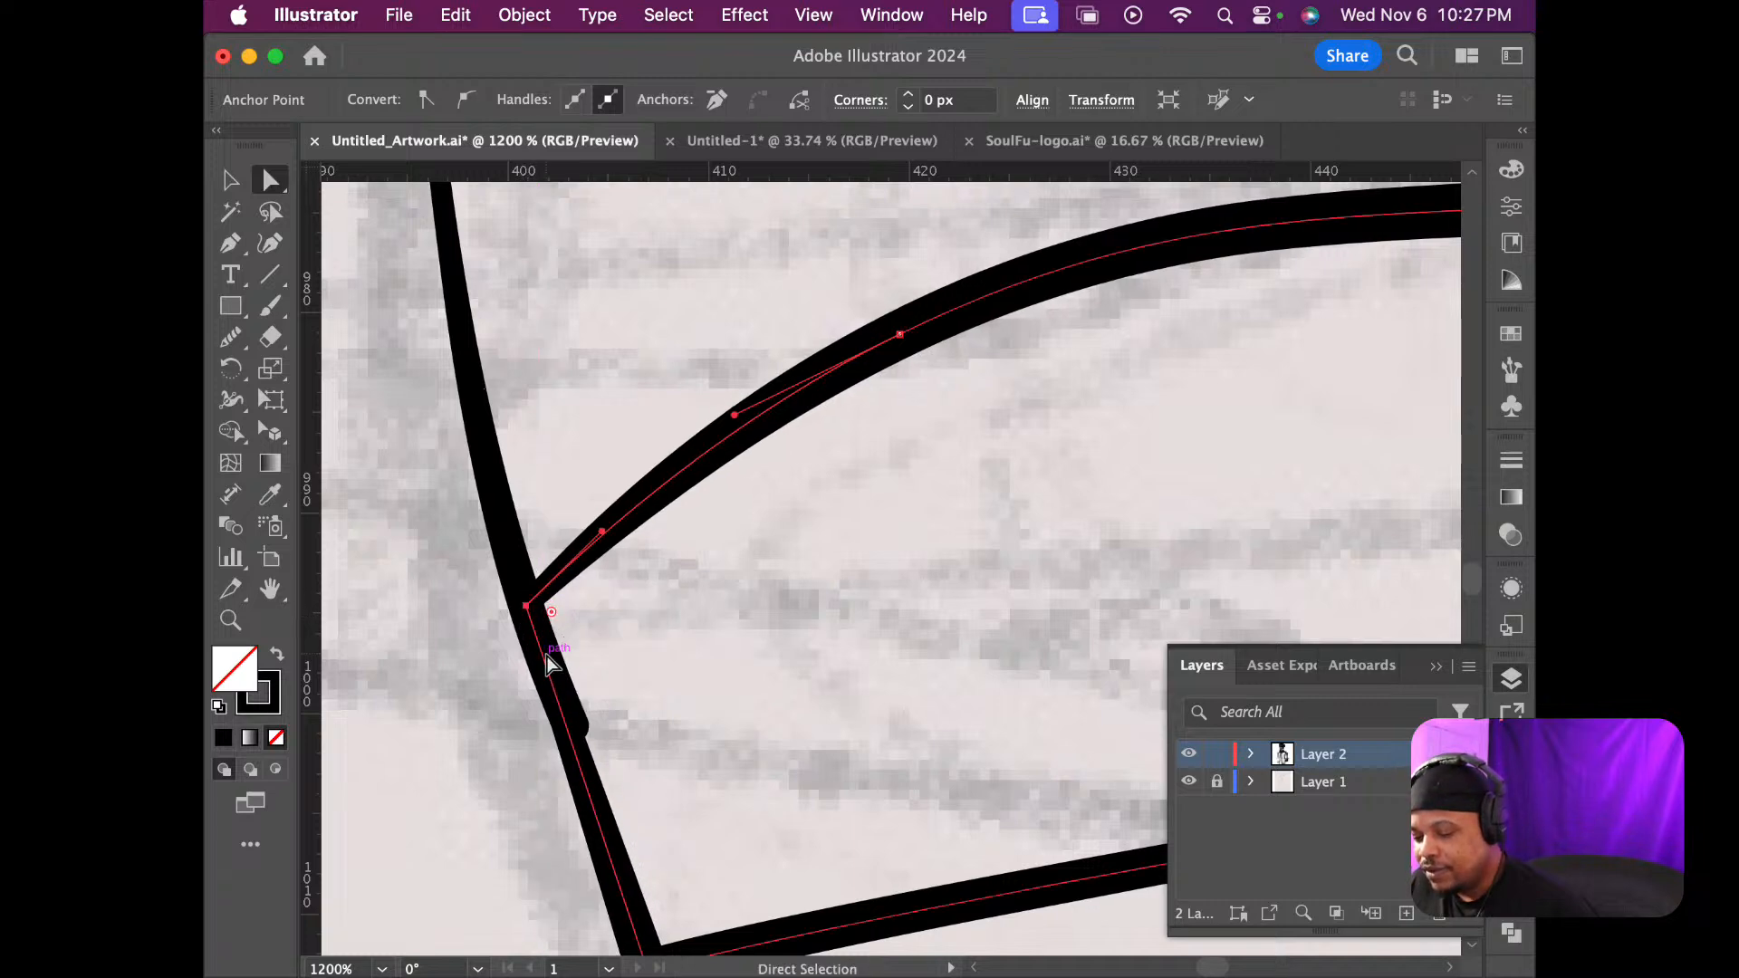
pyautogui.scroll(-3, 547, 657)
pyautogui.scroll(-4, 547, 655)
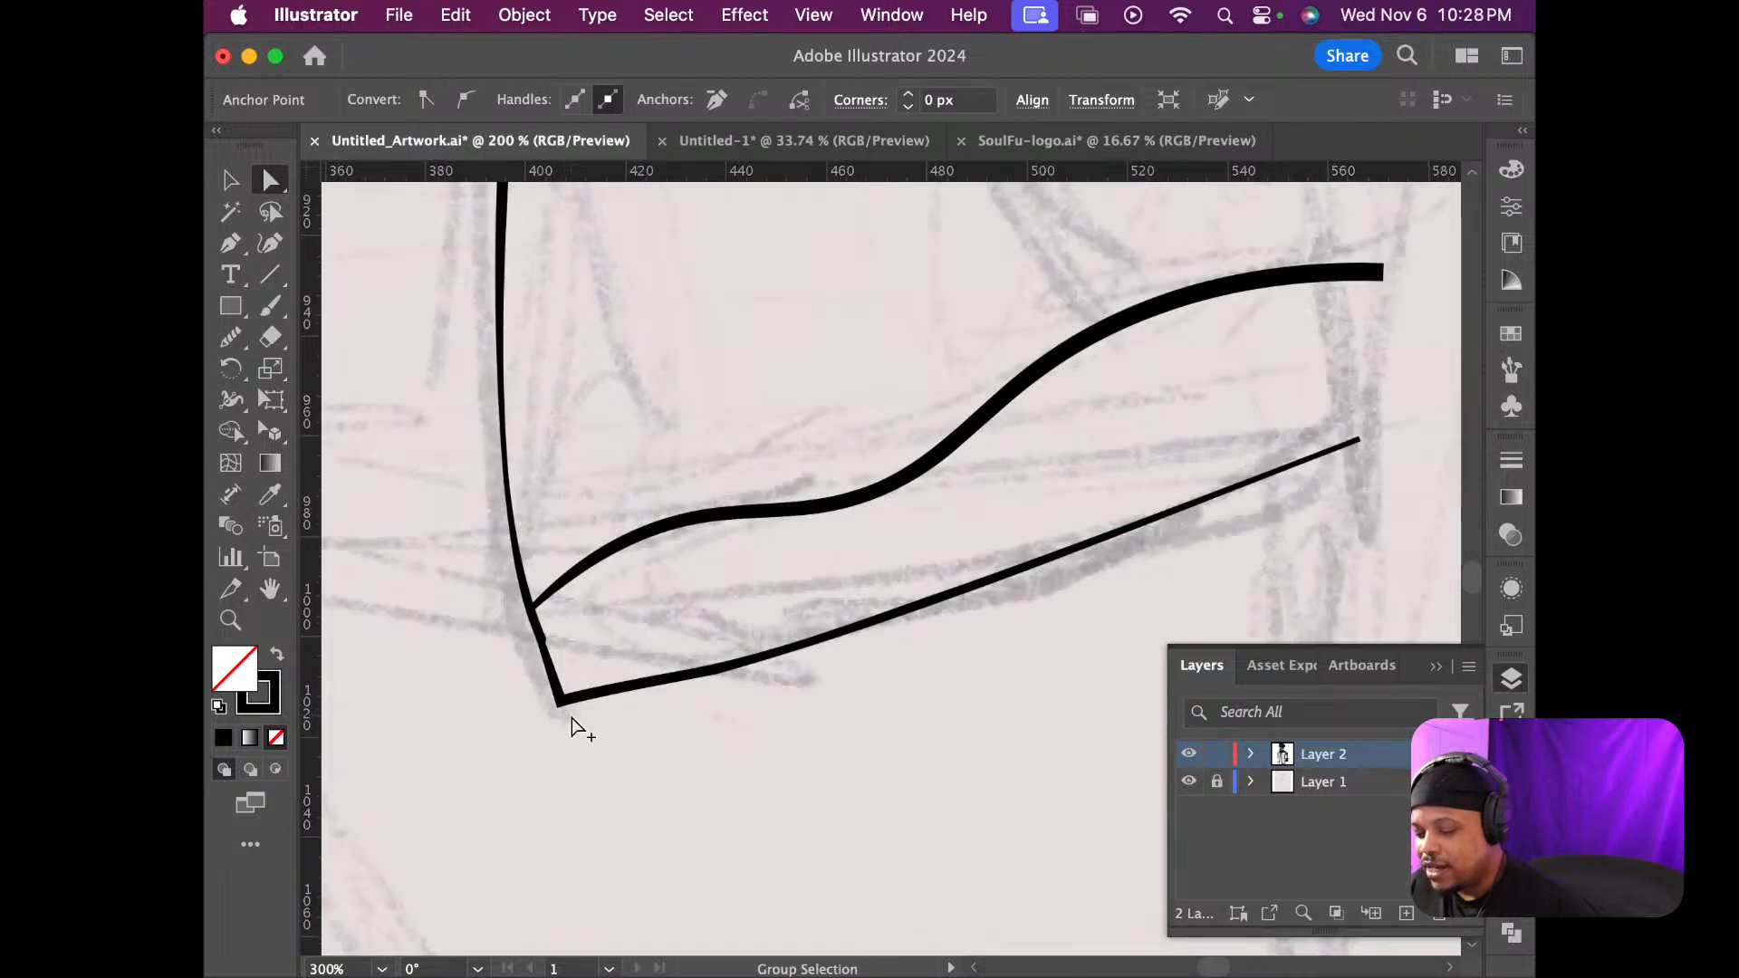
# Narrow the stroke at the band's lower front corner with the Width tool and add a width point midway along the short front edge
pyautogui.scroll(7, 578, 724)
pyautogui.scroll(5, 566, 722)
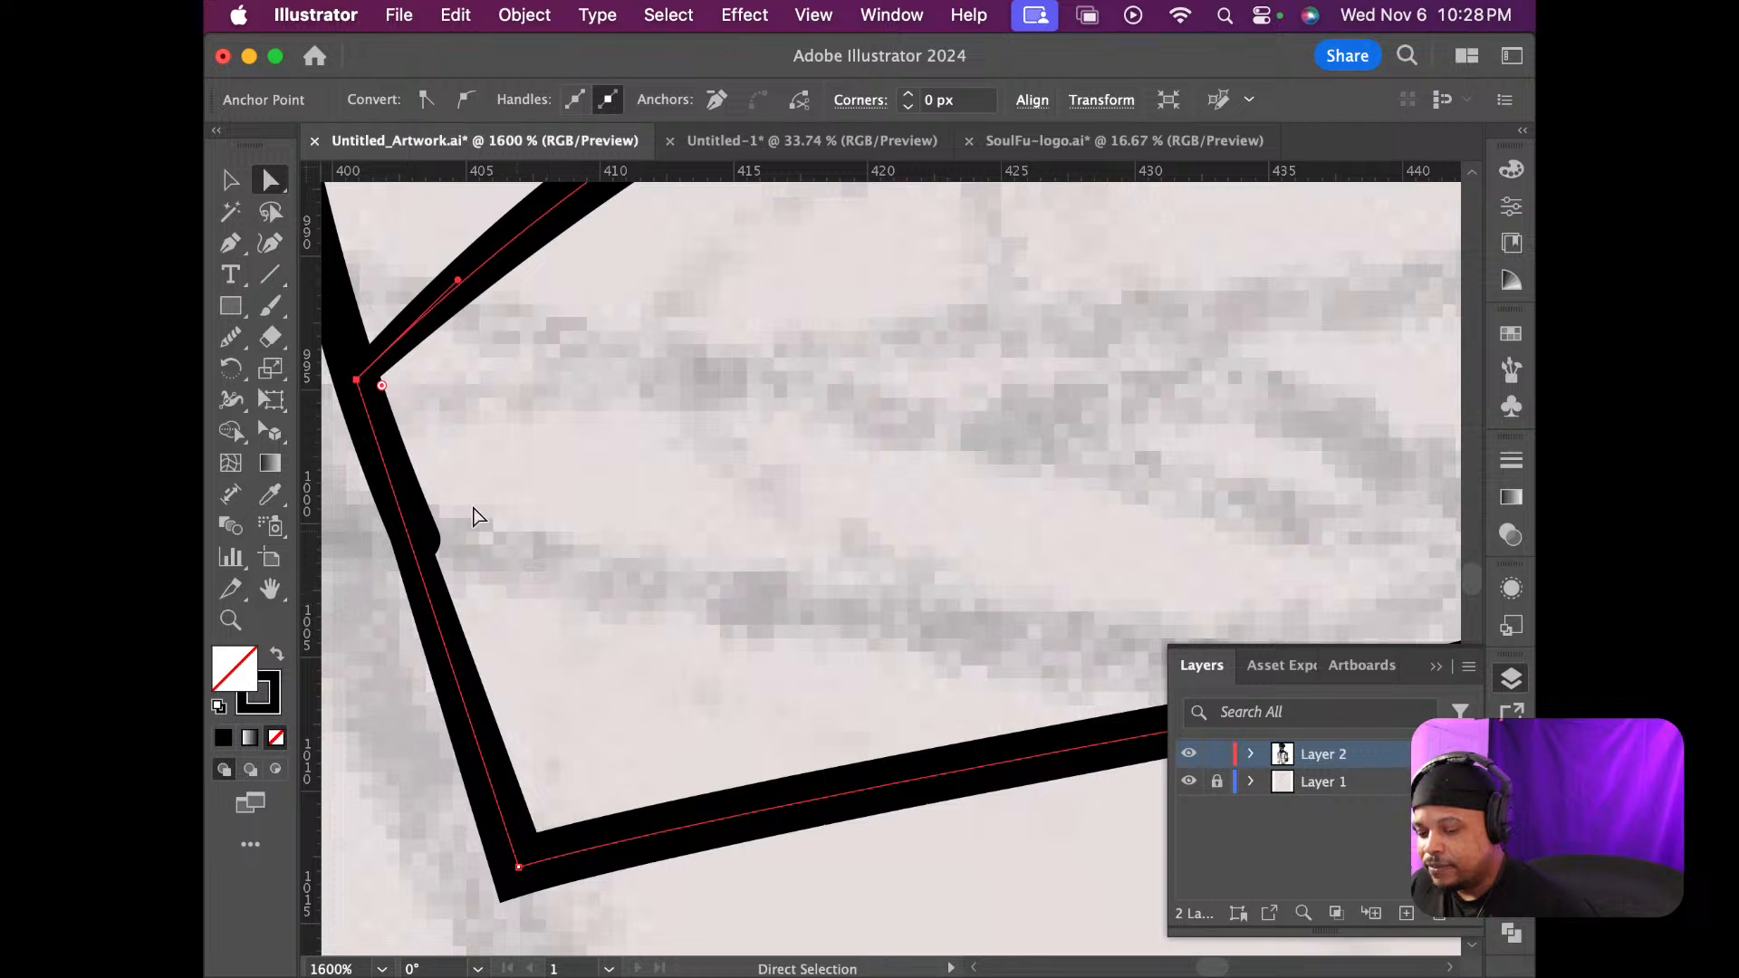
pyautogui.scroll(-1, 481, 618)
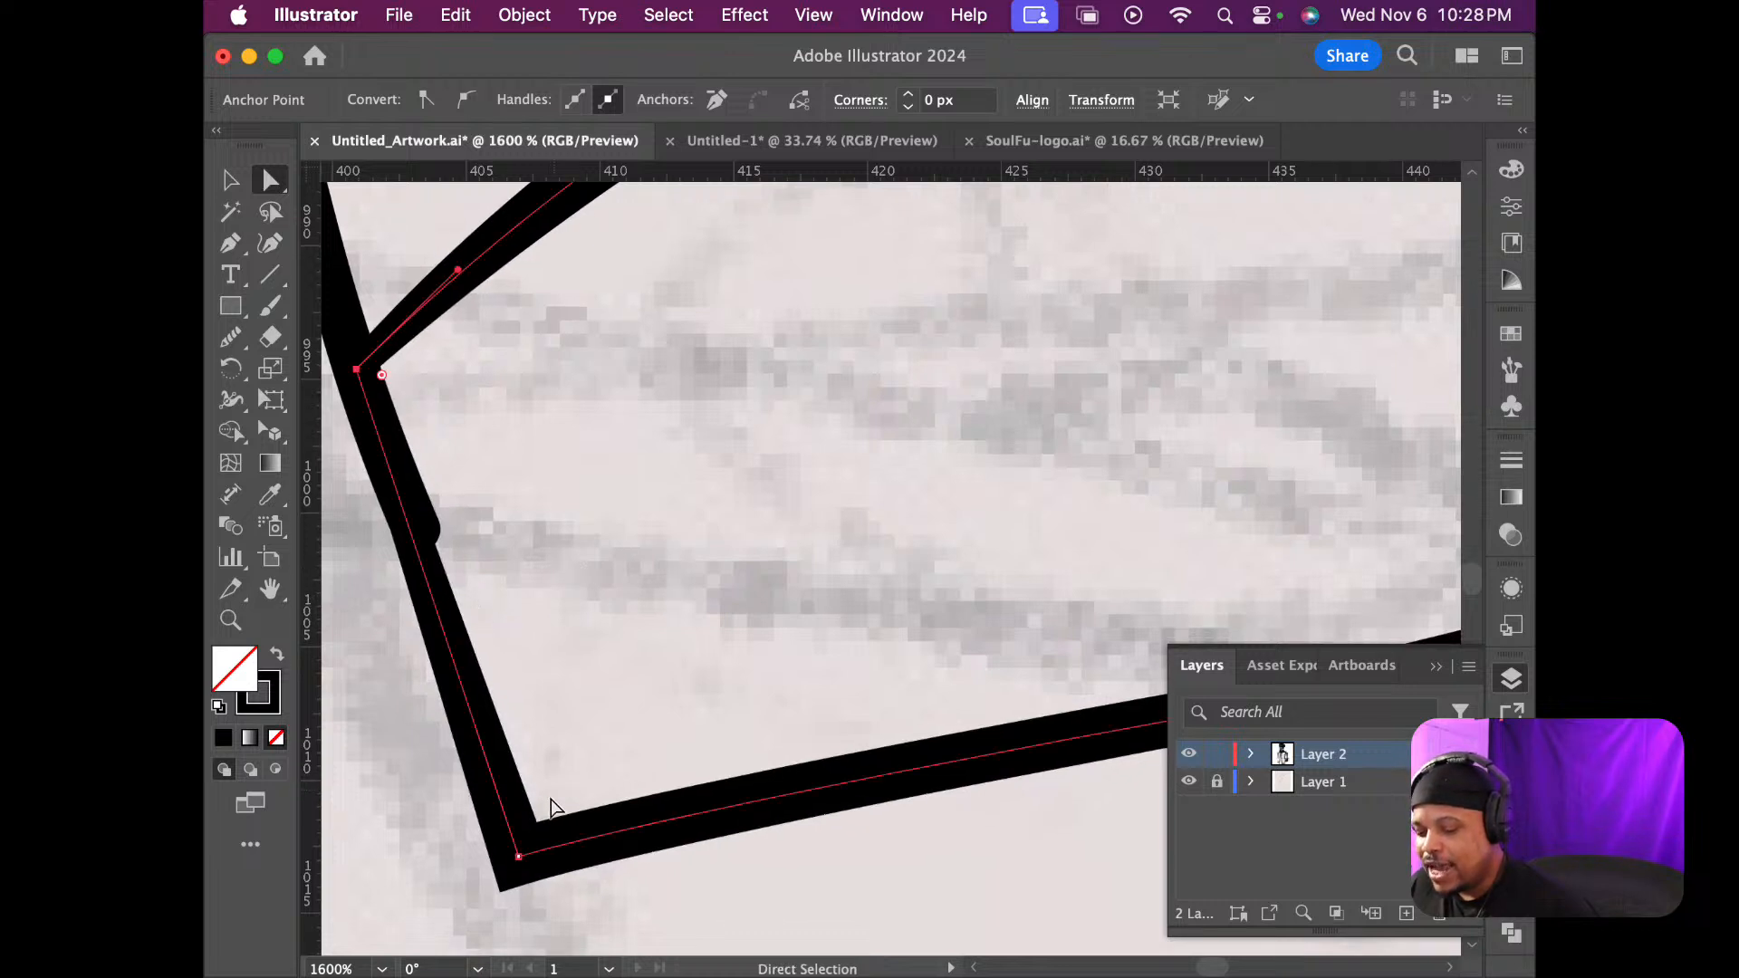
pyautogui.moveTo(526, 842); pyautogui.dragTo(532, 828)
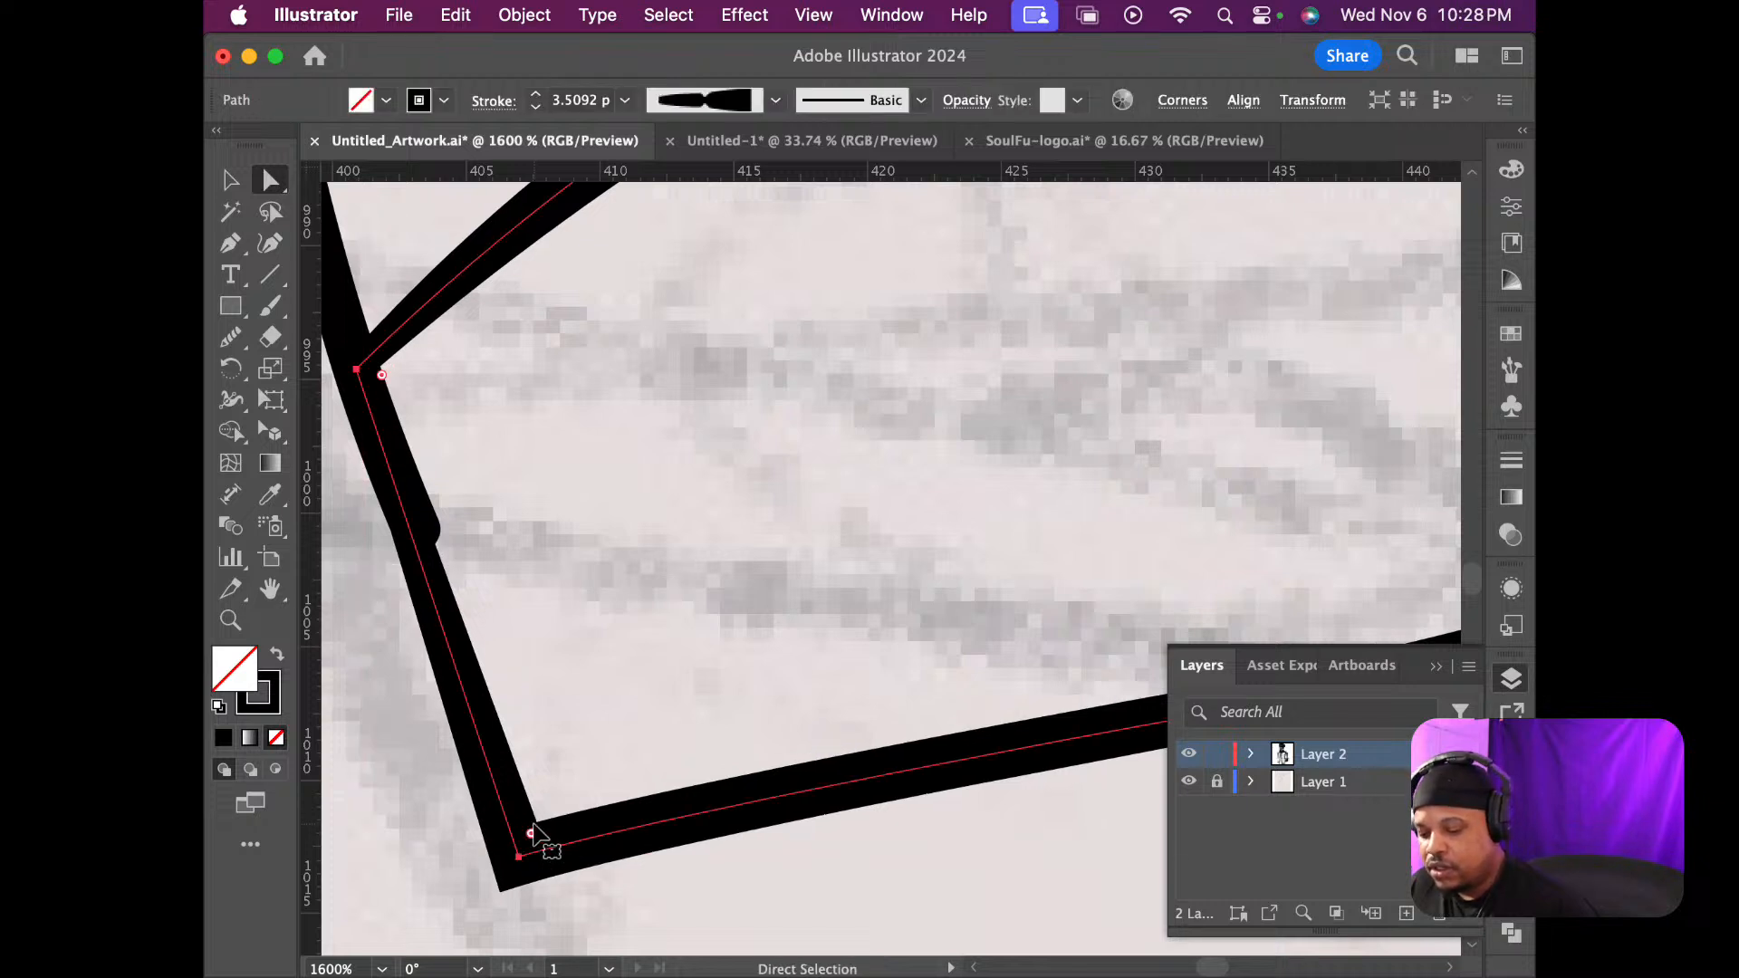
pyautogui.click(519, 858)
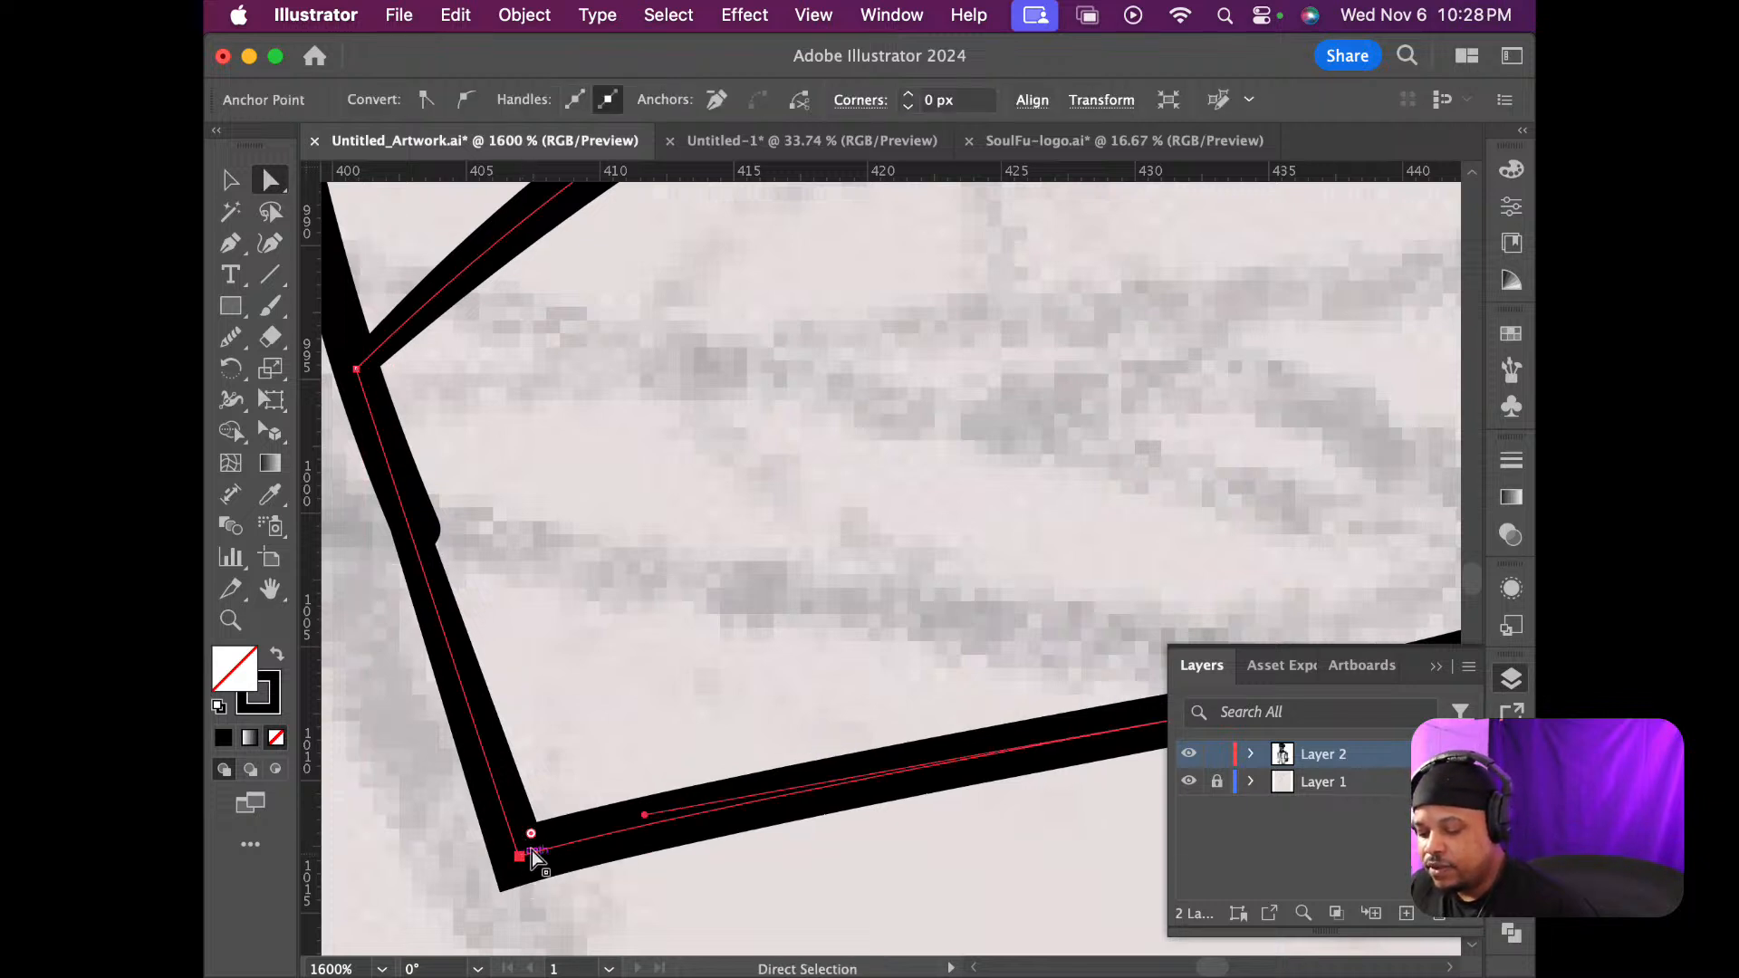
pyautogui.hotkey('shift', 'w')
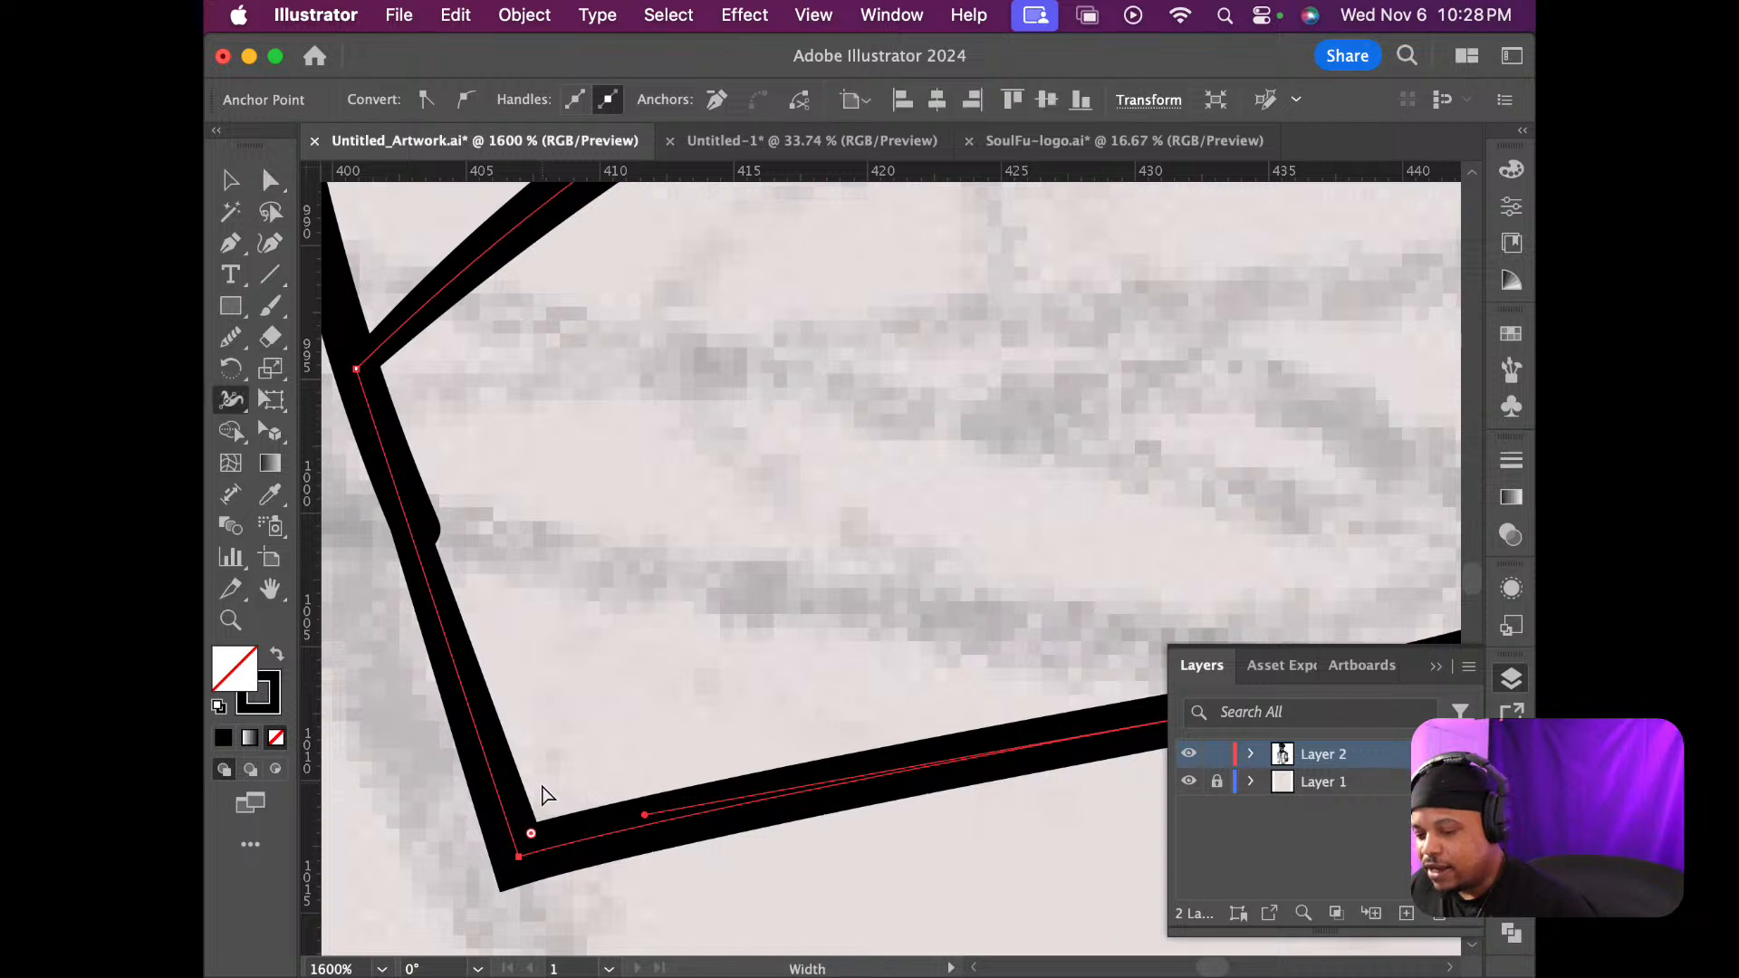
pyautogui.moveTo(532, 829); pyautogui.dragTo(522, 851)
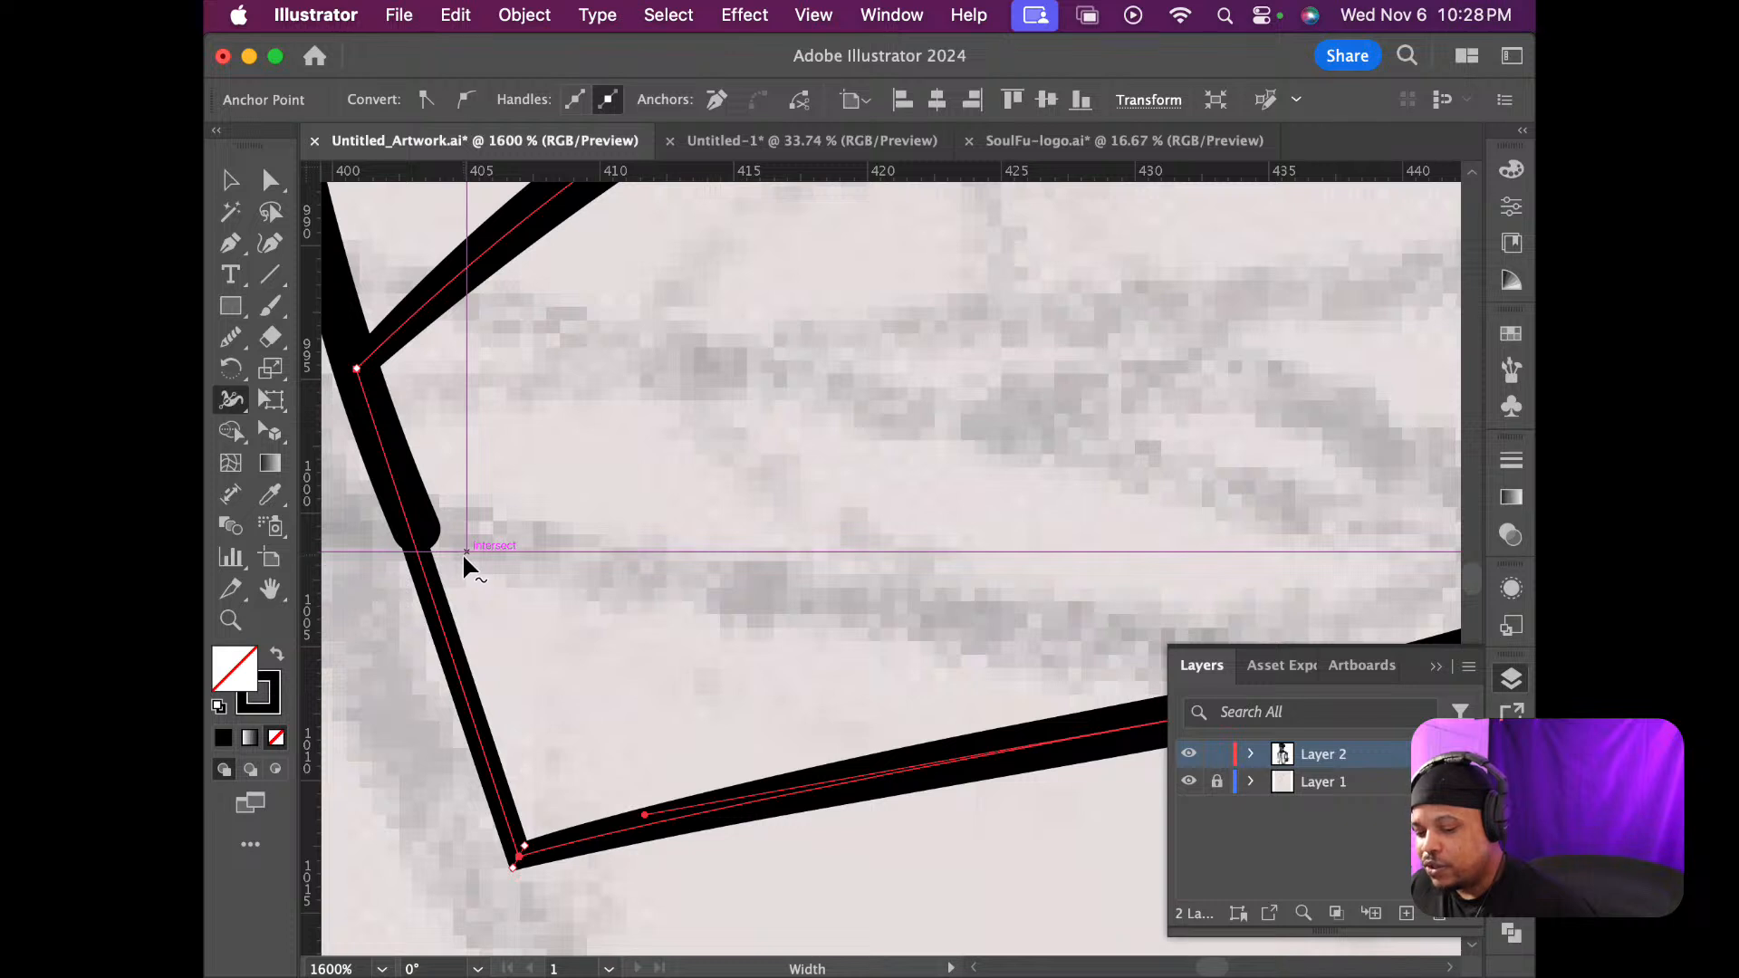
pyautogui.moveTo(435, 566); pyautogui.dragTo(436, 571)
# Widen the stroke where the hem line meets the front opening to about 2.05 px
pyautogui.scroll(-5, 482, 564)
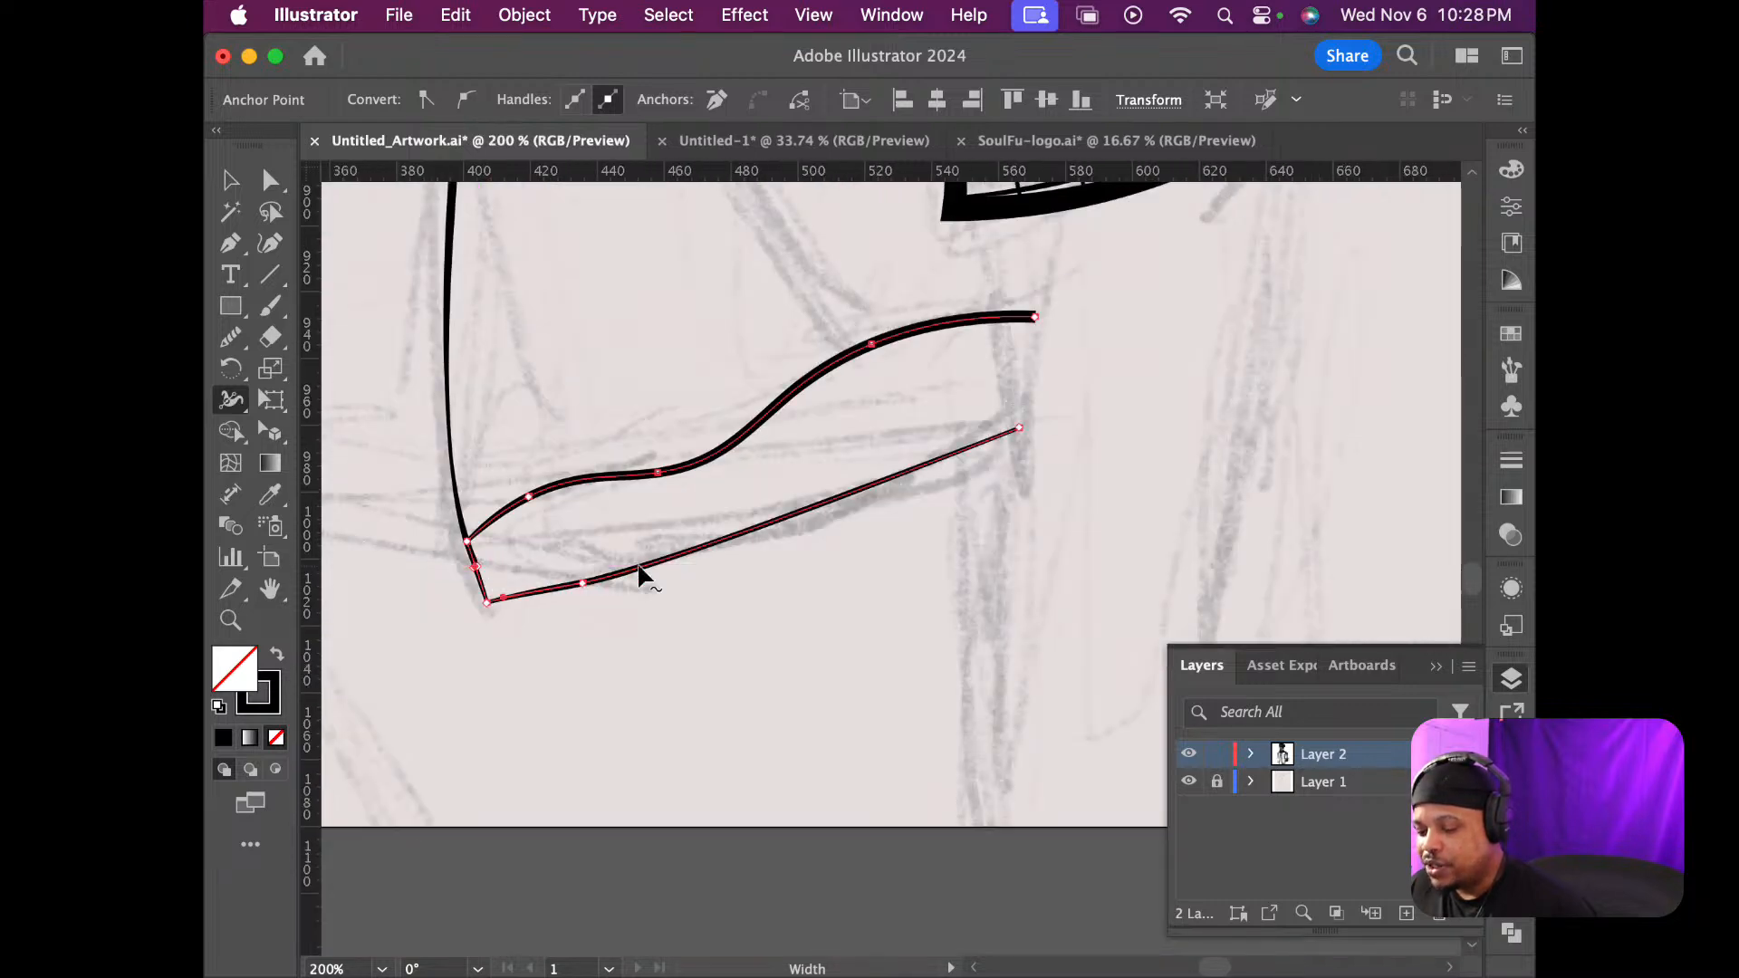
pyautogui.scroll(5, 431, 547)
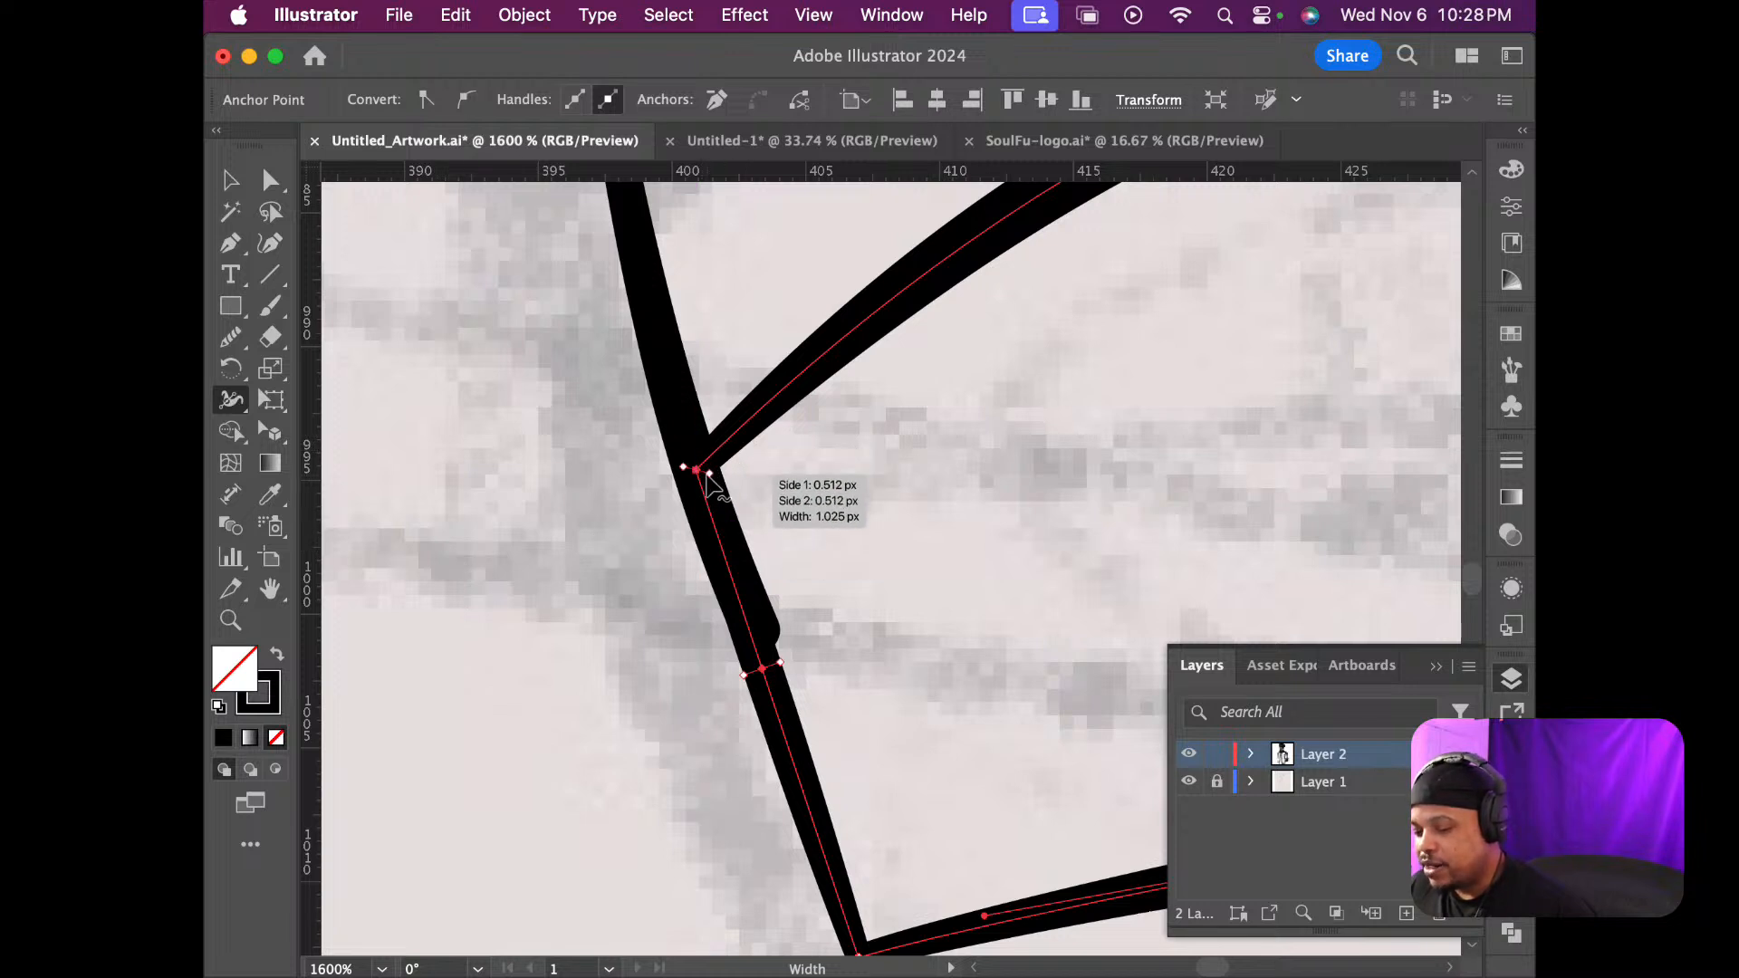
pyautogui.moveTo(708, 472); pyautogui.dragTo(724, 478)
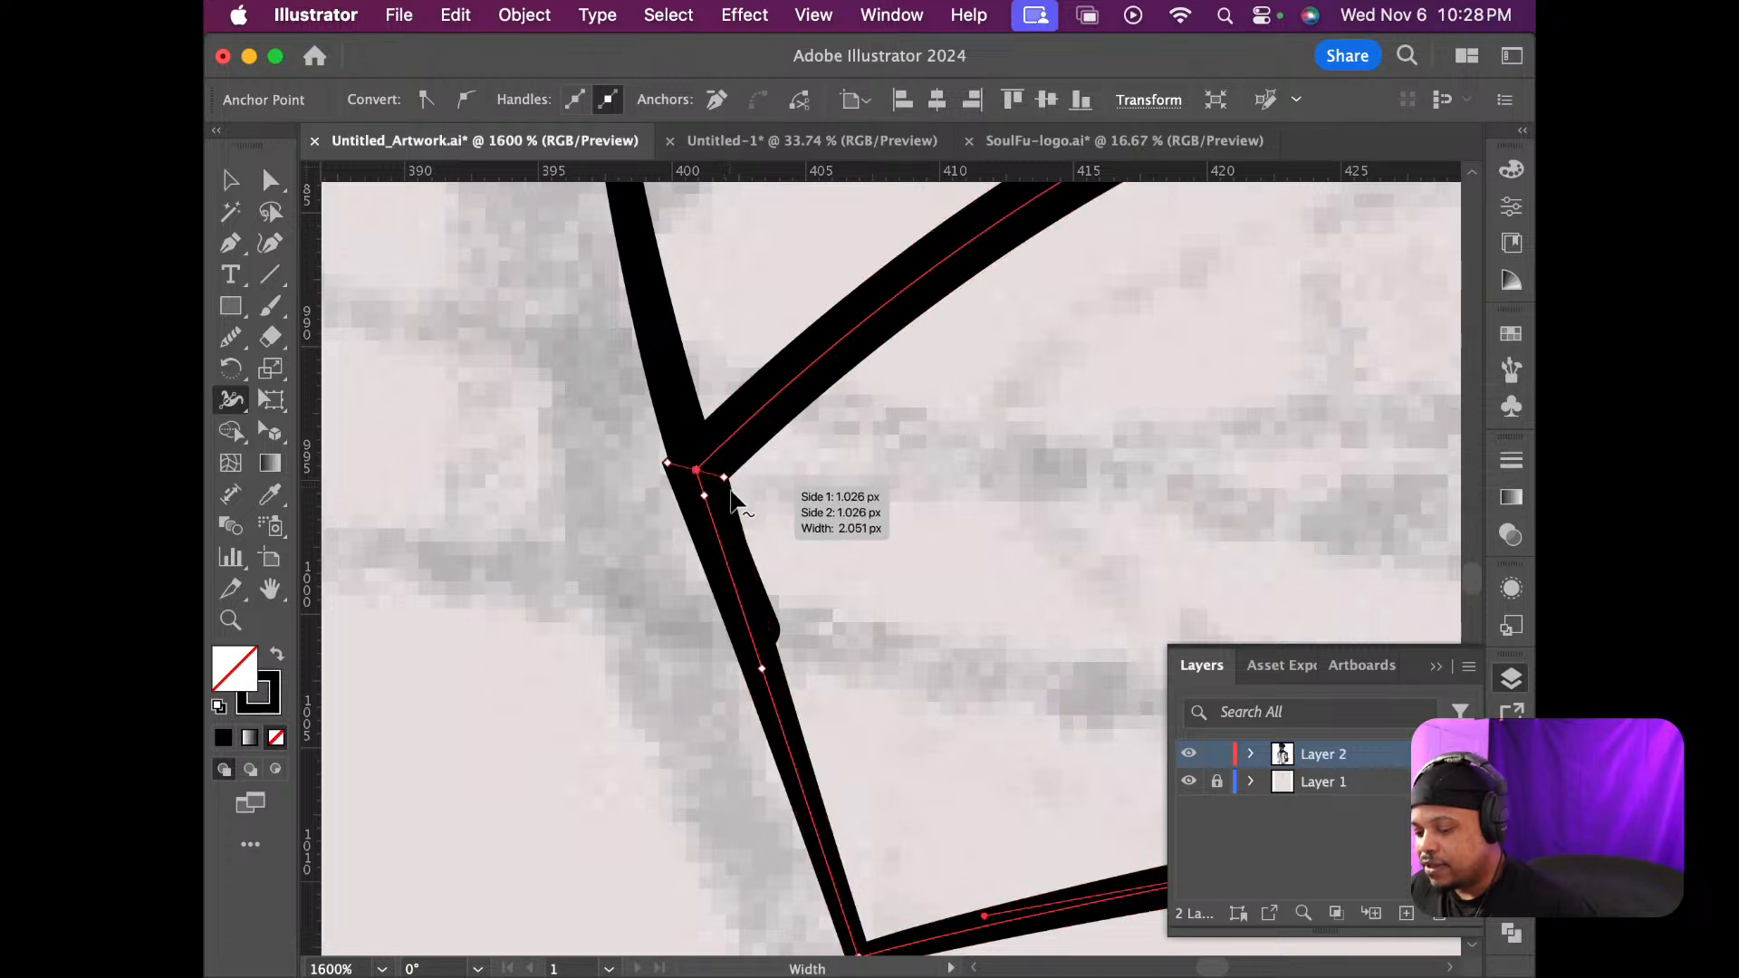
pyautogui.scroll(-1, 809, 651)
pyautogui.scroll(-7, 809, 648)
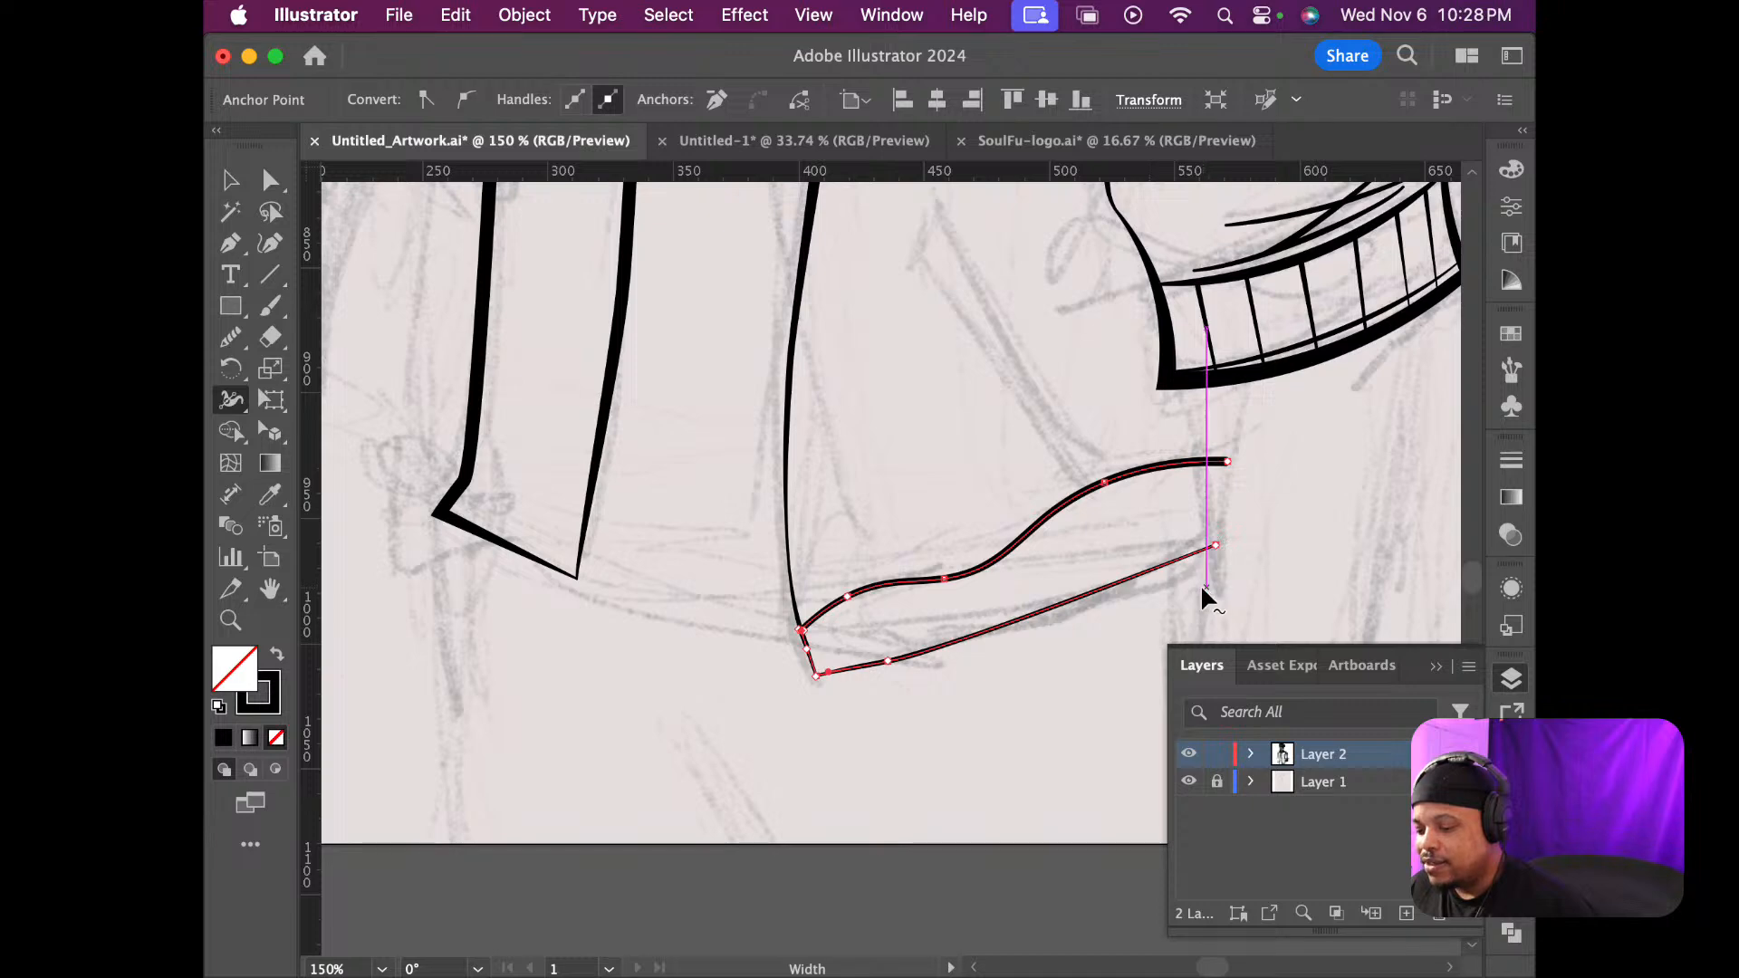
# Examine the hem band's upper and lower edges against the sketch, checking their stroke widths
pyautogui.scroll(-2, 1199, 585)
pyautogui.scroll(1, 1185, 583)
pyautogui.scroll(4, 1185, 587)
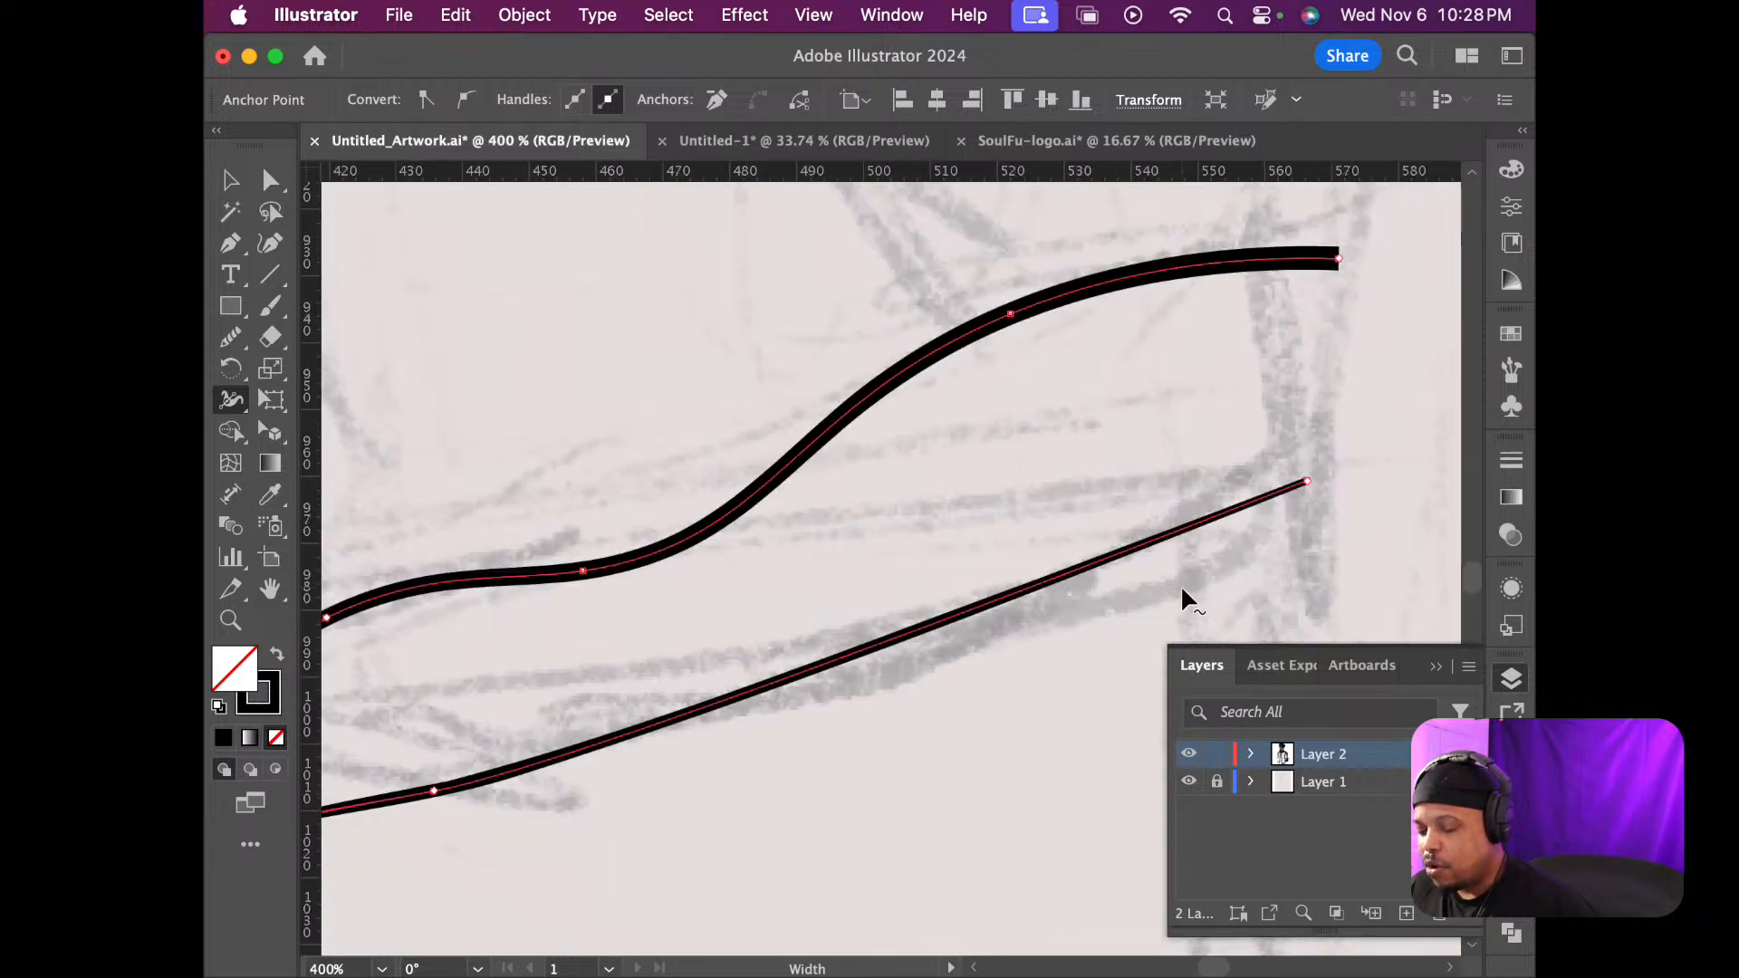
pyautogui.scroll(-1, 1183, 589)
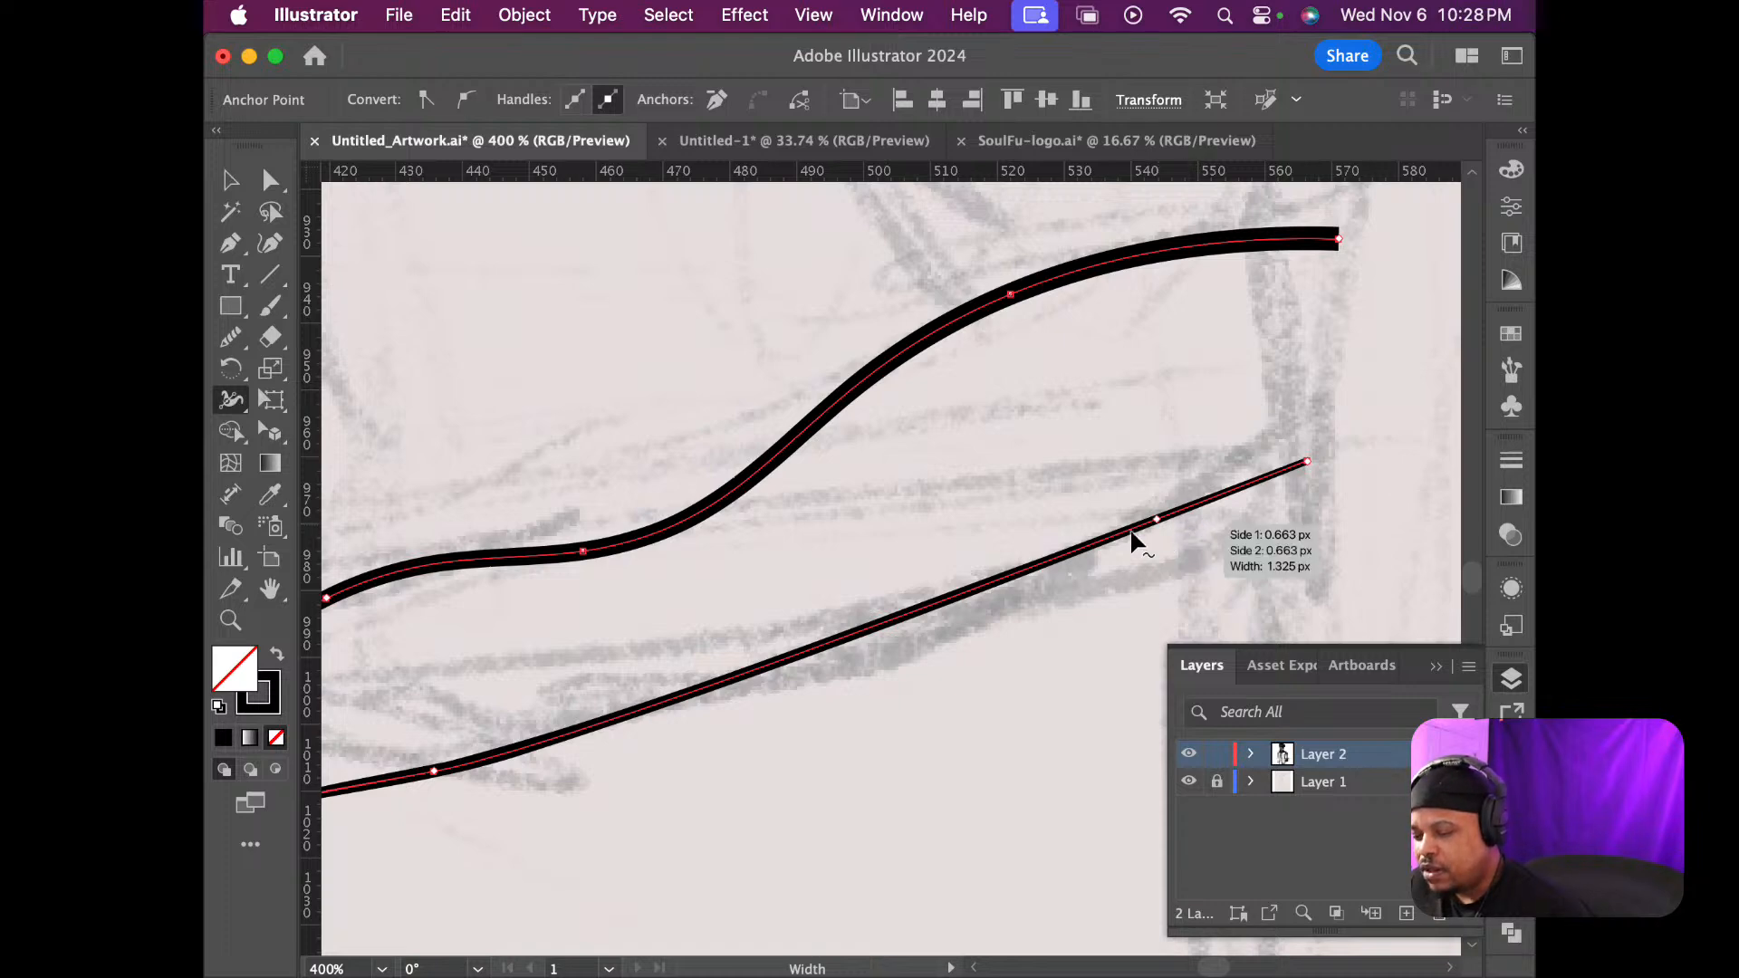
pyautogui.scroll(-5, 1093, 542)
pyautogui.scroll(5, 1034, 532)
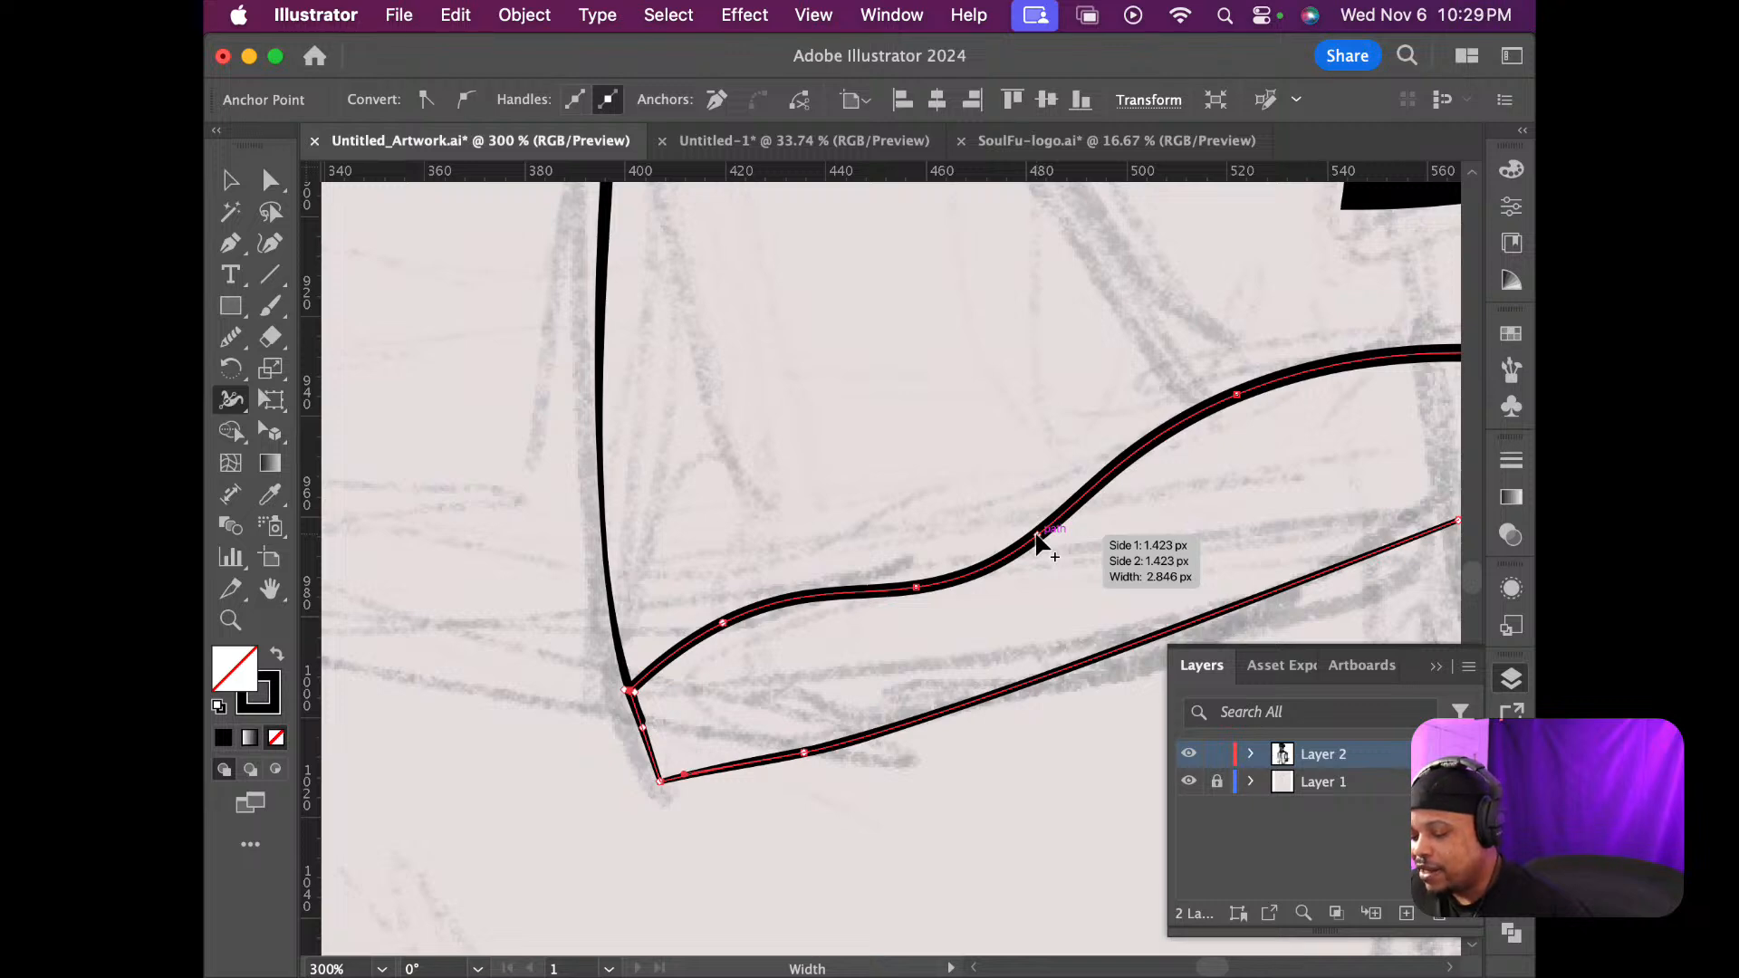
pyautogui.scroll(-3, 1035, 537)
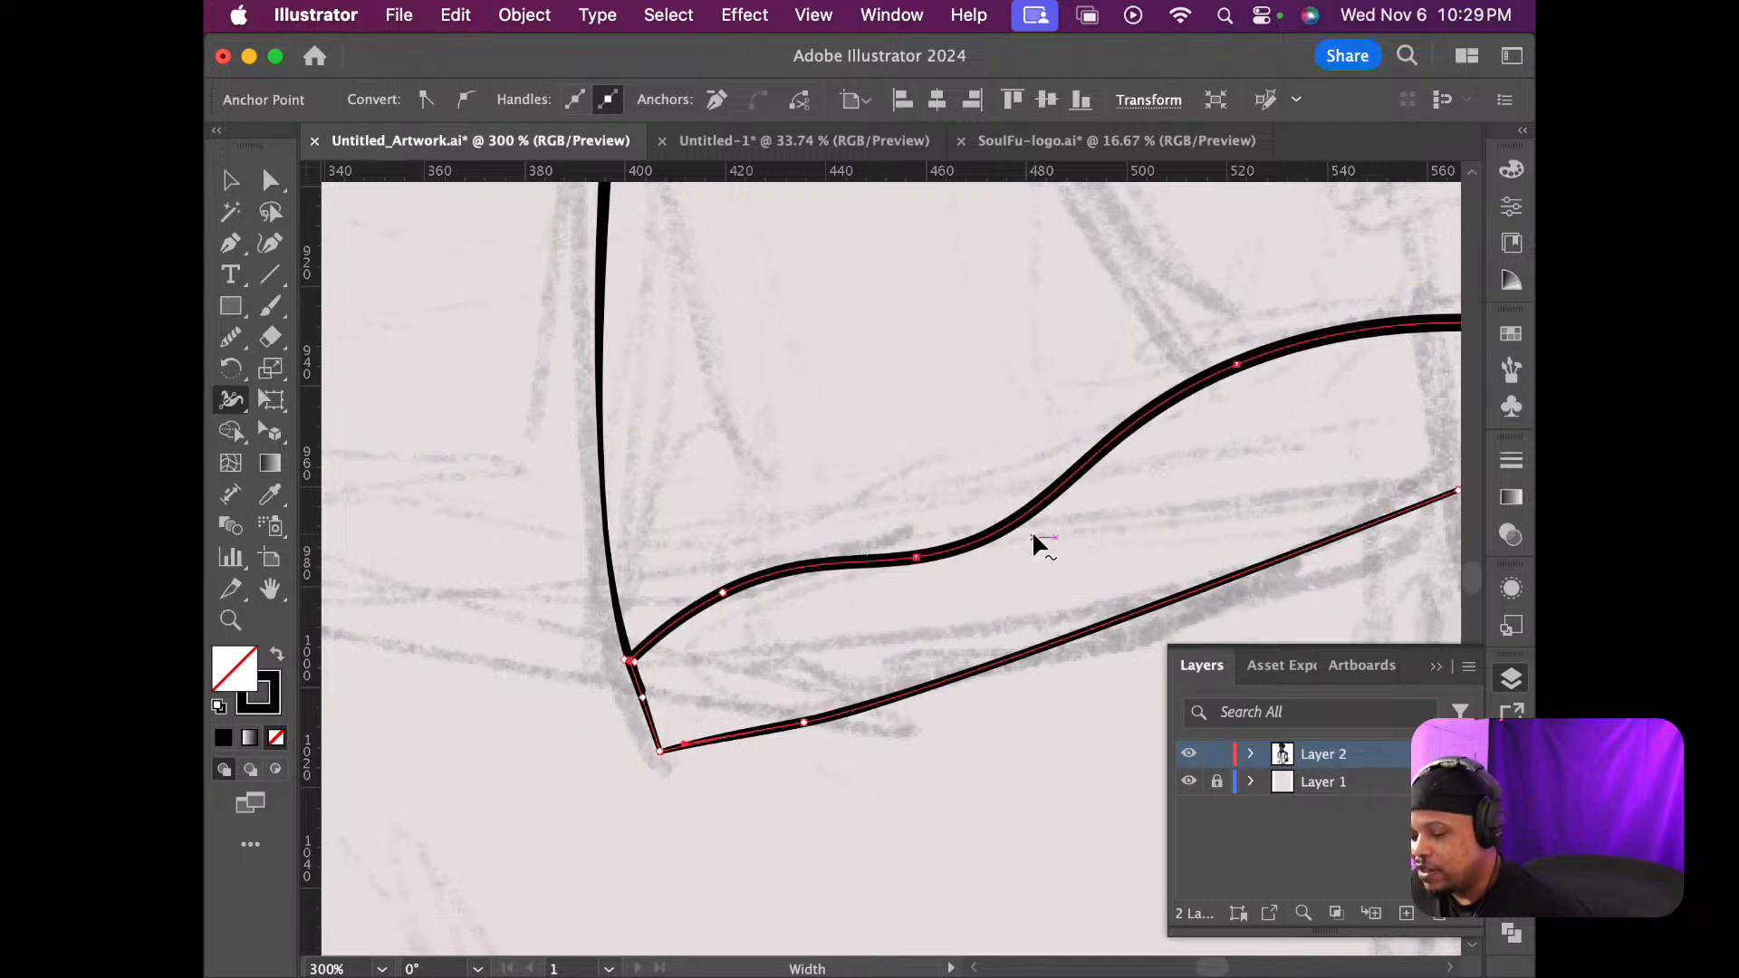
pyautogui.scroll(2, 1032, 535)
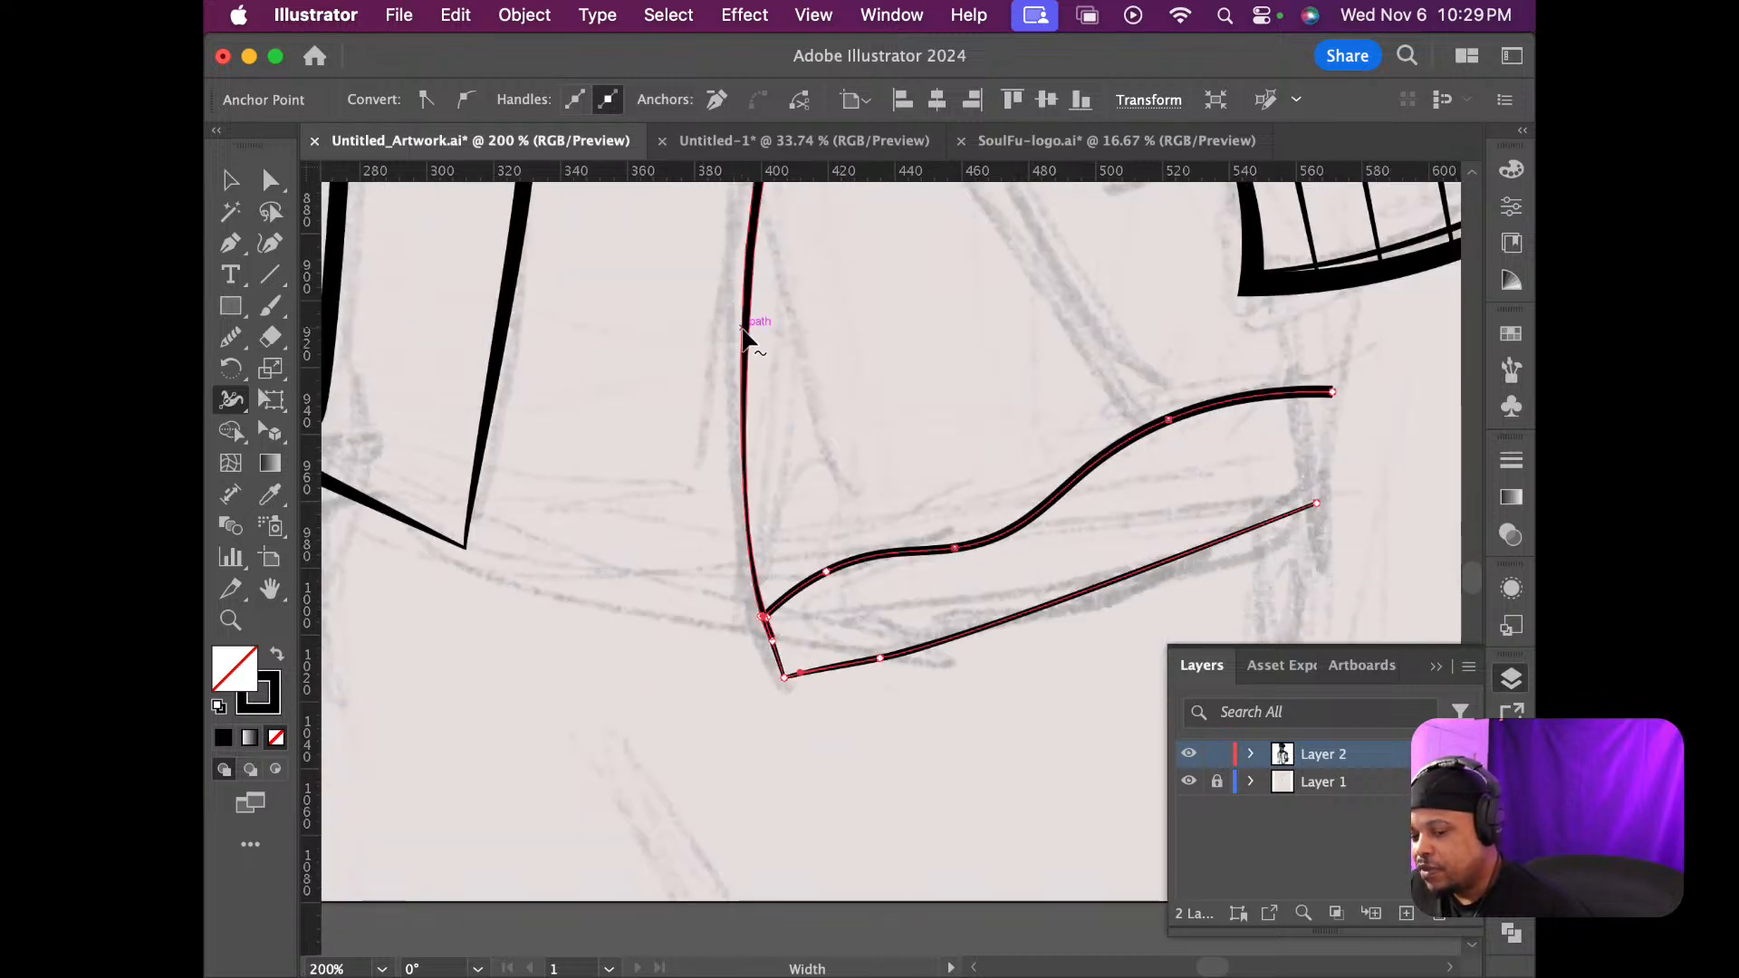
# Curve the band's lower edge along the sketch with the Curvature tool, repositioning its middle points and raising its end below the cuff
pyautogui.click(273, 242)
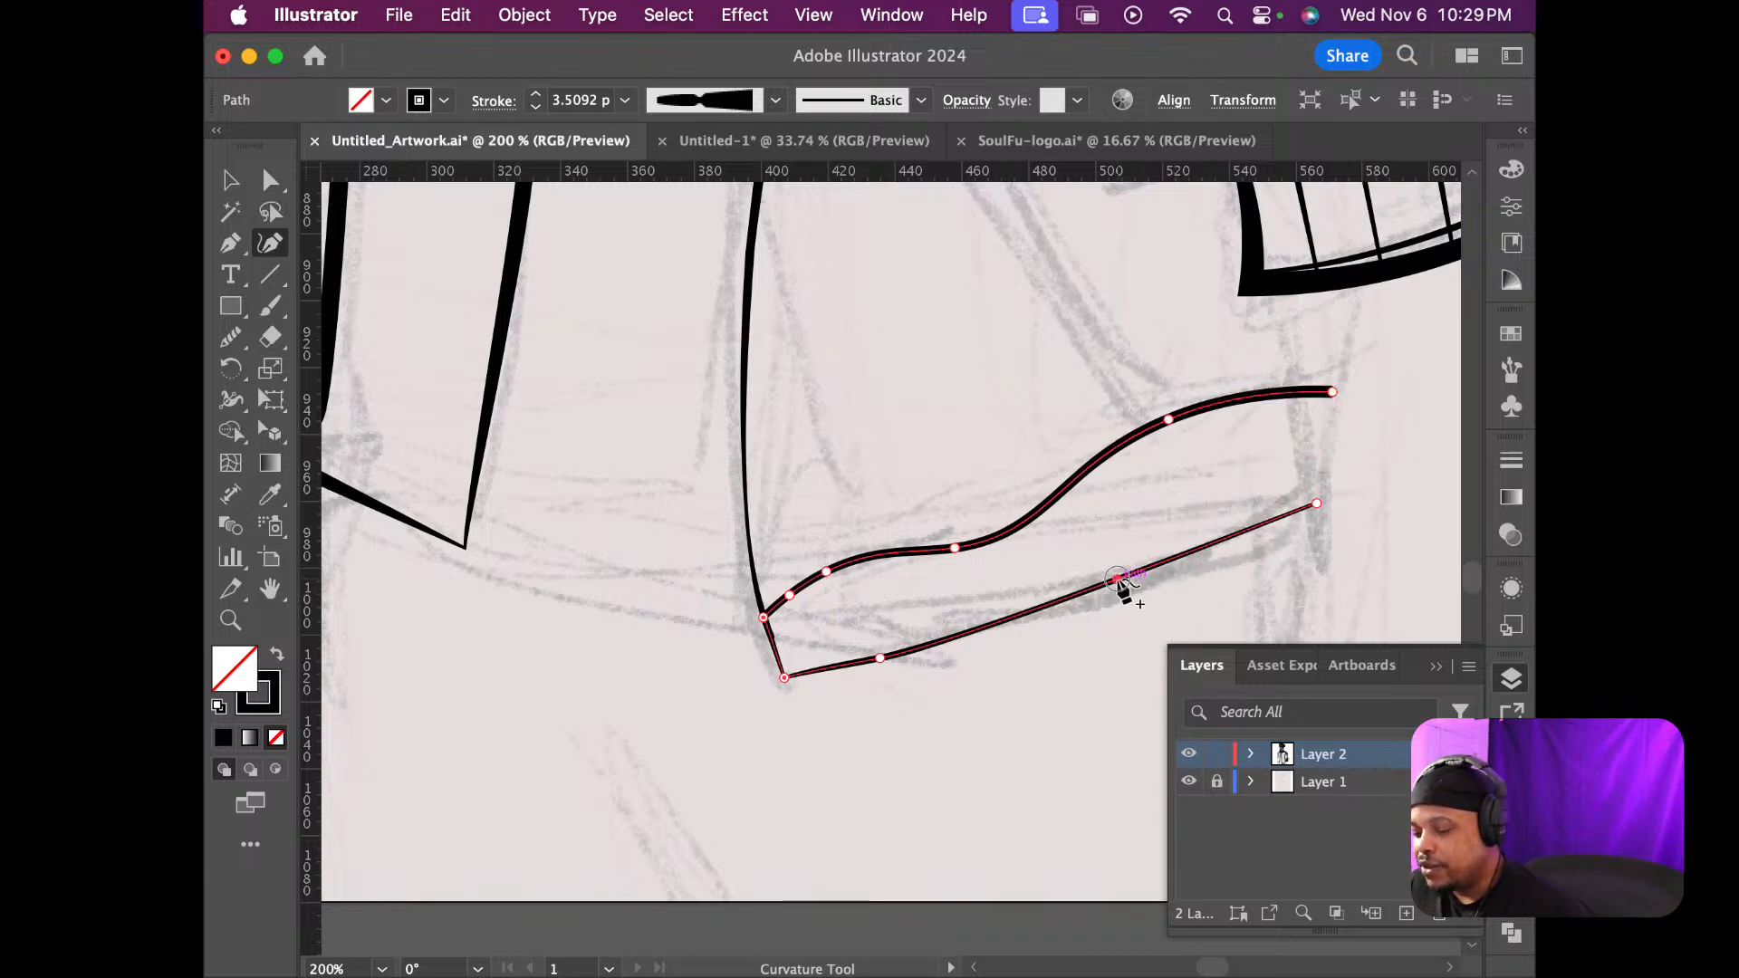
pyautogui.moveTo(1119, 580); pyautogui.dragTo(1123, 603)
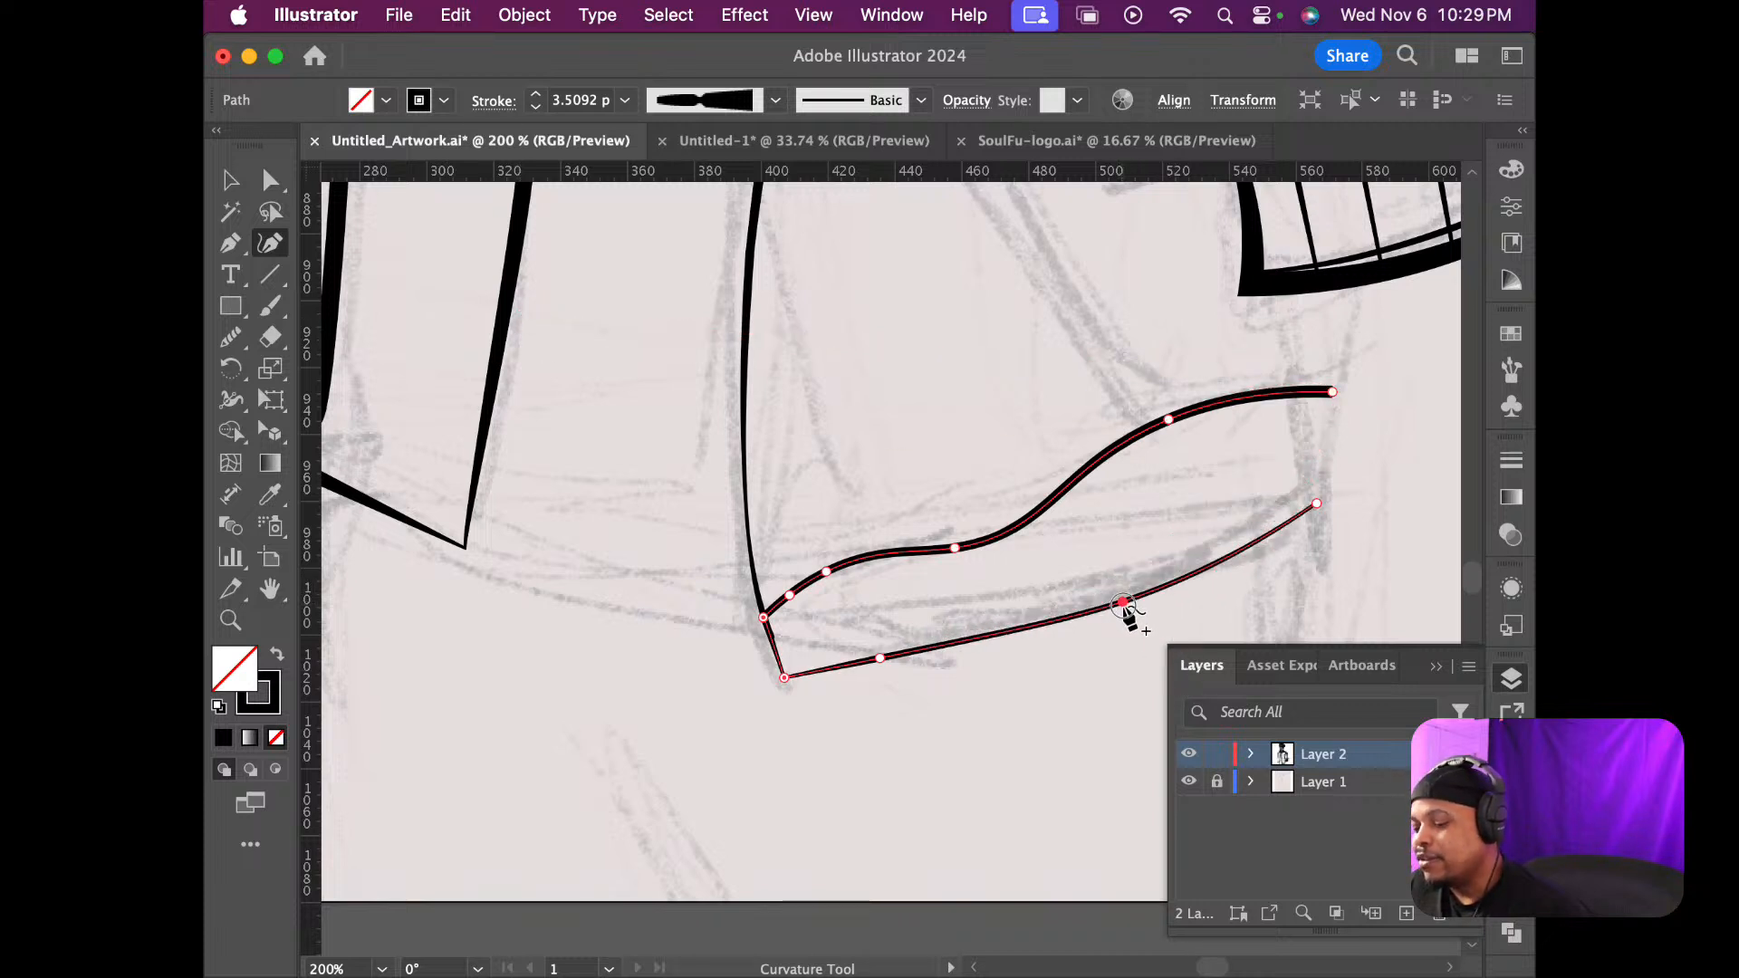
pyautogui.click(1304, 508)
pyautogui.press('super+z')
pyautogui.moveTo(1315, 502); pyautogui.dragTo(1319, 483)
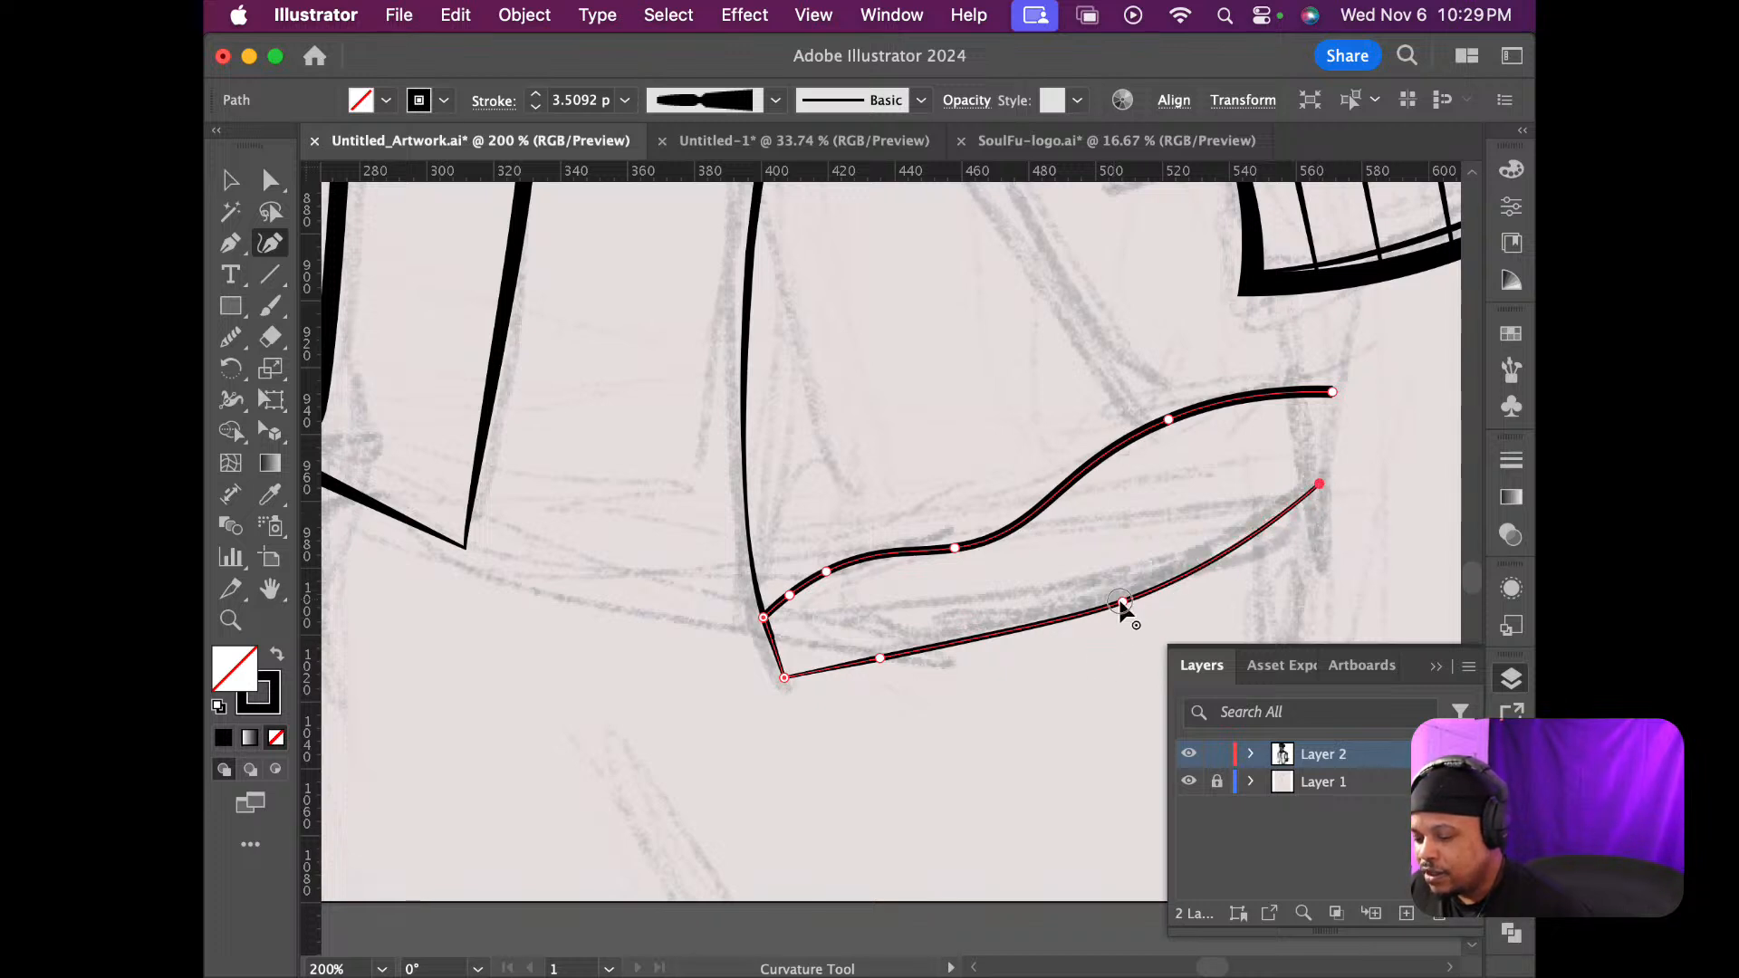
pyautogui.moveTo(1120, 605); pyautogui.dragTo(1138, 581)
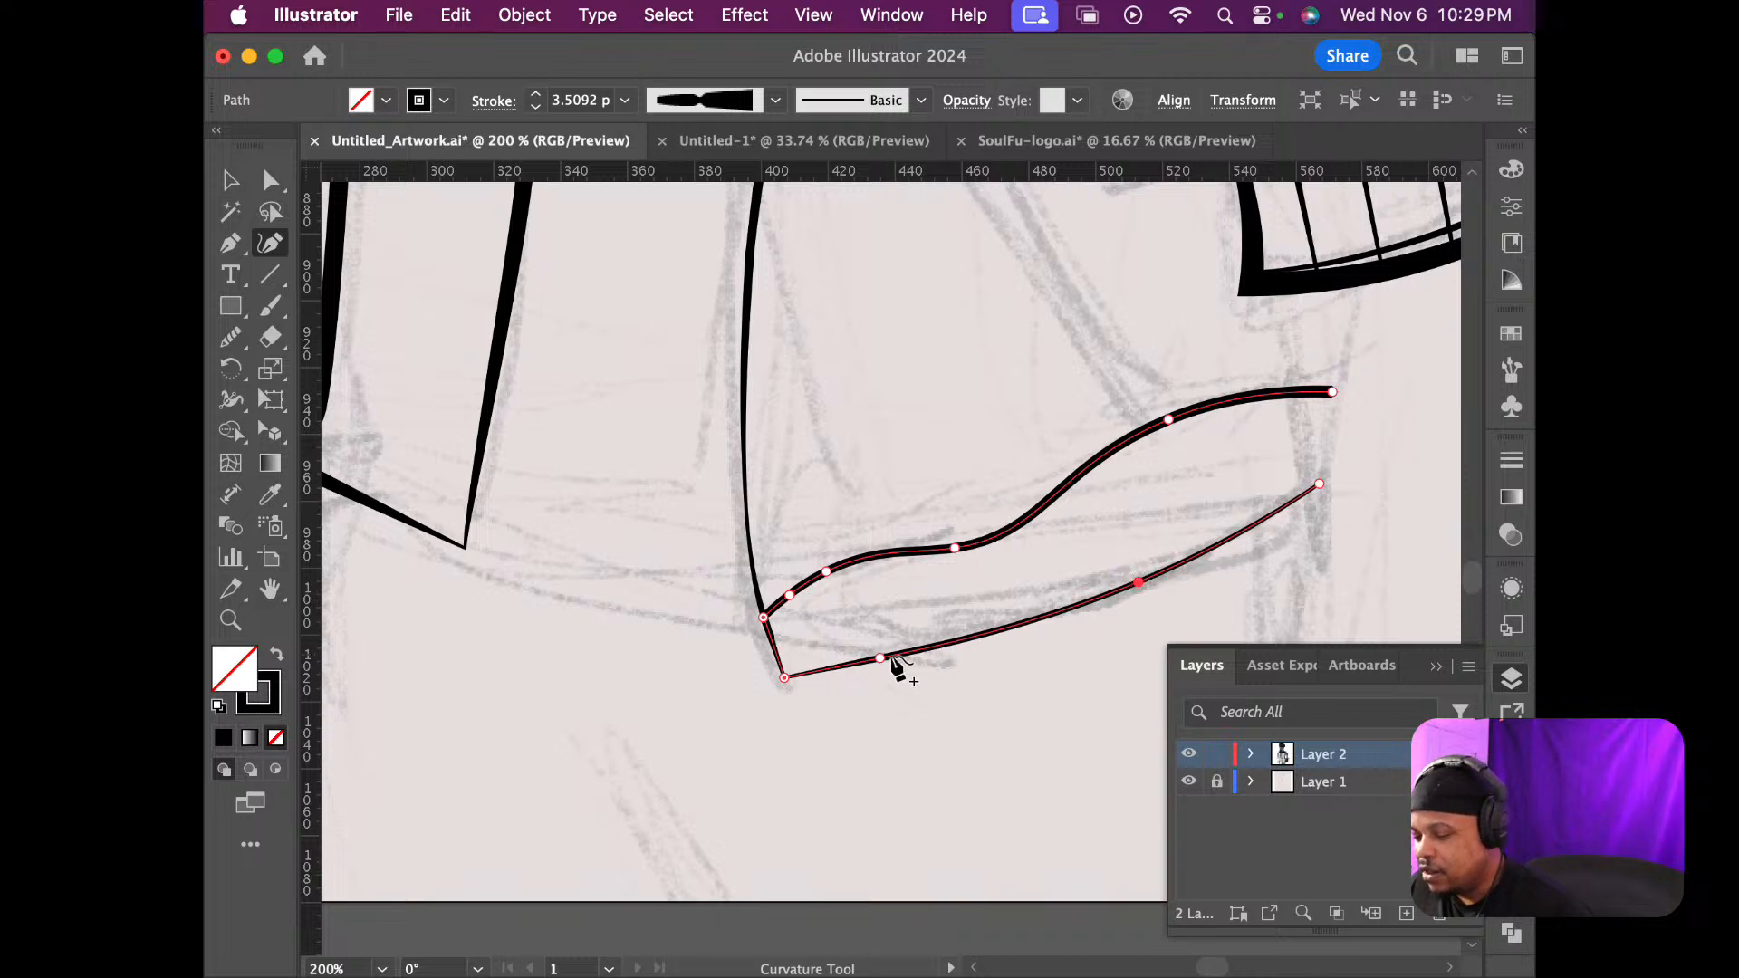
pyautogui.moveTo(891, 660); pyautogui.dragTo(1002, 637)
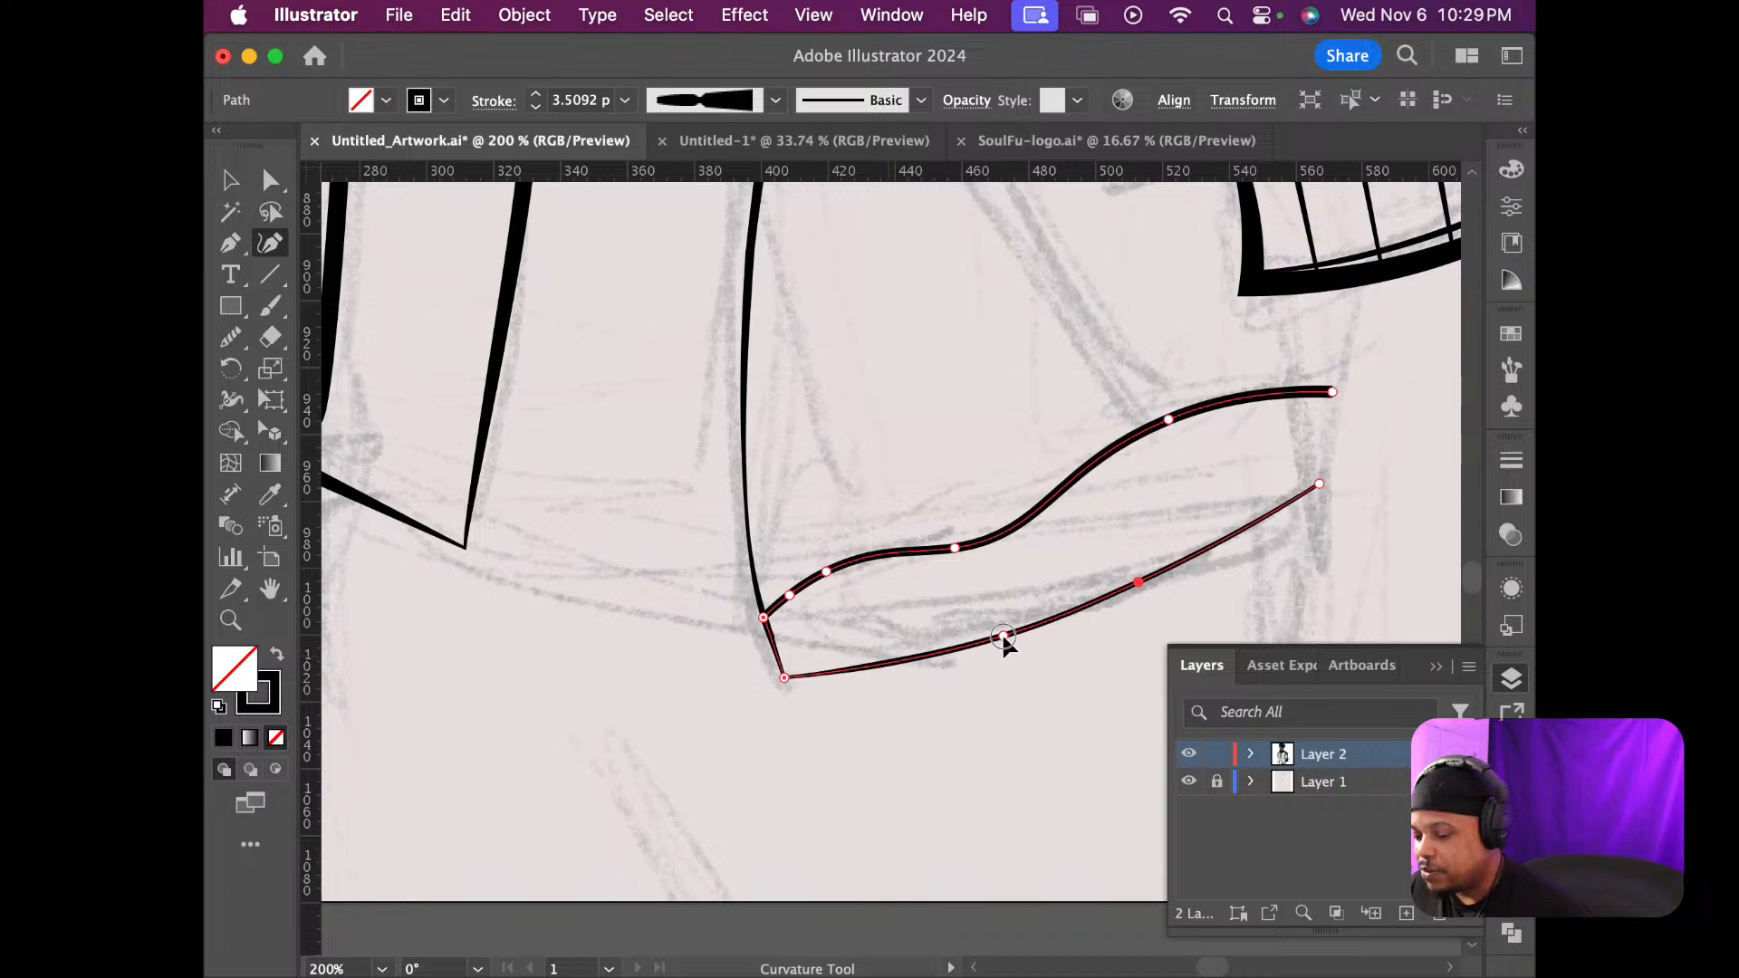
pyautogui.doubleClick(784, 679)
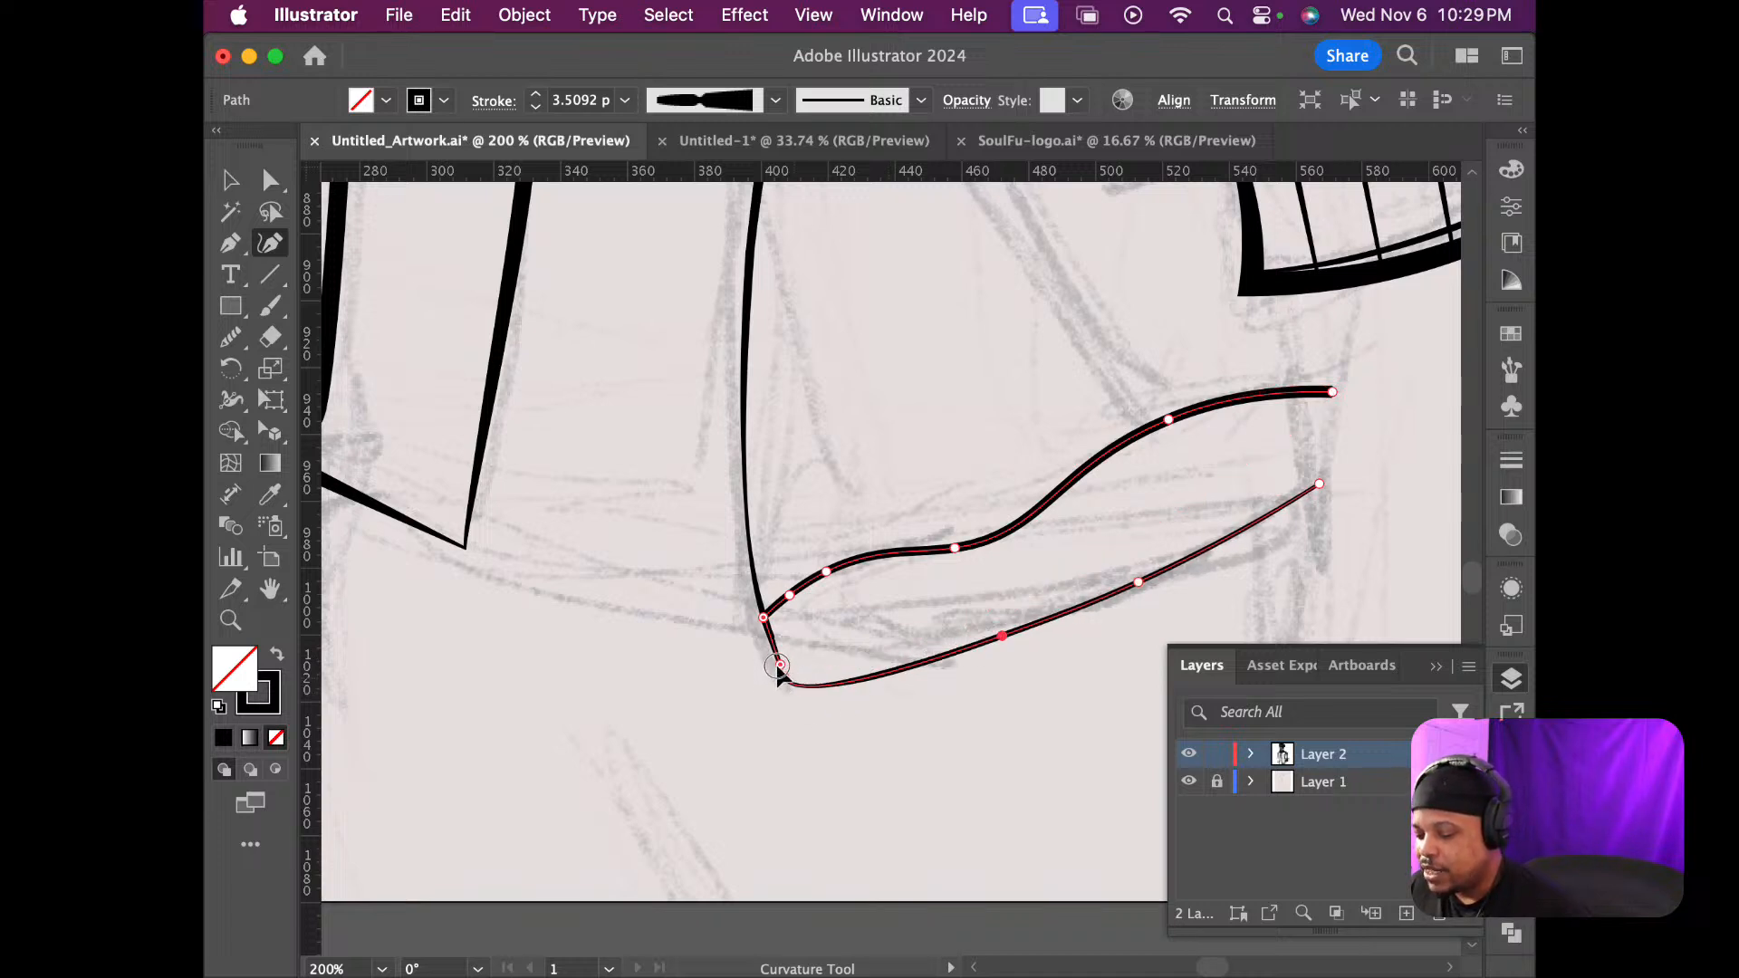
pyautogui.press('super+z')
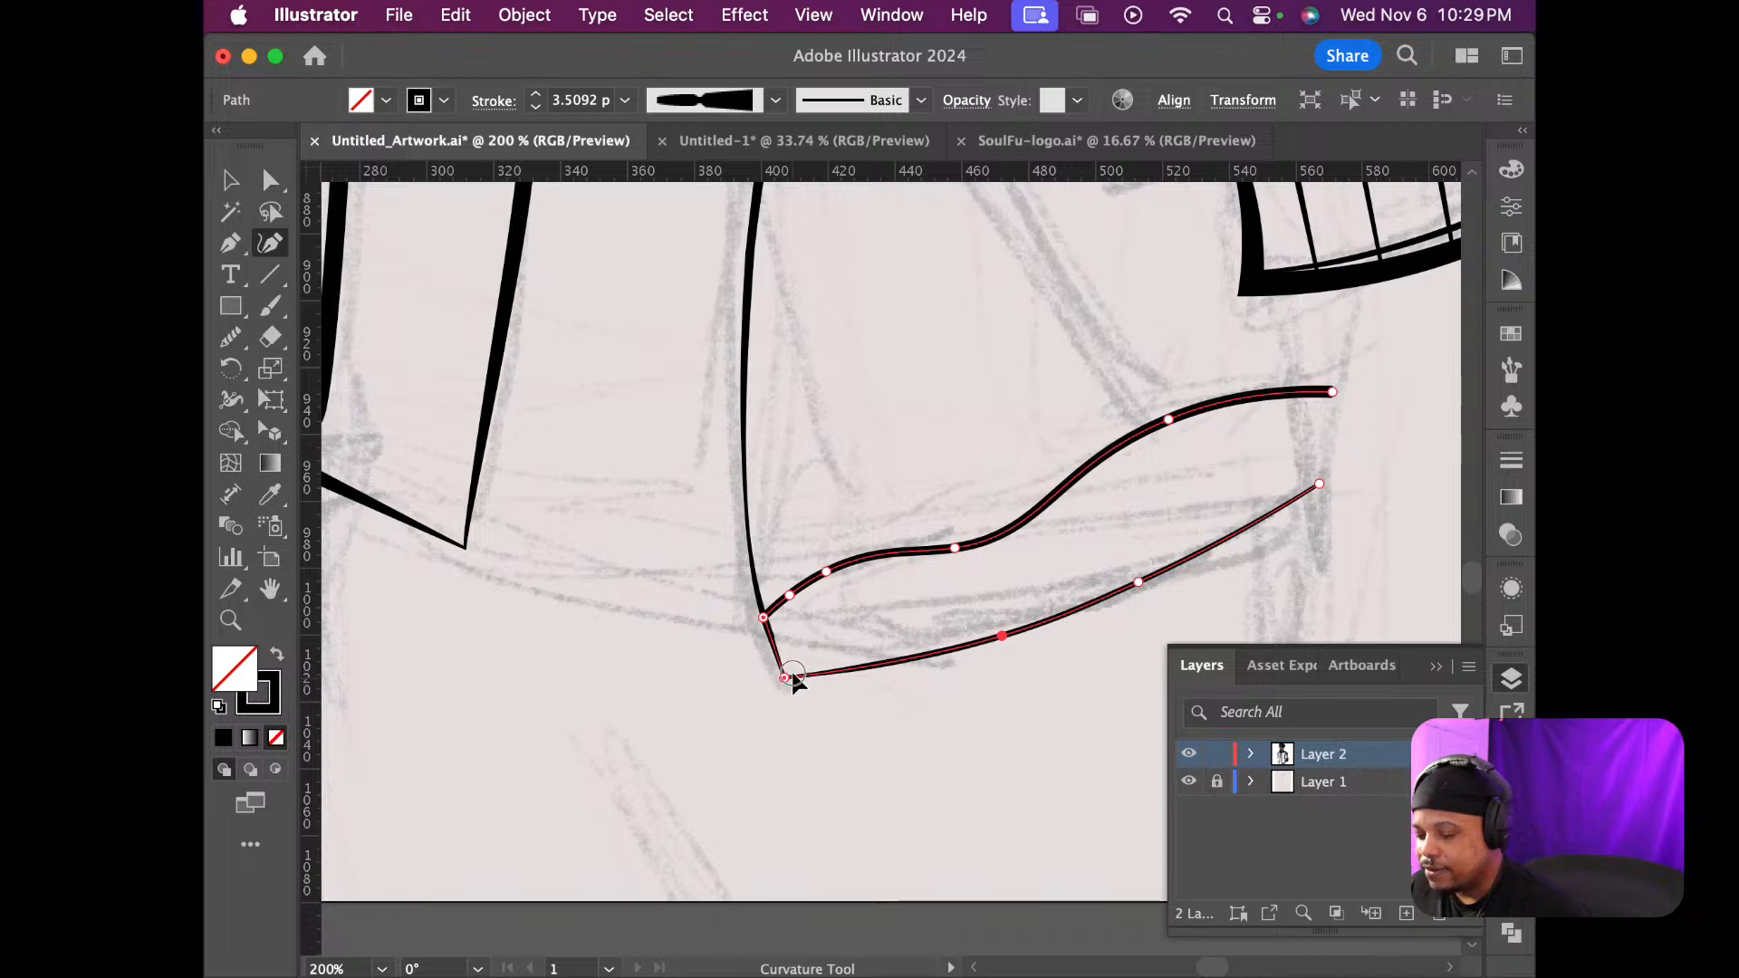
pyautogui.click(790, 672)
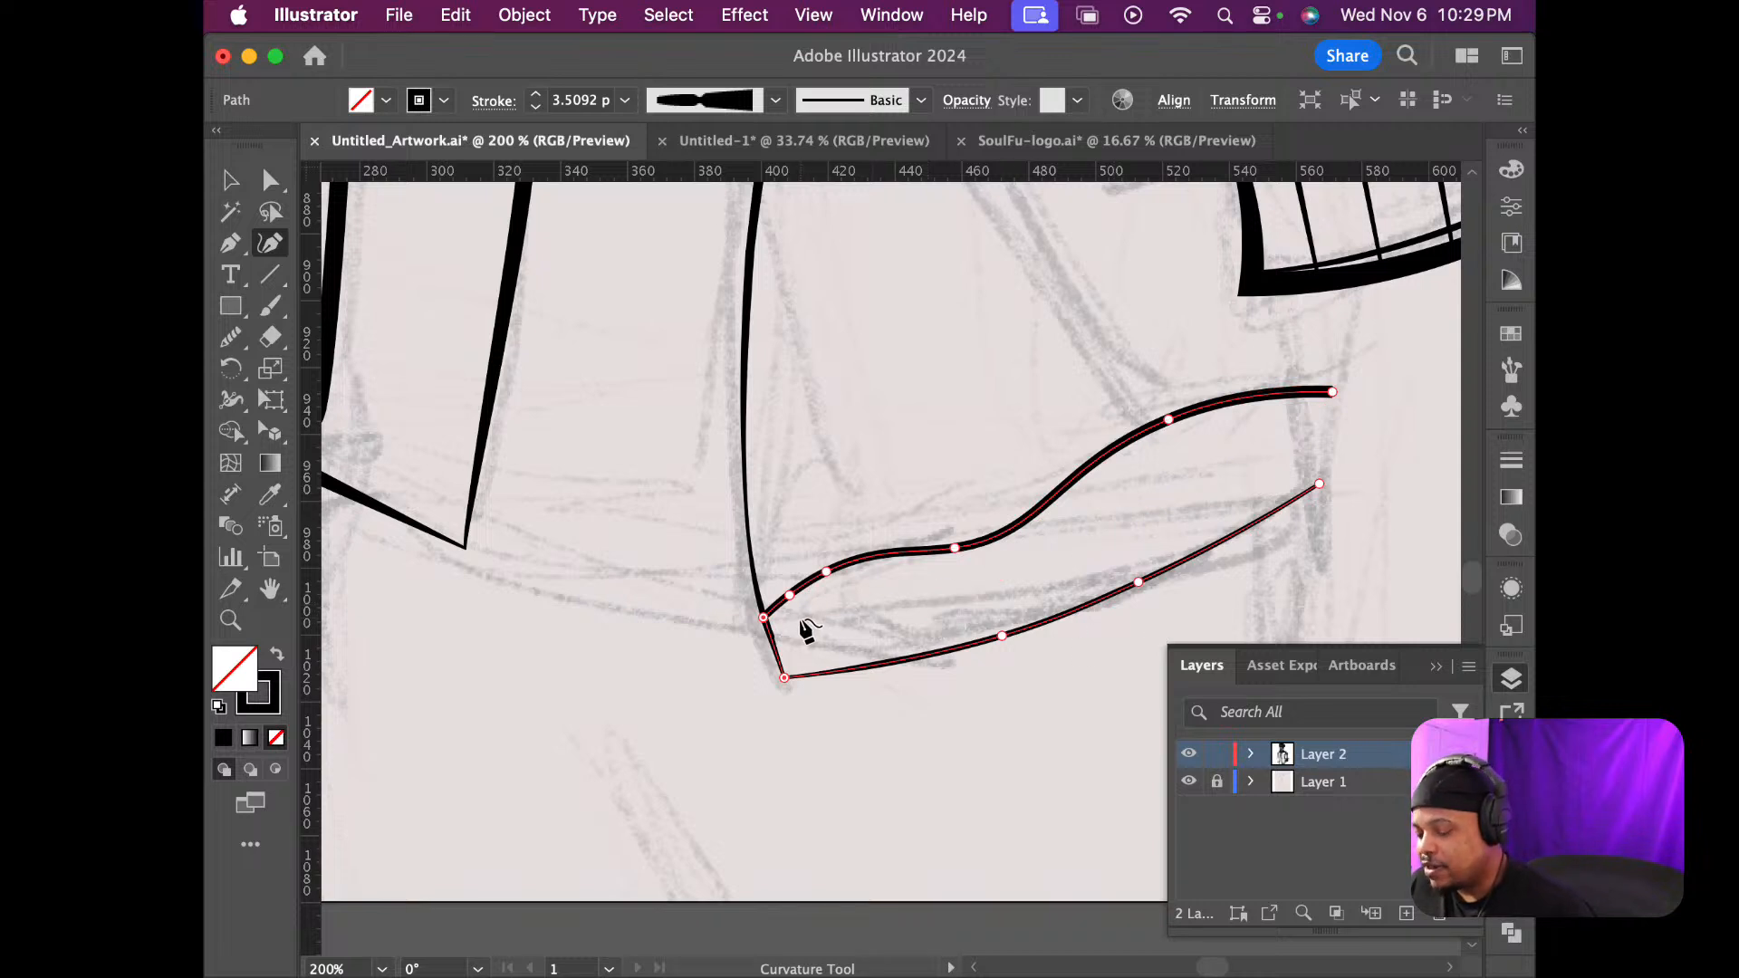
# Narrow the stroke at the front opening joint with the Width tool and widen the middle of the short front edge to about 2.1 px
pyautogui.hotkey('shift', 'w')
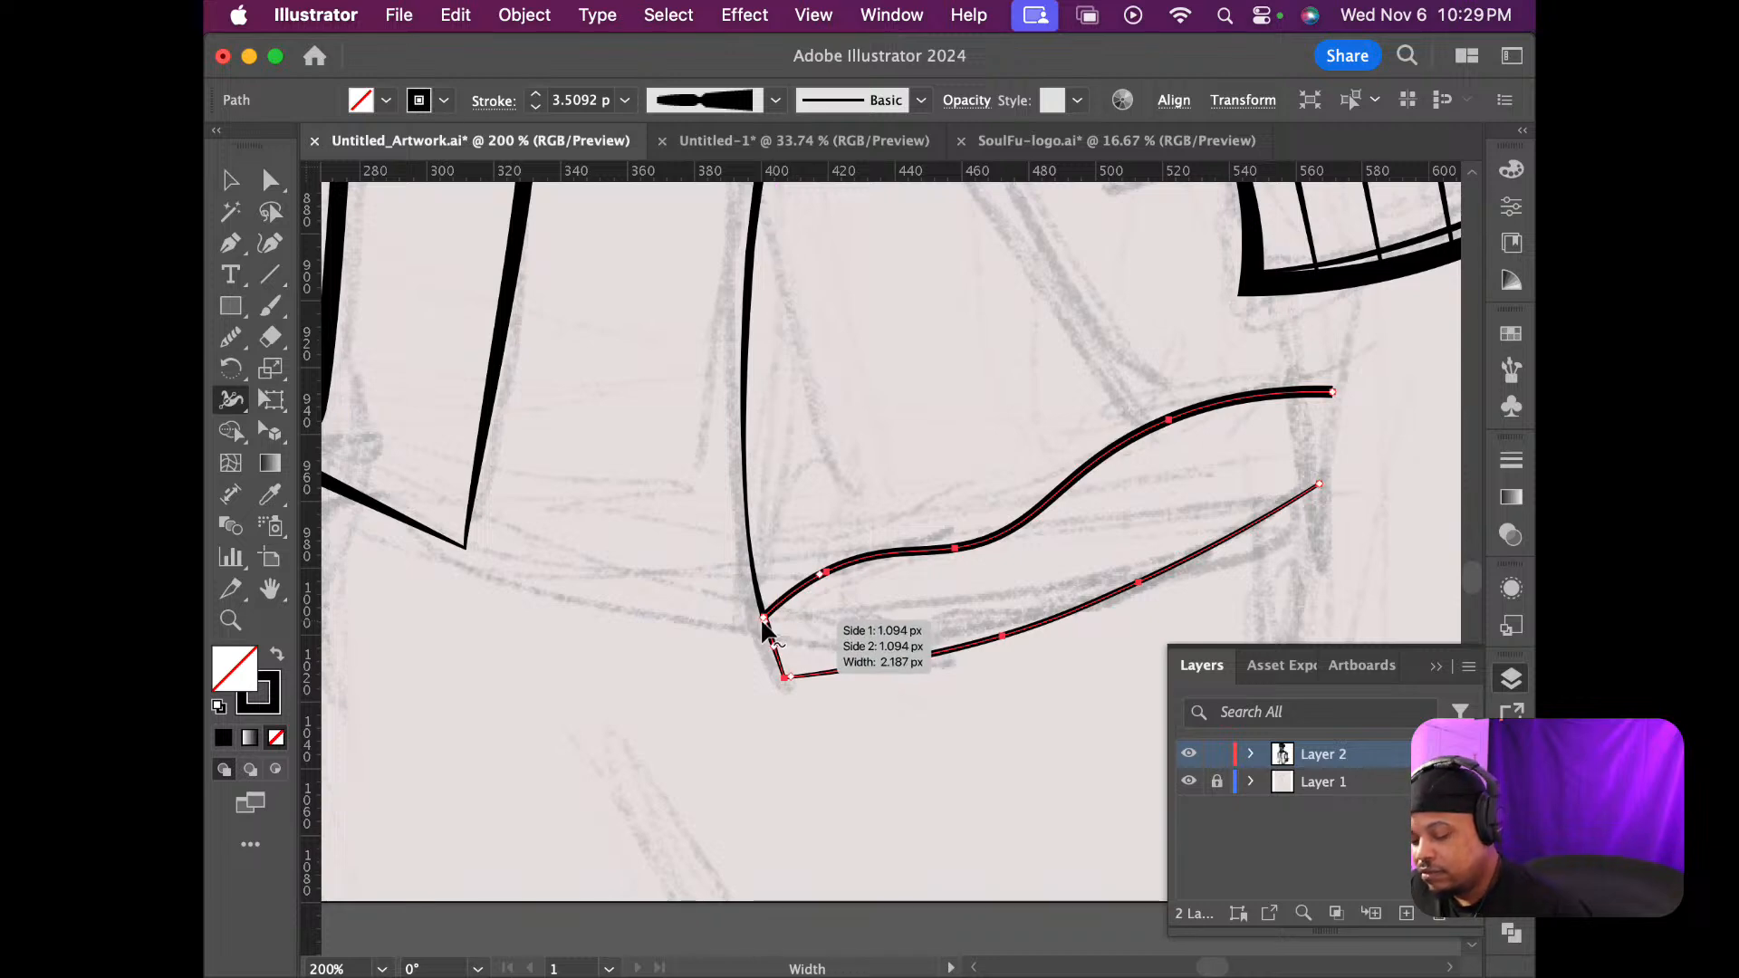
pyautogui.scroll(6, 743, 625)
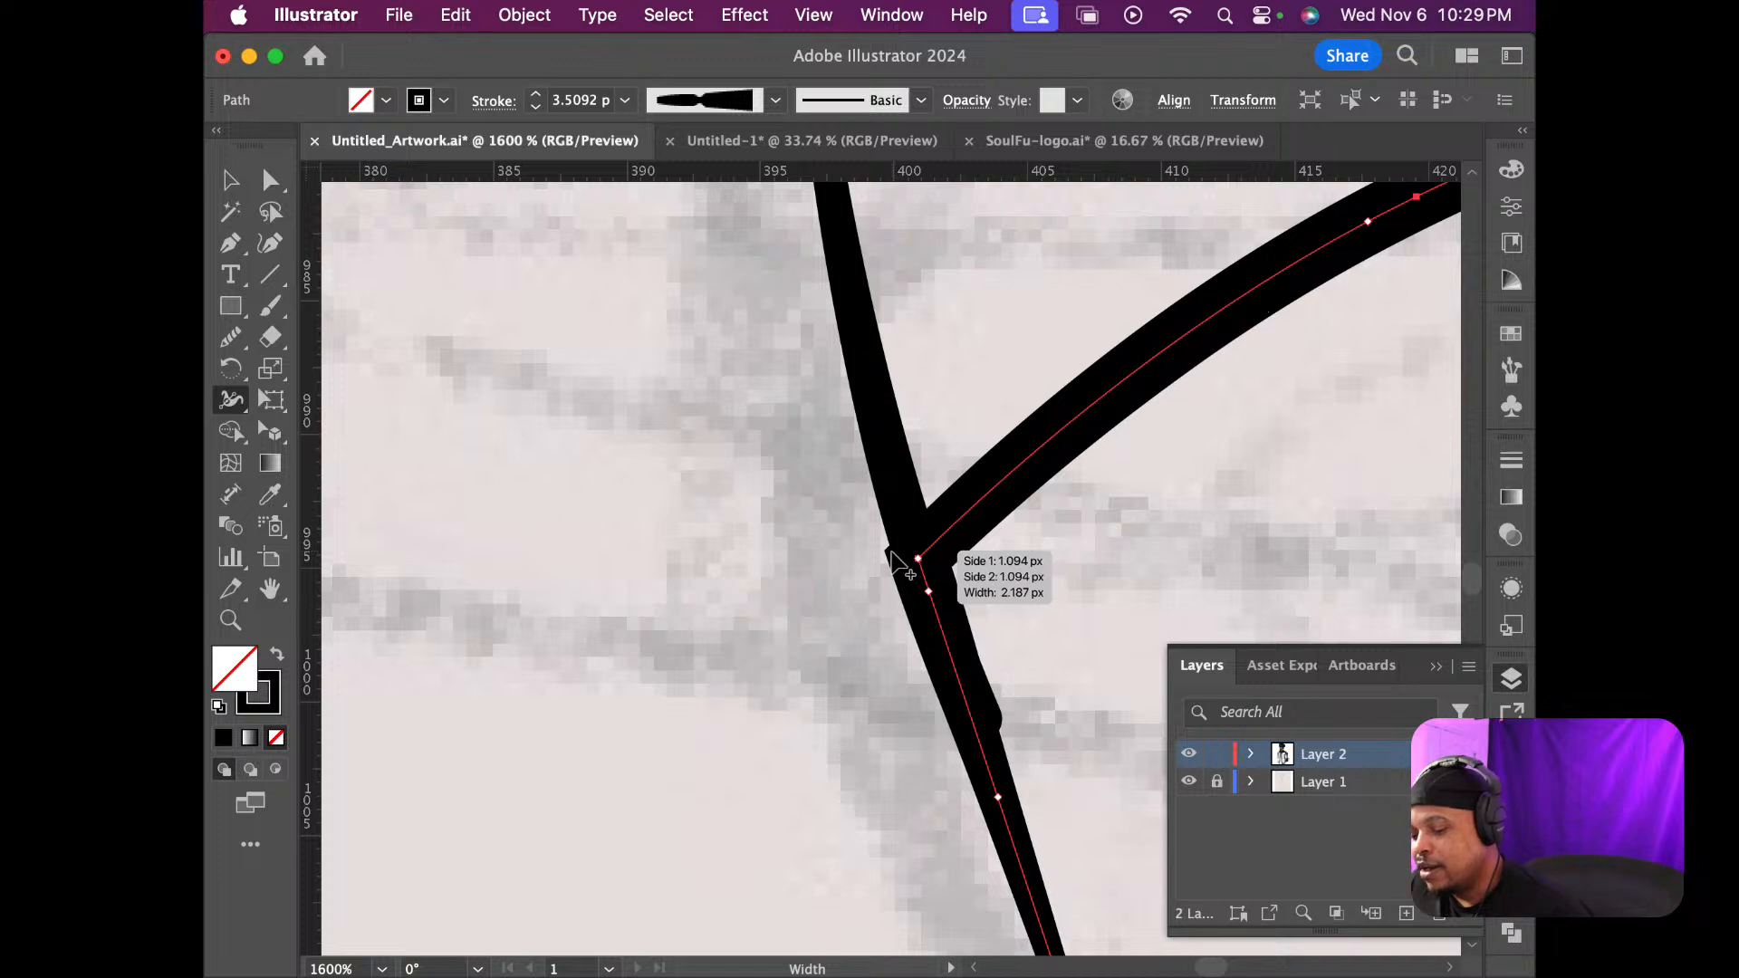
pyautogui.moveTo(895, 556); pyautogui.dragTo(898, 554)
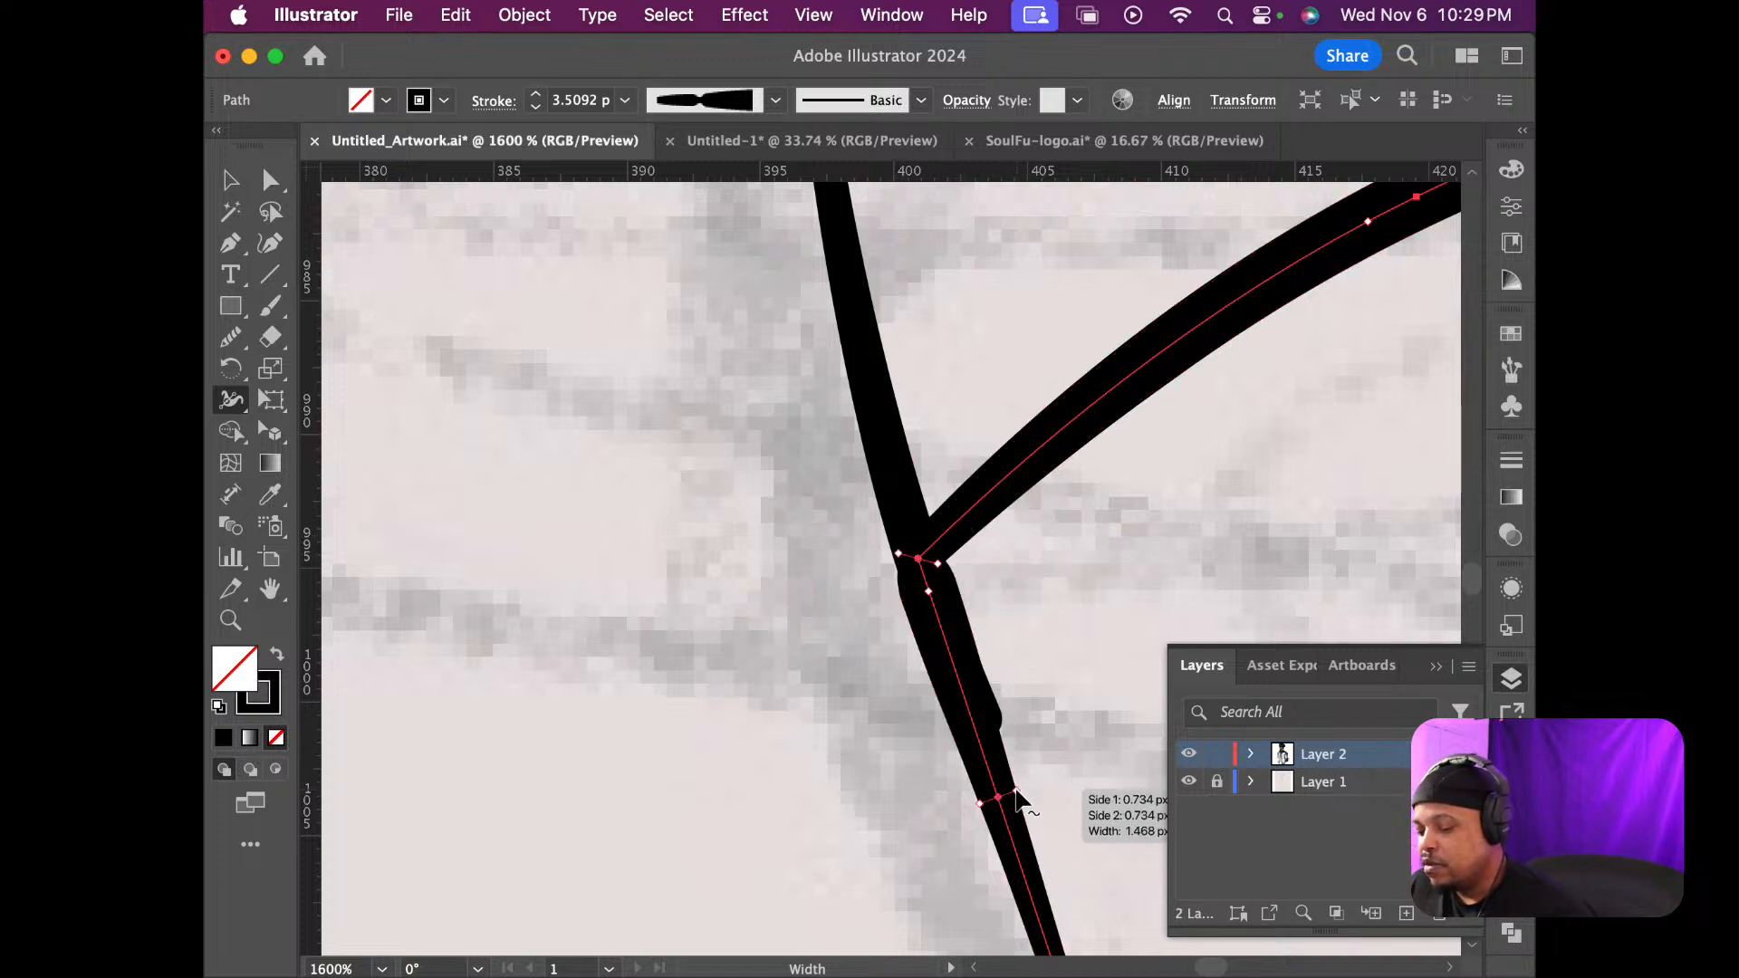
pyautogui.moveTo(1000, 796); pyautogui.dragTo(1027, 790)
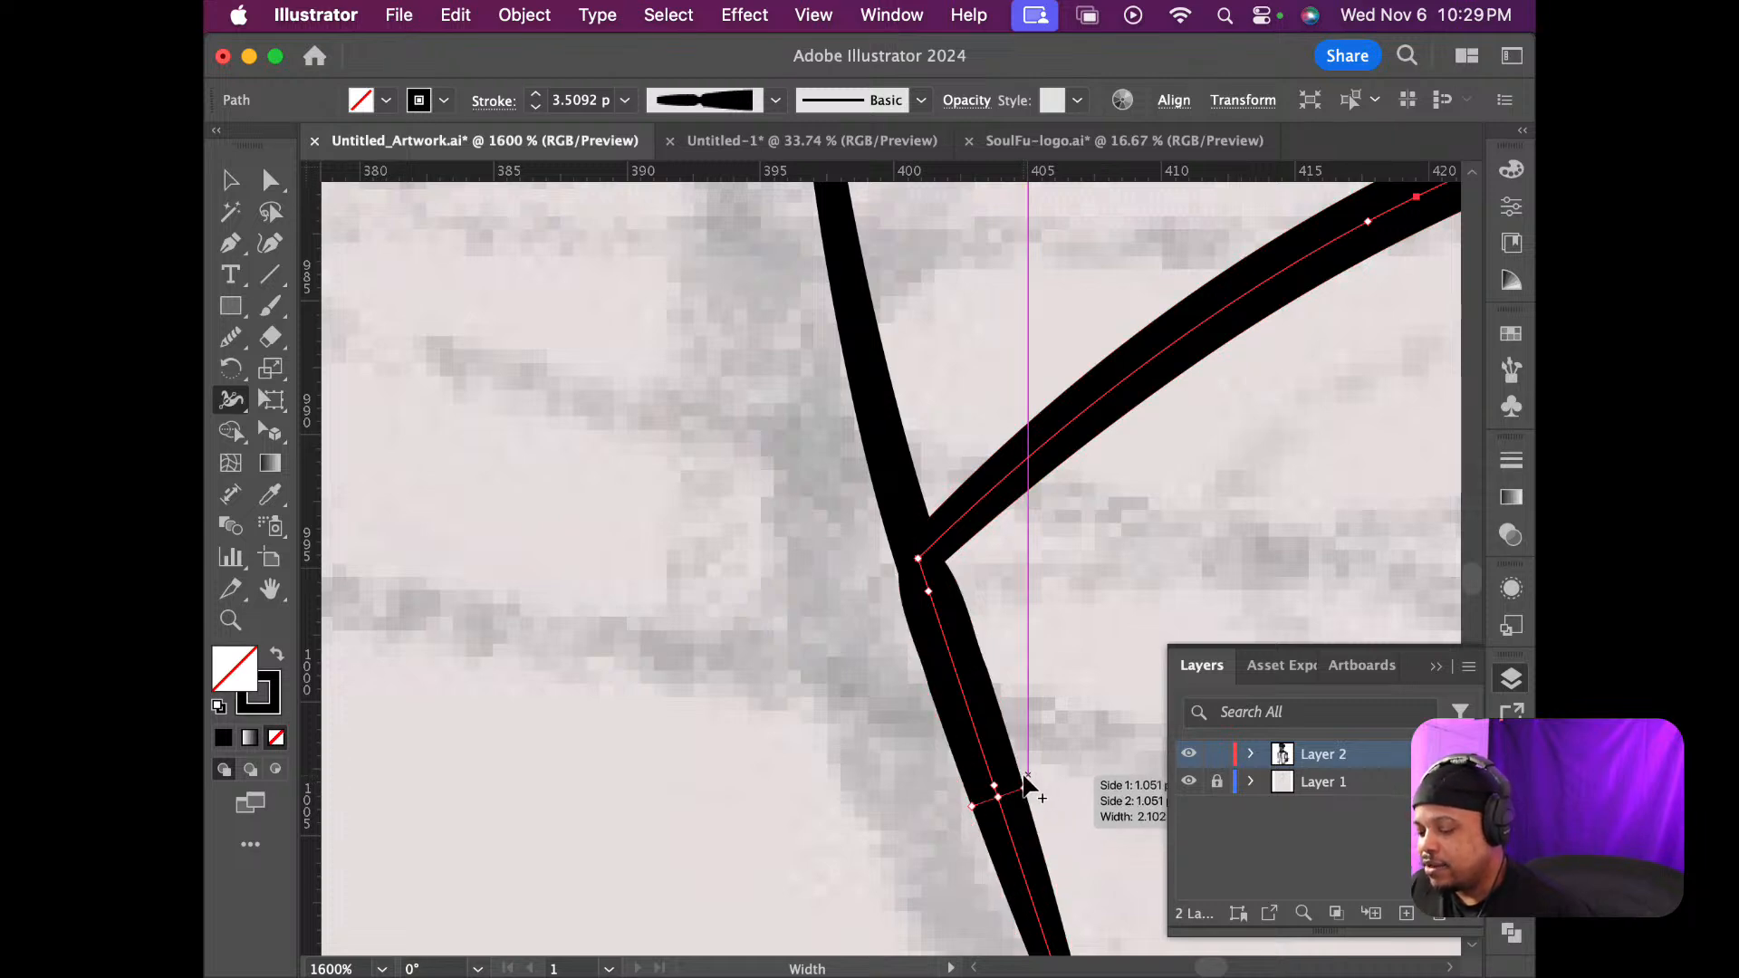
# Examine the hem band's front corner and its edges up close and against the whole jacket with nothing selected
pyautogui.scroll(-4, 1026, 790)
pyautogui.scroll(-5, 1022, 776)
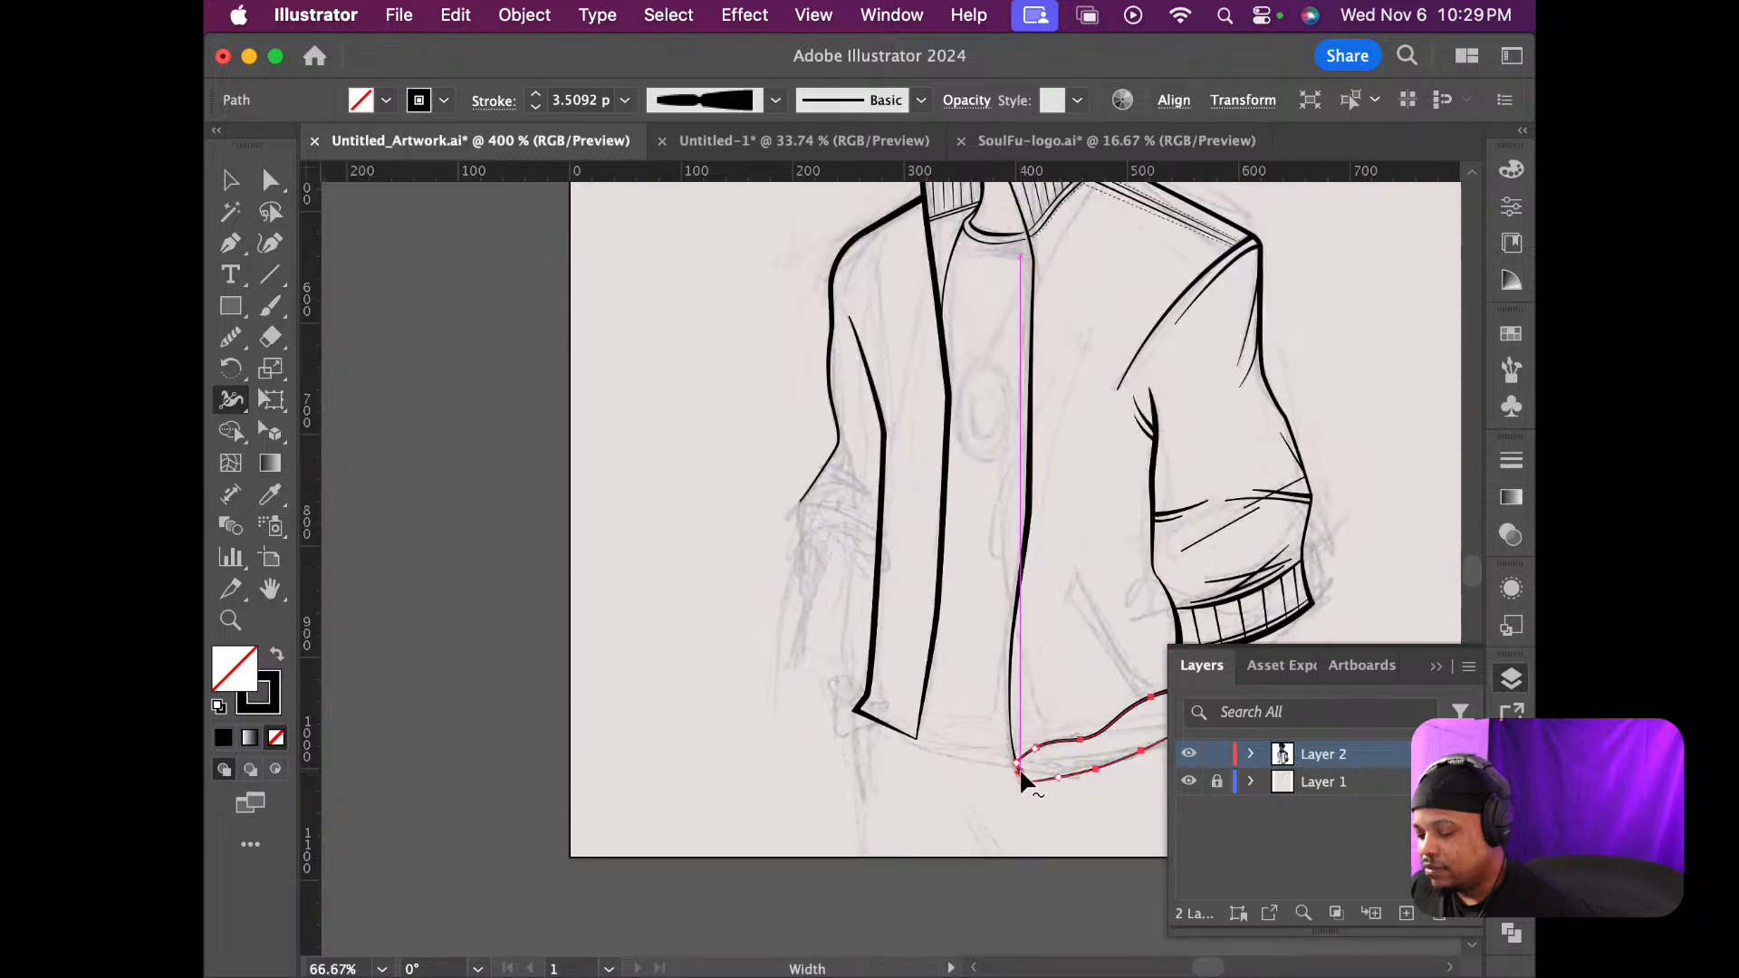
pyautogui.scroll(4, 1021, 774)
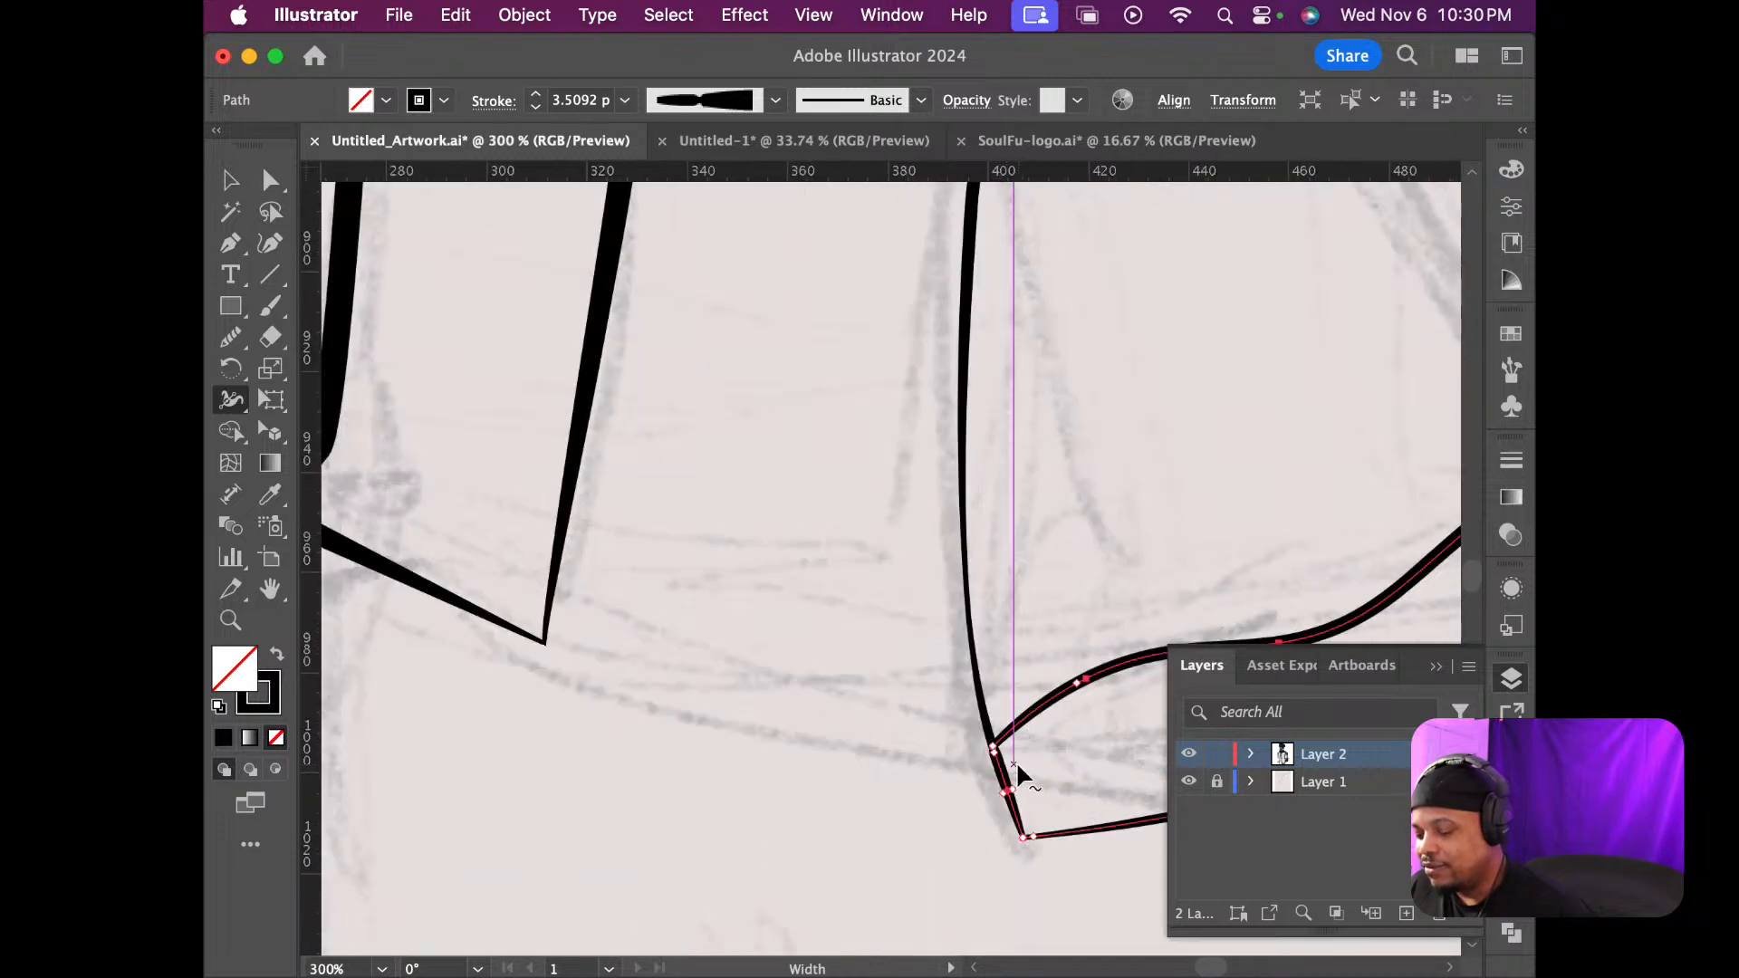
pyautogui.scroll(-5, 1016, 761)
pyautogui.scroll(-1, 1013, 763)
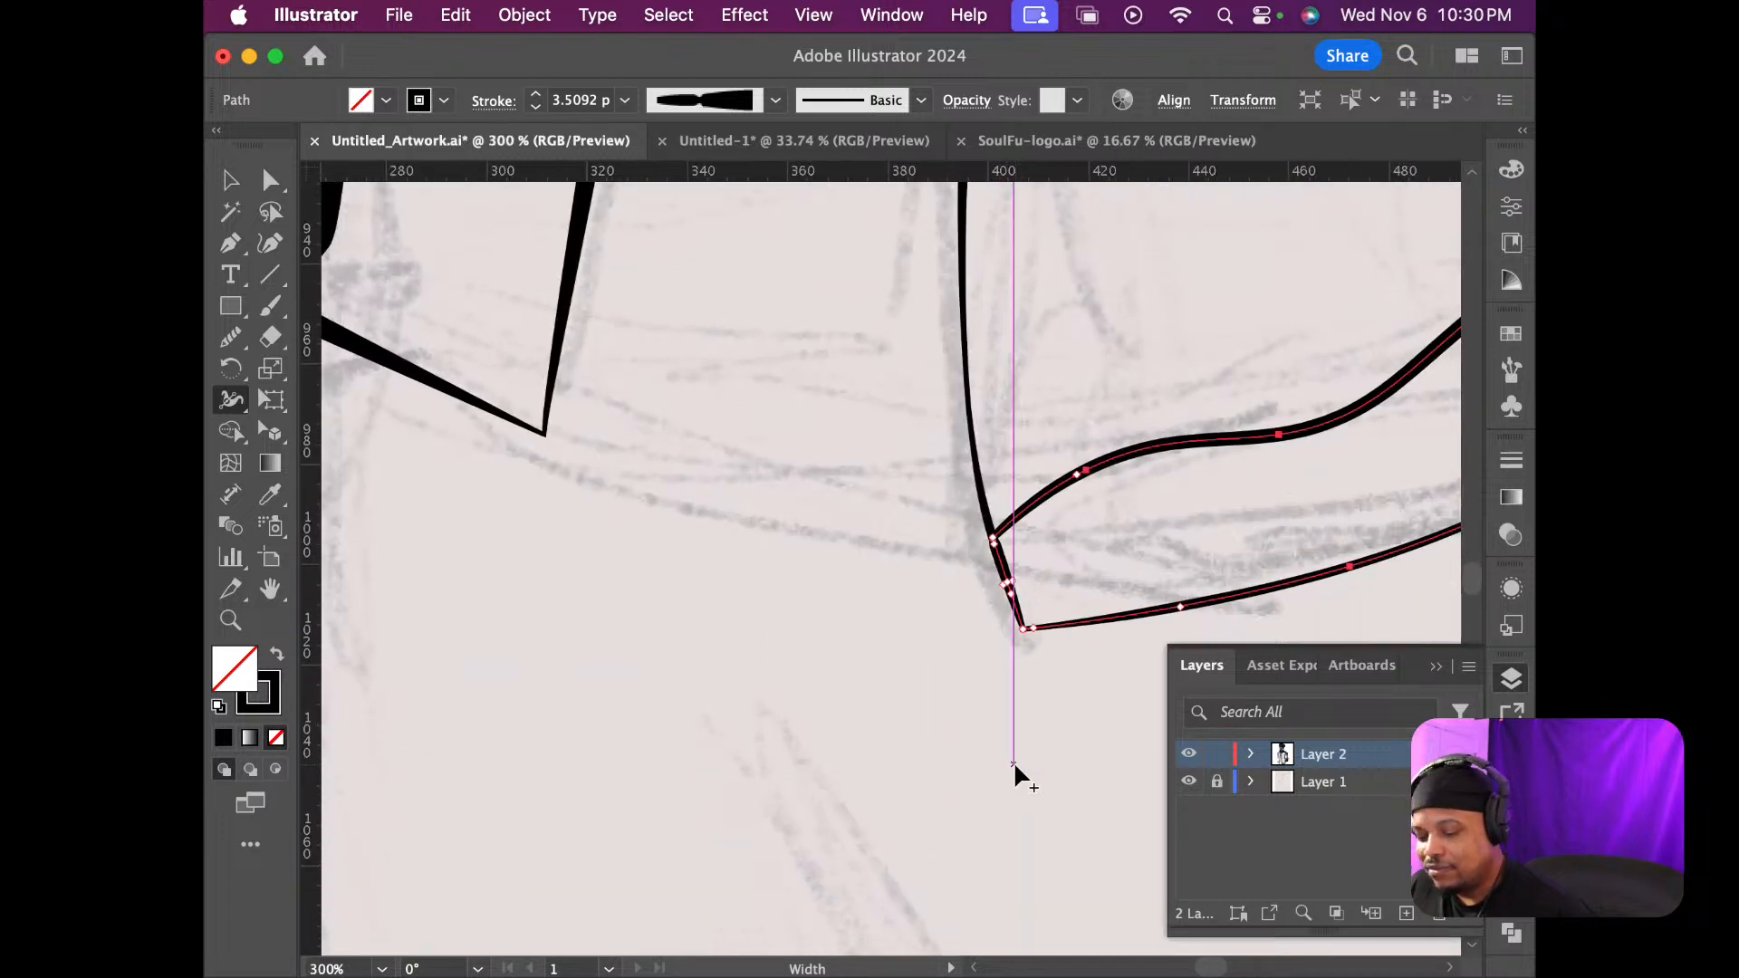
pyautogui.press('v')
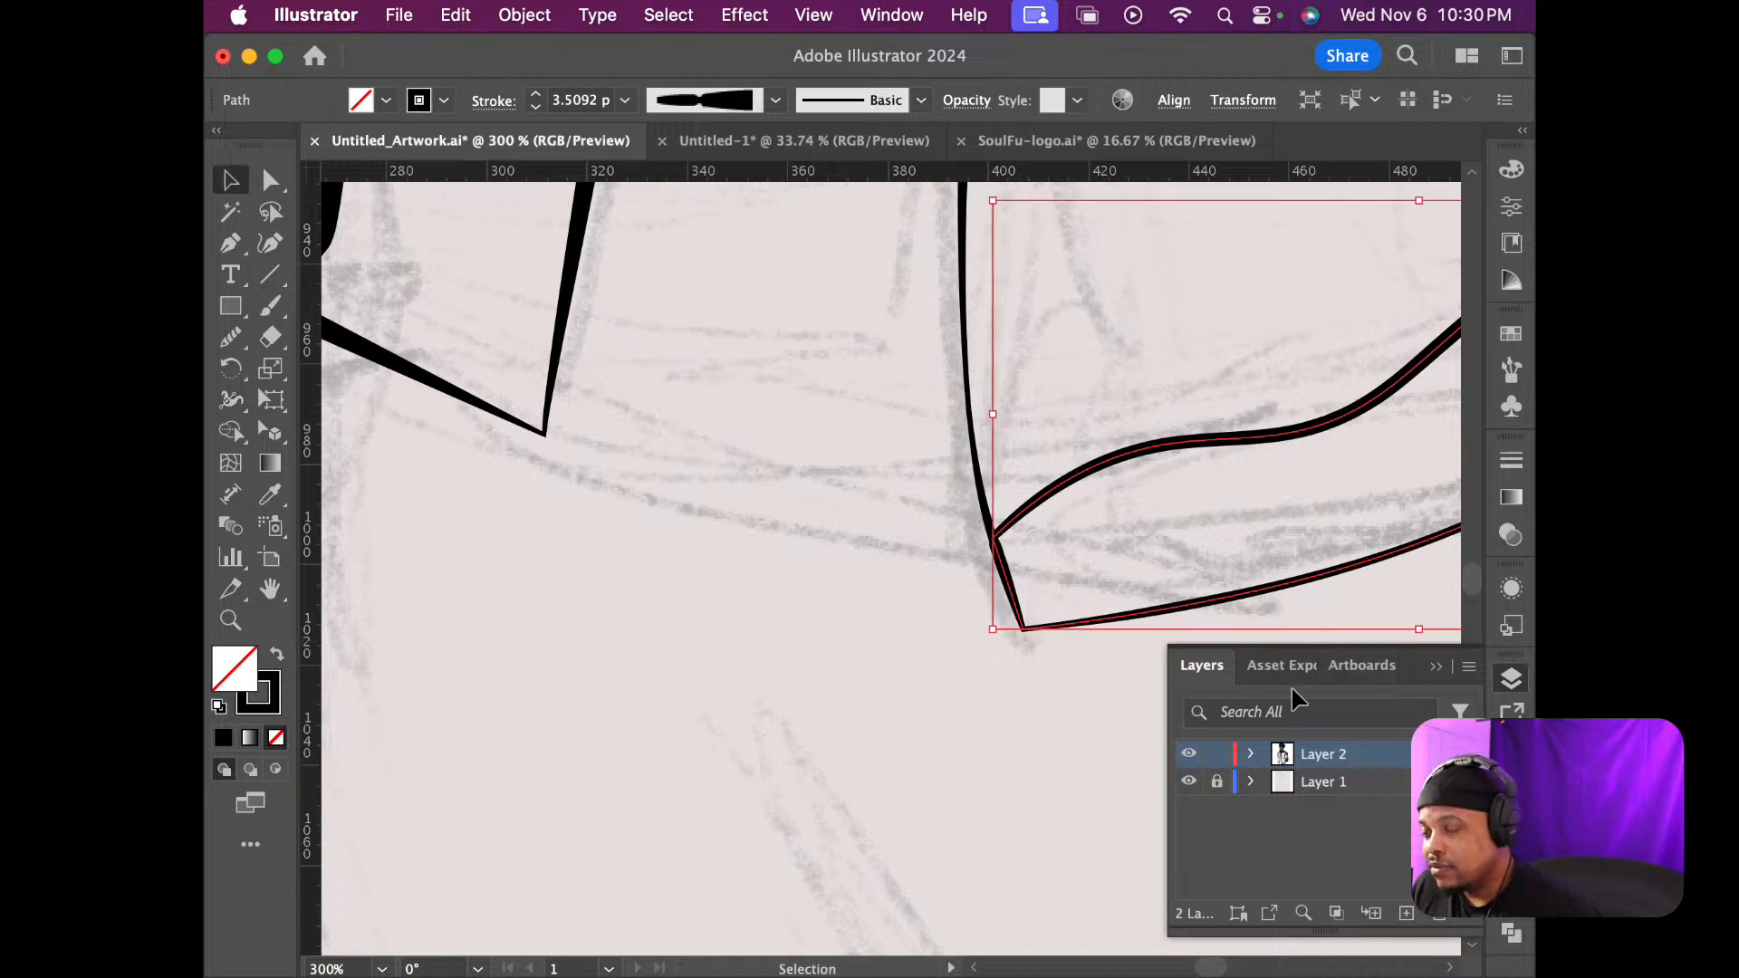
pyautogui.click(1096, 726)
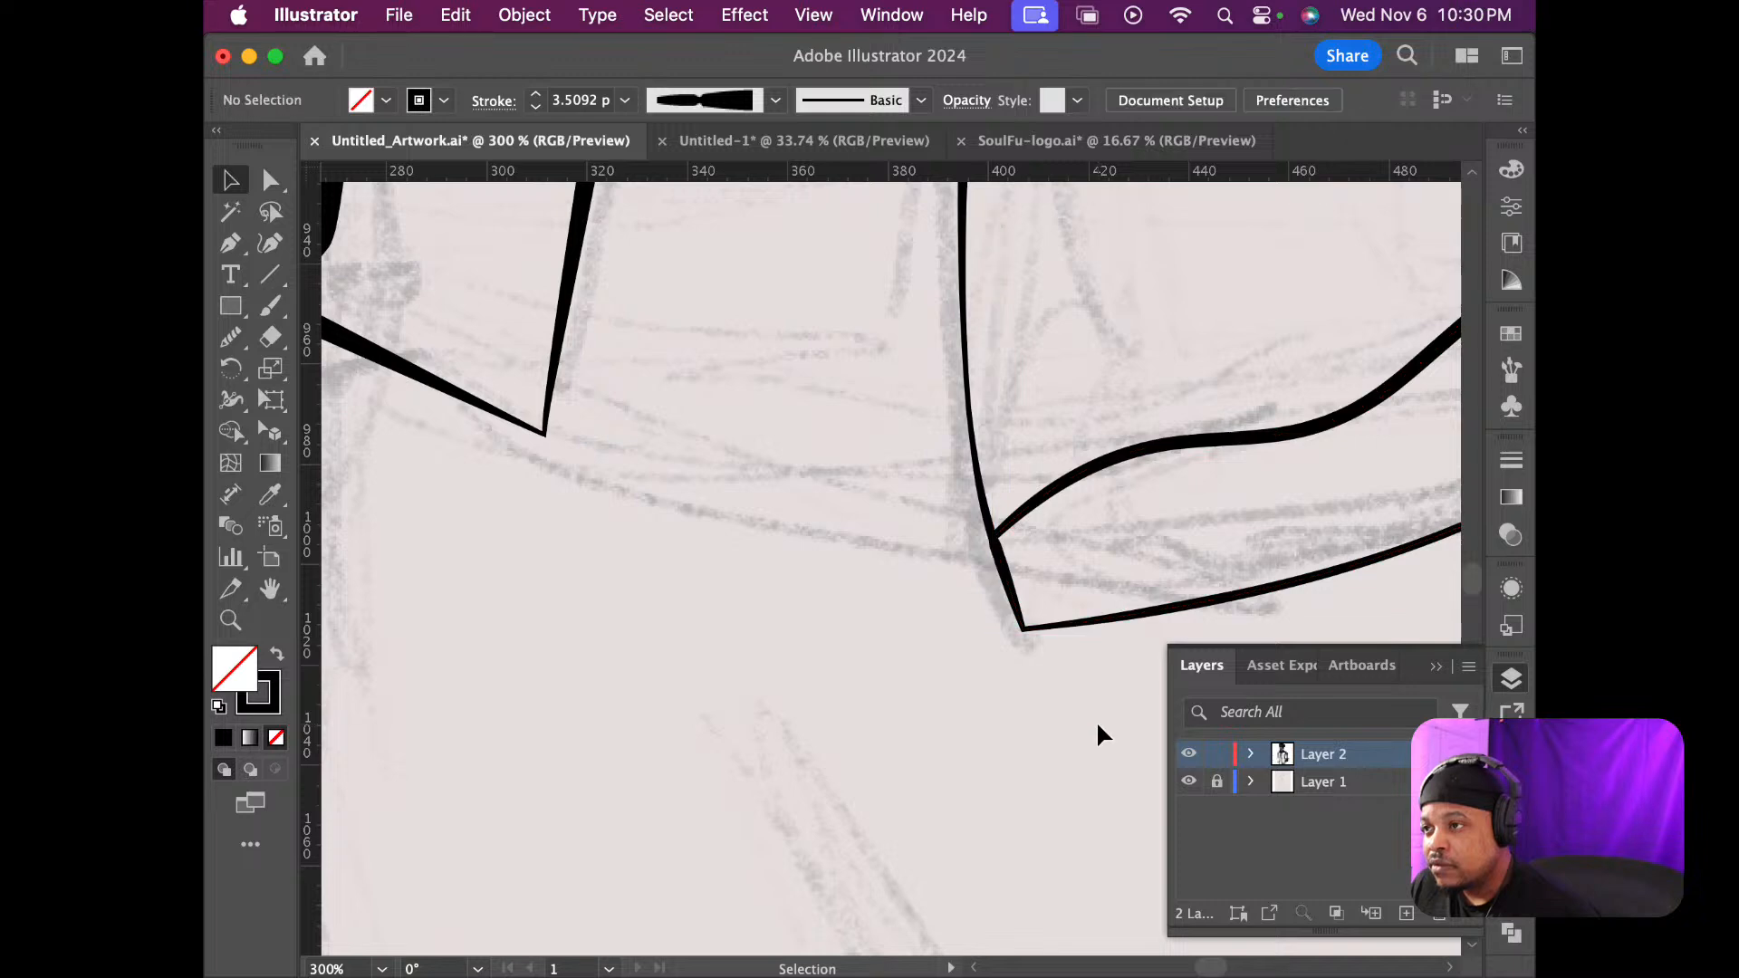
pyautogui.scroll(-5, 1096, 725)
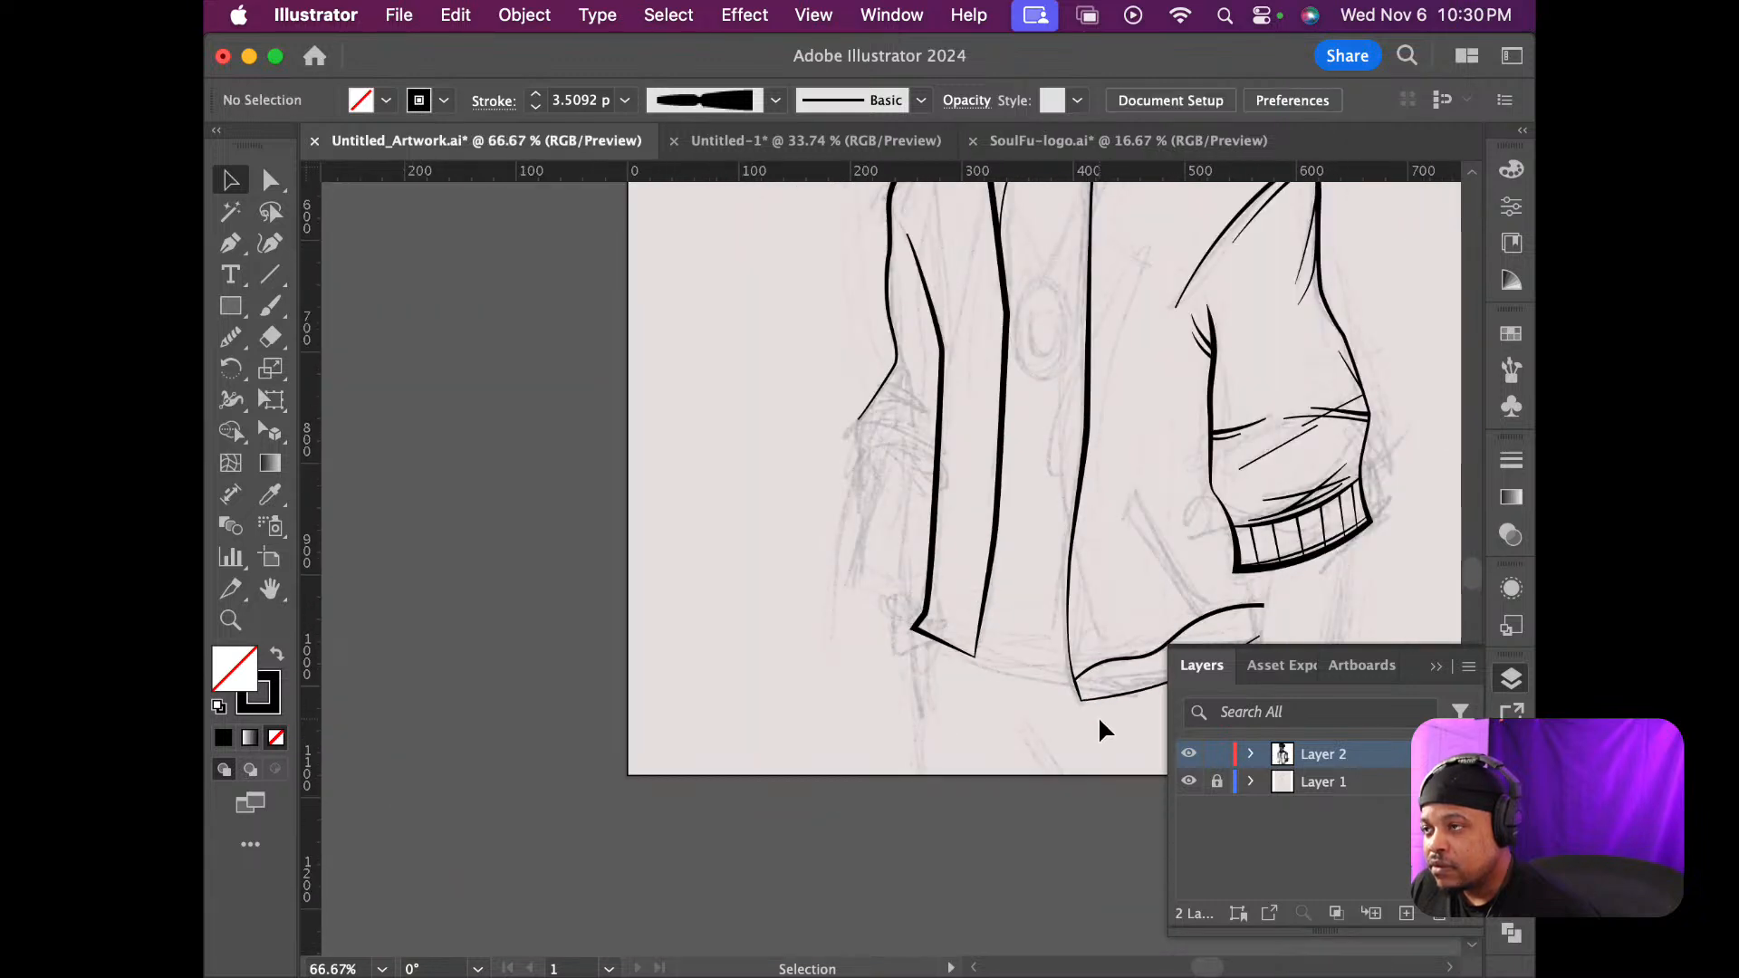
pyautogui.scroll(5, 1099, 722)
pyautogui.scroll(-3, 1098, 722)
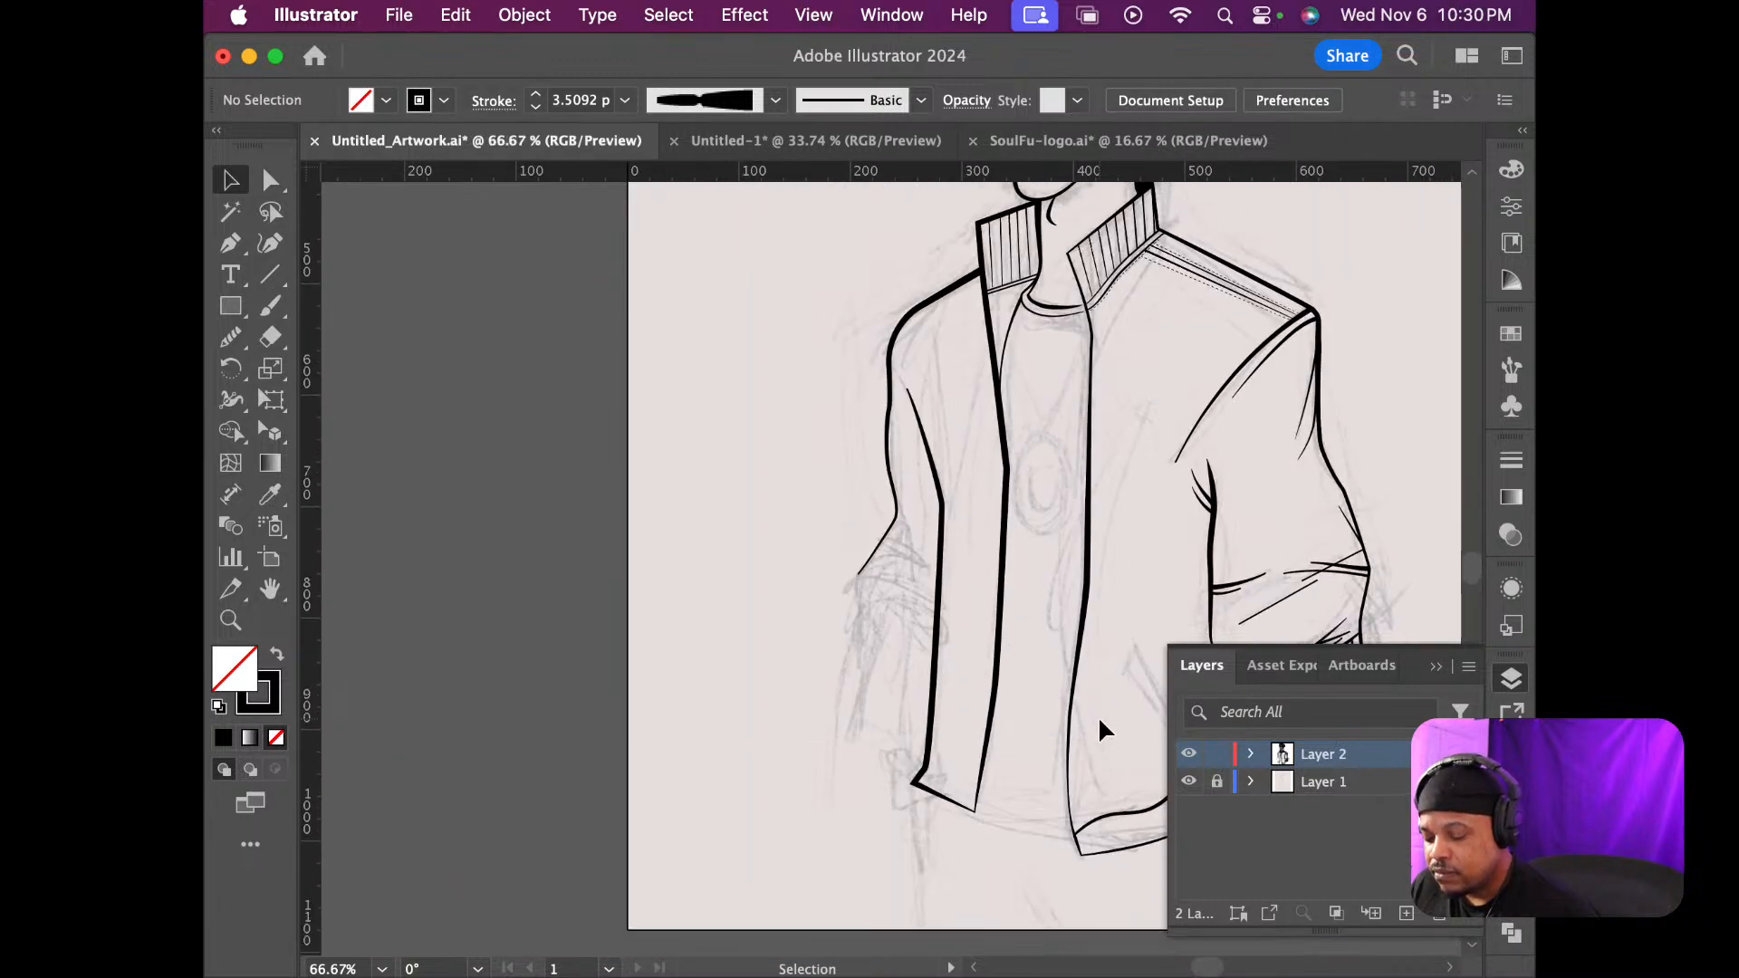
pyautogui.scroll(-3, 1098, 716)
# Collapse the layer list to uncover the artwork around the hem and cuff
pyautogui.click(1435, 666)
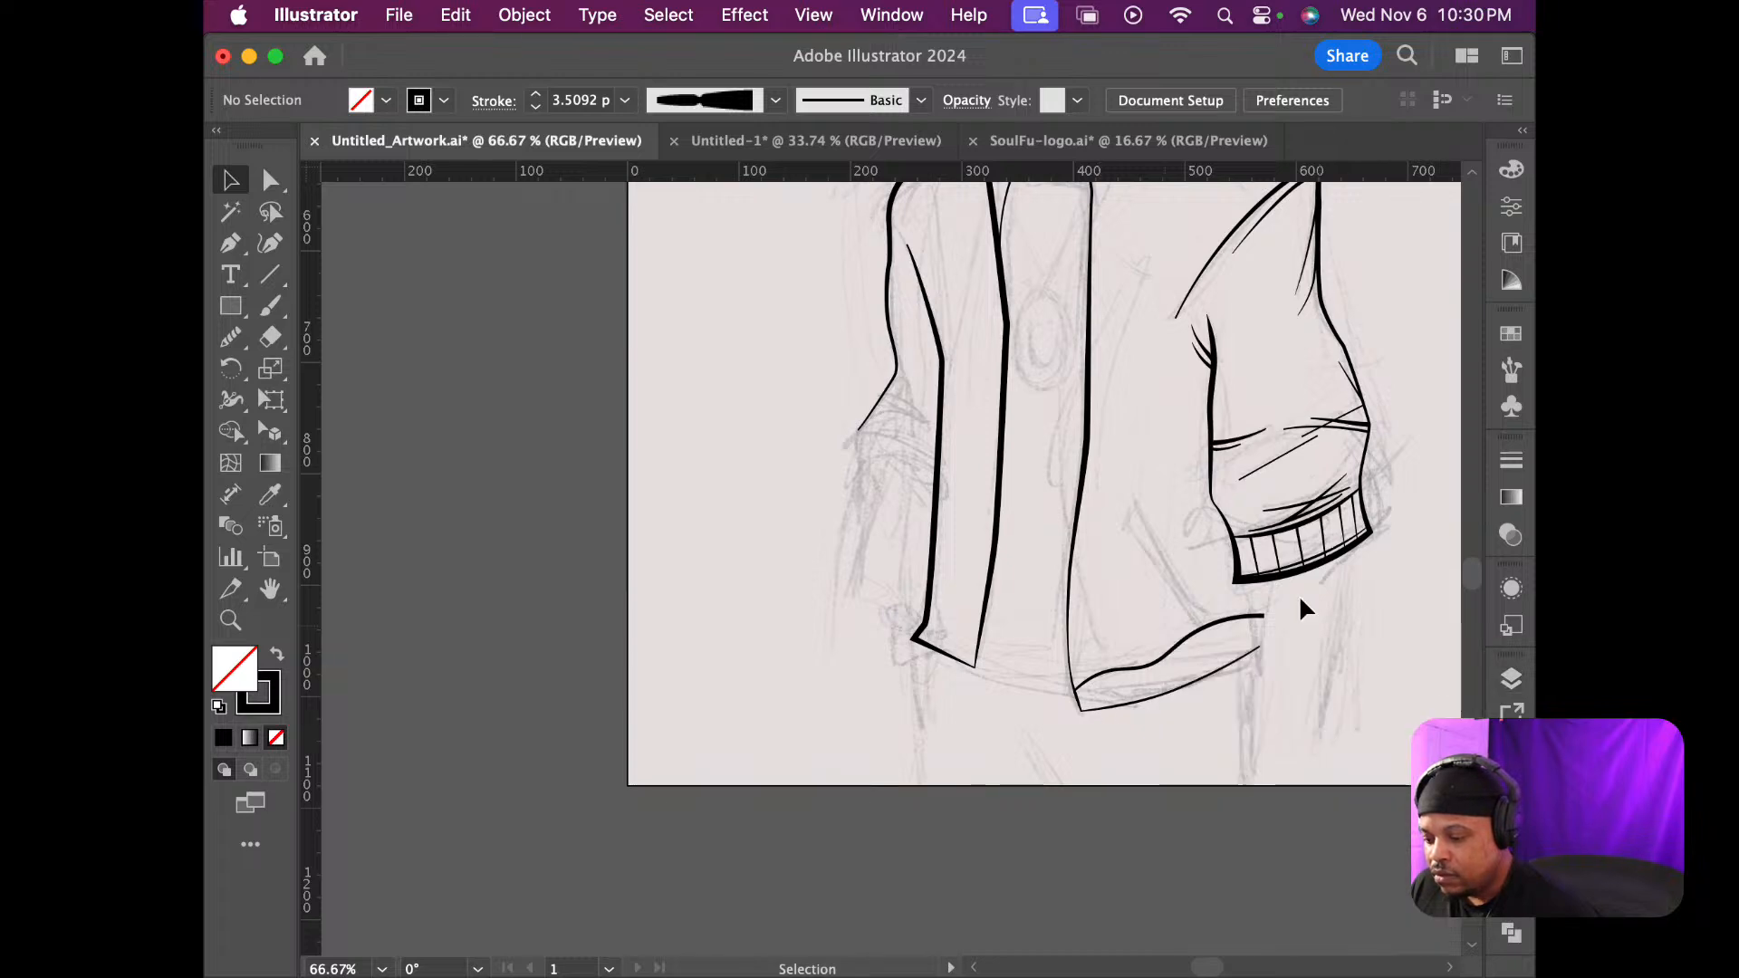
pyautogui.scroll(3, 1296, 600)
pyautogui.scroll(-2, 1297, 600)
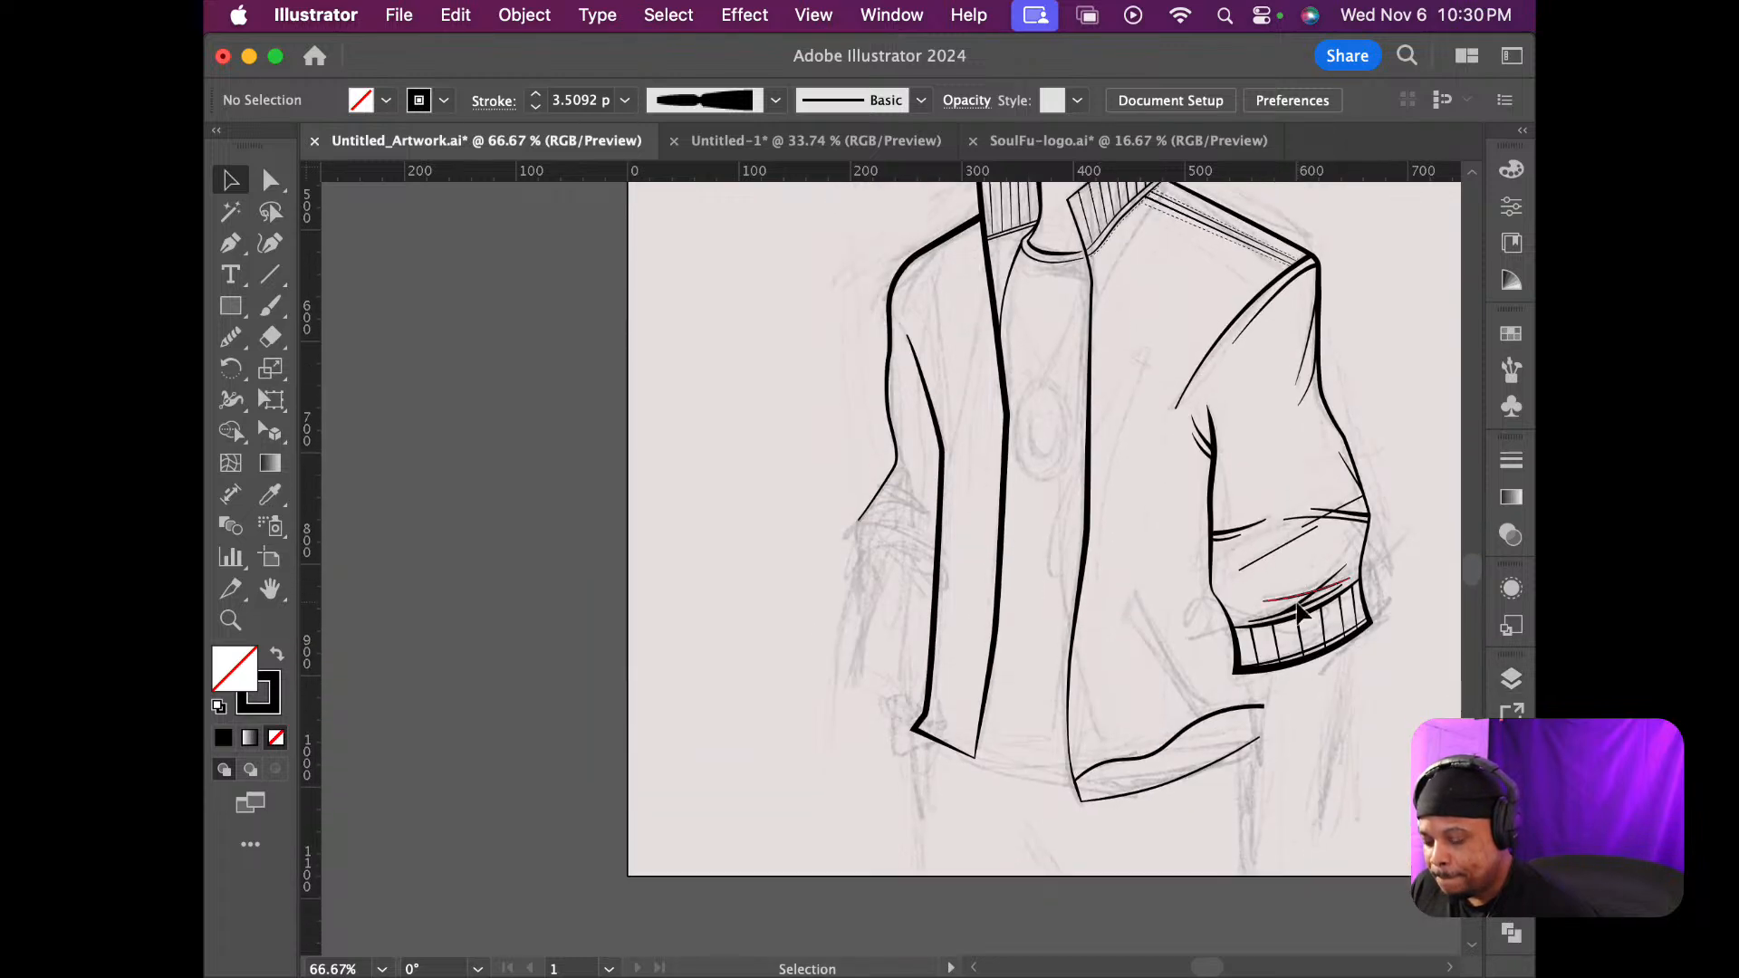
pyautogui.scroll(-2, 1297, 607)
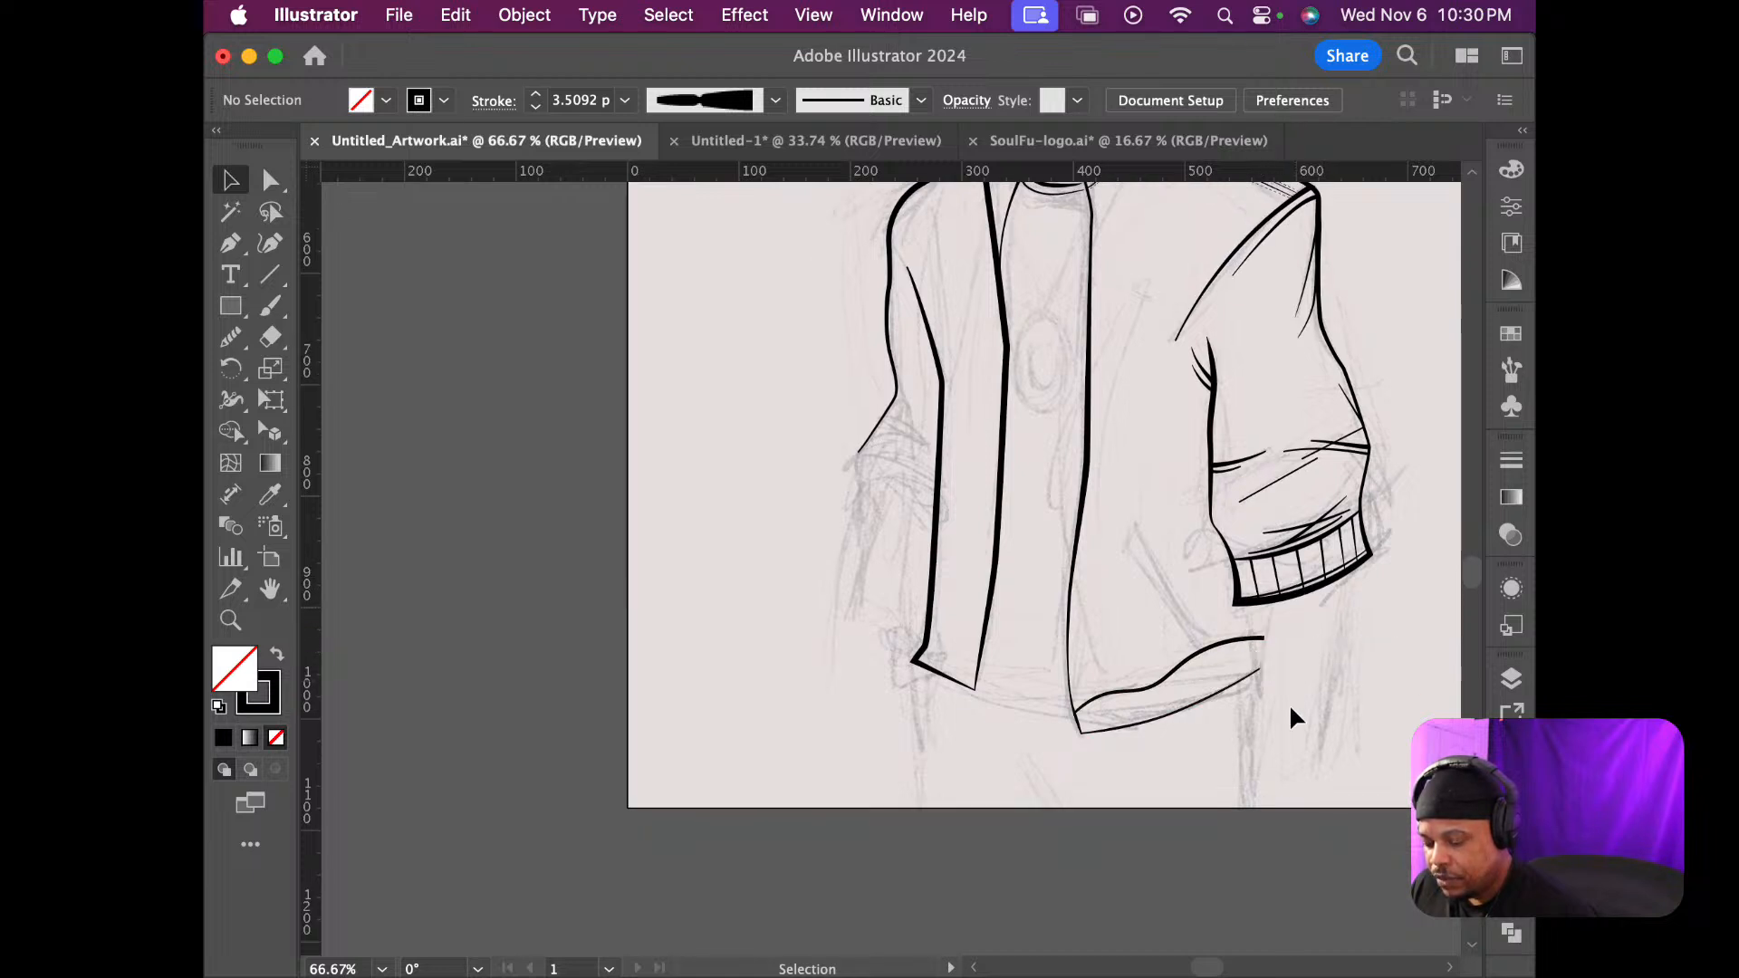
# Draw a straight line with the Line Segment tool from the cuff's lower edge past the hem band's open ends to below the artboard
pyautogui.scroll(4, 1288, 708)
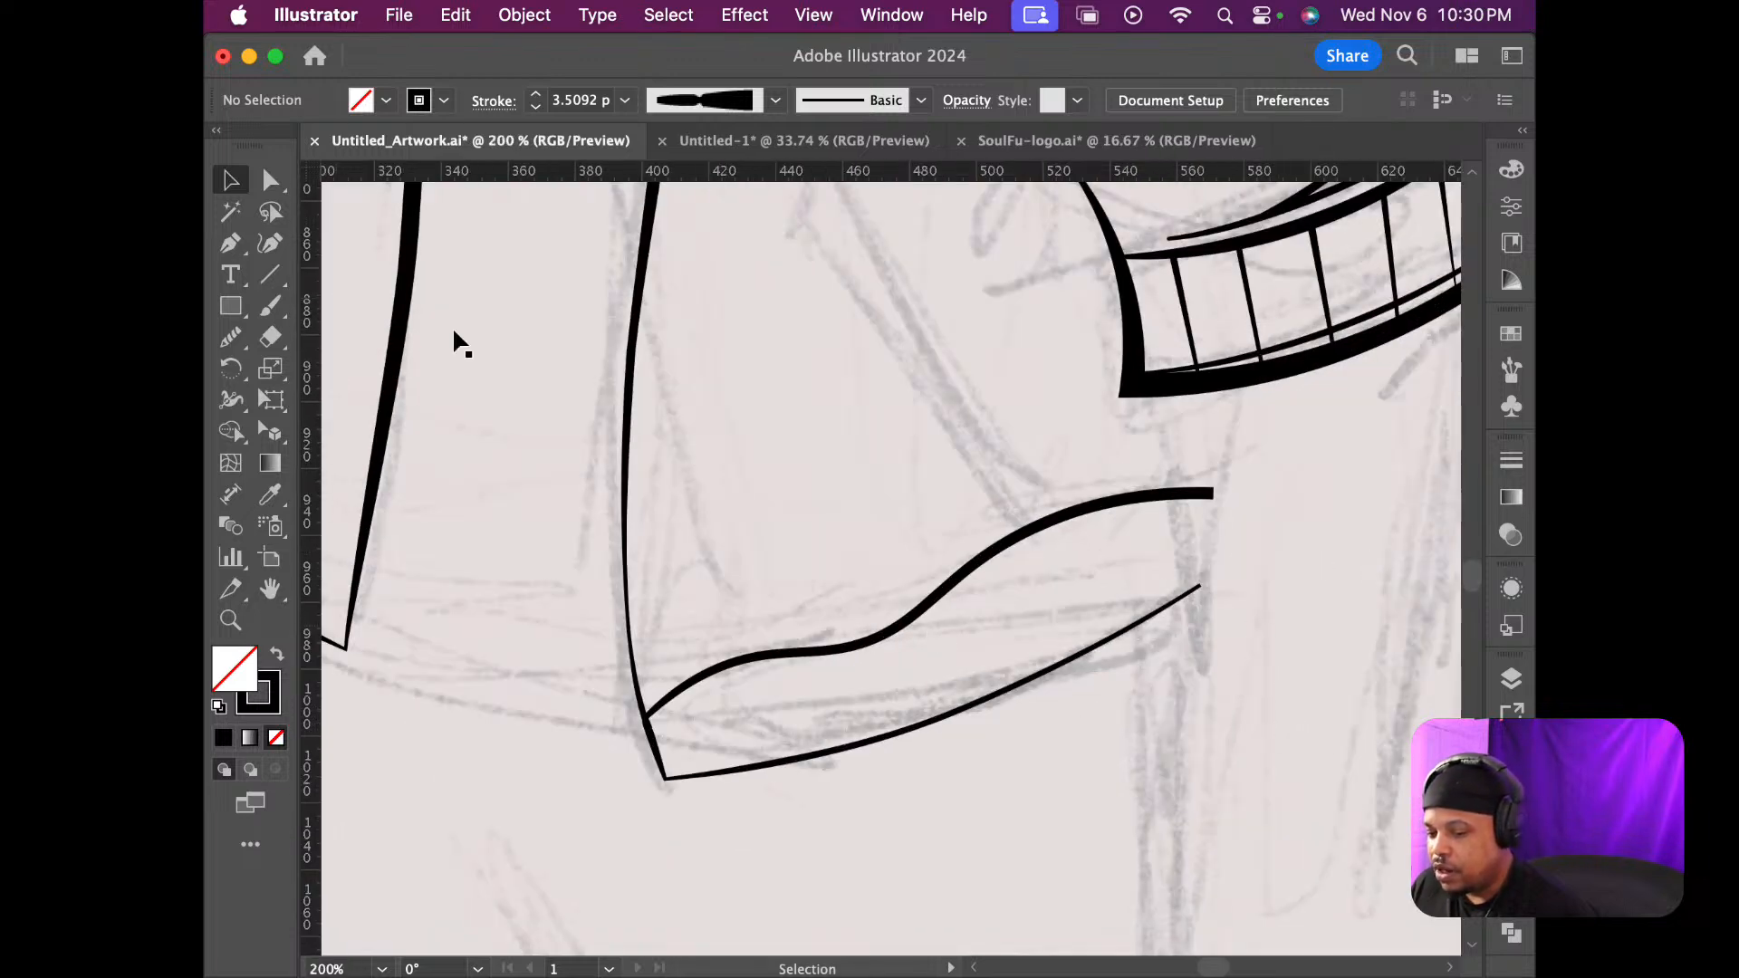
pyautogui.click(269, 276)
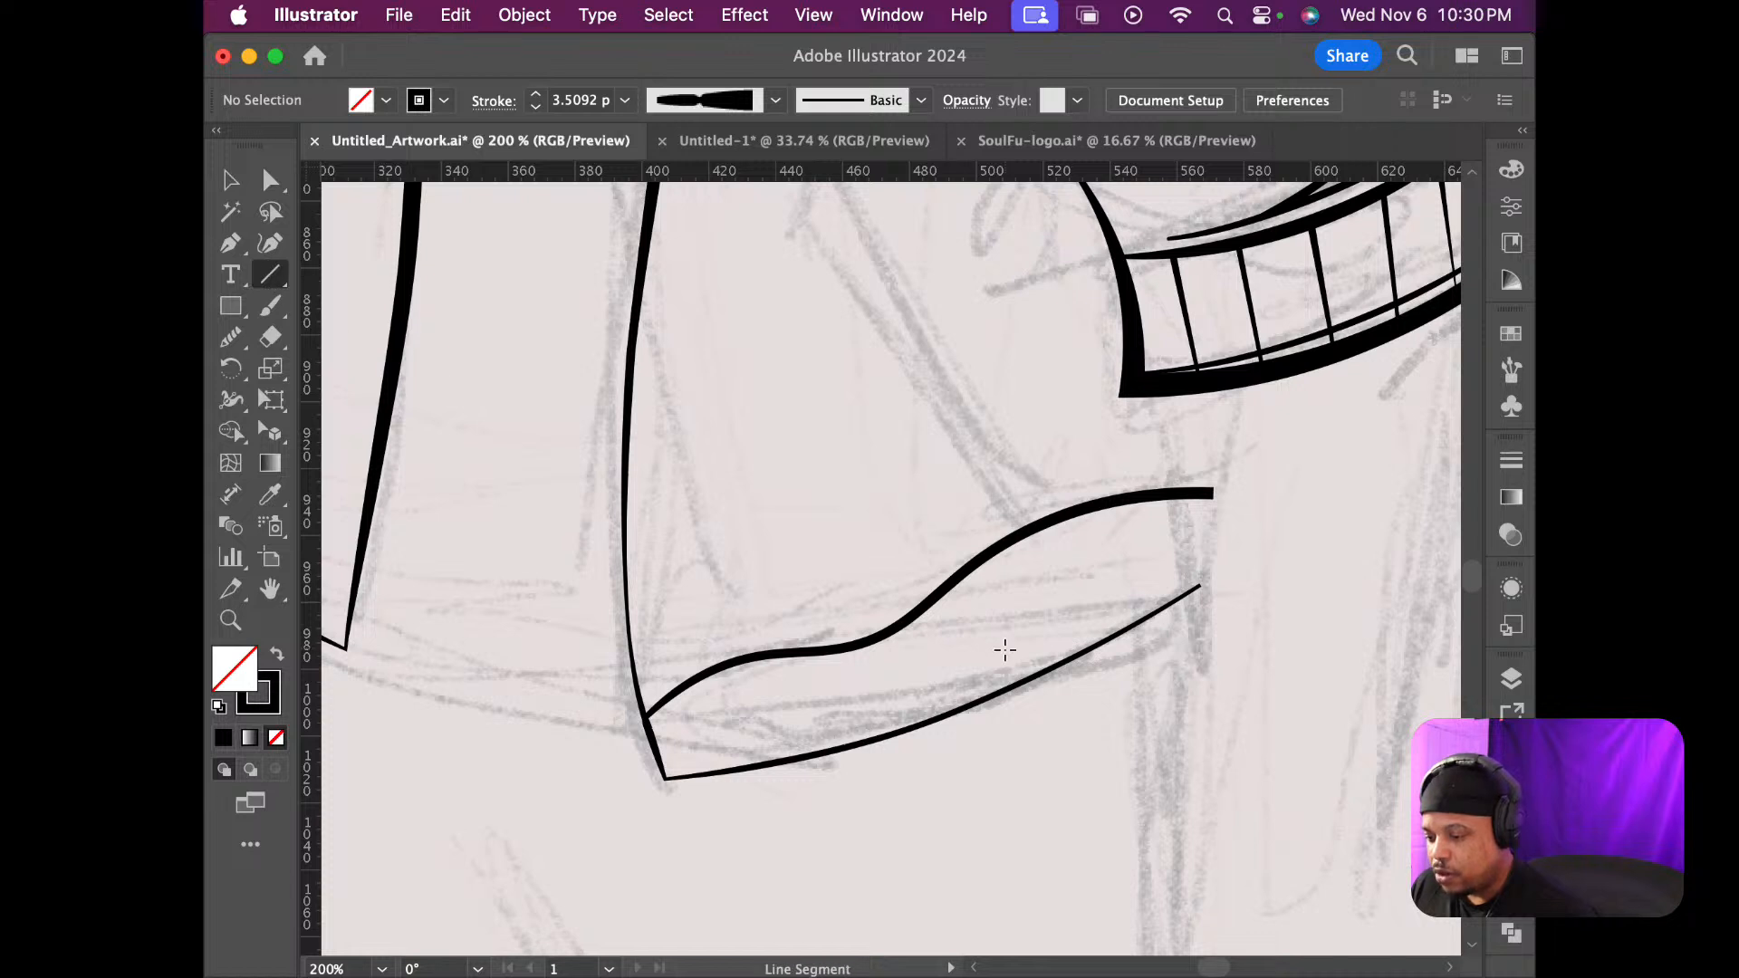
pyautogui.moveTo(1237, 385)
pyautogui.mouseDown()
pyautogui.moveTo(1204, 936)
pyautogui.moveTo(1165, 774)
pyautogui.moveTo(1156, 811)
pyautogui.mouseUp()
pyautogui.scroll(4, 1187, 770)
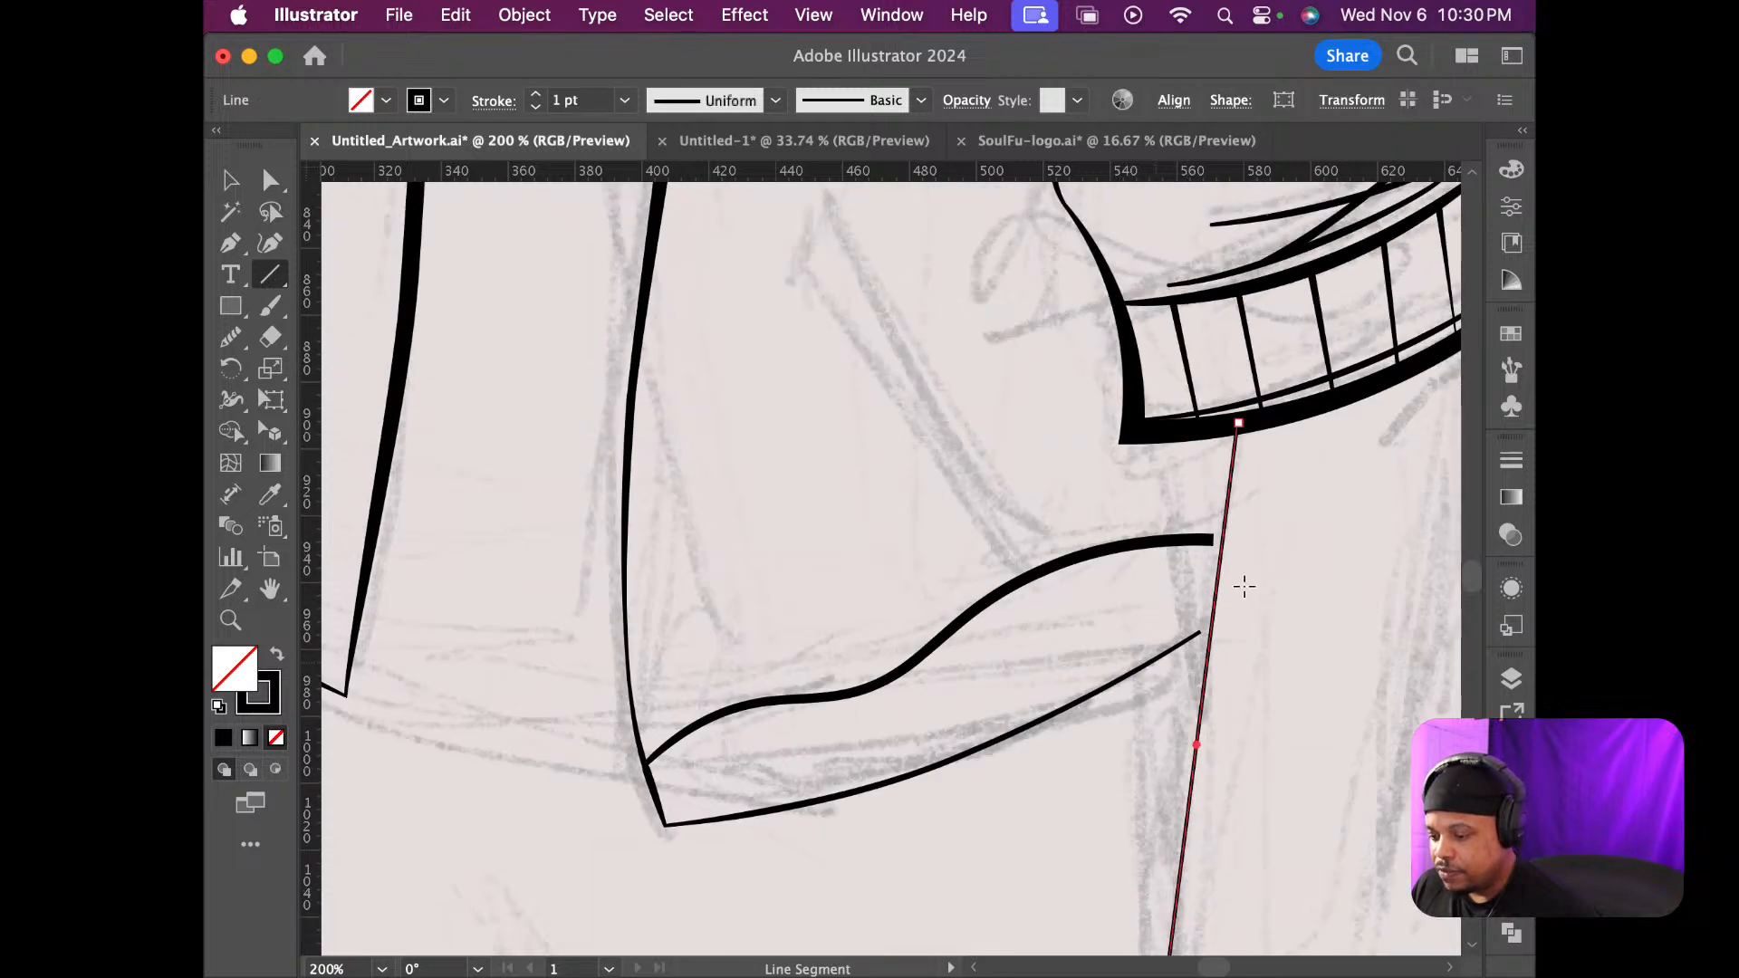
# Widen the new line's upper end at the cuff to about 8.3 px with the Width tool and deselect it
pyautogui.hotkey('shift', 'w')
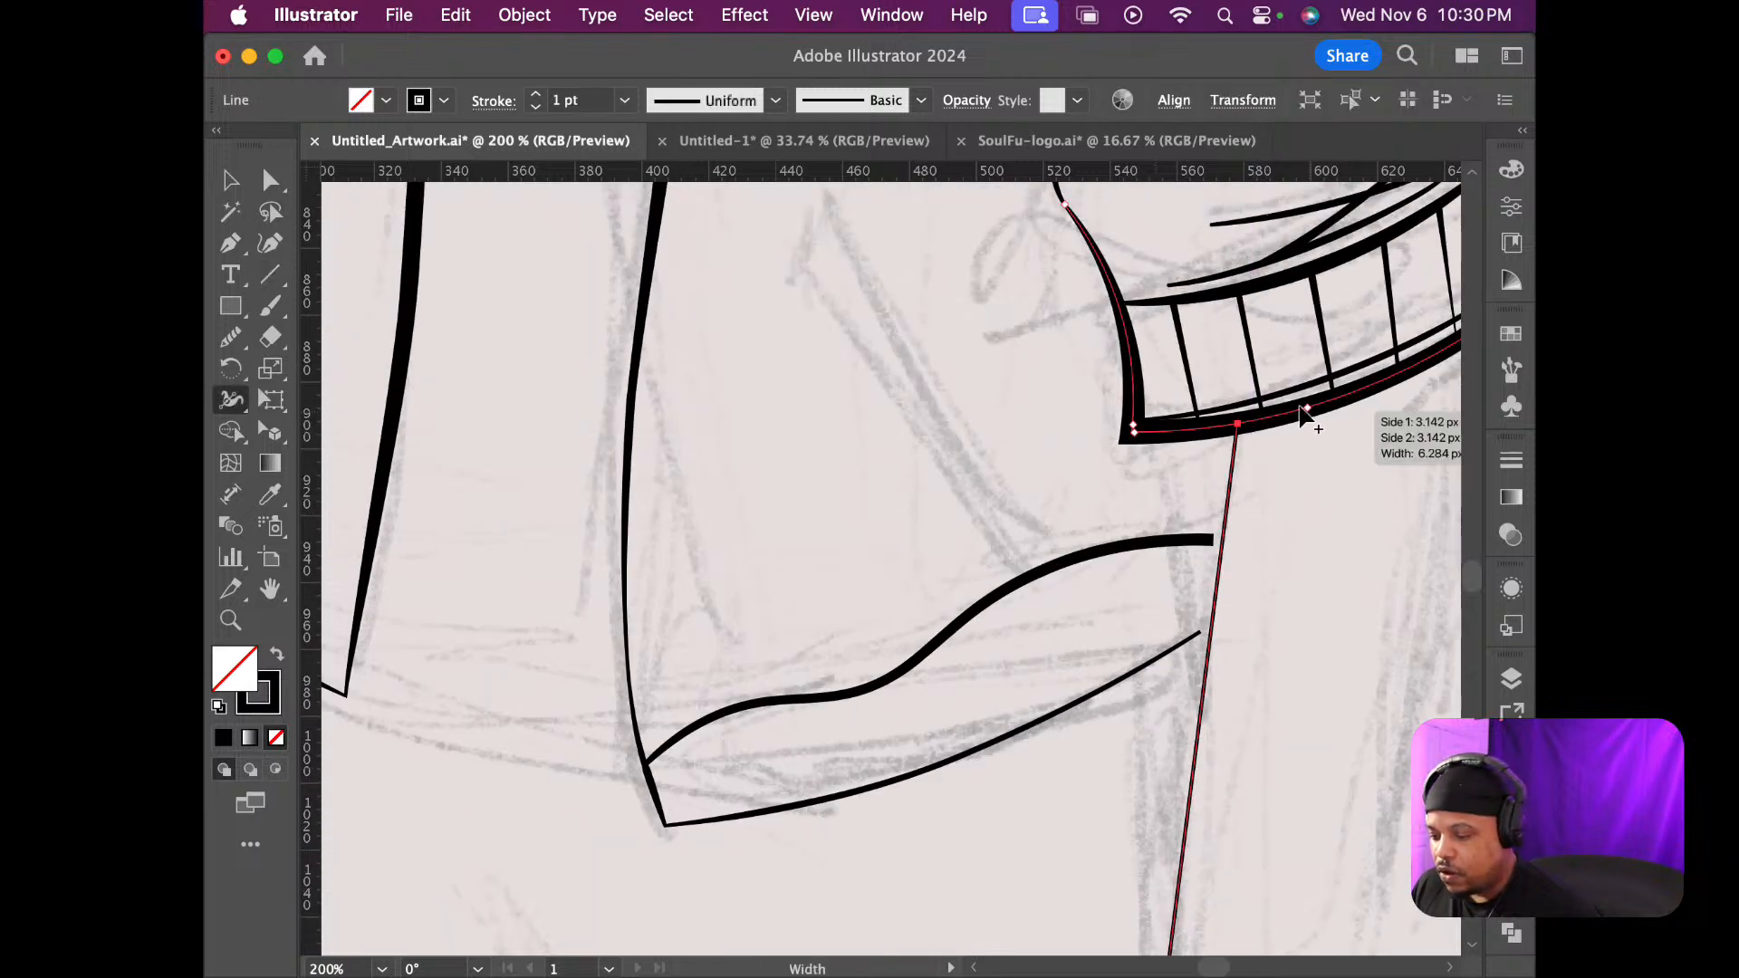
pyautogui.moveTo(1238, 426); pyautogui.dragTo(1254, 430)
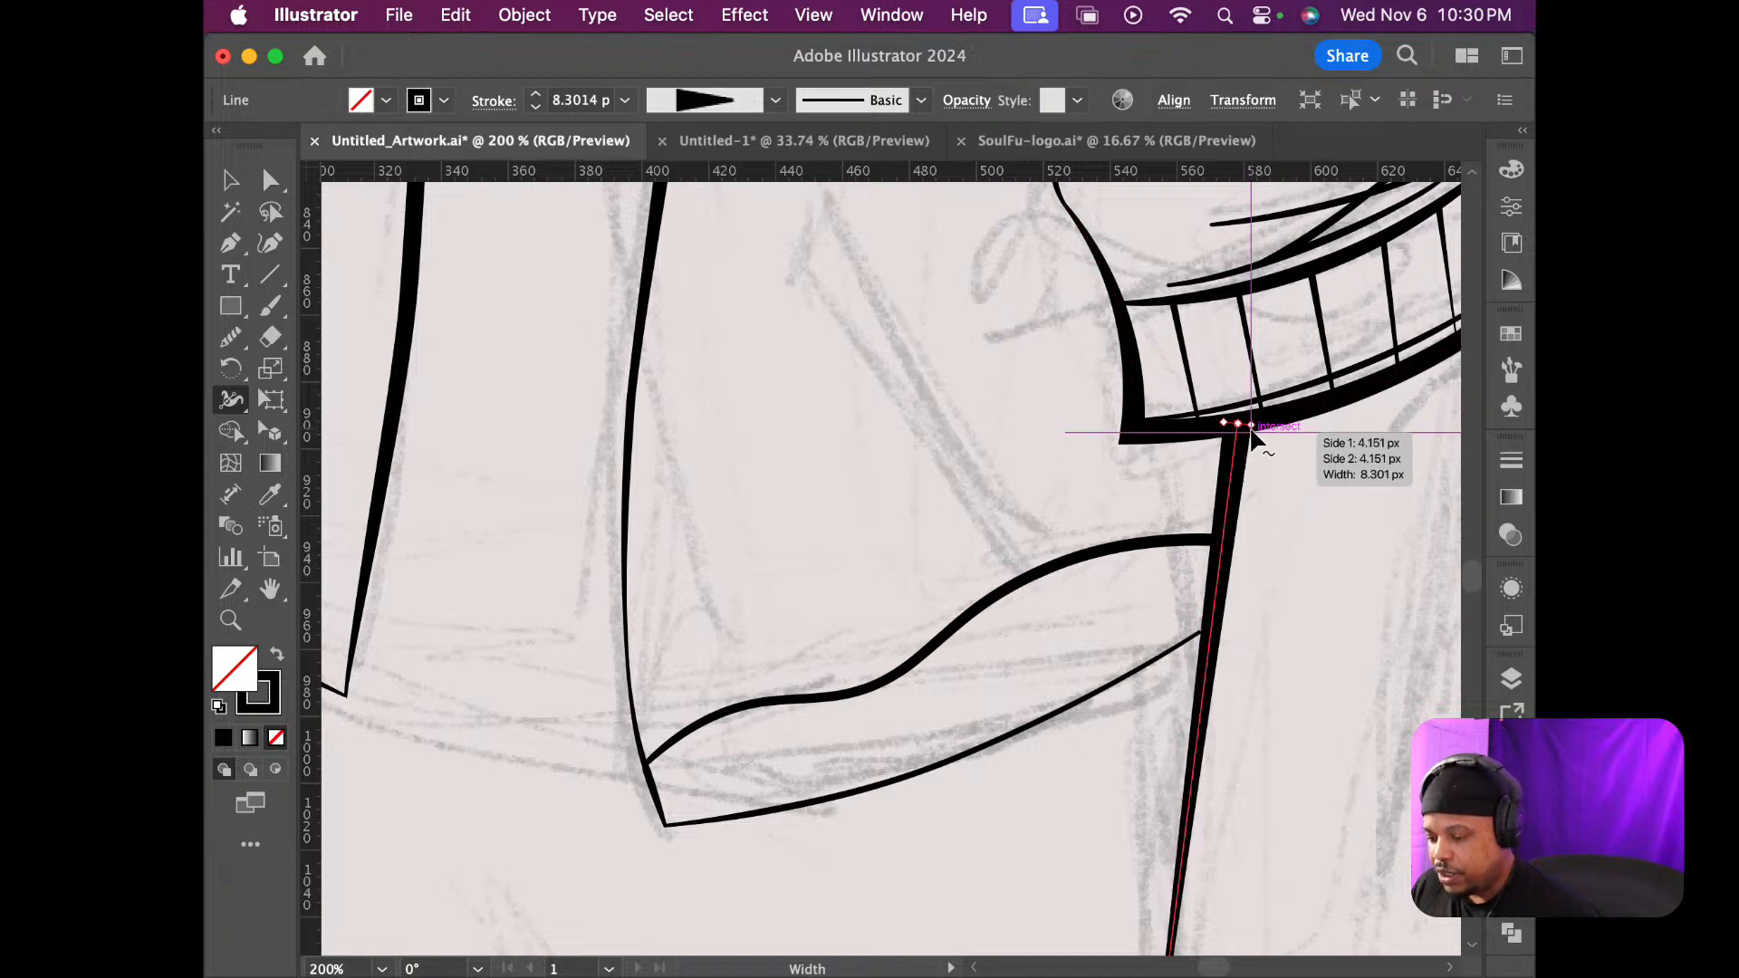
pyautogui.scroll(-5, 1178, 616)
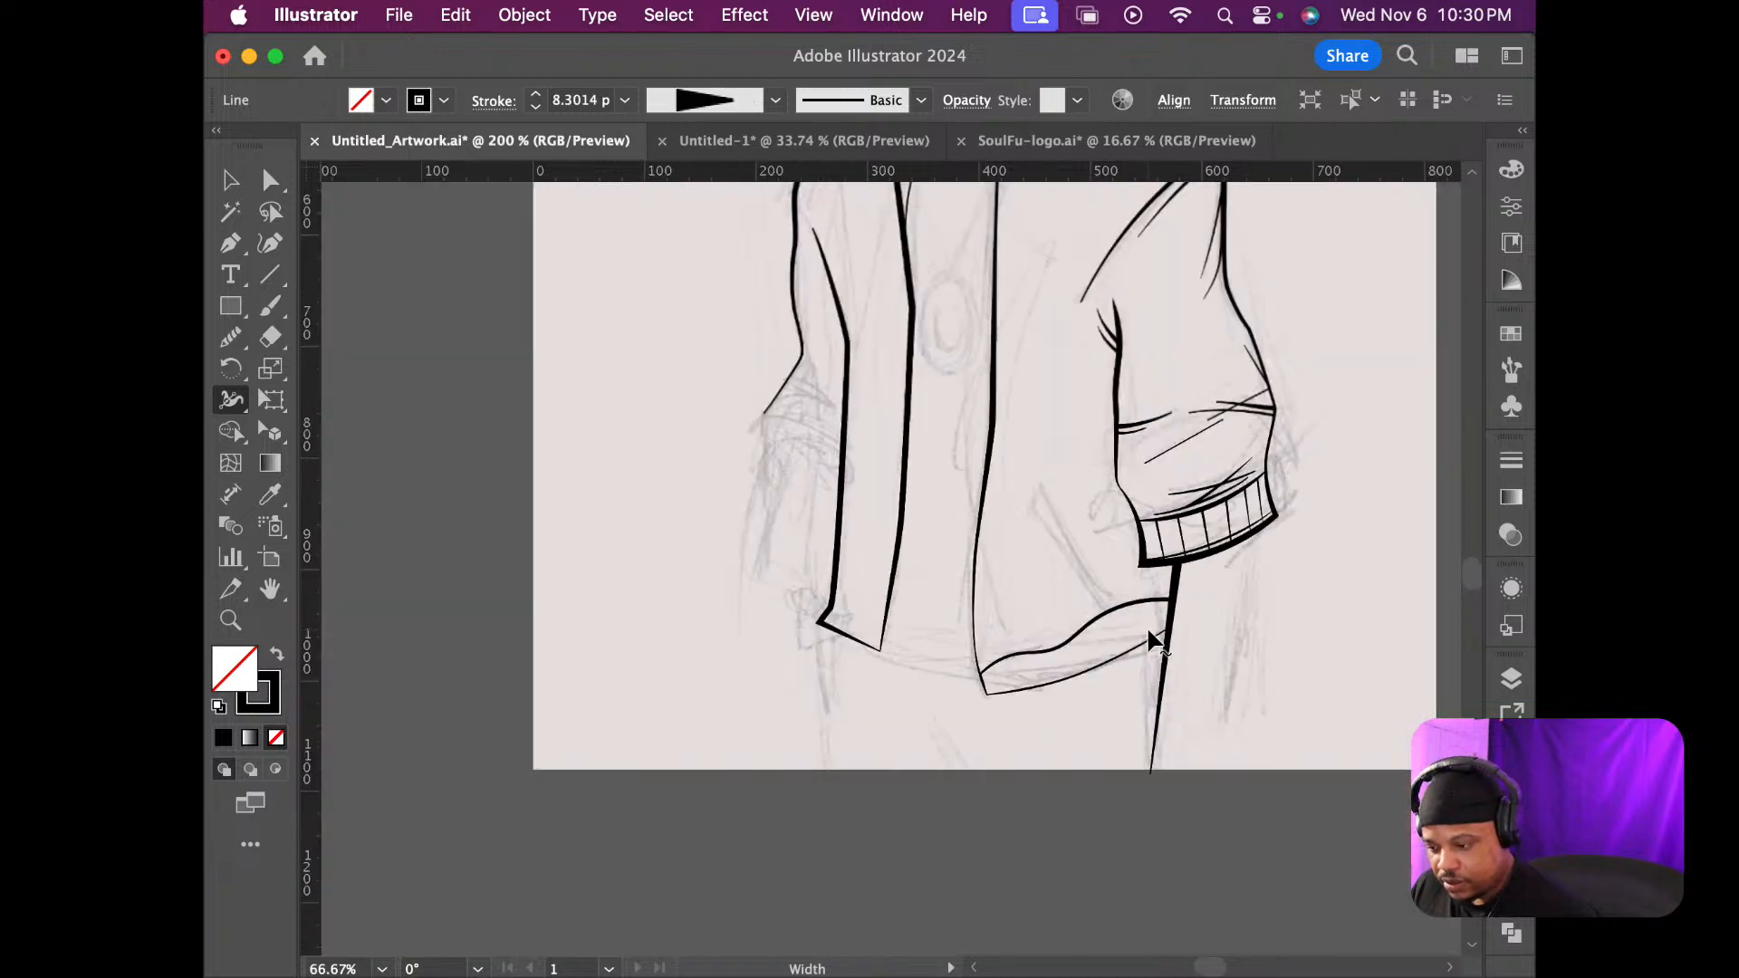
pyautogui.scroll(4, 1149, 622)
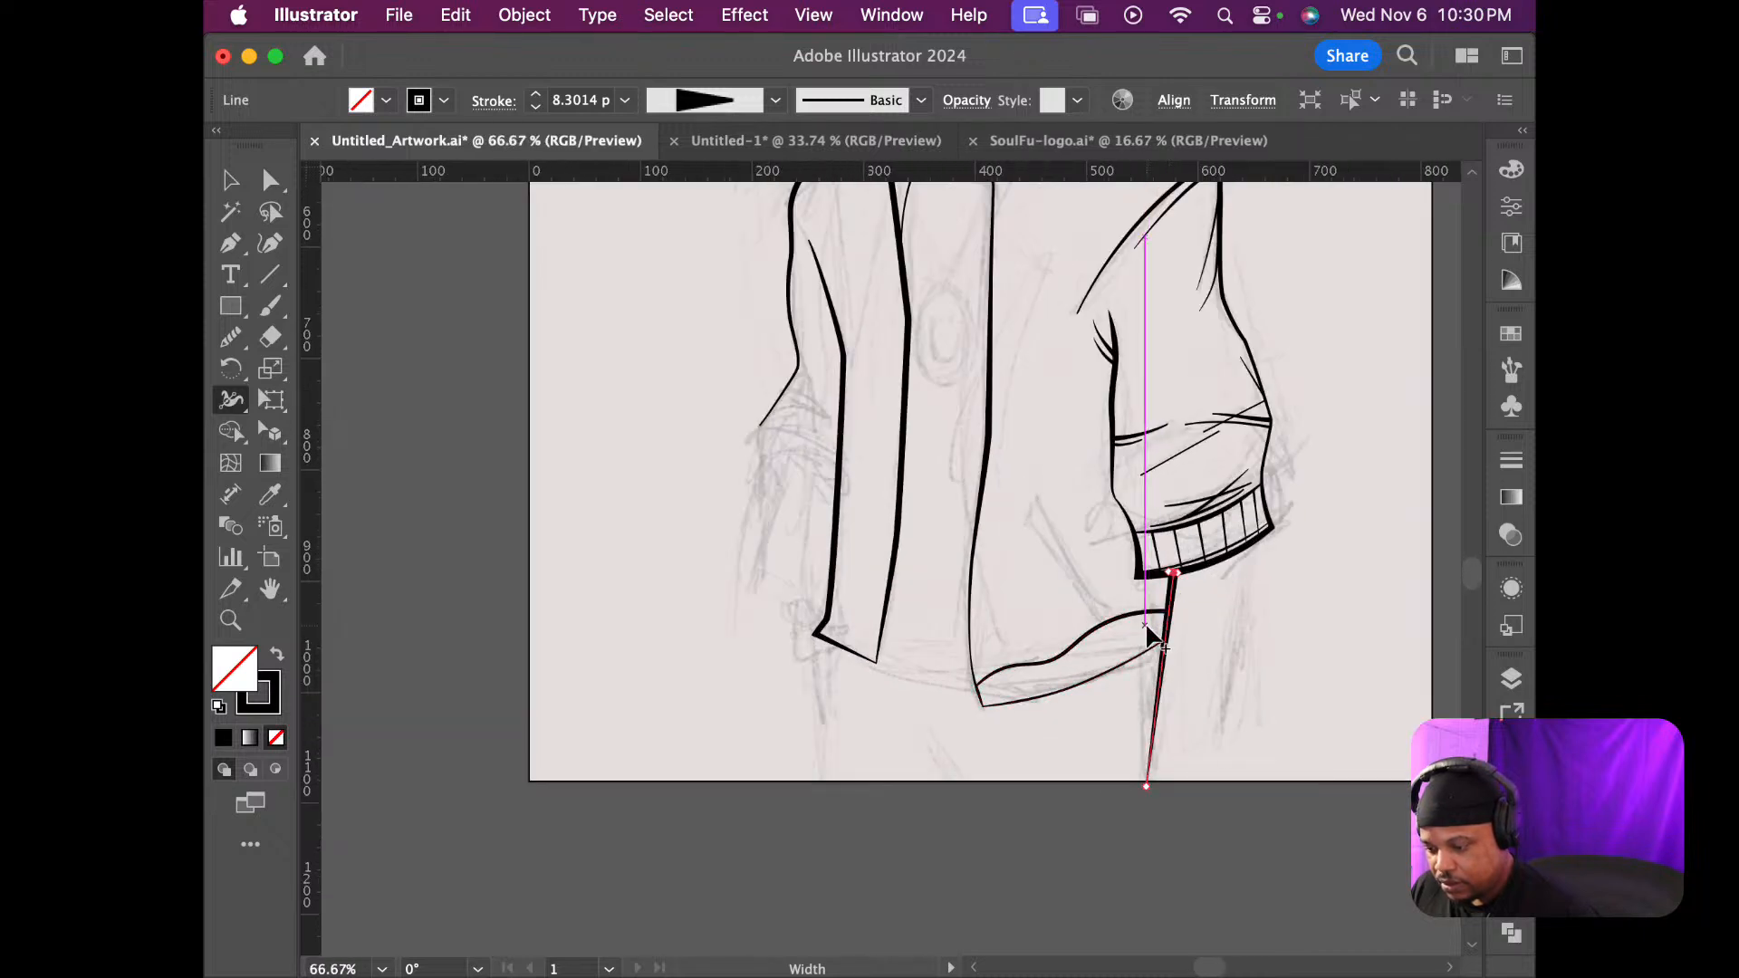
pyautogui.press('v')
pyautogui.click(1075, 726)
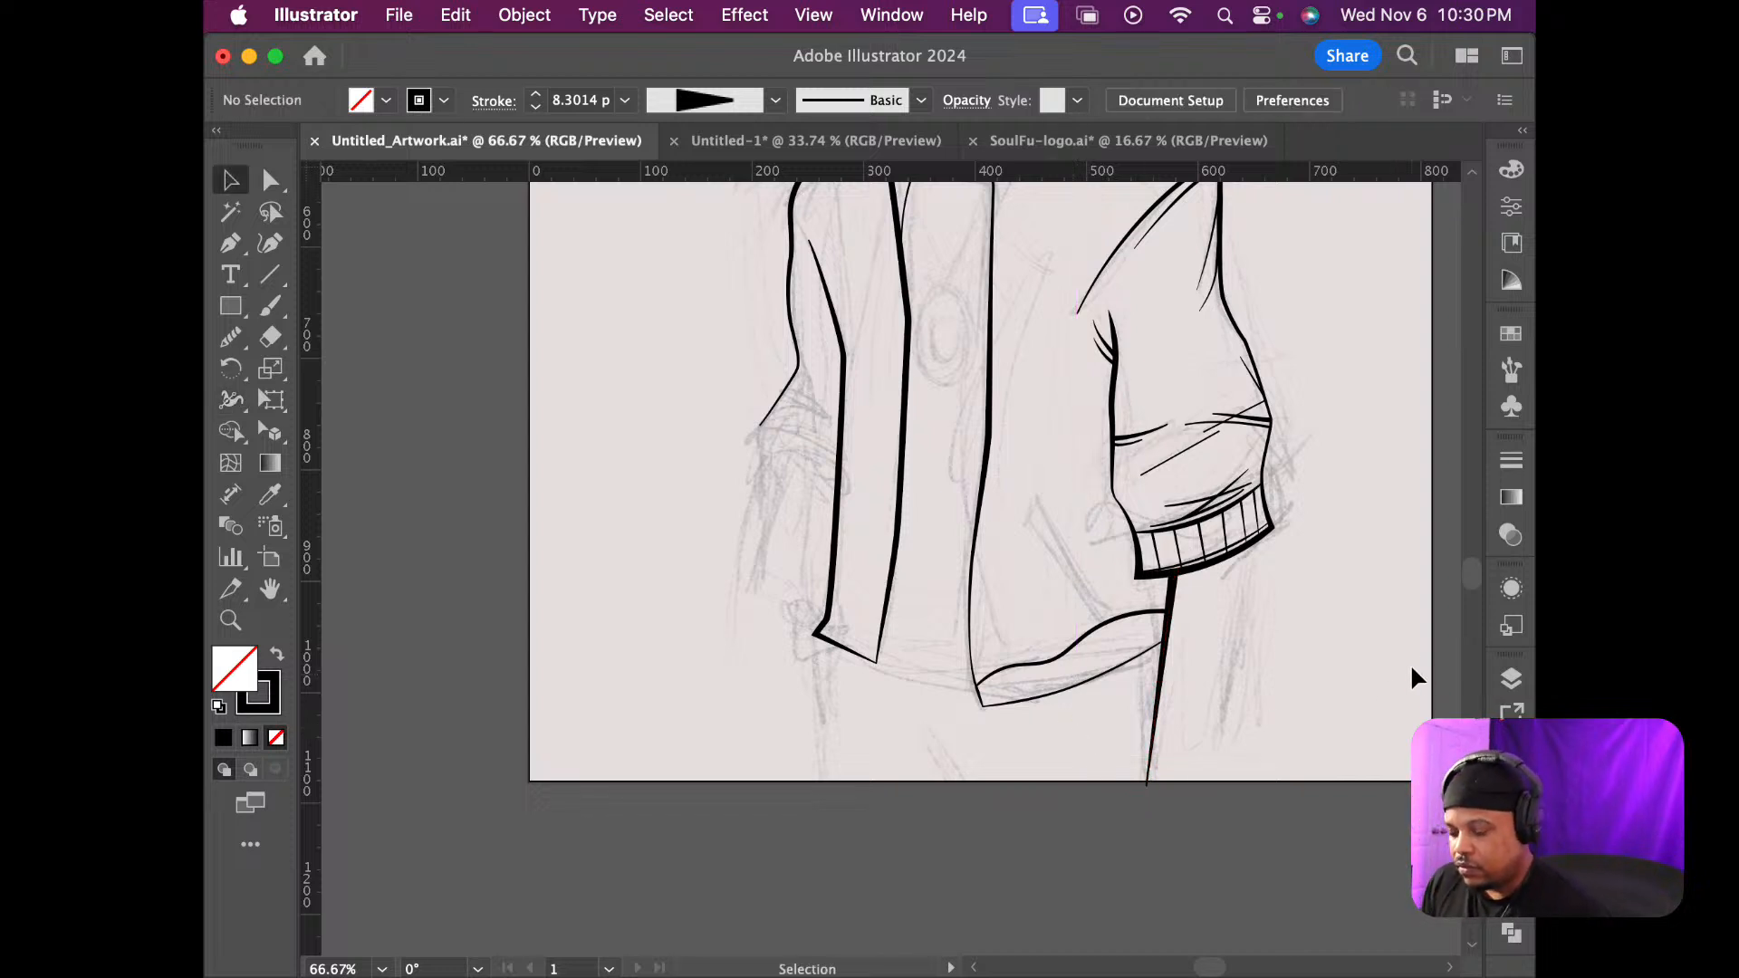
# Examine the inked figure from the face down to the hem, comparing the jacket's lines with the sketch
pyautogui.scroll(-2, 1418, 670)
pyautogui.scroll(7, 1396, 649)
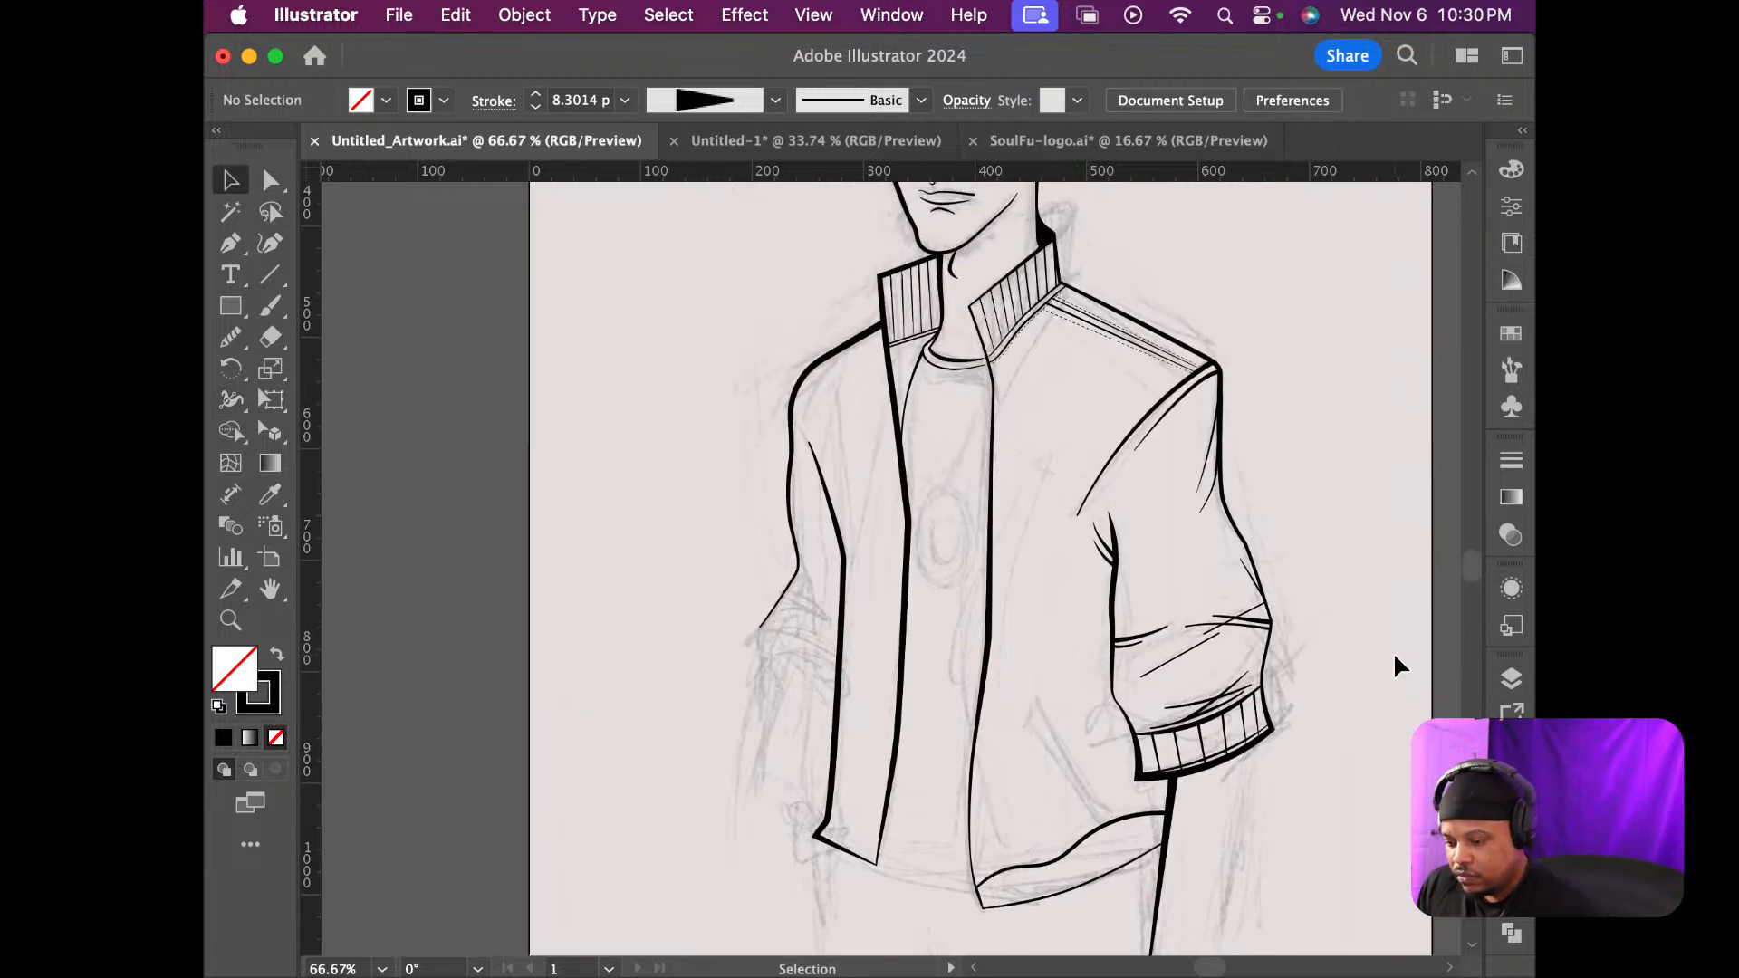
pyautogui.scroll(2, 1389, 649)
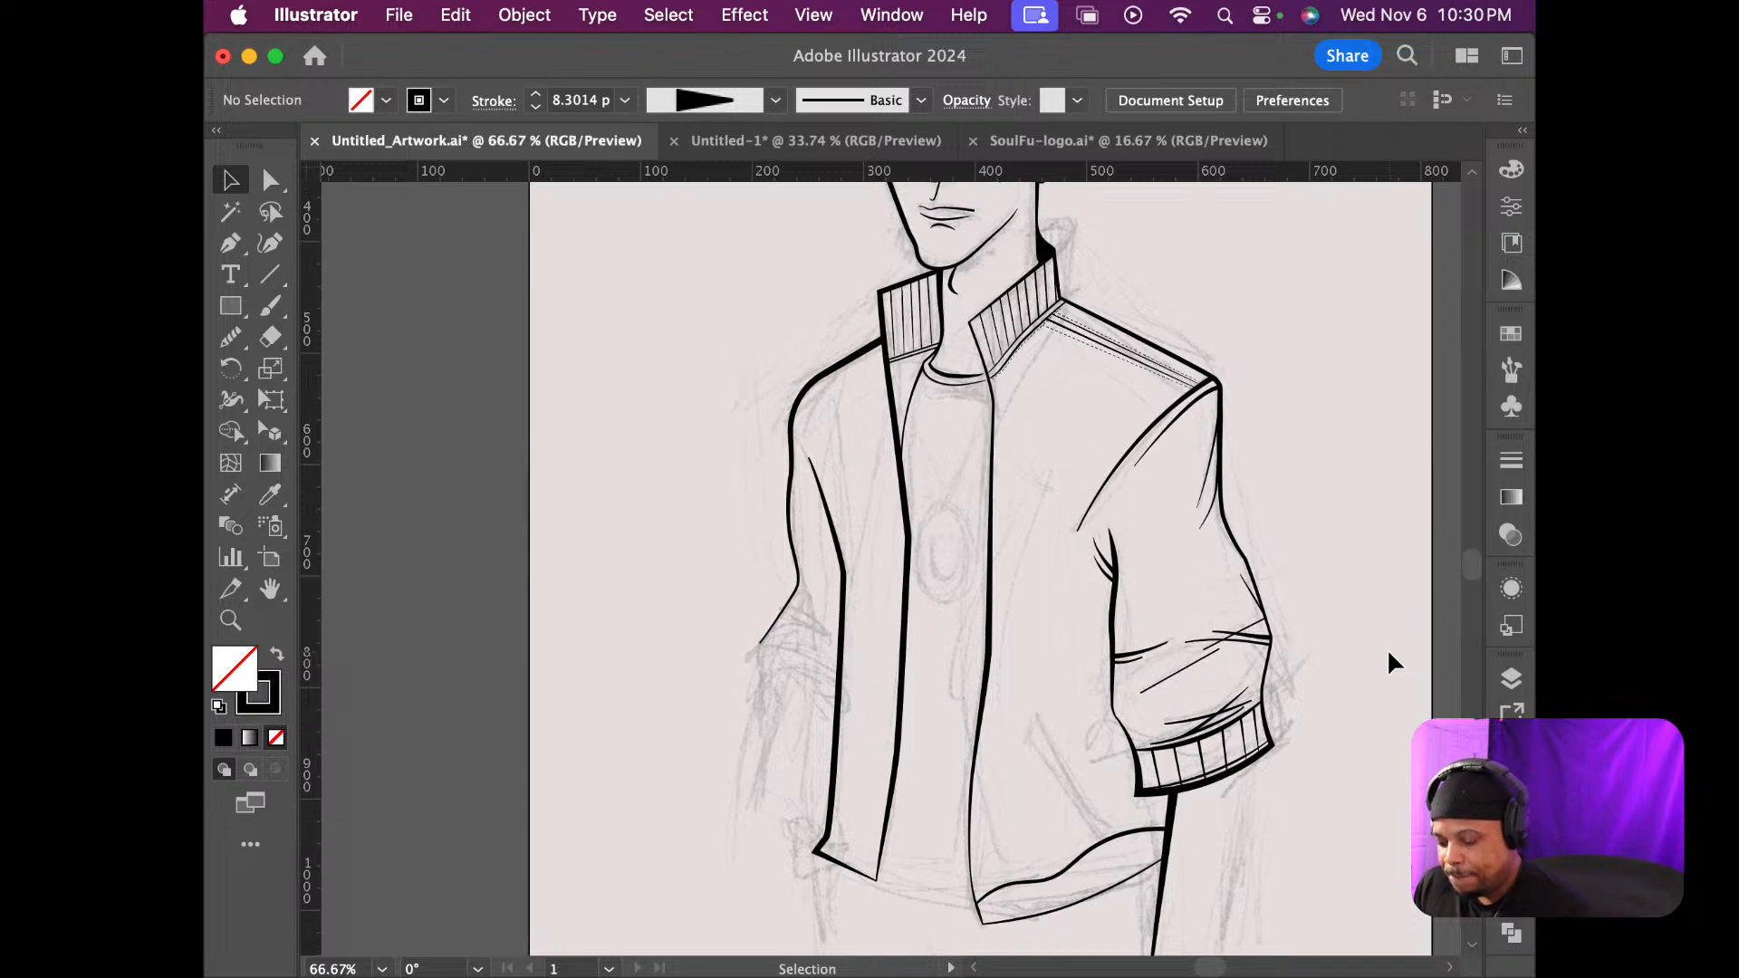
pyautogui.scroll(-1, 1389, 649)
pyautogui.scroll(-4, 1388, 648)
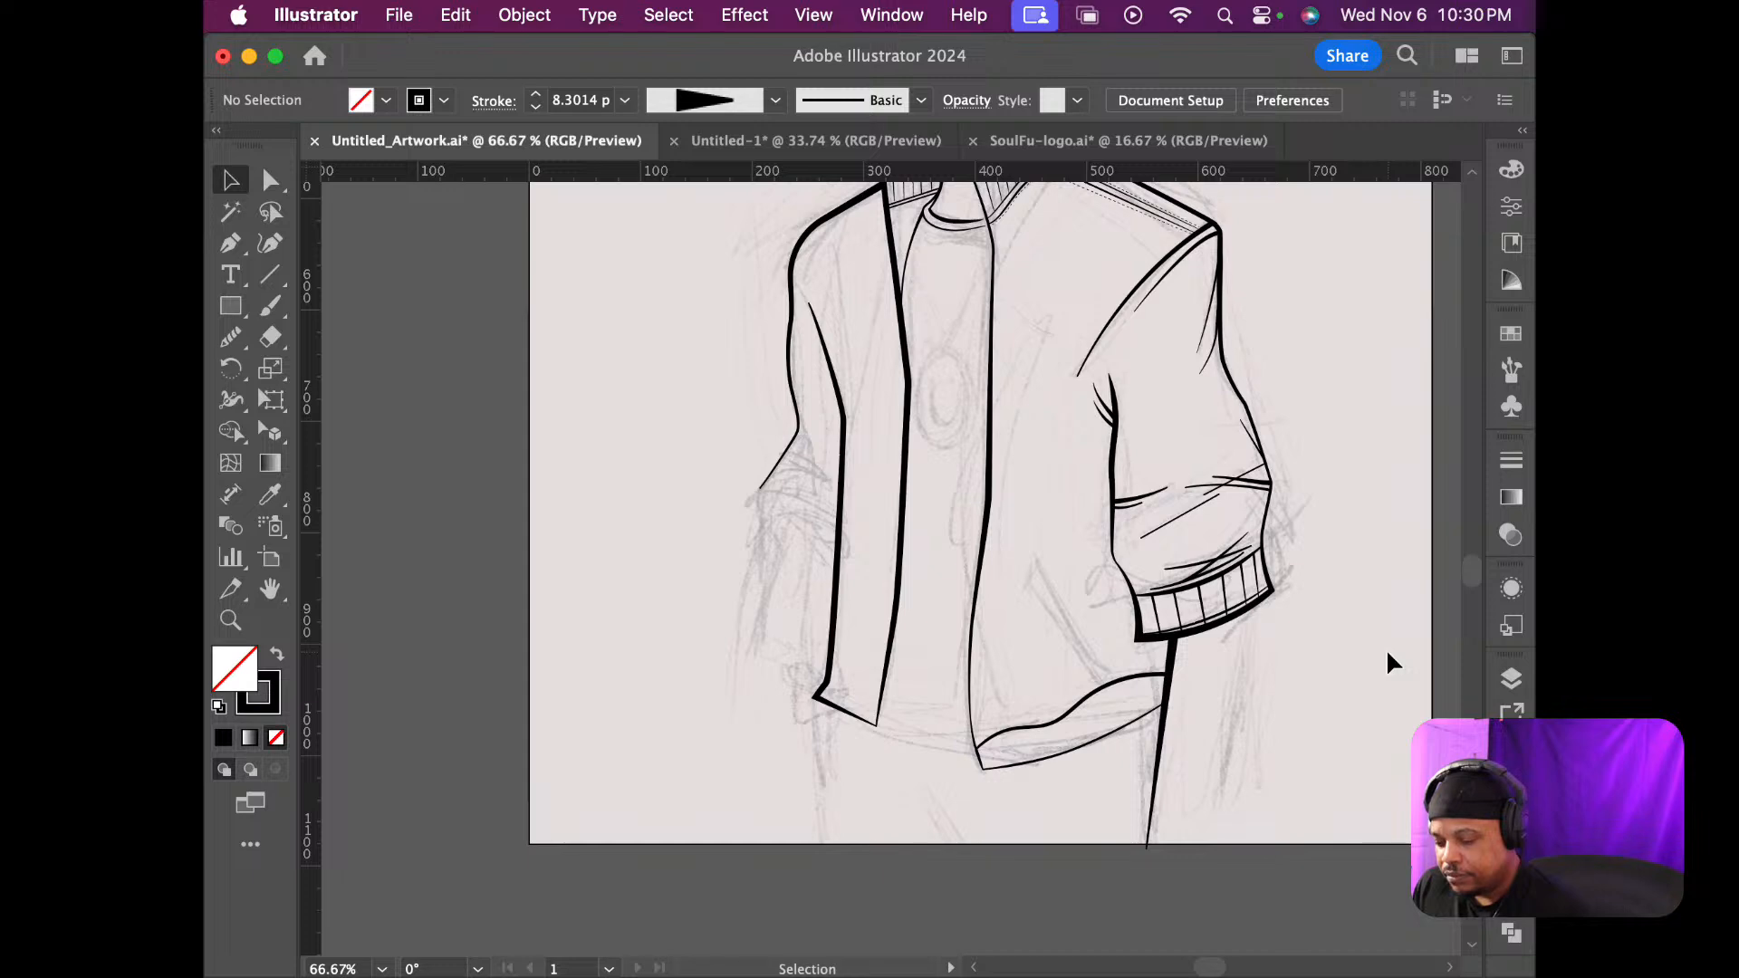
pyautogui.scroll(5, 1384, 648)
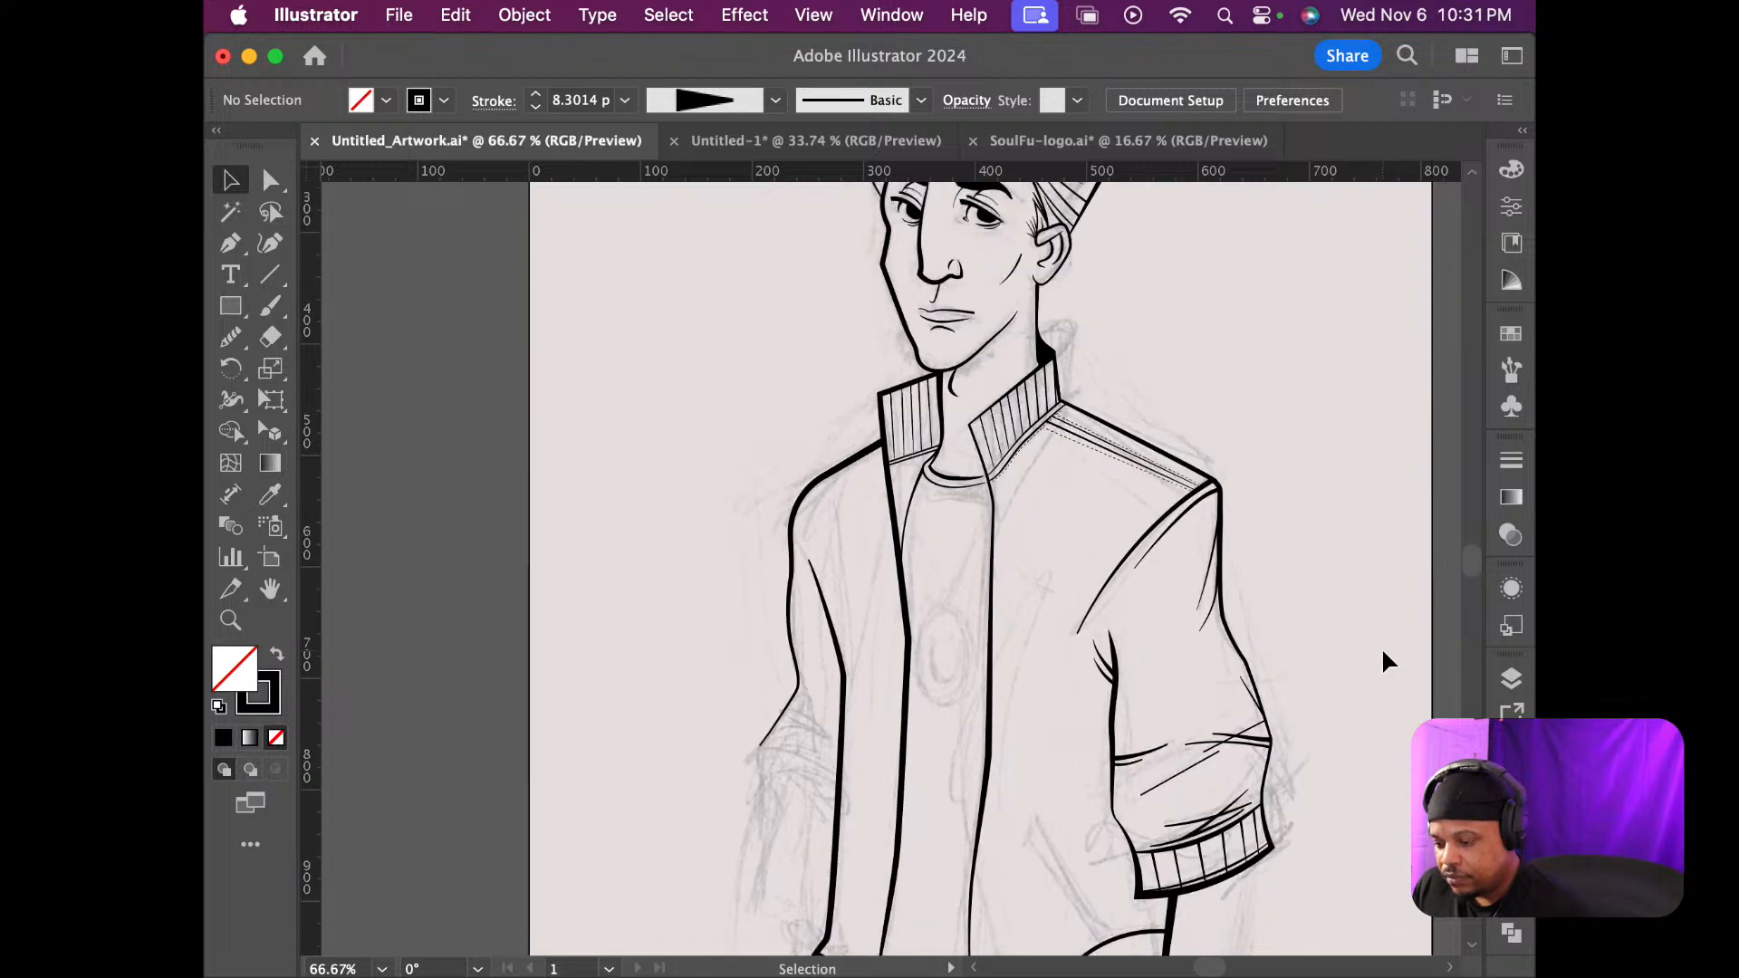
pyautogui.scroll(1, 1382, 652)
pyautogui.scroll(-6, 1382, 652)
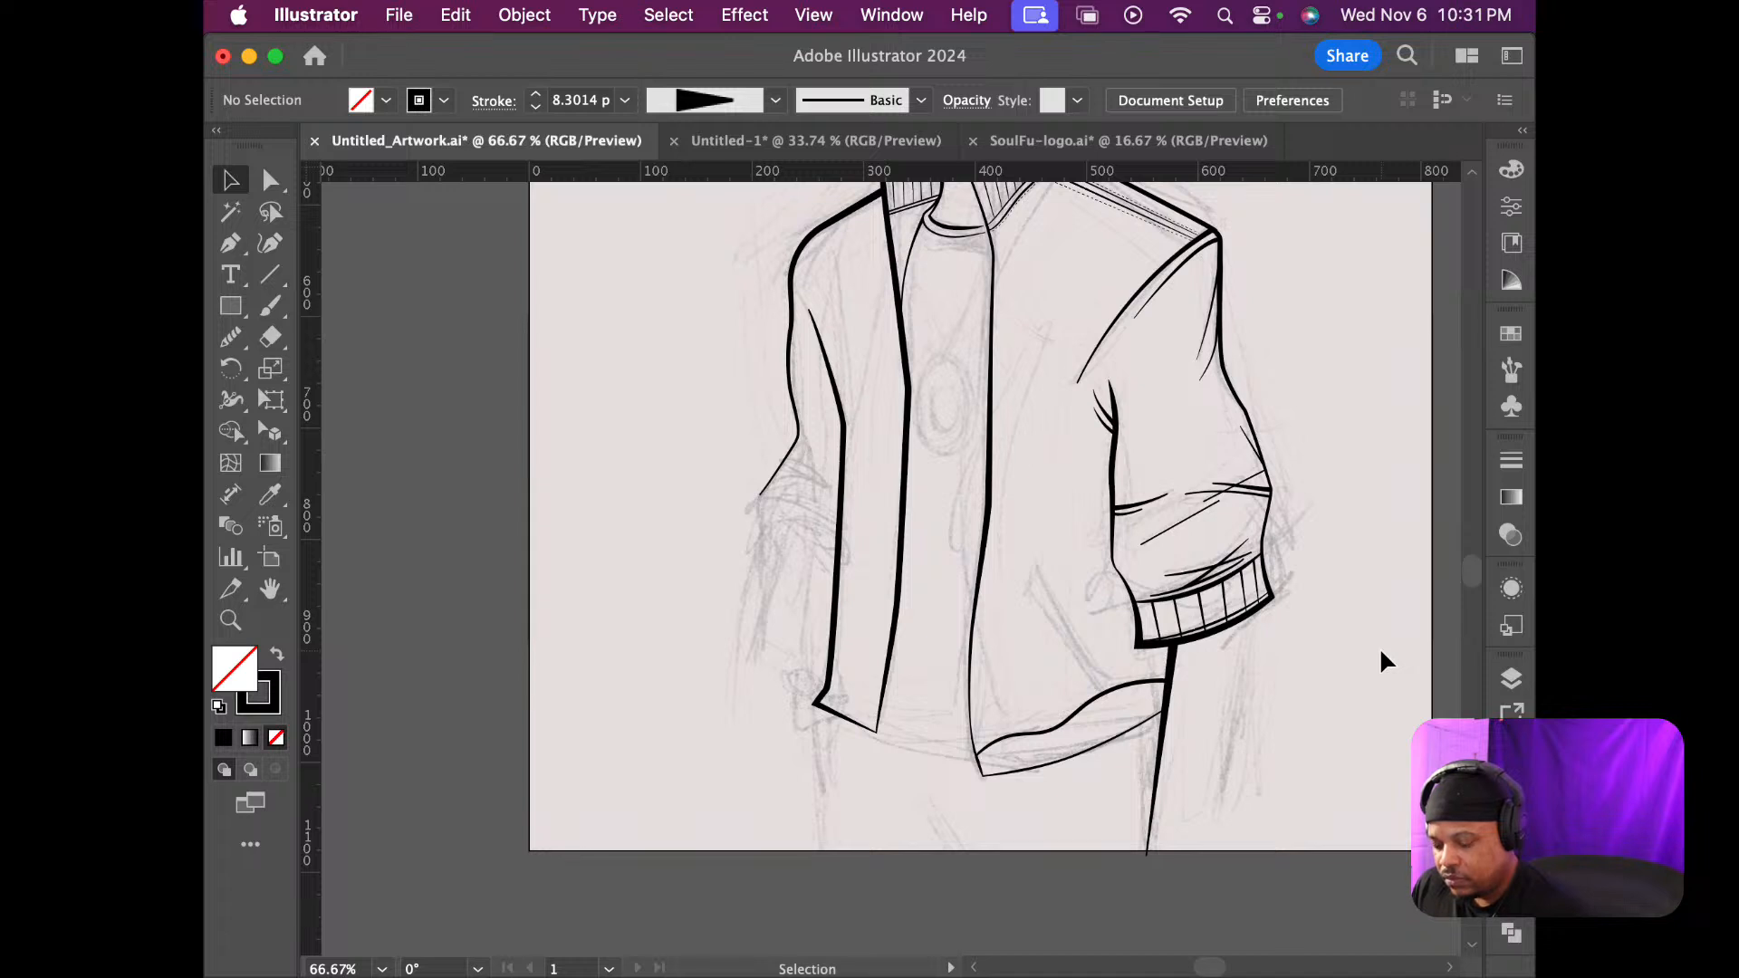
# Reshape the hem band's lower edge with the Curvature tool, raising its point nearest the line below the cuff to echo the upper edge's wave
pyautogui.click(1107, 741)
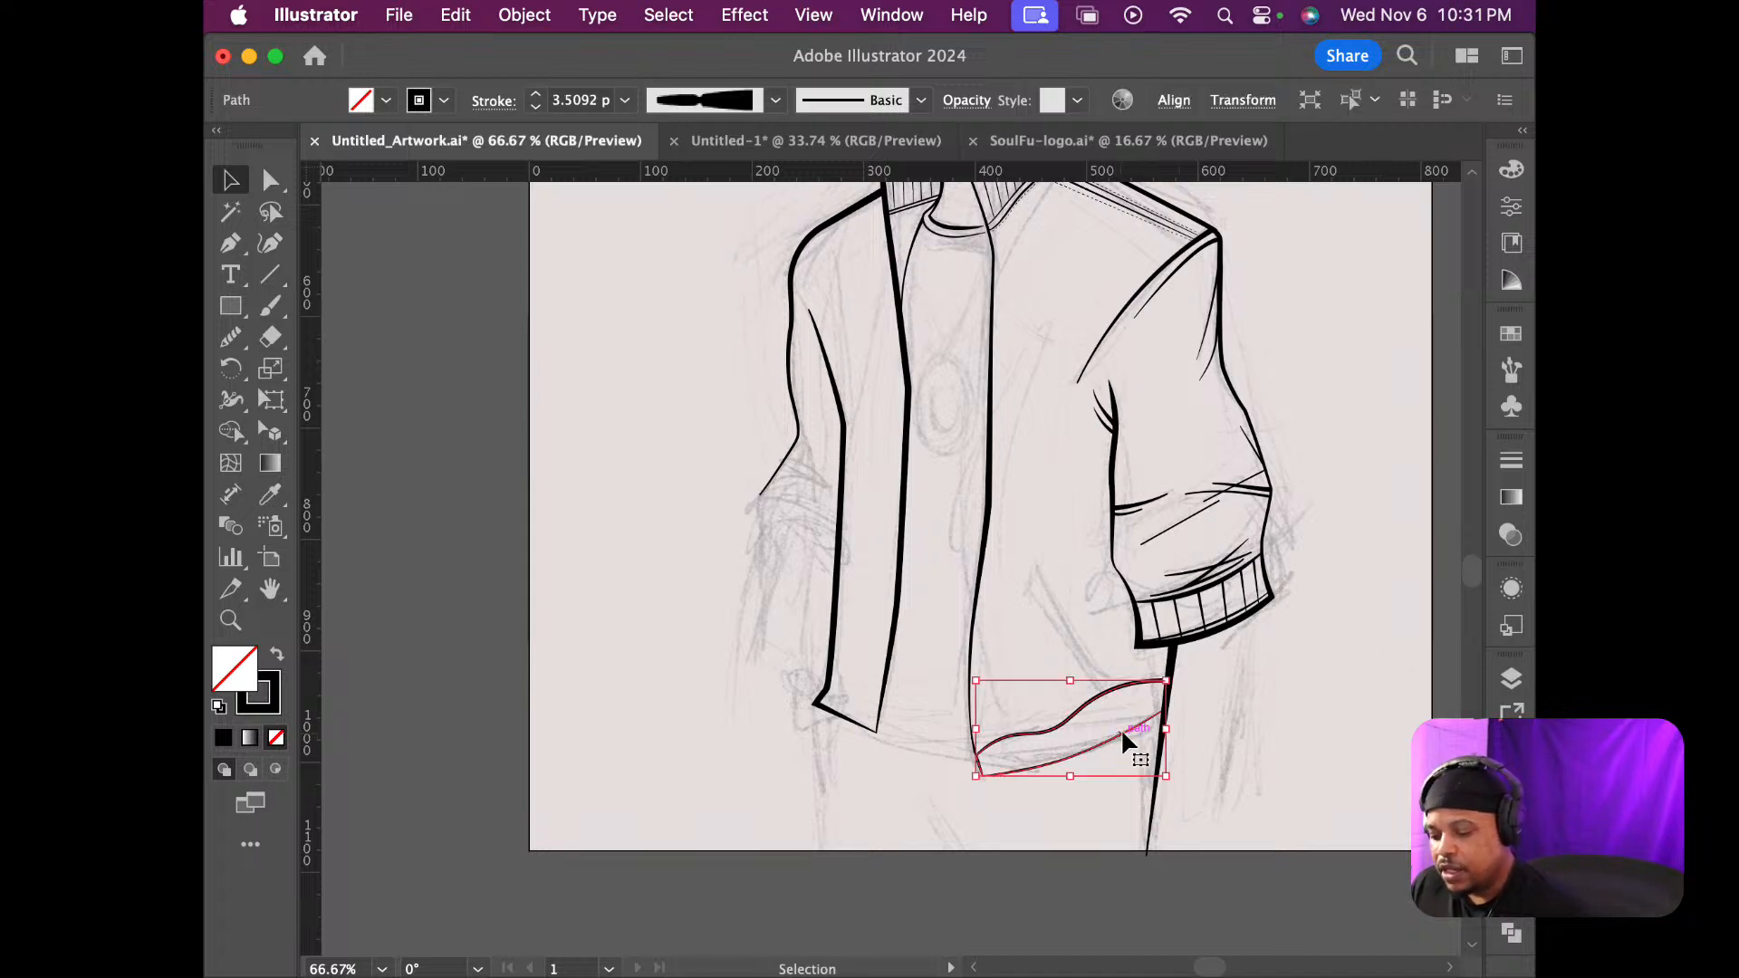
pyautogui.scroll(6, 1116, 721)
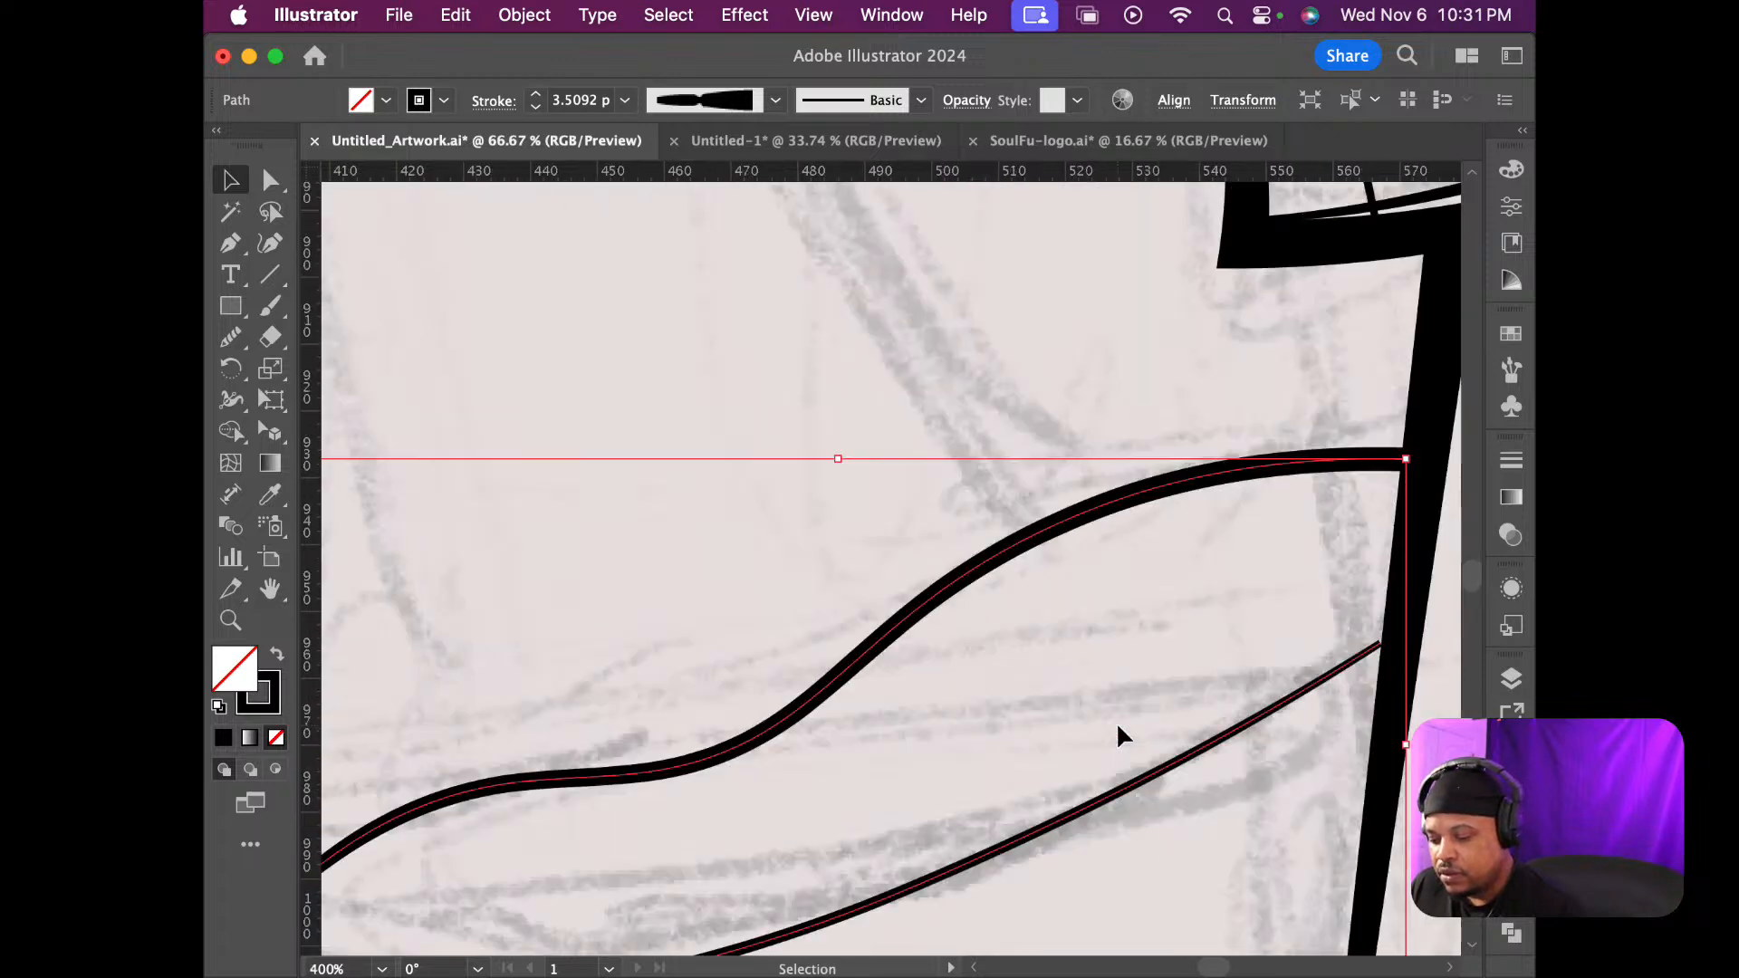
pyautogui.scroll(-3, 1116, 721)
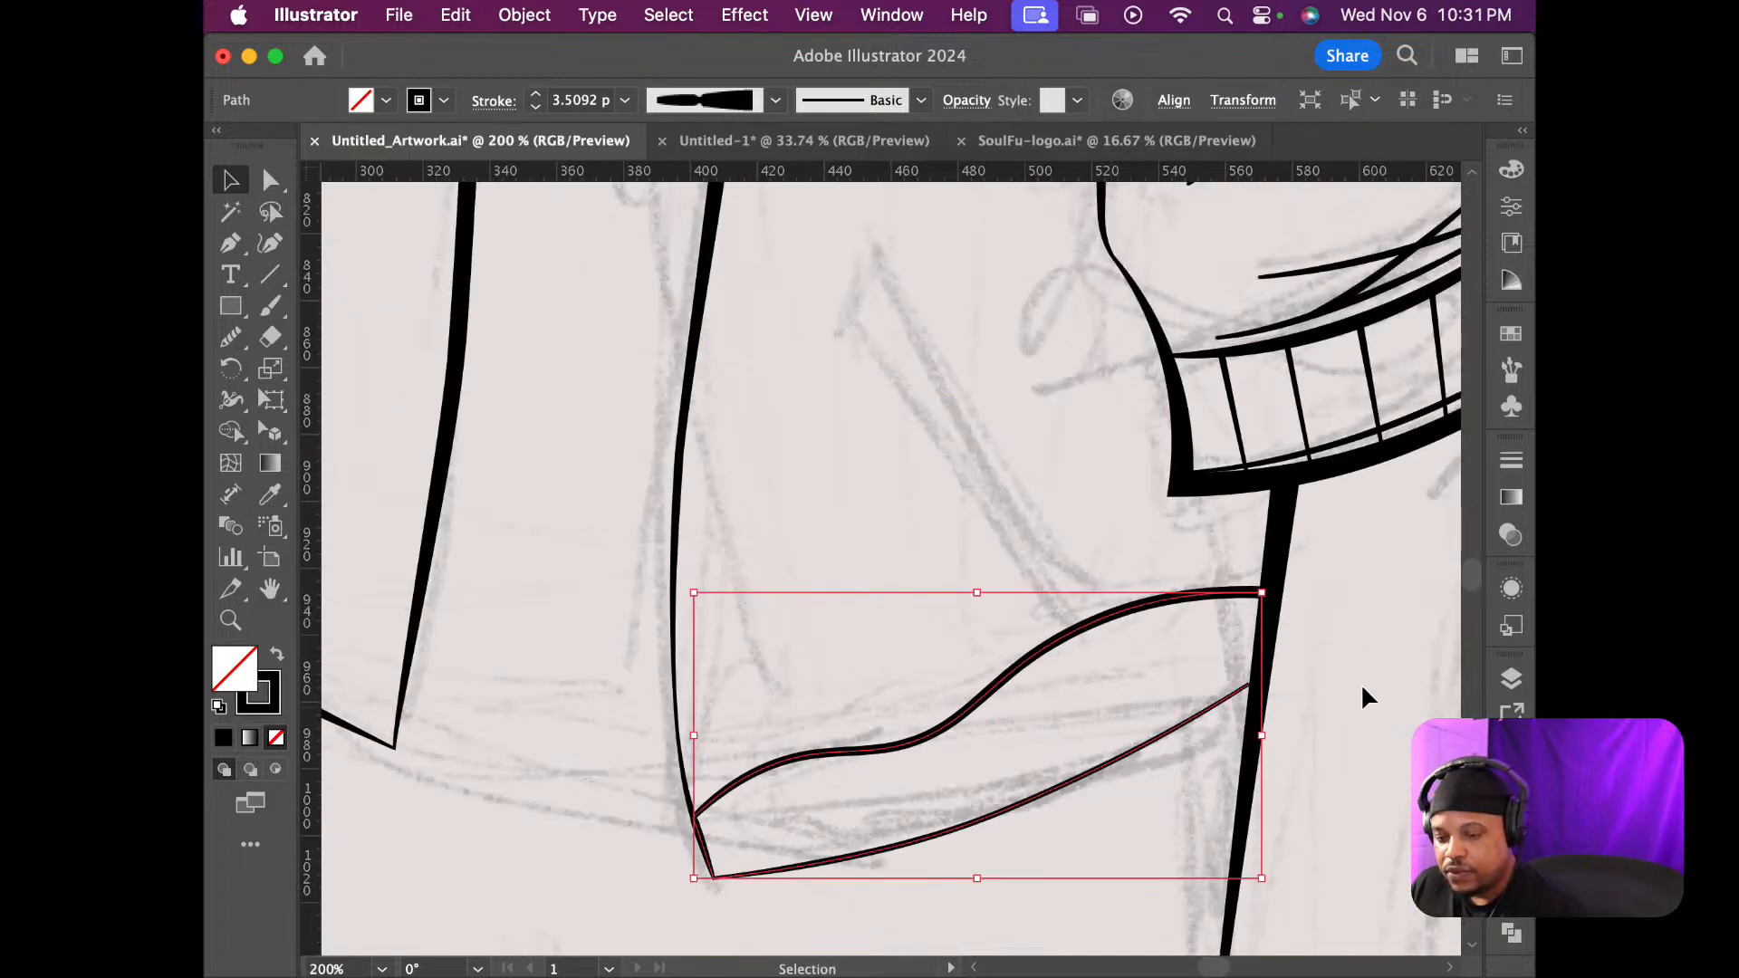
pyautogui.click(268, 243)
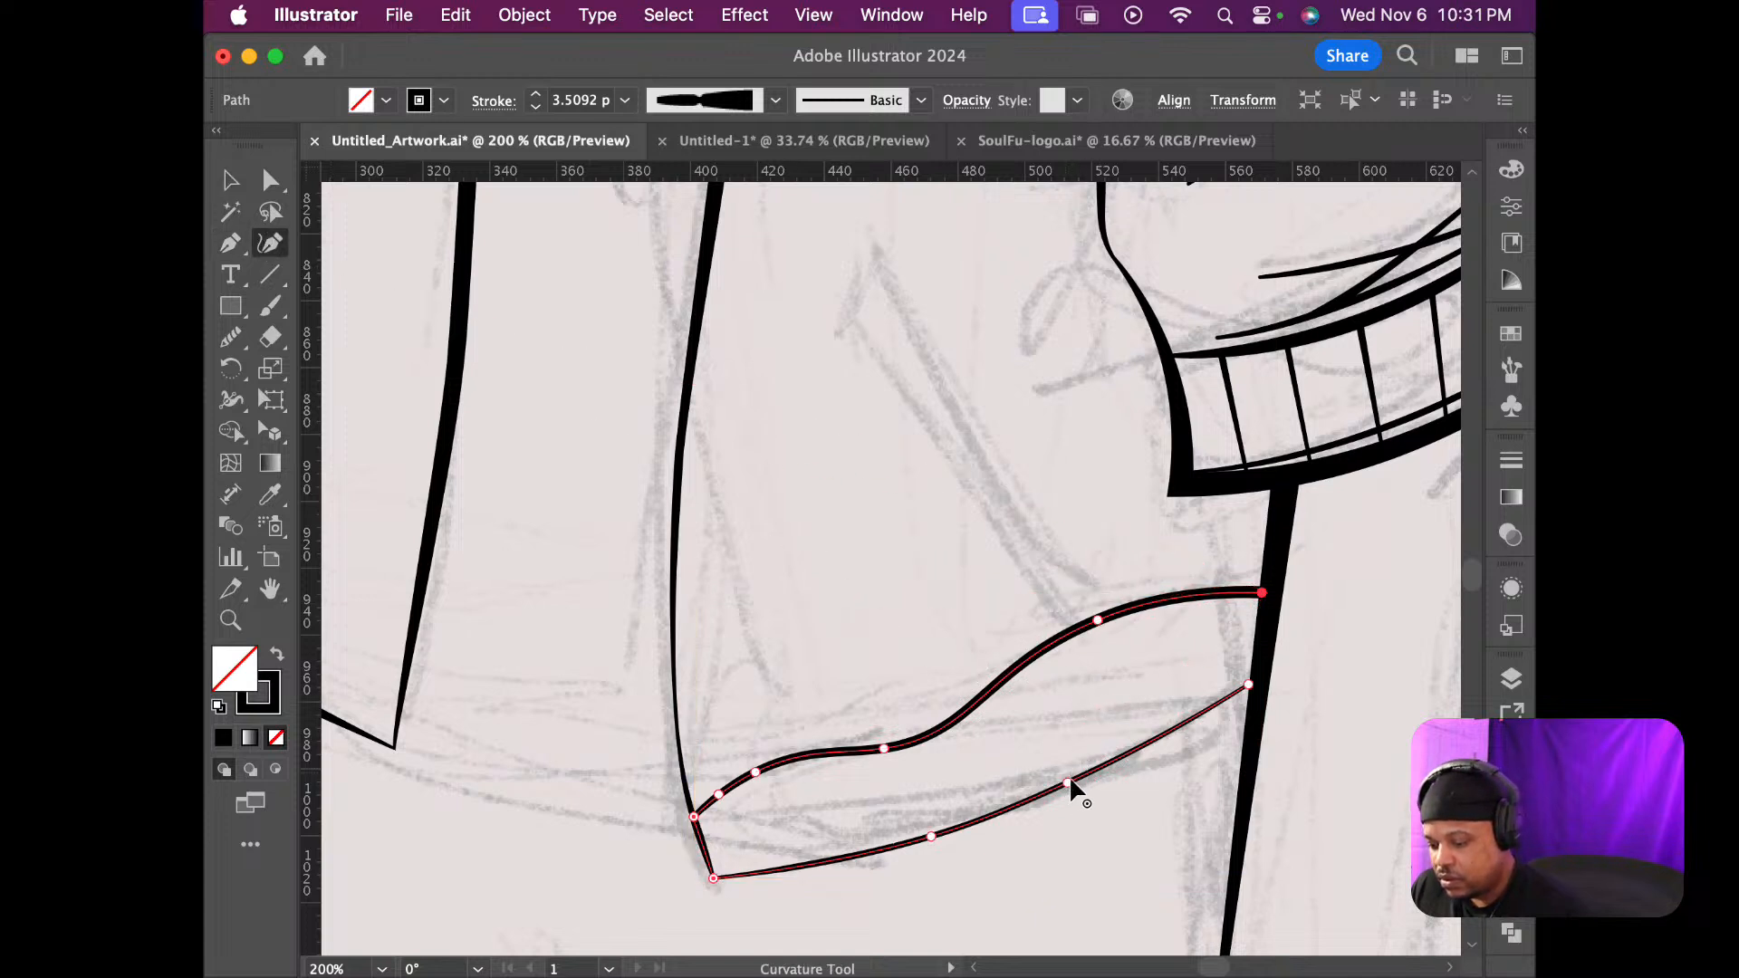
pyautogui.moveTo(1068, 781); pyautogui.dragTo(1165, 697)
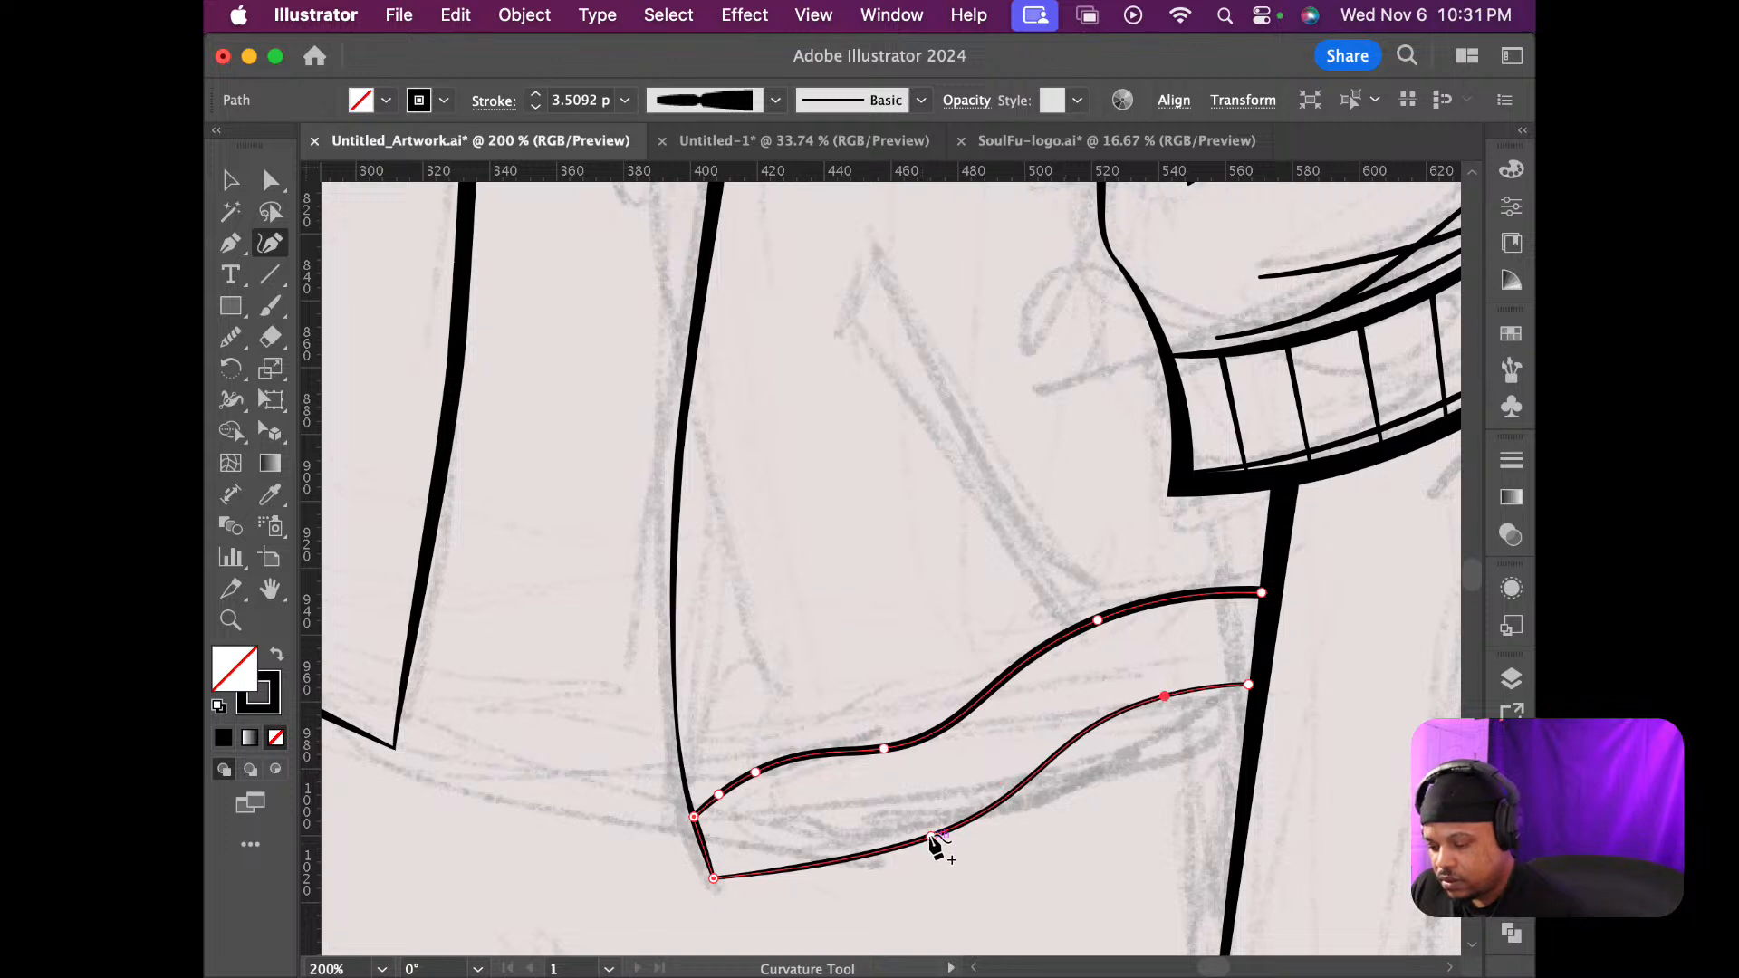
pyautogui.moveTo(930, 835)
pyautogui.mouseDown()
pyautogui.moveTo(908, 833)
pyautogui.moveTo(932, 836)
pyautogui.mouseUp()
# Try an extra upward bend in the hem band's lower edge near the front corner and check it against the whole figure
pyautogui.moveTo(797, 870); pyautogui.dragTo(797, 847)
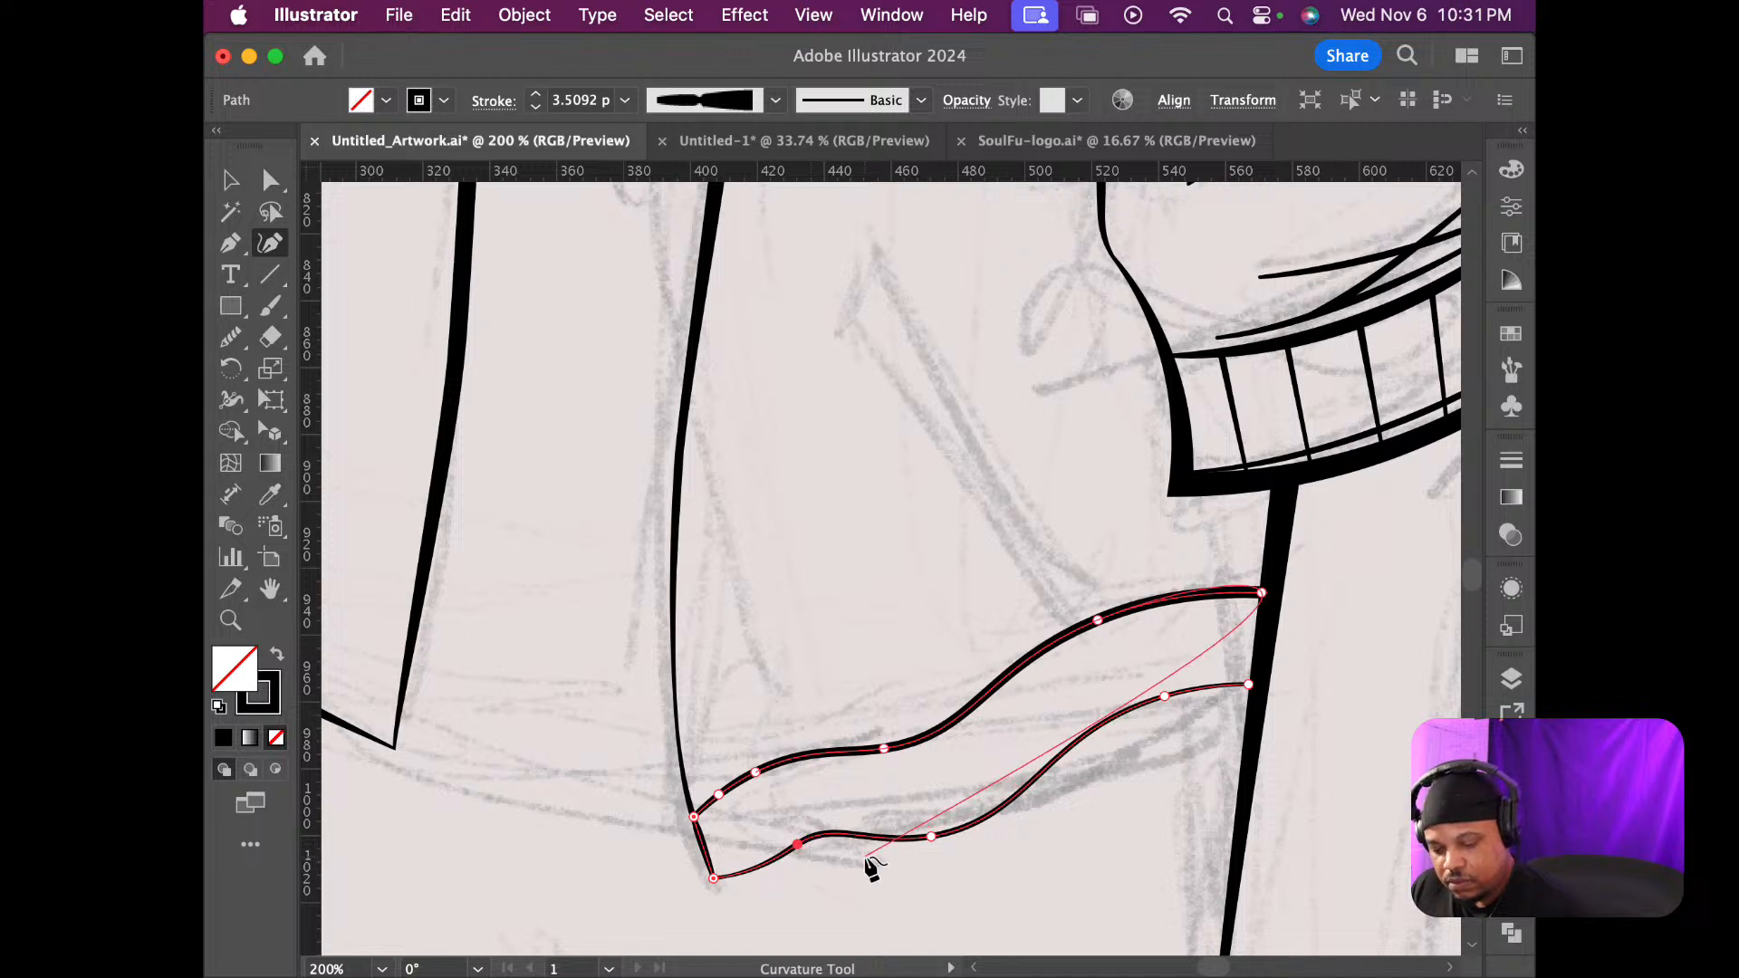
pyautogui.press('v')
pyautogui.click(859, 900)
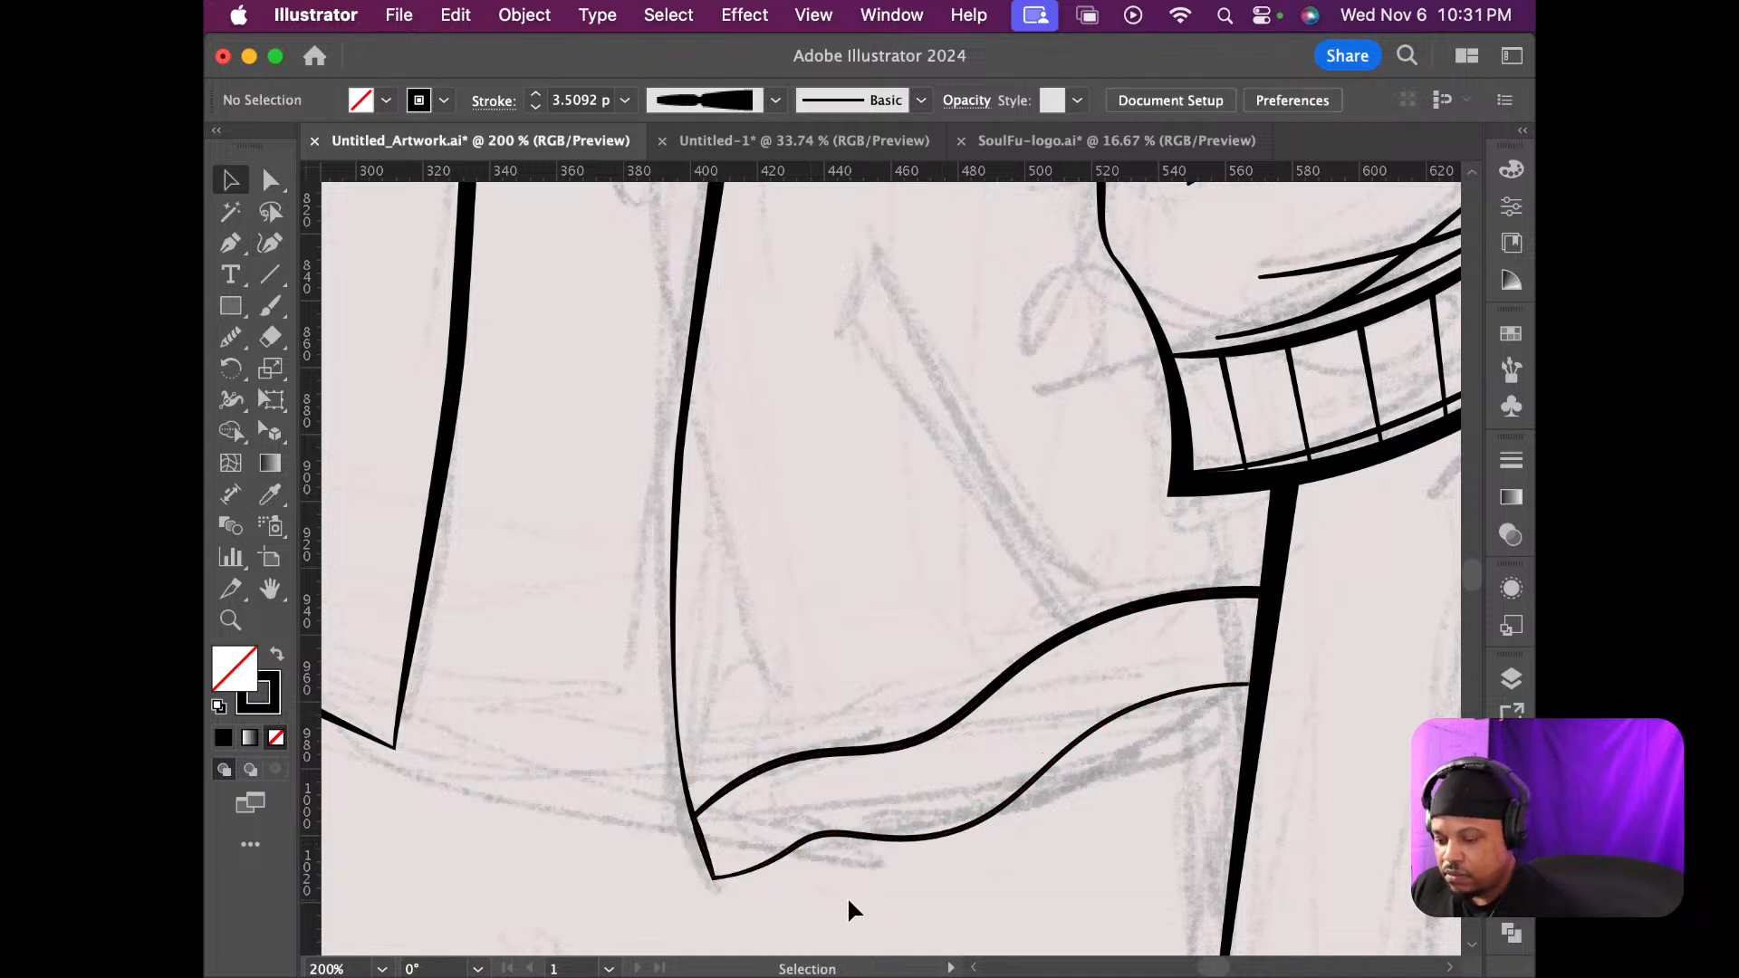
pyautogui.scroll(-1, 837, 893)
pyautogui.scroll(-5, 835, 893)
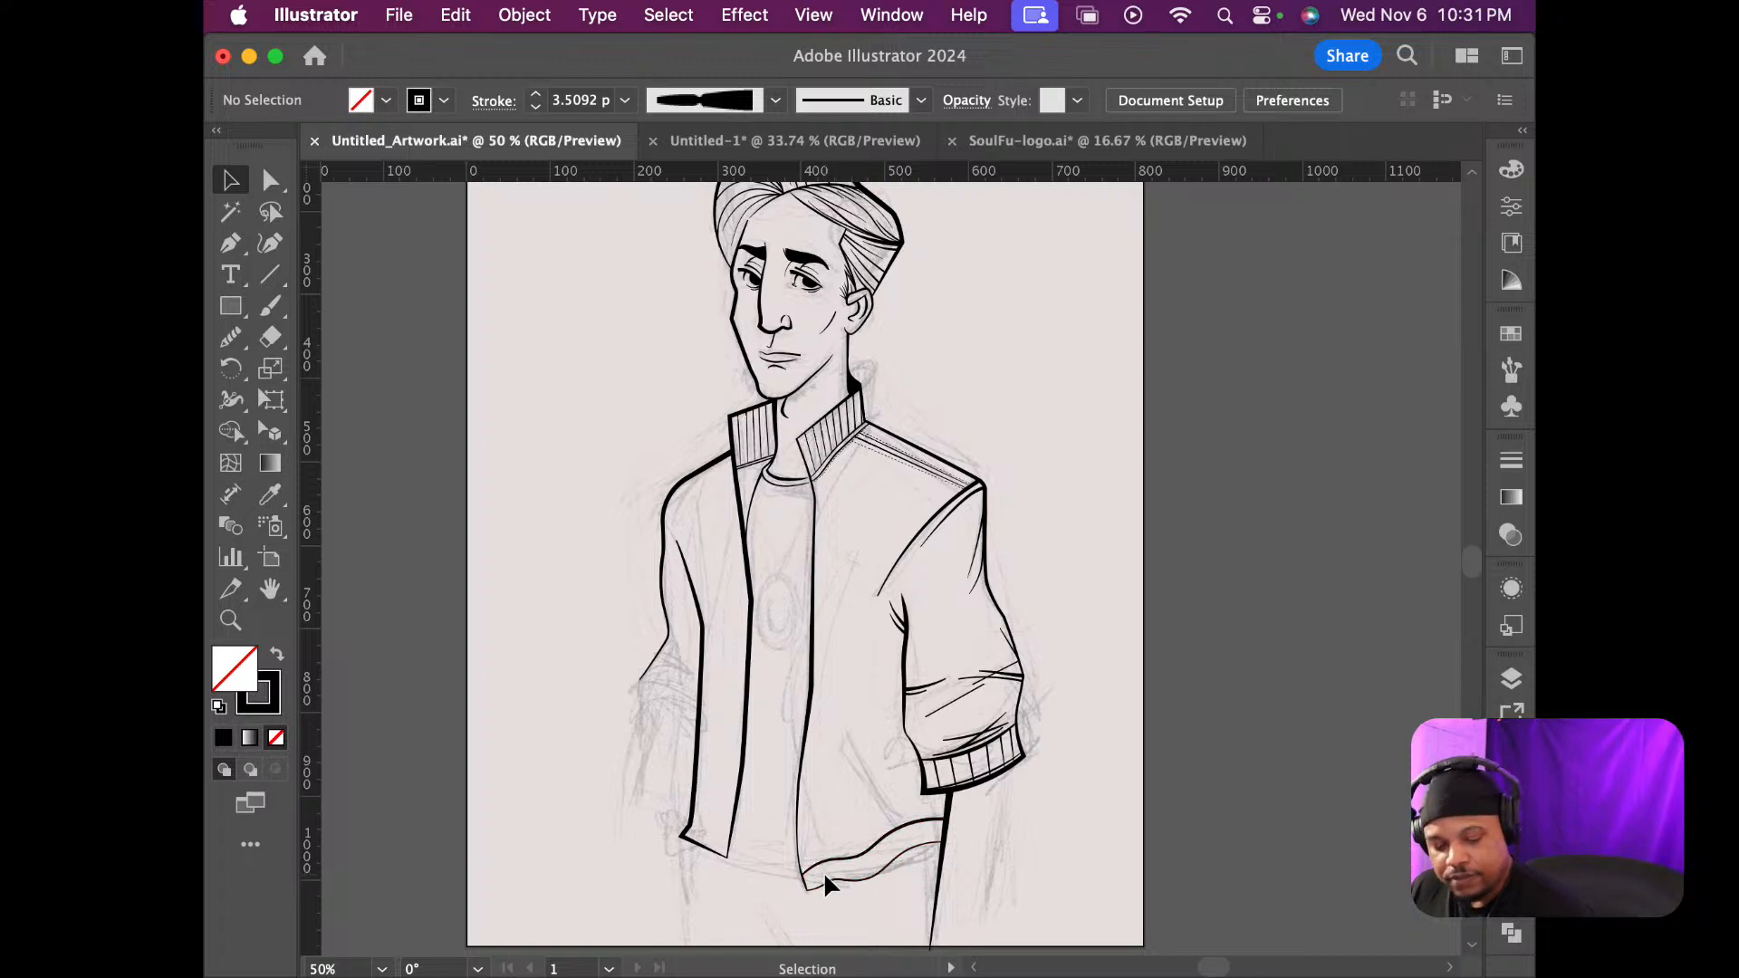
pyautogui.scroll(5, 825, 869)
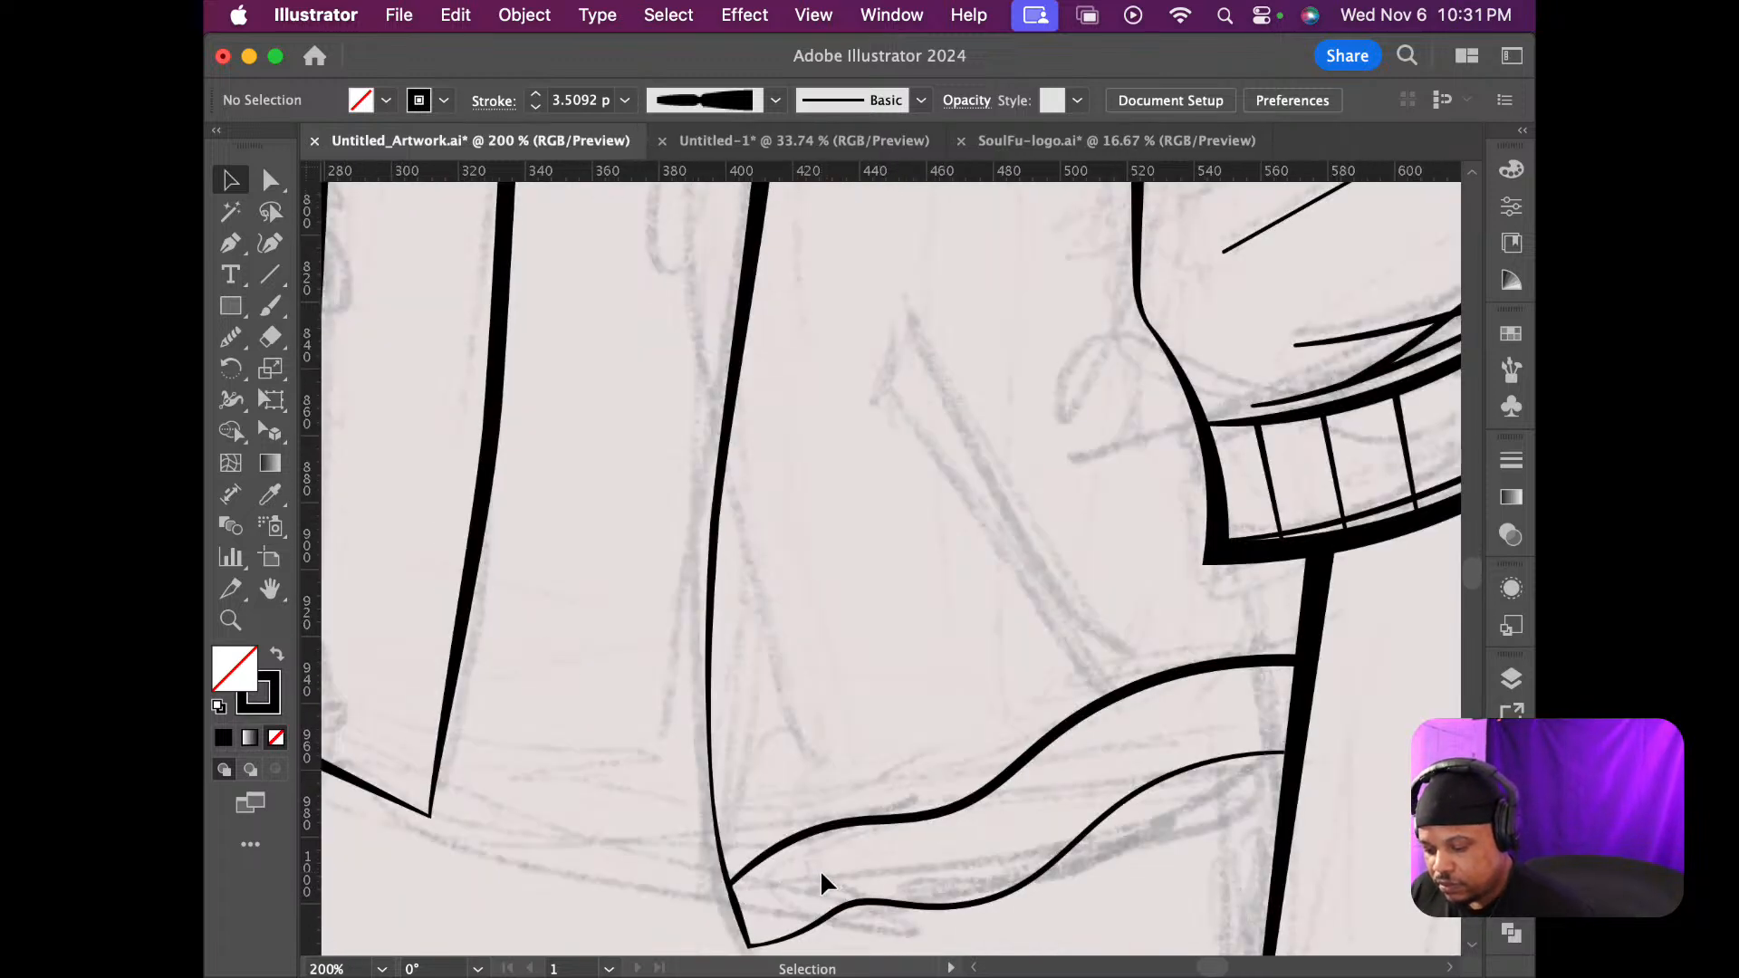
pyautogui.scroll(-1, 821, 874)
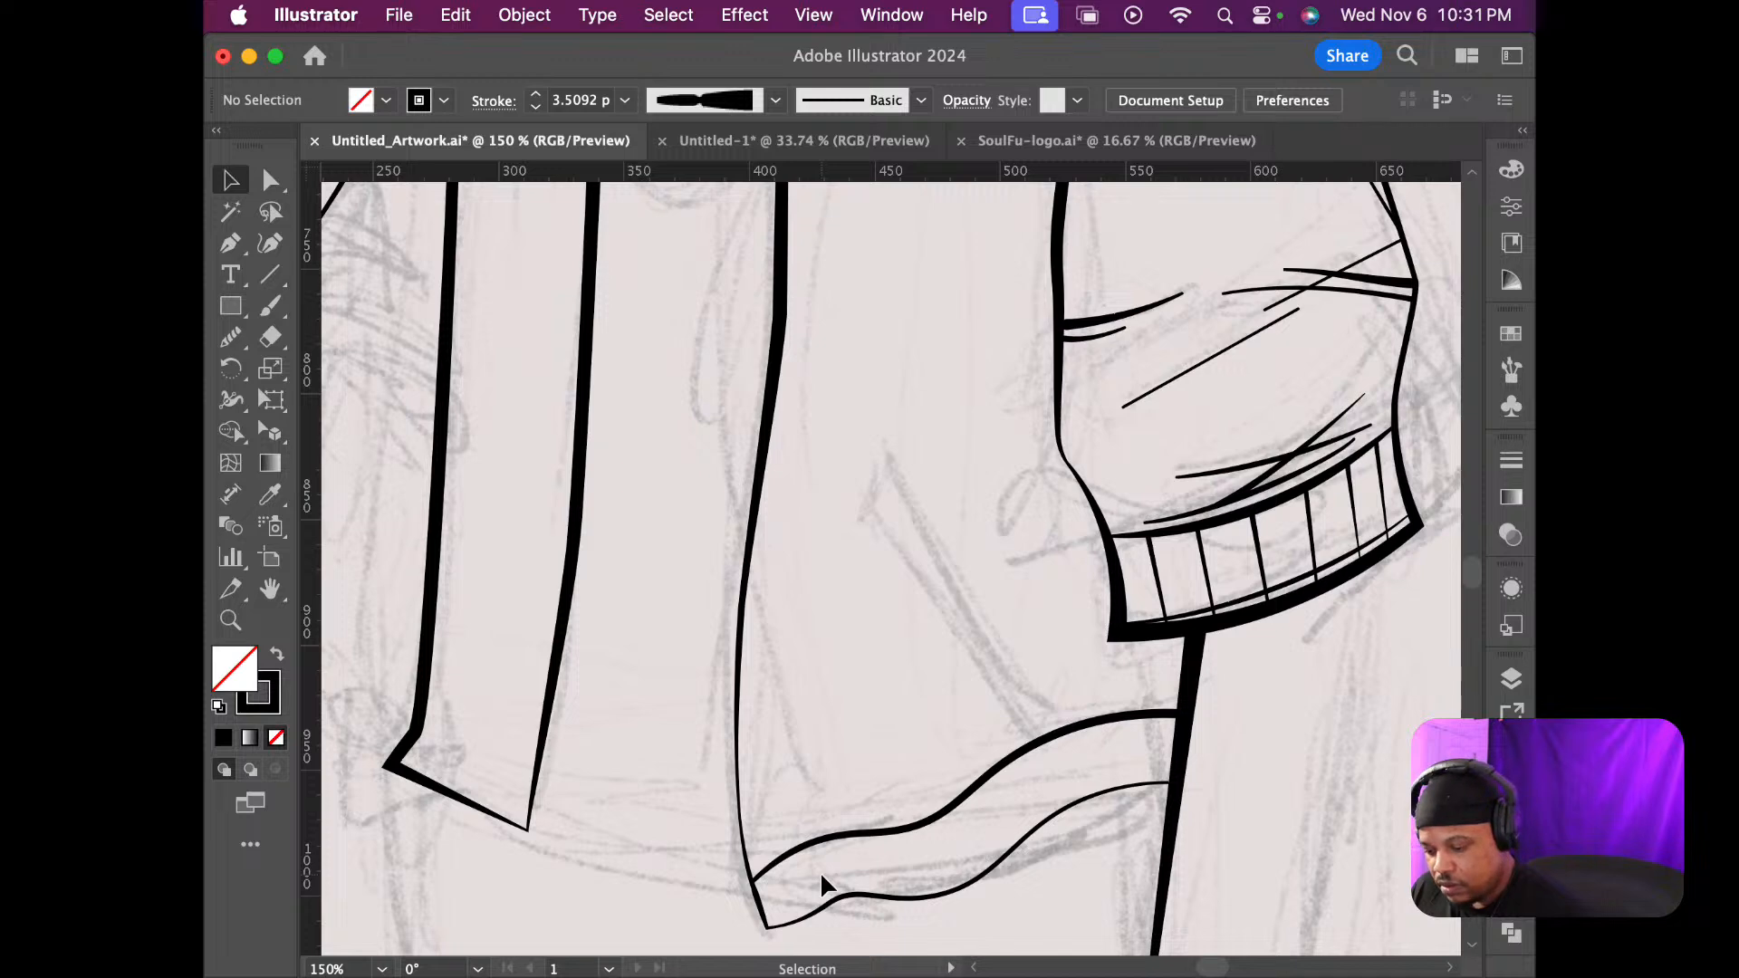
# Undo the extra bend near the front corner of the hem band's lower edge and deselect the band
pyautogui.click(821, 878)
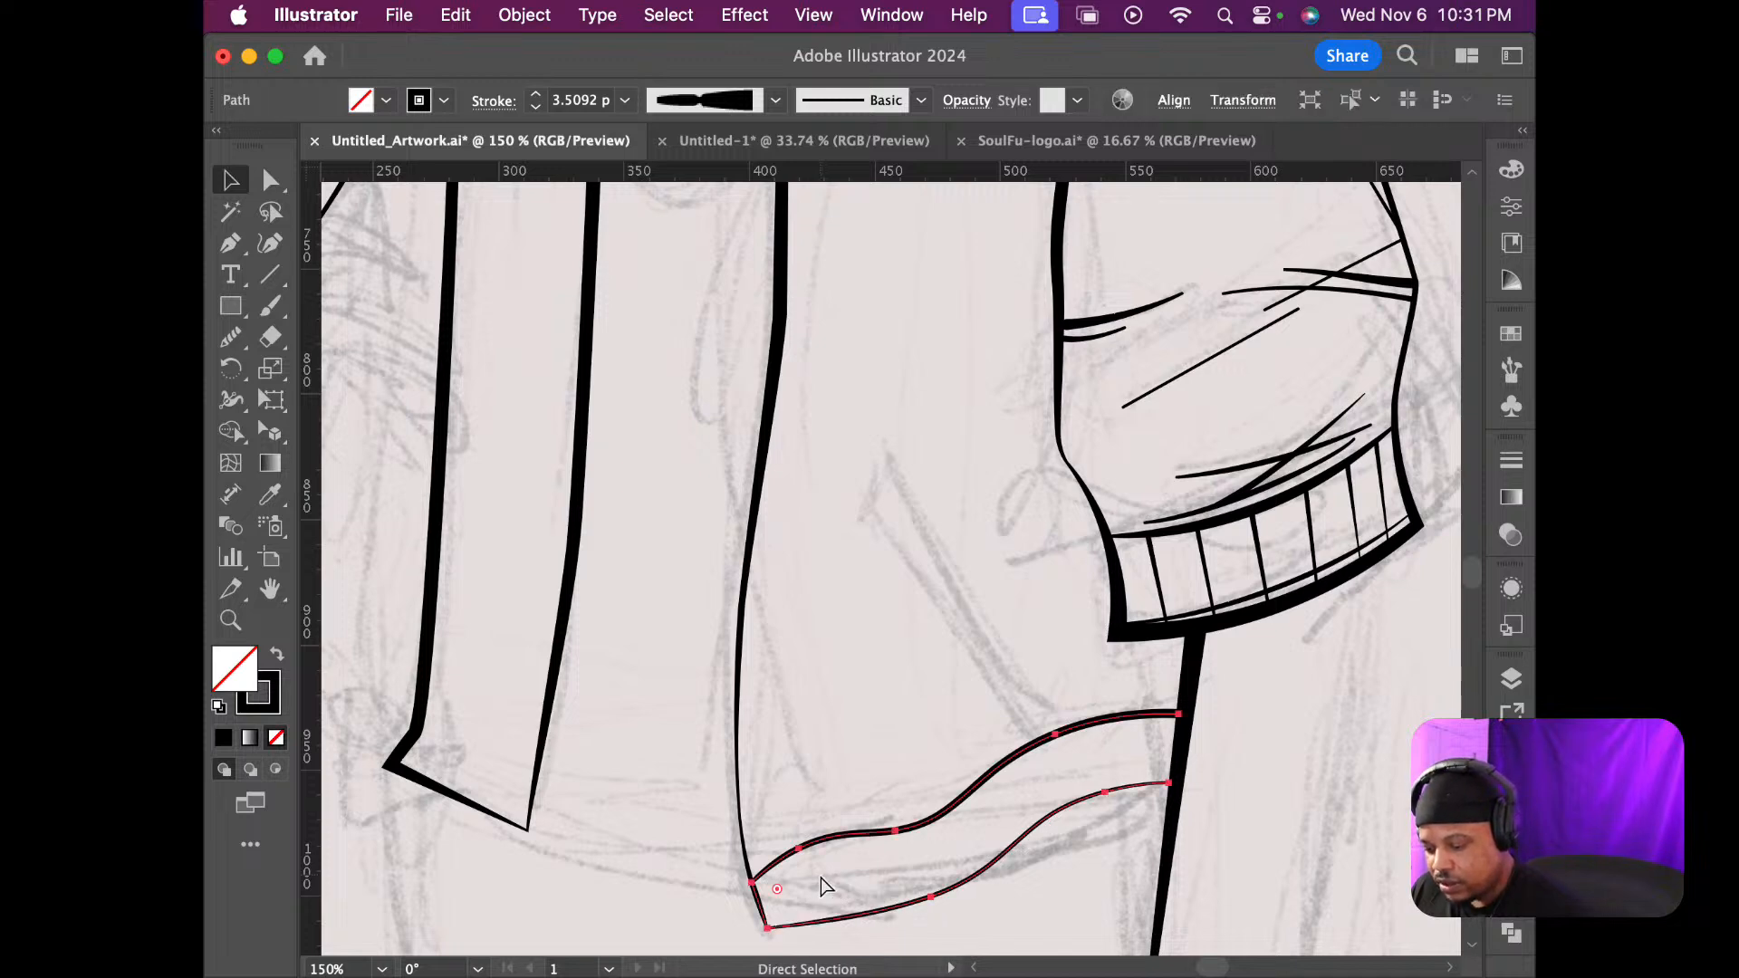
pyautogui.click(1062, 899)
pyautogui.scroll(-2, 1049, 899)
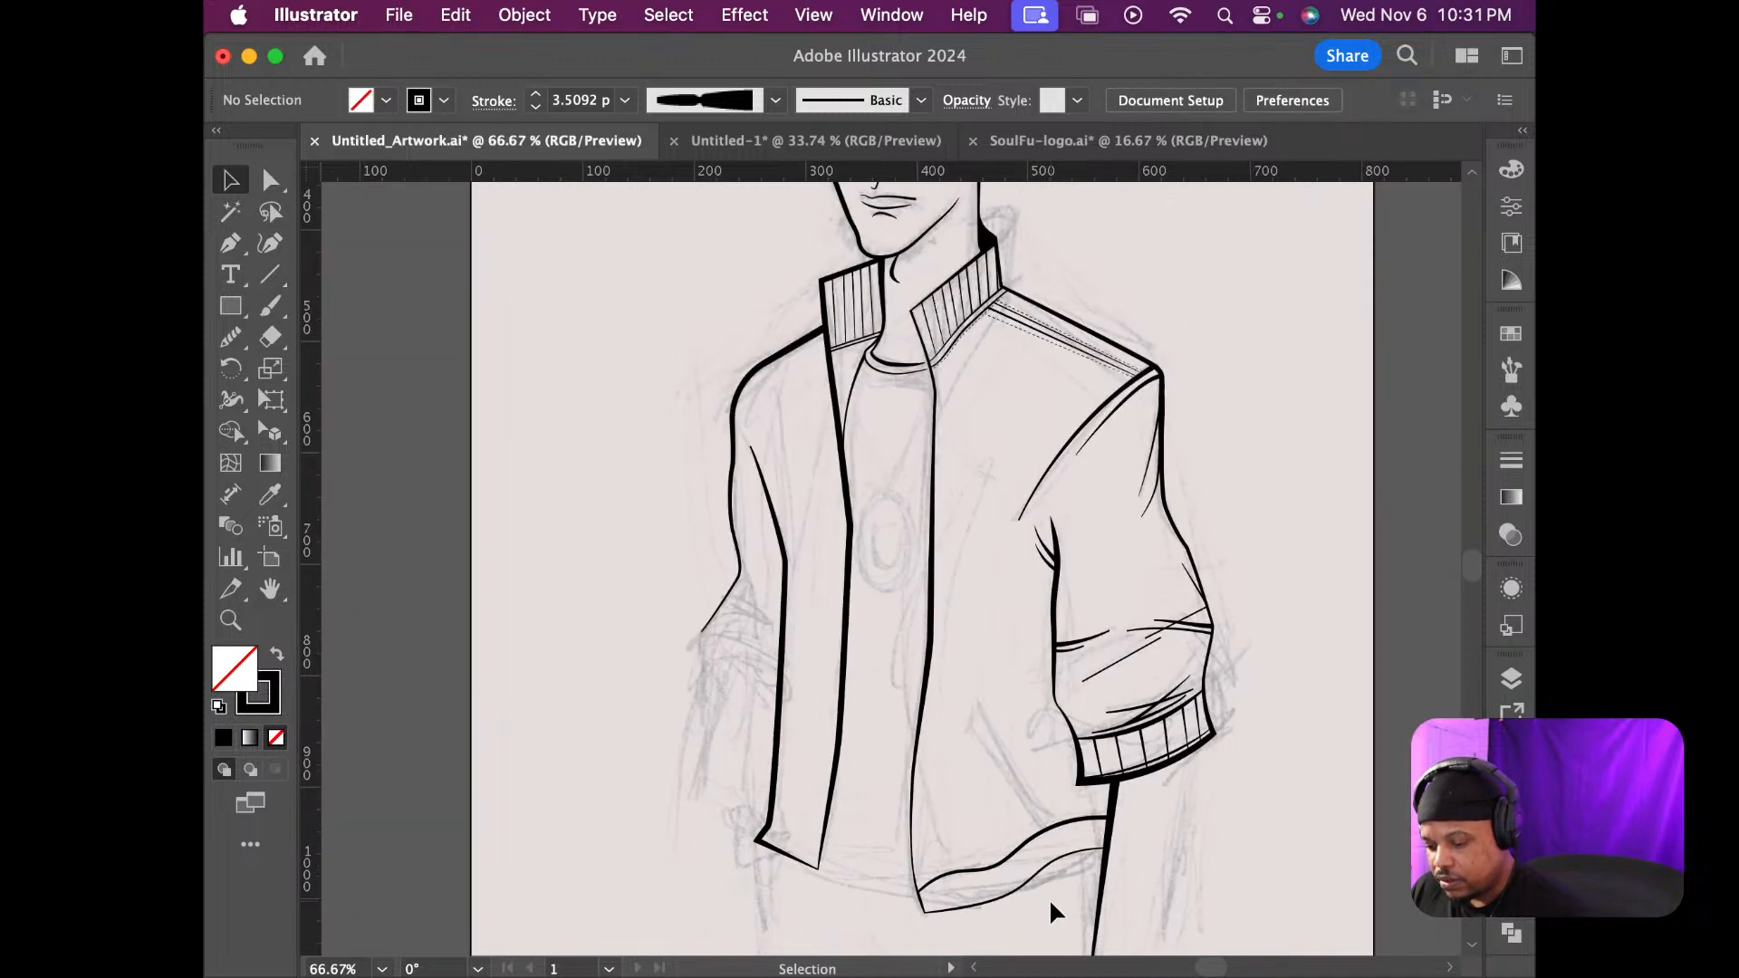
# Draw four straight rib lines across the hem band with the Line Segment tool, starting beside the front corner
pyautogui.scroll(3, 1049, 899)
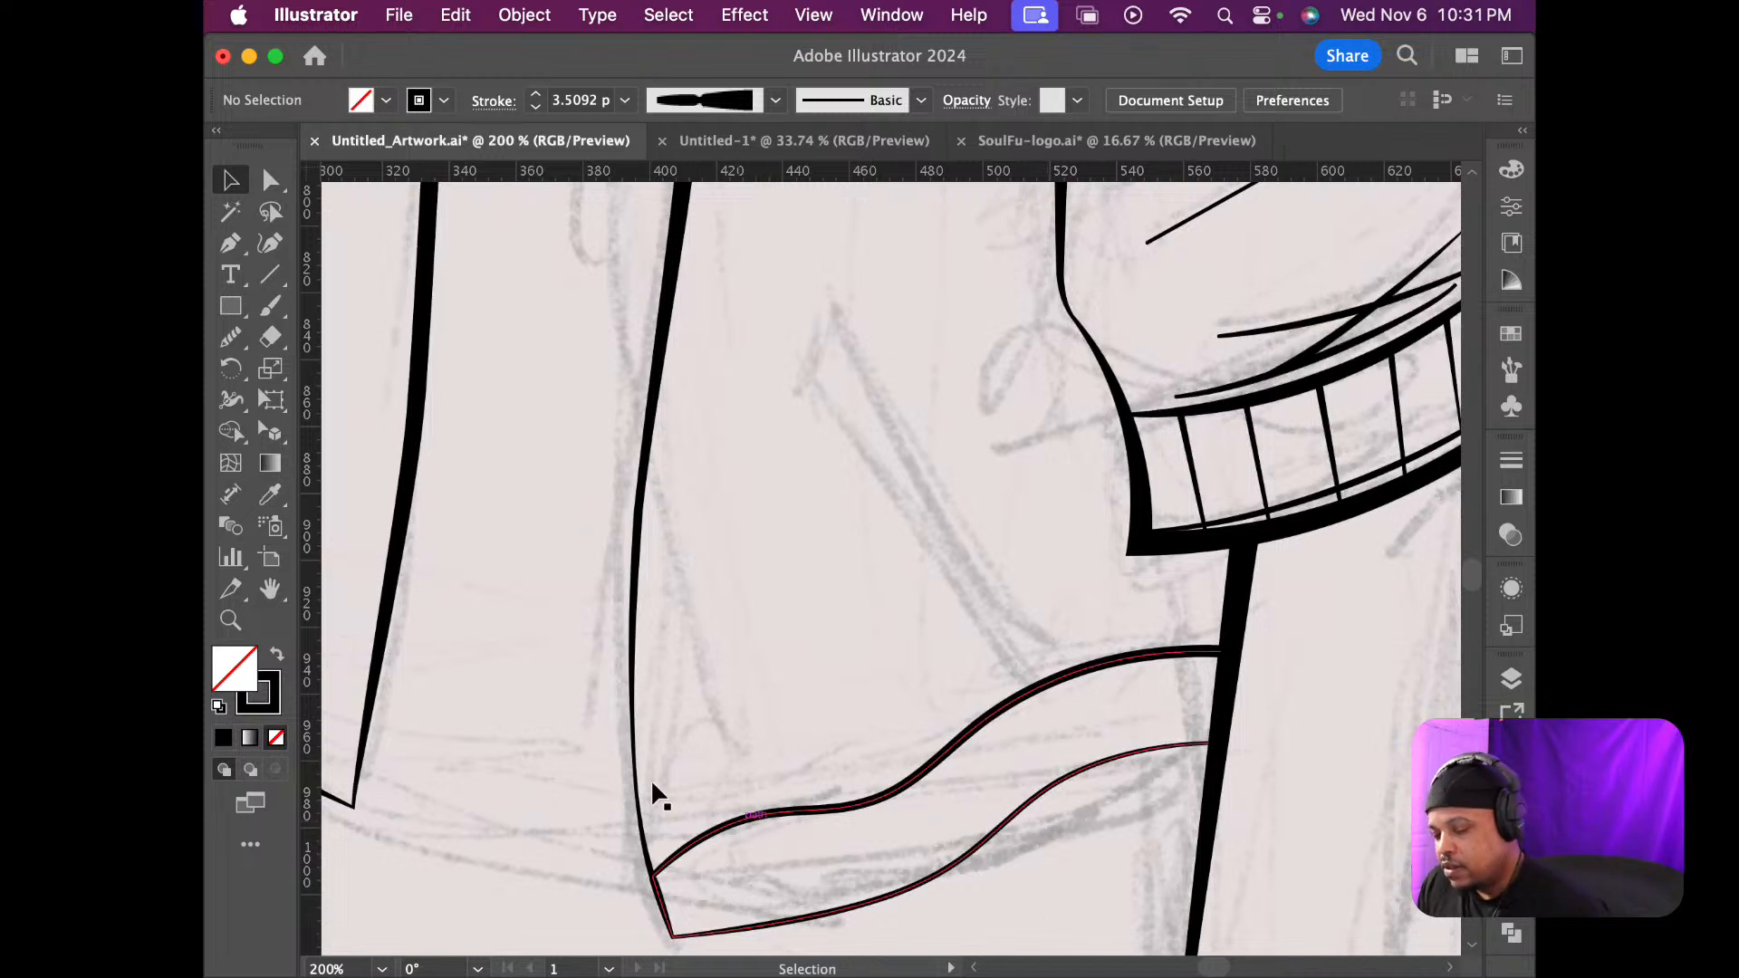
pyautogui.click(270, 274)
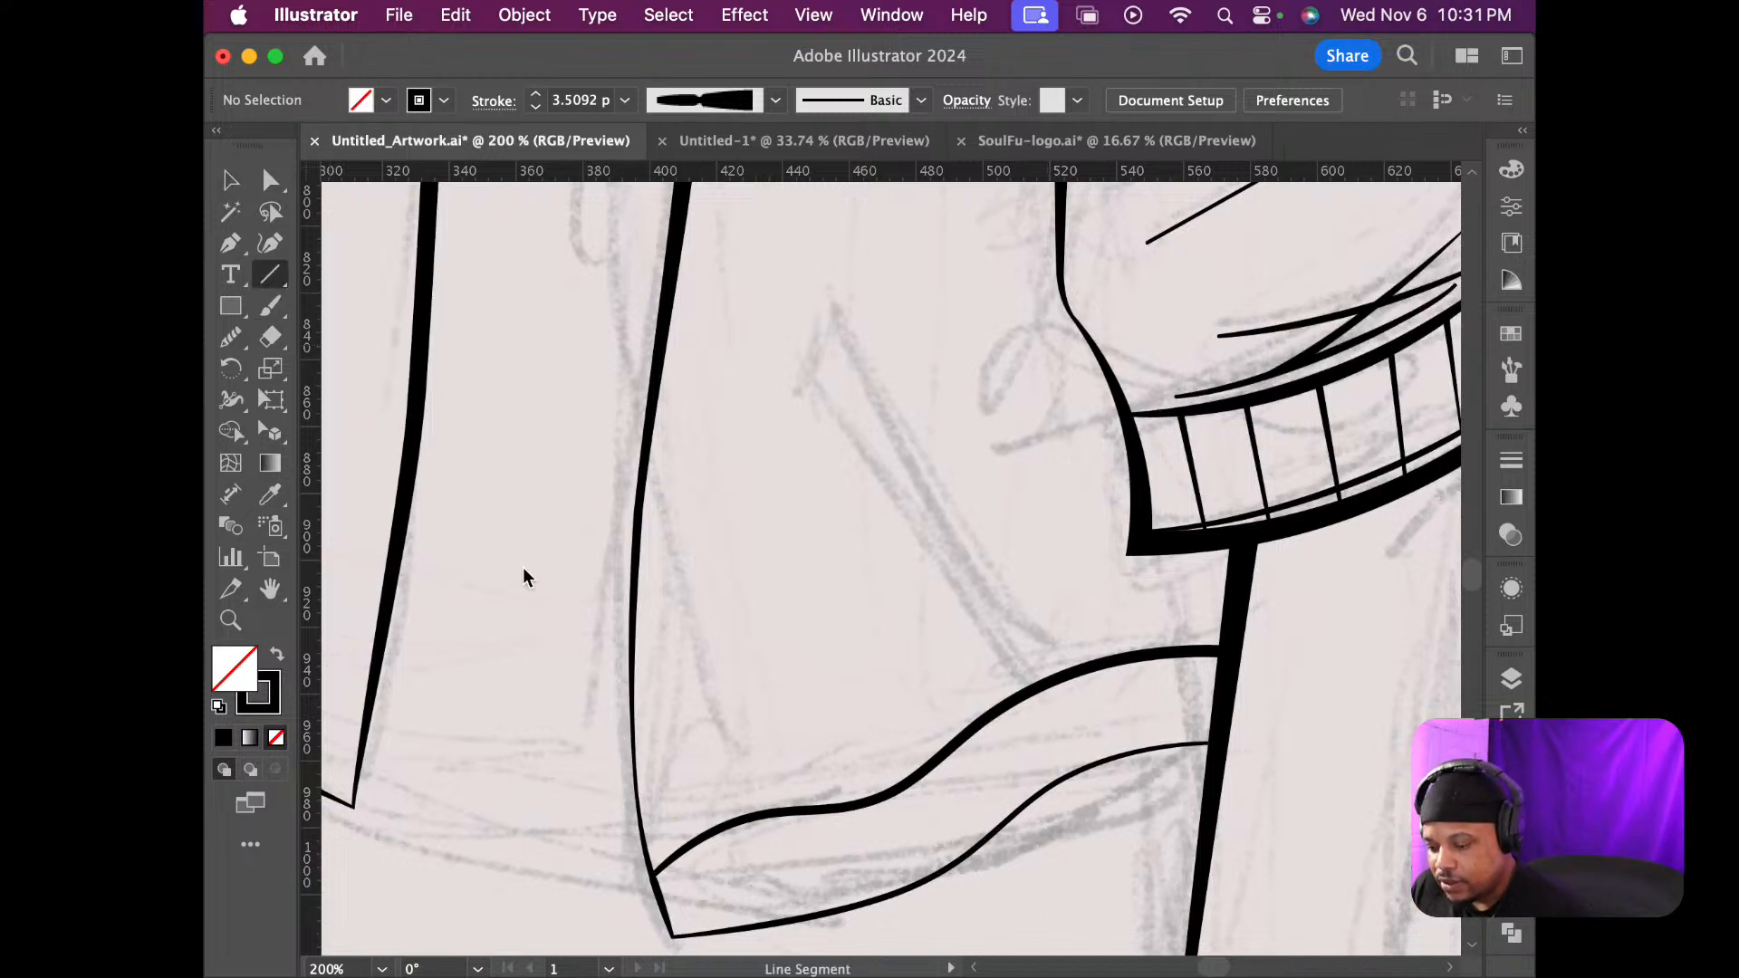
pyautogui.moveTo(692, 844); pyautogui.dragTo(707, 932)
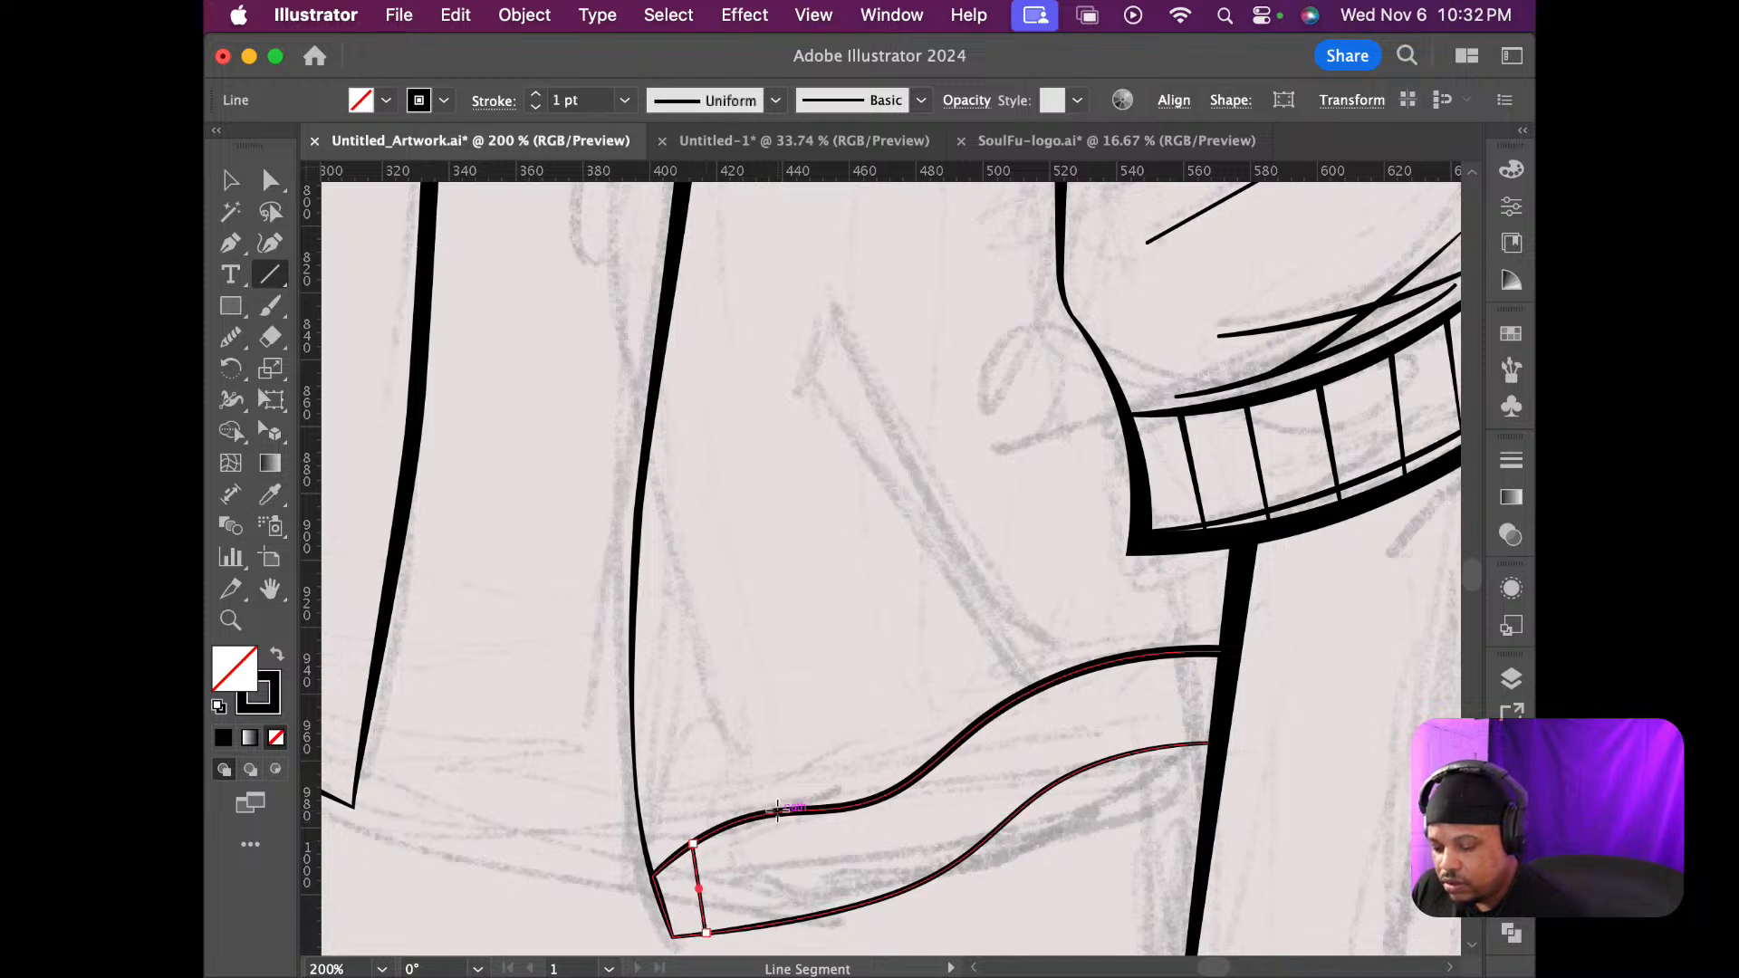
pyautogui.moveTo(759, 816); pyautogui.dragTo(772, 924)
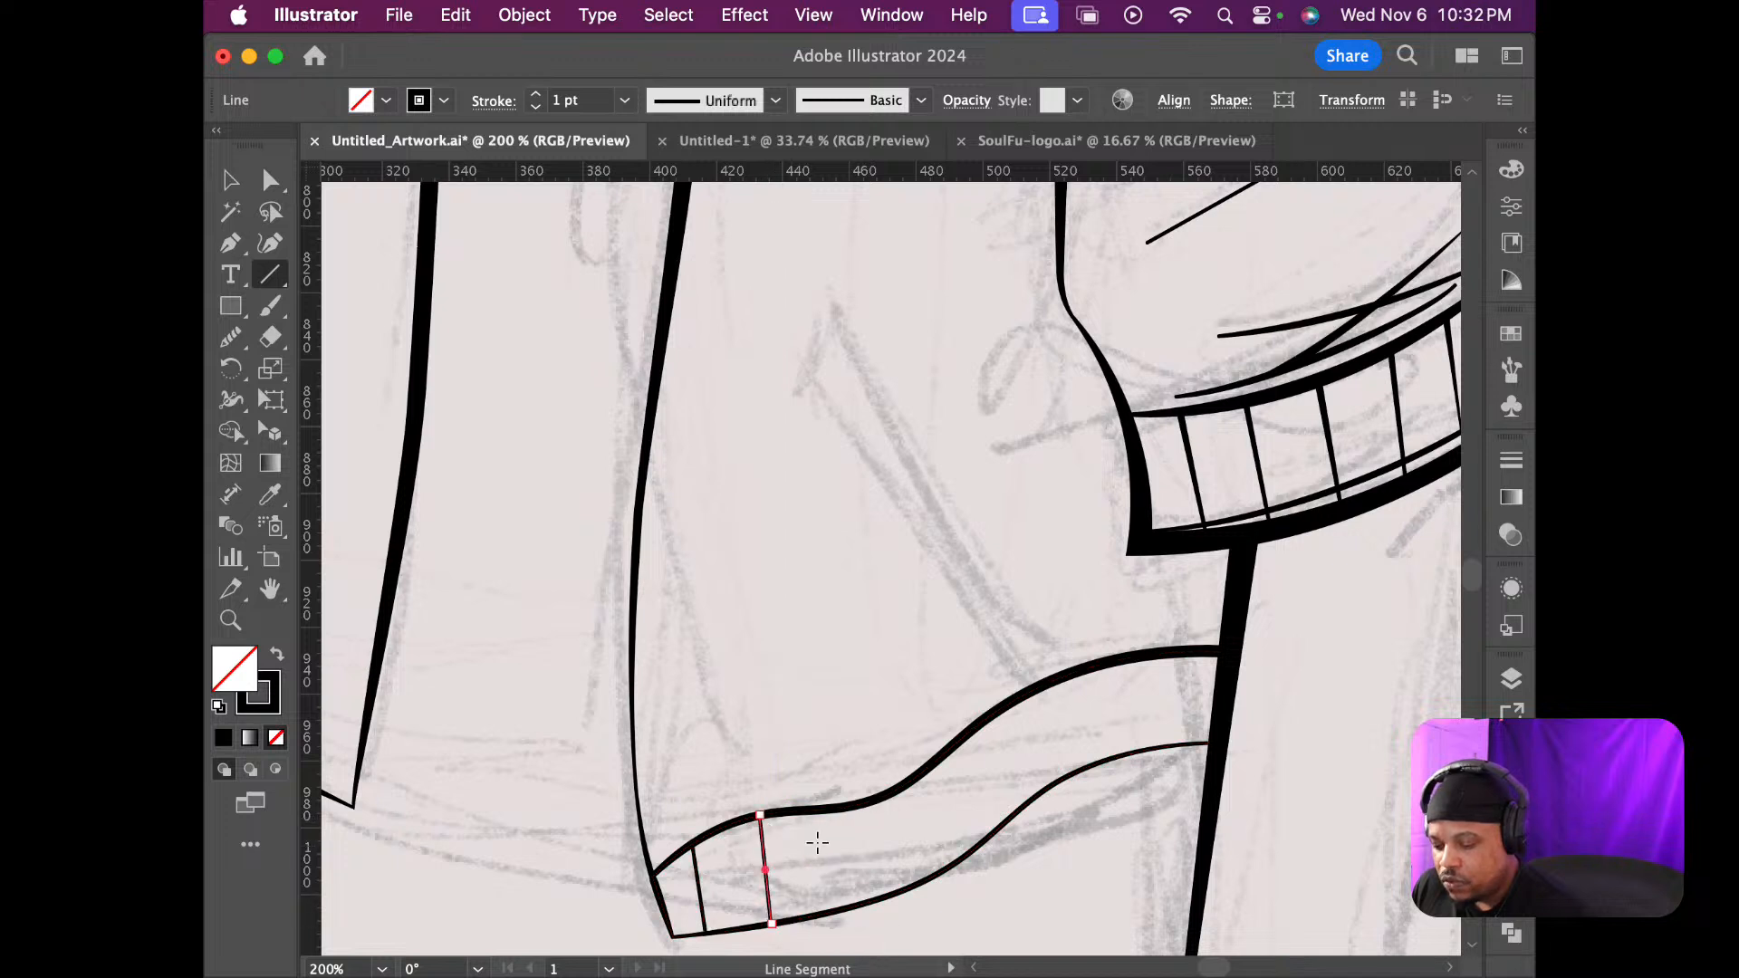
pyautogui.moveTo(825, 809); pyautogui.dragTo(834, 912)
pyautogui.moveTo(879, 799); pyautogui.dragTo(891, 895)
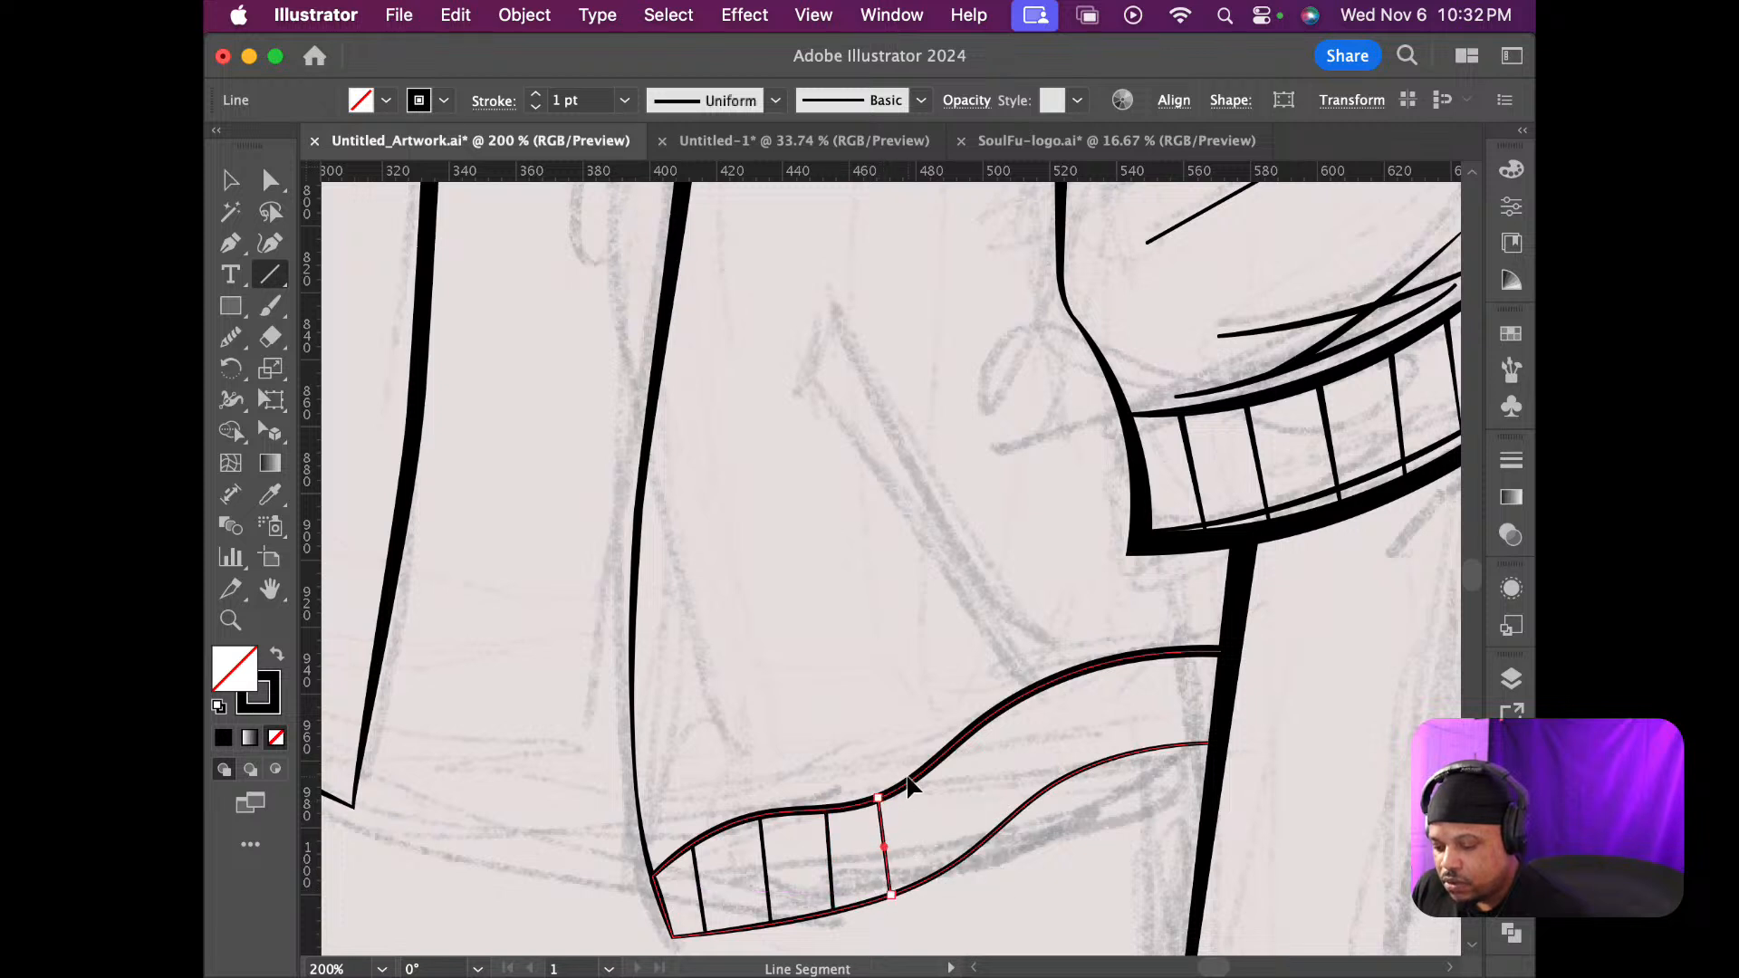
# Continue the ribbing with six more slanted lines along the hem band's rising part up to the line below the cuff
pyautogui.moveTo(918, 785); pyautogui.dragTo(939, 874)
pyautogui.moveTo(954, 736); pyautogui.dragTo(995, 826)
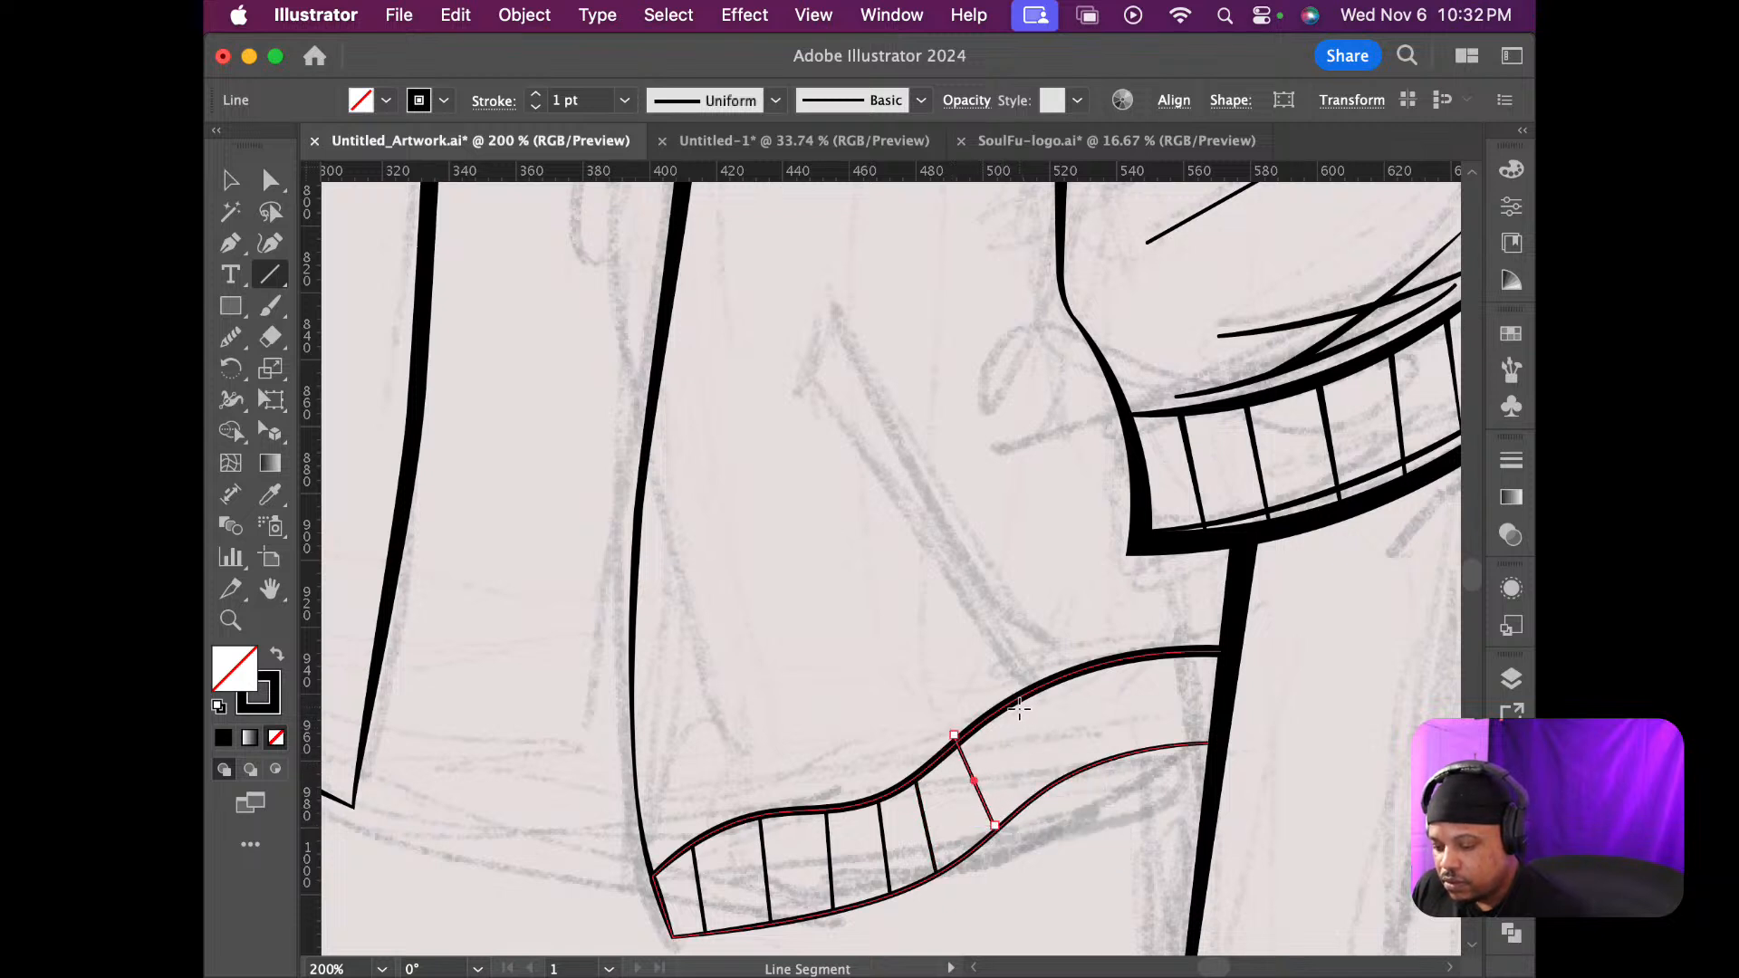
pyautogui.moveTo(1012, 703); pyautogui.dragTo(1051, 785)
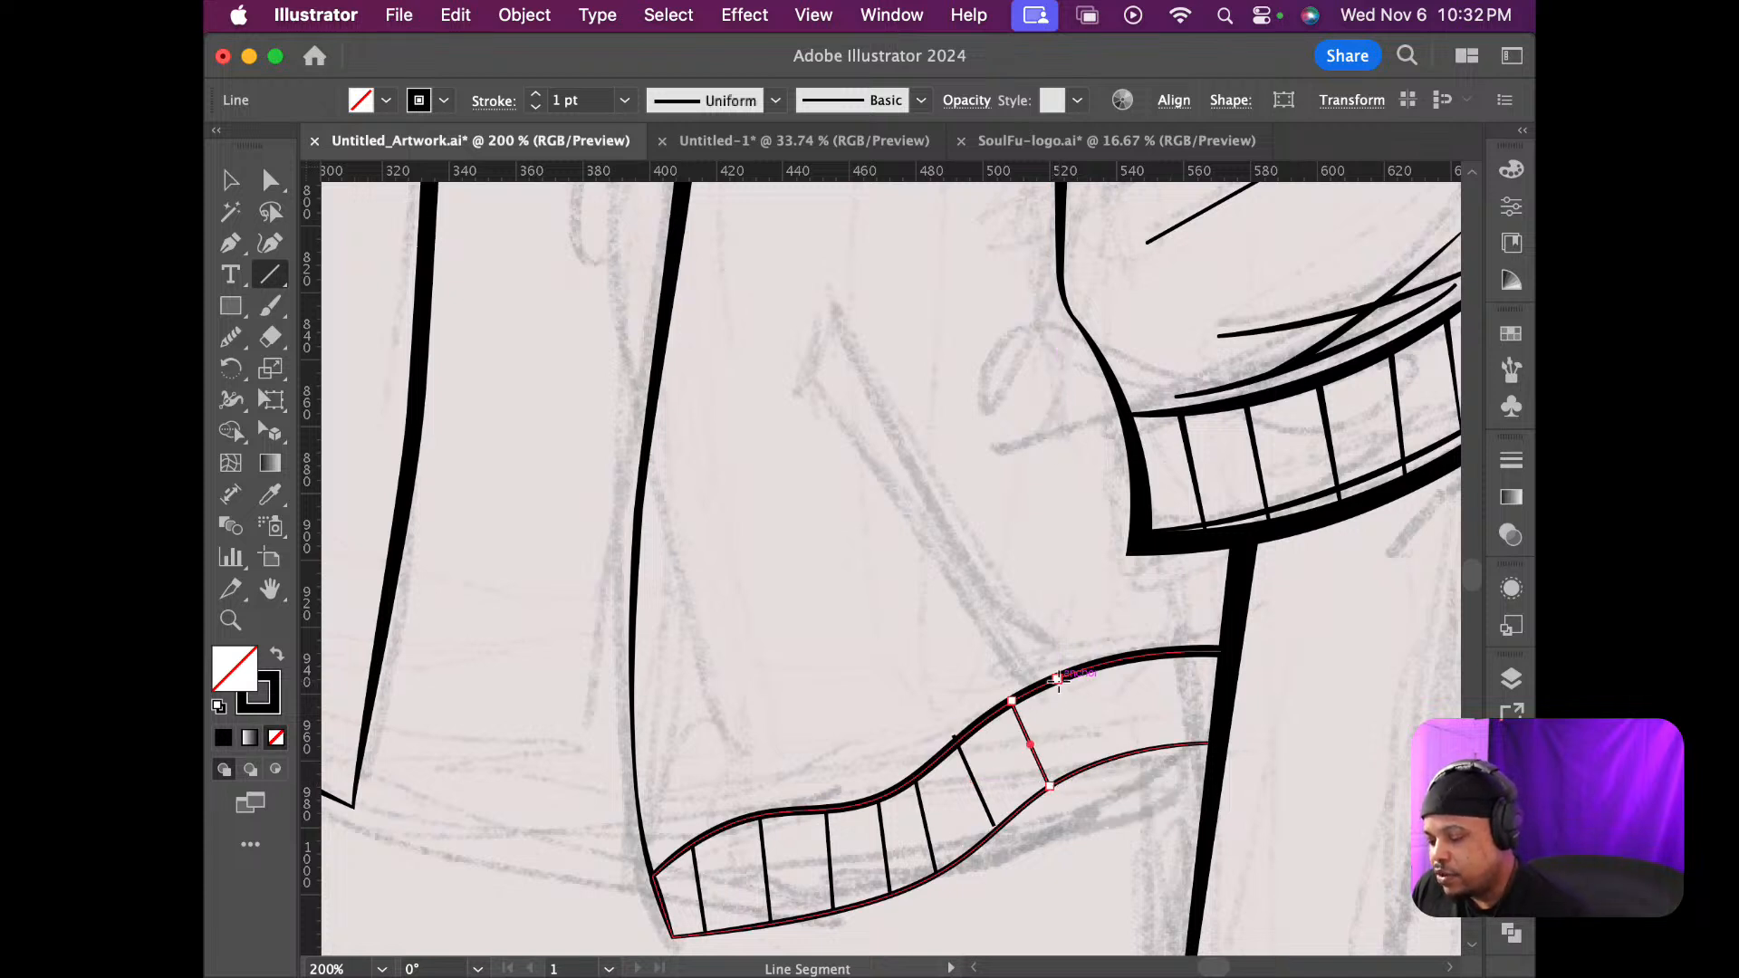
pyautogui.moveTo(1058, 680); pyautogui.dragTo(1098, 763)
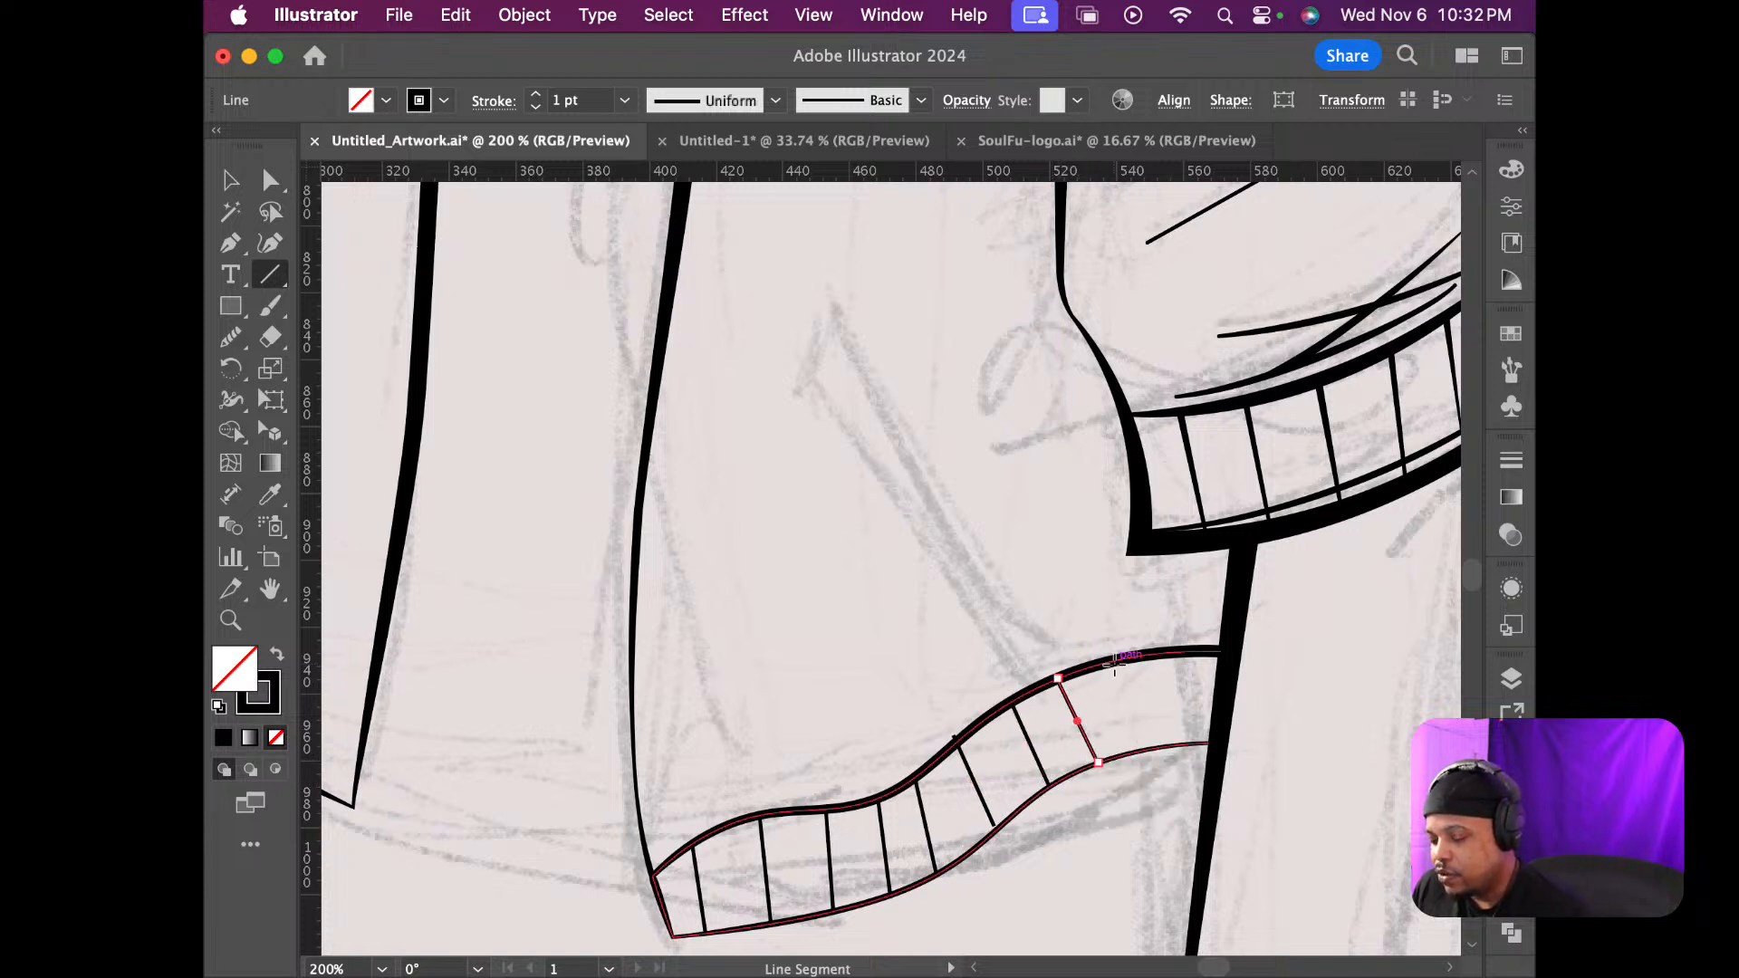
pyautogui.moveTo(1114, 662); pyautogui.dragTo(1148, 744)
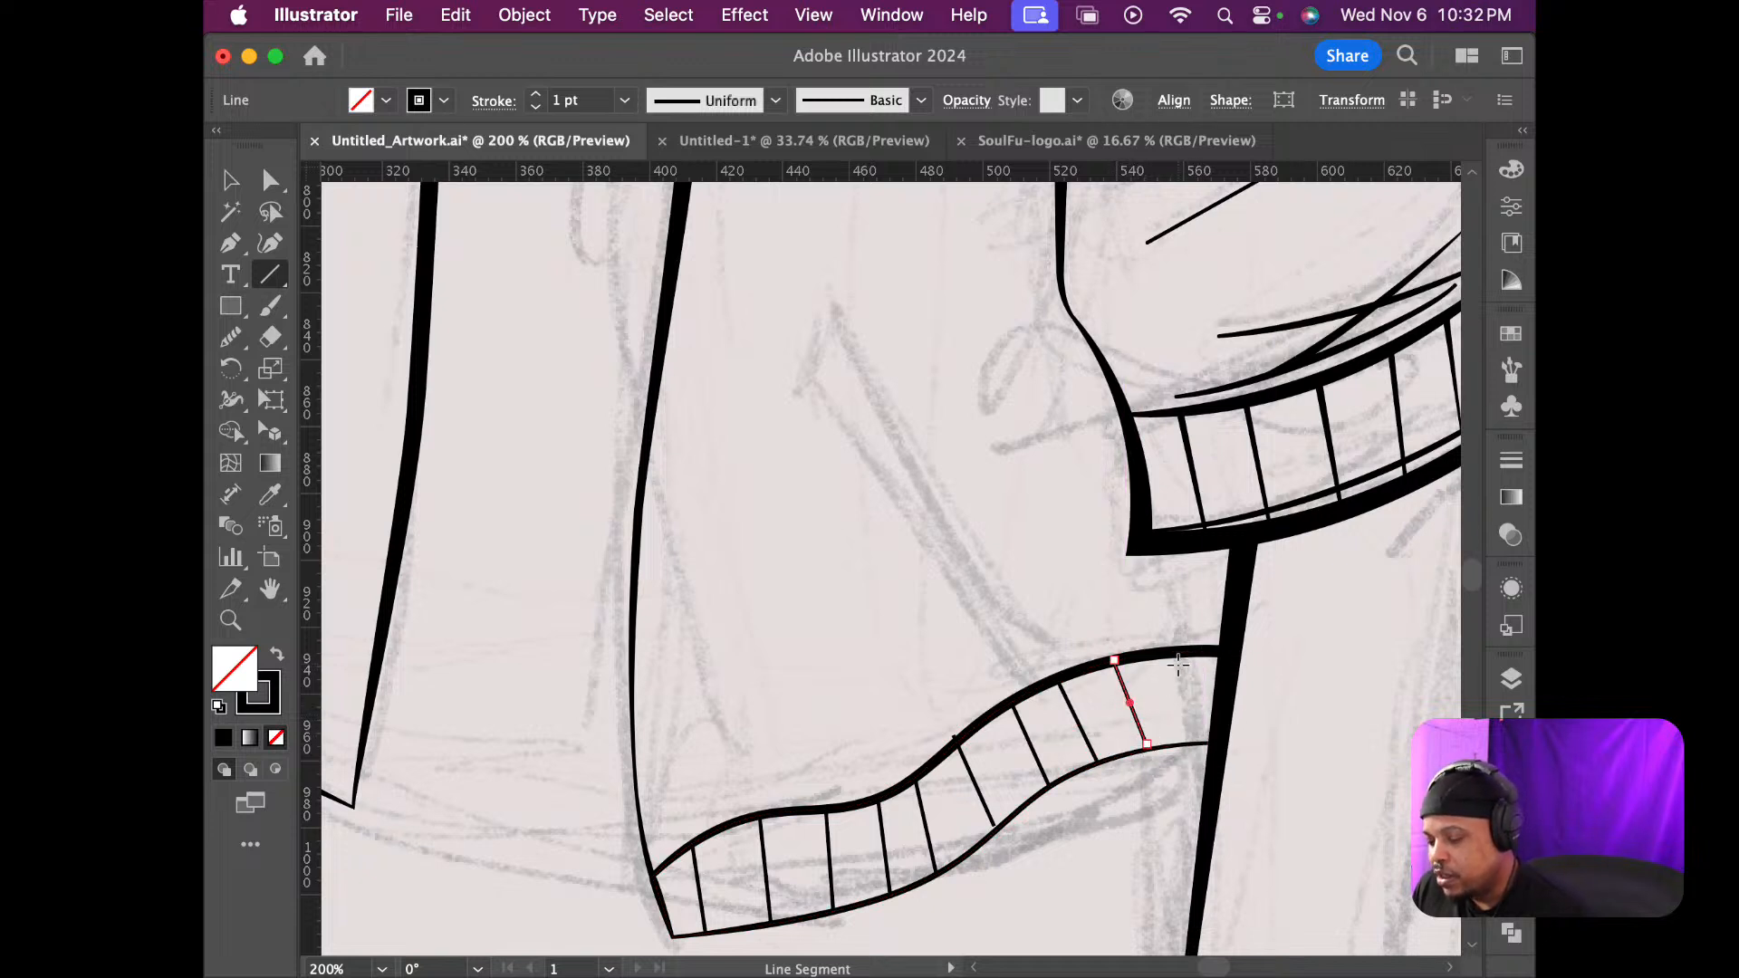
pyautogui.moveTo(1177, 665); pyautogui.dragTo(1206, 742)
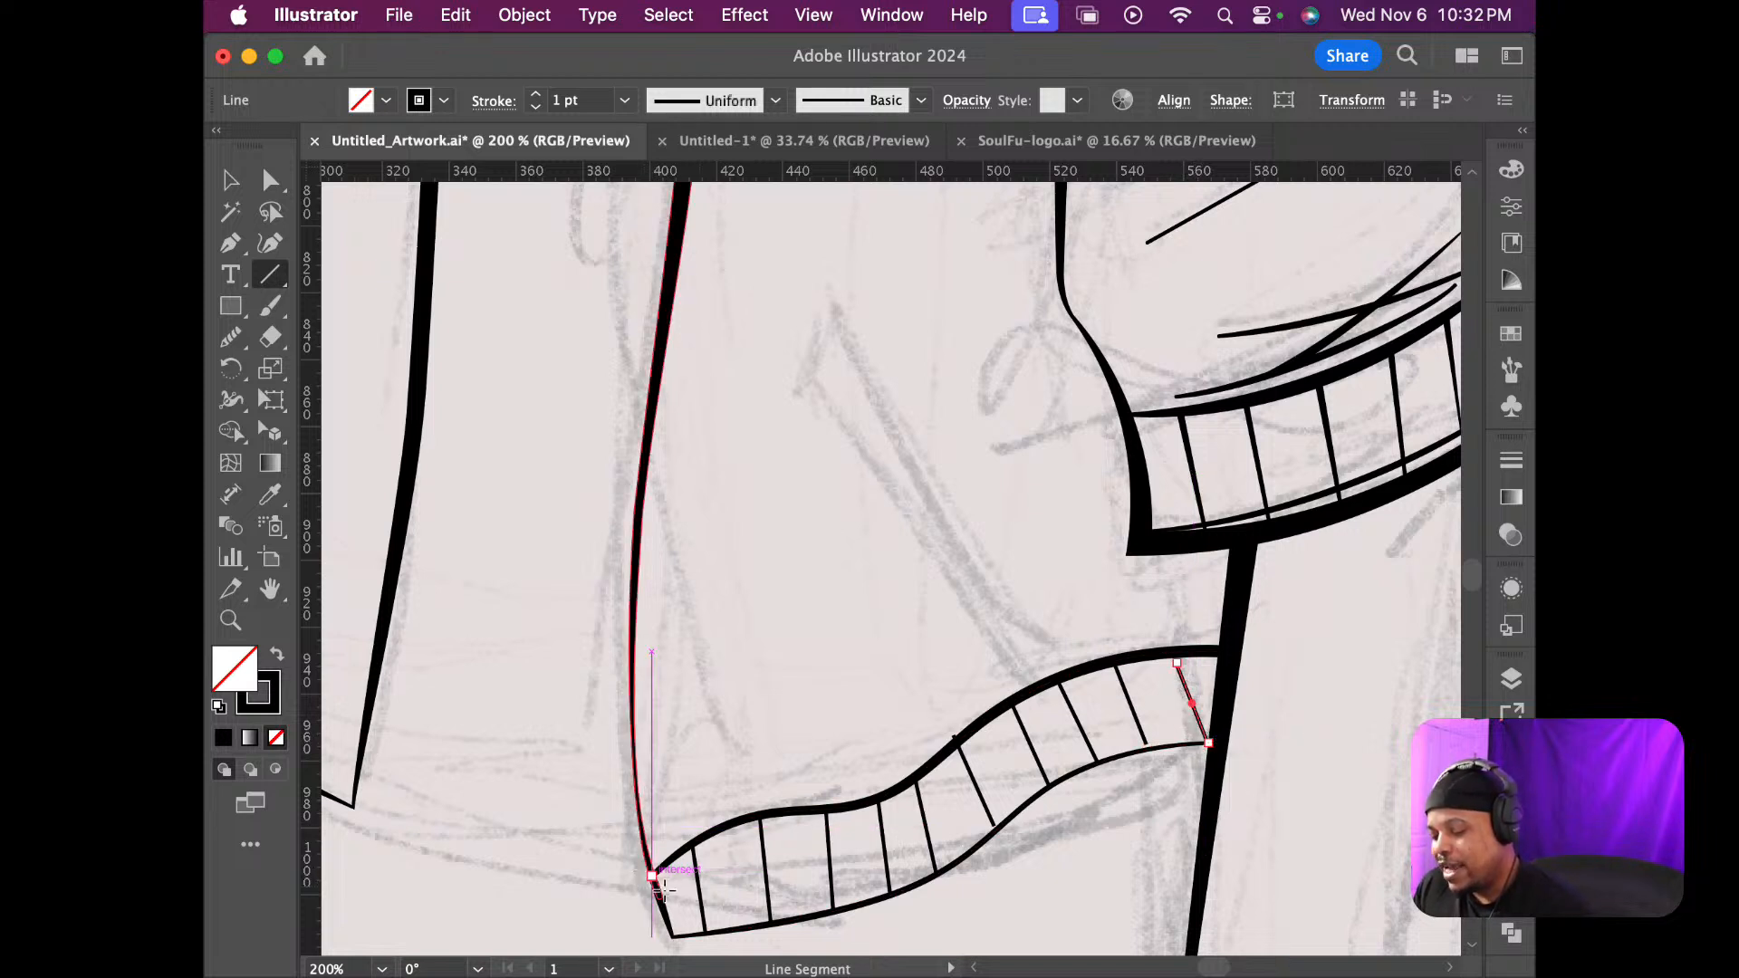
pyautogui.scroll(-5, 824, 843)
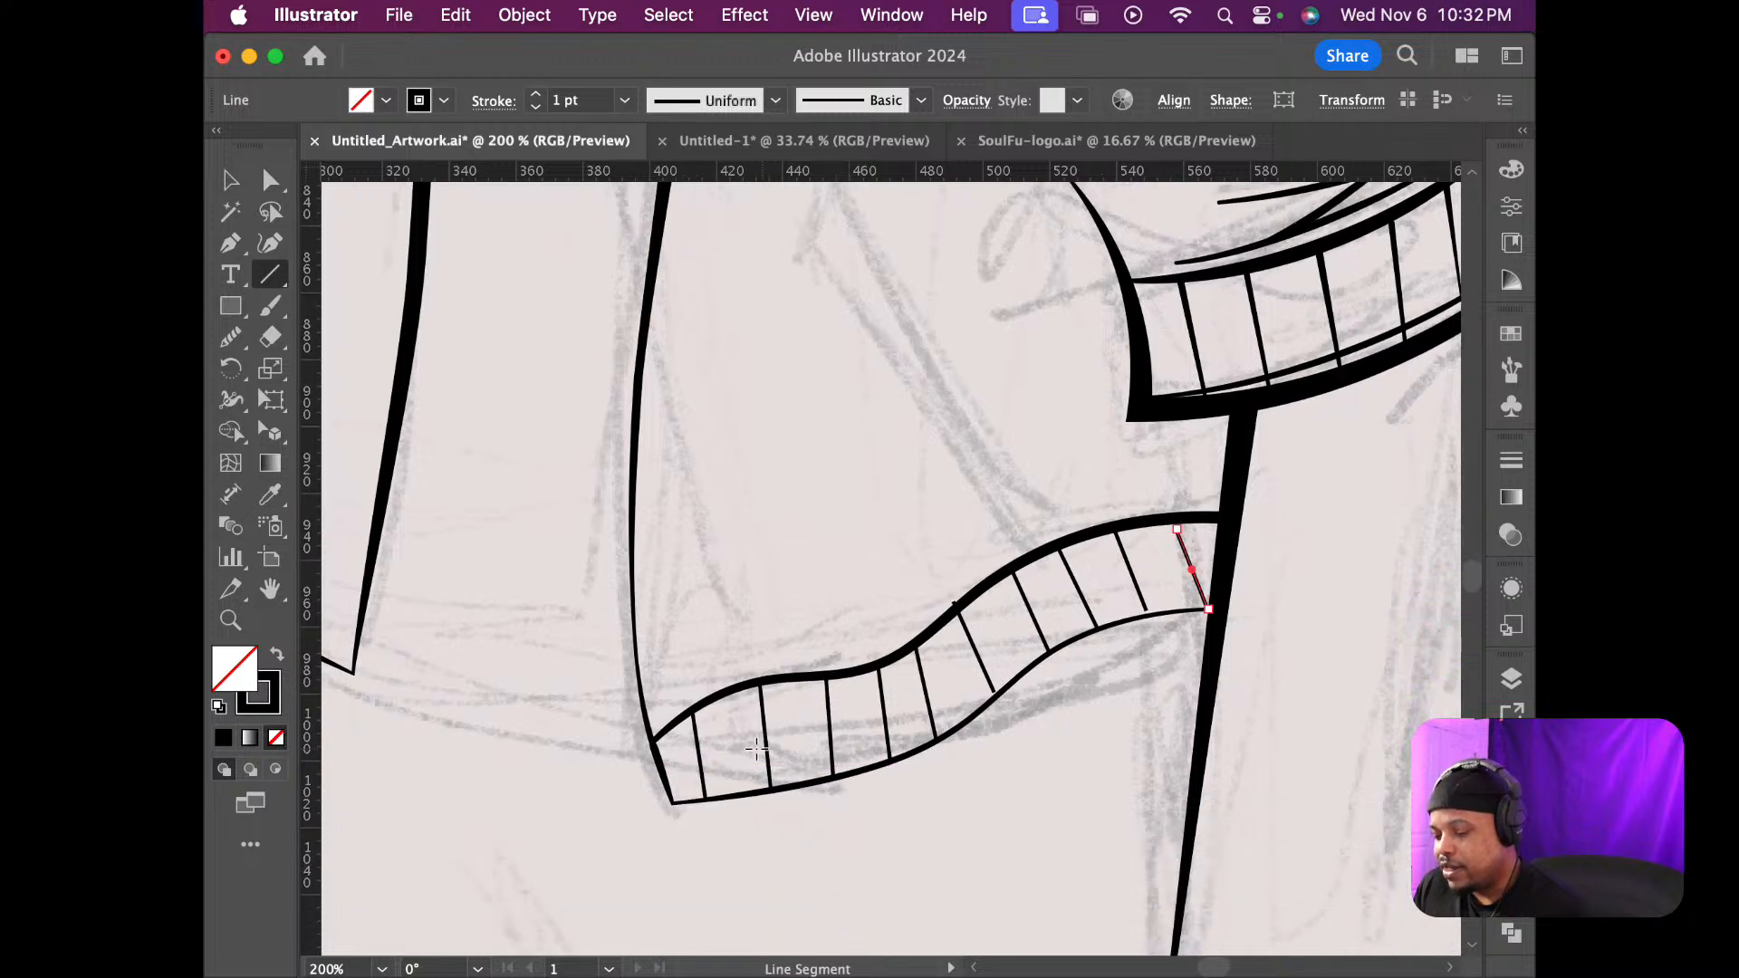
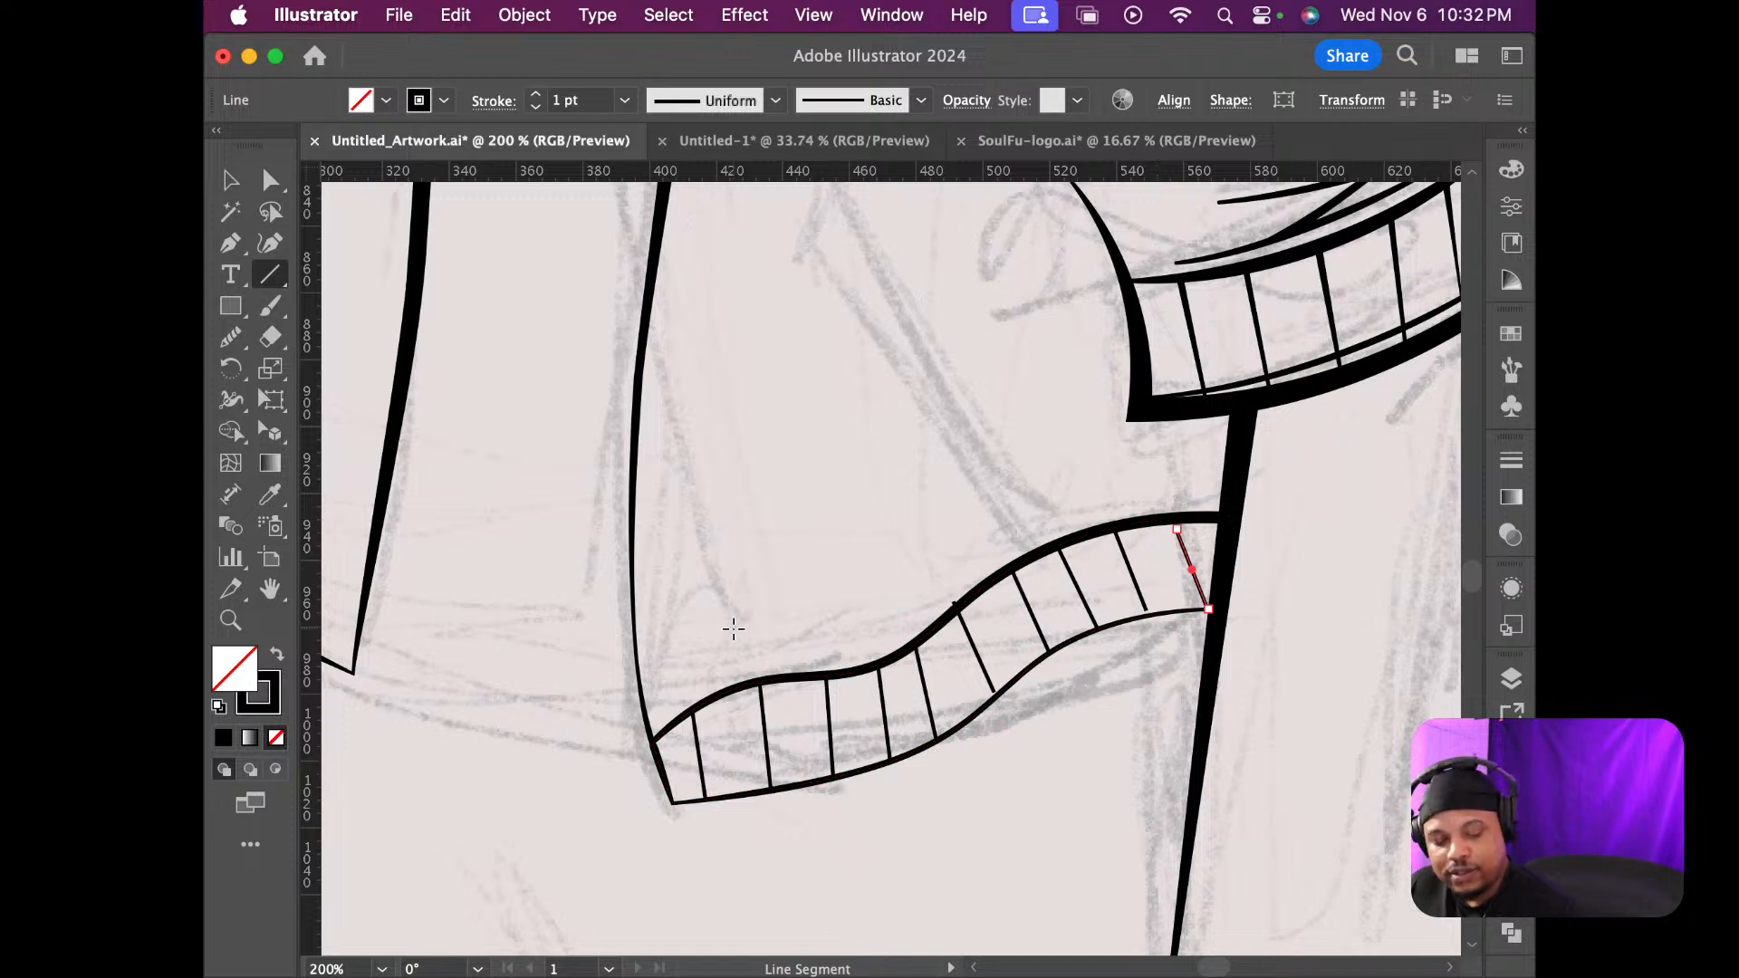
# Extend the upper end of the last rib and the lower end of the rib before it to meet the hem band's edges
pyautogui.press('a')
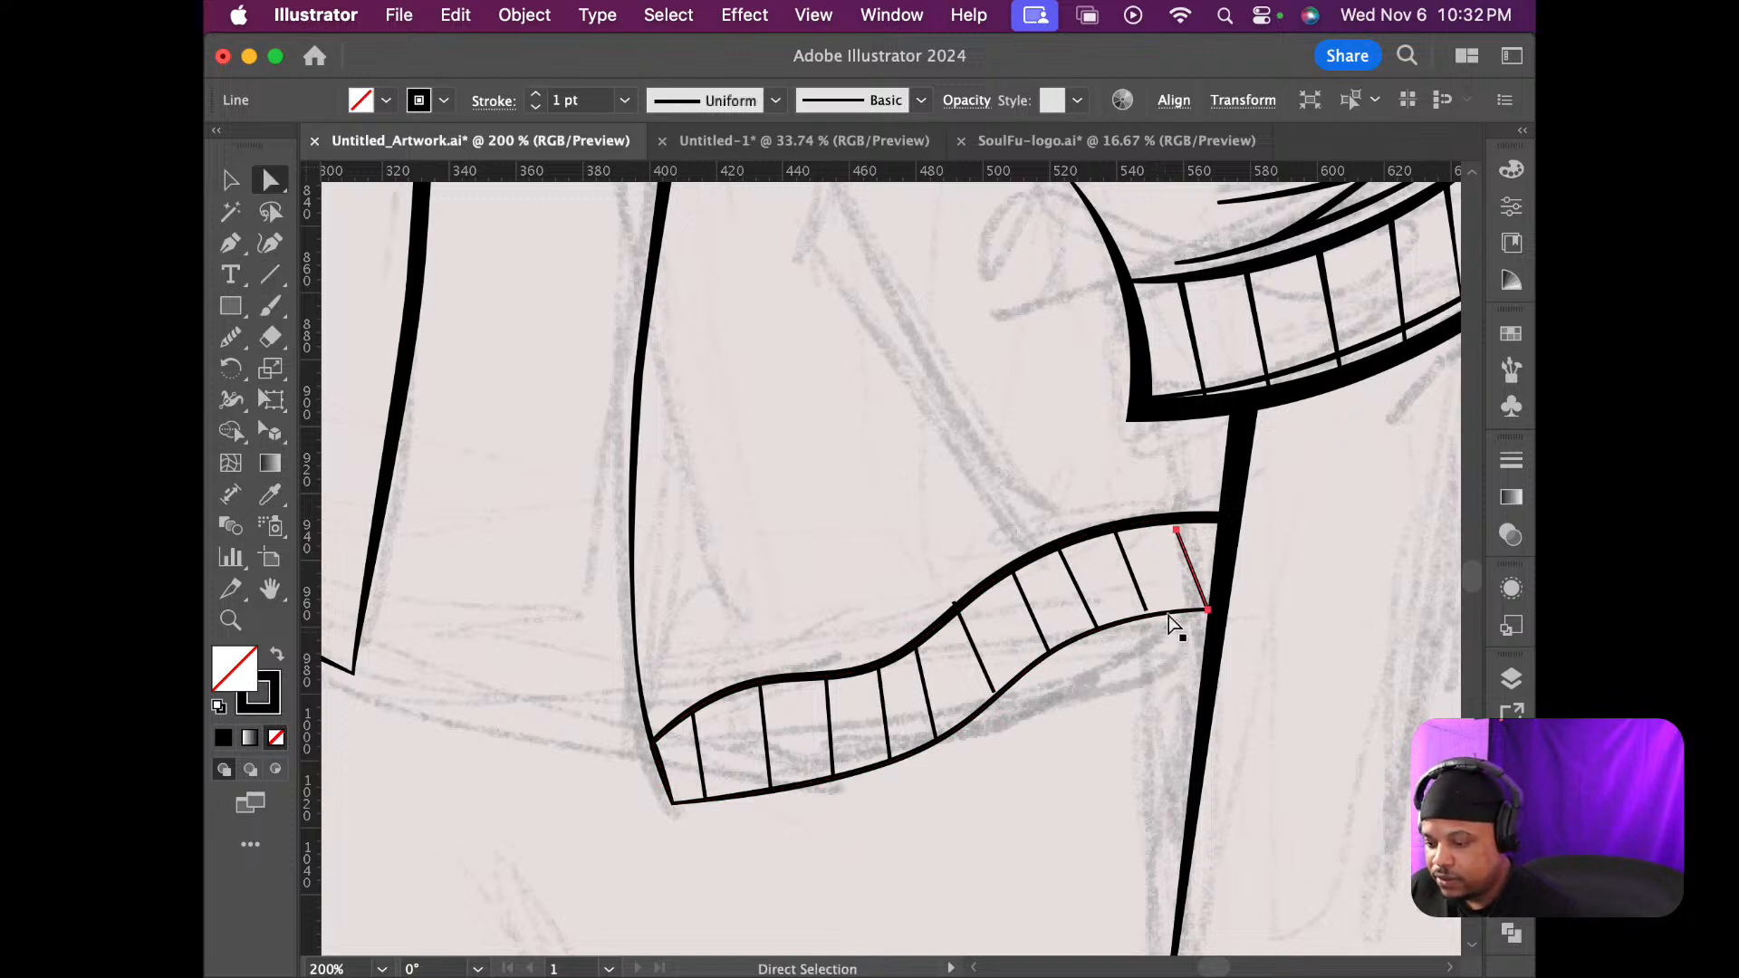
pyautogui.scroll(6, 1168, 620)
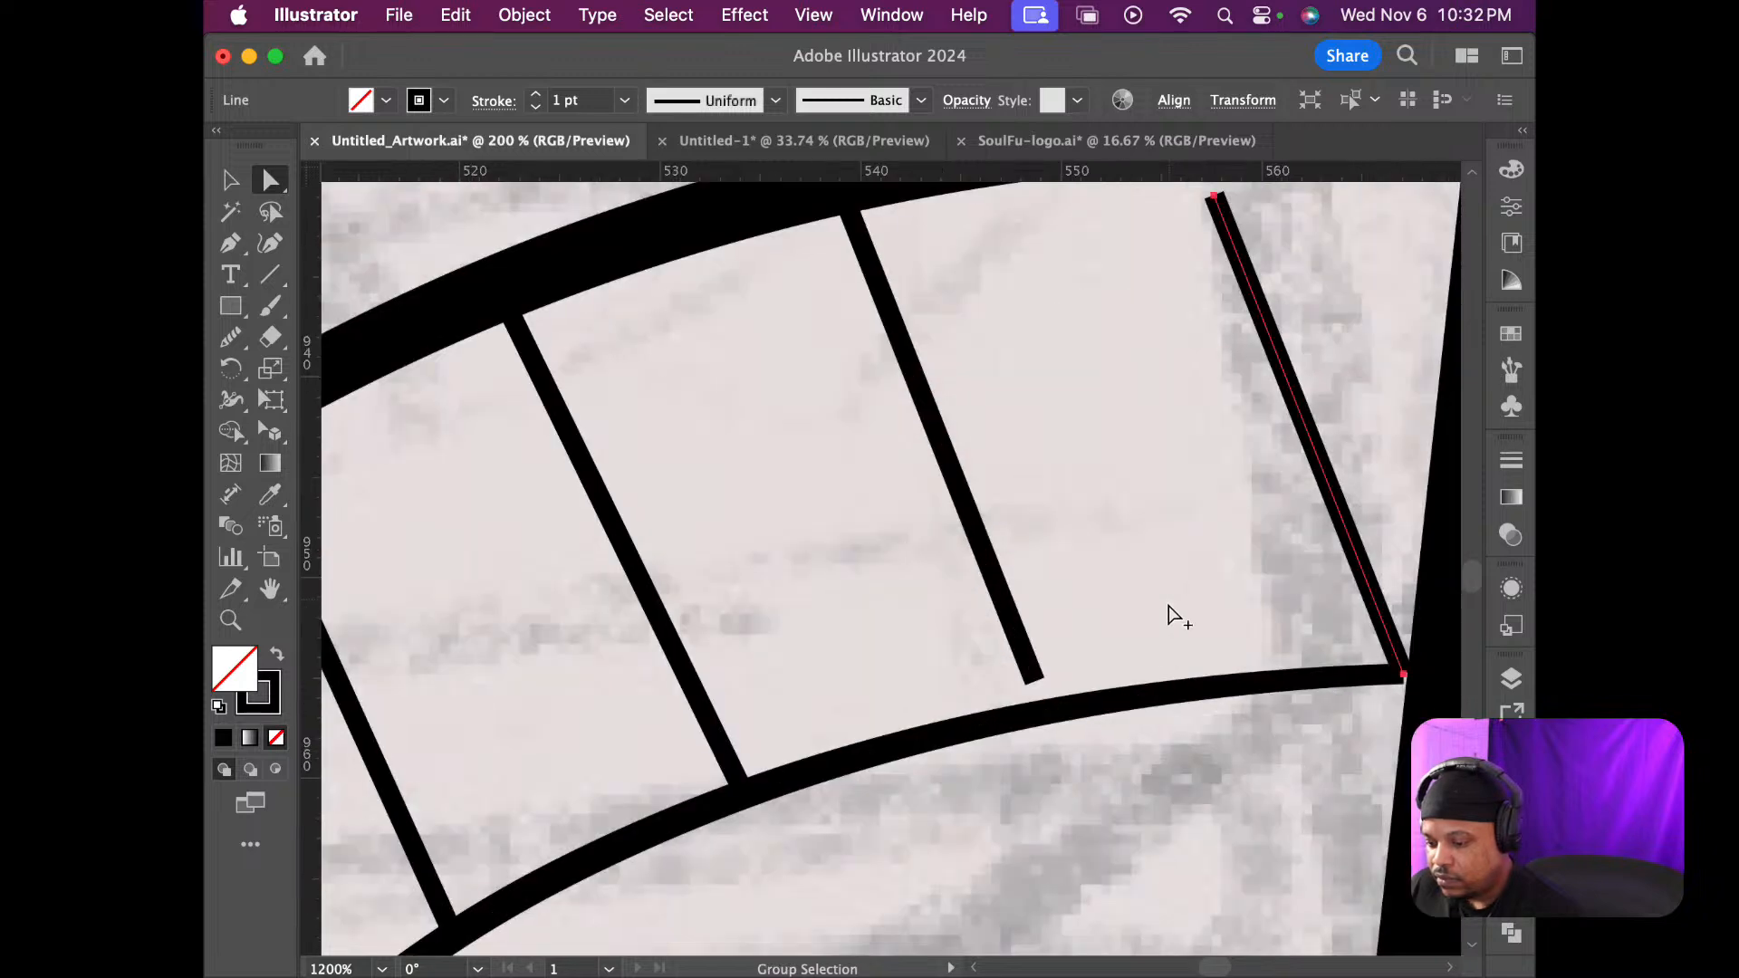
pyautogui.scroll(-1, 1169, 616)
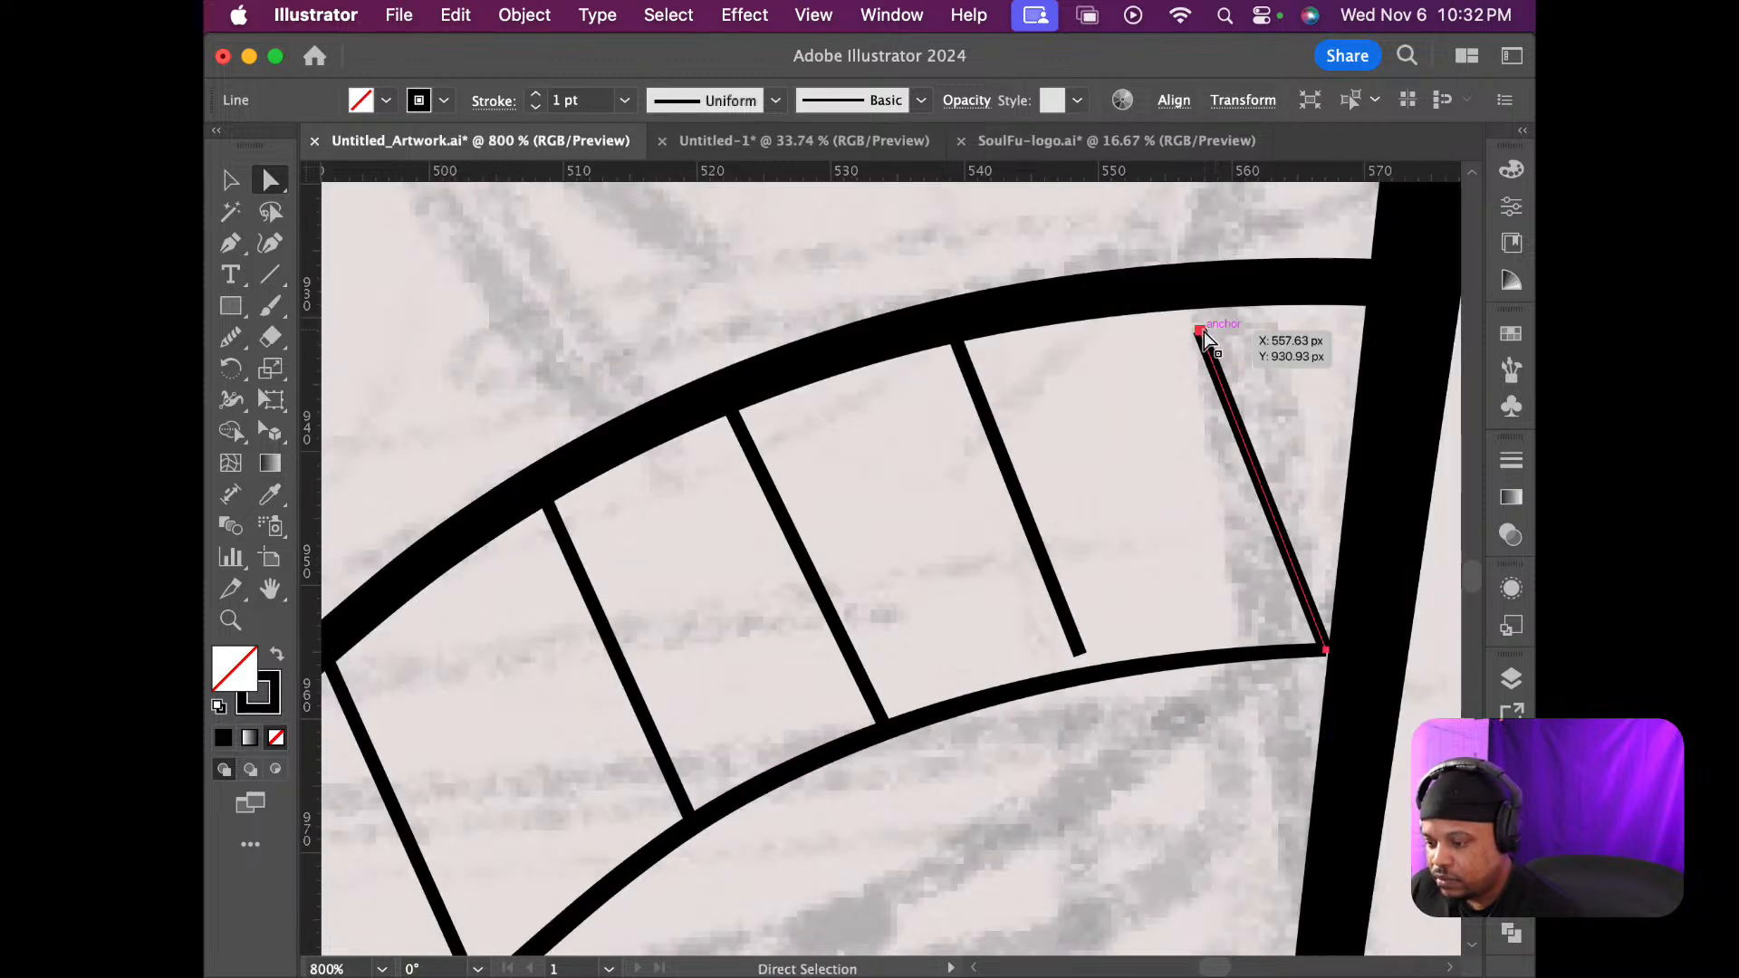
pyautogui.moveTo(1201, 332); pyautogui.dragTo(1182, 287)
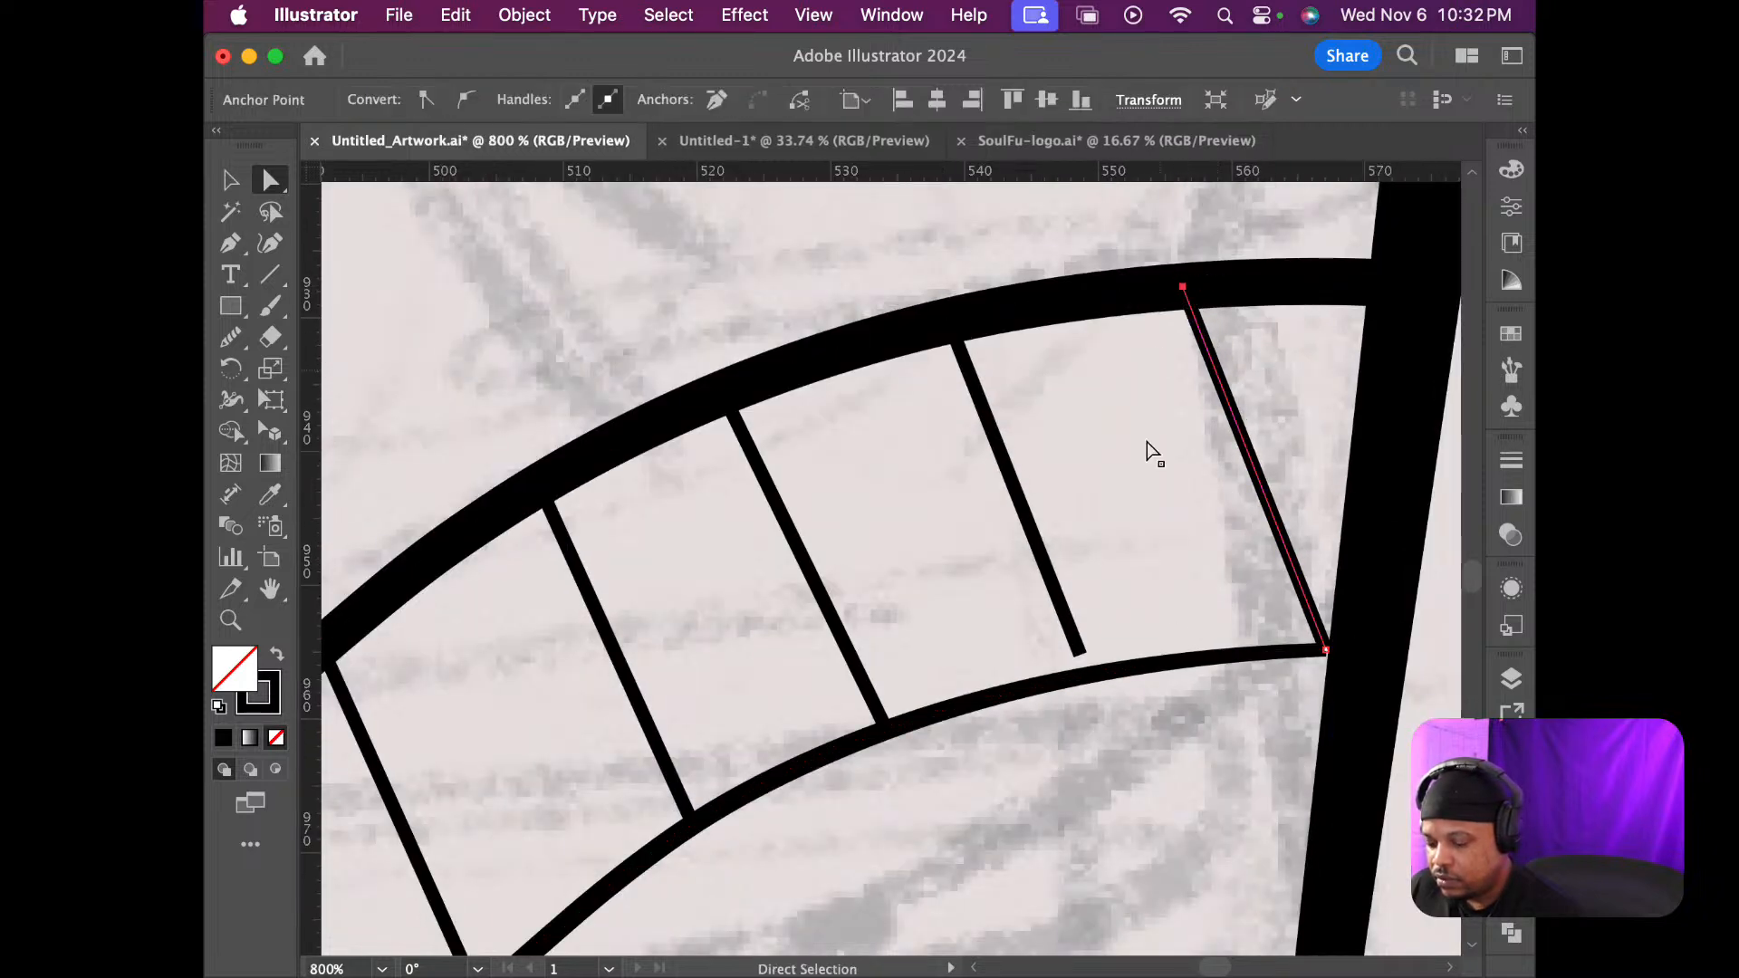
pyautogui.moveTo(1090, 656); pyautogui.dragTo(1090, 678)
pyautogui.click(1036, 821)
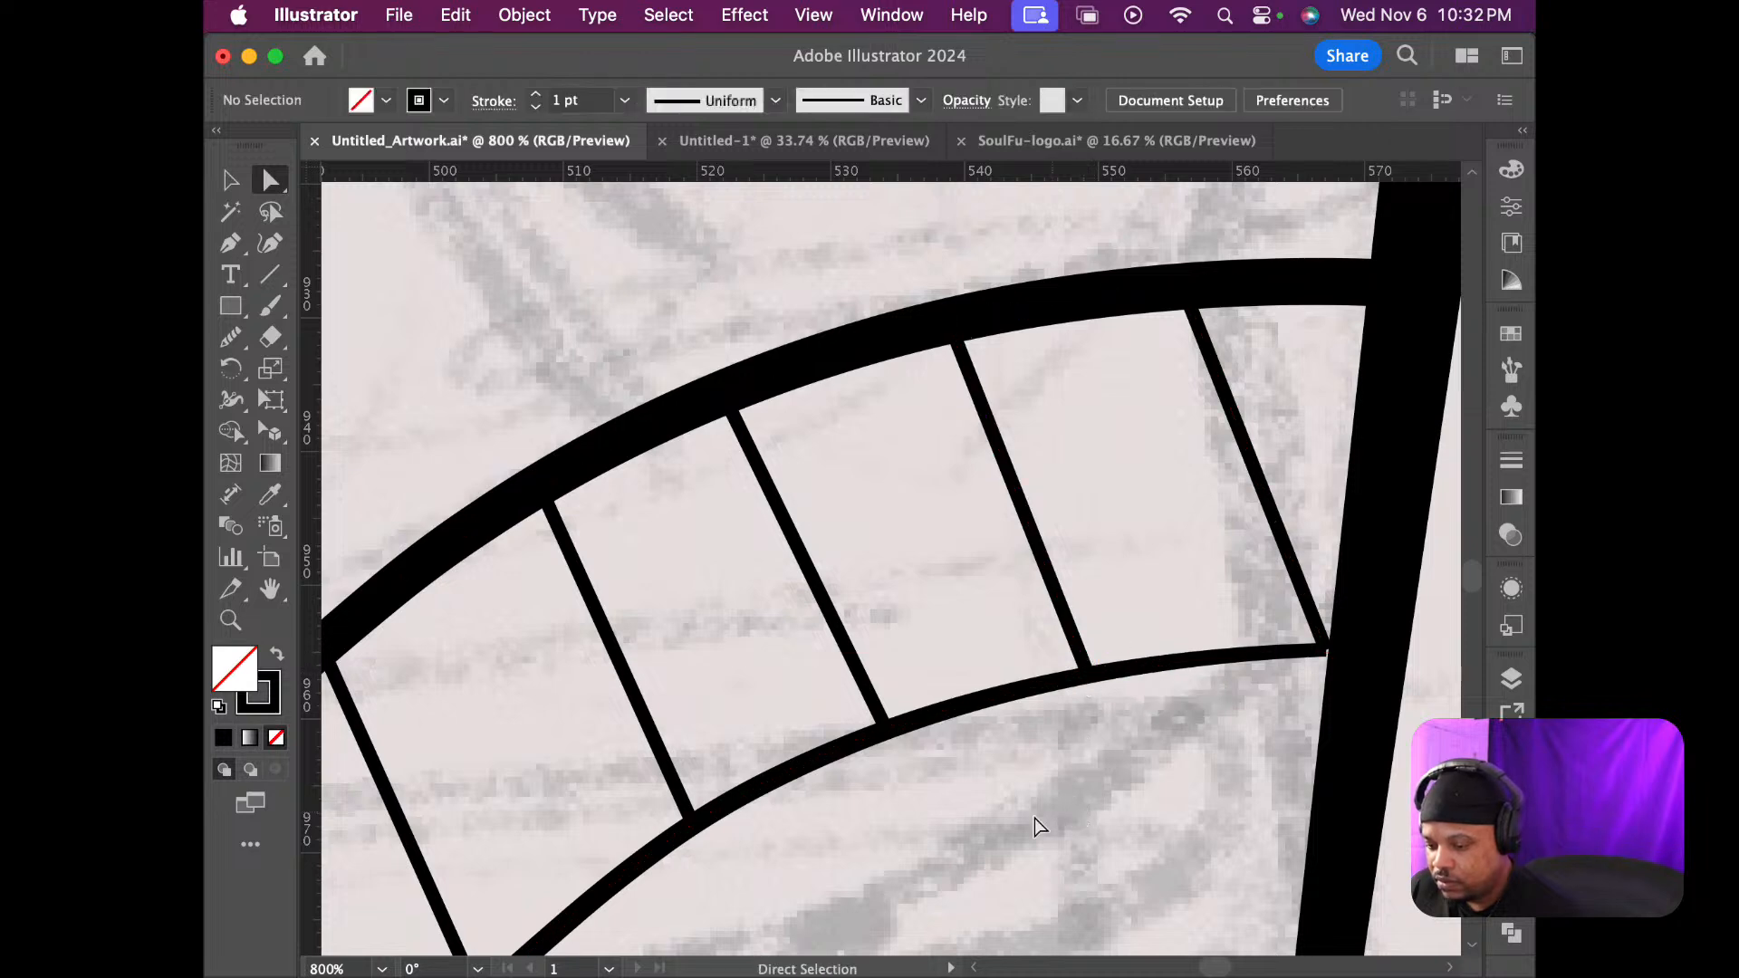
# Shift the sixth rib from the front corner slightly so both its ends sit on the hem band's edges
pyautogui.scroll(-1, 975, 822)
pyautogui.scroll(-3, 985, 824)
pyautogui.scroll(-2, 856, 851)
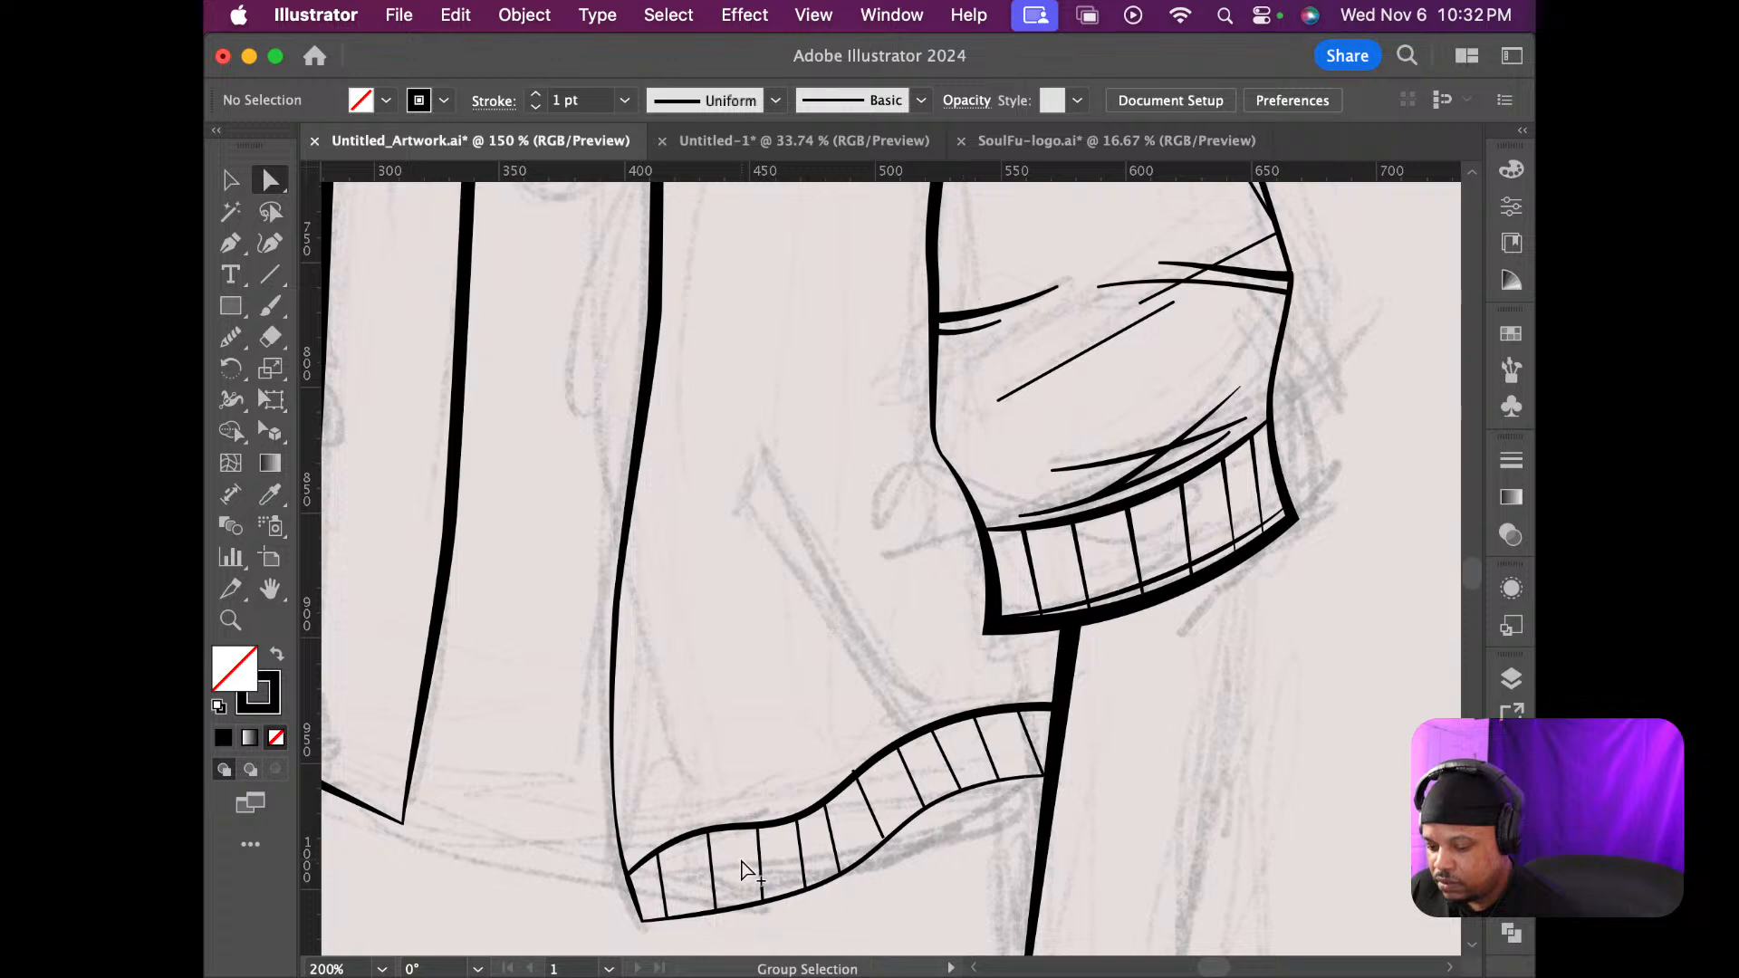
pyautogui.scroll(3, 752, 861)
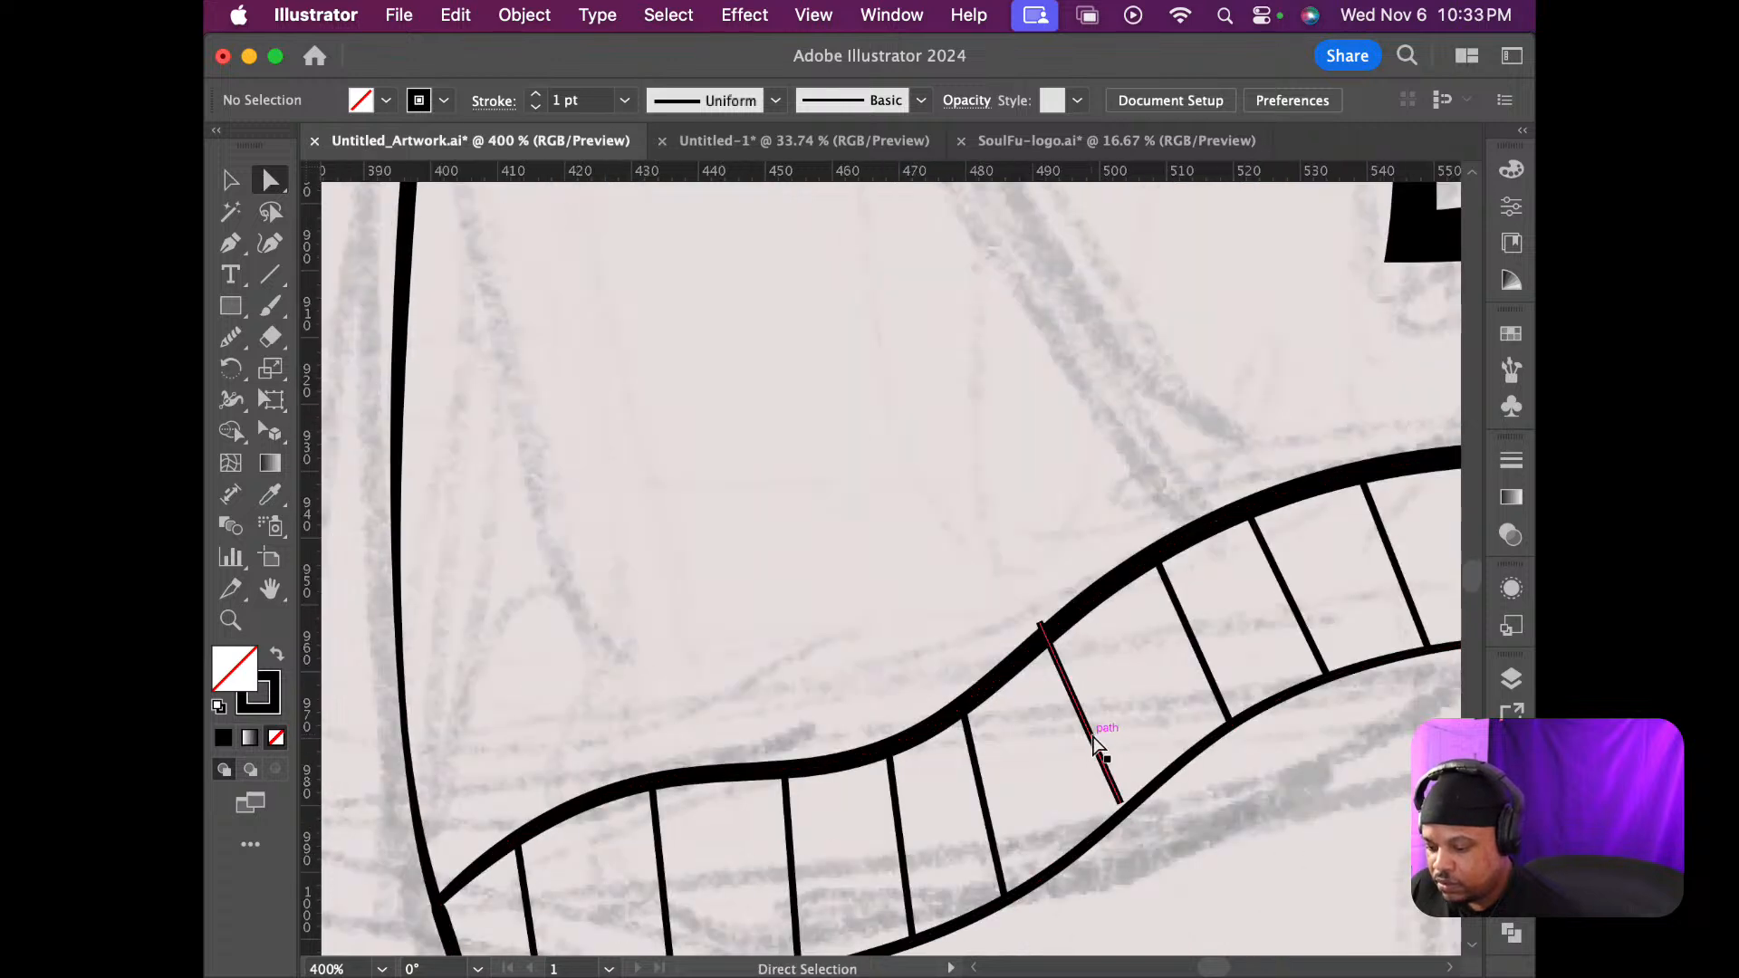
pyautogui.moveTo(1096, 744); pyautogui.dragTo(1097, 745)
pyautogui.click(1133, 892)
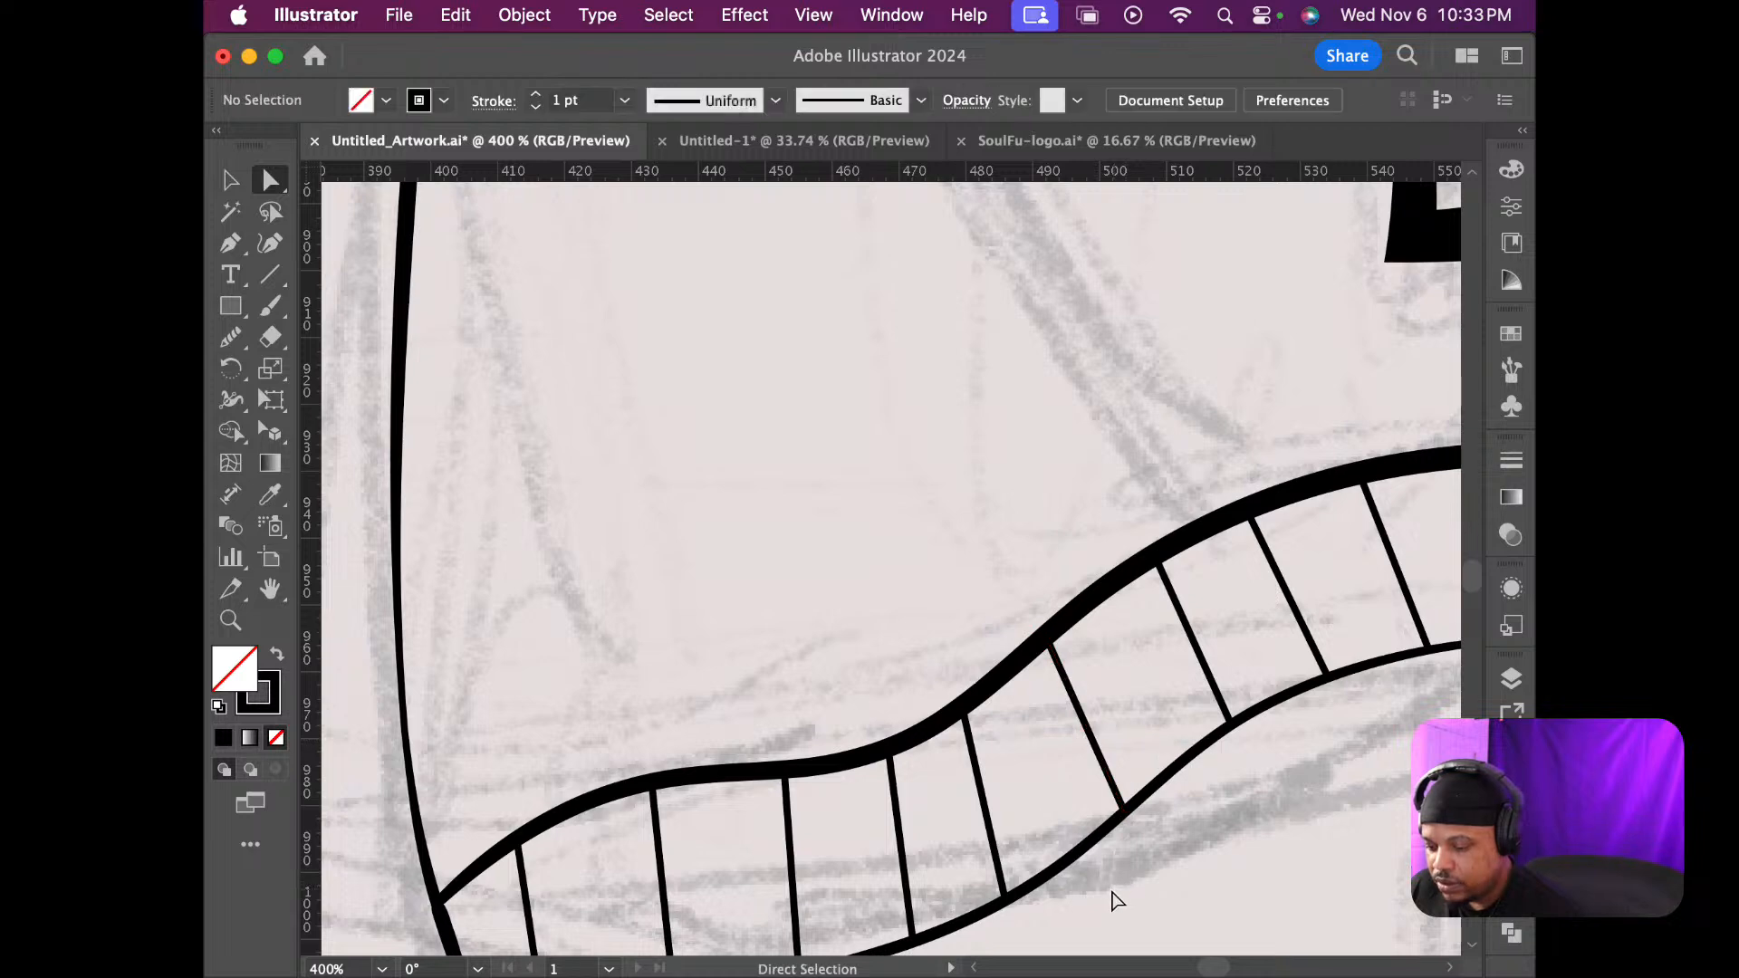
# Widen the upper ends of the first five ribs from the front corner with the Width tool, the third to about 2.9 px
pyautogui.scroll(-3, 1115, 900)
pyautogui.scroll(-4, 972, 937)
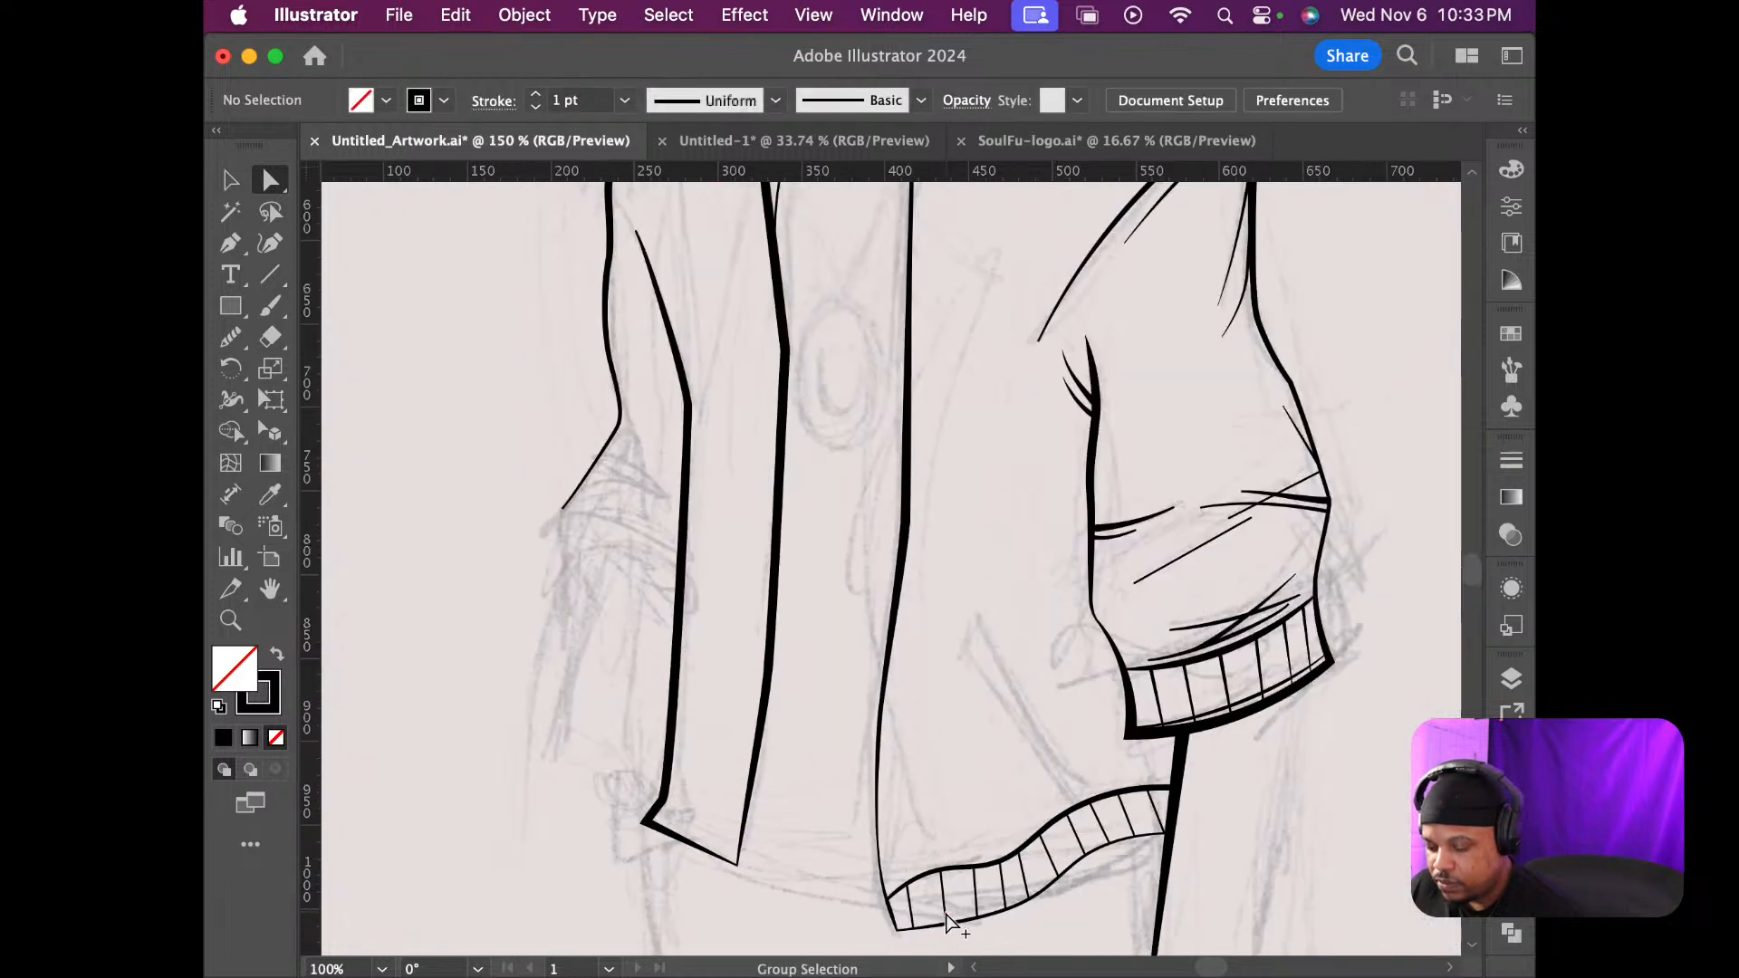
pyautogui.scroll(5, 942, 921)
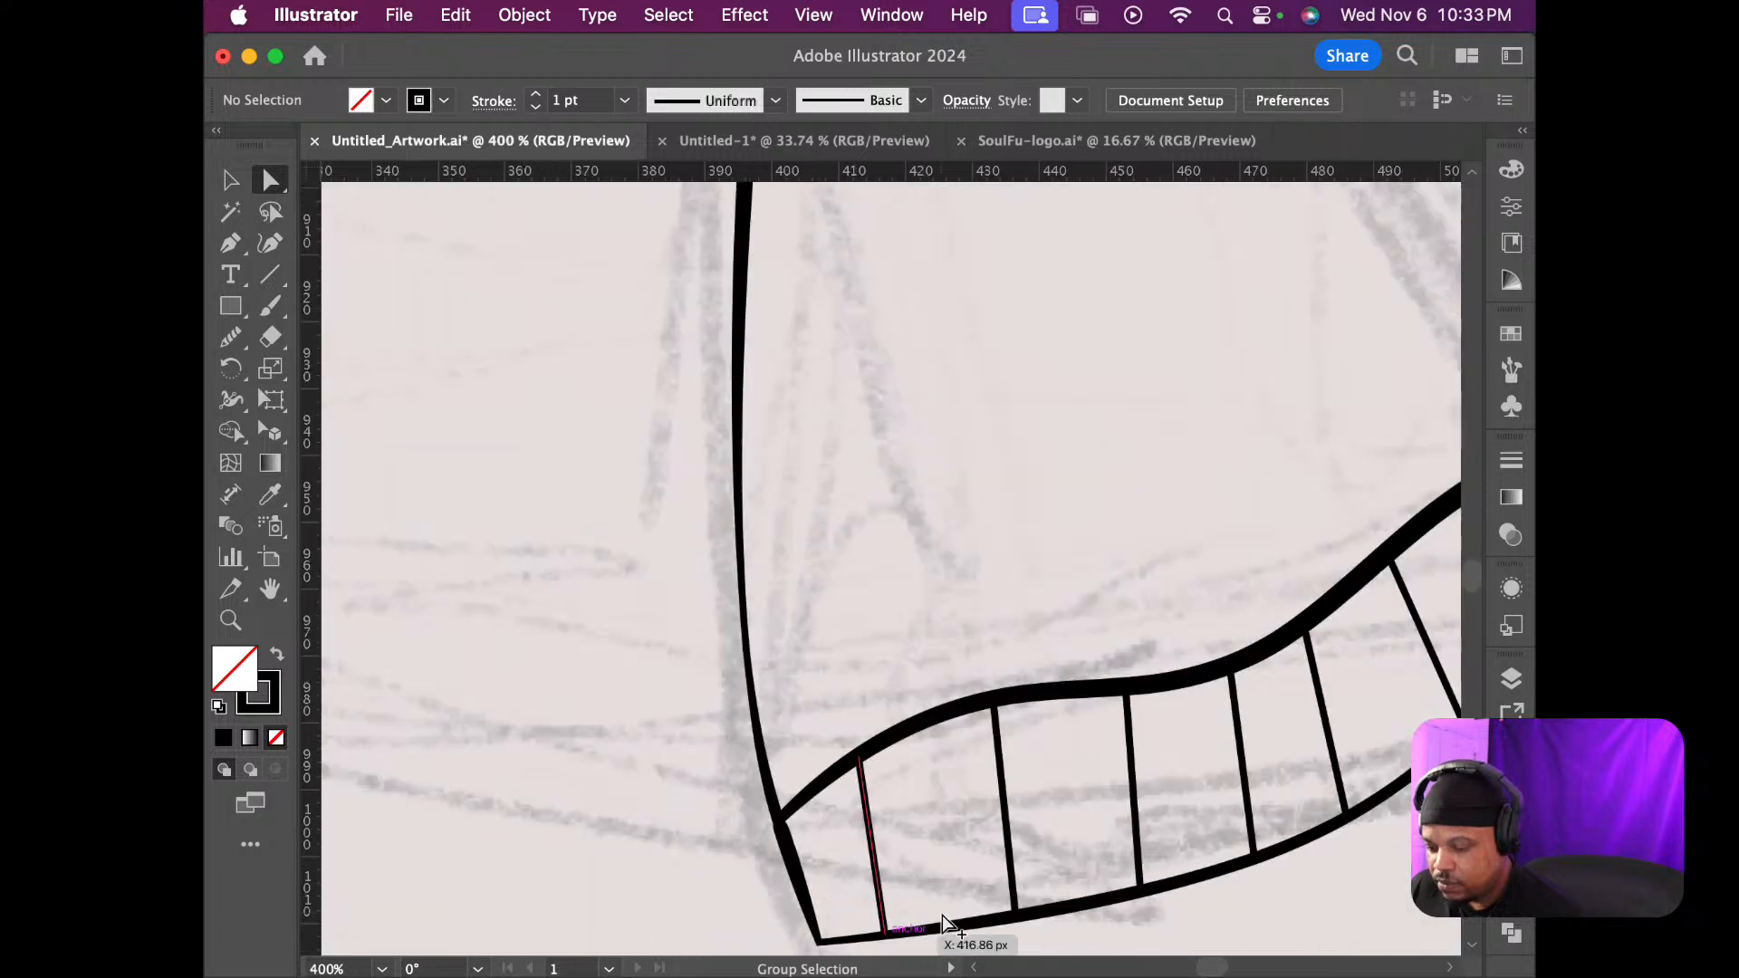
pyautogui.hotkey('shift', 'w')
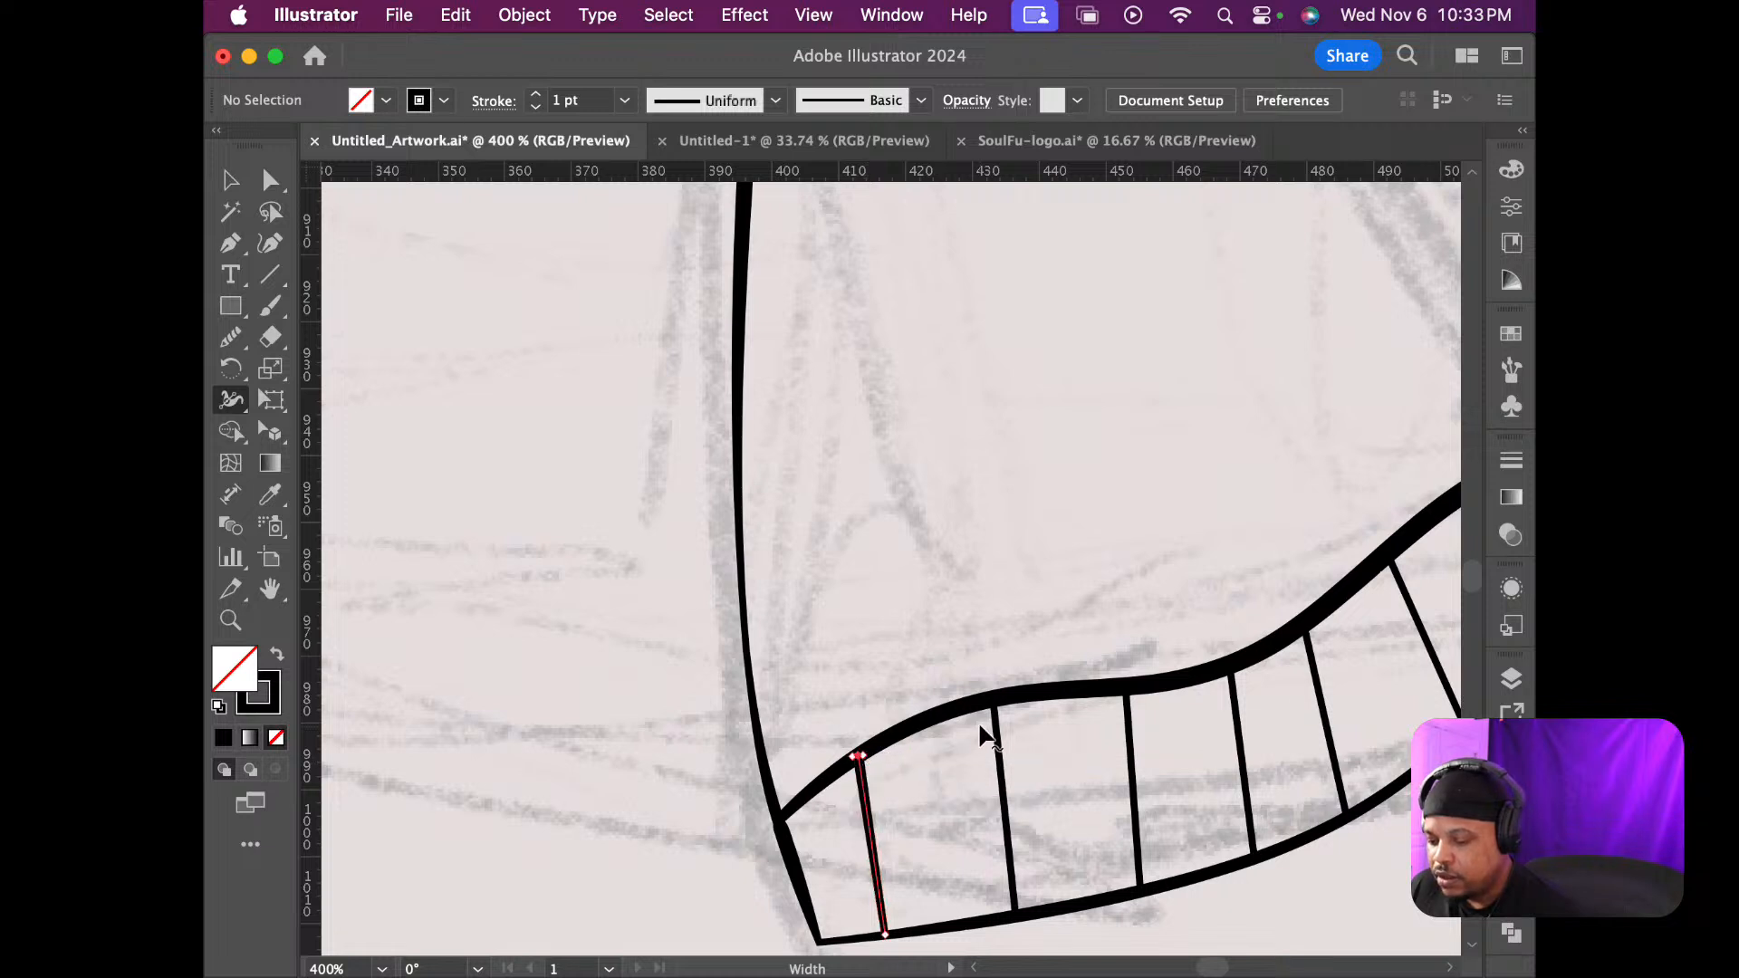
pyautogui.moveTo(982, 711); pyautogui.dragTo(992, 710)
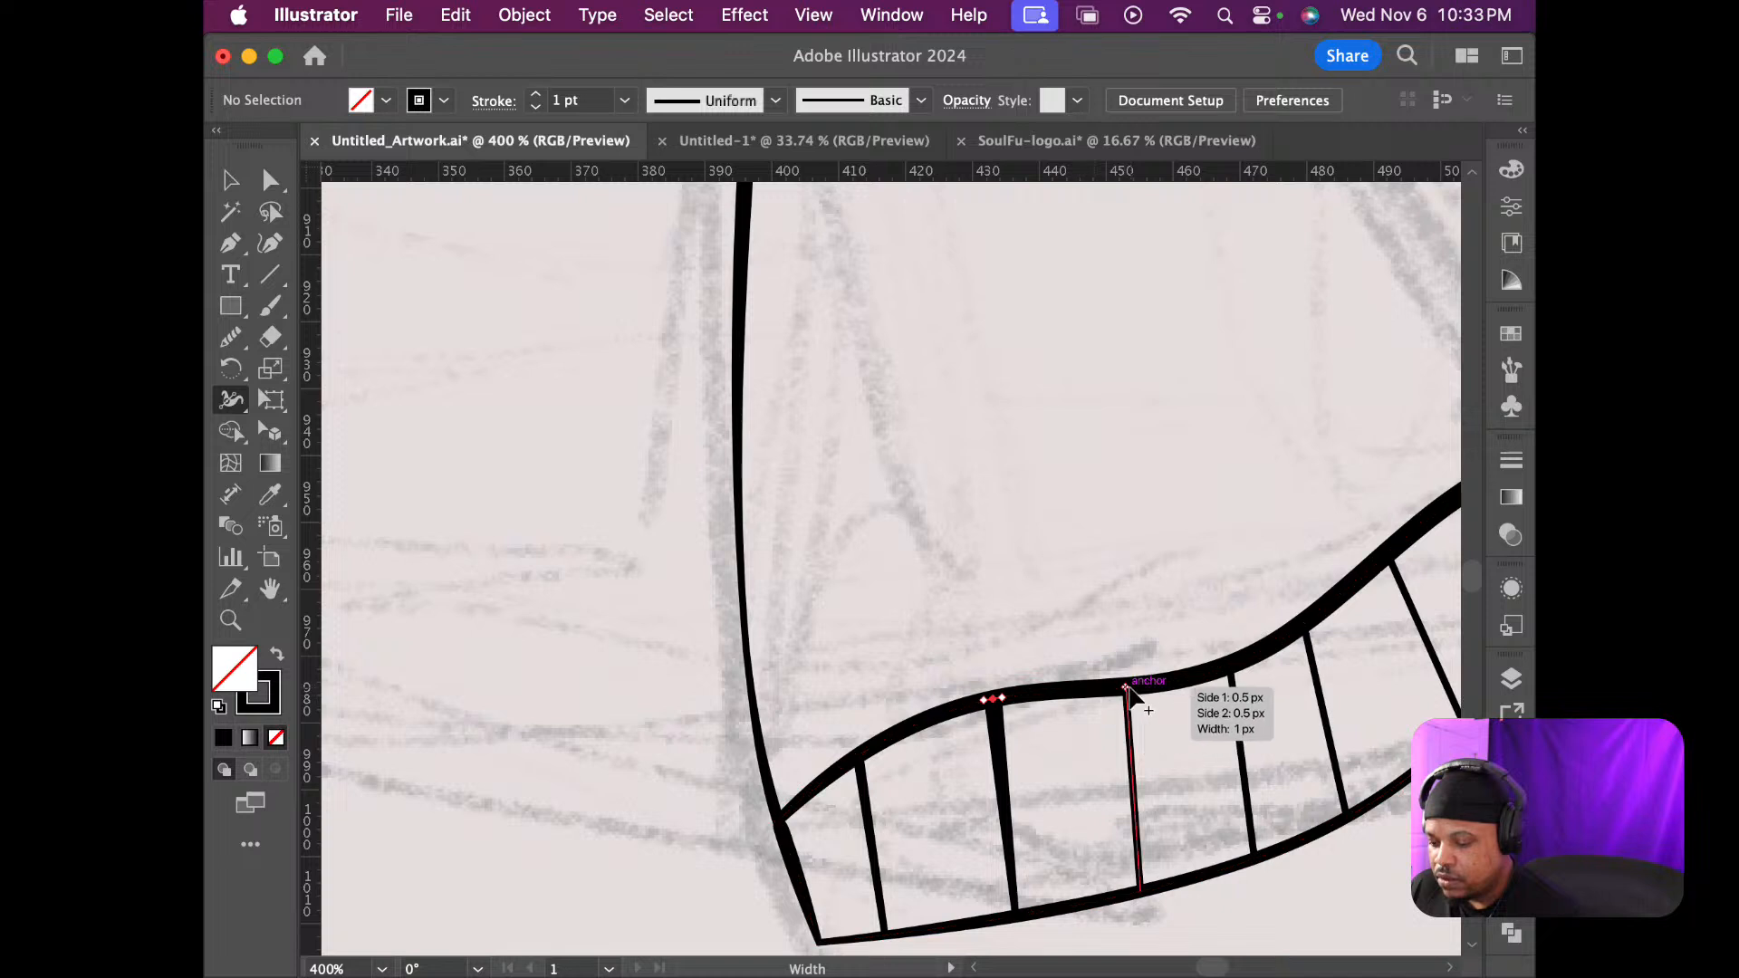
pyautogui.moveTo(1126, 688); pyautogui.dragTo(1134, 688)
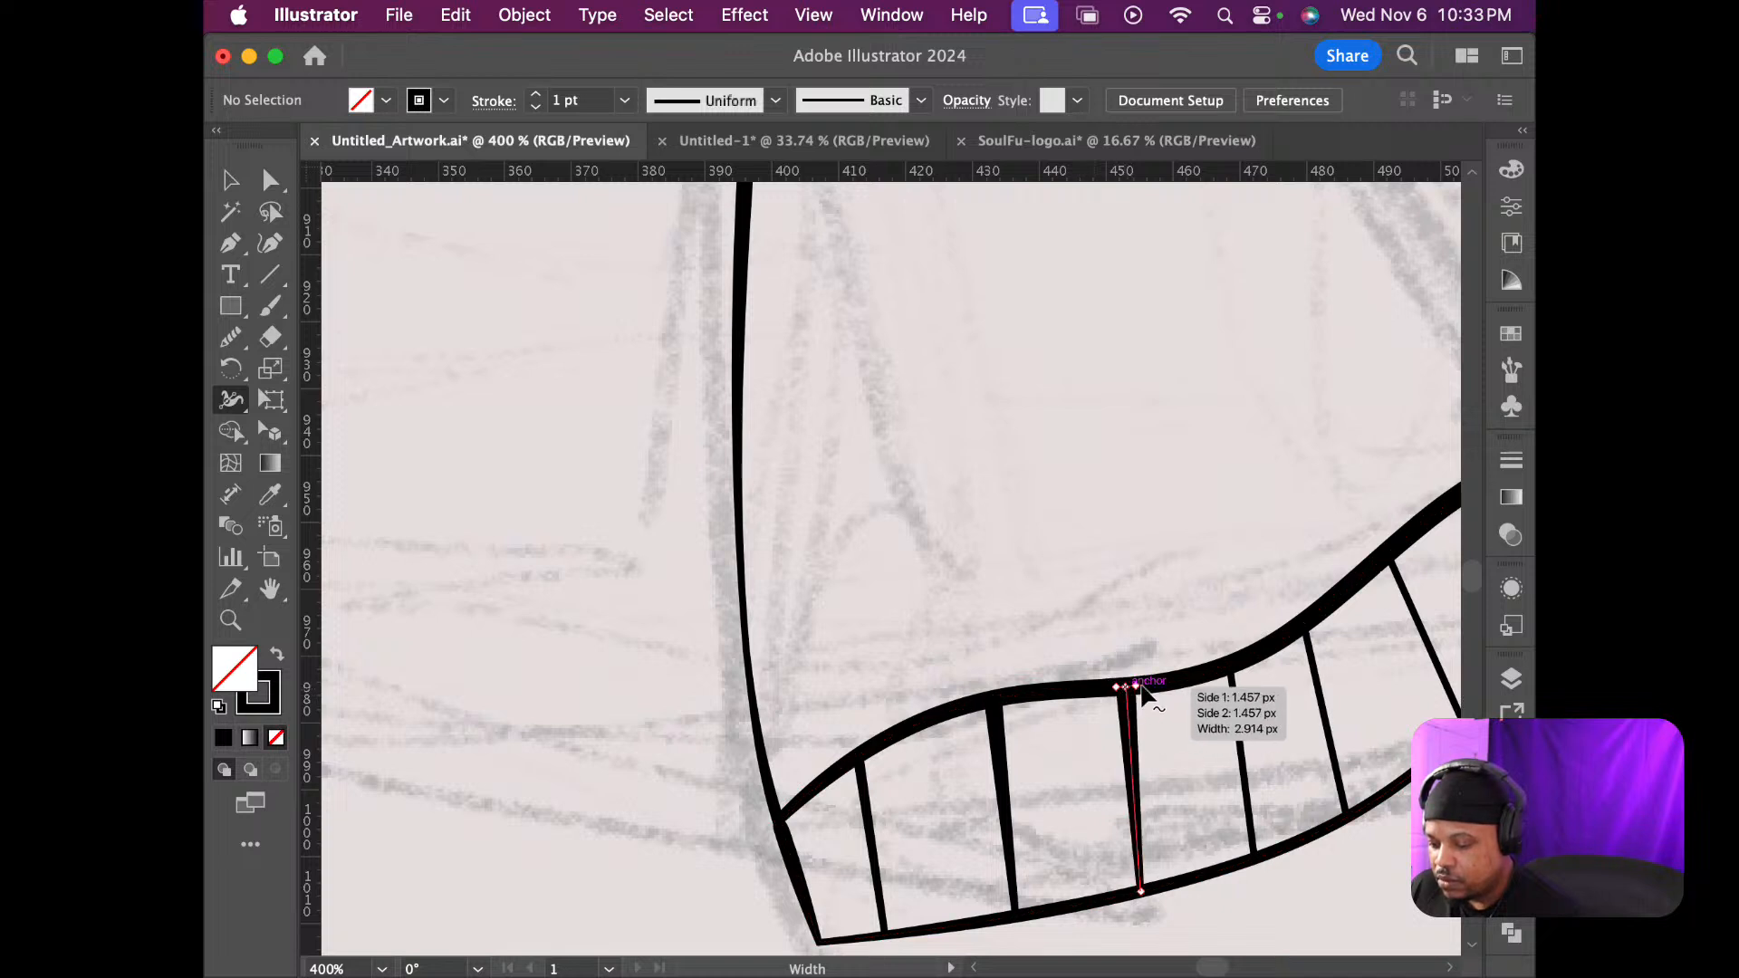
pyautogui.moveTo(1233, 668); pyautogui.dragTo(1231, 675)
pyautogui.moveTo(1306, 633); pyautogui.dragTo(1301, 635)
# Thicken the sixth and seventh ribs at the hem band's upper edge so they taper downward like the others
pyautogui.scroll(-4, 1372, 716)
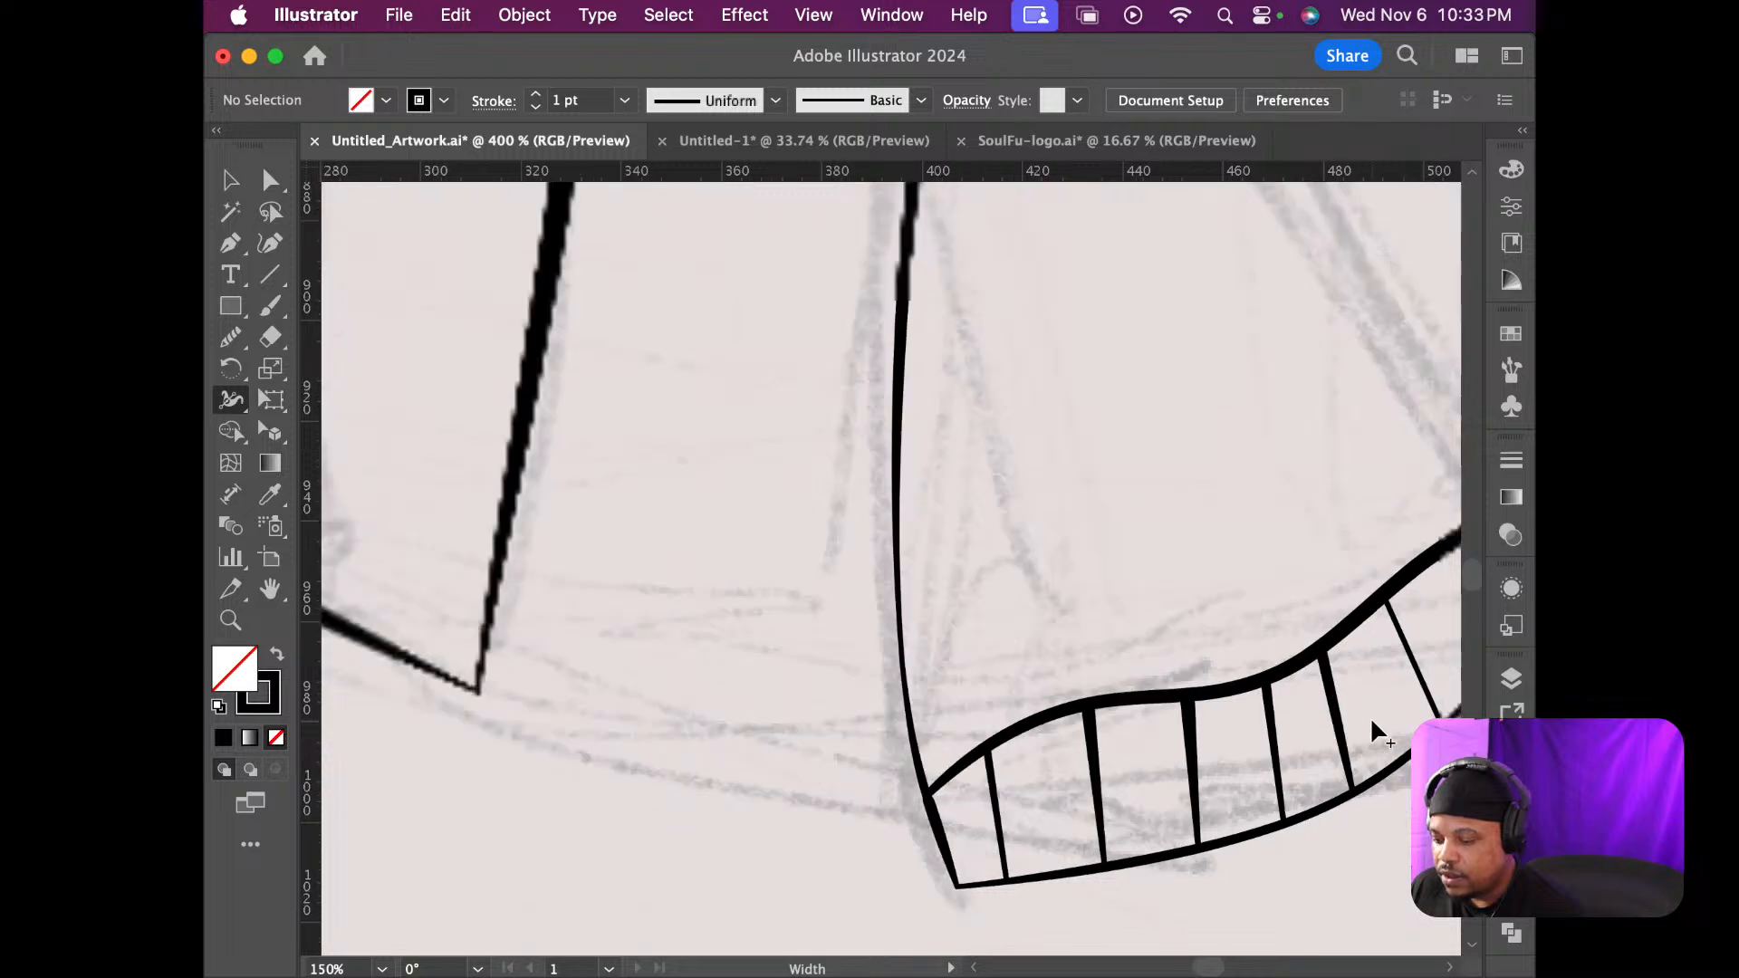
pyautogui.scroll(8, 1405, 690)
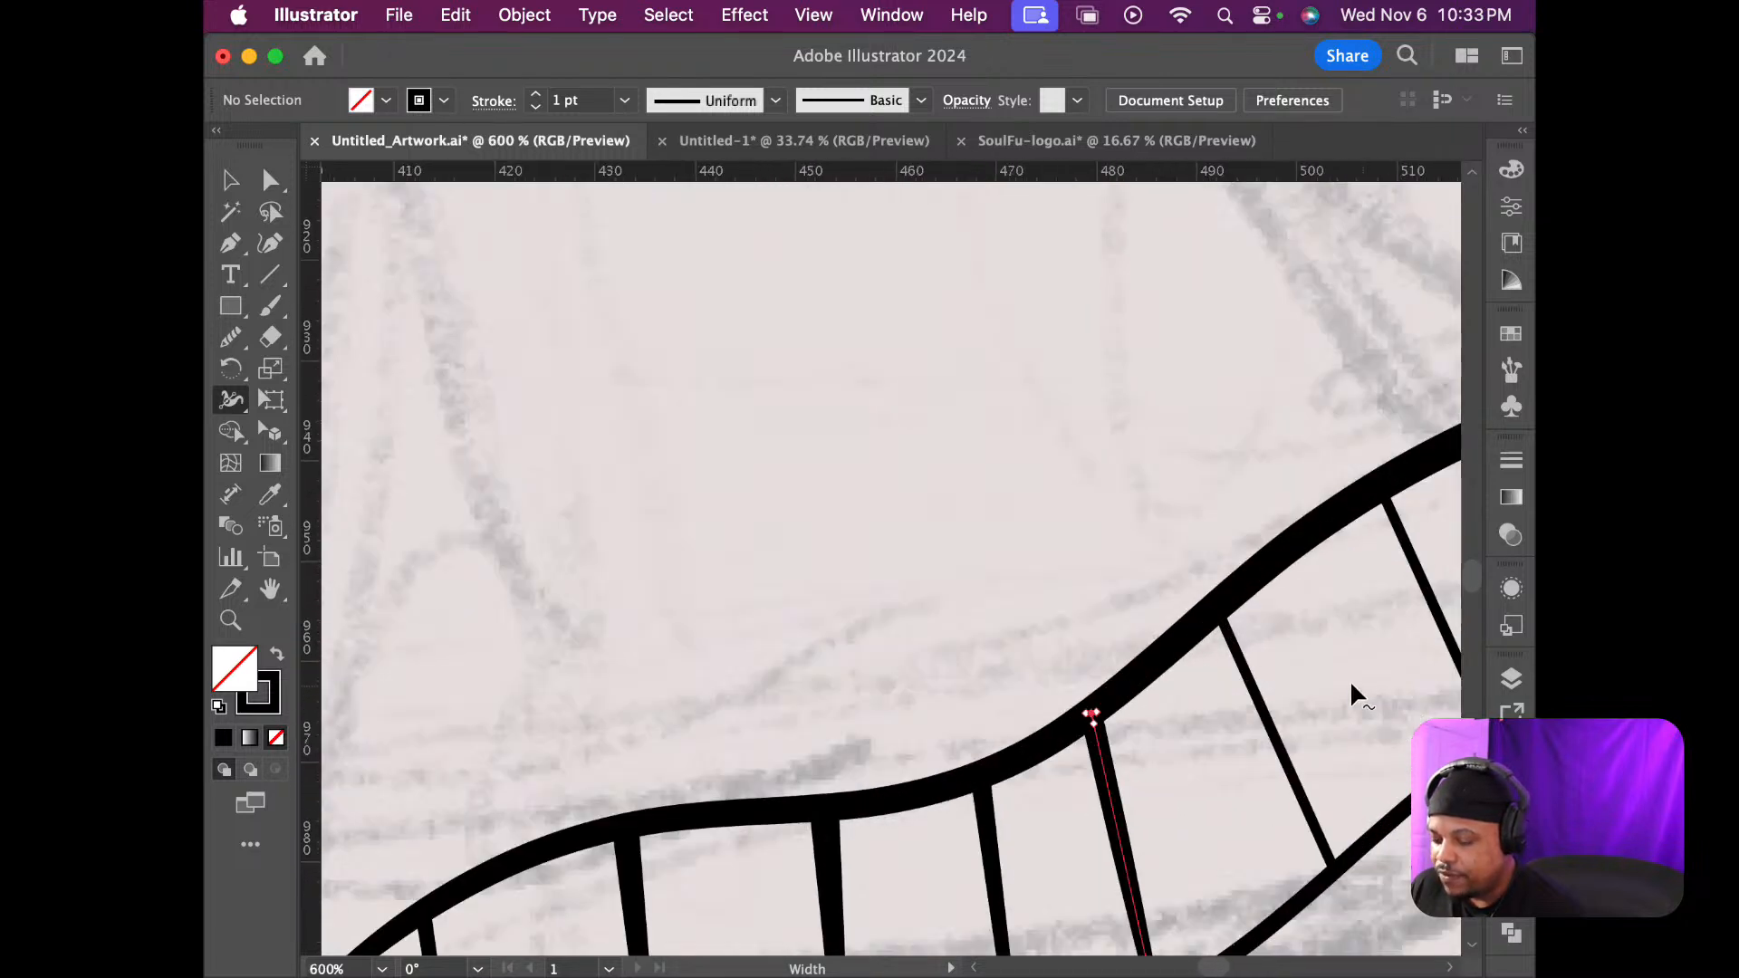
pyautogui.moveTo(1234, 625); pyautogui.dragTo(1218, 625)
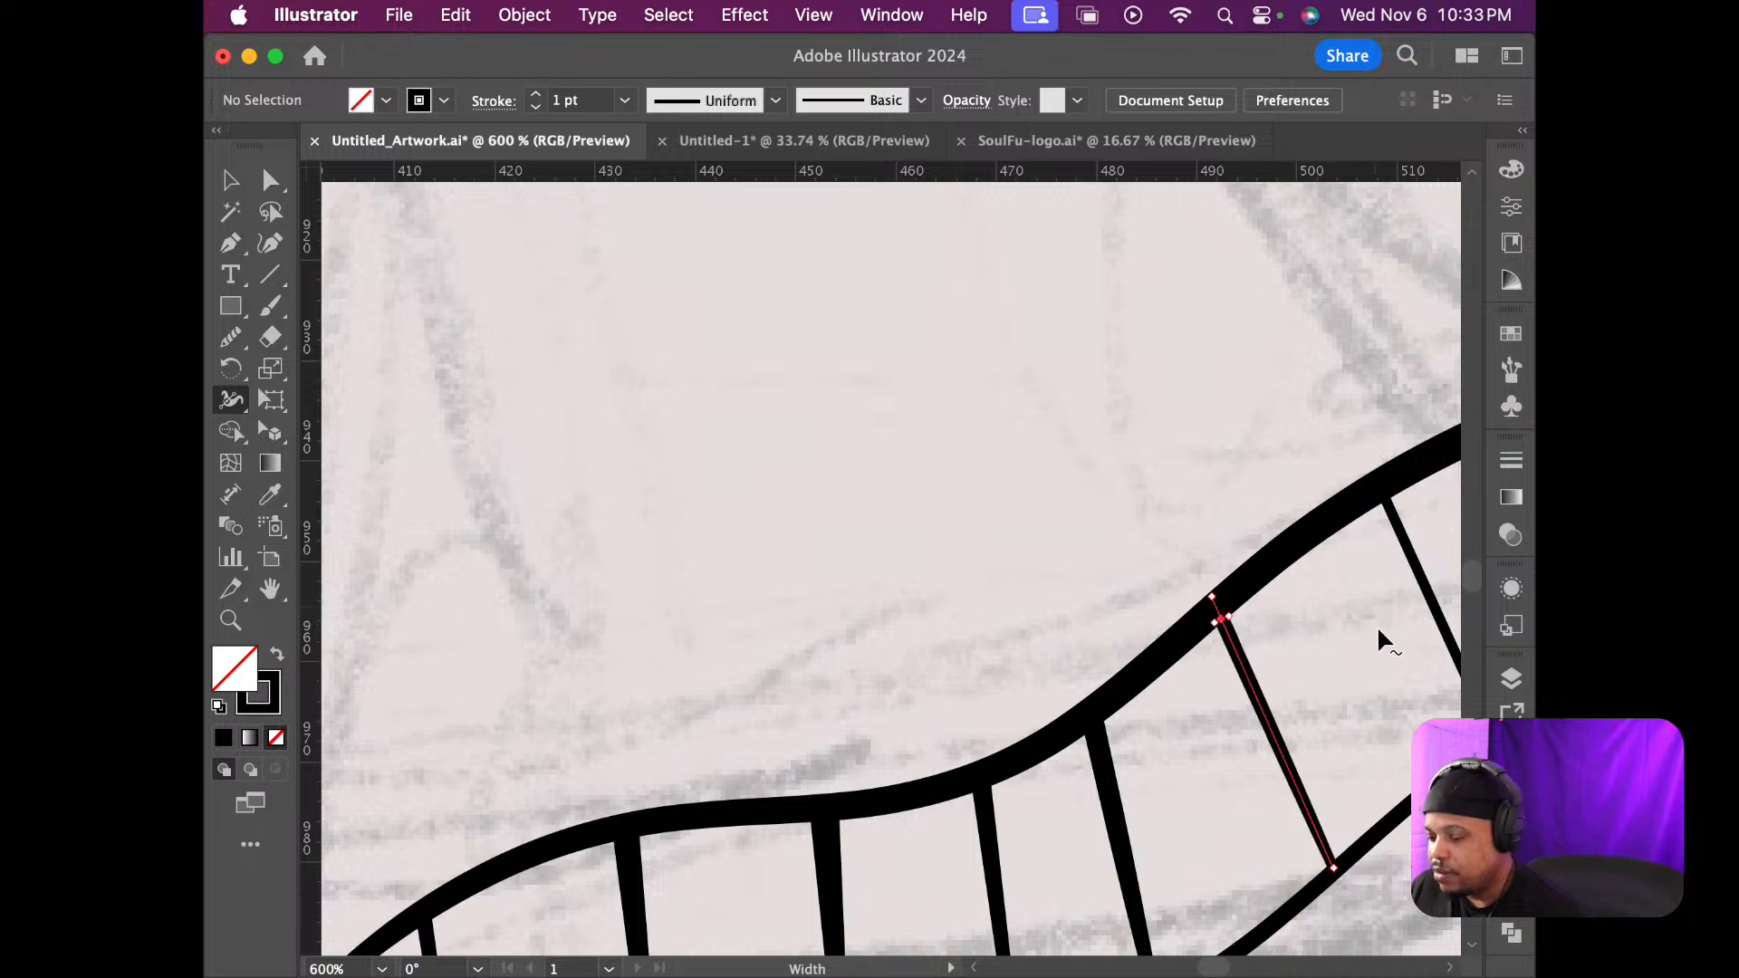
pyautogui.scroll(1, 1367, 711)
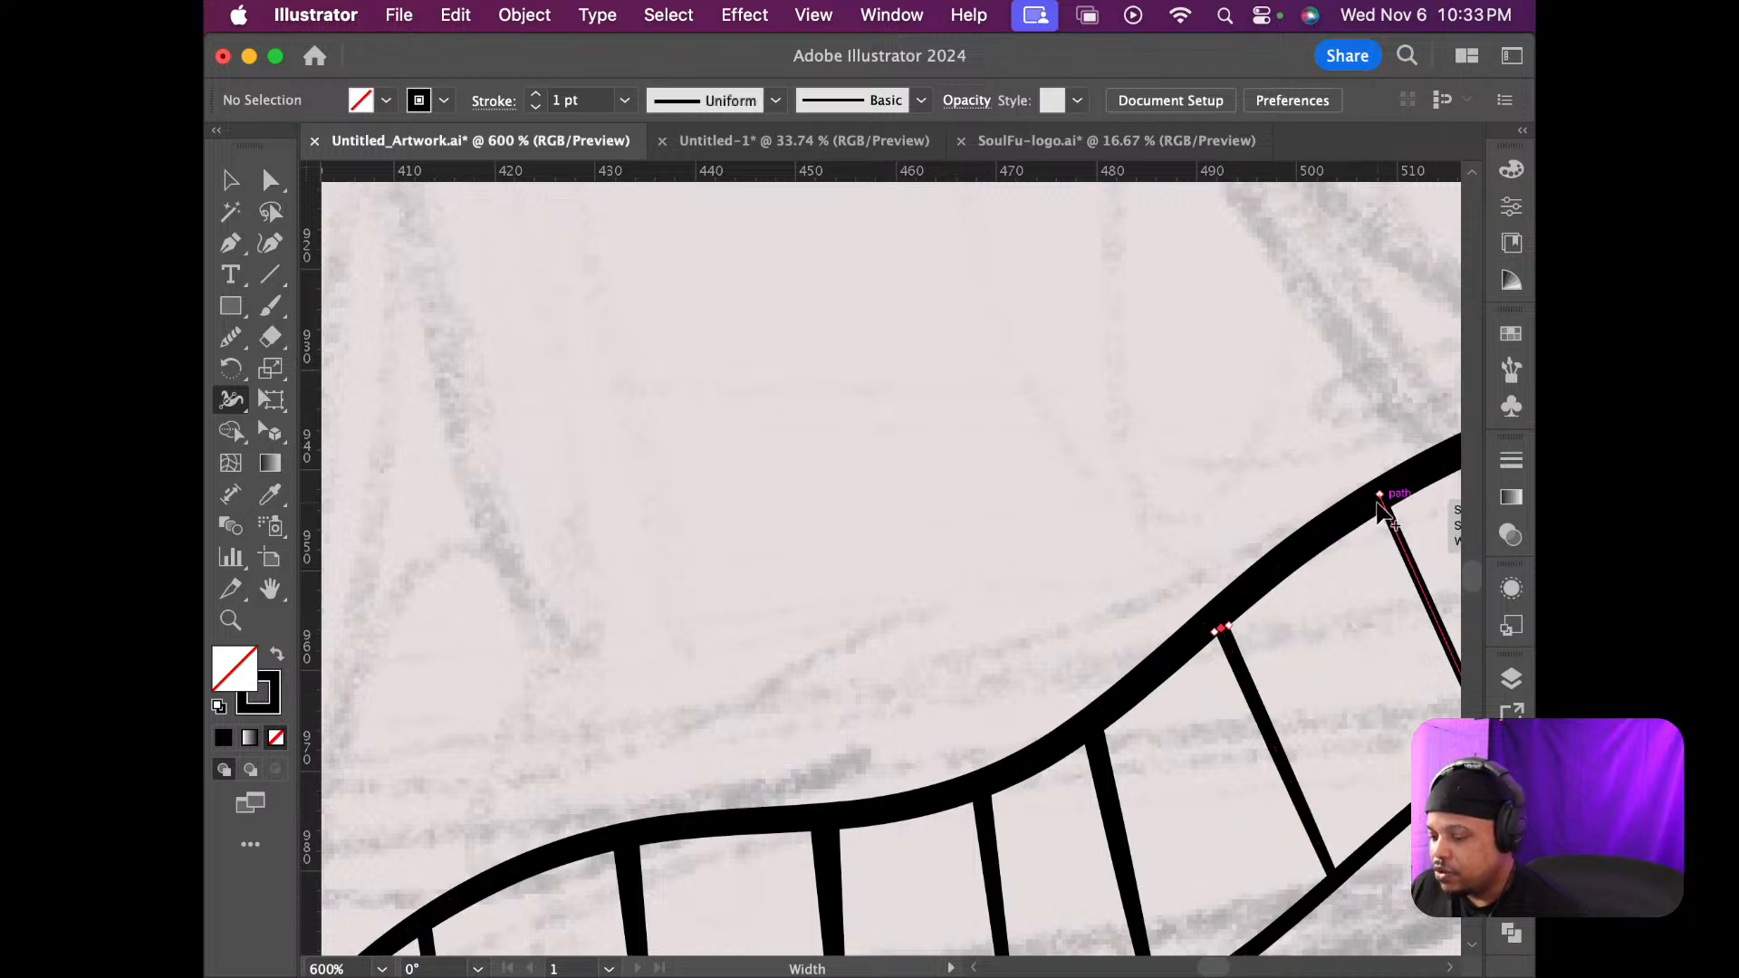
pyautogui.moveTo(1372, 501); pyautogui.dragTo(1377, 499)
pyautogui.scroll(-5, 1395, 632)
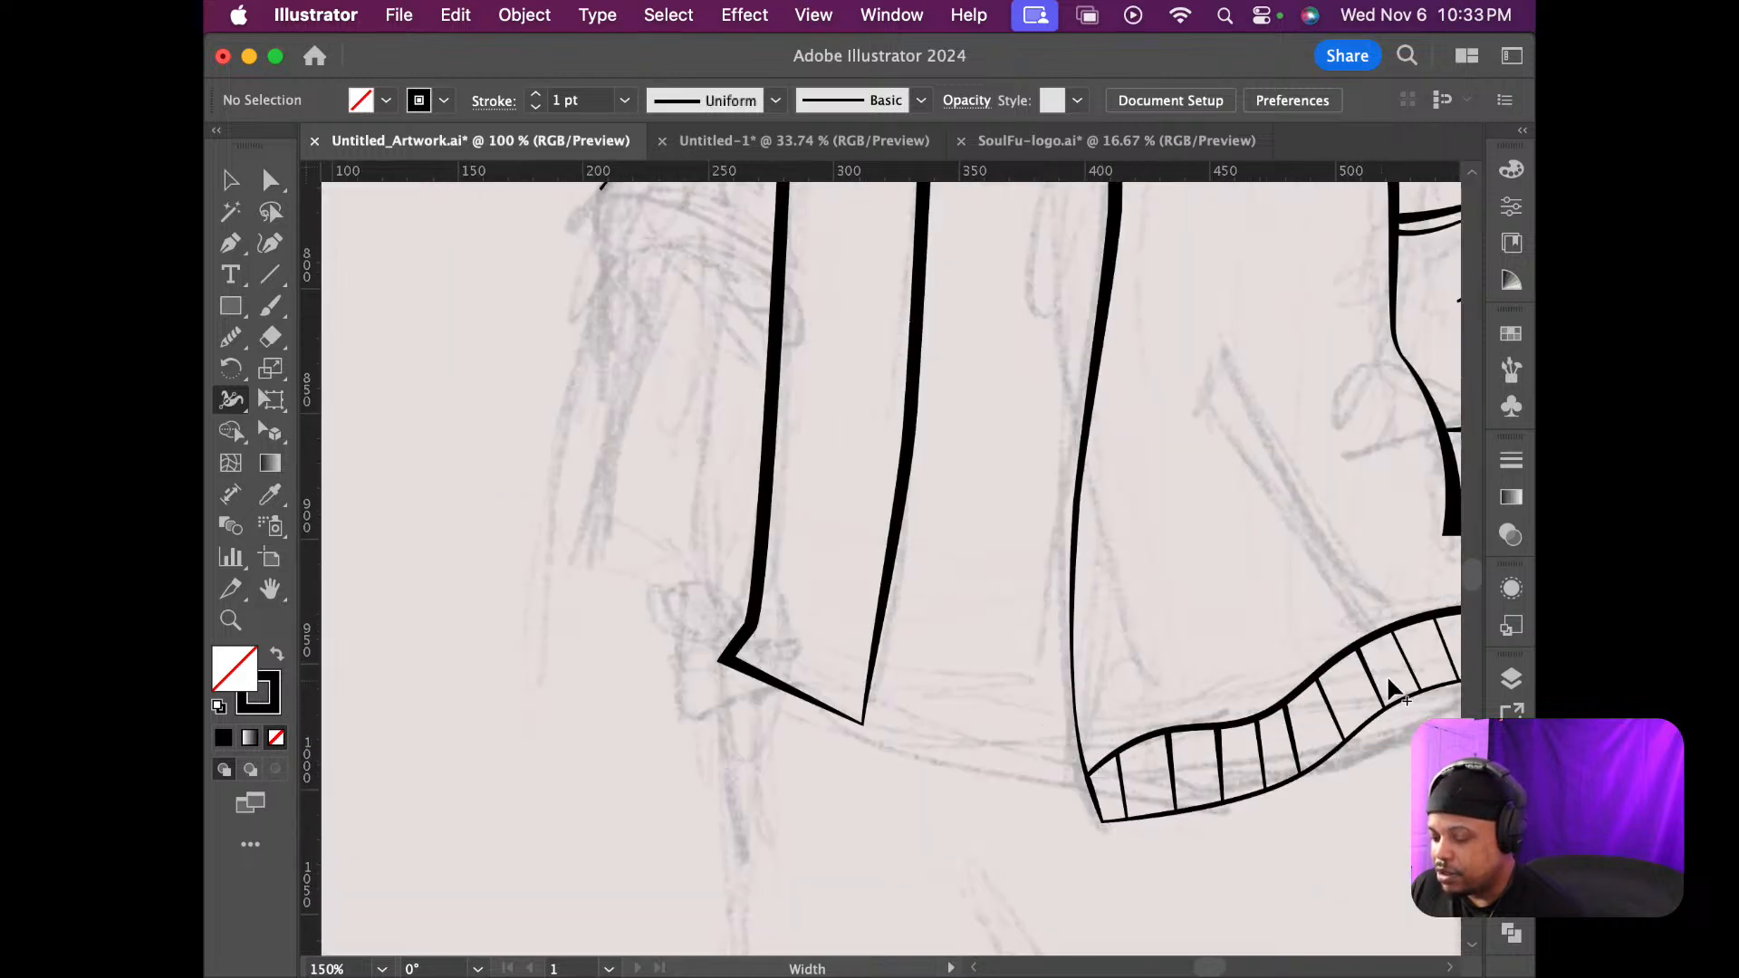
# Widen the eighth rib's upper end and narrow its lower end to a fine point with the Width tool
pyautogui.scroll(5, 1450, 652)
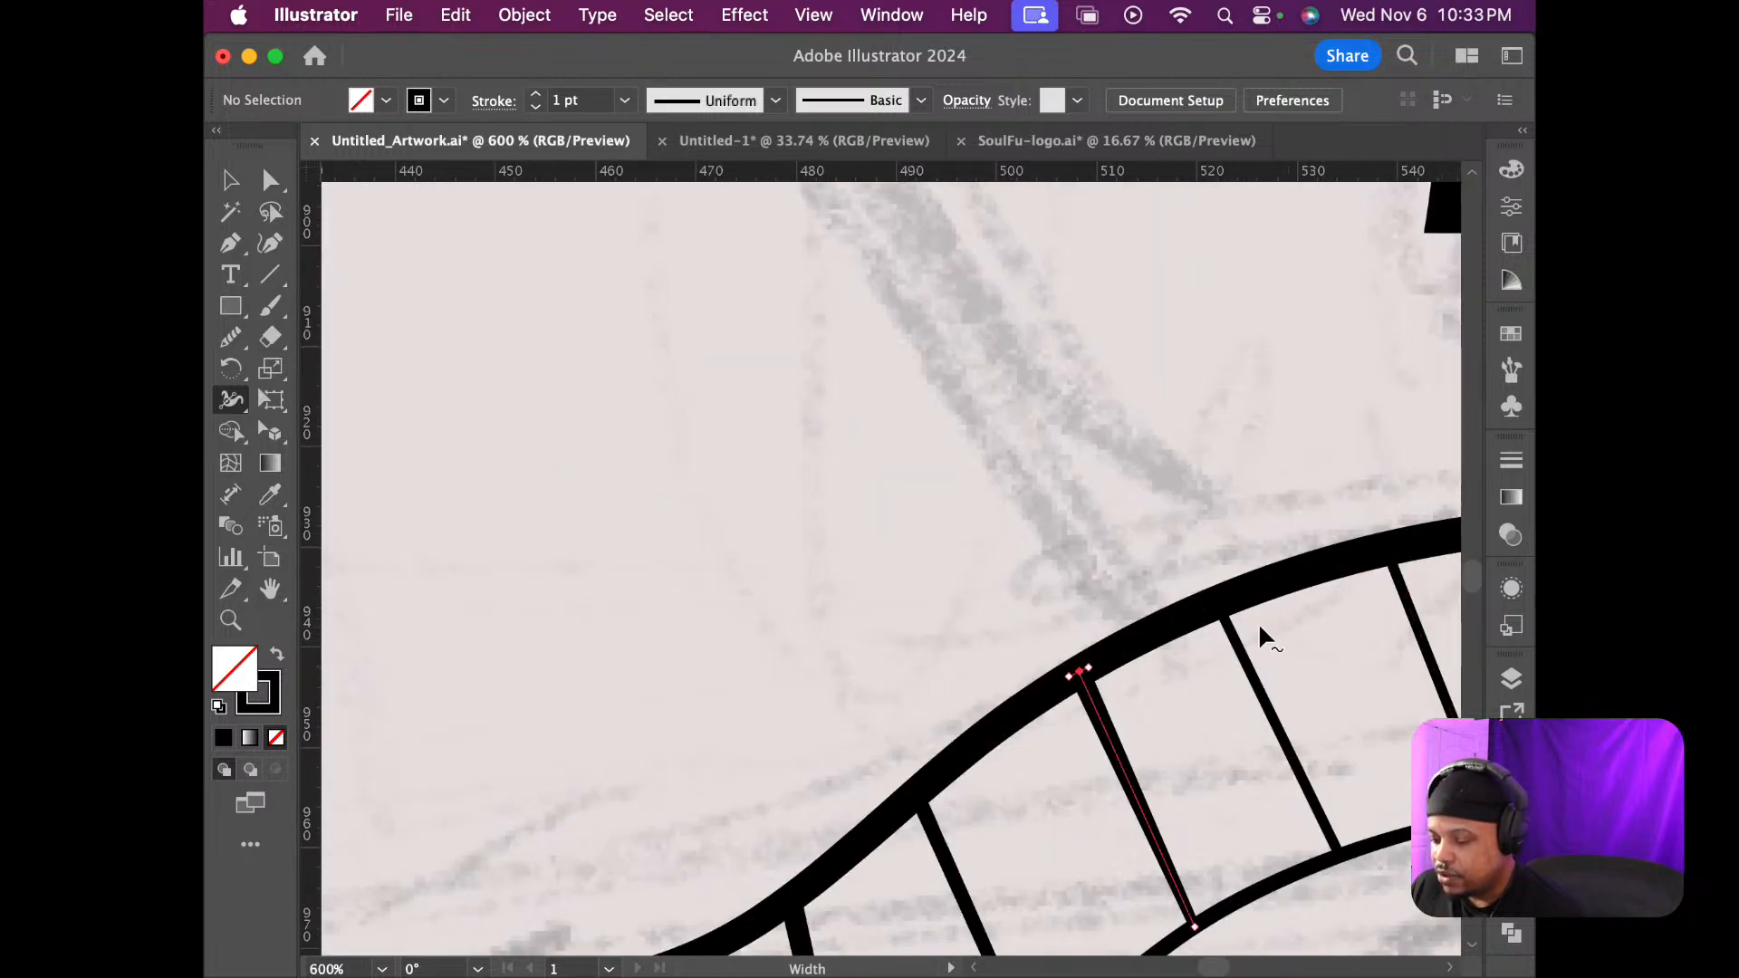
pyautogui.moveTo(1227, 621); pyautogui.dragTo(1261, 634)
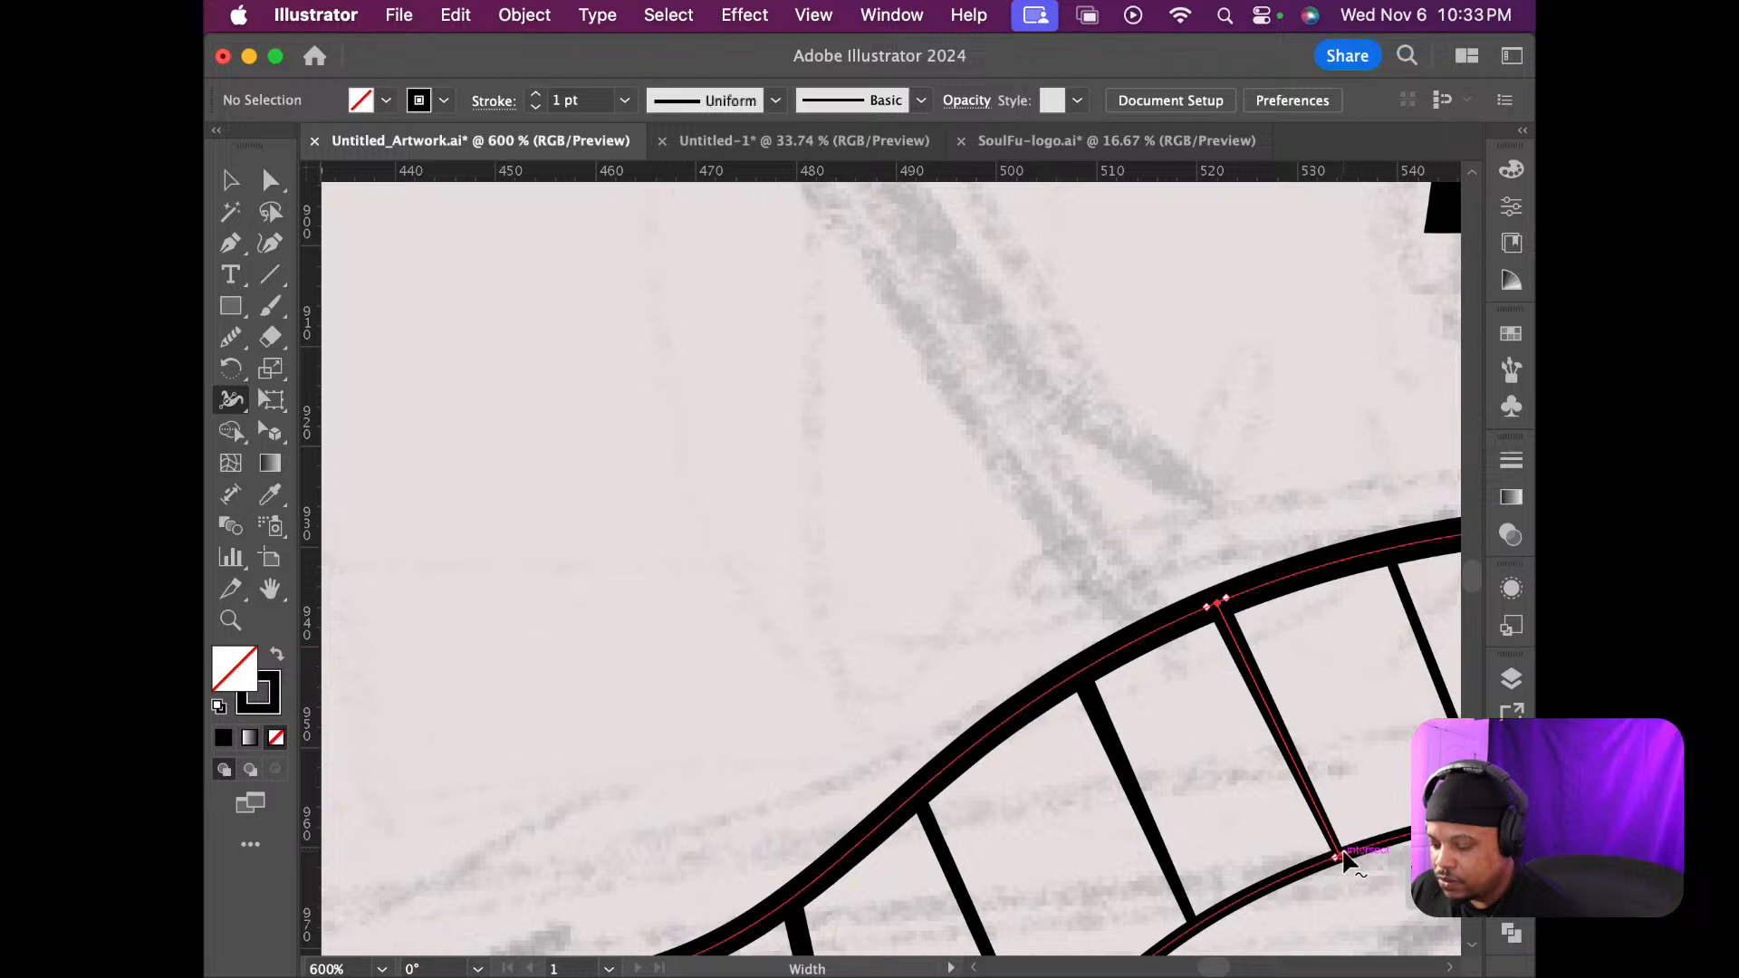
pyautogui.moveTo(1345, 860); pyautogui.dragTo(1350, 861)
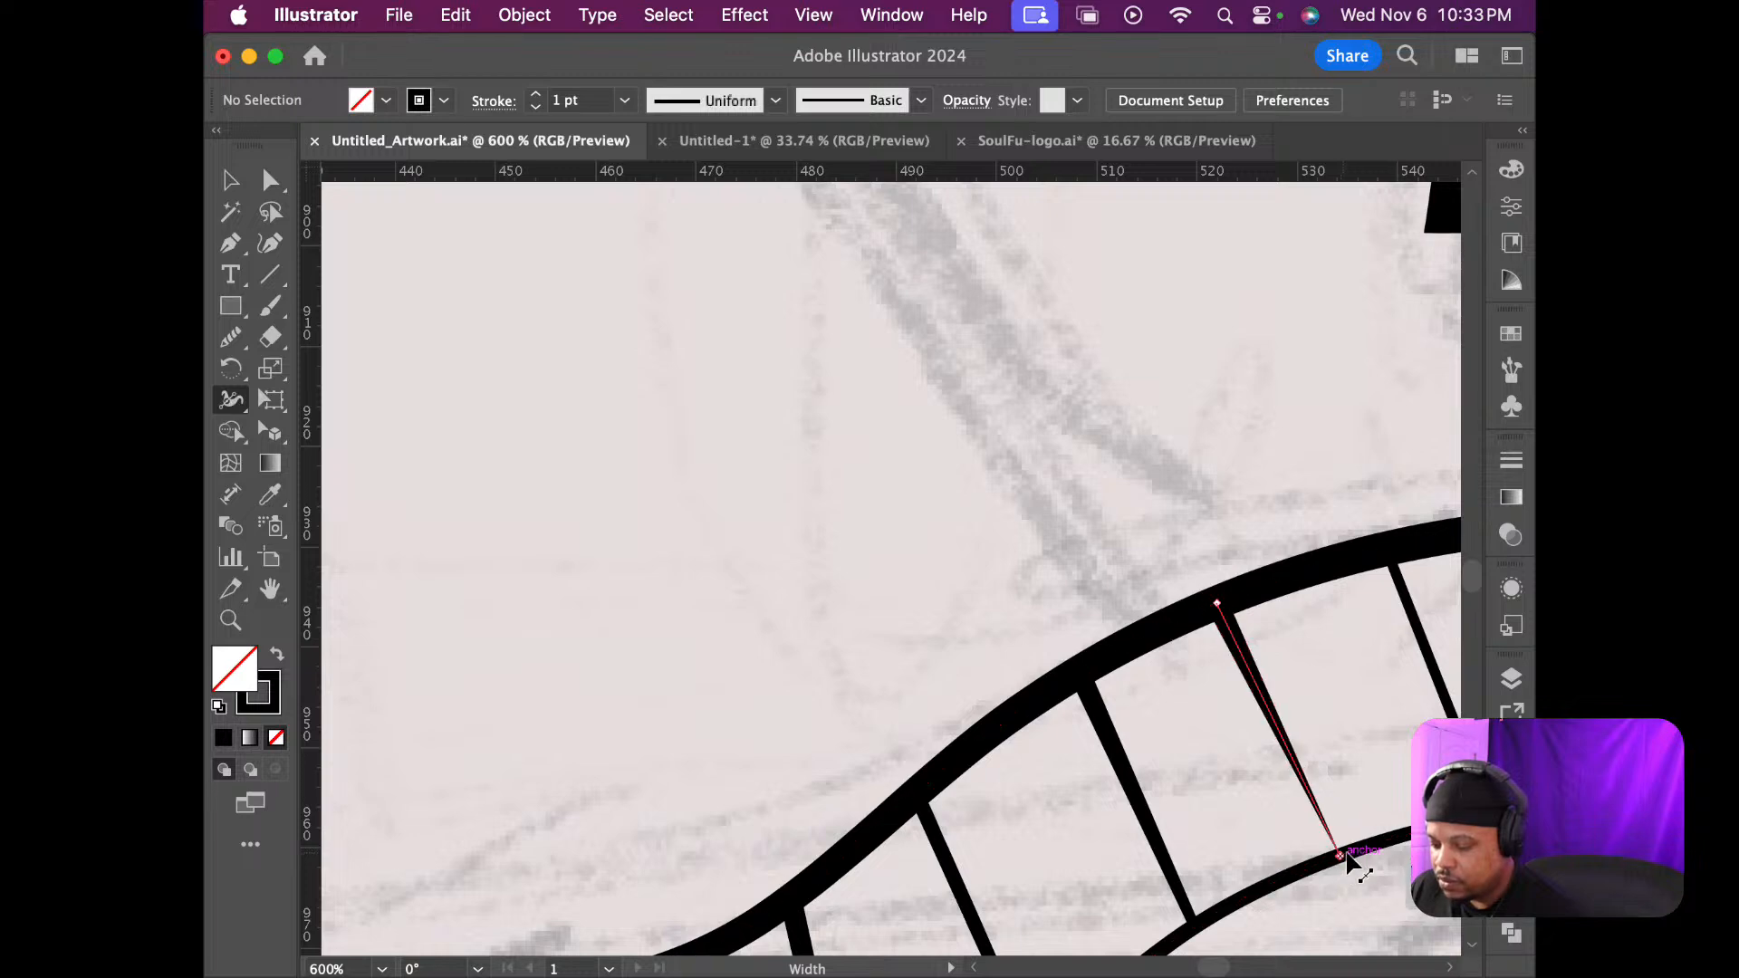
pyautogui.scroll(-10, 1340, 671)
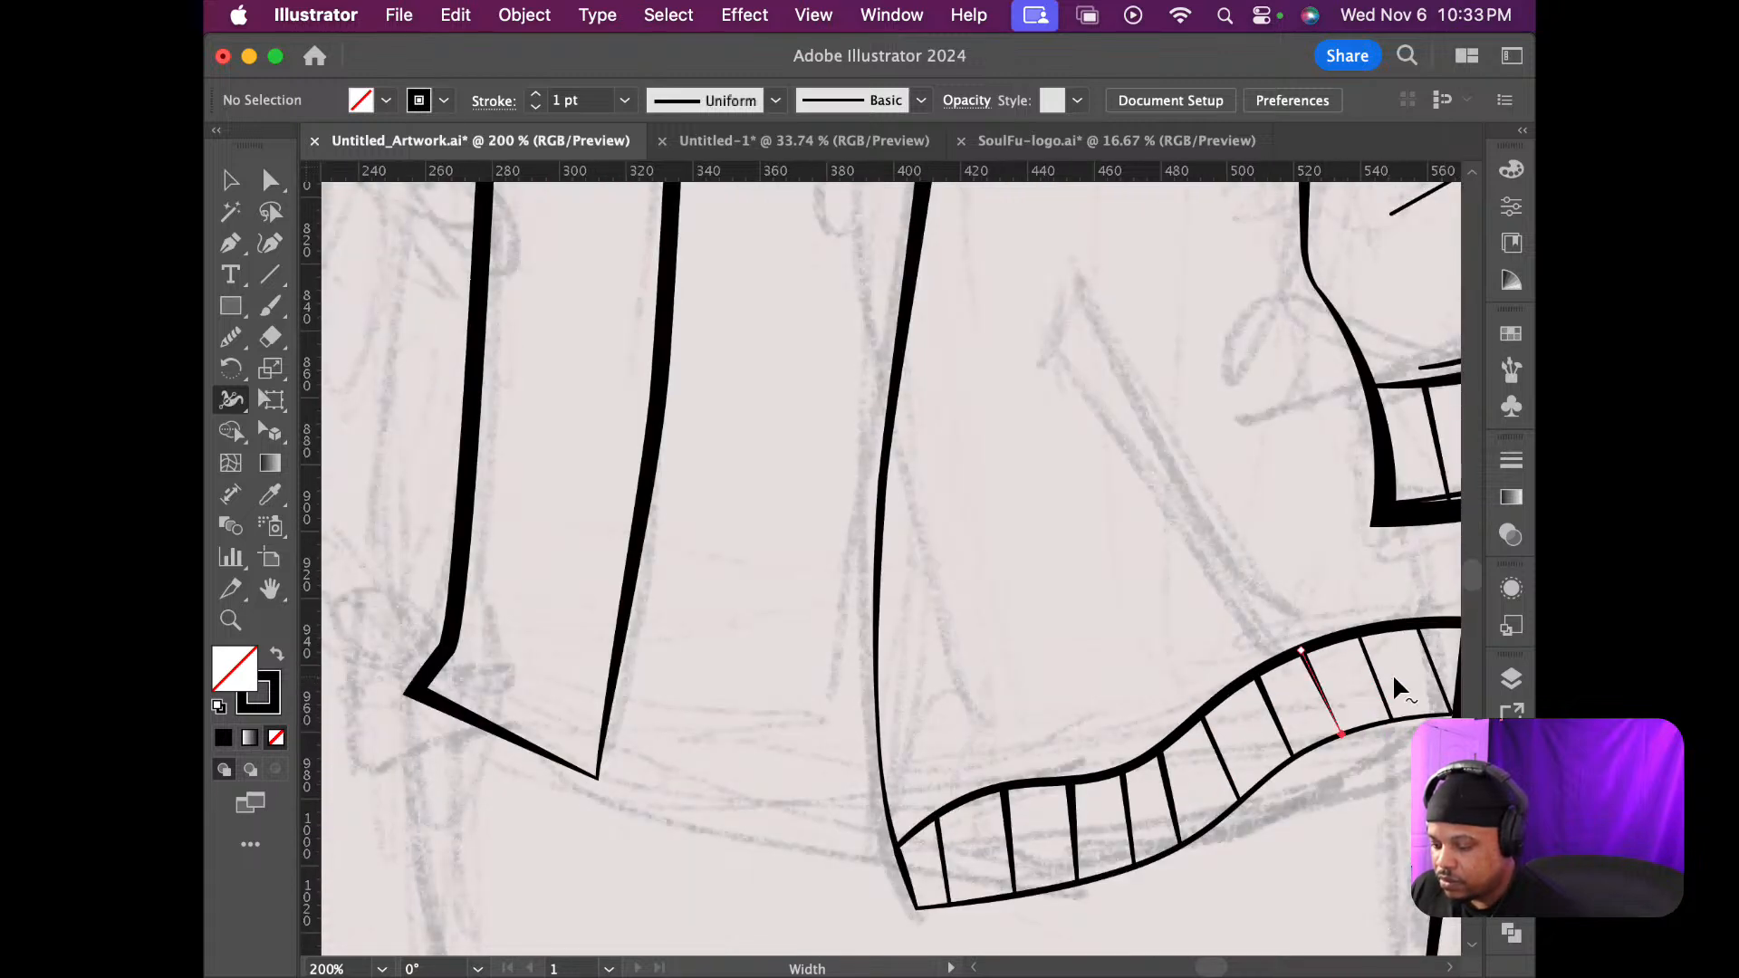
pyautogui.scroll(12, 1392, 675)
pyautogui.scroll(-3, 1413, 897)
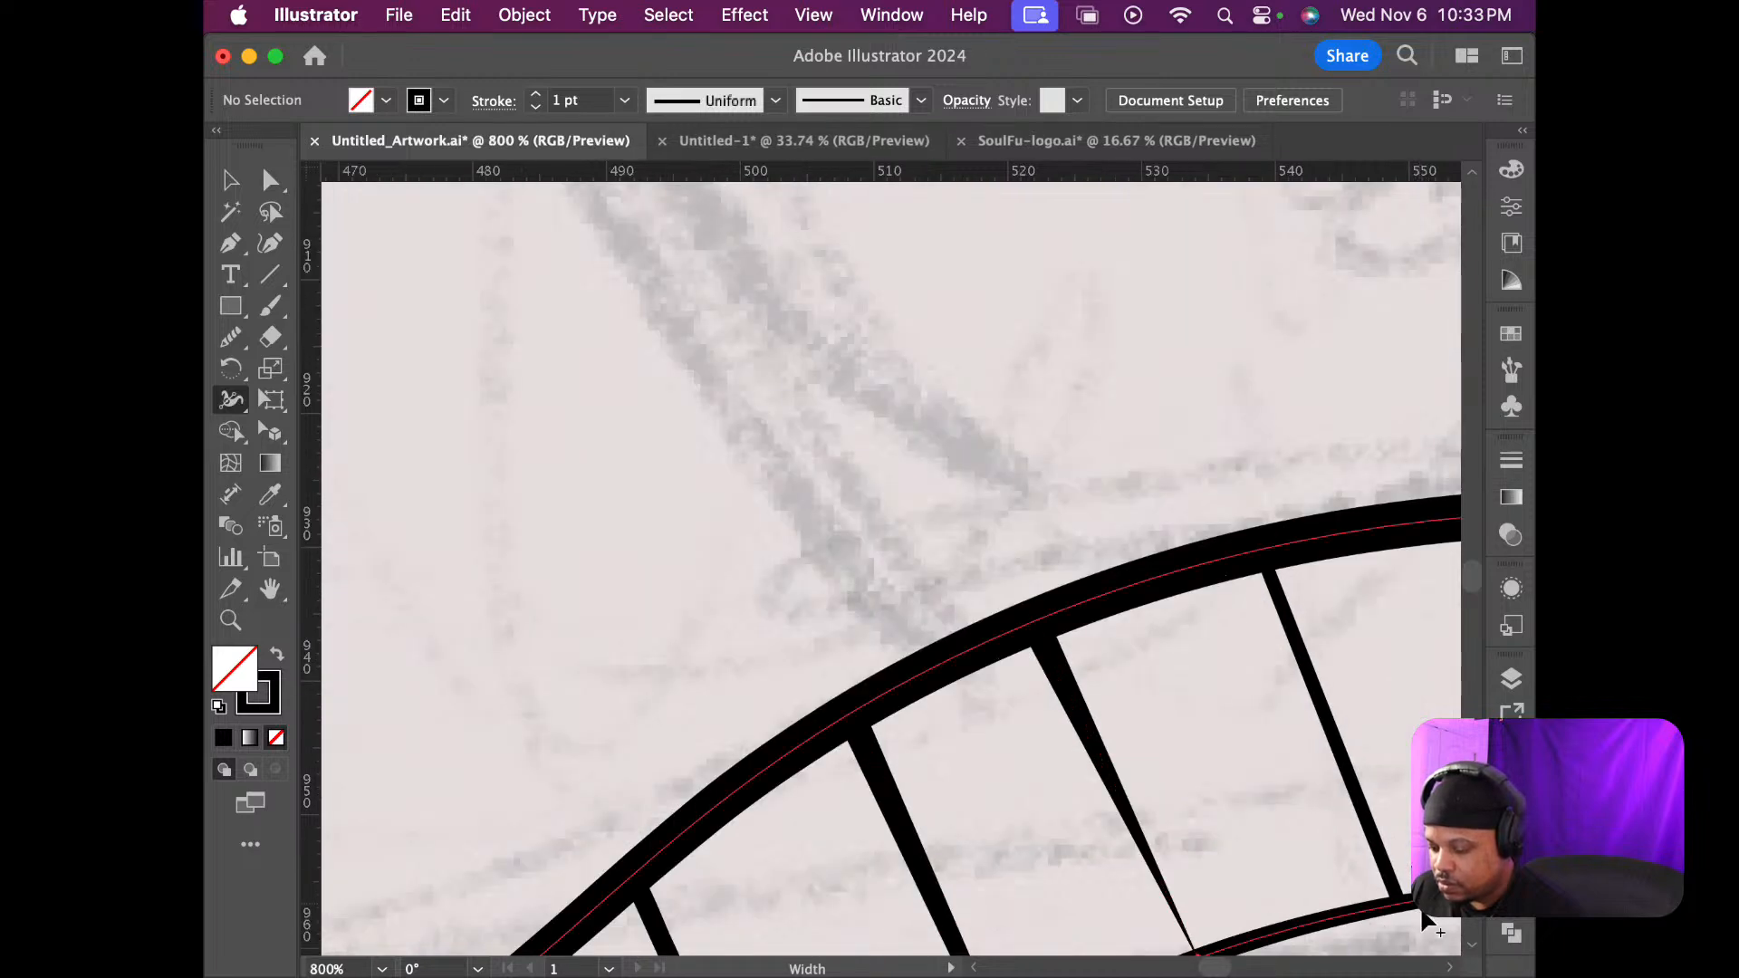
# Narrow the lower end of the ninth rib from the front corner to a fine point with the Width tool
pyautogui.scroll(5, 1413, 897)
pyautogui.moveTo(1378, 894); pyautogui.dragTo(1359, 904)
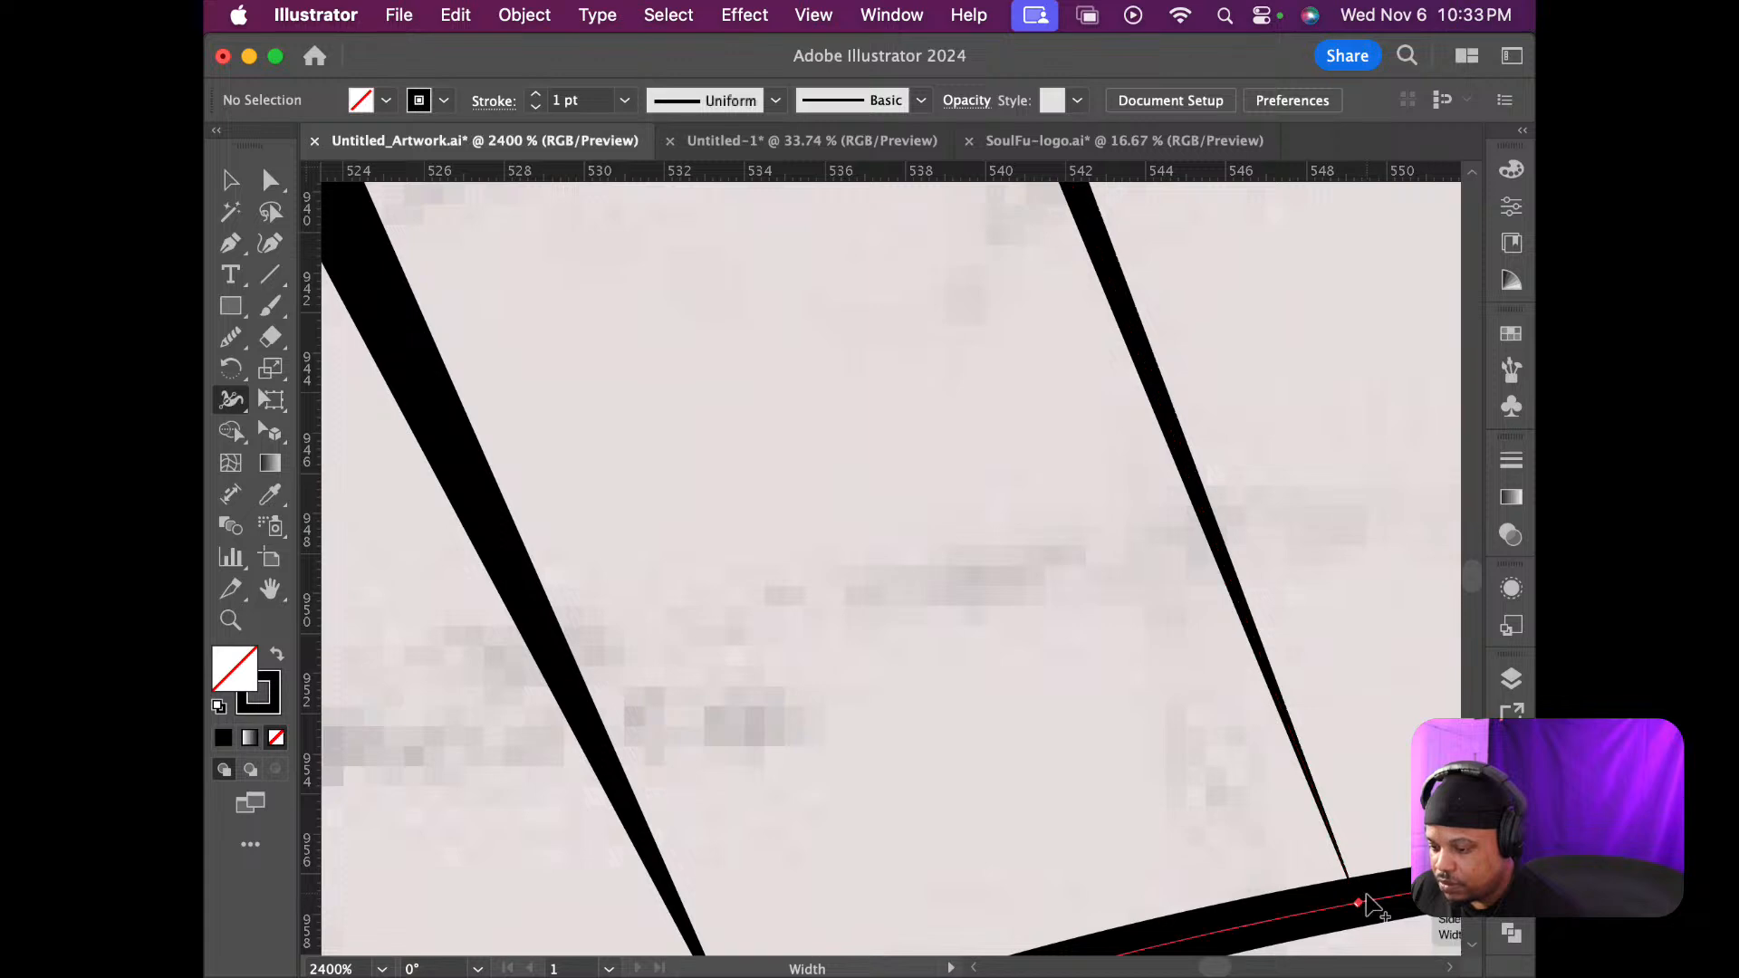
pyautogui.scroll(-5, 1365, 906)
pyautogui.scroll(3, 1414, 884)
pyautogui.scroll(-8, 1414, 883)
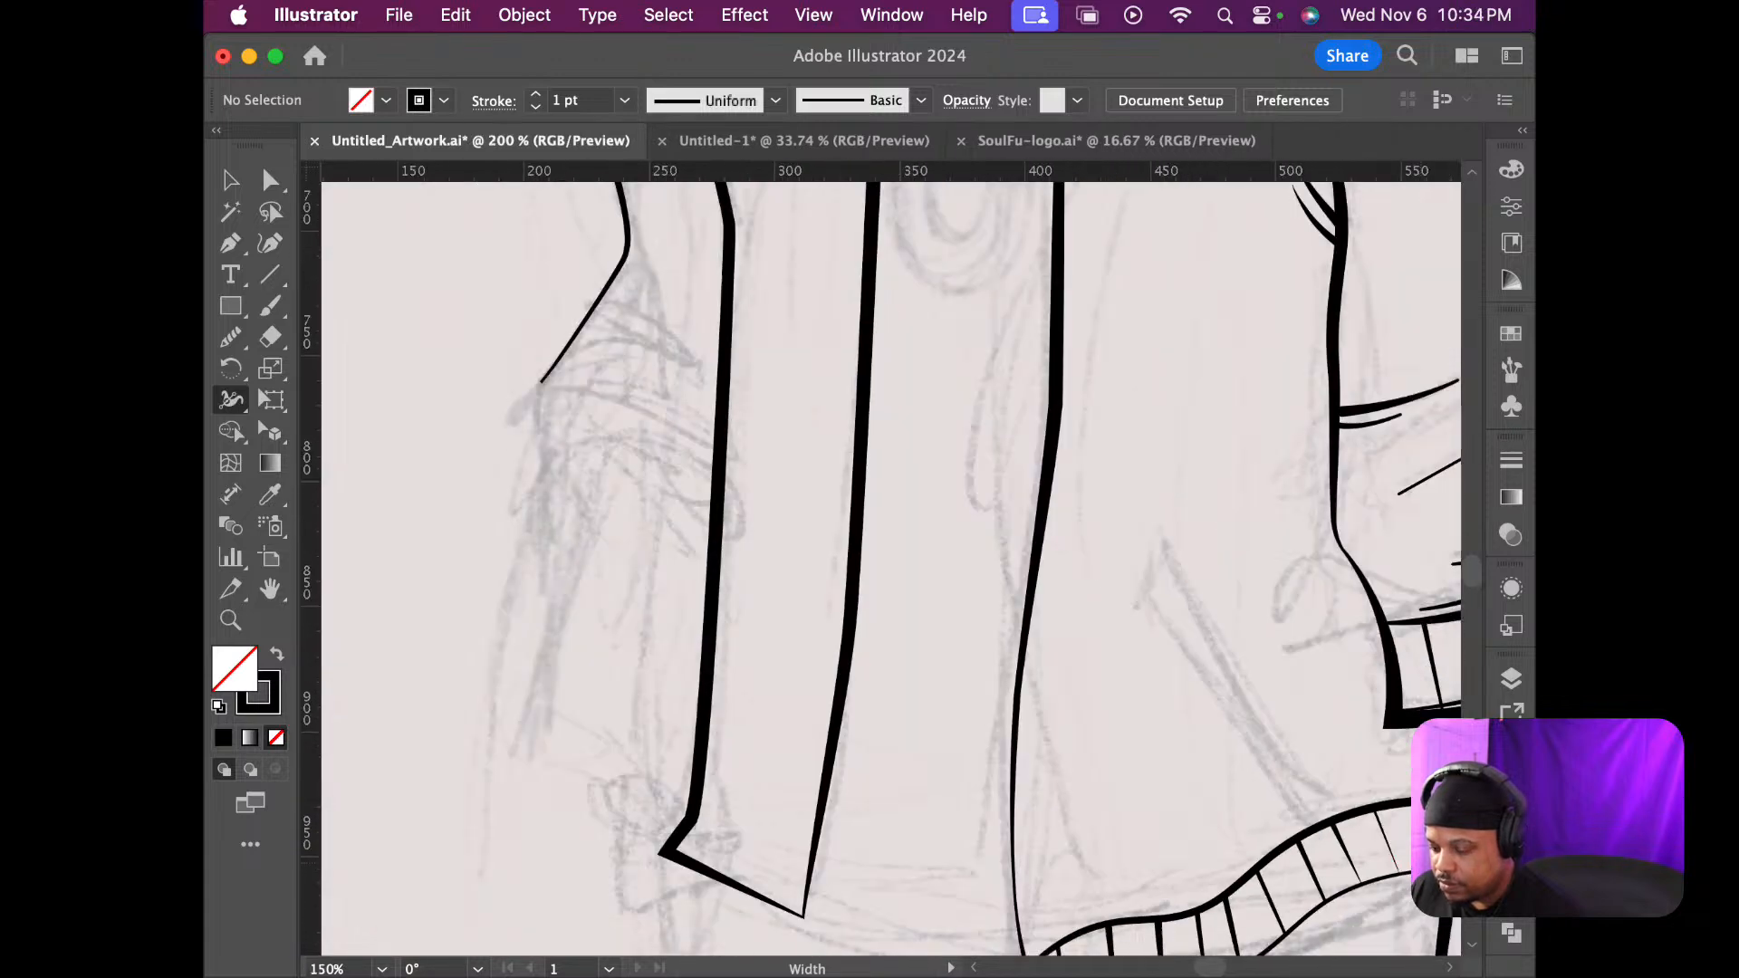
# Widen the upper end of the tenth rib, the one nearest the jacket's side edge, so it tapers downward
pyautogui.scroll(6, 1414, 884)
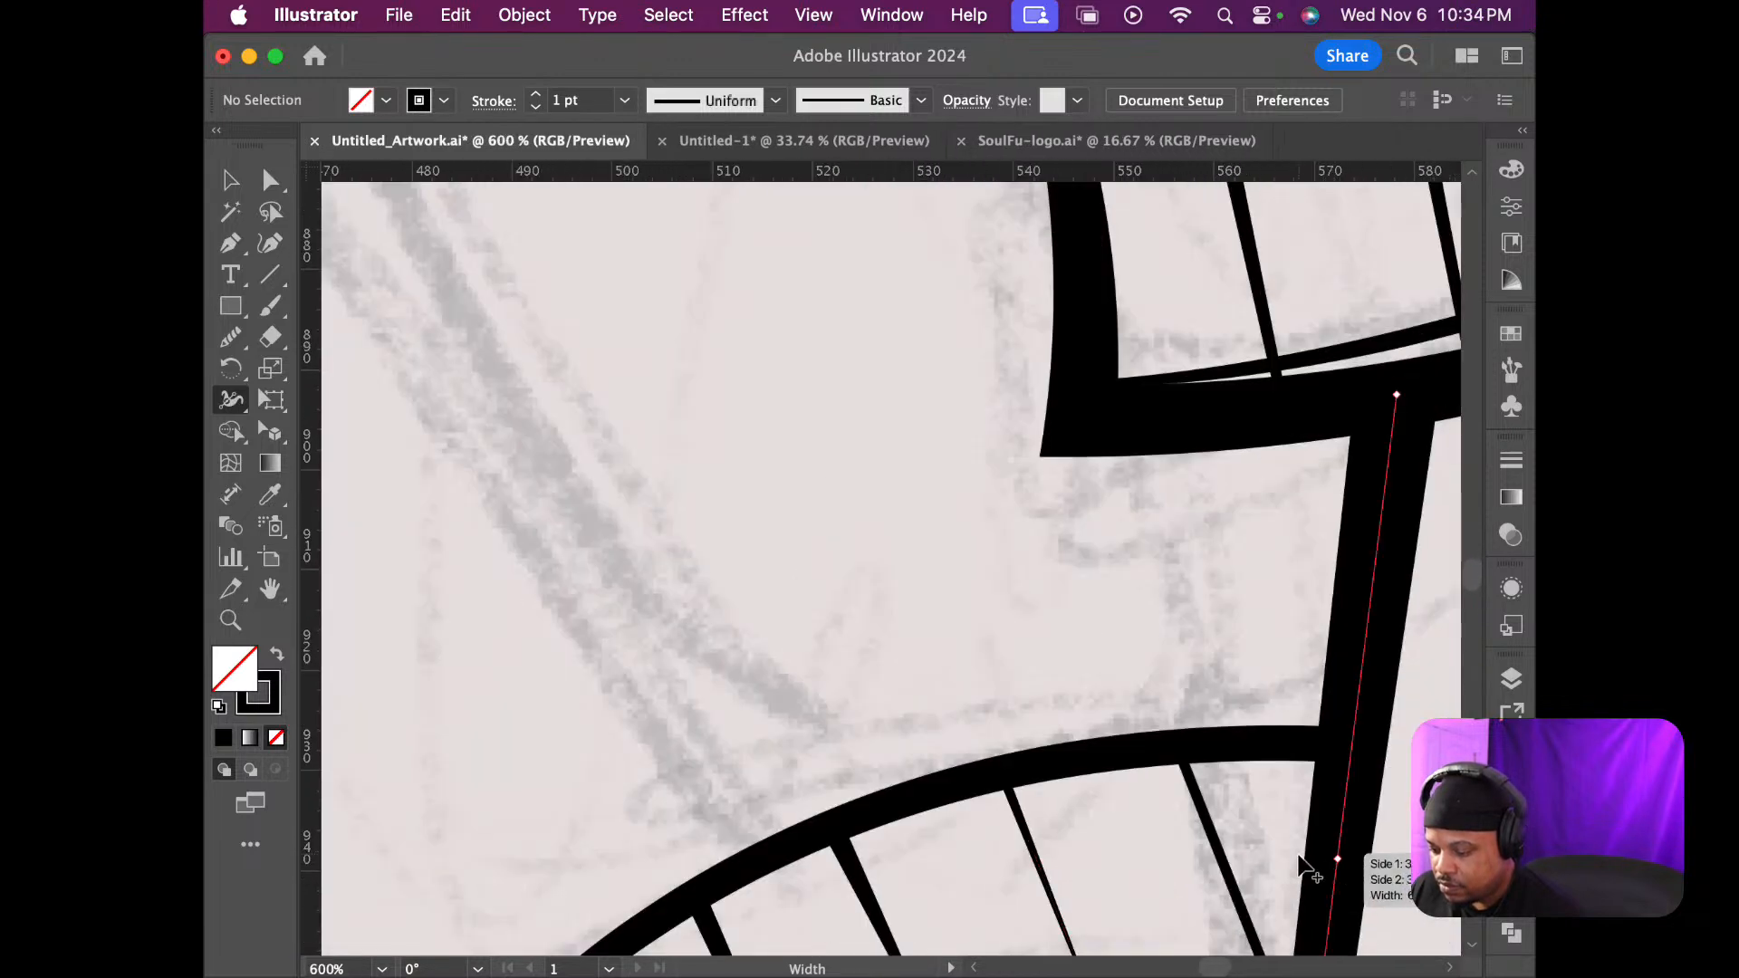
pyautogui.scroll(-3, 1320, 862)
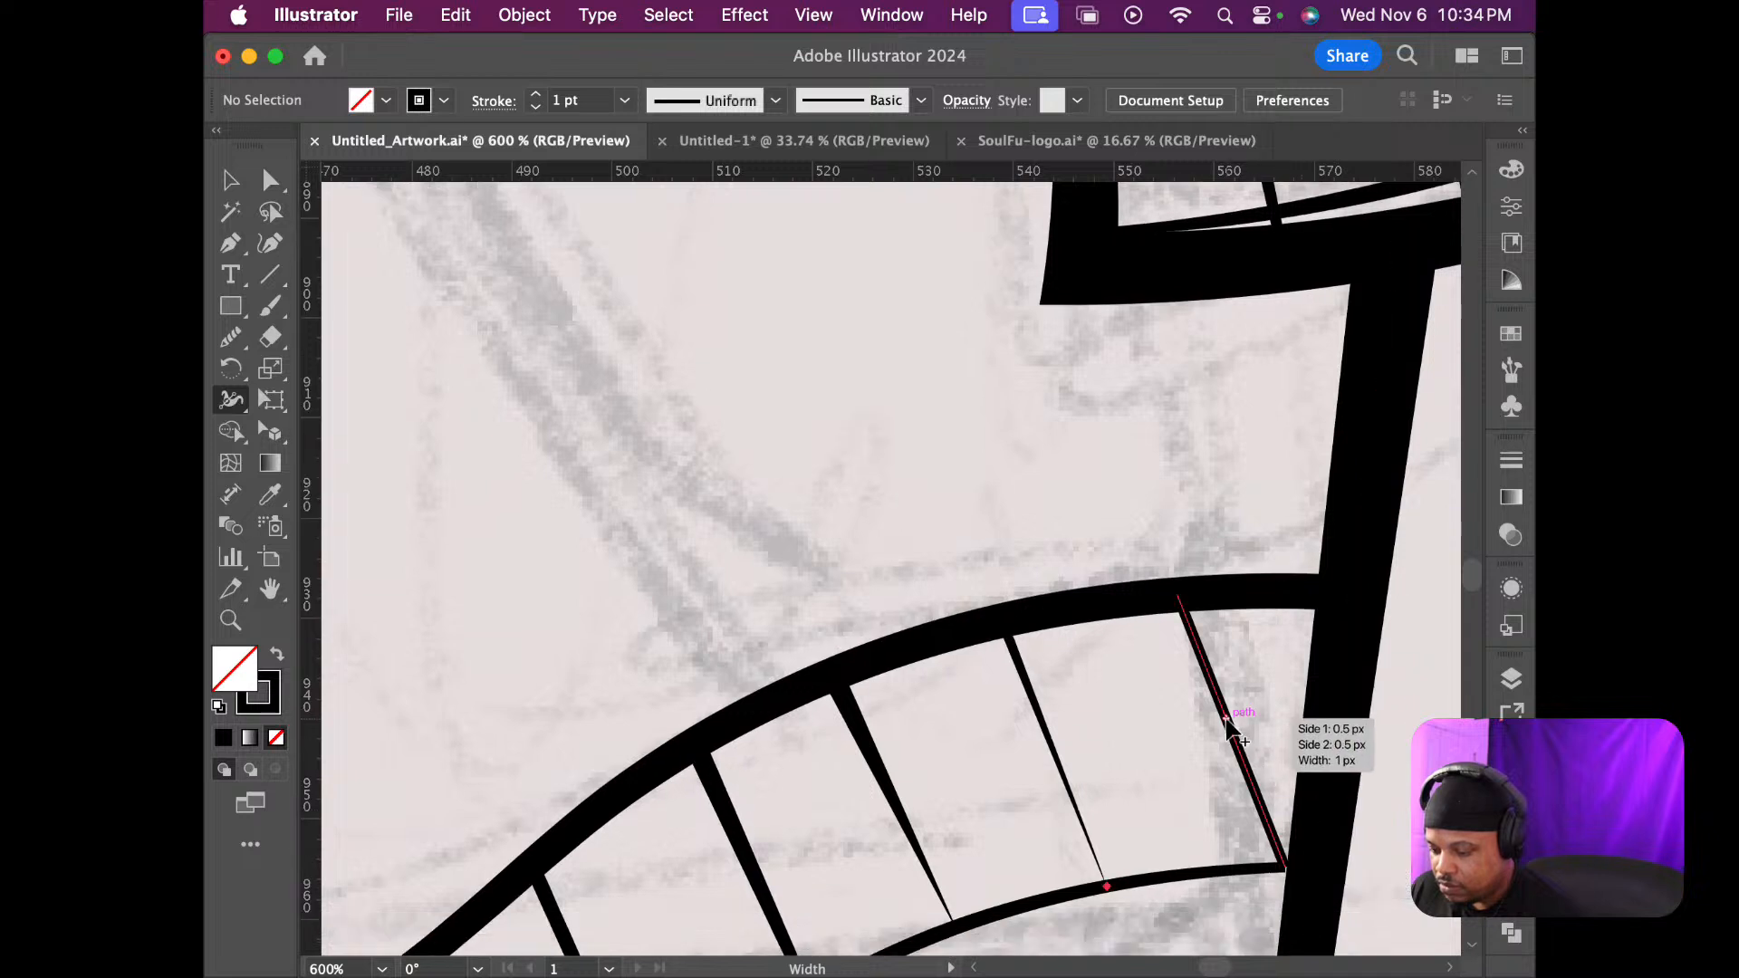
pyautogui.moveTo(1177, 596); pyautogui.dragTo(1166, 604)
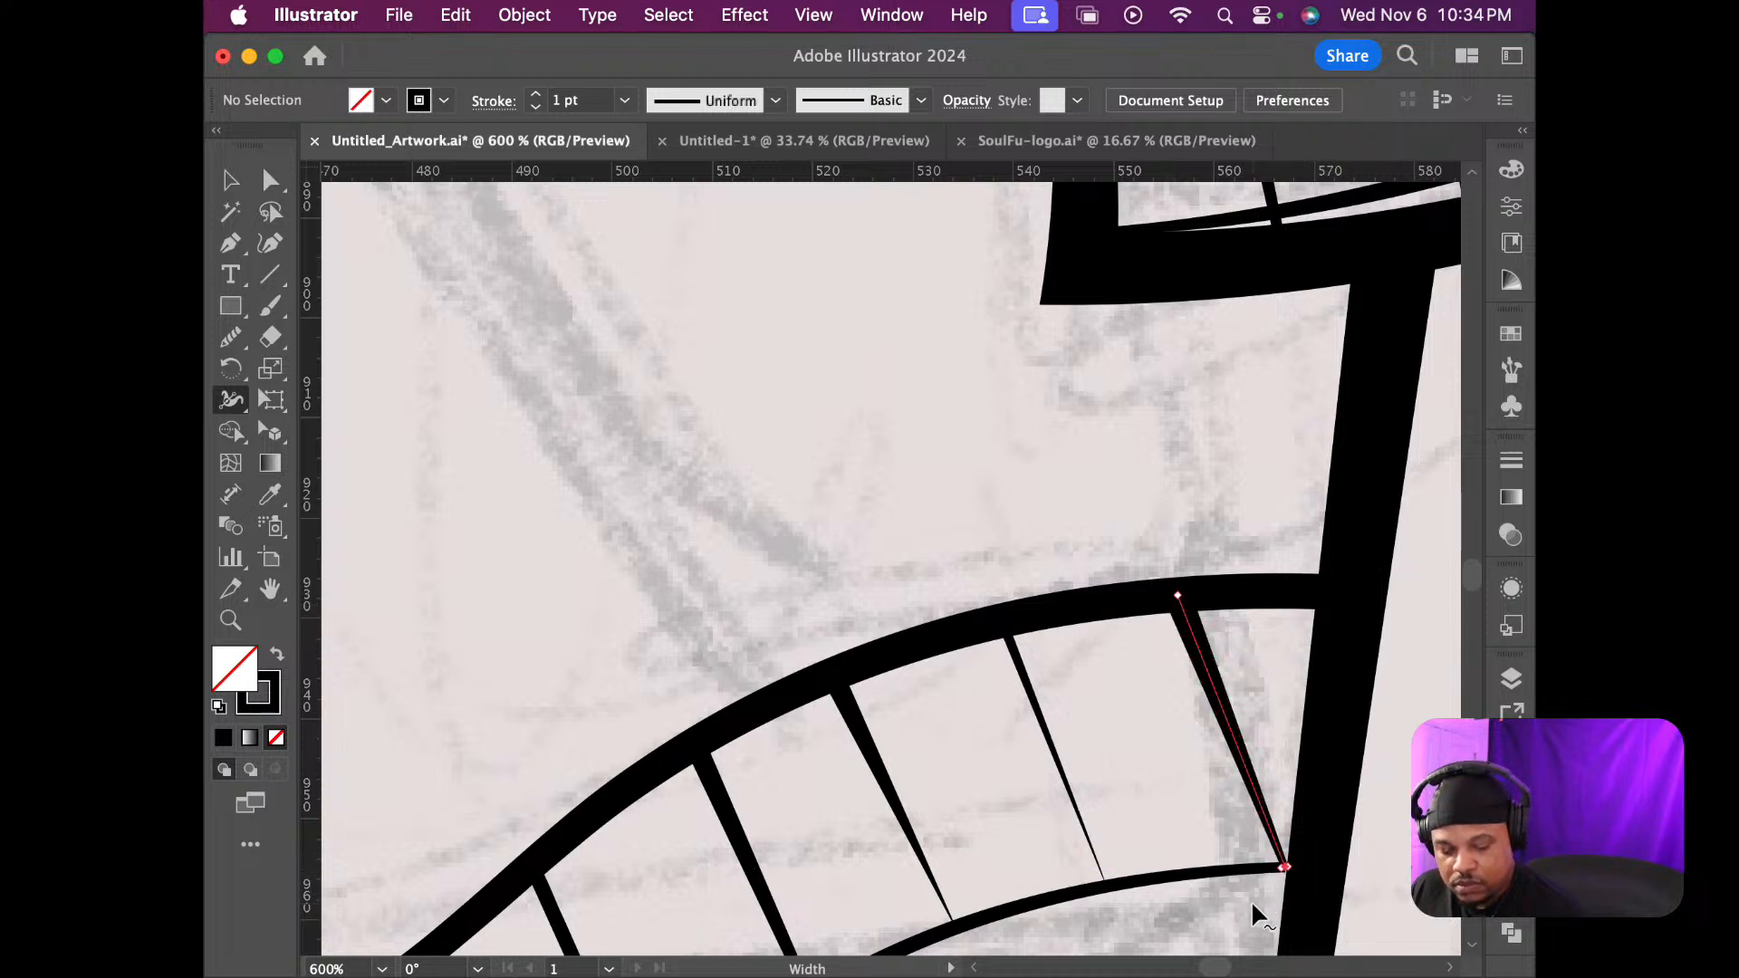
pyautogui.press('v')
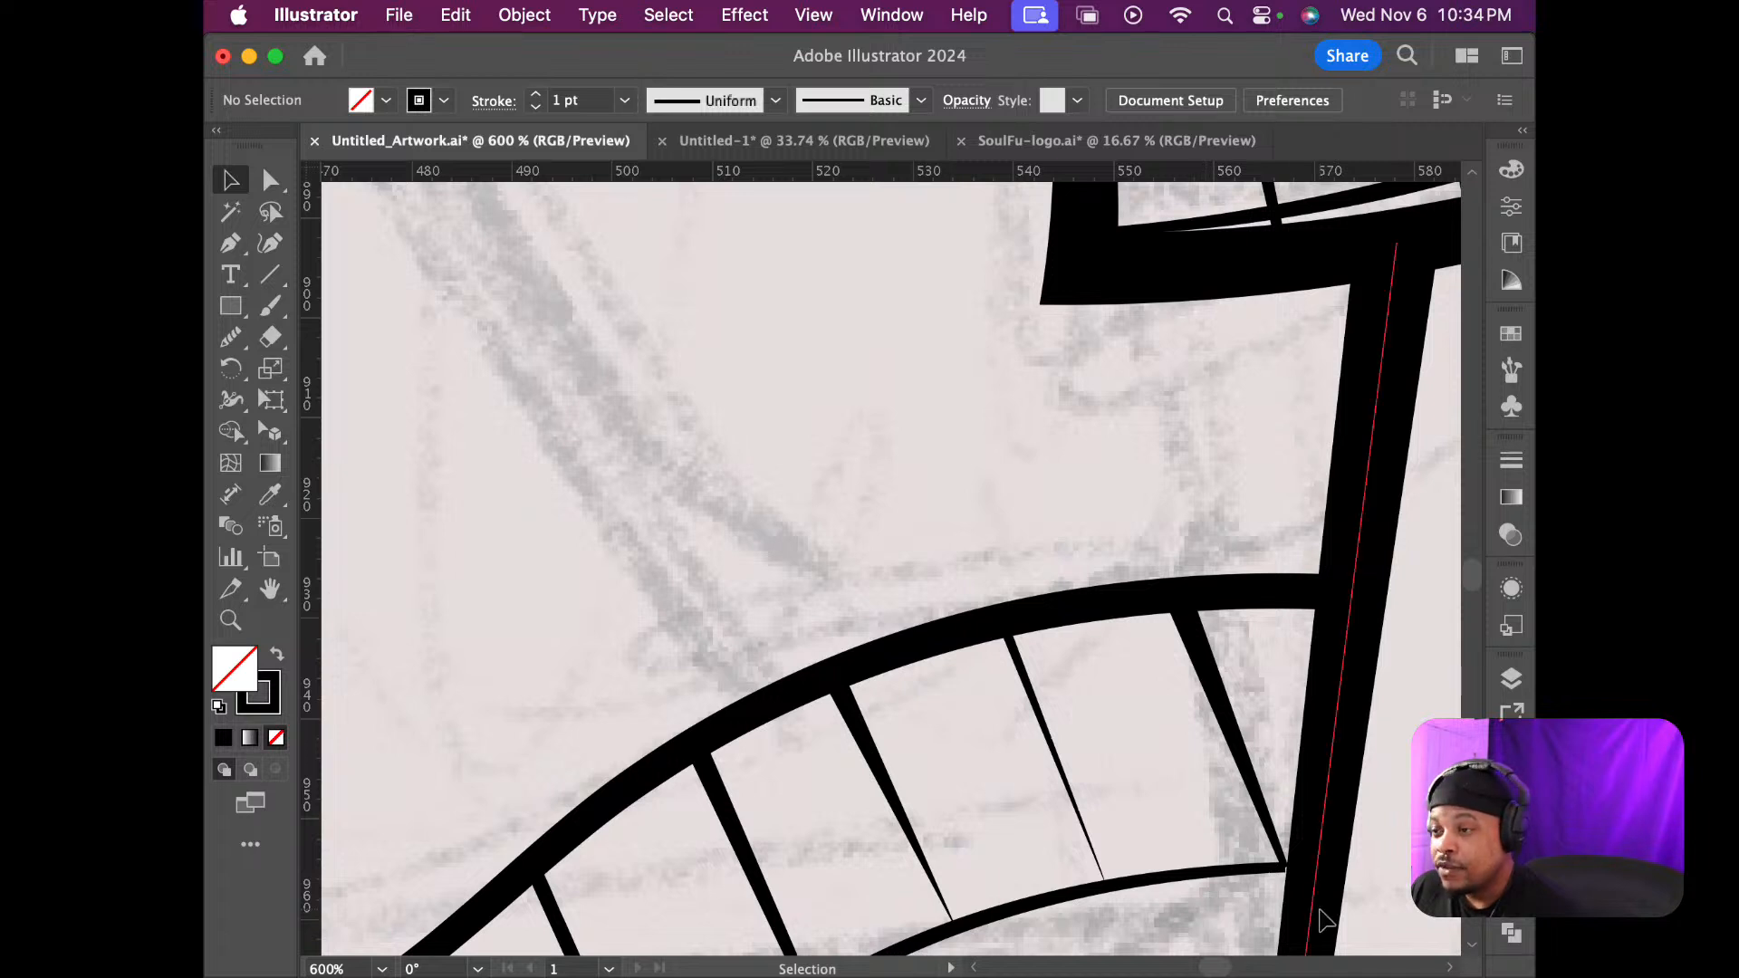
# Draw a three-point curved fold line above the back half of the hem band with the Pen tool, ending on the jacket's side edge
pyautogui.scroll(-10, 1112, 897)
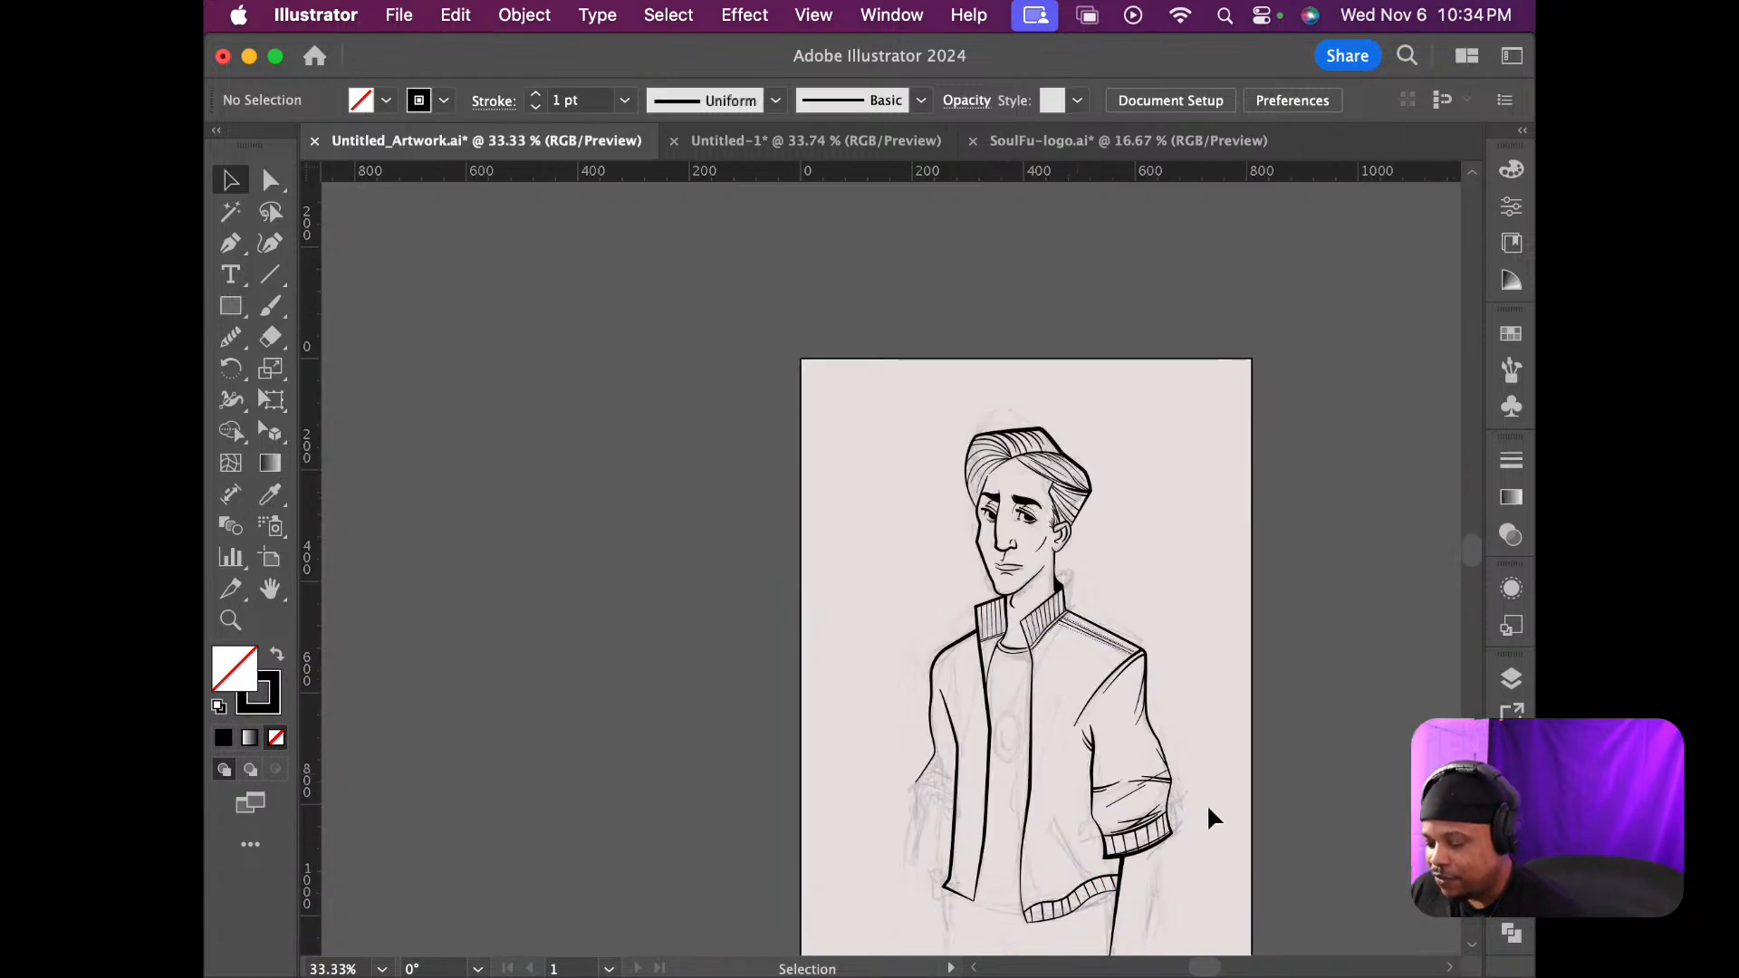
pyautogui.scroll(-10, 1073, 891)
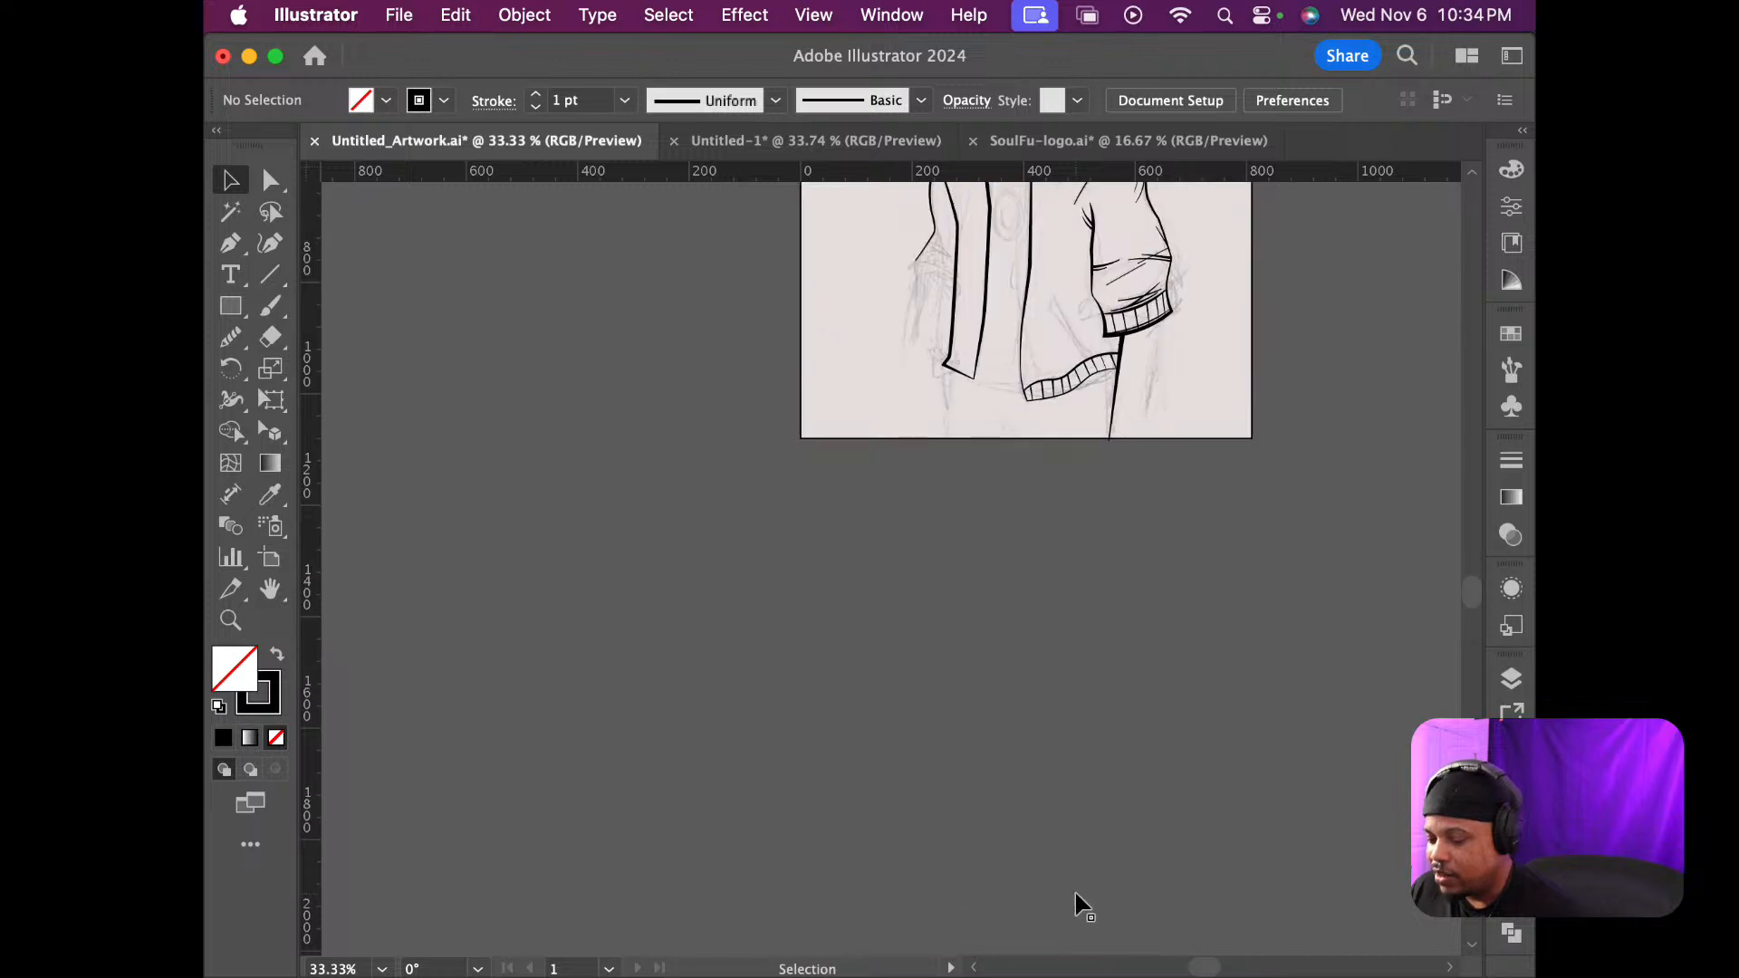
pyautogui.scroll(12, 1073, 894)
pyautogui.scroll(-4, 1071, 893)
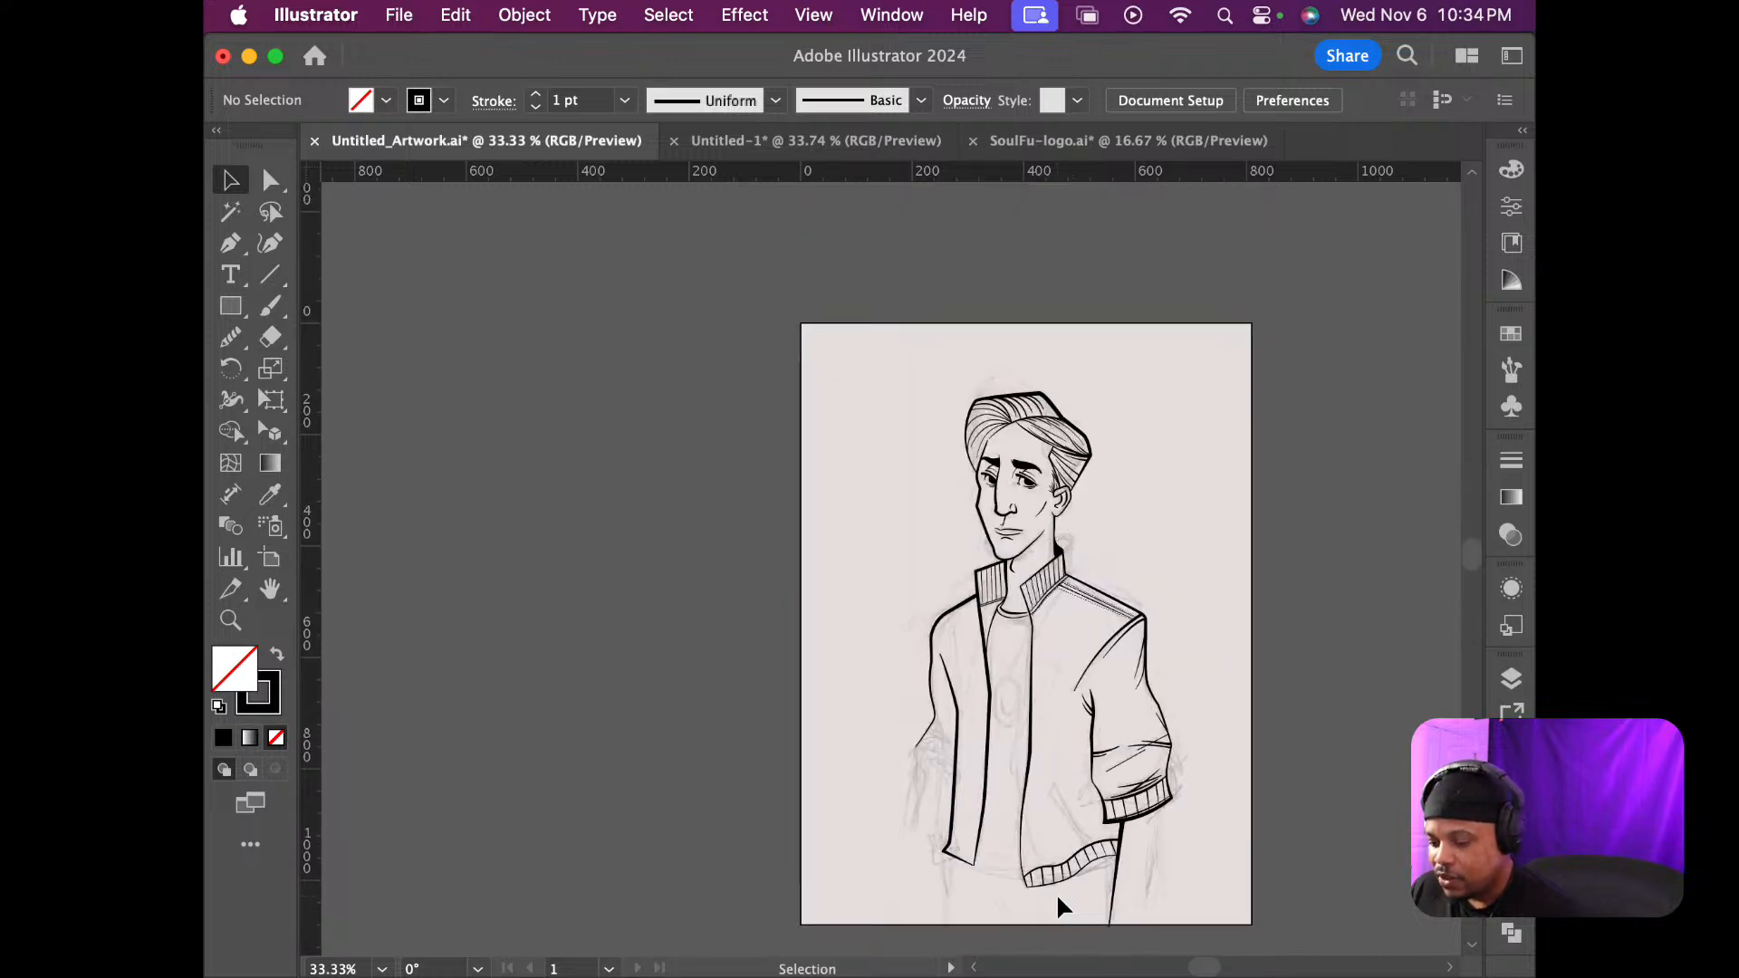
pyautogui.scroll(8, 1056, 893)
pyautogui.scroll(1, 1059, 894)
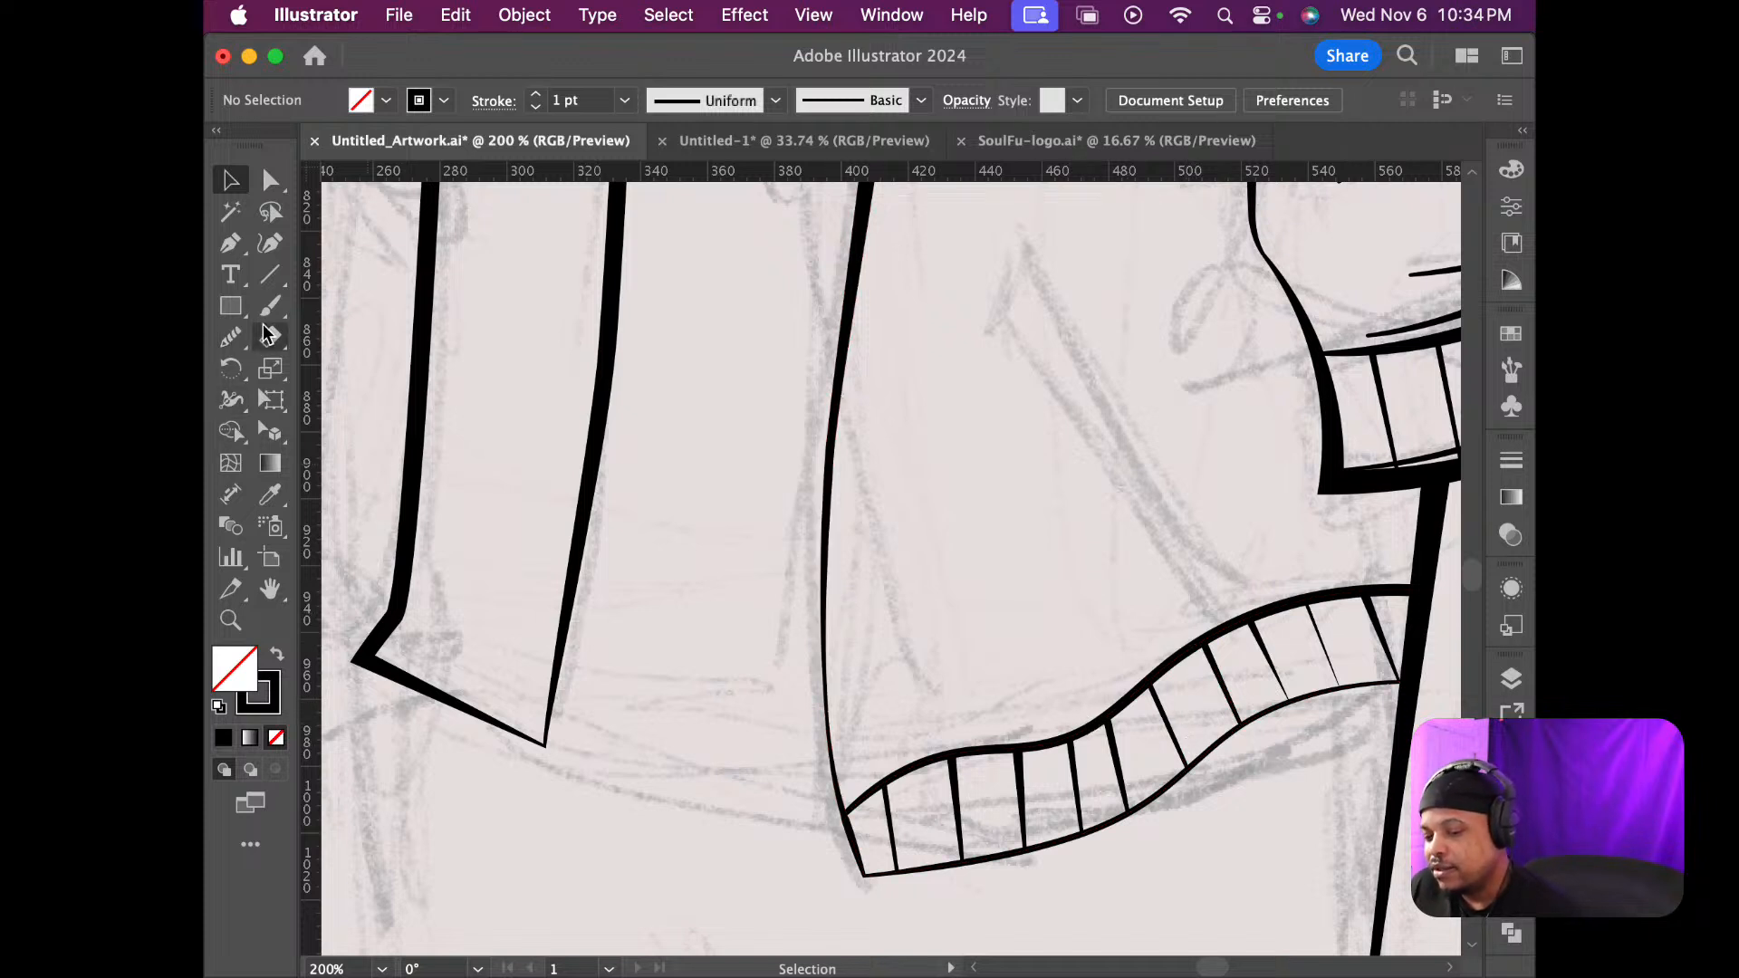
pyautogui.click(232, 245)
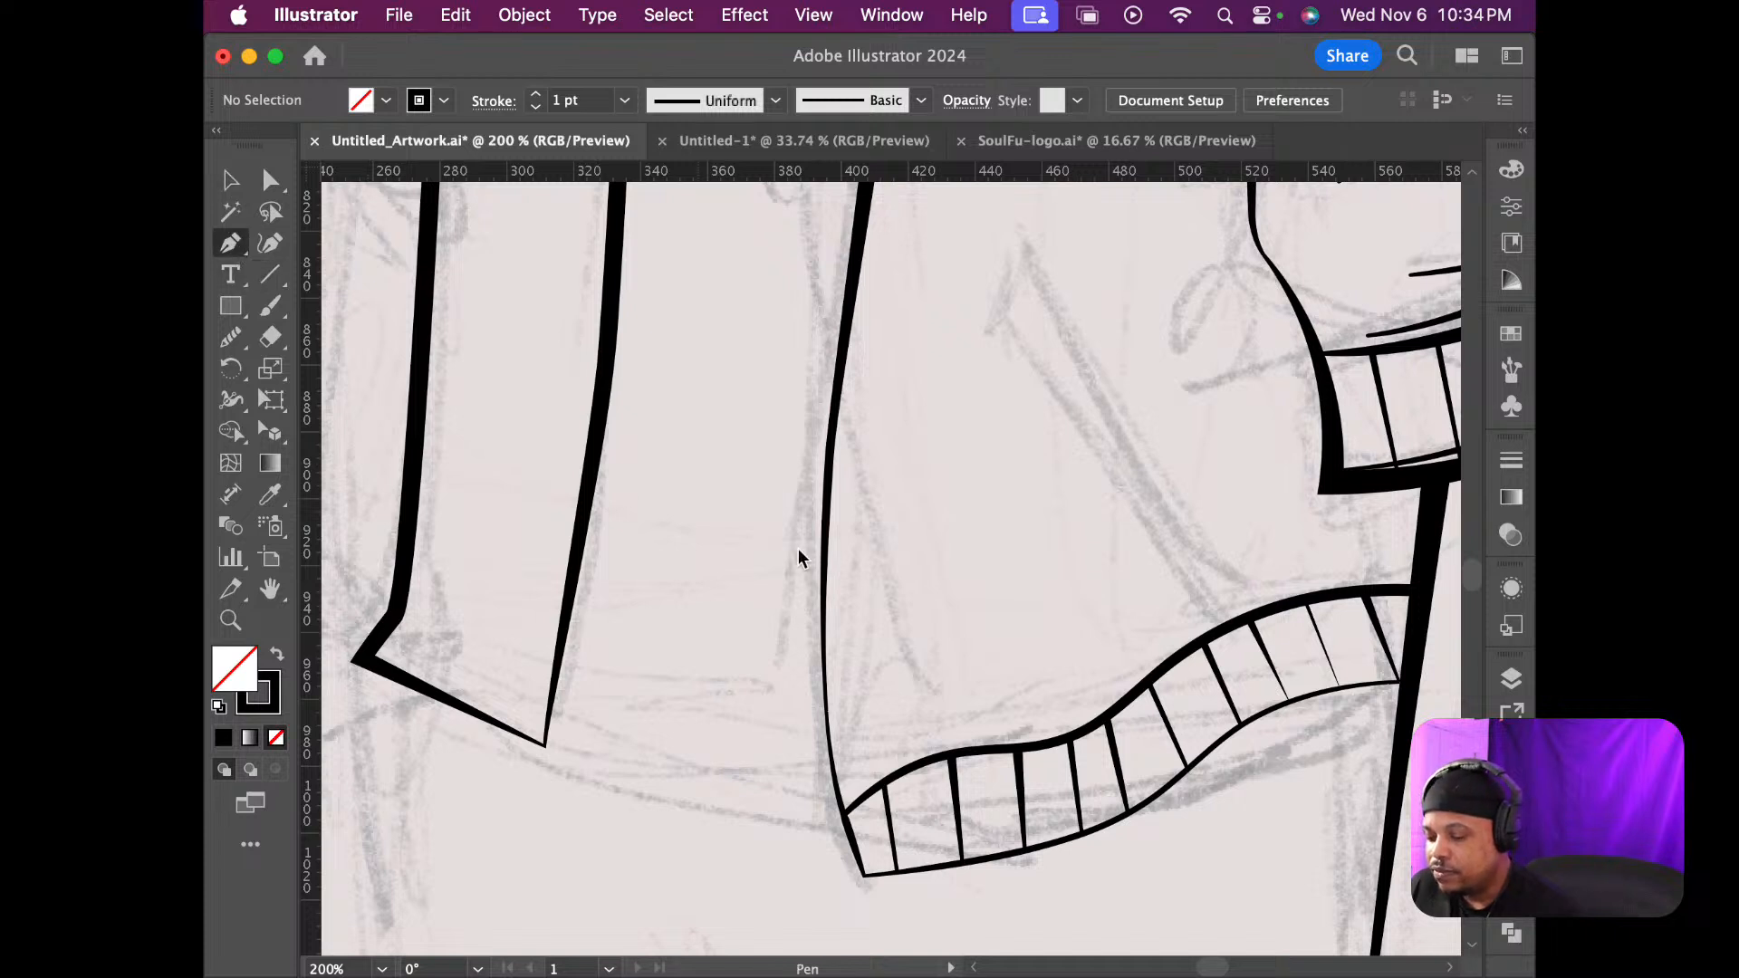
pyautogui.moveTo(1128, 644); pyautogui.dragTo(1149, 620)
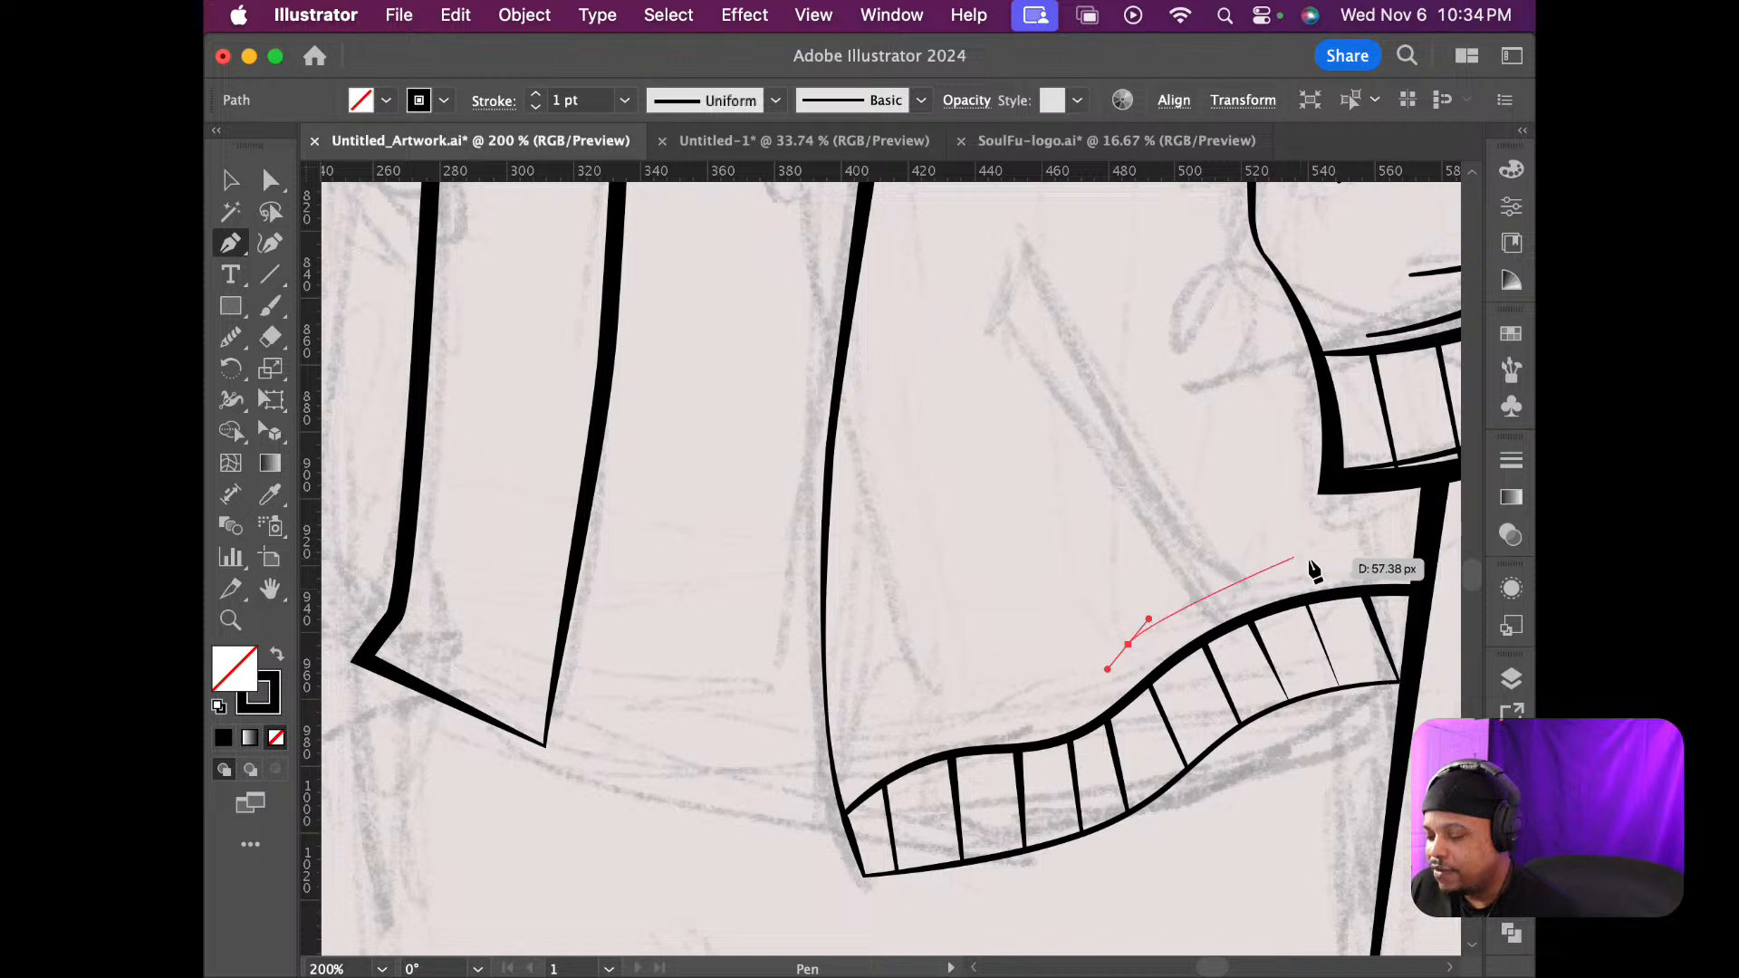
pyautogui.moveTo(1318, 553); pyautogui.dragTo(1379, 547)
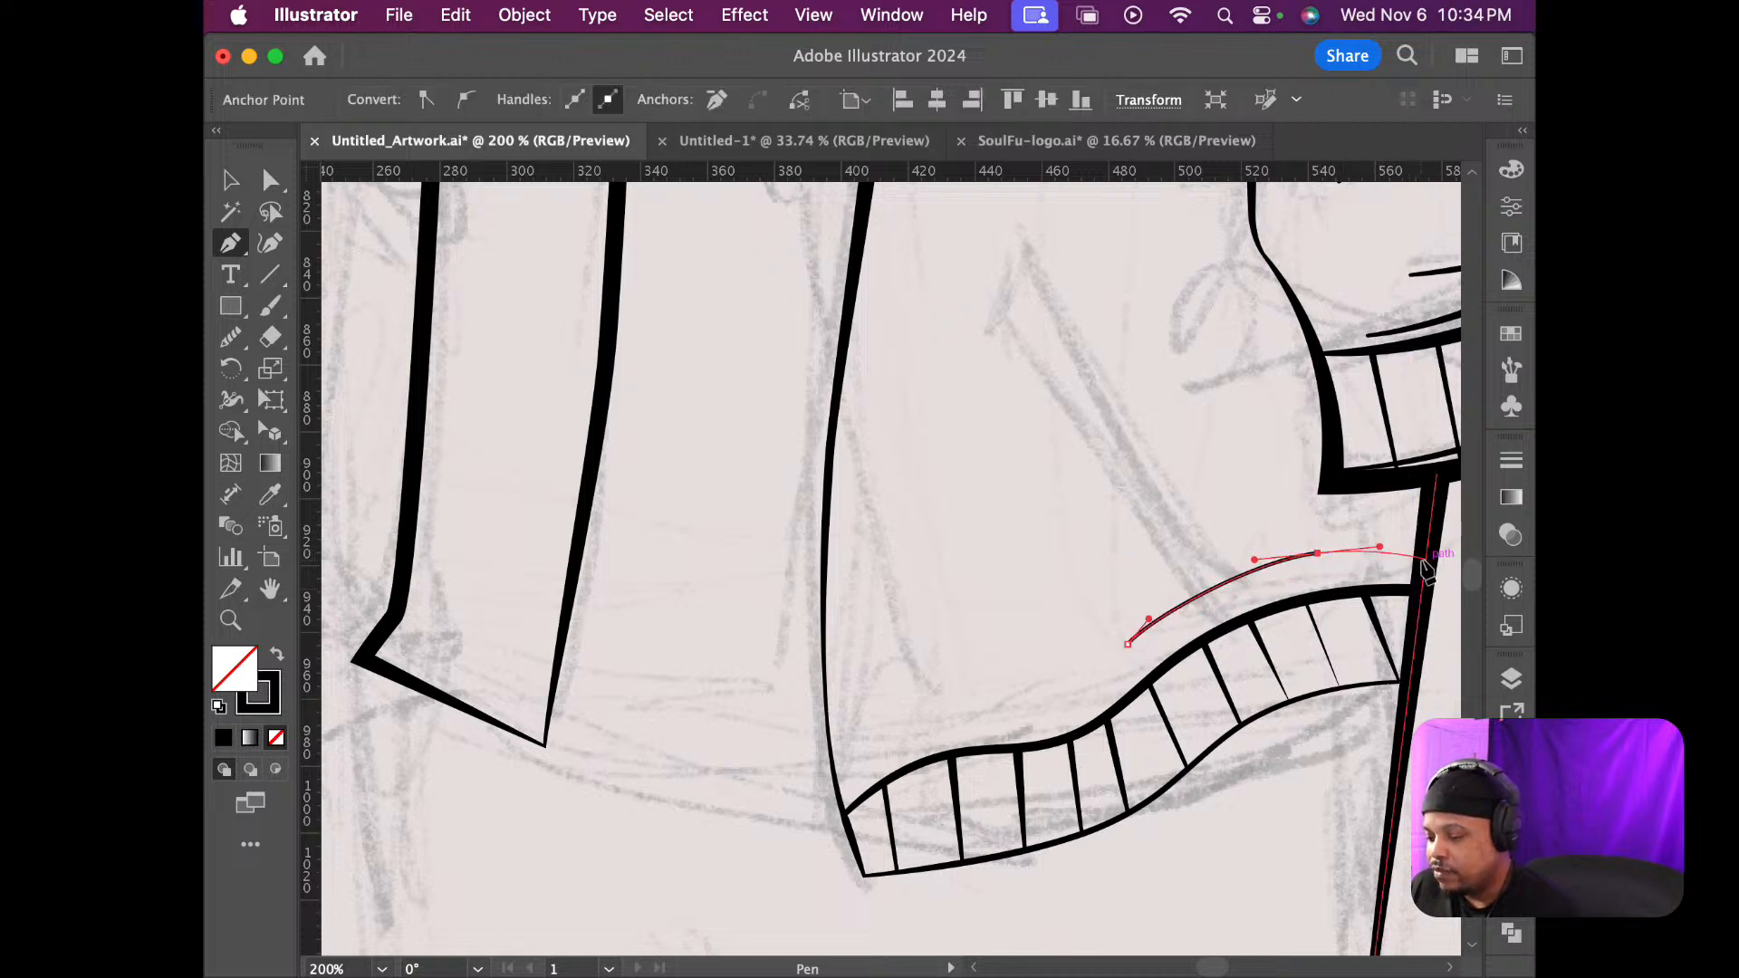
pyautogui.click(1425, 561)
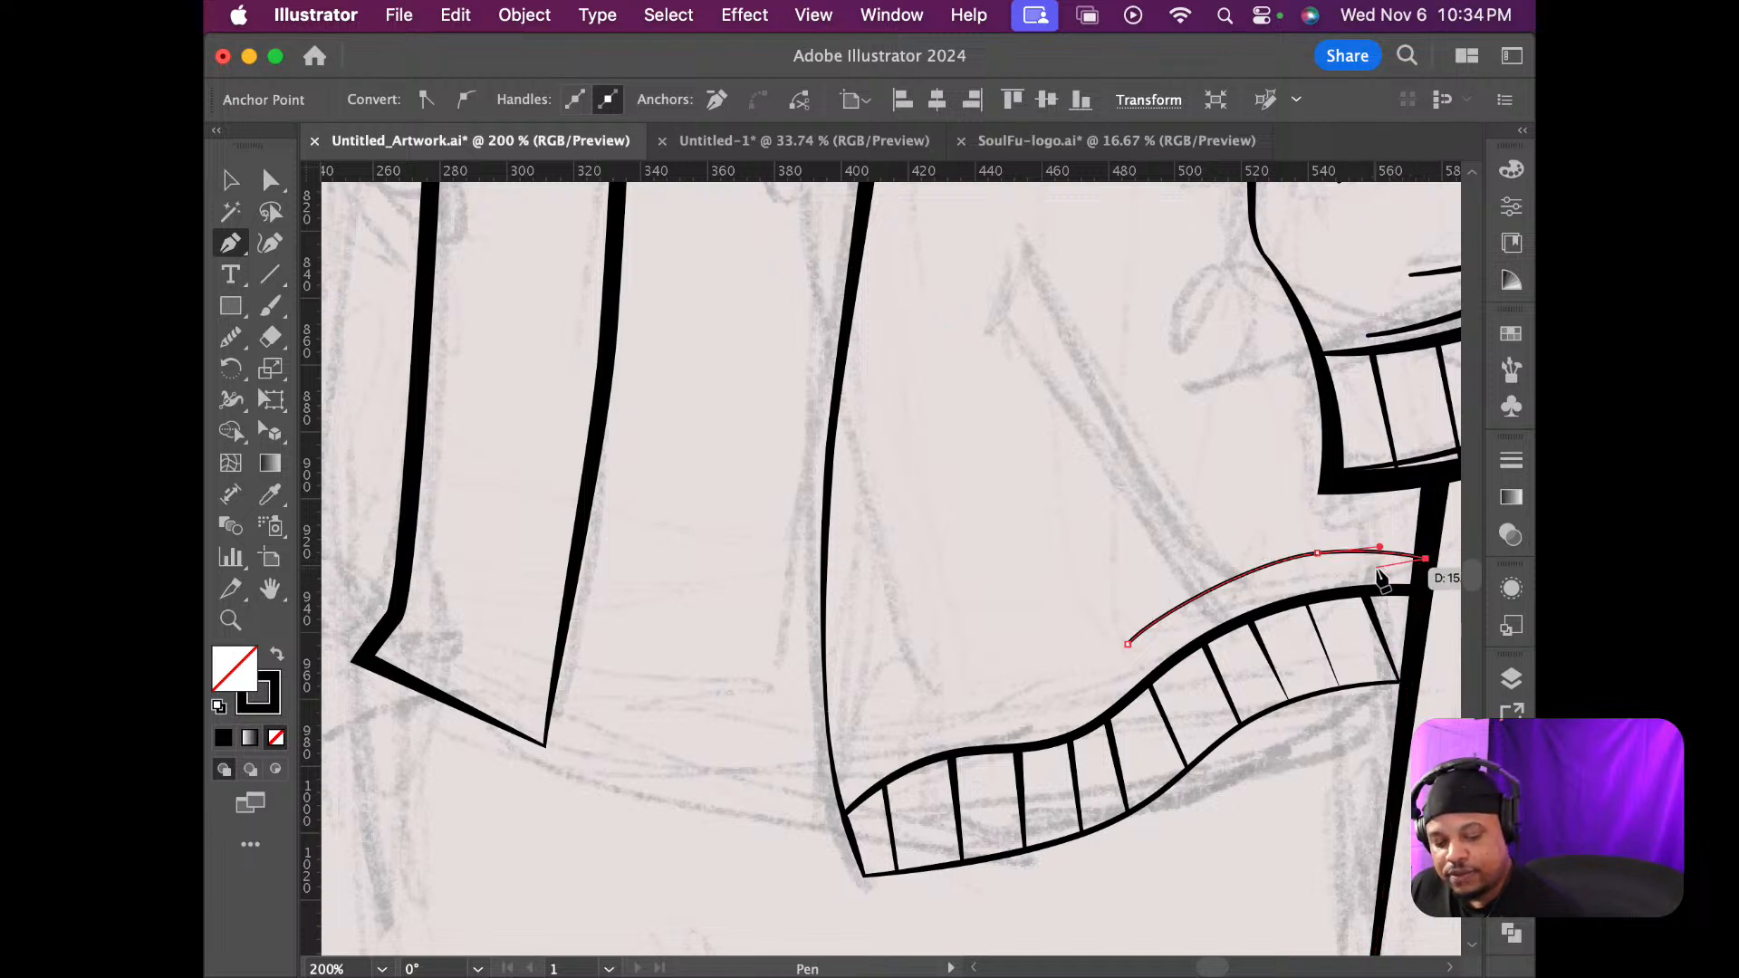
# Widen the fold line's end at the jacket's side edge to about 5 pt so it tapers toward the front
pyautogui.hotkey('shift', 'w')
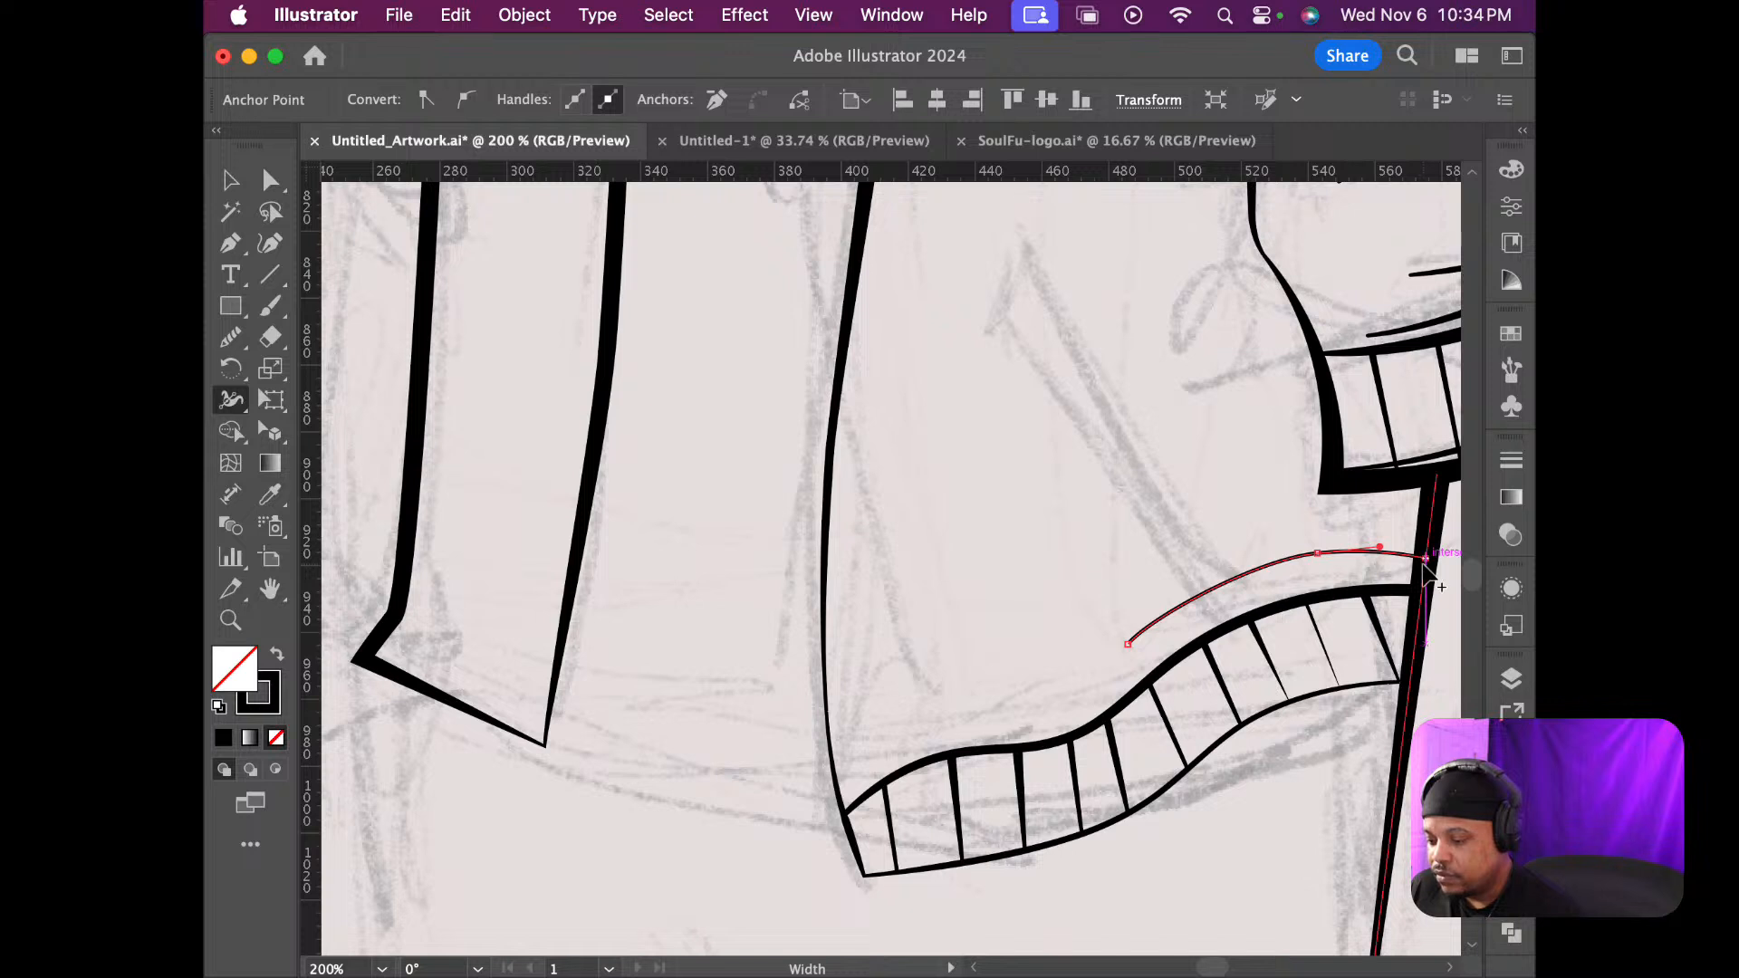
pyautogui.moveTo(1424, 573)
pyautogui.mouseDown()
pyautogui.moveTo(1421, 557)
pyautogui.moveTo(1317, 558)
pyautogui.moveTo(1446, 590)
pyautogui.moveTo(1426, 568)
pyautogui.mouseUp()
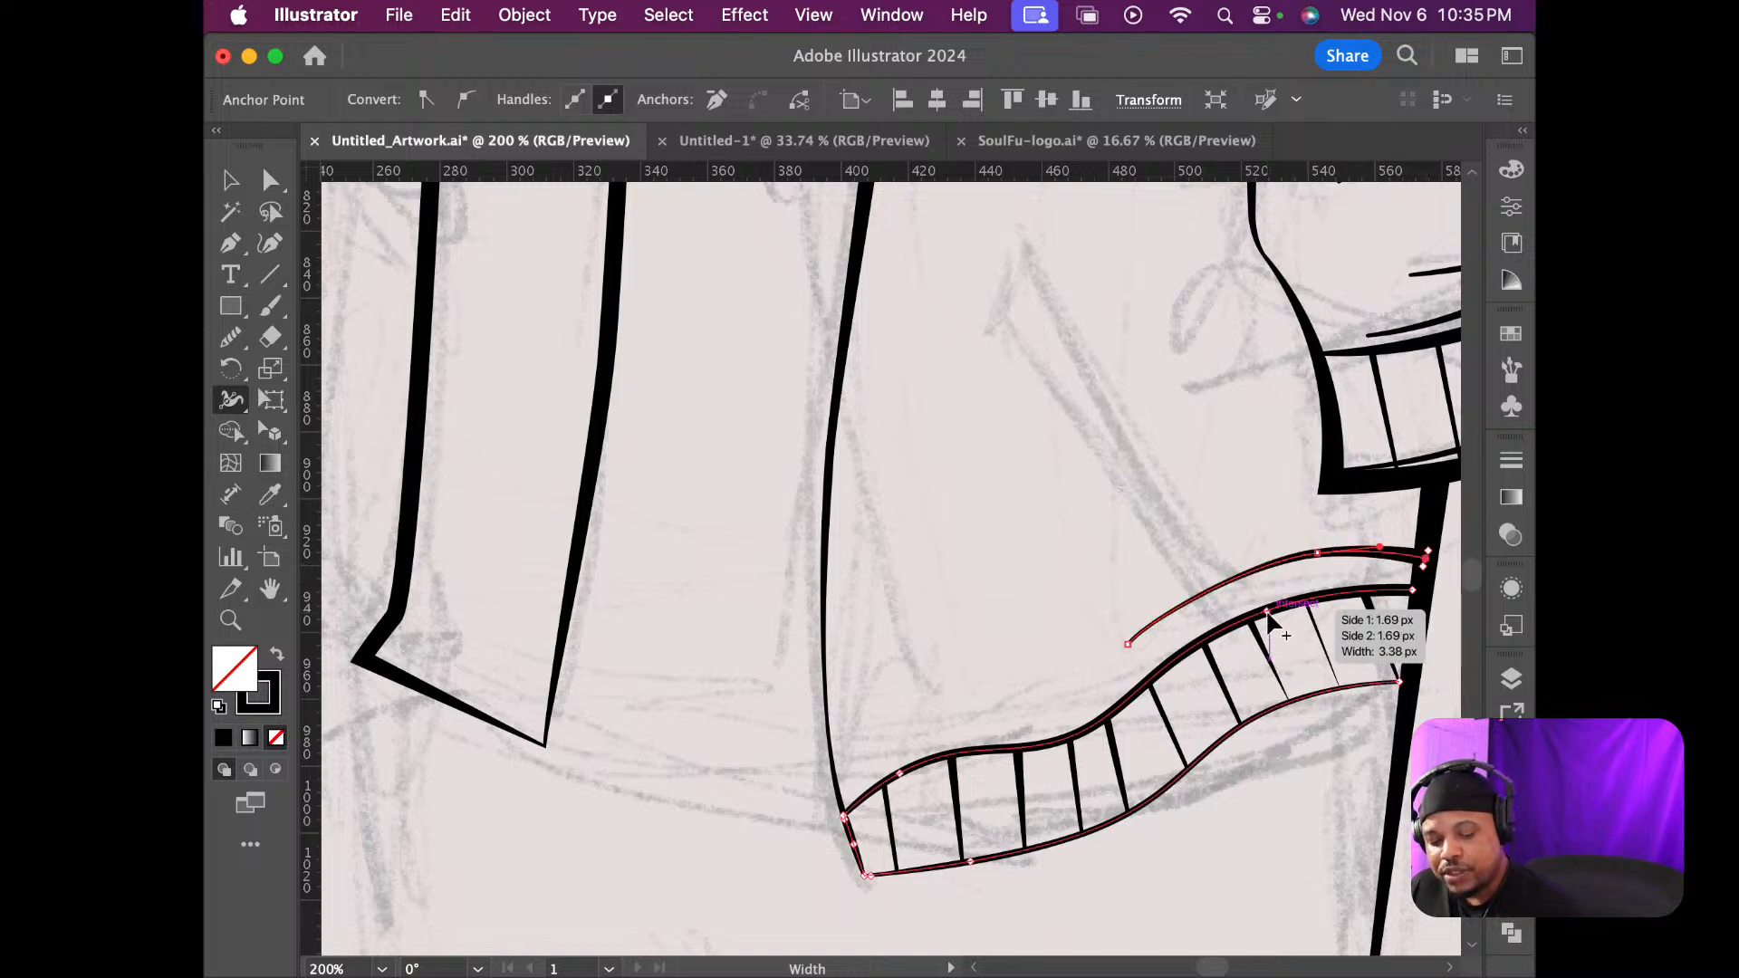
pyautogui.press('v')
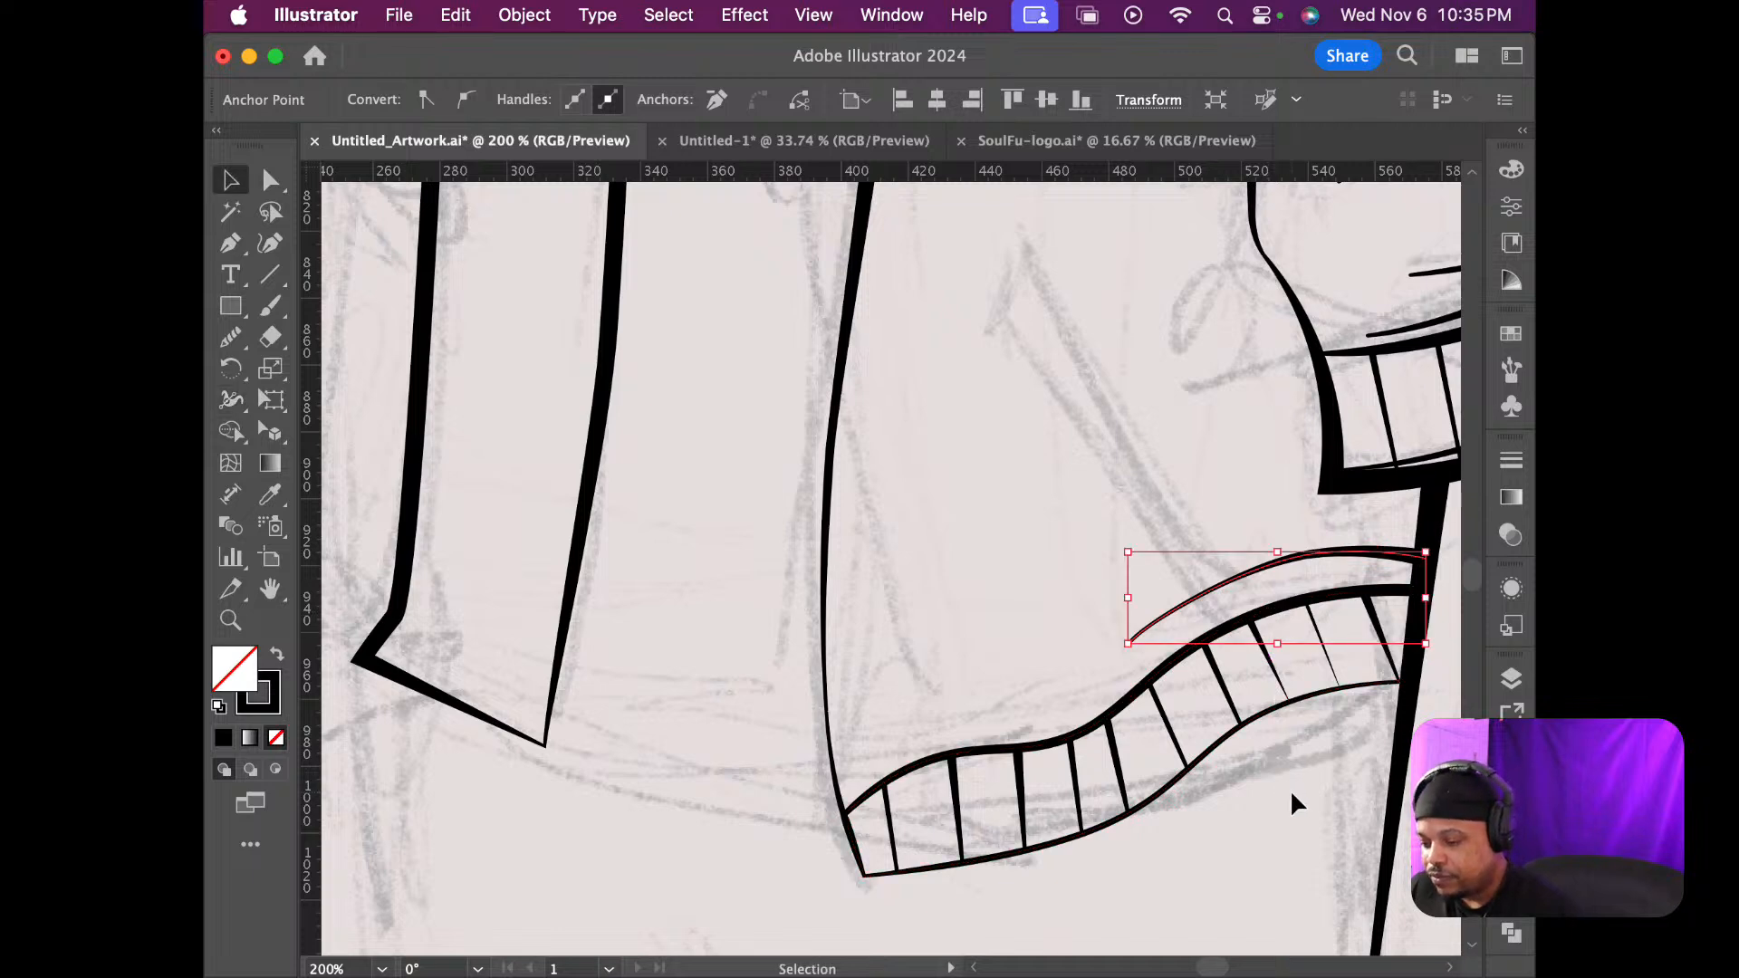
pyautogui.click(1290, 790)
# Reshape the fold line into a wave by shifting its middle anchor toward the front and lowering its front end closer to the hem band
pyautogui.scroll(-1, 1269, 728)
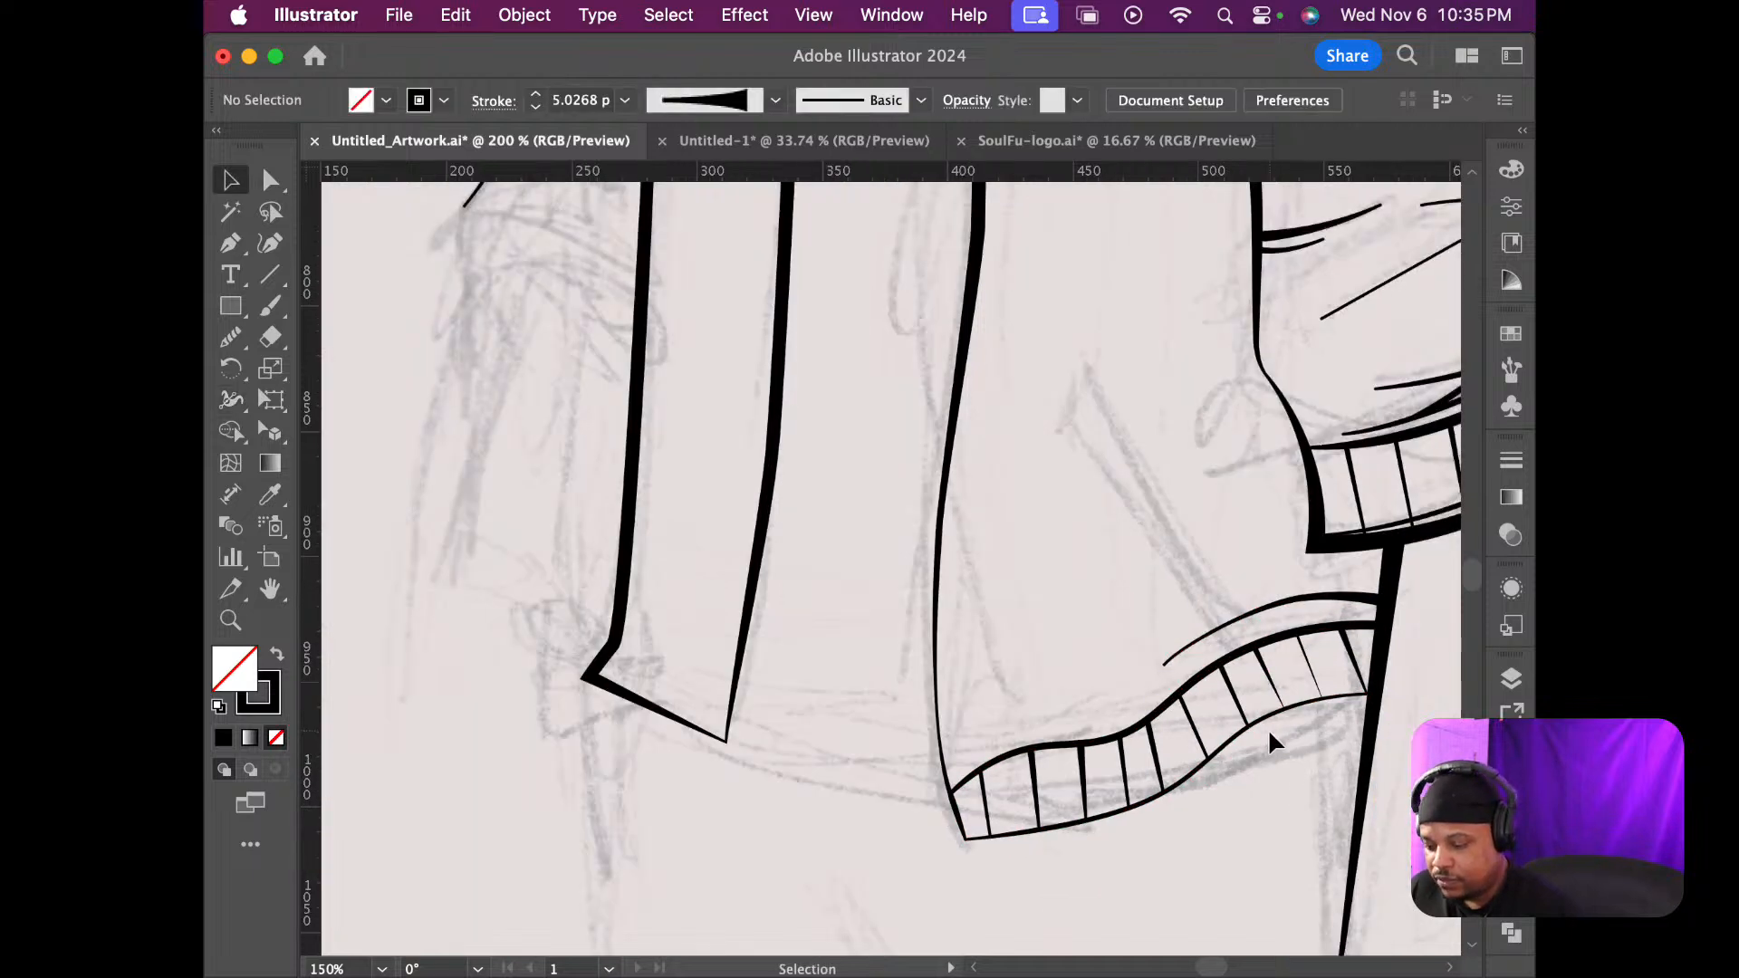
pyautogui.scroll(-5, 1268, 728)
pyautogui.scroll(3, 1268, 728)
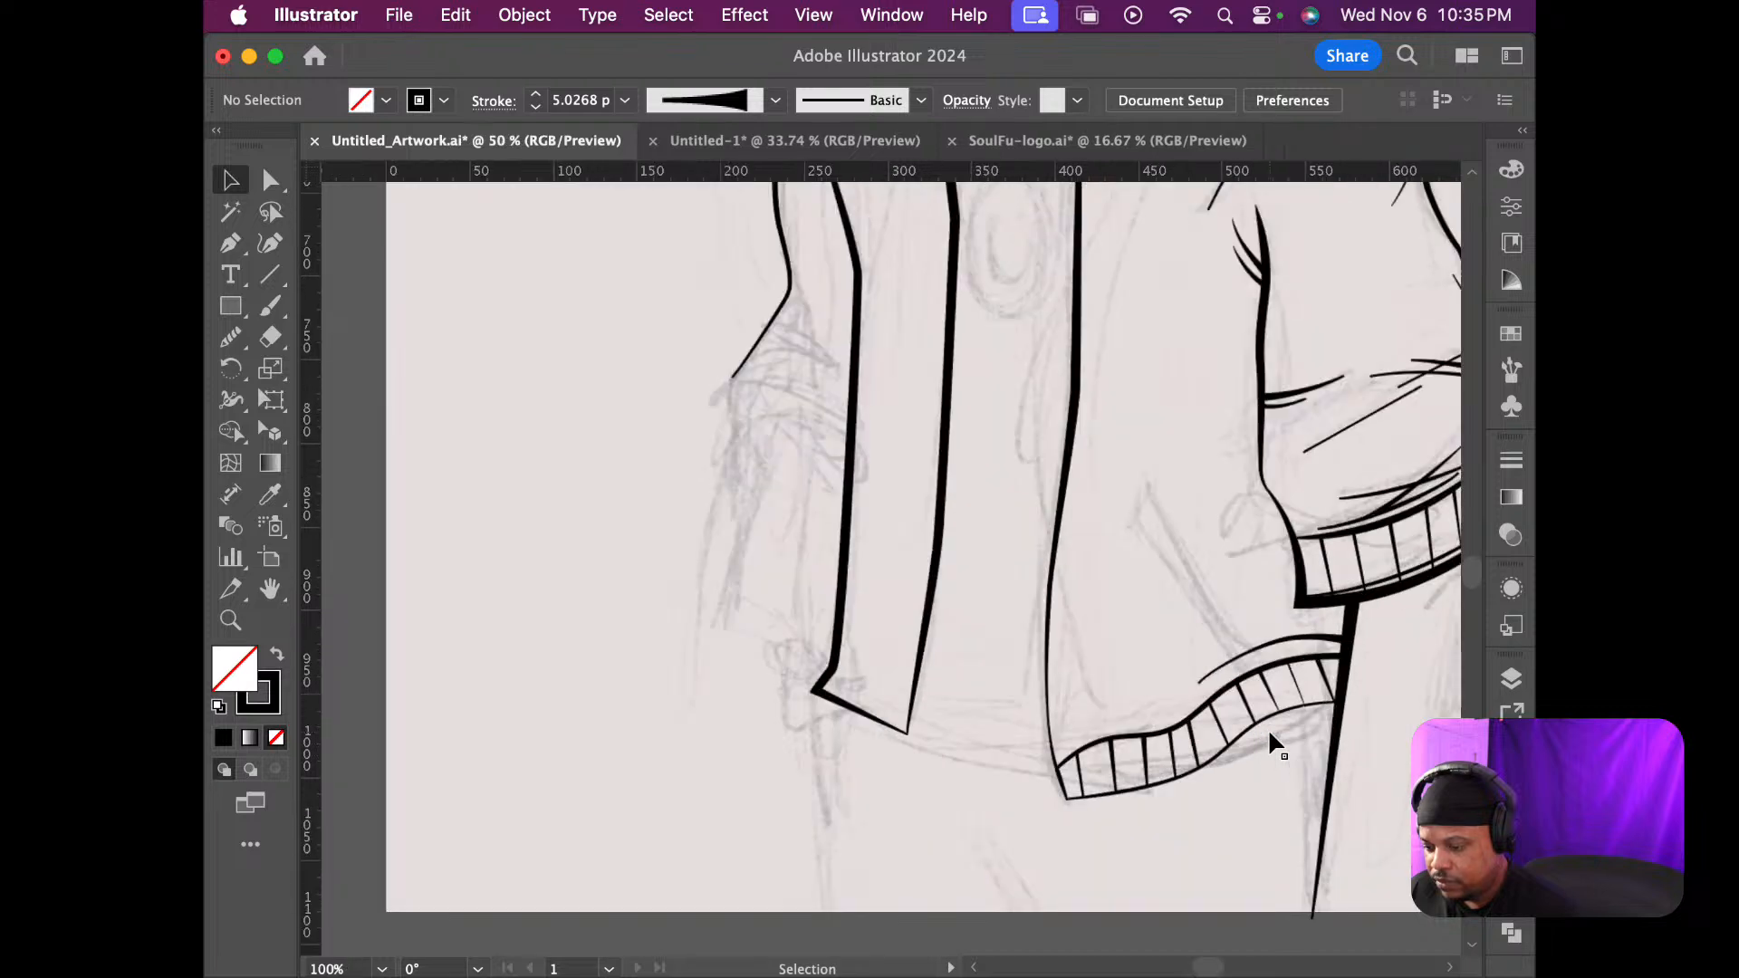
pyautogui.scroll(4, 1268, 728)
pyautogui.scroll(-1, 1266, 728)
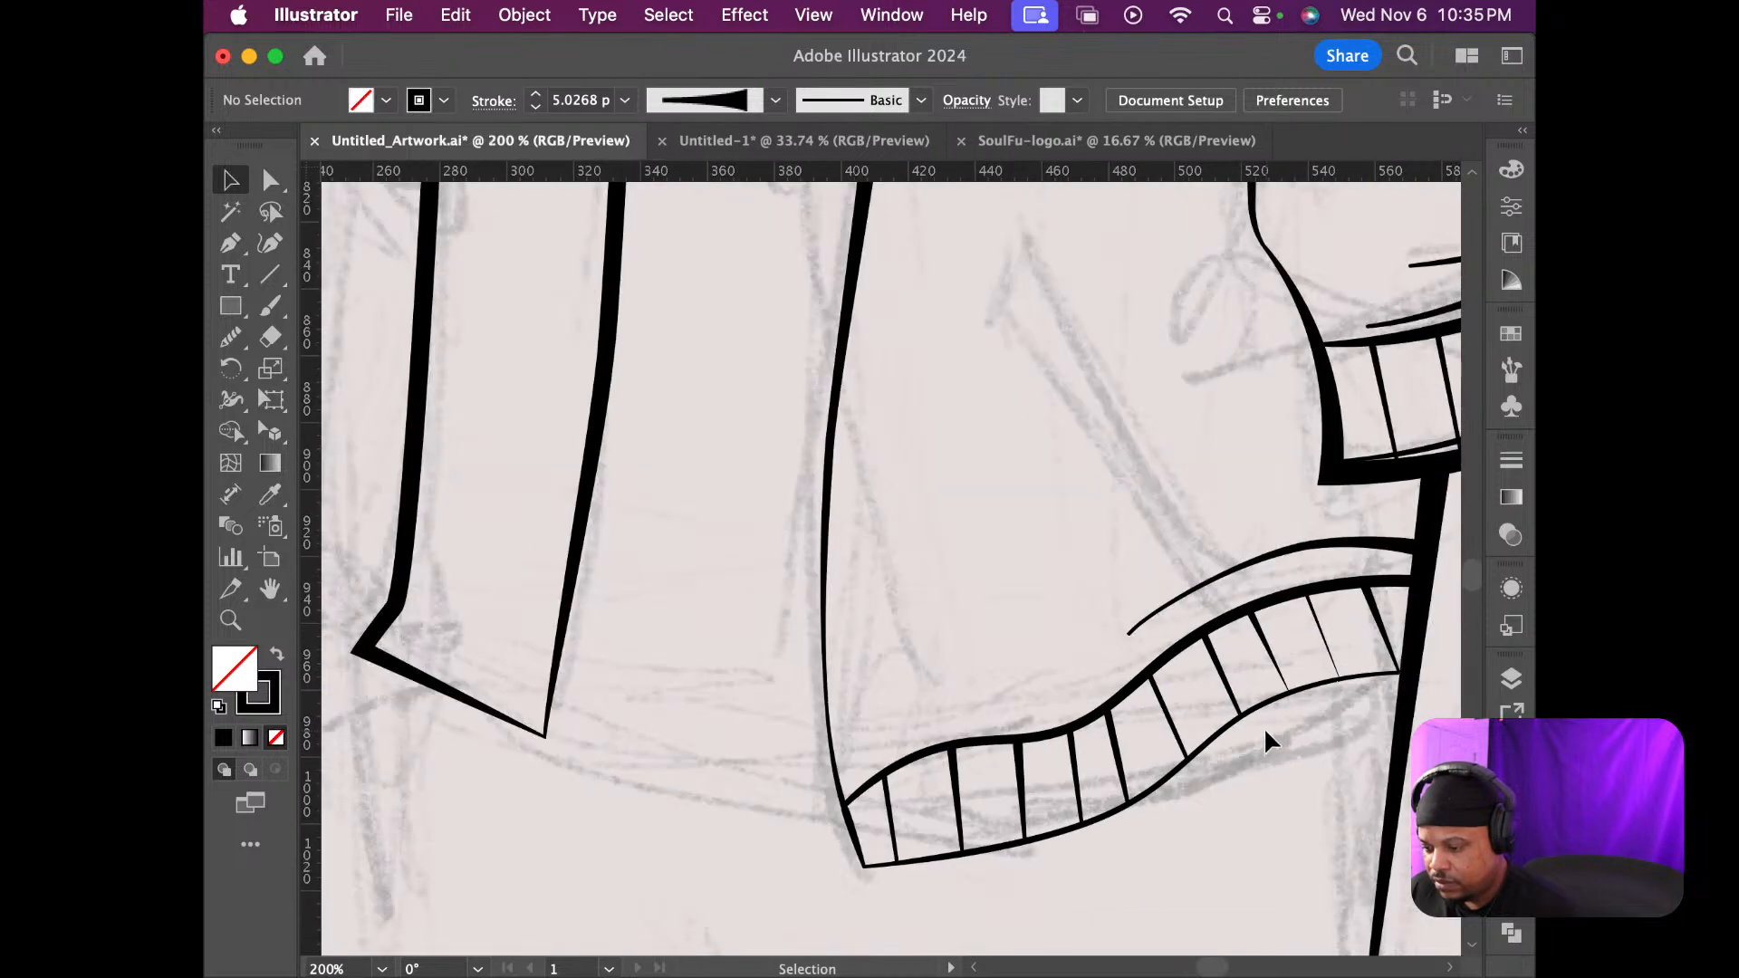
pyautogui.click(1356, 552)
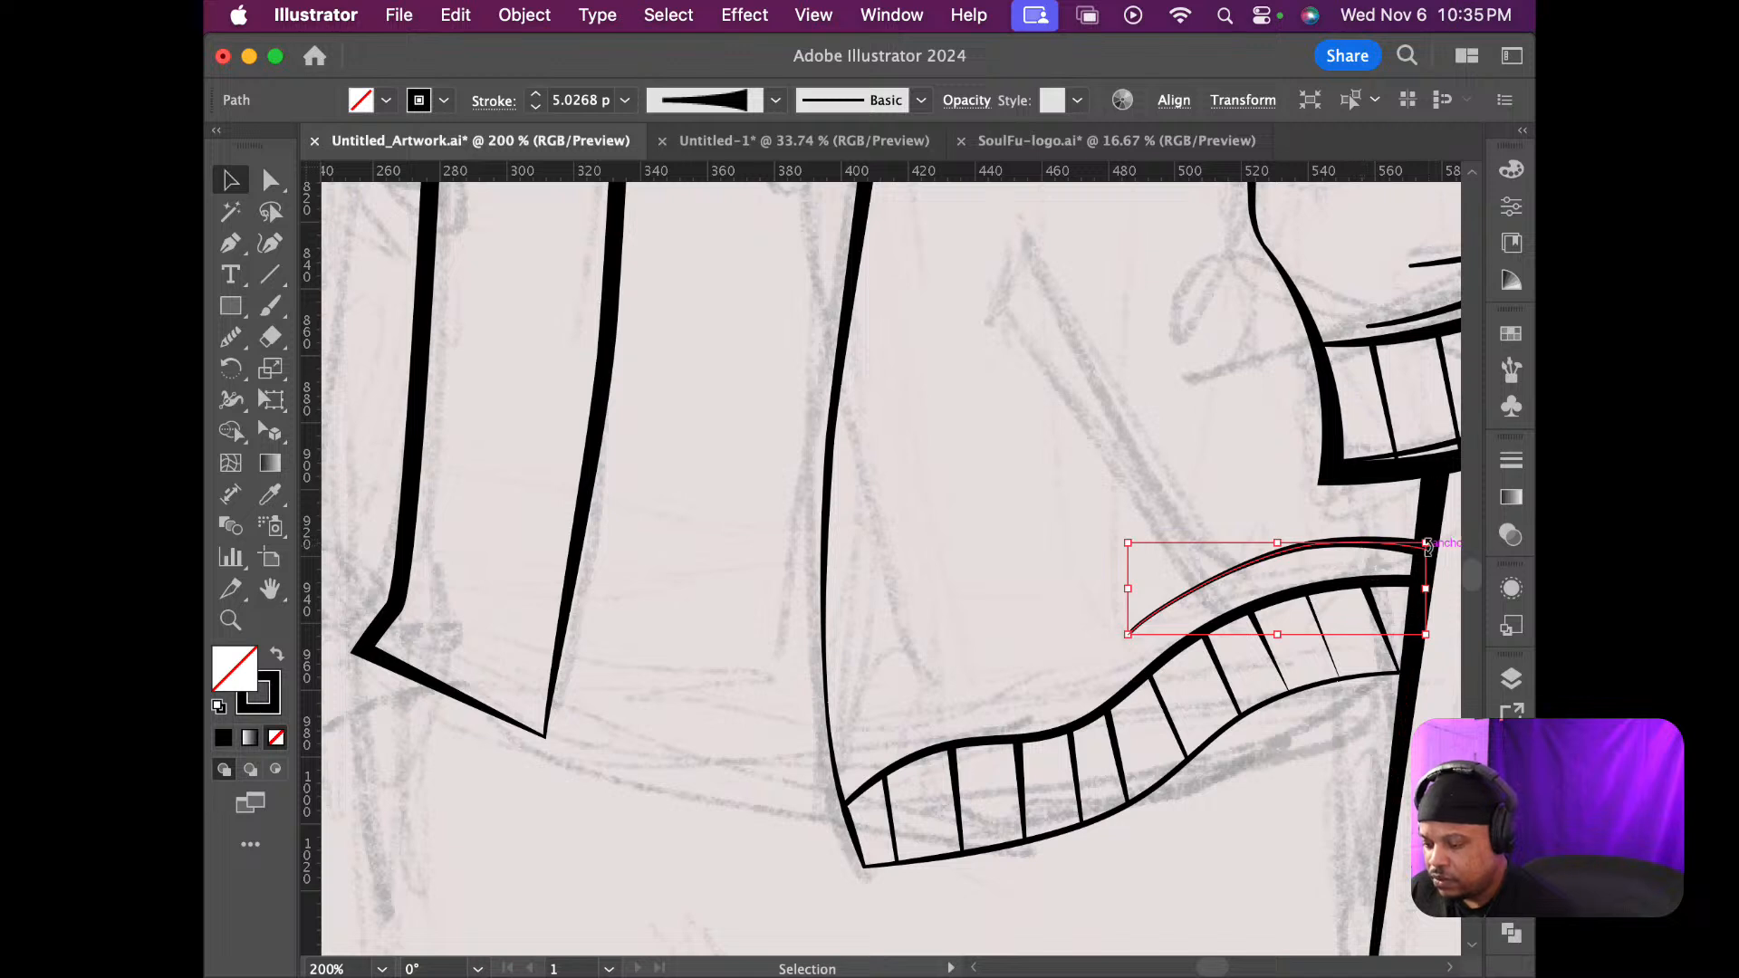
pyautogui.press('a')
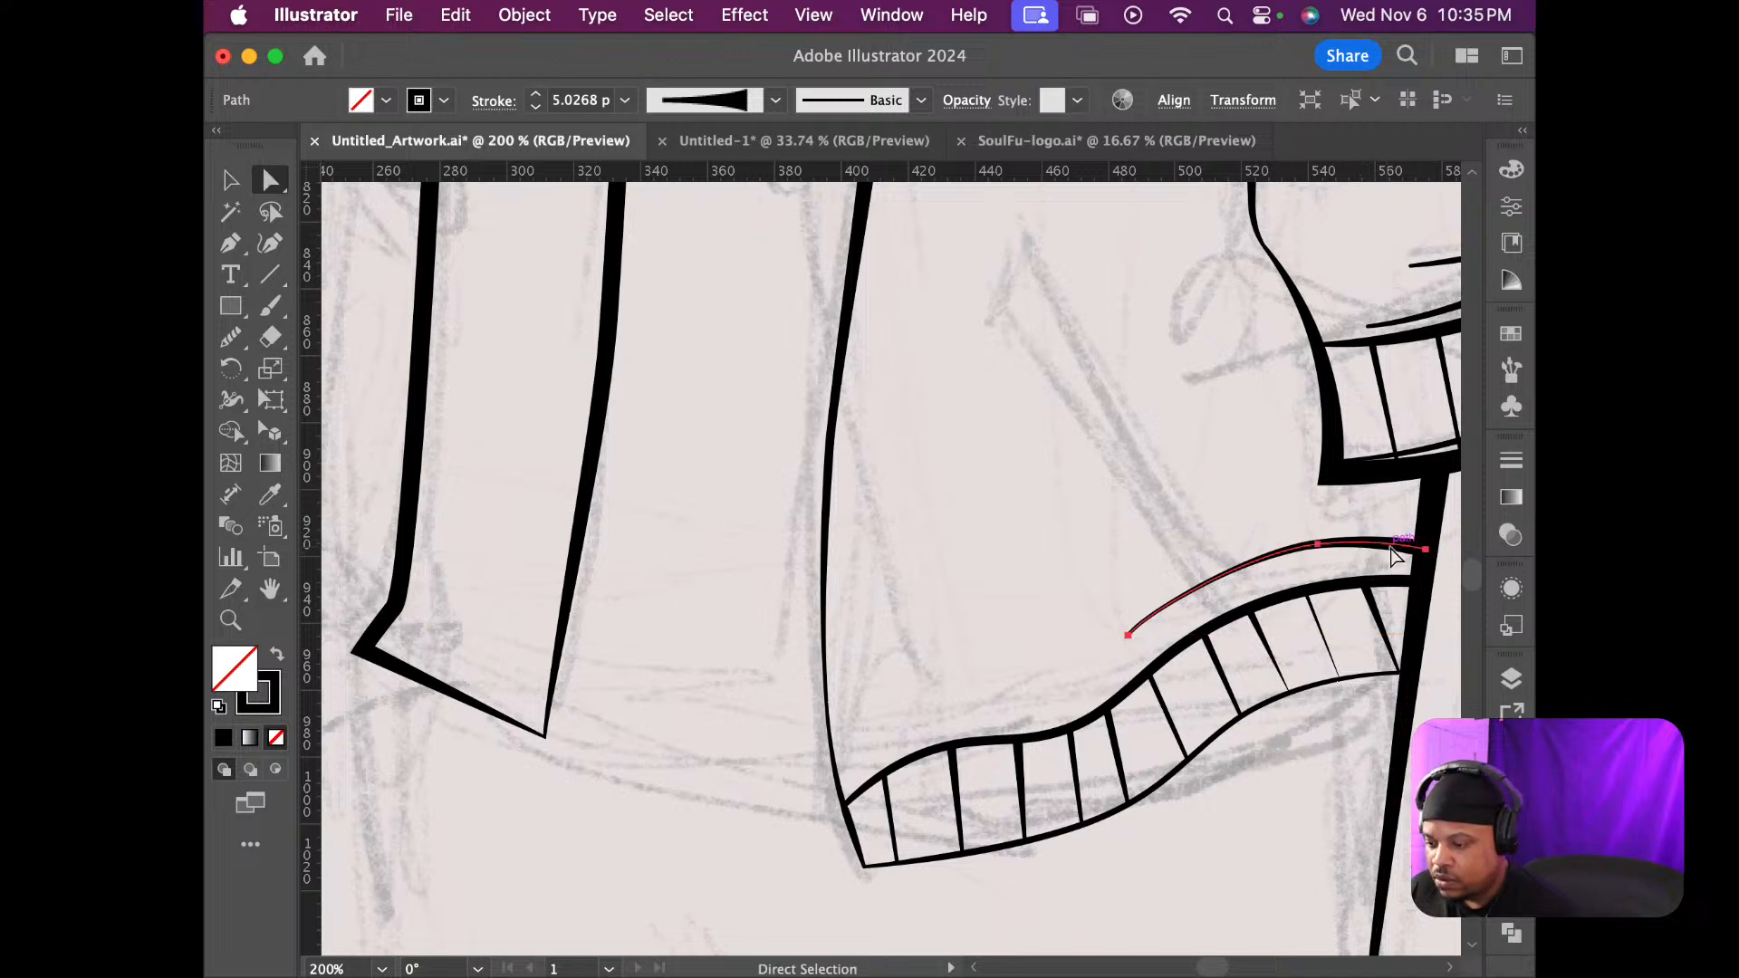
pyautogui.click(1425, 551)
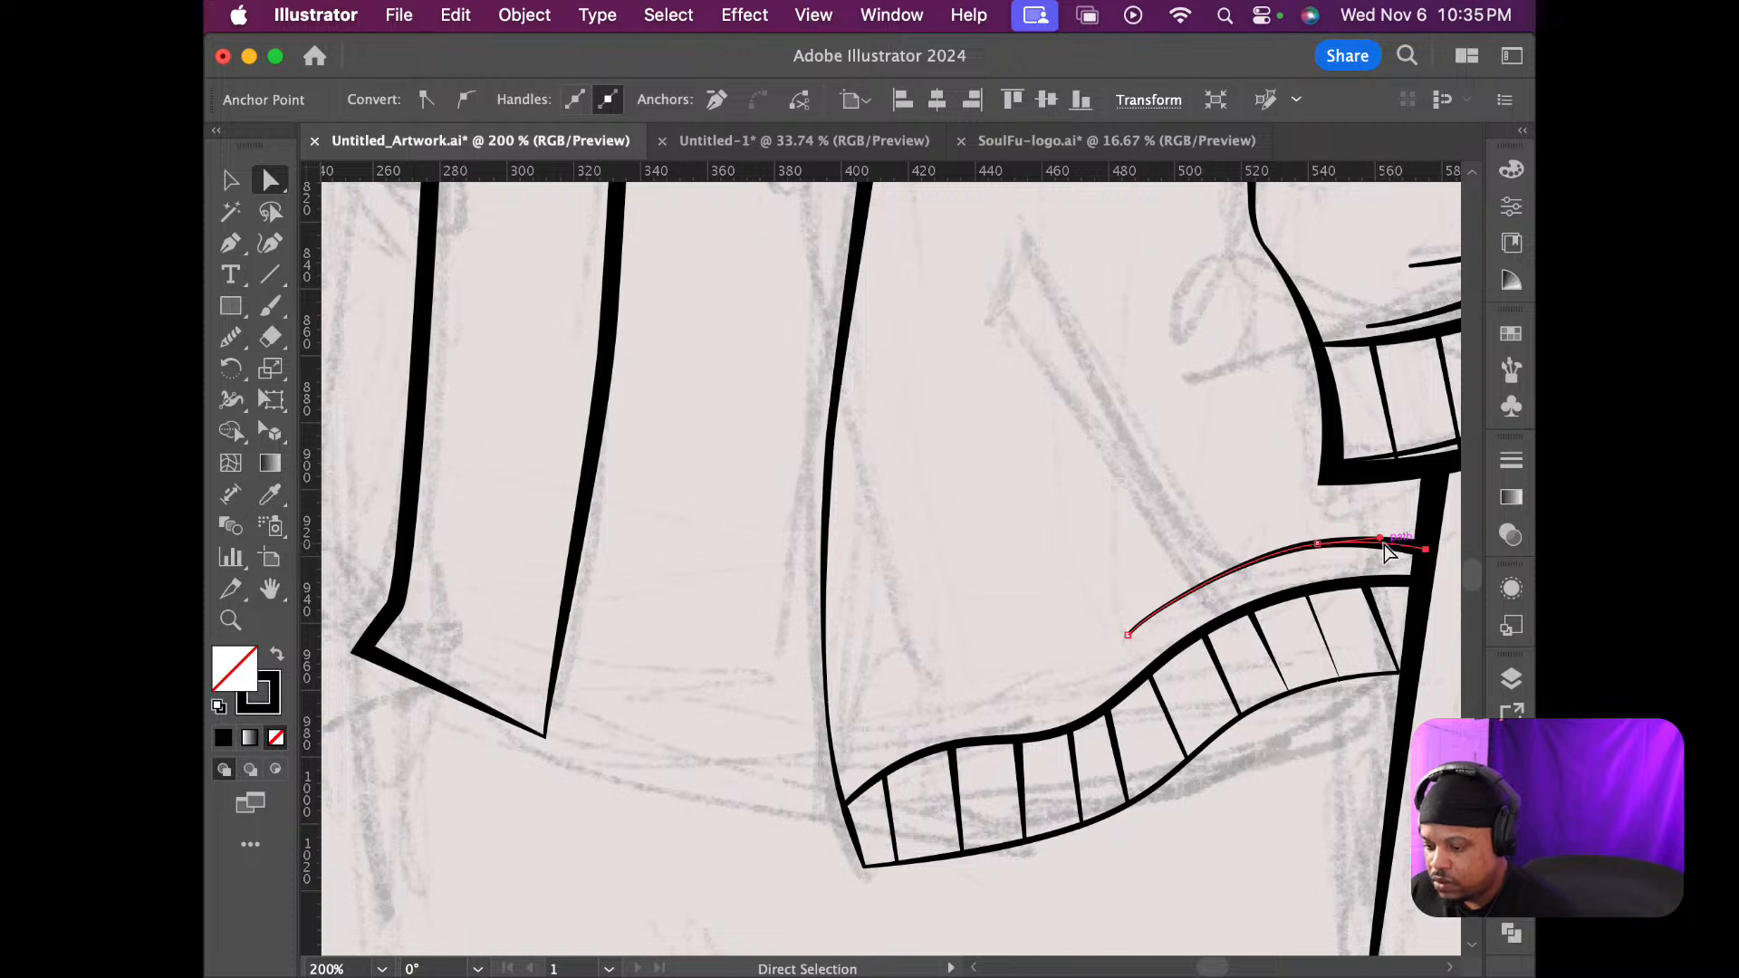
pyautogui.moveTo(1386, 550); pyautogui.dragTo(1284, 557)
pyautogui.moveTo(1129, 636)
pyautogui.mouseDown()
pyautogui.moveTo(1097, 686)
pyautogui.moveTo(1119, 653)
pyautogui.moveTo(1135, 661)
pyautogui.mouseUp()
pyautogui.click(1350, 584)
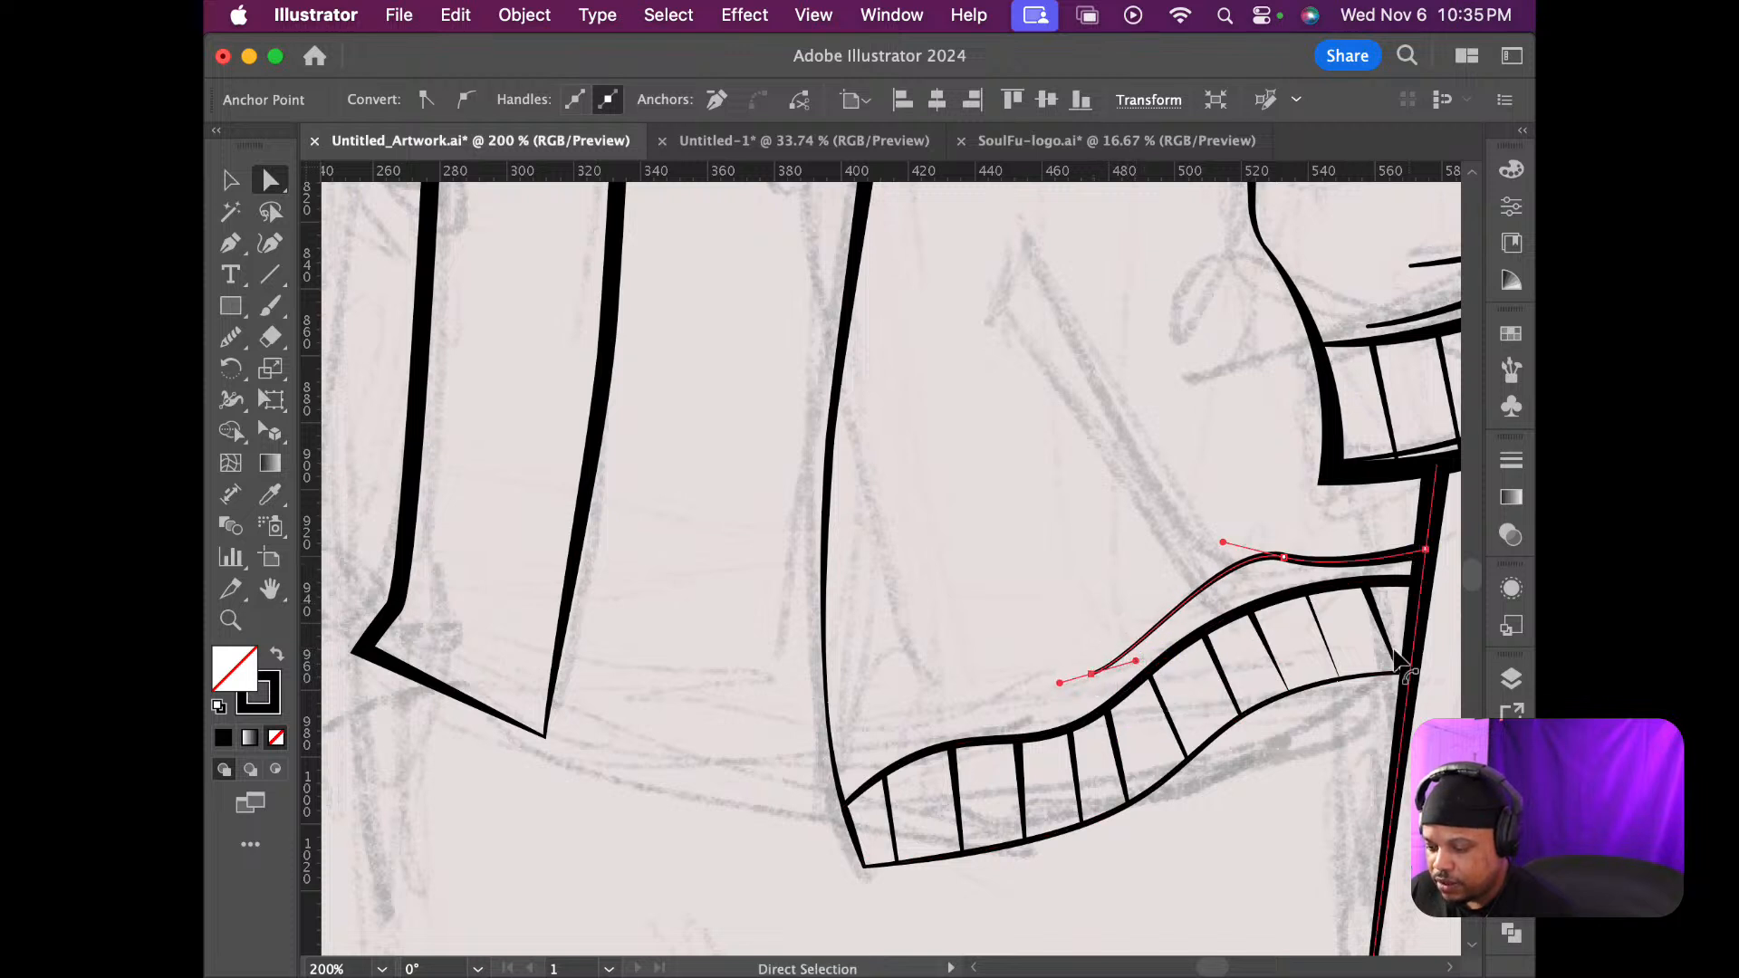
pyautogui.click(1314, 788)
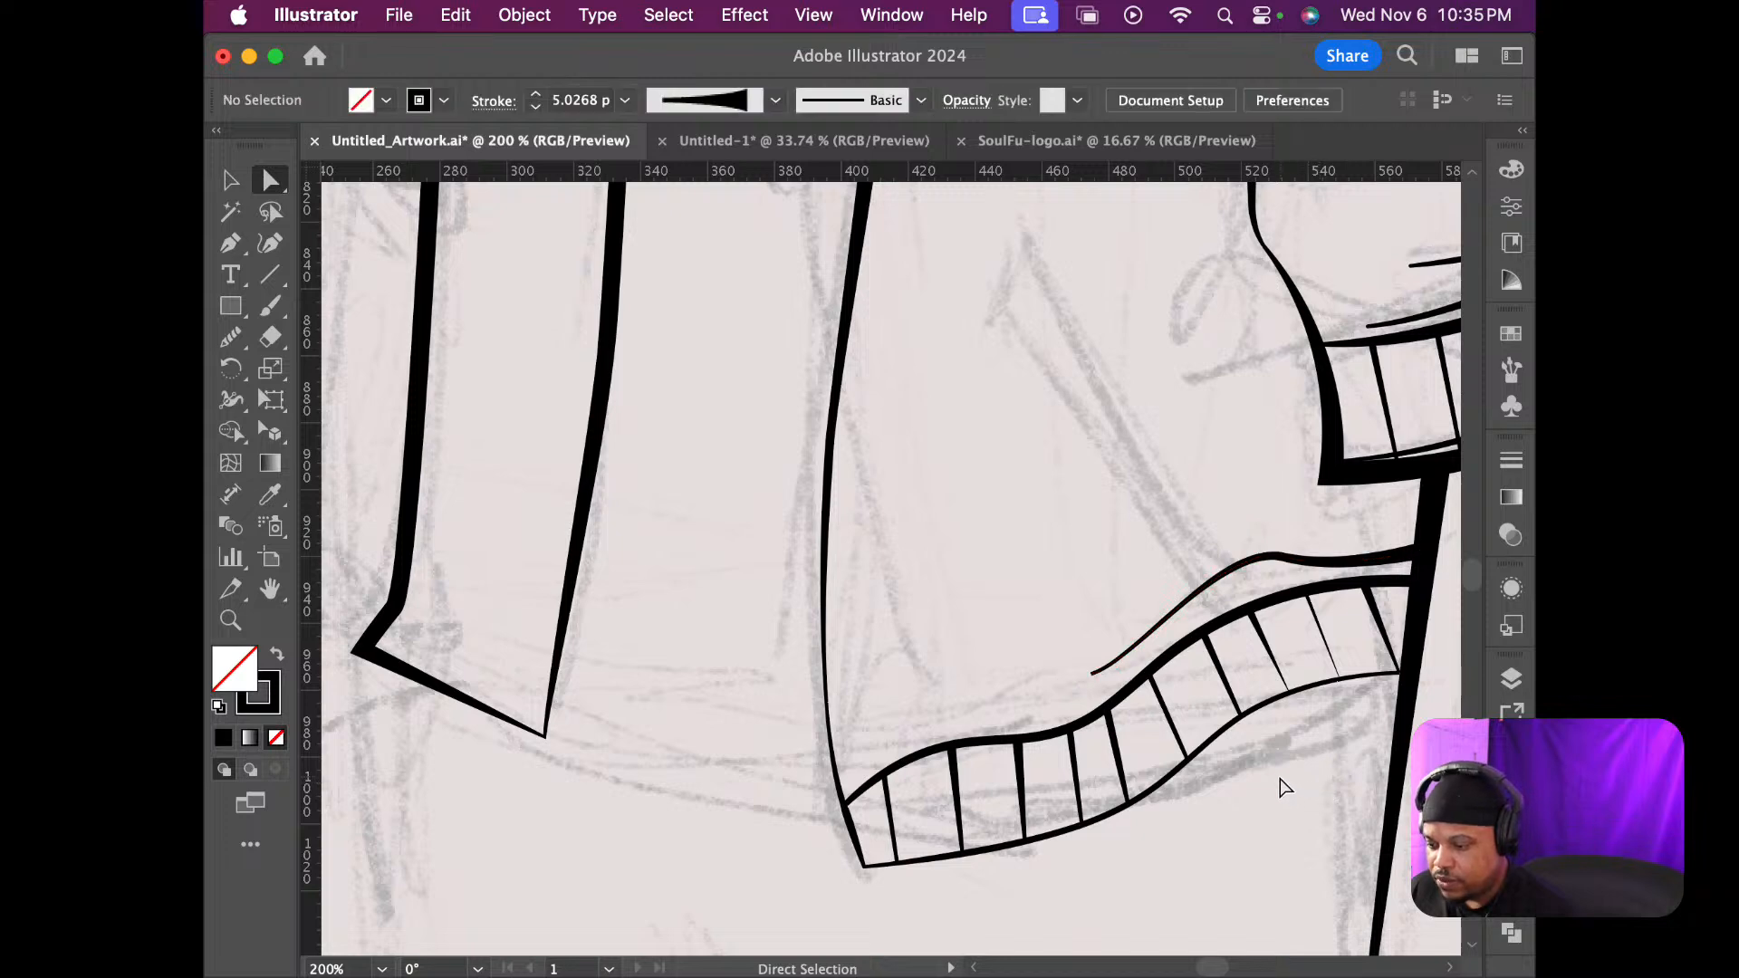
# Thin the fold line around its middle bend with the Width tool, keeping the thick end at the jacket's side edge
pyautogui.scroll(-5, 1273, 781)
pyautogui.scroll(5, 1280, 782)
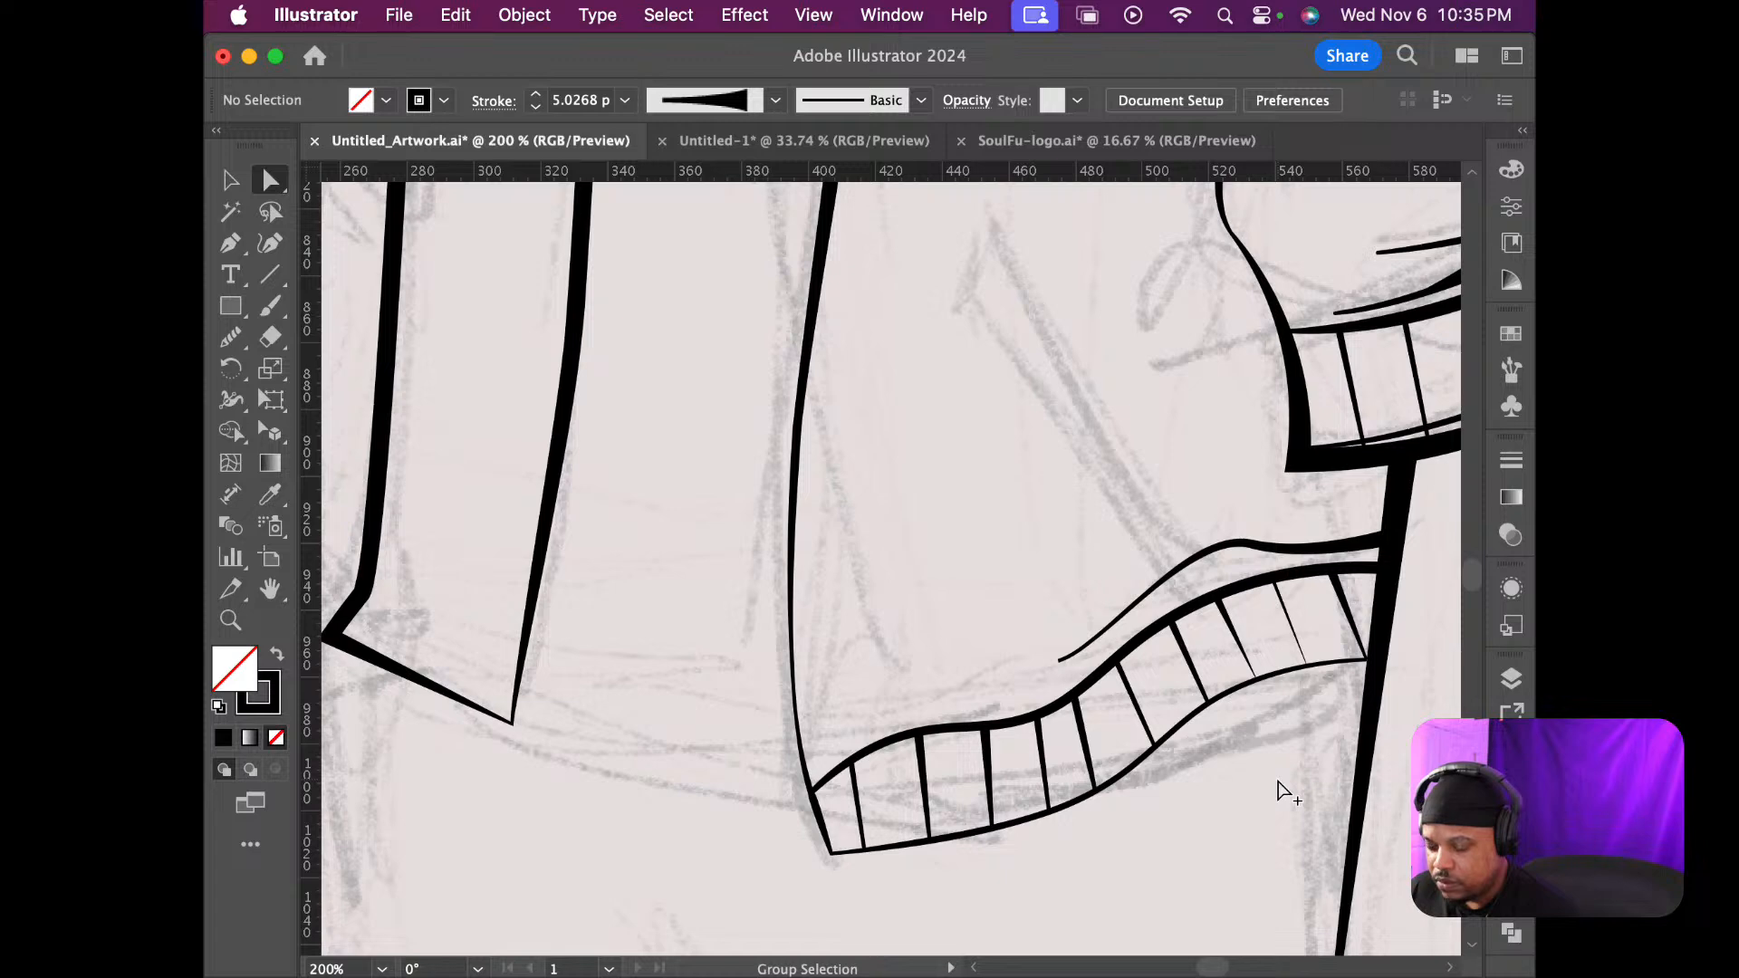
pyautogui.scroll(-1, 1283, 792)
pyautogui.scroll(2, 1283, 792)
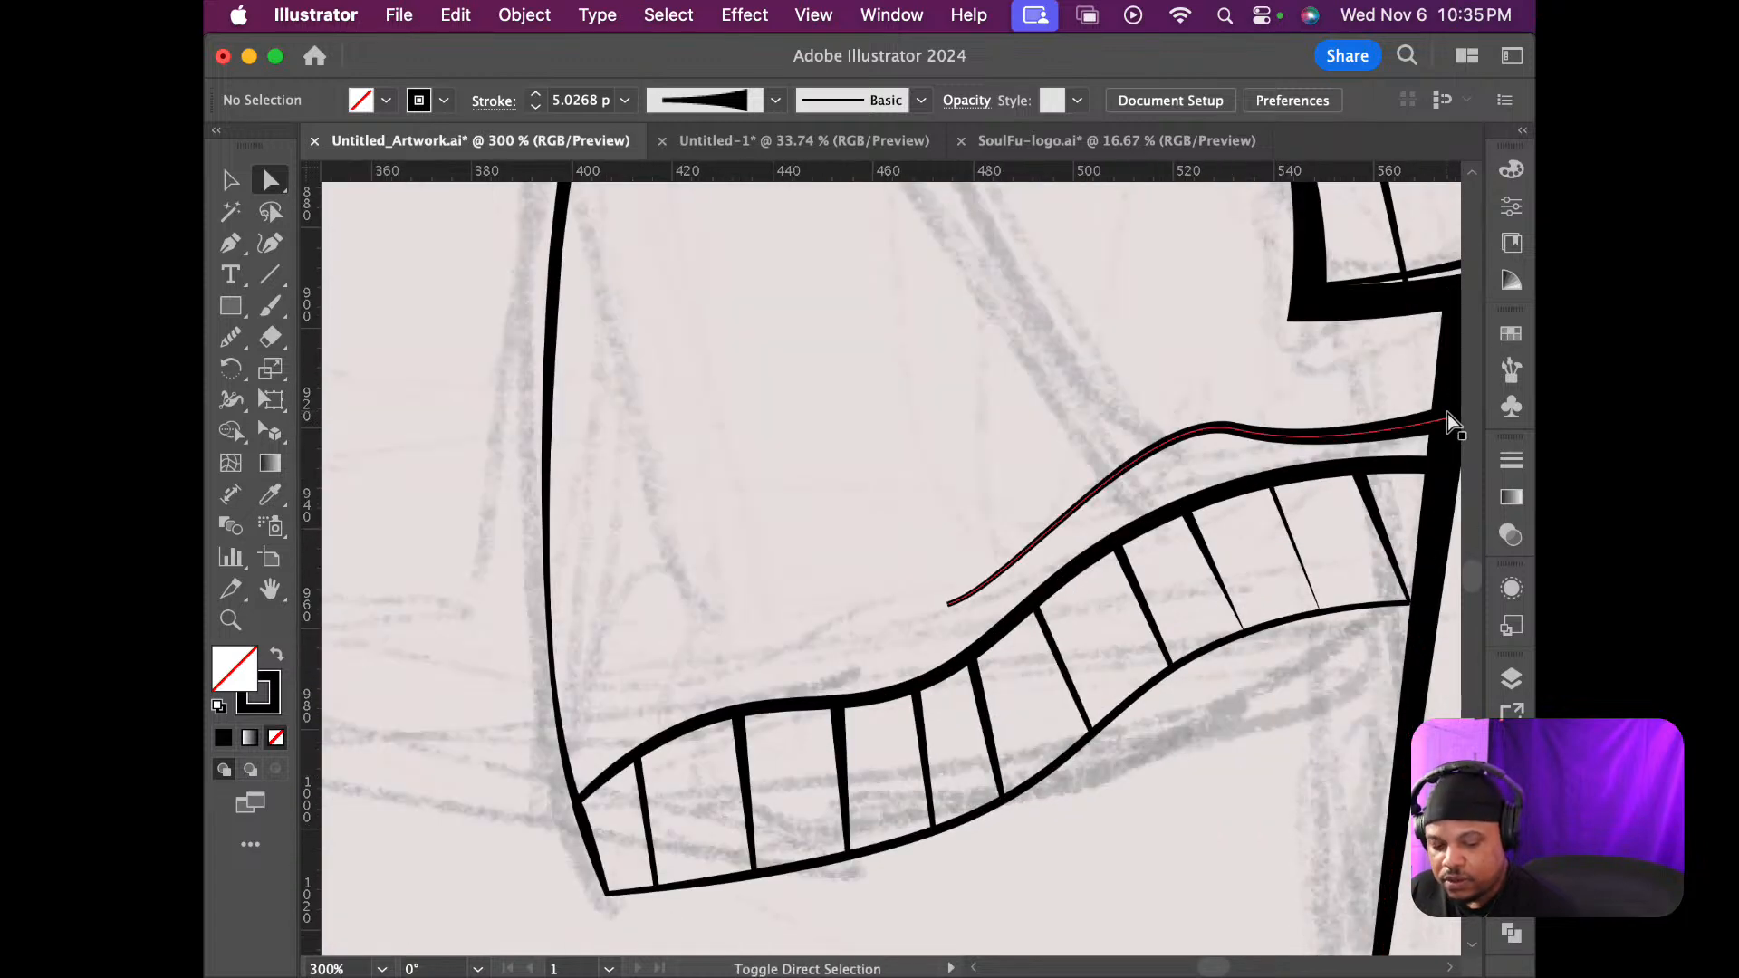
pyautogui.hotkey('shift', 'w')
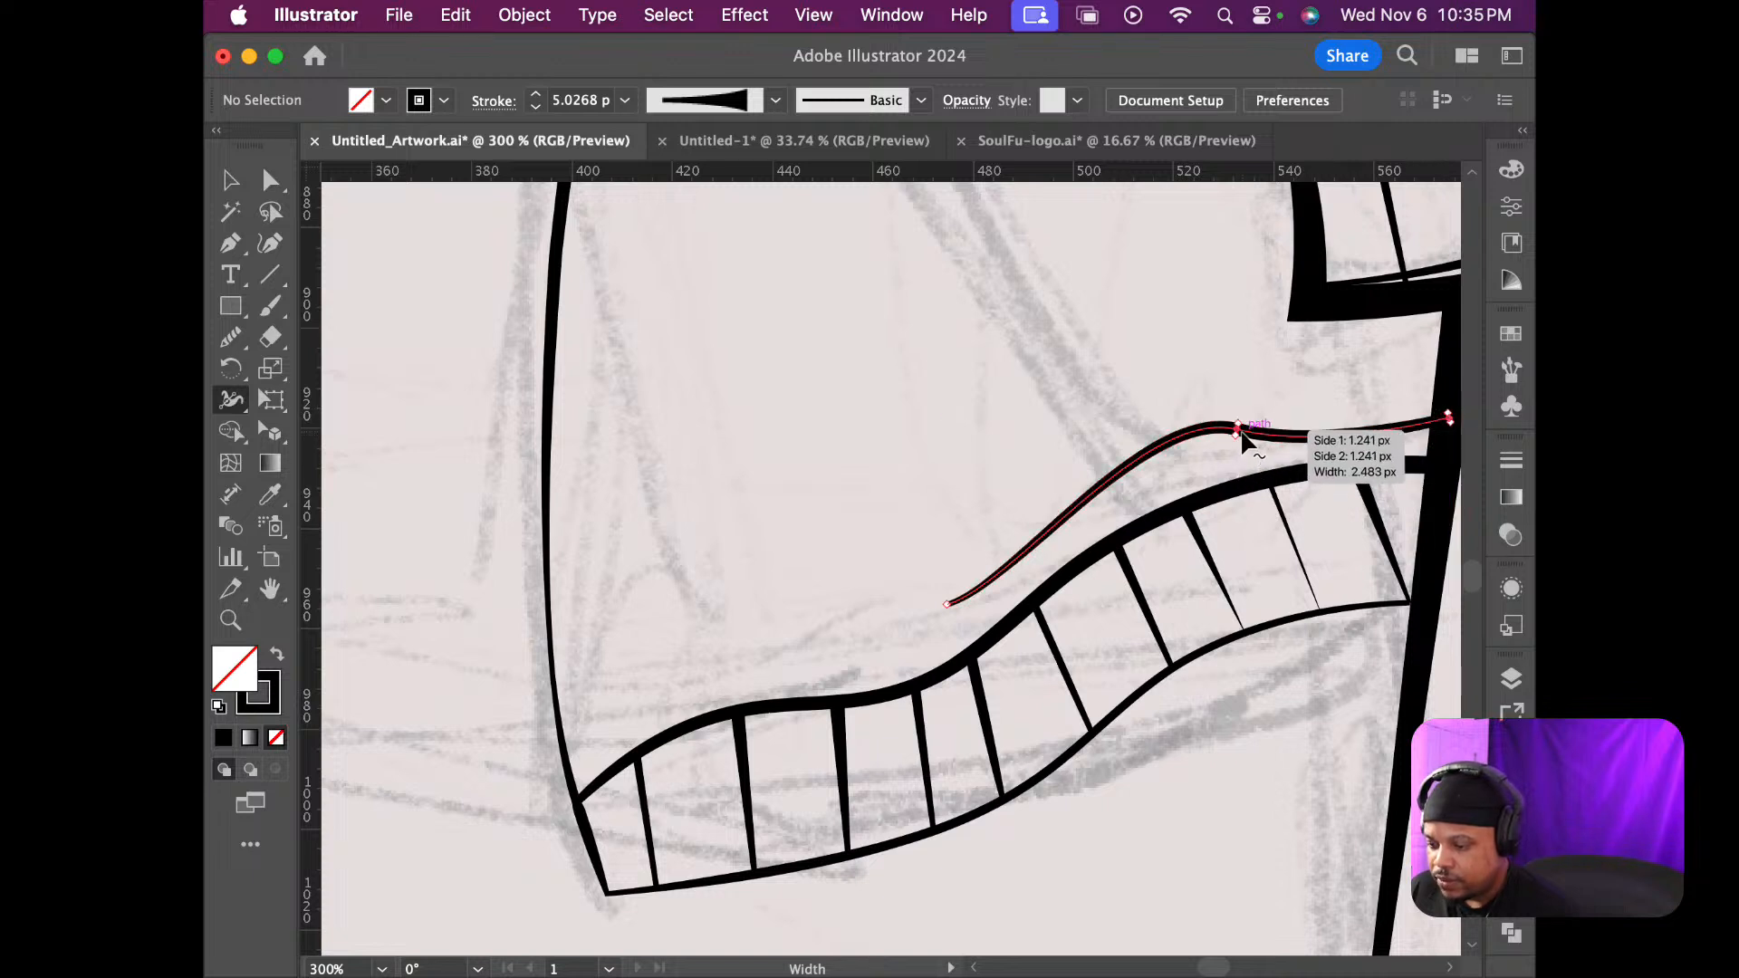
pyautogui.moveTo(1242, 430); pyautogui.dragTo(1244, 430)
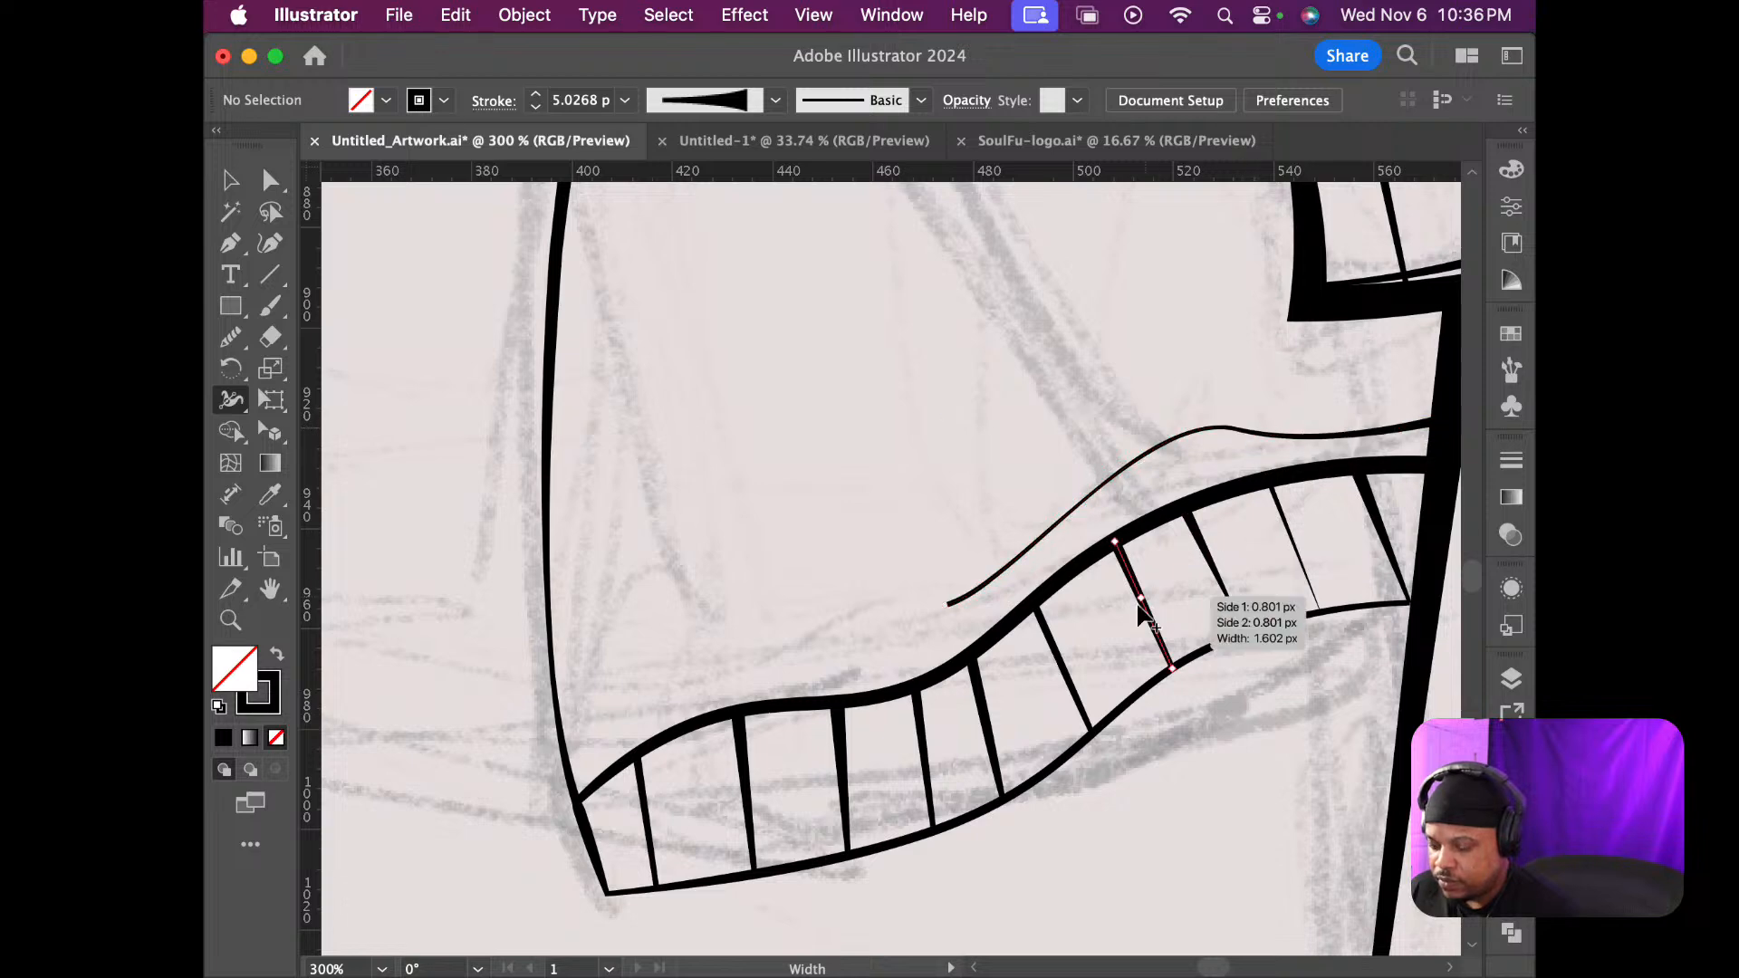
# Trace the slanted pocket above the jacket's hem band as a closed four-corner outline with the Pen tool, following the sketch
pyautogui.scroll(-2, 1188, 712)
pyautogui.scroll(-6, 1187, 709)
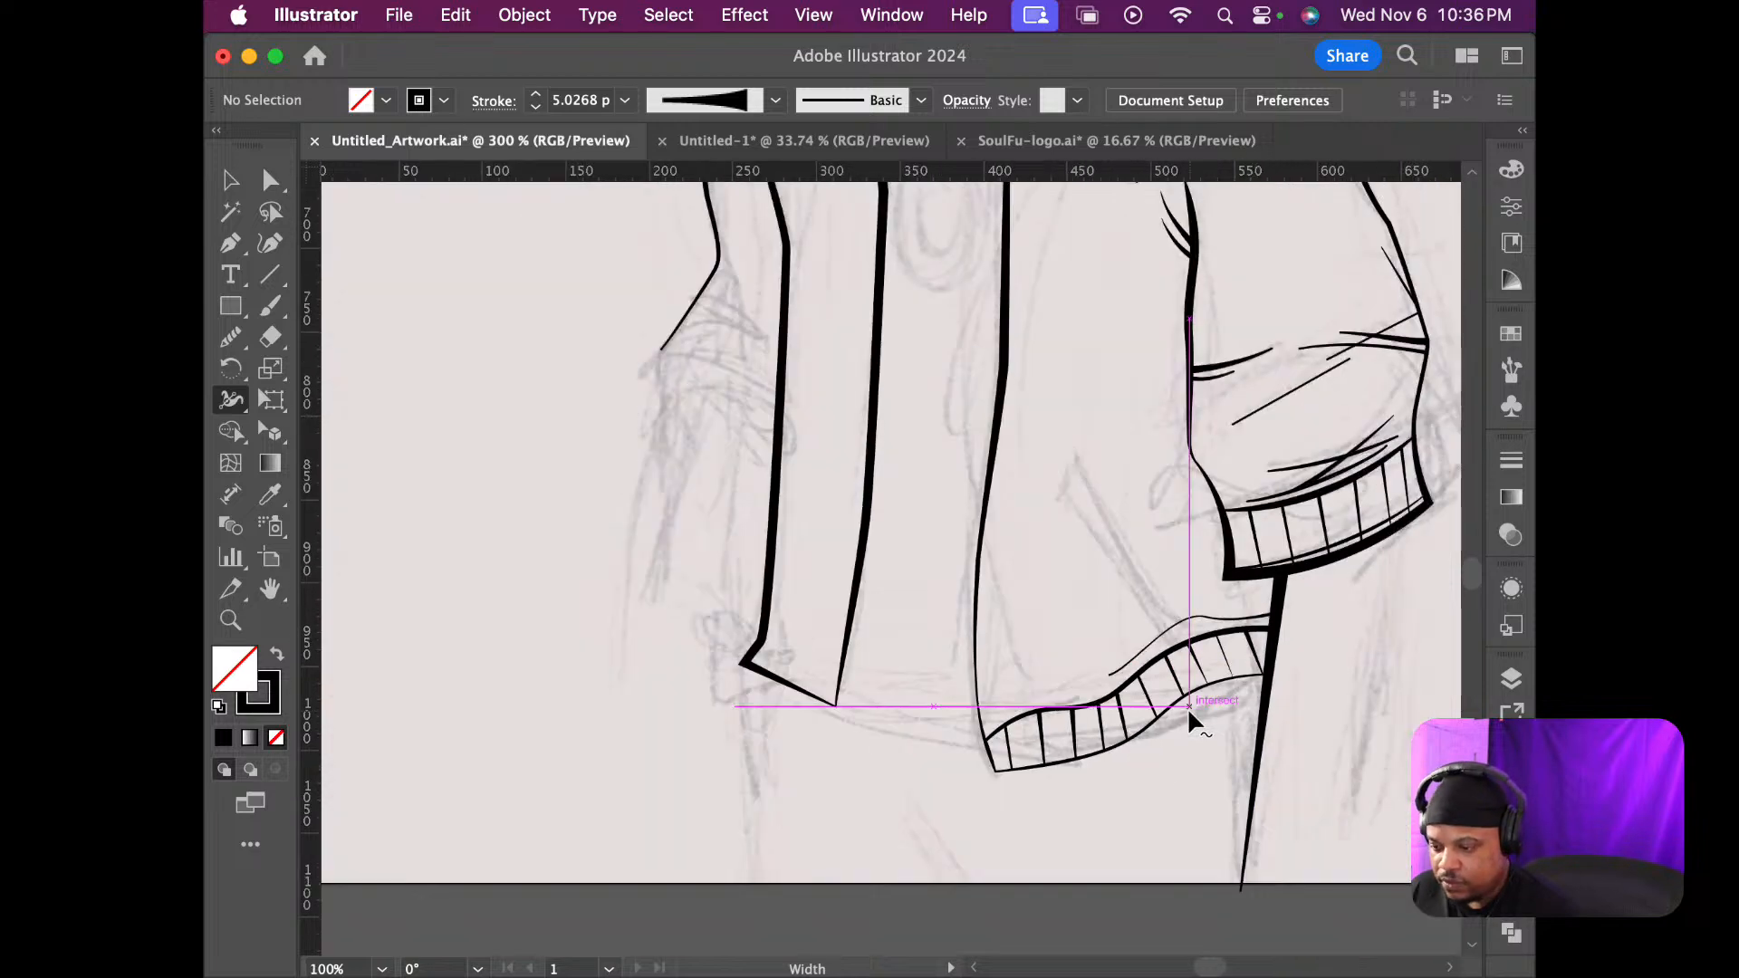
pyautogui.scroll(1, 1187, 705)
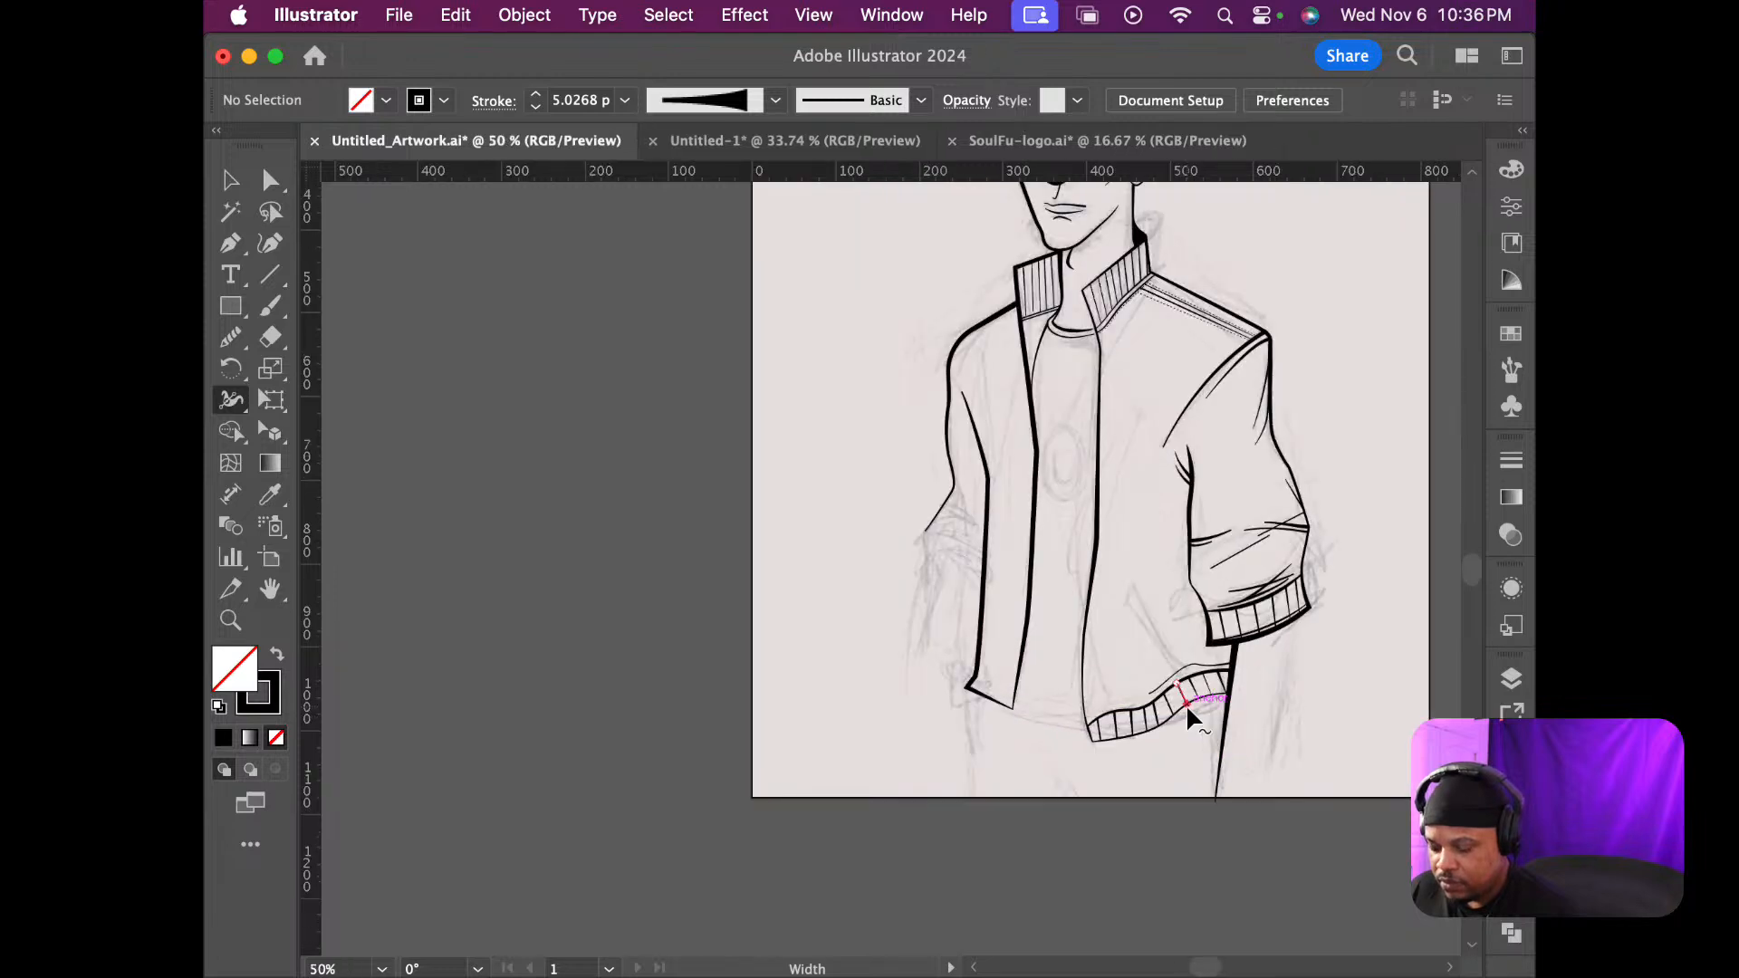
pyautogui.scroll(4, 1155, 706)
pyautogui.scroll(-3, 1155, 705)
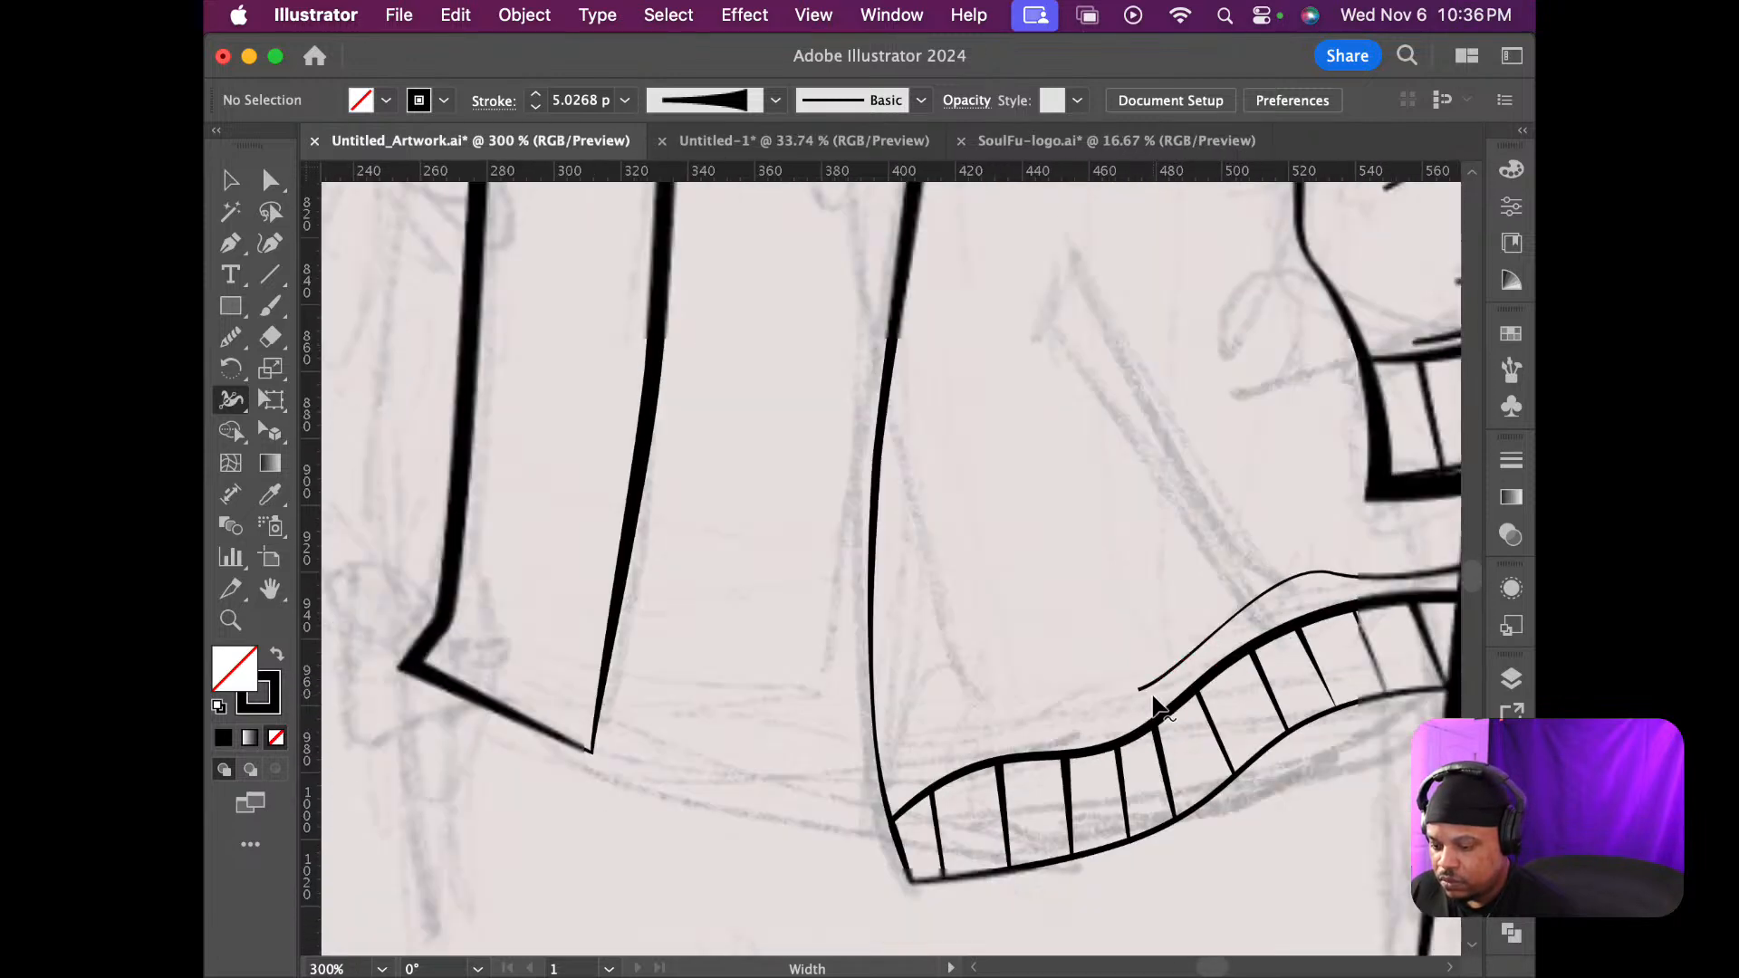
pyautogui.scroll(-1, 1155, 706)
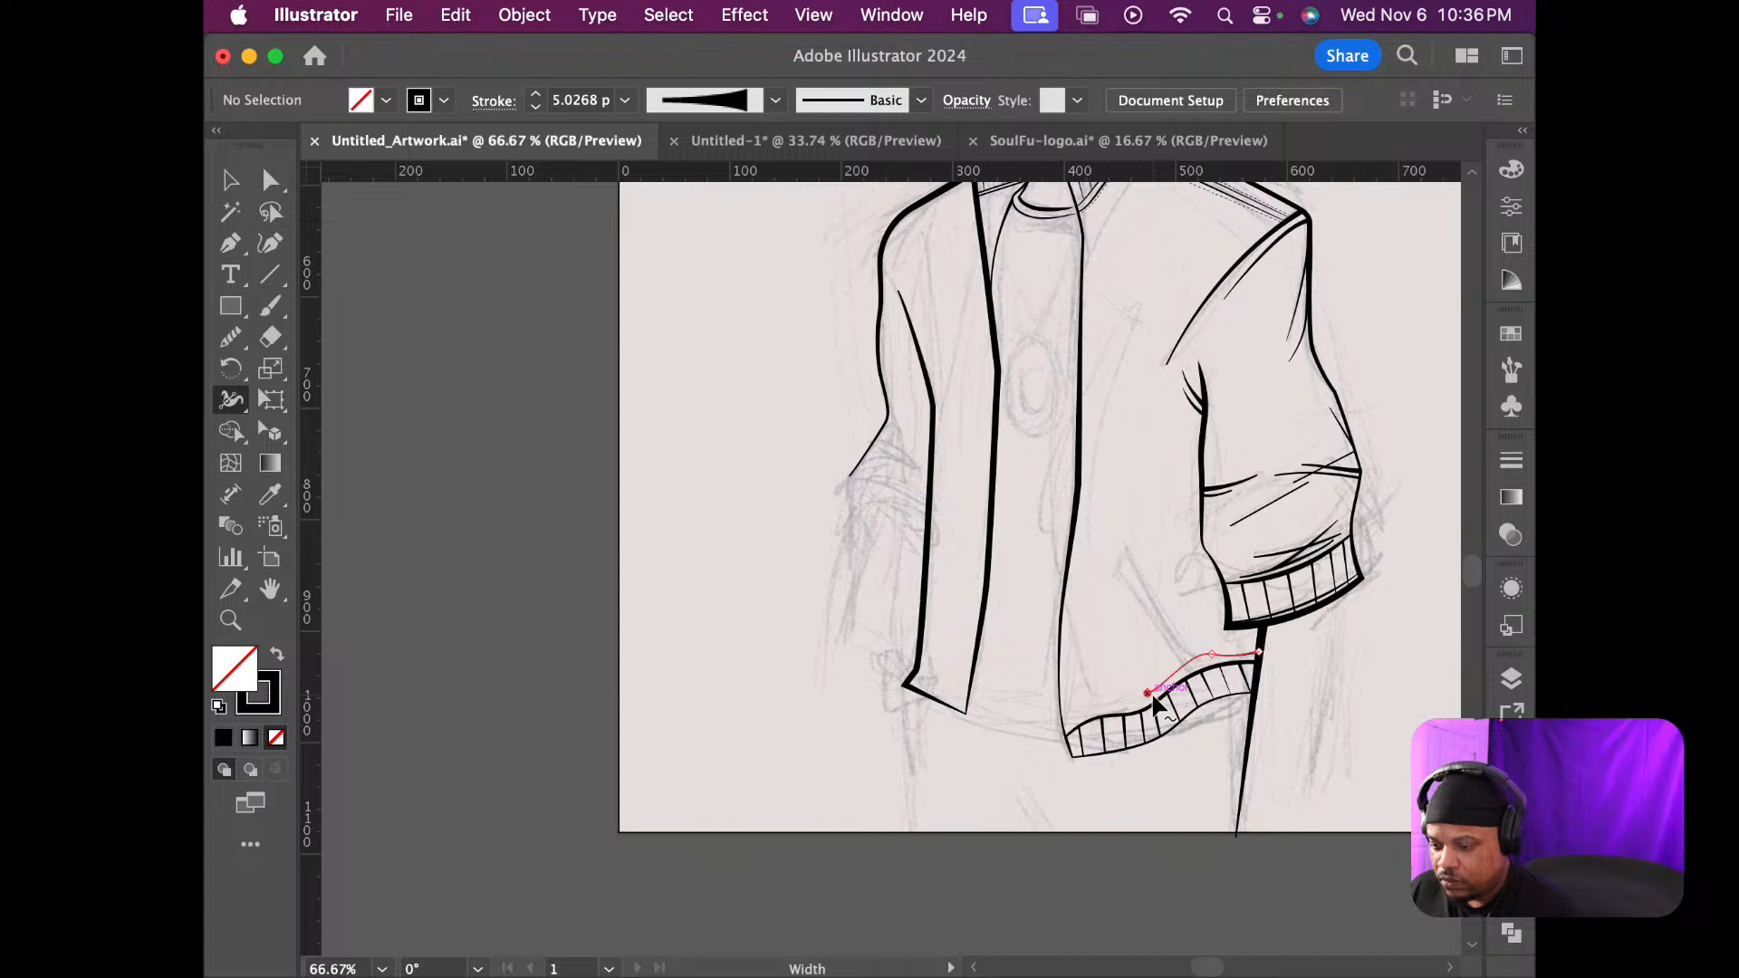
pyautogui.scroll(4, 1154, 700)
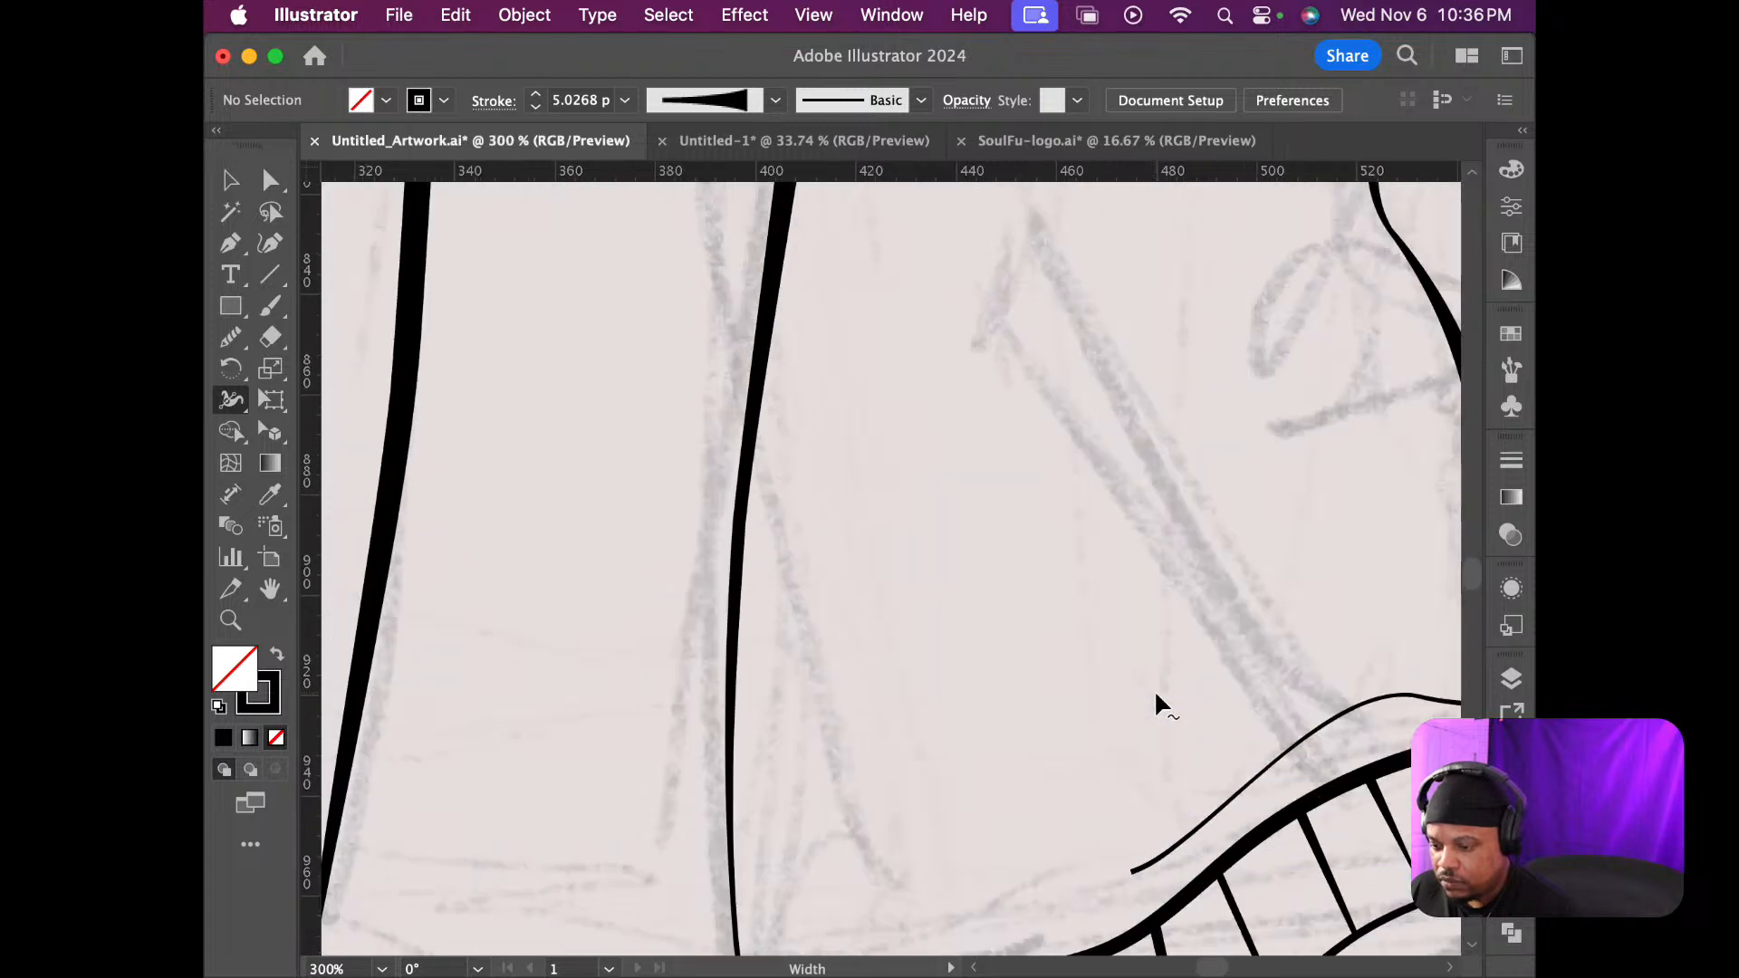
pyautogui.scroll(3, 1155, 694)
pyautogui.press('p')
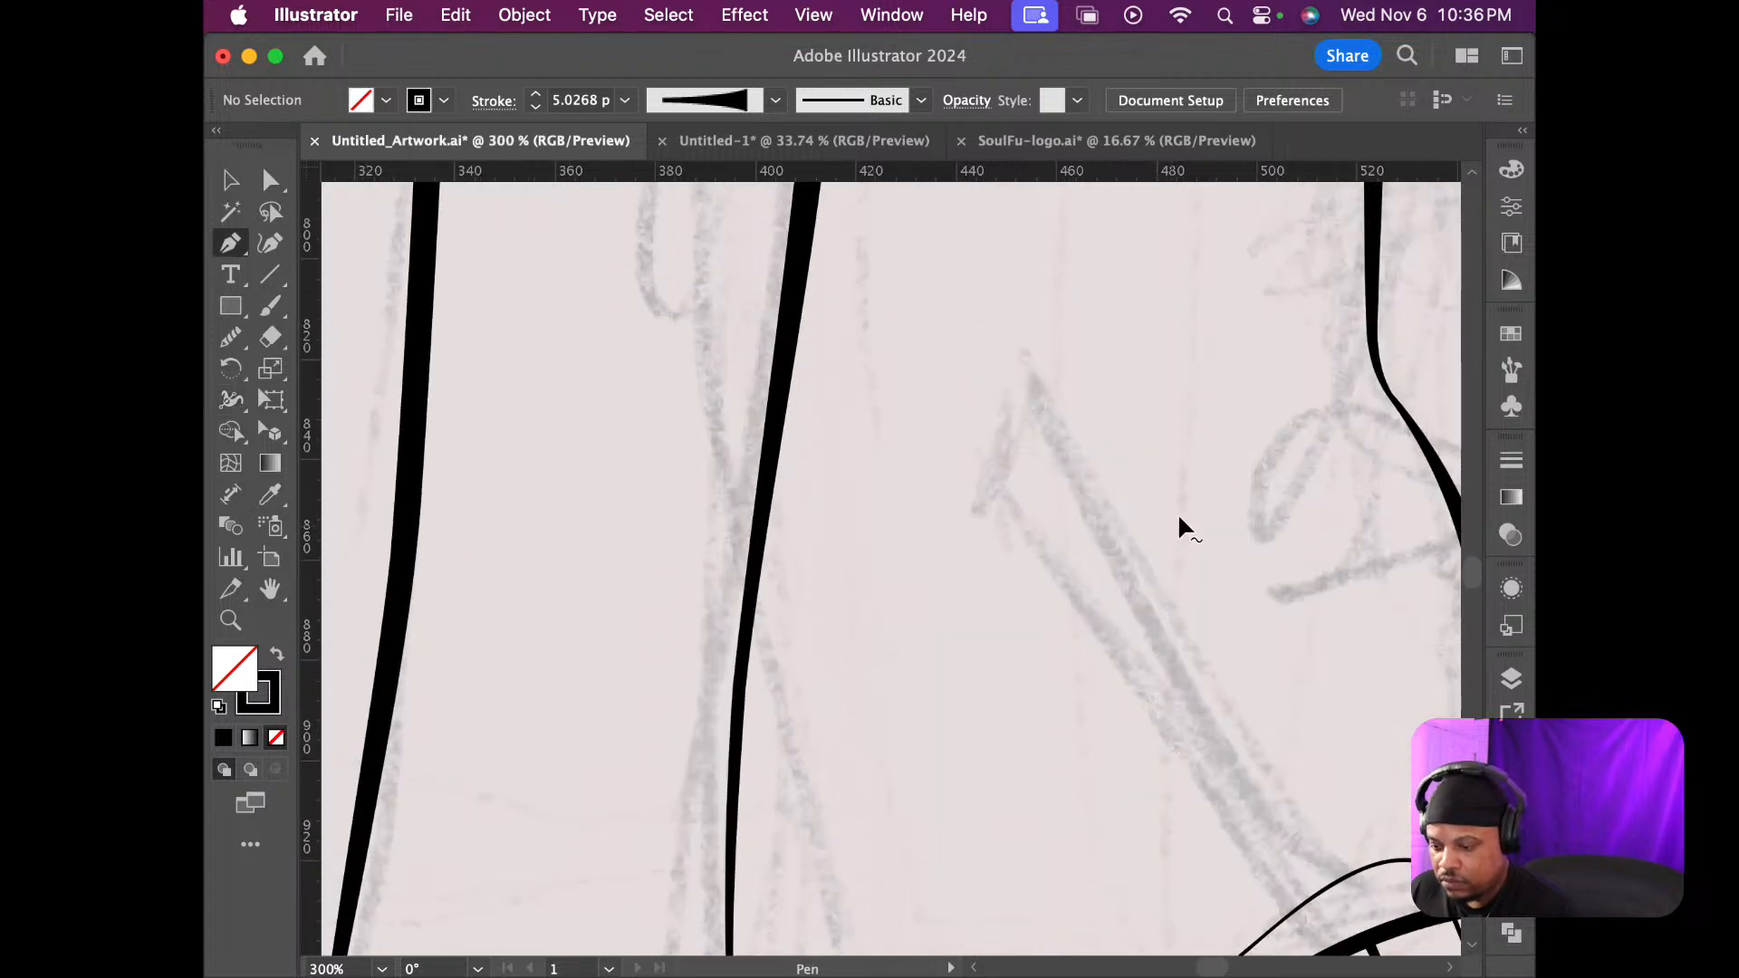
pyautogui.click(1026, 354)
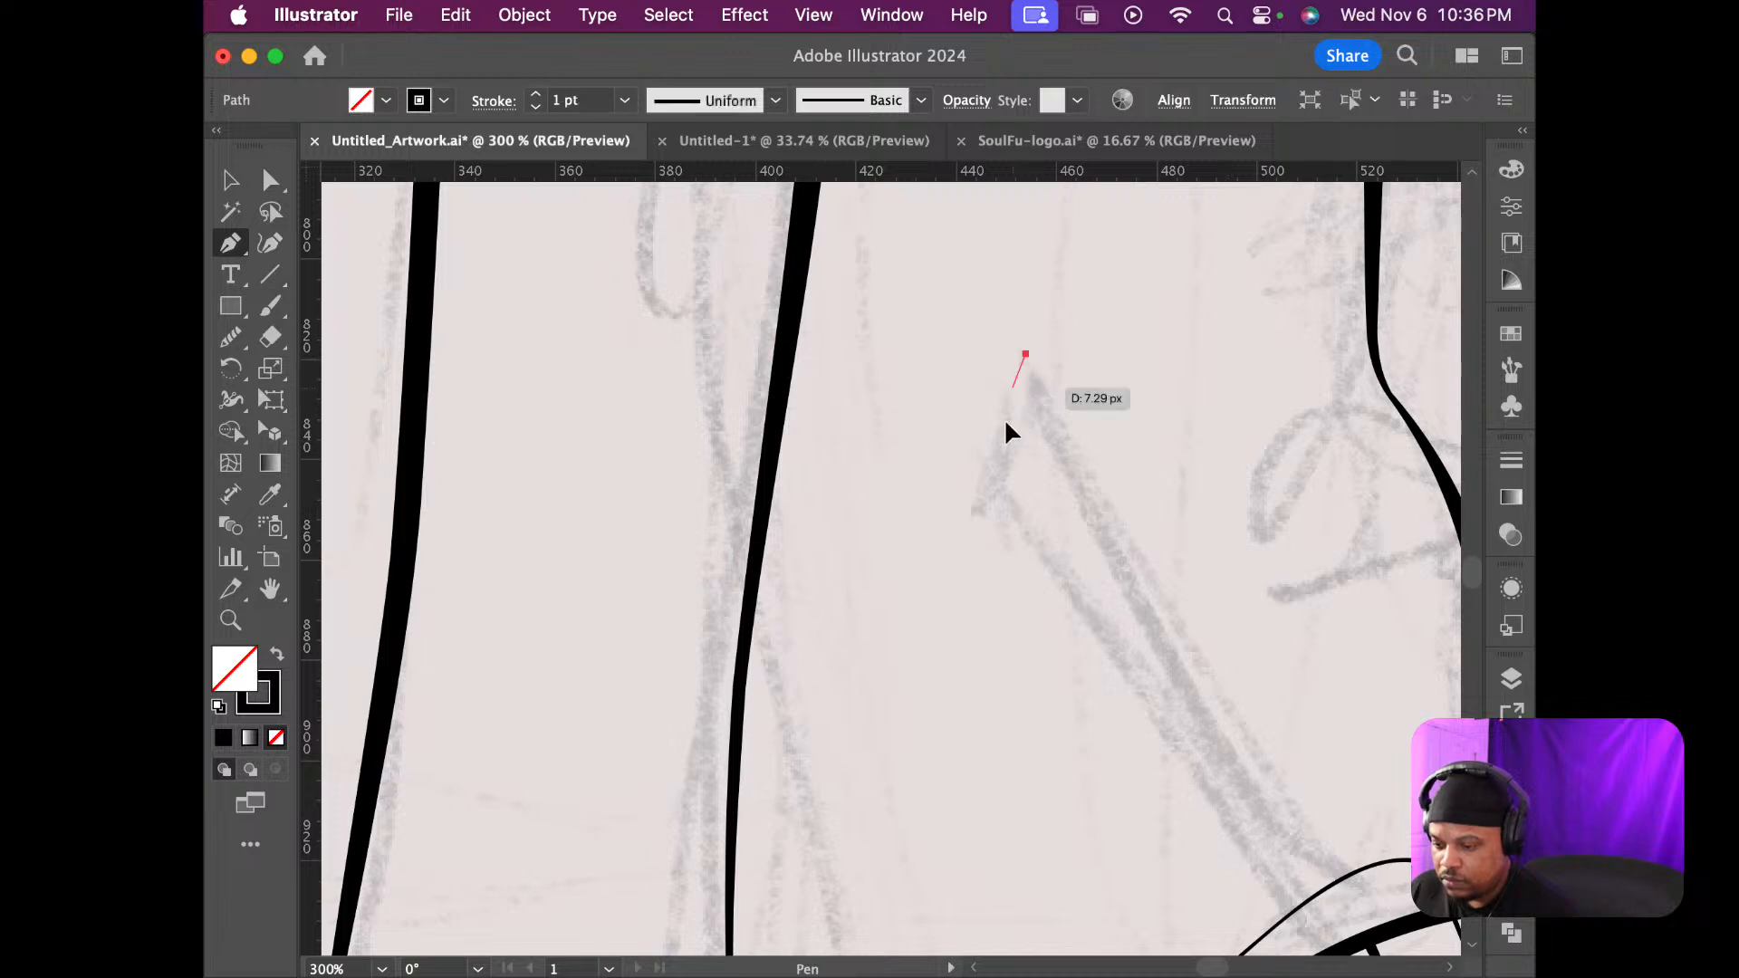
pyautogui.click(983, 496)
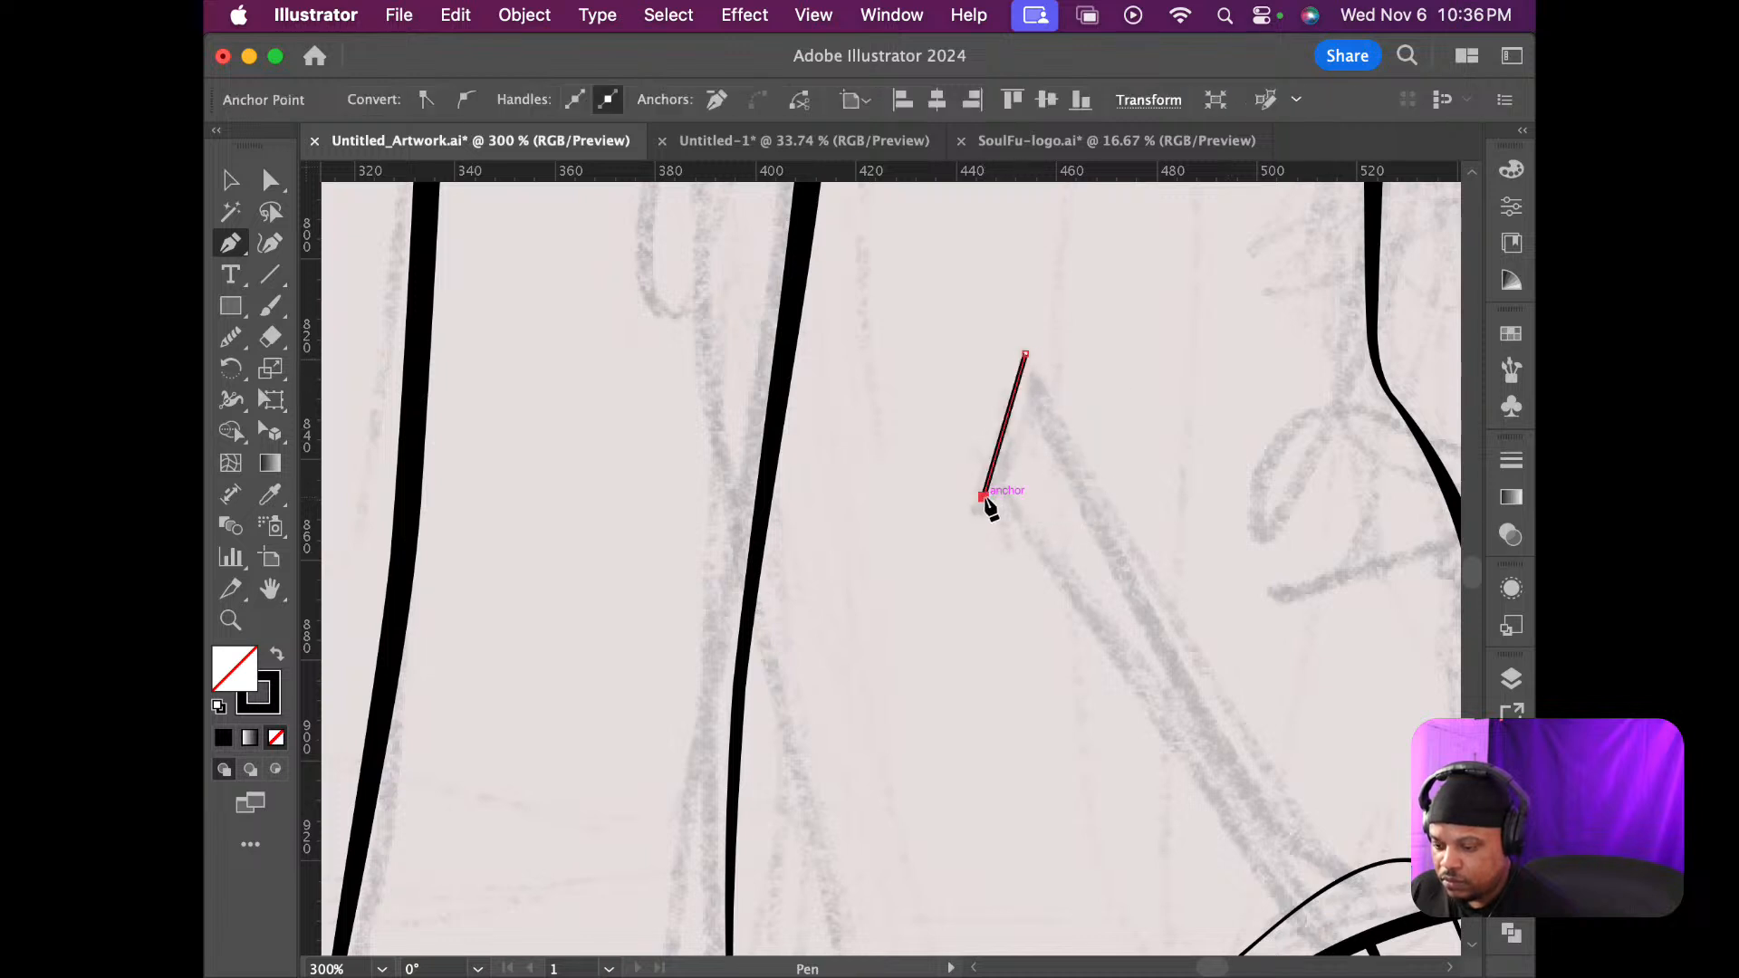
pyautogui.click(1265, 877)
pyautogui.click(1335, 867)
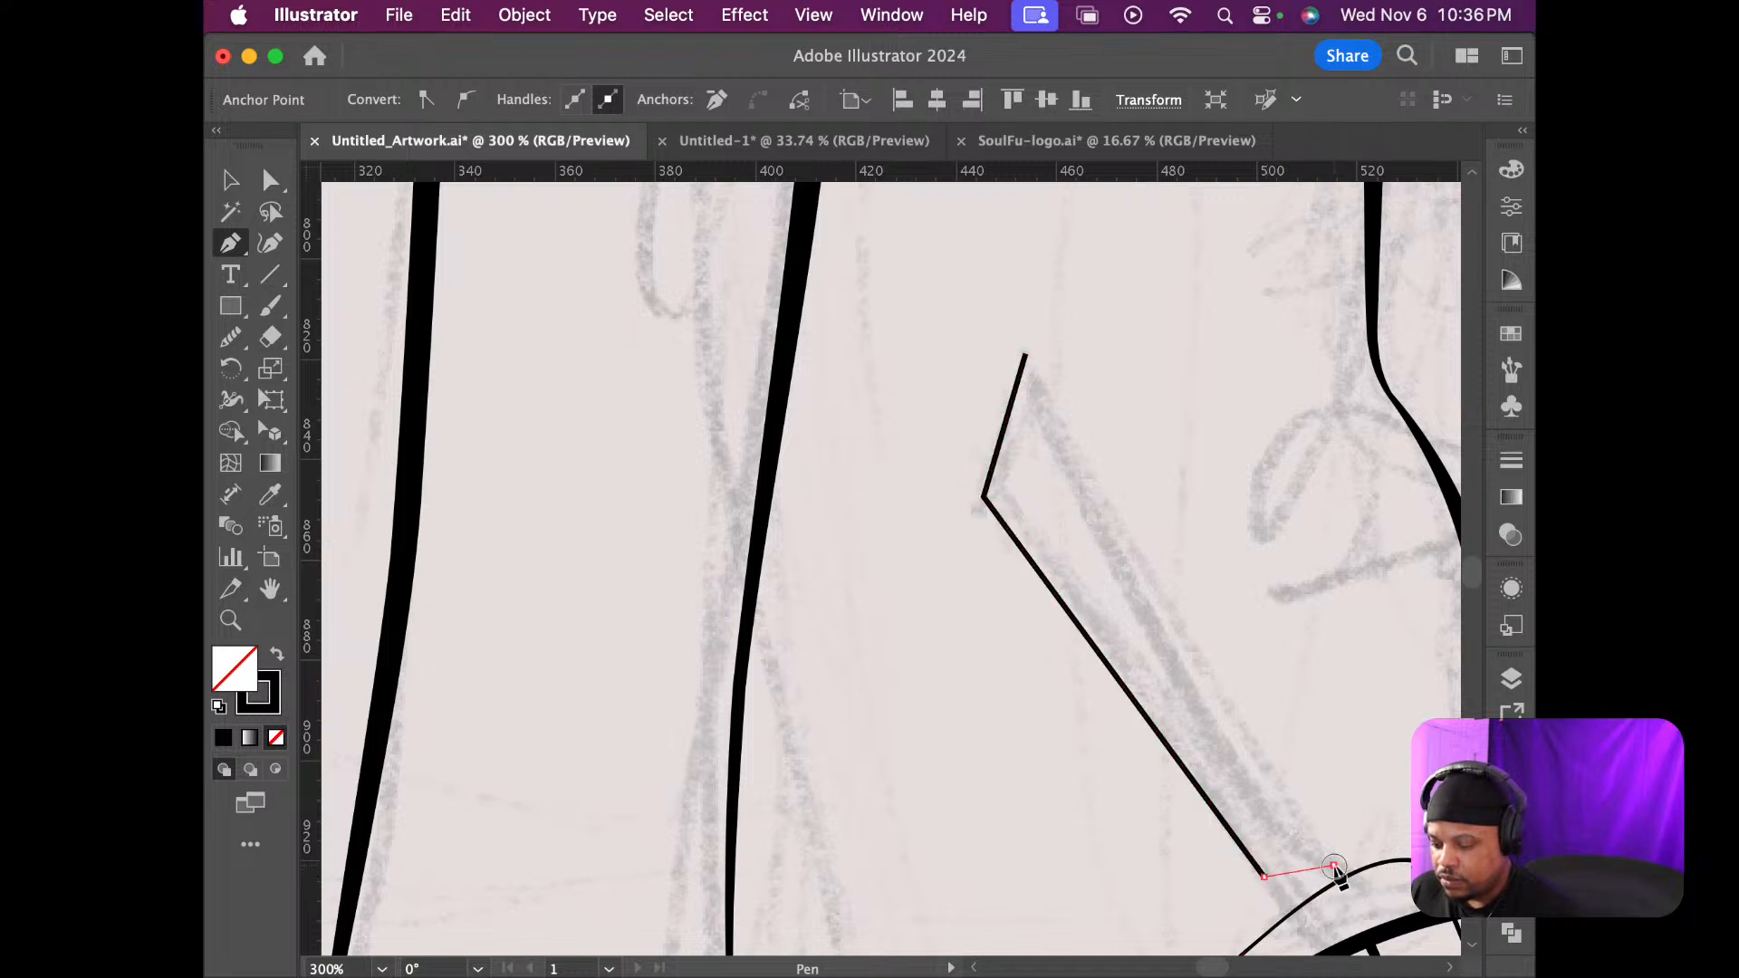
pyautogui.click(1026, 356)
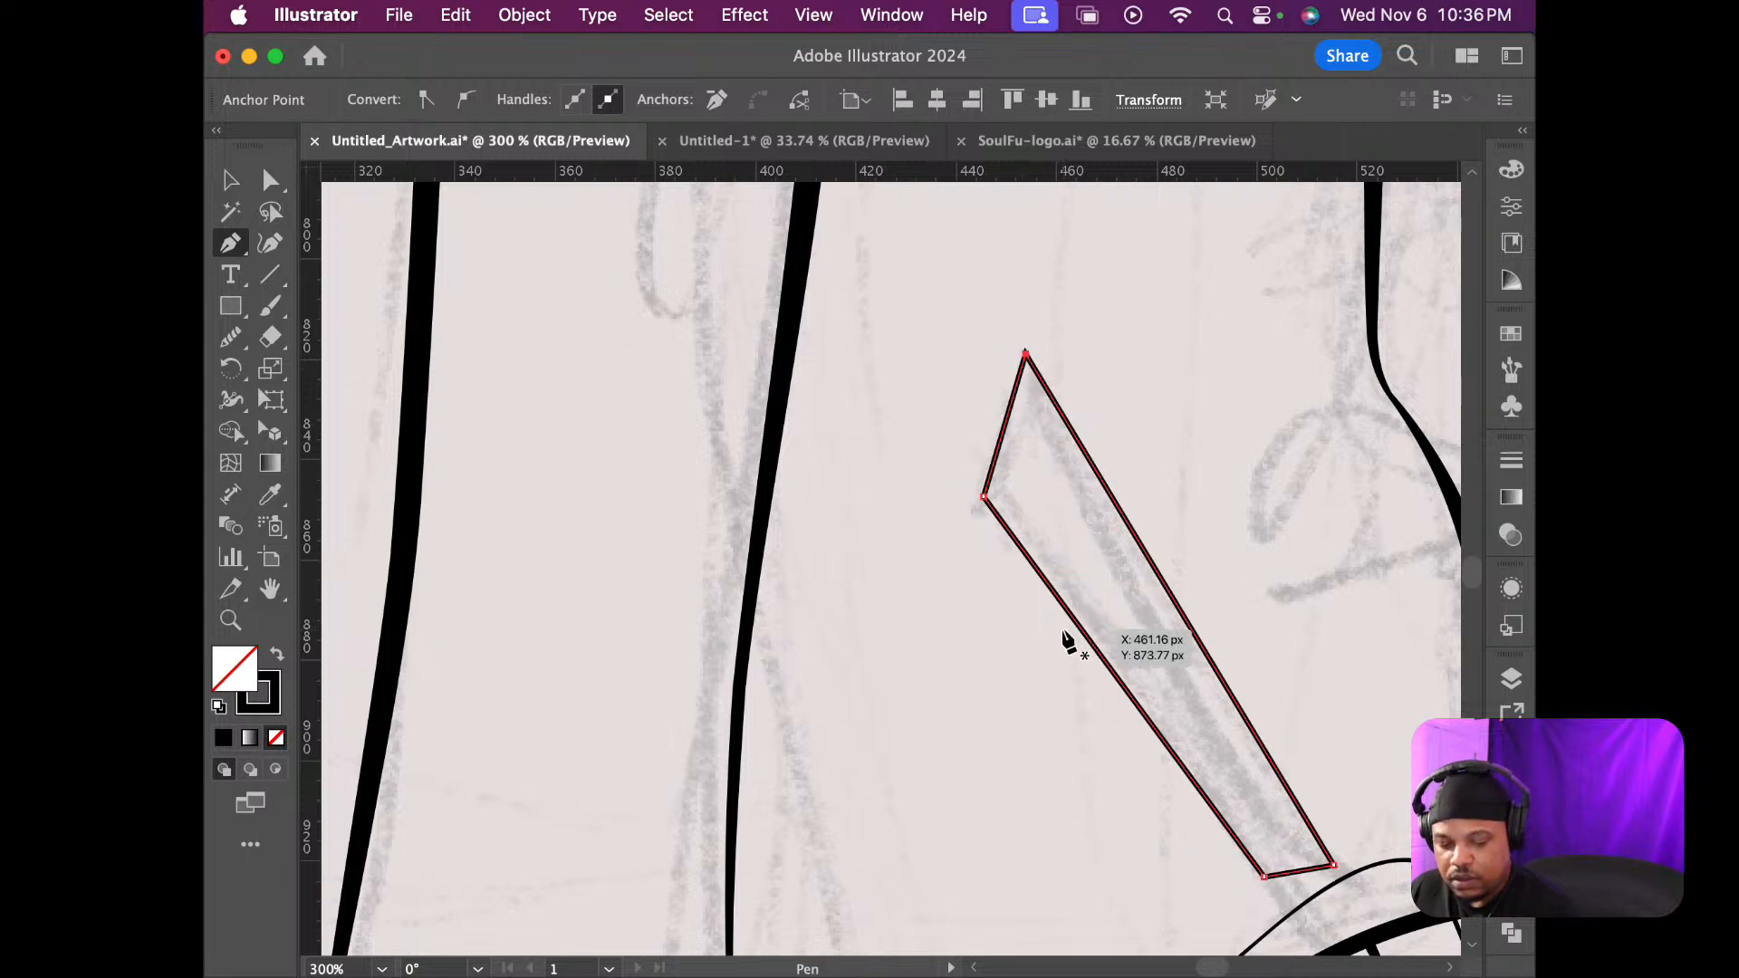
# Thicken the pocket outline at its front corner and lower front corner with the Width tool, up to about 2.7 pt, and deselect it
pyautogui.hotkey('shift', 'w')
pyautogui.moveTo(985, 496); pyautogui.dragTo(987, 497)
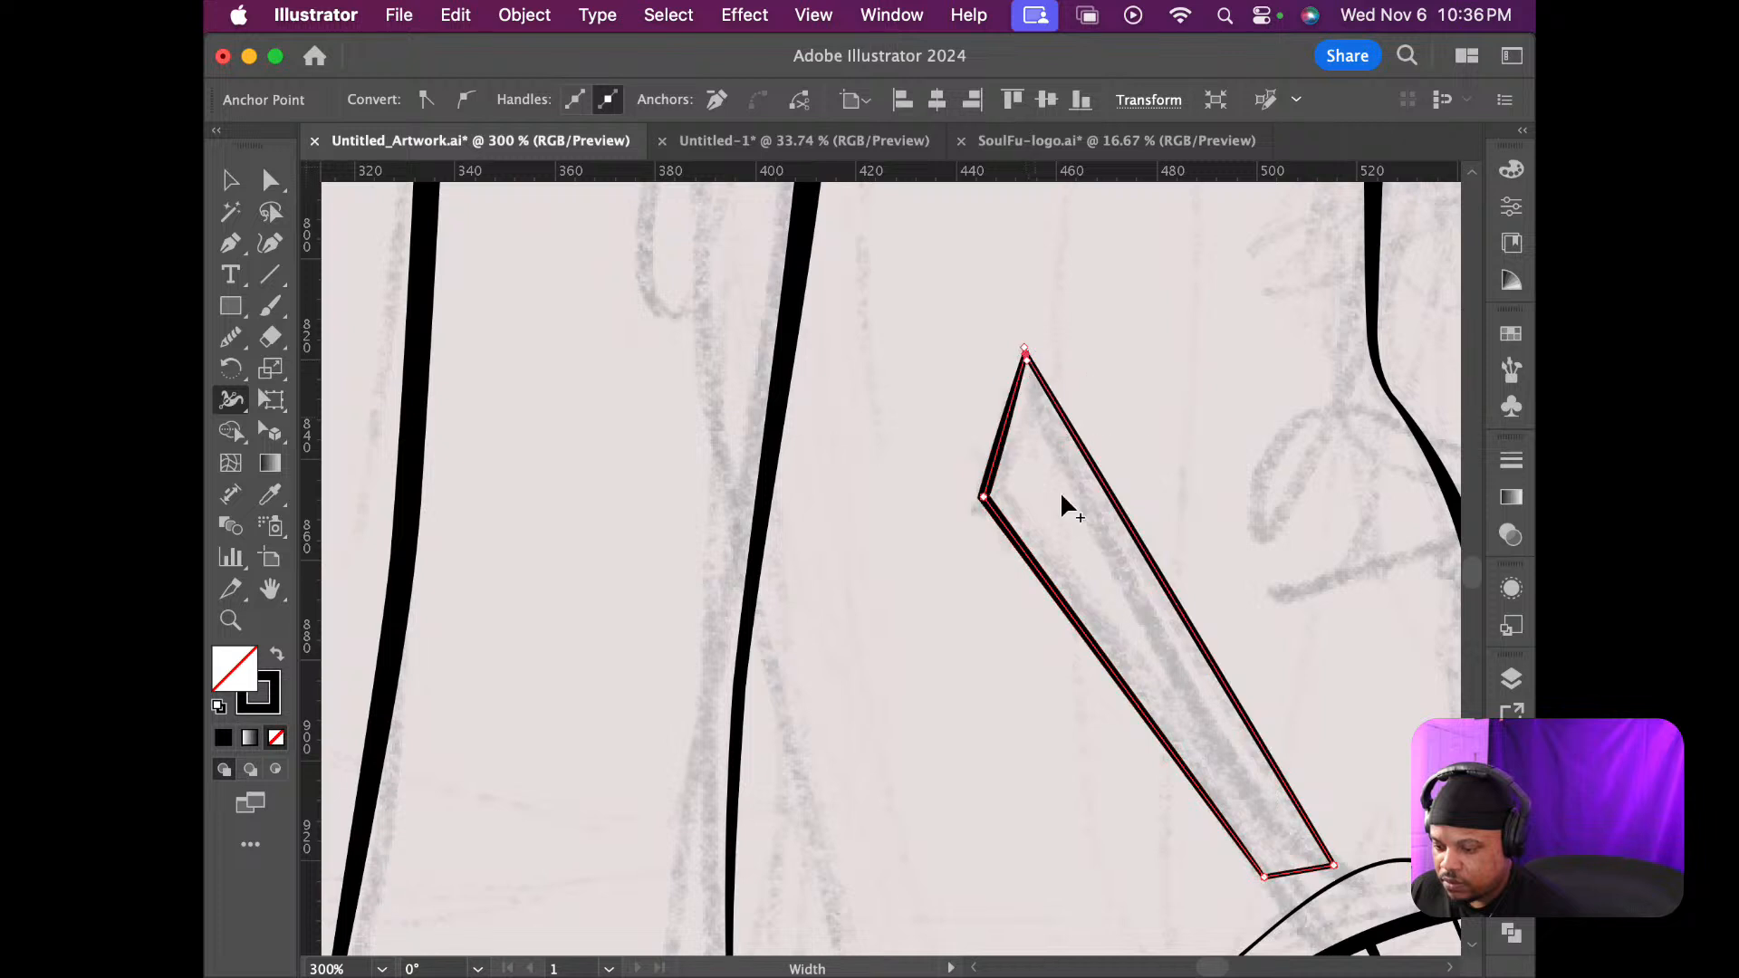
pyautogui.moveTo(1262, 877); pyautogui.dragTo(1263, 882)
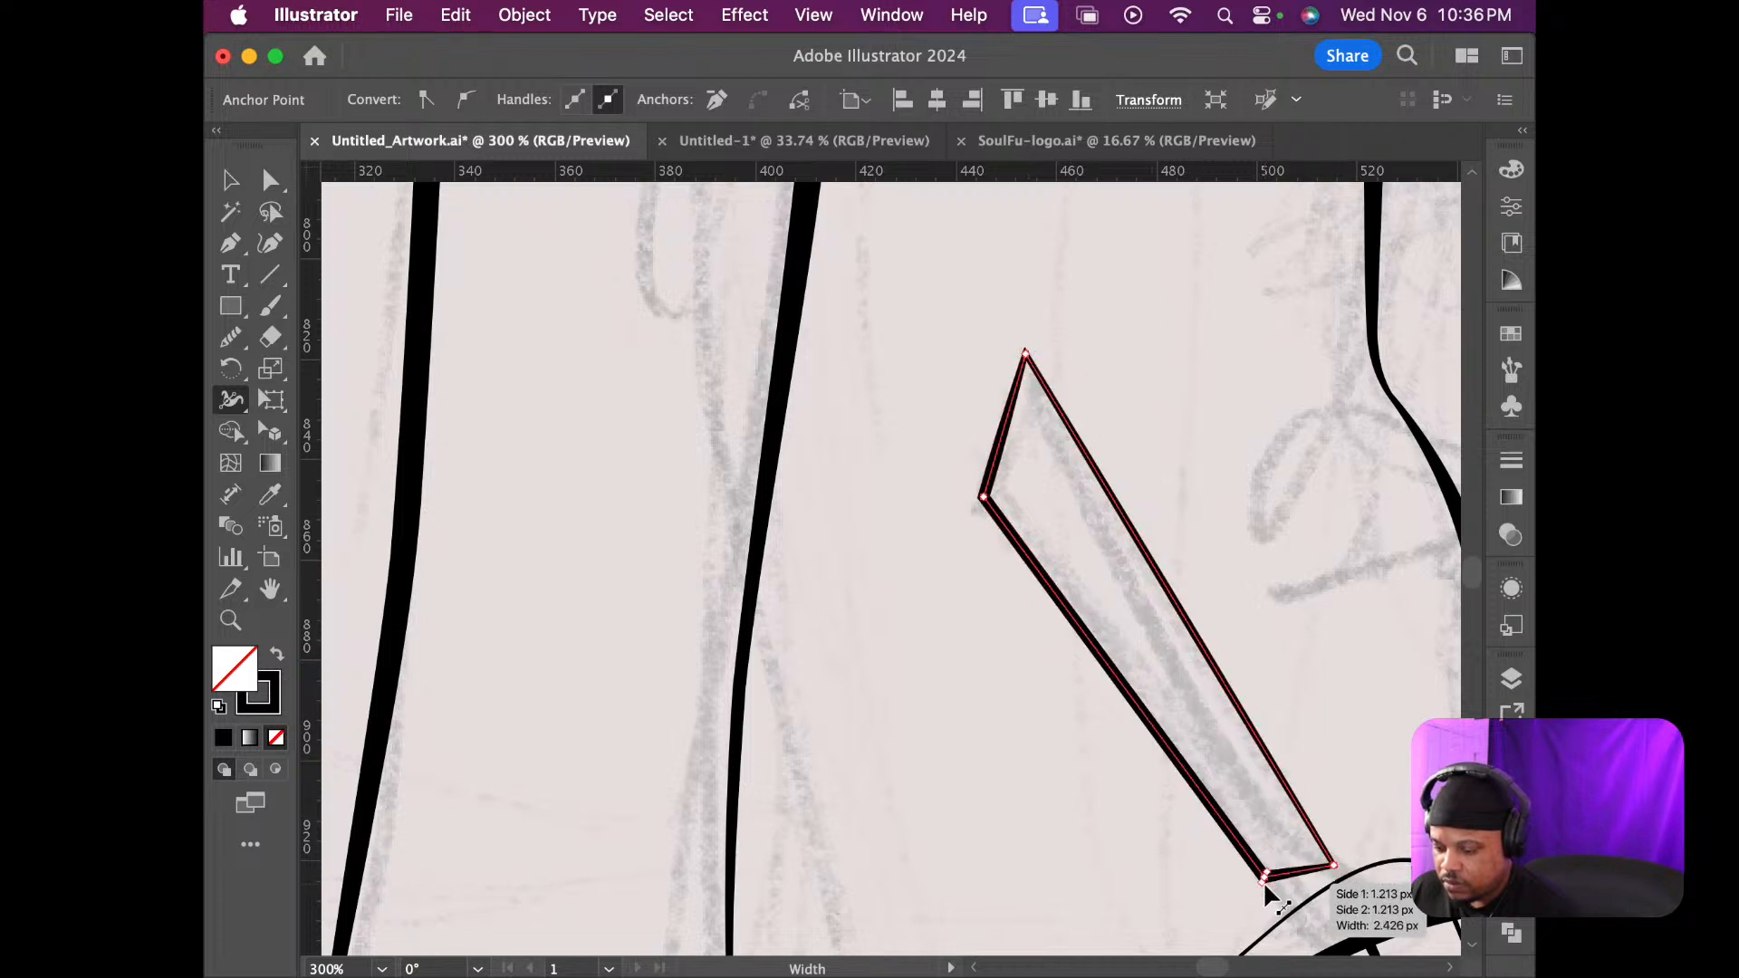
pyautogui.press('v')
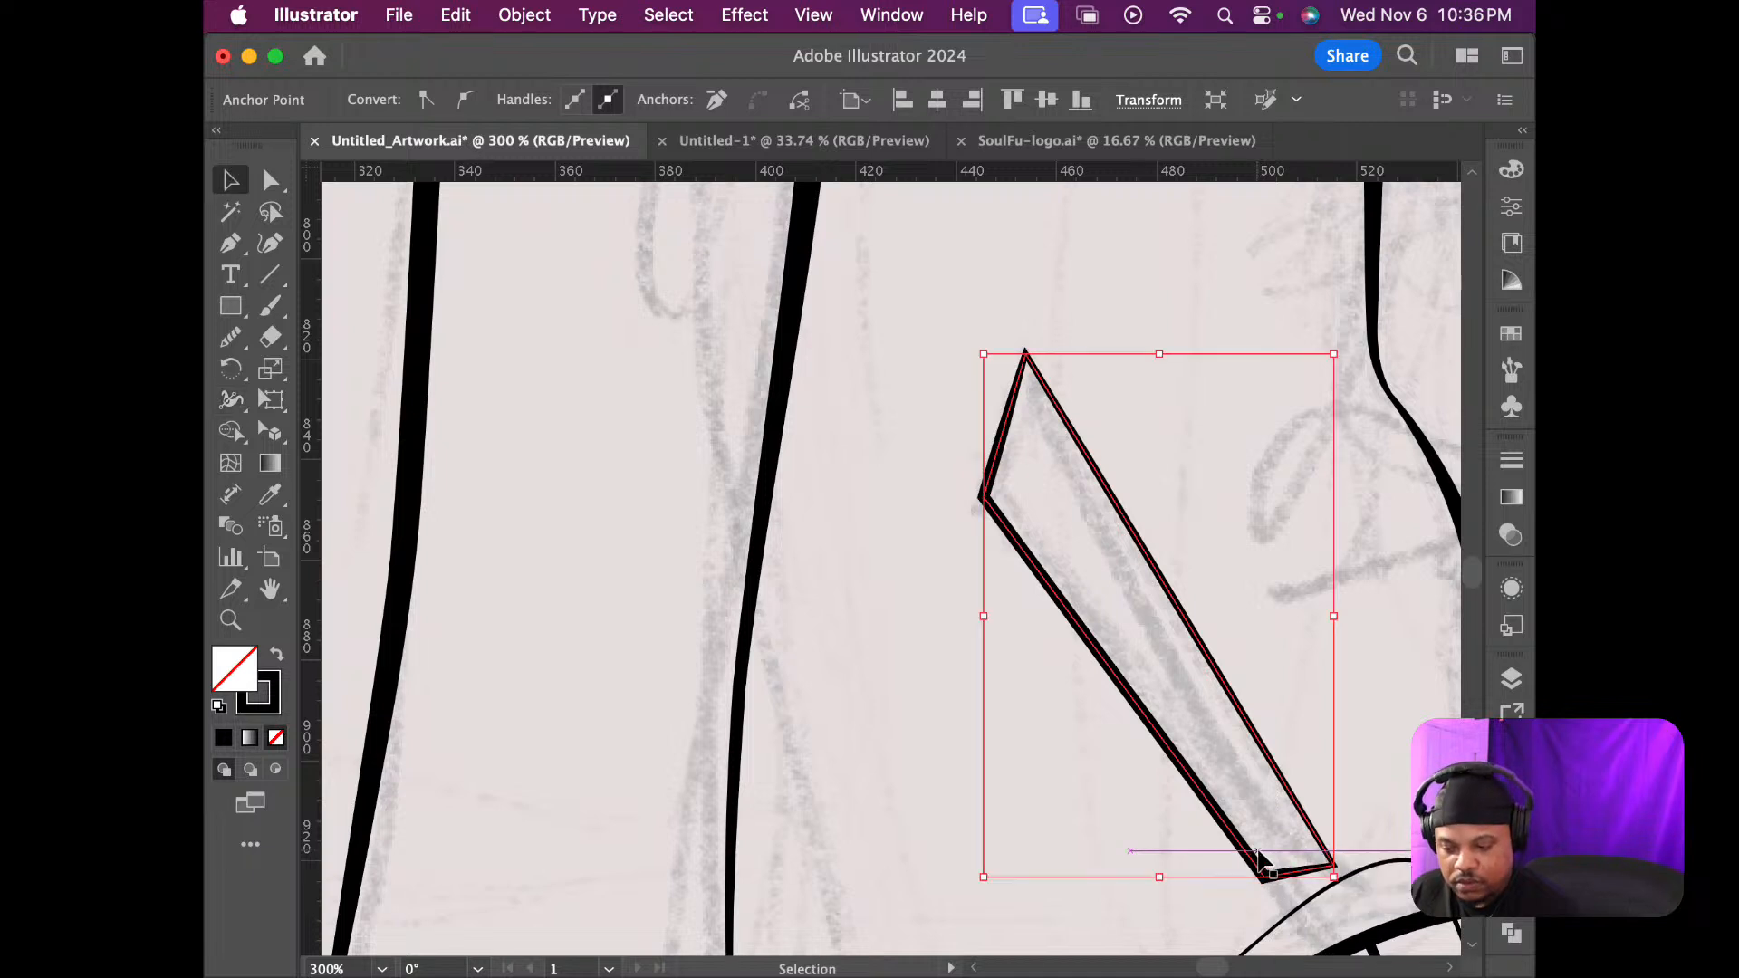
pyautogui.click(1245, 660)
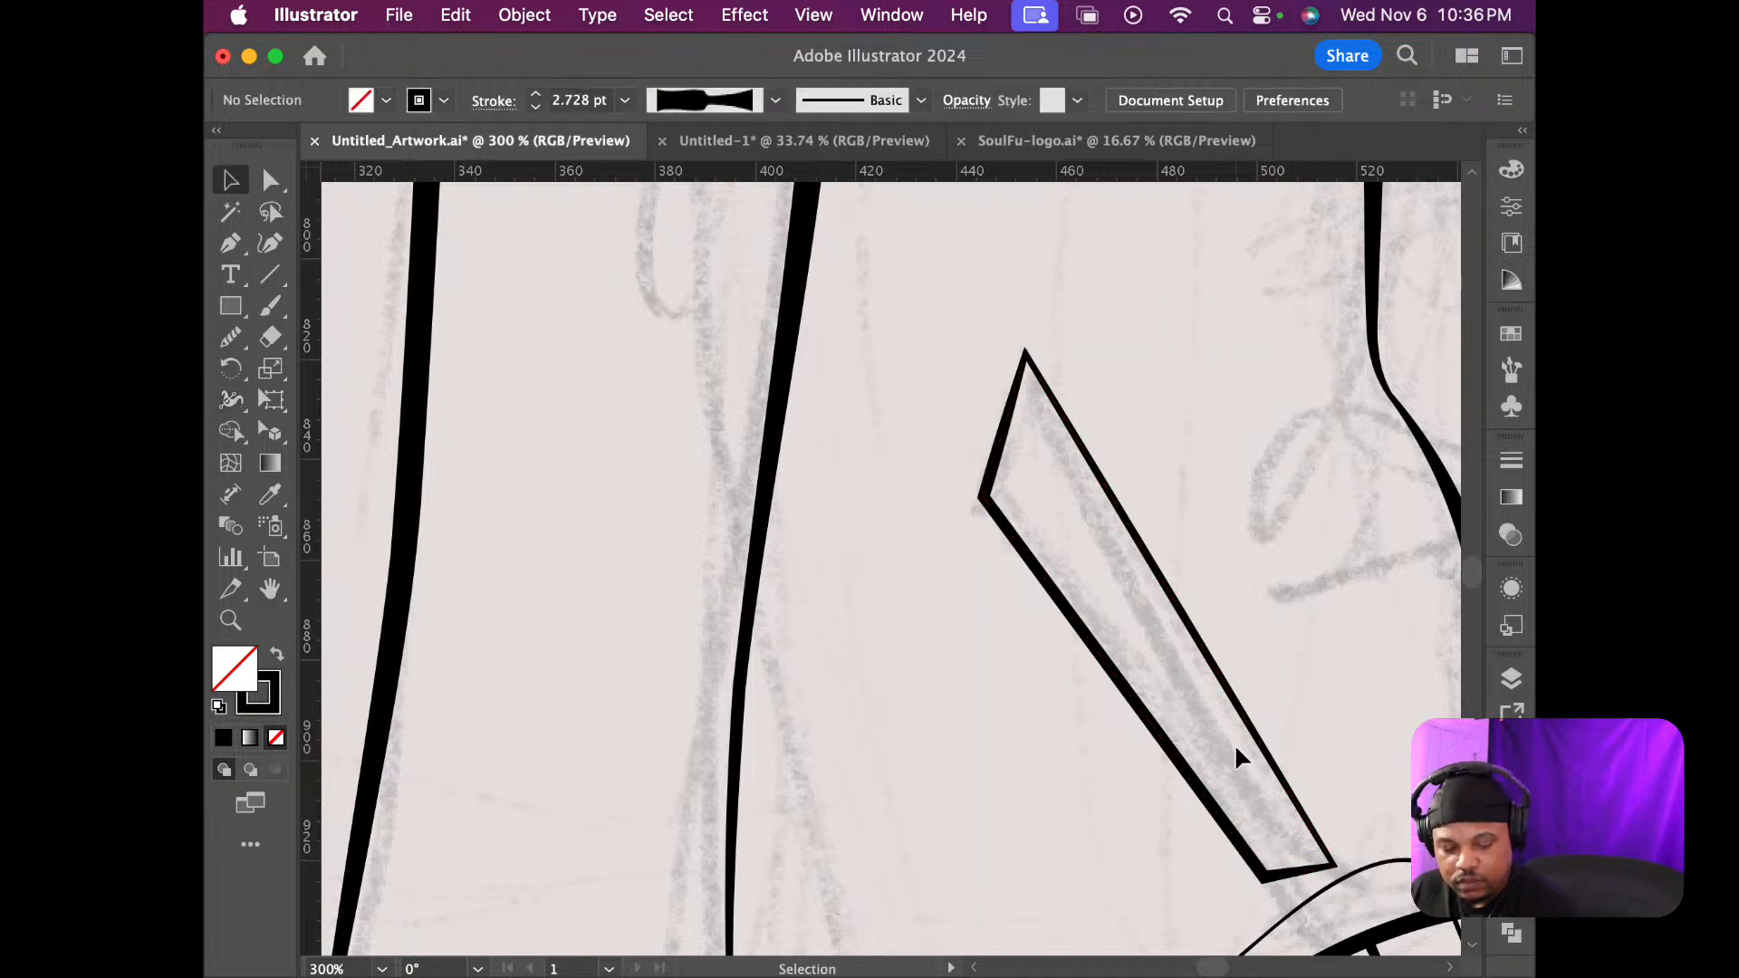
# Clear the selection and hide the sketch on Layer 1 to view the inked lines alone
pyautogui.scroll(-5, 1241, 748)
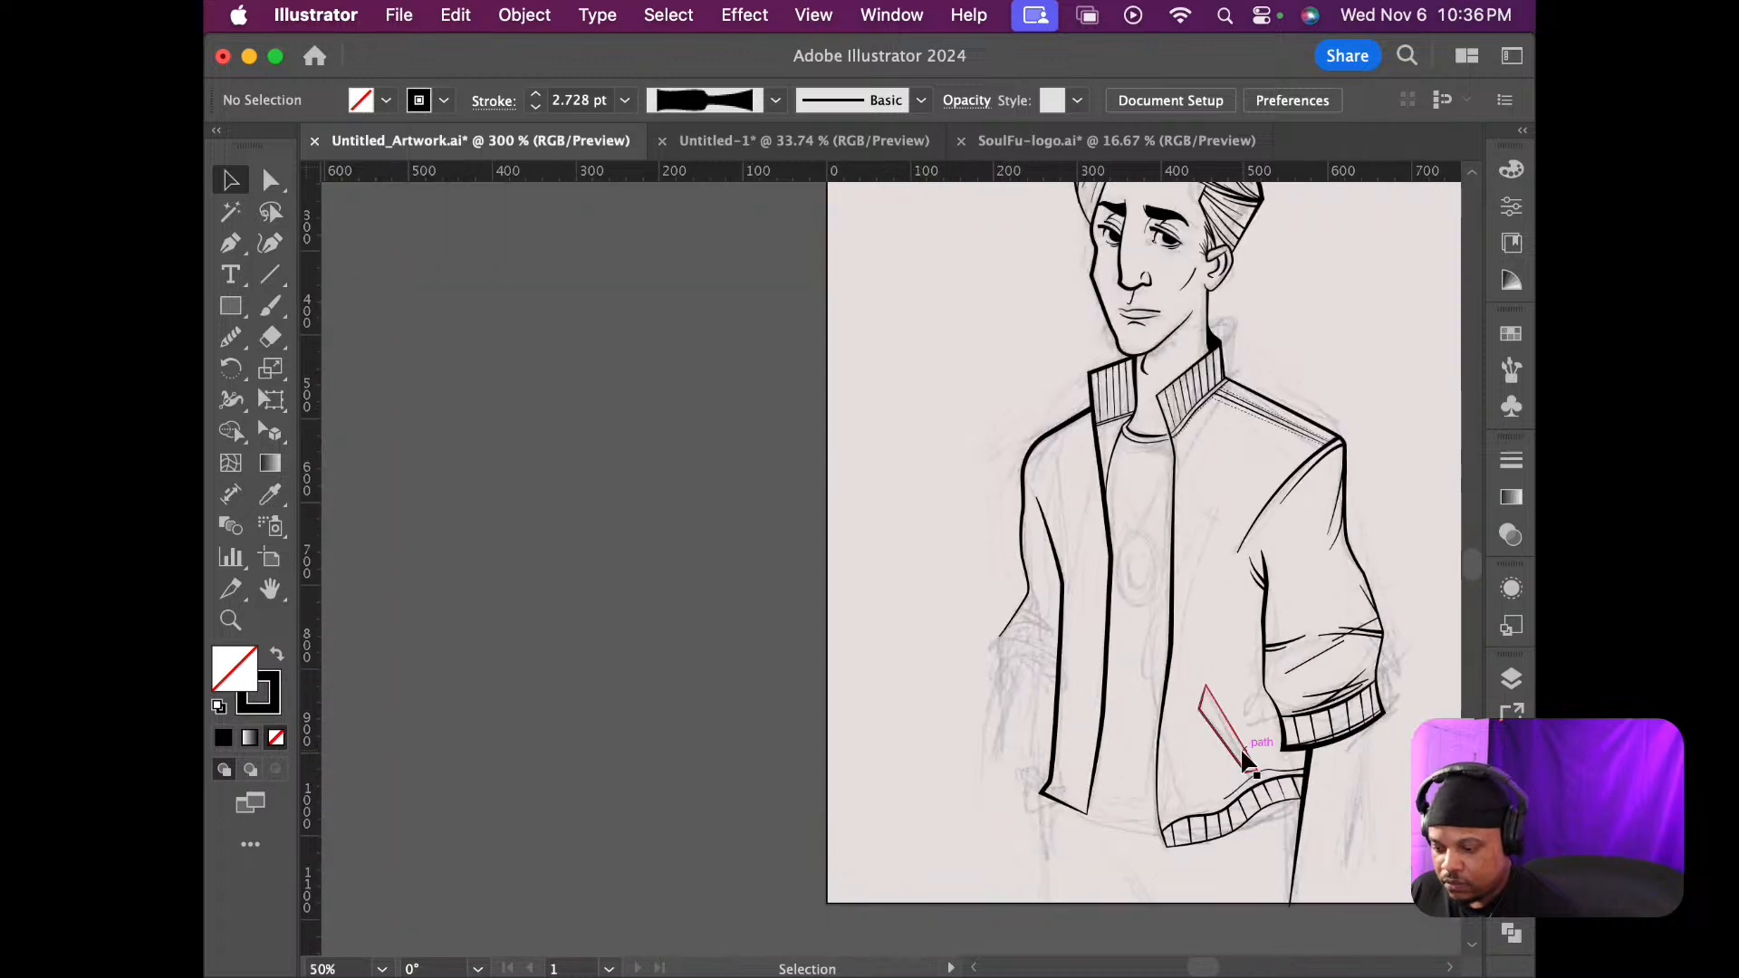
pyautogui.scroll(4, 1241, 748)
pyautogui.scroll(-10, 1263, 749)
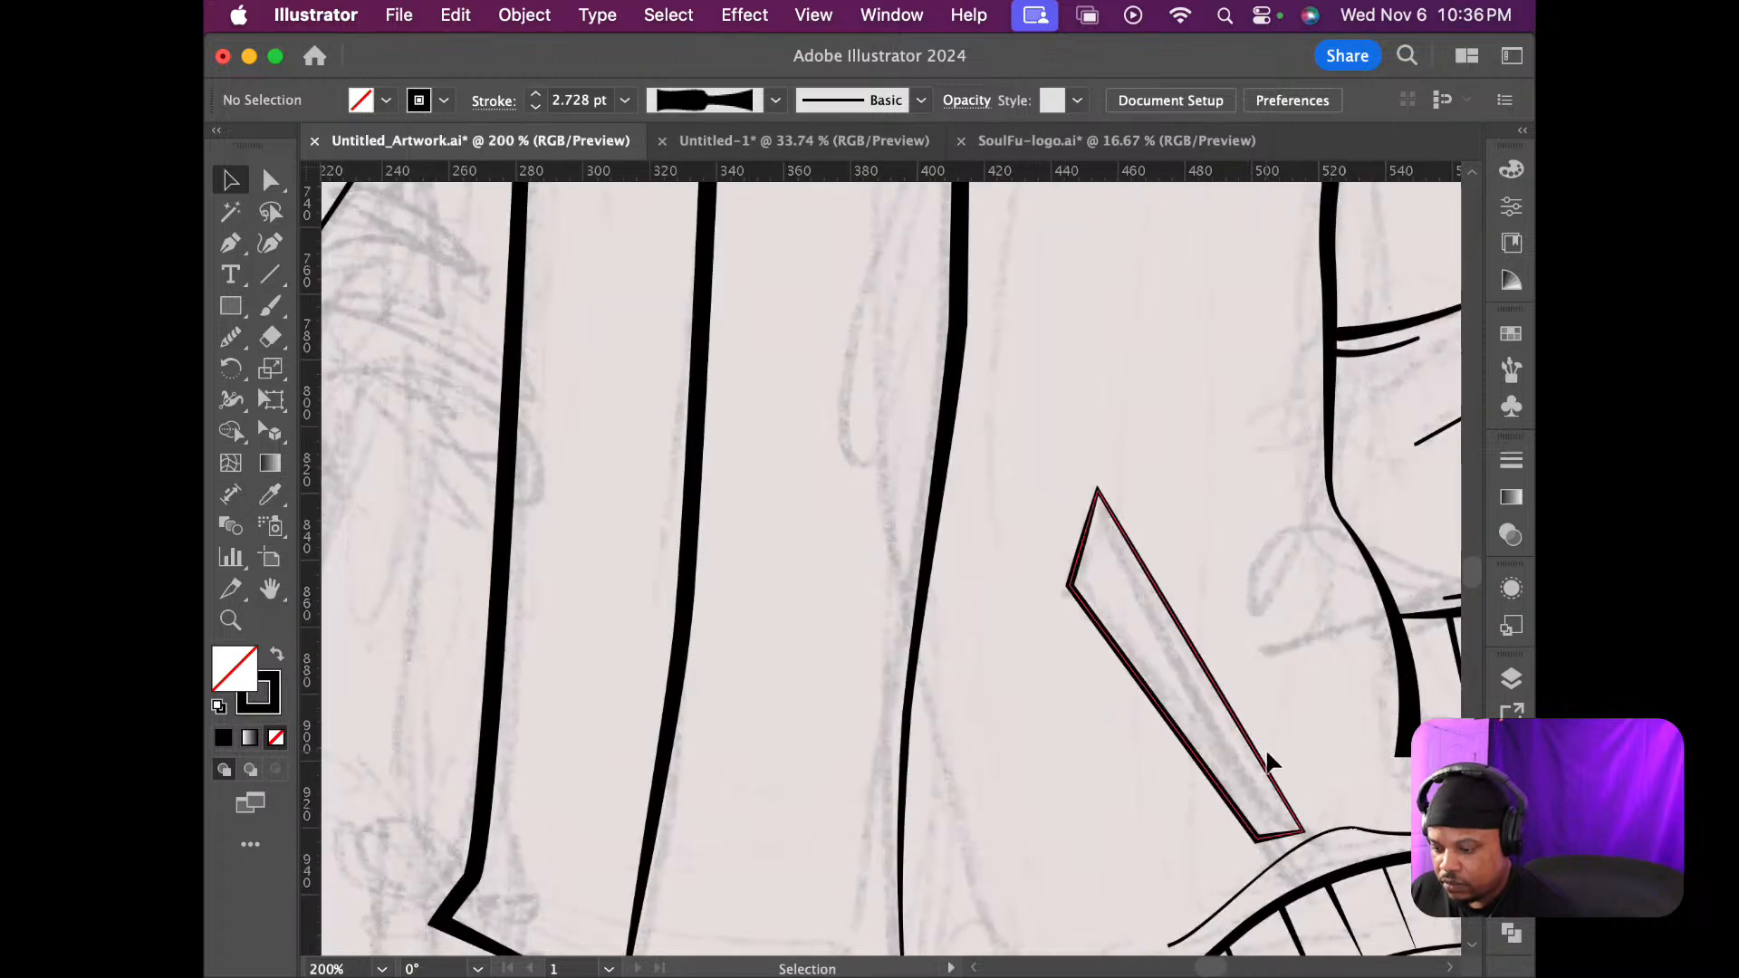
pyautogui.scroll(2, 1267, 761)
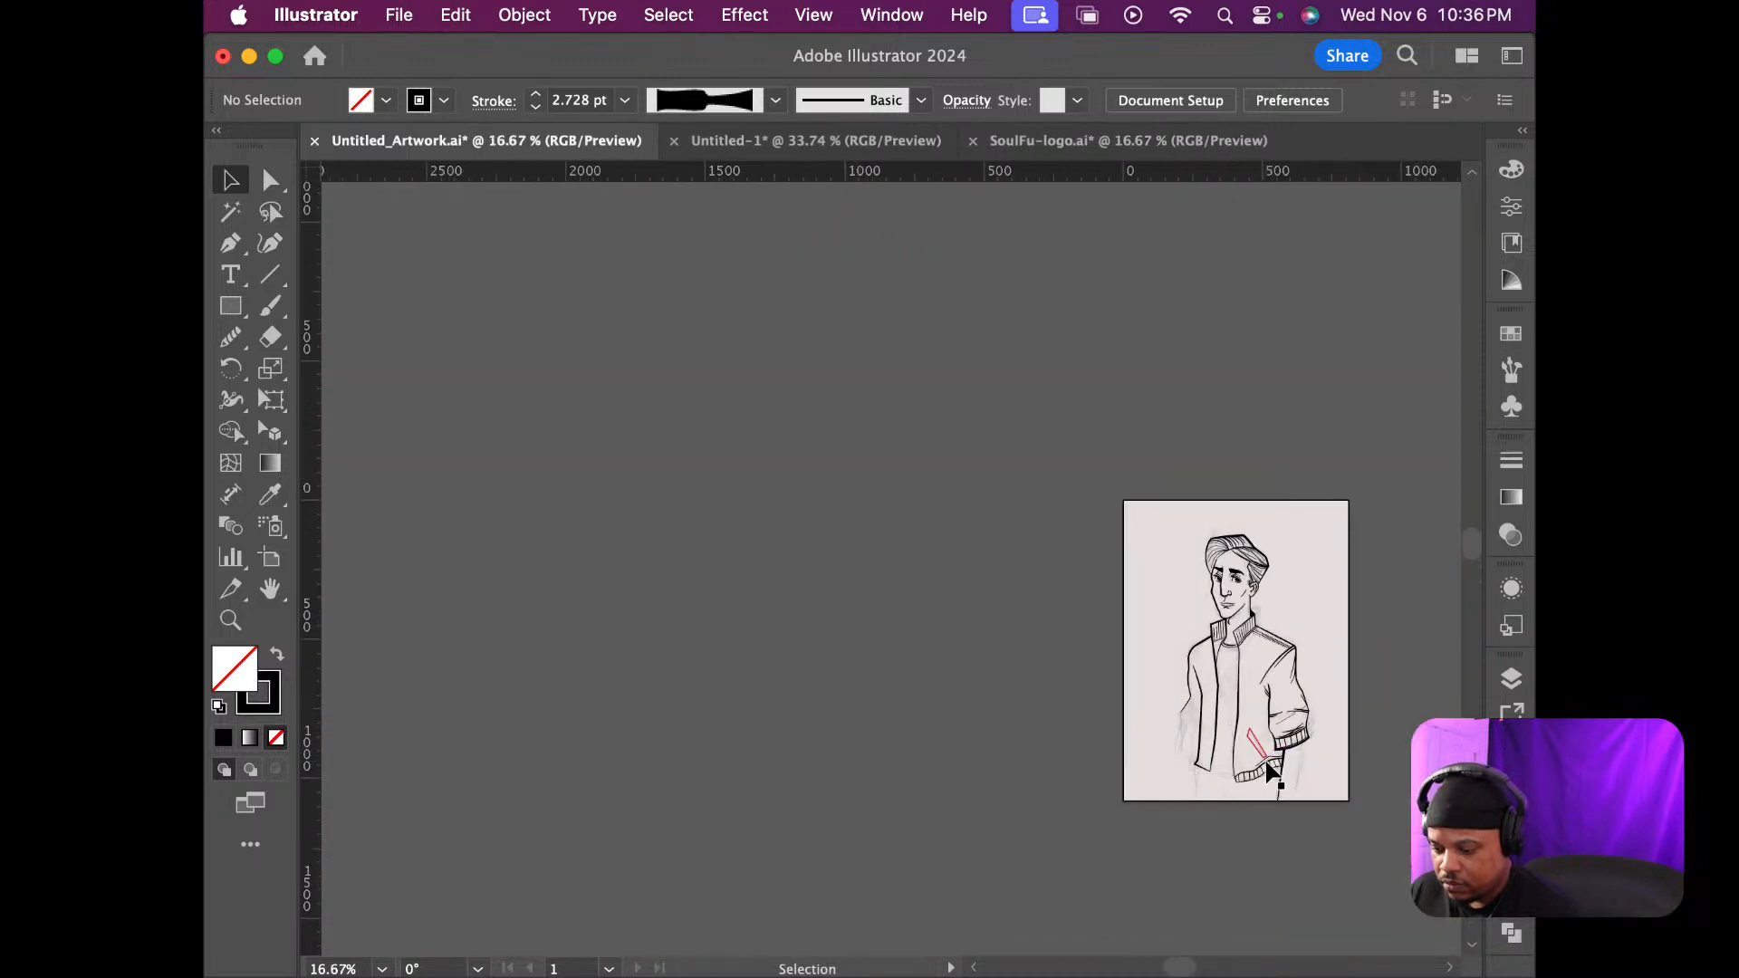
pyautogui.click(1260, 809)
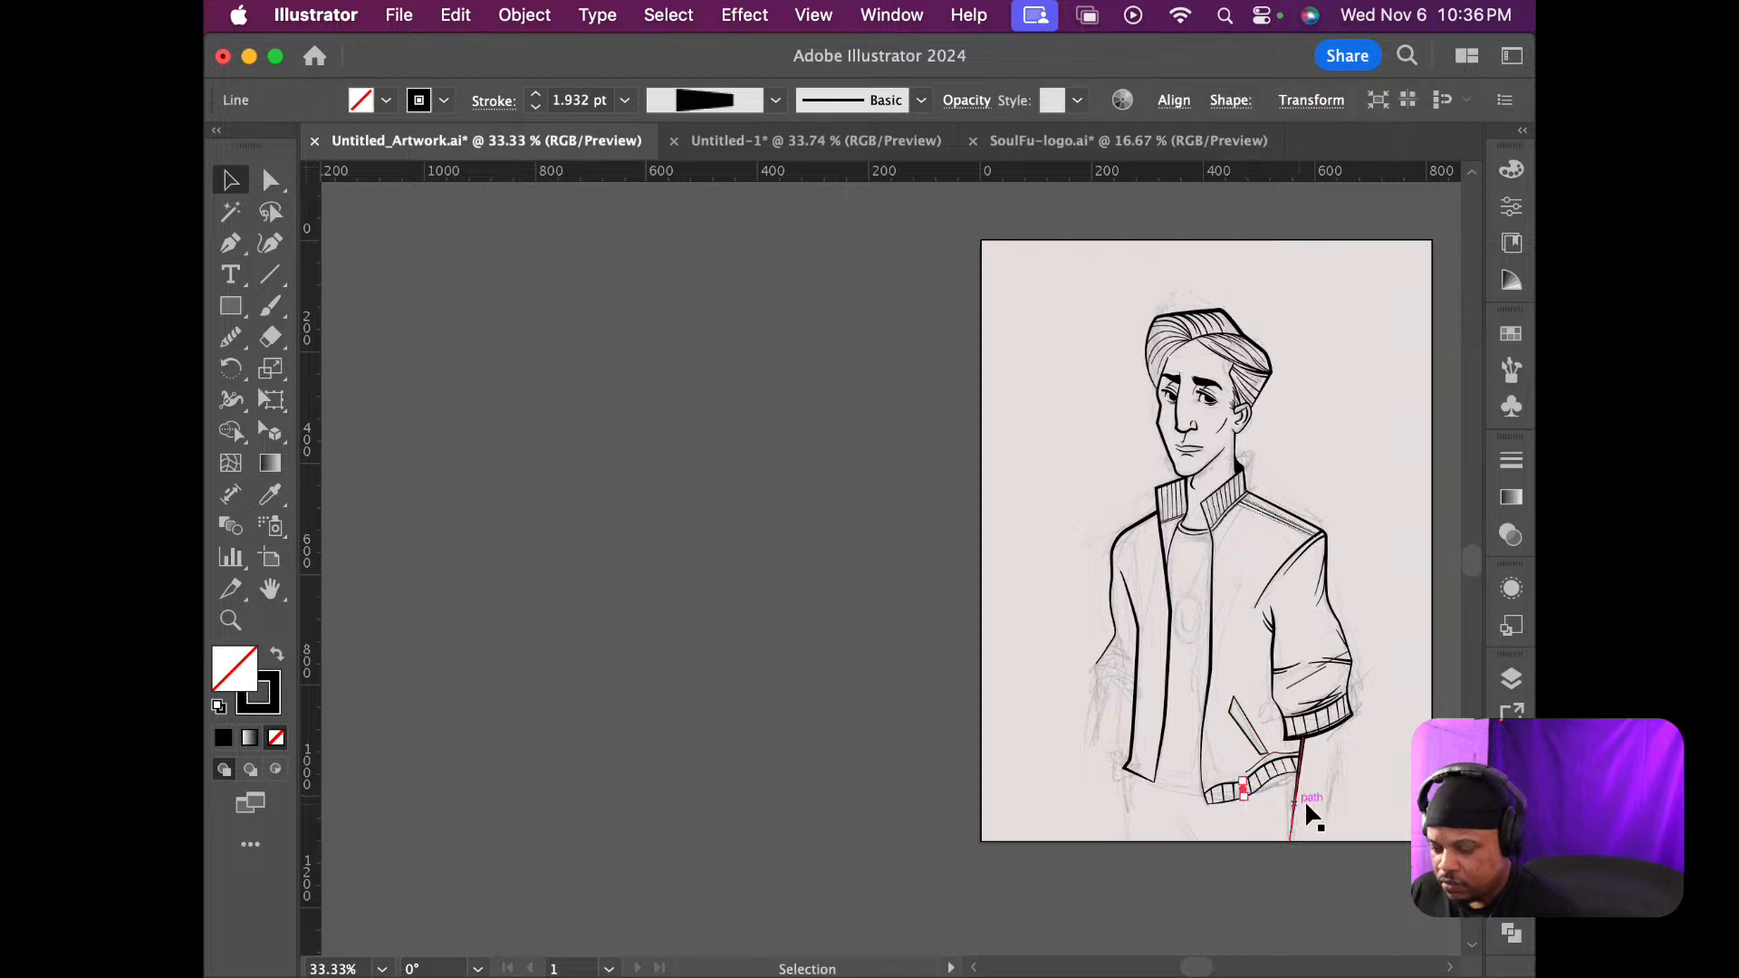
pyautogui.press('super+shift+a')
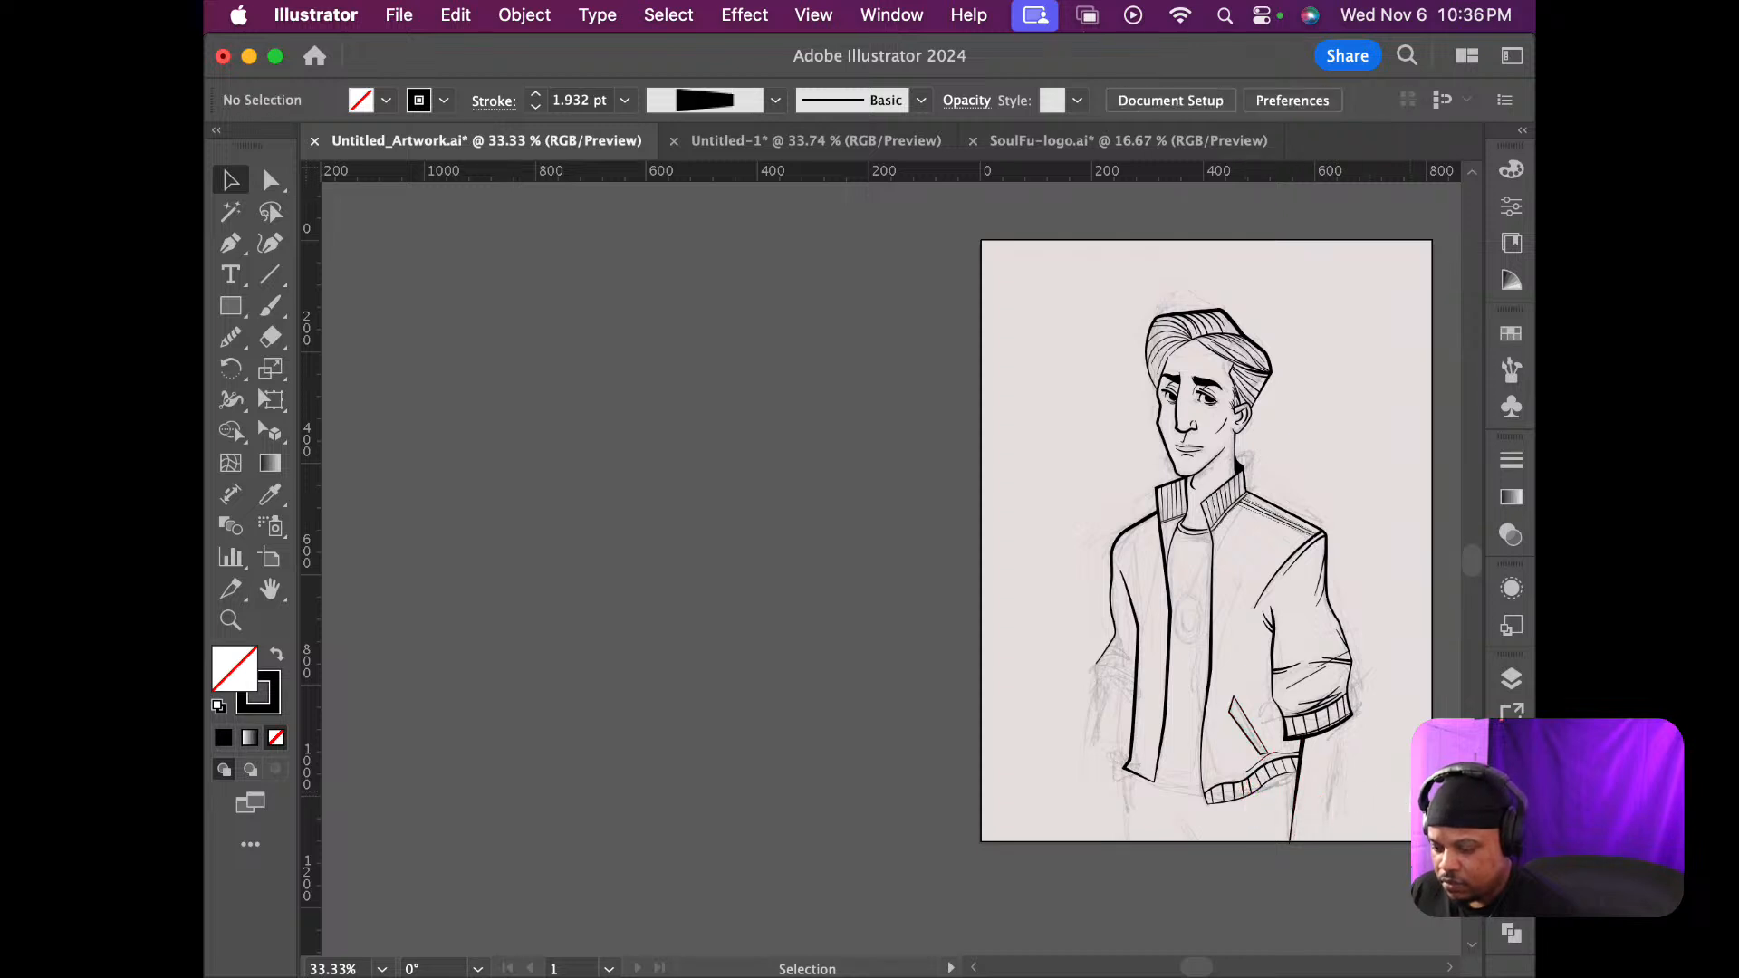
pyautogui.click(1513, 681)
pyautogui.click(1190, 782)
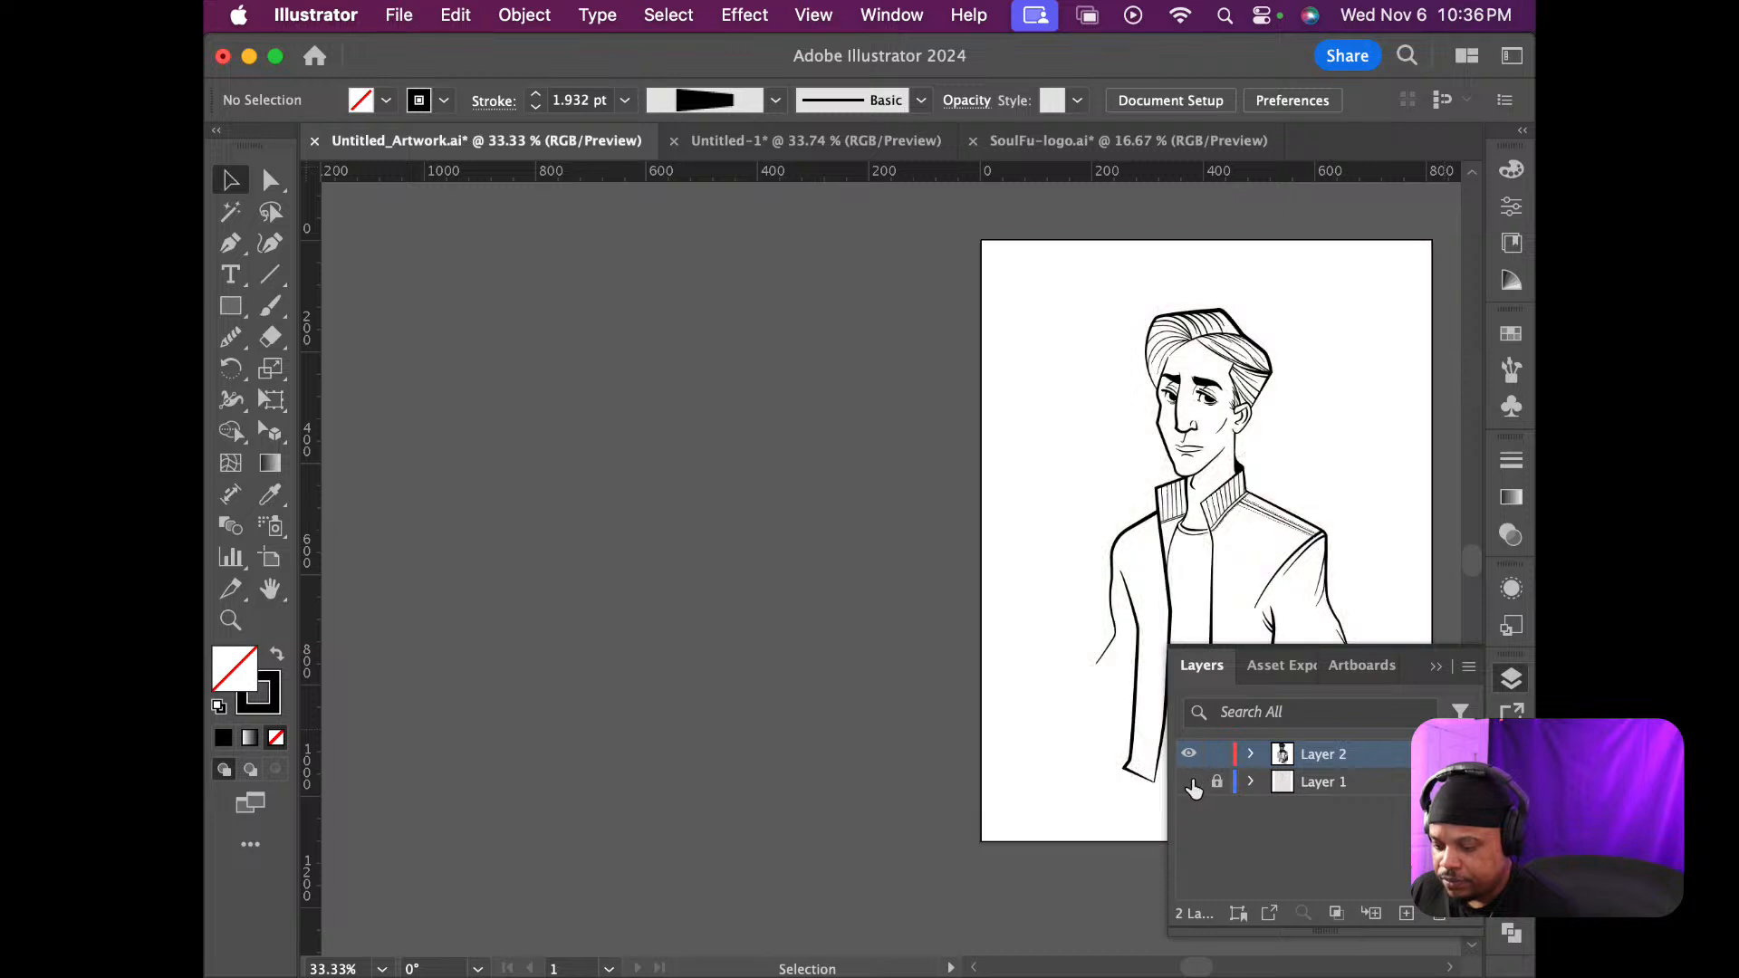
pyautogui.click(1438, 666)
# Examine the inked character from the hair down to the jacket hem with the sketch hidden
pyautogui.press('super+equal')
pyautogui.press('super+equal')
pyautogui.press('super+minus')
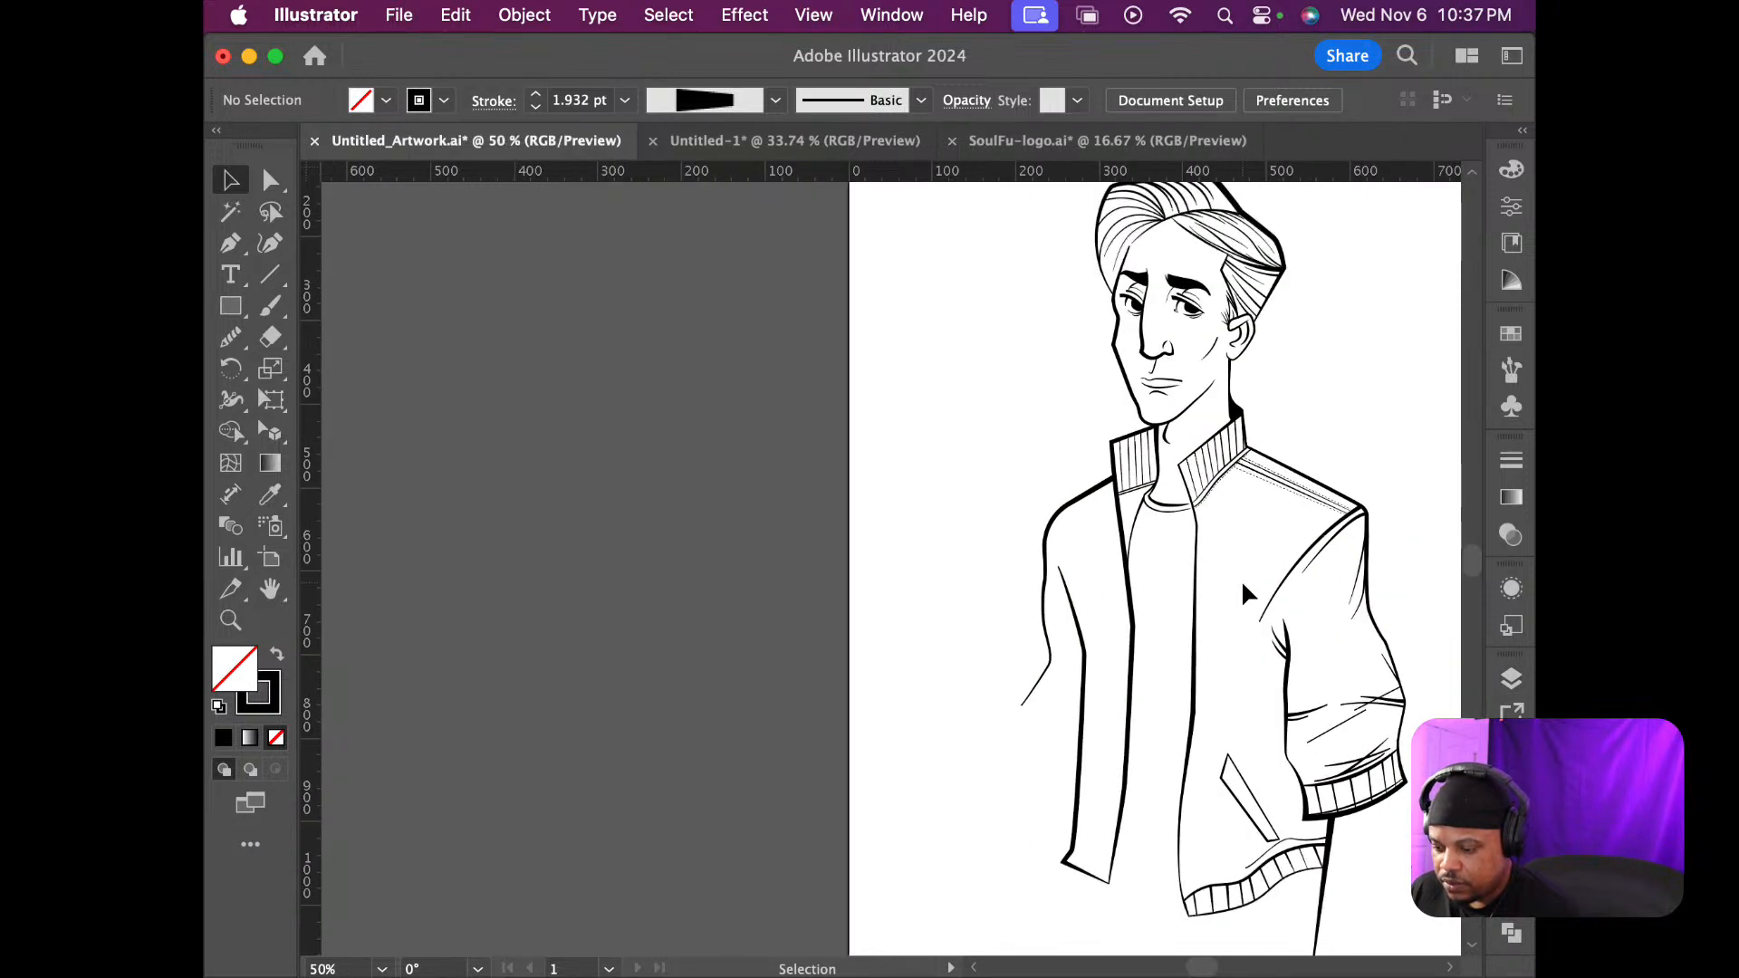
pyautogui.scroll(-3, 1243, 587)
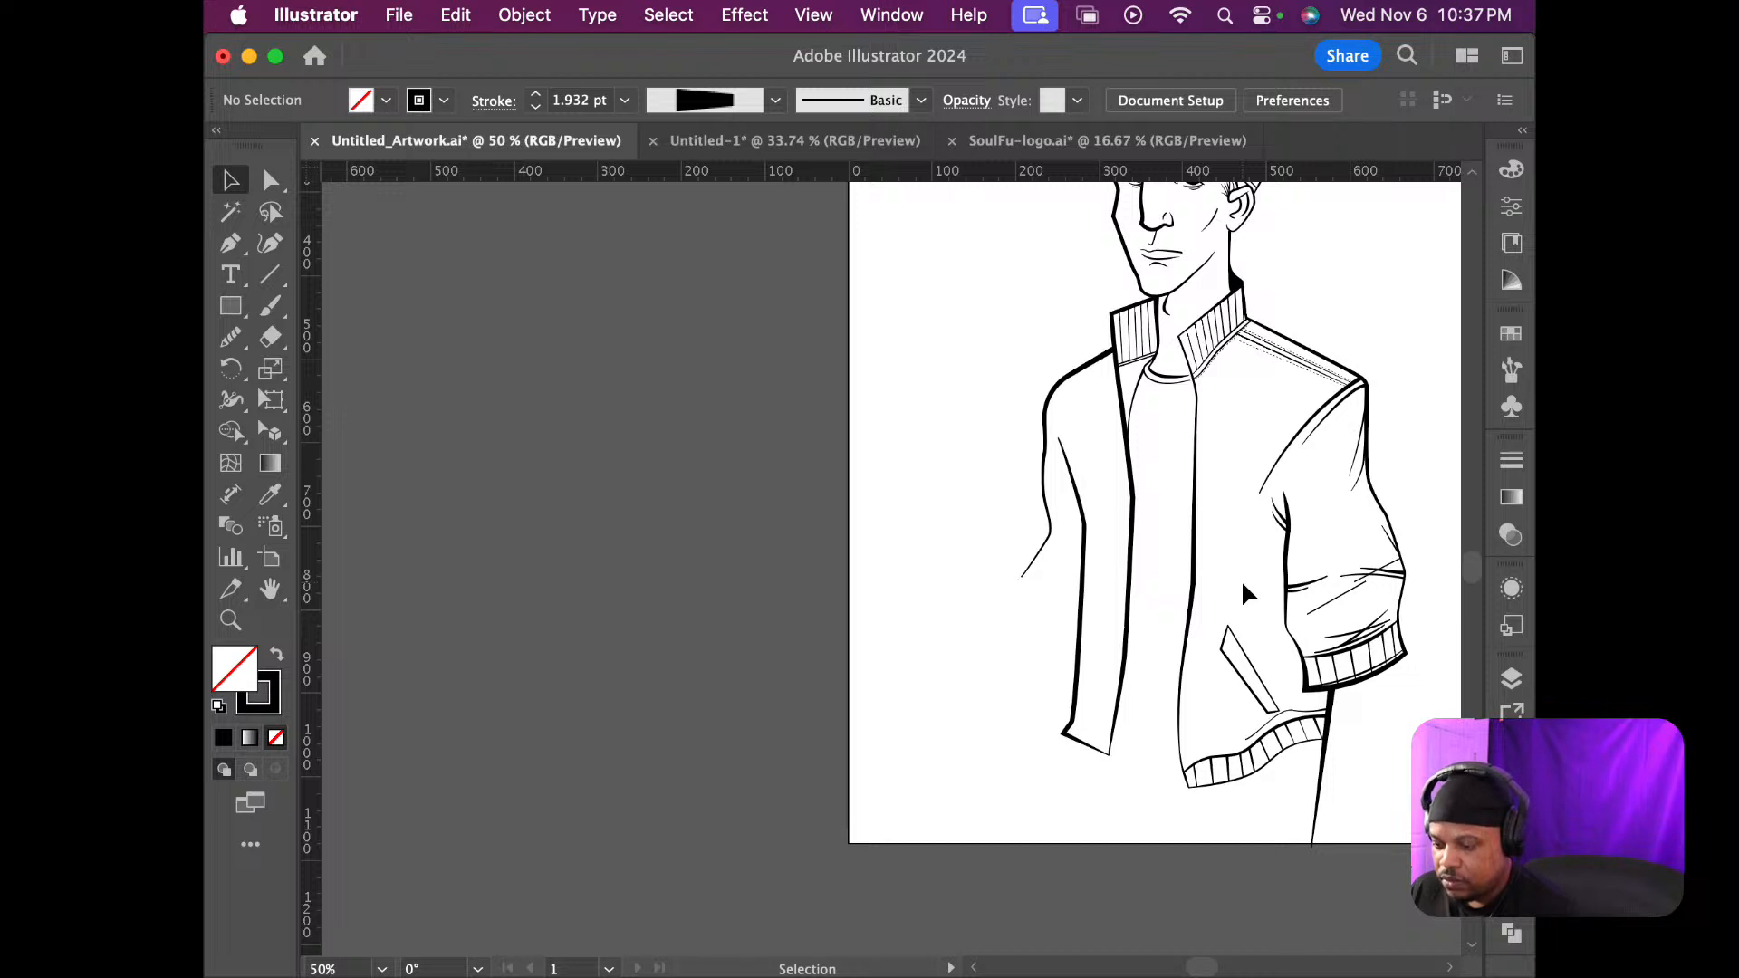
pyautogui.scroll(1, 1244, 585)
pyautogui.scroll(2, 1244, 593)
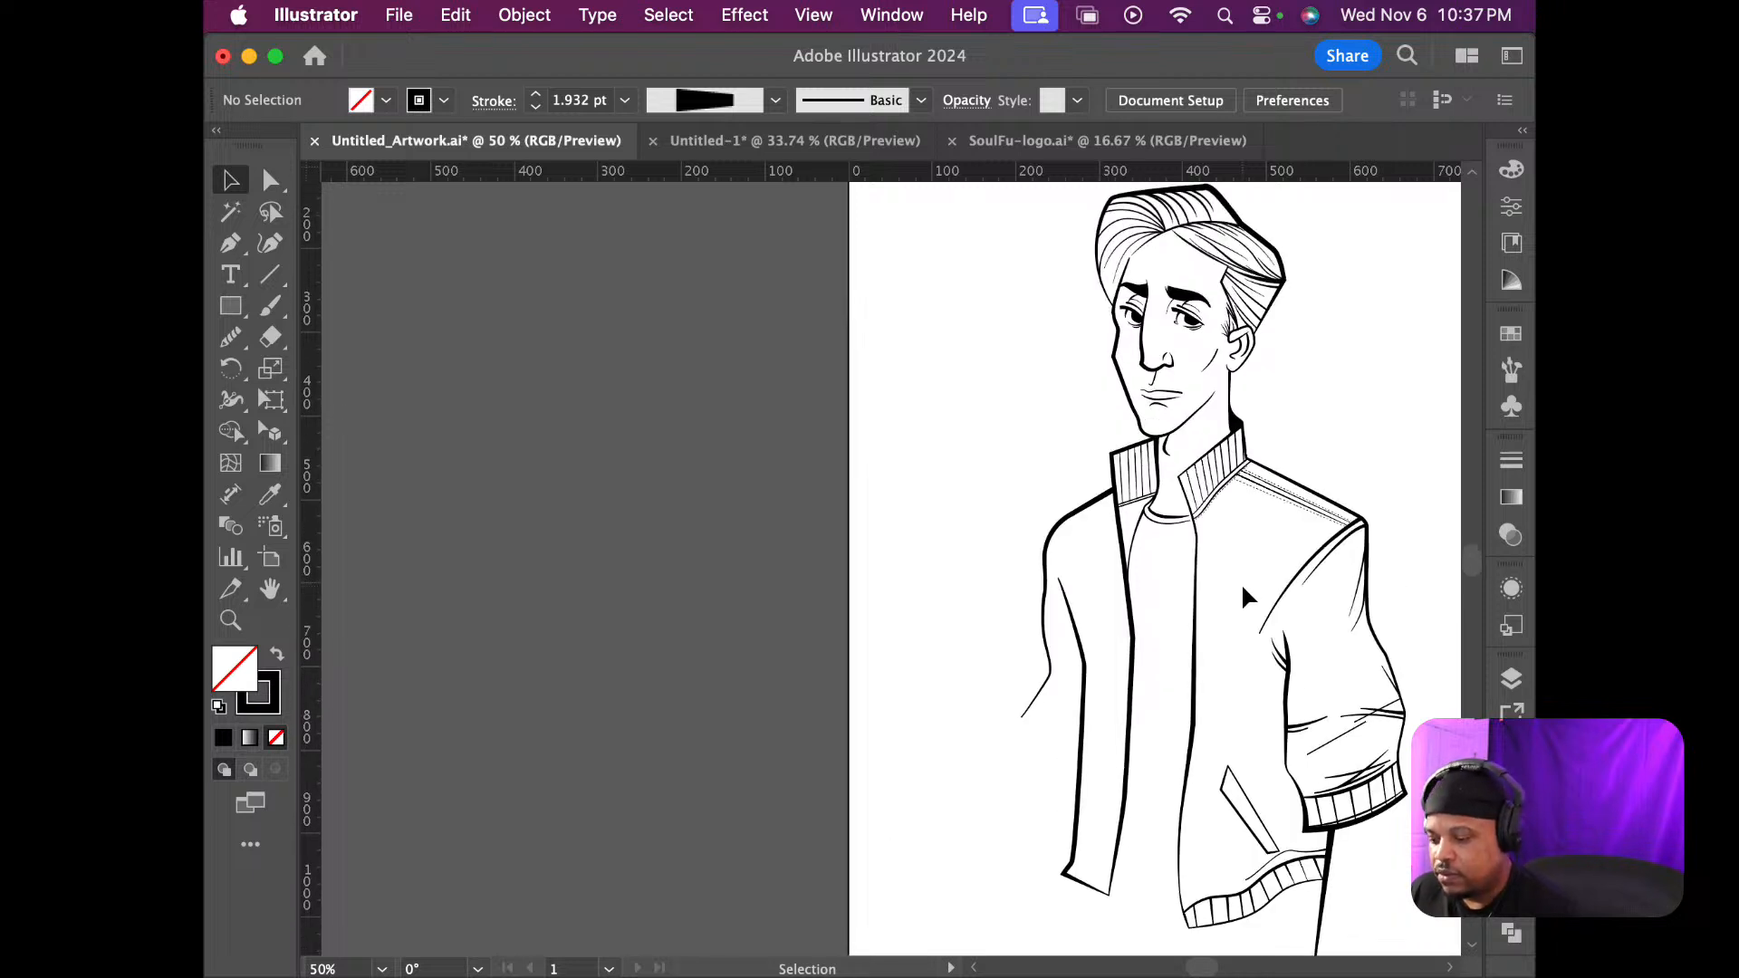
pyautogui.scroll(-8, 1268, 589)
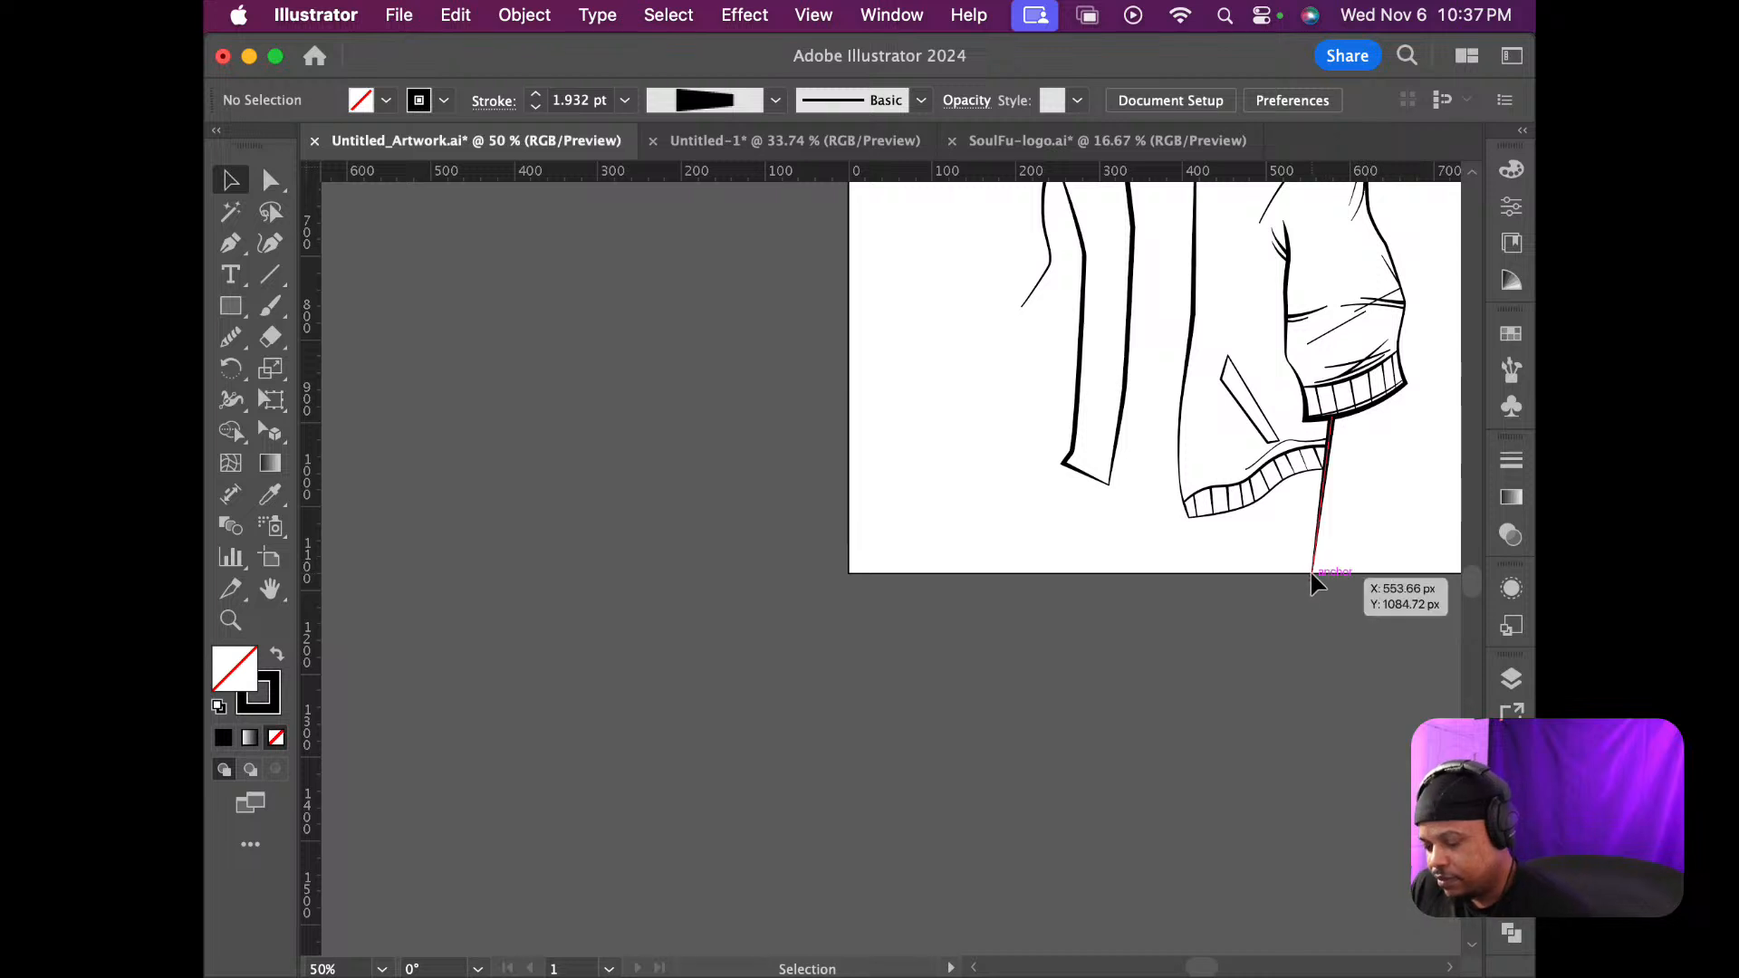
pyautogui.scroll(7, 1306, 579)
pyautogui.scroll(4, 1306, 579)
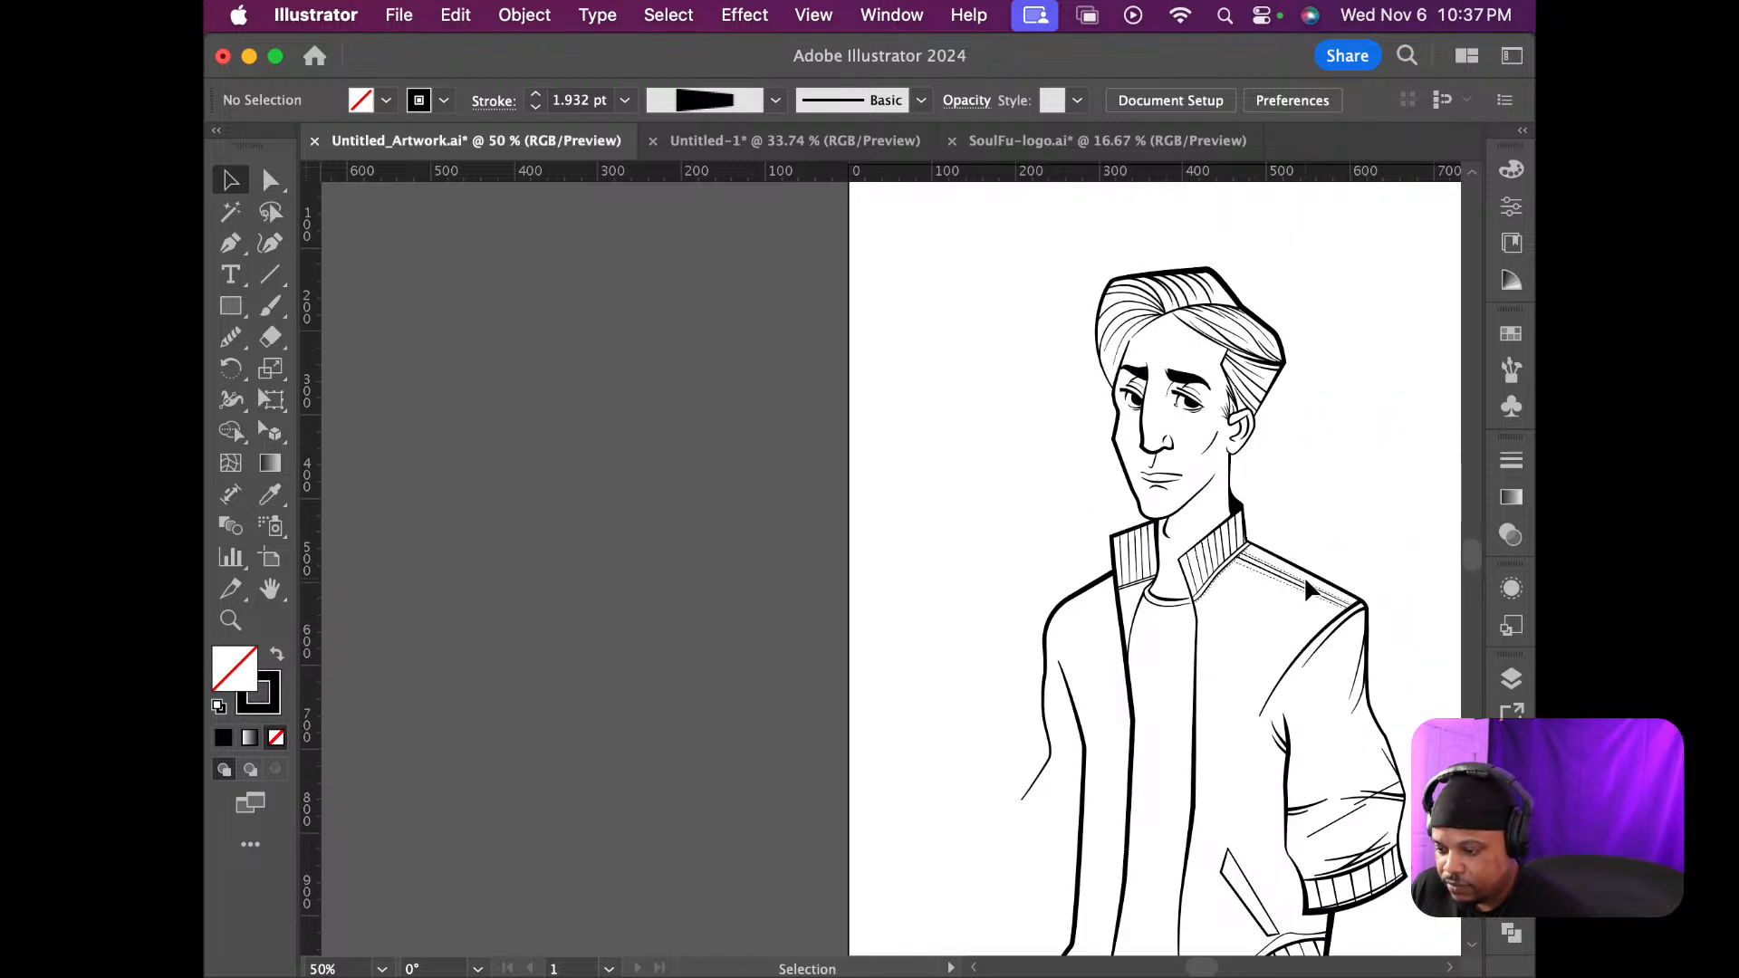
pyautogui.scroll(-9, 1307, 587)
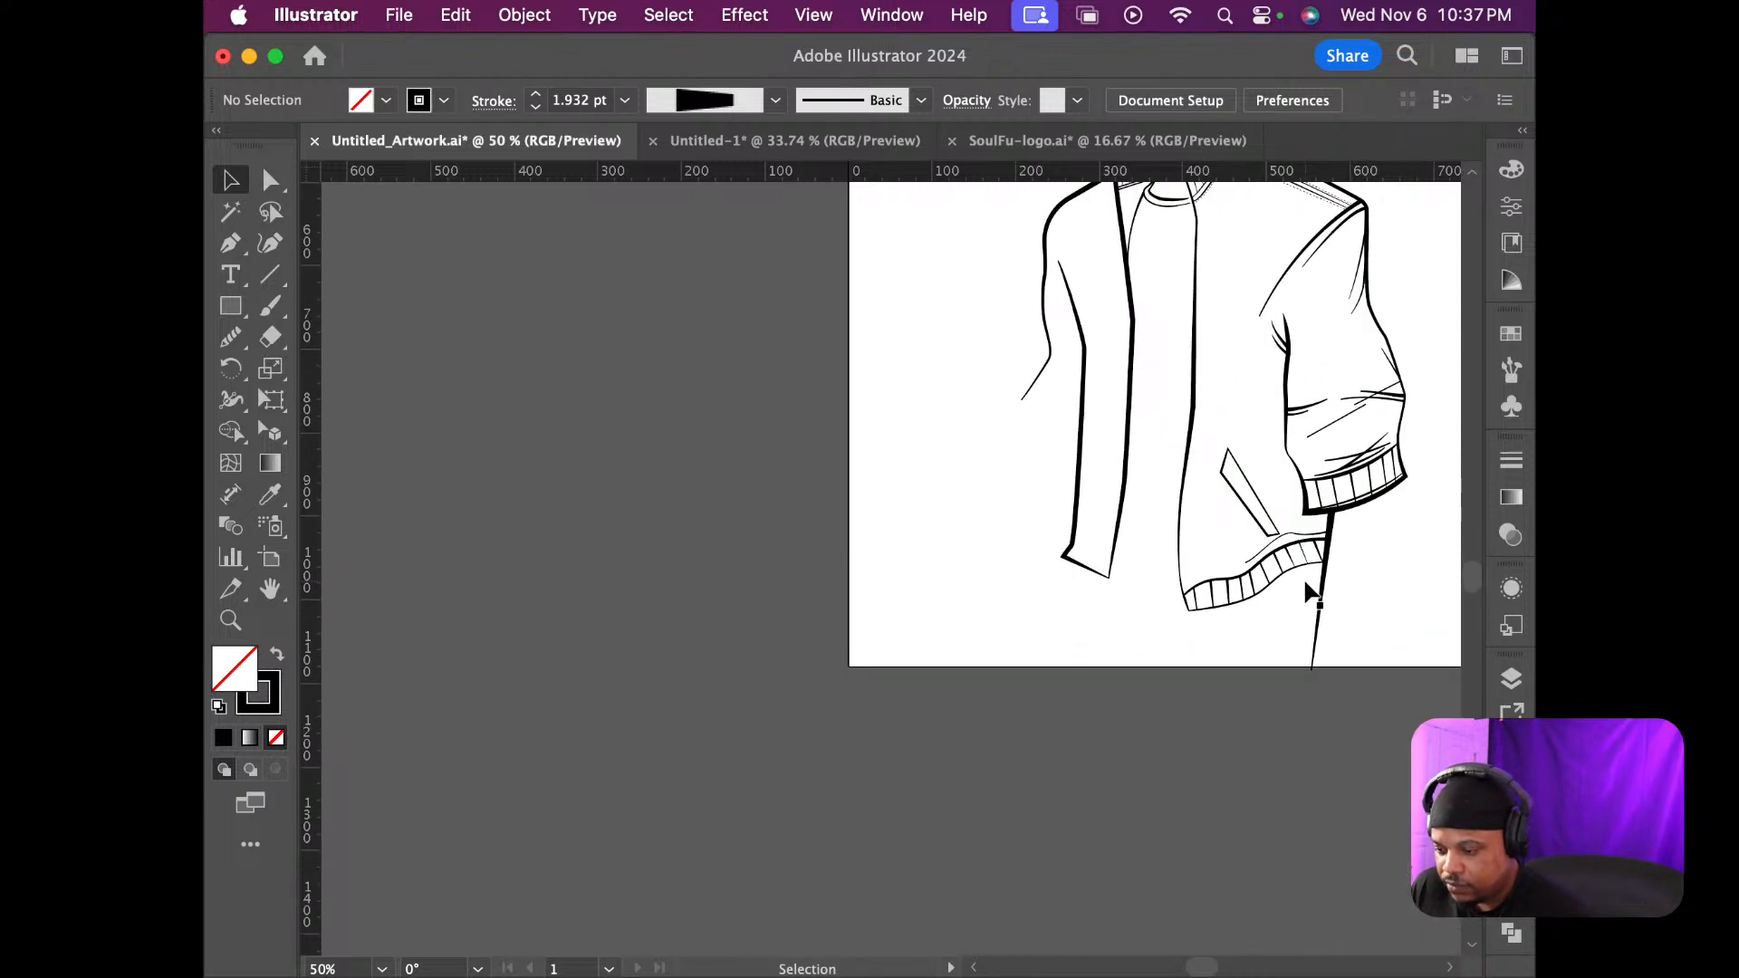
pyautogui.scroll(8, 1306, 591)
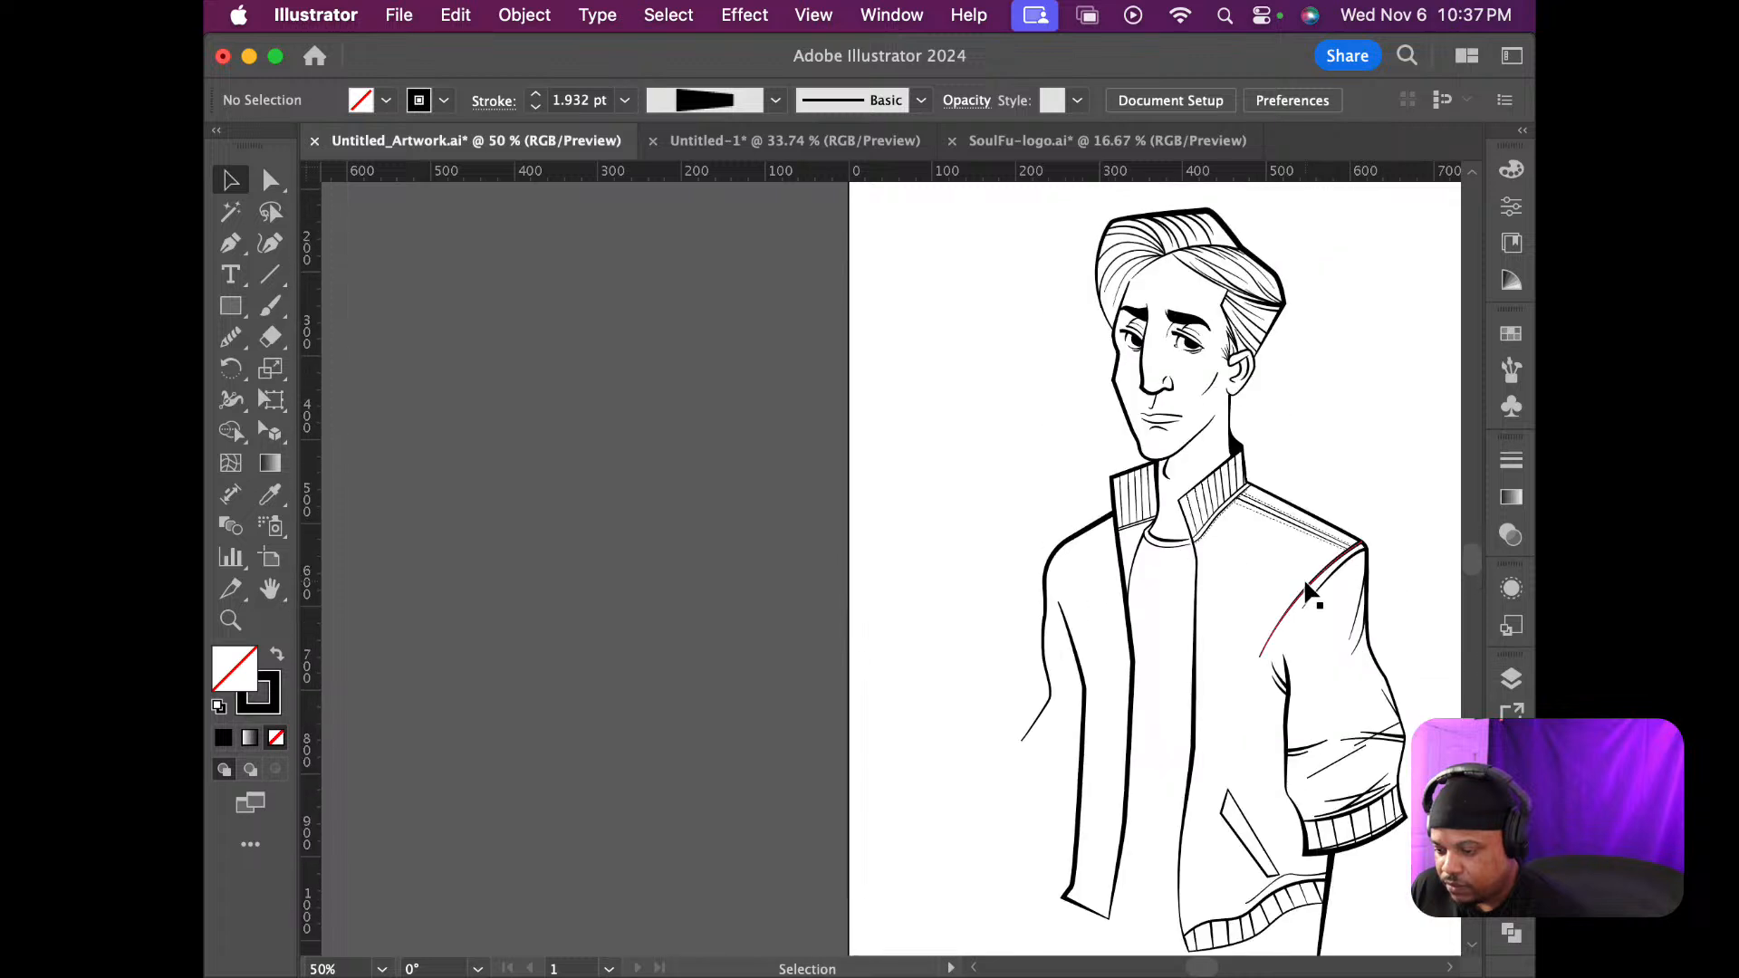
# Show Layer 1 briefly to compare the inking with the sketch, and hide it again
pyautogui.click(1521, 678)
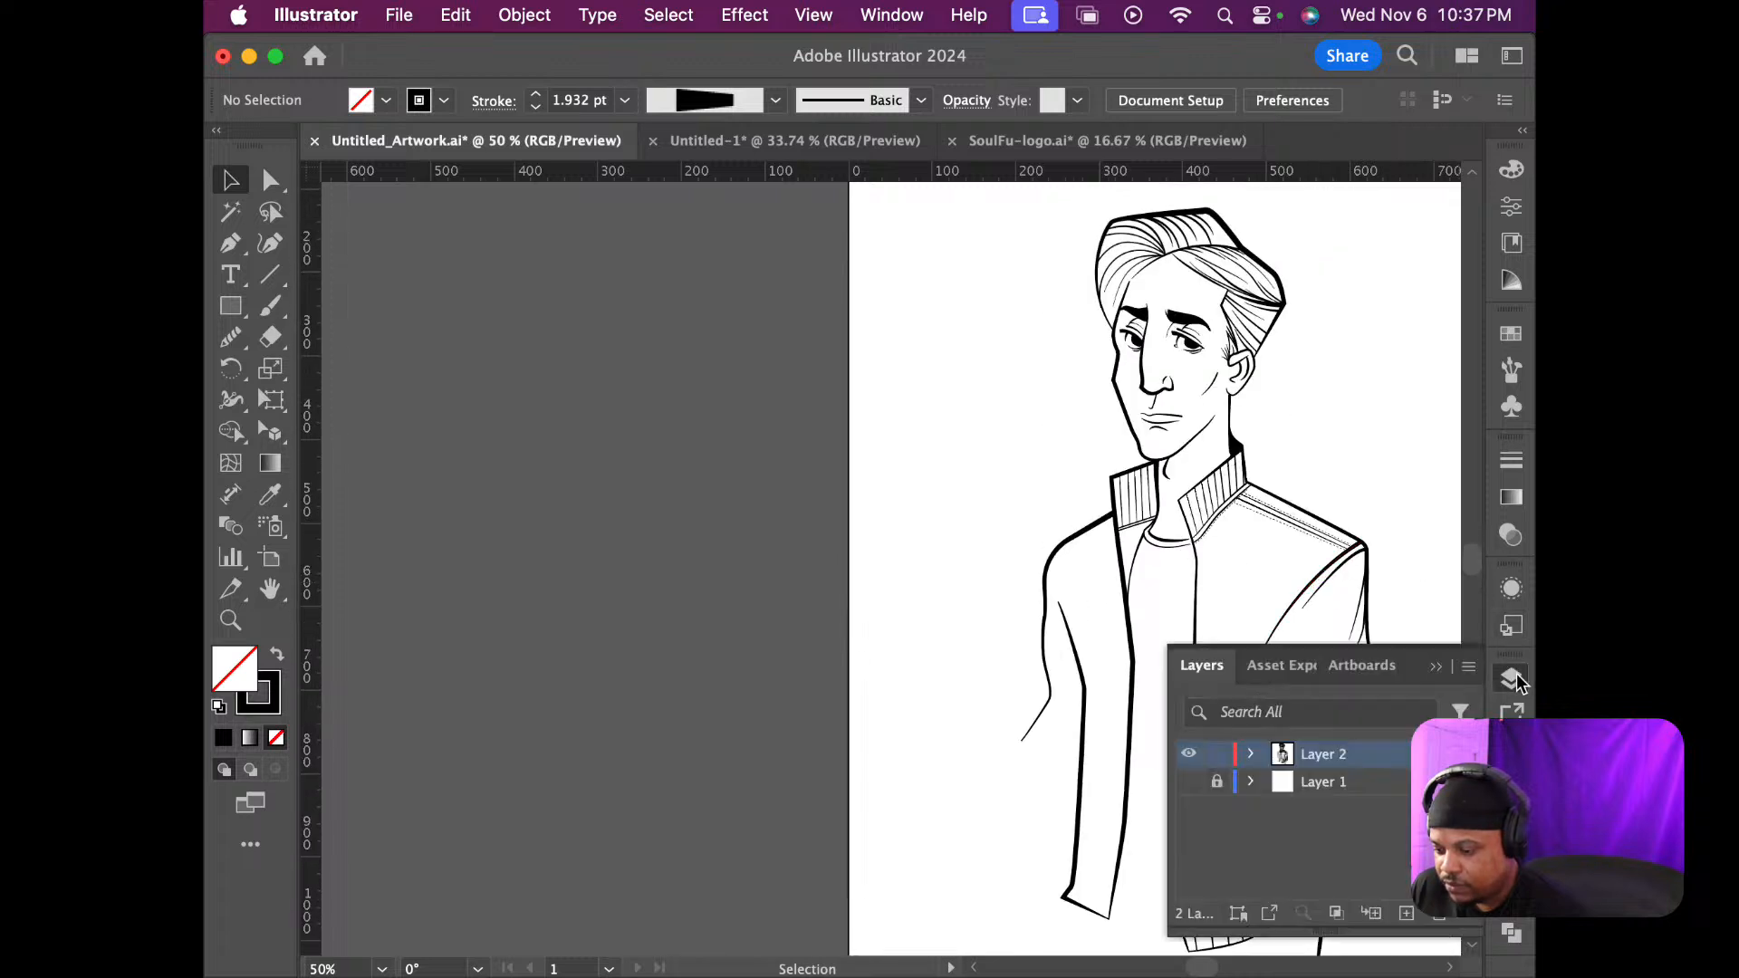
pyautogui.click(1190, 782)
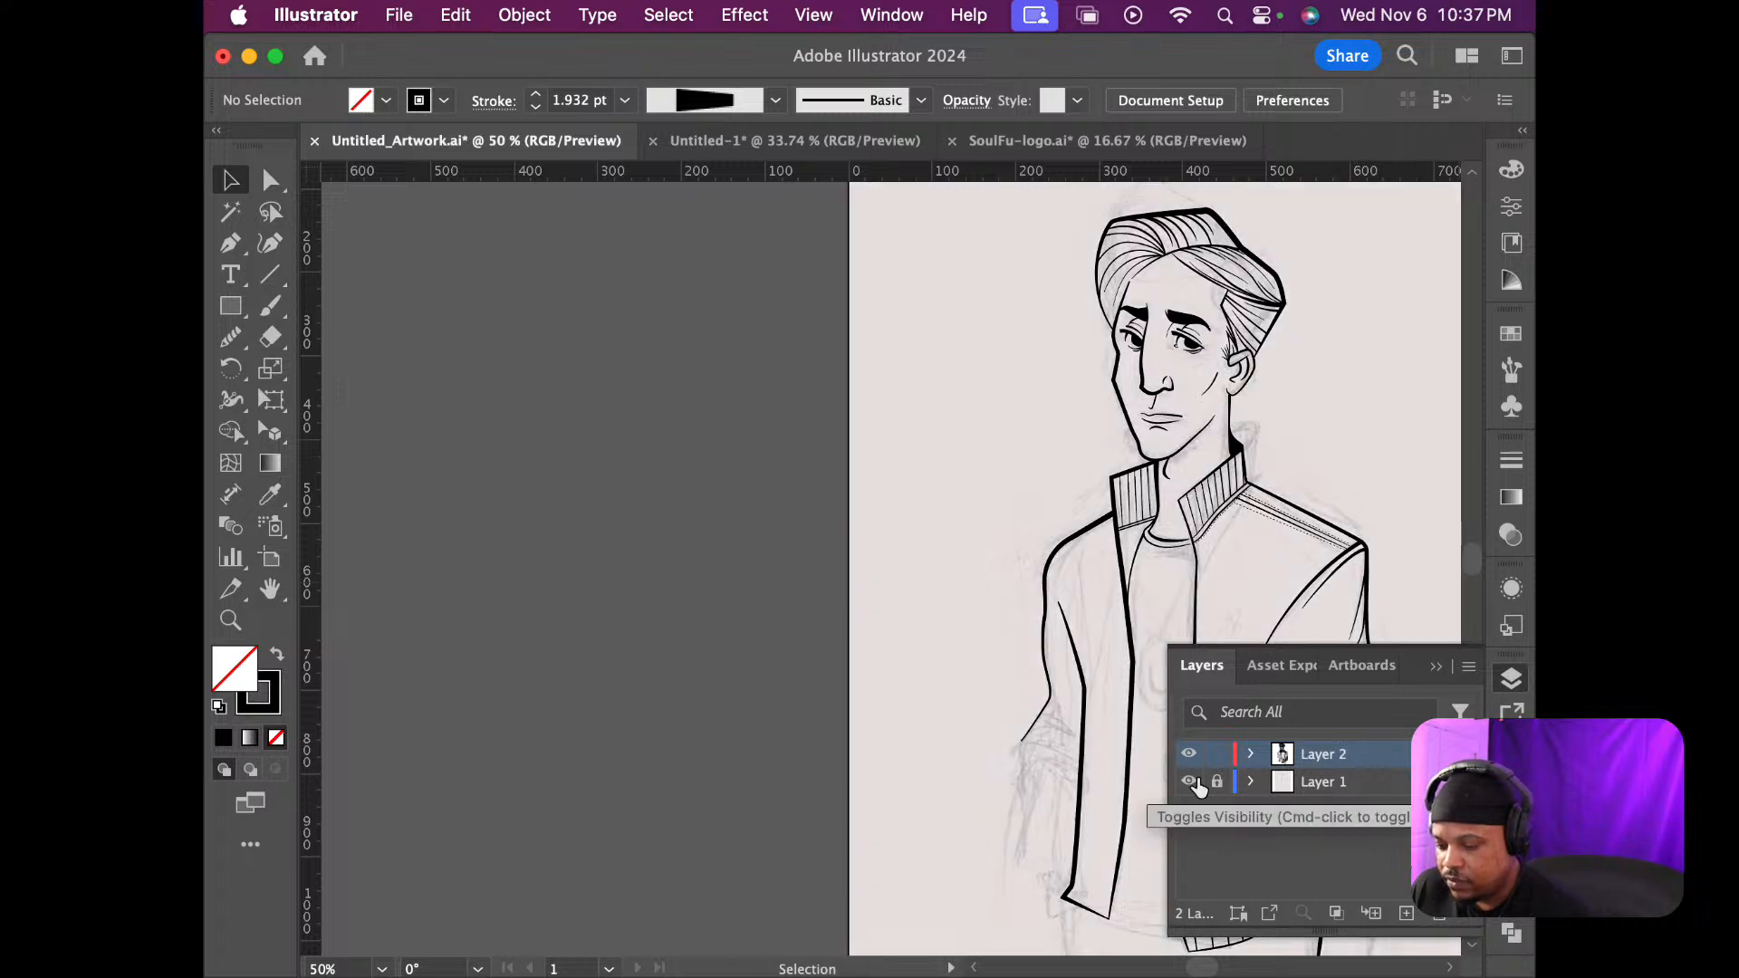
pyautogui.click(1190, 782)
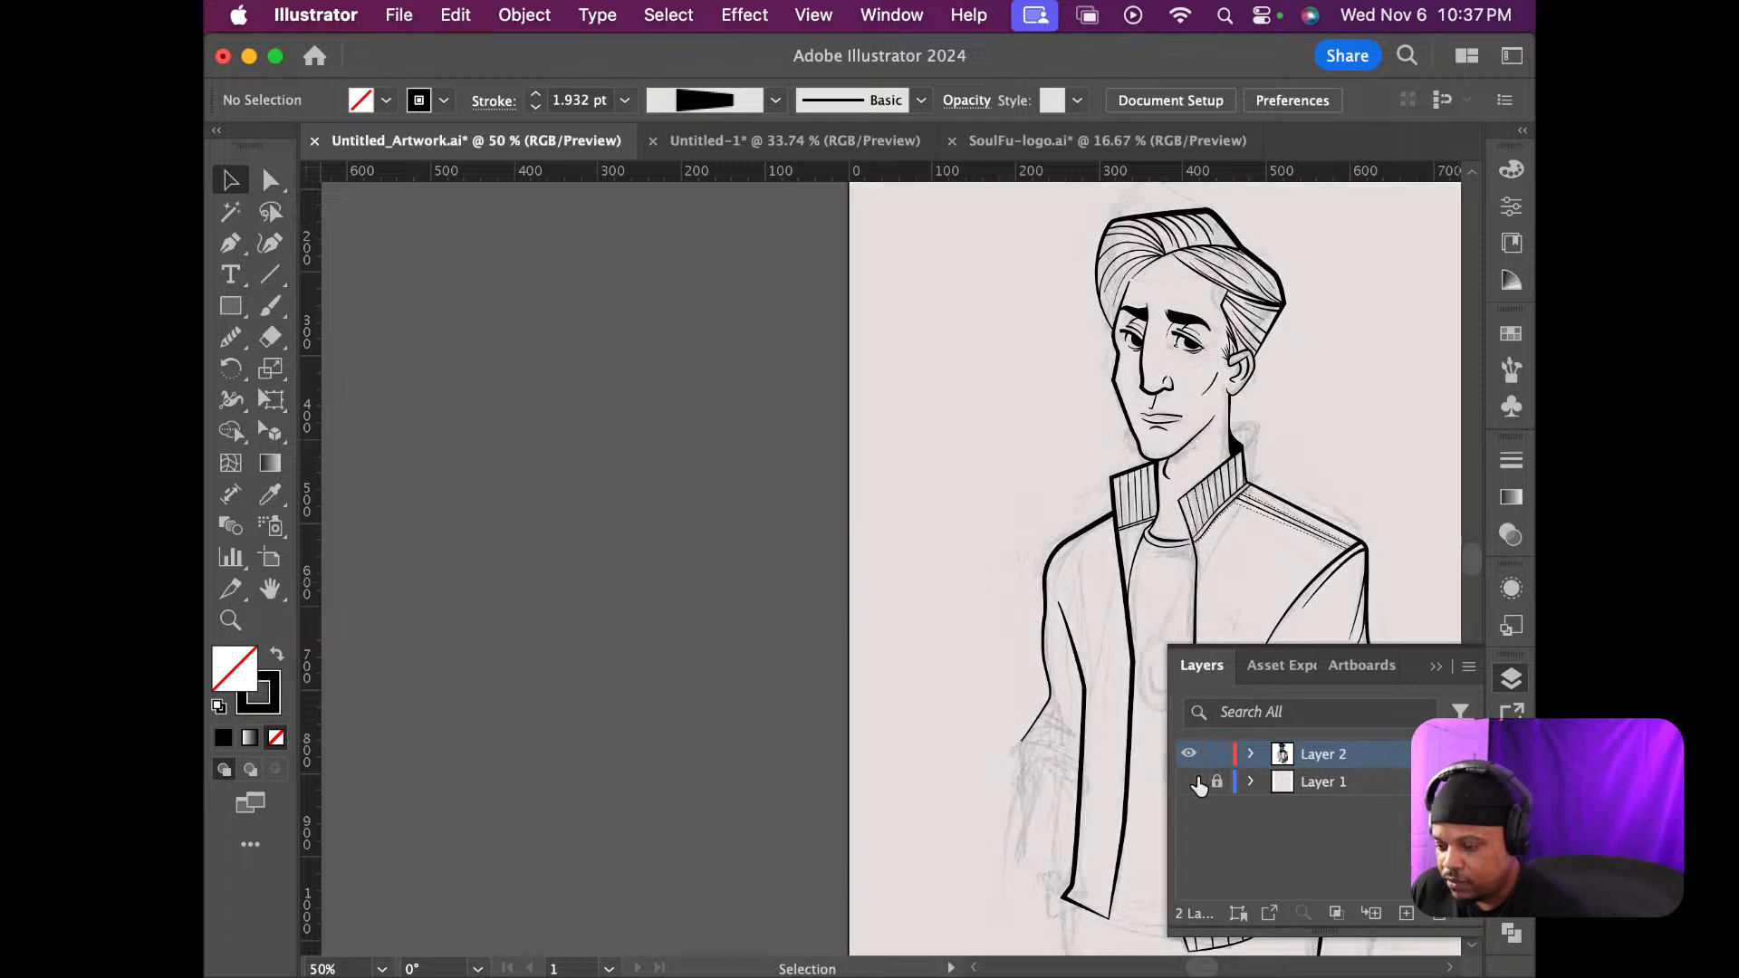
pyautogui.click(1437, 668)
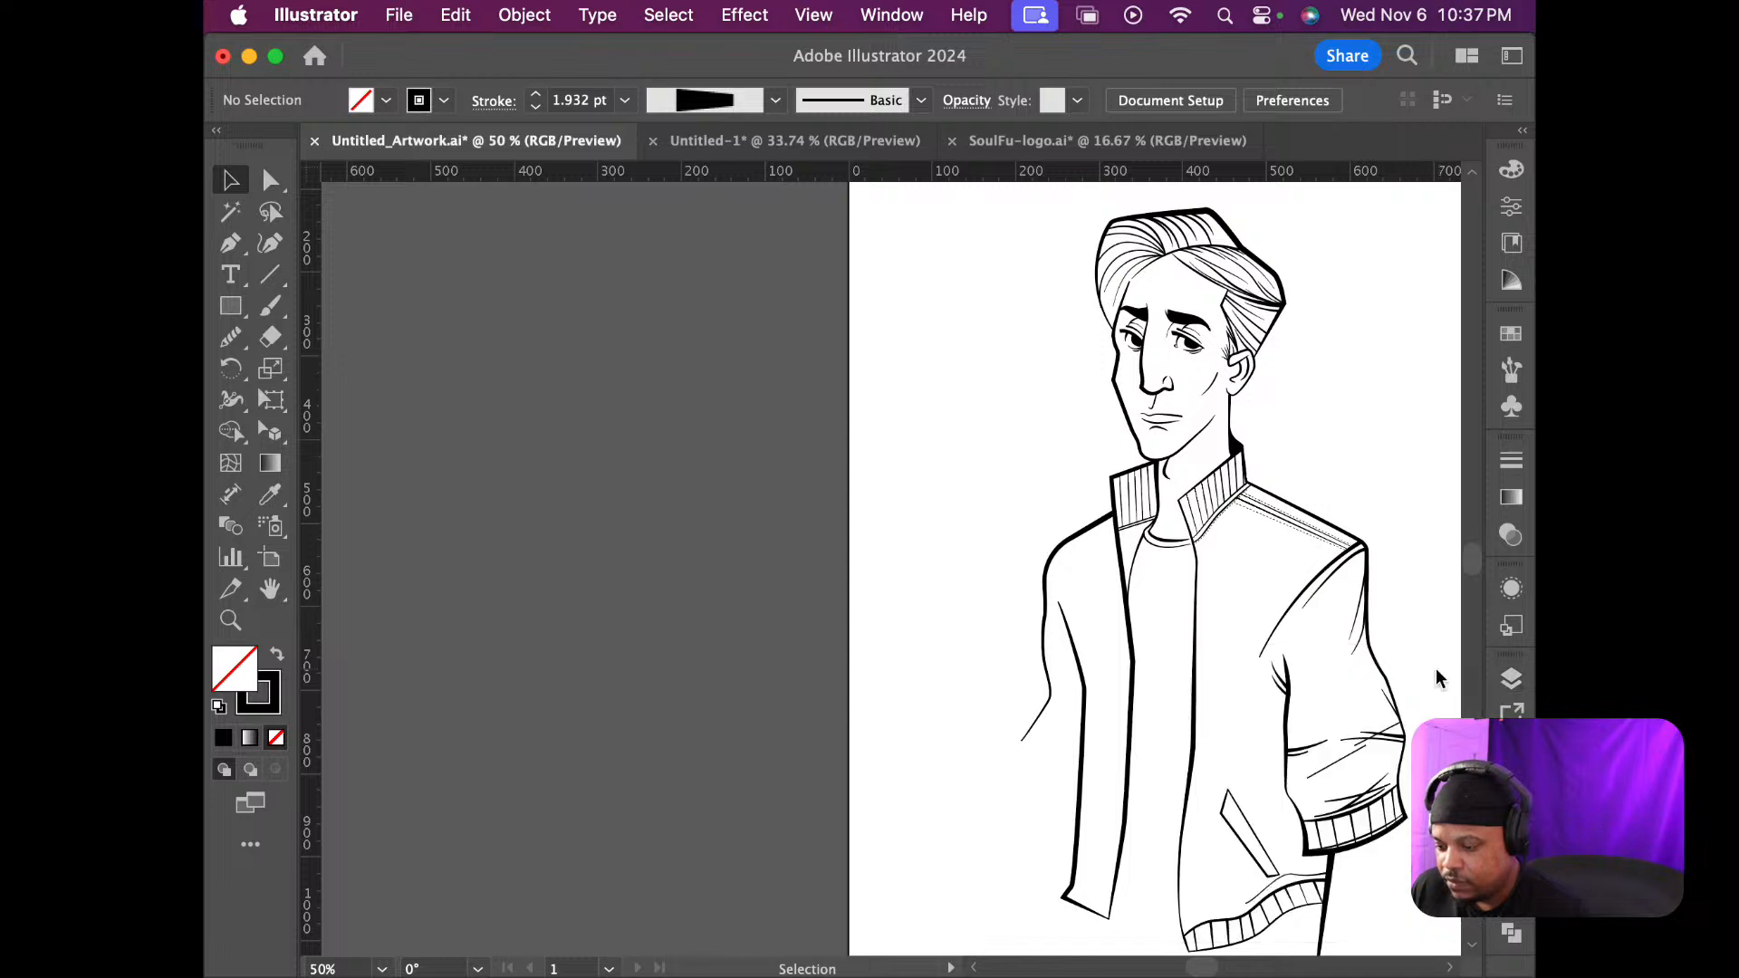
# Review the jacket, pocket and cuff inking on its own, and turn the sketch on Layer 1 back on
pyautogui.scroll(-10, 1377, 675)
pyautogui.scroll(3, 1378, 685)
pyautogui.scroll(8, 1376, 675)
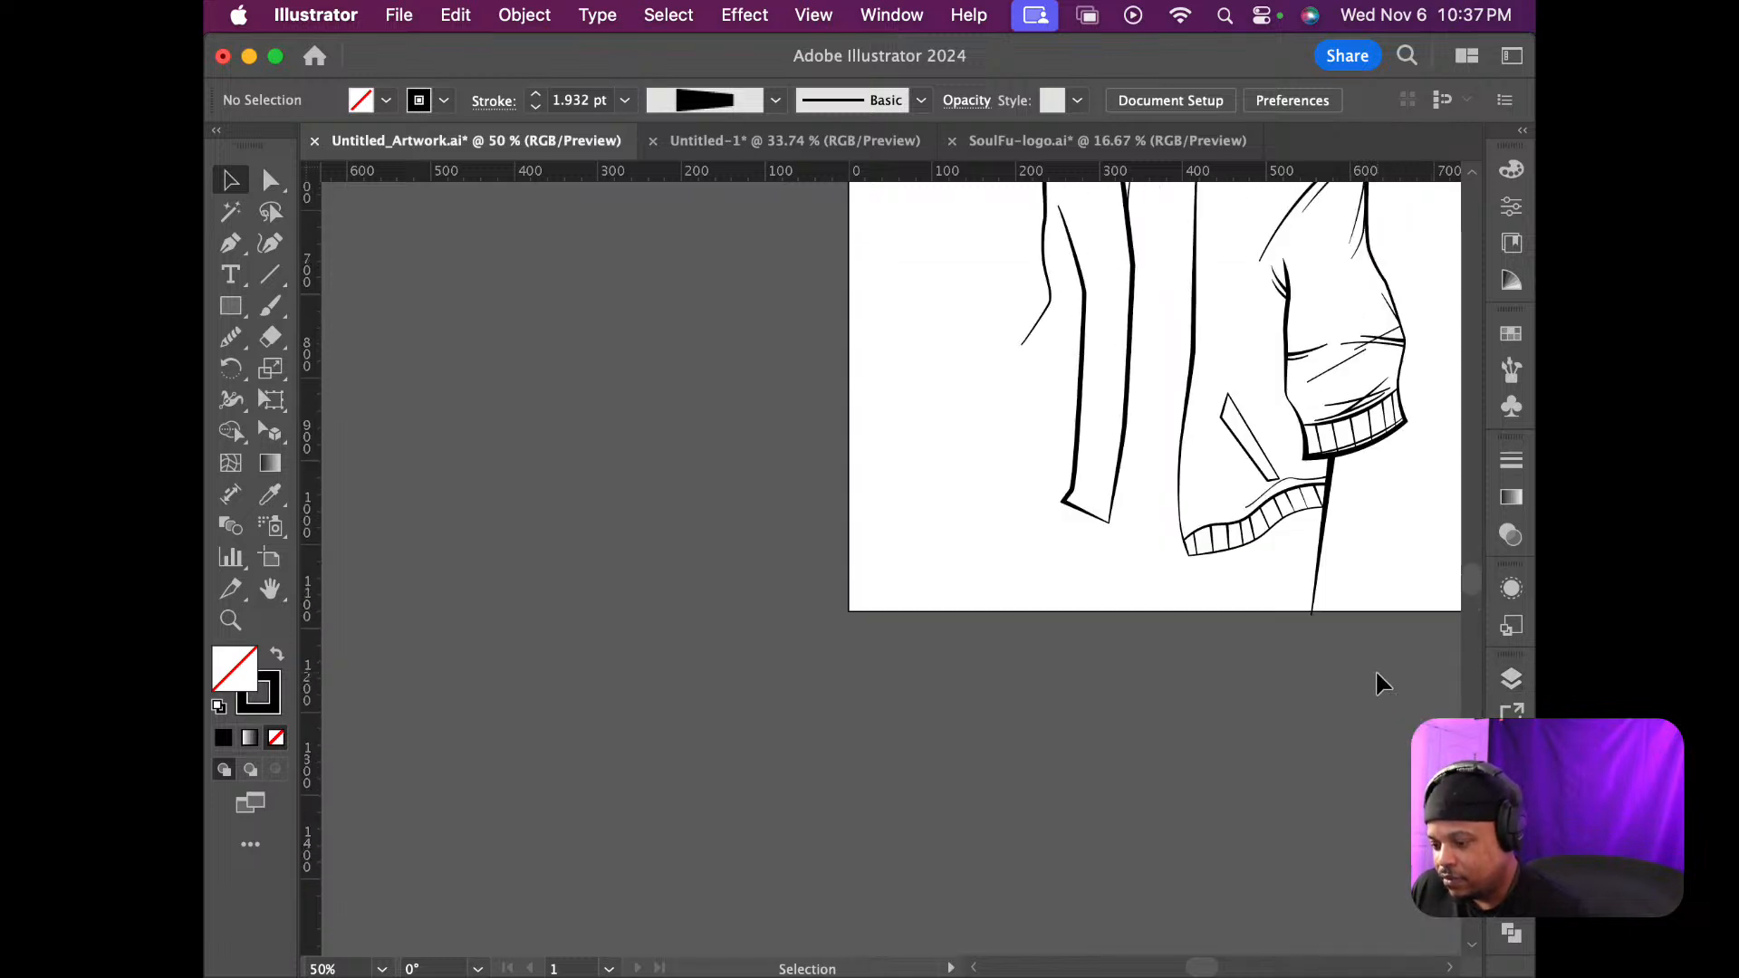
pyautogui.scroll(-1, 1376, 675)
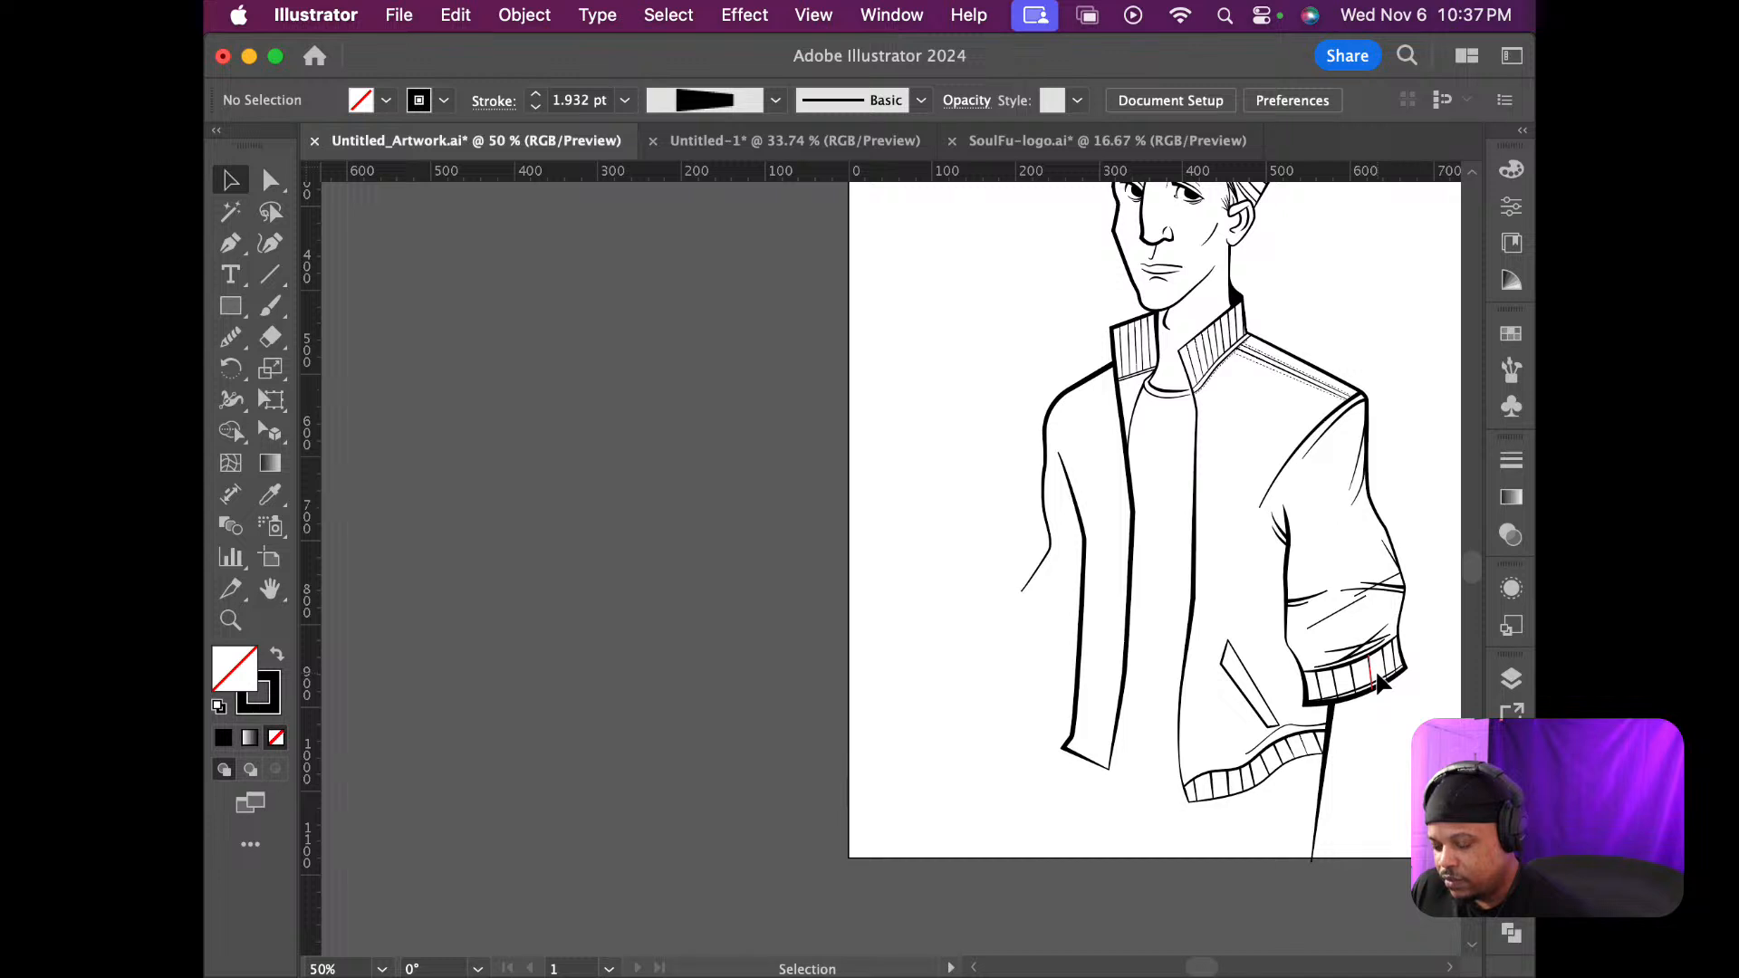
pyautogui.scroll(-1, 1377, 681)
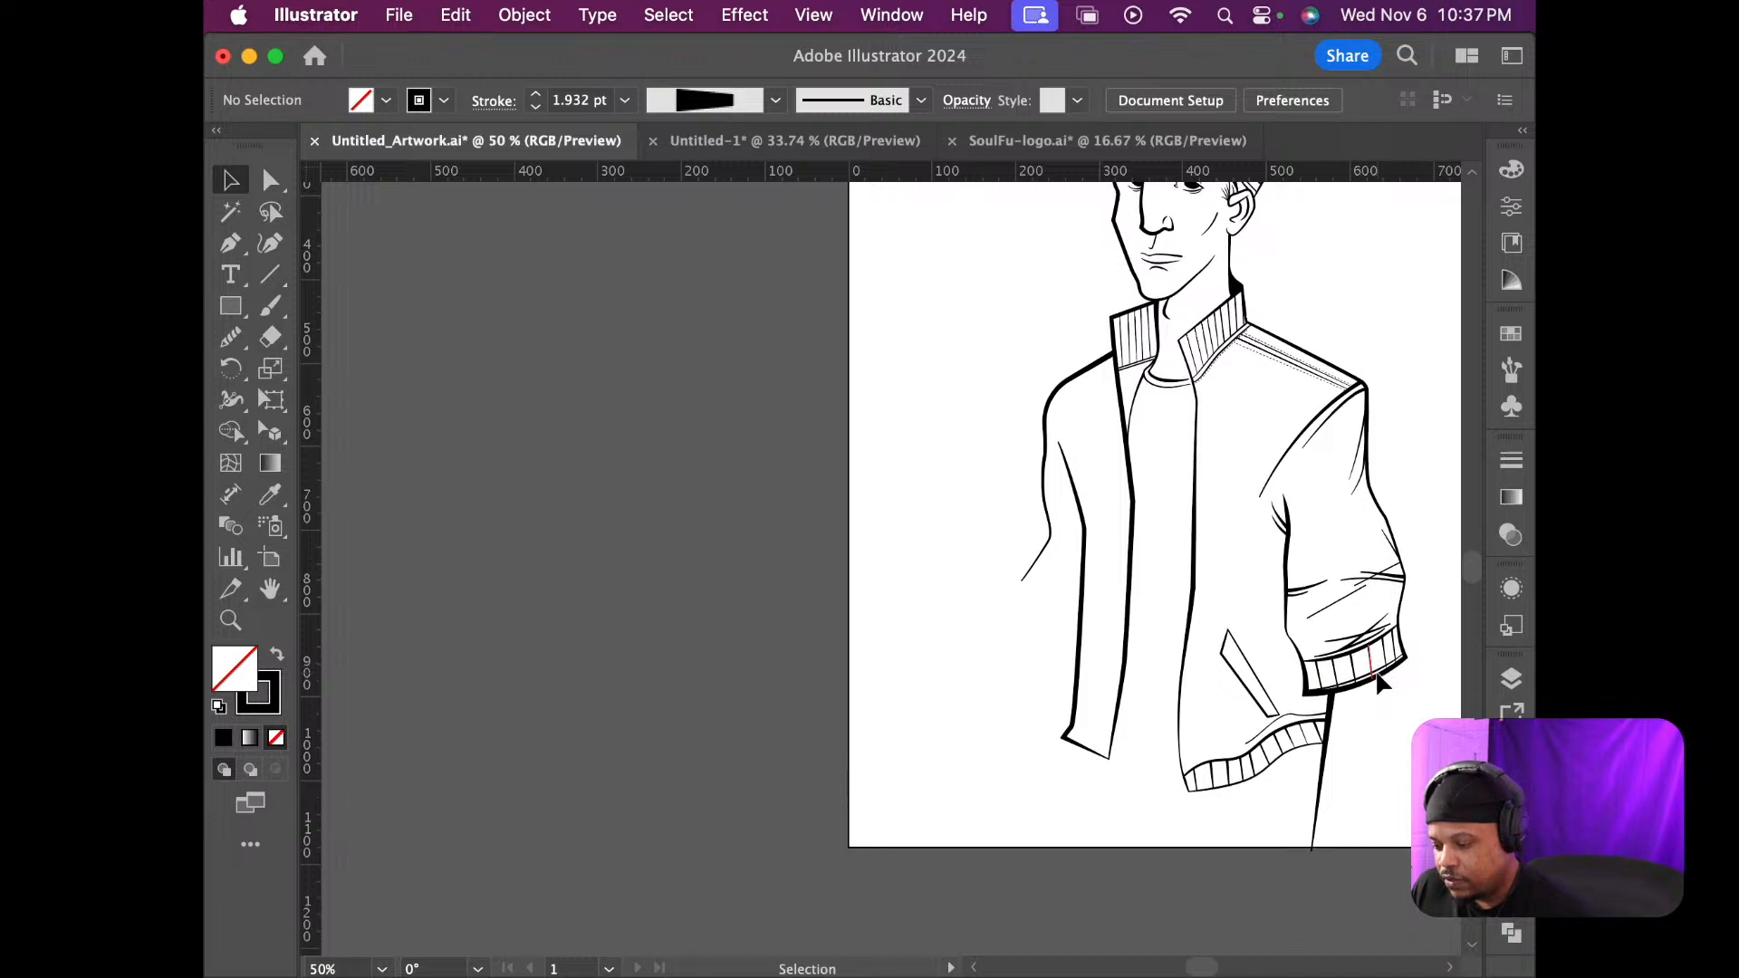
pyautogui.click(1508, 684)
pyautogui.click(1190, 781)
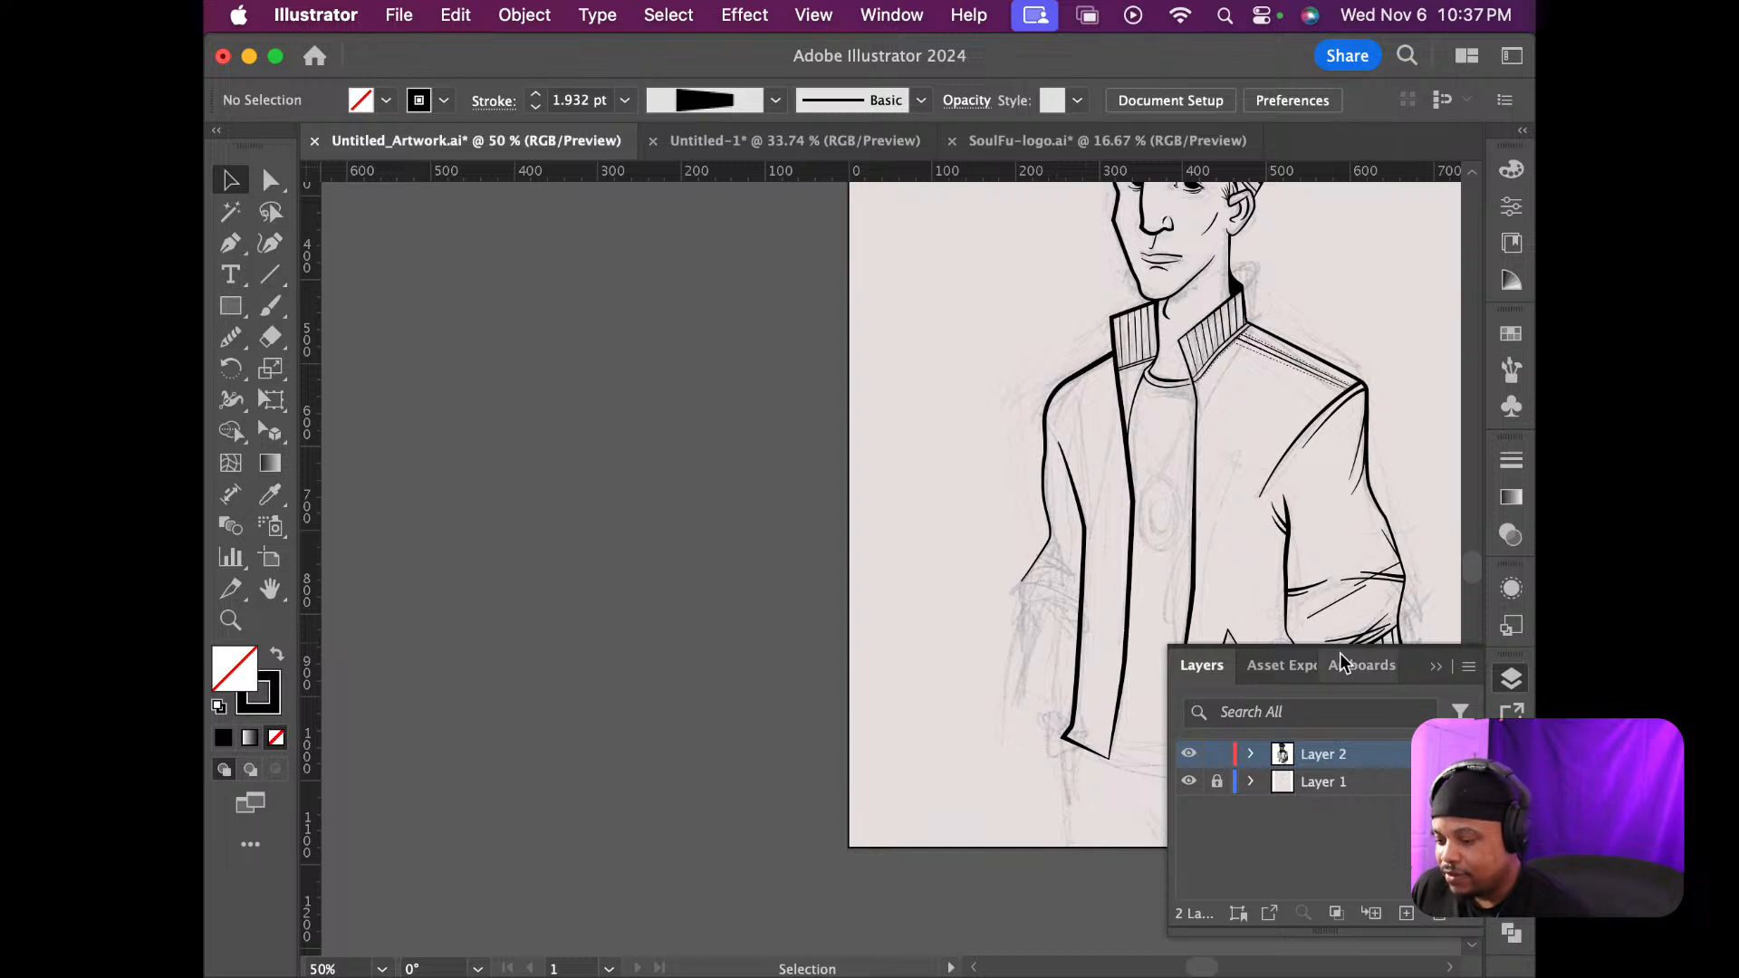
# Collapse the Layers panel and examine the inked character from the head to the sleeve cuff and jacket hem against the sketch
pyautogui.click(1431, 667)
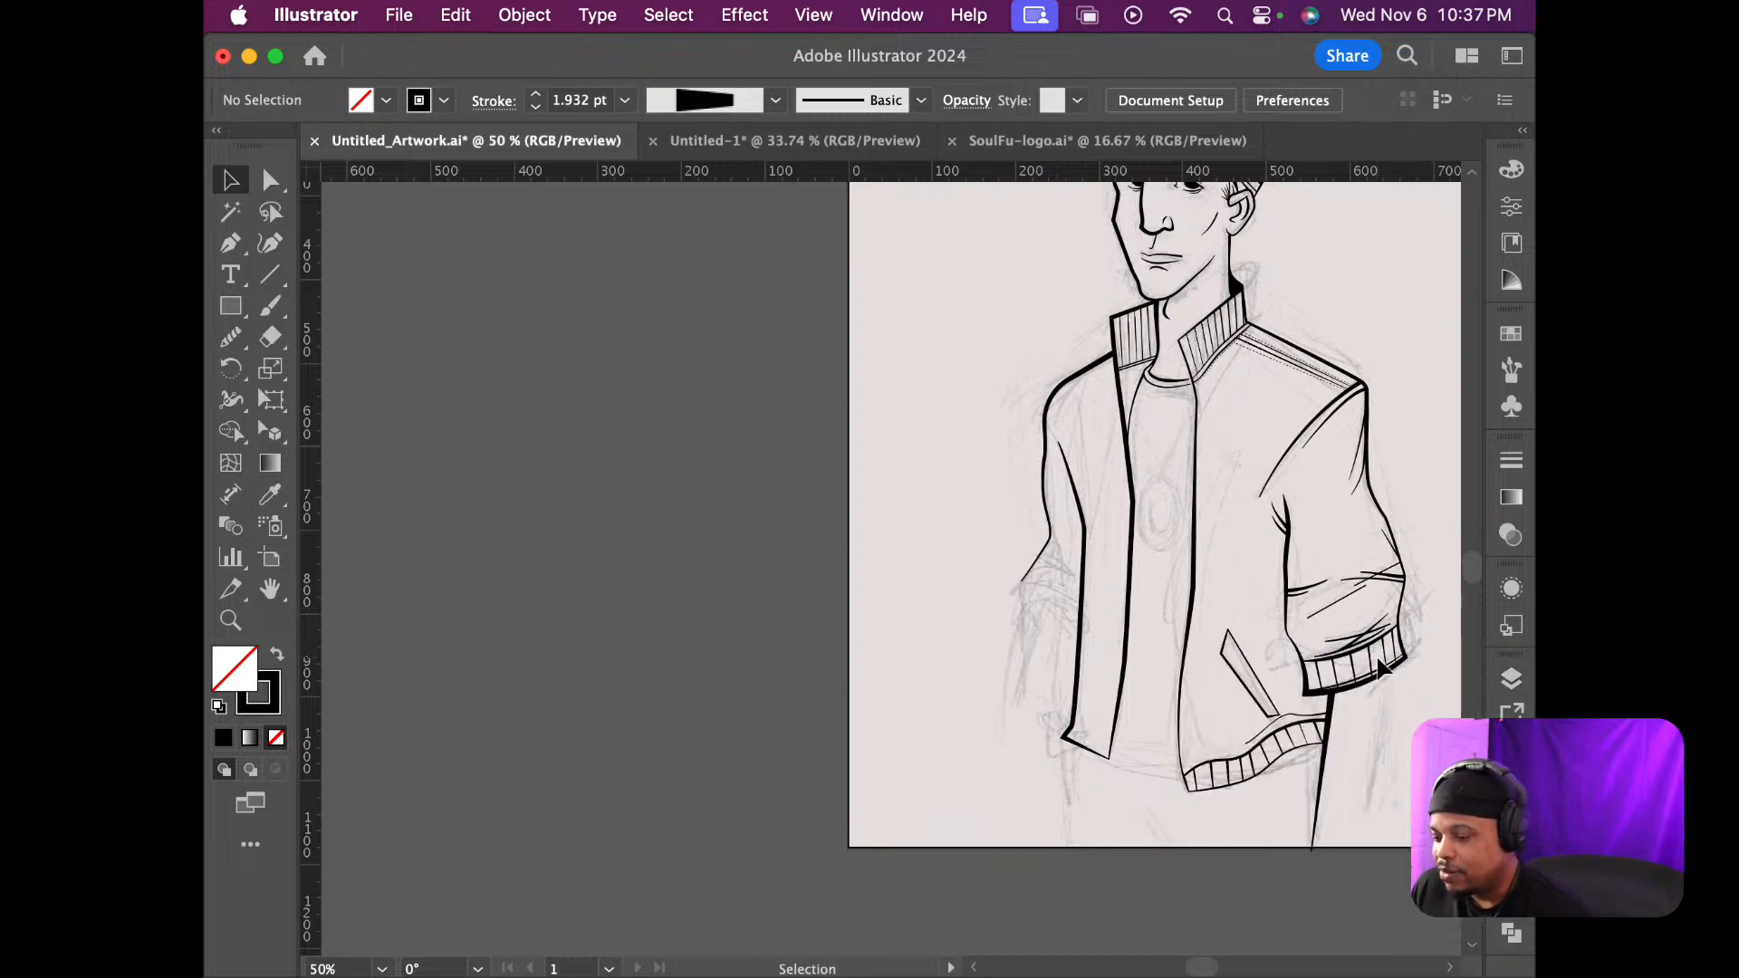
pyautogui.scroll(-5, 1379, 668)
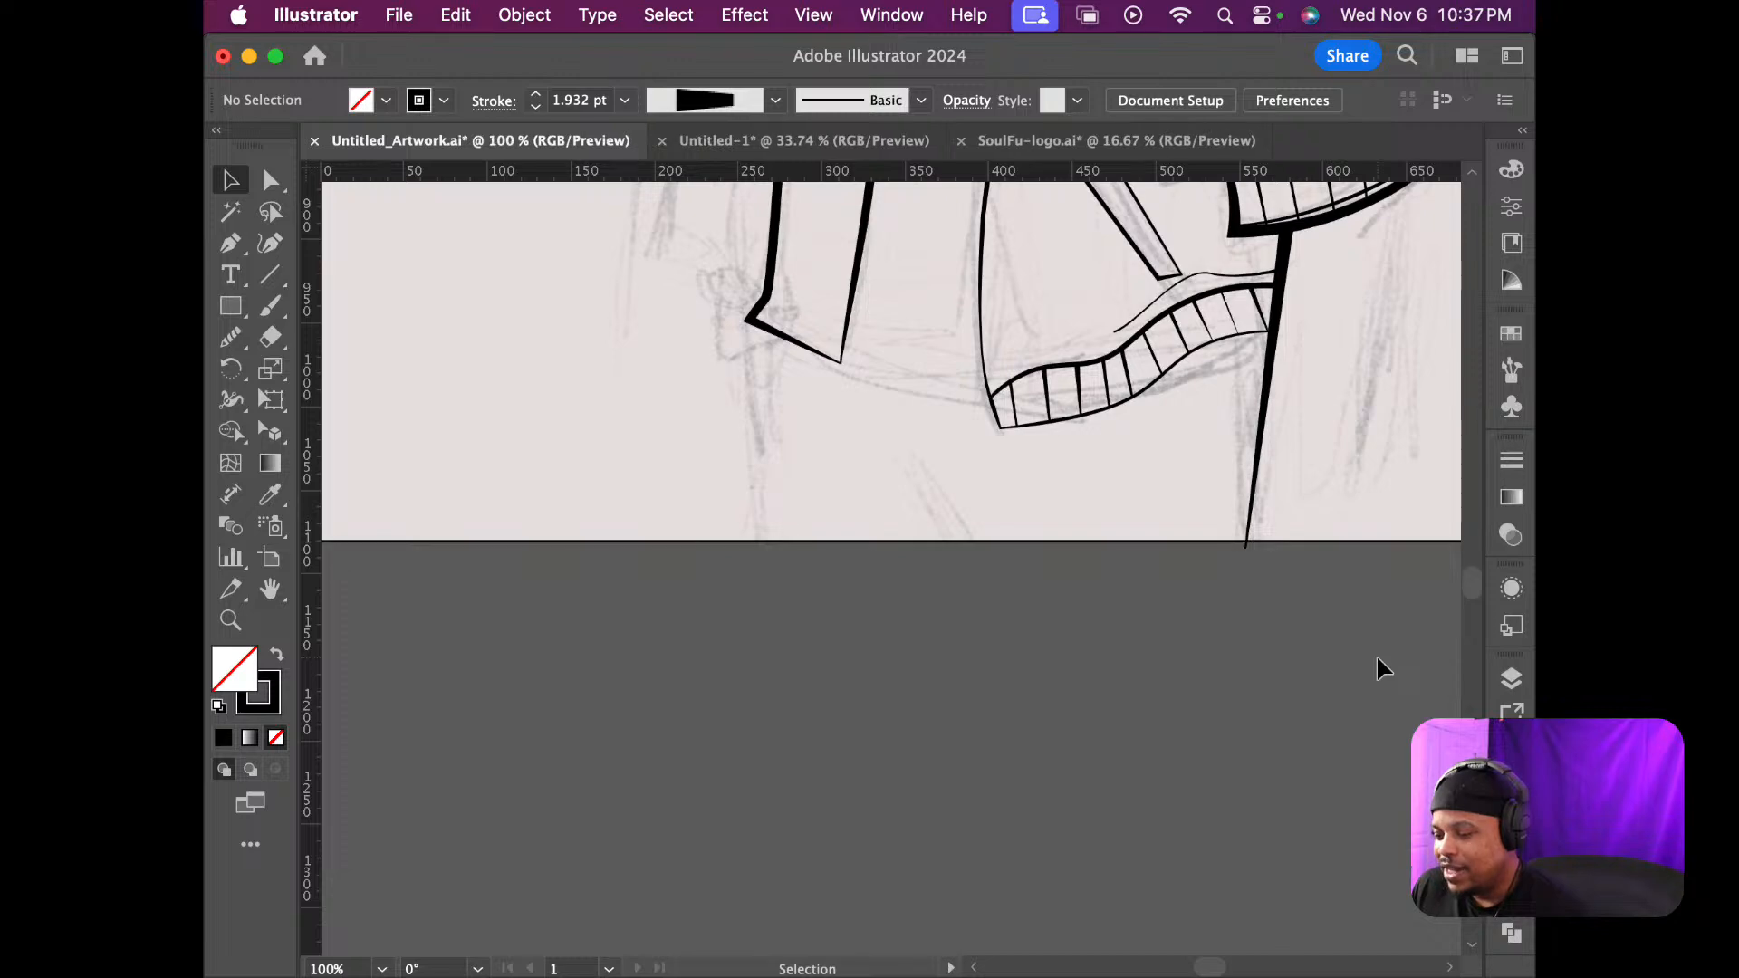
pyautogui.scroll(10, 1377, 667)
pyautogui.scroll(-2, 1378, 658)
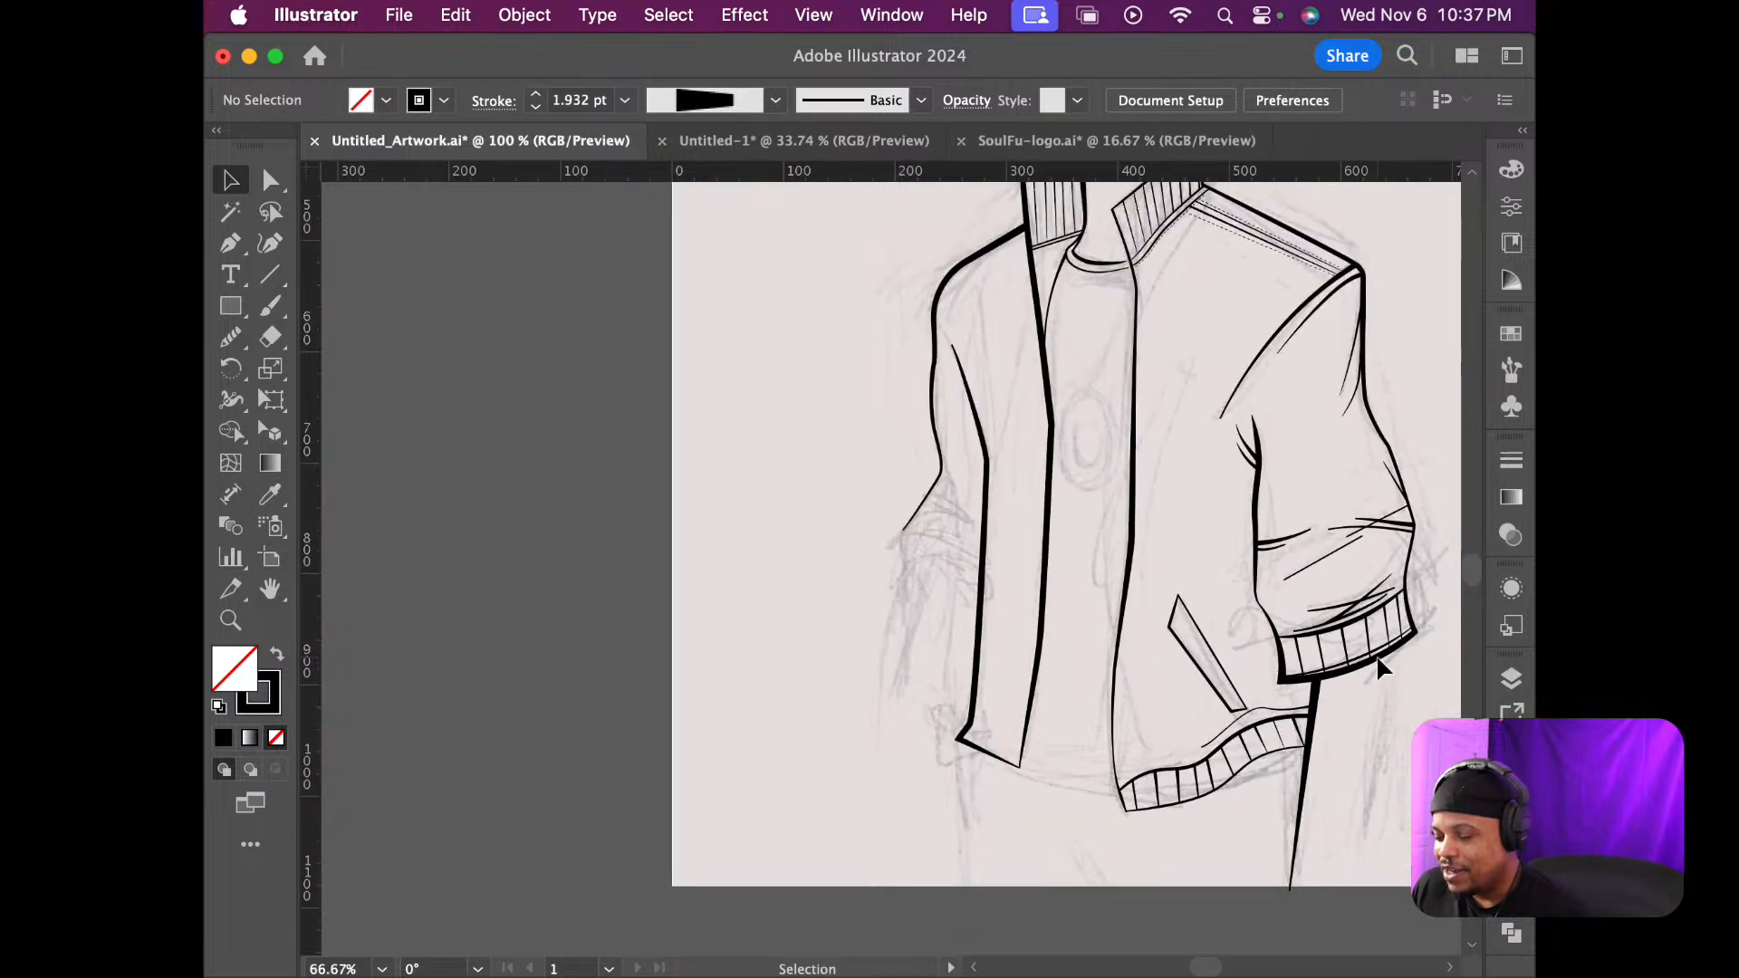
pyautogui.scroll(3, 1426, 666)
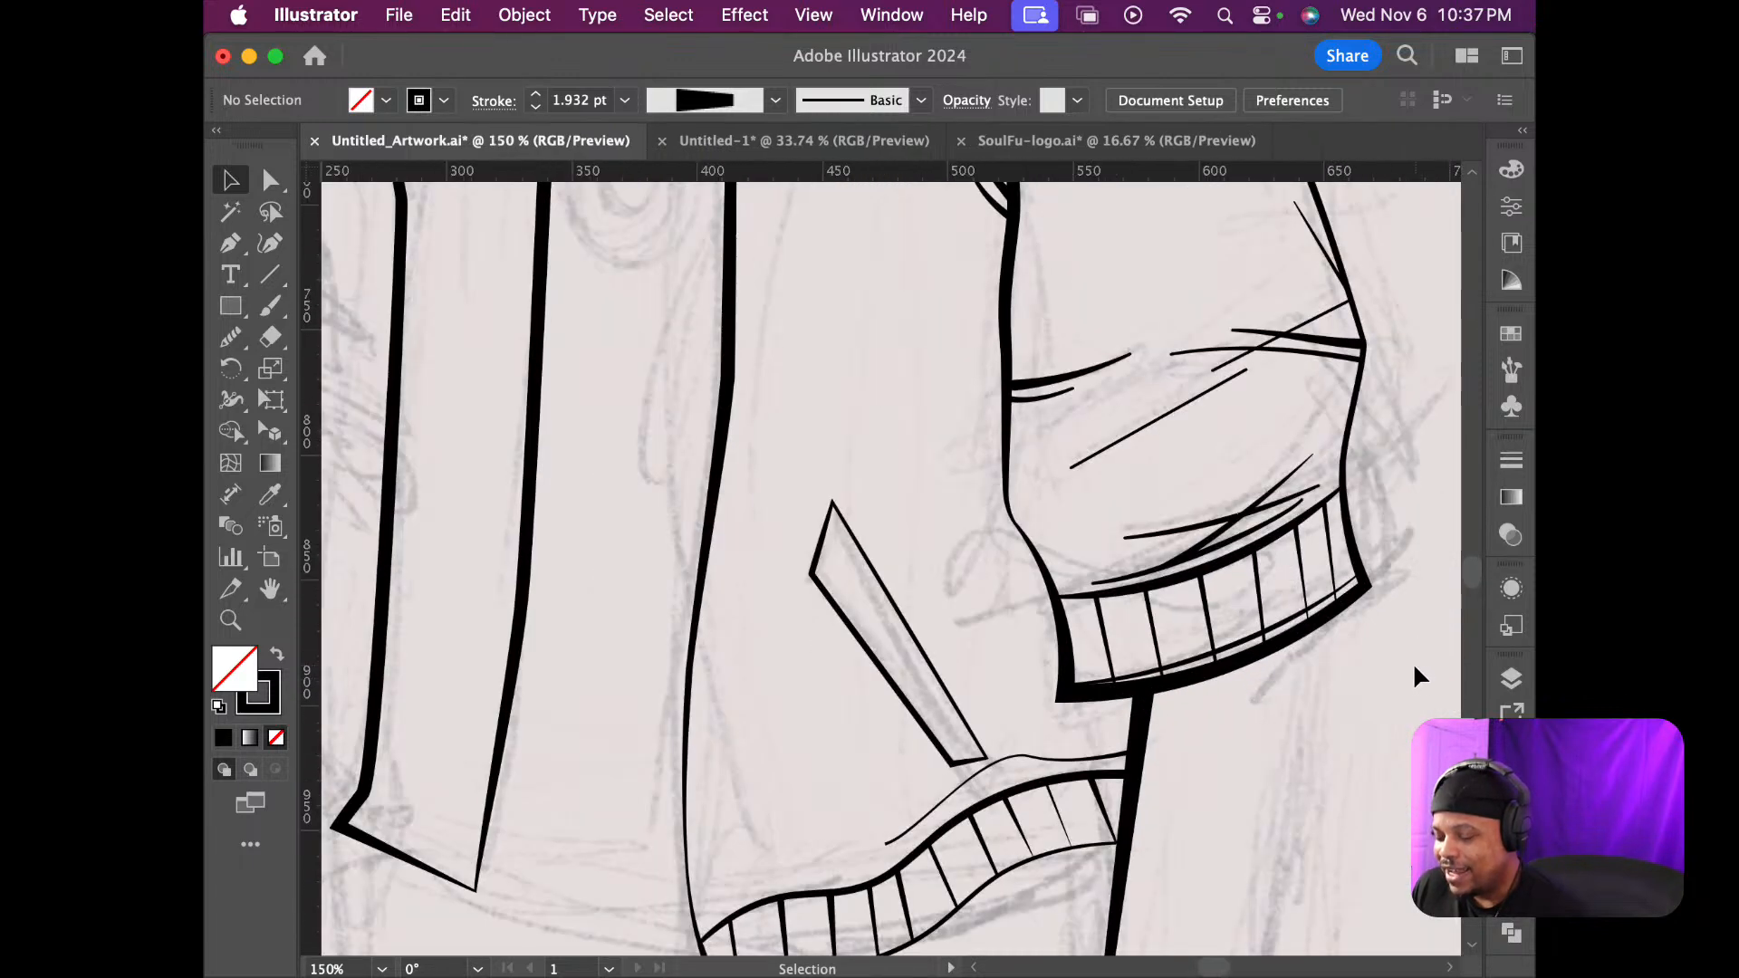
pyautogui.scroll(-3, 1394, 662)
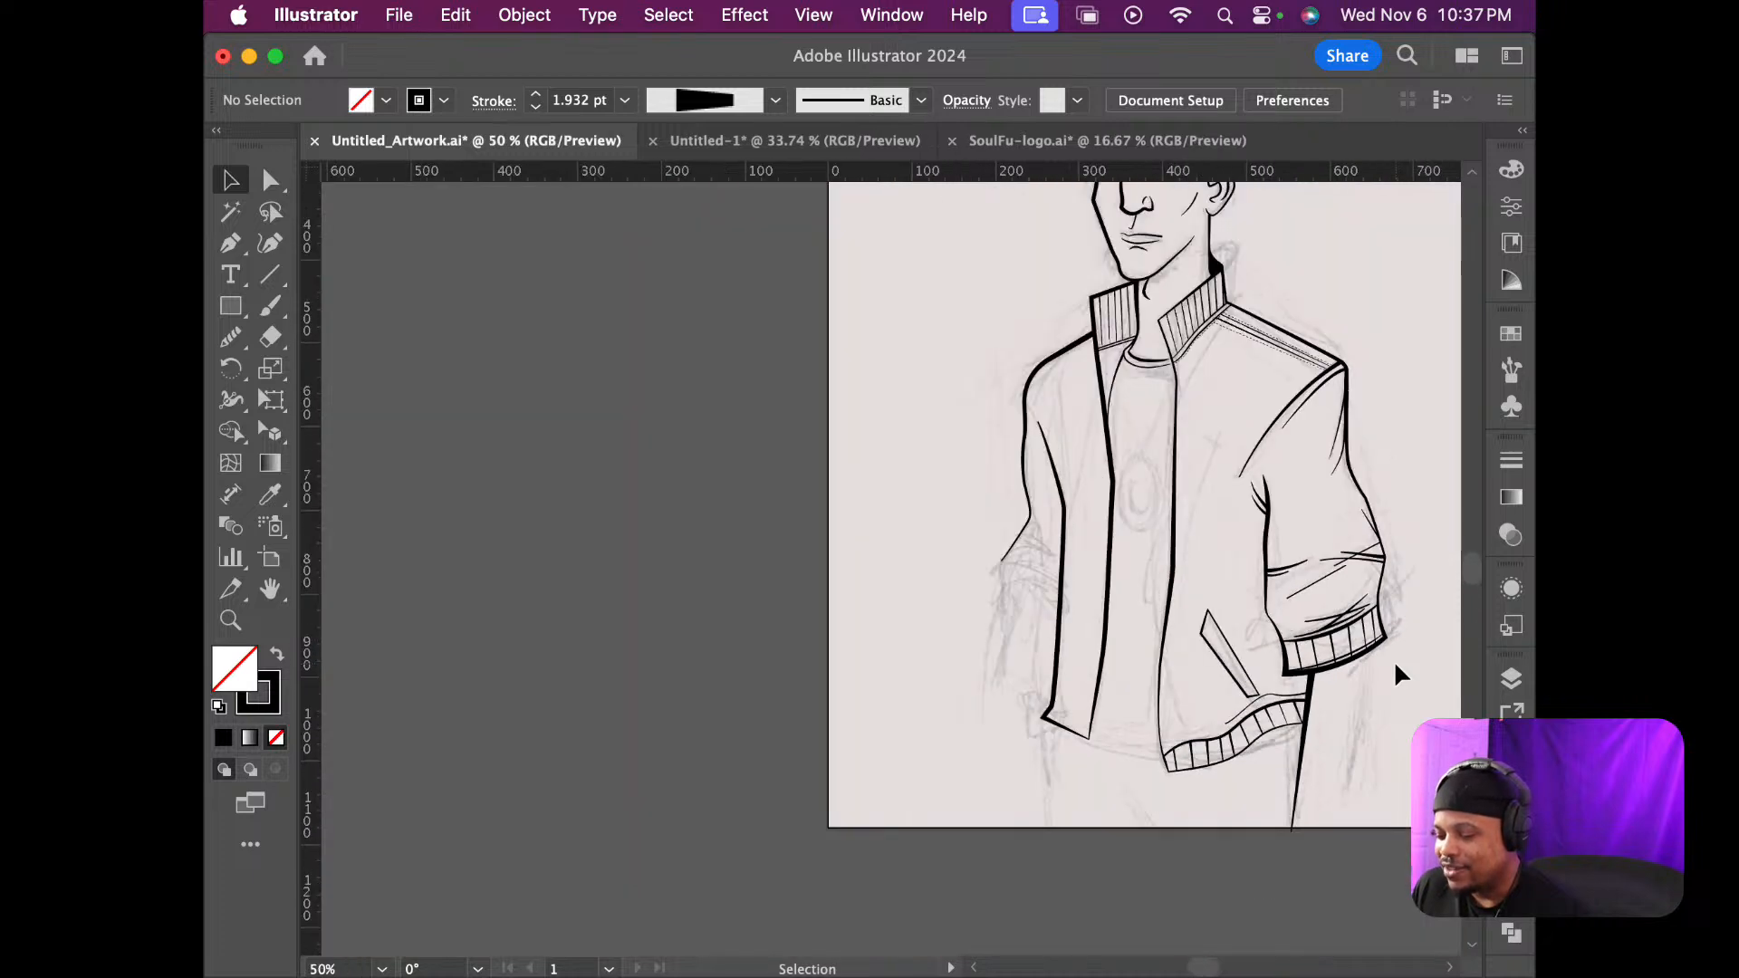
pyautogui.scroll(8, 1396, 668)
pyautogui.scroll(-3, 1396, 669)
pyautogui.scroll(-2, 1396, 666)
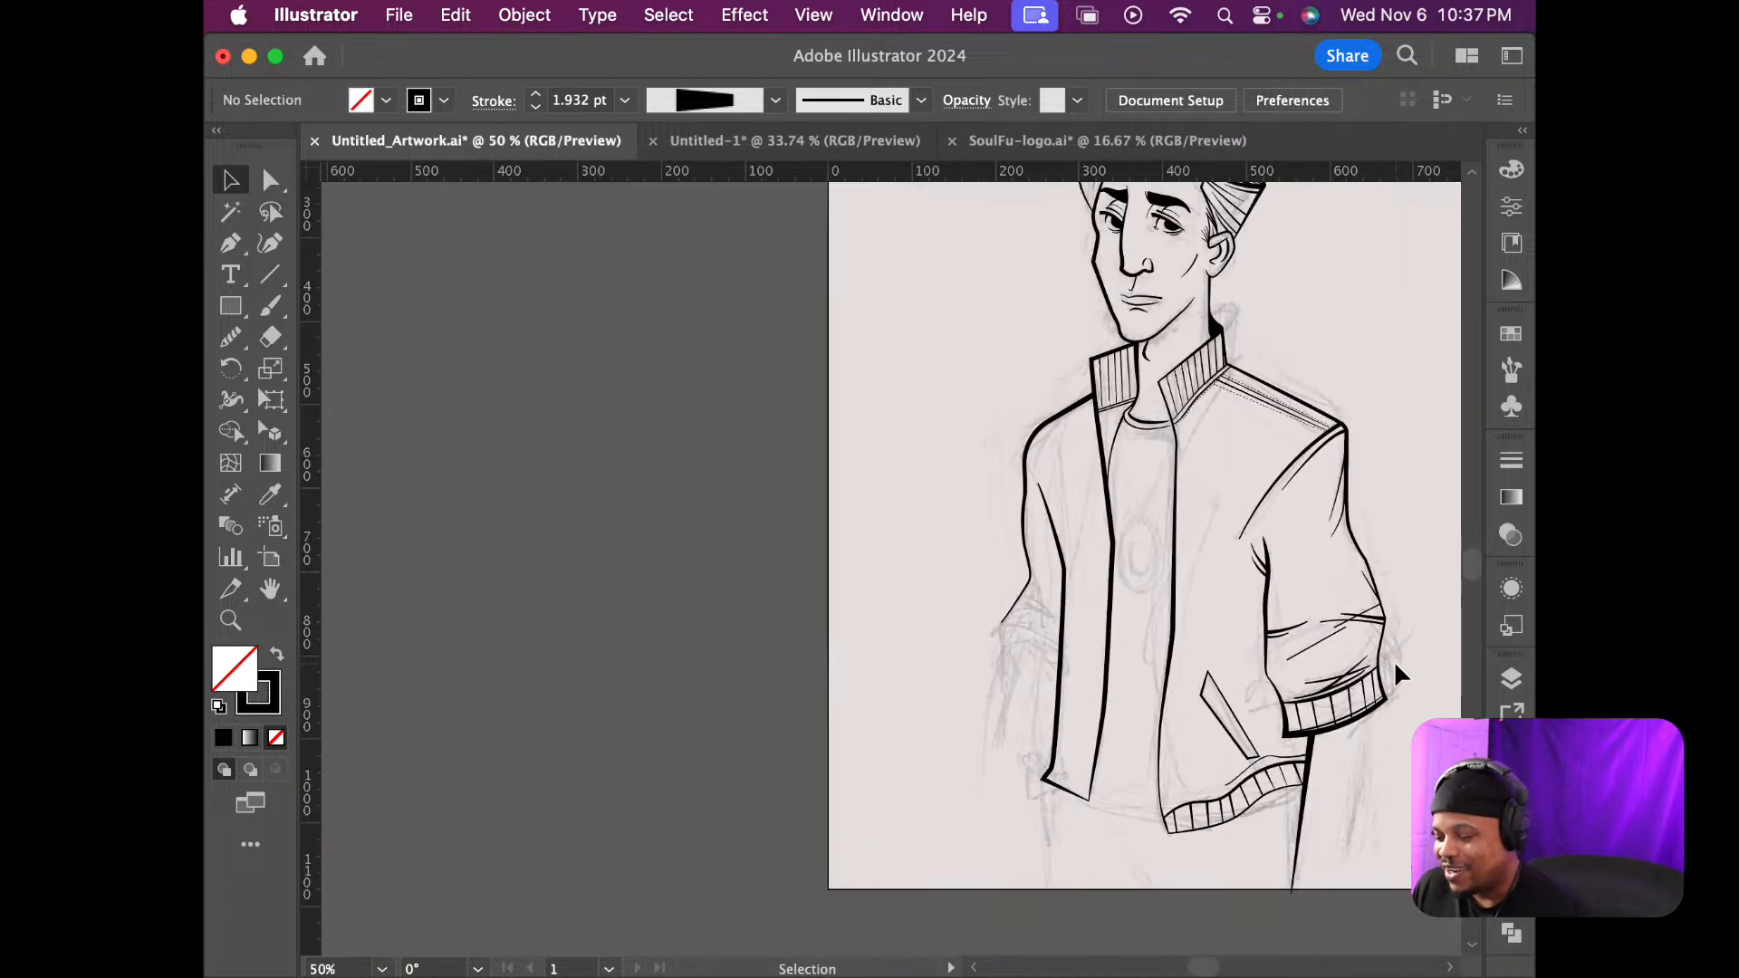
pyautogui.scroll(2, 1230, 608)
pyautogui.scroll(3, 1230, 609)
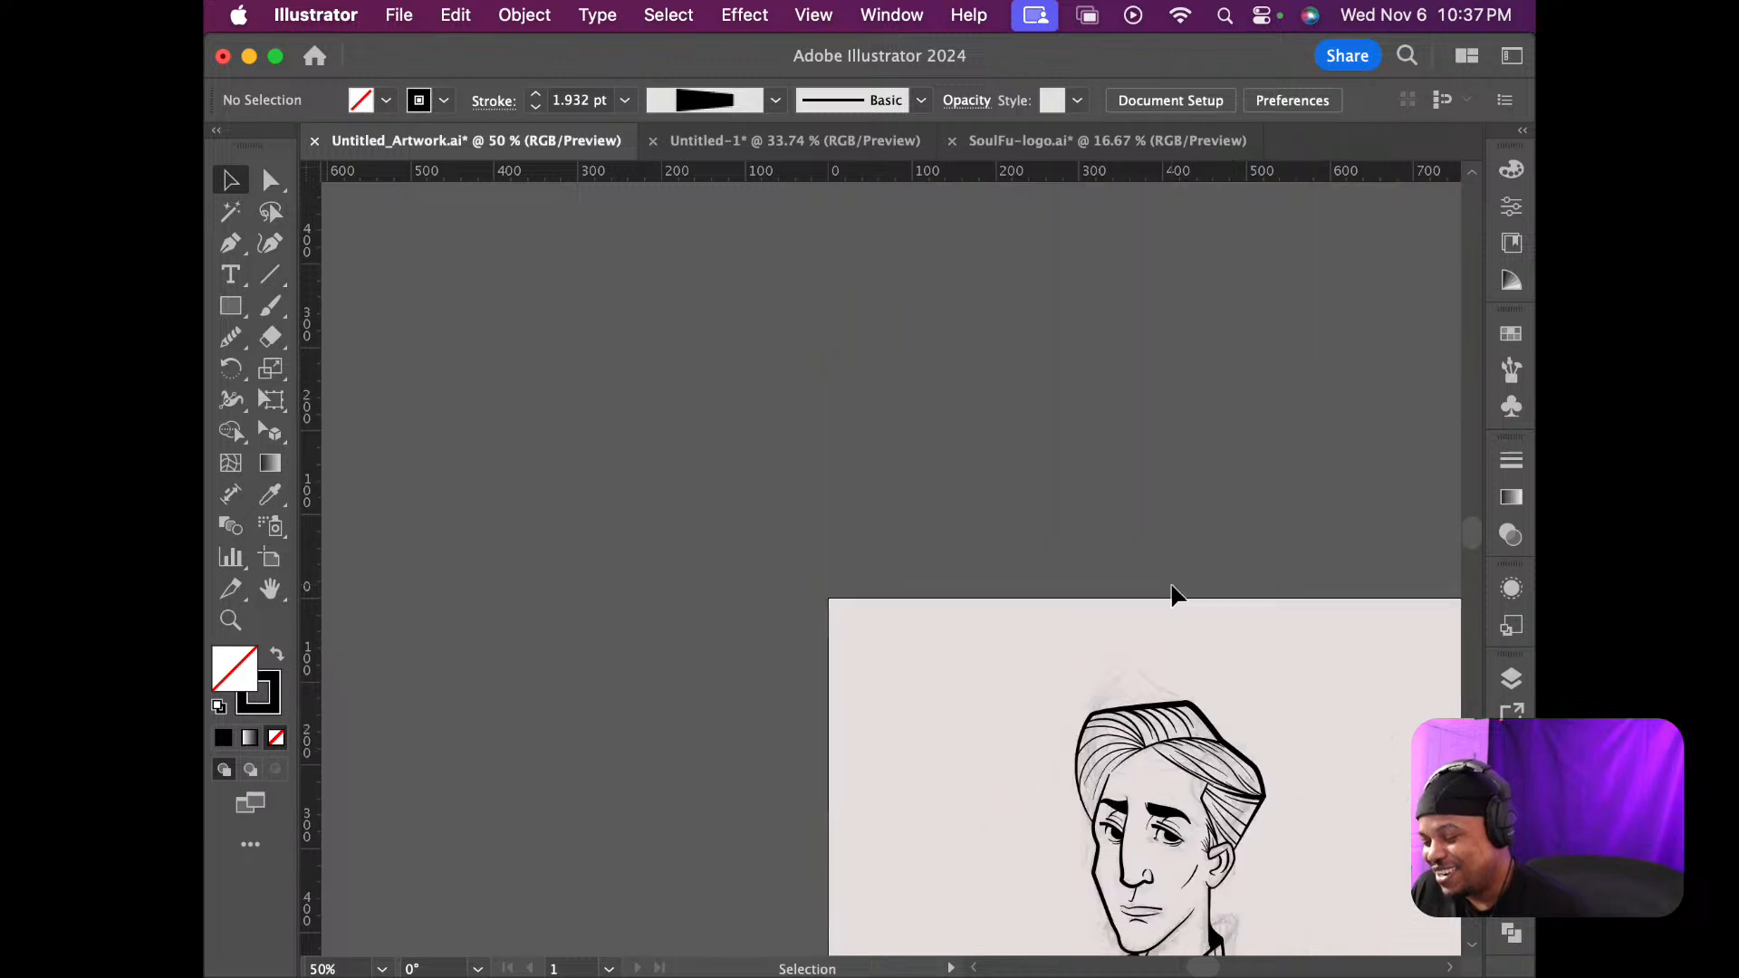
pyautogui.scroll(-6, 1188, 571)
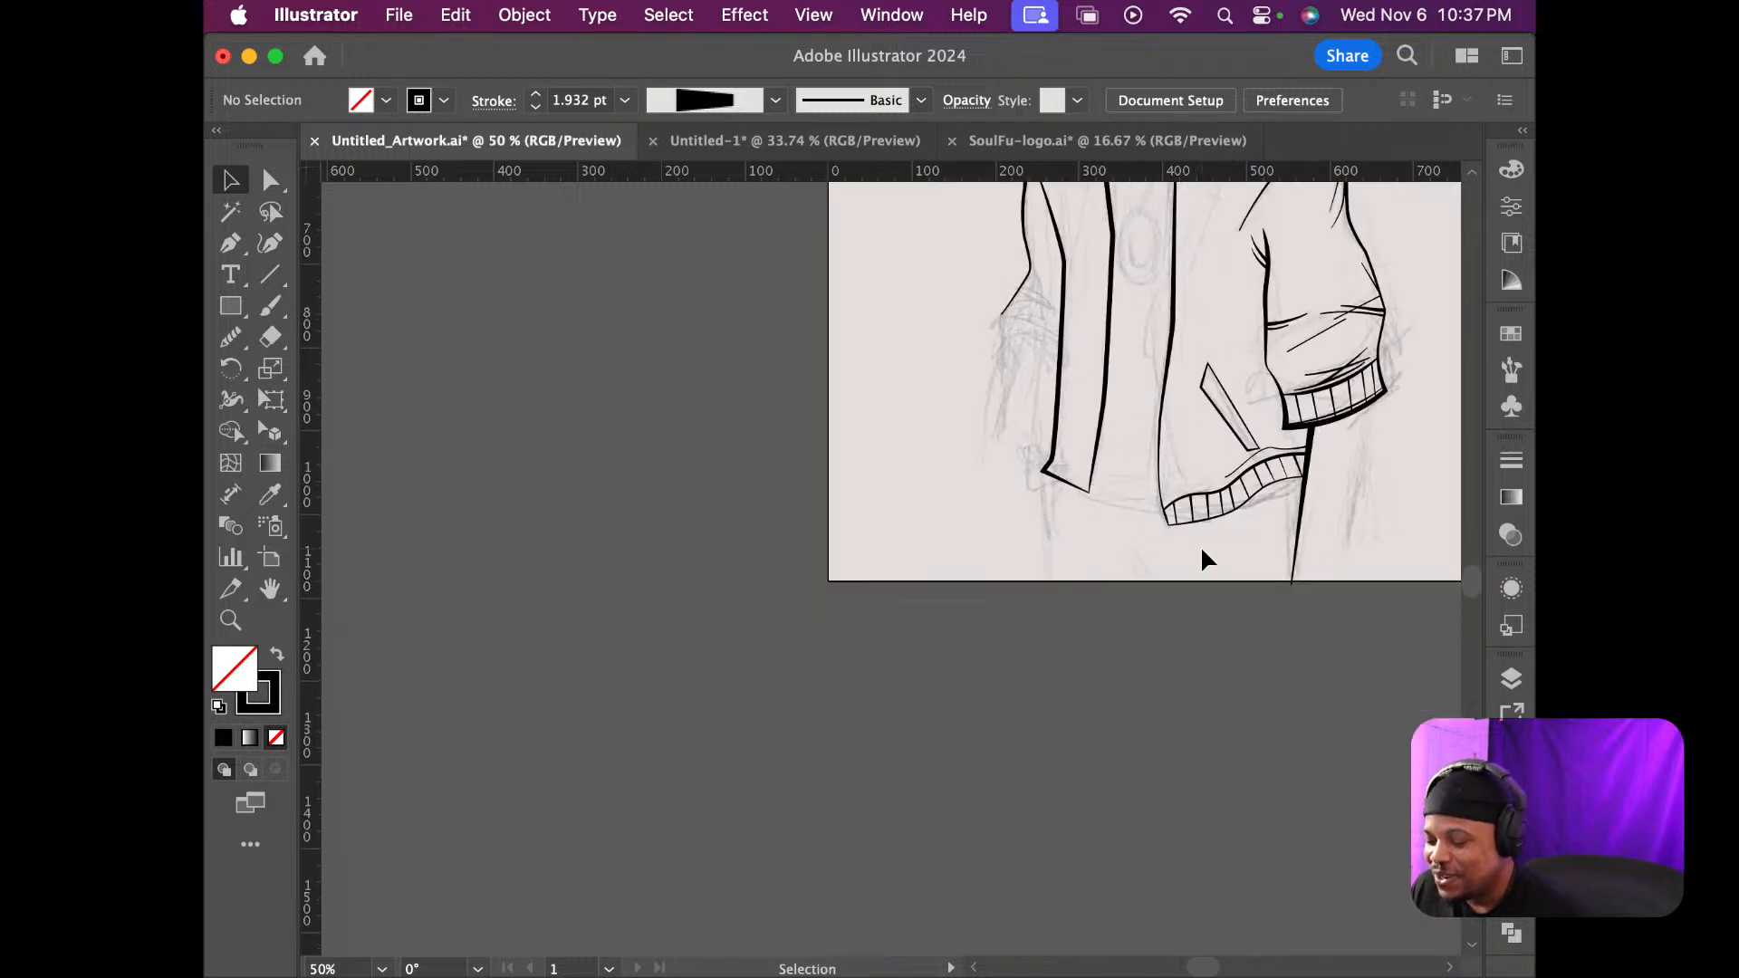
# Bend the straight leg line below the cuff into a gentle curve with the Curvature tool, adding two points near the jacket hem, and deselect it
pyautogui.scroll(2, 1202, 550)
pyautogui.scroll(3, 1319, 538)
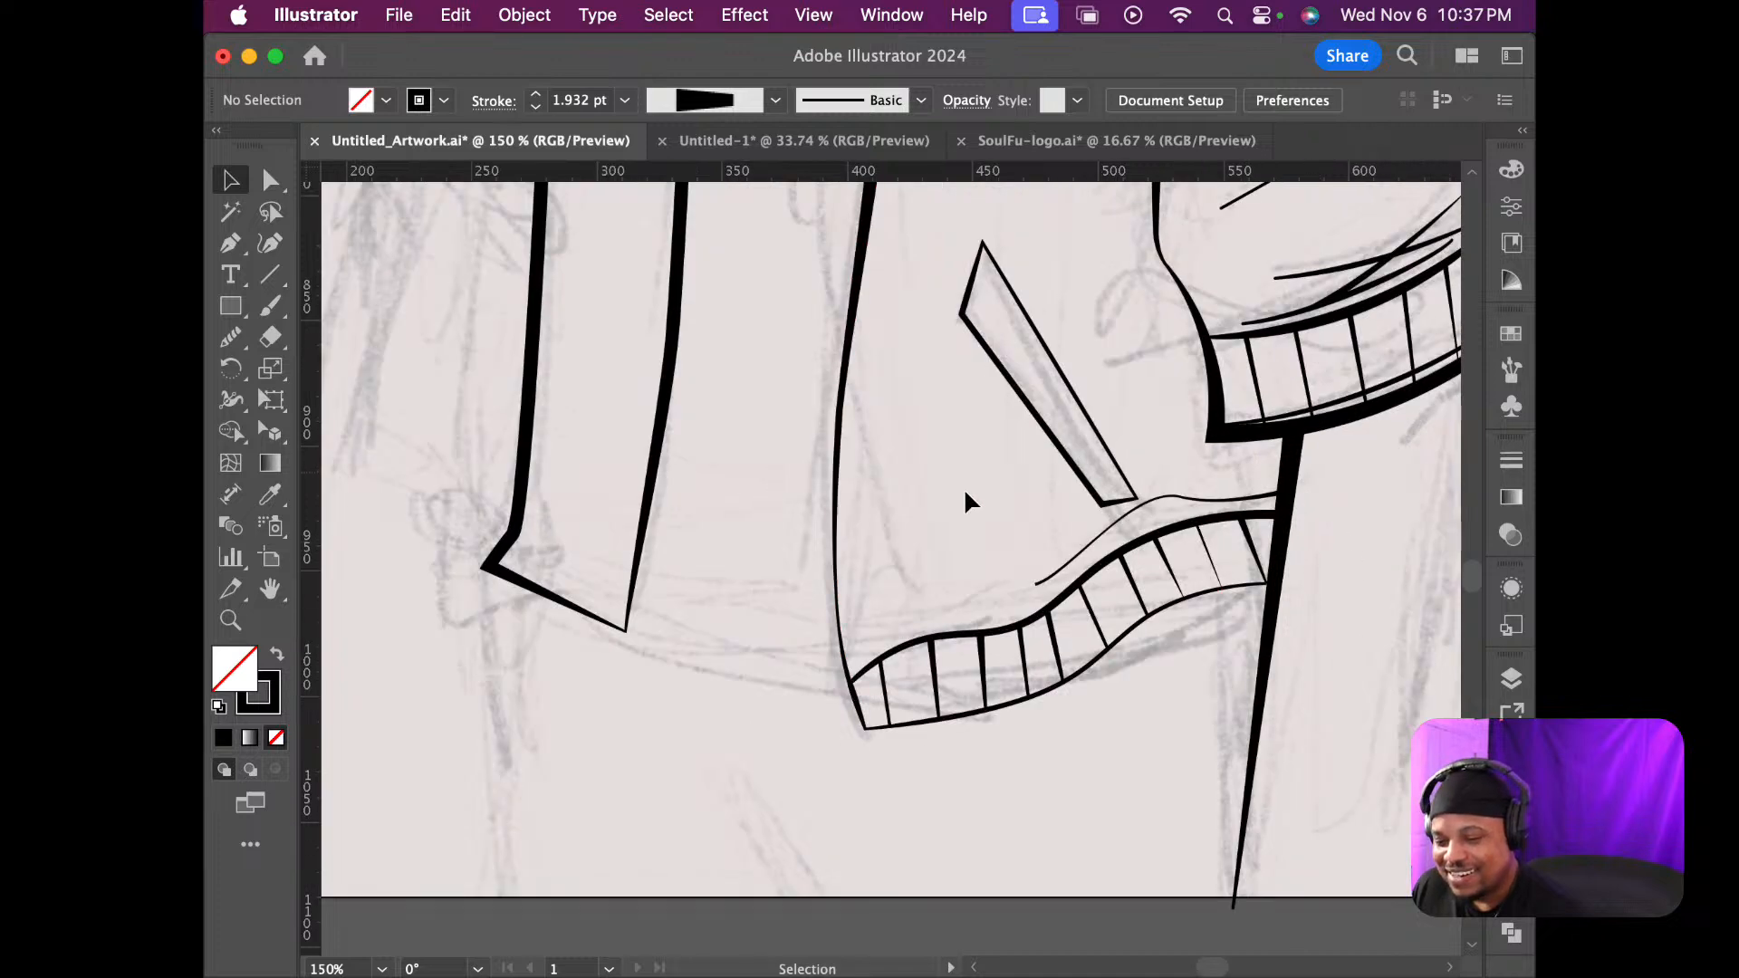
pyautogui.click(270, 243)
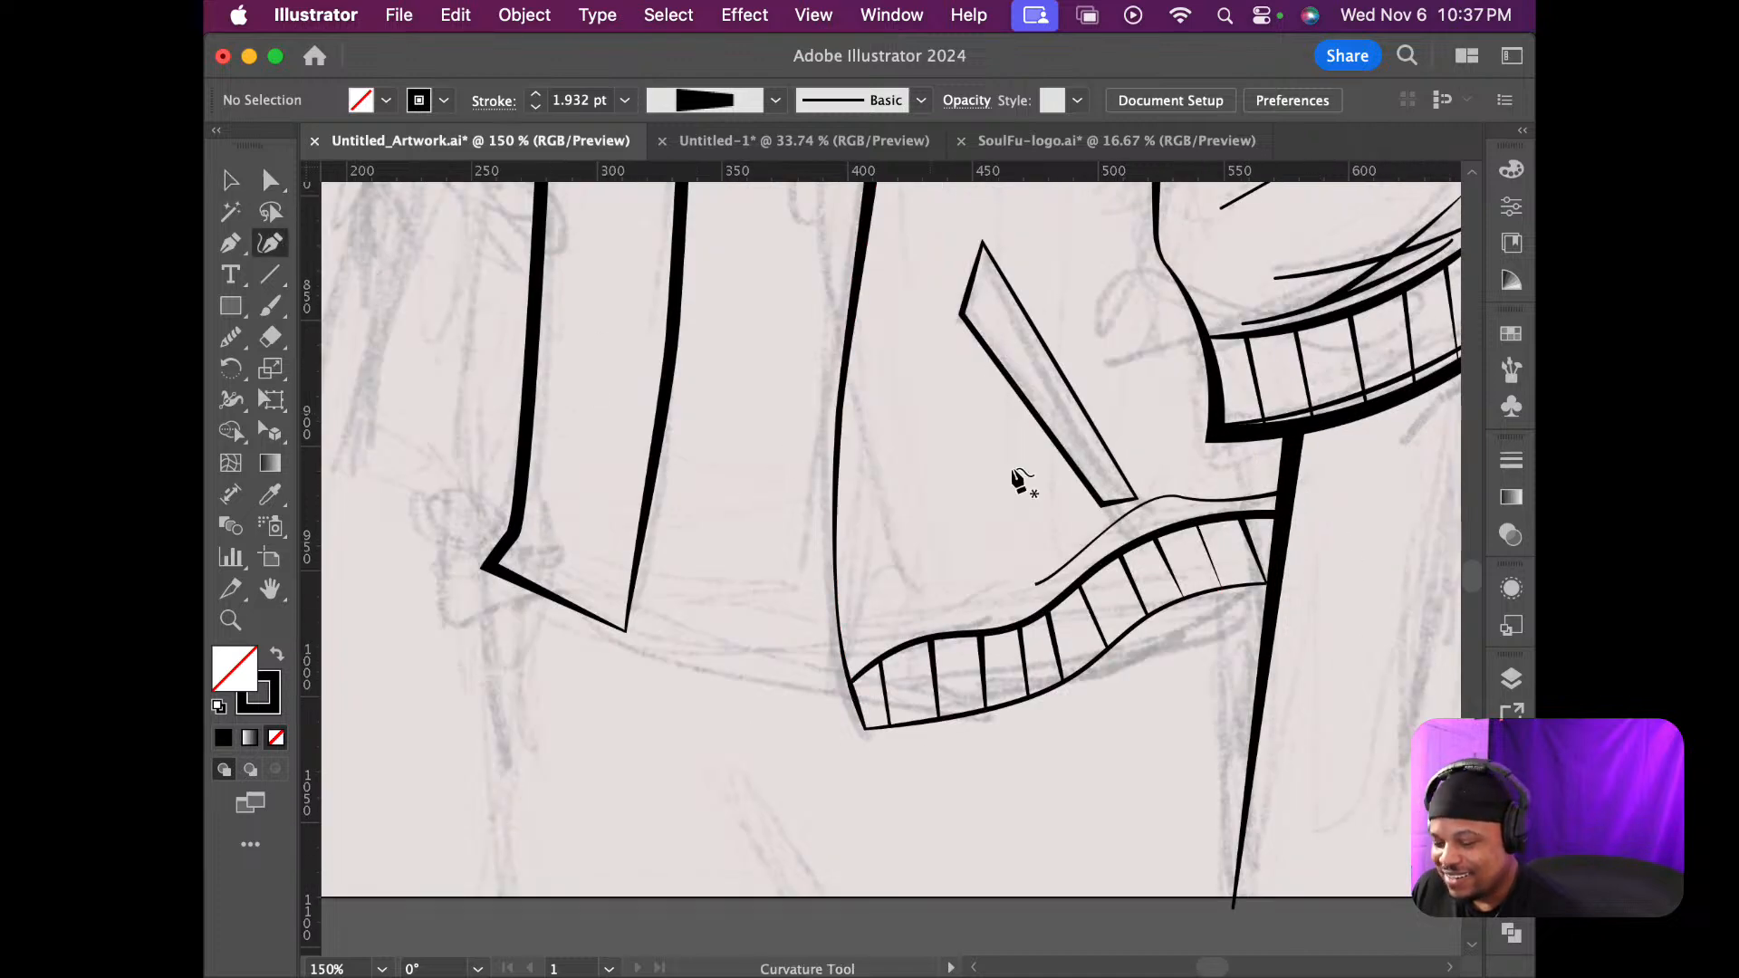
pyautogui.click(1276, 540)
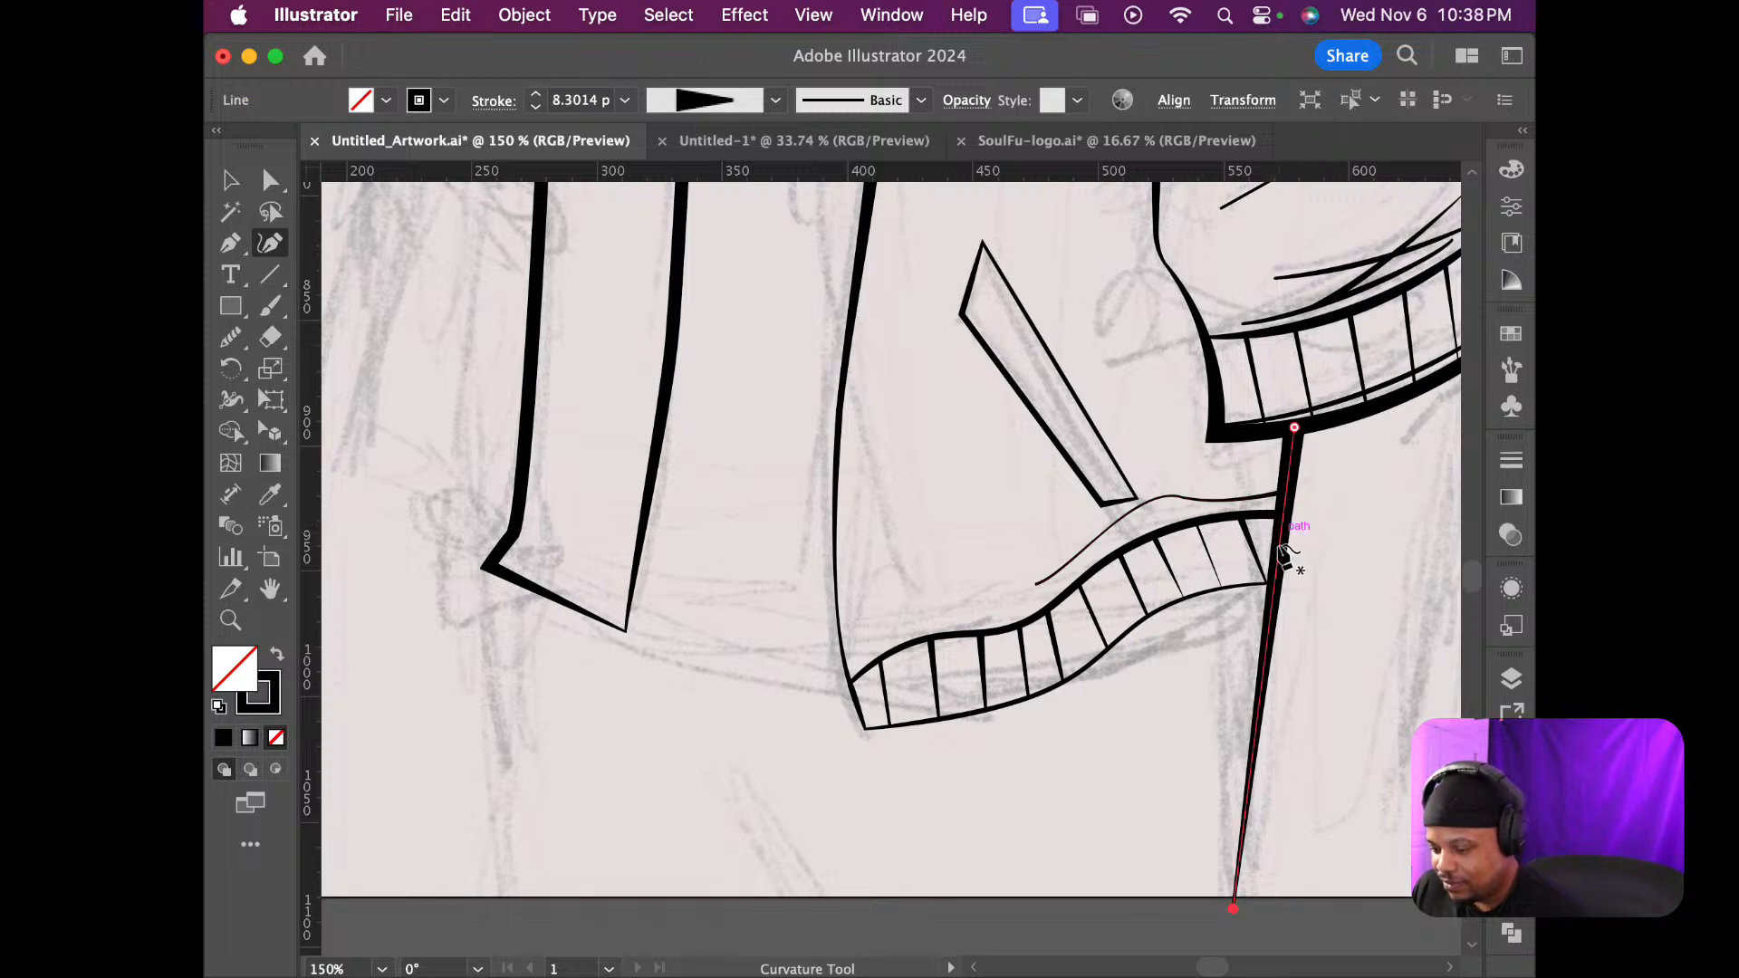
pyautogui.moveTo(1277, 589); pyautogui.dragTo(1277, 547)
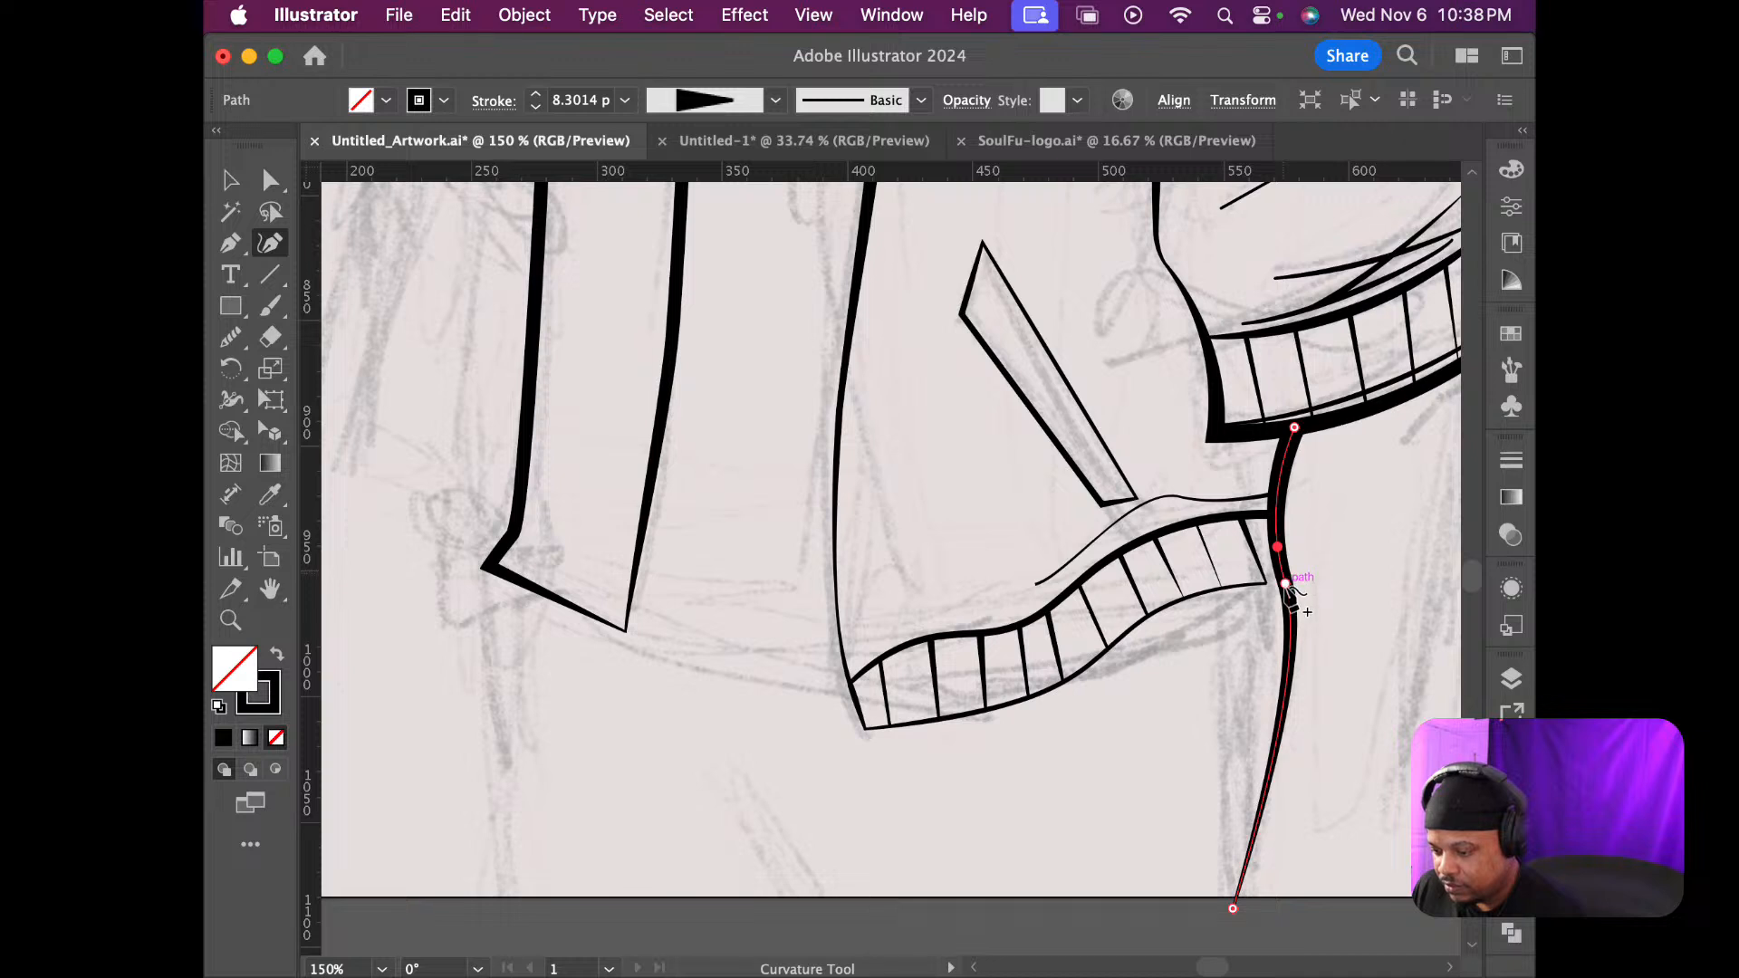
pyautogui.moveTo(1276, 593); pyautogui.dragTo(1269, 590)
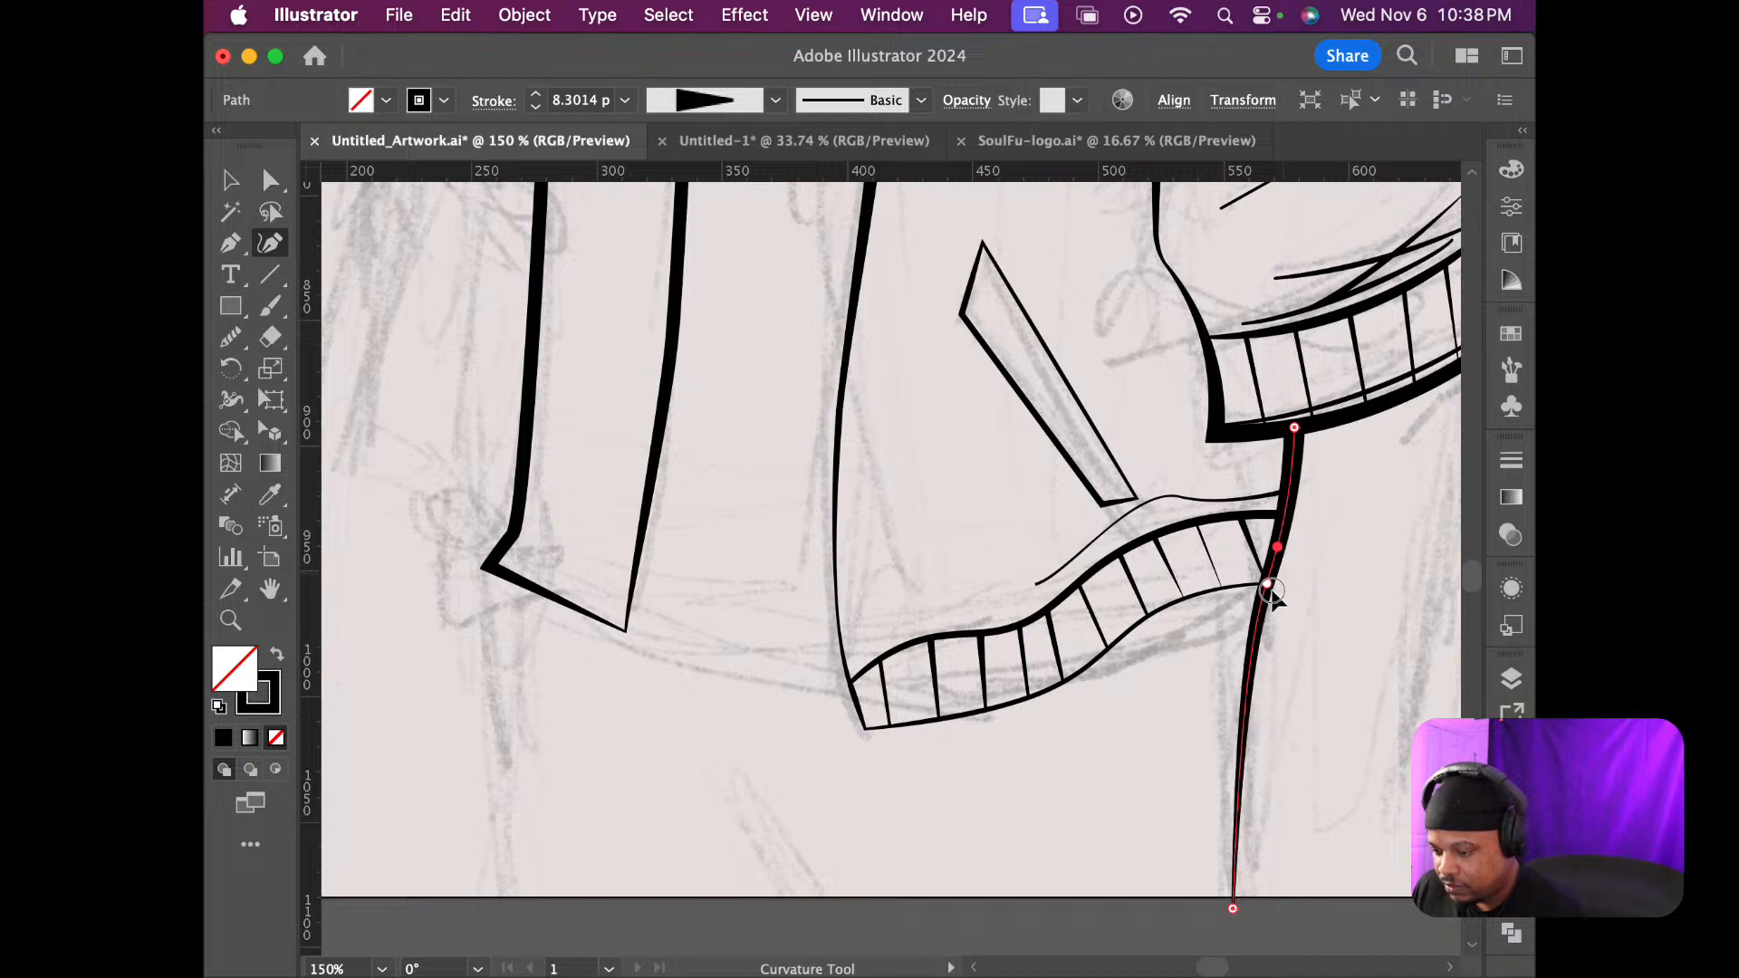
pyautogui.click(1269, 588)
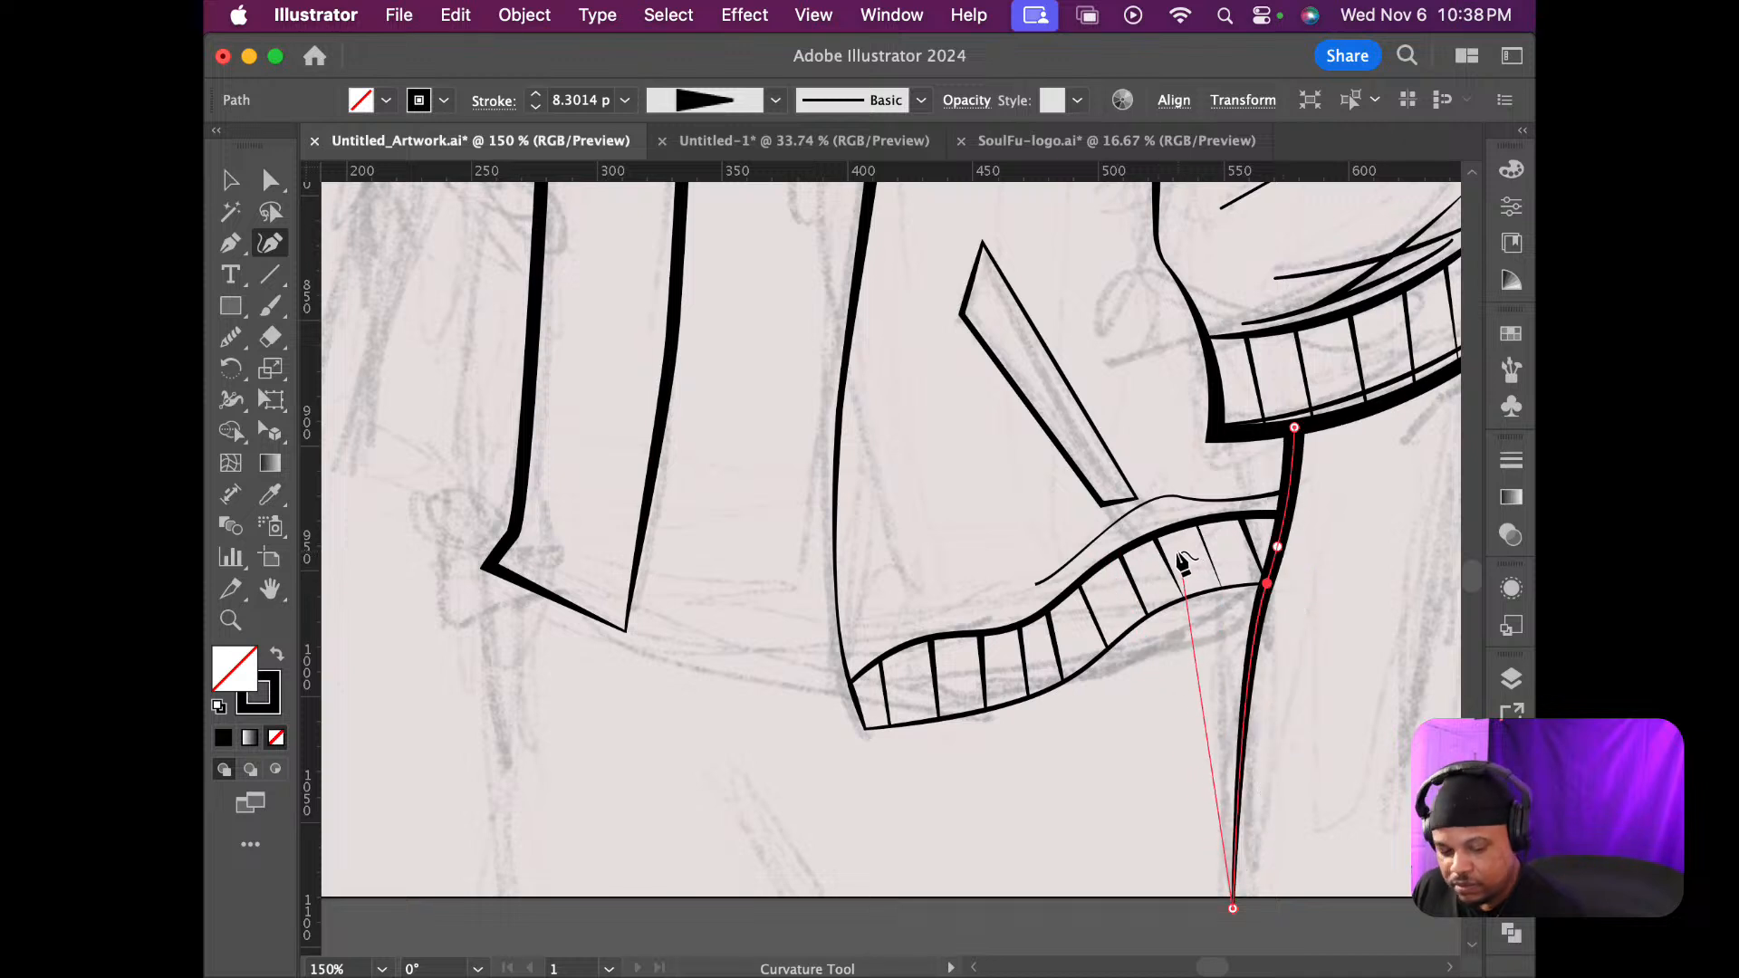
pyautogui.press('v')
pyautogui.click(1426, 618)
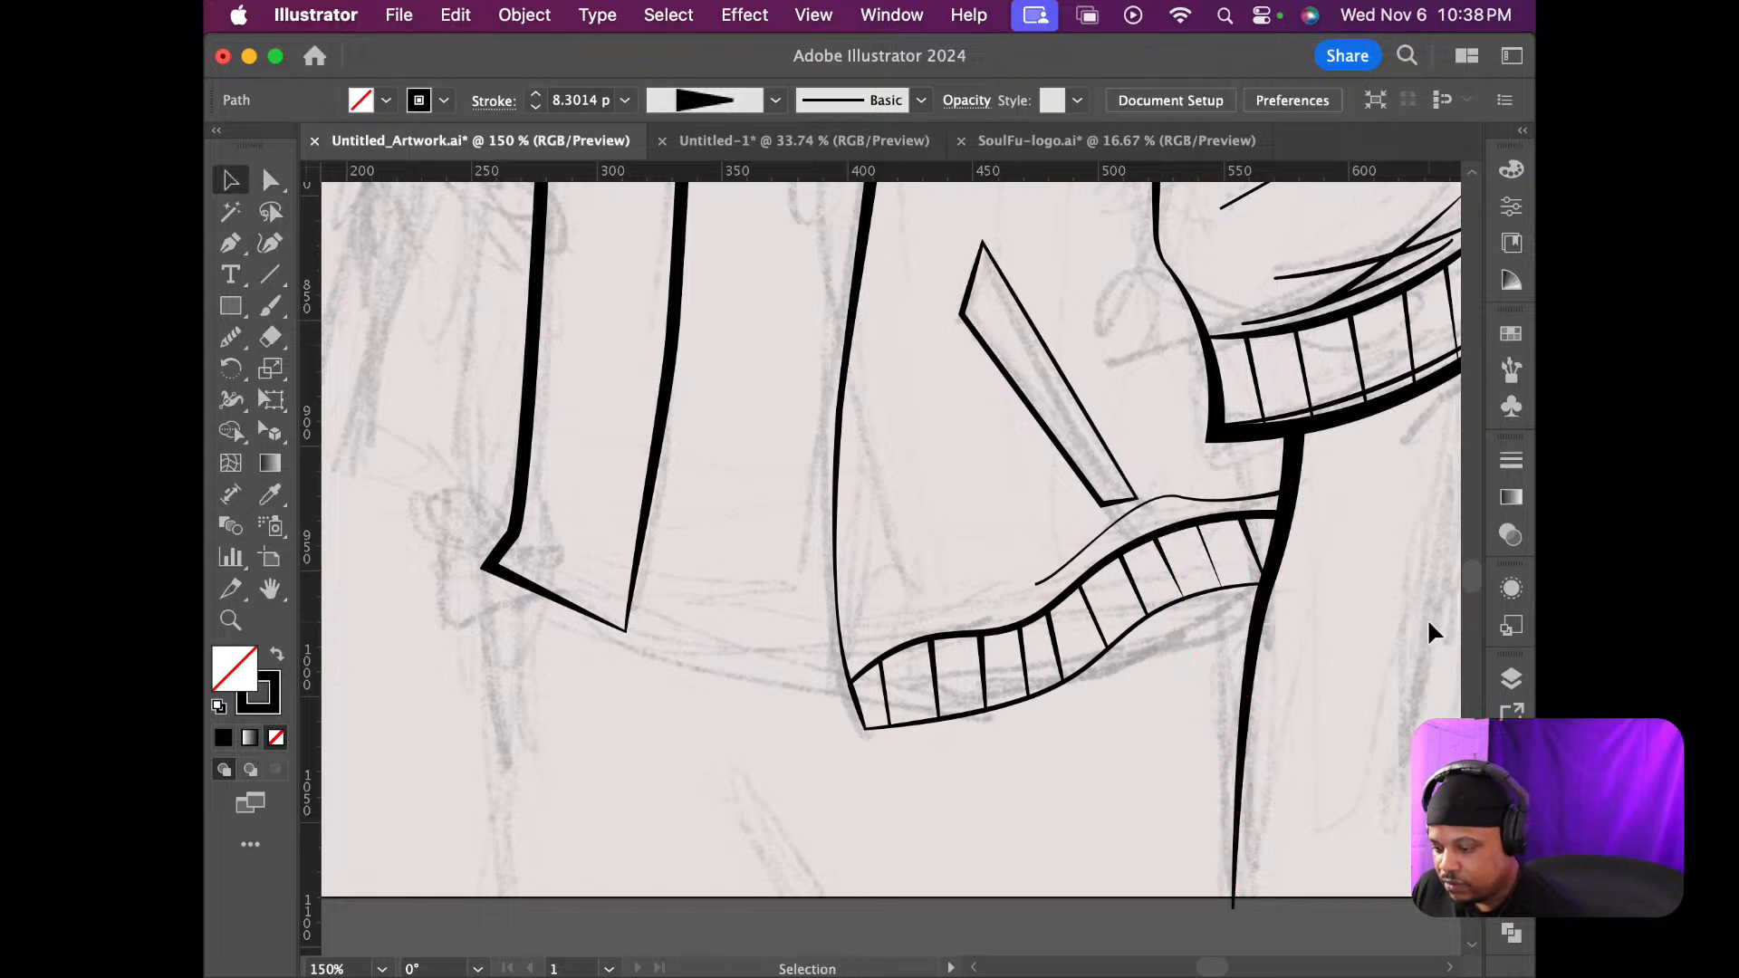
# Draw the outer leg line with the Pen tool from the underside of the sleeve cuff down to the artboard's lower edge
pyautogui.scroll(-2, 1370, 616)
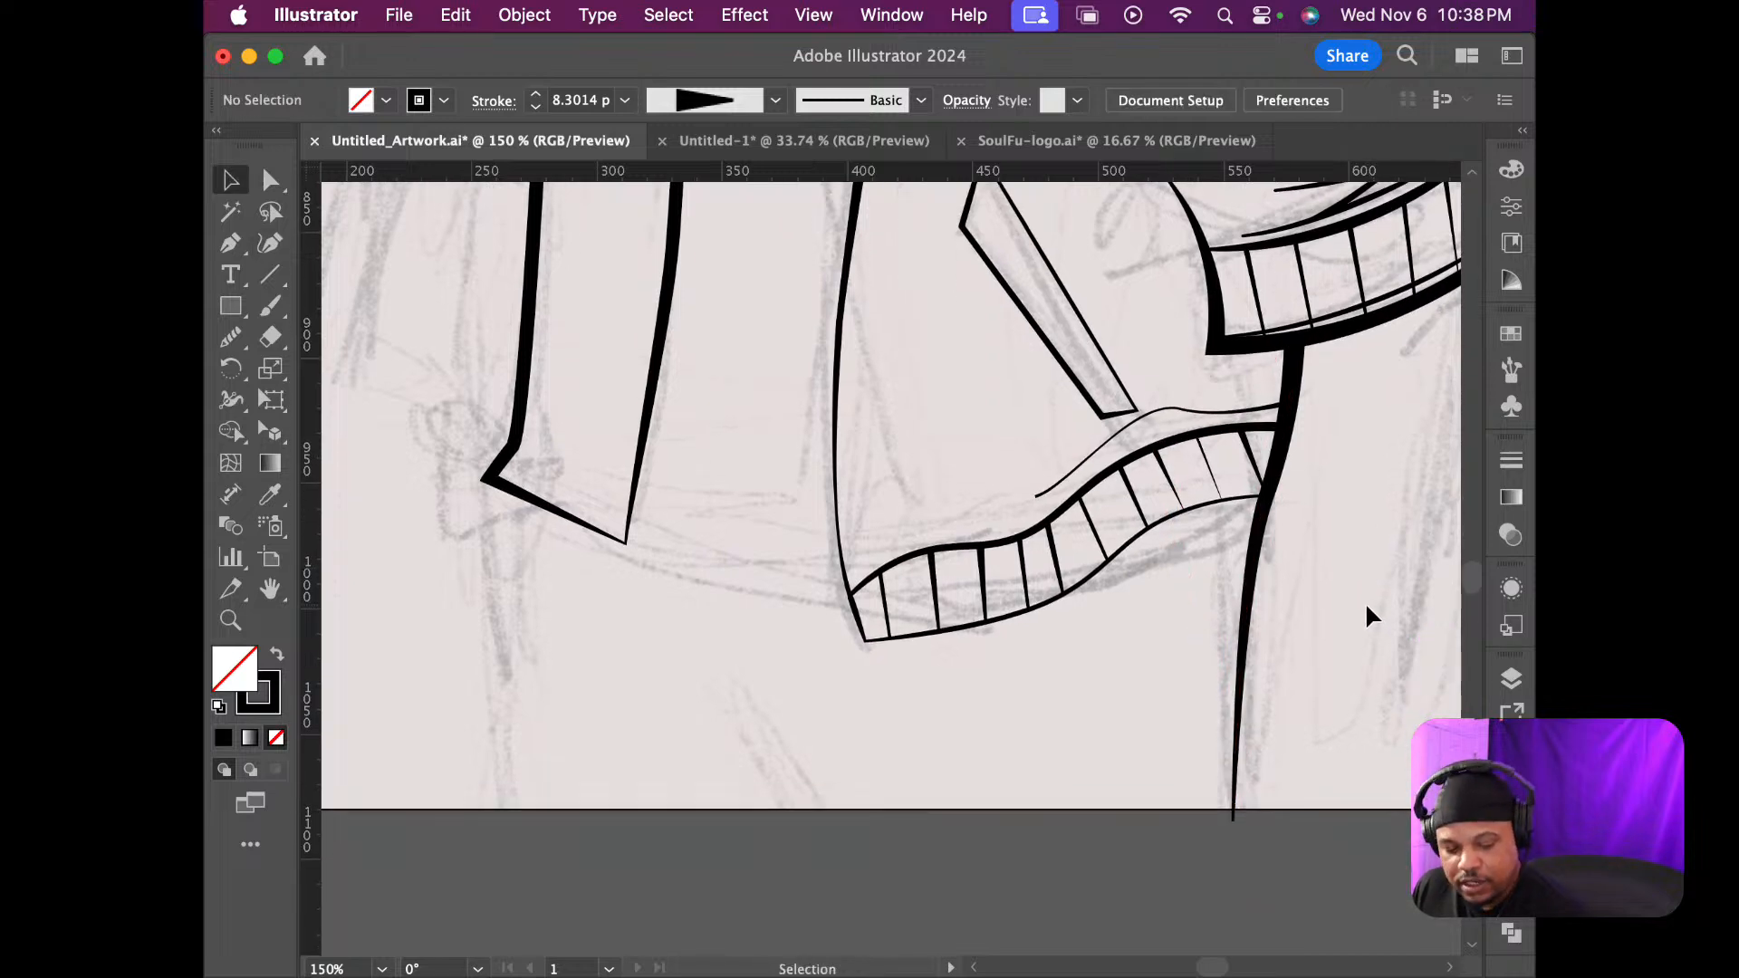
pyautogui.scroll(-2, 1361, 597)
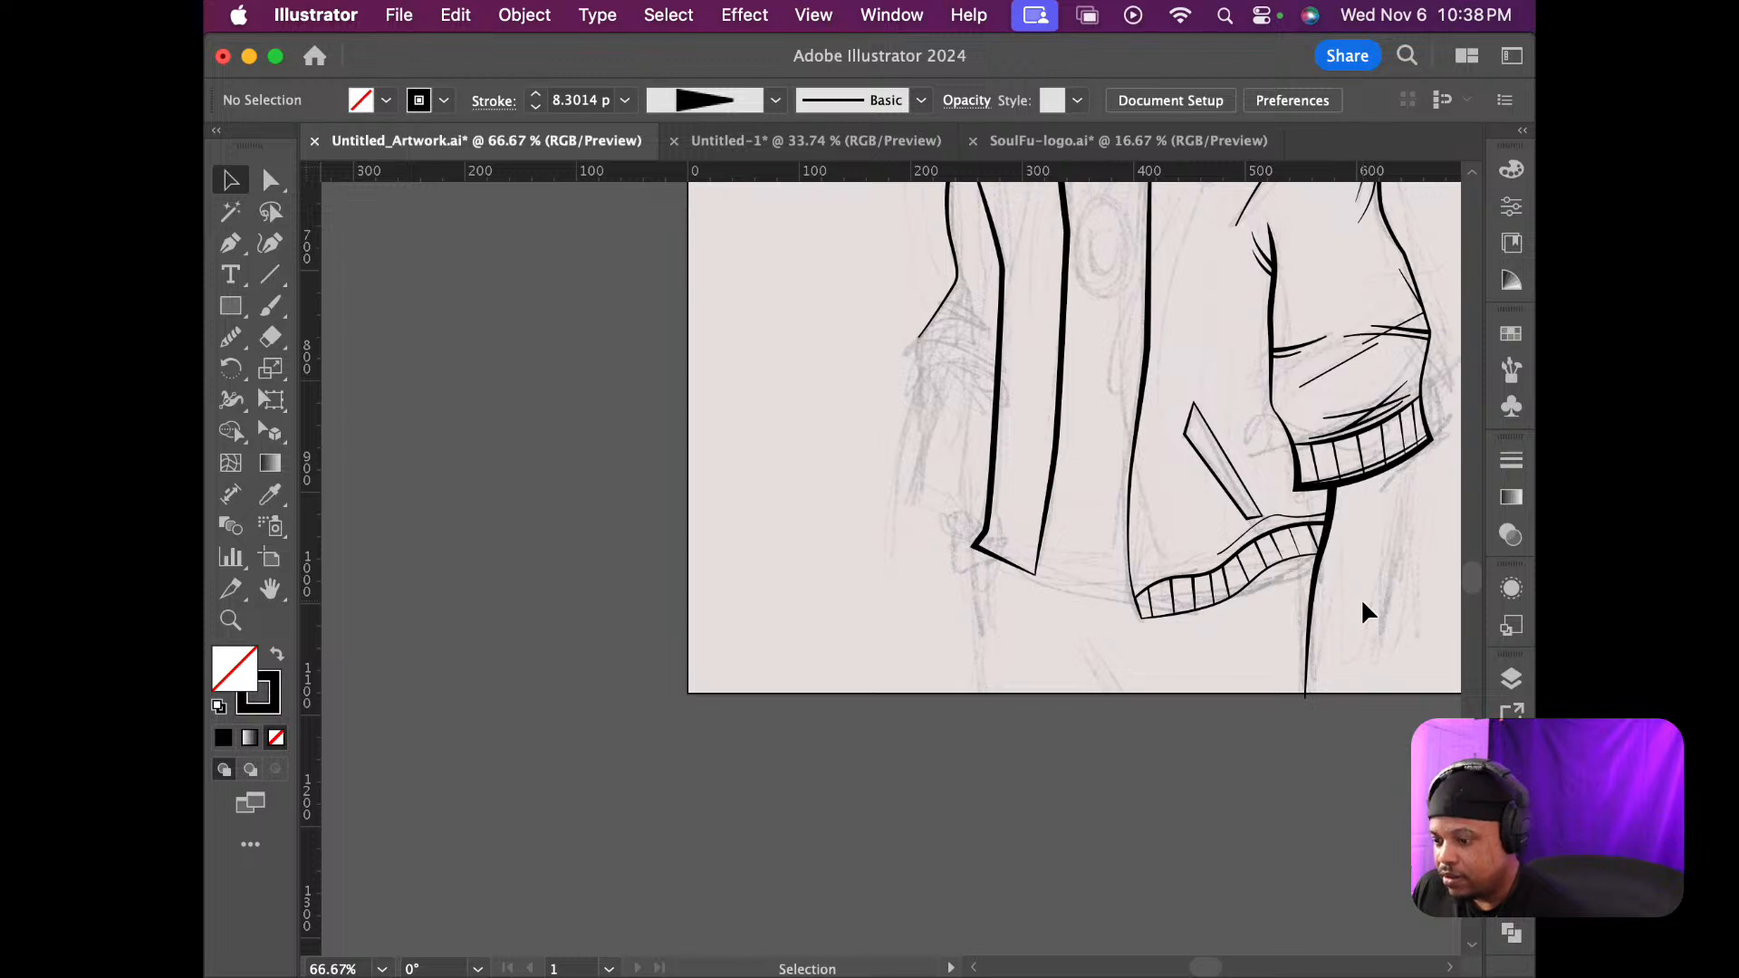
pyautogui.scroll(3, 1450, 612)
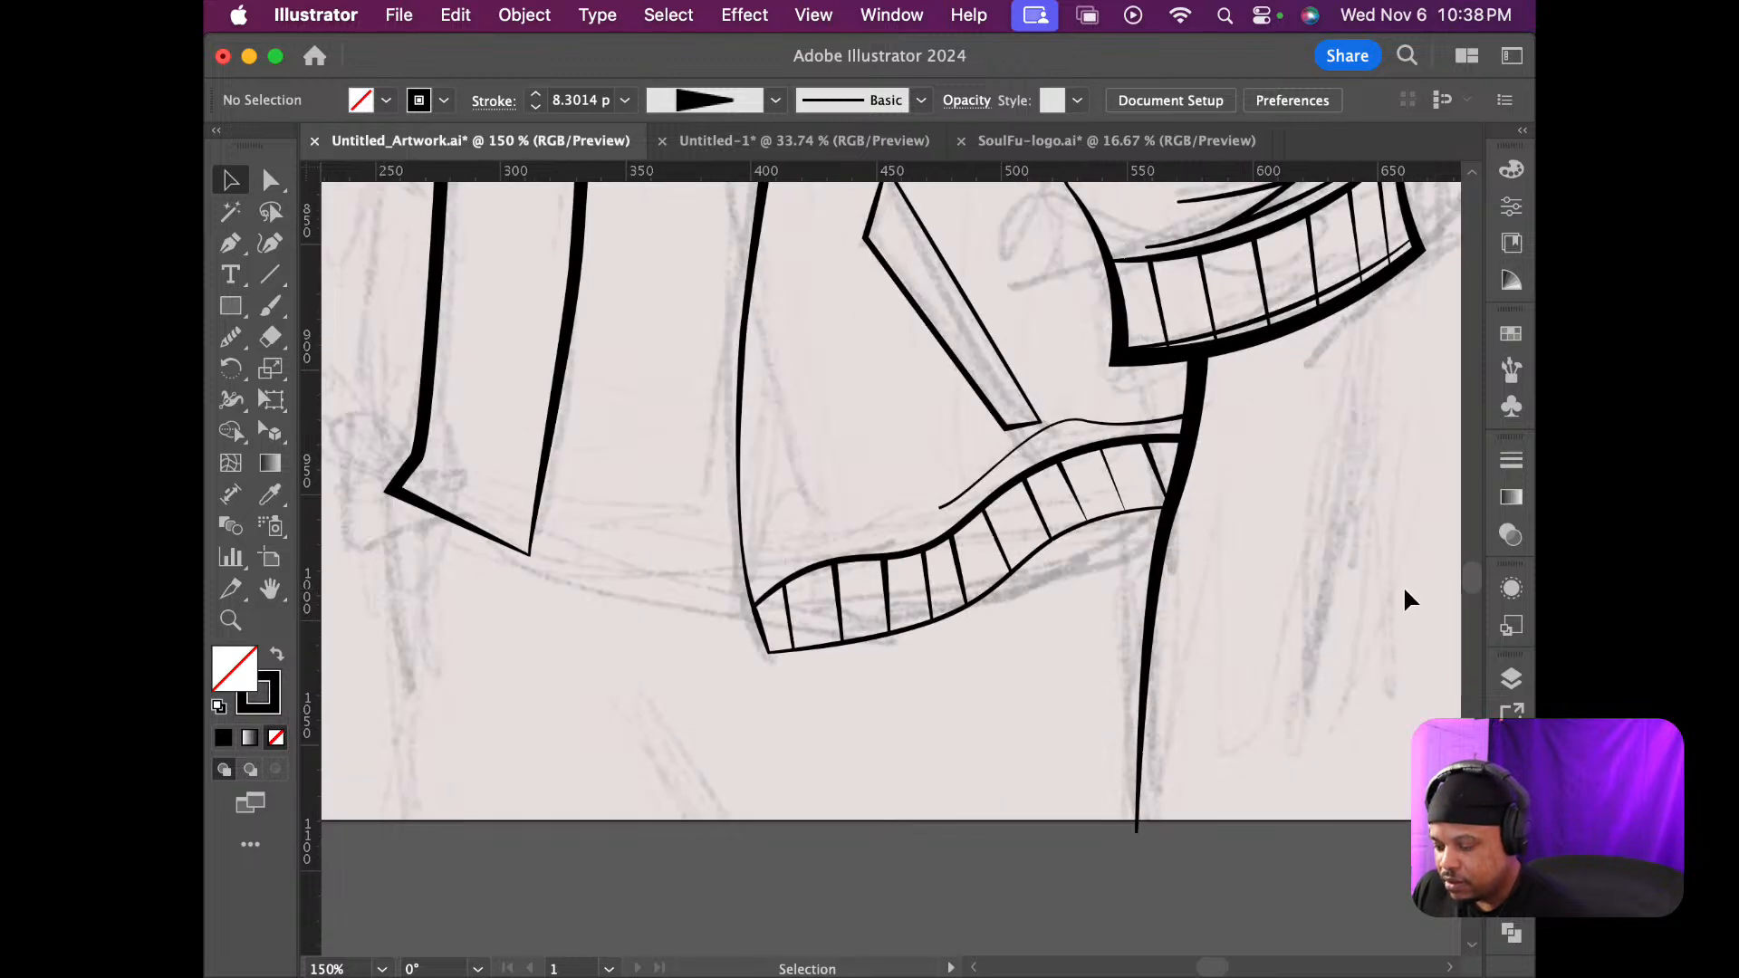
pyautogui.scroll(5, 1404, 598)
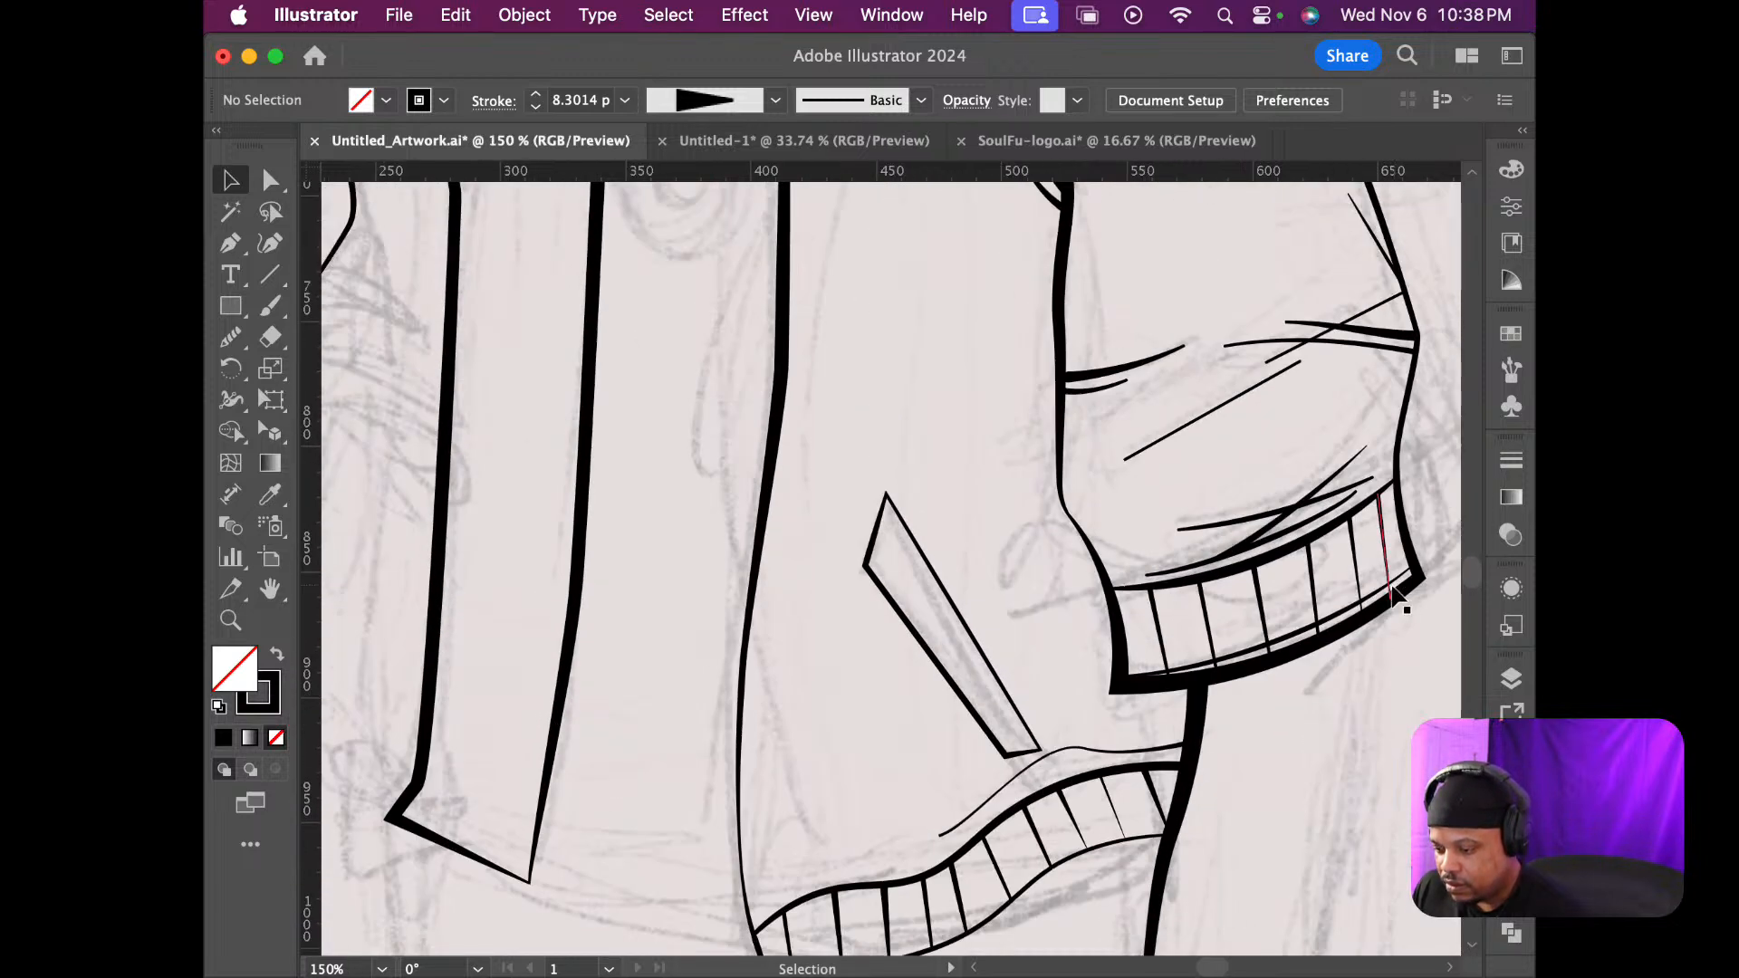
pyautogui.scroll(-3, 1379, 682)
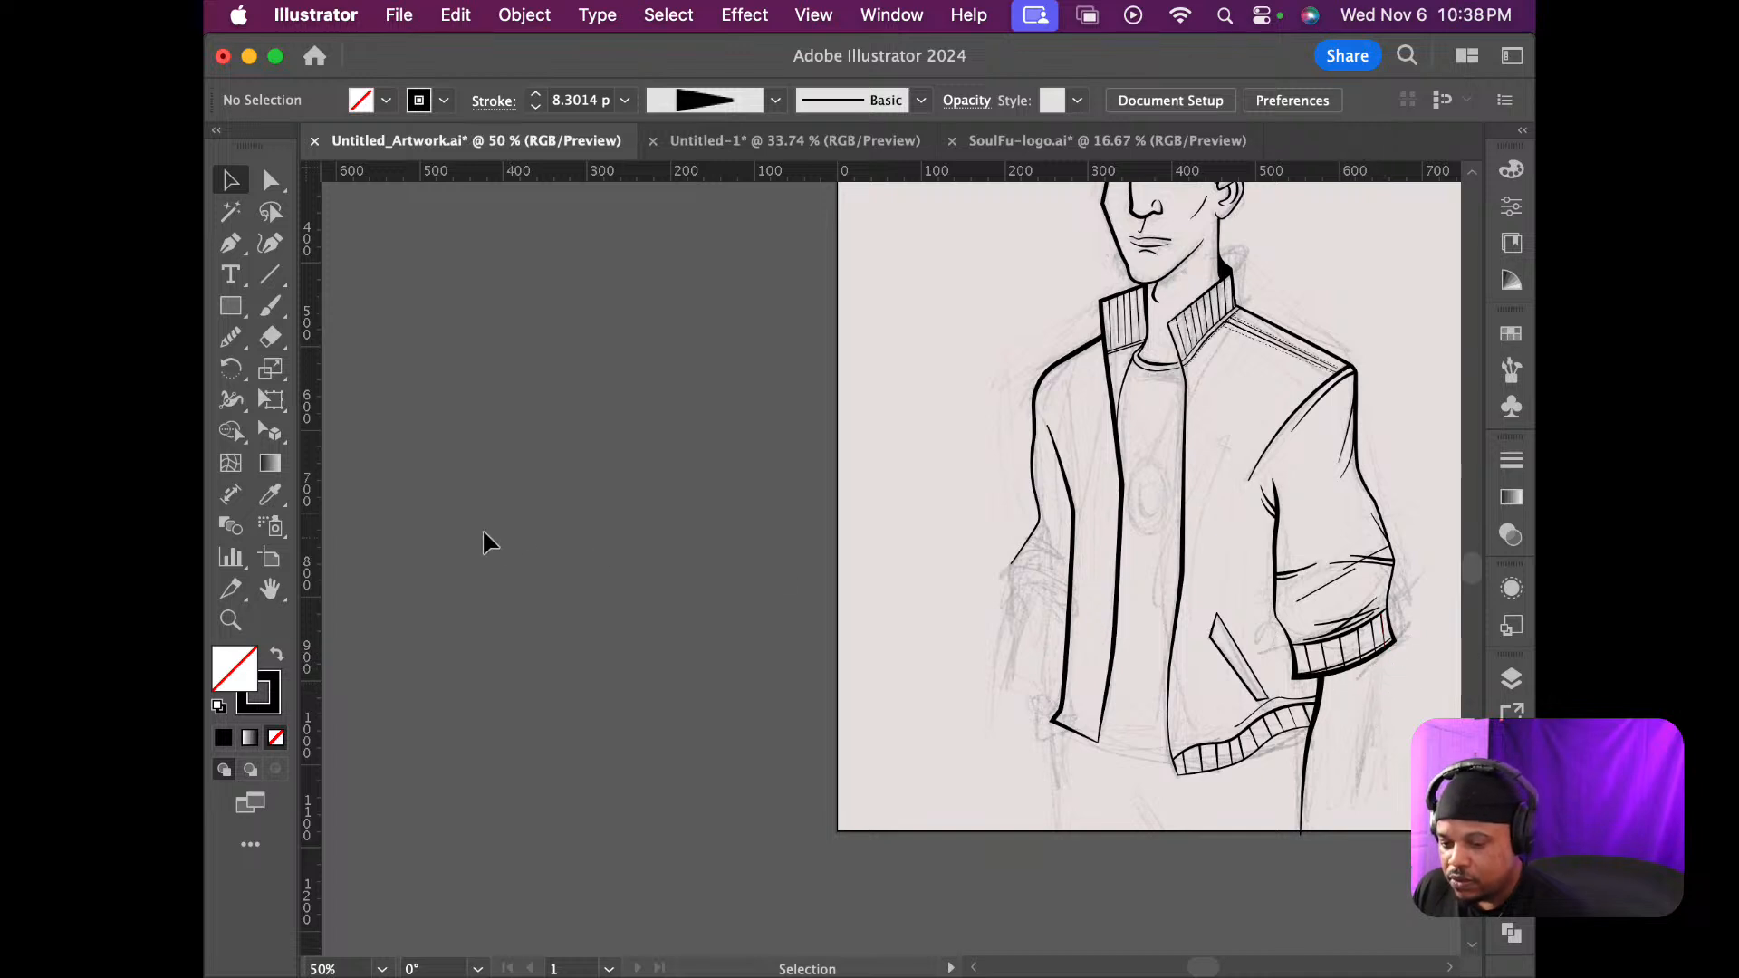
pyautogui.click(230, 243)
pyautogui.scroll(5, 1405, 706)
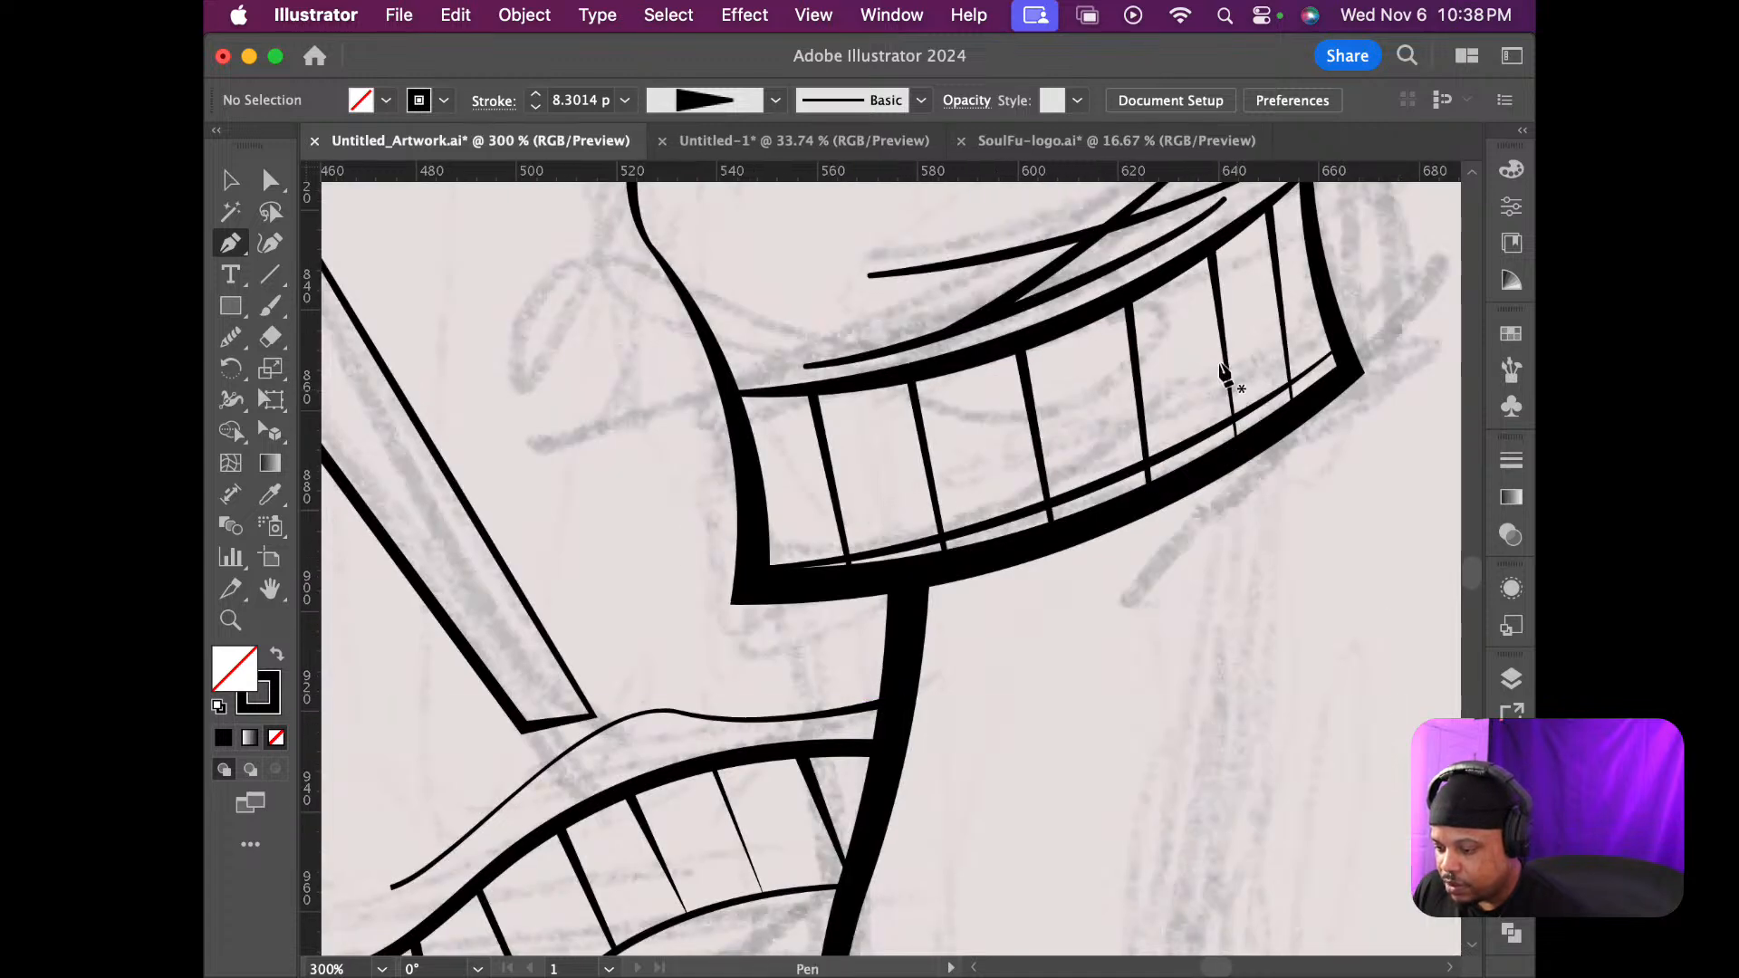
pyautogui.moveTo(1267, 441); pyautogui.dragTo(1279, 451)
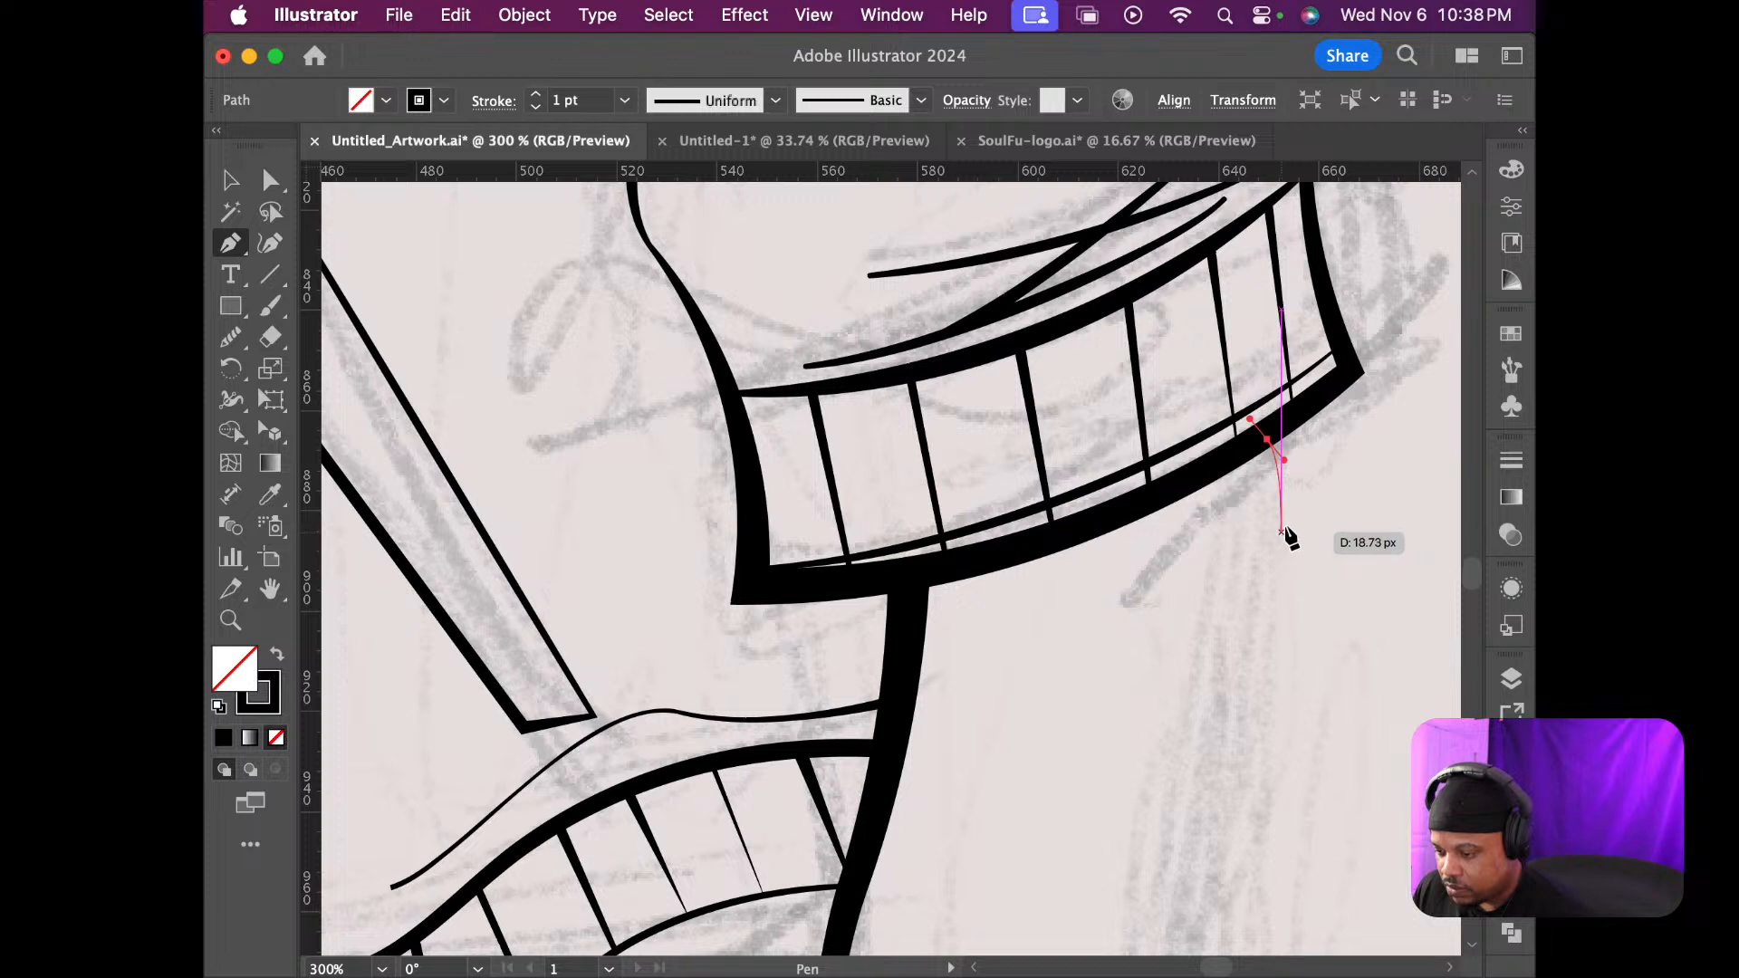
pyautogui.click(1295, 471)
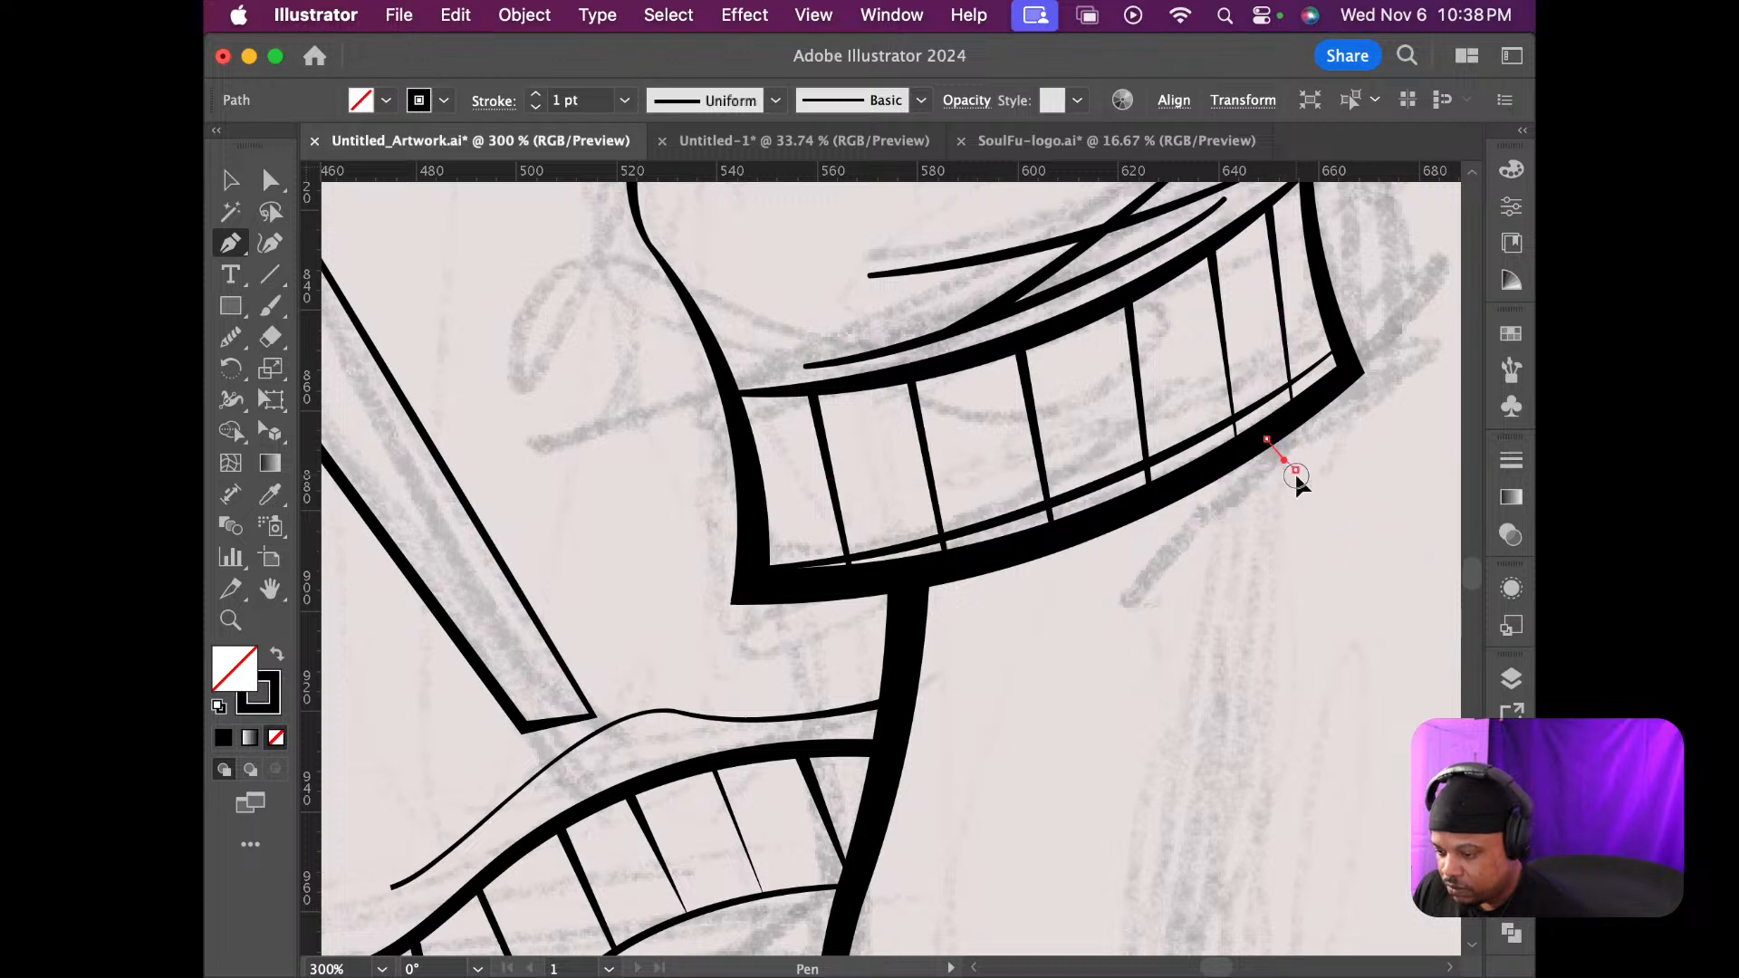
pyautogui.click(1292, 567)
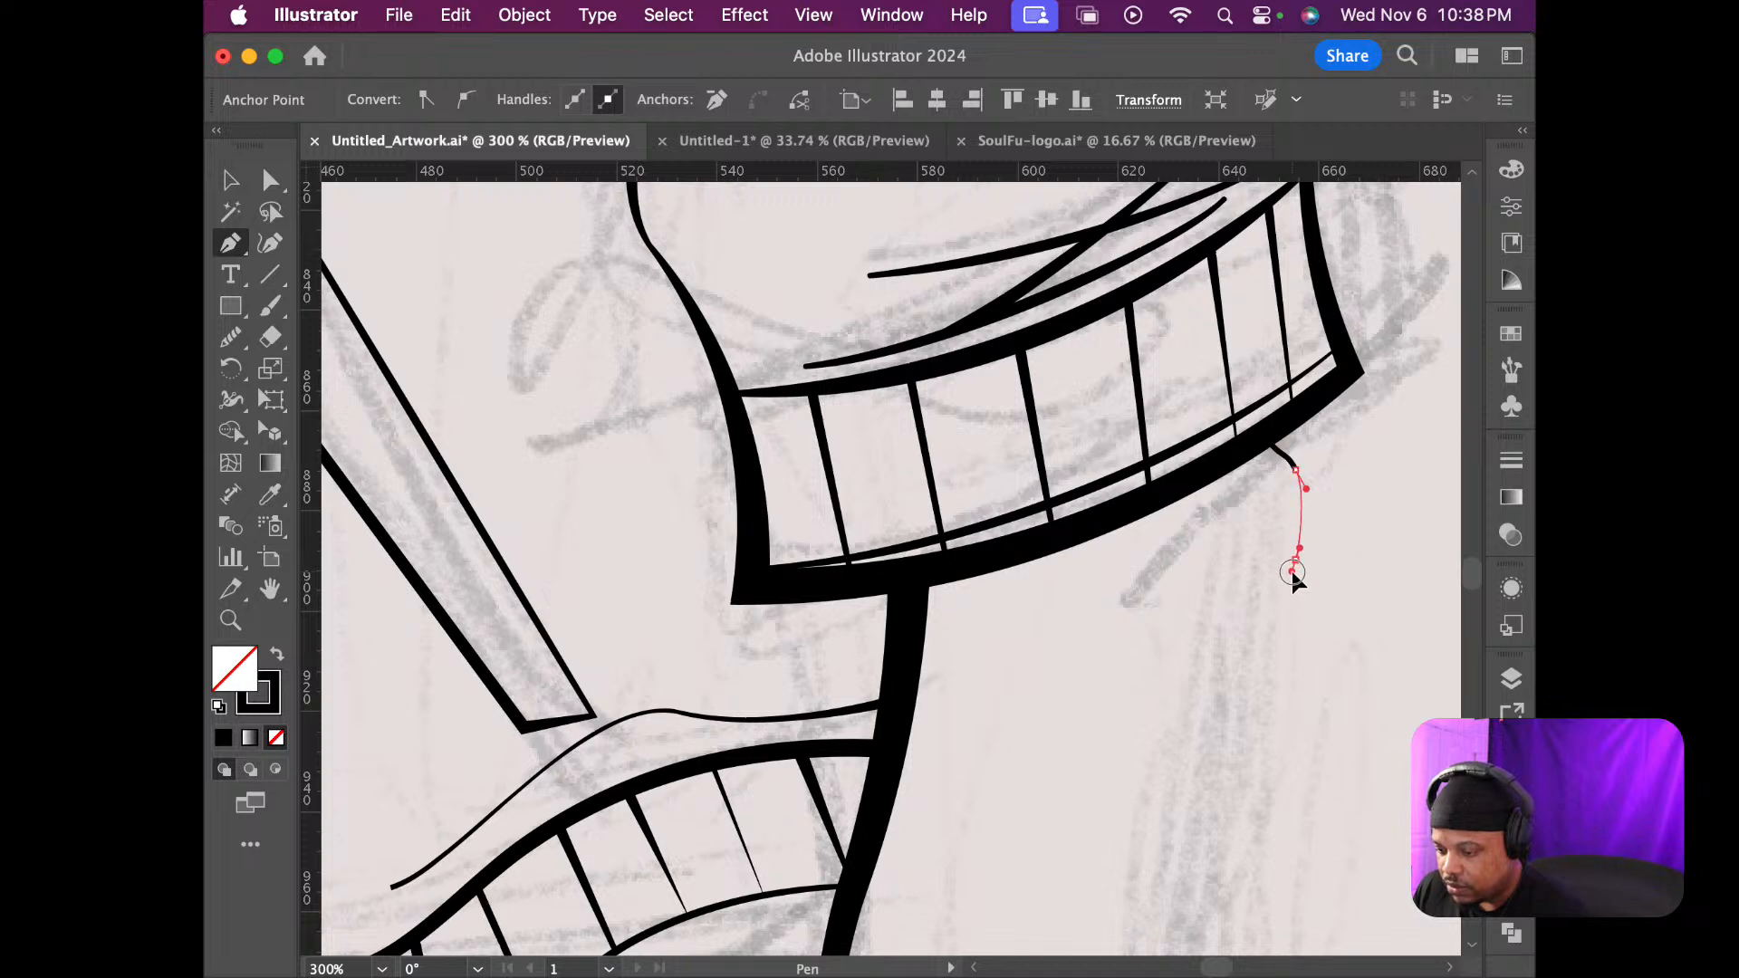
pyautogui.scroll(-3, 1292, 576)
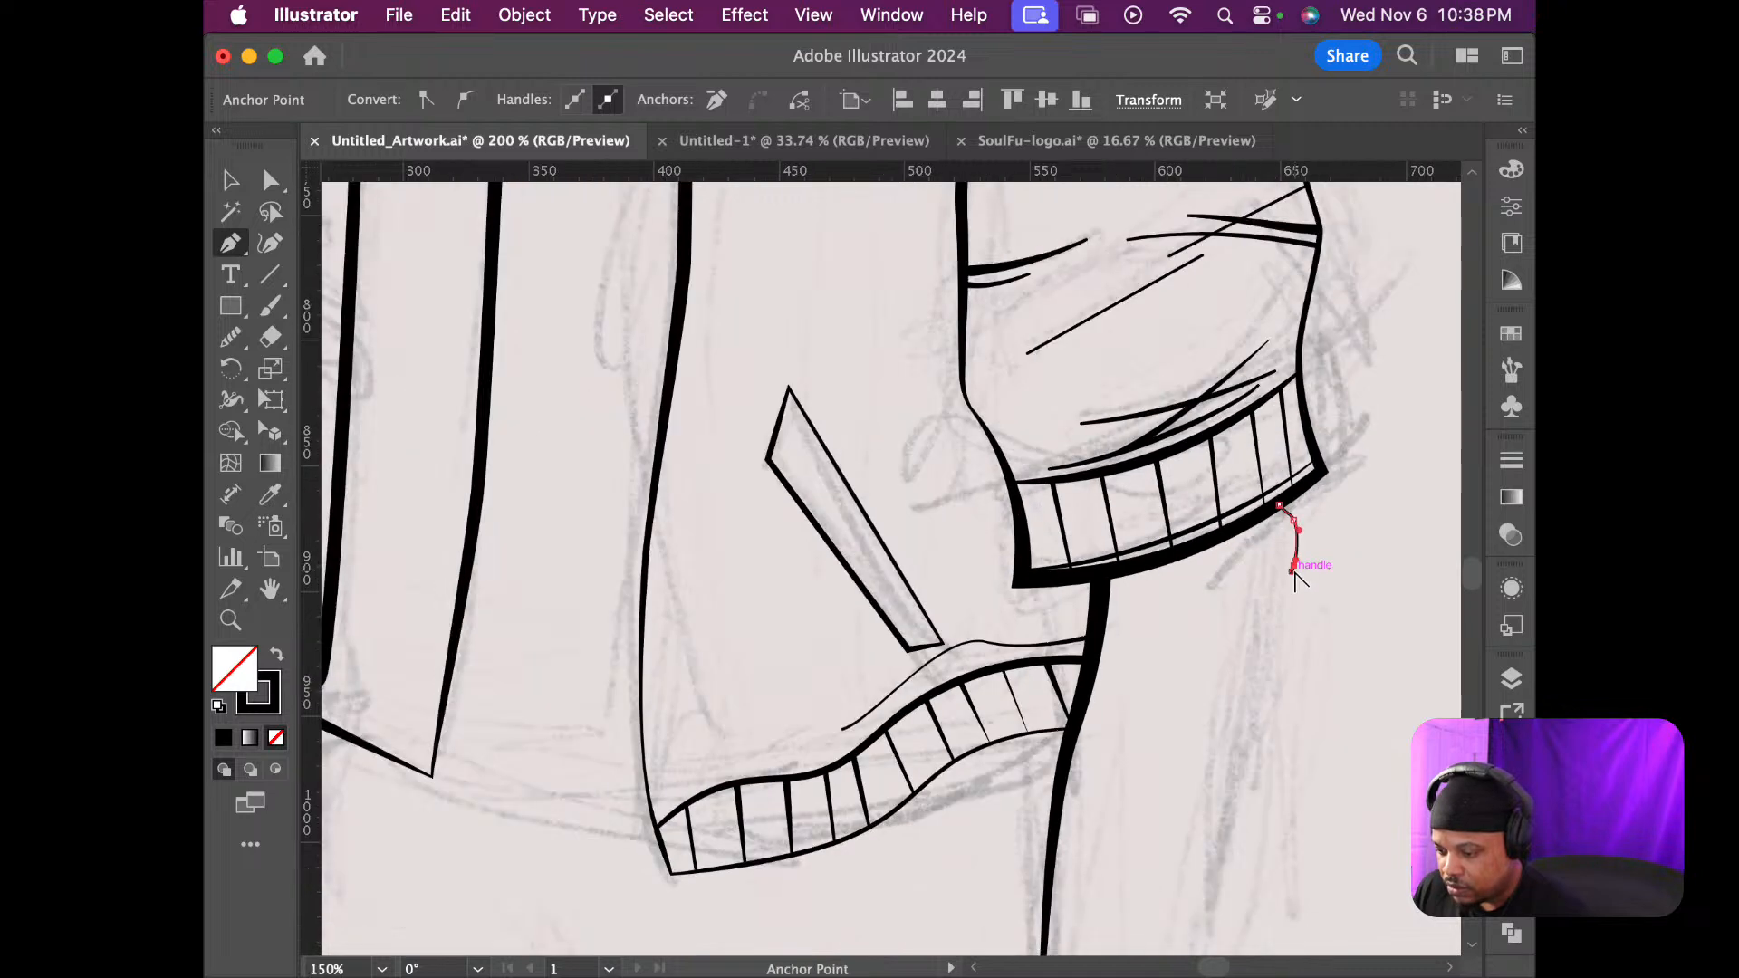
pyautogui.scroll(-2, 1296, 576)
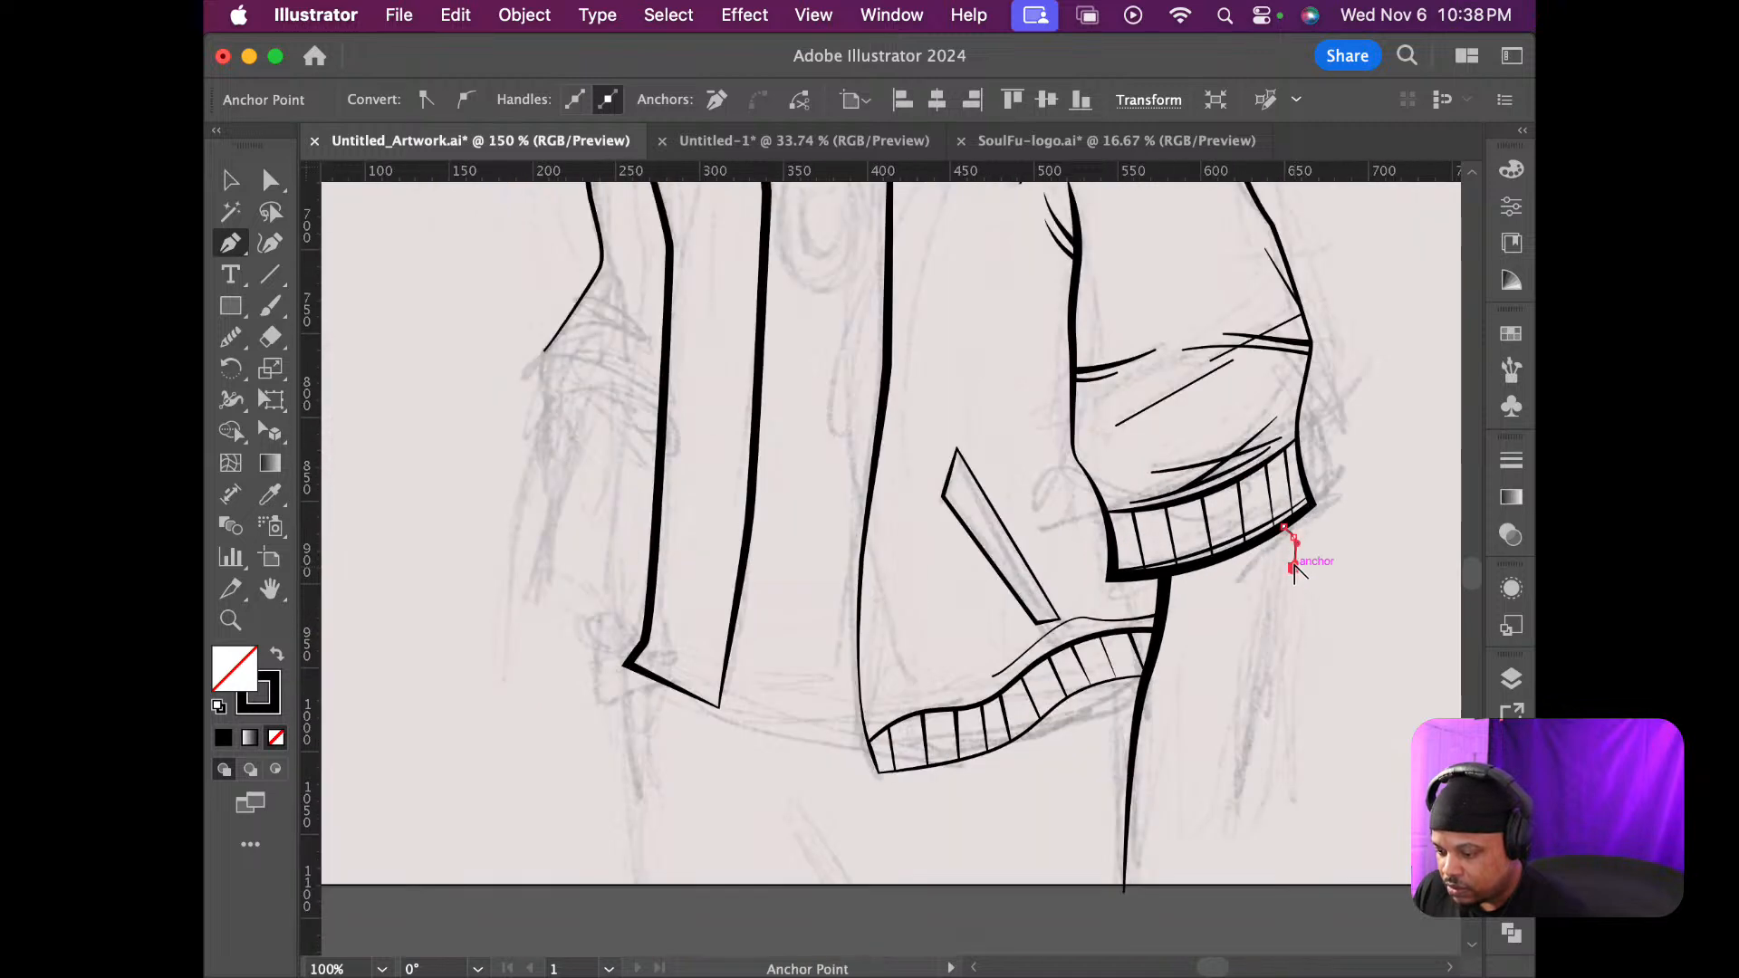
pyautogui.click(1281, 685)
pyautogui.moveTo(1277, 716); pyautogui.dragTo(1280, 718)
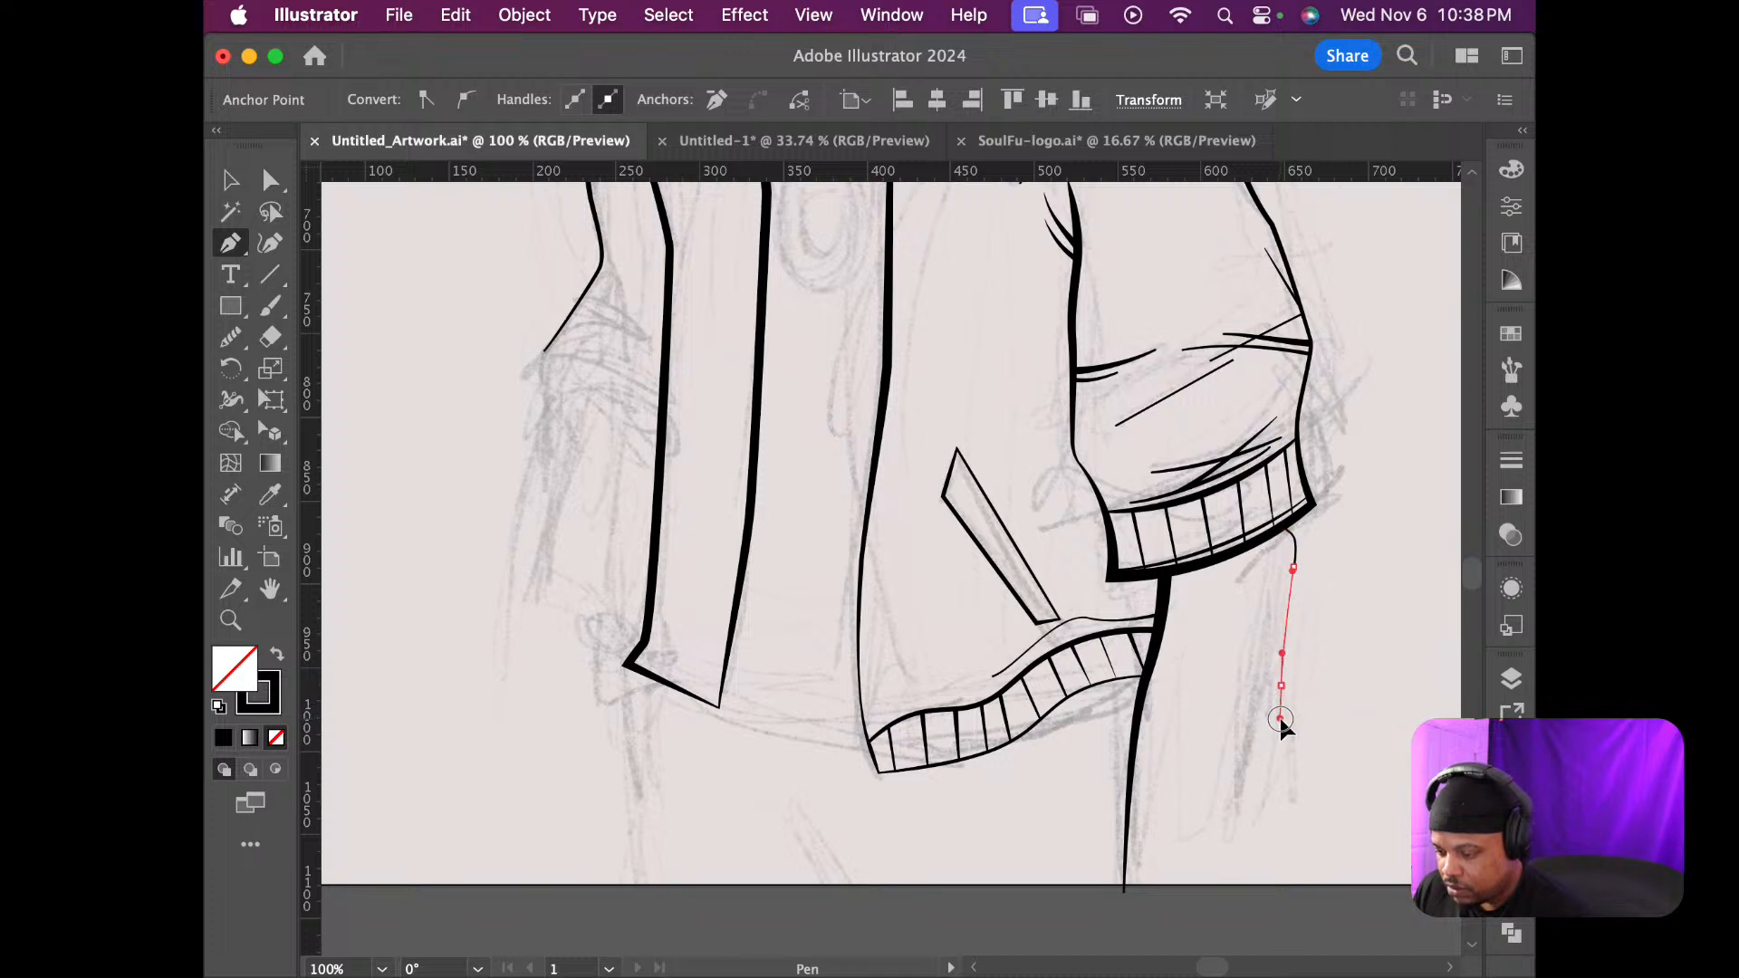
pyautogui.click(1226, 884)
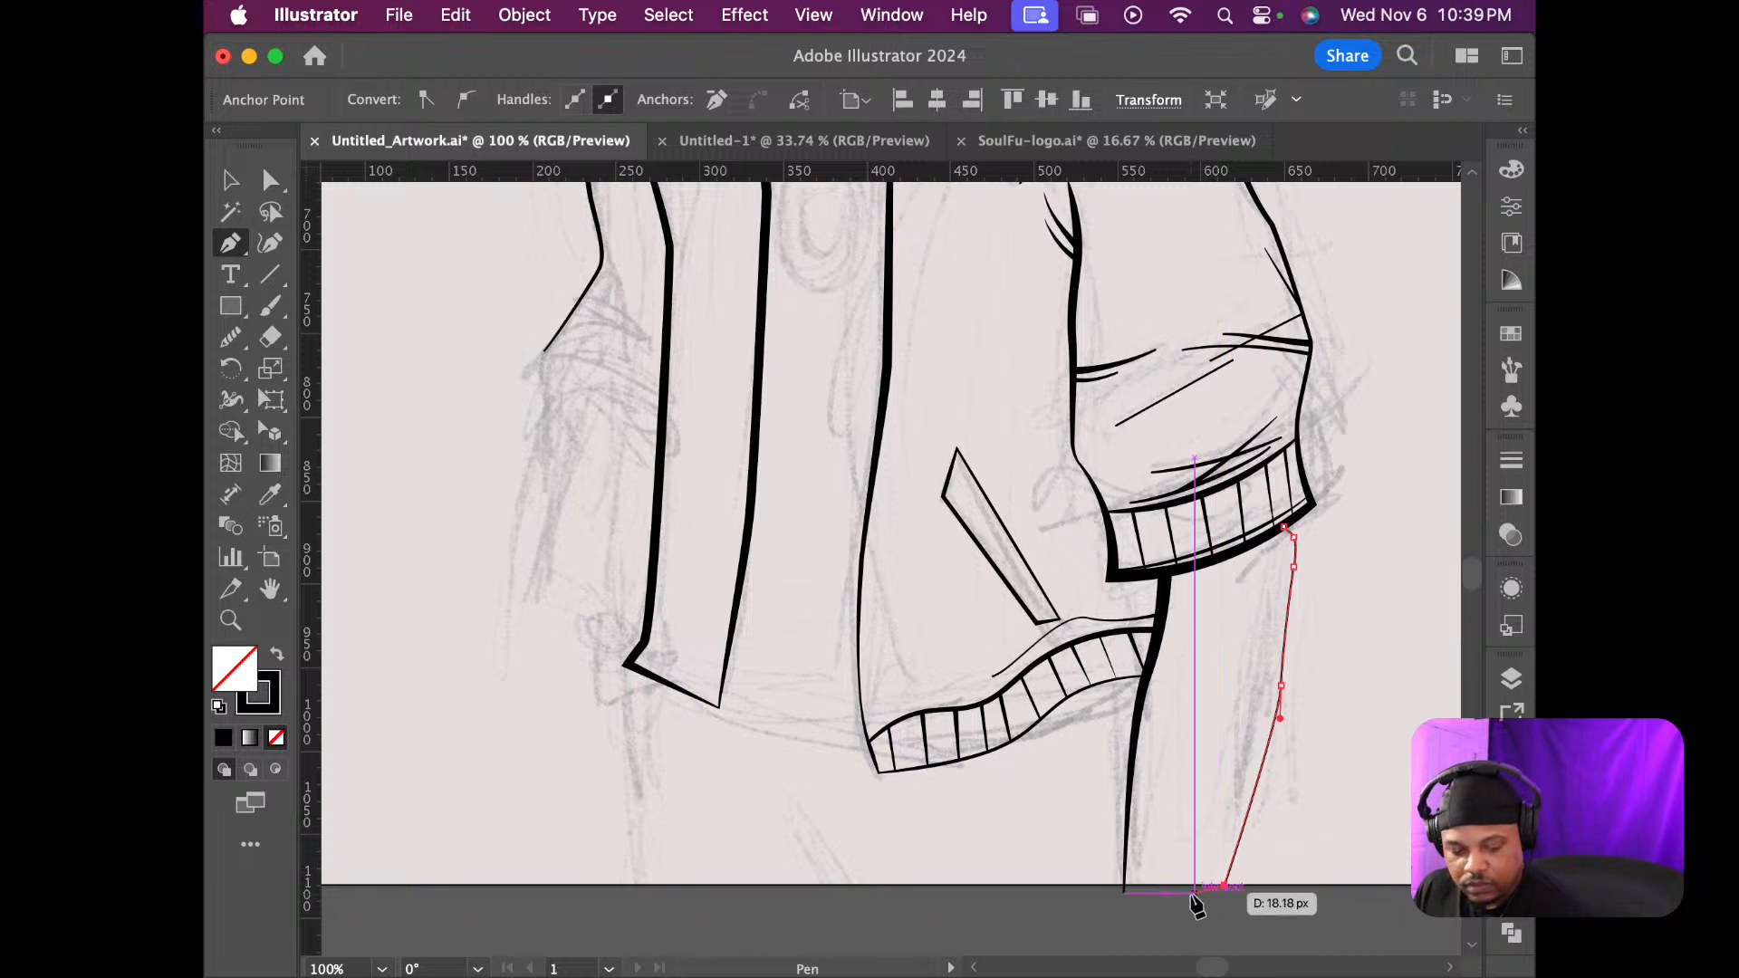
# Adjust the outer leg line's anchor point just below the cuff with Direct Selection to smooth the curve, and deselect it
pyautogui.press('a')
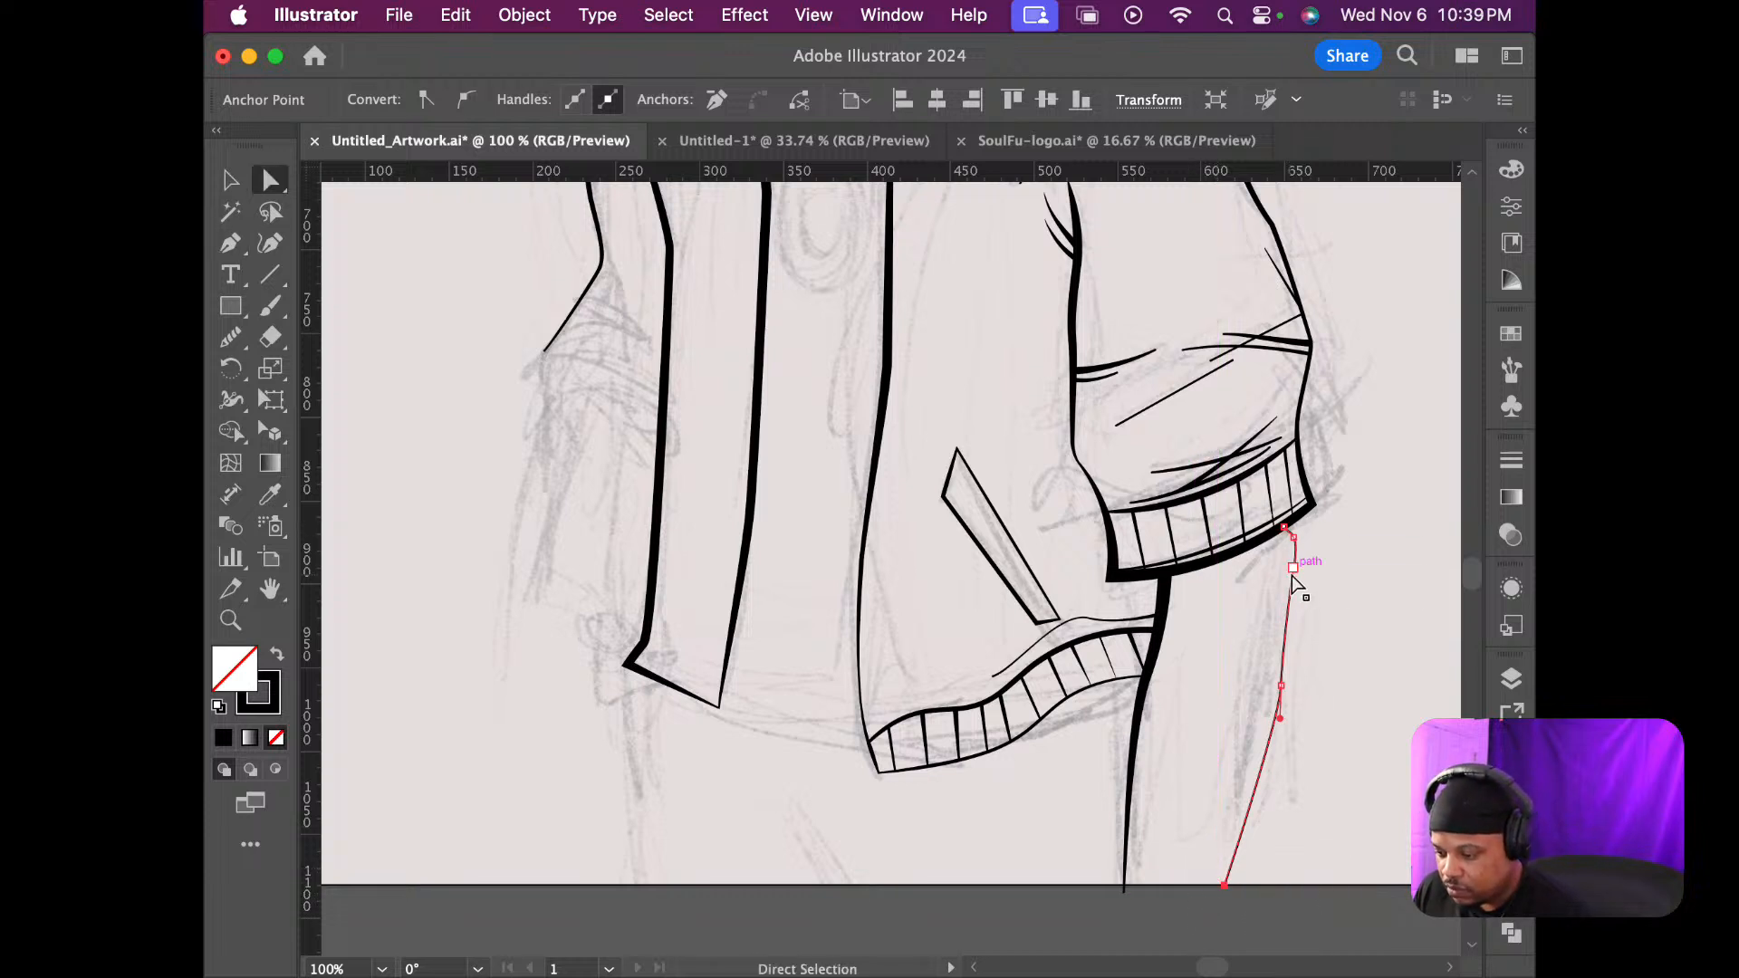
pyautogui.moveTo(1294, 584); pyautogui.dragTo(1293, 555)
pyautogui.click(1341, 578)
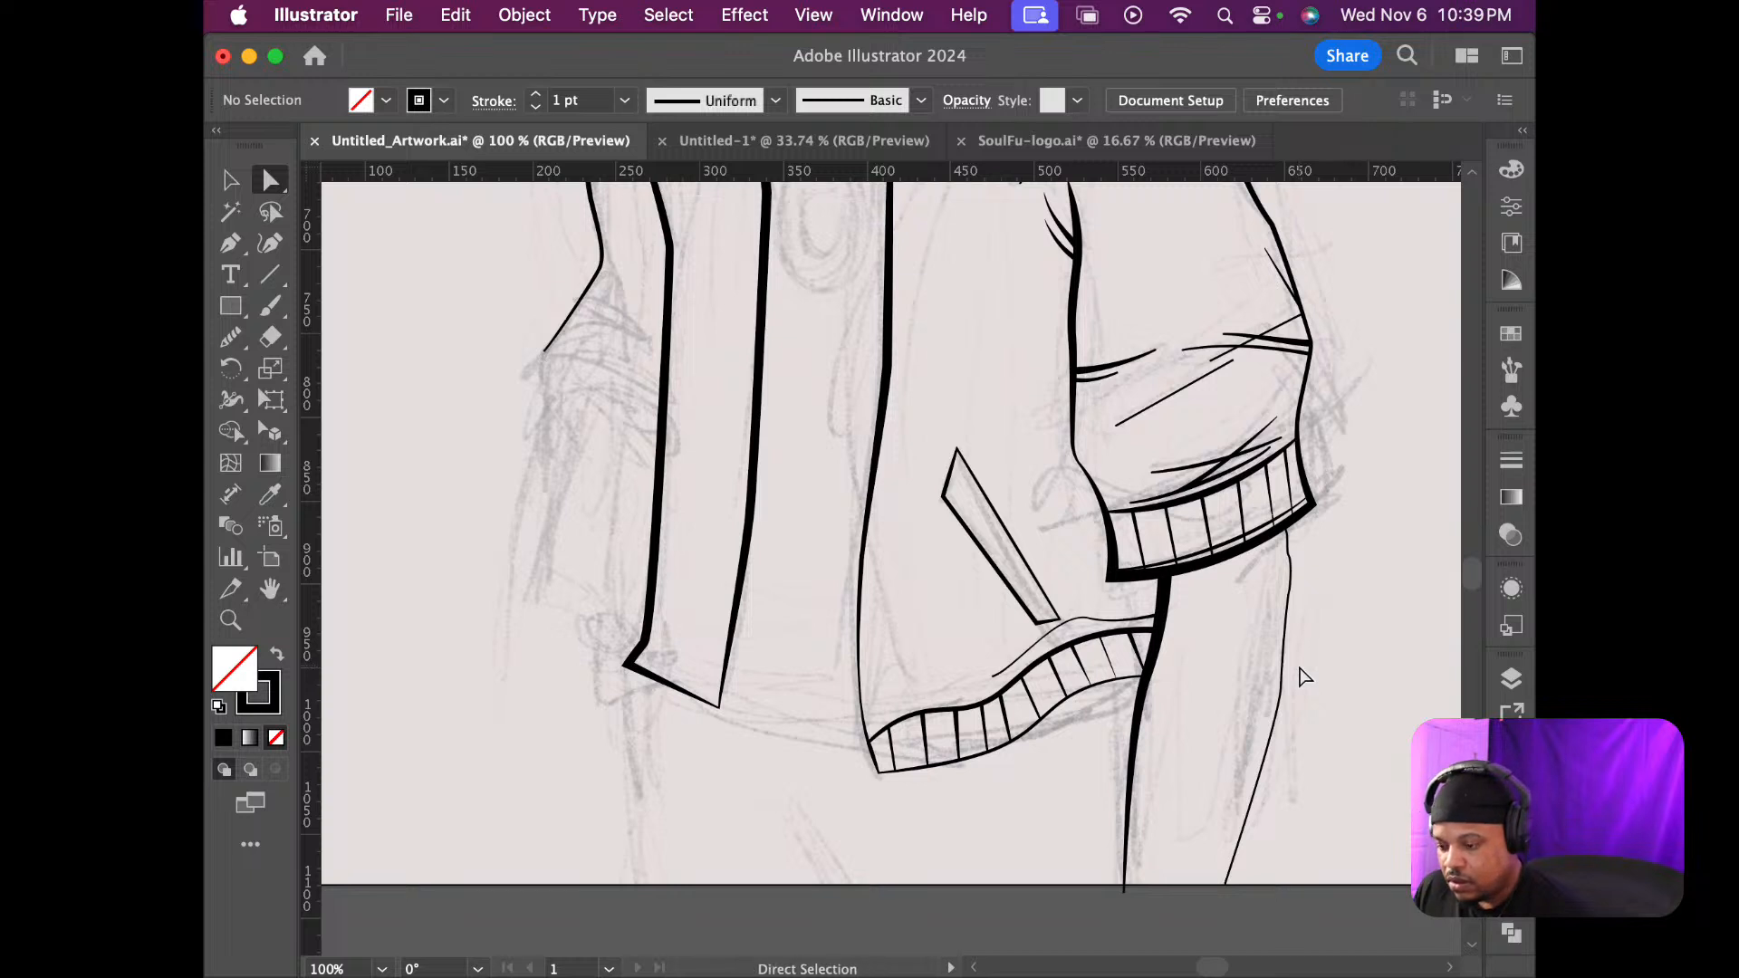
# Thicken the outer leg line with the Width tool at its middle and at its upper end under the cuff
pyautogui.hotkey('shift', 'w')
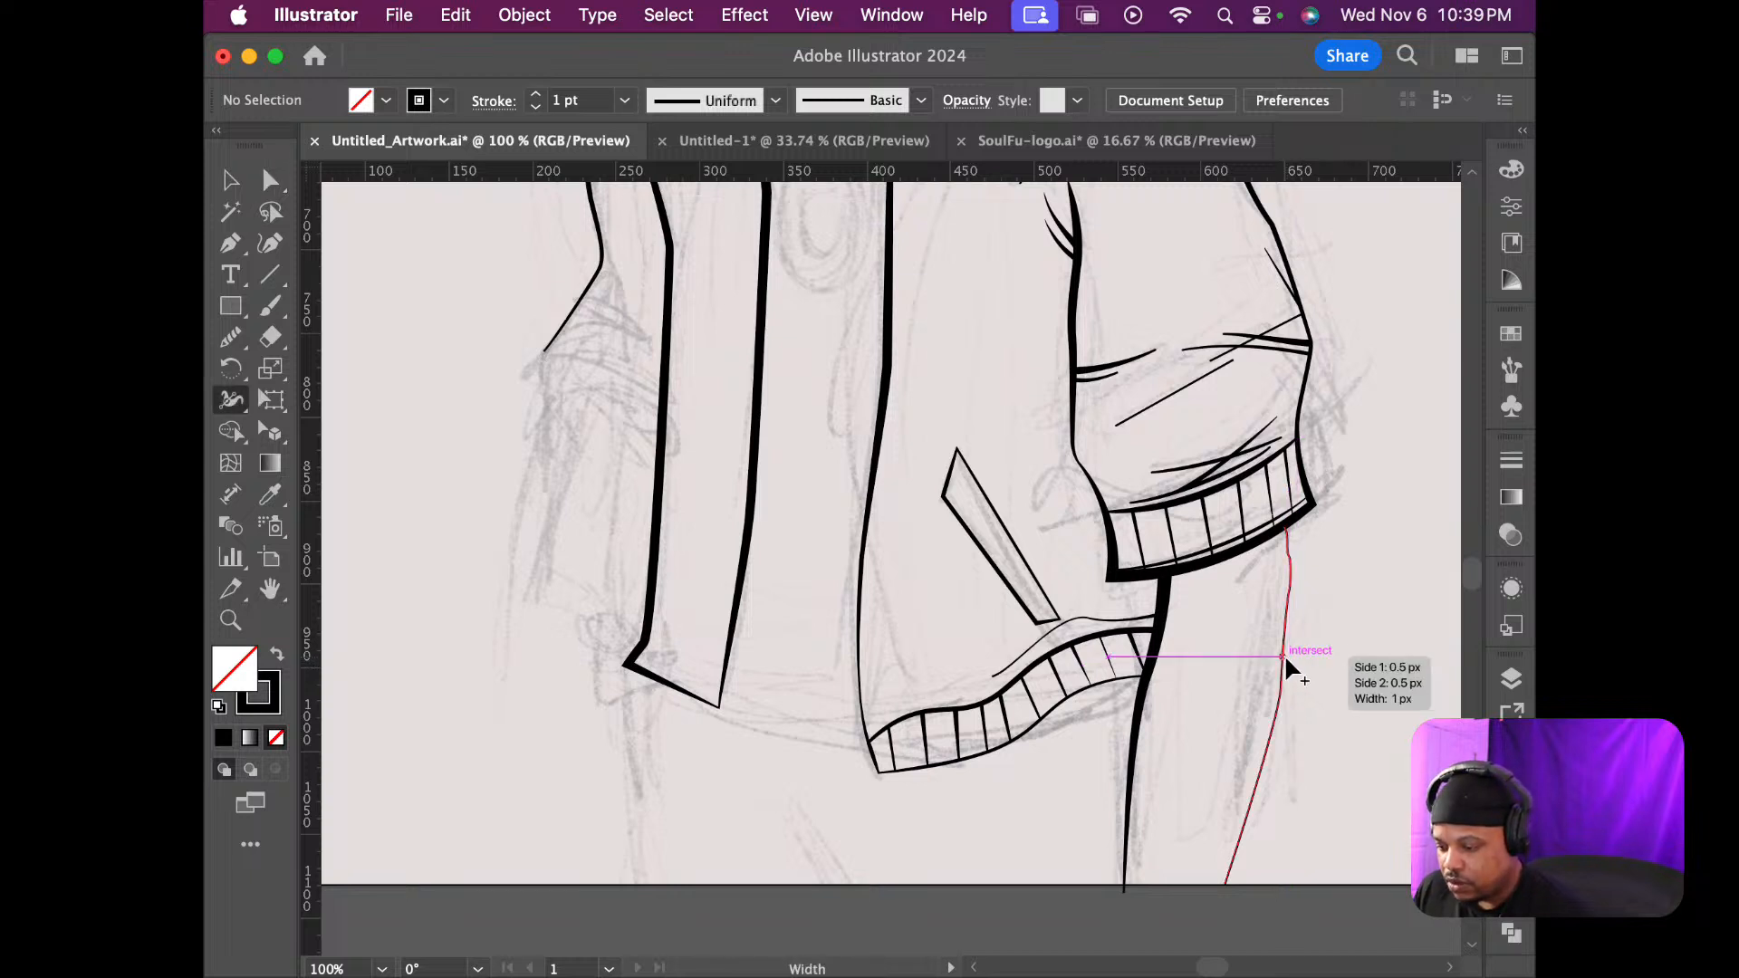
pyautogui.moveTo(1290, 661); pyautogui.dragTo(1294, 654)
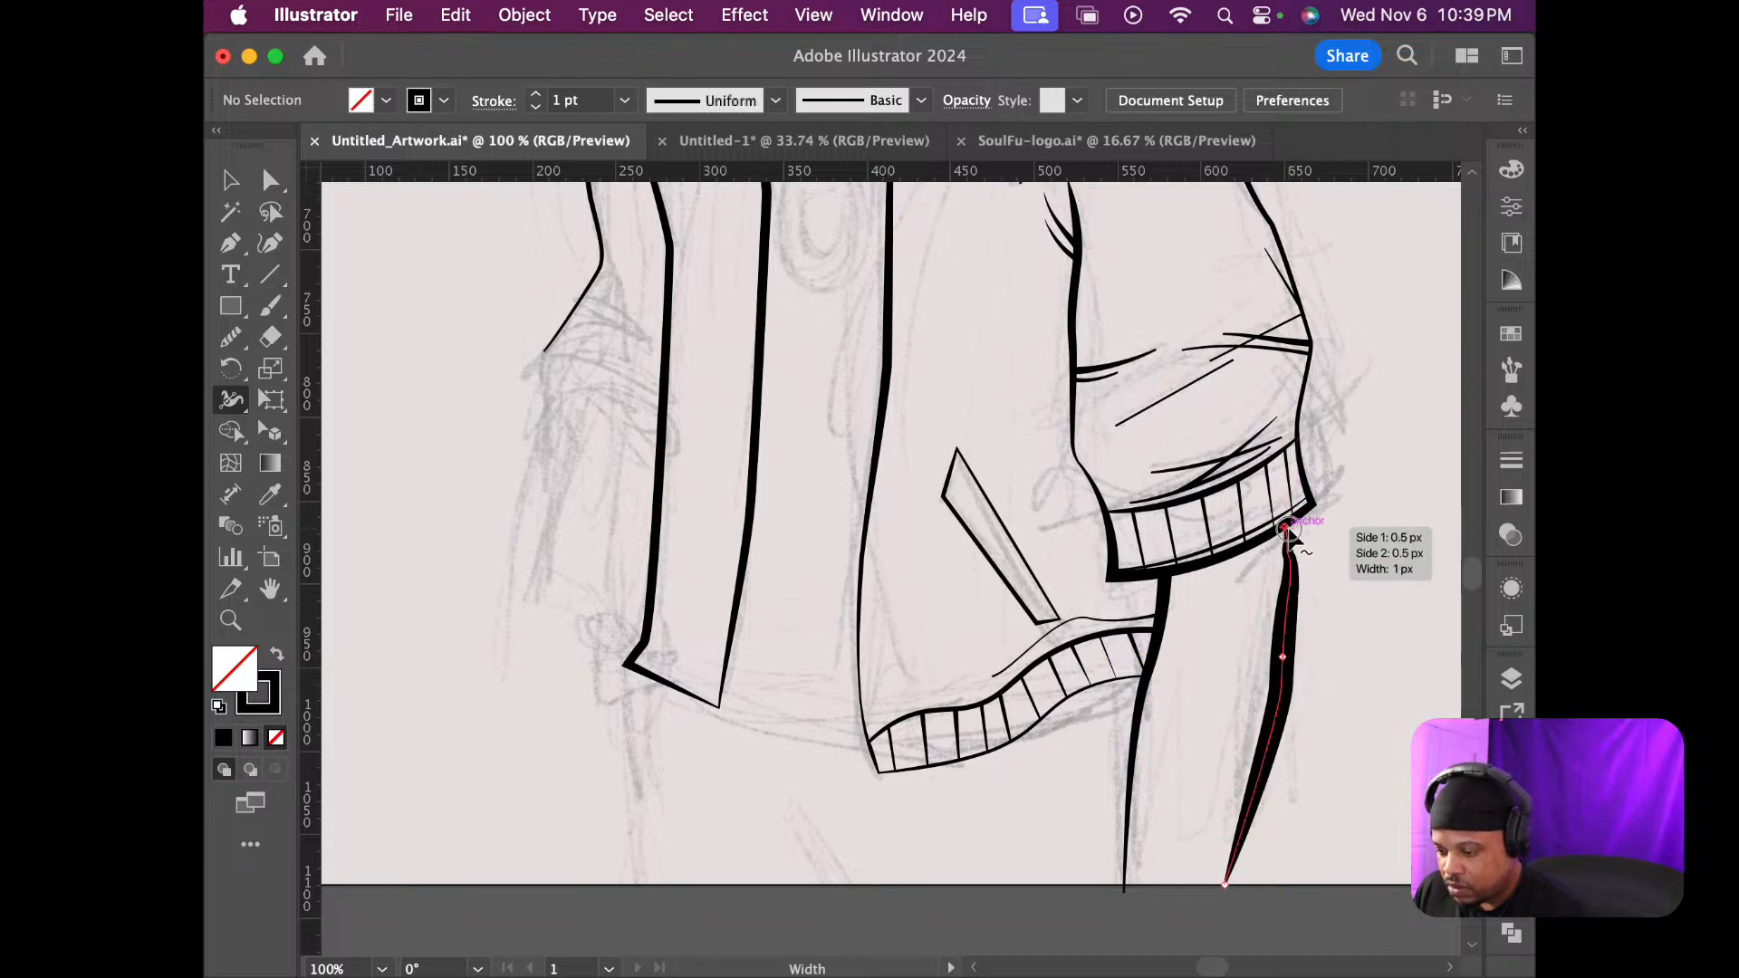
pyautogui.moveTo(1291, 525); pyautogui.dragTo(1299, 535)
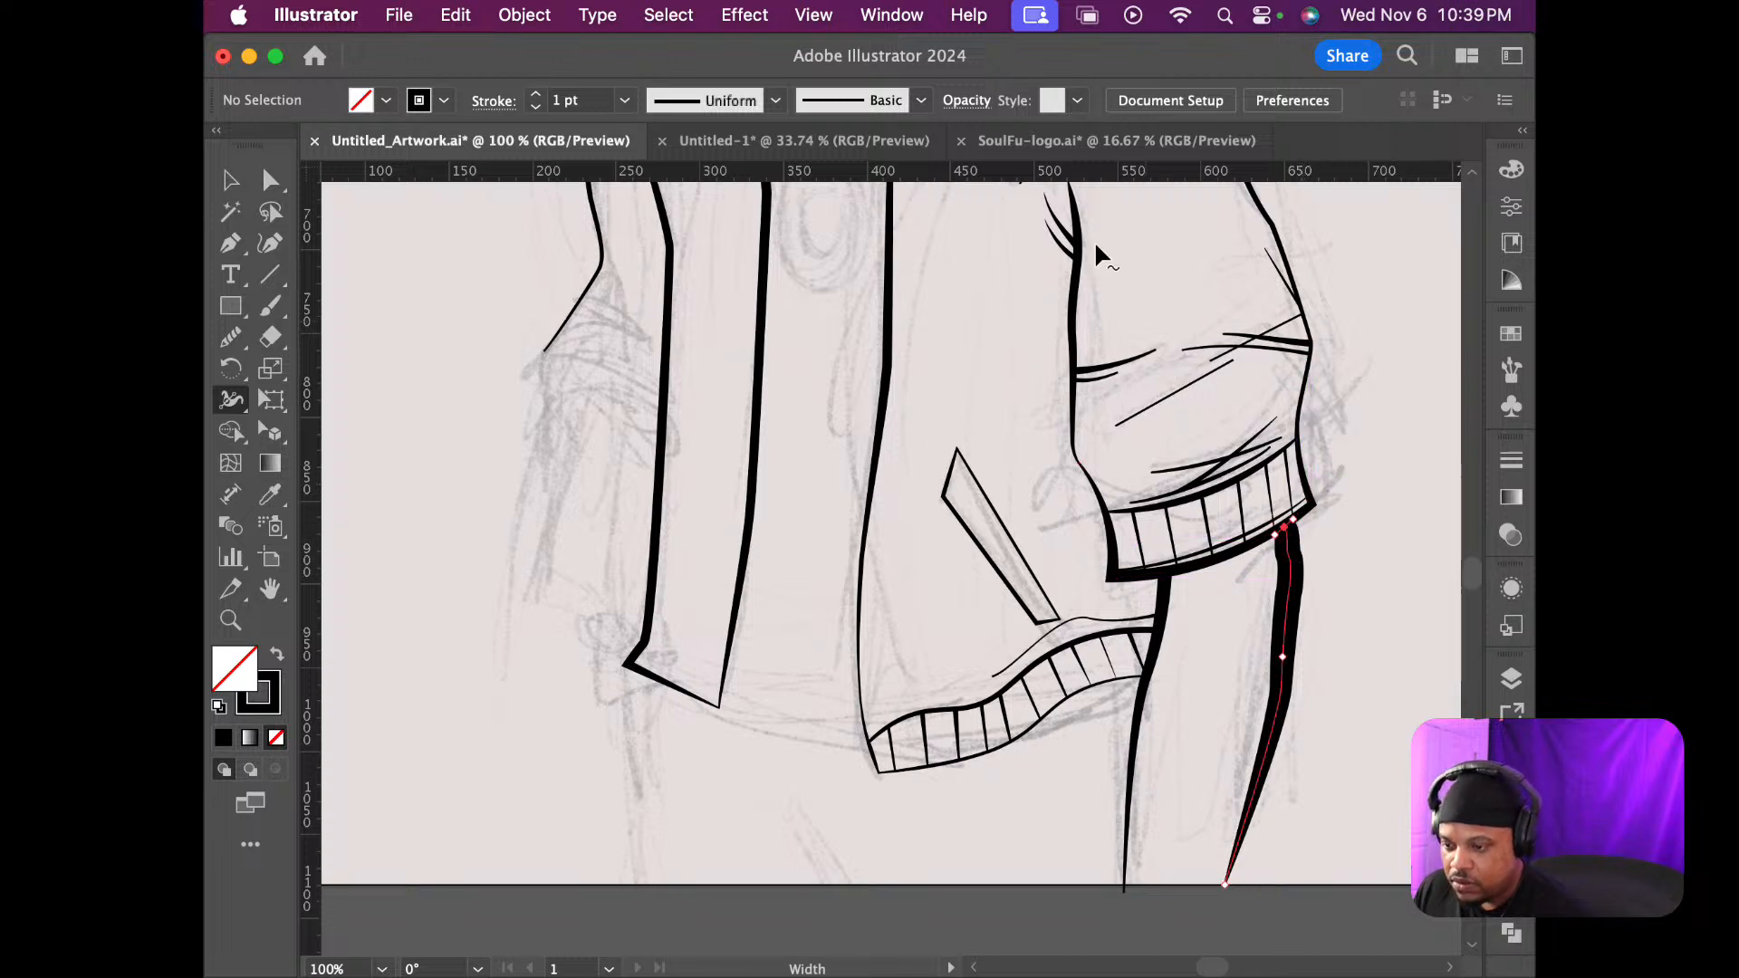
# Lower the stroke weight to 0.75 pt with no object selected
pyautogui.press('a')
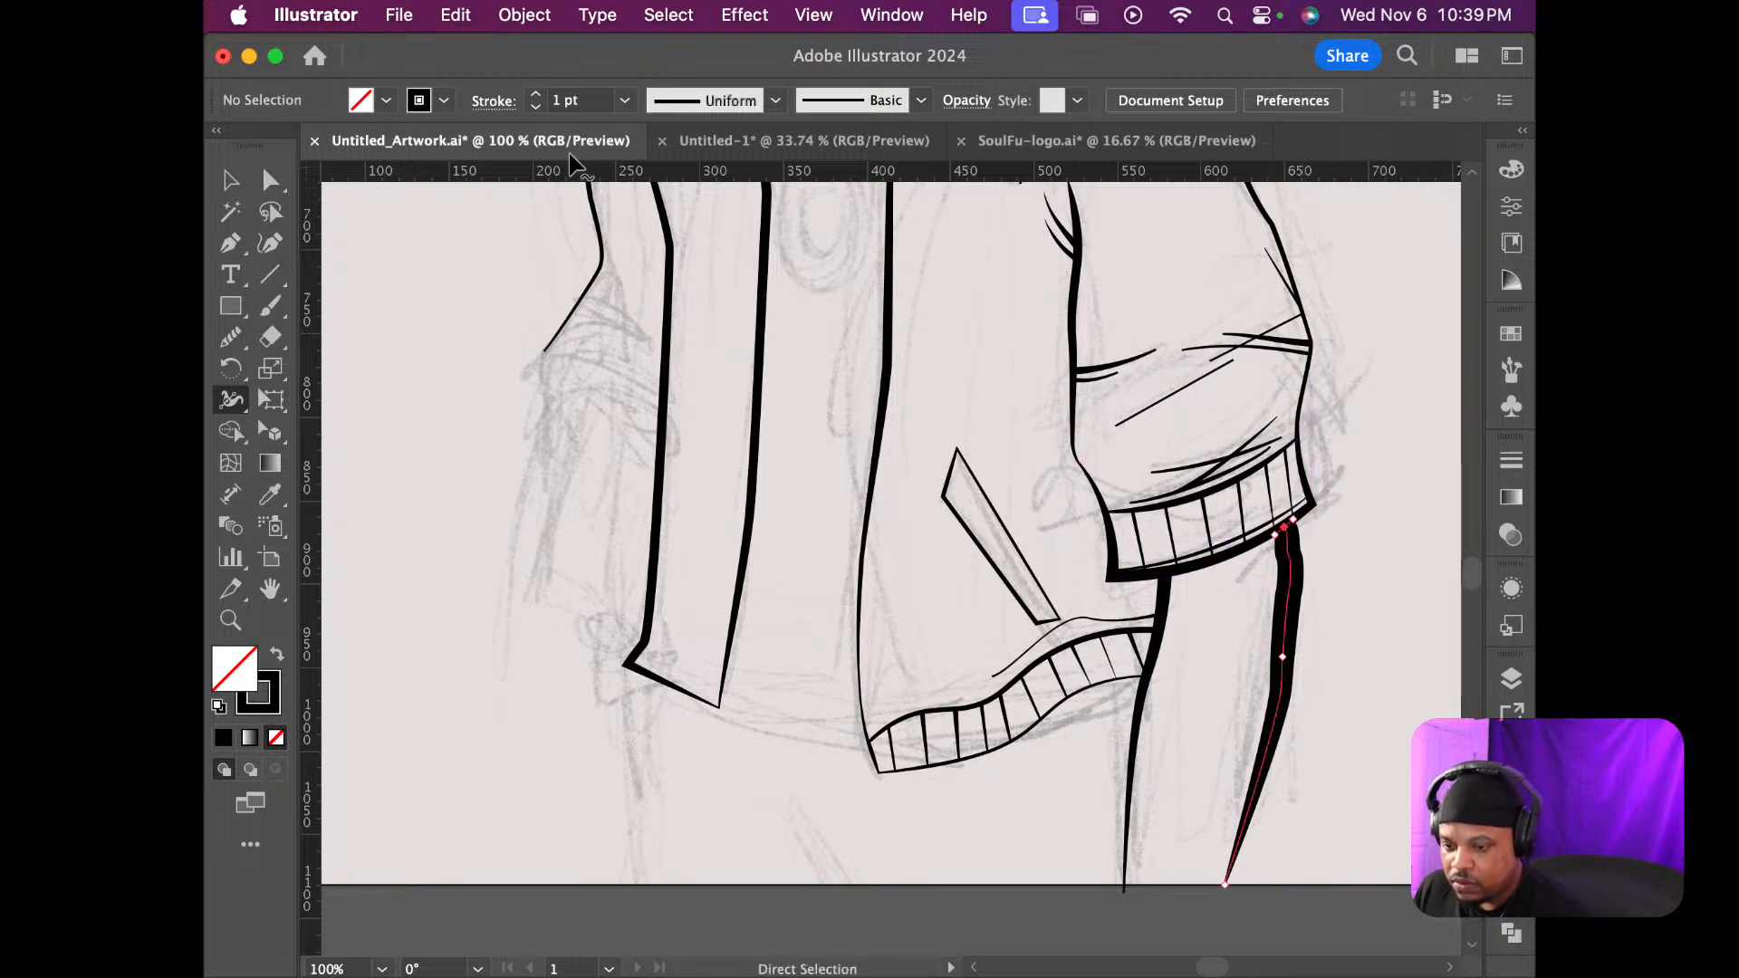
pyautogui.click(535, 110)
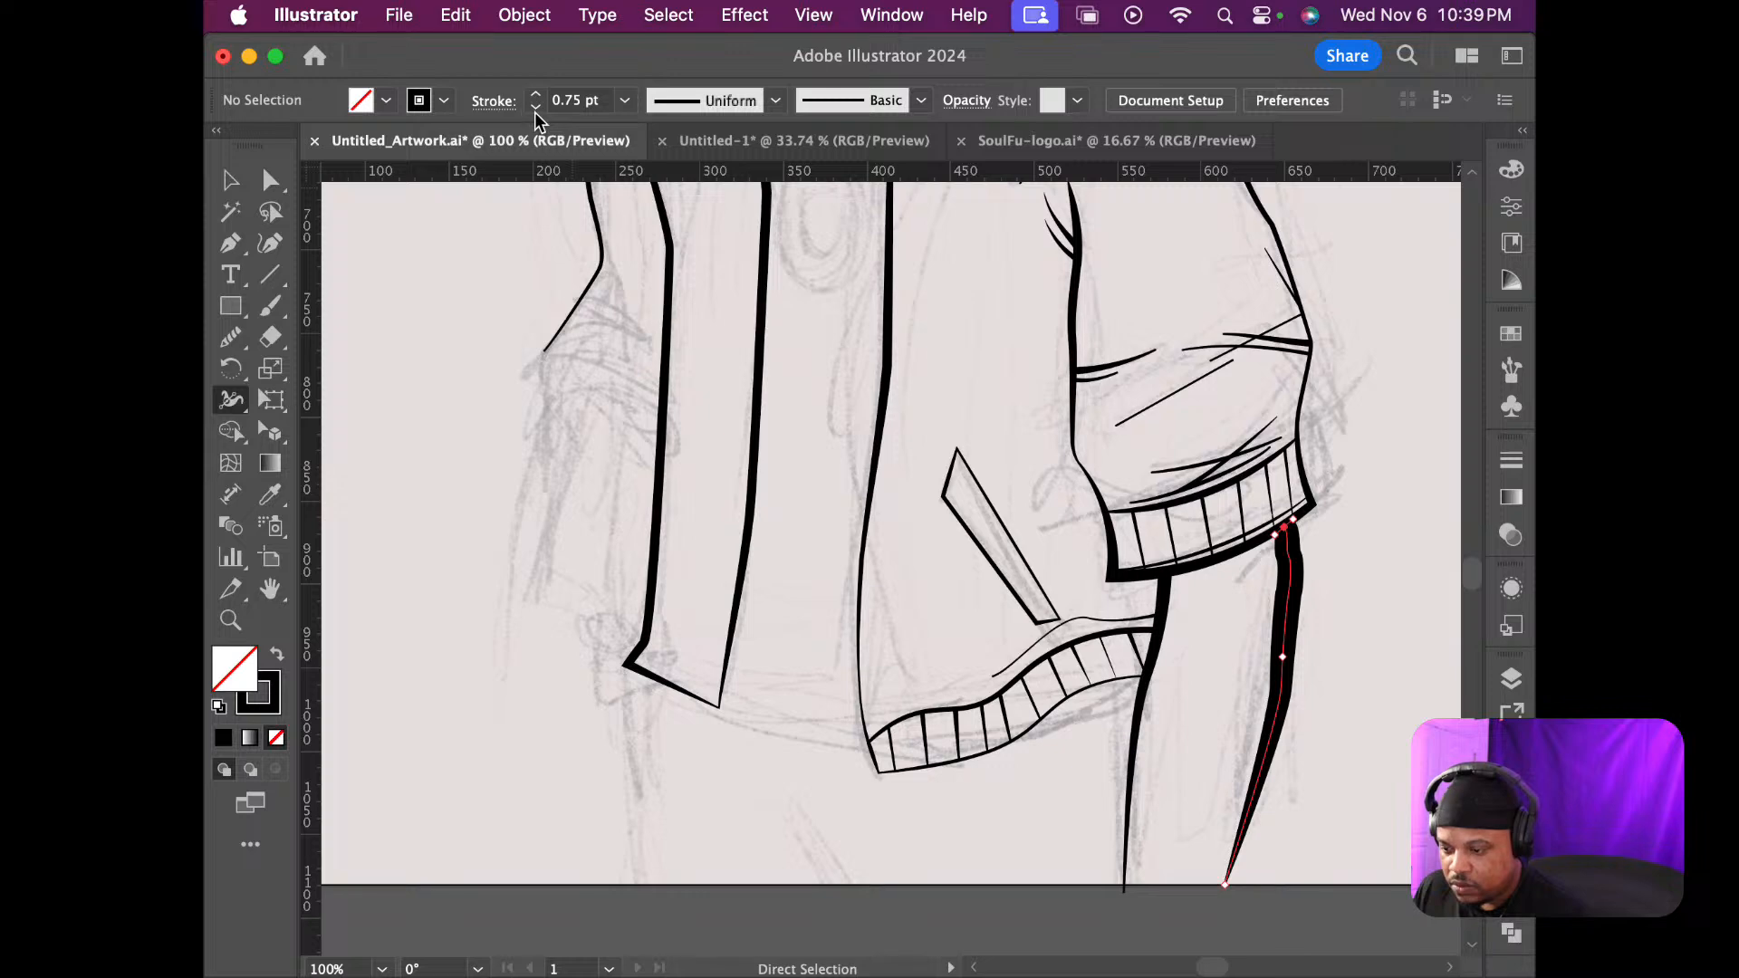
pyautogui.click(1000, 515)
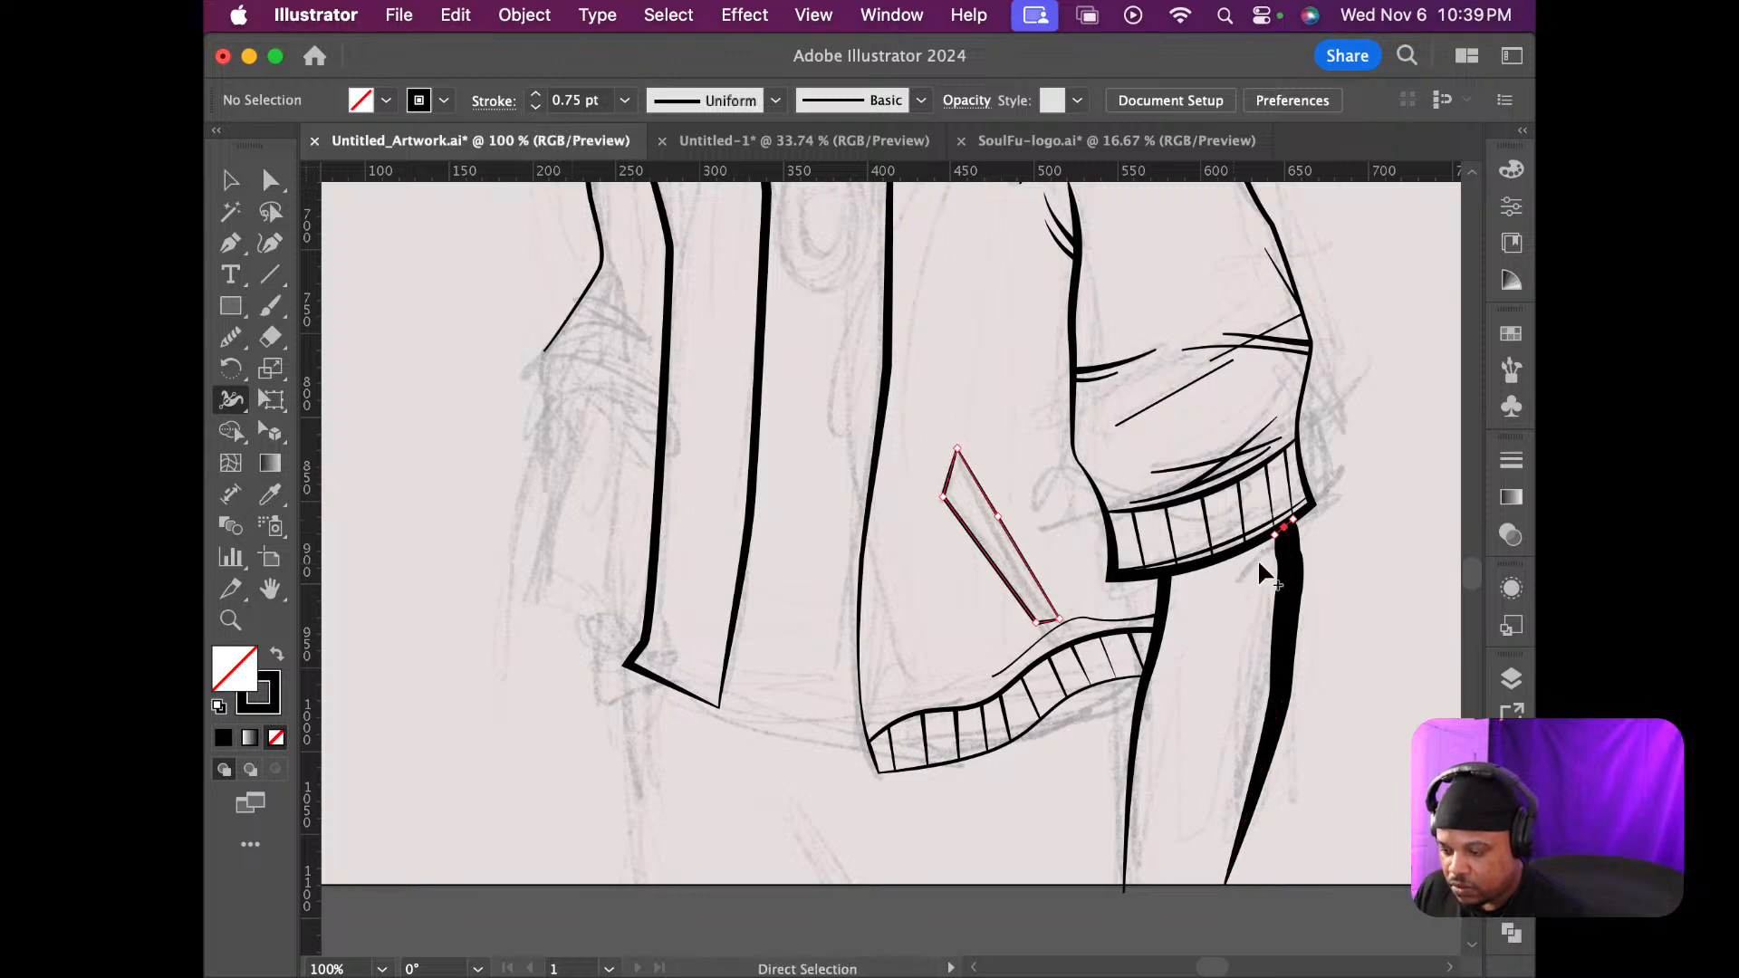
# Narrow the outer leg line at its upper end under the cuff and at its middle with the Width tool
pyautogui.moveTo(1365, 549); pyautogui.dragTo(1243, 553)
pyautogui.scroll(5, 1155, 585)
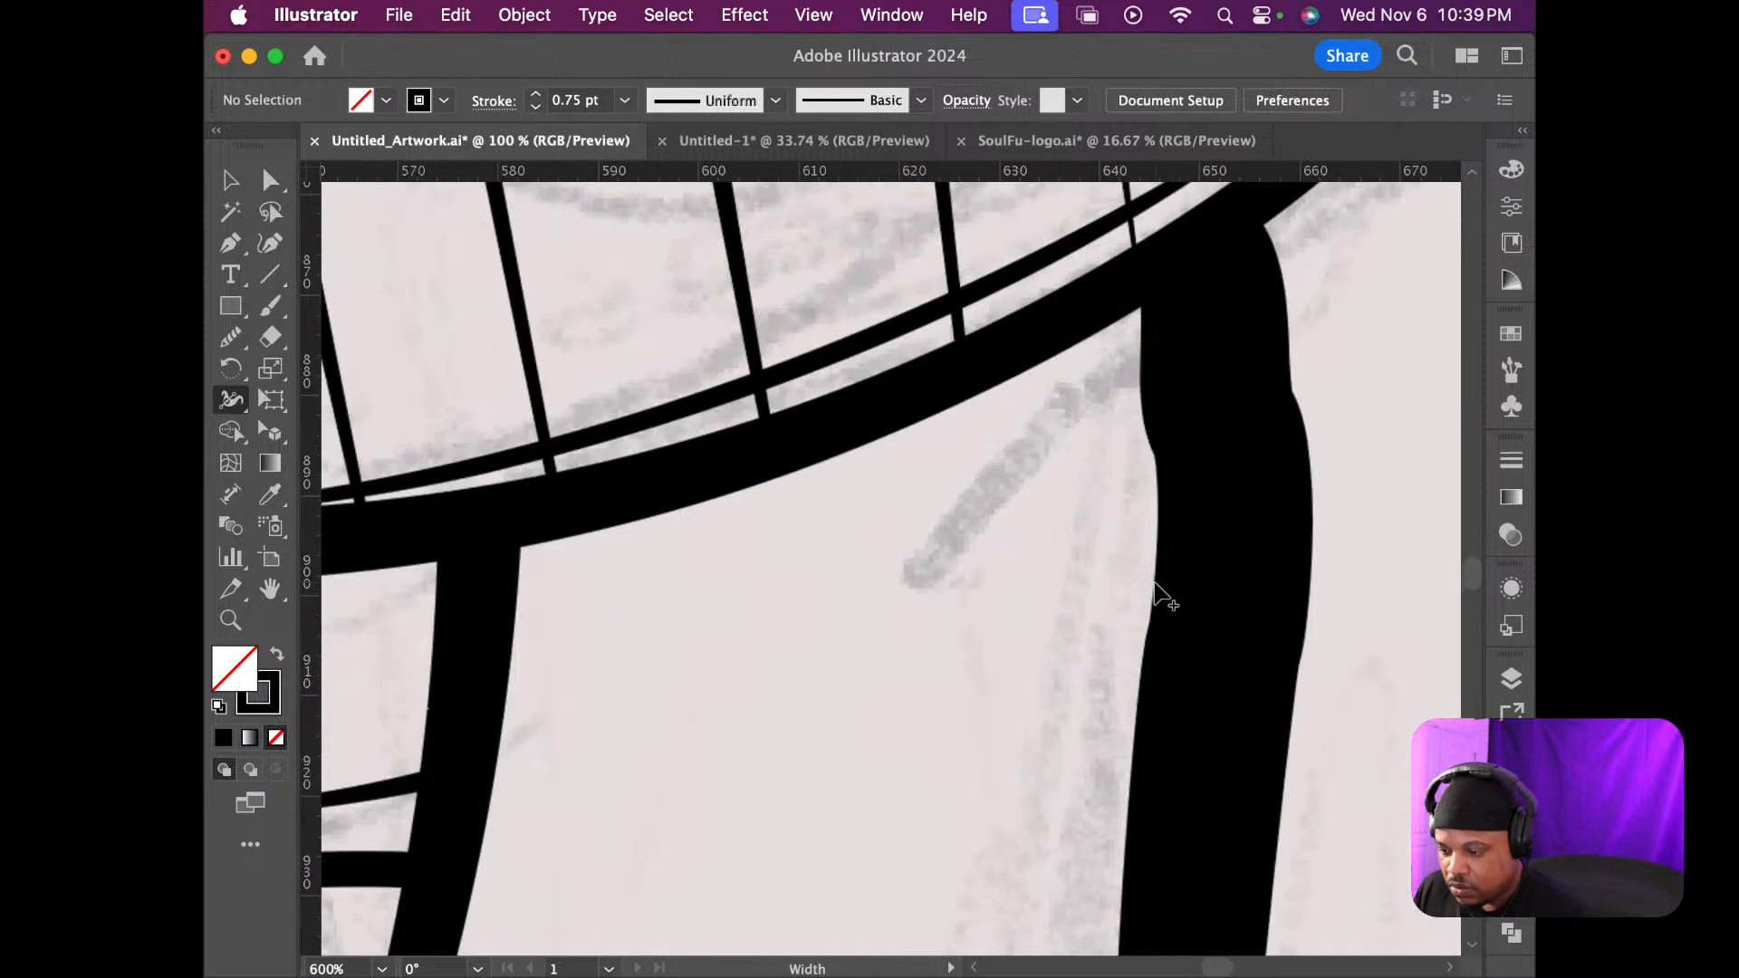
pyautogui.scroll(-3, 1164, 595)
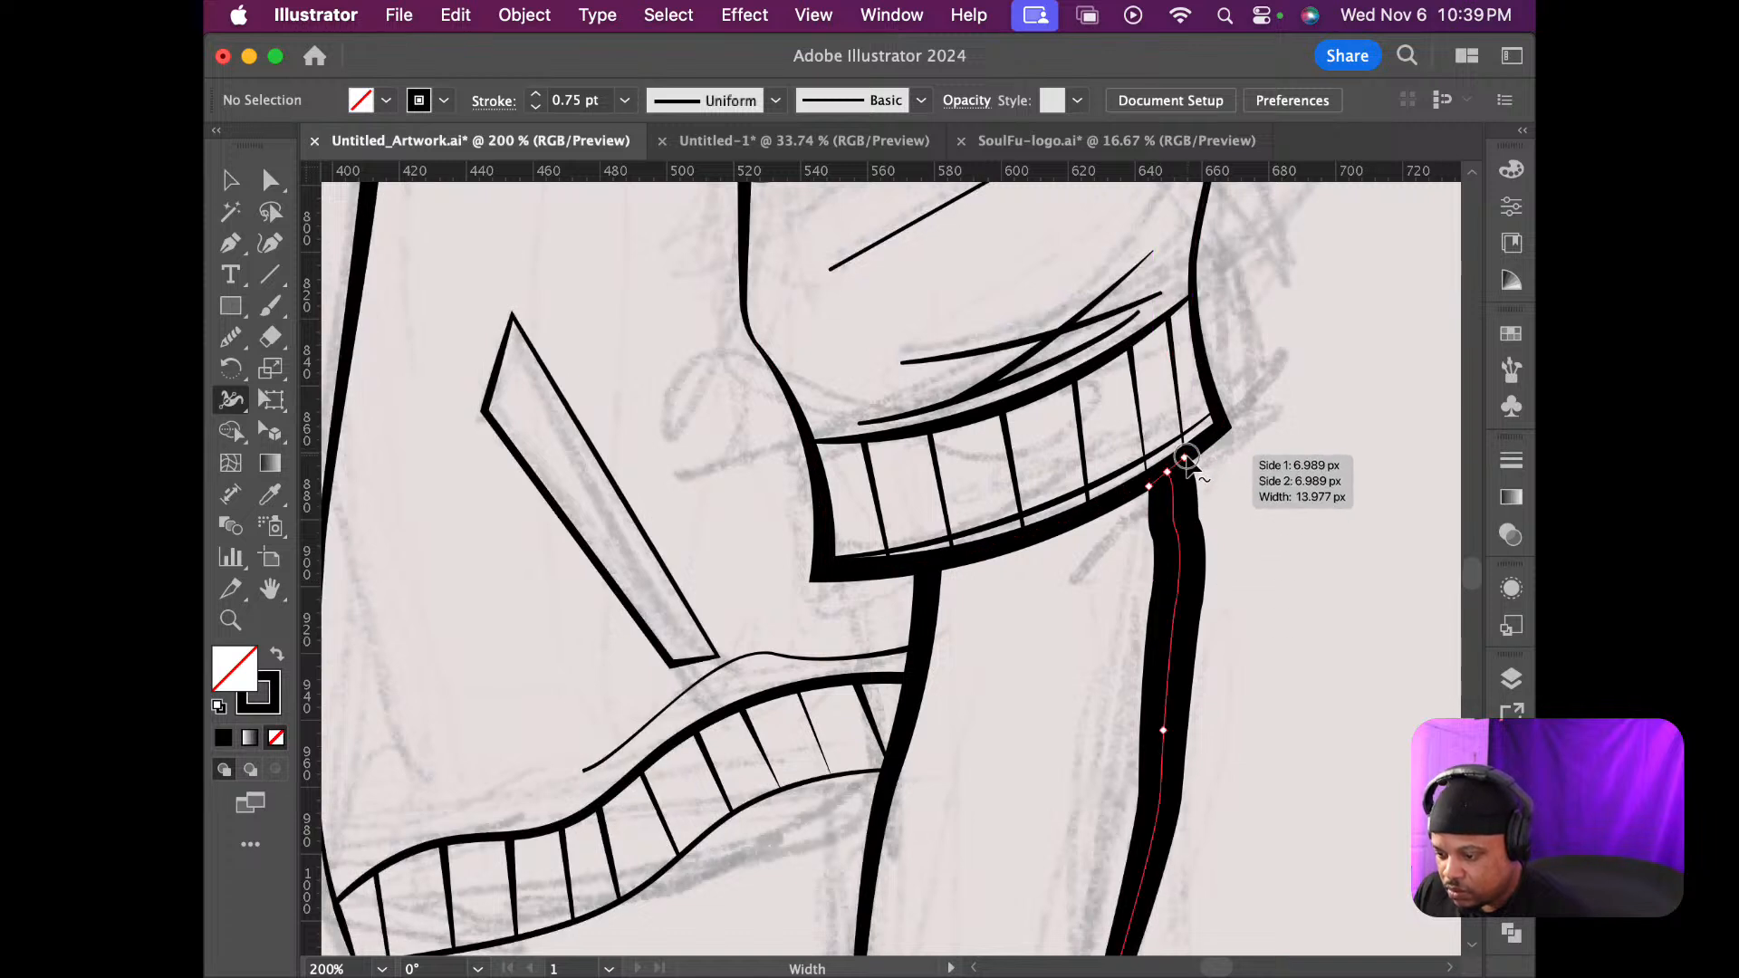
pyautogui.moveTo(1185, 457); pyautogui.dragTo(1177, 464)
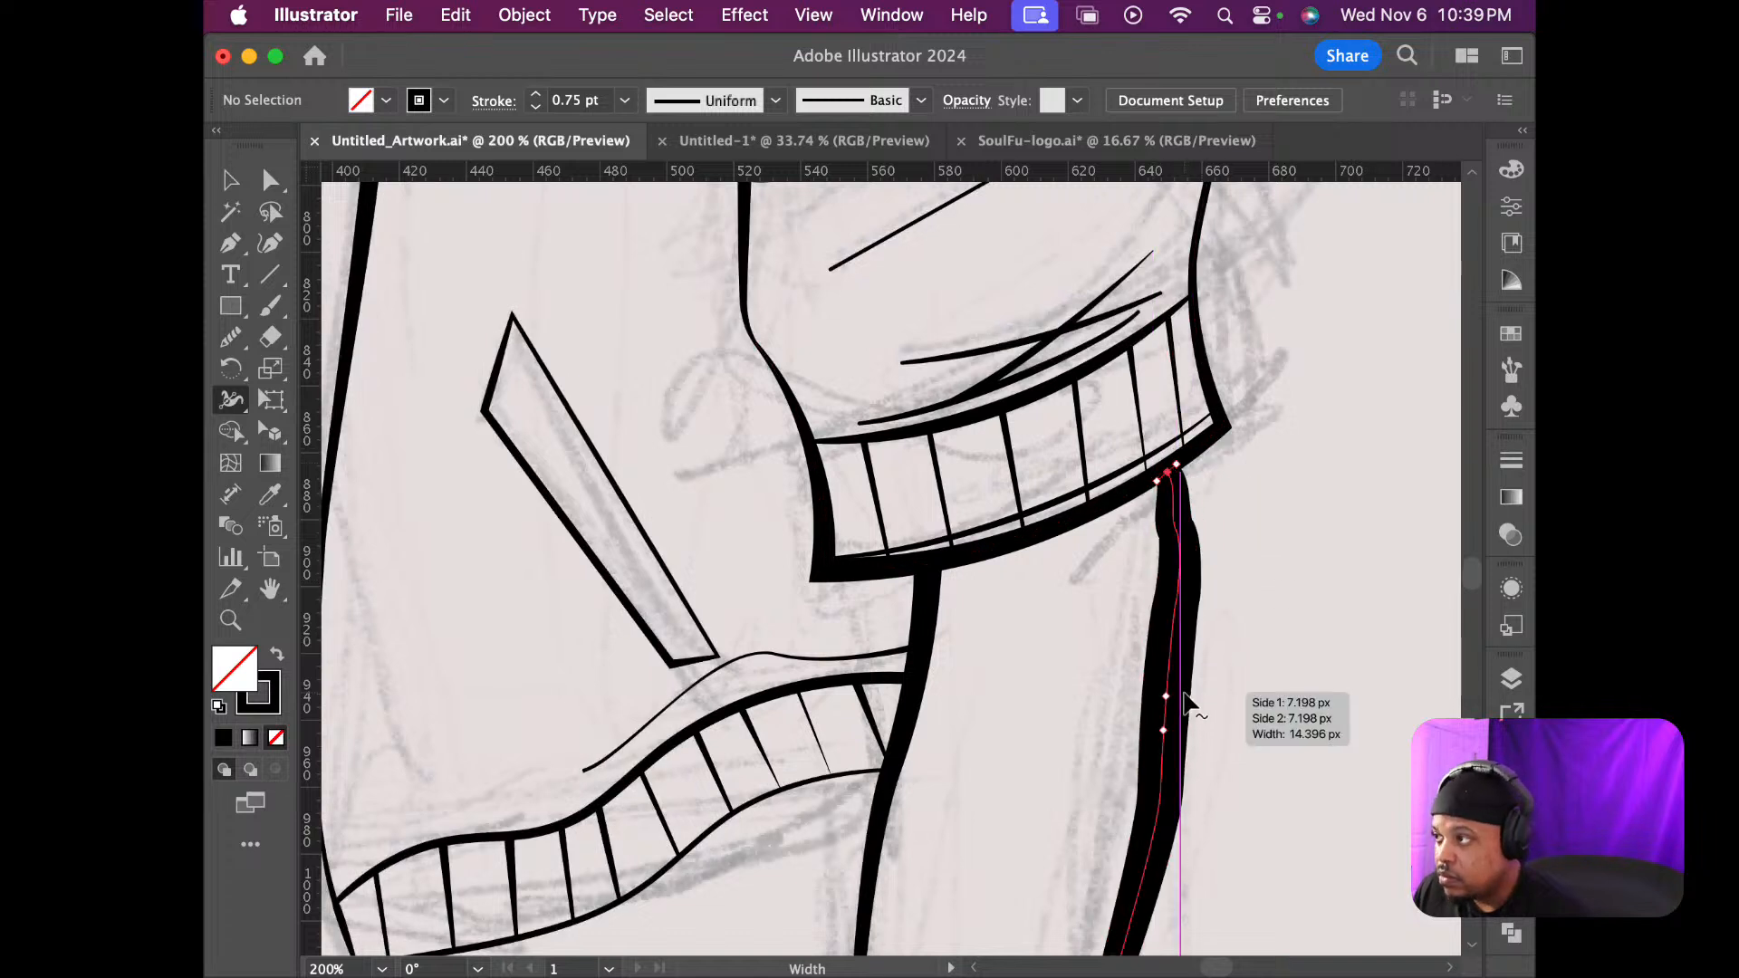
pyautogui.scroll(-2, 1245, 712)
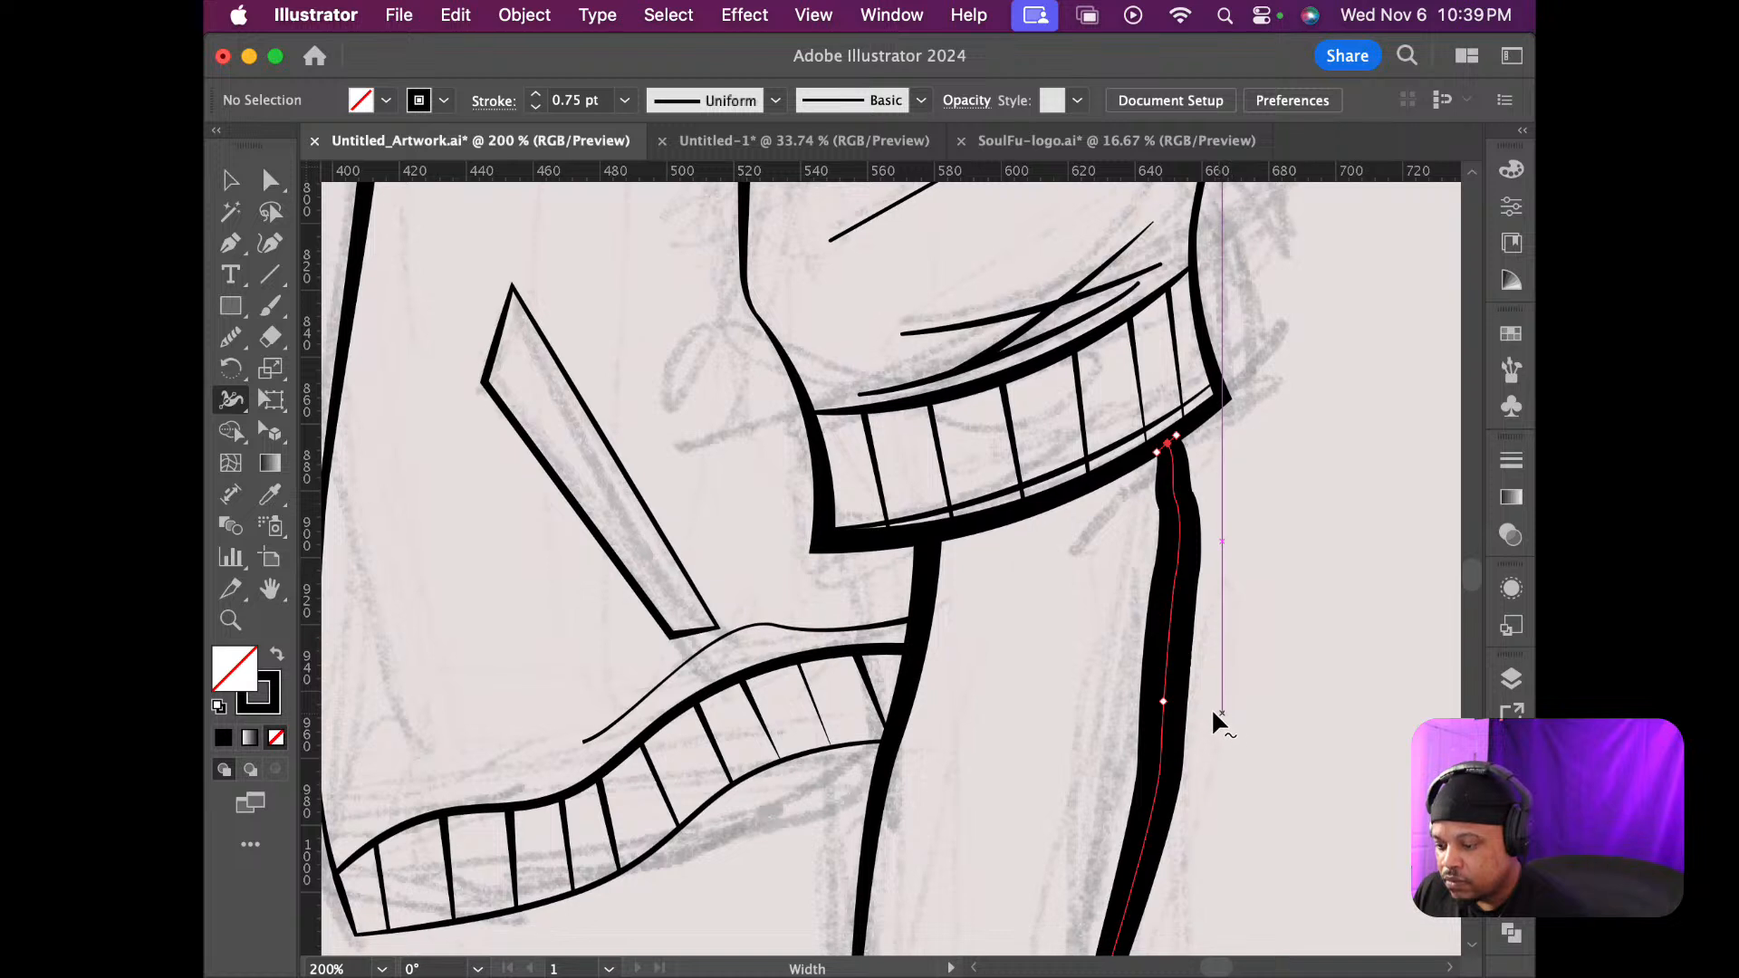
pyautogui.moveTo(1187, 704); pyautogui.dragTo(1170, 701)
# Examine the weighted leg lines, the ribbed hem and the uninked sleeve and hem areas against the sketch at several magnifications
pyautogui.scroll(-4, 1271, 693)
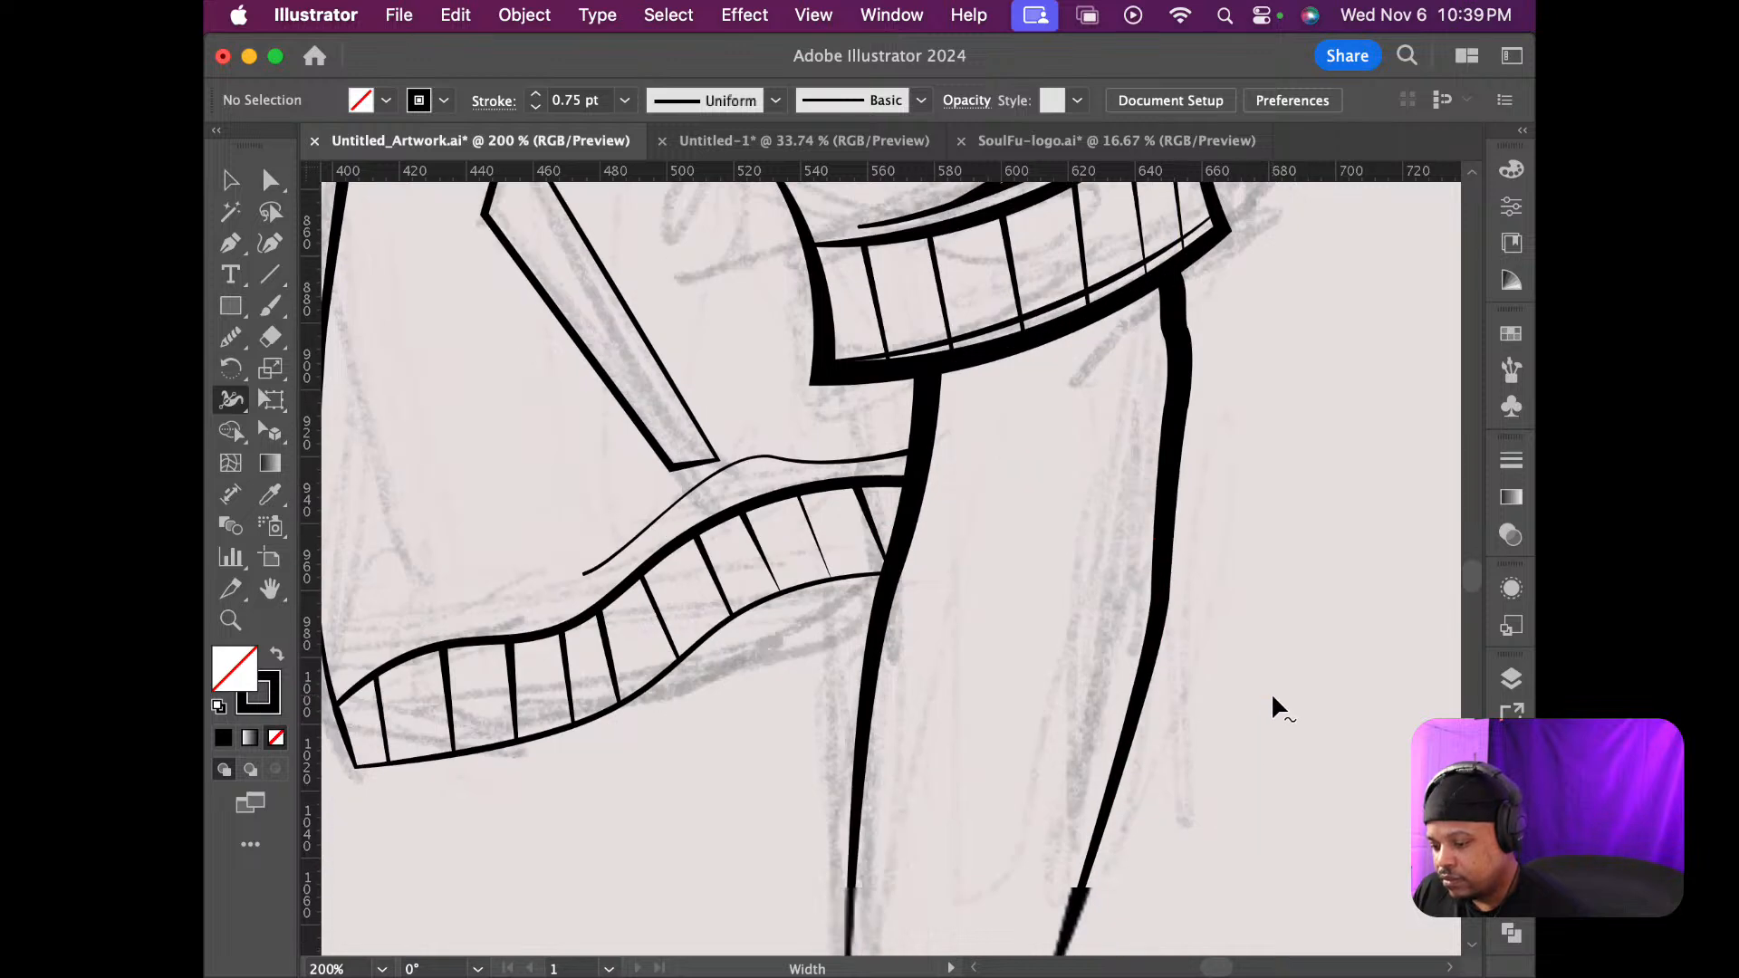
pyautogui.scroll(-2, 1270, 692)
pyautogui.scroll(-5, 1270, 692)
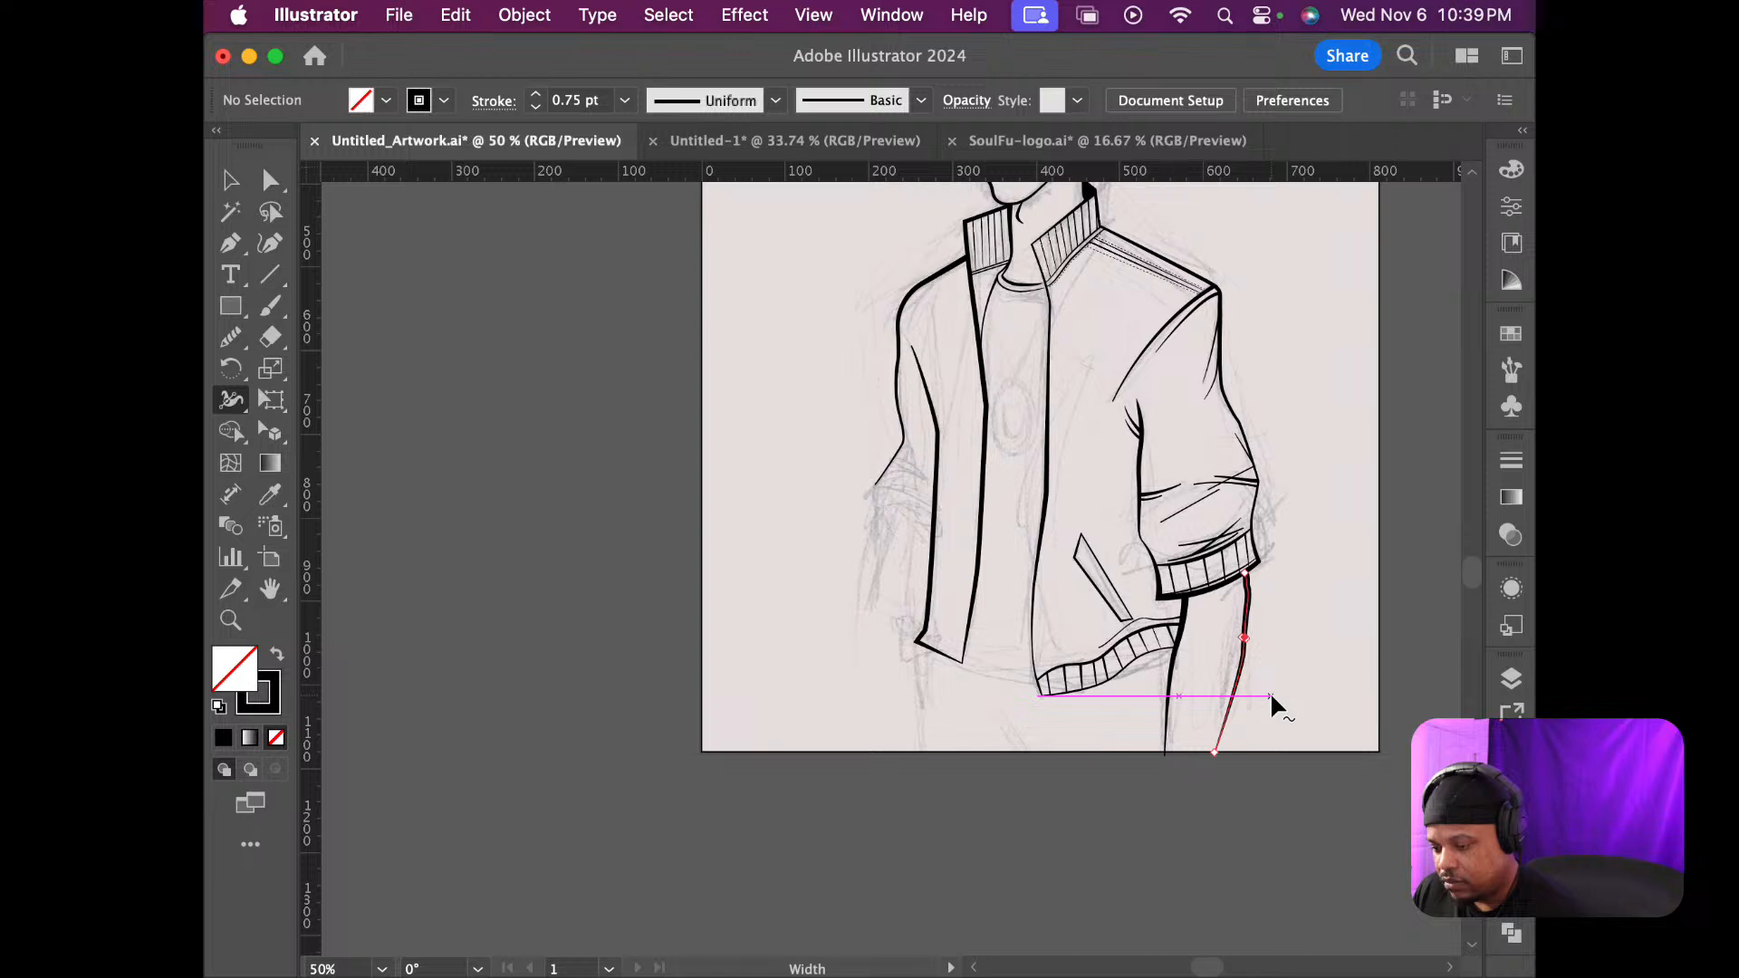
pyautogui.scroll(-1, 1270, 692)
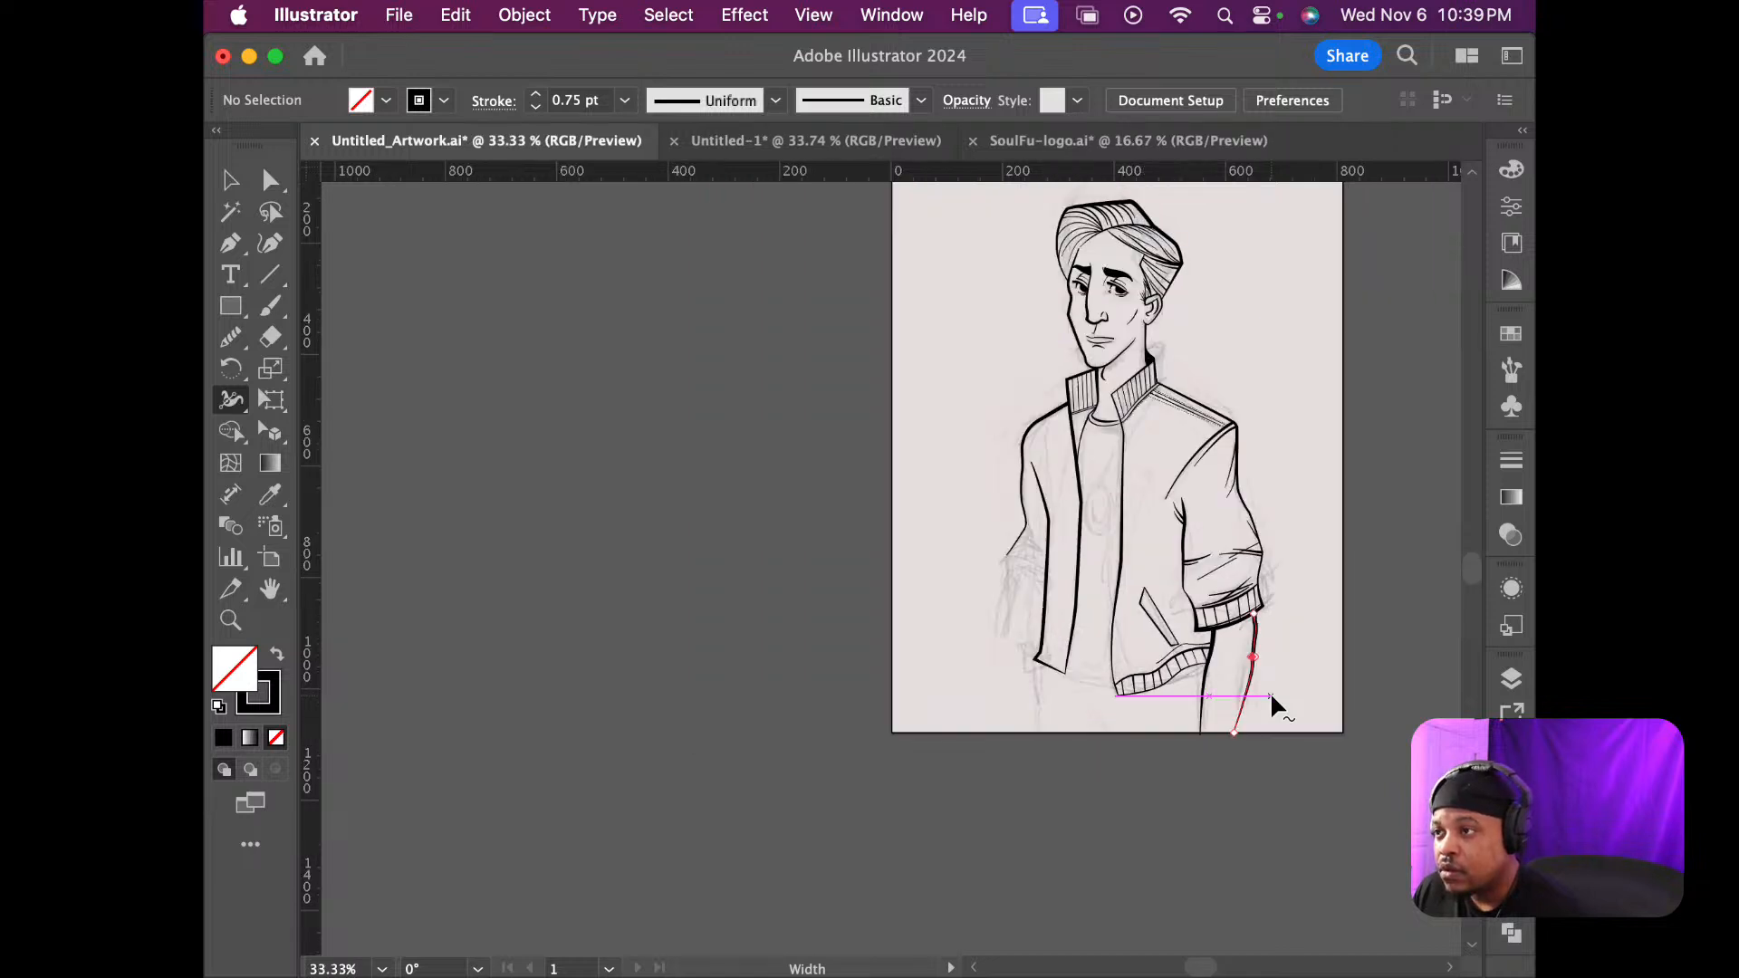
pyautogui.scroll(3, 1270, 692)
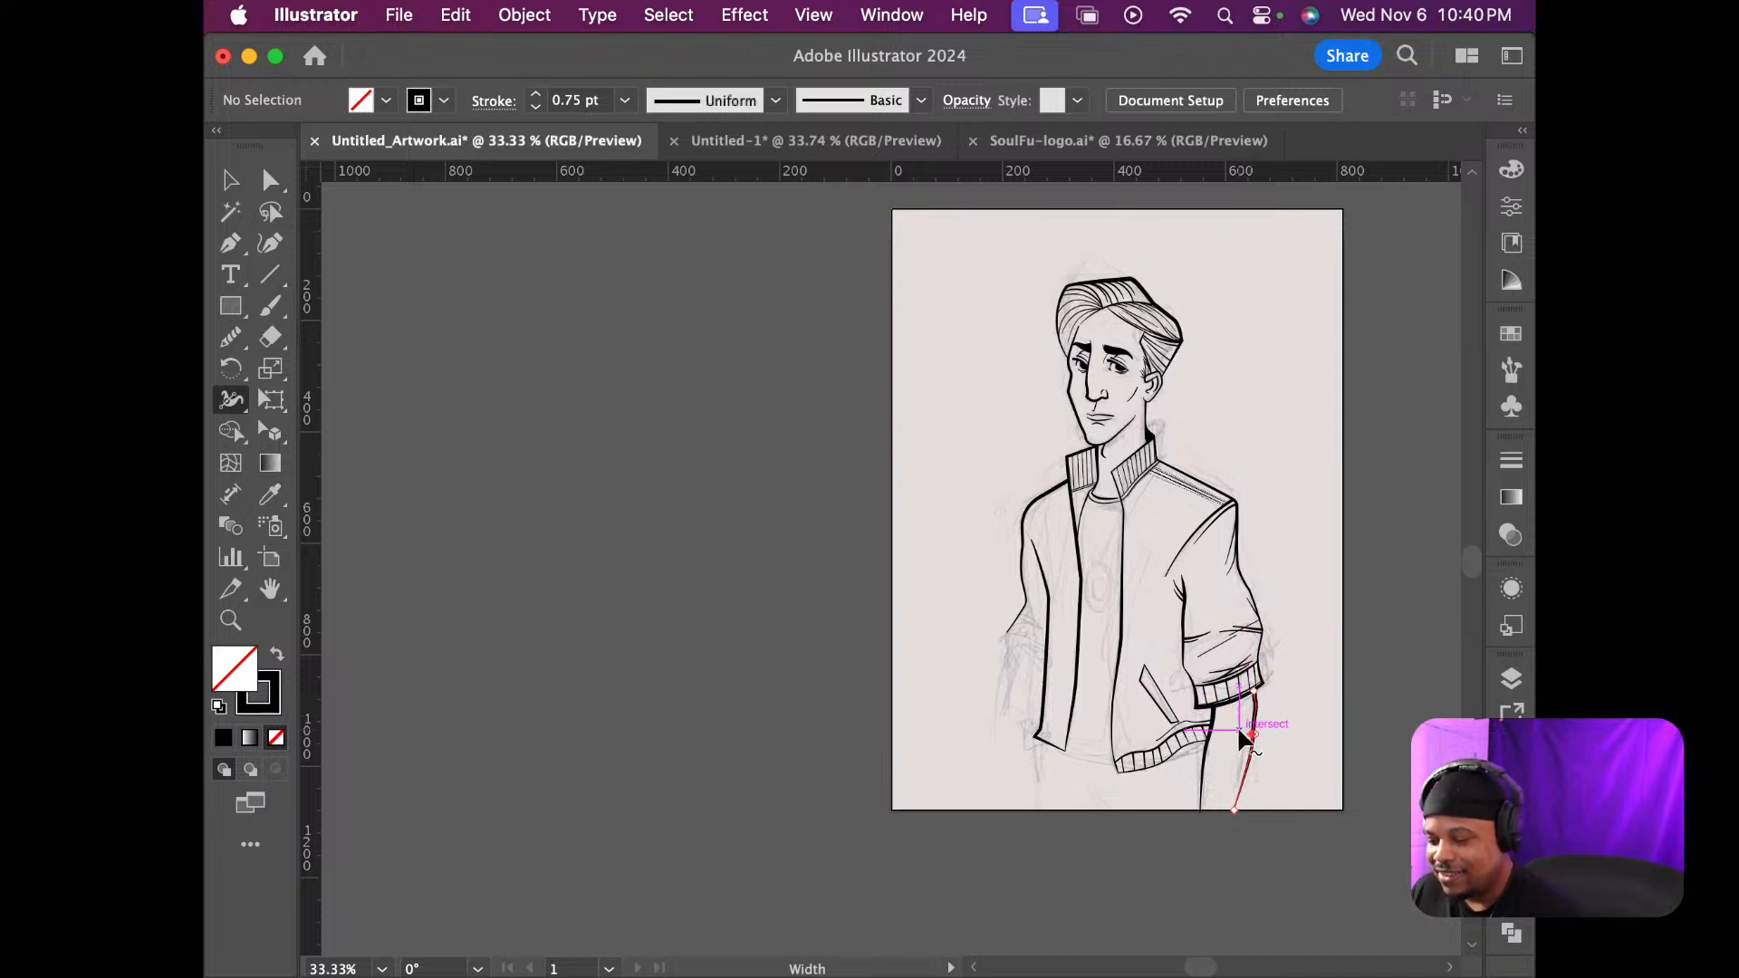
pyautogui.scroll(5, 1241, 736)
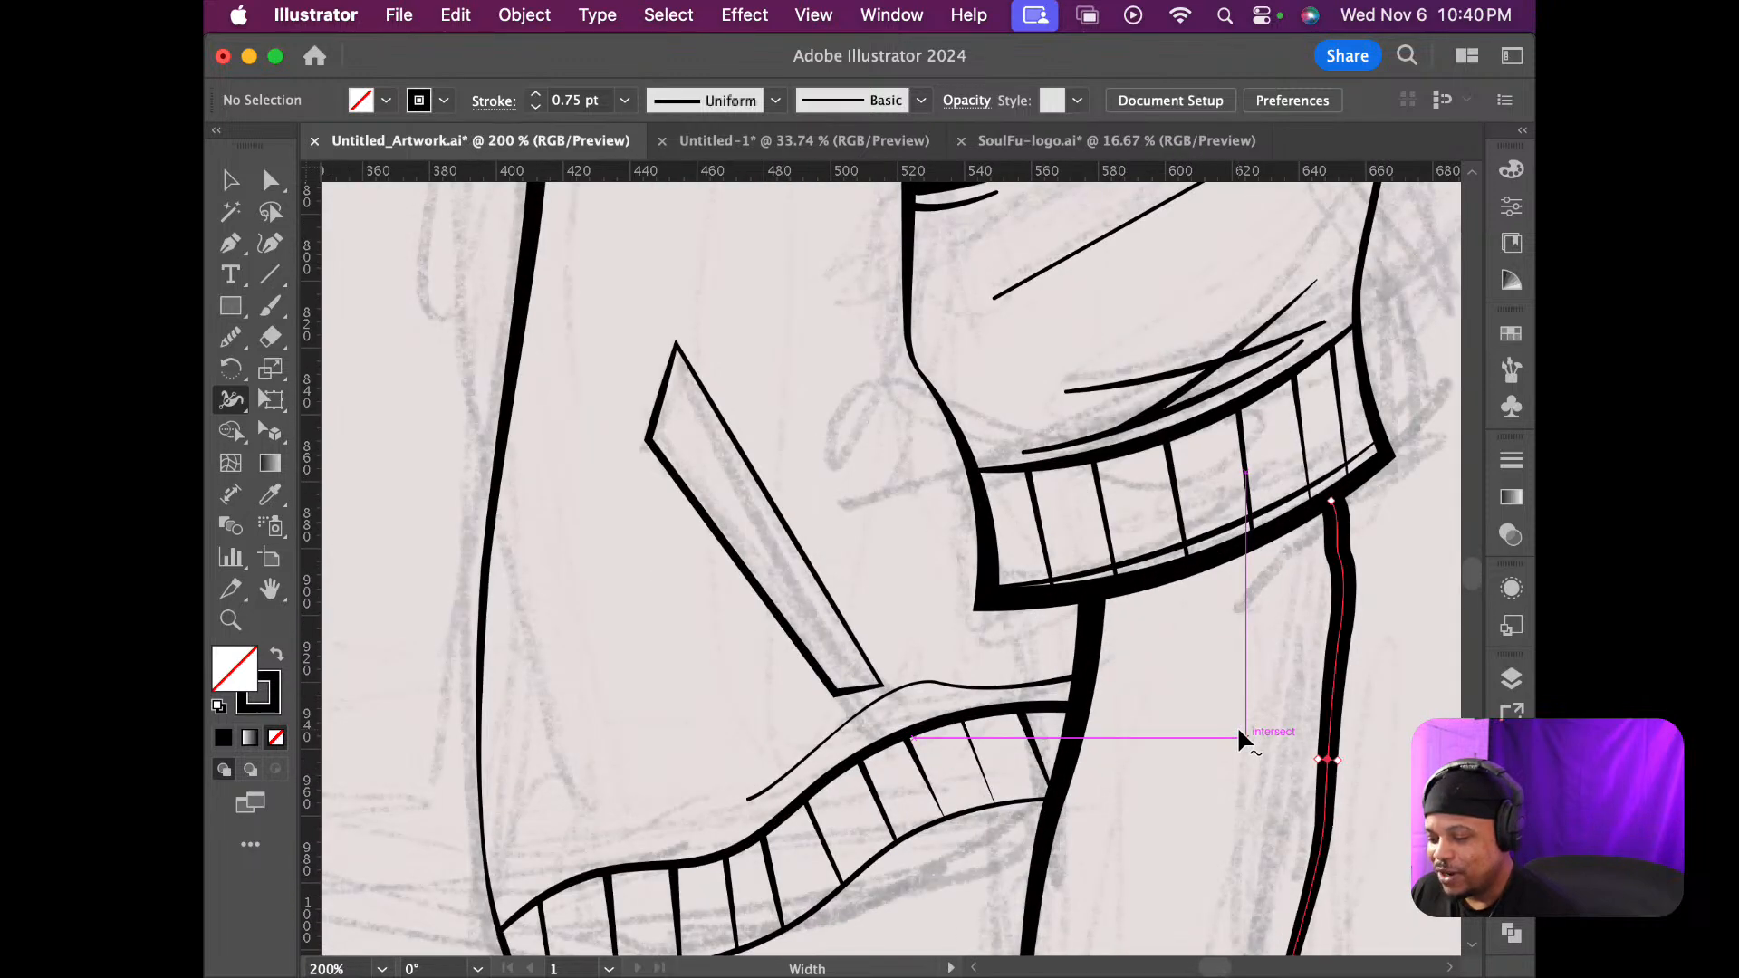
pyautogui.scroll(-2, 1236, 726)
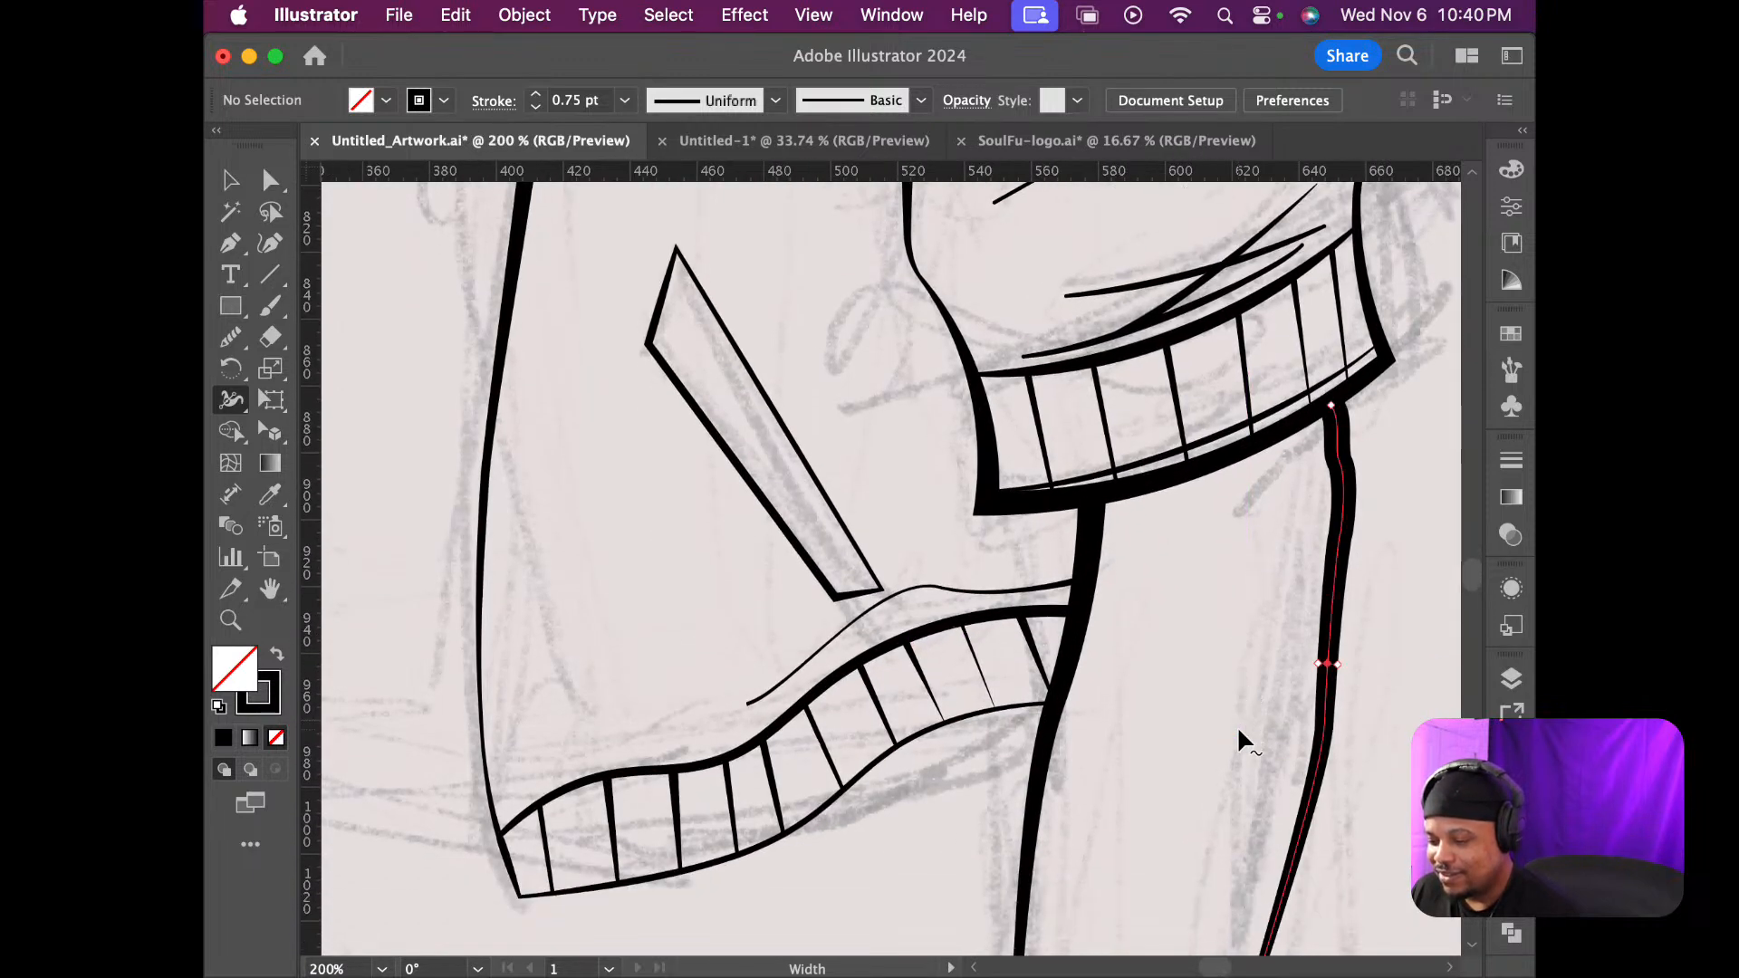
pyautogui.scroll(-5, 1239, 730)
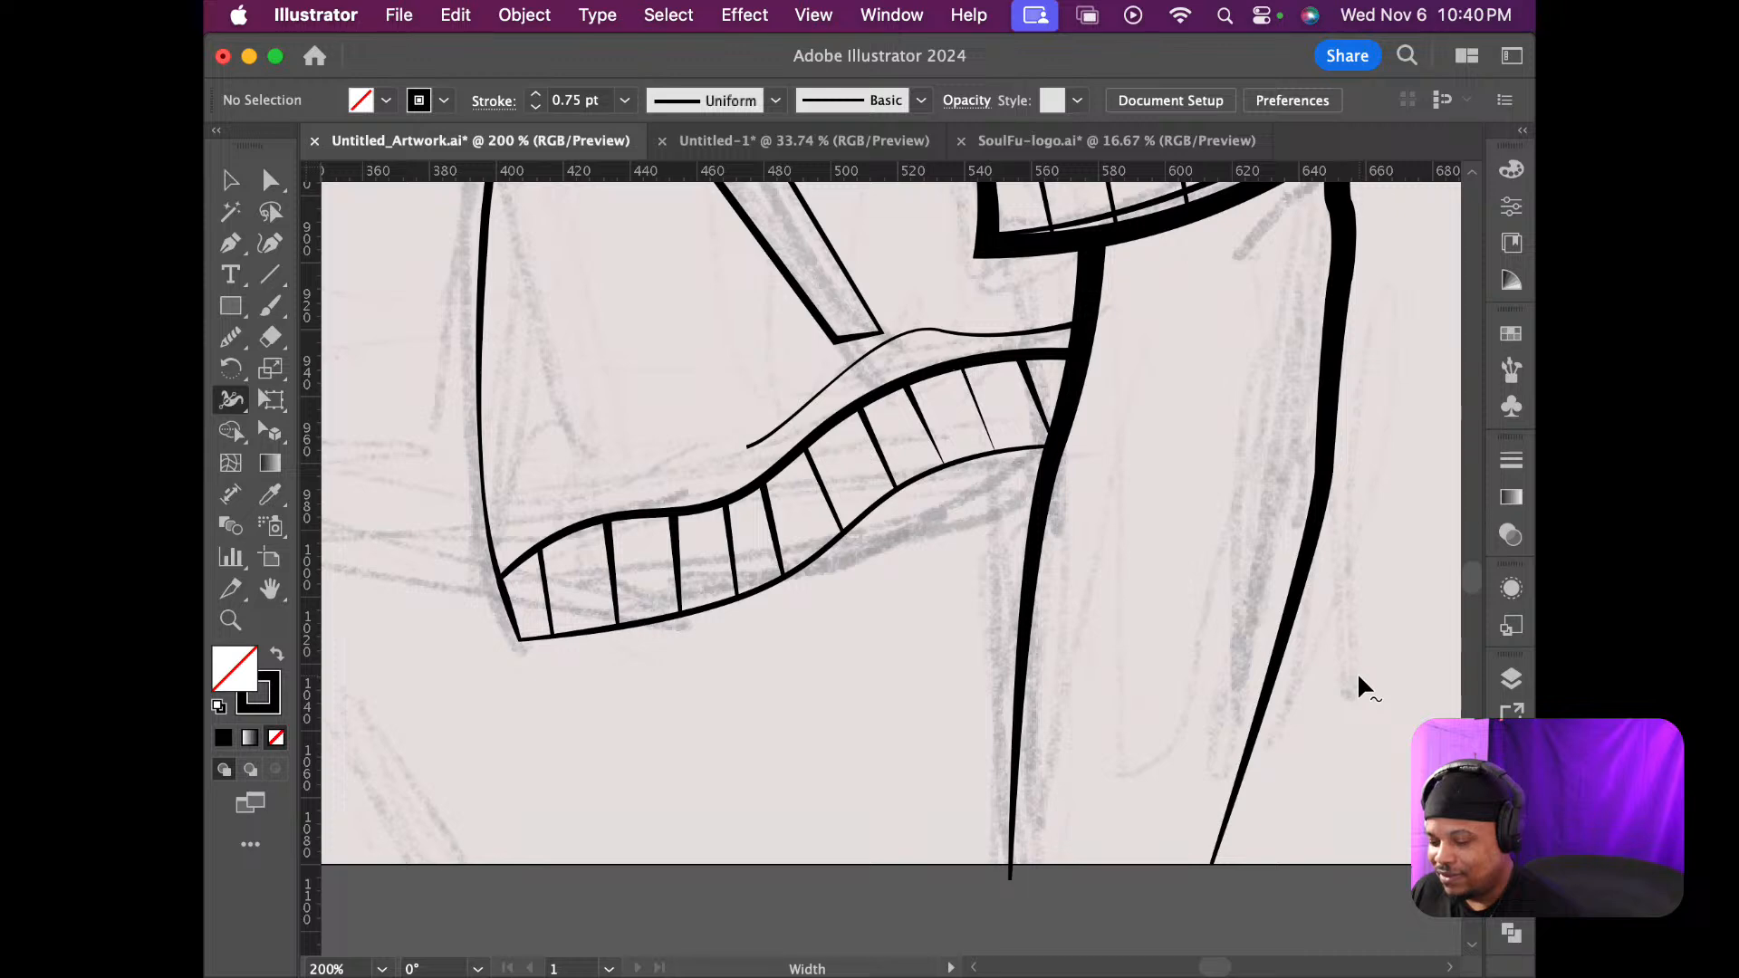
pyautogui.scroll(-3, 1357, 672)
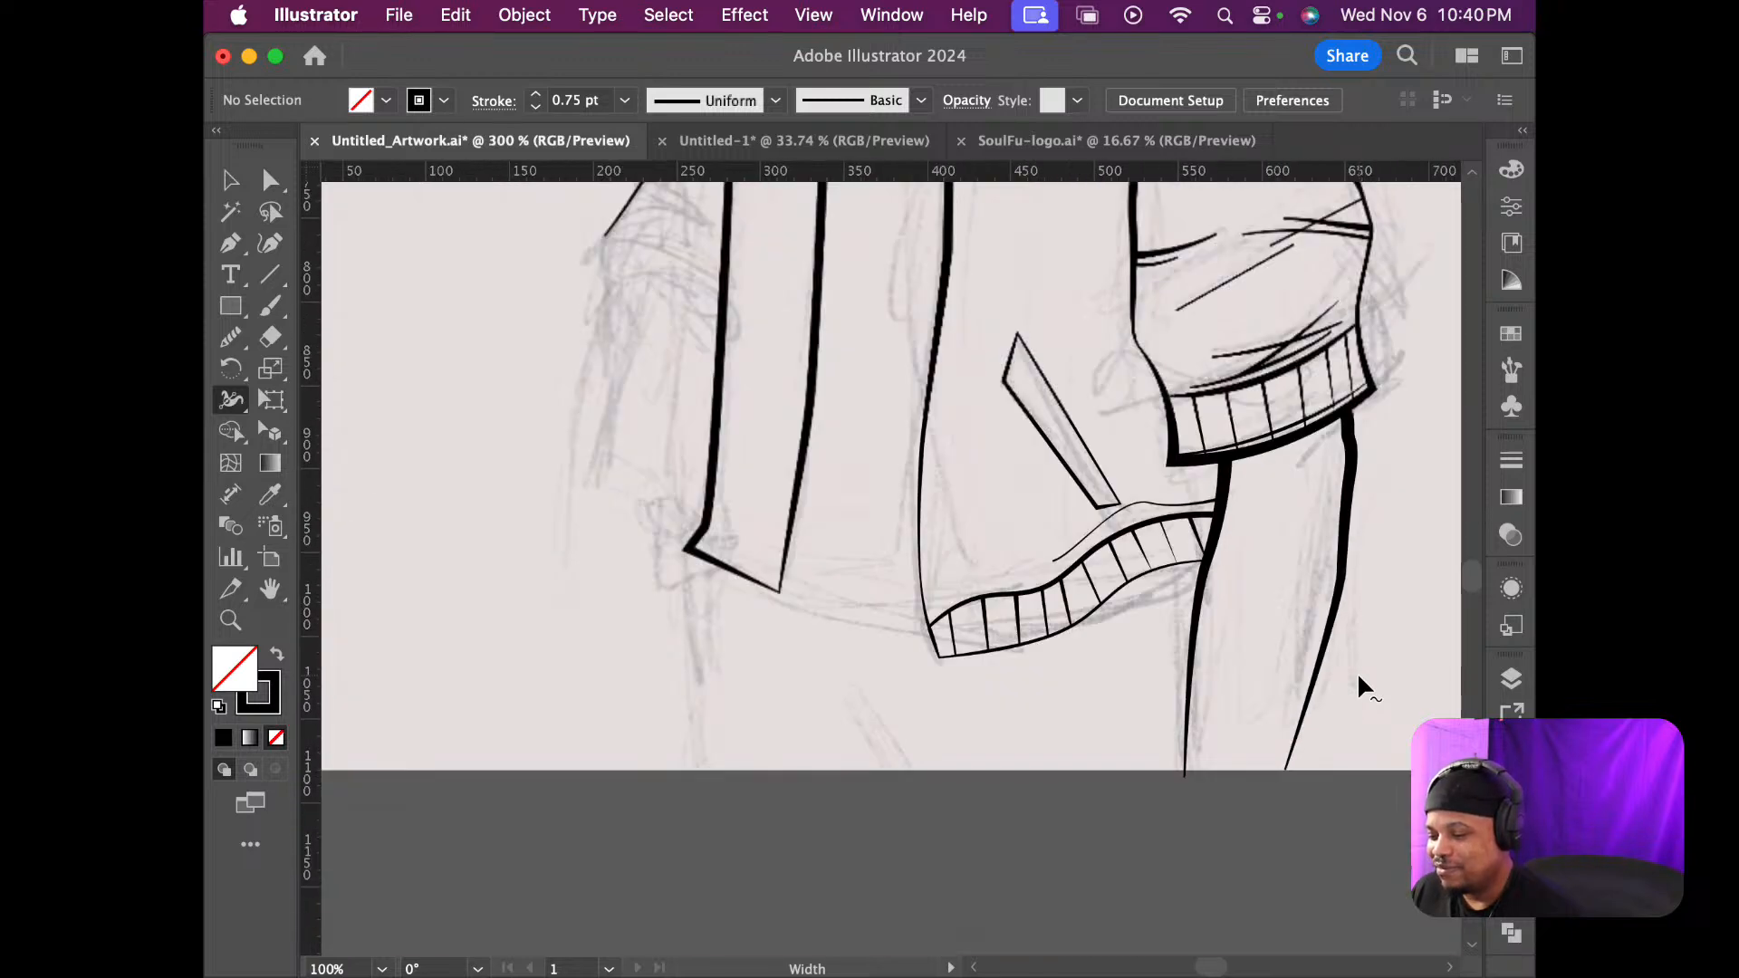
pyautogui.scroll(-1, 1357, 672)
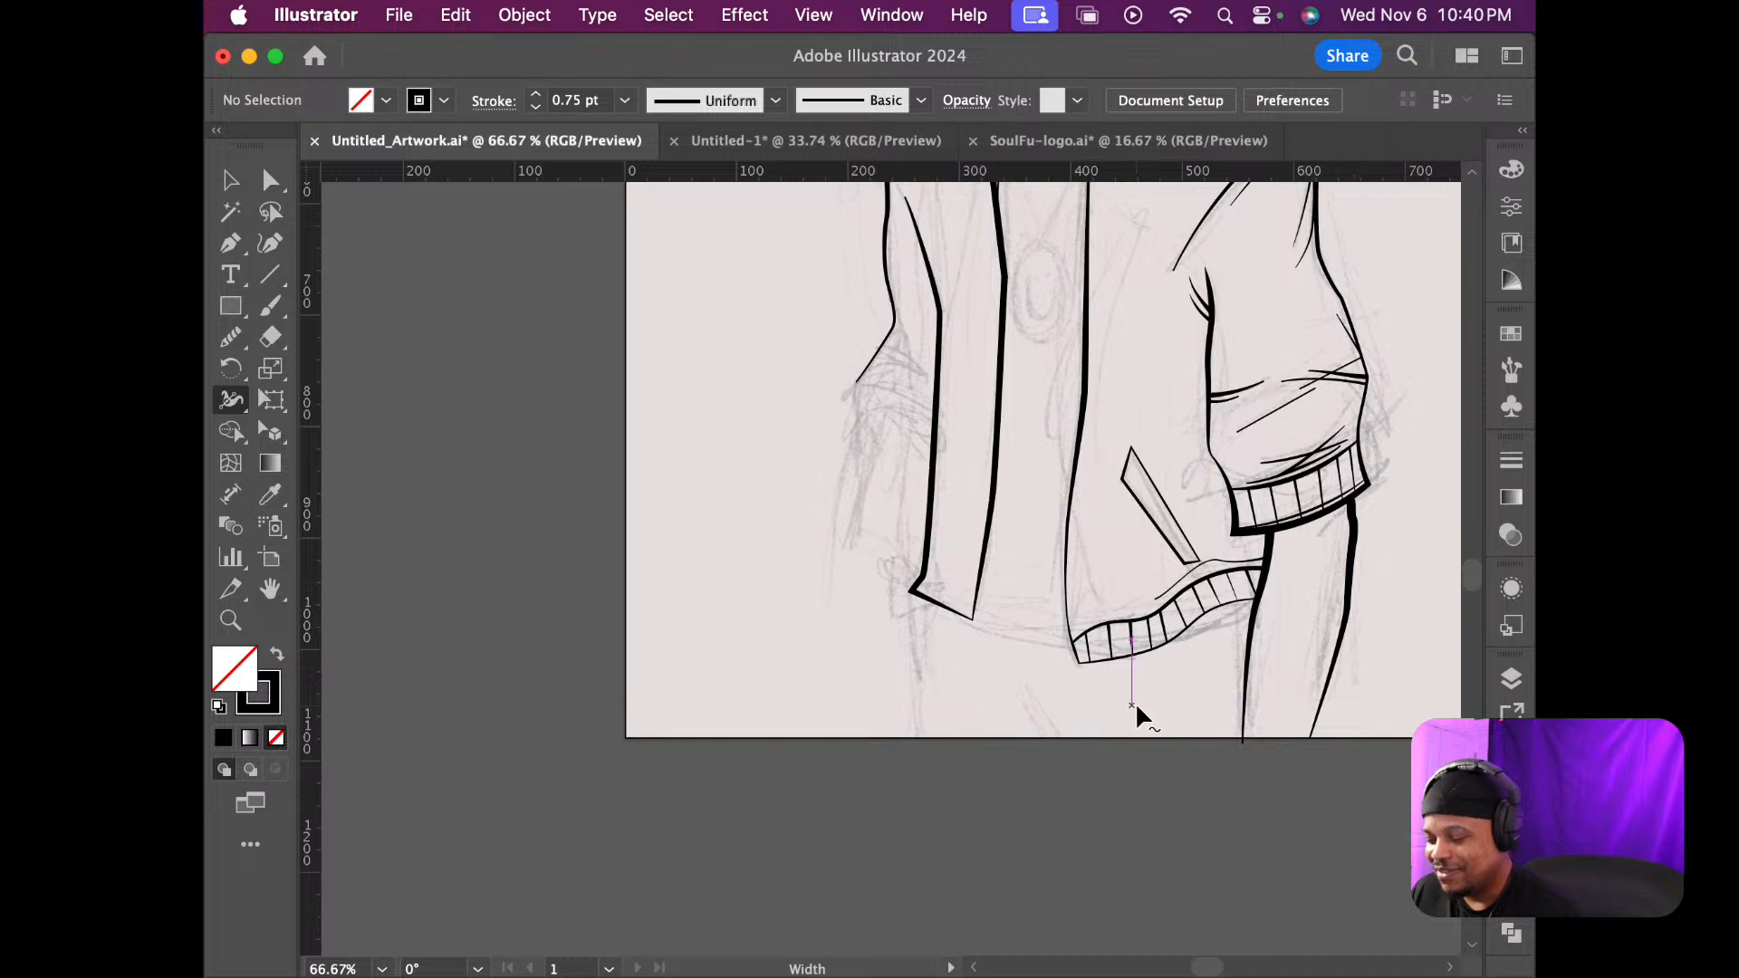
pyautogui.scroll(-1, 1138, 697)
pyautogui.scroll(-3, 1138, 698)
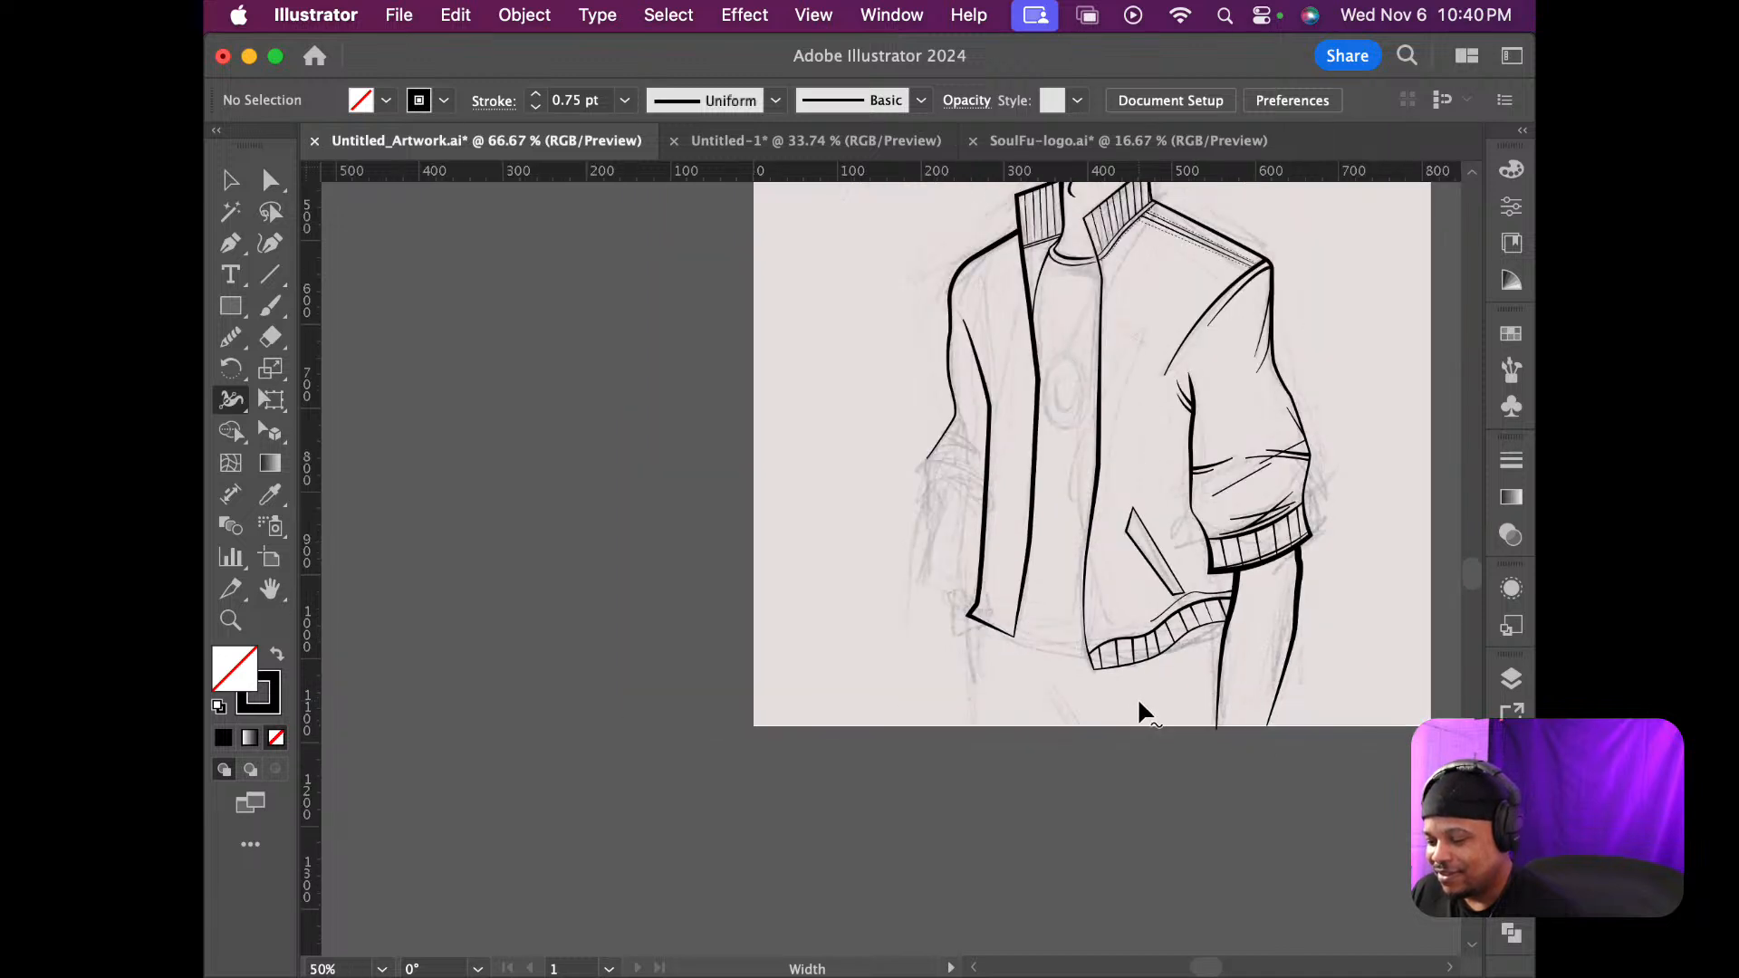
pyautogui.scroll(3, 1138, 702)
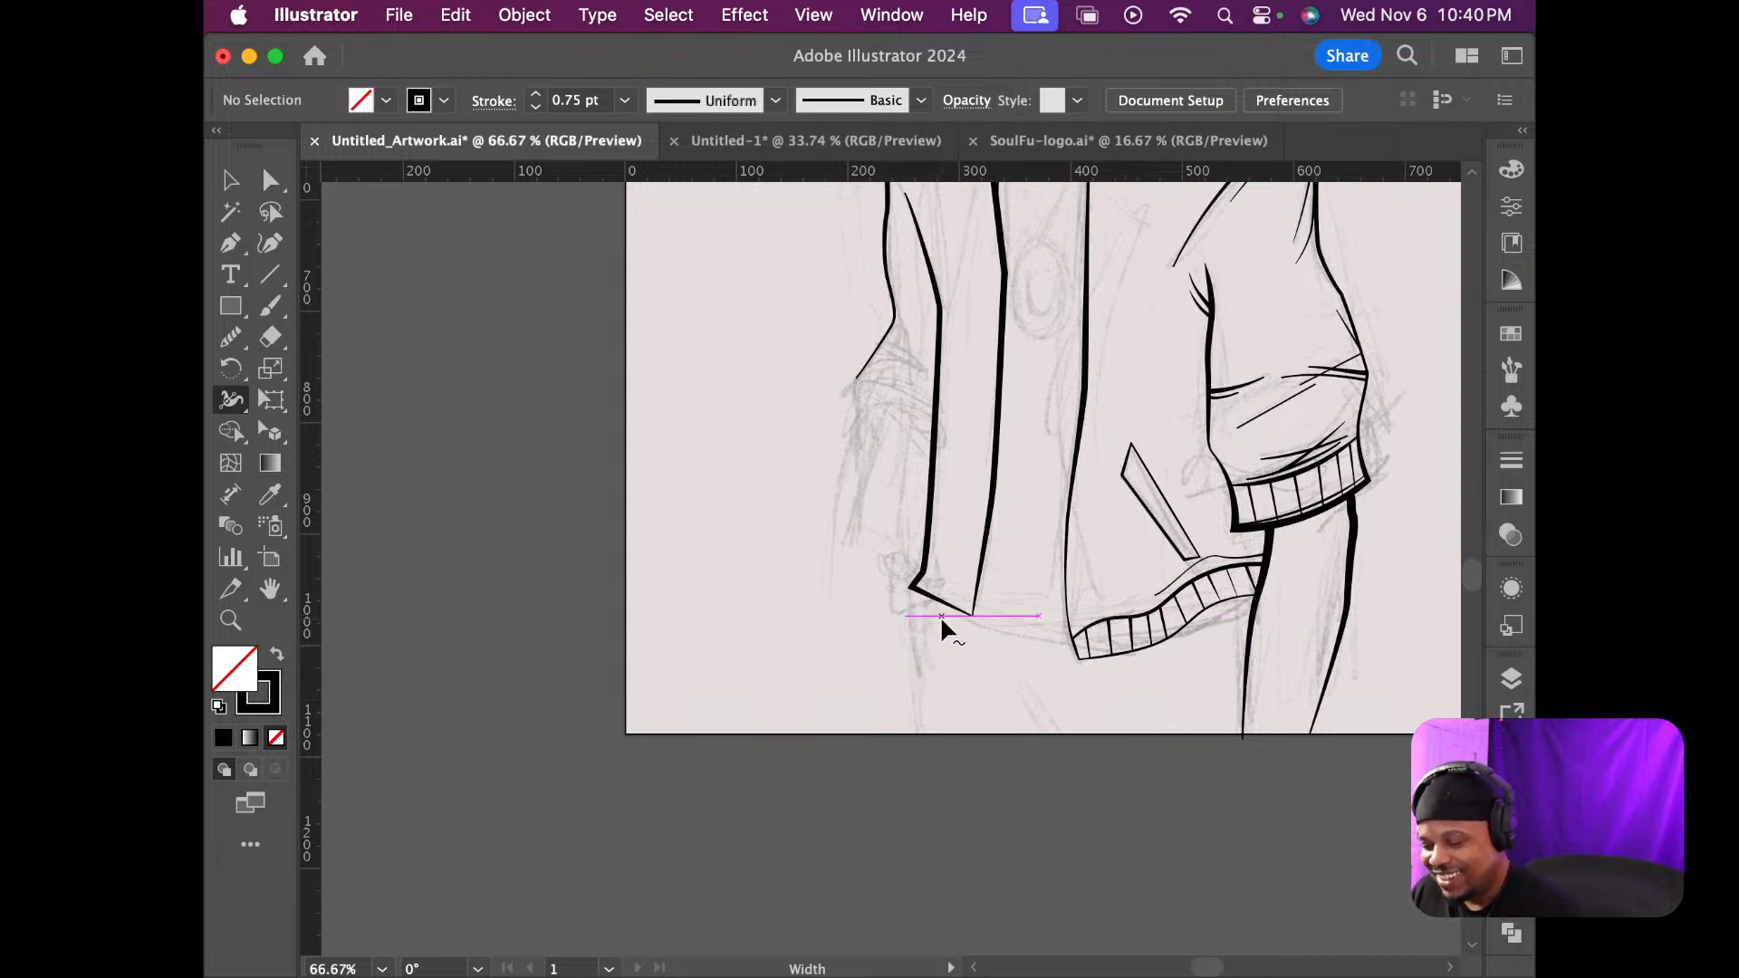
pyautogui.scroll(-3, 1054, 670)
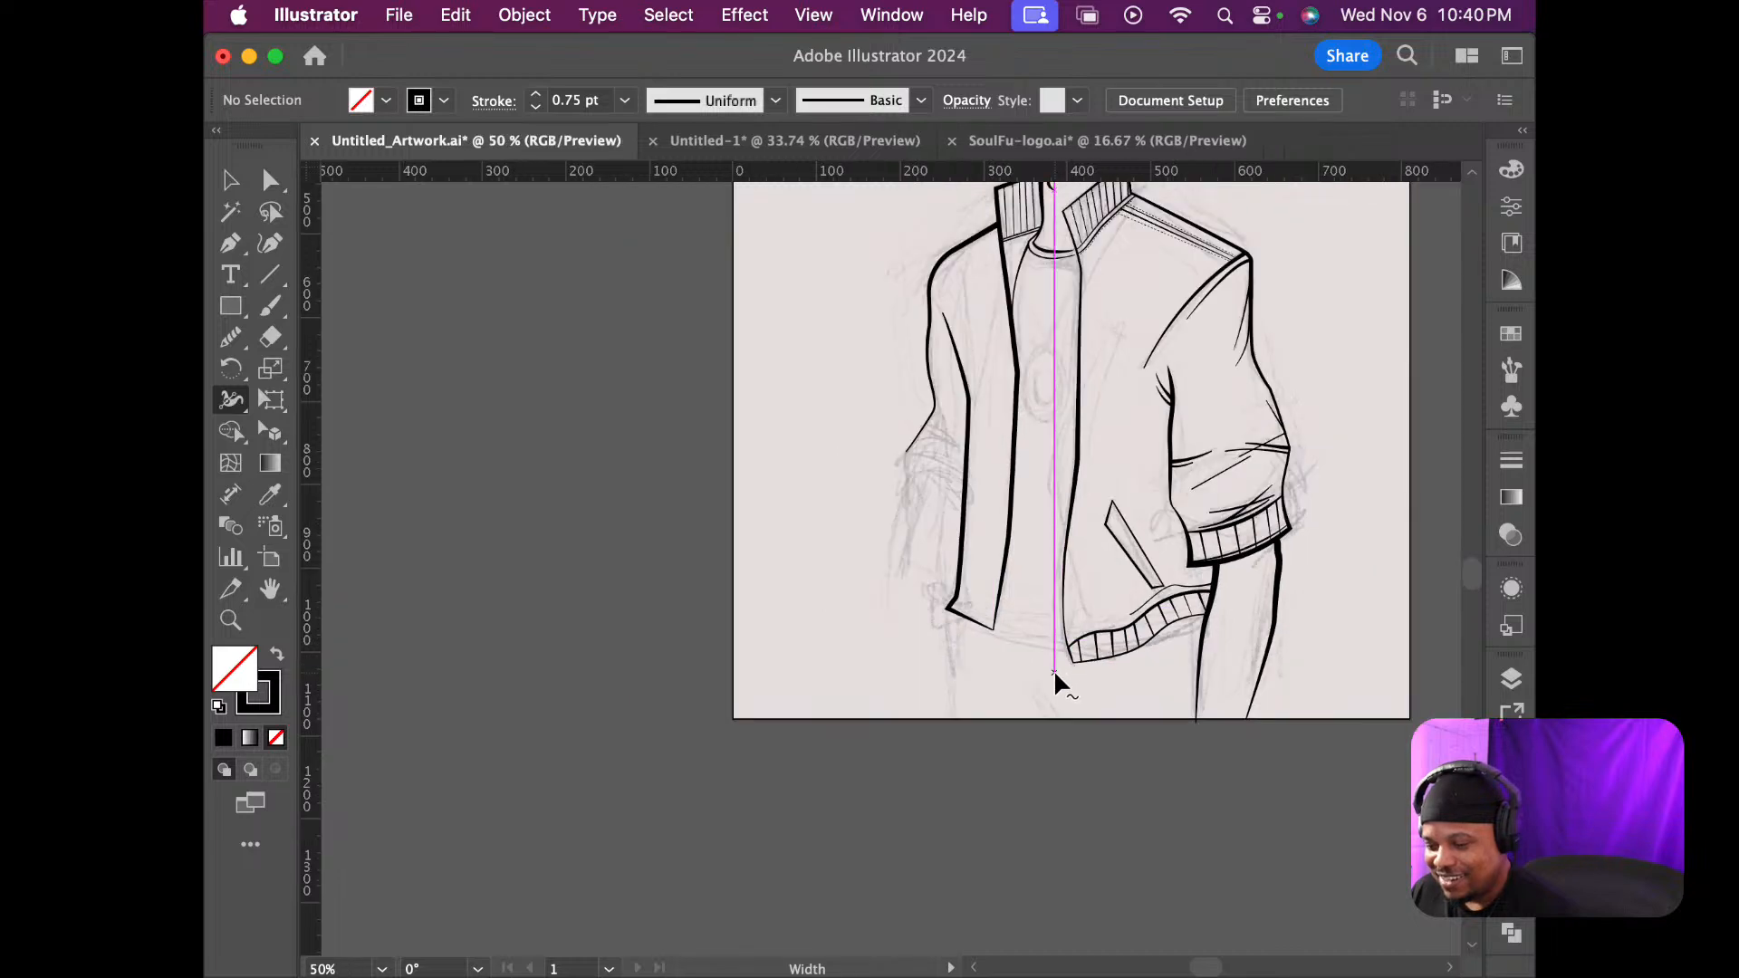
pyautogui.scroll(3, 1053, 669)
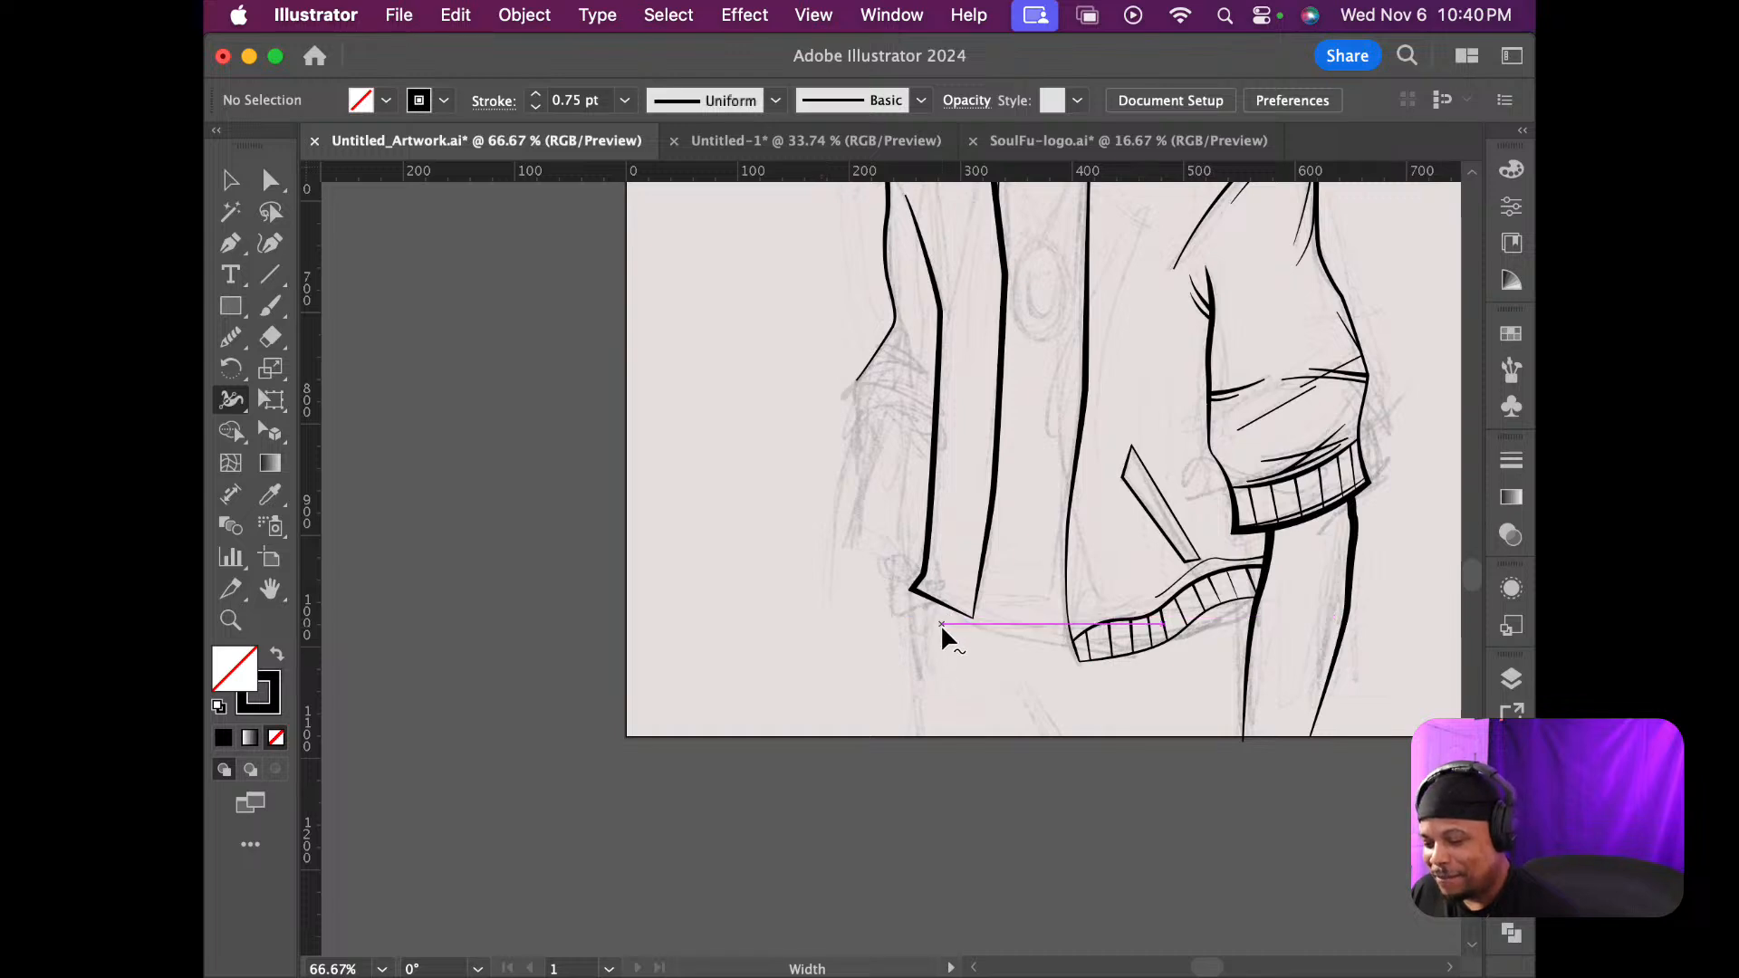
pyautogui.scroll(-2, 940, 623)
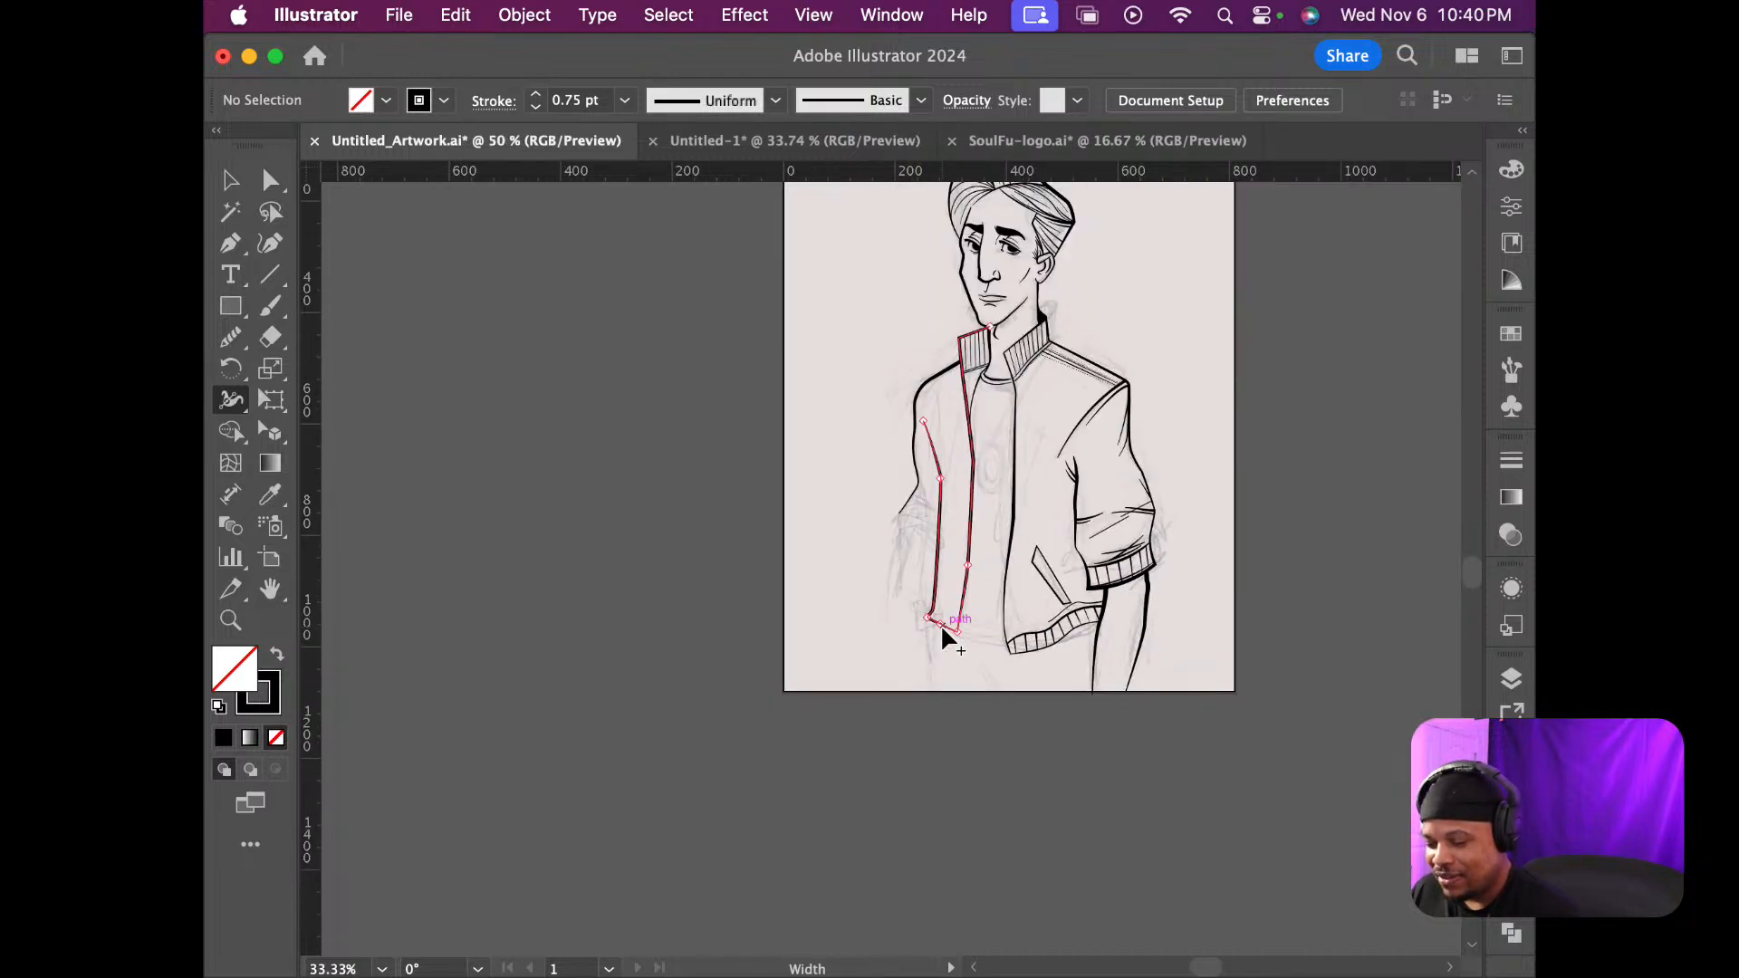
# Bend the straight lower edge of the jacket's unribbed front panel into an S-curve with the Curvature tool, adding two points, and deselect it
pyautogui.scroll(2, 942, 634)
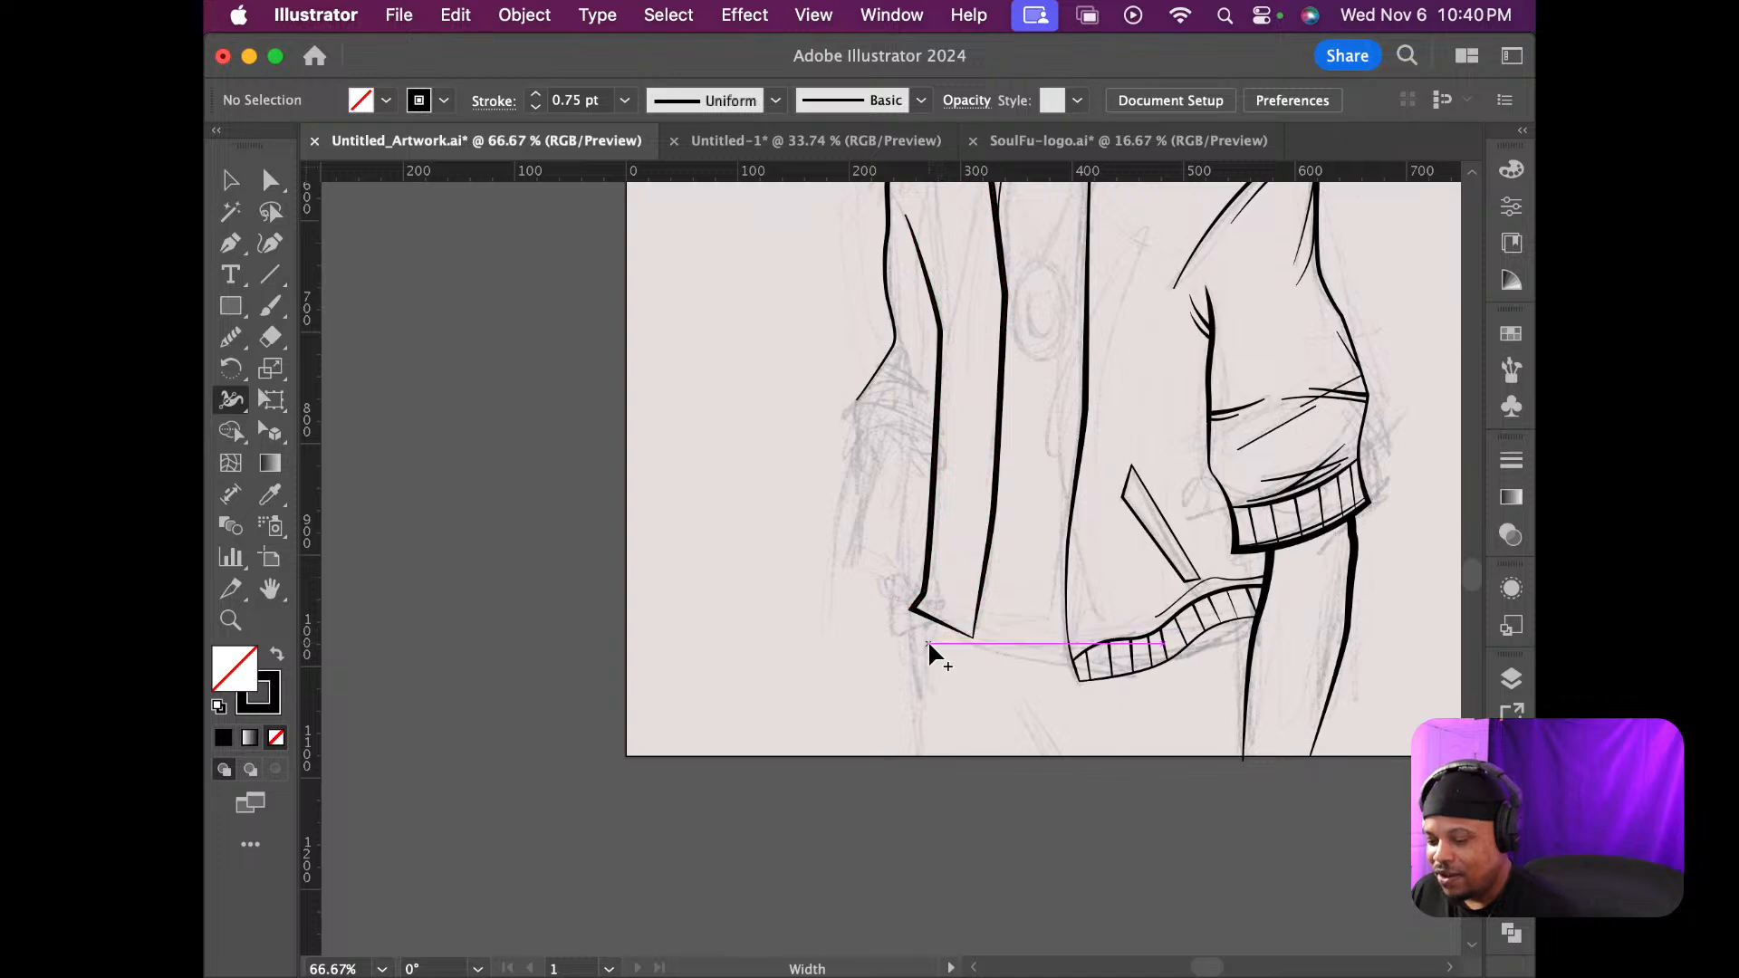
pyautogui.scroll(3, 939, 623)
pyautogui.scroll(2, 940, 625)
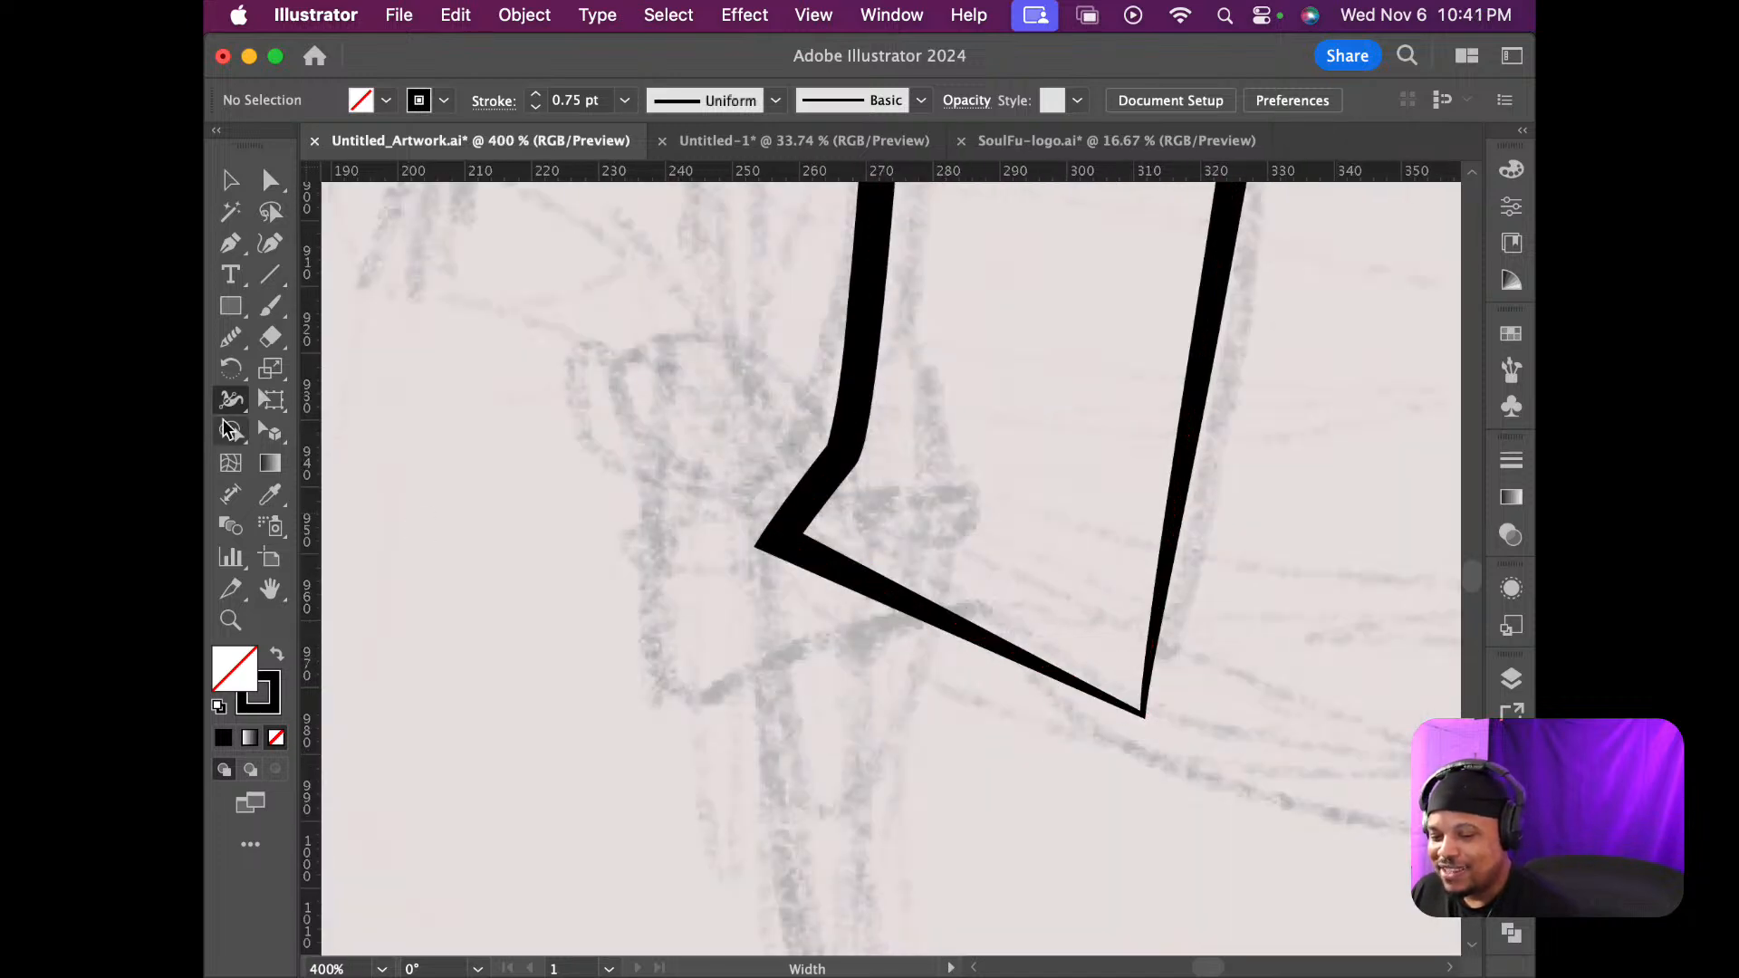
pyautogui.click(272, 243)
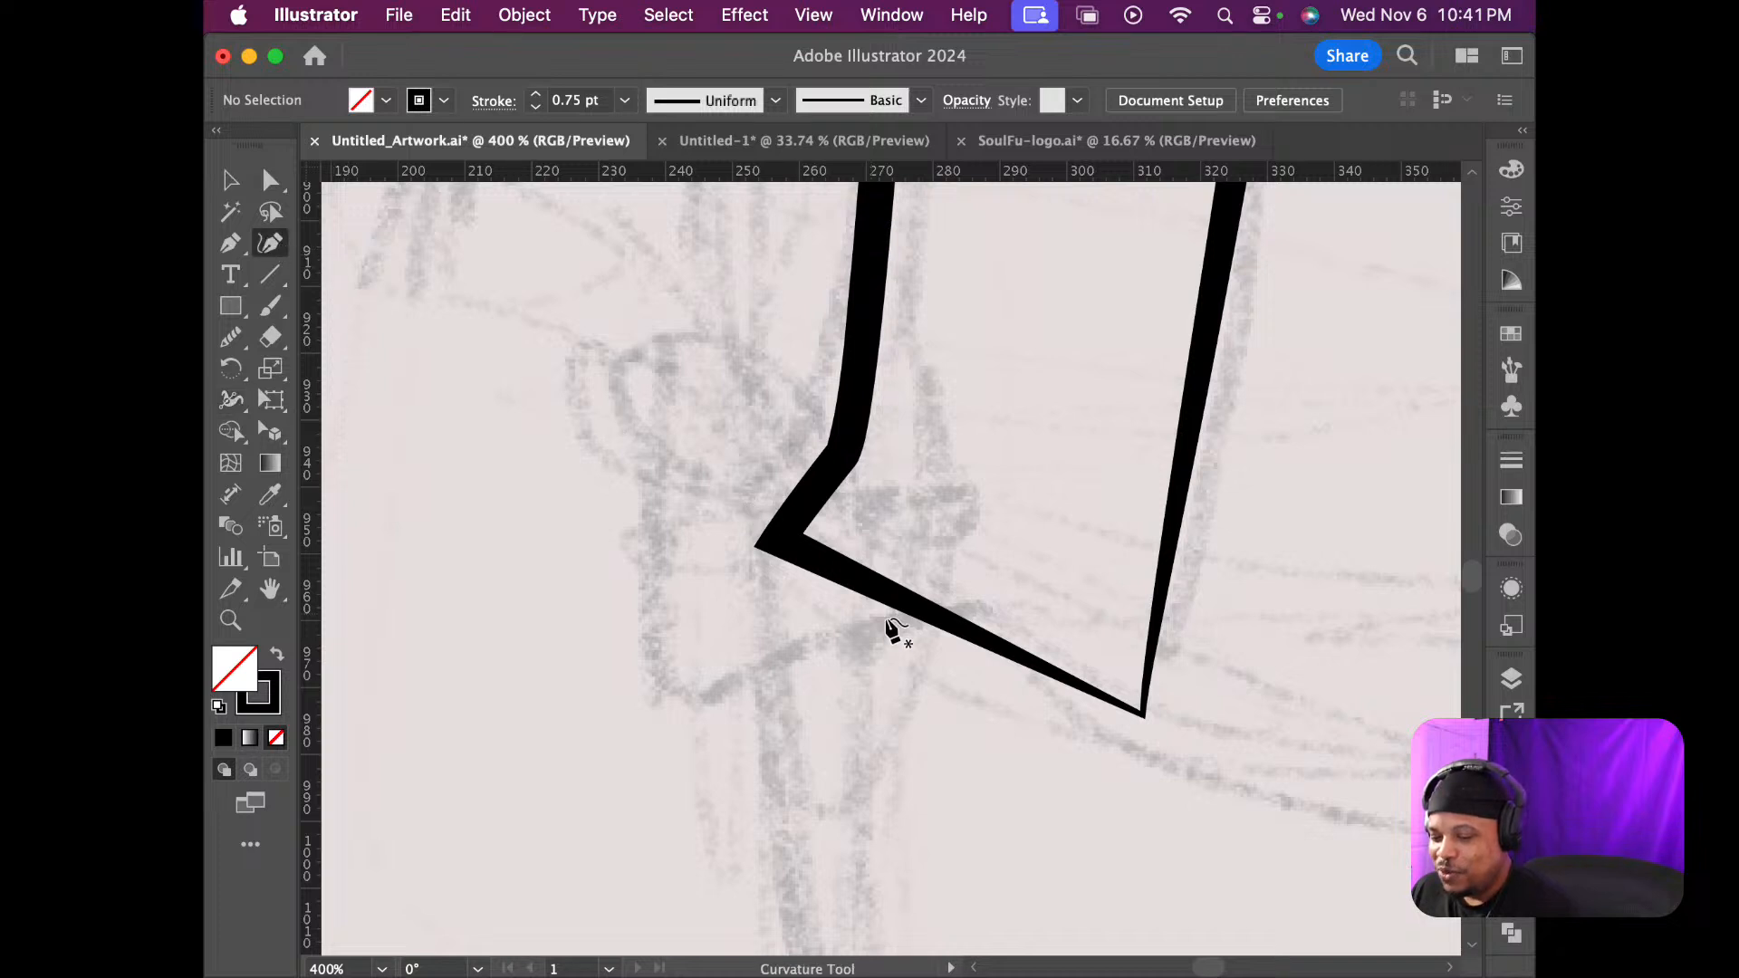
pyautogui.click(939, 606)
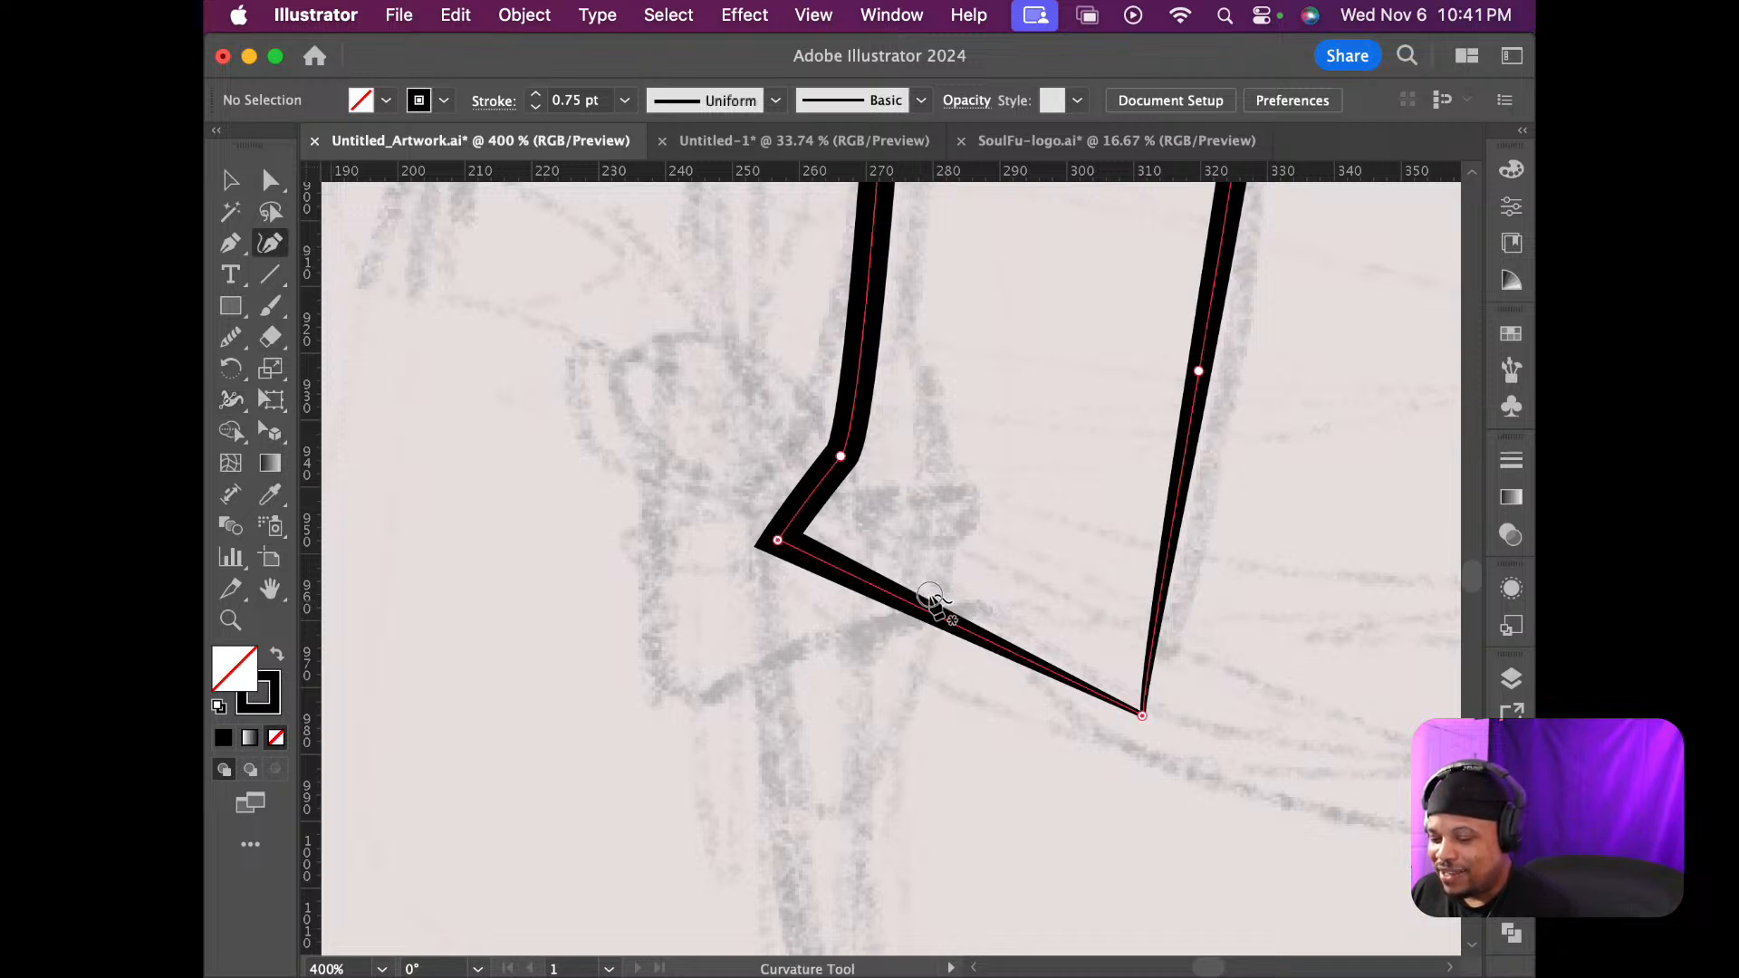
pyautogui.moveTo(908, 607); pyautogui.dragTo(951, 582)
pyautogui.moveTo(1034, 625); pyautogui.dragTo(1022, 661)
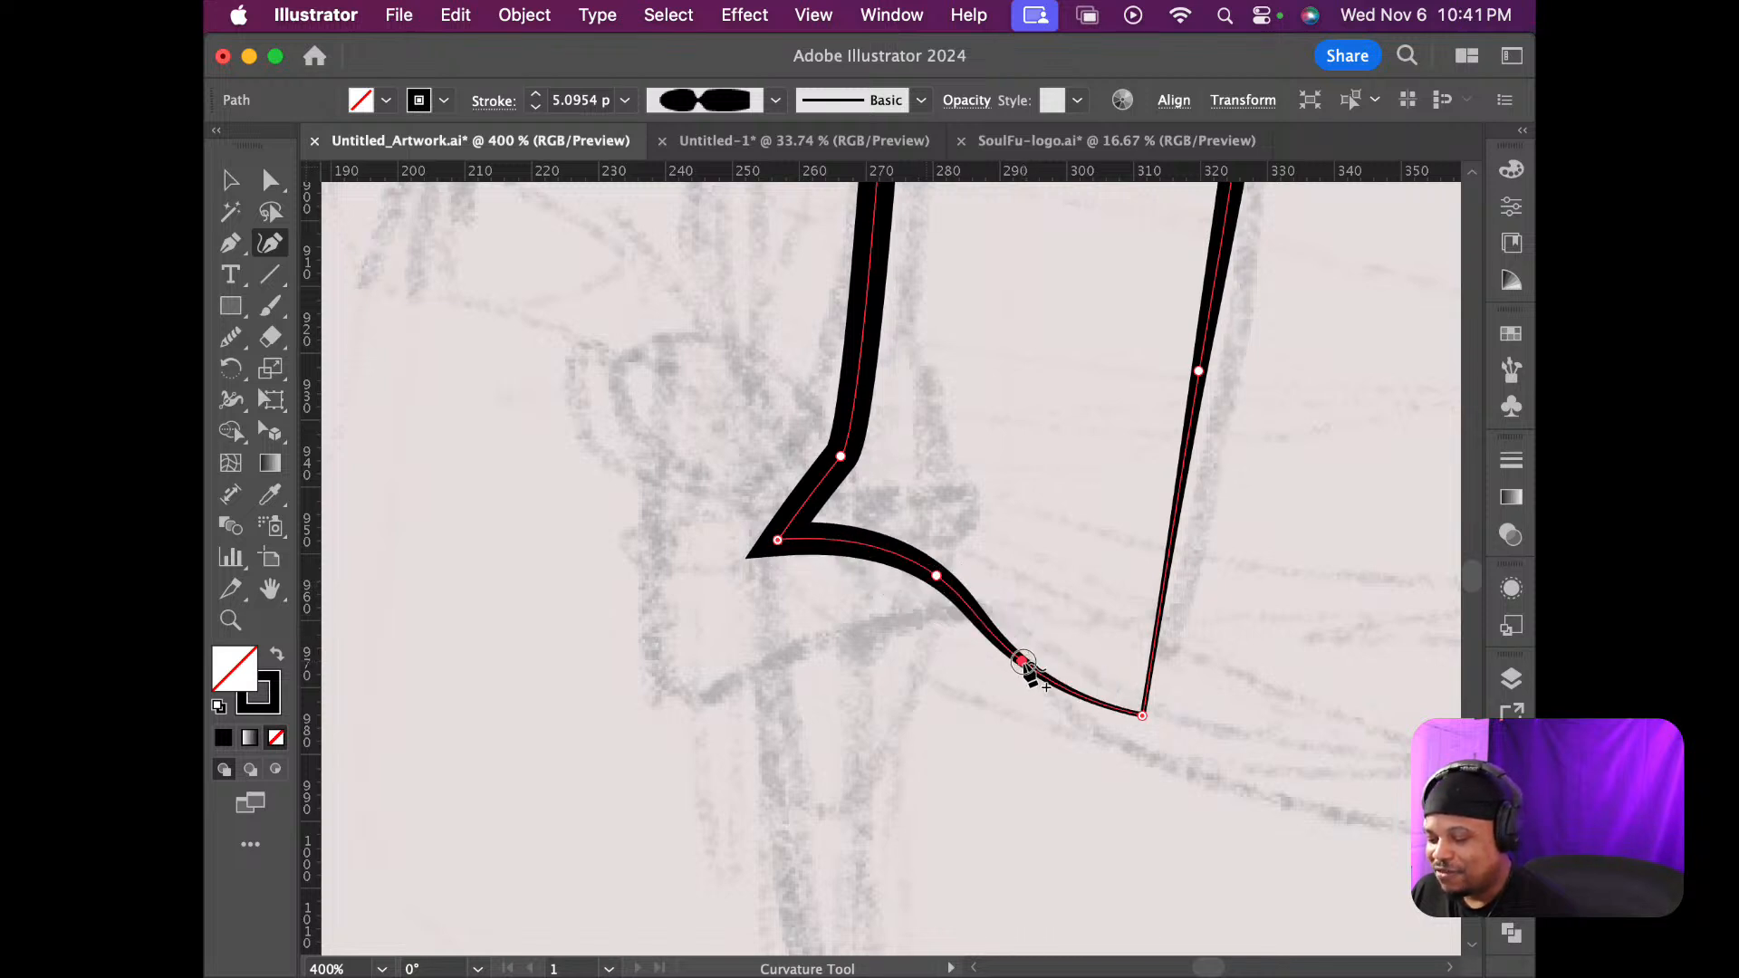
pyautogui.scroll(-8, 827, 664)
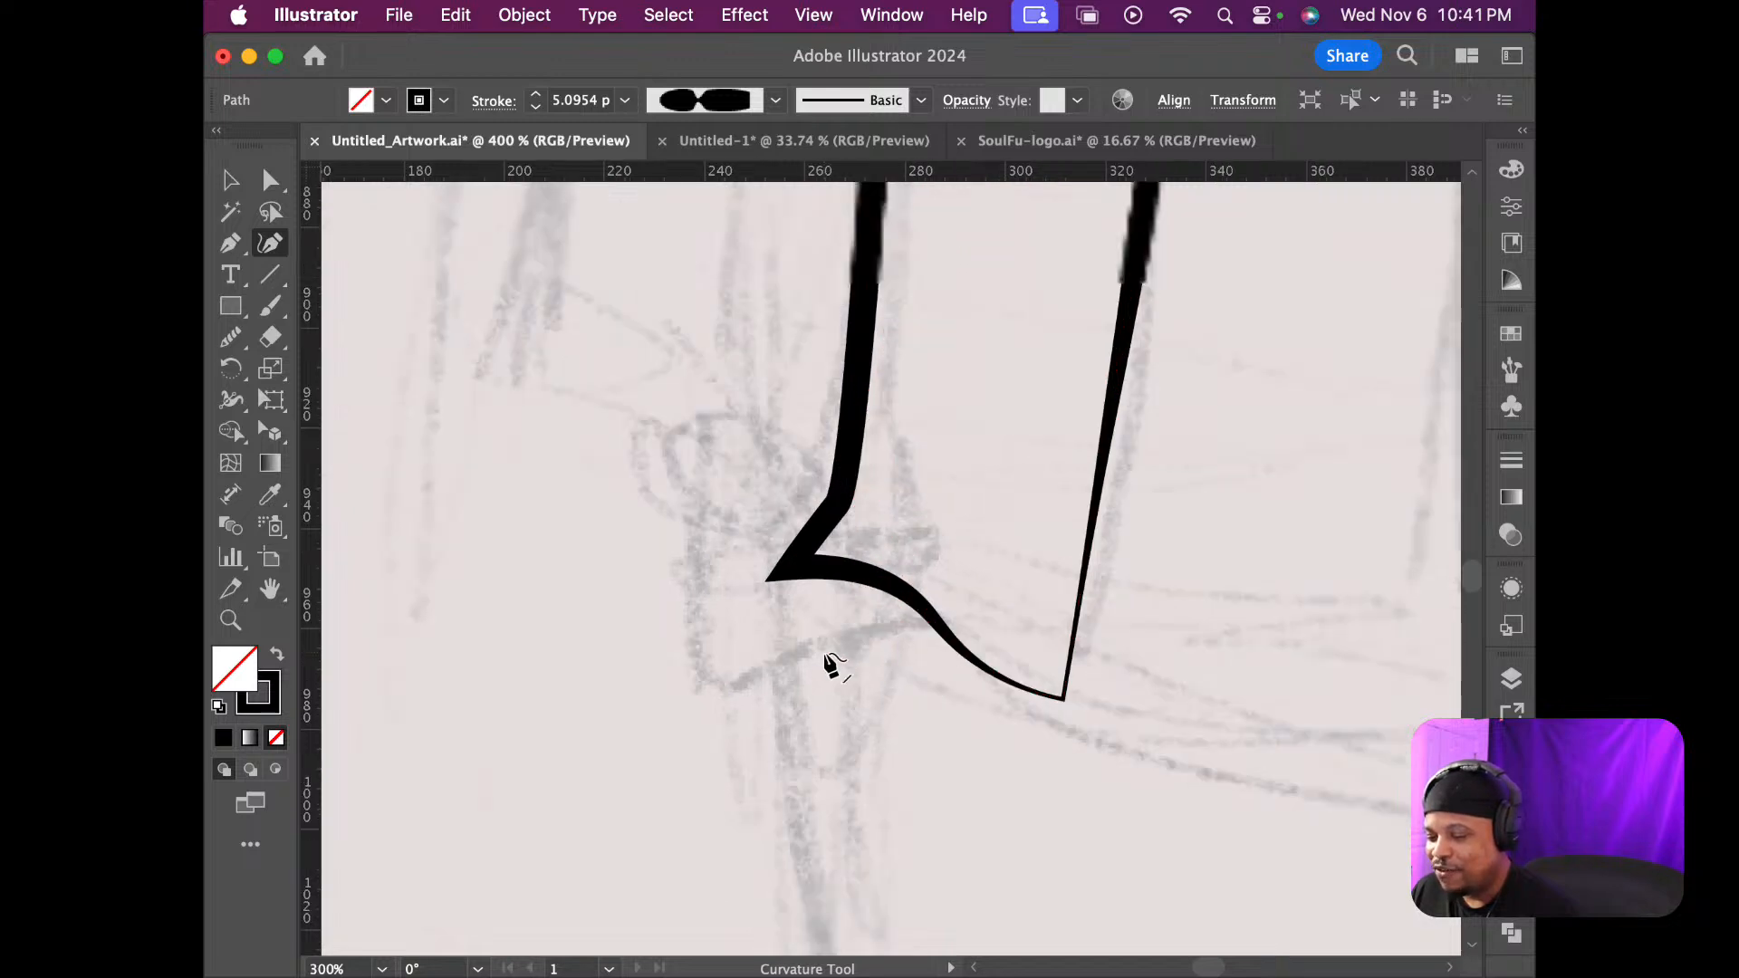
pyautogui.scroll(2, 821, 675)
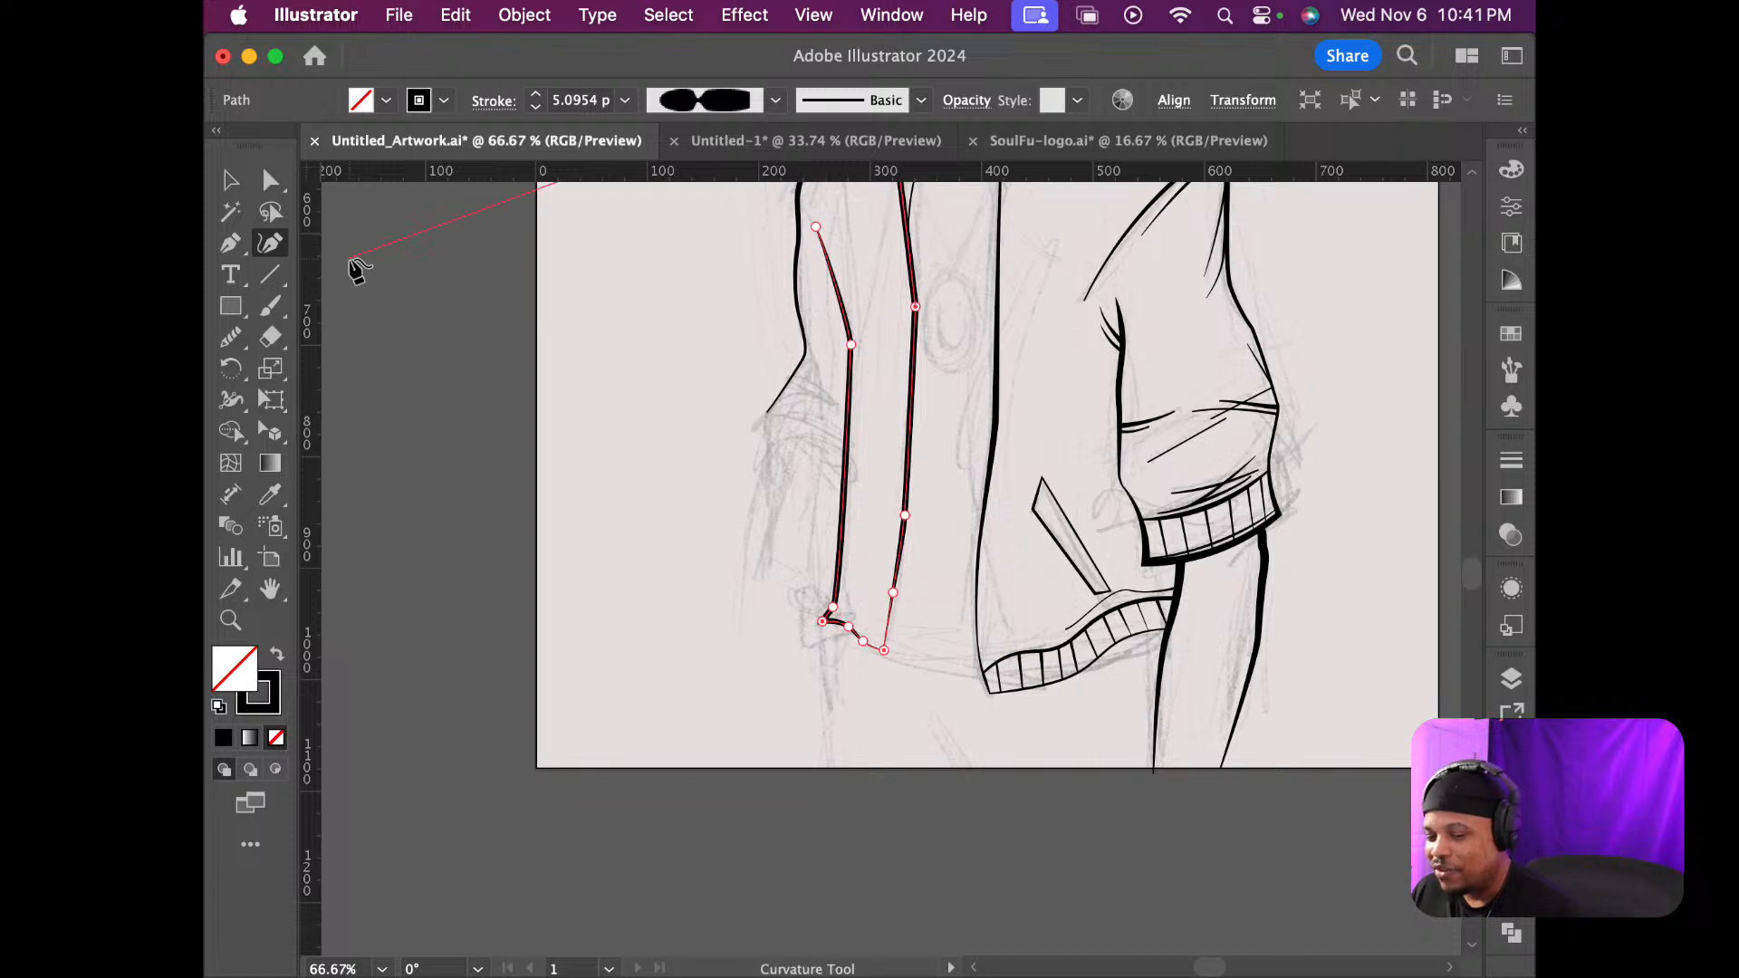
pyautogui.click(231, 182)
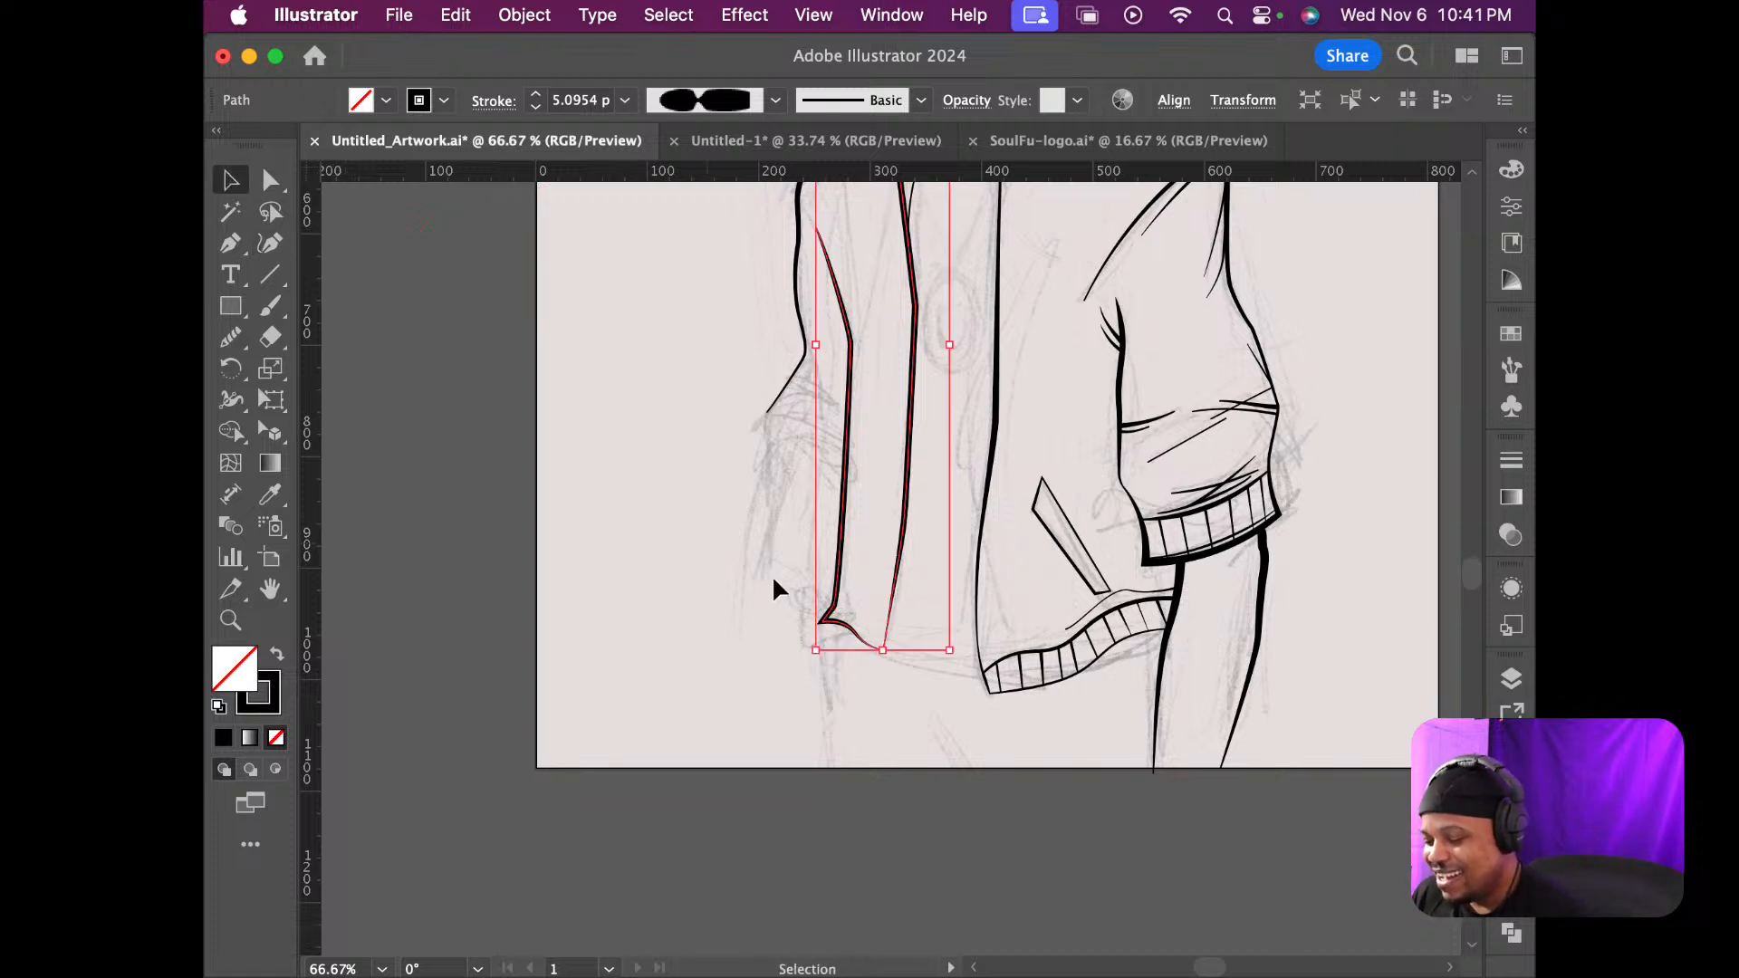
pyautogui.click(707, 685)
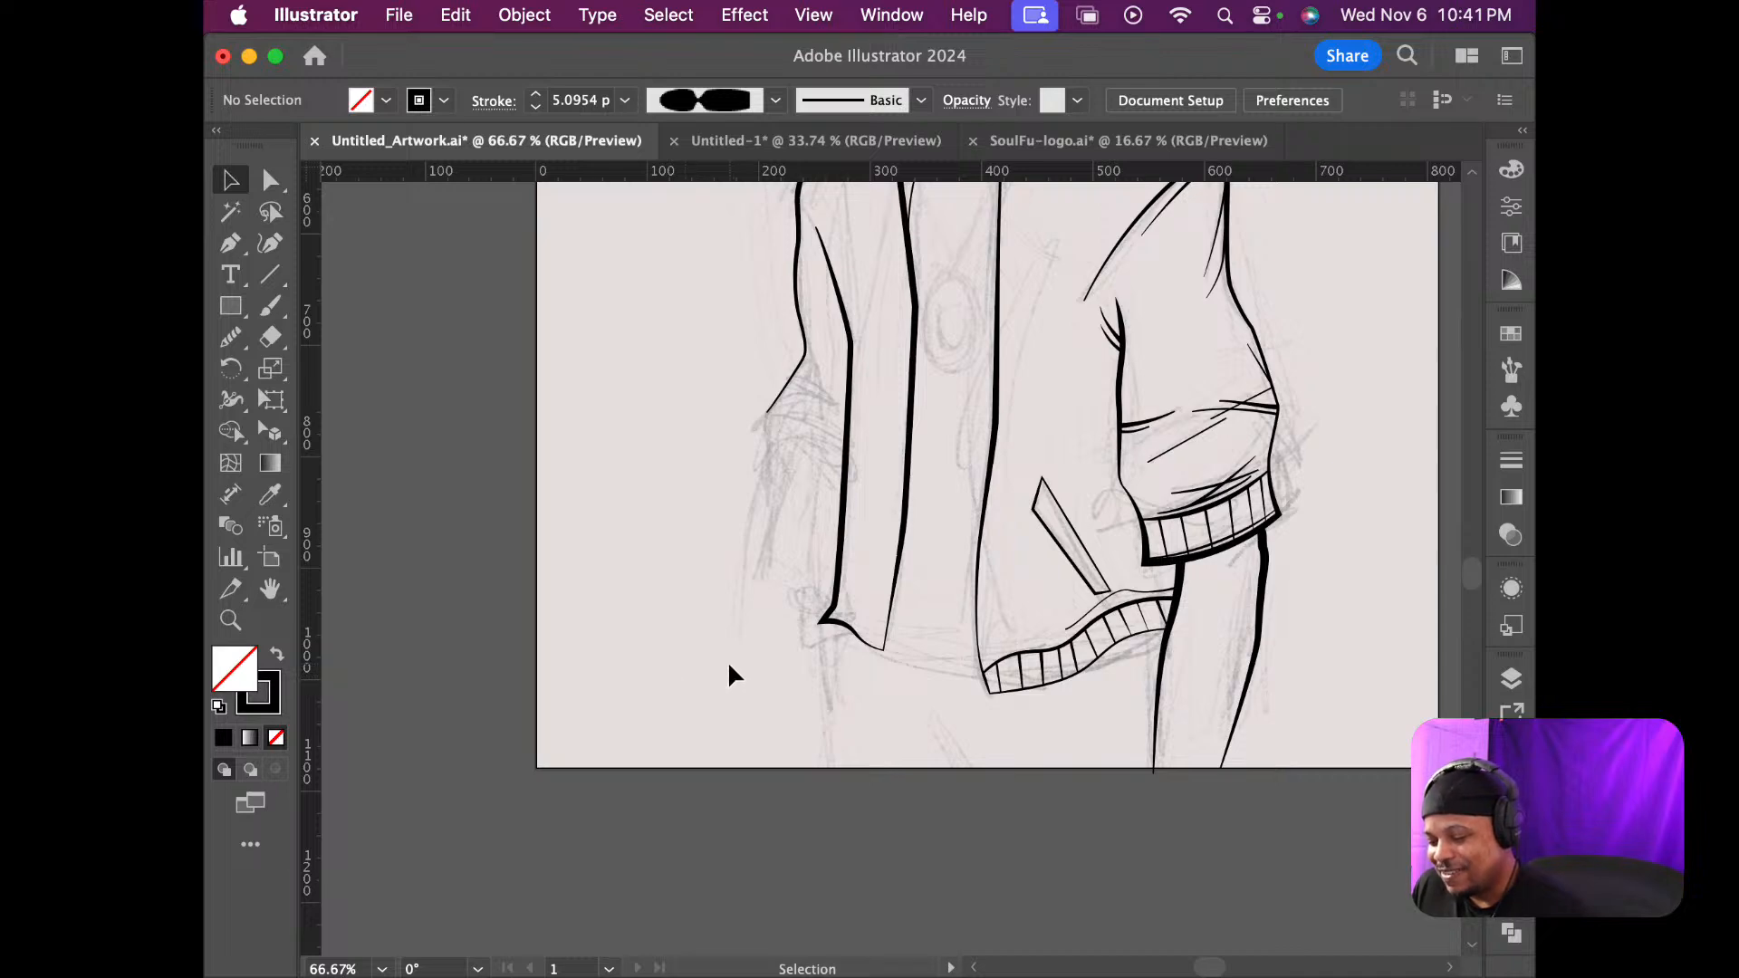
pyautogui.scroll(-1, 730, 675)
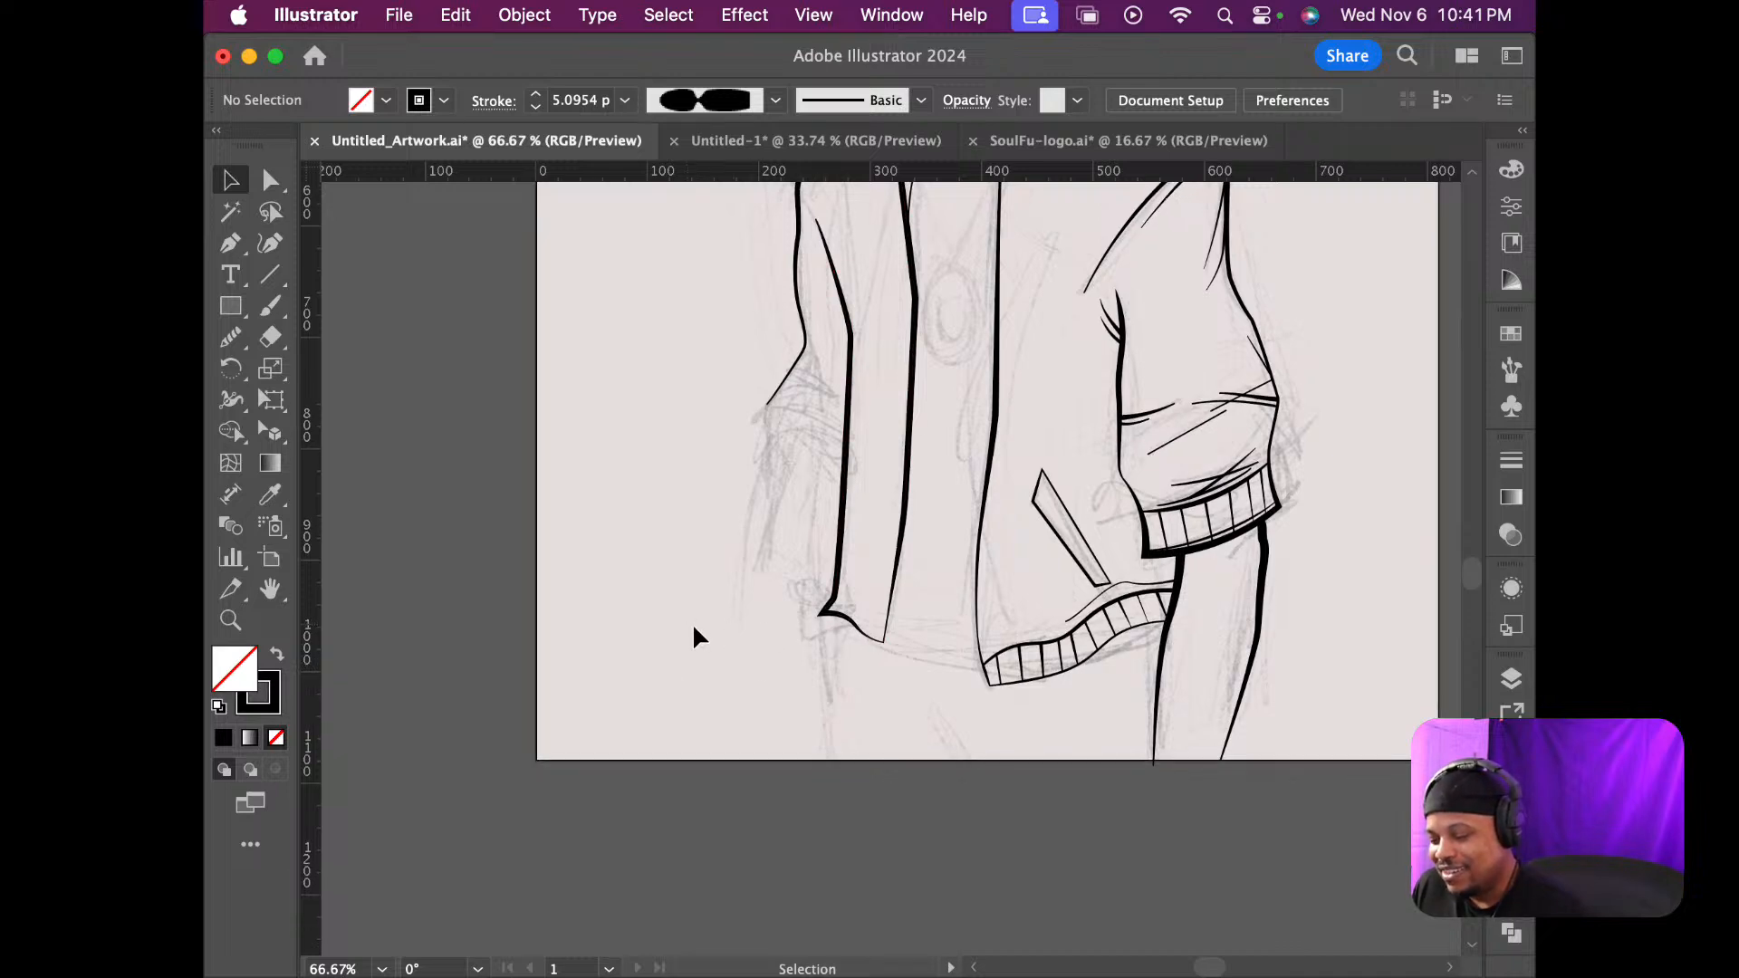
pyautogui.scroll(2, 821, 616)
pyautogui.scroll(1, 821, 614)
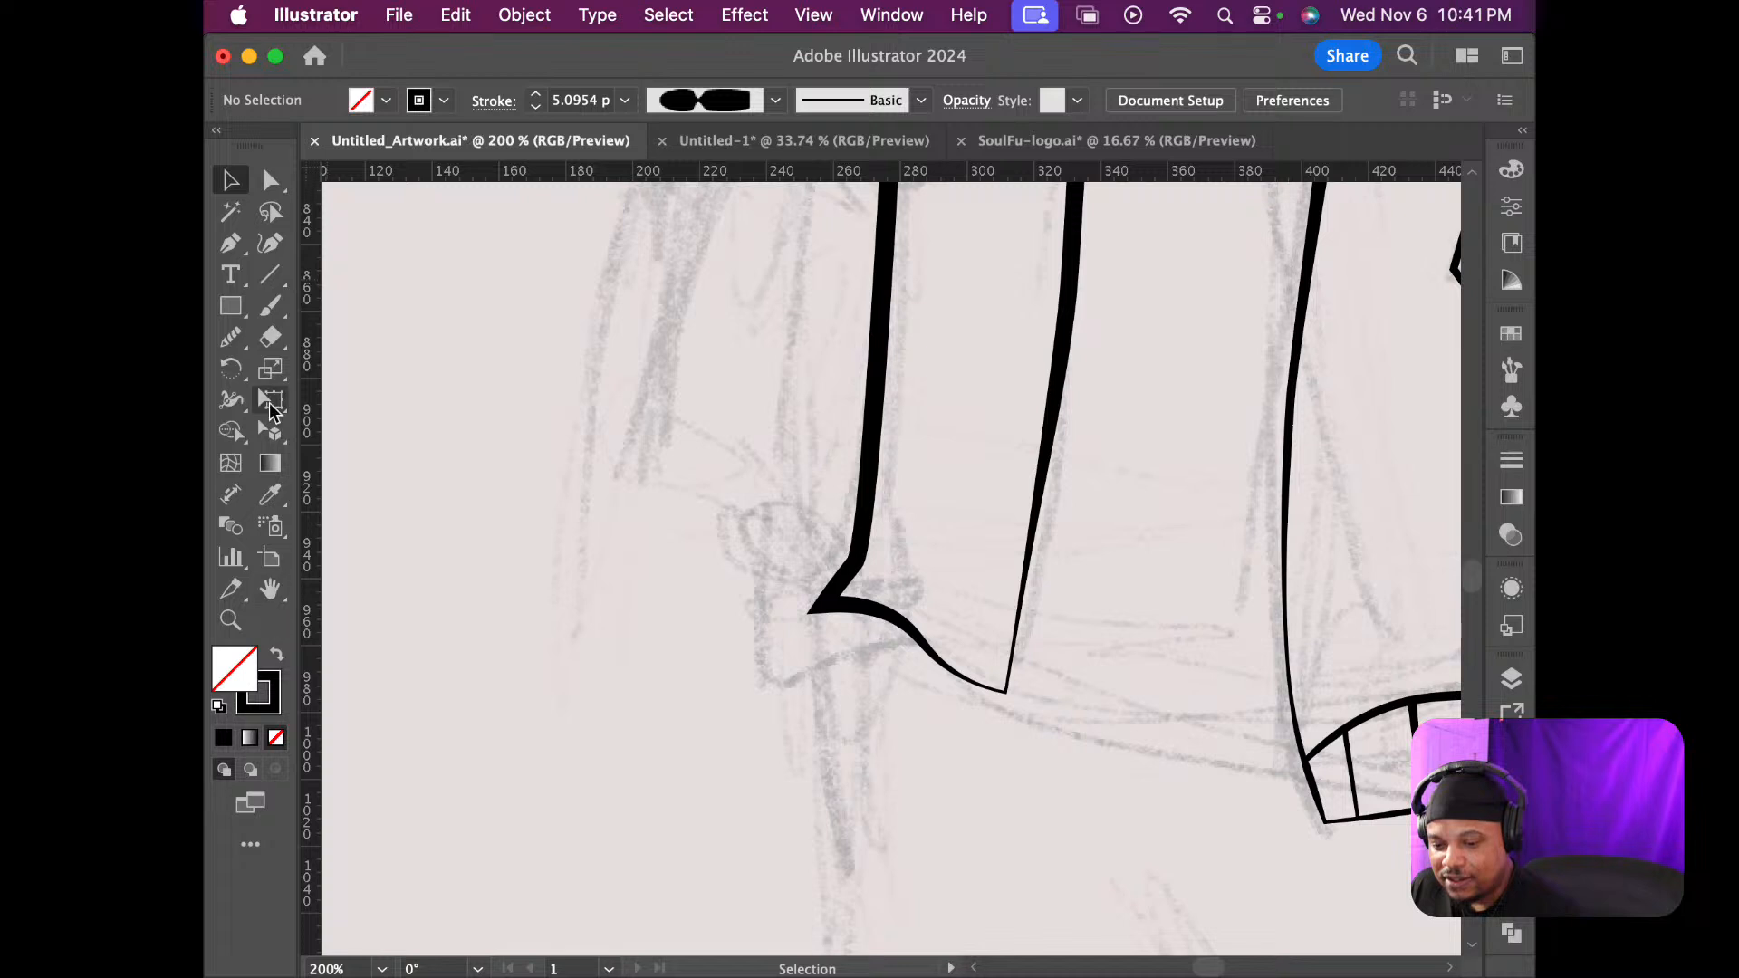
# Draw an S-curved line across the unribbed front panel above its lower edge with the Pen tool, and extend its end to the opening edge
pyautogui.click(234, 242)
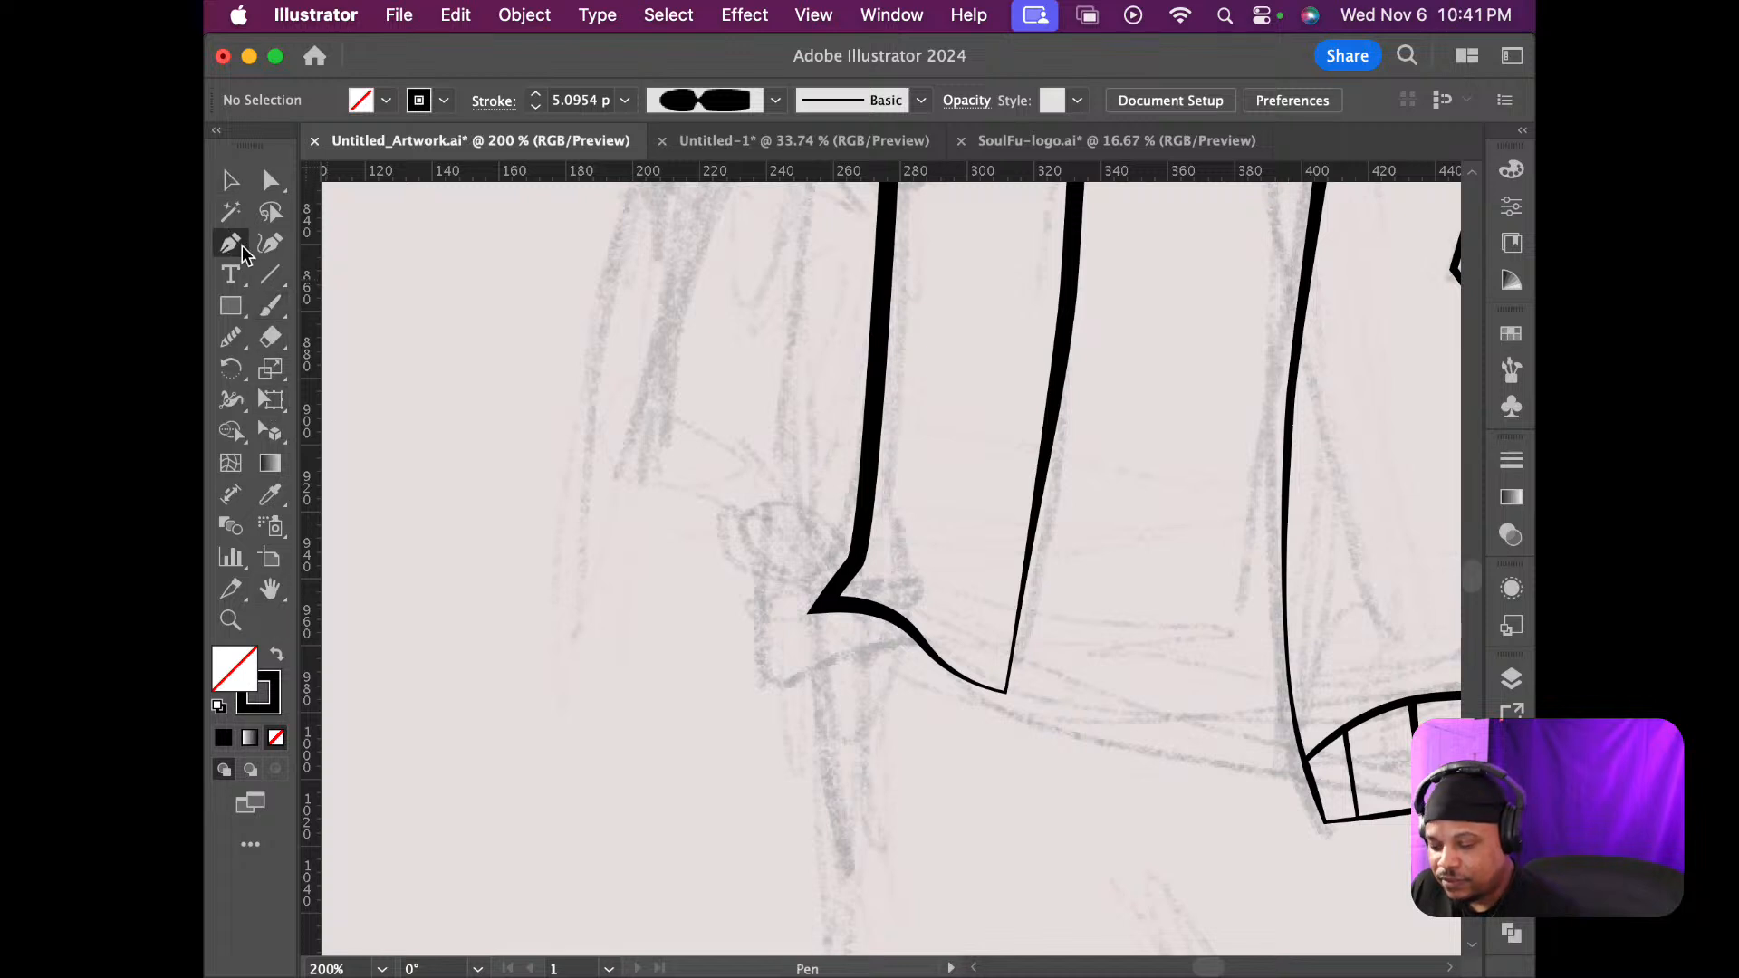
pyautogui.click(1002, 619)
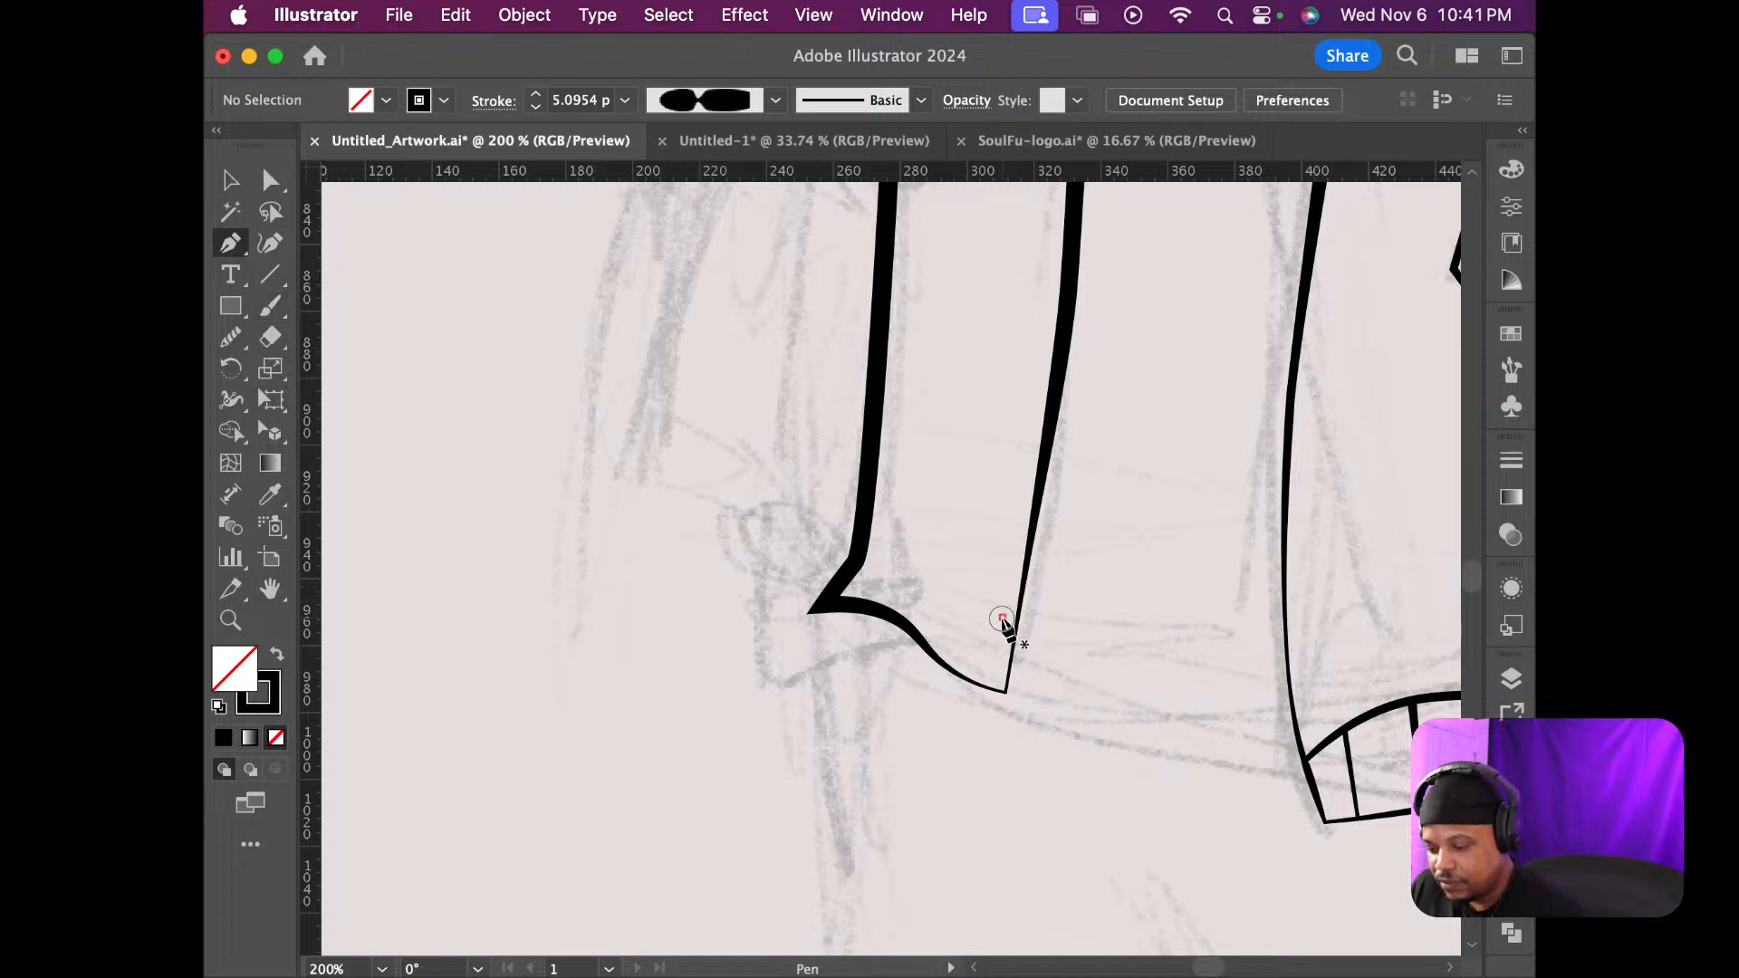
pyautogui.moveTo(976, 606); pyautogui.dragTo(892, 548)
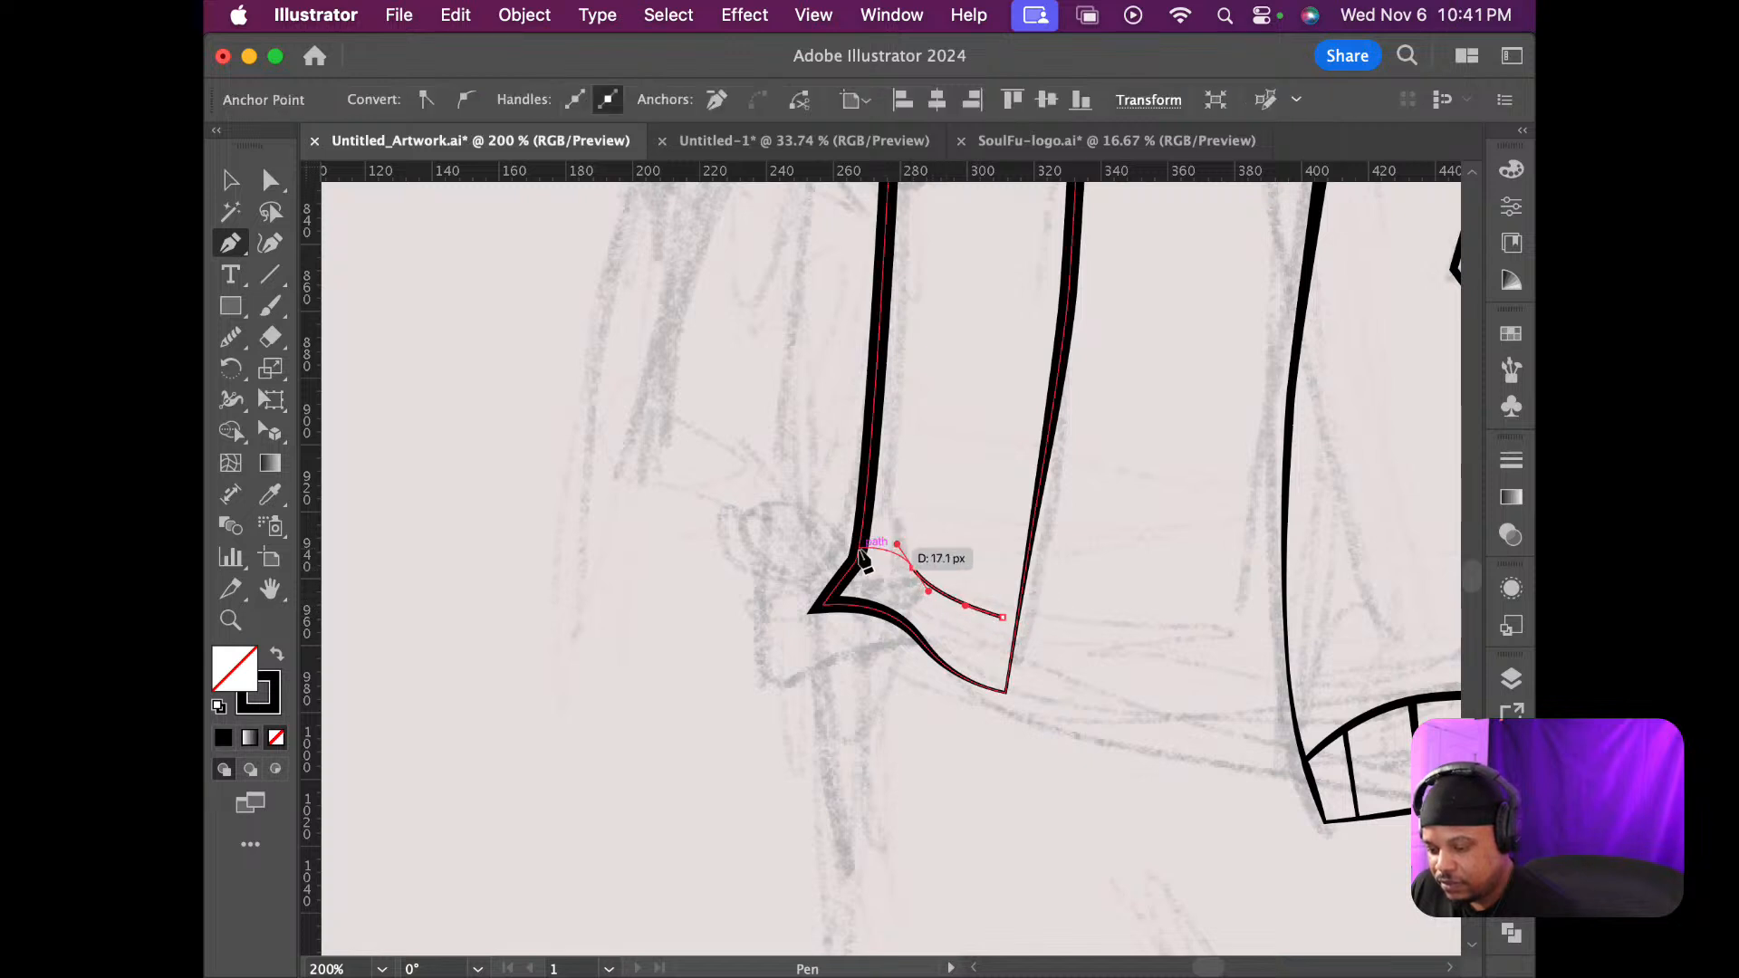
pyautogui.click(859, 551)
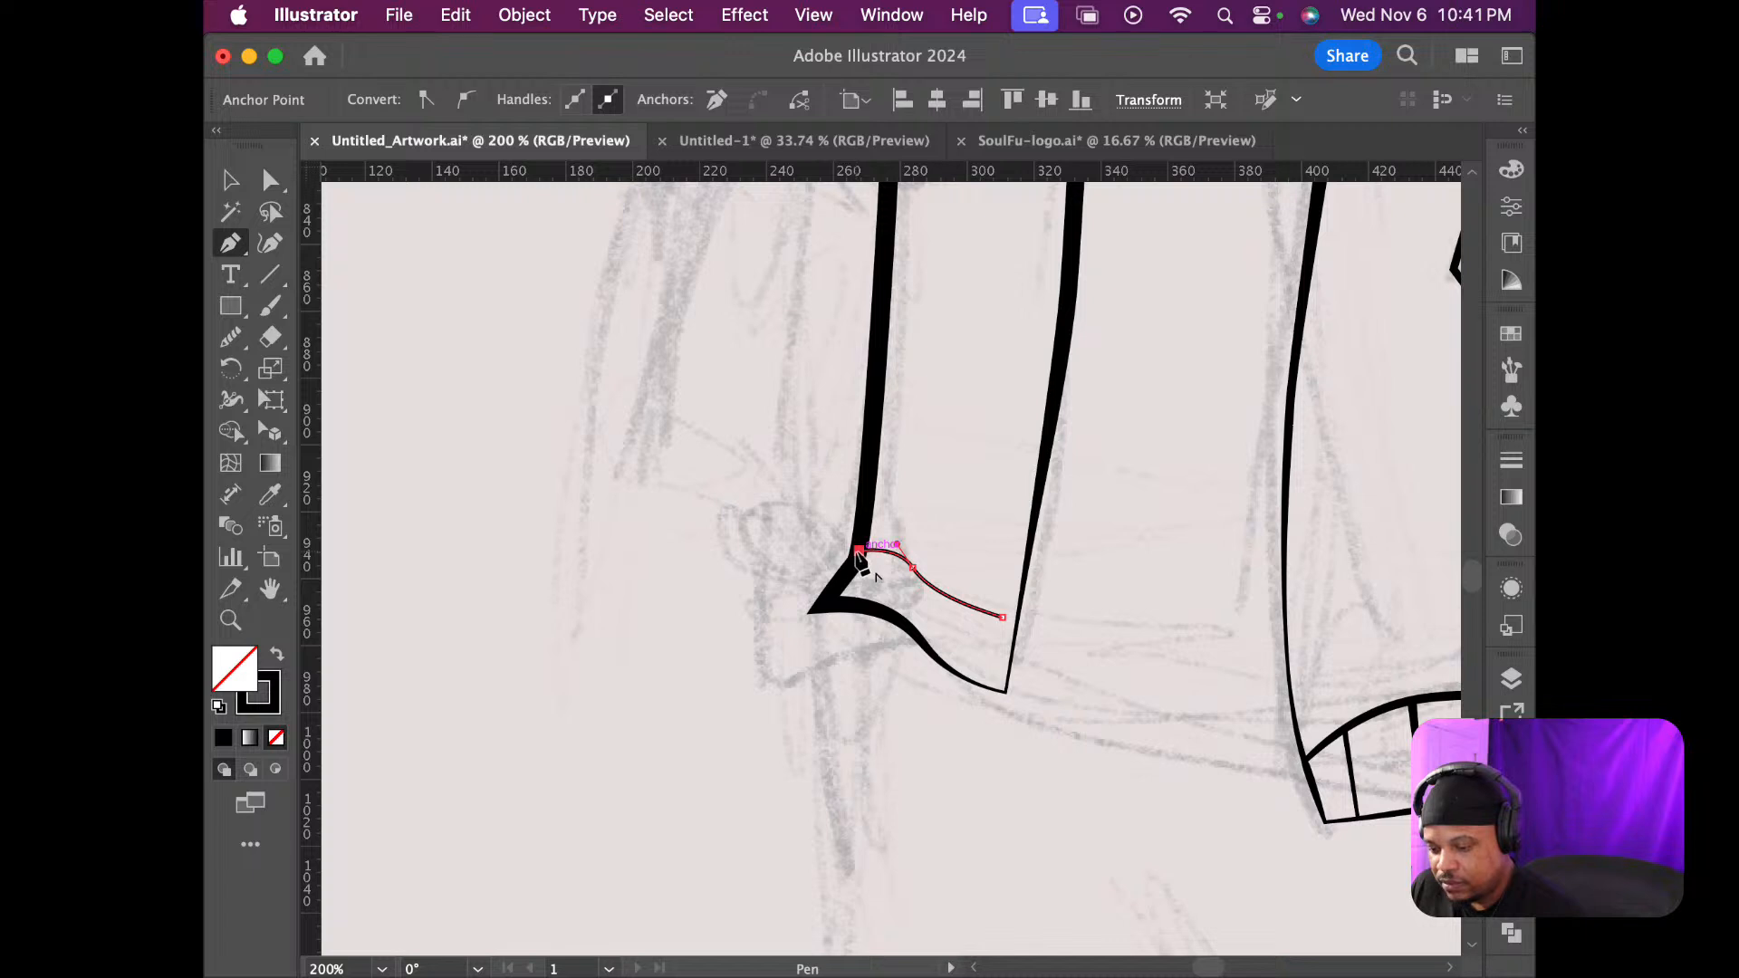
pyautogui.moveTo(857, 554); pyautogui.dragTo(852, 554)
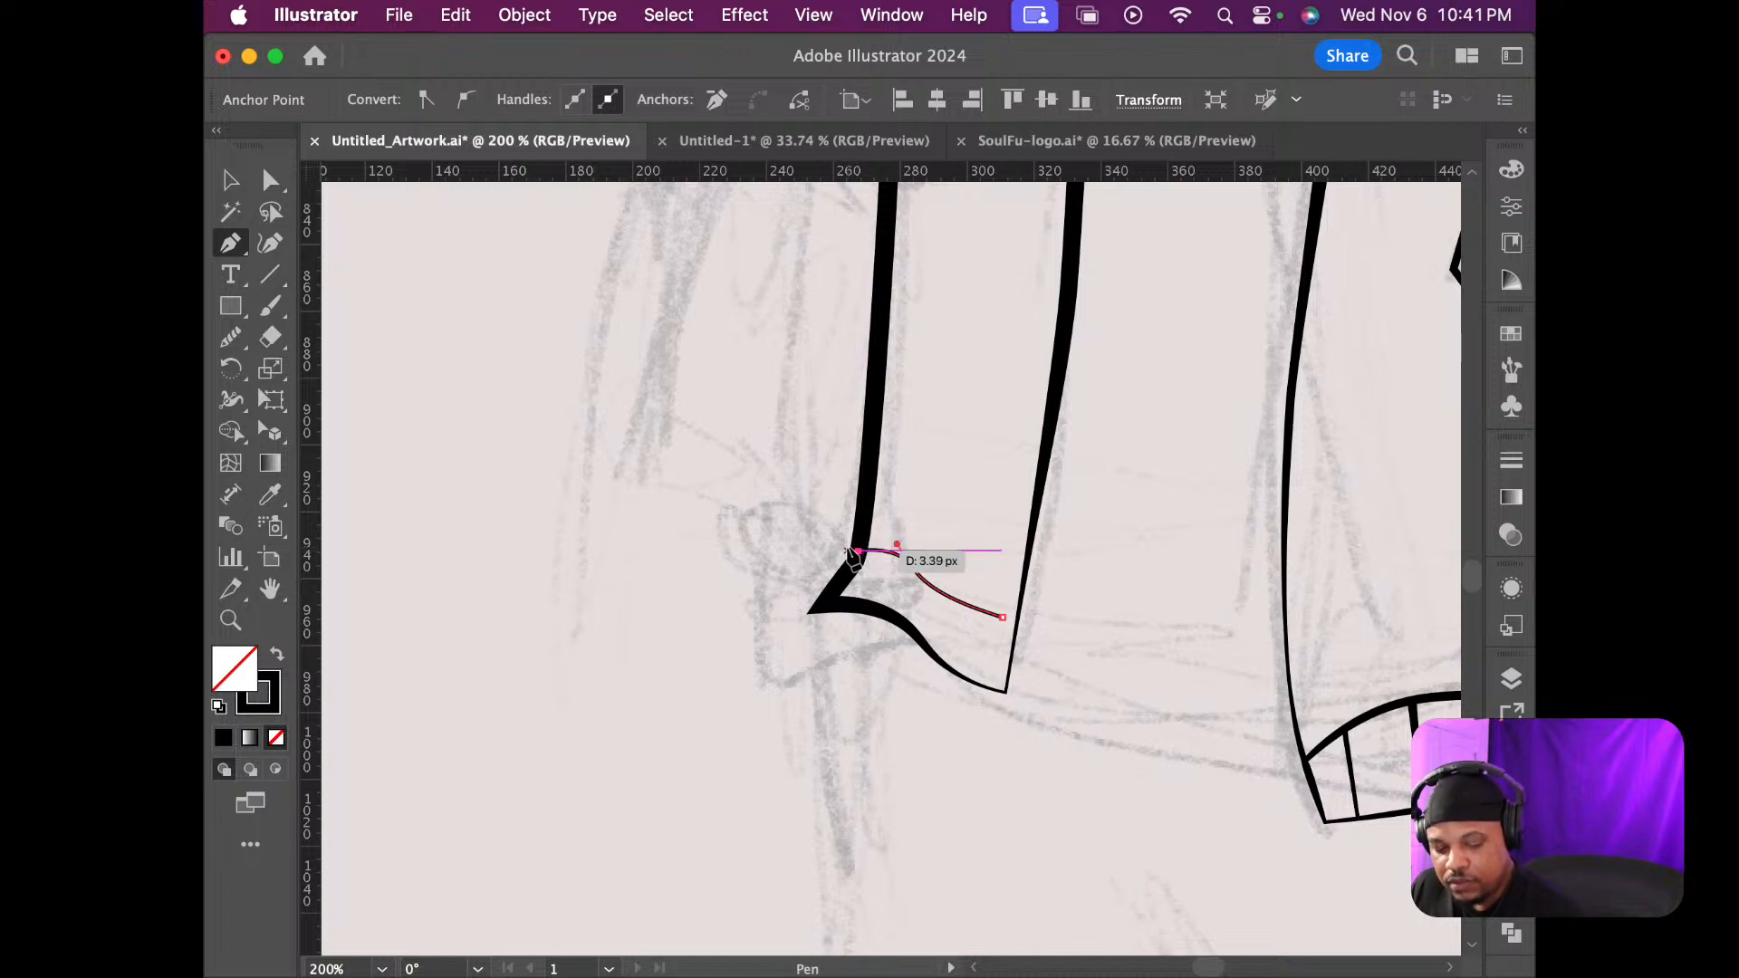
pyautogui.press('a')
pyautogui.moveTo(1003, 618); pyautogui.dragTo(1017, 616)
pyautogui.click(951, 651)
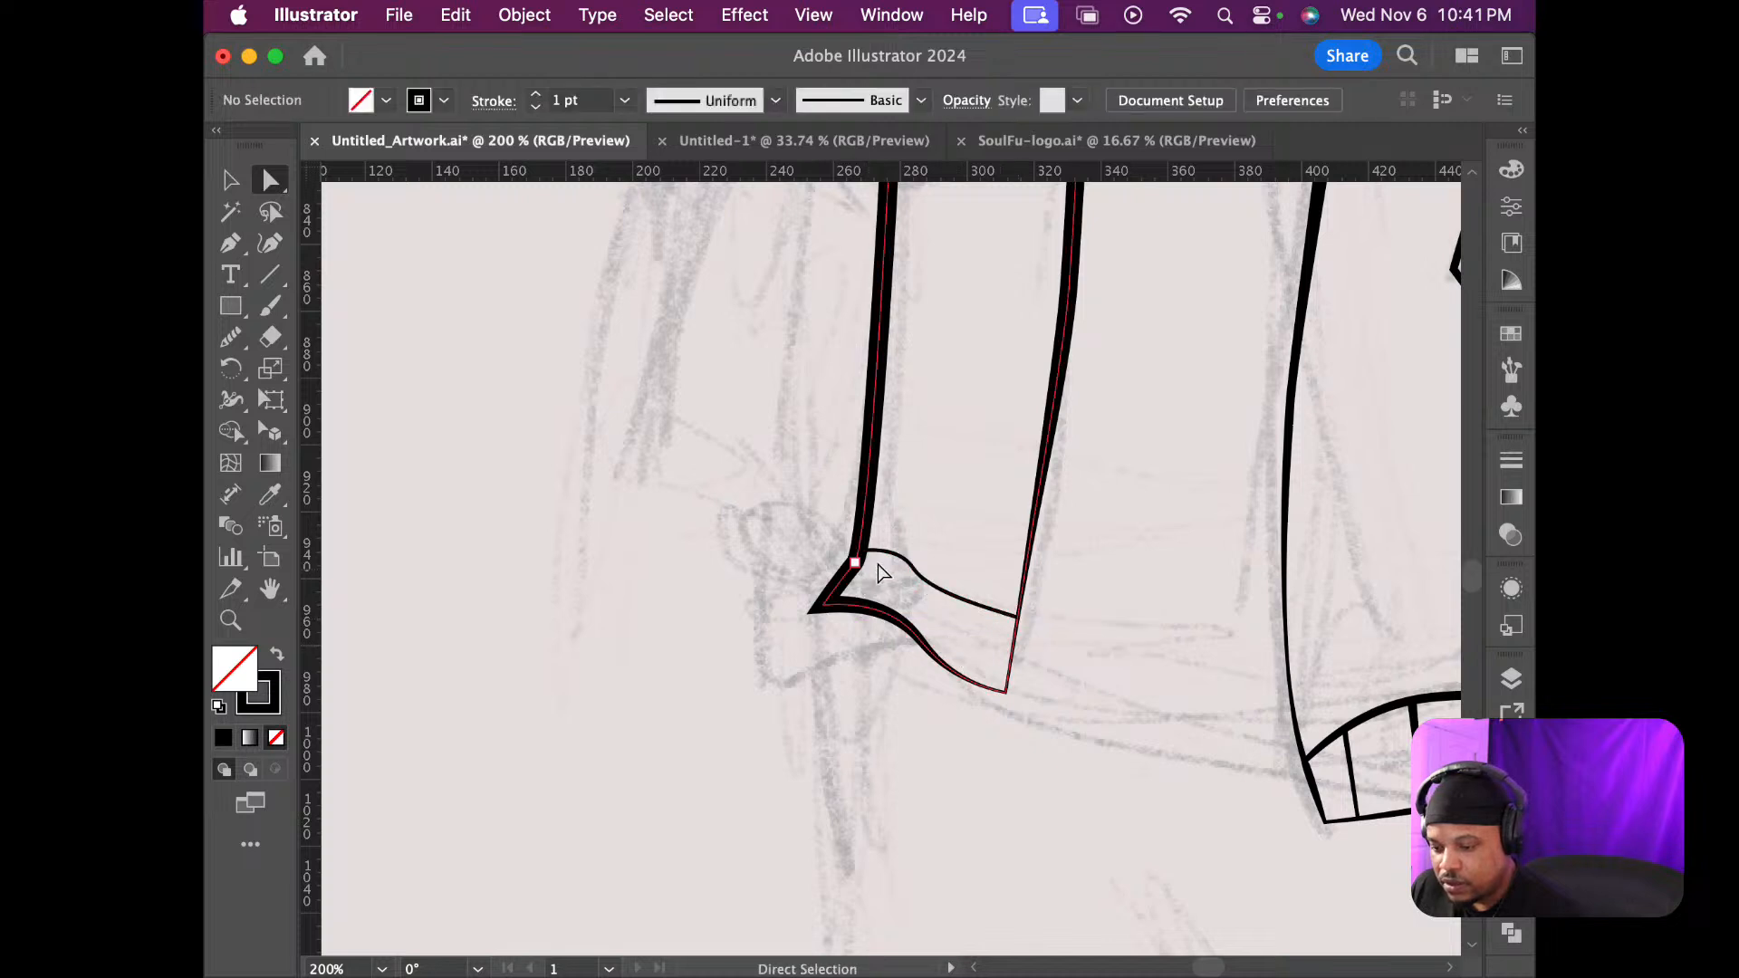
# Widen the new hem line's stroke at its end on the thick outer edge with the Width tool, and deselect it
pyautogui.scroll(4, 897, 573)
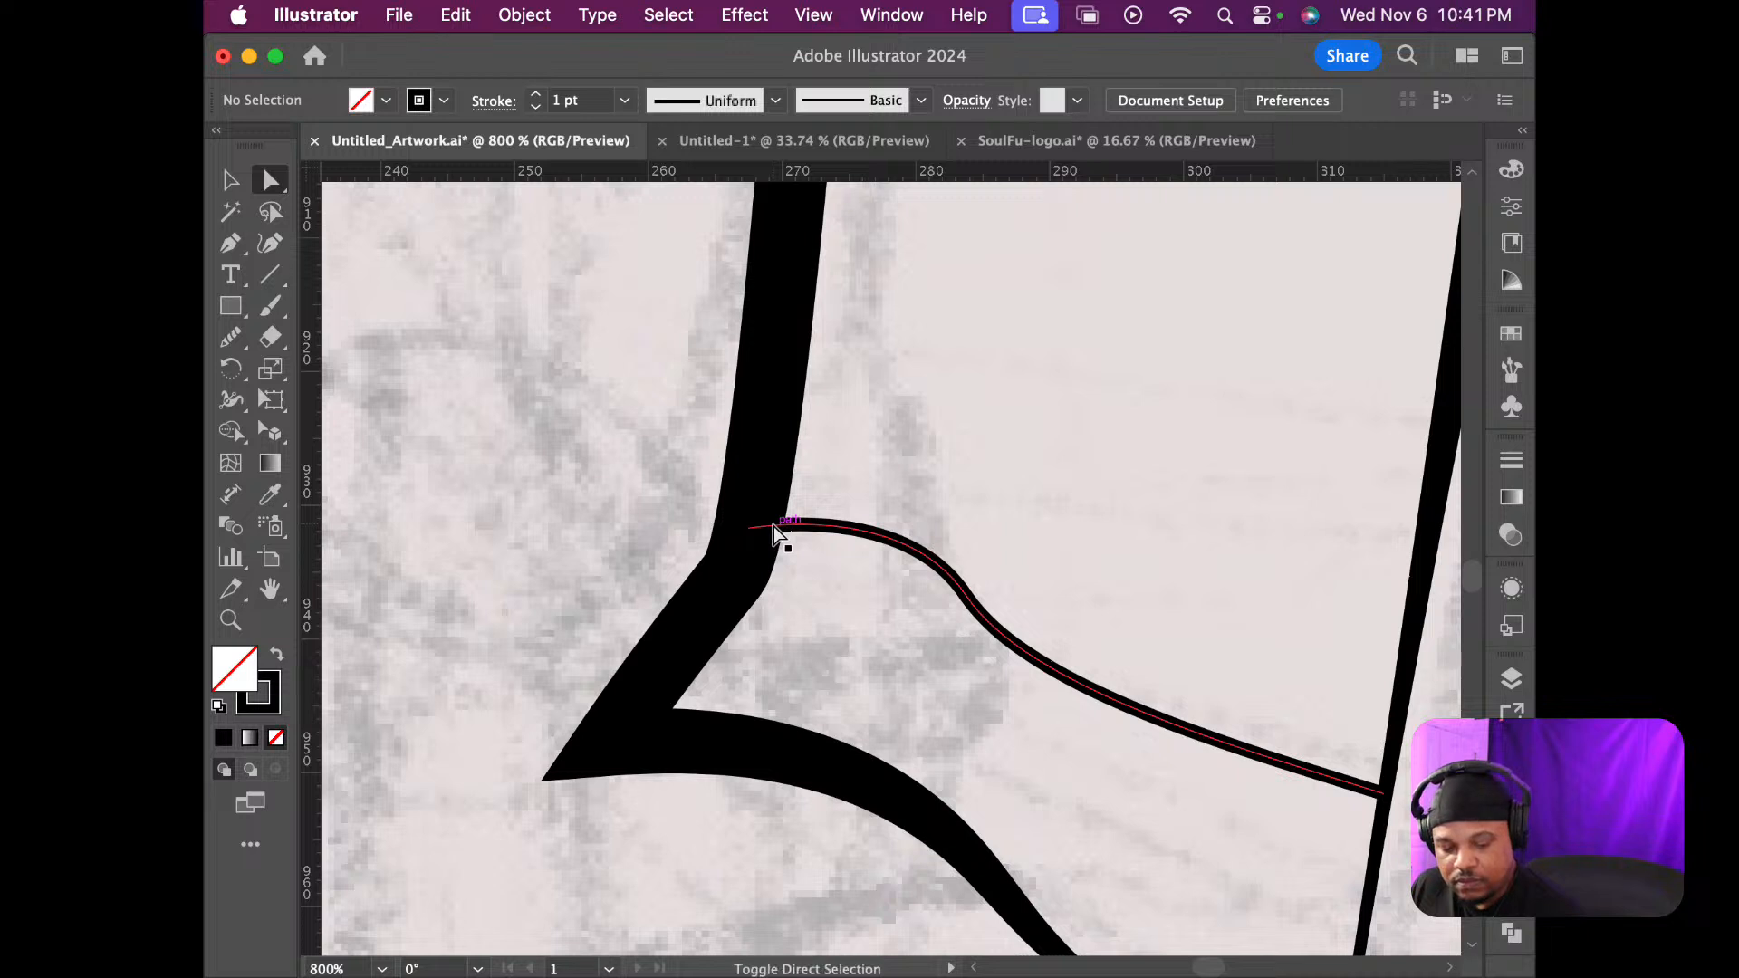
pyautogui.hotkey('shift', 'w')
pyautogui.moveTo(748, 527); pyautogui.dragTo(750, 516)
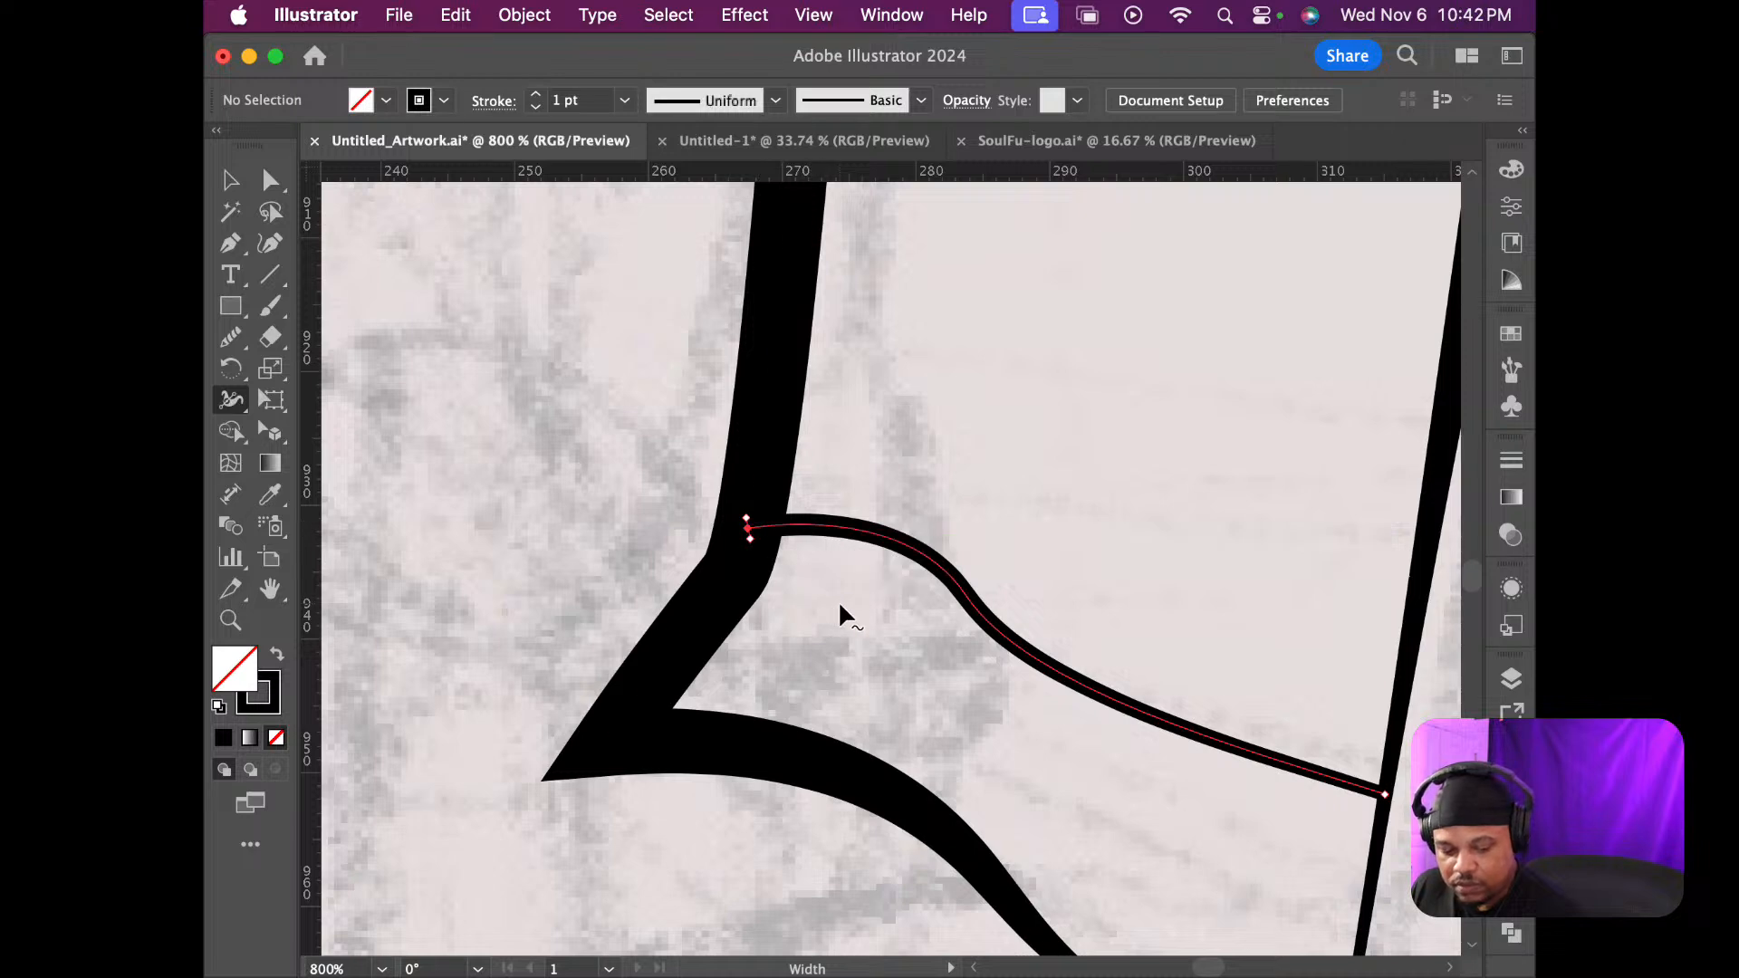
pyautogui.press('v')
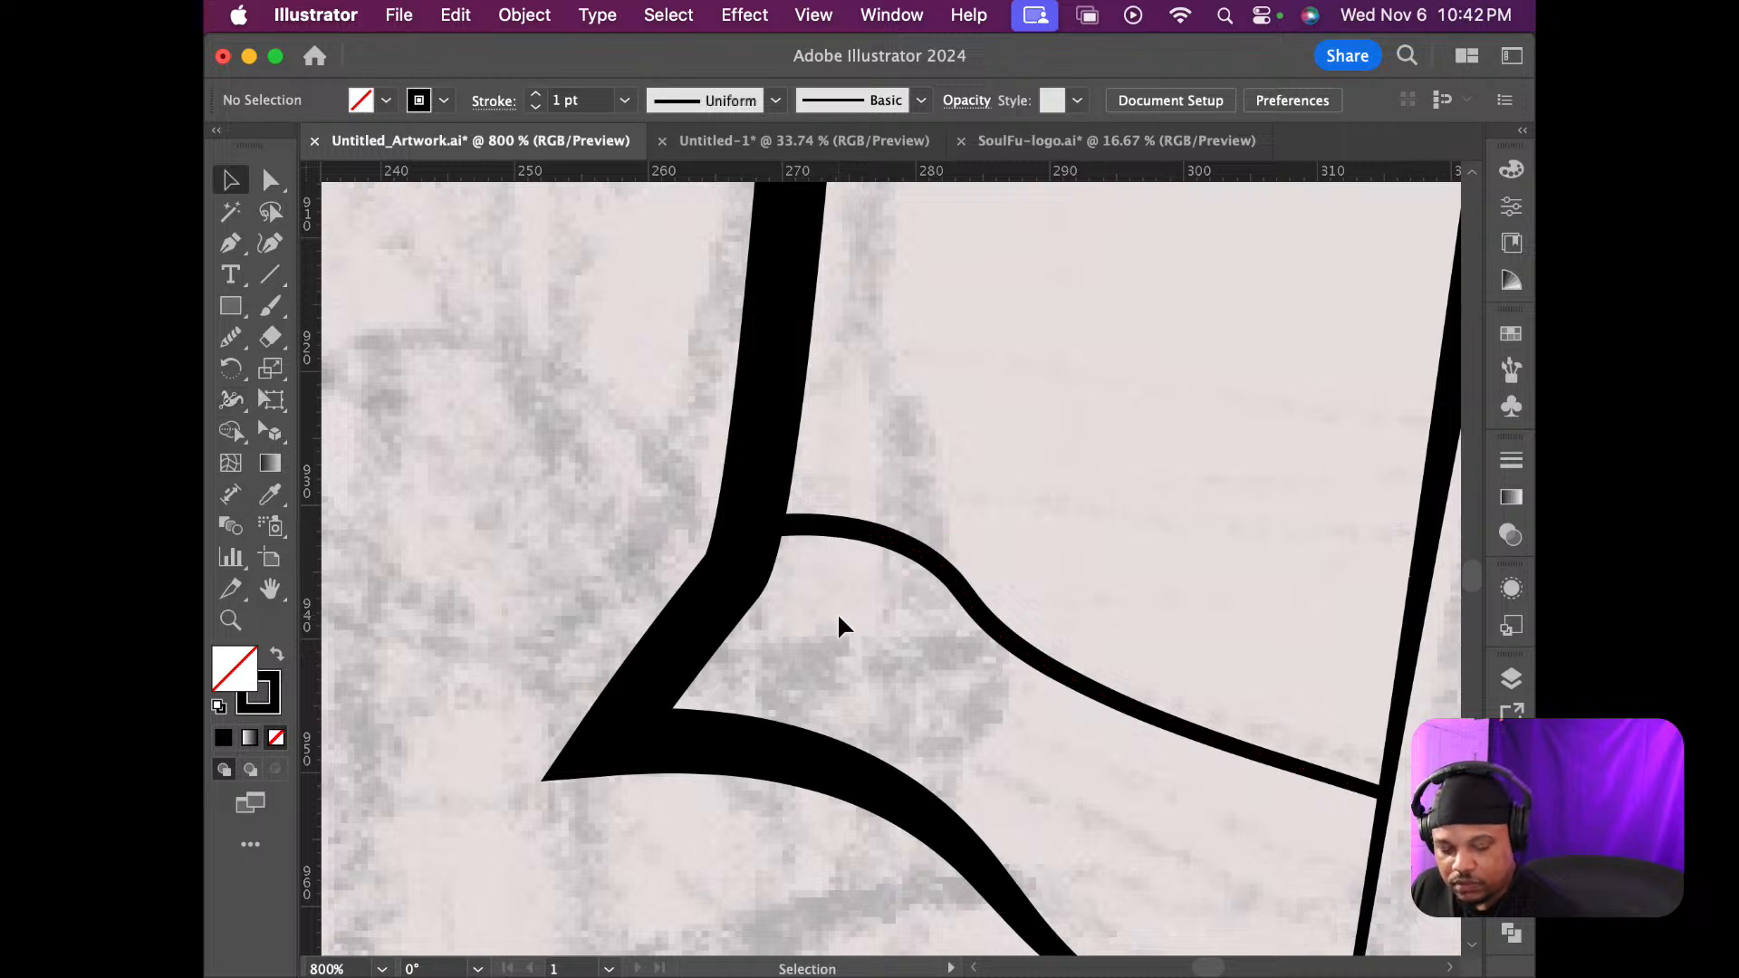
# Check the new hem line against the whole figure, move it slightly upward to deepen the hem band, and deselect it
pyautogui.scroll(-8, 837, 612)
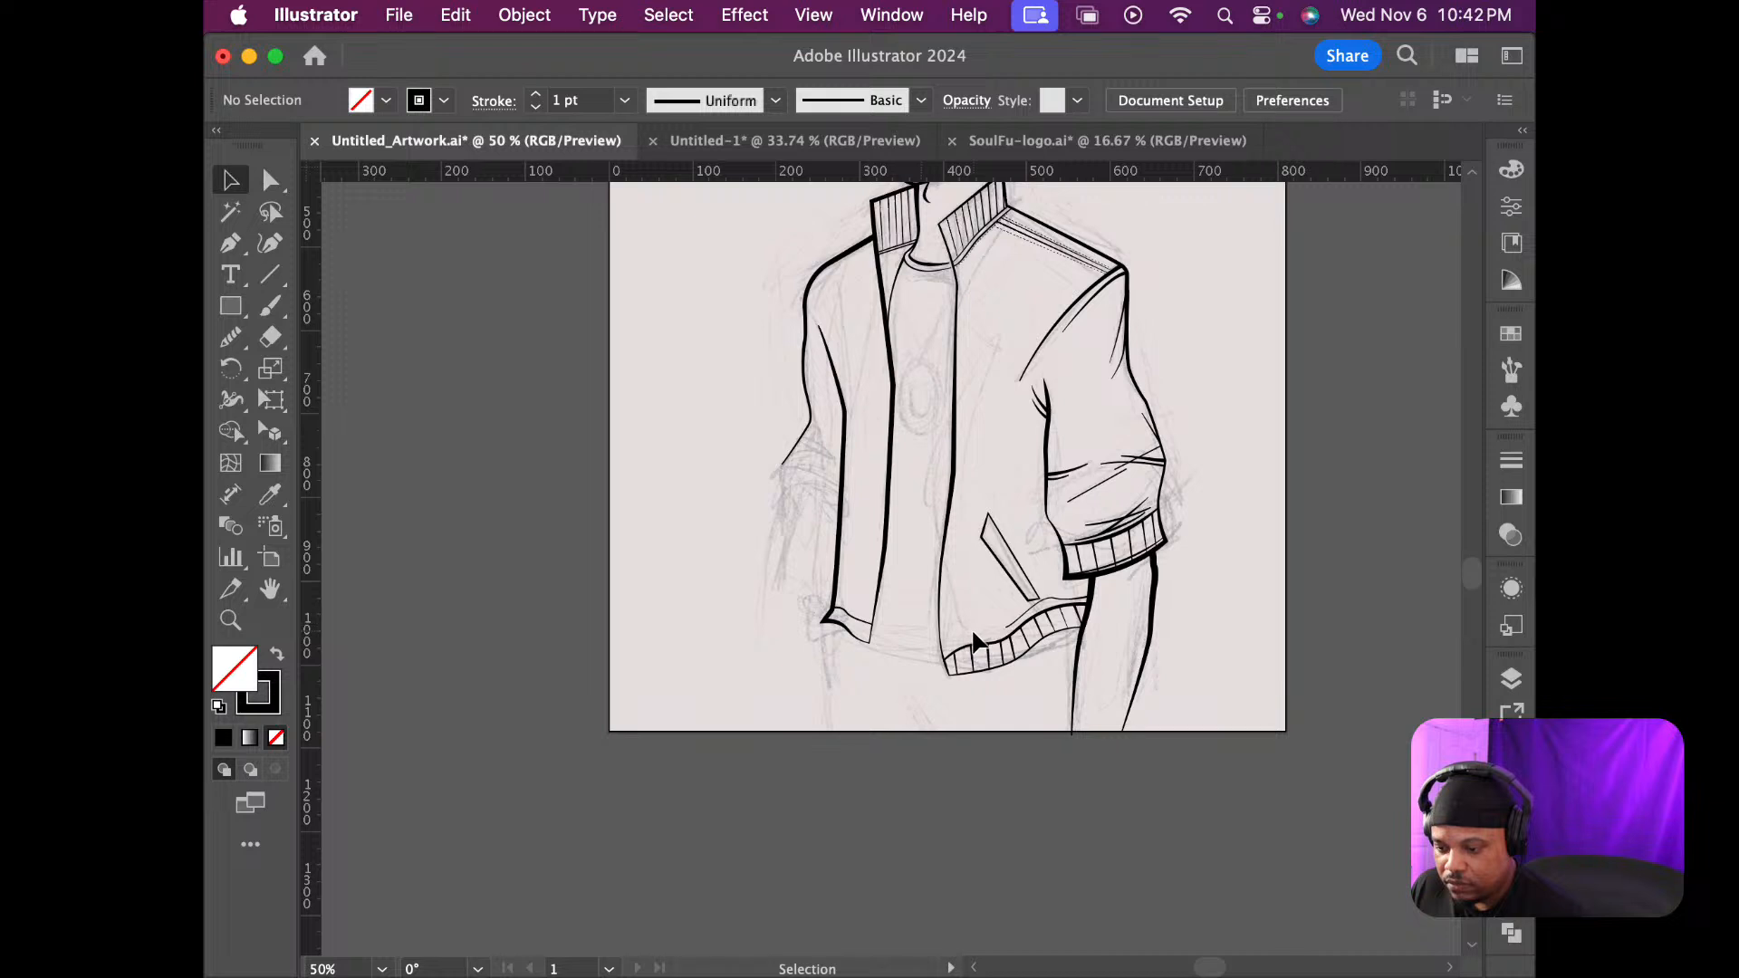
pyautogui.scroll(-1, 964, 625)
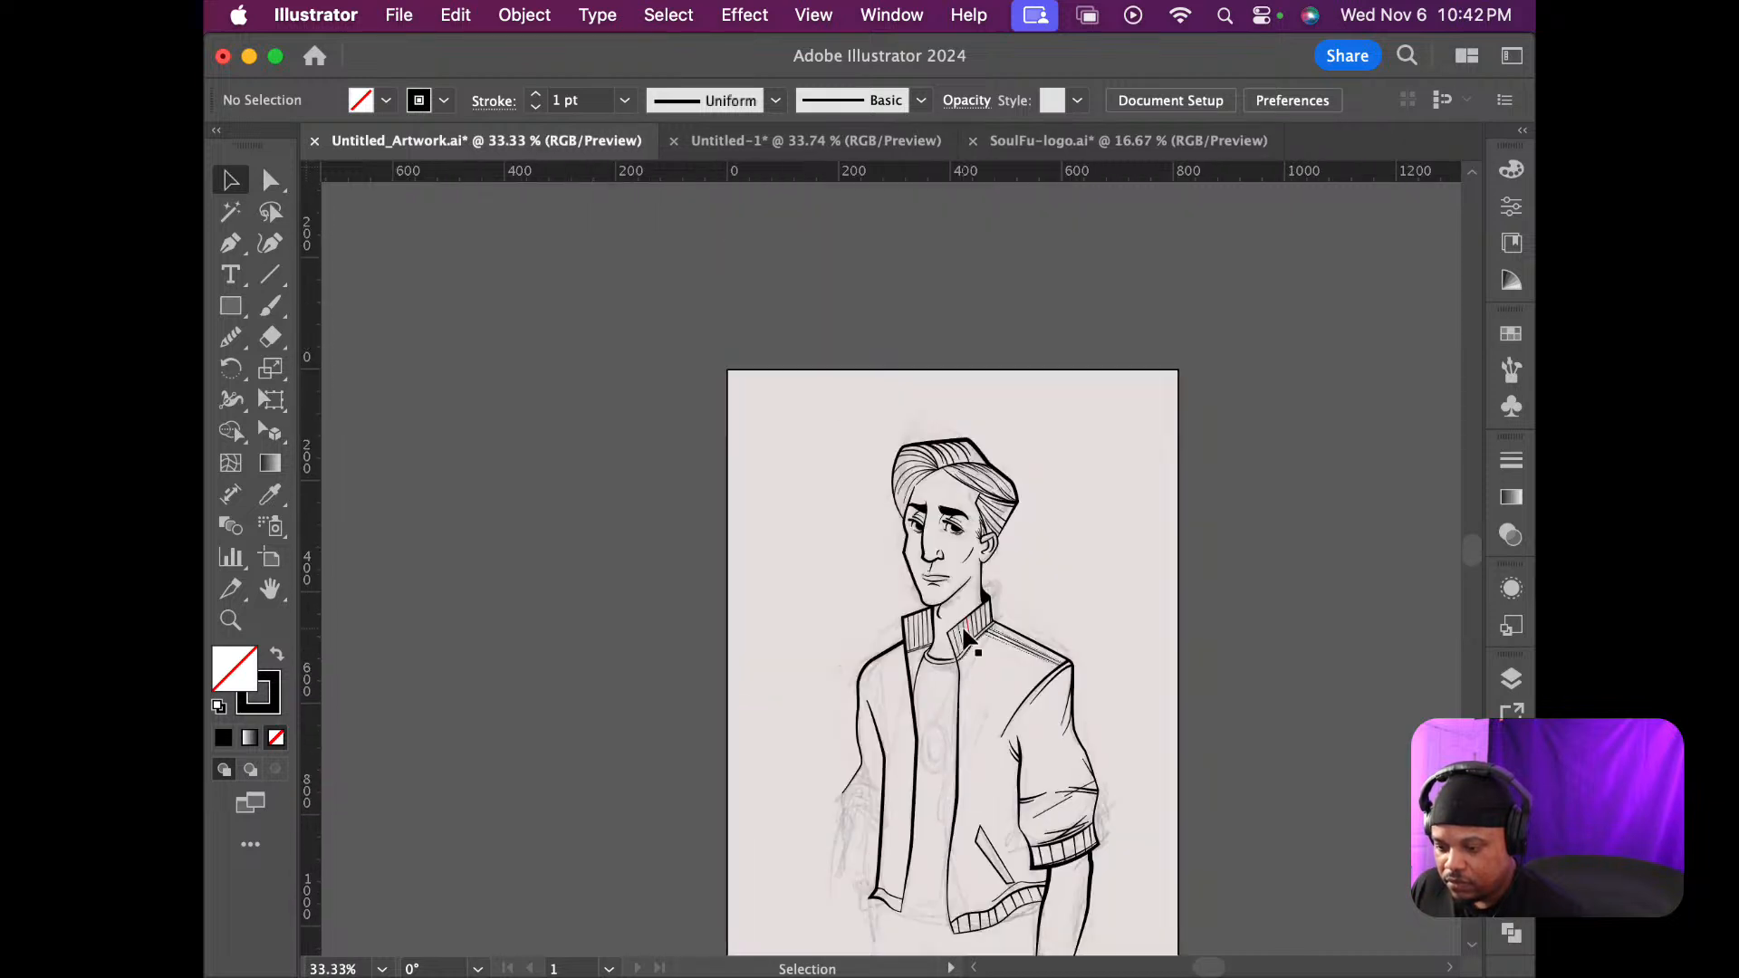
pyautogui.scroll(-3, 964, 634)
pyautogui.scroll(-5, 964, 636)
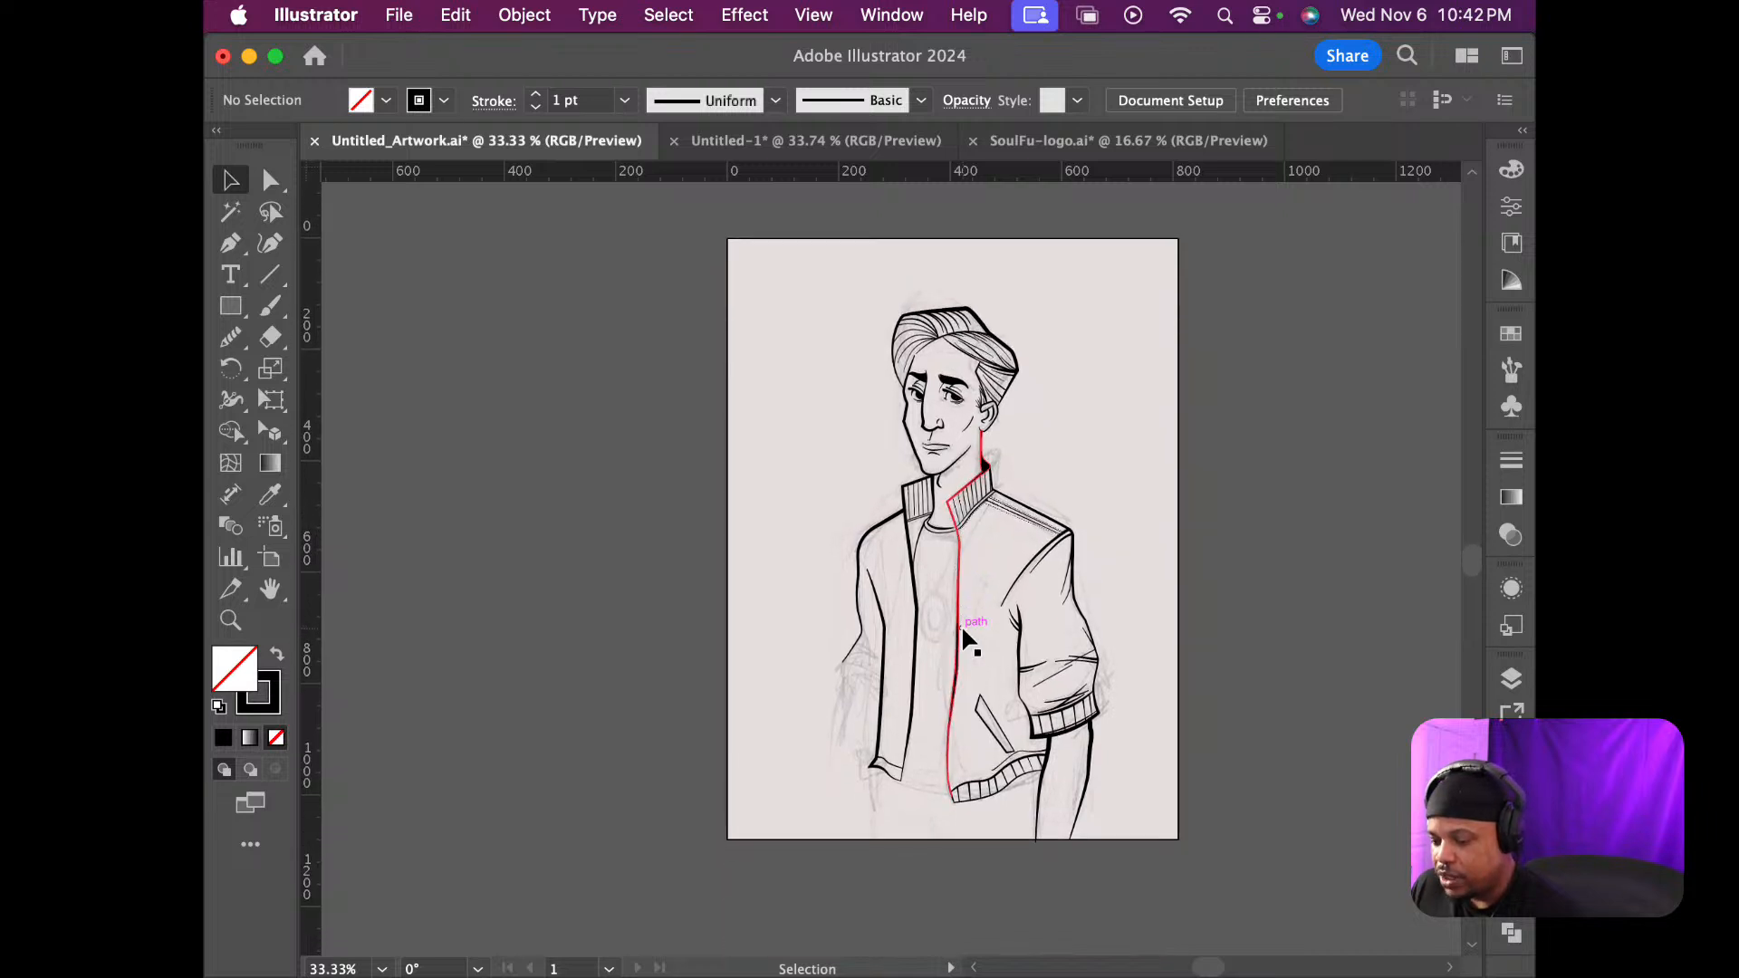
pyautogui.scroll(-10, 963, 633)
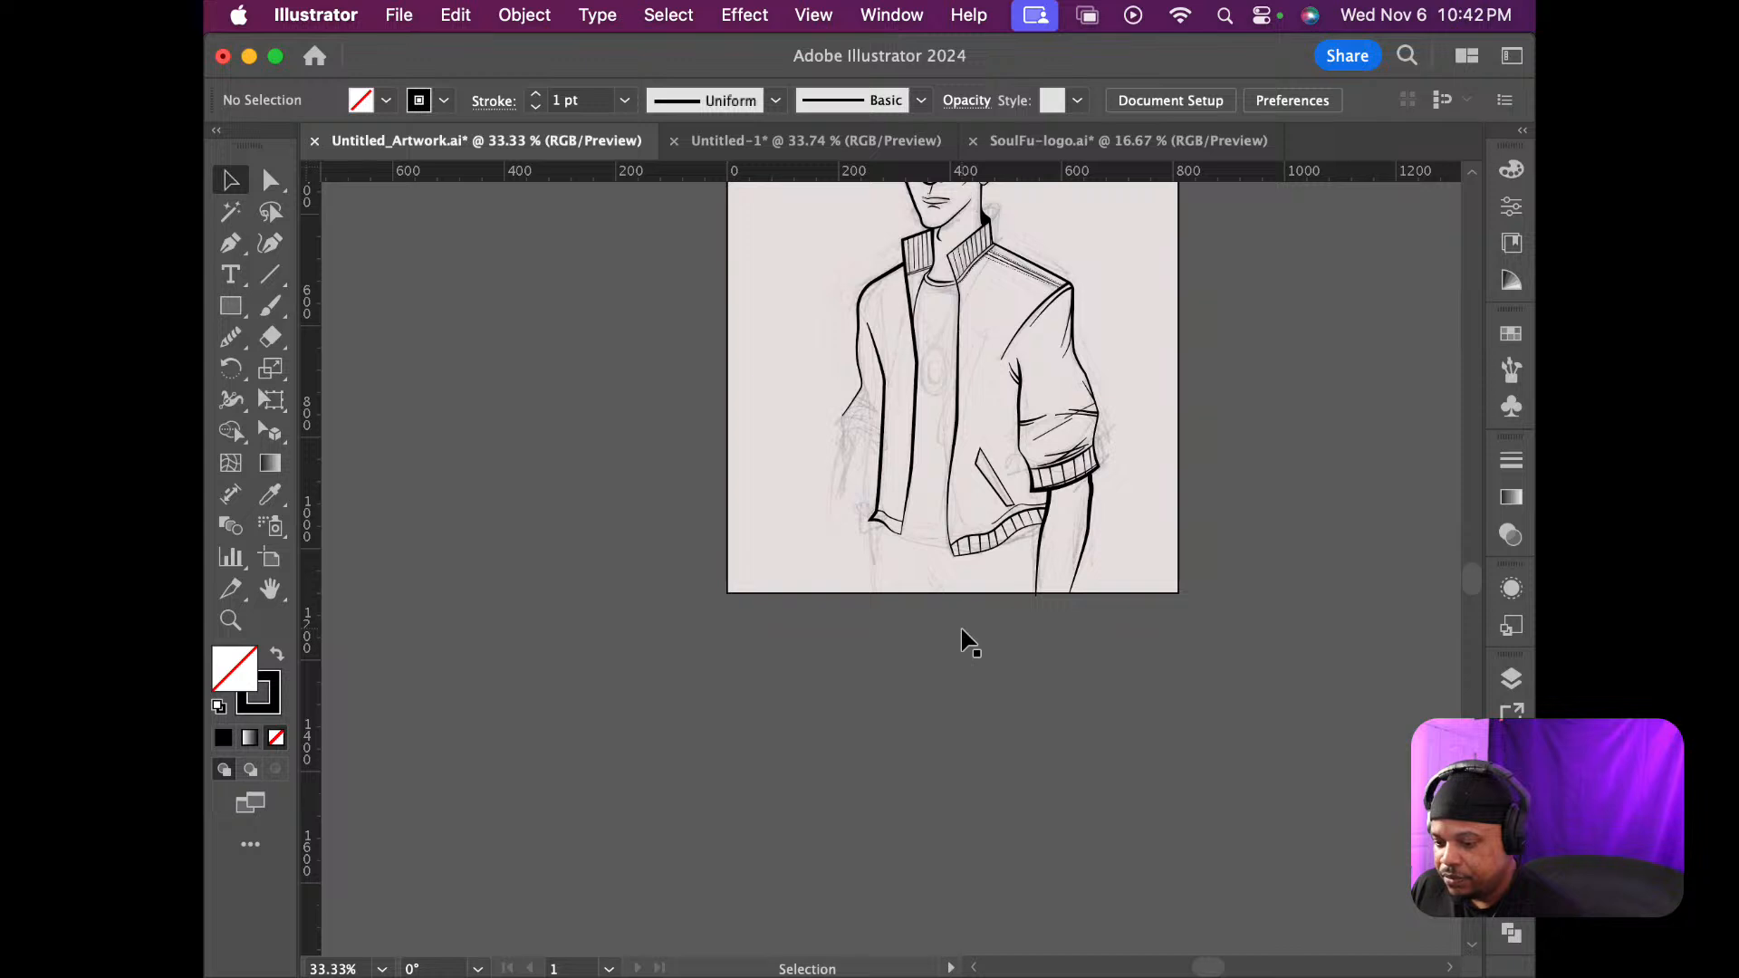
pyautogui.scroll(2, 963, 641)
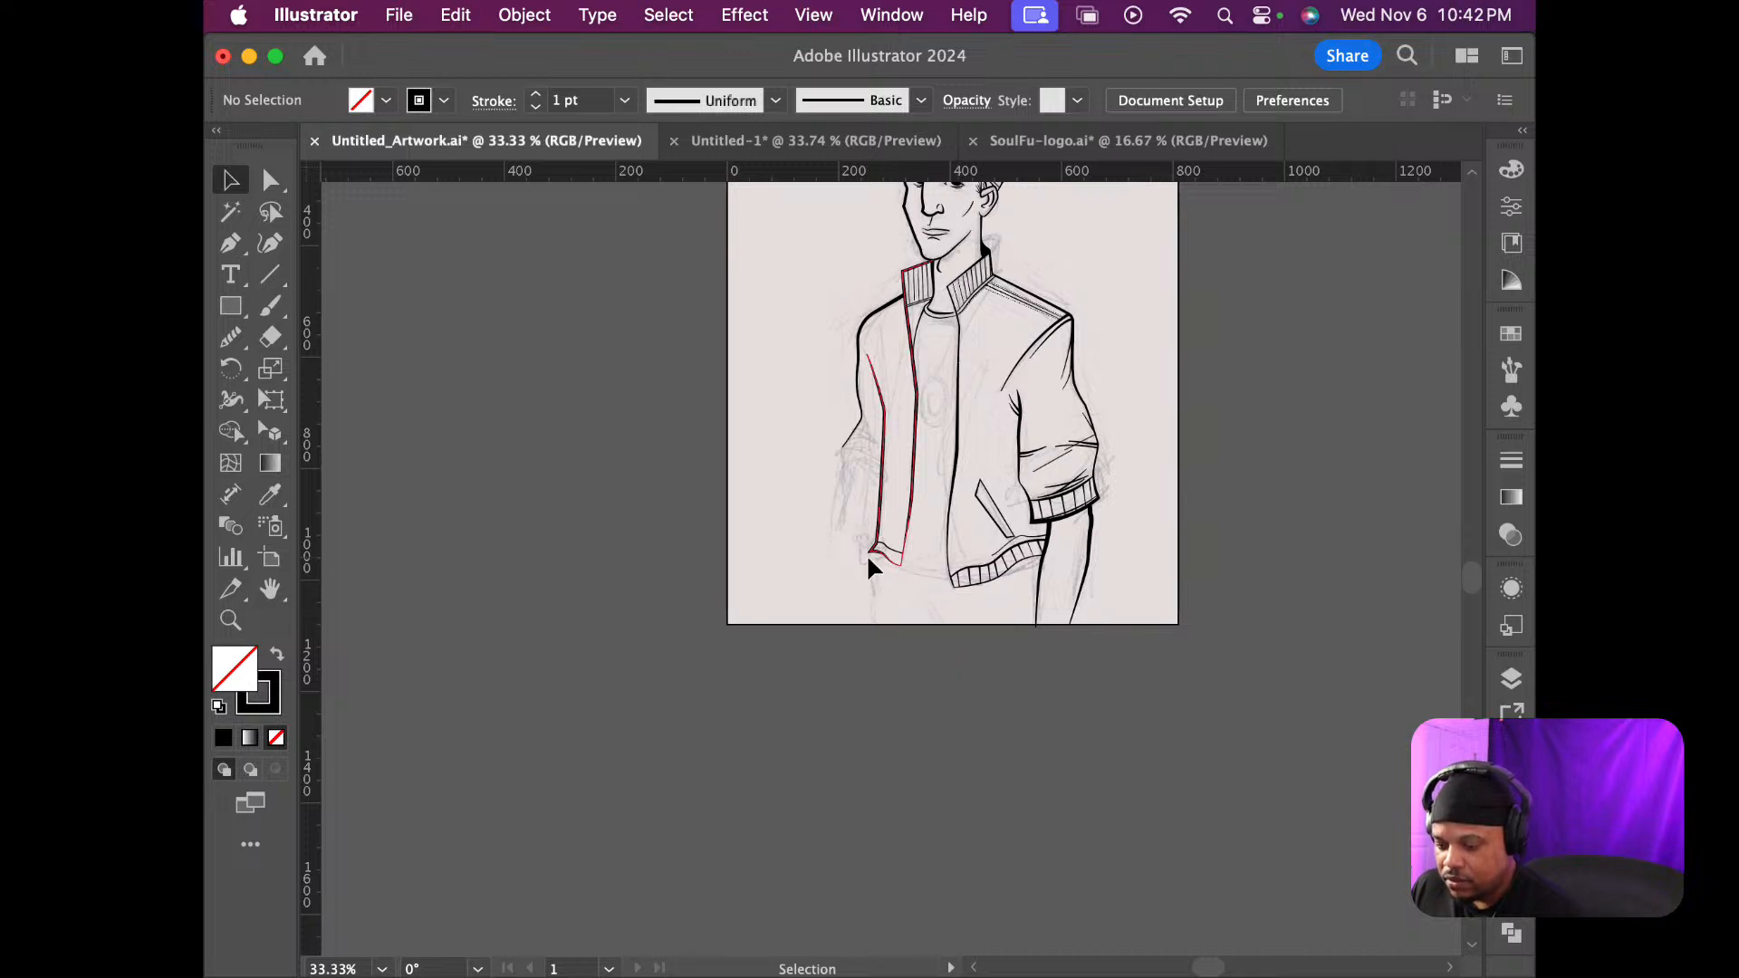
pyautogui.scroll(1, 866, 552)
pyautogui.scroll(8, 889, 552)
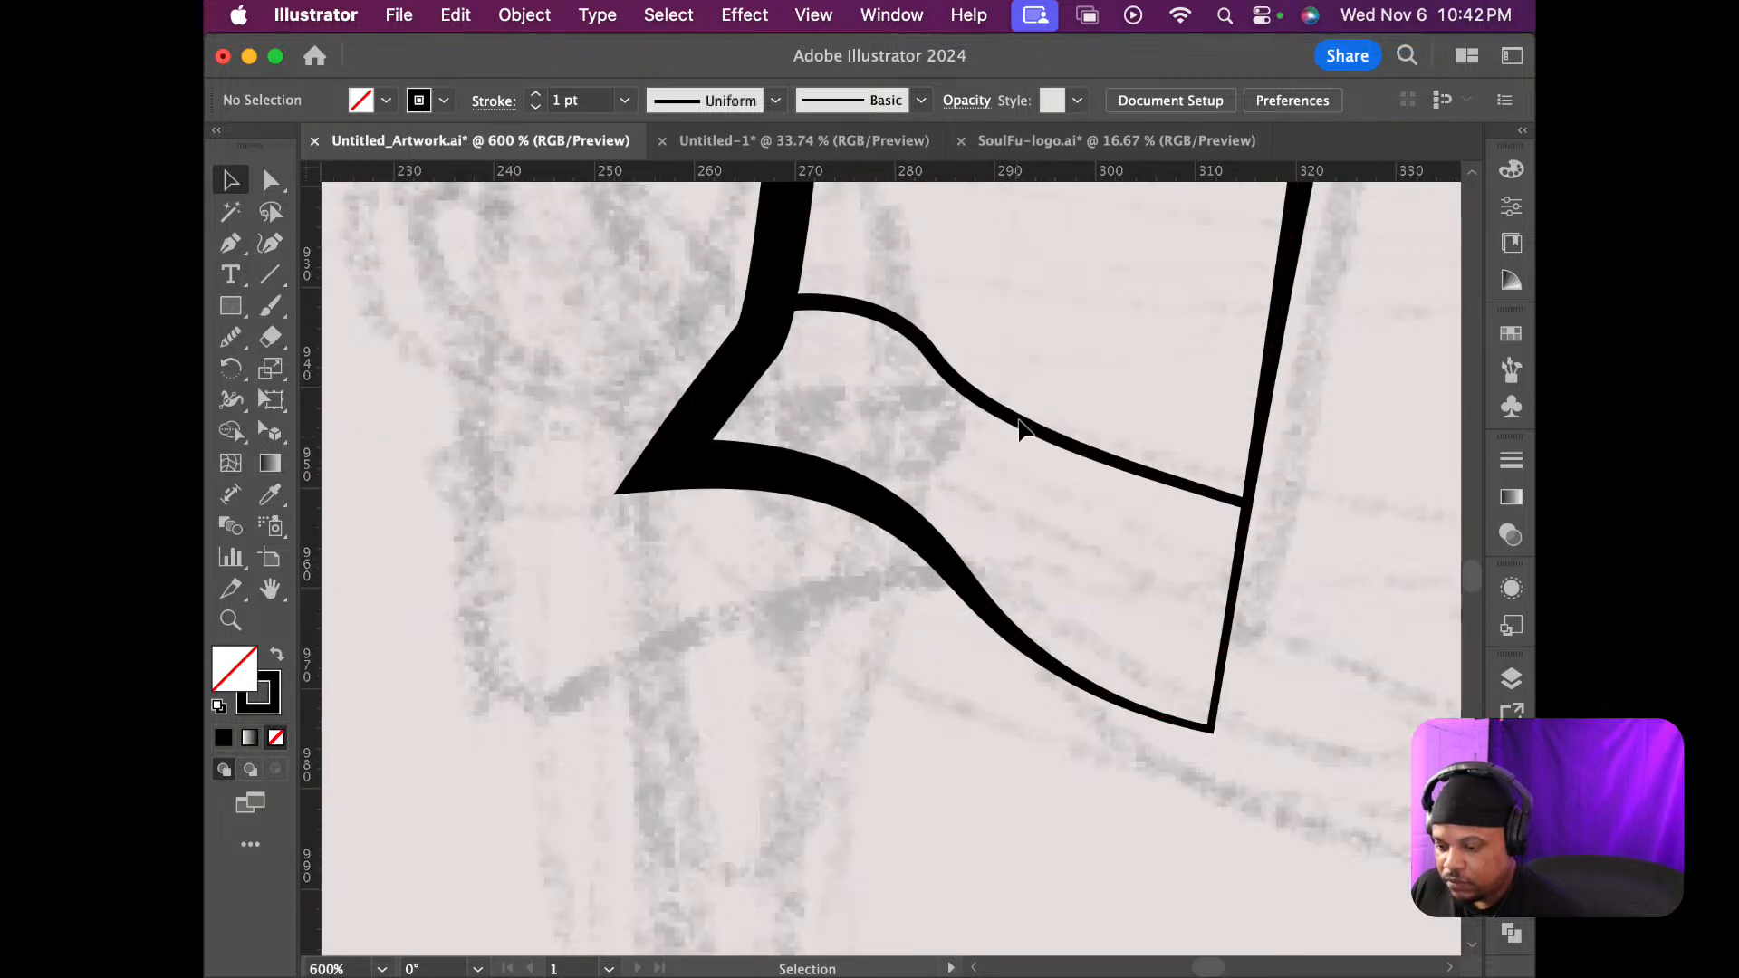
pyautogui.moveTo(1023, 430); pyautogui.dragTo(1032, 389)
pyautogui.click(1030, 514)
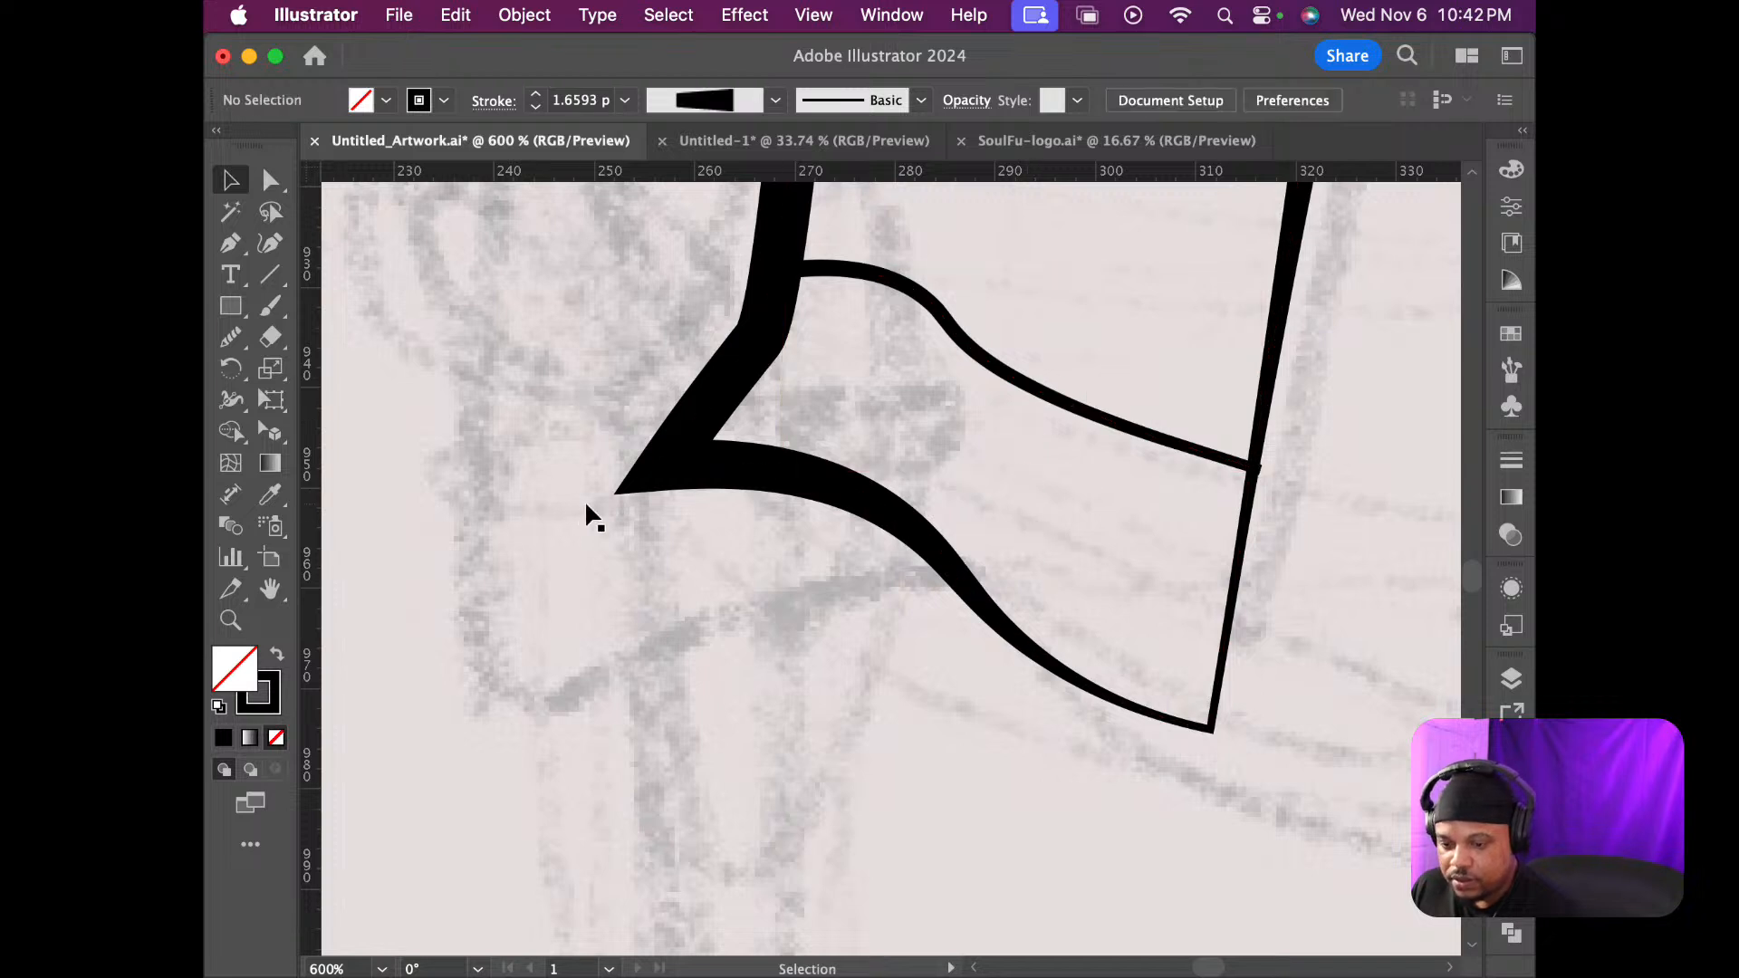
# Draw four slanted rib lines across the hem band from its upper line to the lower edge with the Line Segment tool
pyautogui.click(287, 277)
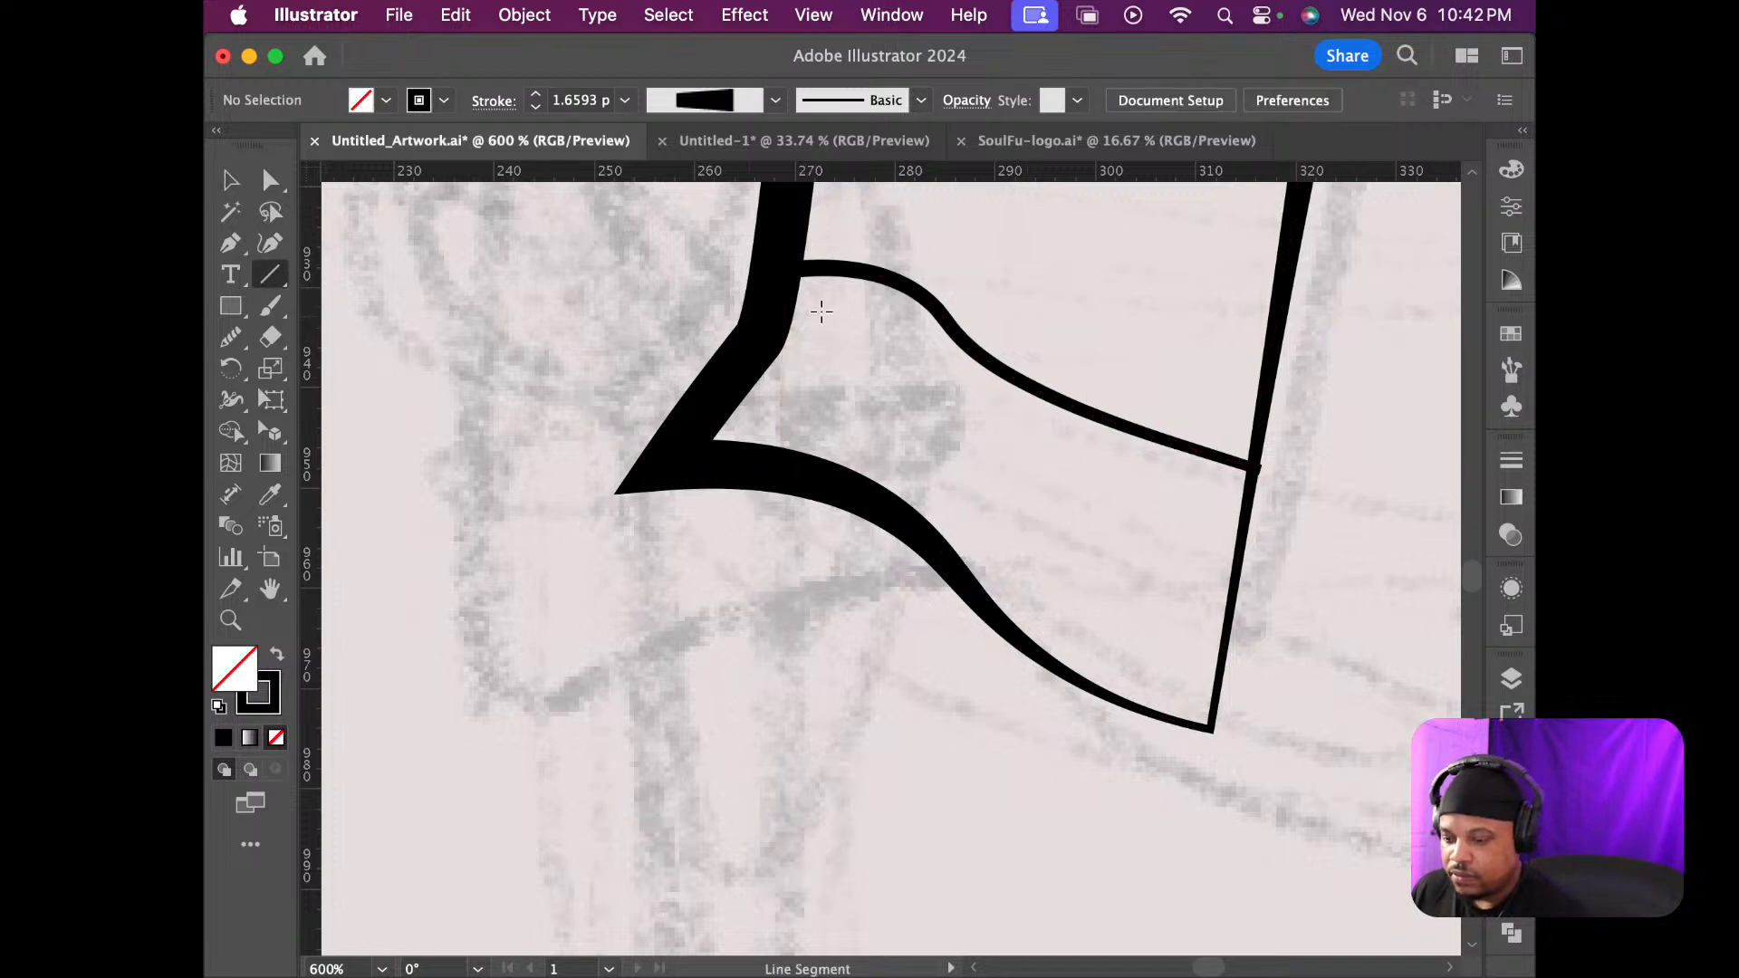
pyautogui.moveTo(856, 279); pyautogui.dragTo(779, 466)
pyautogui.moveTo(951, 339); pyautogui.dragTo(881, 505)
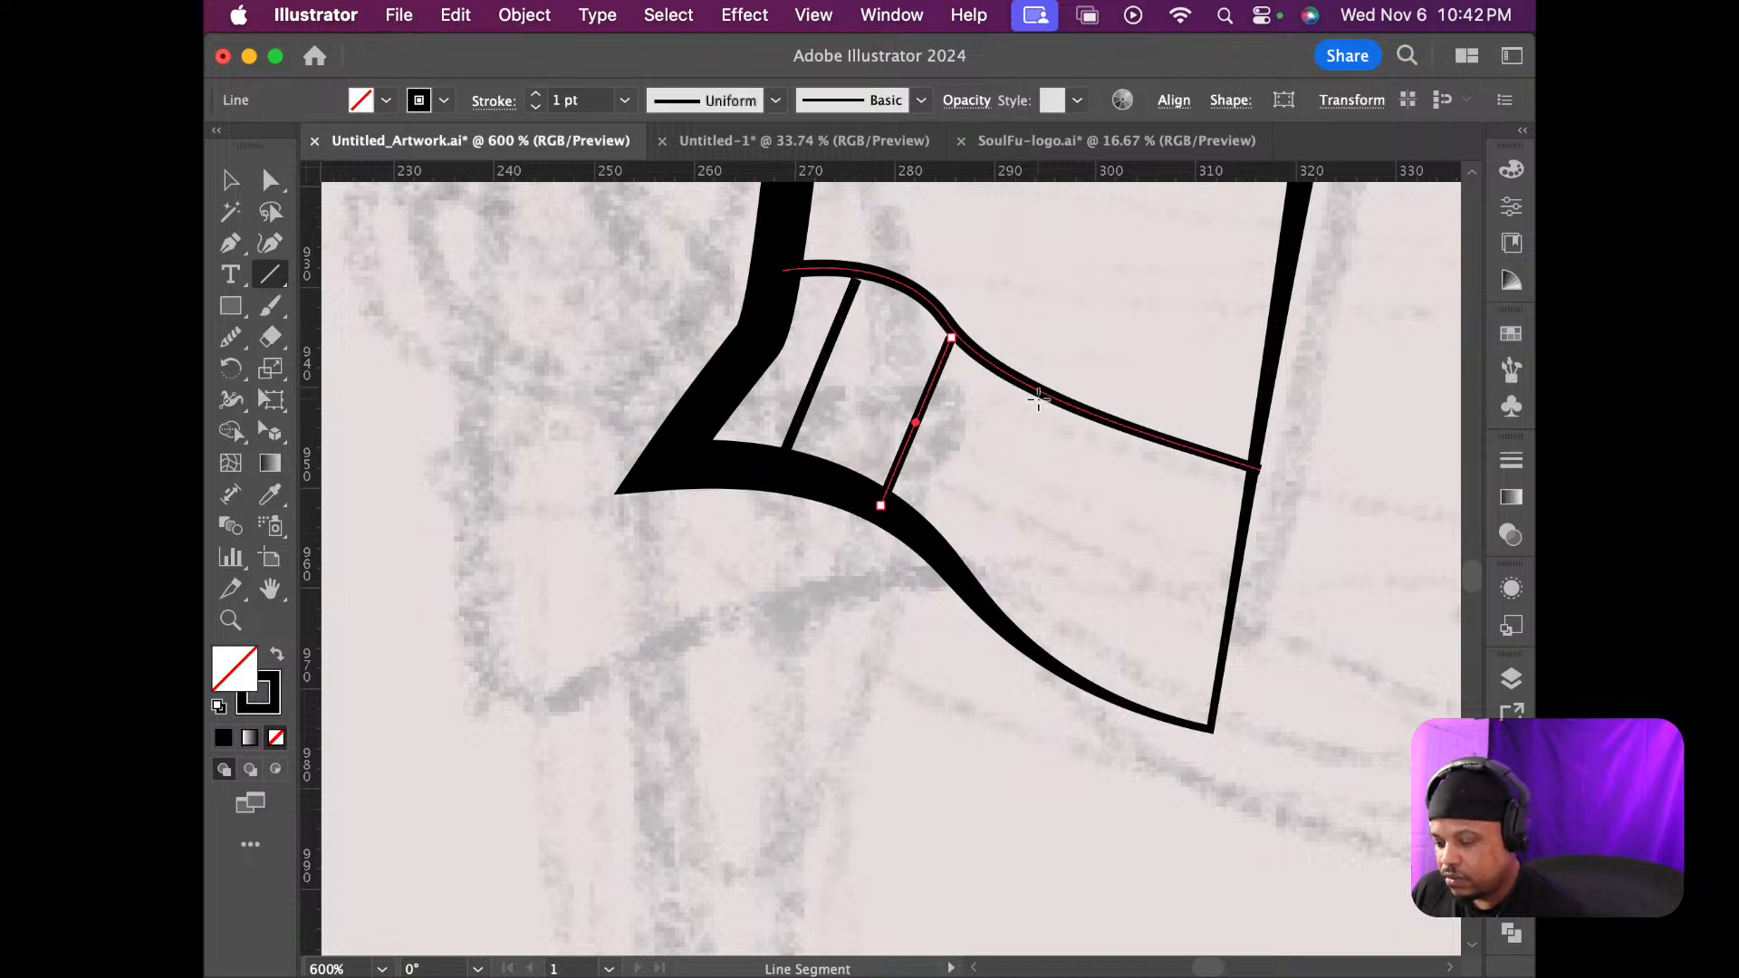
pyautogui.moveTo(1039, 399); pyautogui.dragTo(972, 591)
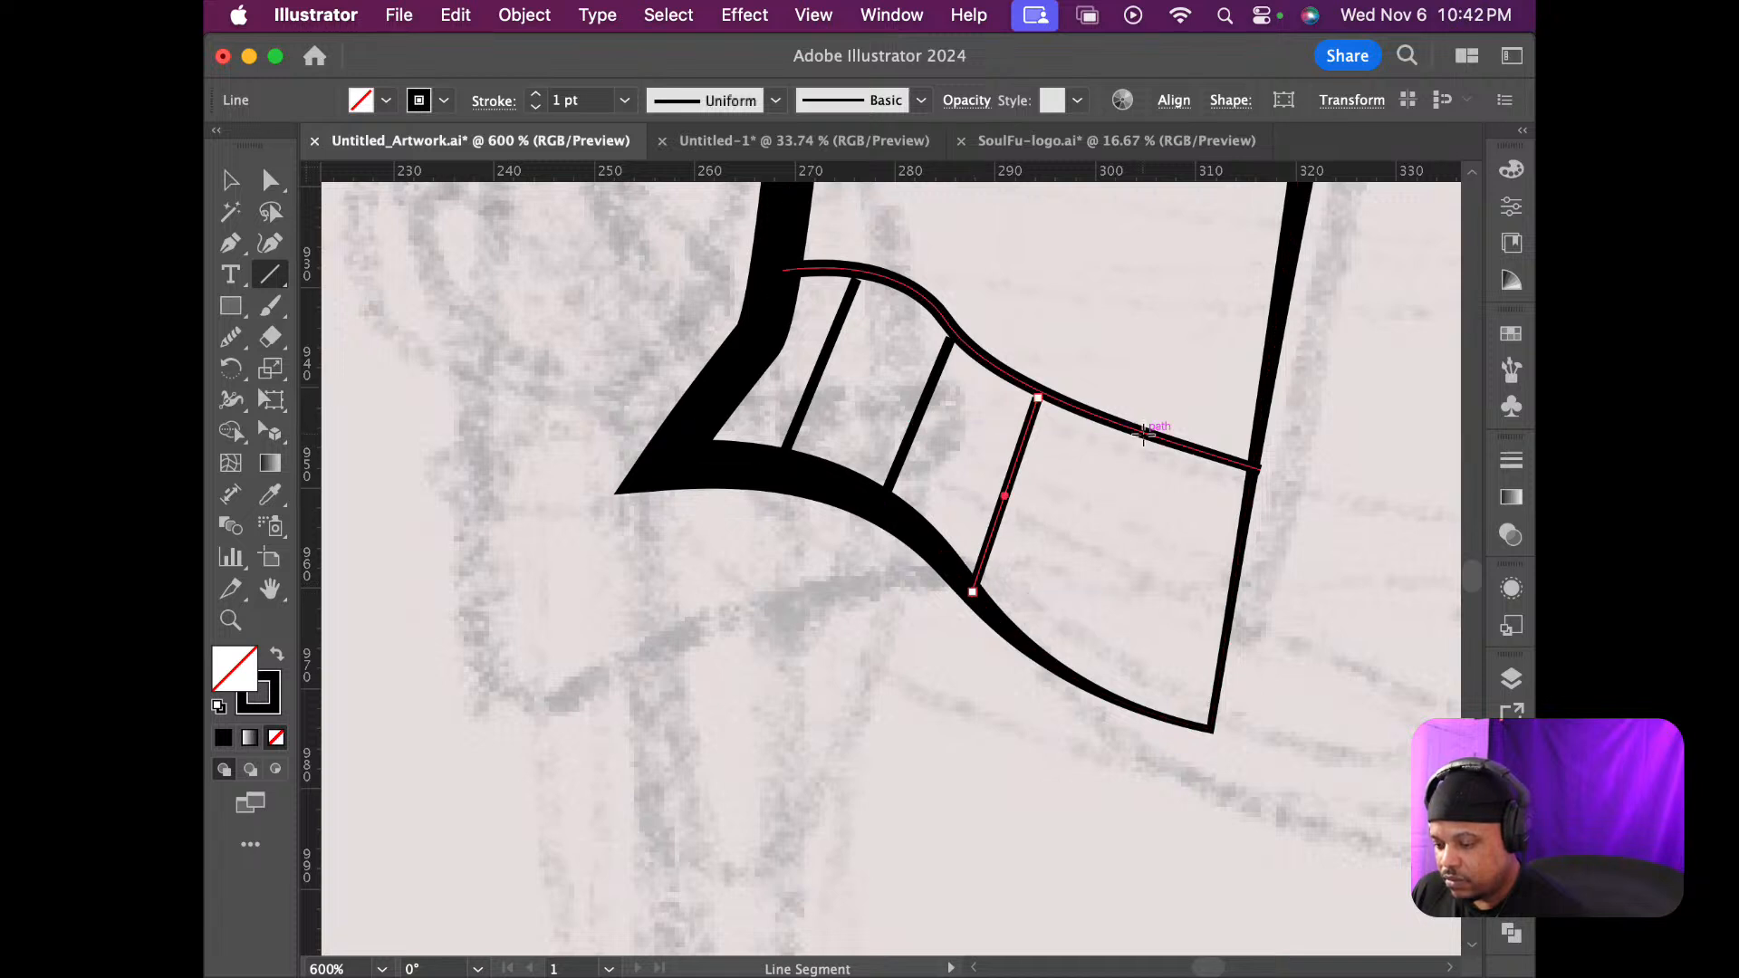
pyautogui.moveTo(1141, 432); pyautogui.dragTo(1069, 673)
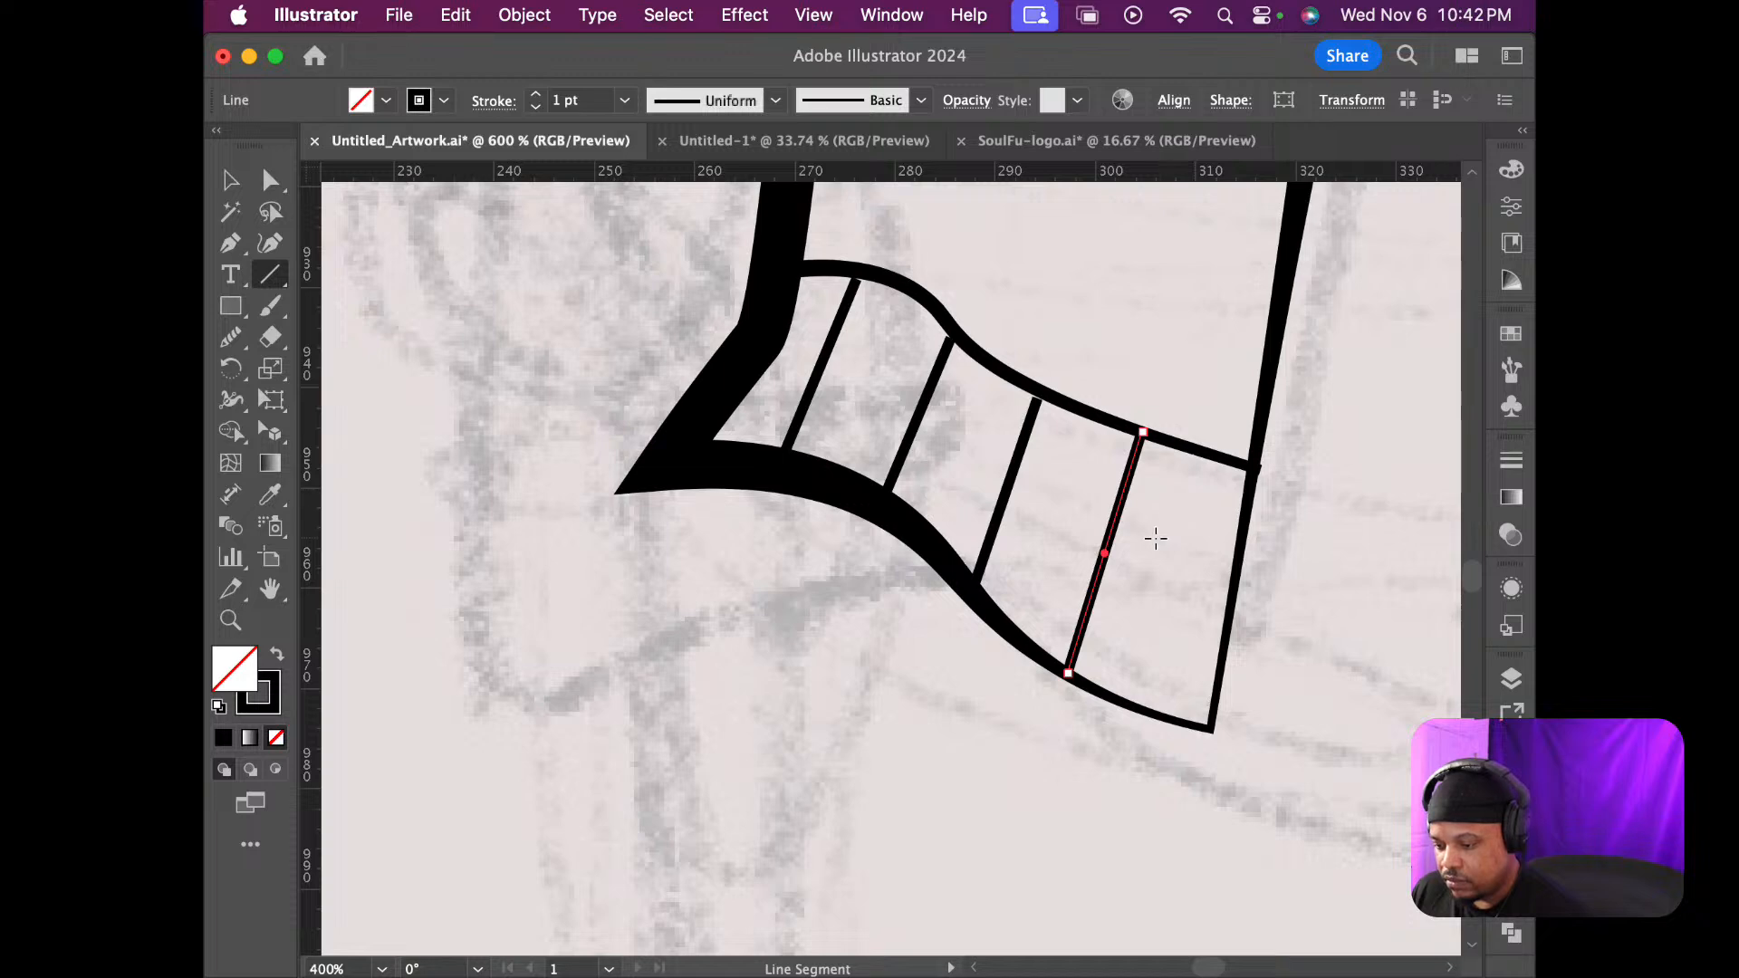
# Extend the upper end of the rib line nearest the thick outer edge into the hem's upper line and widen that end
pyautogui.scroll(-5, 1156, 538)
pyautogui.scroll(-3, 1224, 545)
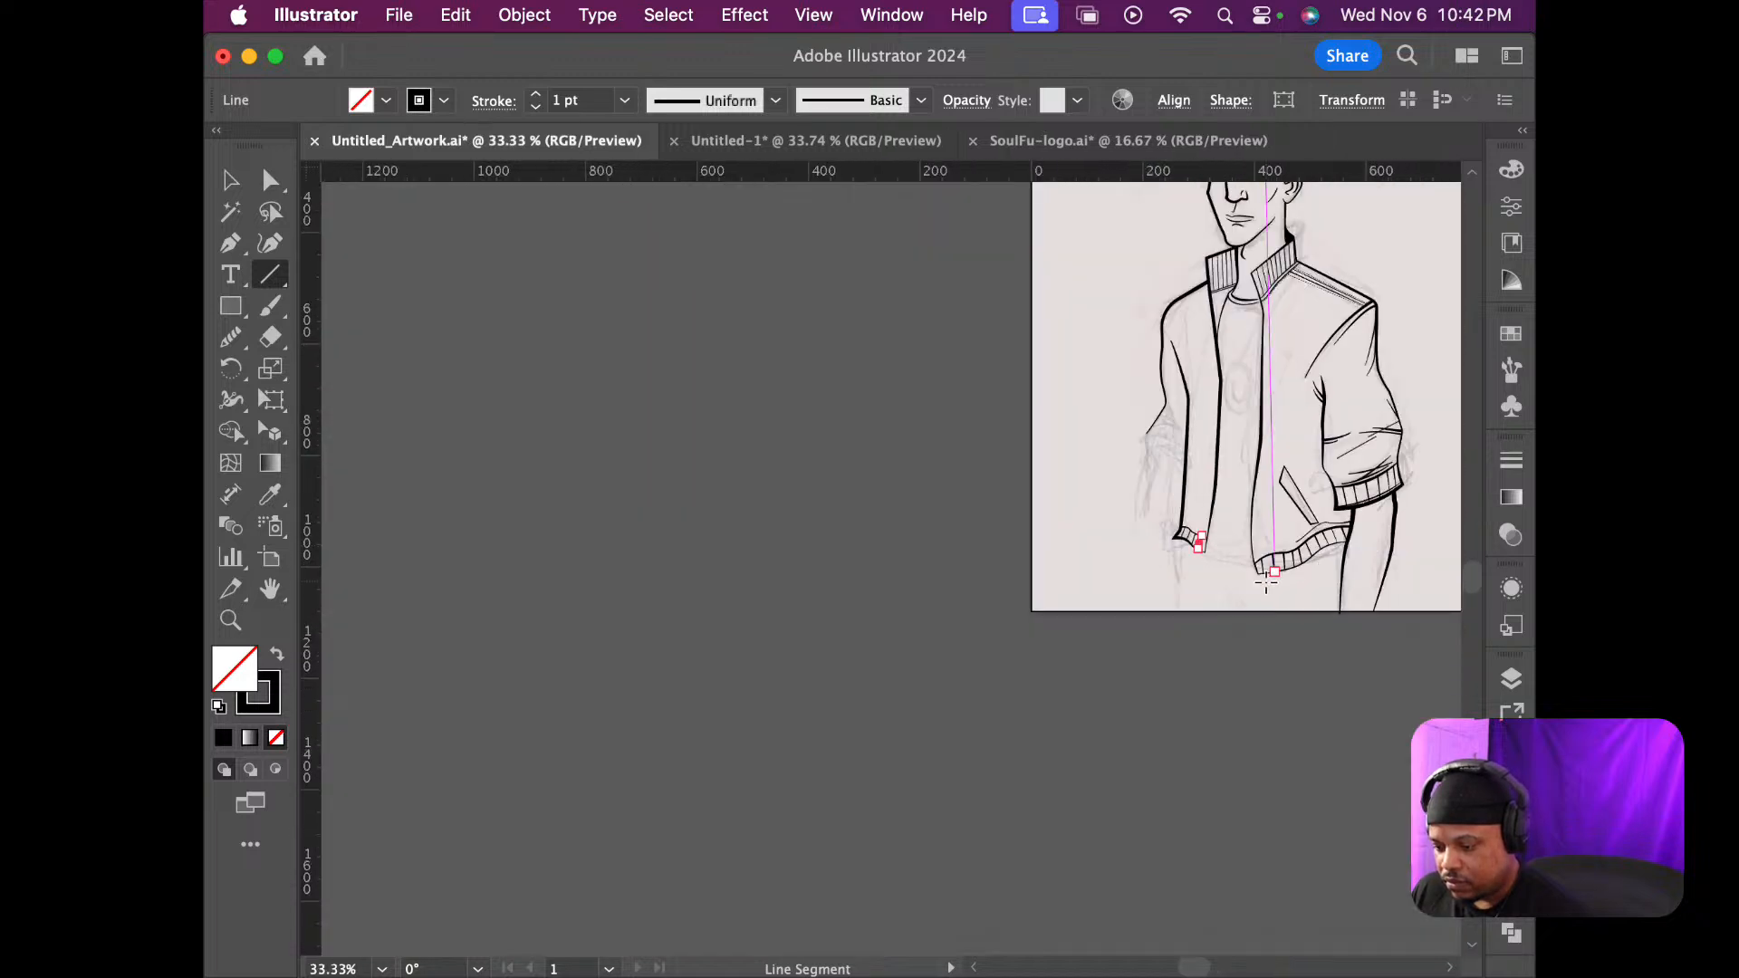
pyautogui.scroll(5, 1203, 544)
pyautogui.scroll(5, 801, 374)
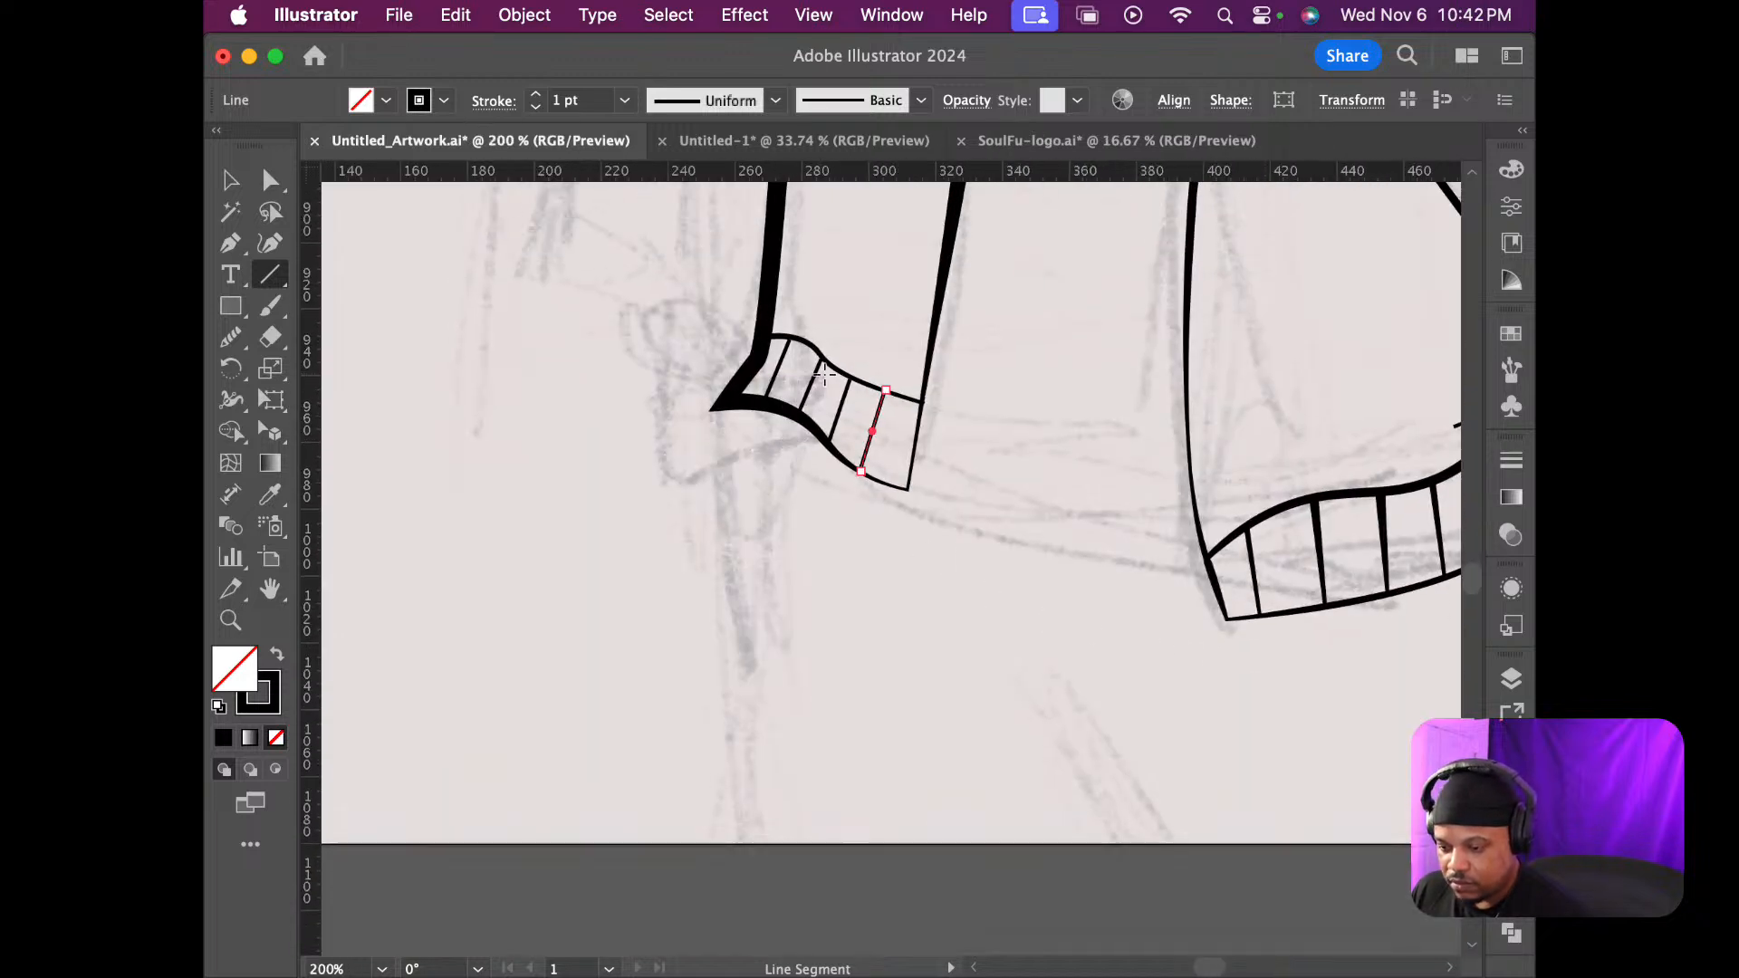
pyautogui.scroll(6, 811, 582)
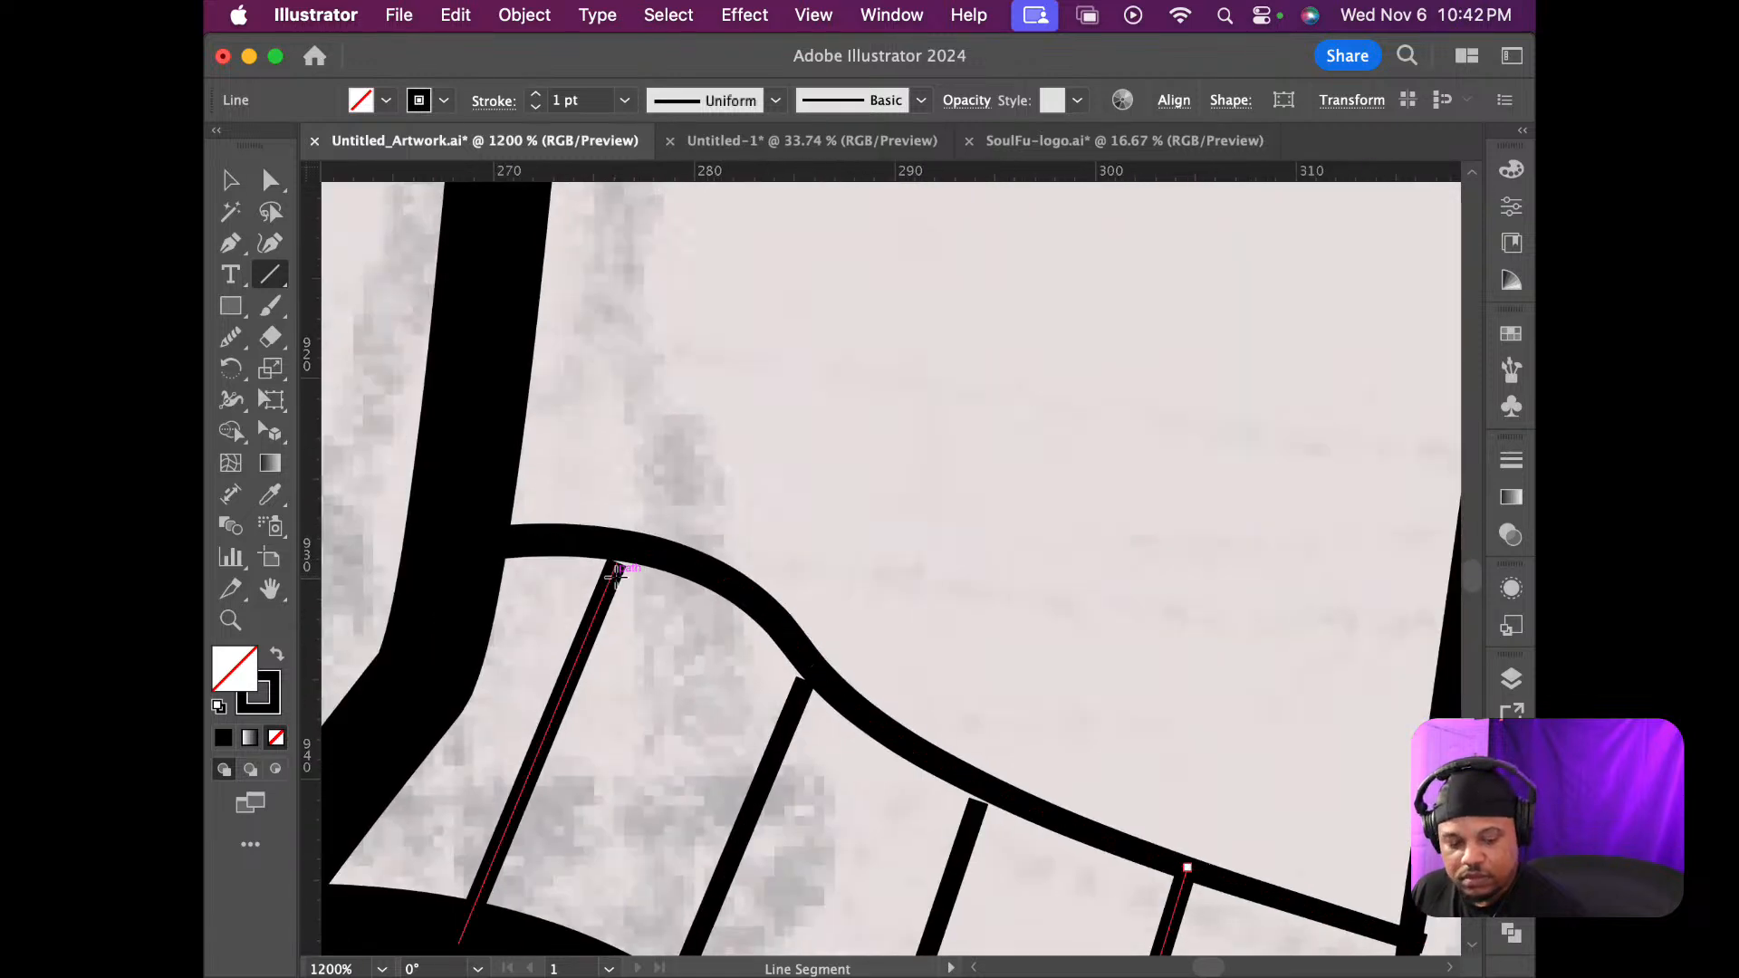
pyautogui.press('a')
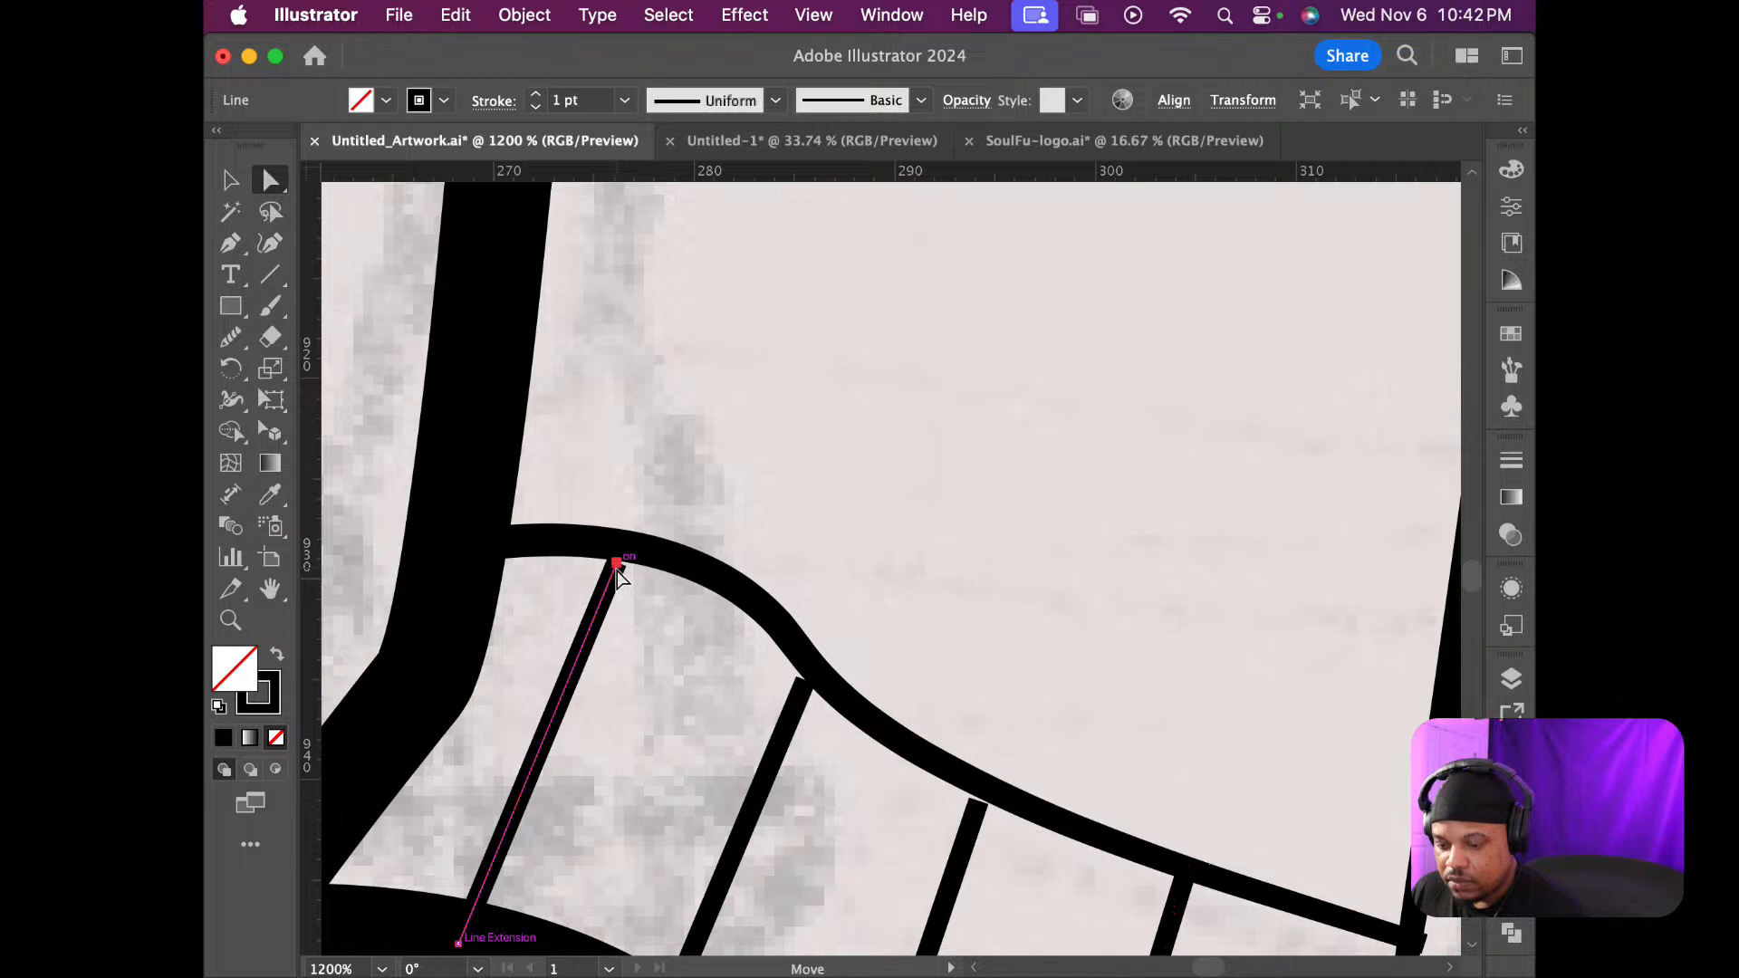
pyautogui.moveTo(619, 568); pyautogui.dragTo(624, 552)
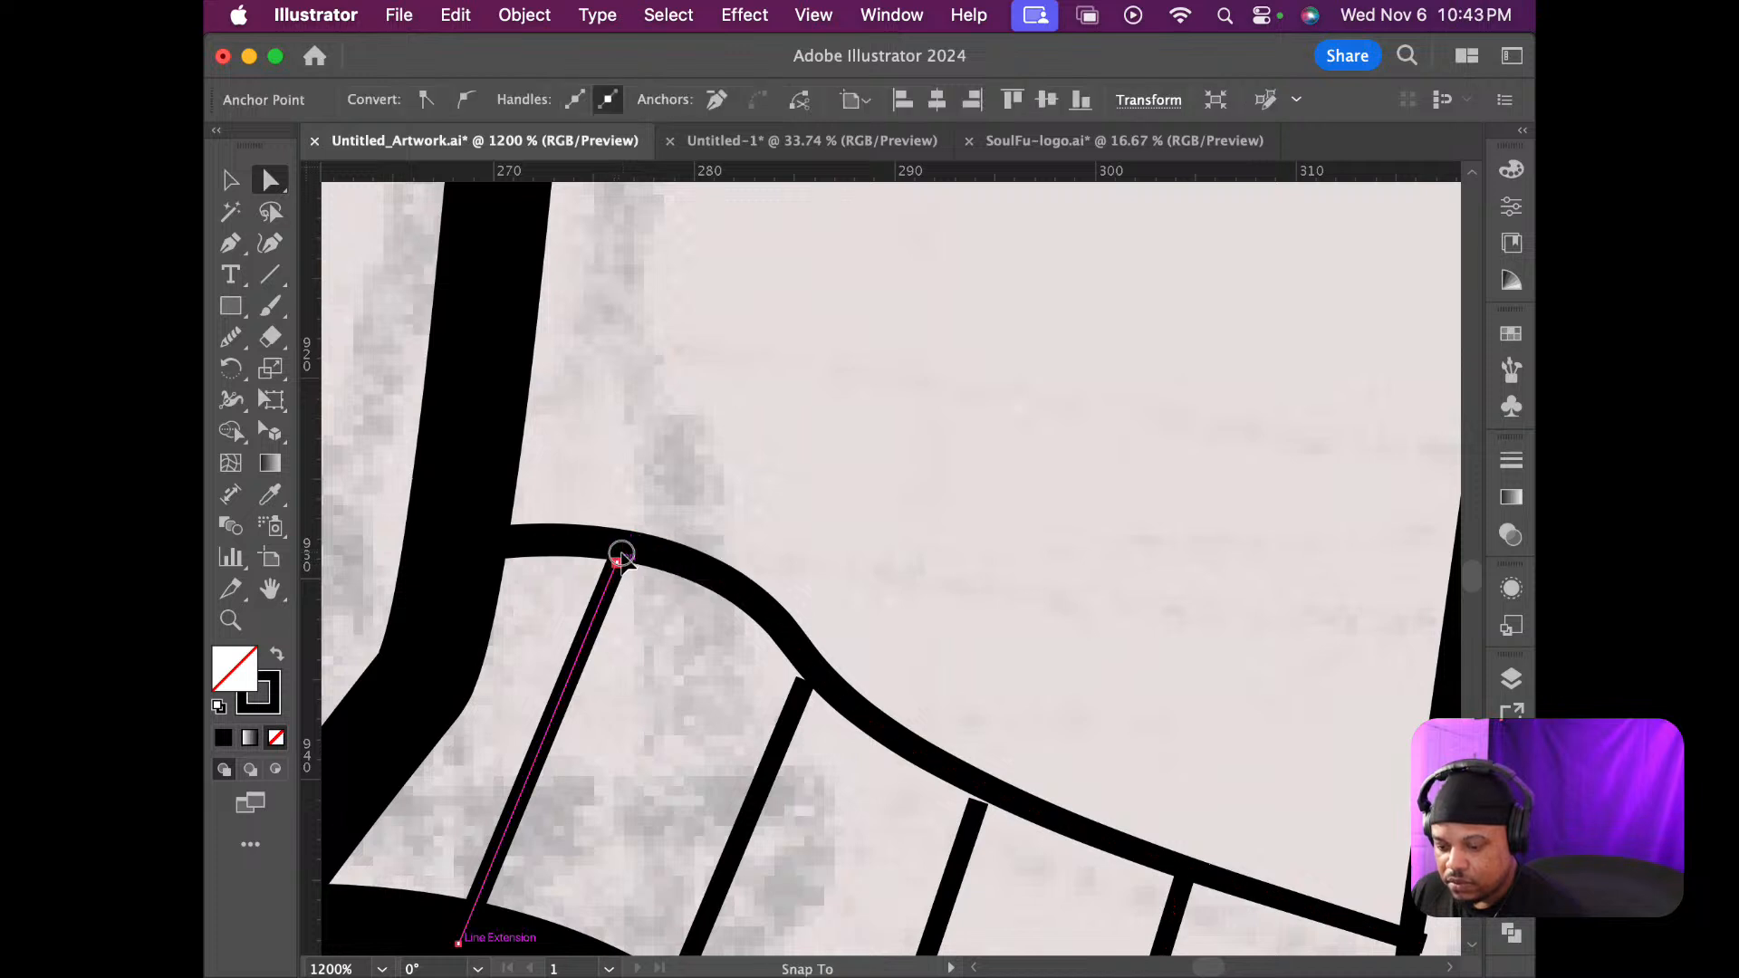
pyautogui.hotkey('shift', 'w')
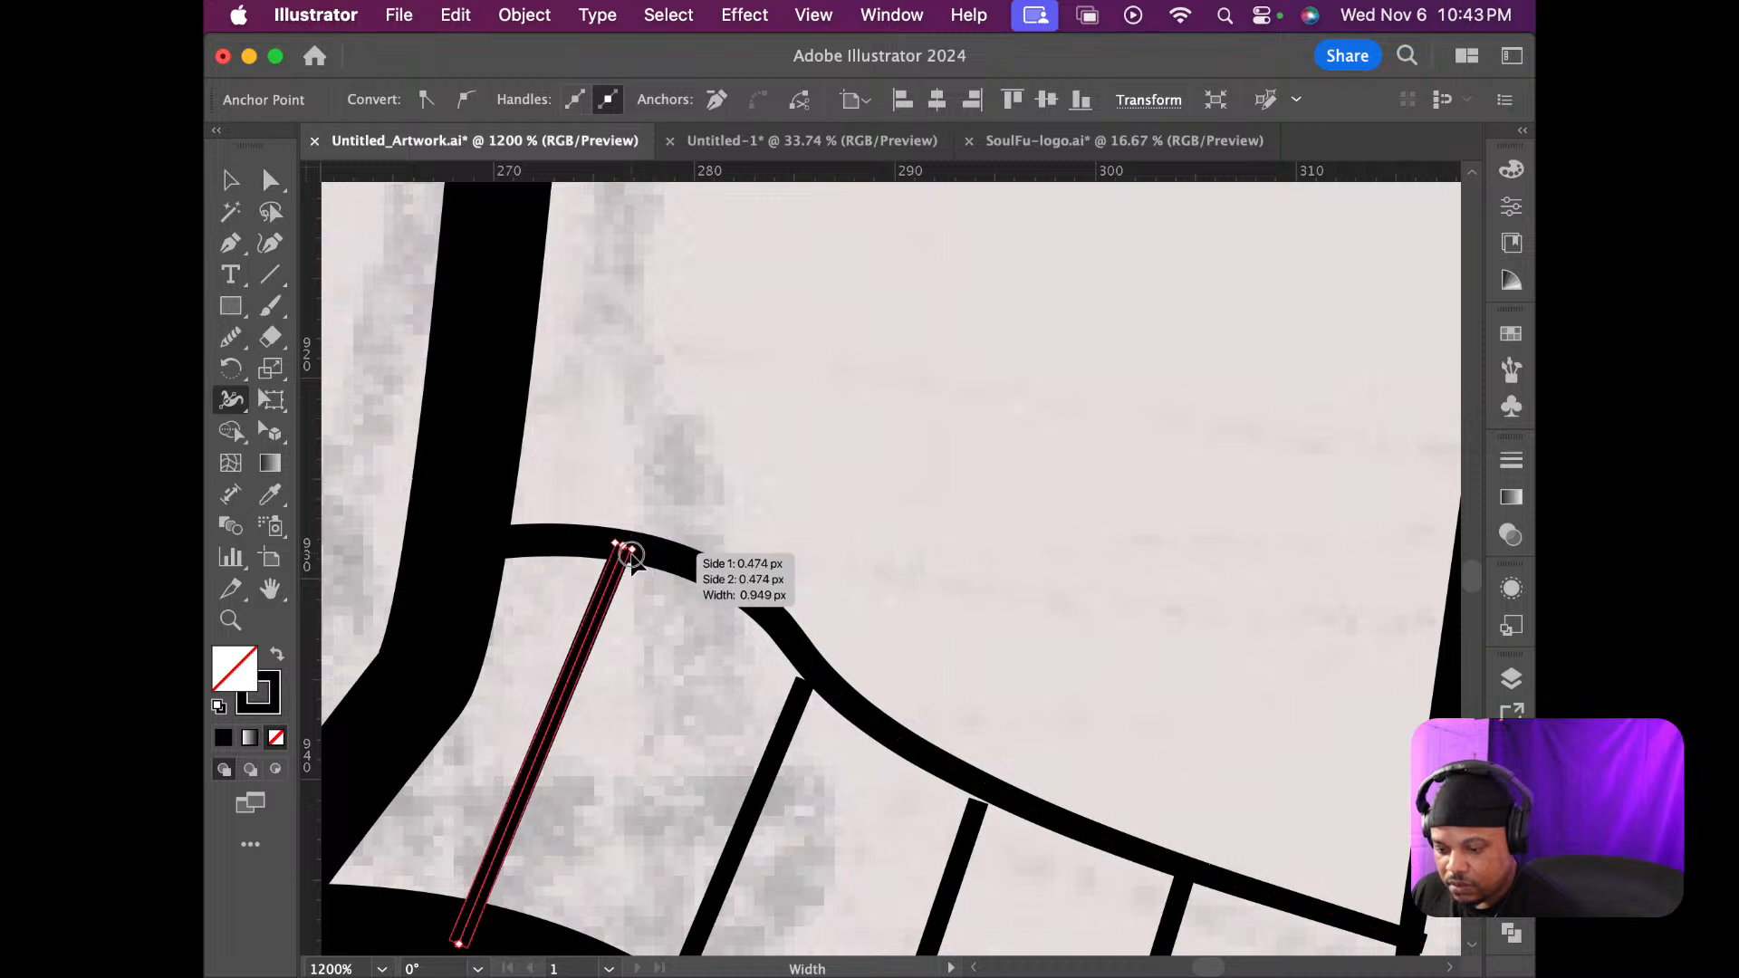
pyautogui.moveTo(629, 553); pyautogui.dragTo(638, 554)
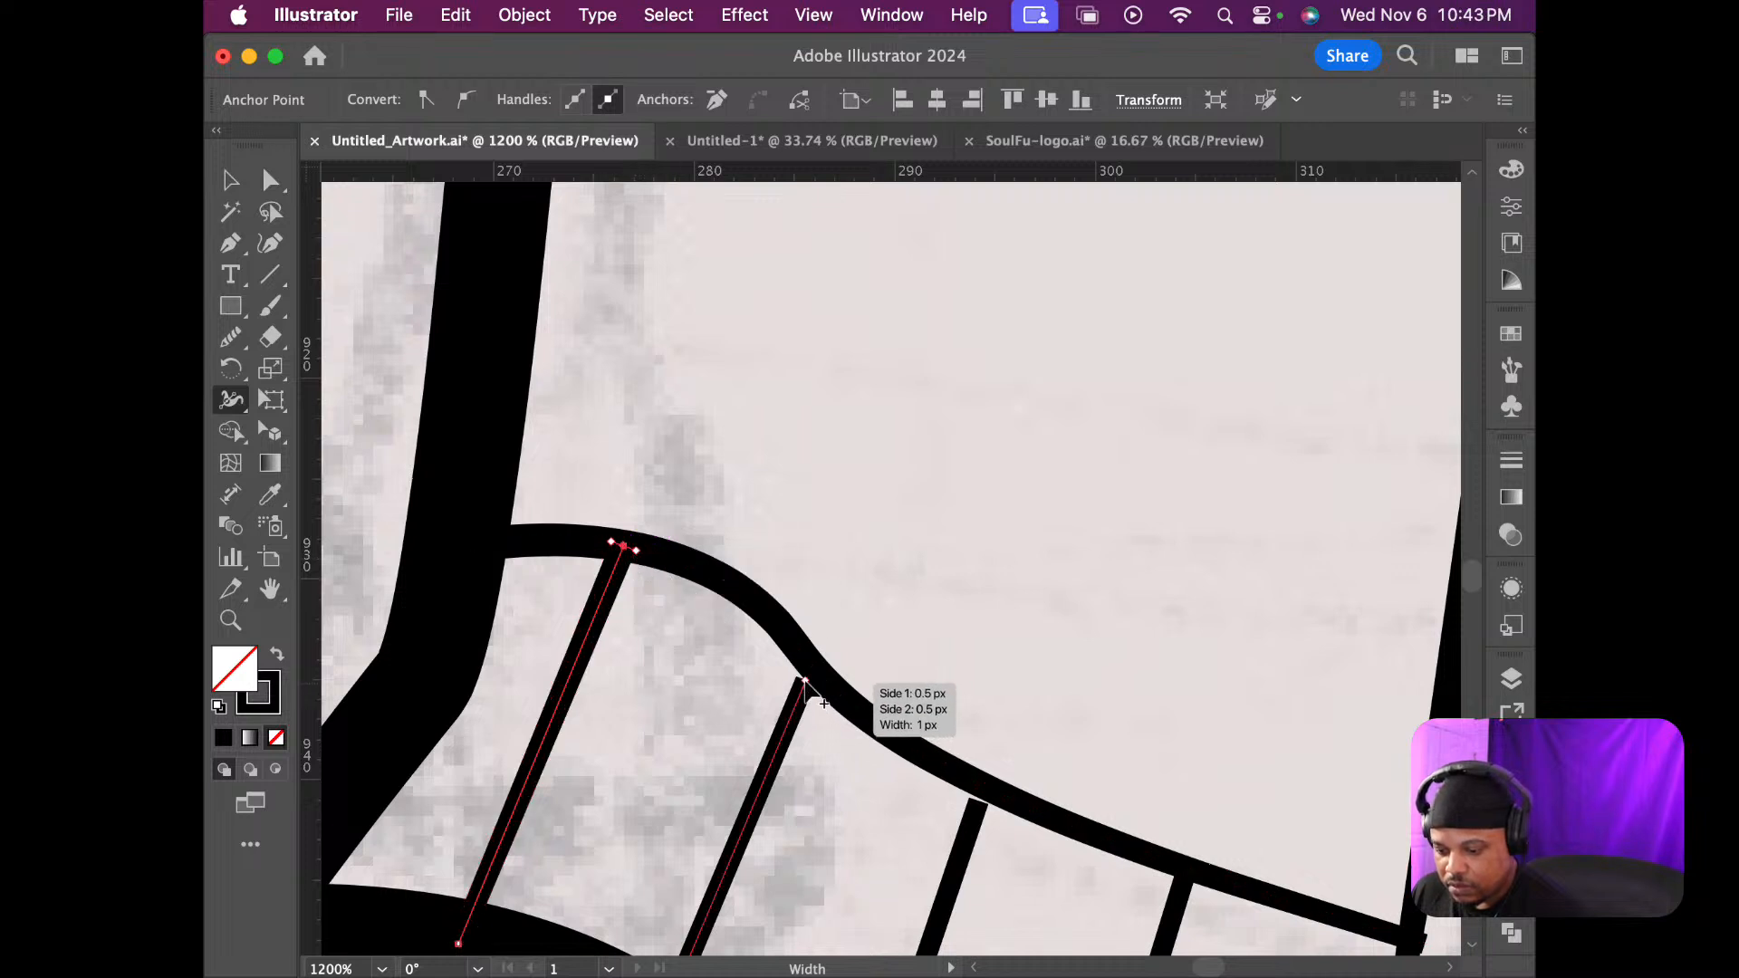
# Extend the second rib line's upper end into the hem's upper line, widen that end and narrow the lower end
pyautogui.press('a')
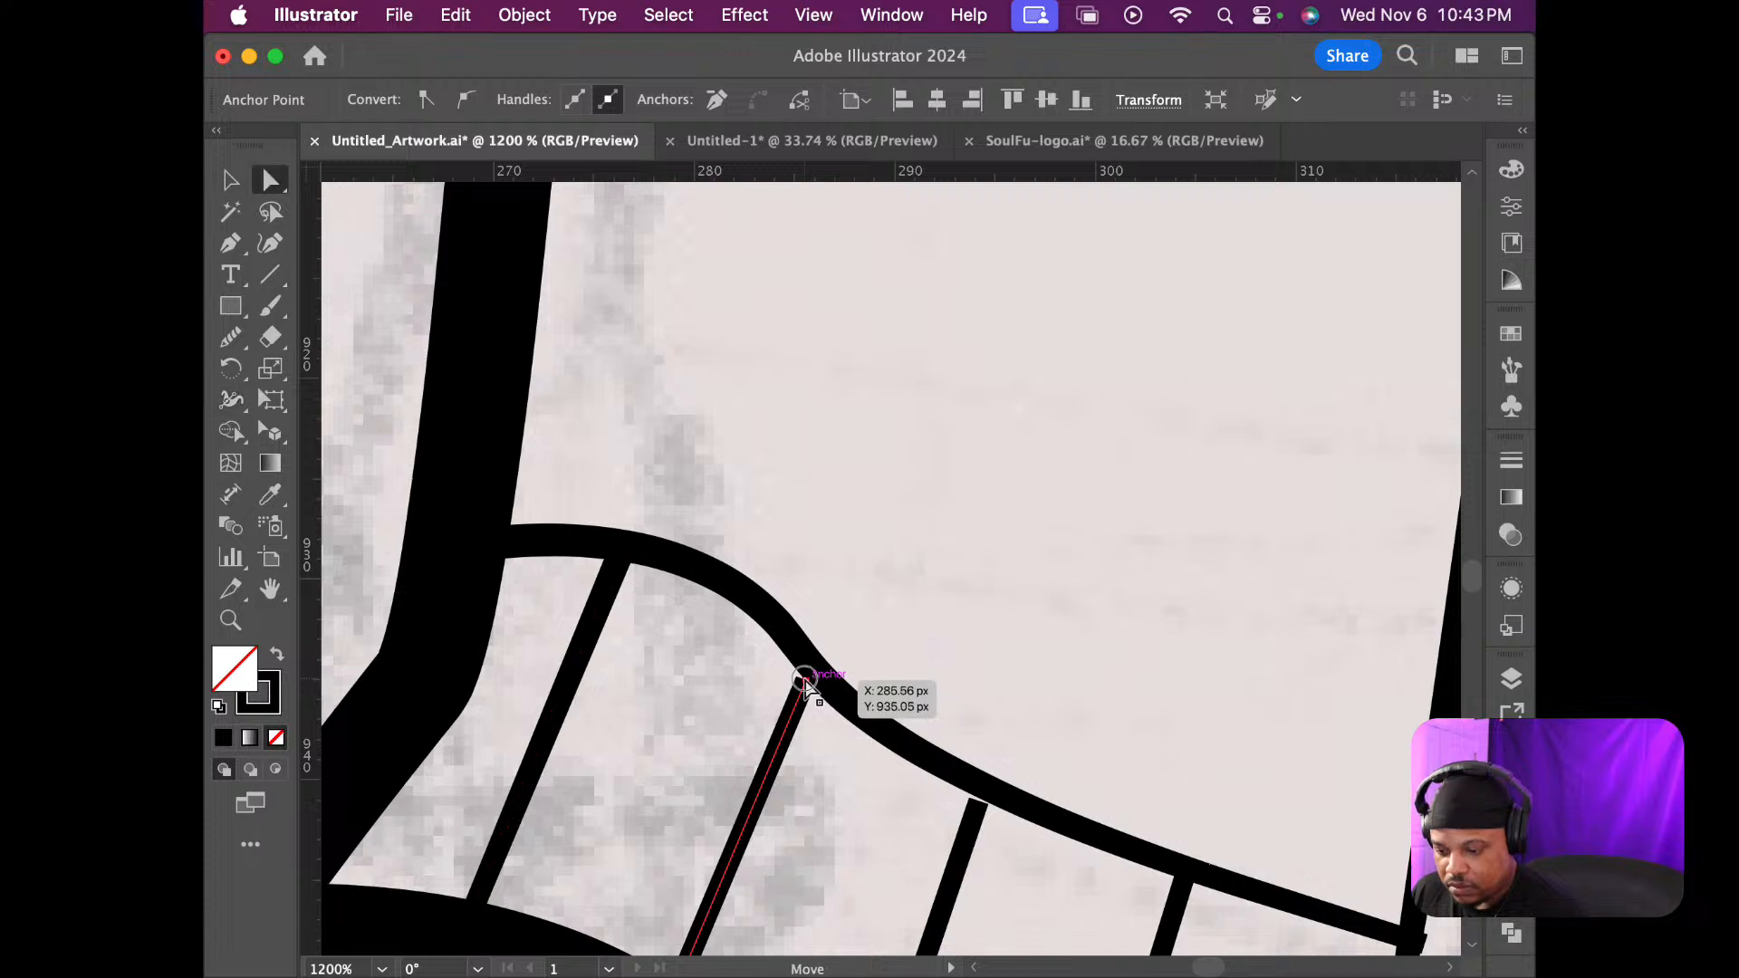
pyautogui.moveTo(806, 679); pyautogui.dragTo(823, 684)
pyautogui.hotkey('shift', 'w')
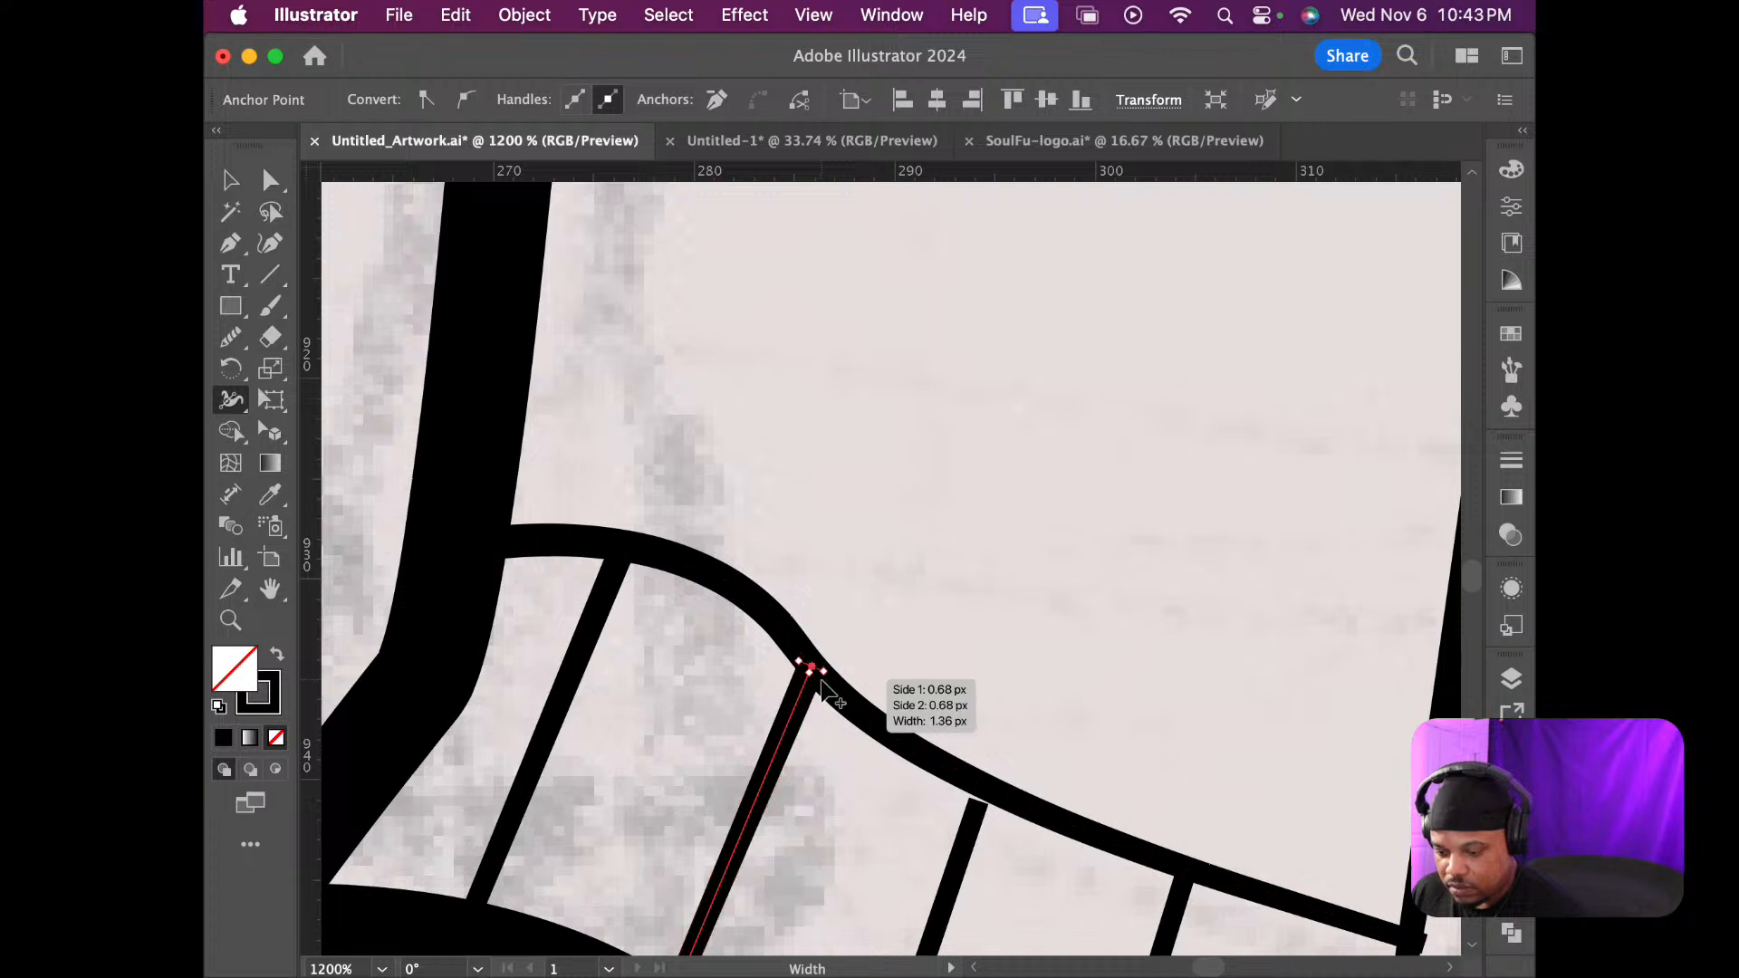
pyautogui.scroll(-2, 822, 675)
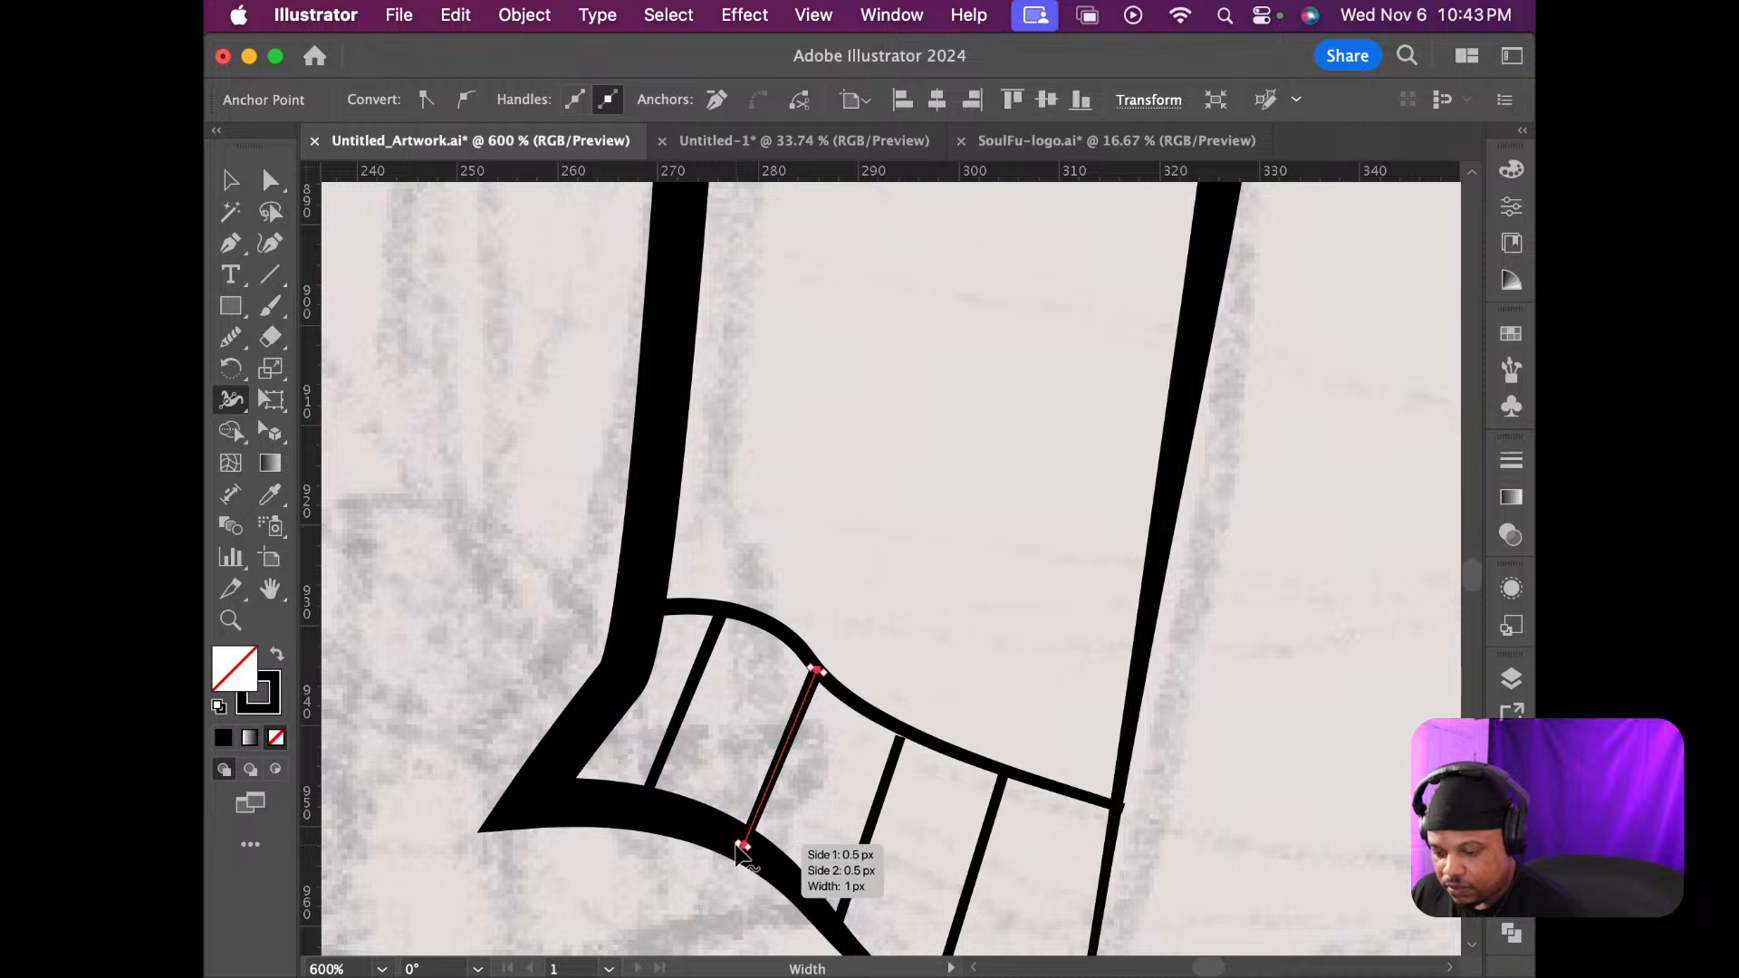
pyautogui.moveTo(741, 846); pyautogui.dragTo(744, 846)
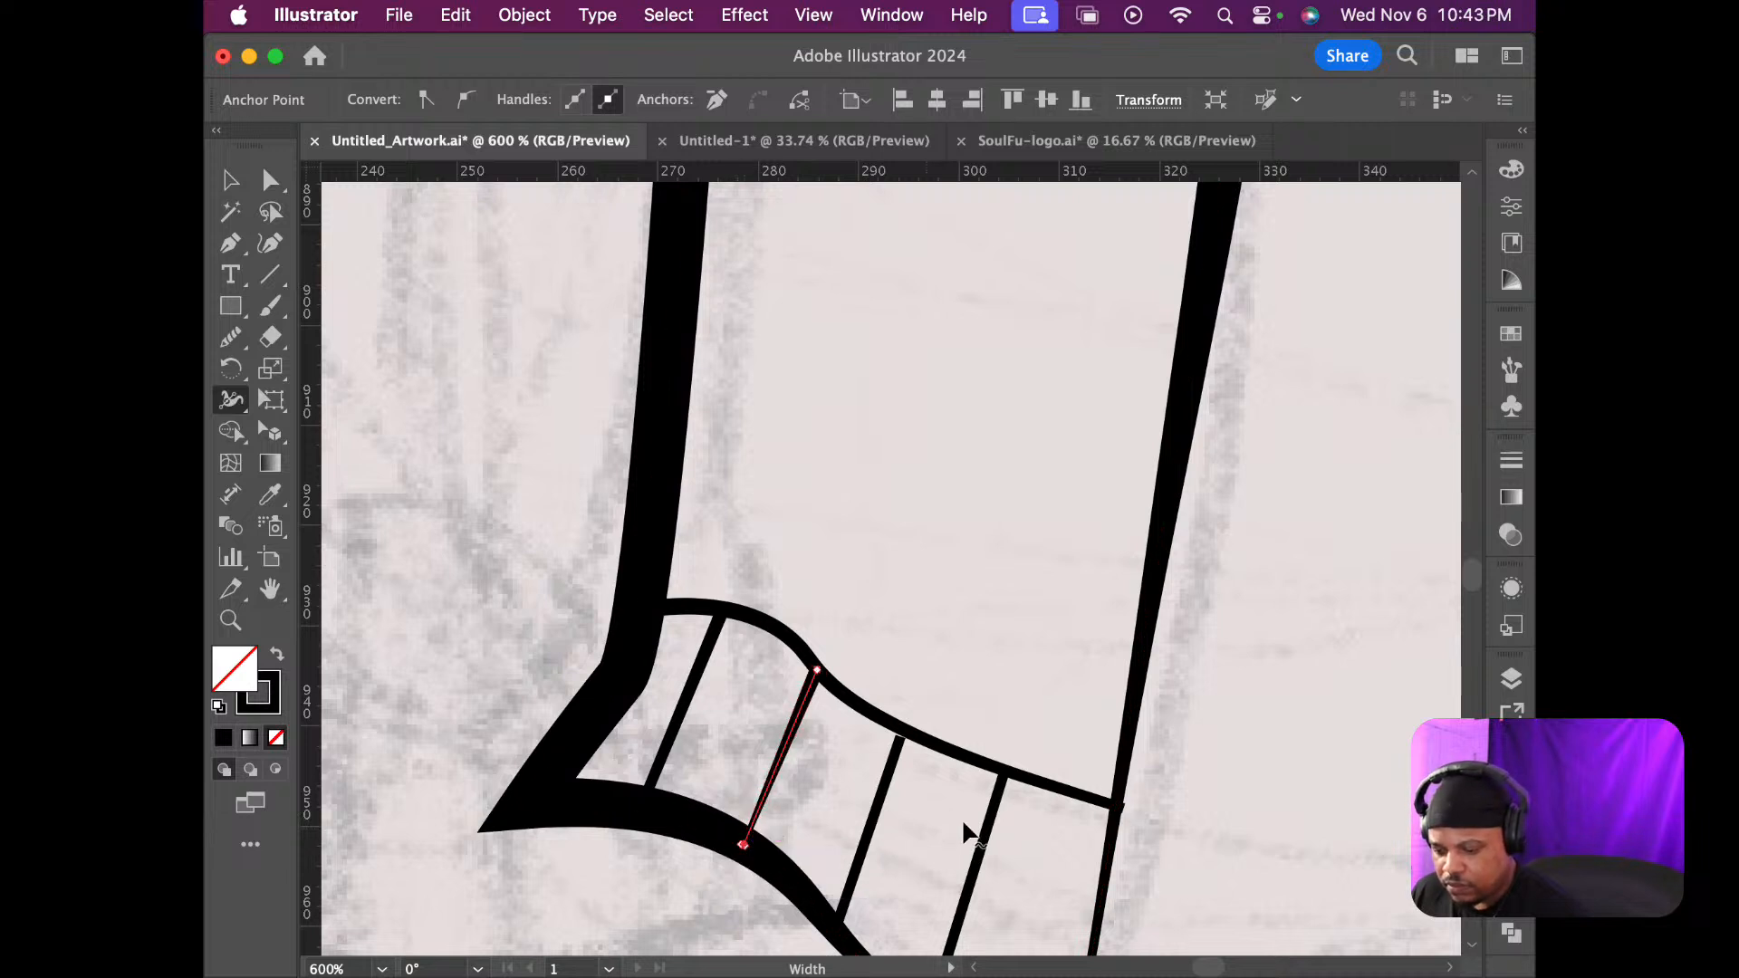
# Widen the third rib line's upper end and narrow the fourth rib line's lower end with the Width tool
pyautogui.moveTo(901, 739); pyautogui.dragTo(906, 738)
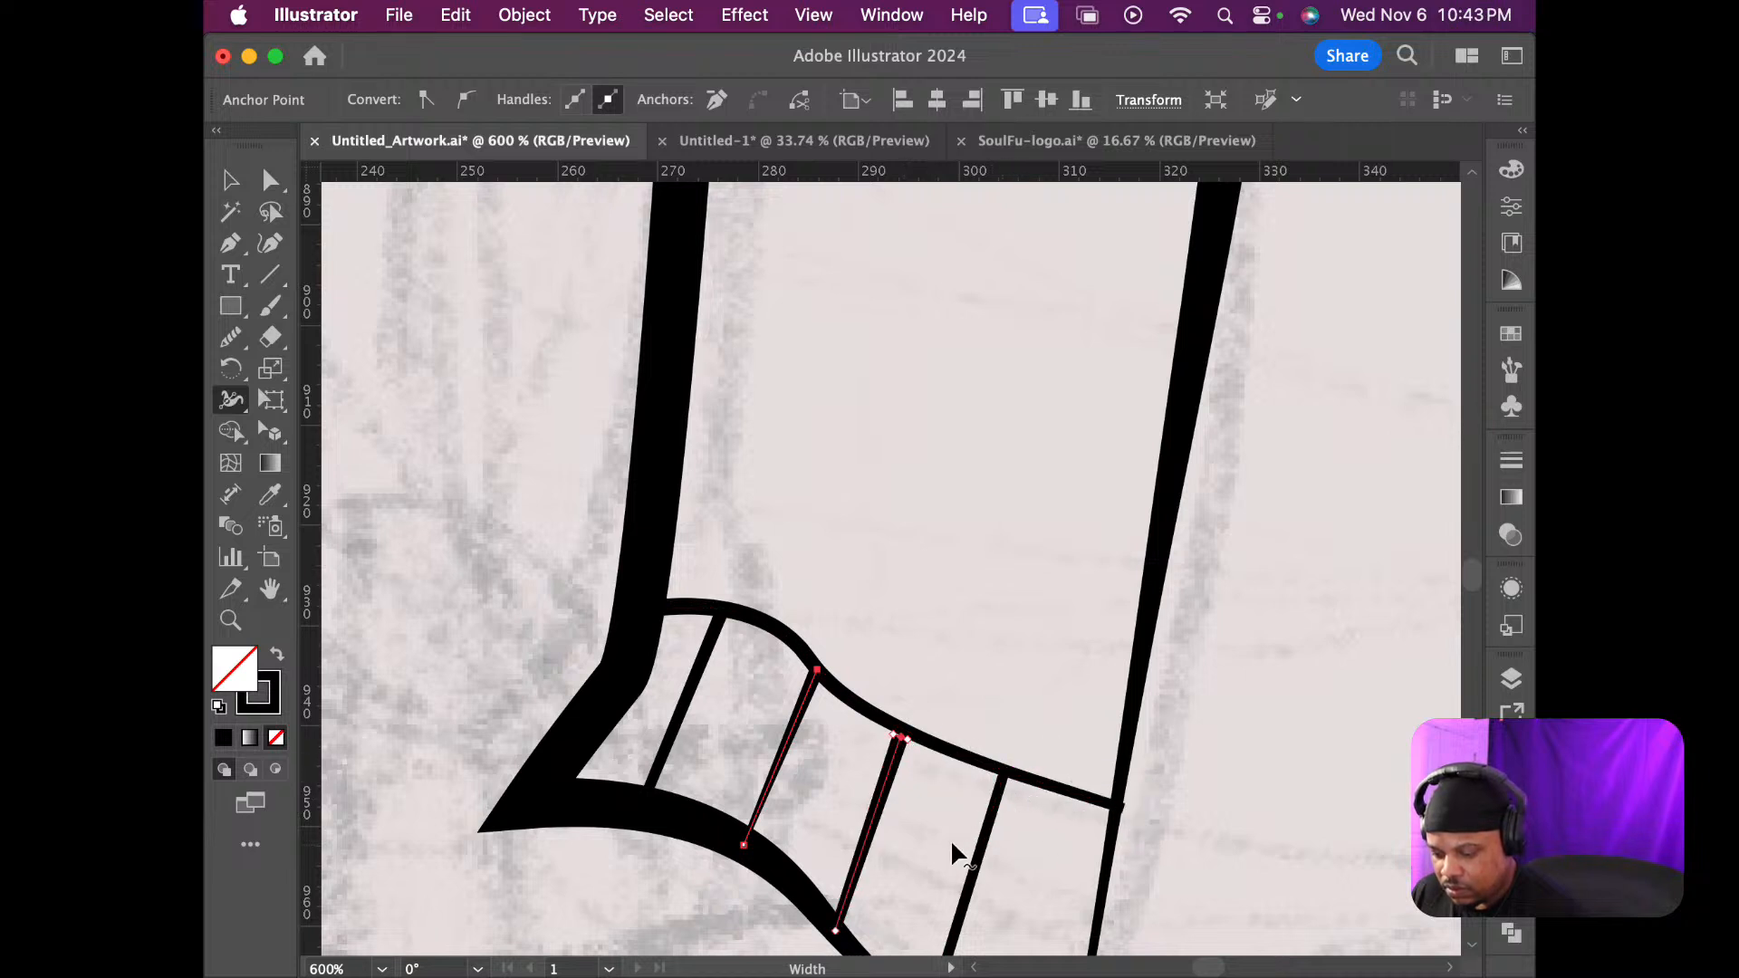
pyautogui.scroll(-3, 960, 833)
pyautogui.scroll(-3, 986, 812)
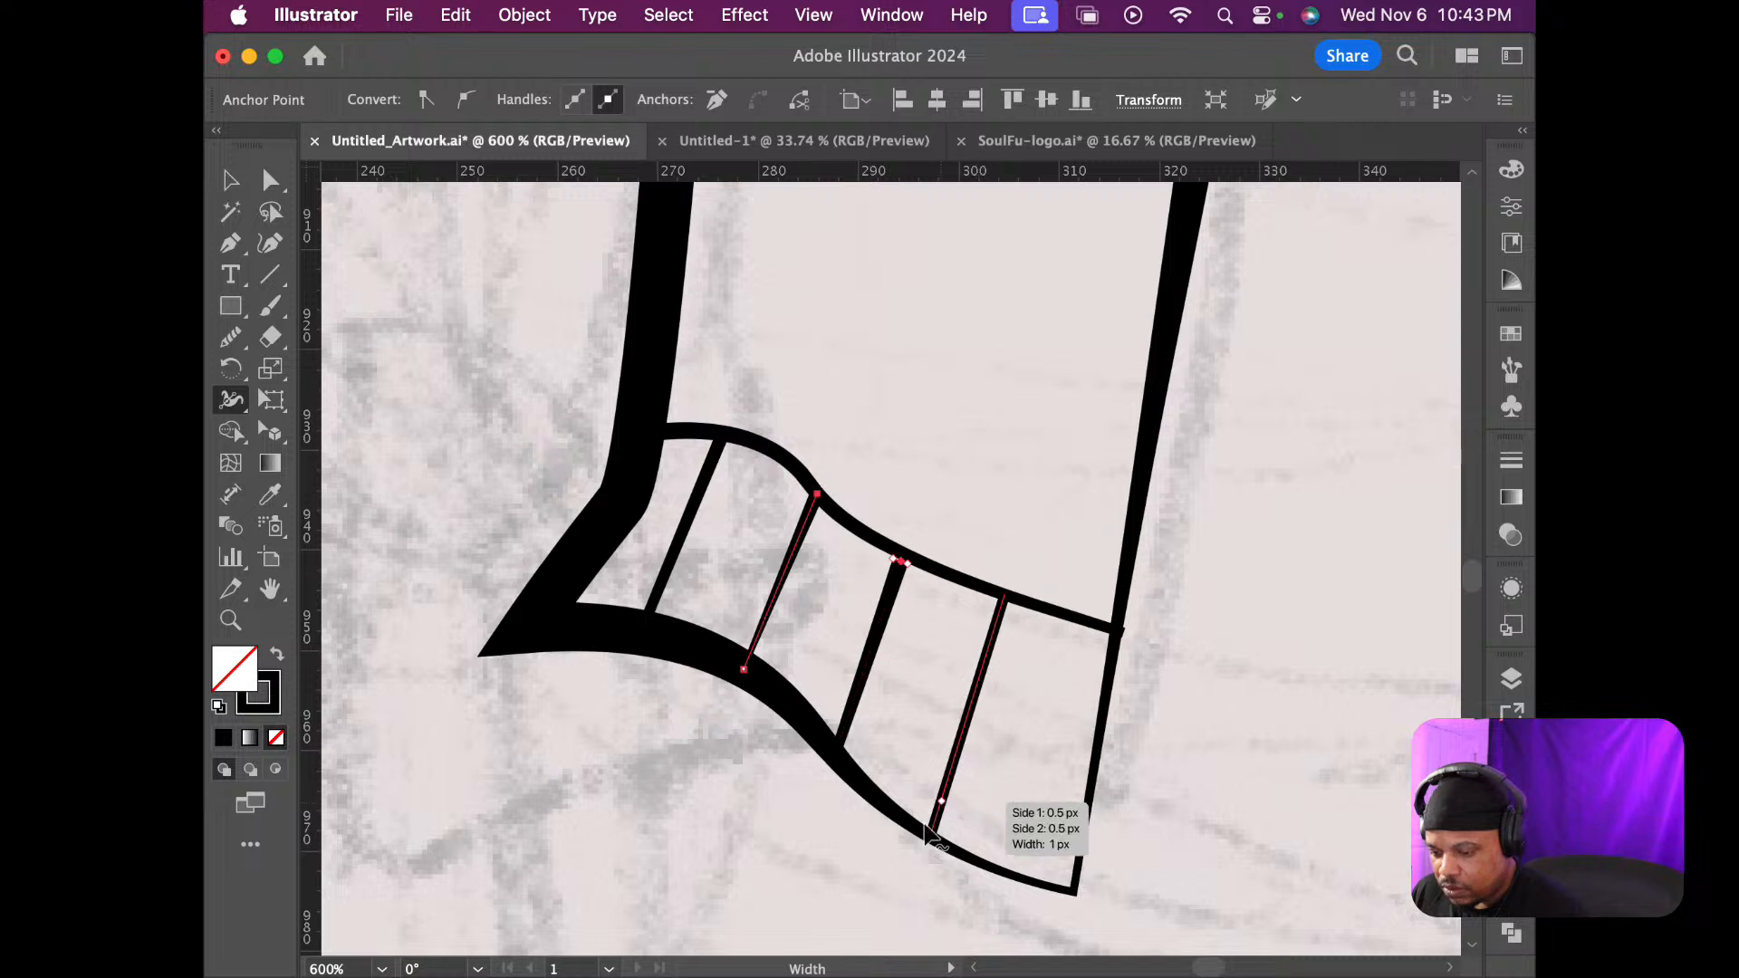
pyautogui.moveTo(923, 831); pyautogui.dragTo(932, 834)
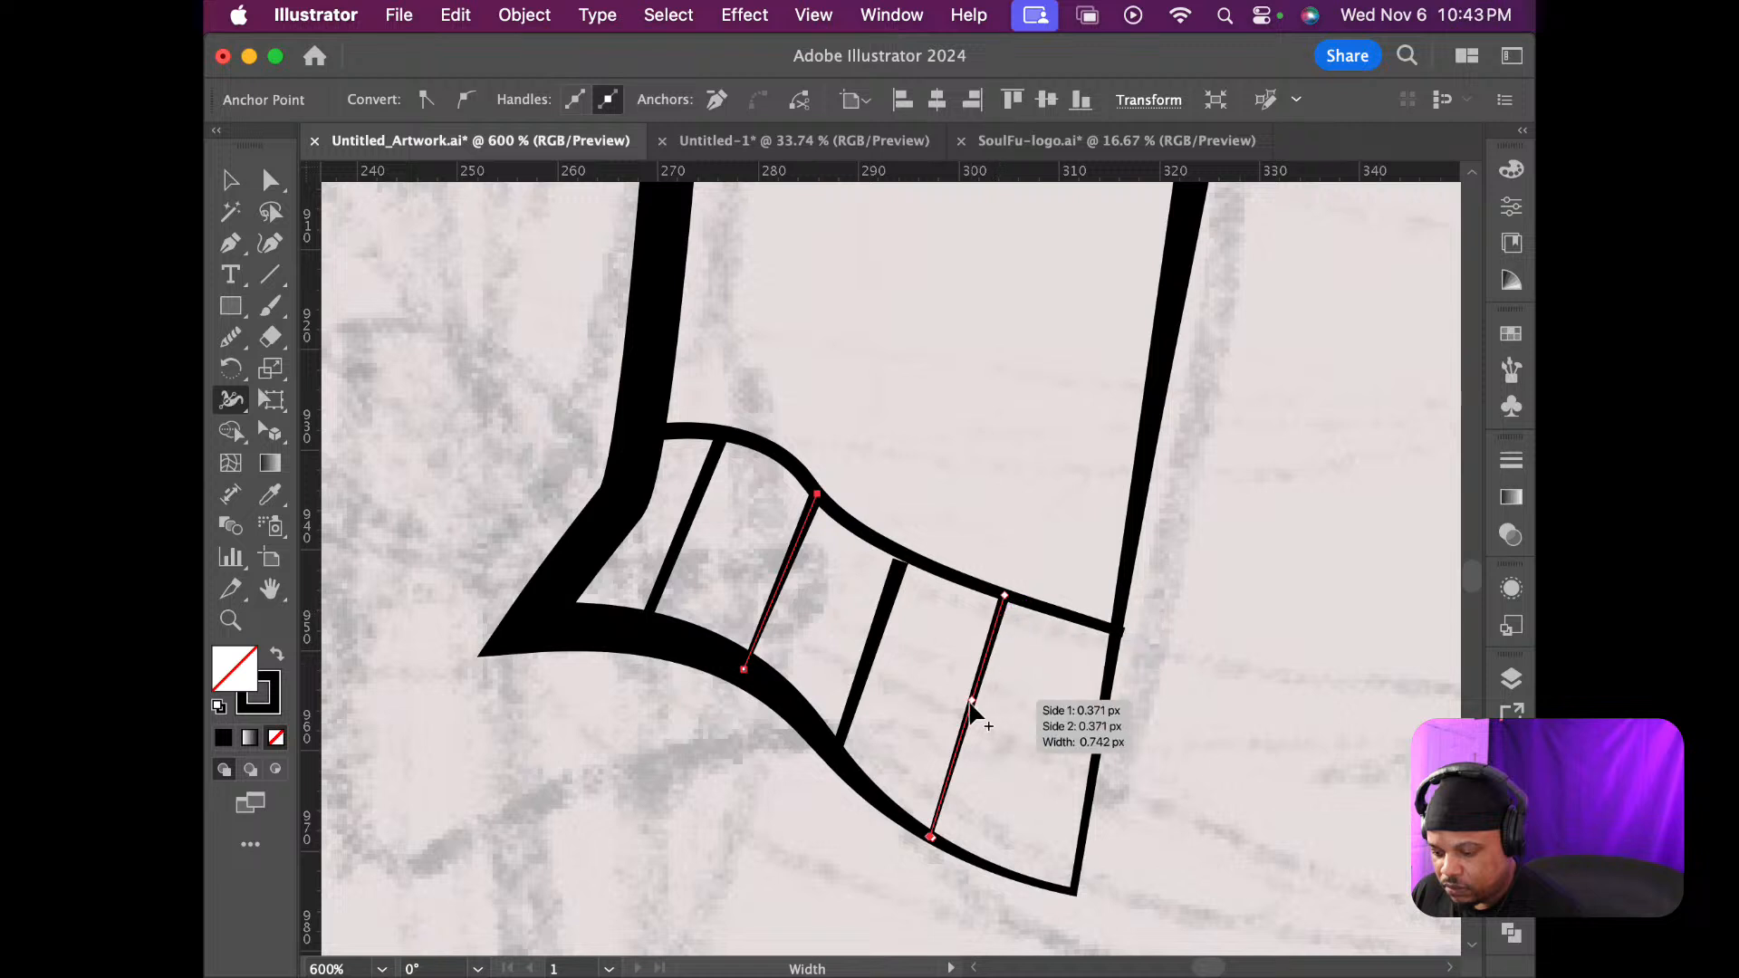
pyautogui.press('a')
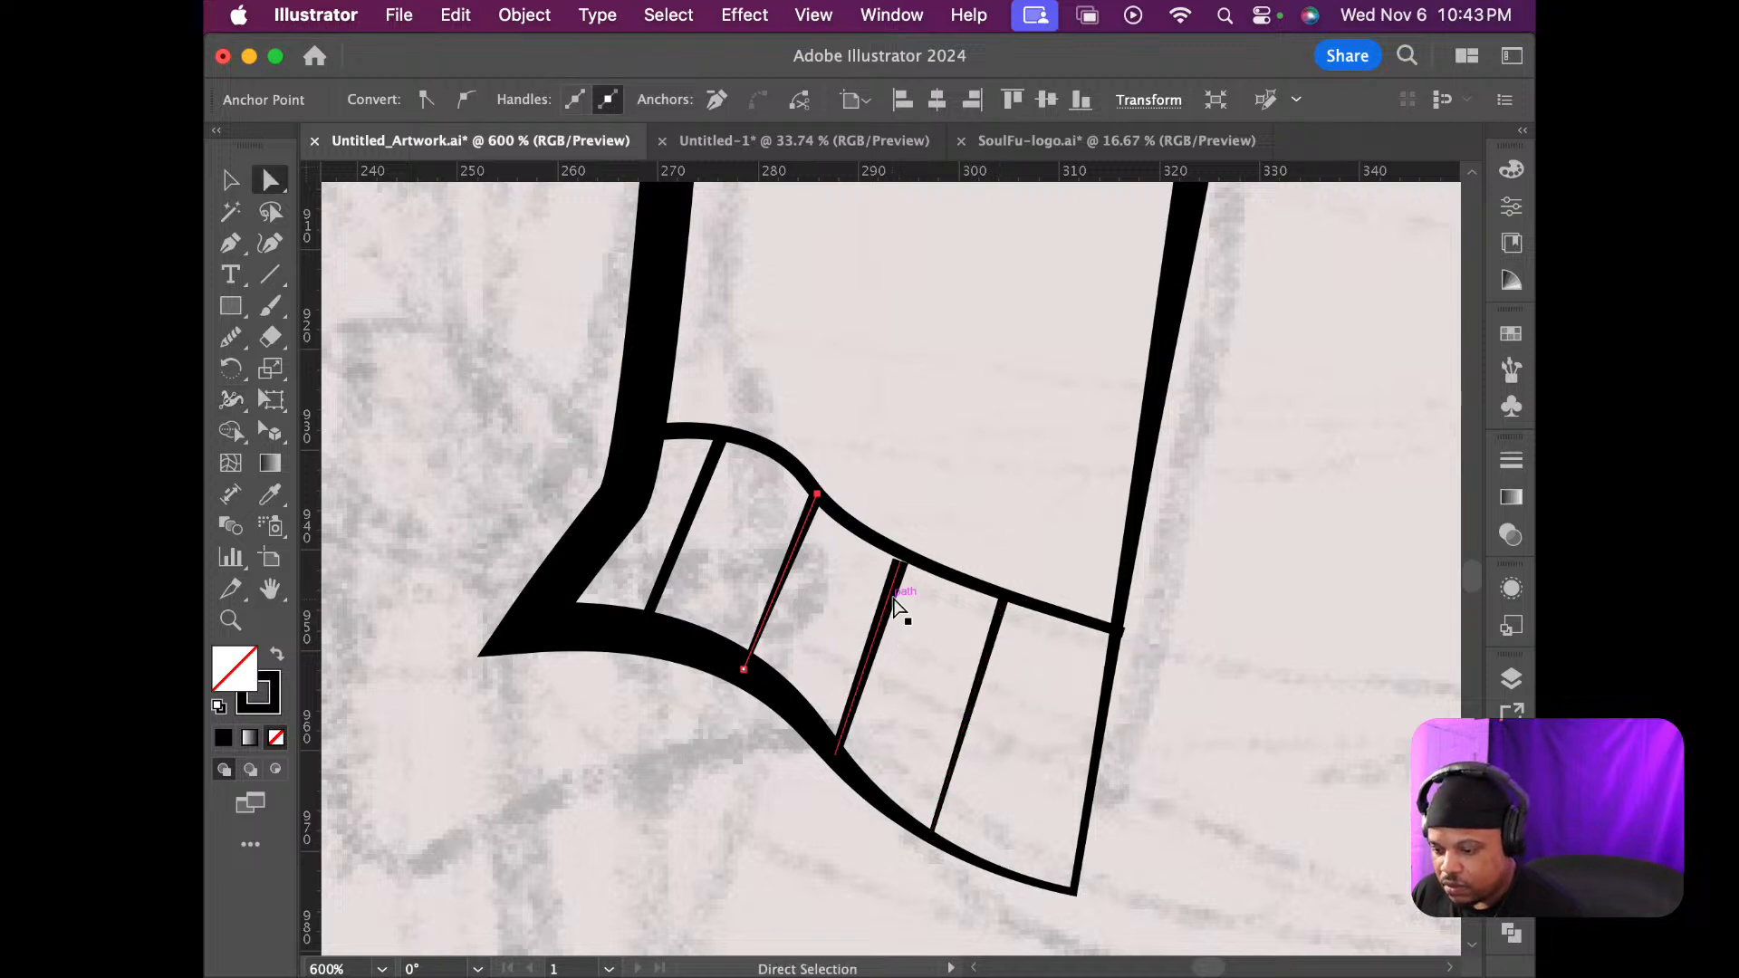
# Move the third rib line slightly up into the hem's upper line and deselect it
pyautogui.click(890, 607)
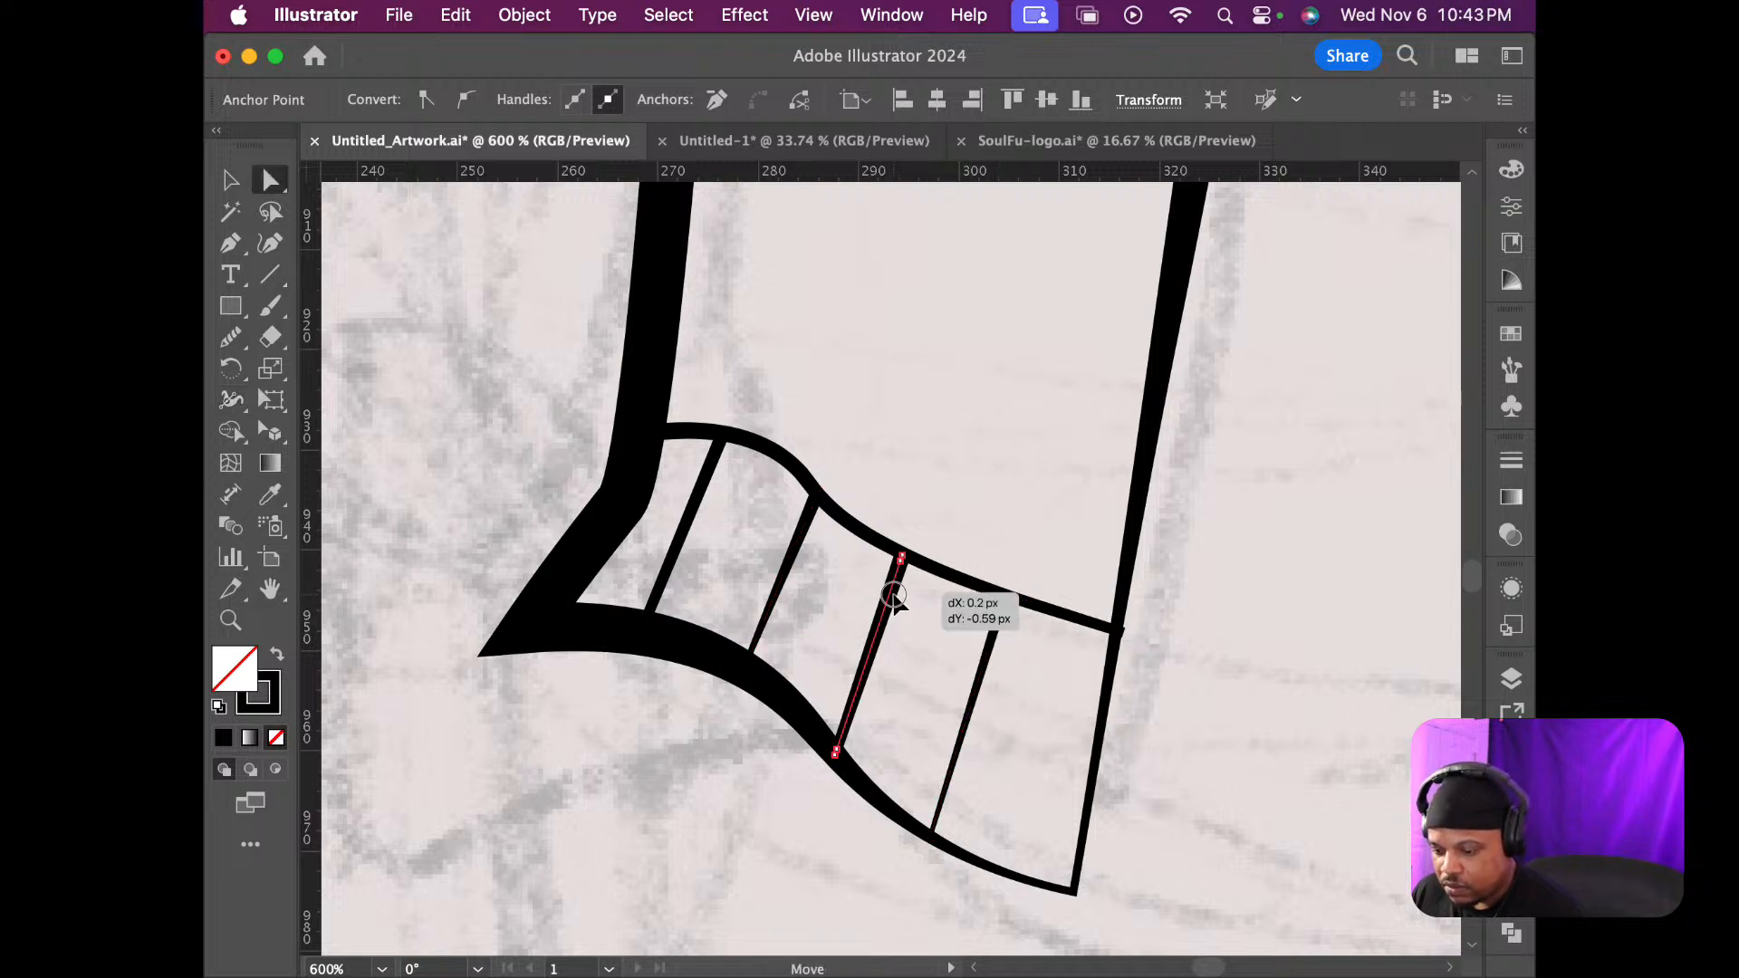
pyautogui.click(936, 653)
# Examine the whole figure and compare the second front panel's ribbed hem with the other hem and the sketch
pyautogui.scroll(-8, 933, 666)
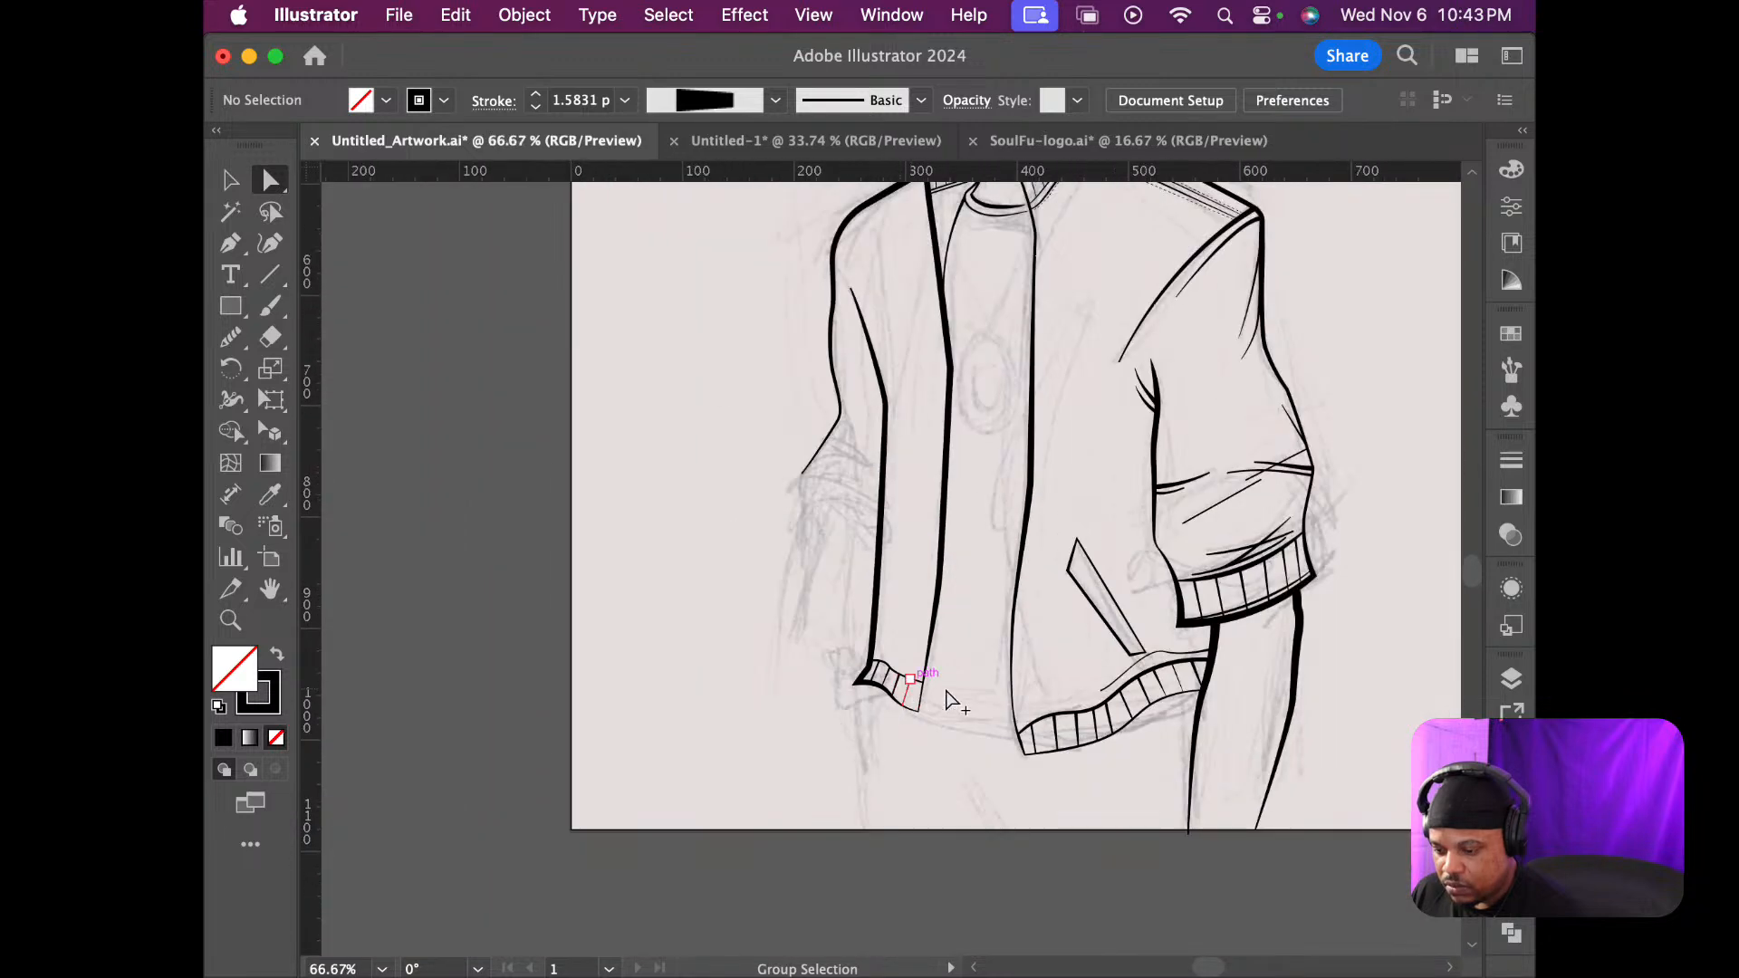
pyautogui.scroll(-5, 996, 693)
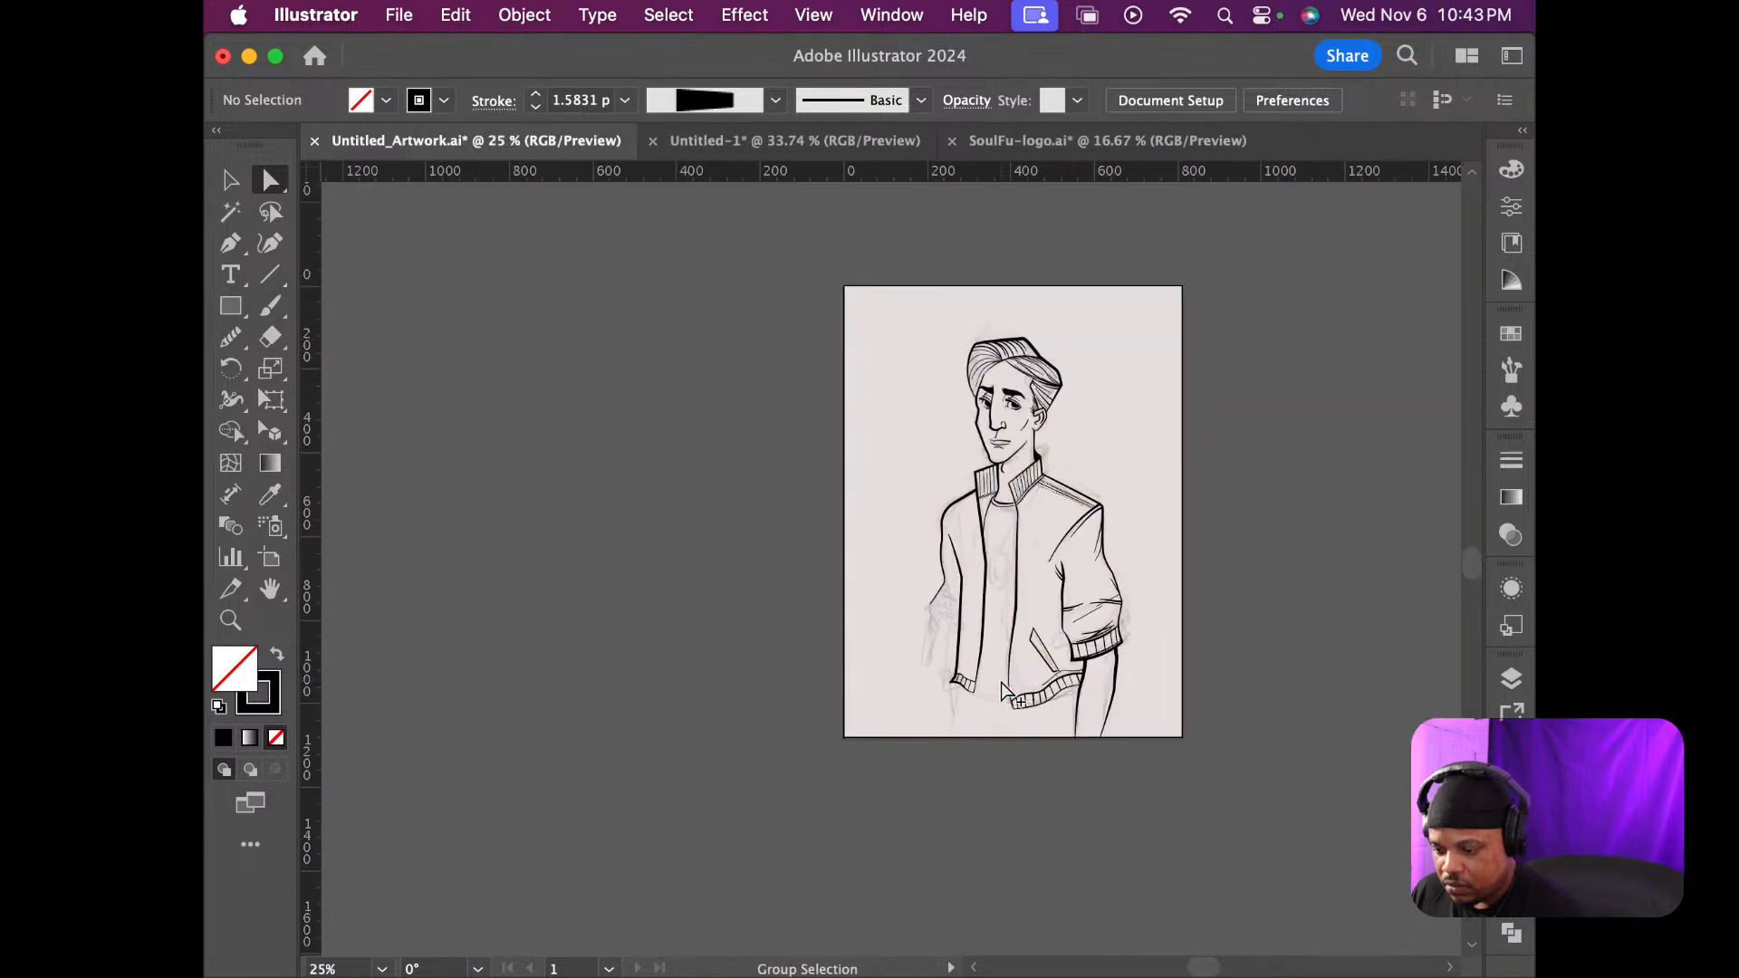
pyautogui.scroll(3, 1002, 691)
pyautogui.scroll(-3, 1002, 691)
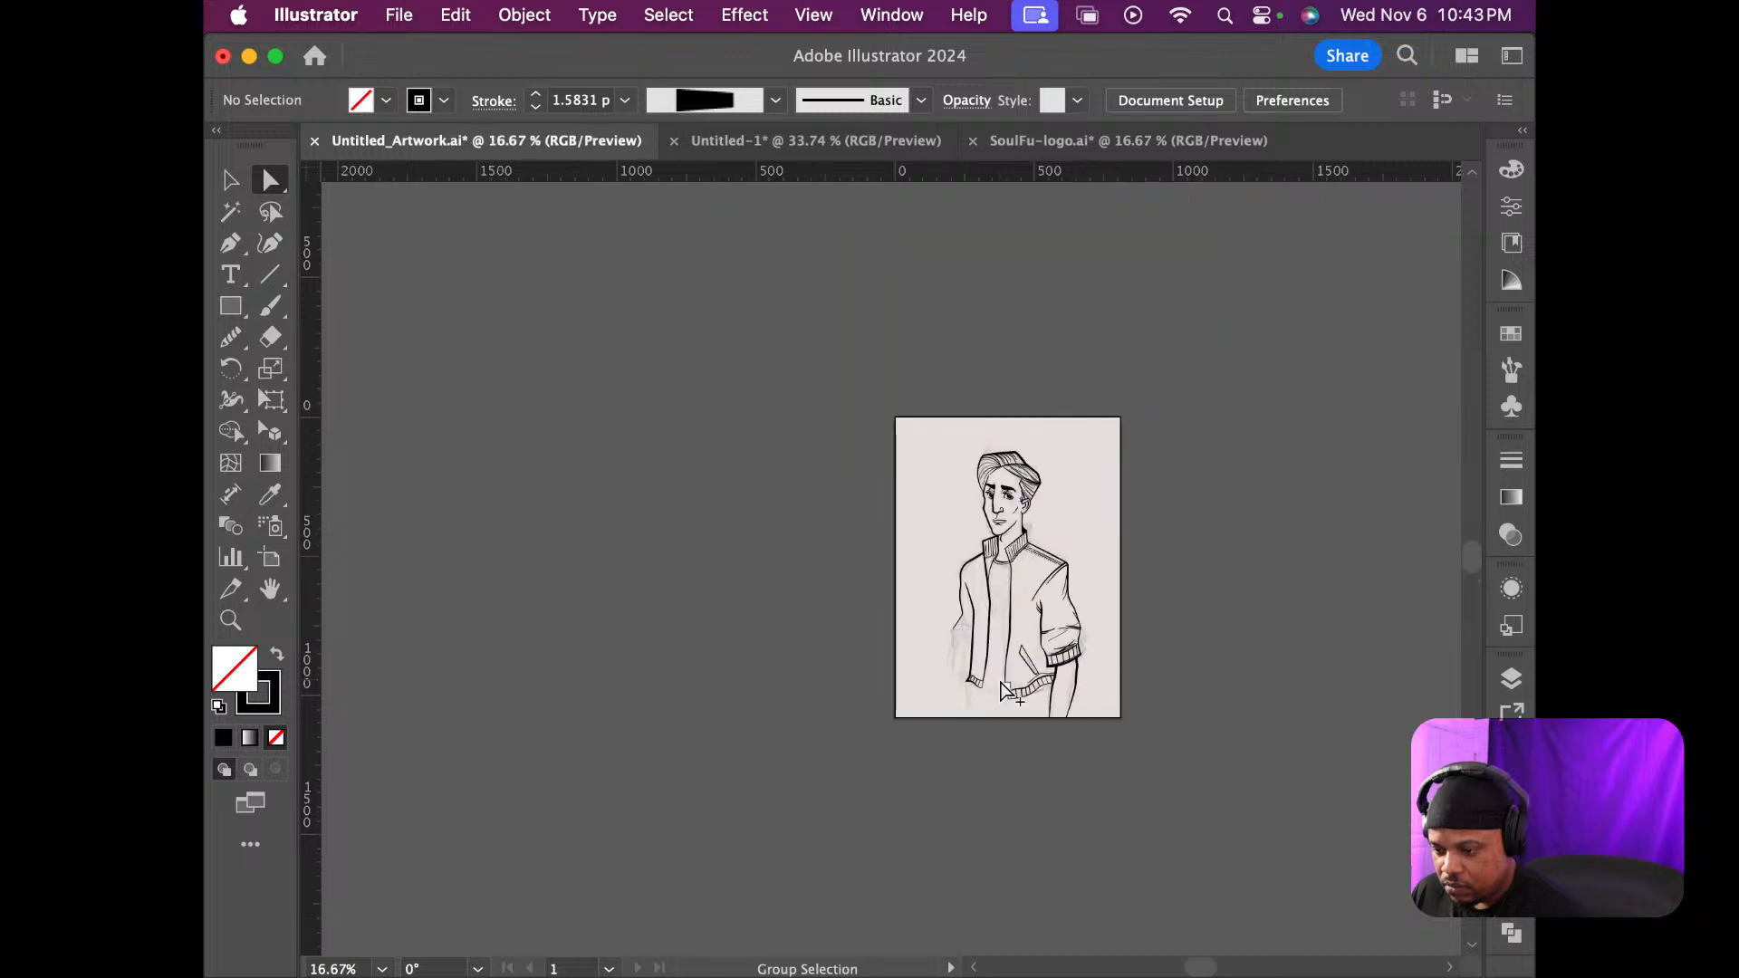
pyautogui.scroll(3, 1002, 691)
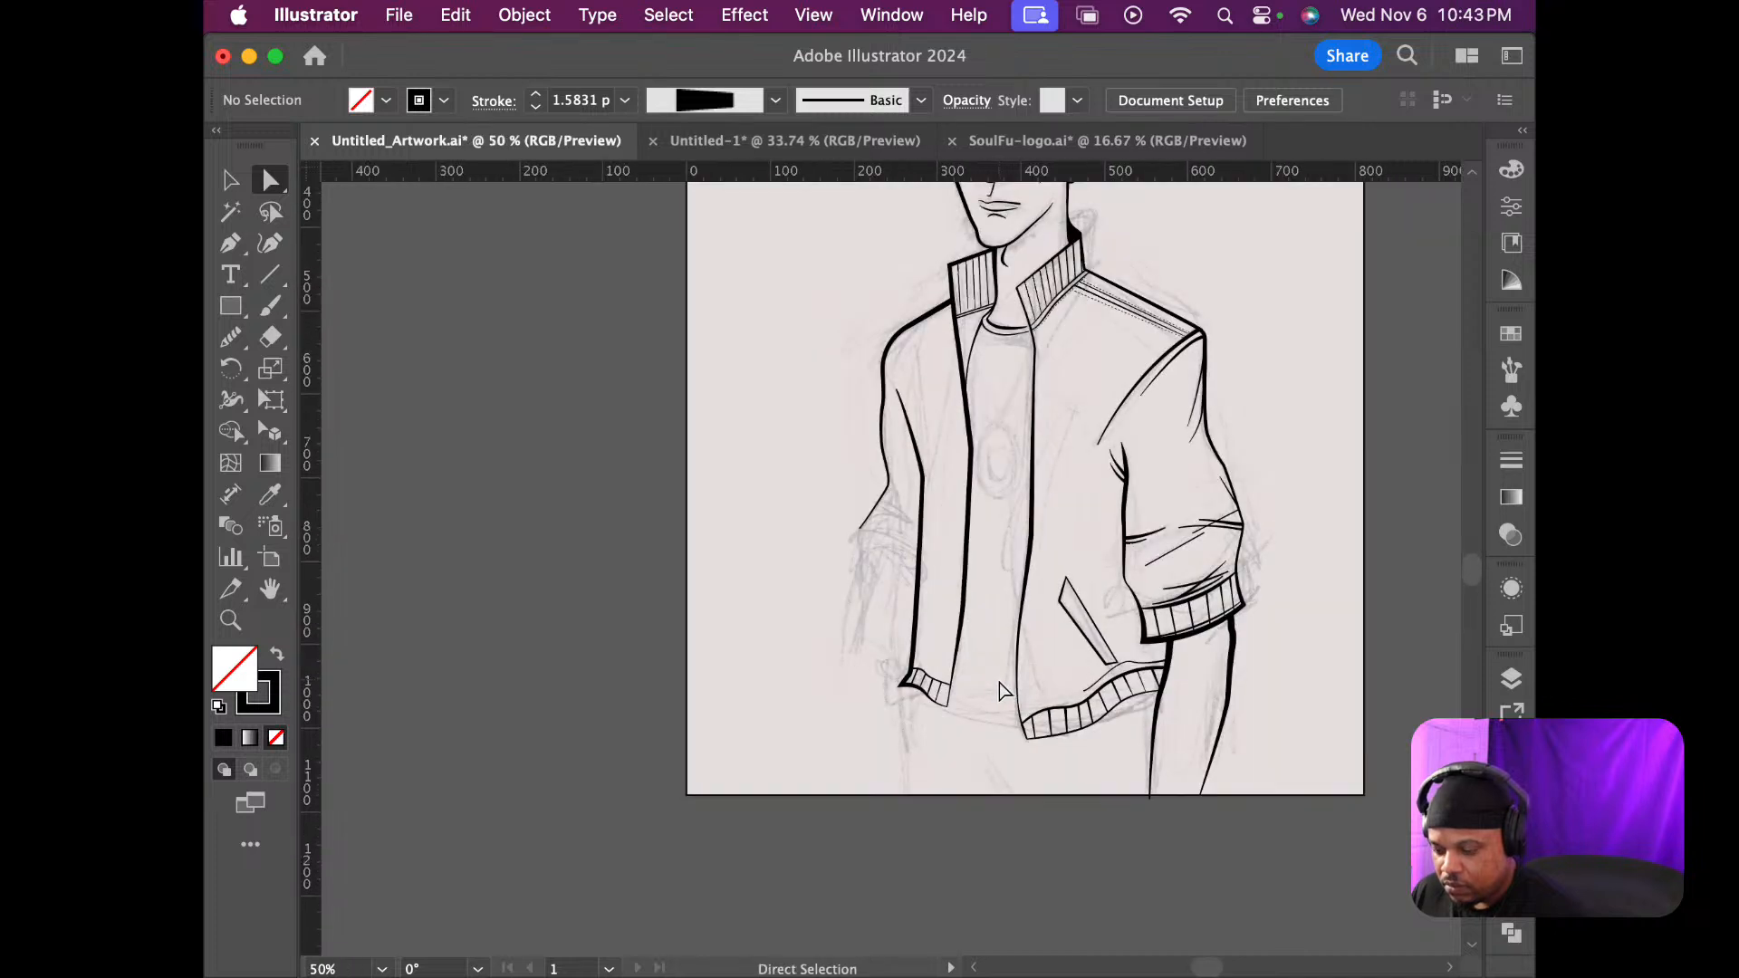
pyautogui.scroll(-3, 1002, 691)
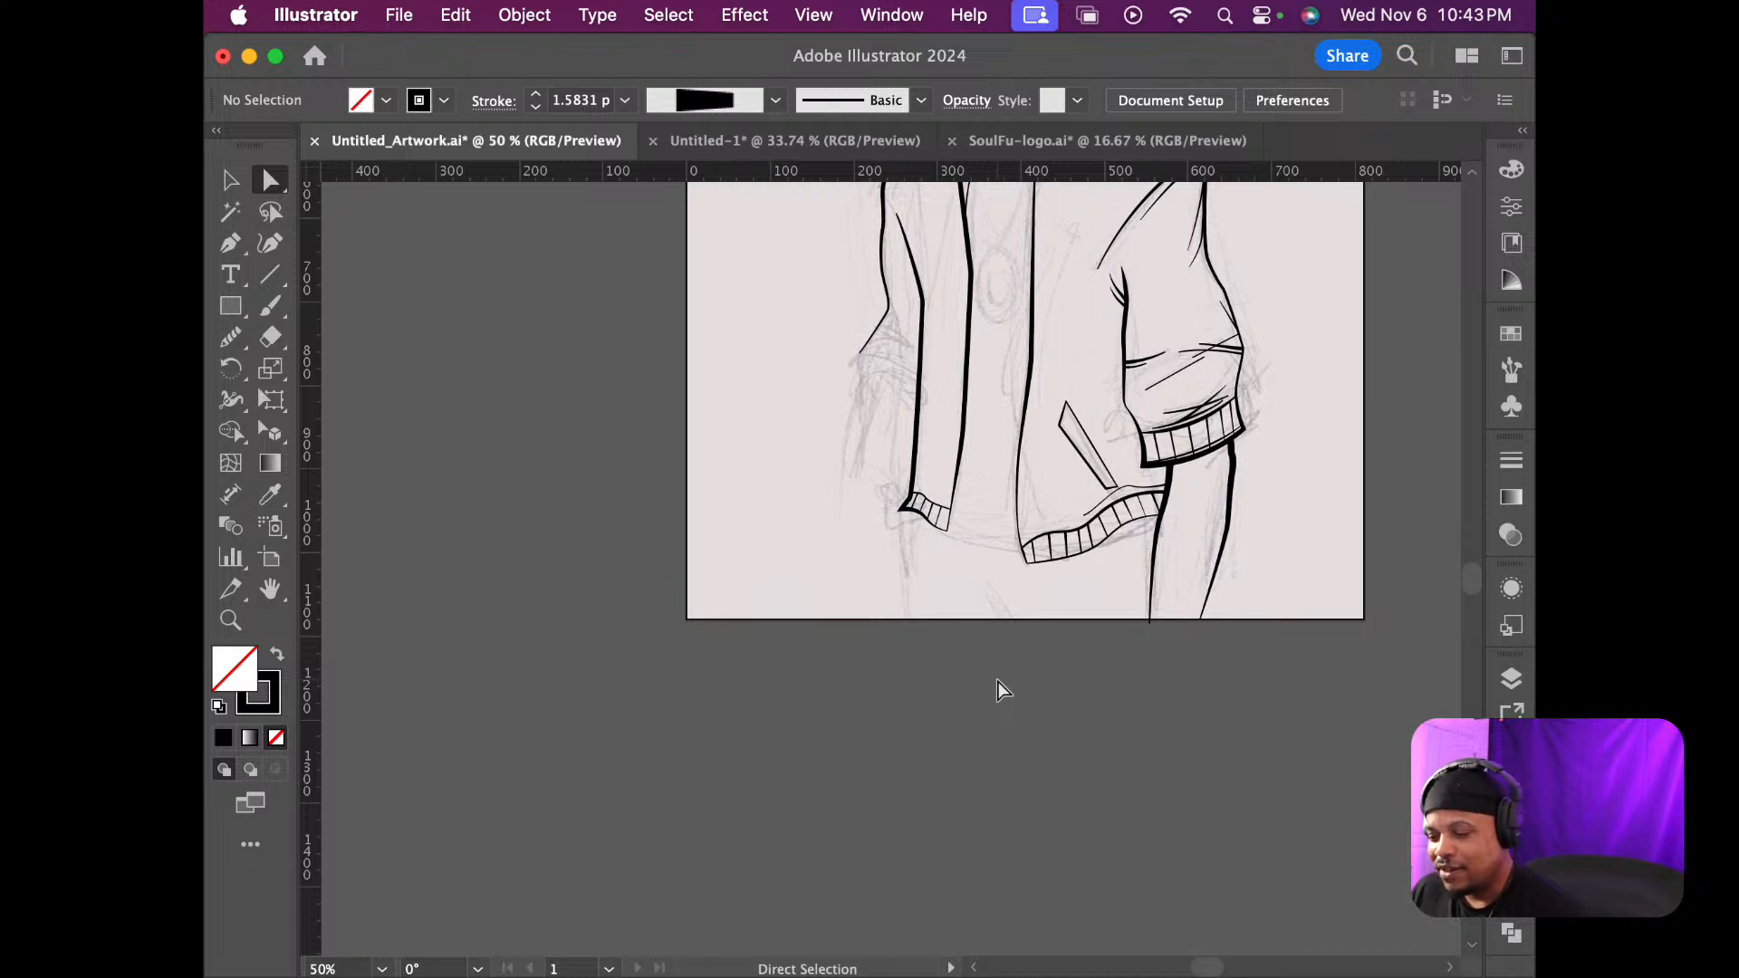
pyautogui.scroll(6, 1002, 691)
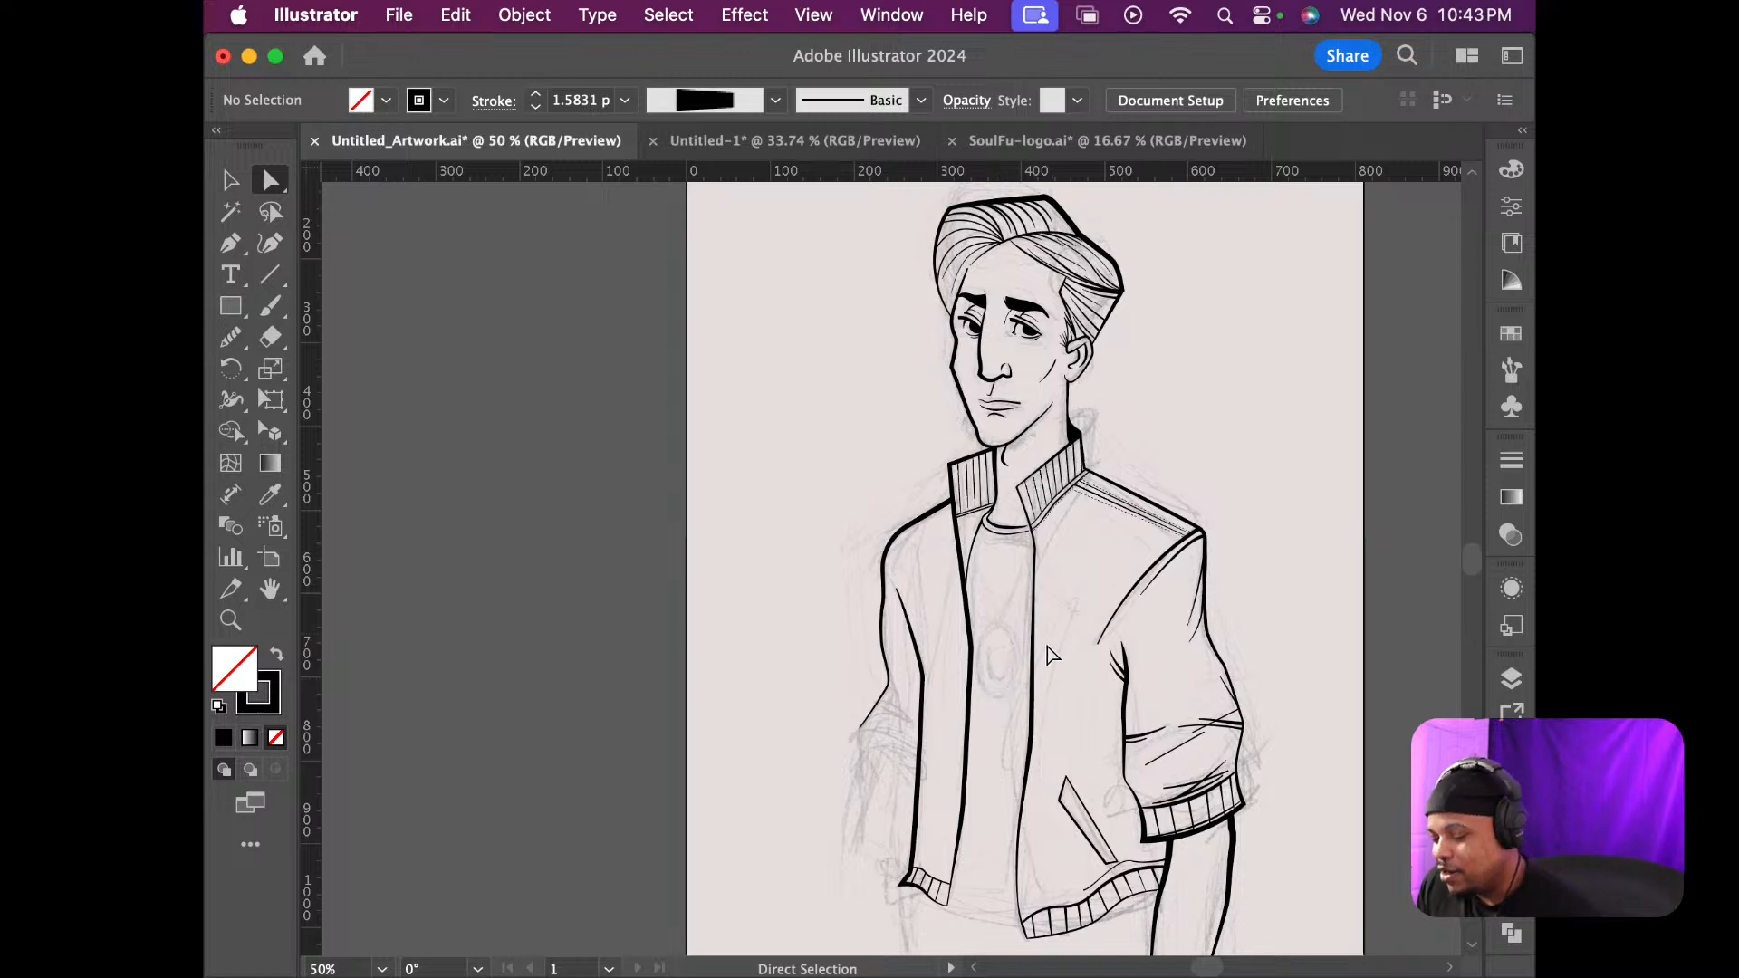
pyautogui.scroll(-7, 996, 699)
pyautogui.scroll(6, 990, 703)
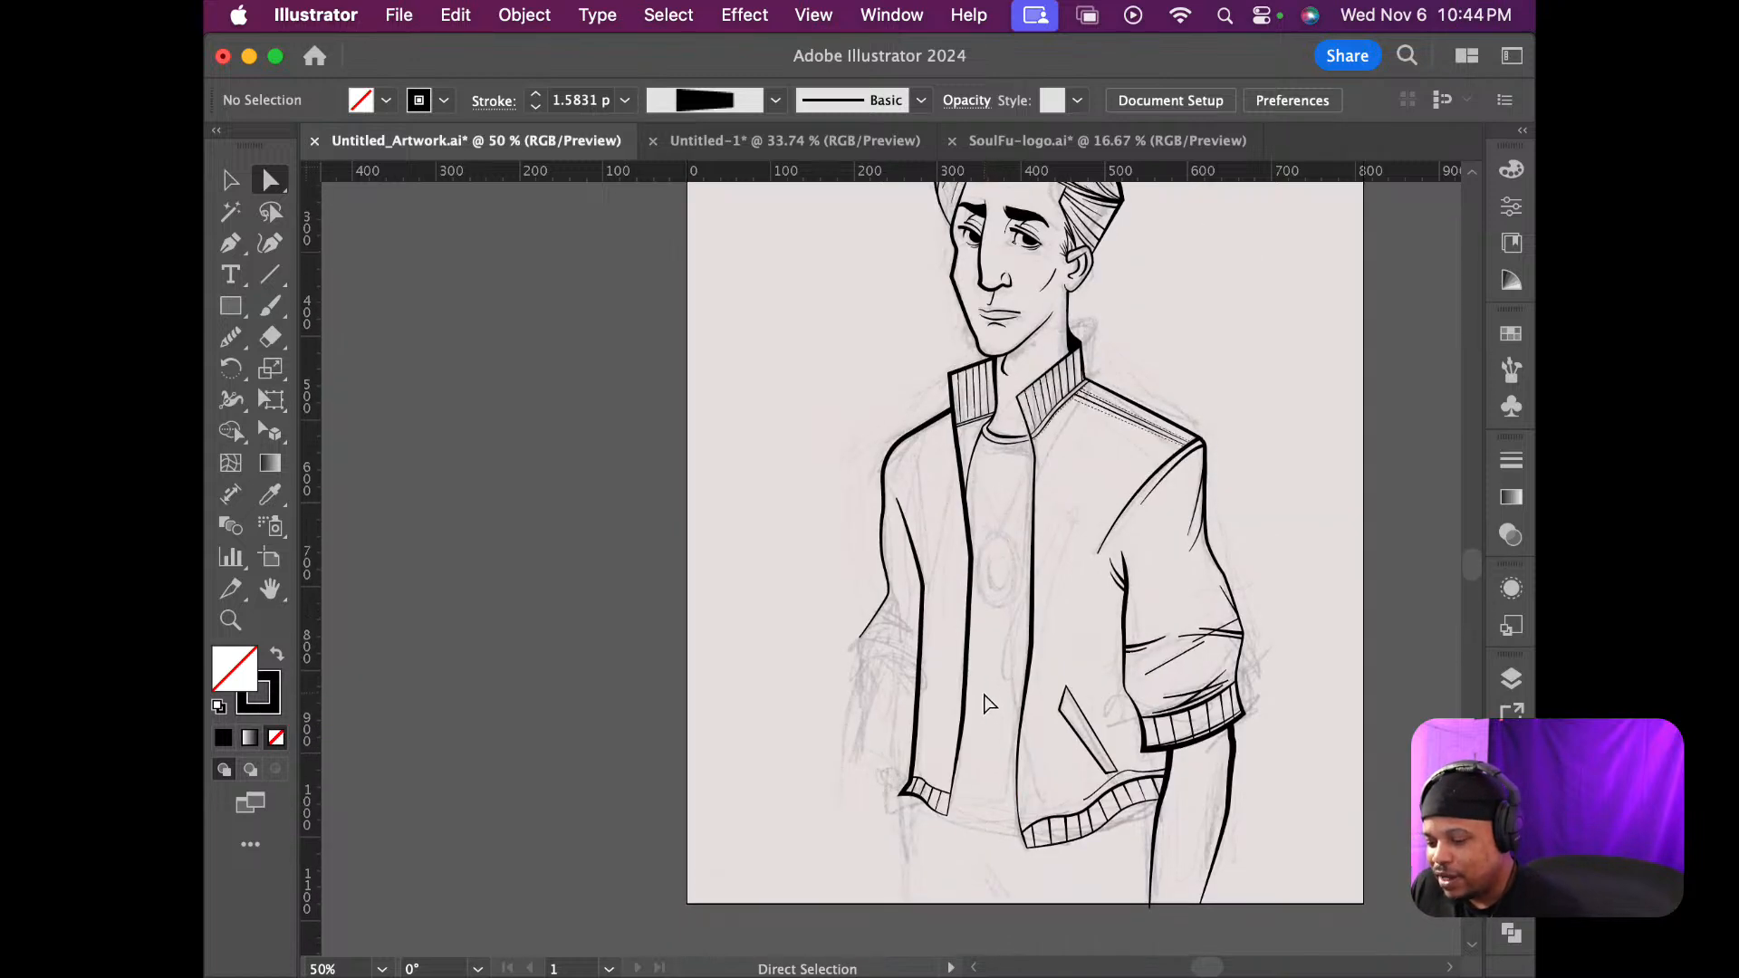
pyautogui.click(910, 761)
pyautogui.scroll(4, 930, 772)
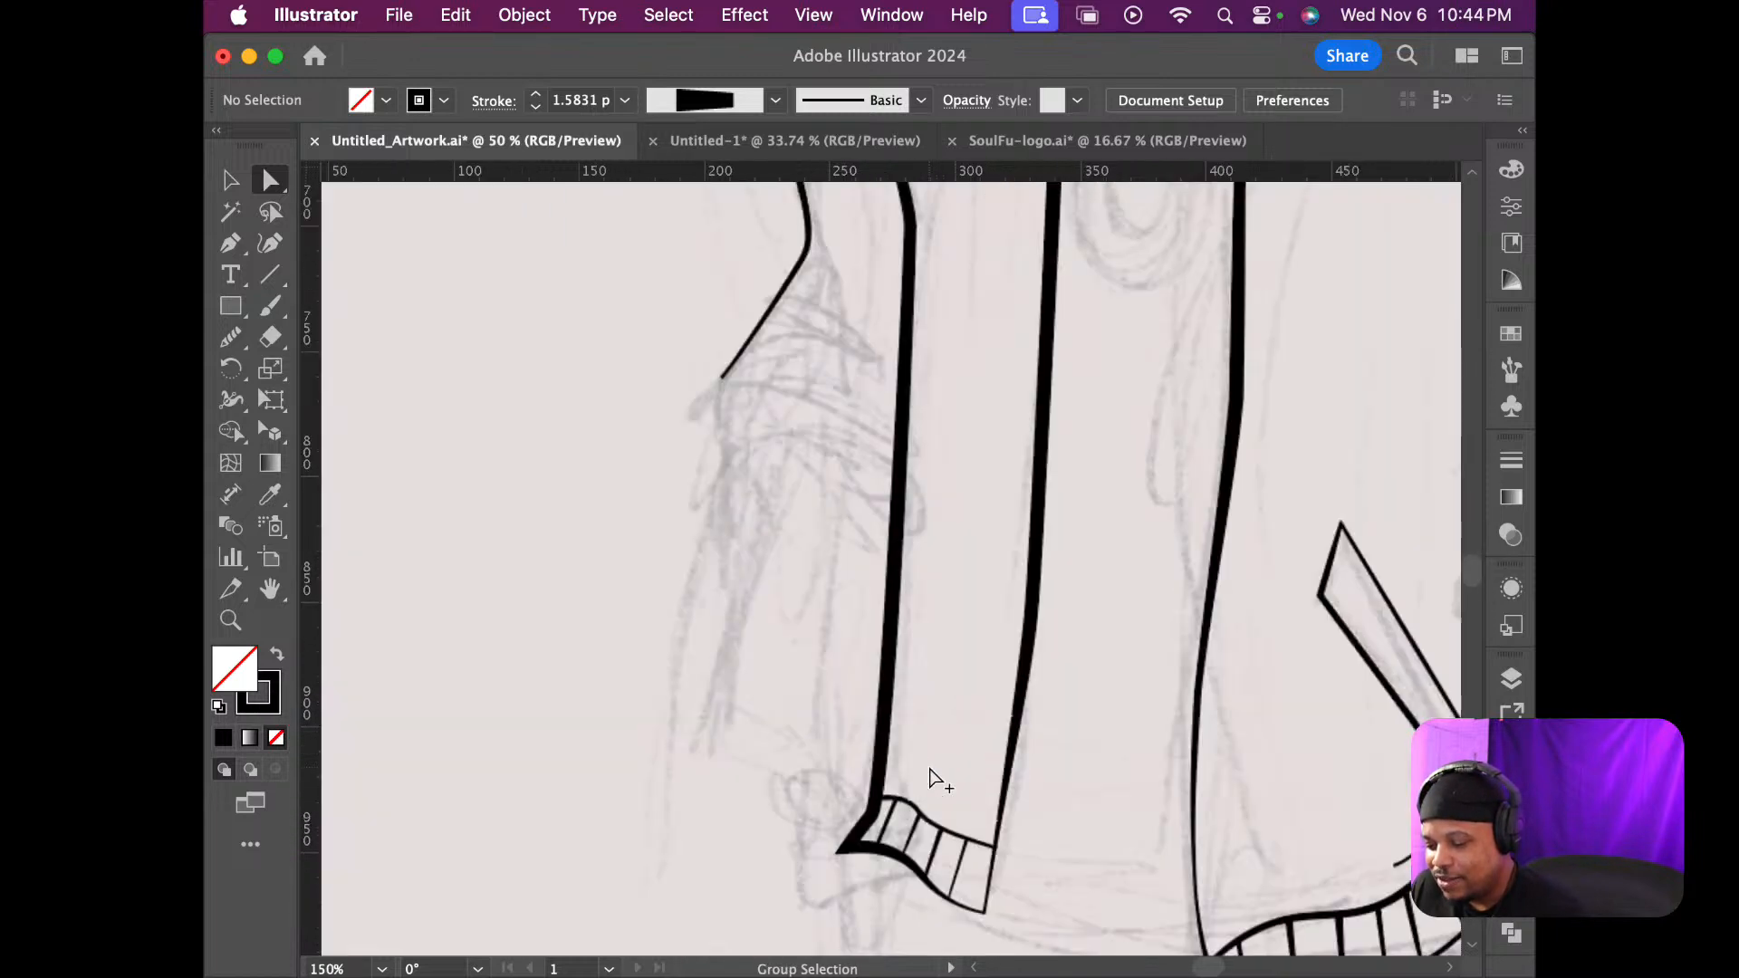
pyautogui.scroll(-1, 931, 771)
pyautogui.scroll(-5, 932, 775)
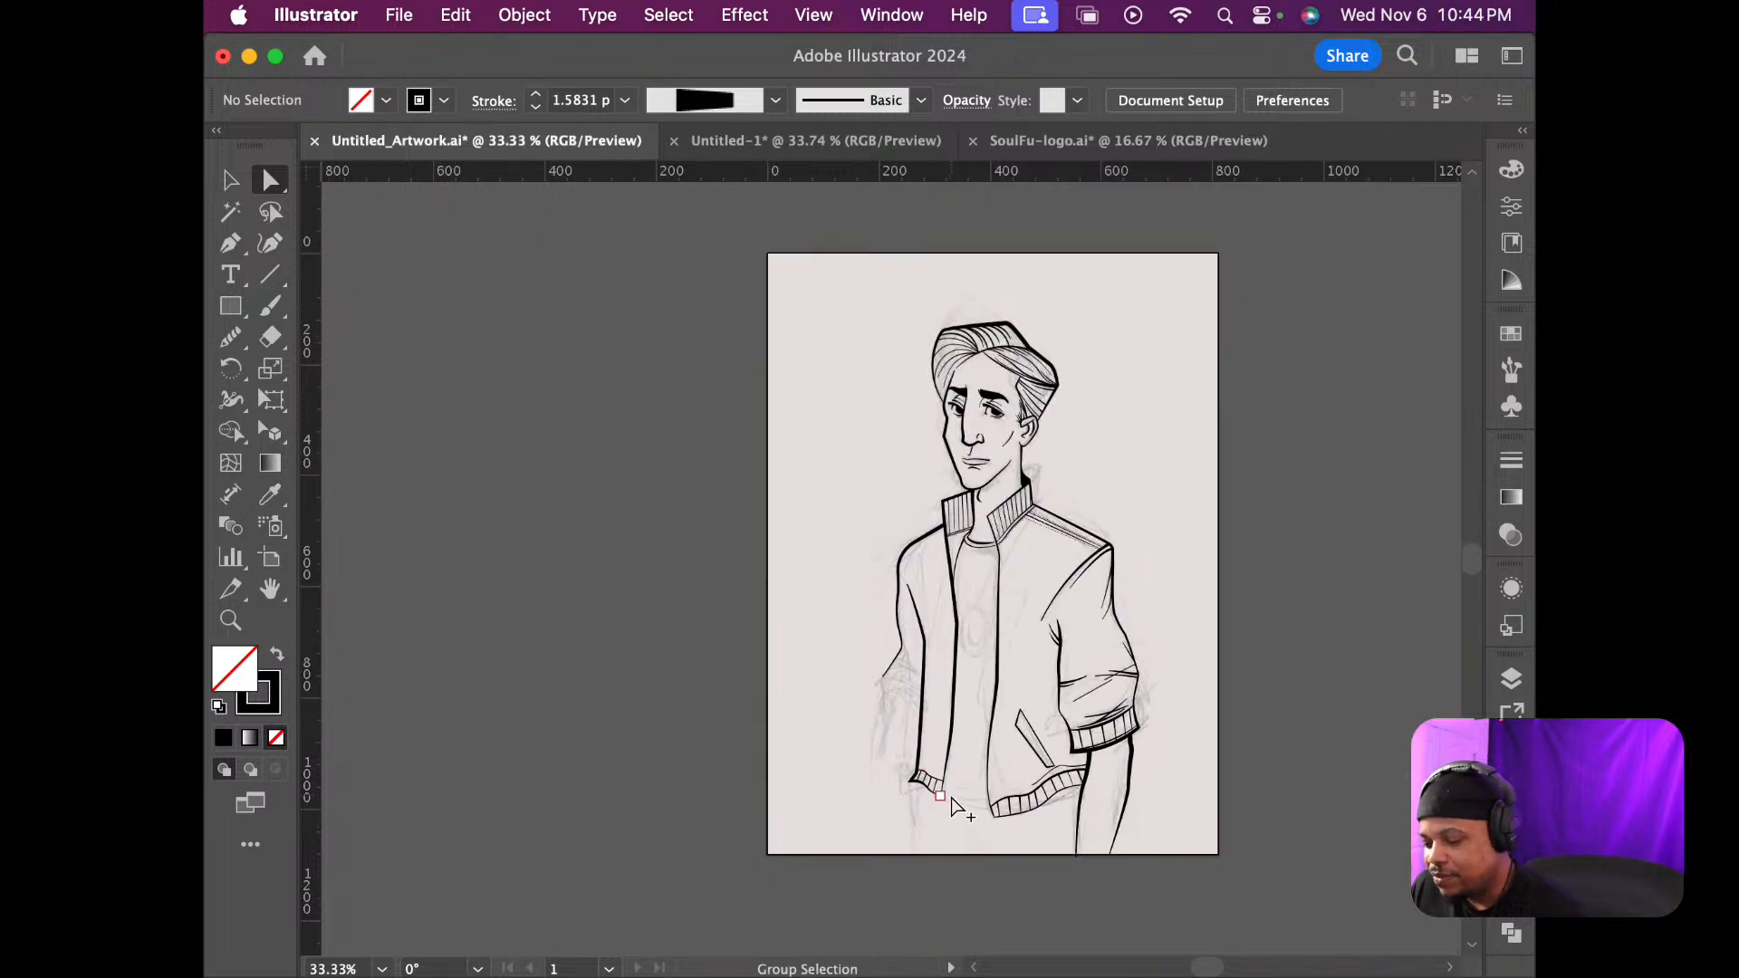
pyautogui.scroll(5, 953, 806)
pyautogui.scroll(-1, 996, 804)
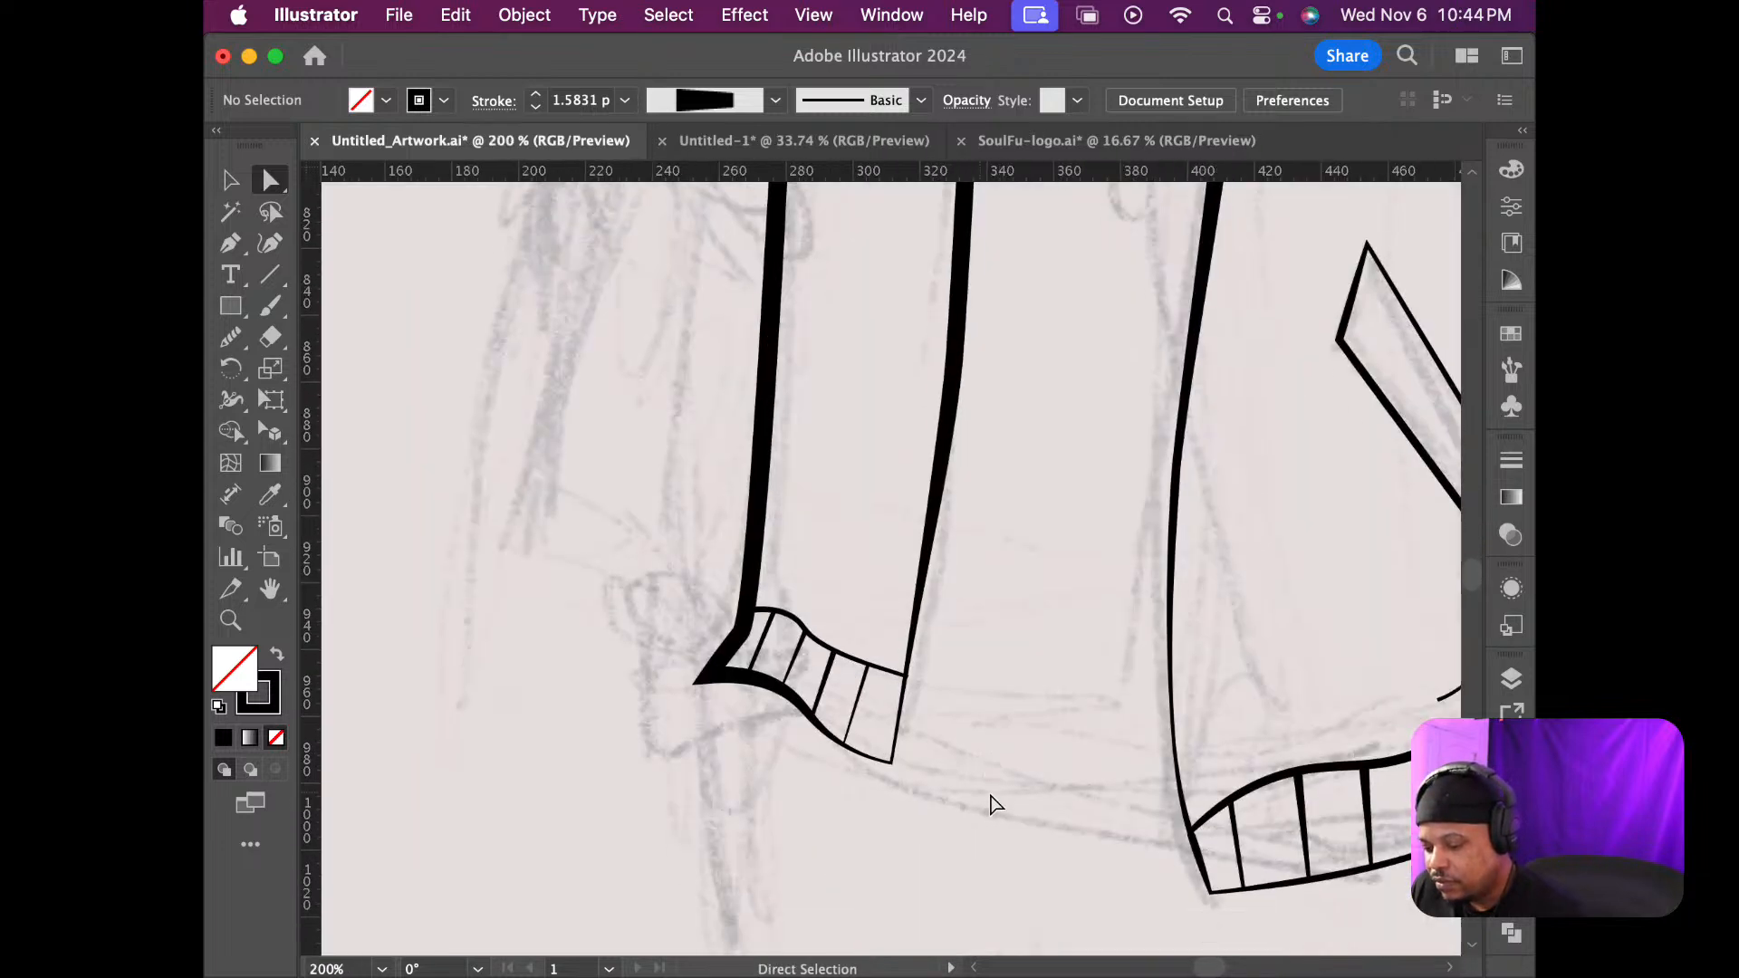
pyautogui.scroll(1, 992, 801)
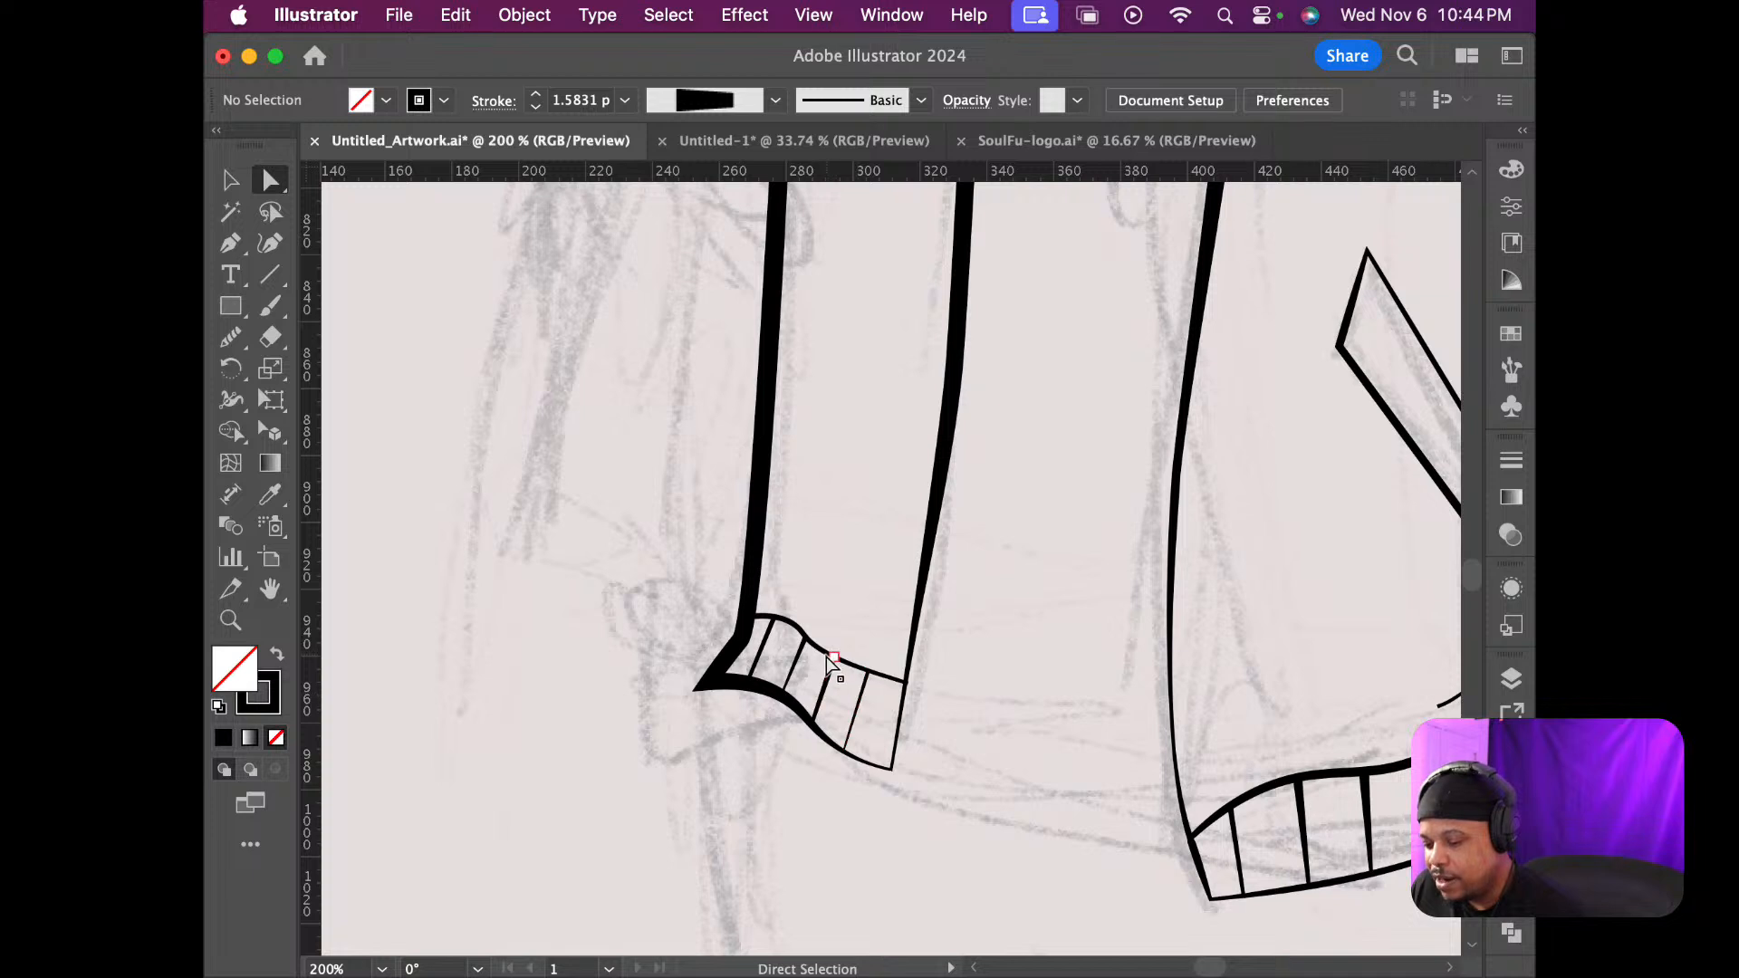
# Move the hem band's upper line higher on the second front panel to make the band taller
pyautogui.click(803, 637)
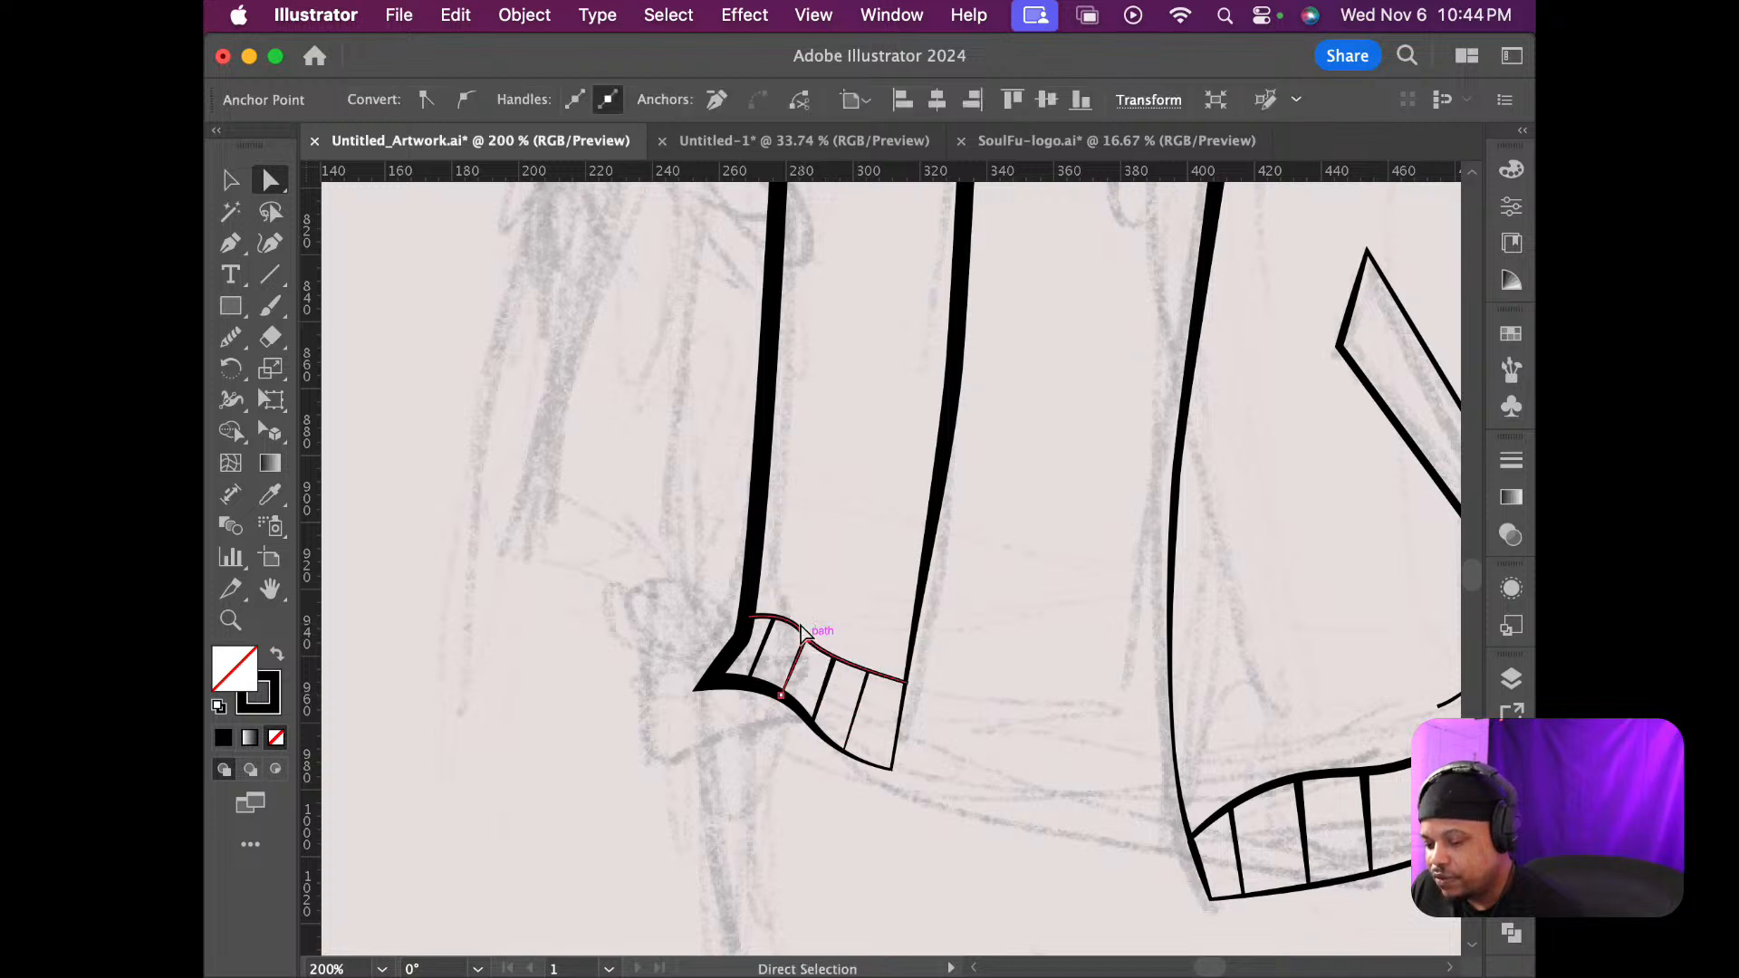
pyautogui.click(876, 600)
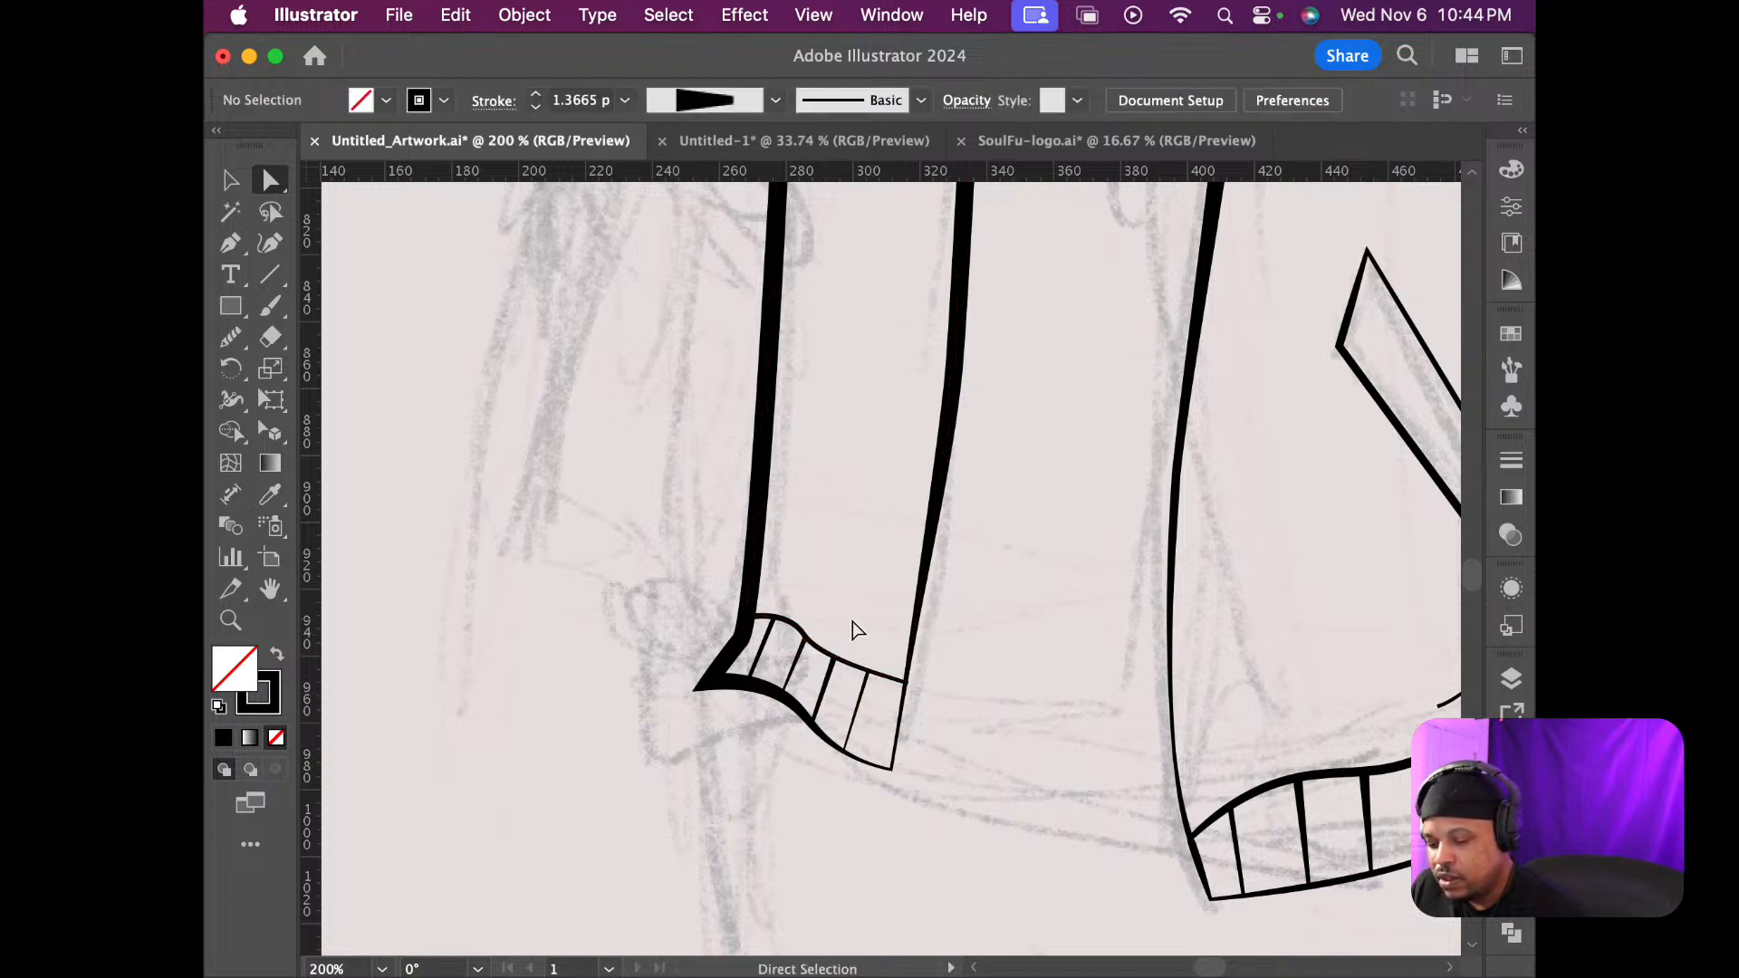
pyautogui.press('v')
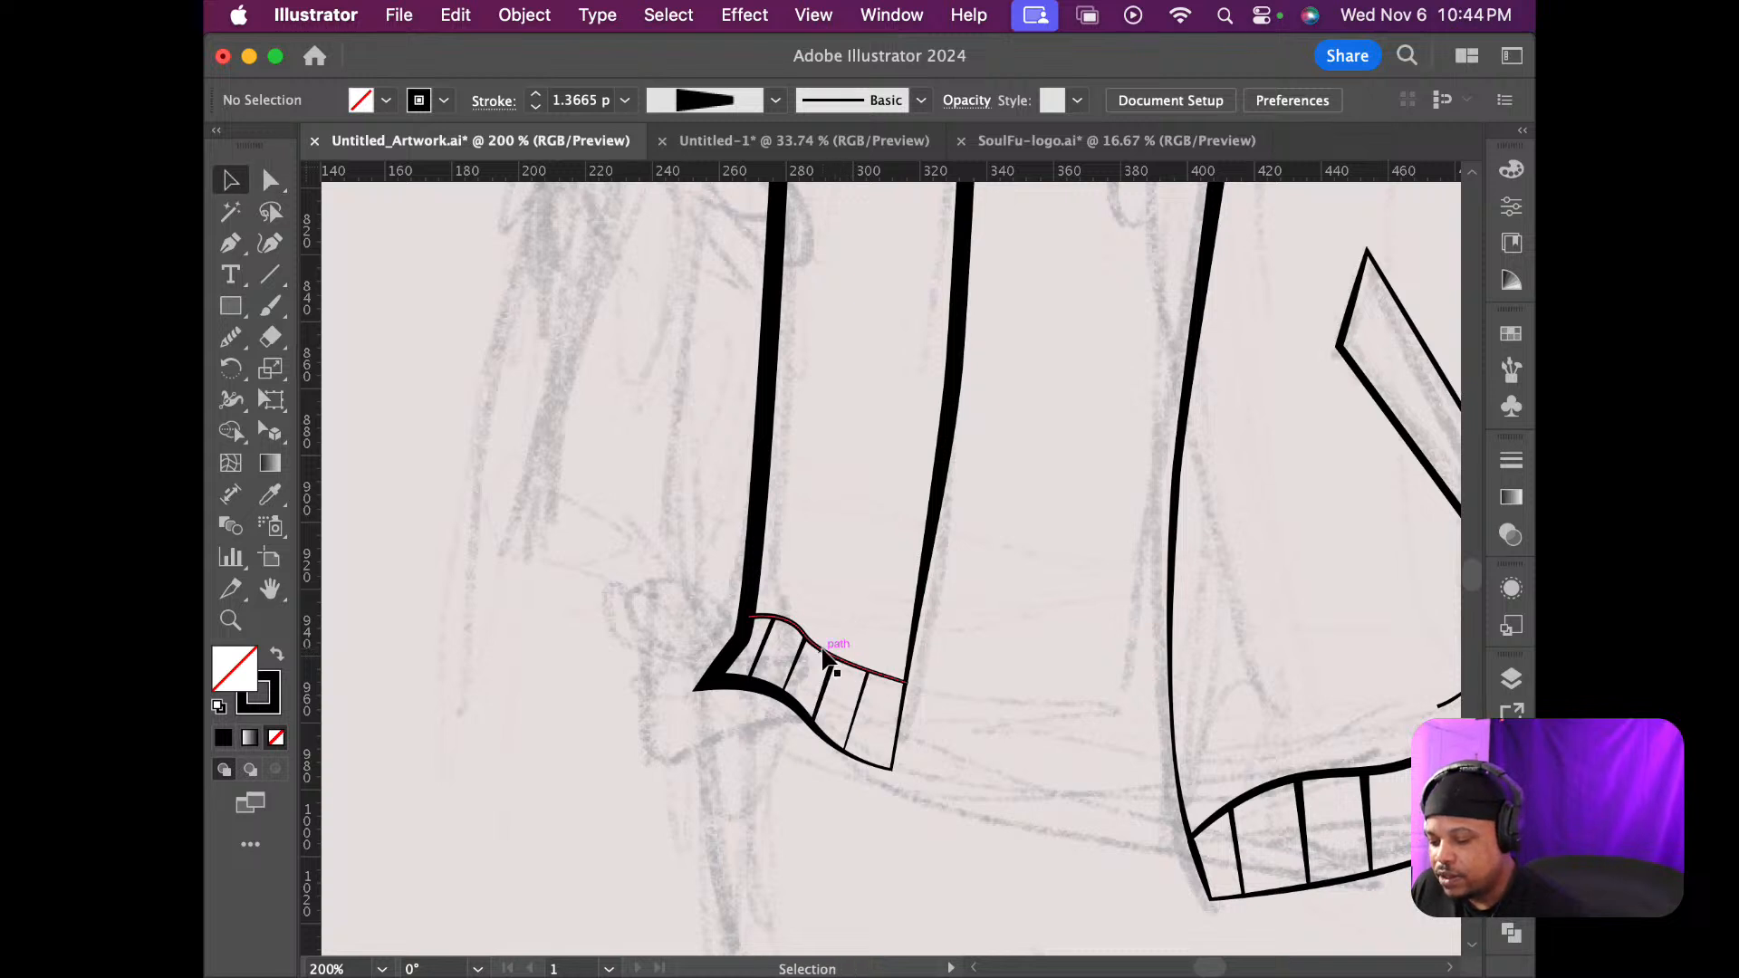
pyautogui.moveTo(762, 628); pyautogui.dragTo(784, 643)
pyautogui.moveTo(777, 625); pyautogui.dragTo(766, 592)
# Select the four rib lines together and stretch them vertically at both ends to fit the taller hem band
pyautogui.click(773, 617)
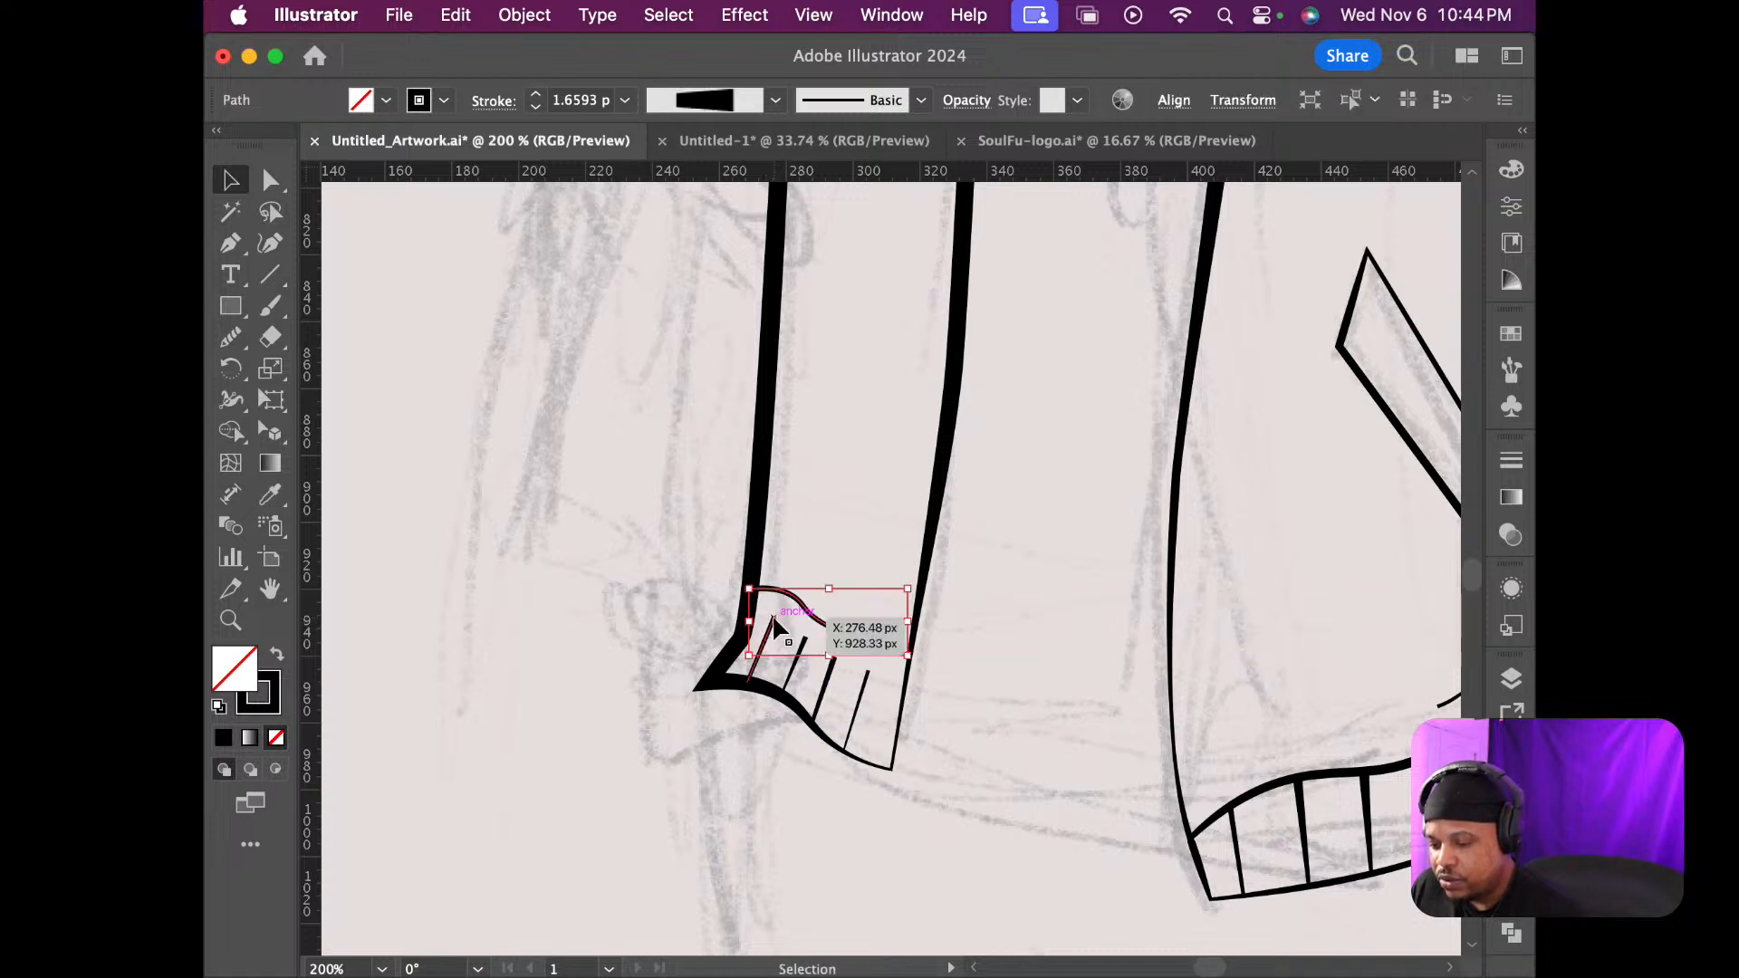
pyautogui.keyDown('shift'); pyautogui.click(797, 667); pyautogui.keyUp('shift')
pyautogui.keyDown('shift'); pyautogui.click(830, 678); pyautogui.keyUp('shift')
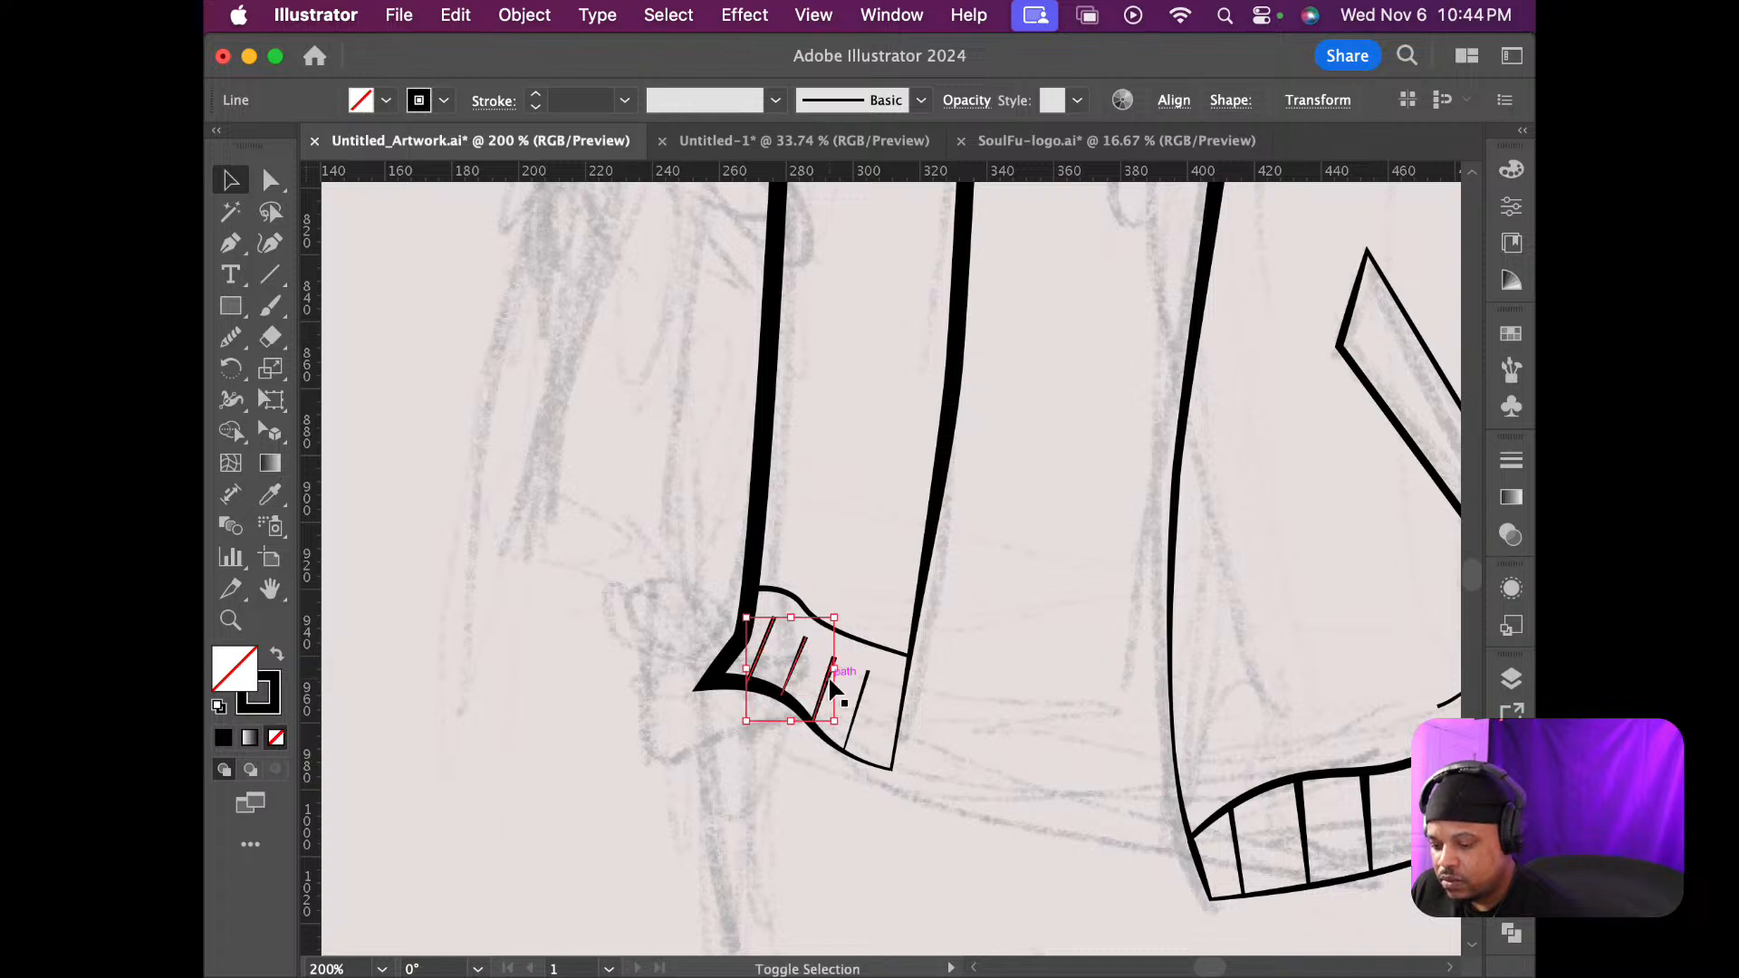
pyautogui.keyDown('shift'); pyautogui.click(860, 697); pyautogui.keyUp('shift')
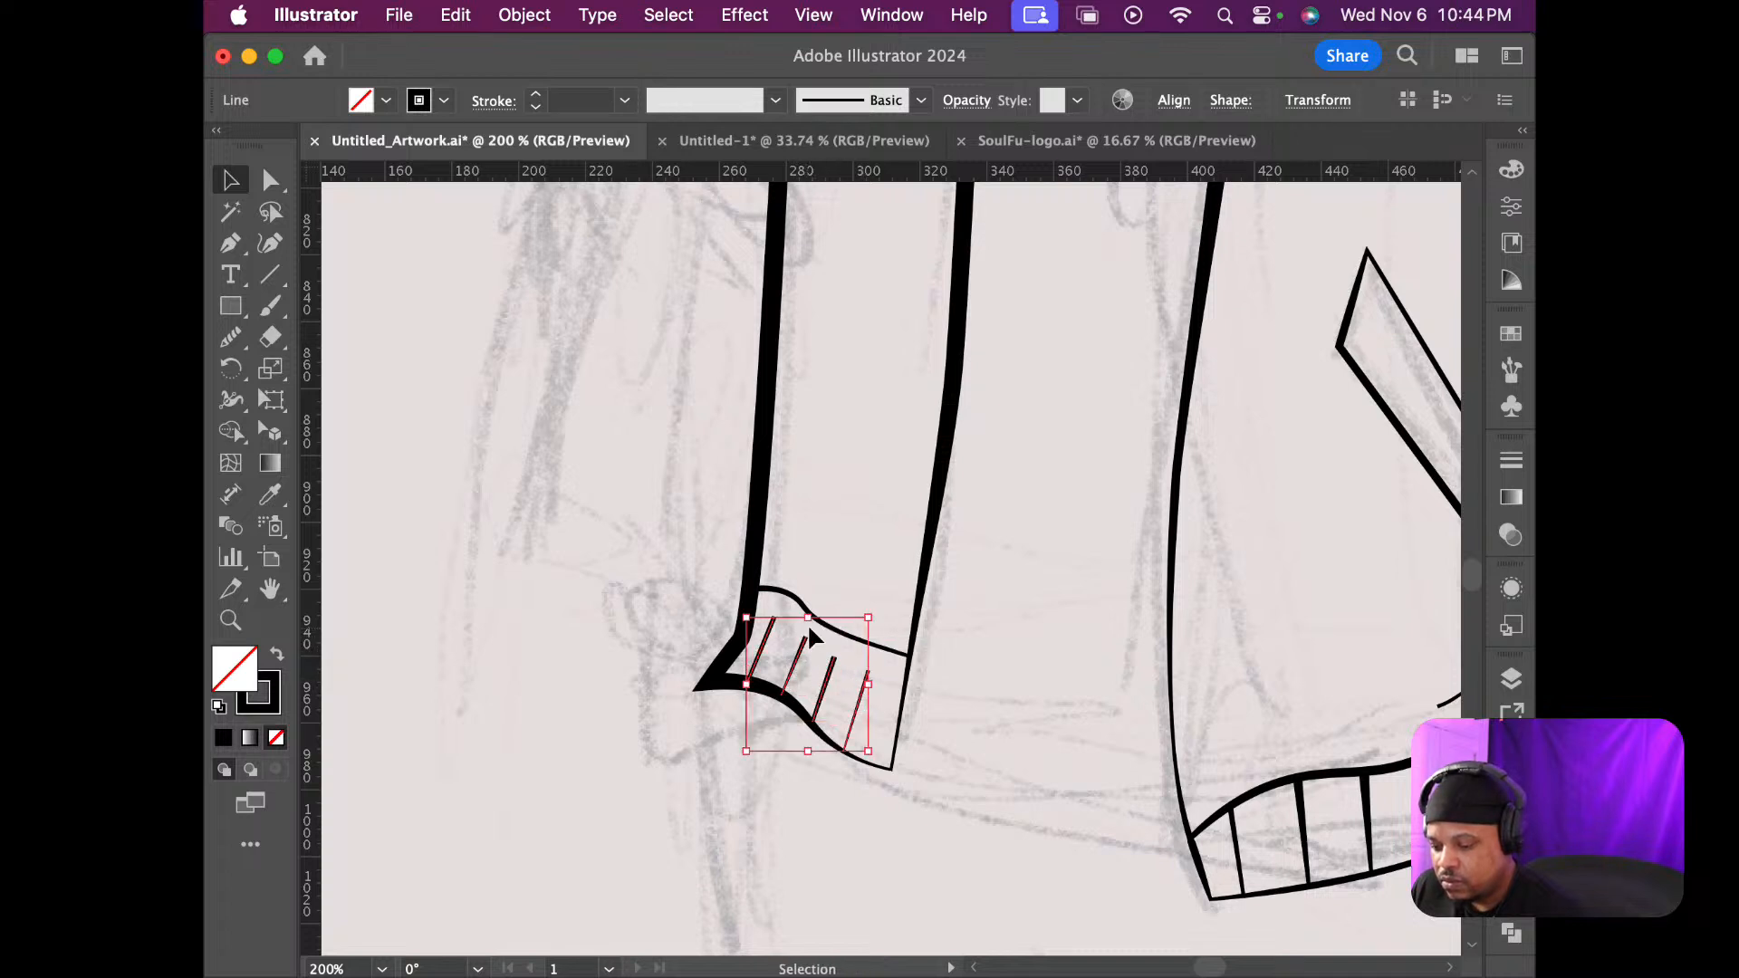
pyautogui.moveTo(825, 617); pyautogui.dragTo(835, 582)
pyautogui.moveTo(808, 751); pyautogui.dragTo(807, 768)
# Move the fourth rib line toward the panel's front edge and extend its upper end into the hem's upper line
pyautogui.click(892, 718)
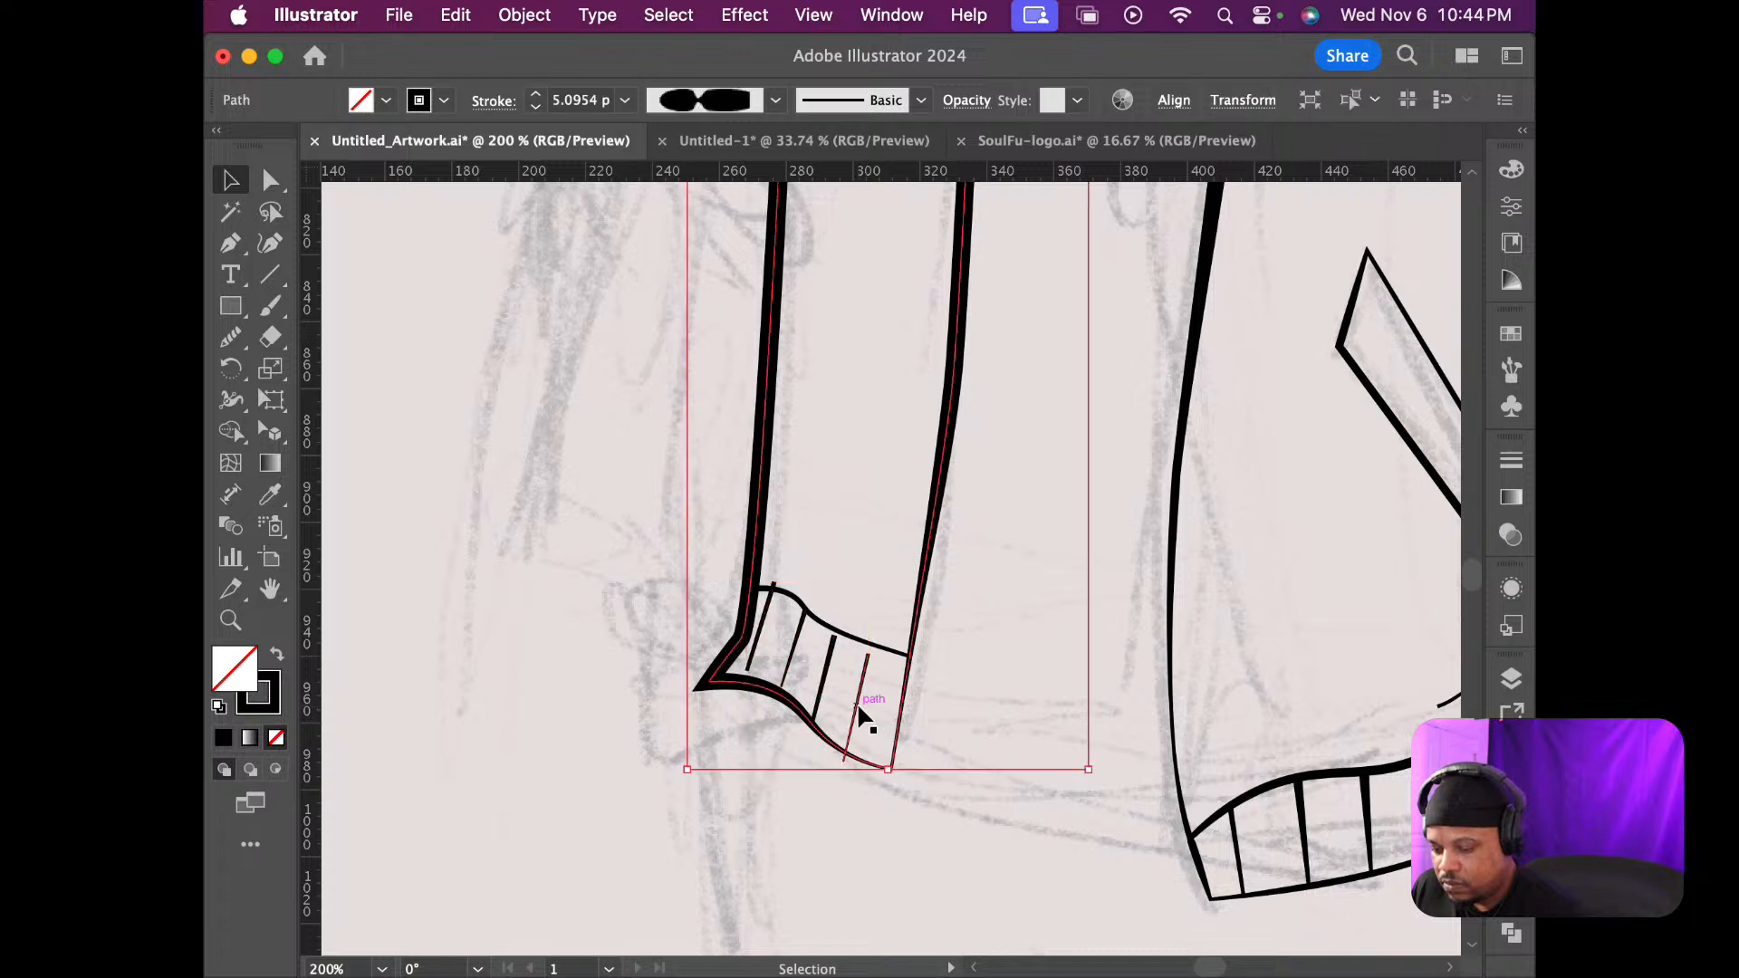
pyautogui.moveTo(855, 713); pyautogui.dragTo(878, 652)
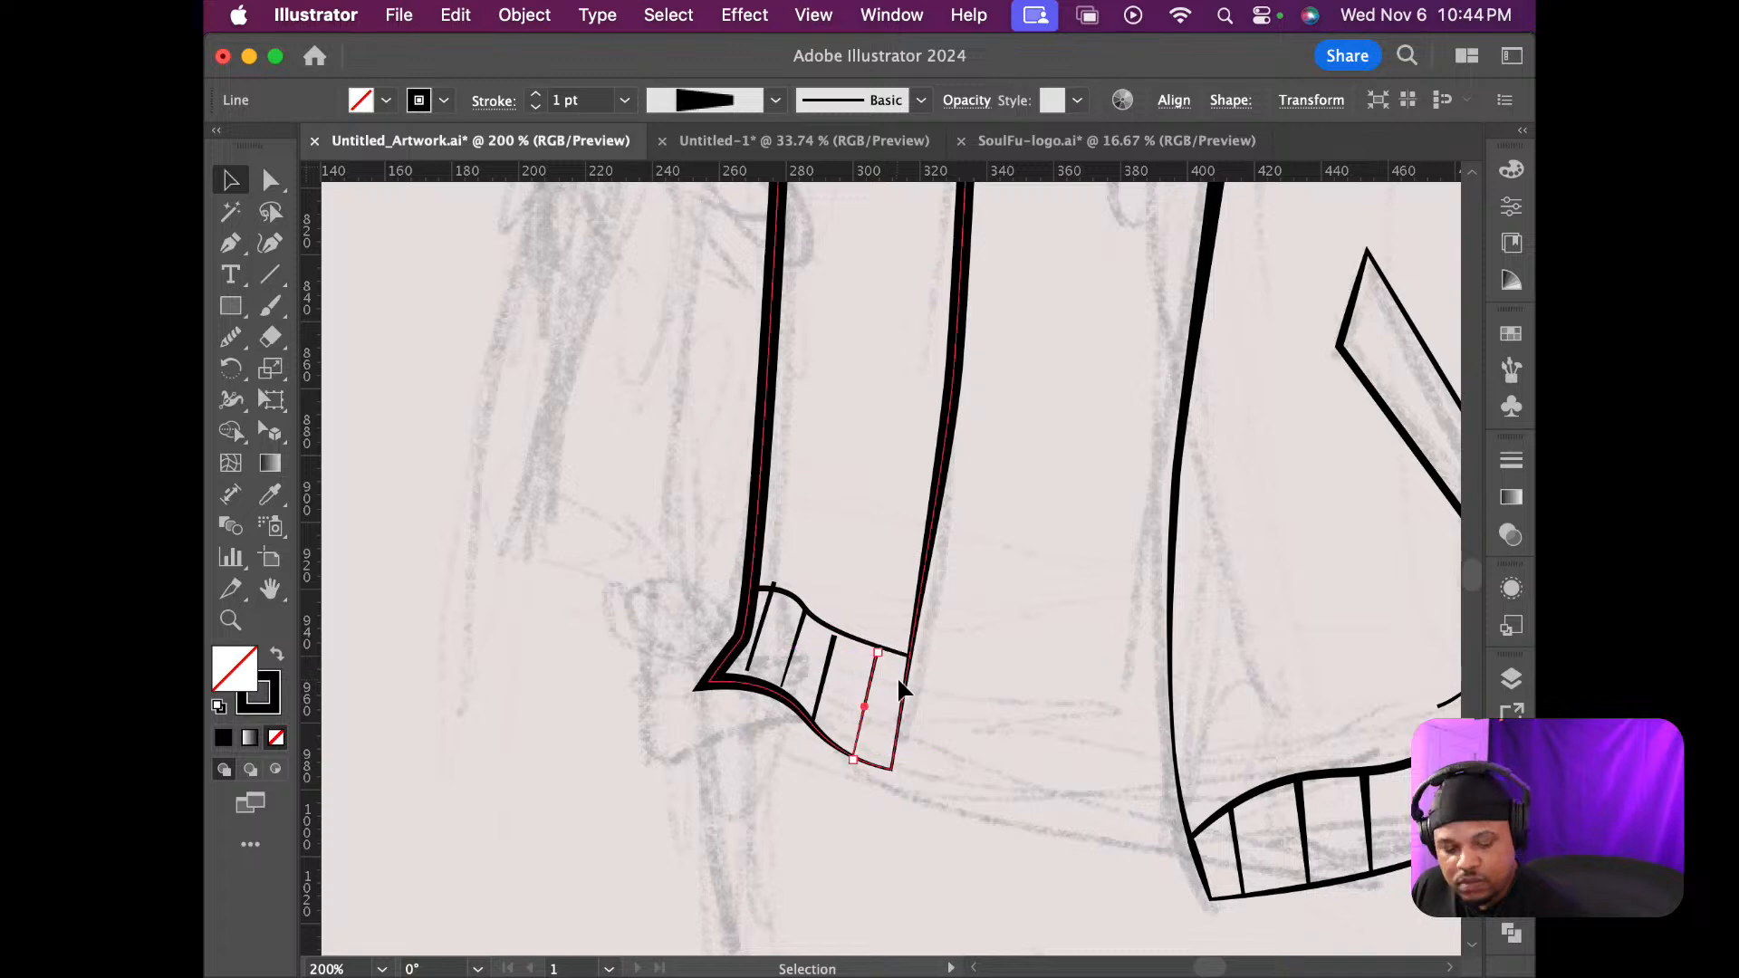
pyautogui.scroll(10, 896, 676)
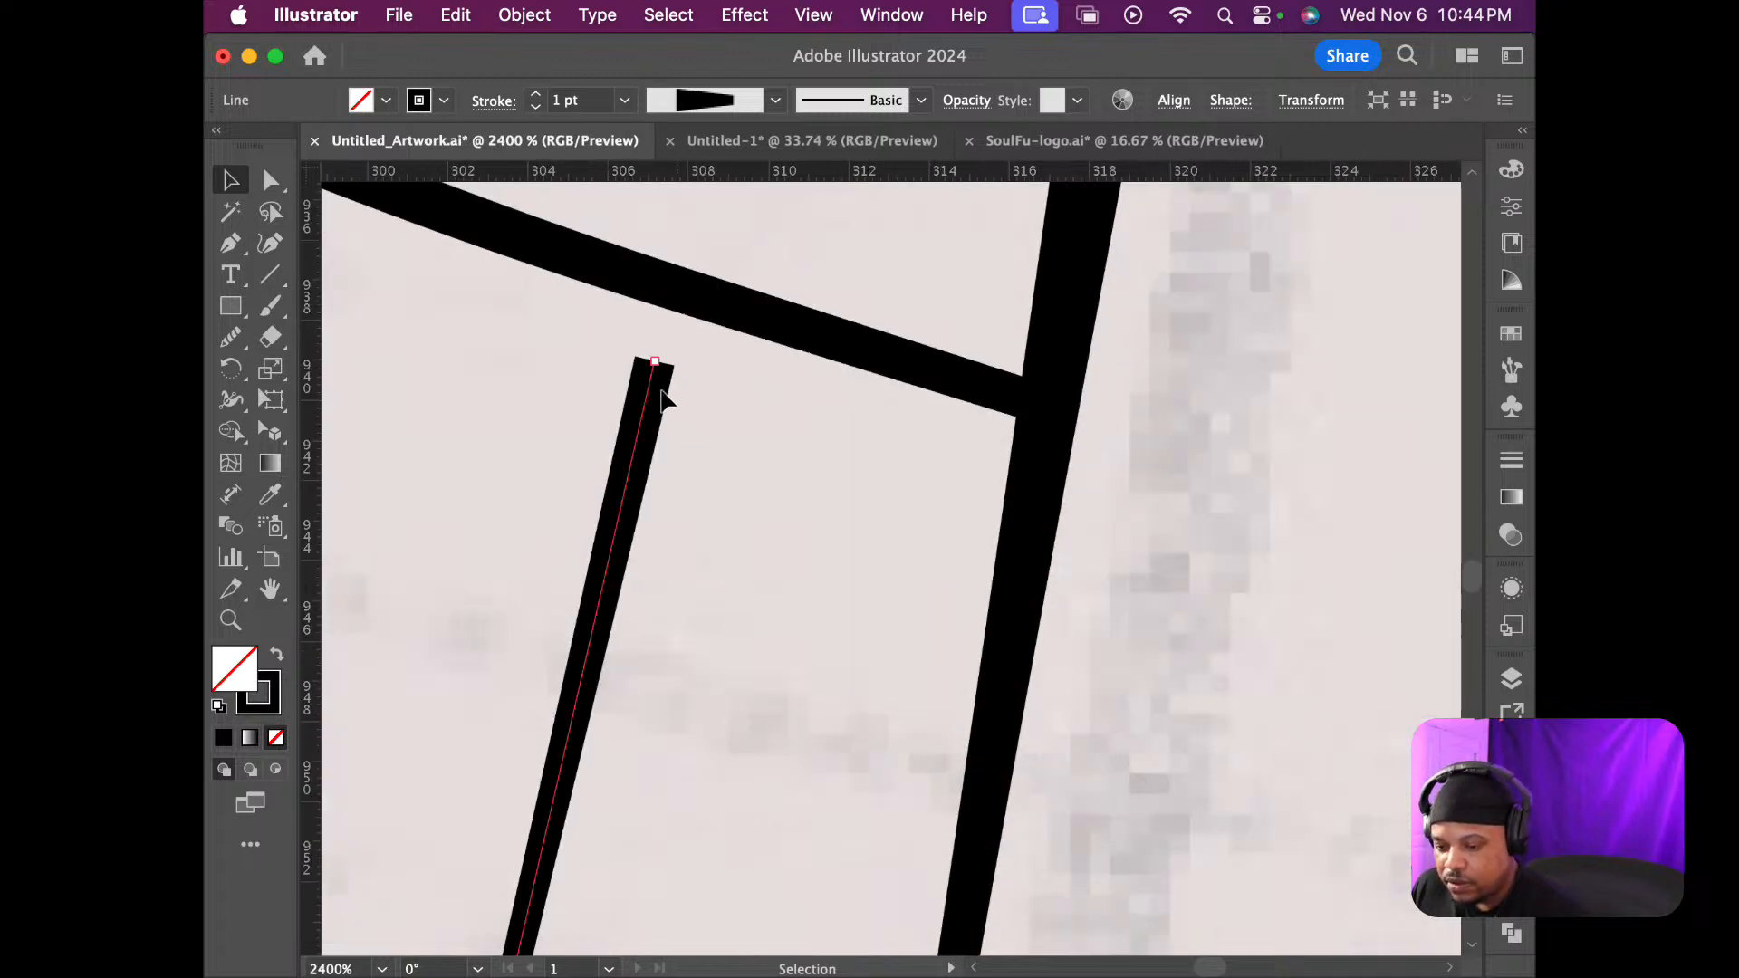
pyautogui.moveTo(657, 365); pyautogui.dragTo(684, 300)
pyautogui.scroll(-10, 570, 576)
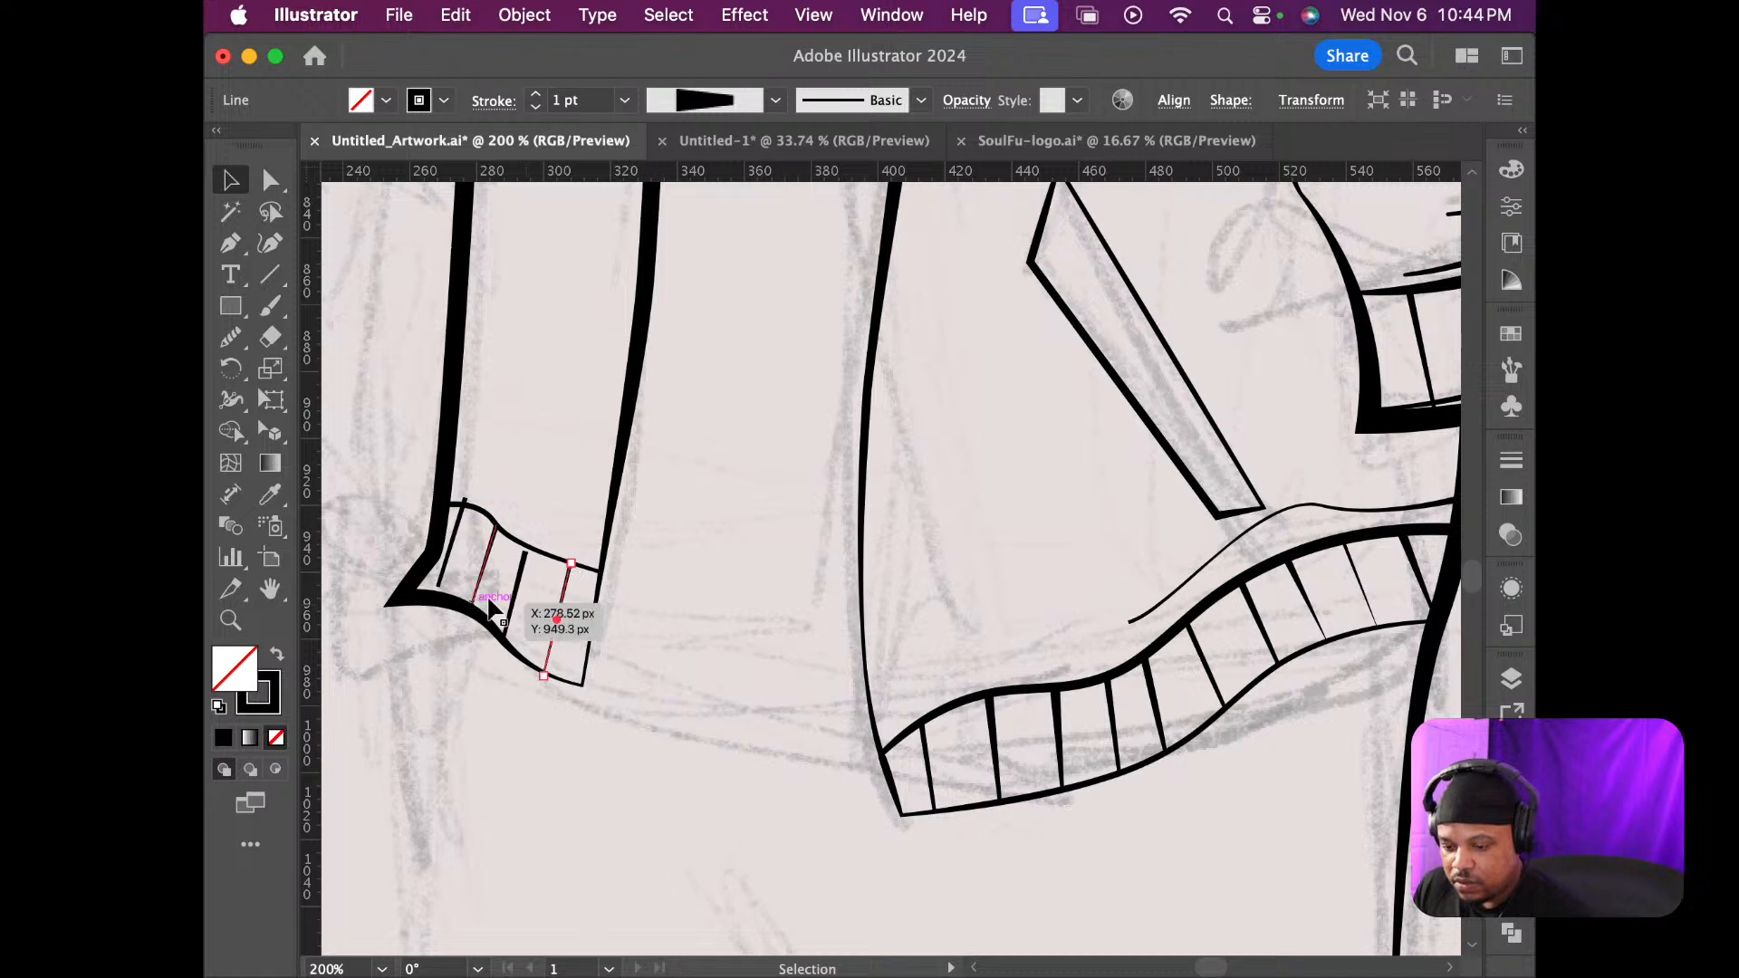
# Adjust the remaining three rib lines so their ends meet the hem's upper line and lower edge
pyautogui.scroll(5, 489, 598)
pyautogui.click(724, 342)
pyautogui.moveTo(724, 342); pyautogui.dragTo(748, 283)
pyautogui.moveTo(414, 620); pyautogui.dragTo(408, 637)
pyautogui.scroll(-3, 464, 657)
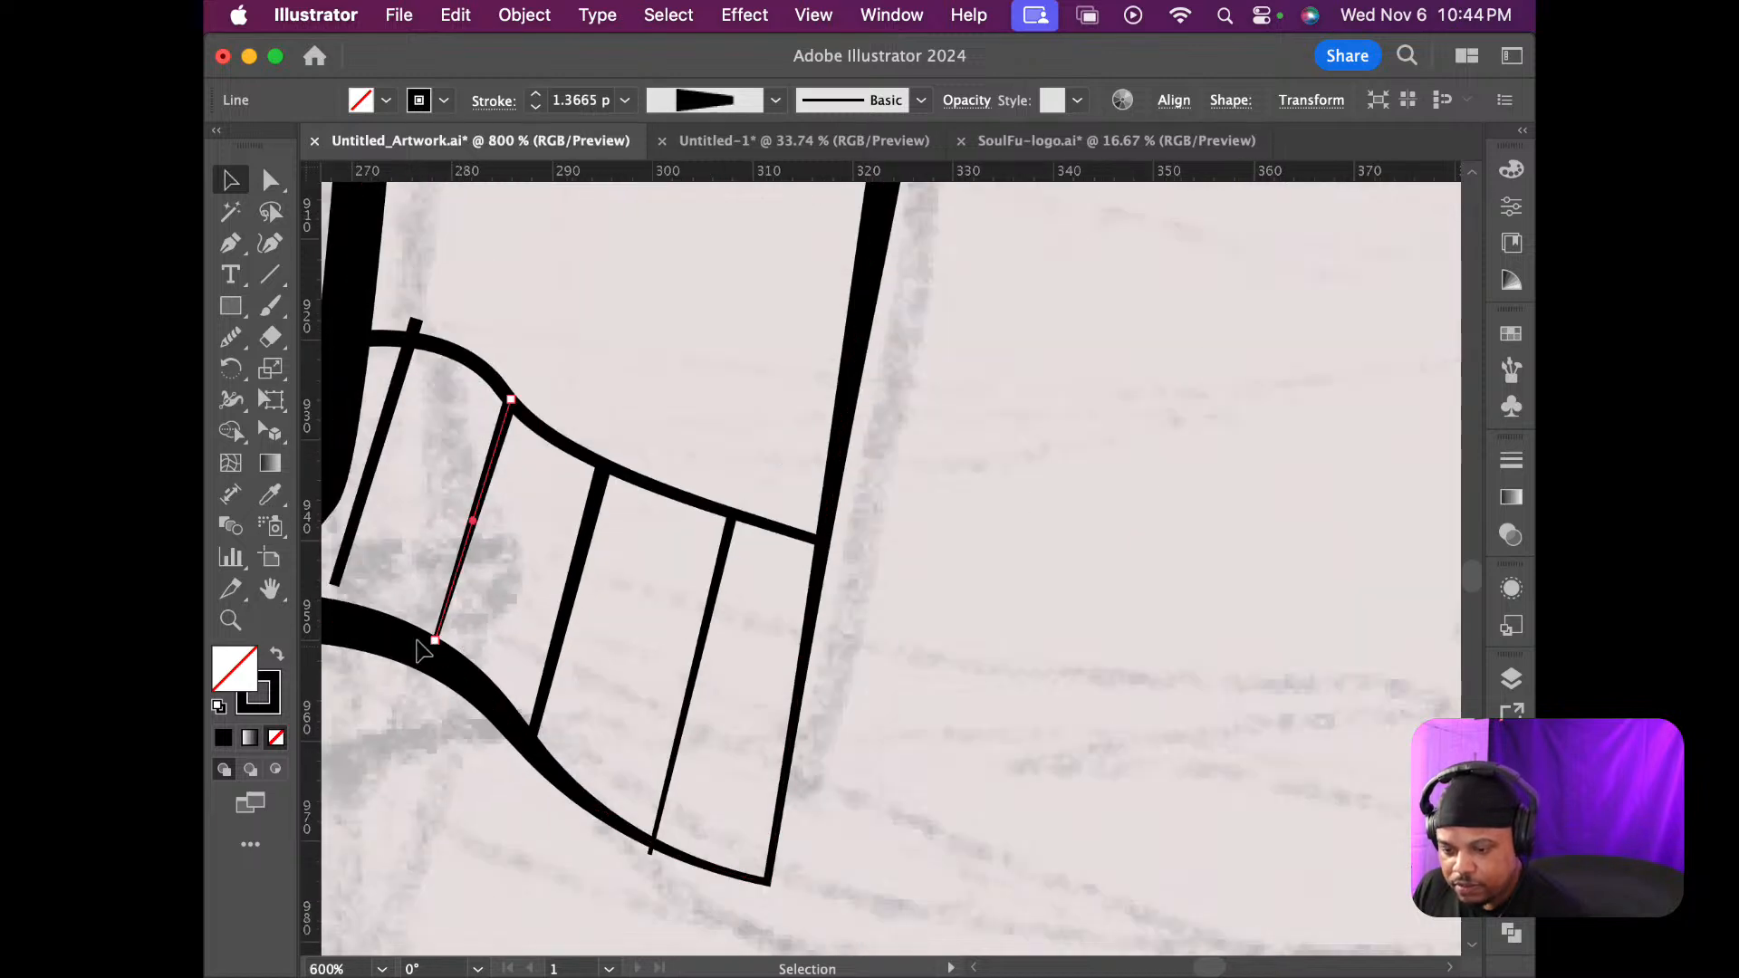
pyautogui.moveTo(387, 504); pyautogui.dragTo(384, 522)
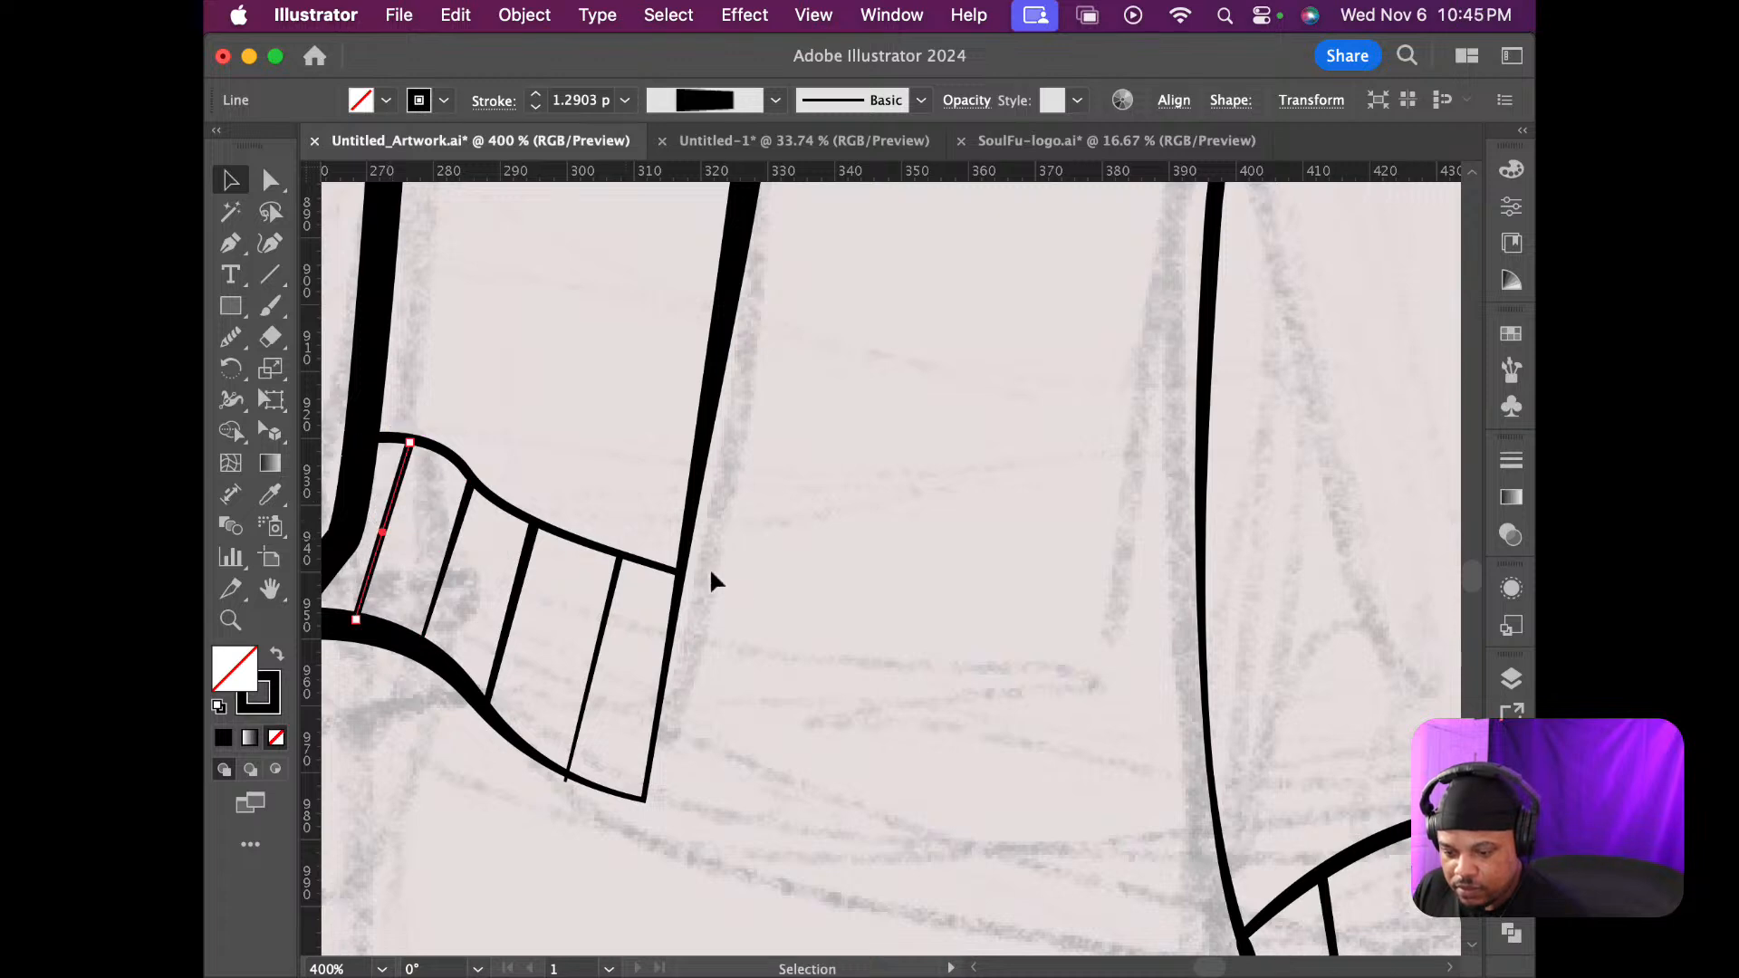
pyautogui.click(769, 598)
# Duplicate the hem's upper line and place the copy slightly above the band as a fold line
pyautogui.scroll(-3, 790, 682)
pyautogui.scroll(-2, 785, 677)
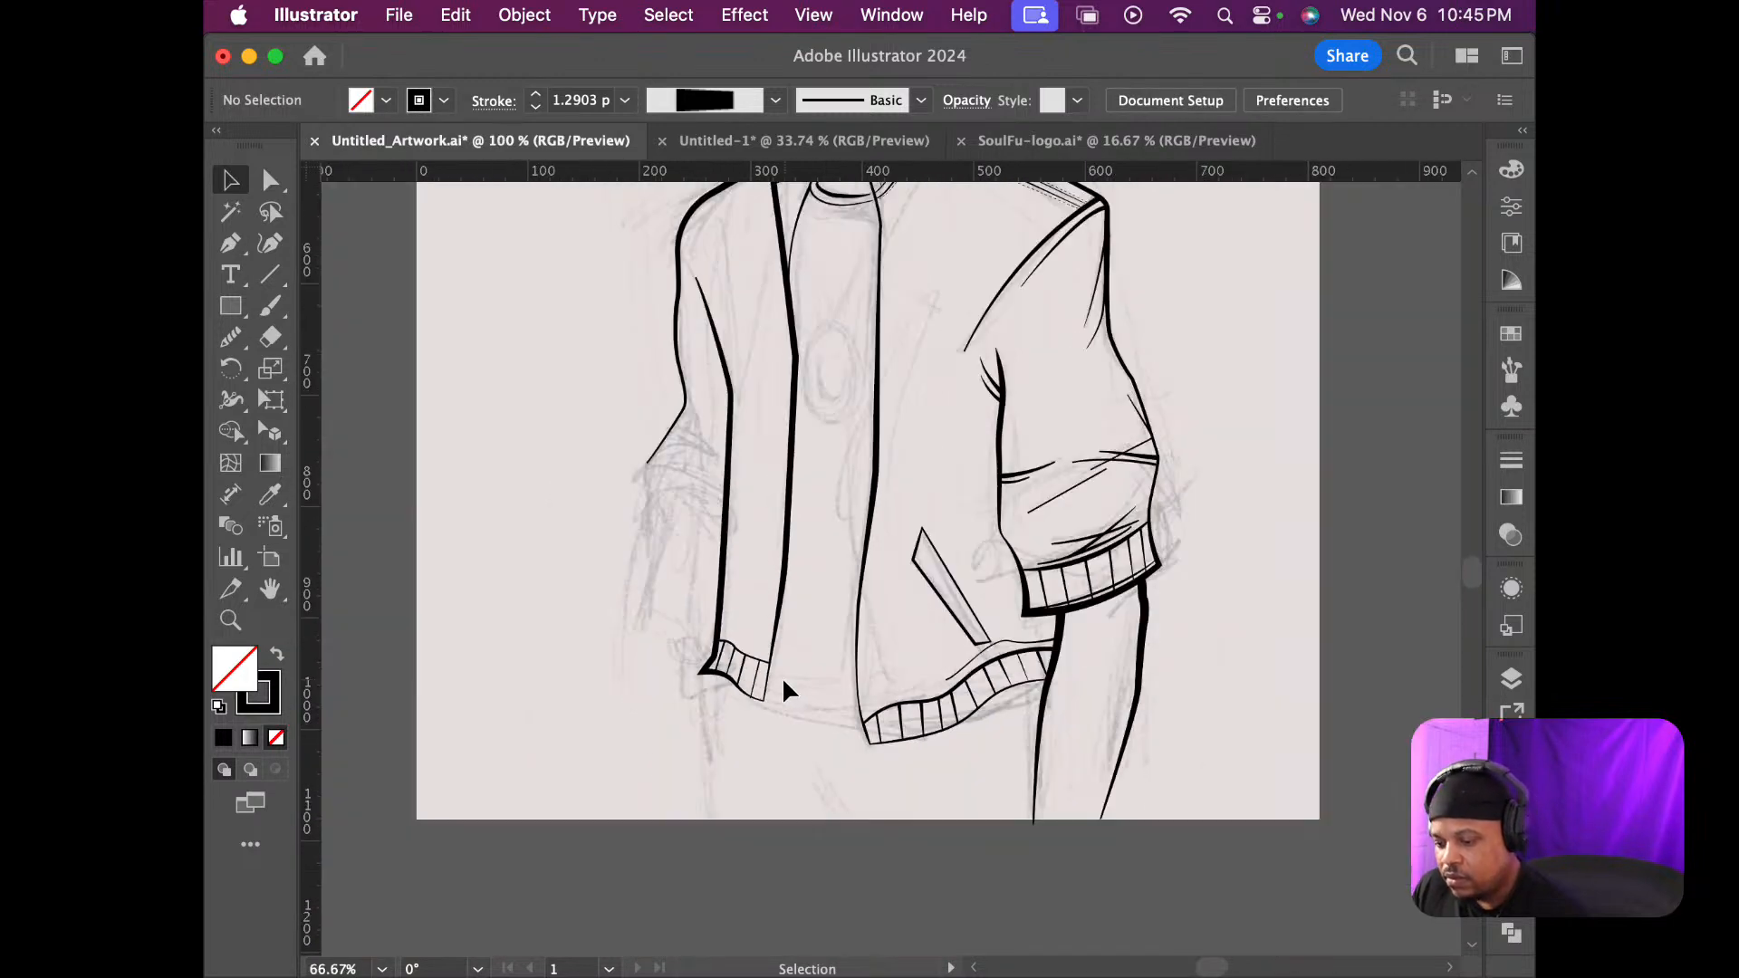
pyautogui.scroll(-2, 780, 677)
pyautogui.scroll(4, 780, 677)
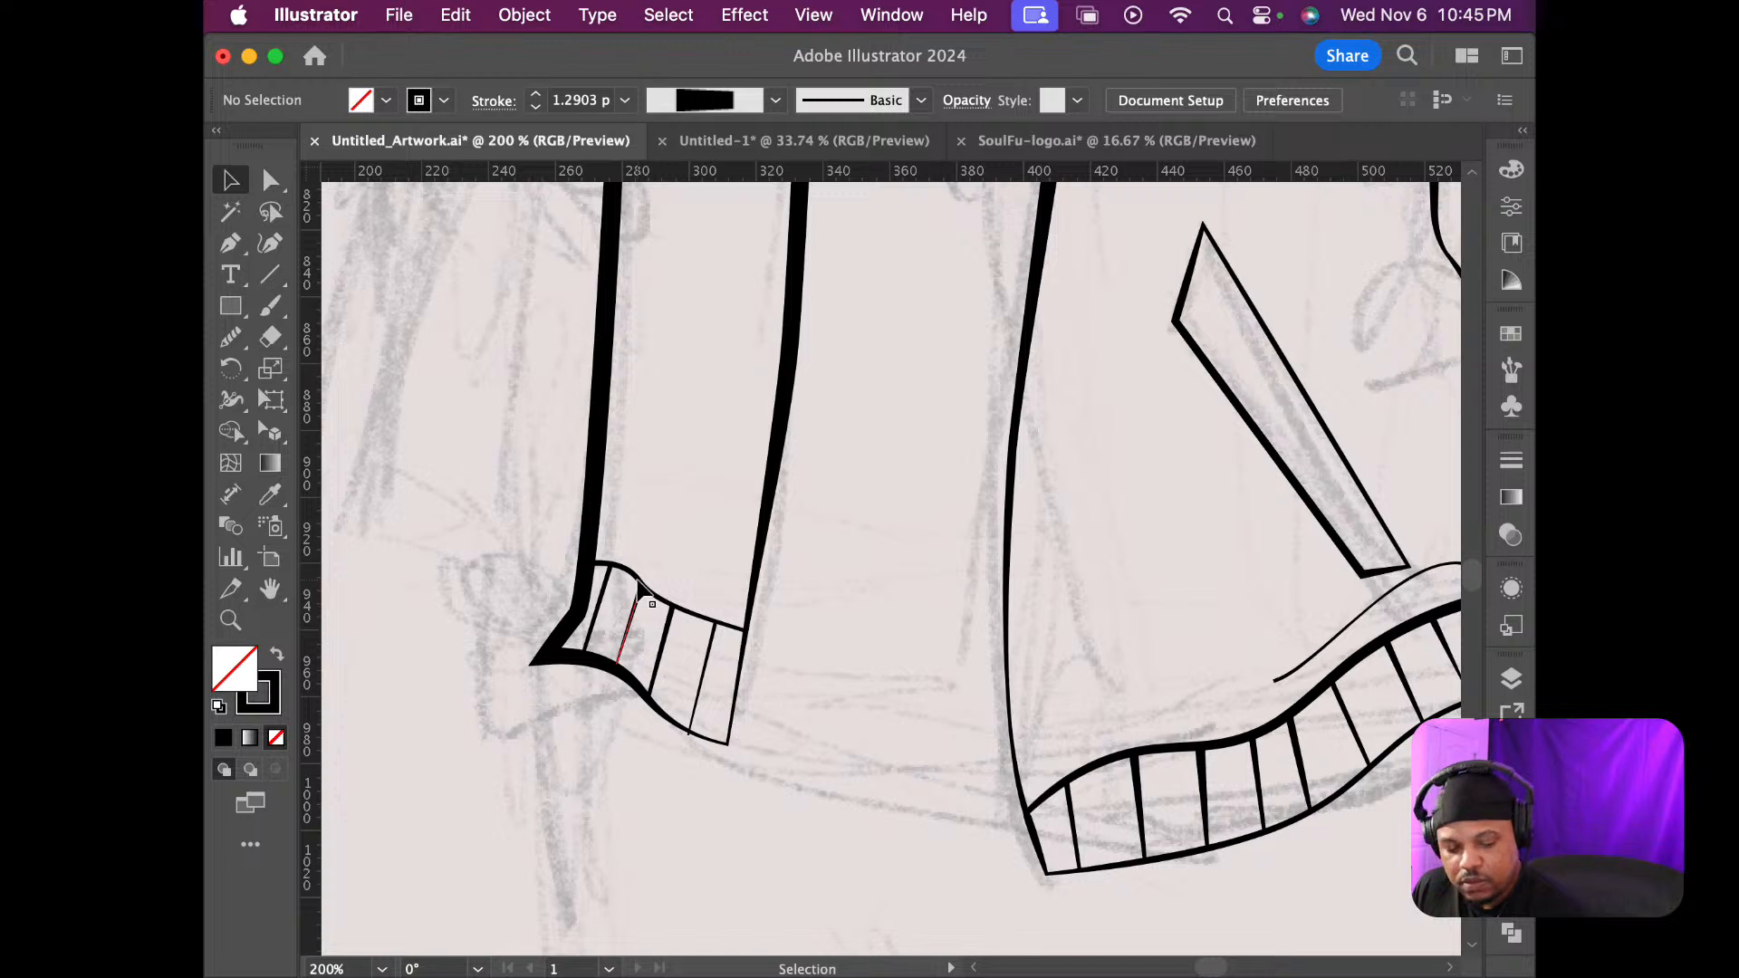
pyautogui.moveTo(639, 590)
pyautogui.mouseDown()
pyautogui.moveTo(630, 661)
pyautogui.moveTo(648, 577)
pyautogui.moveTo(634, 567)
pyautogui.moveTo(676, 587)
pyautogui.moveTo(620, 590)
pyautogui.mouseUp()
pyautogui.click(659, 600)
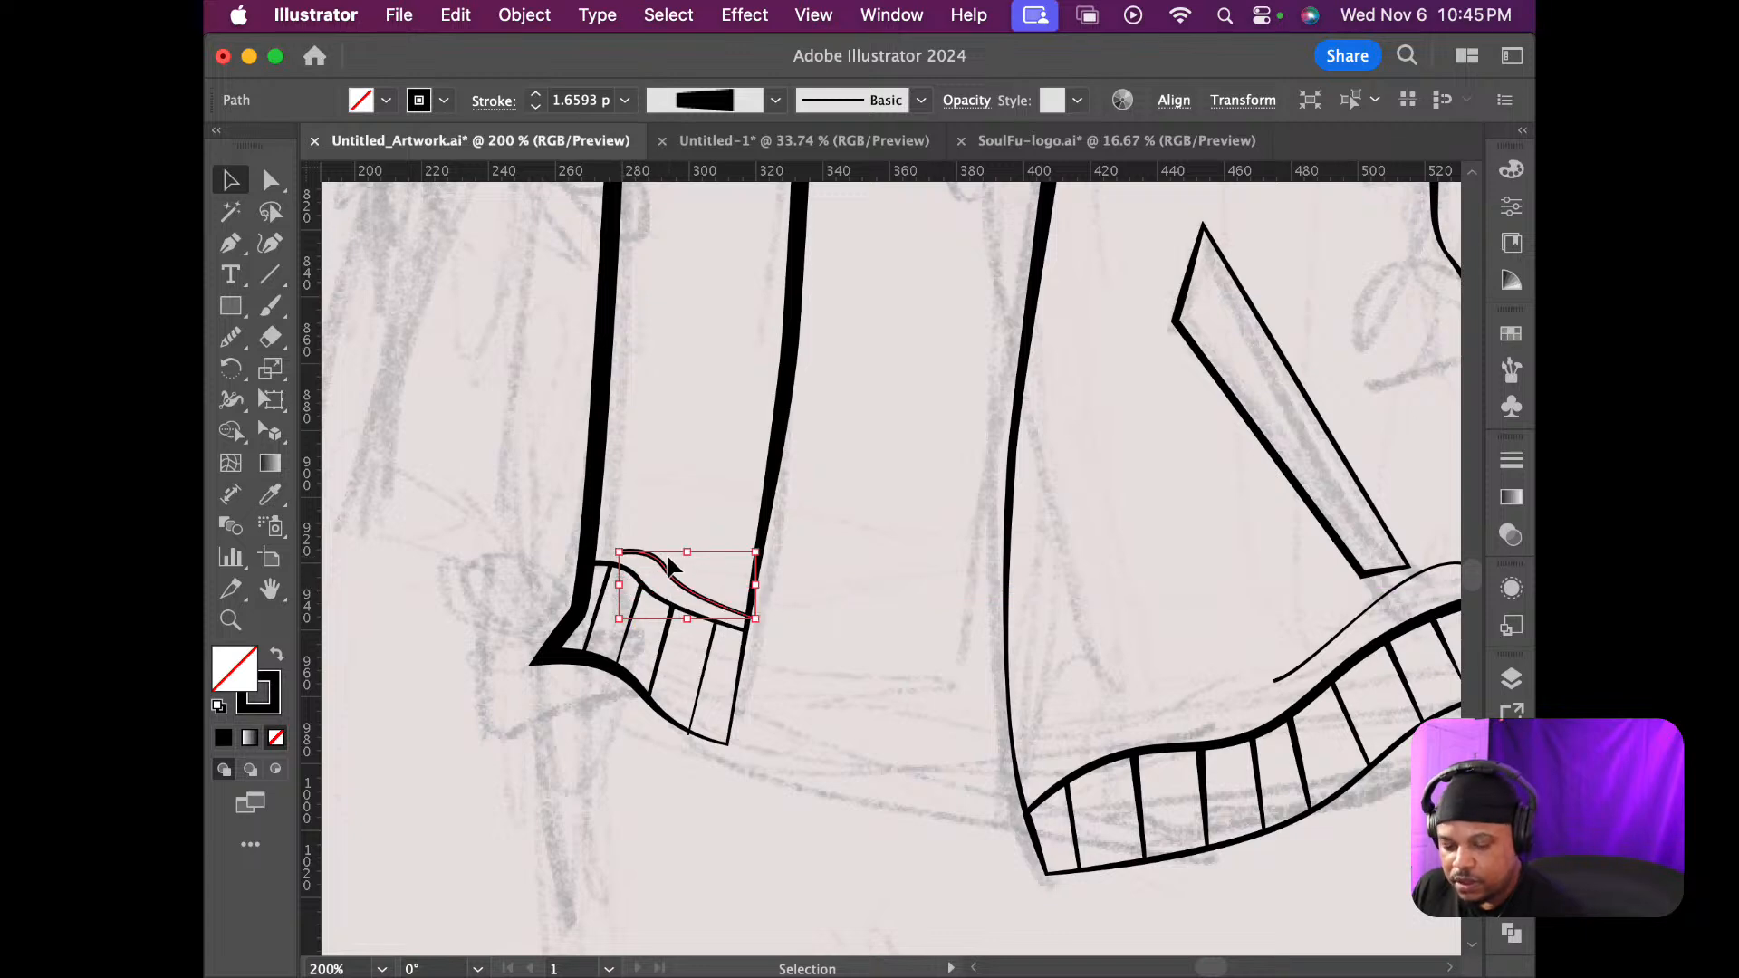
# Taper the copied line's outer end to a point, then widen its other end and bring it onto the panel's front edge
pyautogui.scroll(6, 667, 577)
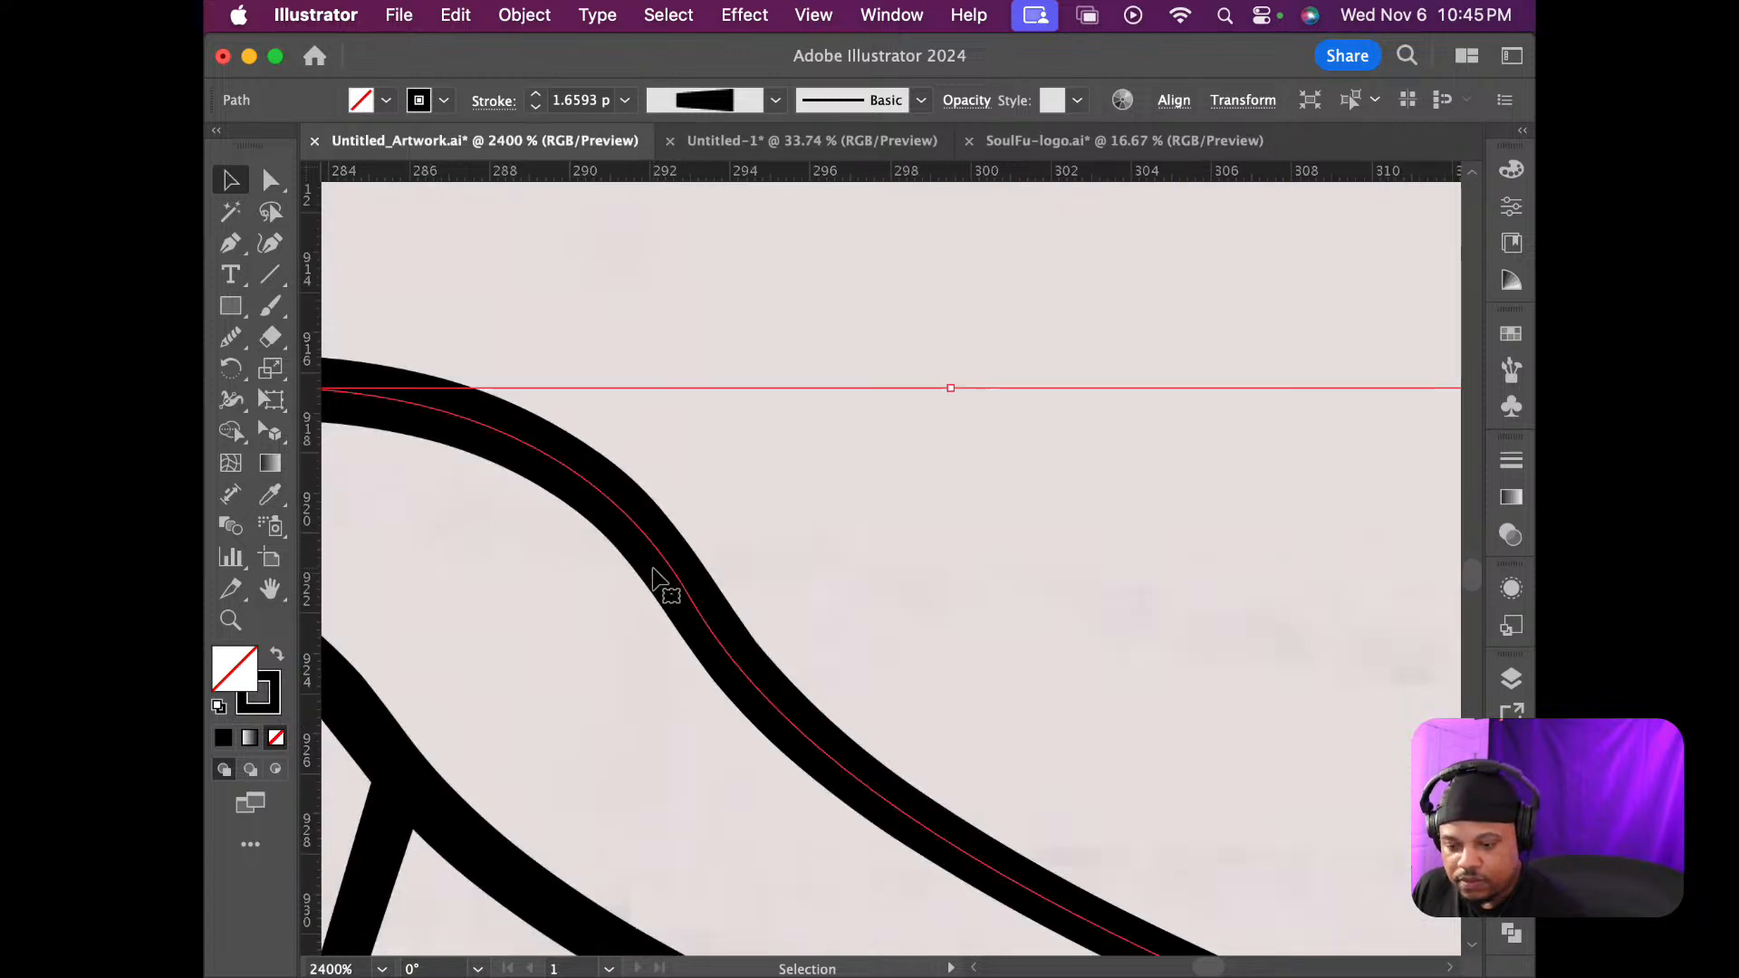
pyautogui.scroll(-2, 659, 578)
pyautogui.click(660, 578)
pyautogui.hotkey('shift', 'w')
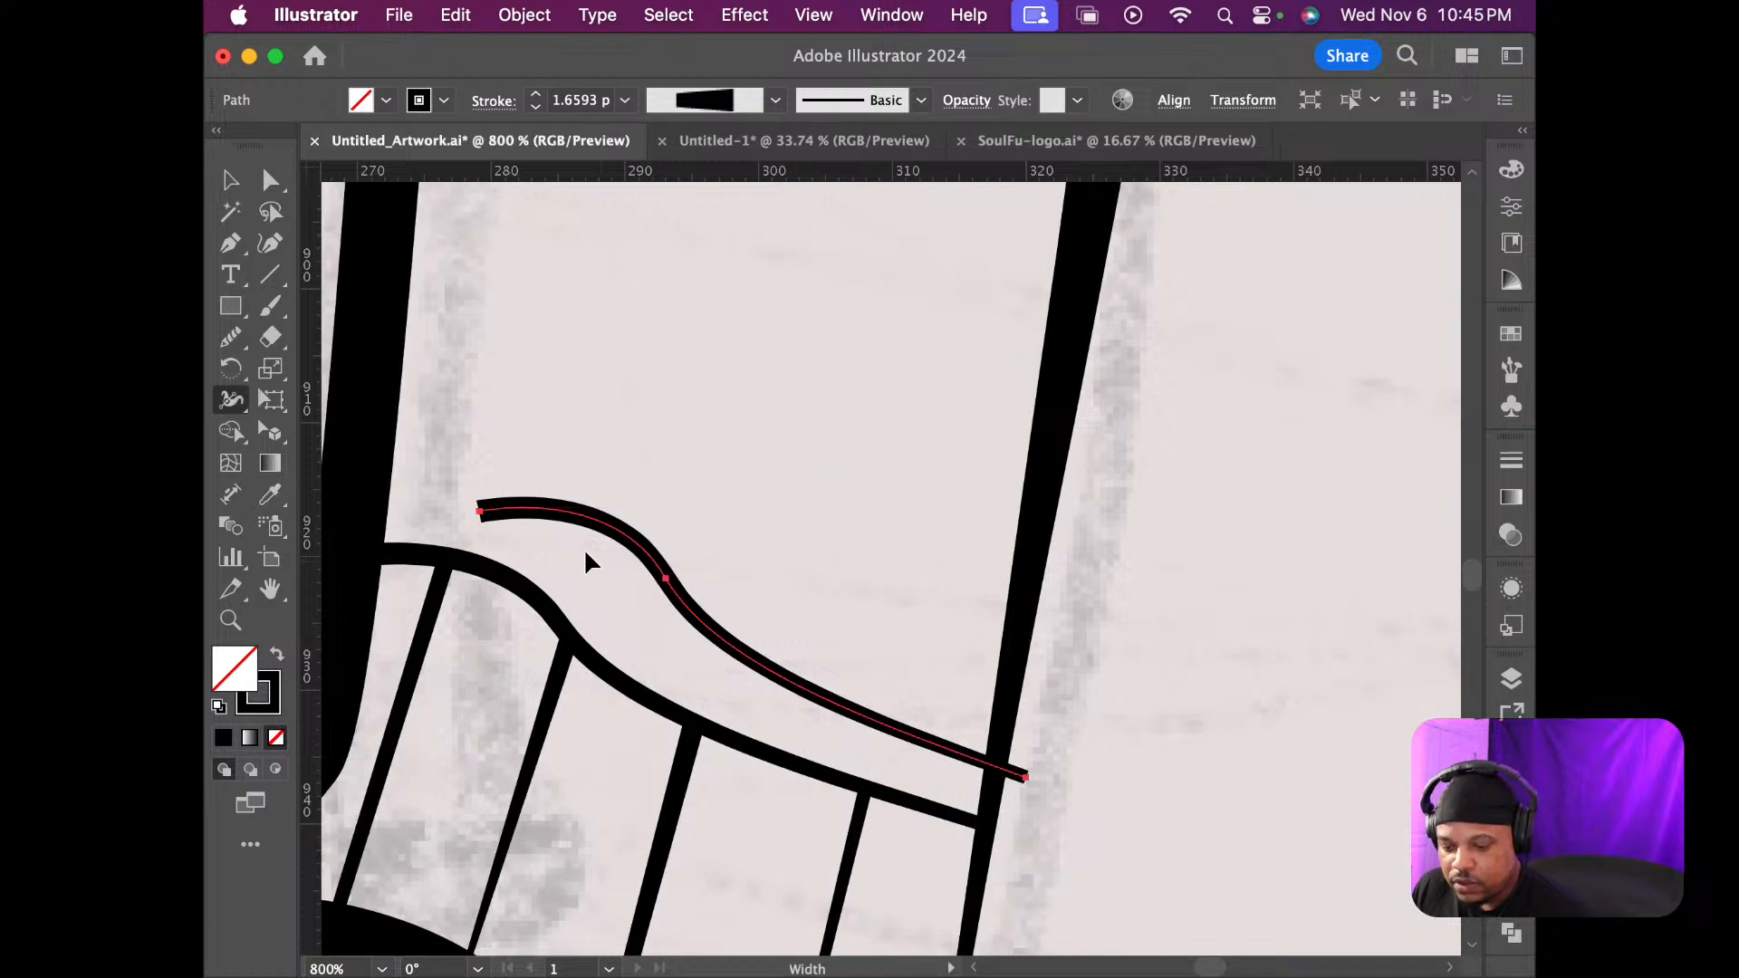
pyautogui.moveTo(486, 503); pyautogui.dragTo(487, 512)
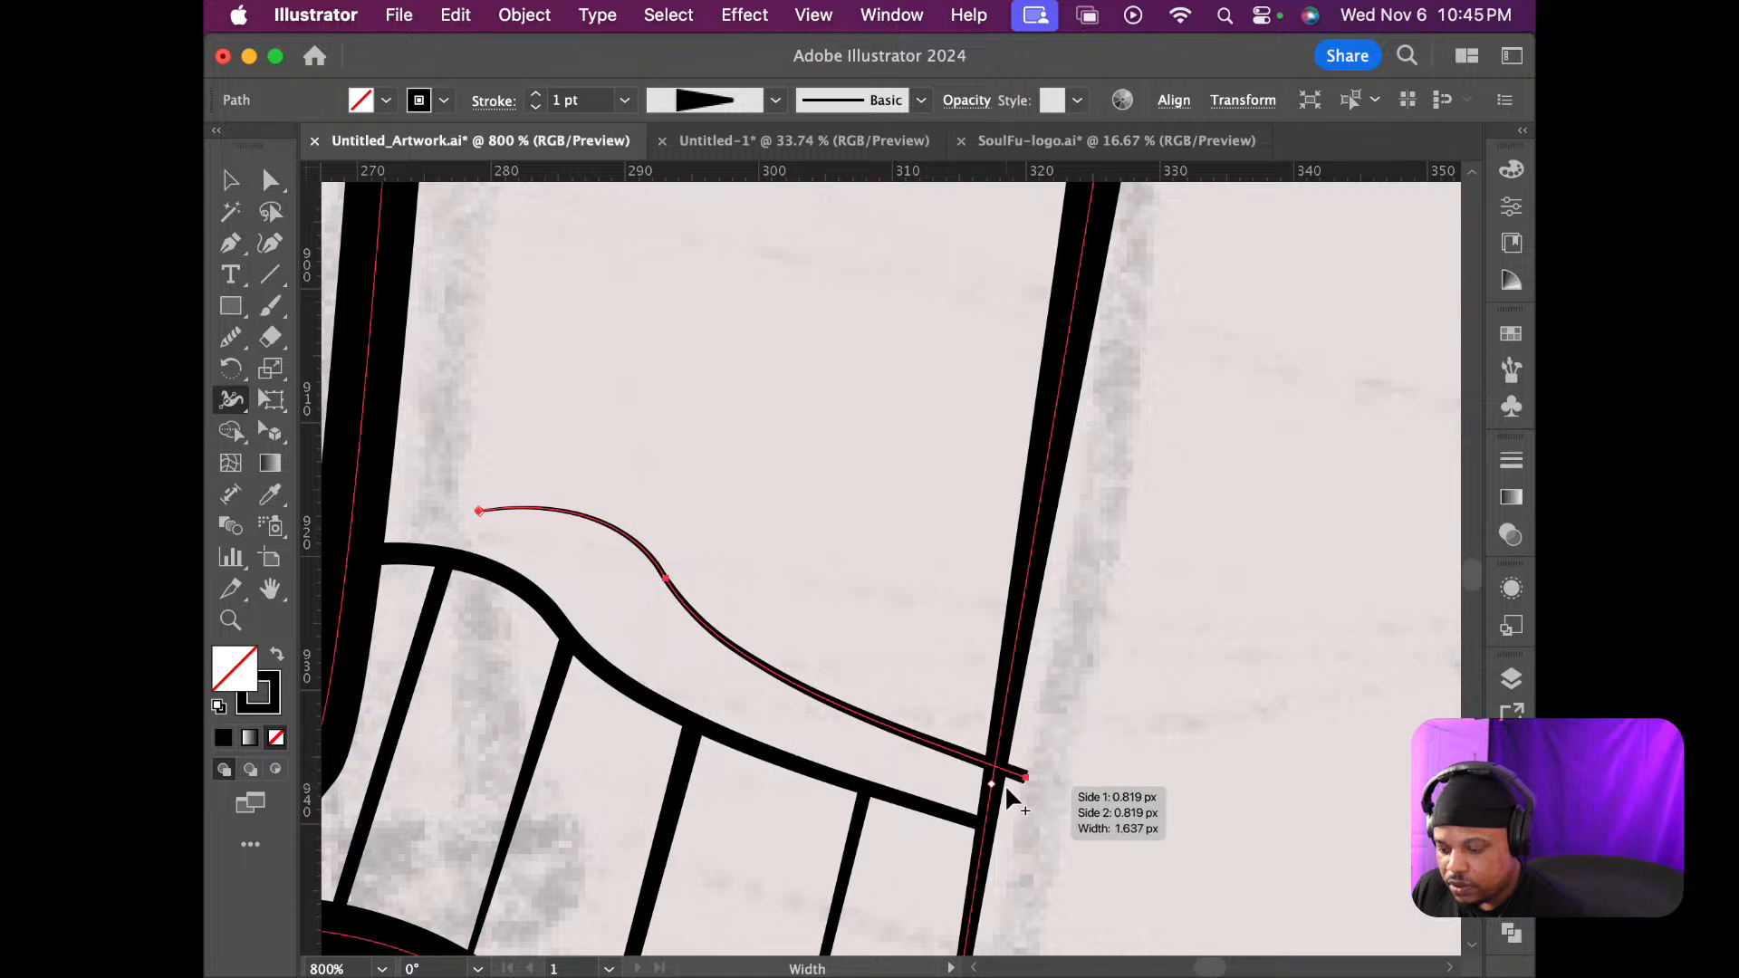
pyautogui.moveTo(1024, 773); pyautogui.dragTo(995, 766)
# Reshape the fold line by shifting its middle anchor closer to the hem and adjusting the curve handles for a smoother sweep
pyautogui.press('a')
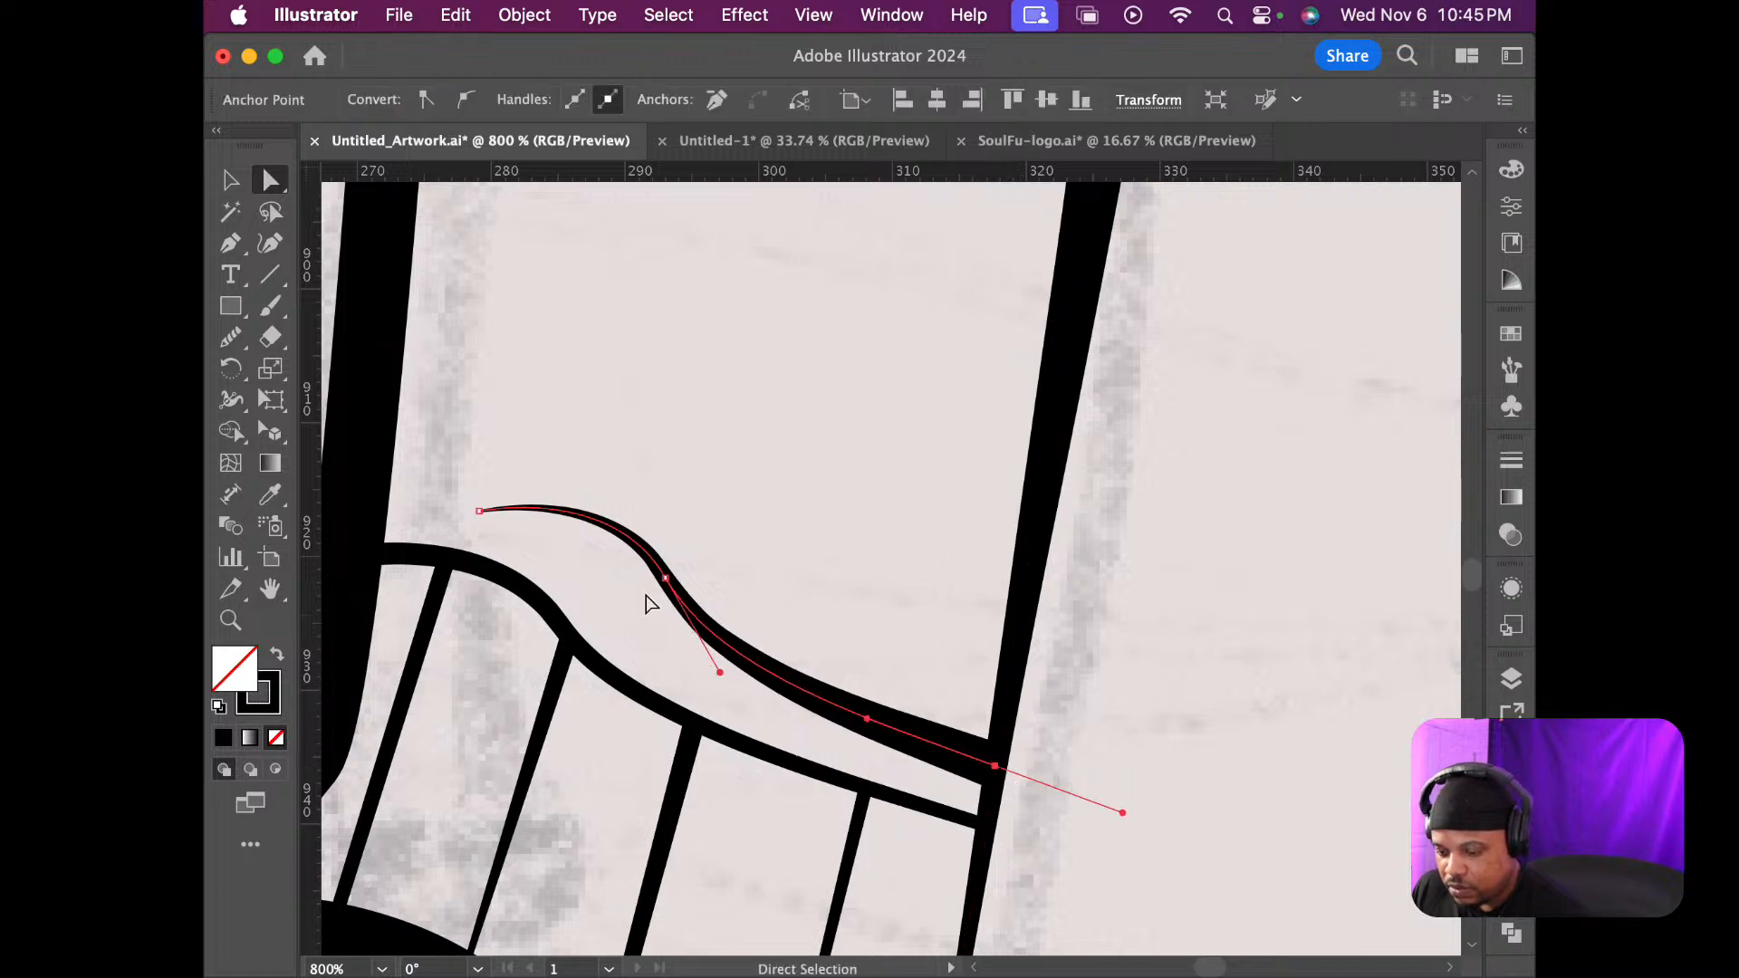
pyautogui.moveTo(658, 579); pyautogui.dragTo(639, 615)
pyautogui.click(681, 694)
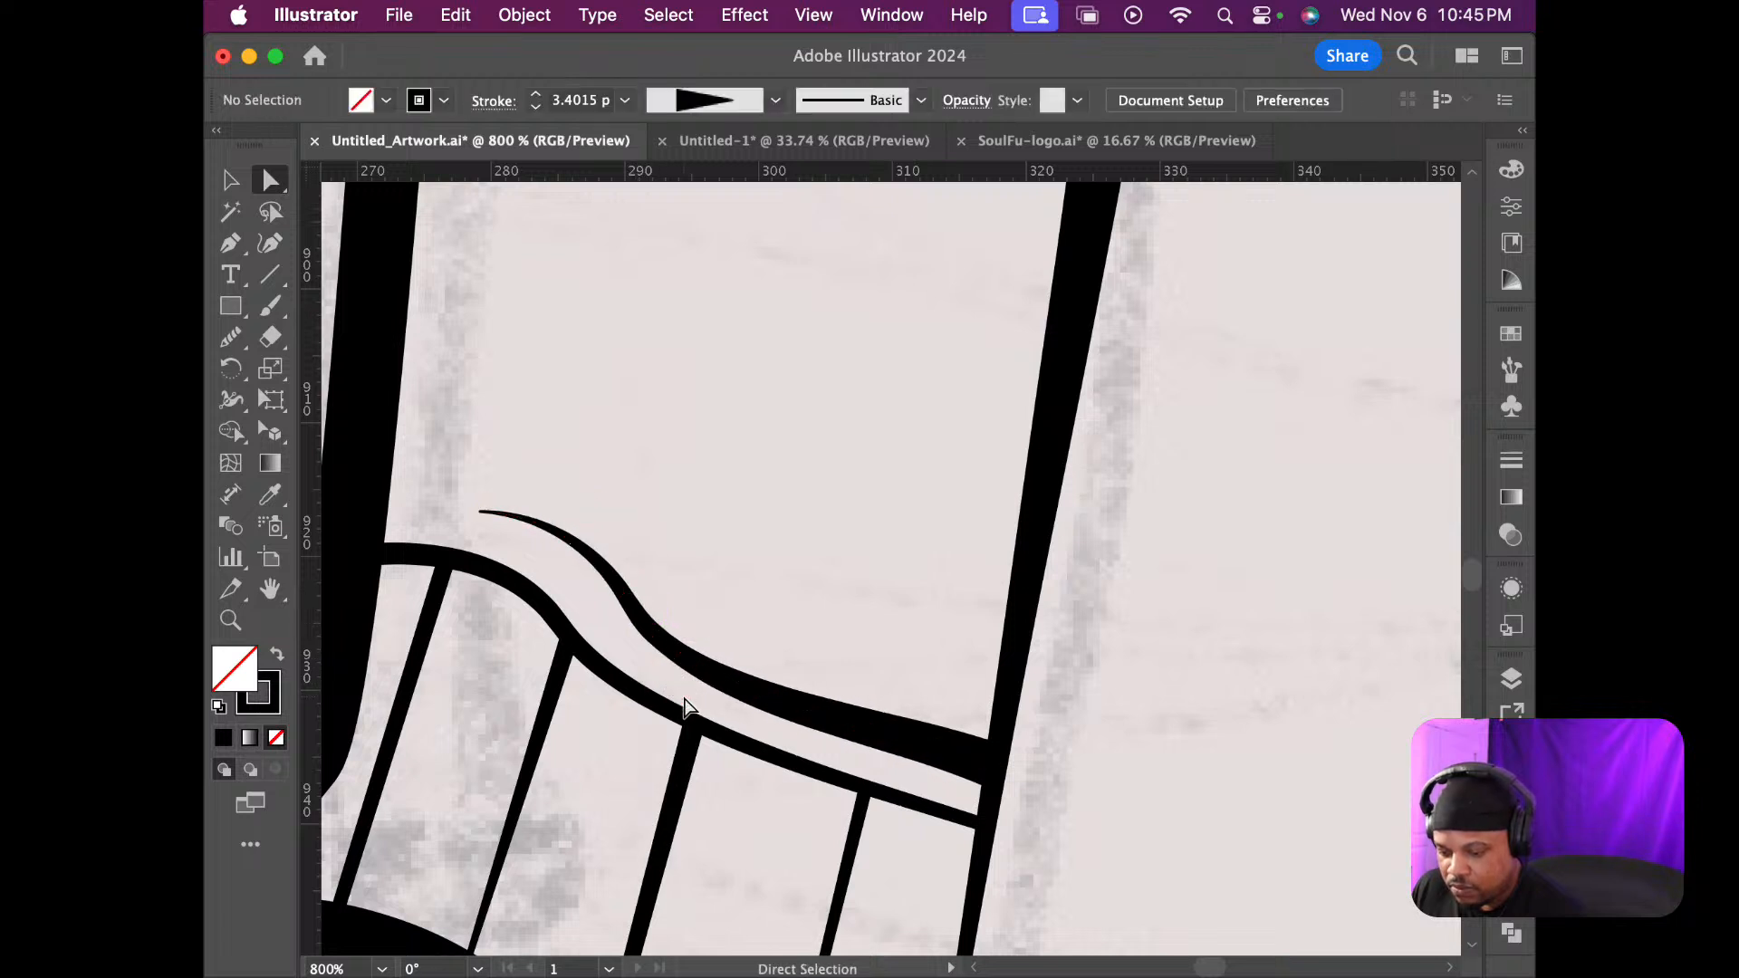
pyautogui.click(686, 700)
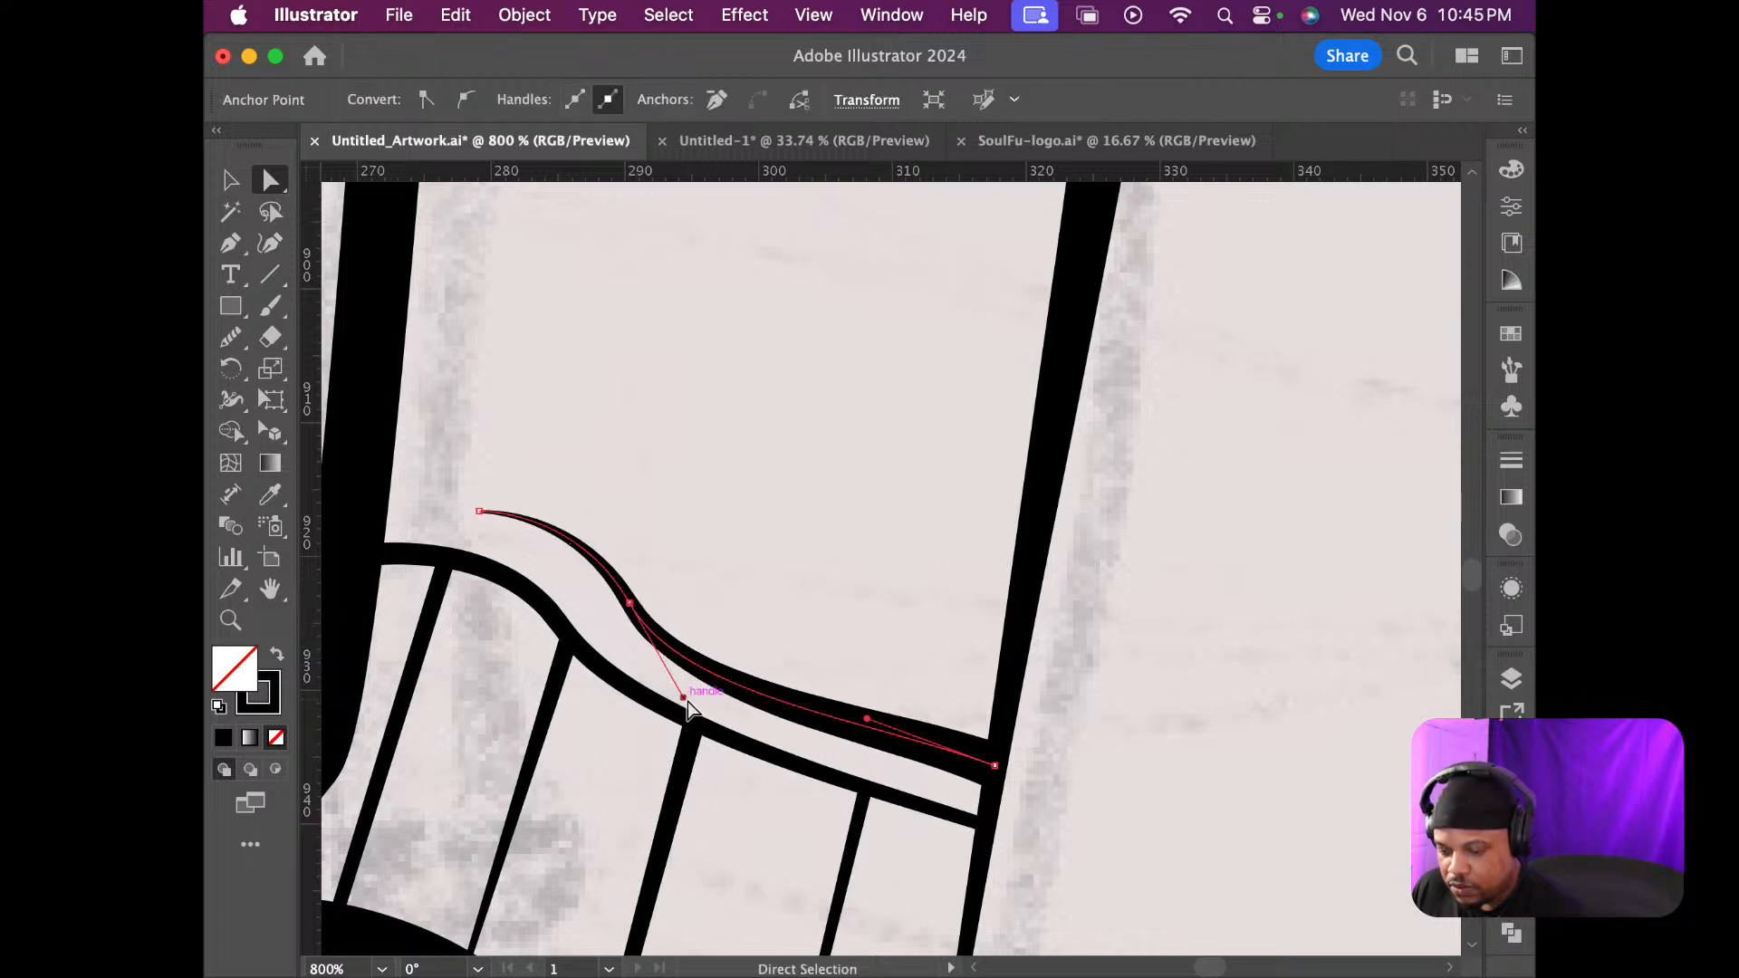
pyautogui.moveTo(684, 698); pyautogui.dragTo(710, 689)
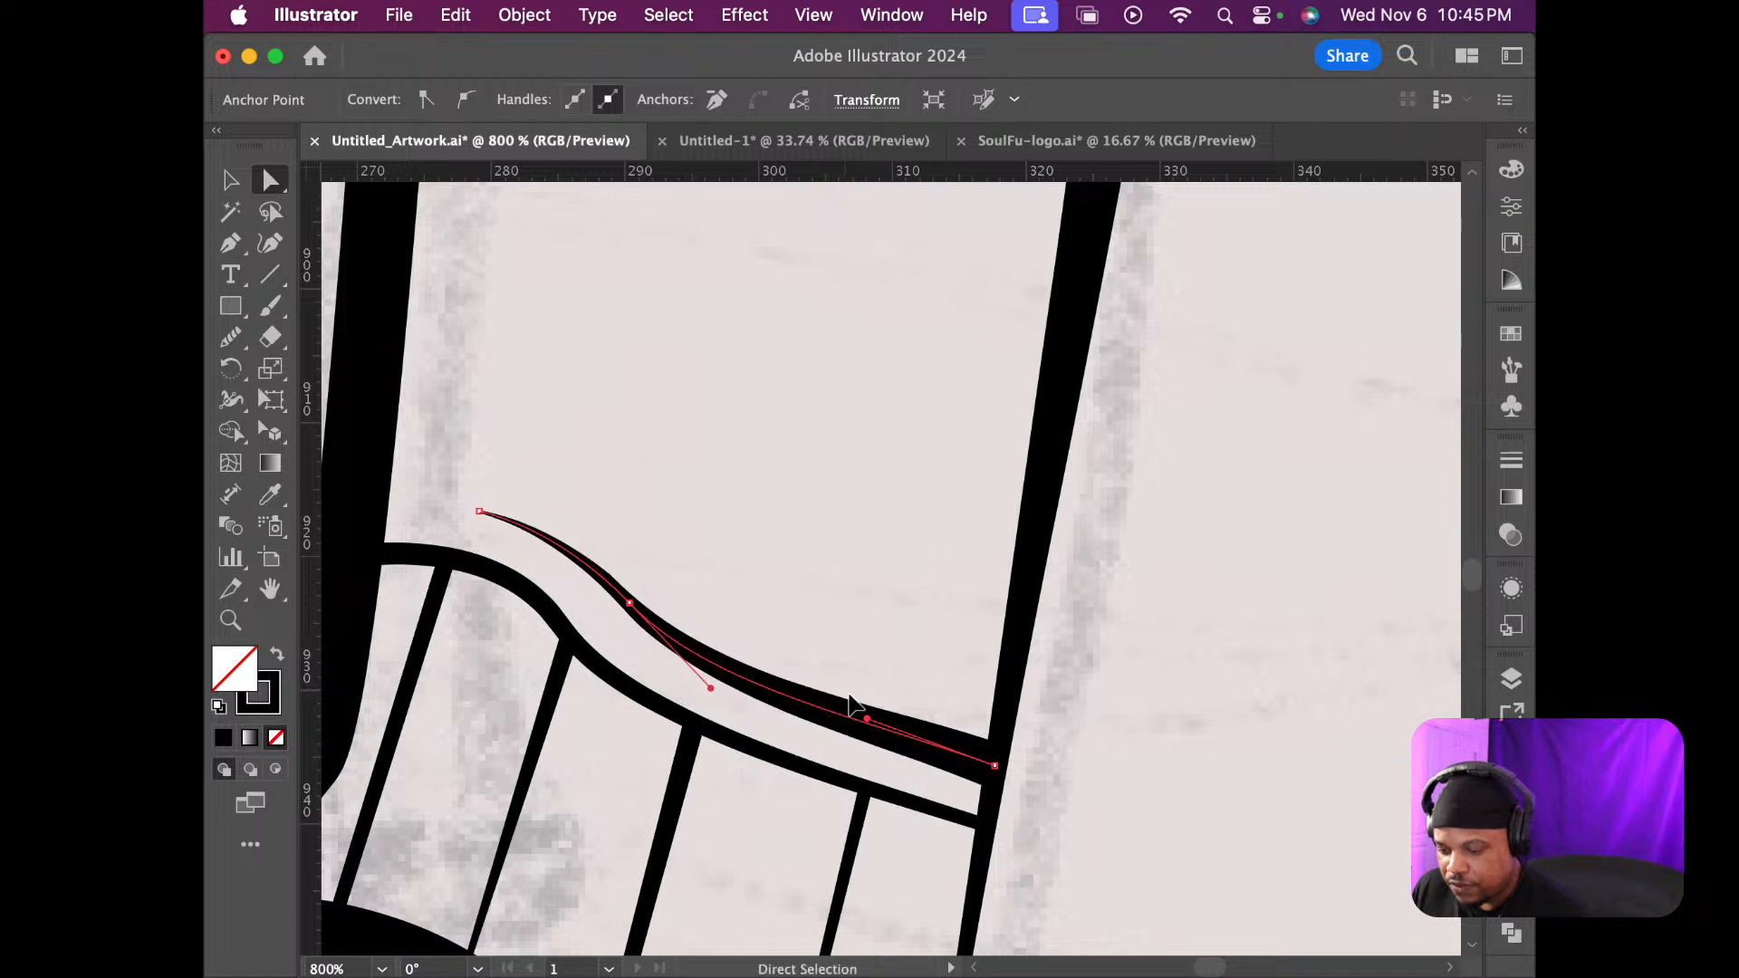
pyautogui.moveTo(867, 723); pyautogui.dragTo(863, 740)
pyautogui.click(873, 630)
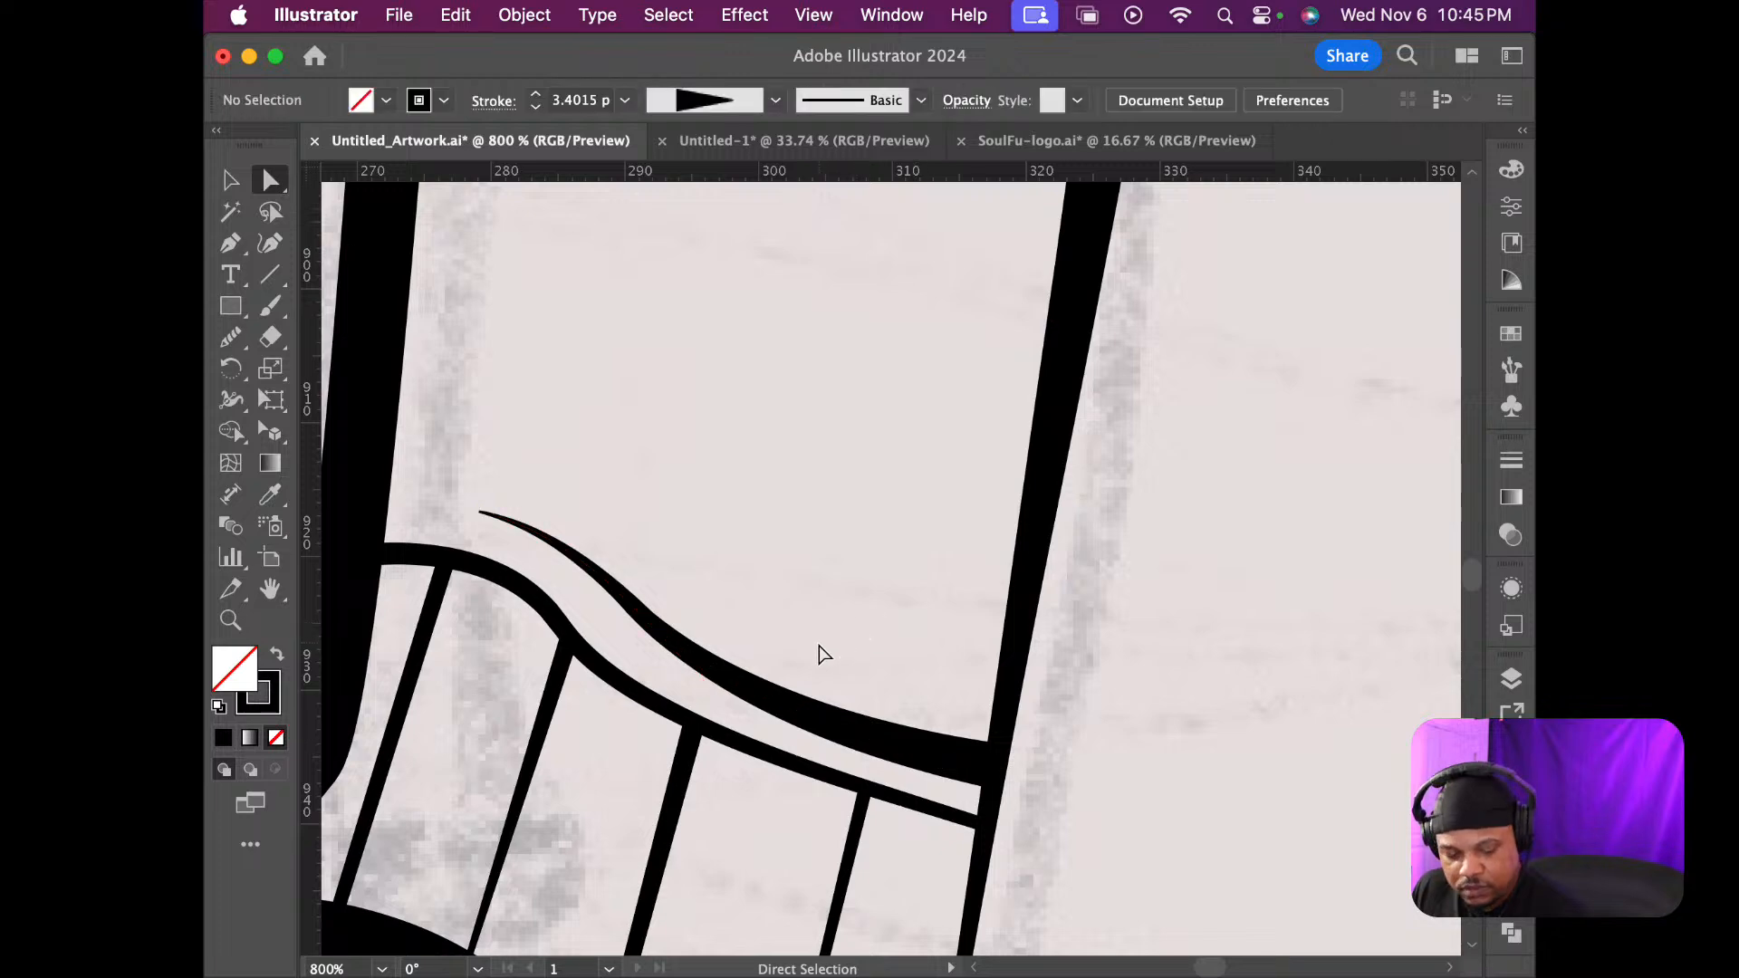
# Review the jacket's hems and overall line work on the whole figure, and save the Untitled_Artwork.ai document
pyautogui.scroll(-8, 824, 654)
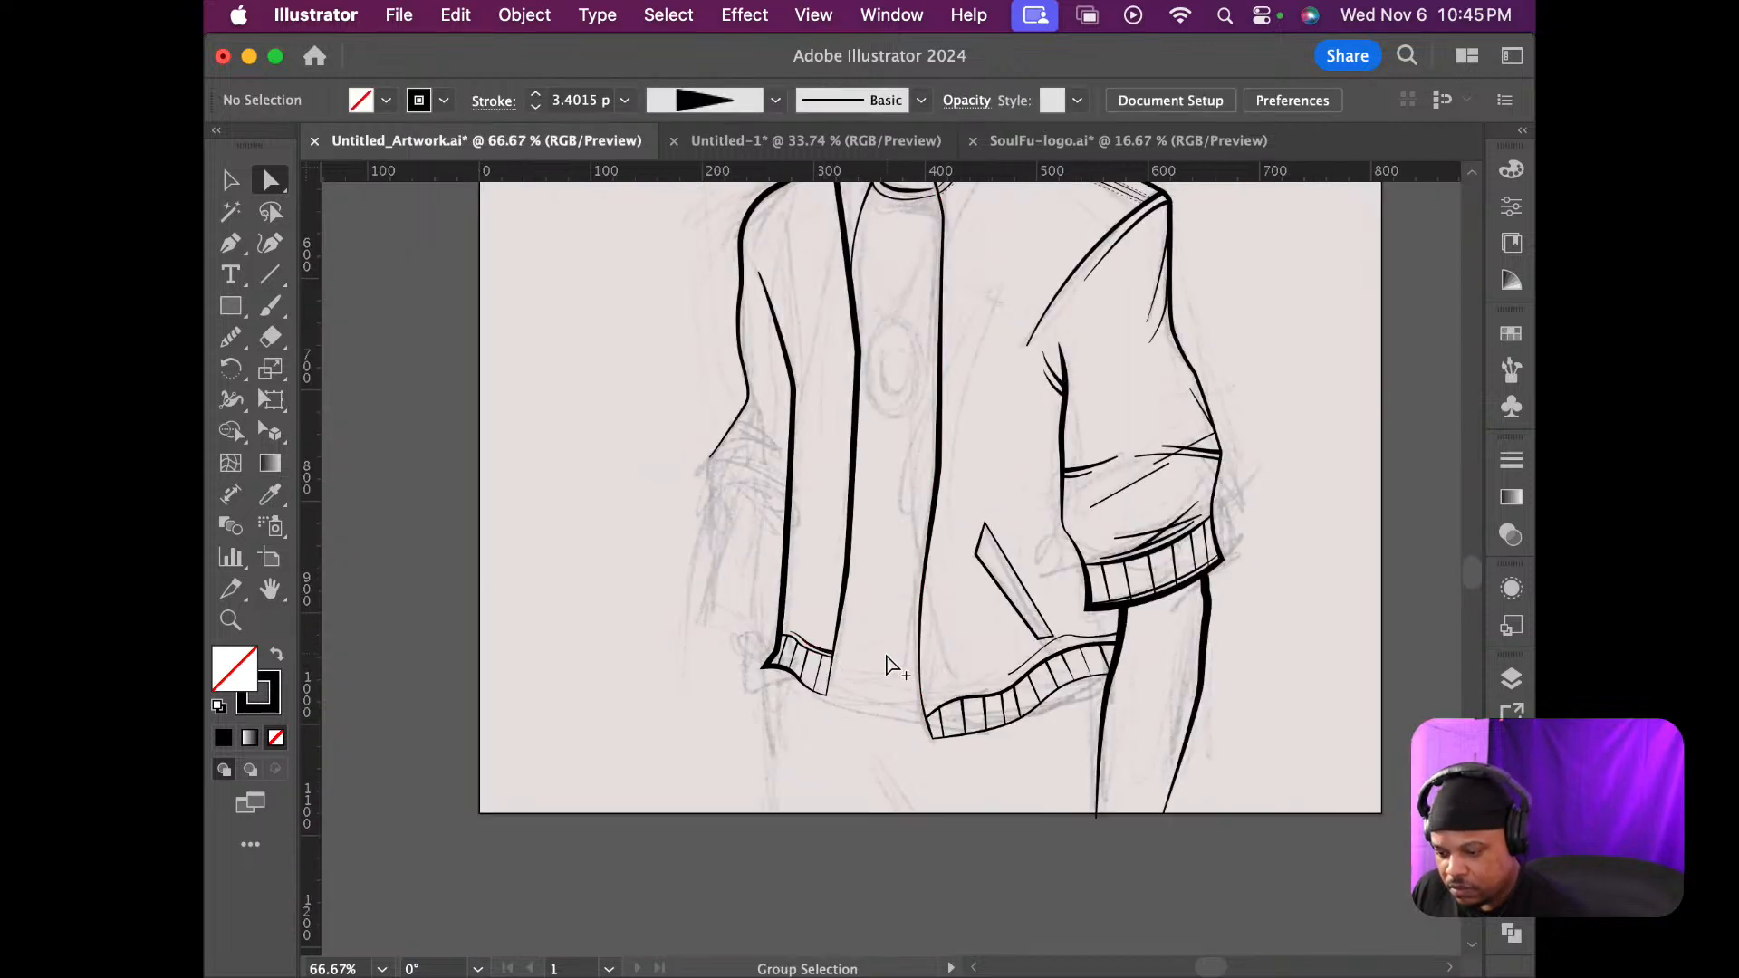
pyautogui.scroll(2, 889, 666)
pyautogui.scroll(-4, 888, 666)
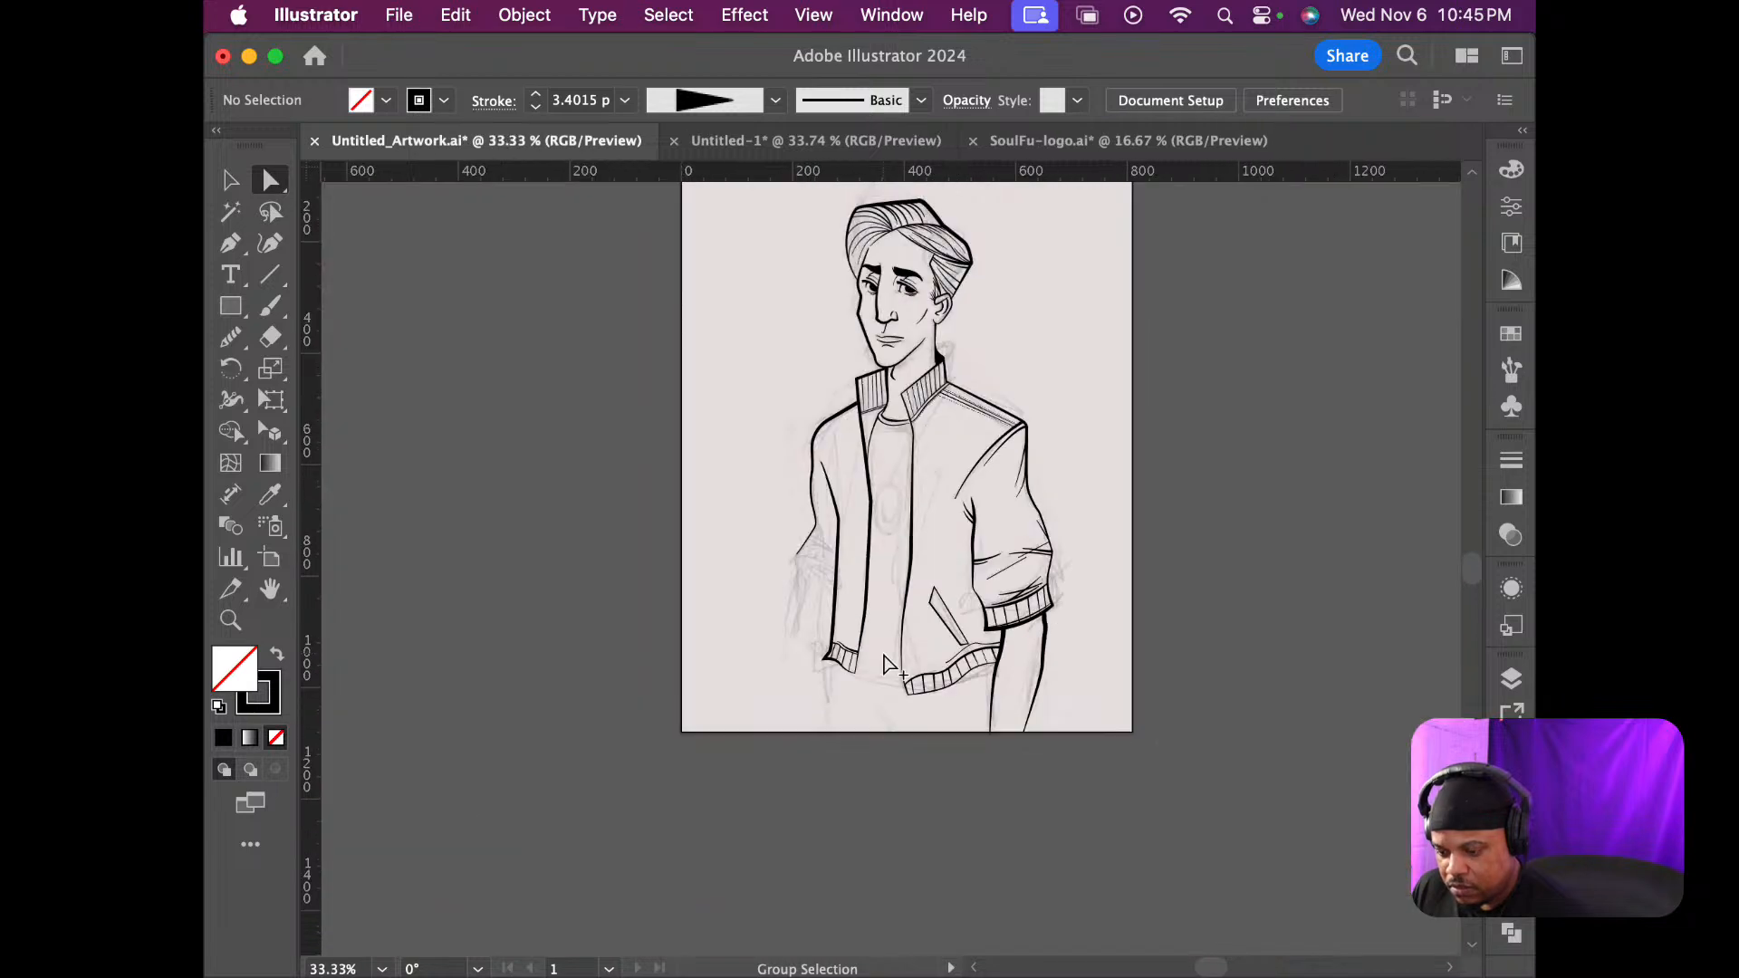
pyautogui.scroll(2, 888, 666)
pyautogui.scroll(-1, 886, 664)
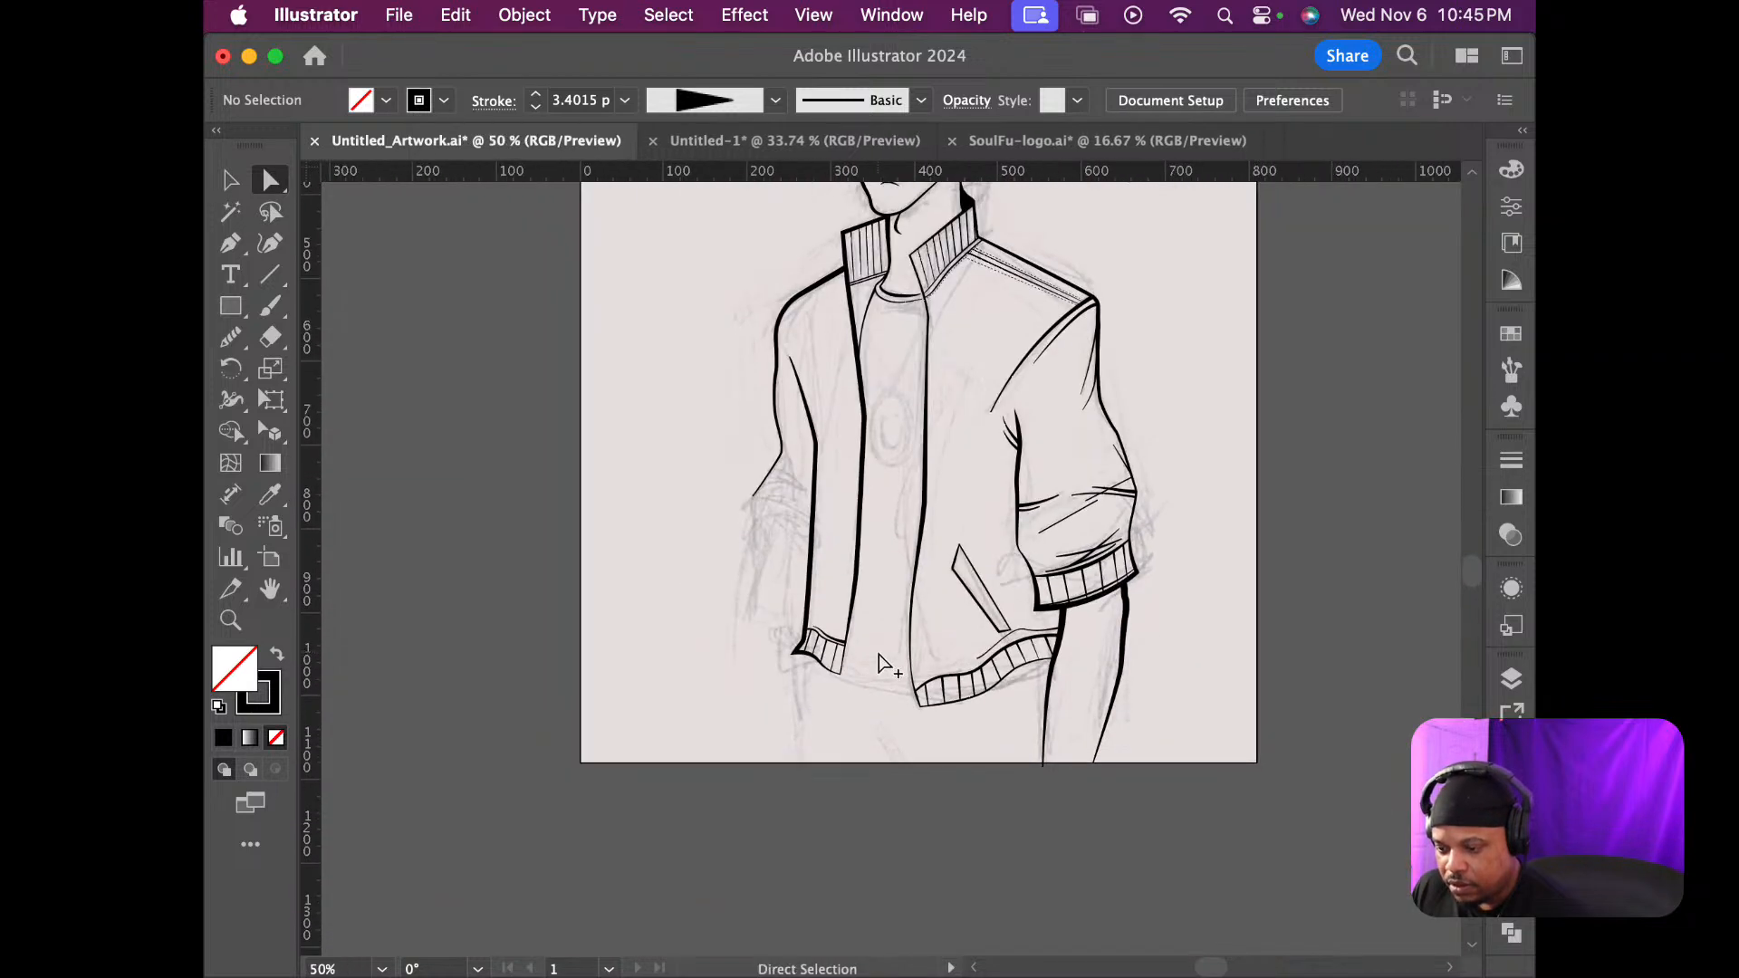
pyautogui.scroll(5, 884, 661)
pyautogui.scroll(-10, 883, 661)
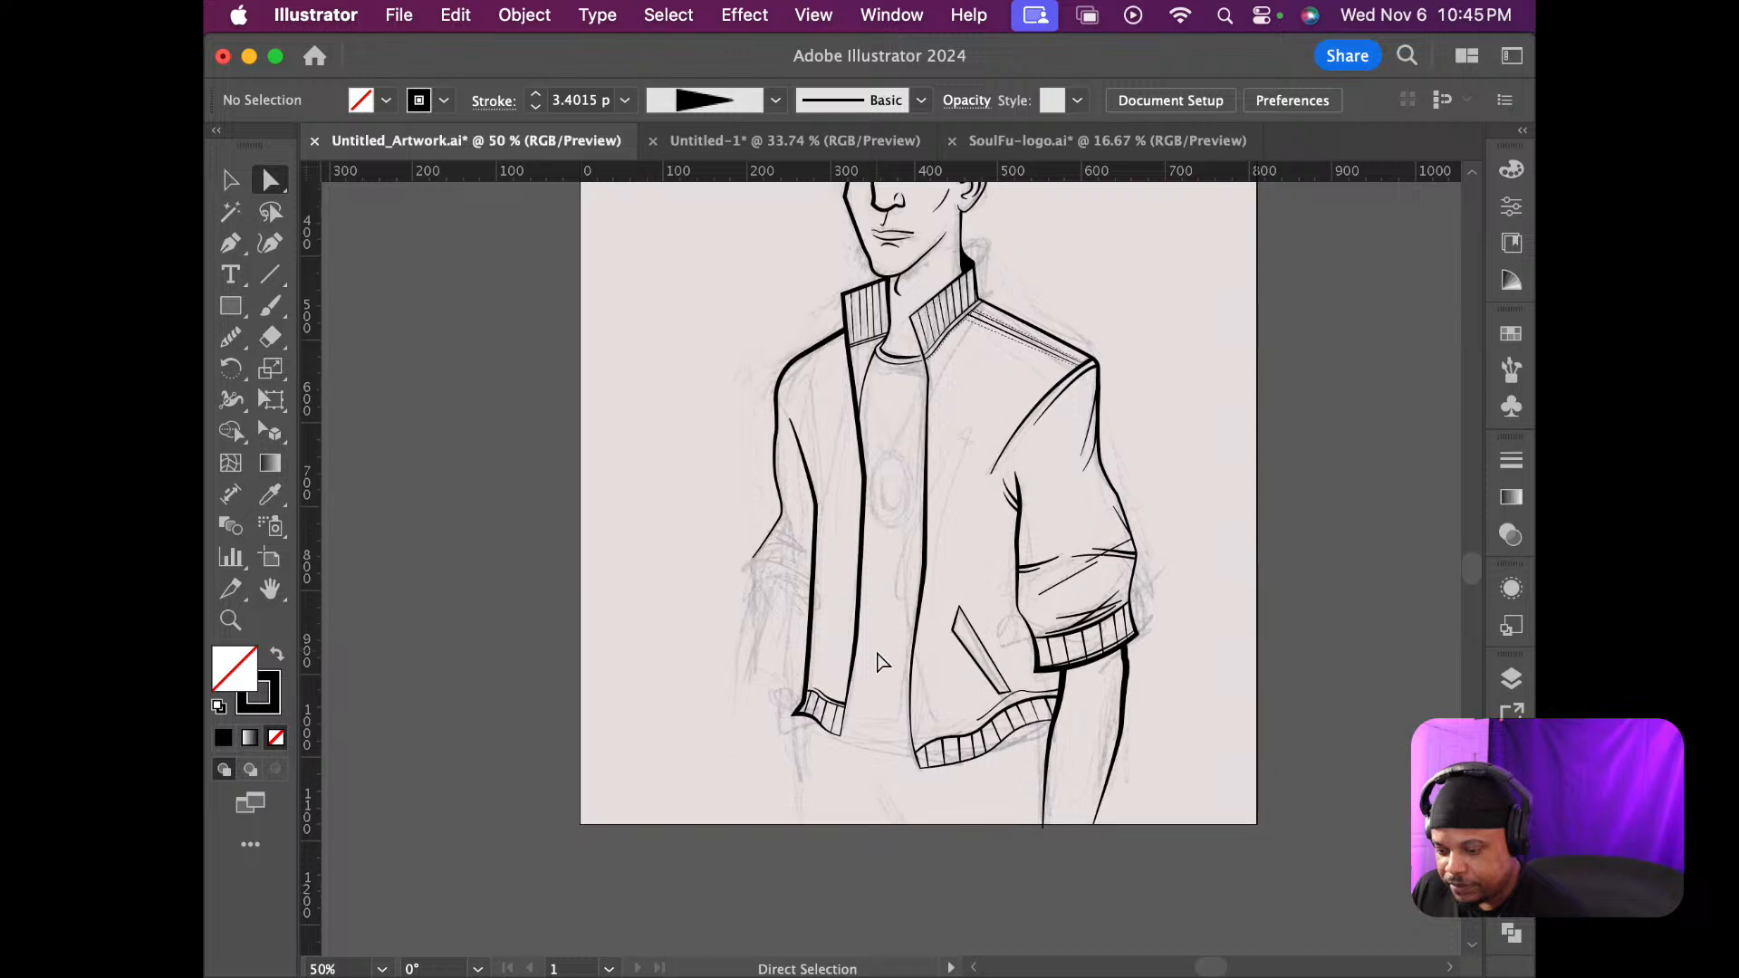
pyautogui.scroll(2, 882, 661)
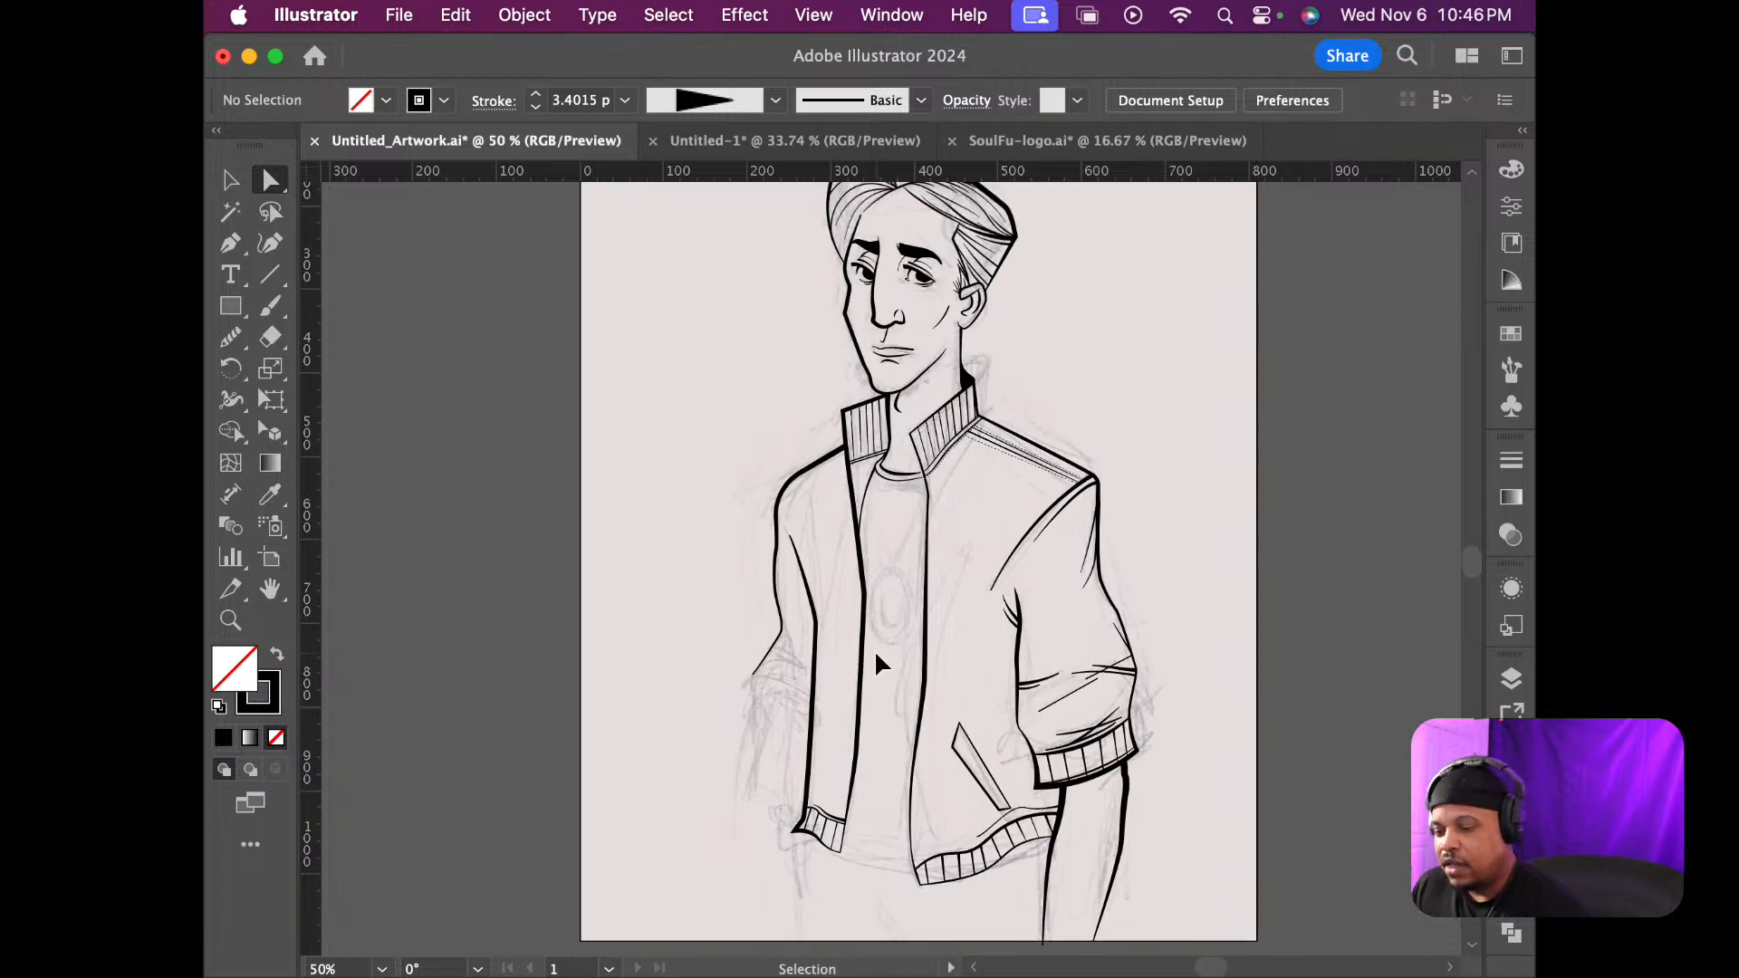
pyautogui.press('super+s')
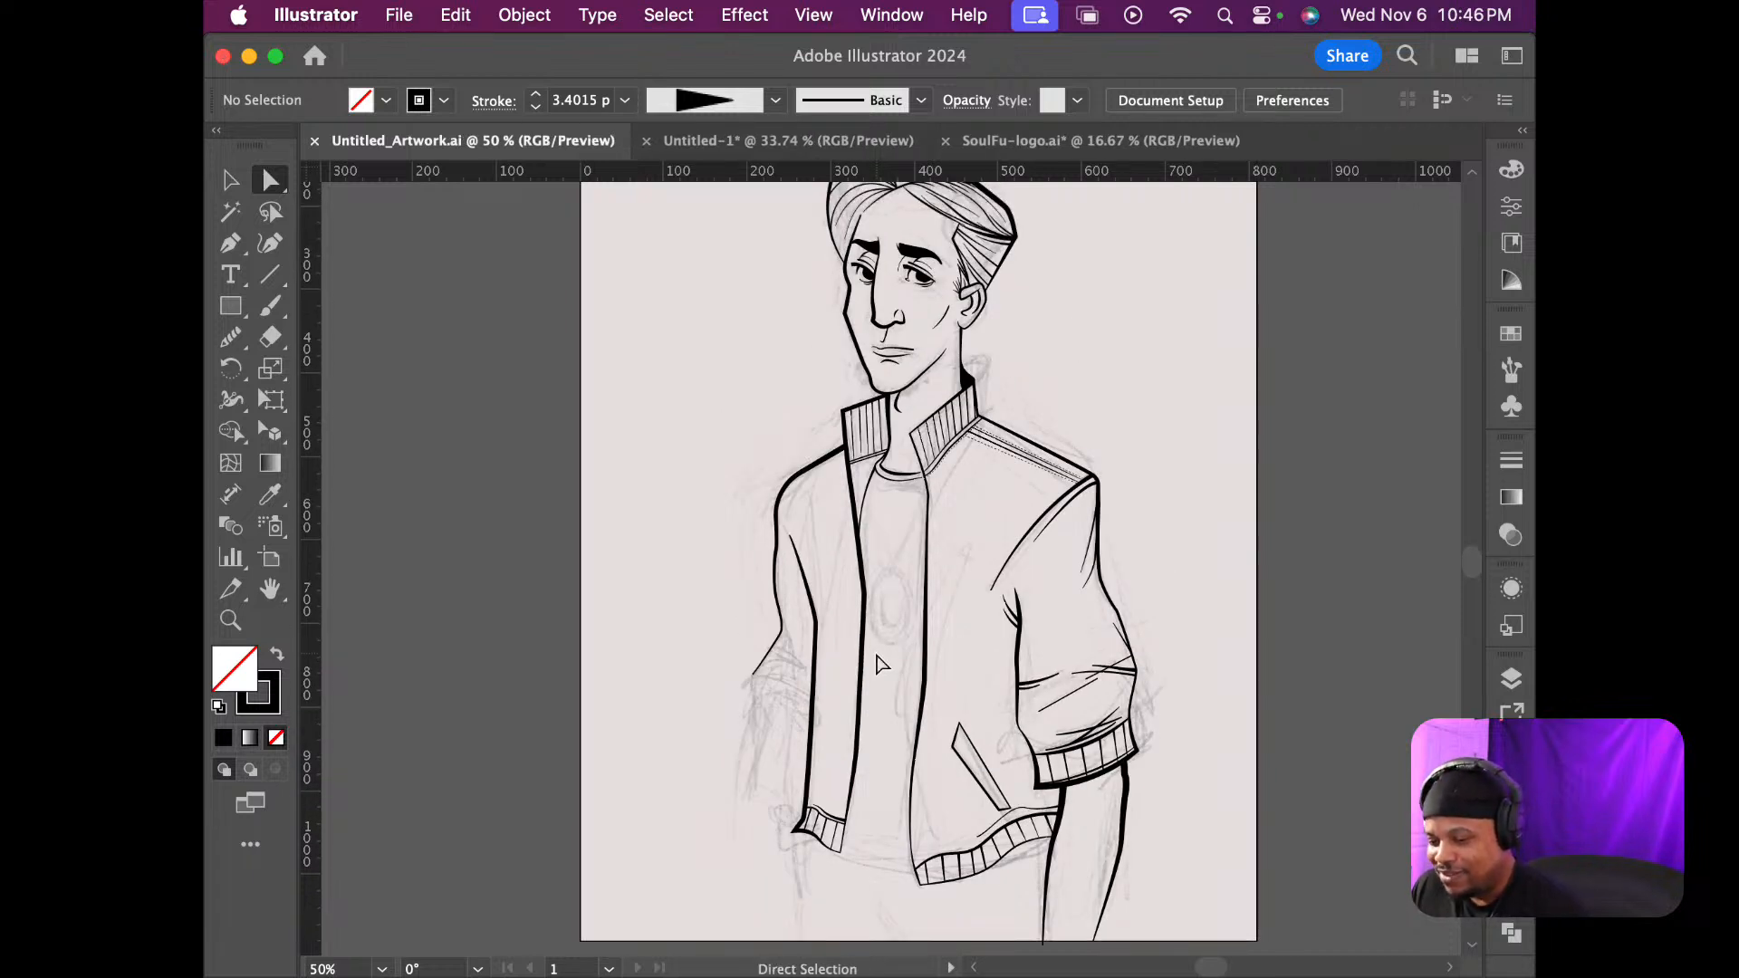